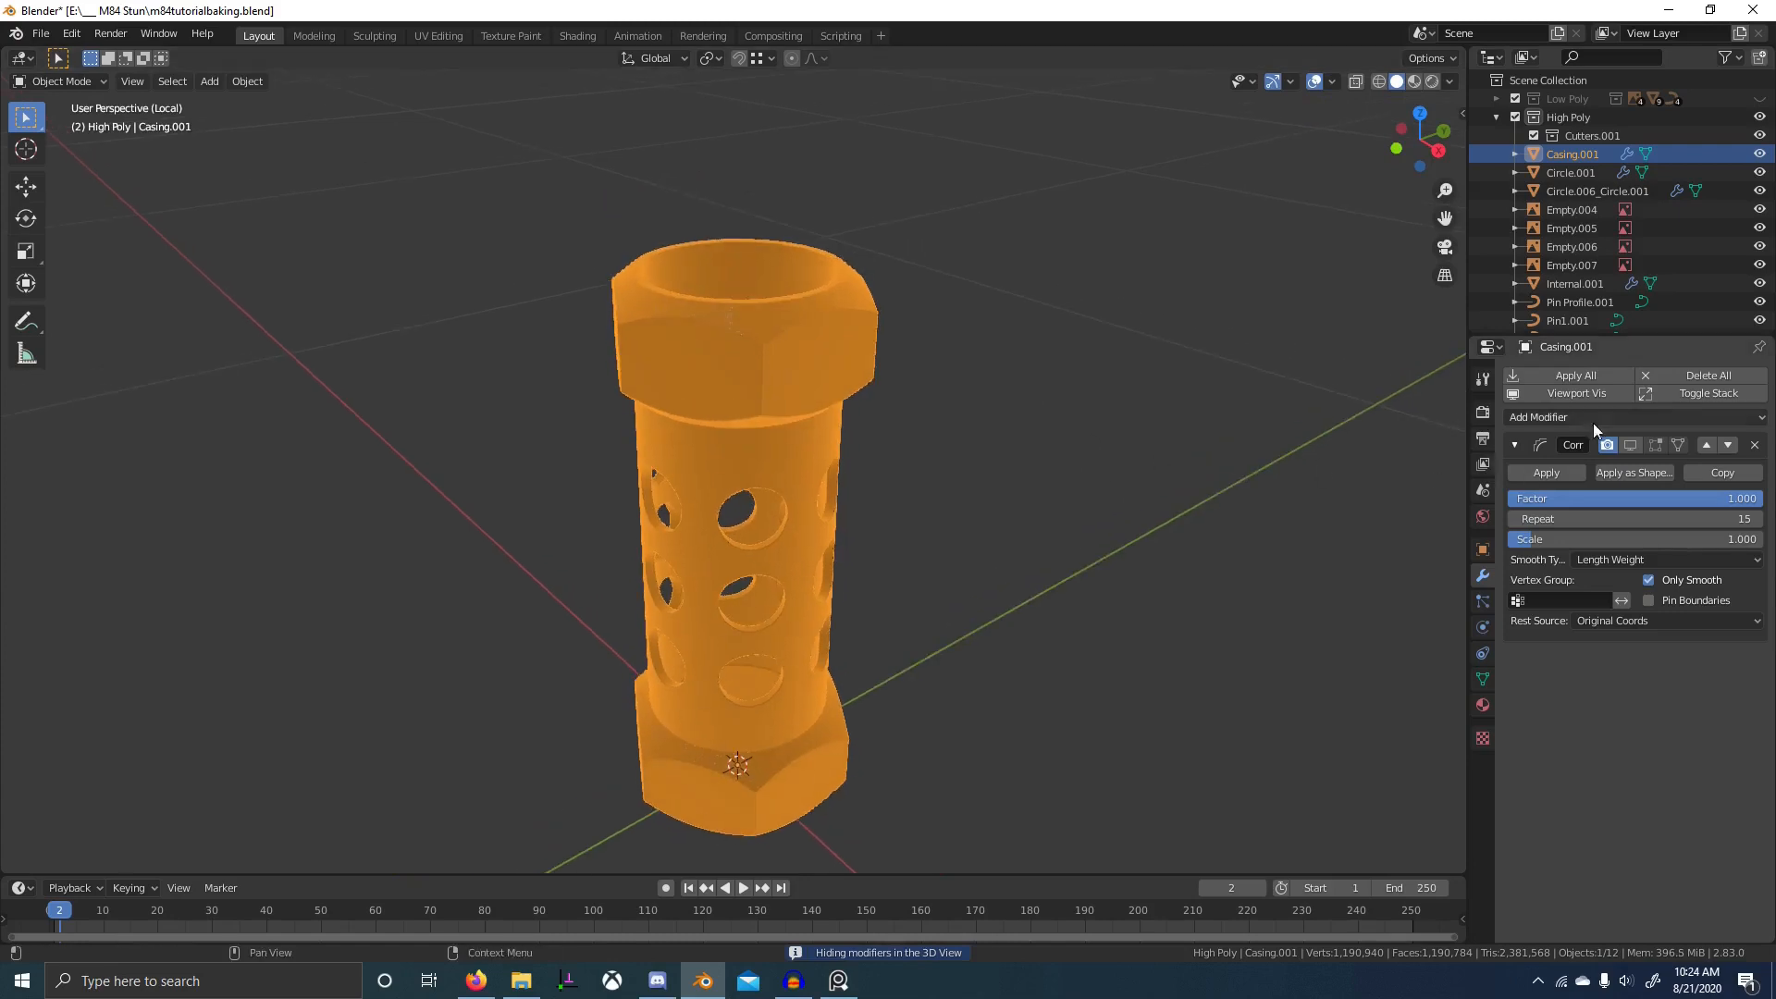
- Add a Decimate modifier in Planar mode to the high-poly casing, with the modifiers hidden in the viewport
click(1593, 417)
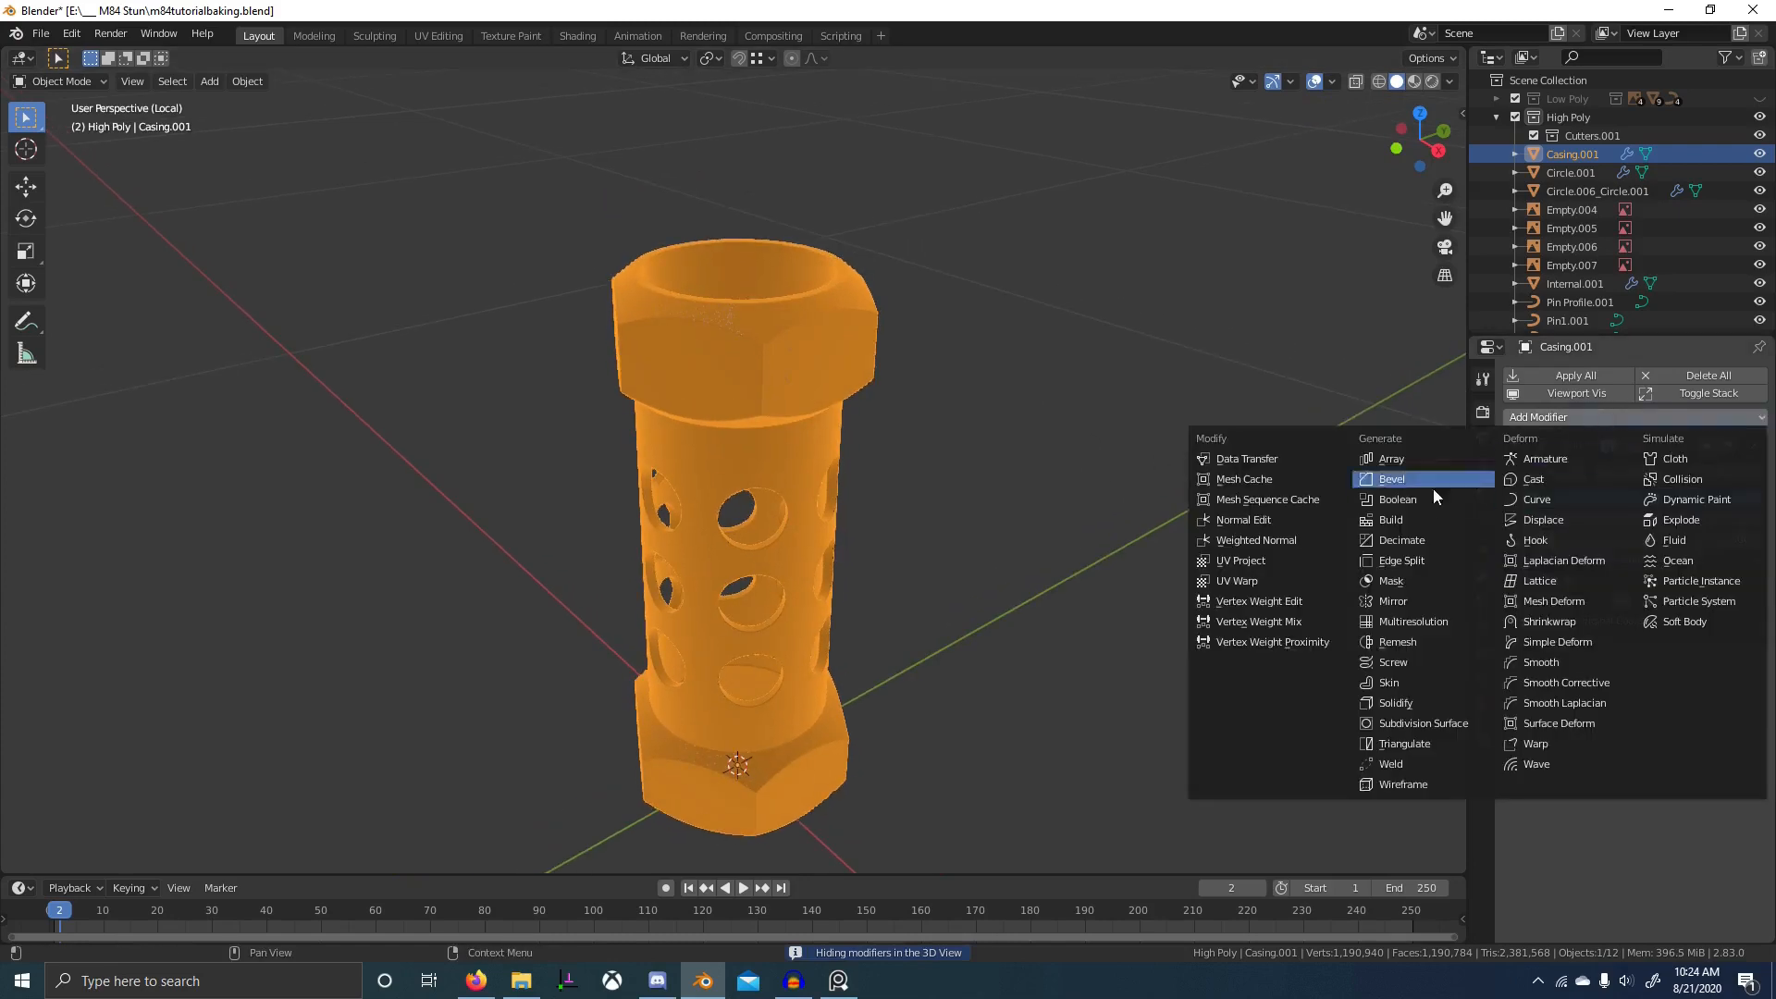
click(1440, 537)
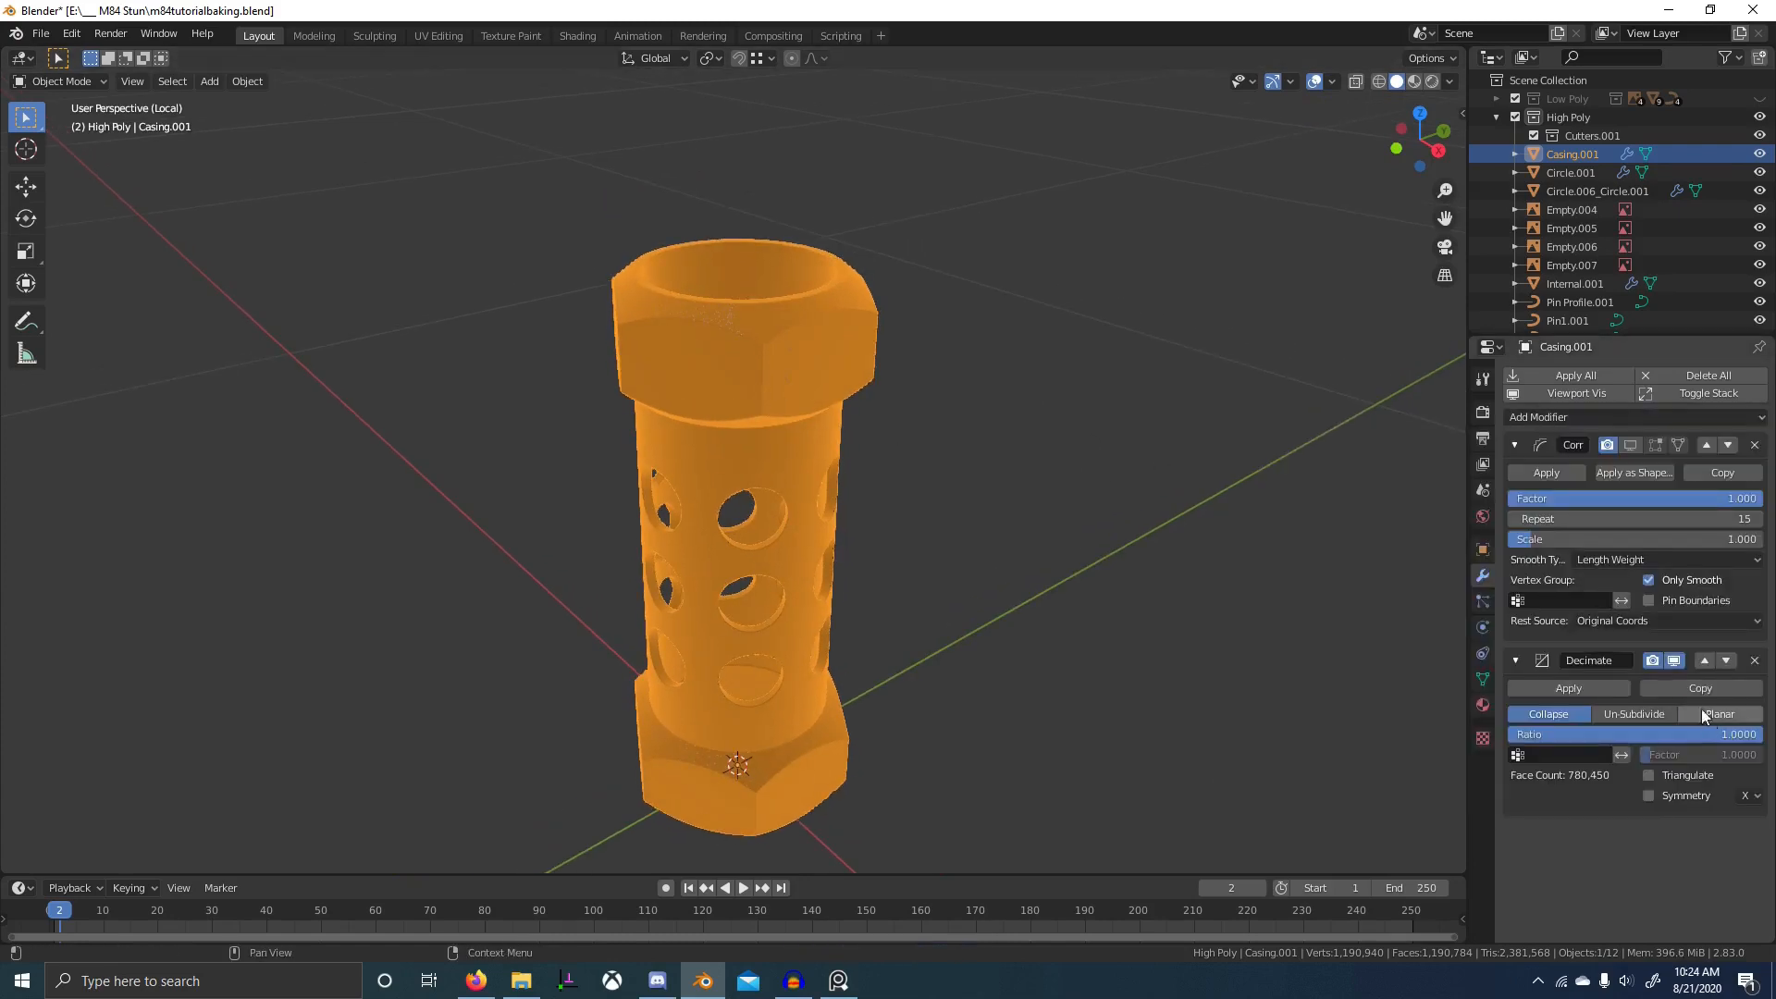
click(1569, 396)
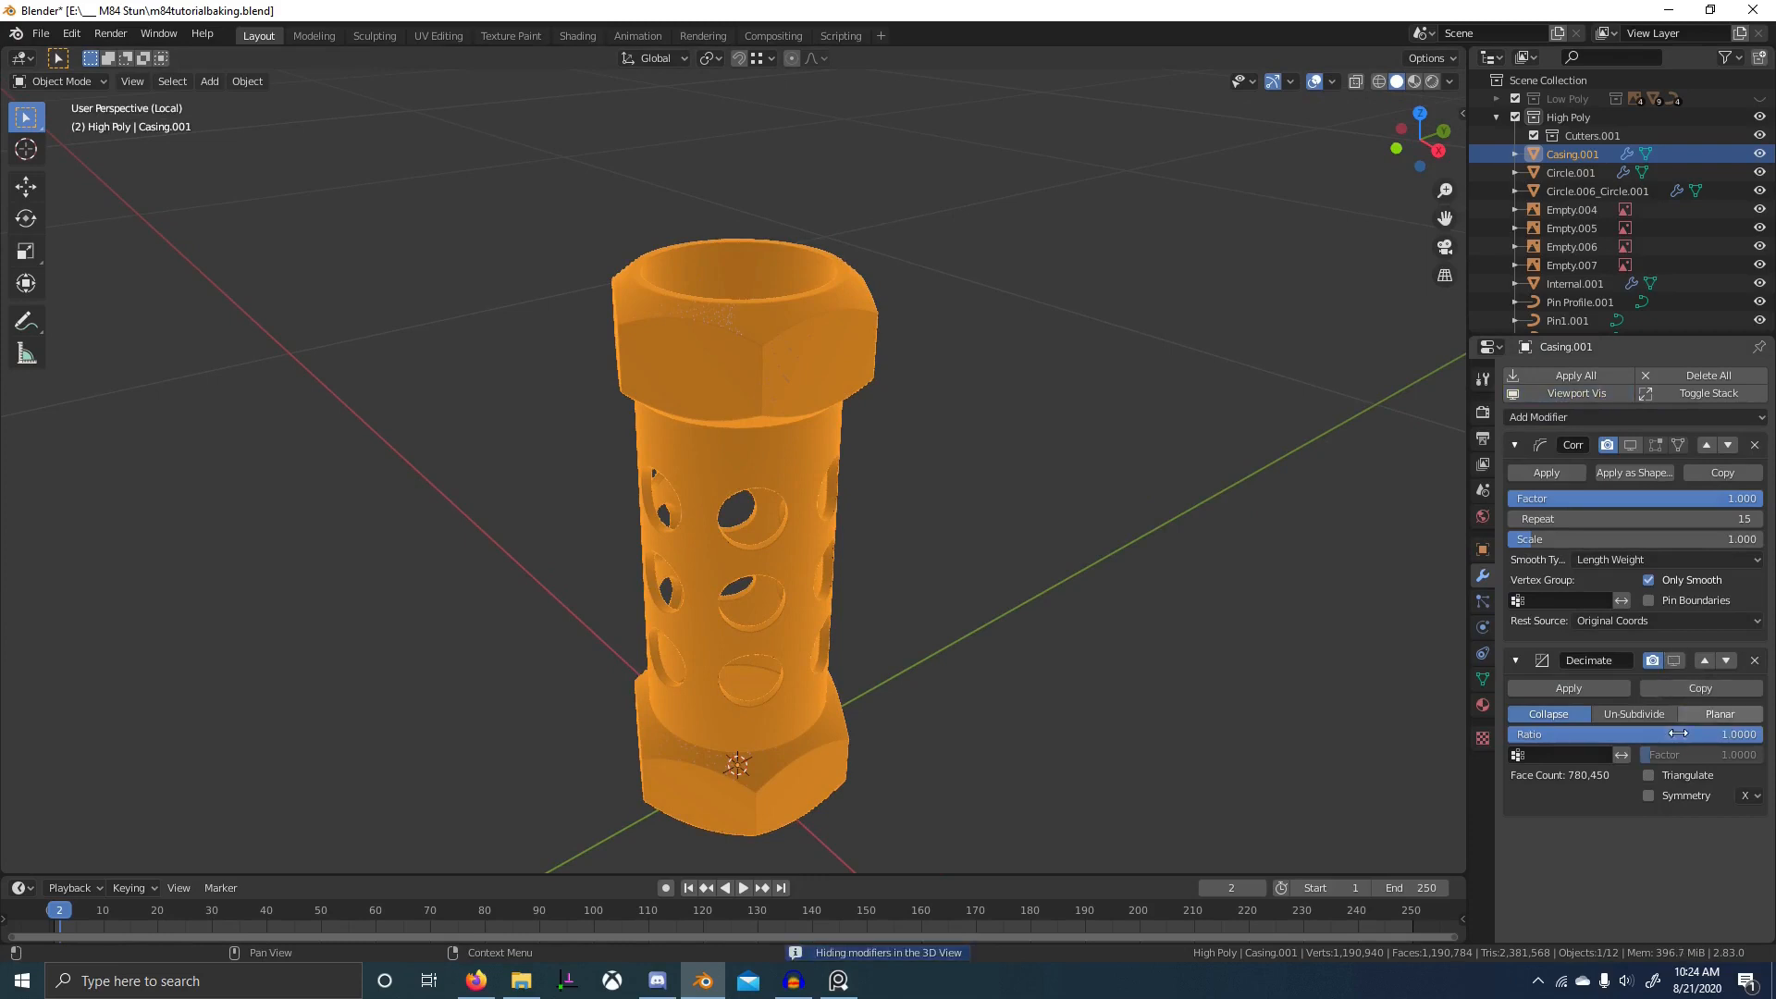
click(1719, 714)
- Set the Decimate angle limit to 0.1° and toggle the casing's modifiers visible in the viewport
click(1700, 731)
text(.12)
key(Return)
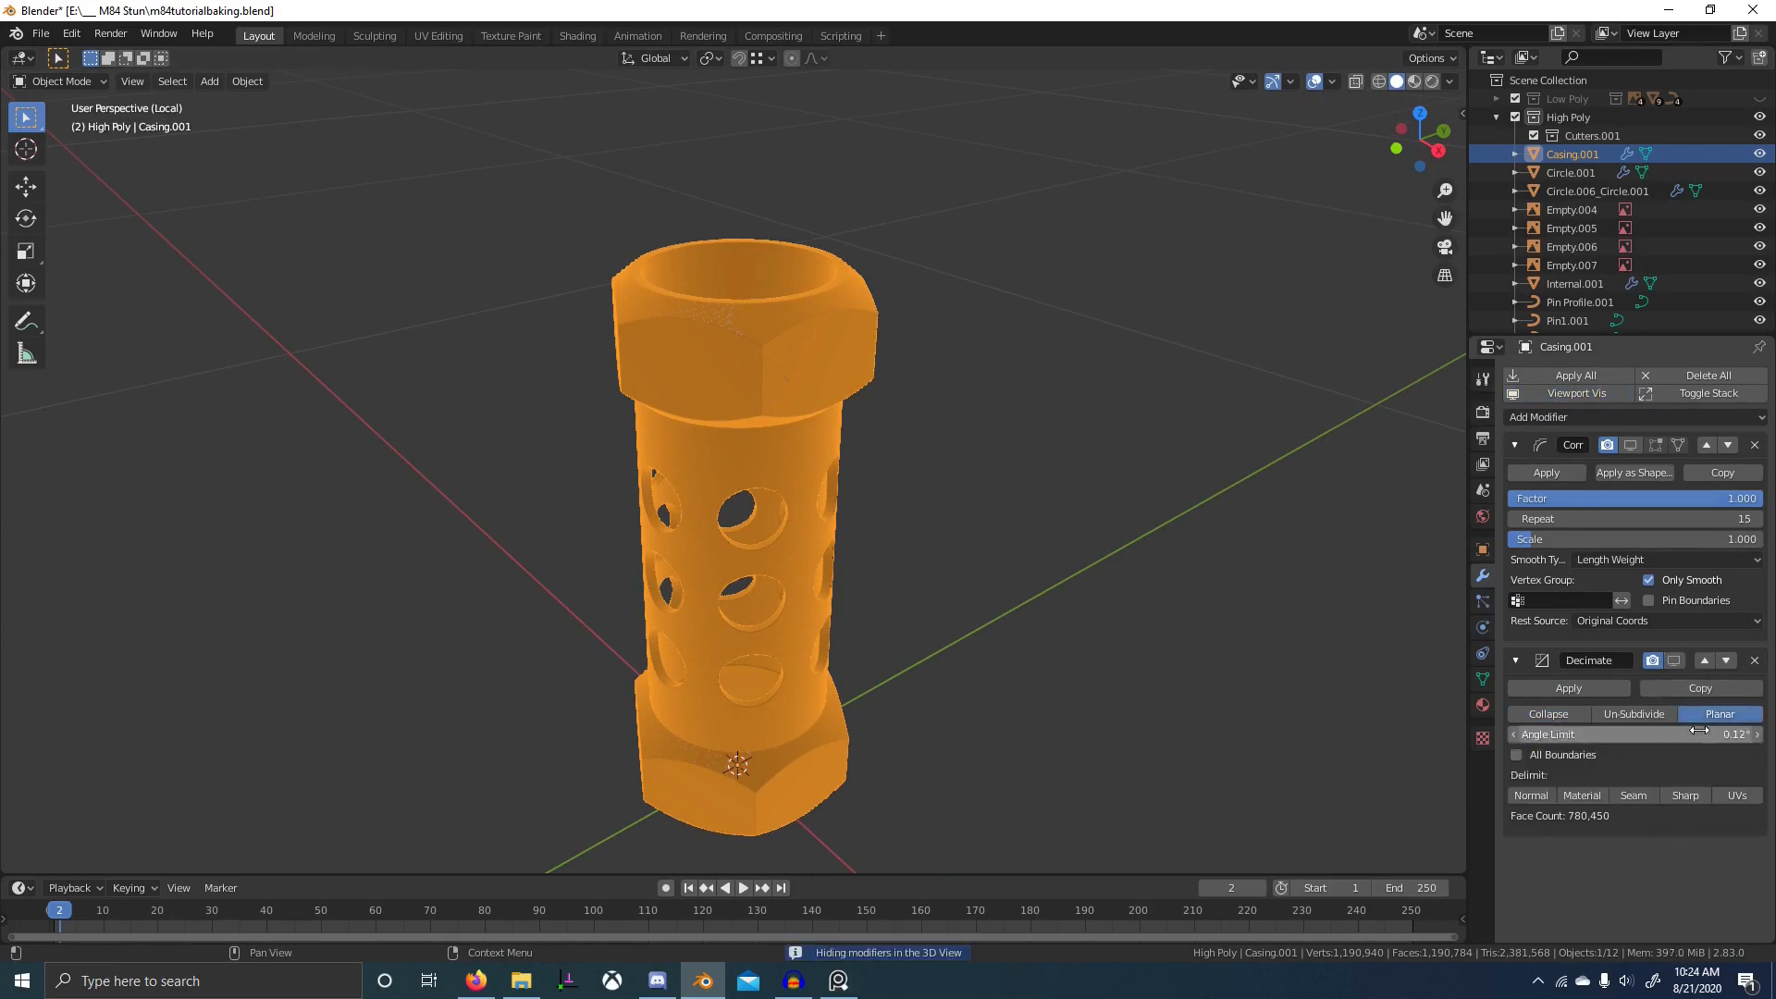
click(1700, 730)
text(.1)
key(Return)
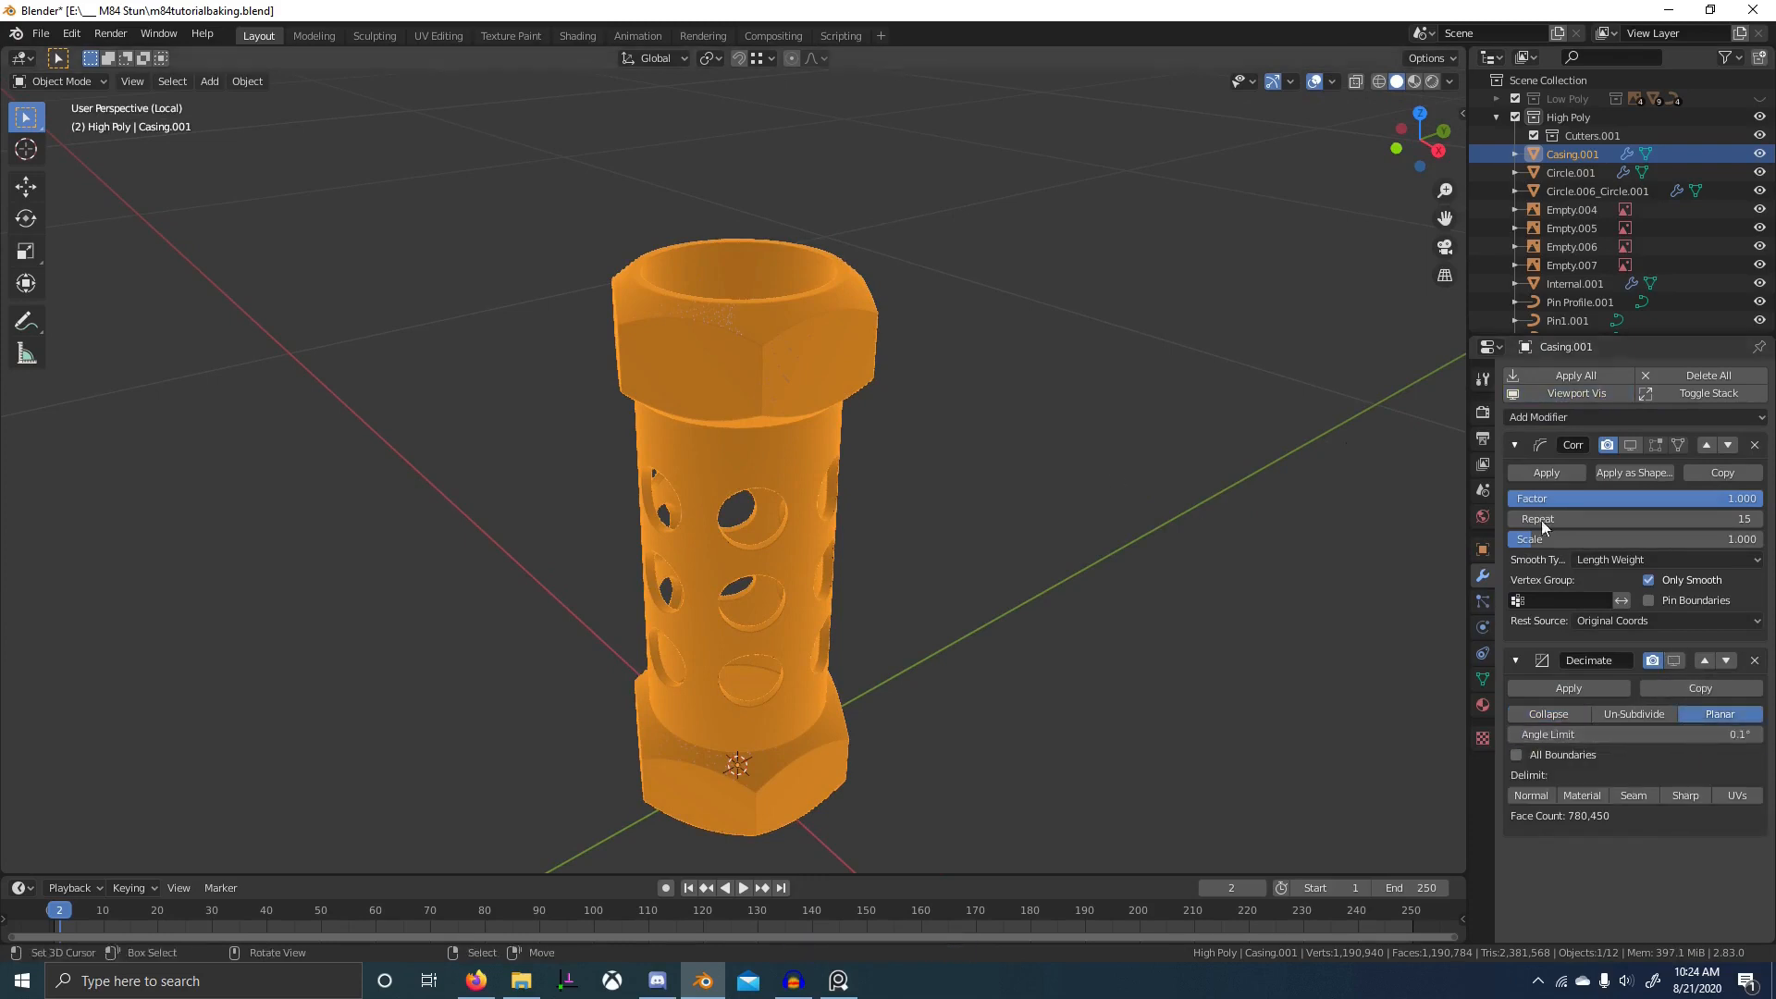
click(1584, 394)
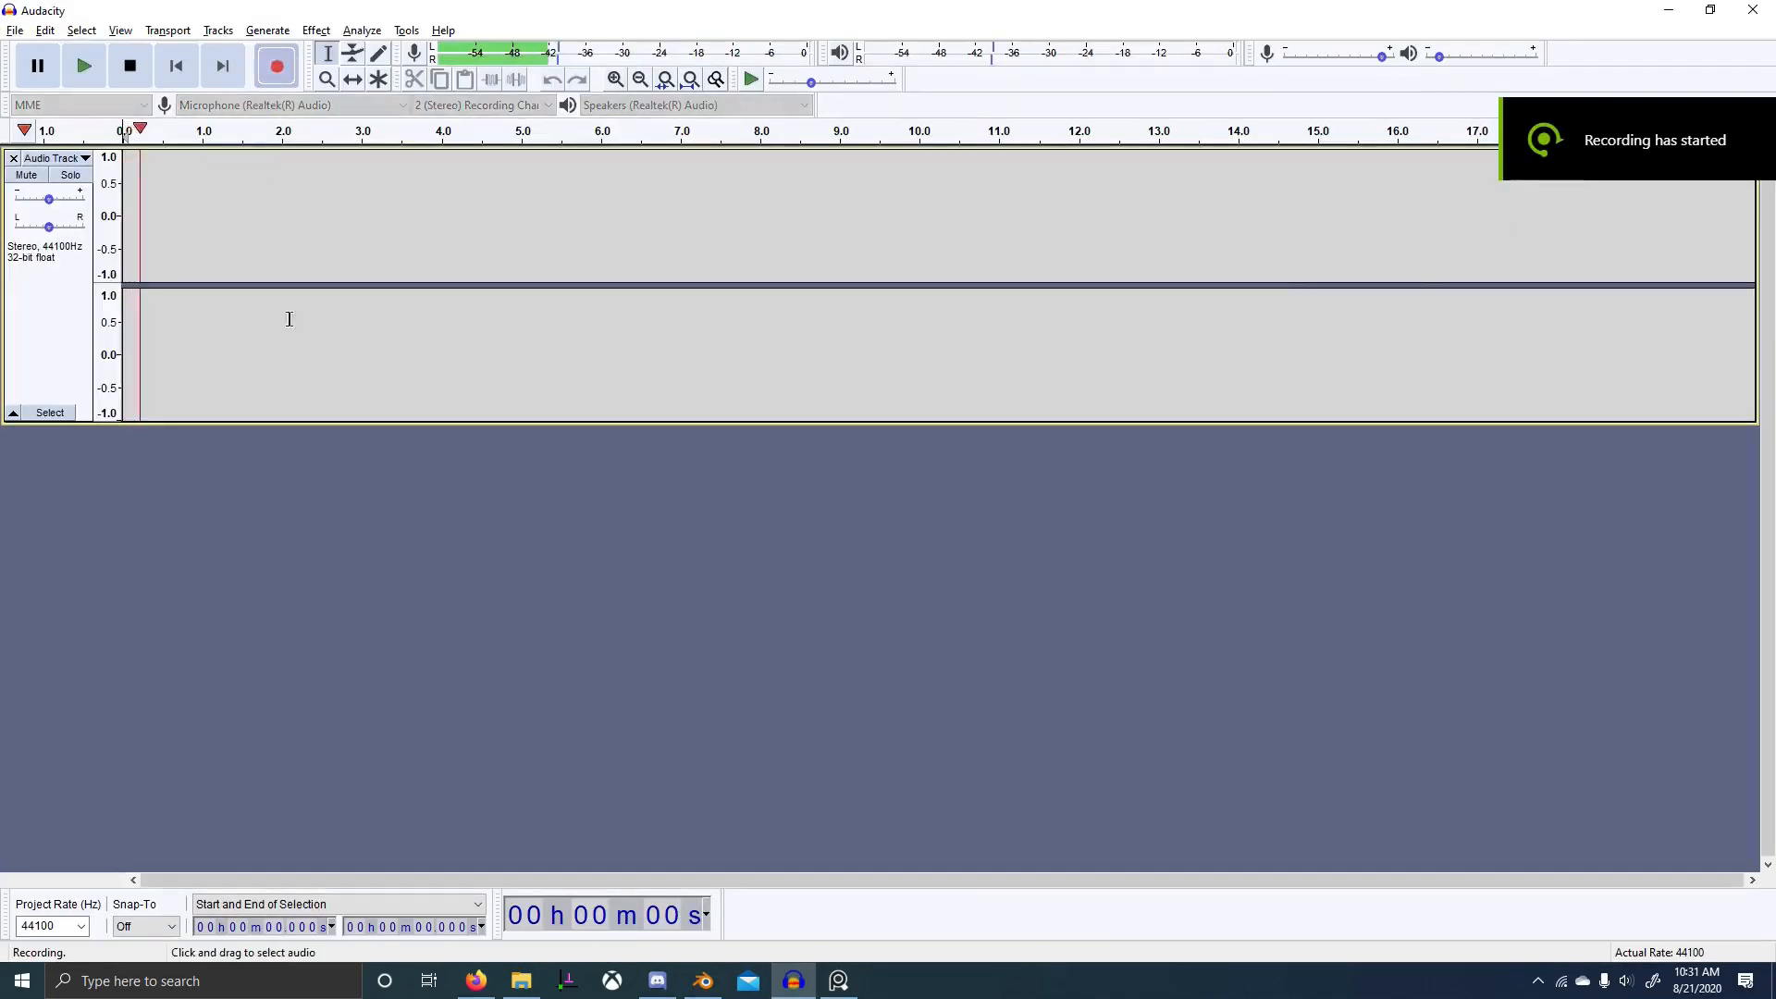
- Switch to Blender, turn off the wireframe overlay and clear the selection
key(alt+Tab)
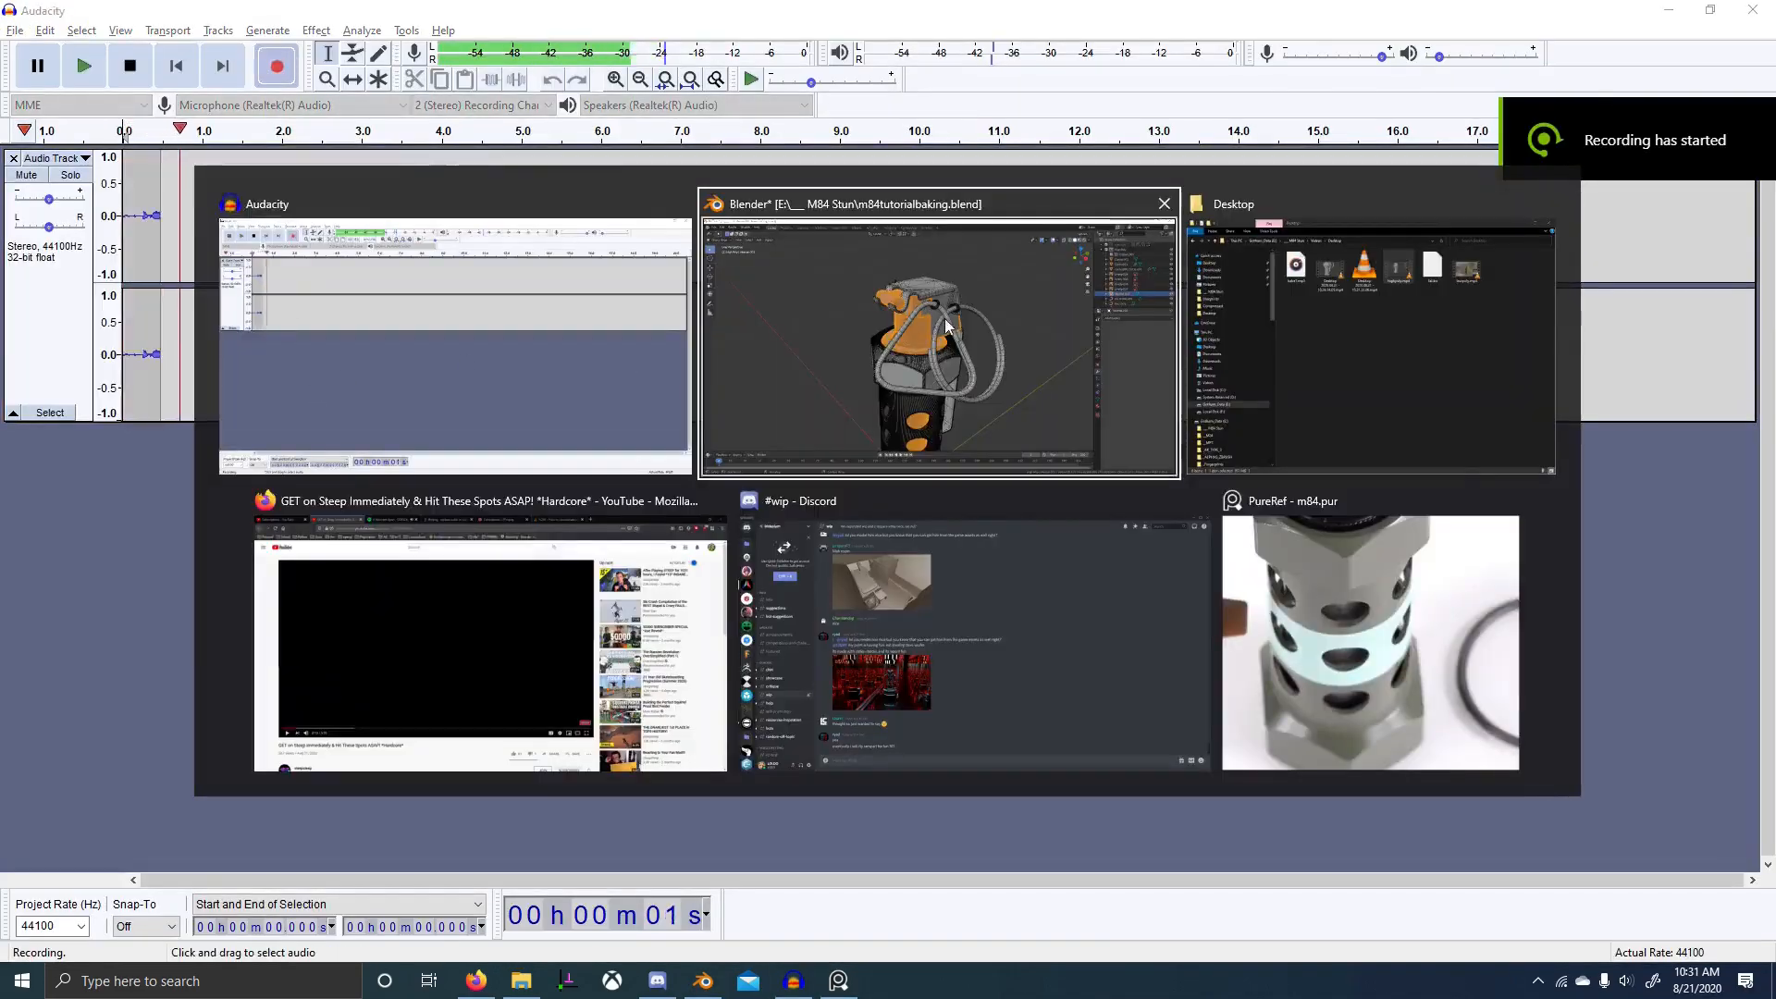
scroll(773, 389, down, 5)
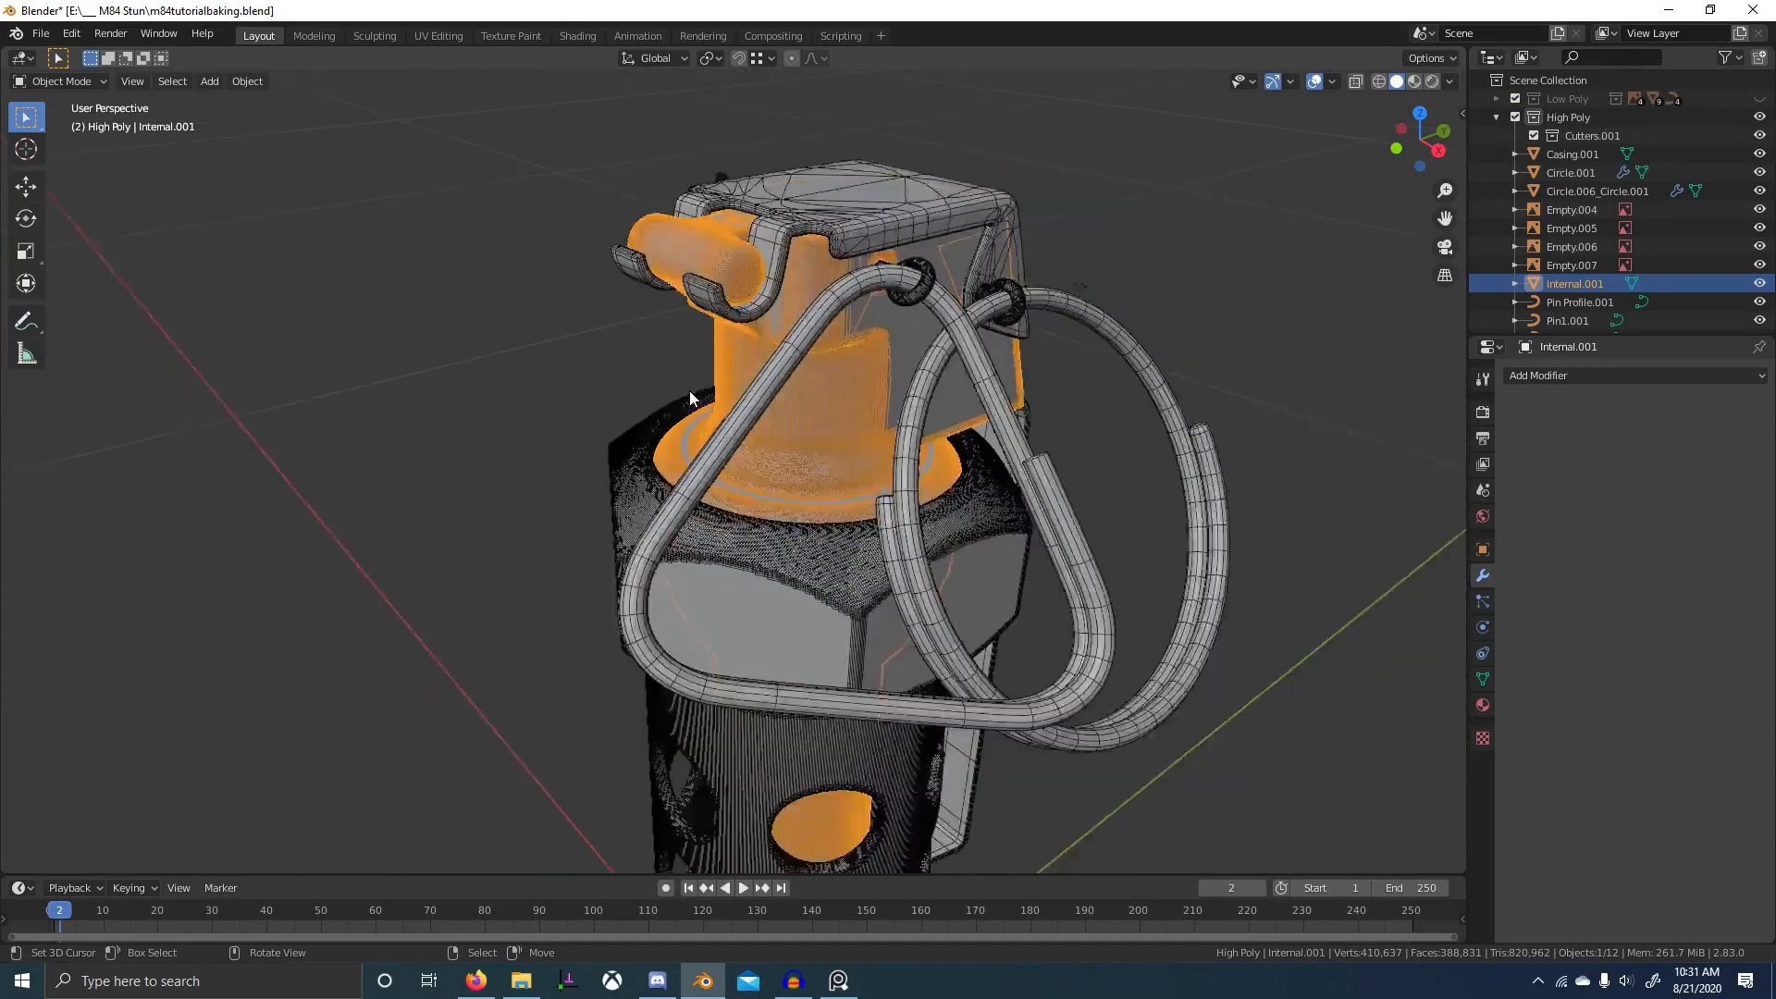
middle_drag(690, 390, 840, 386)
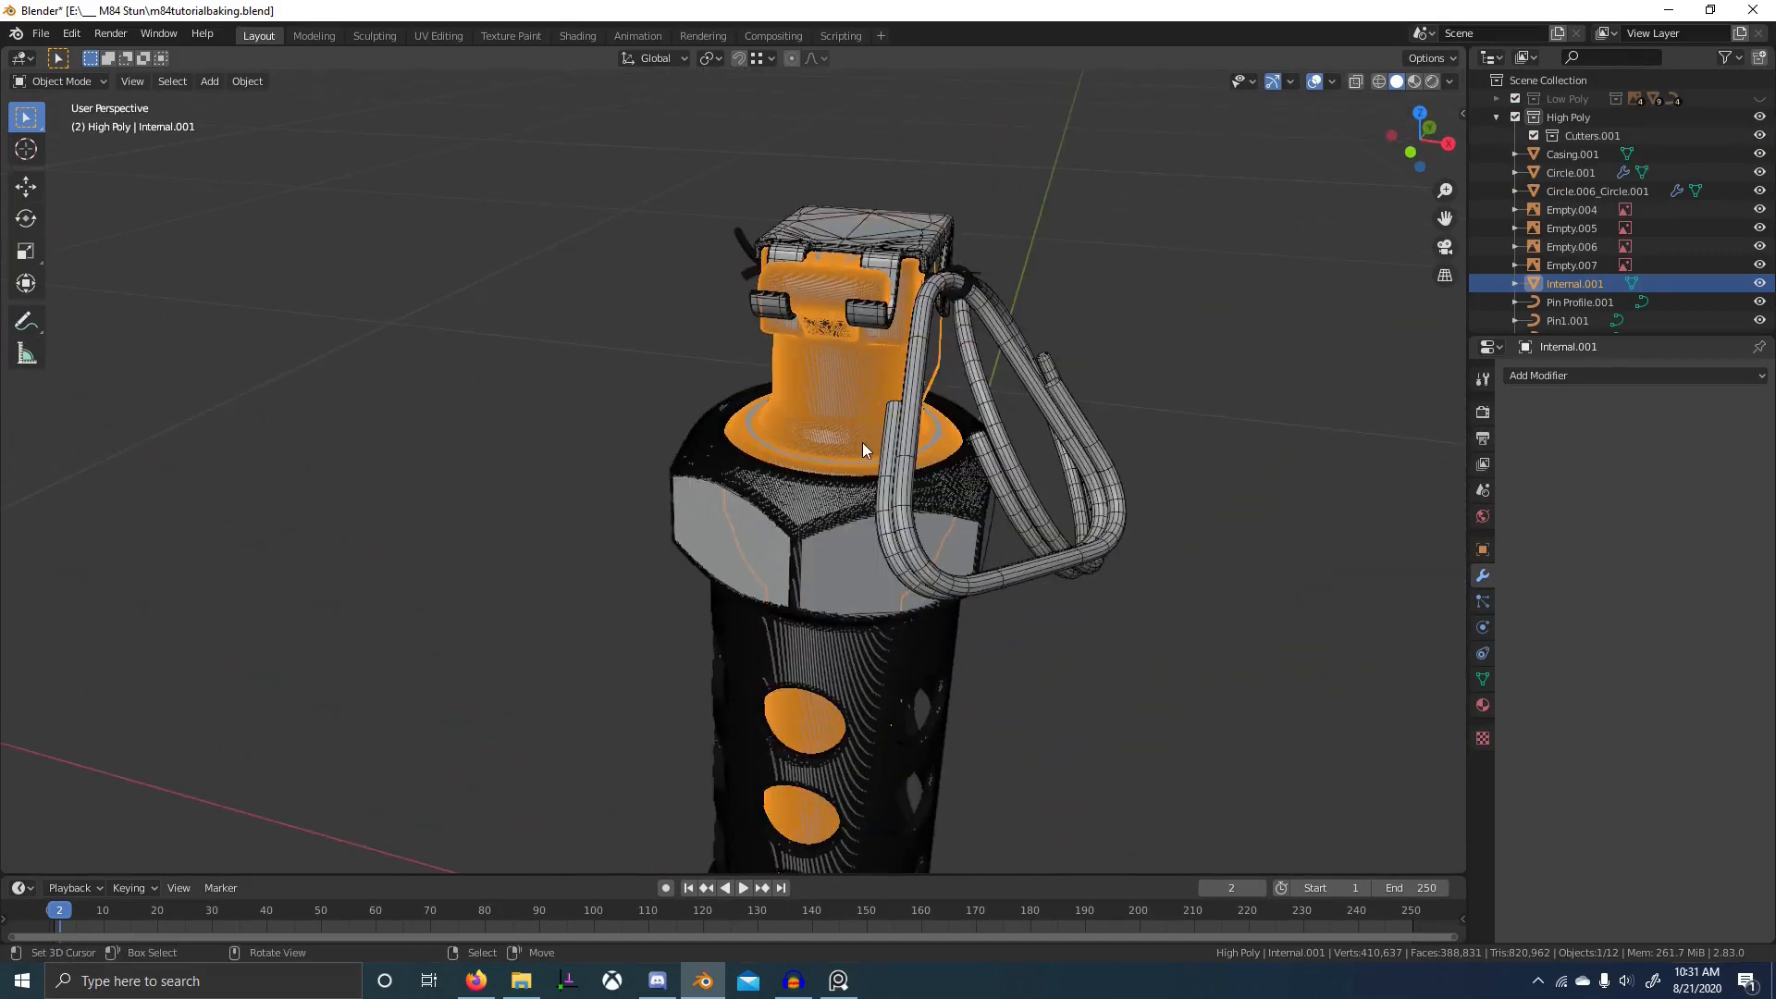
click(1333, 81)
click(1225, 397)
key(alt+a)
- Look over the high-poly grenade's smooth shading and save the Blender file
scroll(962, 555, up, 4)
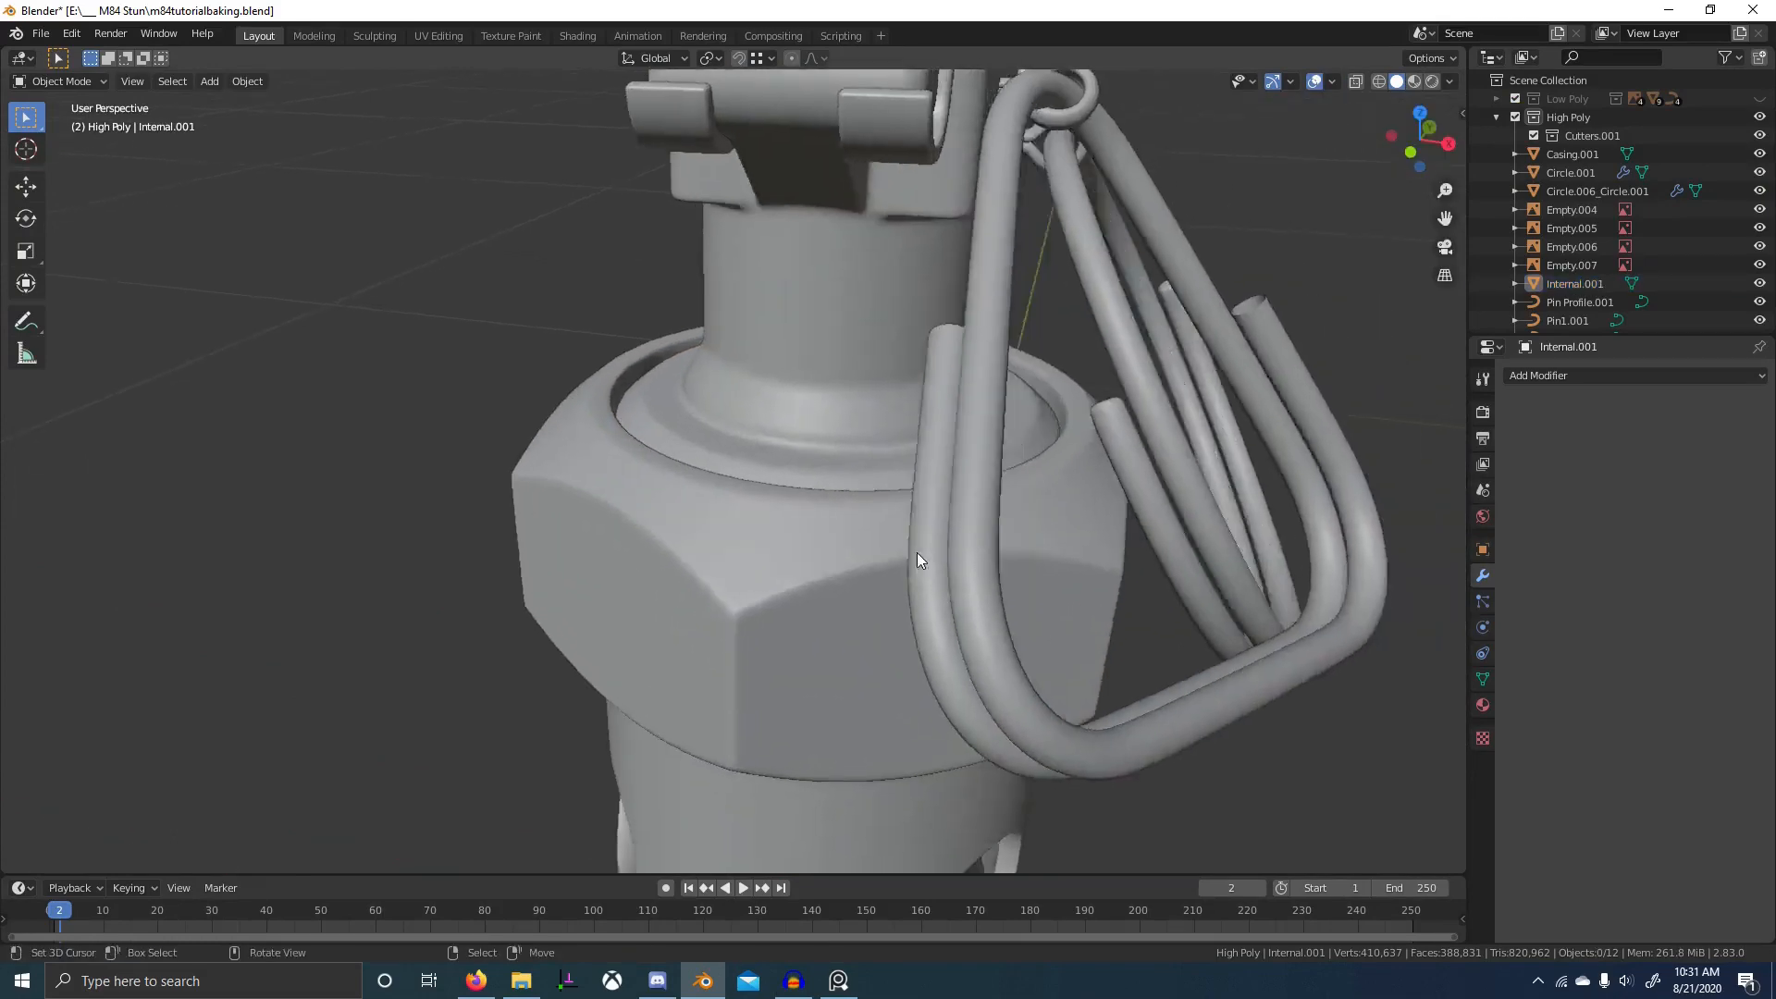
scroll(775, 547, down, 5)
middle_drag(775, 546, 743, 538)
key(ctrl+s)
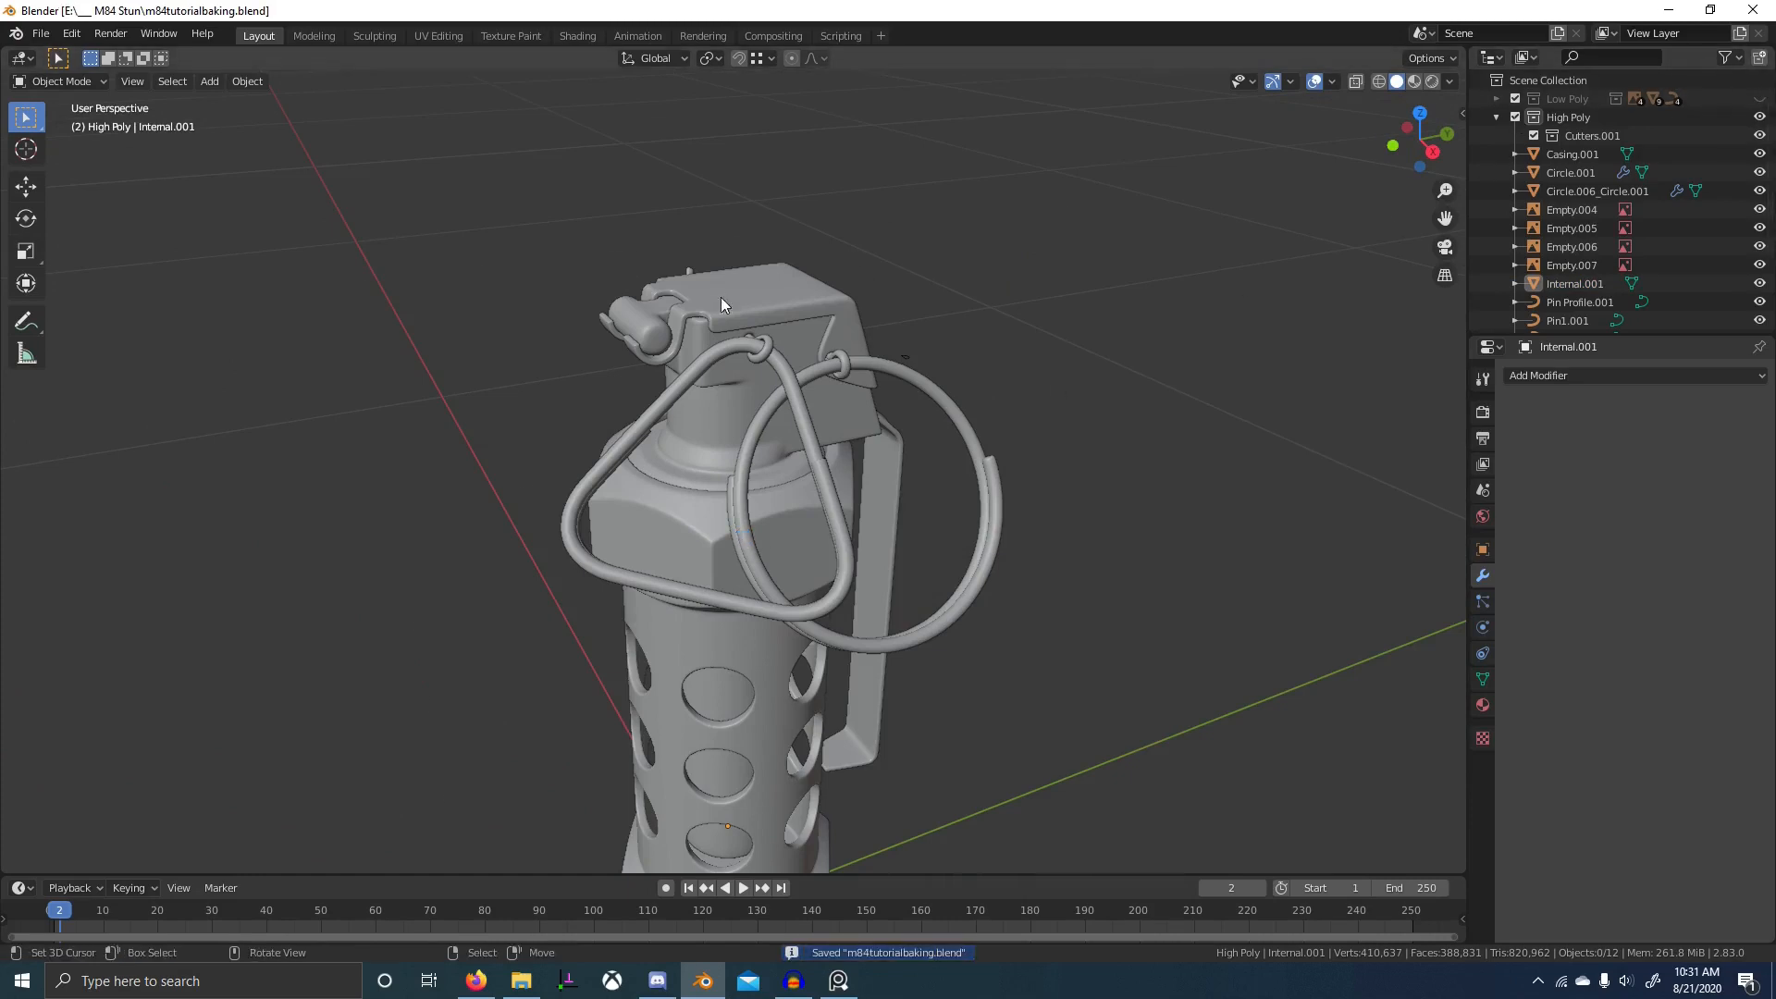
- Show only the Low Poly collection and apply all the boolean modifiers on its casing
key(1)
click(703, 548)
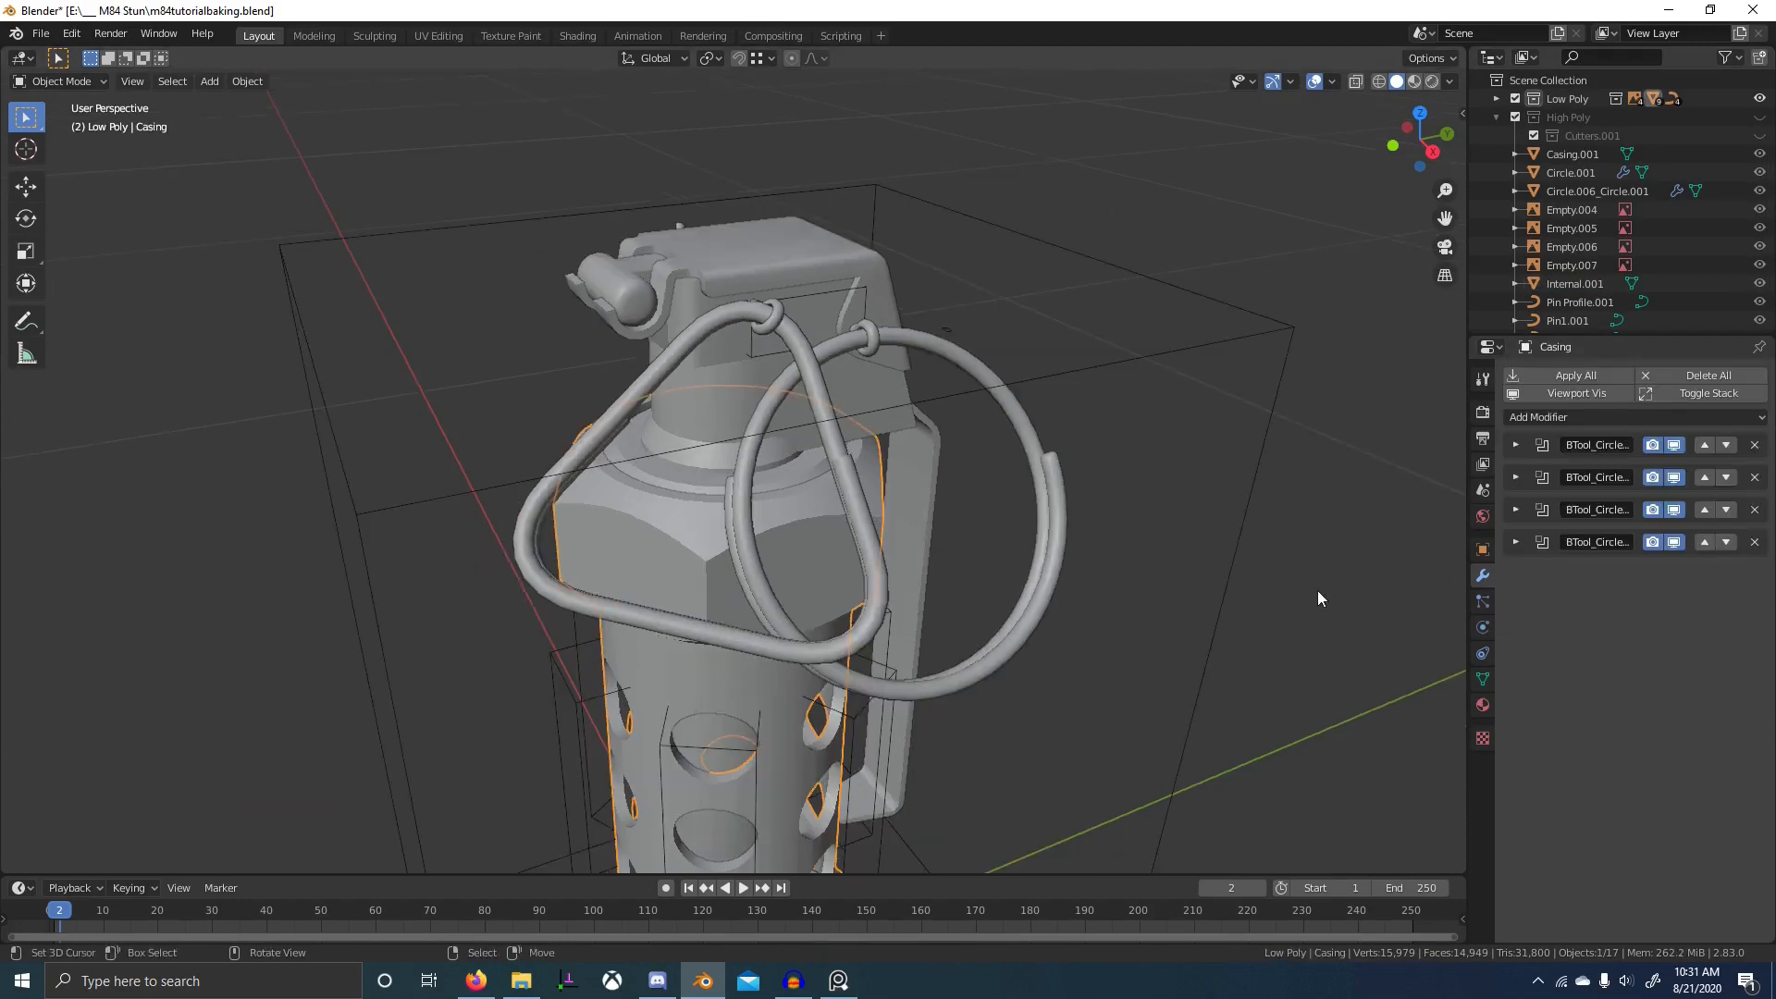
scroll(1014, 553, up, 8)
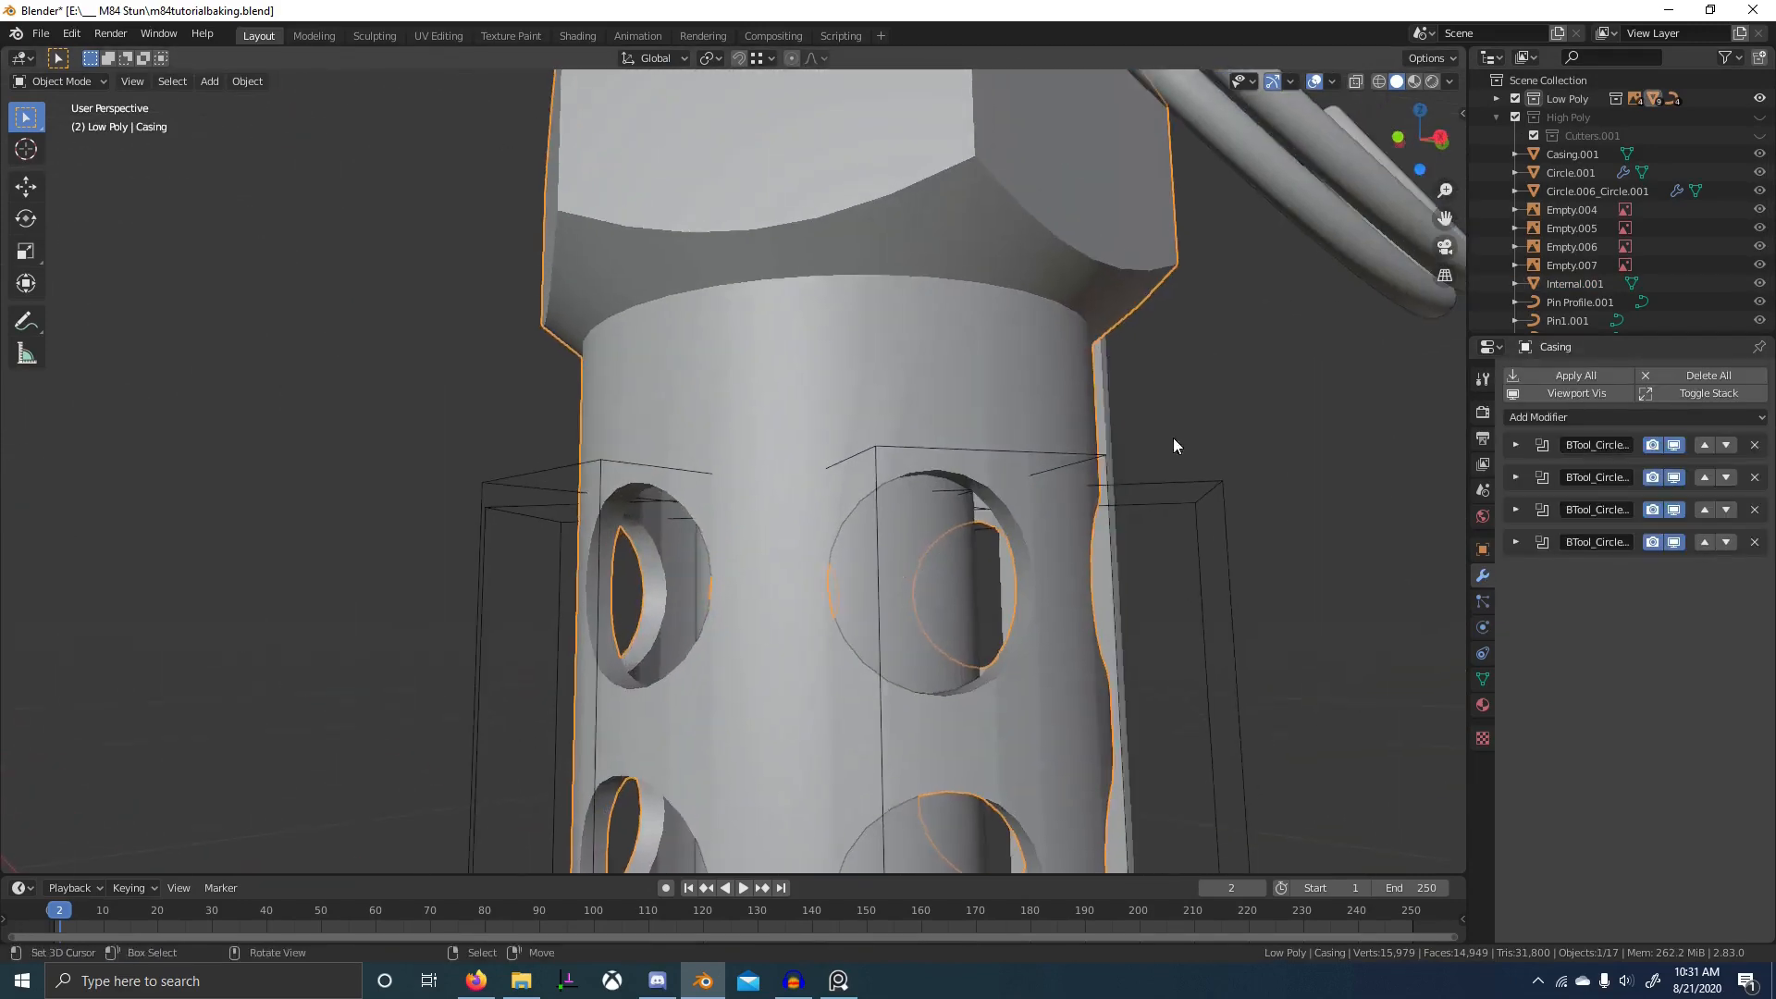
scroll(1273, 420, down, 4)
scroll(929, 564, up, 4)
middle_drag(1019, 454, 930, 592)
right_click(651, 281)
click(1571, 473)
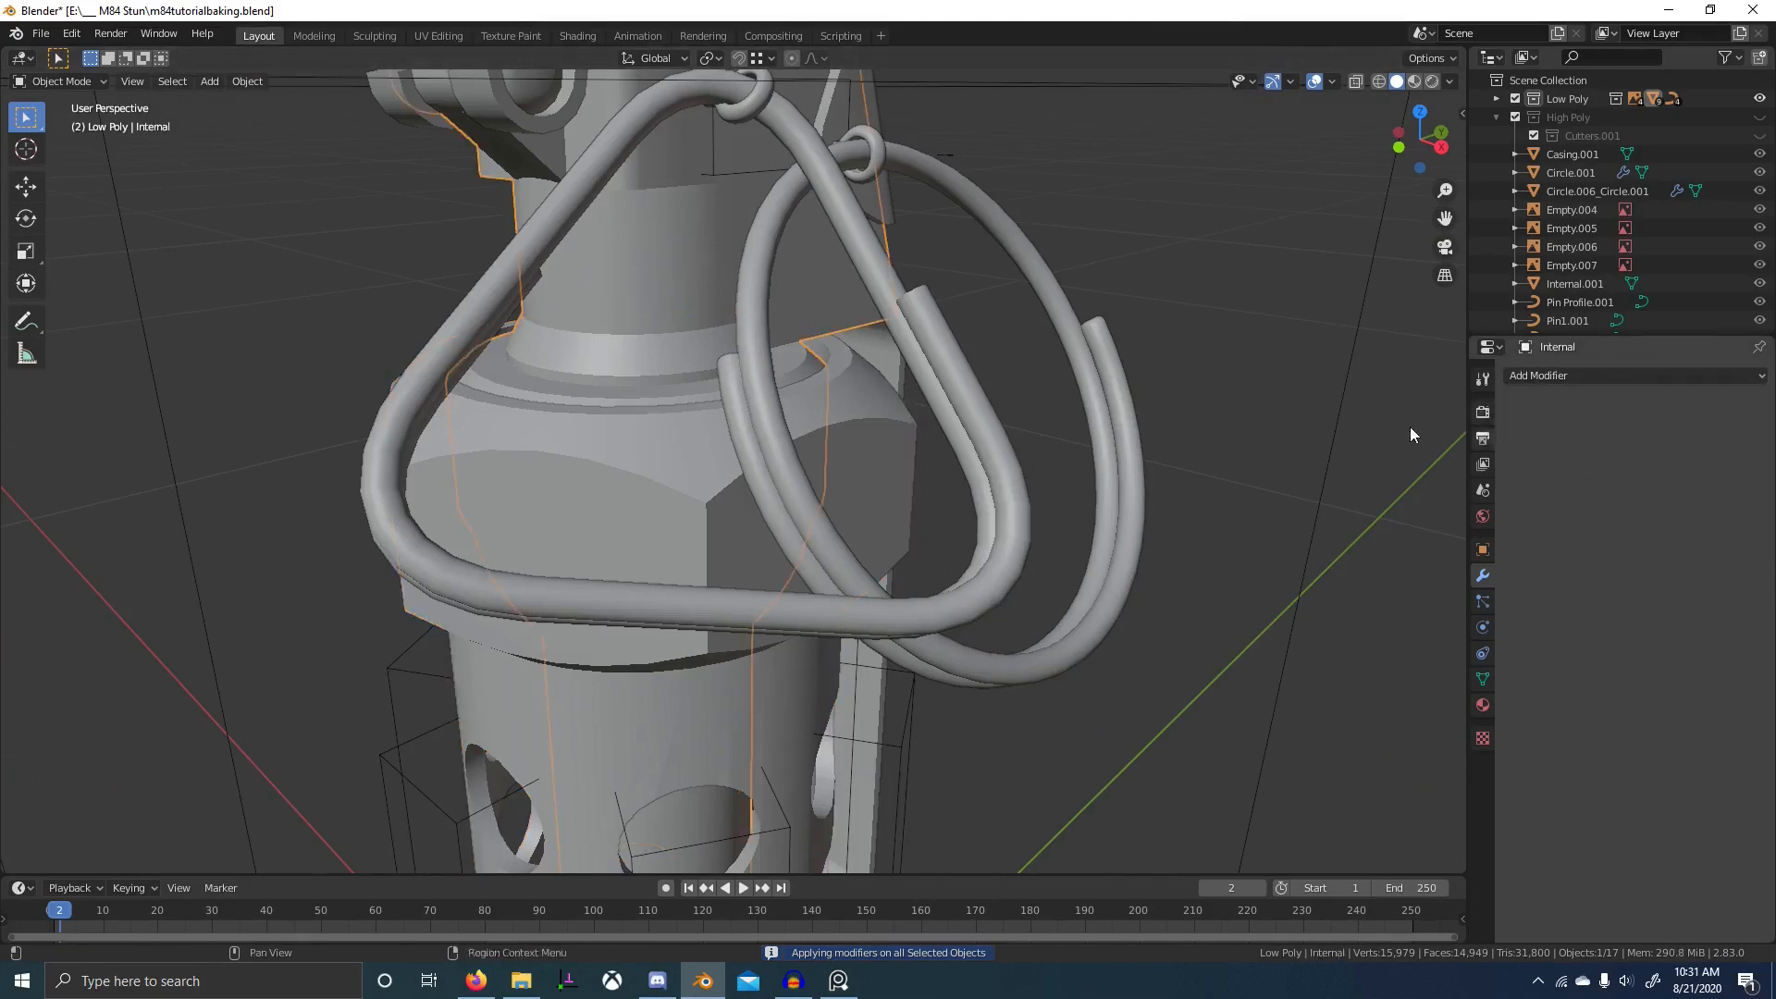
- Apply the Difference boolean modifier on the low-poly safety lever
scroll(1410, 425, down, 3)
click(733, 177)
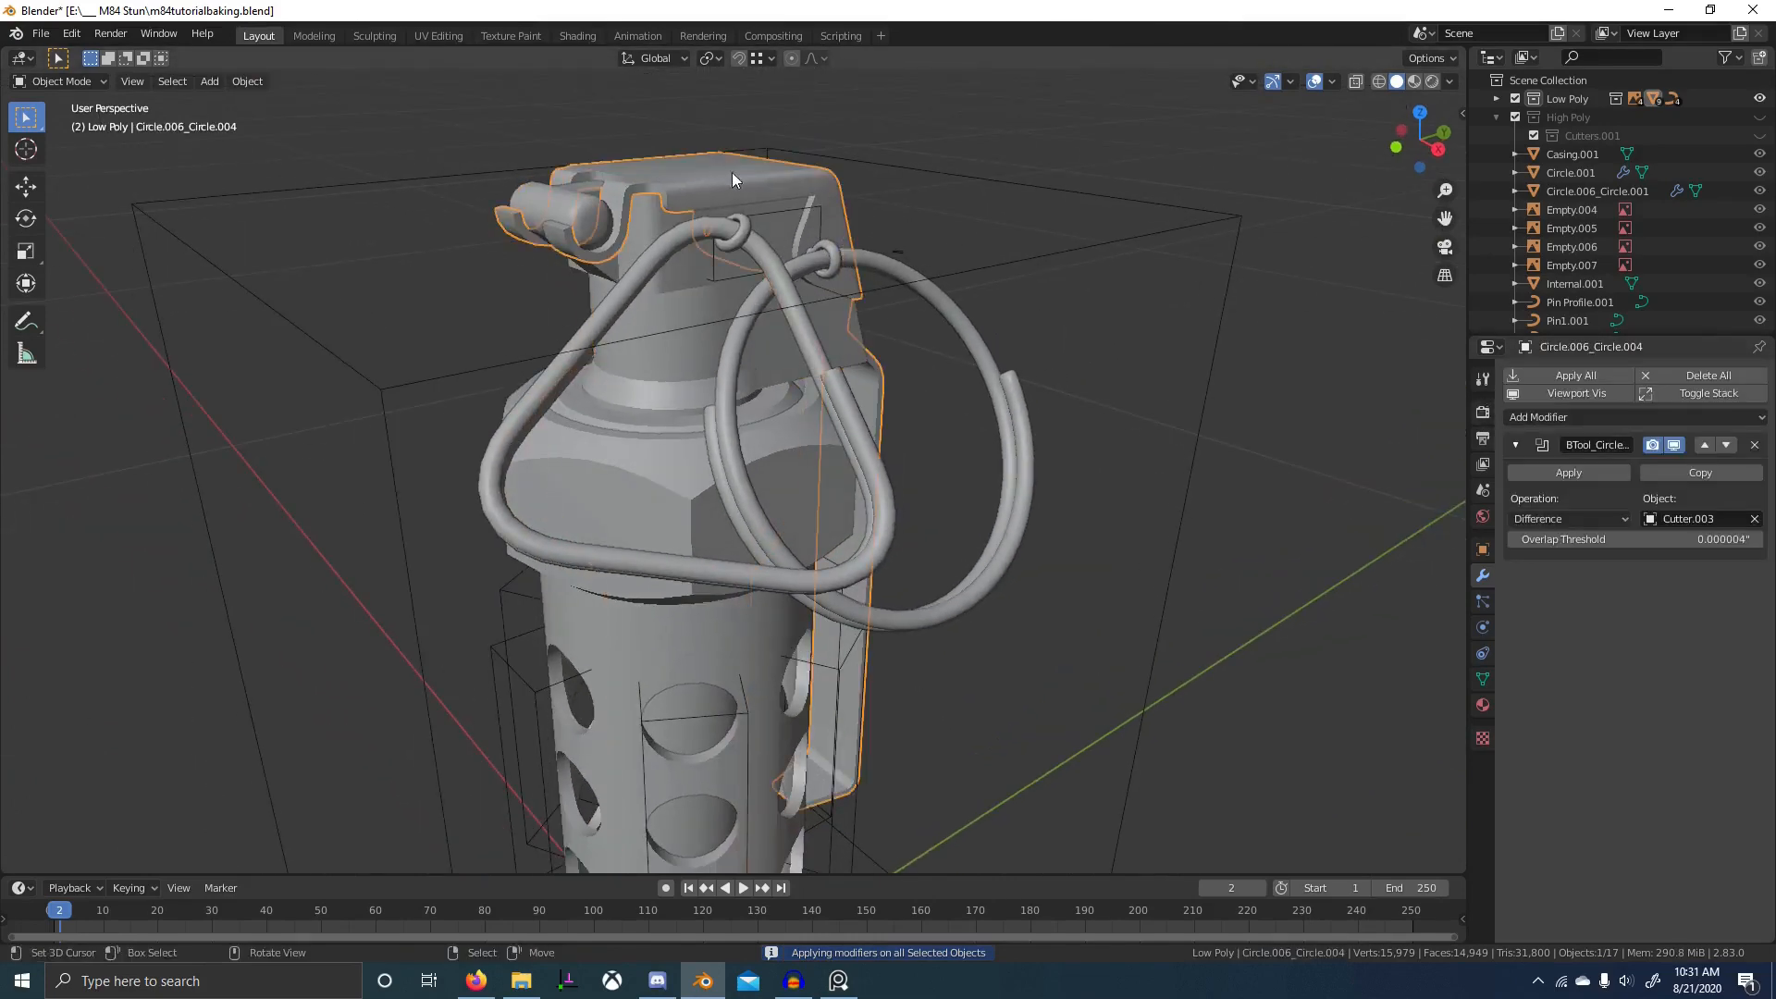
click(1561, 472)
- Convert the low-poly triangular pull ring from a curve to a mesh
middle_drag(787, 359, 713, 291)
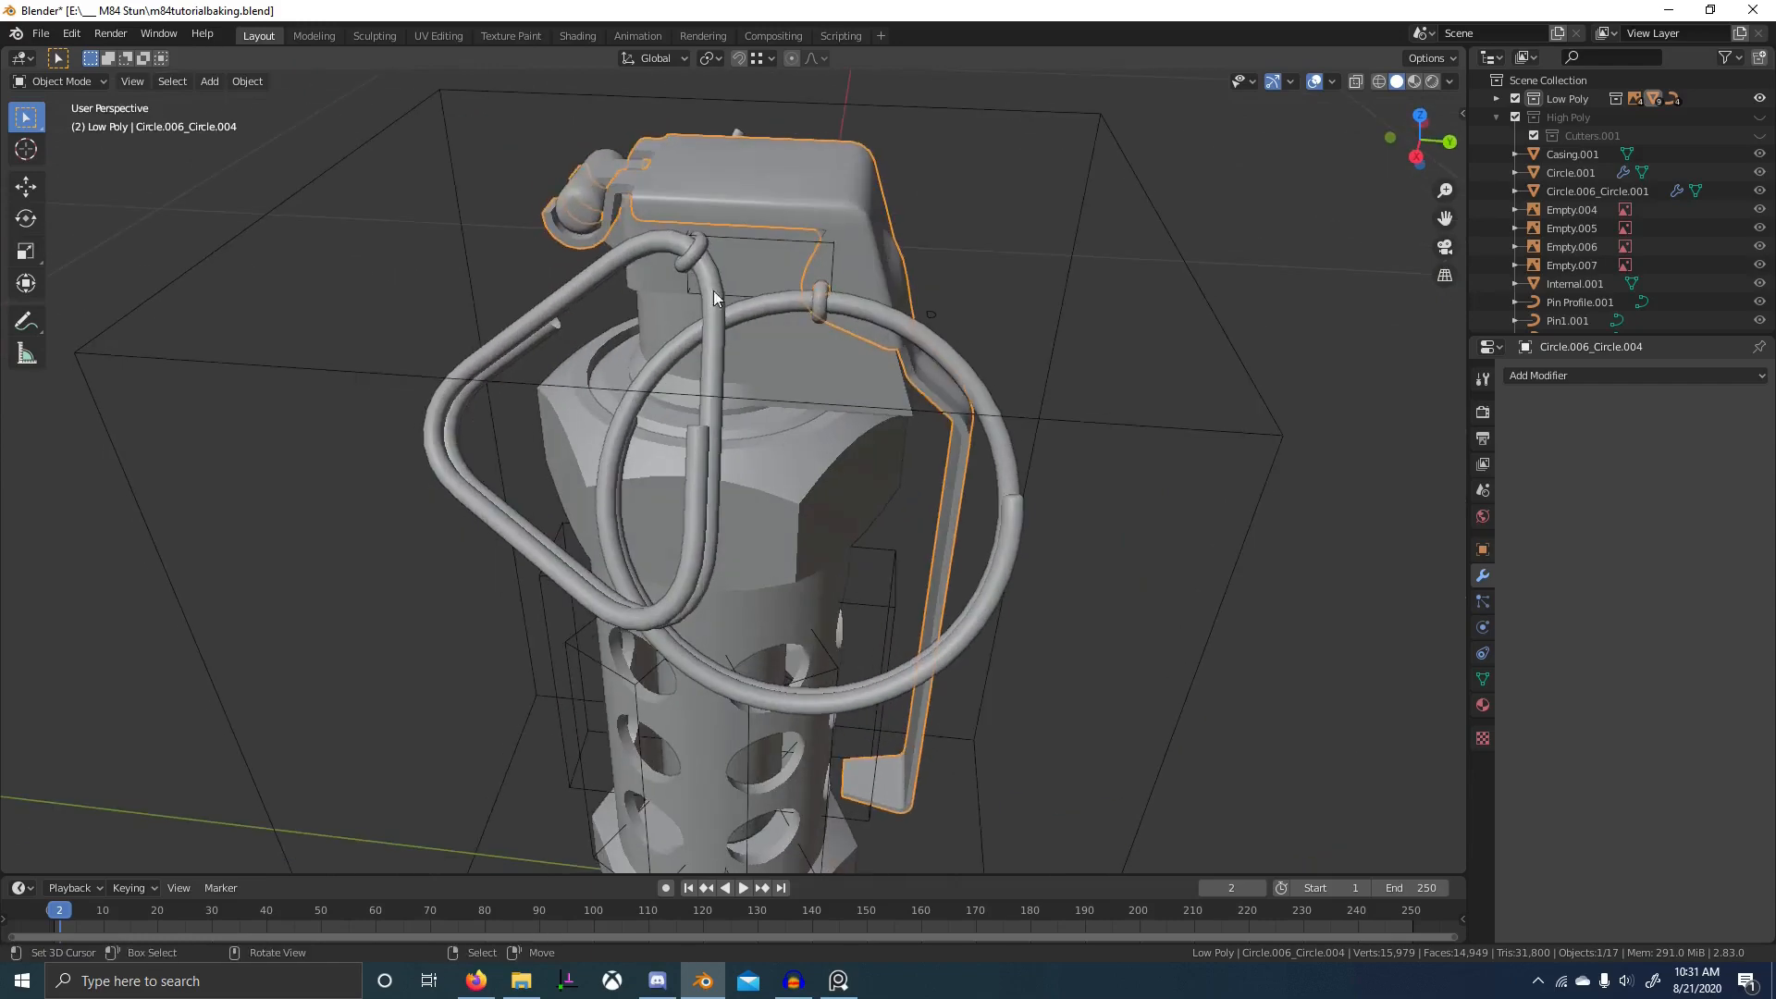
click(713, 291)
key(F3)
key(Escape)
key(Tab)
key(Tab)
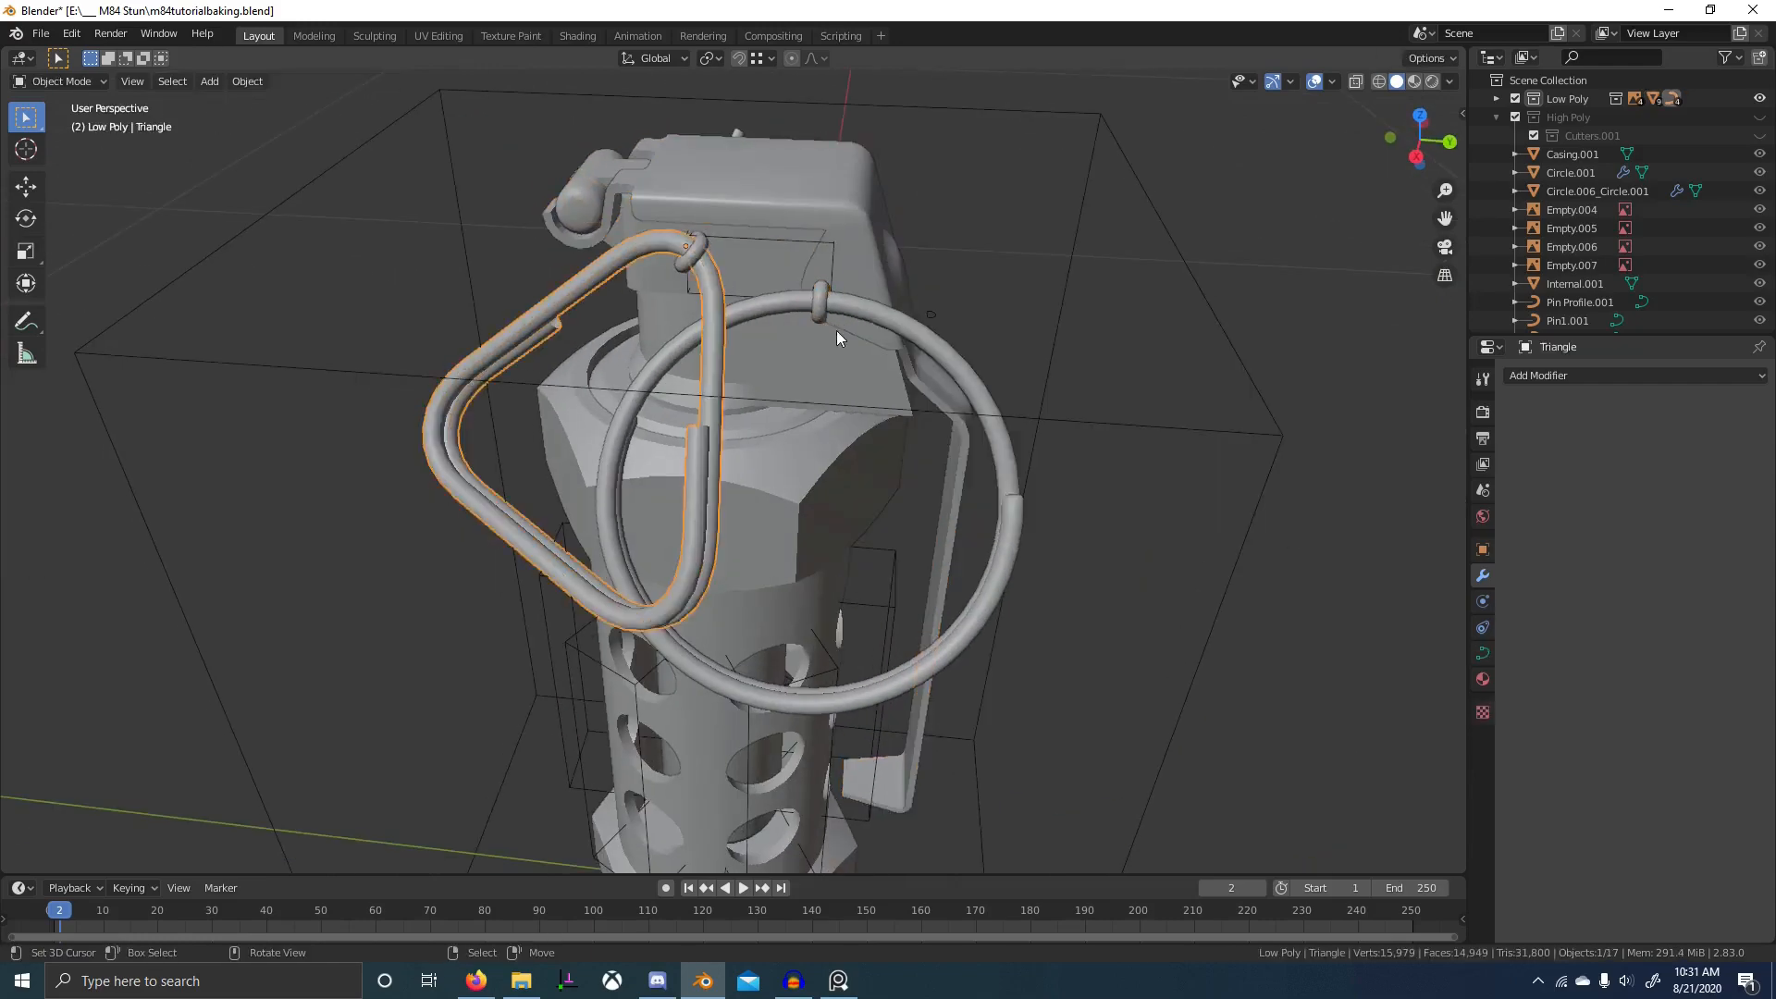
key(F3)
text(conv)
key(BackSpace)
key(BackSpace)
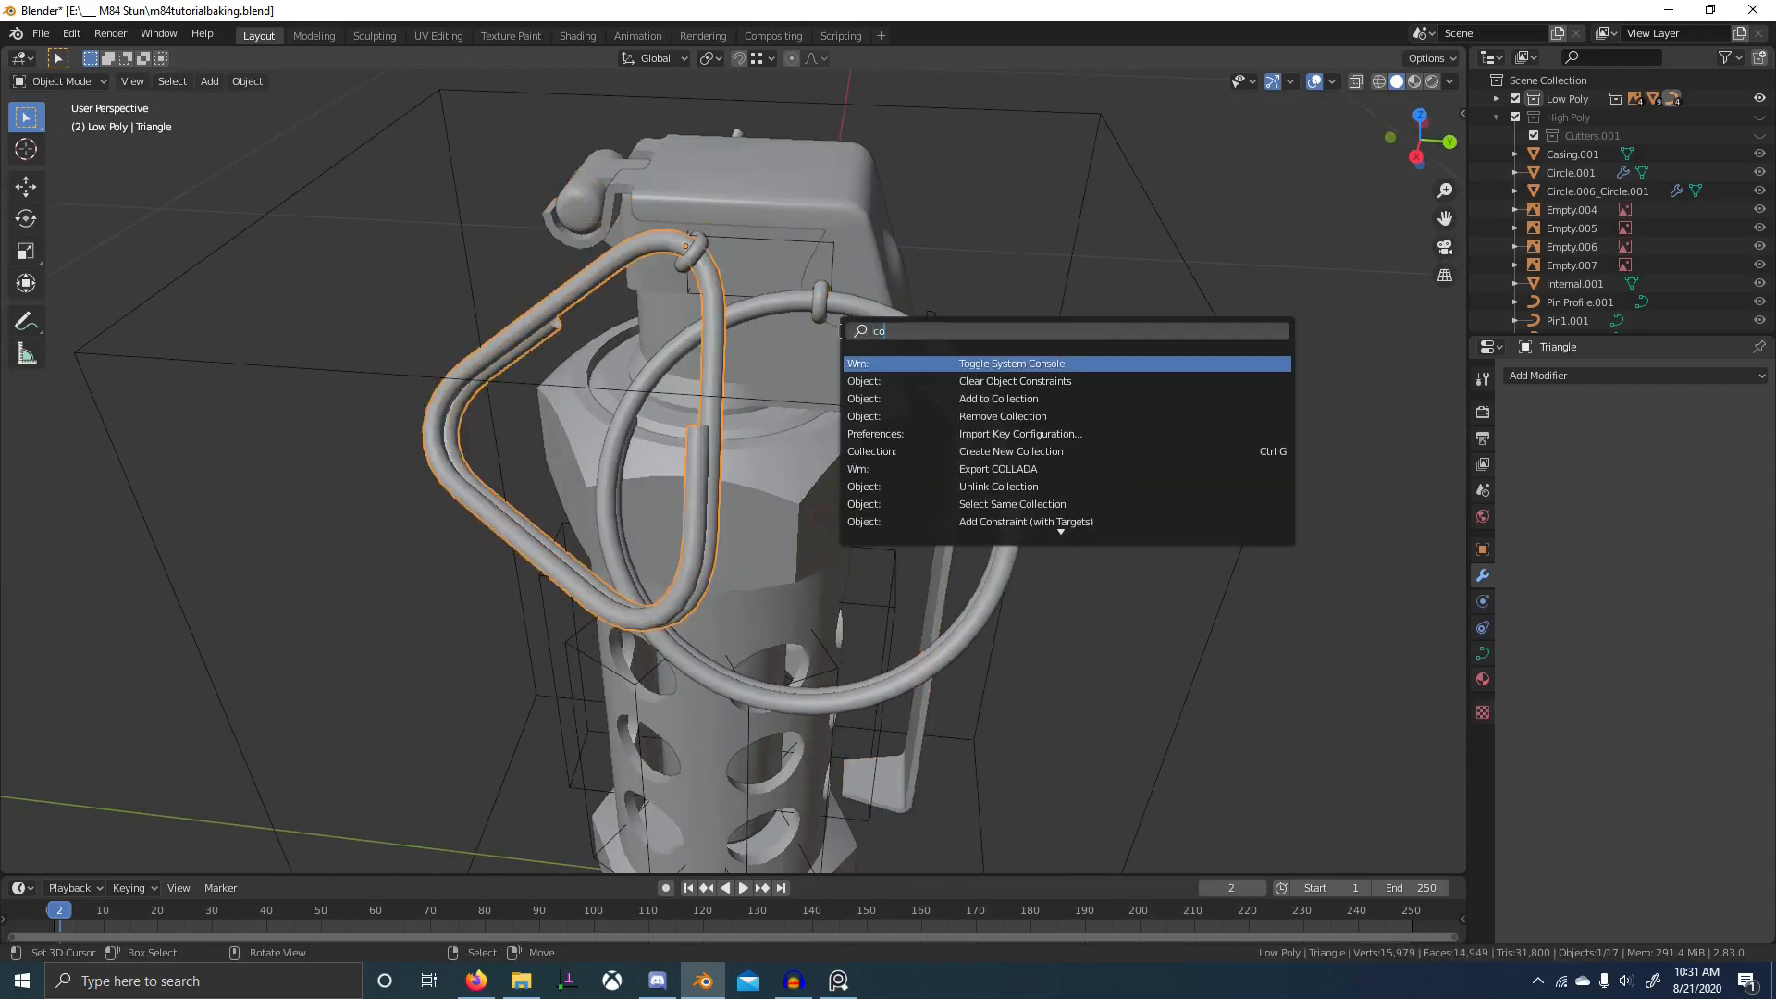
text(nvert)
key(Return)
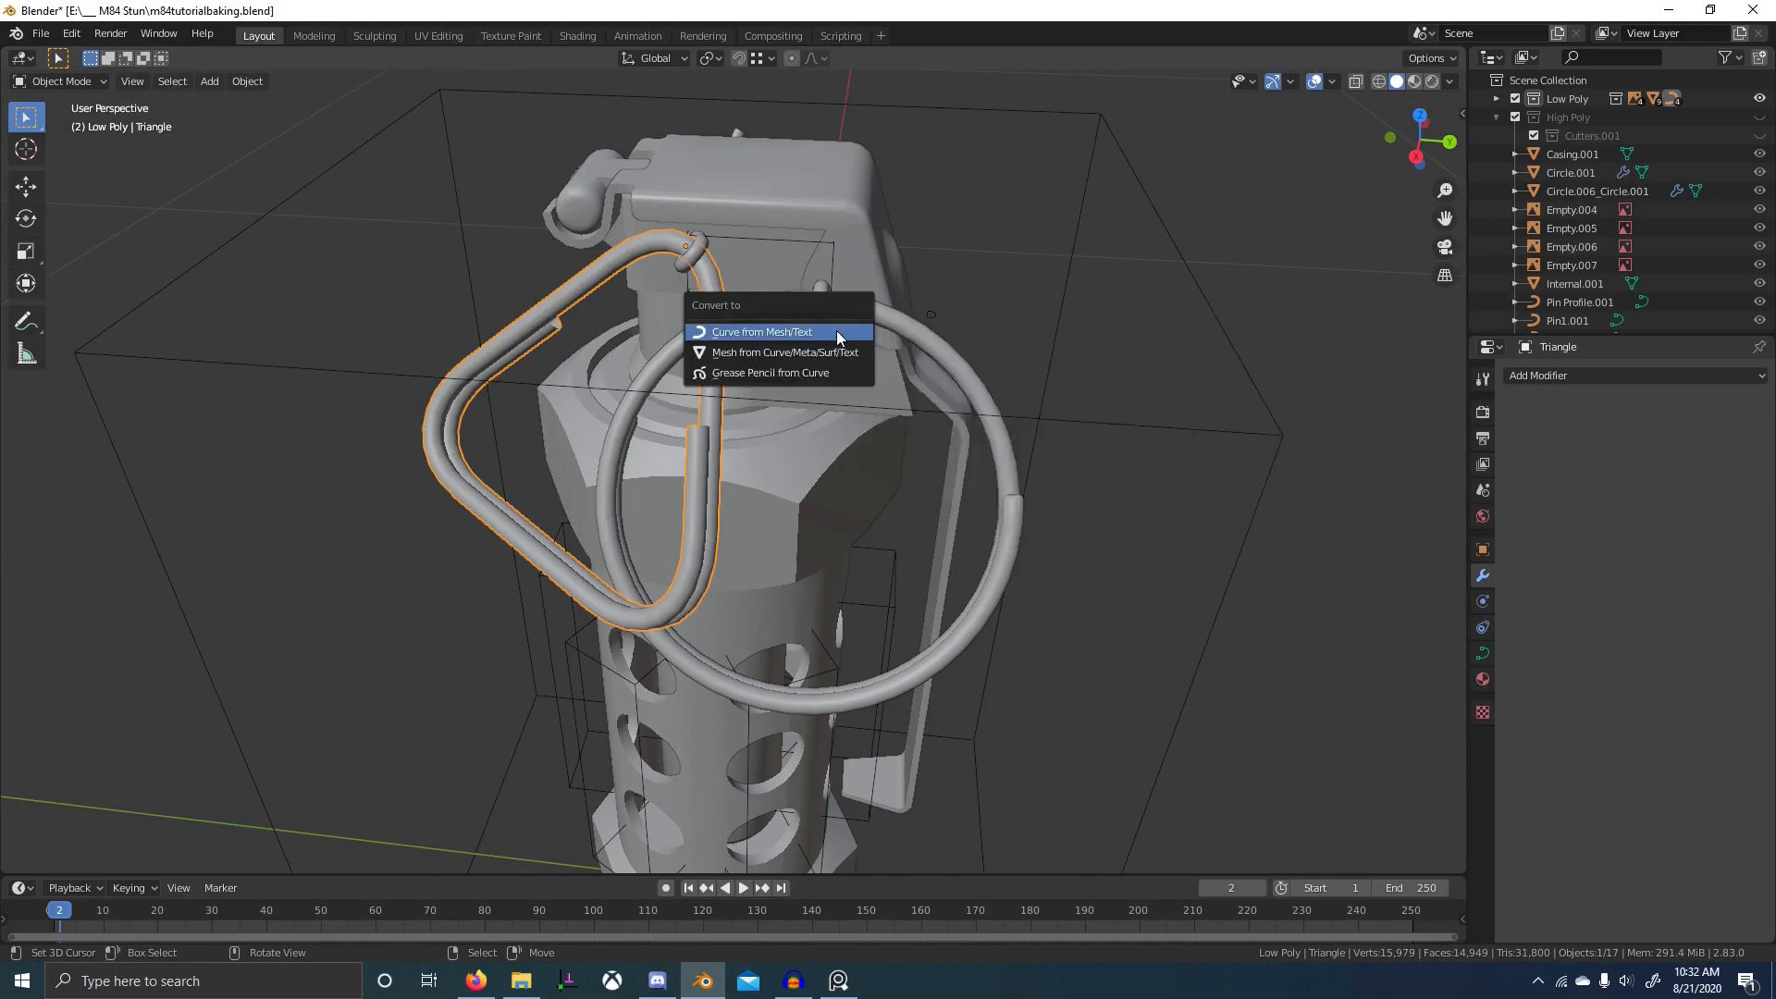
click(840, 352)
- Fill both open ends of the low-poly triangular ring with faces
right_click(945, 351)
middle_drag(1004, 427, 825, 411)
scroll(878, 426, up, 1)
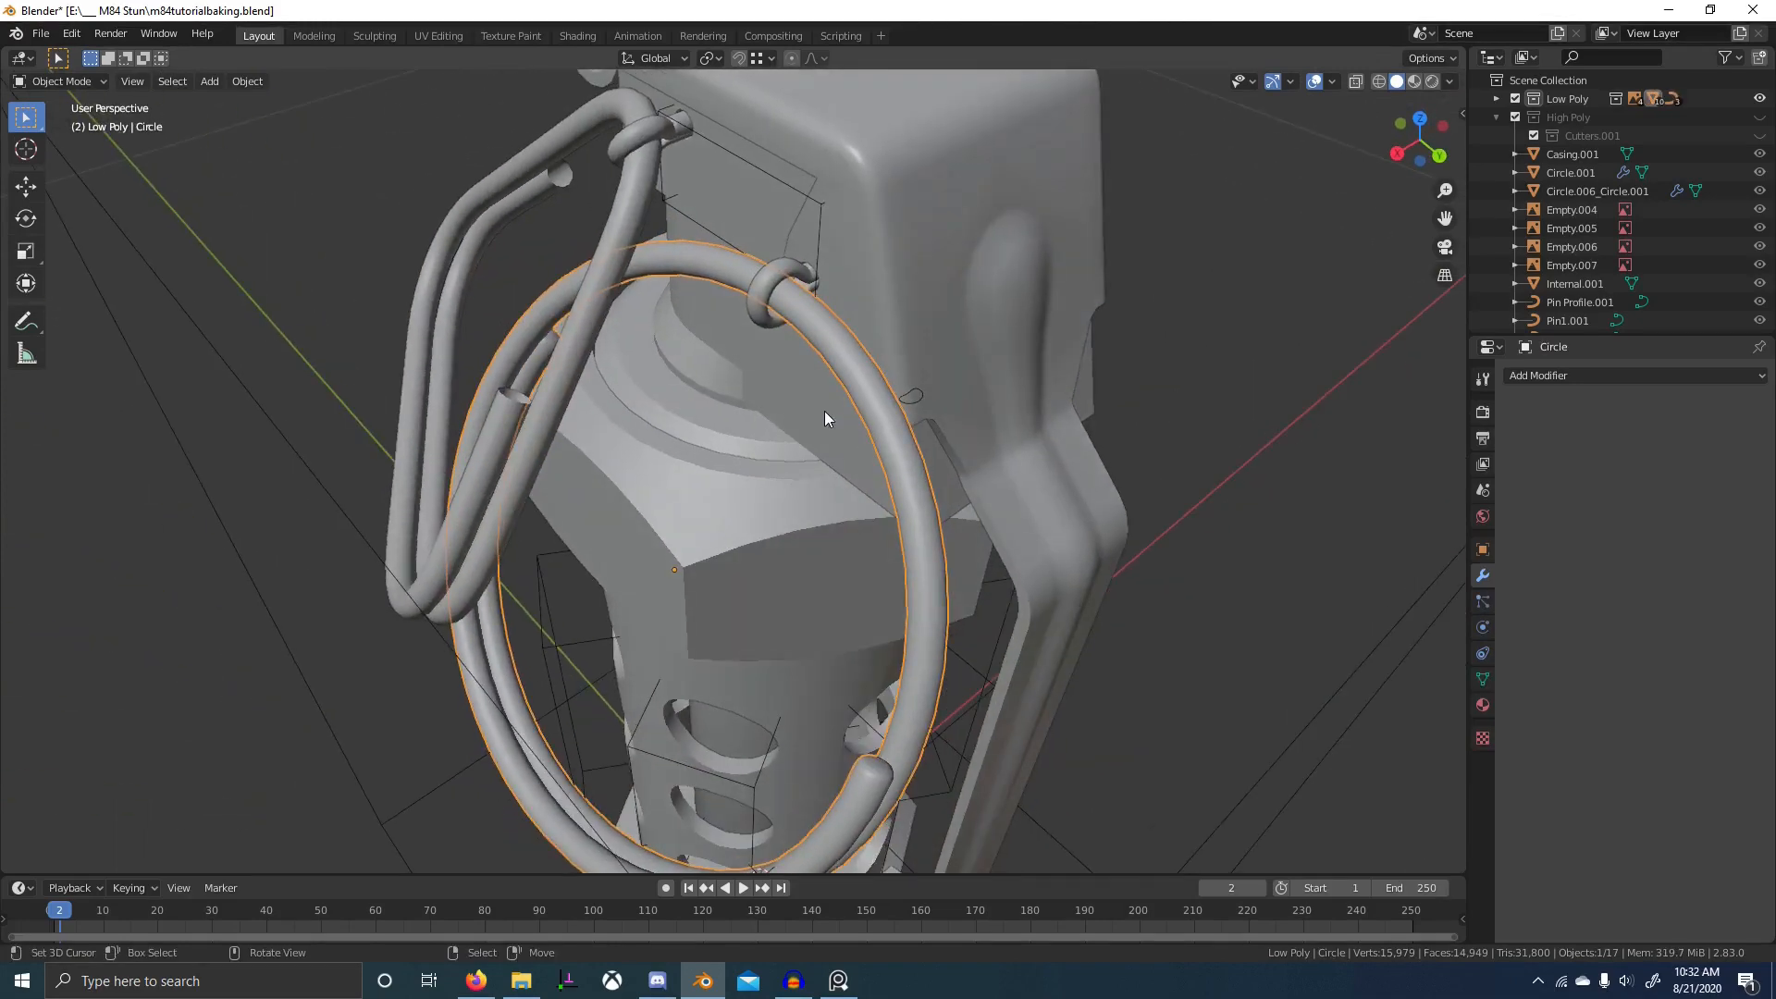
click(574, 365)
middle_drag(583, 361, 616, 369)
key(Tab)
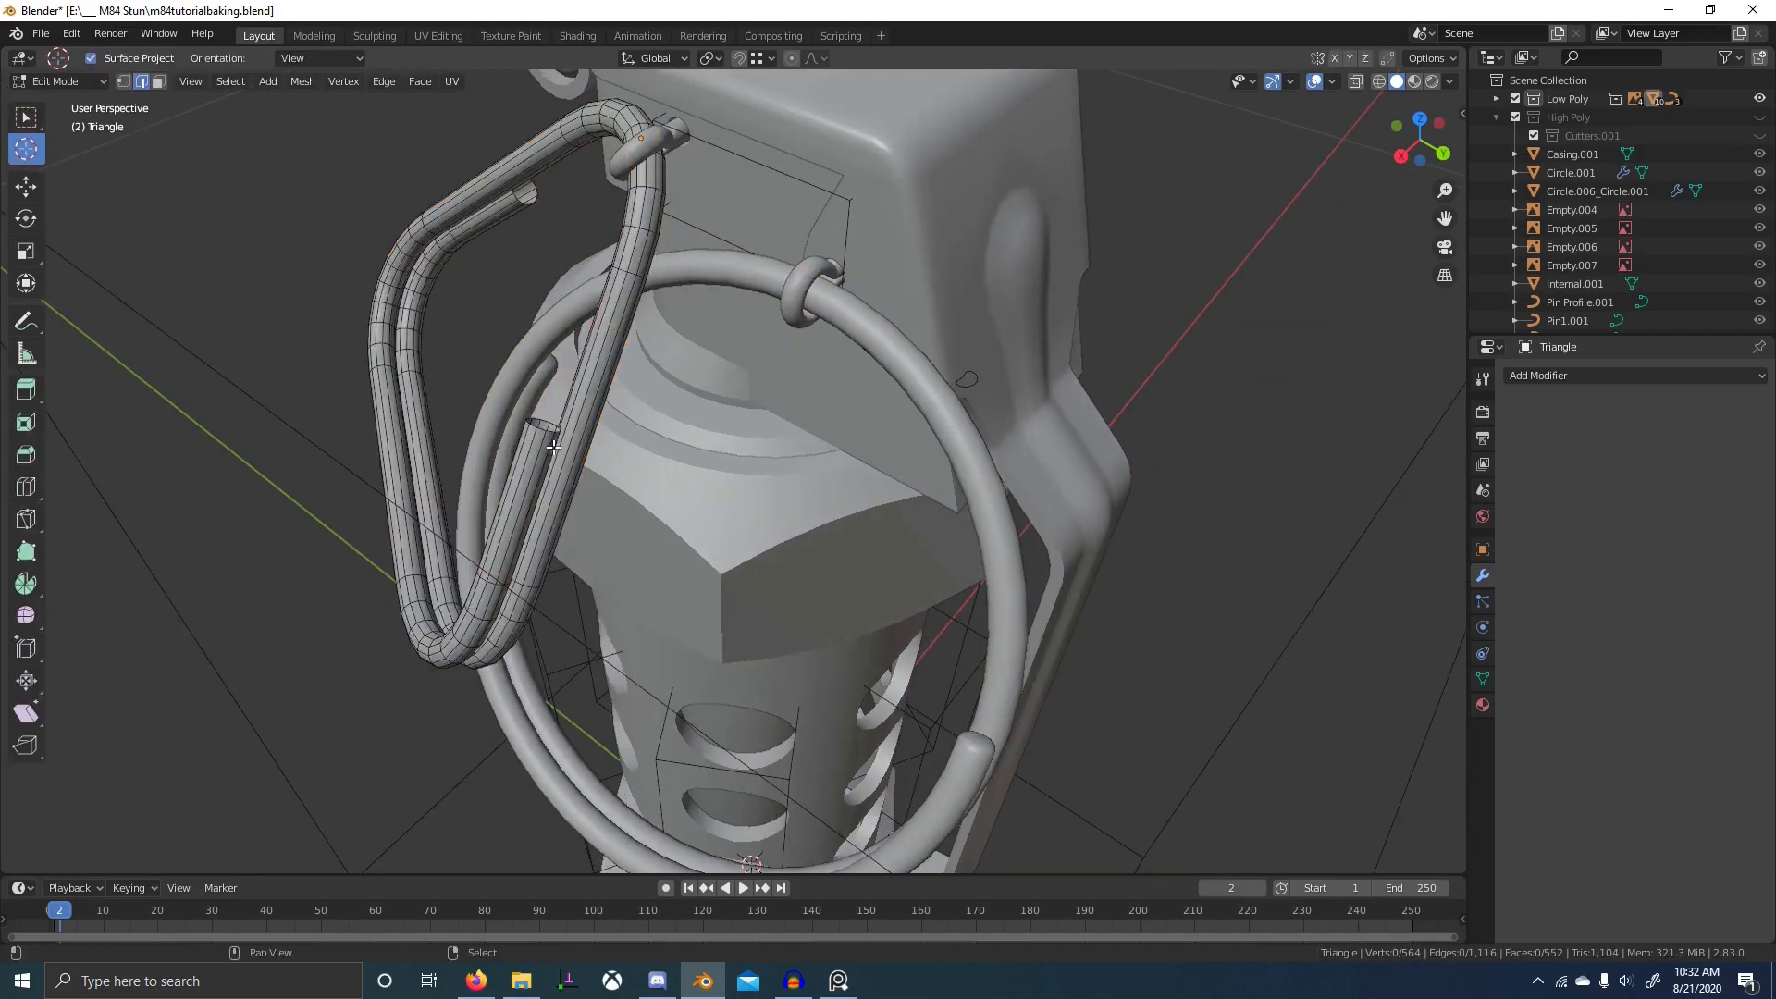
scroll(719, 447, up, 5)
alt+click(719, 412)
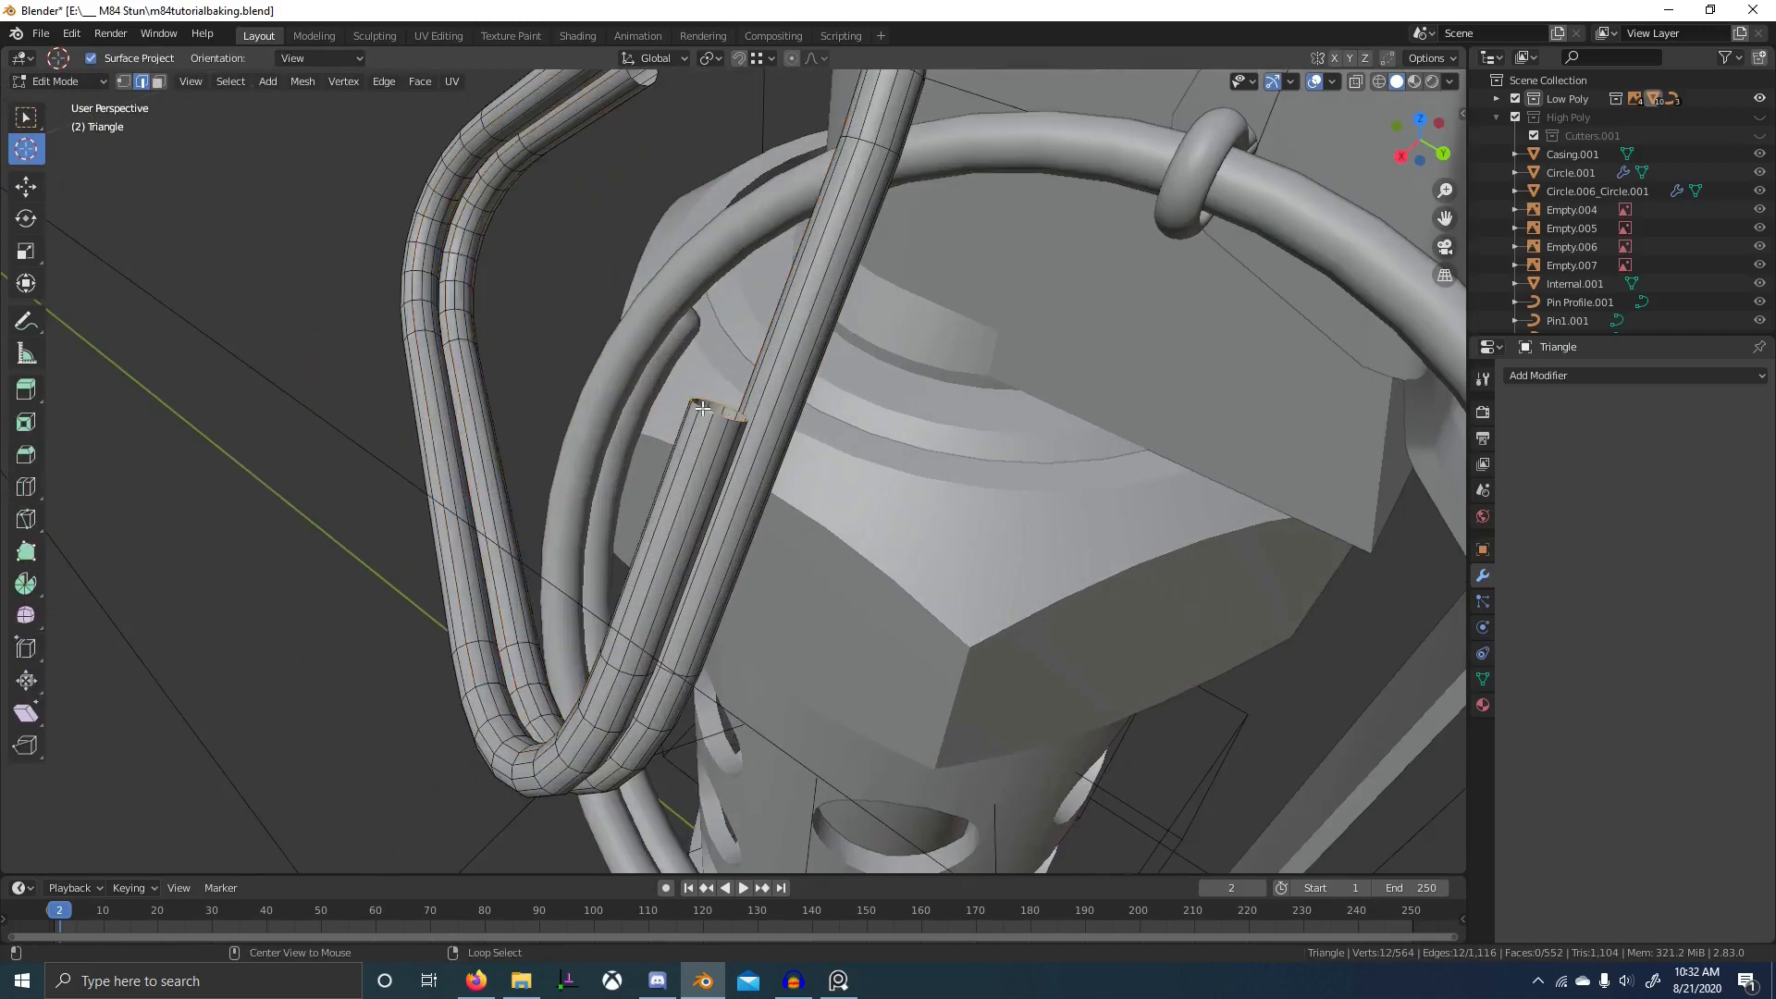
middle_drag(718, 412, 718, 360)
alt+shift+click(652, 205)
key(f)
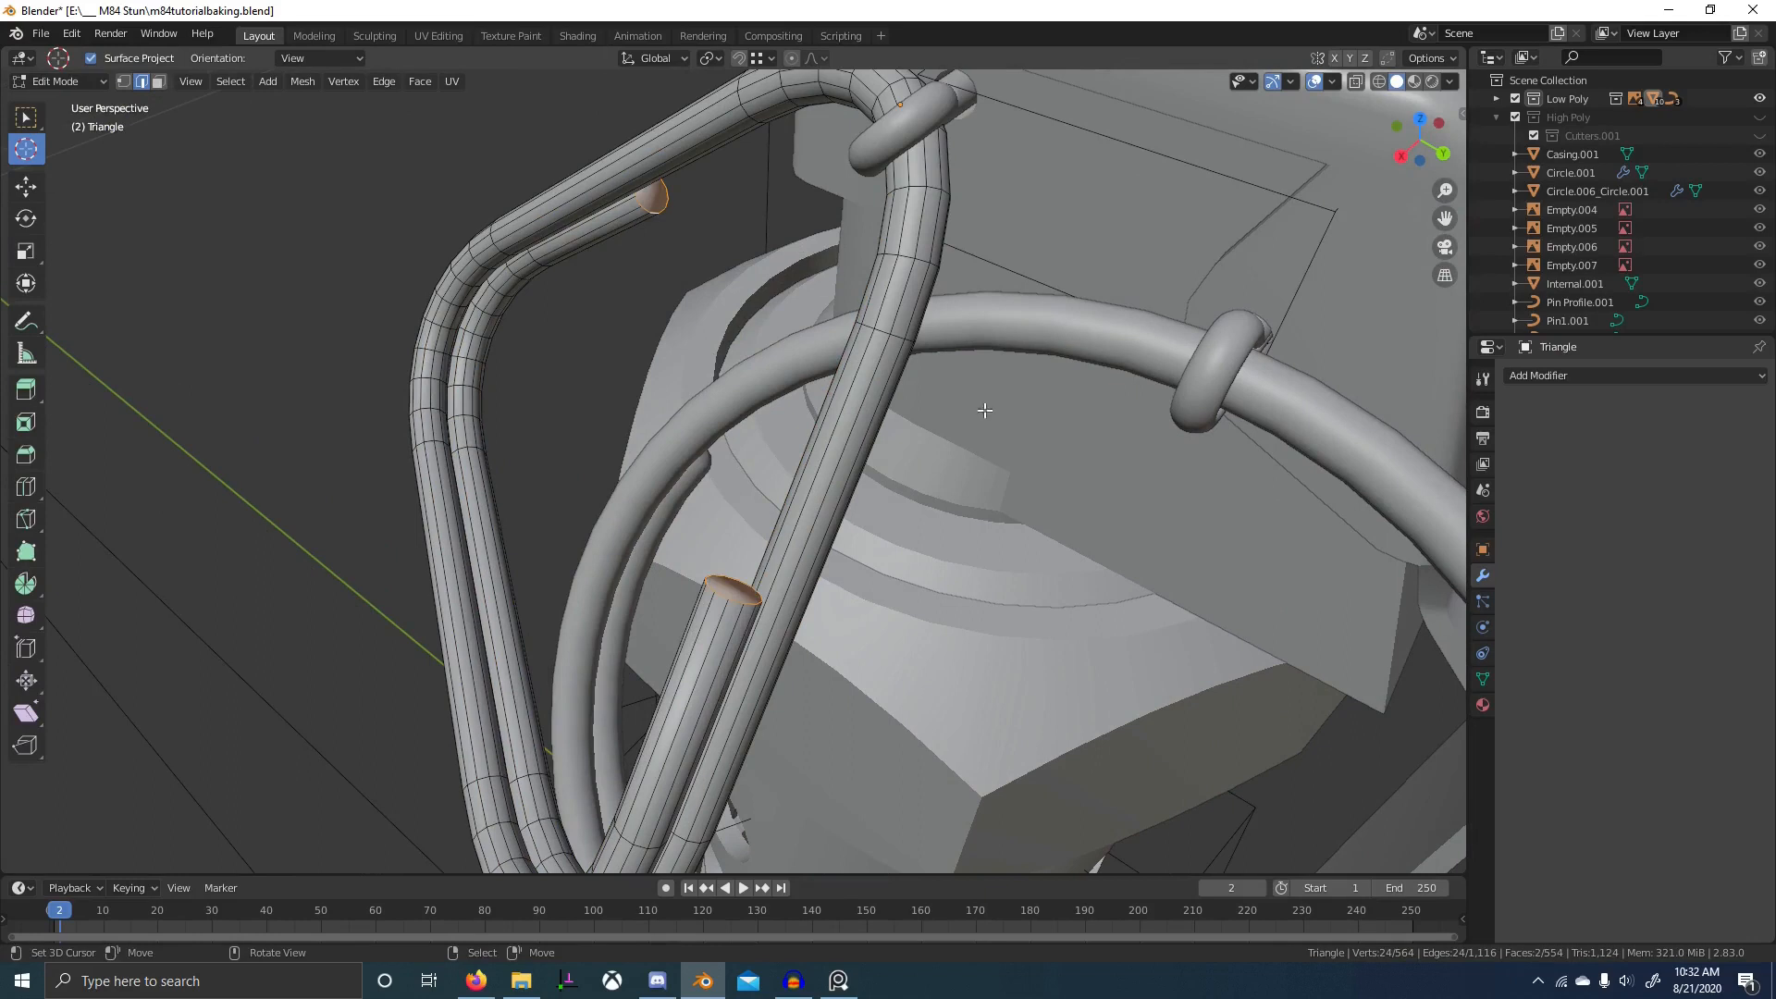
- Bevel the edges of both end caps with 2 segments and an offset of about 0.229", then leave mesh editing
key(ctrl+b)
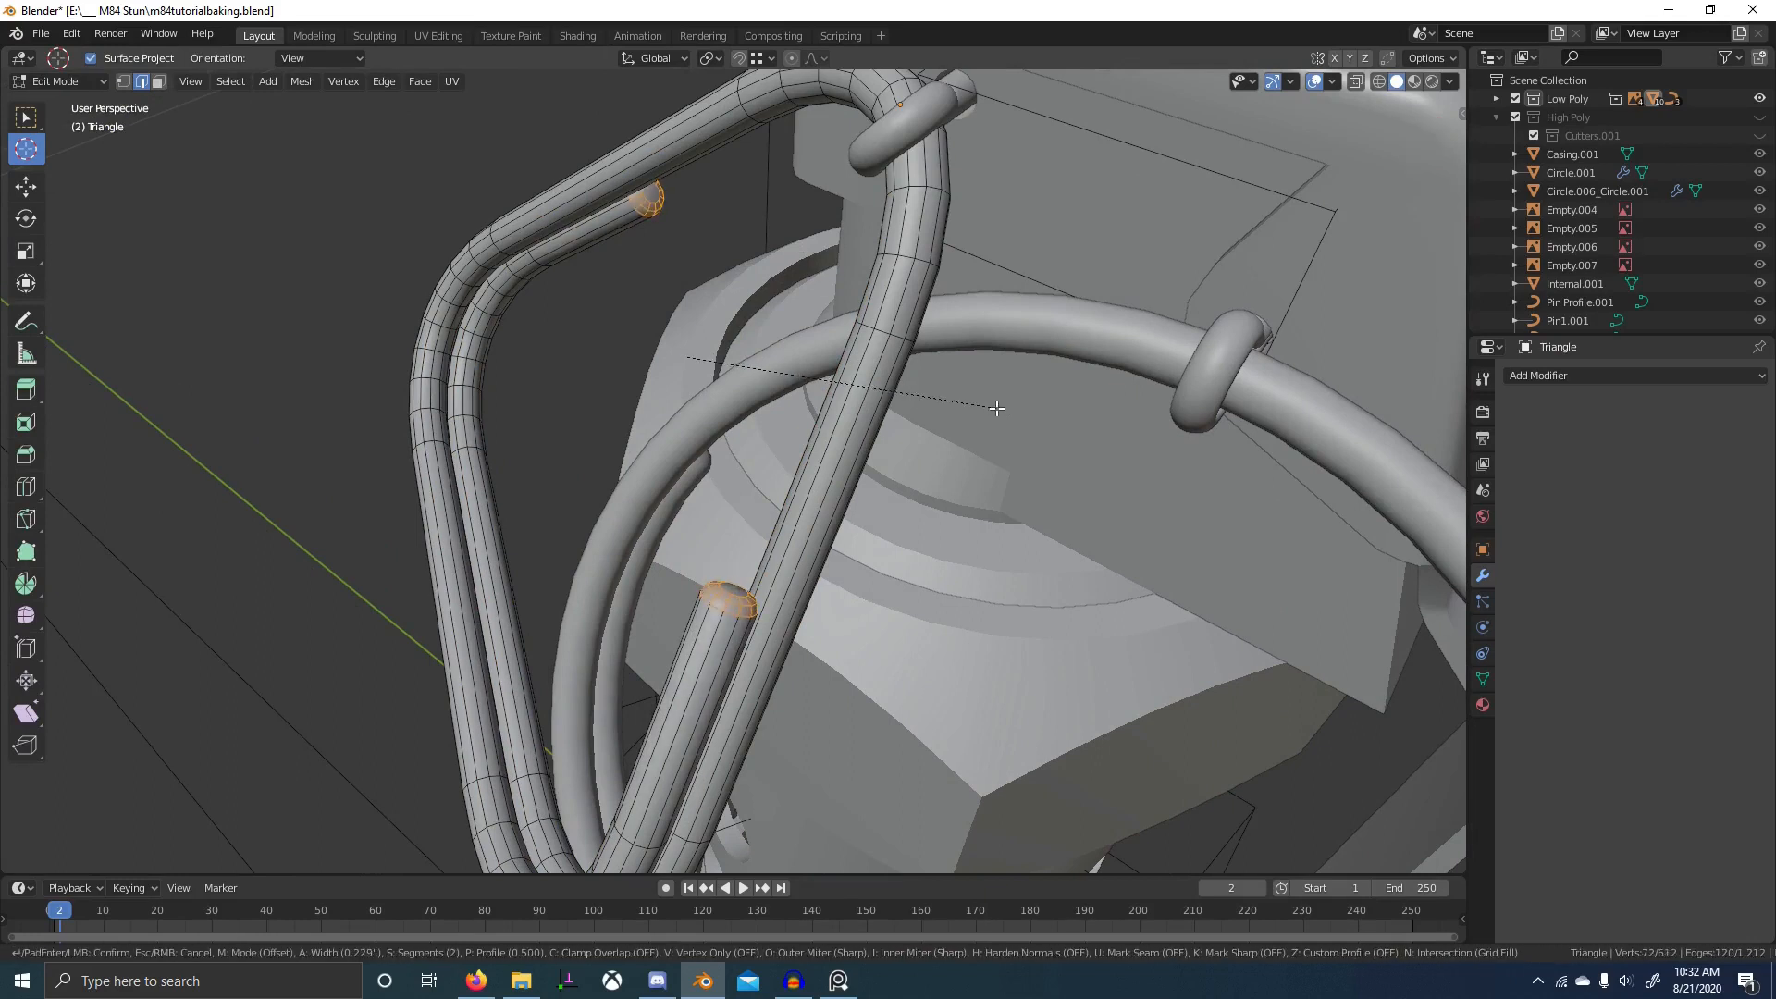
click(996, 408)
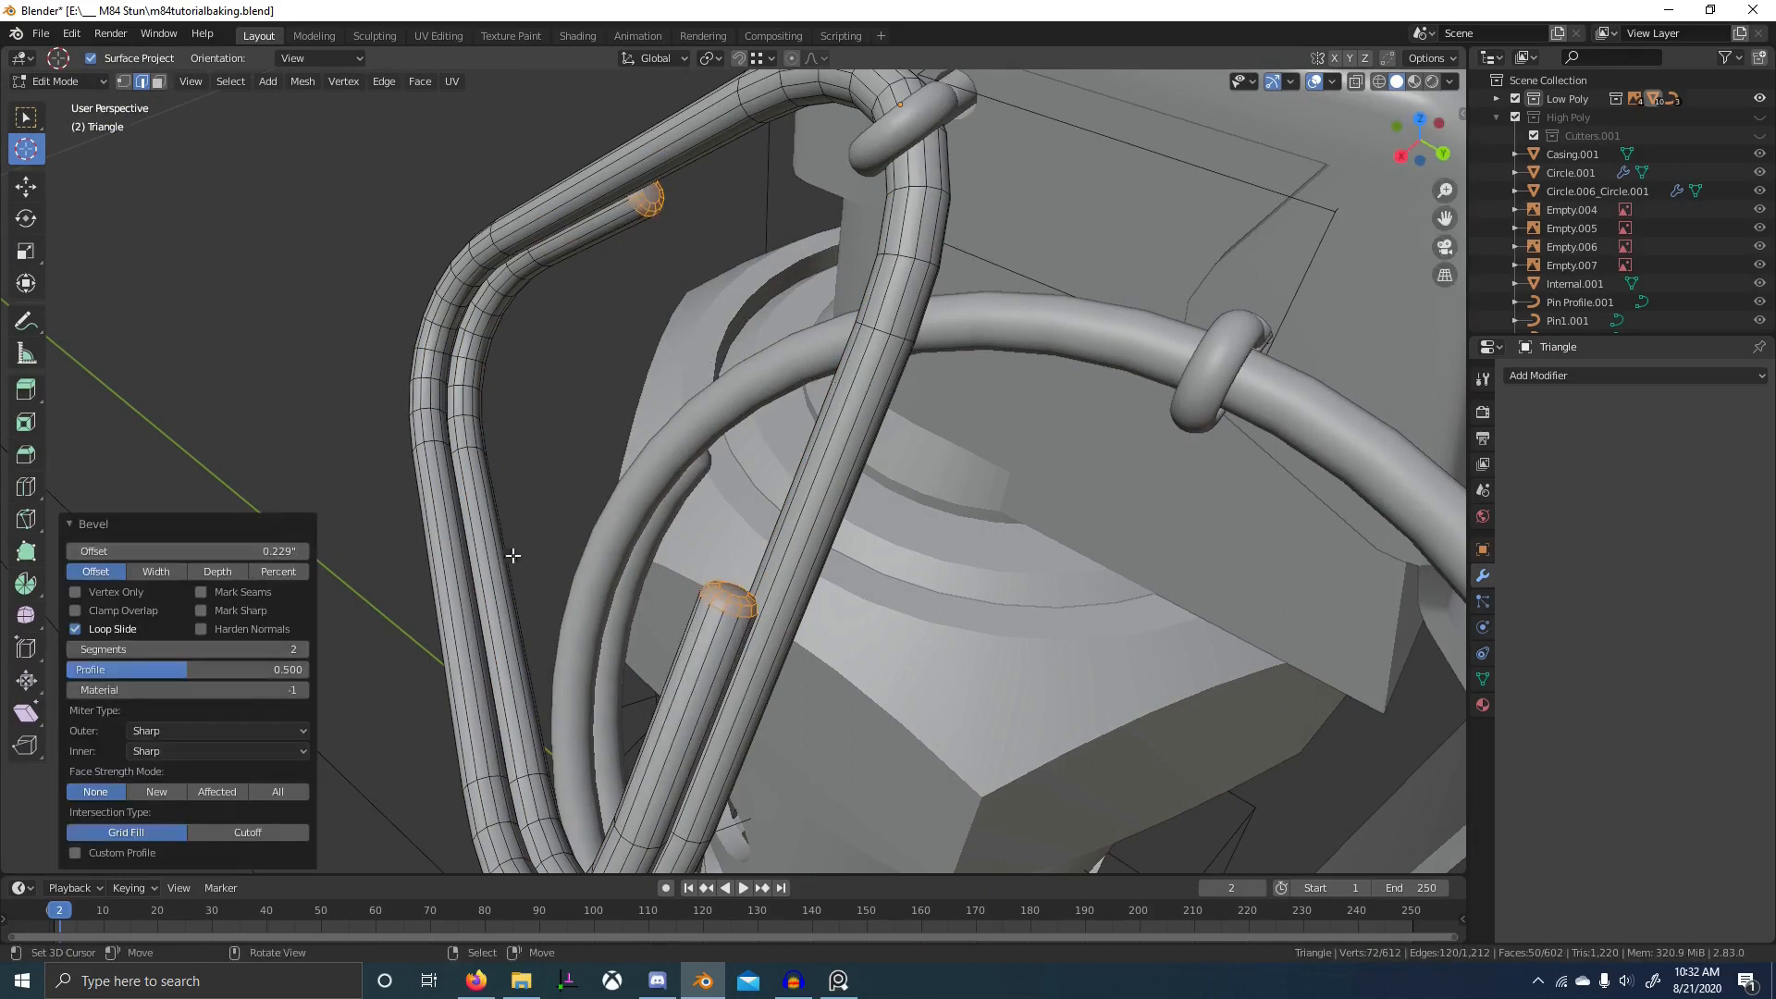
key(Tab)
- Show only the High Poly collection and remove the Subdivision modifier from its triangular ring
scroll(833, 518, down, 3)
scroll(813, 470, up, 2)
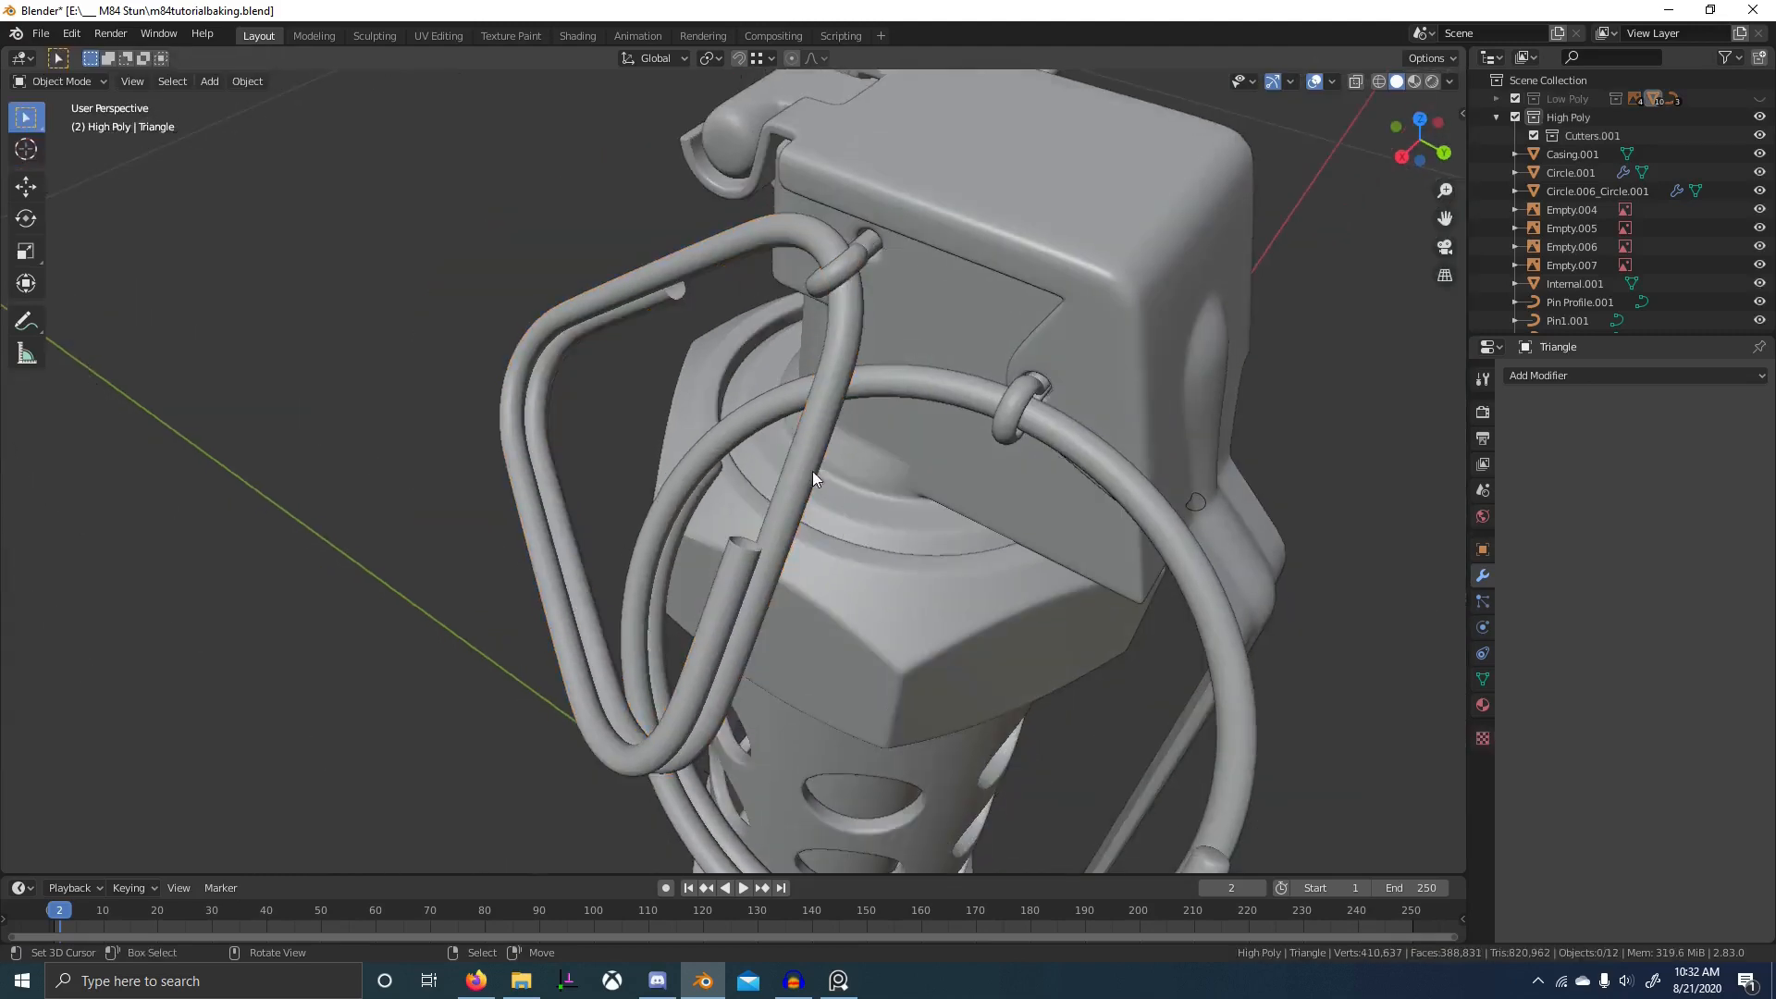
click(795, 455)
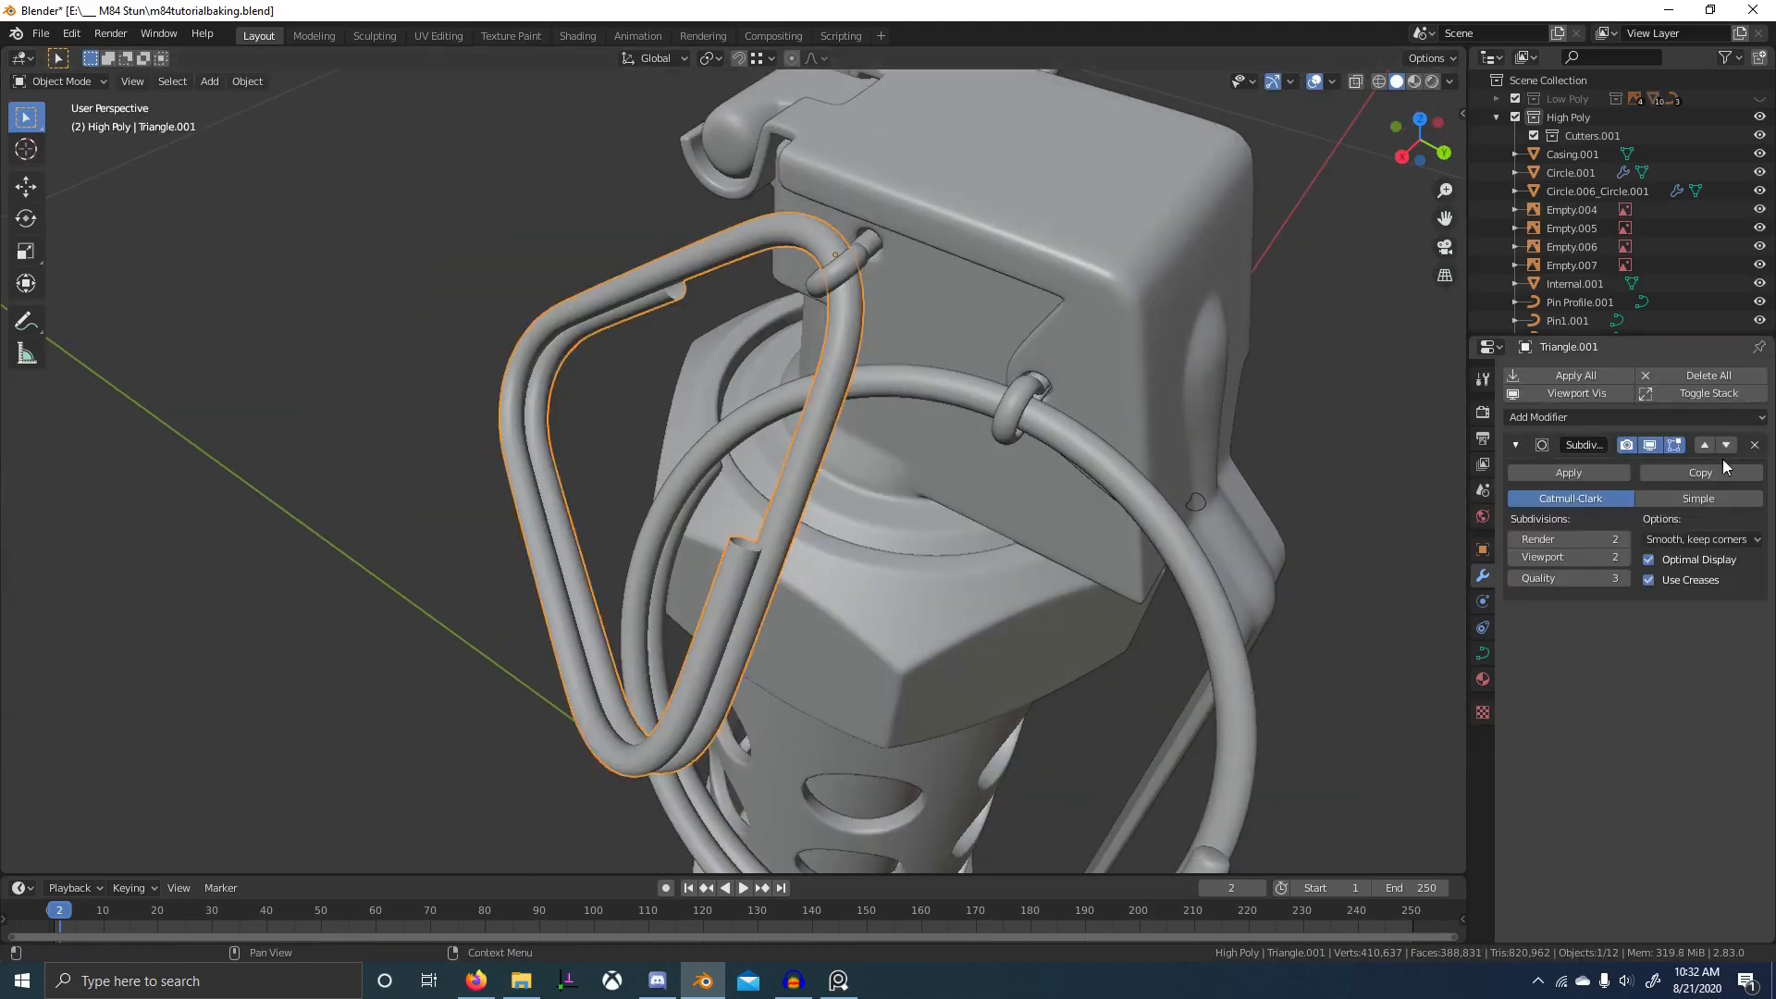
click(1755, 444)
- Convert the high-poly triangular ring from a curve to a mesh
right_click(990, 330)
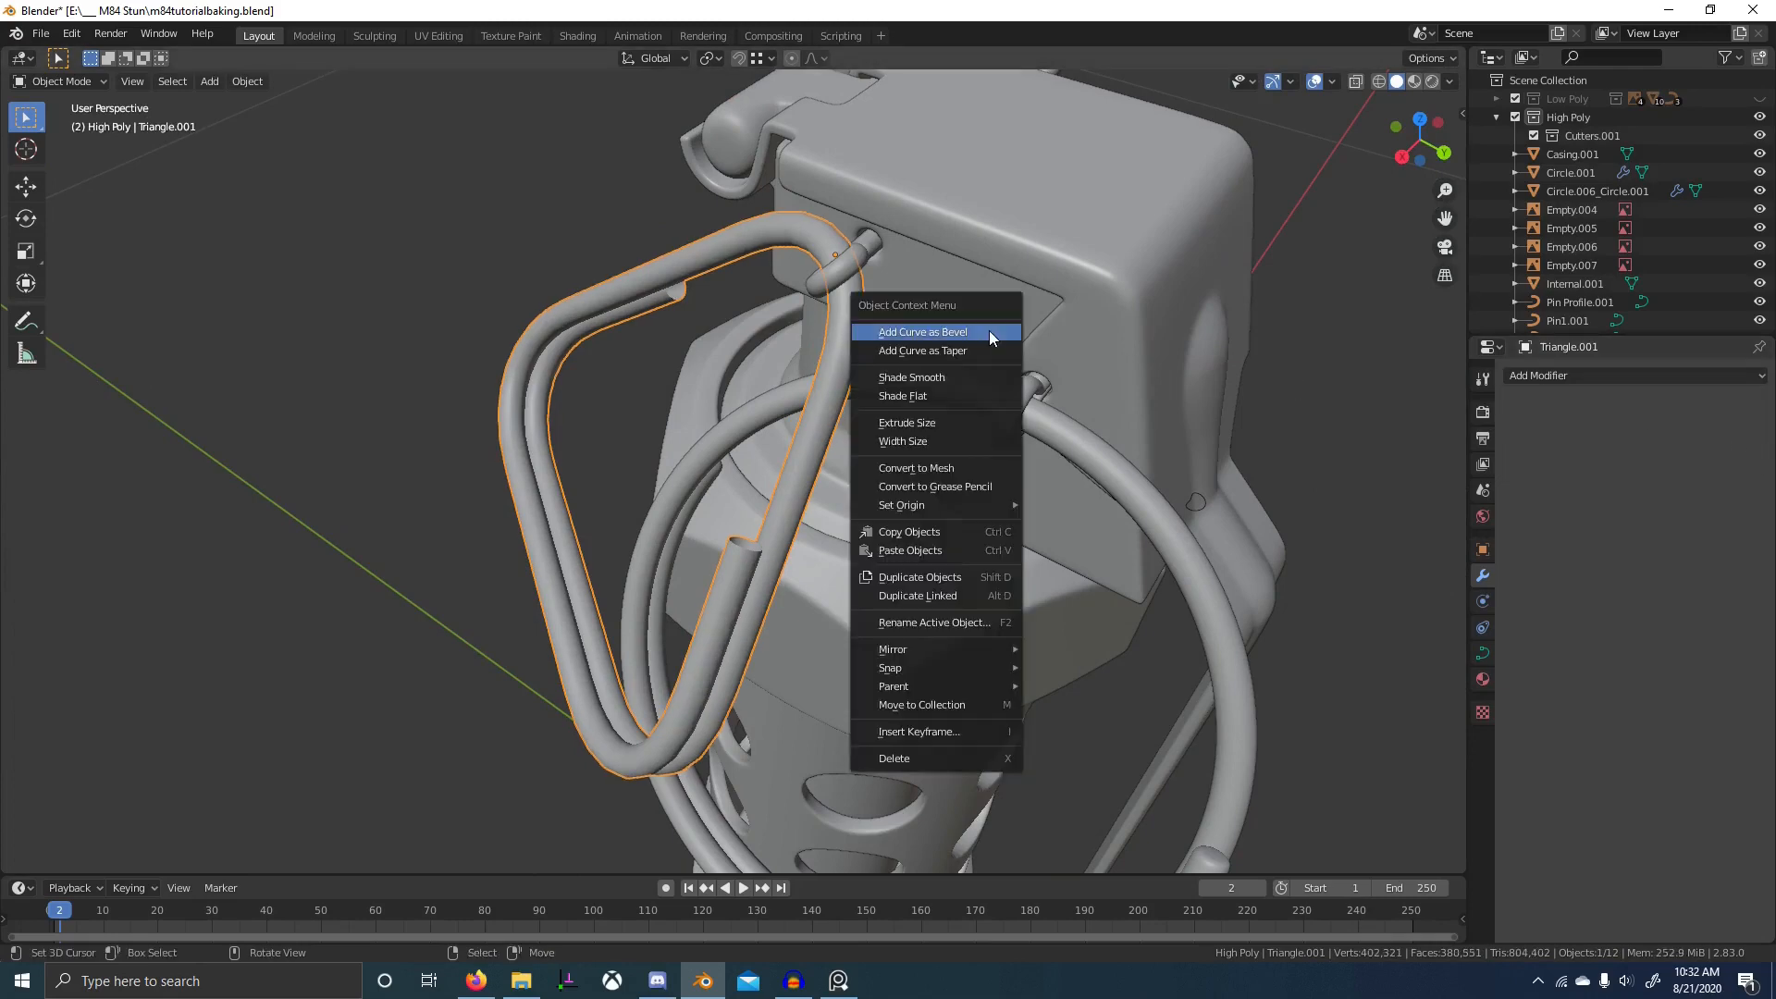
right_click(1085, 426)
click(1081, 575)
- Cap both open ends of the high-poly triangular ring and bevel their edges with 2 segments and a 0.229" offset
key(Tab)
scroll(708, 591, up, 4)
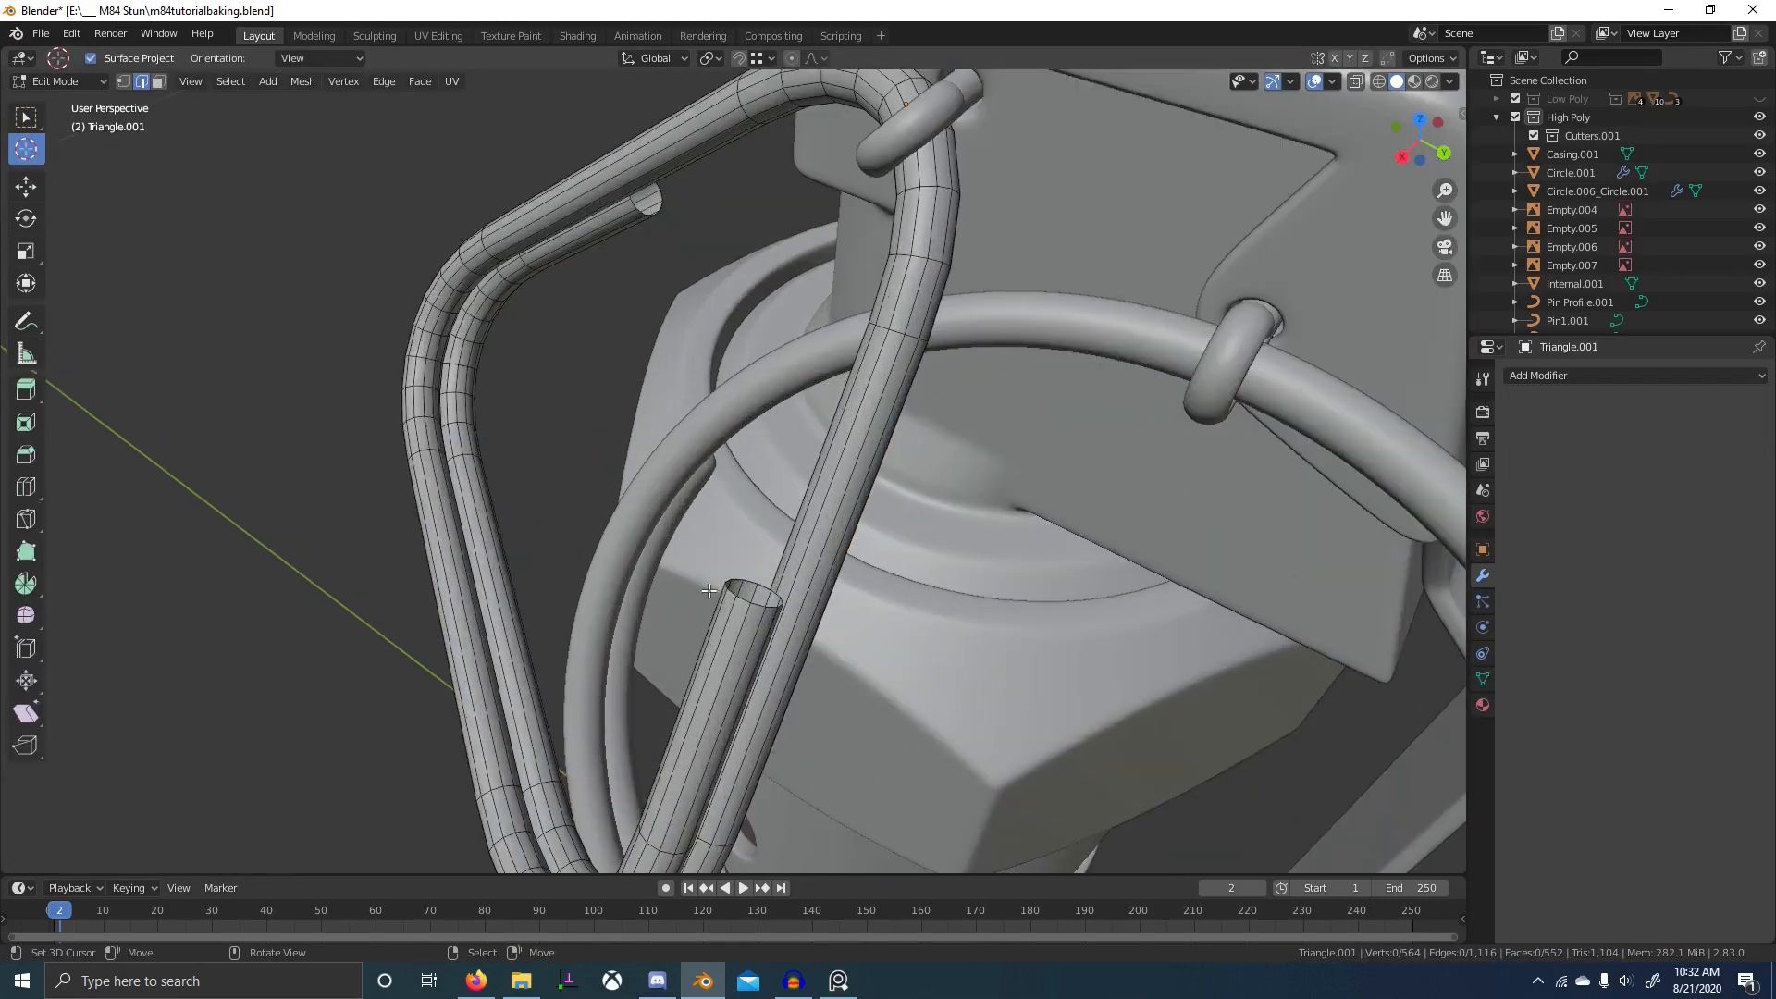
alt+shift+click(645, 212)
key(ctrl+b)
click(330, 619)
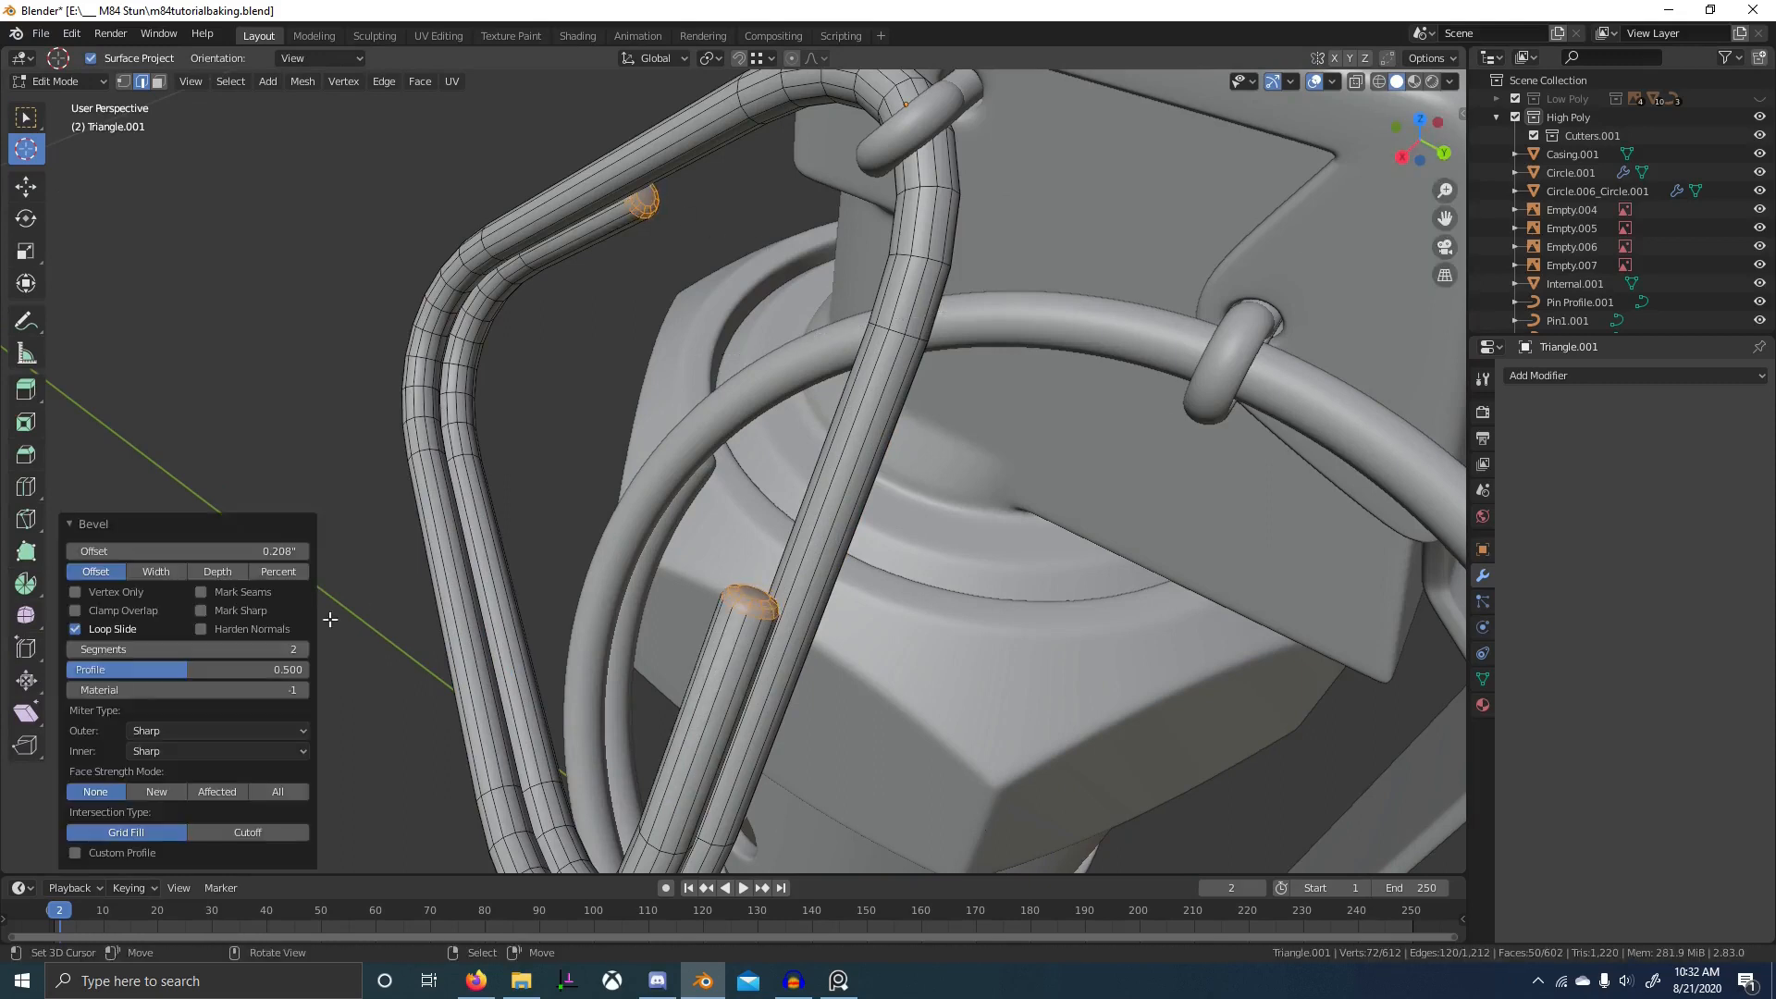
drag(265, 549, 283, 548)
- Add one edge loop to the straight tube section behind each capped end of the high-poly triangular ring
key(ctrl+r)
click(669, 660)
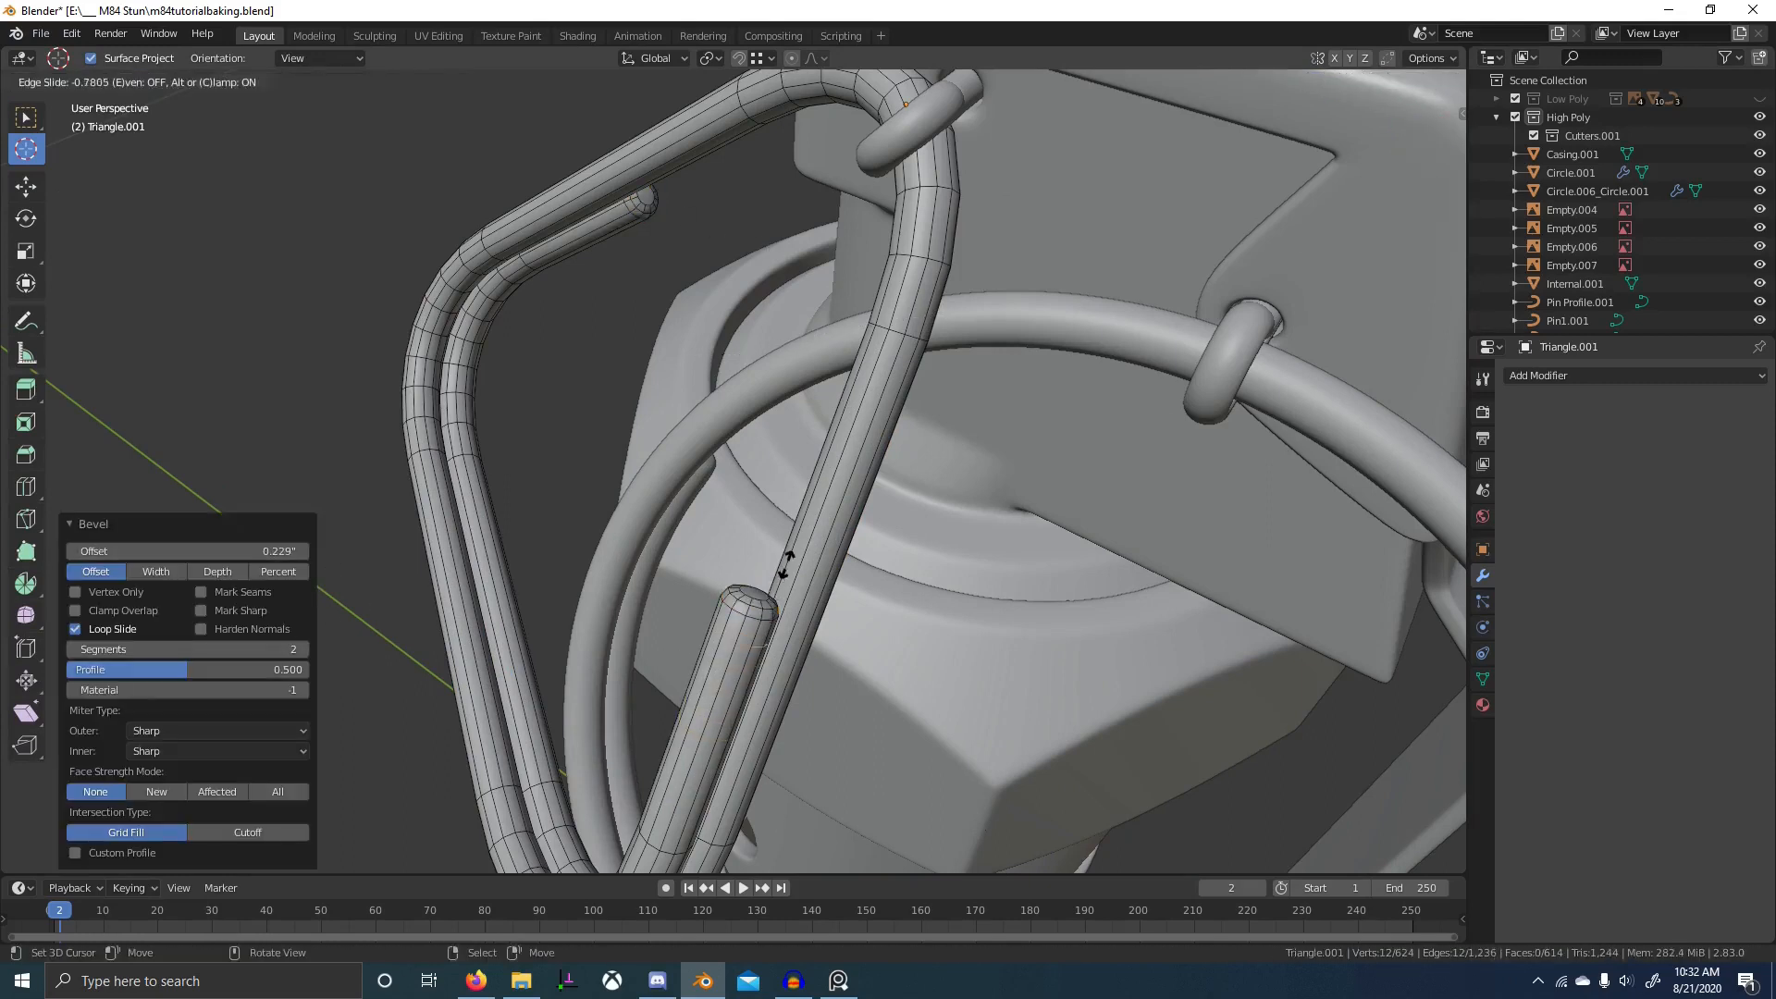
right_click(789, 566)
key(ctrl+r)
click(580, 235)
right_click(580, 235)
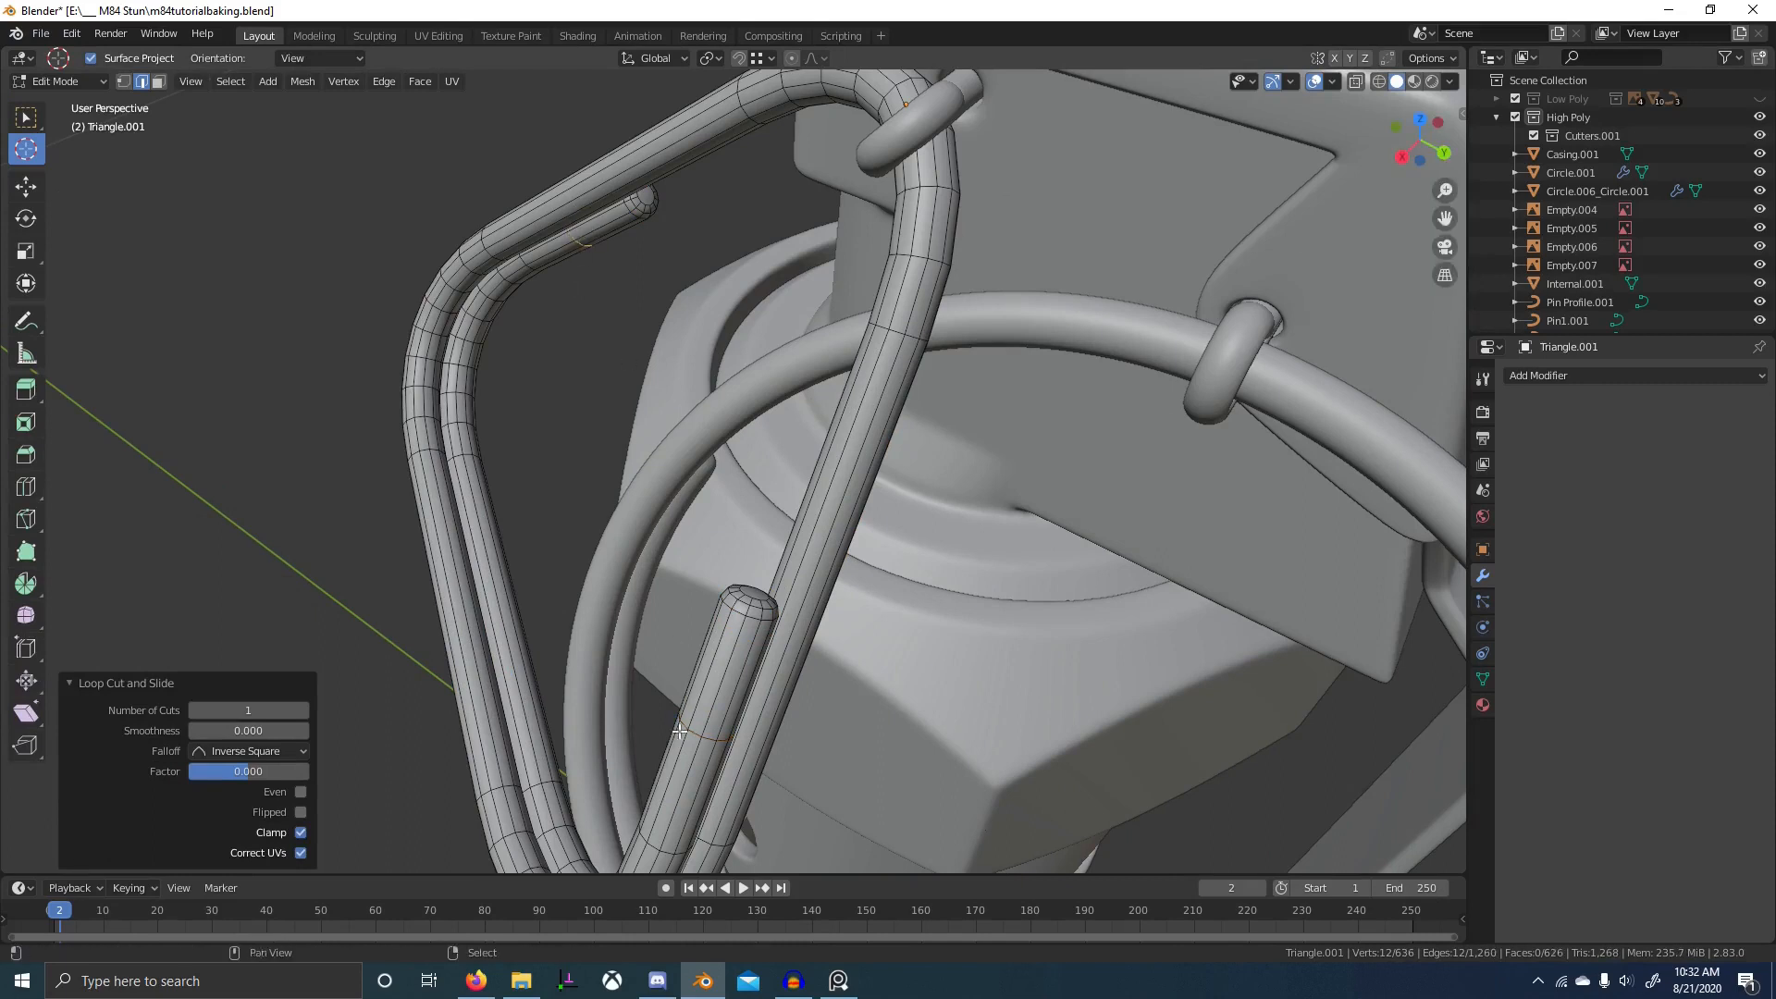
- Slide both edge loops toward the caps by a factor of about -0.833 and bevel them with 1 segment and about 0.147" offset
click(690, 733)
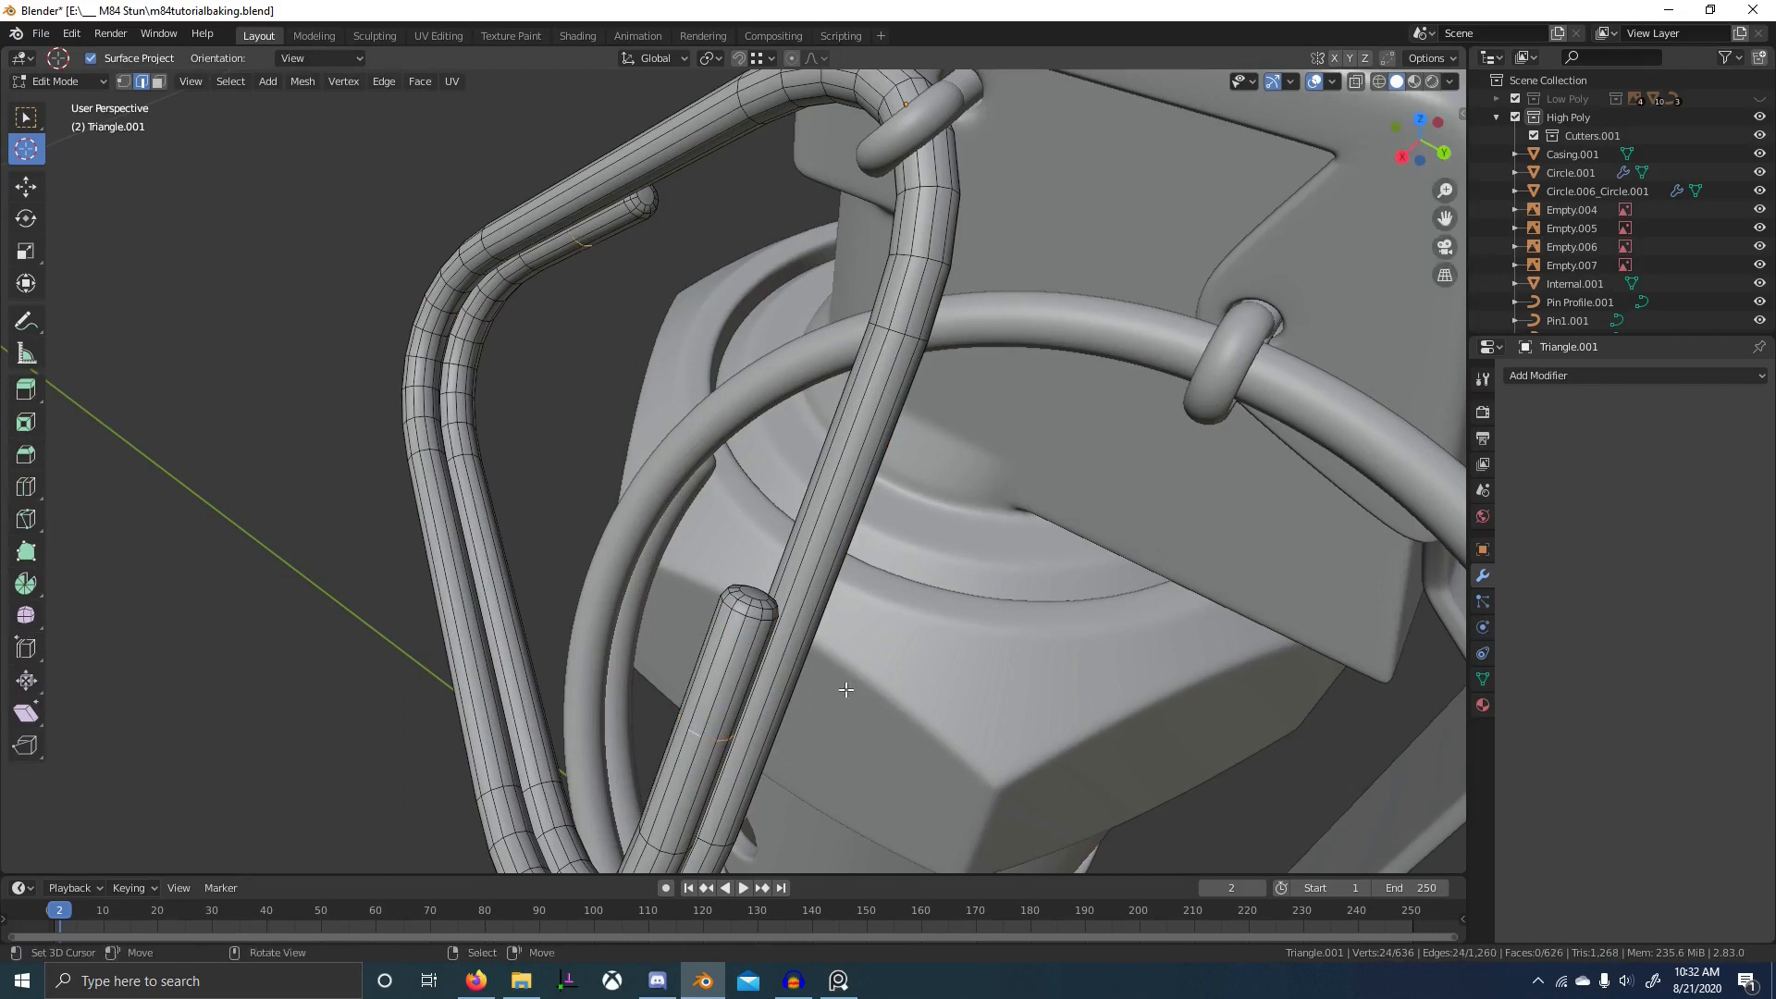
click(902, 601)
key(ctrl+b)
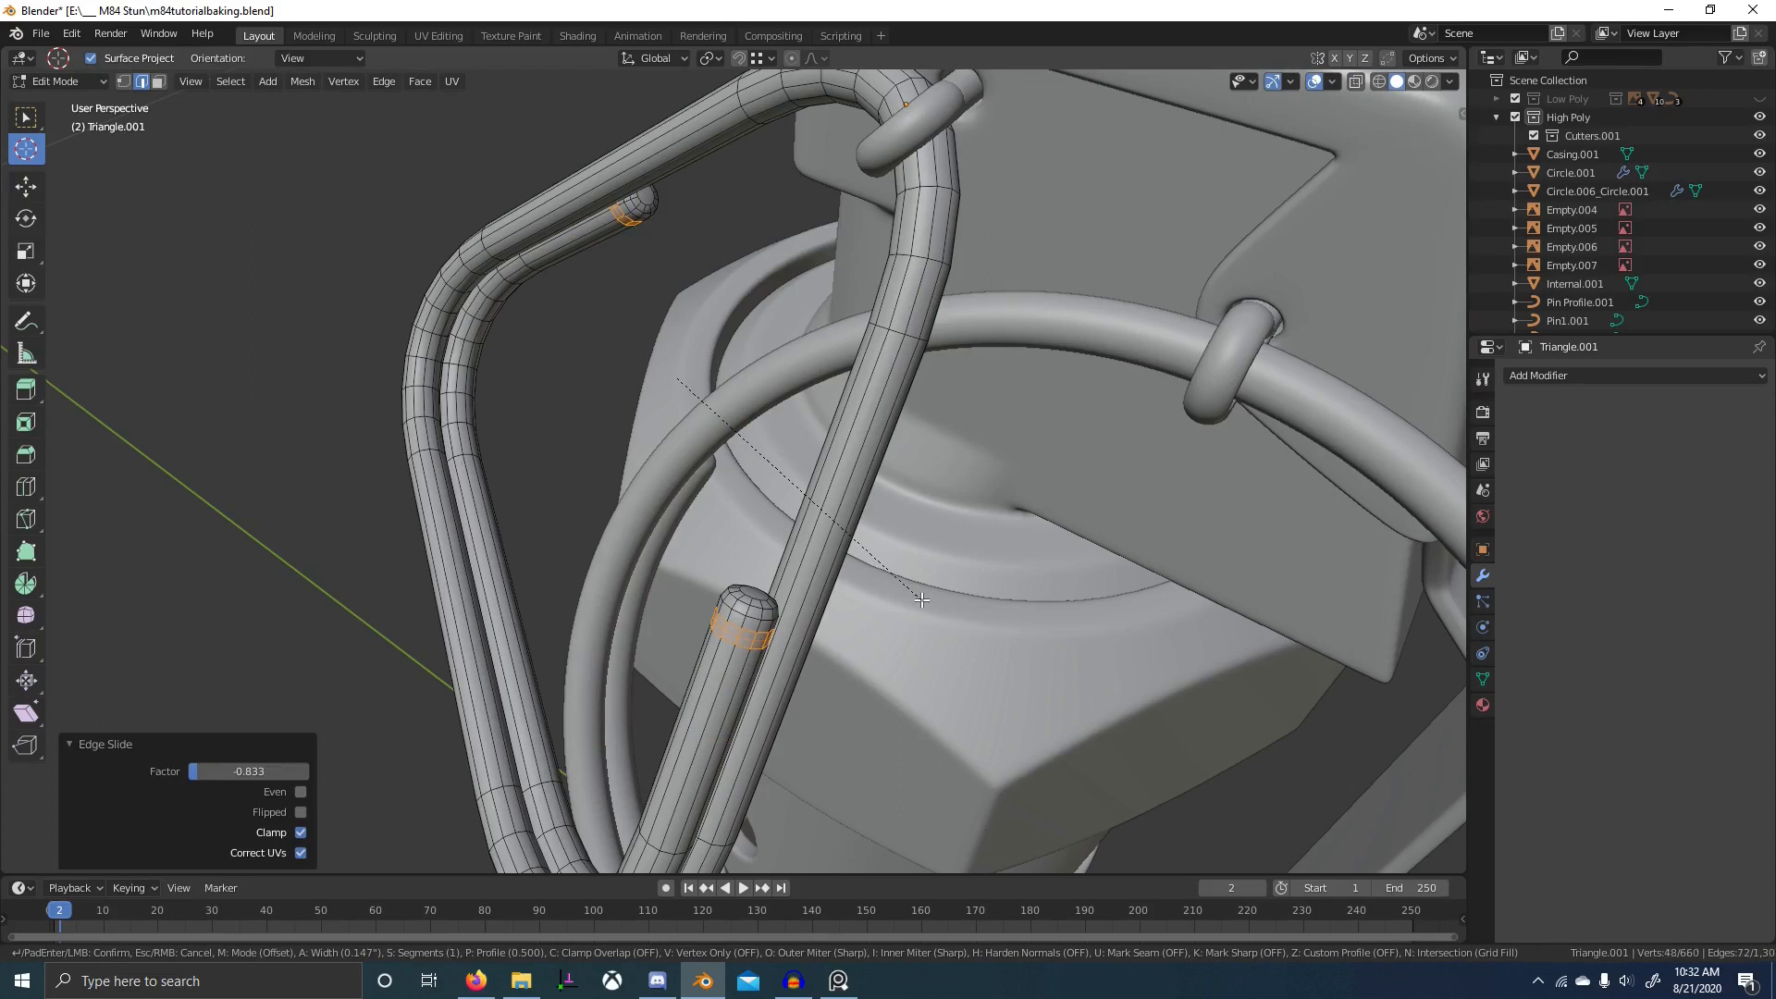
click(921, 600)
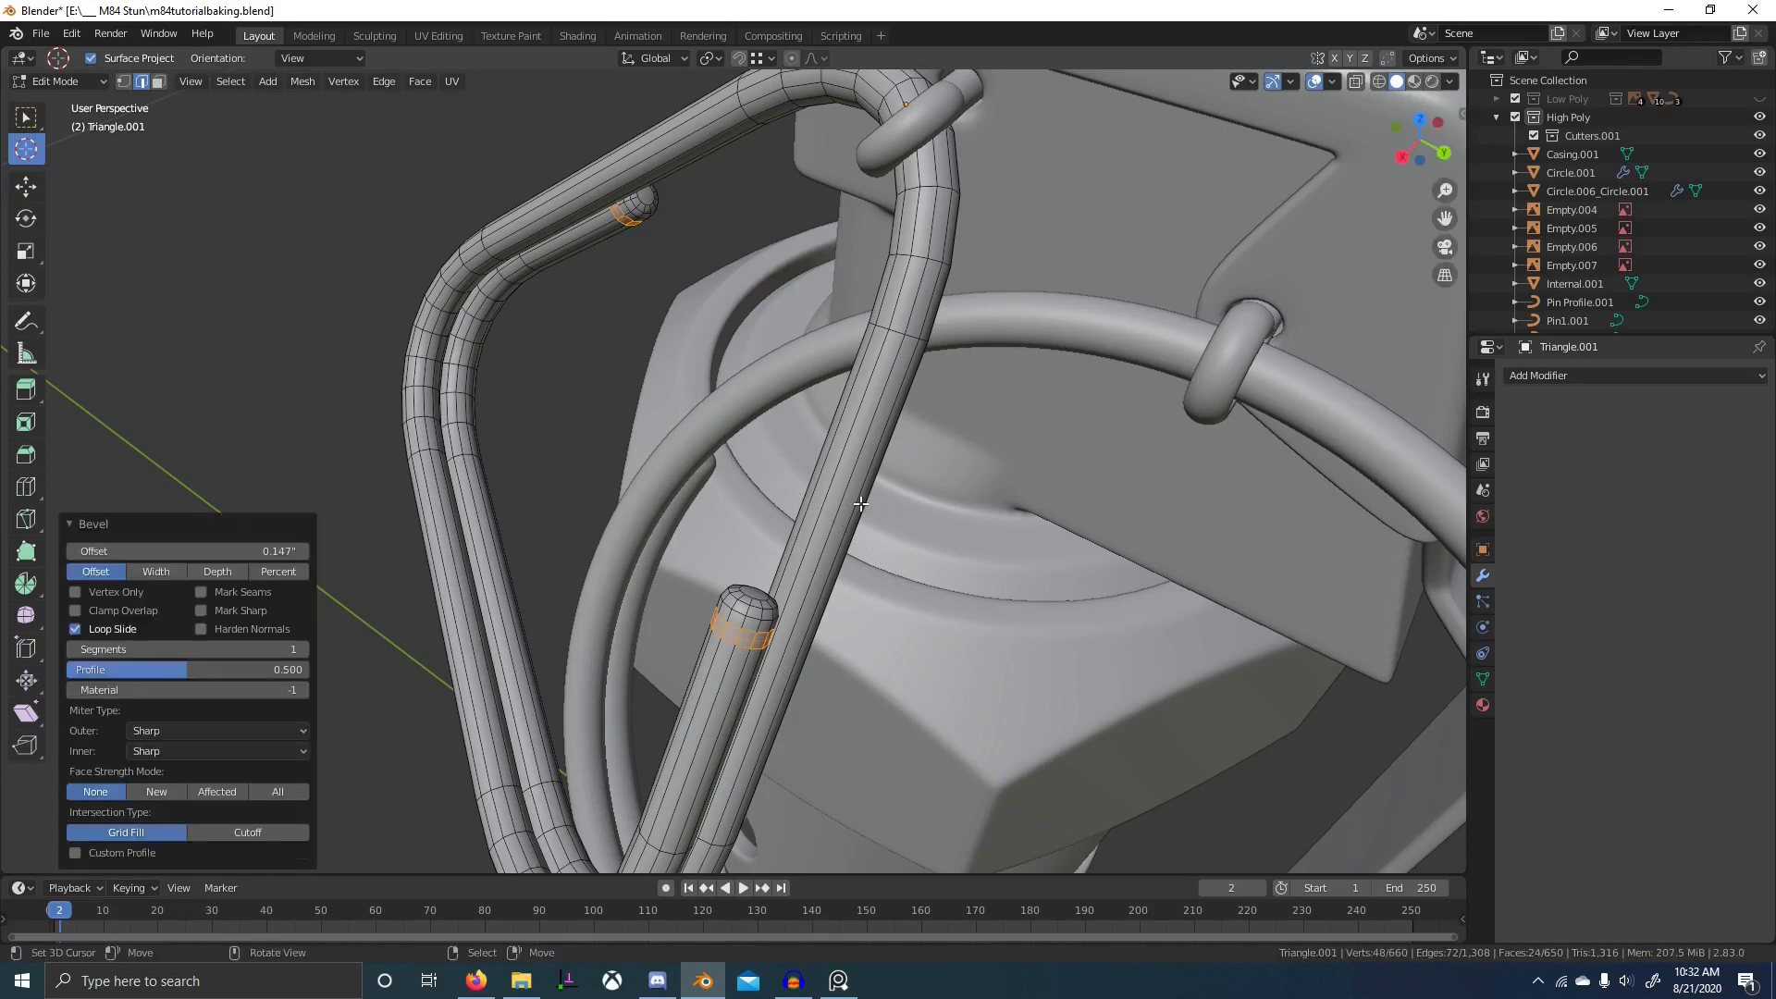
- Add a centred edge loop to each of the long straight tube sections of the high-poly triangular ring
key(ctrl+r)
click(824, 503)
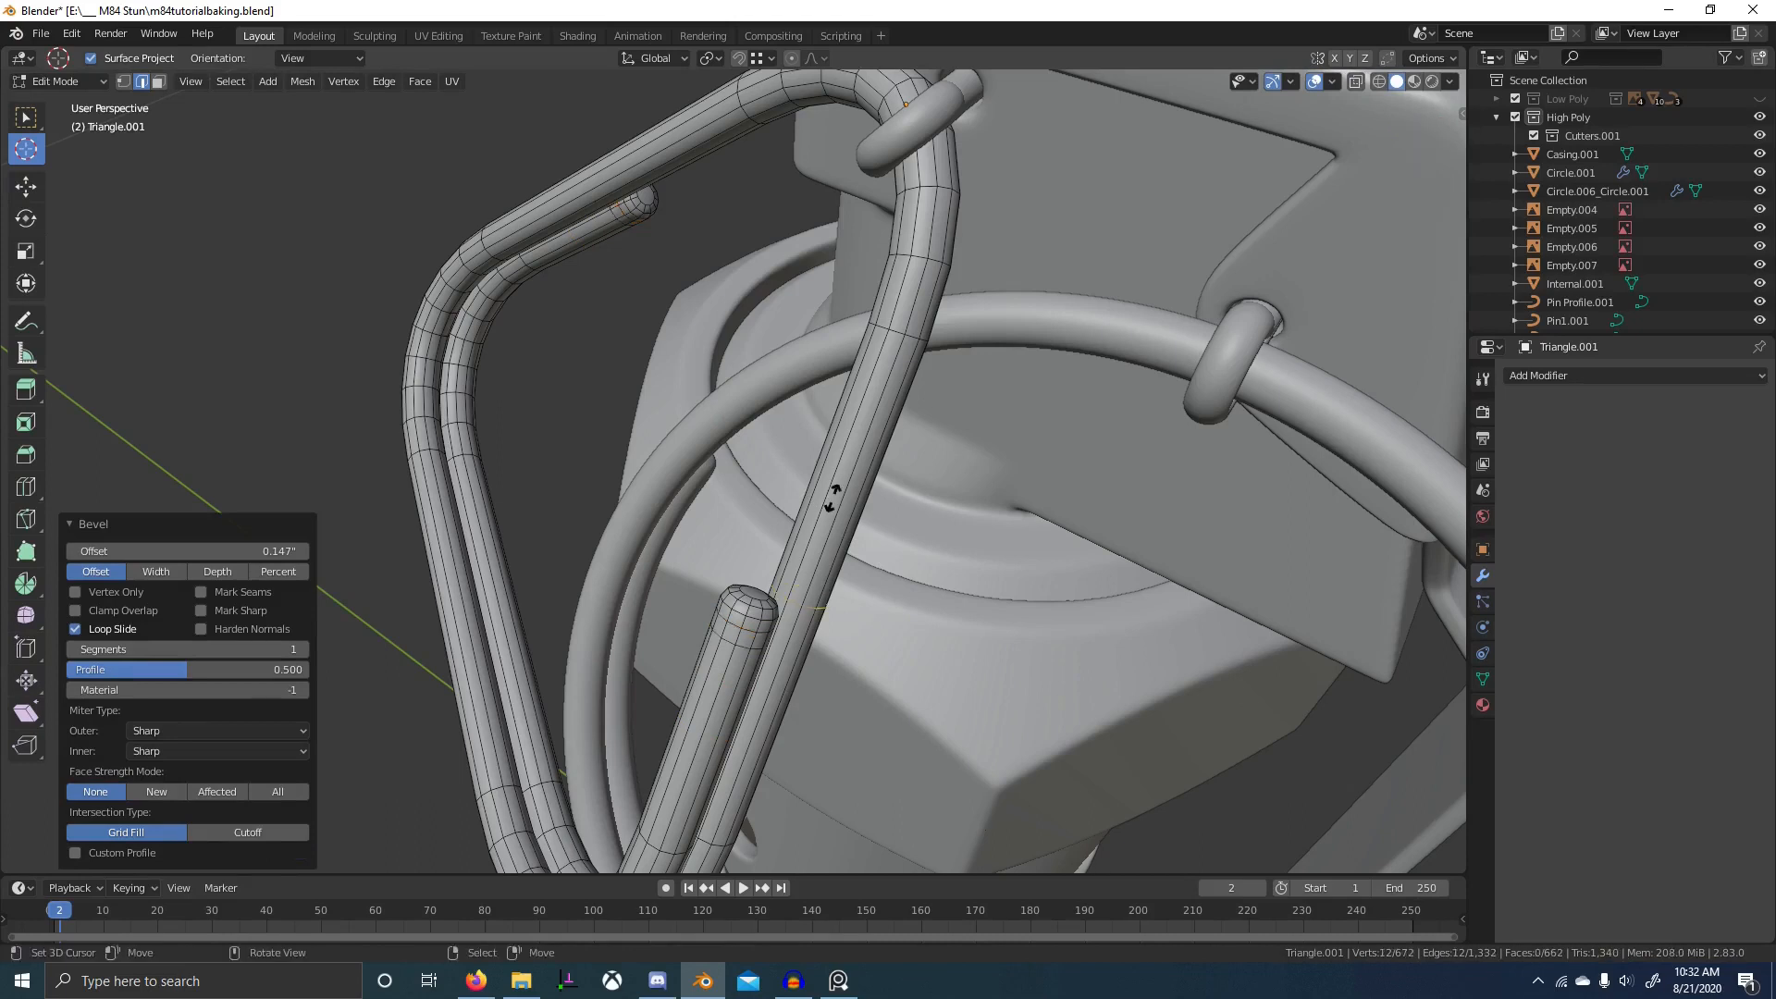
right_click(824, 503)
key(ctrl+r)
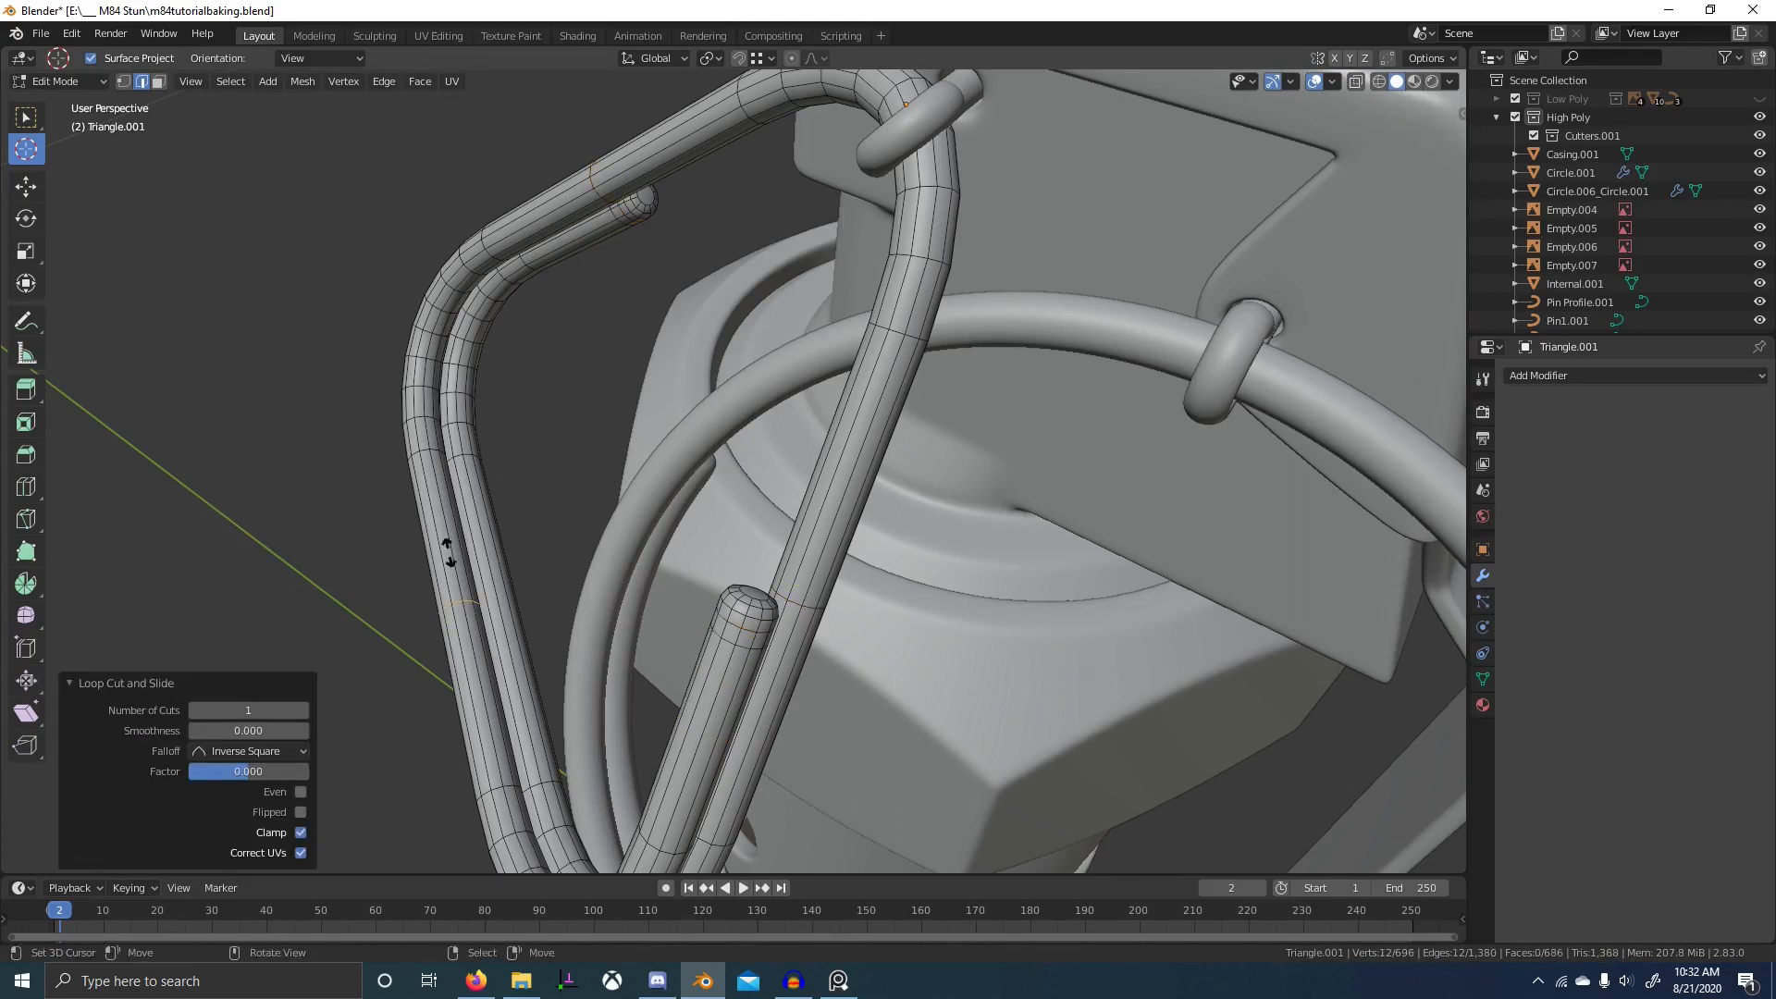
click(499, 558)
right_click(507, 559)
- Select the new edge loops on the triangular ring's straight sections and bevel them with 9 segments and about 4.1" offset
alt+shift+click(805, 610)
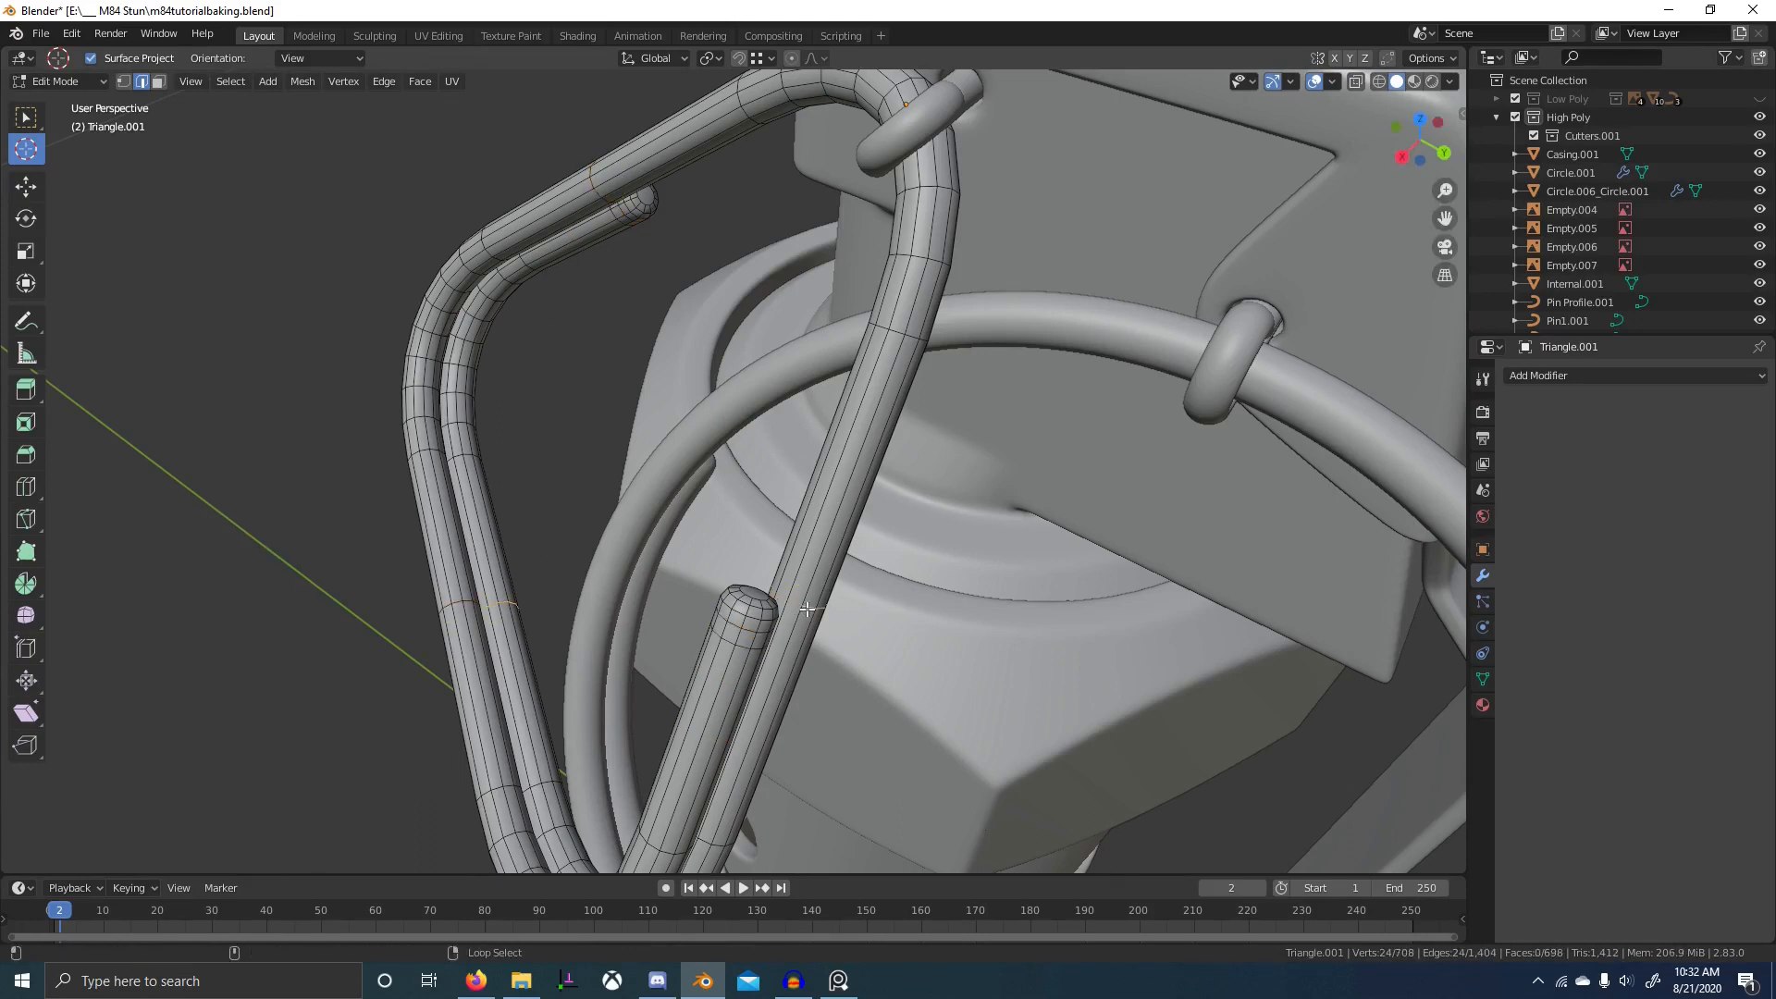
alt+shift+click(460, 609)
key(ctrl+b)
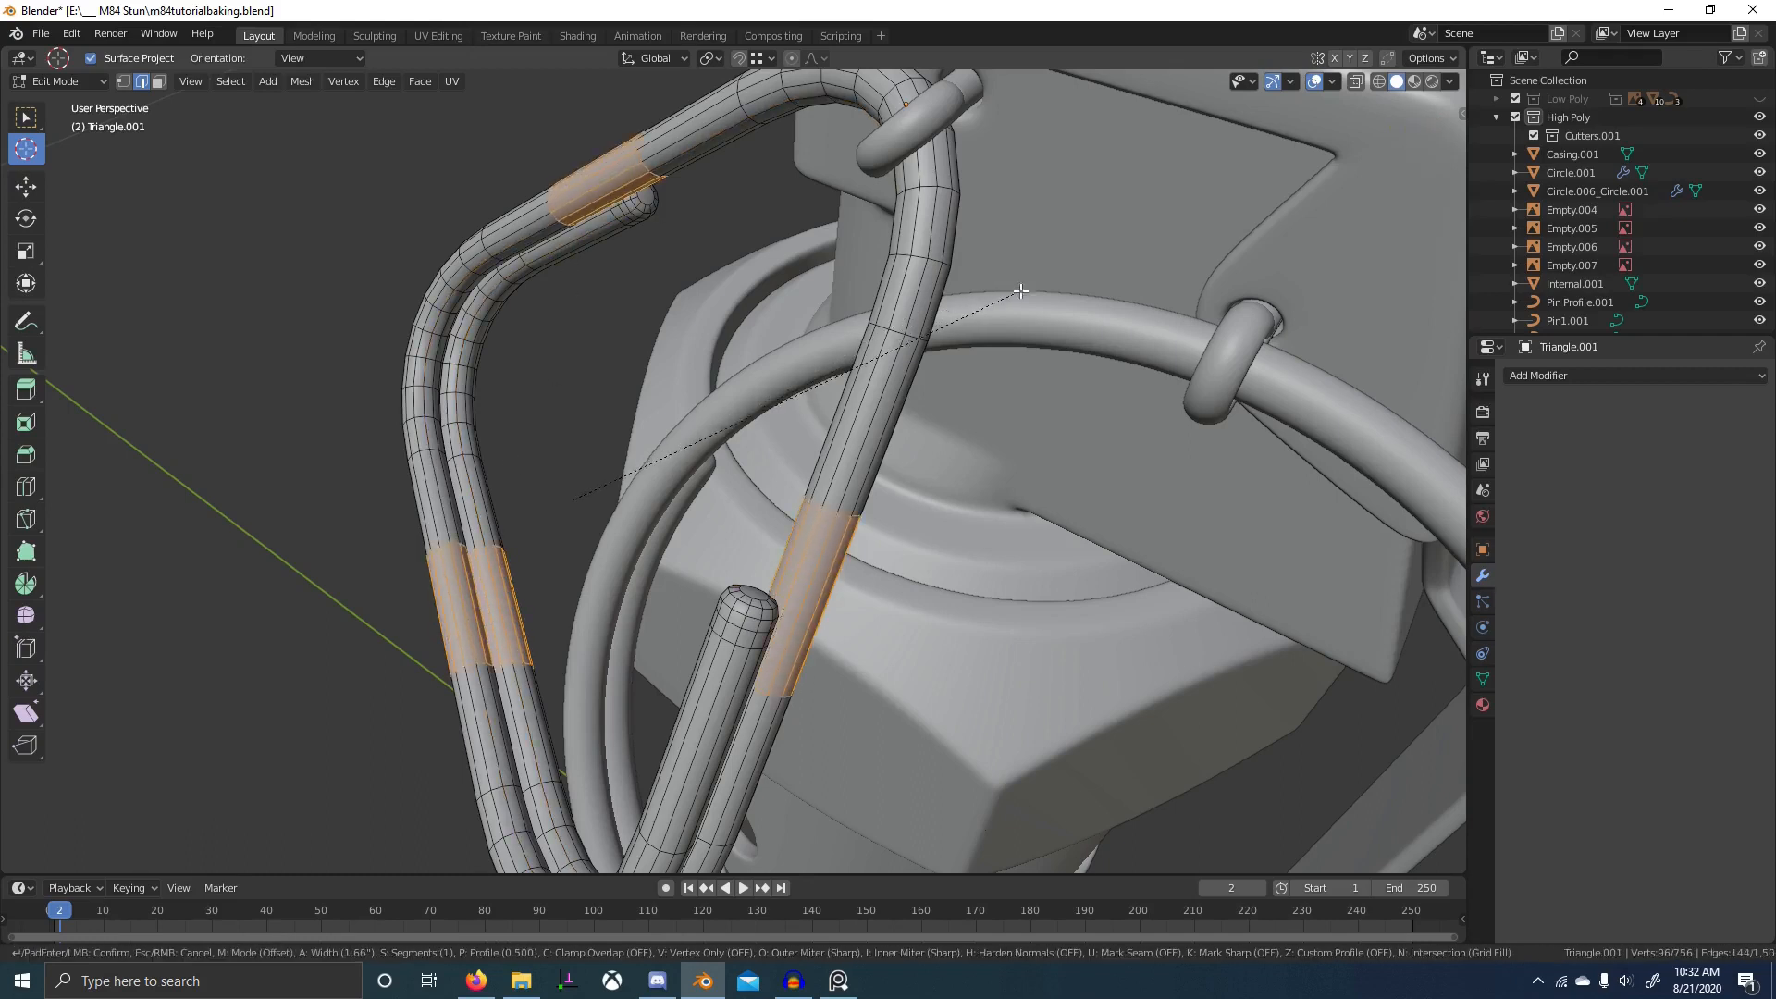
scroll(1107, 267, up, 3)
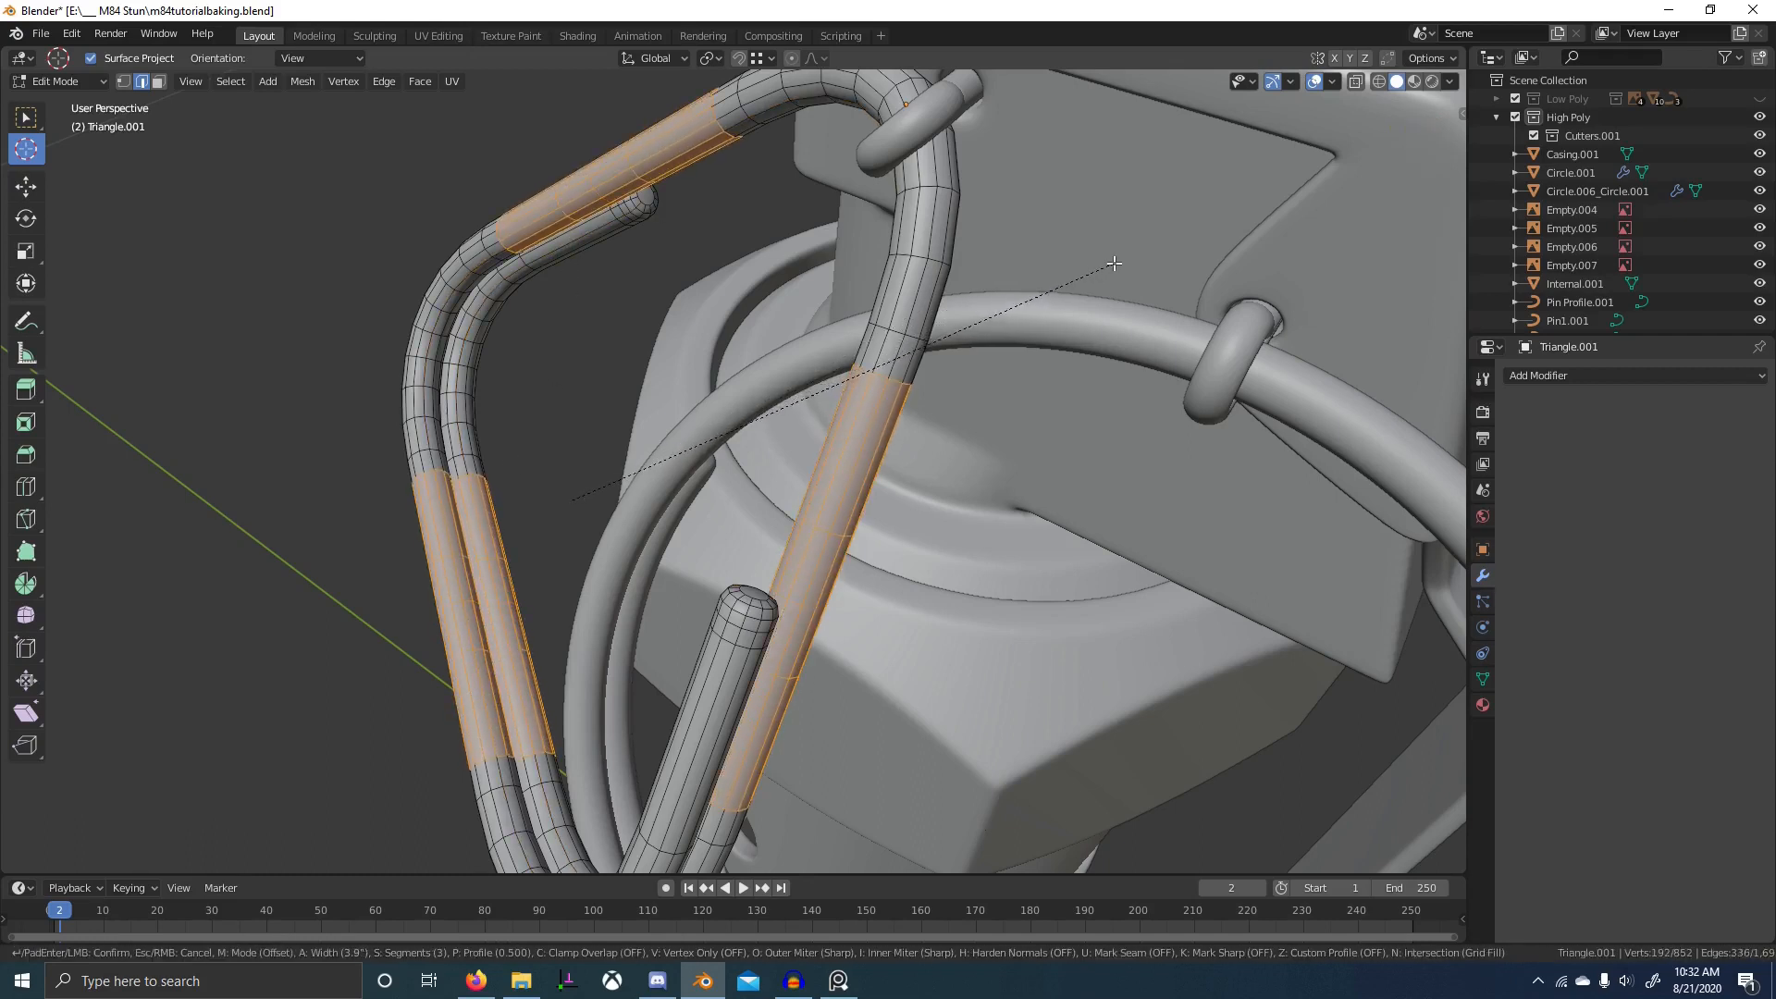
scroll(1110, 263, up, 4)
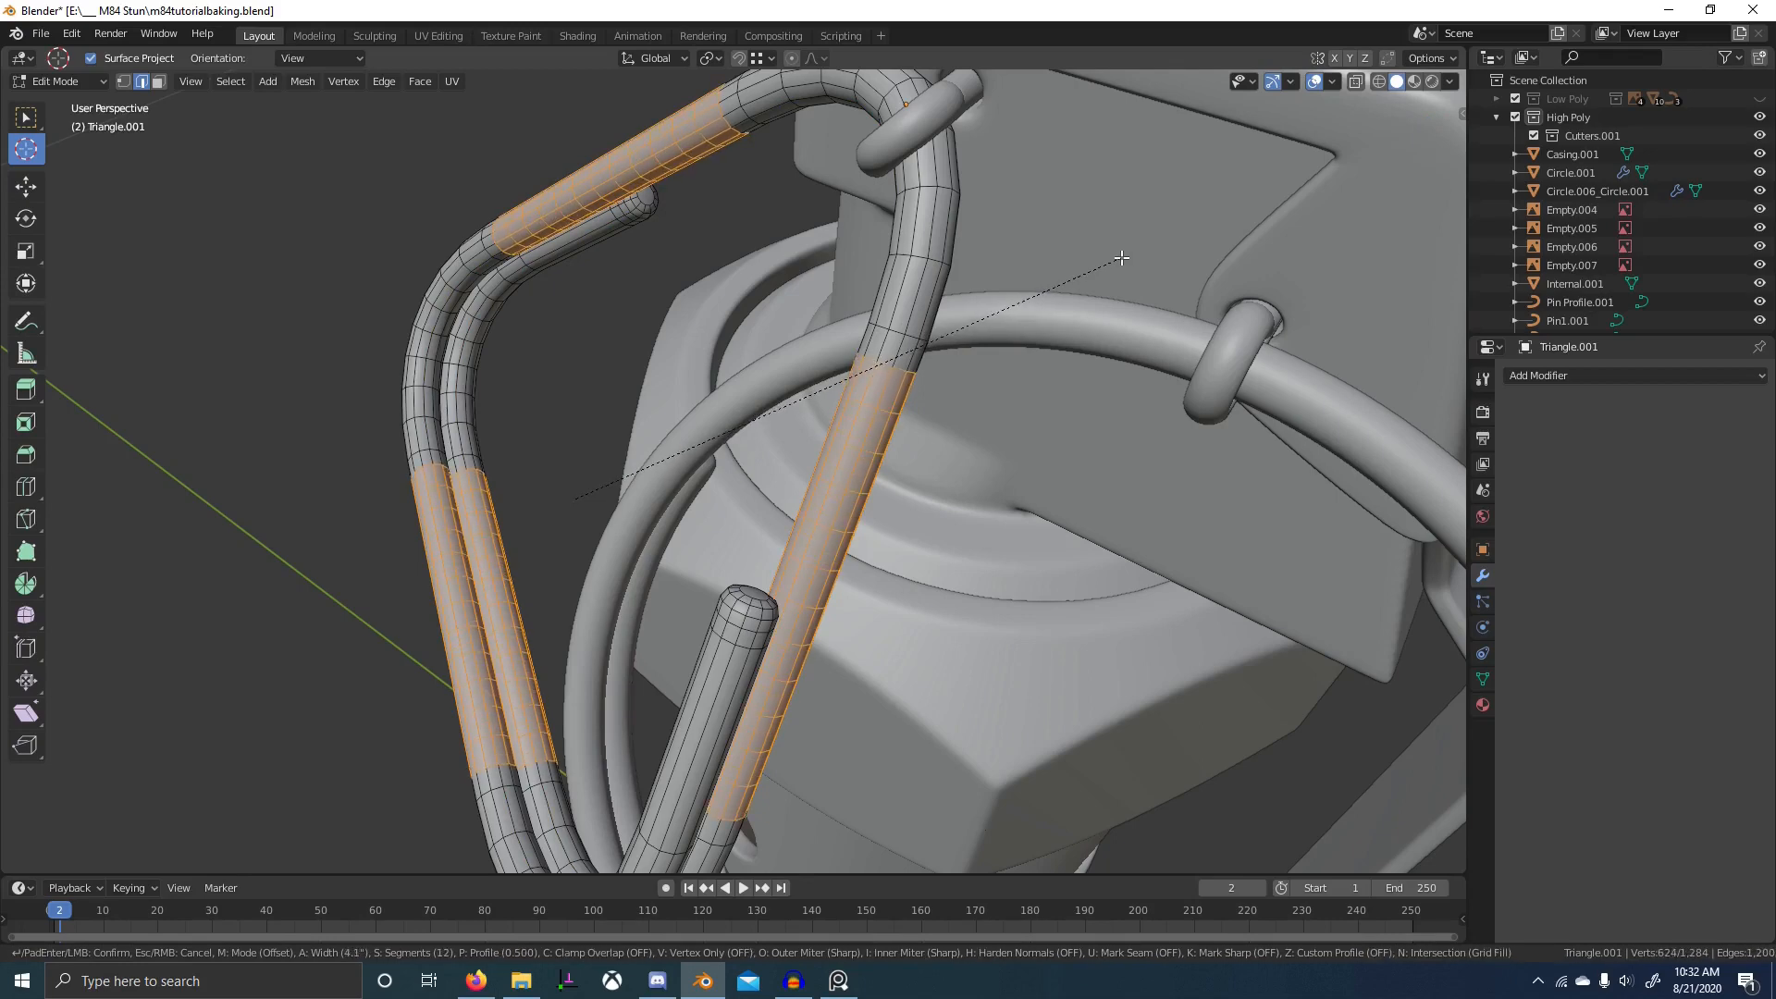
scroll(1122, 258, down, 1)
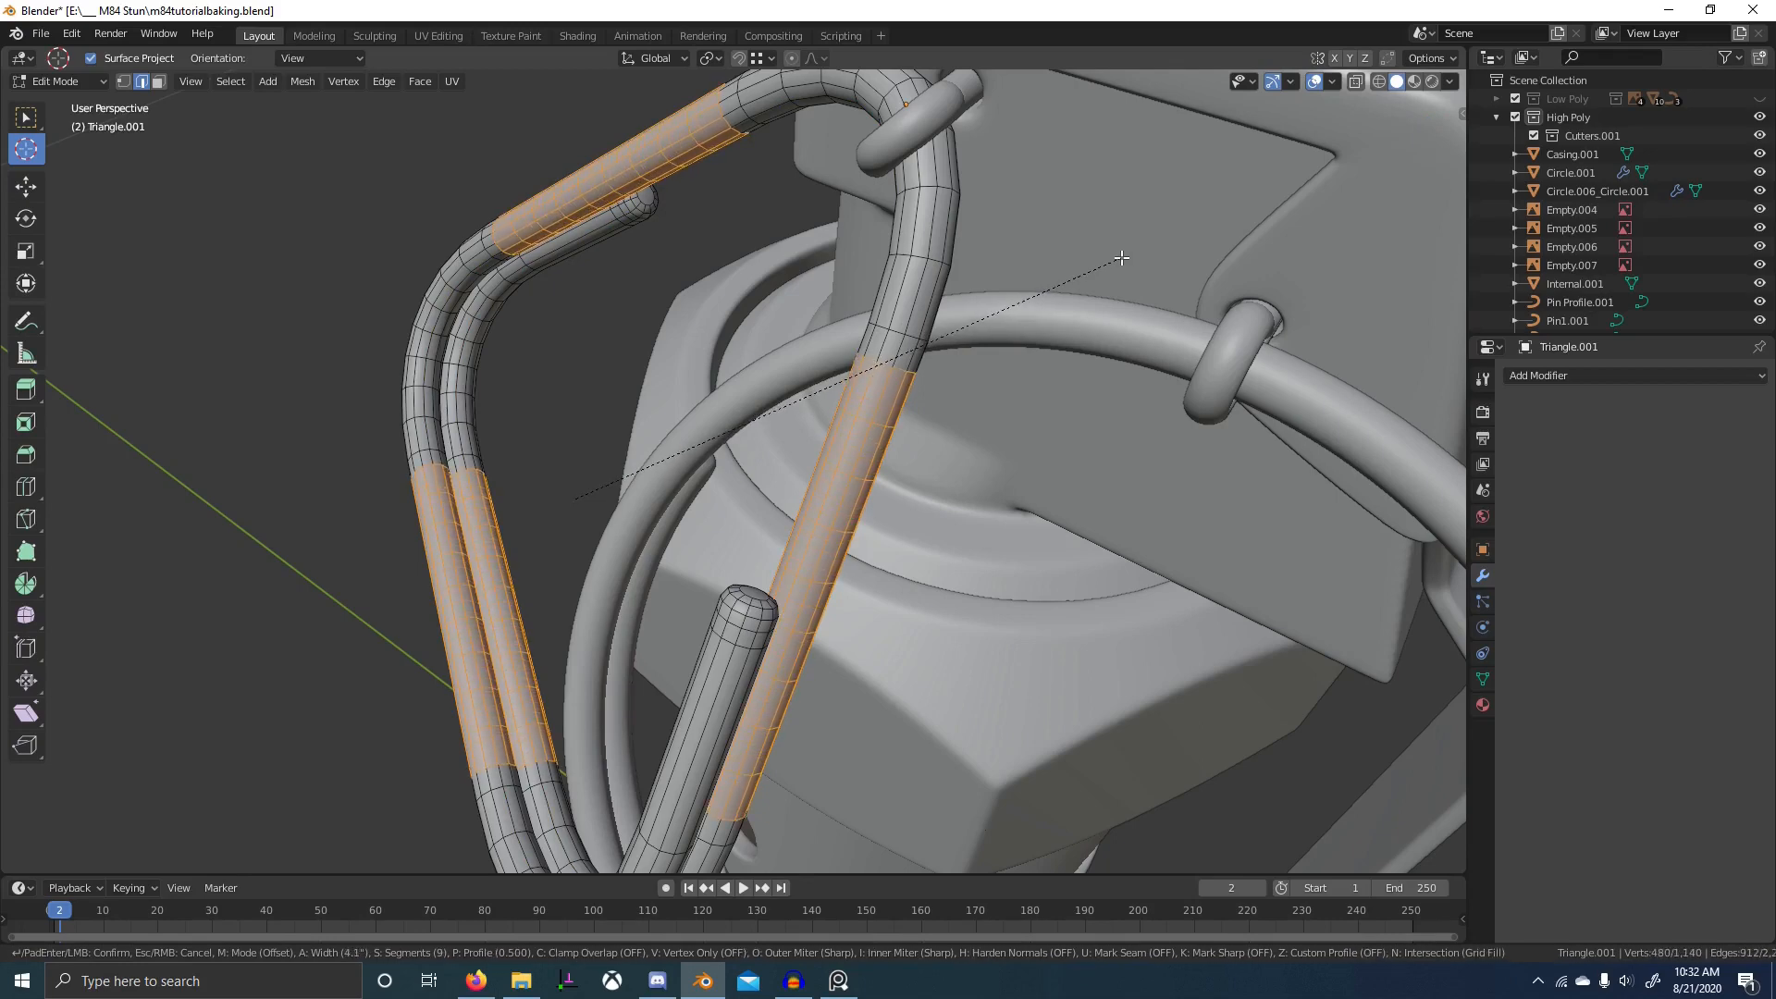
click(1121, 260)
middle_drag(1121, 262, 1136, 358)
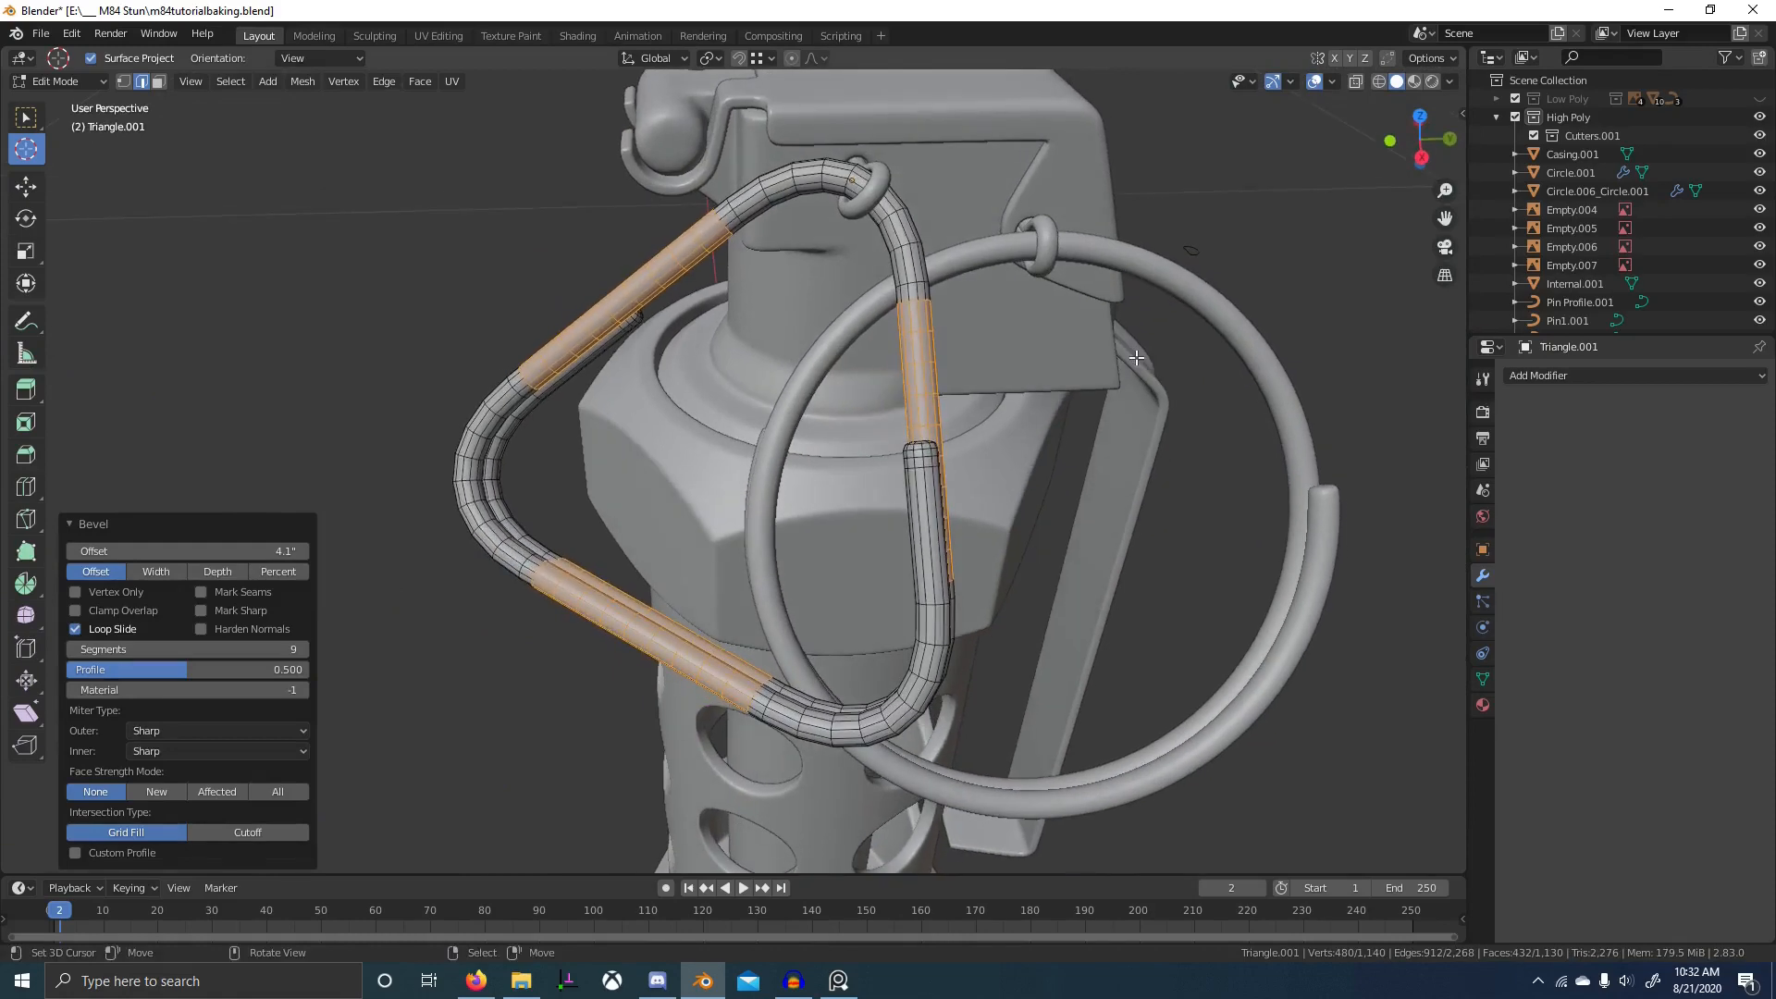
- Leave mesh editing and add a level 2 Subdivision Surface modifier to the high-poly triangular ring
key(Tab)
key(ctrl+2)
scroll(1028, 436, up, 2)
middle_drag(1025, 441, 951, 507)
scroll(892, 496, down, 5)
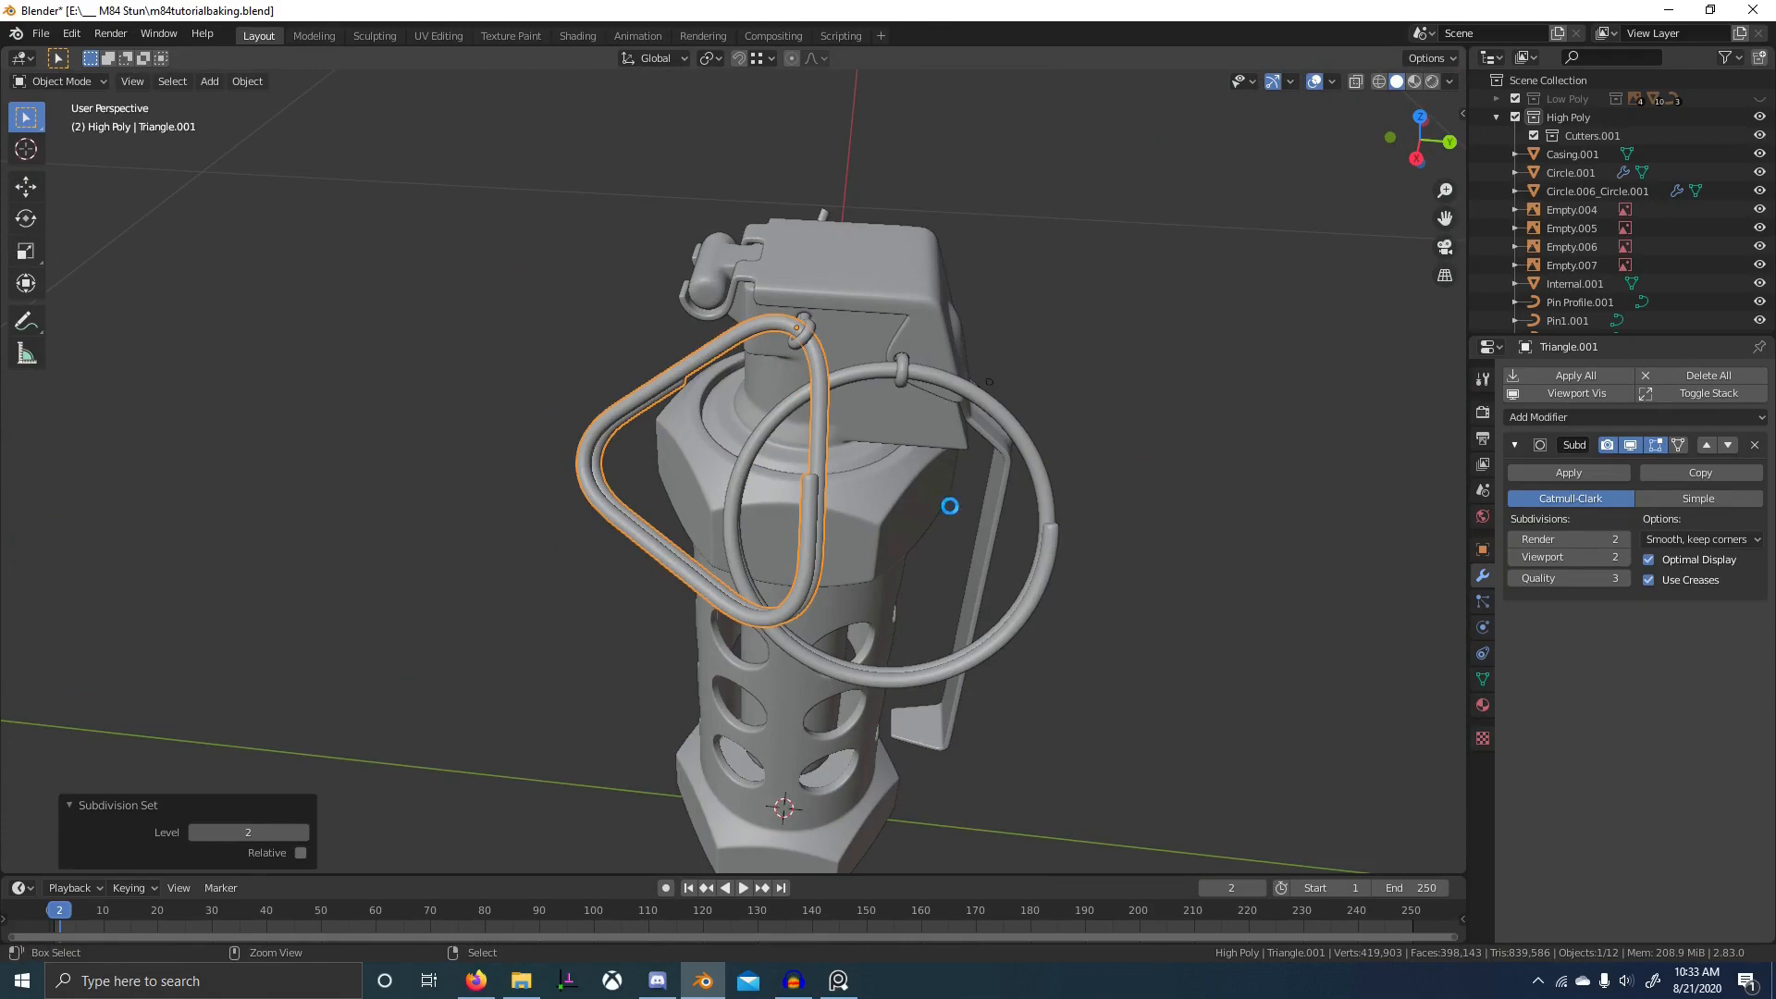
- Save the file and show only the Low Poly collection
key(ctrl+s)
key(1)
scroll(934, 499, down, 3)
middle_drag(916, 491, 921, 463)
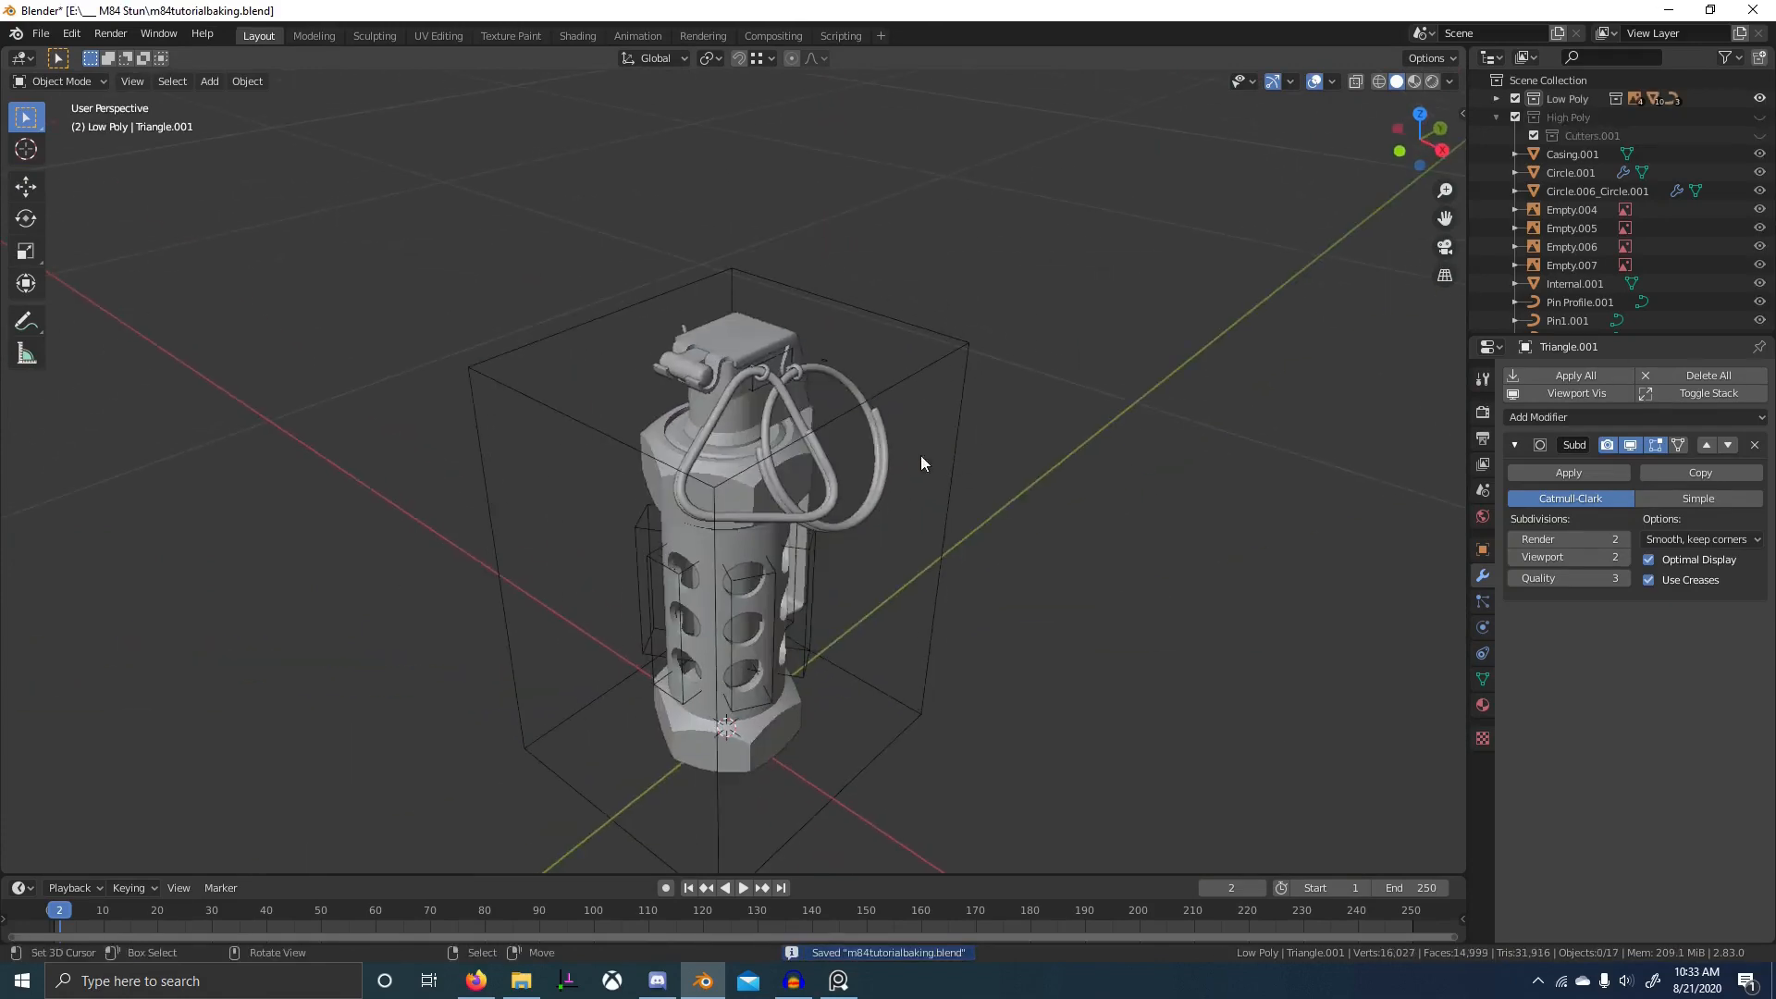
- Select both low-poly pin curves in wireframe display and set their preview resolution U to 4
click(766, 379)
click(827, 385)
click(777, 353)
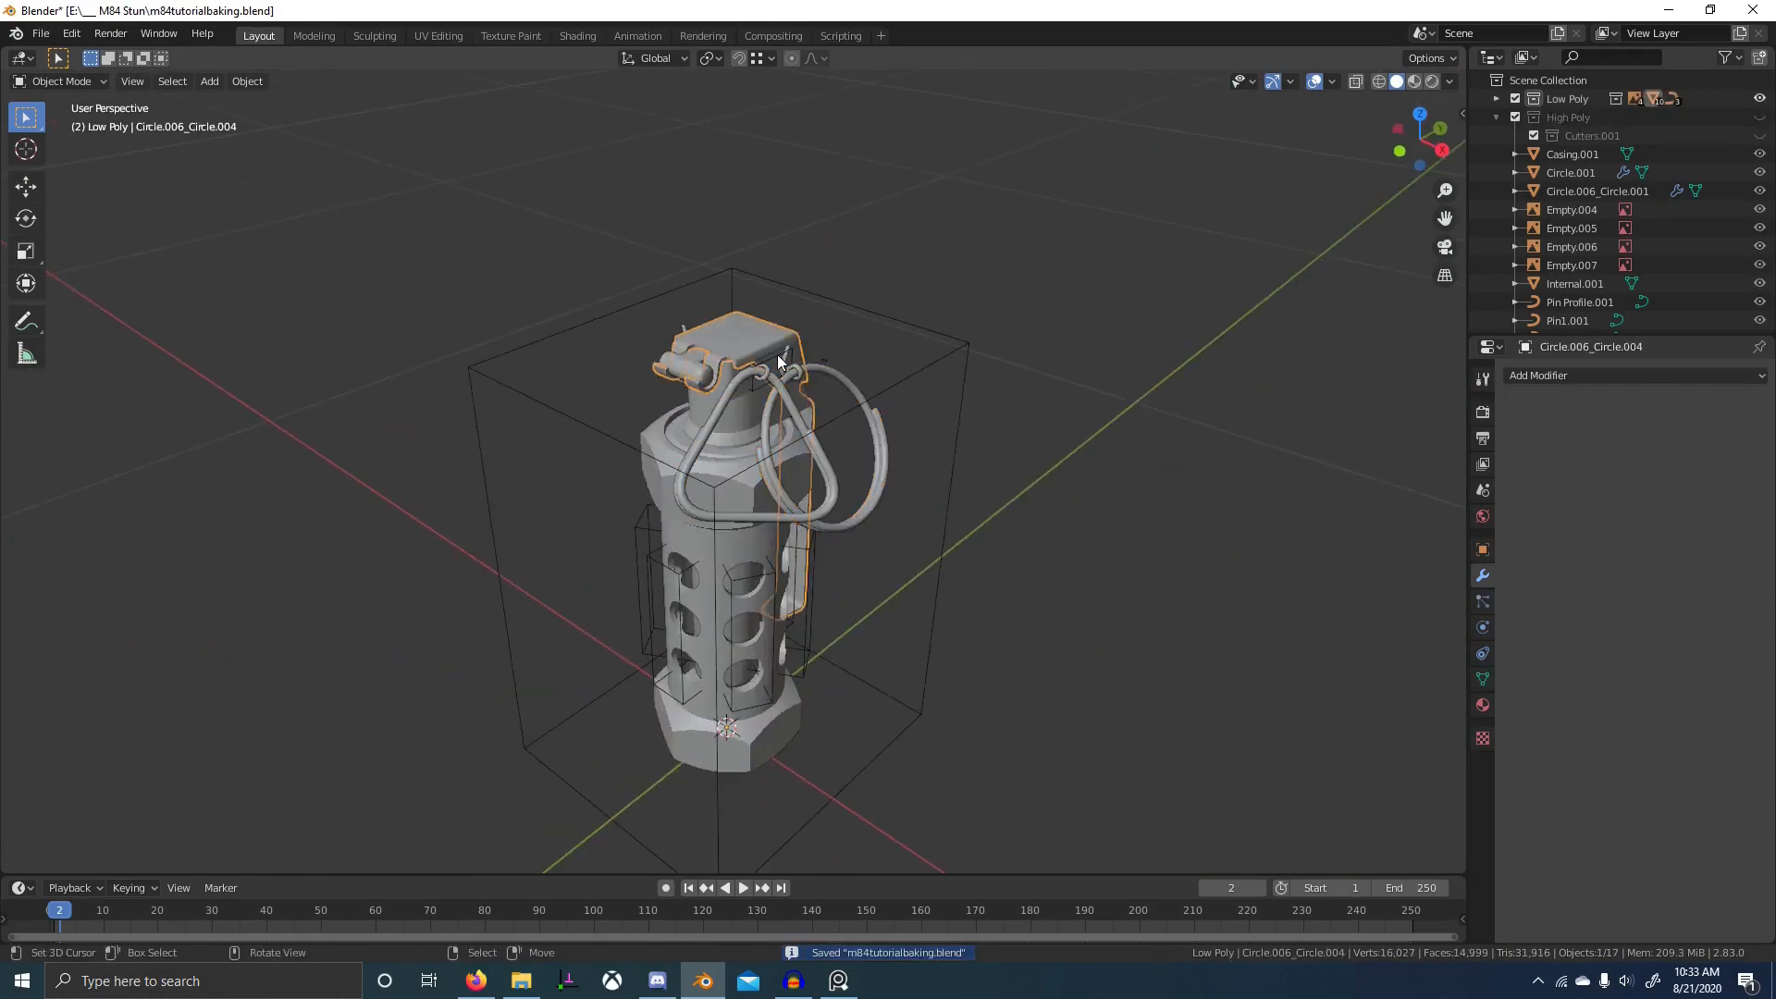
click(763, 367)
scroll(777, 362, up, 5)
middle_drag(783, 513, 547, 501)
scroll(722, 569, up, 4)
middle_drag(855, 427, 788, 407)
key(shift+z)
scroll(830, 412, up, 4)
click(885, 202)
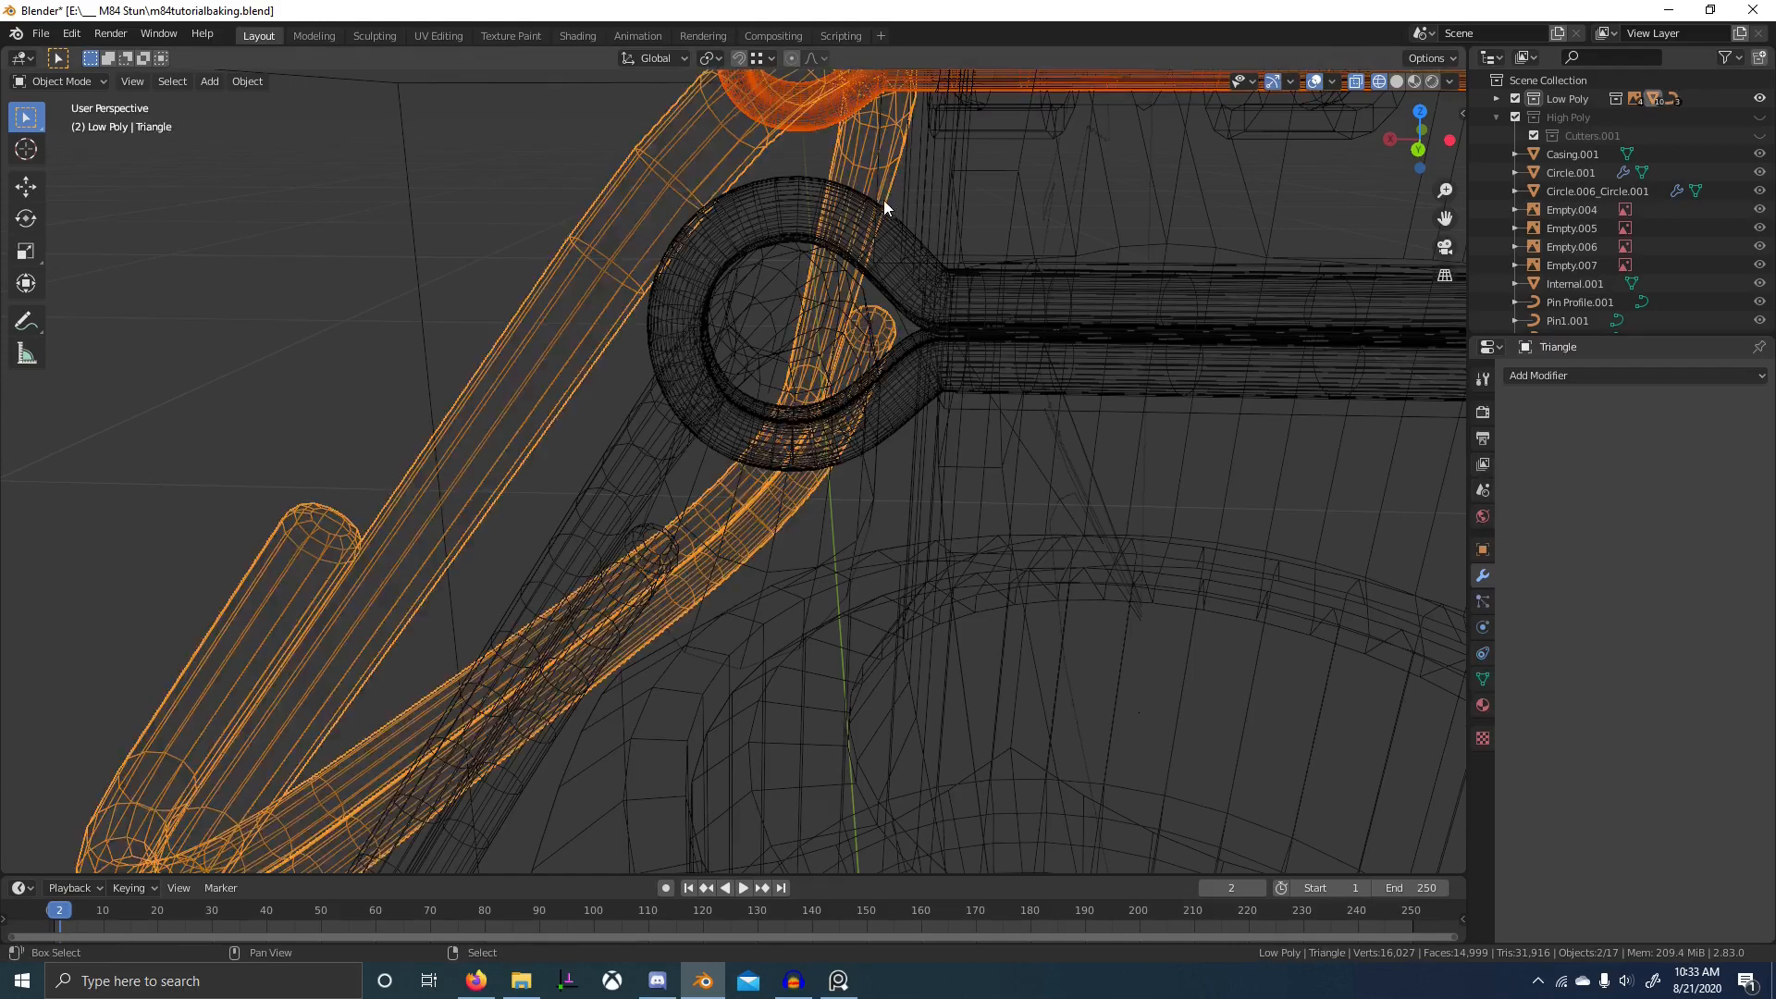
click(884, 202)
shift+click(794, 109)
click(1483, 653)
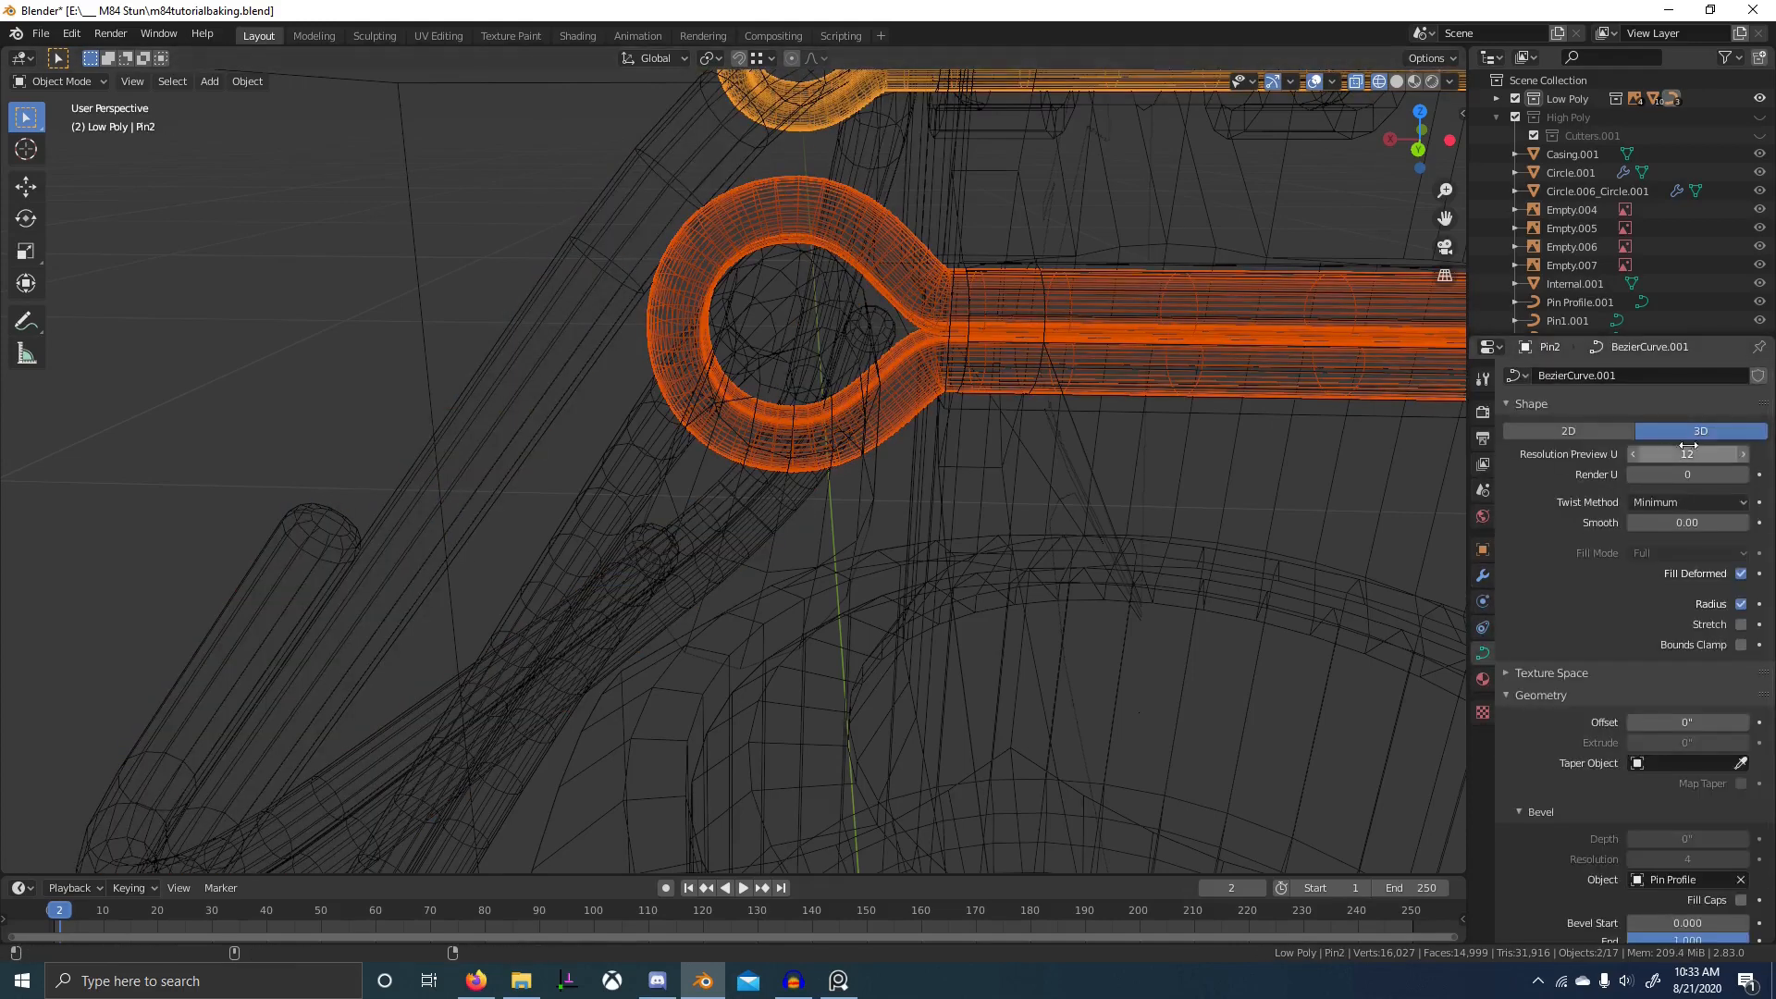
drag(1687, 454, 1647, 453)
key(ctrl+z)
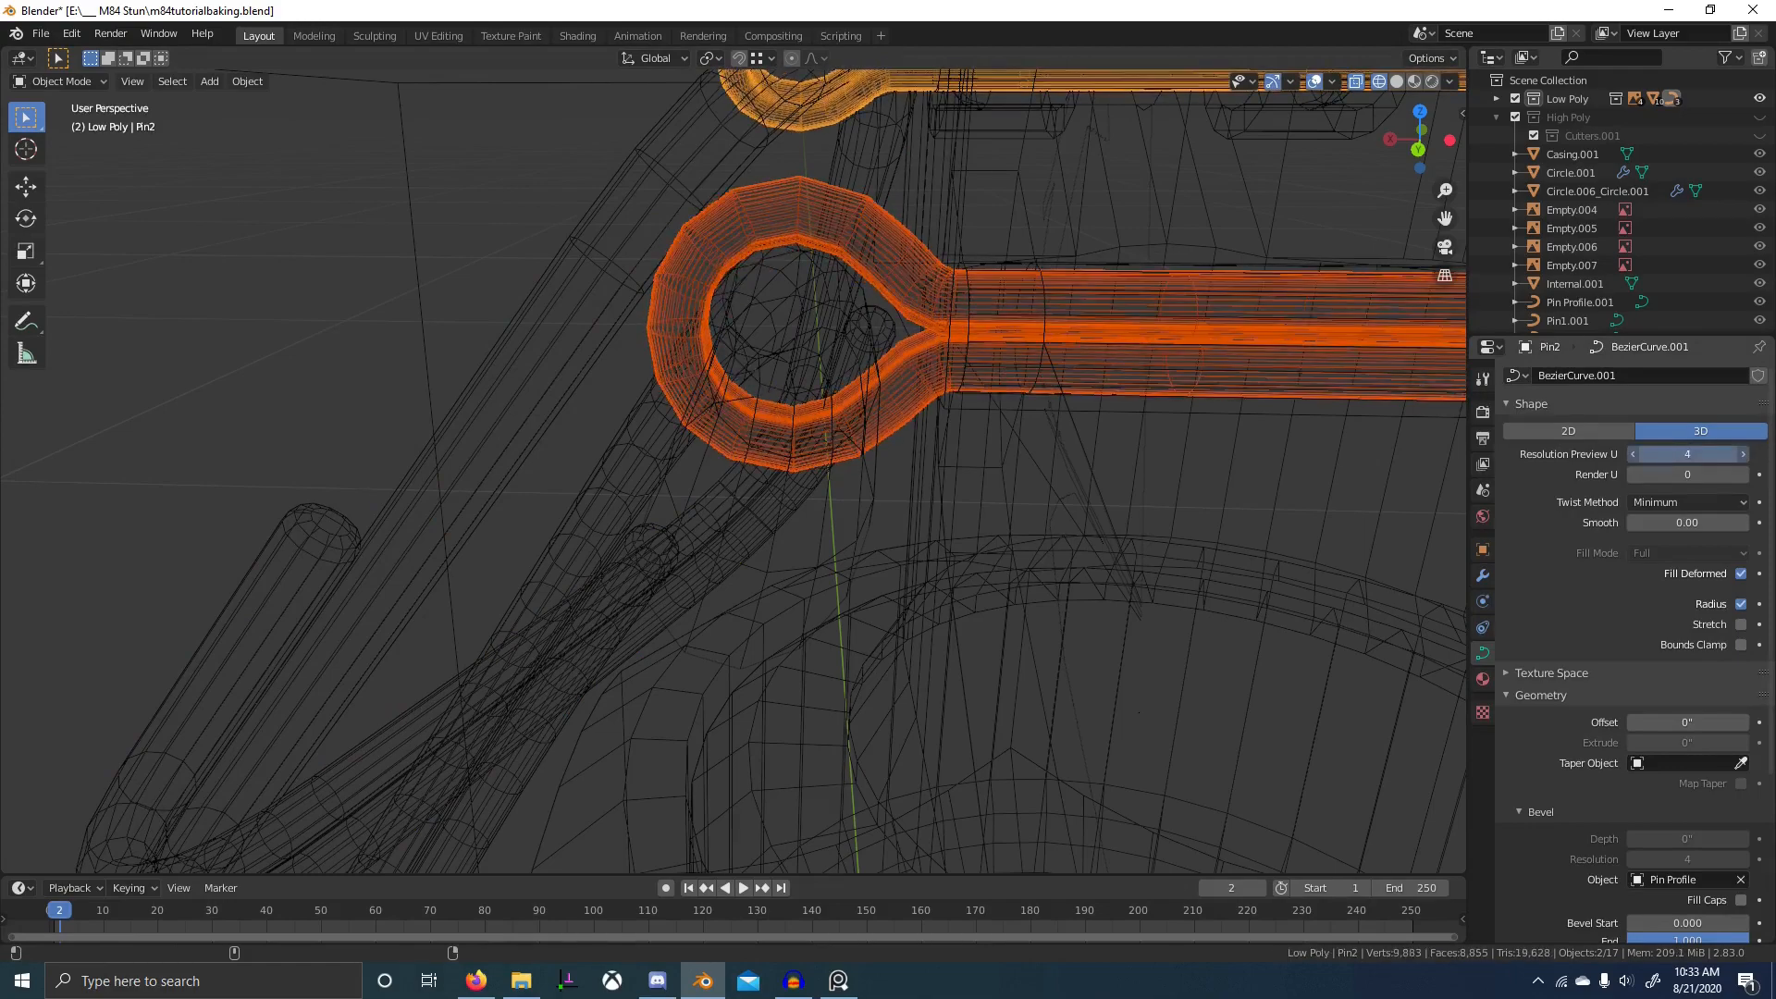
- Select the low-poly pin profile curve, set its preview resolution U to 2 and return to solid display
scroll(1017, 370, down, 7)
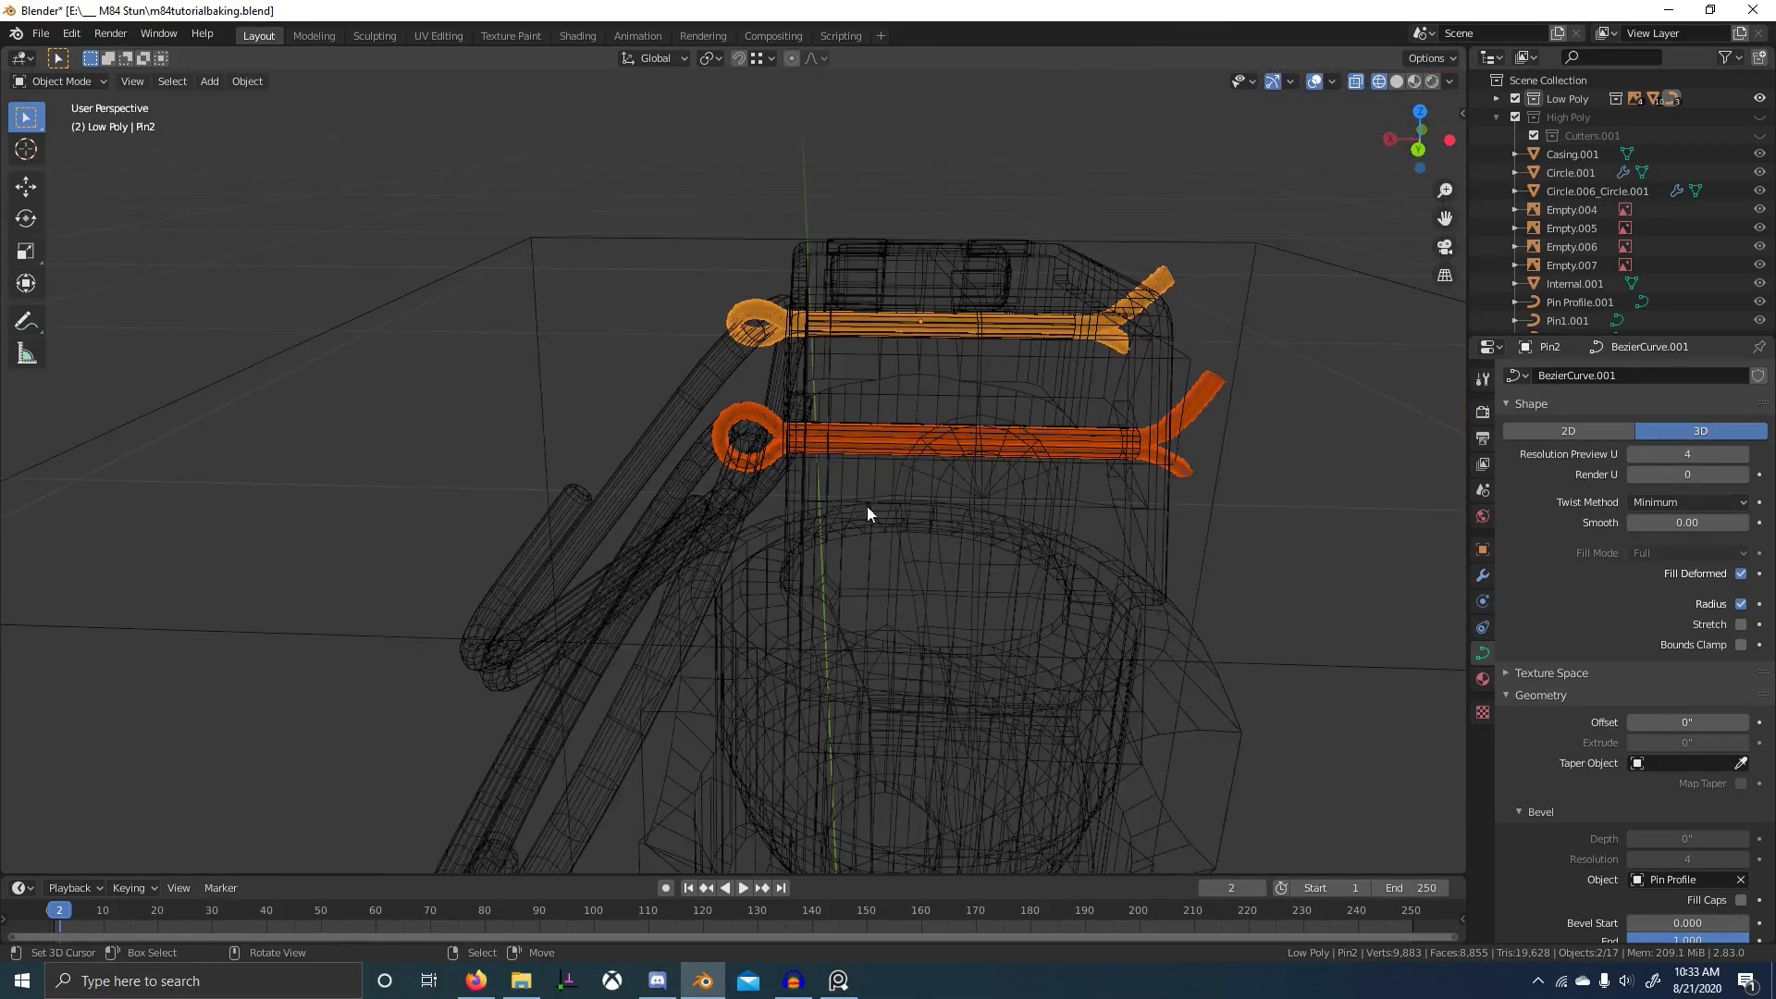
scroll(868, 507, down, 1)
middle_drag(868, 507, 874, 512)
scroll(814, 408, up, 6)
scroll(964, 363, down, 3)
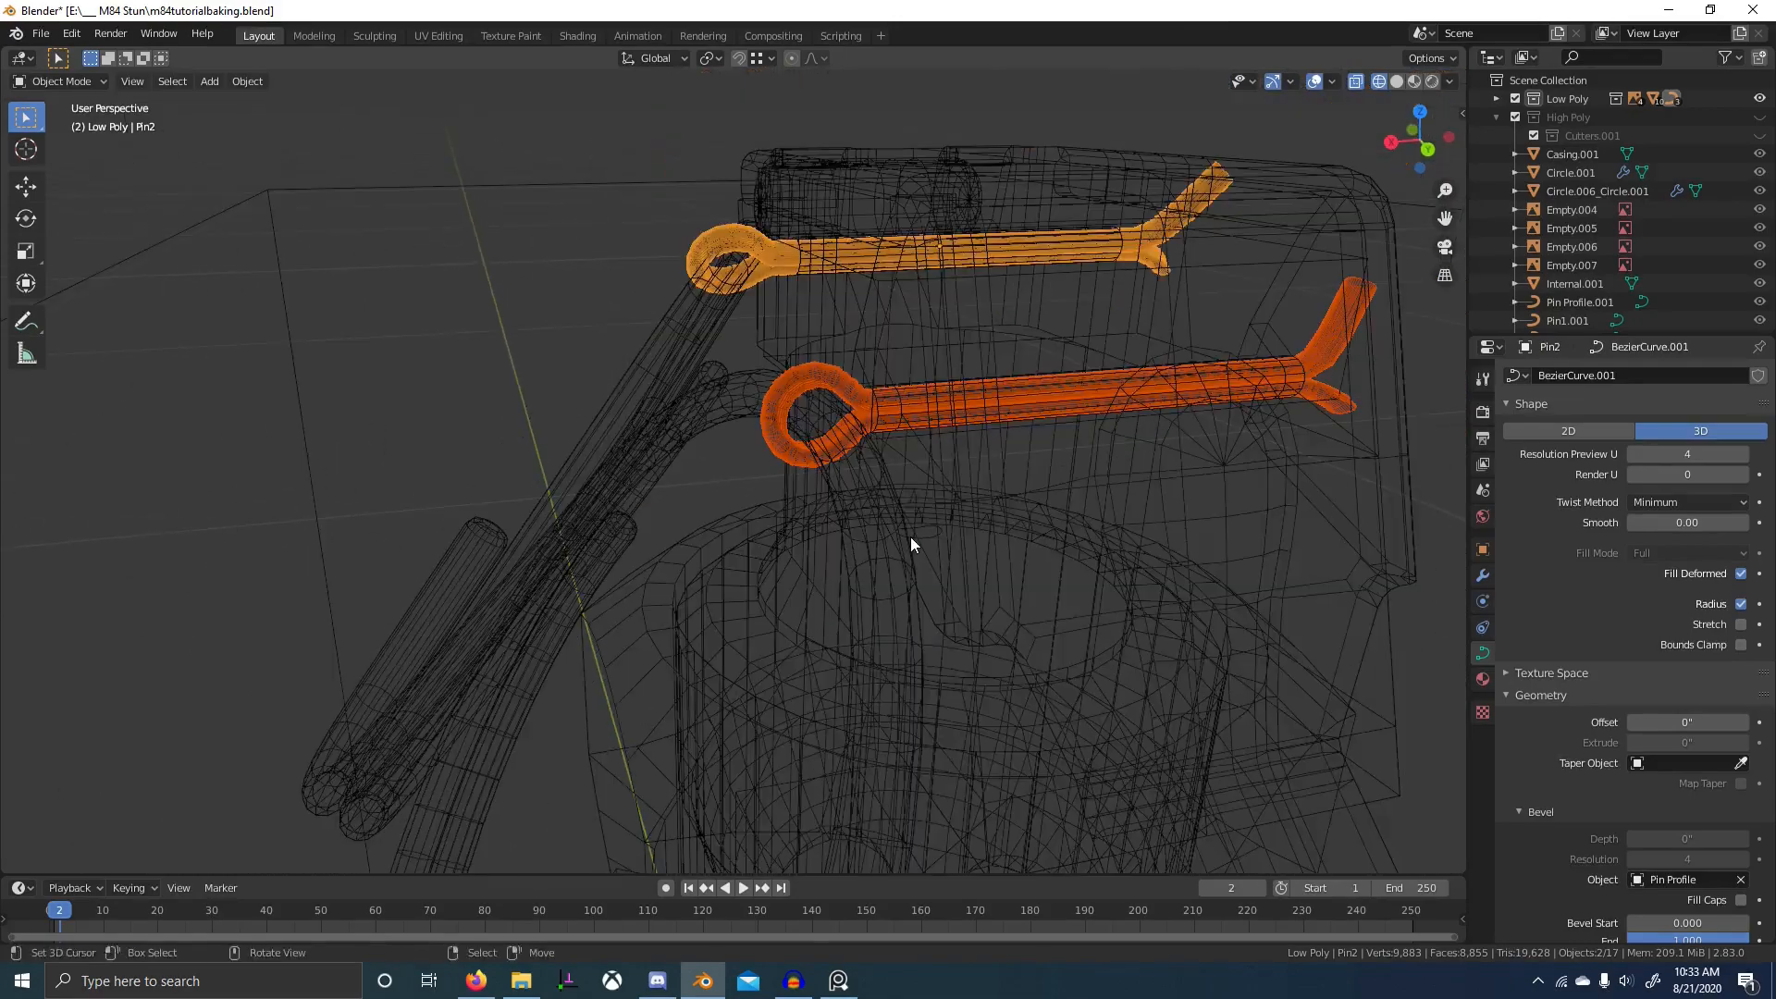
scroll(914, 536, down, 1)
click(916, 535)
click(886, 516)
click(880, 518)
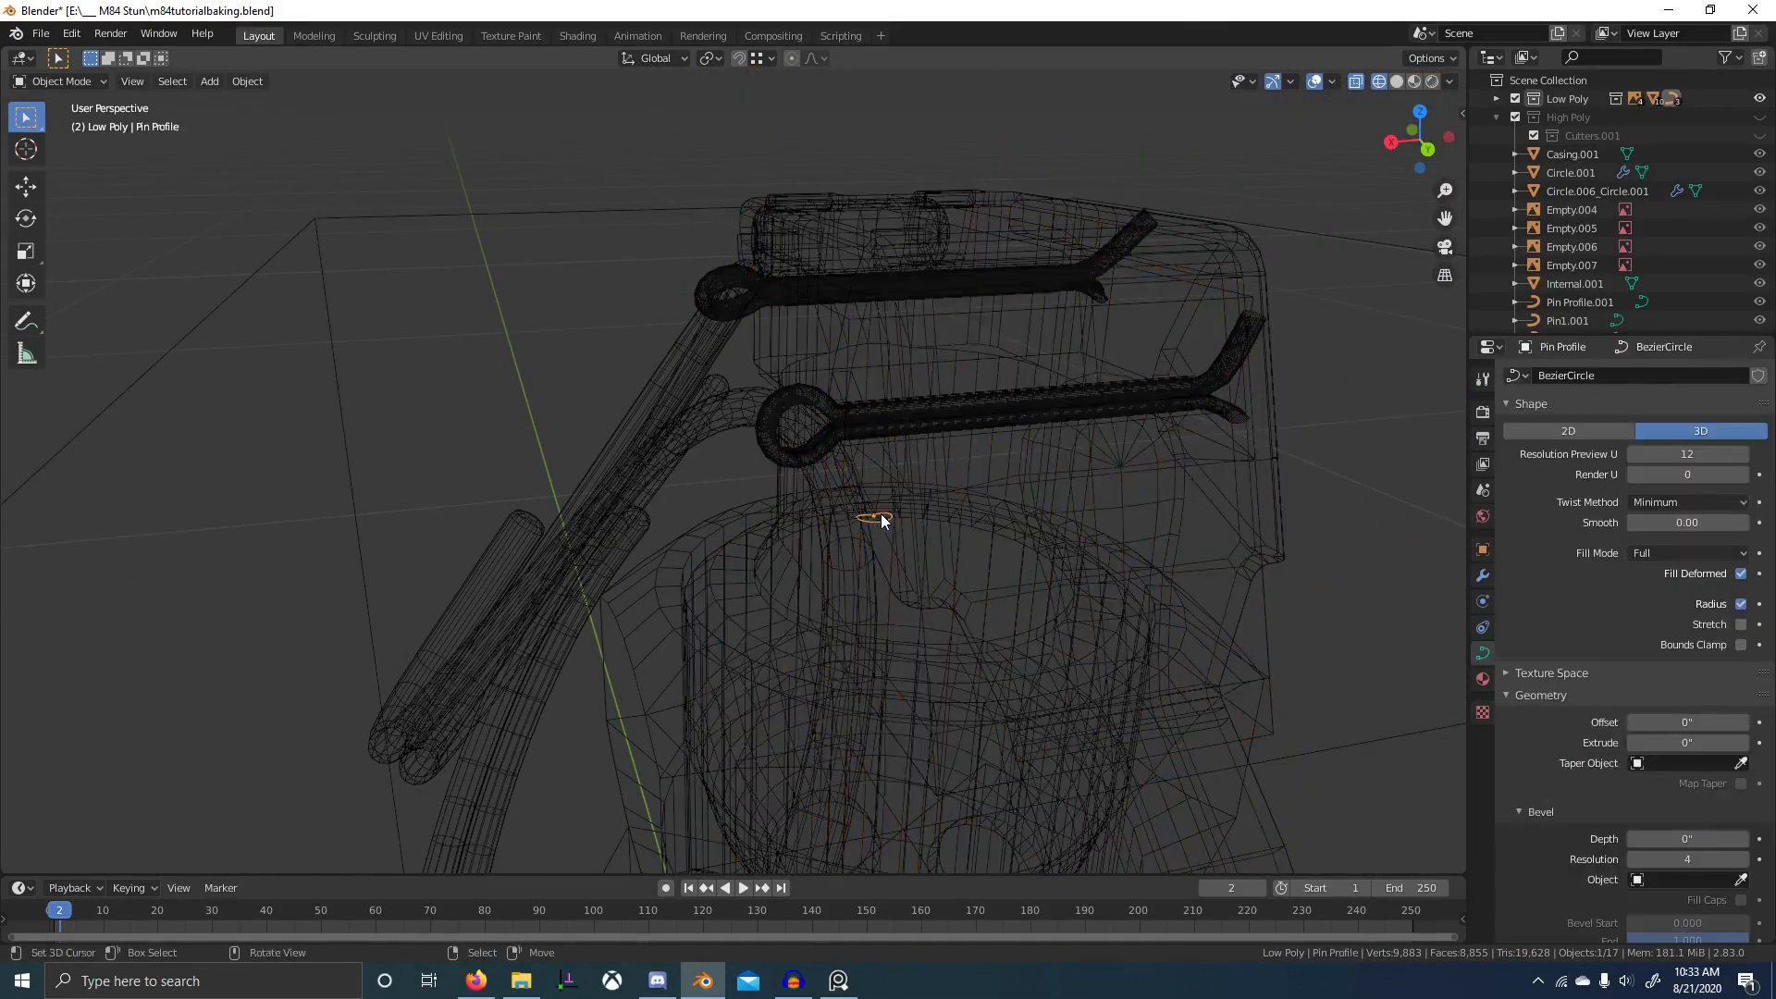
scroll(879, 518, up, 8)
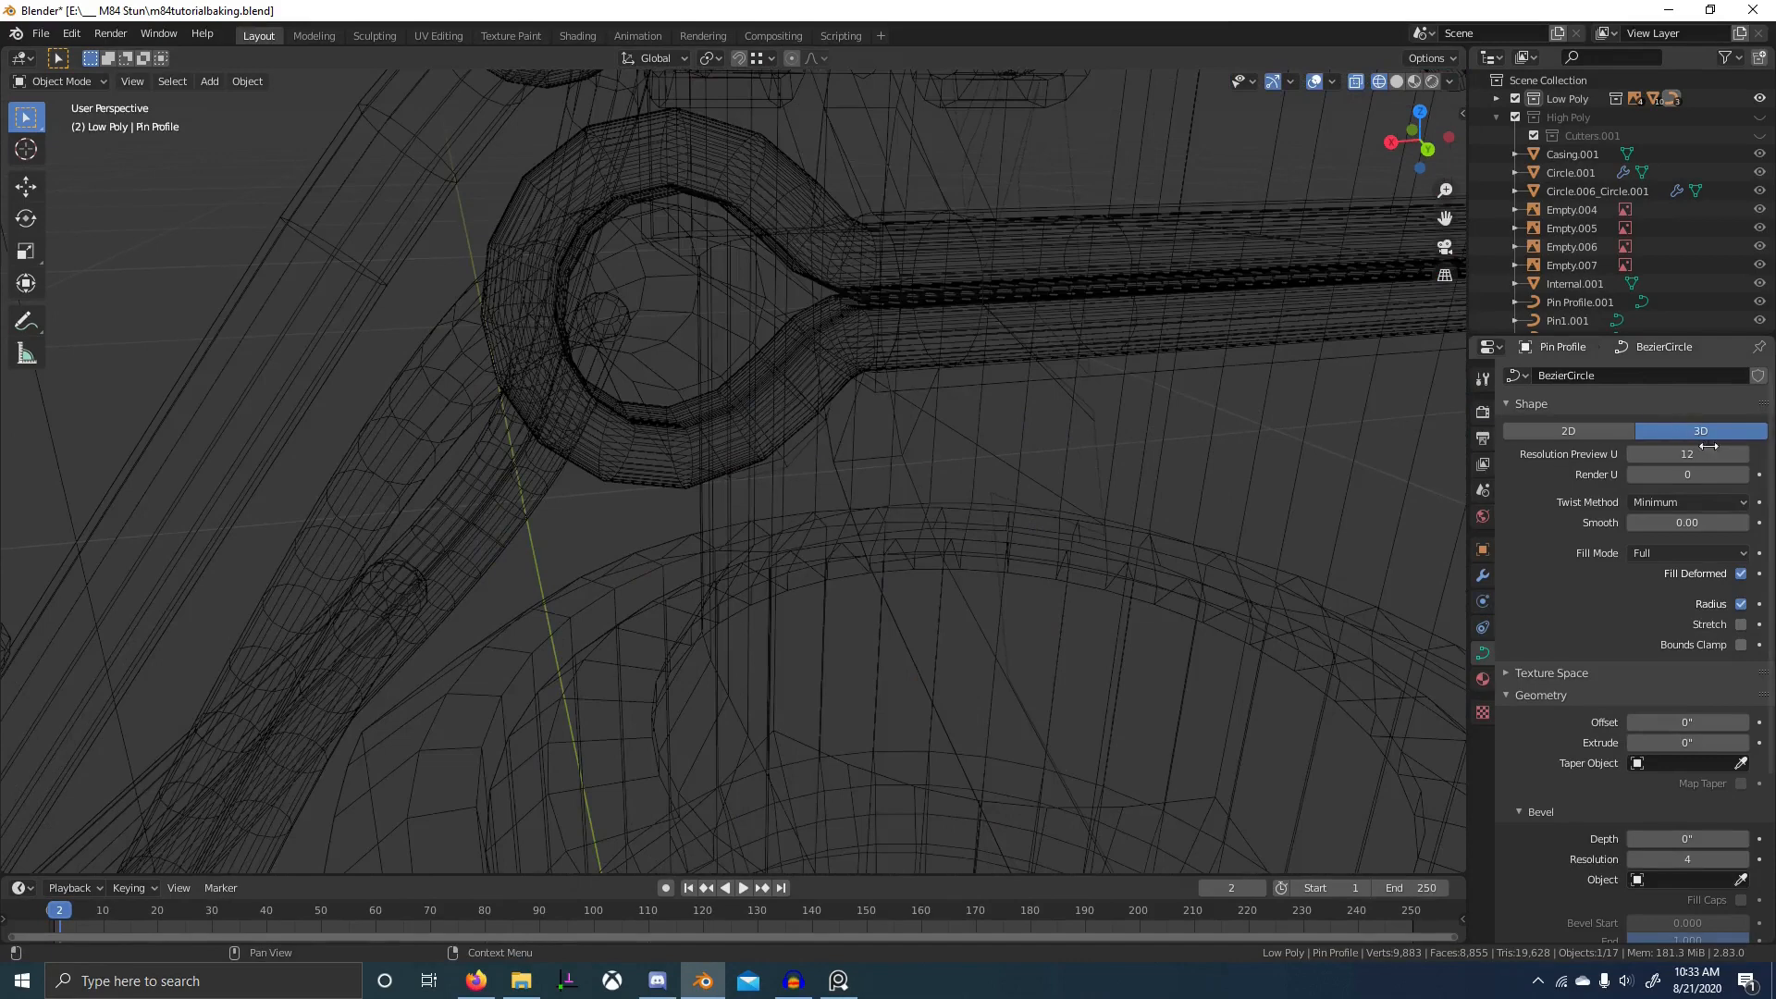
drag(1709, 447, 1656, 447)
key(z)
click(1030, 399)
middle_drag(1041, 403, 1180, 425)
click(1742, 454)
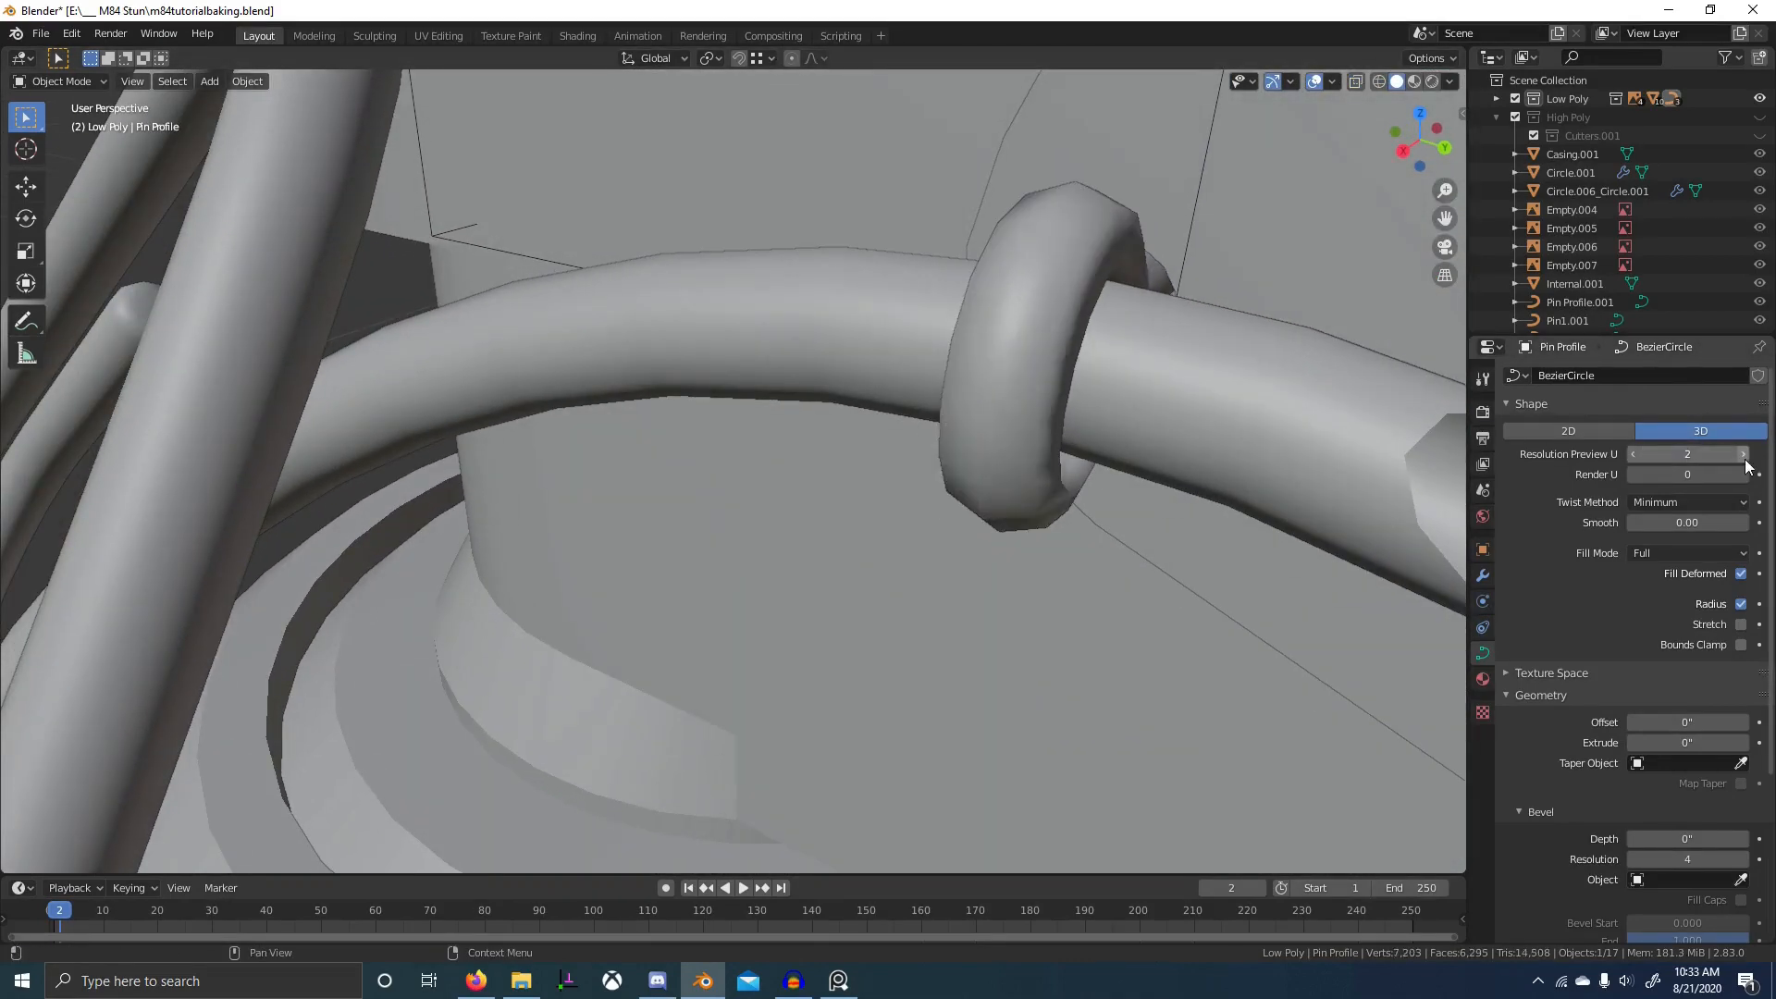
- Set the low-poly pin profile curve's preview resolution U to 3
mouse_move(1332, 407)
middle_down()
mouse_move(948, 381)
mouse_move(951, 412)
mouse_move(768, 397)
mouse_move(1314, 470)
middle_up()
key(shift+z)
scroll(951, 412, down, 4)
key(shift+z)
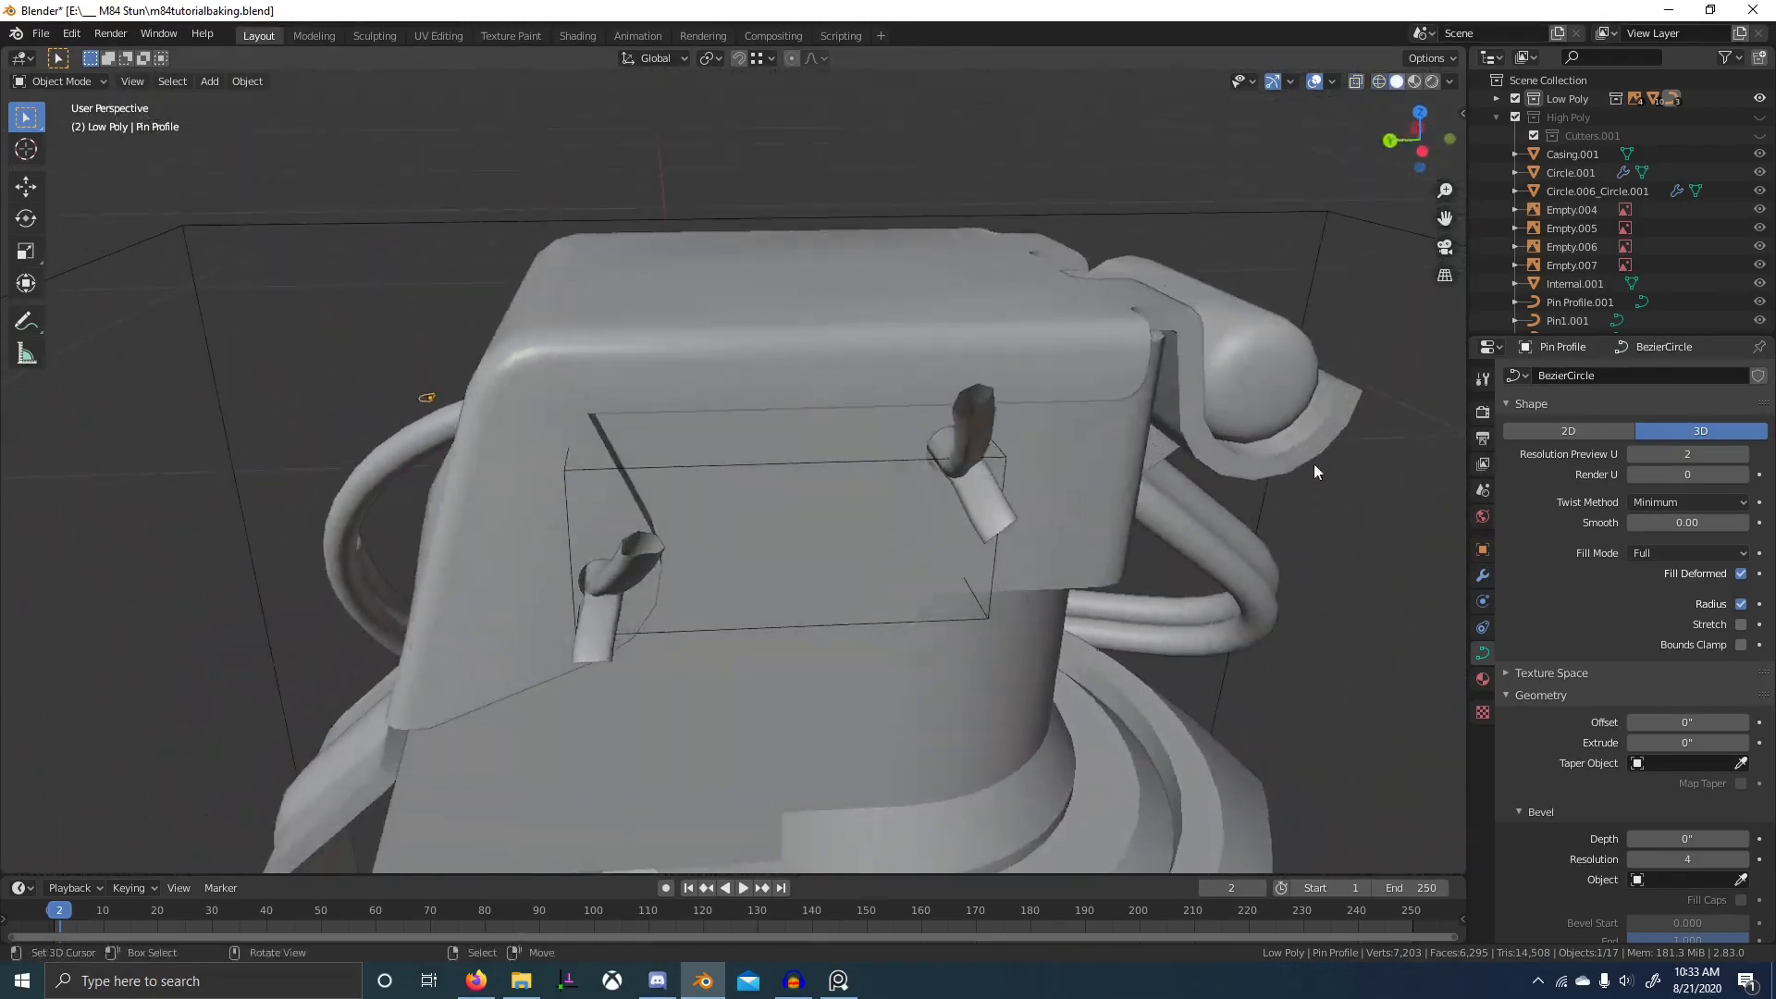
click(1742, 455)
- Examine the low-poly pin loops and rings from several angles to judge their roundness
middle_drag(1147, 472, 592, 555)
scroll(830, 474, up, 6)
middle_drag(830, 474, 746, 477)
scroll(745, 478, up, 4)
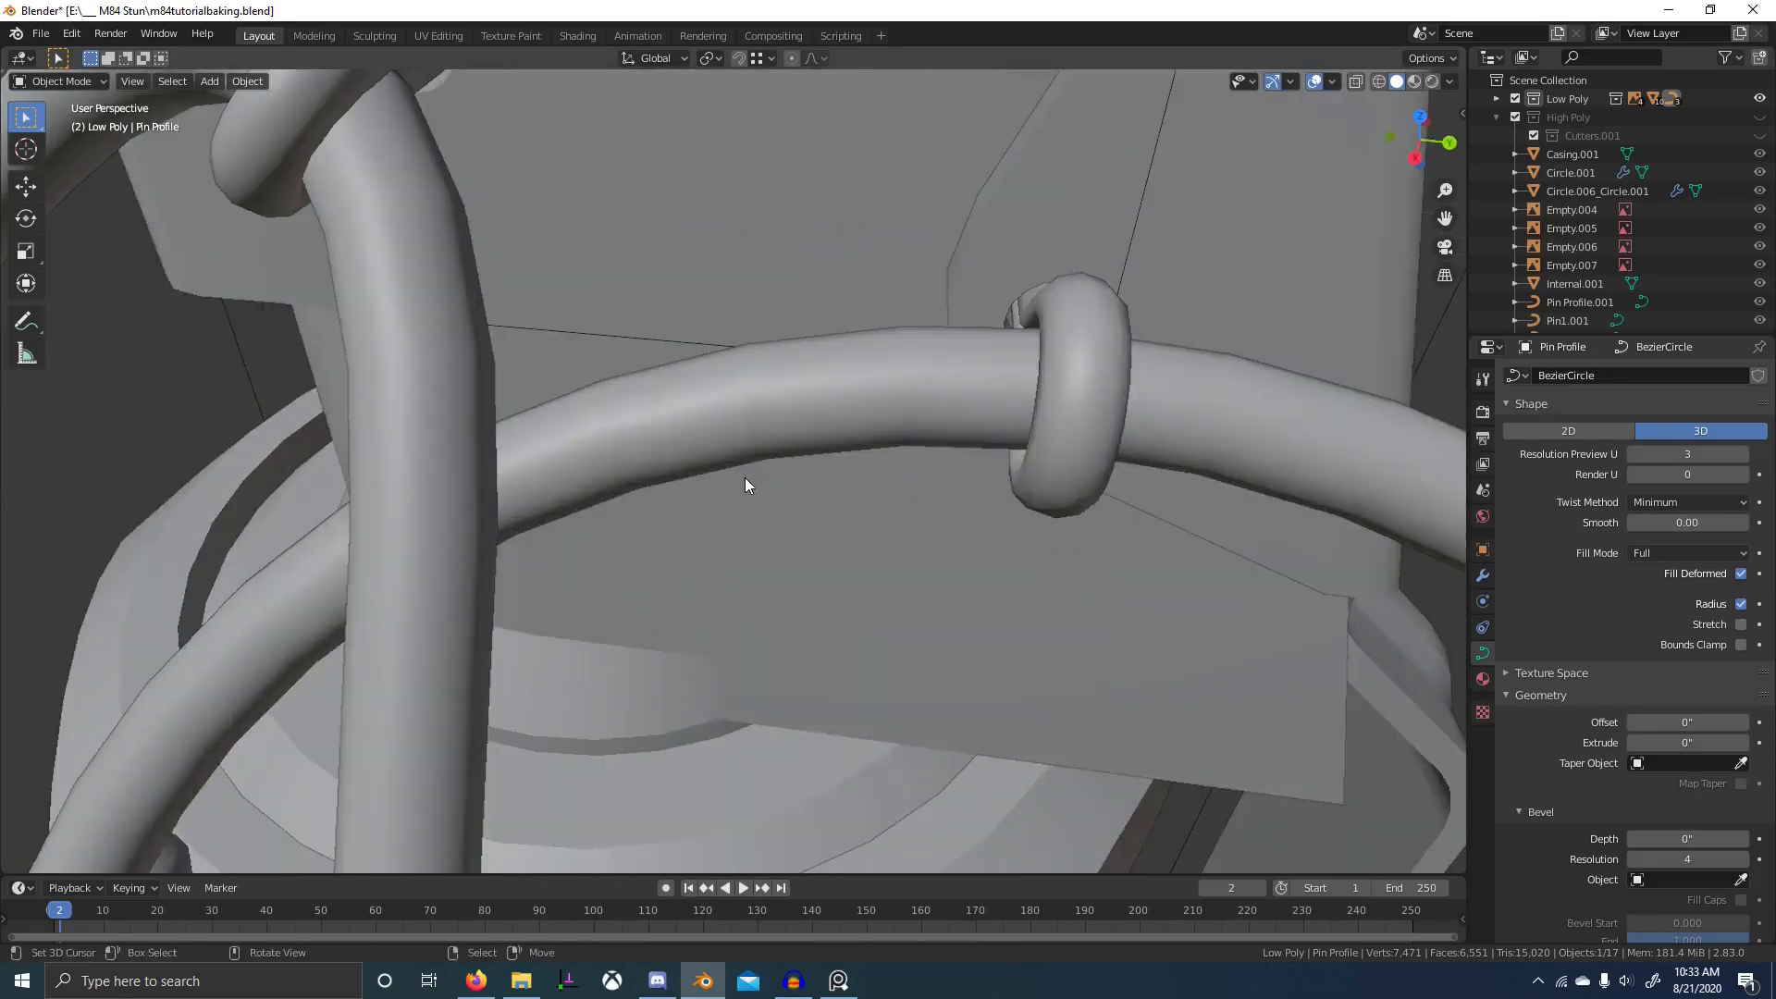
mouse_move(1018, 490)
middle_down()
mouse_move(849, 474)
mouse_move(728, 431)
middle_up()
key(z)
middle_drag(601, 414, 740, 430)
key(z)
scroll(1047, 461, down, 5)
middle_drag(1046, 460, 1101, 463)
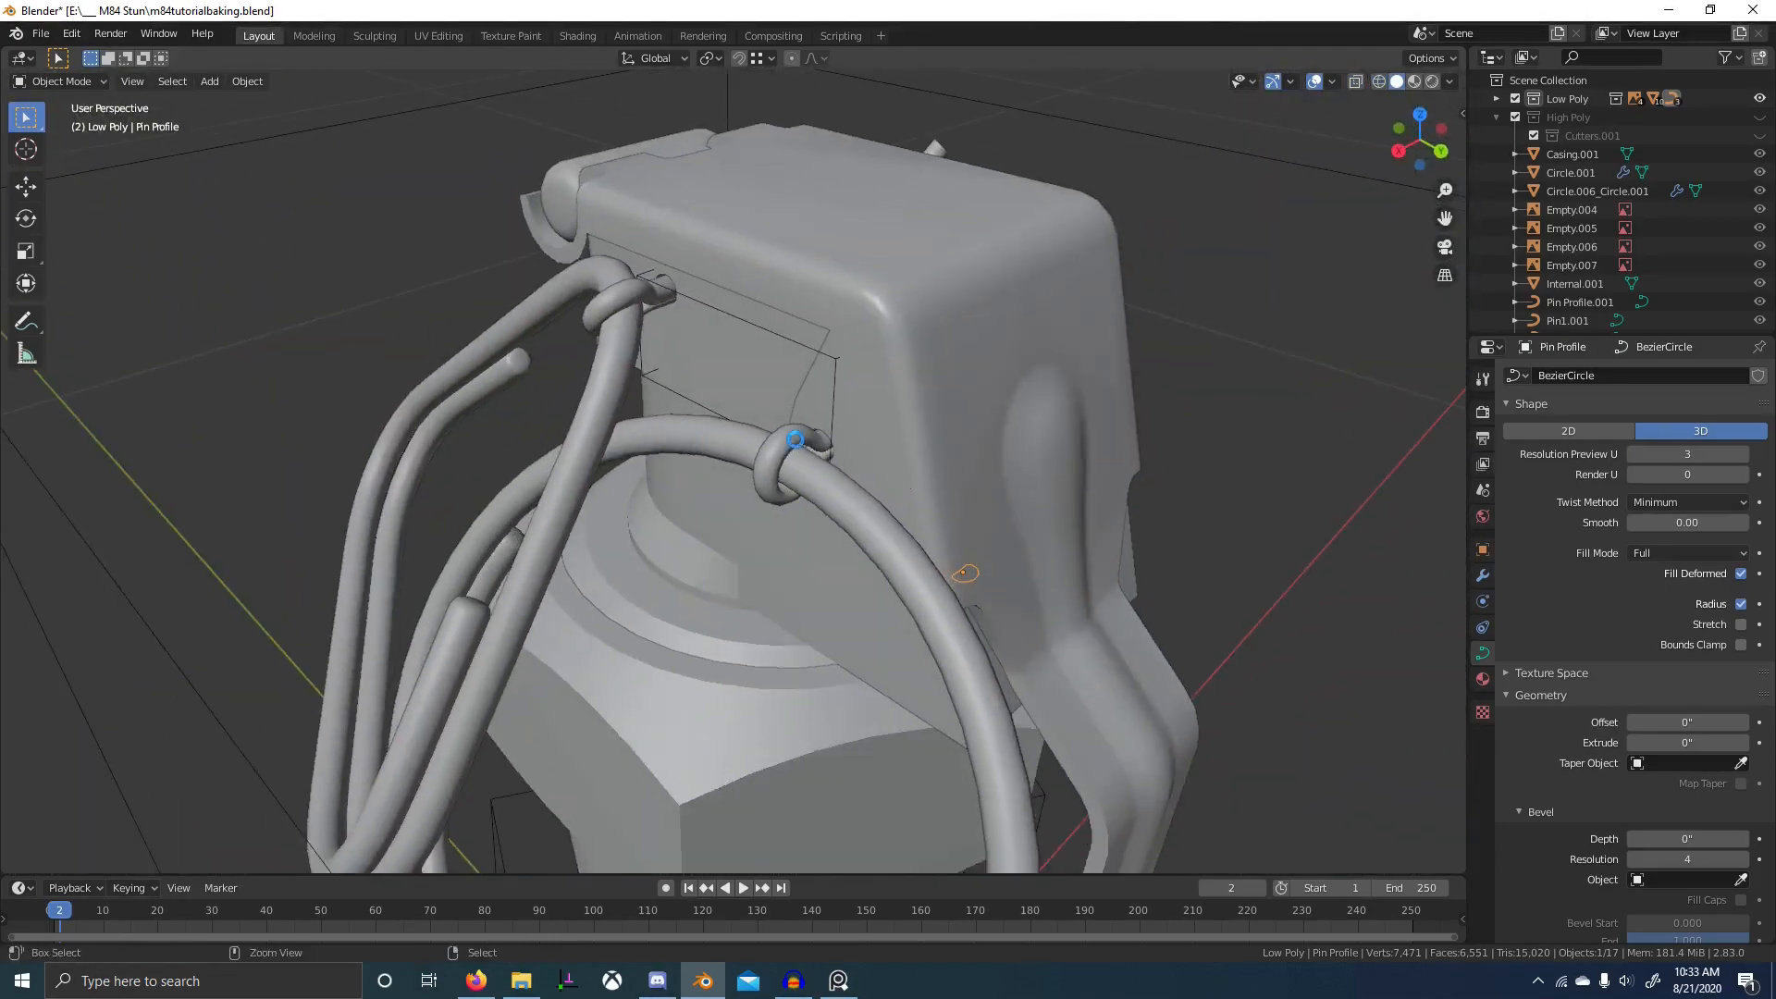
- Save the file and convert both low-poly pin curves to meshes
key(ctrl+s)
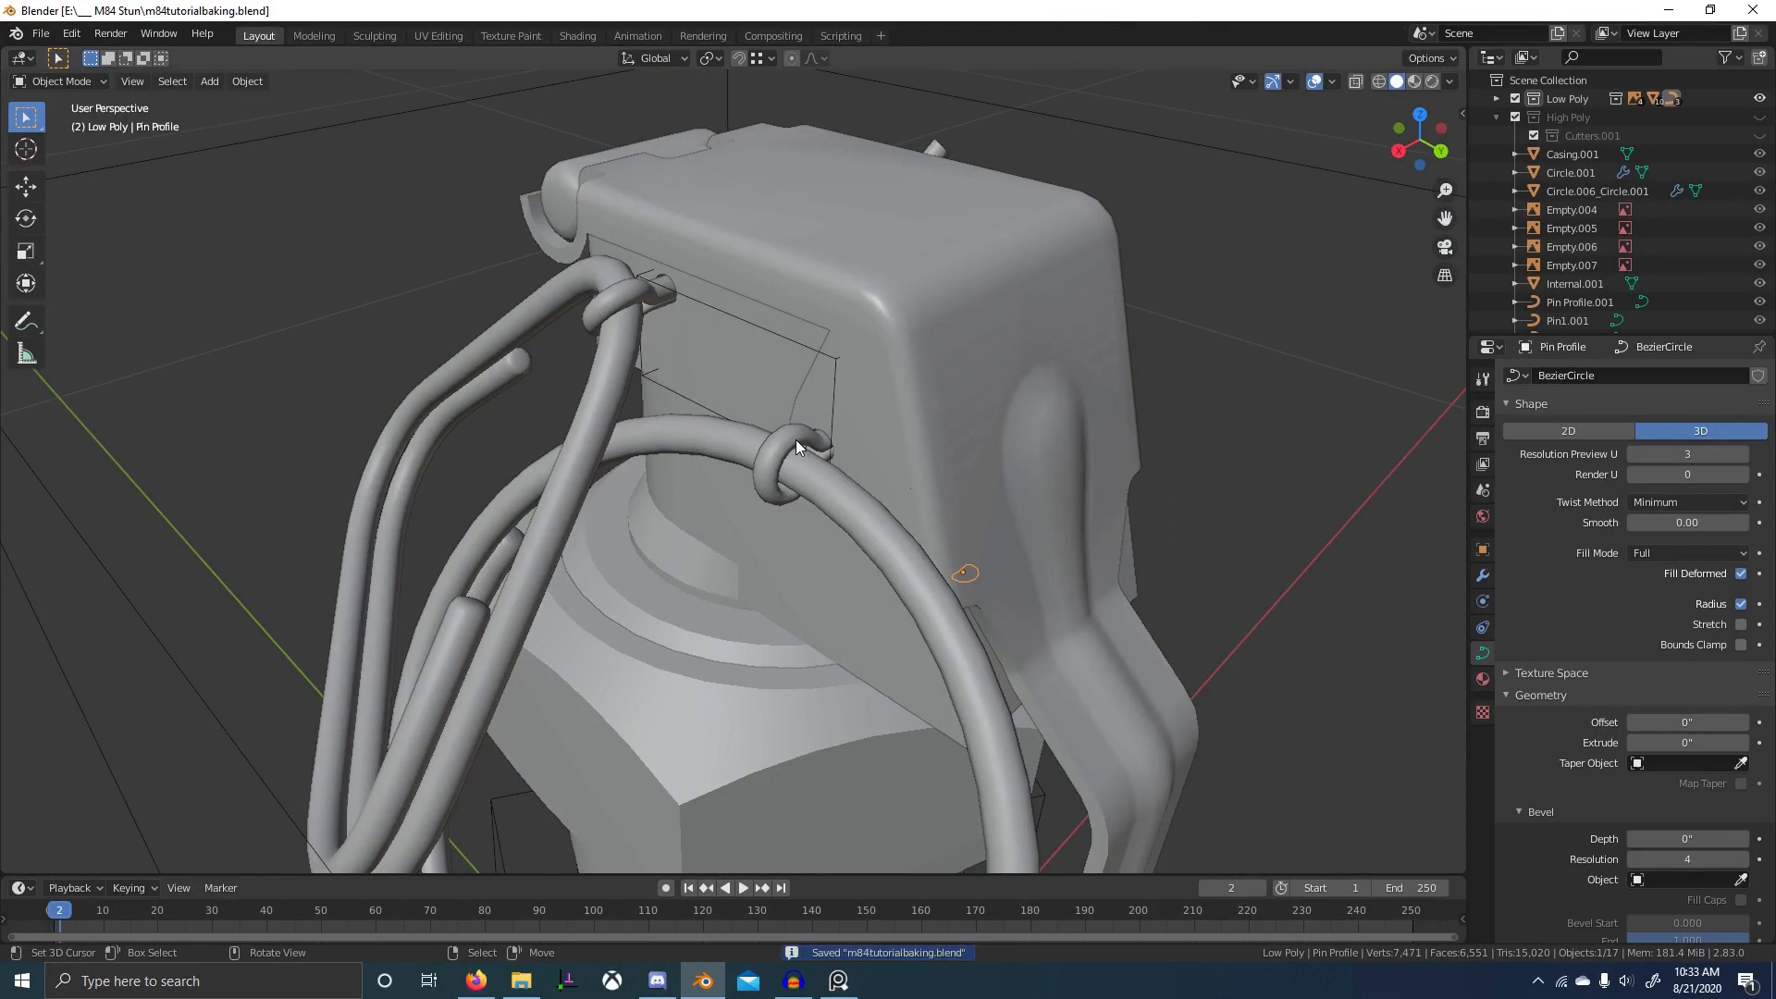
click(796, 440)
shift+click(614, 298)
right_click(623, 296)
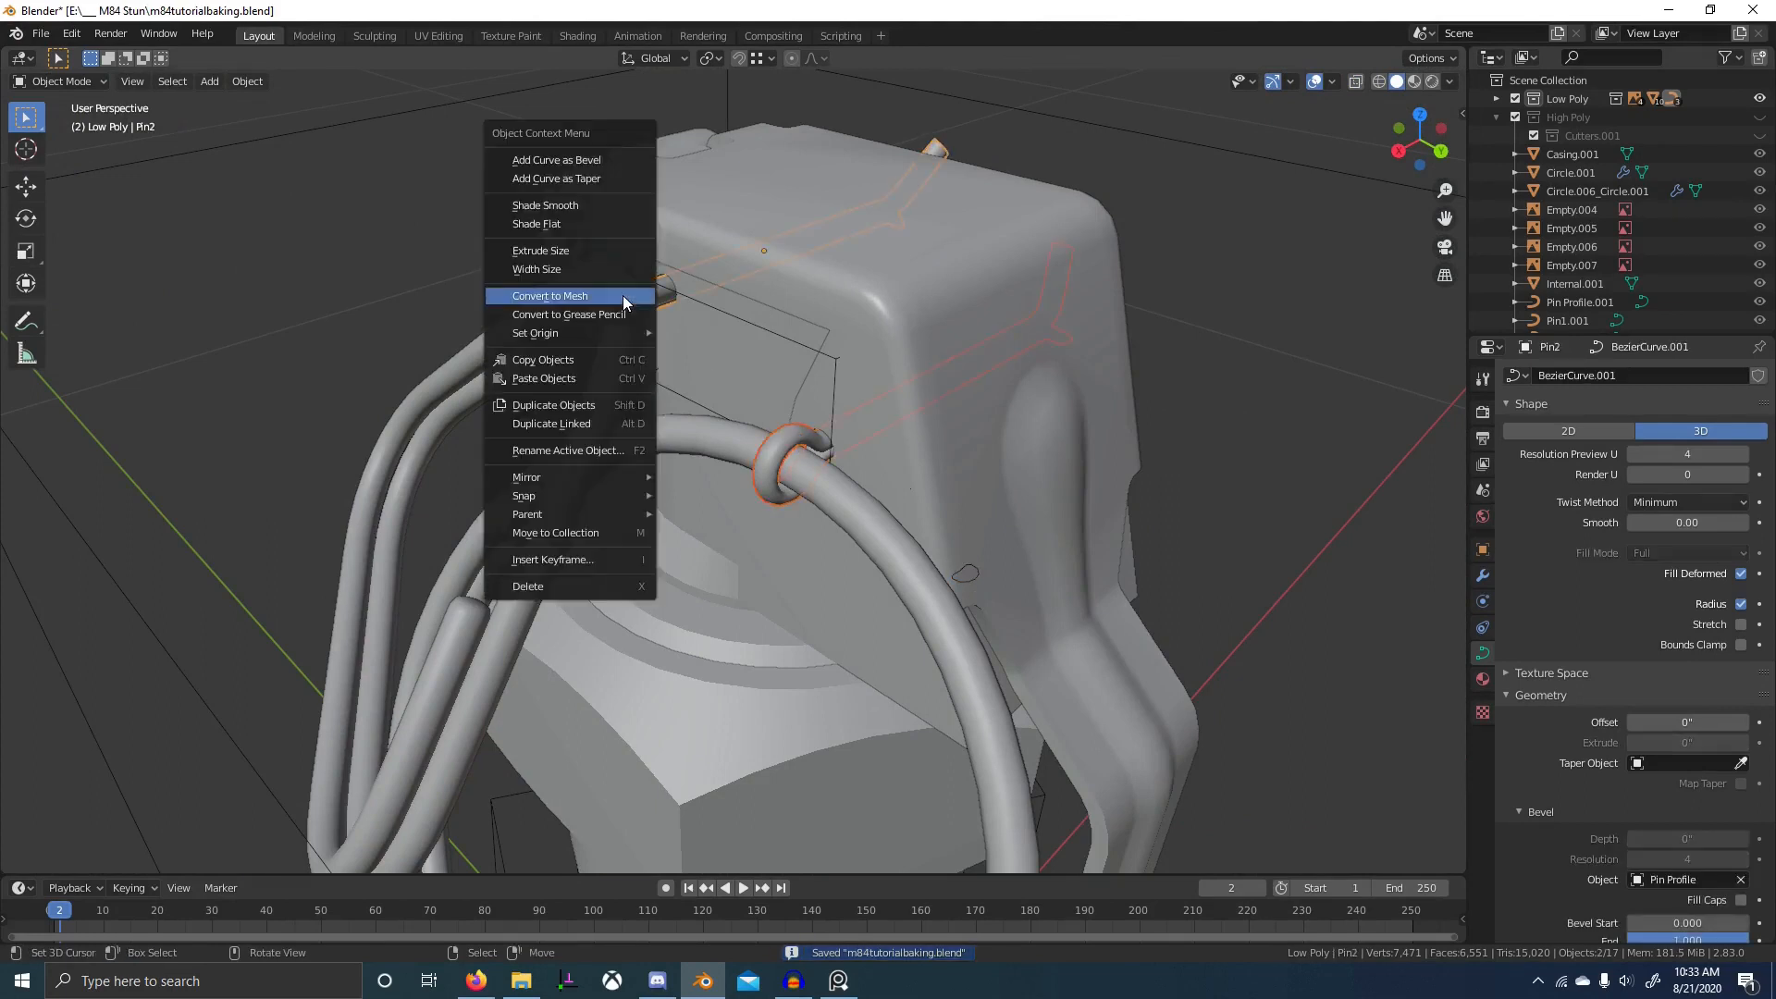
click(624, 296)
- Delete the low-poly pin profile curve and the boxed cutter object beside the pin loops
click(969, 580)
key(Delete)
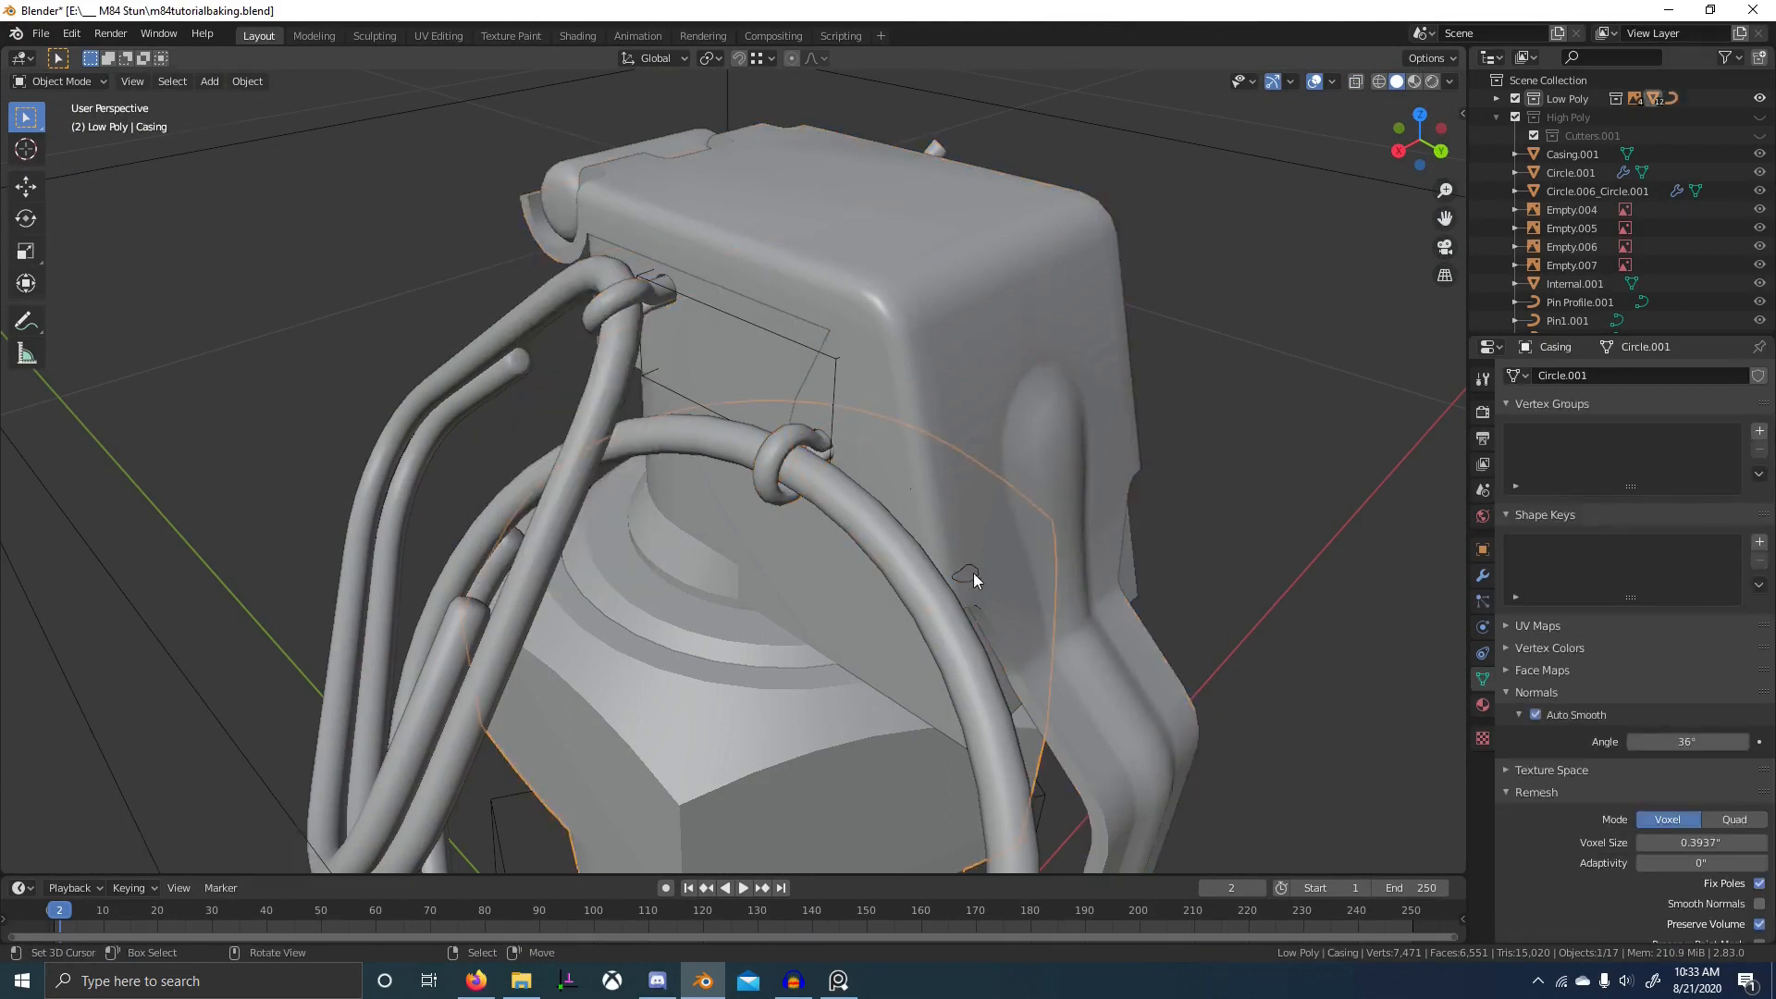
click(830, 350)
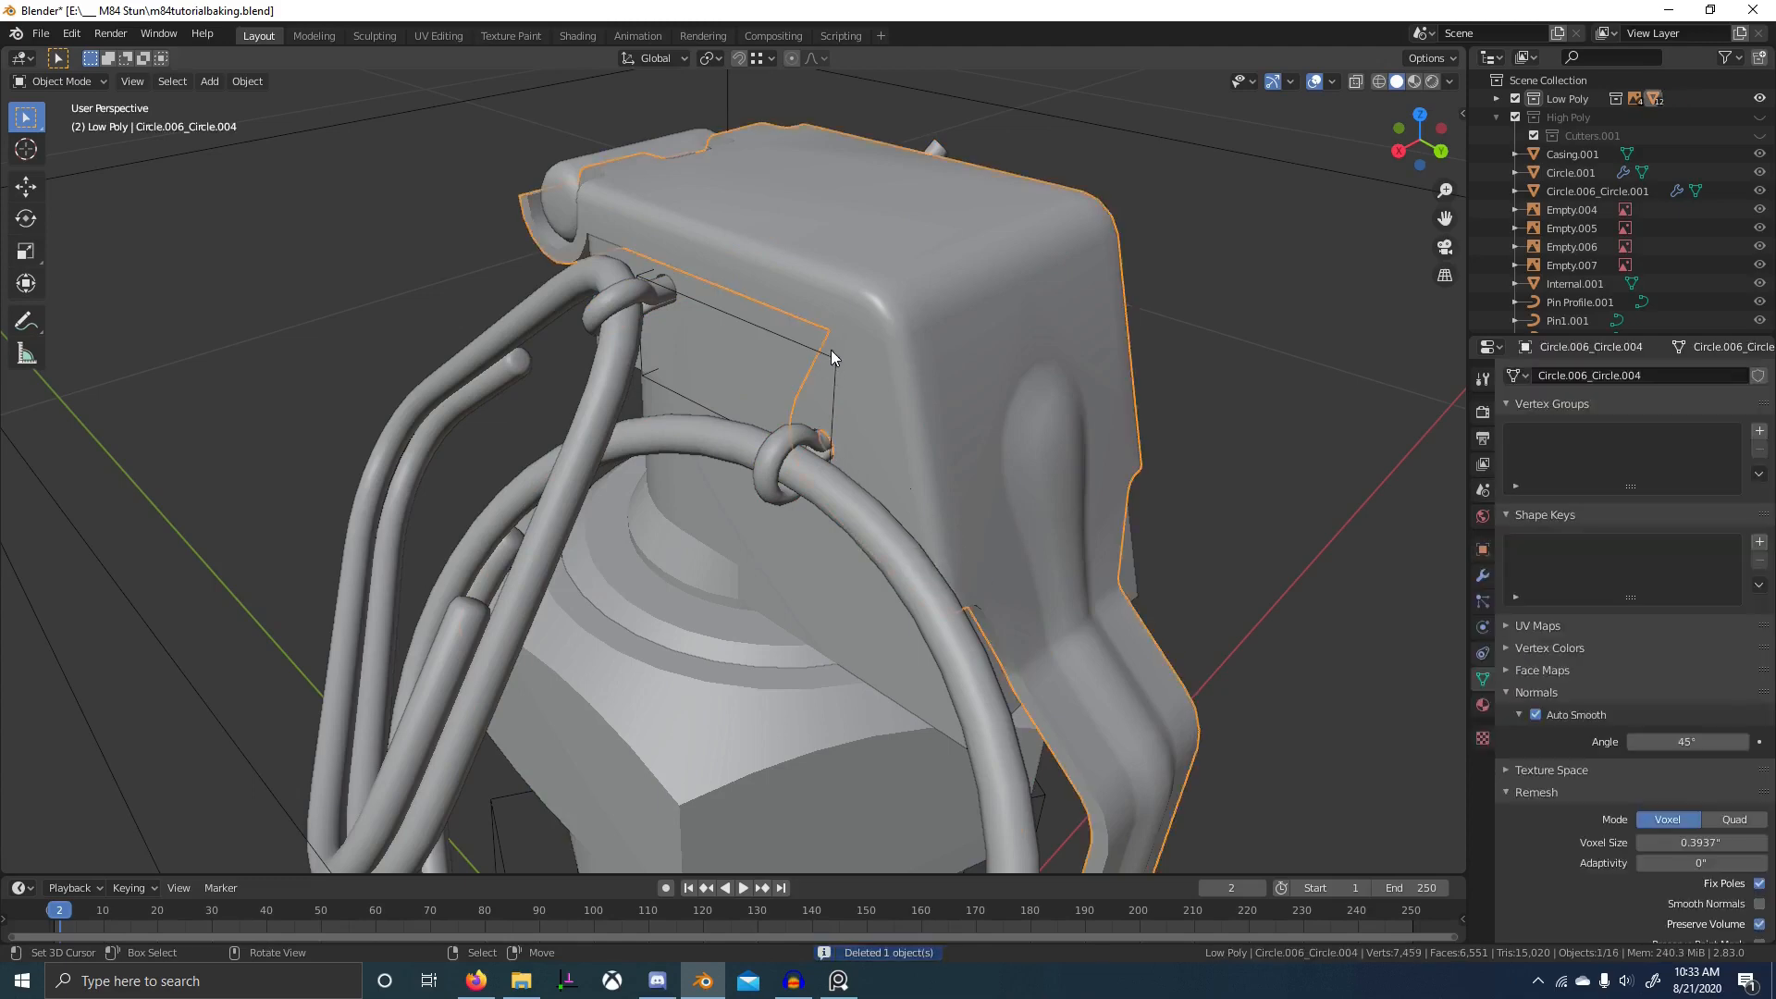
click(831, 350)
key(Delete)
- Delete the large wireframe box surrounding the low-poly grenade
middle_drag(855, 348, 714, 336)
scroll(648, 333, down, 2)
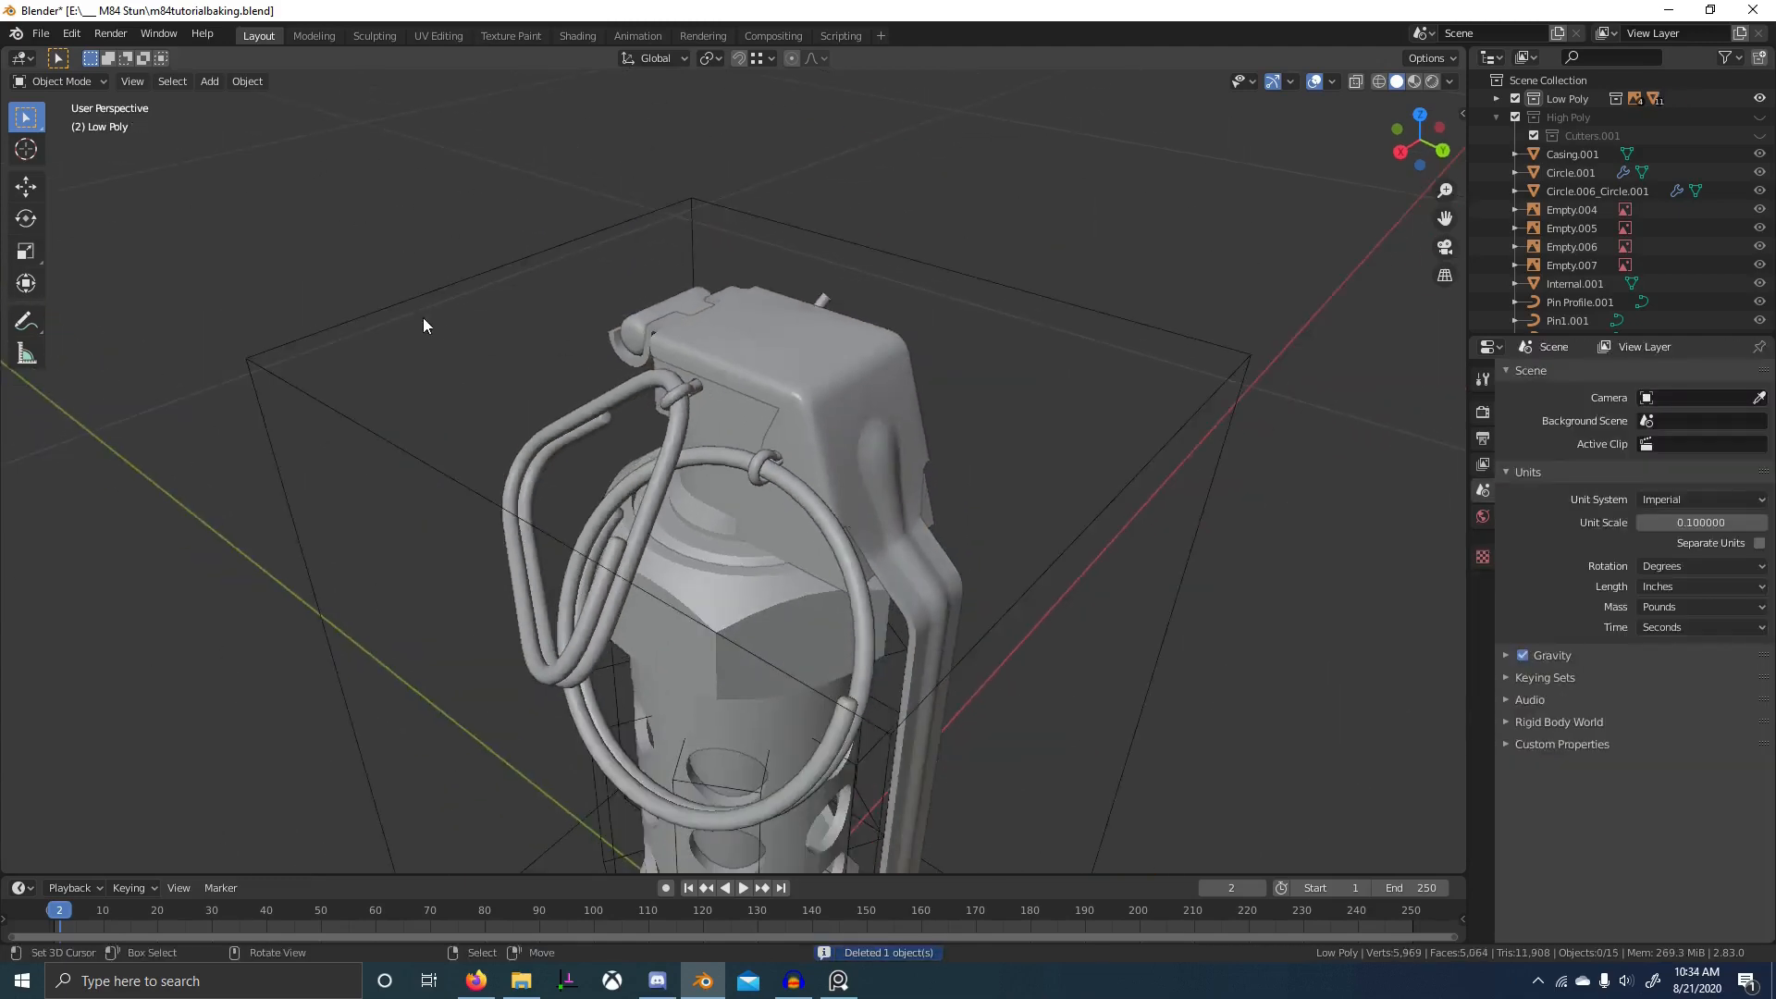
right_click(423, 318)
key(x)
click(417, 315)
- Delete the three remaining boxed cutter objects around the holes of the low-poly casing
scroll(598, 564, down, 4)
middle_drag(629, 703, 635, 635)
drag(631, 633, 681, 647)
middle_drag(681, 645, 890, 653)
middle_drag(779, 658, 851, 651)
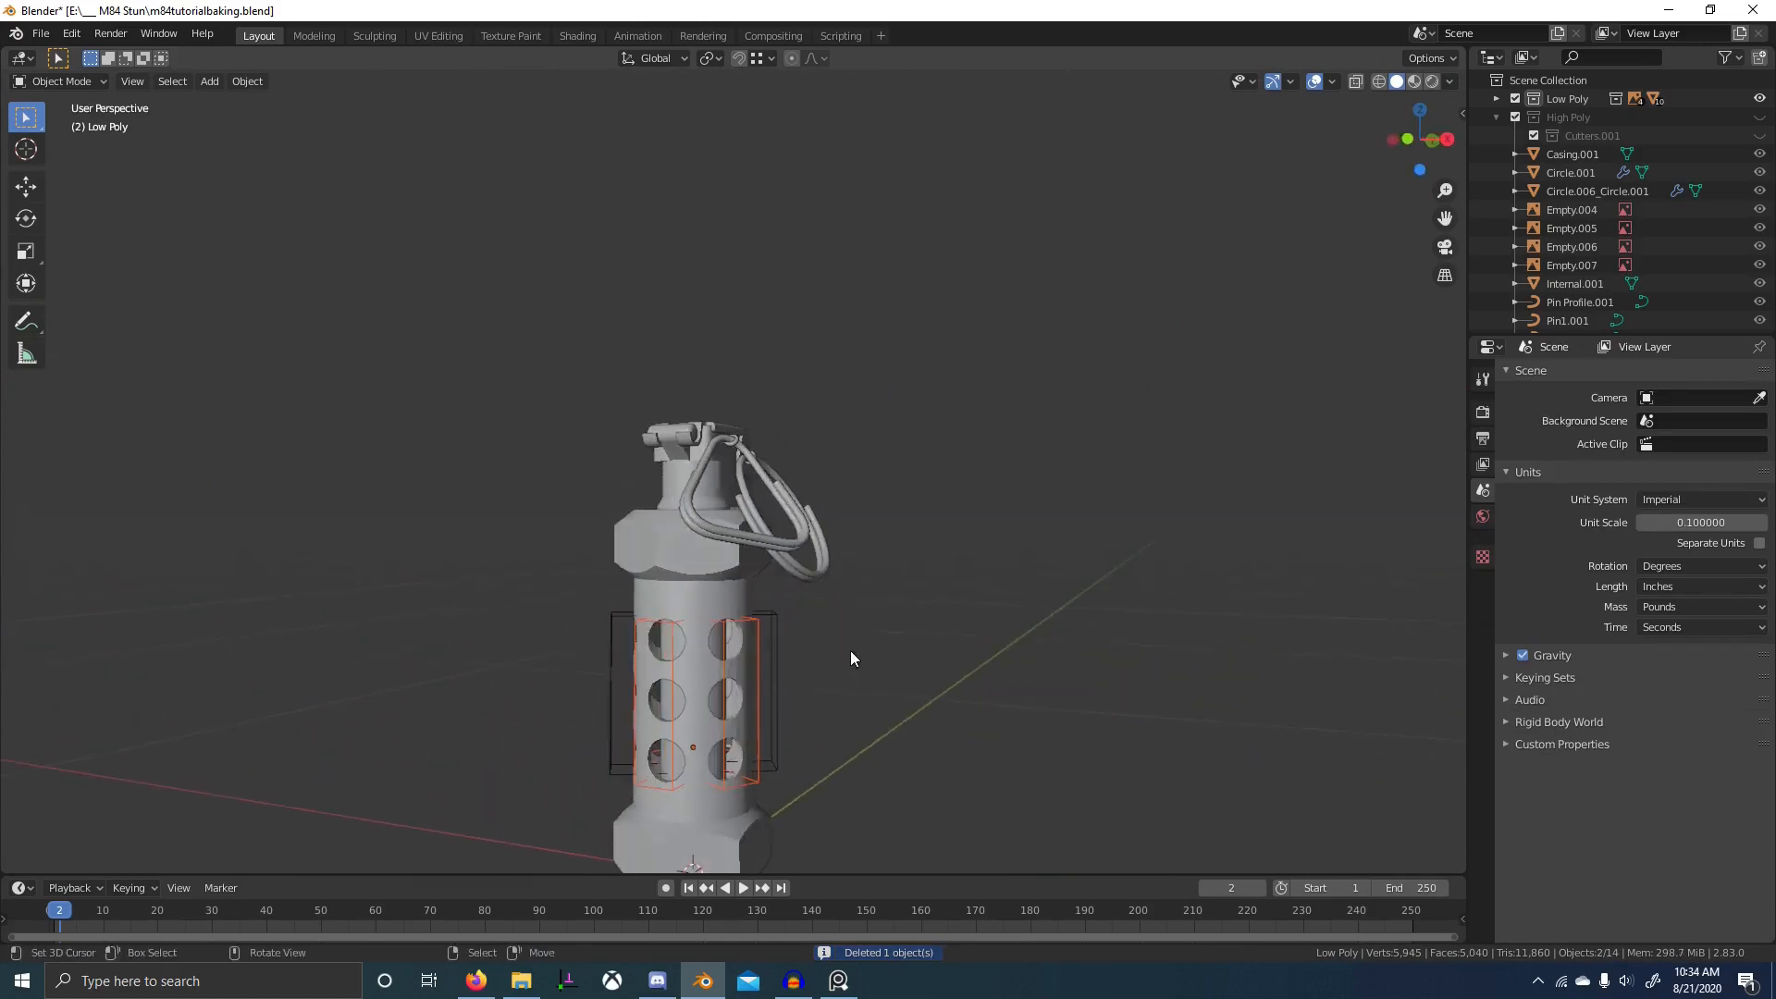
key(b)
drag(781, 642, 829, 662)
key(Delete)
scroll(895, 702, down, 2)
scroll(896, 703, down, 1)
middle_drag(895, 703, 807, 658)
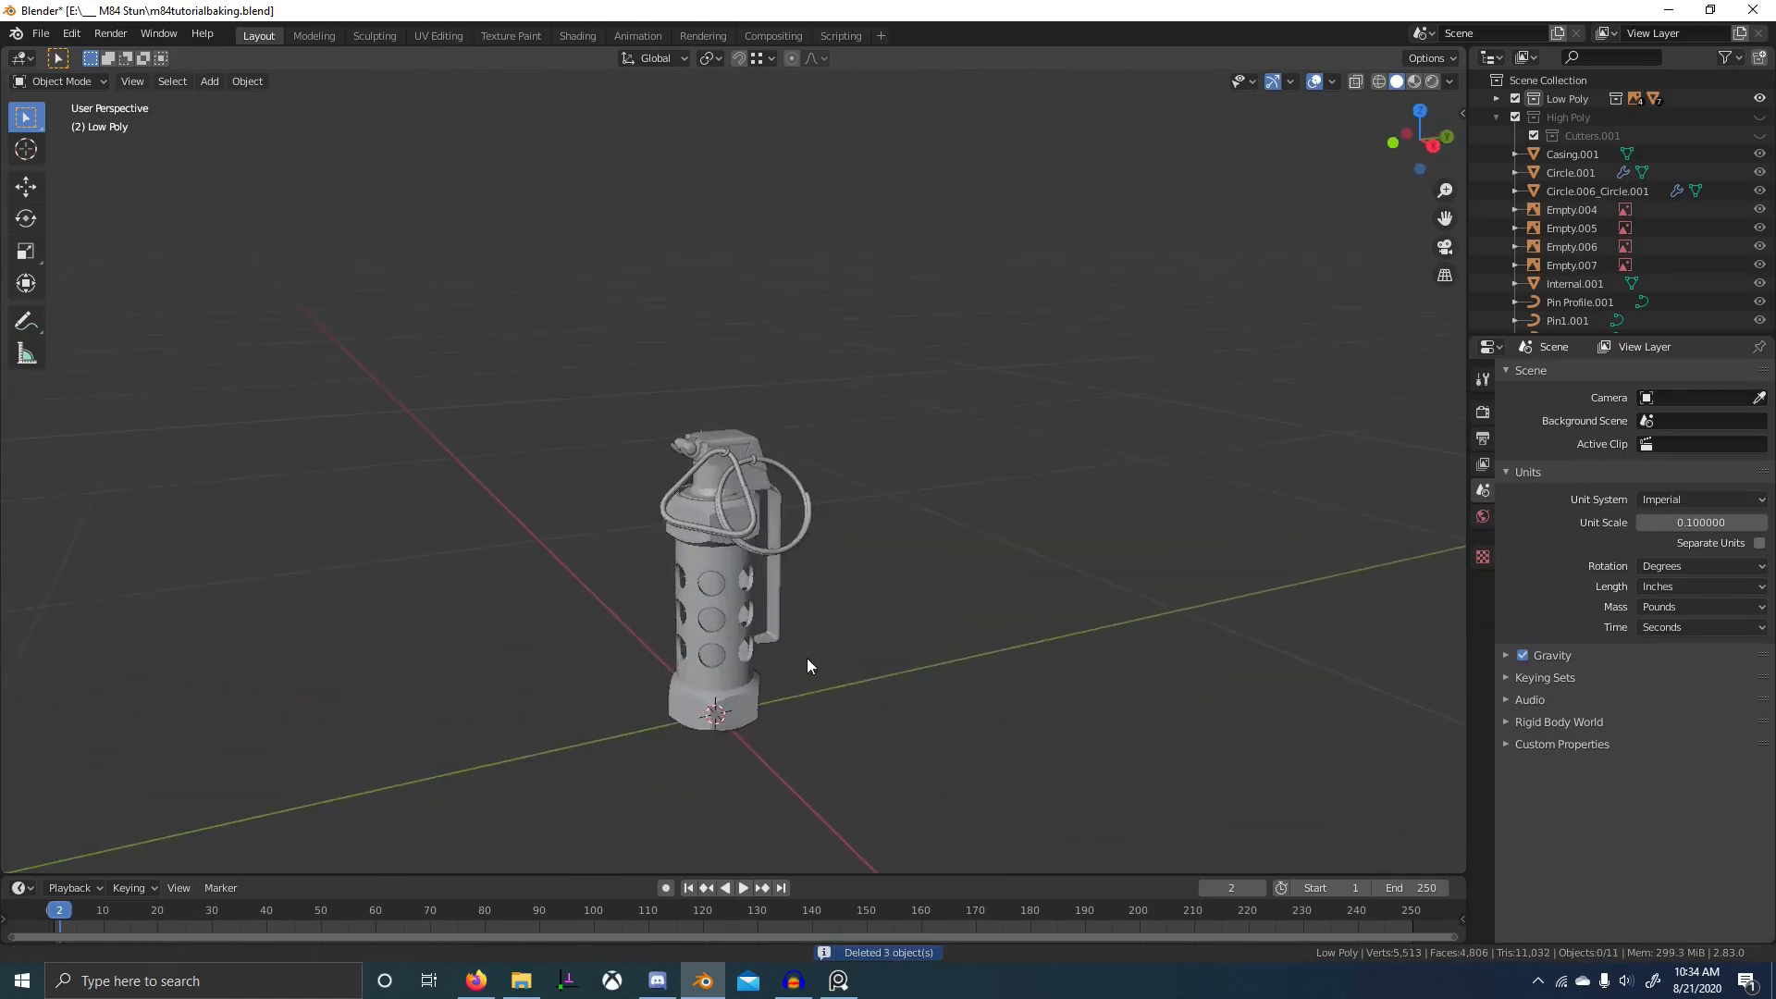
- Isolate the low-poly casing in local view and open it for editing in vertex selection mode at one of its holes
scroll(752, 531, up, 6)
scroll(879, 598, down, 3)
middle_drag(879, 598, 801, 585)
click(801, 584)
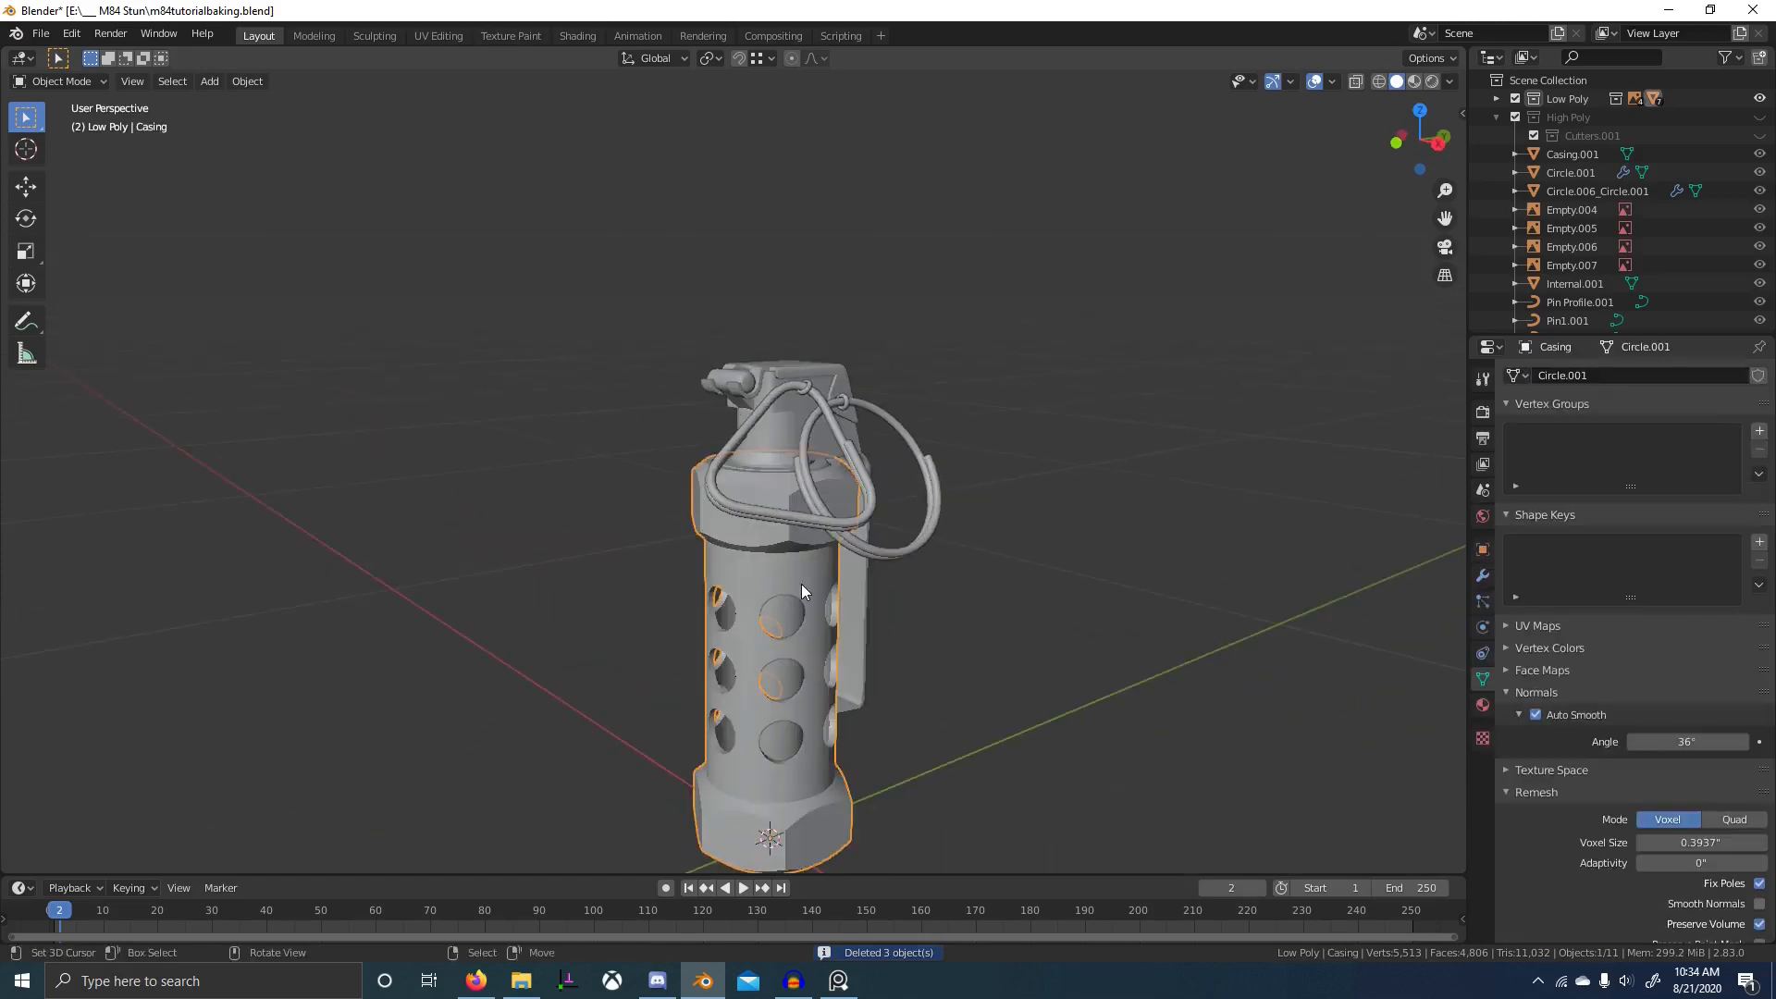
key(KP_Divide)
key(Tab)
scroll(821, 514, up, 2)
scroll(822, 514, up, 3)
middle_drag(821, 514, 789, 483)
scroll(746, 592, up, 2)
scroll(745, 592, up, 2)
key(1)
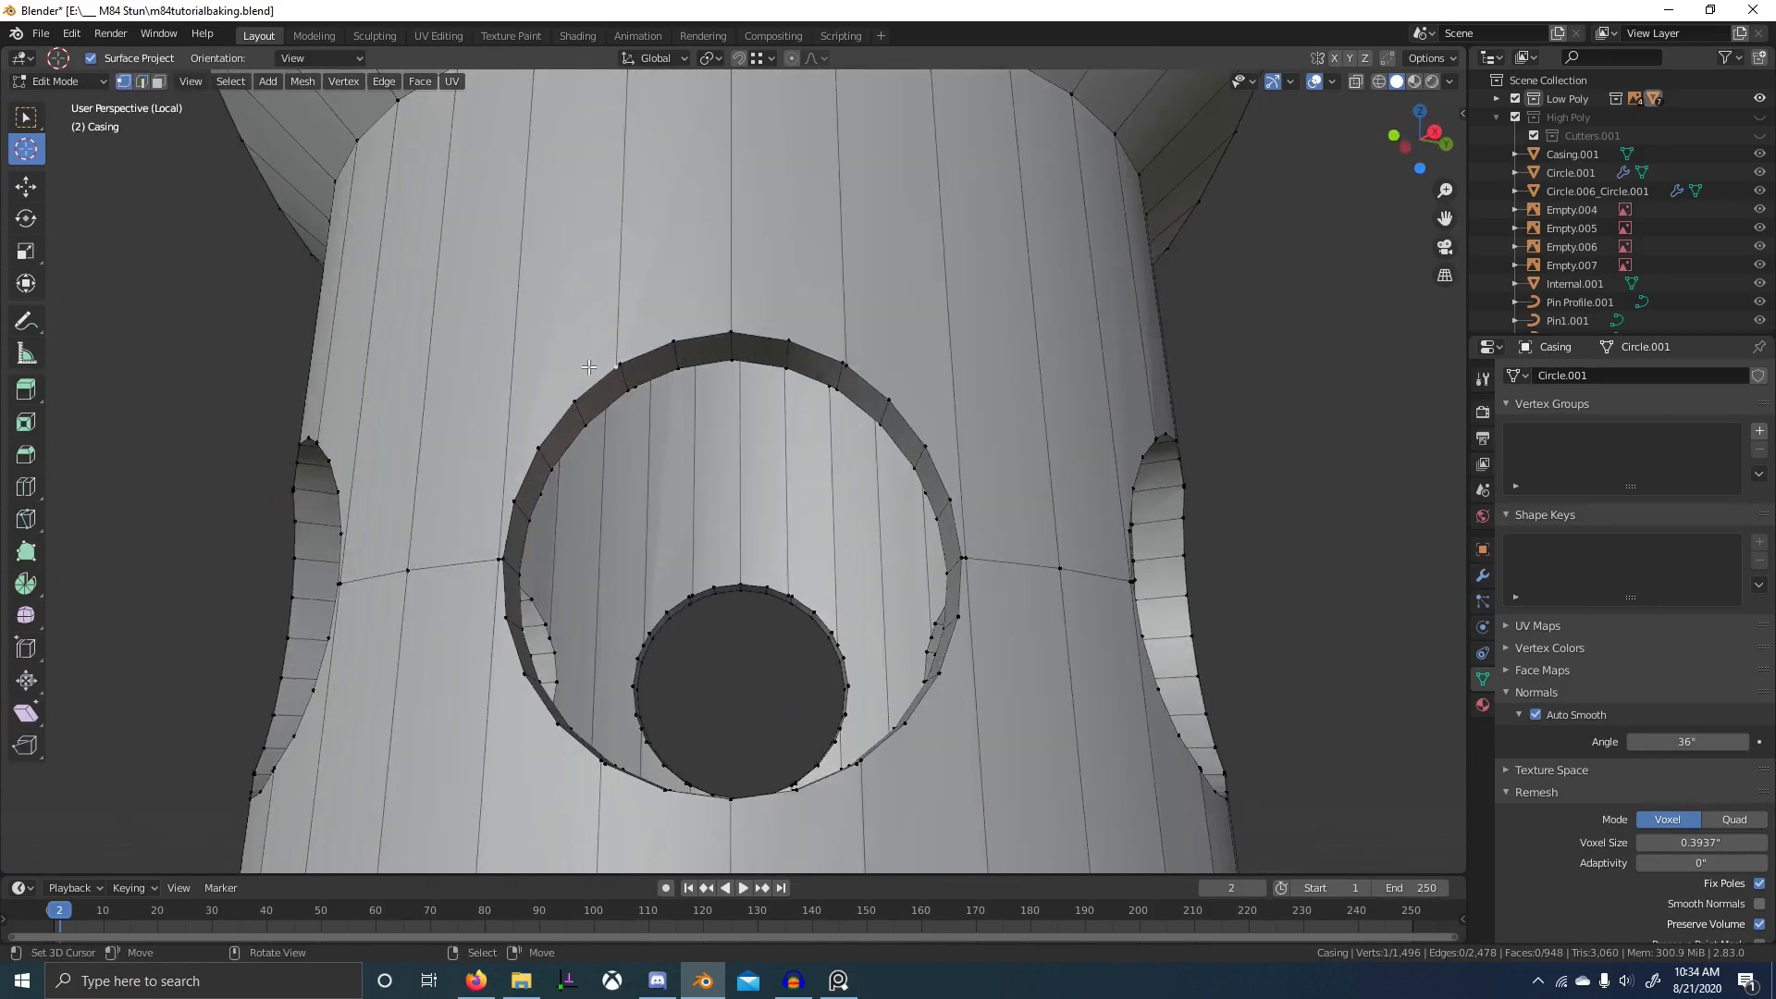
- Snap the two upper rim vertices at the vertical edges of the casing hole onto their neighbouring vertices
key(shift+v)
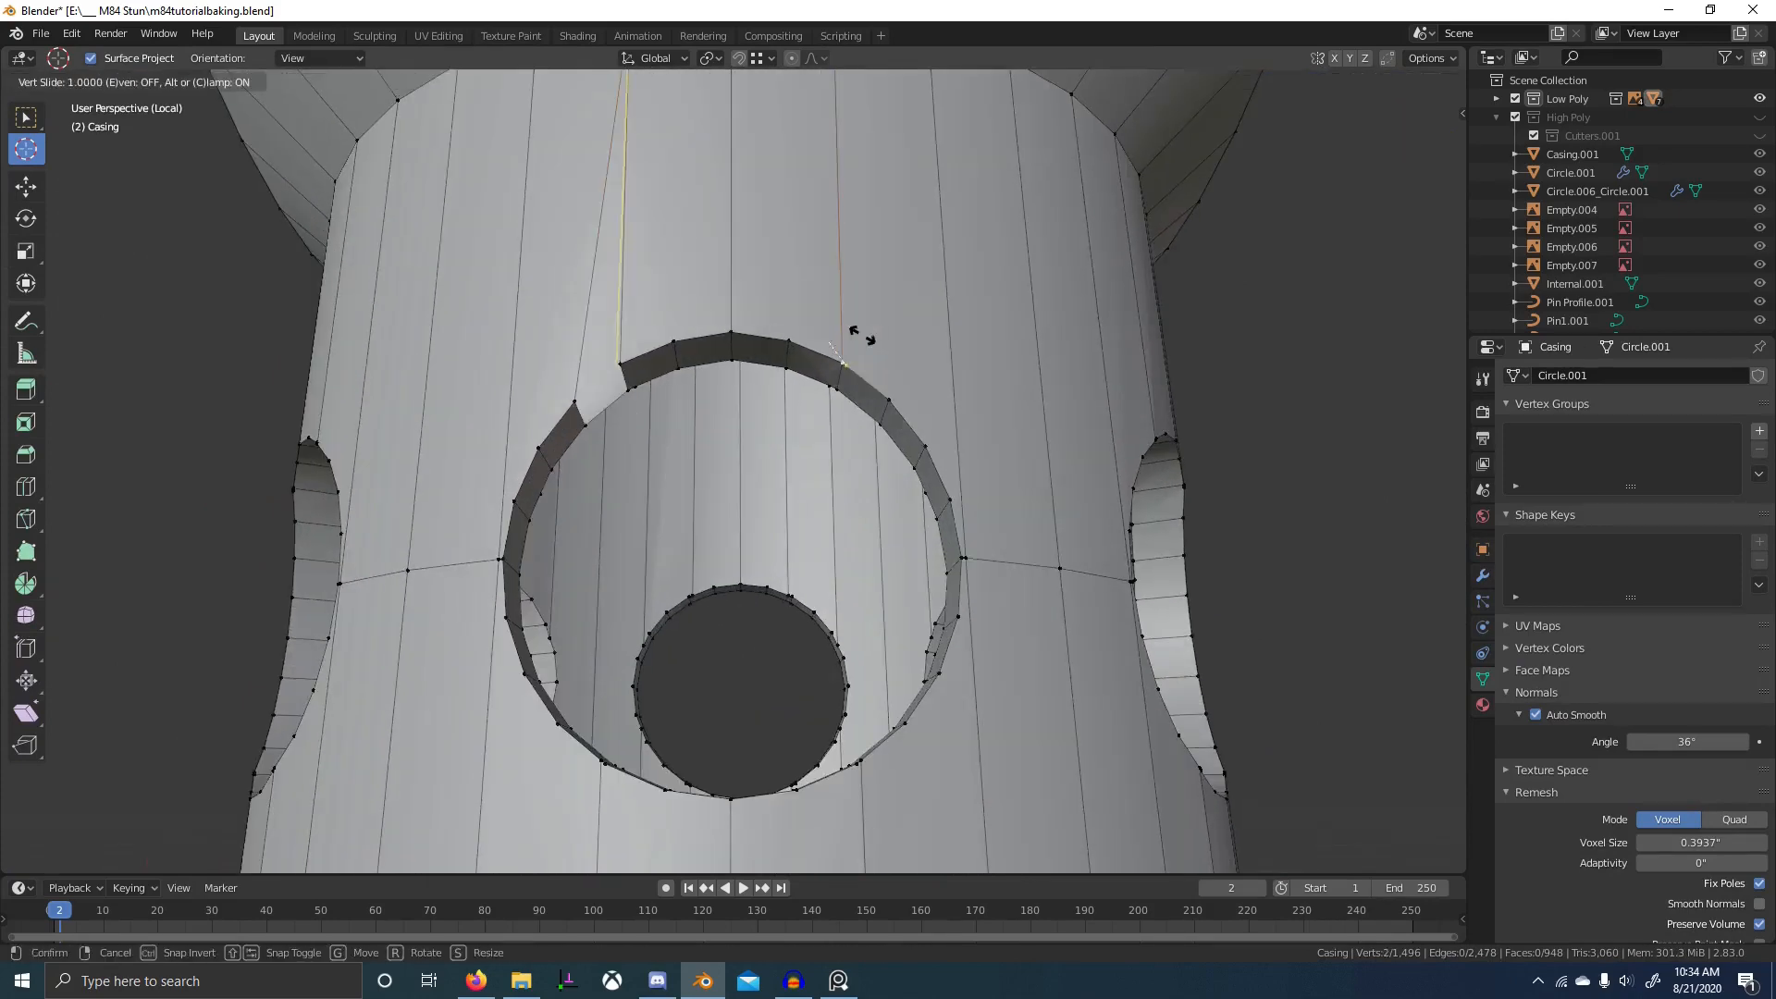
right_click(866, 355)
key(g)
ctrl+click(860, 352)
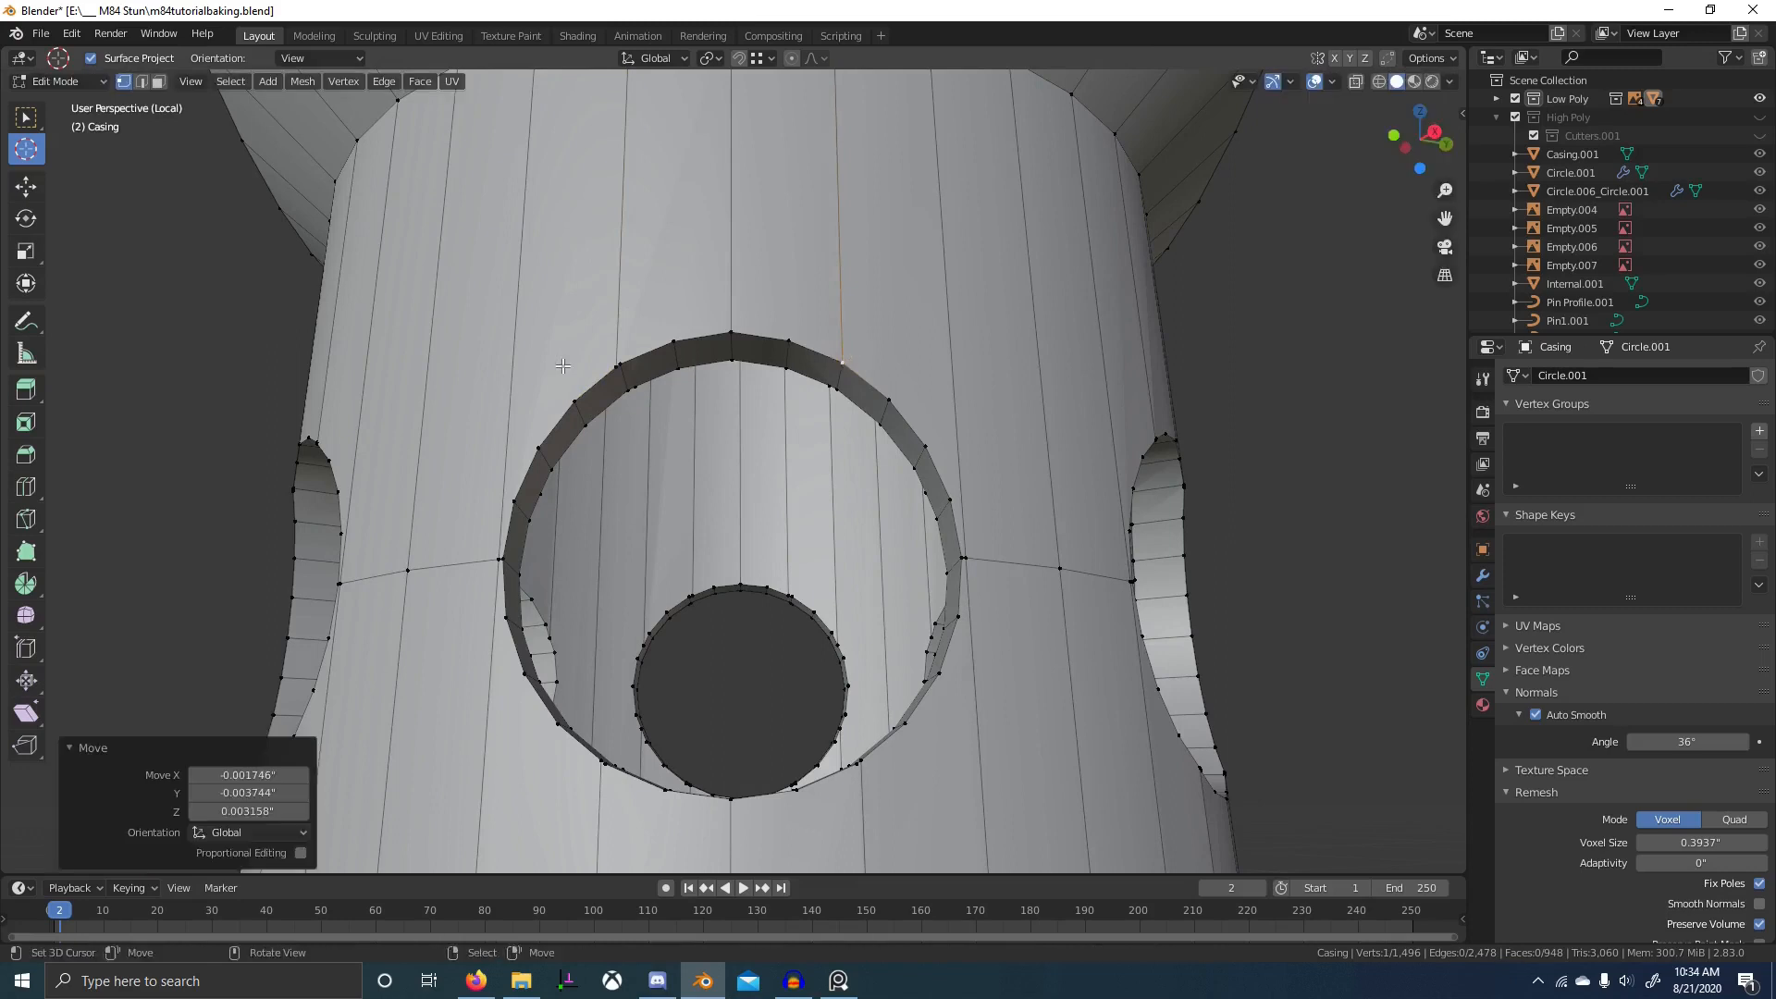
right_click(596, 359)
key(g)
ctrl+click(636, 345)
shift+middle_drag(681, 618, 689, 596)
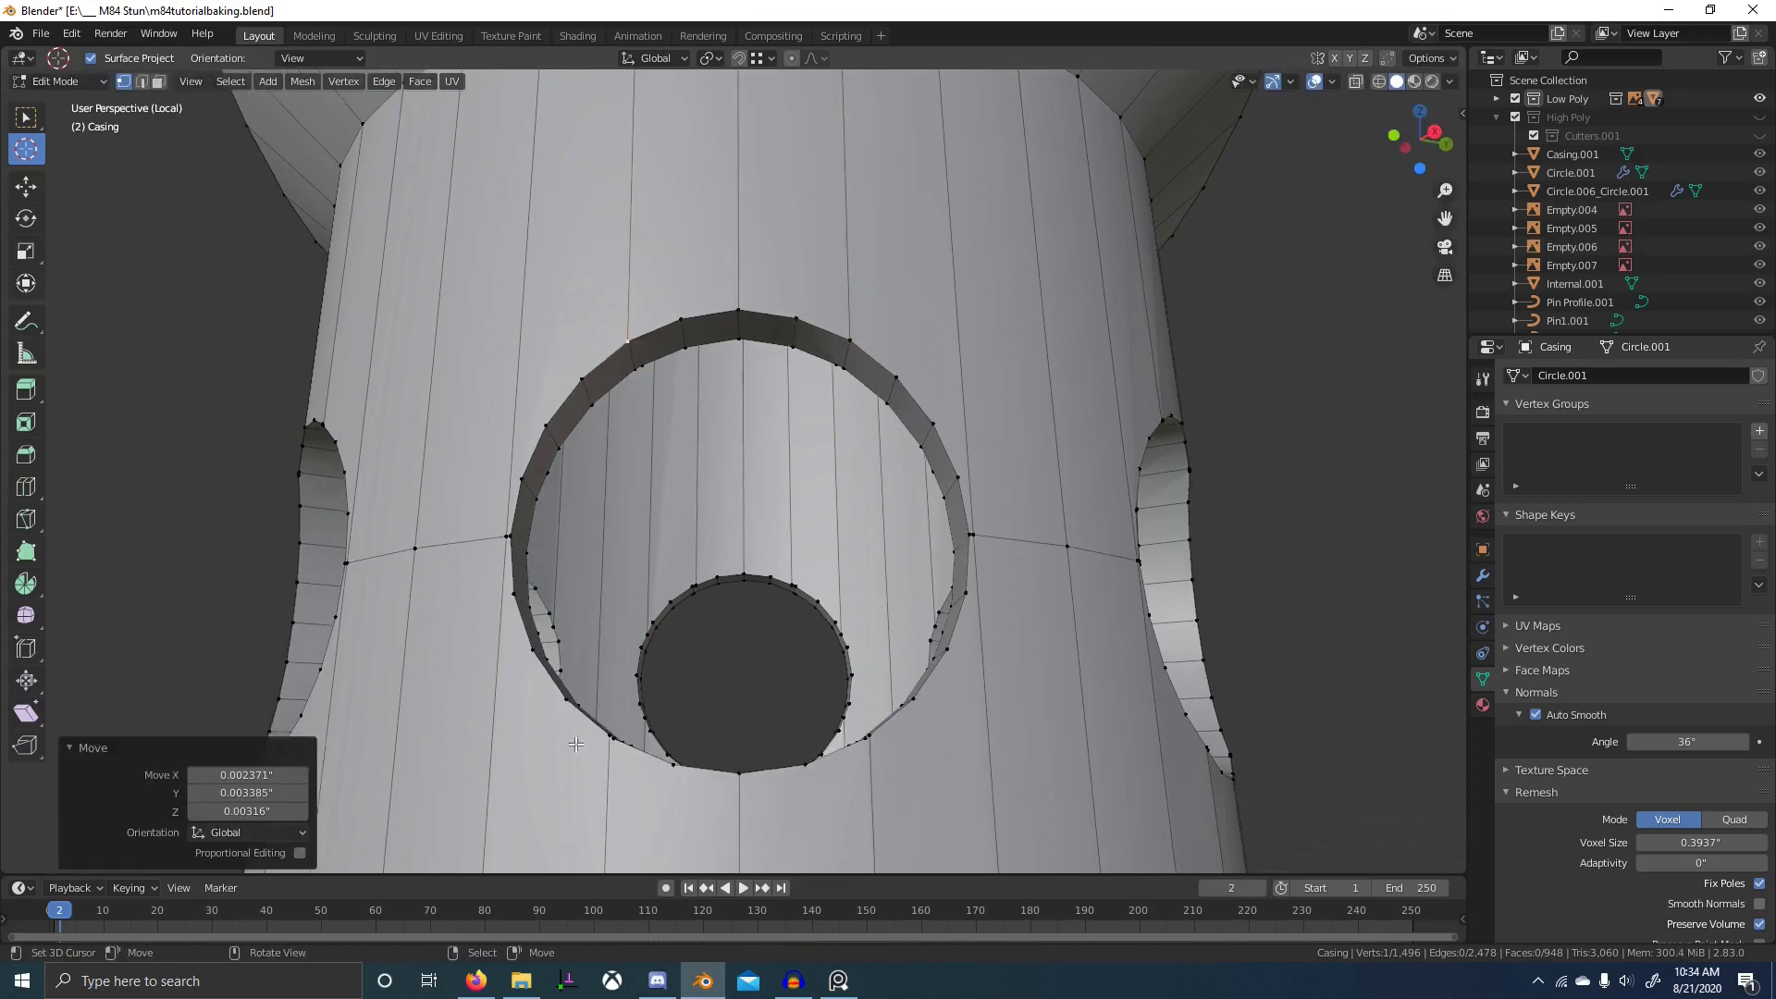
- Snap the two lower rim vertices at the vertical edges of the same casing hole onto their neighbouring vertices
right_click(574, 745)
key(g)
ctrl+click(603, 761)
right_click(866, 739)
key(g)
ctrl+click(862, 746)
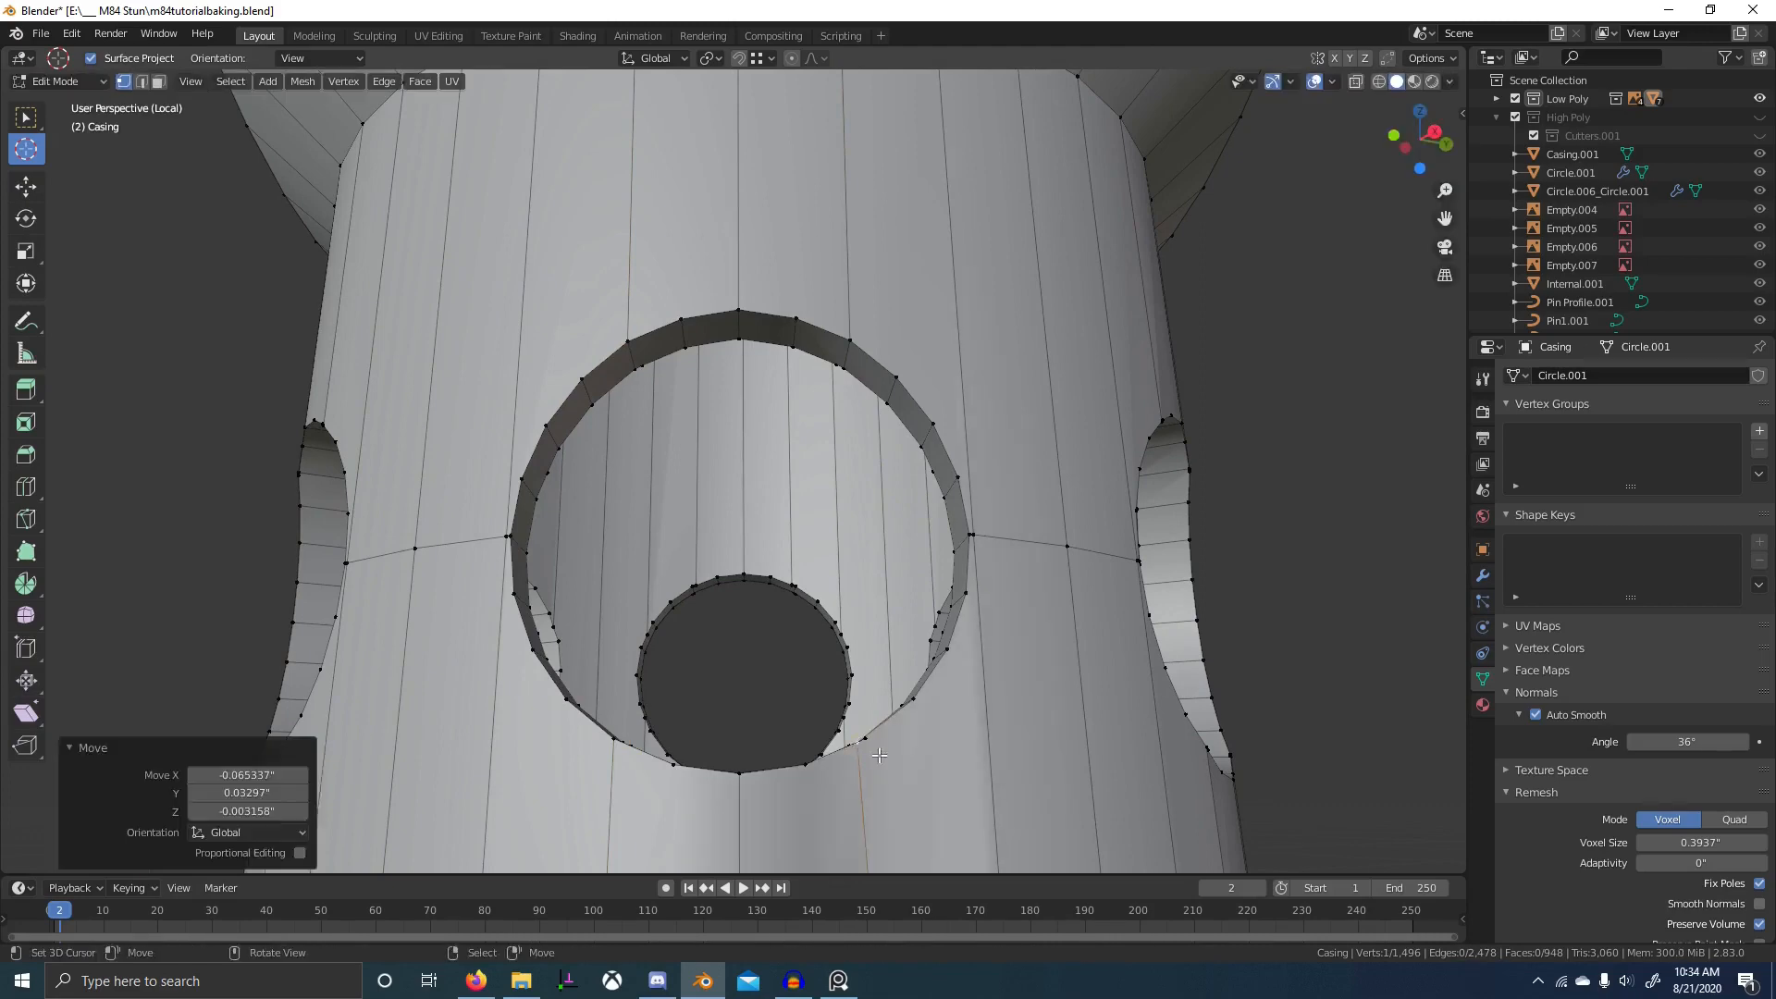
- Undo the last vertex move and snap the top hole's lower-right outer rim vertex onto its neighbouring vertex instead
key(ctrl+z)
key(ctrl+g)
key(Escape)
ctrl+click(866, 739)
- Snap the two upper outer rim vertices of the casing's middle hole onto their neighbouring vertices
scroll(941, 731, down, 1)
shift+middle_drag(941, 731, 950, 514)
right_click(858, 648)
key(g)
ctrl+click(848, 634)
click(651, 627)
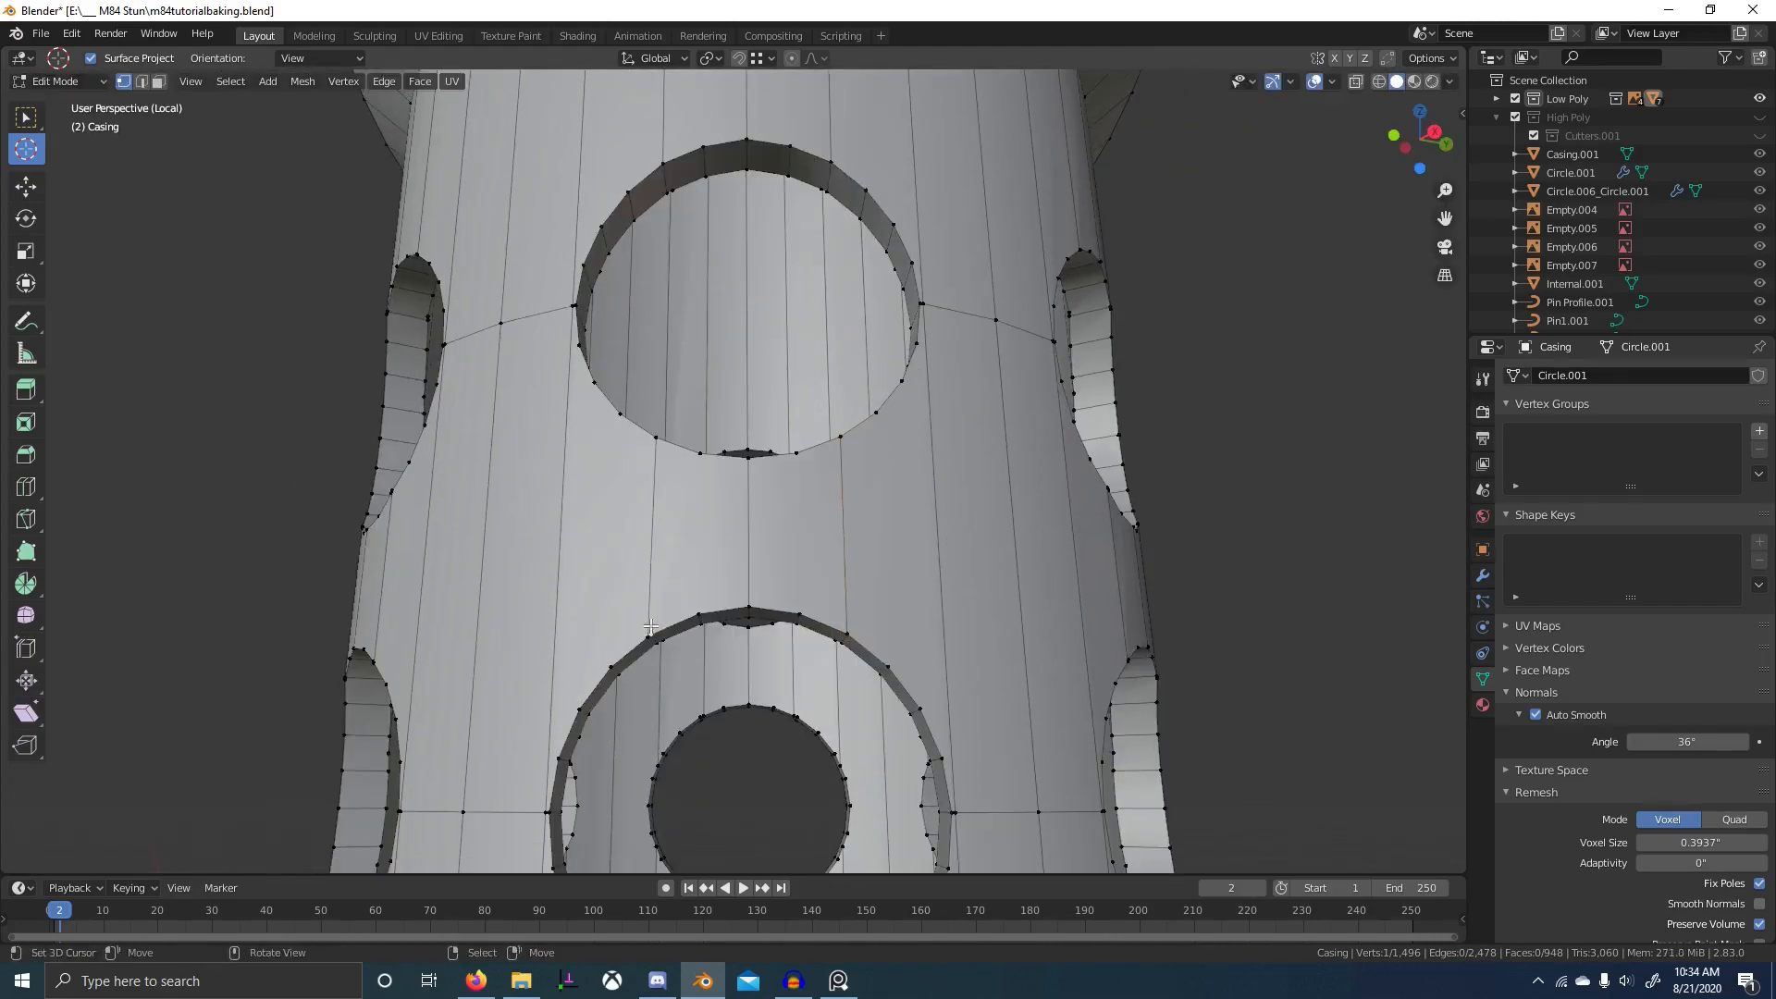
ctrl+click(657, 623)
- Snap the two lower outer rim vertices of the middle hole onto their neighbouring vertices
shift+middle_drag(658, 622, 704, 439)
middle_drag(705, 439, 713, 504)
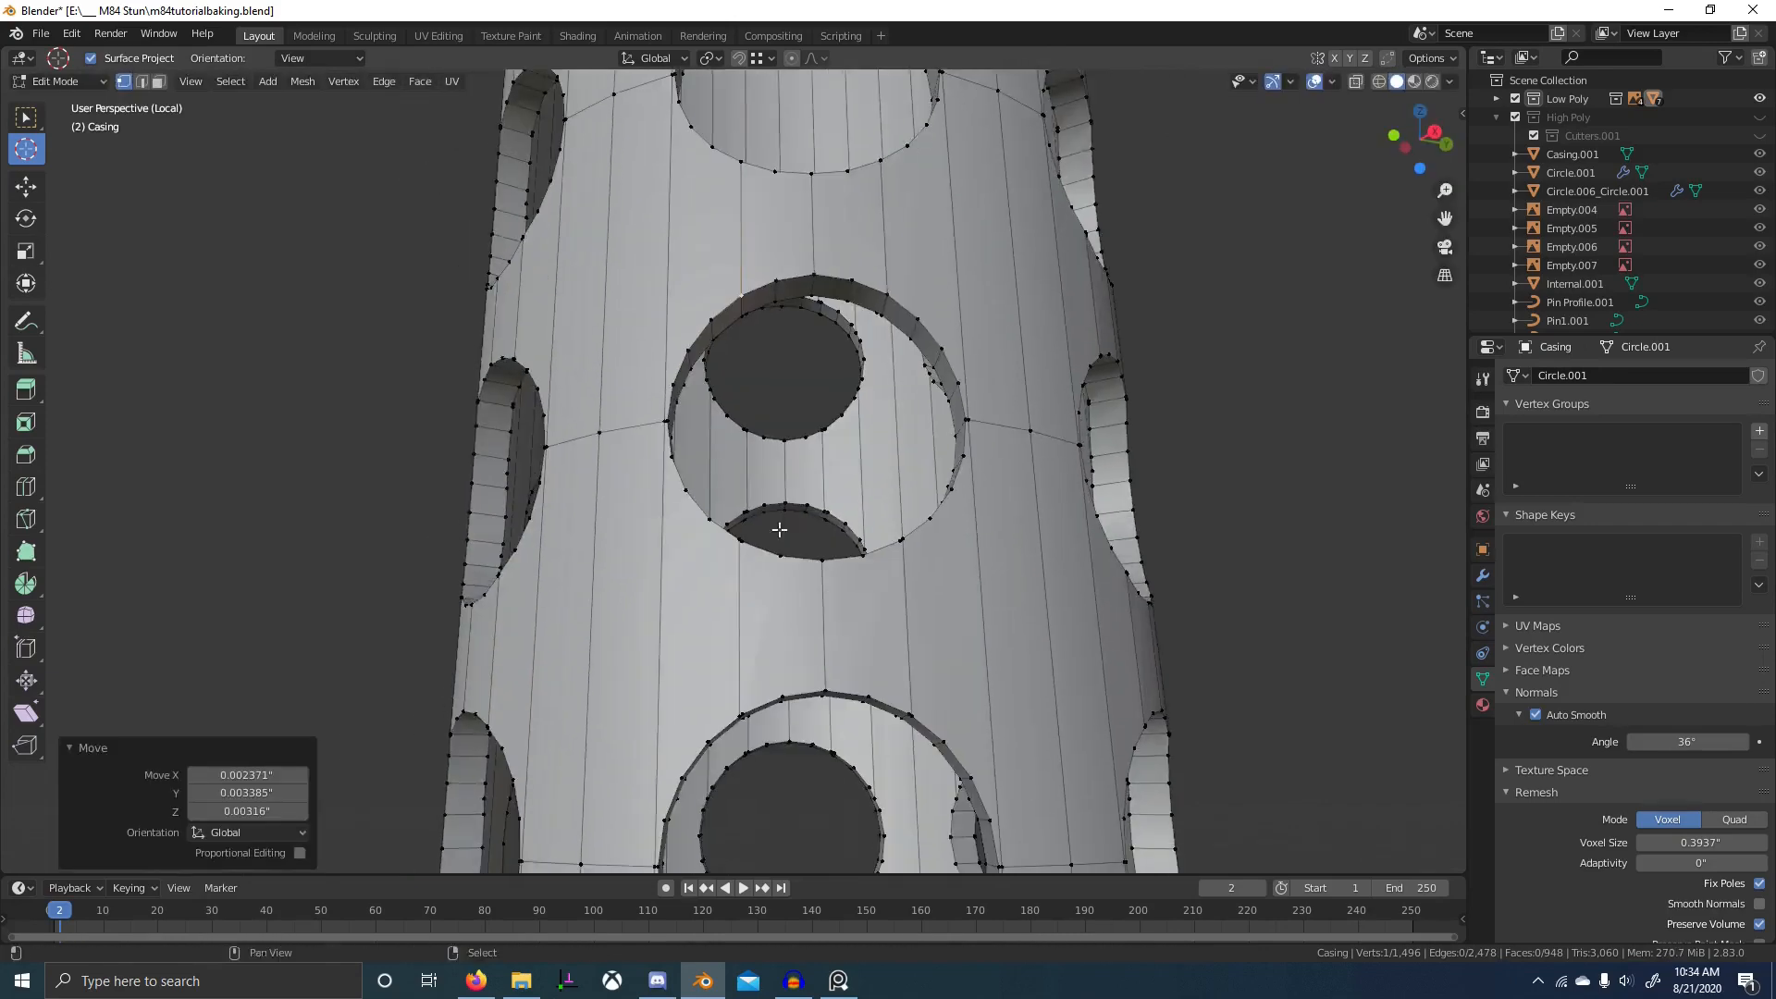
scroll(777, 527, up, 2)
right_click(739, 604)
key(g)
ctrl+click(745, 612)
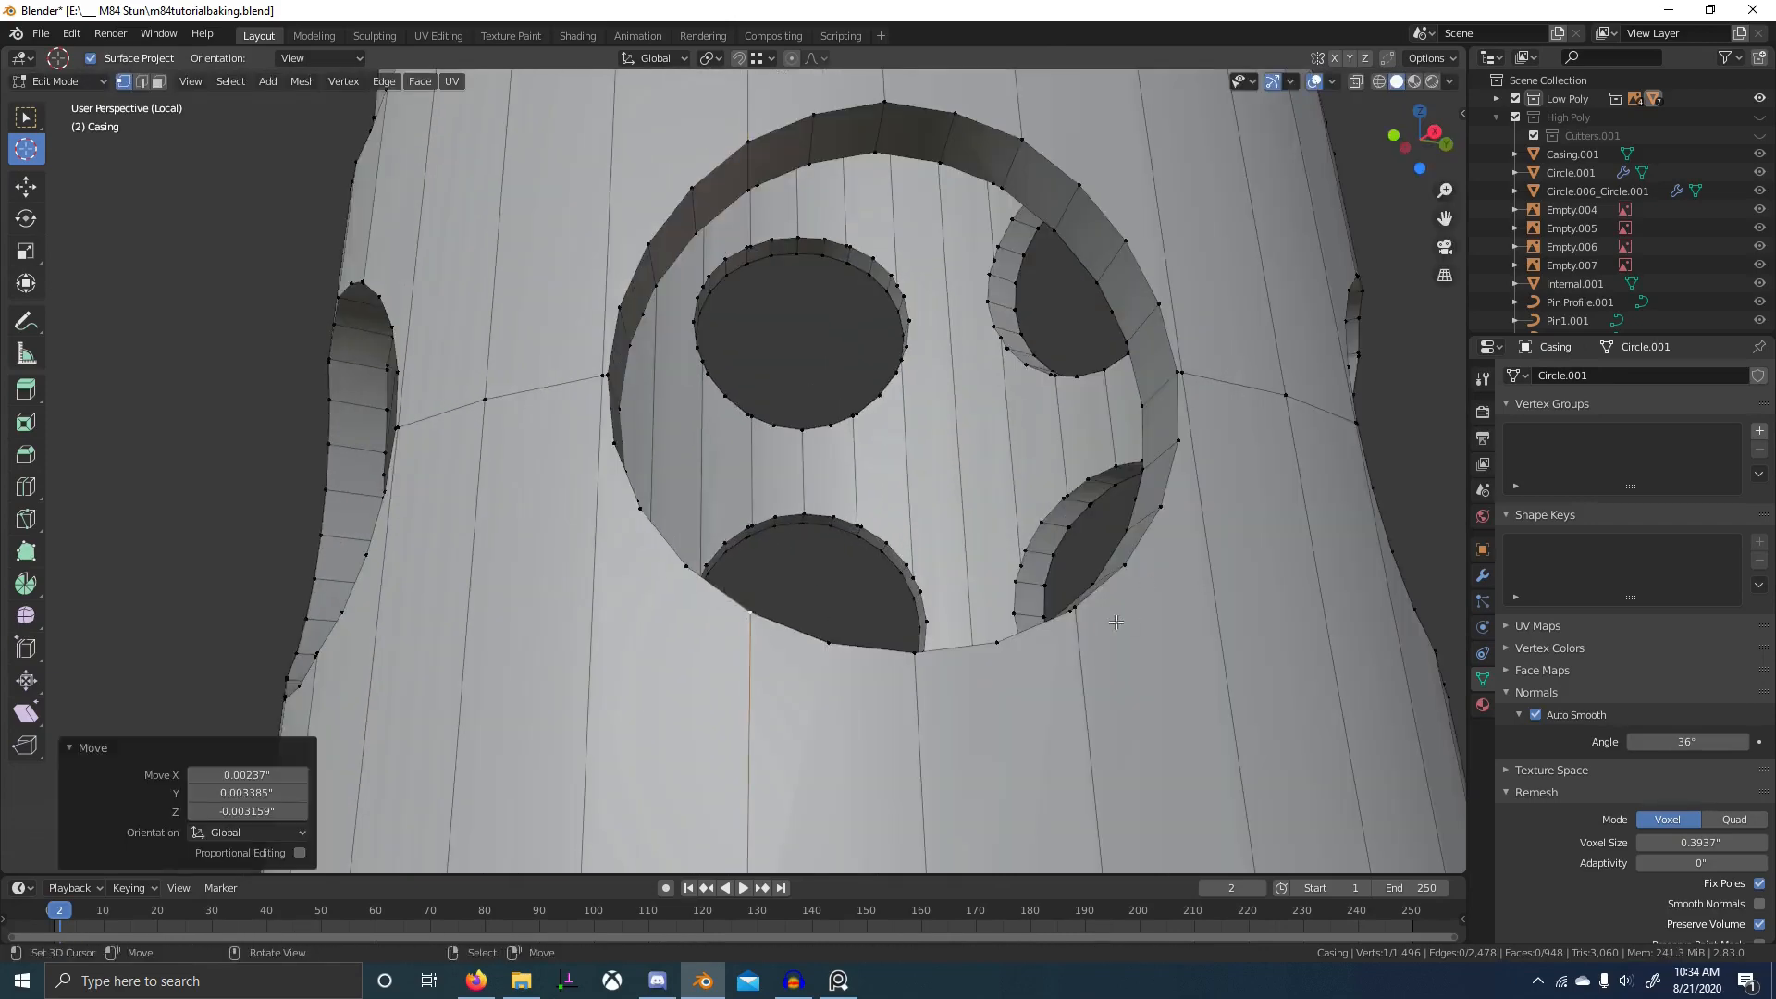
right_click(1084, 610)
key(g)
ctrl+click(1079, 614)
- Snap the two upper outer rim vertices of the bottom hole in the same column onto their neighbouring vertices
shift+middle_drag(899, 862, 916, 483)
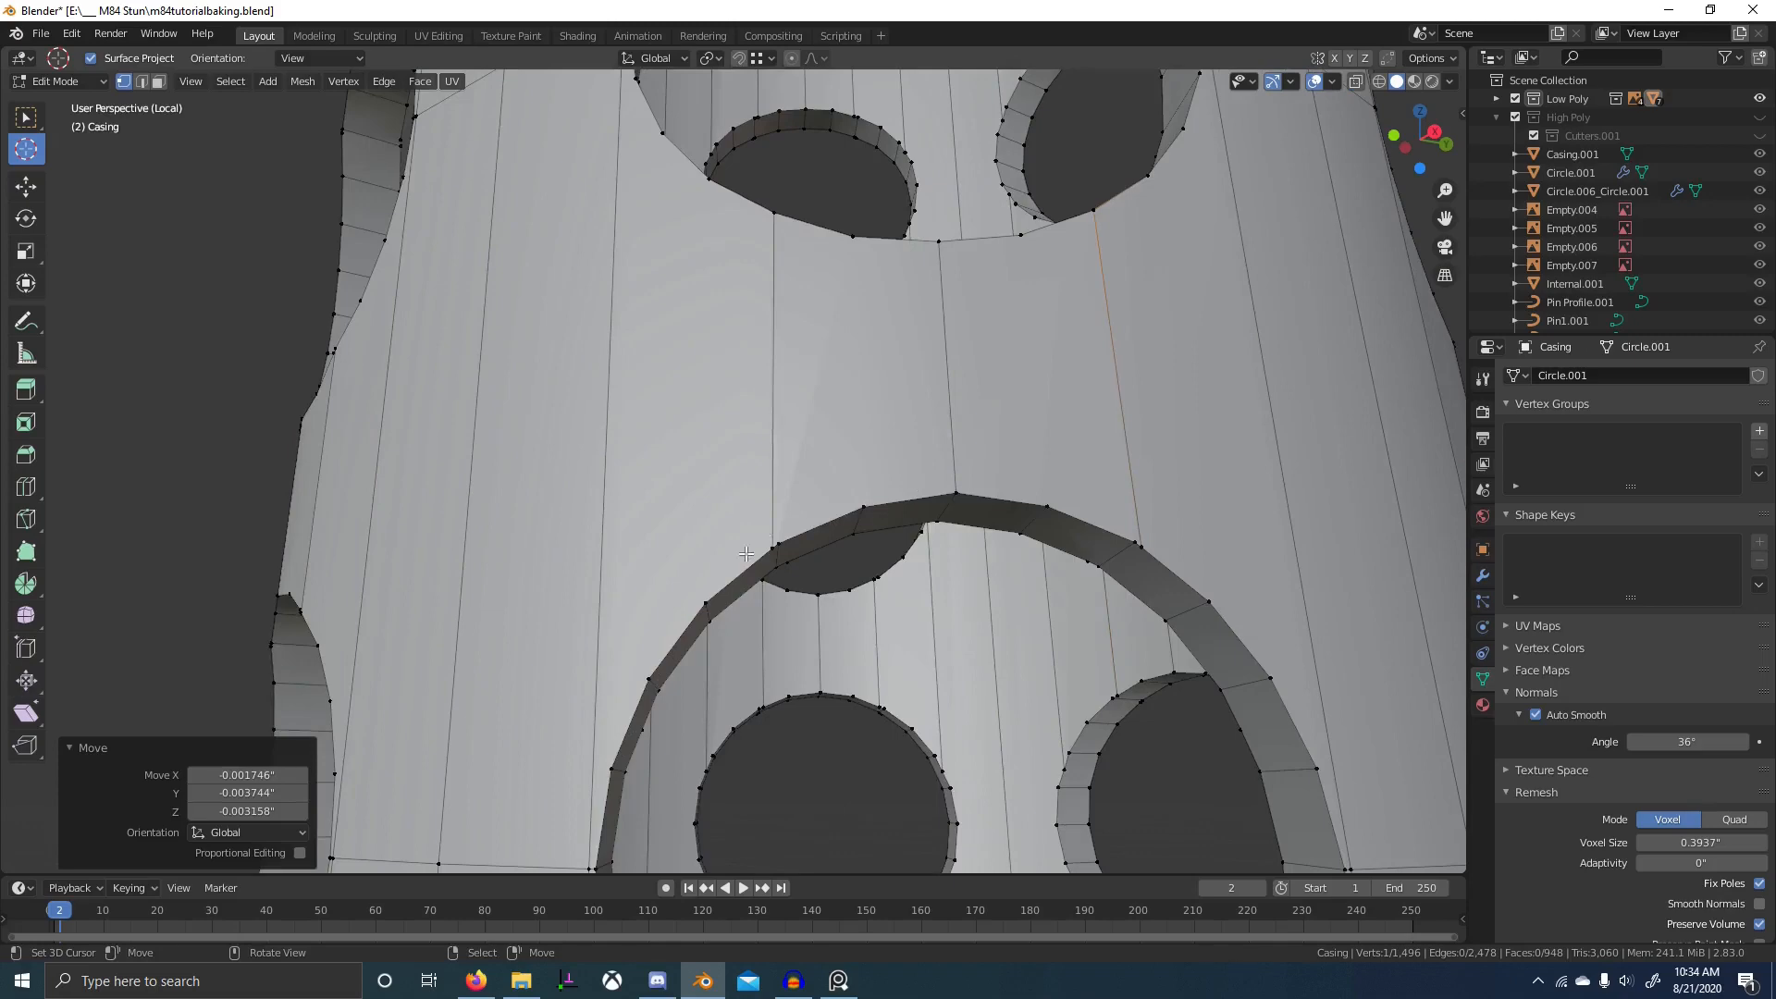
right_click(775, 546)
key(g)
ctrl+click(776, 546)
right_click(1138, 545)
key(g)
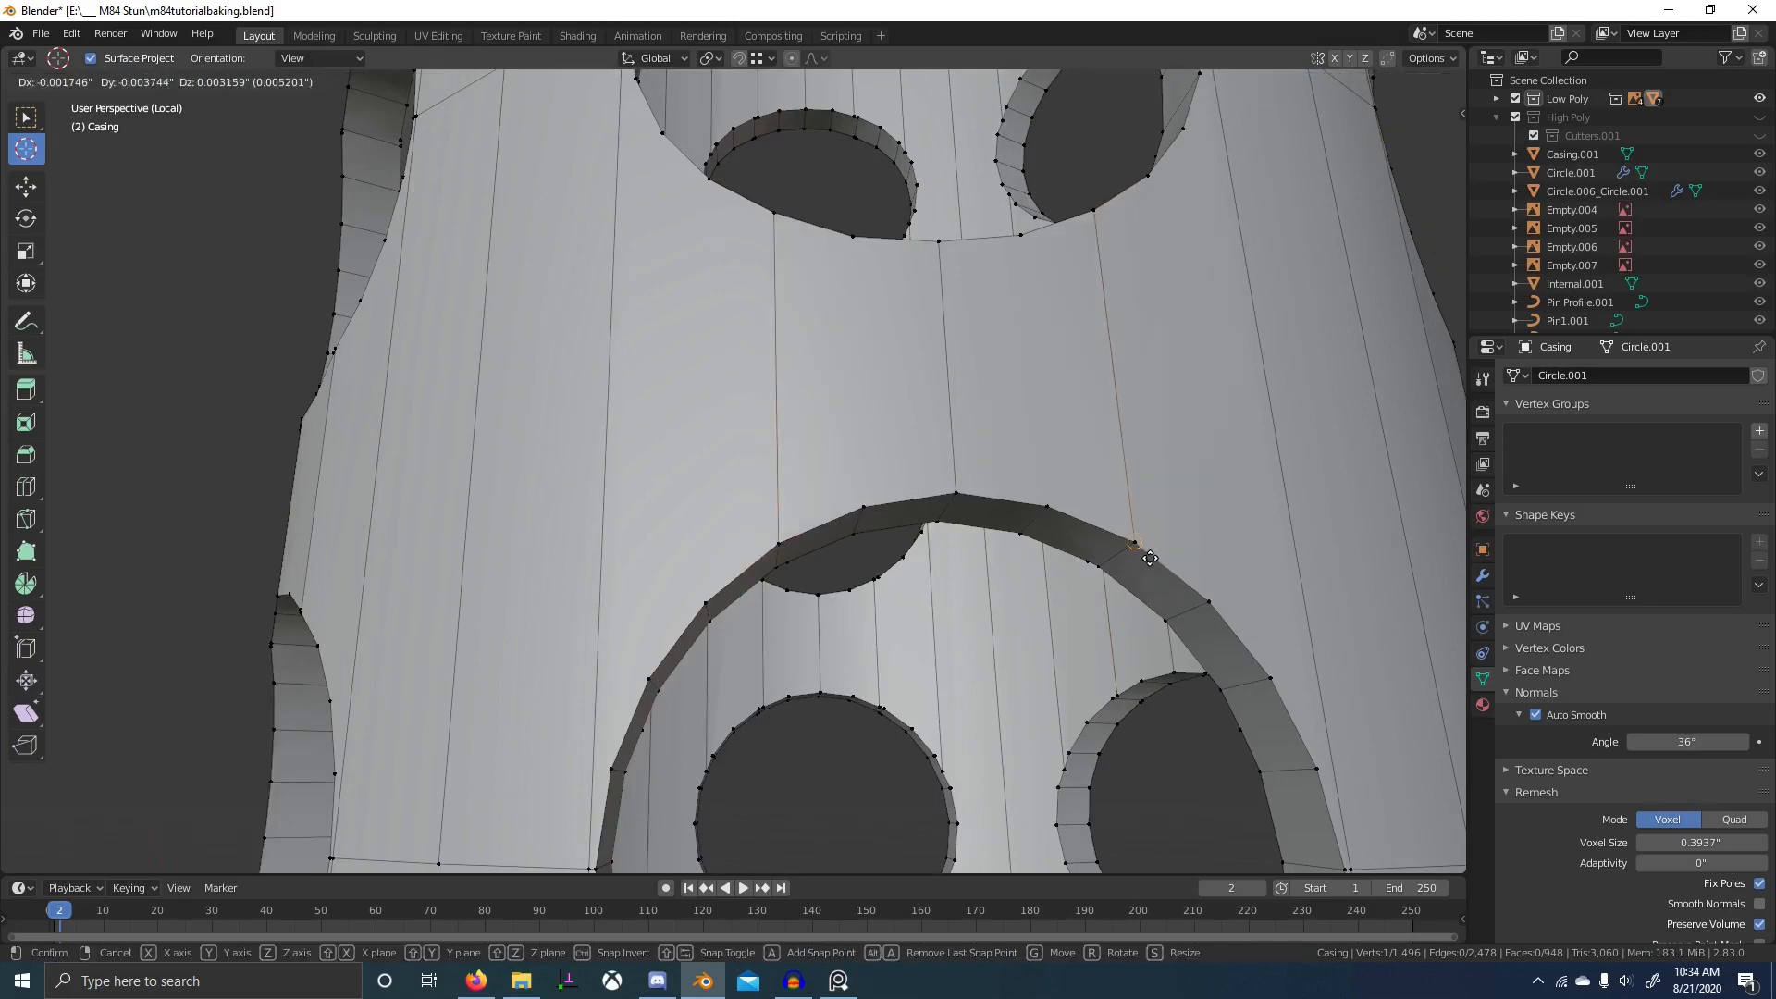
ctrl+click(1150, 558)
- Snap the two lower outer rim vertices of the column's bottom hole onto their neighbouring vertices
scroll(1078, 532, down, 5)
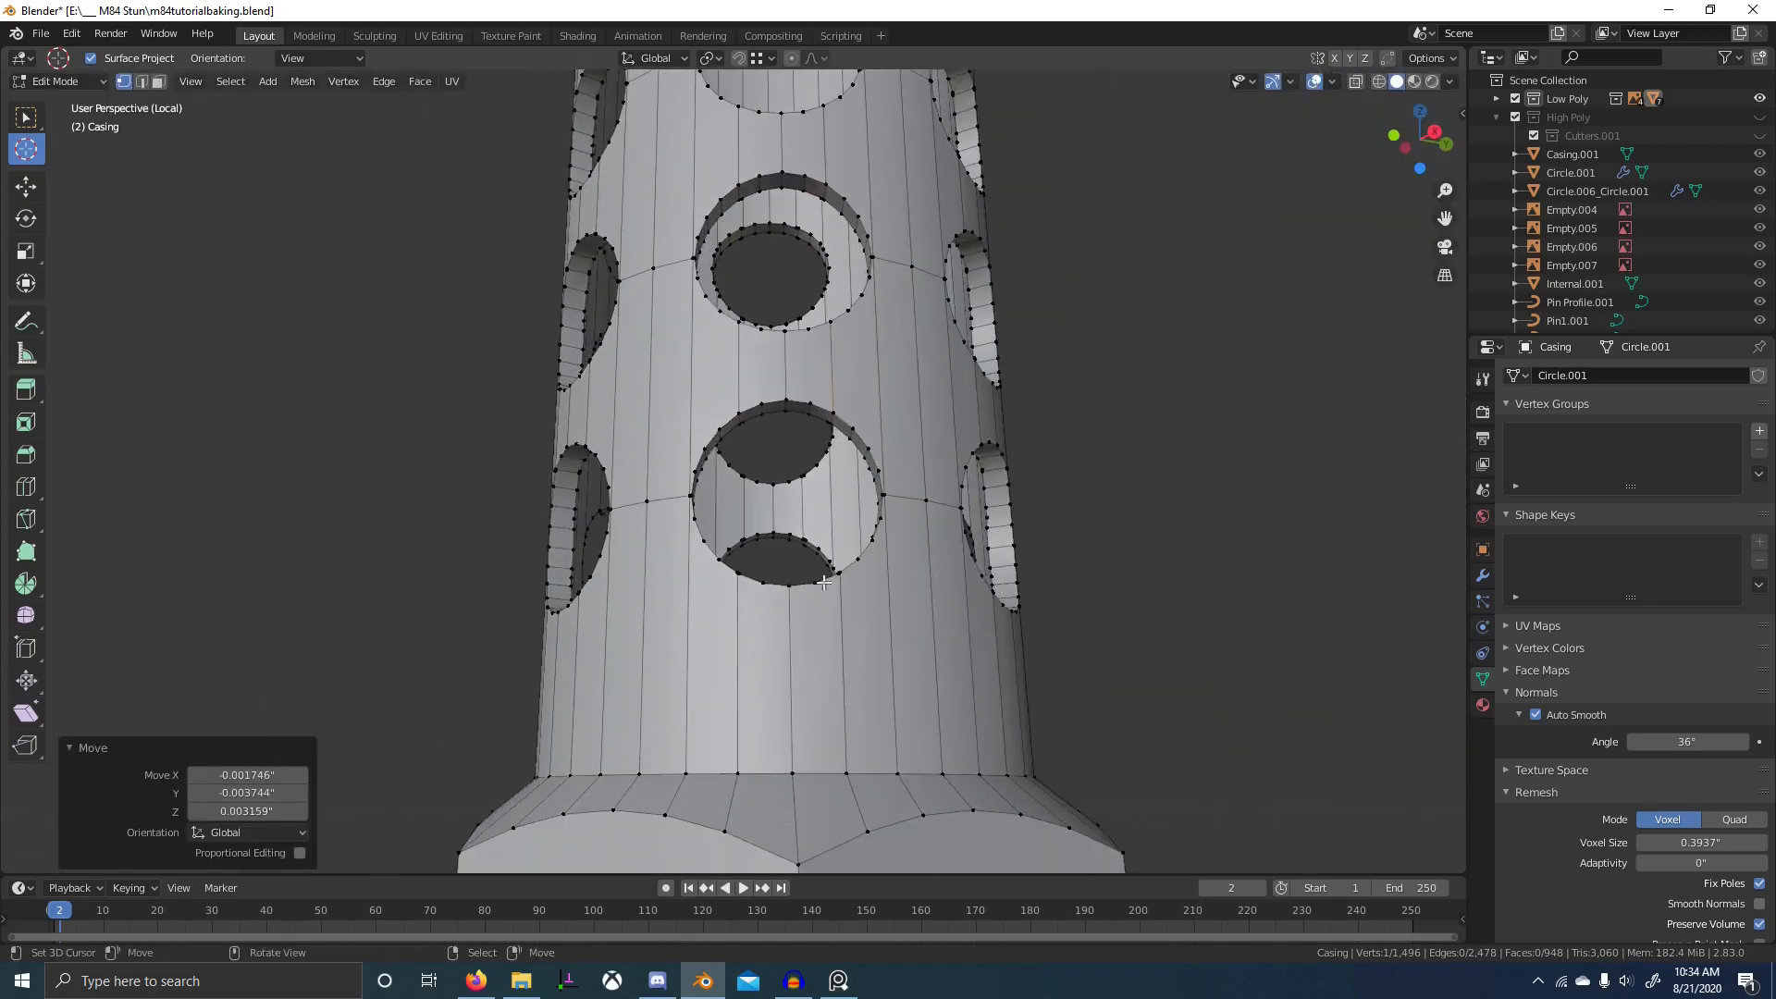
scroll(824, 582, up, 5)
right_click(700, 571)
key(g)
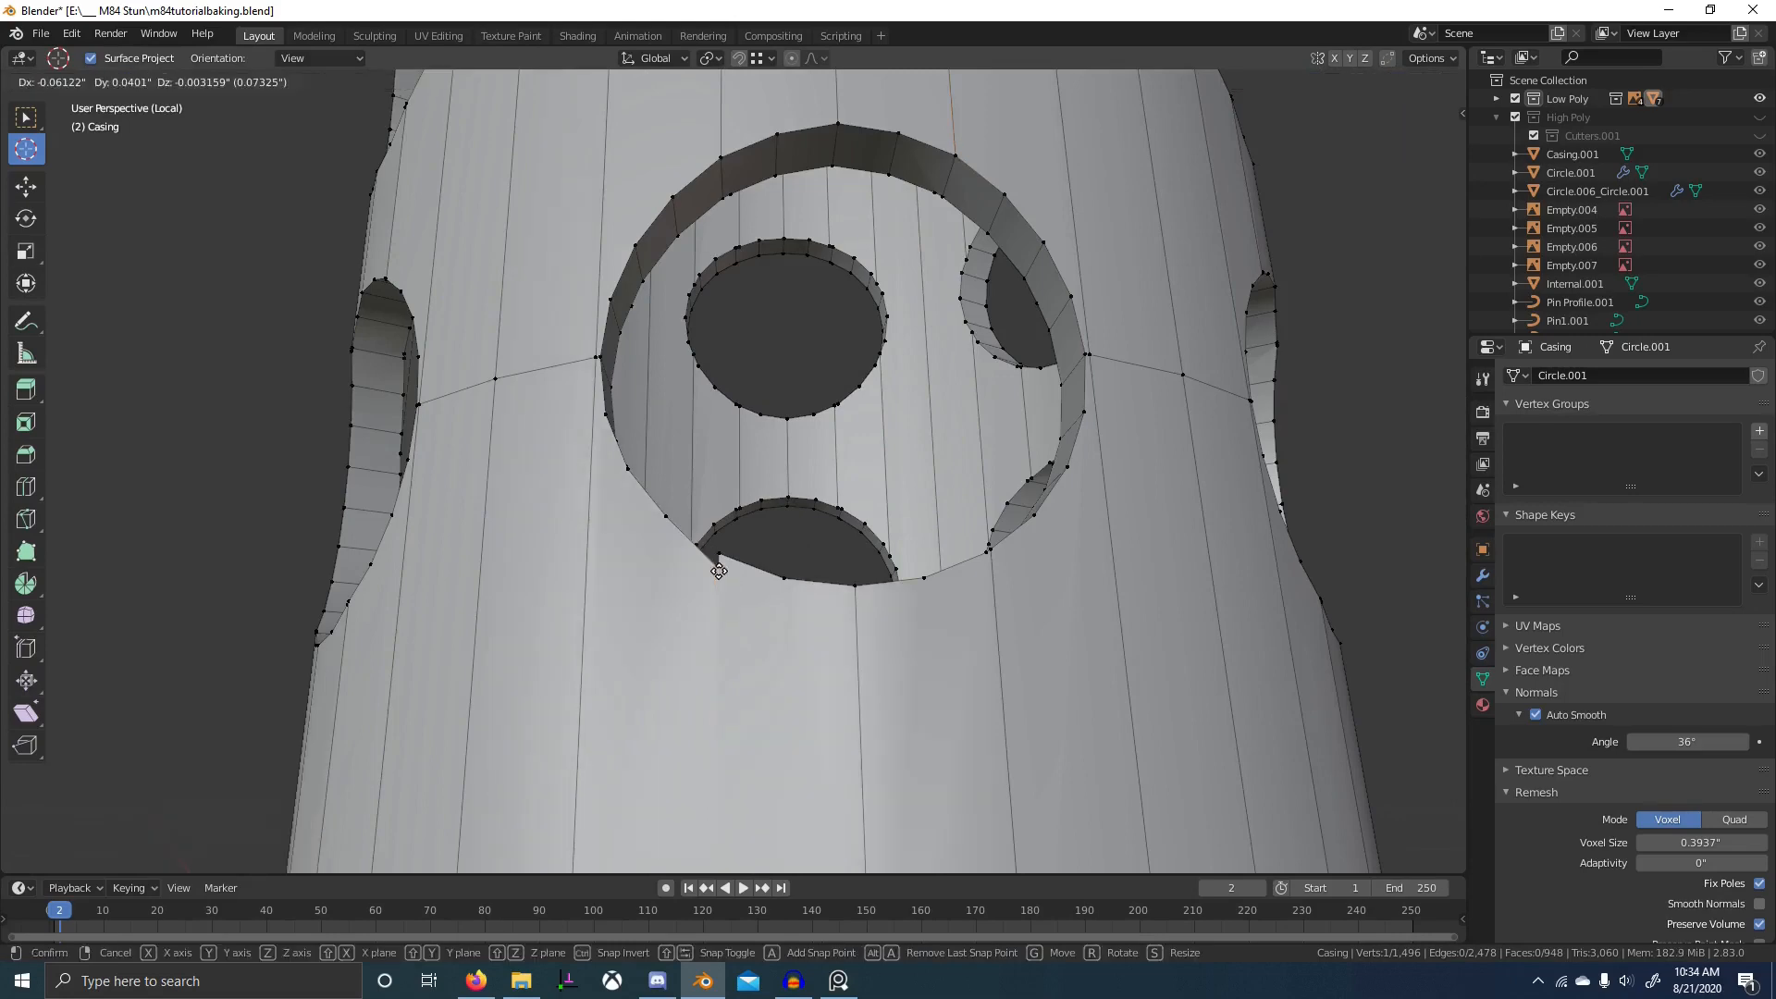
ctrl+click(721, 566)
right_click(1004, 561)
key(g)
ctrl+click(988, 556)
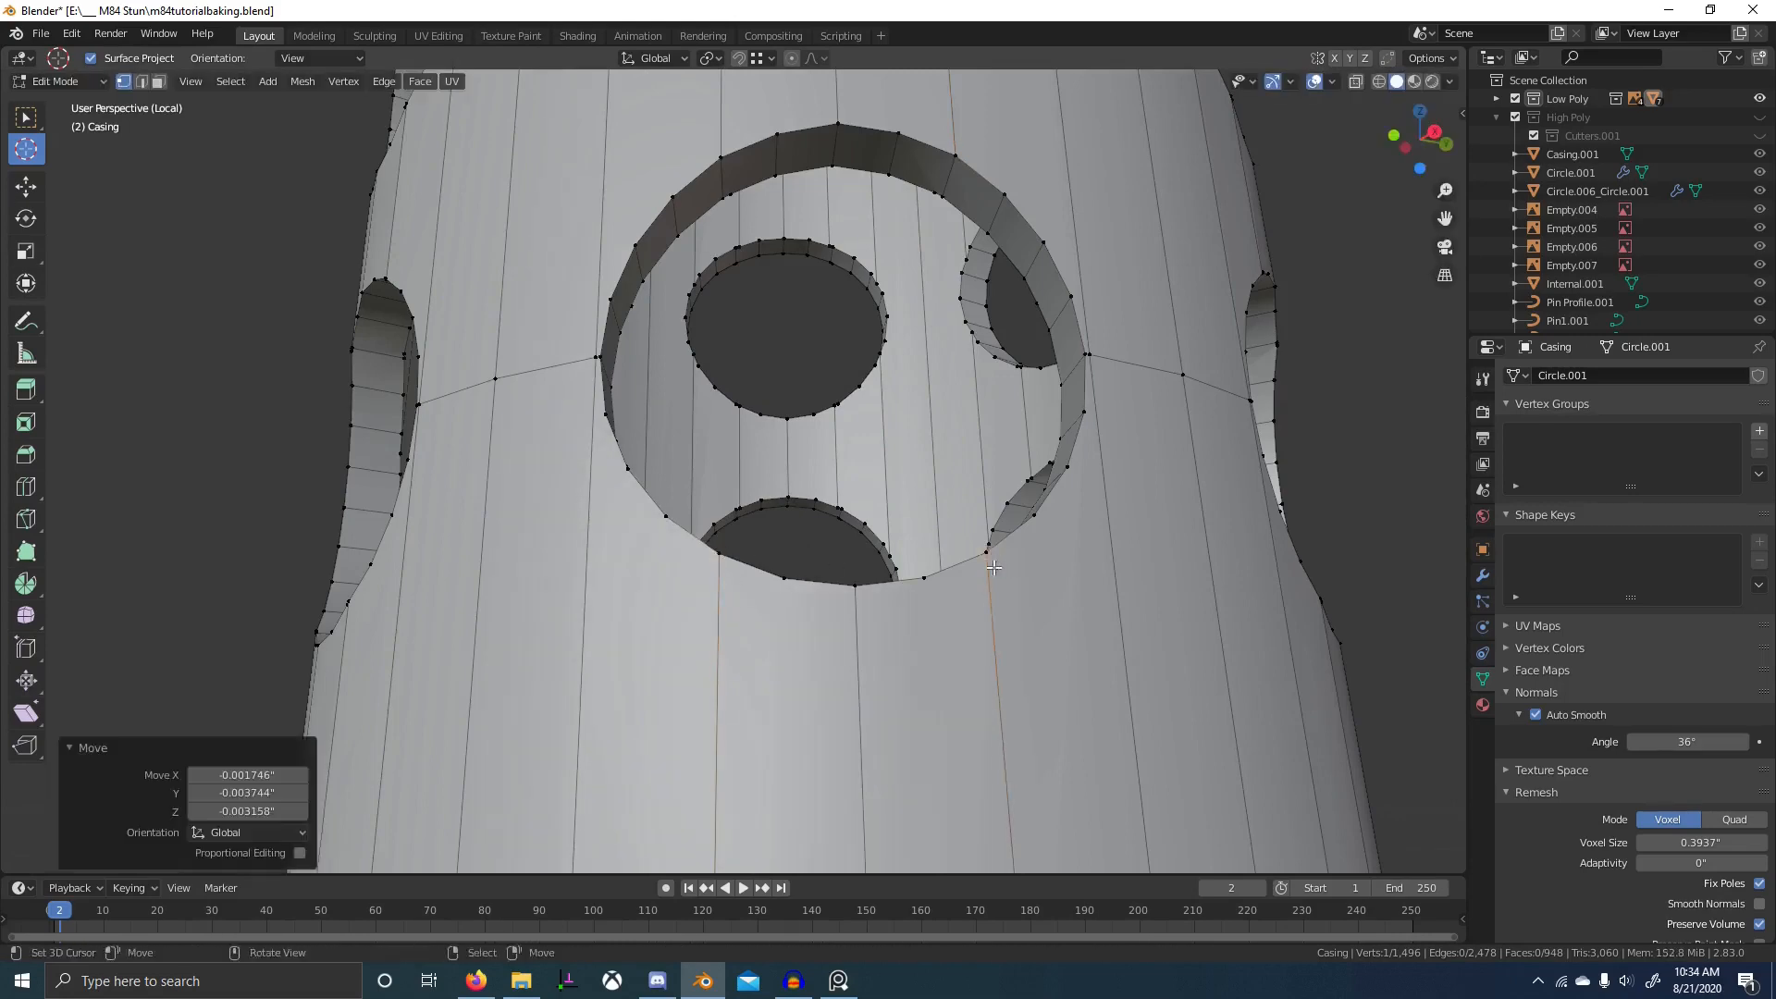
- Snap the two lower inner rim vertices of the bottom hole onto their neighbouring vertices
scroll(986, 561, down, 4)
middle_drag(982, 560, 893, 606)
scroll(930, 614, up, 4)
scroll(894, 606, up, 2)
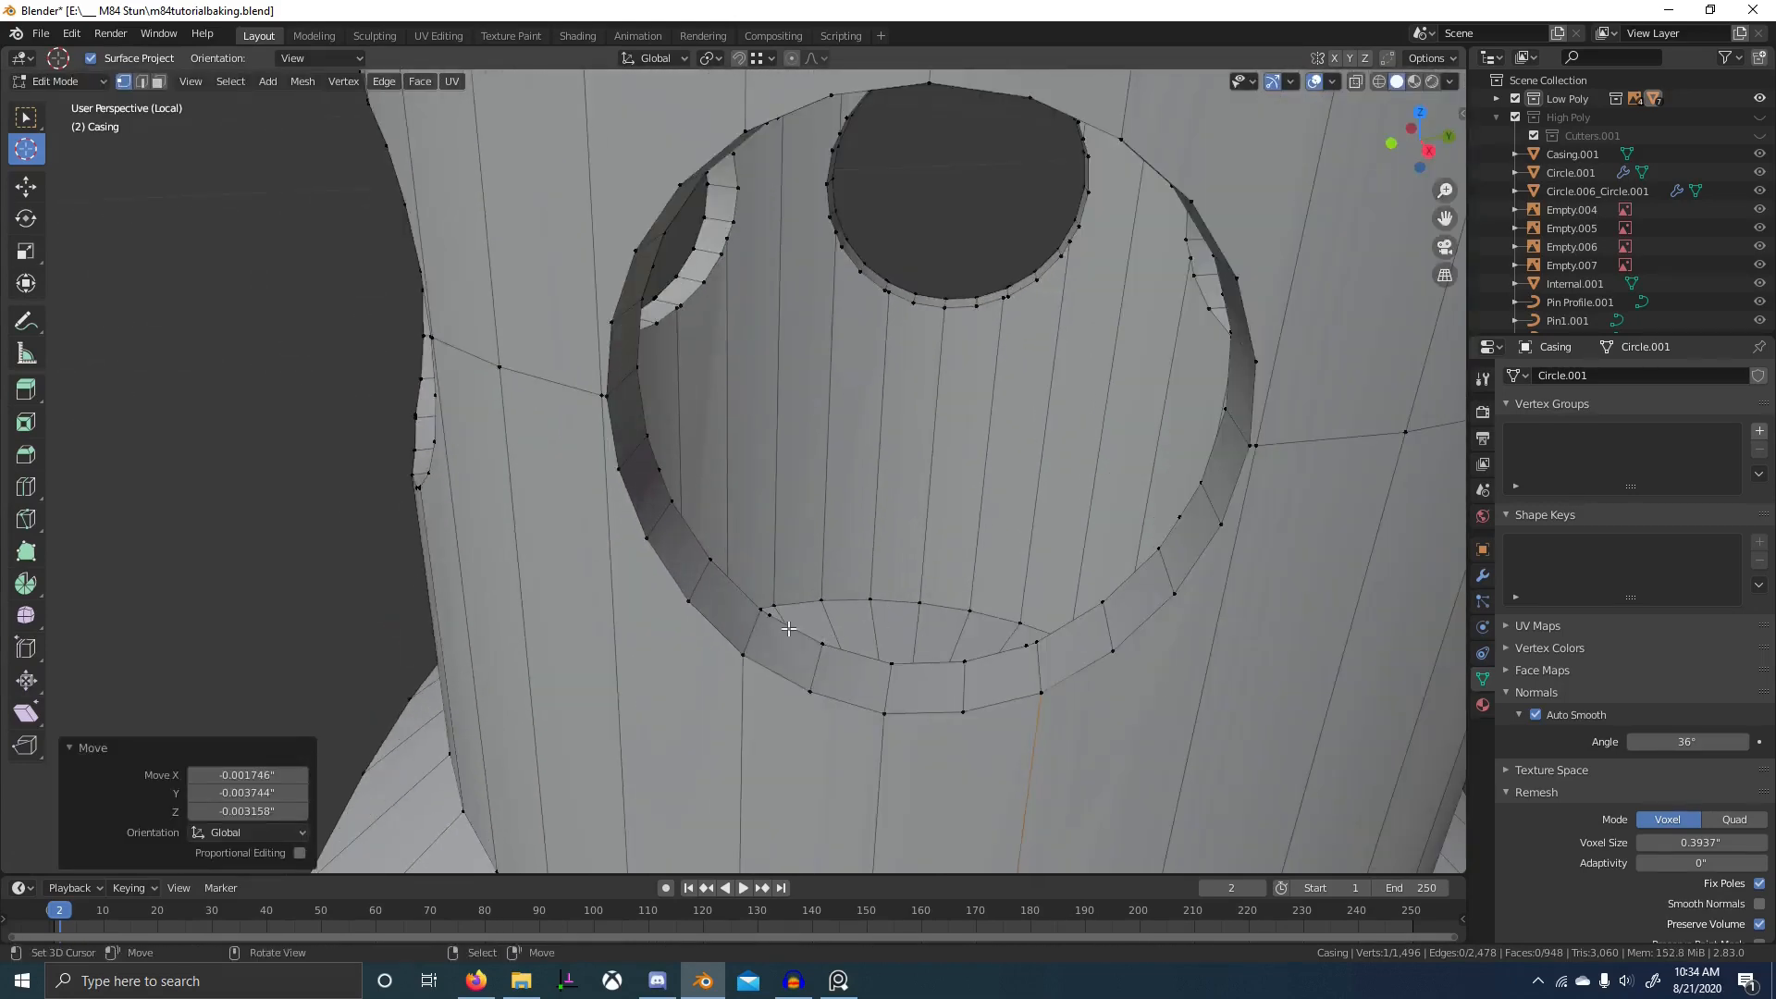
right_click(781, 627)
key(g)
ctrl+click(764, 625)
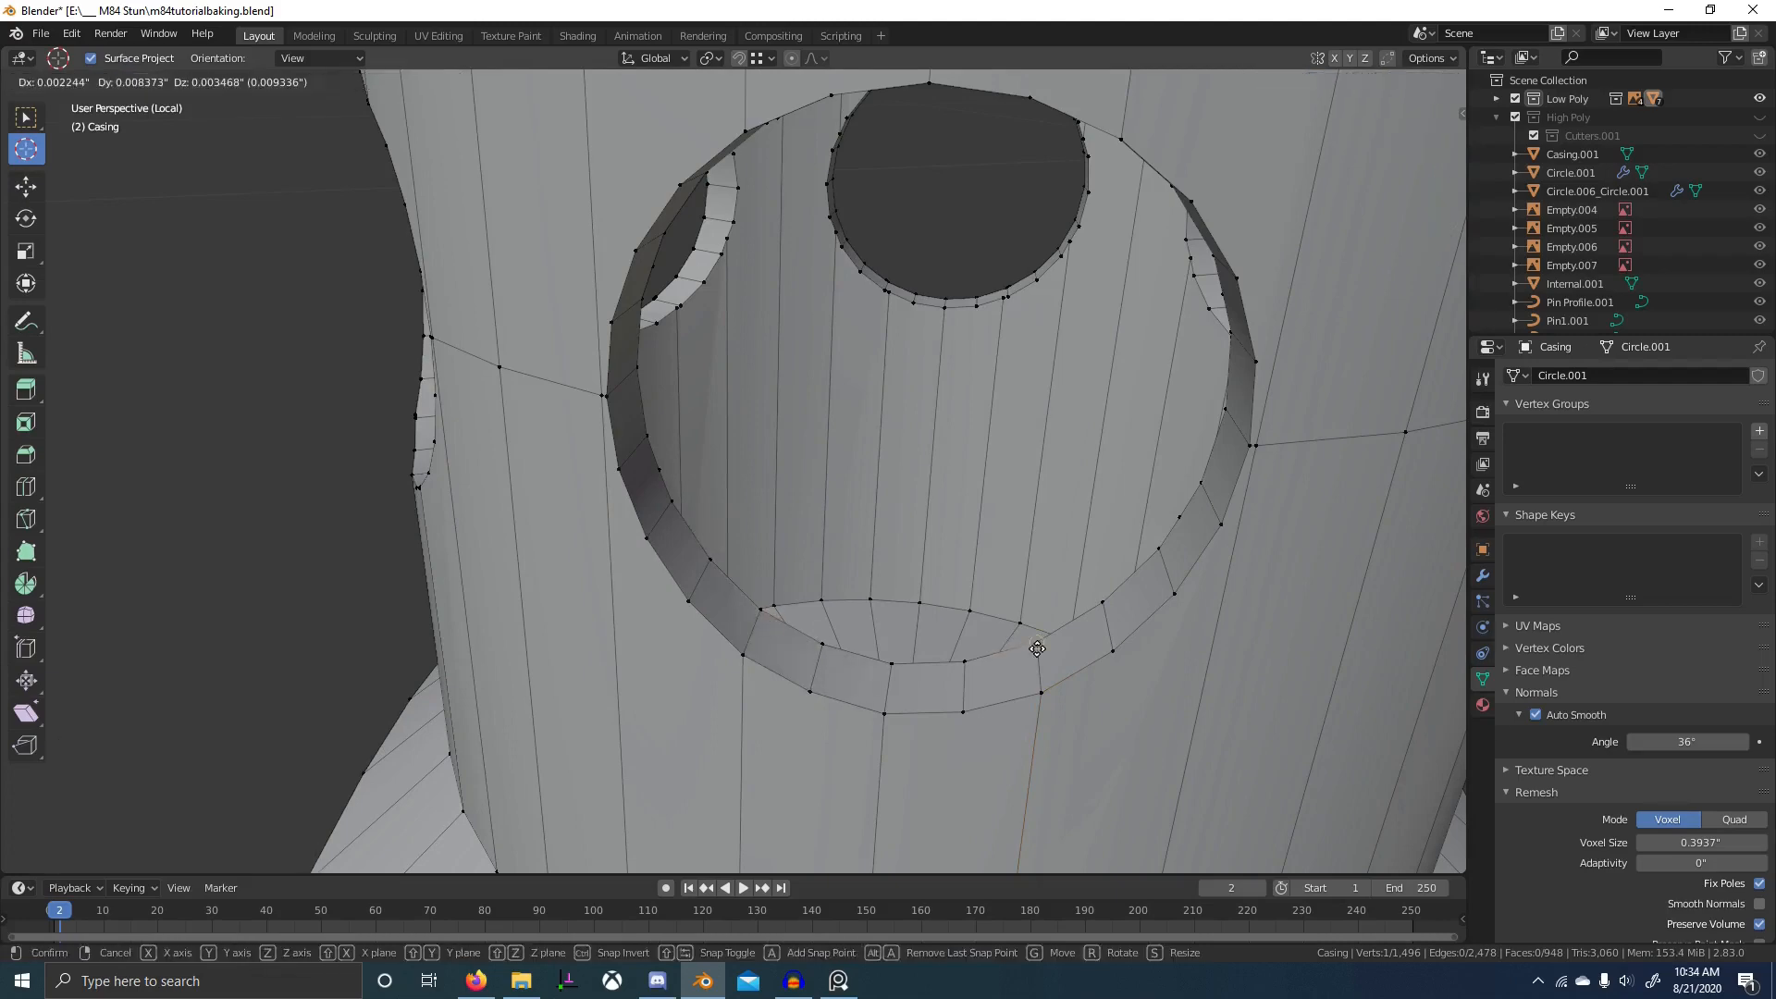
- Snap the upper inner rim vertices of the bottom hole onto their neighbouring vertices
scroll(1027, 647, down, 4)
middle_drag(1034, 681, 1023, 523)
scroll(1018, 555, up, 2)
middle_drag(980, 653, 923, 693)
scroll(1003, 607, up, 2)
scroll(738, 458, up, 4)
right_click(606, 463)
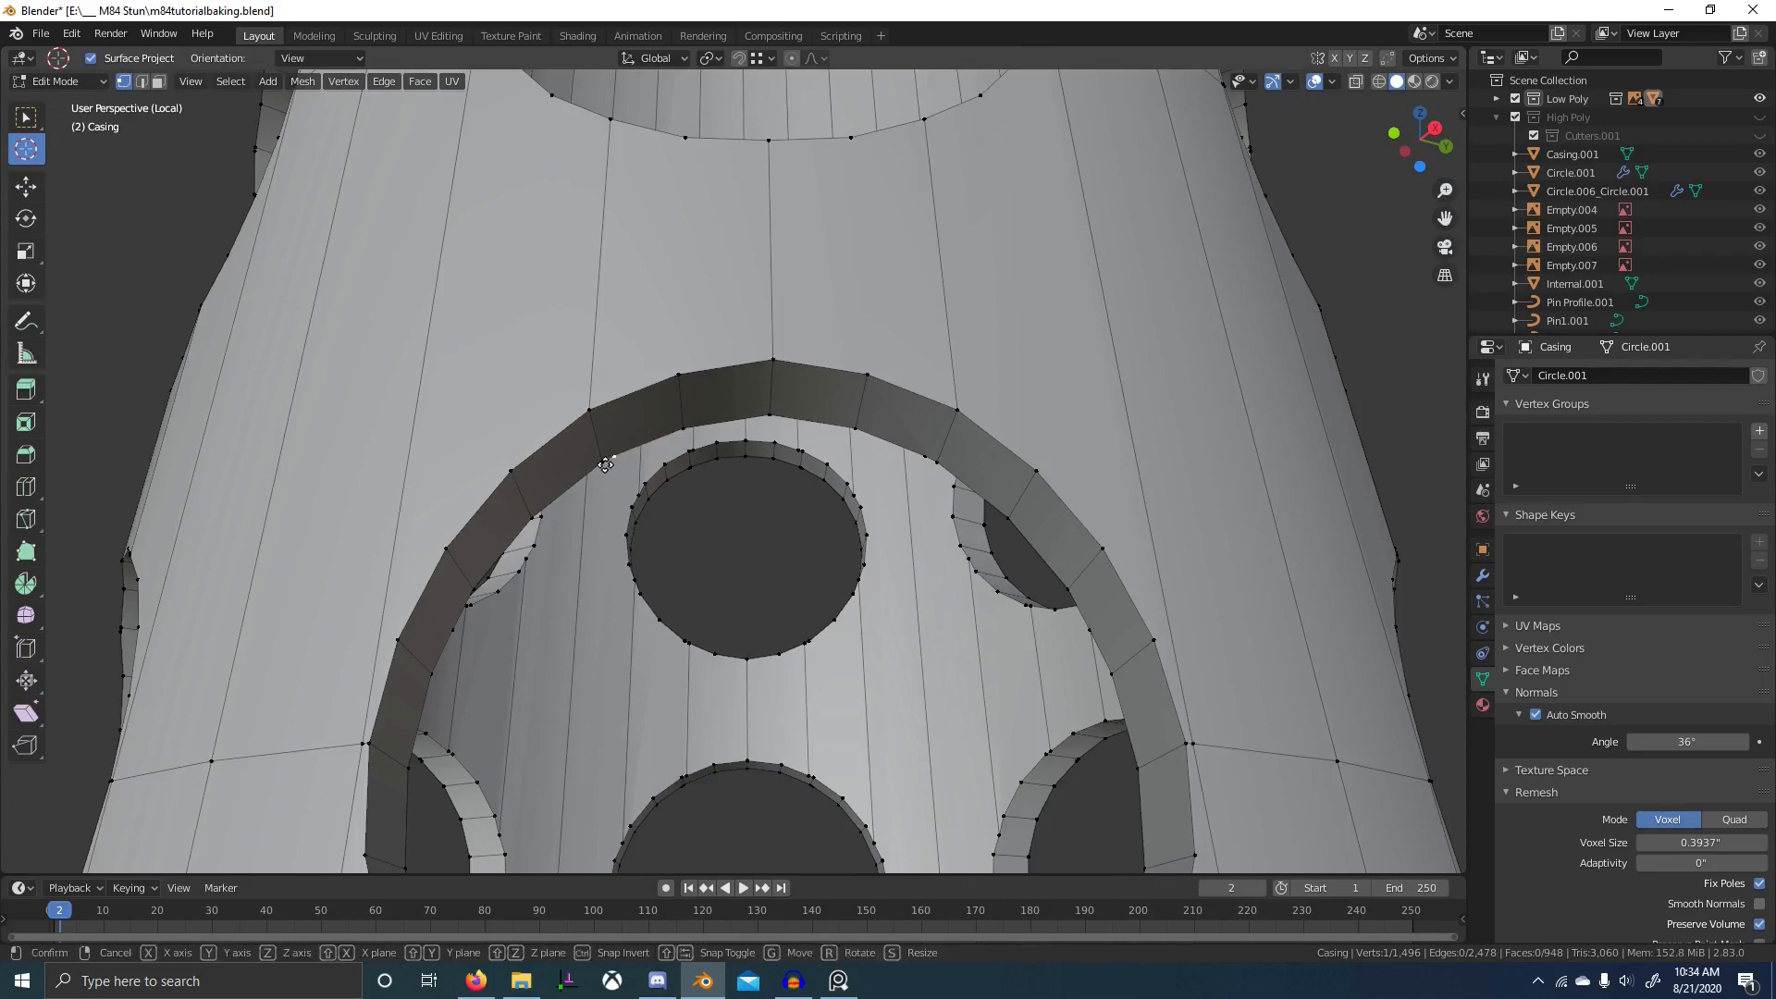
click(606, 463)
- Snap the two lower inner rim vertices of the middle hole onto their neighbouring vertices
middle_drag(921, 451, 895, 512)
scroll(694, 571, up, 6)
right_click(559, 640)
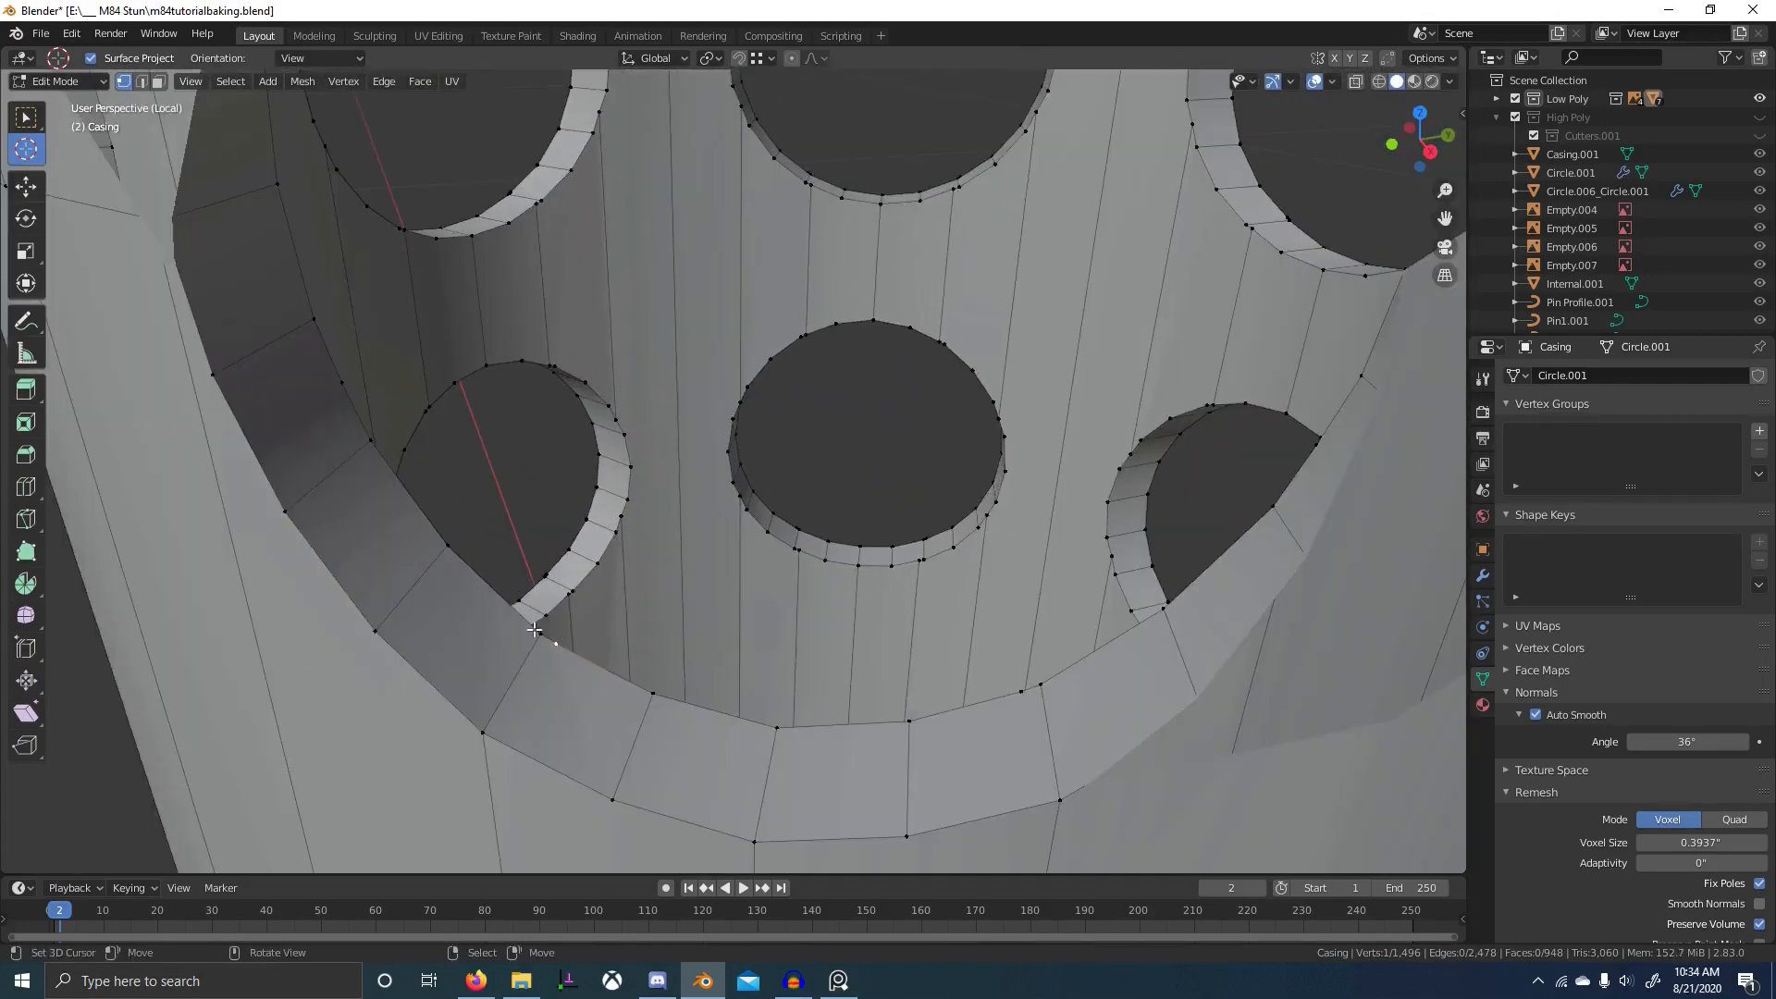
key(g)
ctrl+click(538, 632)
right_click(1016, 698)
key(g)
ctrl+click(1033, 689)
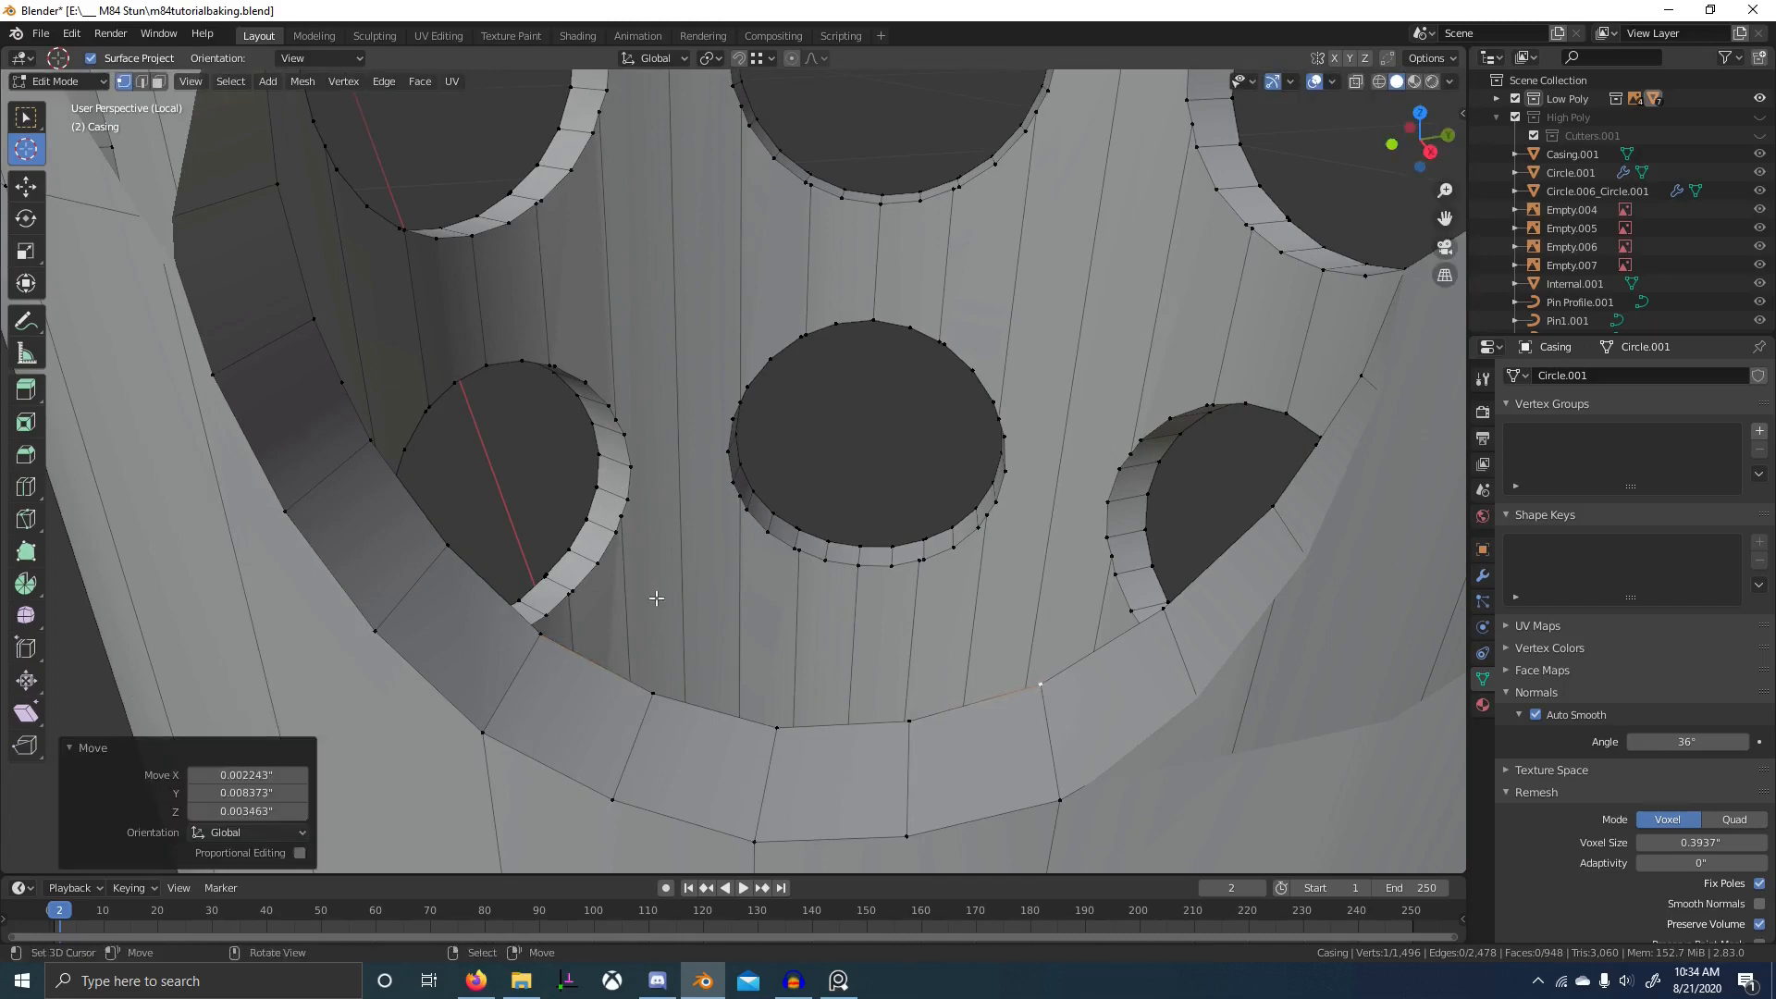
- Snap the two upper inner rim vertices of the middle hole onto their neighbouring vertices
scroll(656, 599, down, 5)
middle_drag(655, 599, 648, 518)
shift+middle_drag(764, 434, 749, 741)
middle_drag(676, 583, 713, 463)
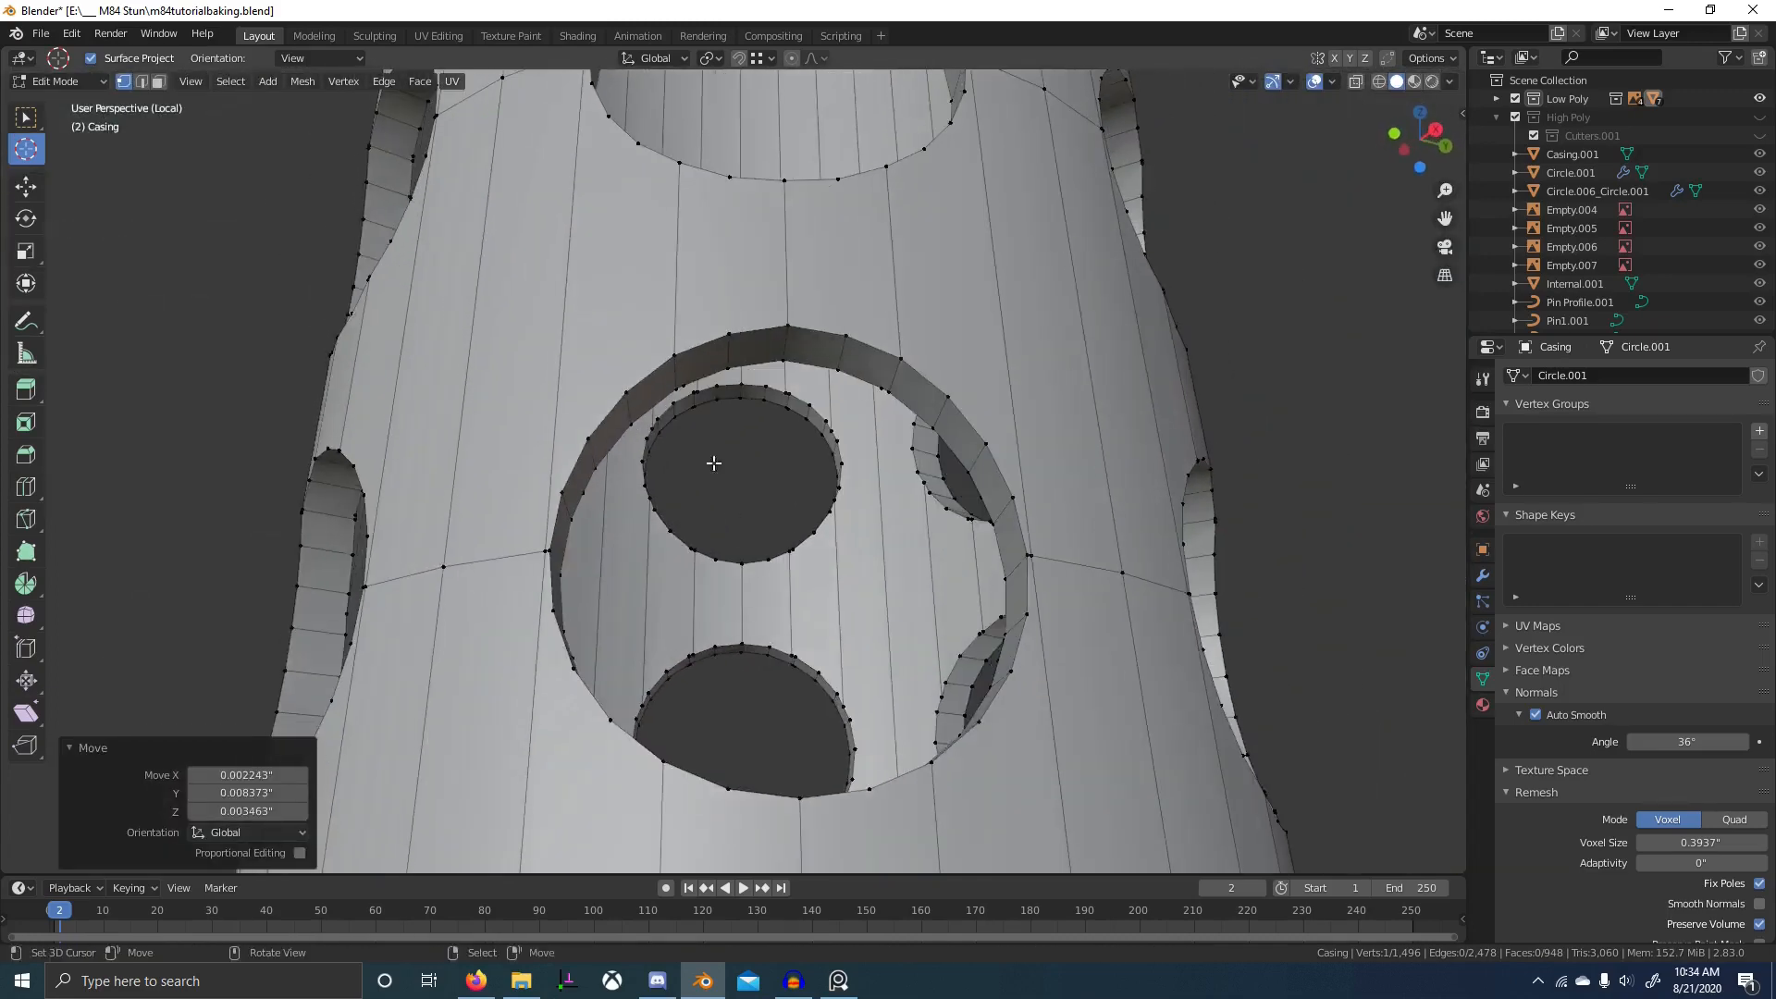
right_click(691, 379)
ctrl+click(691, 380)
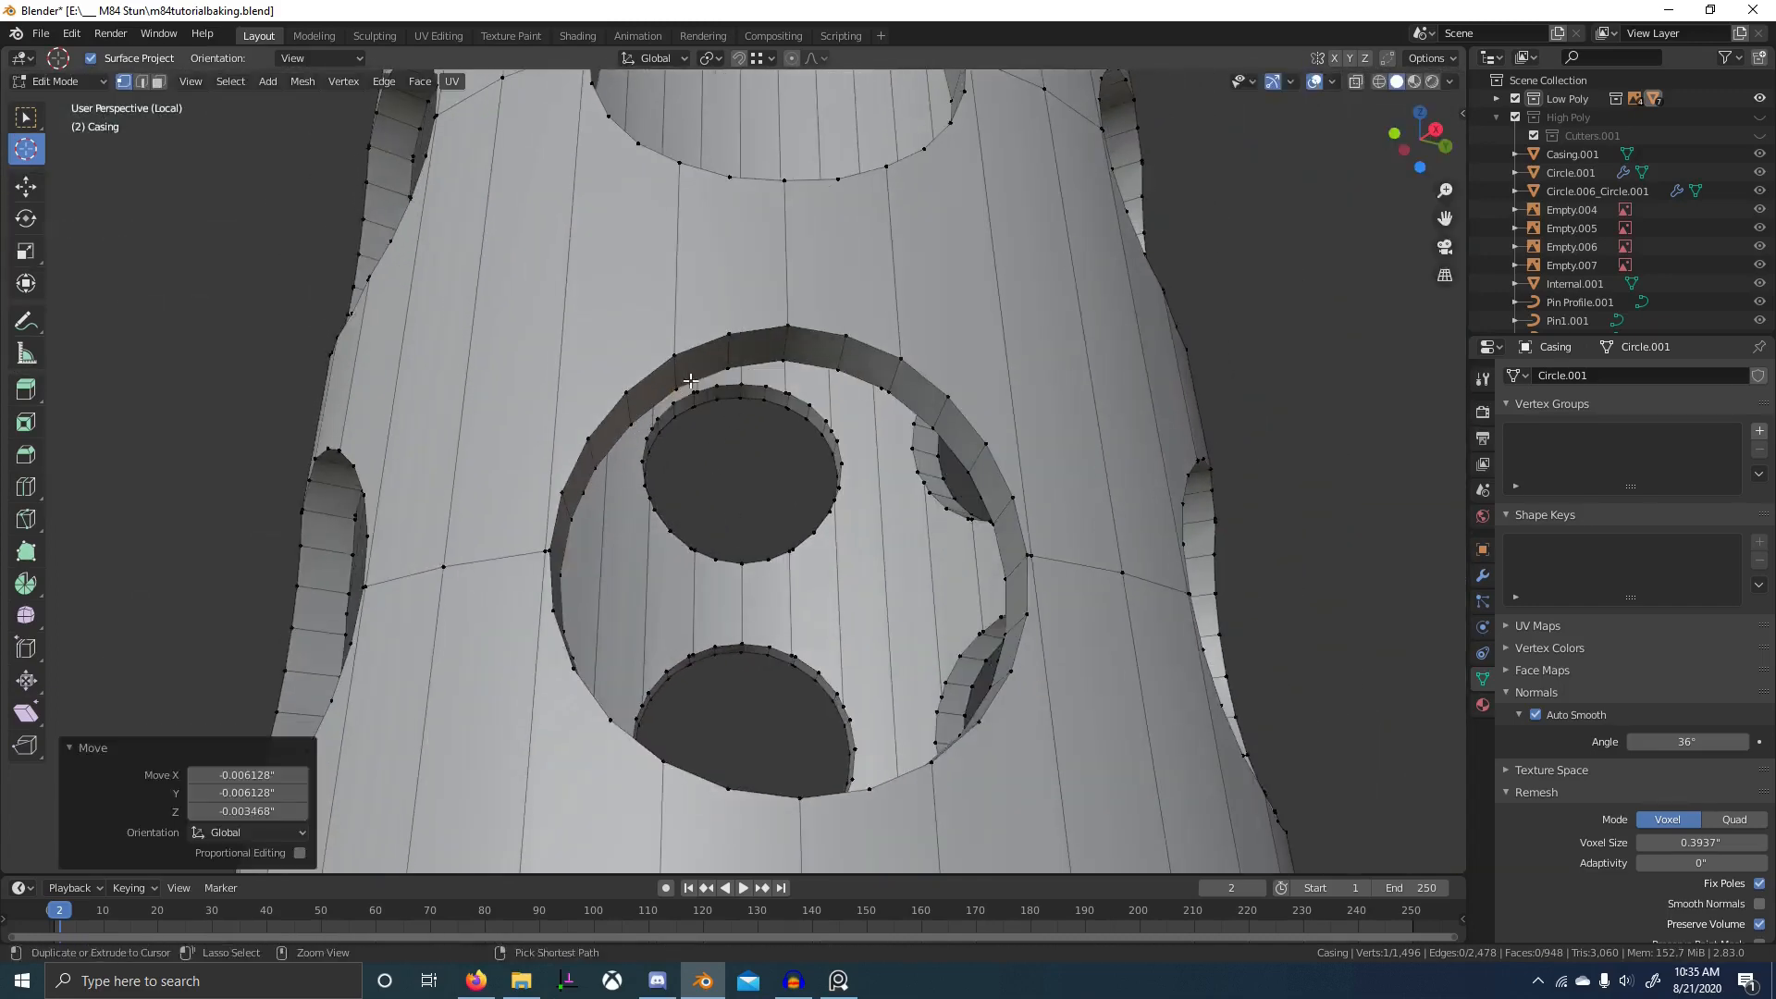
right_click(884, 385)
key(g)
ctrl+click(889, 391)
- Snap the two lower inner rim vertices of the top hole onto their neighbouring vertices
shift+middle_drag(995, 351, 967, 460)
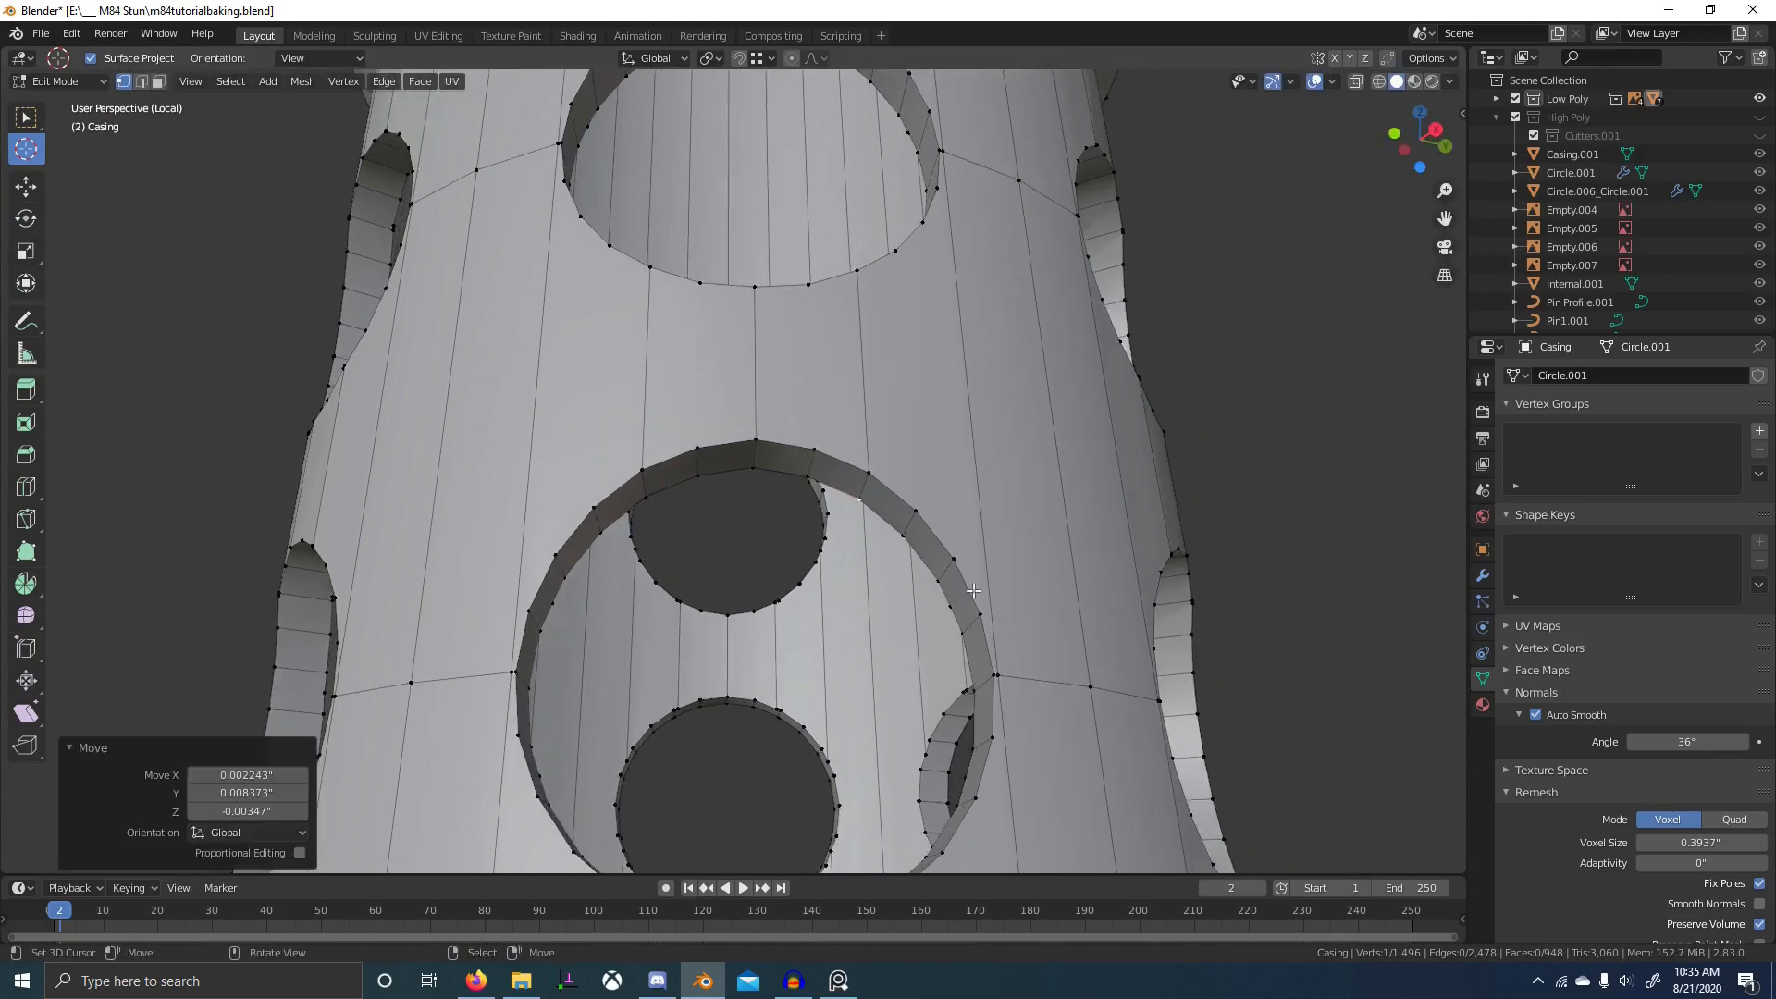
middle_drag(974, 590, 841, 558)
right_click(638, 605)
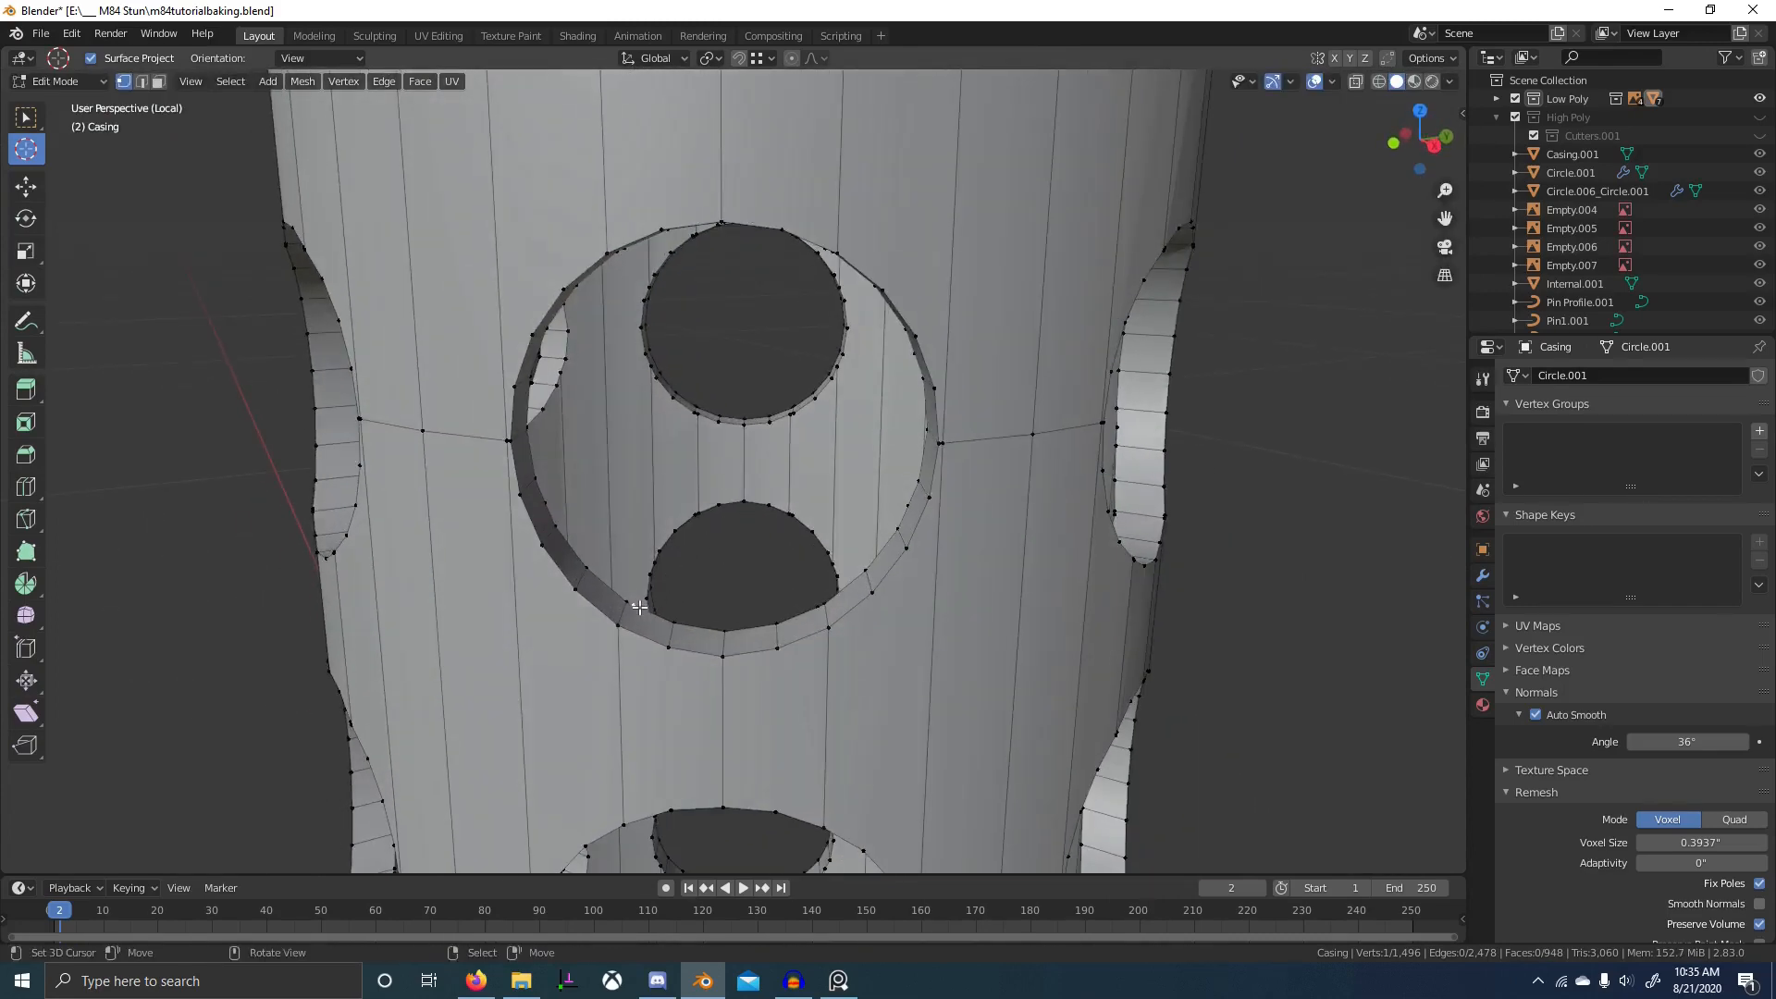
key(g)
ctrl+click(638, 607)
right_click(814, 609)
key(g)
ctrl+click(824, 606)
- Snap the two upper inner rim vertices of the top hole onto their neighbouring vertices
mouse_move(849, 612)
middle_down()
mouse_move(869, 530)
mouse_move(838, 667)
mouse_move(824, 606)
middle_up()
scroll(670, 408, up, 4)
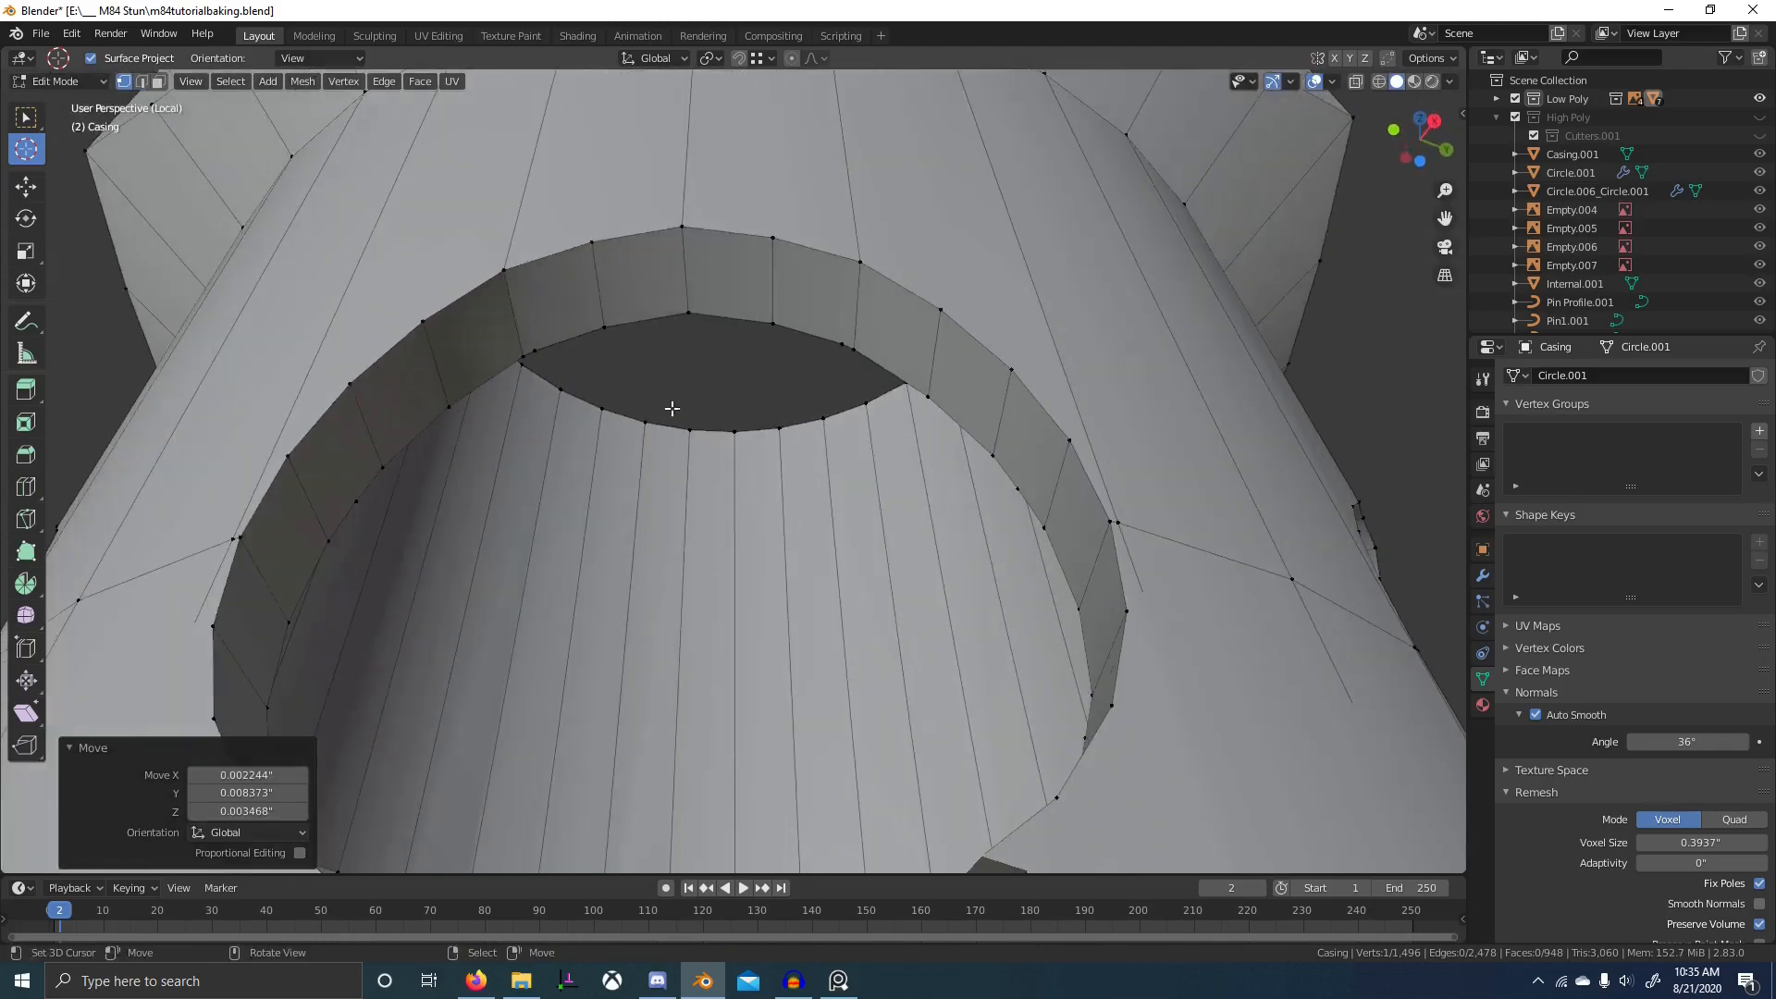
right_click(535, 339)
key(g)
ctrl+click(539, 338)
right_click(833, 327)
key(g)
ctrl+click(842, 328)
- Select the entire casing mesh and merge its overlapping vertices by distance
scroll(902, 374, down, 6)
middle_drag(920, 390, 1024, 542)
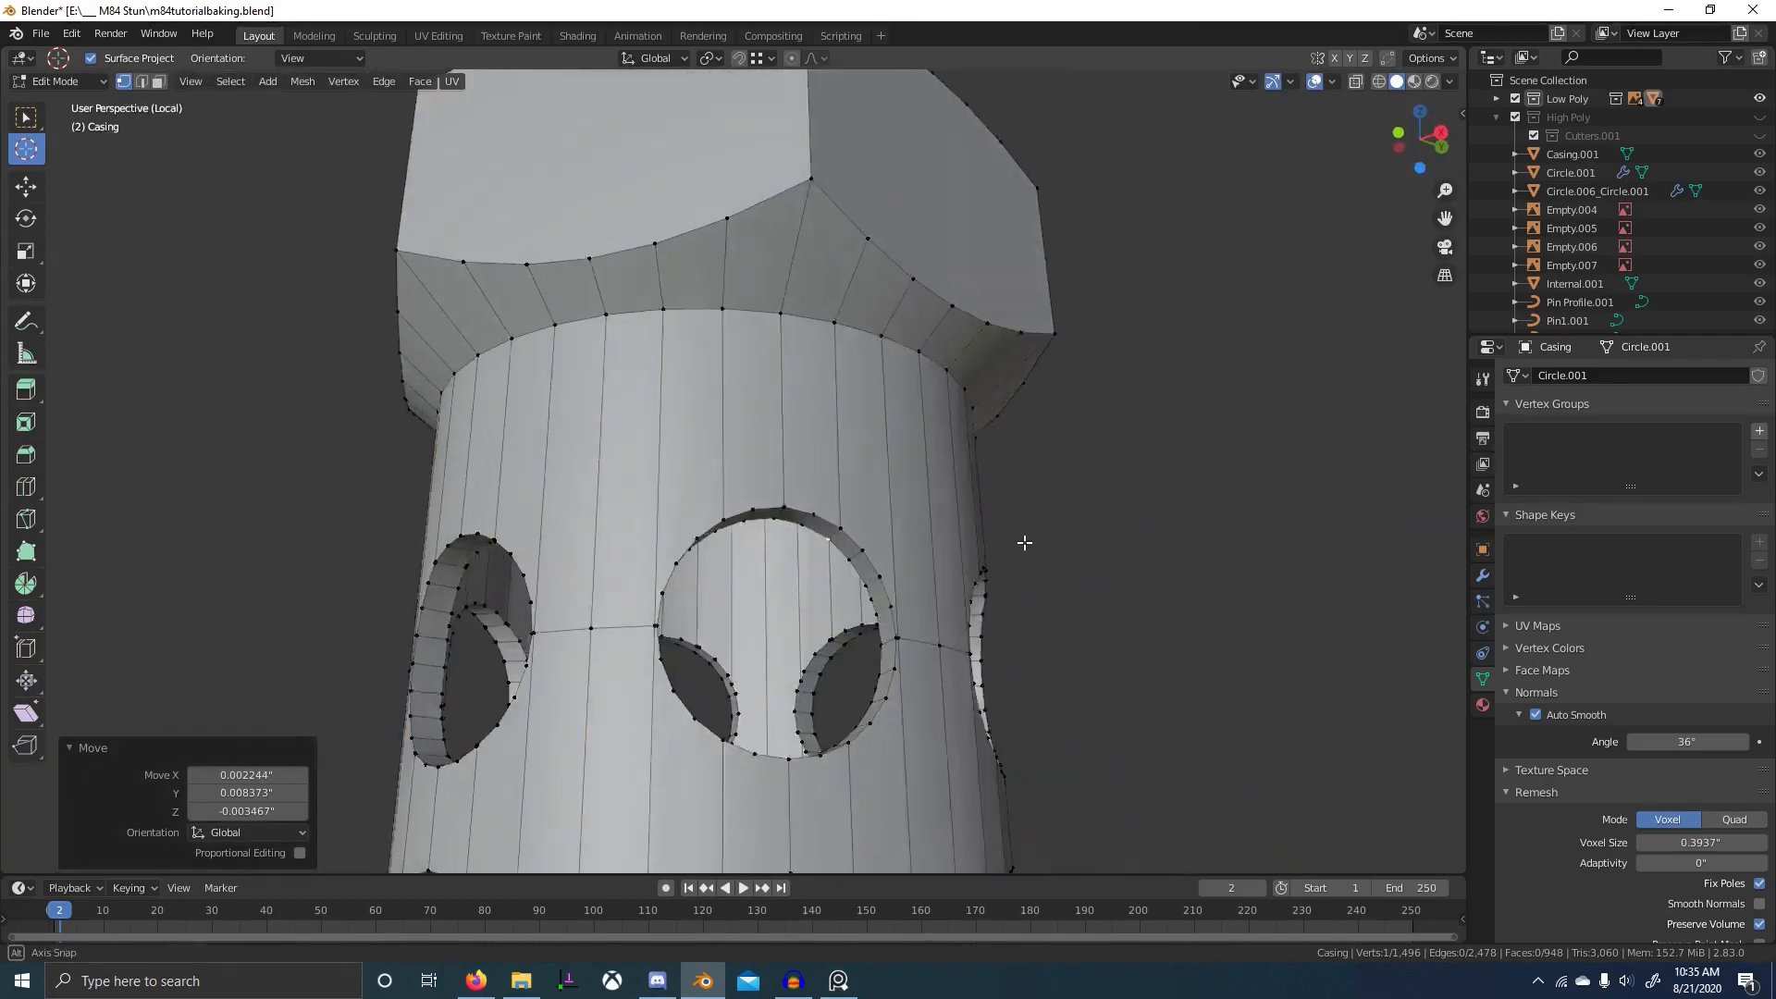
key(a)
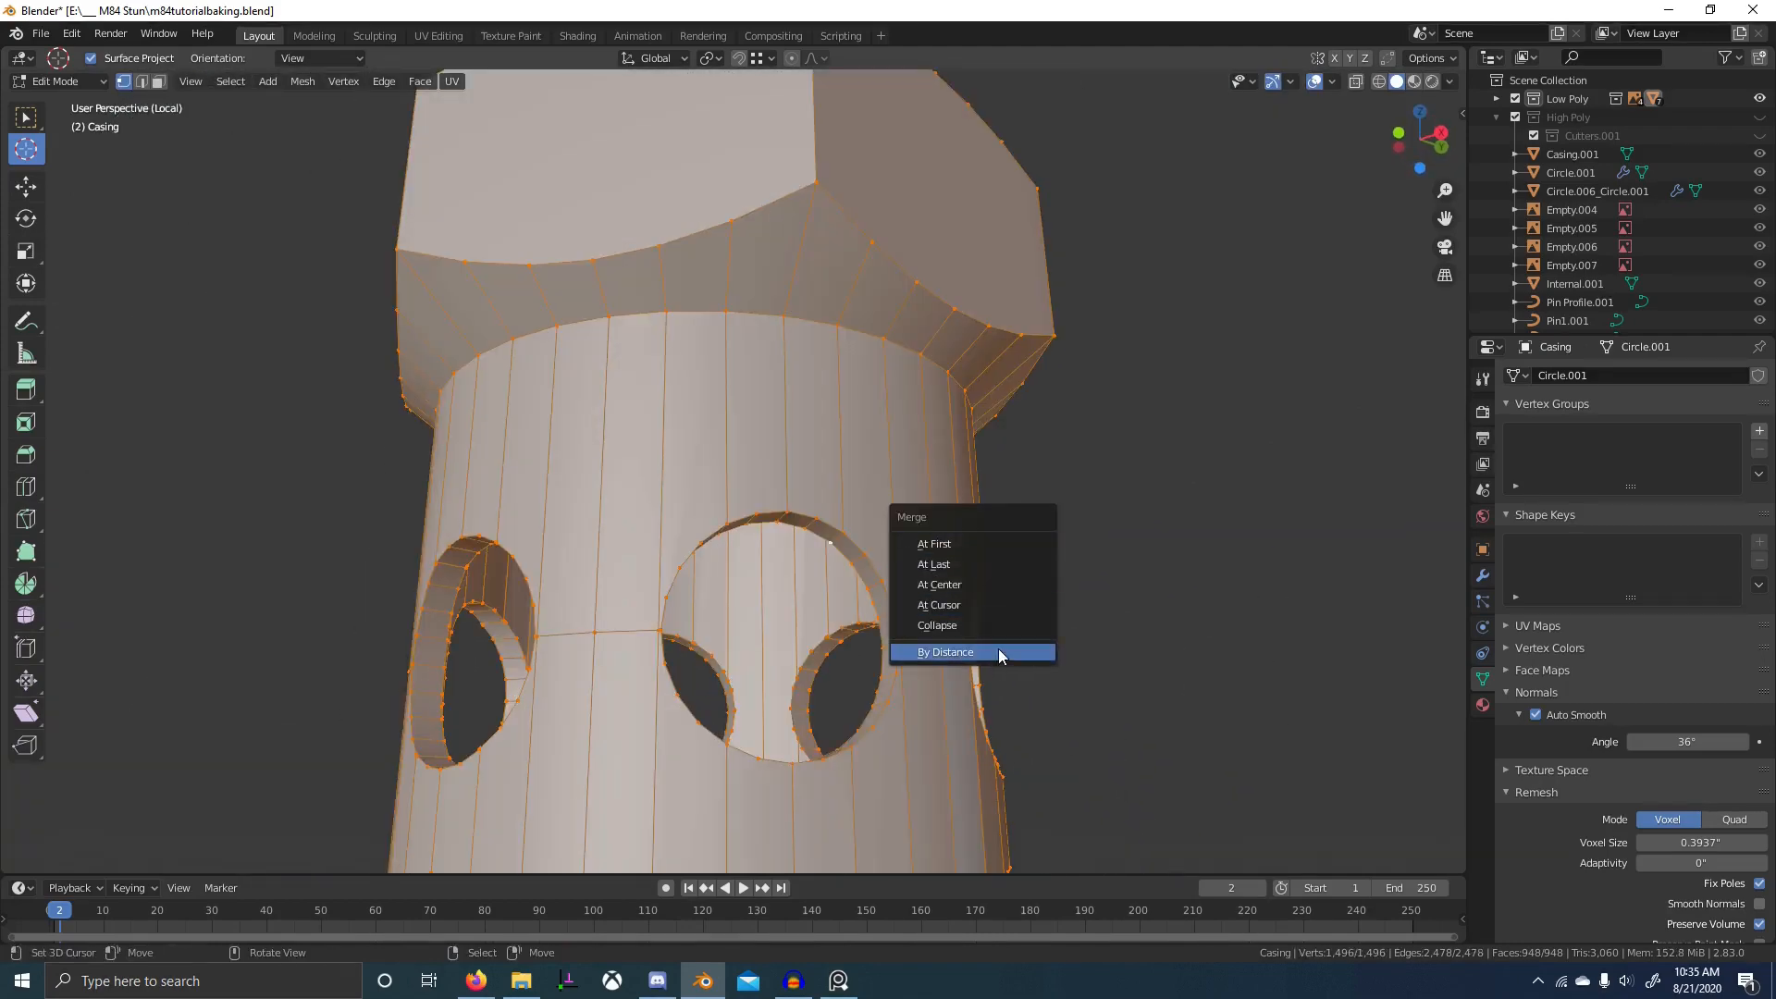
click(997, 651)
- Snap the inner and outer vertices on the upper rim of another column's top hole onto their neighbouring vertices
scroll(1008, 675, down, 4)
middle_drag(1007, 698, 793, 638)
scroll(792, 638, up, 8)
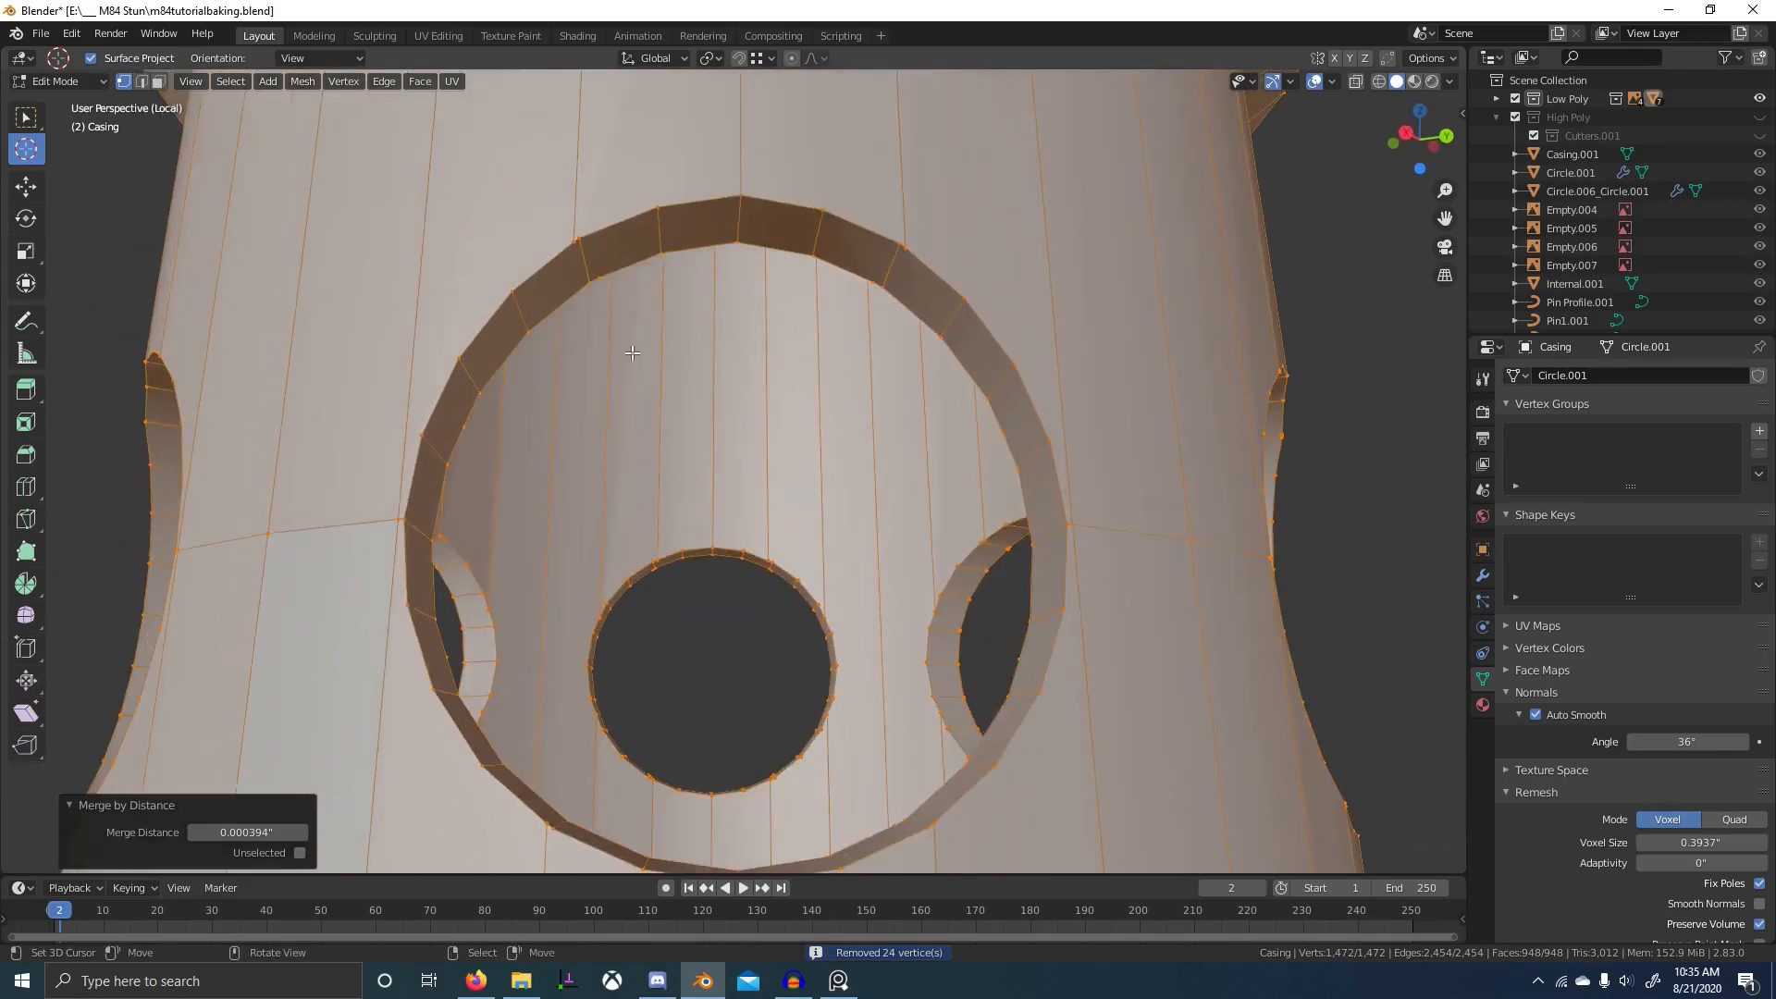
click(549, 218)
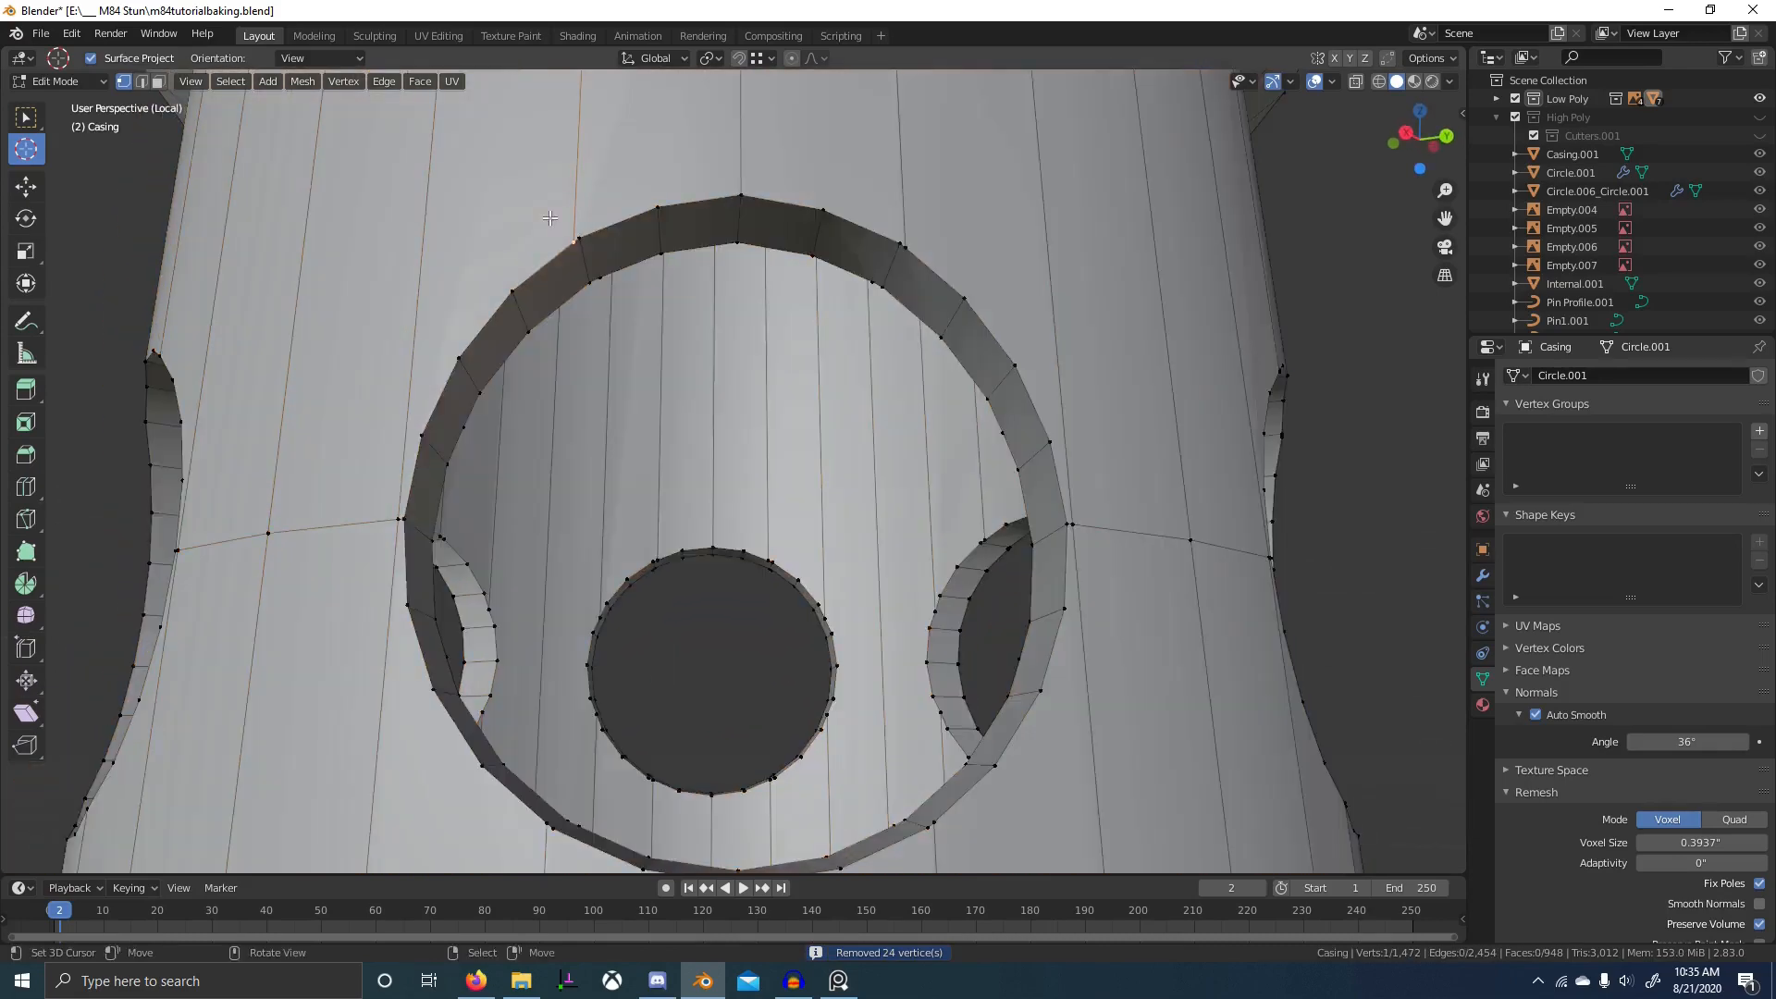
click(581, 235)
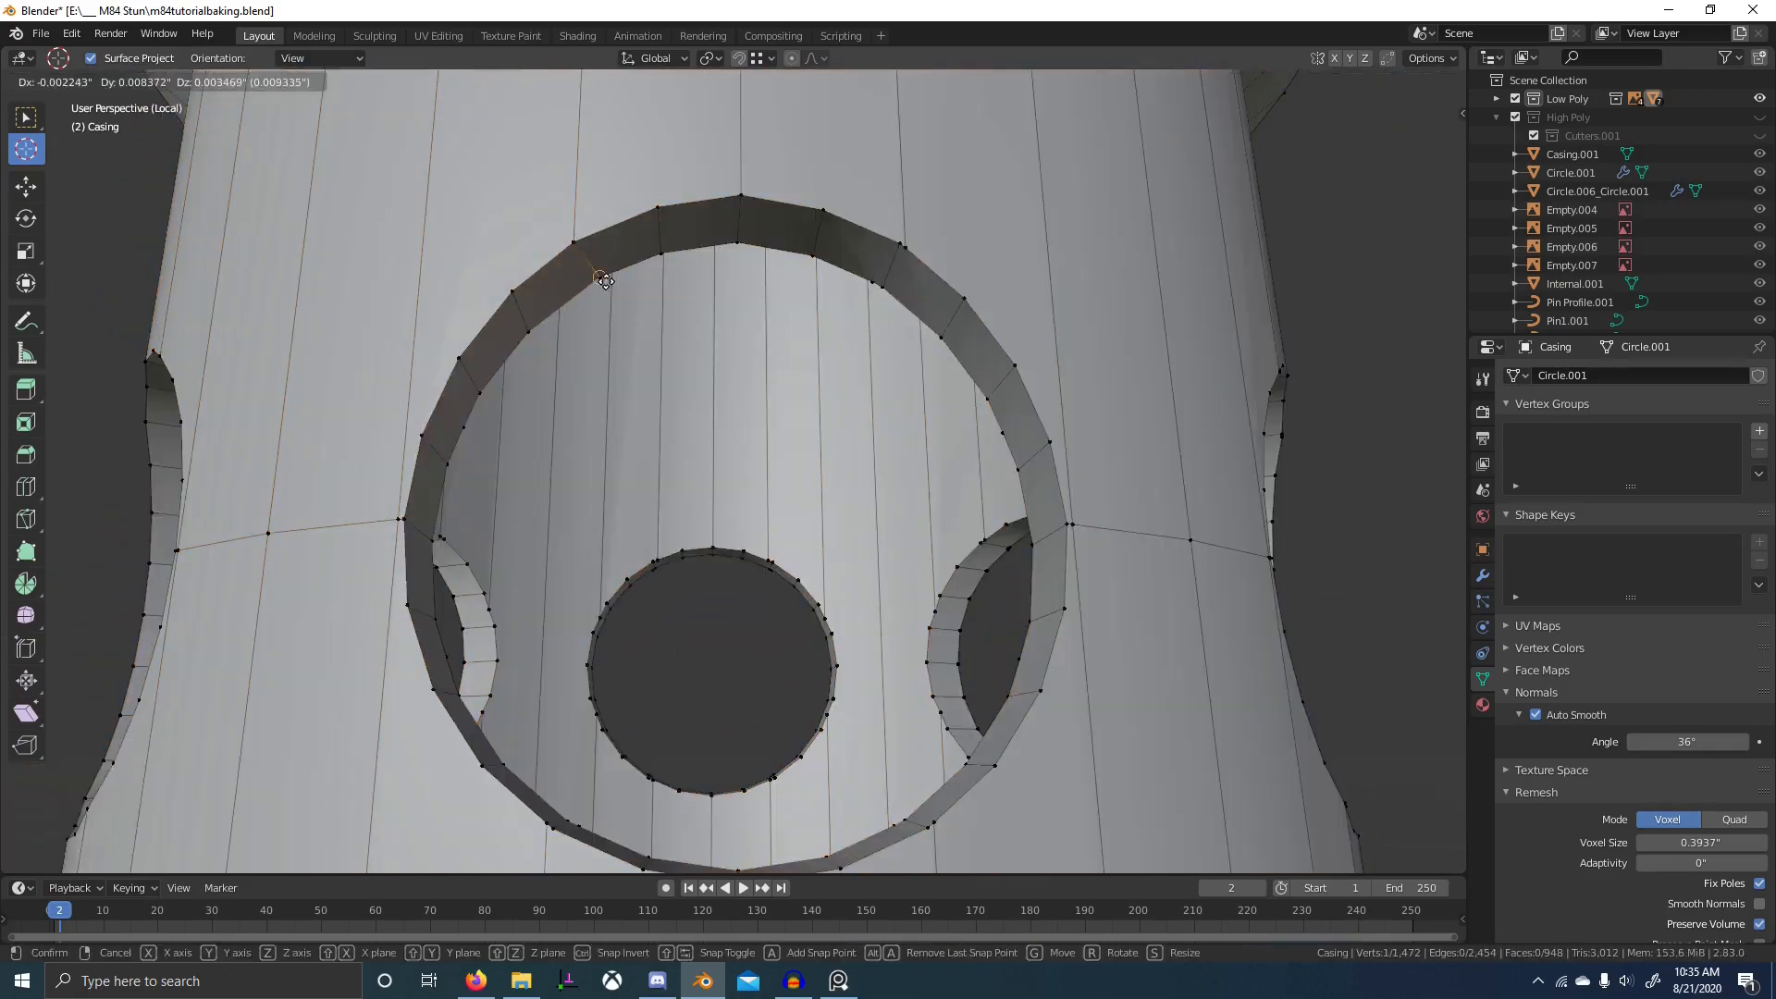
click(601, 275)
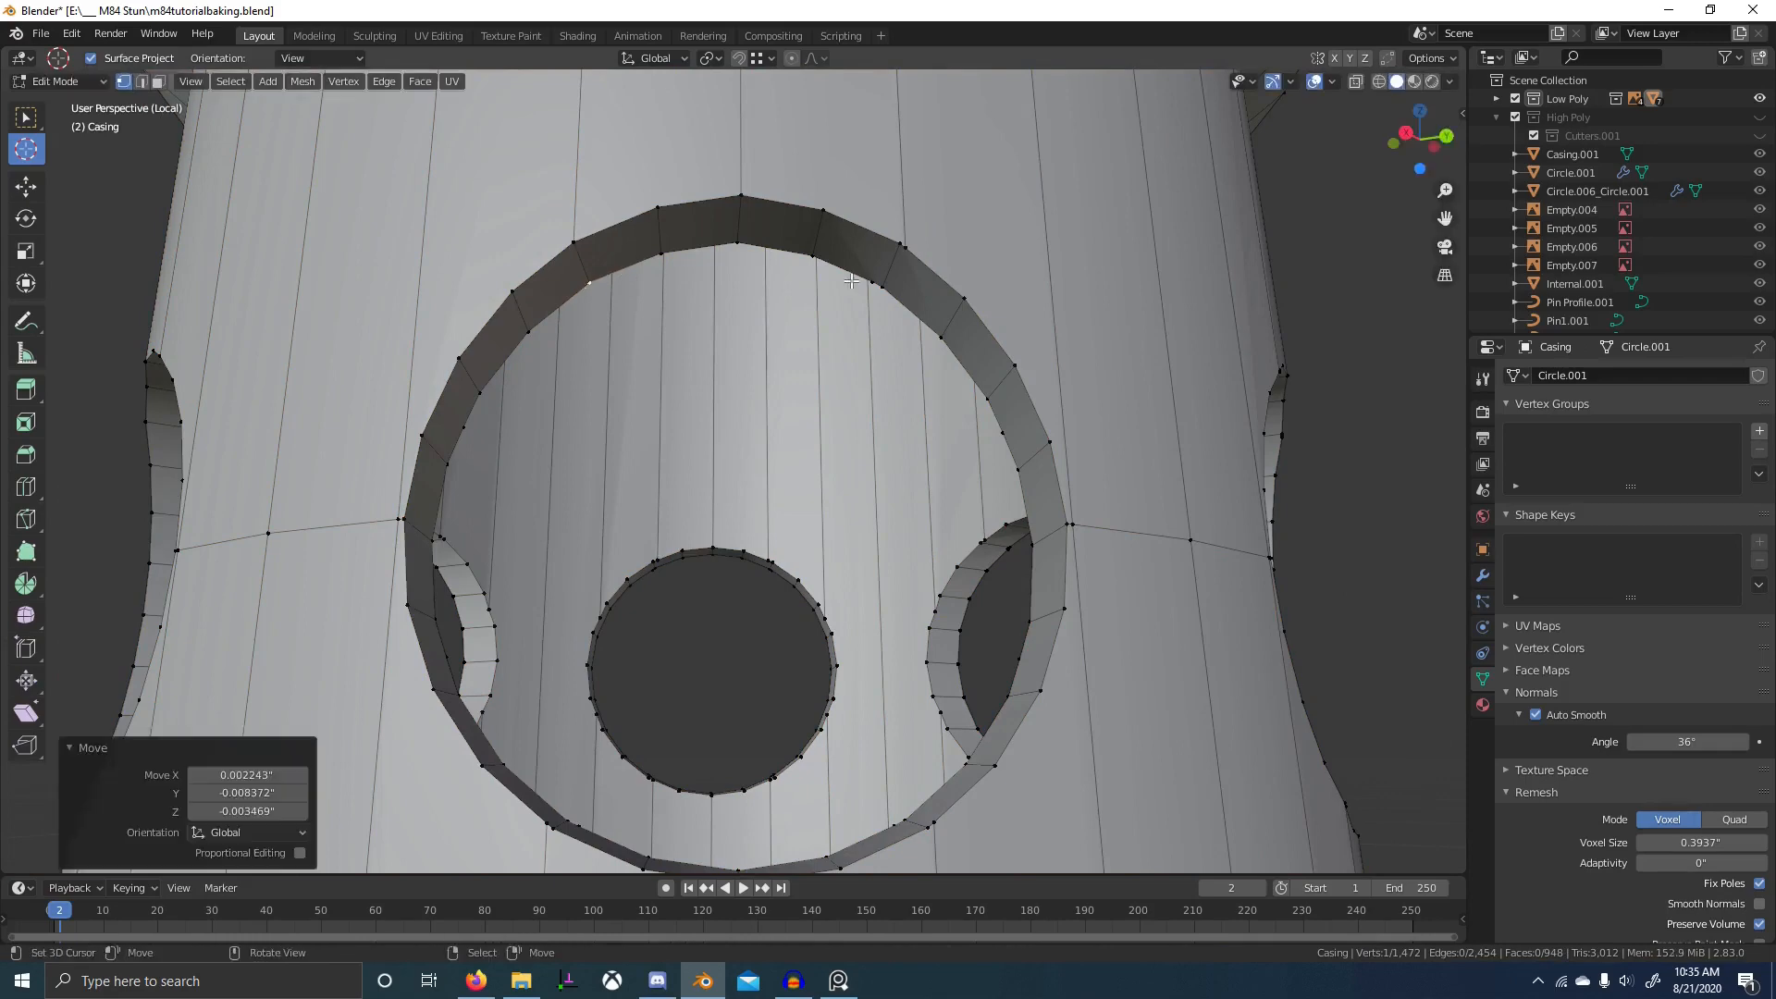
click(876, 276)
click(900, 244)
key(g)
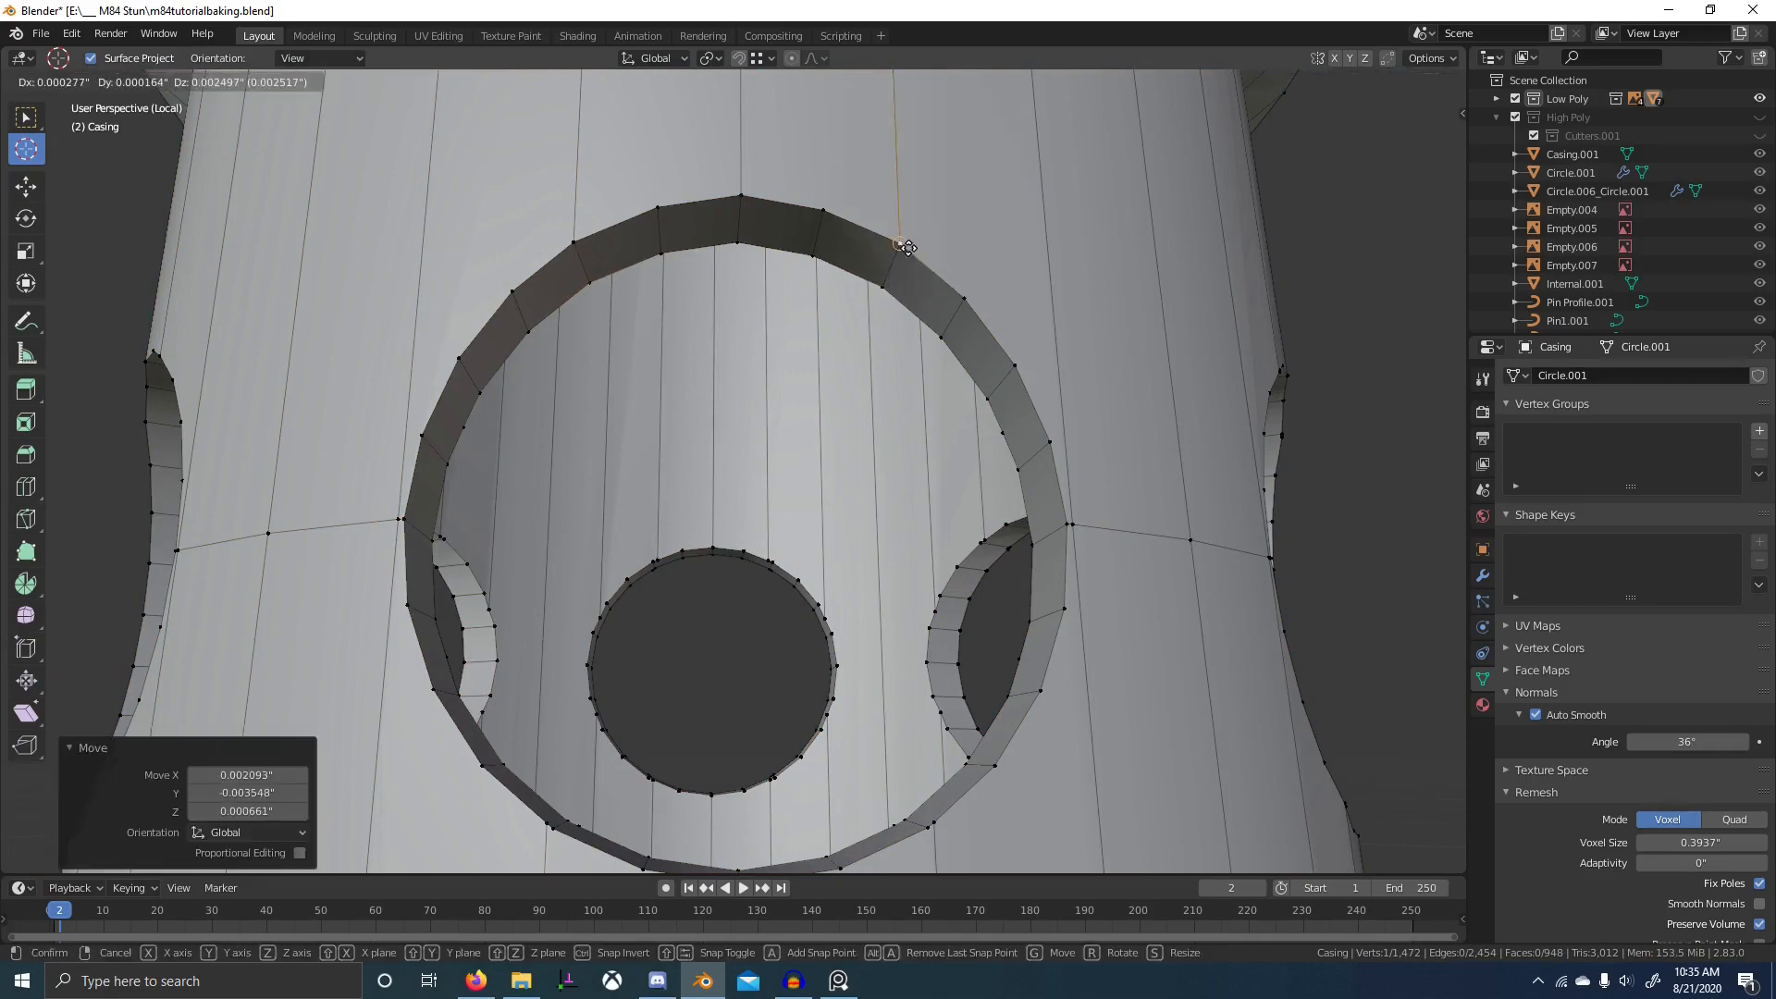
- Snap the two lower outer rim vertices of this column's top hole onto their neighbouring vertices
ctrl+middle_drag(904, 254, 903, 342)
shift+middle_drag(904, 342, 904, 227)
ctrl+middle_drag(679, 618, 679, 518)
right_click(608, 512)
key(g)
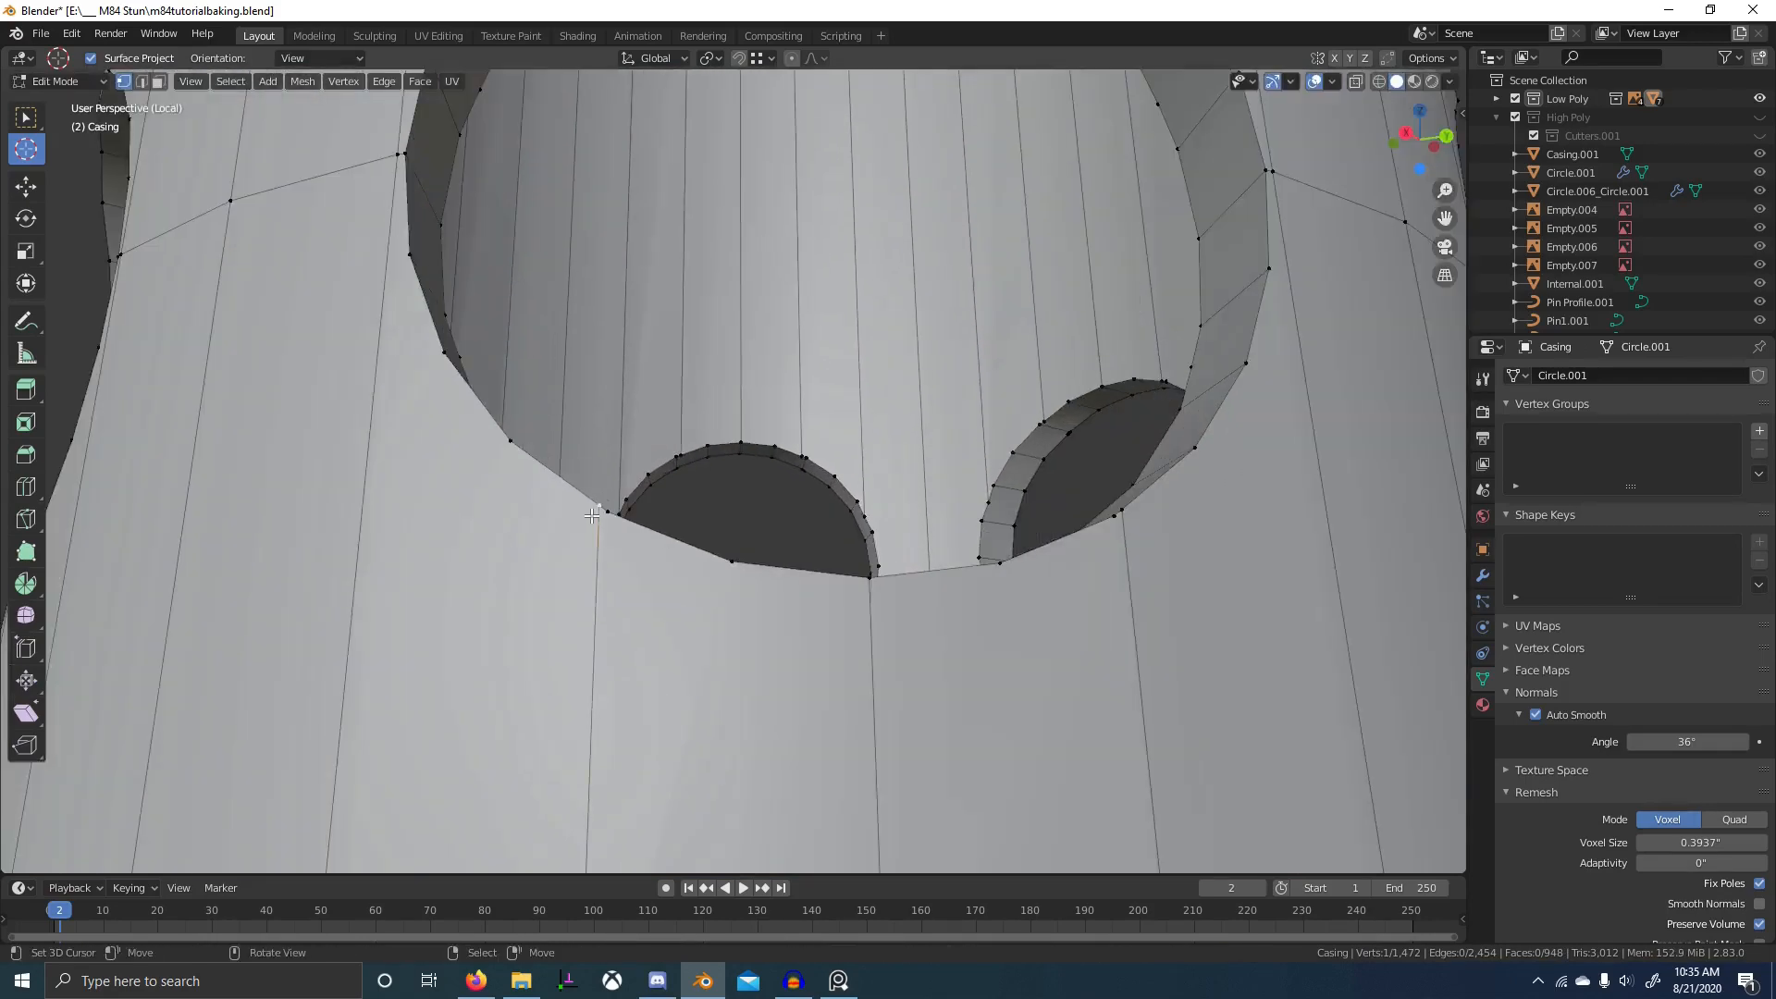
click(608, 514)
right_click(1121, 510)
key(g)
click(1130, 516)
- Snap the two lower inner rim vertices of this column's top hole onto their neighbouring vertices
scroll(1092, 546, down, 2)
middle_drag(1068, 561, 1043, 644)
right_click(870, 698)
click(865, 695)
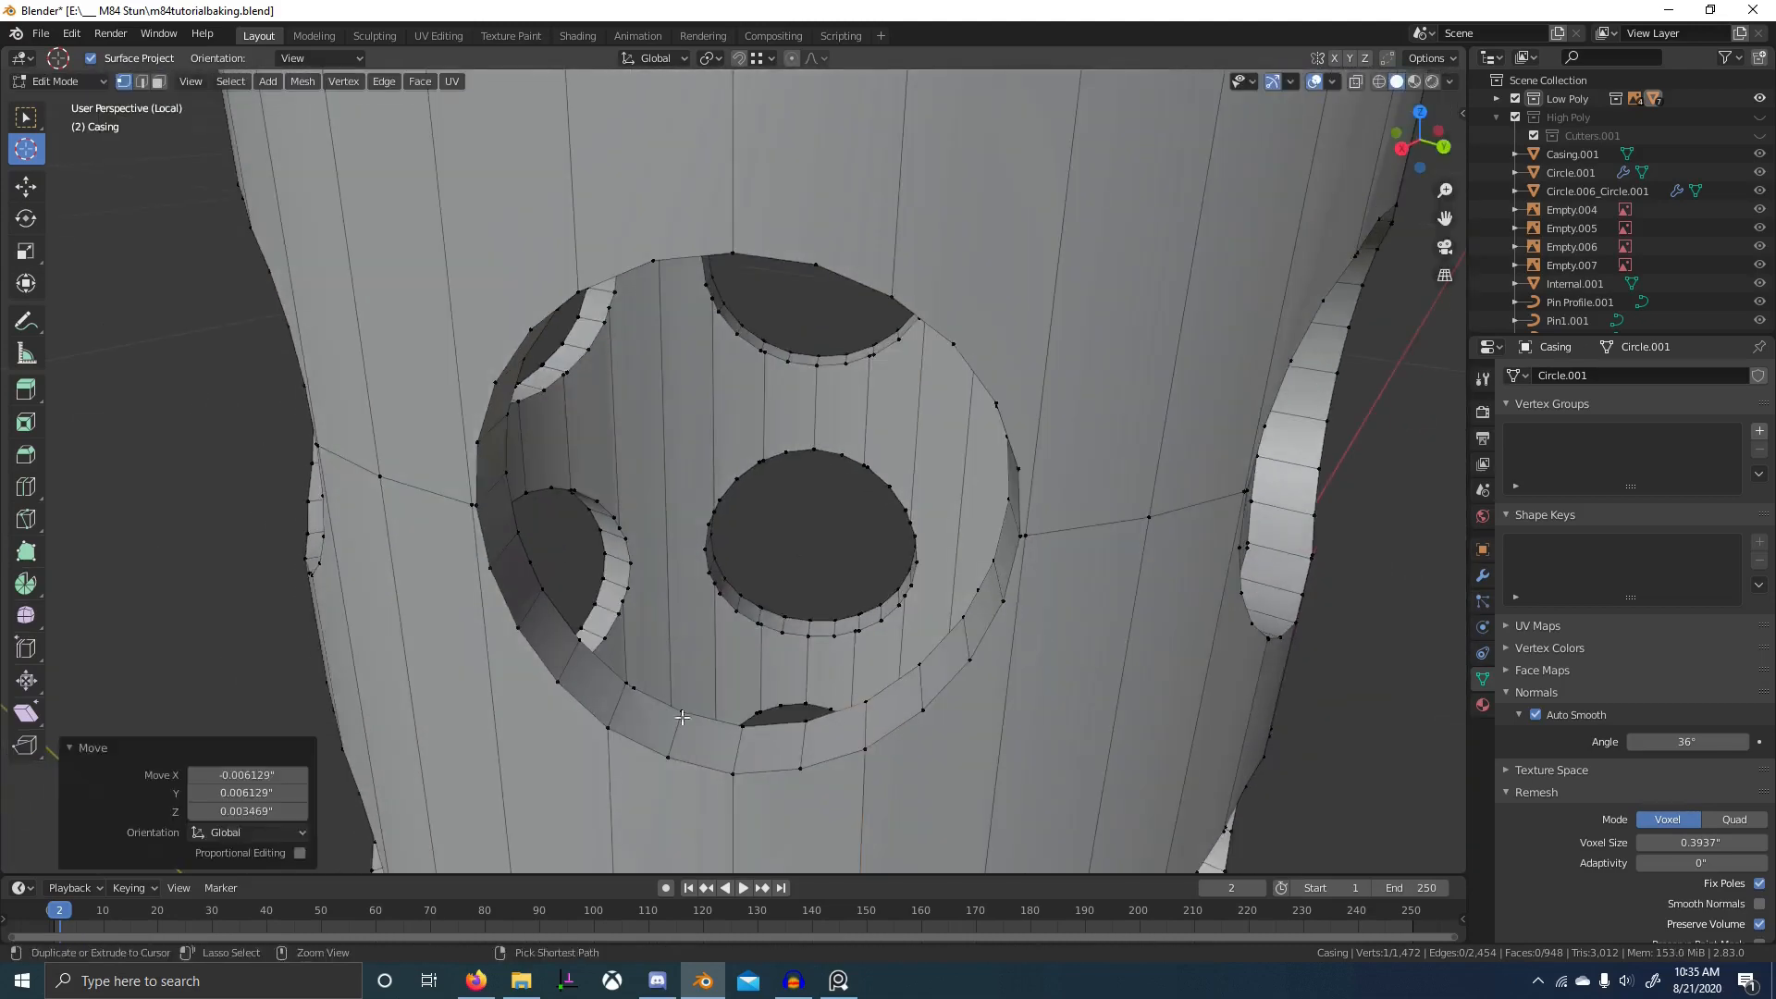
right_click(637, 694)
key(g)
click(630, 690)
- Snap the upper-left outer and inner rim vertices of this column's middle hole onto their neighbouring vertices
scroll(648, 696, down, 2)
shift+middle_drag(708, 745, 728, 588)
scroll(728, 588, up, 5)
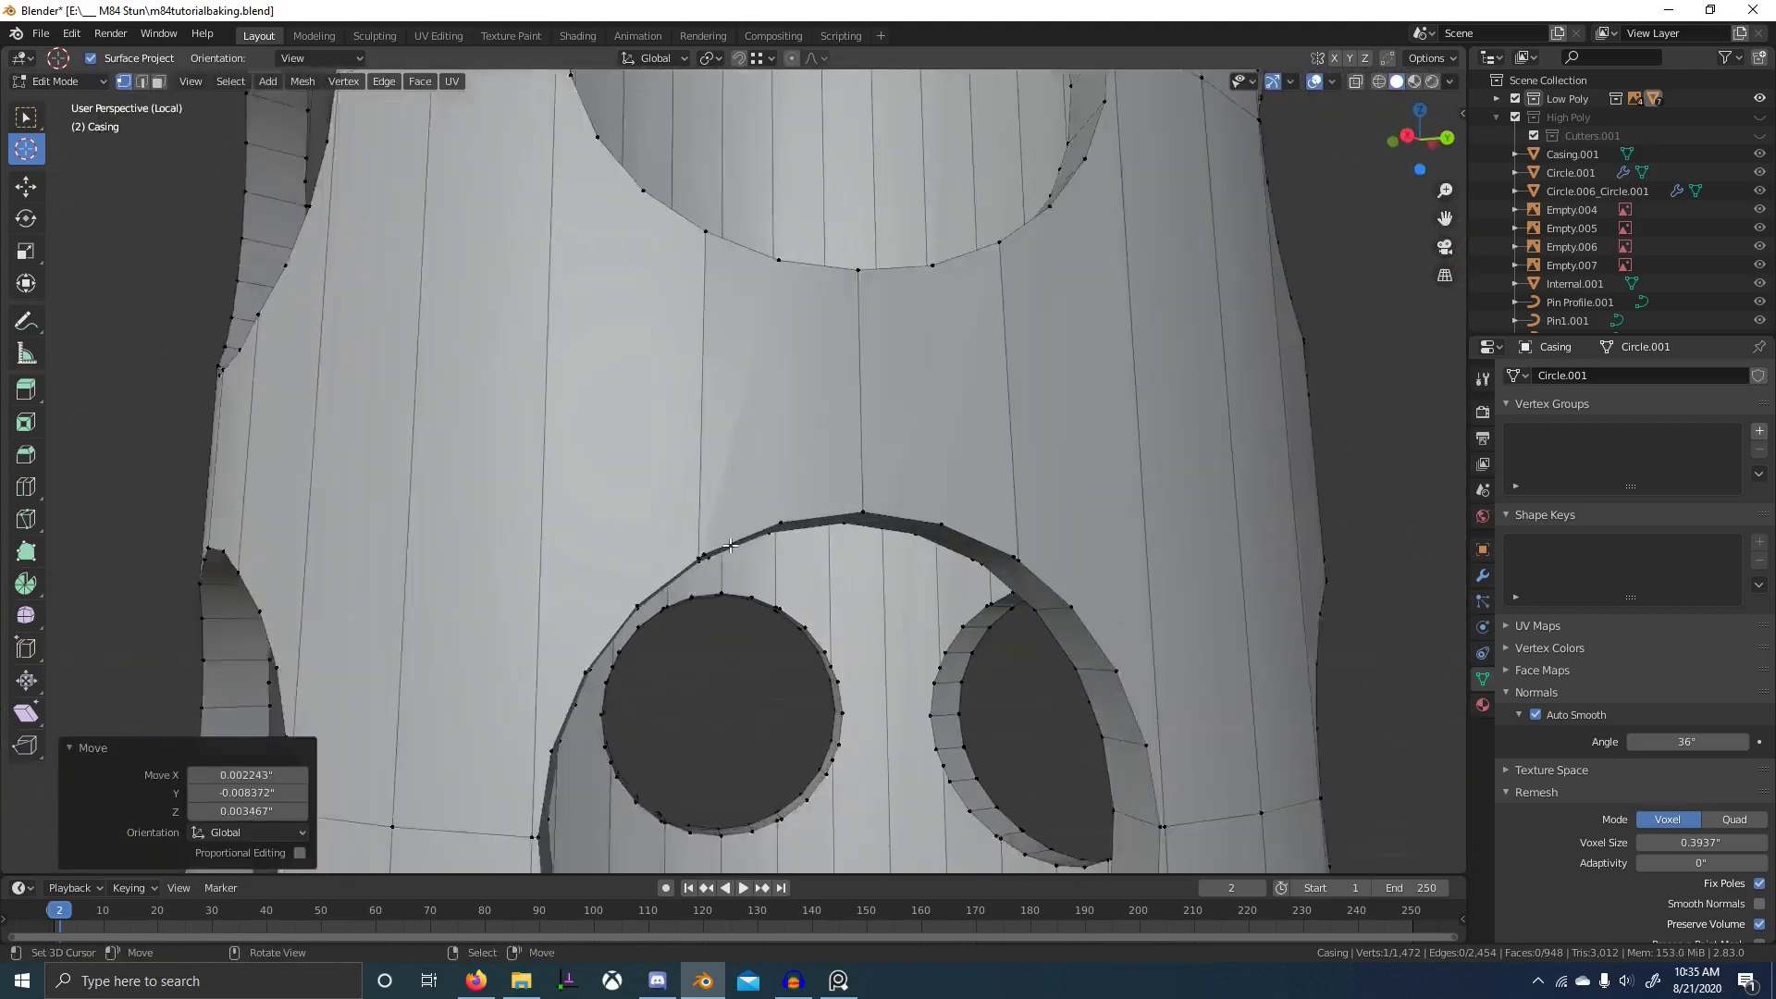
right_click(688, 566)
key(g)
click(694, 560)
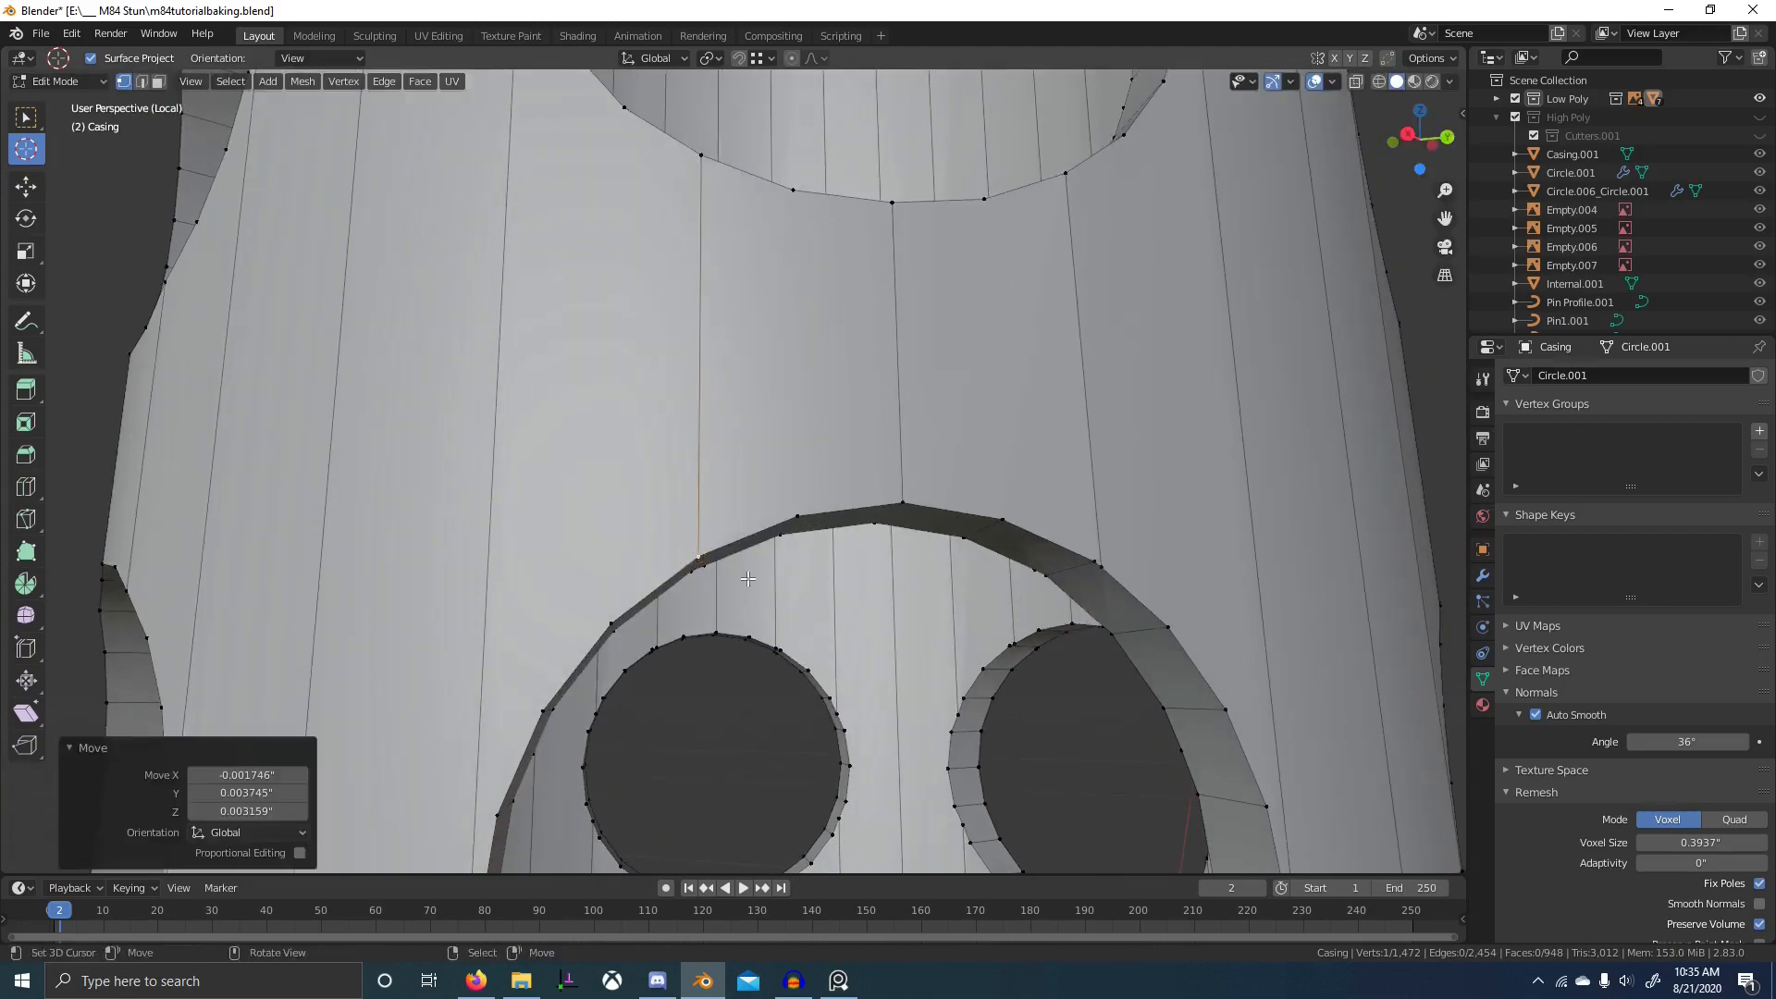
middle_drag(694, 561, 727, 490)
right_click(720, 477)
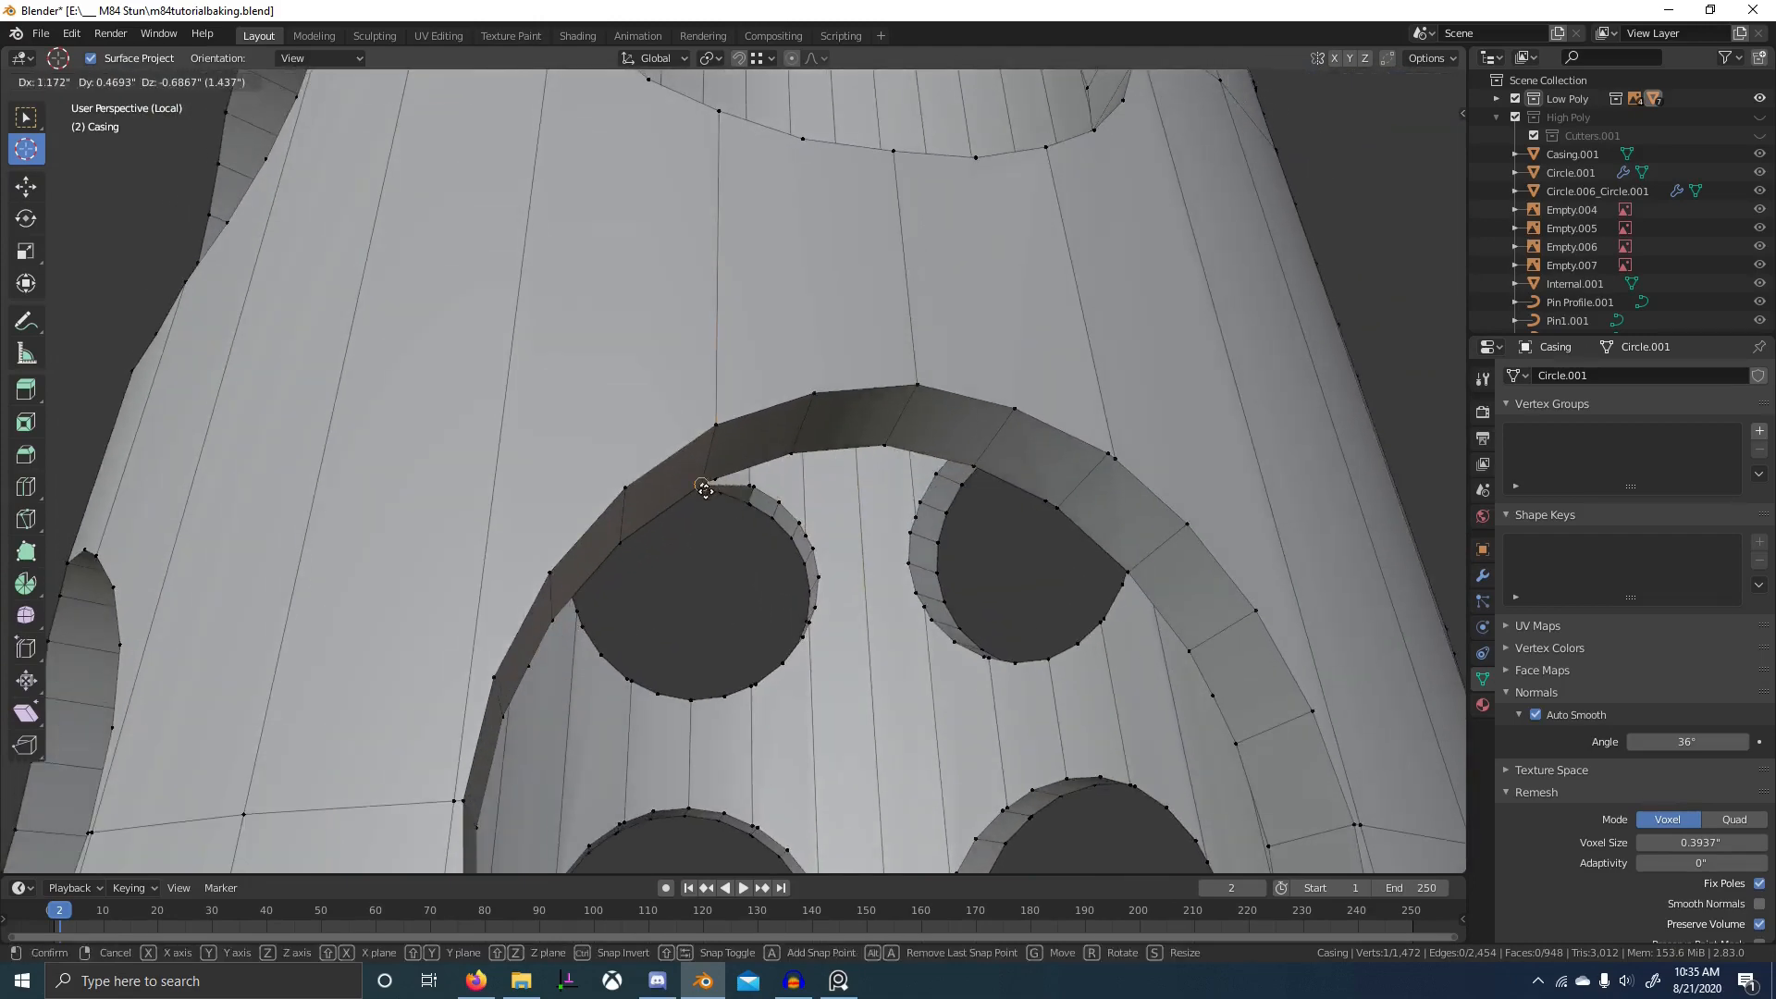
key(g)
click(701, 495)
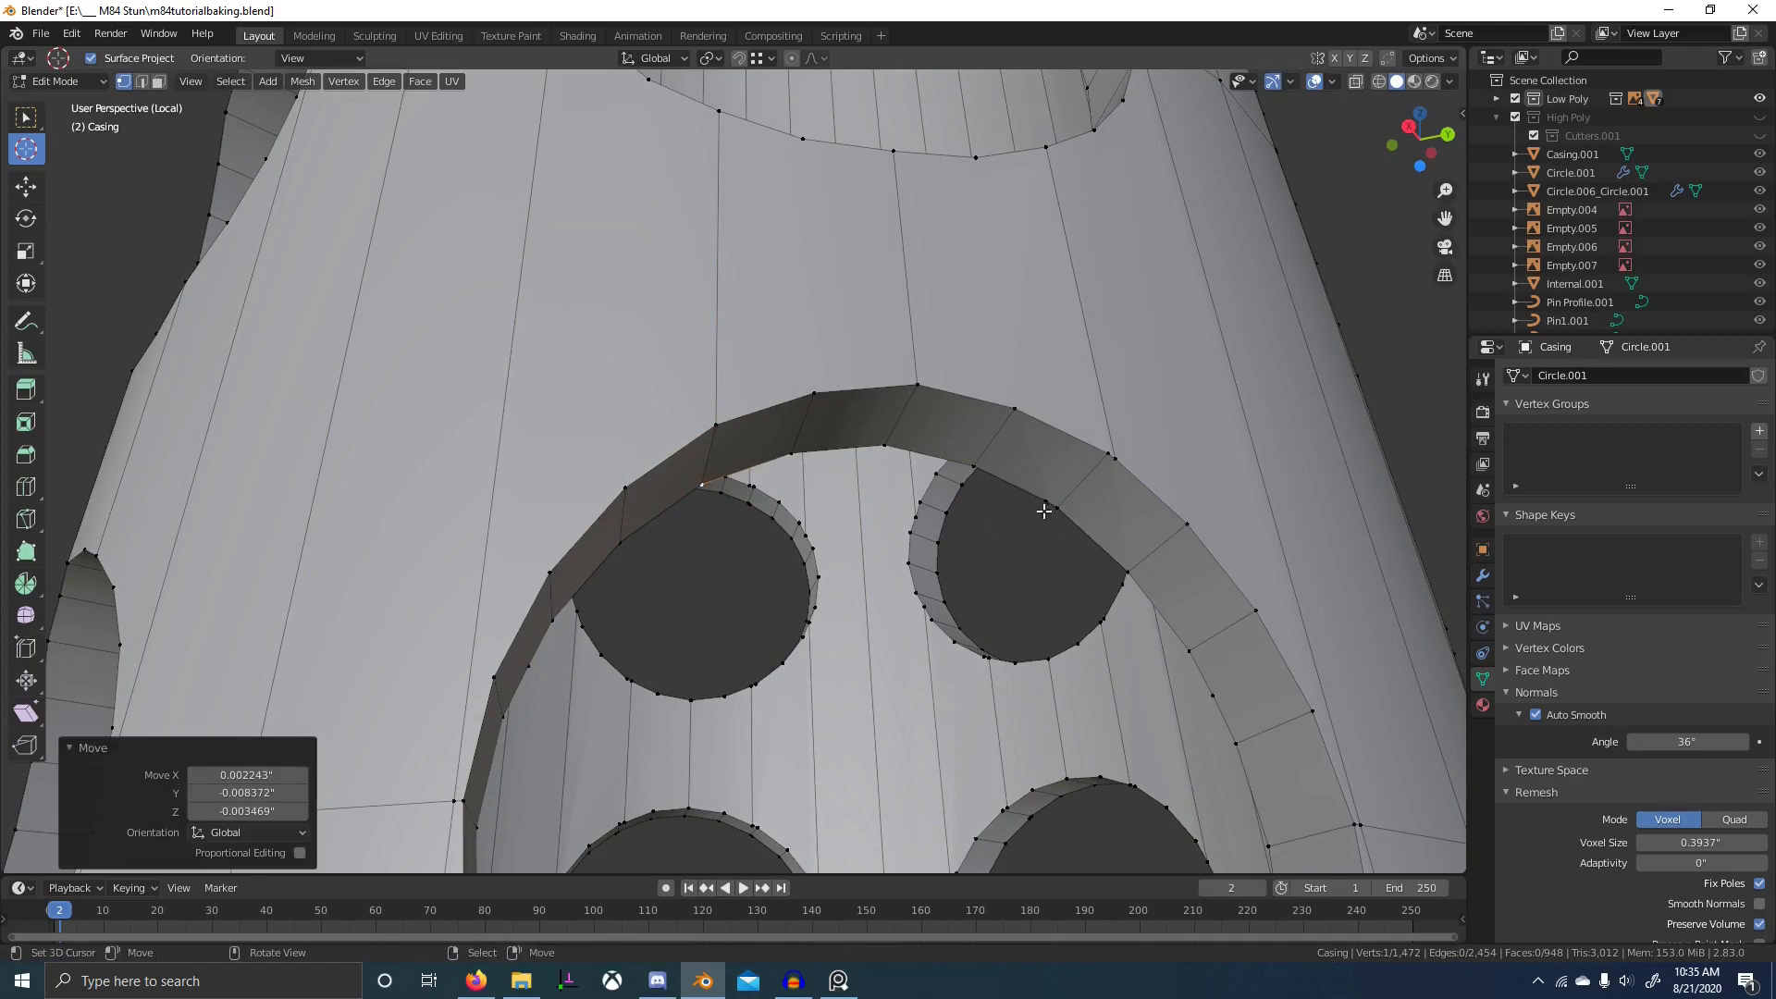
- Snap the upper-right inner and outer rim vertices of the same middle hole onto their neighbouring vertices
right_click(1044, 504)
key(g)
click(1053, 509)
right_click(1119, 461)
key(g)
click(1114, 460)
- Snap the lower-left outer rim vertex of this middle hole onto its neighbouring vertex
middle_drag(1038, 575, 1035, 511)
scroll(1035, 542, down, 3)
right_click(713, 606)
key(g)
click(703, 606)
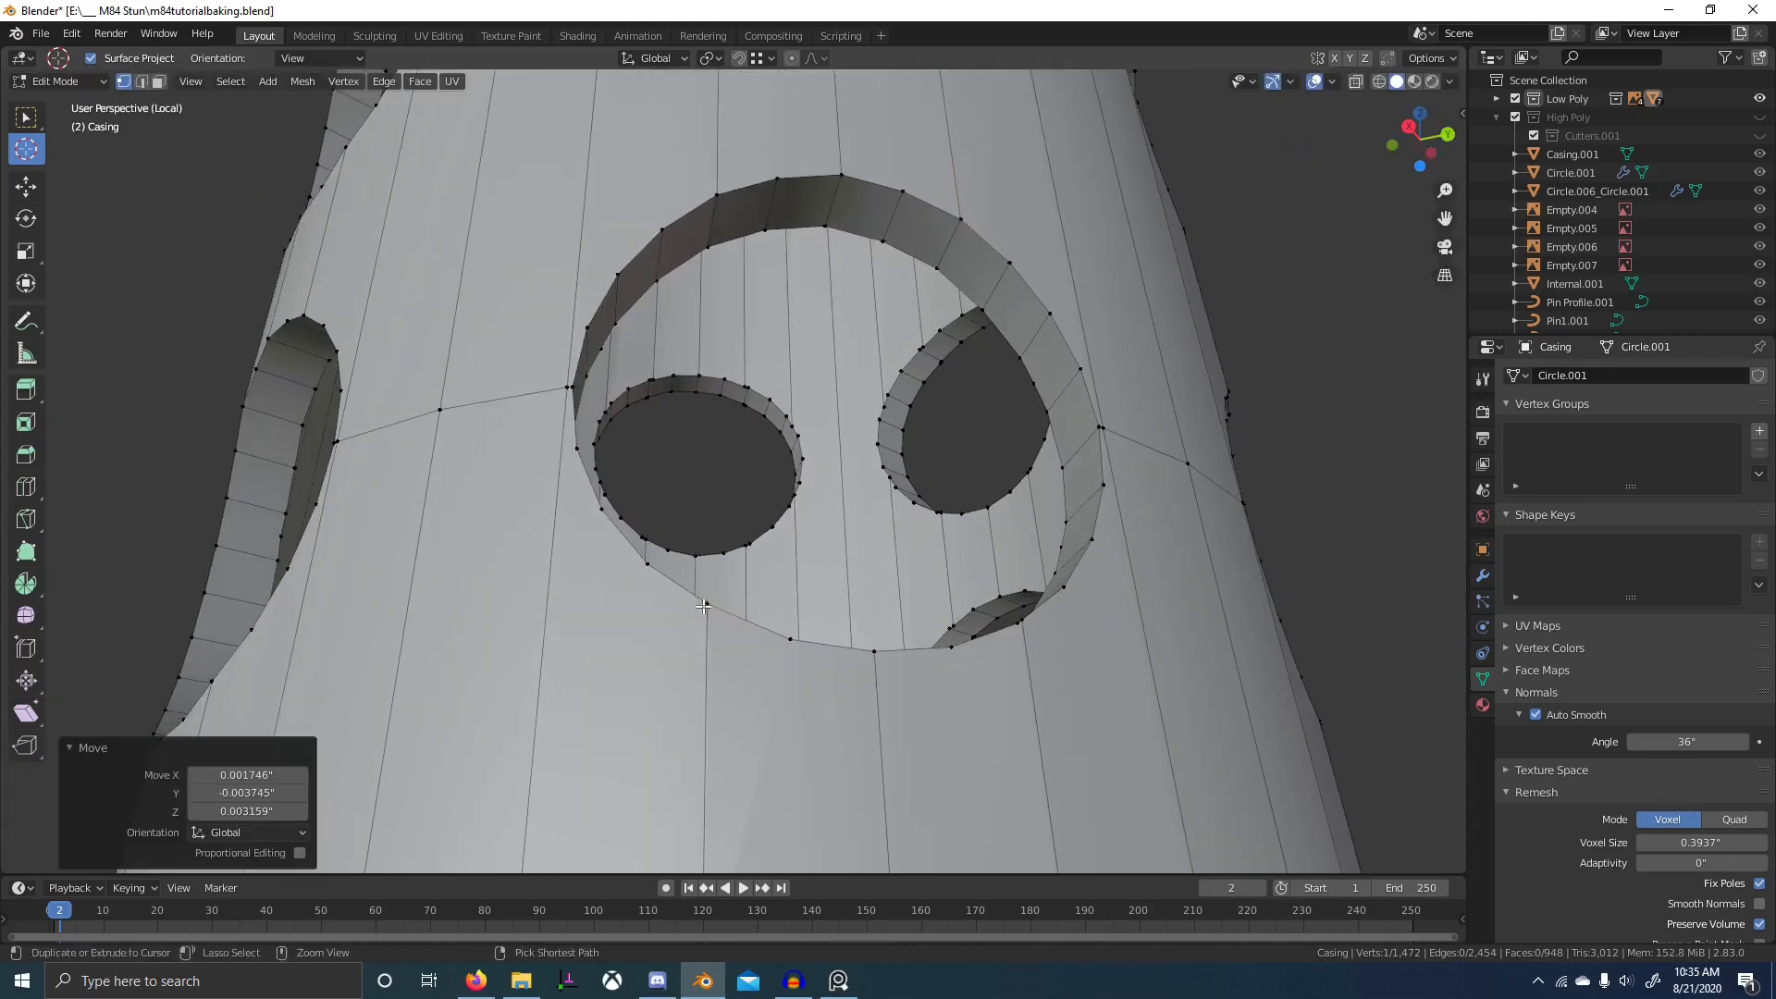
- Snap the lower-left inner and outer rim vertices of this middle hole onto their neighbouring vertices
middle_drag(800, 646, 765, 718)
shift+middle_drag(697, 786, 741, 698)
right_click(720, 689)
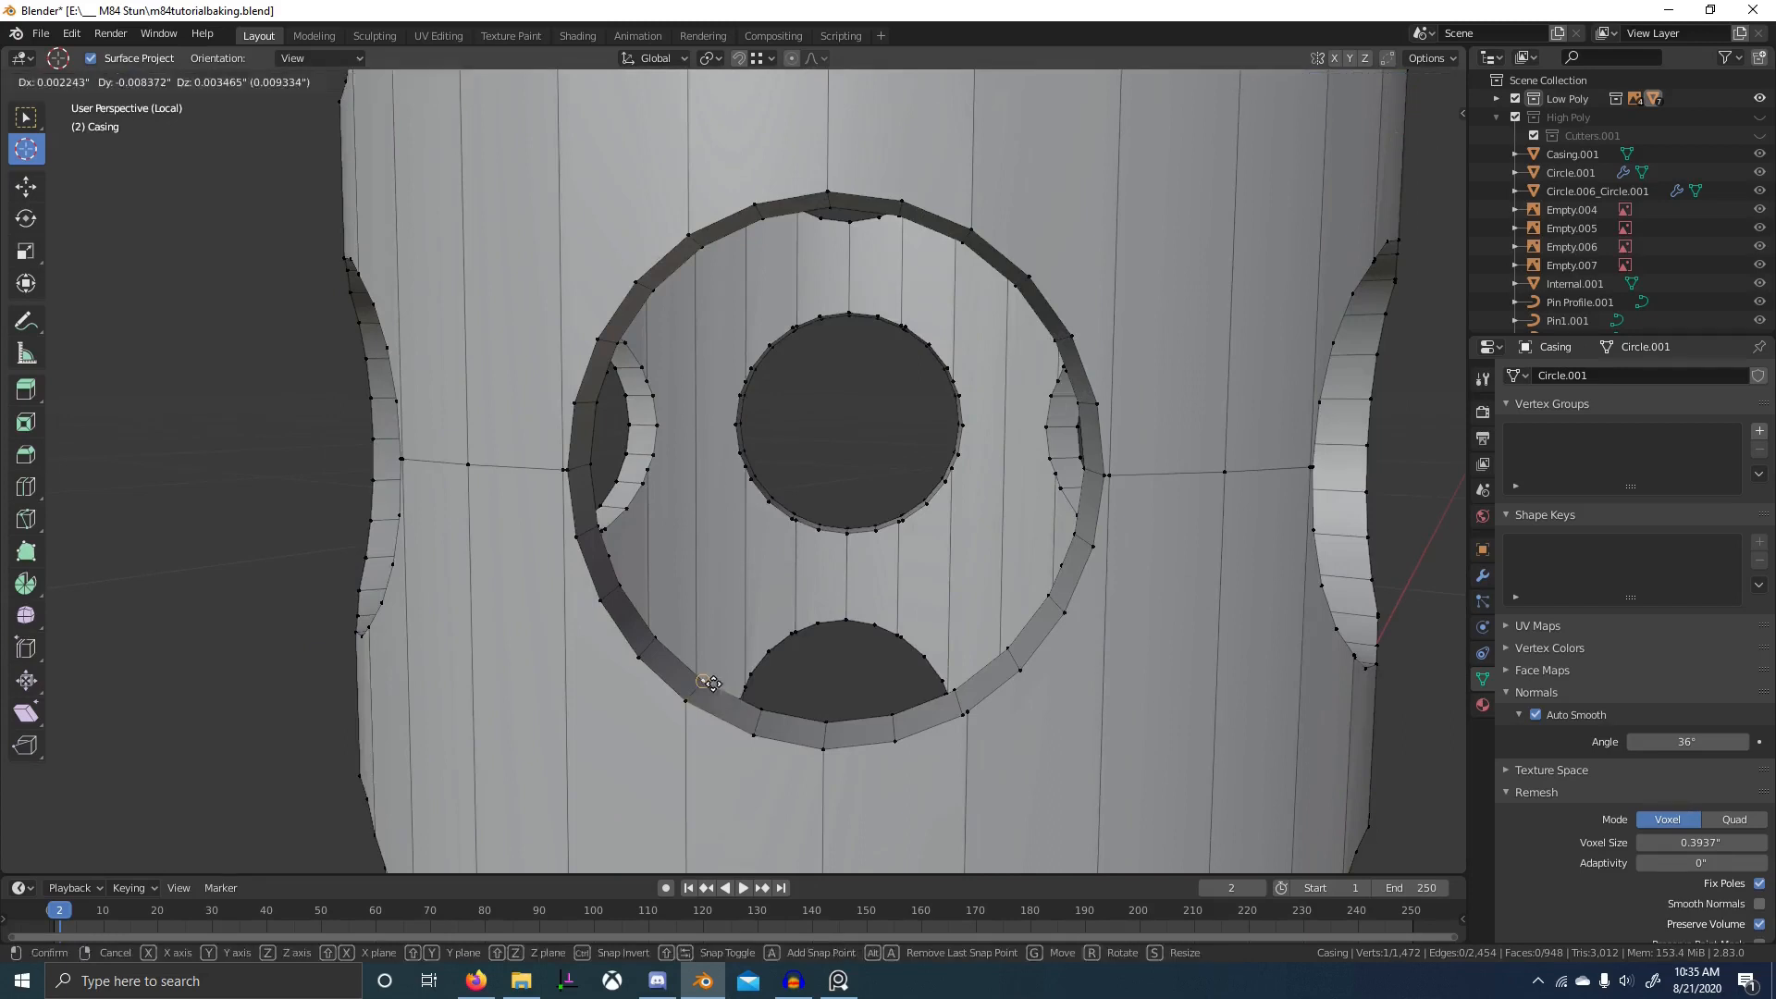
click(713, 683)
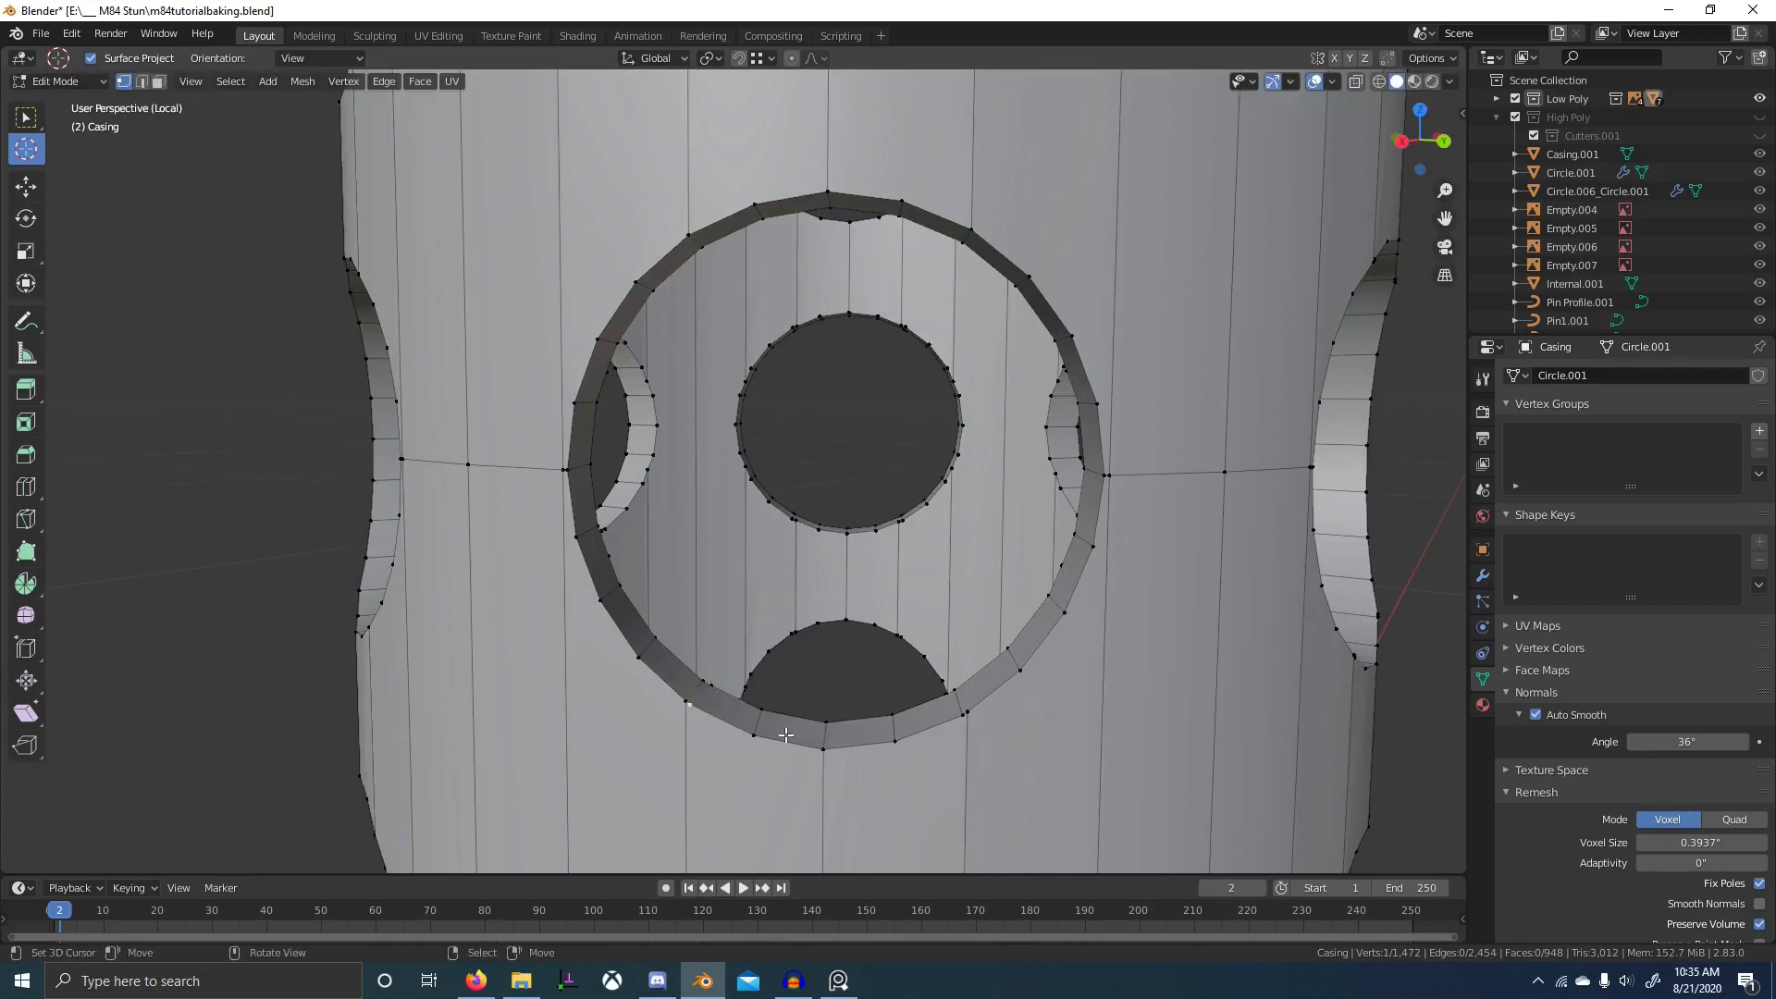
key(g)
click(683, 700)
right_click(710, 684)
click(709, 681)
- Snap the lower-right outer and inner rim vertices of the same middle hole onto their neighbouring vertices
right_click(978, 718)
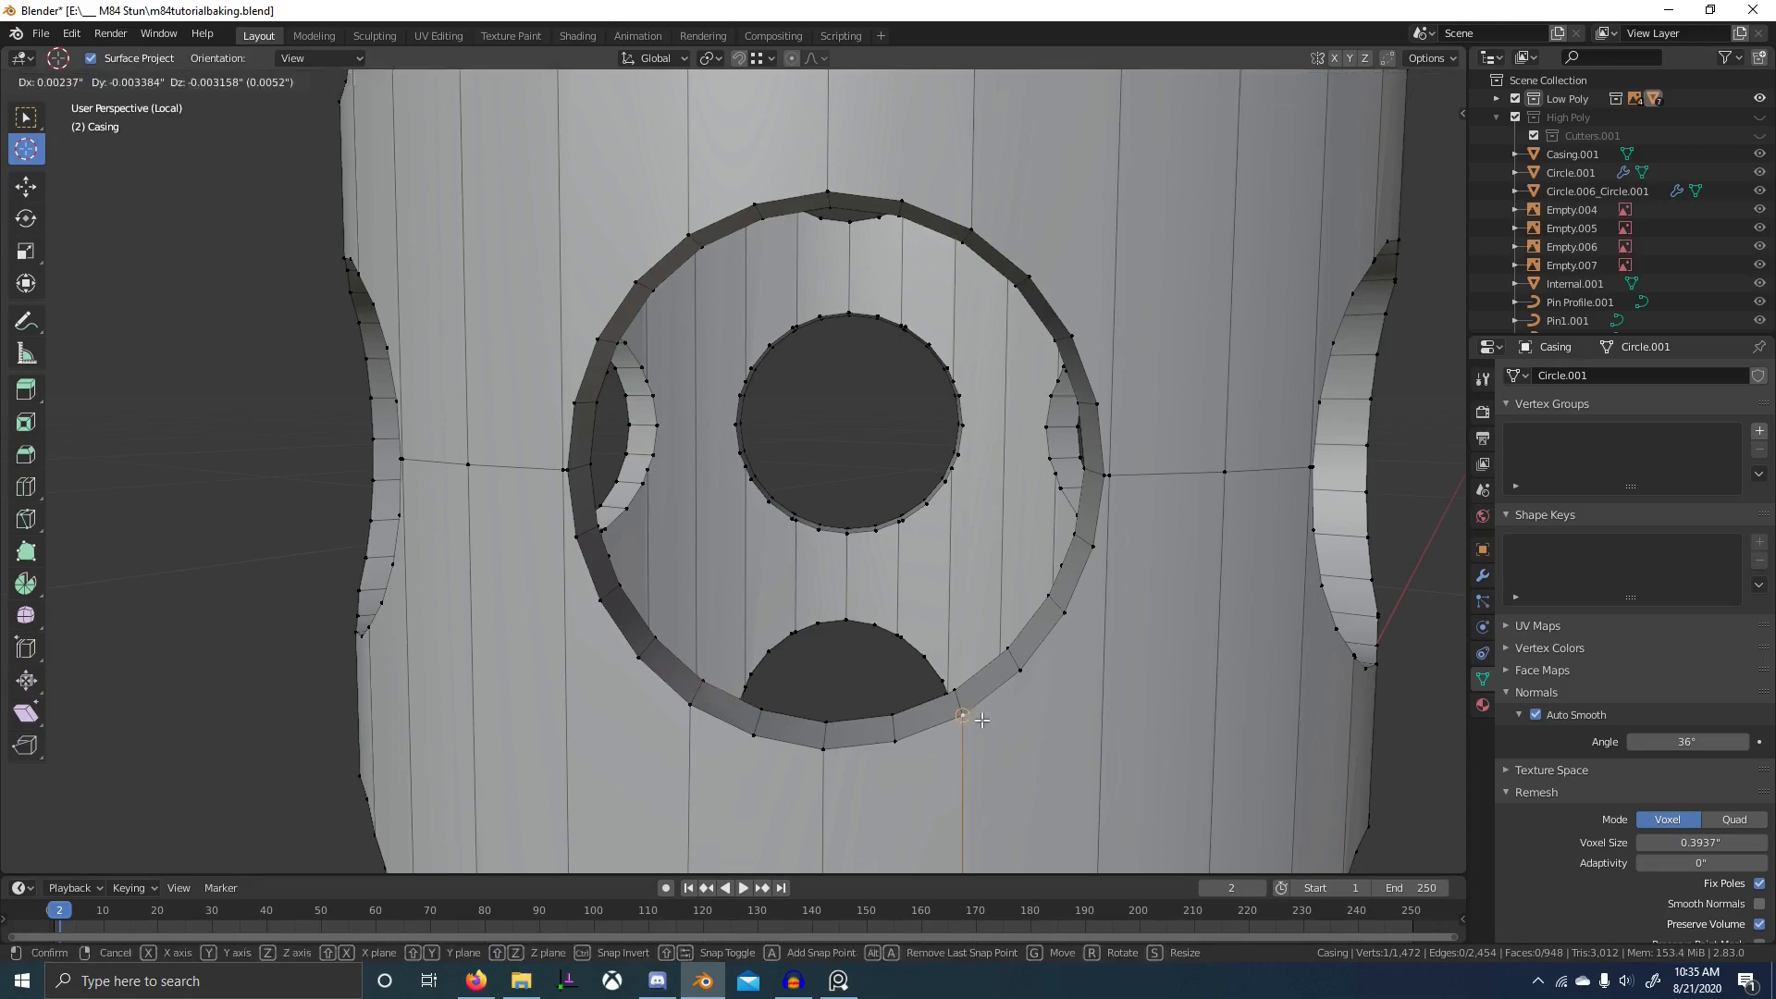
click(983, 719)
middle_drag(983, 719, 981, 504)
right_click(988, 731)
key(g)
click(988, 731)
- Snap the upper-left outer and inner rim vertices of this column's bottom hole onto their neighbouring vertices
scroll(987, 735, down, 3)
scroll(857, 542, up, 3)
right_click(688, 447)
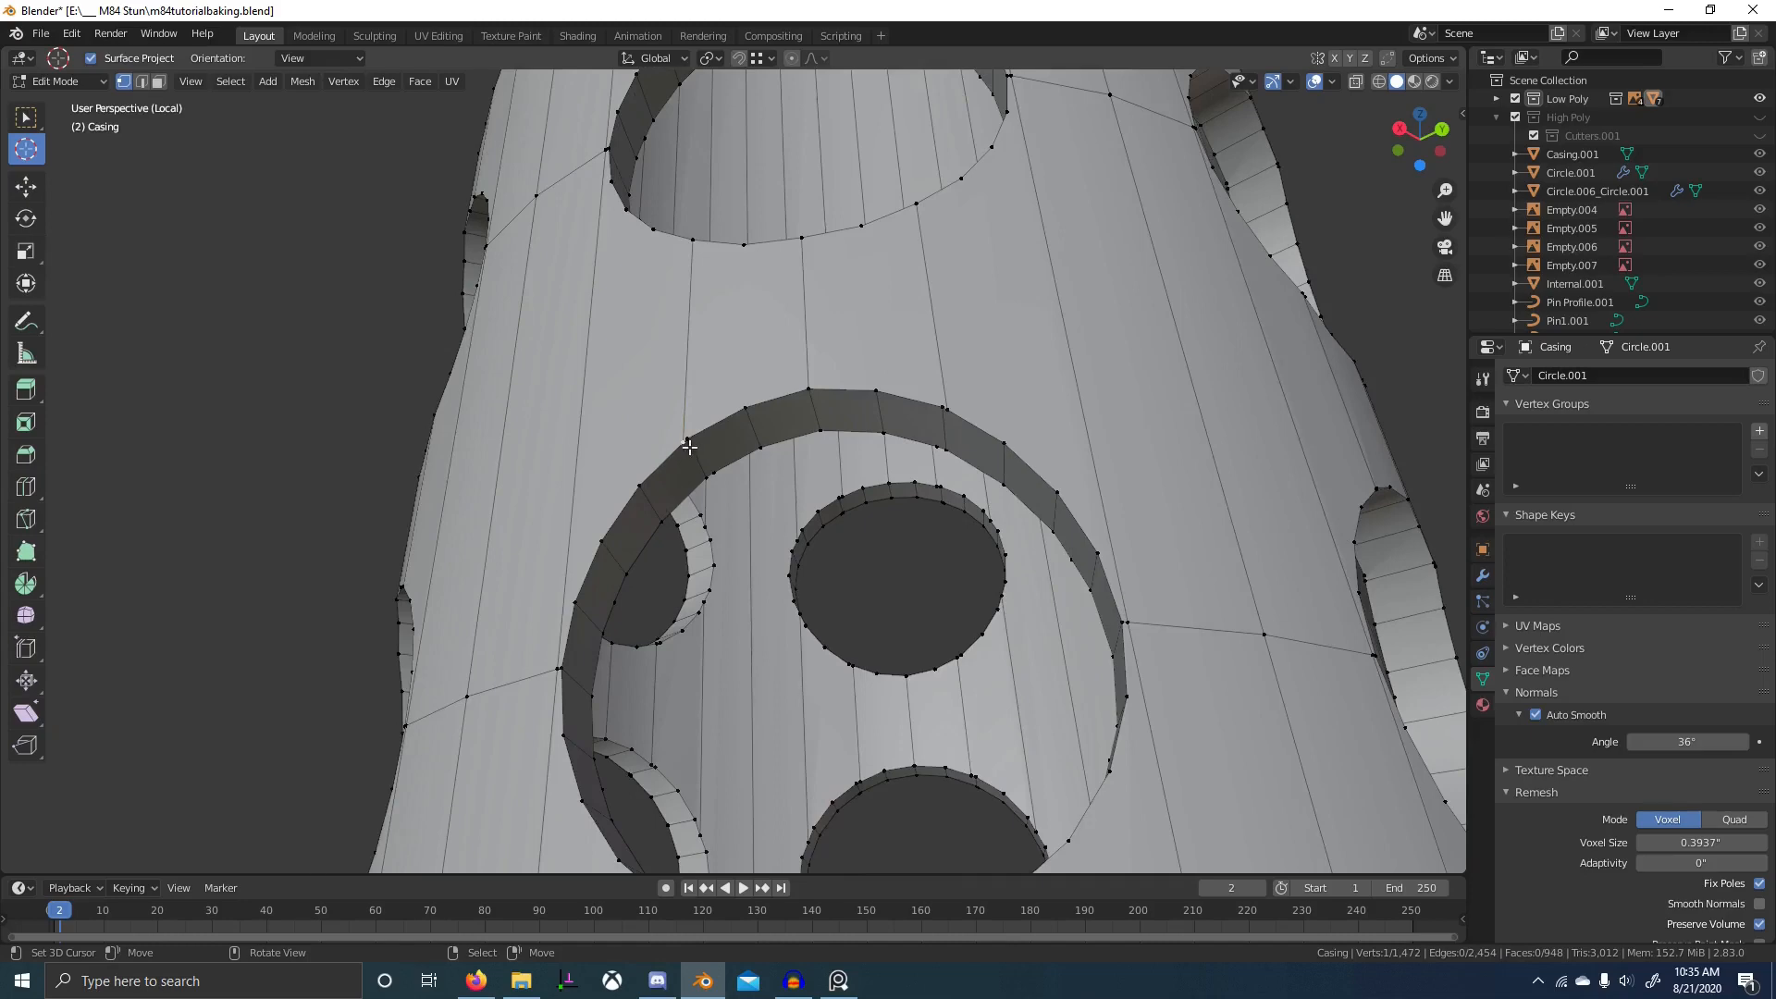
click(682, 440)
right_click(712, 473)
key(g)
click(717, 474)
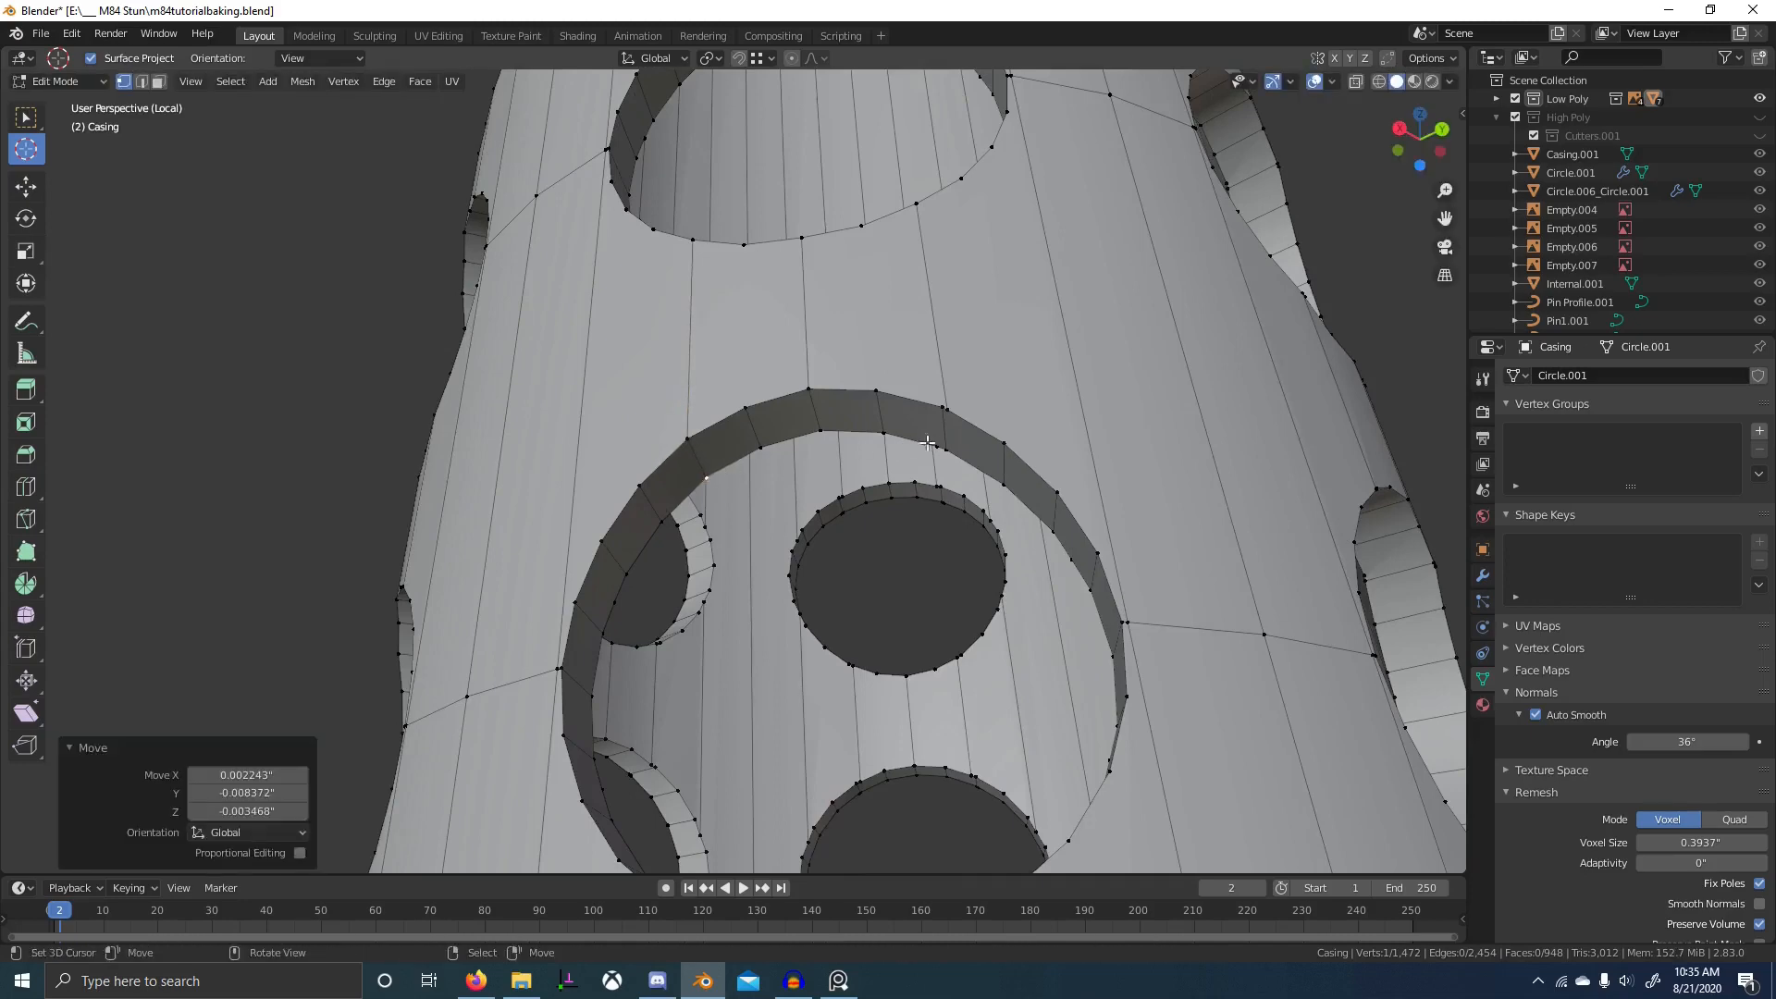
- Snap the upper-right inner and outer rim vertices of the bottom hole onto their neighbouring vertices
right_click(935, 444)
key(g)
click(936, 445)
right_click(944, 410)
key(g)
click(942, 408)
- Snap the lower-left outer and inner rim vertices of the bottom hole onto their neighbouring vertices
shift+middle_drag(930, 546, 962, 518)
scroll(936, 444, down, 3)
shift+middle_drag(888, 703, 966, 453)
scroll(756, 518, up, 2)
right_click(673, 658)
key(g)
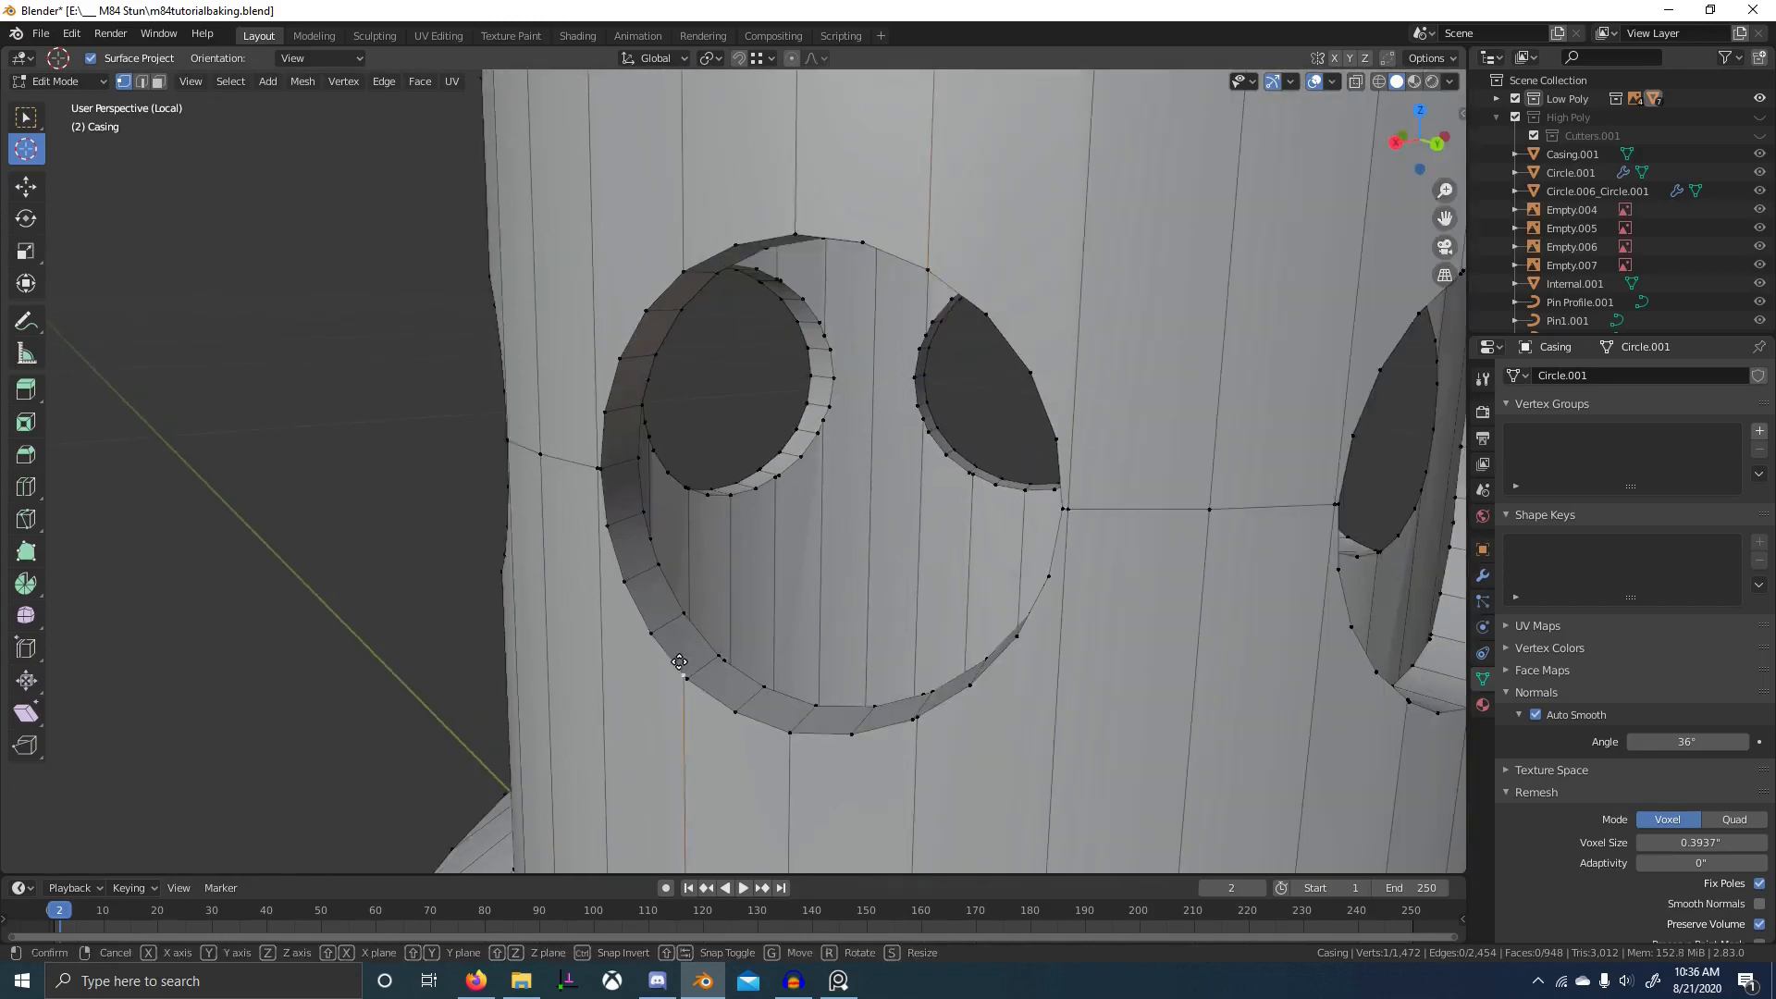
click(679, 662)
- Snap the bottom hole's lower-right outer and inner rim vertices onto their neighbours, and merge all the casing's vertices by distance
middle_drag(726, 666, 1033, 722)
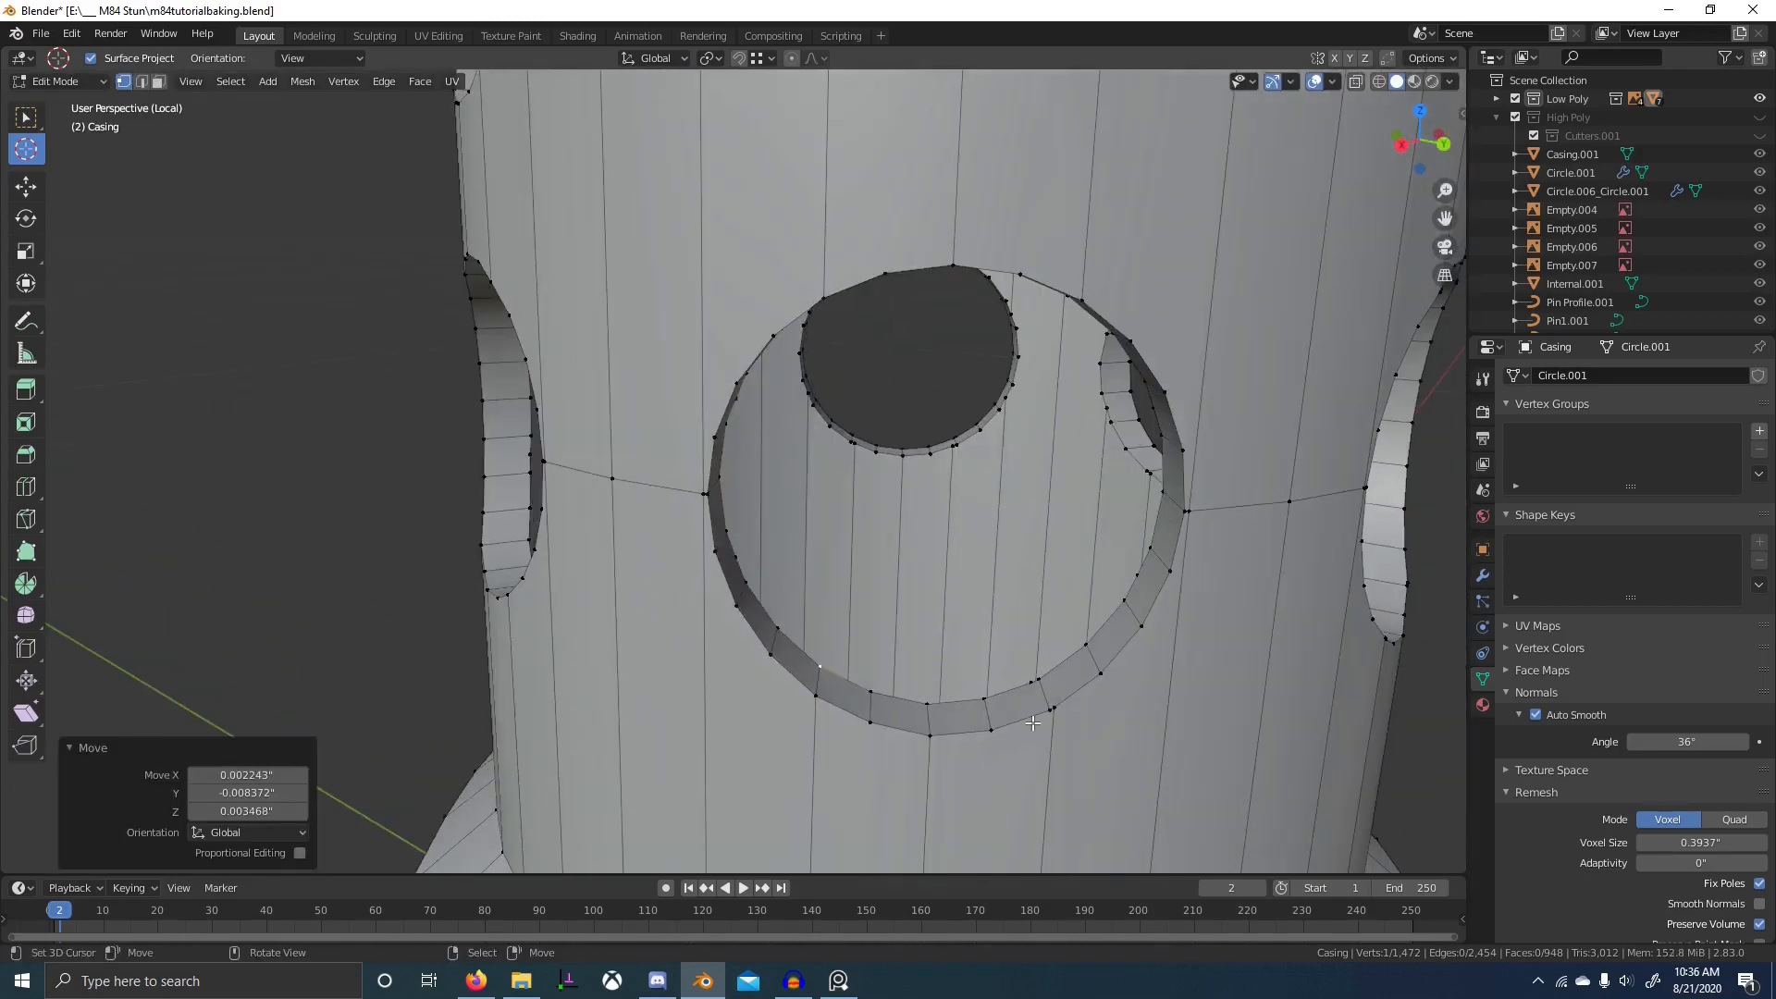
right_click(1056, 709)
key(g)
click(1051, 711)
right_click(1031, 686)
key(g)
click(1034, 687)
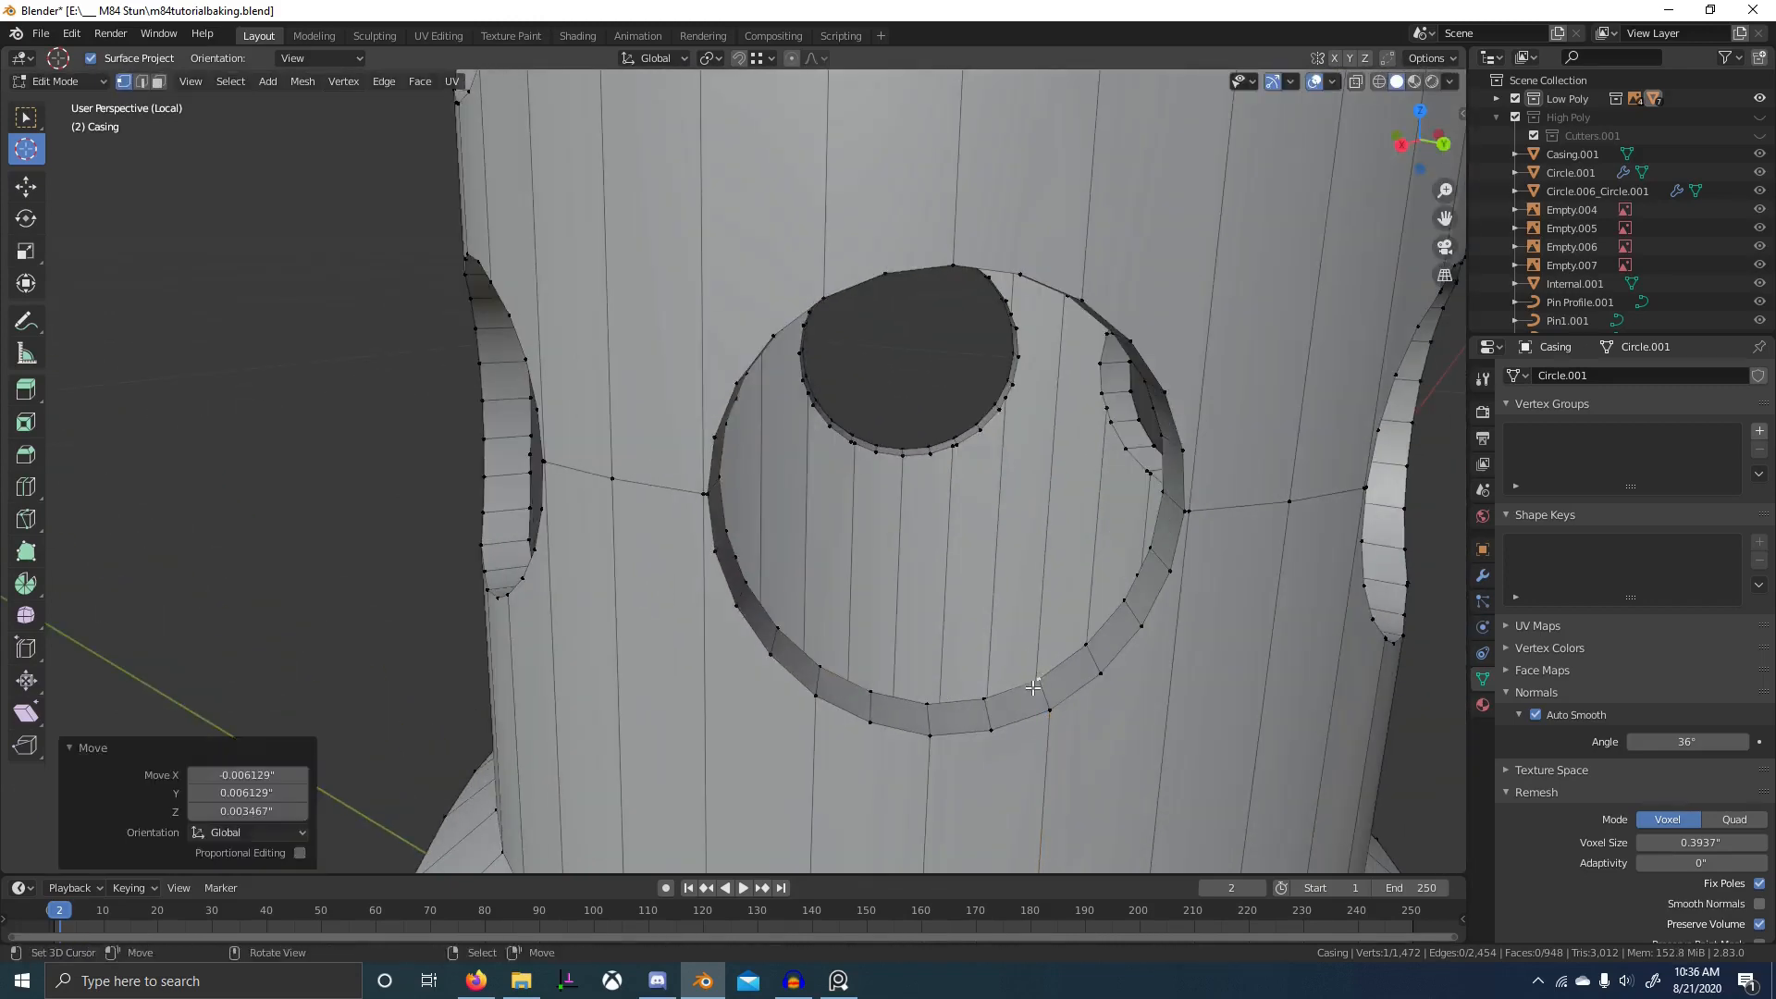
key(a)
click(1034, 694)
- Snap the lower-left and lower-right rim vertices of the next column's bottom hole onto their neighbouring vertices
scroll(1034, 695, down, 7)
middle_drag(980, 696, 662, 514)
scroll(837, 691, up, 2)
scroll(749, 655, up, 2)
click(721, 657)
click(722, 660)
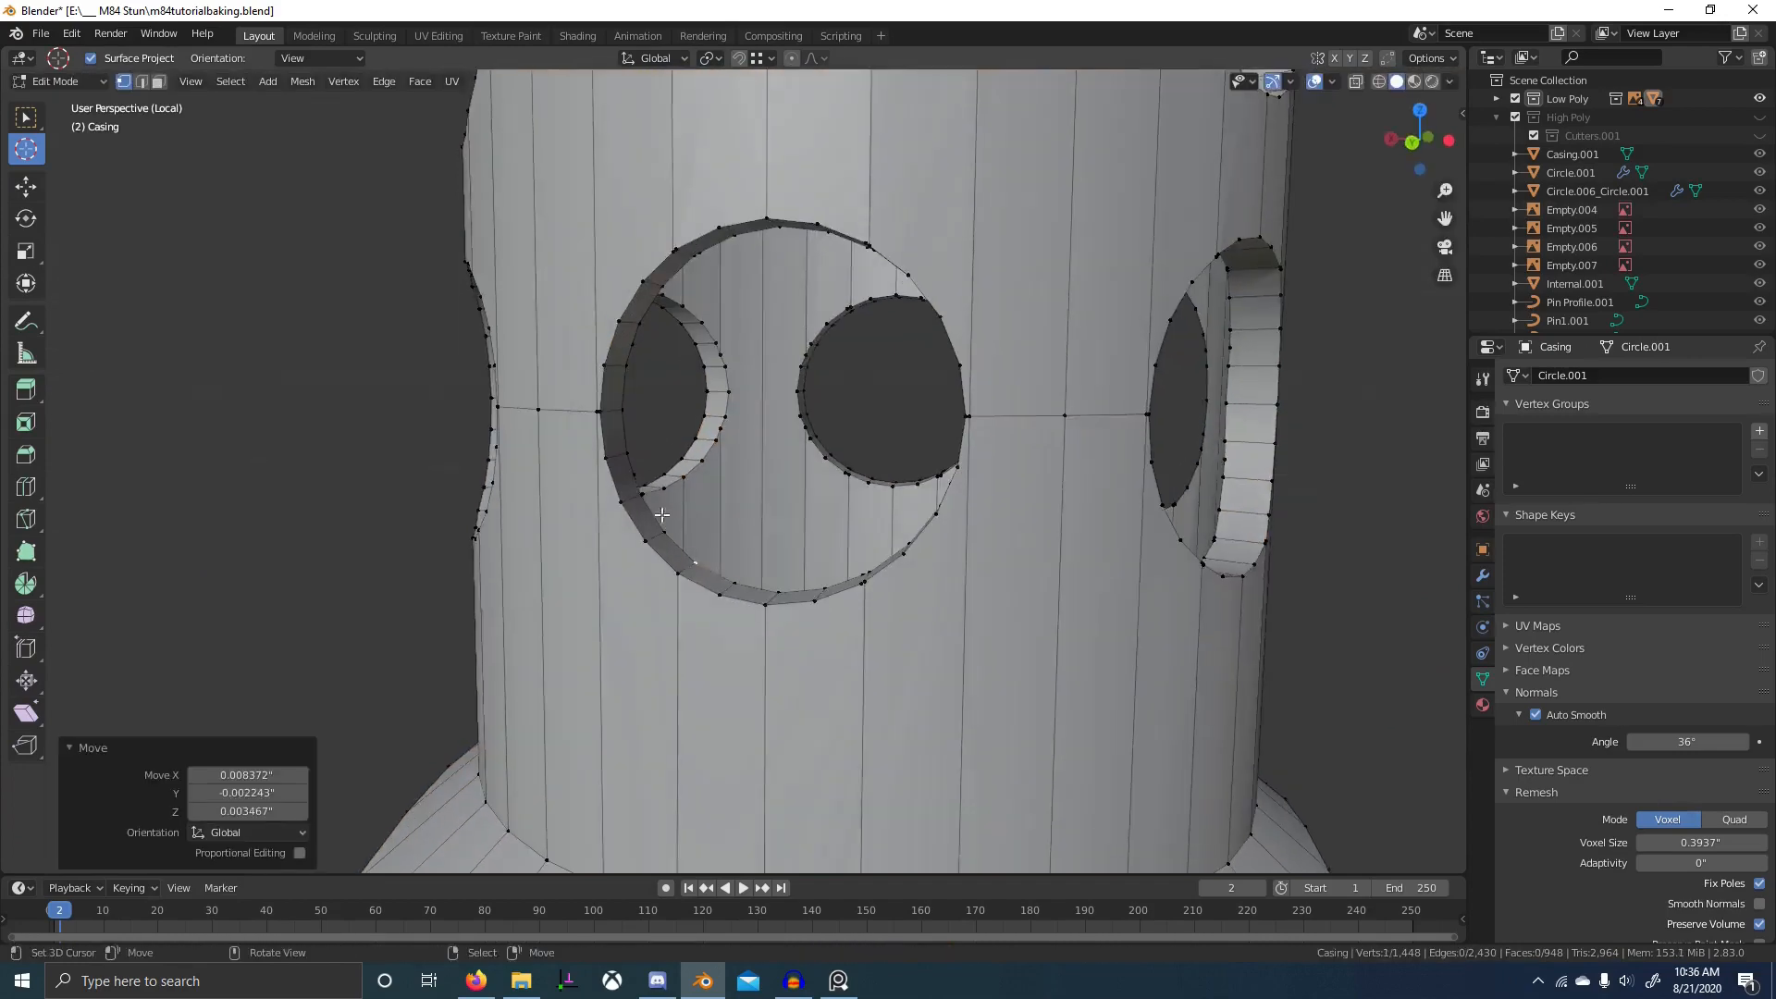
middle_drag(772, 432, 835, 242)
key(g)
click(982, 670)
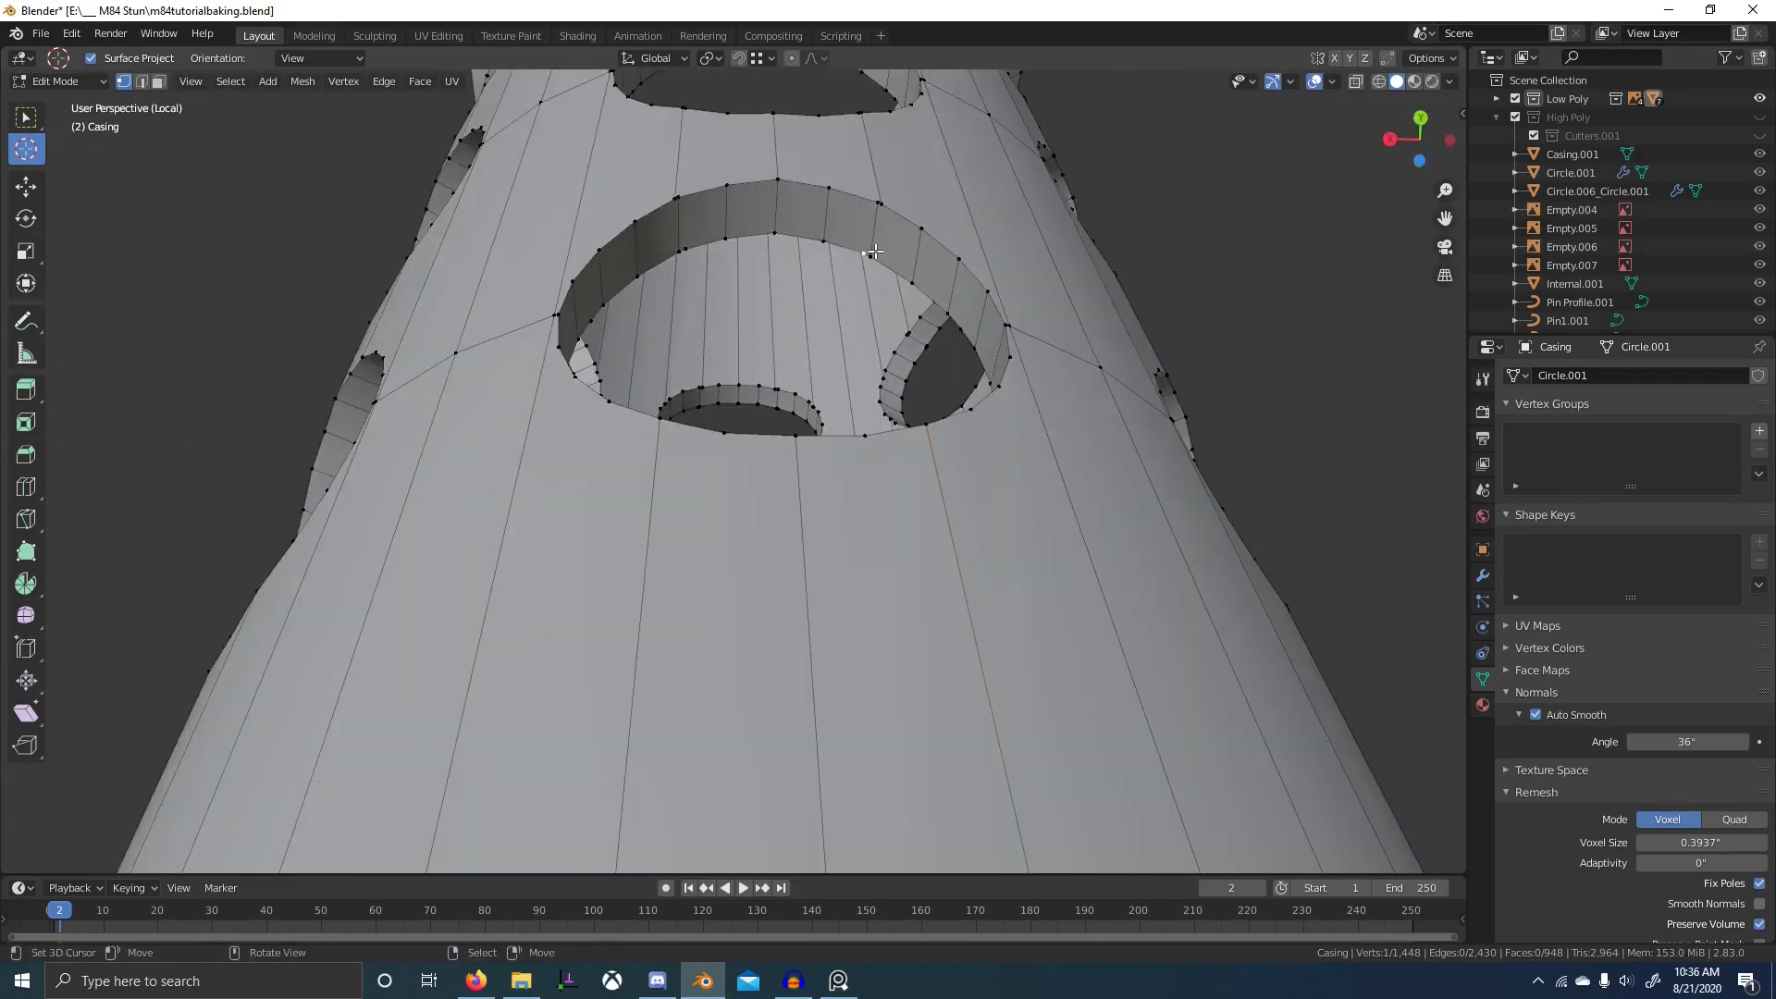
- Snap the upper-right and upper-left inner rim vertices of this bottom hole onto their neighbouring vertices
click(875, 250)
right_click(694, 245)
key(g)
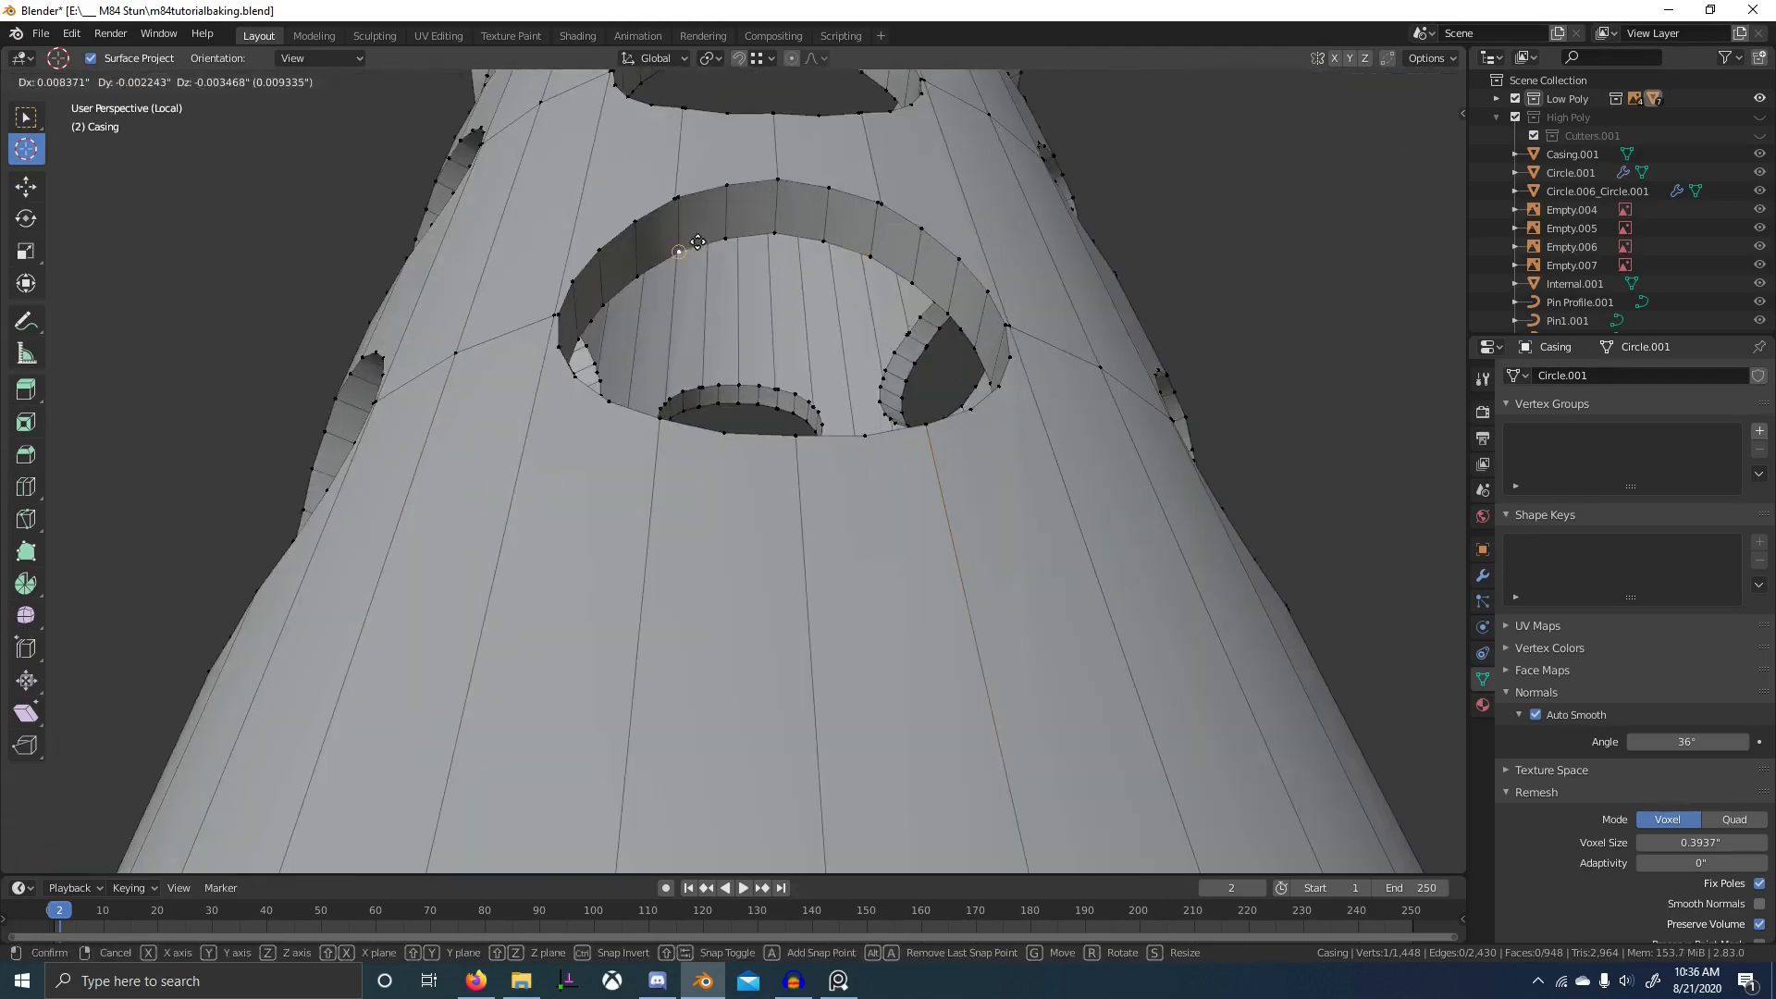
click(687, 249)
- Snap the upper-left and upper-right outer rim vertices of the same bottom hole onto their neighbouring vertices
right_click(679, 200)
key(g)
click(684, 199)
right_click(885, 205)
key(g)
click(891, 207)
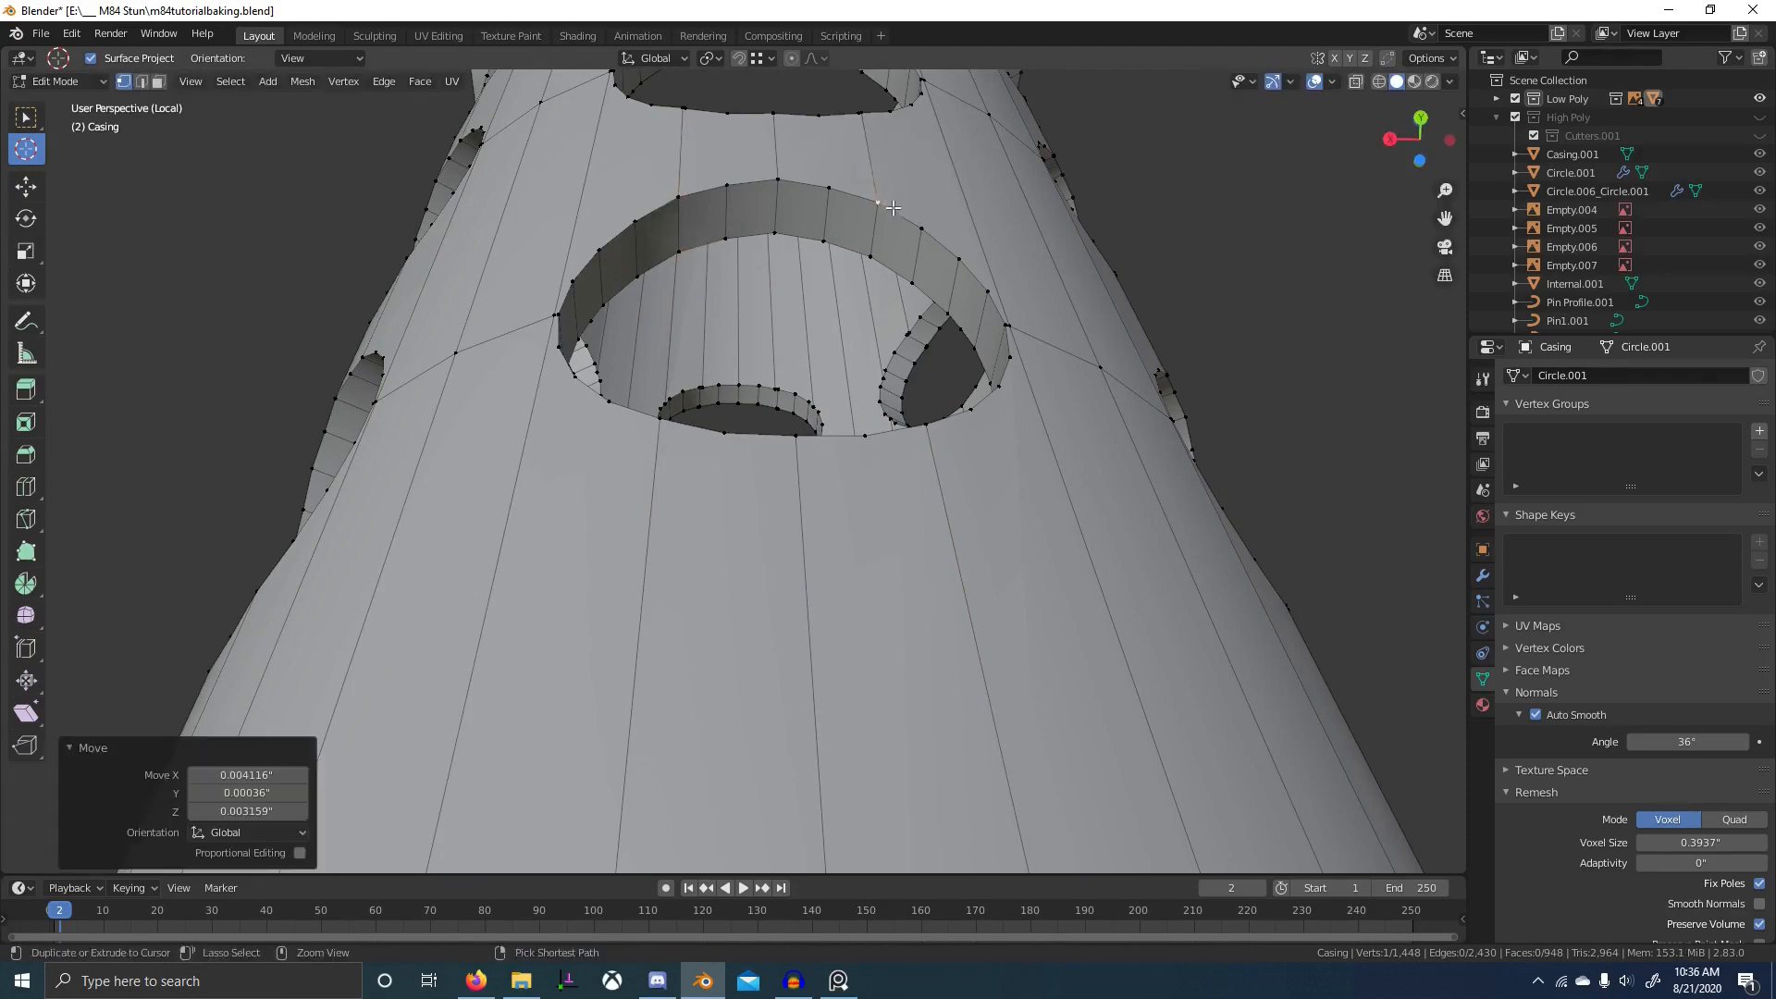
- Snap the lower-left outer and inner rim vertices of this column's middle hole onto their neighbouring vertices
middle_drag(890, 208, 706, 602)
right_click(639, 651)
key(g)
click(629, 644)
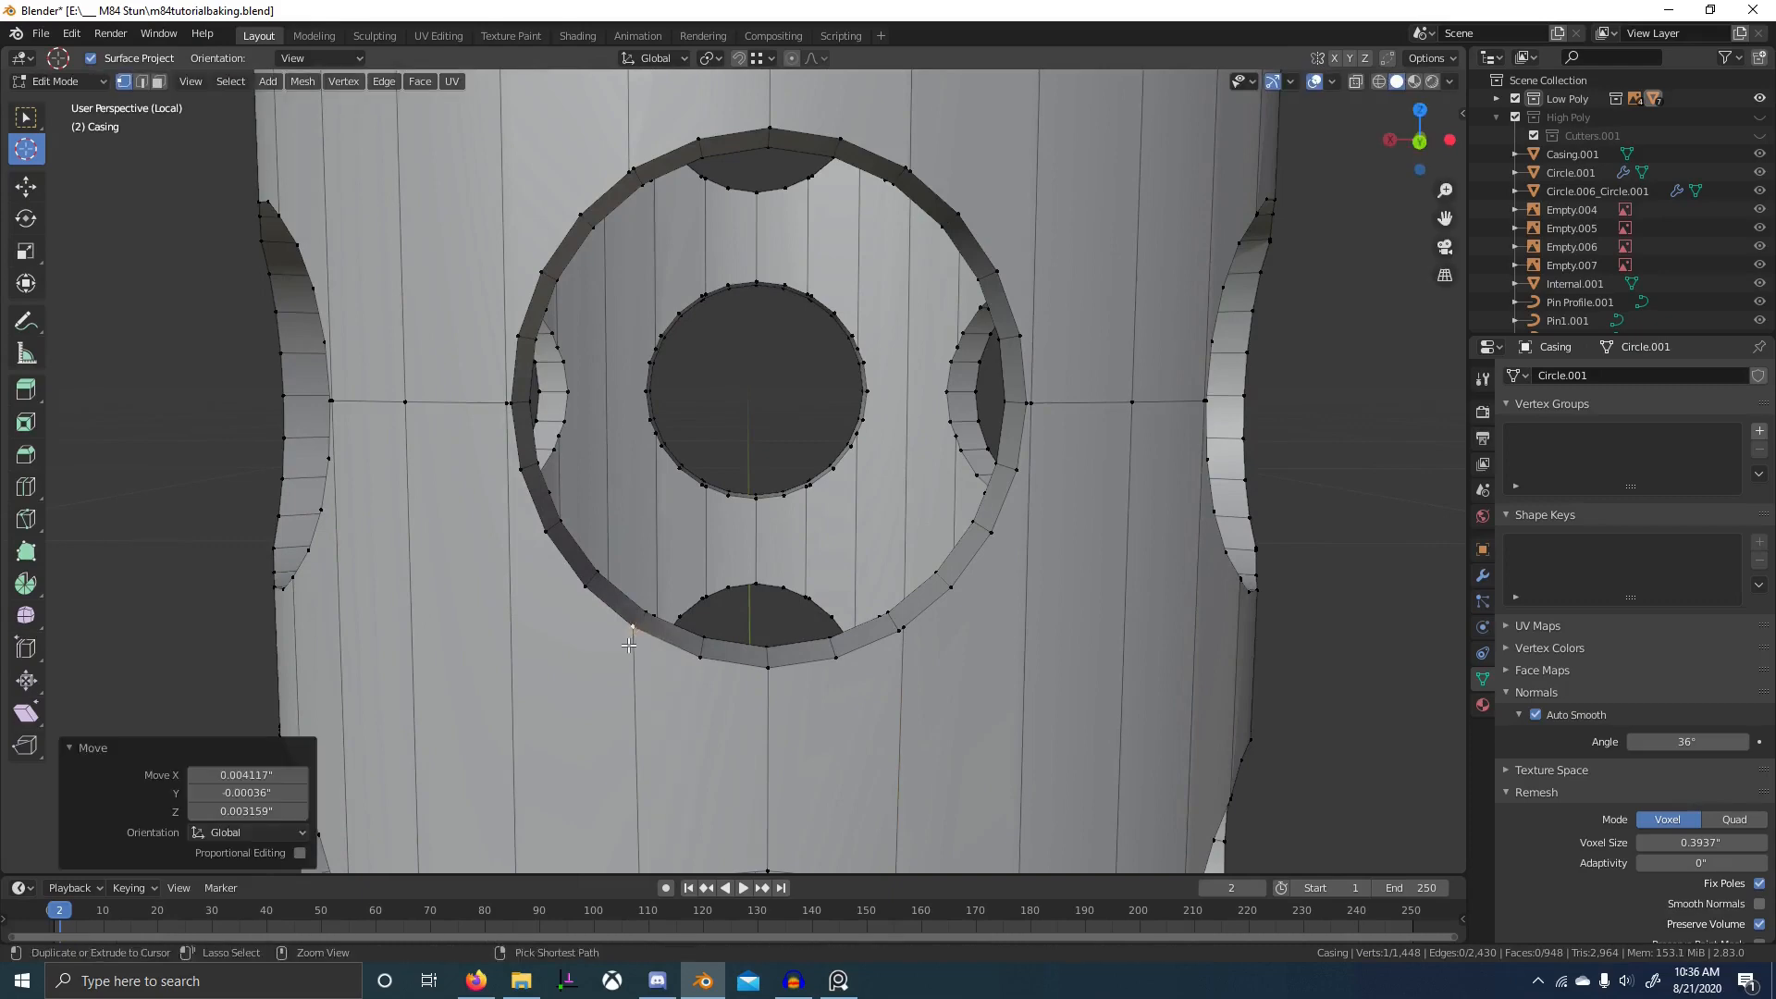
key(ctrl+z)
right_click(633, 625)
key(g)
ctrl+click(637, 629)
right_click(654, 616)
key(g)
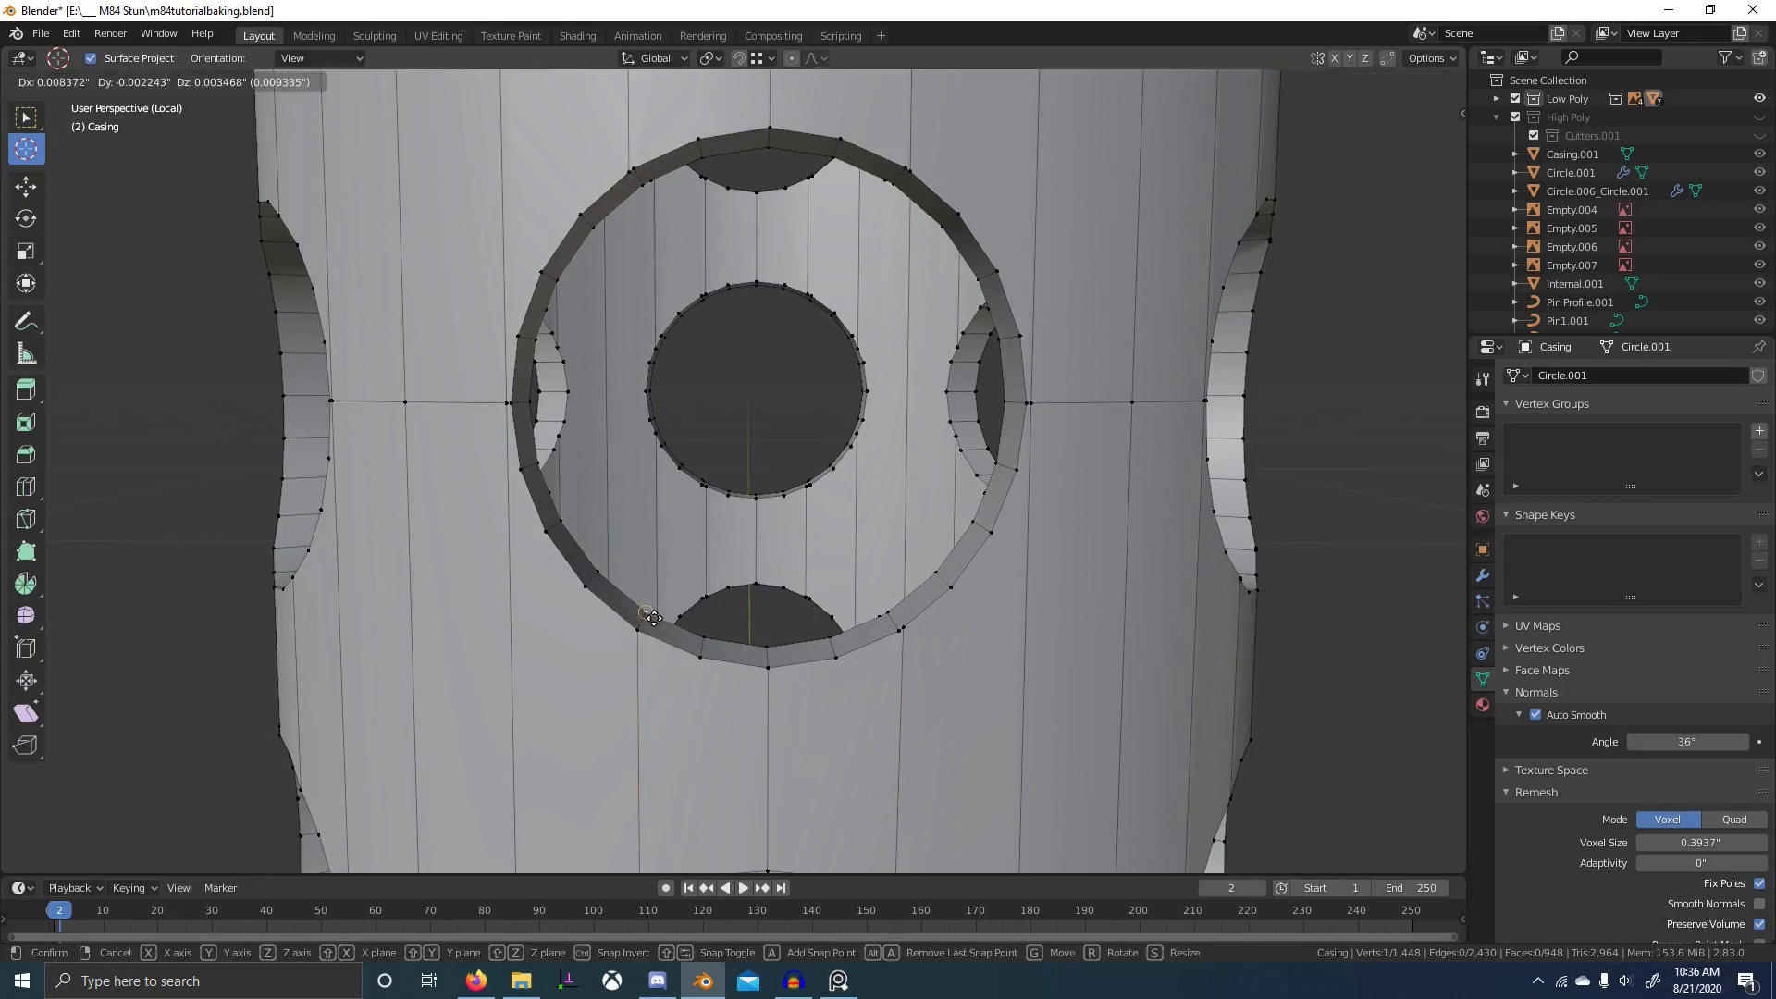
ctrl+click(646, 611)
- Snap the upper-left outer and inner rim vertices of the middle hole onto their neighbouring vertices
middle_drag(697, 509, 714, 459)
shift+middle_drag(745, 648, 702, 447)
right_click(610, 278)
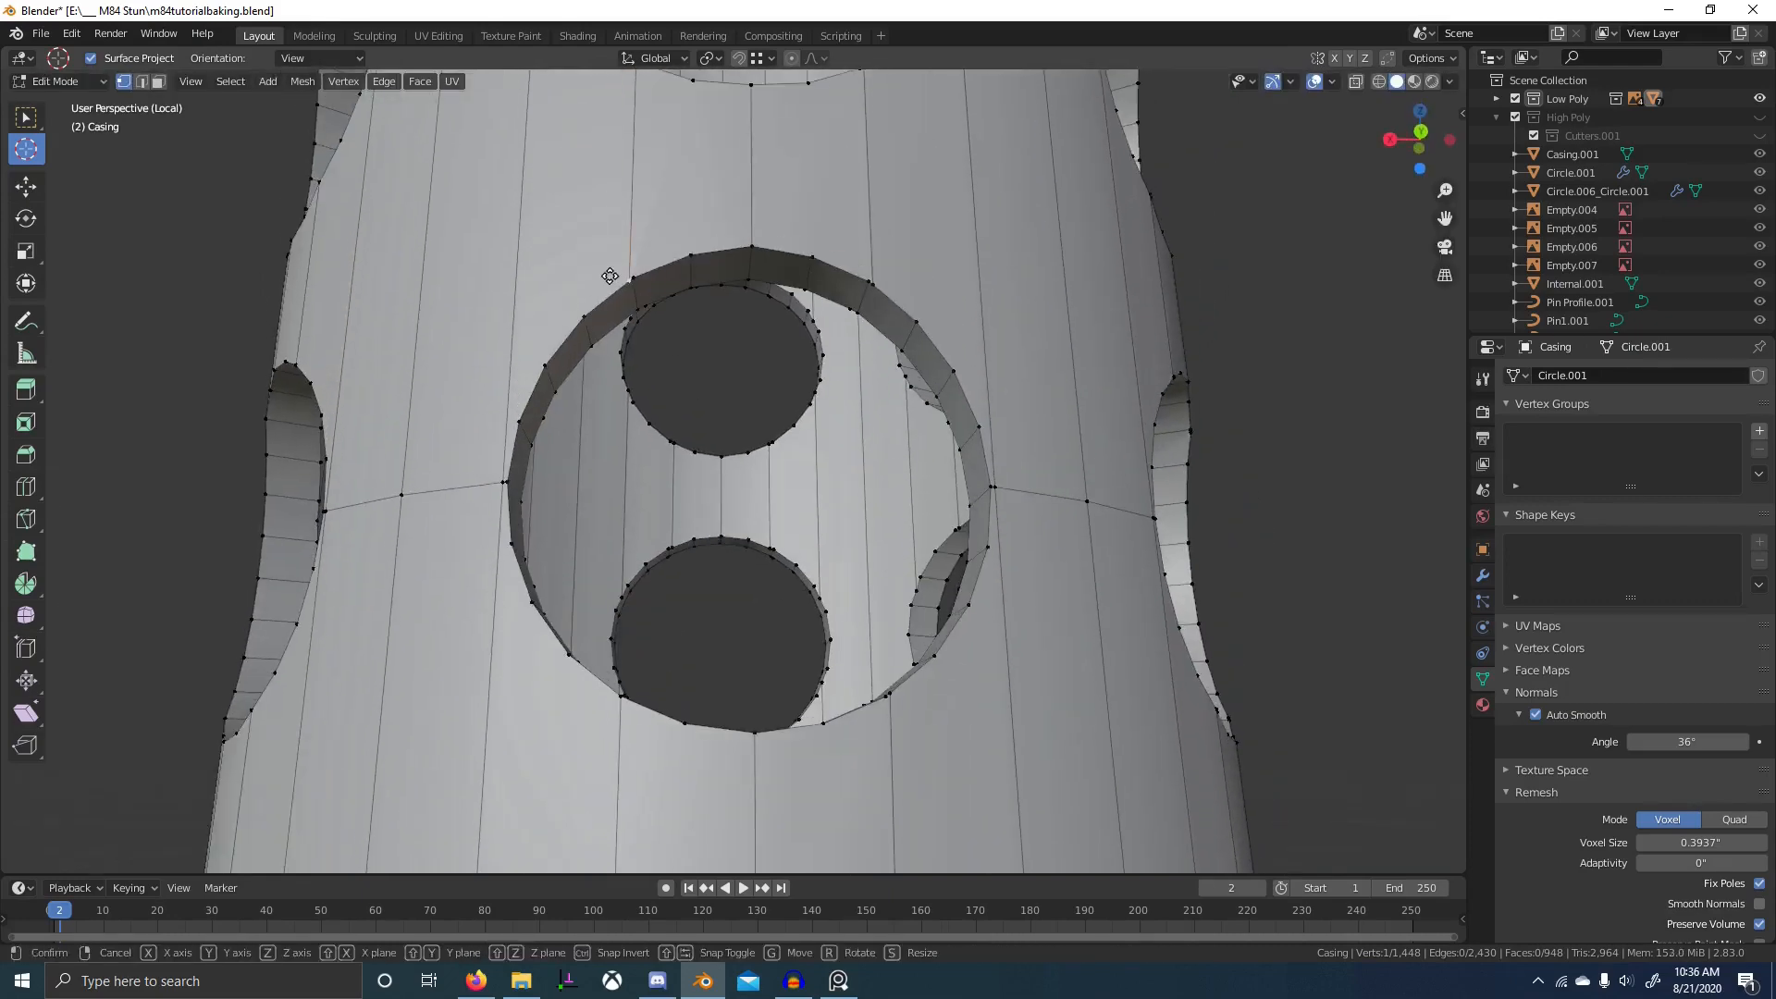
key(g)
click(629, 273)
right_click(649, 297)
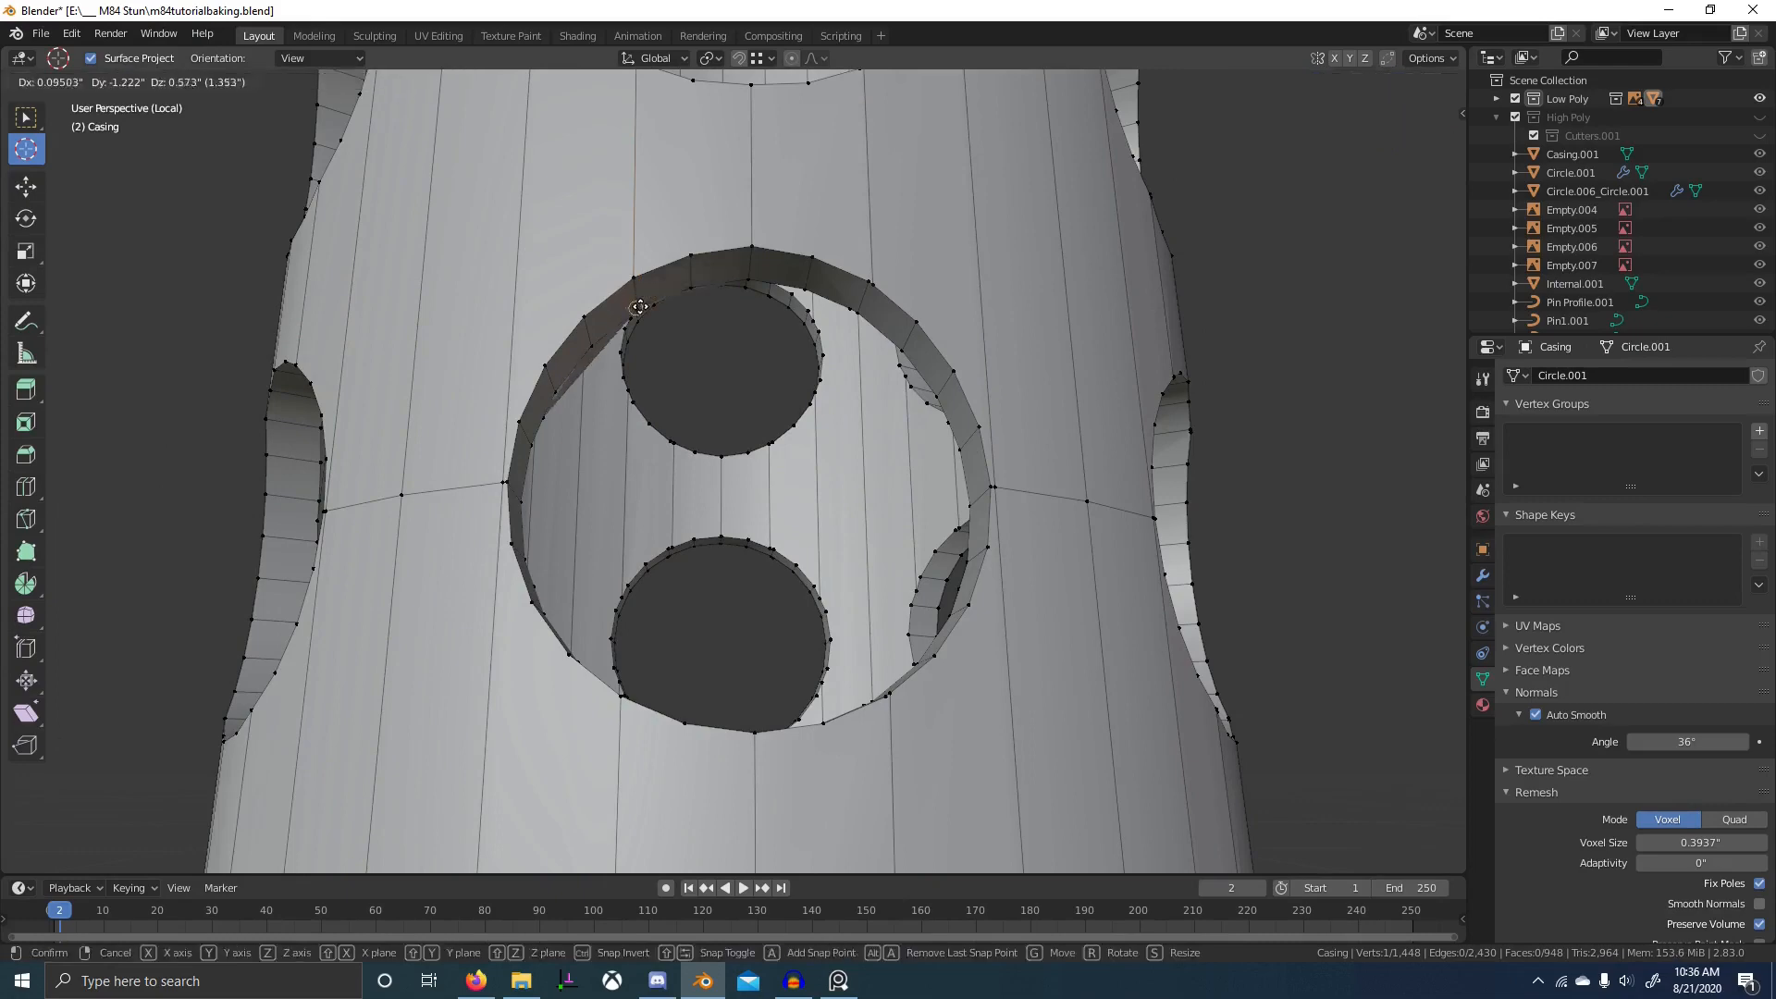
ctrl+click(638, 306)
key(ctrl+z)
click(640, 302)
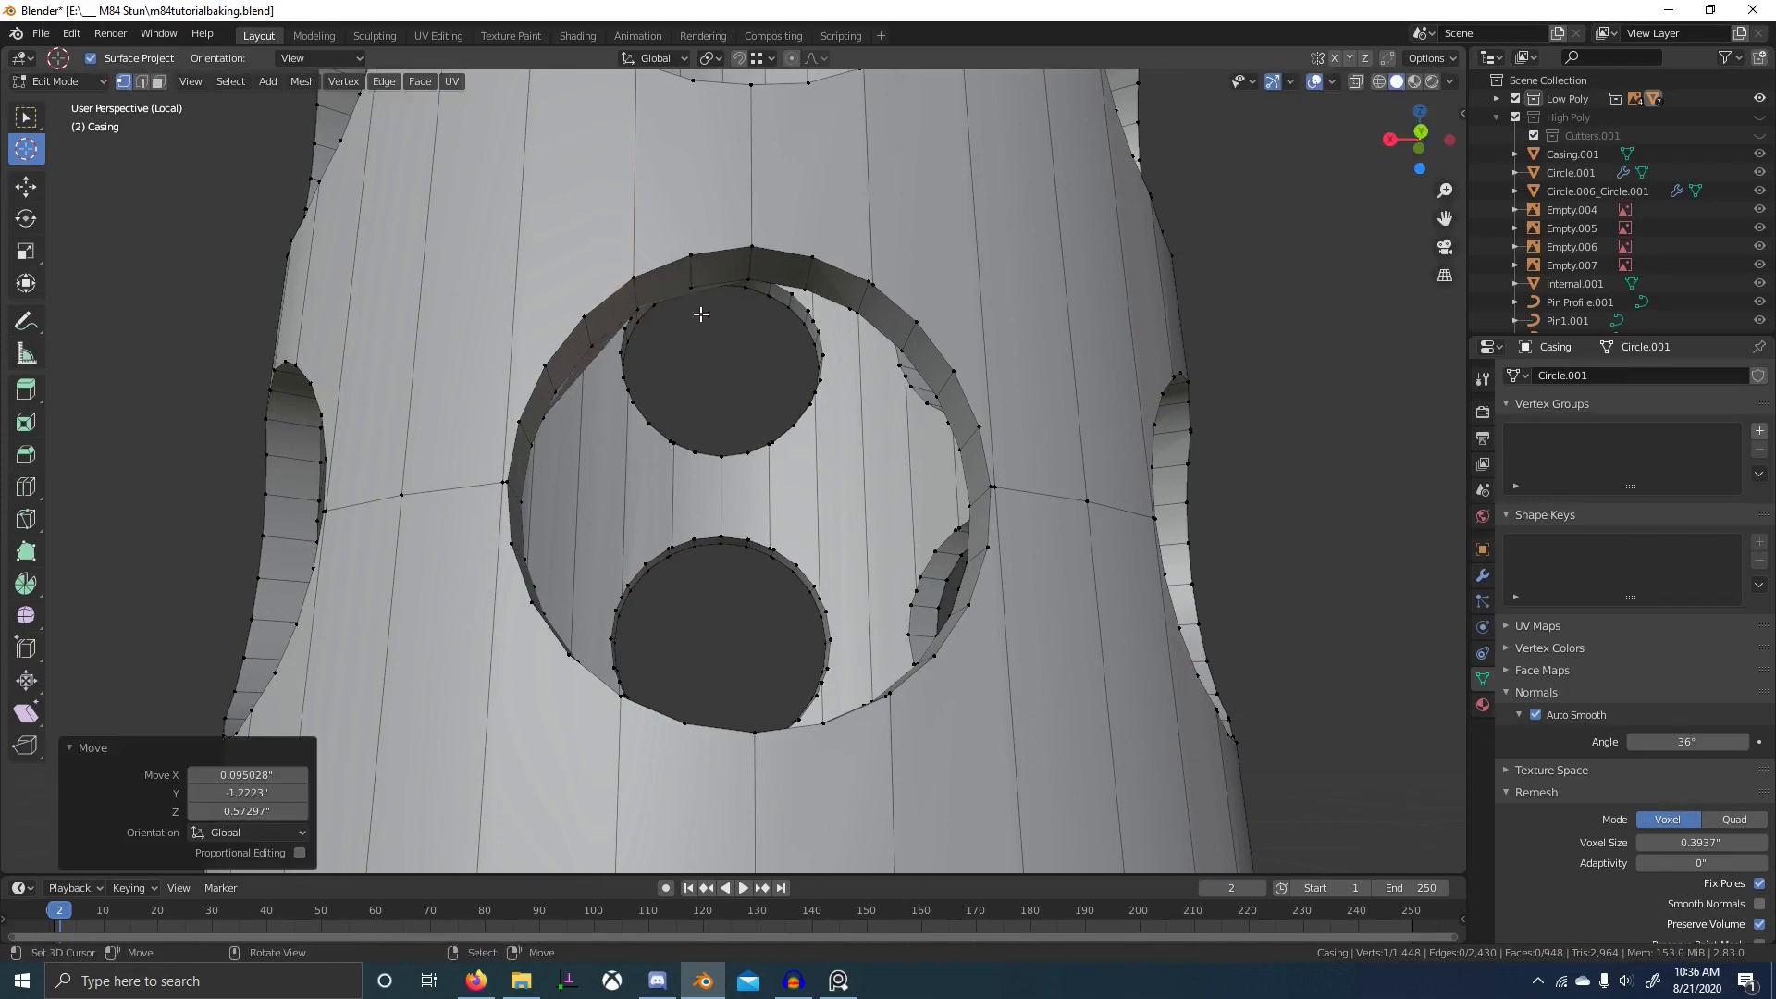
- Merge all the casing's vertices by distance and symmetrize the mesh from +X to -X
mouse_move(706, 341)
middle_down()
mouse_move(591, 300)
mouse_move(712, 344)
middle_up()
click(580, 297)
key(a)
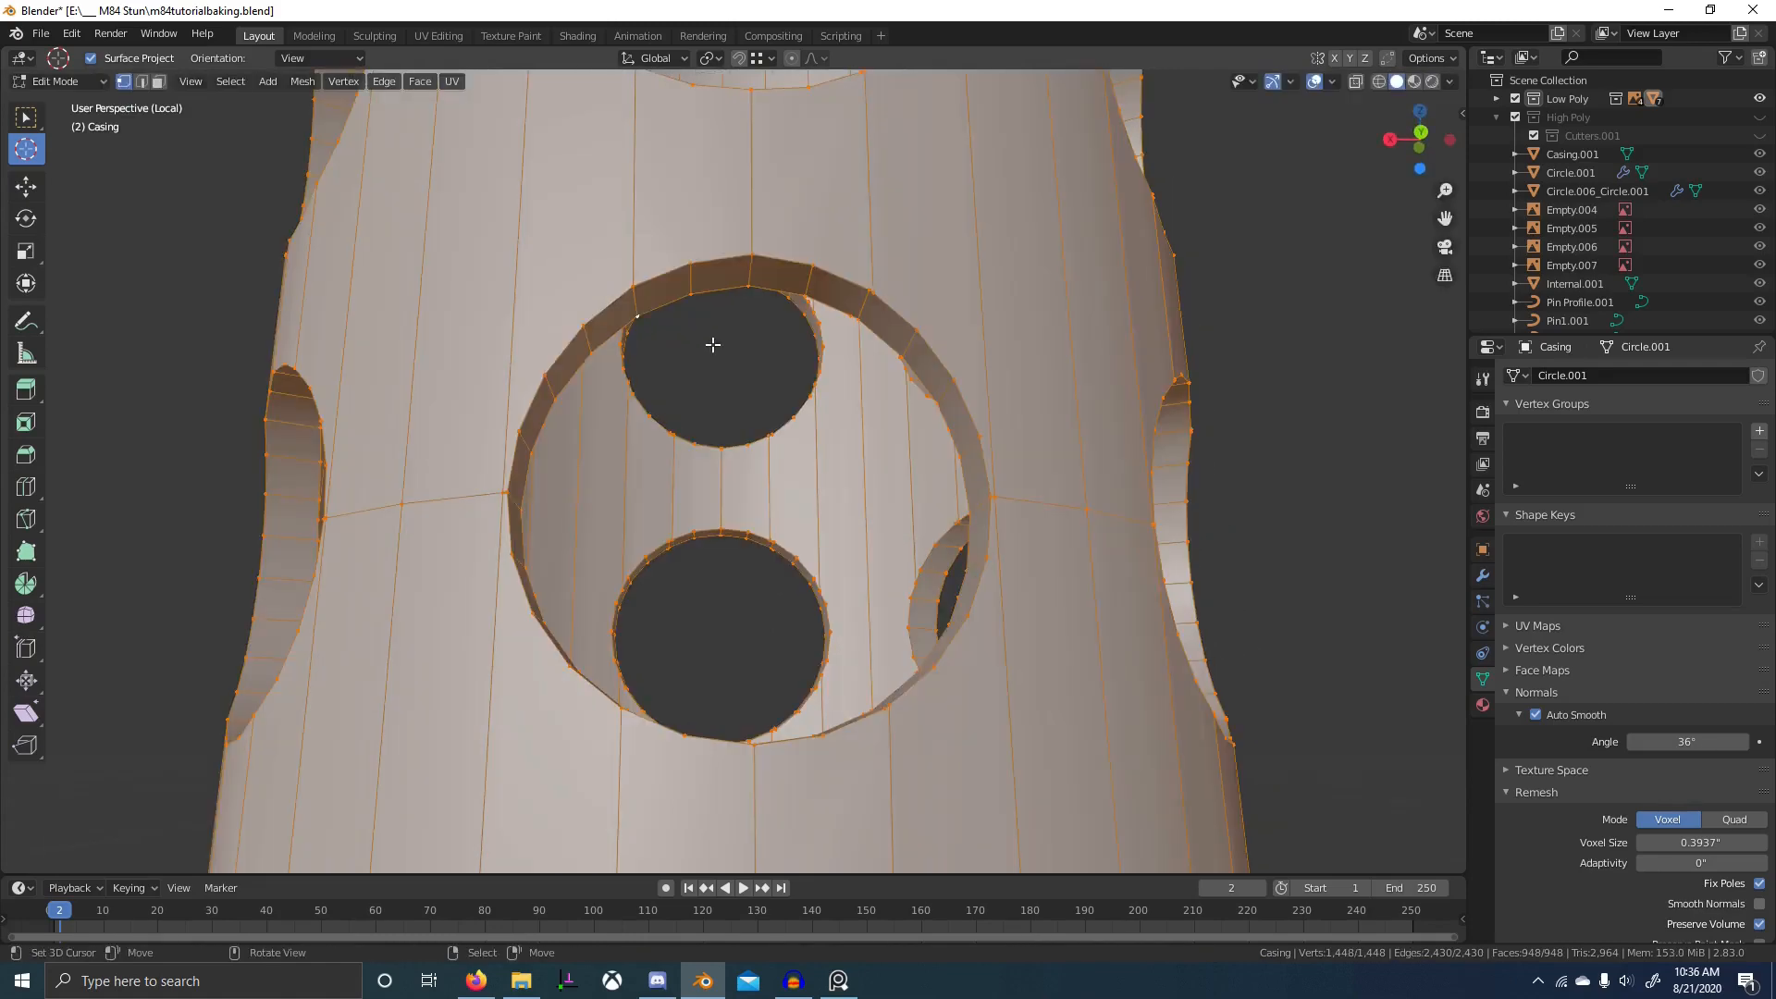
click(713, 348)
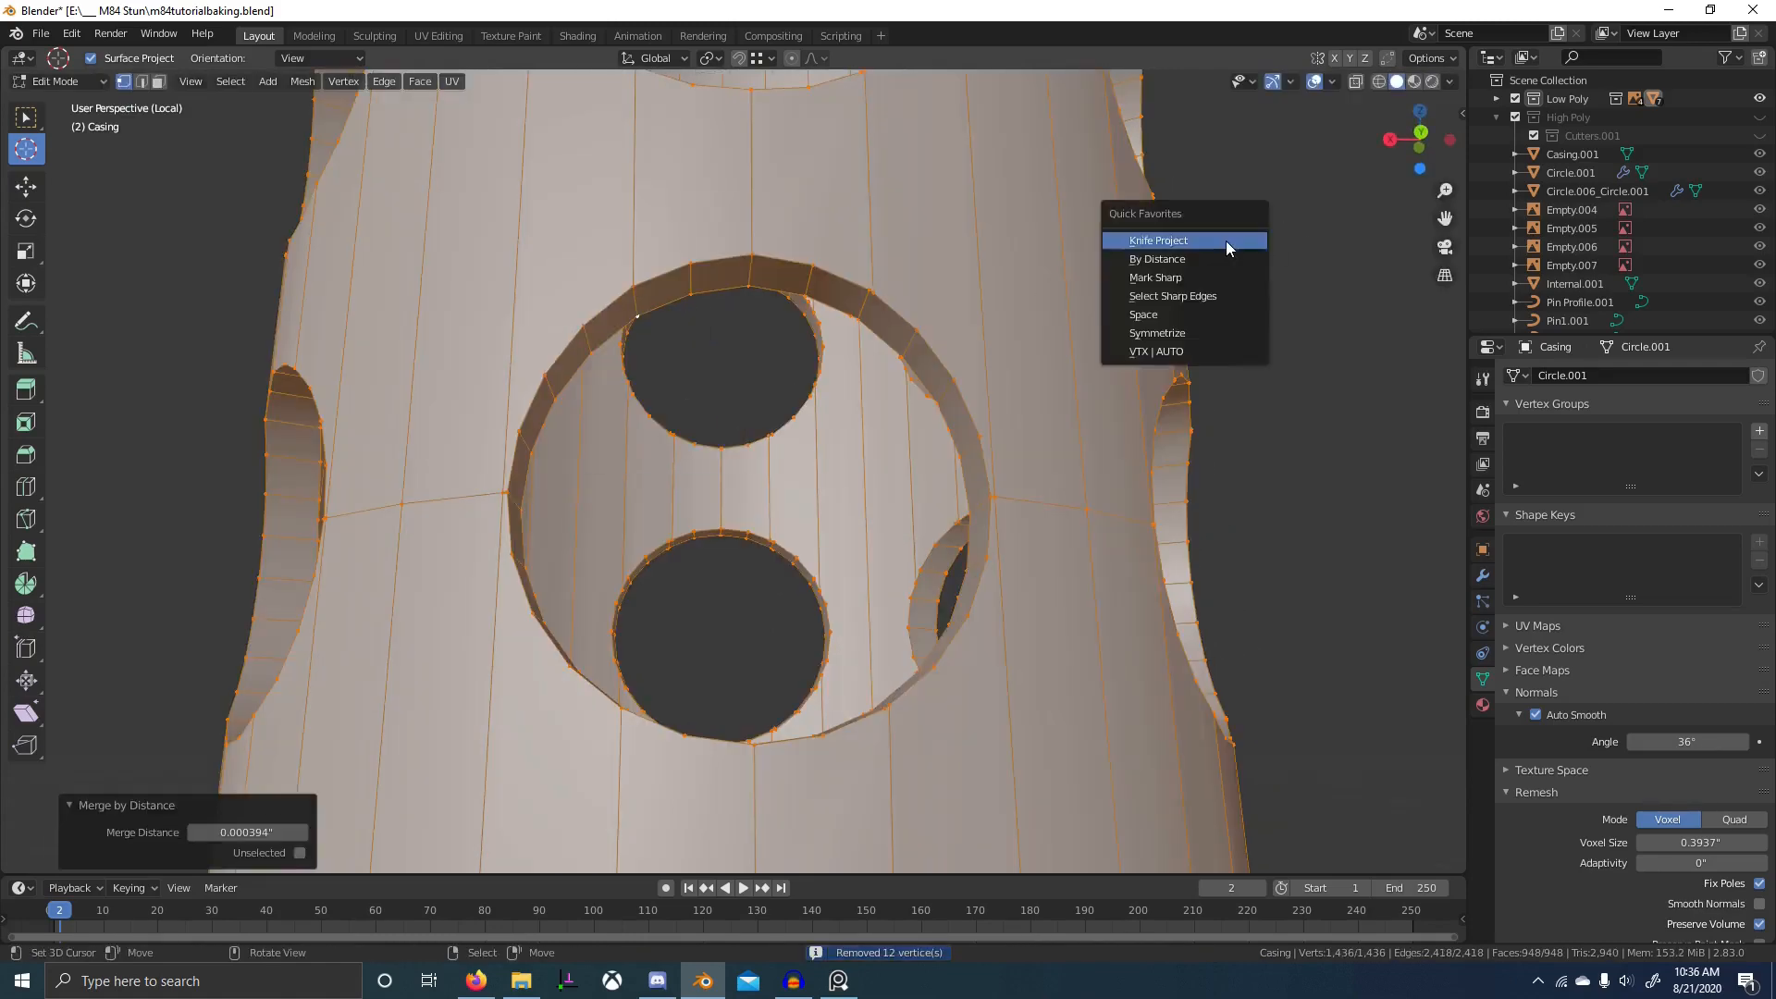
click(1206, 332)
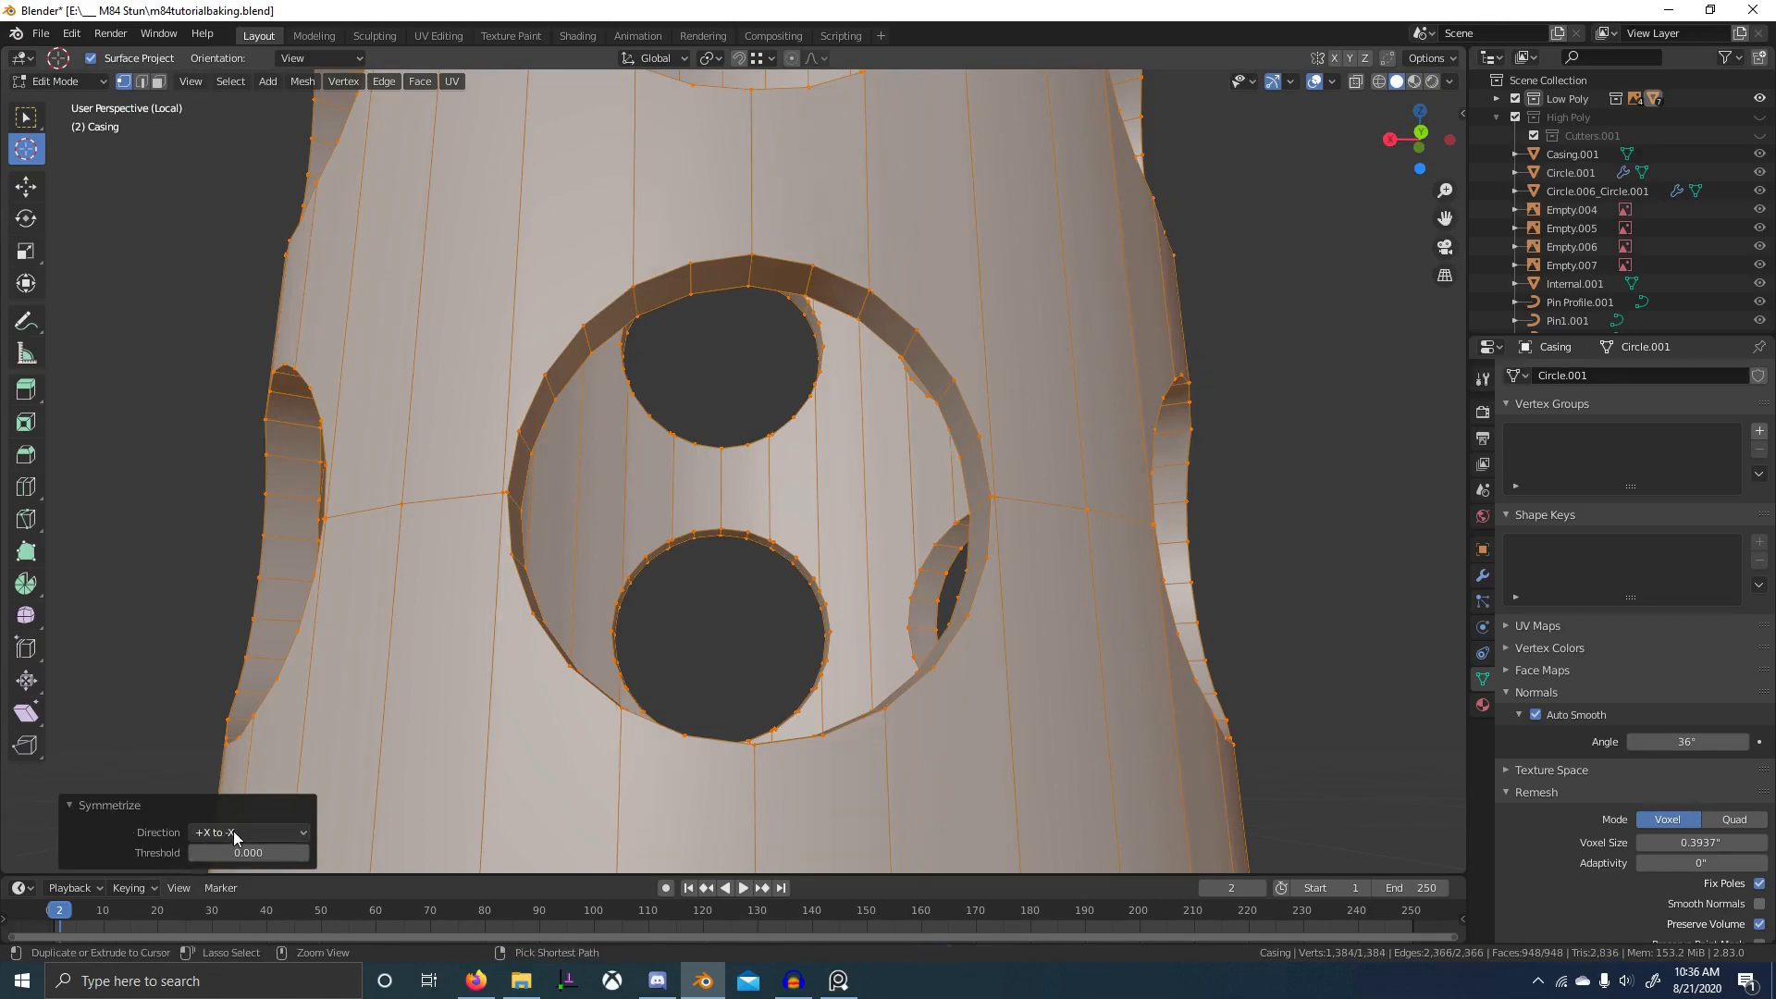
- Snap the lower-left outer and inner rim vertices of this column's top hole onto their neighbouring vertices
shift+middle_drag(679, 546, 644, 613)
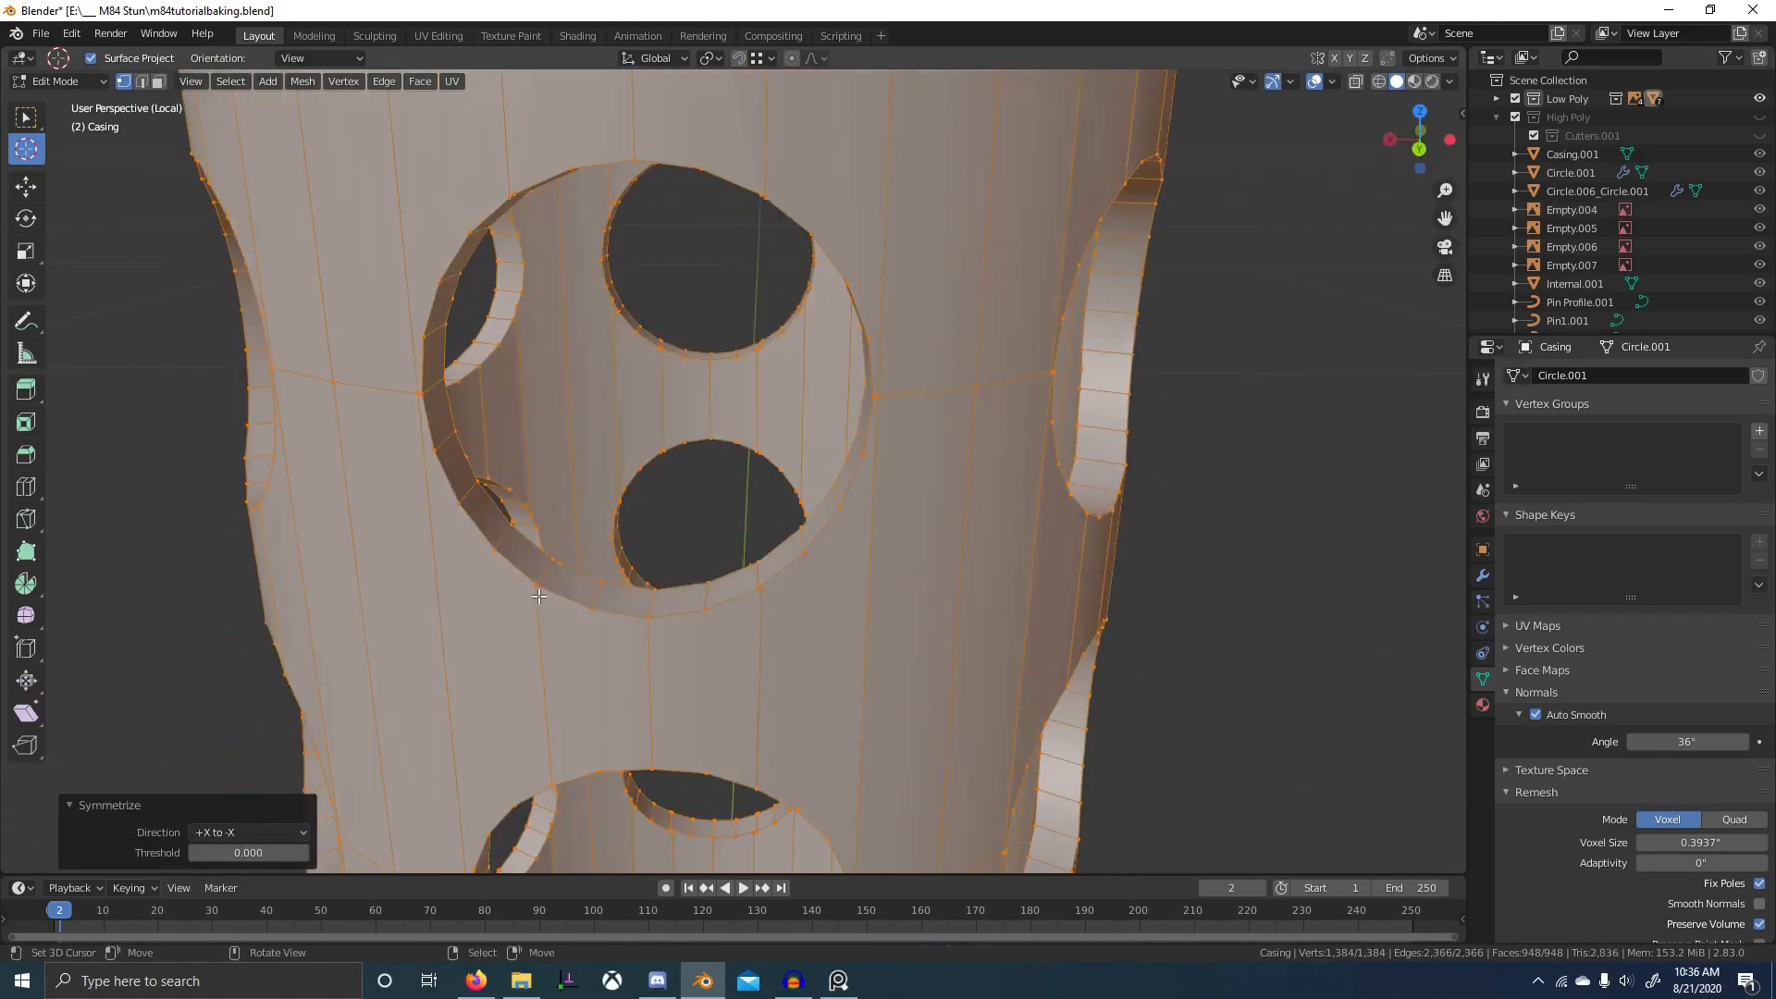
right_click(539, 596)
key(g)
ctrl+click(542, 596)
right_click(568, 563)
key(g)
ctrl+click(566, 562)
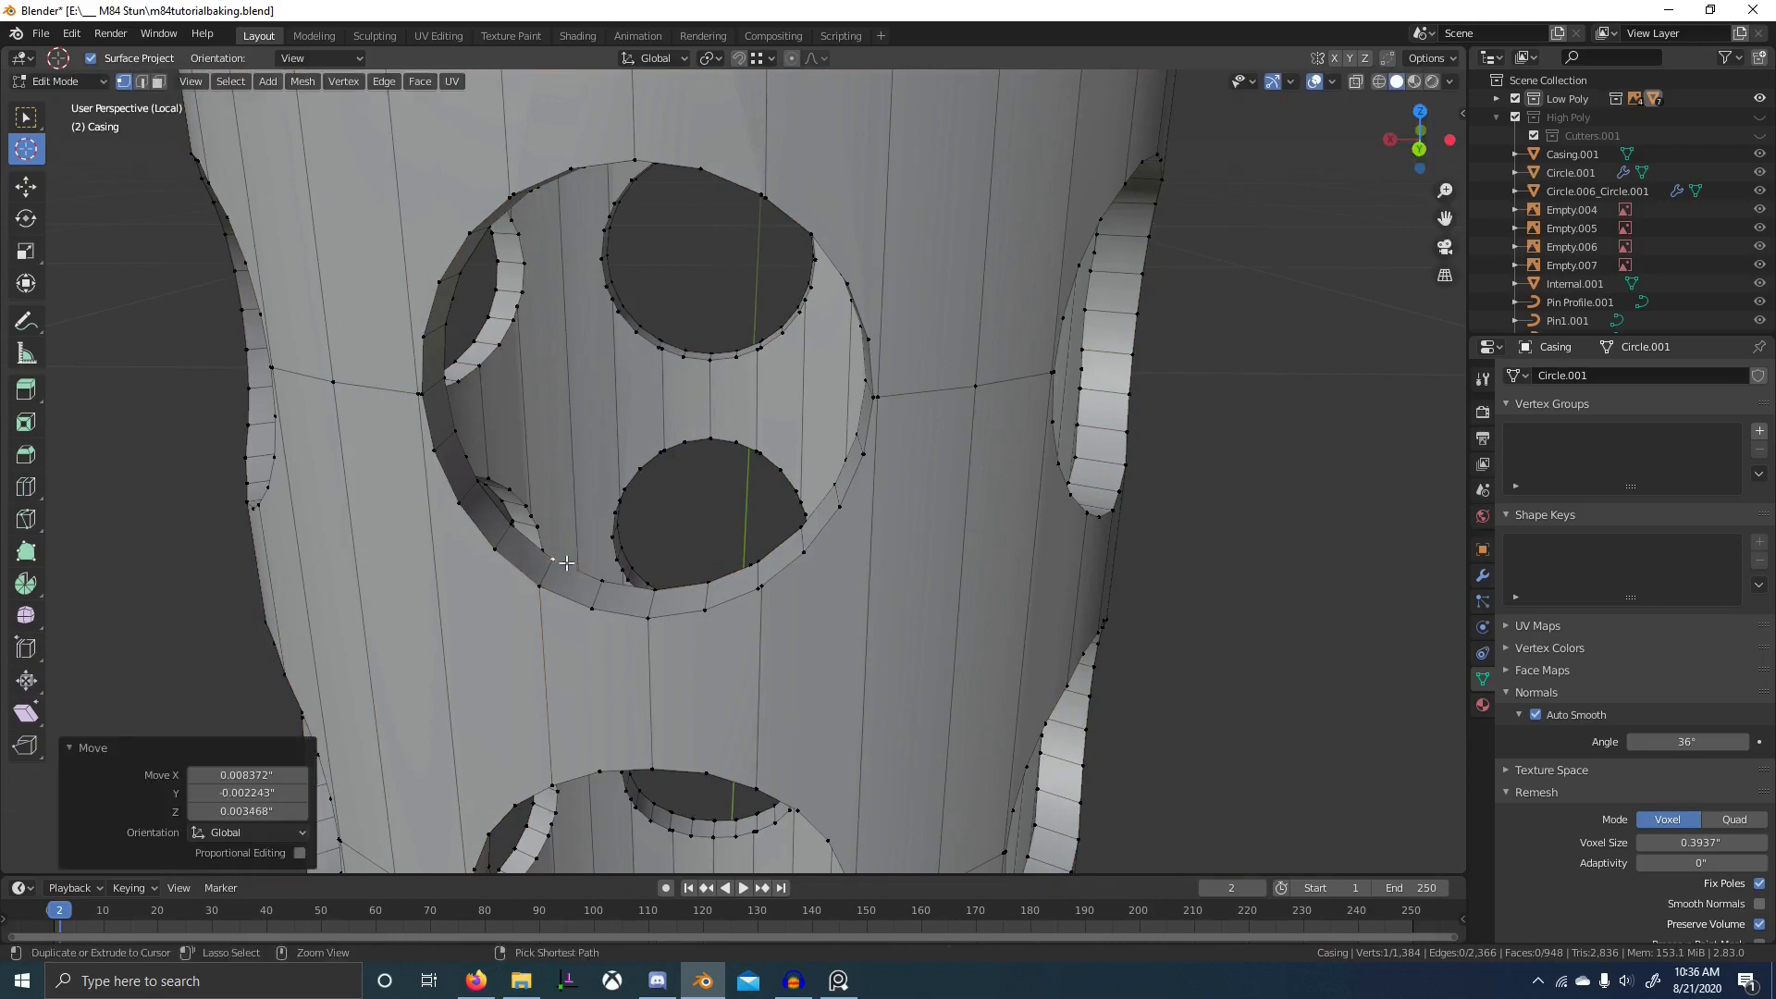
- Snap the upper-left outer and inner rim vertices of the top hole onto their neighbouring vertices
middle_drag(566, 562, 606, 378)
right_click(537, 150)
key(g)
ctrl+click(543, 145)
right_click(563, 149)
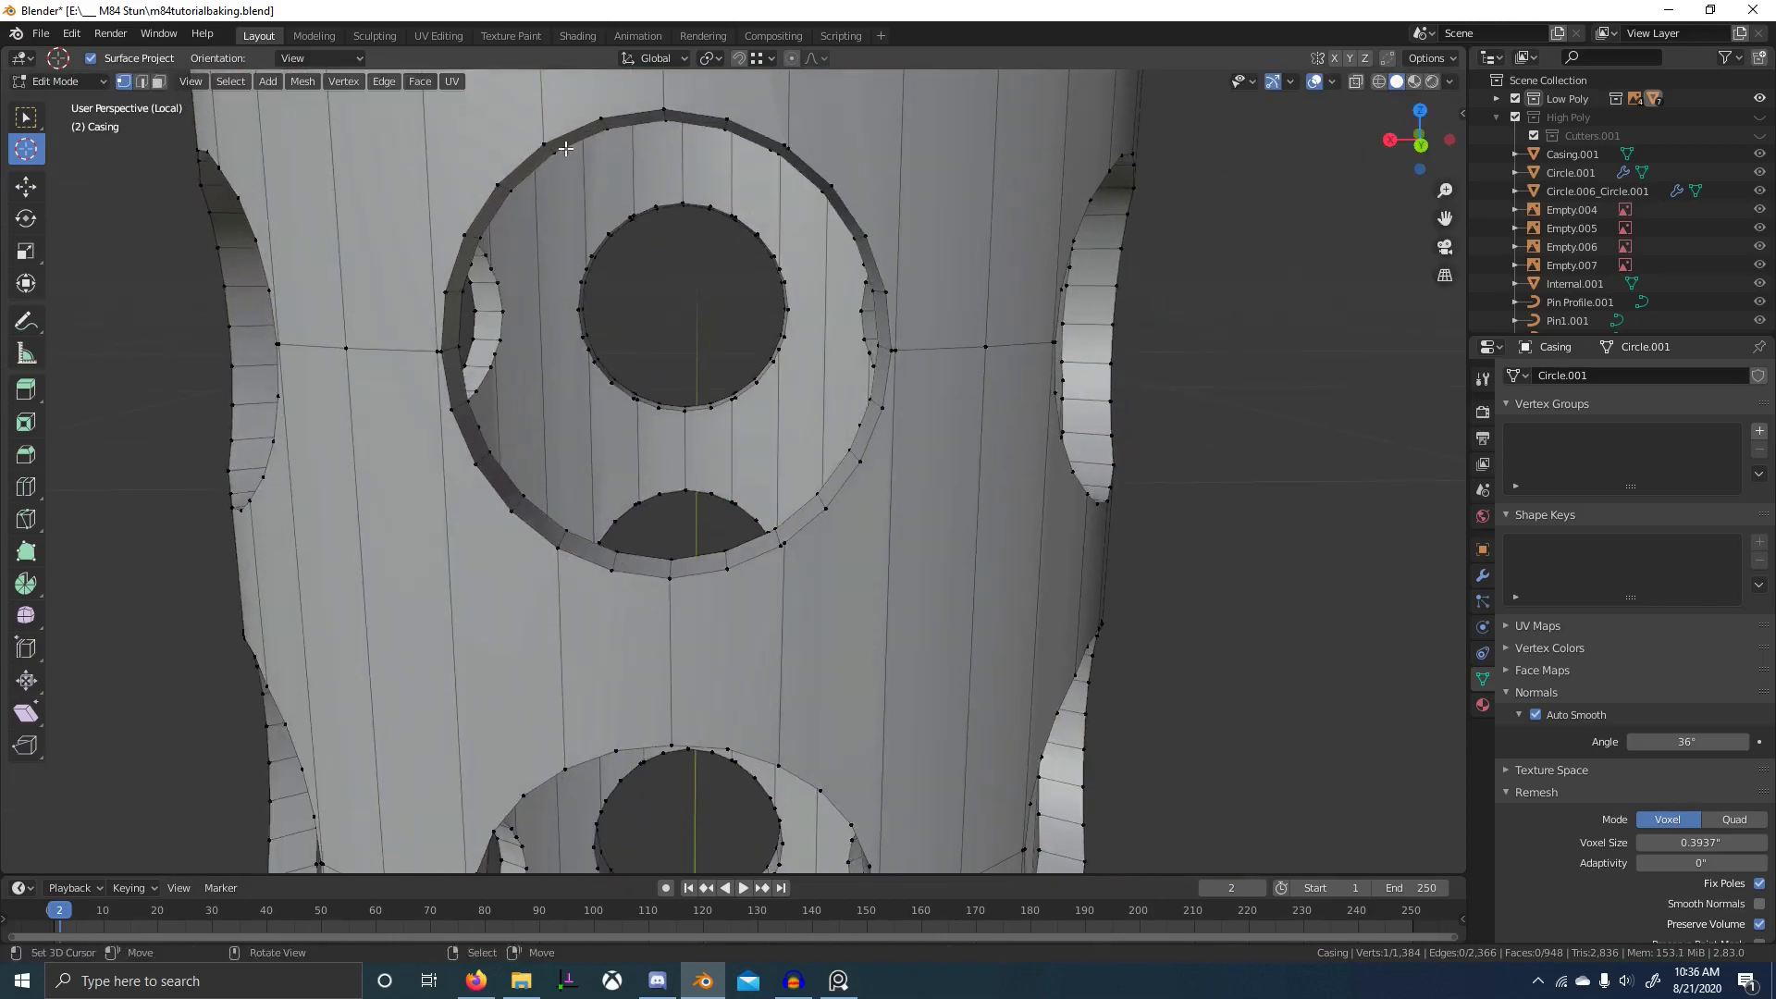
ctrl+click(552, 154)
- Merge the casing's doubled vertices by distance again and repeat the +X to -X symmetrize
scroll(734, 165, down, 5)
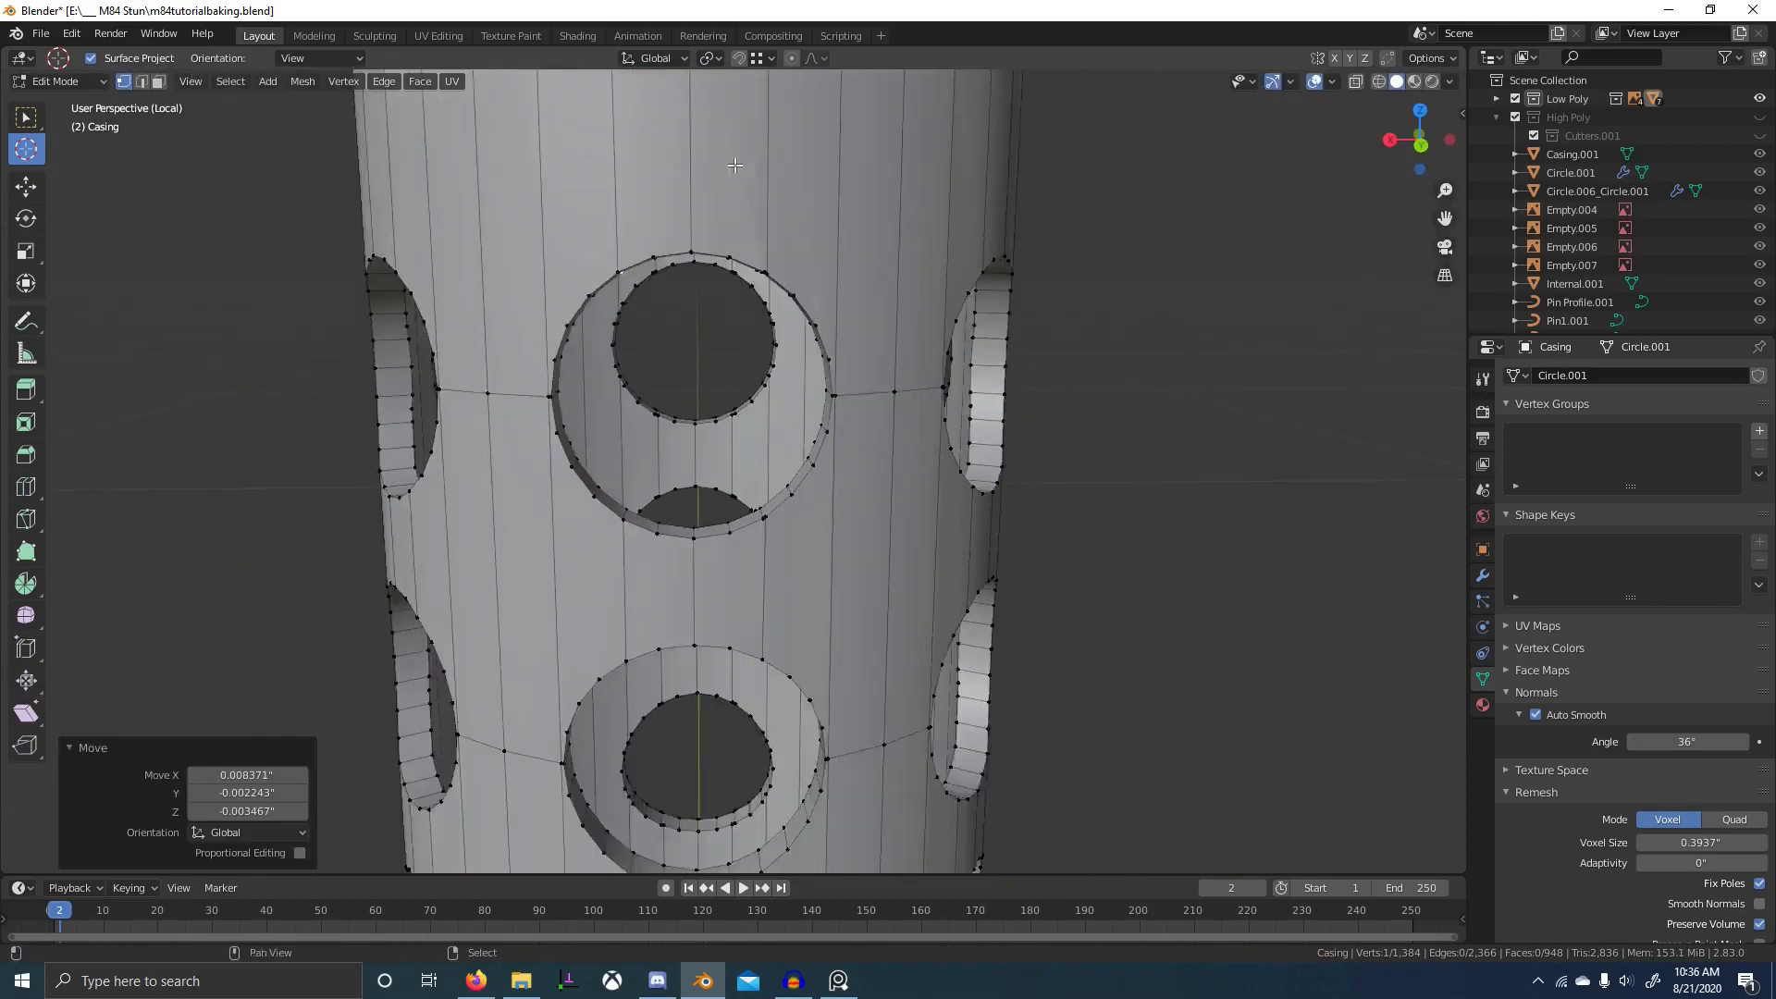
key(a)
key(m)
click(742, 271)
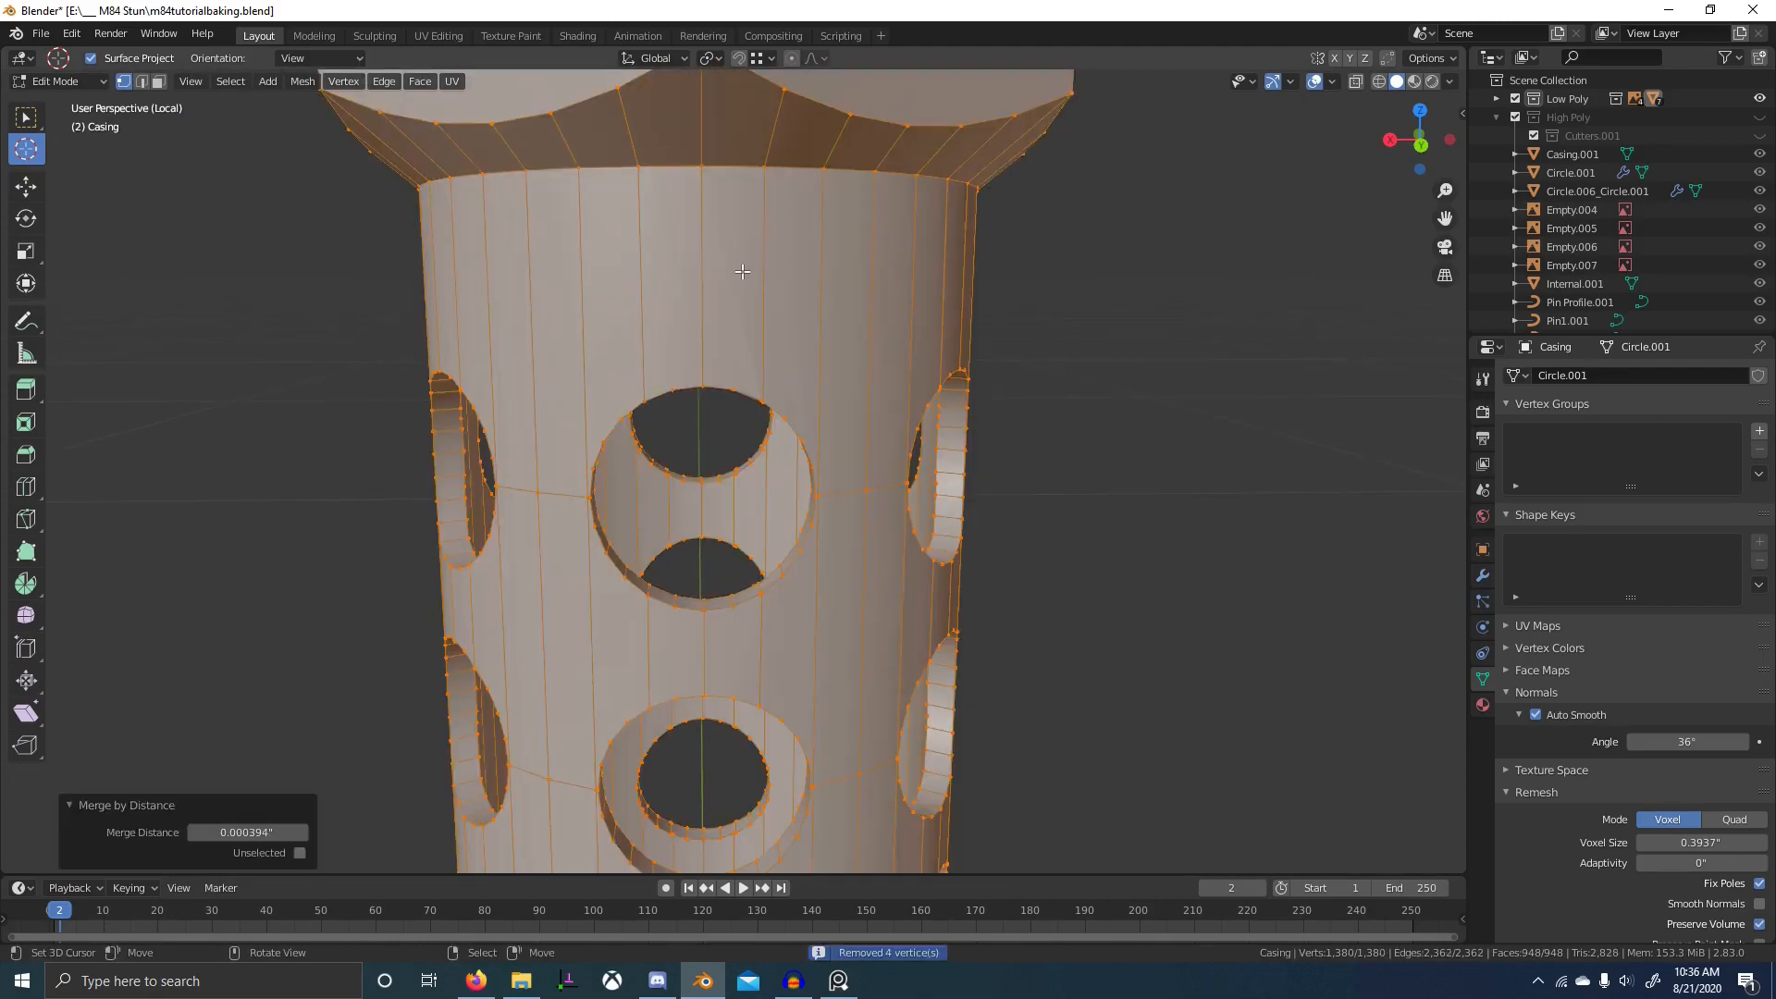
scroll(767, 343, up, 4)
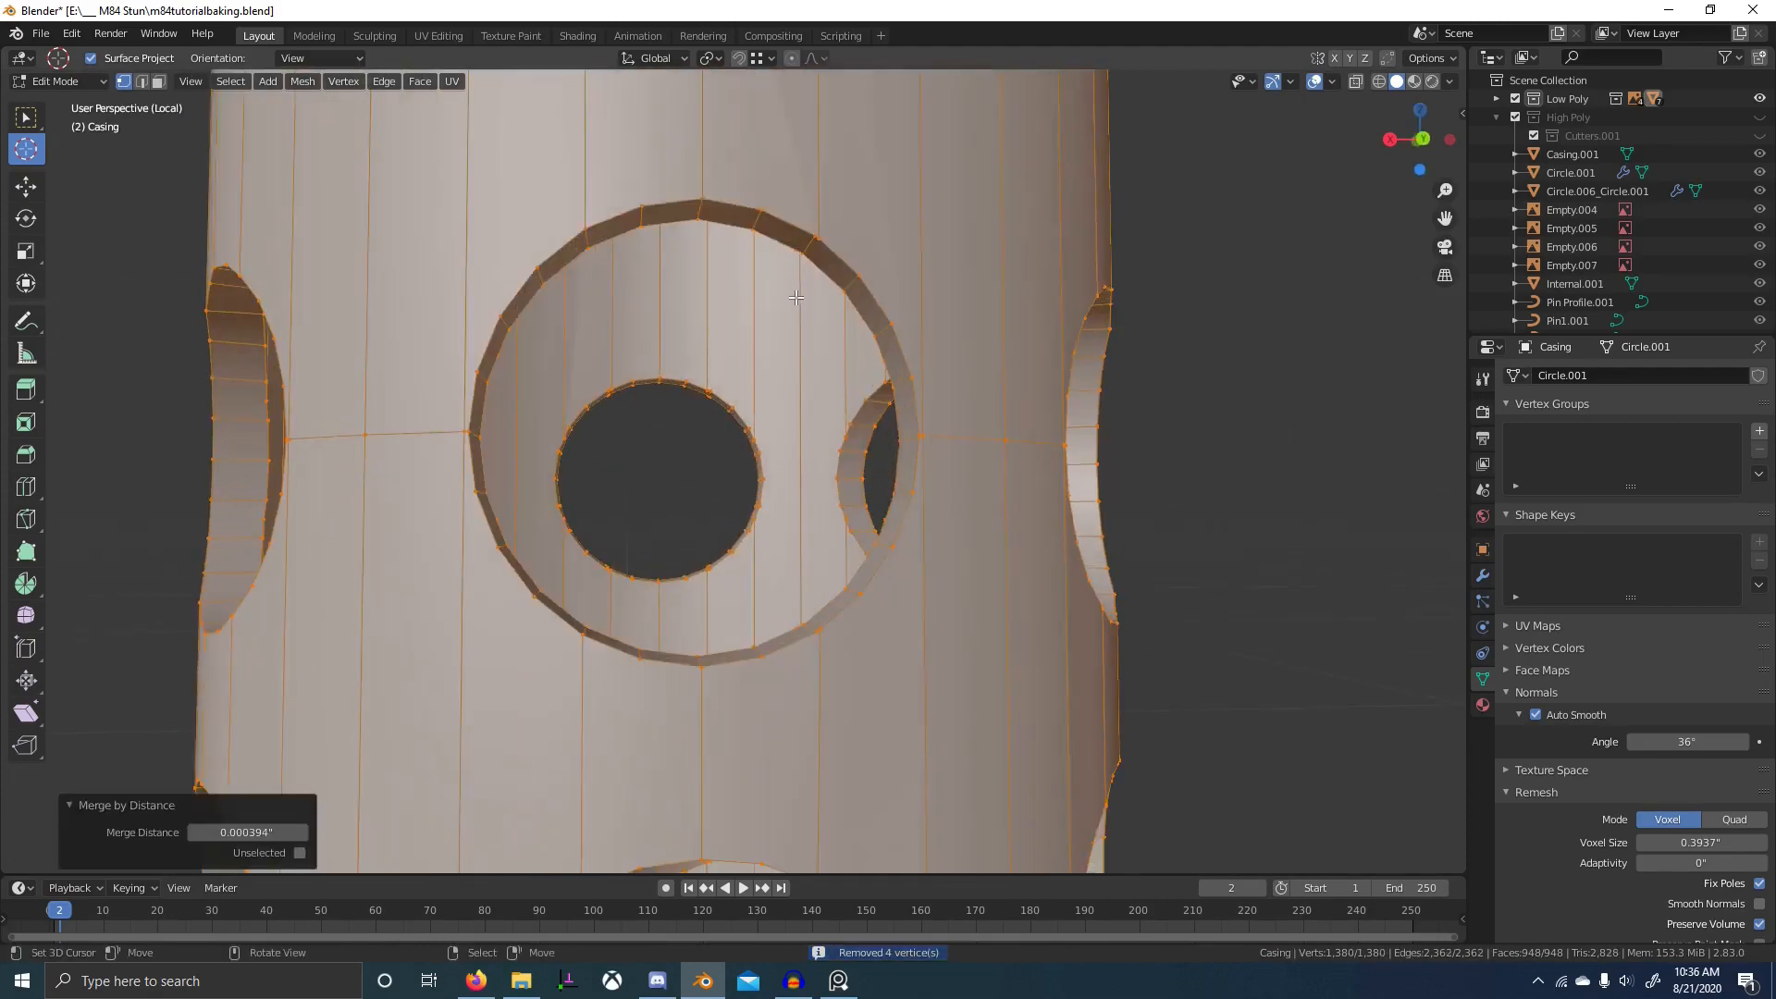
click(803, 313)
middle_drag(803, 313, 773, 620)
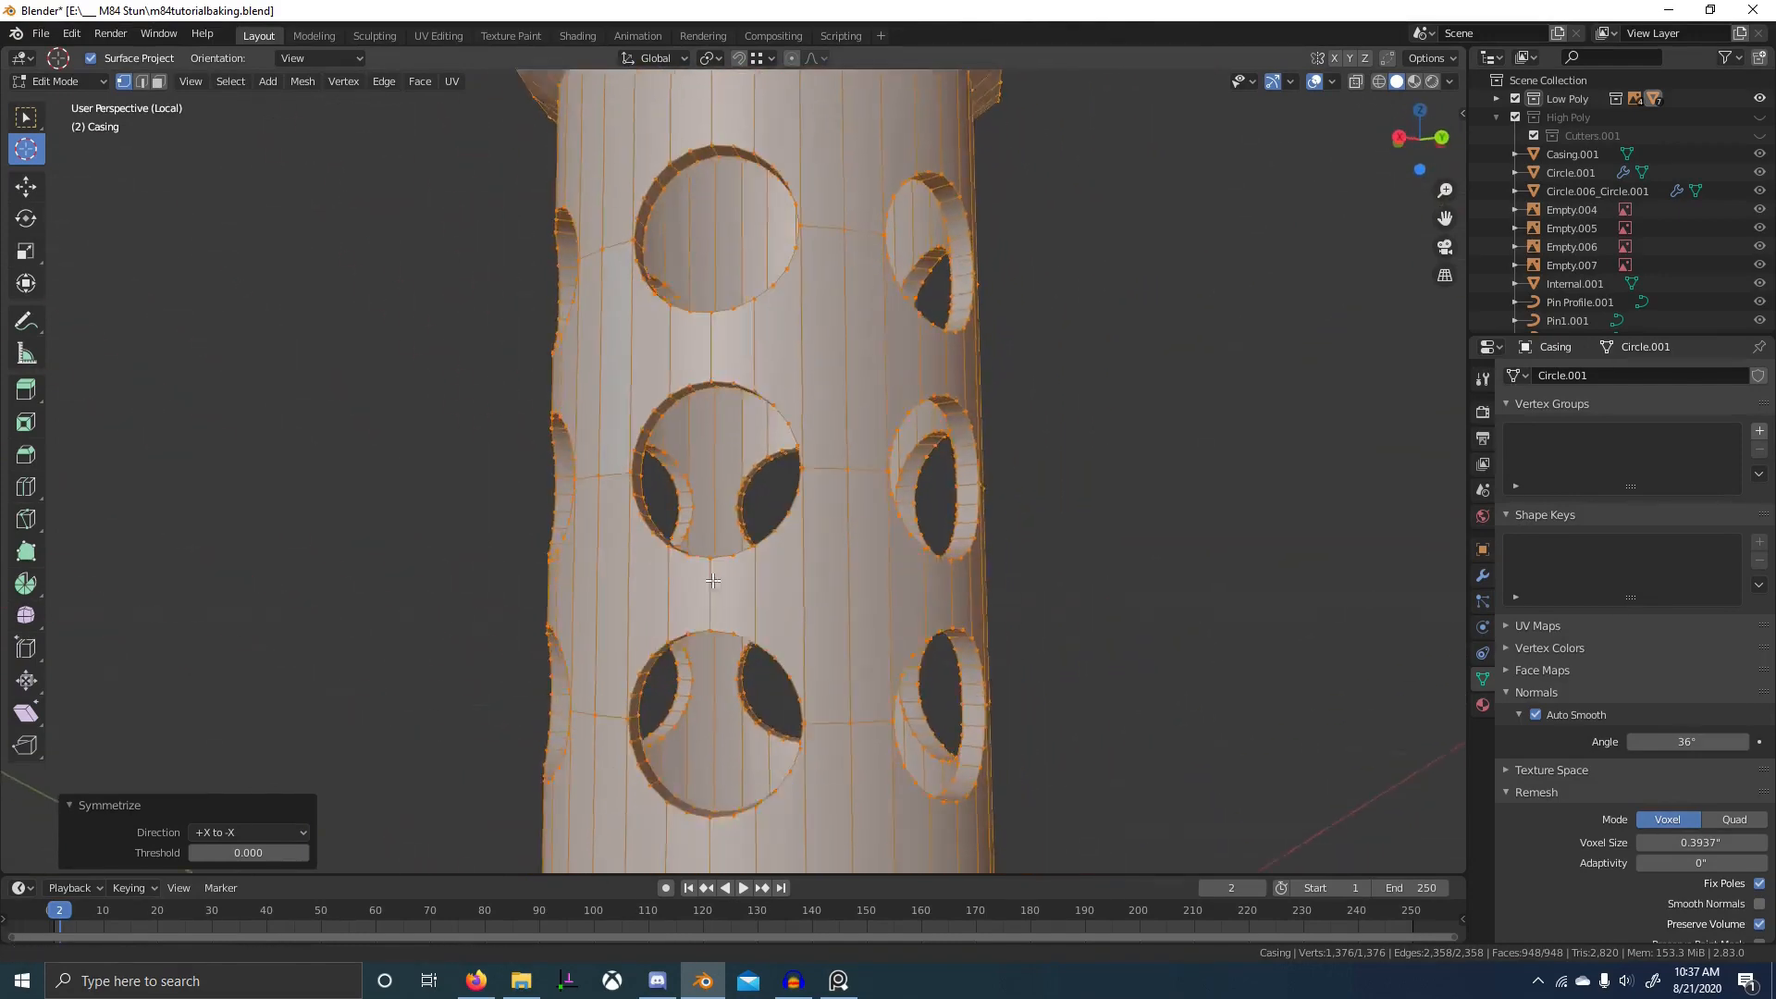
- Select all the casing's sharp edges and mark them as sharp
scroll(786, 592, down, 4)
key(2)
key(alt+a)
key(q)
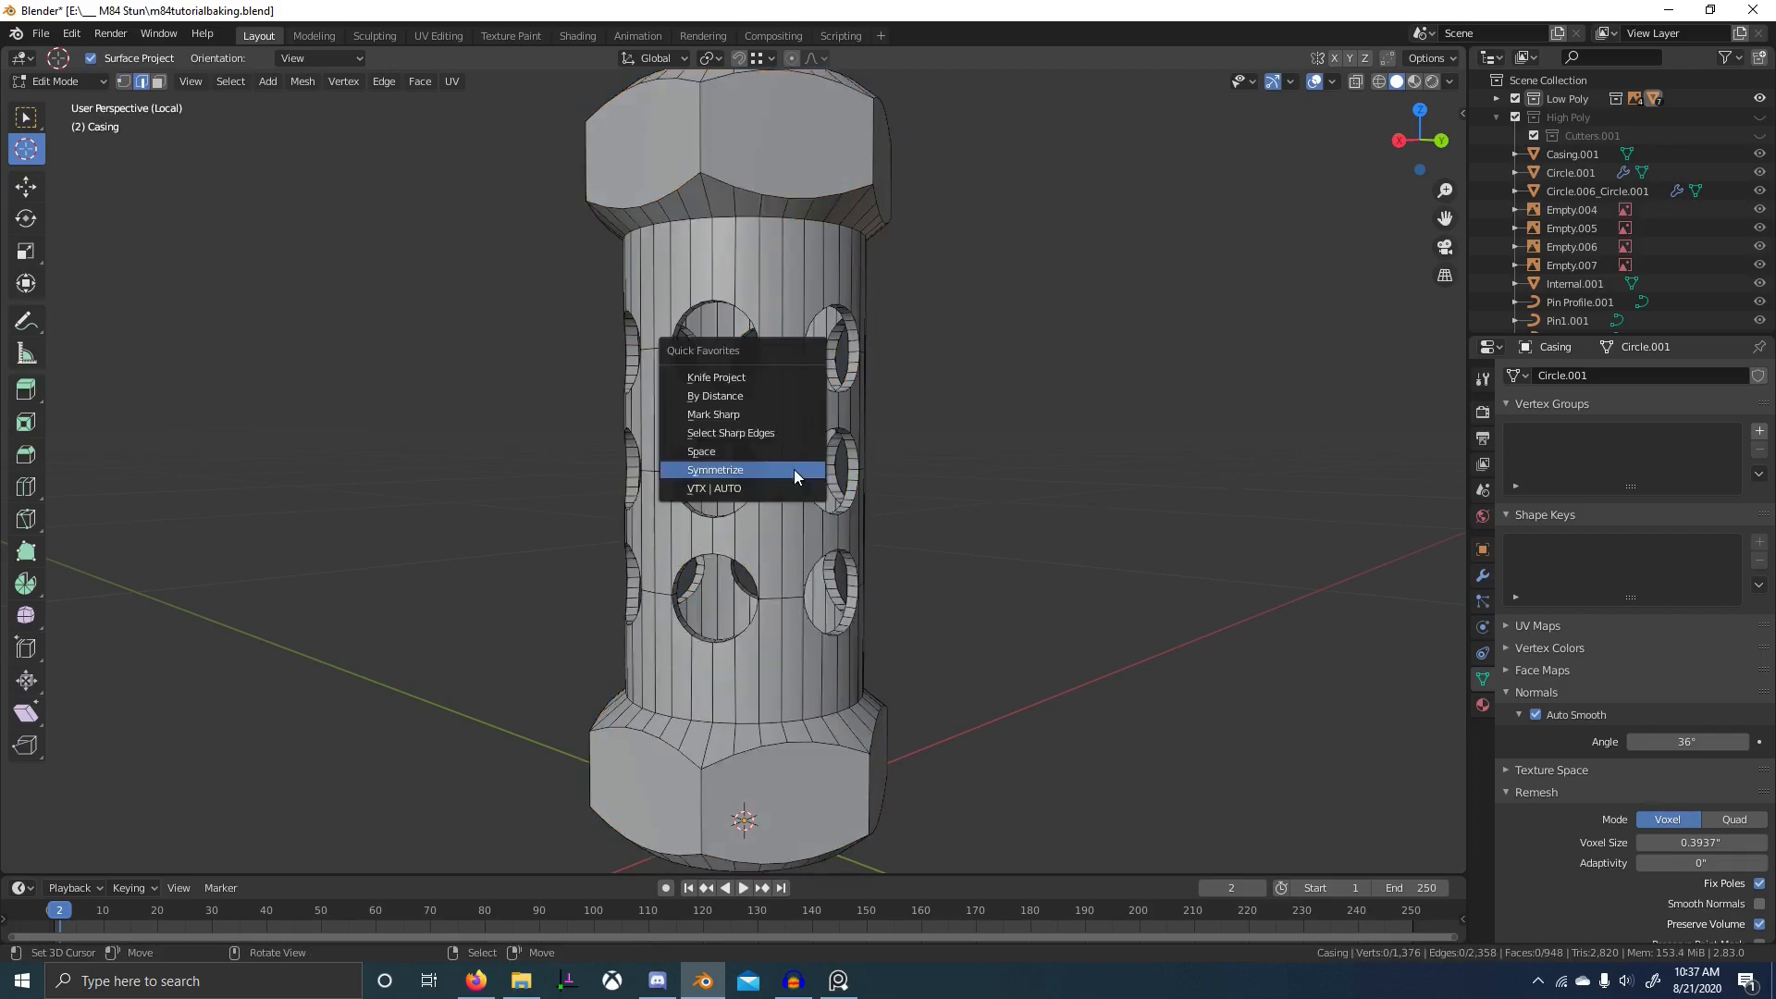
click(788, 435)
scroll(845, 527, down, 3)
middle_drag(845, 527, 797, 481)
key(ctrl+e)
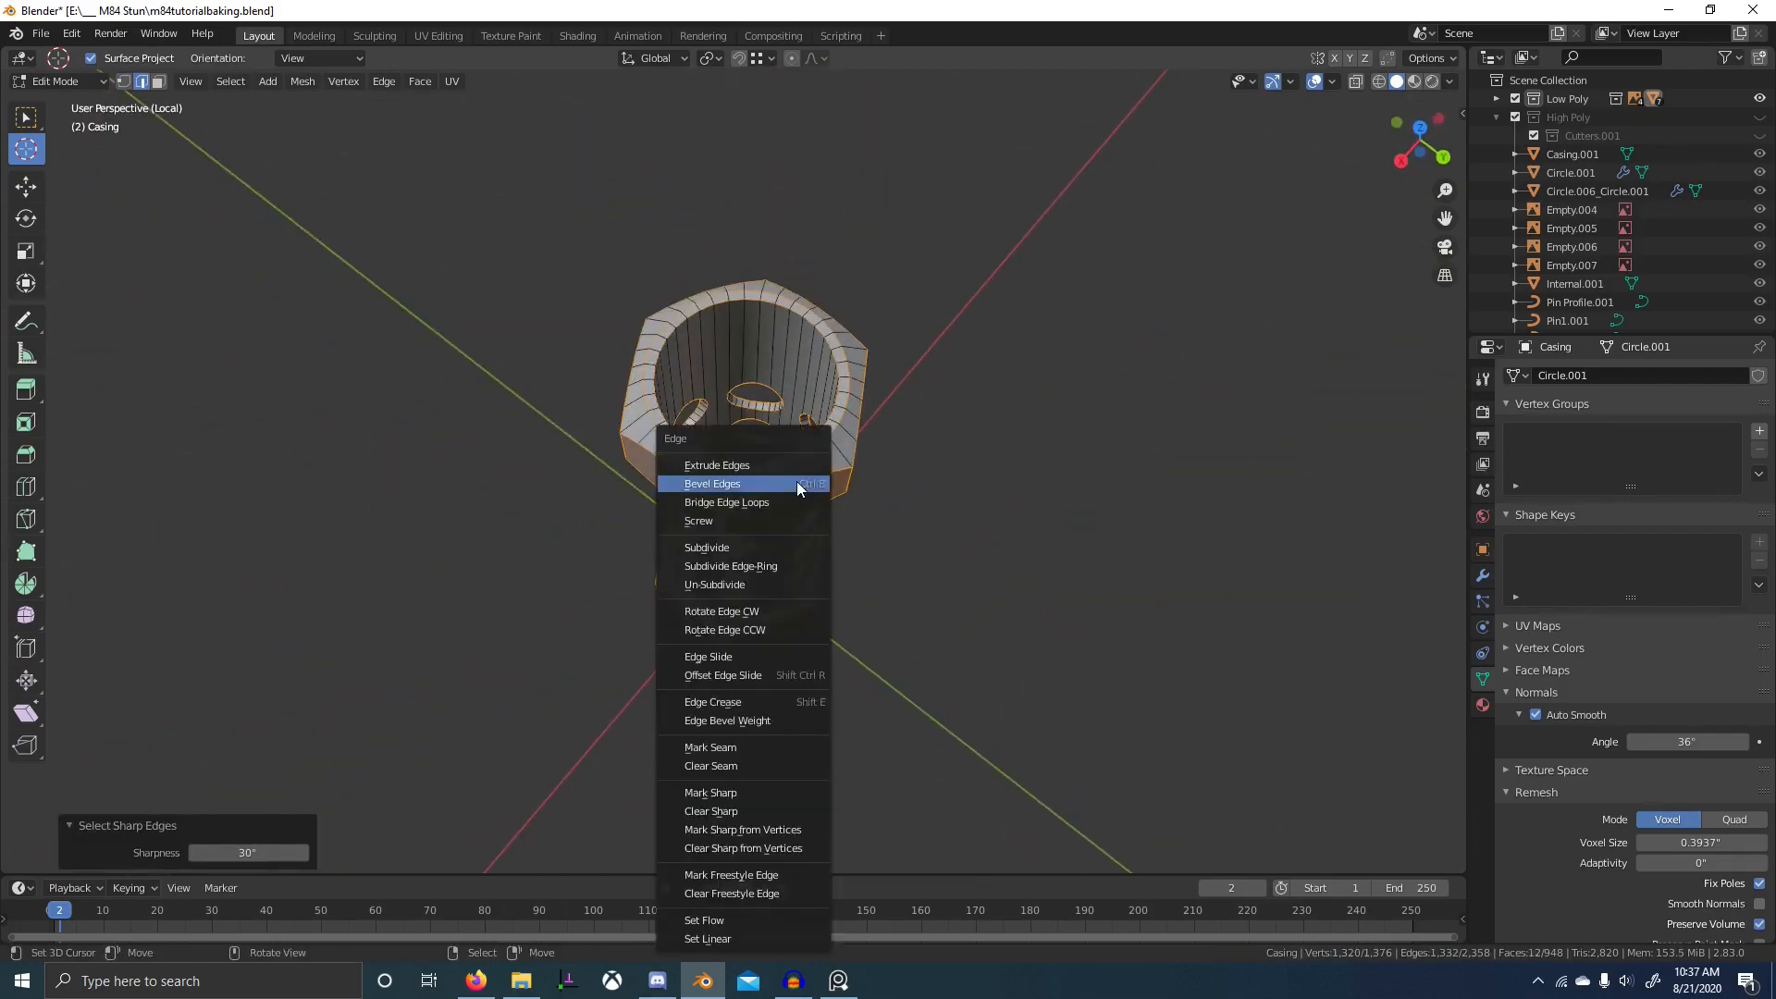
click(767, 793)
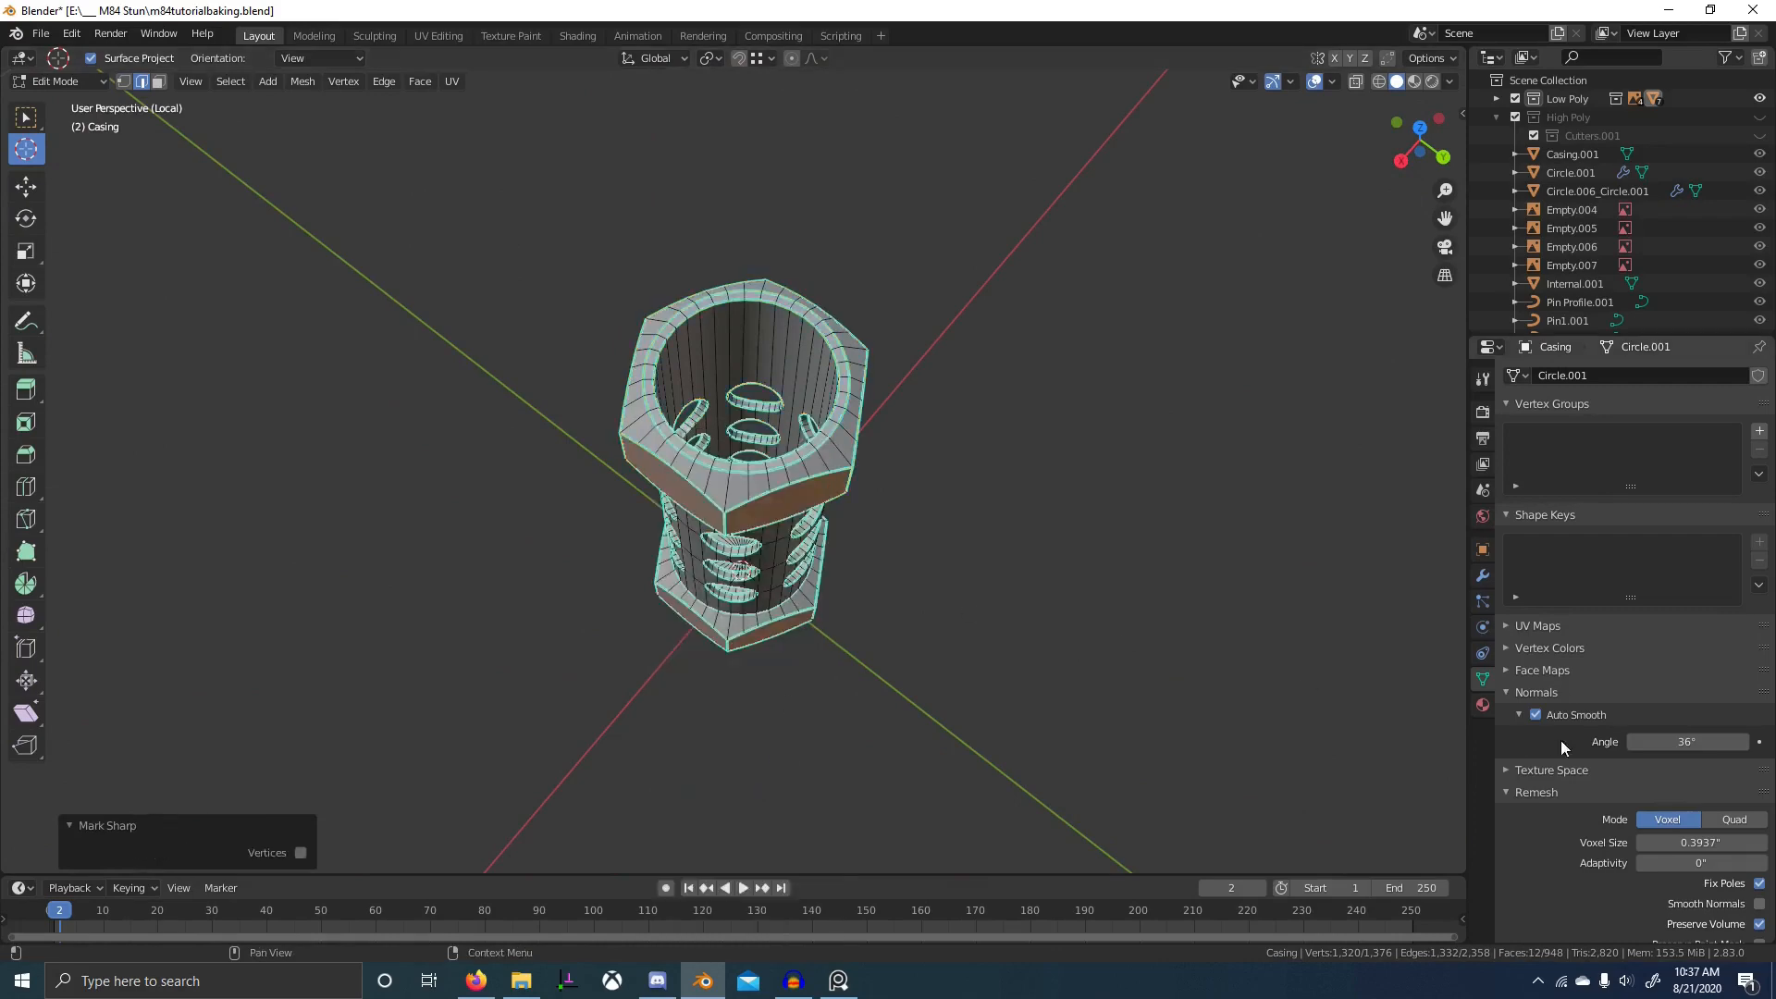
- Set the casing's Auto Smooth angle to 180° and shade the object smooth
key(Tab)
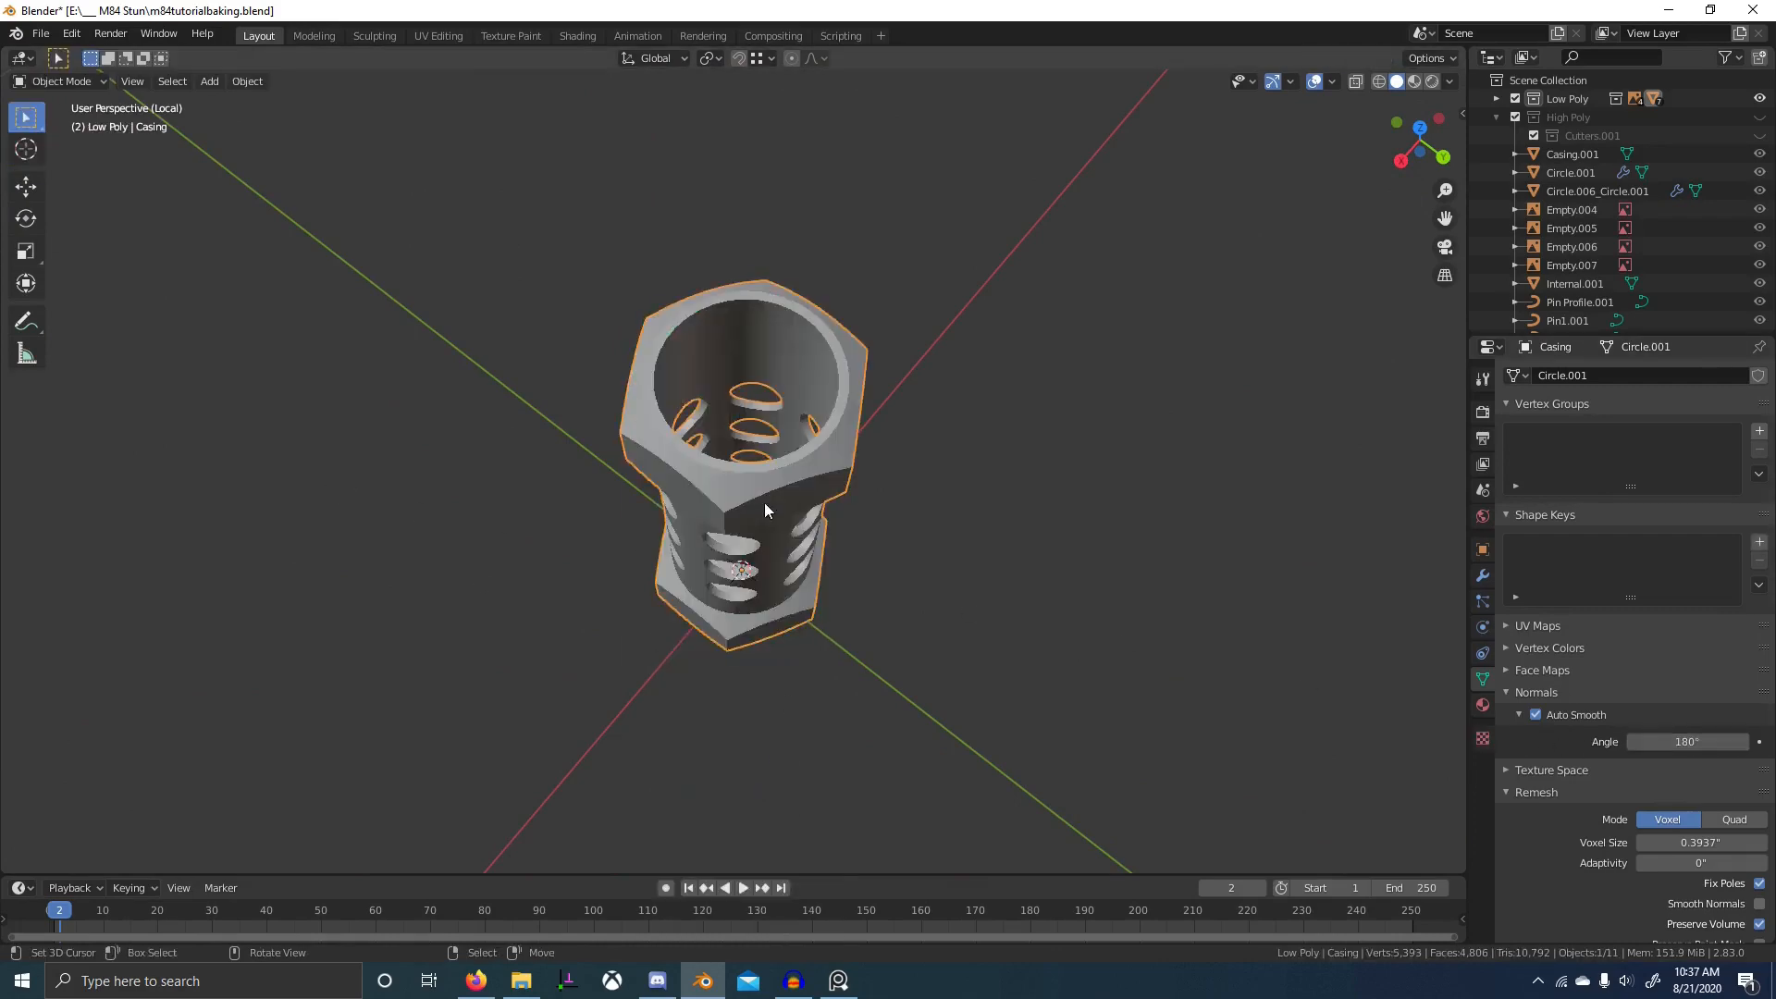
right_click(764, 501)
click(764, 503)
scroll(777, 536, up, 5)
middle_drag(788, 563, 834, 454)
scroll(807, 483, up, 3)
key(Tab)
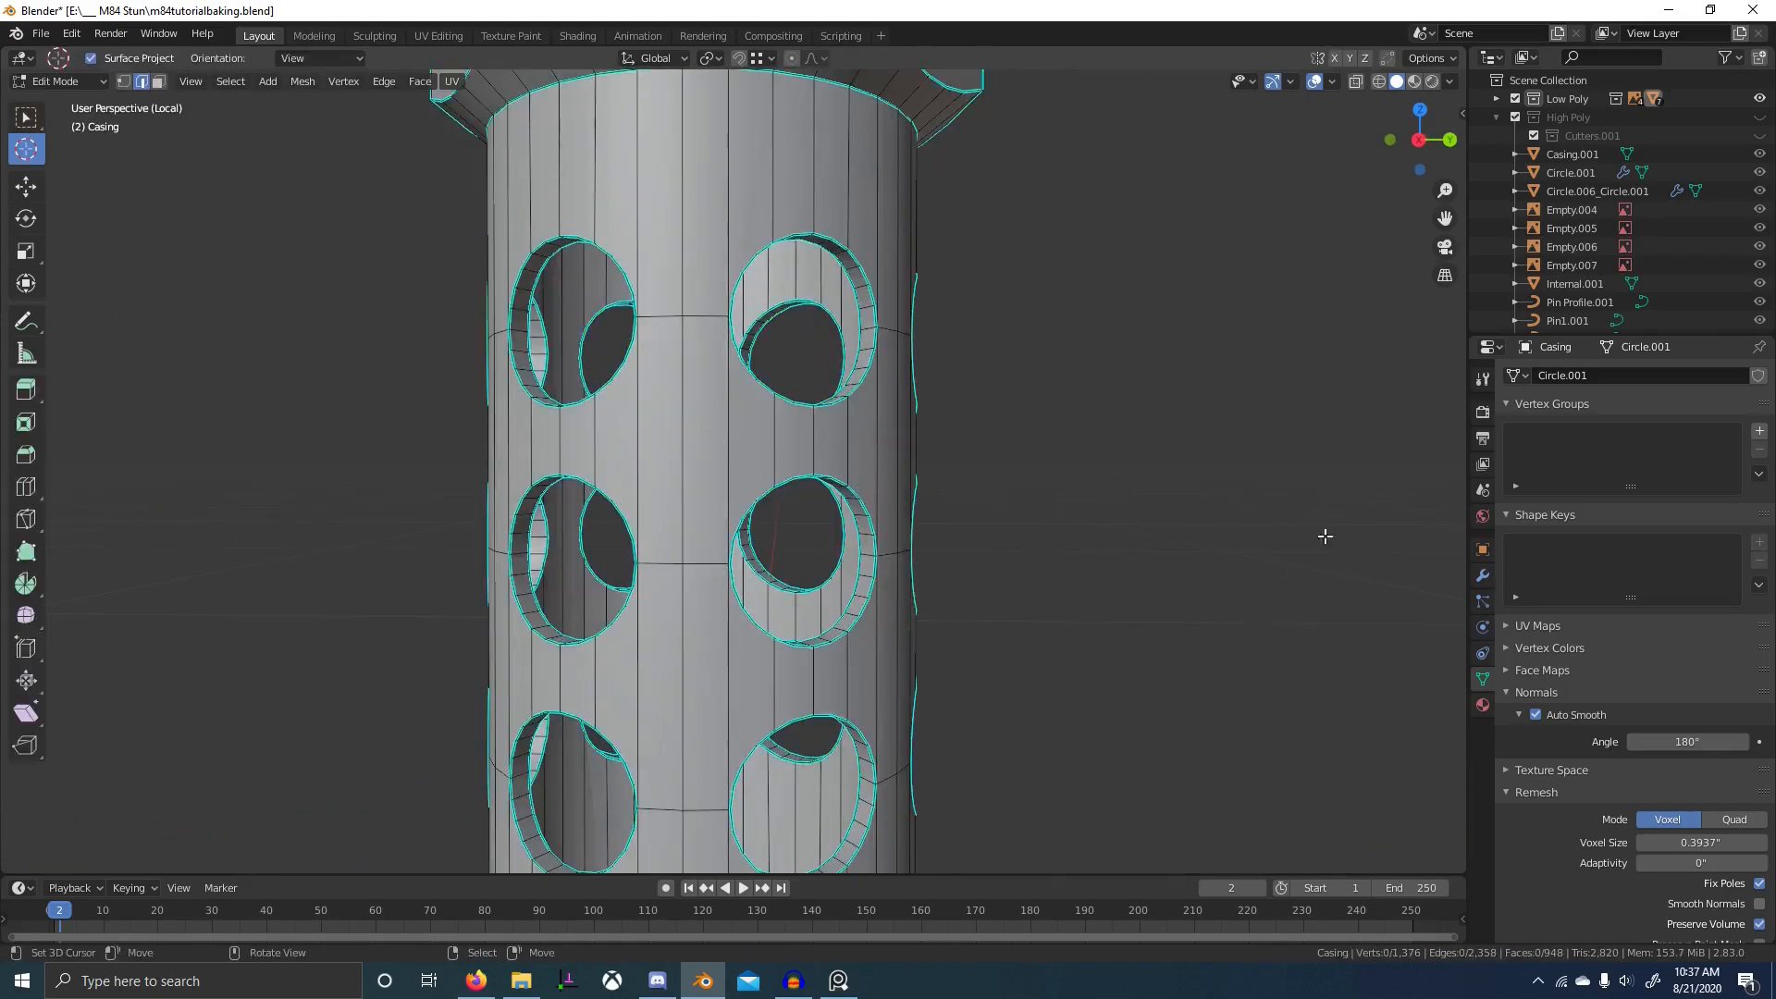
- Add a Triangulate modifier to the casing
click(1483, 575)
key(Tab)
click(1589, 379)
click(1369, 699)
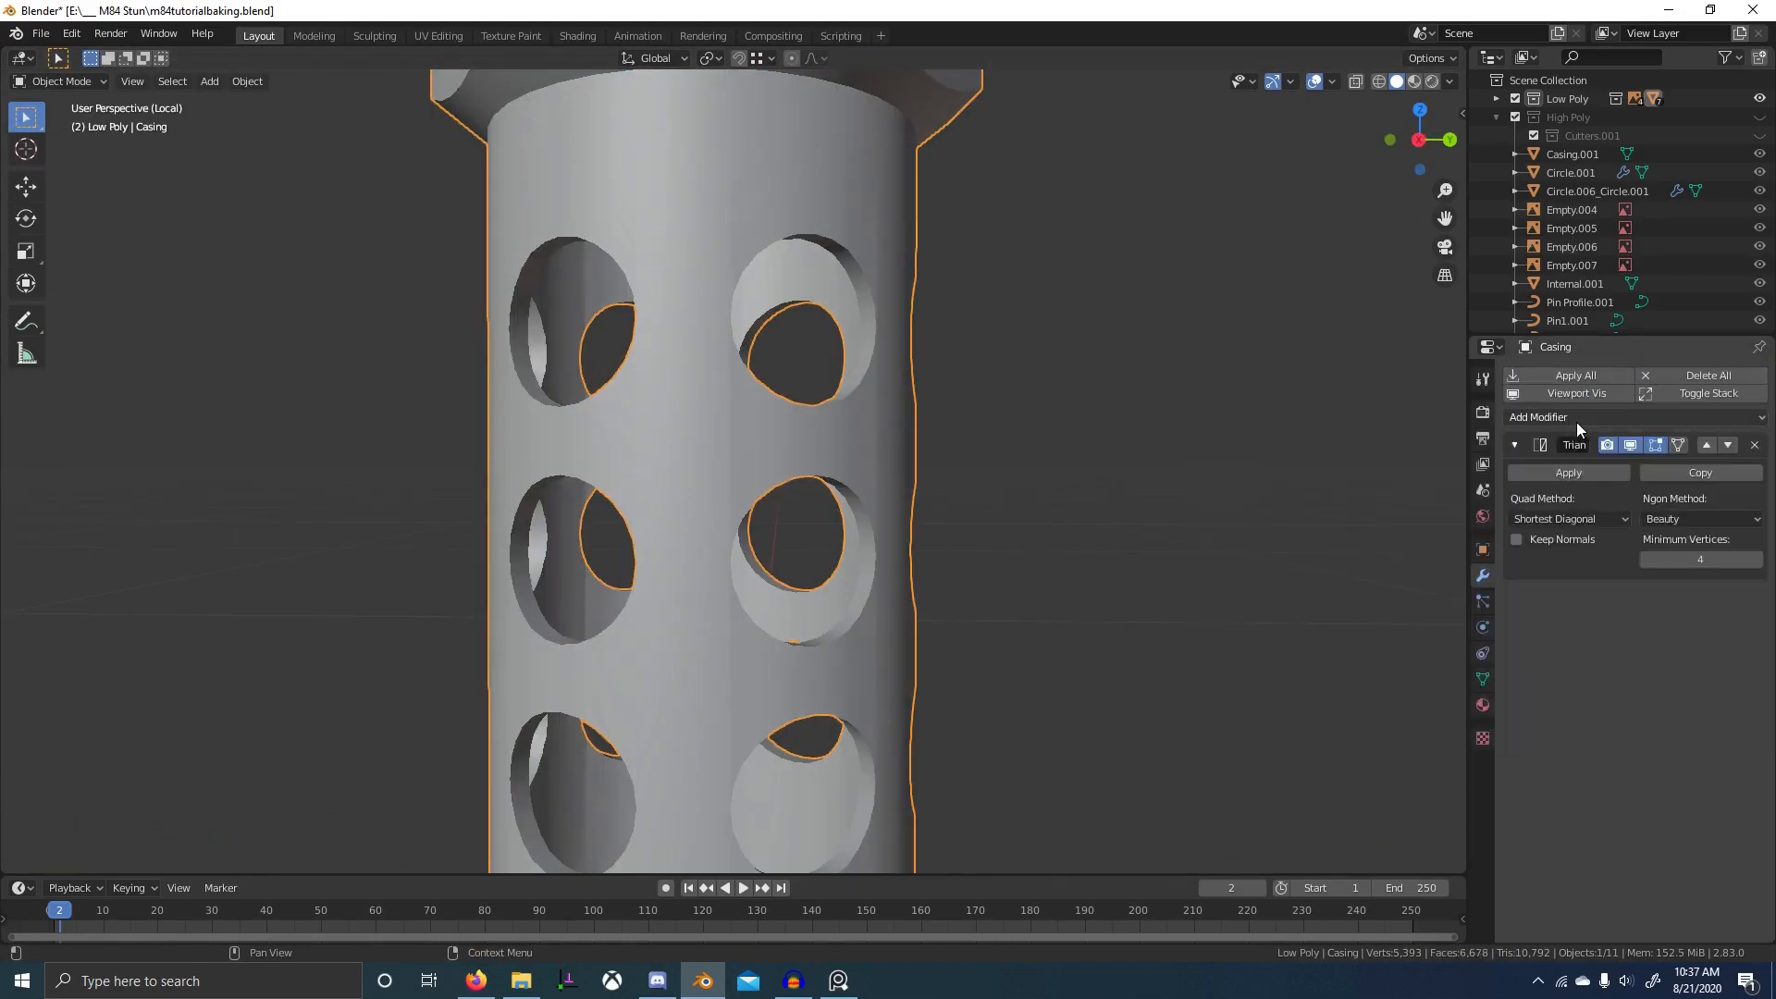
- Set the Triangulate modifier's minimum vertices to 5 and apply it to the casing mesh
key(Tab)
middle_drag(783, 380, 826, 383)
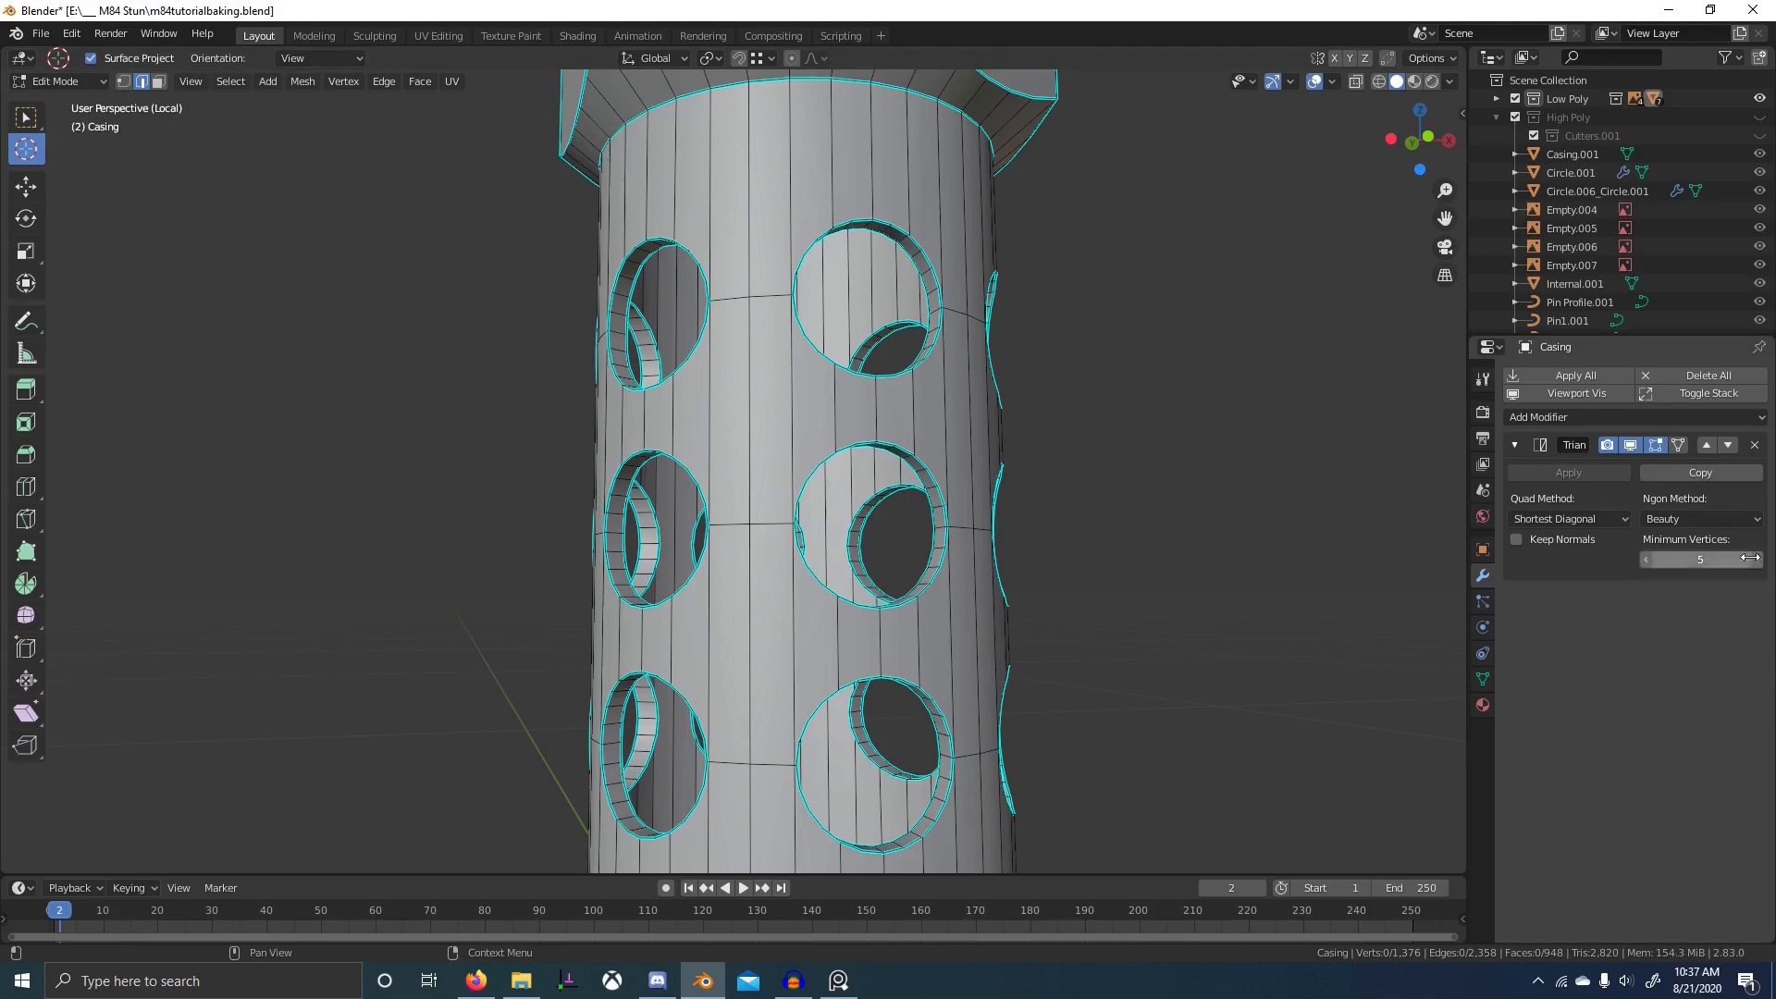
key(Tab)
click(1569, 473)
key(Tab)
scroll(1138, 484, down, 5)
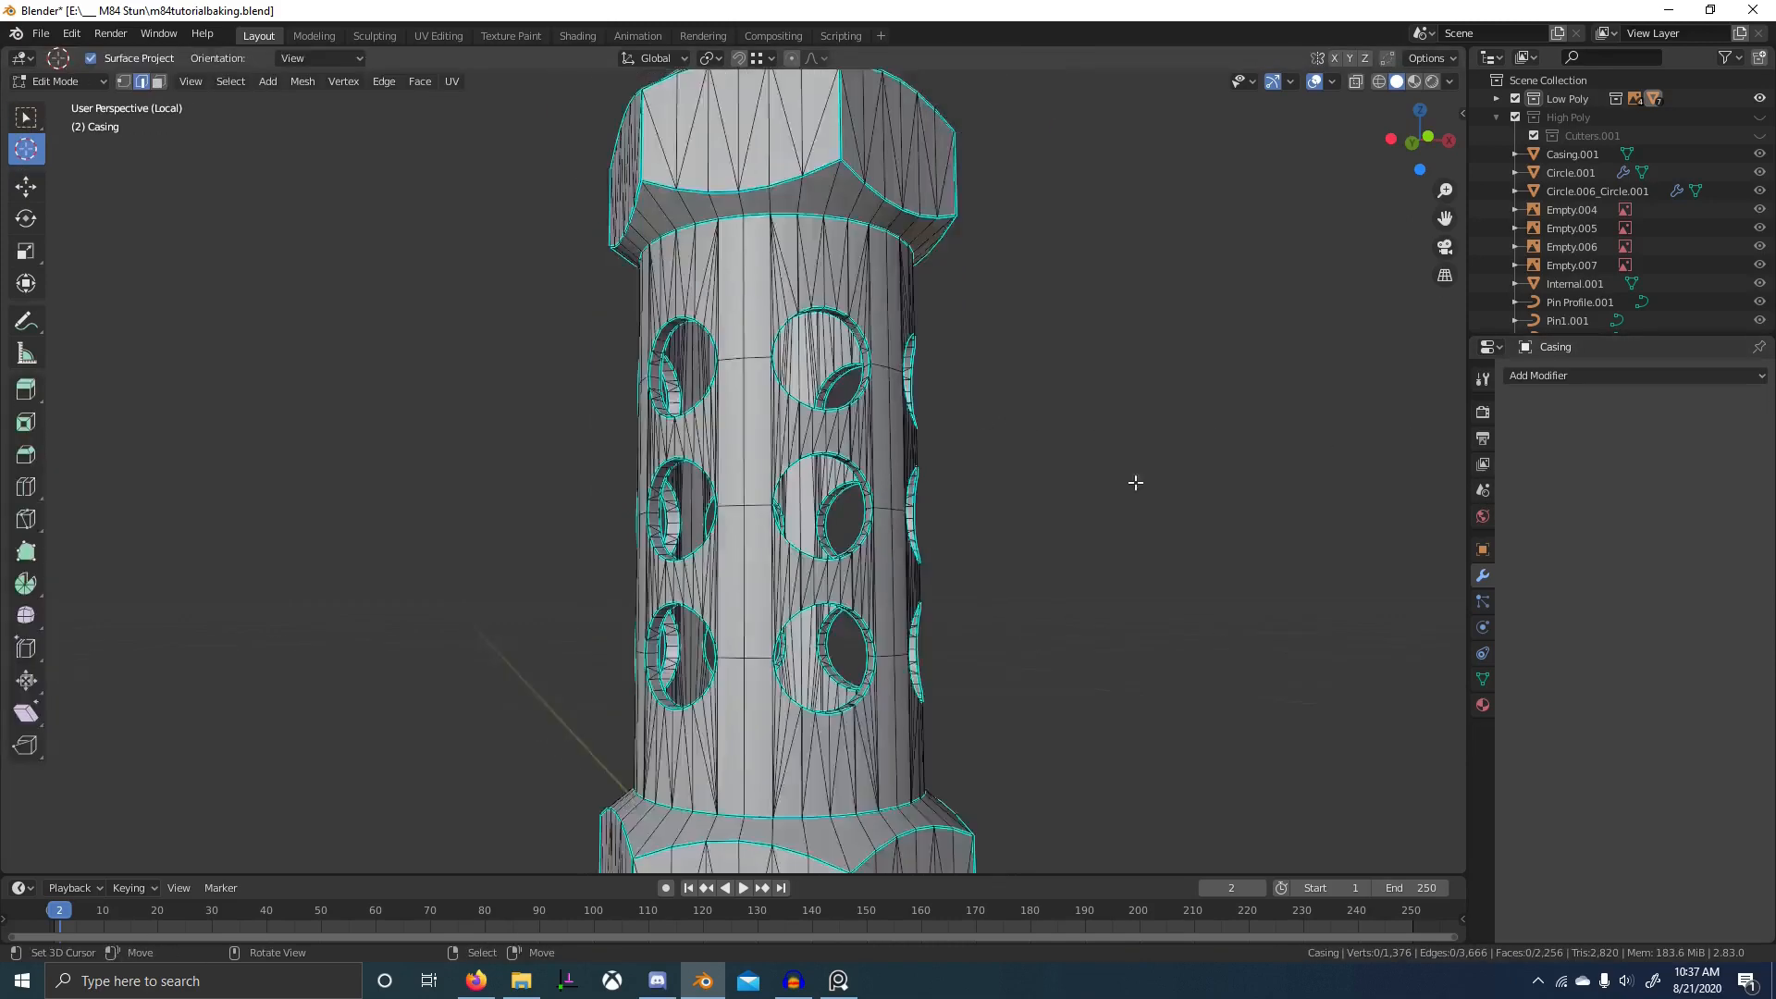
- Convert the casing's triangles to quads across the whole mesh
scroll(1023, 531, up, 3)
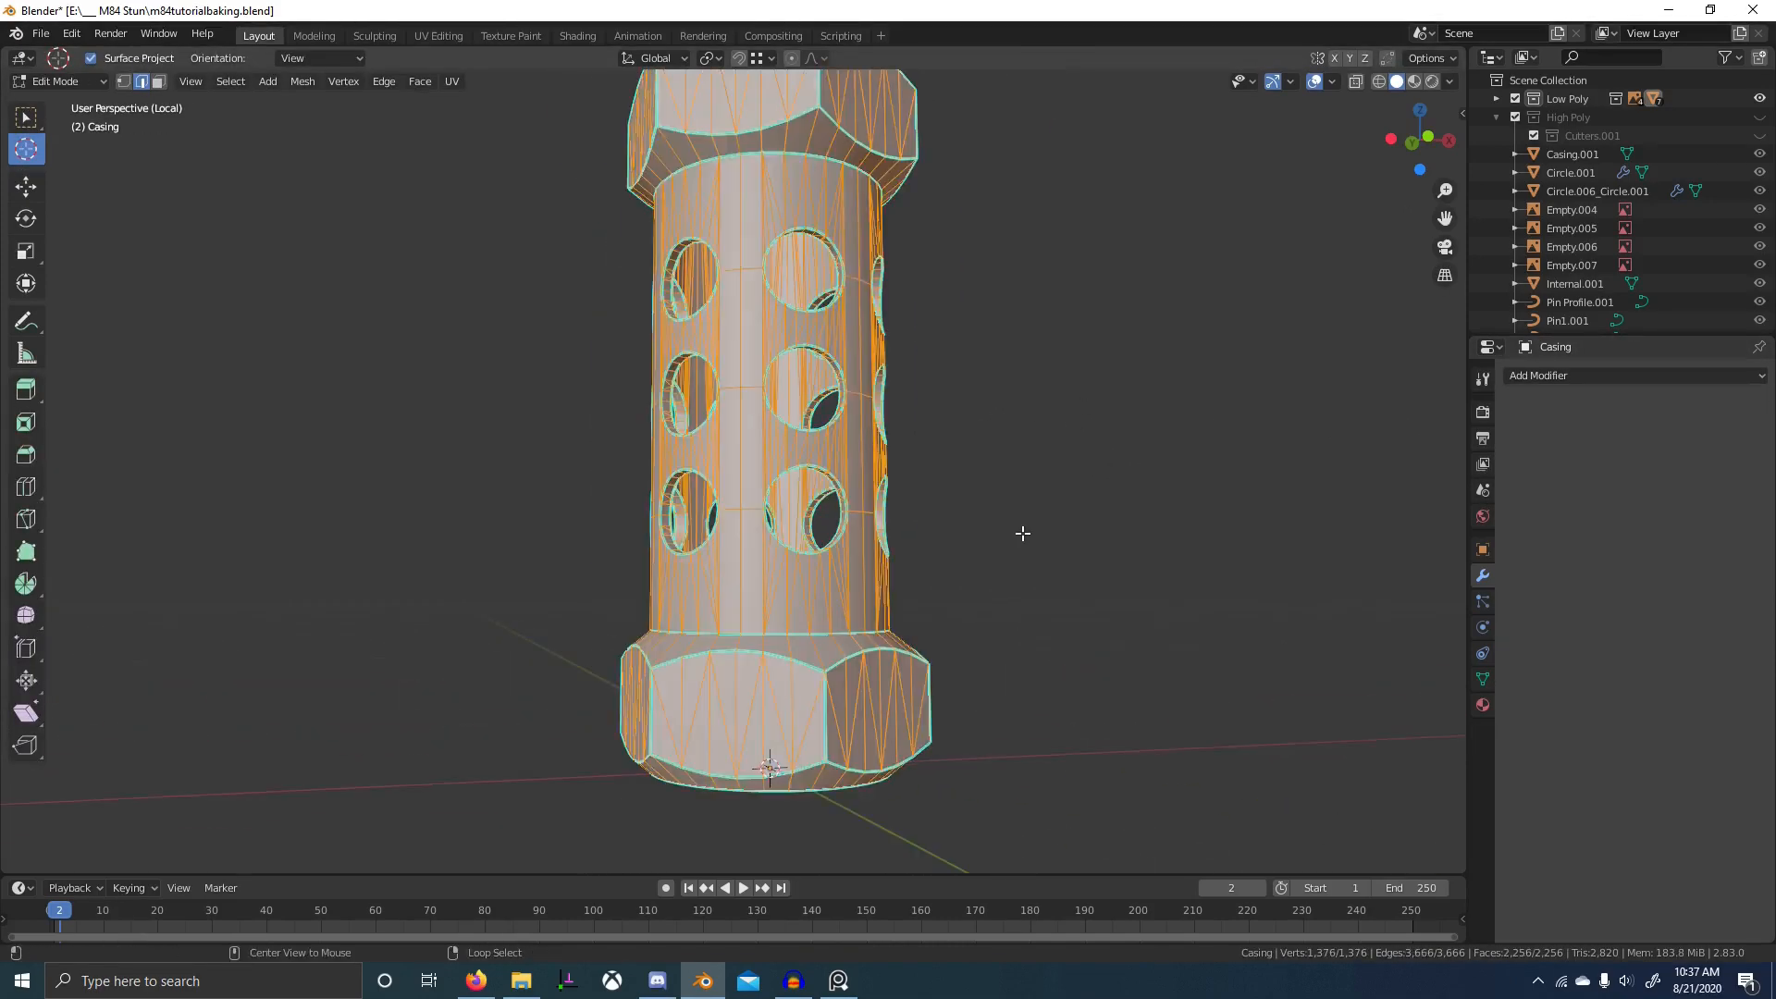
key(alt+j)
middle_drag(1021, 534, 949, 514)
scroll(918, 492, up, 2)
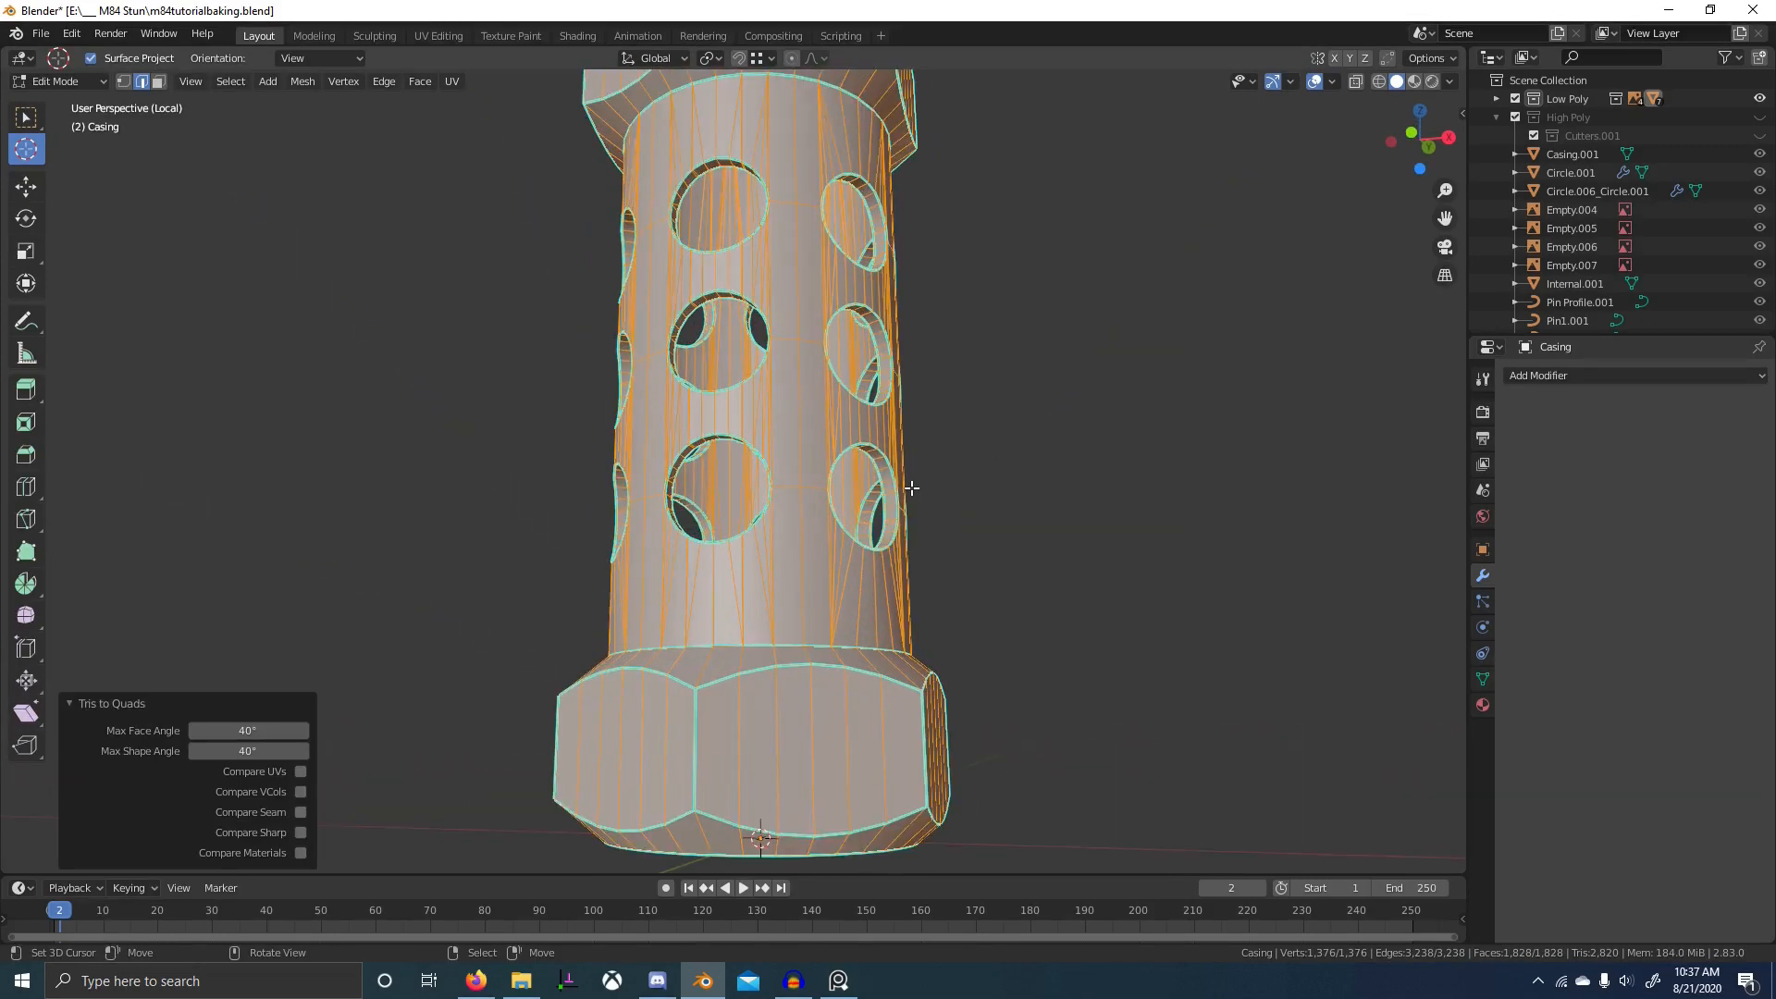
key(ctrl+z)
key(alt+j)
- Merge the casing's vertices by distance and leave mesh editing
middle_drag(912, 487, 842, 592)
key(m)
click(840, 546)
key(Tab)
scroll(820, 557, down, 5)
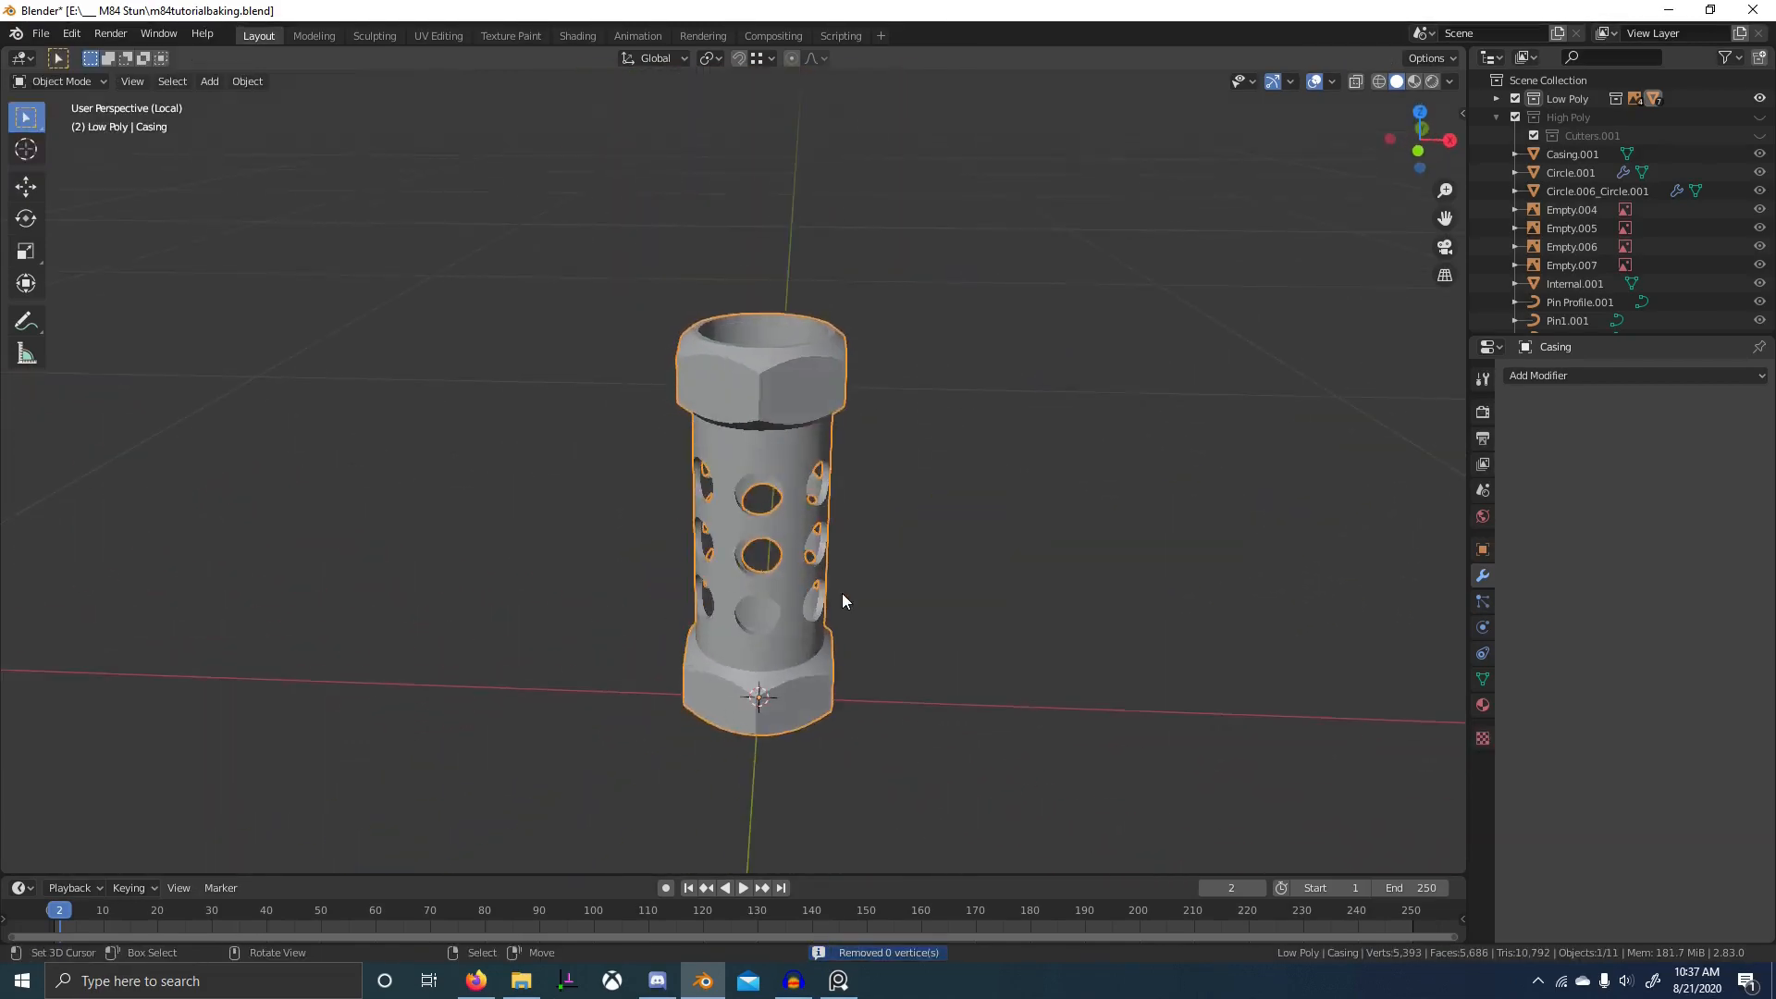
- Select every casing edge similar in sharpness to one sharp hexagon edge and mark them all as seams
key(Tab)
key(alt+a)
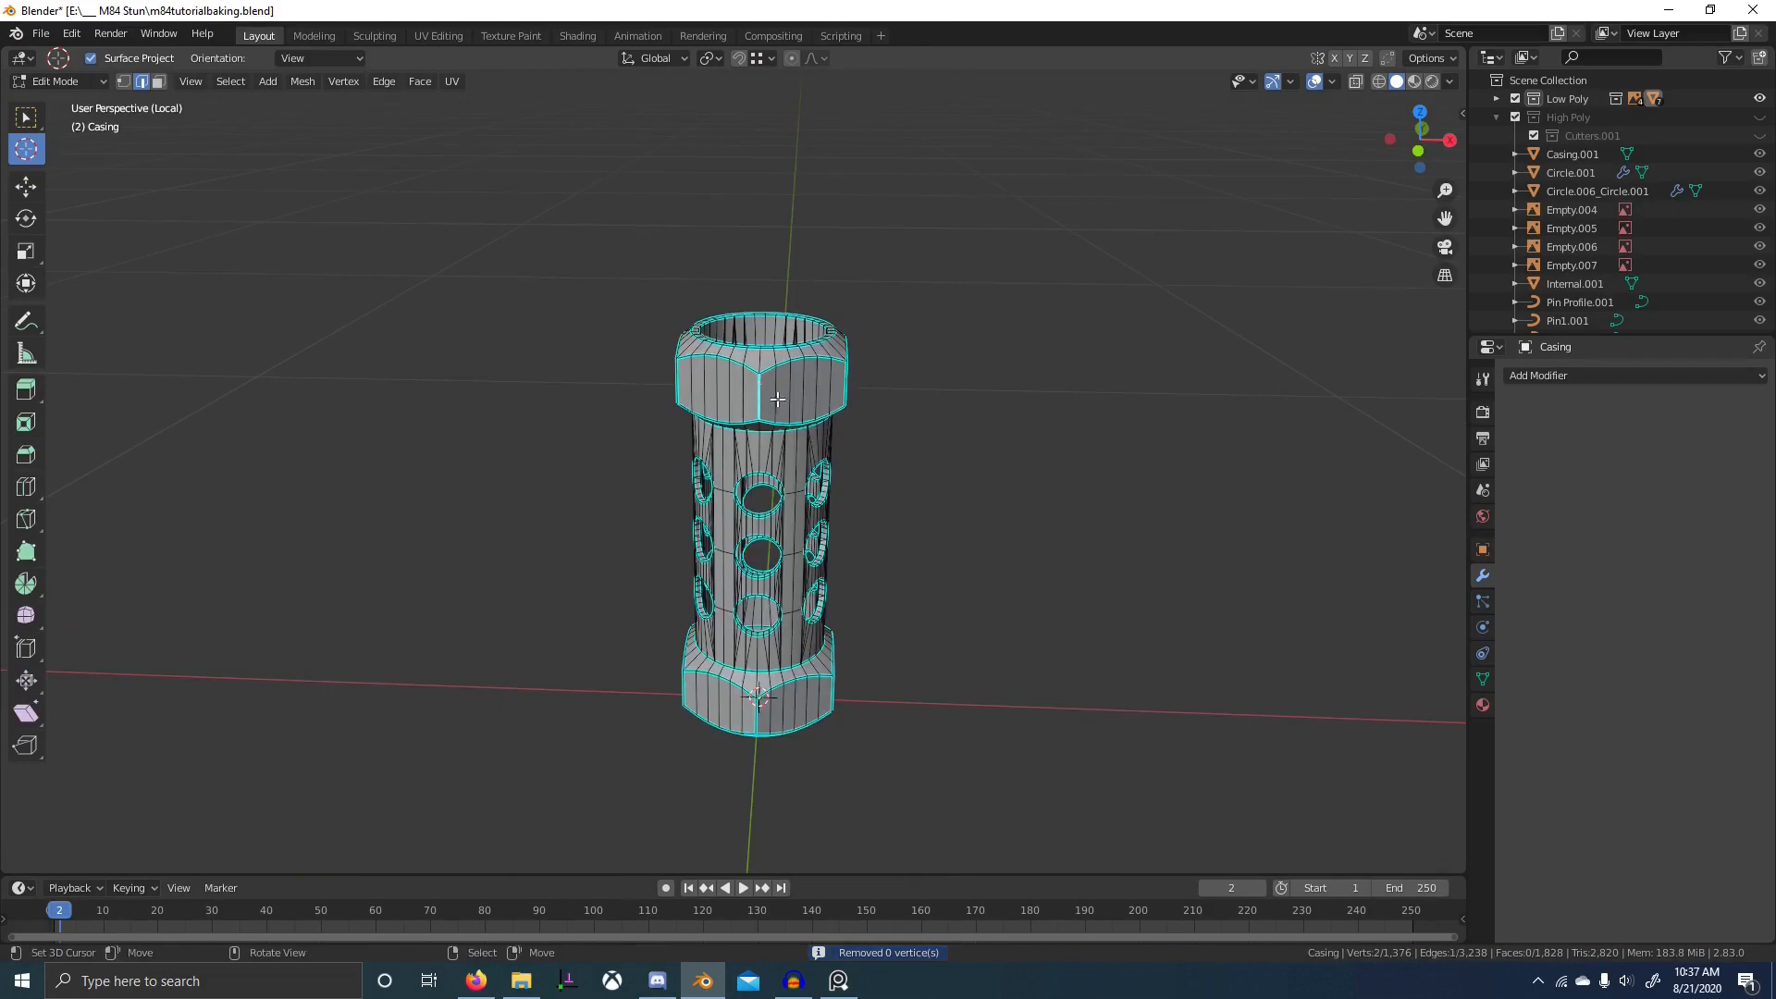
scroll(849, 477, up, 4)
key(shift+g)
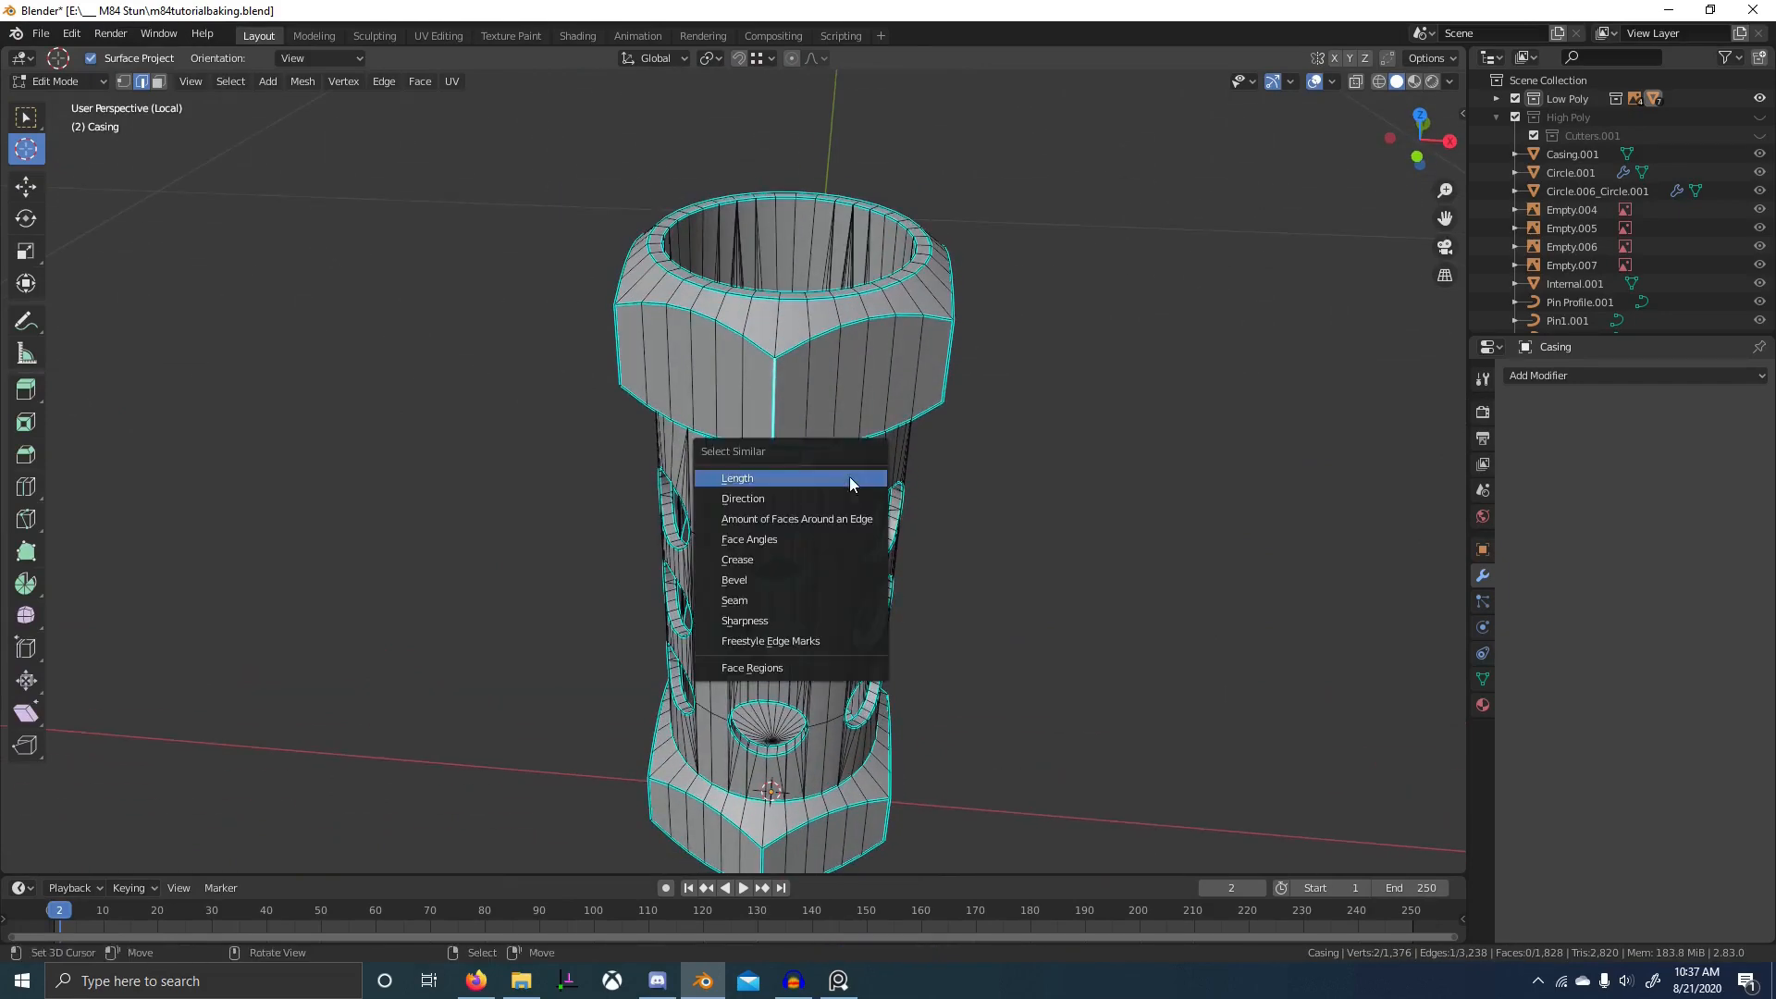
click(802, 624)
key(ctrl+e)
click(812, 578)
- Select the whole casing mesh, switch to the UV Editing workspace, isolate the casing and unwrap it
key(a)
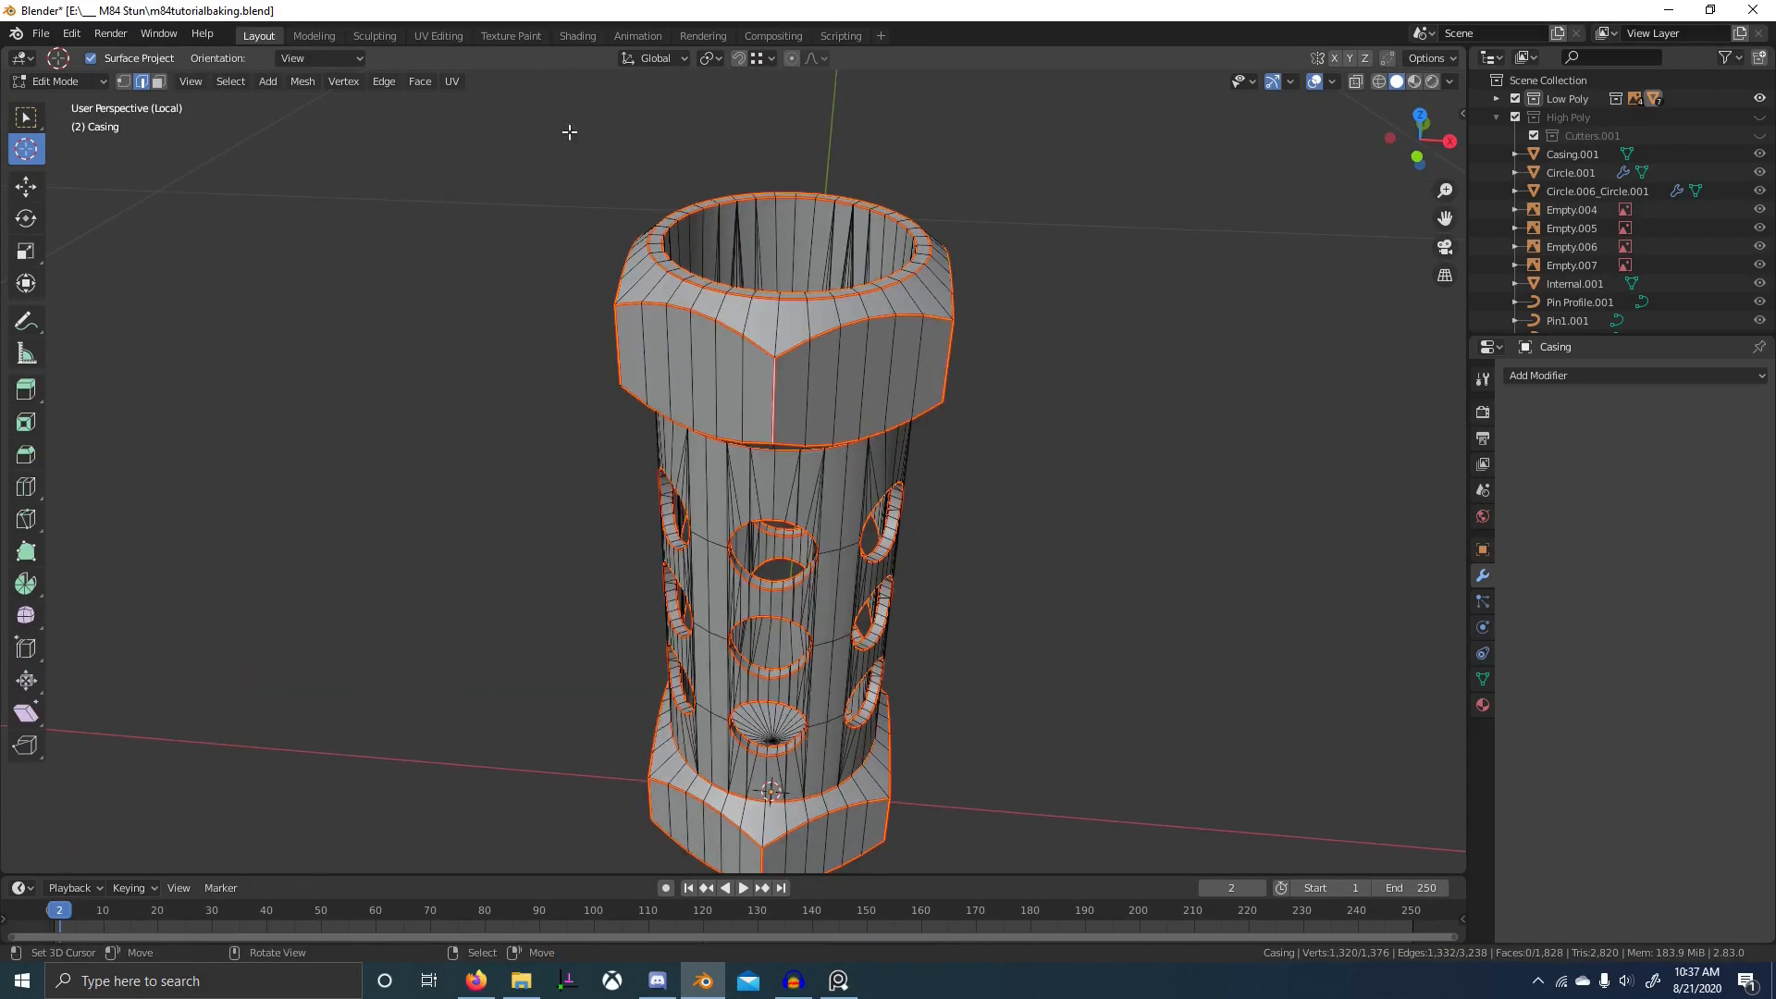
click(439, 36)
key(KP_Divide)
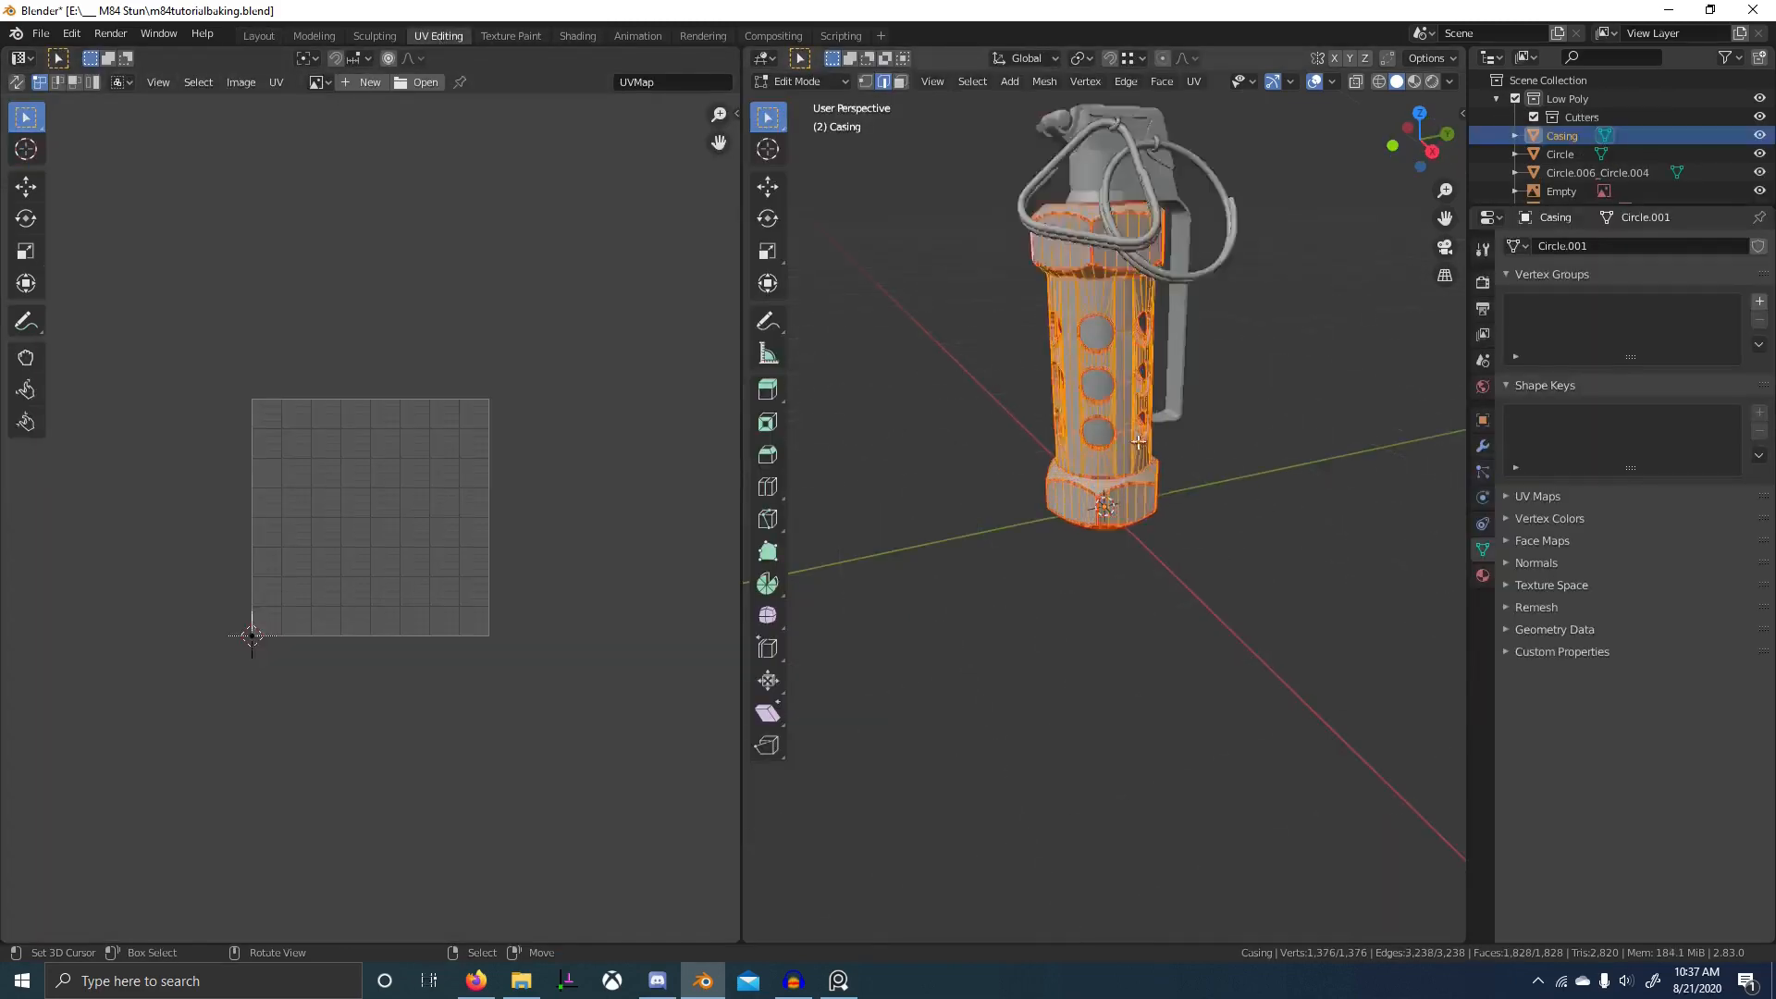
key(u)
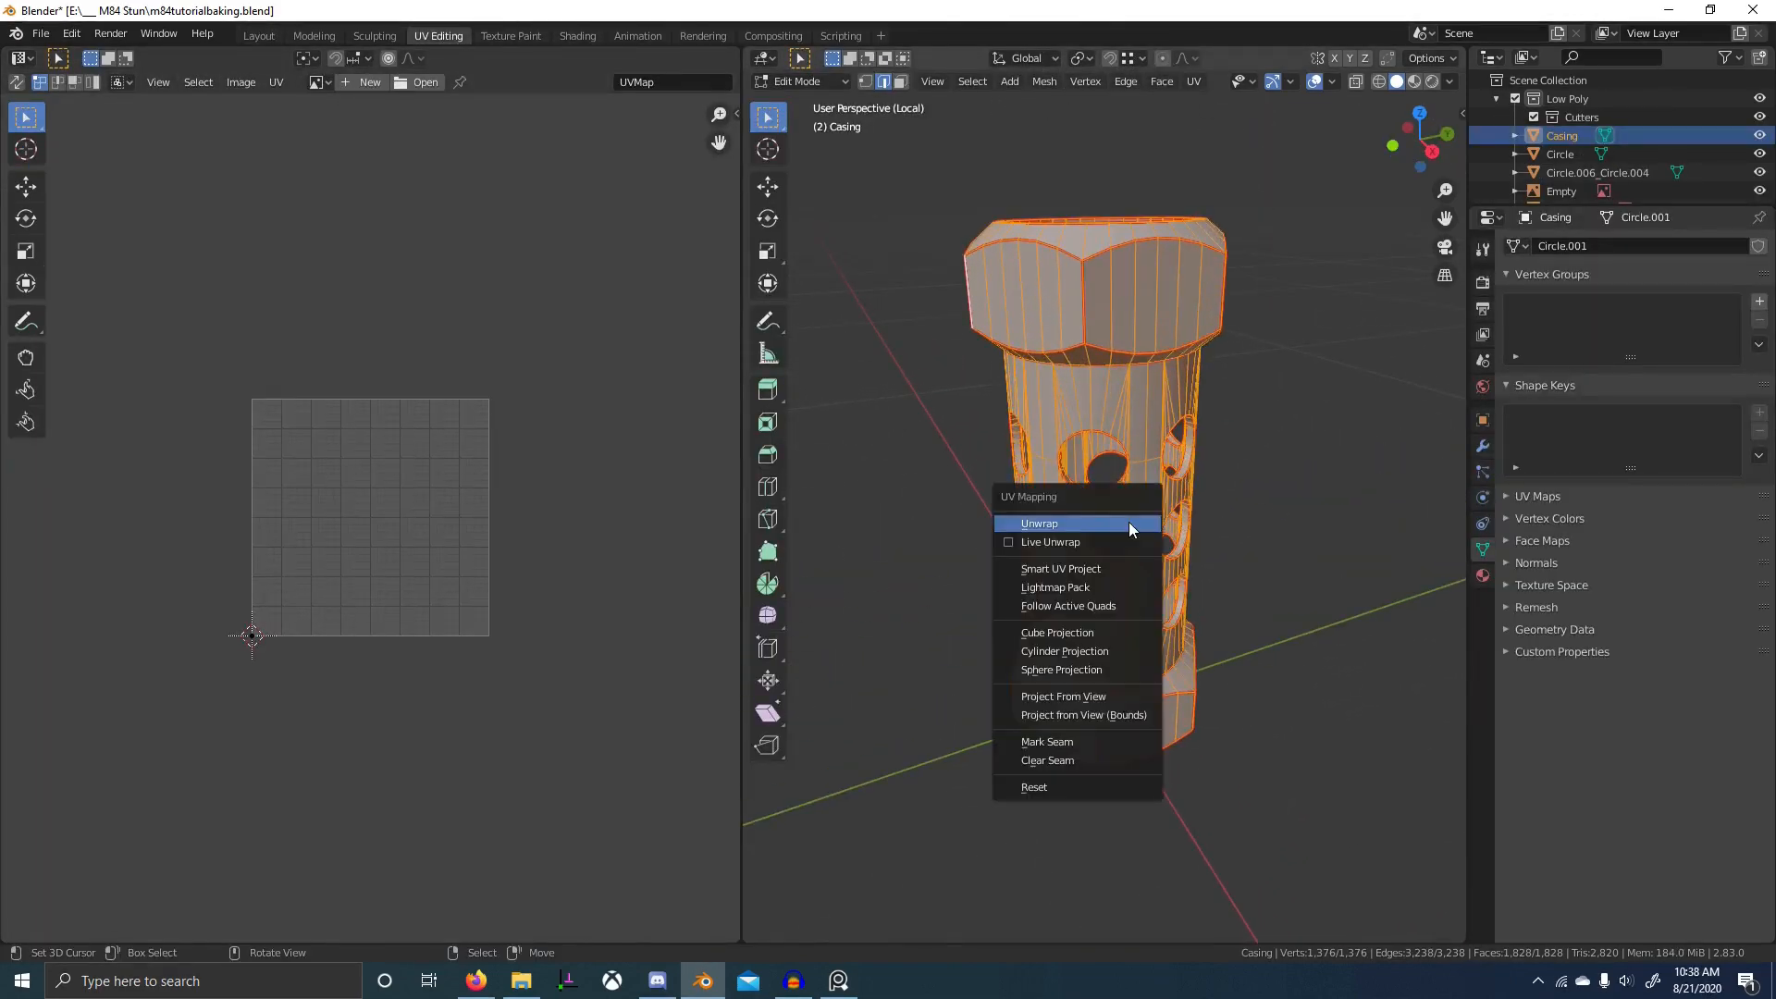
click(1128, 522)
key(Home)
- Mark a lengthwise edge line along the casing's cylindrical wall as a seam and unwrap the whole mesh again
middle_drag(1036, 518, 1112, 740)
alt+click(1081, 595)
scroll(1112, 740, up, 4)
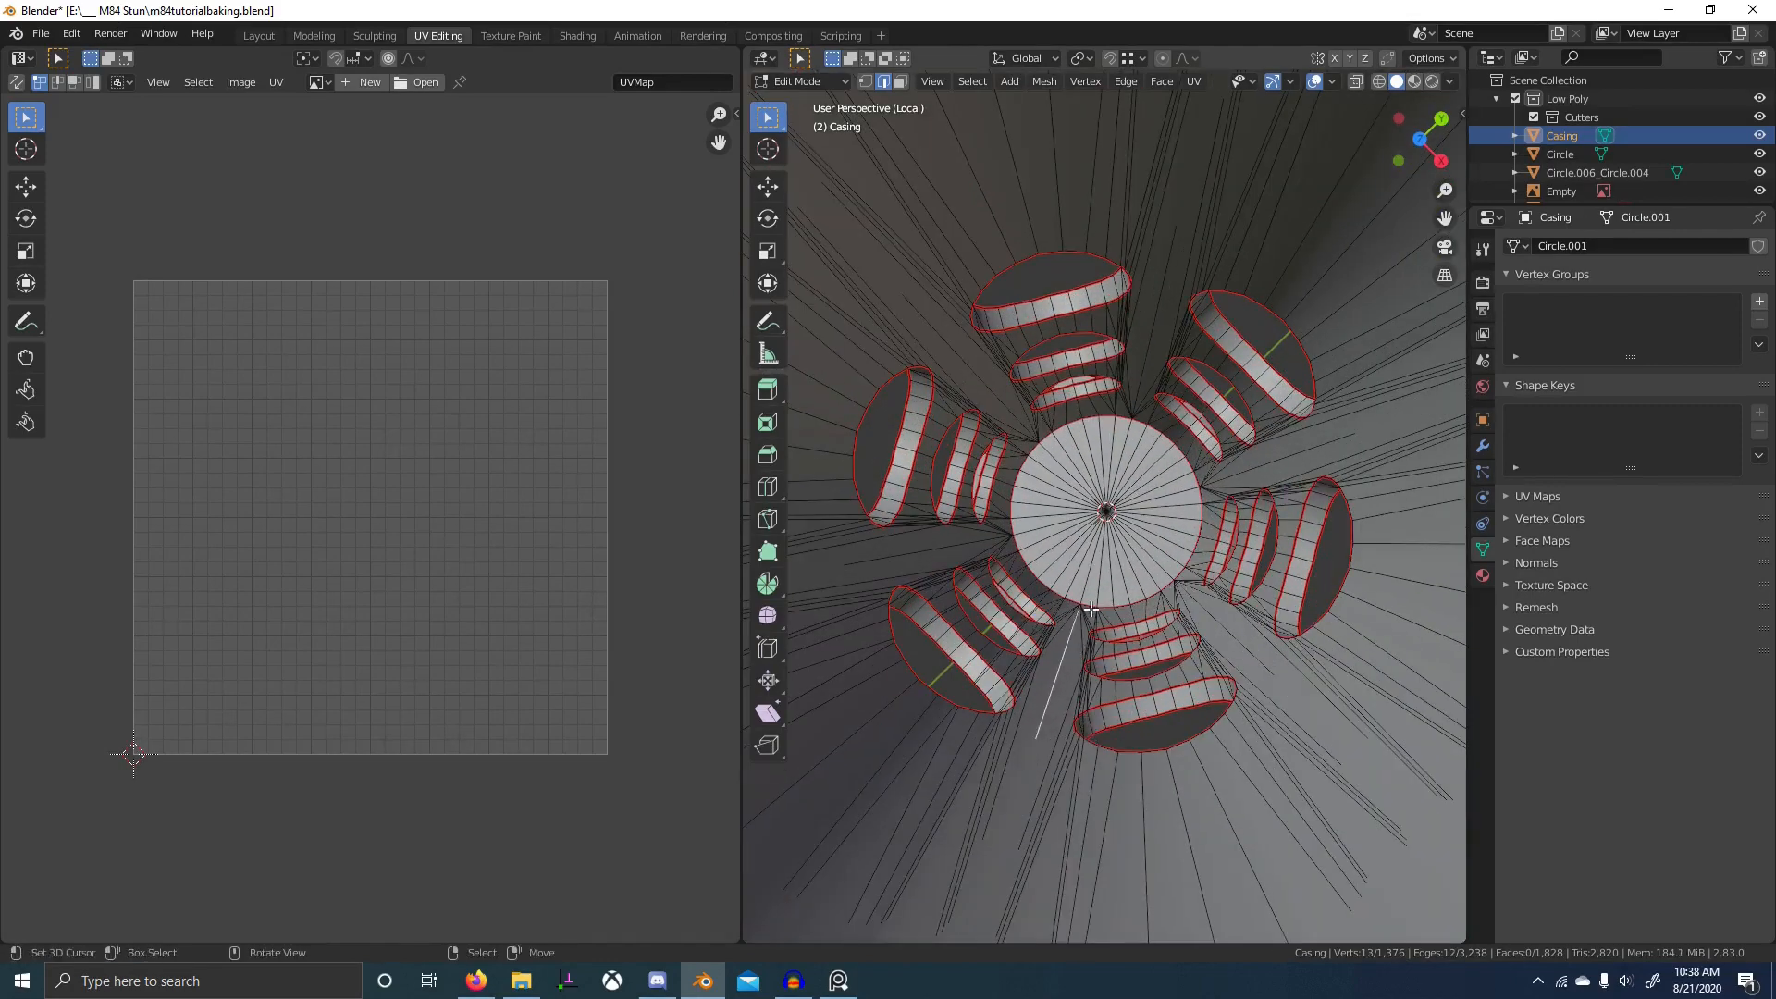
scroll(1091, 608, down, 4)
key(ctrl+e)
click(1130, 609)
key(a)
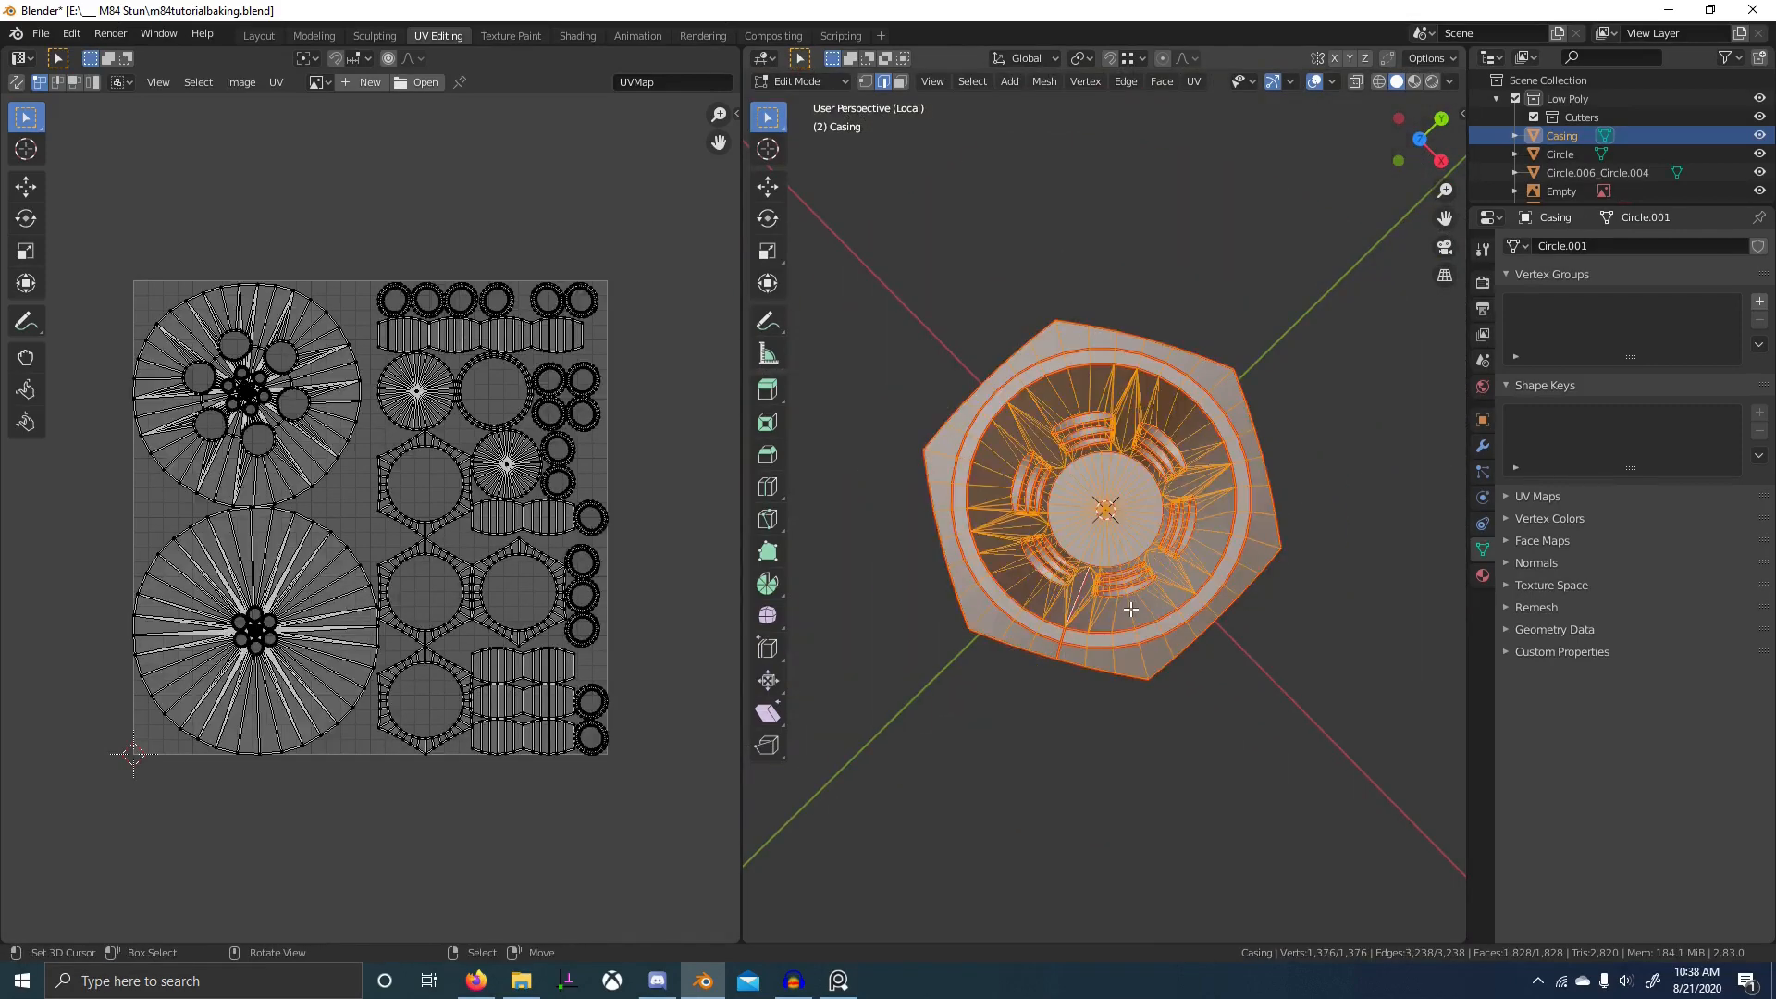
key(u)
click(1131, 609)
- Select one short crosswise edge inside the rim of each hole around the casing and mark these edges as seams
middle_drag(1130, 609, 1323, 493)
scroll(1324, 493, up, 10)
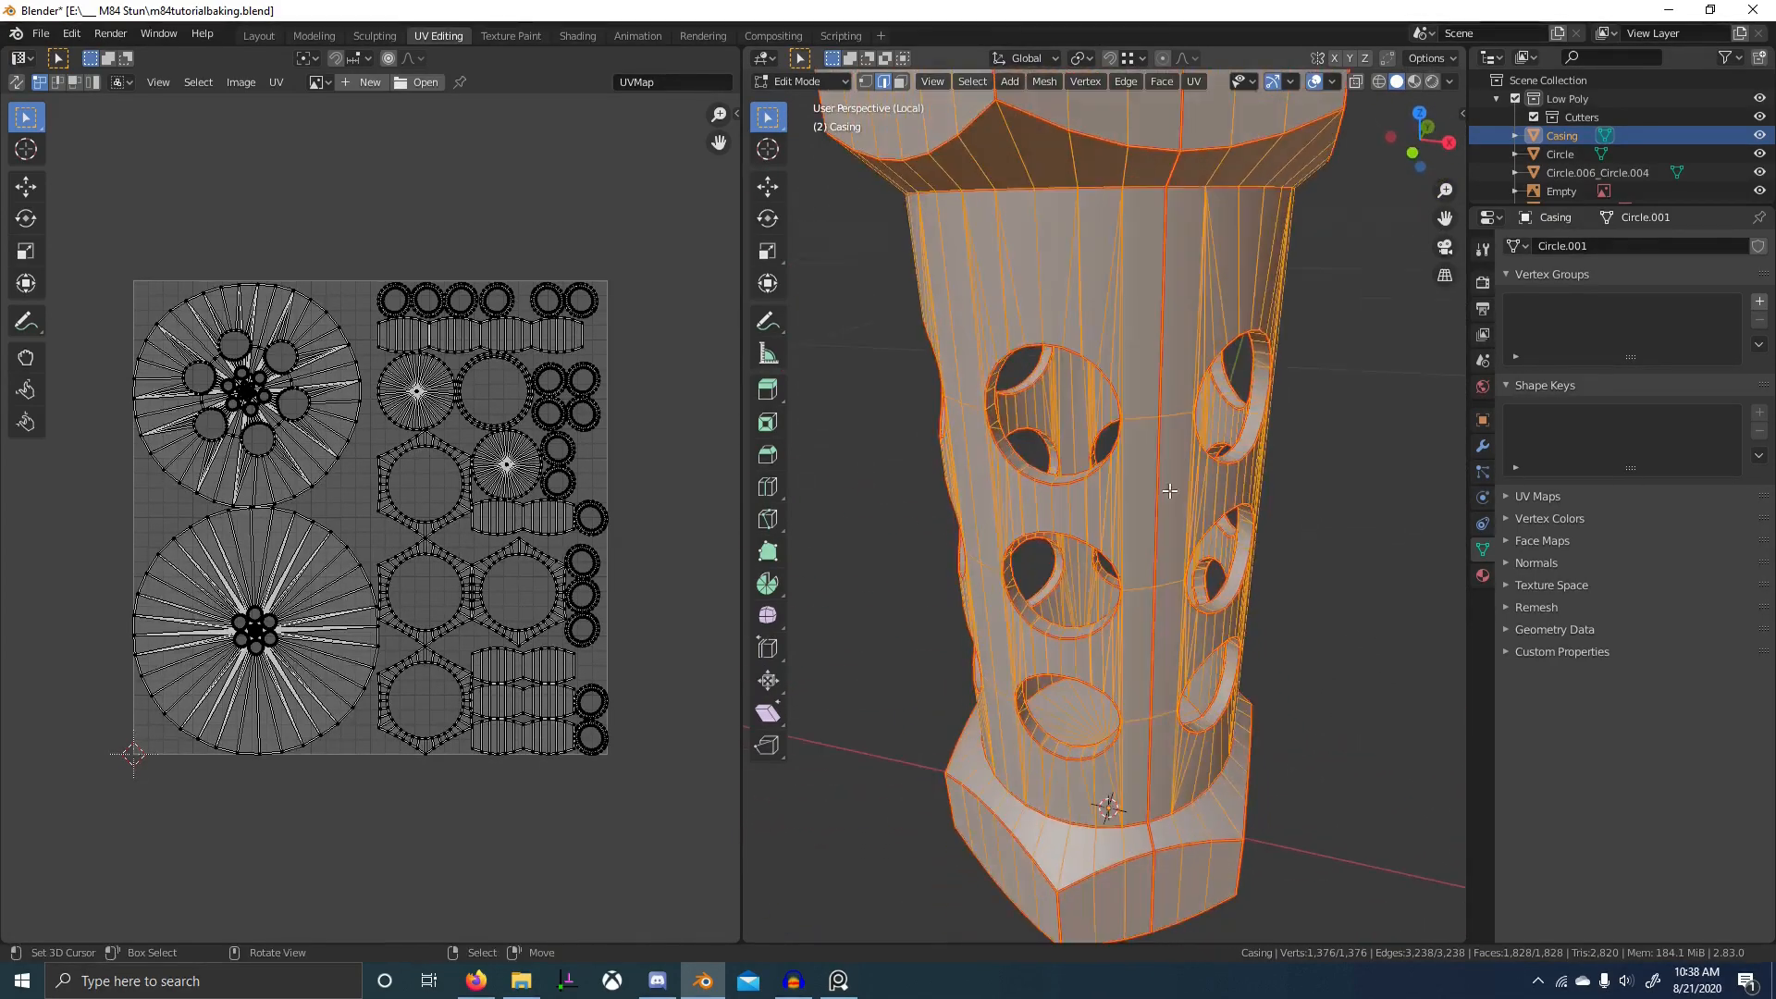
middle_drag(1098, 544, 1104, 553)
click(1003, 487)
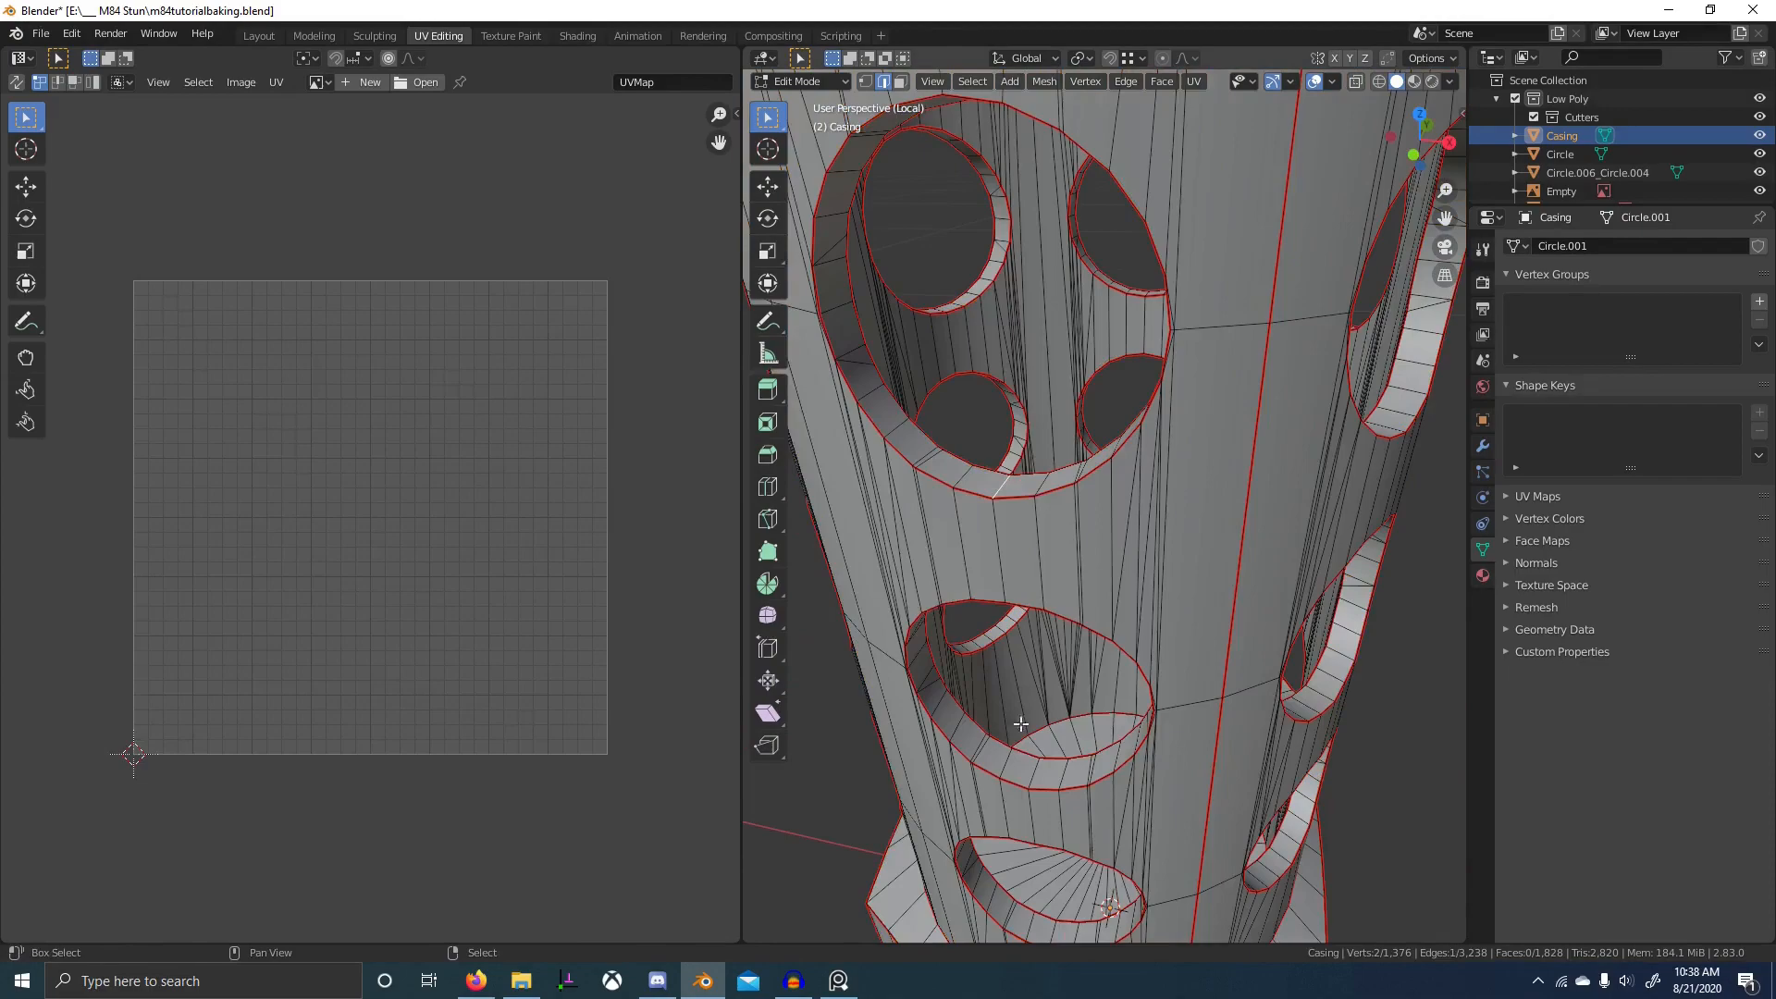
shift+click(1038, 776)
middle_drag(1097, 751, 1103, 740)
shift+click(1074, 817)
middle_drag(1074, 817, 1219, 849)
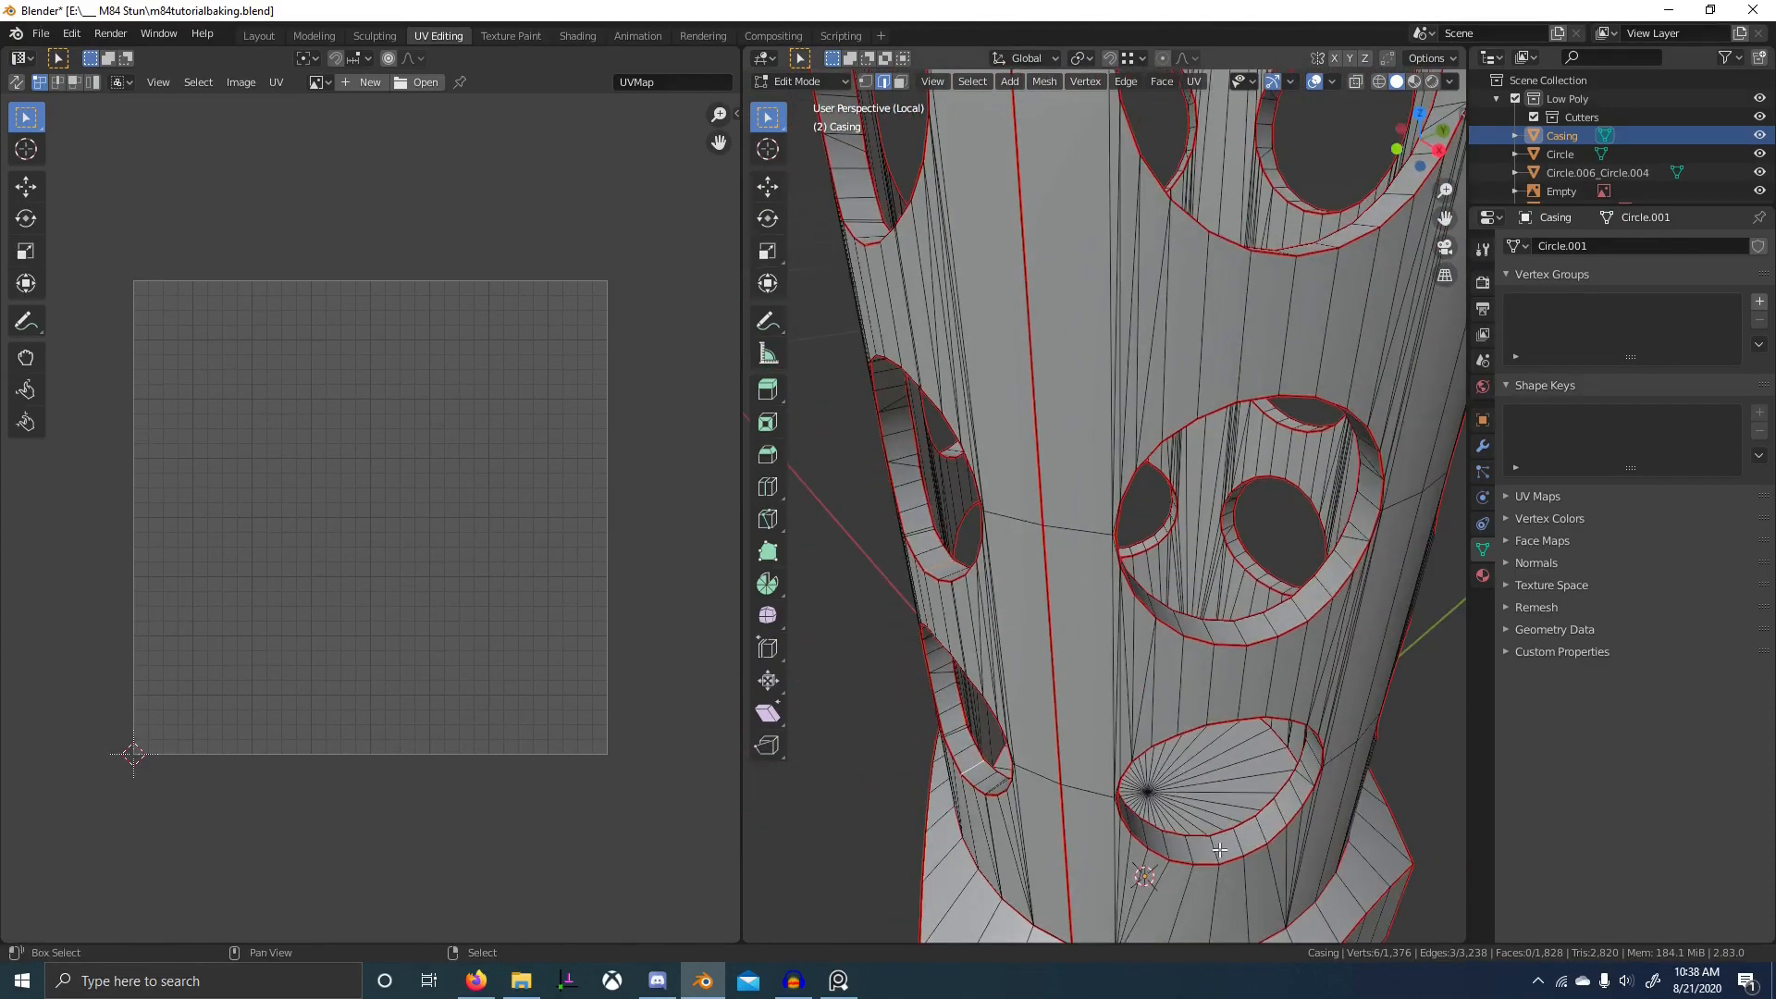
middle_drag(1233, 630, 1257, 572)
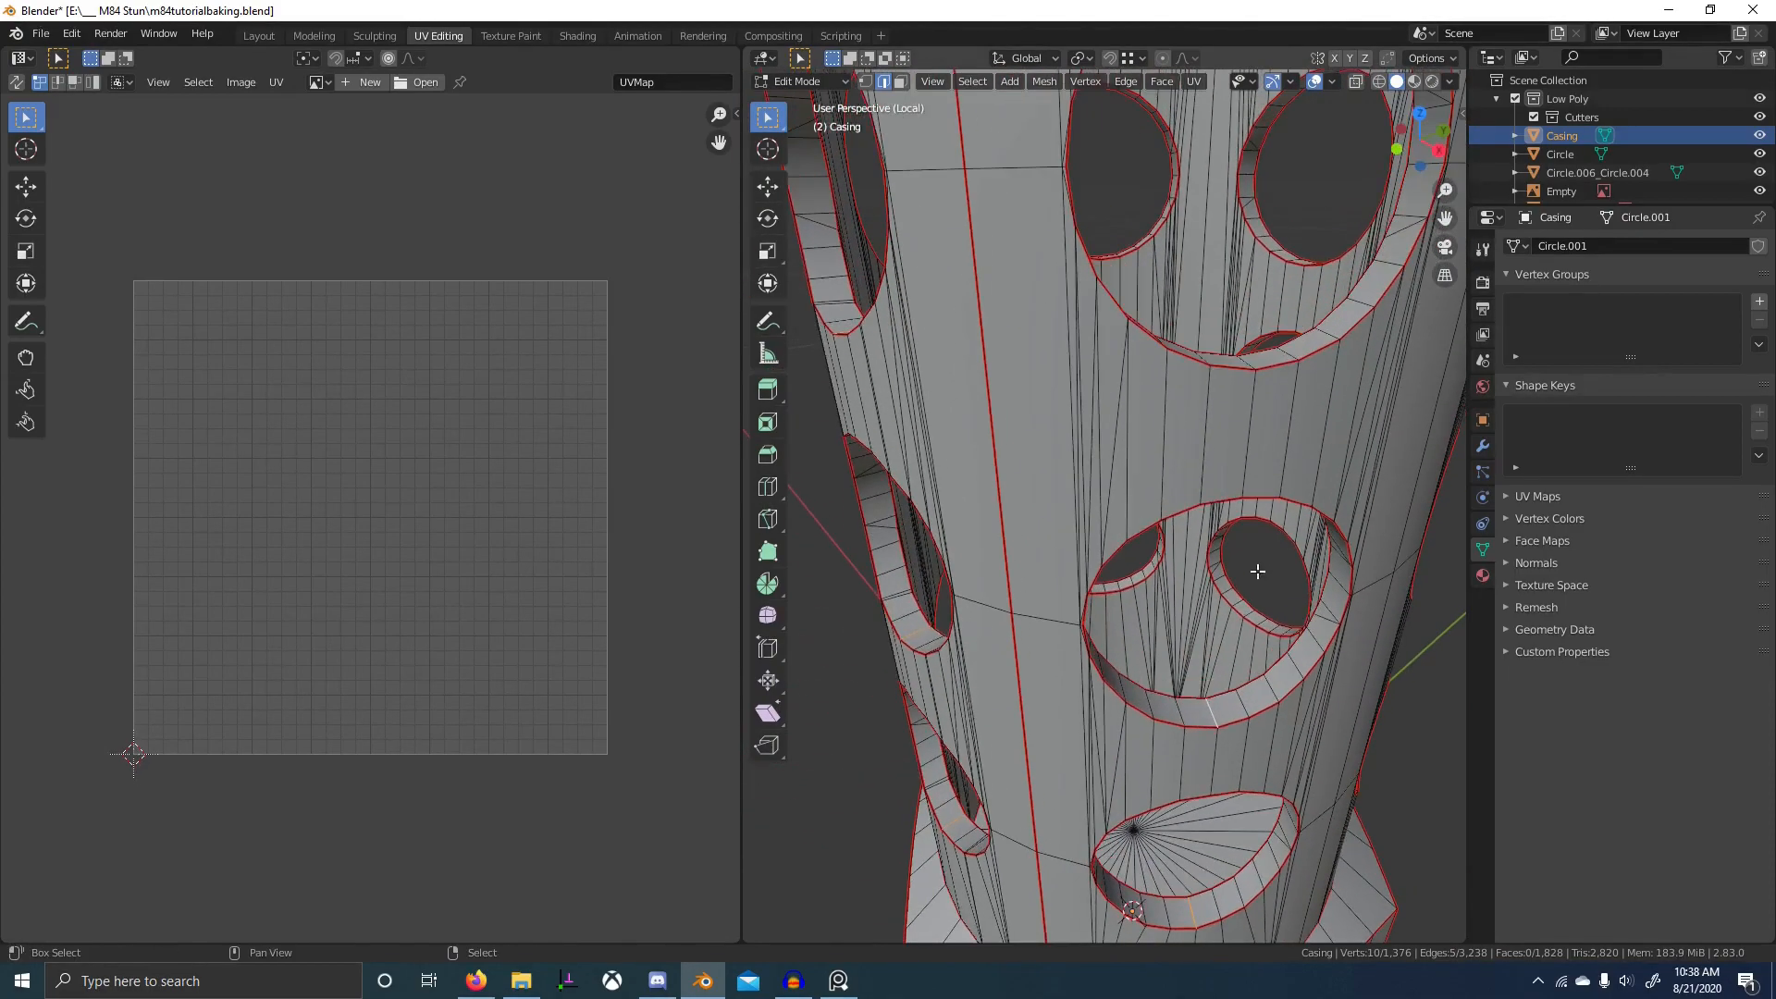
shift+click(1236, 358)
scroll(1356, 531, down, 3)
middle_drag(1356, 531, 1192, 570)
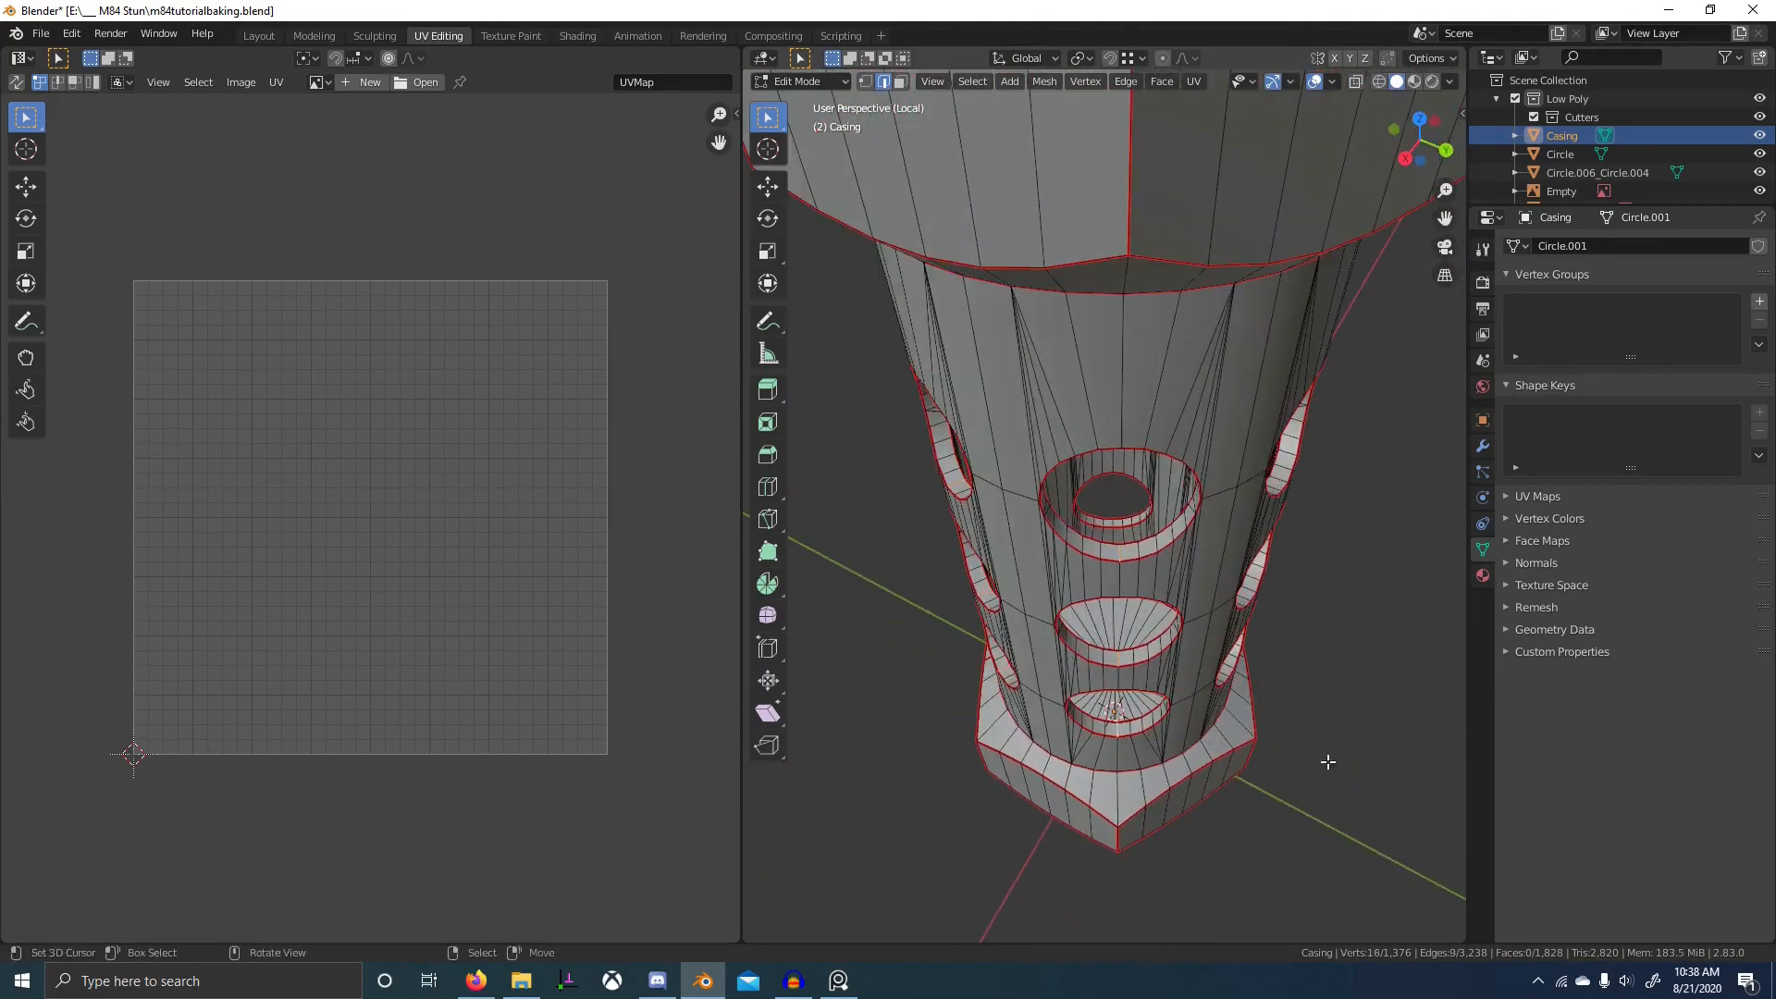
middle_drag(1328, 762, 1113, 745)
shift+click(1113, 746)
scroll(1151, 713, up, 2)
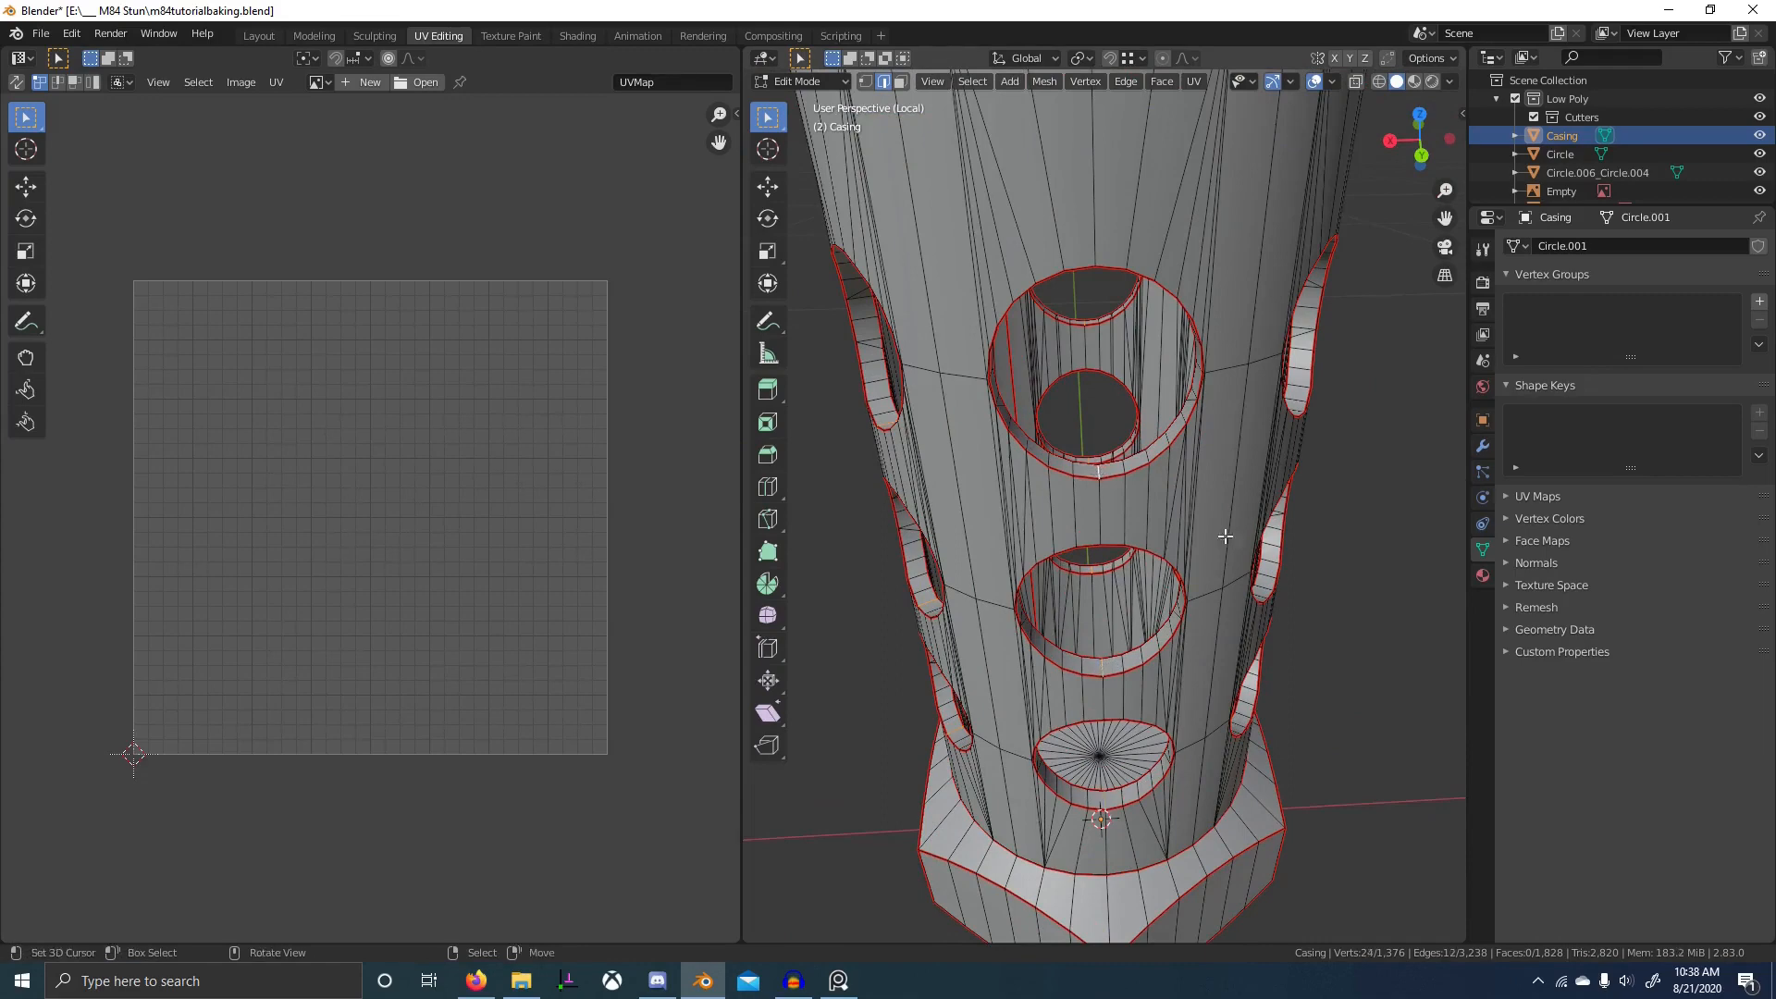
middle_drag(1260, 520, 1120, 548)
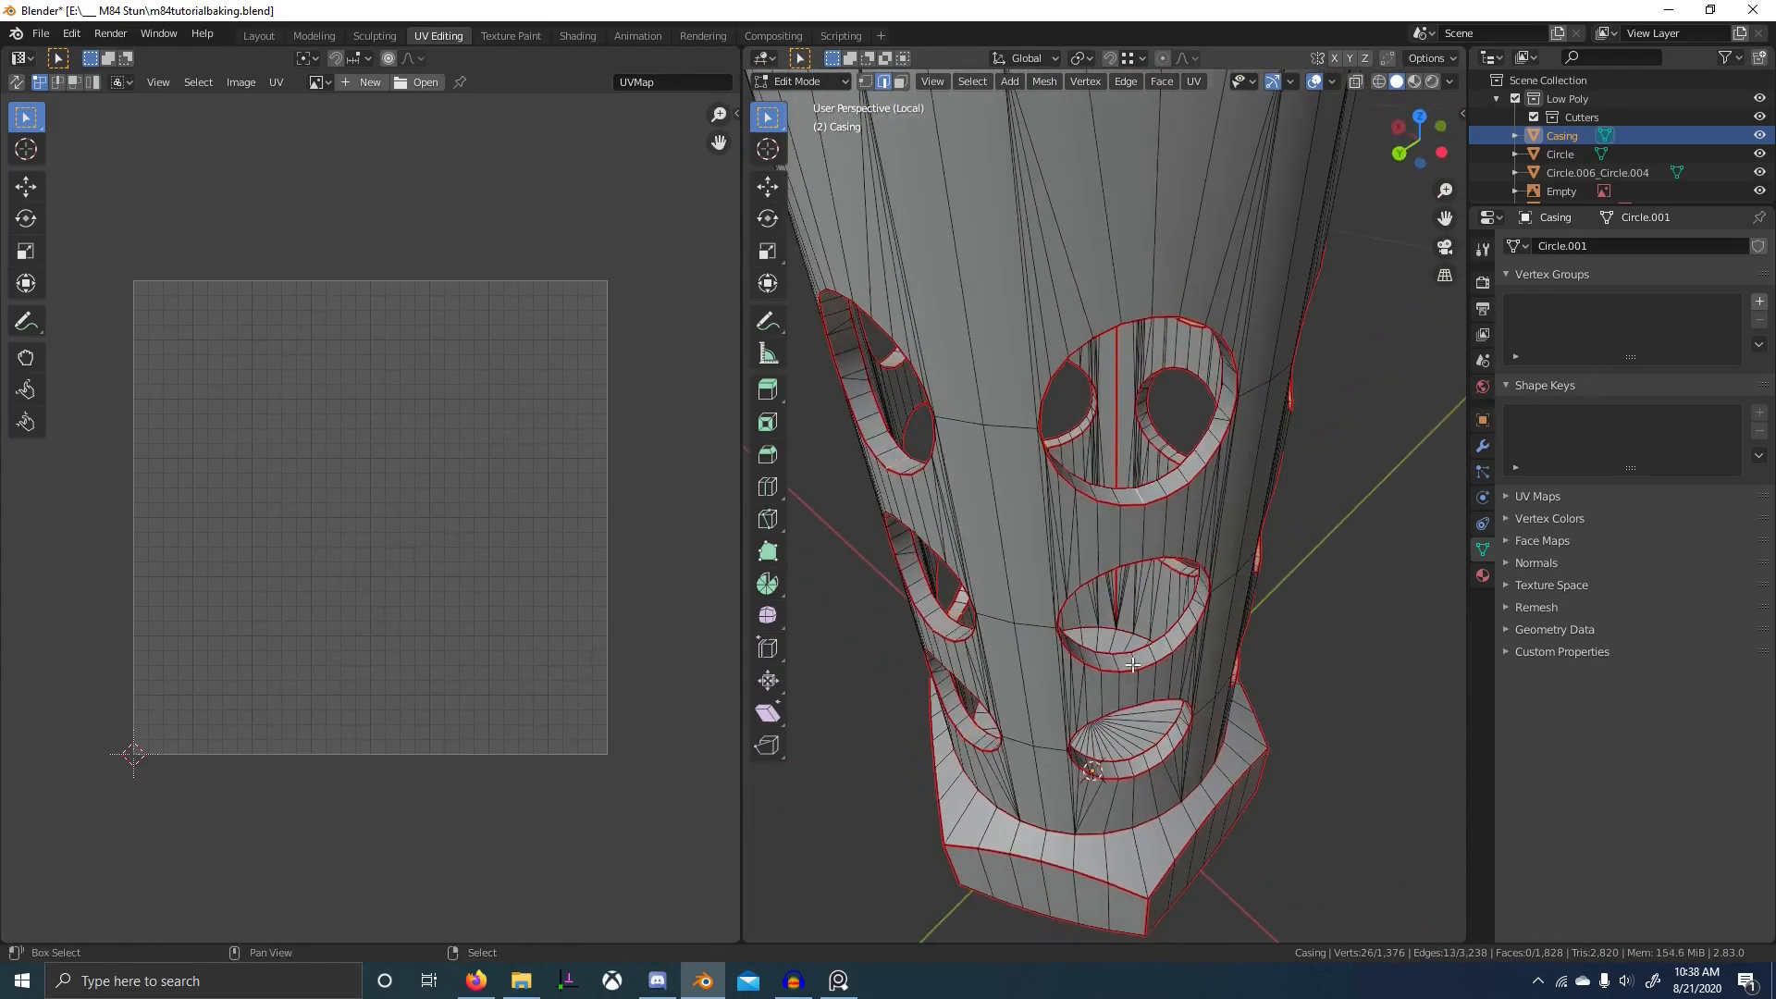
middle_drag(1213, 766, 1162, 736)
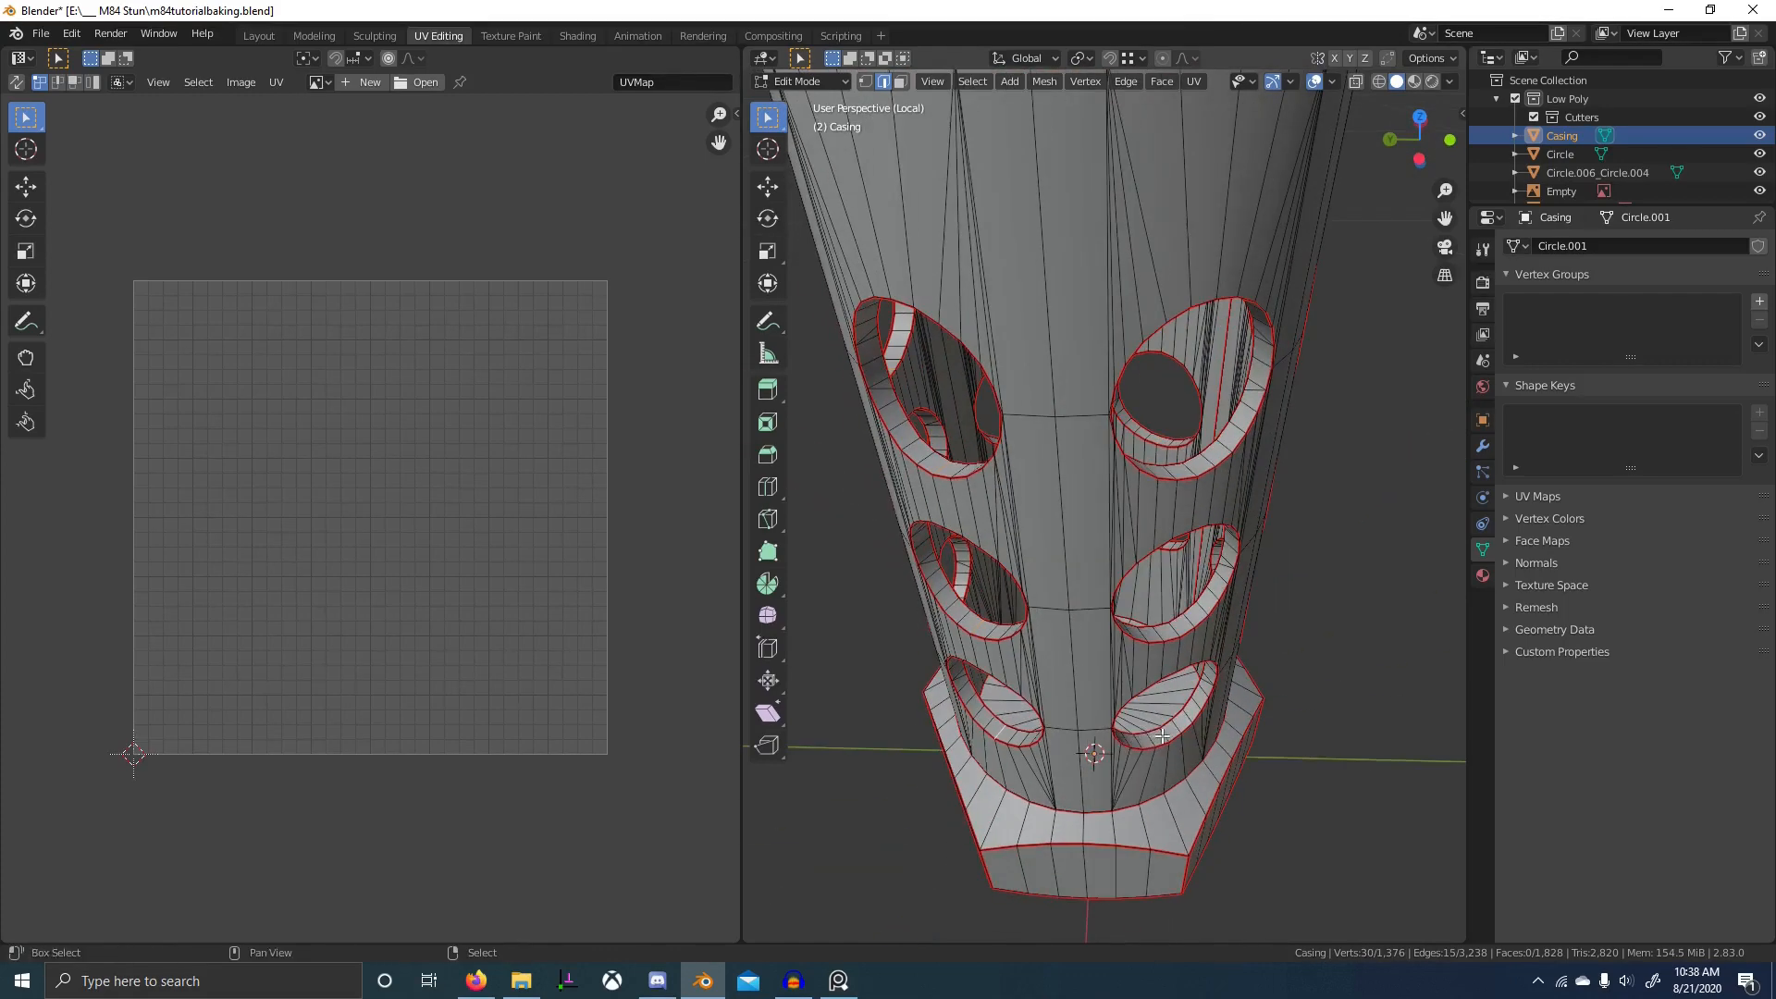
shift+click(1190, 466)
middle_drag(1295, 508, 1132, 564)
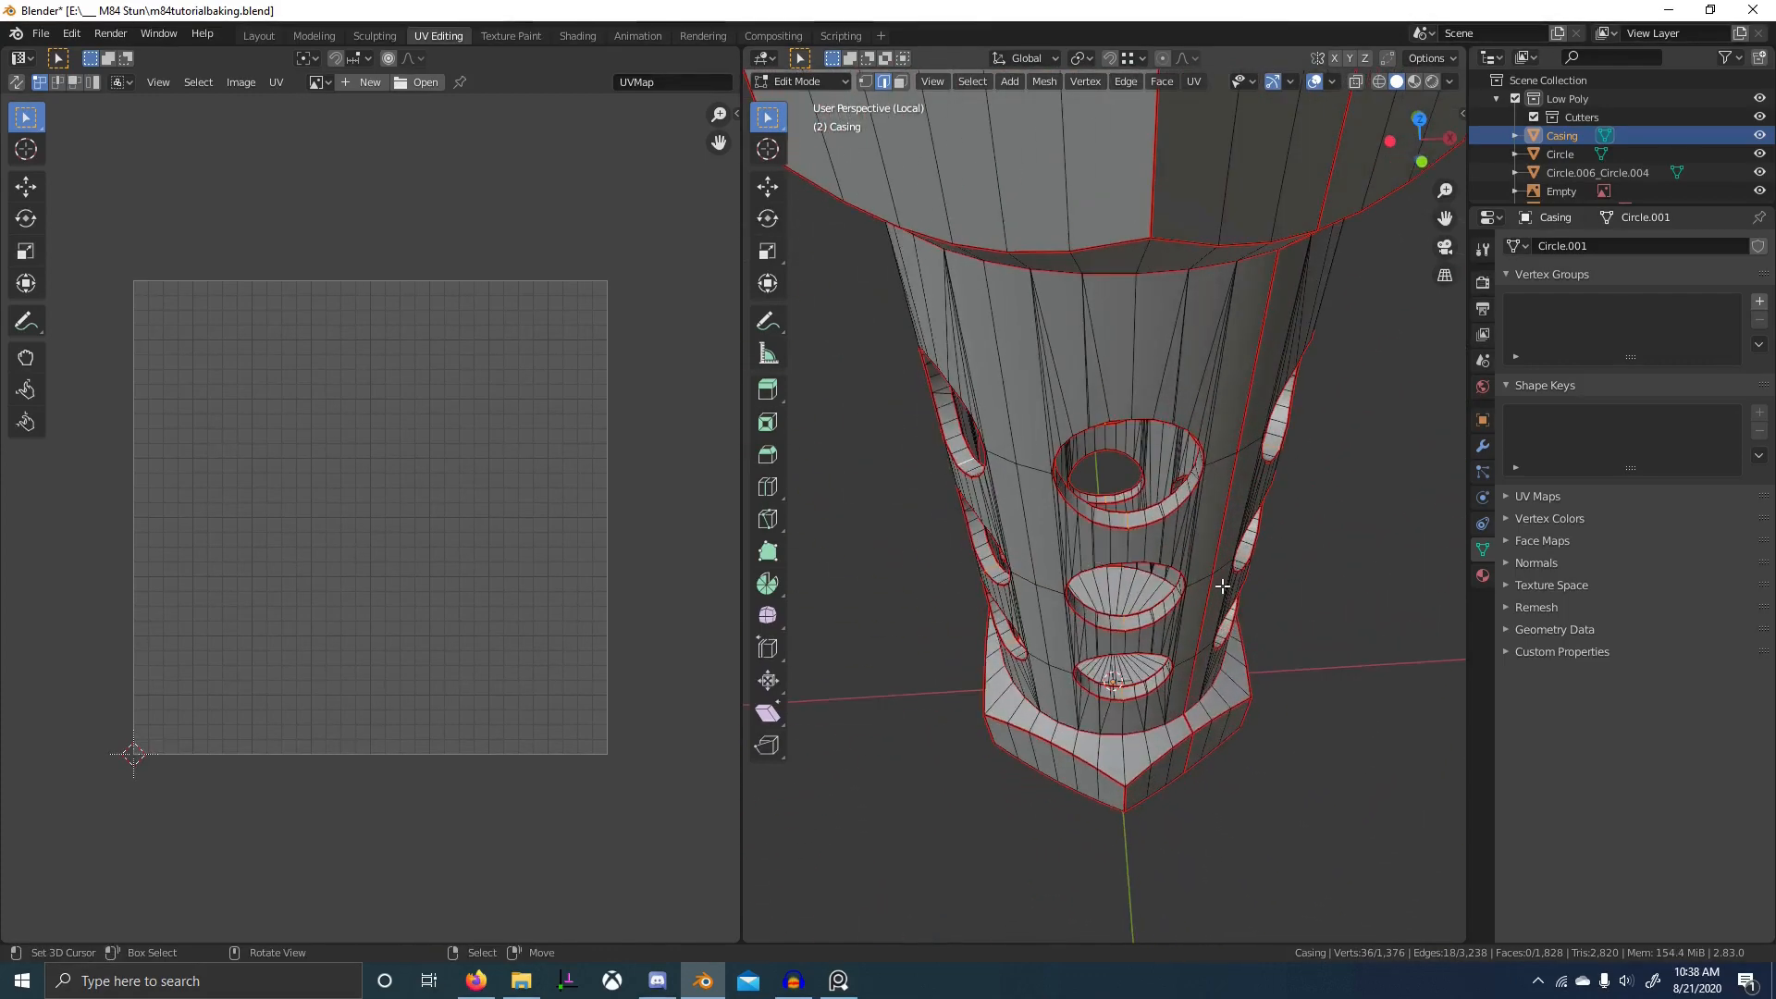
key(ctrl+e)
click(1223, 586)
- Unwrap the entire casing with the new hole seams and inspect the resulting UV islands
key(a)
key(u)
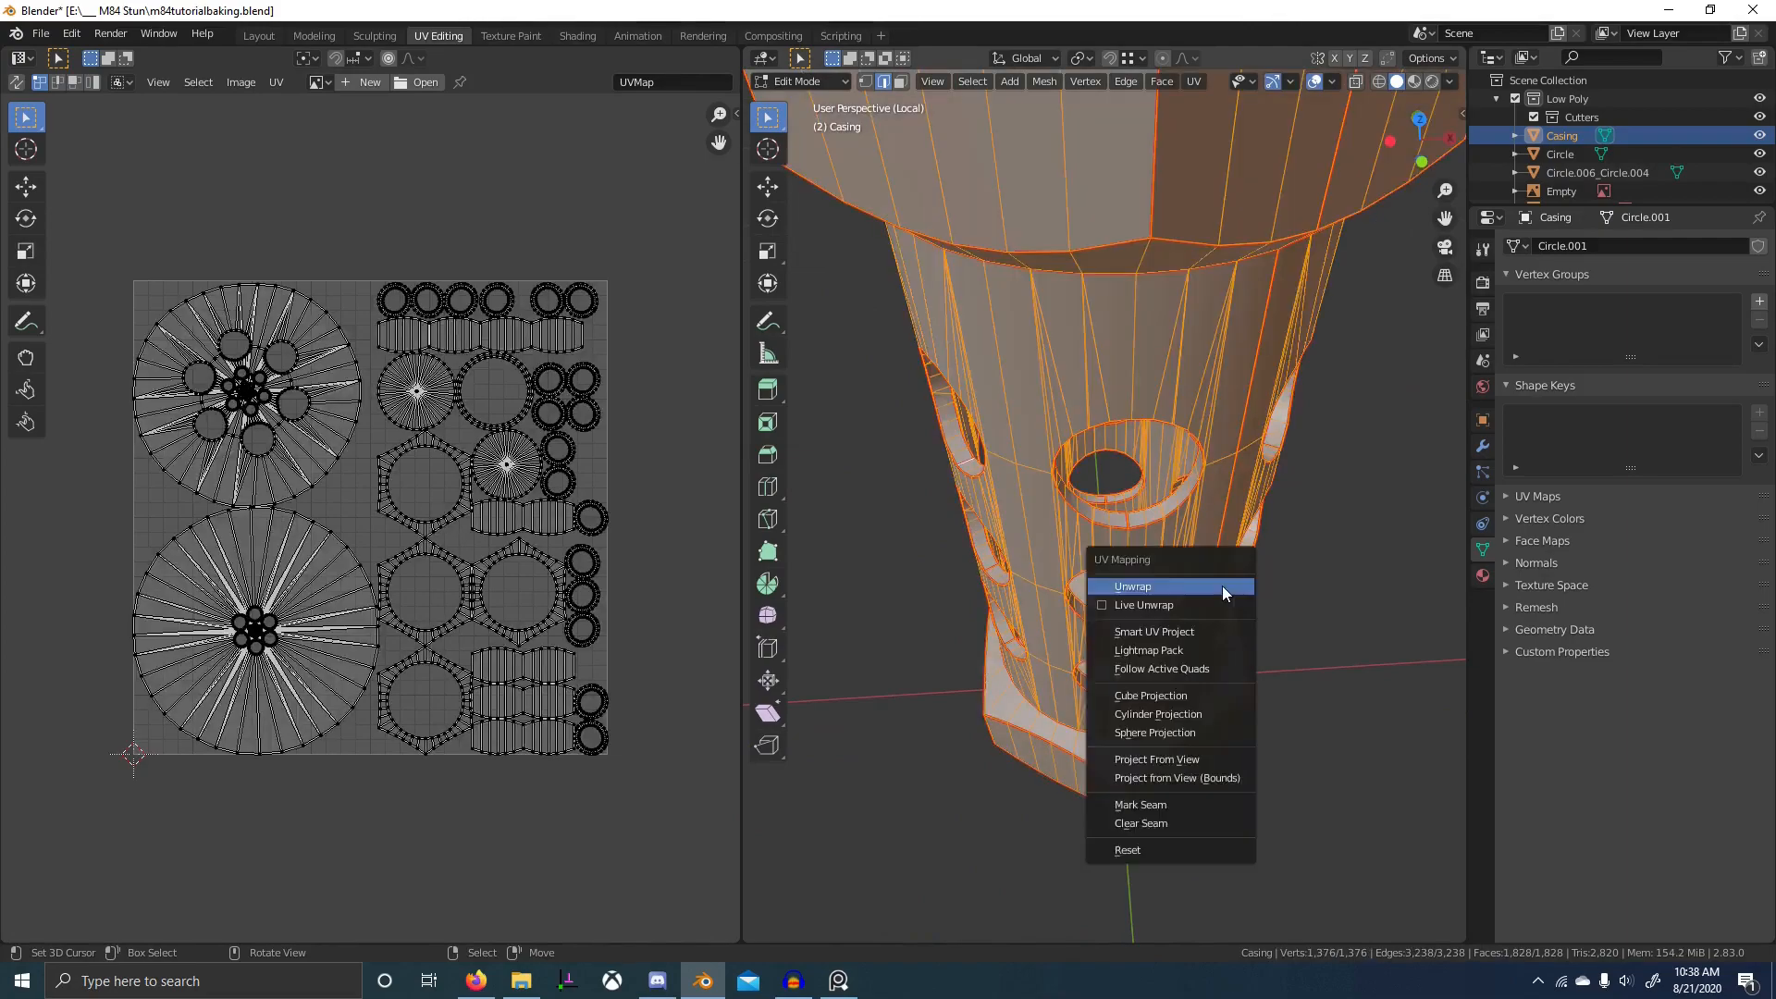
click(1223, 586)
scroll(412, 606, up, 4)
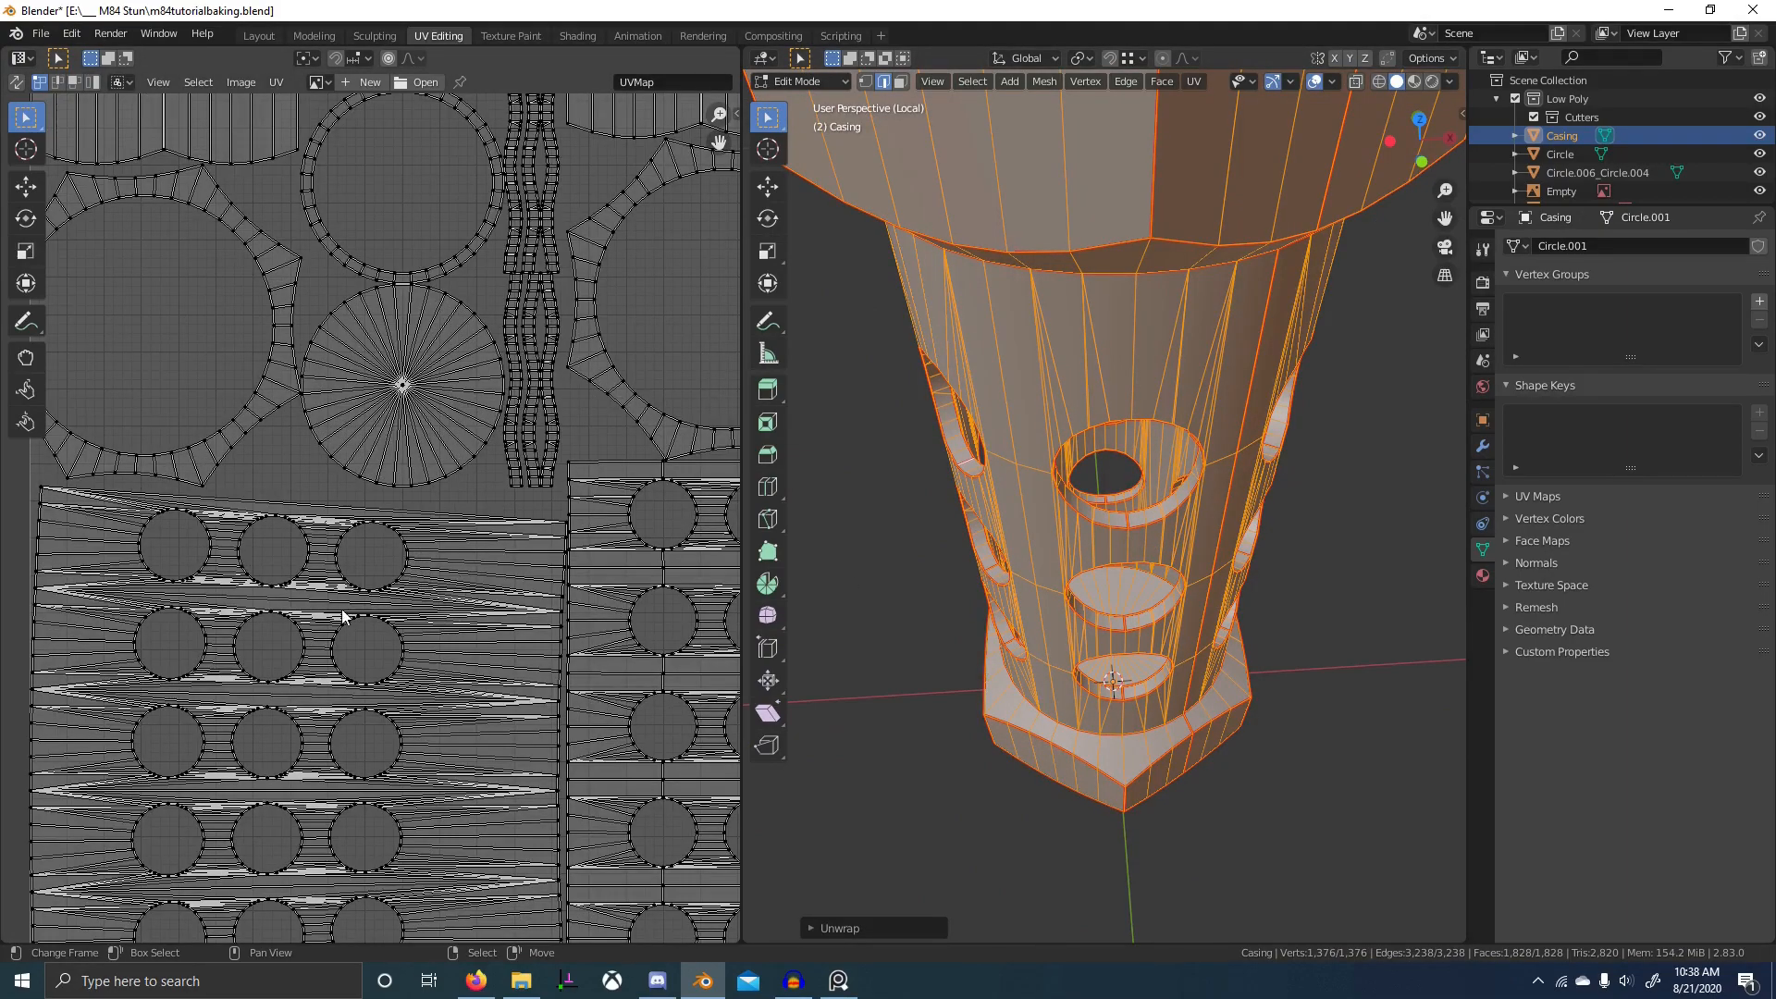
scroll(342, 617, down, 5)
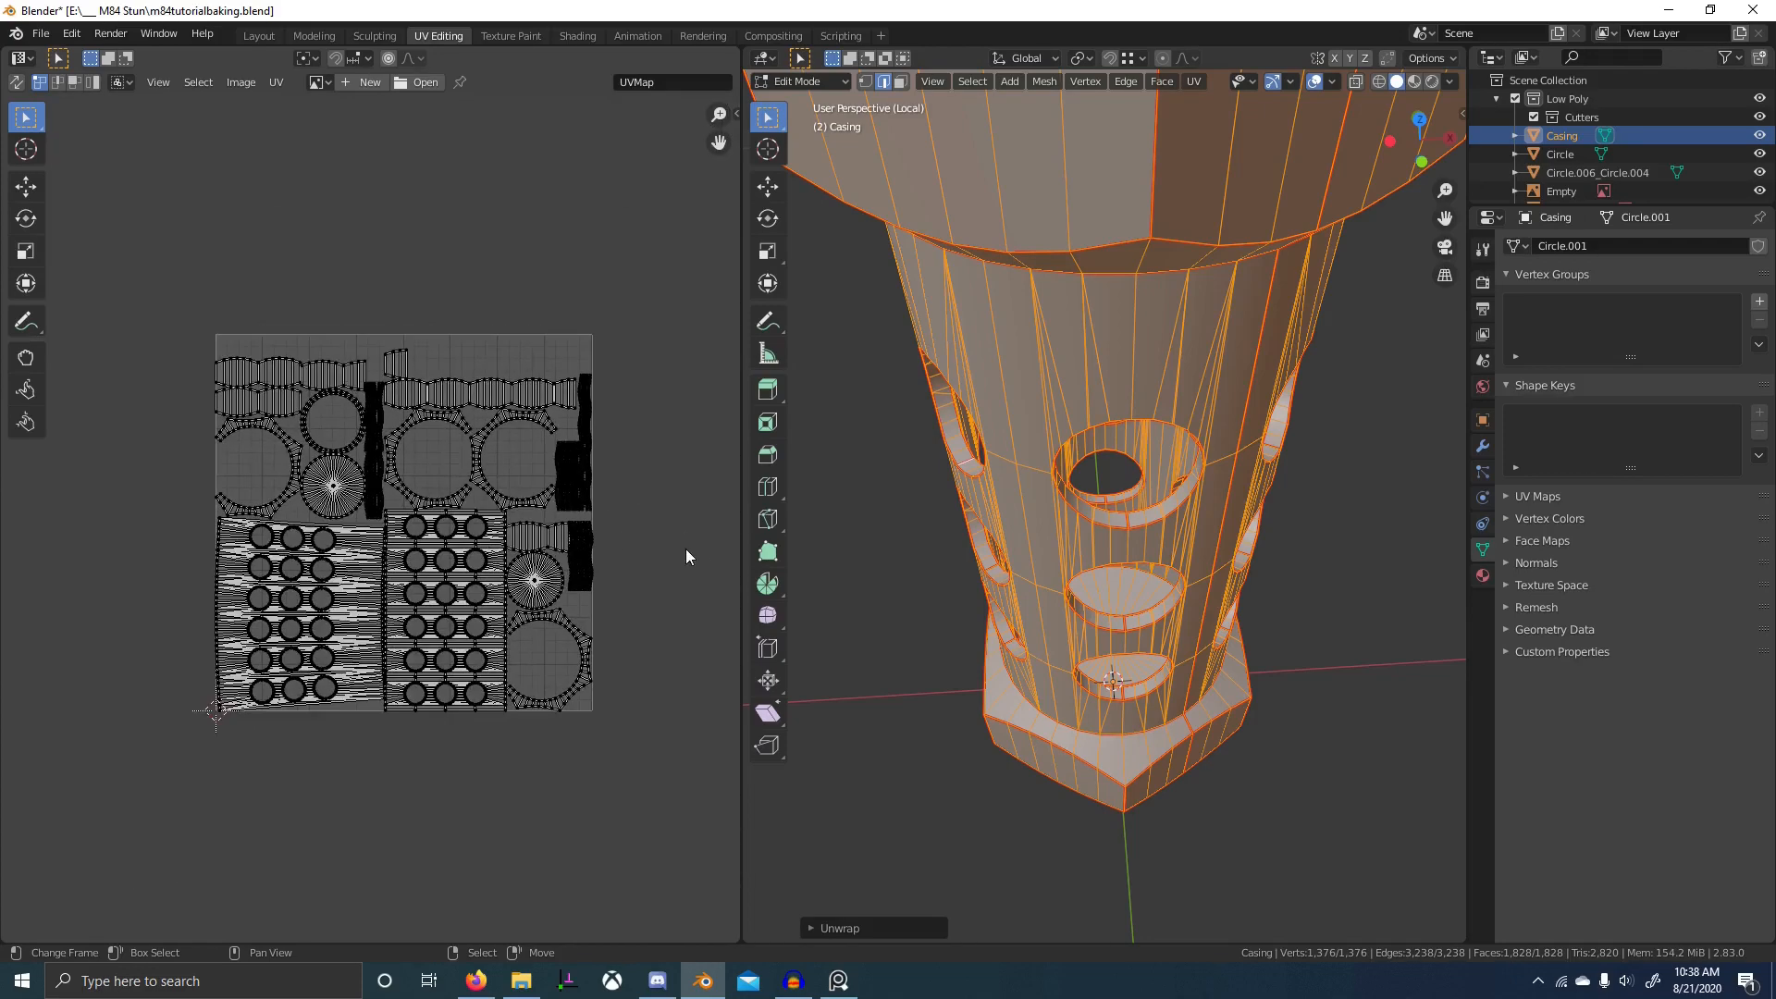
- Straighten the four large ring-shaped UV islands into rectangular strips
key(alt+a)
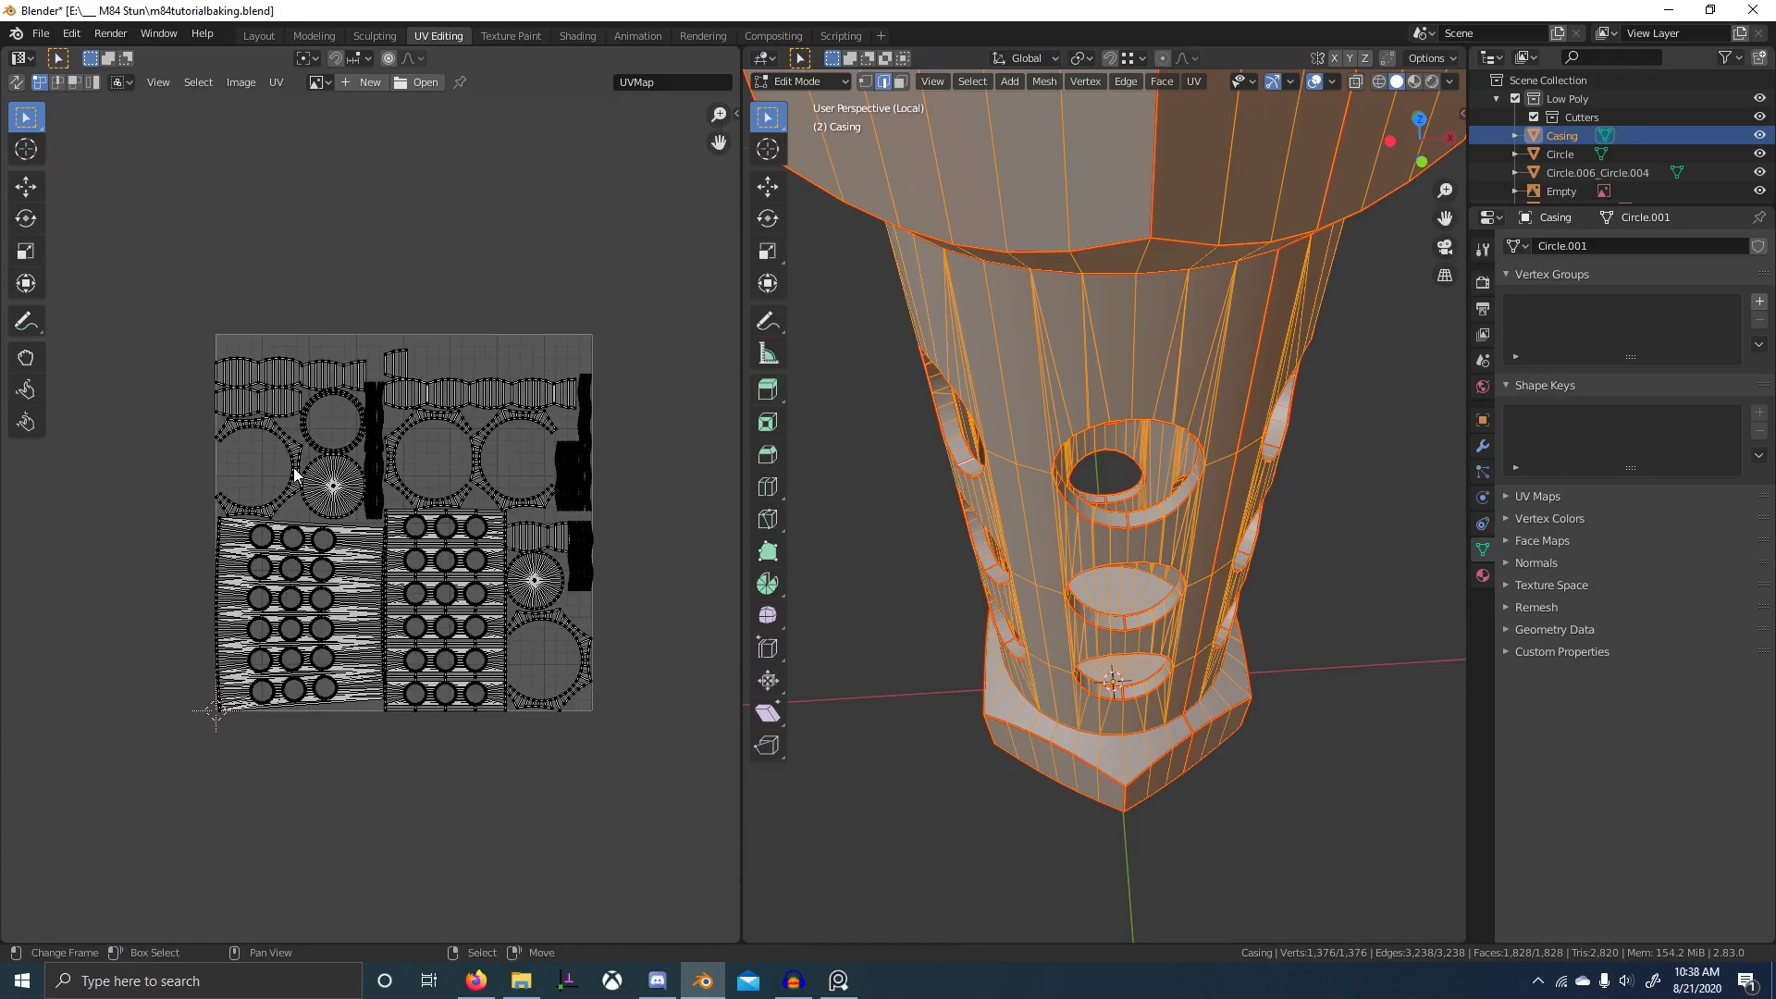
key(l)
key(l)
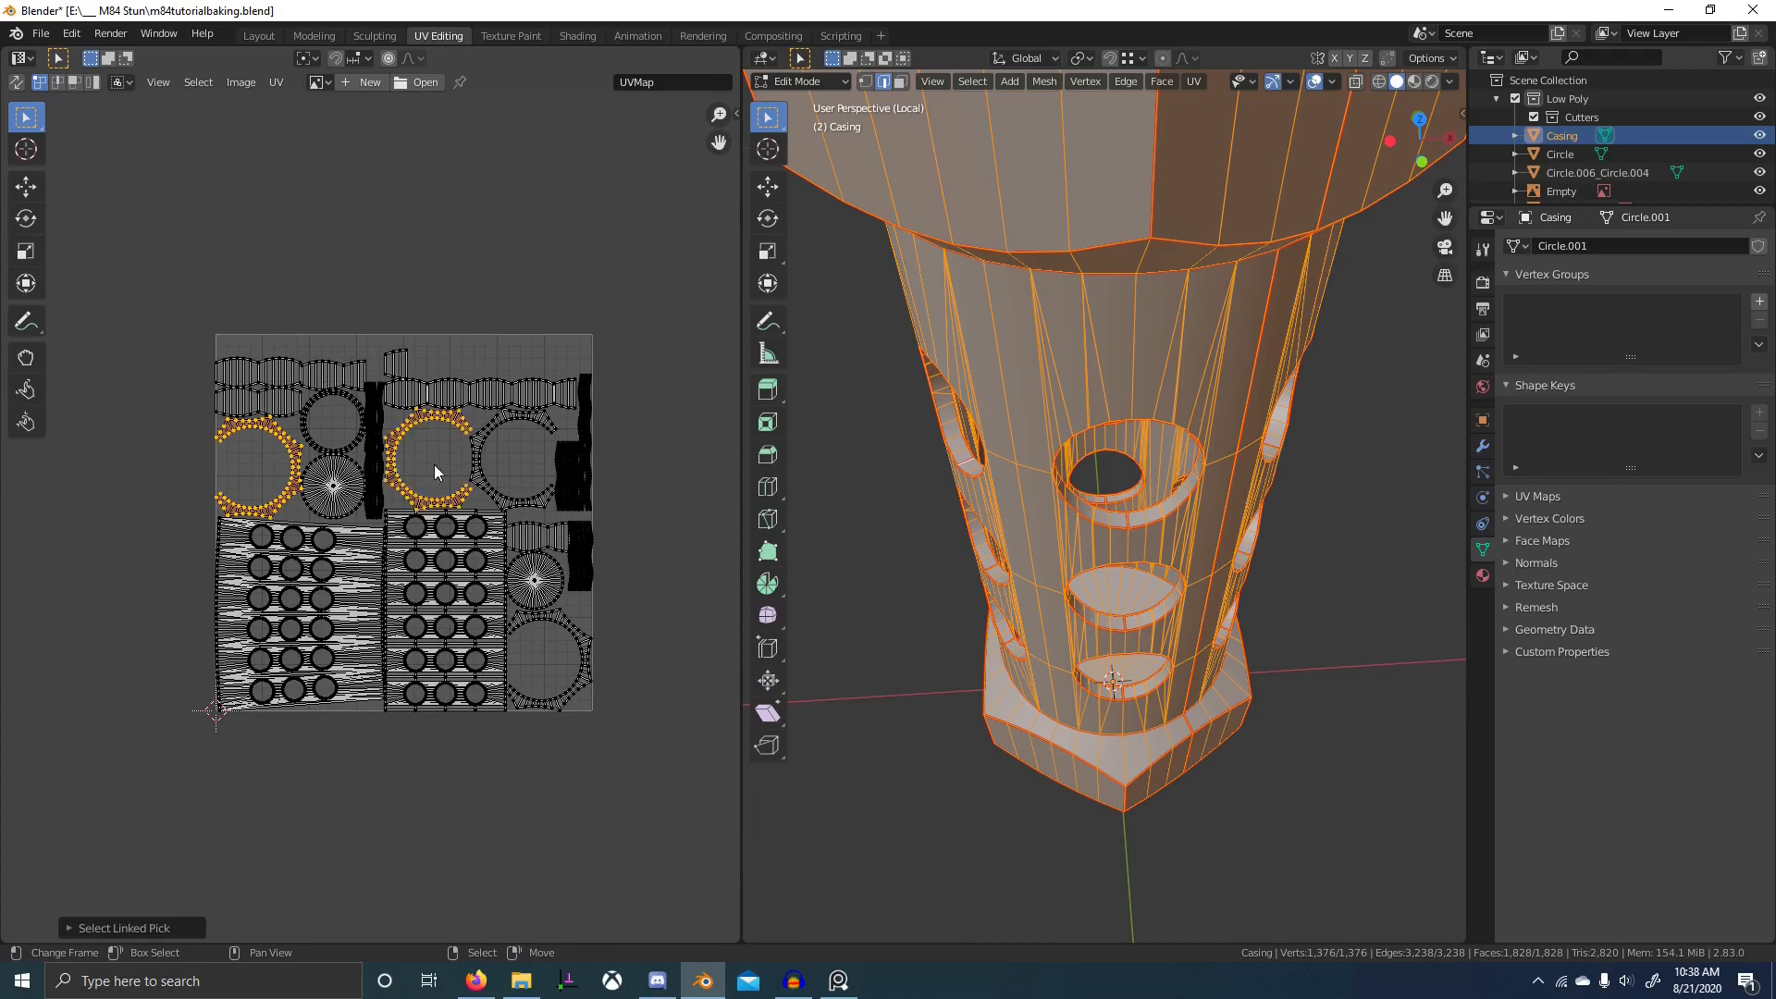
key(l)
key(l)
key(alt+e)
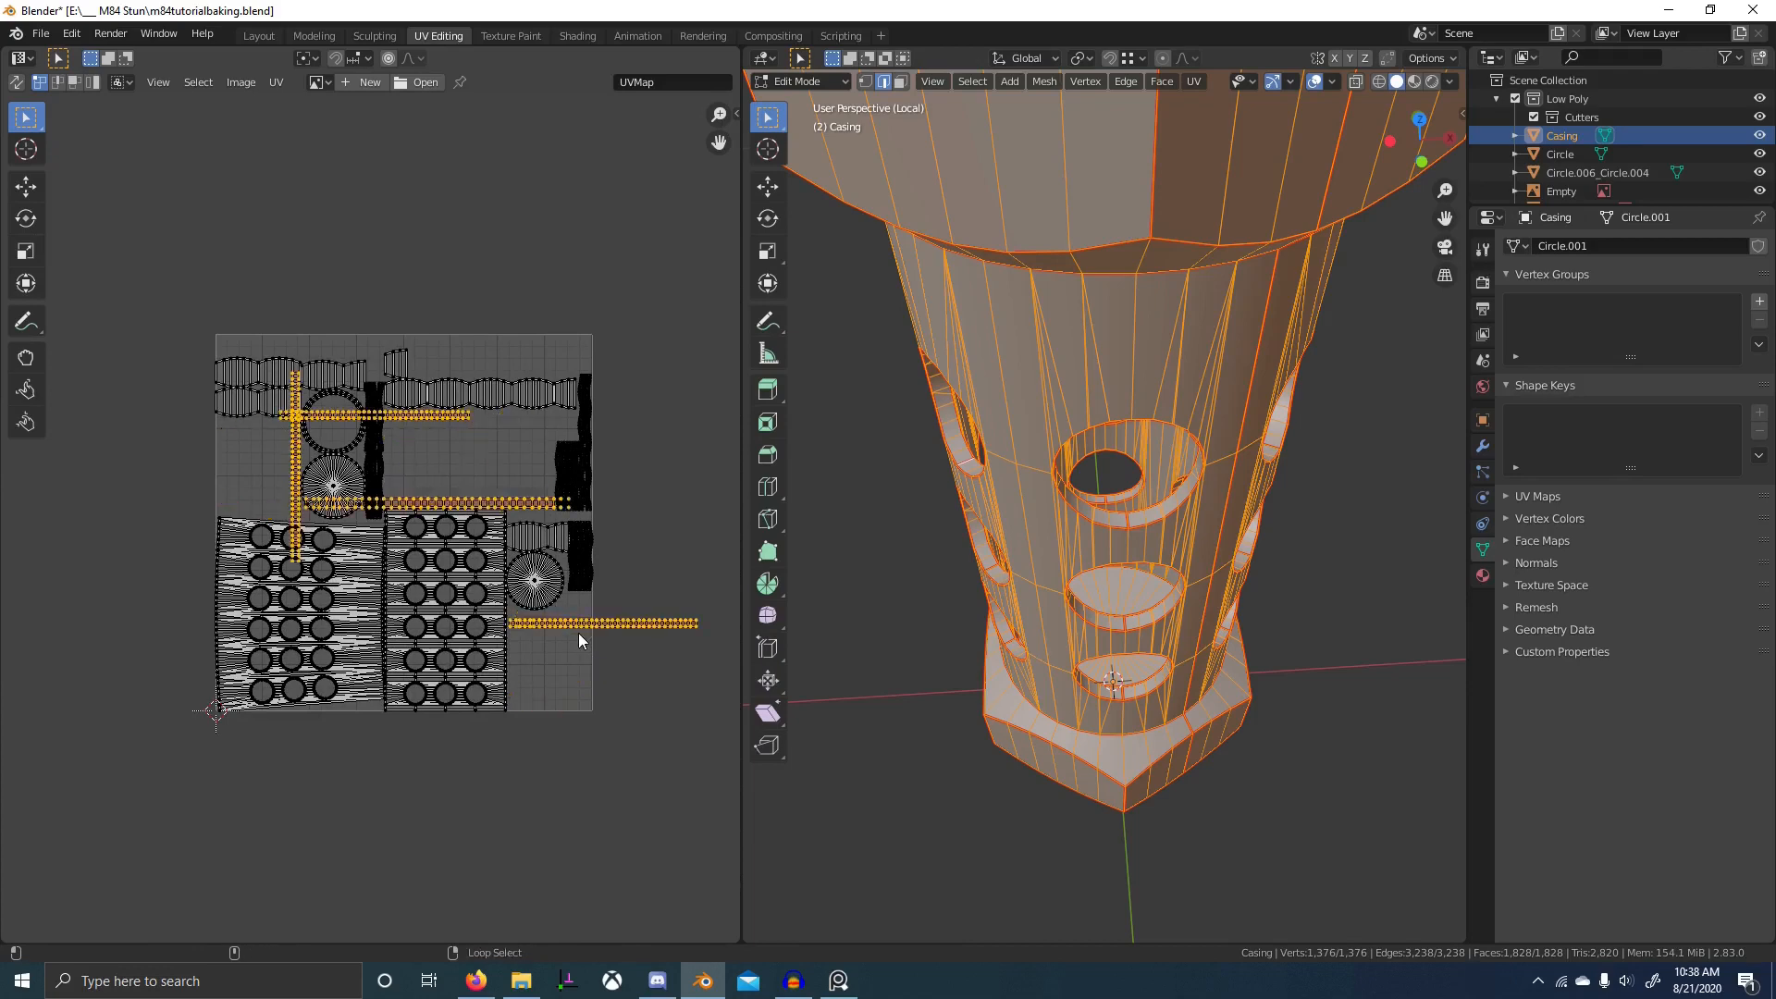
- Apply Average Islands Scale to all of the casing's UV islands
scroll(544, 619, down, 3)
key(a)
key(F3)
text(Convert to)
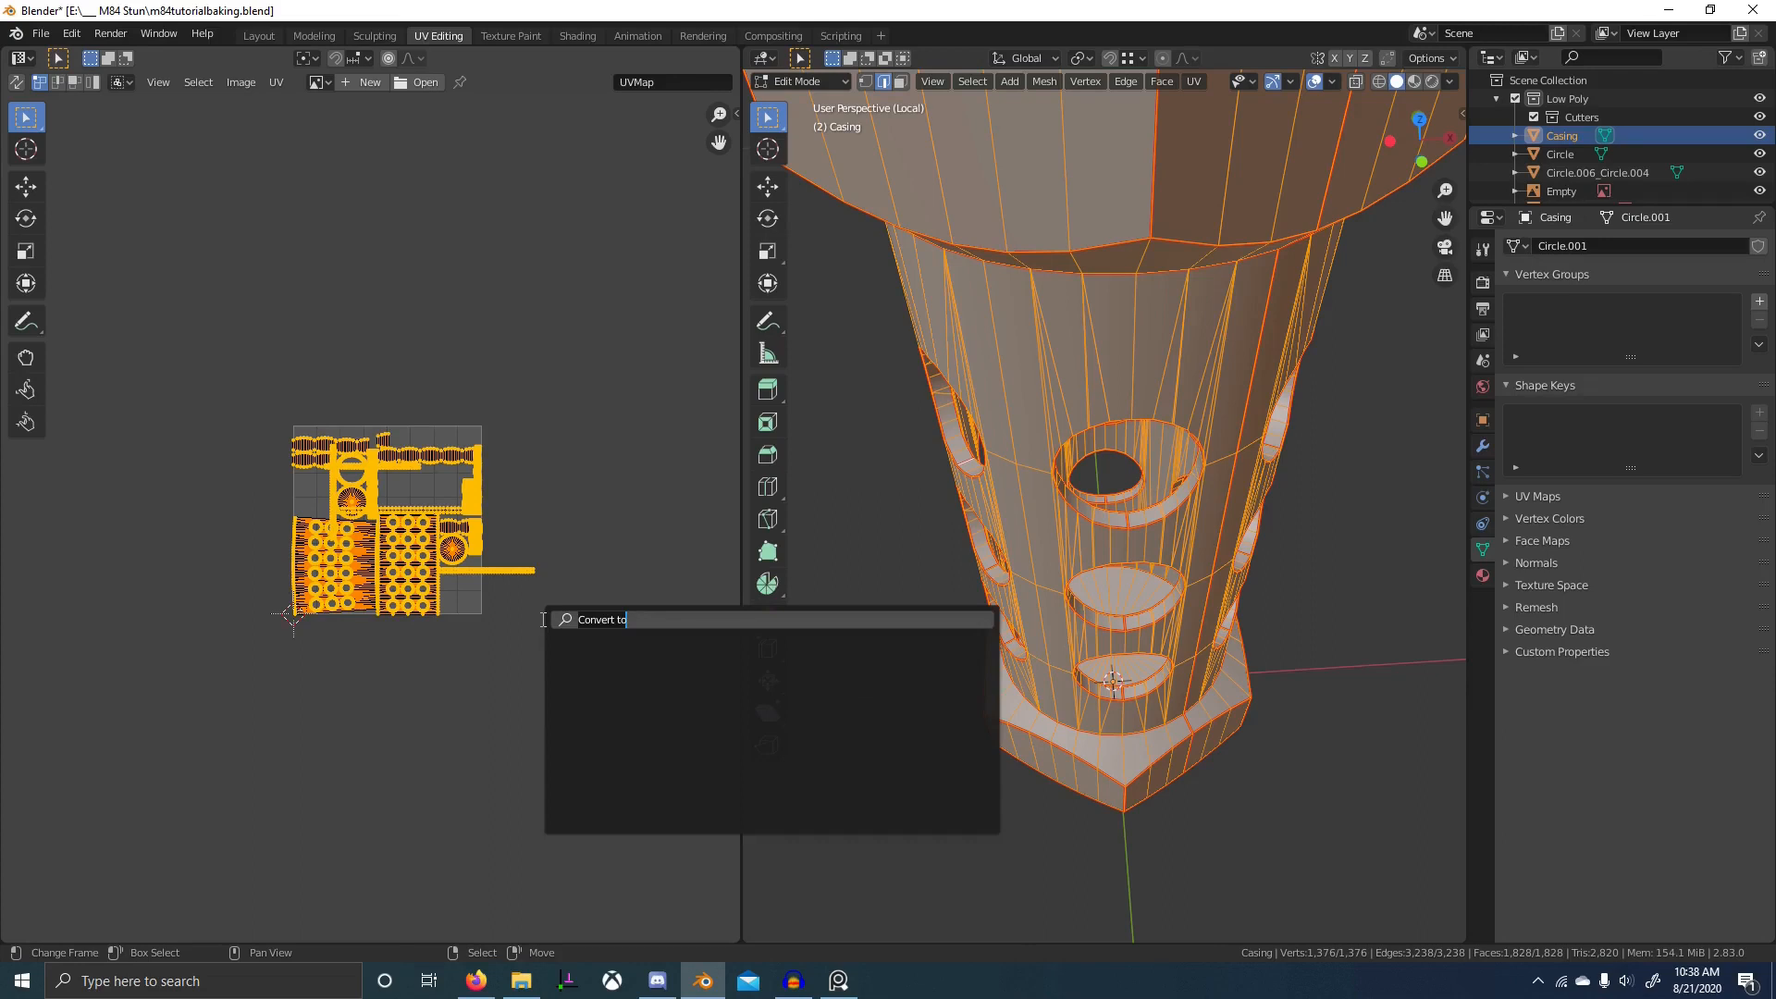
text(aver)
key(Down)
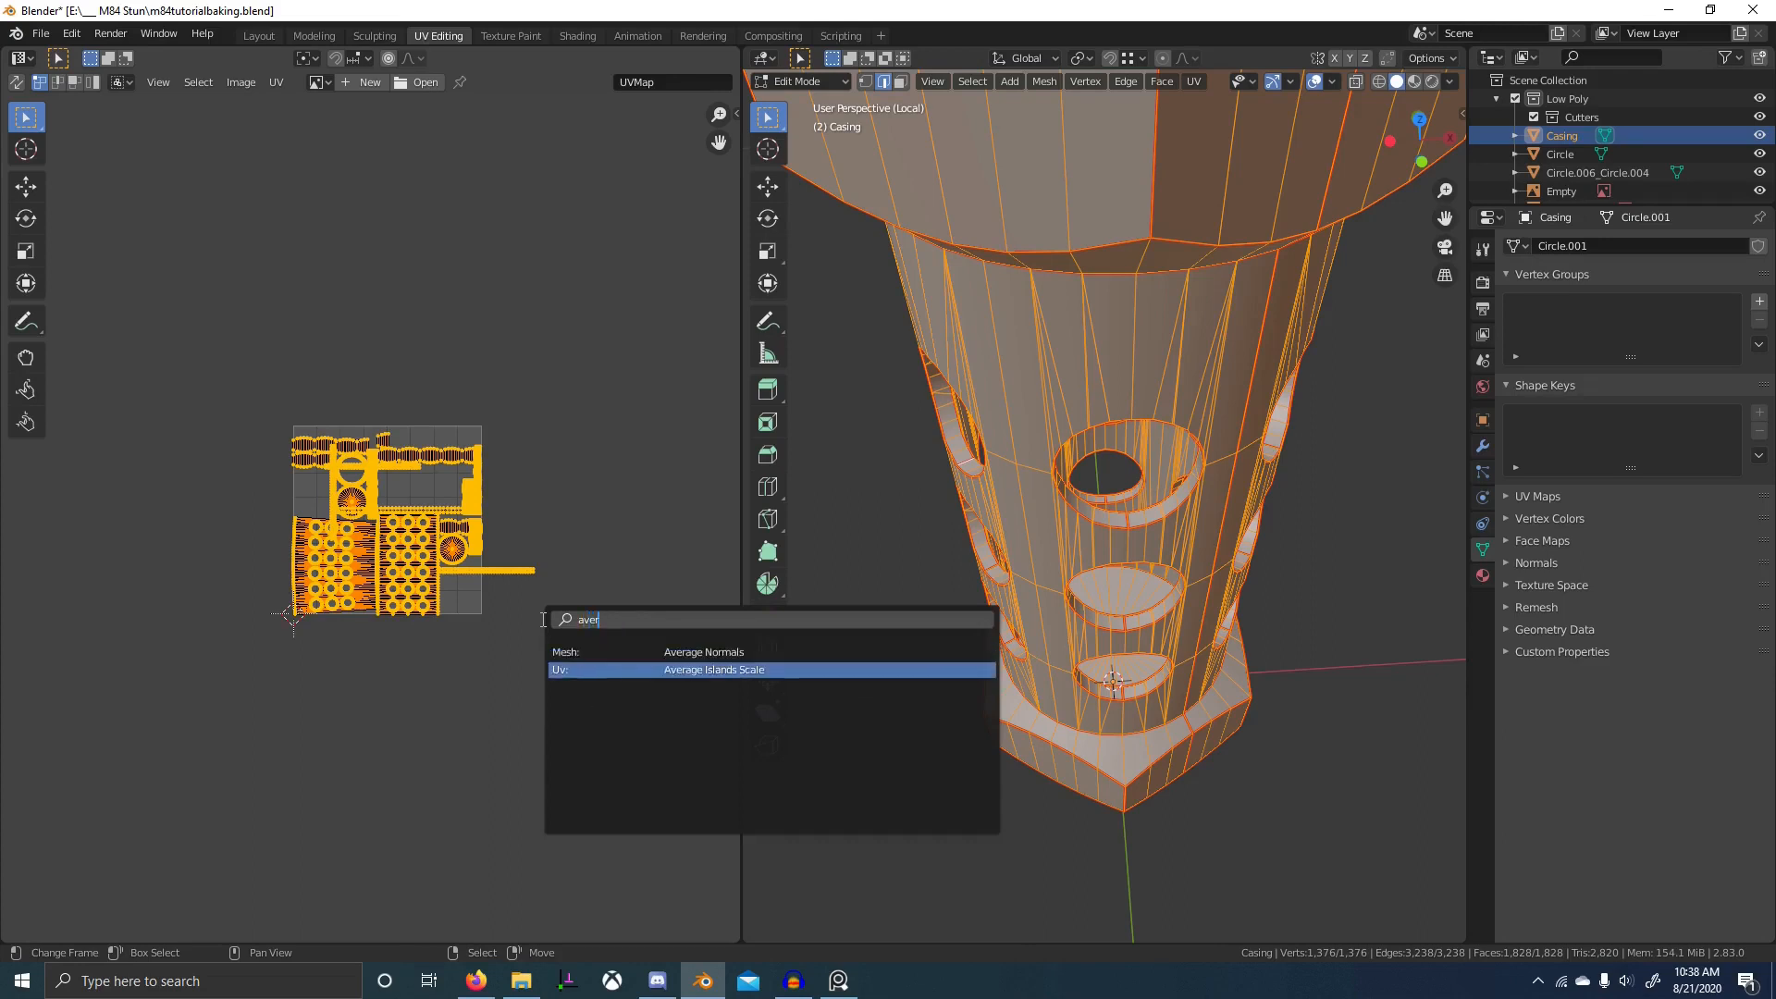
key(Return)
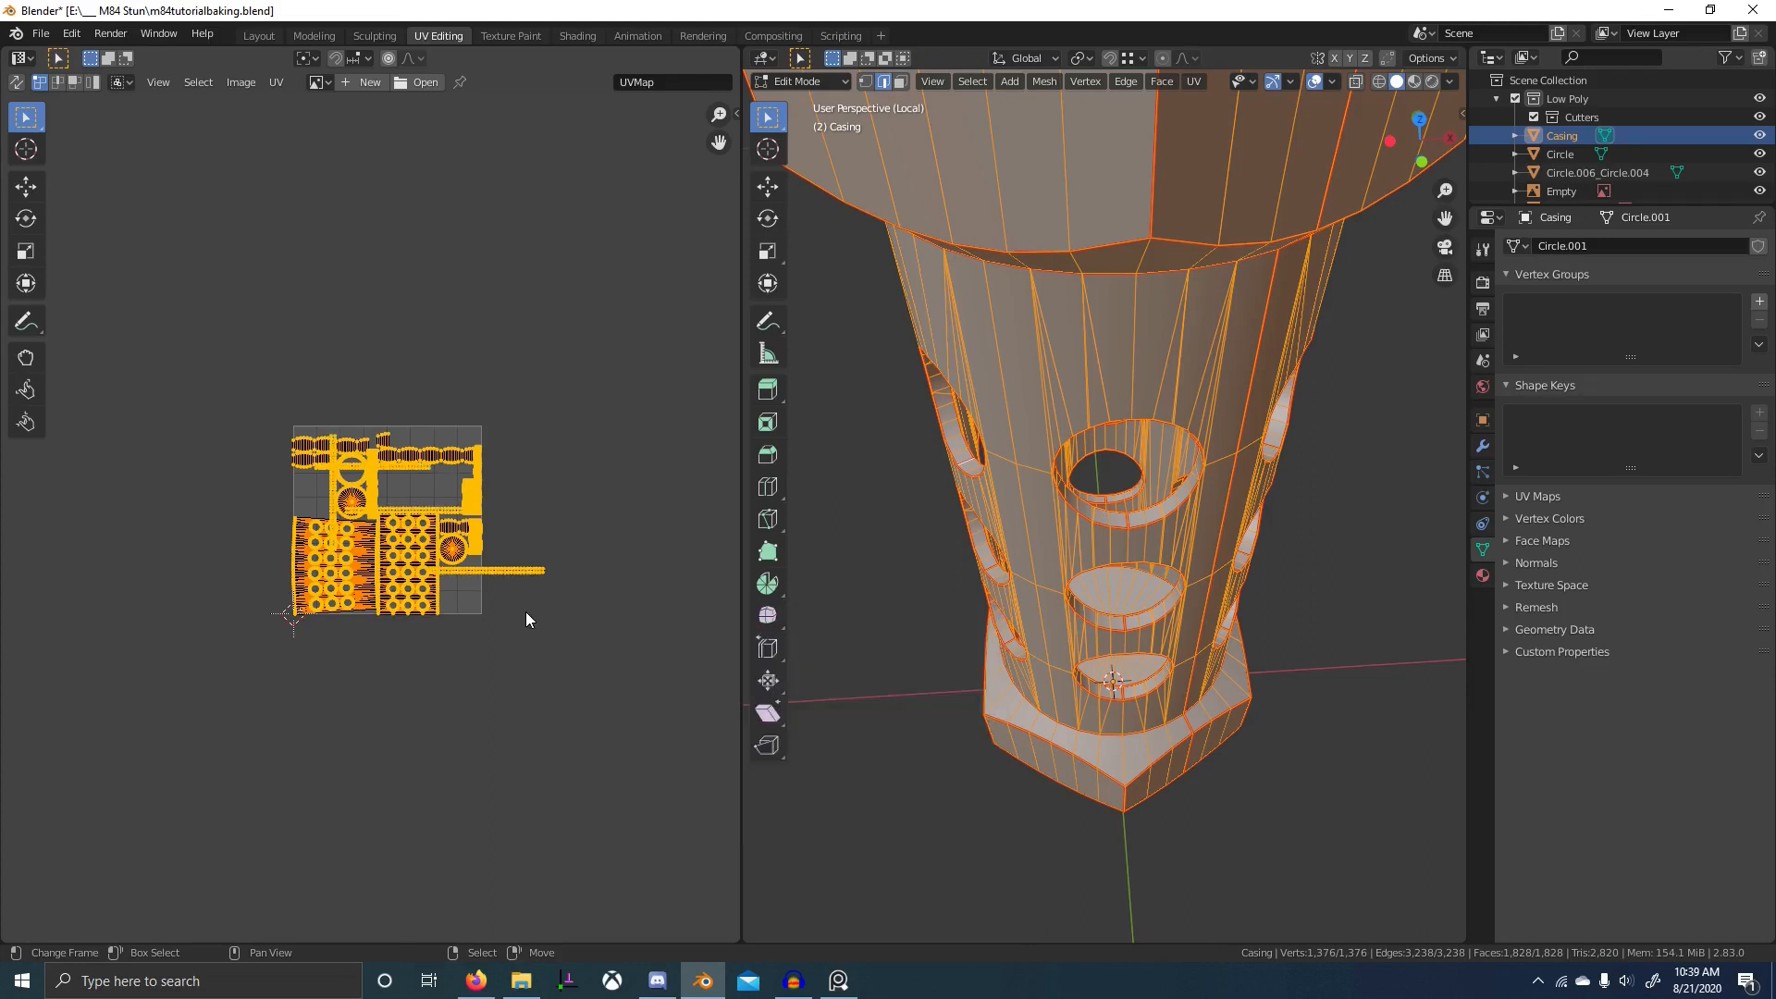
- Pack all the casing's UV islands with UVPackmaster2
key(n)
click(729, 257)
click(629, 264)
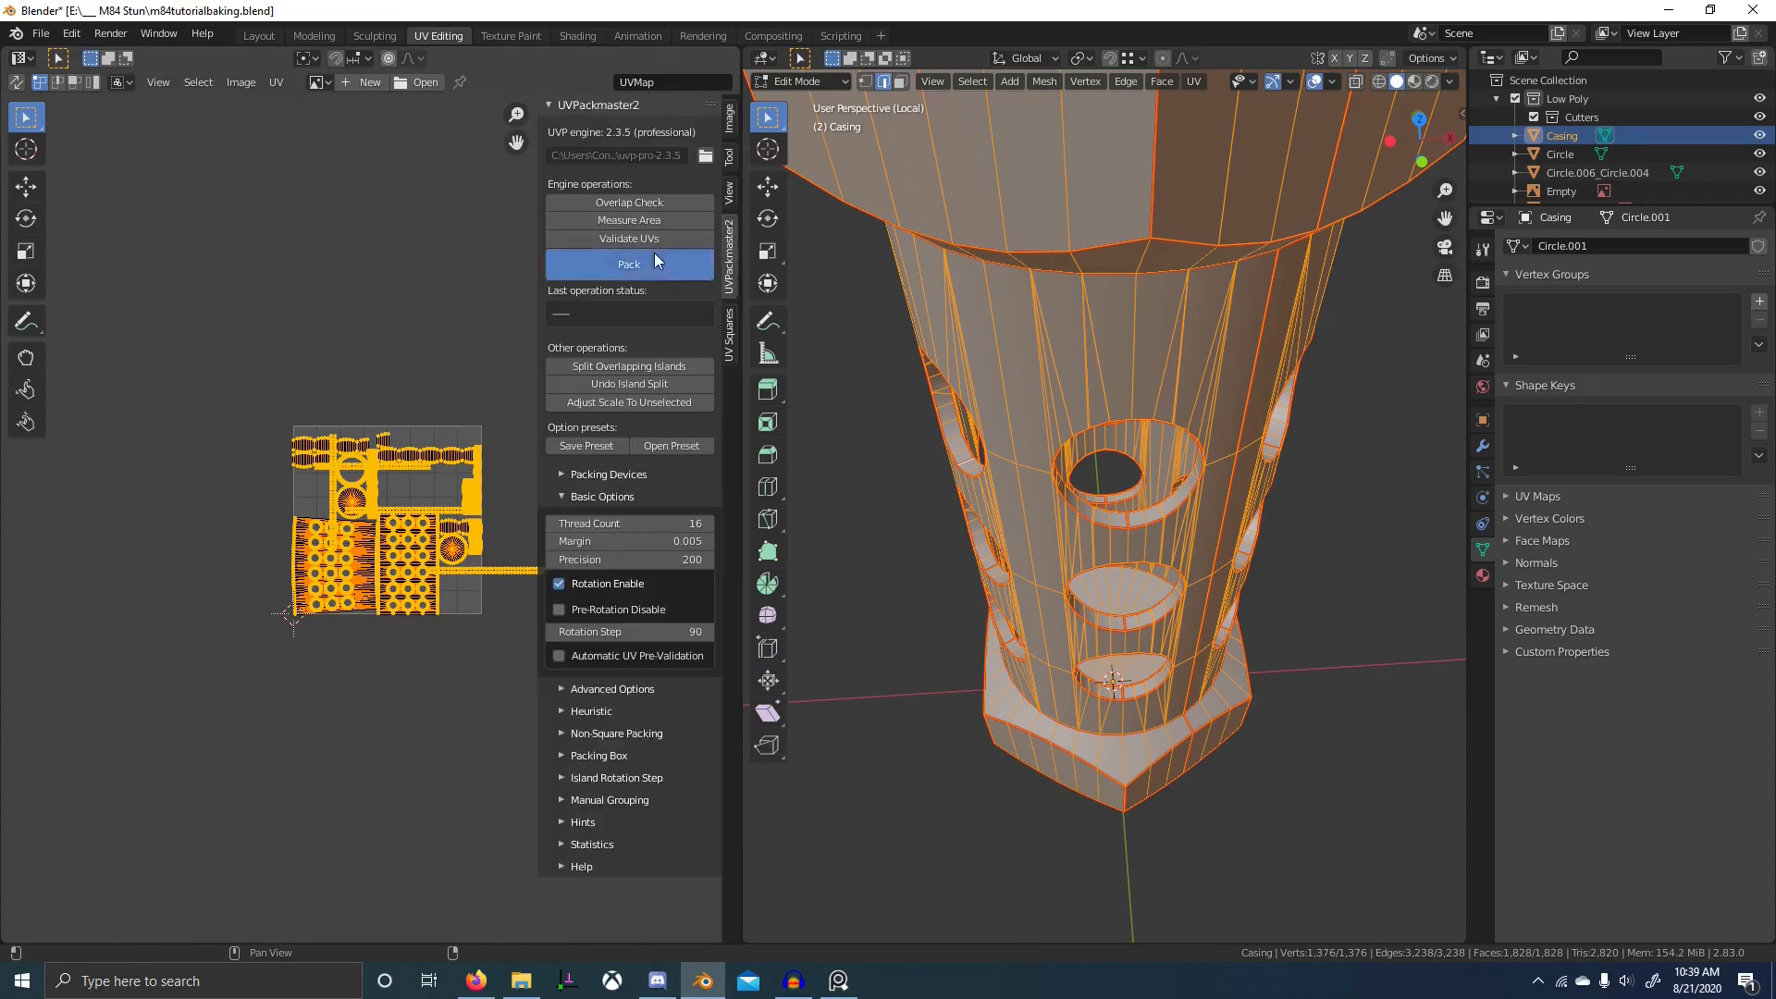
scroll(523, 410, up, 2)
- Repack the casing's UVs with the built-in Pack Islands operation and expand the UVPackmaster2 statistics
key(F3)
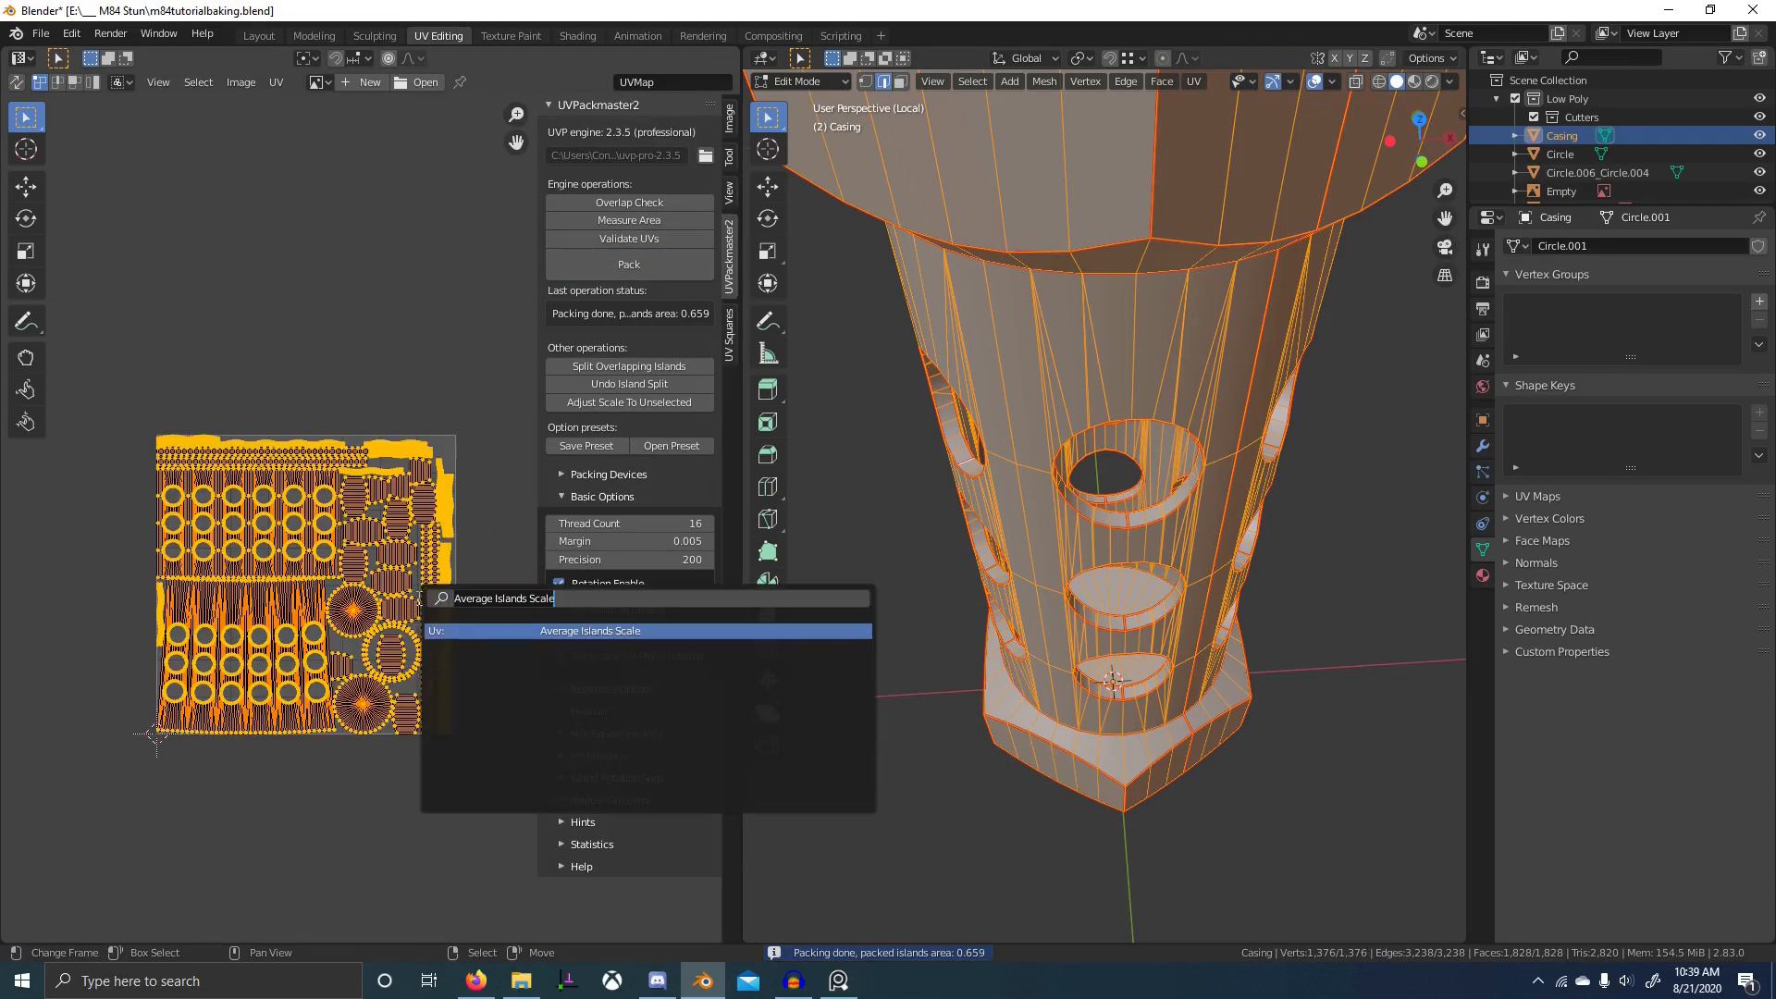
text(pack isl)
key(Return)
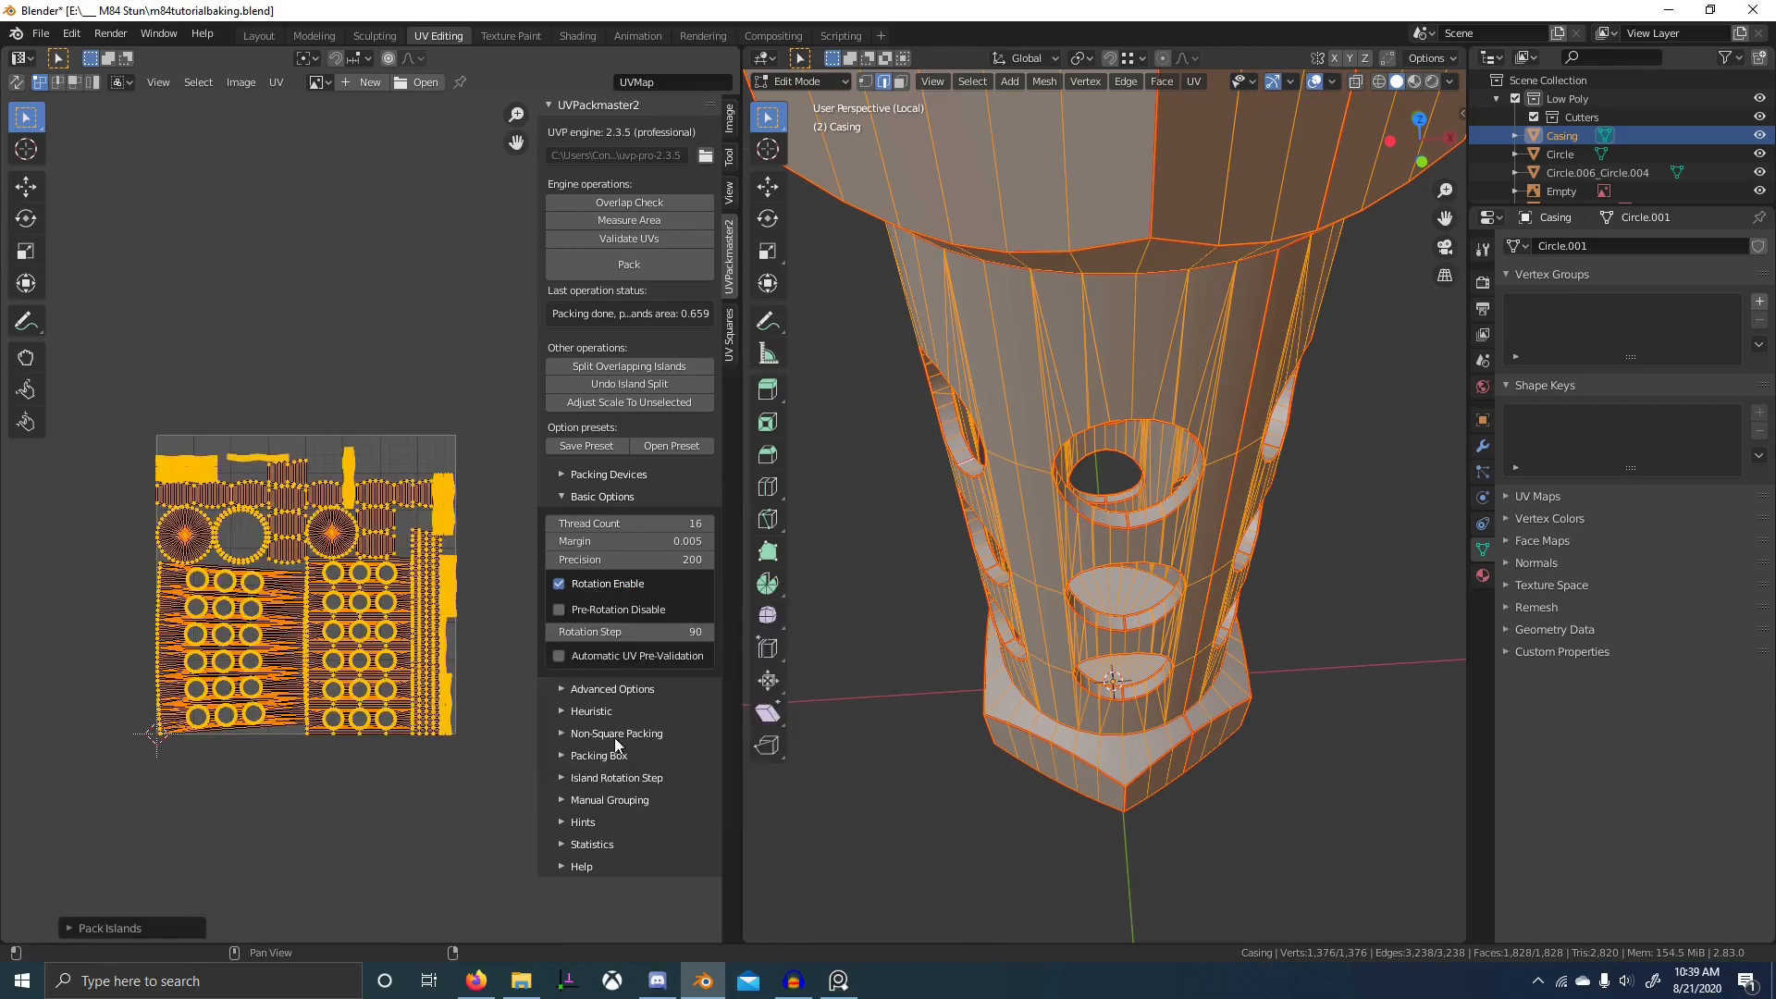
click(592, 843)
scroll(610, 842, down, 3)
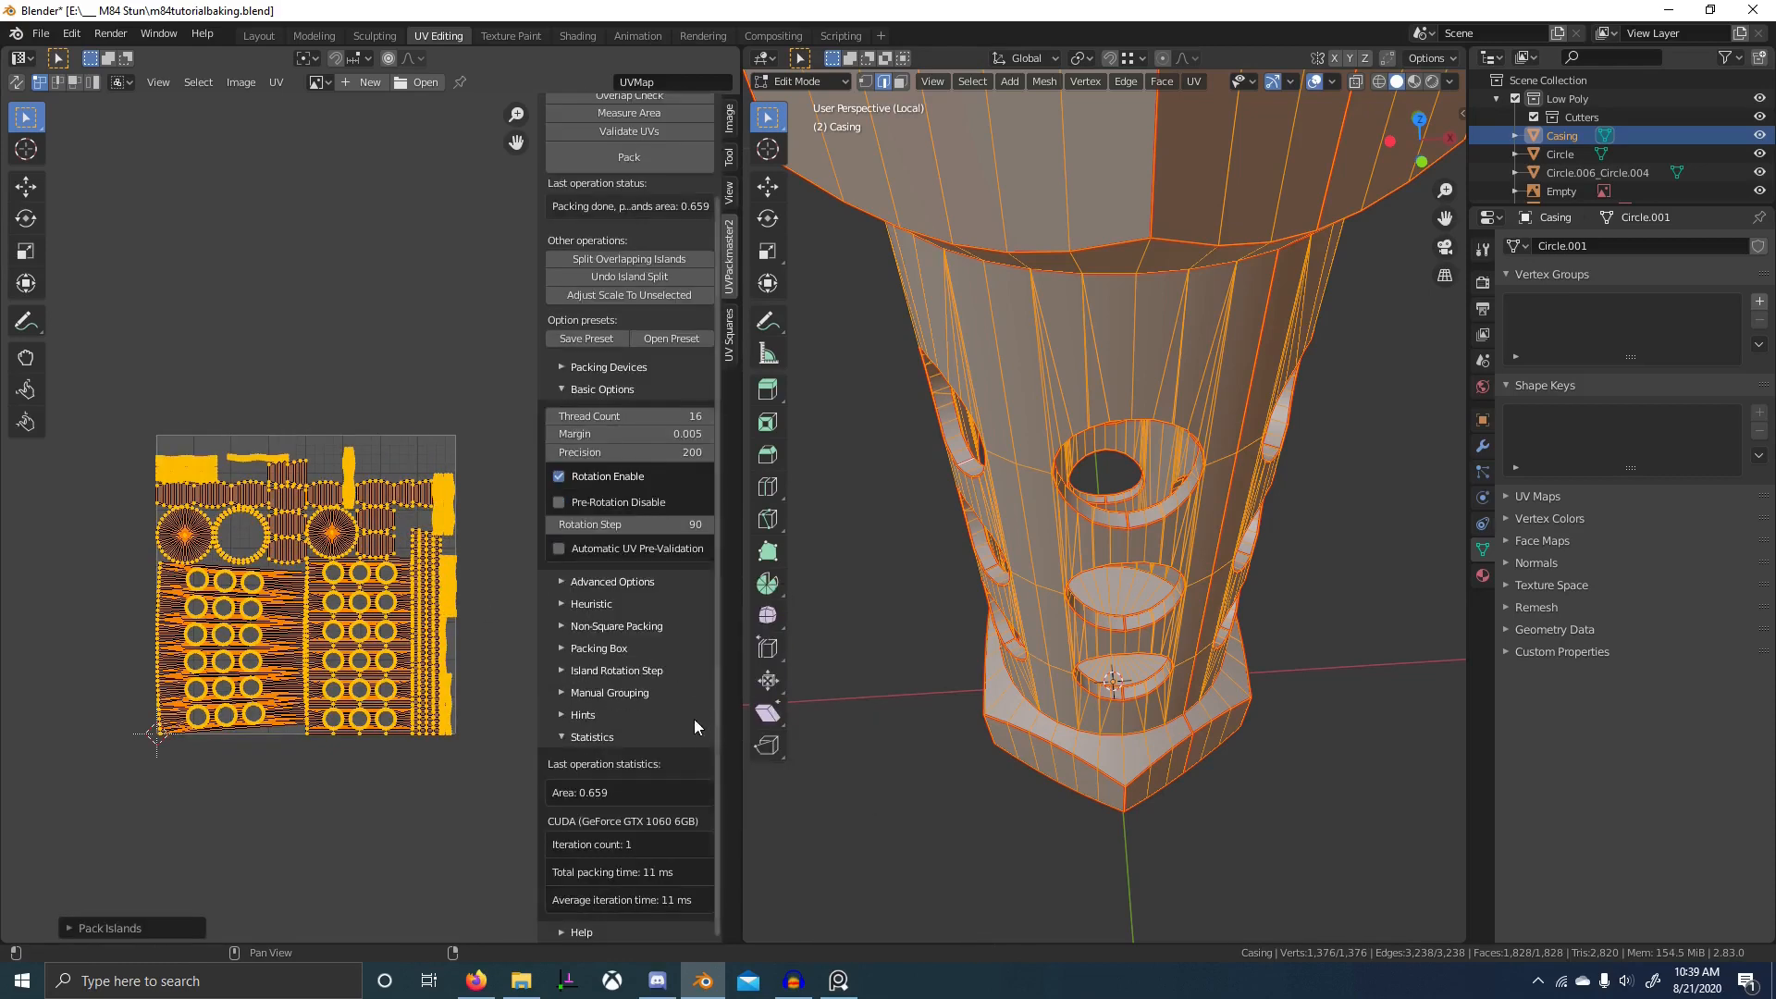
- Repack the casing's UVs with the built-in Pack Islands operation and measure their area with UVPackmaster2
key(F3)
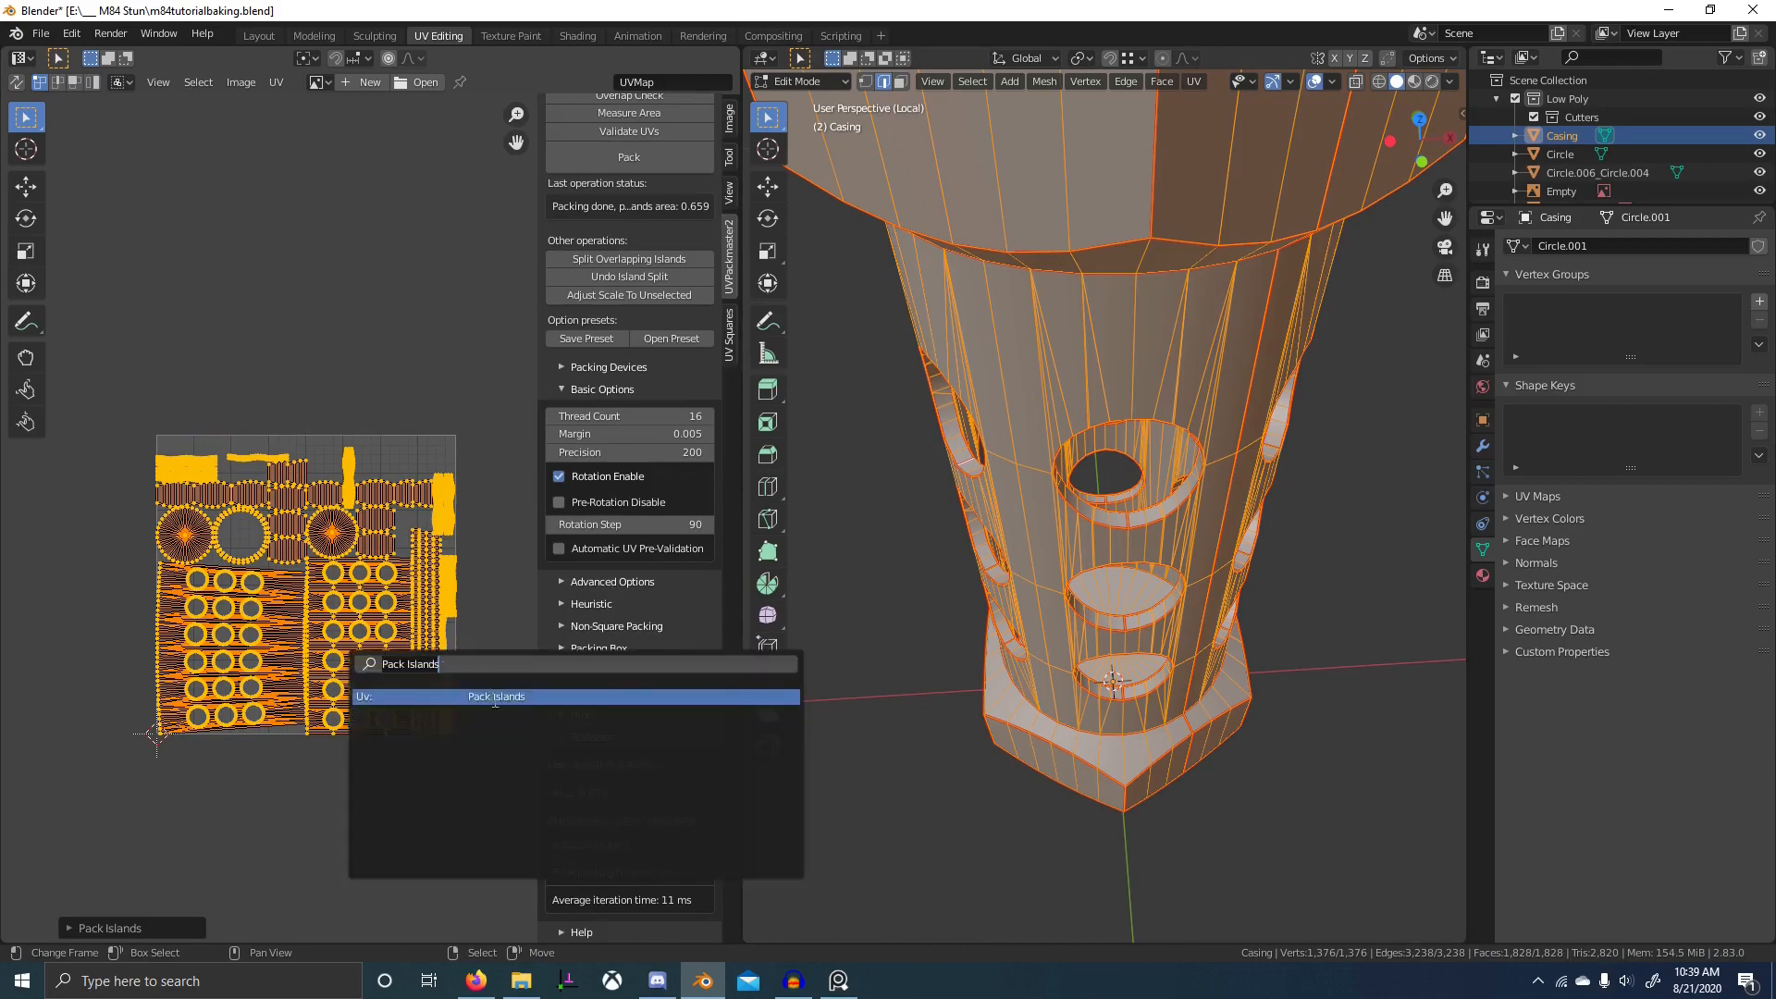
click(496, 697)
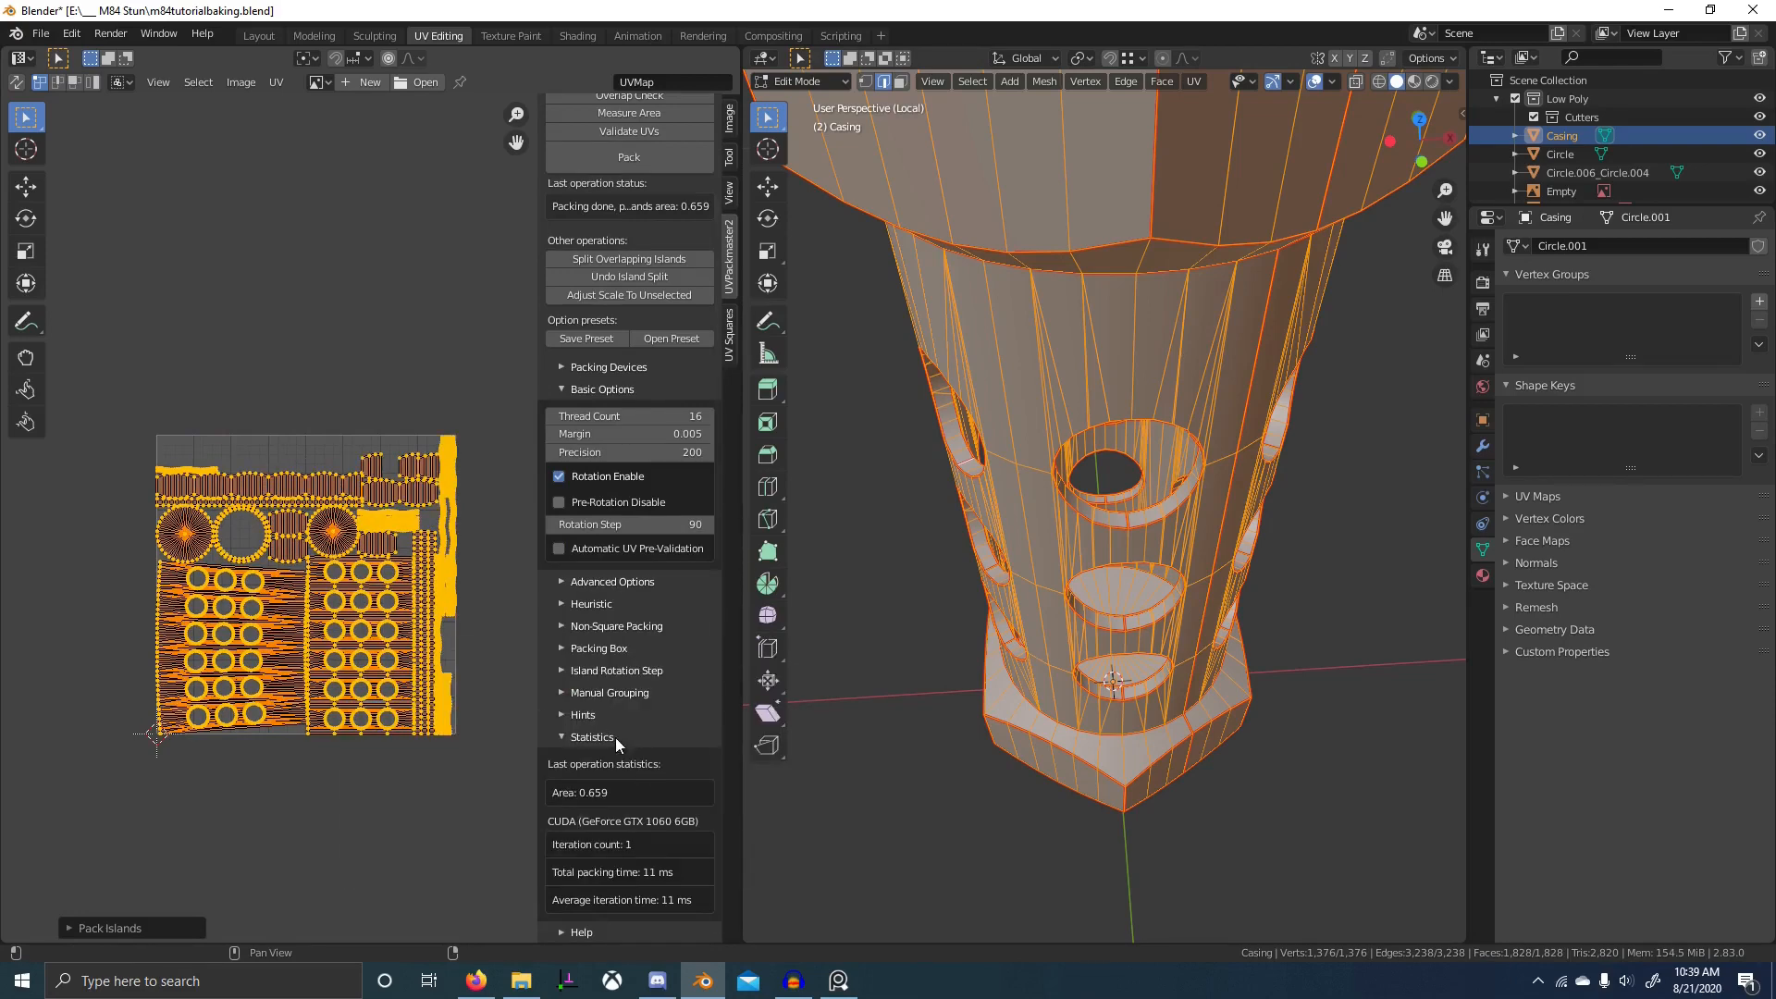
key(F3)
text(meas)
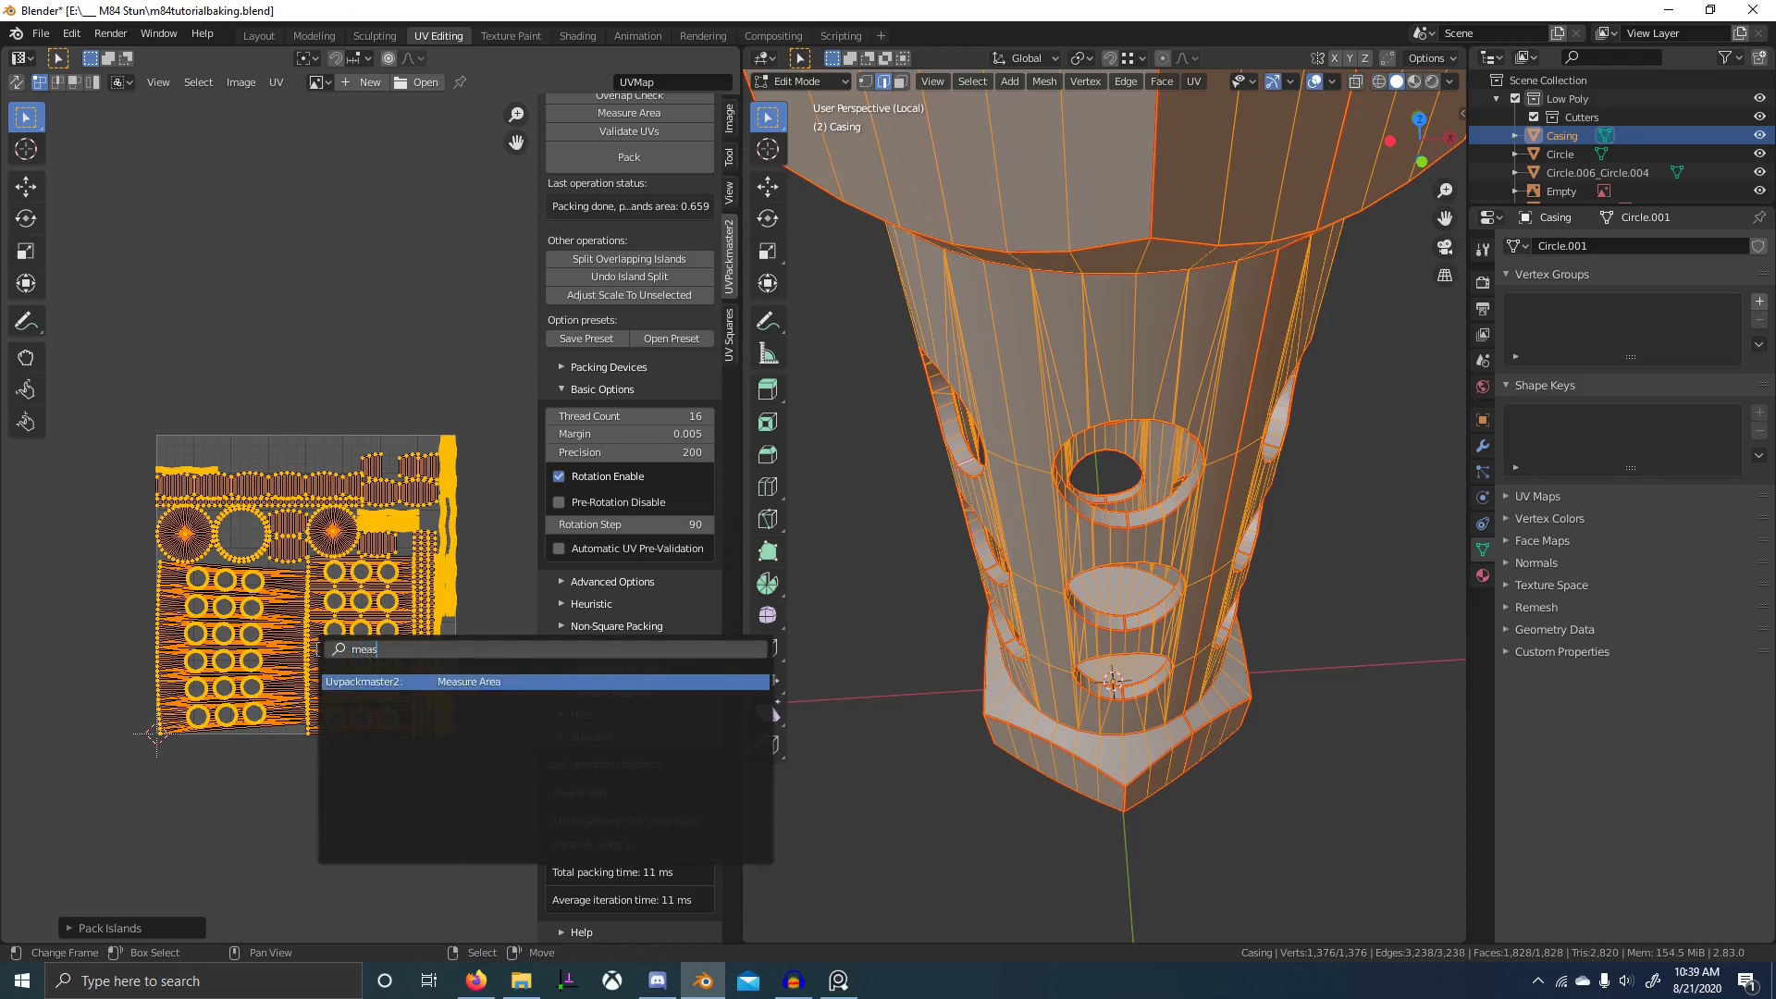
key(Return)
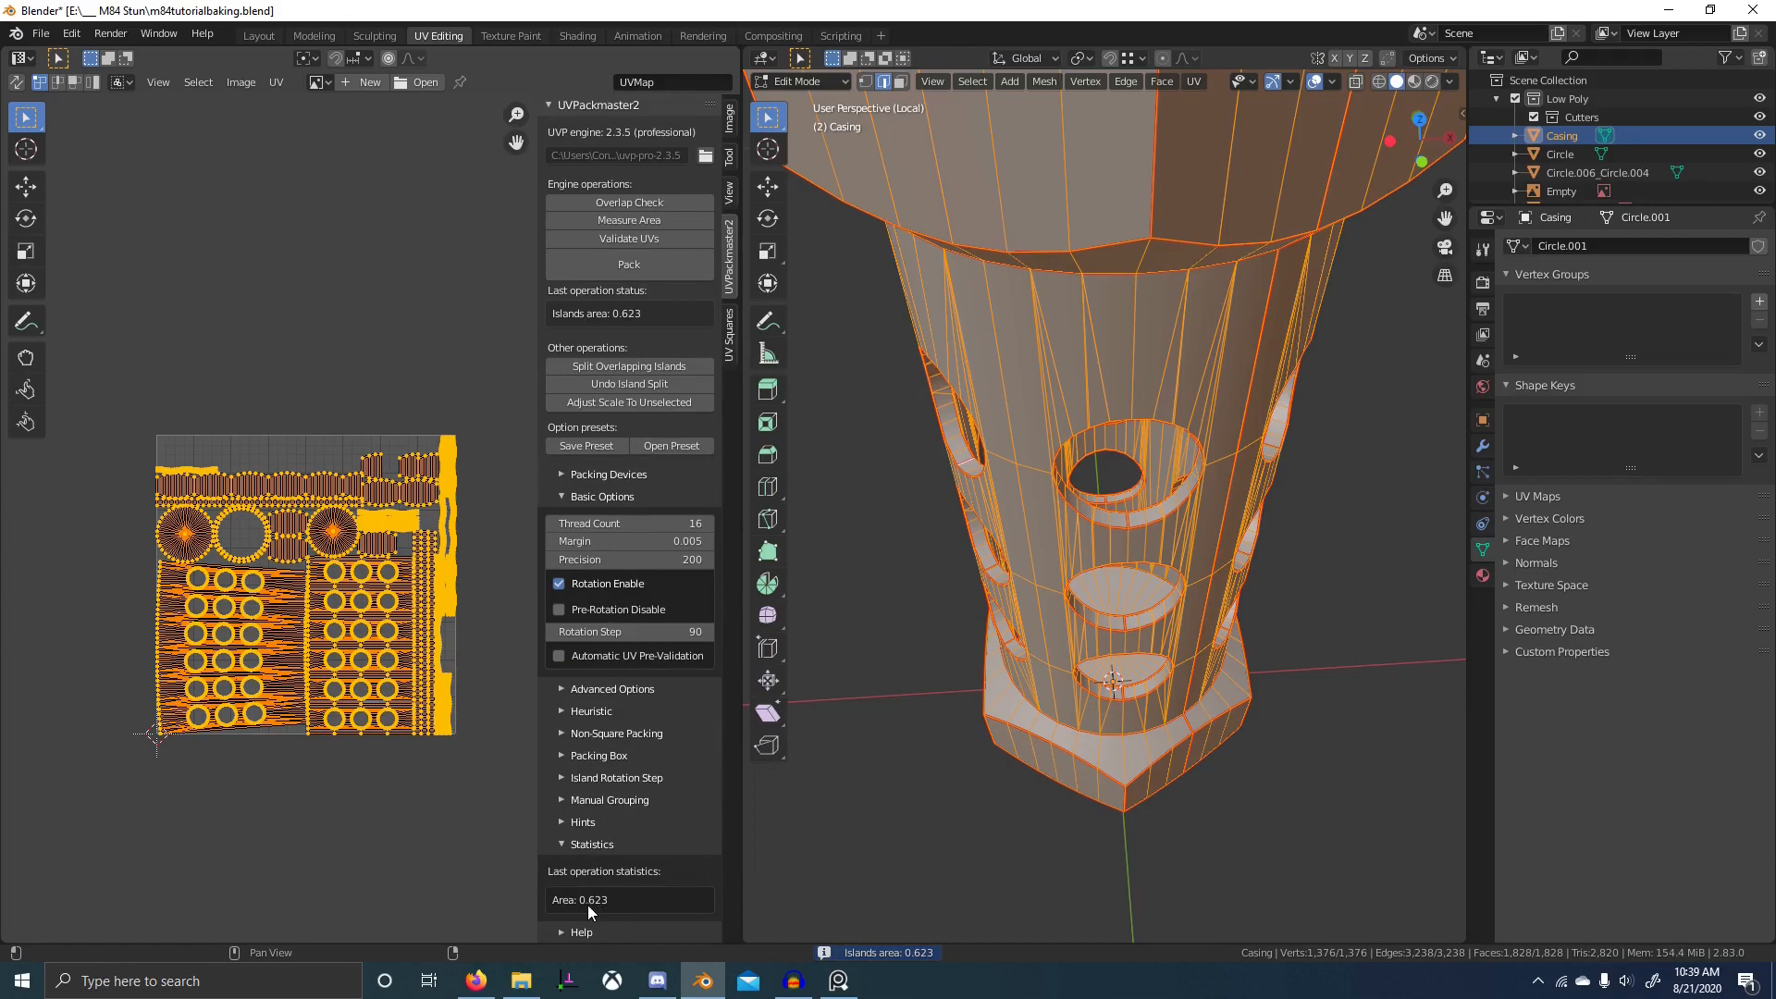
- Pack the casing's UV islands with UVPackmaster2 again
click(626, 264)
scroll(656, 609, down, 3)
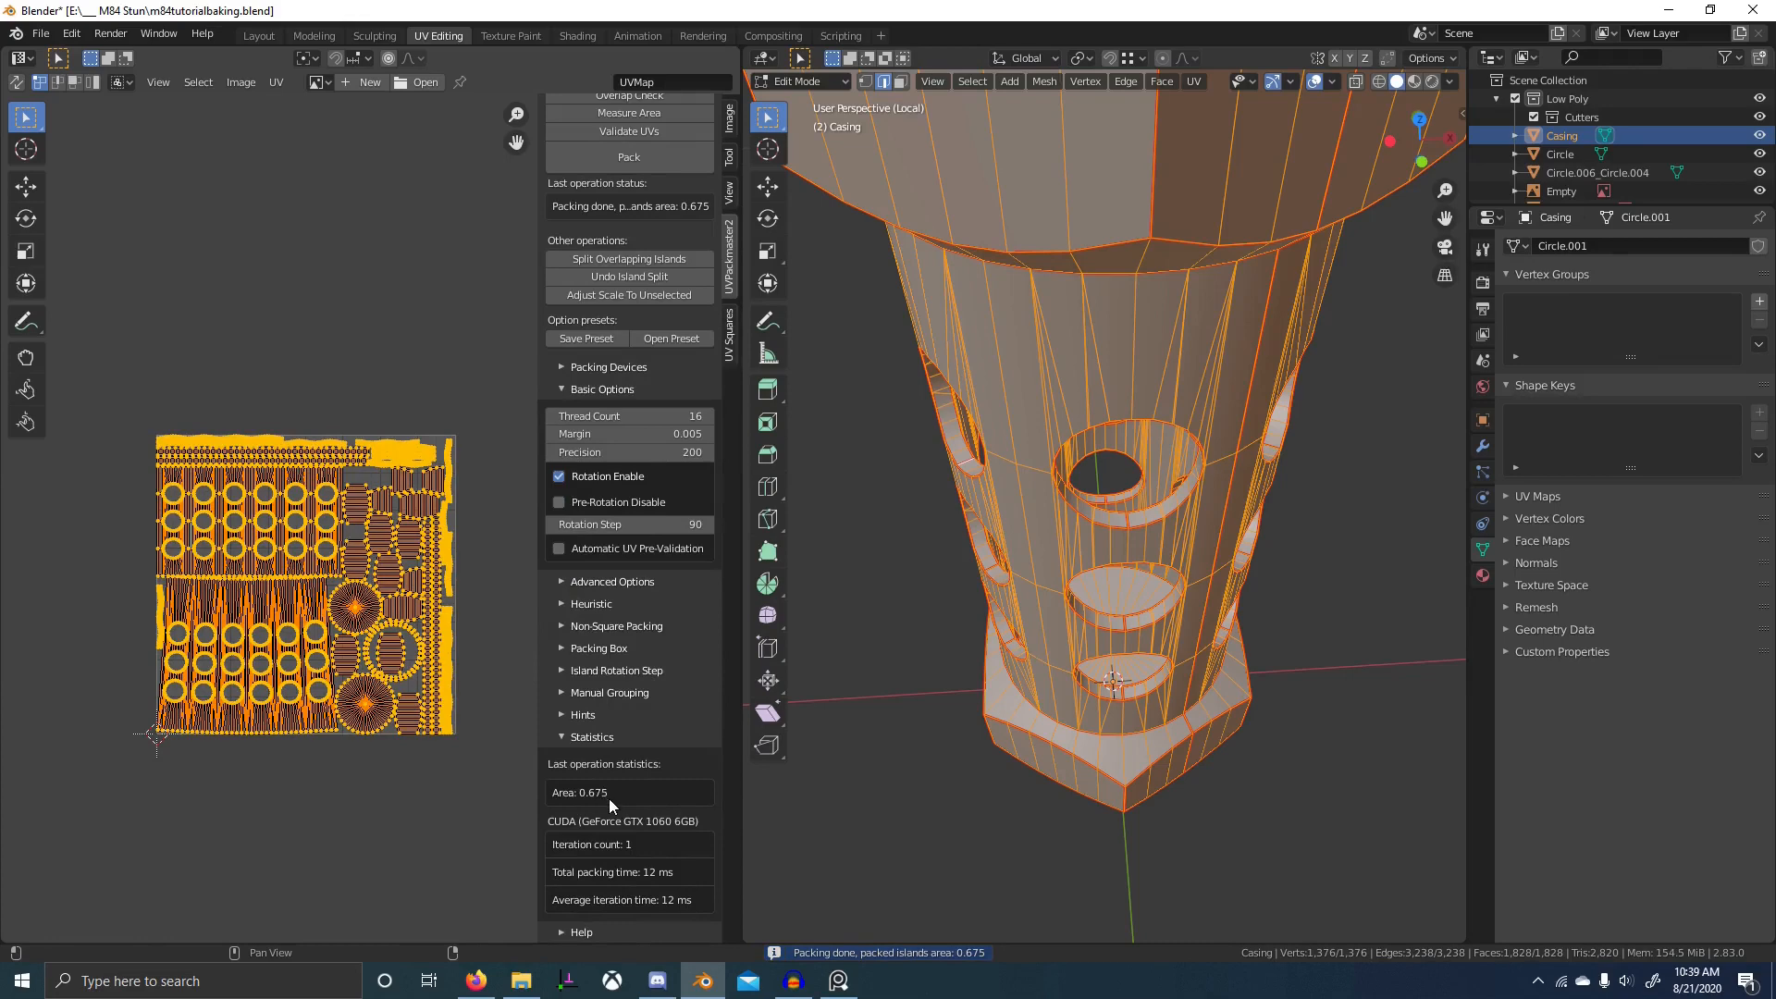
scroll(963, 610, down, 7)
middle_drag(953, 621, 999, 615)
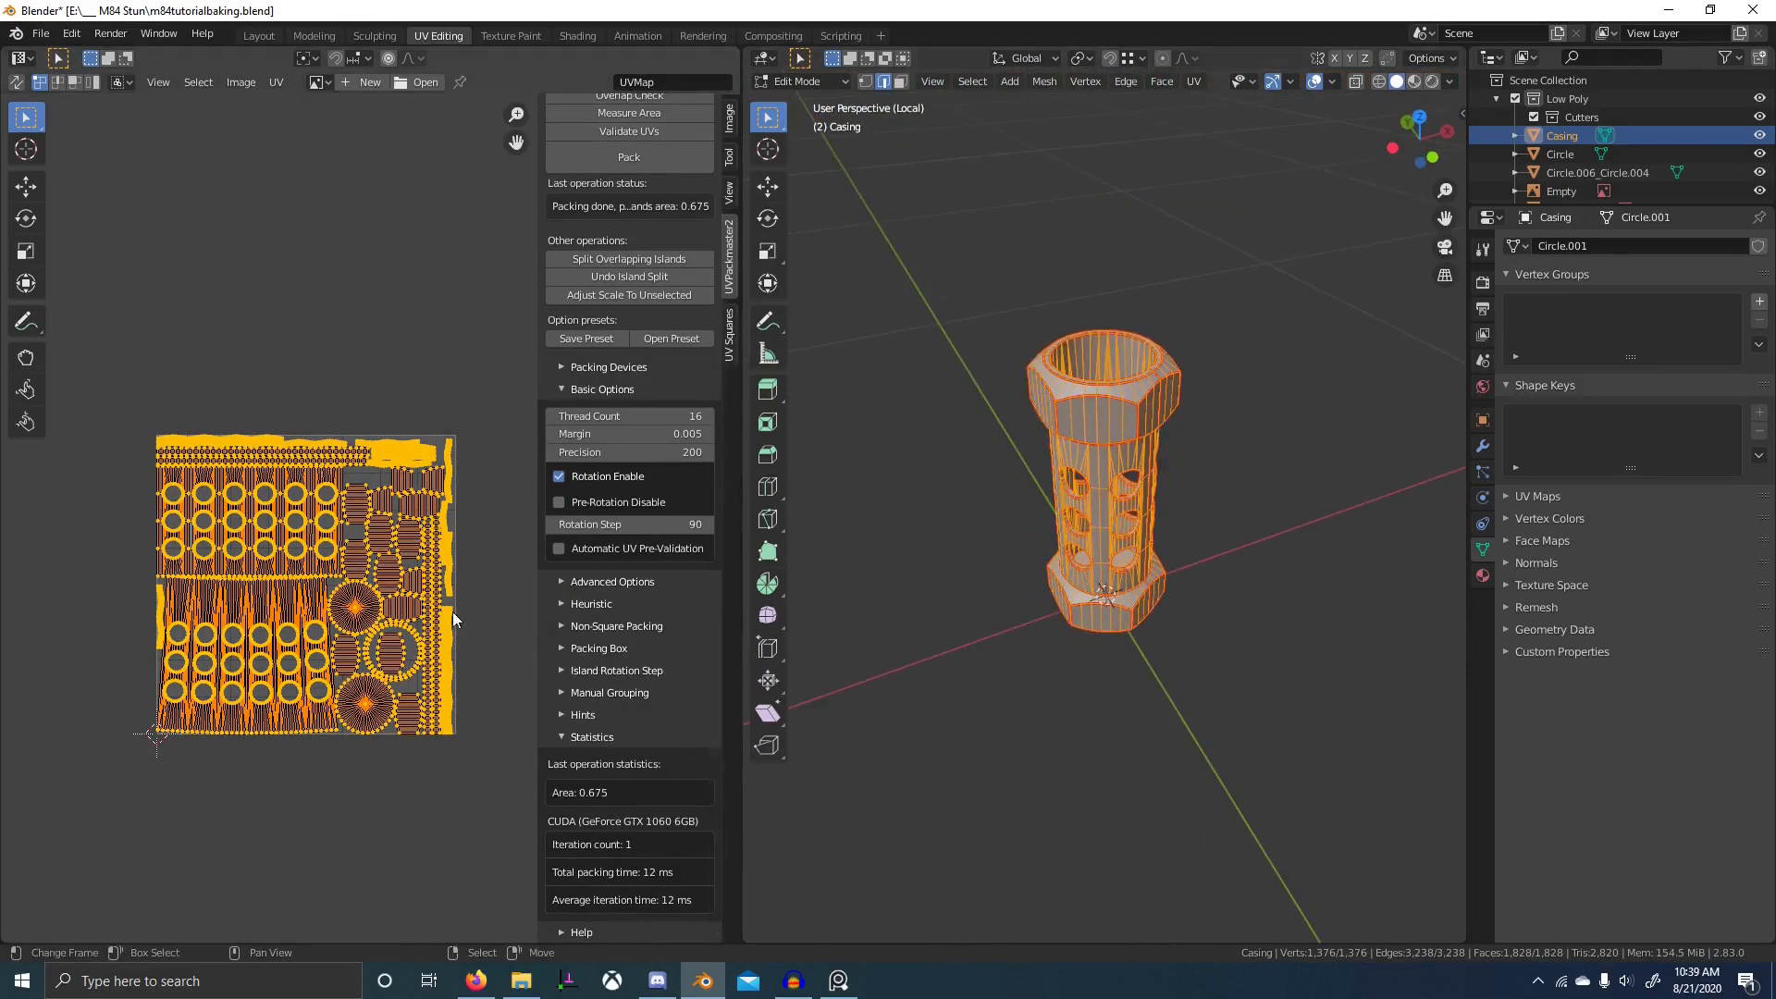
scroll(389, 632, up, 1)
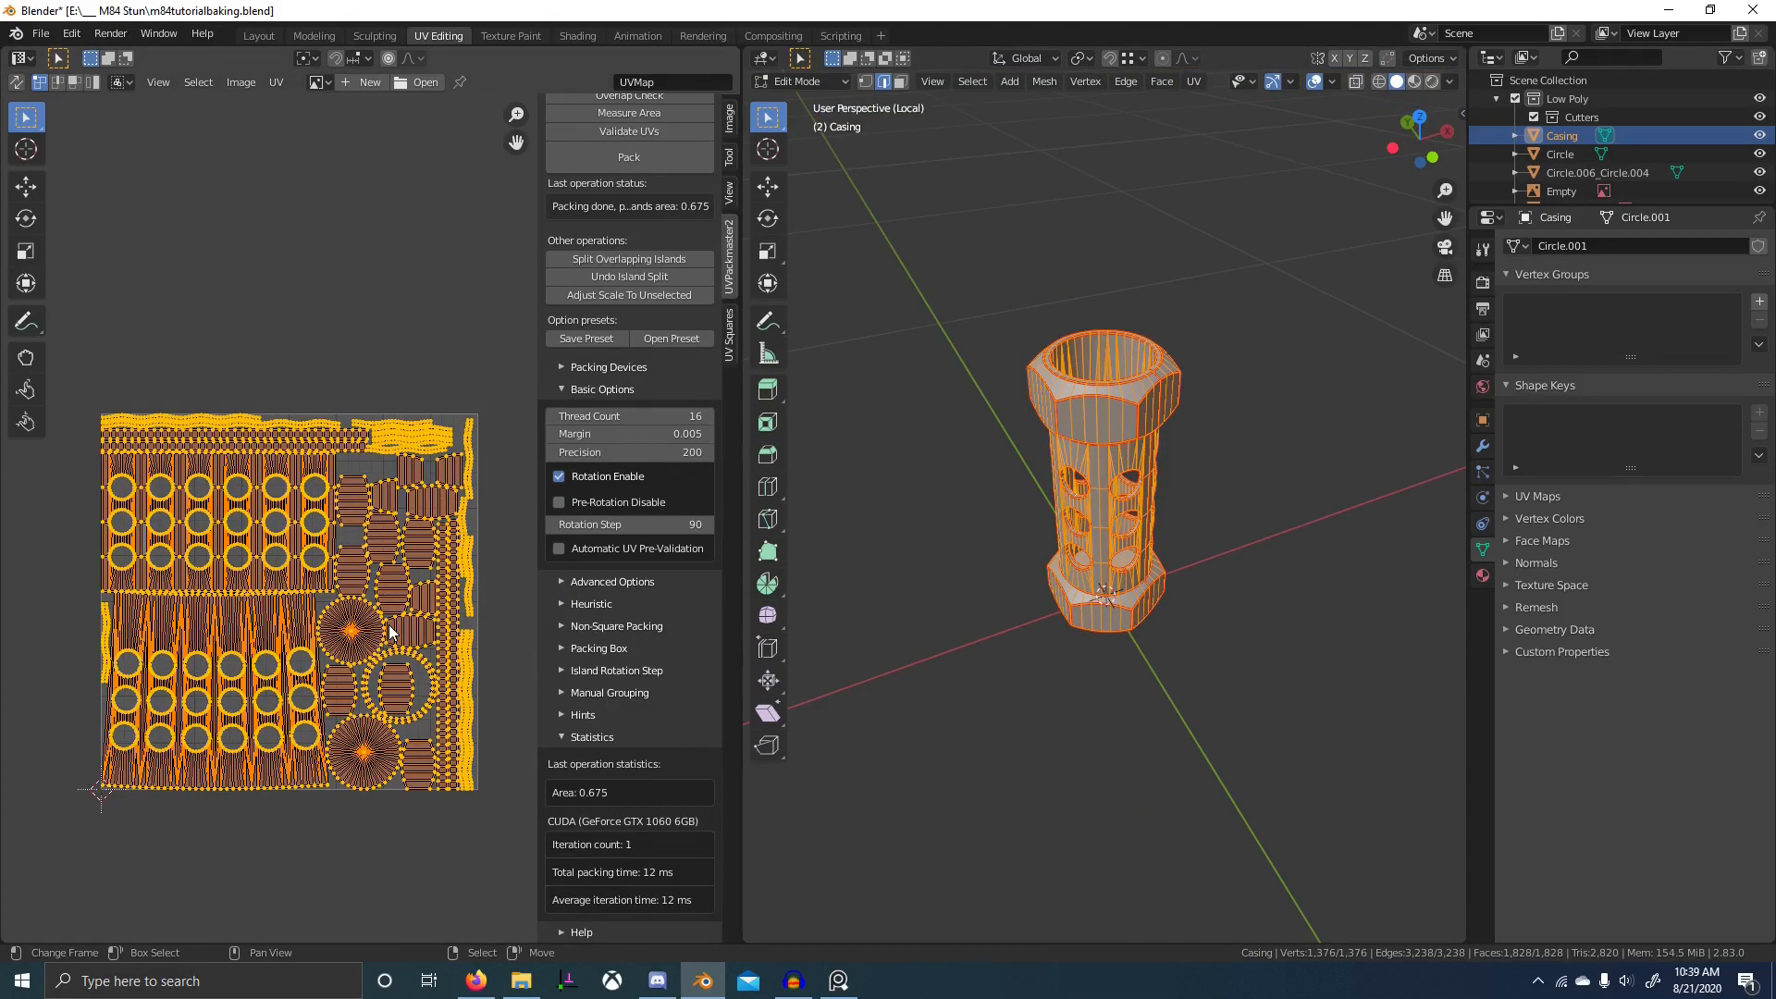
- Finish editing the casing and isolate the Internal object for mesh editing
key(Tab)
key(KP_Divide)
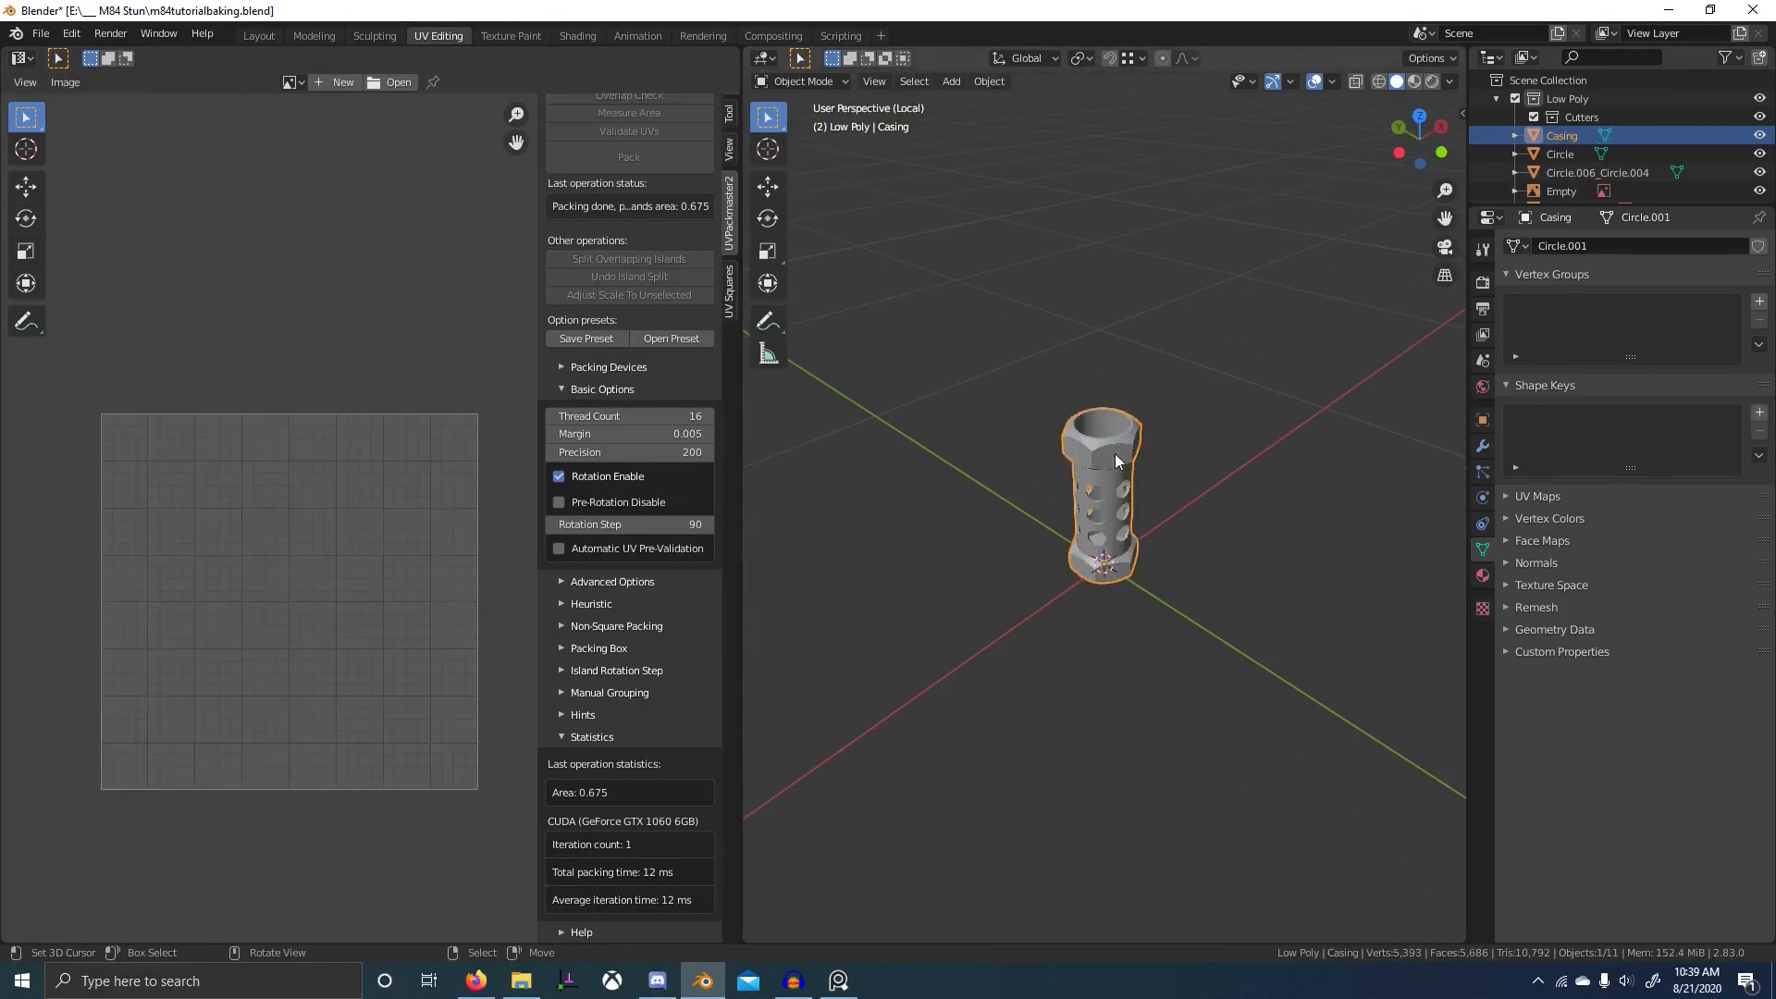
scroll(1175, 352, up, 2)
middle_drag(1186, 417, 1086, 548)
right_click(997, 352)
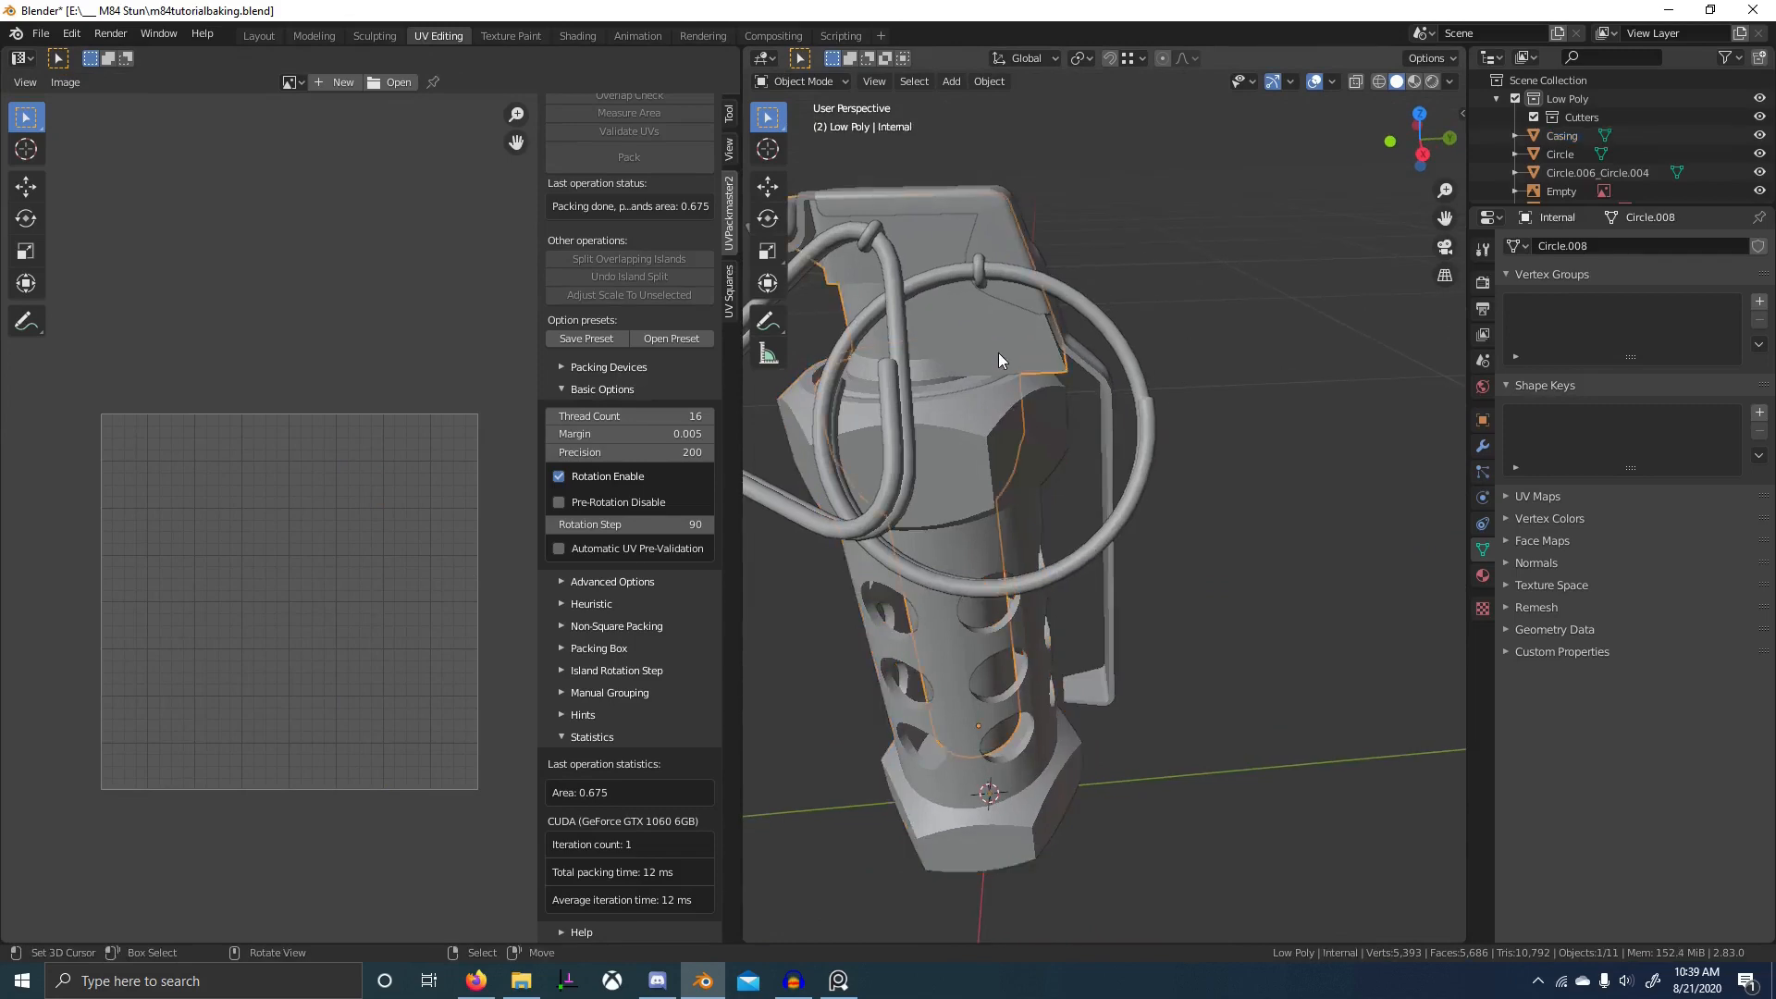
key(KP_Divide)
key(Tab)
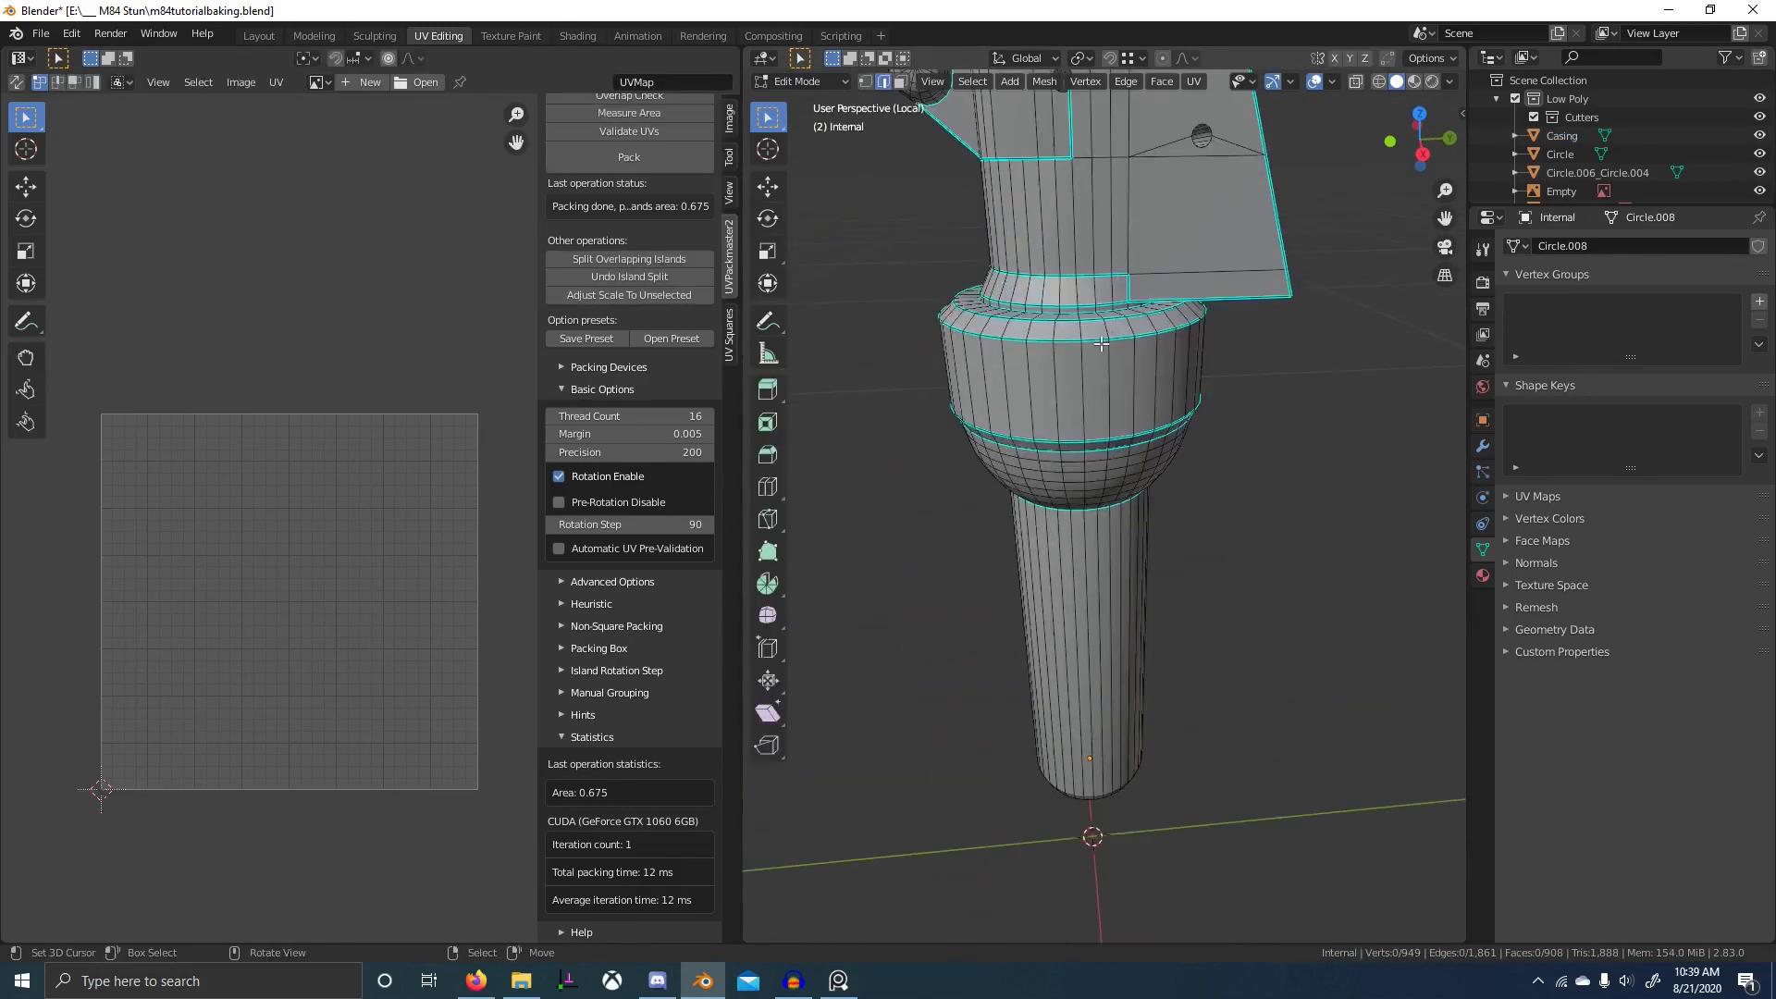
- Mark all sharp edges of the Internal mesh as seams using Select Similar, and unwrap the whole mesh
click(1101, 343)
middle_drag(1101, 343, 1126, 607)
key(shift+g)
click(1156, 397)
key(ctrl+e)
scroll(1046, 324, up, 4)
key(ctrl+e)
click(1080, 522)
scroll(1084, 548, down, 2)
key(a)
key(u)
click(1118, 544)
scroll(1139, 637, up, 3)
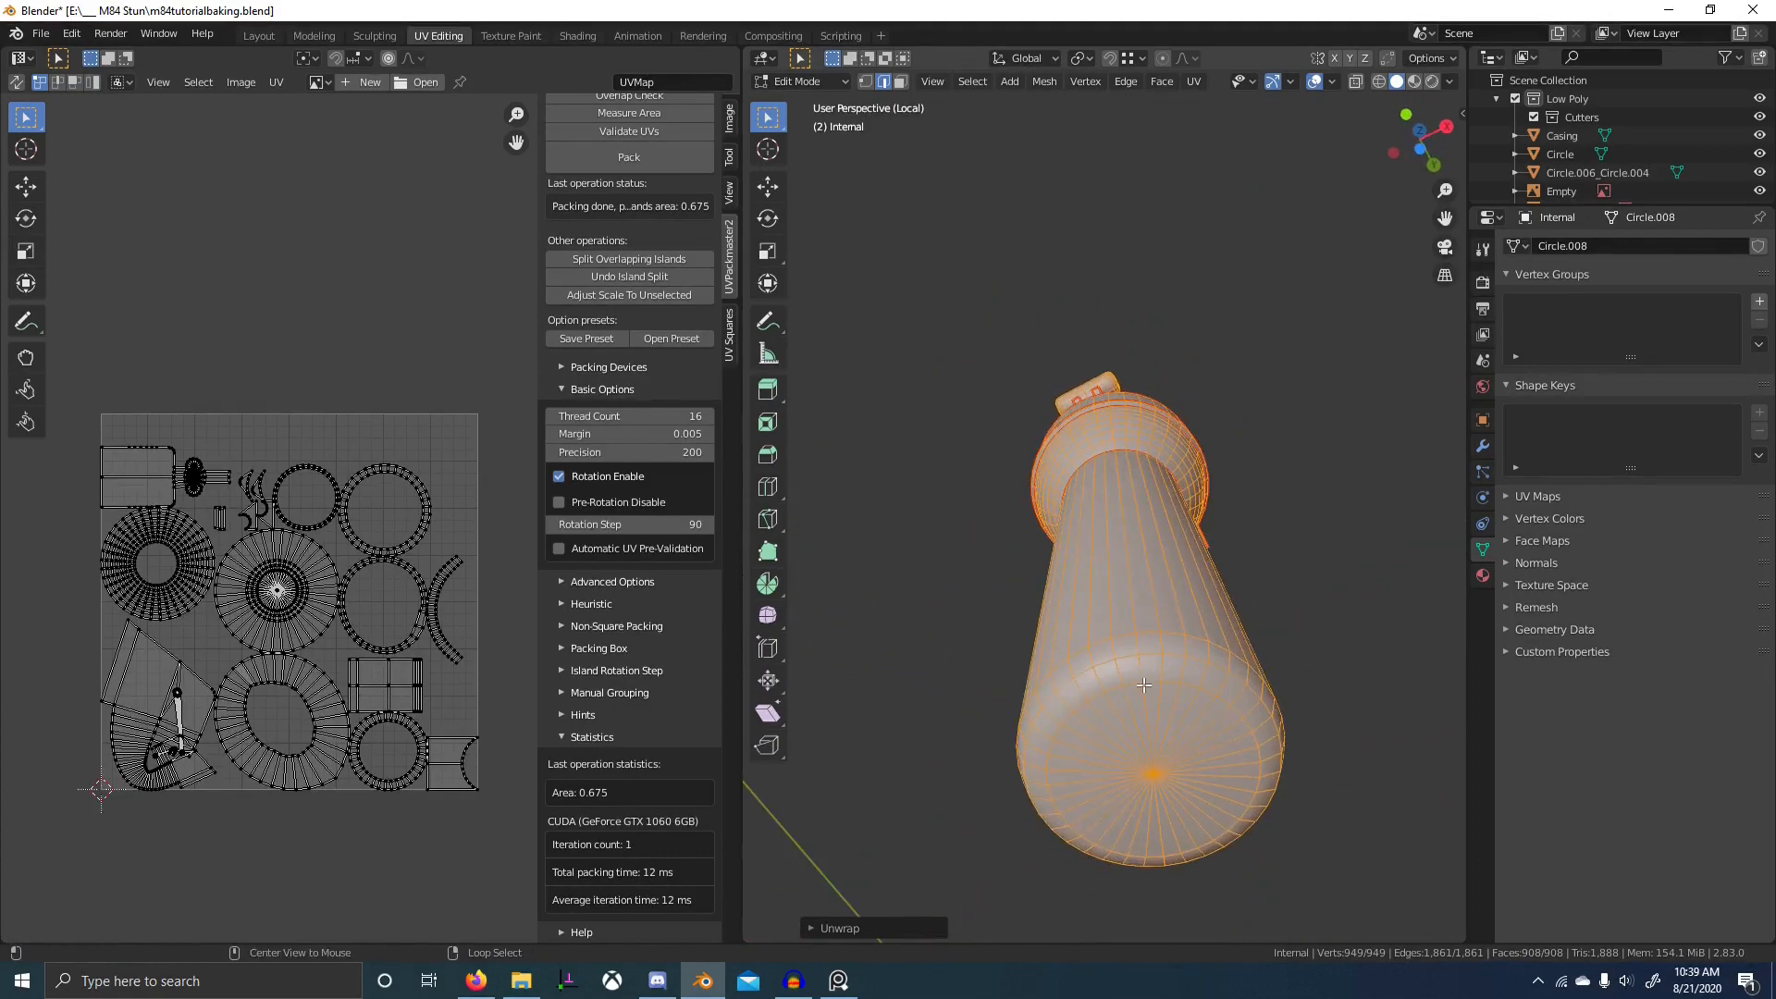
- Mark a lengthwise edge loop along the Internal's cylindrical body as a seam and unwrap the mesh again
key(alt+a)
middle_drag(1133, 699, 1147, 727)
alt+right_click(1153, 713)
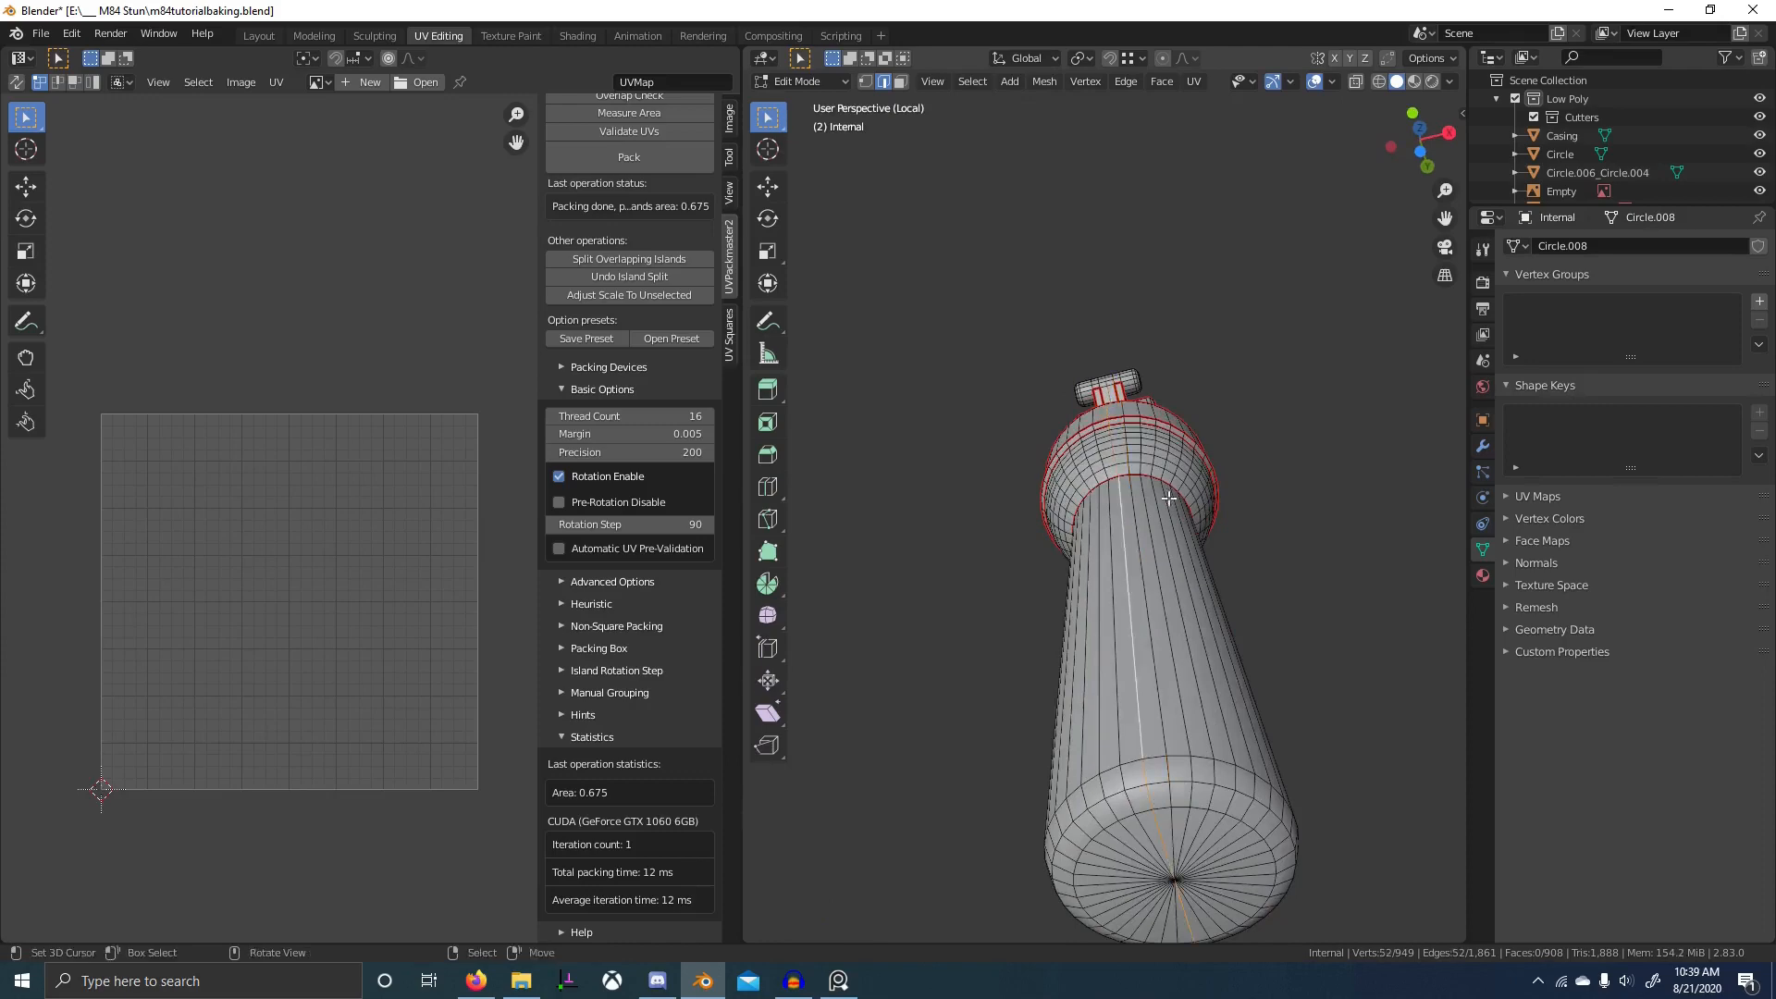
scroll(1154, 676, down, 4)
middle_drag(1154, 652, 1123, 581)
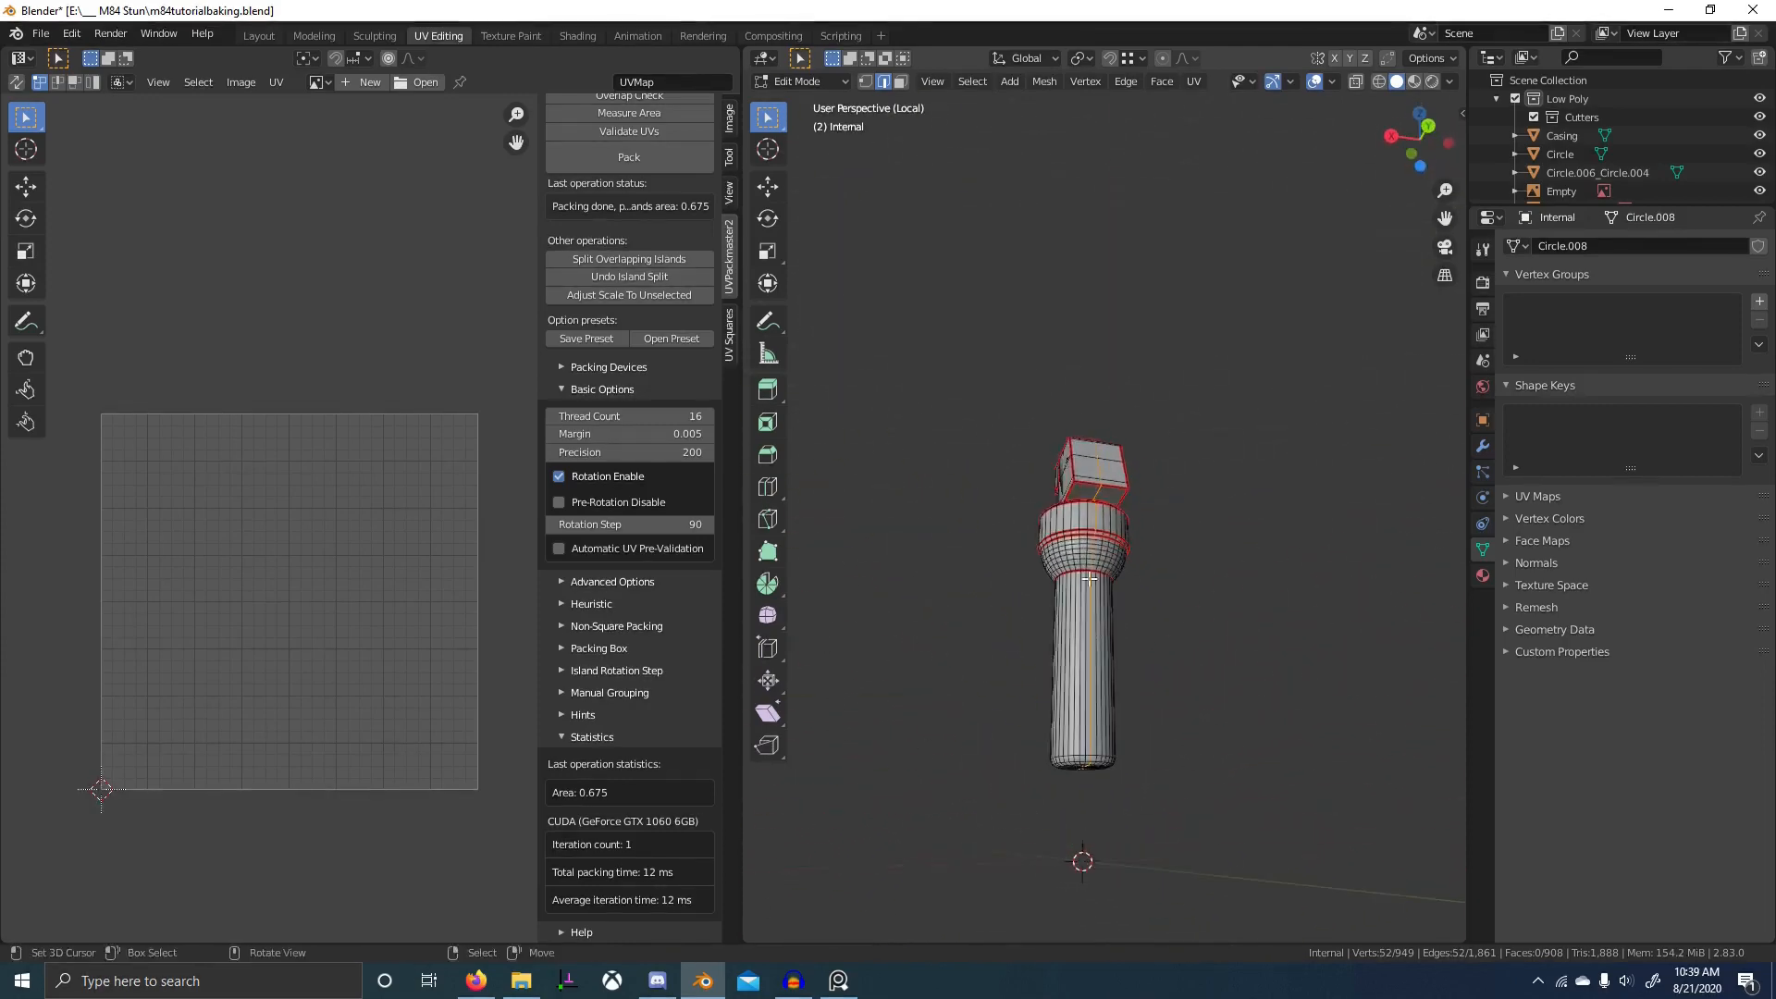
key(ctrl+e)
click(1123, 581)
key(a)
key(u)
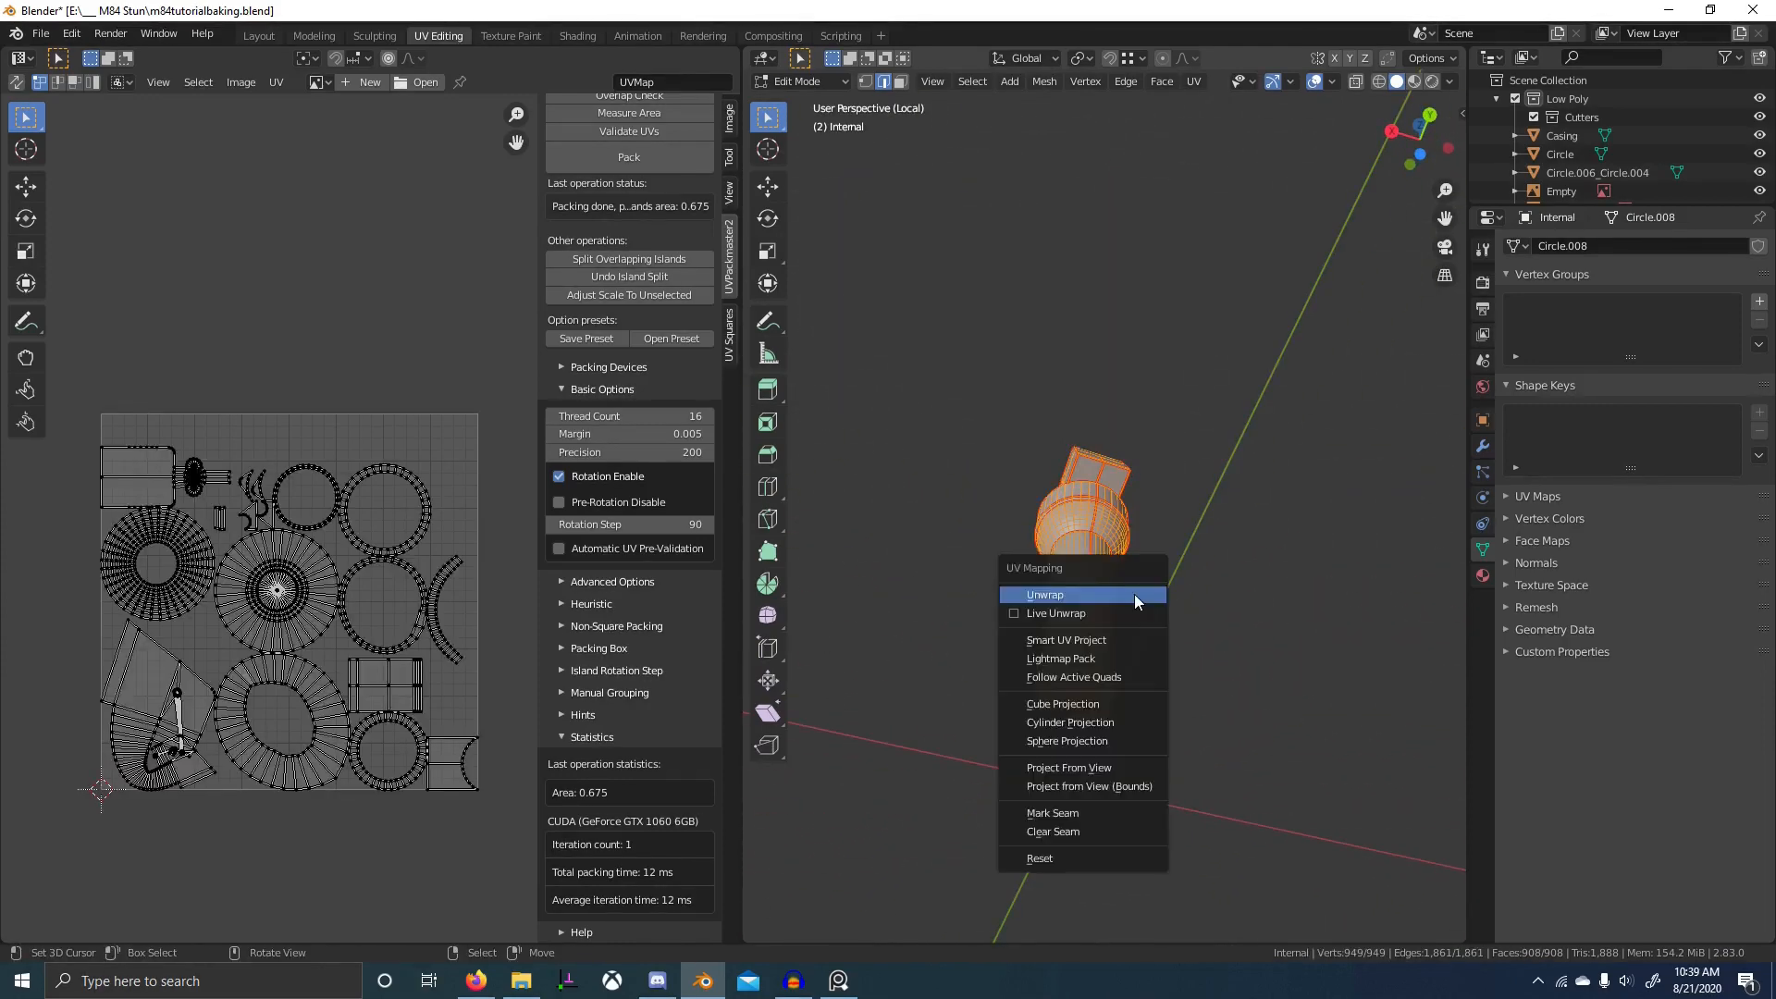
click(1134, 592)
scroll(335, 680, up, 3)
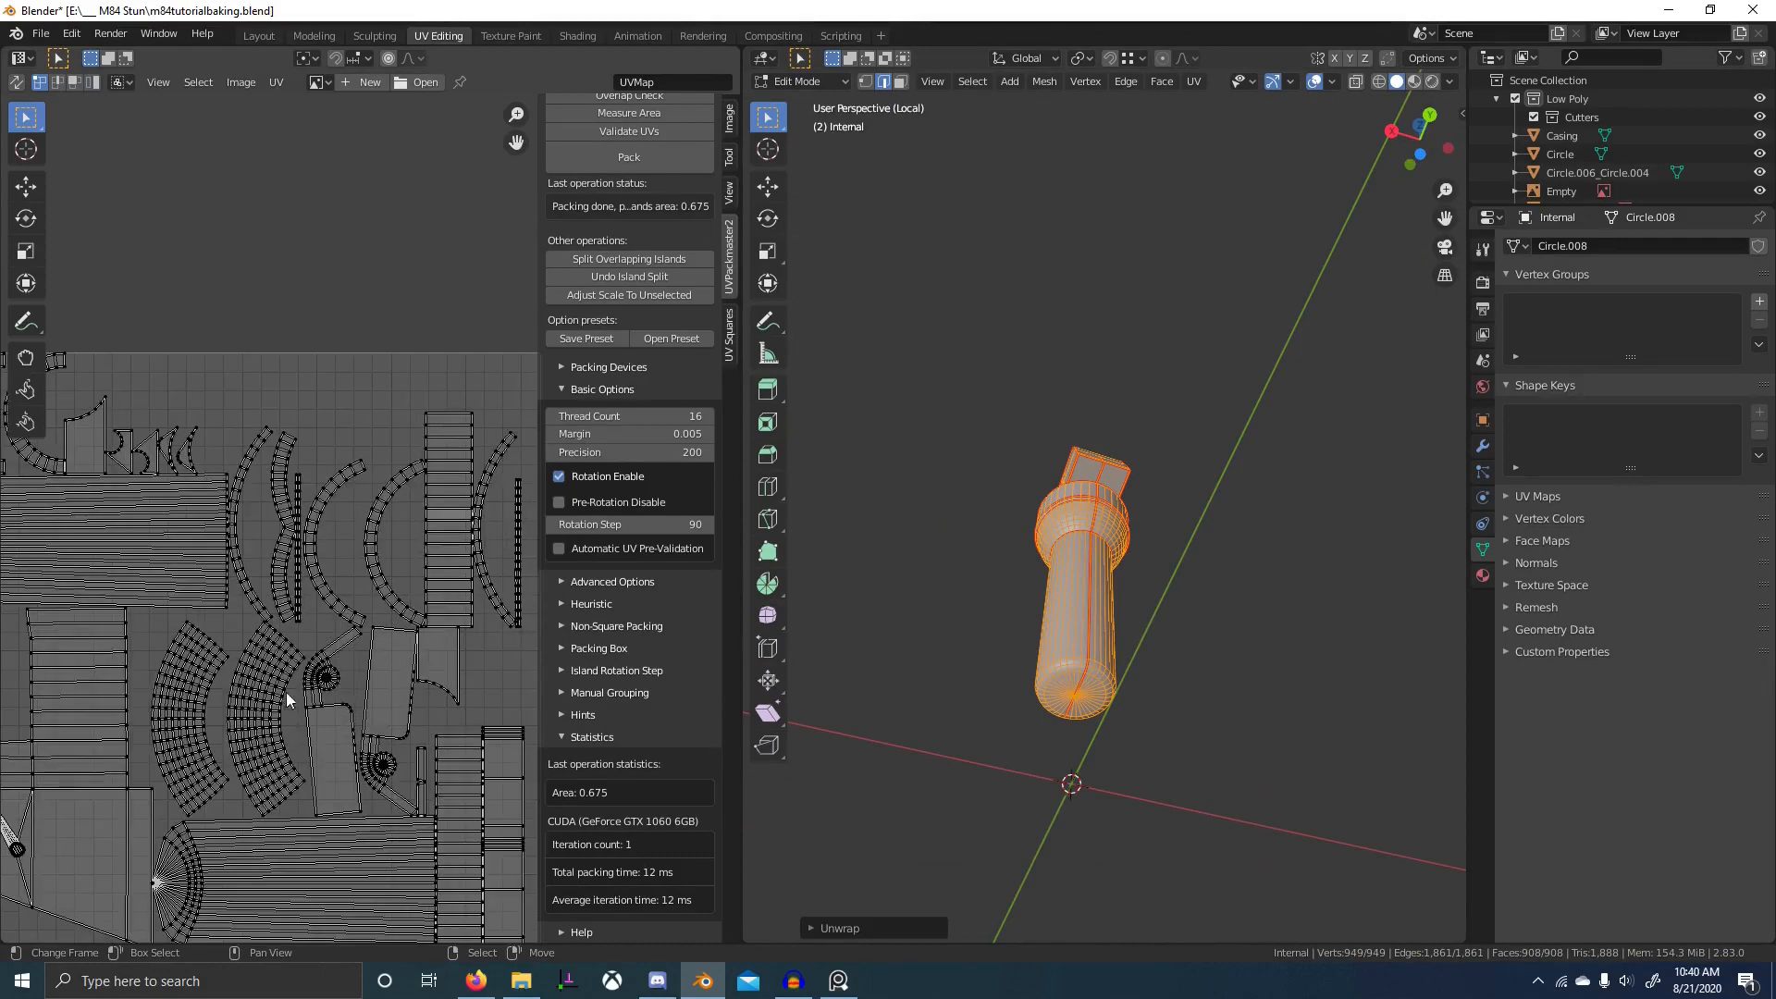
- Clear the seam and sharp marks from the two edges along the rounded front corner of the Internal's head block
middle_drag(1017, 518, 1098, 659)
scroll(1098, 642, up, 4)
scroll(1097, 659, up, 4)
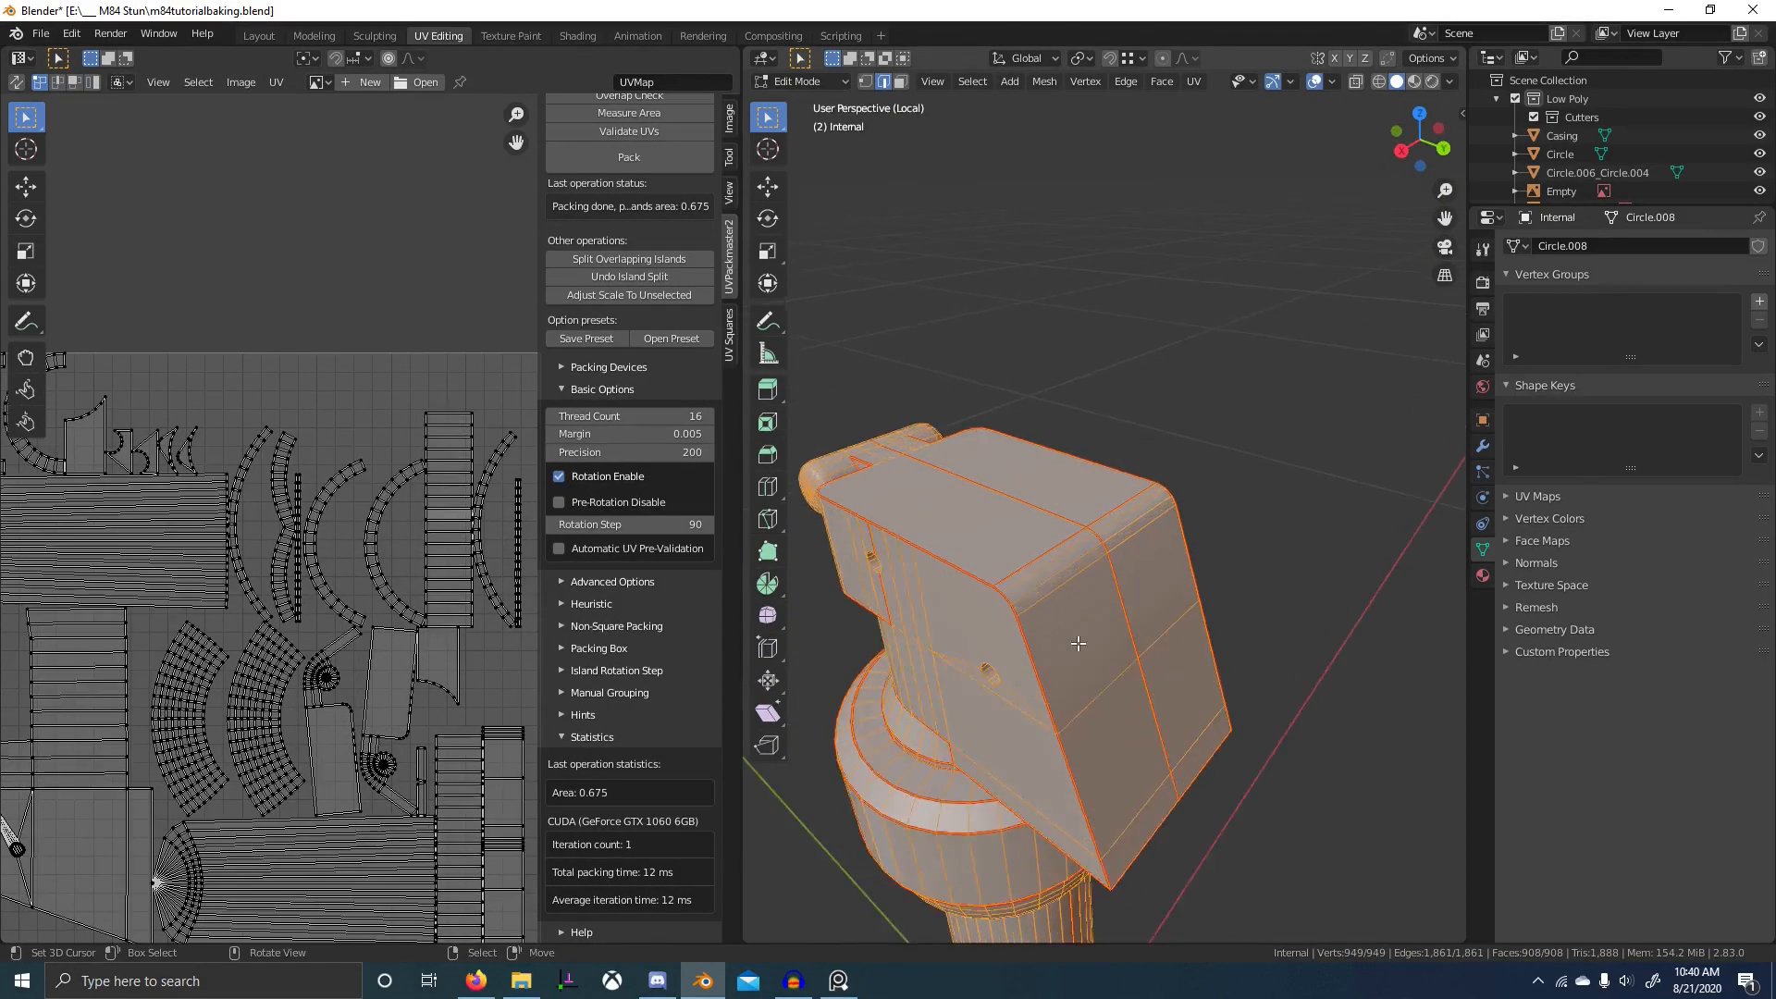
right_click(1061, 637)
shift+right_click(1144, 529)
key(ctrl+e)
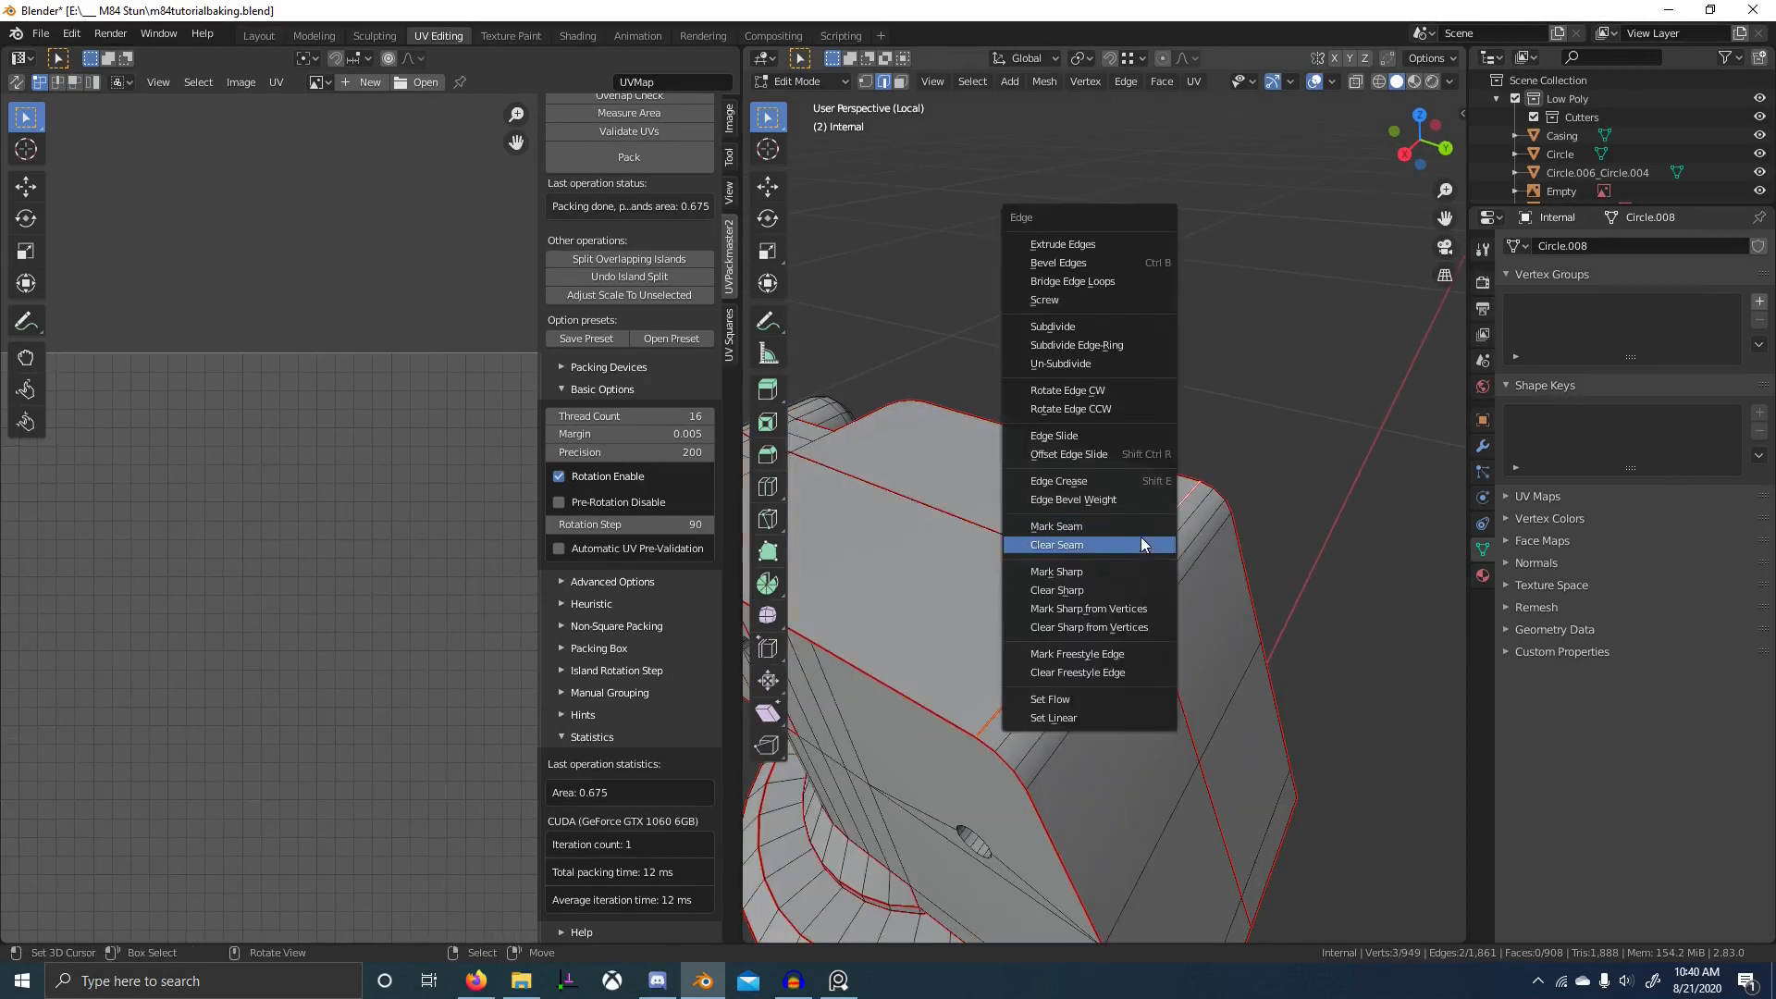
click(1140, 542)
key(ctrl+e)
click(1120, 595)
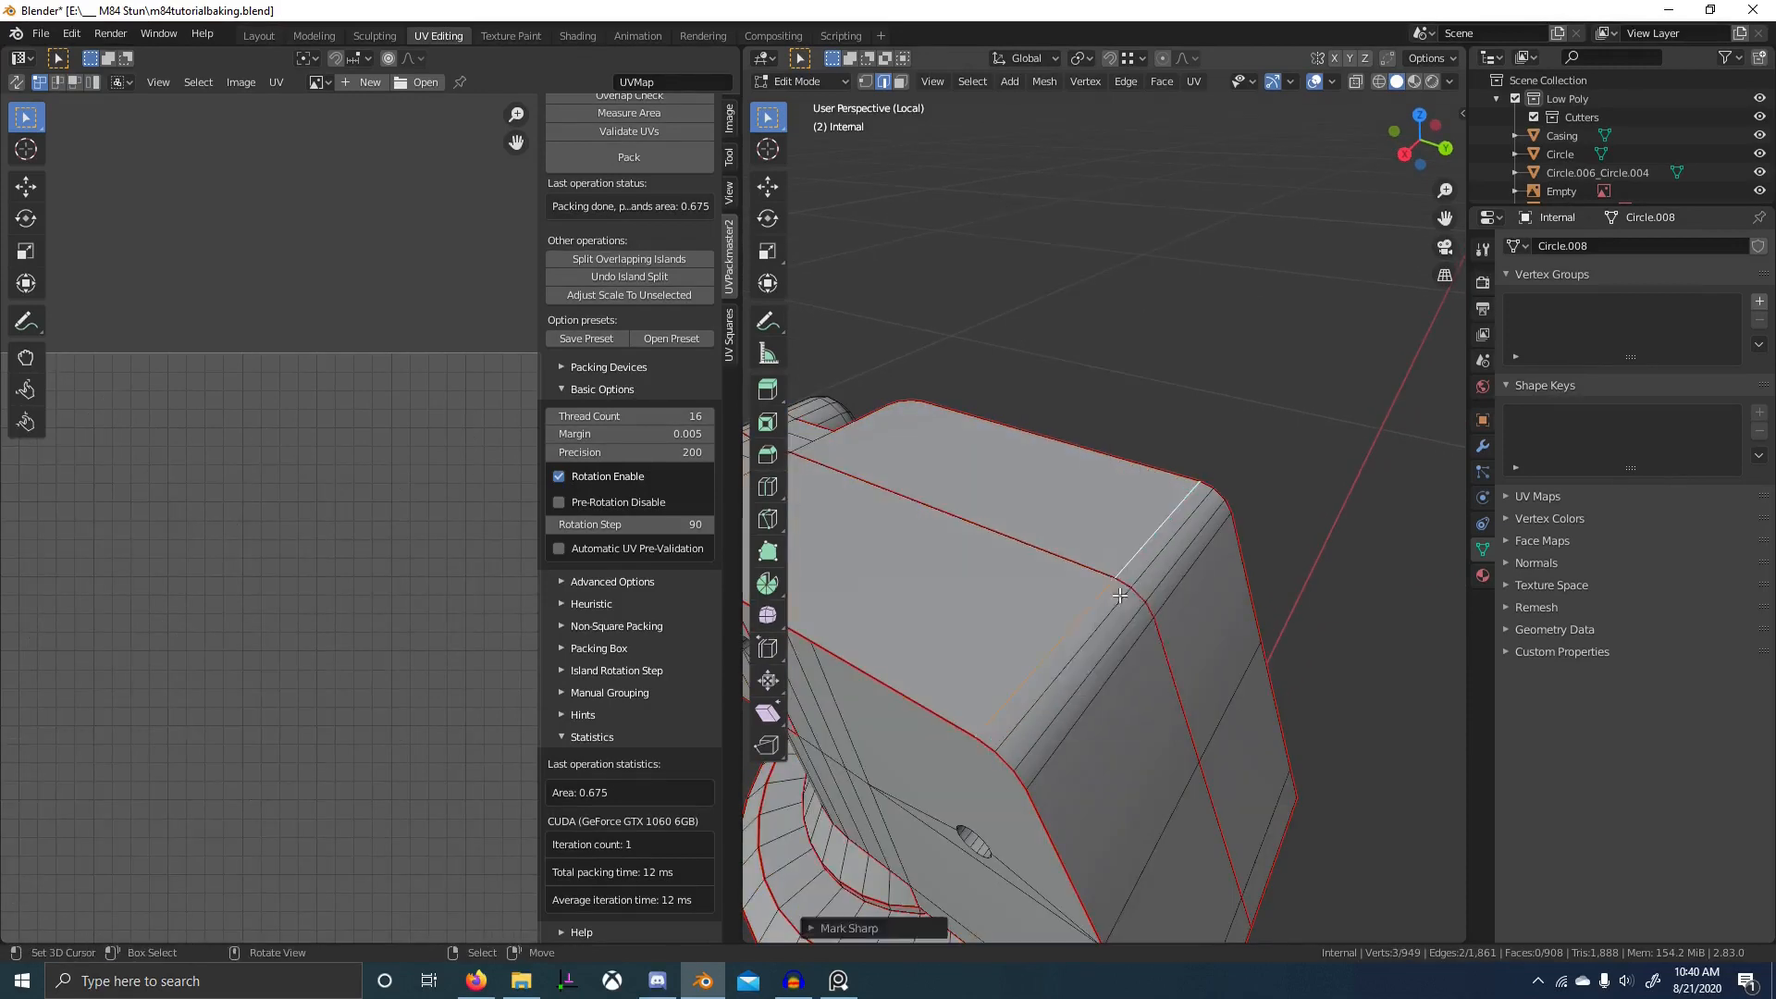
- Unwrap the entire Internal mesh with the updated seams and return to the full grenade in Object Mode
key(a)
key(u)
click(1119, 596)
middle_drag(1119, 596, 1068, 701)
key(Tab)
key(Tab)
key(Tab)
scroll(1137, 673, down, 4)
key(KP_Divide)
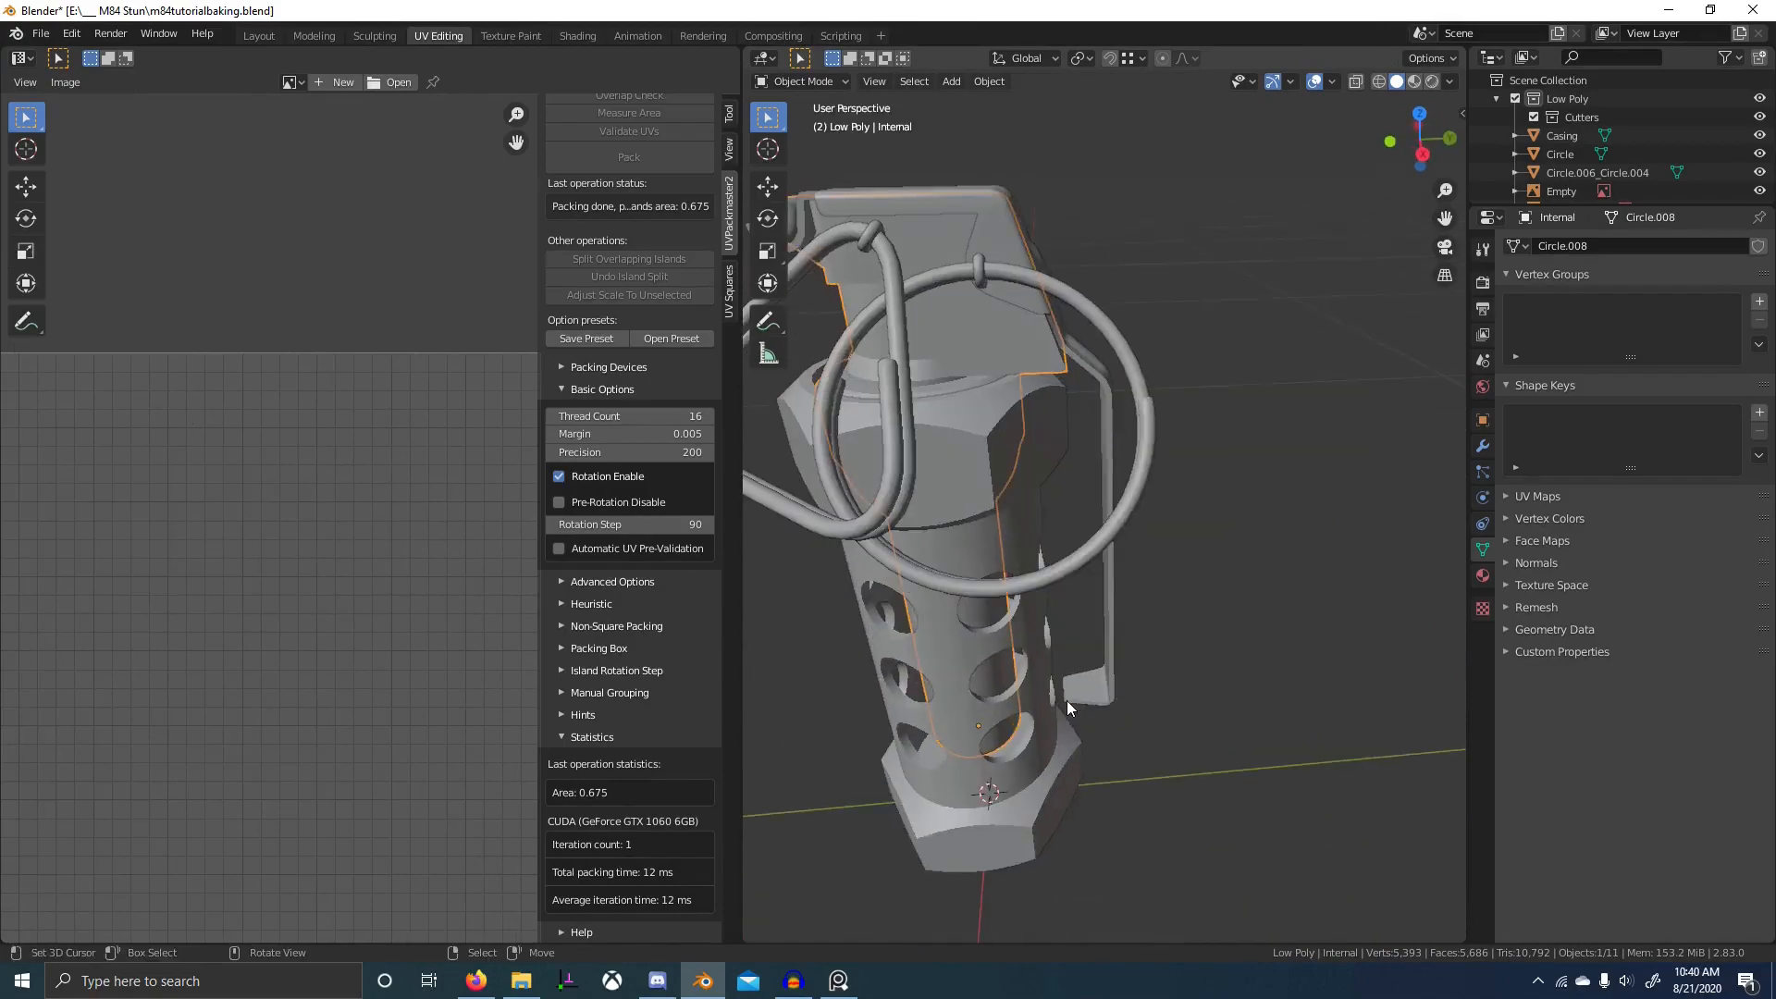
- Isolate the casing and examine its seams, holes and hex ends from several sides, returning to the full grenade
click(963, 475)
key(KP_Divide)
key(Tab)
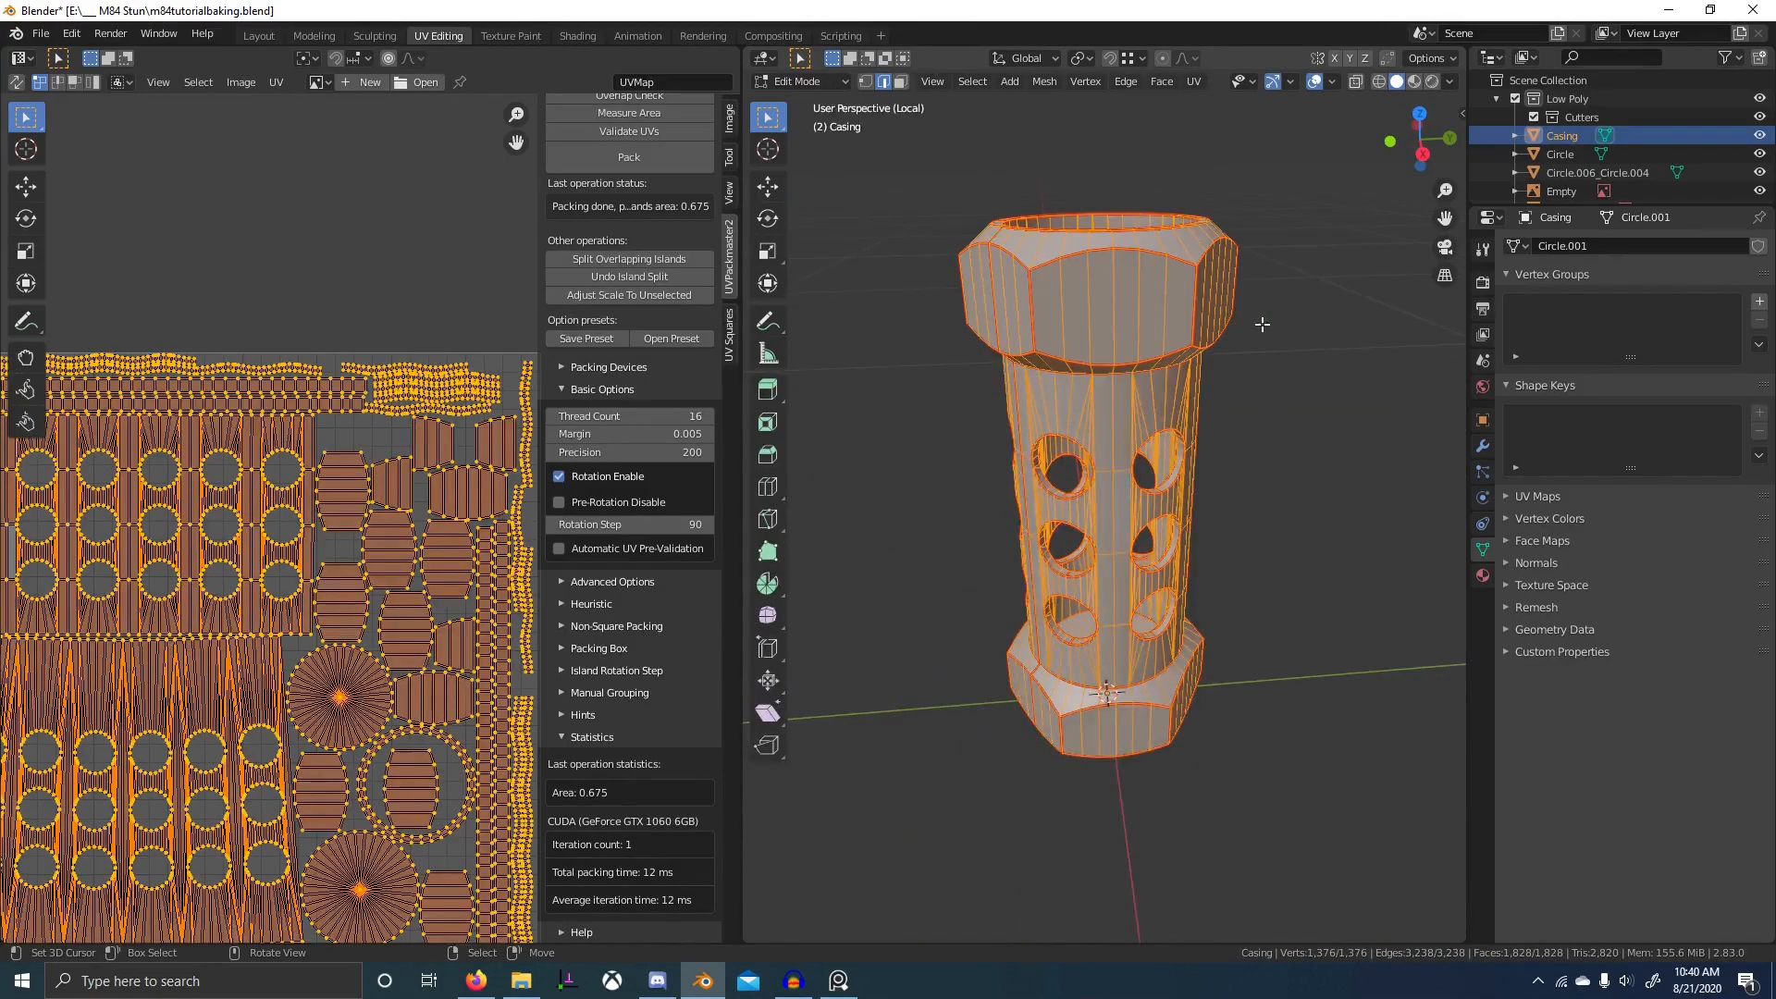
middle_drag(963, 475, 1325, 394)
scroll(1122, 400, up, 2)
middle_drag(1122, 401, 1129, 436)
scroll(1129, 437, up, 4)
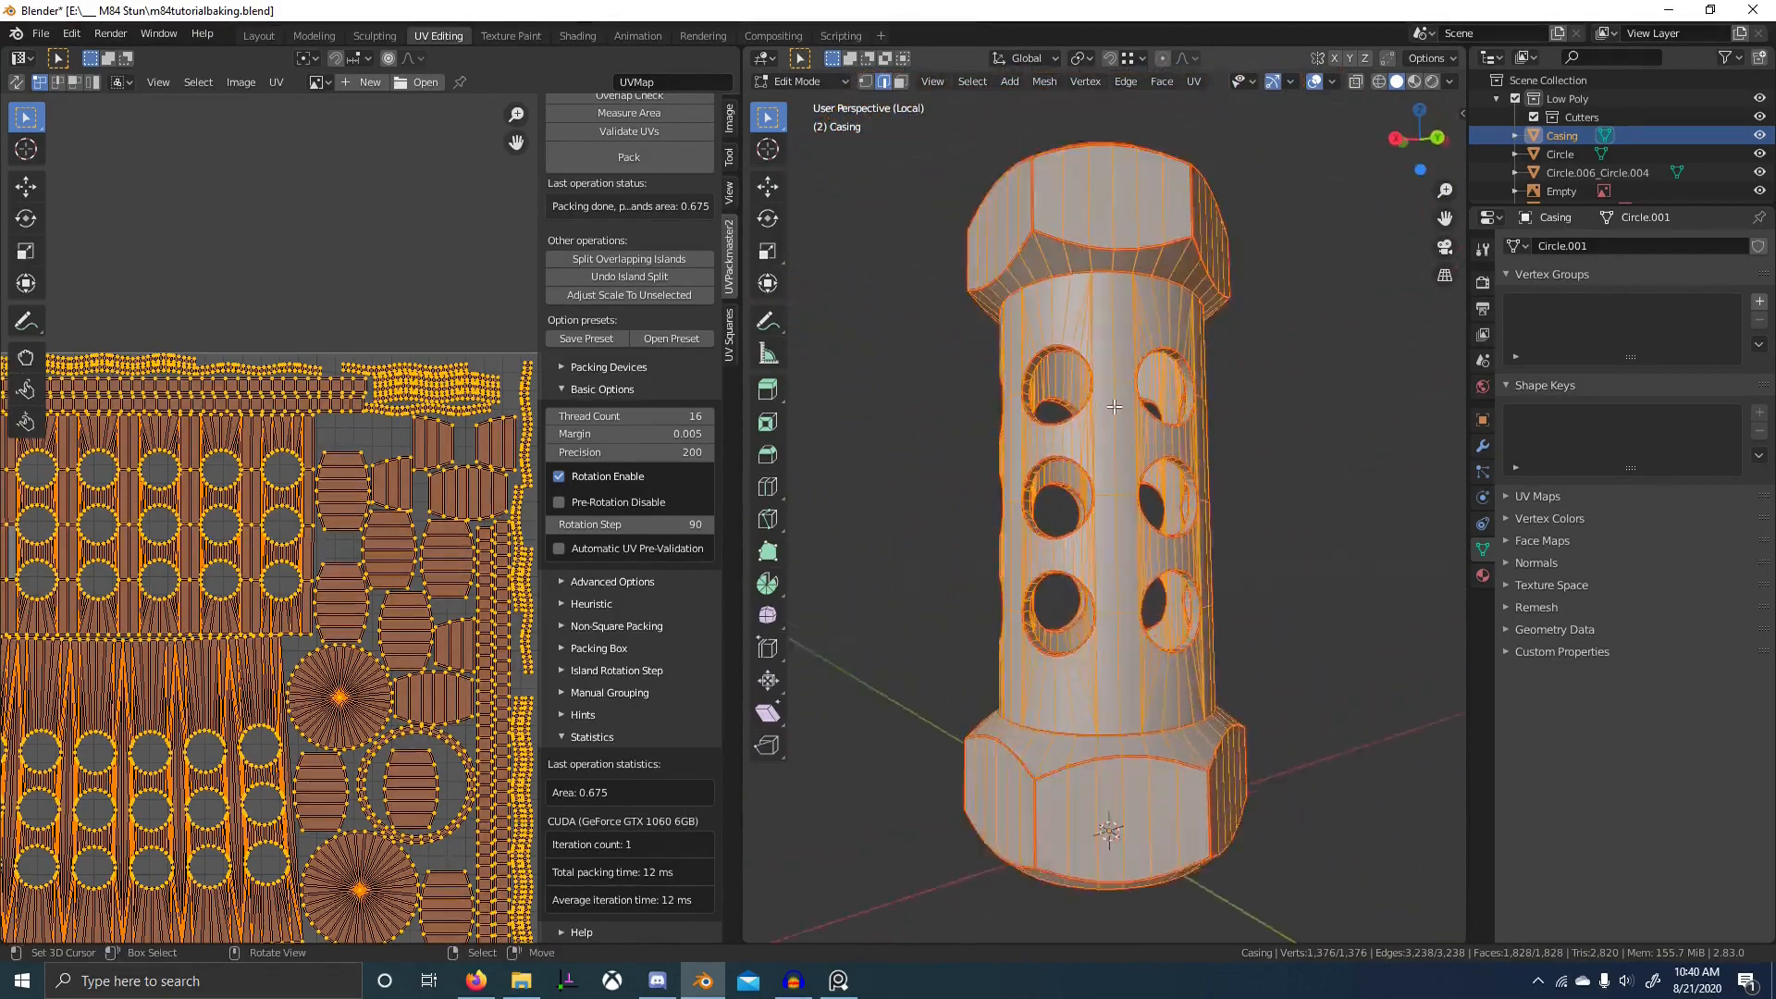
scroll(1099, 472, up, 2)
scroll(1192, 549, down, 4)
middle_drag(1192, 548, 1073, 513)
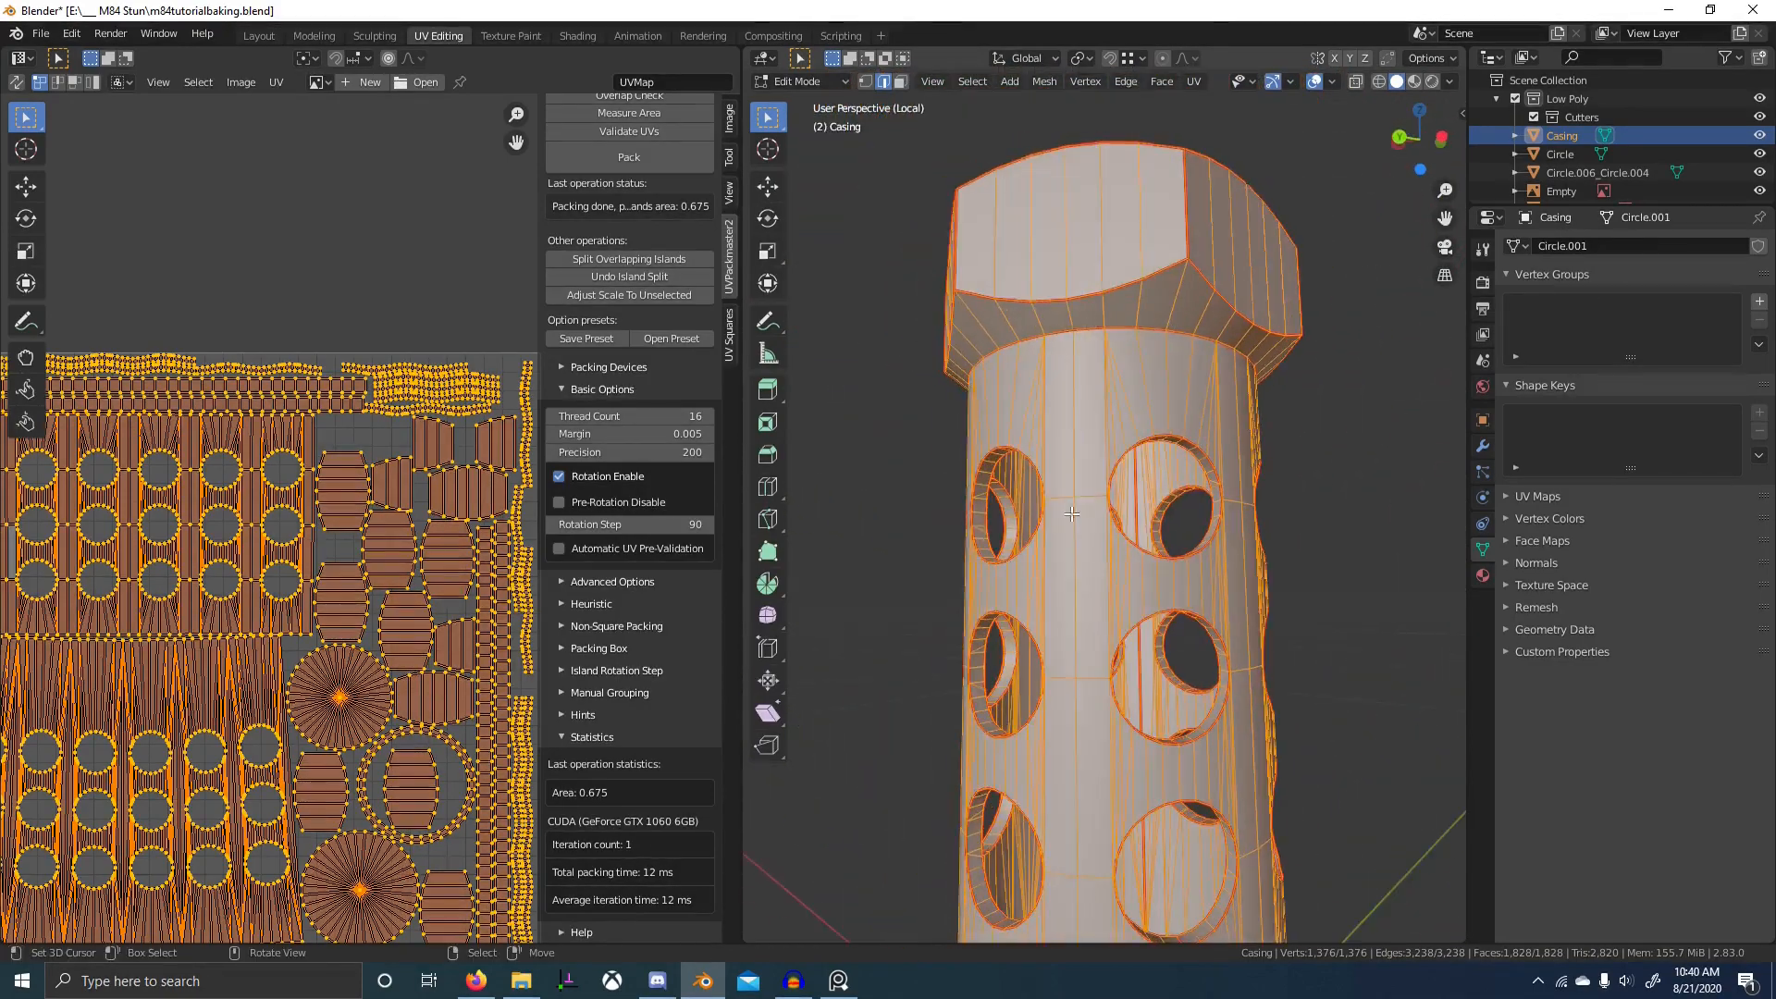
middle_drag(1193, 514, 931, 605)
scroll(1041, 592, down, 3)
scroll(994, 388, up, 4)
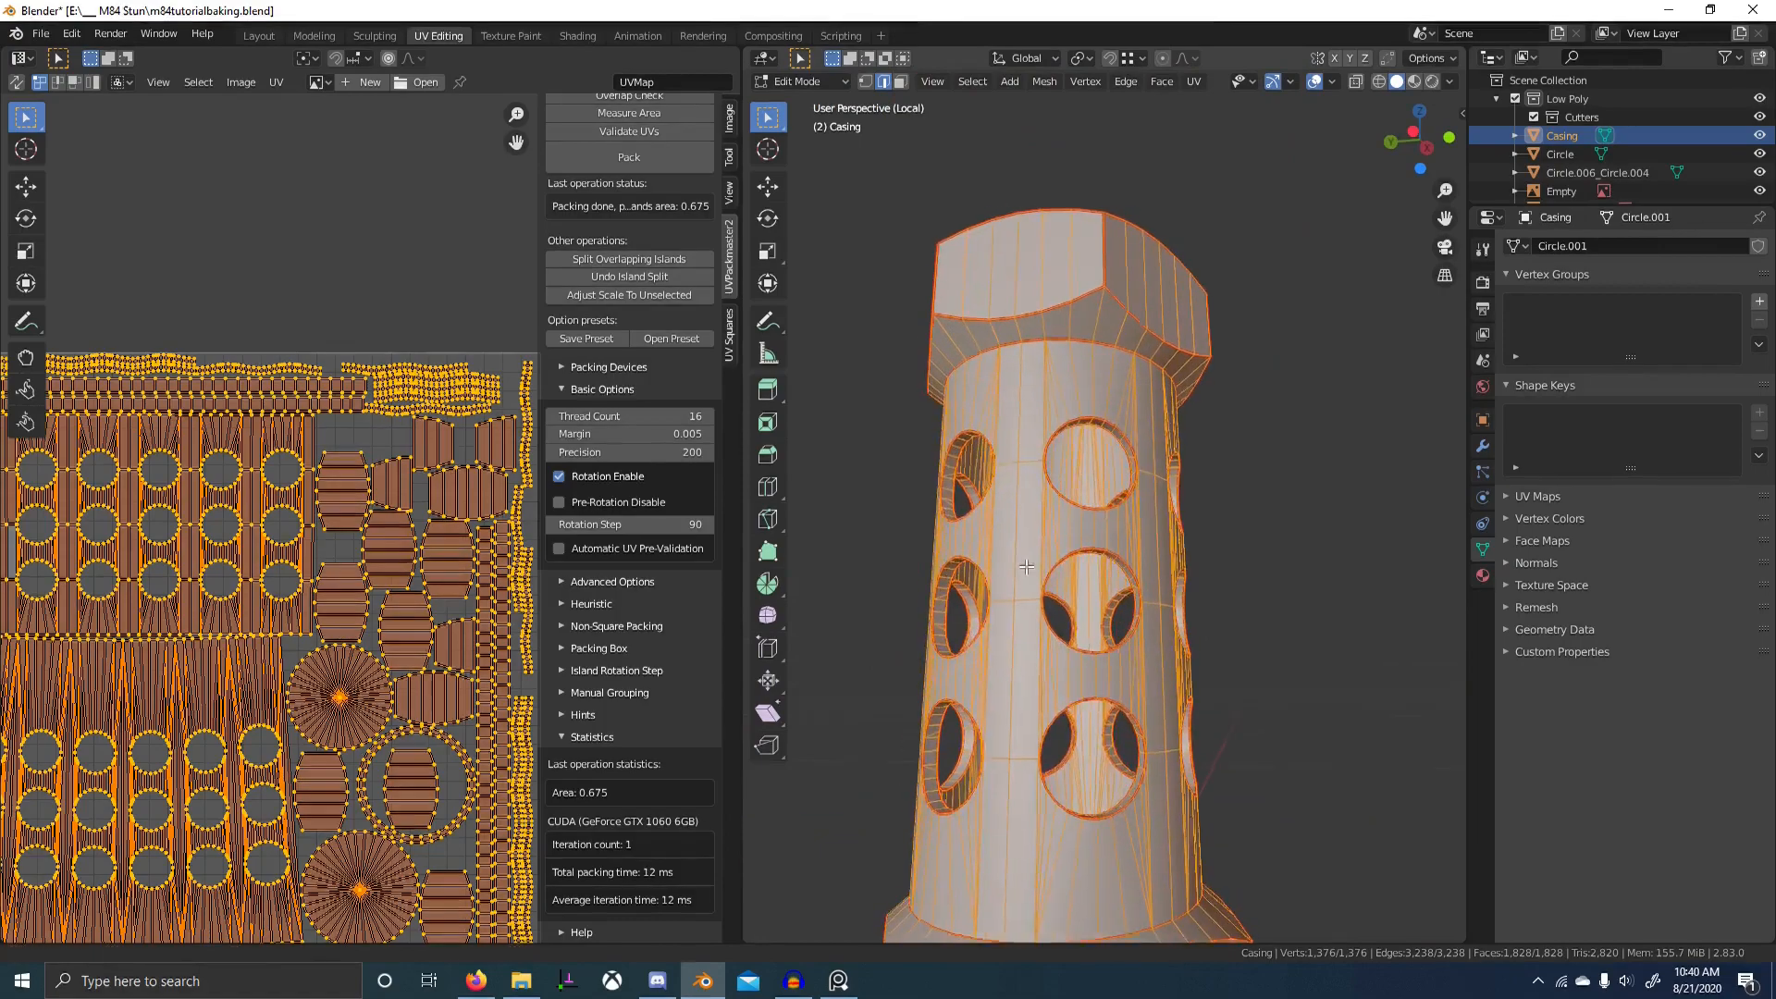
middle_drag(1152, 574, 1240, 601)
shift+middle_drag(1175, 606, 1222, 518)
key(Tab)
mouse_move(1137, 574)
middle_down()
mouse_move(1058, 619)
mouse_move(1119, 703)
mouse_move(1117, 770)
mouse_move(1134, 547)
mouse_move(1119, 592)
middle_up()
key(Tab)
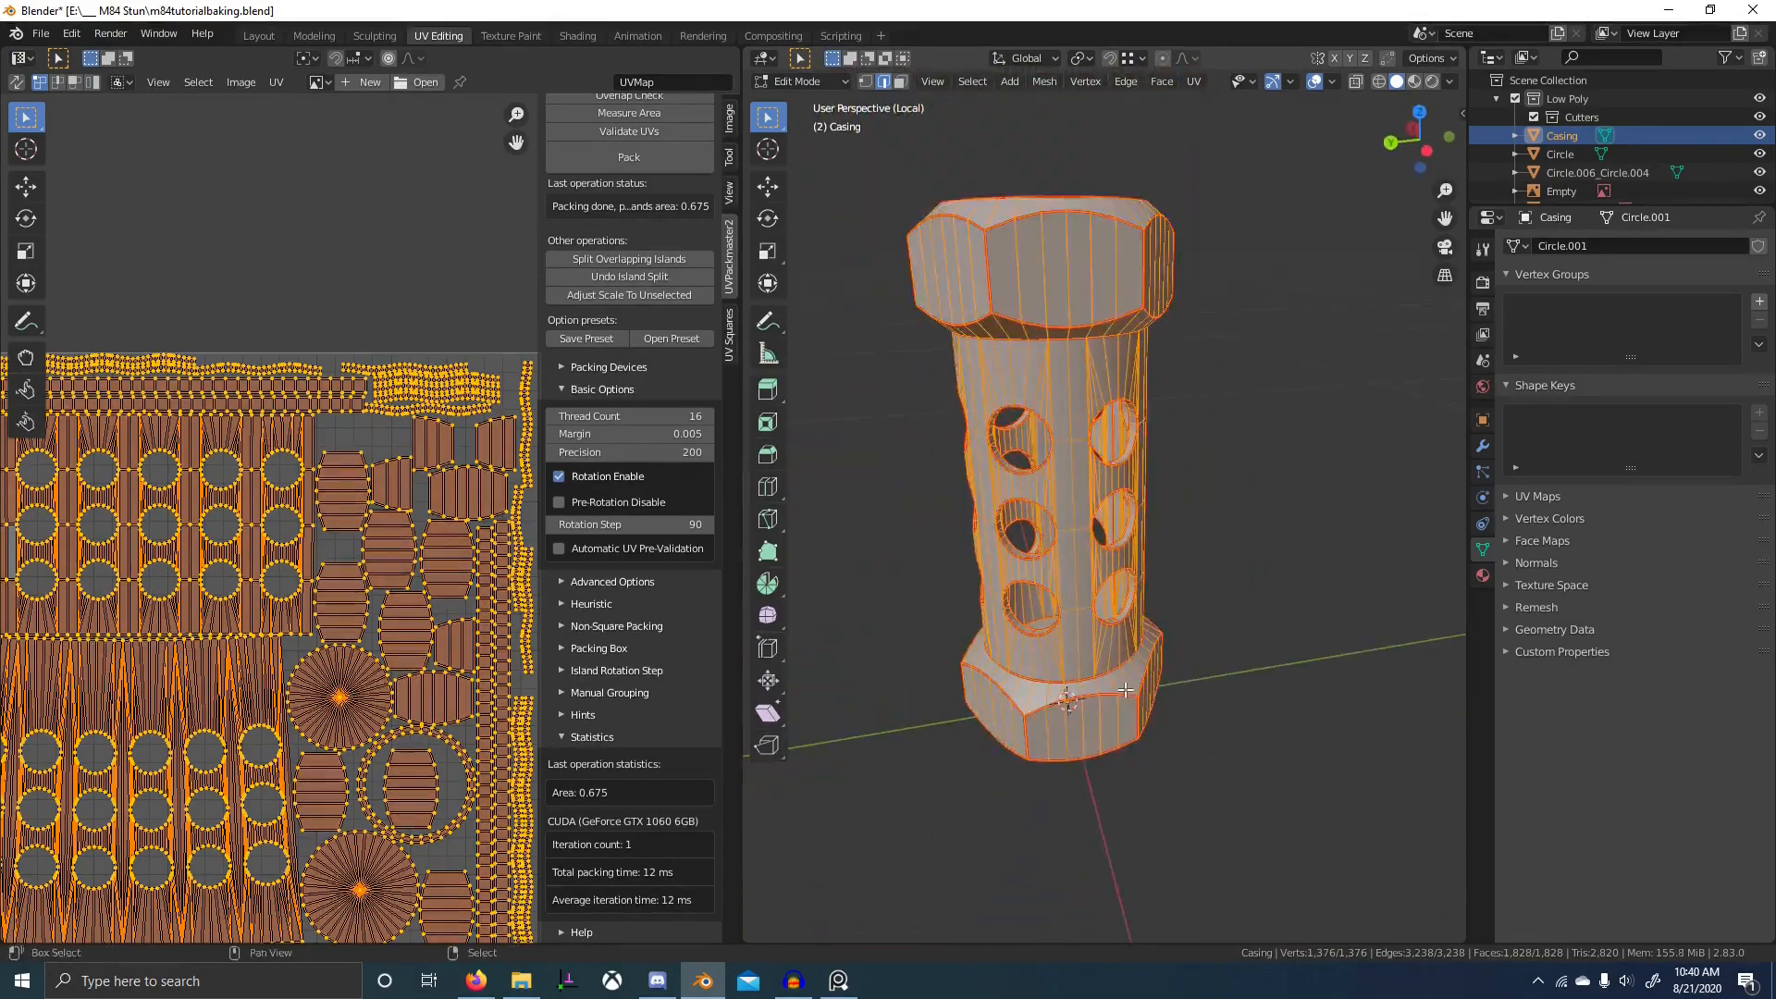
key(Tab)
key(KP_Divide)
- Isolate the Internal object and open its mesh for editing
click(1073, 544)
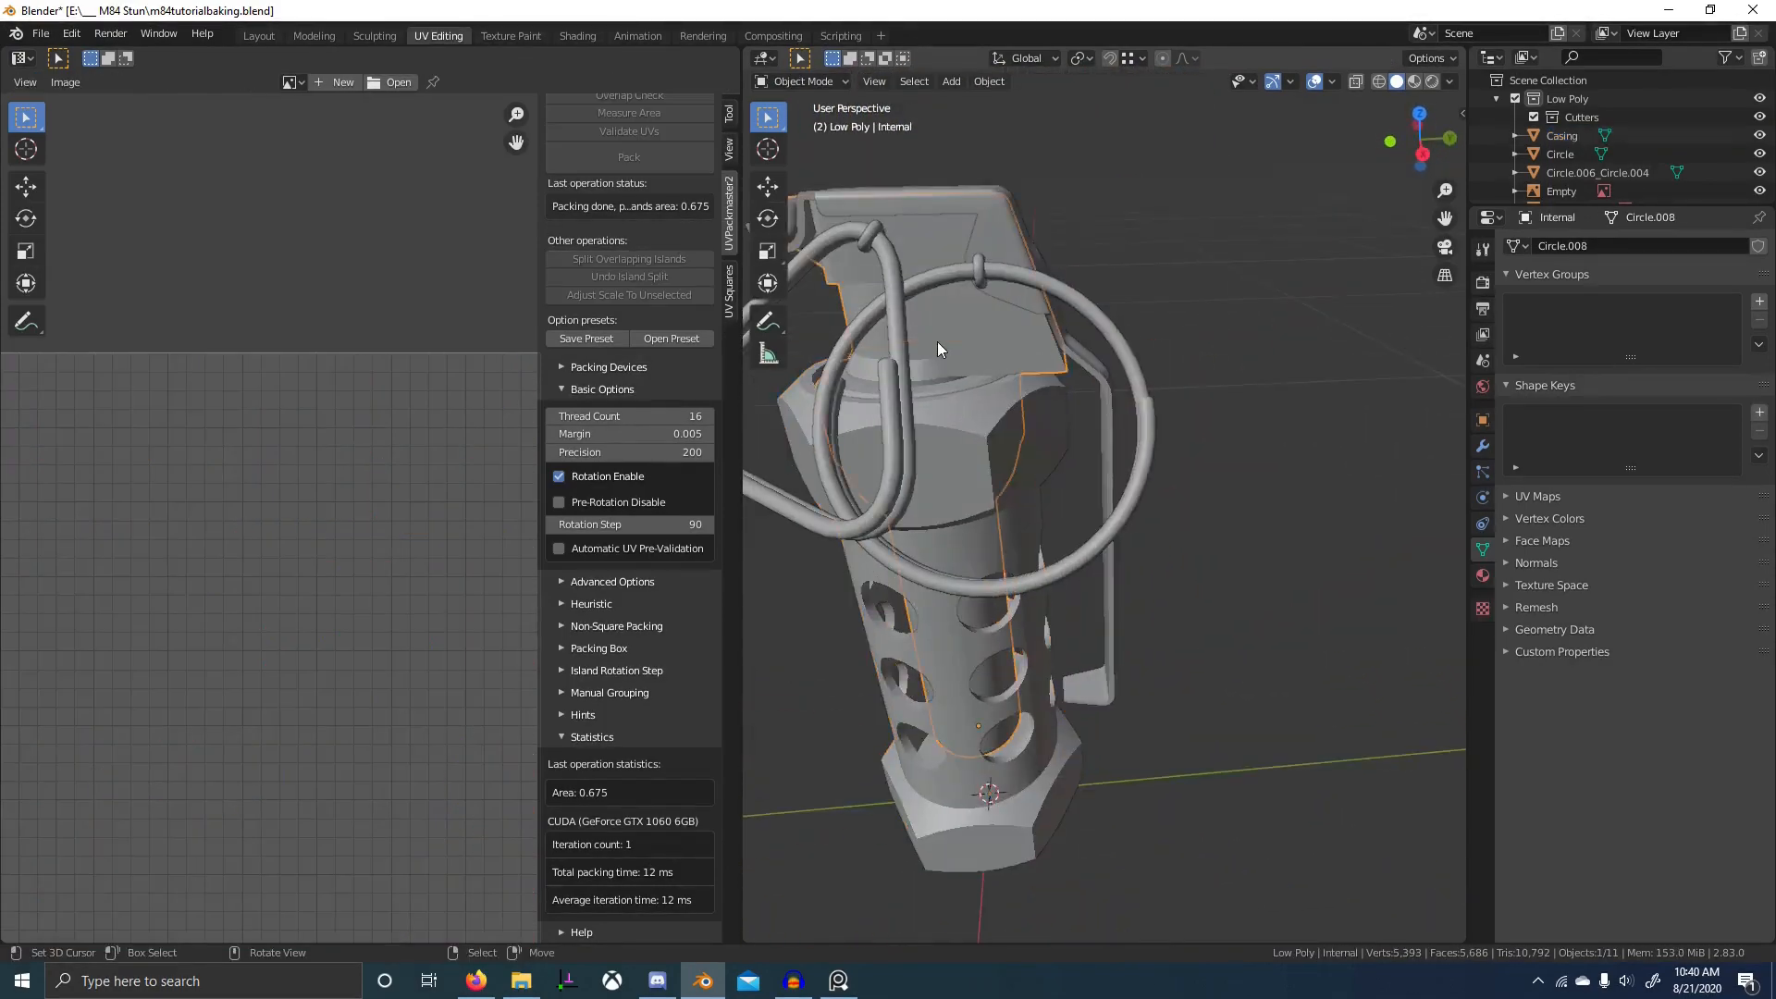
key(KP_Divide)
key(Tab)
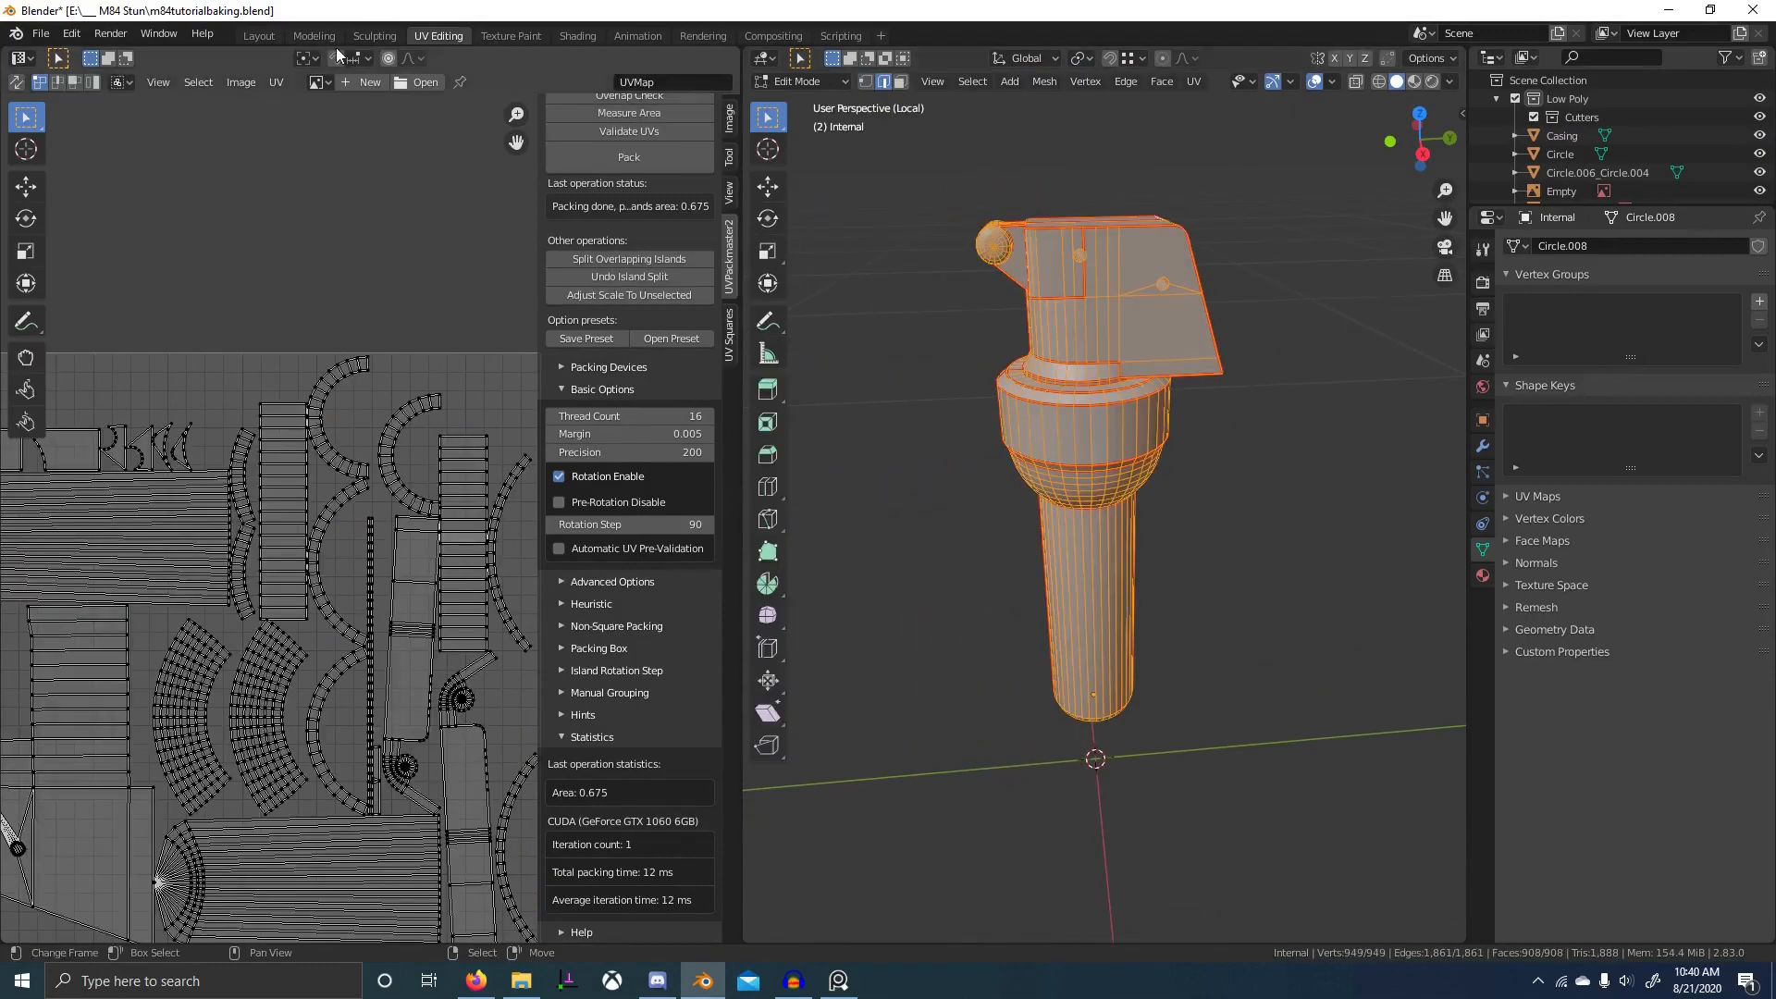
click(362, 82)
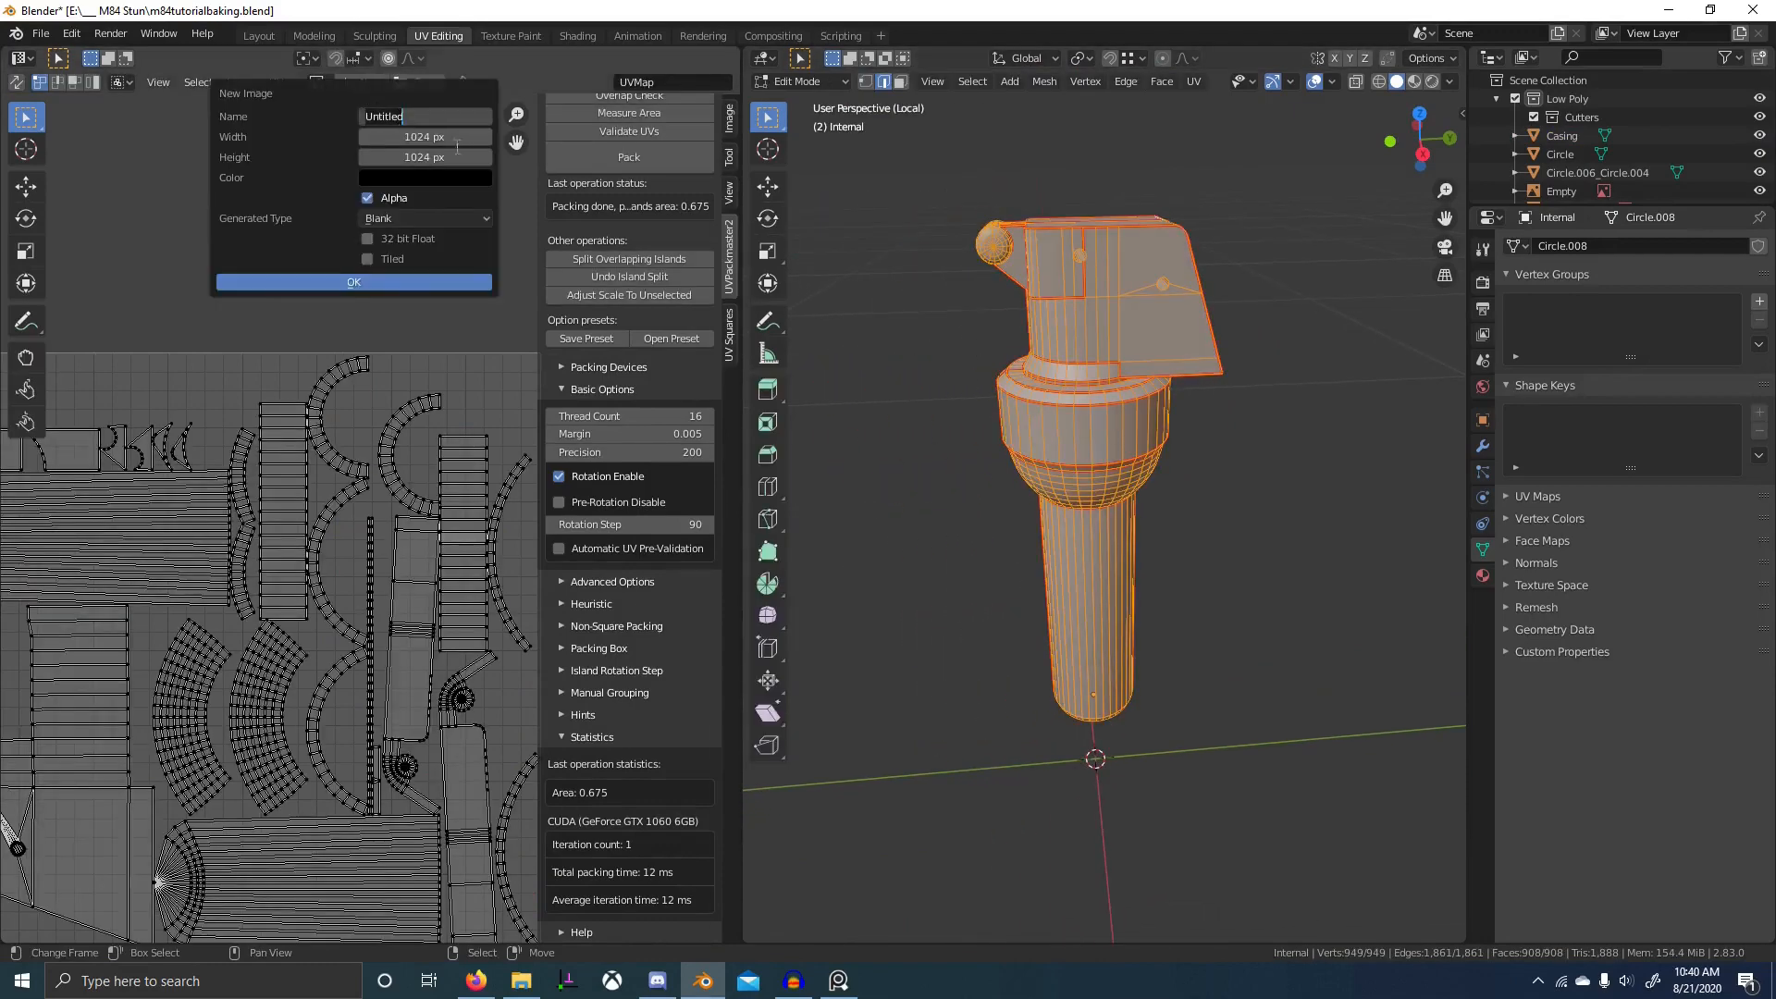
click(462, 218)
click(444, 270)
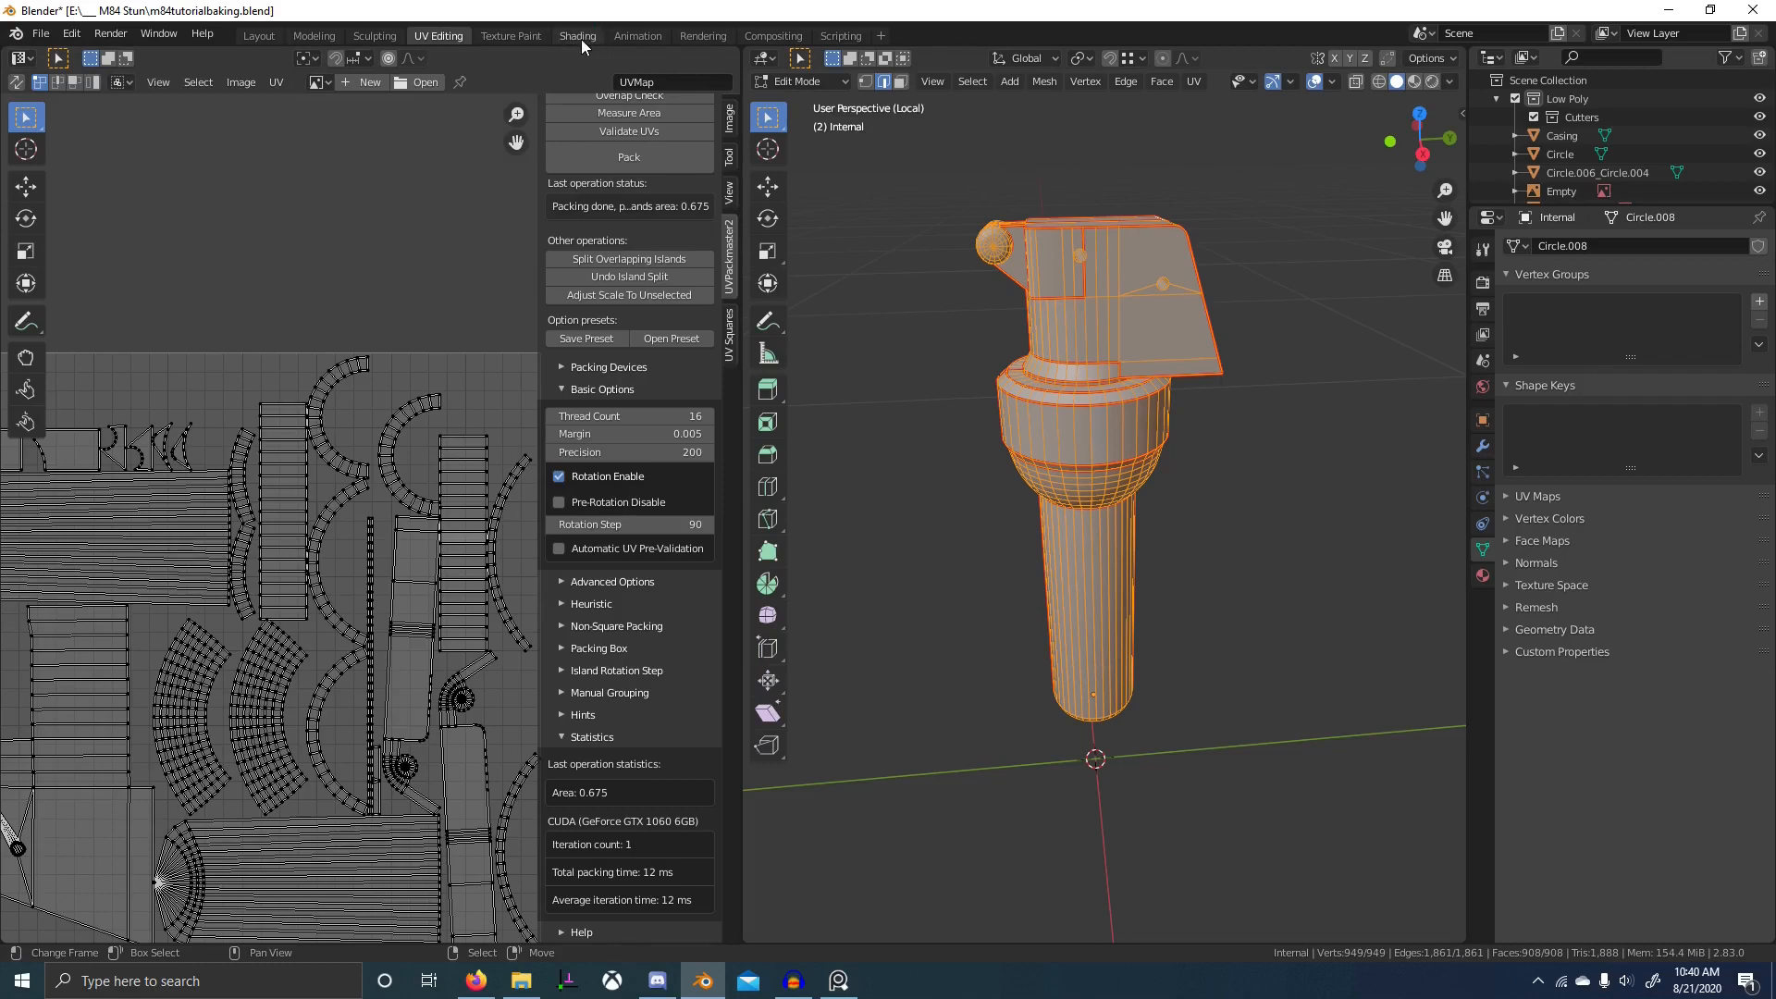
- Switch to the Shading workspace, select all objects and link the Internal object's material to them
click(581, 37)
click(828, 570)
click(888, 789)
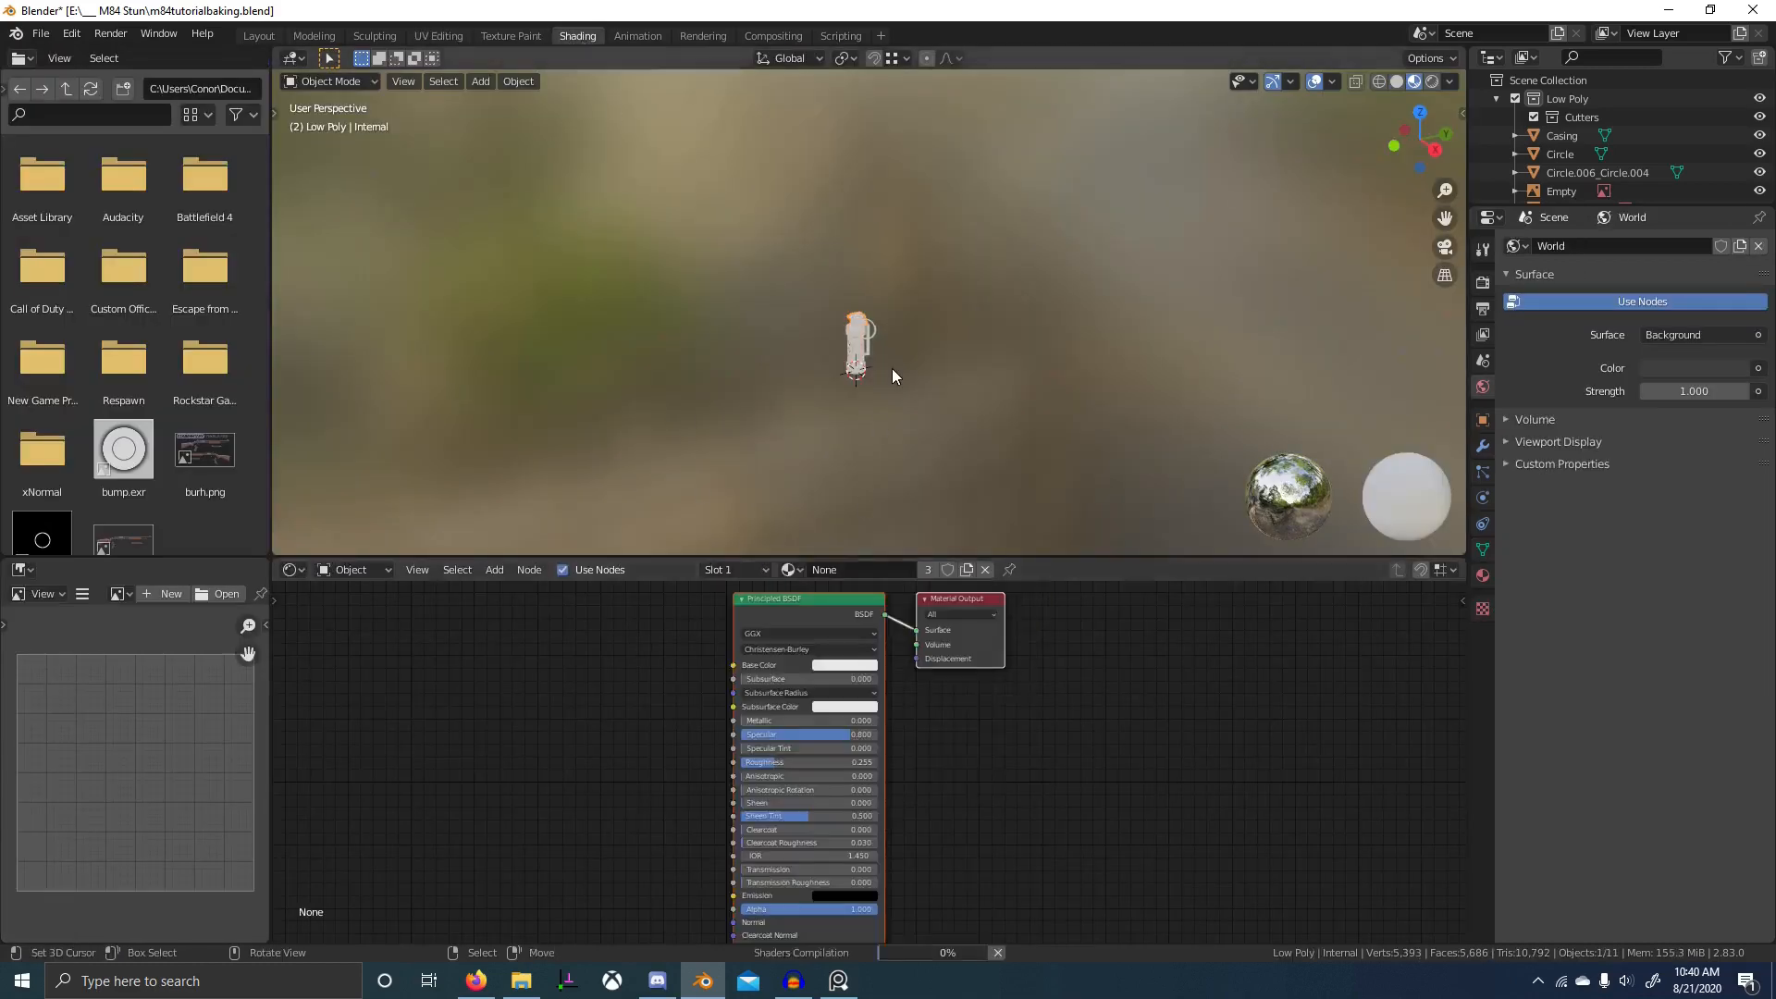
key(a)
key(ctrl+l)
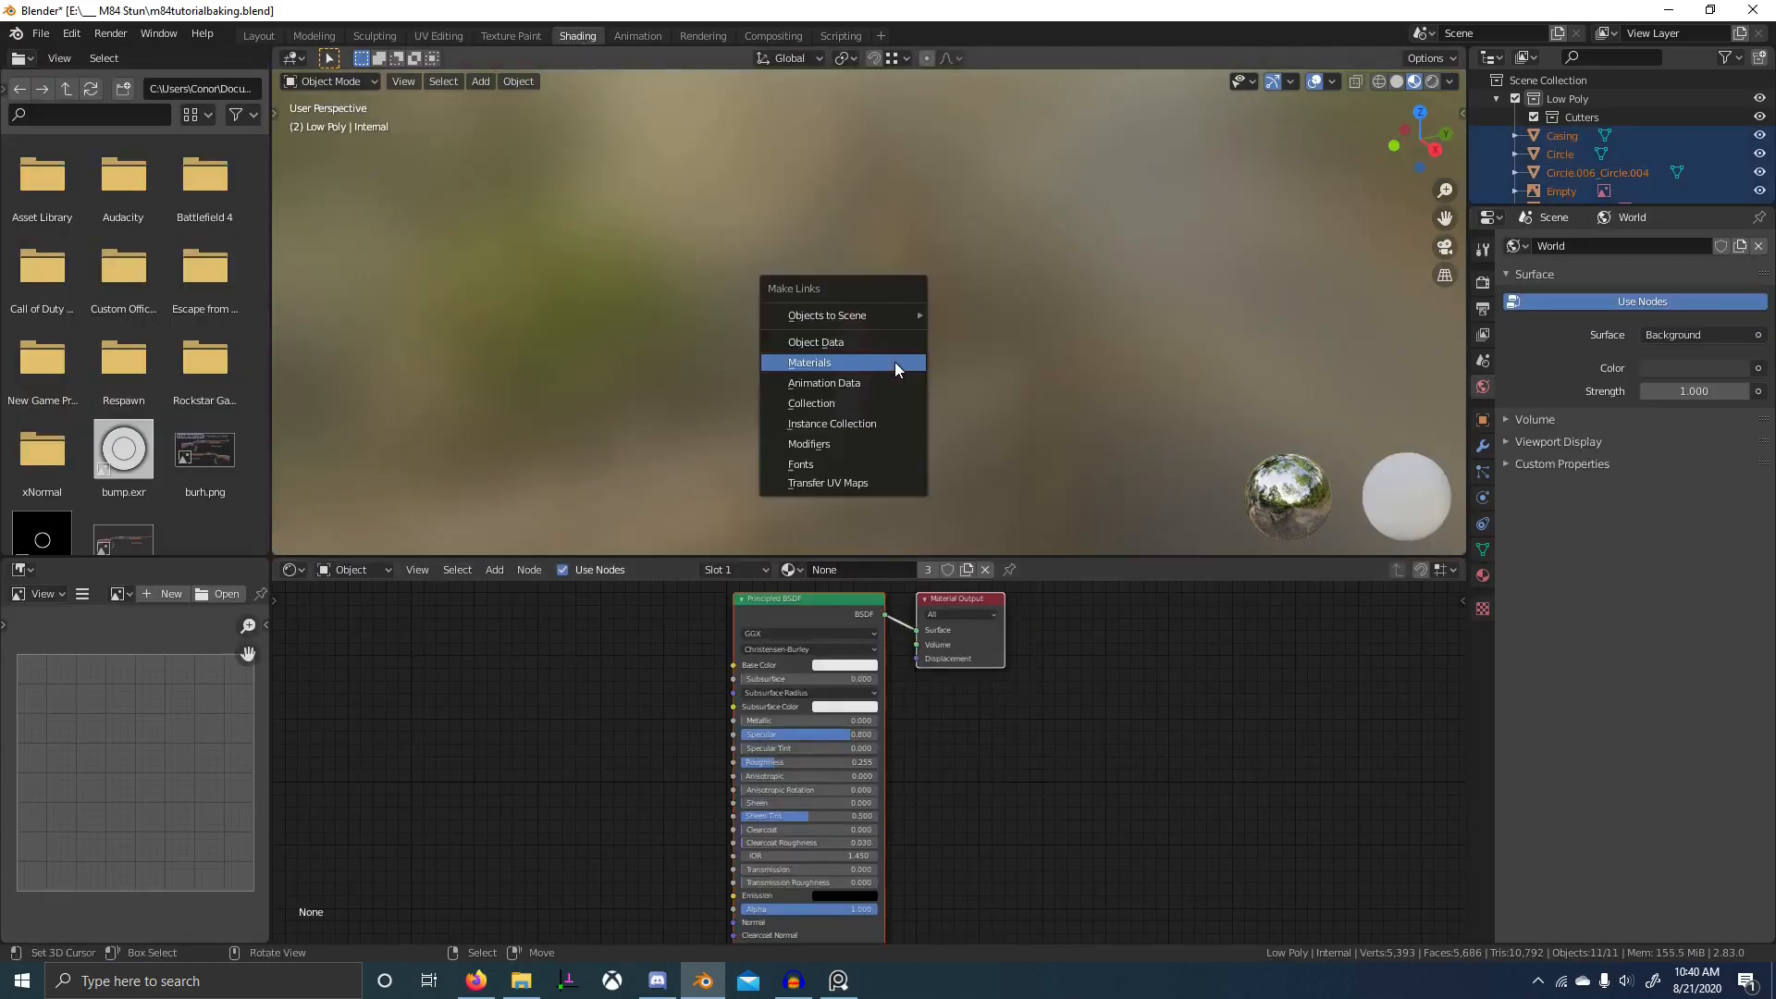
click(895, 364)
- Add an Image Texture node beside the Principled BSDF in the shared material
key(shift+a)
click(660, 682)
text(image)
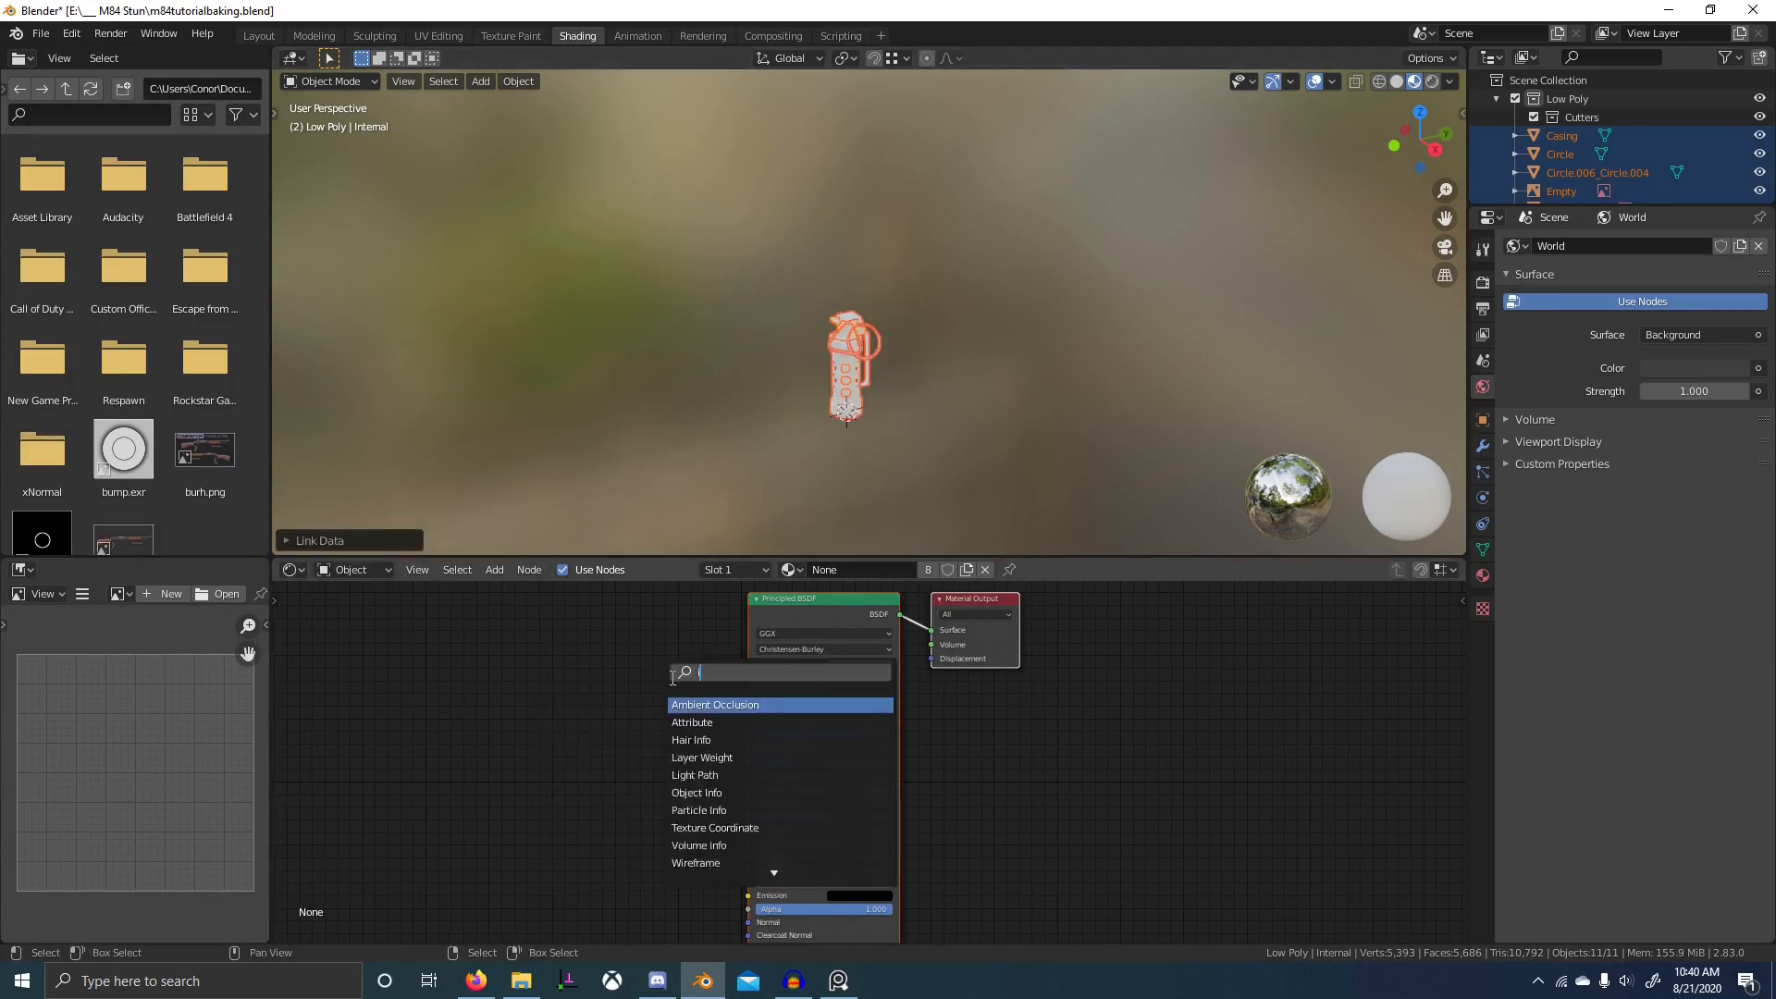
key(Return)
click(595, 726)
click(596, 735)
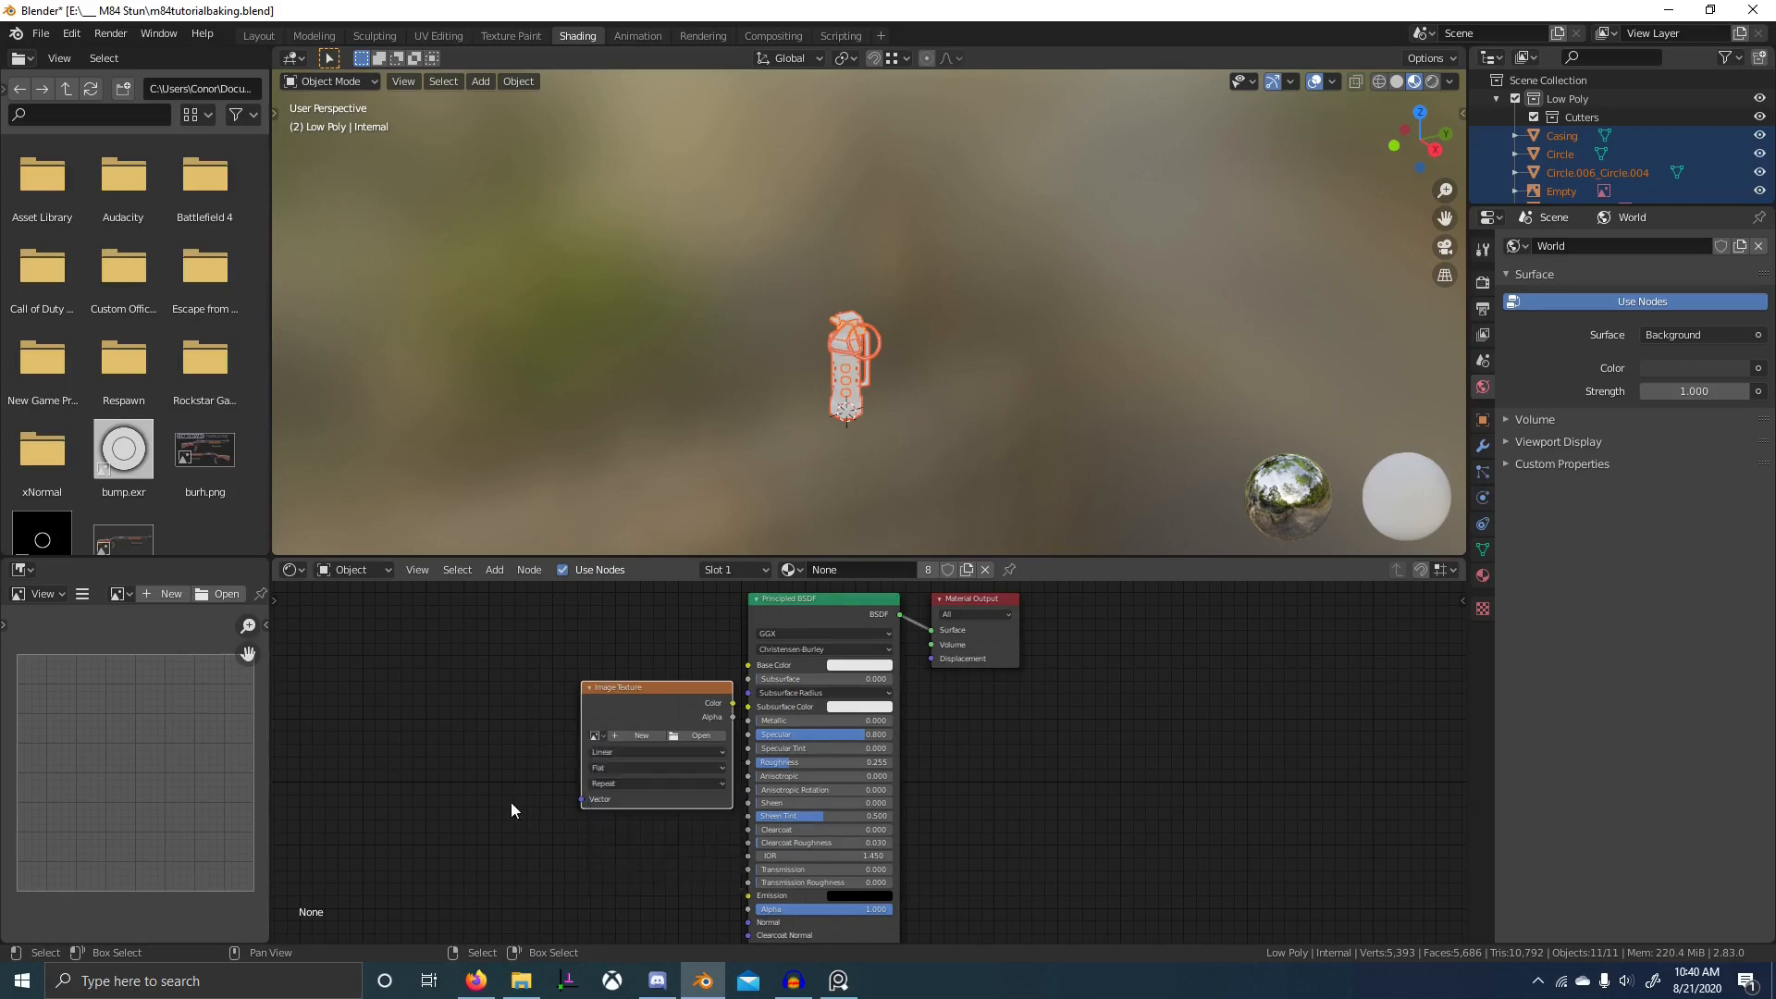
- Create a new 1024 x 1024 px Color Grid image in the Image Texture node
scroll(720, 680, up, 3)
click(686, 646)
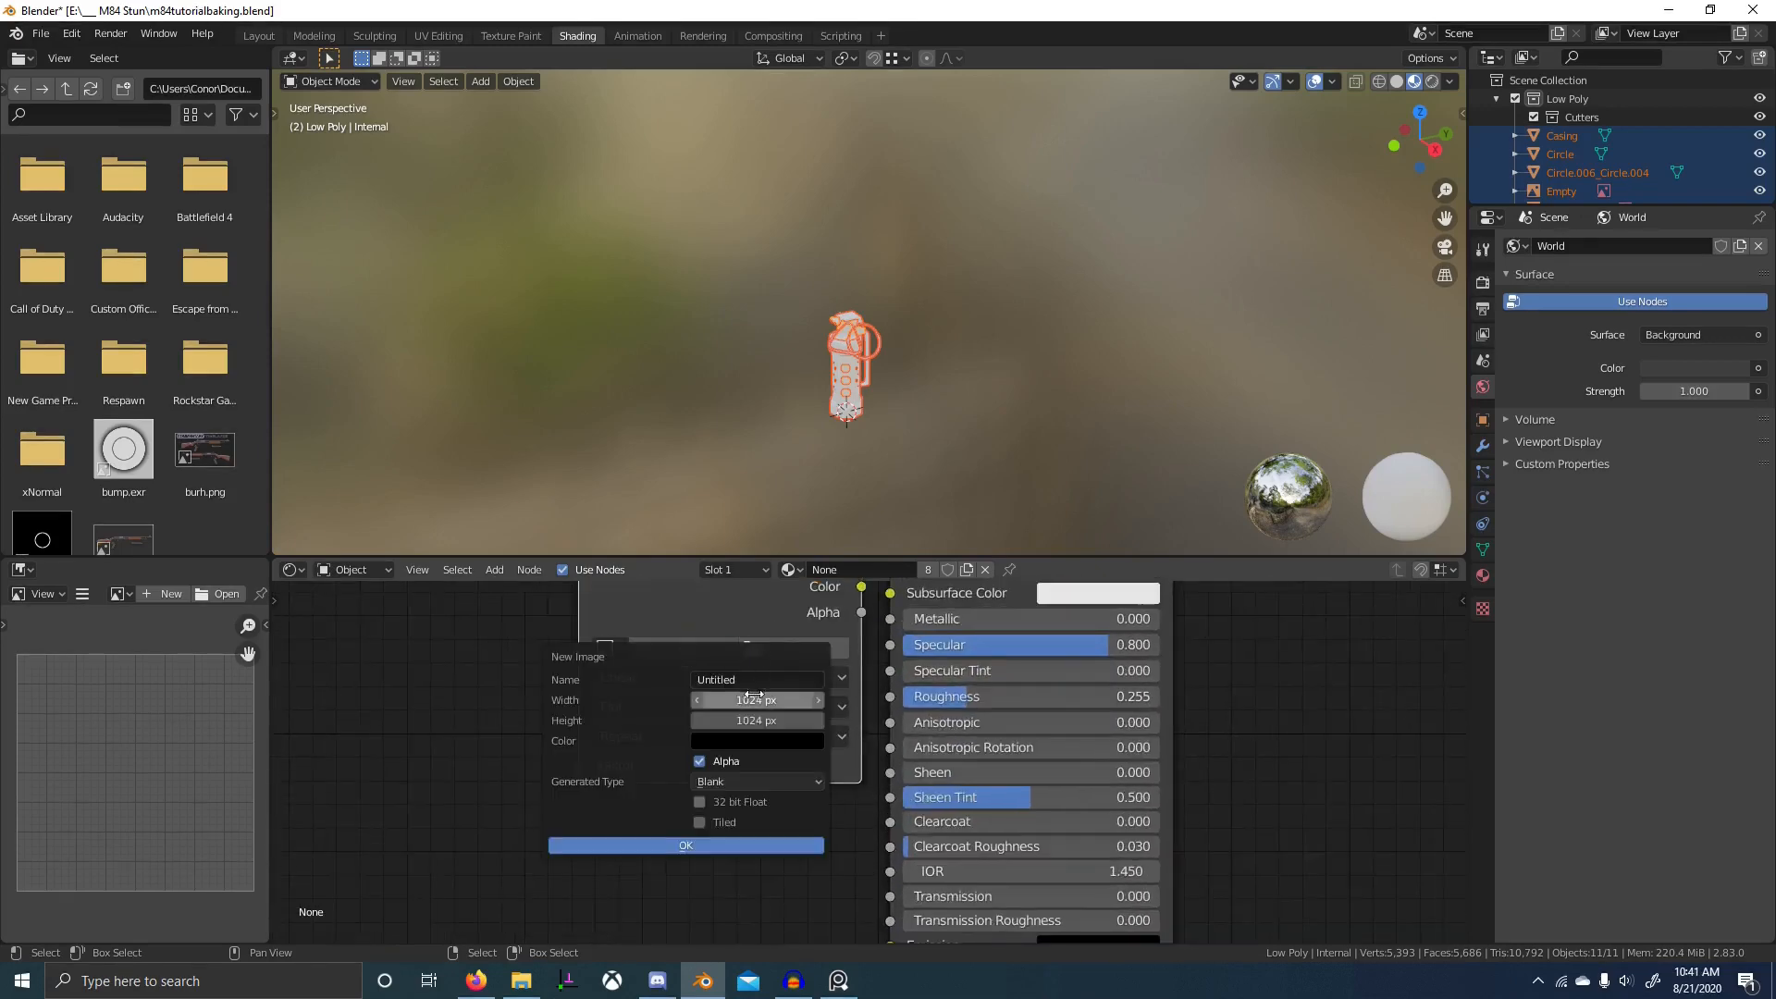
click(745, 783)
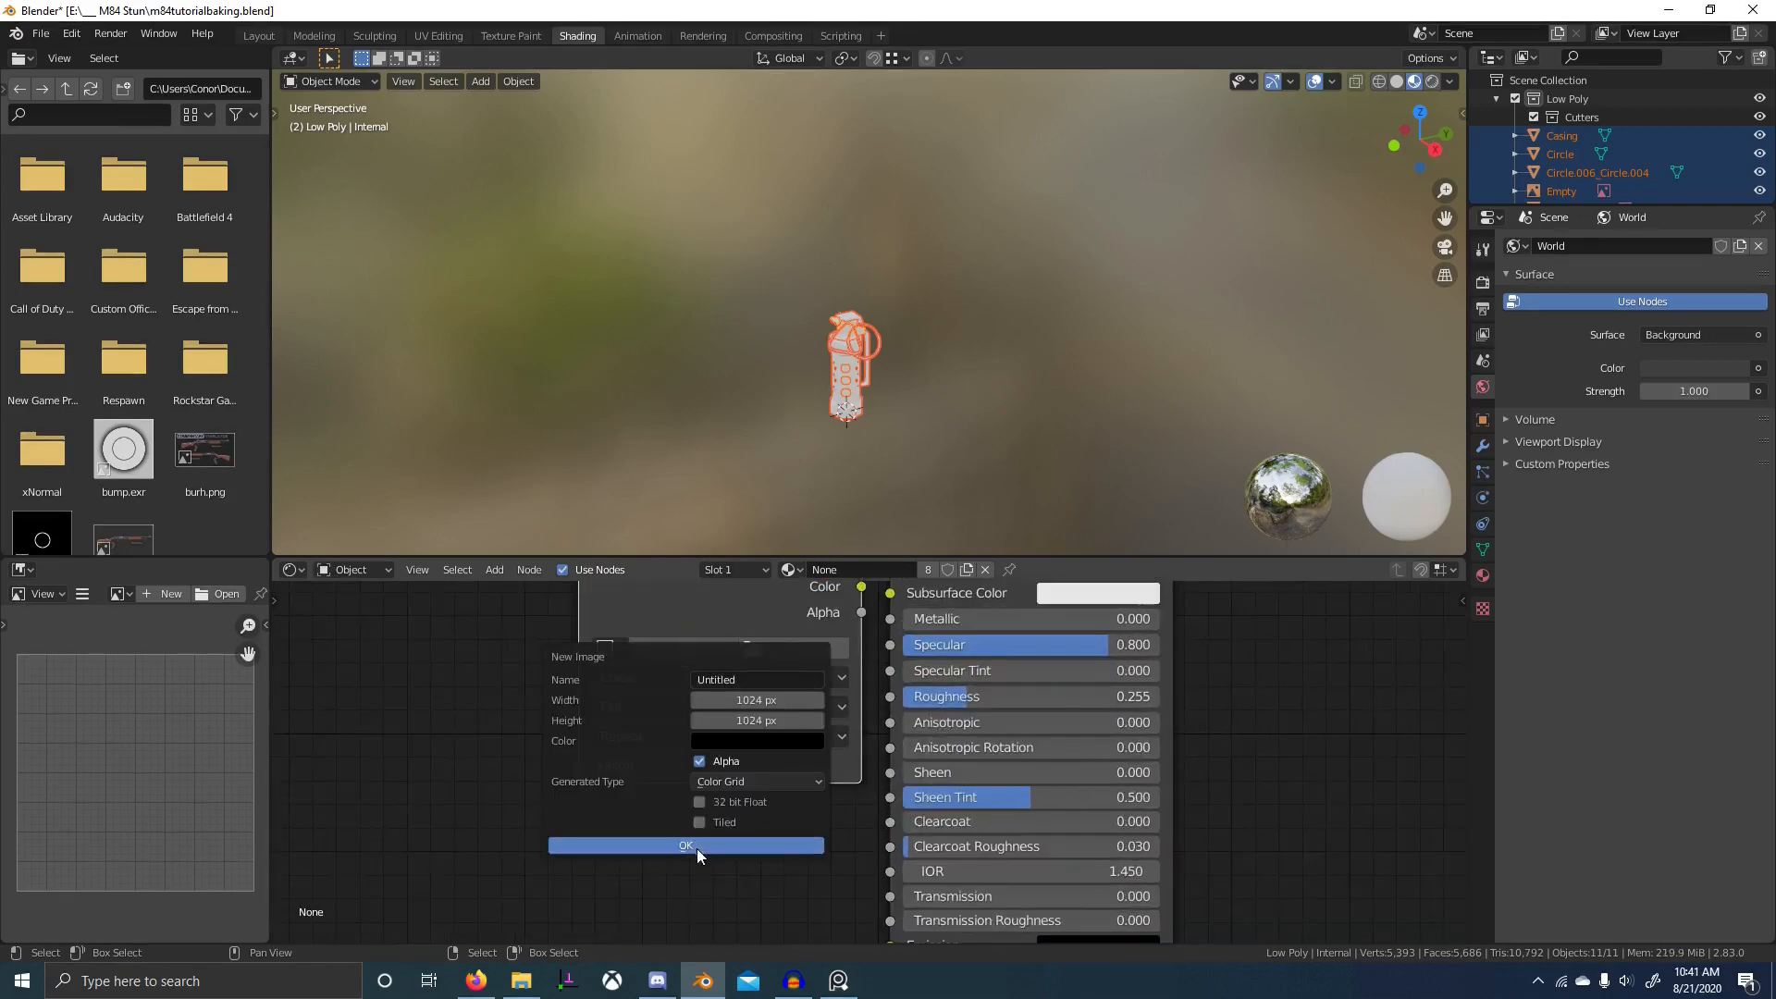
click(697, 847)
- Preview the Image Texture node's colour grid on the grenade and move the node farther from the Principled BSDF
scroll(740, 786, down, 3)
middle_drag(758, 765, 728, 824)
ctrl+shift+click(729, 686)
drag(703, 666, 654, 675)
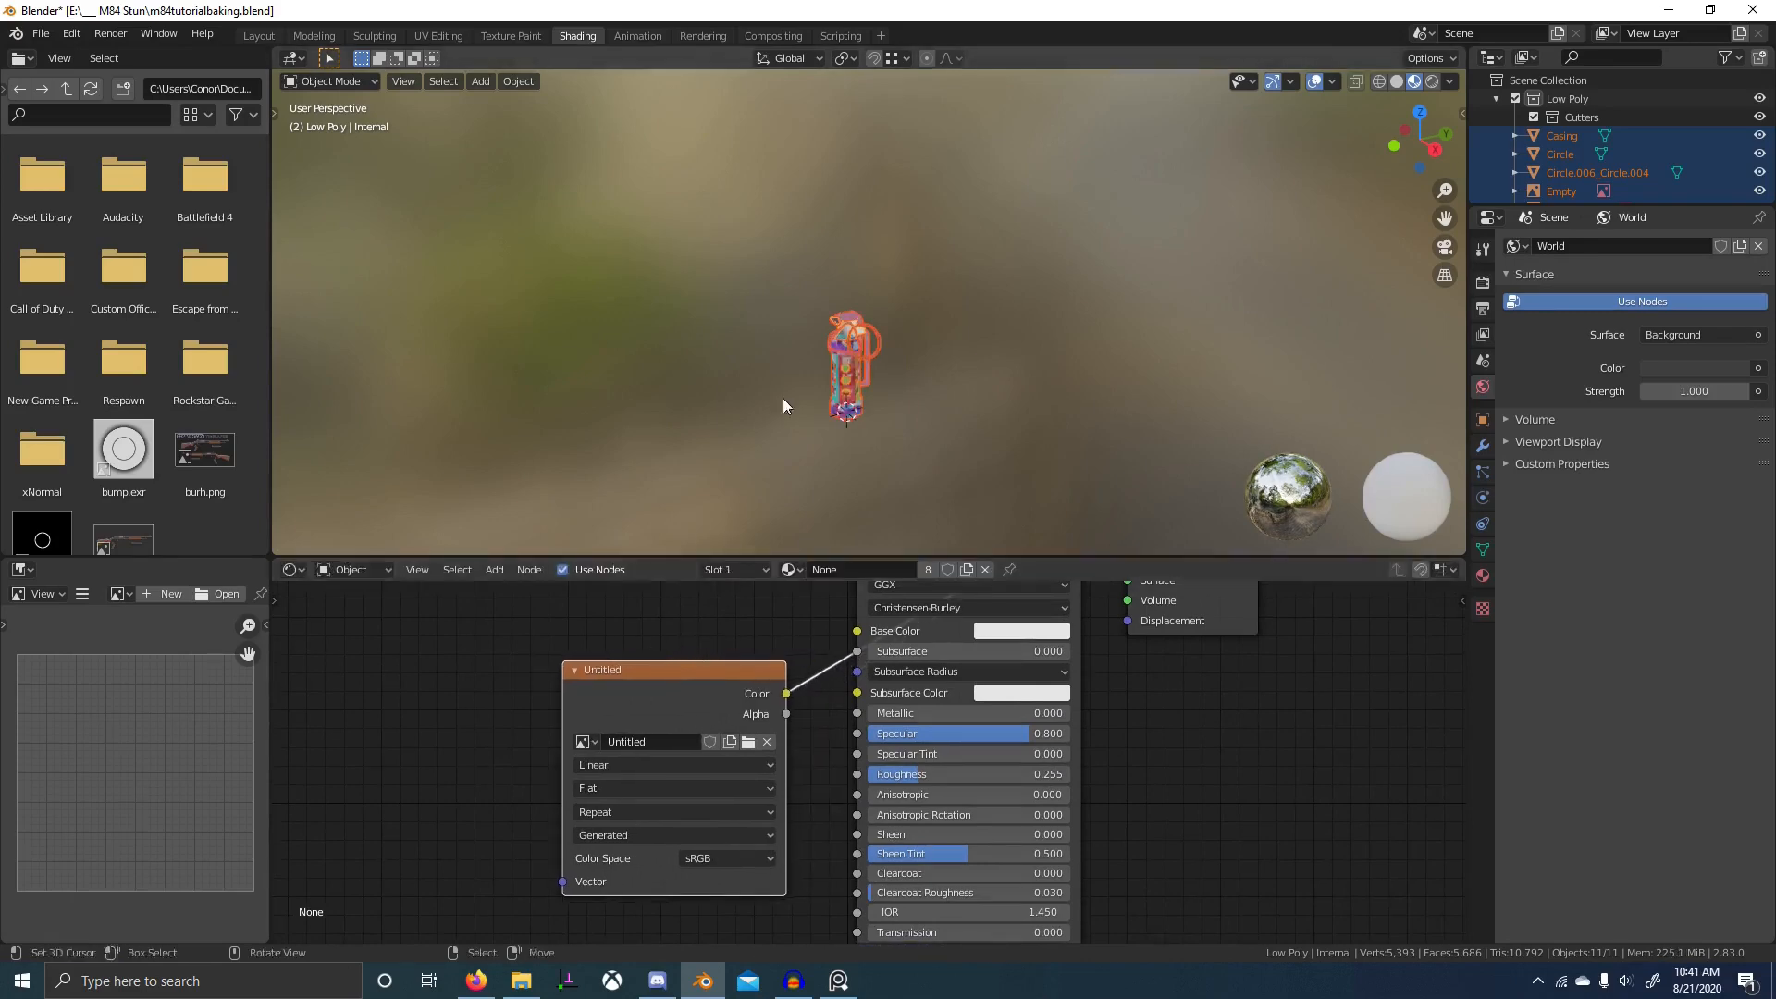
- Switch to the UV Editing workspace, put the Internal mesh into Edit Mode and display it with Material Preview shading
scroll(804, 394, up, 5)
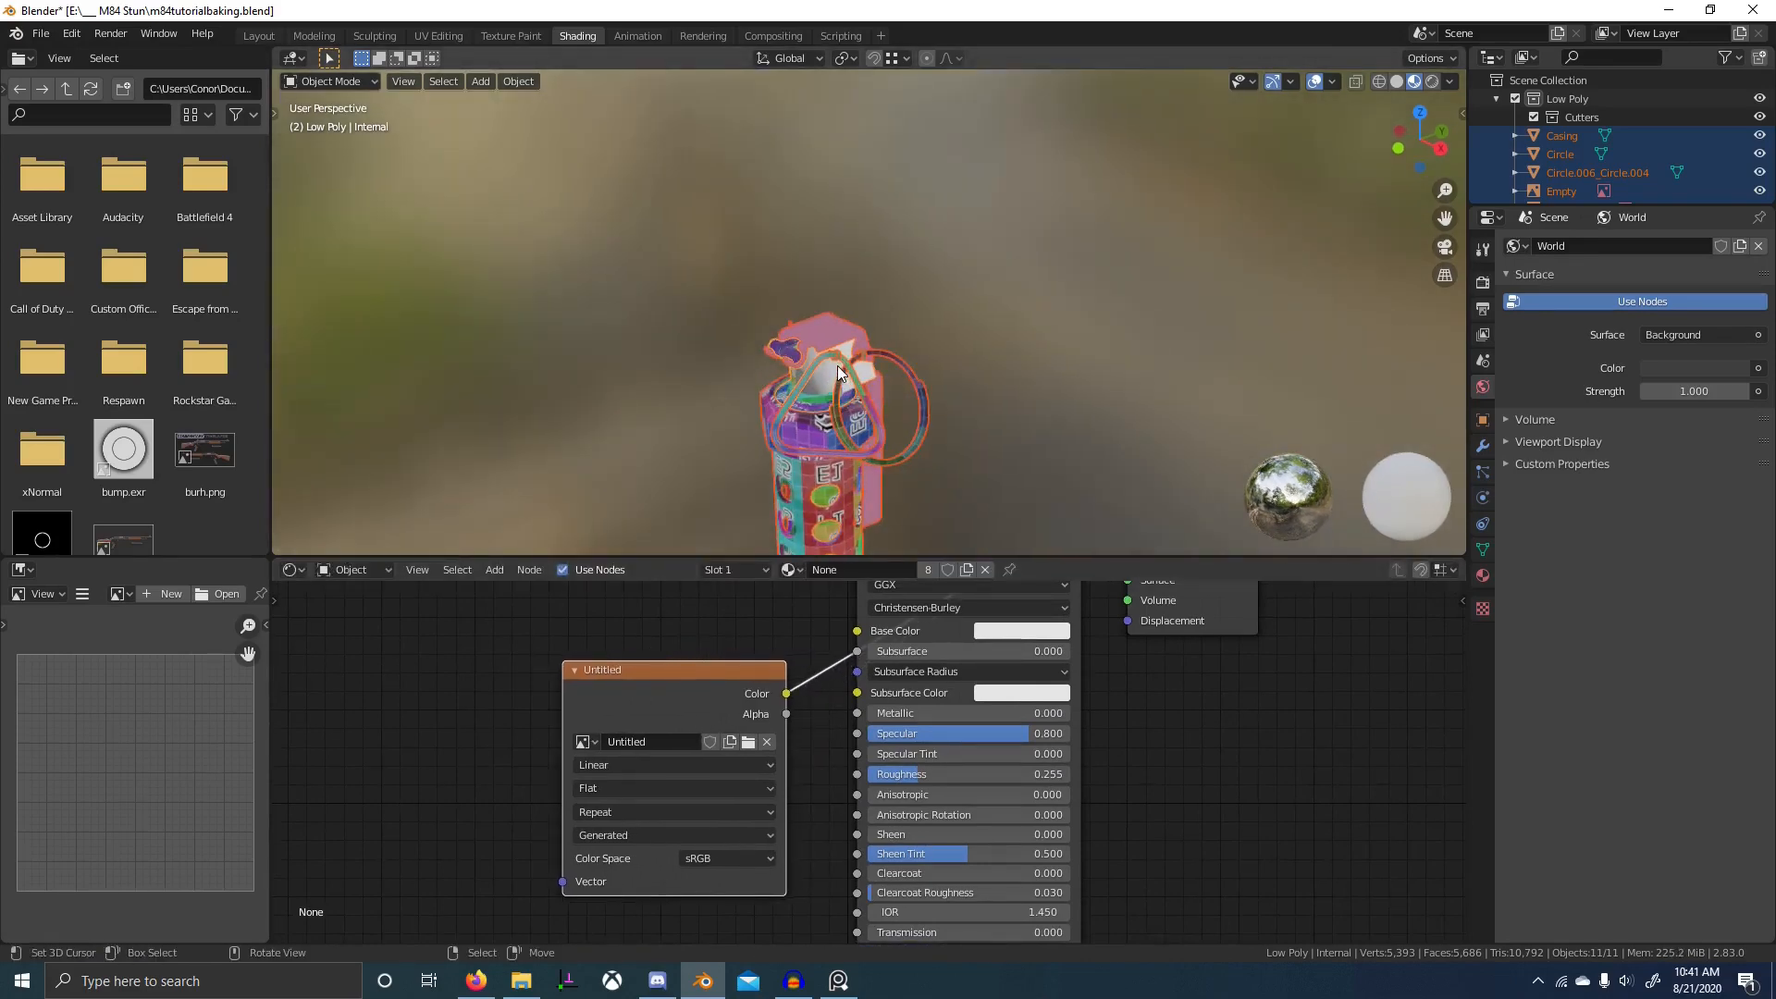
click(830, 377)
click(438, 35)
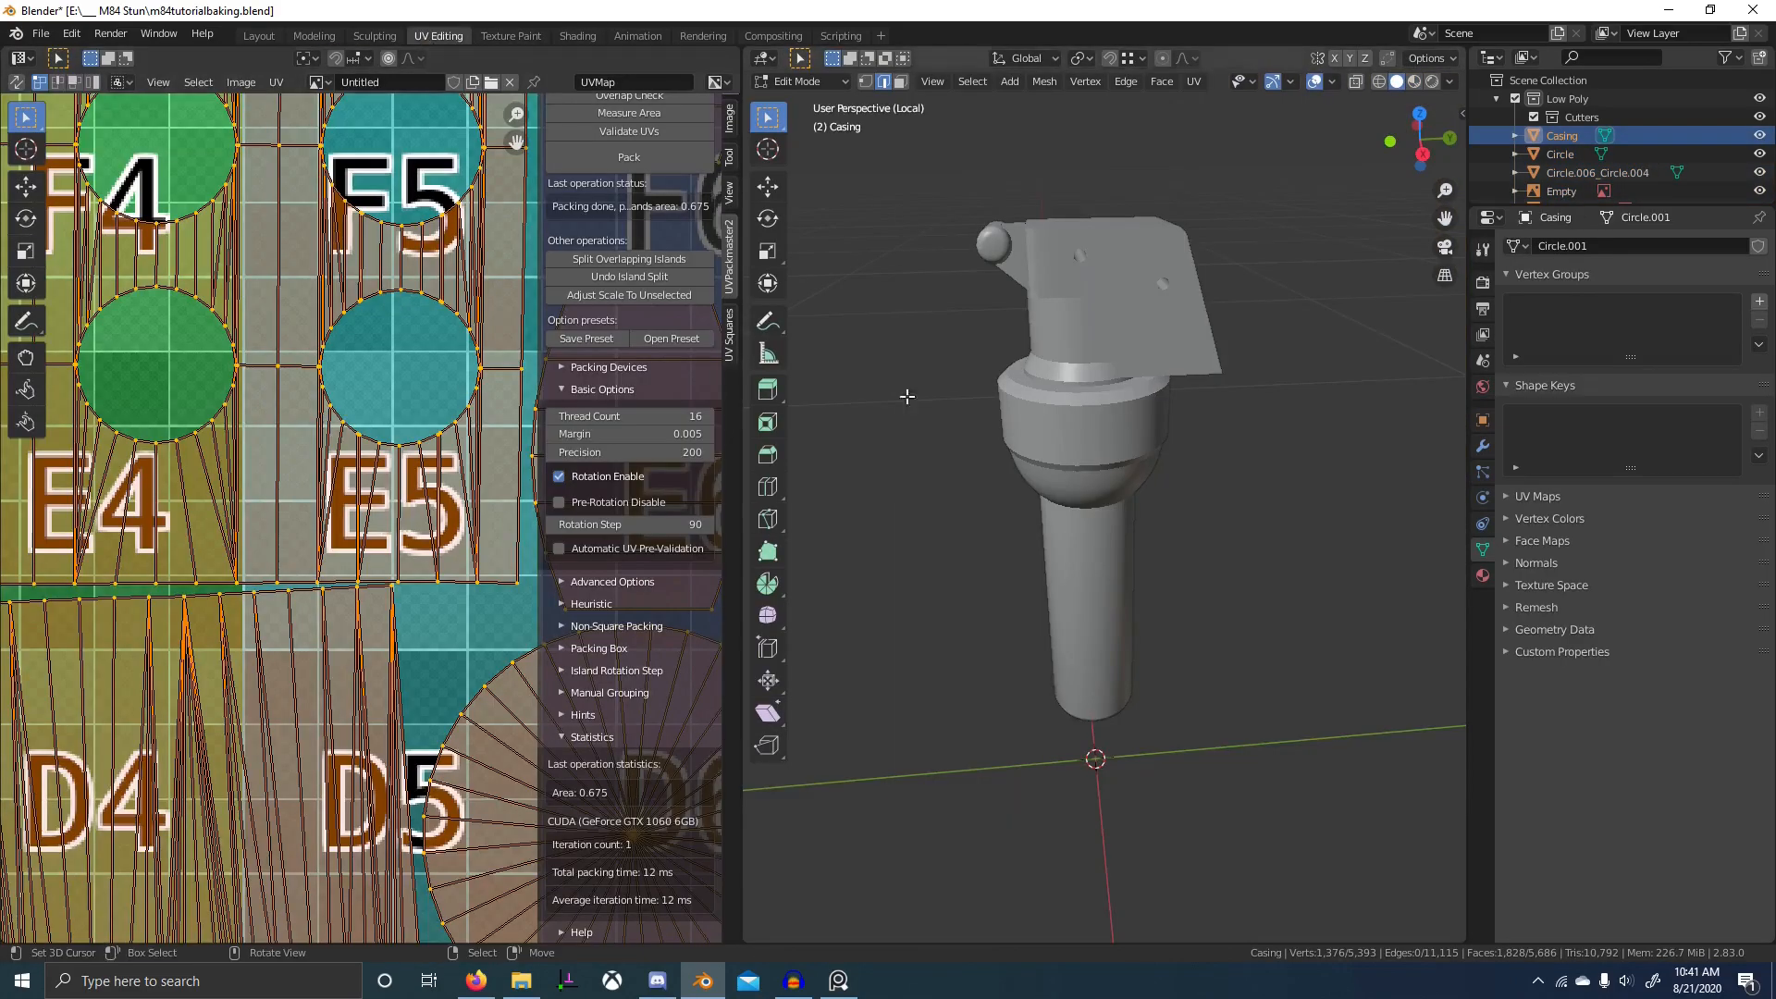
scroll(1091, 224, up, 3)
click(1090, 225)
key(Tab)
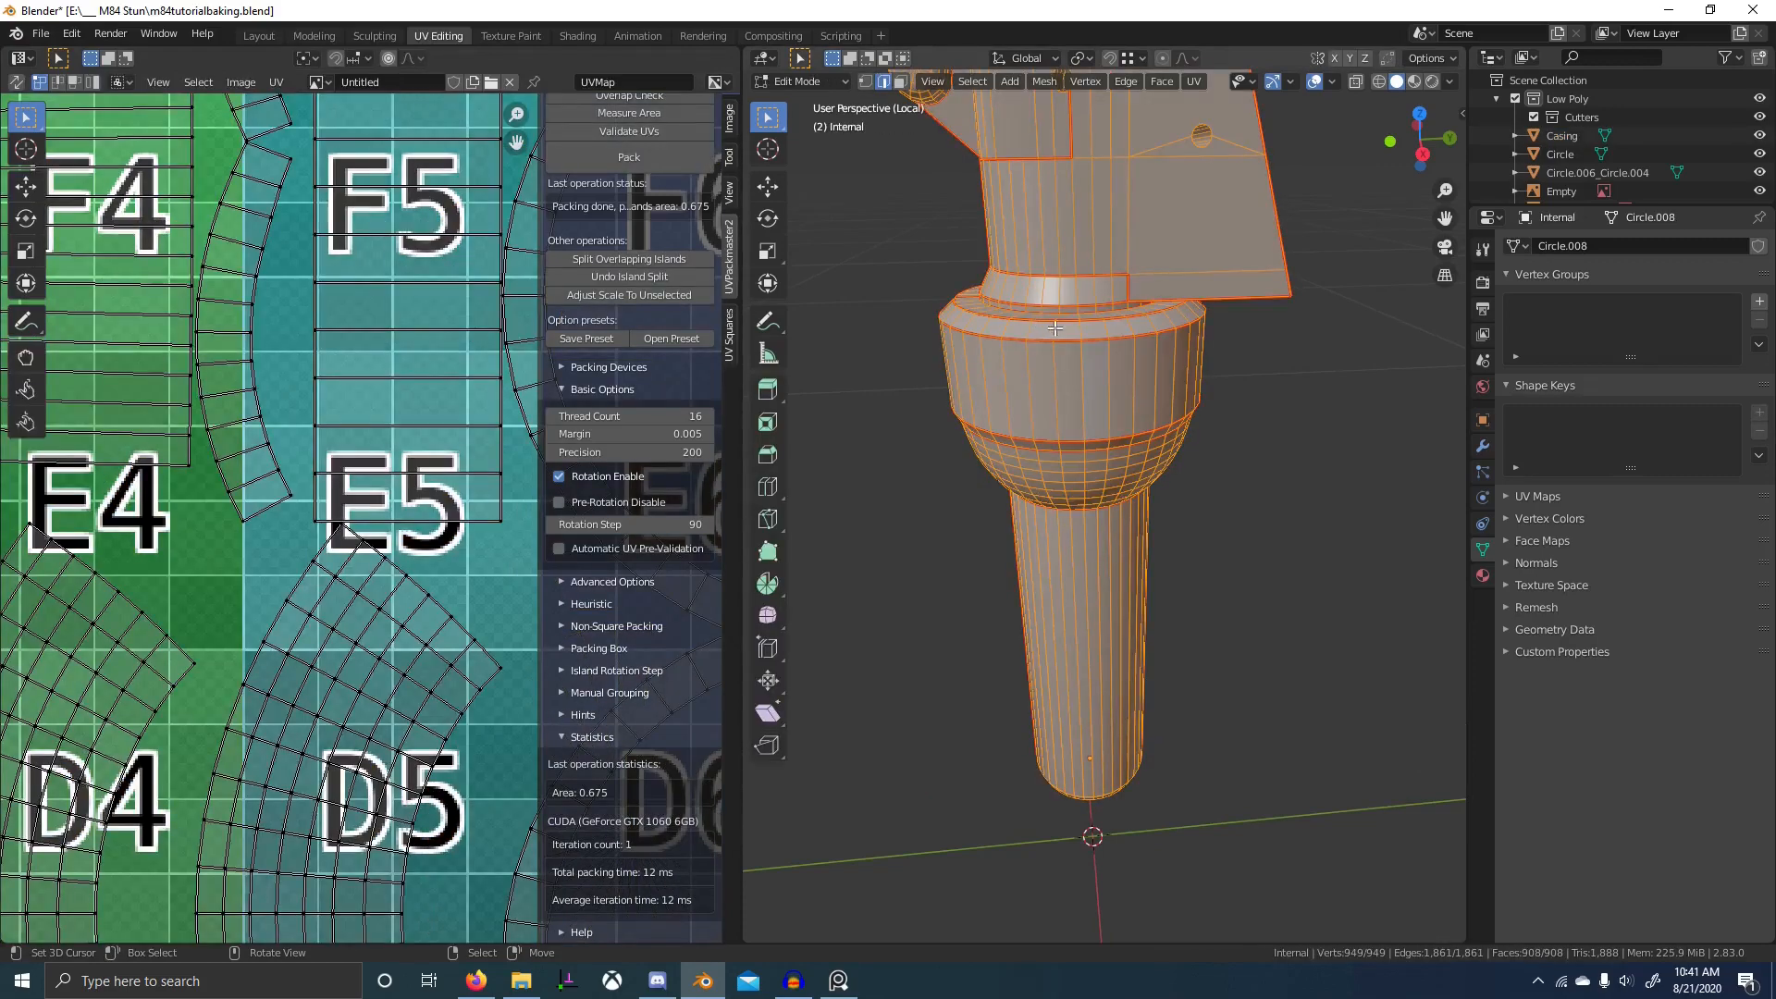
click(1414, 81)
- Unwrap the whole Internal mesh and scale up all its UV islands to make the colour grid denser on the model
scroll(1119, 327, down, 3)
mouse_move(1118, 328)
shift+middle_down()
mouse_move(1125, 416)
mouse_move(1153, 458)
mouse_move(1036, 455)
shift+middle_up()
scroll(1126, 422, up, 2)
key(u)
click(1160, 448)
scroll(440, 483, down, 7)
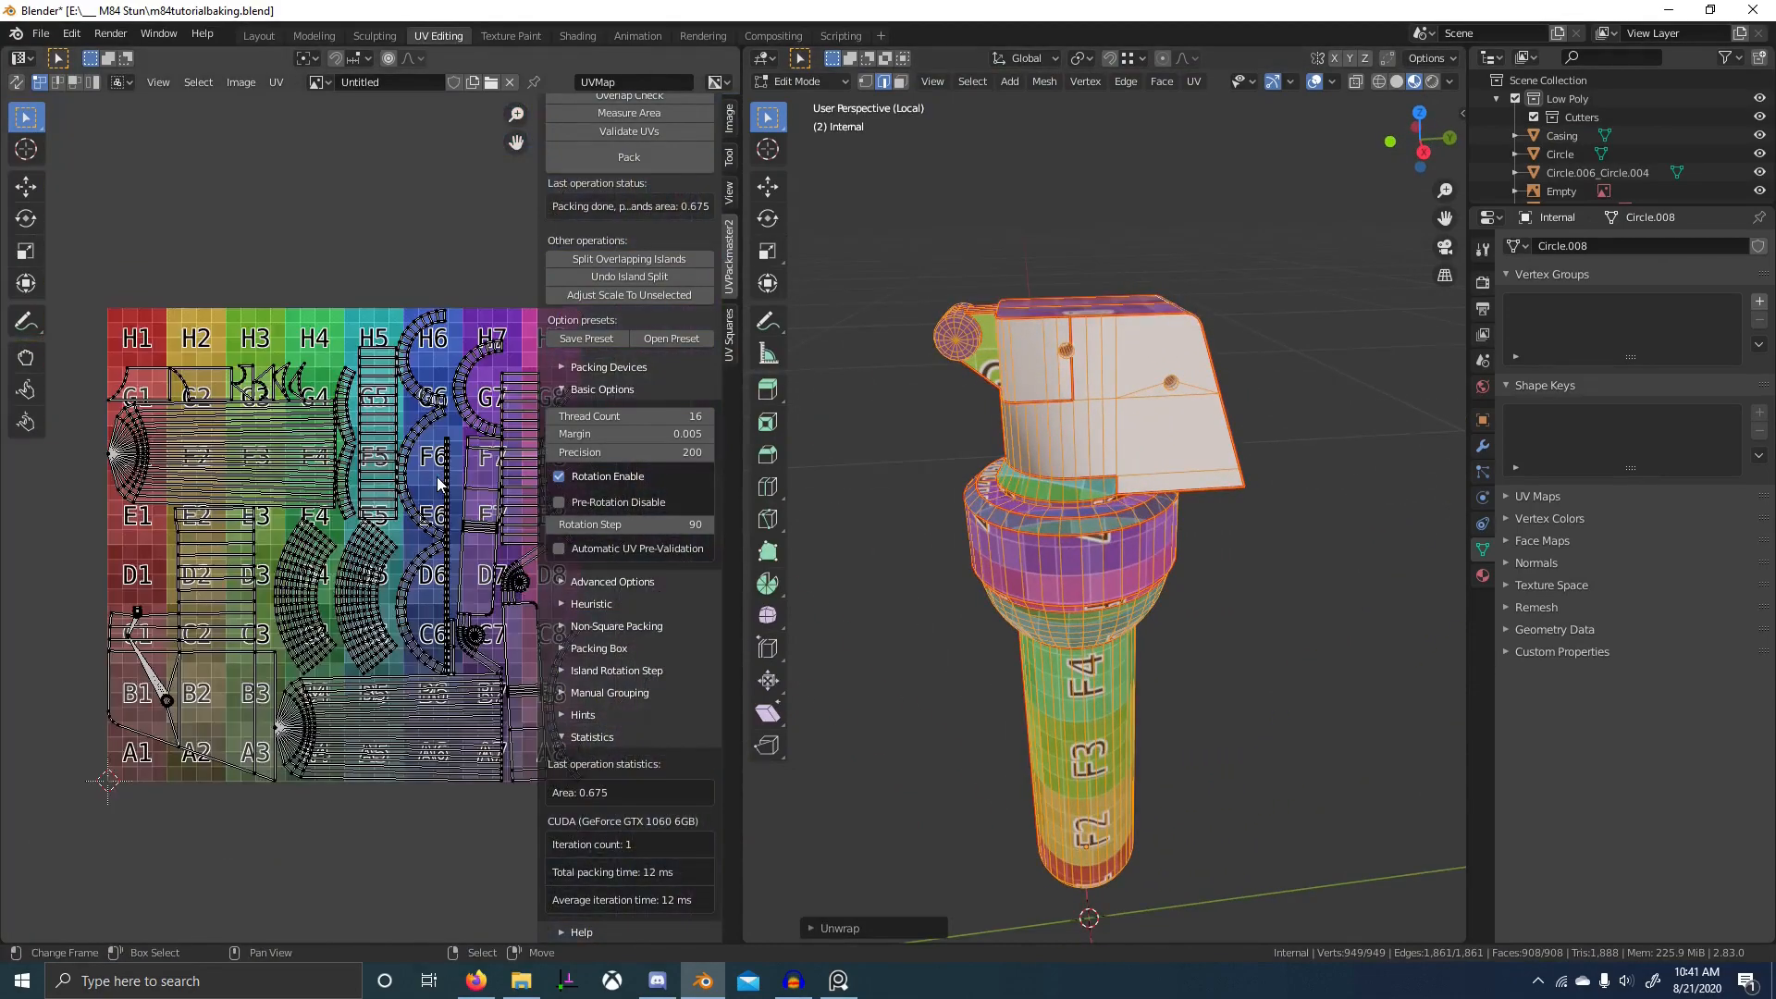
key(a)
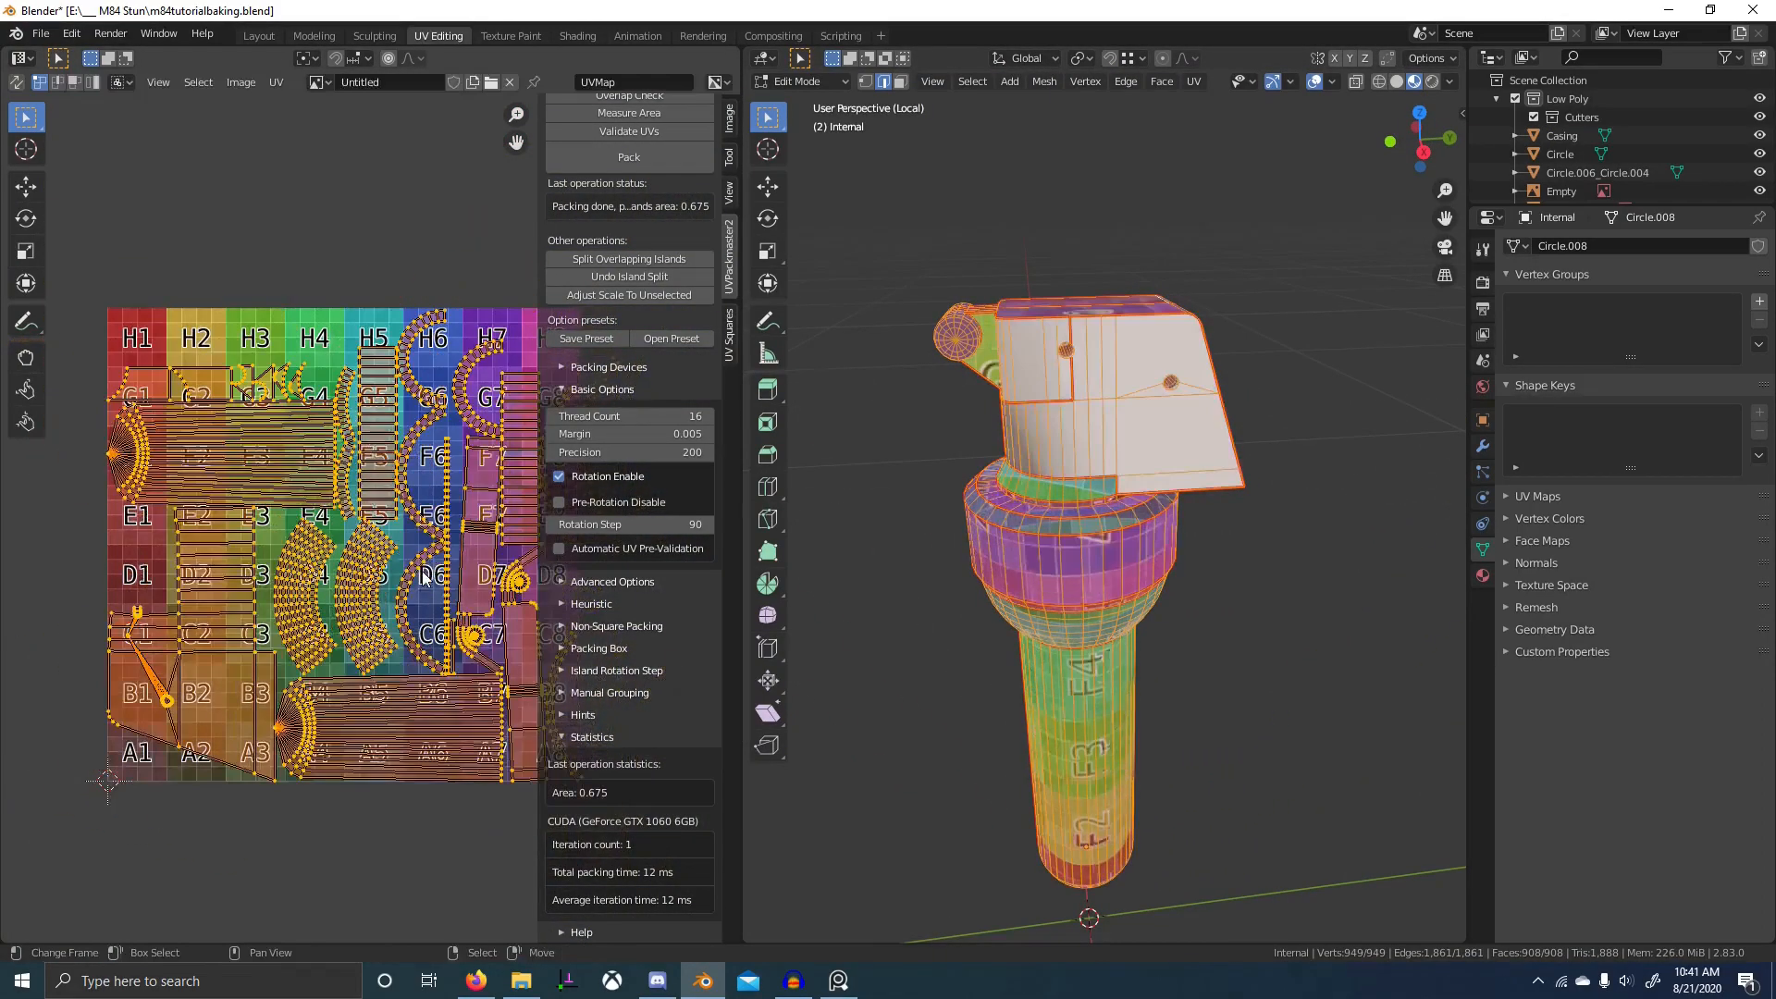
key(s)
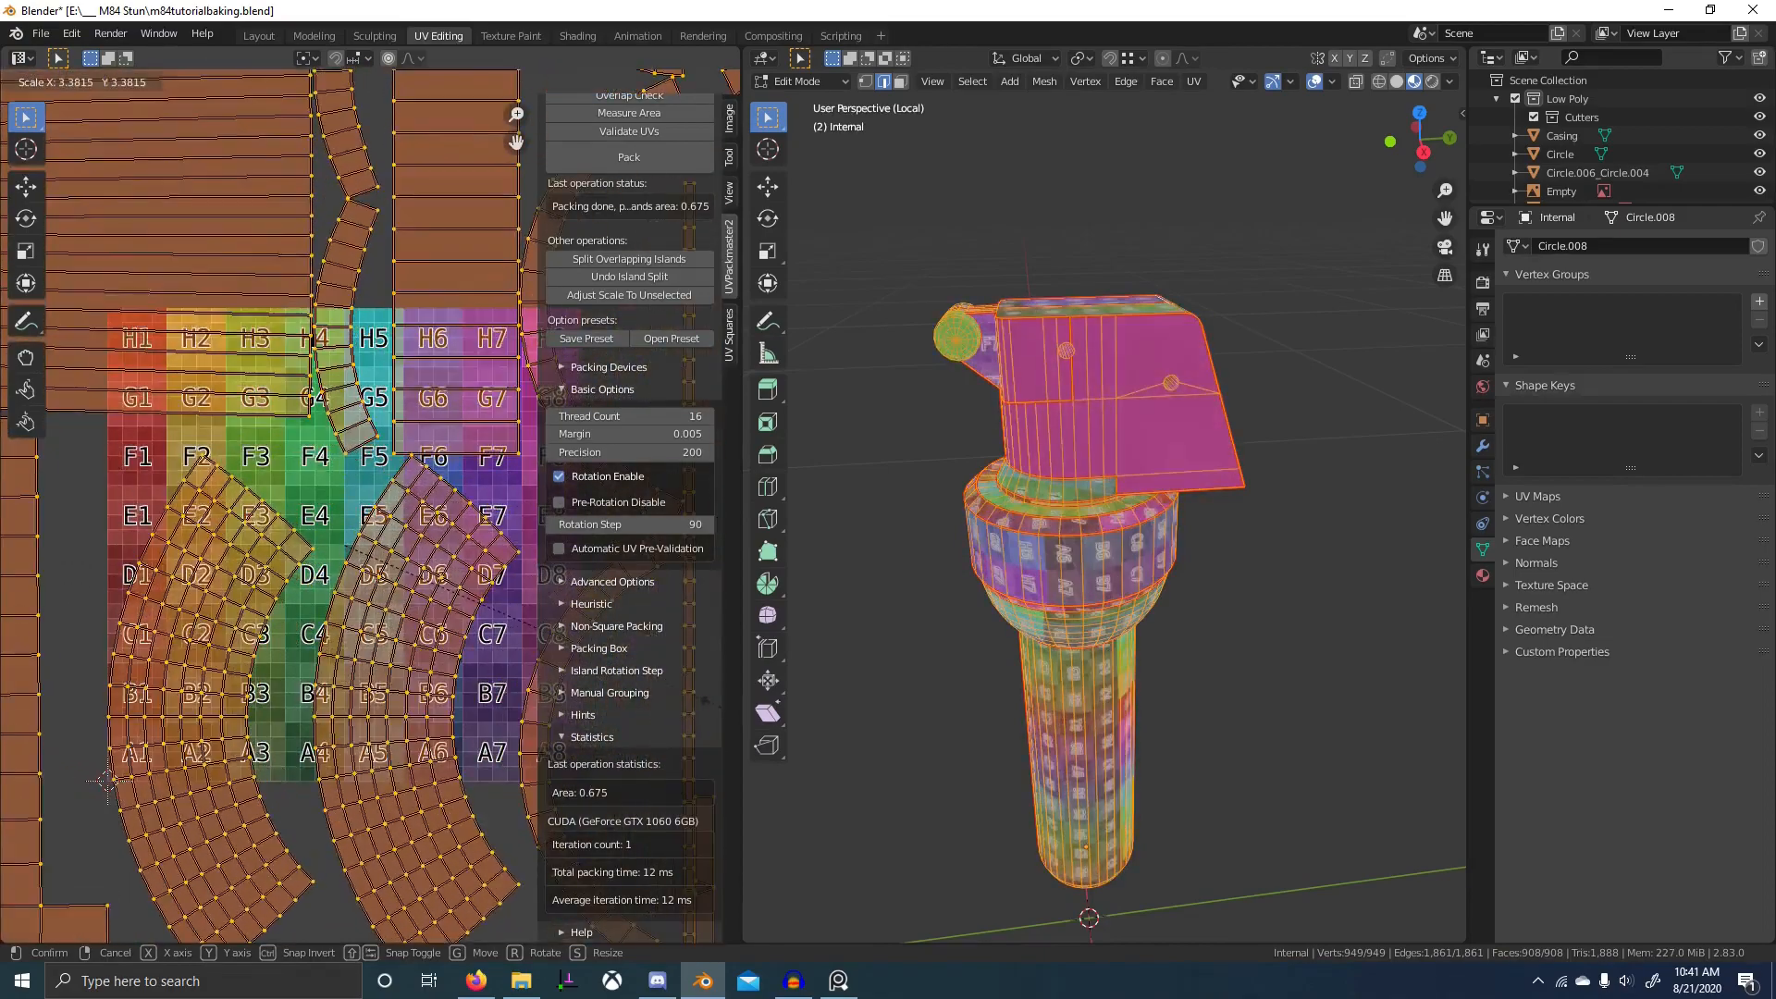
click(440, 483)
- Select only the linked lever-housing faces at the top of the Internal mesh and move their UV islands over the colour grid
middle_drag(1064, 444, 1197, 398)
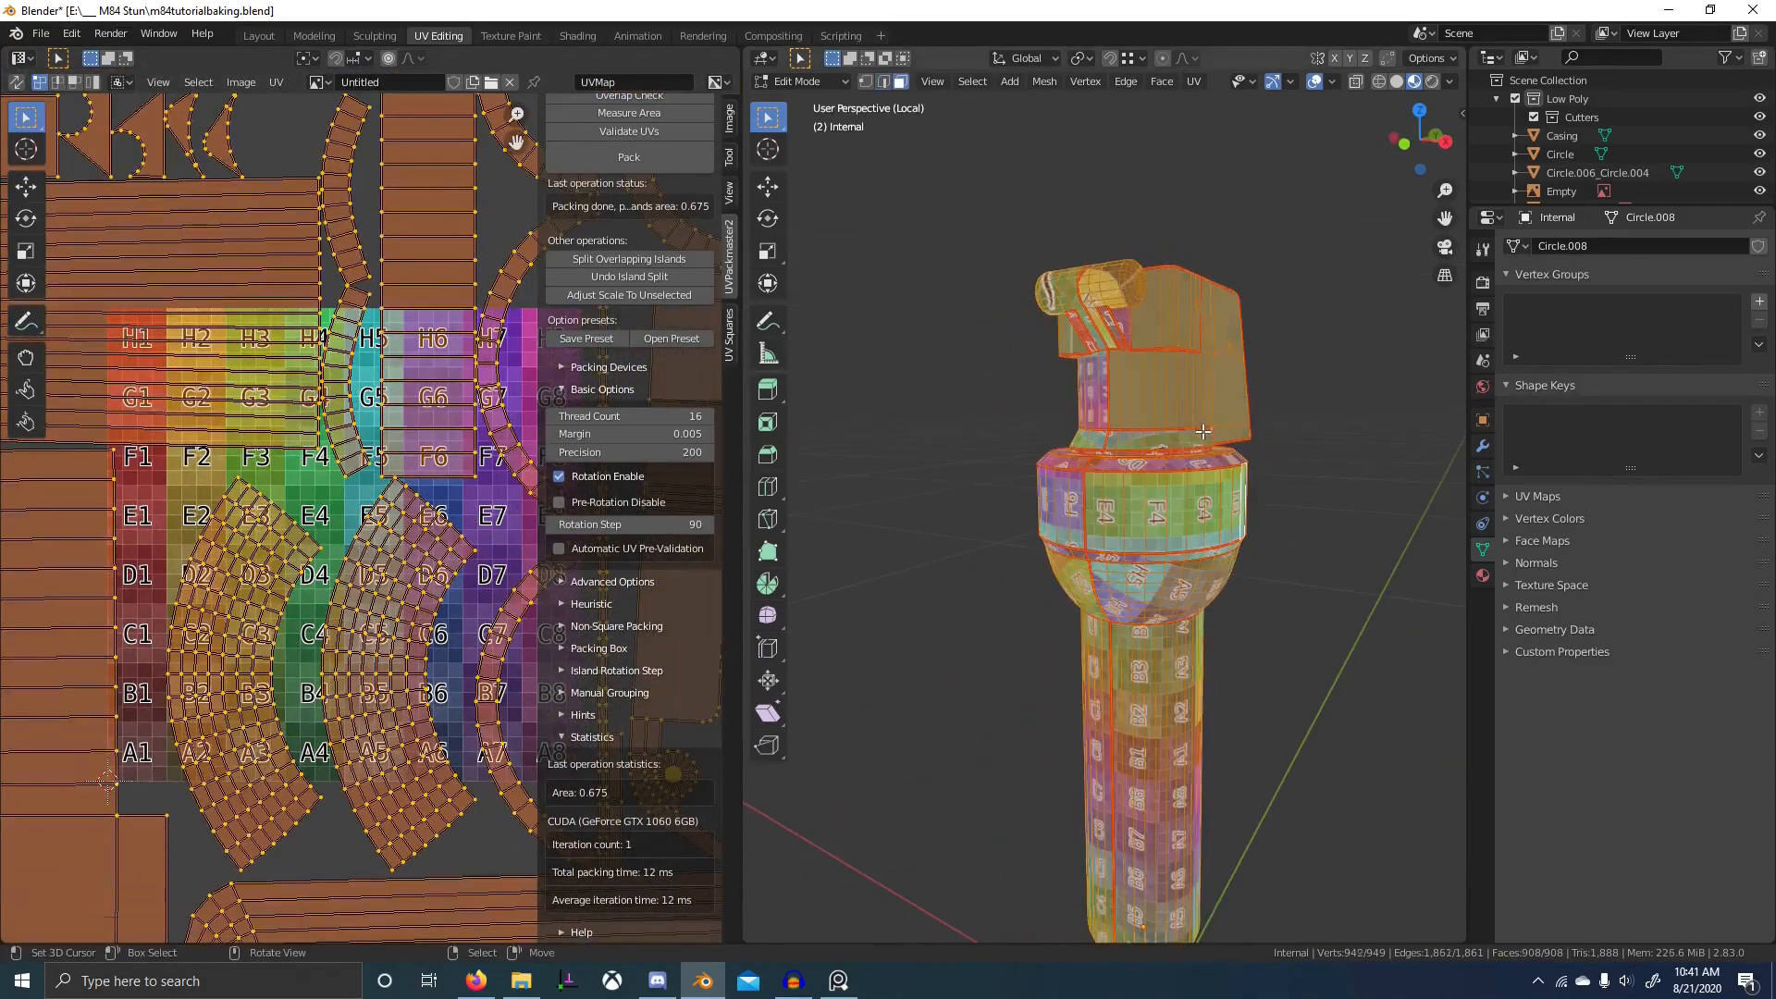
key(3)
right_click(1197, 398)
key(l)
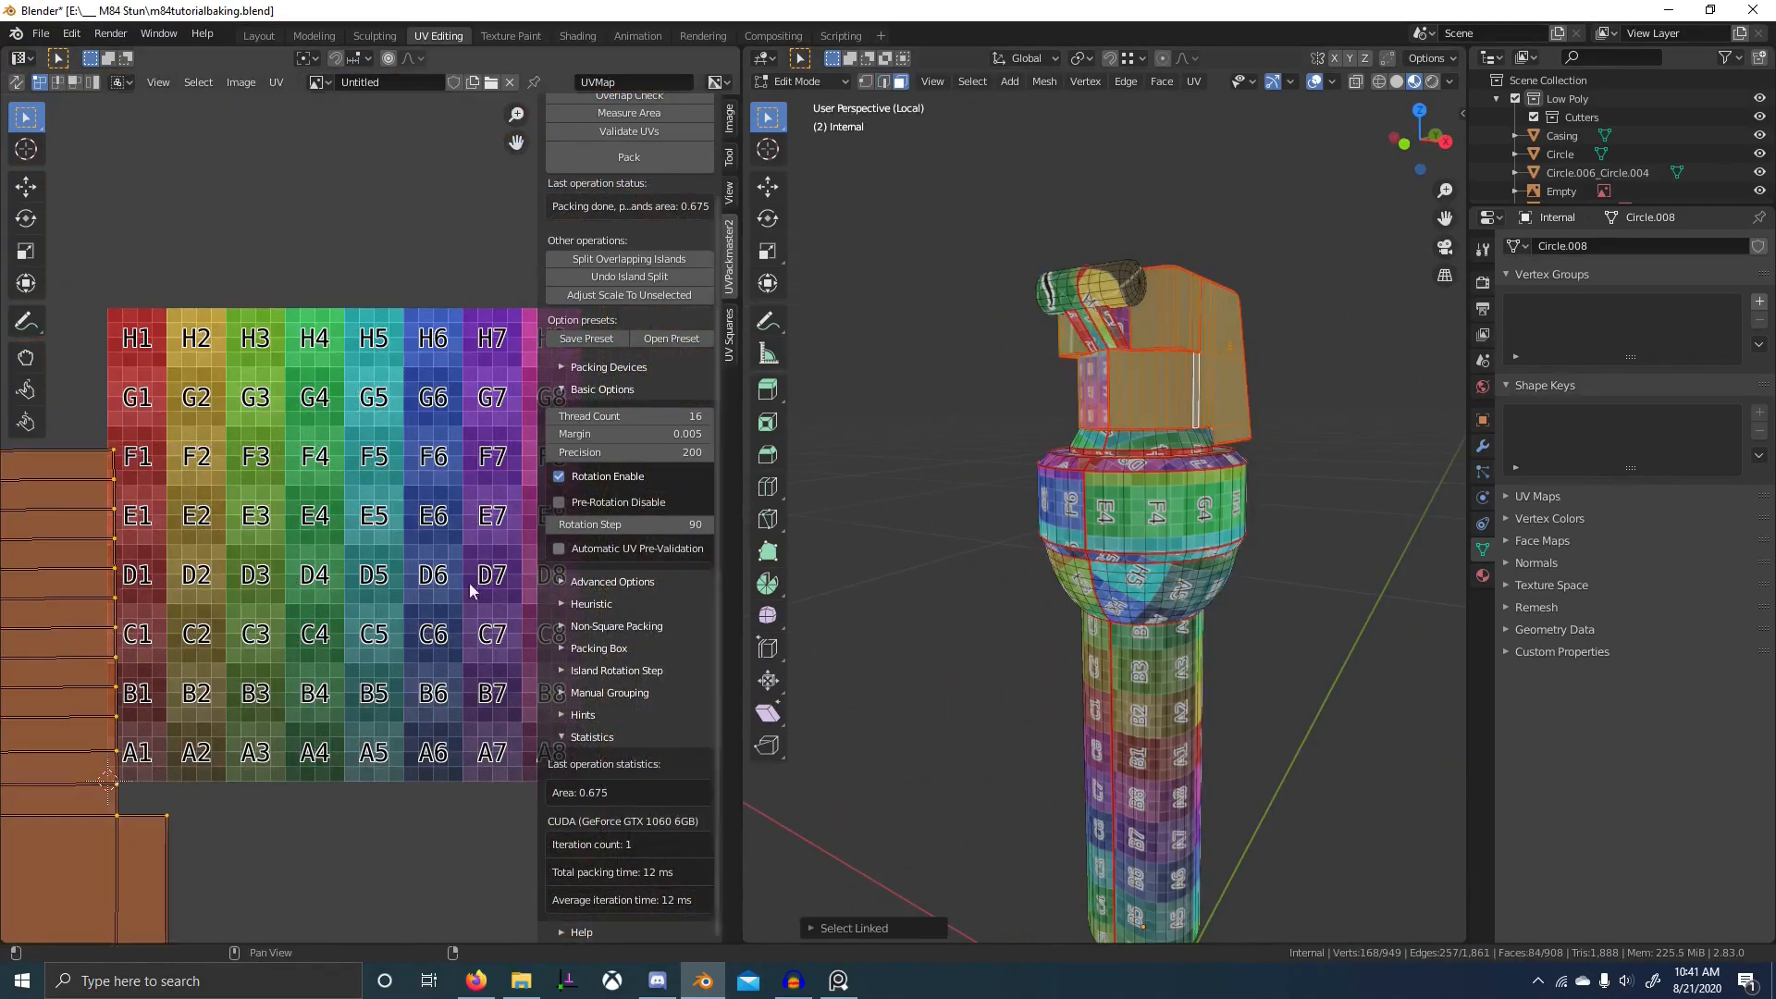
scroll(342, 629, down, 3)
key(g)
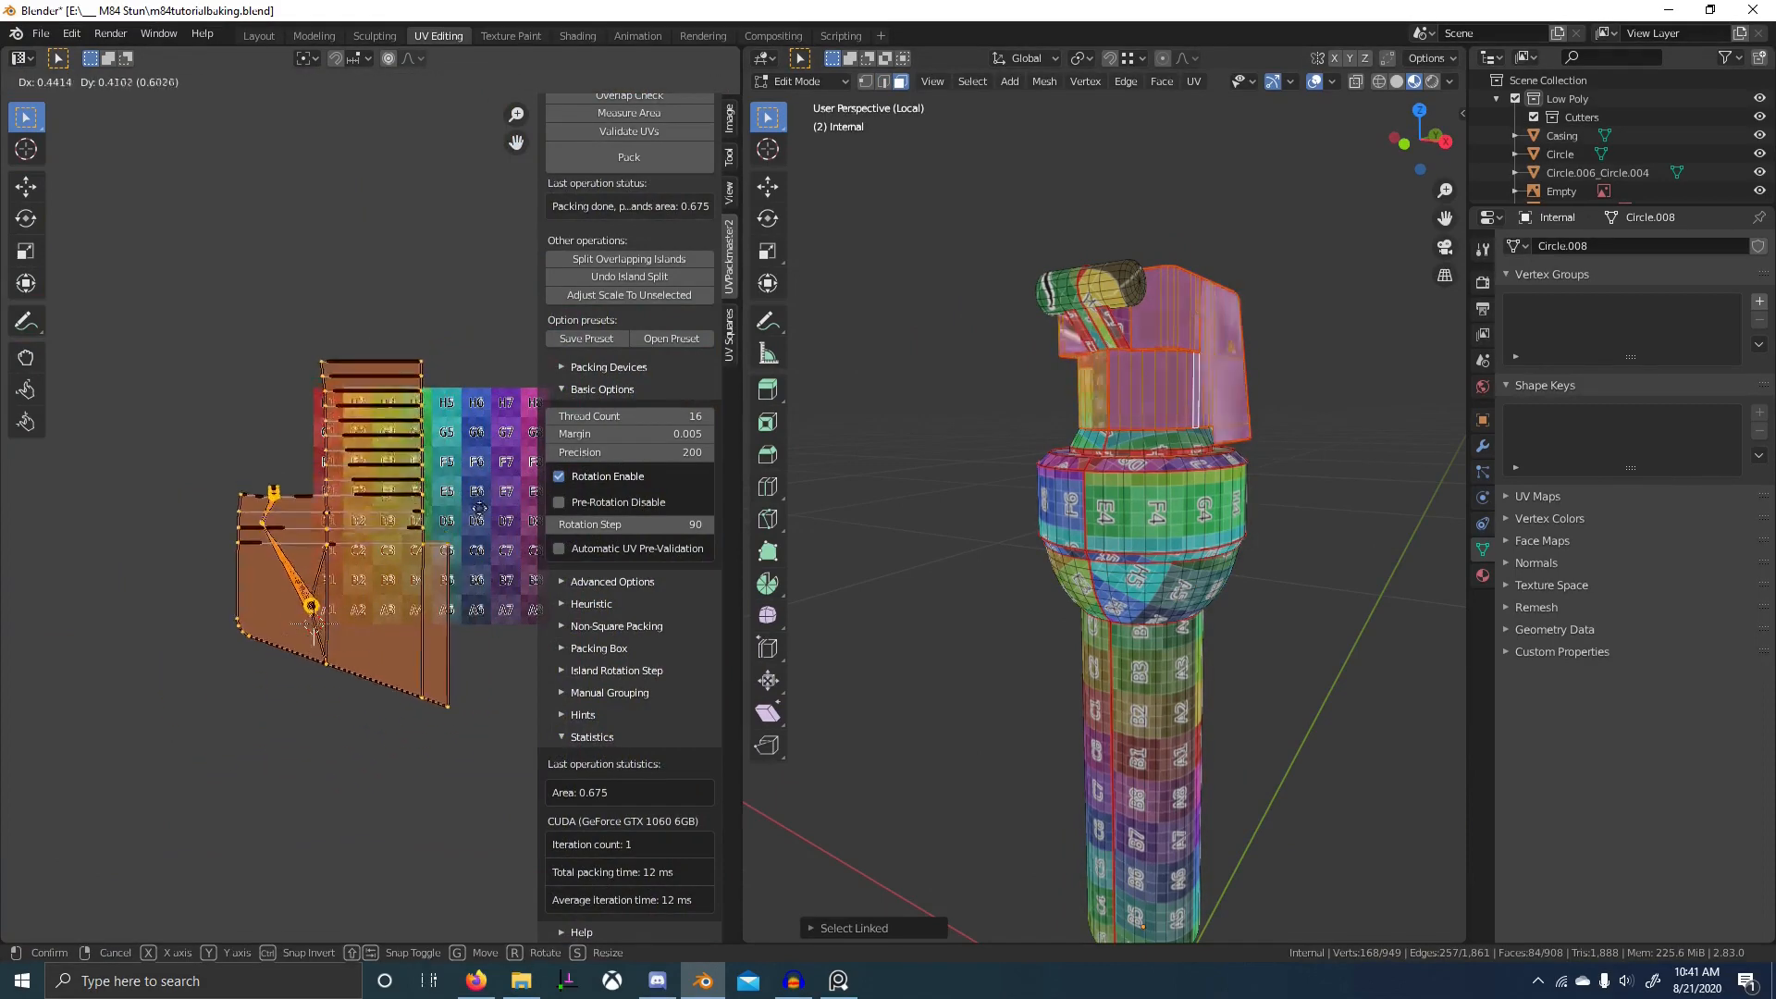
click(443, 528)
- Clear the selection and mark a seam on a lengthwise edge inside the front hole in the lever housing's side
middle_drag(1192, 439, 1109, 552)
scroll(1352, 452, up, 4)
key(g)
right_click(1268, 595)
key(a)
scroll(1060, 427, up, 3)
middle_drag(1059, 427, 1157, 503)
key(2)
right_click(1110, 444)
key(ctrl+e)
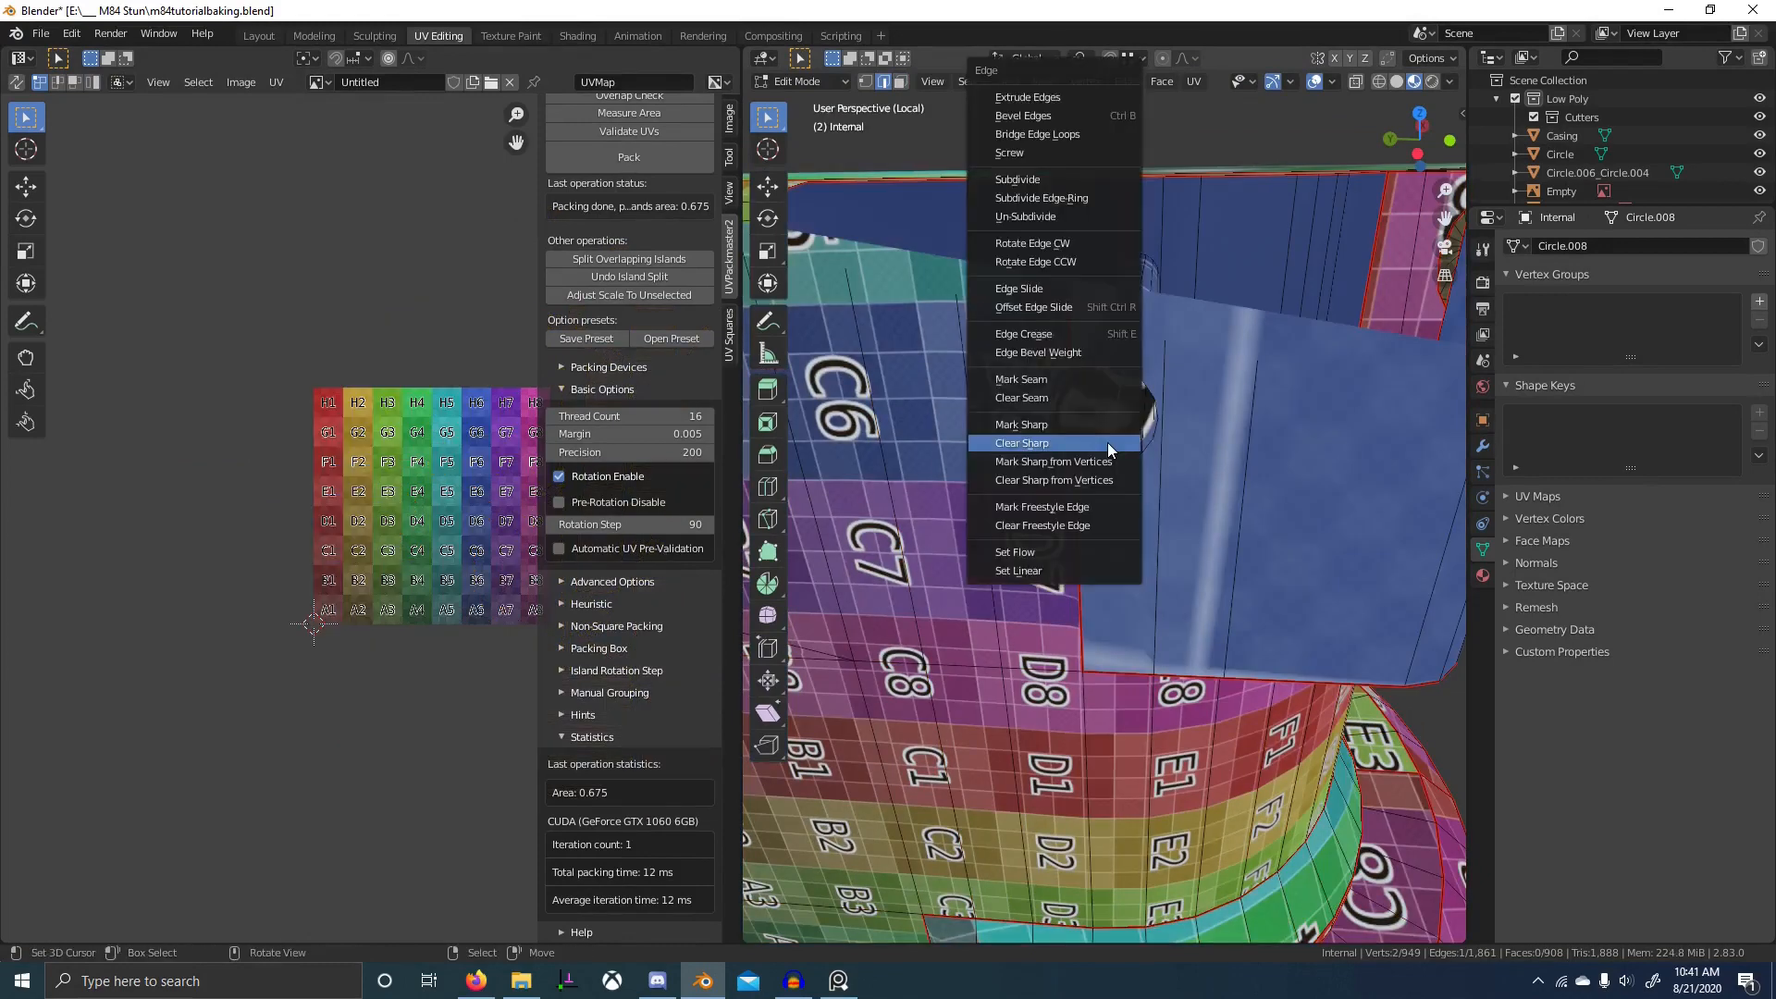
click(1099, 396)
- Mark a seam on a lengthwise inner edge of the next hole in the lever housing's side
middle_drag(1099, 396, 1210, 506)
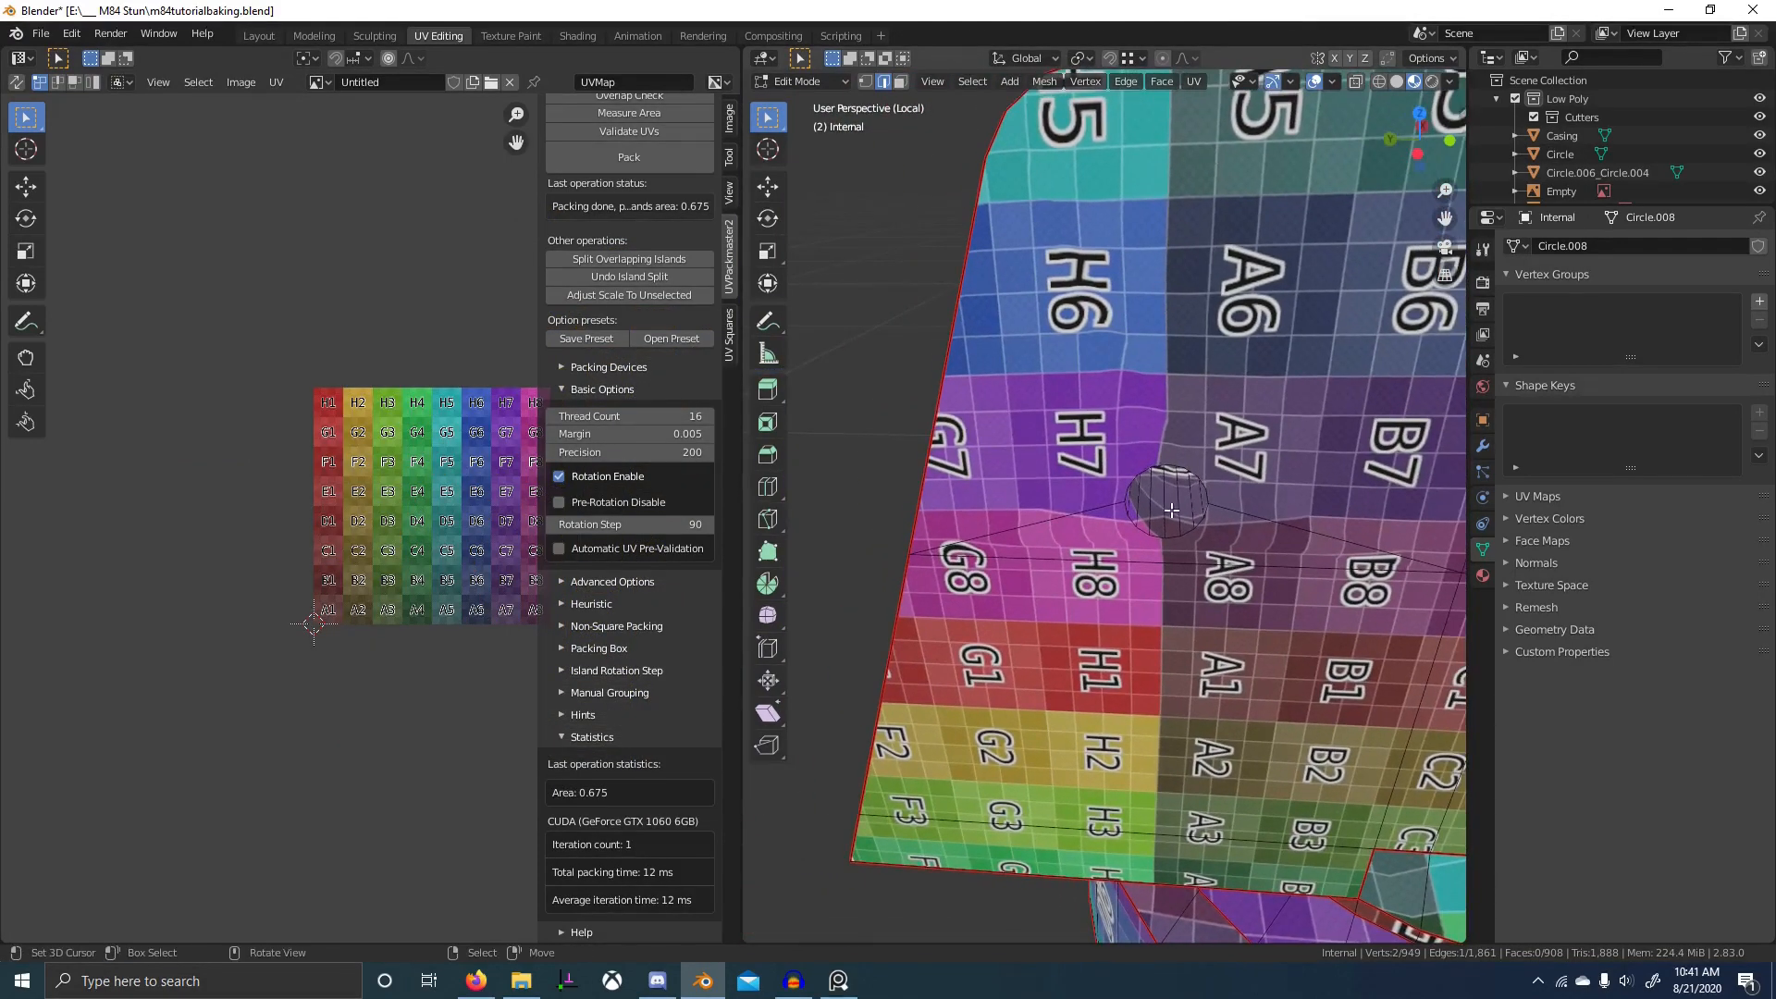
right_click(1170, 509)
key(ctrl+e)
click(1169, 509)
- Select the rim edges of the housing's side hole and mark them as both seam and sharp
alt+right_click(1175, 538)
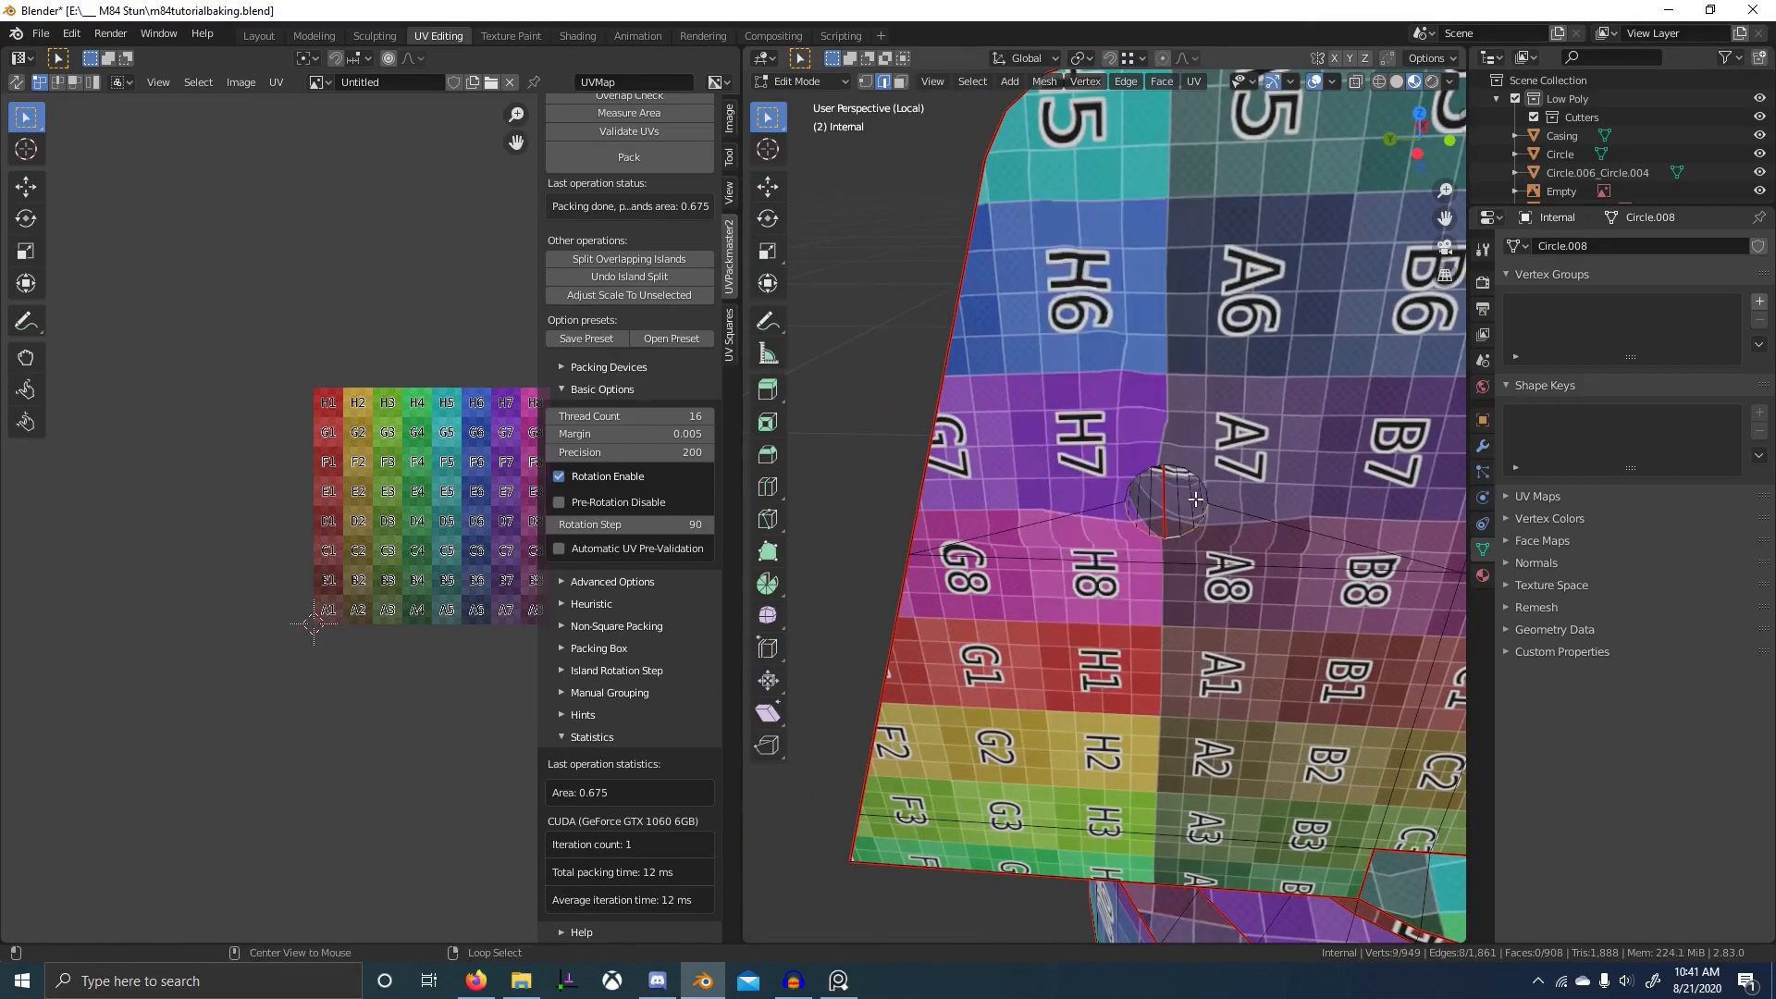
middle_drag(1296, 512, 1033, 490)
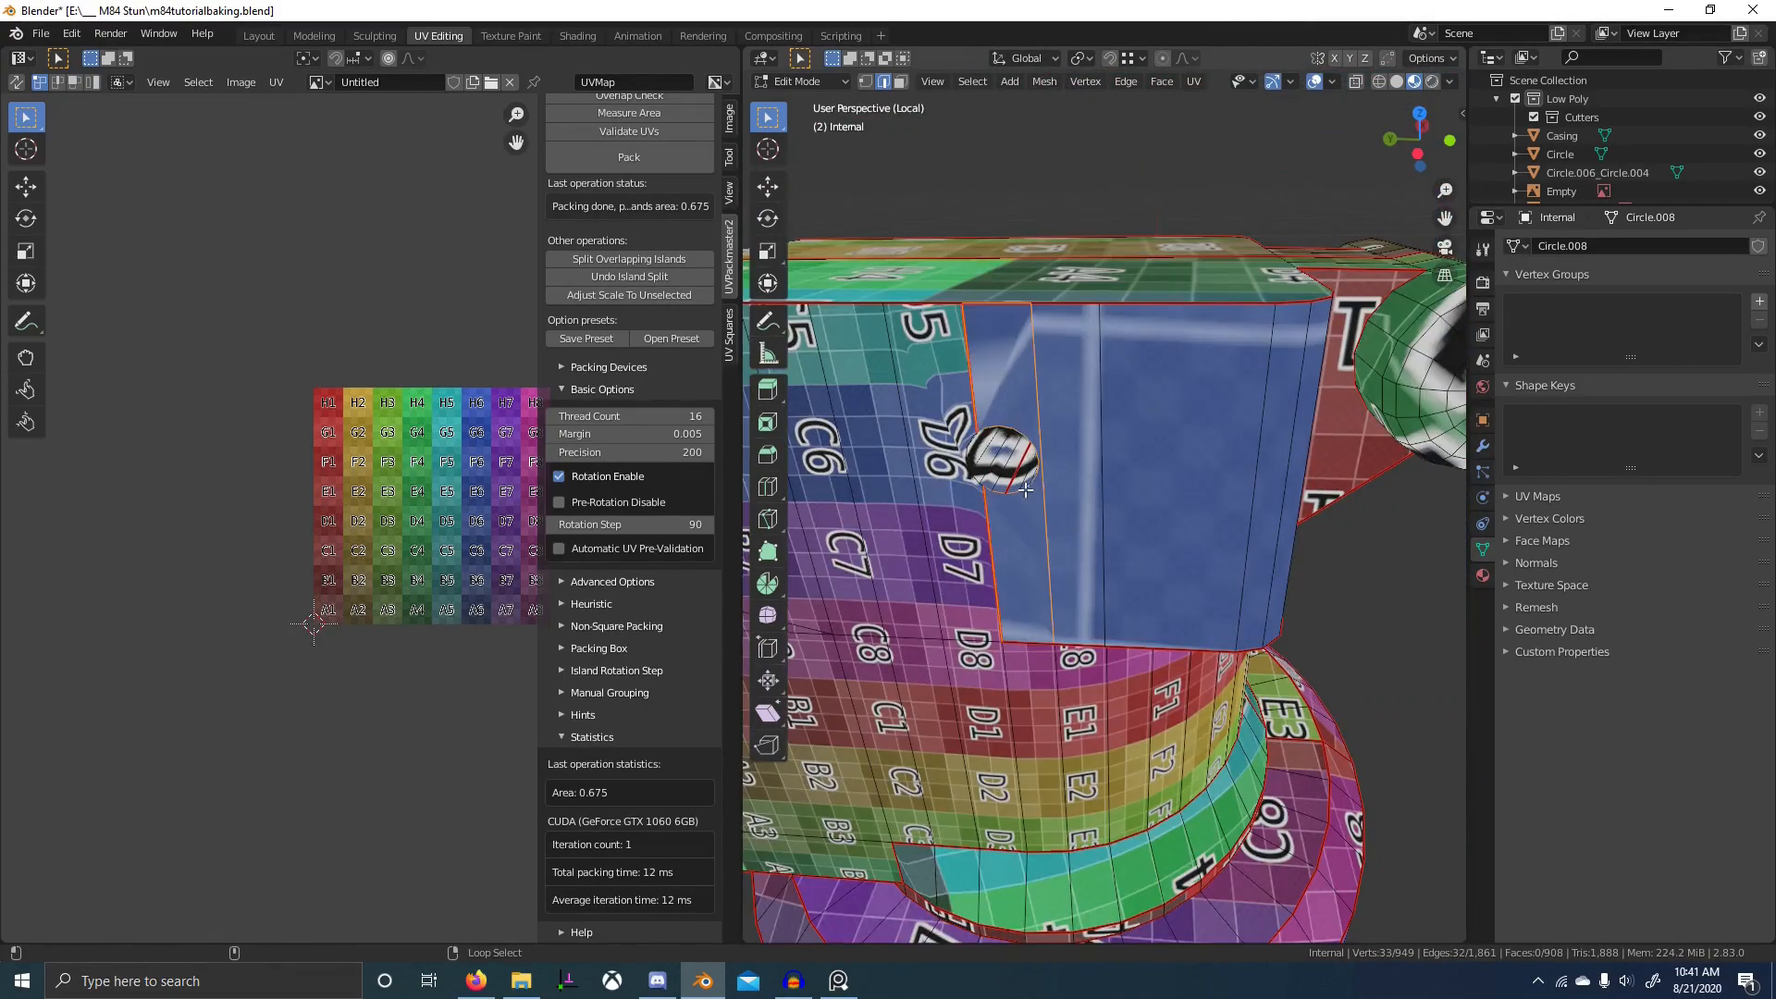
alt+right_click(998, 493)
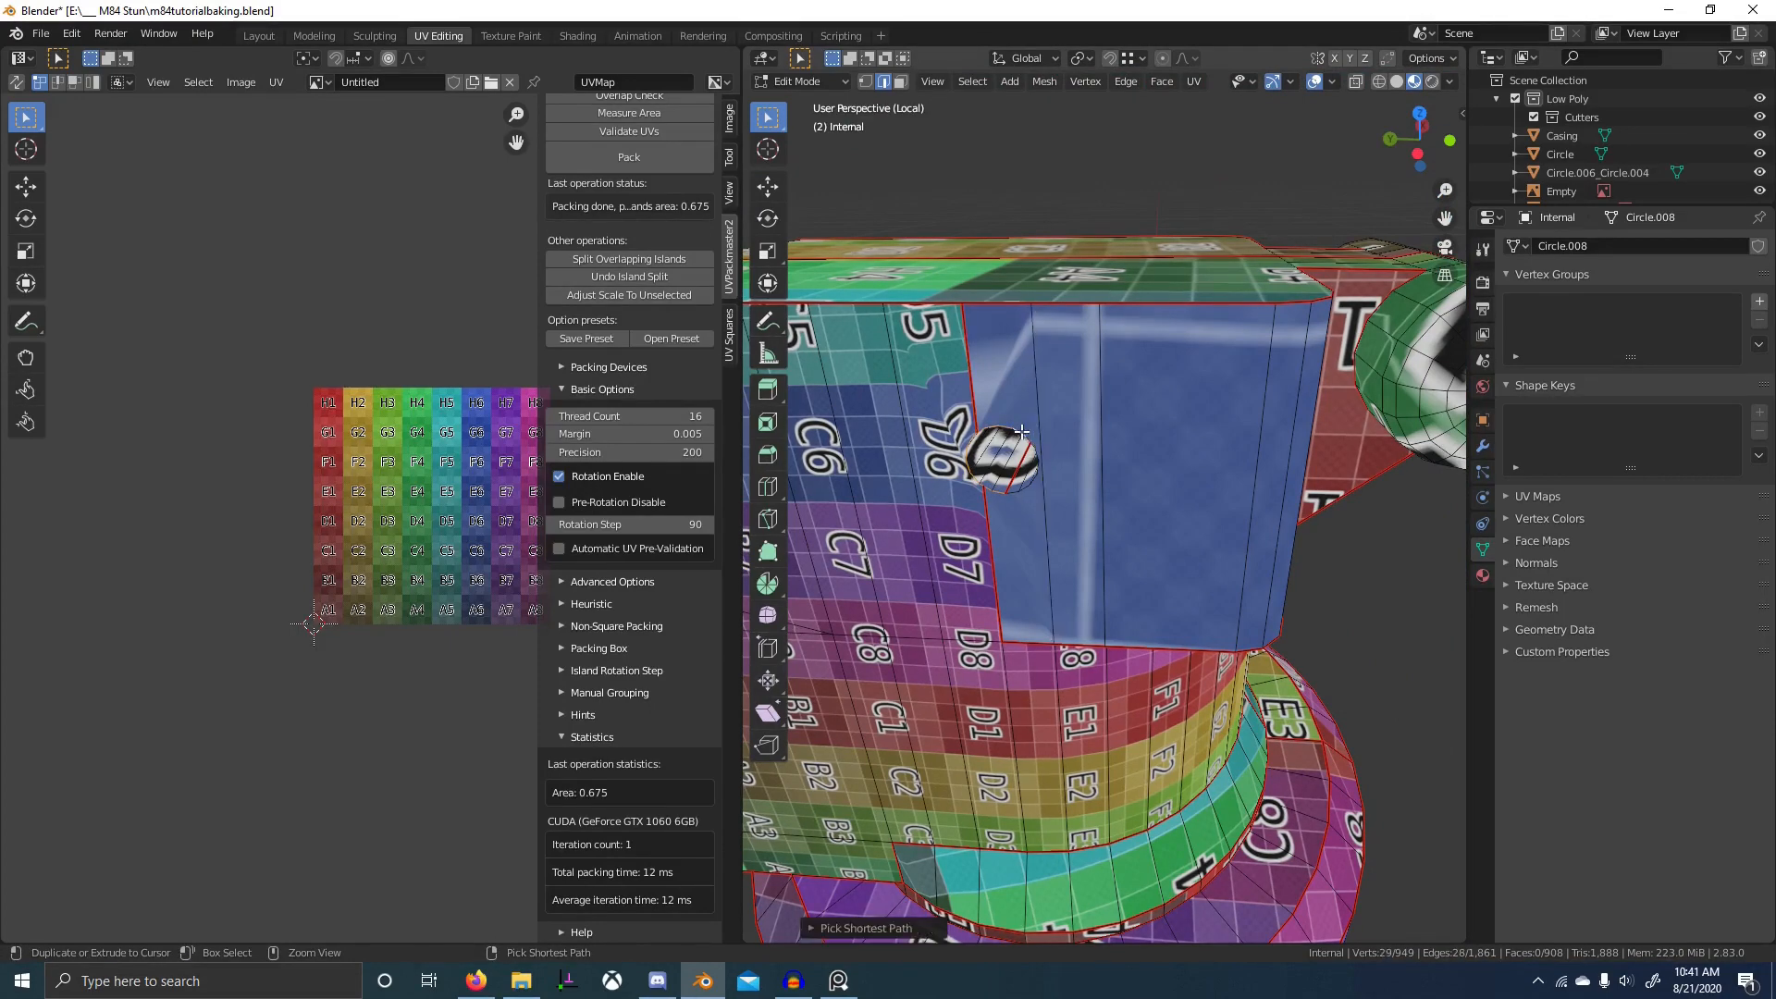
ctrl+click(1015, 496)
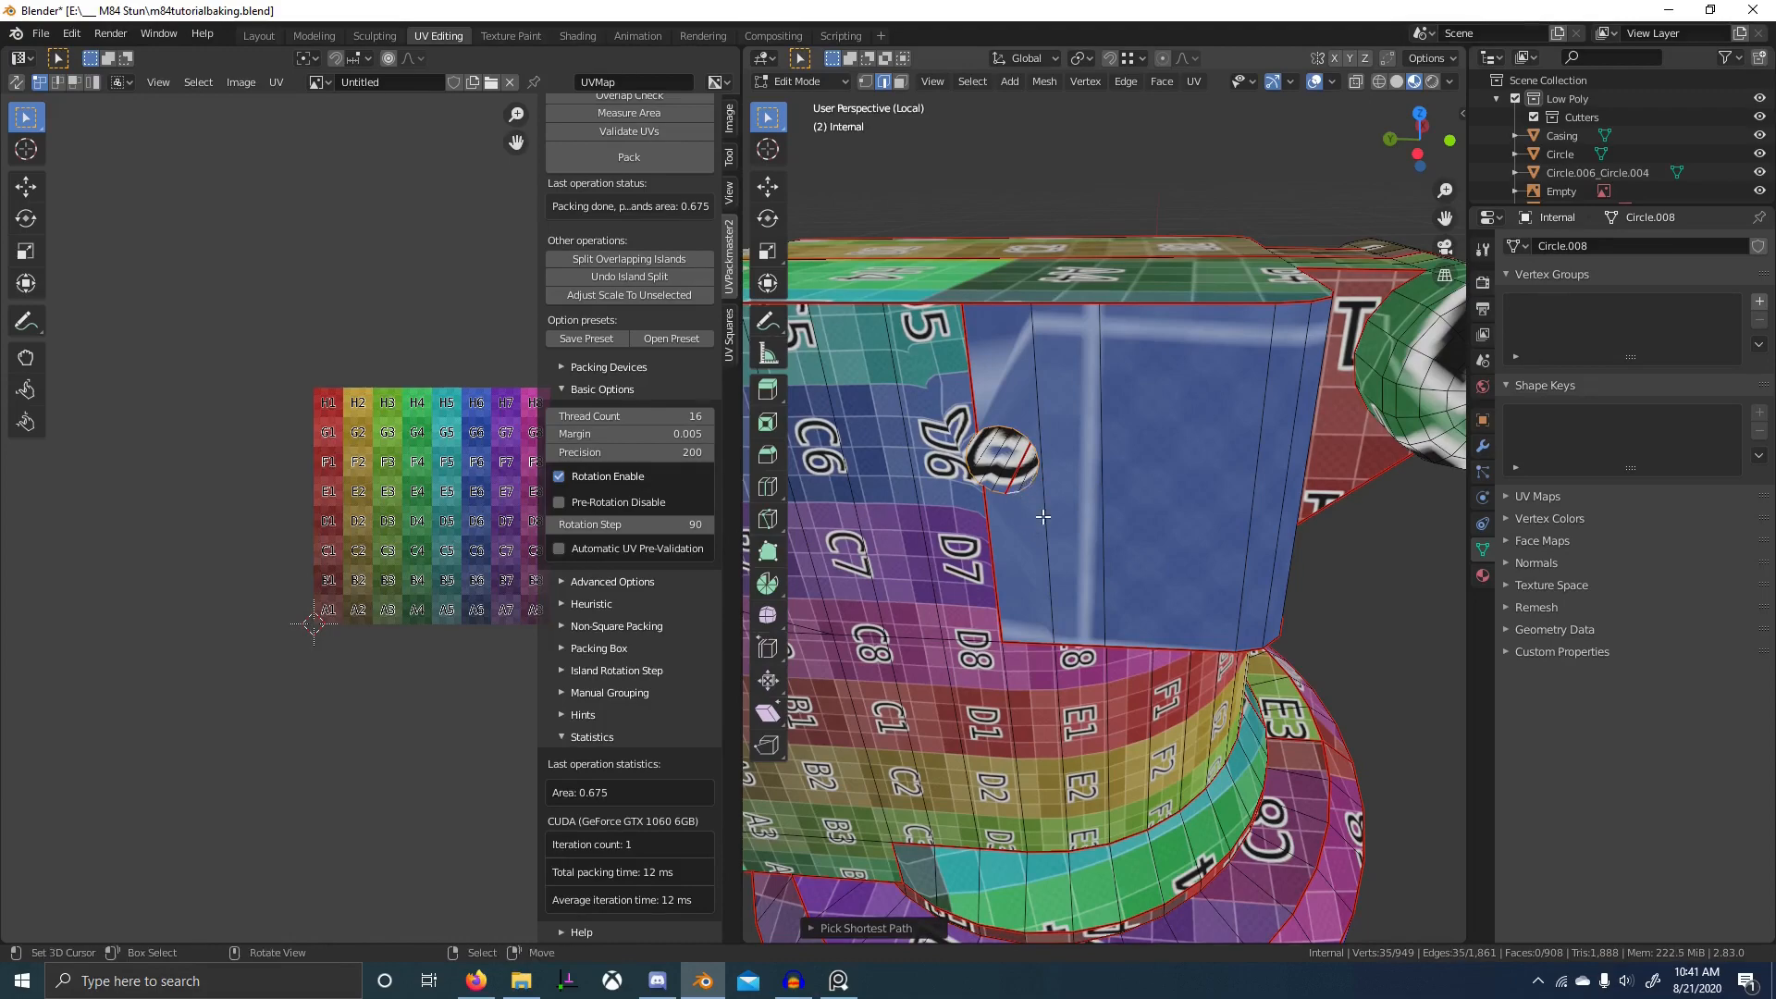
key(ctrl+e)
click(1041, 516)
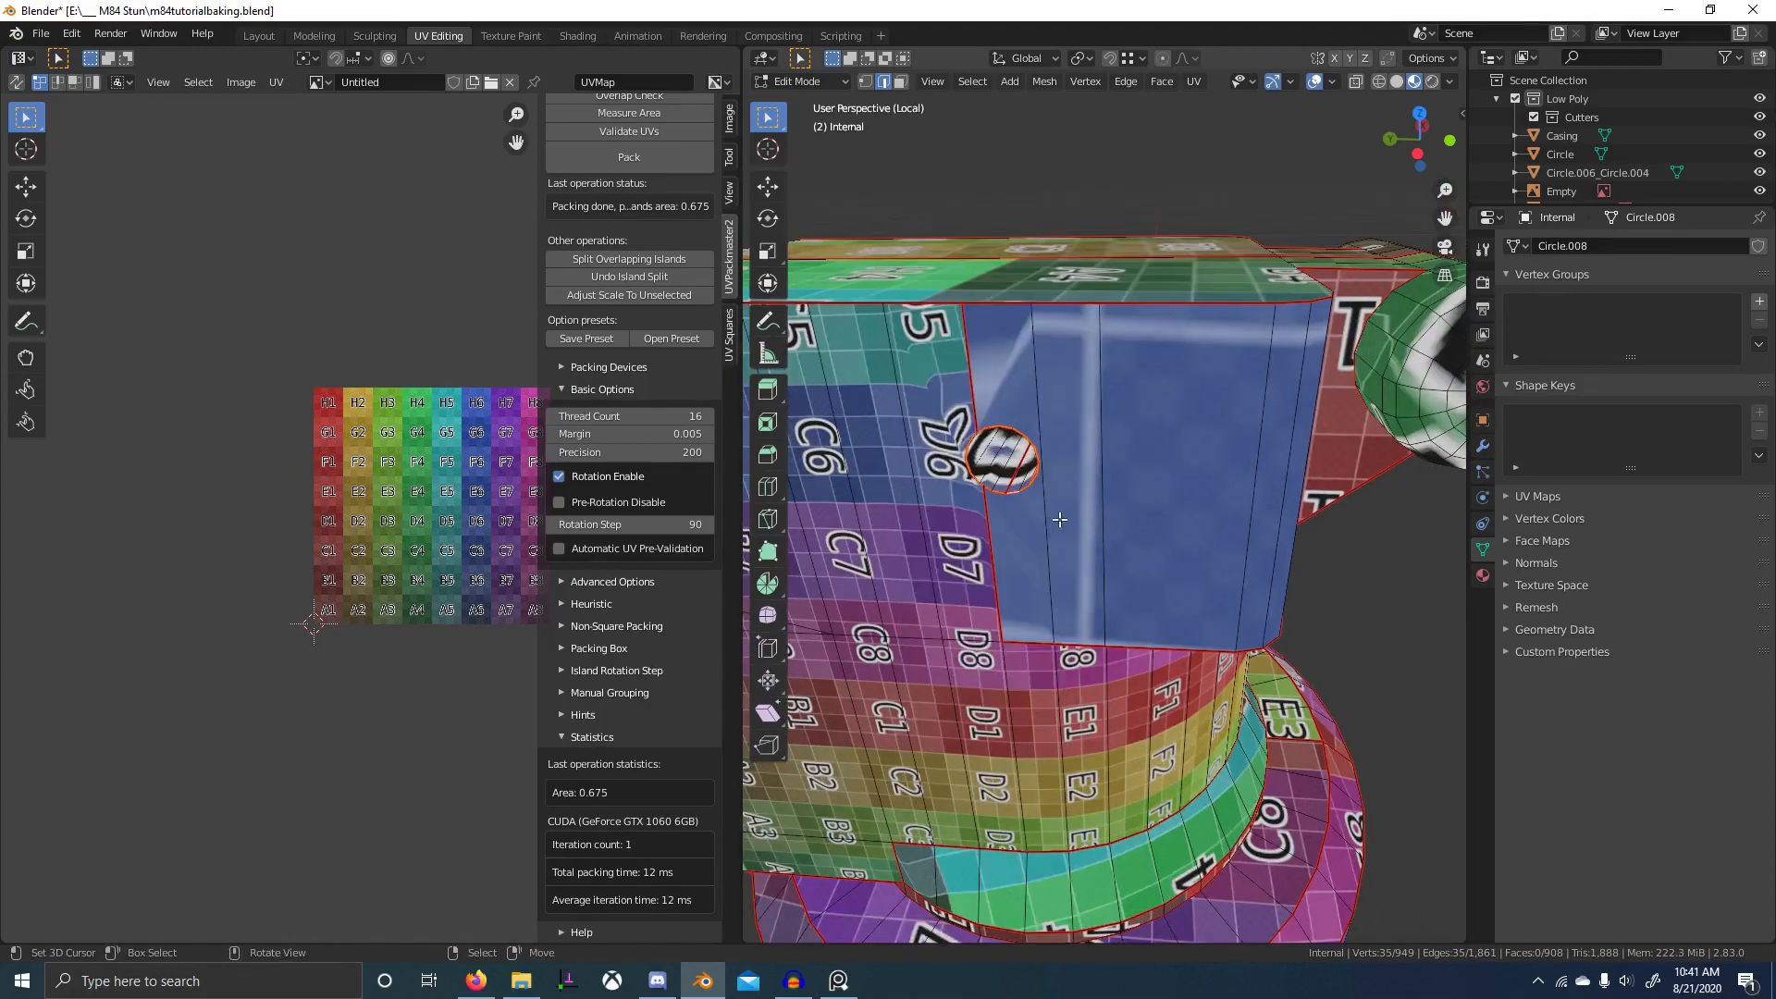
key(ctrl+e)
click(1055, 568)
- Select the rim edges of the front hole on the opposite side of the lever housing
scroll(1056, 568, down, 4)
middle_drag(1055, 568, 1642, 546)
scroll(1236, 532, up, 4)
middle_drag(1236, 532, 1031, 487)
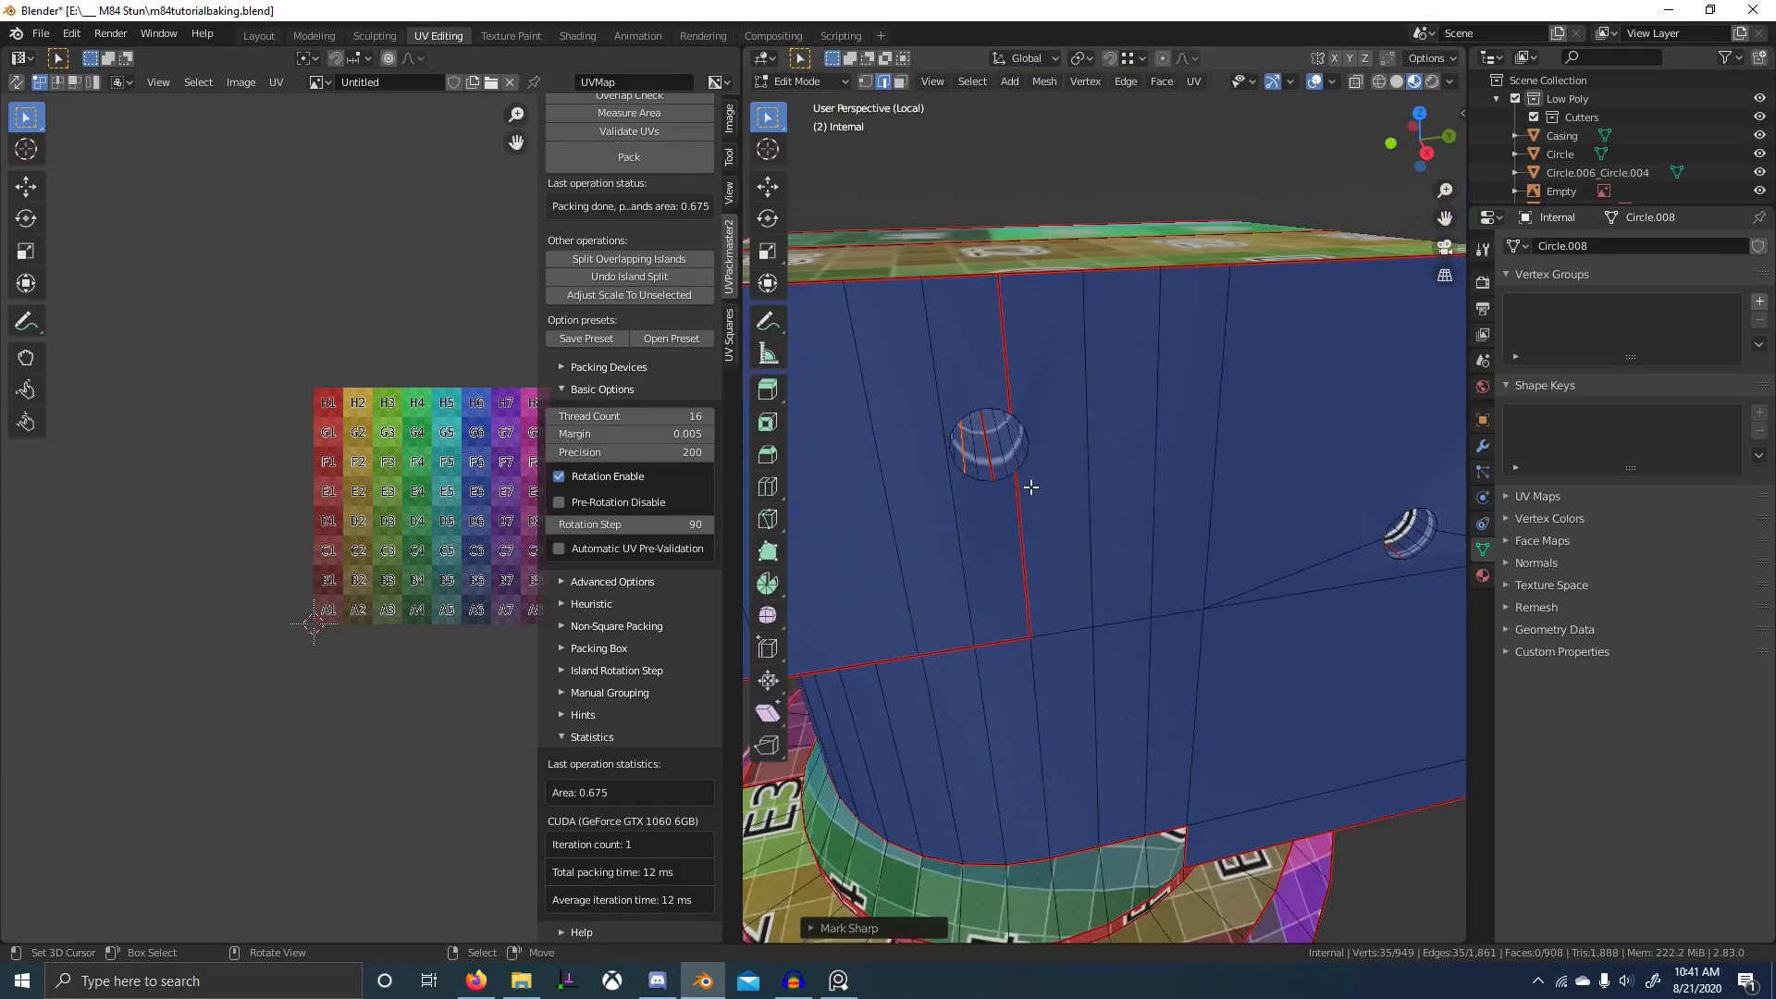
ctrl+click(987, 406)
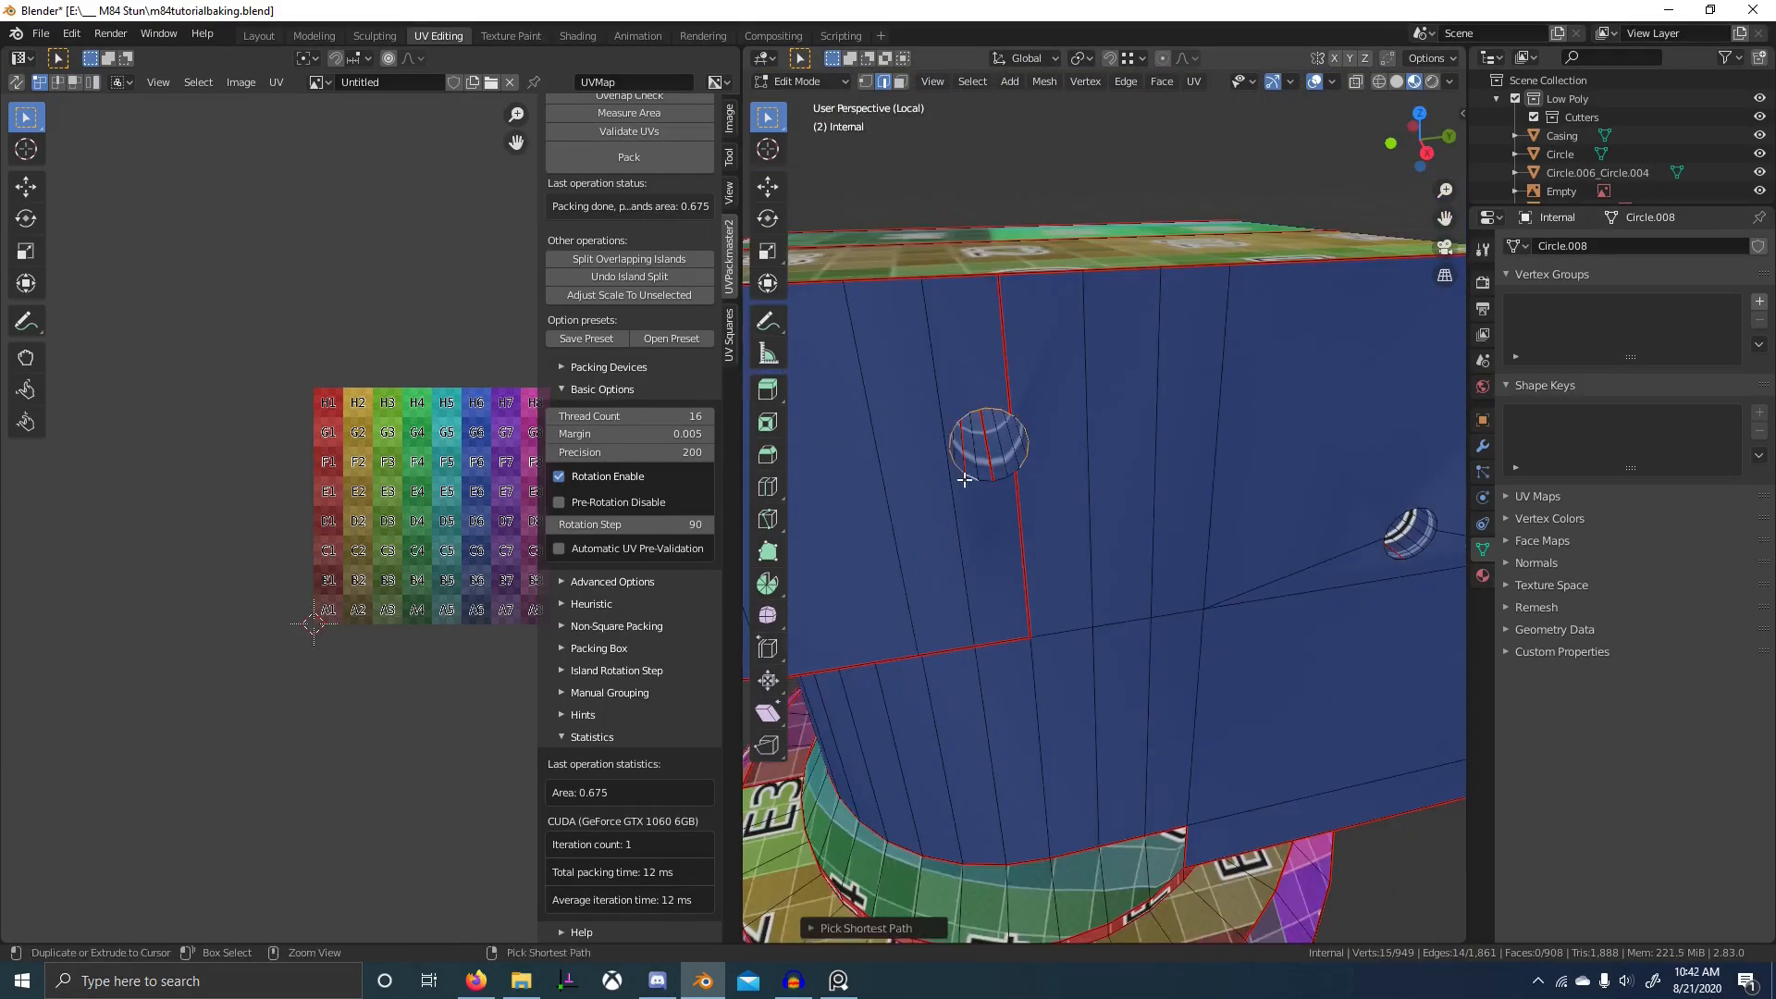
middle_drag(1047, 510, 998, 459)
- Set the 3D view's Clip Start to 0.01 so close-up geometry is not cut off
key(n)
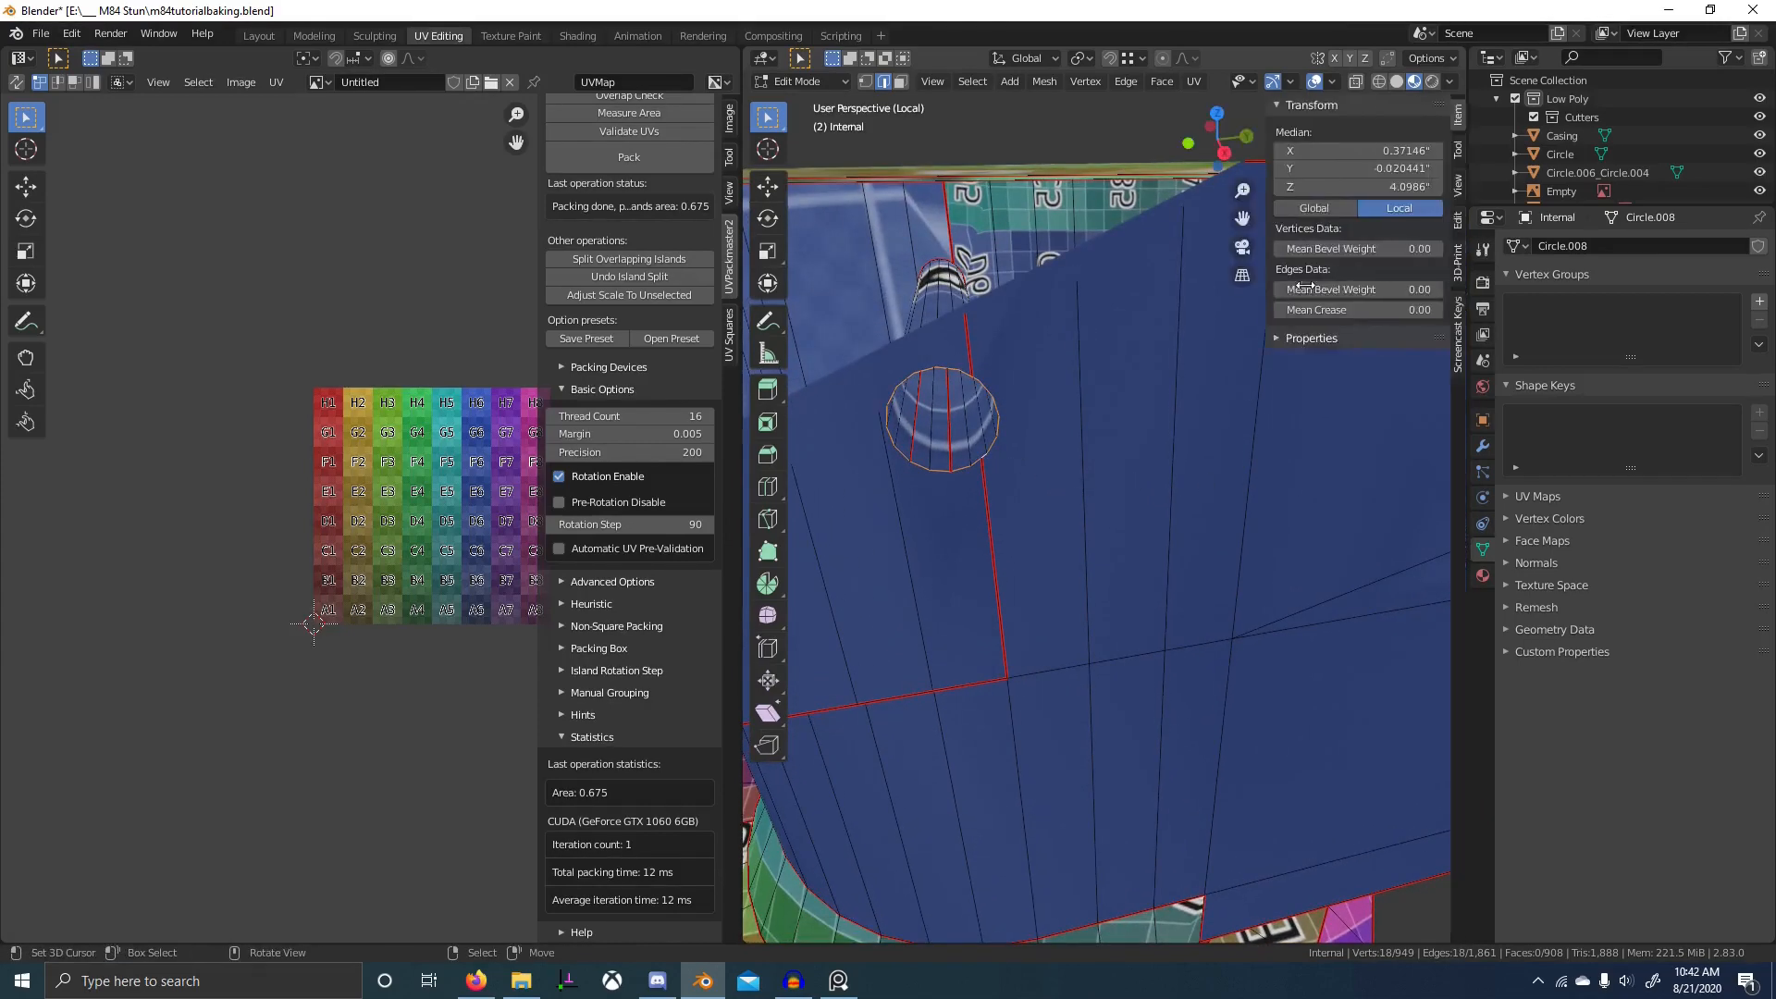
click(1455, 185)
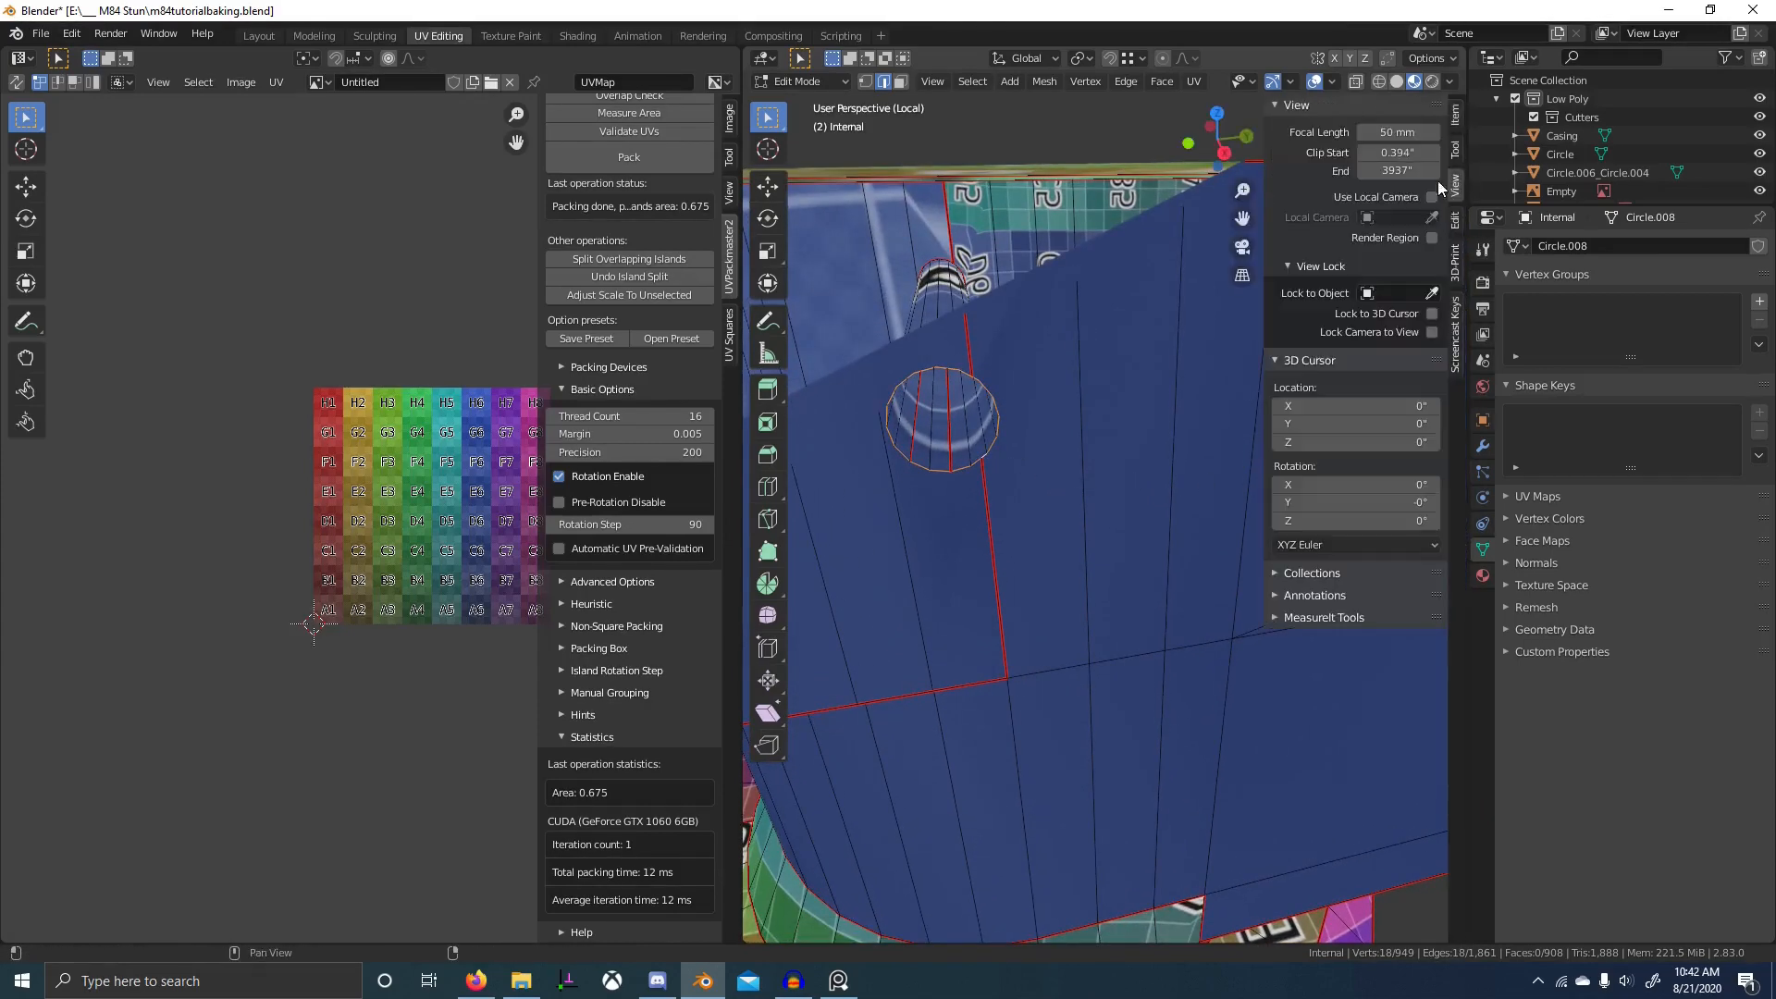
click(1396, 155)
text(.01)
key(Return)
key(n)
- Mark the selected front hole rim edges as a seam
middle_drag(972, 313, 1182, 480)
key(ctrl+e)
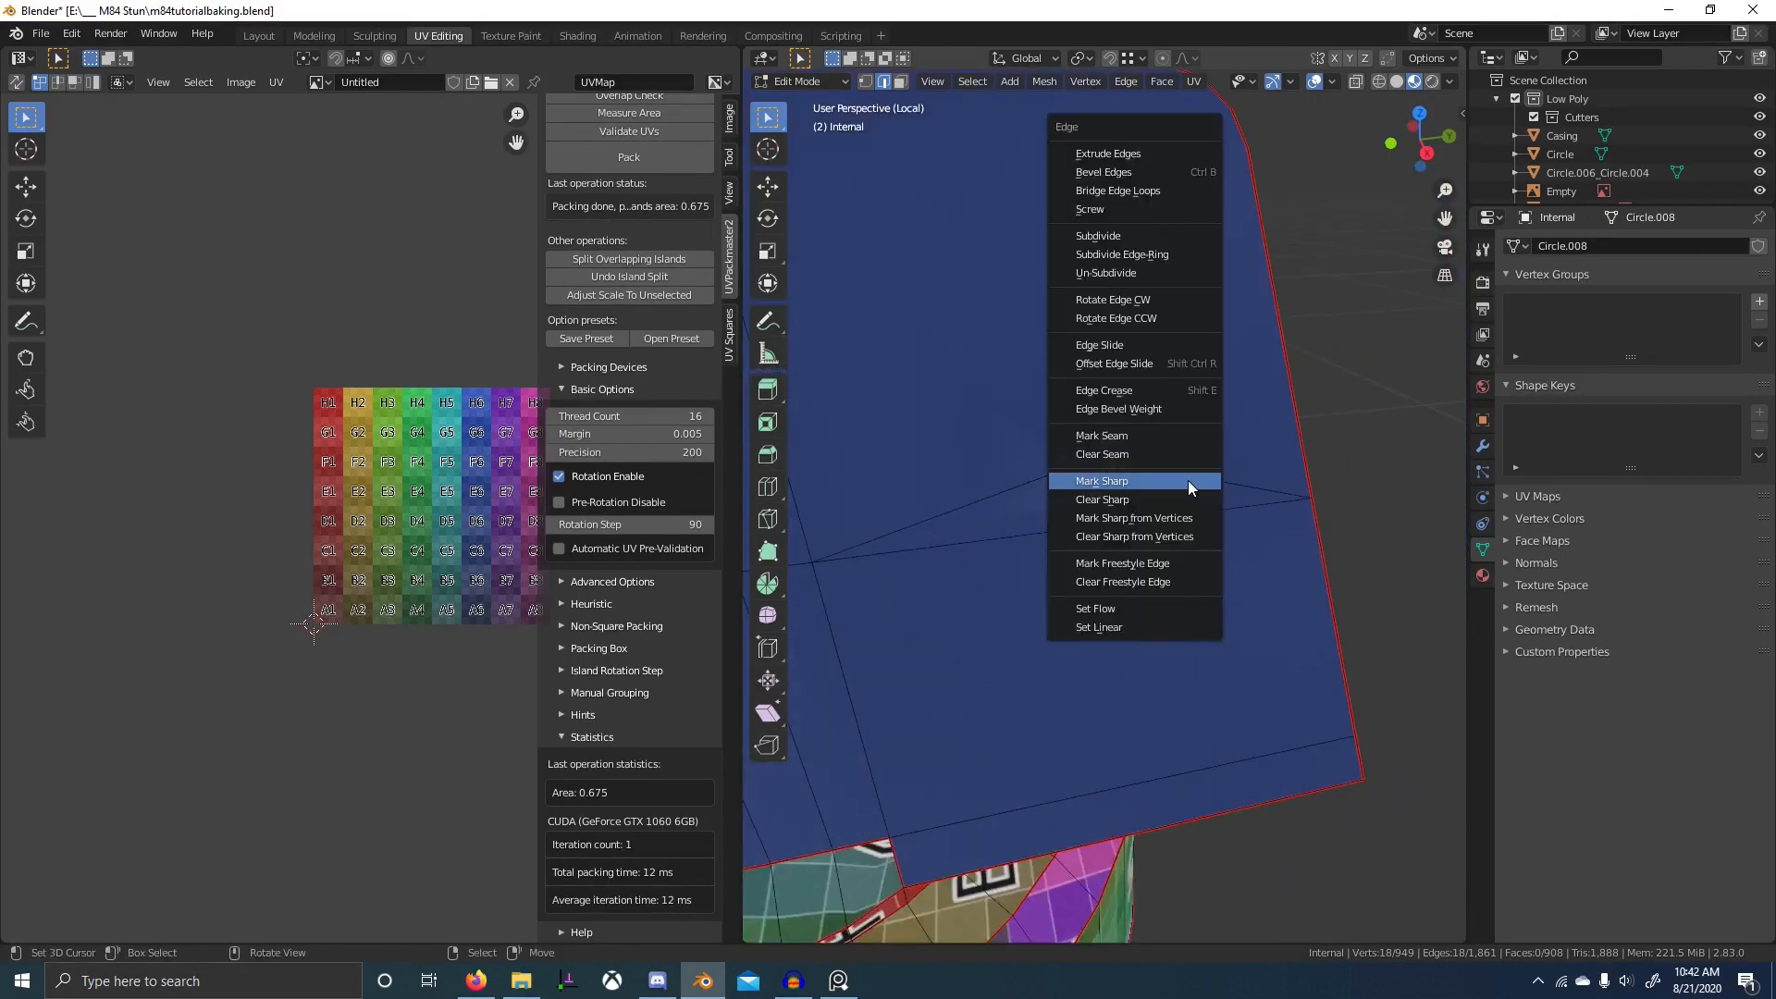
click(1175, 436)
- Select the rim of the rear hole on the same side and mark it as both seam and sharp
scroll(1098, 499, up, 2)
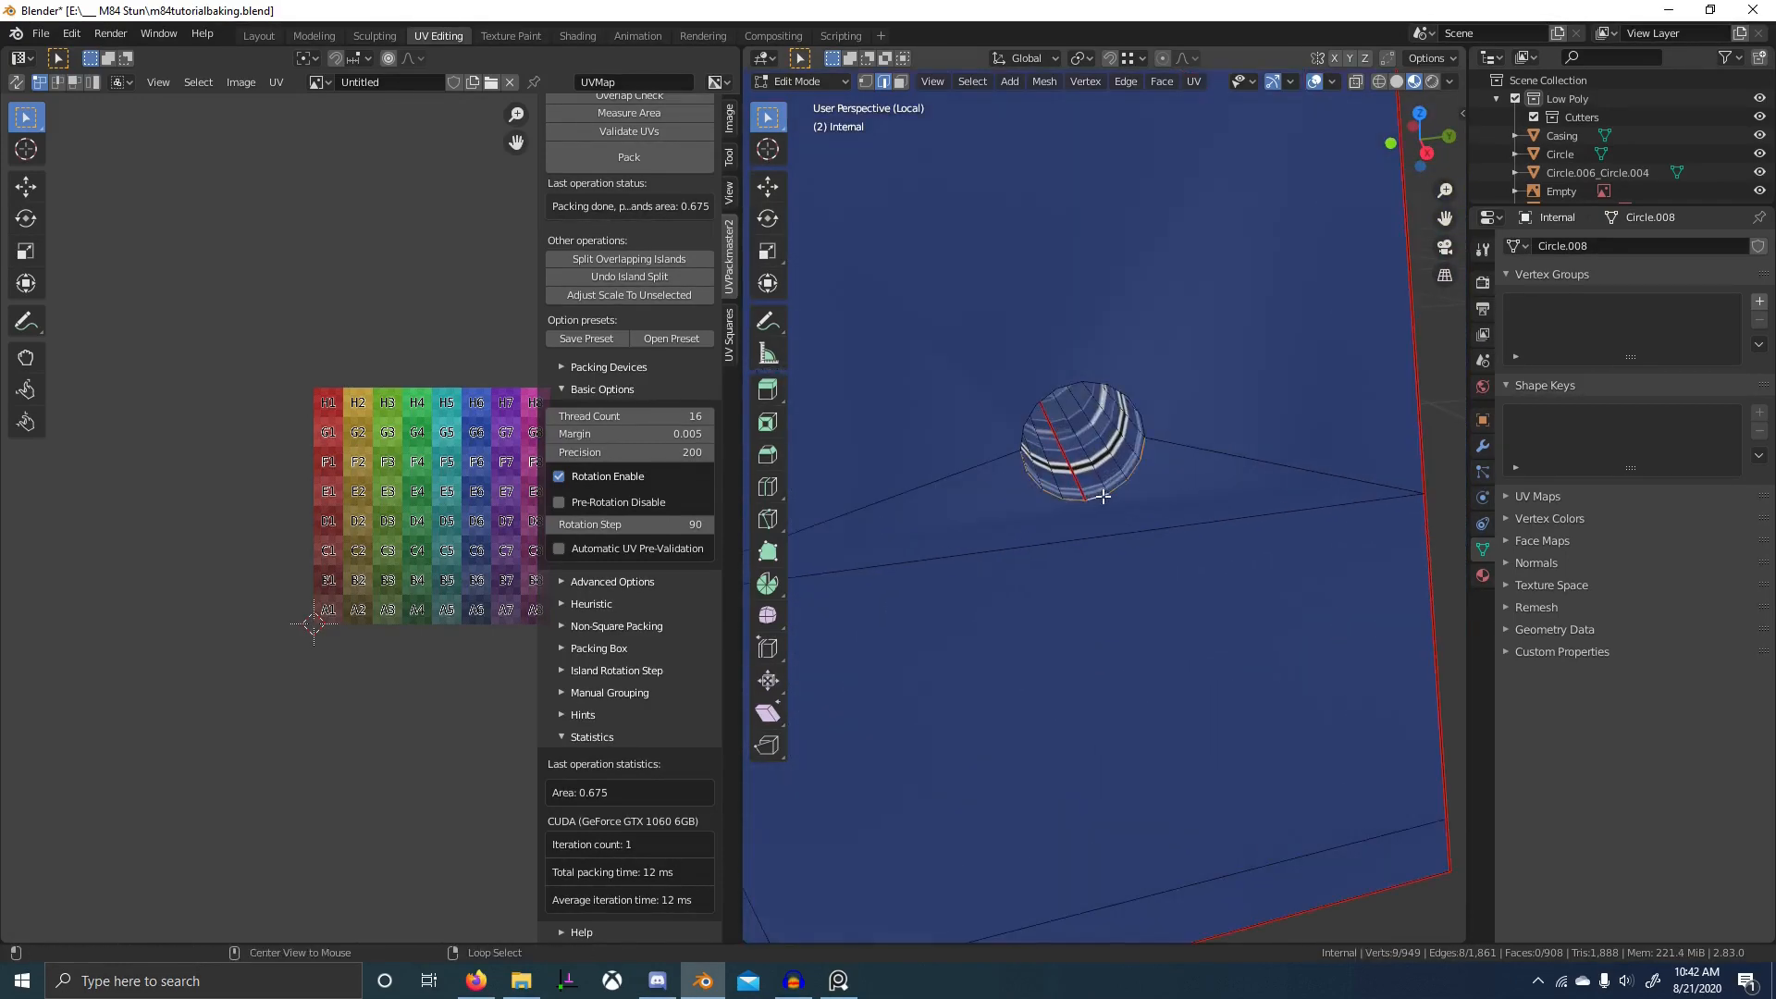
key(ctrl+e)
click(1150, 432)
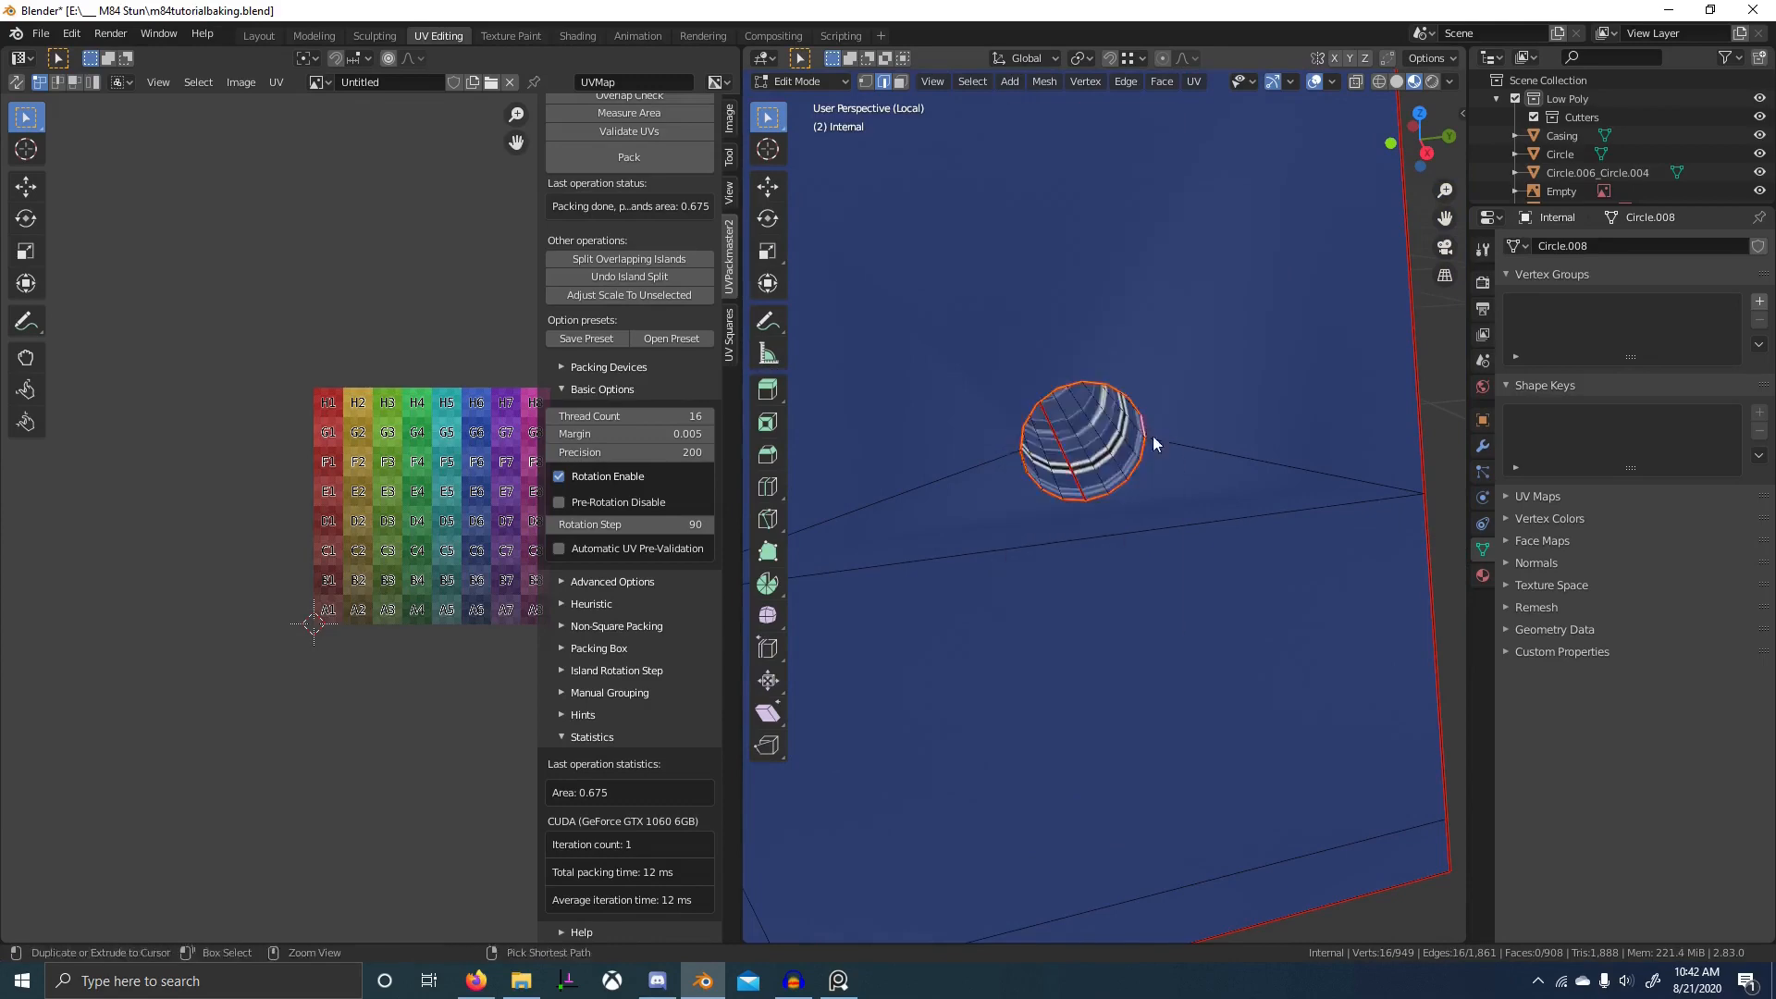
key(ctrl+e)
click(1147, 476)
- Select the entire Internal mesh, unwrap it with the new hole seams and inspect the grid around the housing
scroll(1183, 471, down, 5)
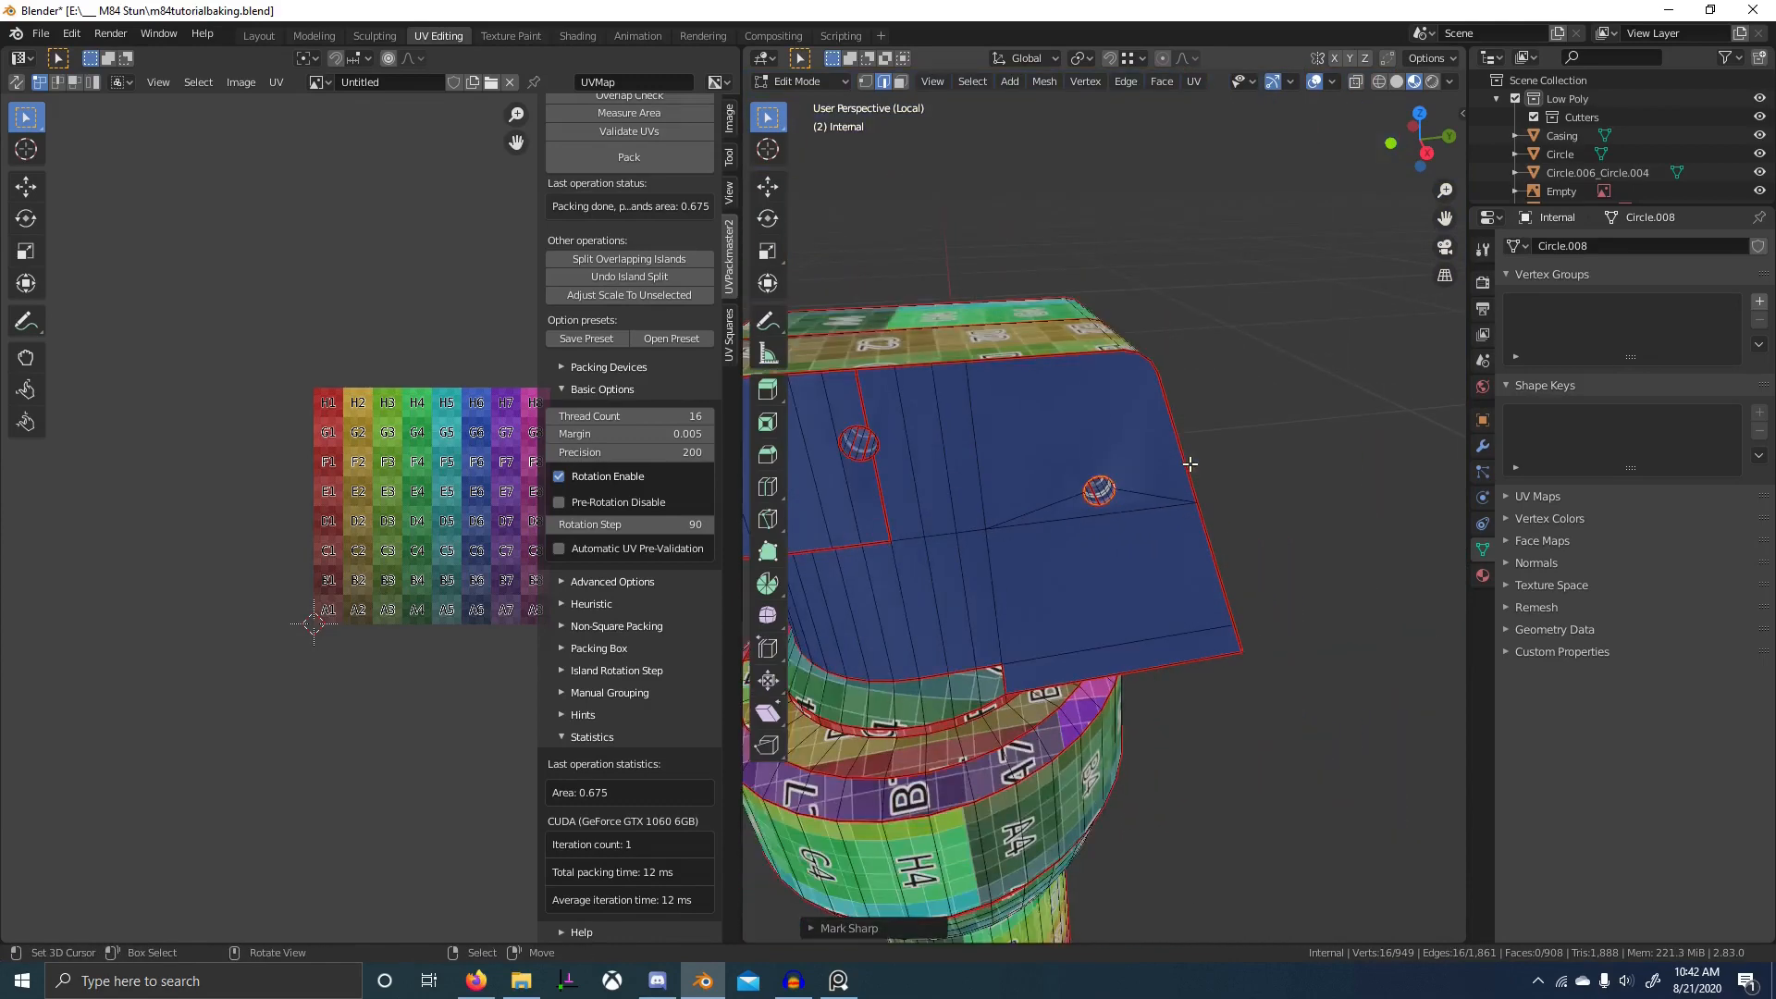
key(a)
key(u)
click(1241, 359)
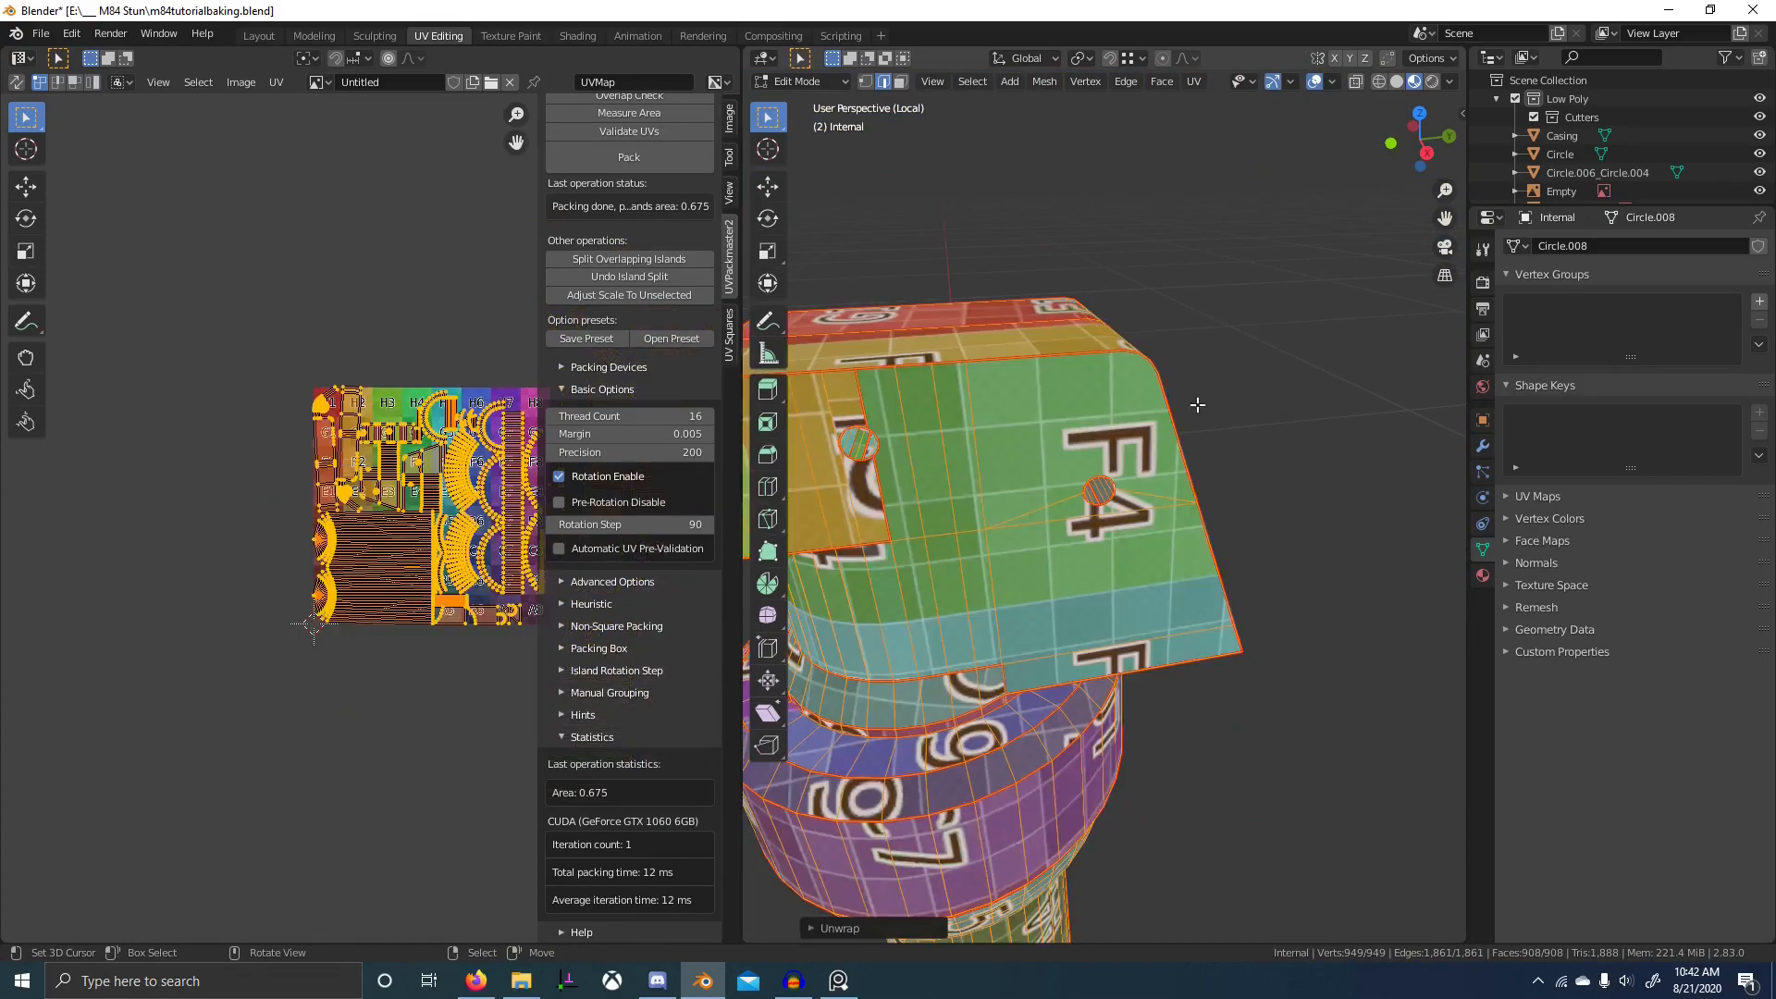
mouse_move(1039, 525)
middle_down()
mouse_move(1323, 443)
mouse_move(1170, 474)
mouse_move(1250, 510)
mouse_move(1018, 520)
middle_up()
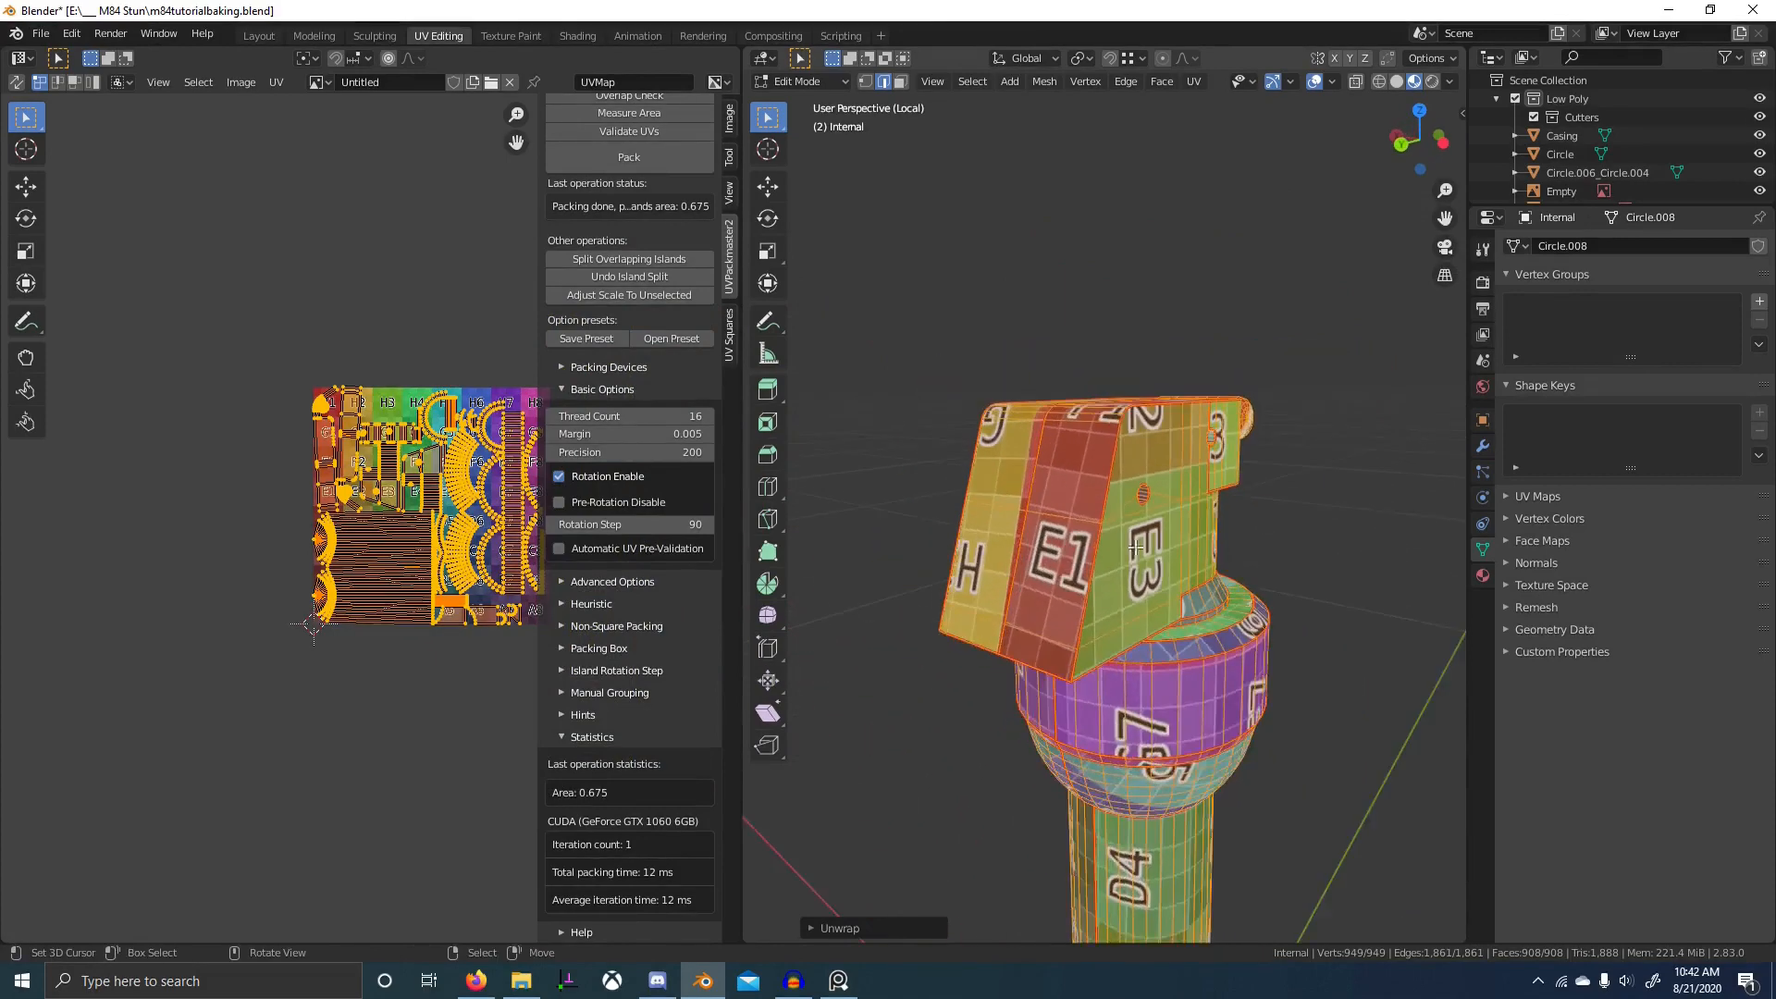
- Return to Solid shading and snap the middle cross edge loop of the sloped housing face onto the loop near its lower end
click(996, 520)
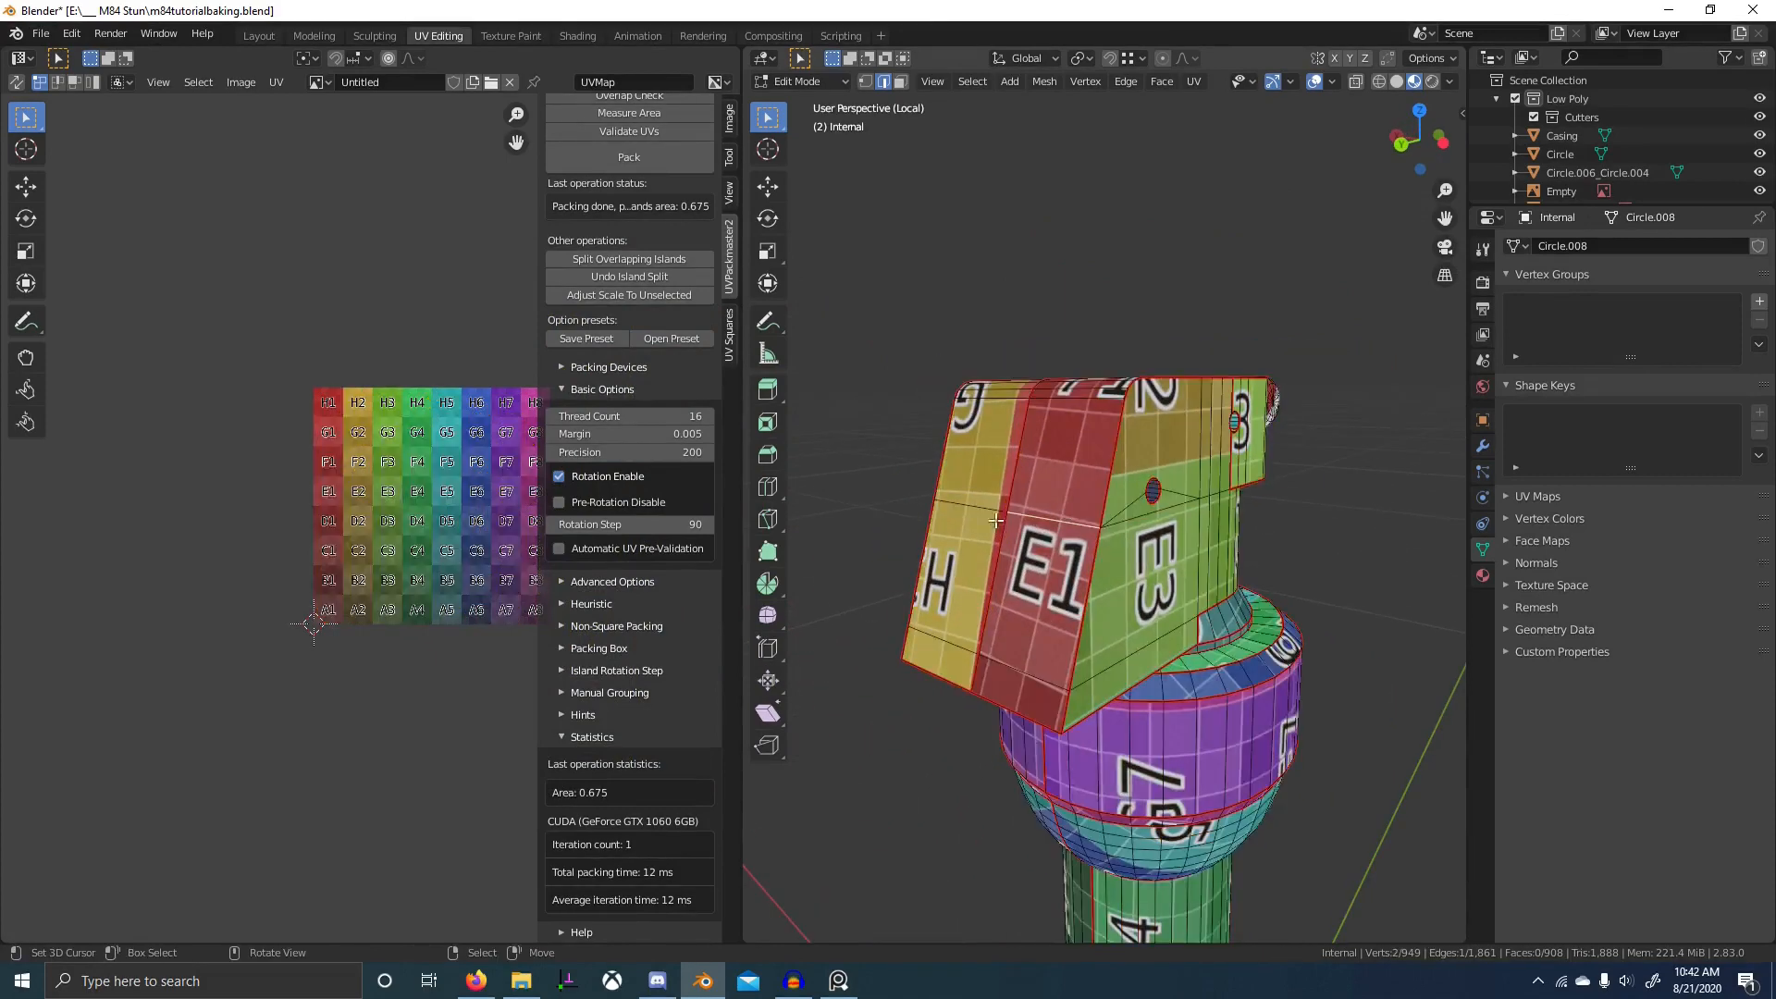
click(1396, 82)
key(g)
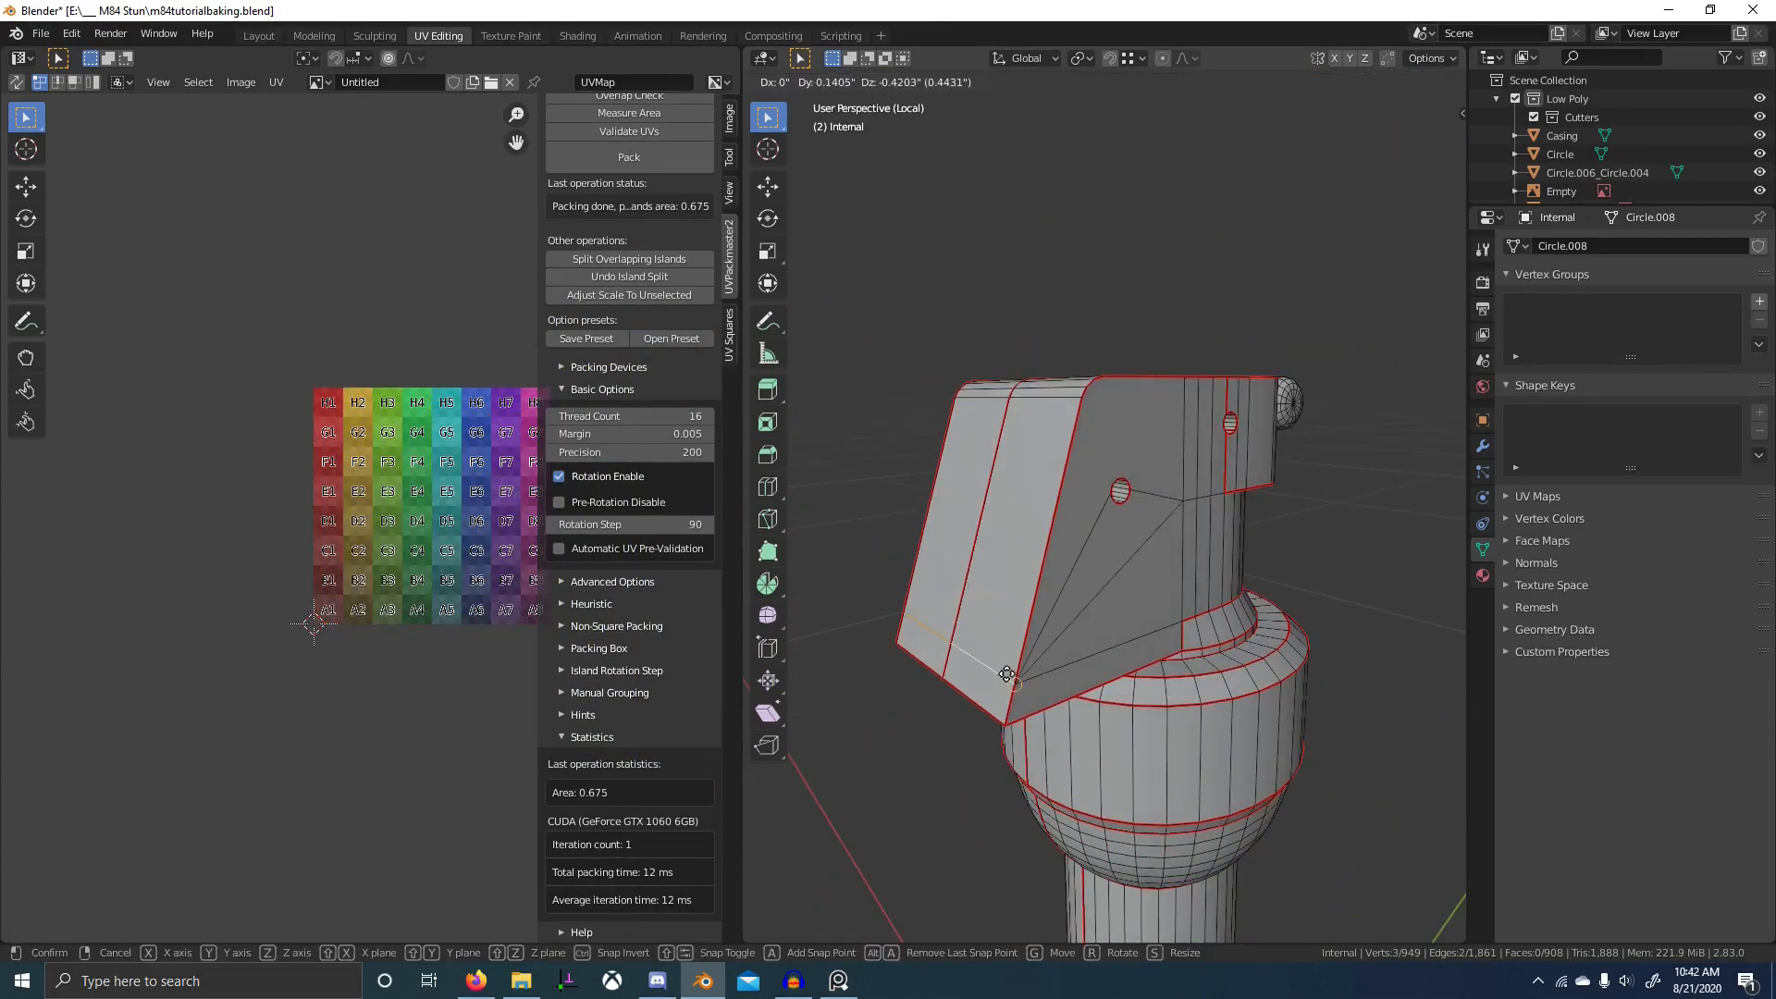
click(1007, 674)
- Turn on Auto Merge and merge all overlapping vertices of the Internal mesh by distance
click(1388, 58)
key(a)
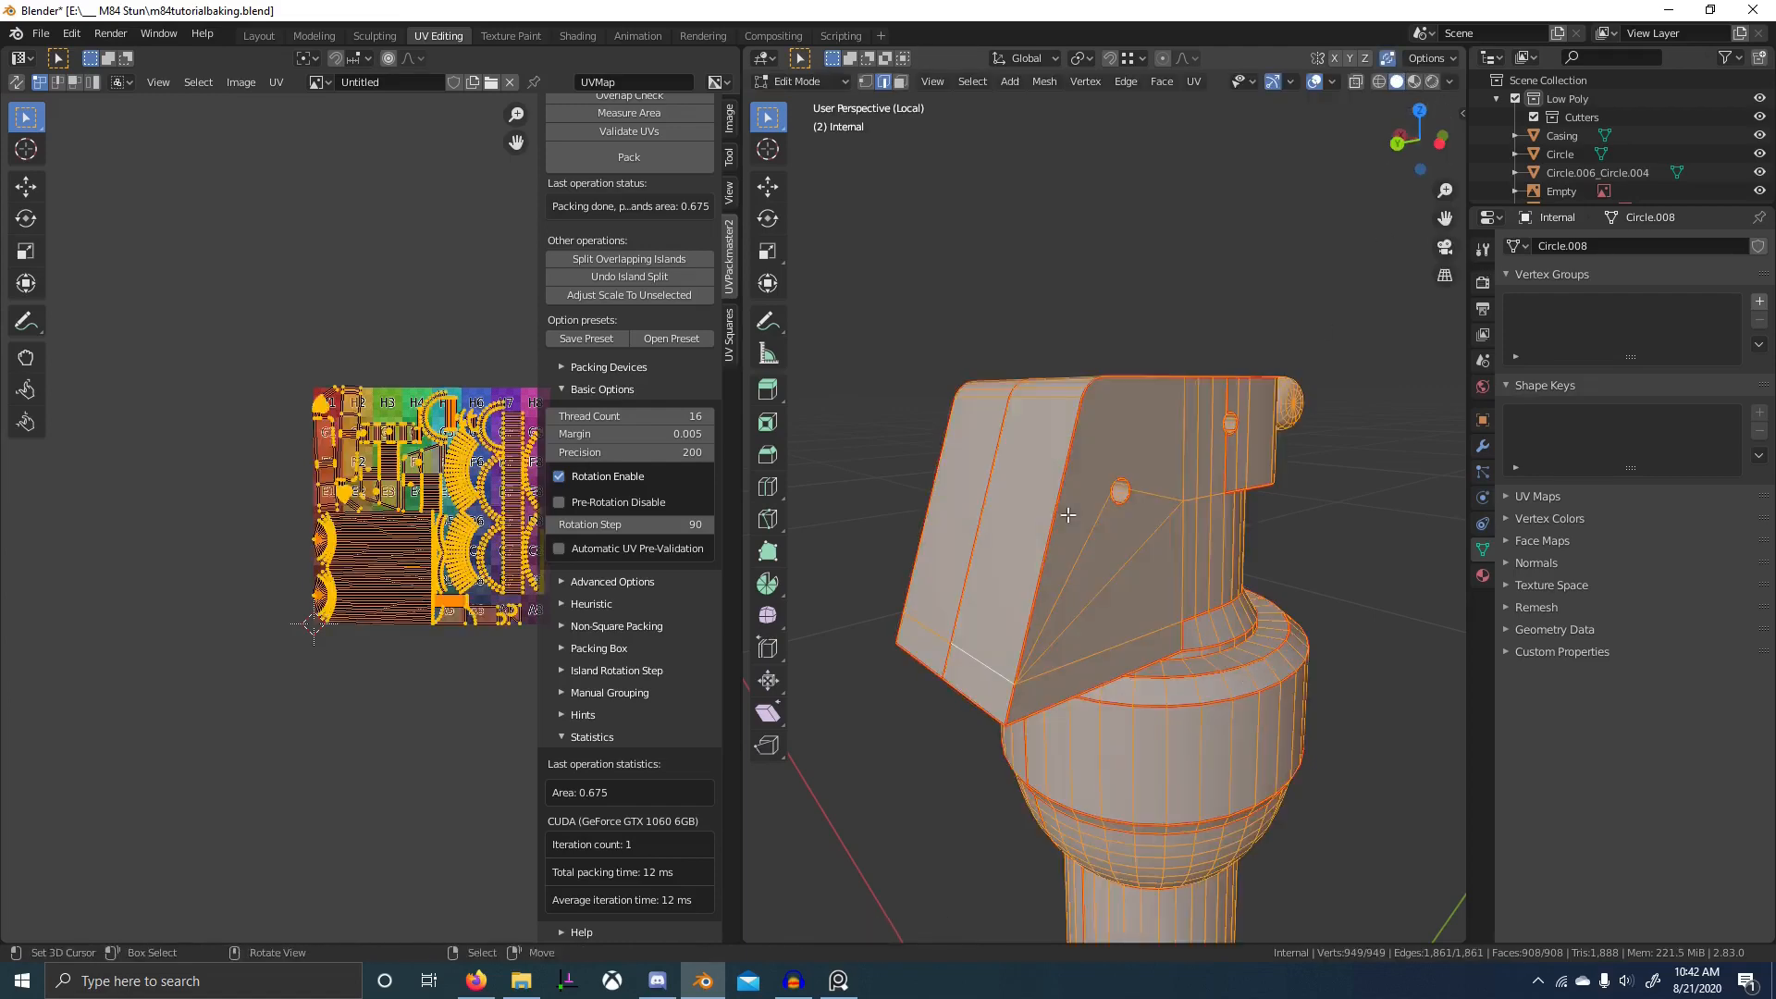
key(m)
- Snap the remaining lower cross edge loop onto the sloped face's bottom edge so the vertices merge
alt+right_click(937, 678)
key(g)
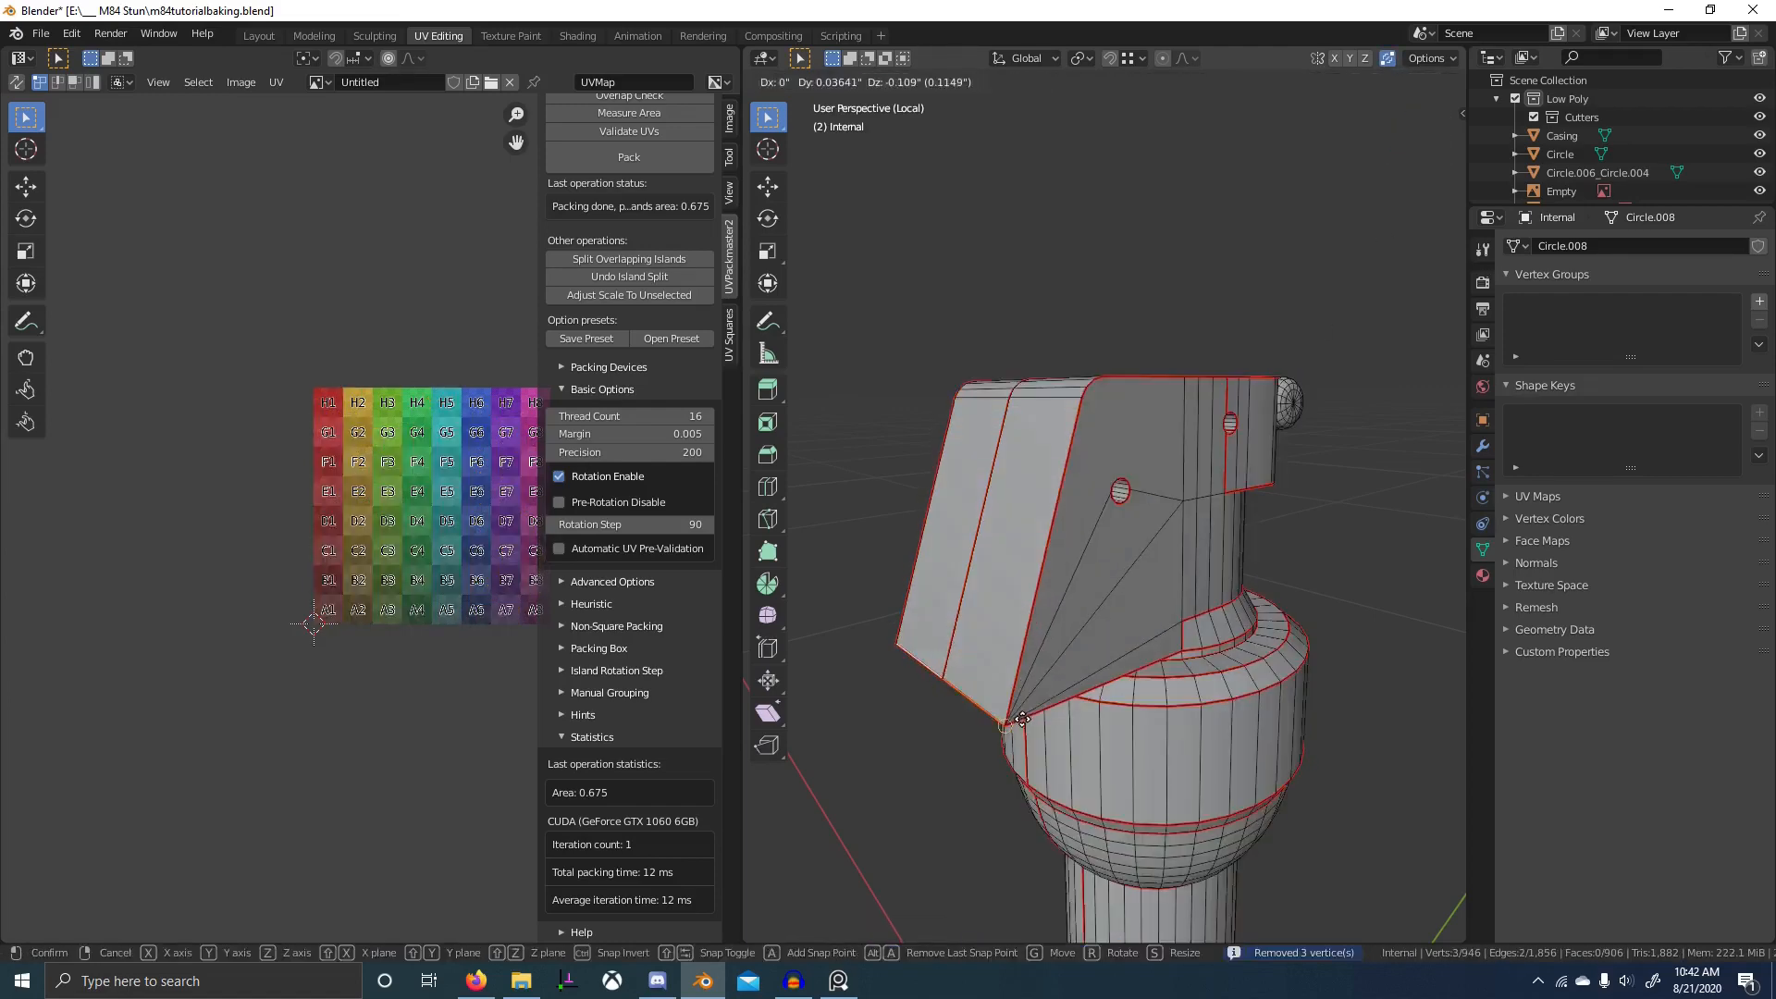
click(1021, 678)
- In vertex mode, snap the stray vertex where the seam meets the lower rim of the front hole onto its neighbouring vertex
middle_drag(1025, 677, 1191, 628)
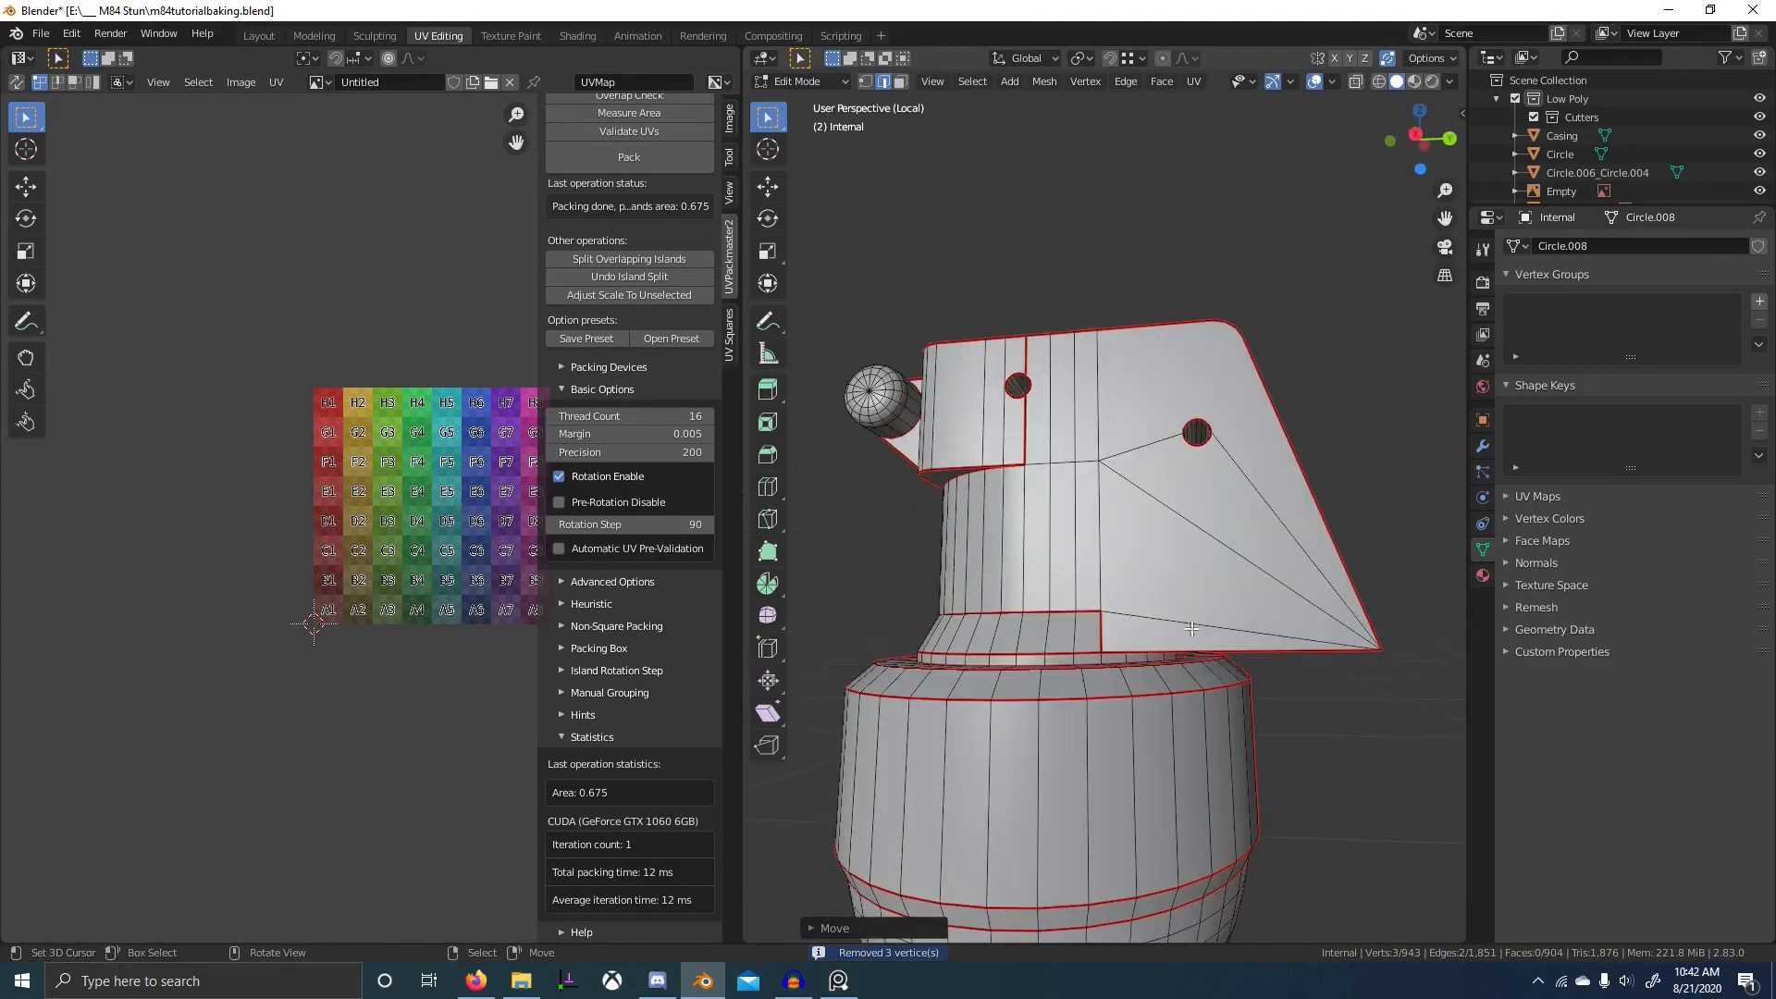
scroll(1207, 484, up, 6)
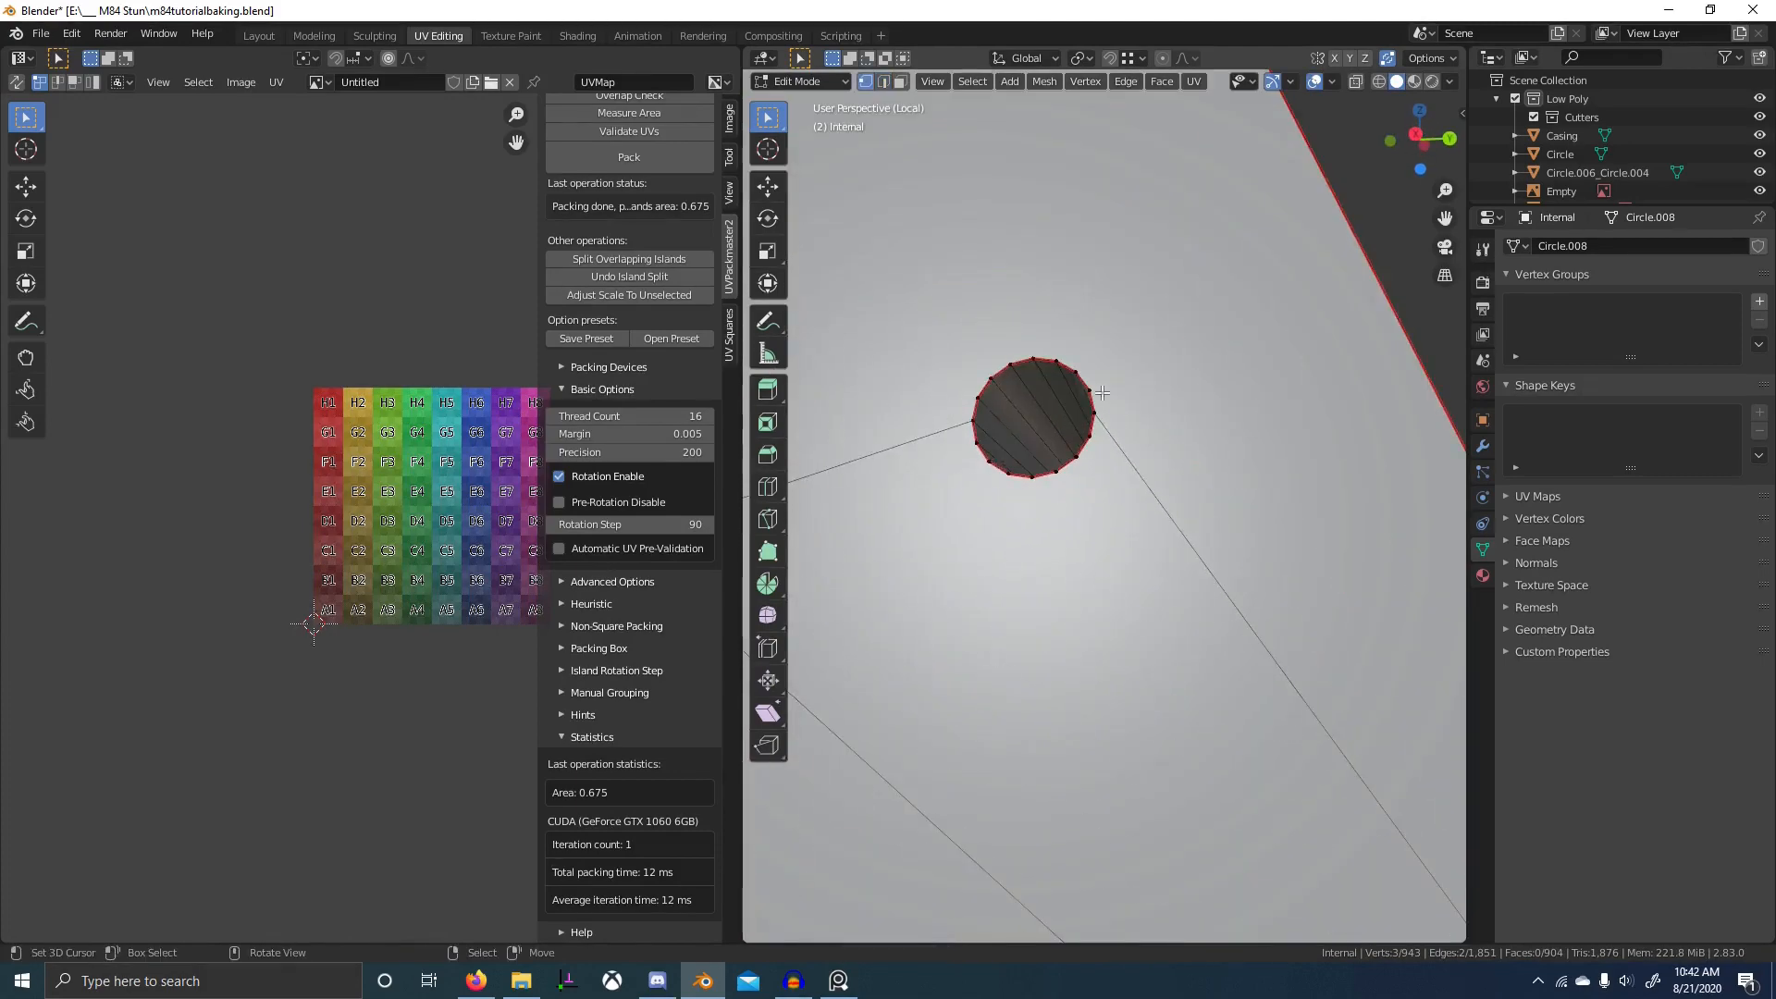
scroll(1103, 392, down, 5)
shift+middle_drag(948, 511, 1199, 553)
scroll(1166, 492, up, 1)
scroll(1117, 447, up, 6)
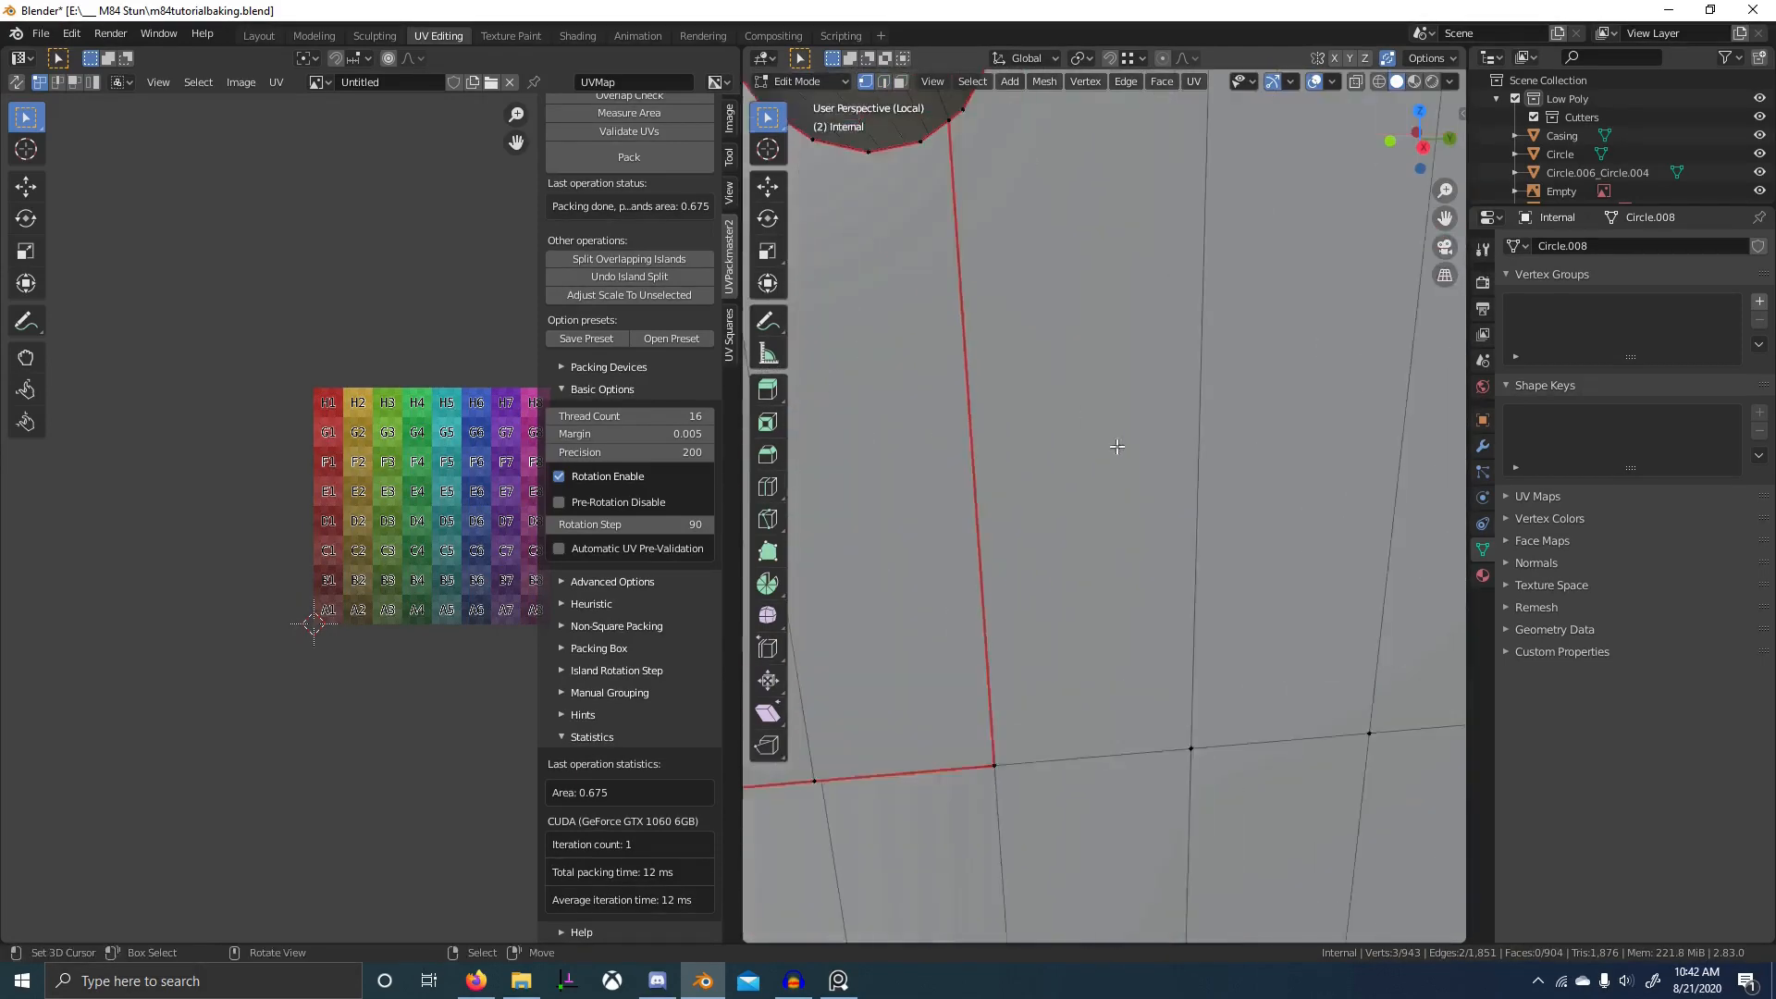
scroll(1060, 421, down, 3)
key(g)
right_click(1044, 354)
right_click(1049, 353)
key(g)
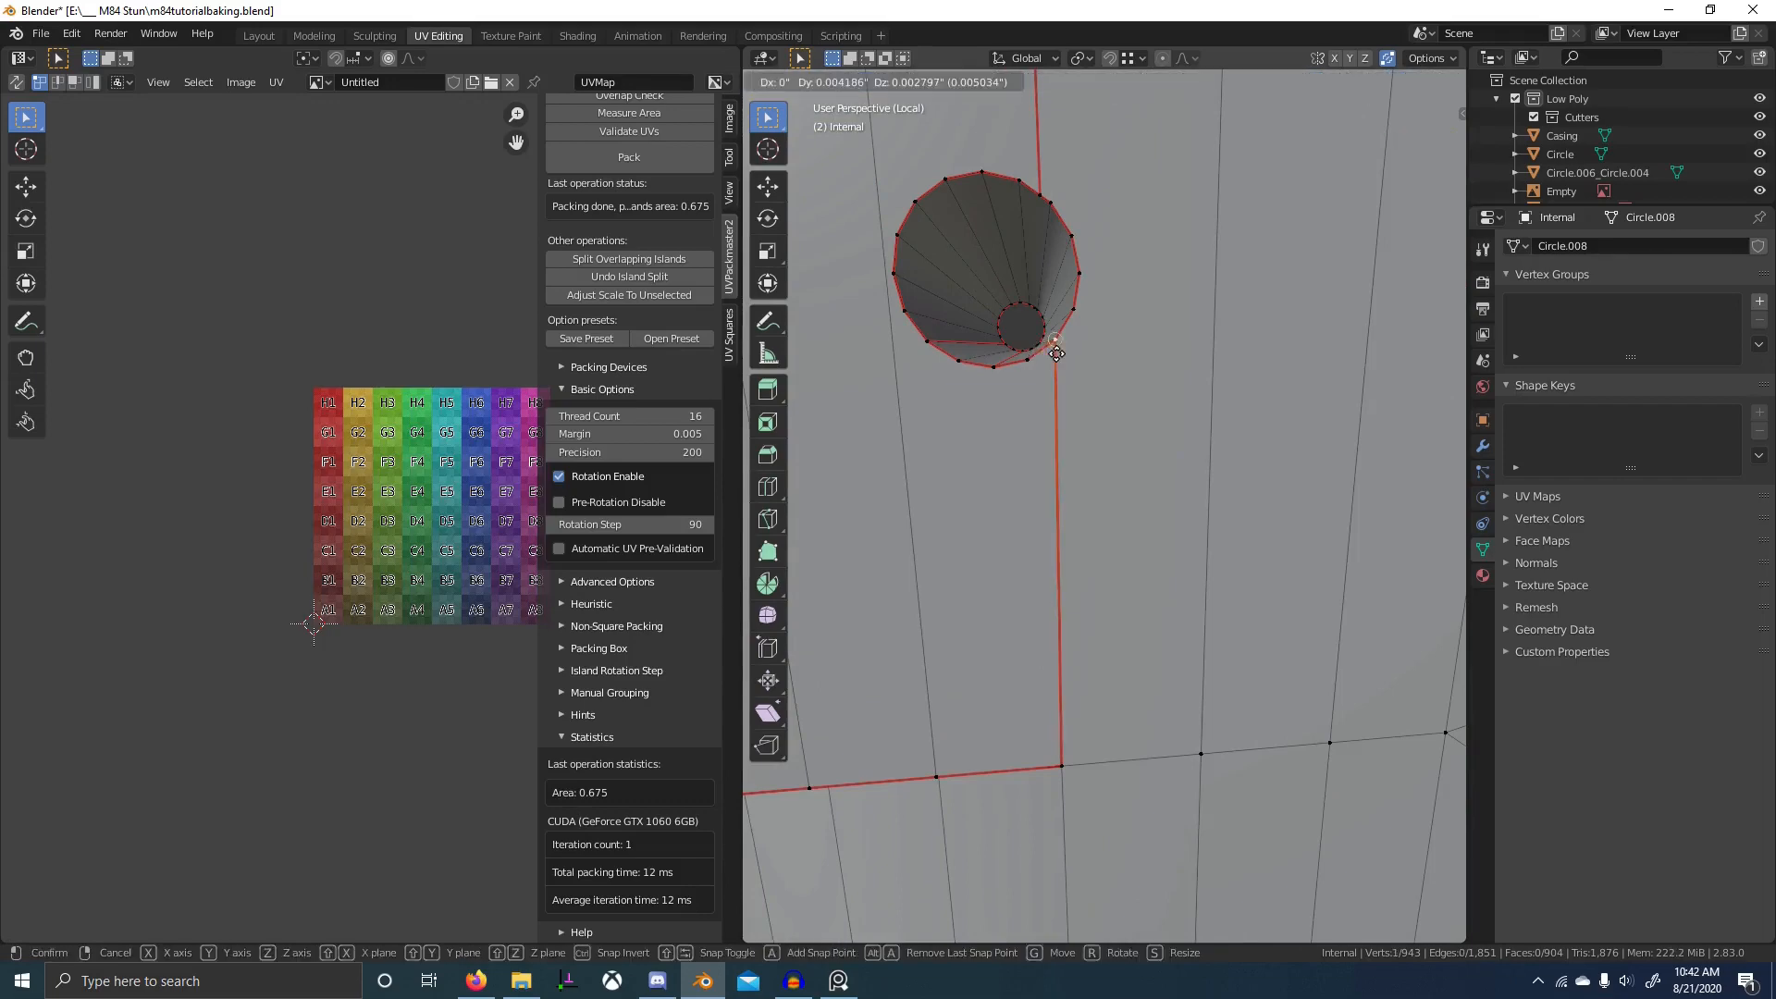
click(1058, 348)
- Snap the stray vertex where the seam meets the upper rim of the front hole onto its neighbouring rim vertex
right_click(1050, 193)
key(g)
key(ctrl)
key(ctrl)
key(ctrl)
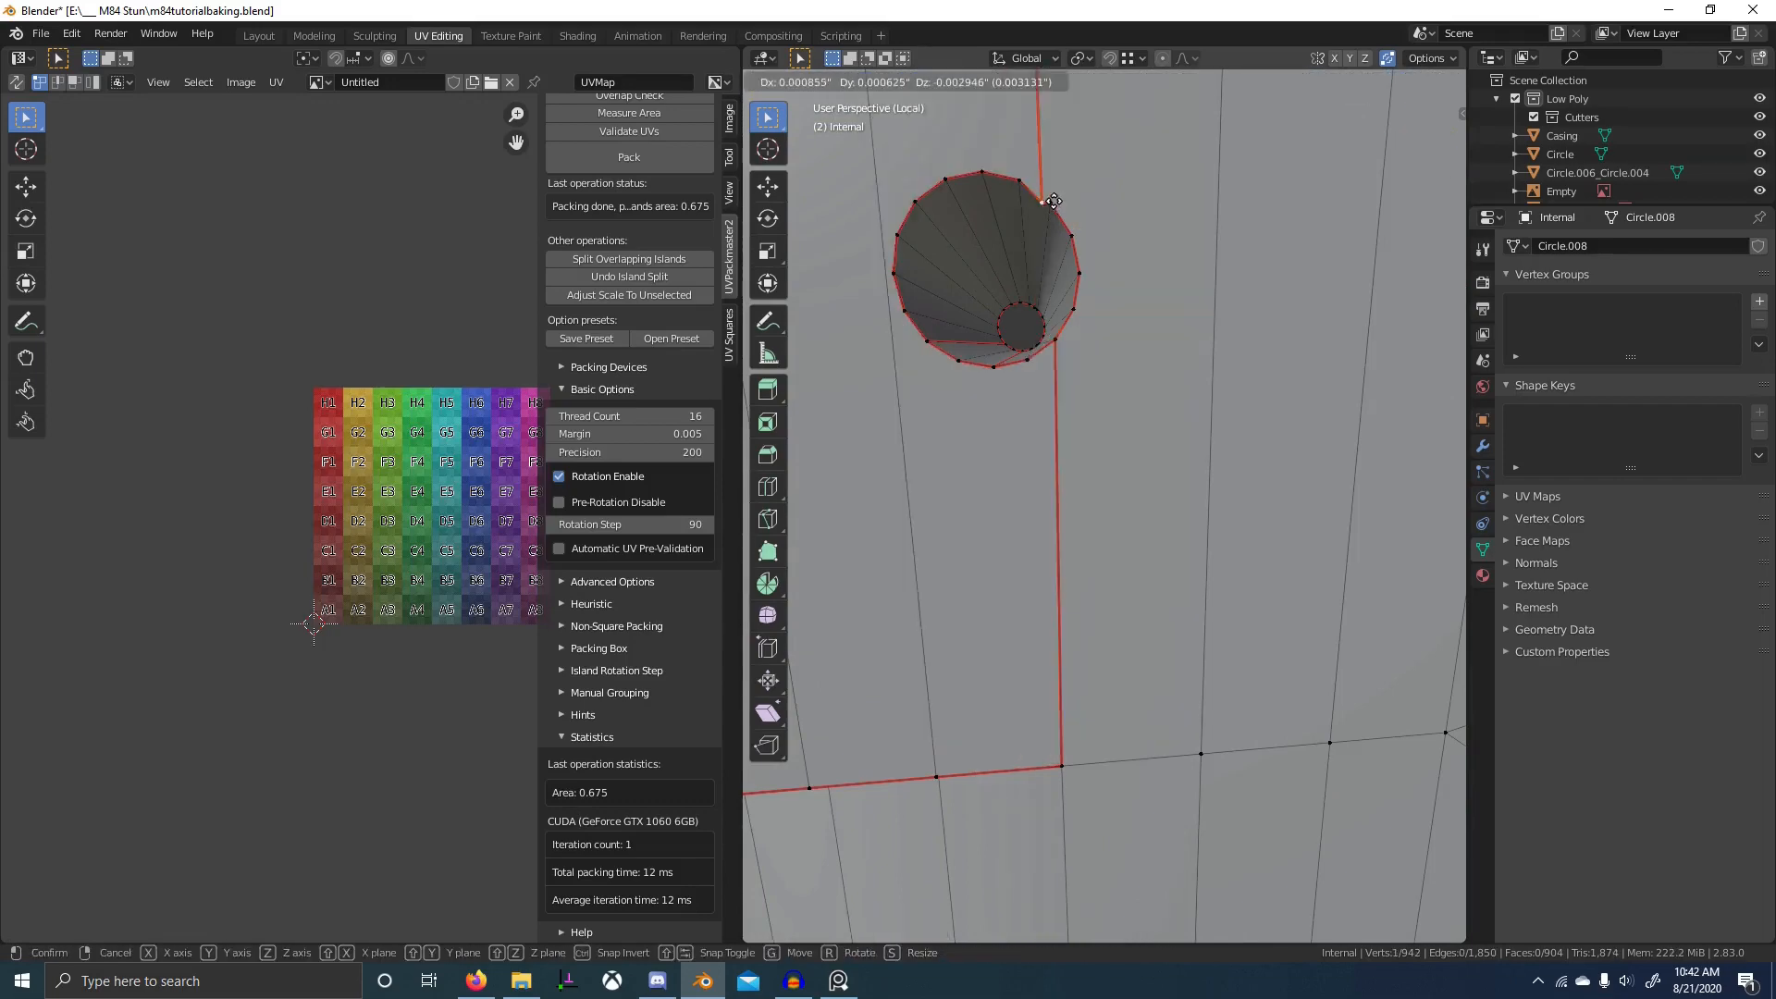
click(1051, 207)
- On the opposite side of the housing, snap the two stray vertices where the seam meets the hole rim onto their neighbouring rim vertices
scroll(1181, 301, down, 5)
middle_drag(1181, 301, 787, 379)
scroll(1076, 408, up, 2)
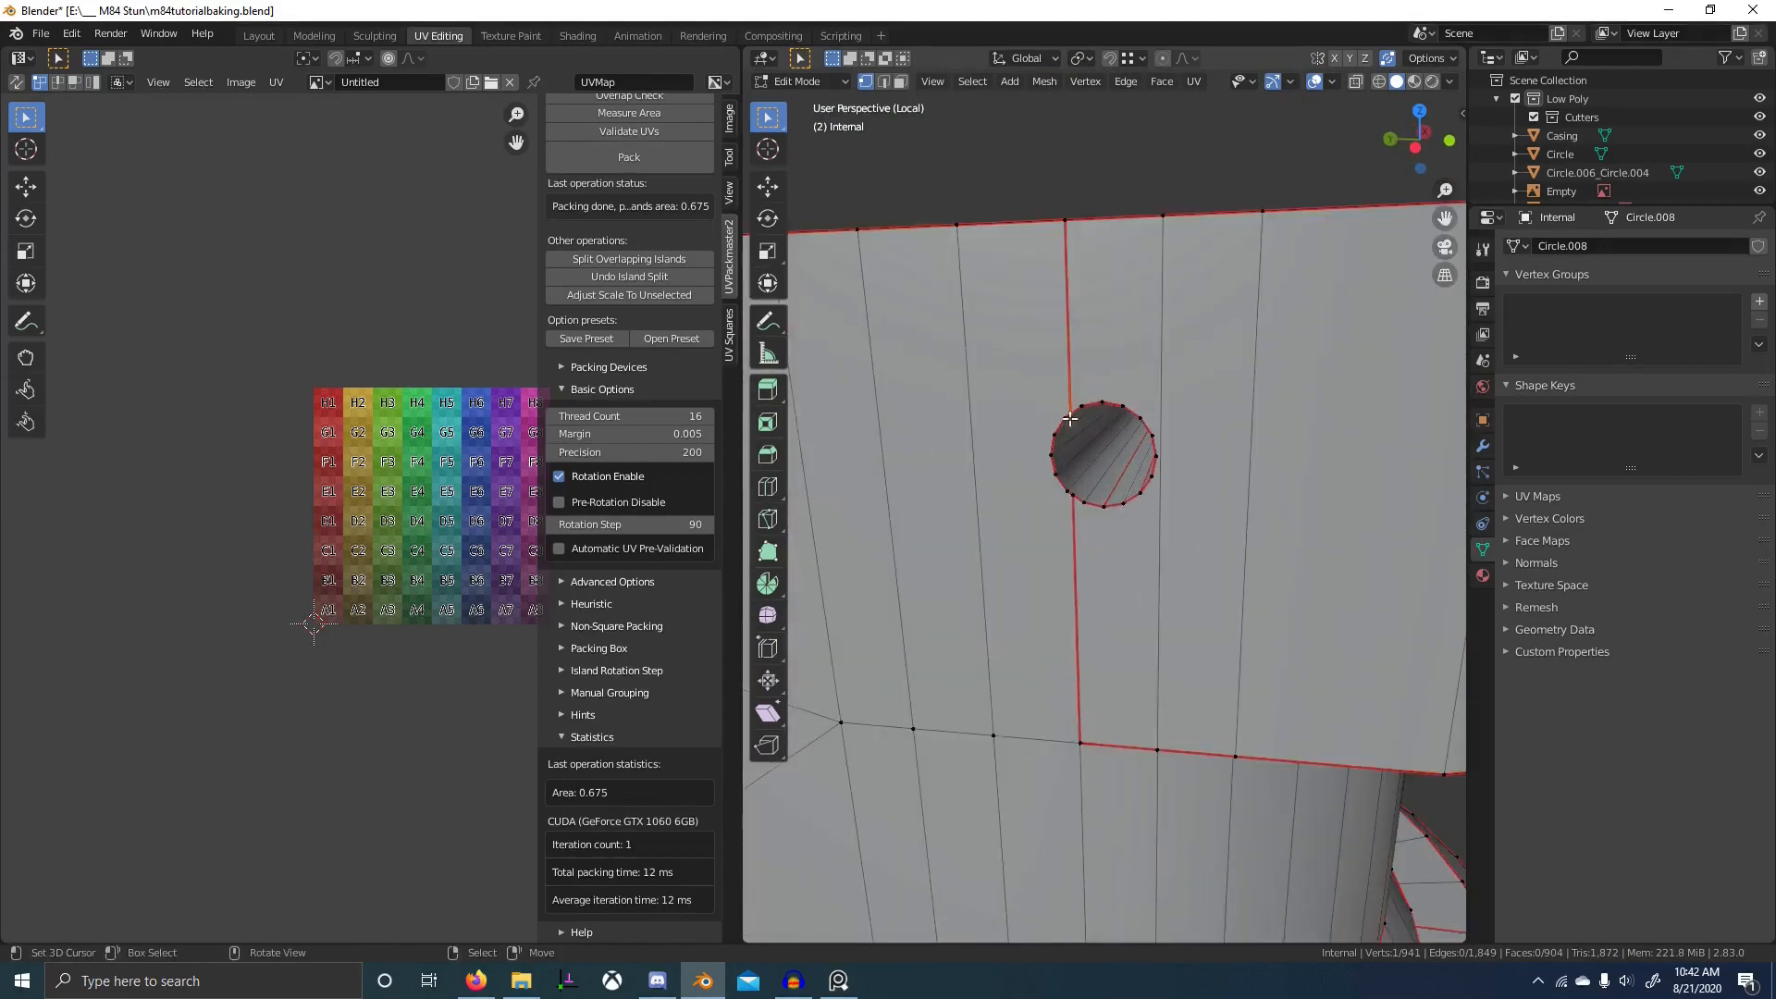
key(g)
ctrl+click(1070, 421)
right_click(1074, 496)
key(g)
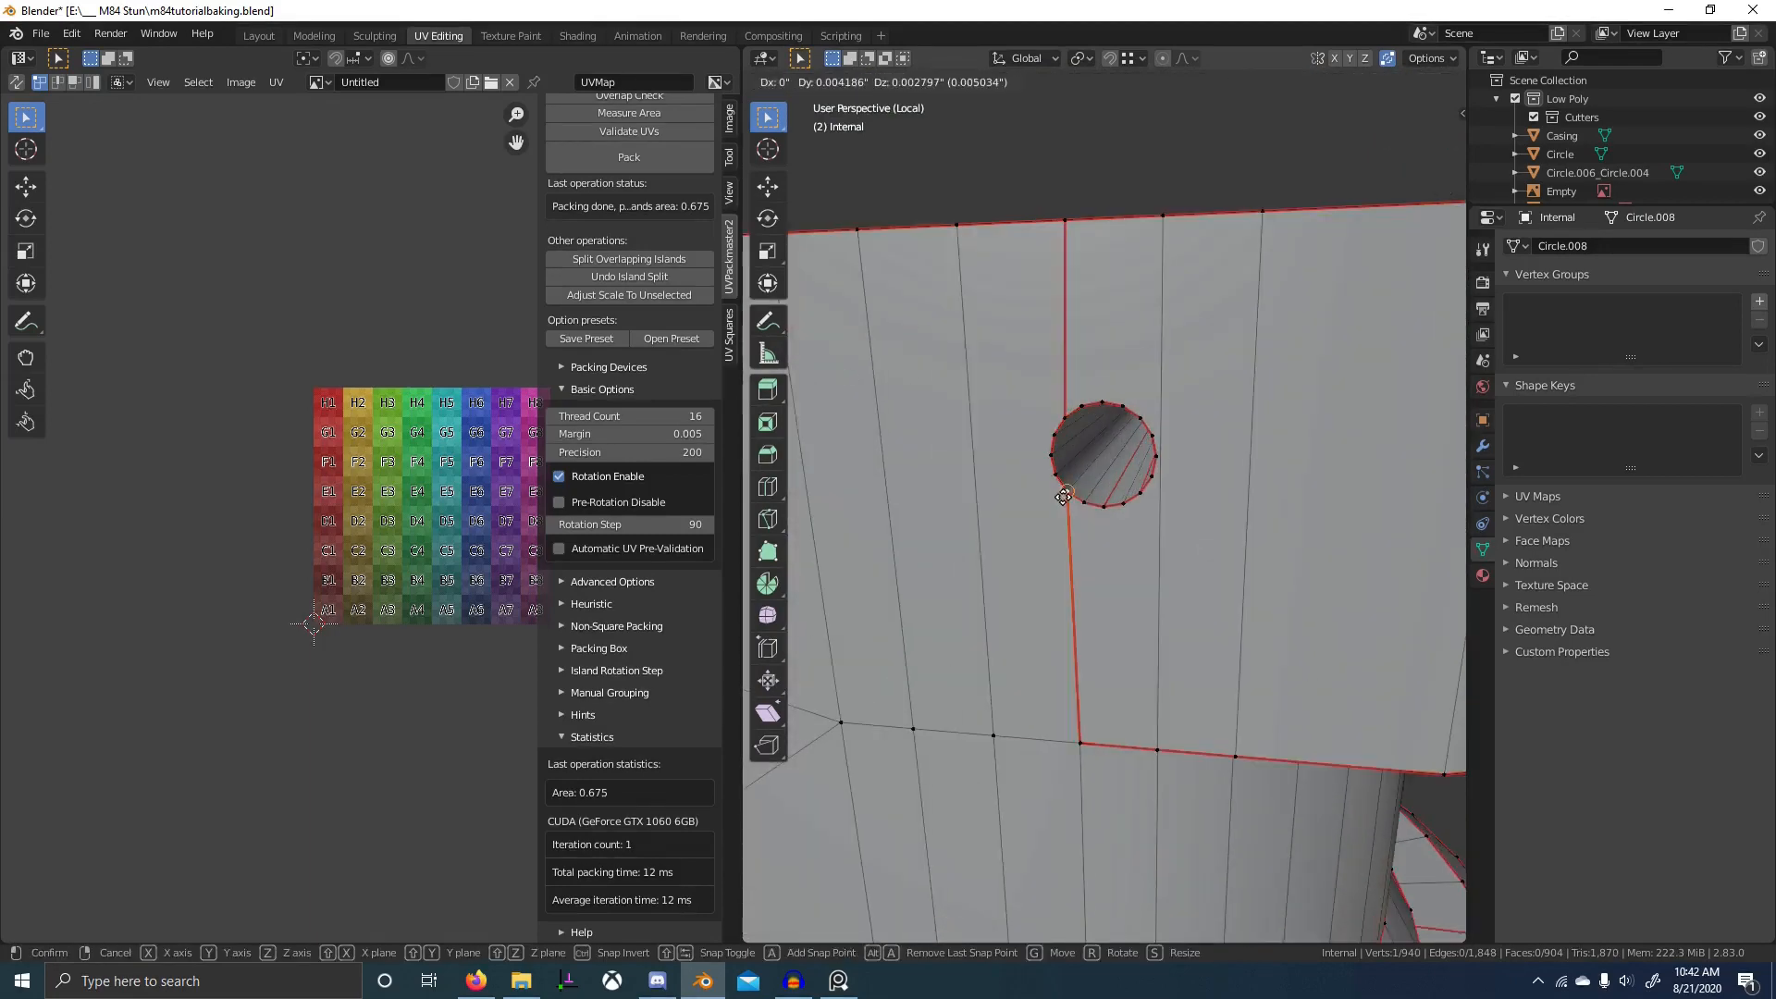
ctrl+click(1065, 498)
- Mark the vertical seam edges above and below the front hole on both sides of the housing as sharp
key(2)
right_click(1081, 555)
shift+right_click(1071, 330)
scroll(1128, 426, down, 6)
middle_drag(1175, 518, 786, 560)
scroll(1082, 523, up, 4)
shift+right_click(1075, 317)
middle_drag(1076, 317, 1264, 497)
key(ctrl+e)
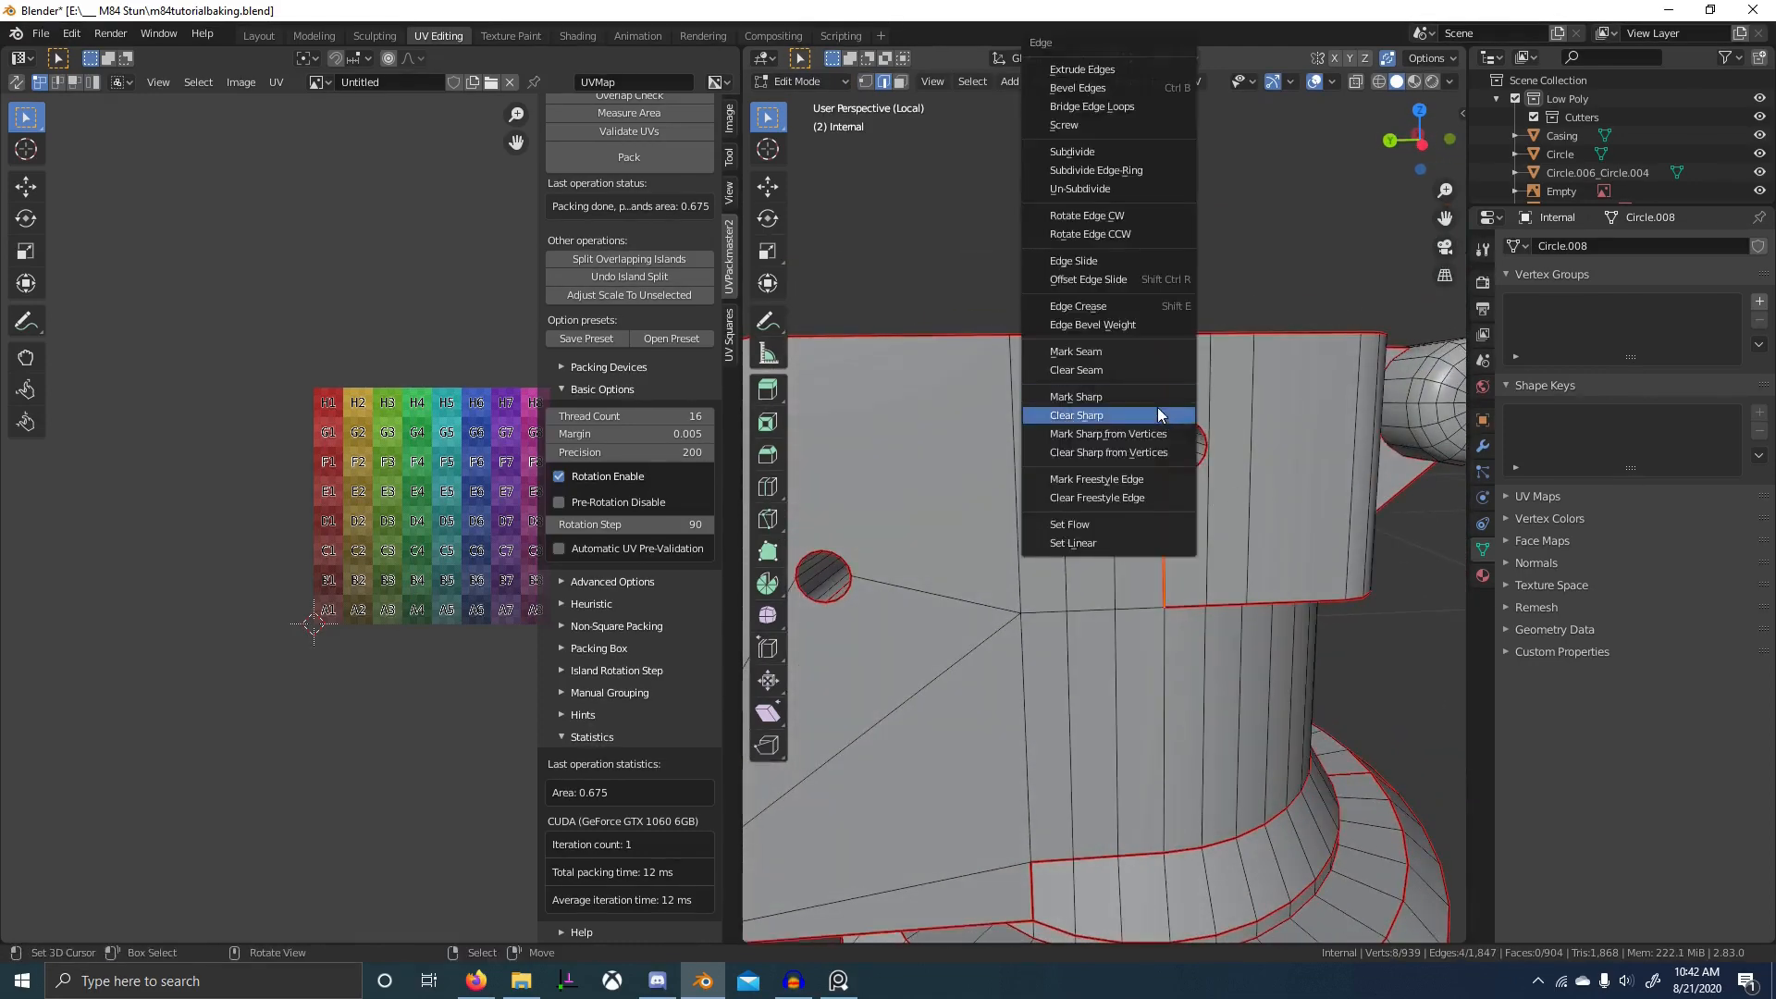
click(1157, 407)
- Dissolve the extra vertical edges on the housing side and the neck below it, next to the vertical seam
middle_drag(1214, 548, 1207, 567)
scroll(1207, 567, up, 4)
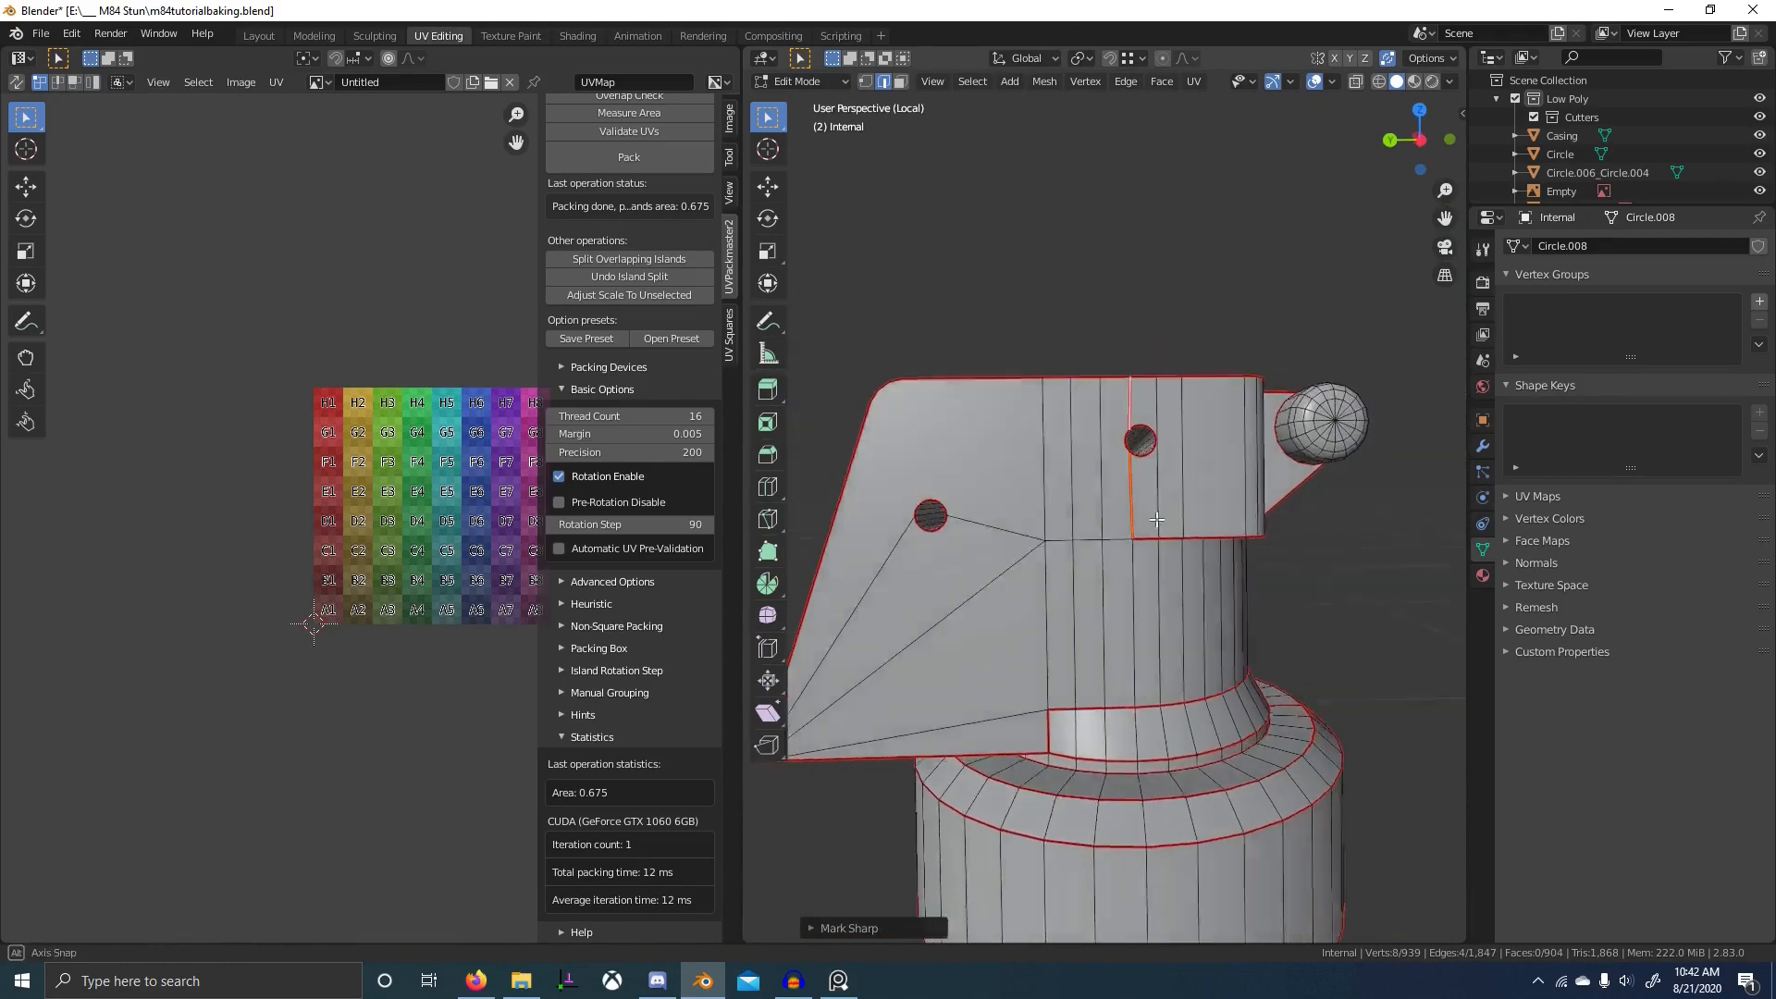
middle_drag(1004, 656, 1001, 626)
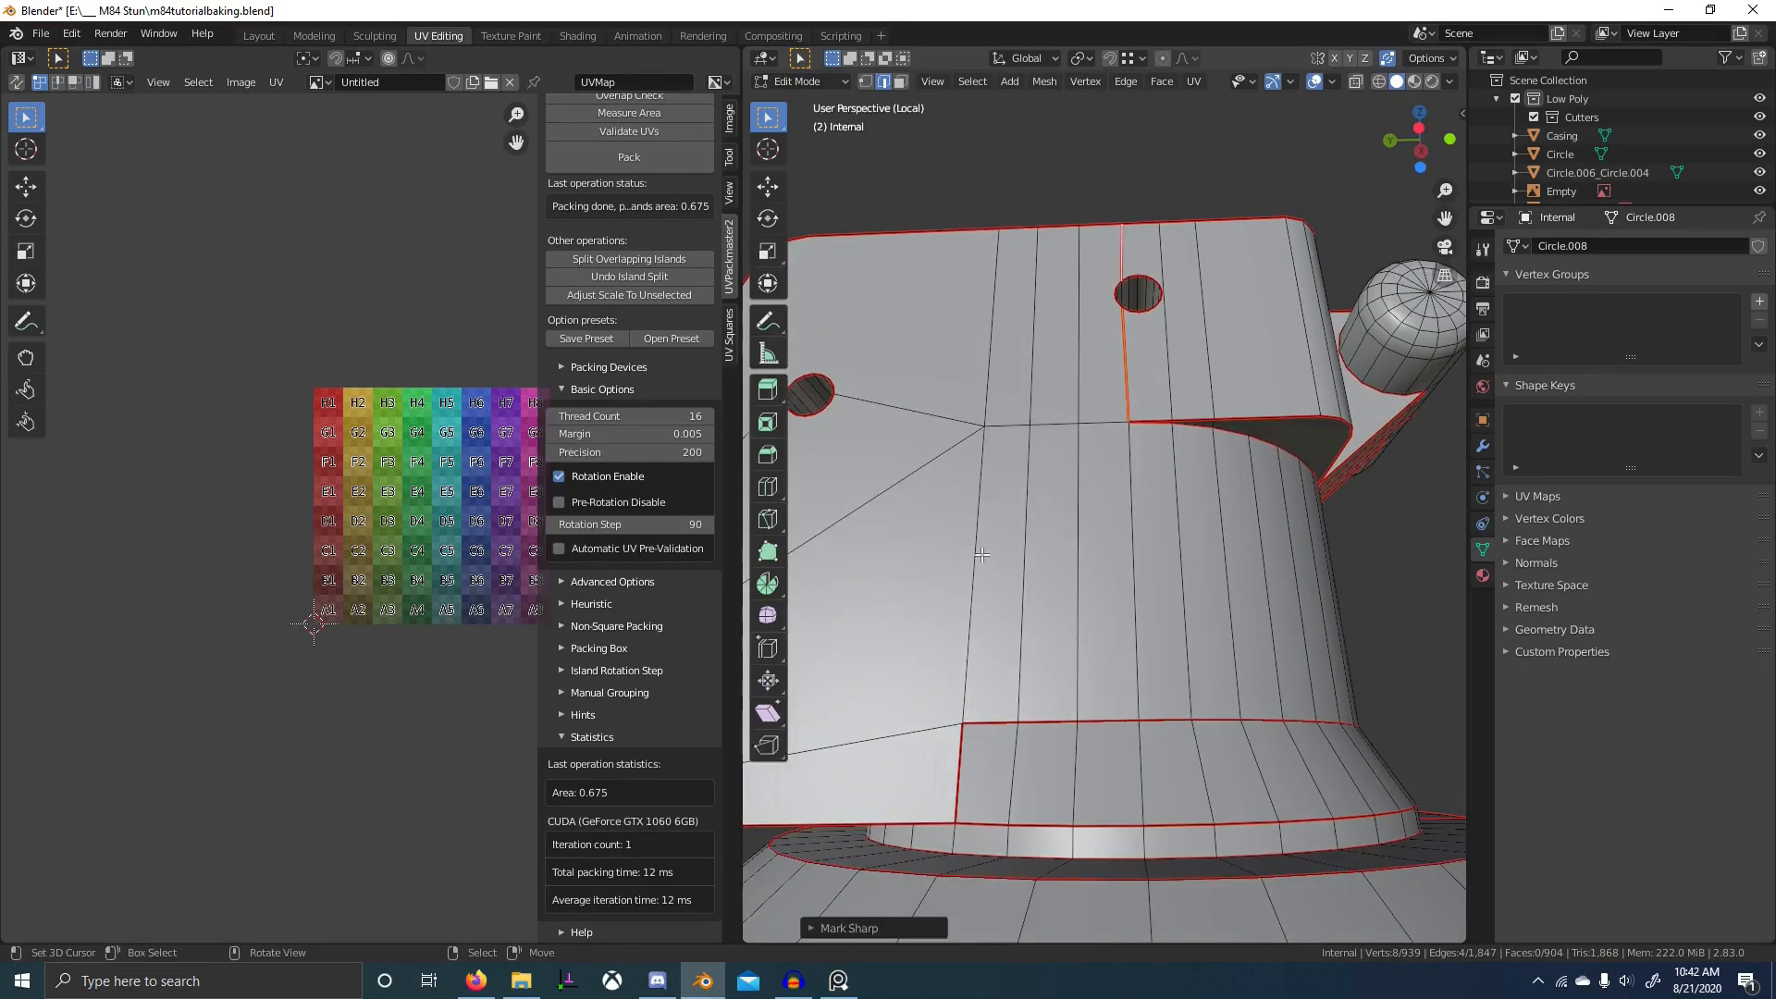
right_click(982, 545)
shift+right_click(1032, 538)
middle_drag(1124, 530, 1097, 462)
shift+right_click(1071, 390)
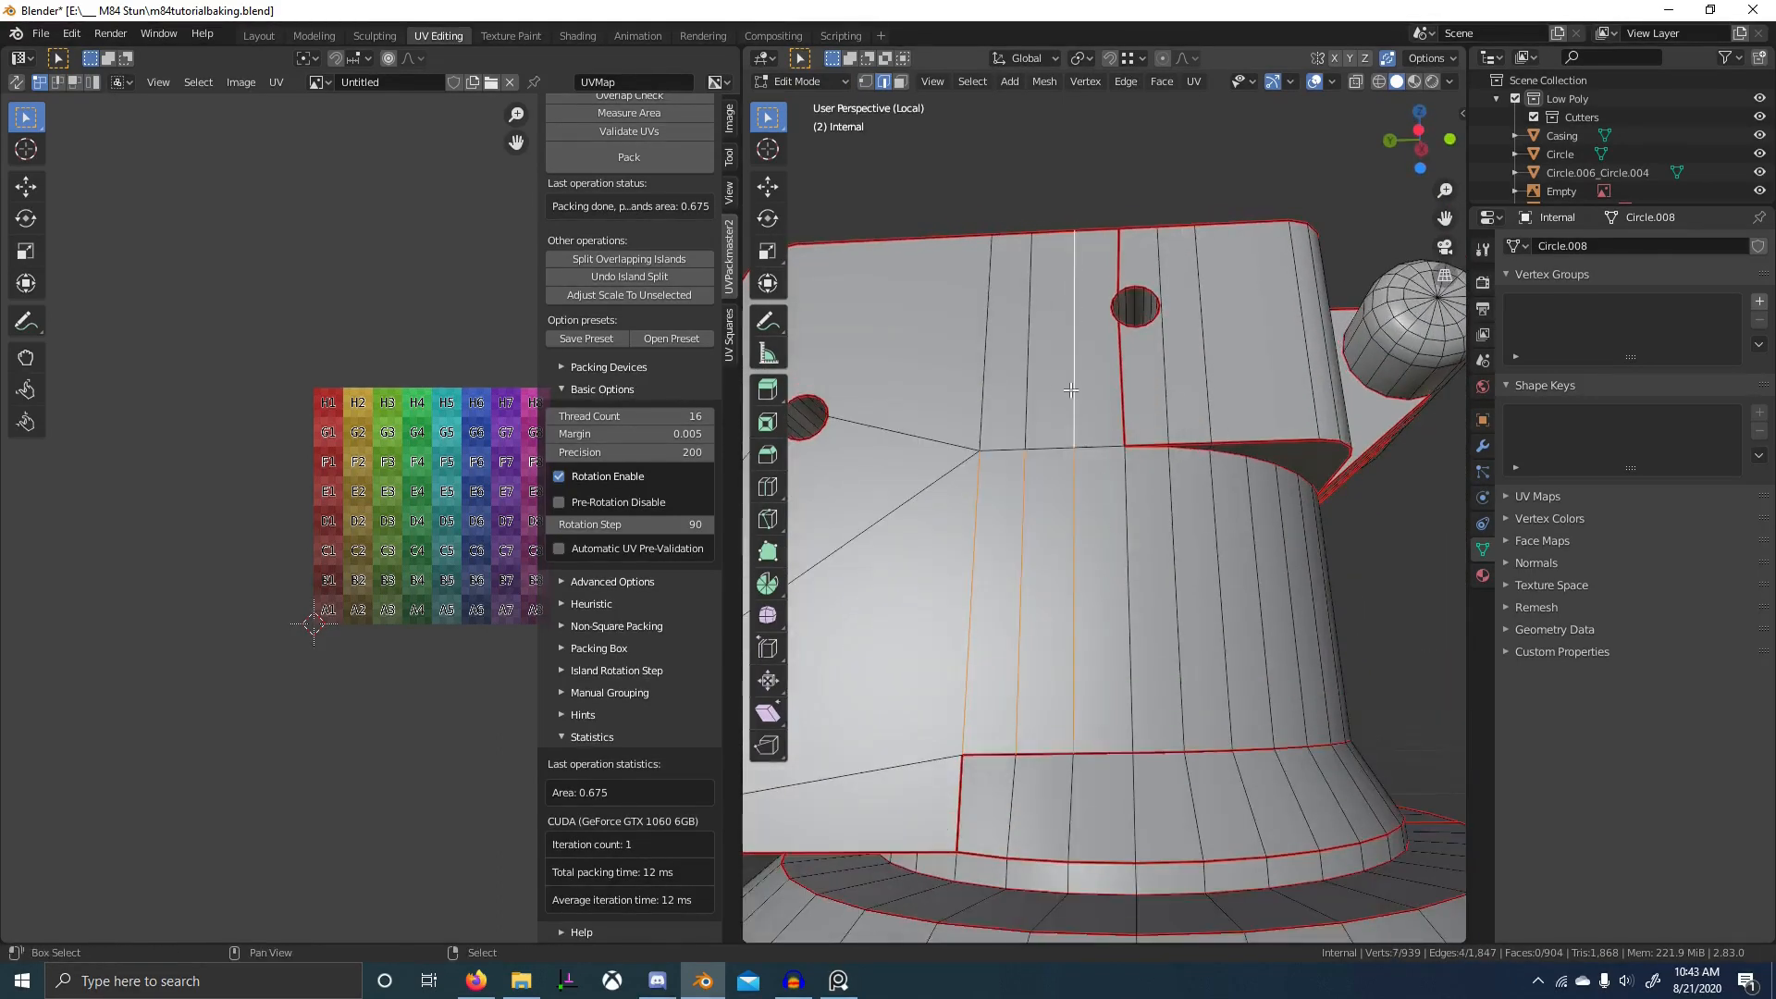
key(ctrl+x)
- Snap the leftover junction vertex onto the vertical seam's lower end and connect that corner to the seam corner near the neck's base
key(1)
right_click(982, 453)
key(g)
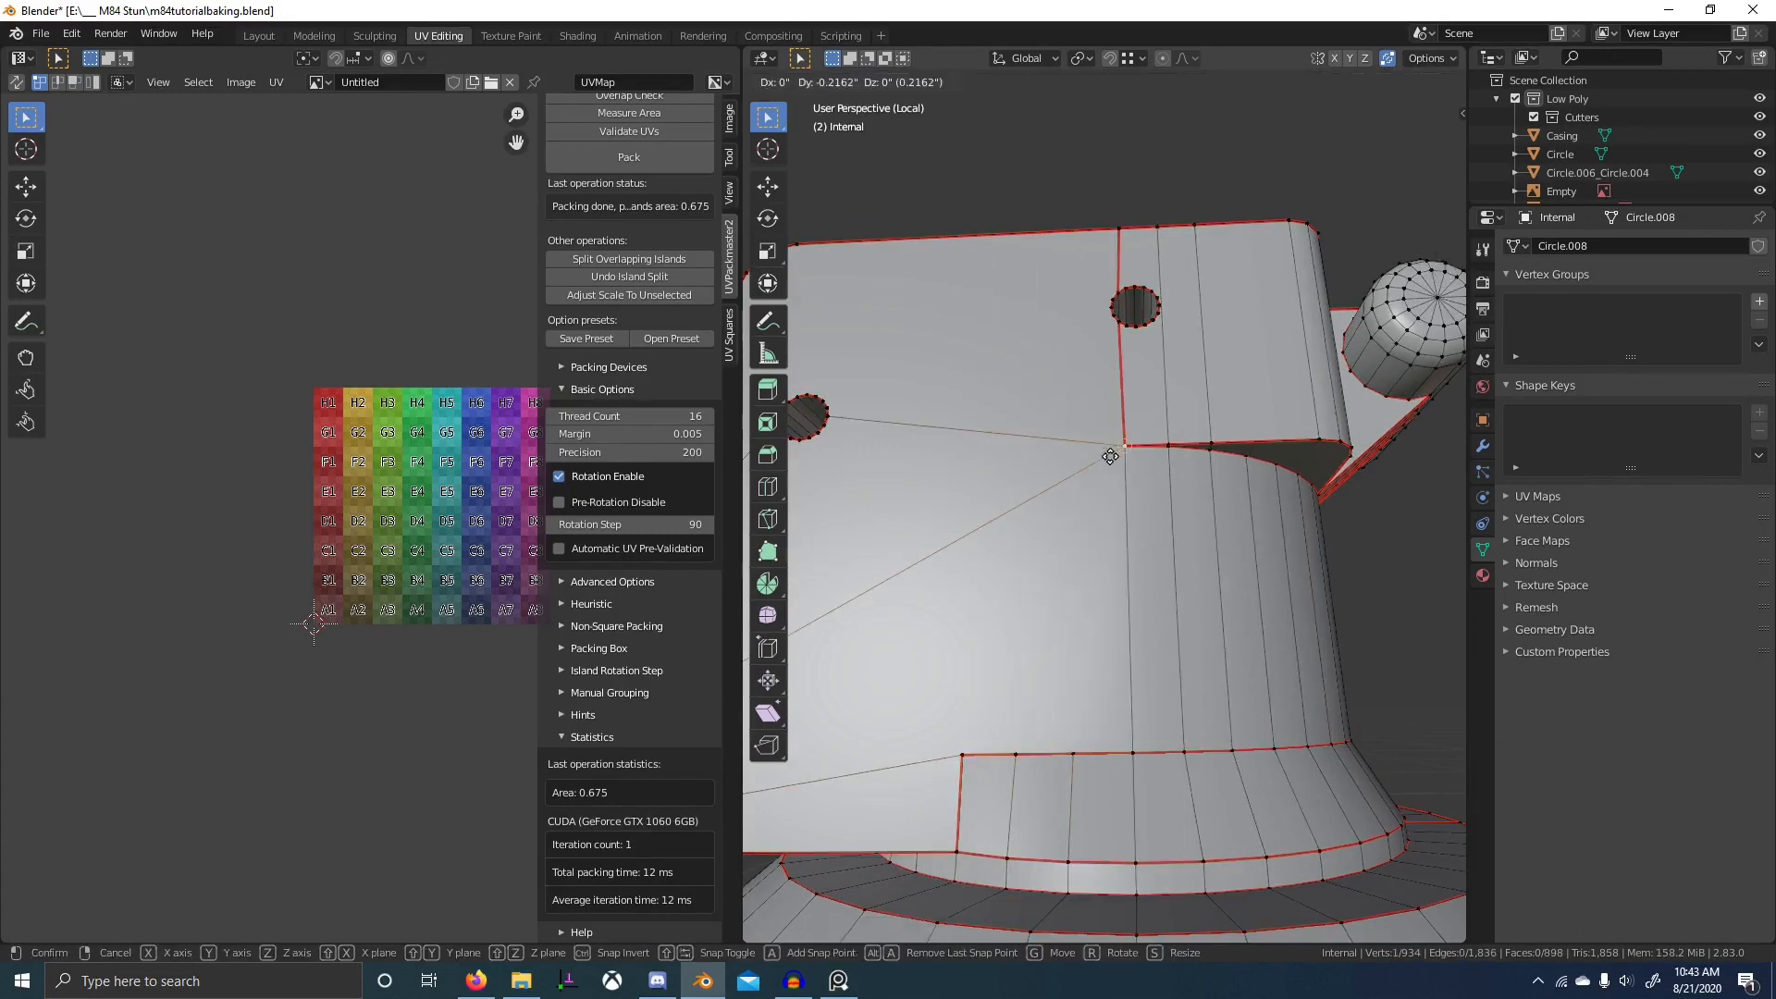
ctrl+click(1116, 454)
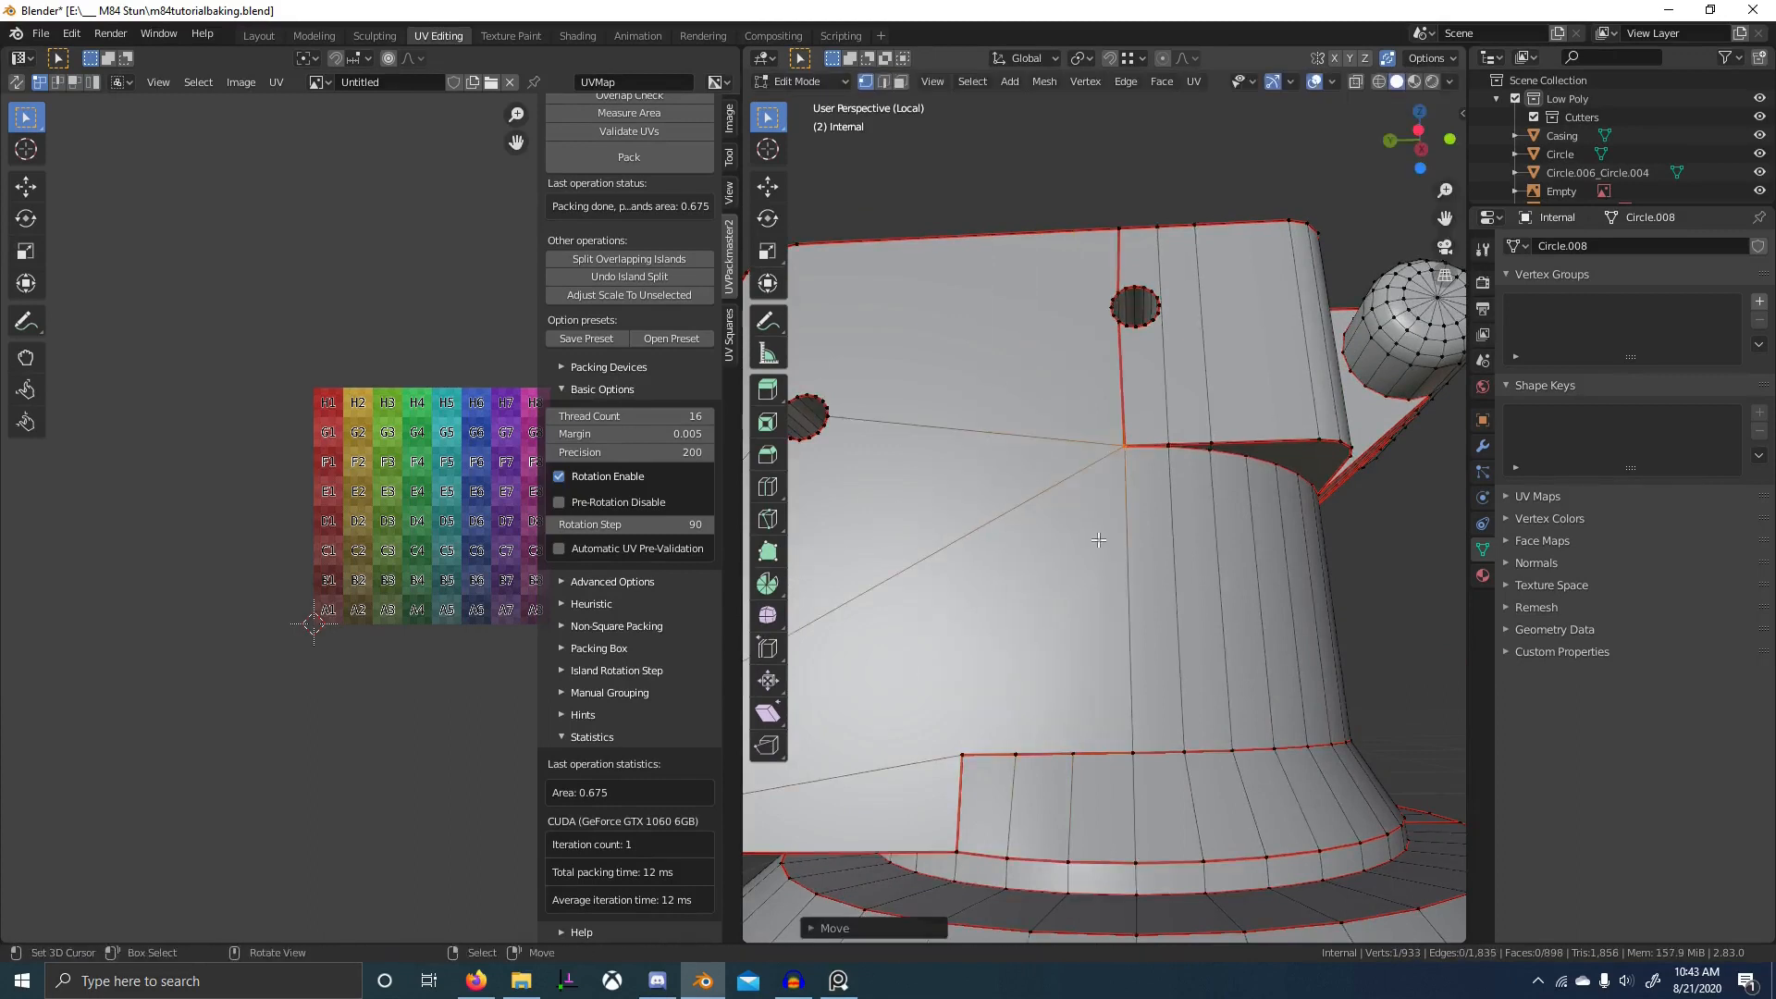
middle_drag(1098, 539, 1036, 678)
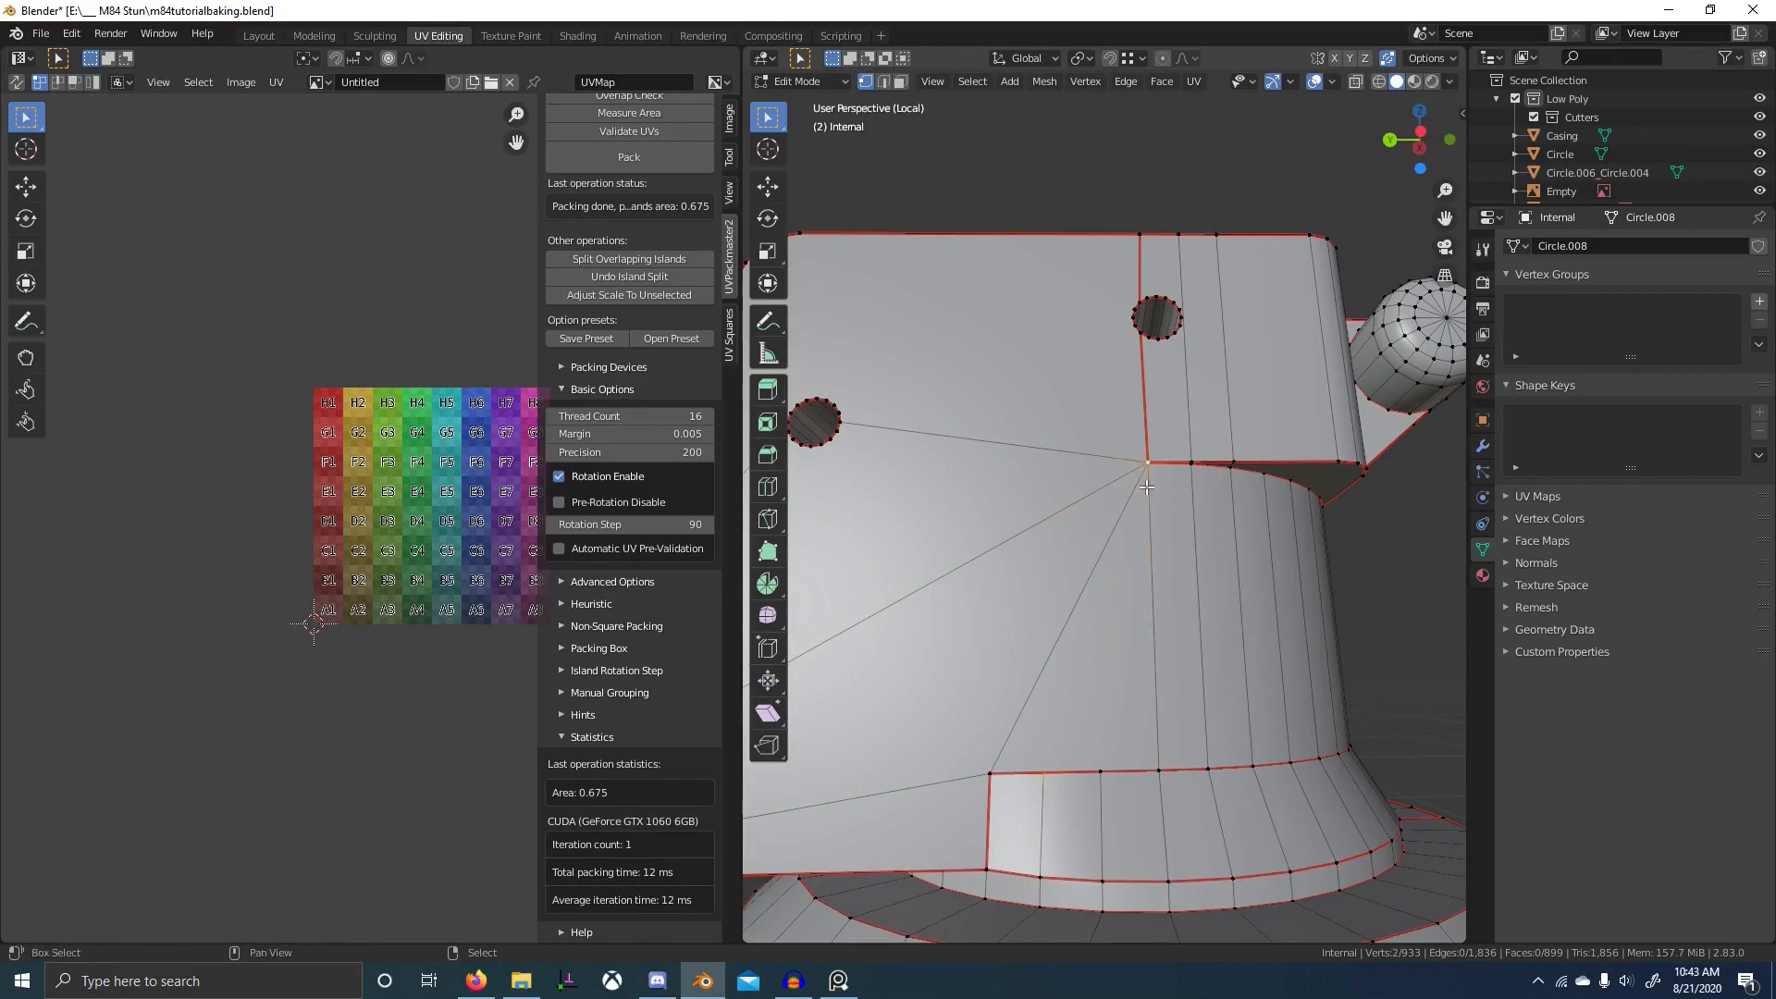
- Symmetrize the whole Internal mesh with the direction set to -X to +X
scroll(1132, 483, down, 4)
middle_drag(1132, 483, 1040, 689)
key(a)
key(q)
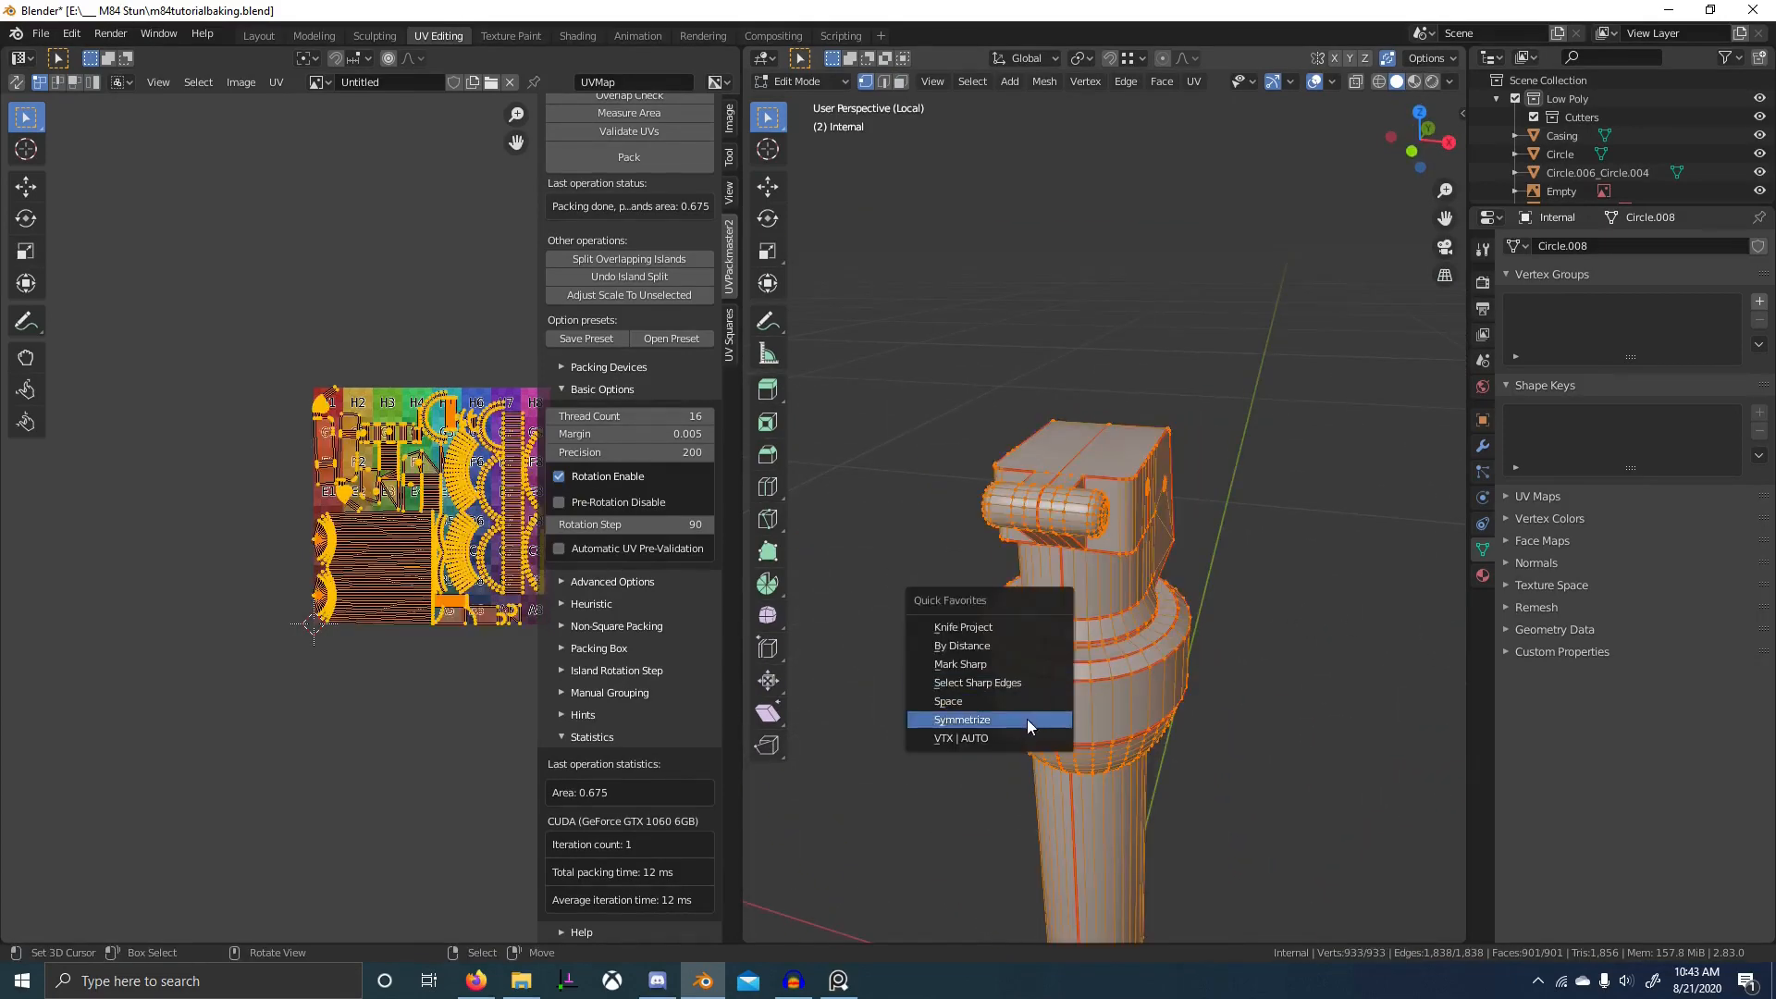
click(1027, 720)
scroll(965, 875, up, 2)
middle_drag(964, 879, 940, 881)
click(810, 927)
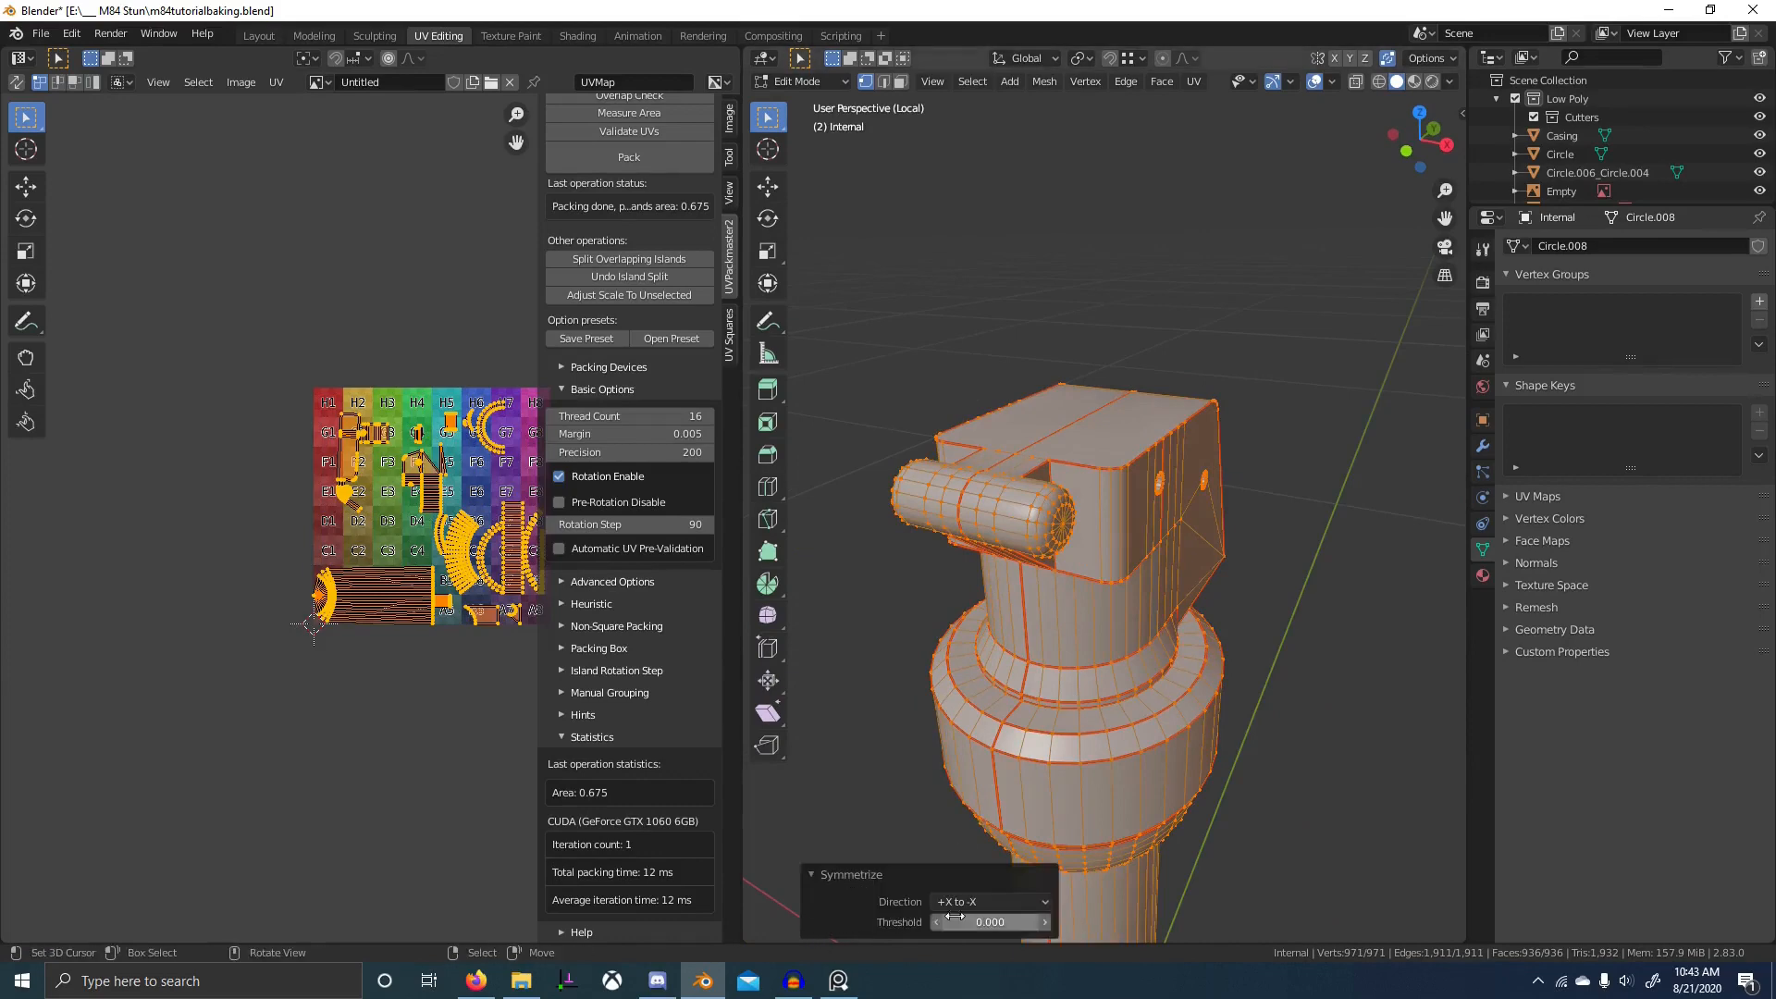
ctrl+scroll(974, 901, down, 1)
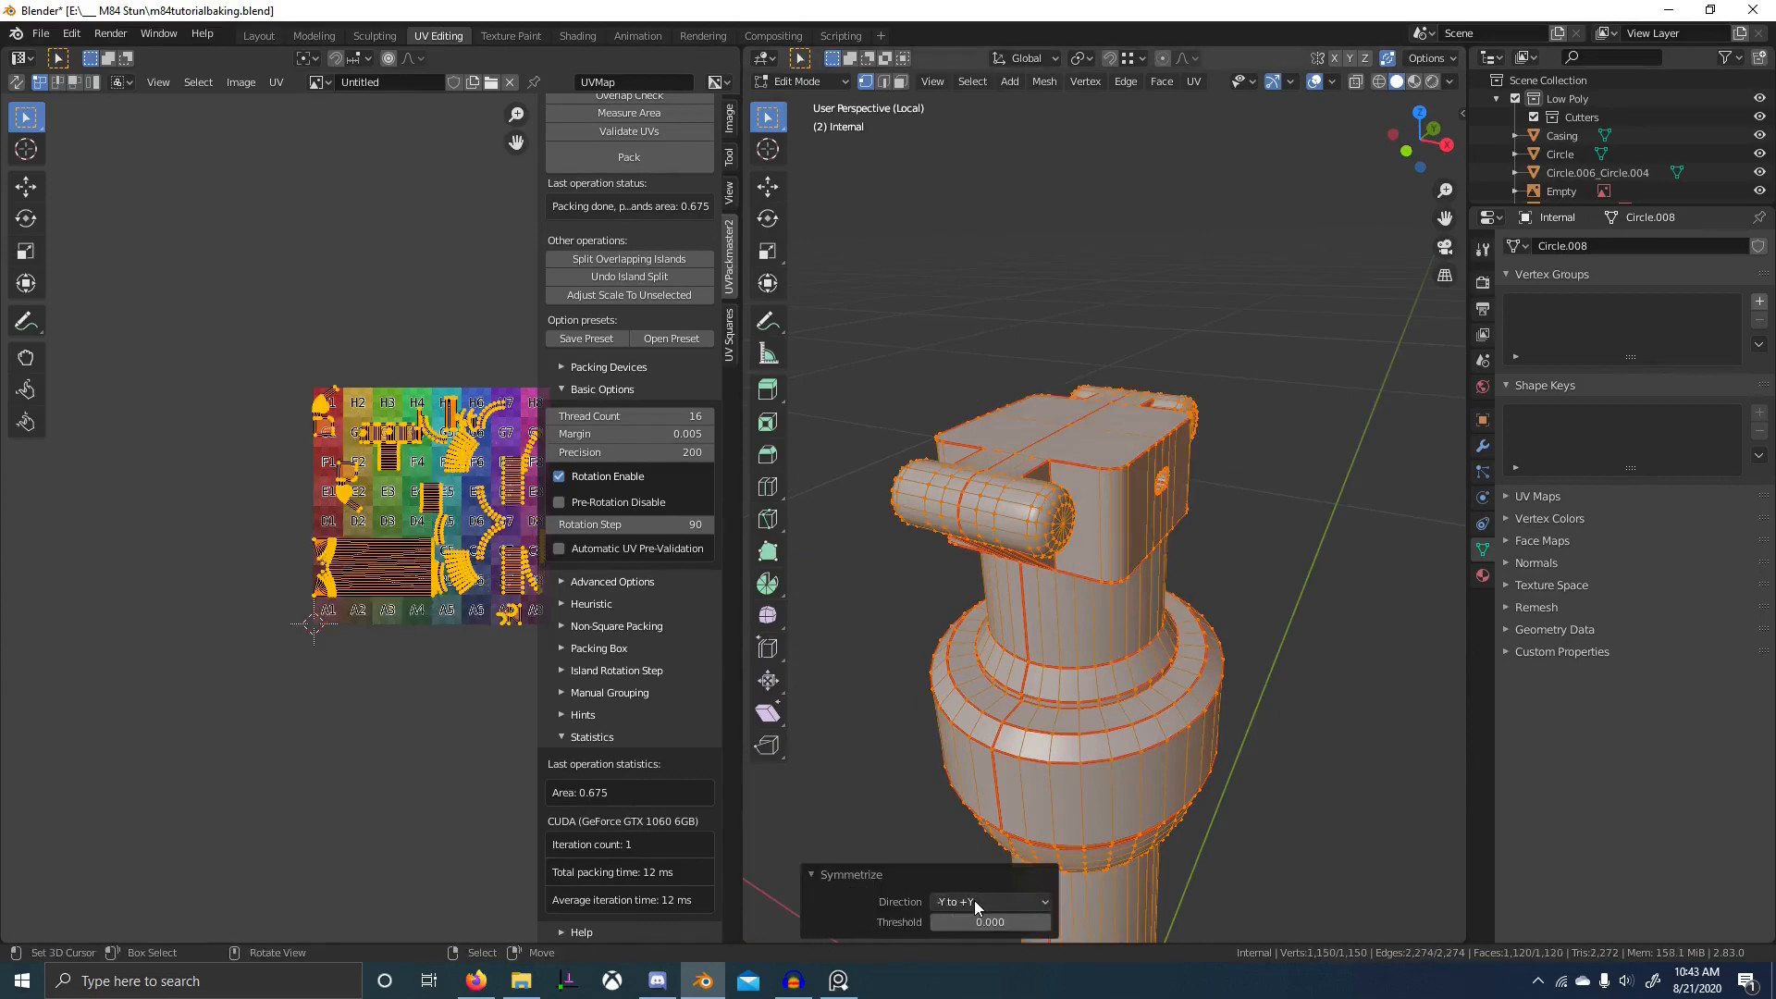
ctrl+scroll(974, 901, up, 2)
- Unwrap the entire Internal mesh and show the UV checker texture on it in Material Preview
middle_drag(1040, 737, 1156, 695)
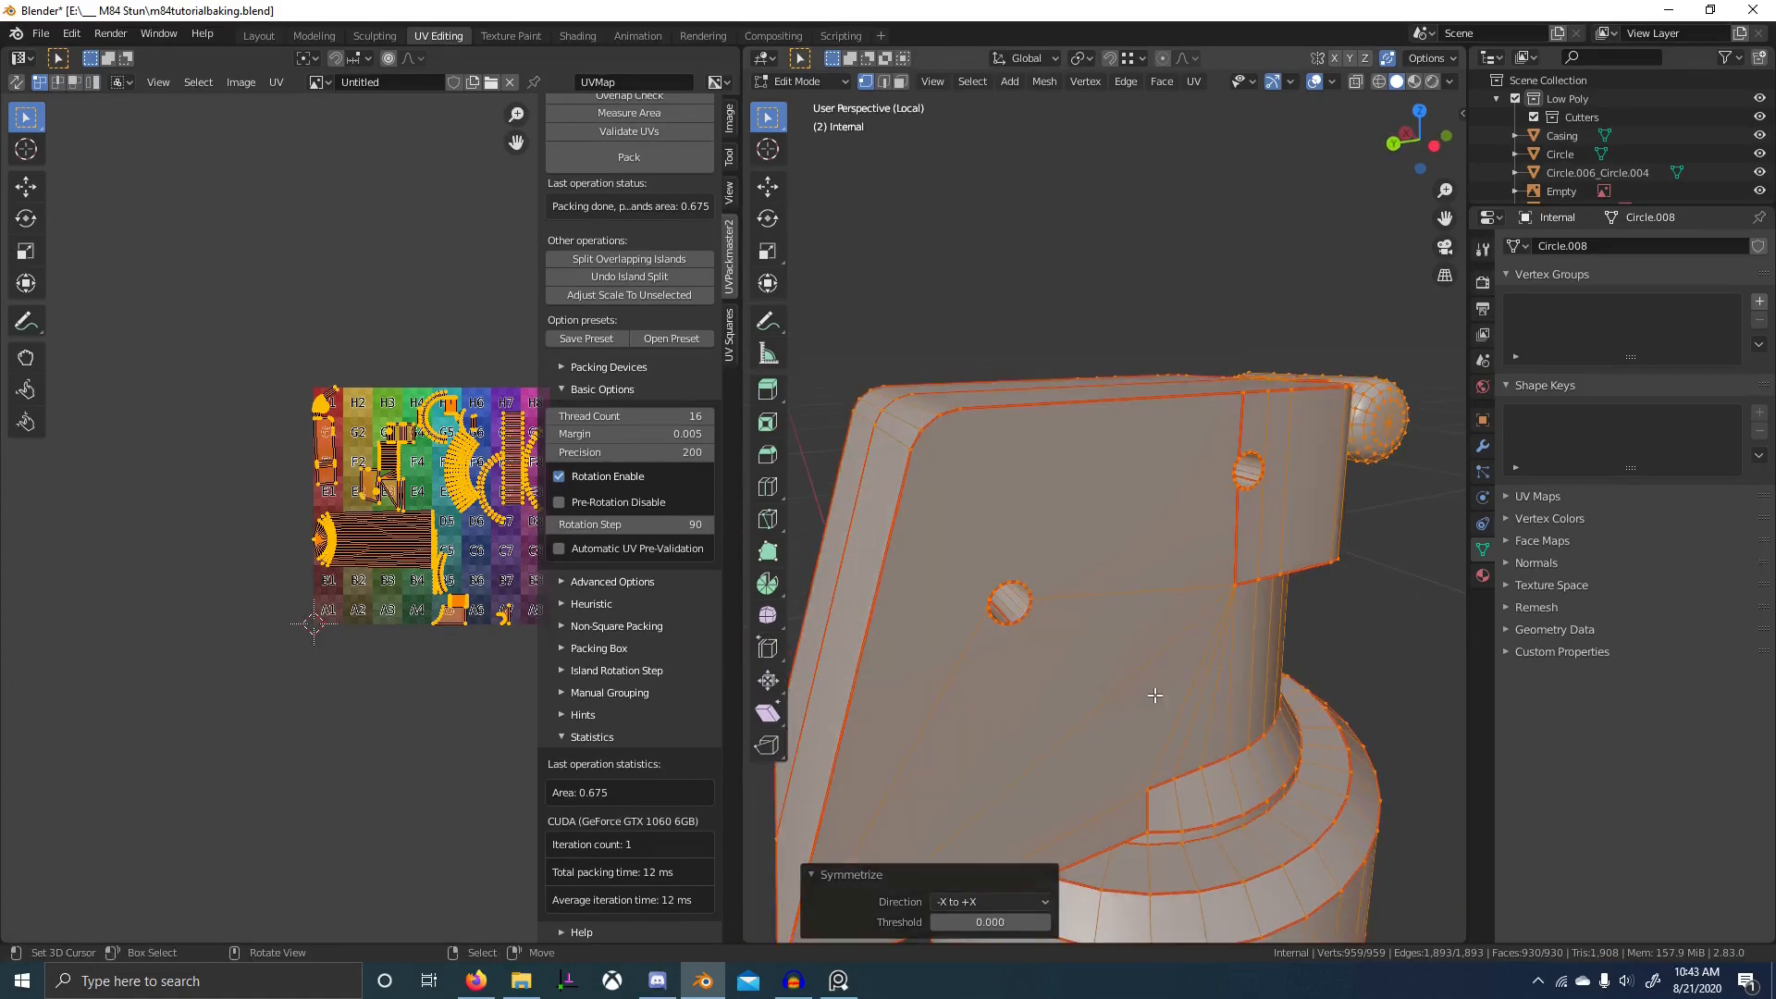
key(u)
click(1155, 695)
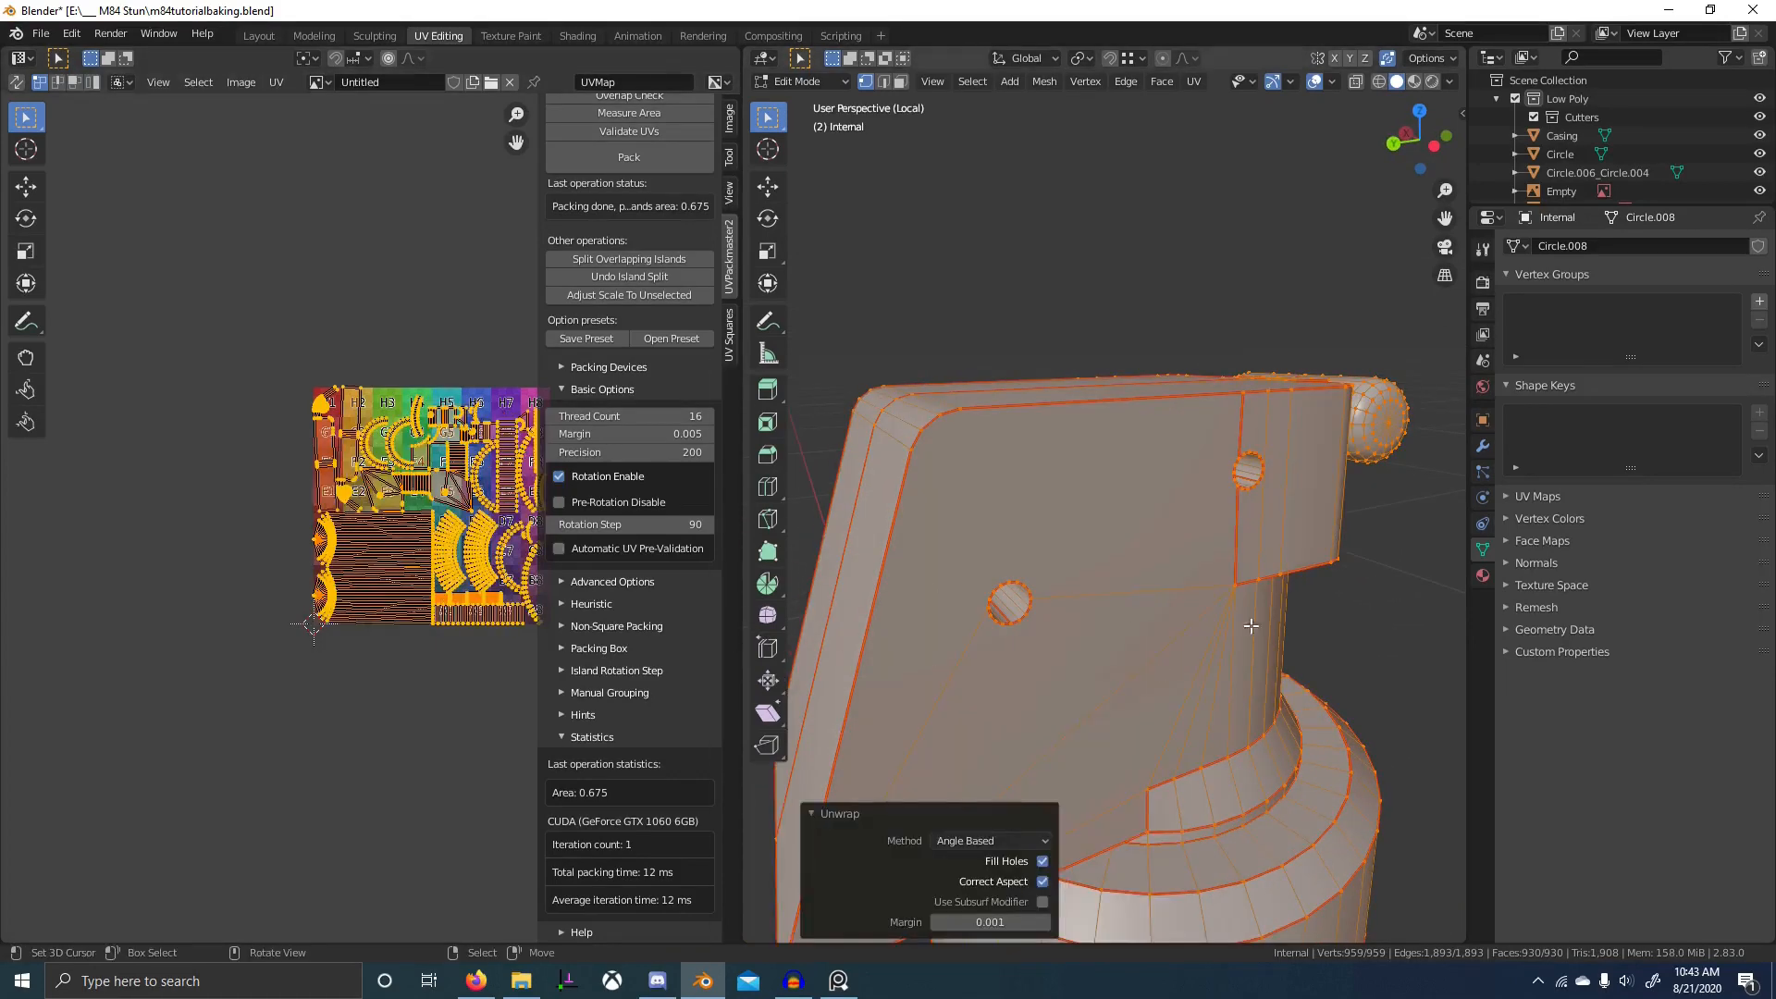
click(1414, 82)
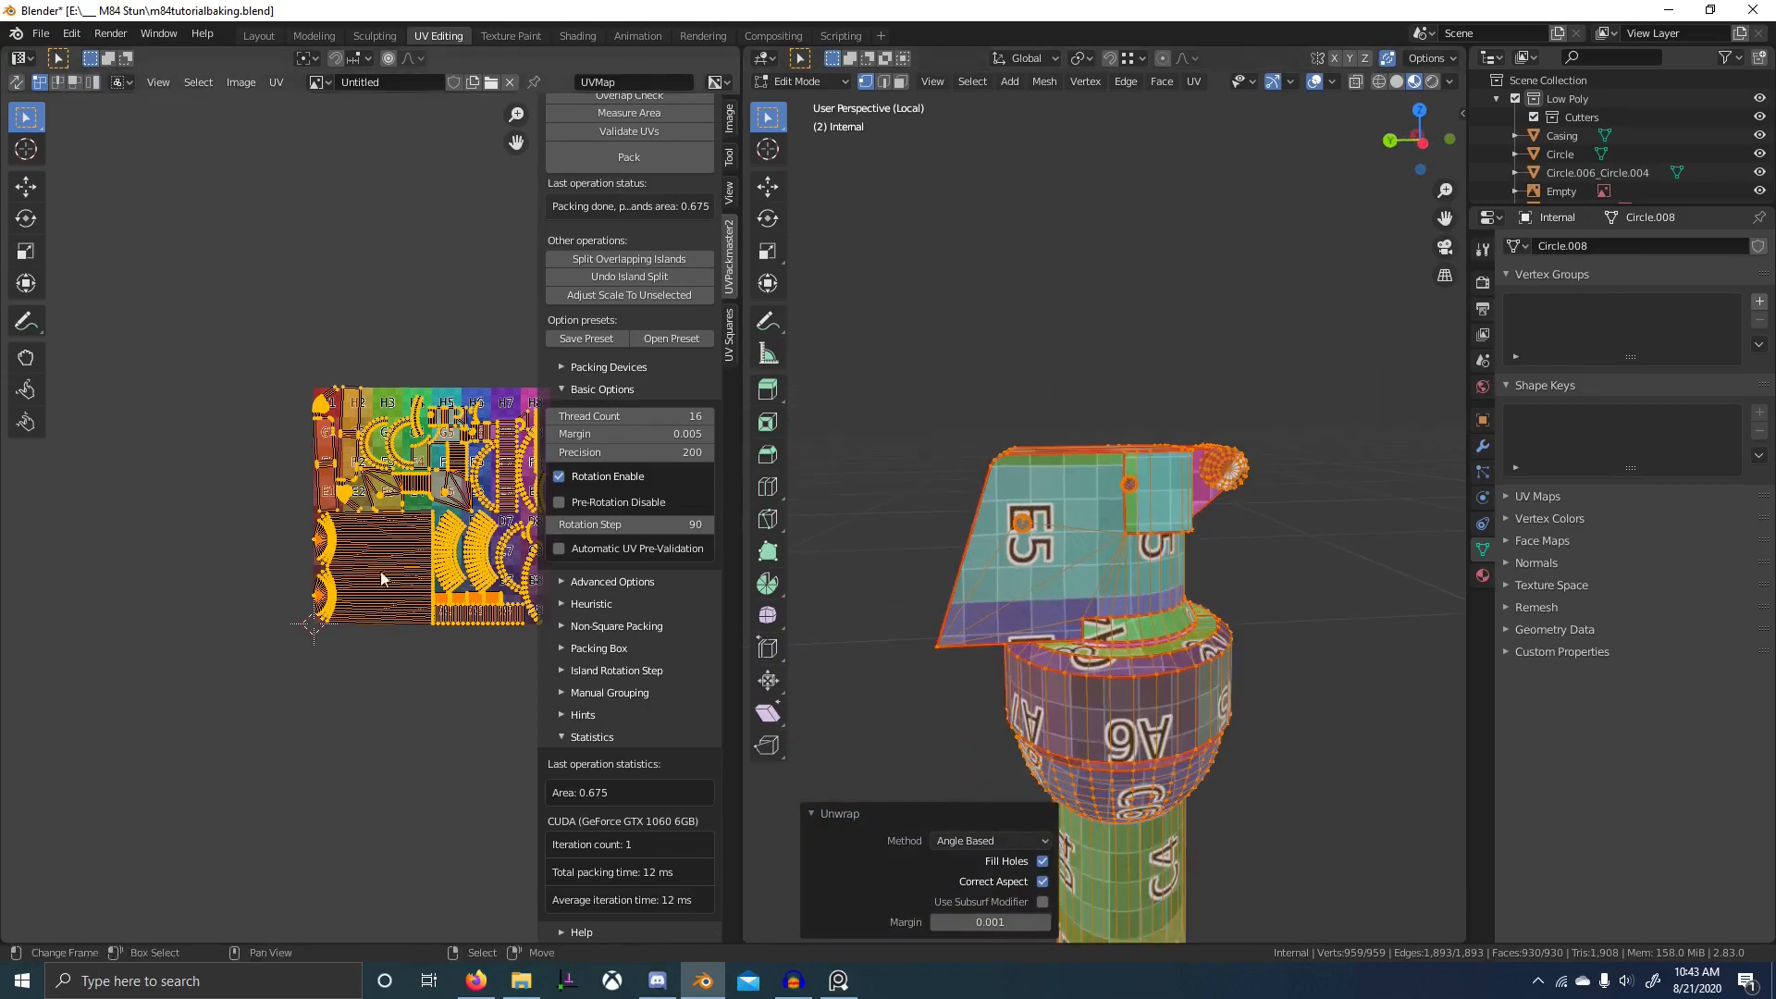
- Scale up all the UV islands of the Internal mesh and pack them with UVPackmaster2
key(s)
click(130, 856)
middle_drag(975, 841, 777, 782)
scroll(1138, 583, up, 3)
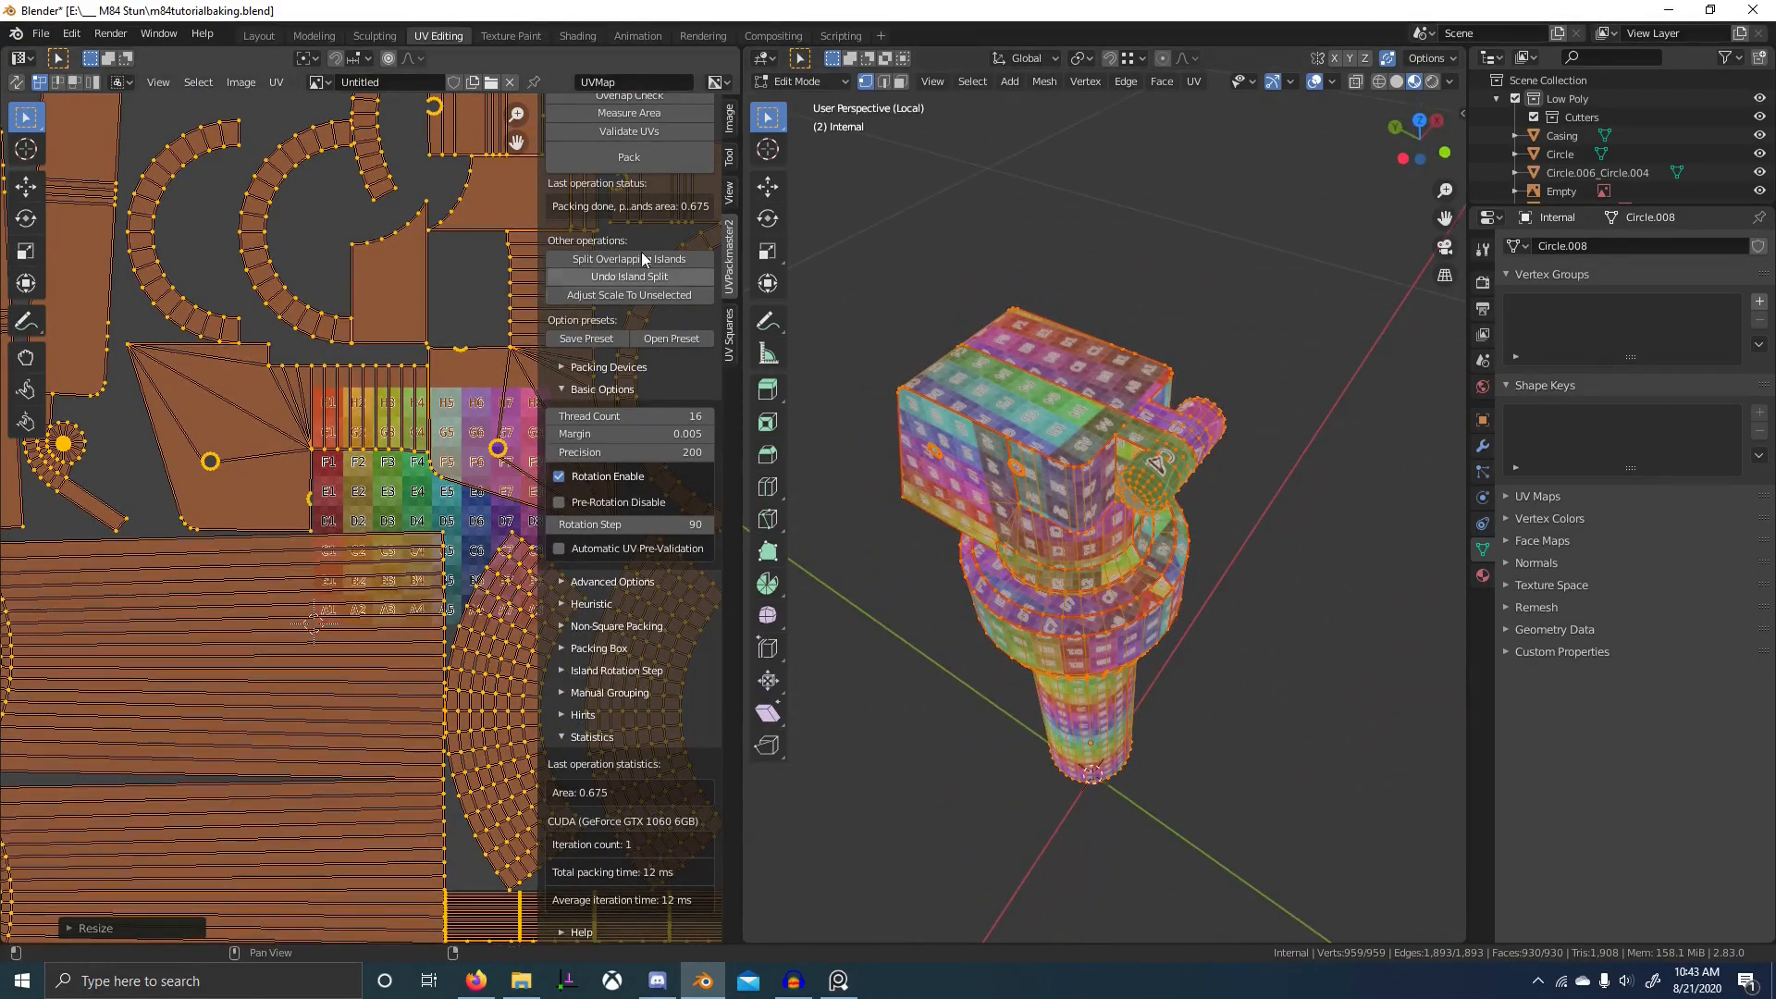
scroll(635, 243, up, 3)
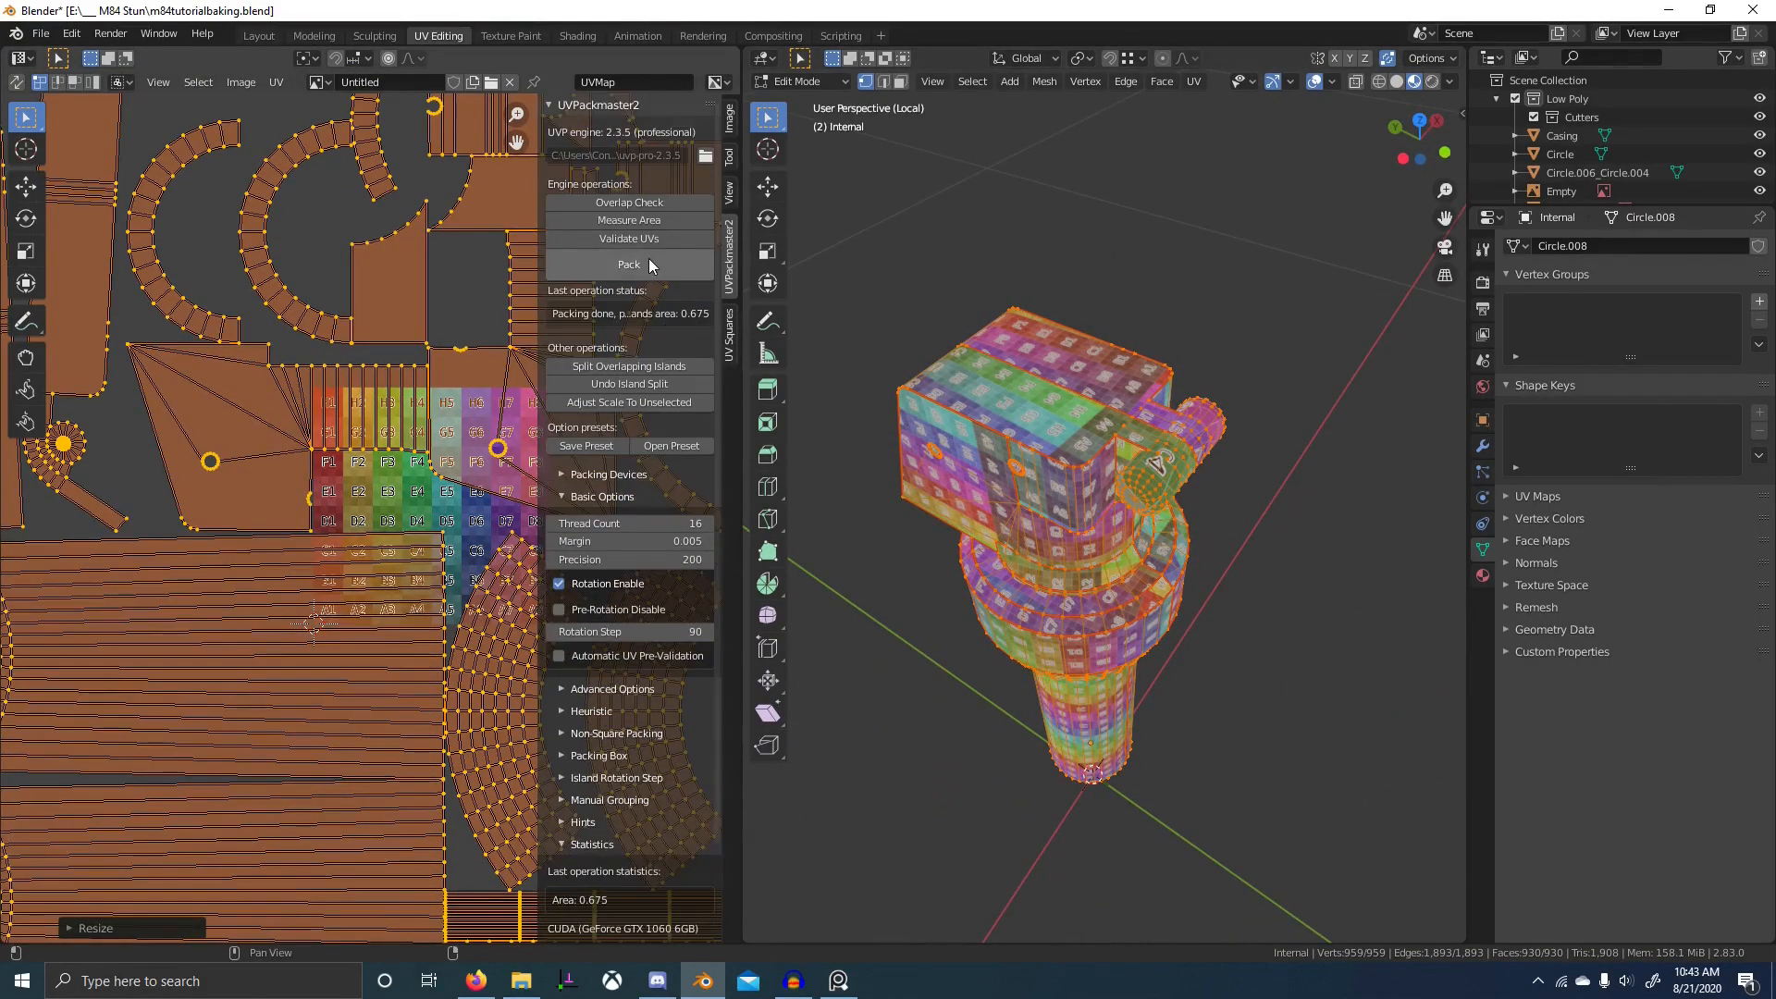
click(648, 261)
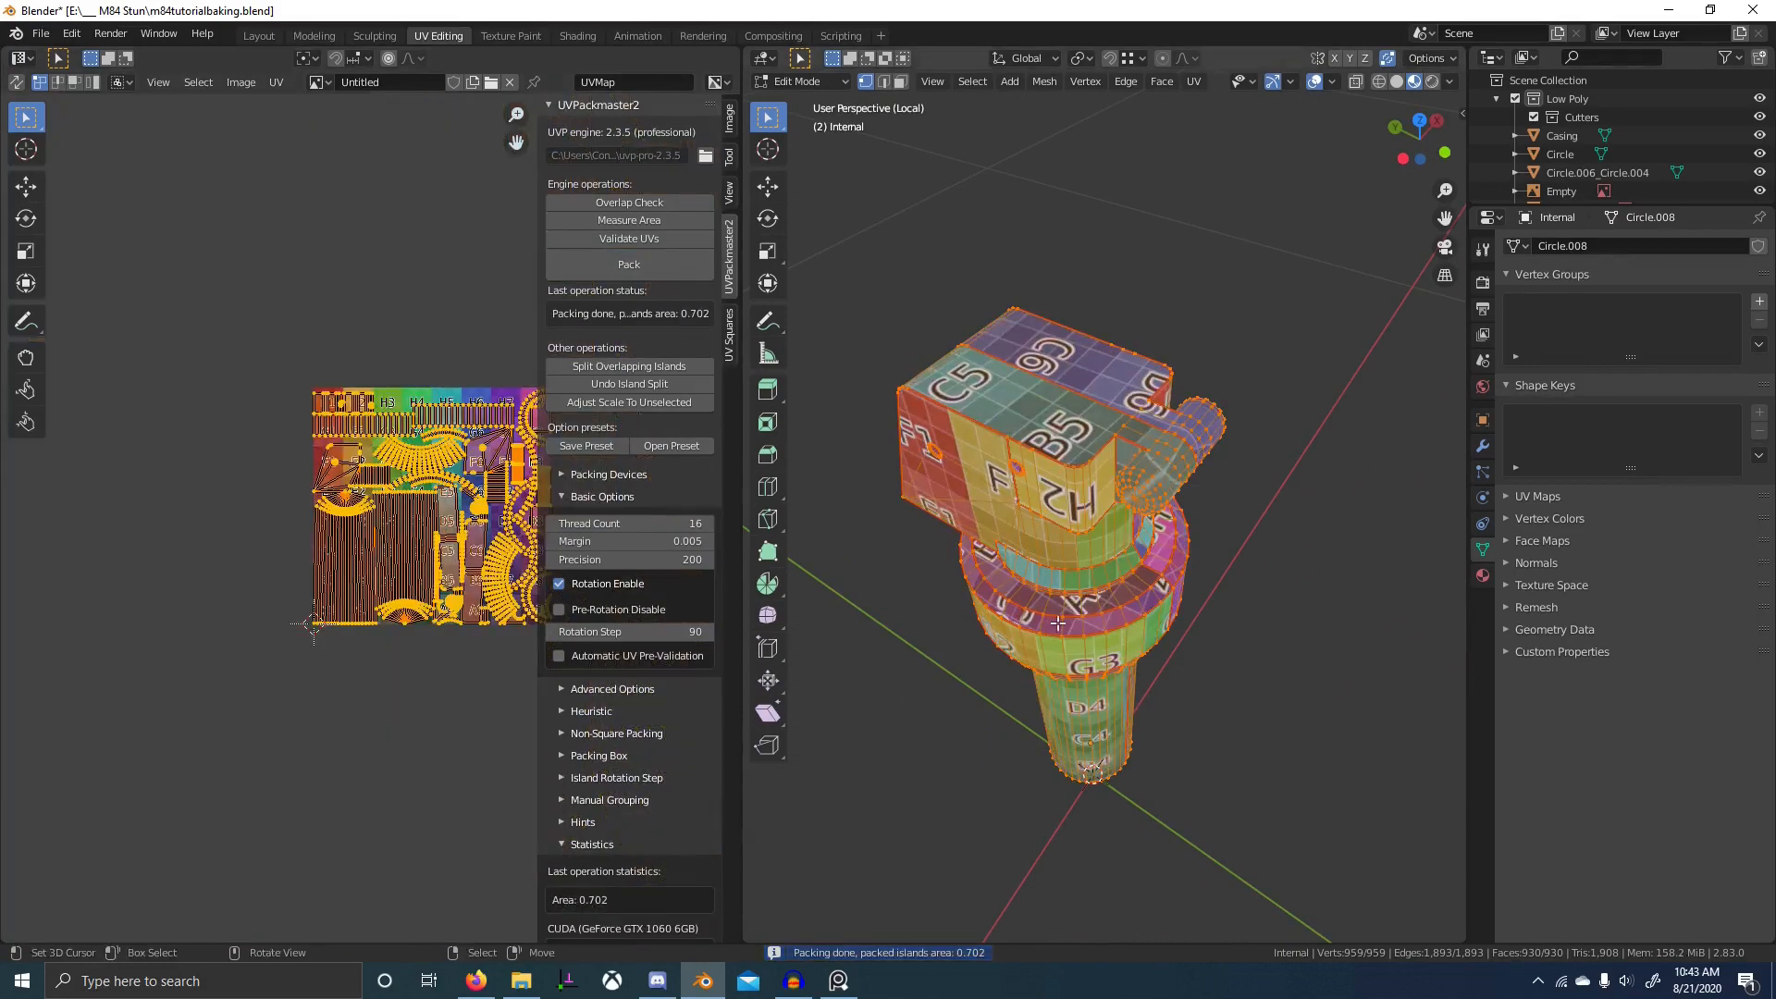
- Leave the Internal mesh and its local view, then isolate the safety lever Circle.006_Circle.004 and enter Edit Mode on it
middle_drag(833, 694, 899, 655)
scroll(900, 655, up, 1)
key(Tab)
scroll(807, 663, down, 1)
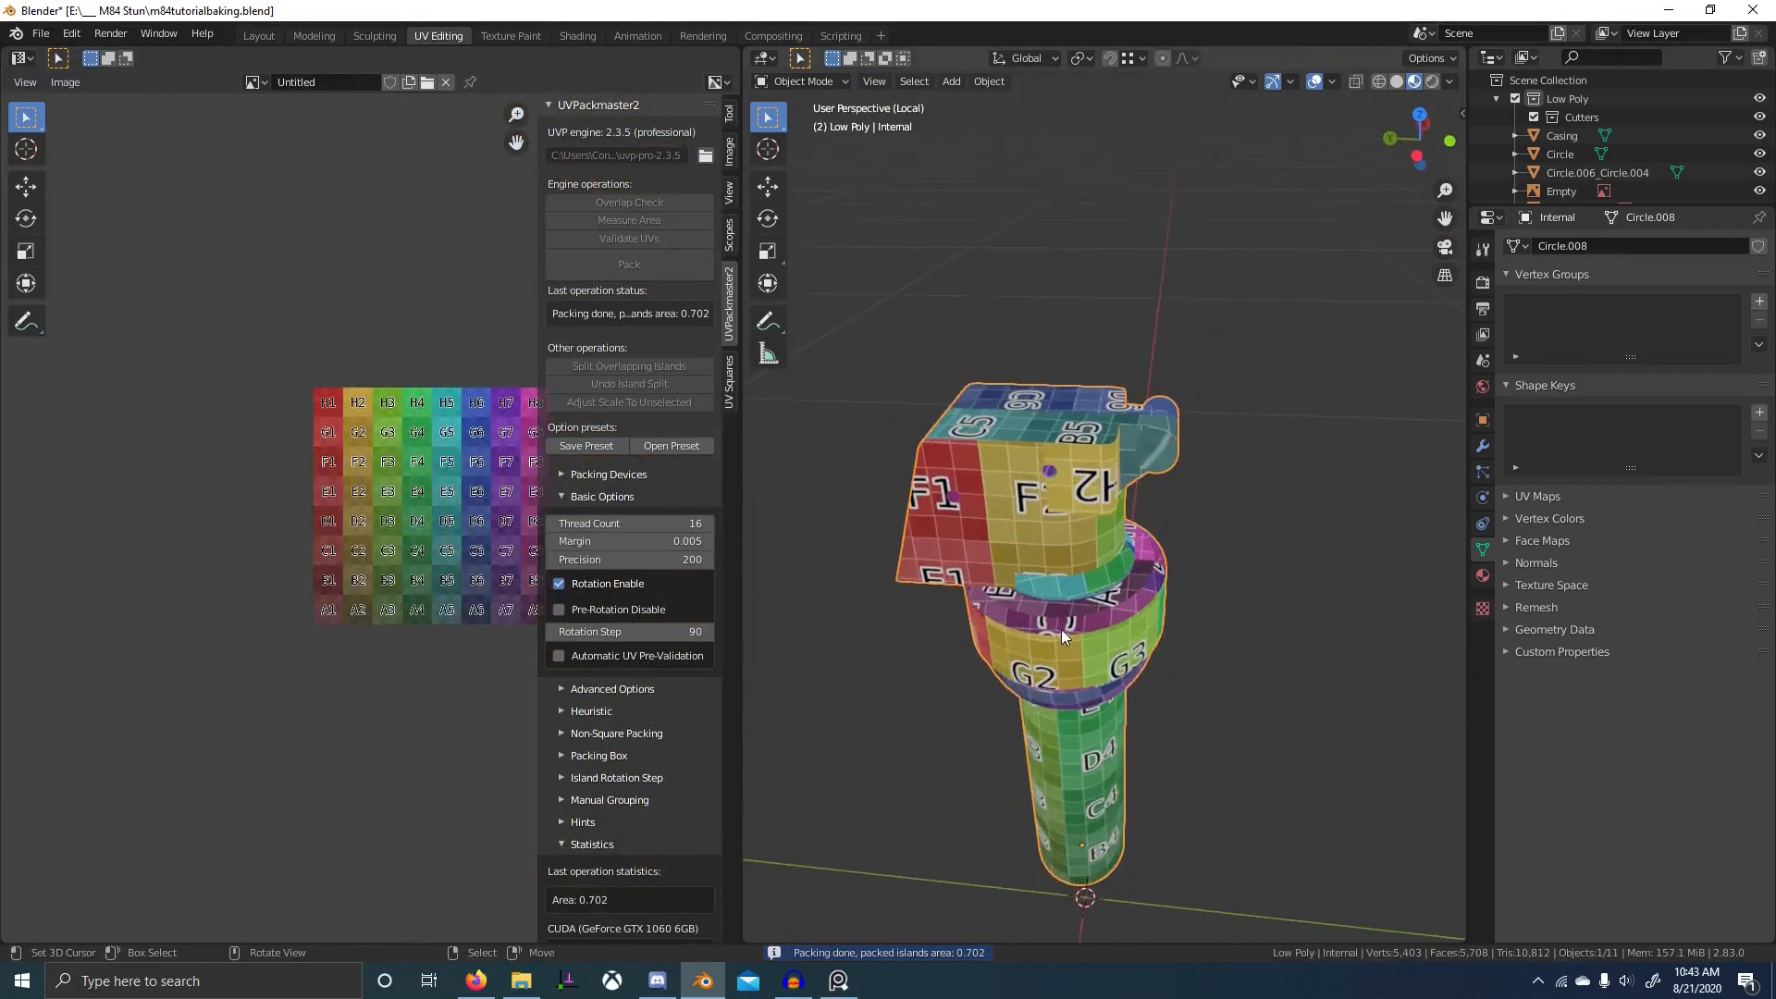
key(KP_Divide)
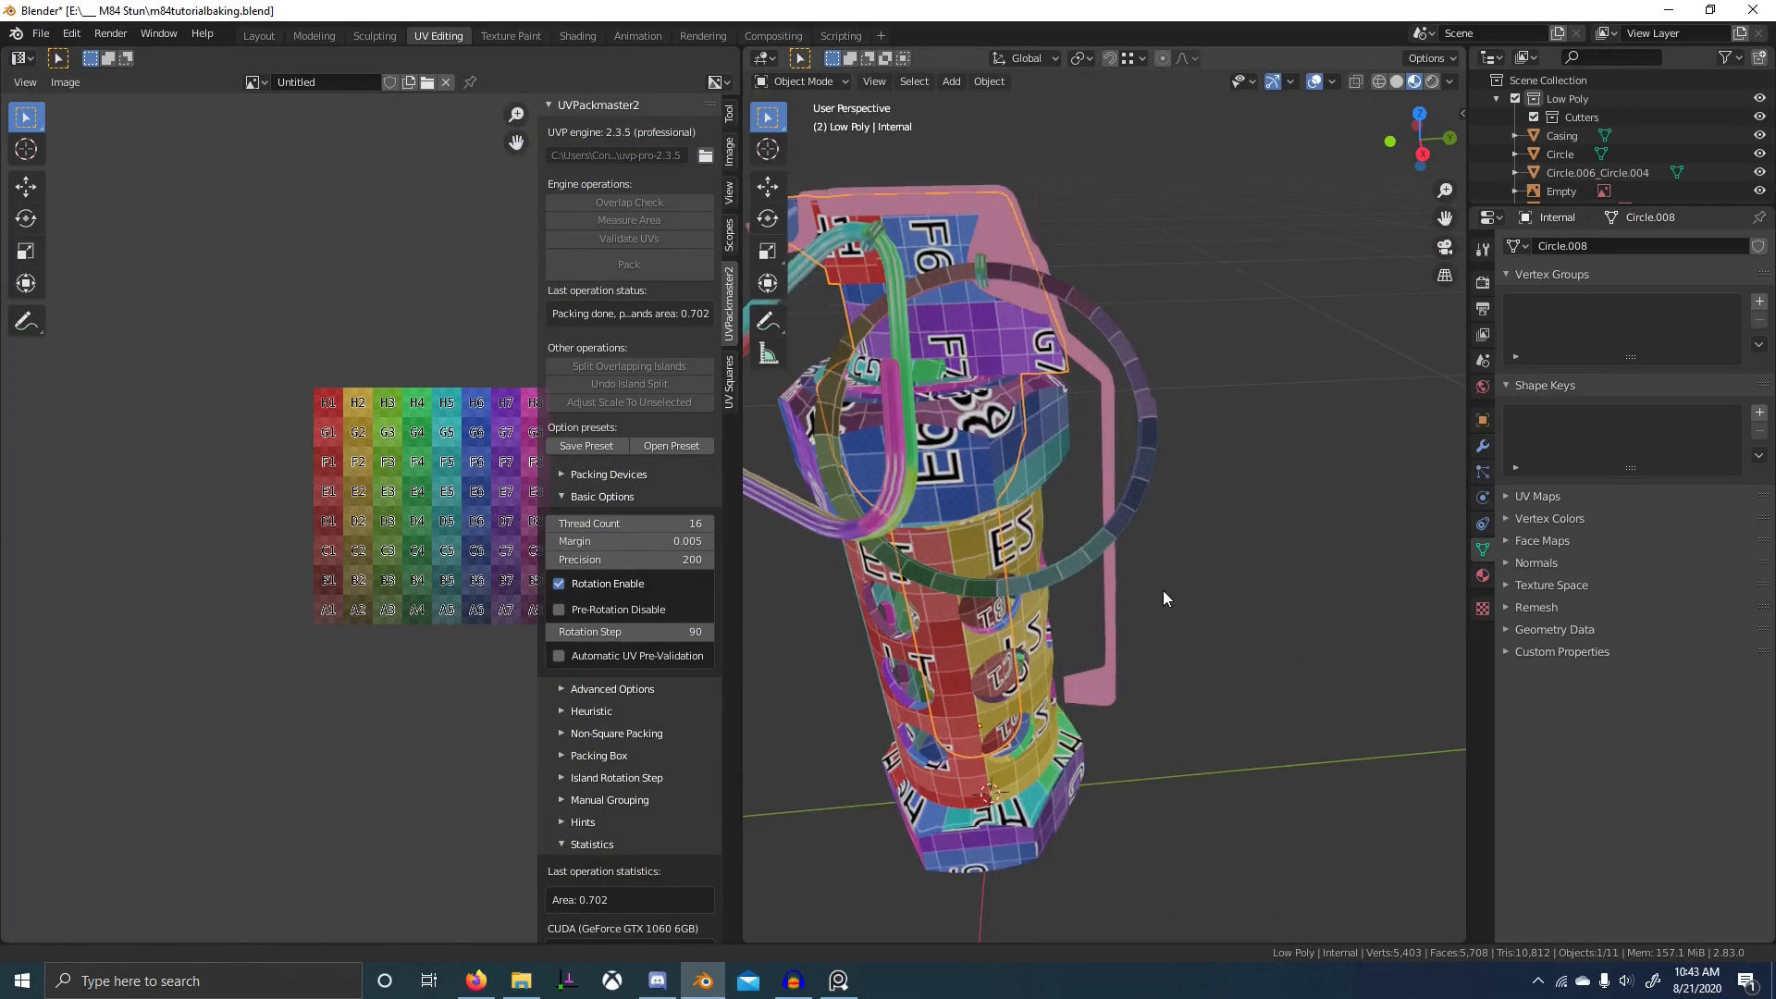
click(1052, 363)
key(KP_Divide)
key(Tab)
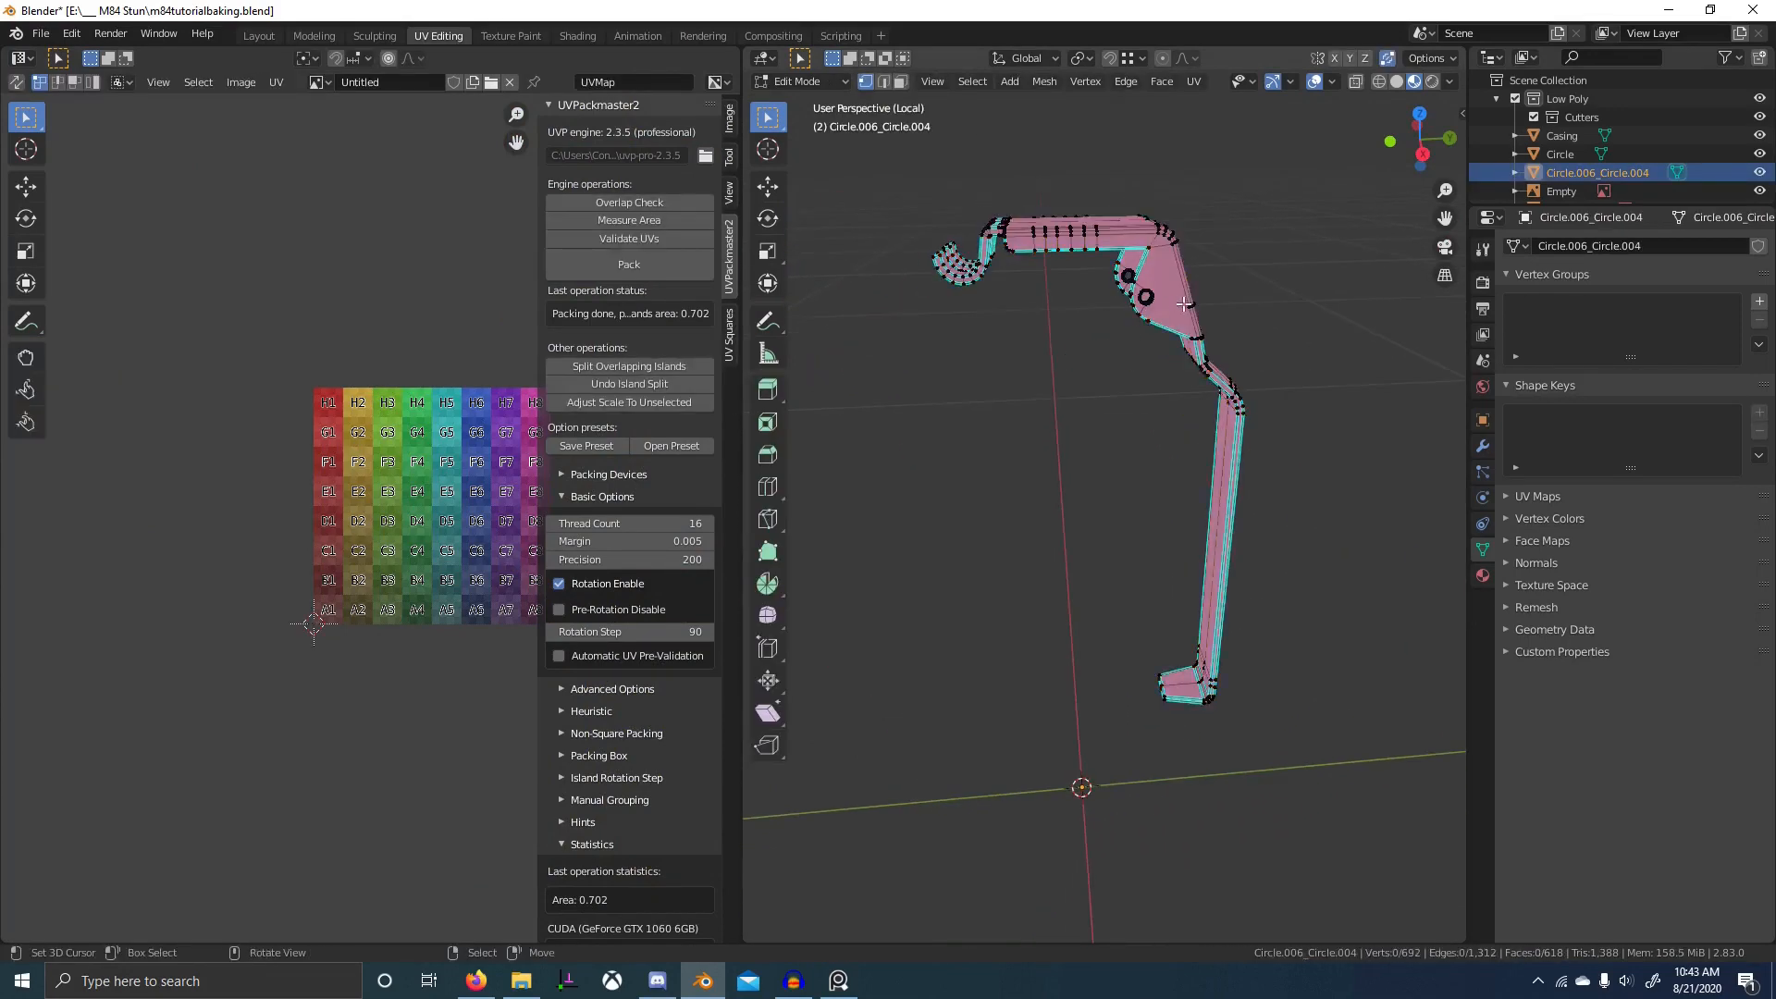
- Set the lever to edge selection and return the viewport to Solid shading in Edit Mode
scroll(1134, 471, up, 2)
middle_drag(1135, 472, 1215, 476)
scroll(1215, 476, up, 2)
key(2)
key(Tab)
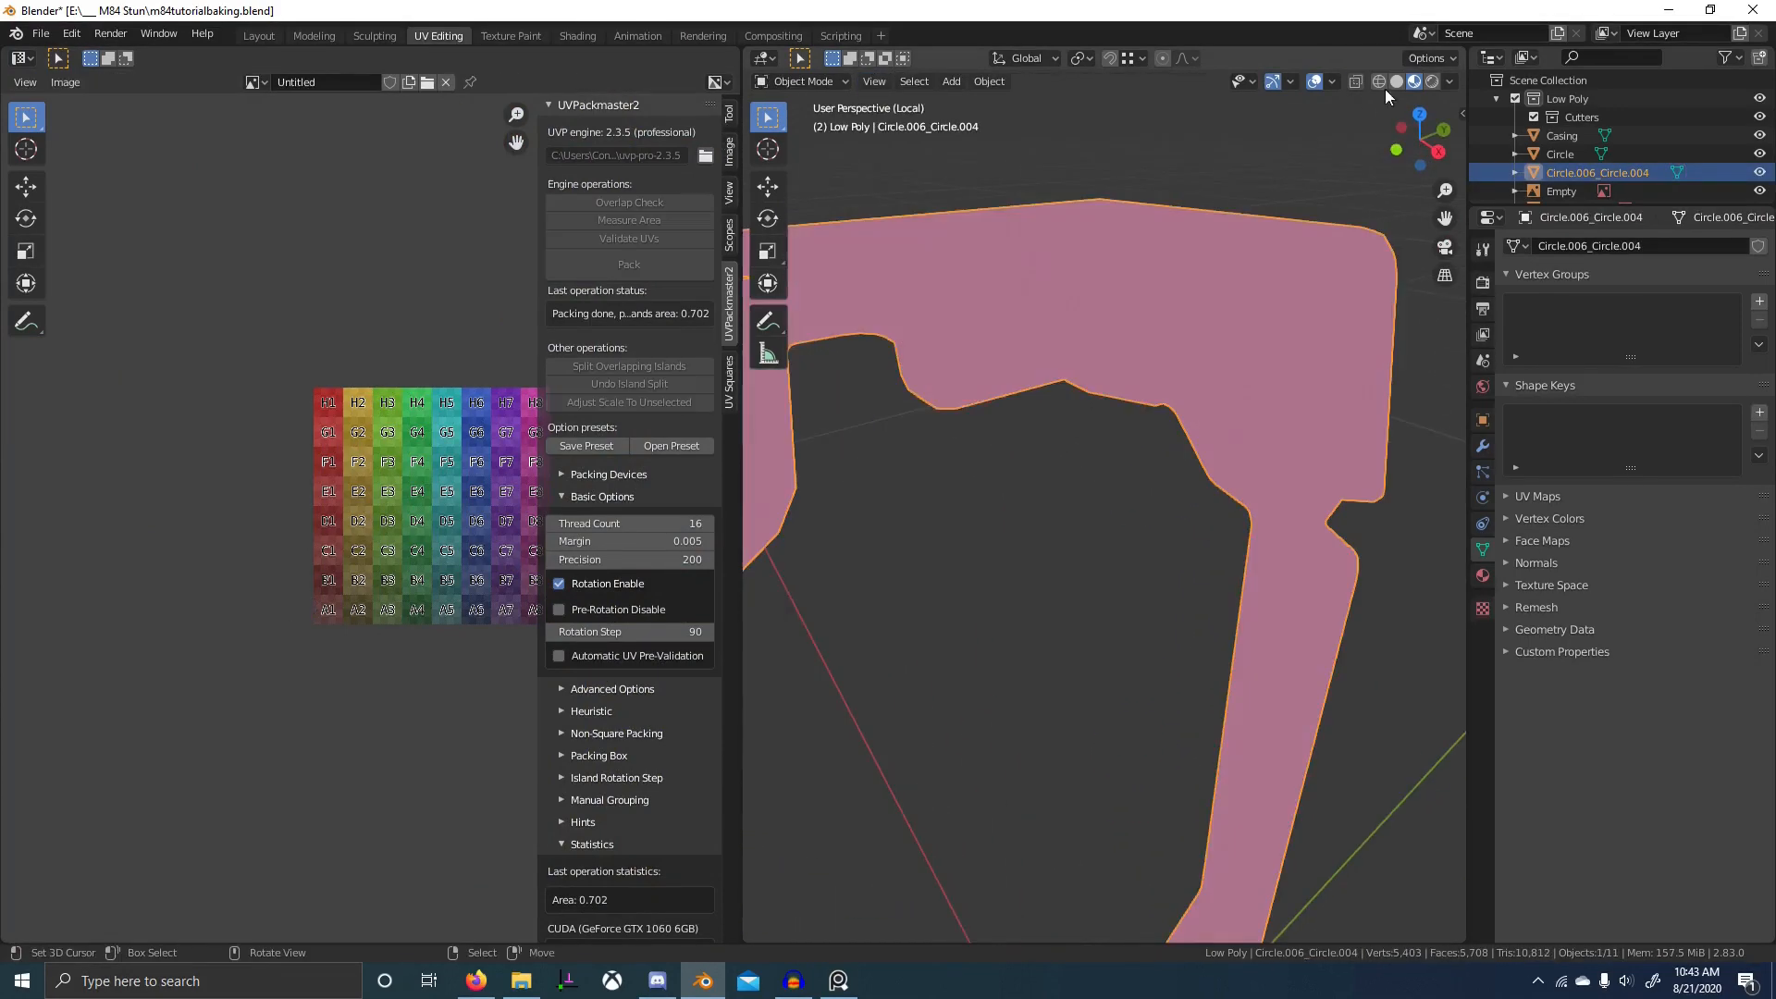
click(1395, 81)
key(Tab)
- Symmetrize the whole lever mesh with the direction set to +X to -X
scroll(1375, 108, down, 3)
middle_drag(1375, 108, 1221, 491)
scroll(1221, 491, up, 4)
key(Tab)
key(Tab)
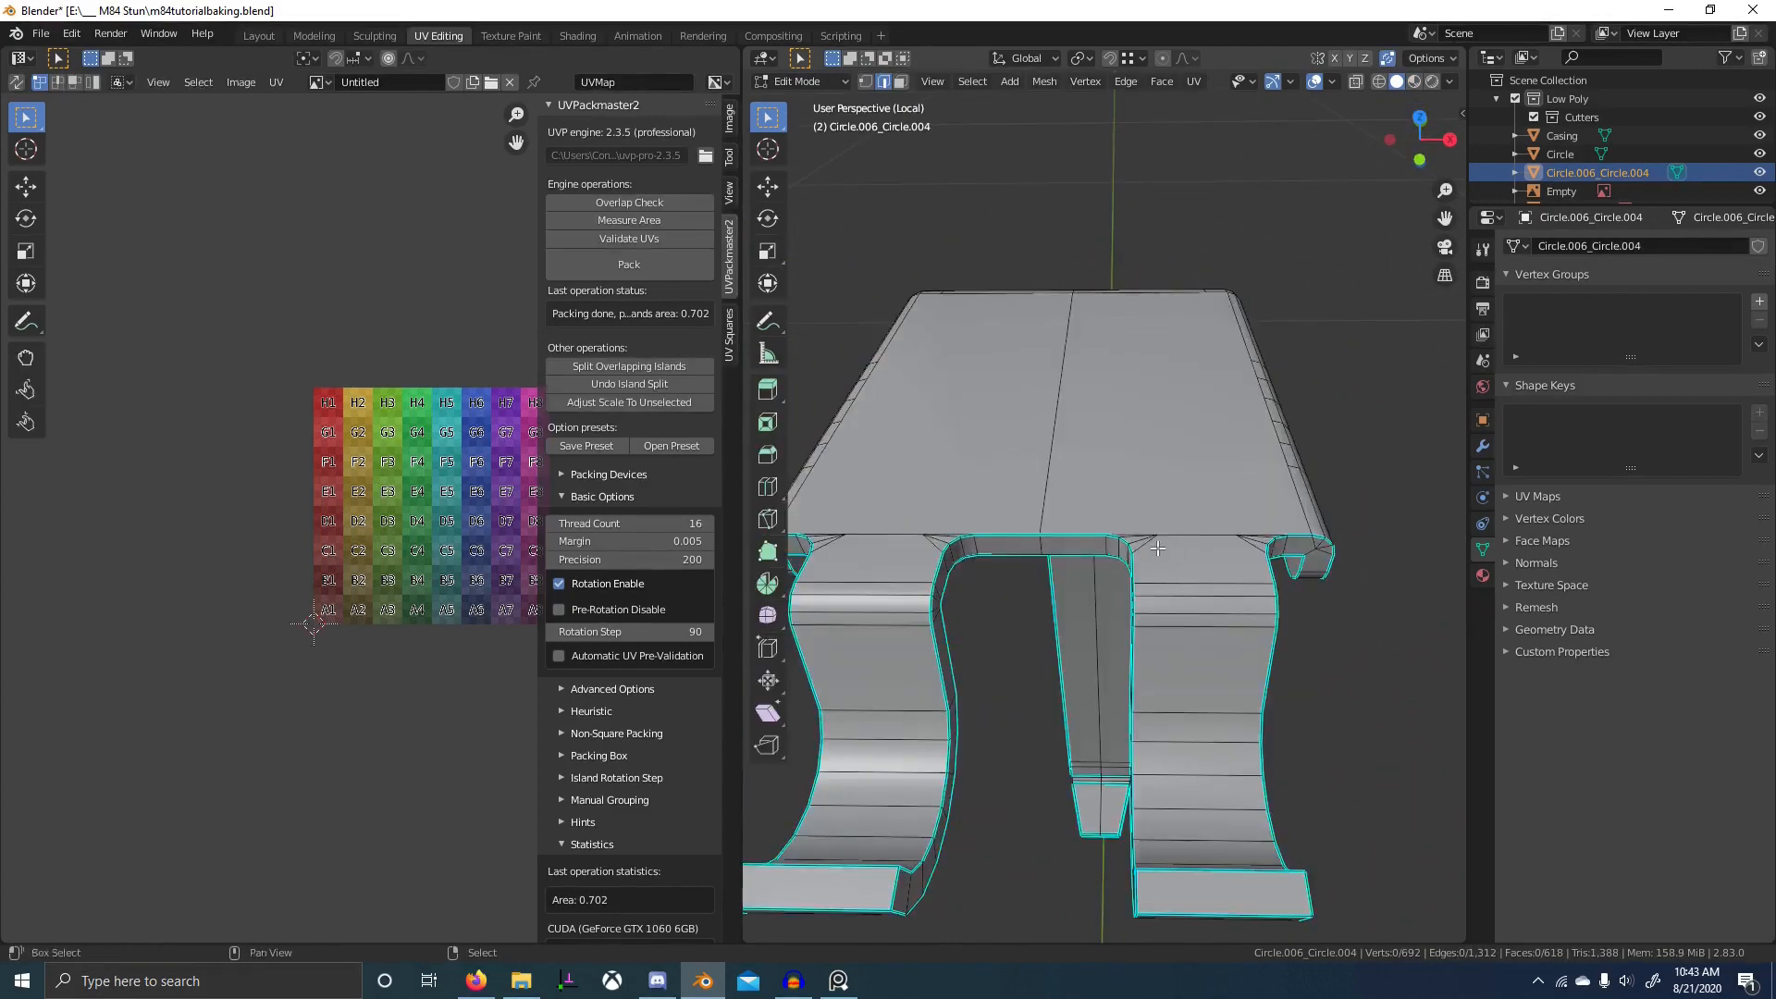
shift+middle_drag(1173, 547, 1068, 594)
scroll(1069, 594, up, 3)
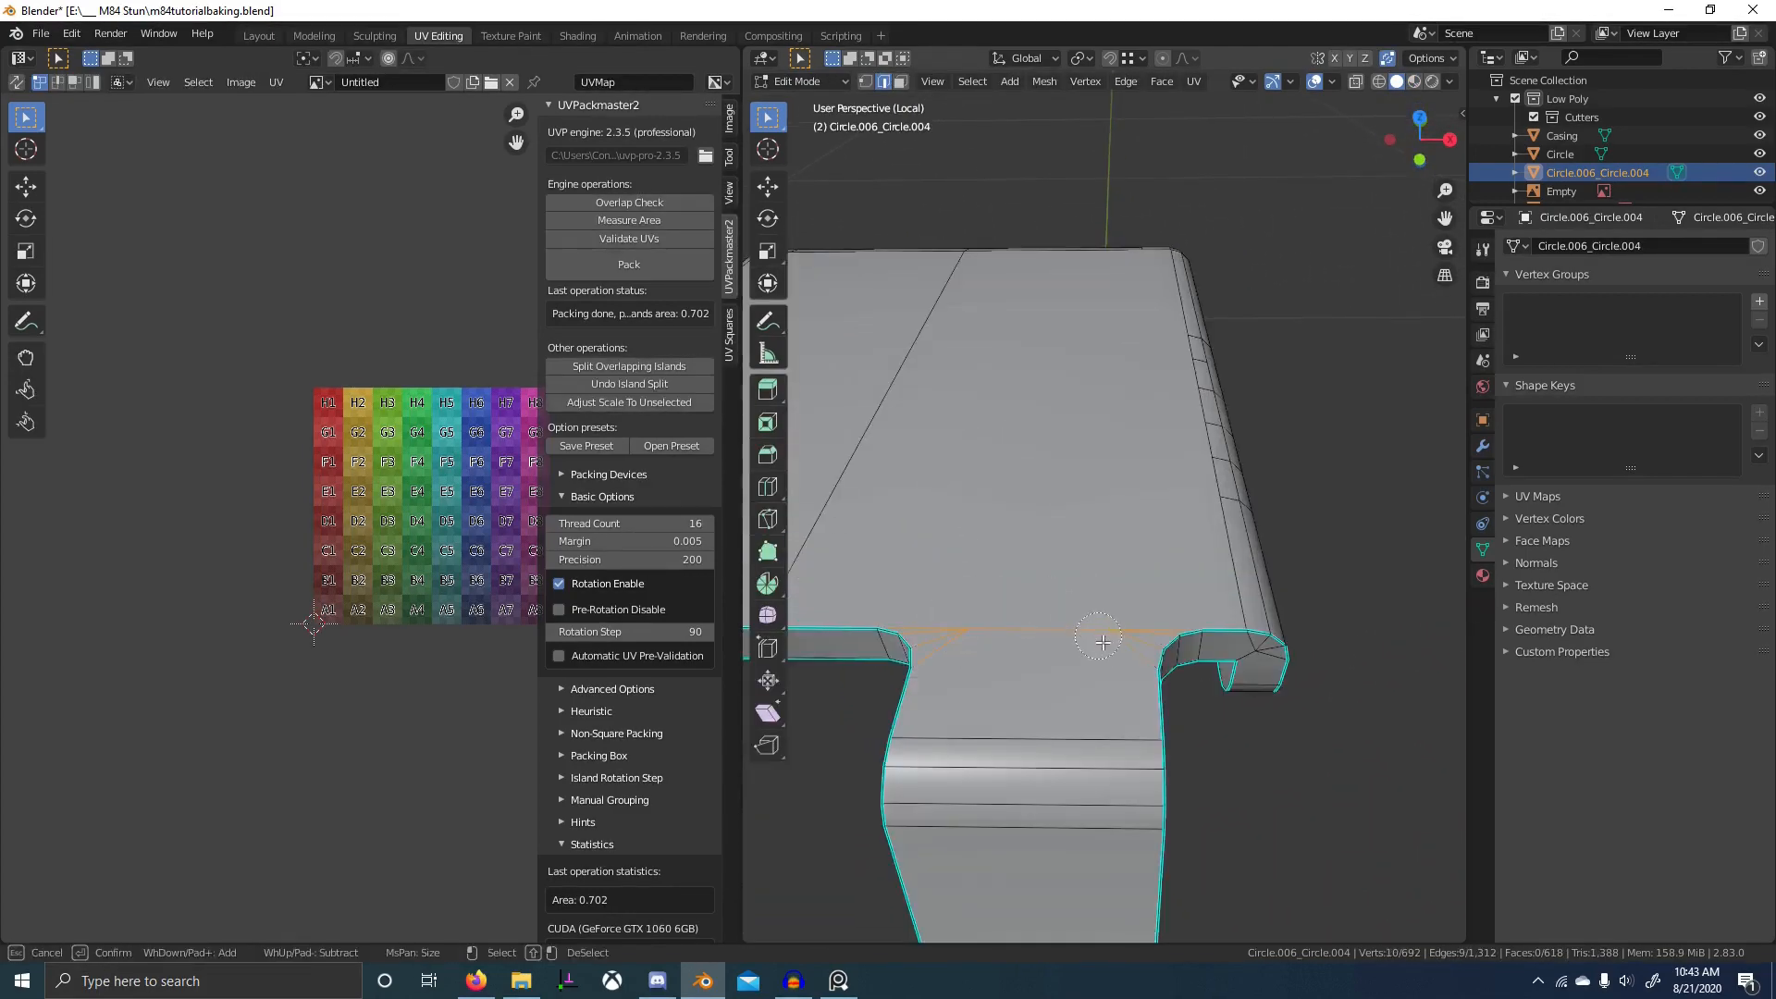
key(a)
key(q)
click(1125, 614)
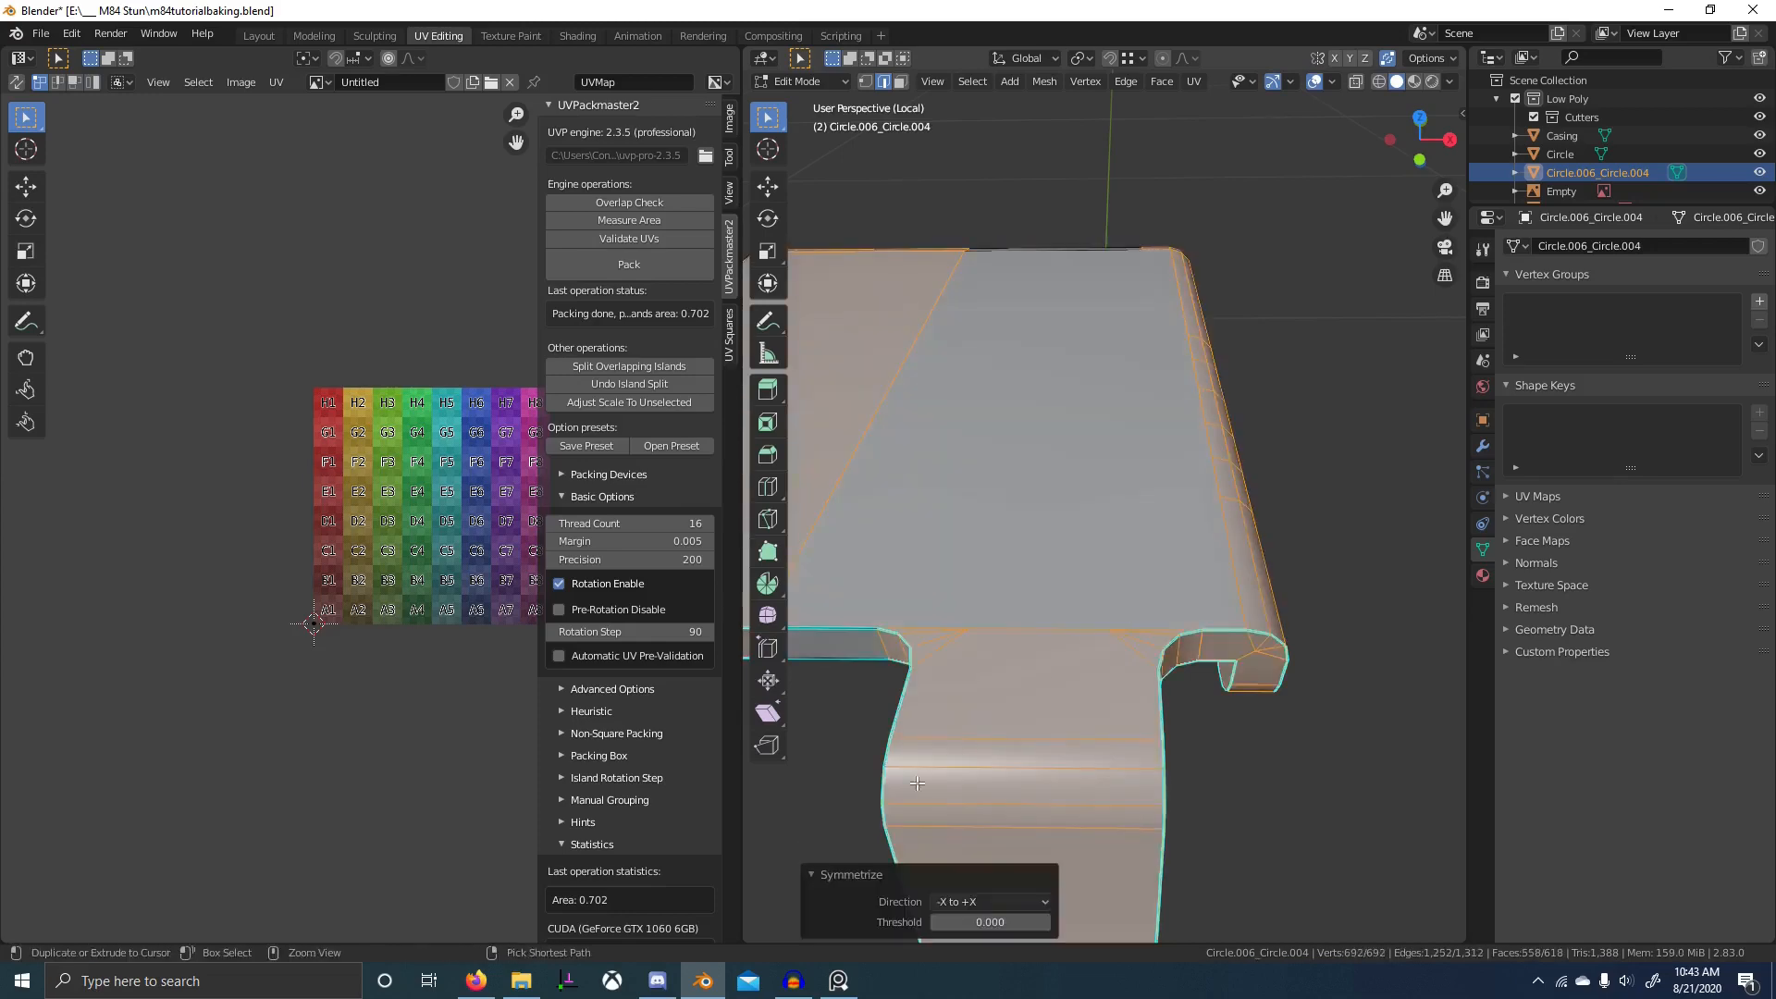
ctrl+scroll(968, 899, down, 1)
- Mark the unmarked curved border edges where the lever's head meets its long arm as sharp
middle_drag(1216, 800, 1171, 518)
click(1225, 521)
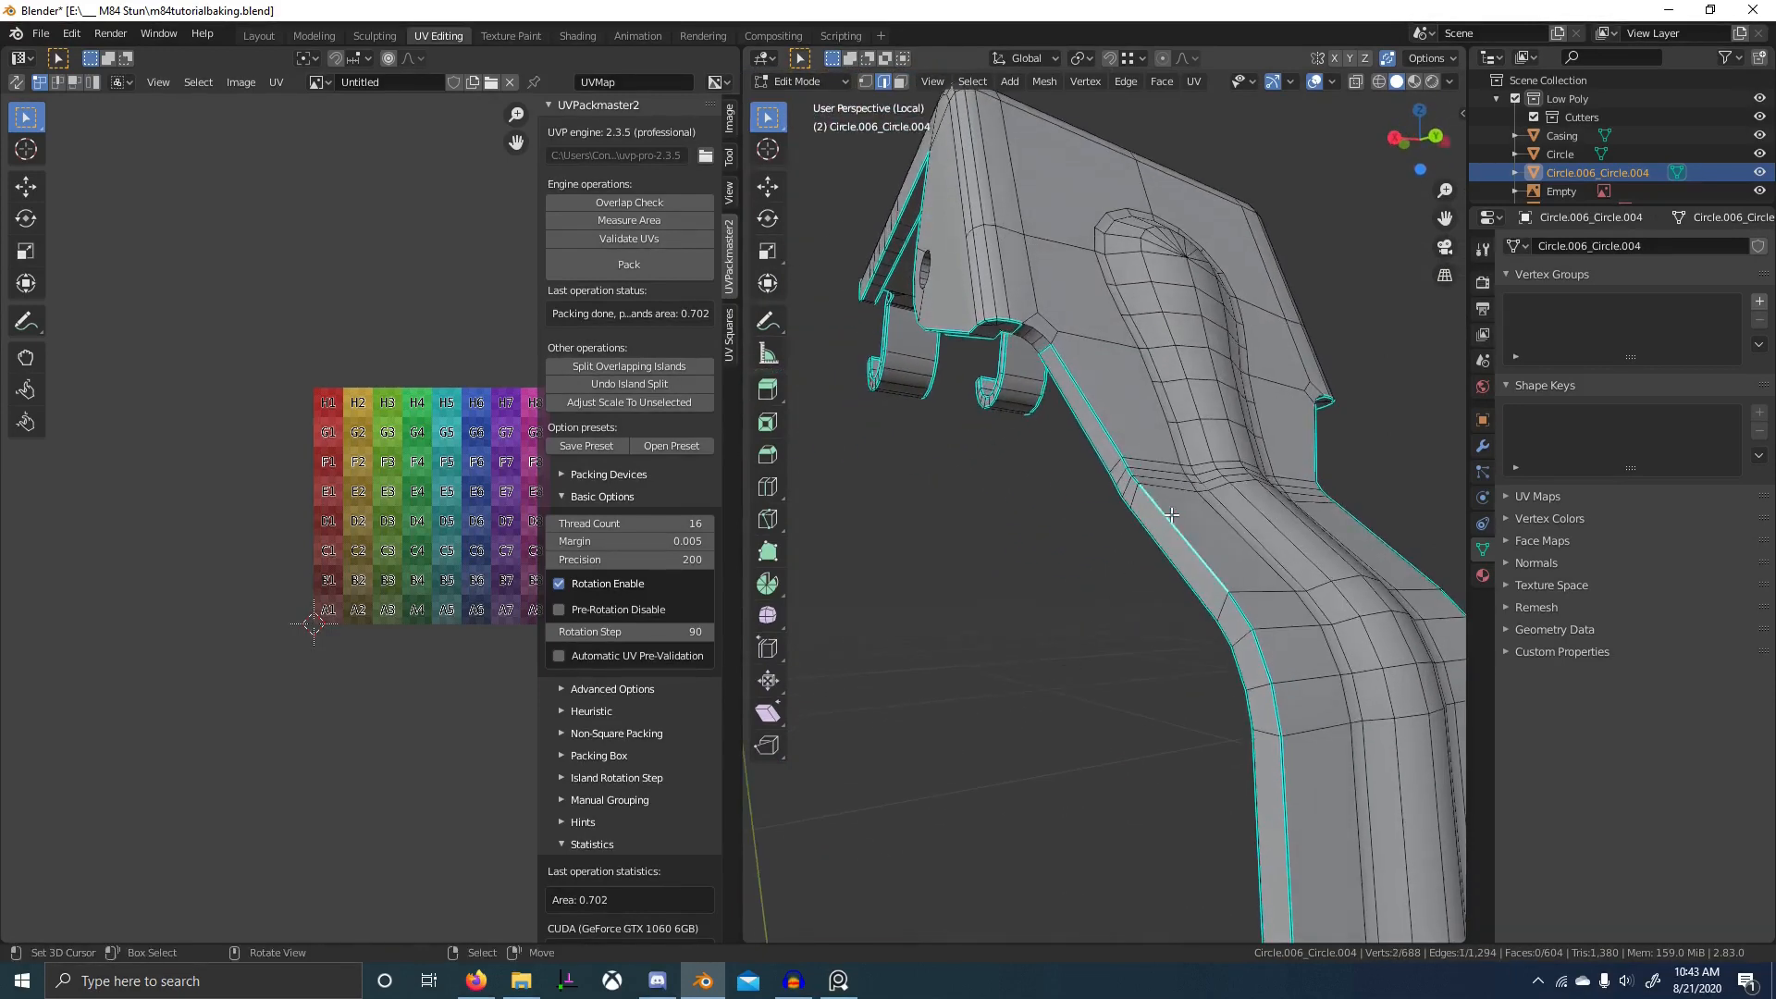
key(shift+g)
scroll(1138, 222, up, 4)
middle_drag(962, 546, 1025, 536)
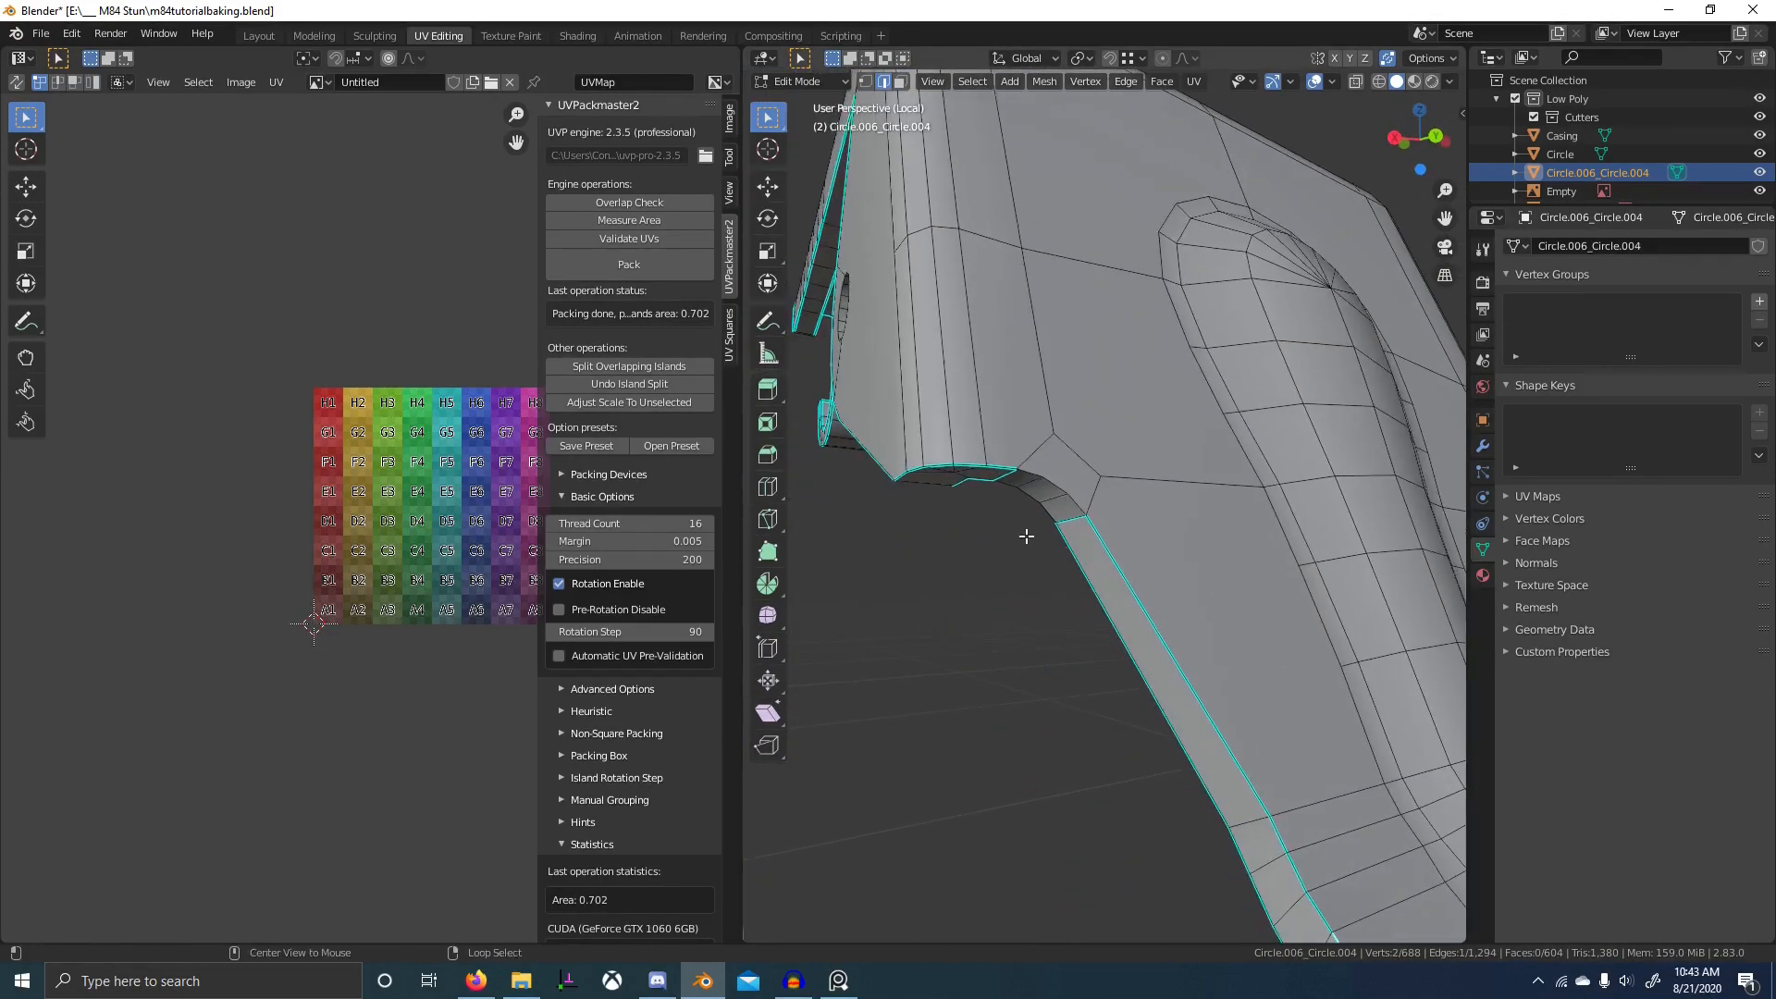
key(ctrl+e)
click(1076, 484)
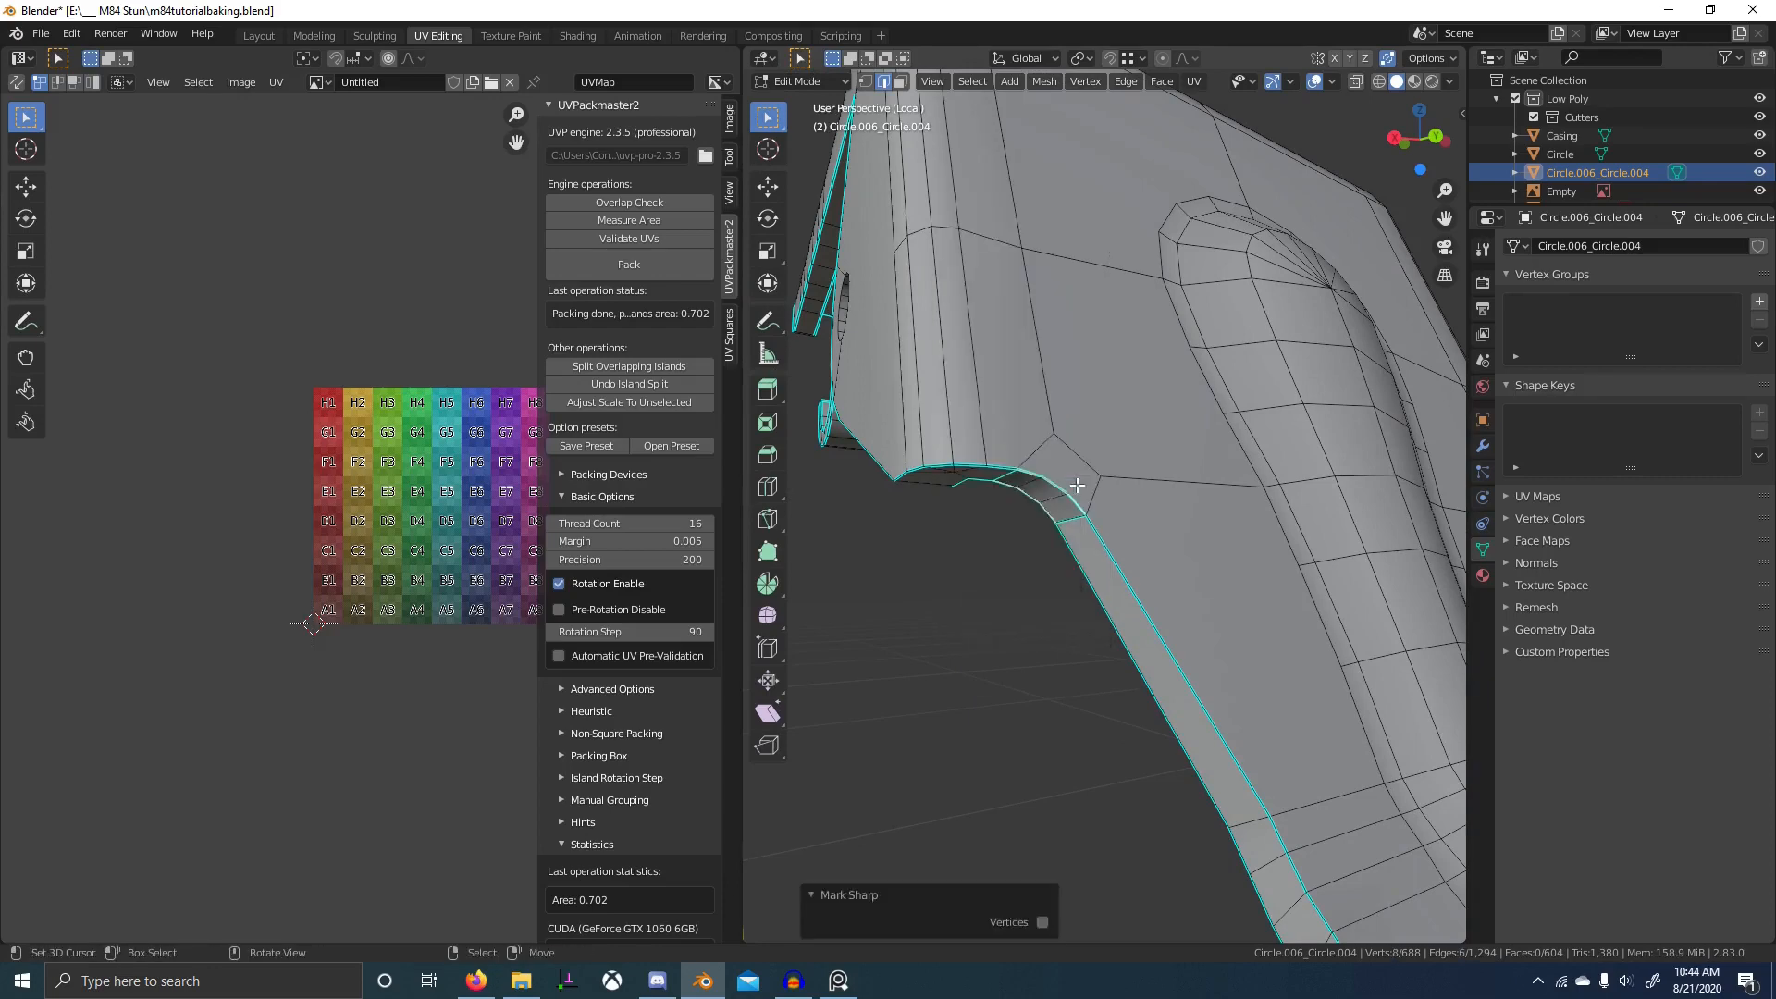
- Clear the sharp marking from the two short cross edges on the thickness strip beside the lever's curved border
middle_drag(1025, 486, 1086, 348)
click(1086, 348)
key(ctrl+e)
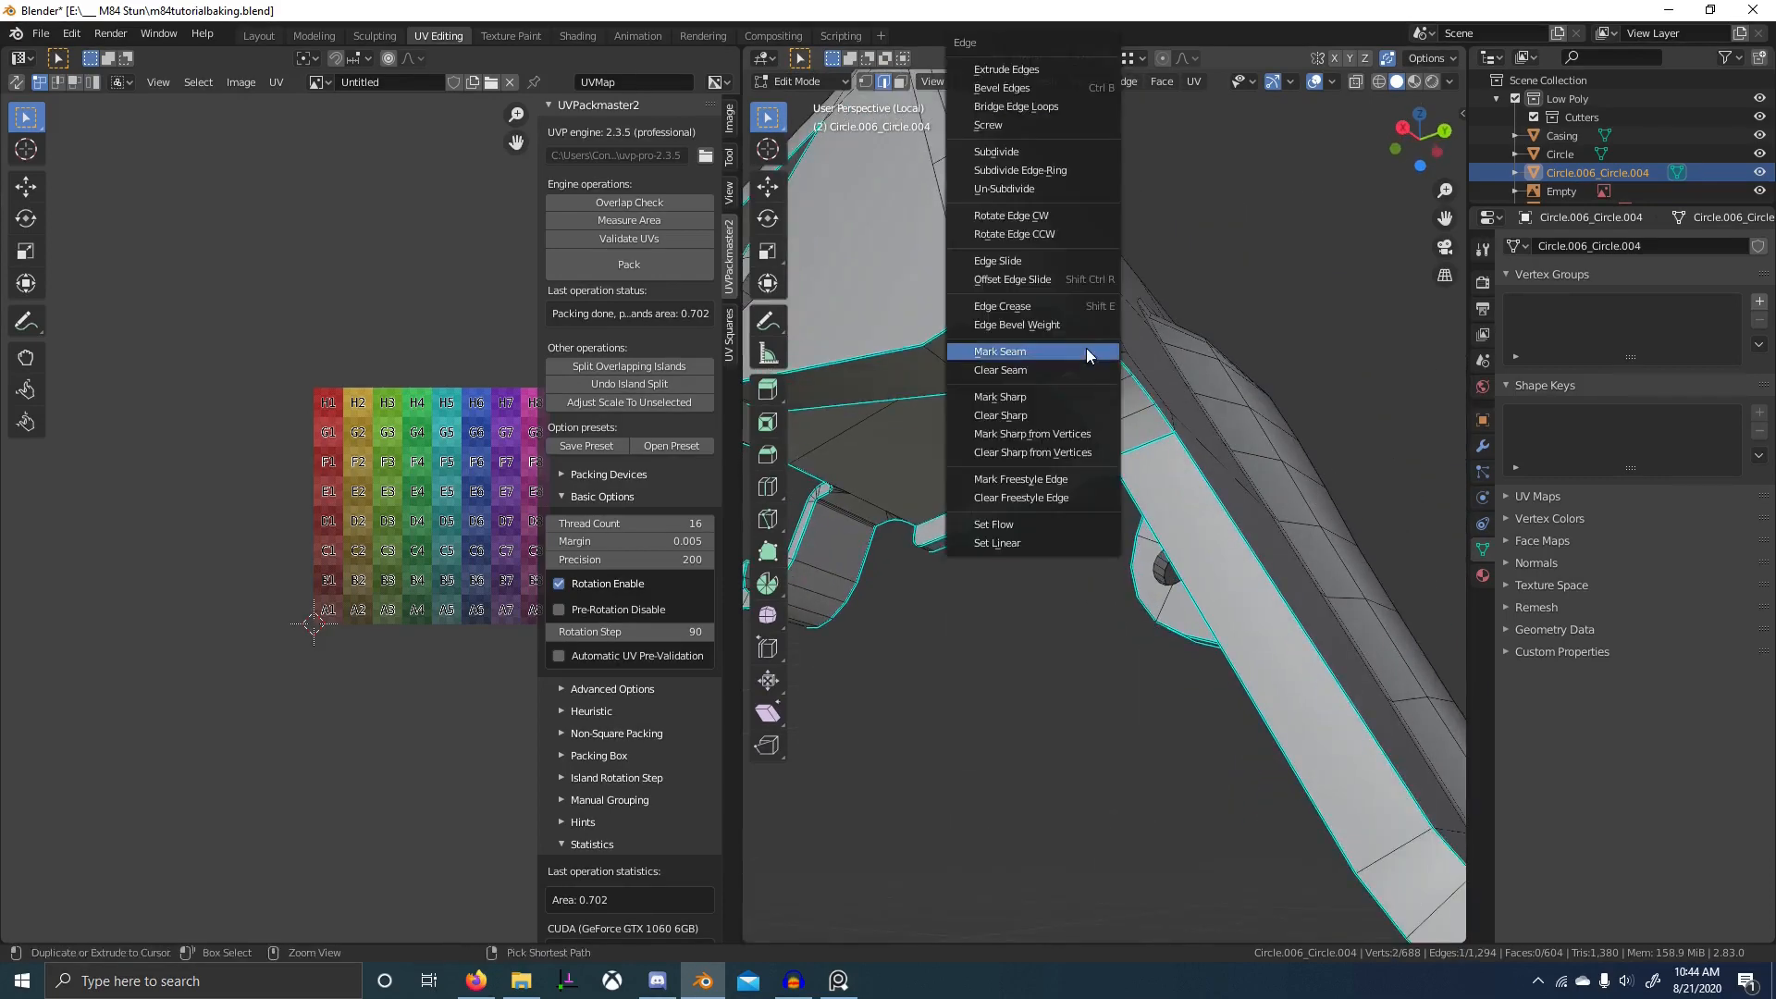
shift+click(1140, 466)
key(ctrl+e)
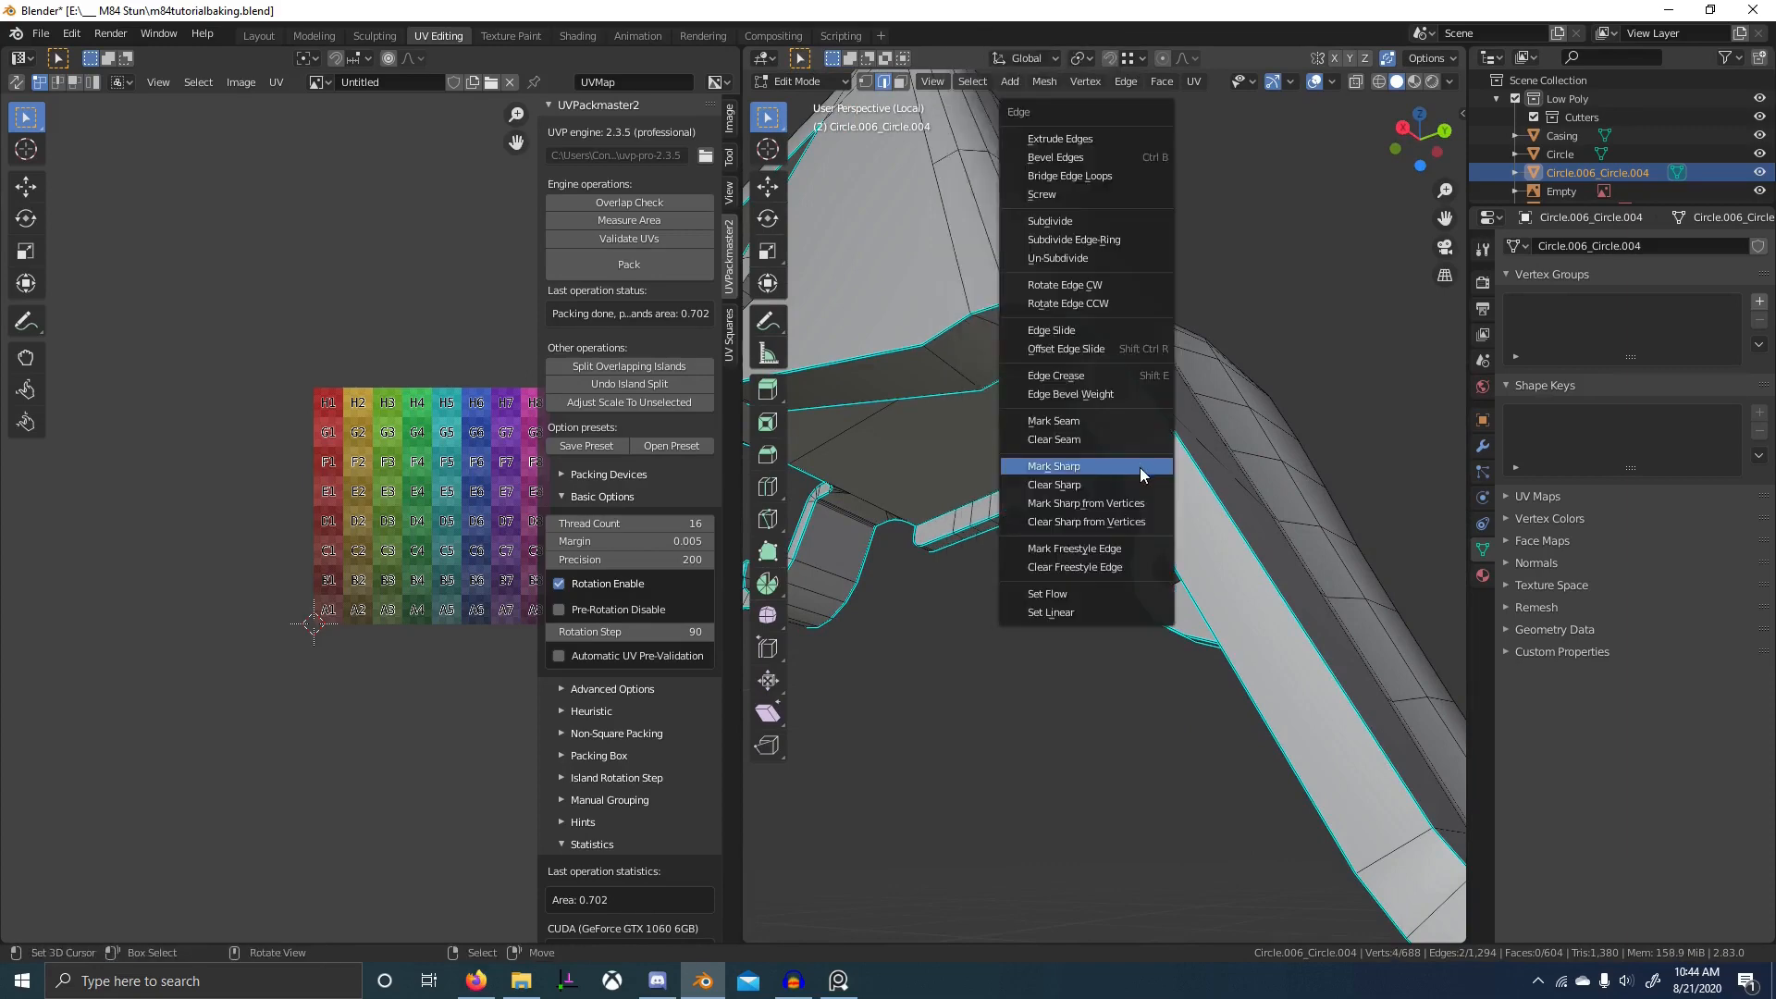
click(1136, 487)
- Select all of the lever's sharp edges by similar sharpness and mark them as seams
key(a)
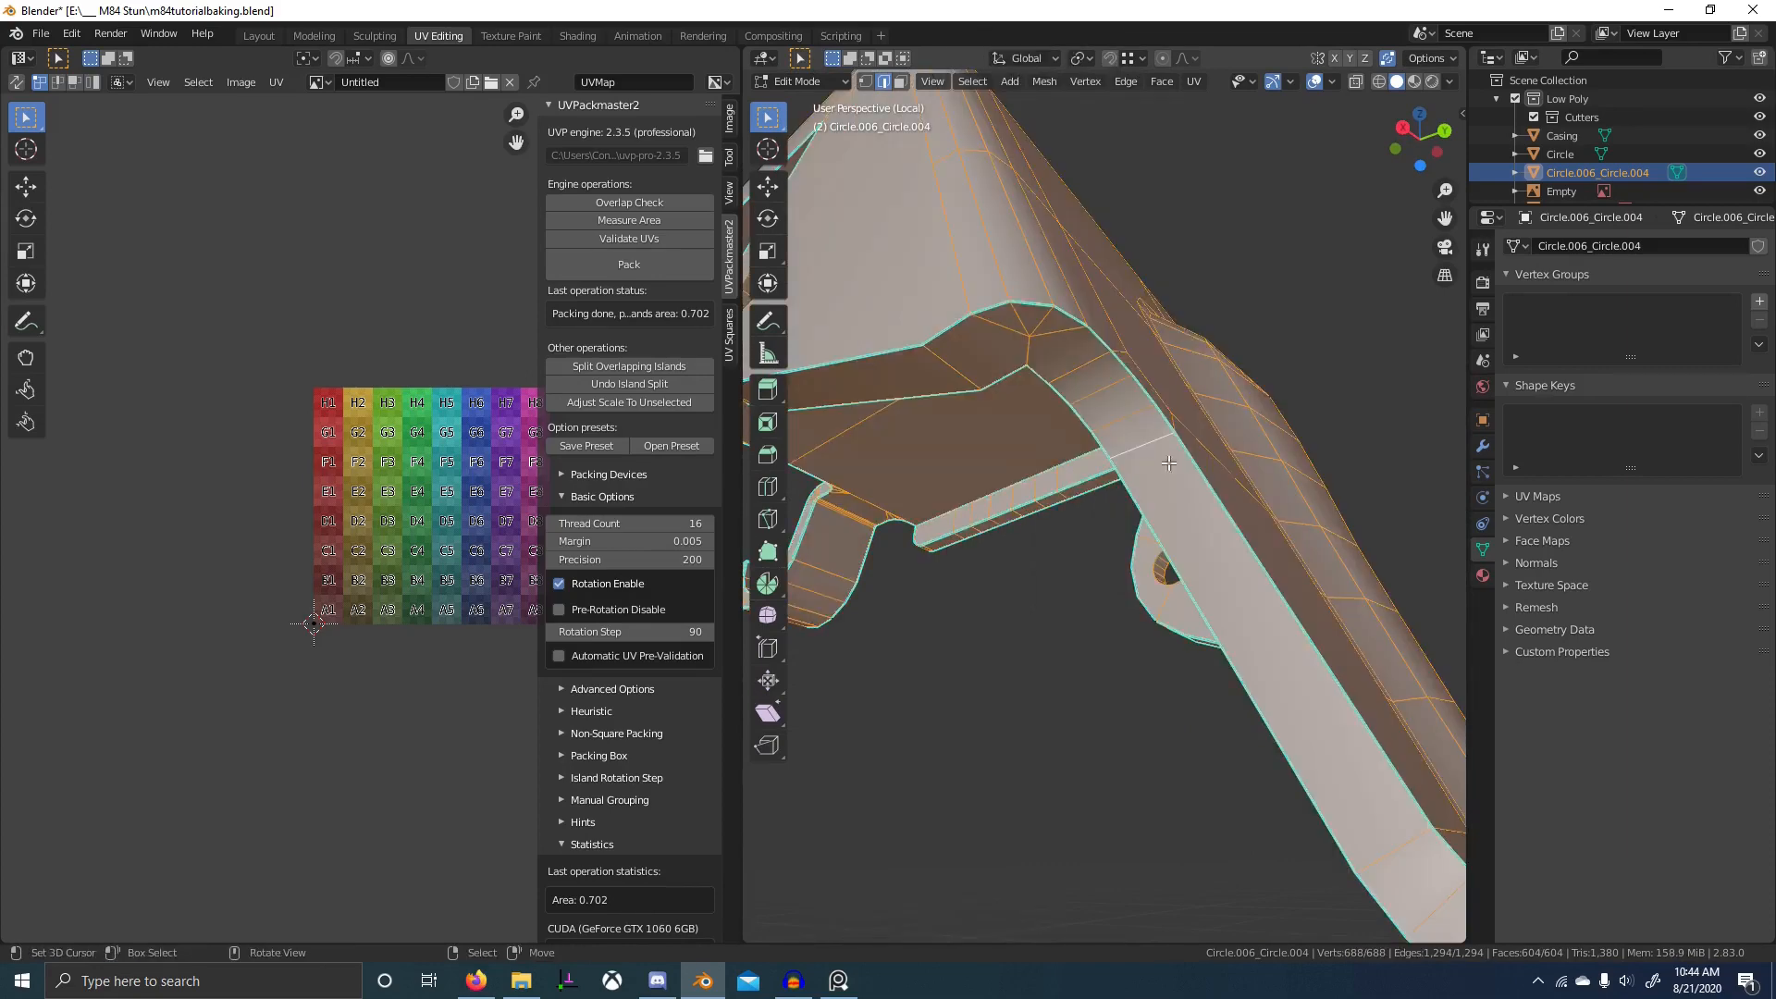
click(1168, 462)
key(shift+g)
click(1190, 476)
key(ctrl+e)
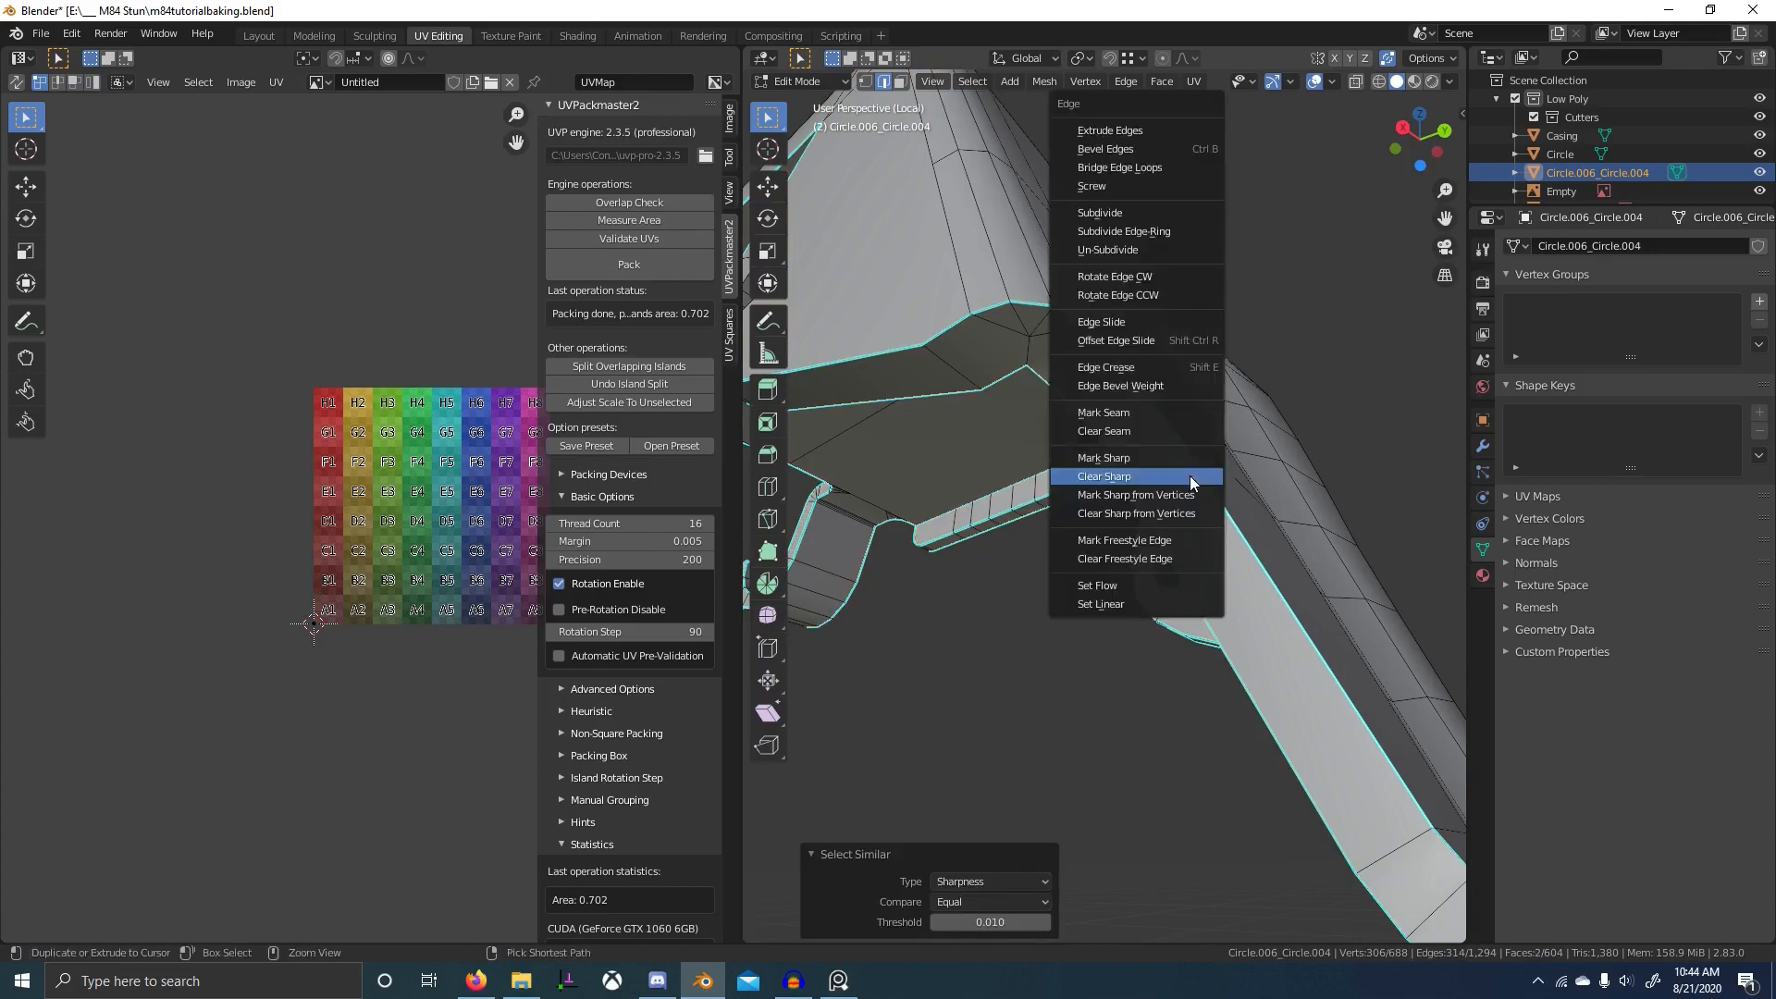
click(1188, 463)
key(ctrl+e)
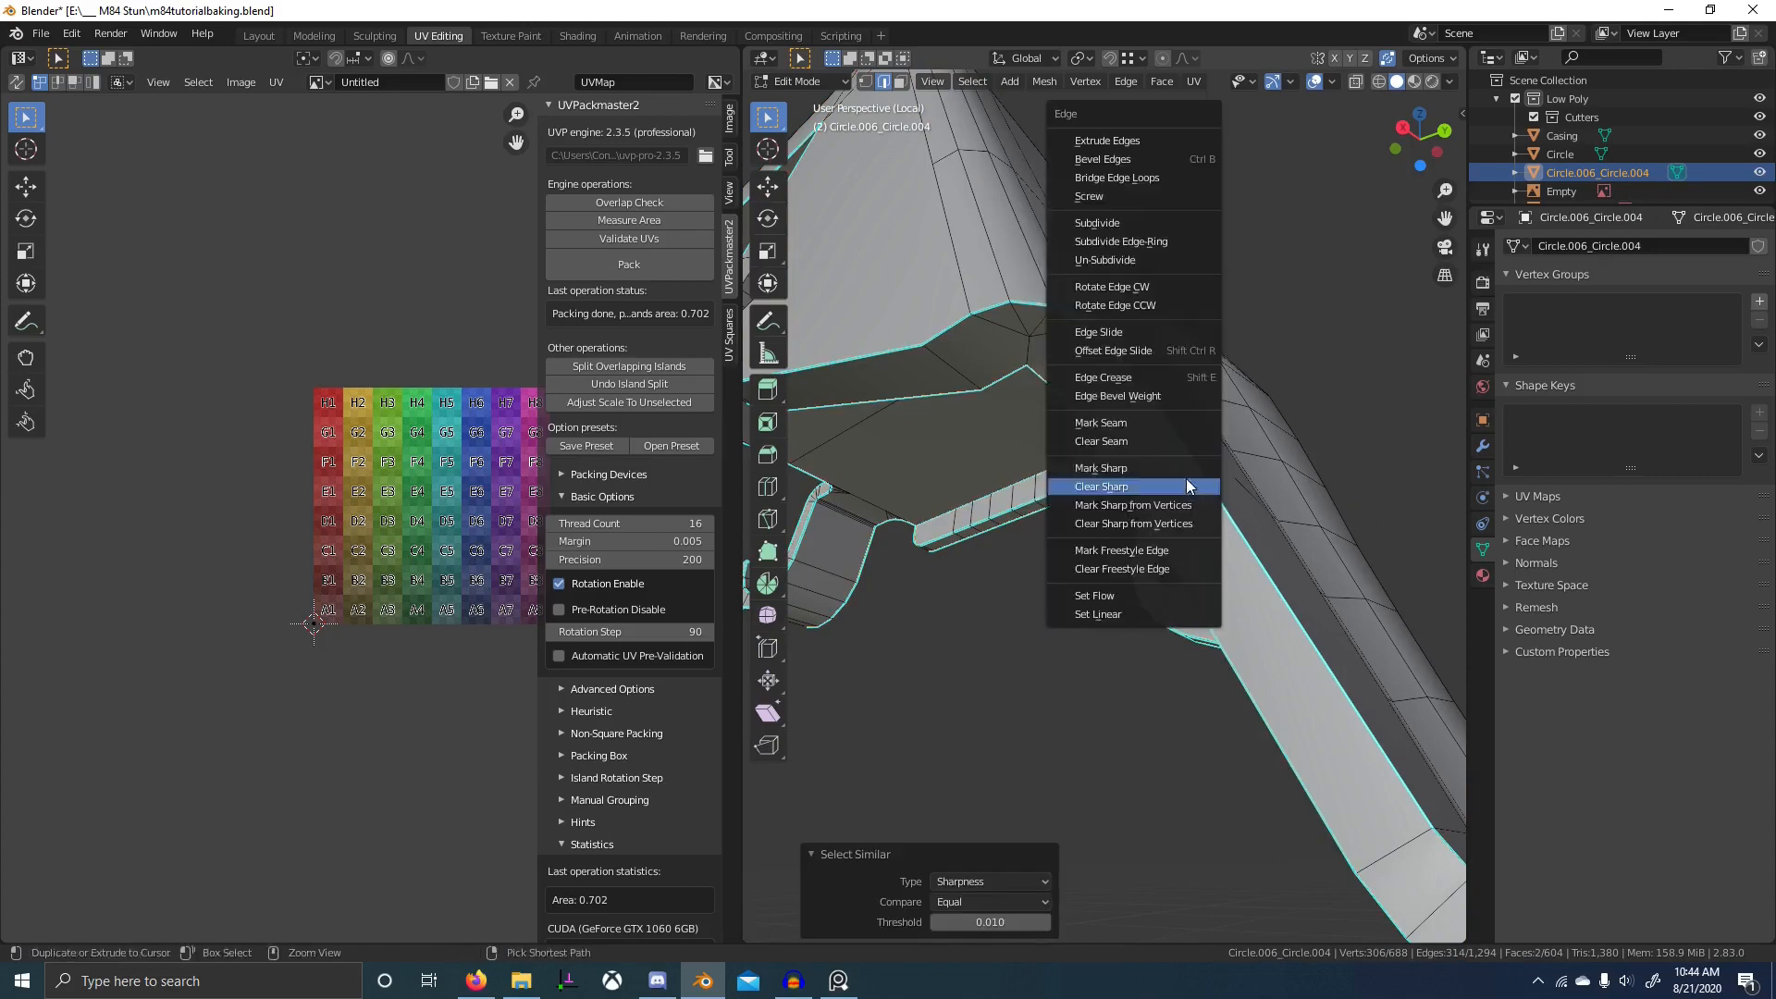
click(1185, 427)
- Symmetrize the entire lever again from +X to -X to mirror its new seams
key(a)
key(q)
click(1184, 426)
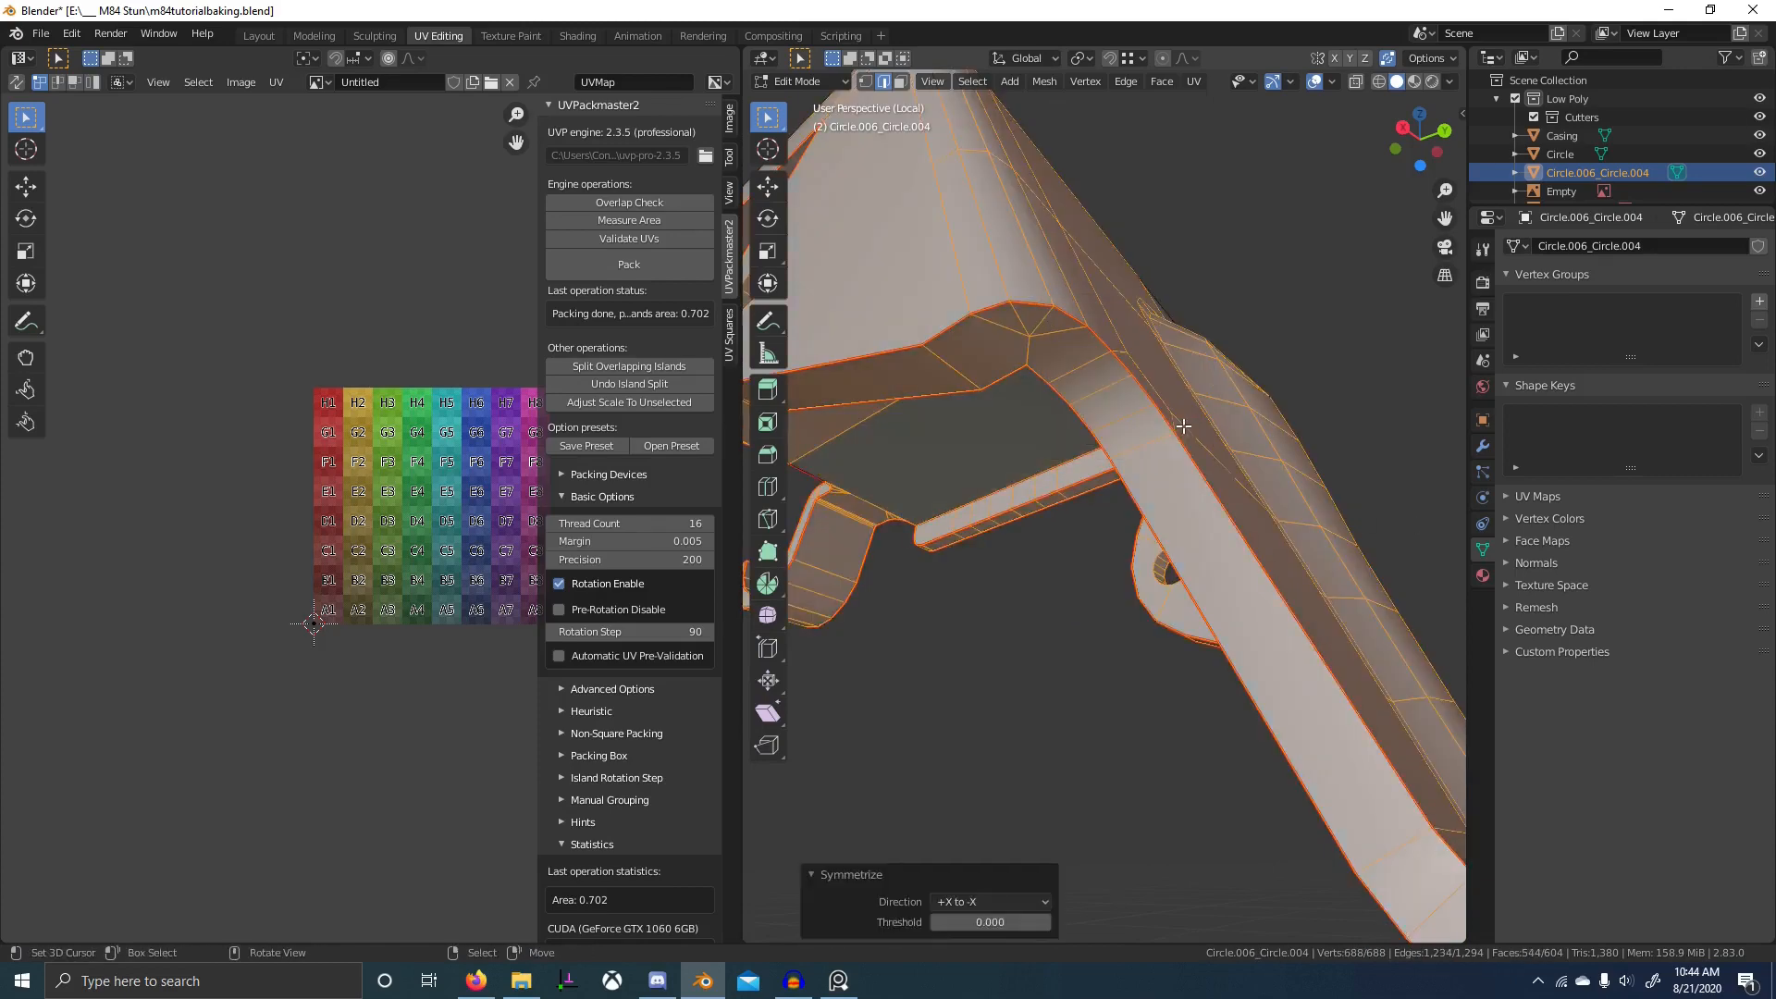
- Unwrap the whole lever with the Angle Based method and inspect the resulting UV layout
key(u)
click(1184, 426)
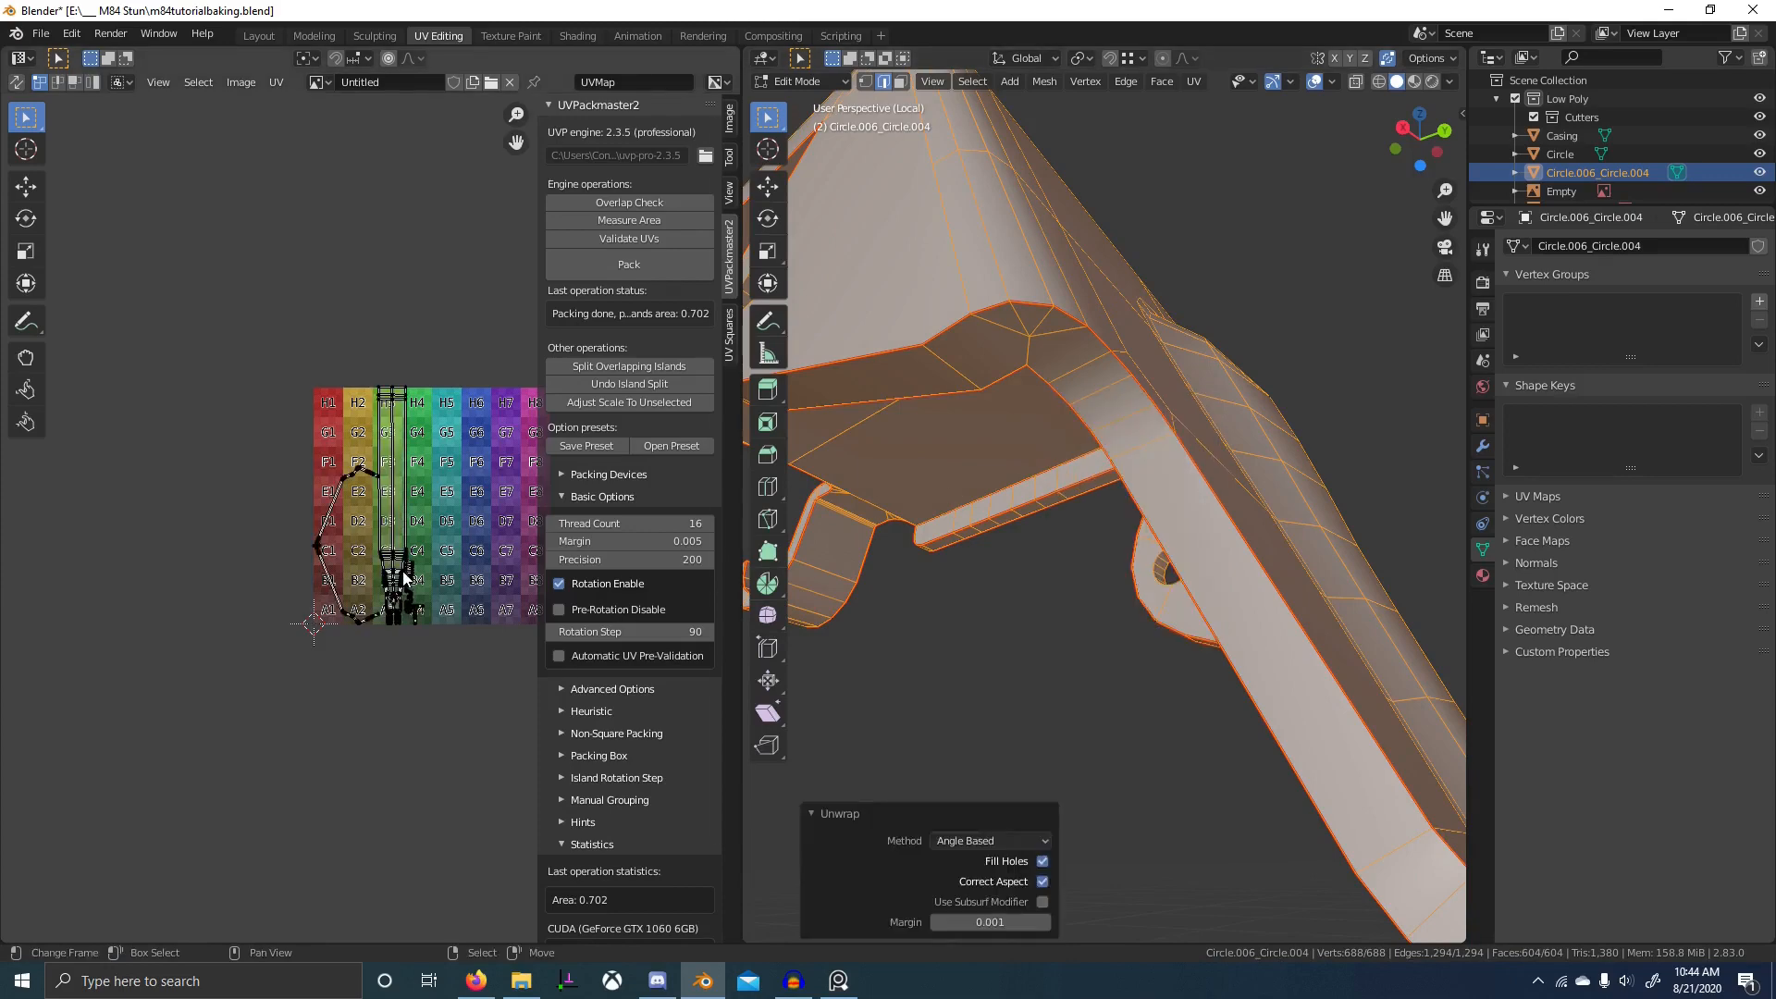
scroll(403, 569, up, 5)
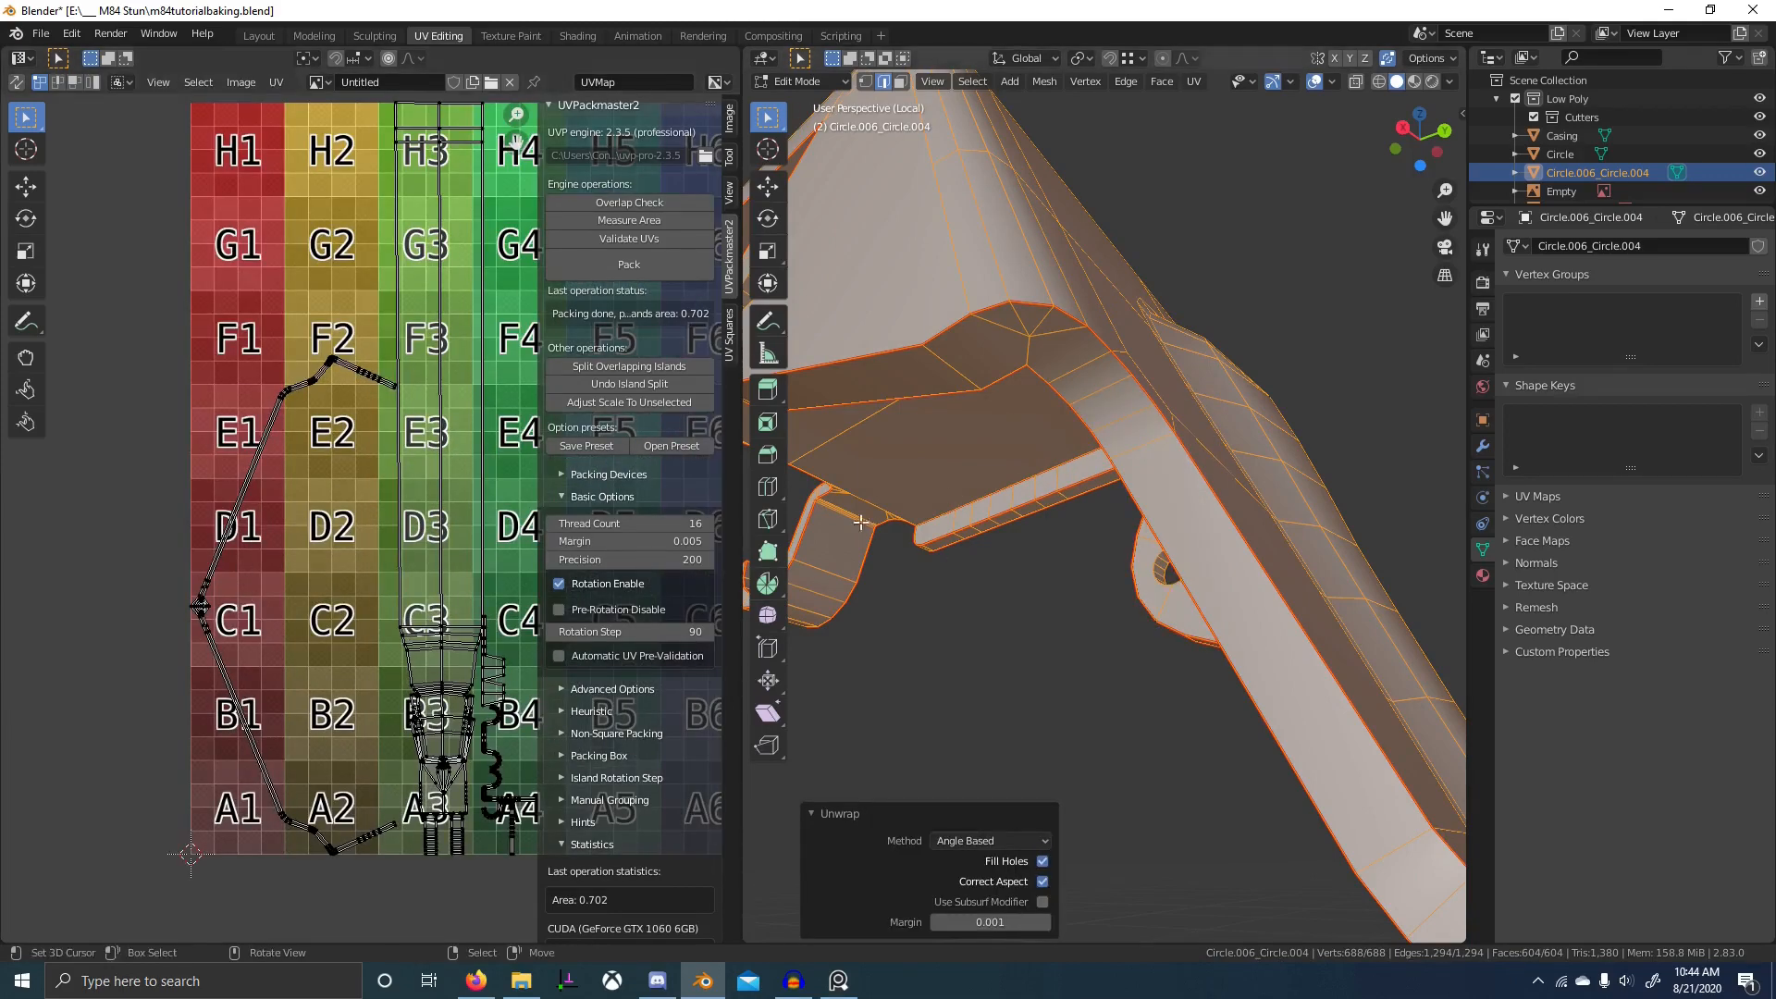
- Mark the short cross edge at the inner corner of the thickness strip beside the pin hole as a seam
middle_drag(879, 277, 1172, 586)
scroll(1161, 518, up, 3)
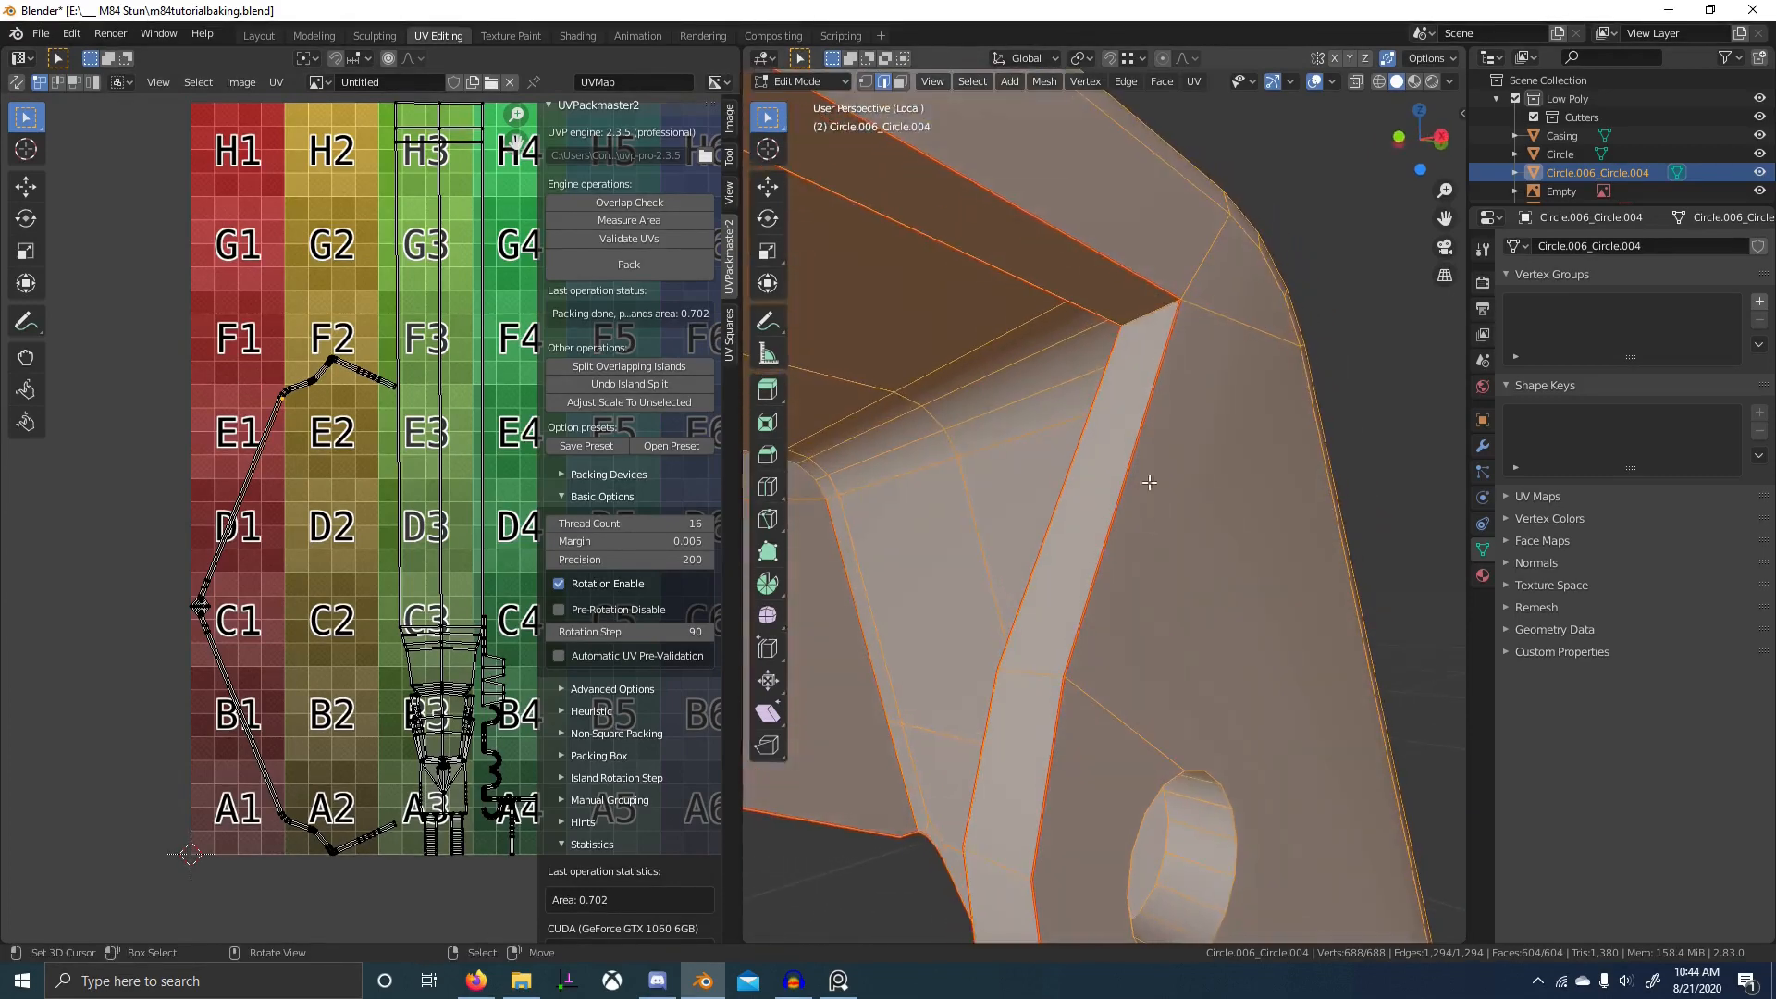
click(1124, 319)
middle_drag(1159, 446, 1203, 424)
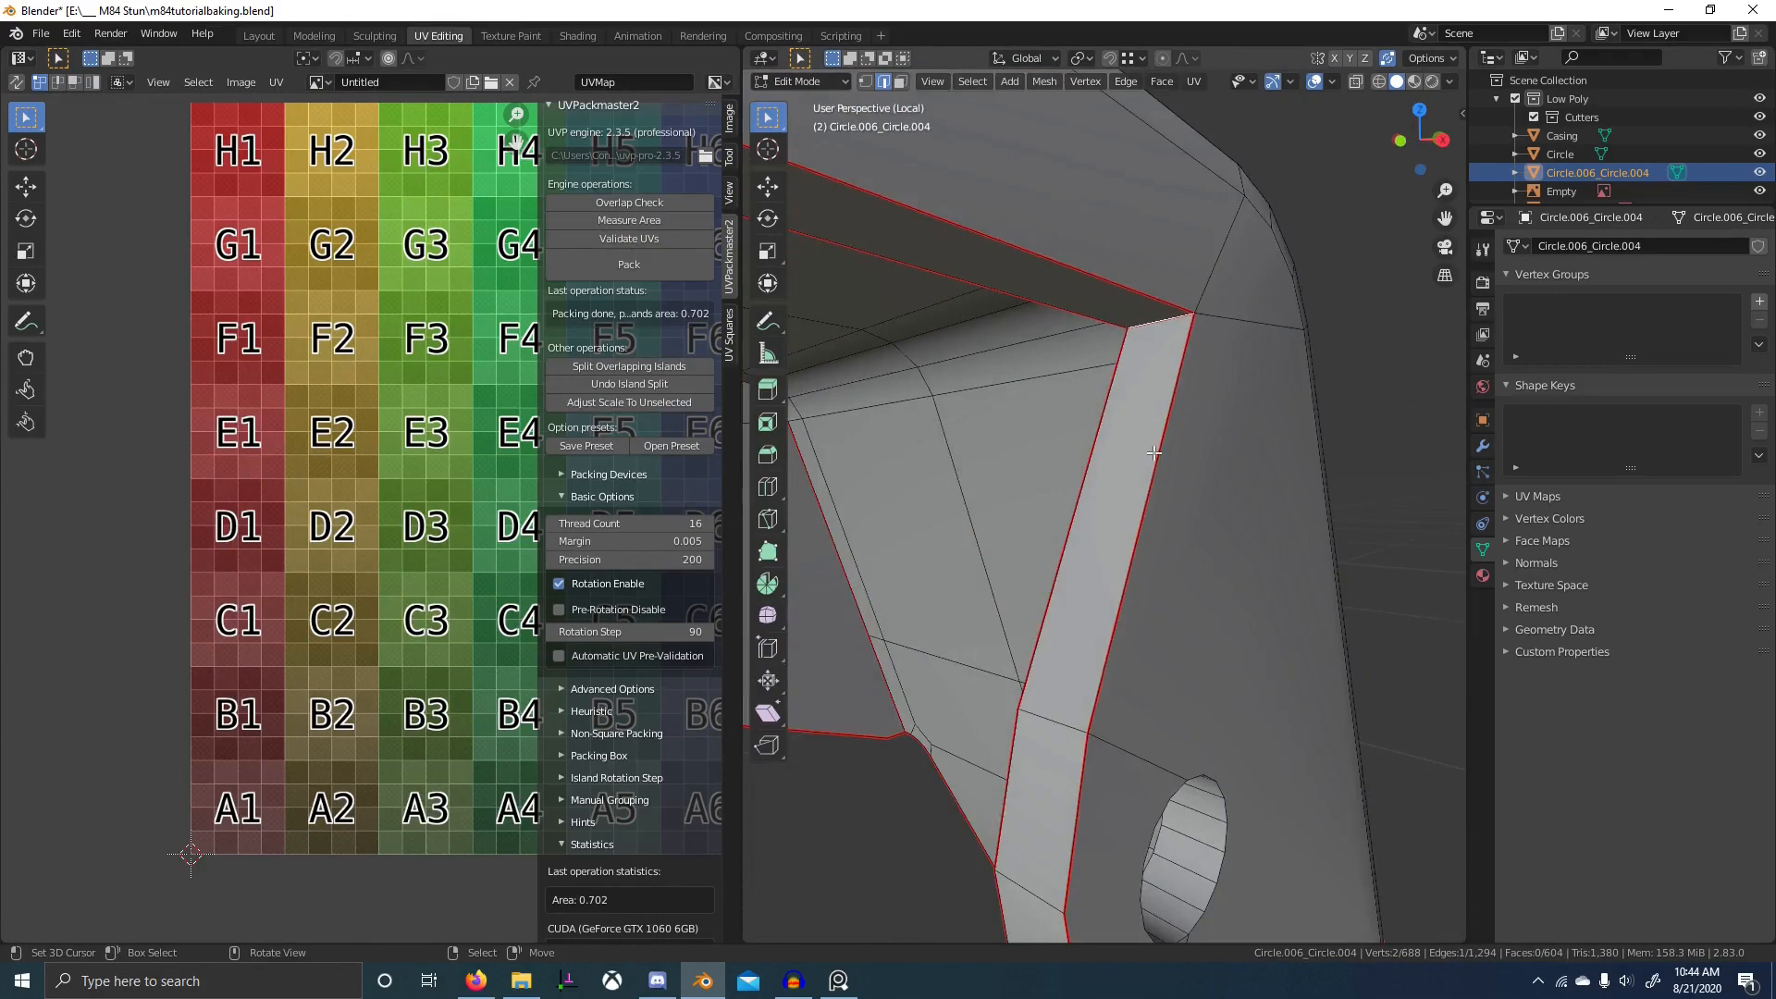
- Mark a cross edge on the head's front corner strip and one on the strip along its front notch as seams
scroll(1153, 453, down, 4)
middle_drag(1153, 453, 1193, 462)
scroll(1228, 571, down, 3)
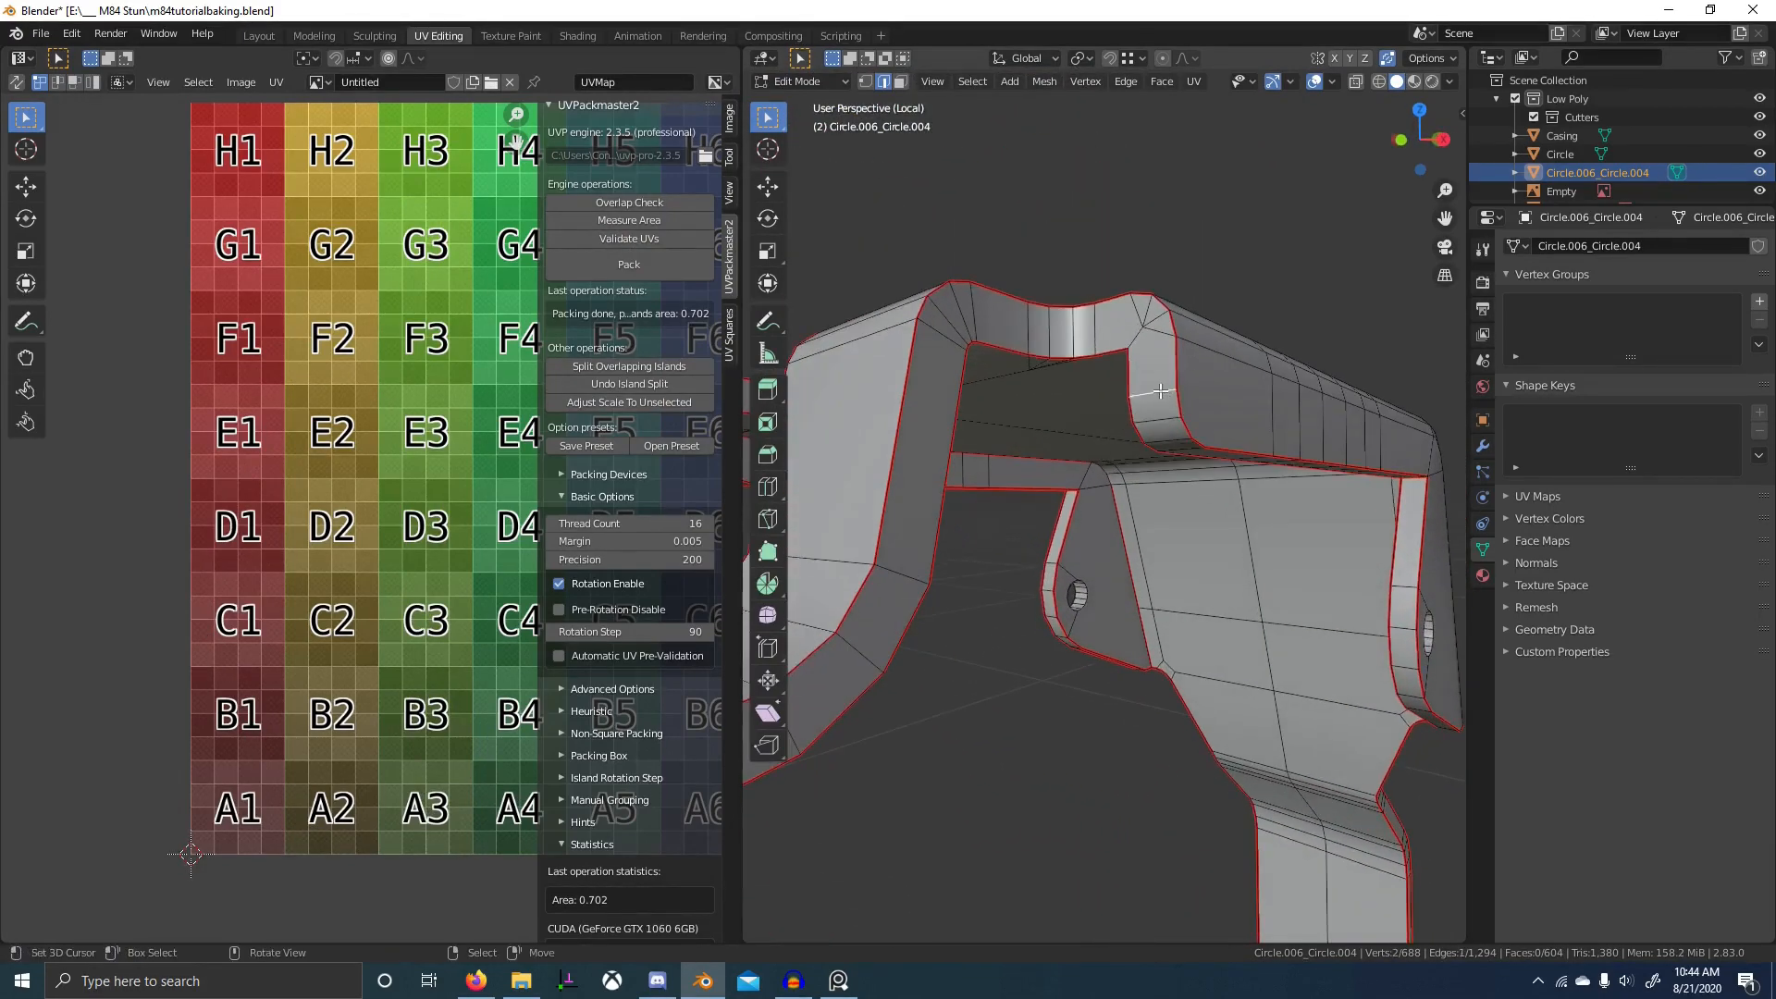
middle_drag(1160, 391, 1127, 451)
right_click(1127, 452)
click(1126, 452)
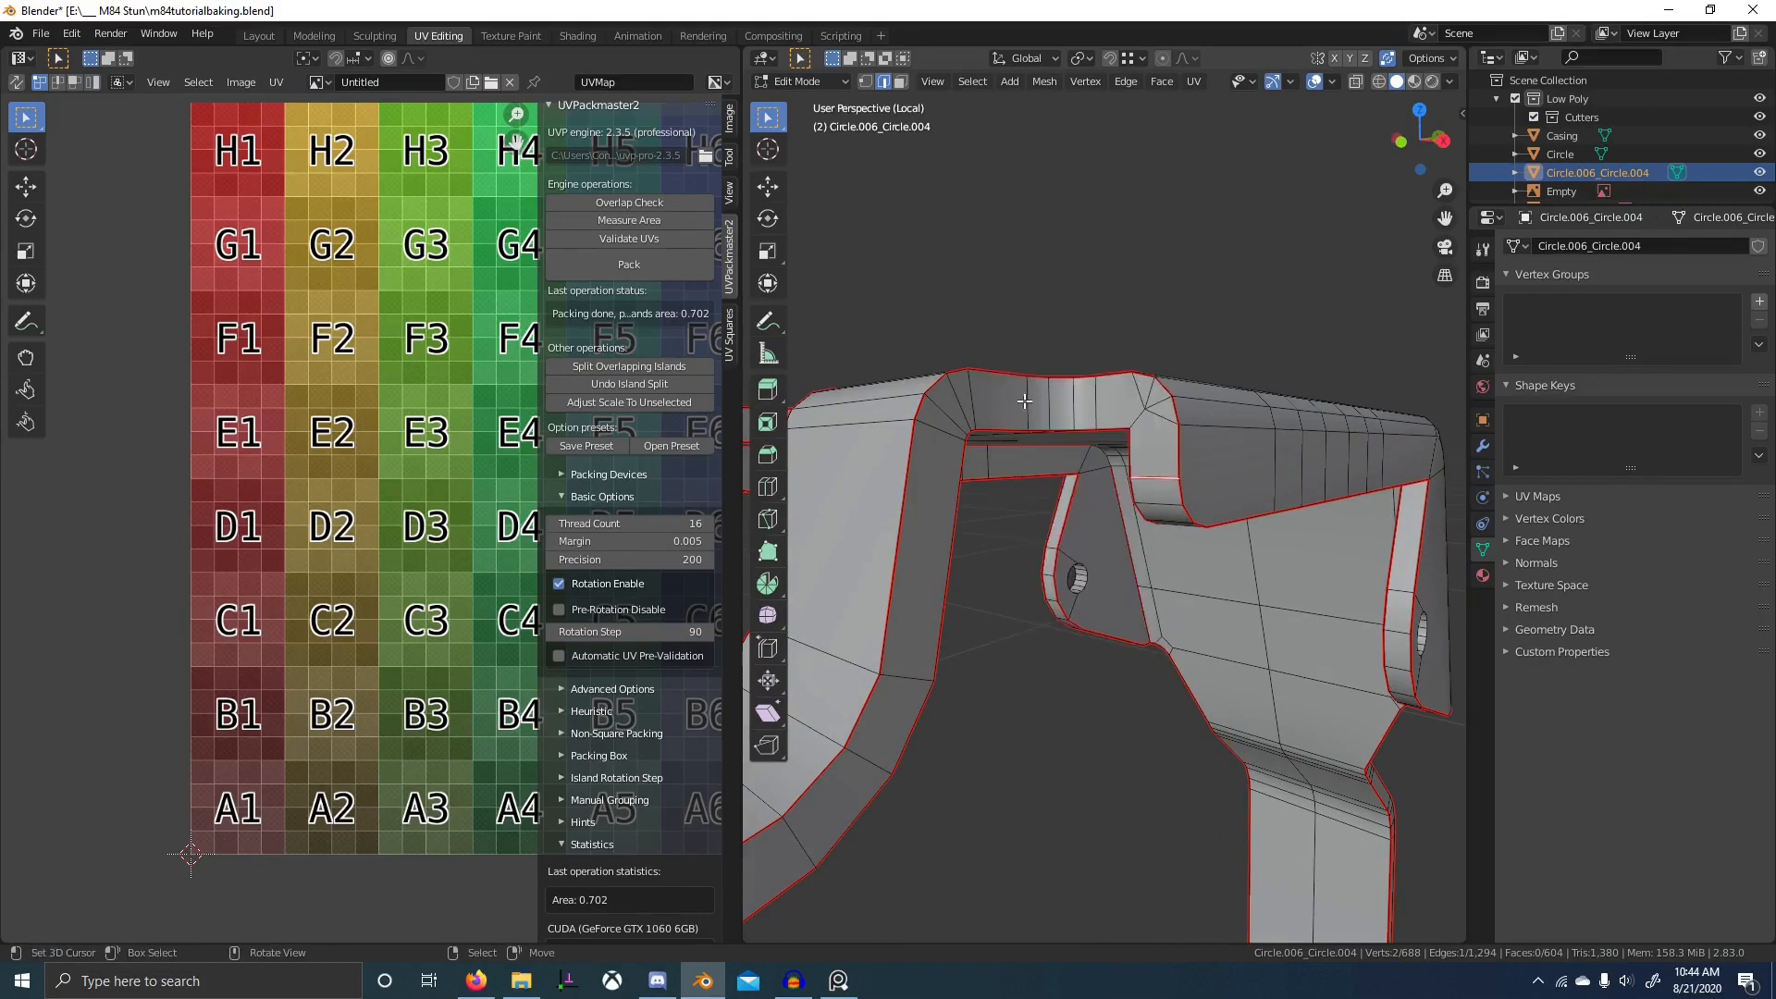
click(1024, 401)
right_click(1007, 434)
click(1007, 434)
- Mark the short cross edges at the bends of the thickness strip along the head's lower side rim as seams
middle_drag(1030, 489, 1102, 534)
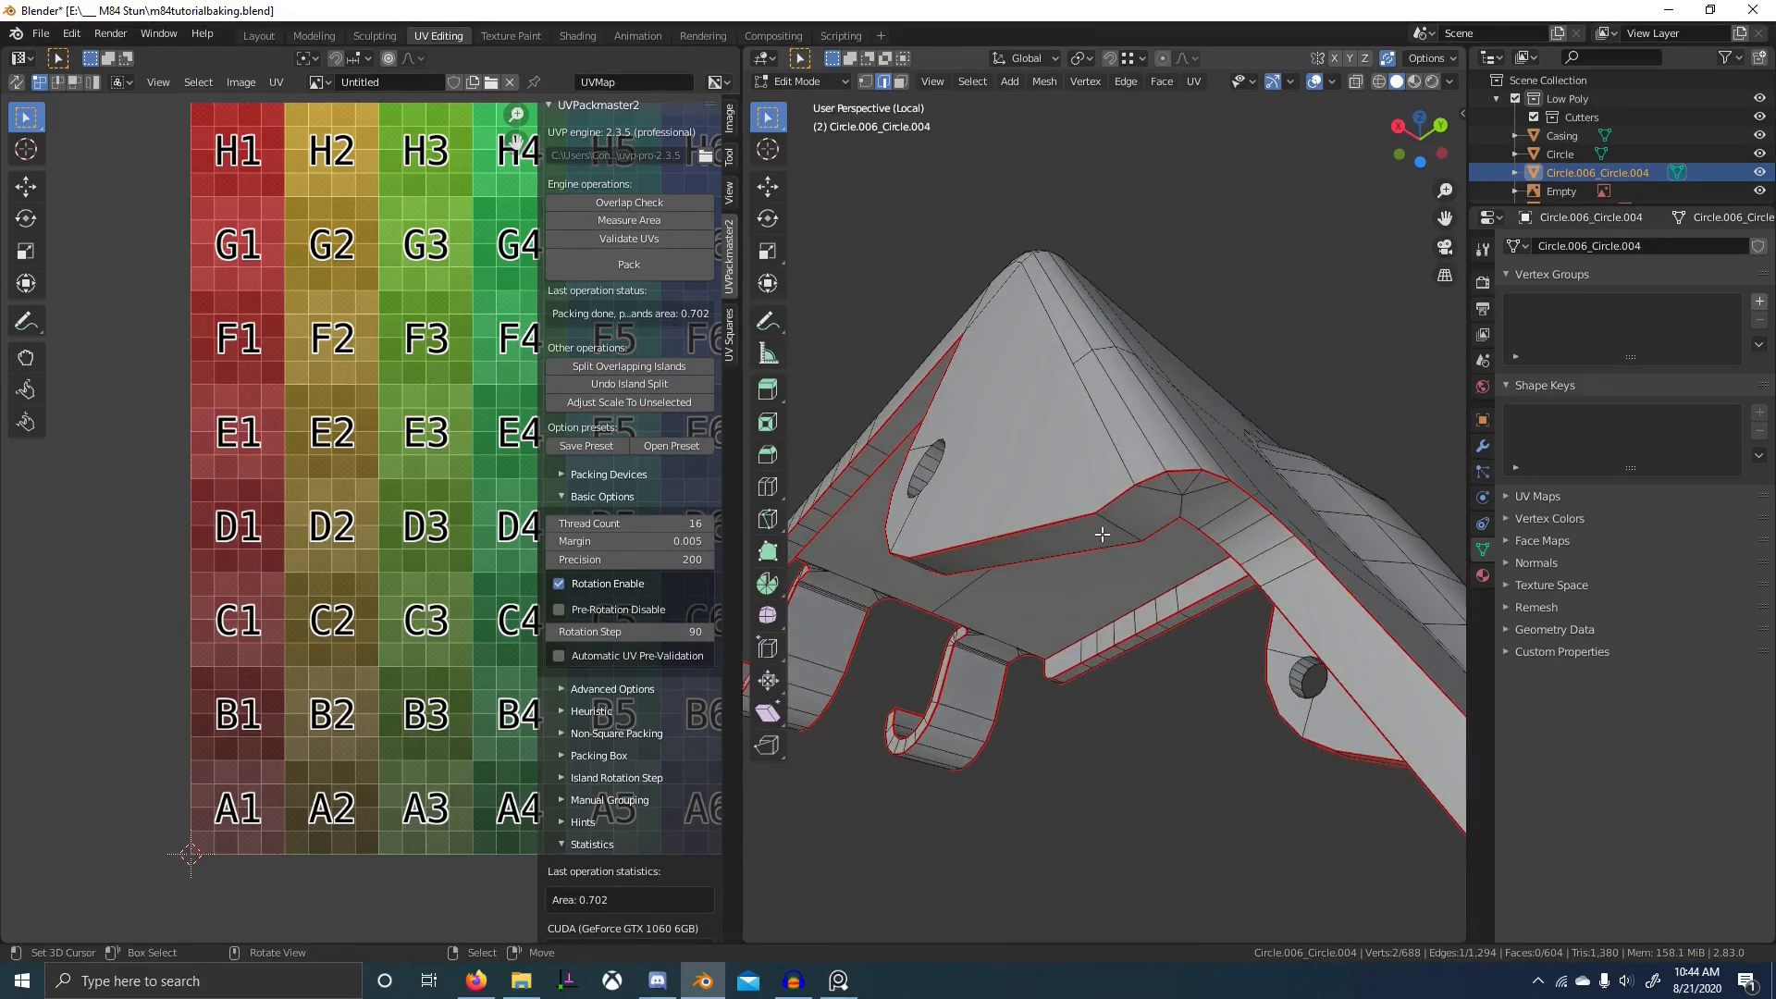
right_click(1288, 576)
key(ctrl+e)
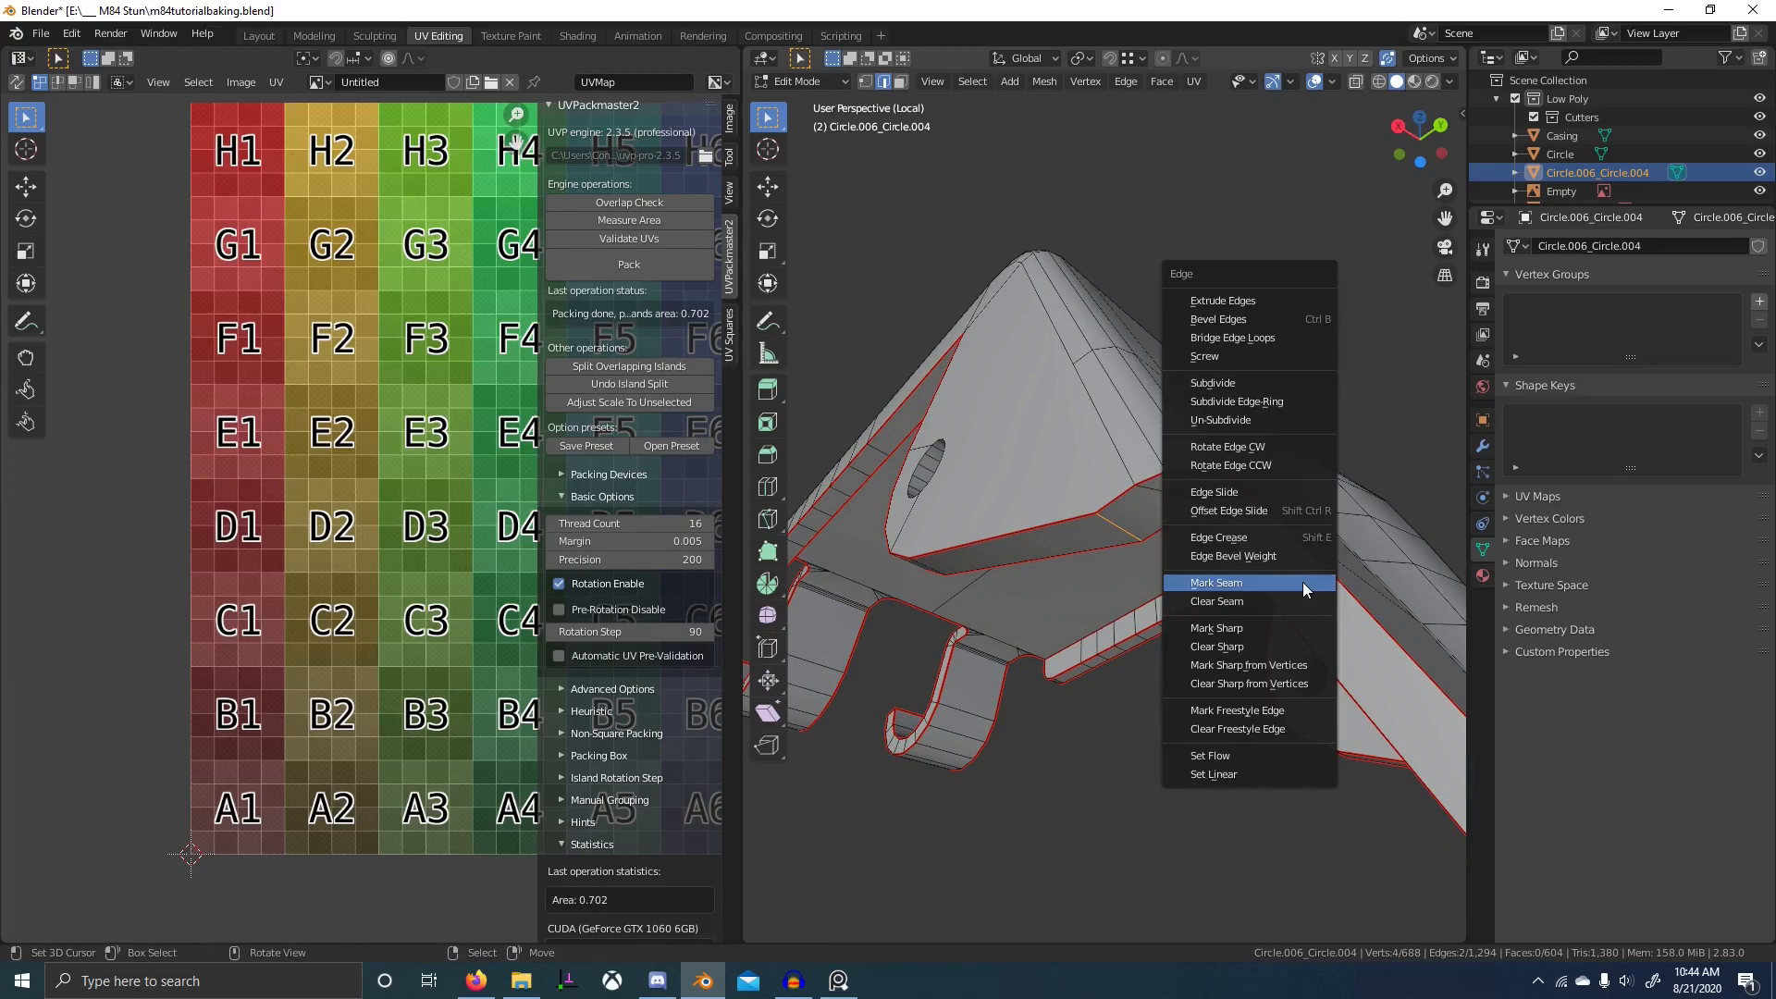
click(1303, 581)
right_click(1203, 509)
key(ctrl+e)
click(1203, 508)
- Scale the vertices of the thickness strip's three faces at the lever's neck bend to 0 along X
middle_drag(1218, 536, 1135, 540)
scroll(1009, 662, up, 4)
scroll(1135, 540, up, 4)
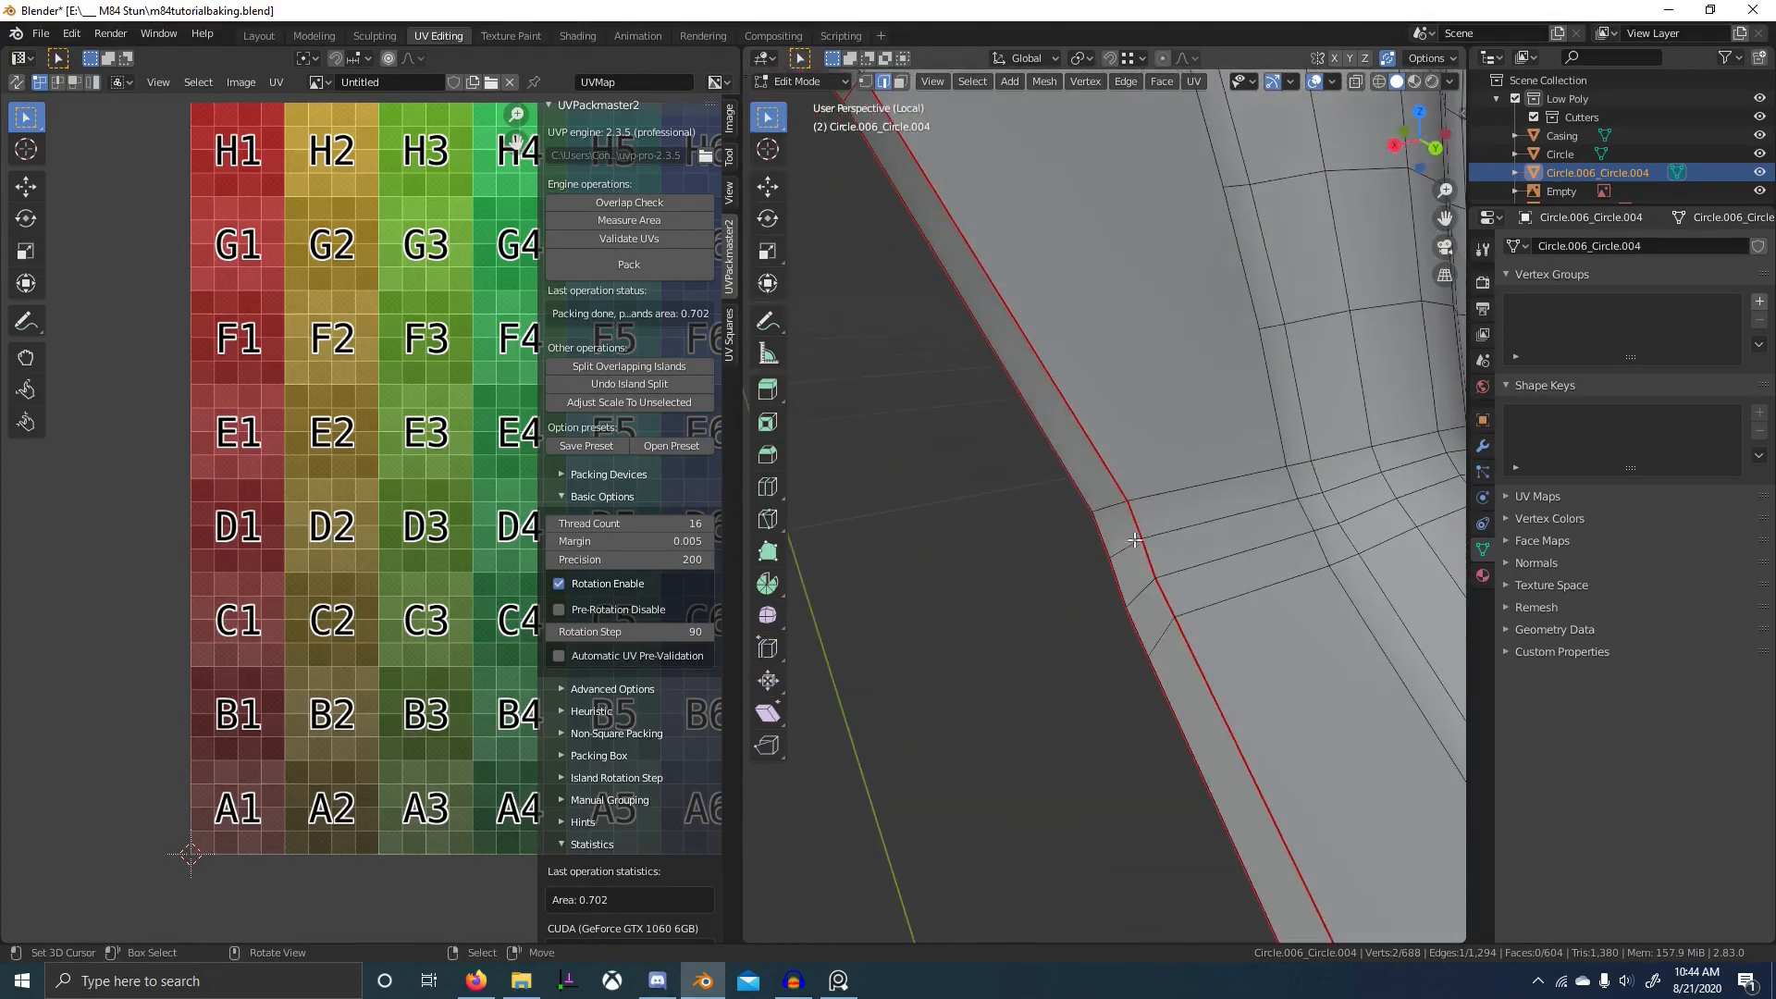
key(g)
key(x)
right_click(1127, 537)
key(3)
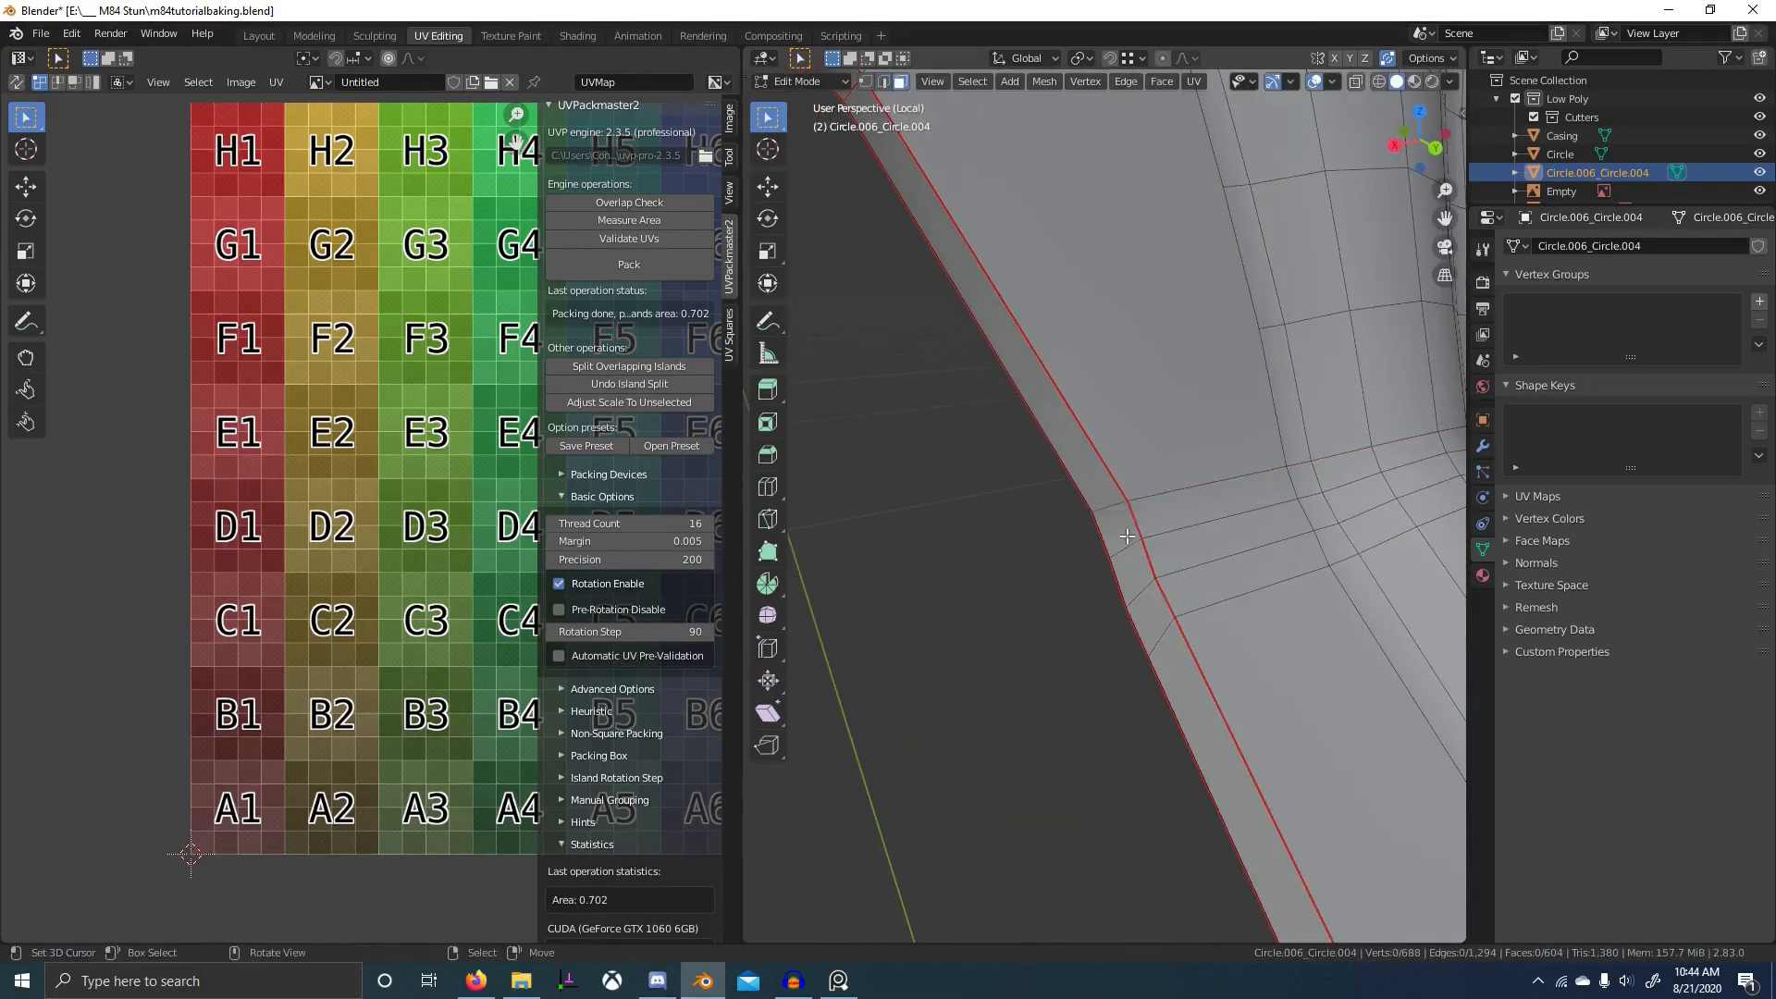
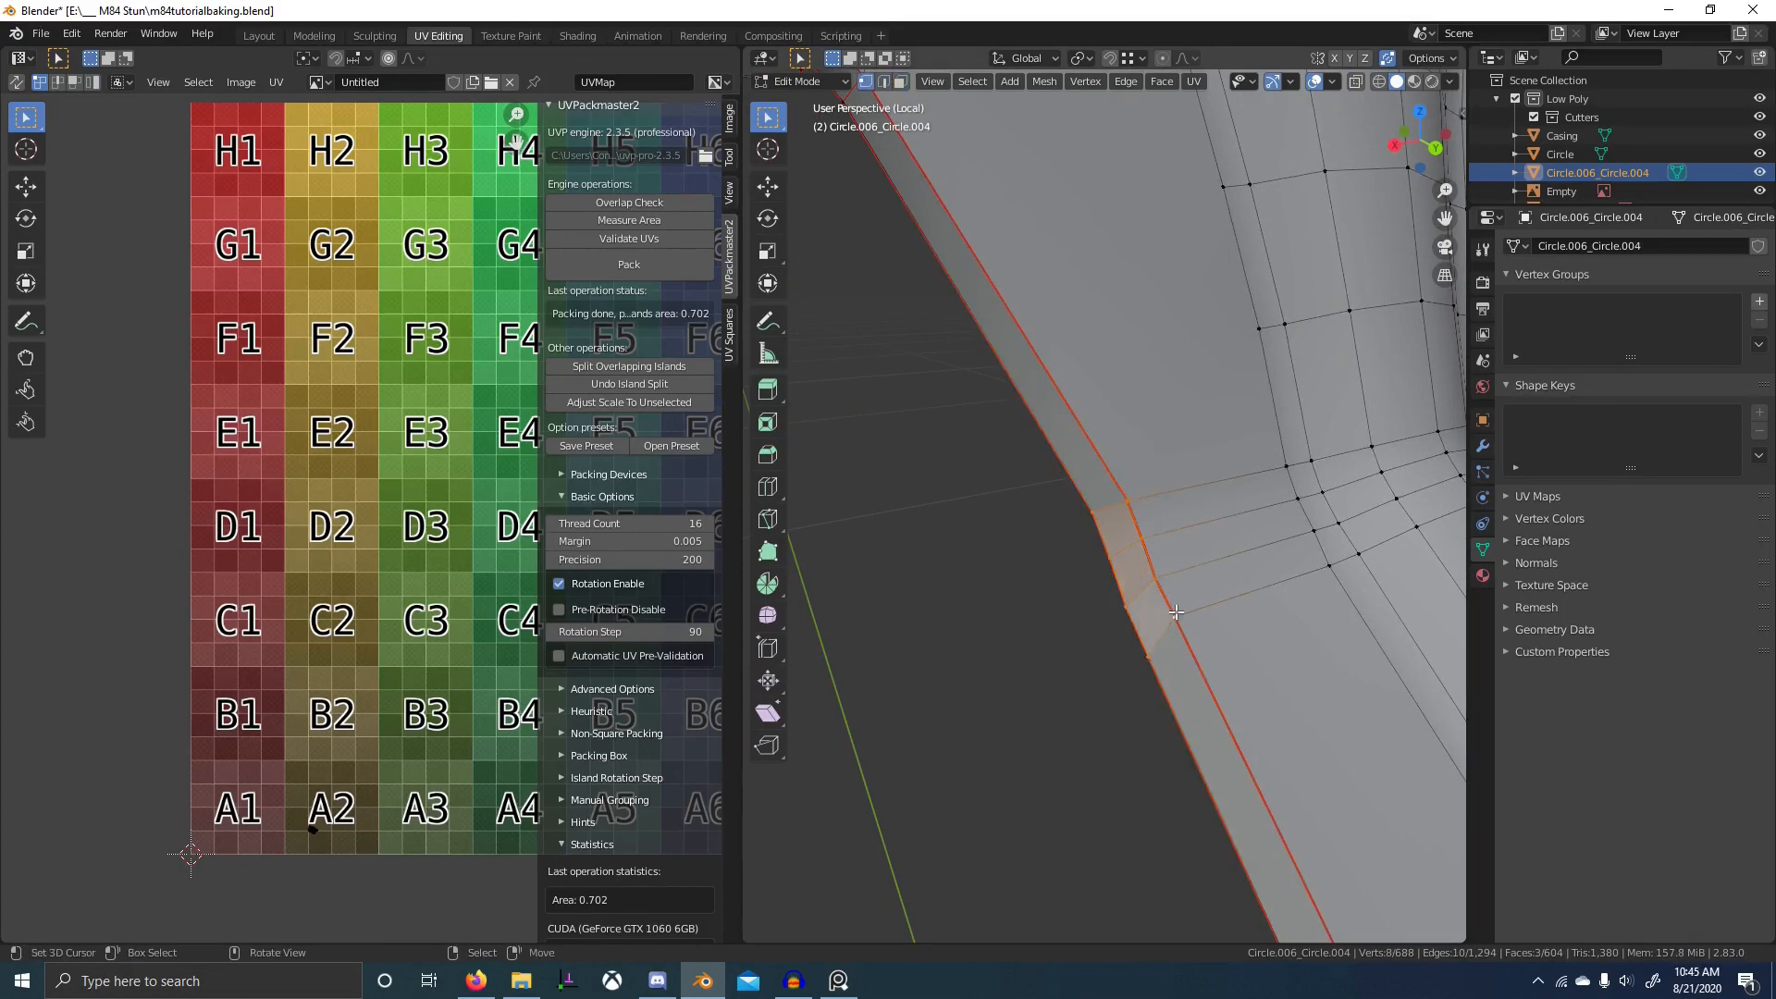
key(s)
key(x)
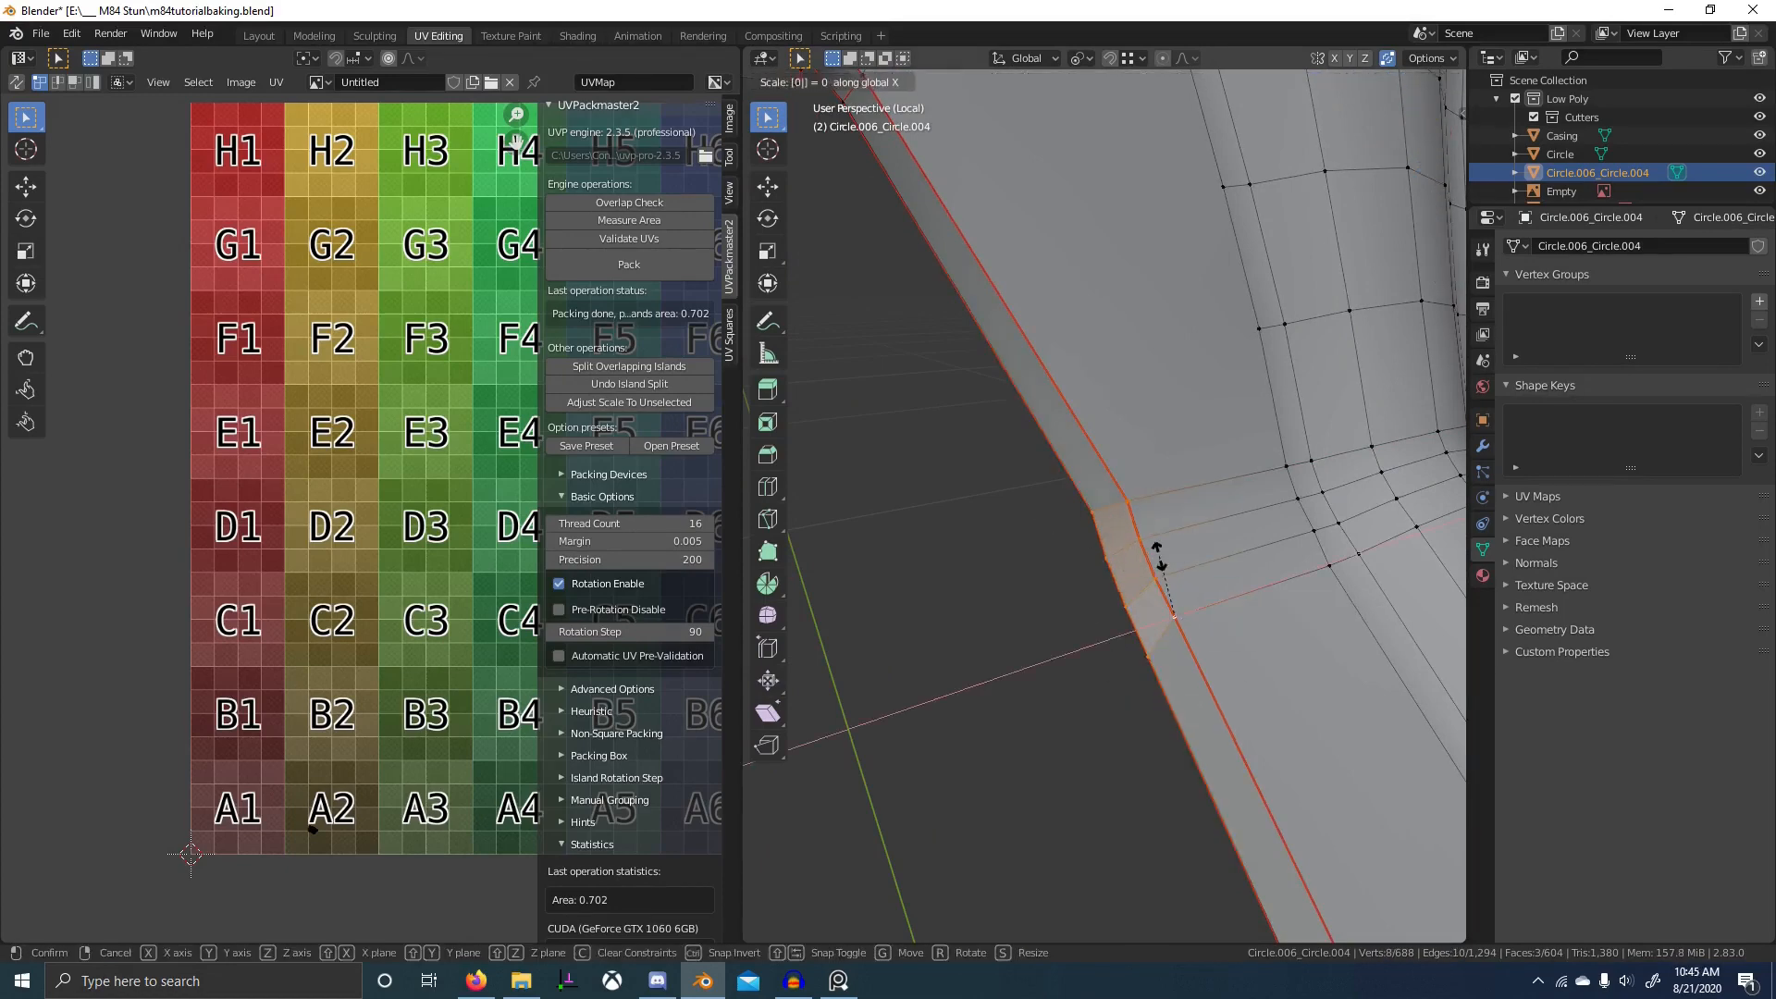
key(Return)
mouse_move(1160, 556)
middle_down()
mouse_move(1073, 560)
mouse_move(1139, 578)
middle_up()
scroll(1137, 581, up, 2)
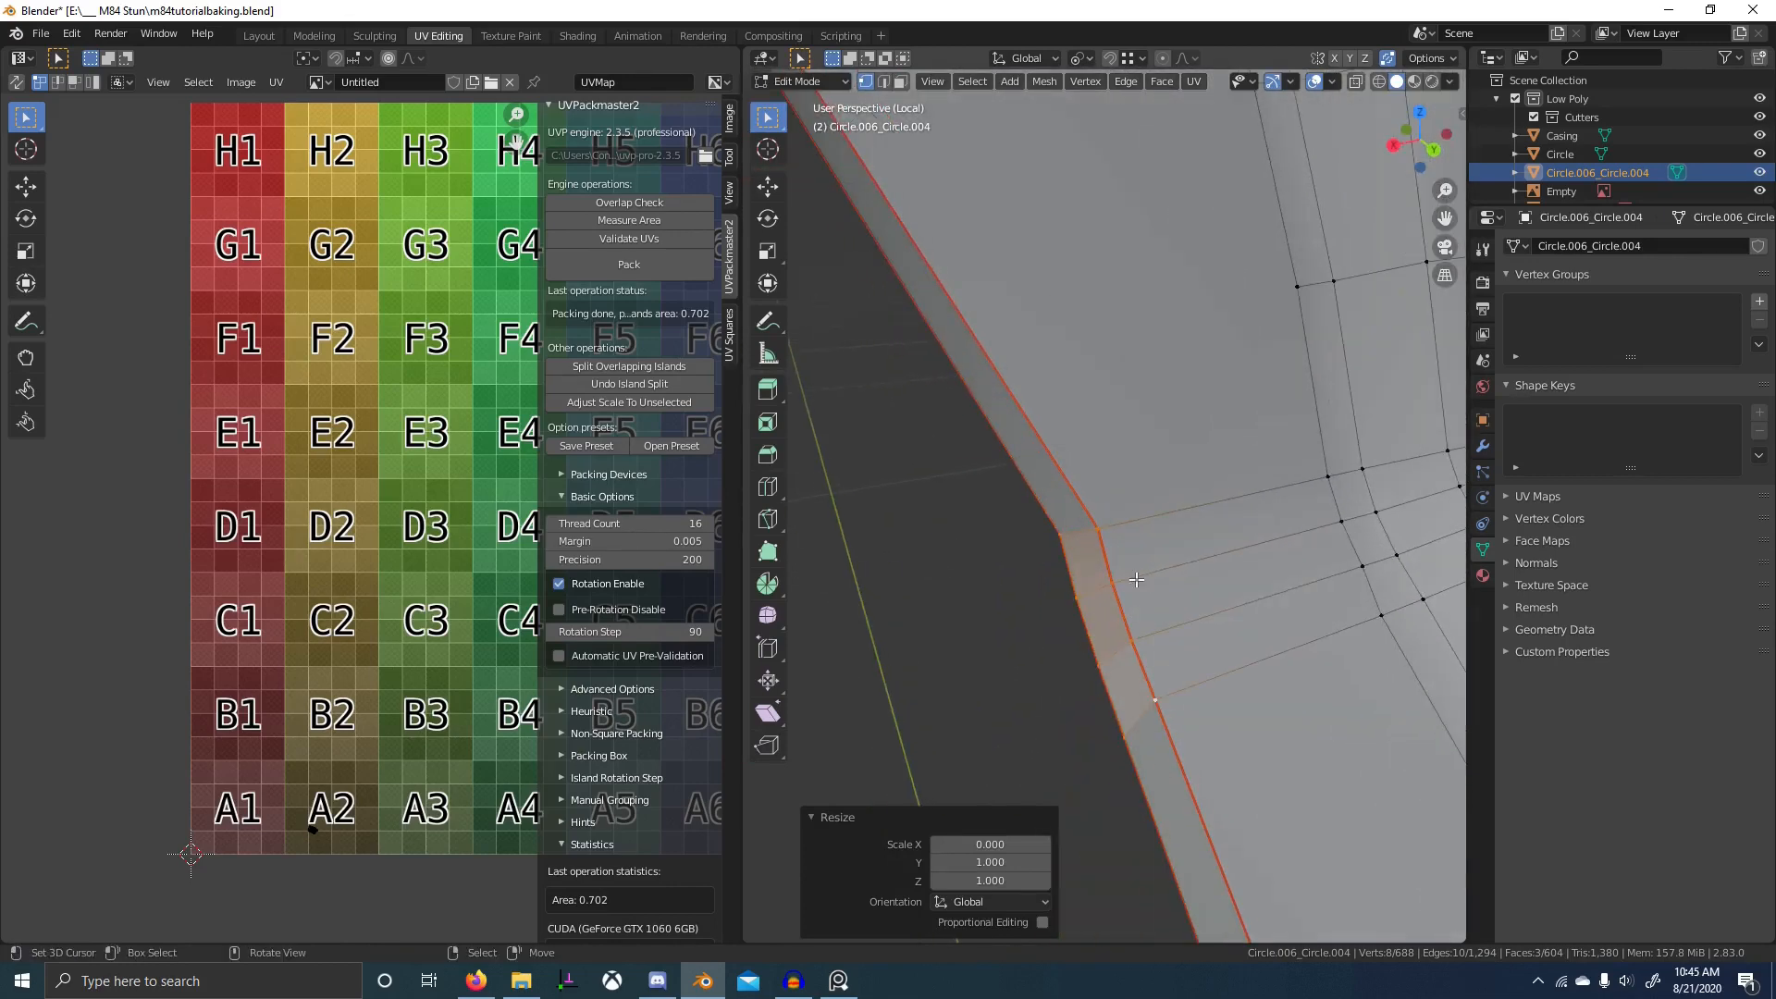
- Symmetrize the whole lever from +X to -X to mirror the flattened neck strip
key(a)
key(q)
click(1134, 579)
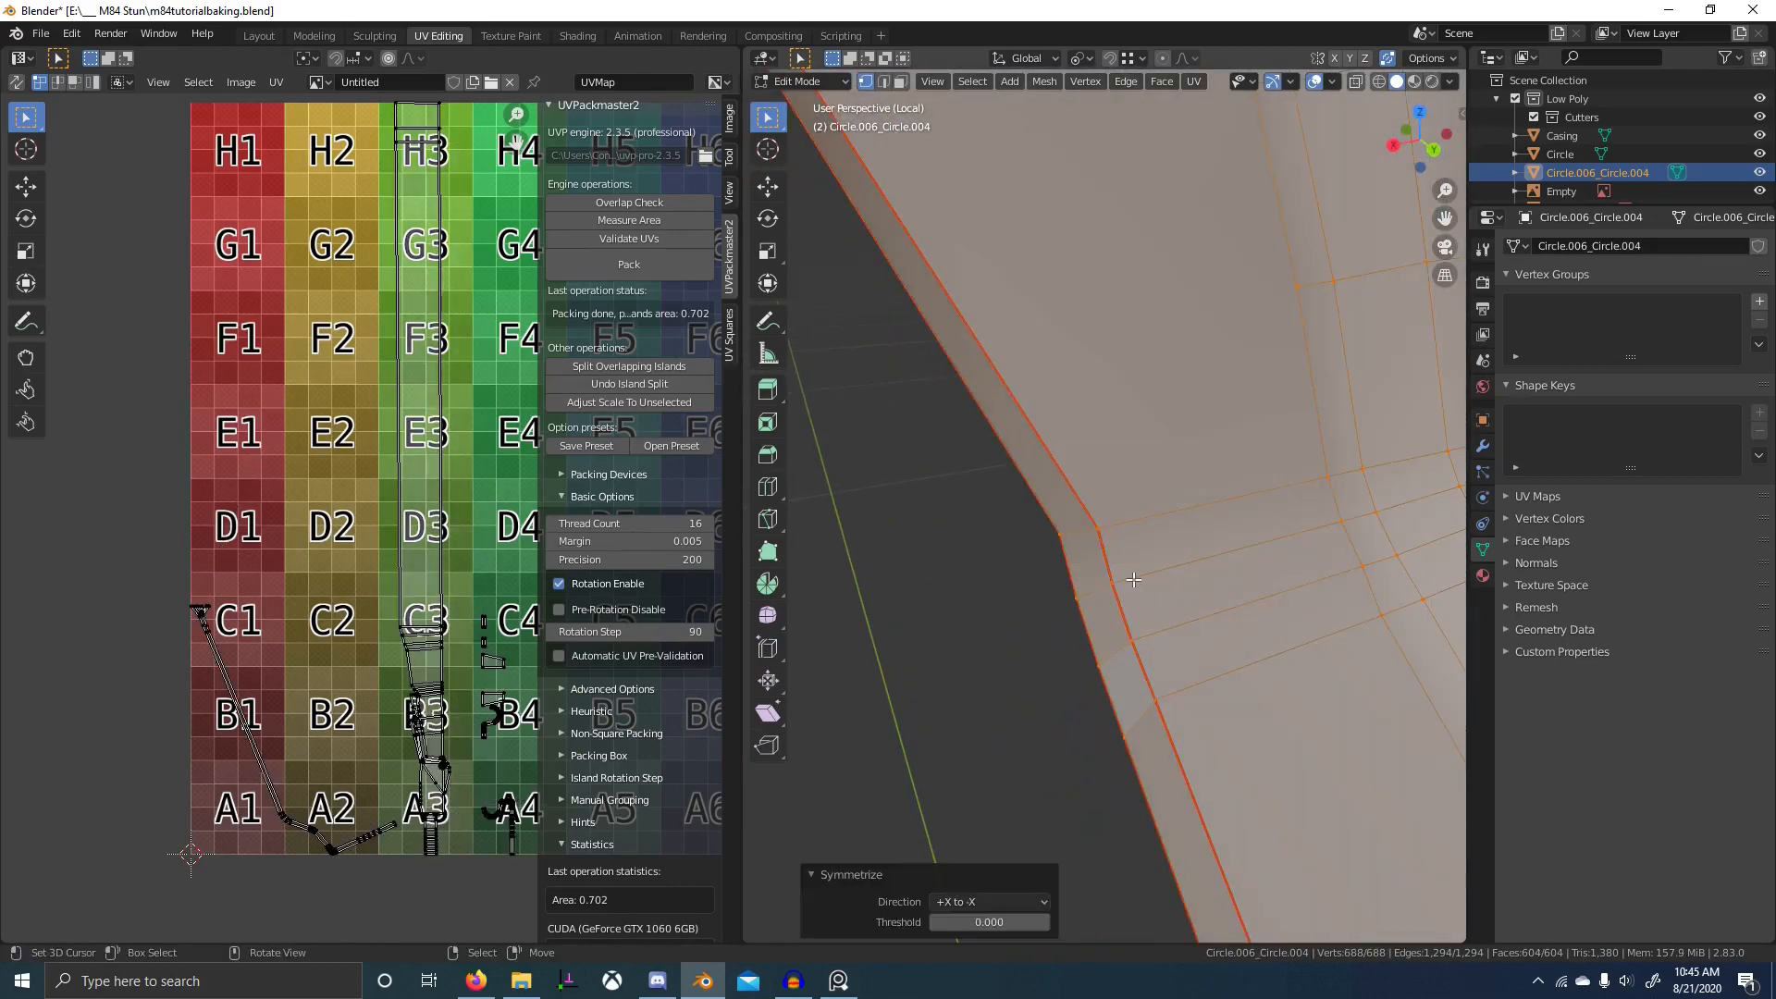
- Mark the short cross edge at the start of the neck bend on the thickness strip as a seam
key(2)
right_click(1084, 535)
scroll(1110, 560, down, 4)
key(ctrl+e)
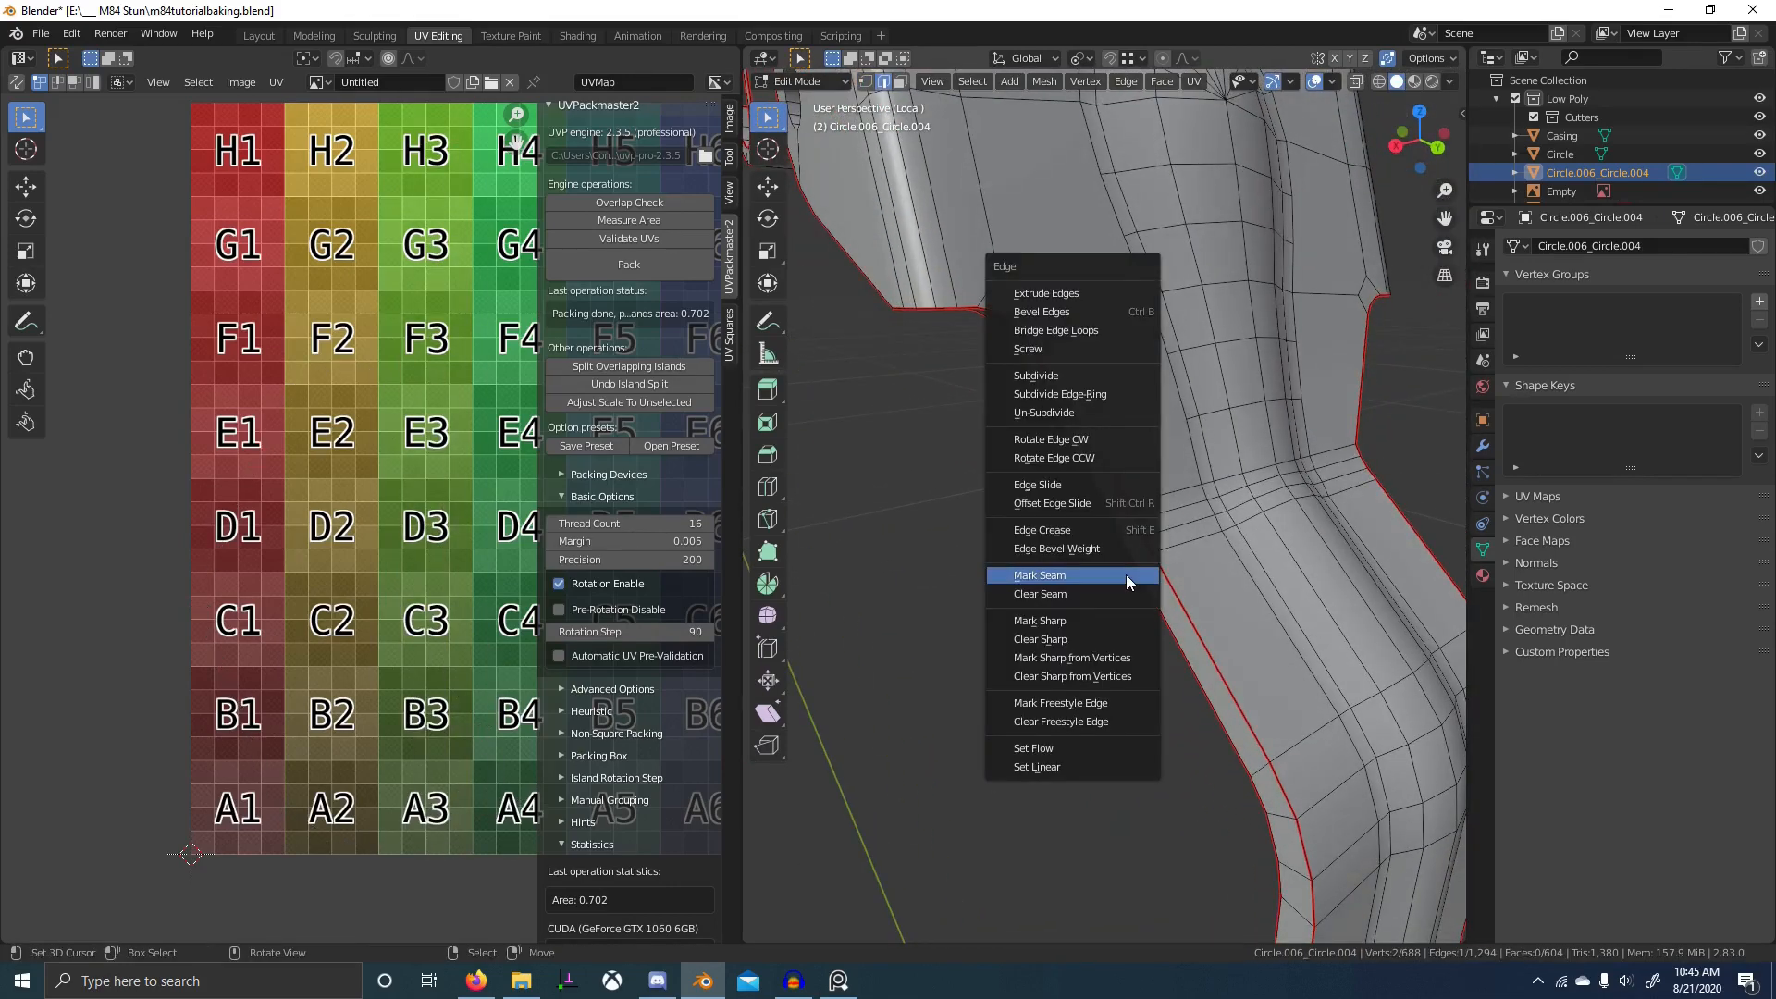
click(1125, 575)
- Mark the border edges running around the bend at the lever's bottom hook as sharp and as seams
scroll(1124, 575, down, 4)
middle_drag(1184, 708, 1281, 573)
shift+middle_drag(1212, 814, 1203, 691)
scroll(1104, 568, up, 3)
scroll(1203, 691, up, 3)
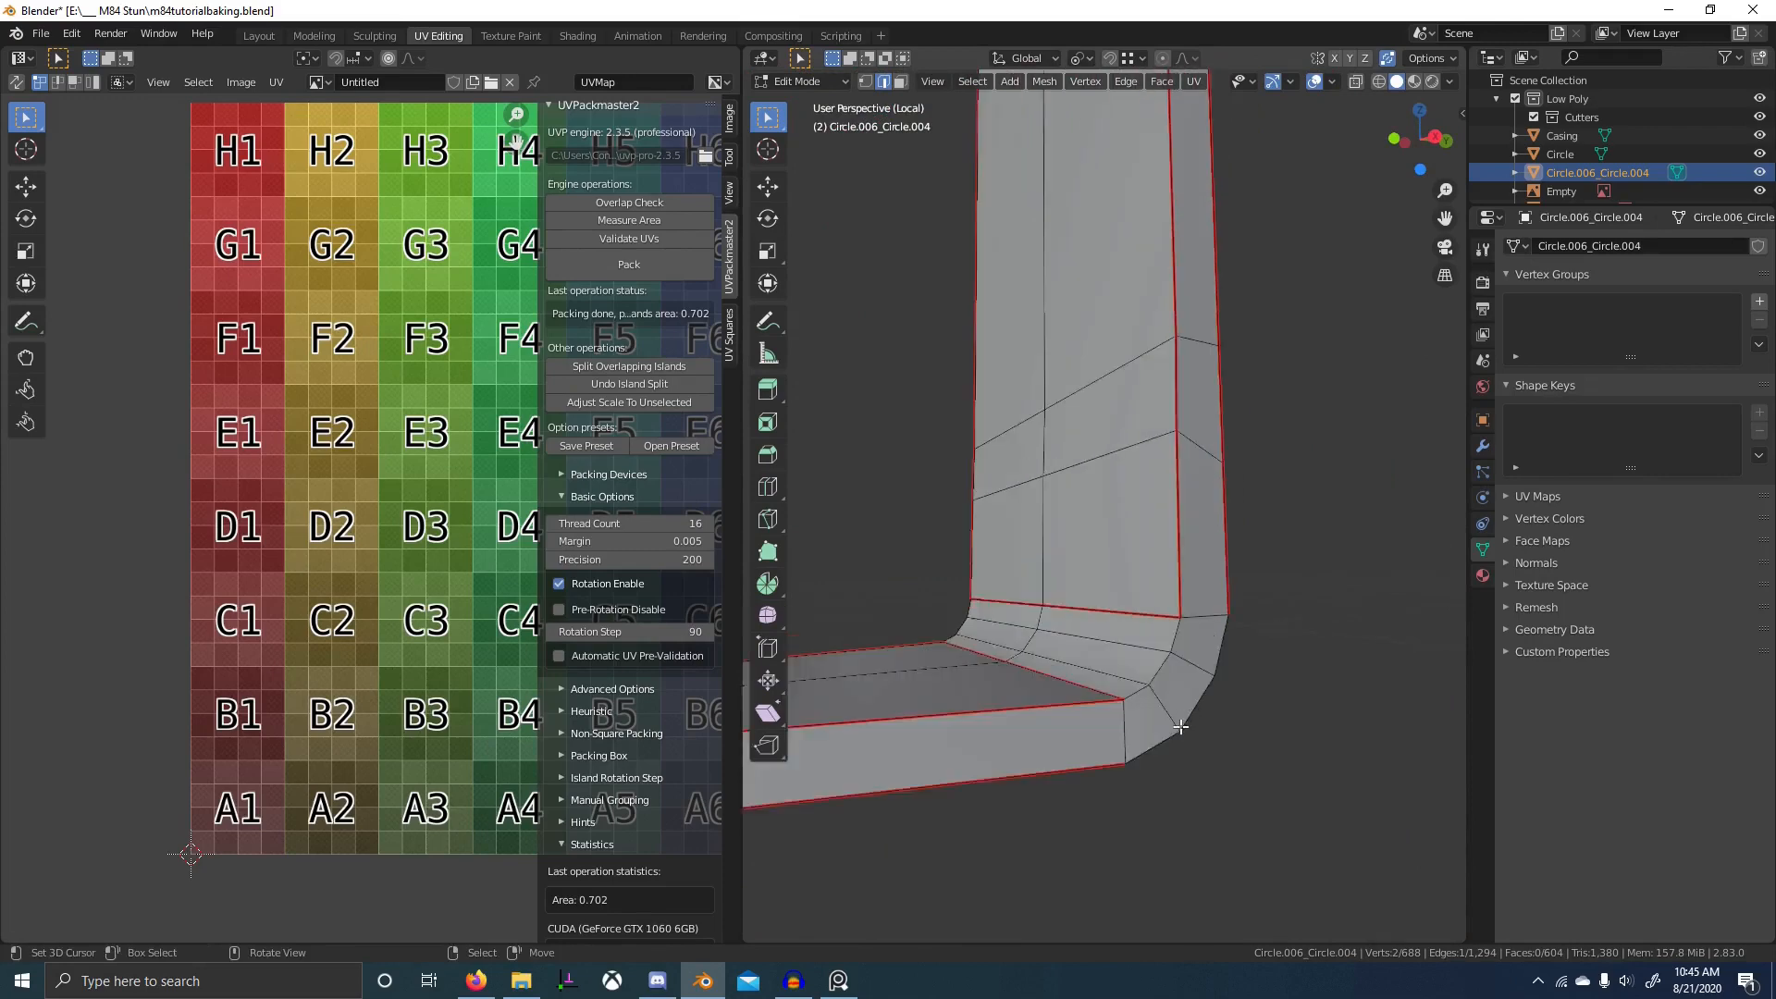
key(ctrl+e)
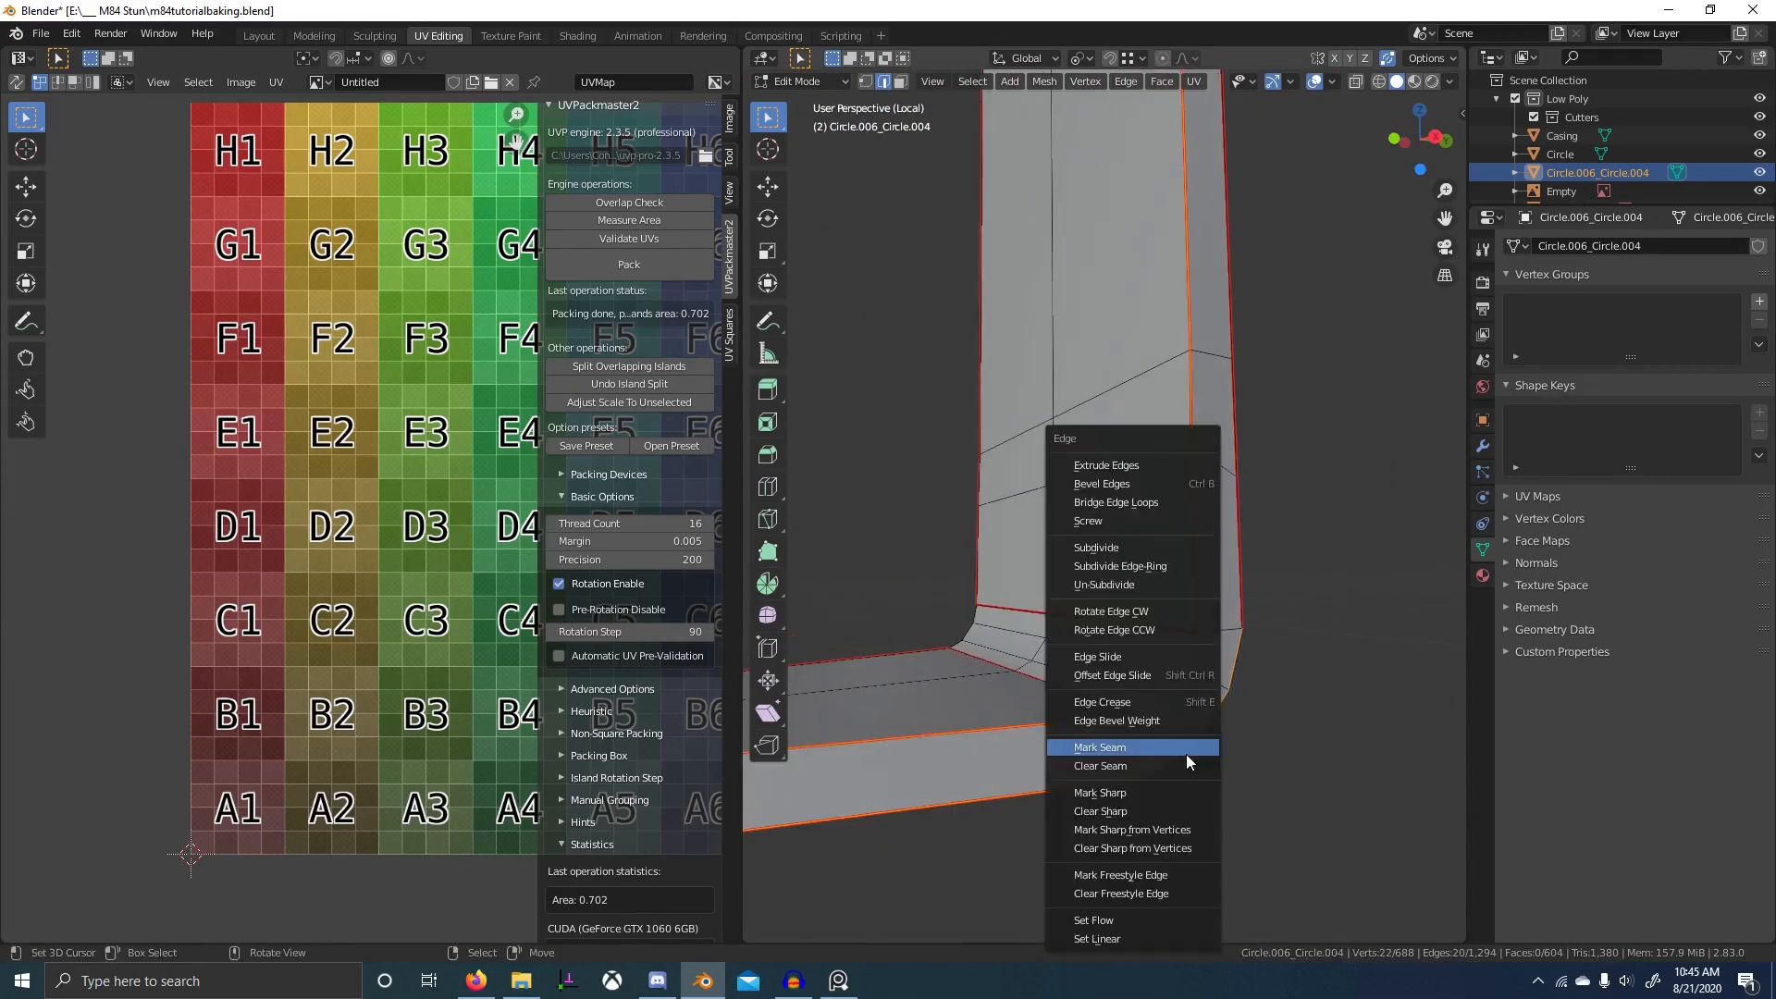
click(1171, 791)
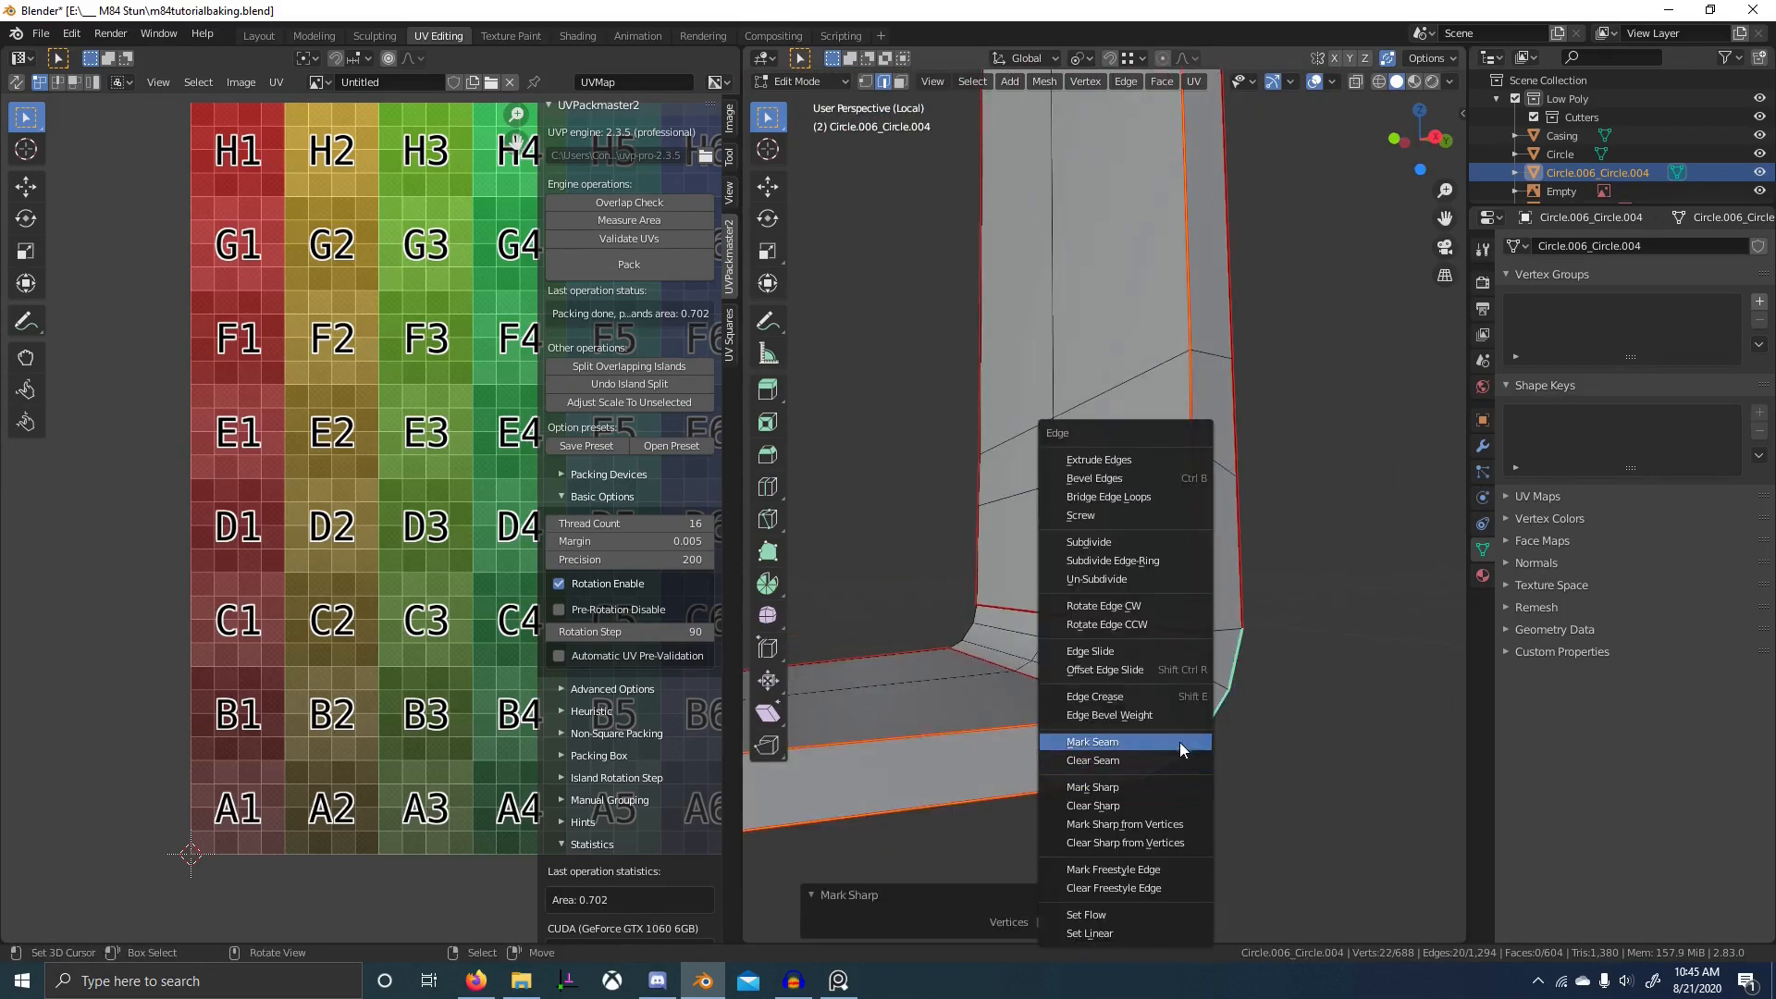
click(1180, 742)
- Symmetrize the whole lever from +X to -X to mirror the bottom hook's edge markings
middle_drag(1103, 722, 1119, 737)
key(a)
key(q)
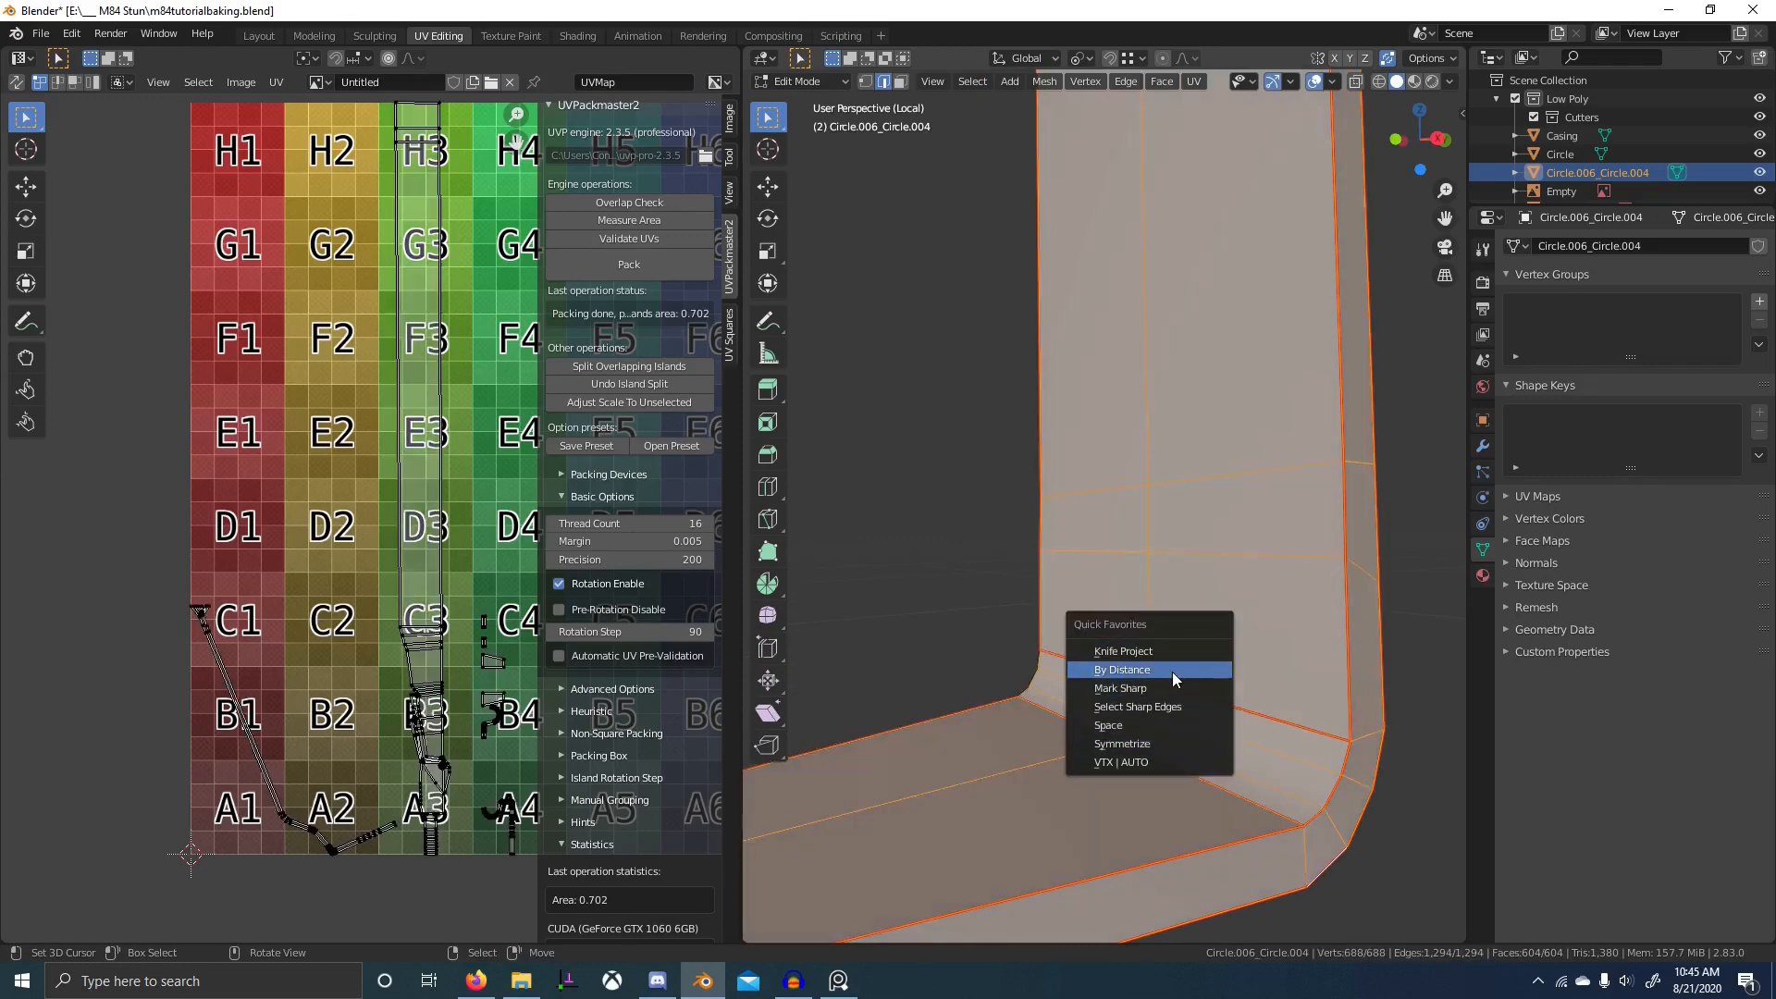
click(1178, 743)
- Clear the sharp marking from the edges crossing the lever's width at both ends of the bottom hook's bend
click(1186, 759)
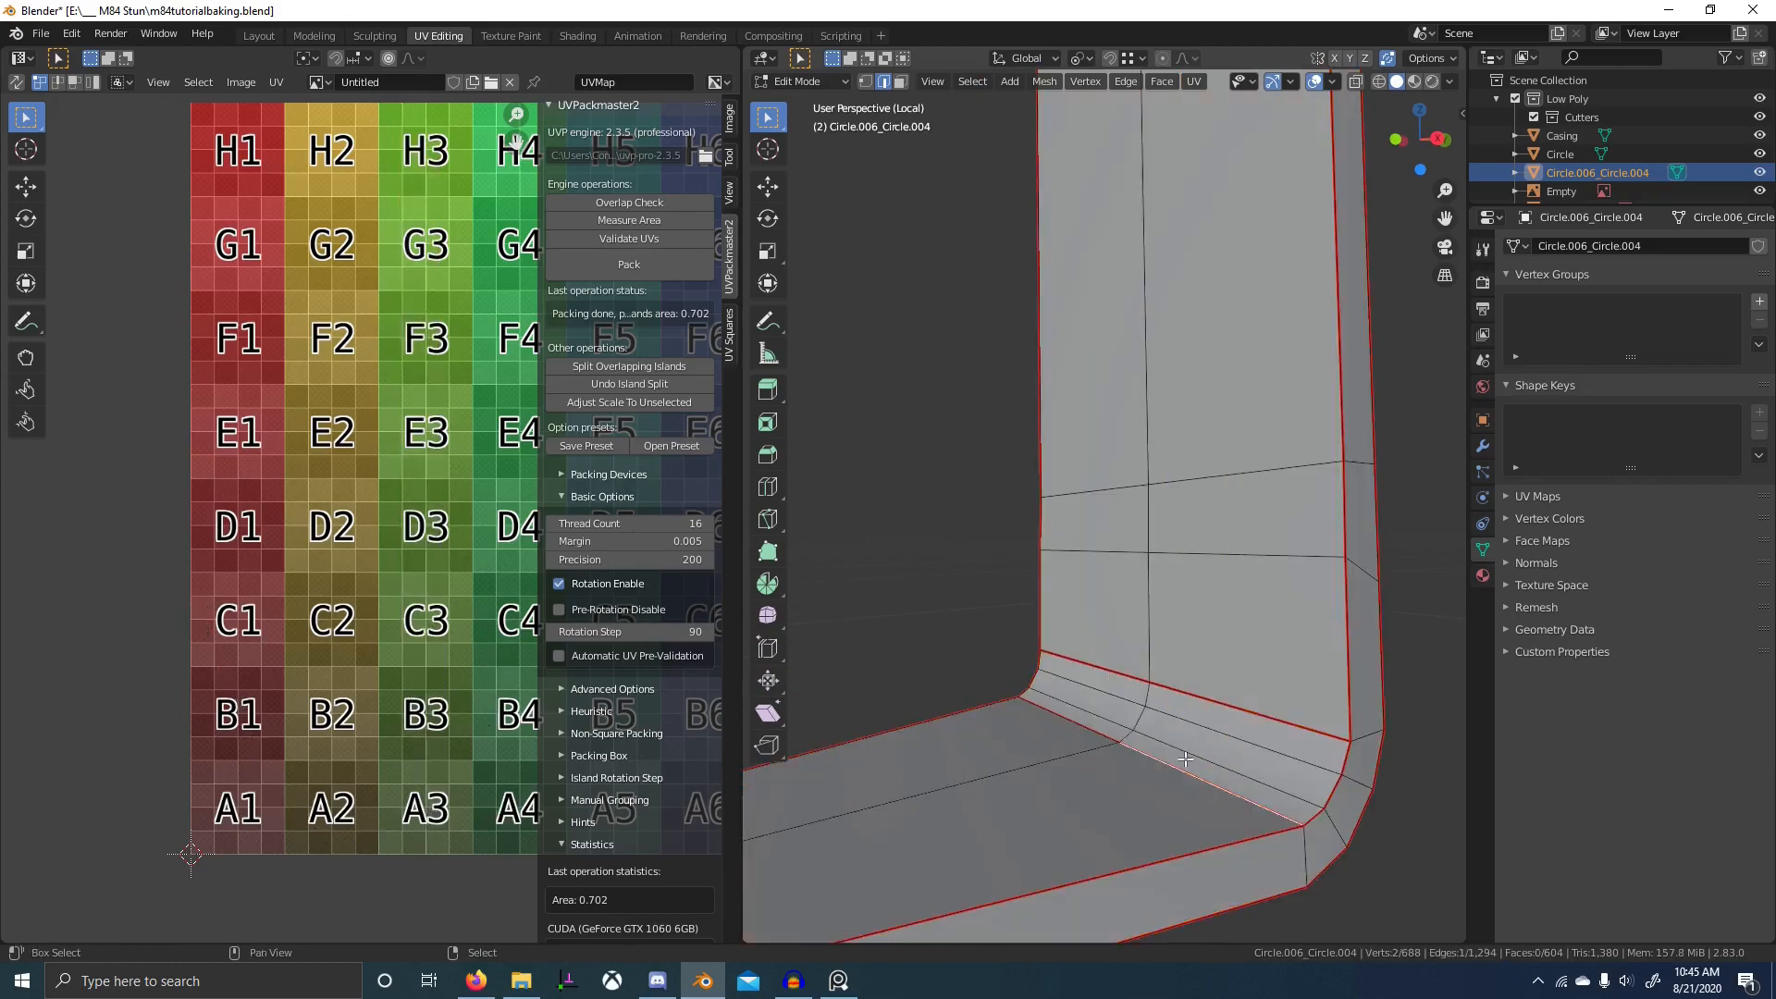
middle_drag(1284, 765, 1007, 647)
shift+middle_drag(823, 518, 970, 581)
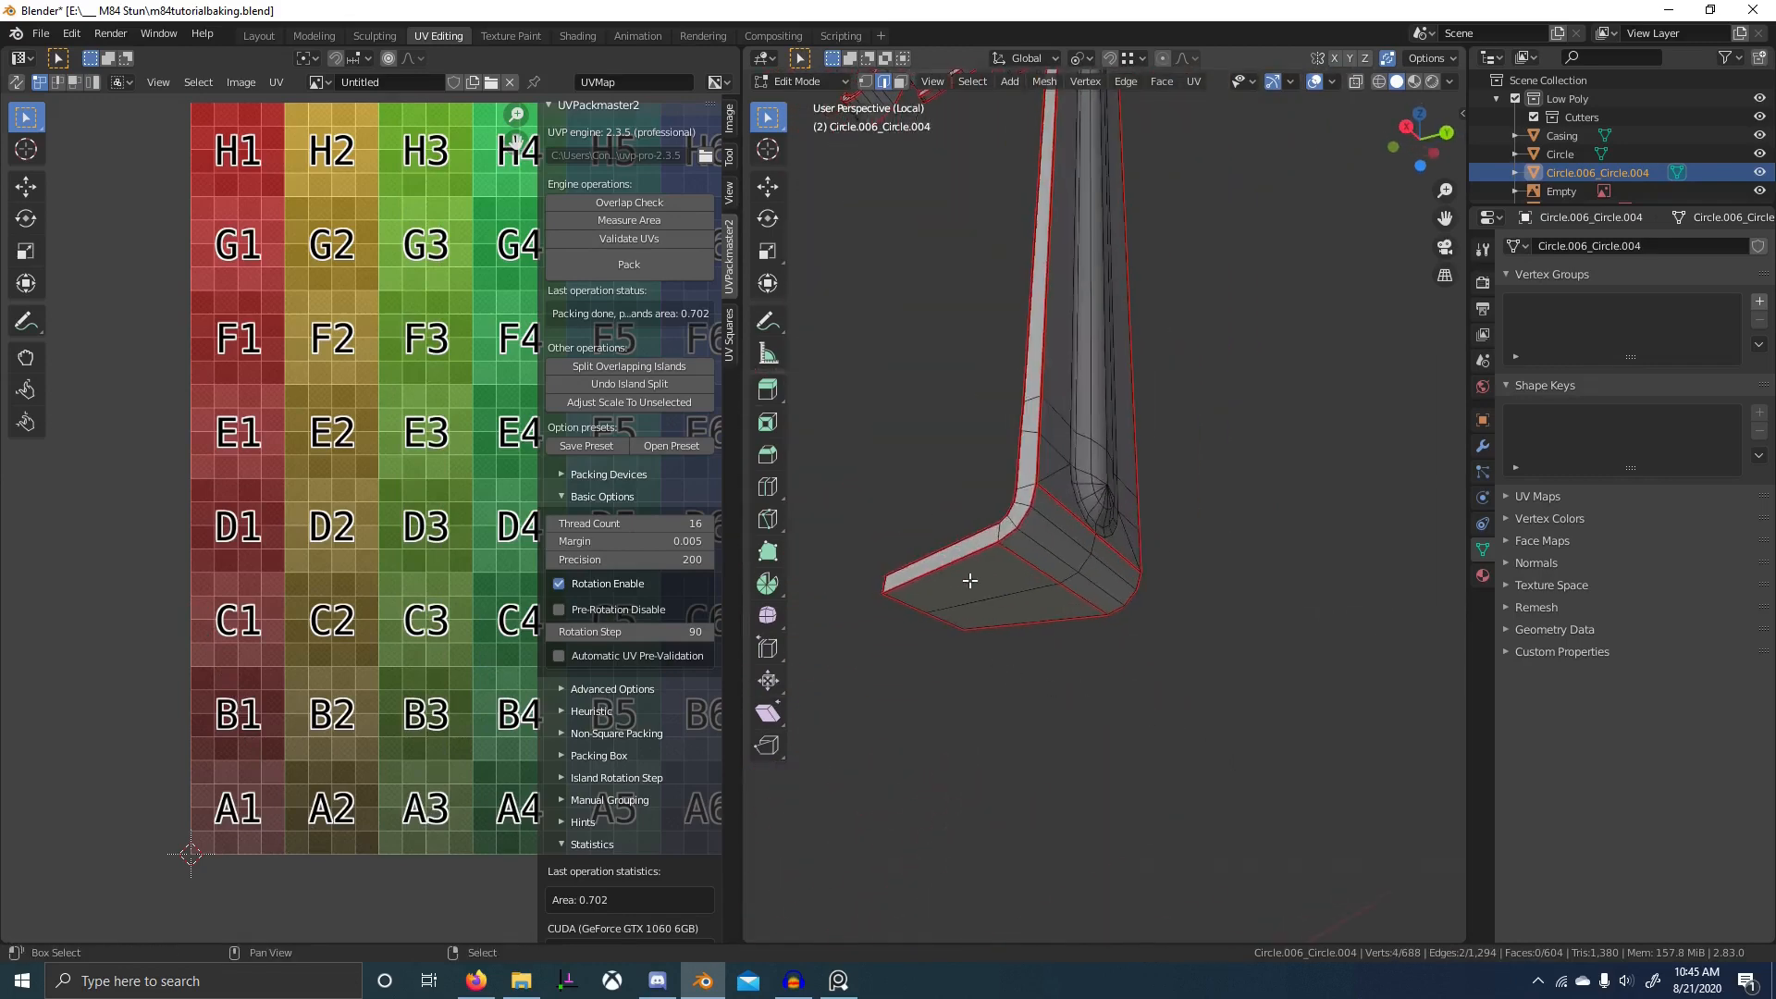
scroll(1069, 536, up, 2)
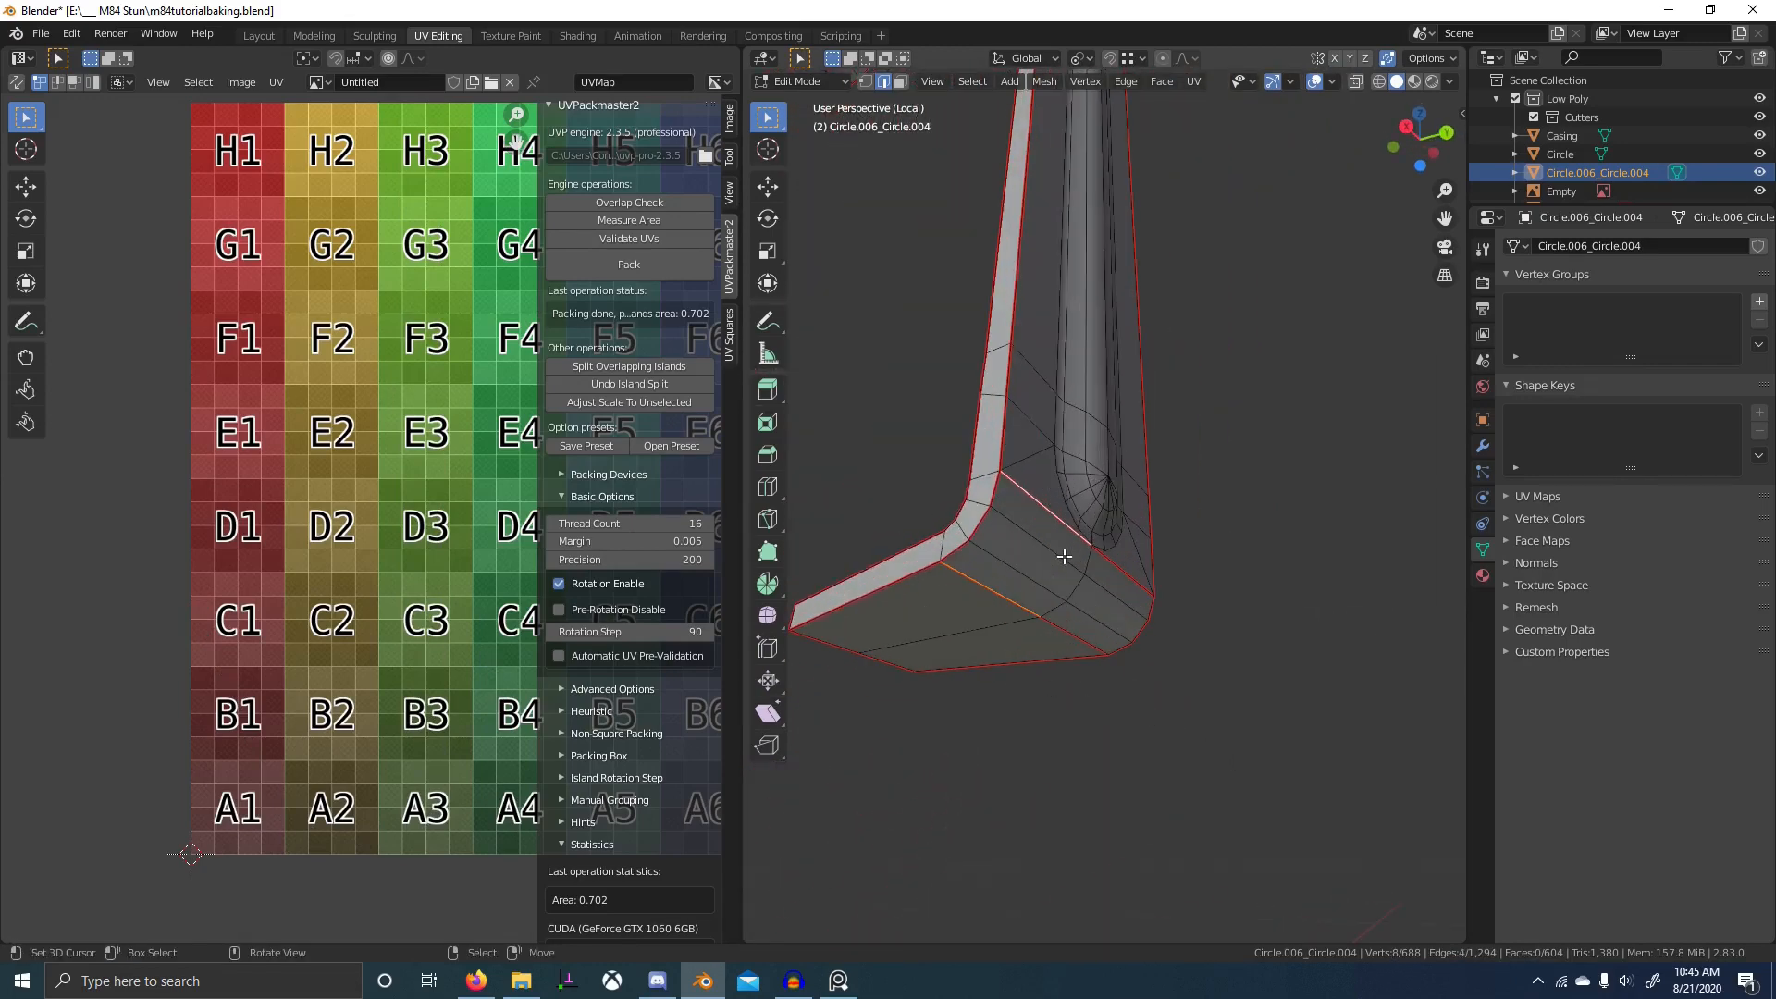
key(ctrl+e)
click(1048, 619)
- Symmetrize the lever from +X to -X again and apply smooth shading to the object
key(a)
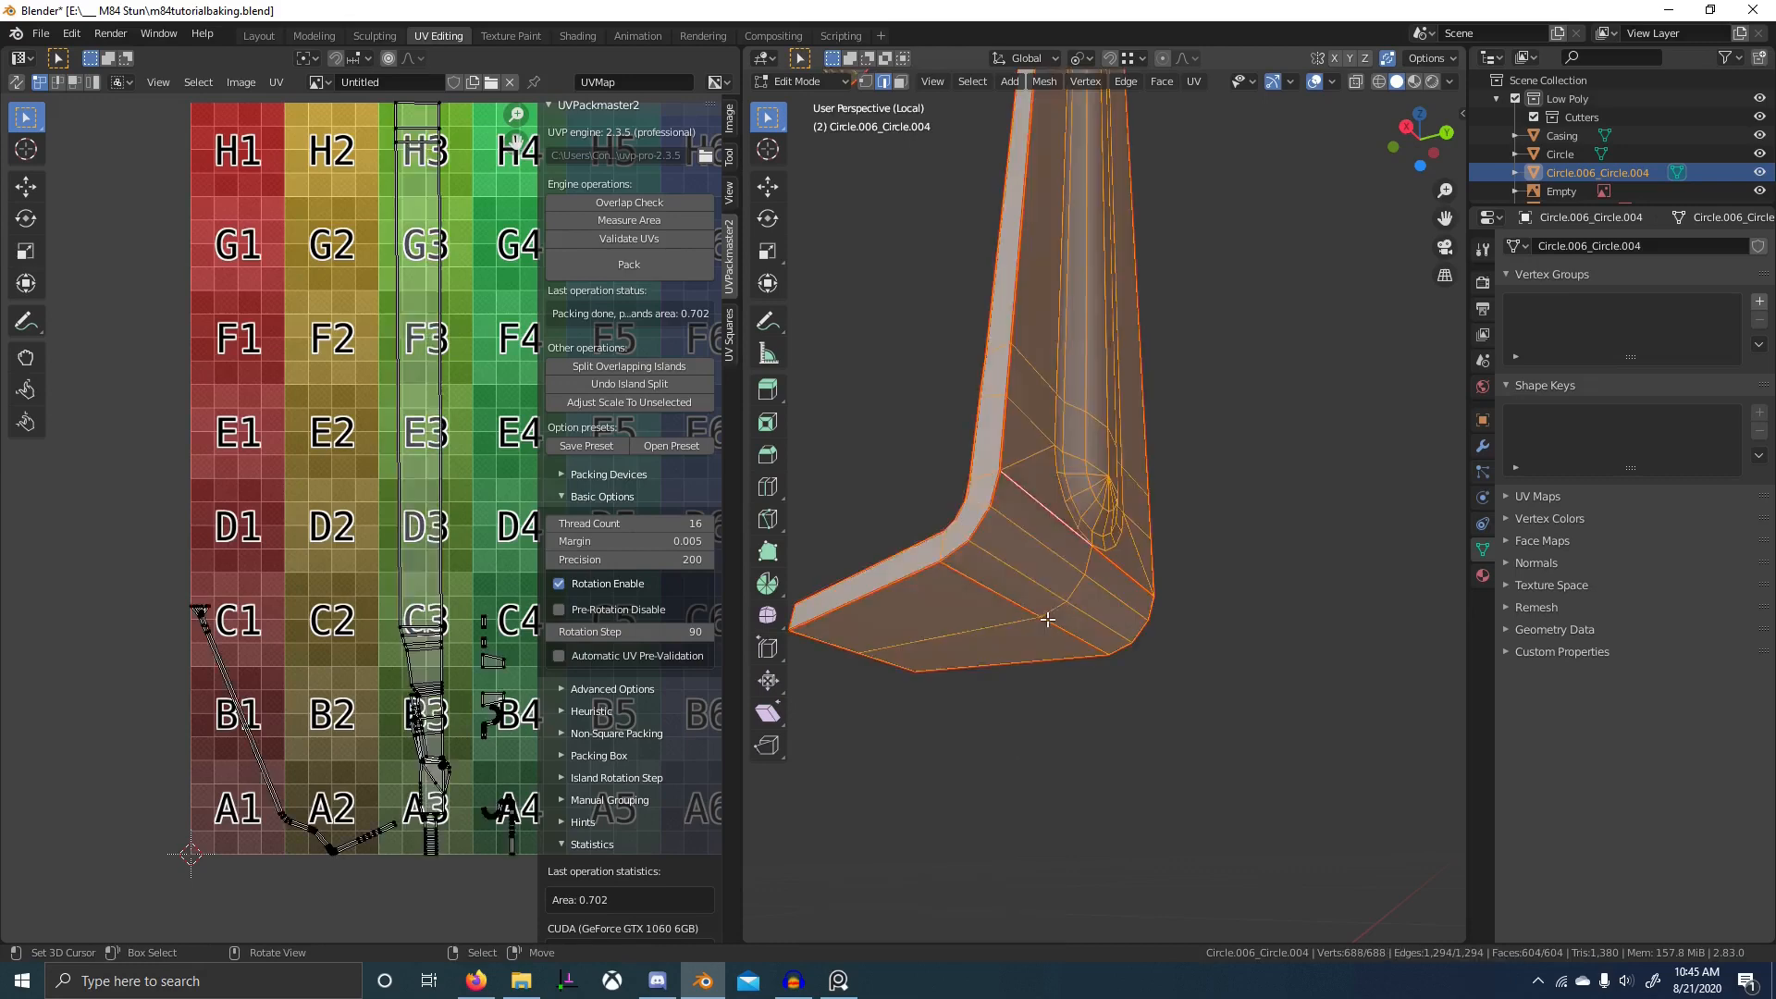
key(q)
click(1048, 619)
key(Tab)
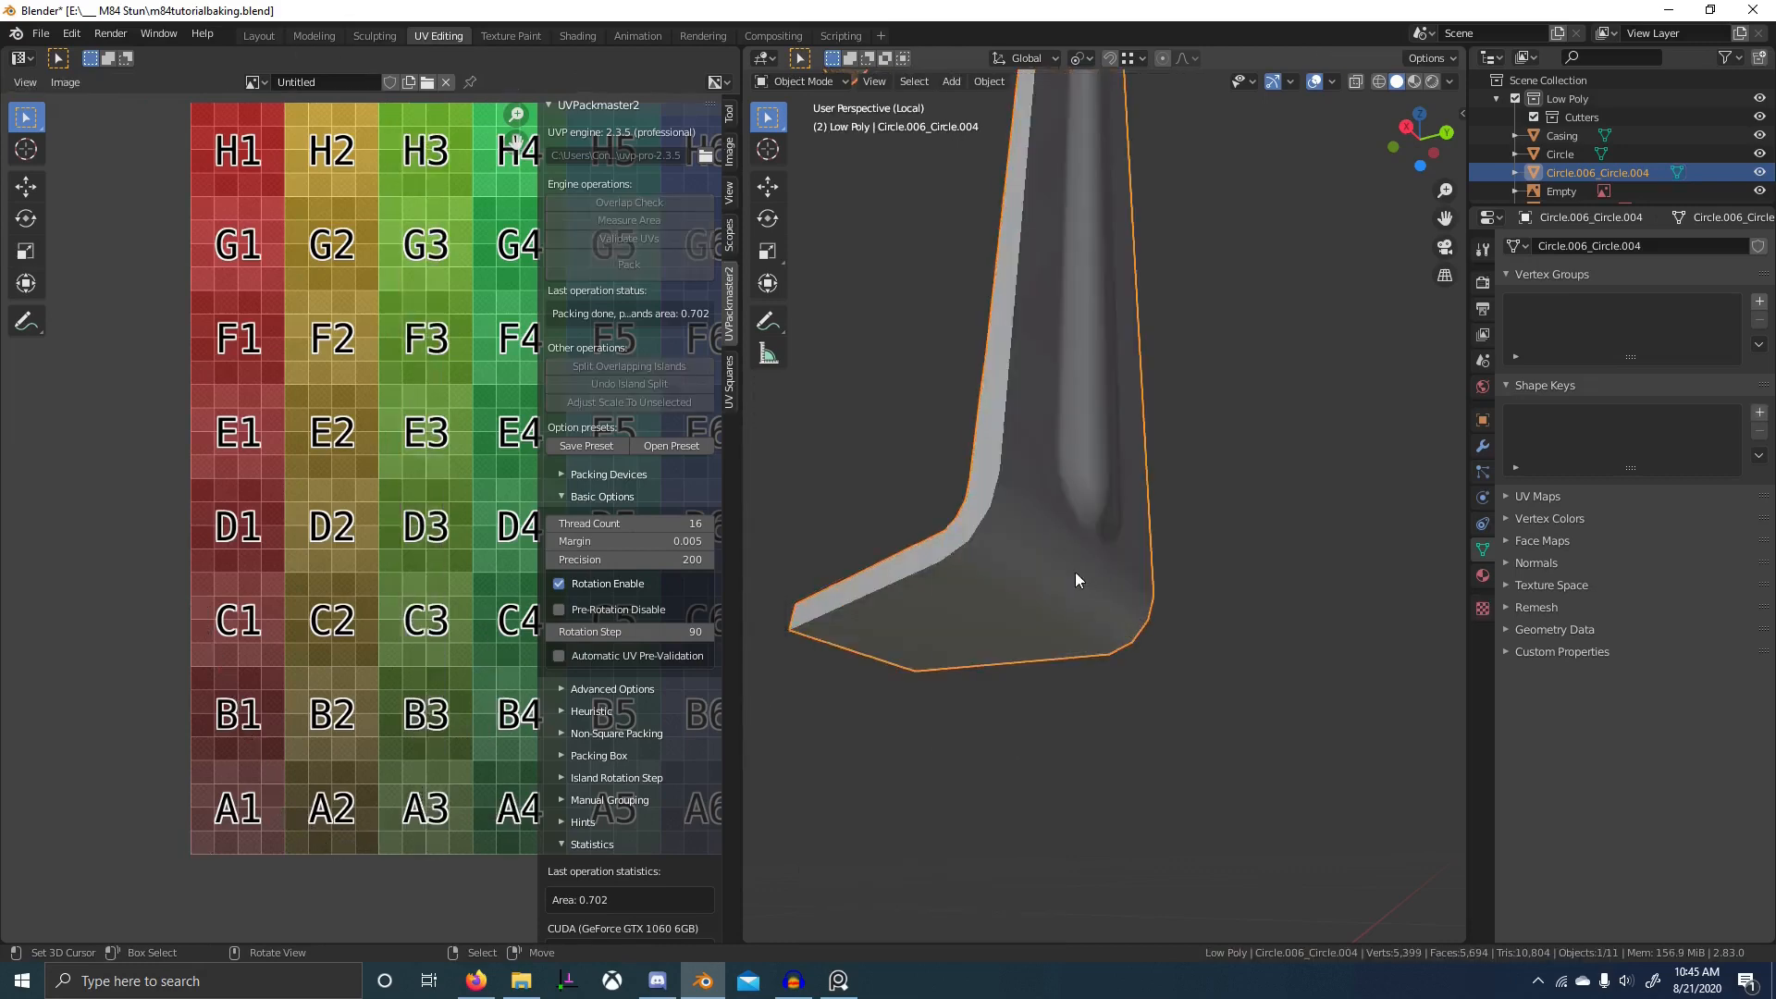
key(w)
click(1074, 572)
middle_drag(1074, 572, 1025, 567)
key(Tab)
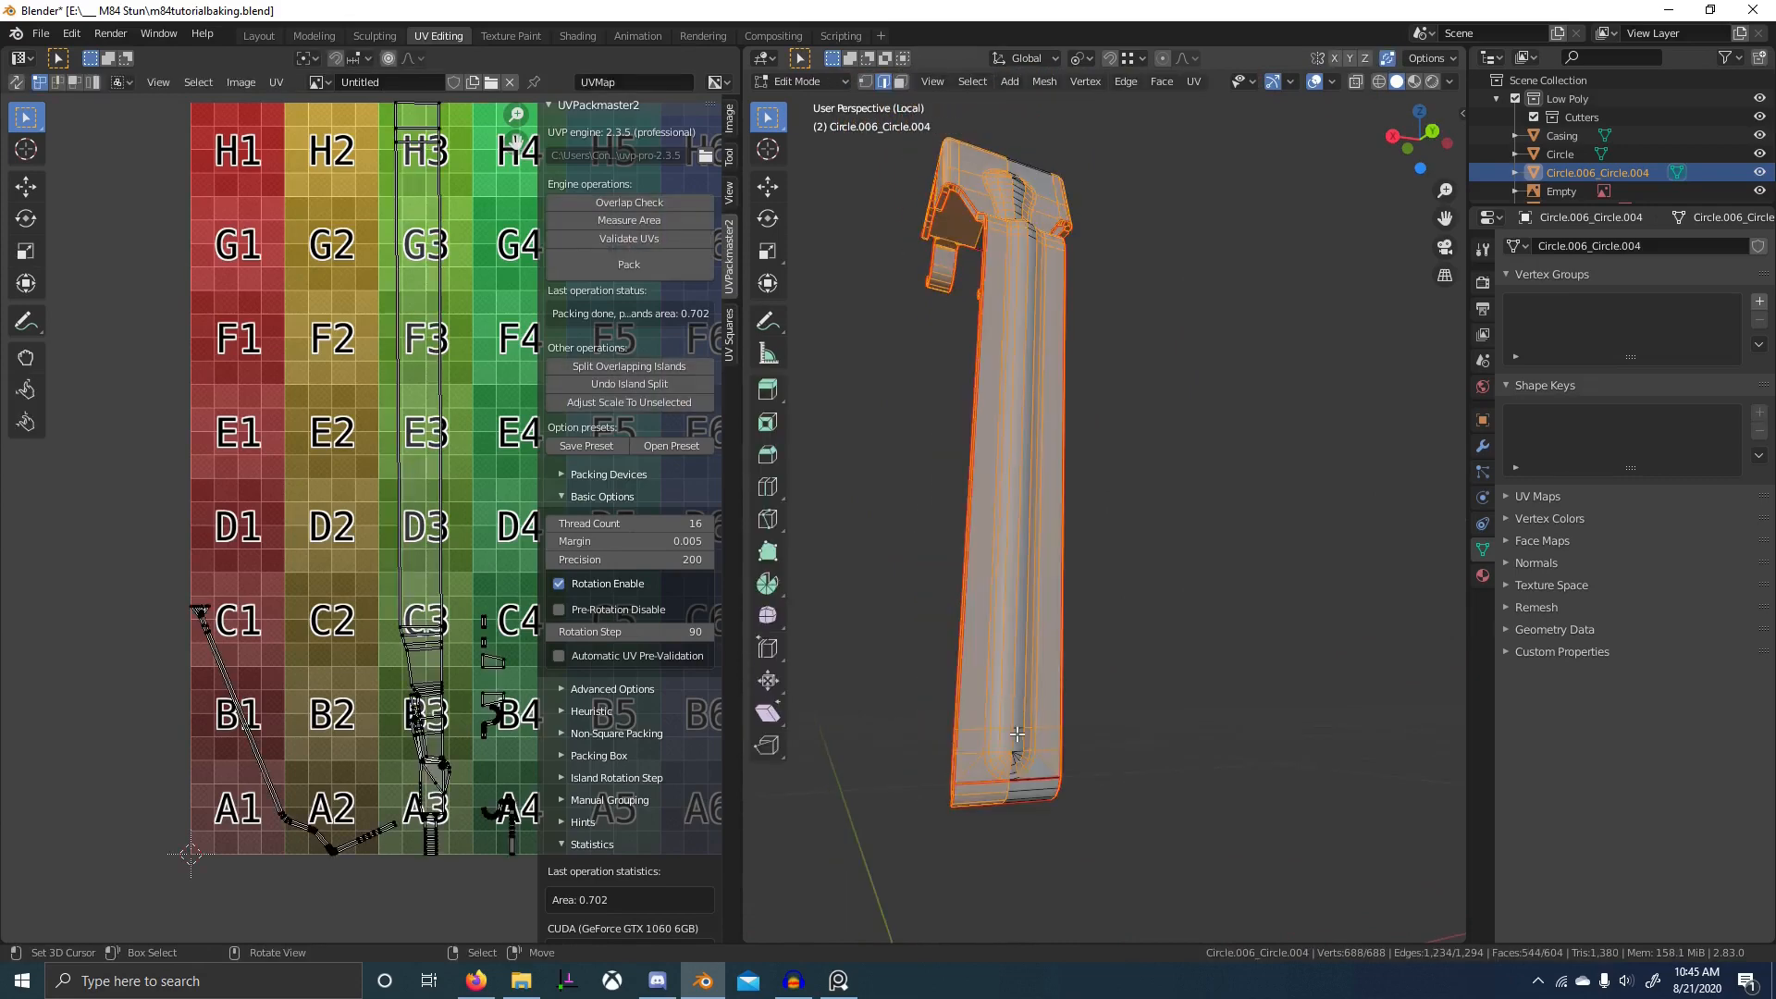
scroll(1018, 734, up, 5)
alt+click(1099, 720)
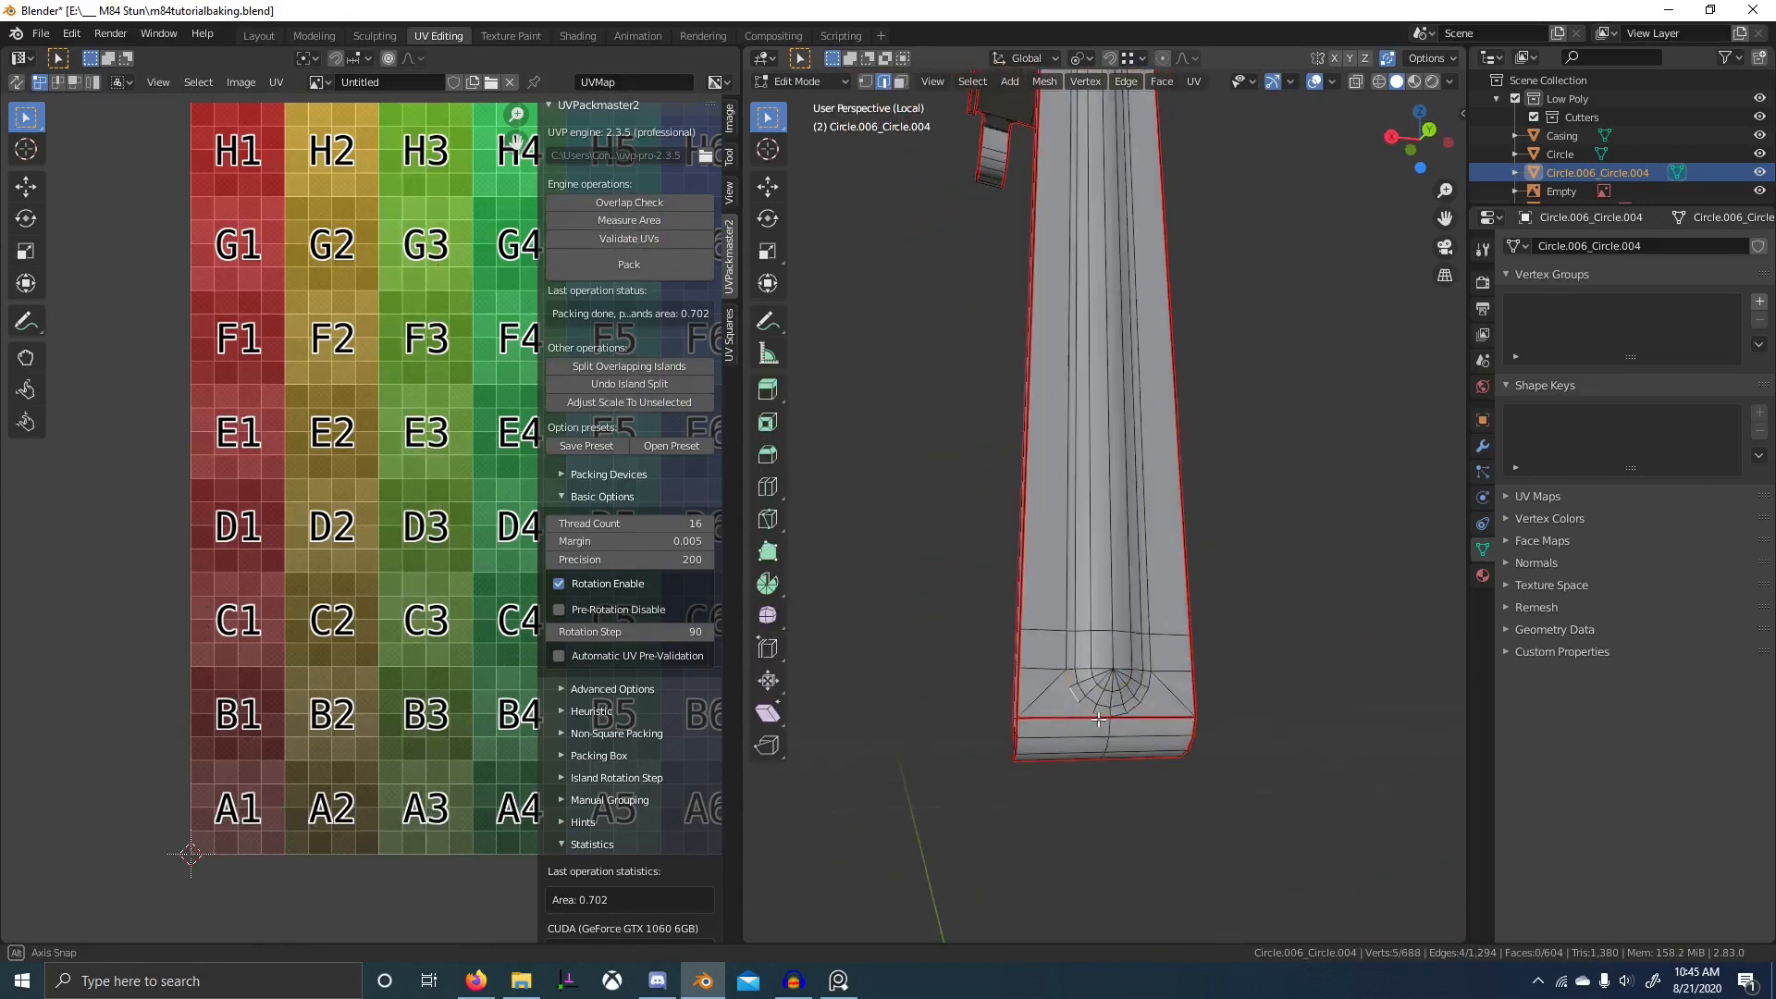
scroll(1083, 699, up, 3)
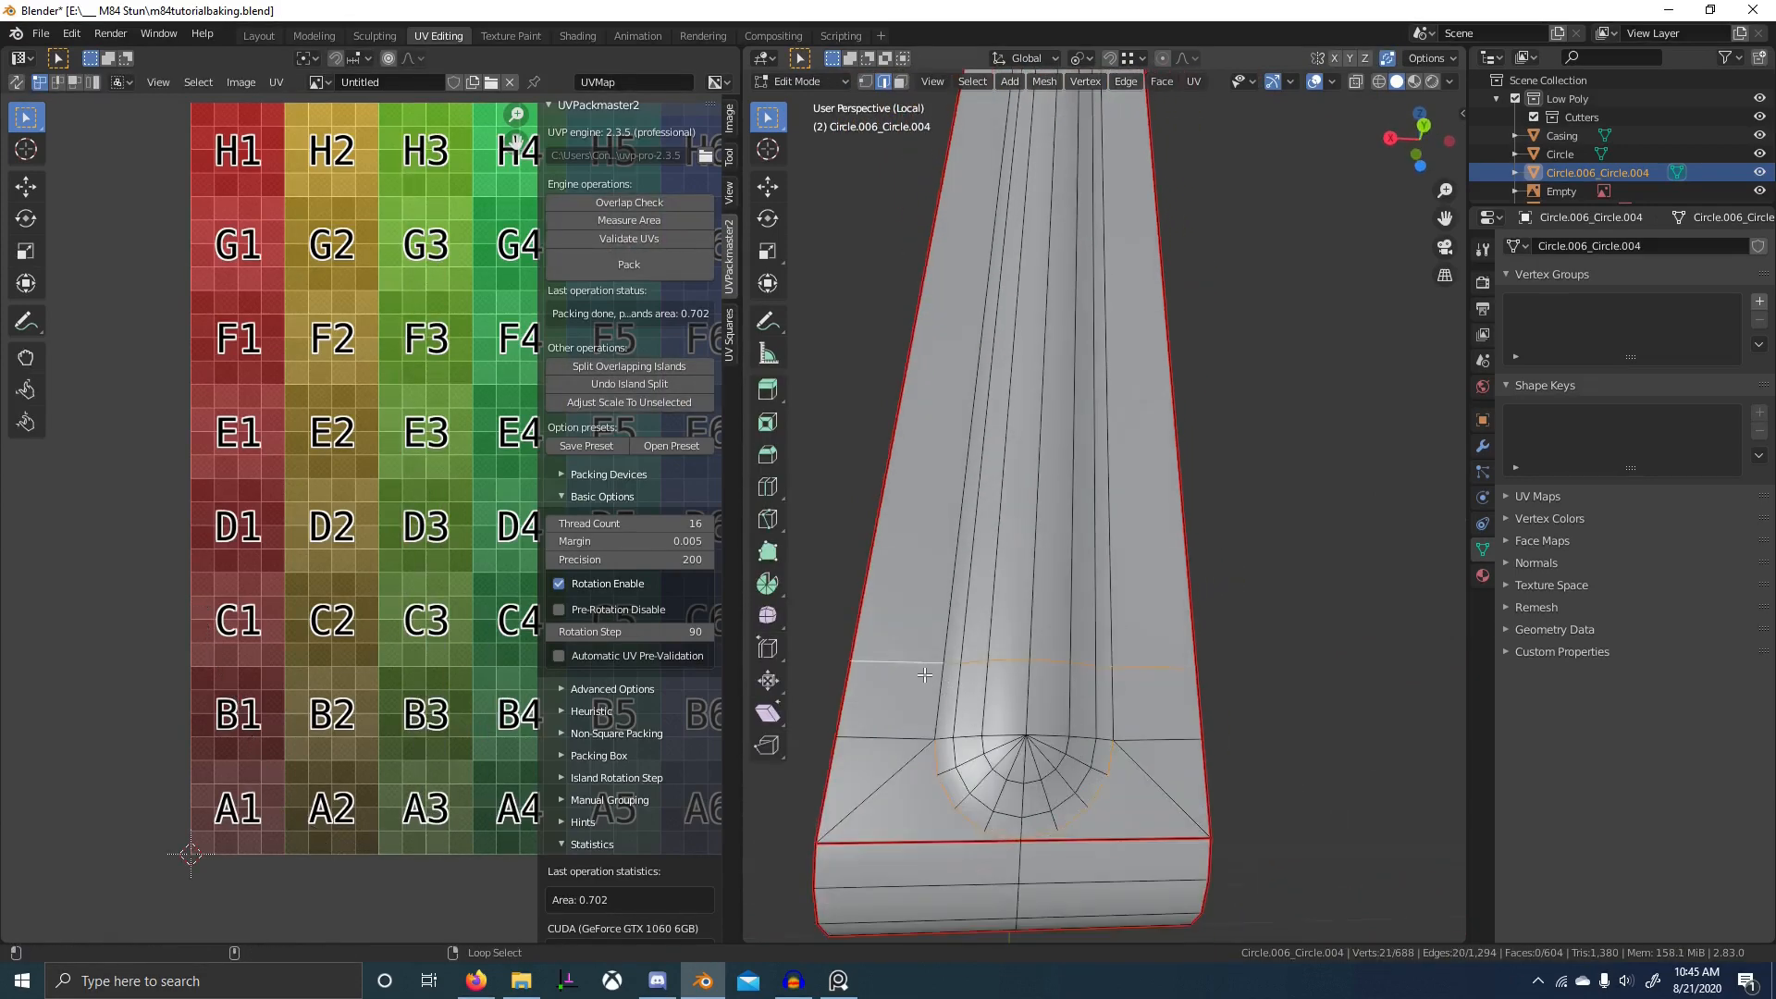
alt+shift+click(973, 702)
middle_drag(1134, 676, 1099, 541)
middle_drag(952, 226, 928, 199)
scroll(925, 444, down, 1)
- Select the entire lever and unwrap it again along its updated seams with the Angle Based method
key(a)
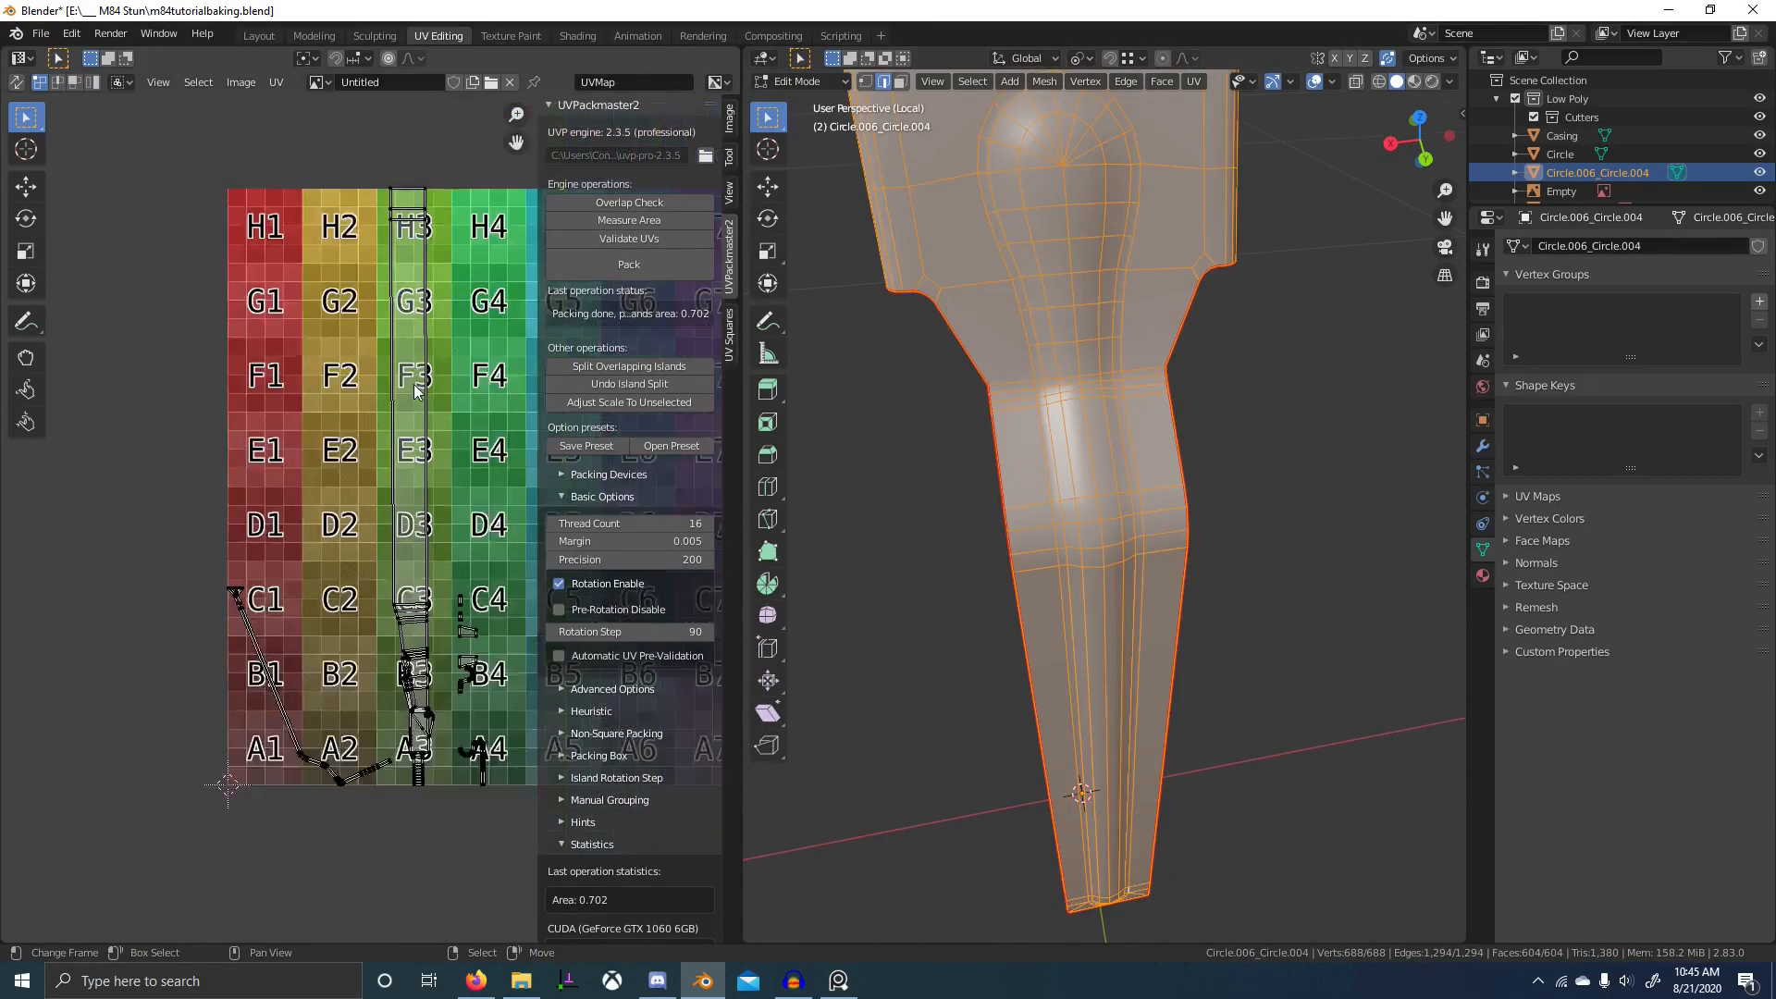
scroll(416, 453, down, 2)
key(a)
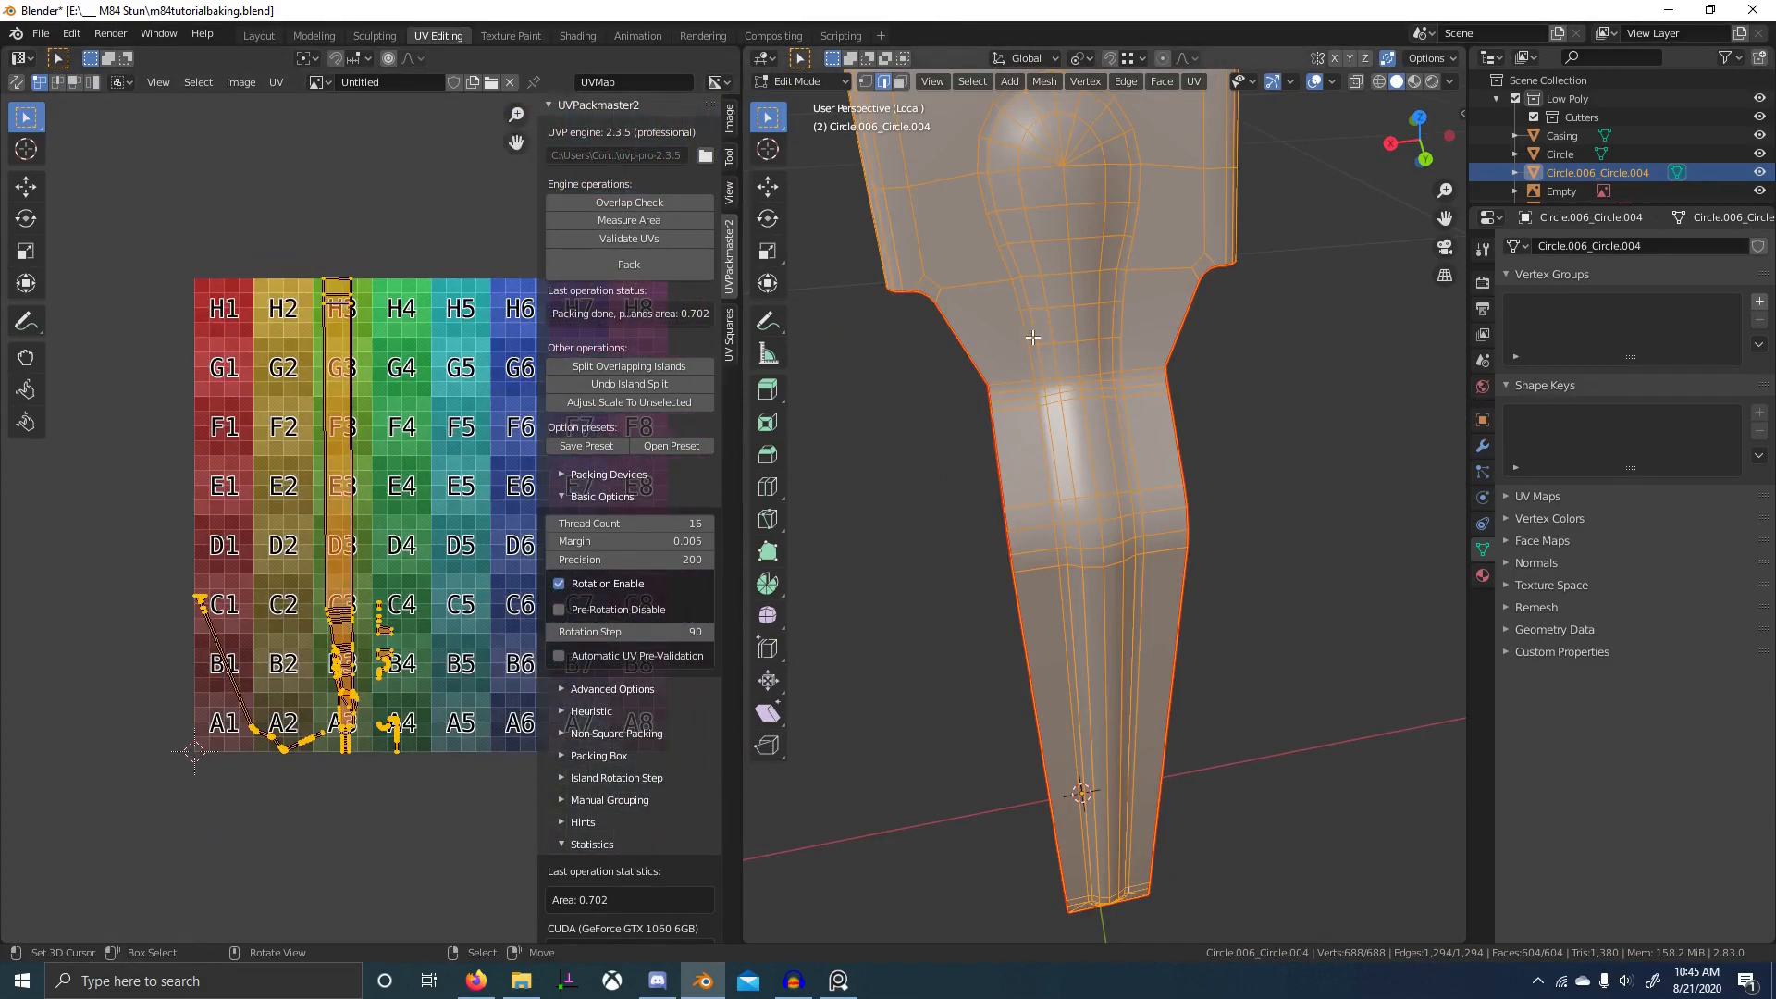
key(u)
click(906, 341)
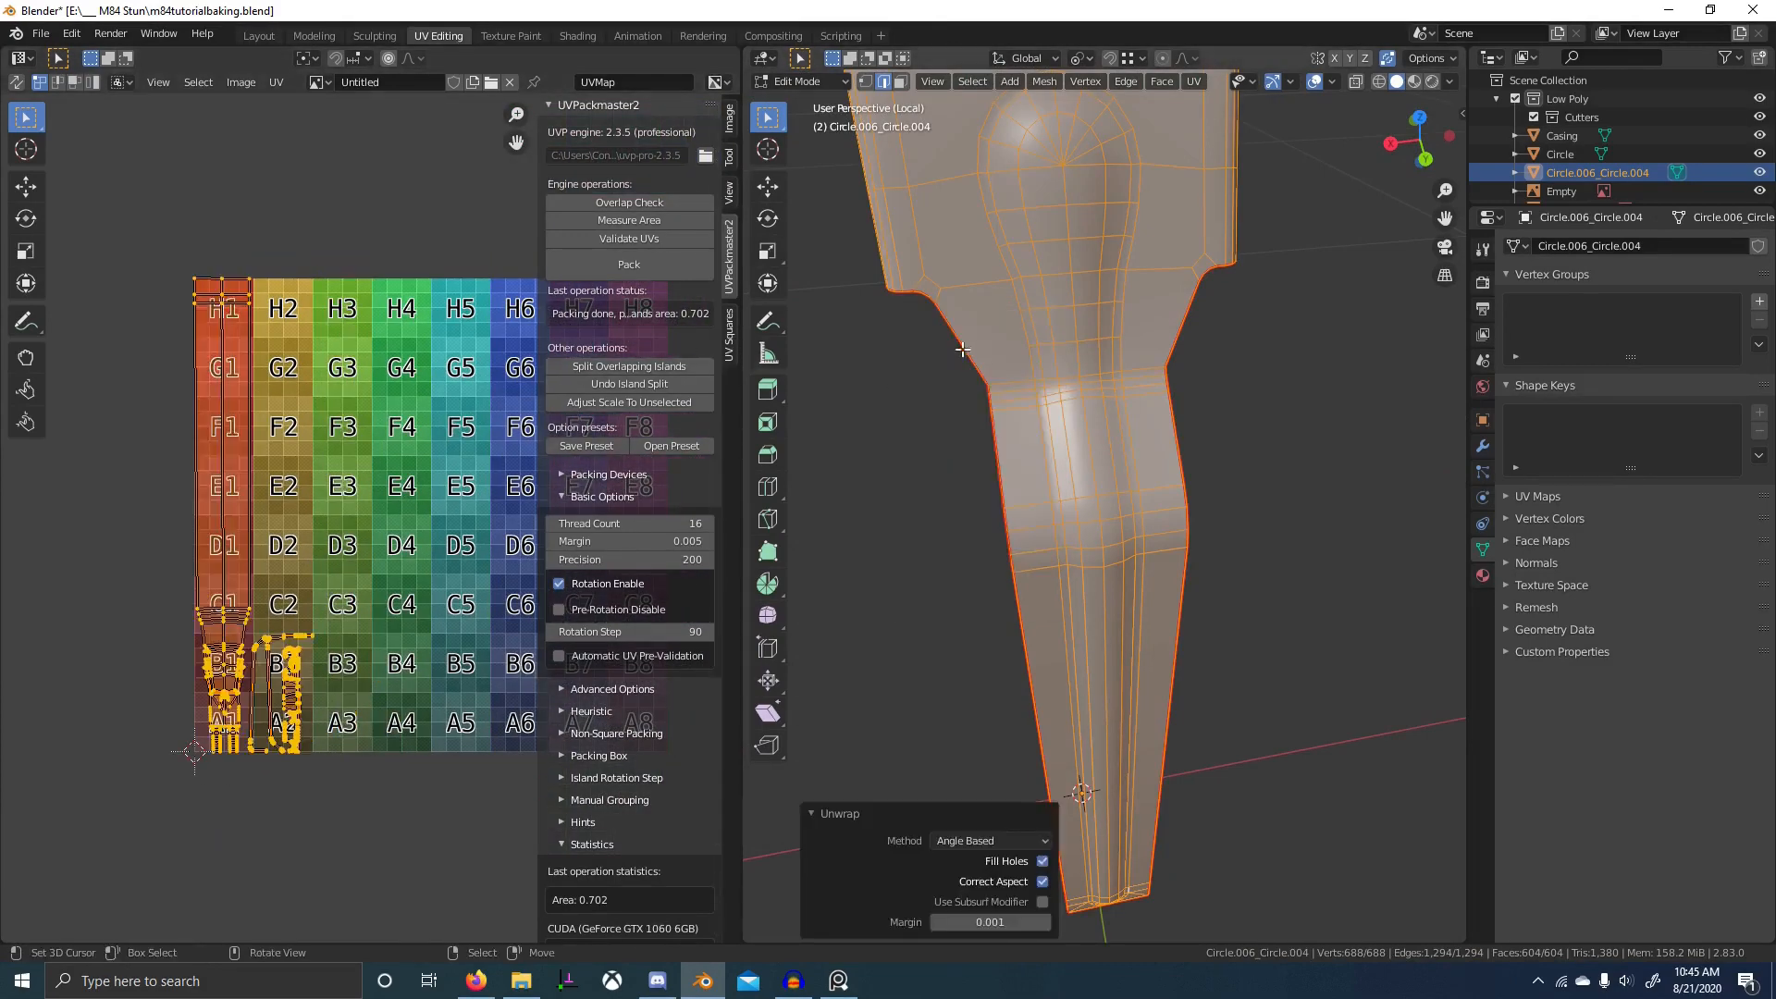
- Select the complete outline of the raised rib, from its rounded head down to its bottom end, and mark it as a seam
middle_drag(963, 348, 1064, 500)
click(930, 316)
scroll(1110, 343, up, 1)
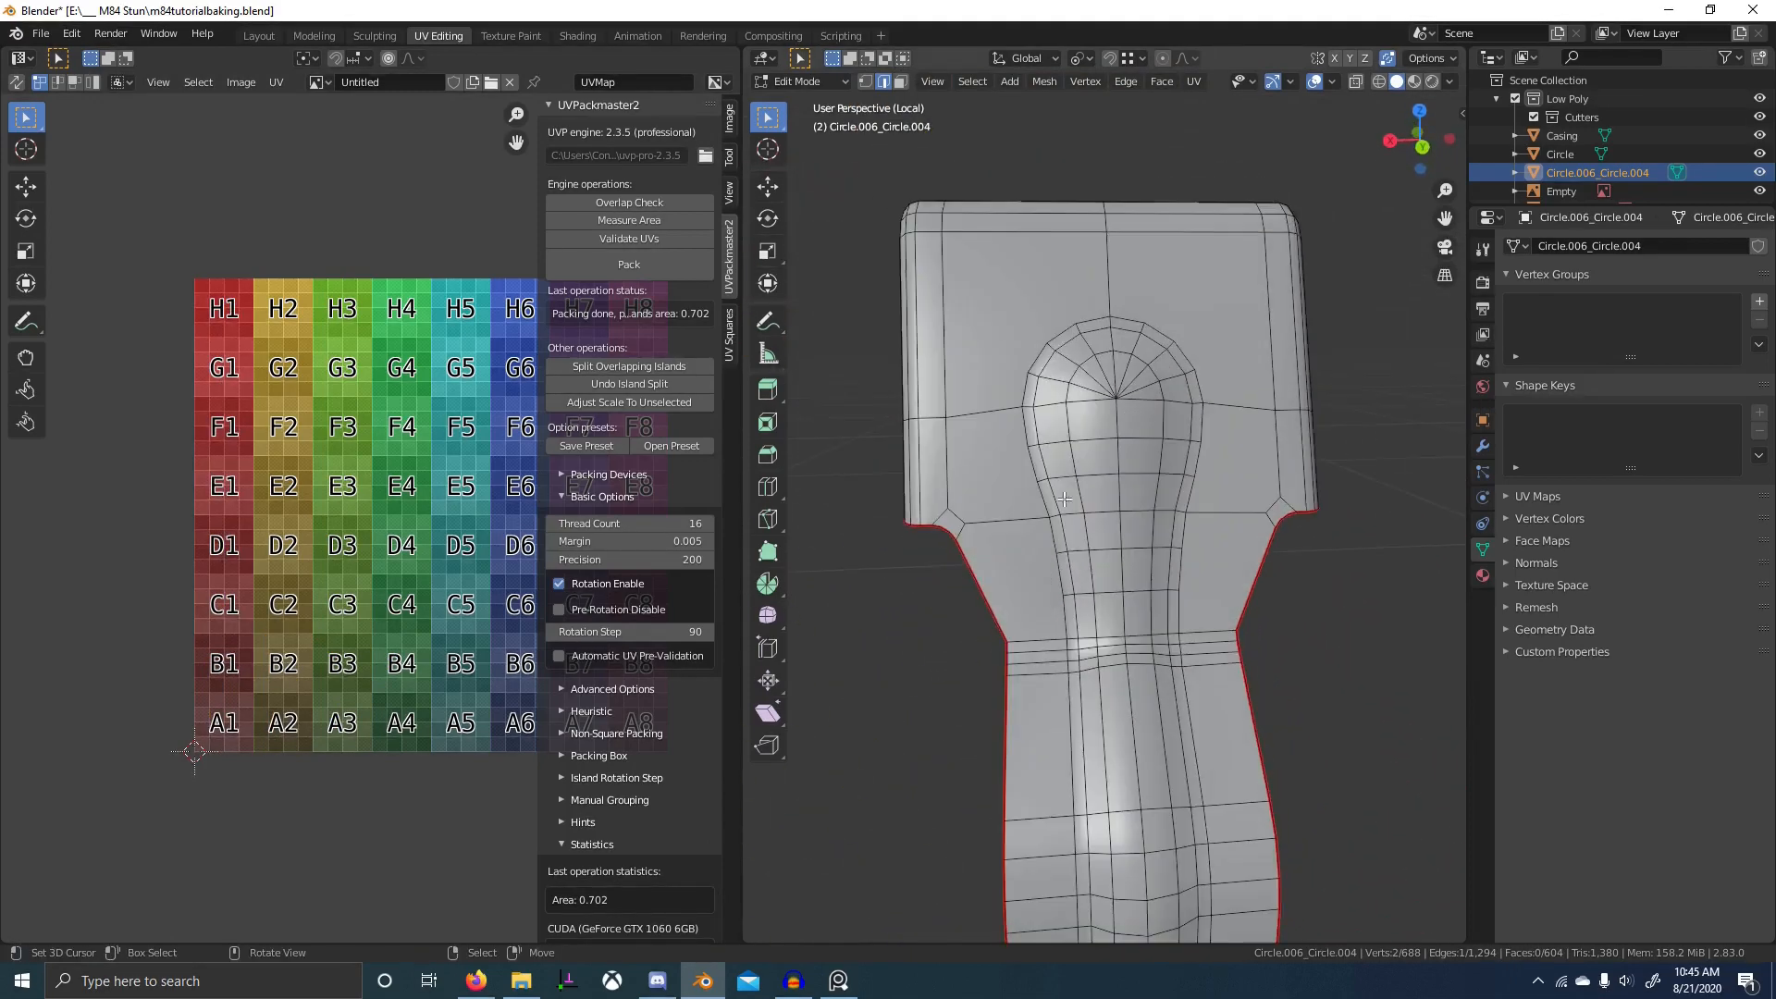
alt+click(1029, 373)
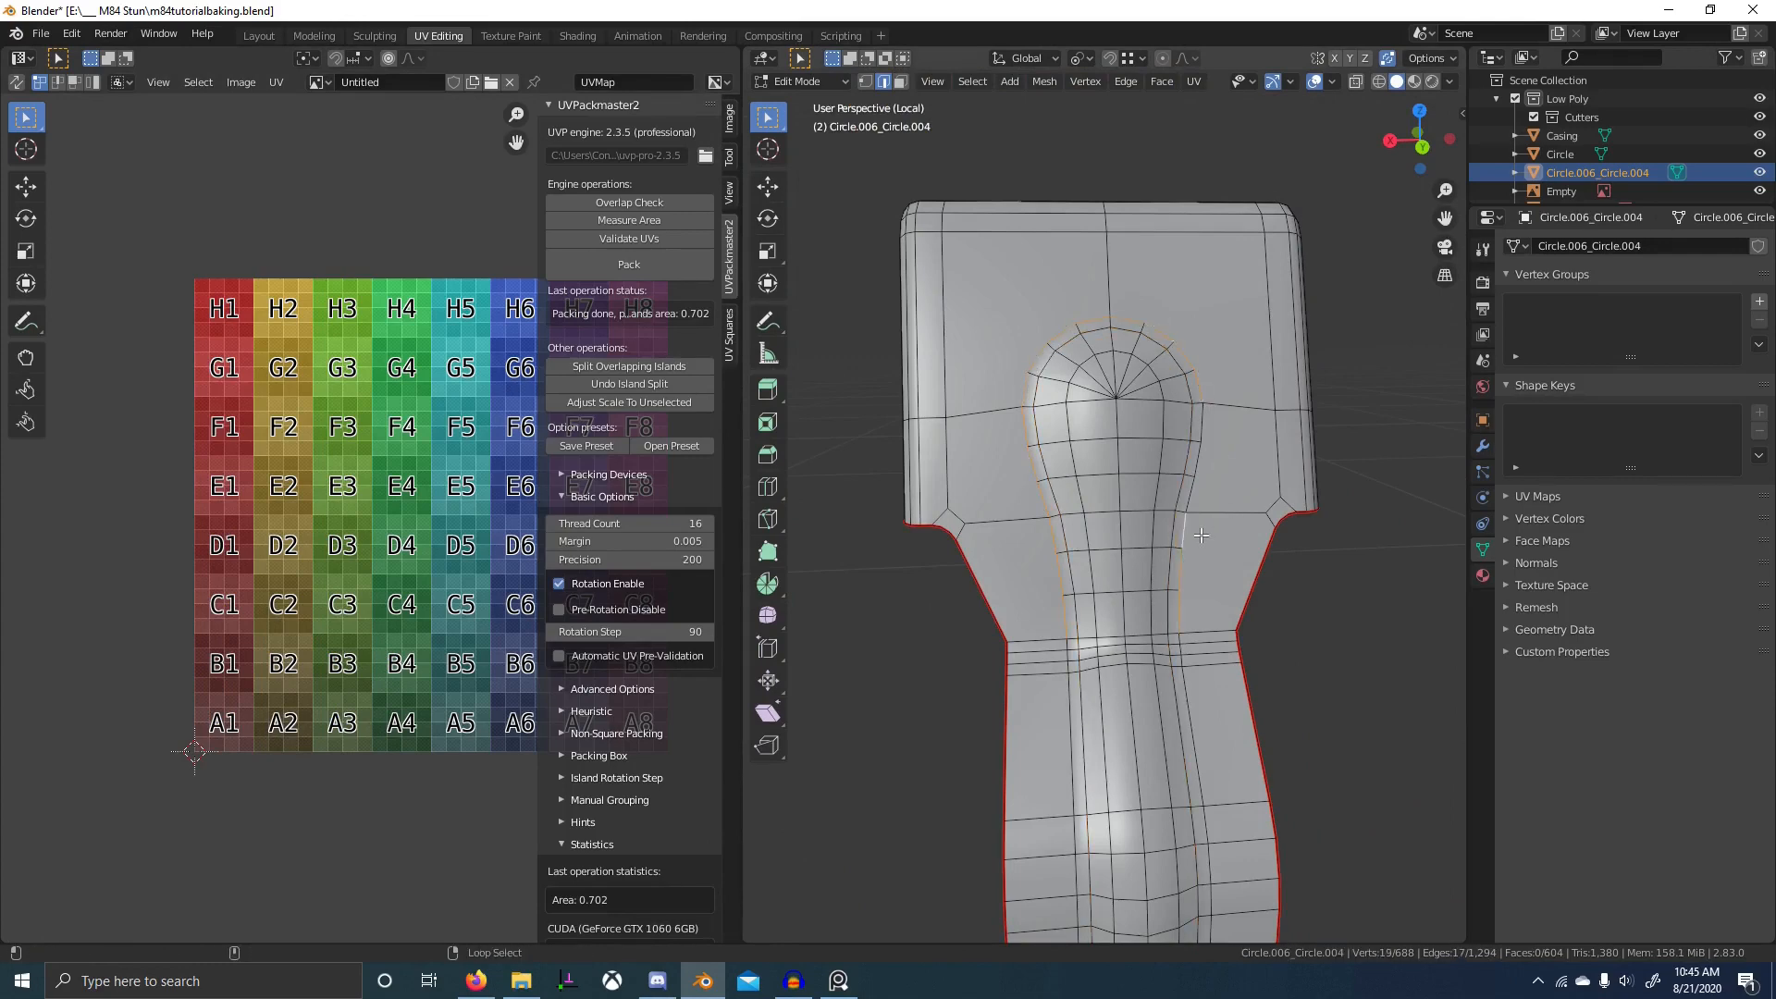
shift+middle_drag(1217, 618, 1194, 477)
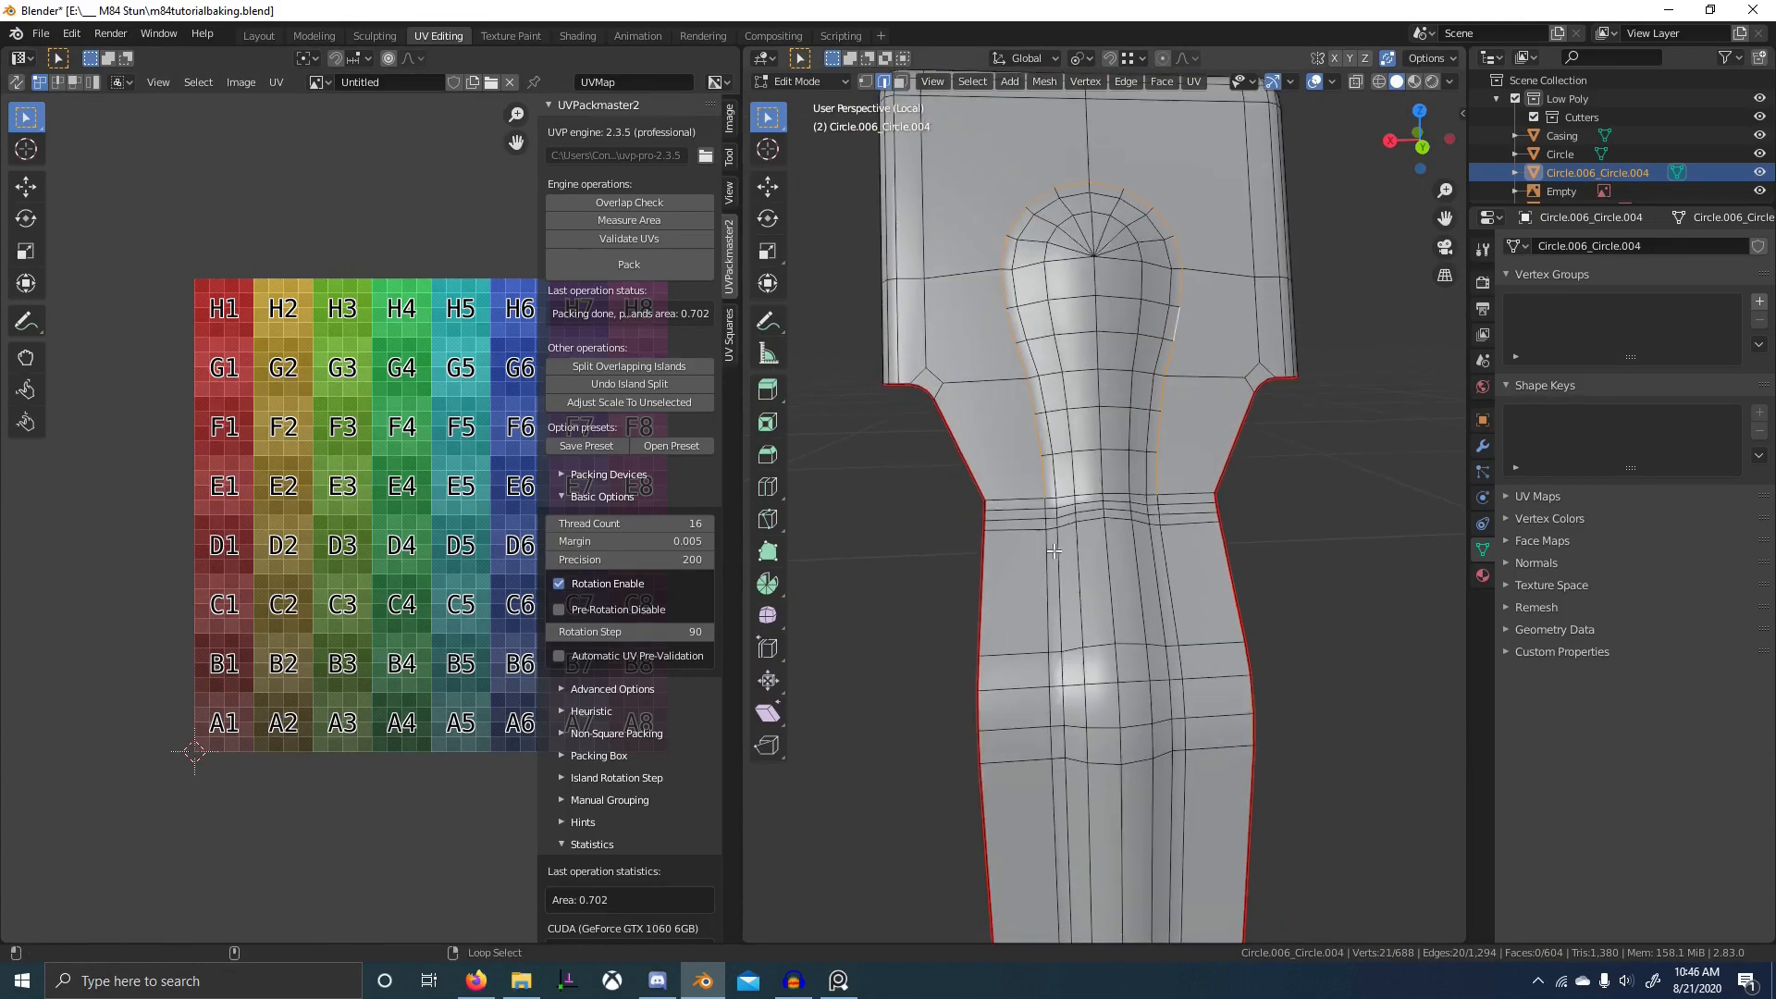
alt+shift+right_click(1154, 565)
key(ctrl+z)
alt+shift+right_click(1163, 566)
shift+middle_drag(1187, 802, 1149, 130)
scroll(1181, 611, down, 4)
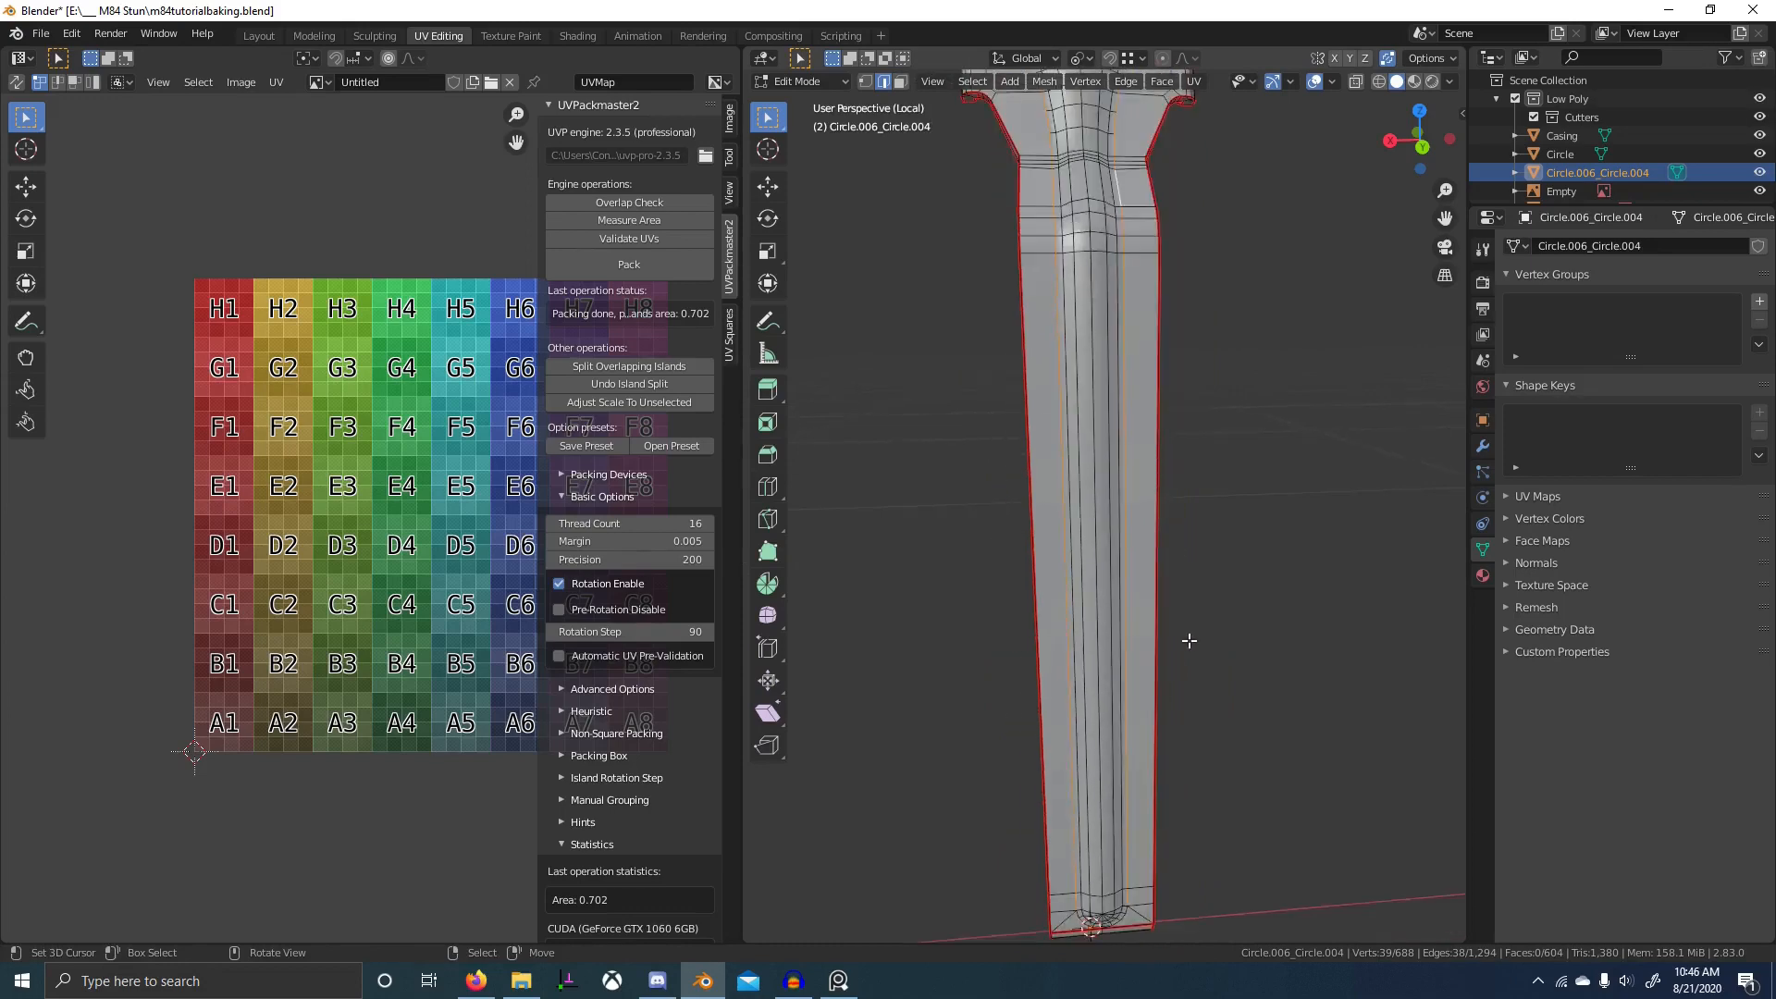
middle_drag(1190, 641, 1169, 583)
scroll(1082, 527, up, 4)
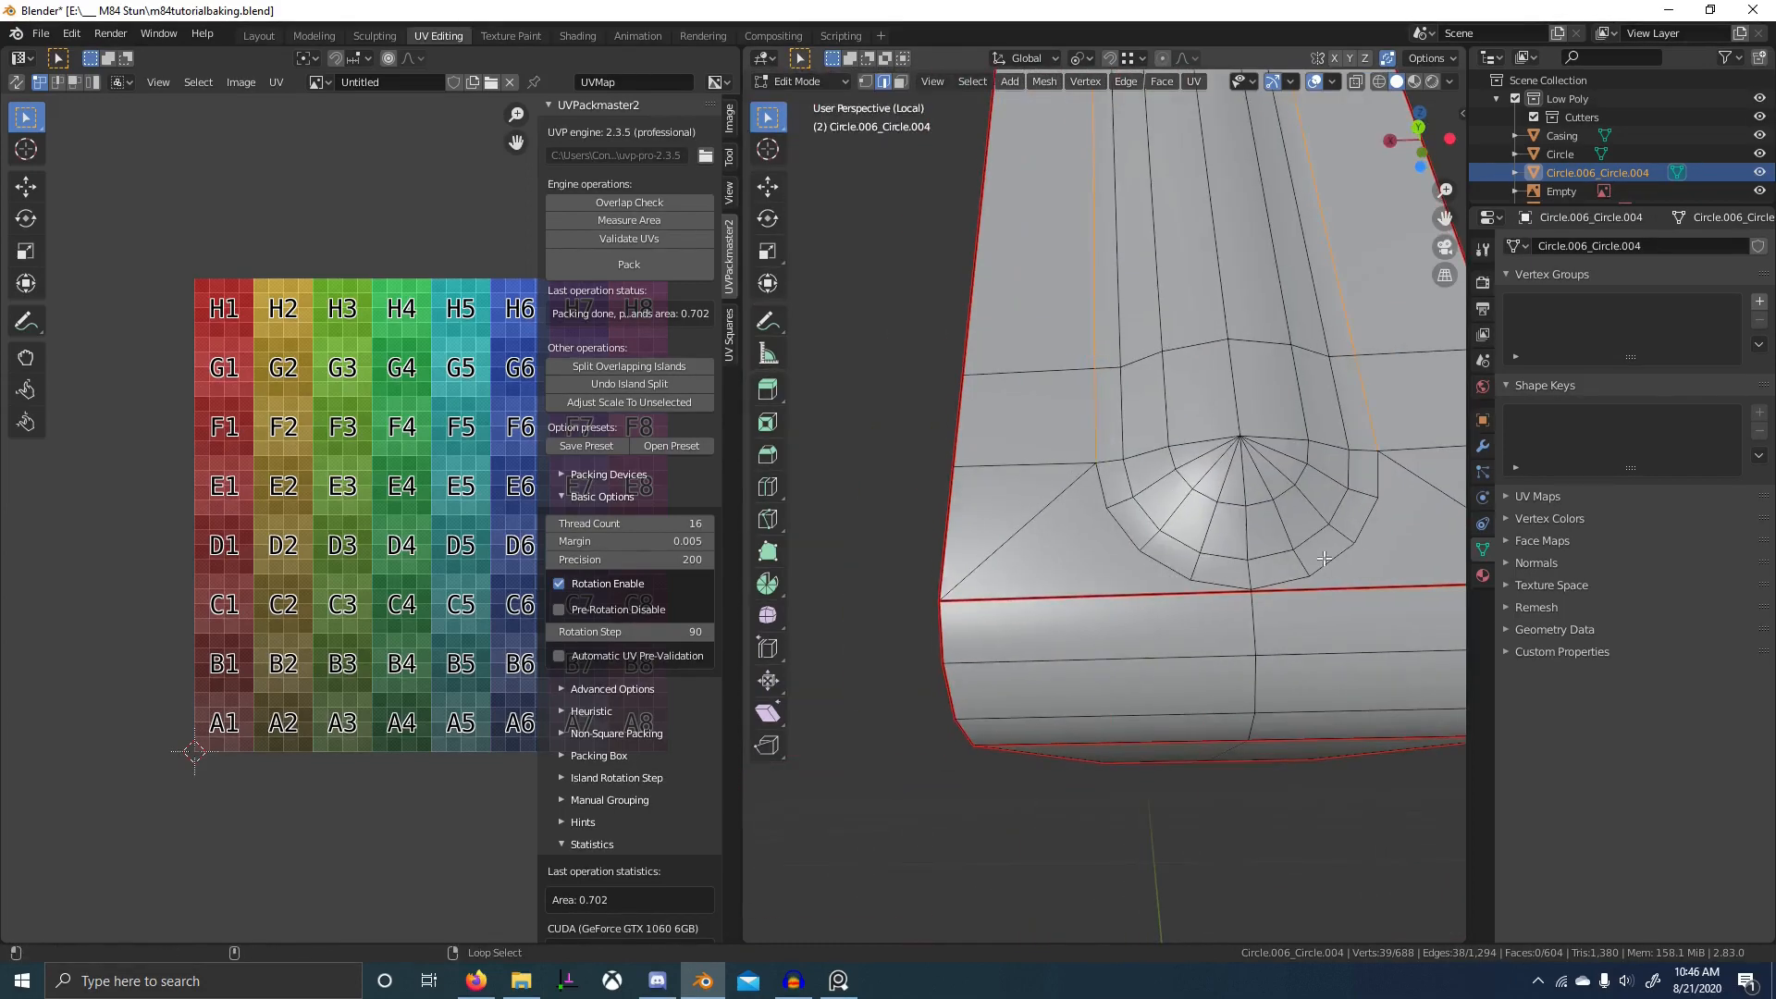
key(ctrl+e)
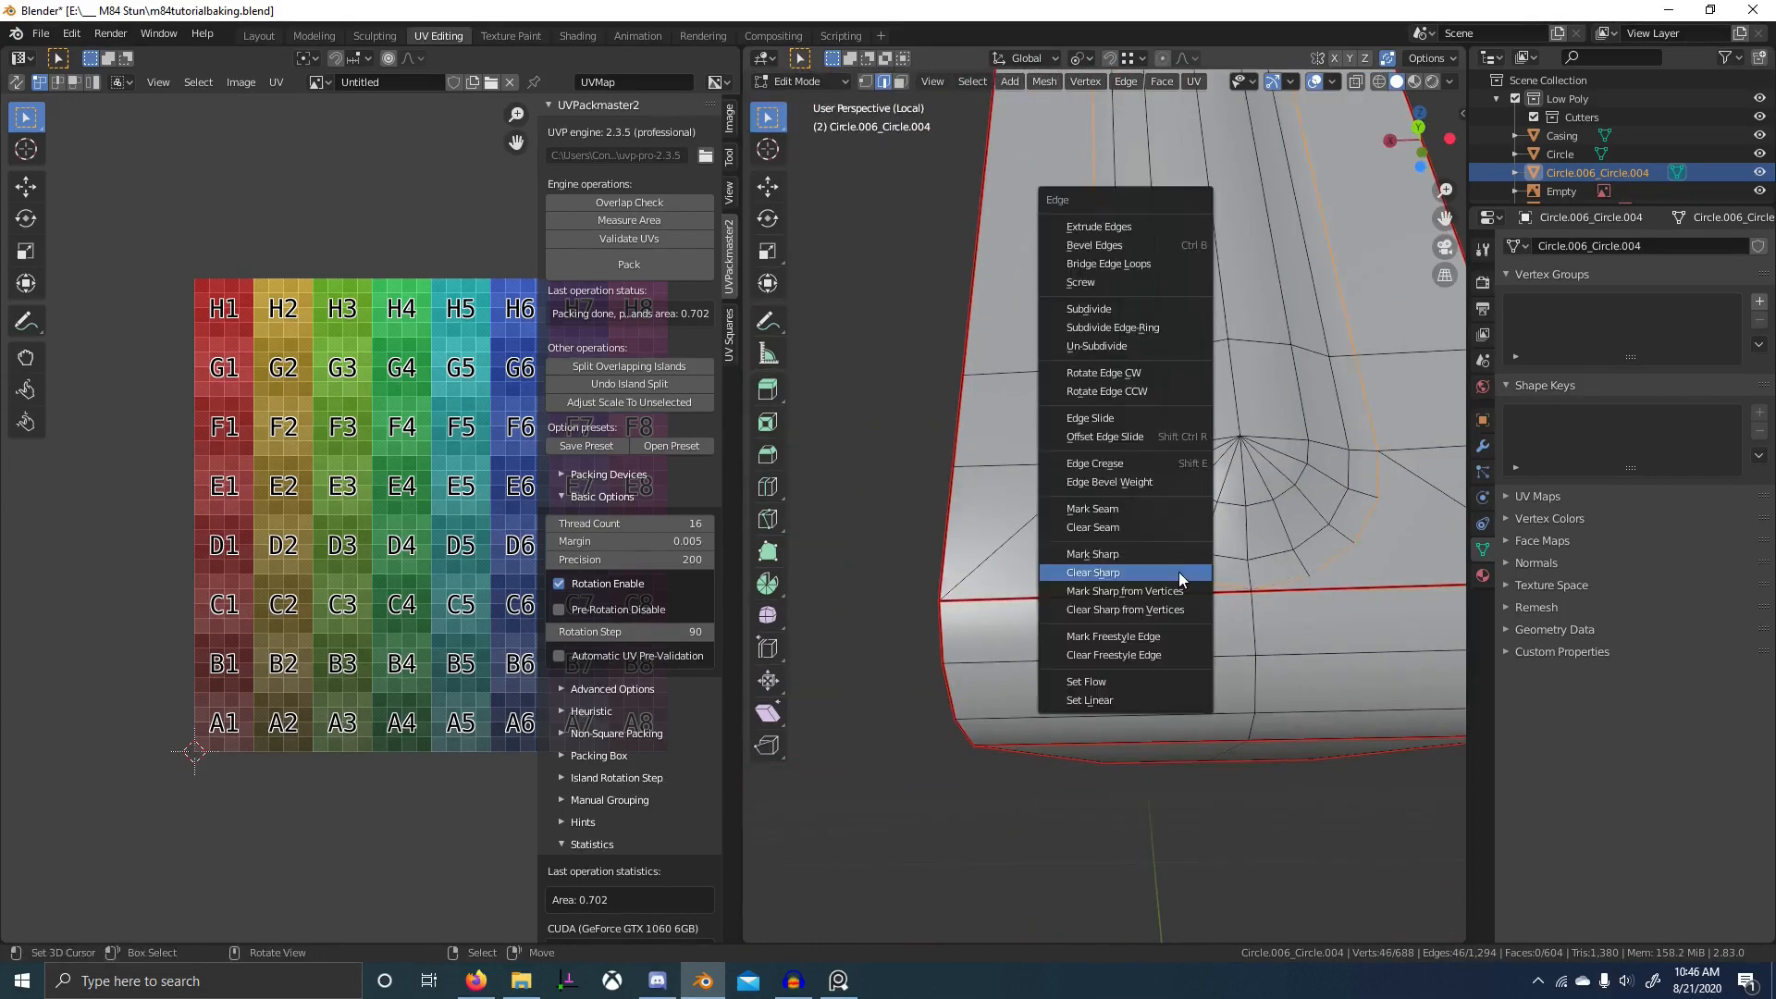
click(1162, 511)
- Move the centre vertex at the rib outline's bottom end about -0.0013" in Z, merging it with the cross-seam vertex beneath
key(1)
right_click(1267, 587)
key(g)
click(1271, 587)
middle_drag(1271, 587, 1301, 594)
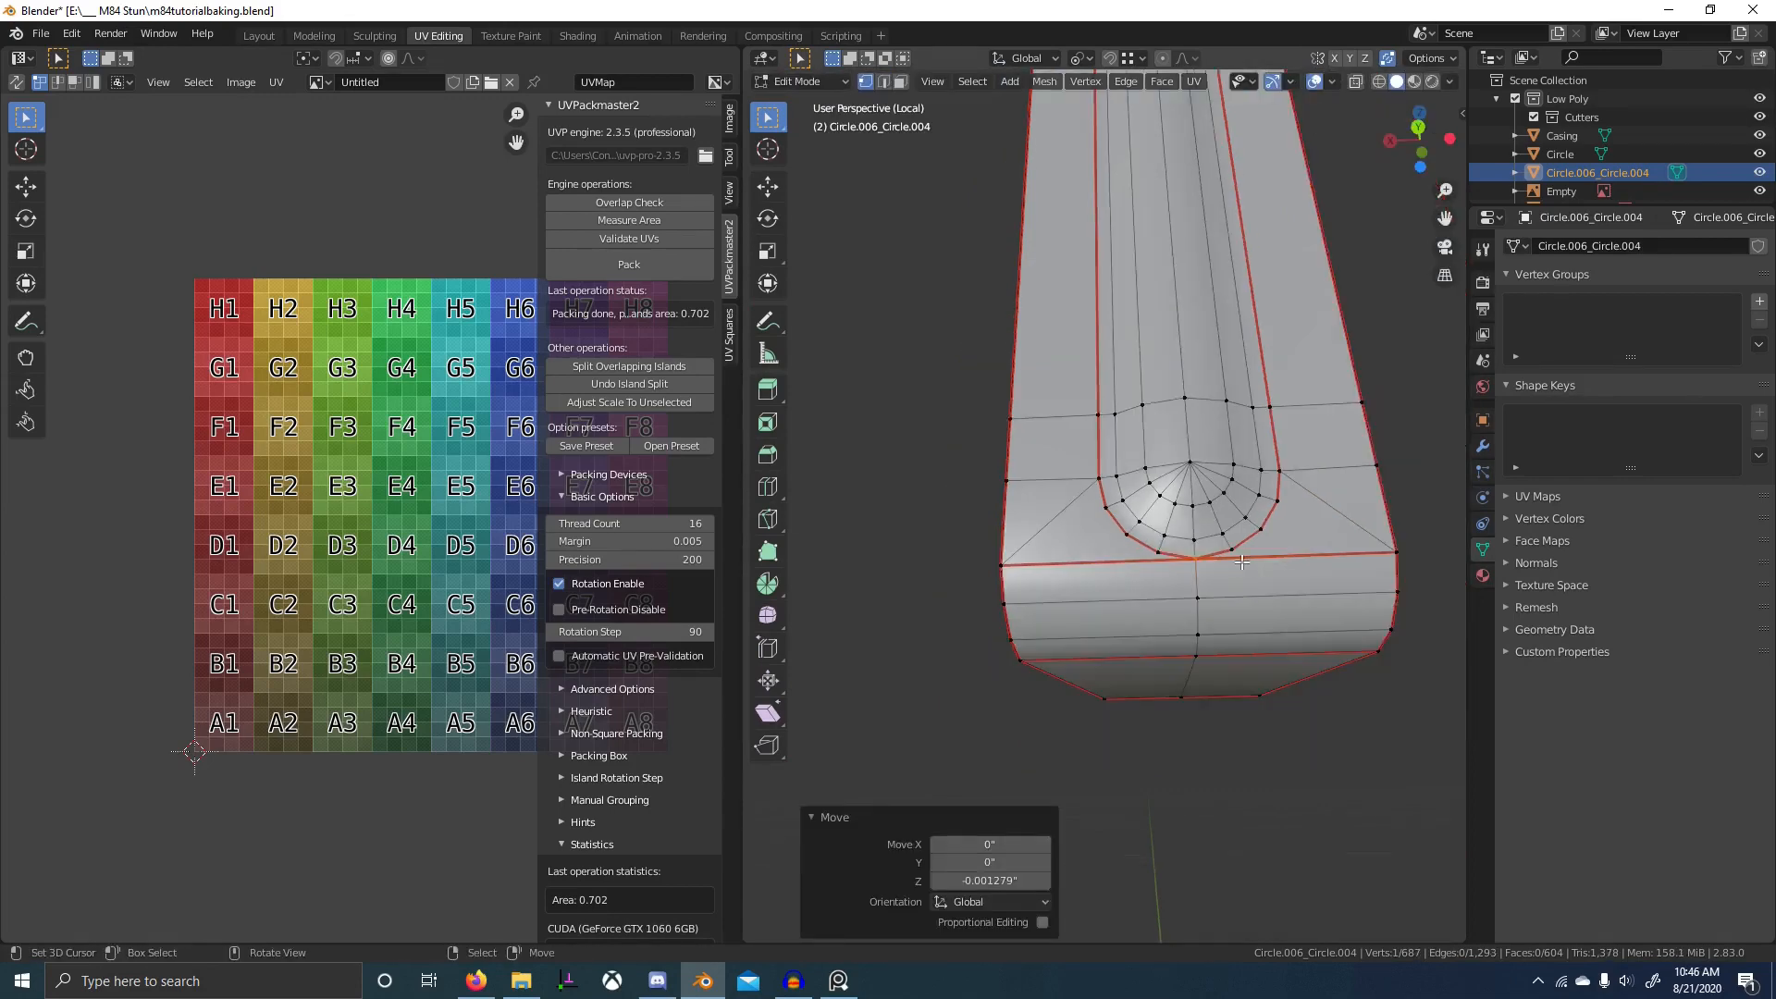
- Unwrap the entire mesh with its existing seams and clear the UV selection
key(a)
key(u)
click(1207, 484)
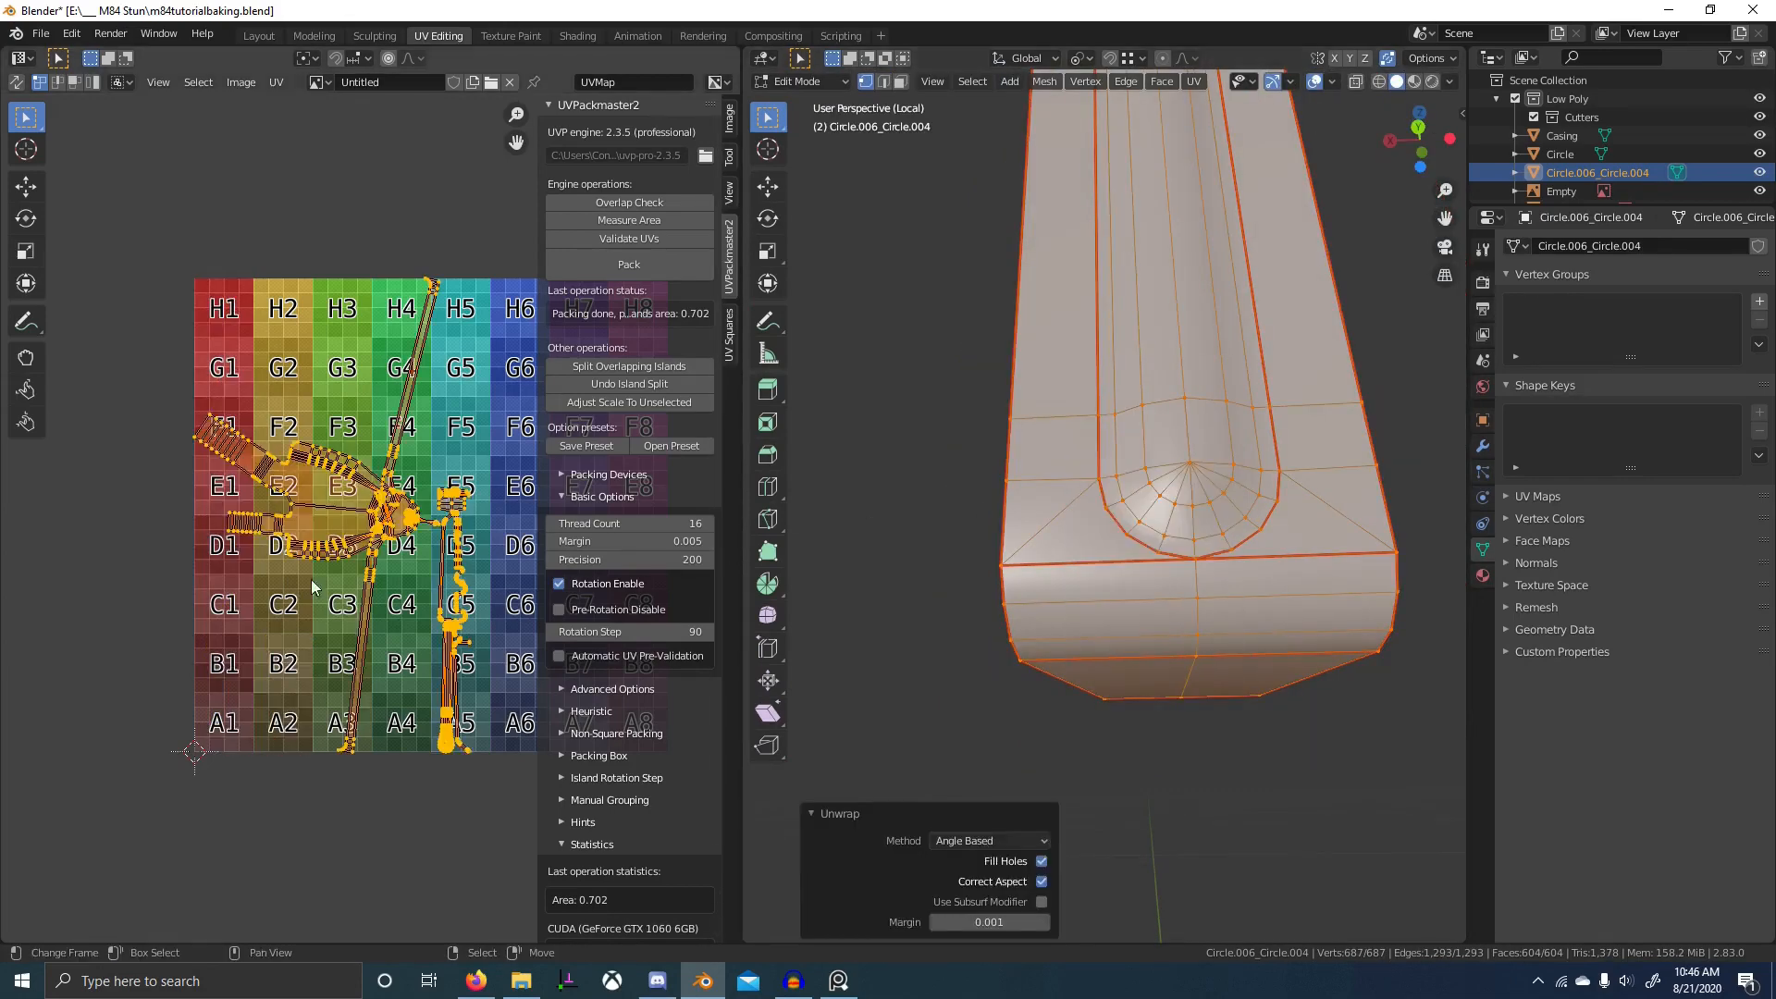
click(351, 511)
- Mark the edge loop running lengthwise down the centre of the part as a seam
key(2)
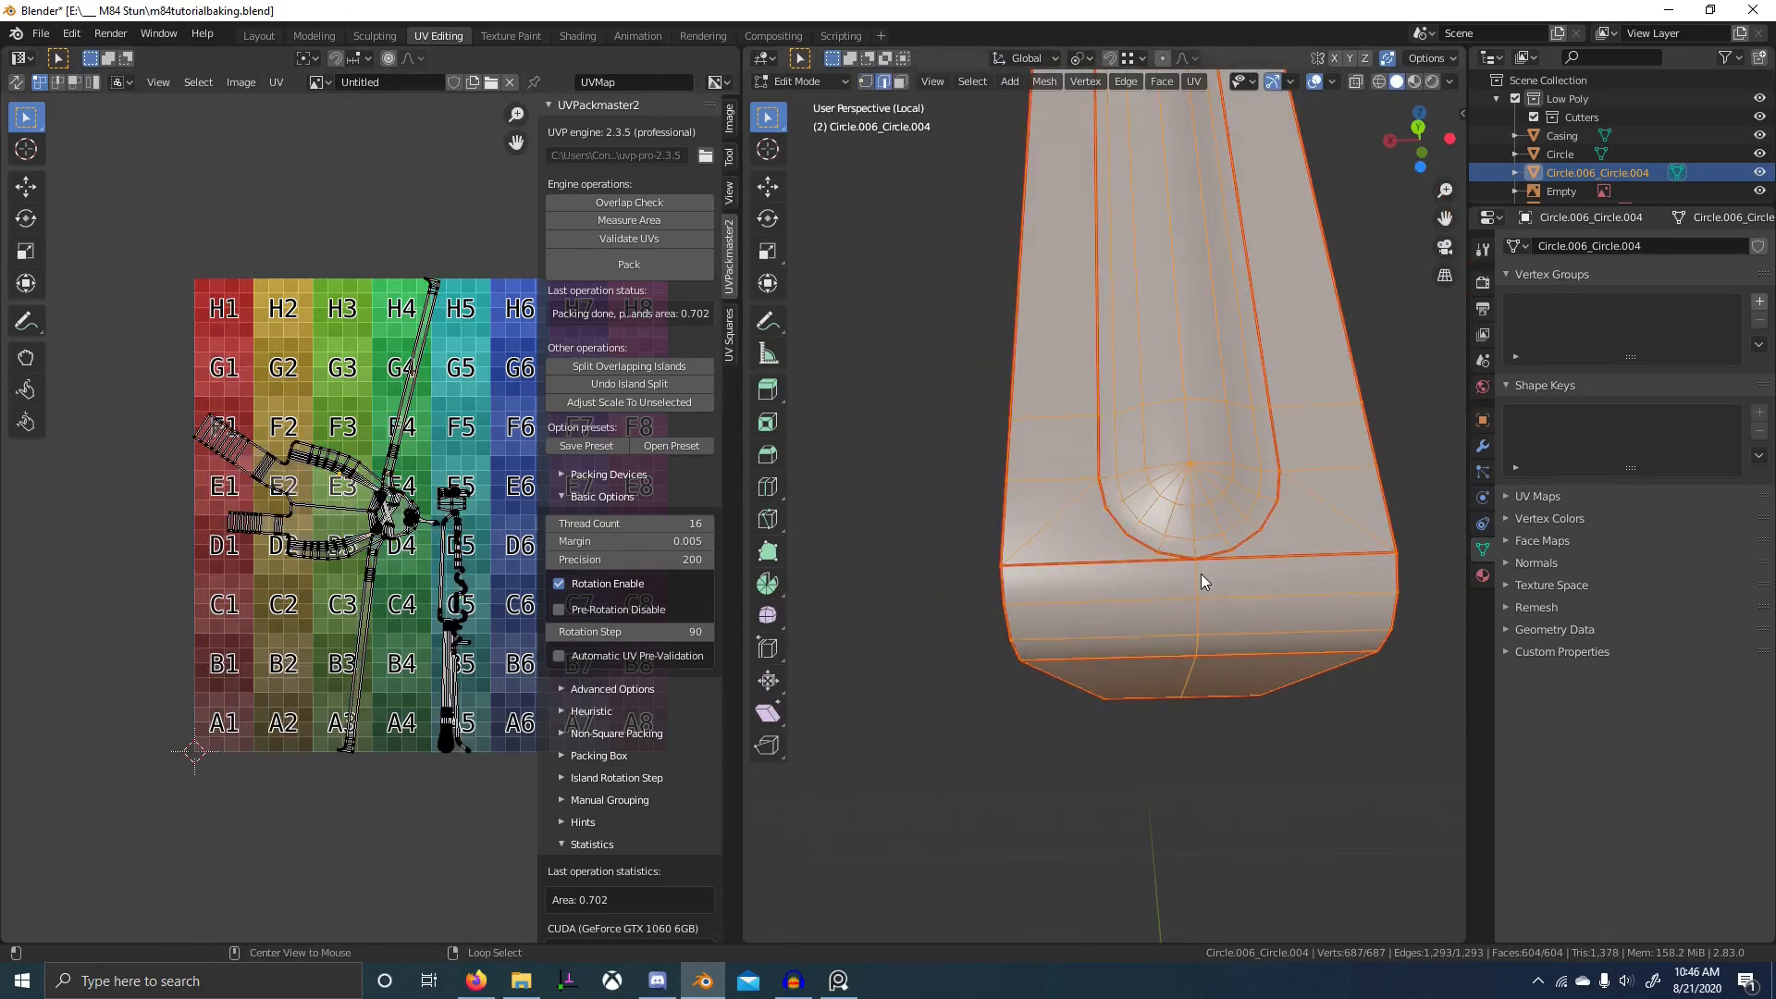
alt+click(1200, 575)
middle_drag(1201, 575, 1185, 392)
middle_drag(1186, 266, 1181, 343)
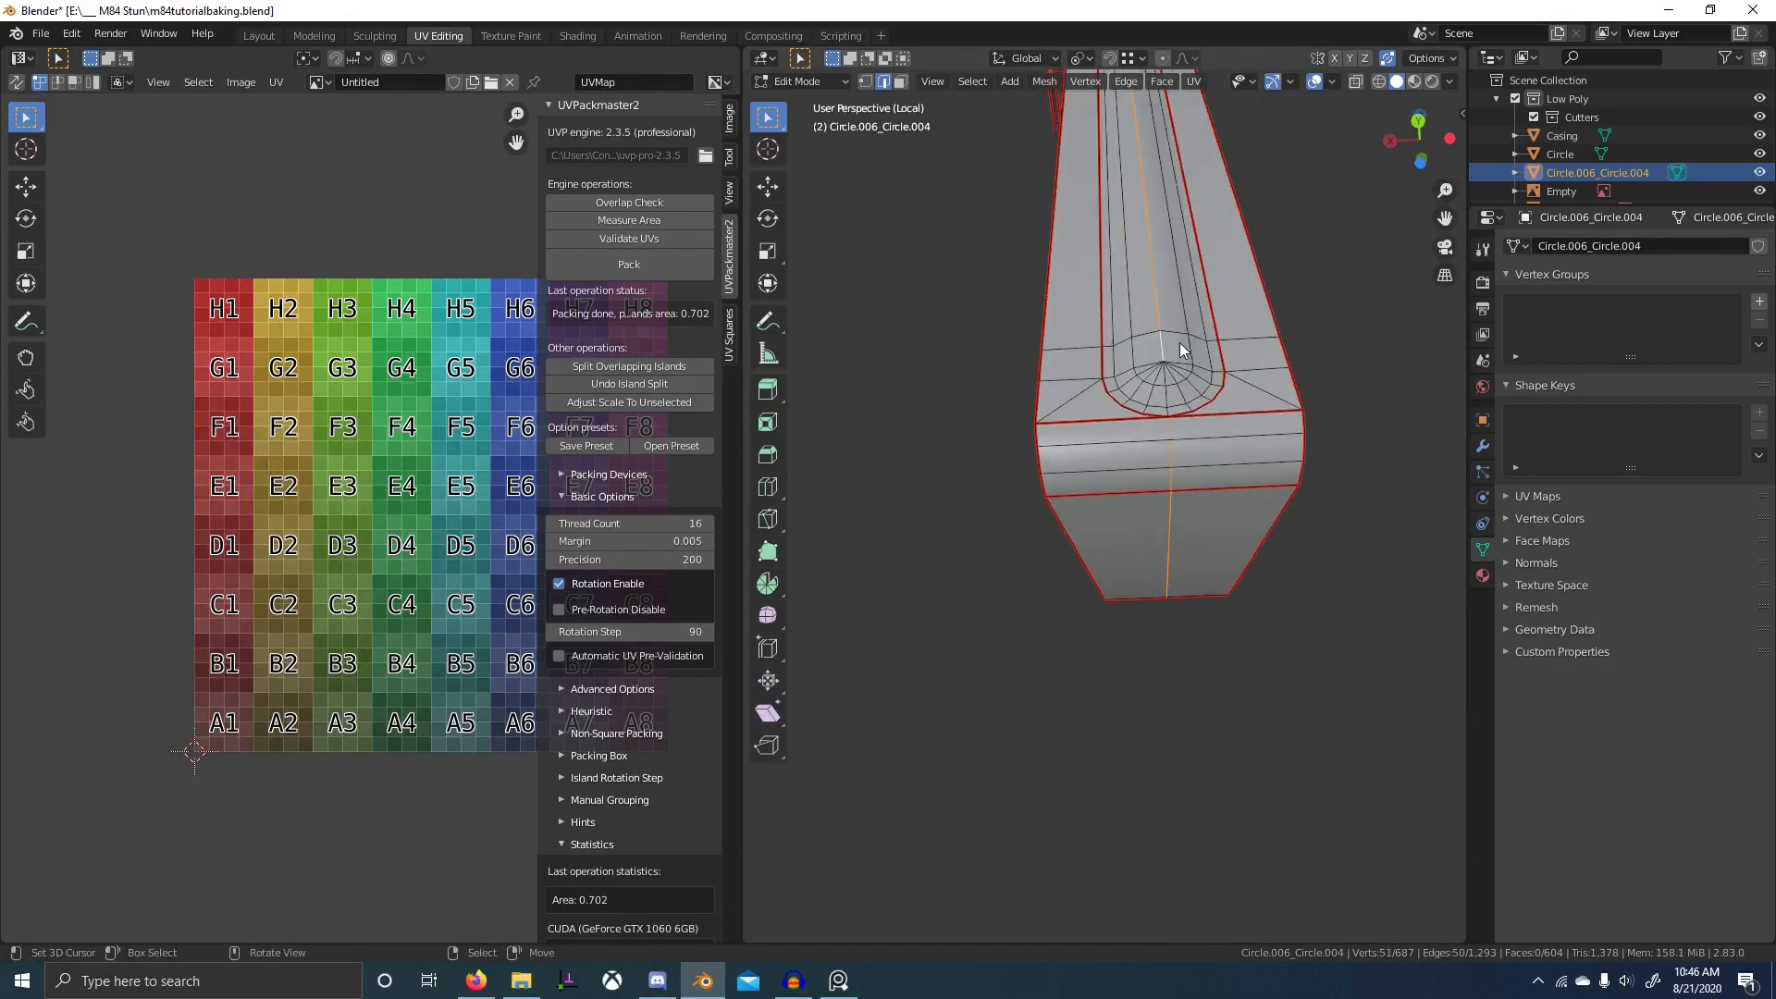
alt+click(1234, 420)
middle_drag(1234, 420, 1240, 546)
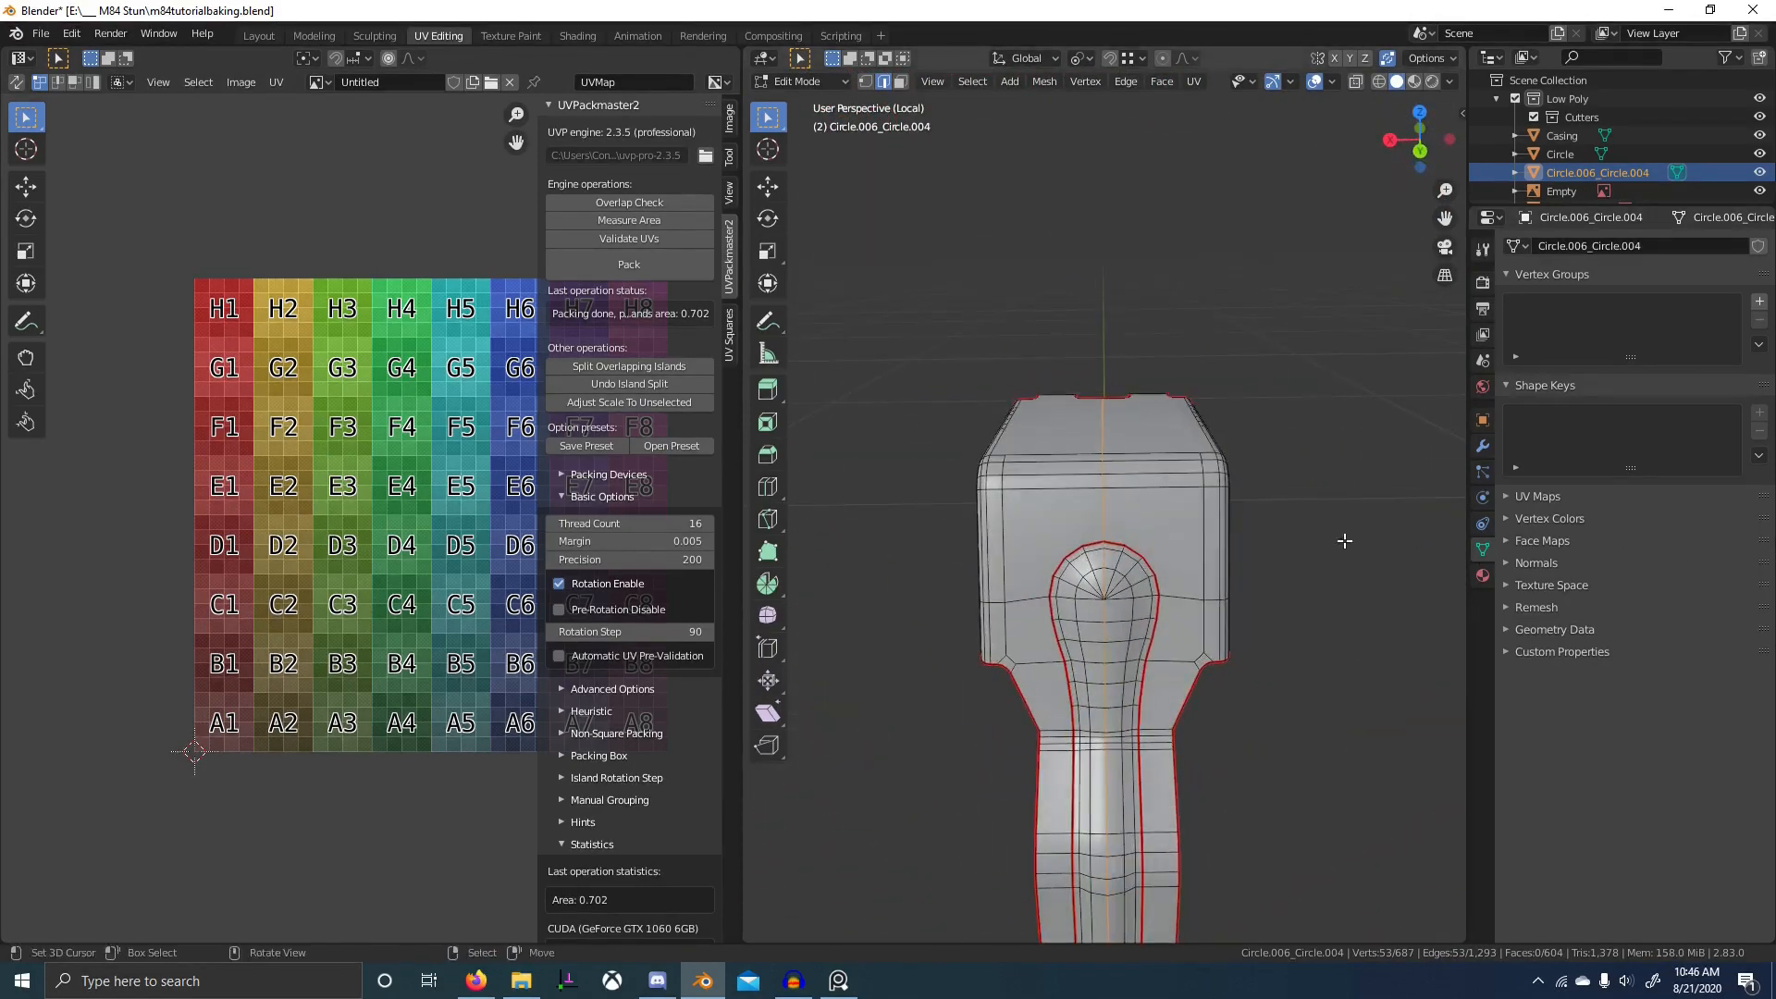
key(ctrl+e)
click(1238, 540)
- Unwrap the whole mesh with the new centre seam
key(a)
key(u)
click(1238, 534)
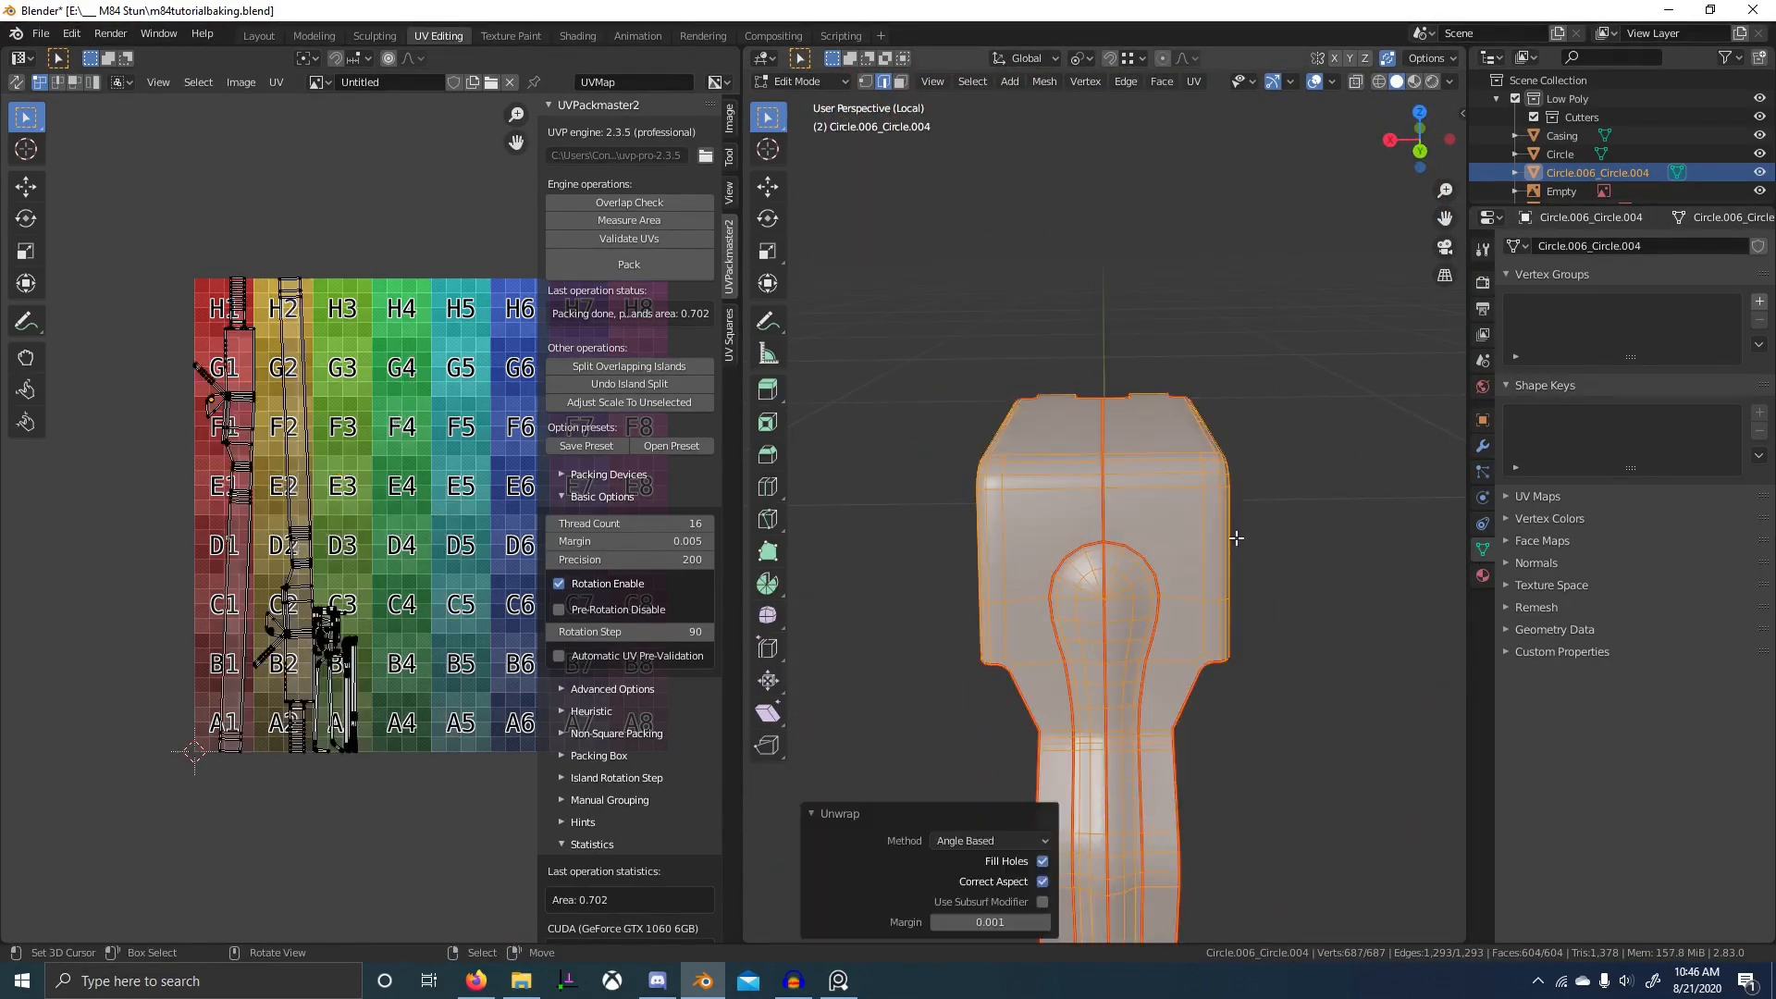
middle_drag(1119, 569, 1295, 592)
middle_drag(833, 544, 1074, 590)
- Mark seams around the head's bent corner and along the upper edge of the side plate with the hole
scroll(1110, 546, up, 3)
click(1018, 501)
shift+click(1064, 460)
scroll(1106, 519, down, 2)
scroll(1129, 555, up, 3)
shift+click(1127, 492)
right_click(1183, 565)
click(1183, 567)
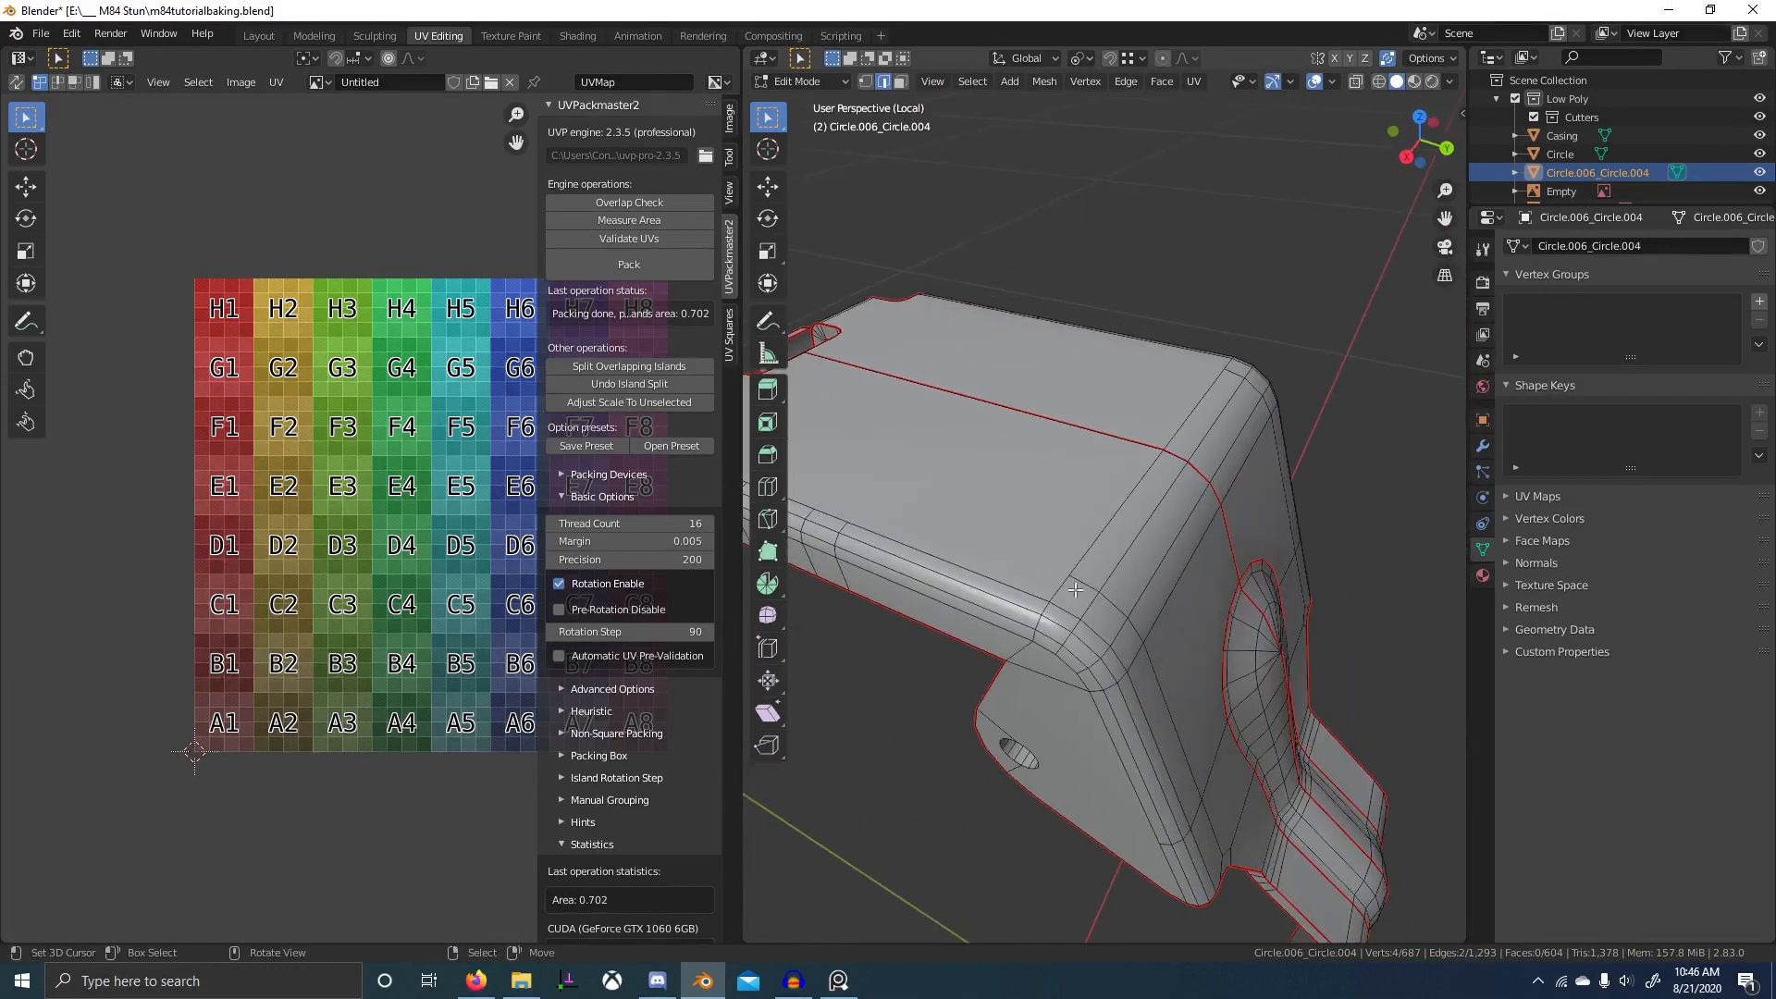
middle_drag(1186, 599, 1111, 575)
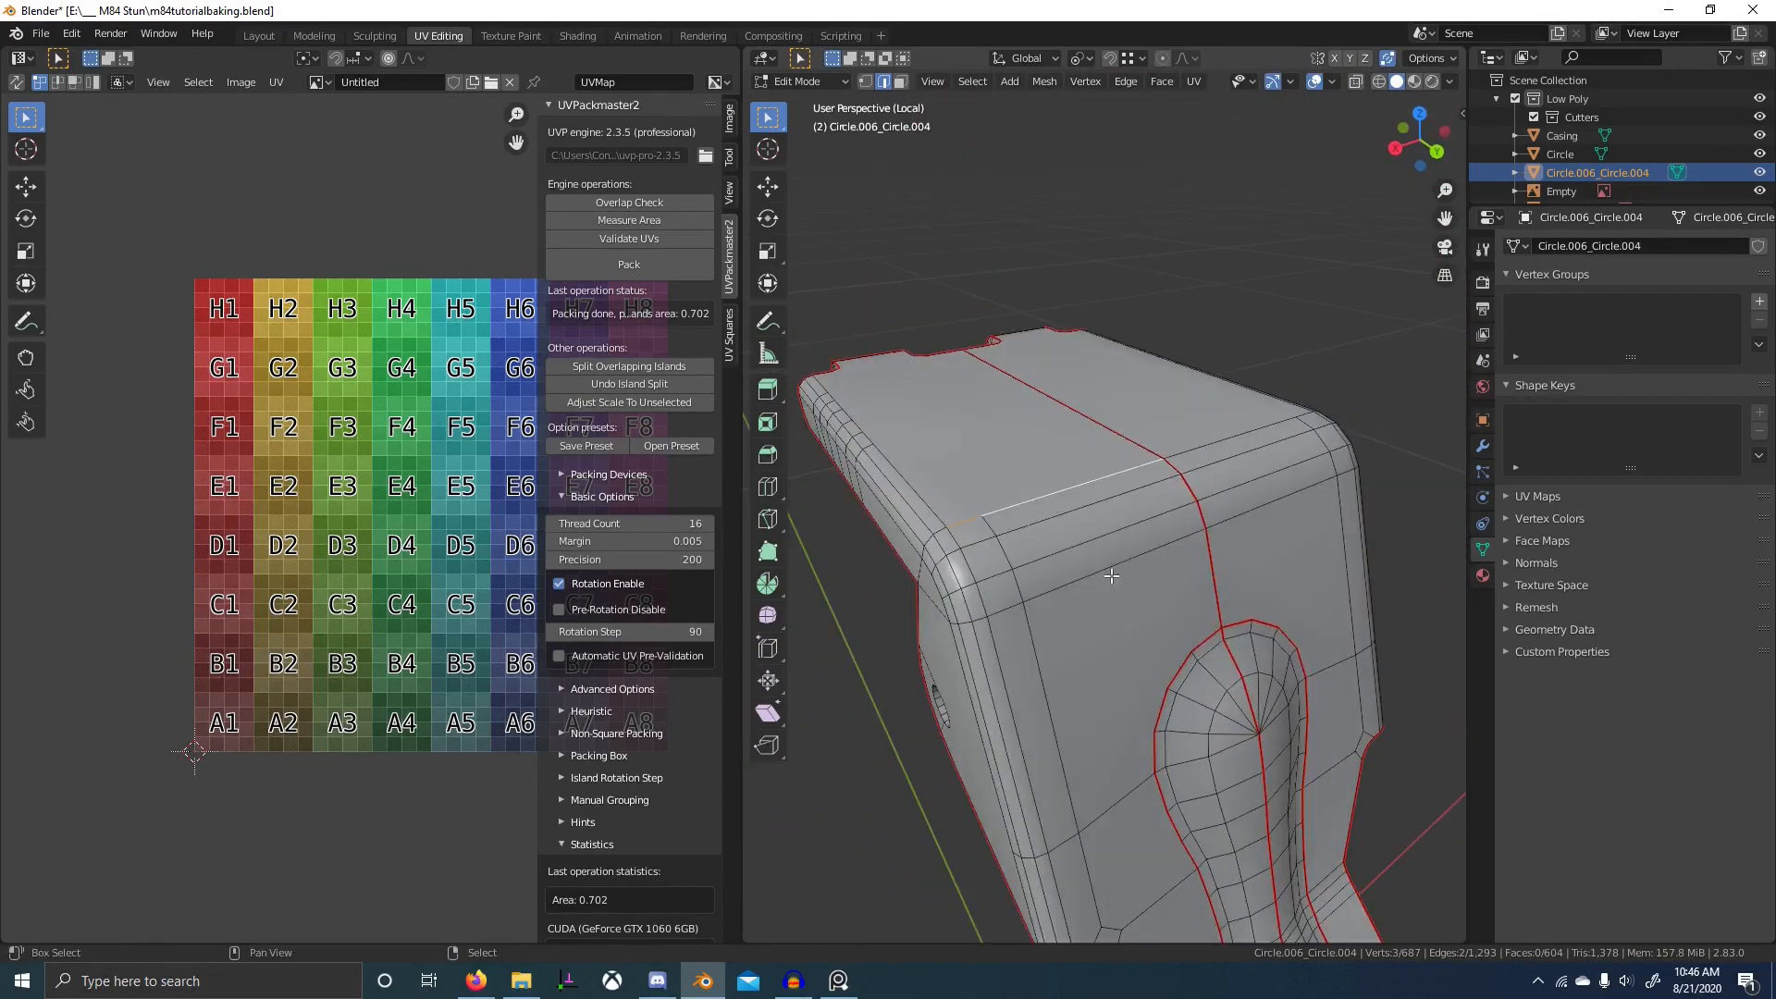
middle_drag(1070, 634, 1189, 627)
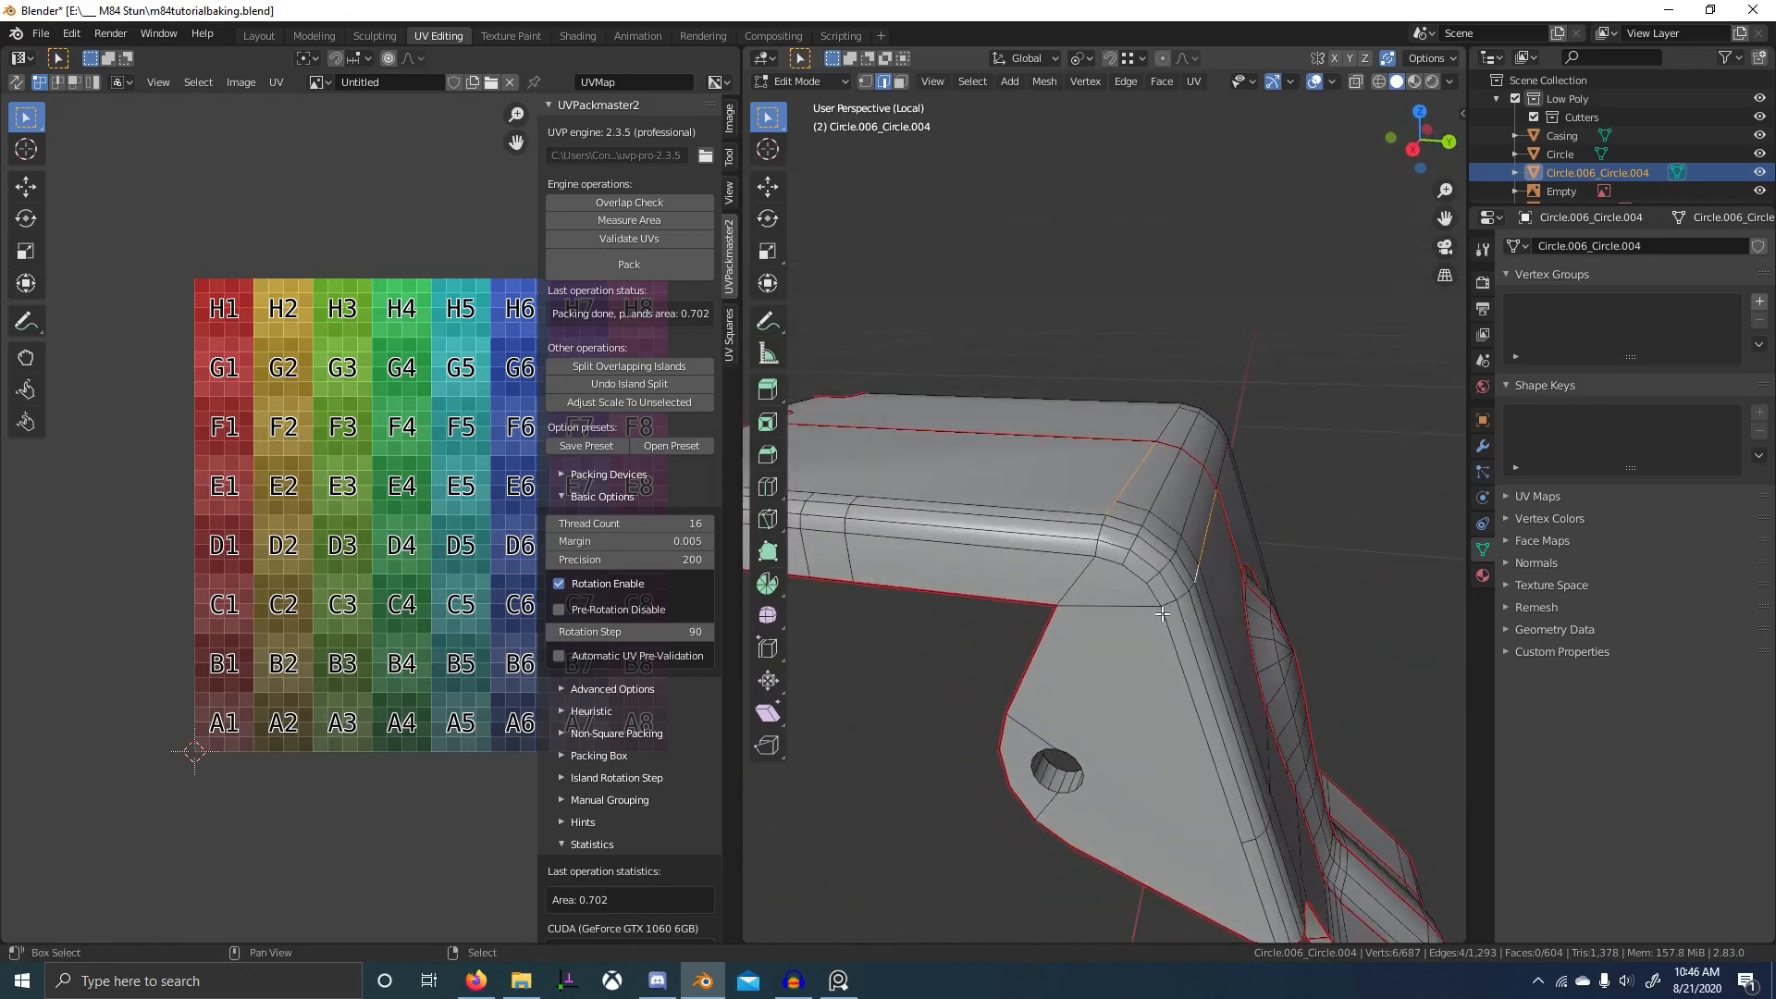
scroll(1121, 575, up, 2)
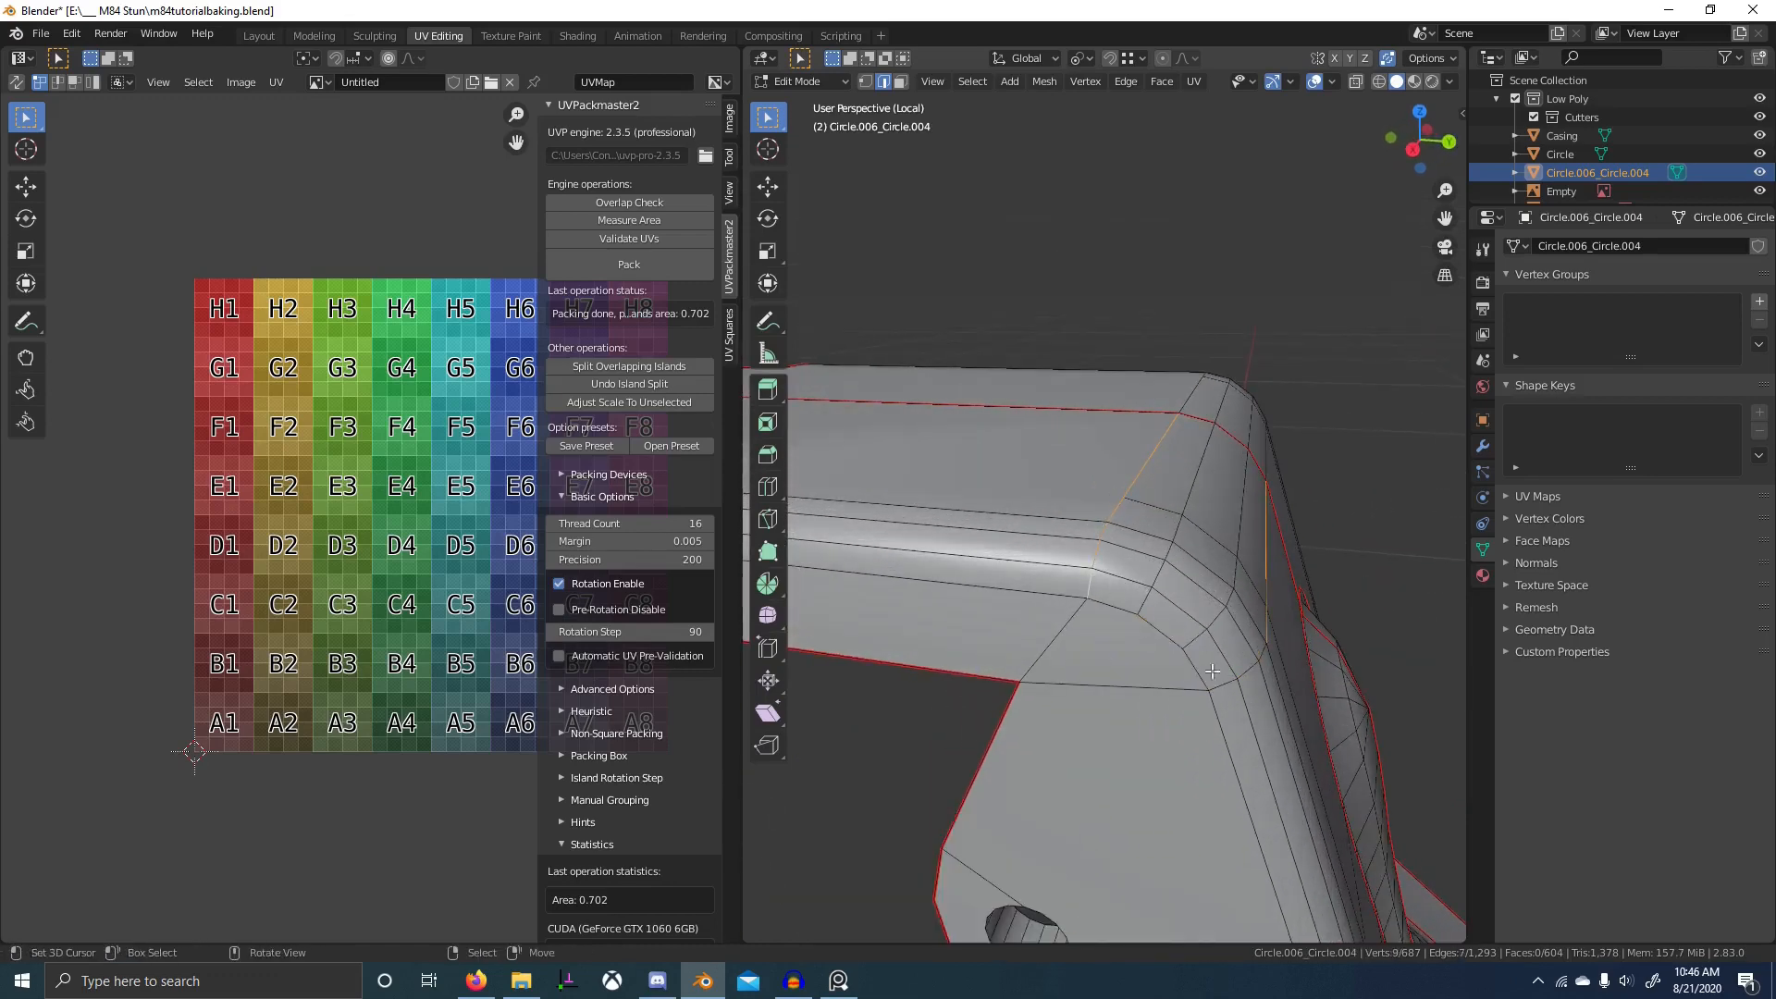
middle_drag(1212, 671, 1043, 576)
key(ctrl+e)
click(1094, 569)
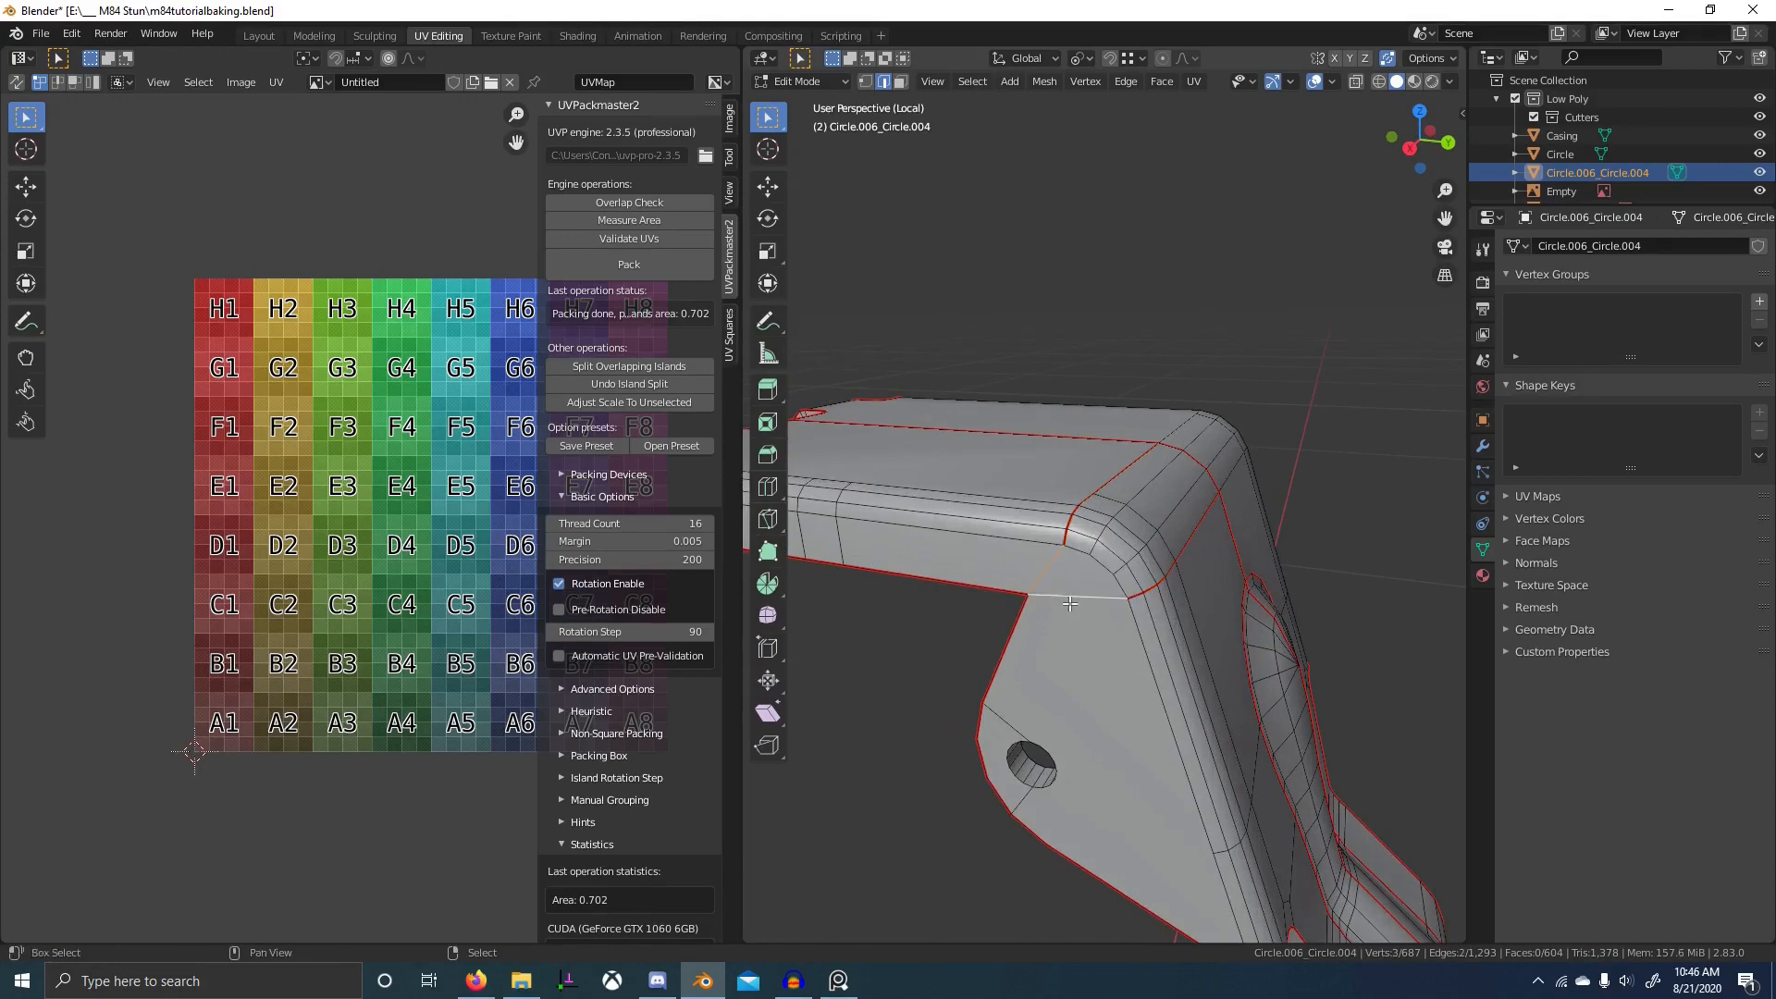
key(ctrl+e)
click(1071, 603)
- Unwrap the whole mesh with the new corner seams and inspect the head and handle
key(a)
key(u)
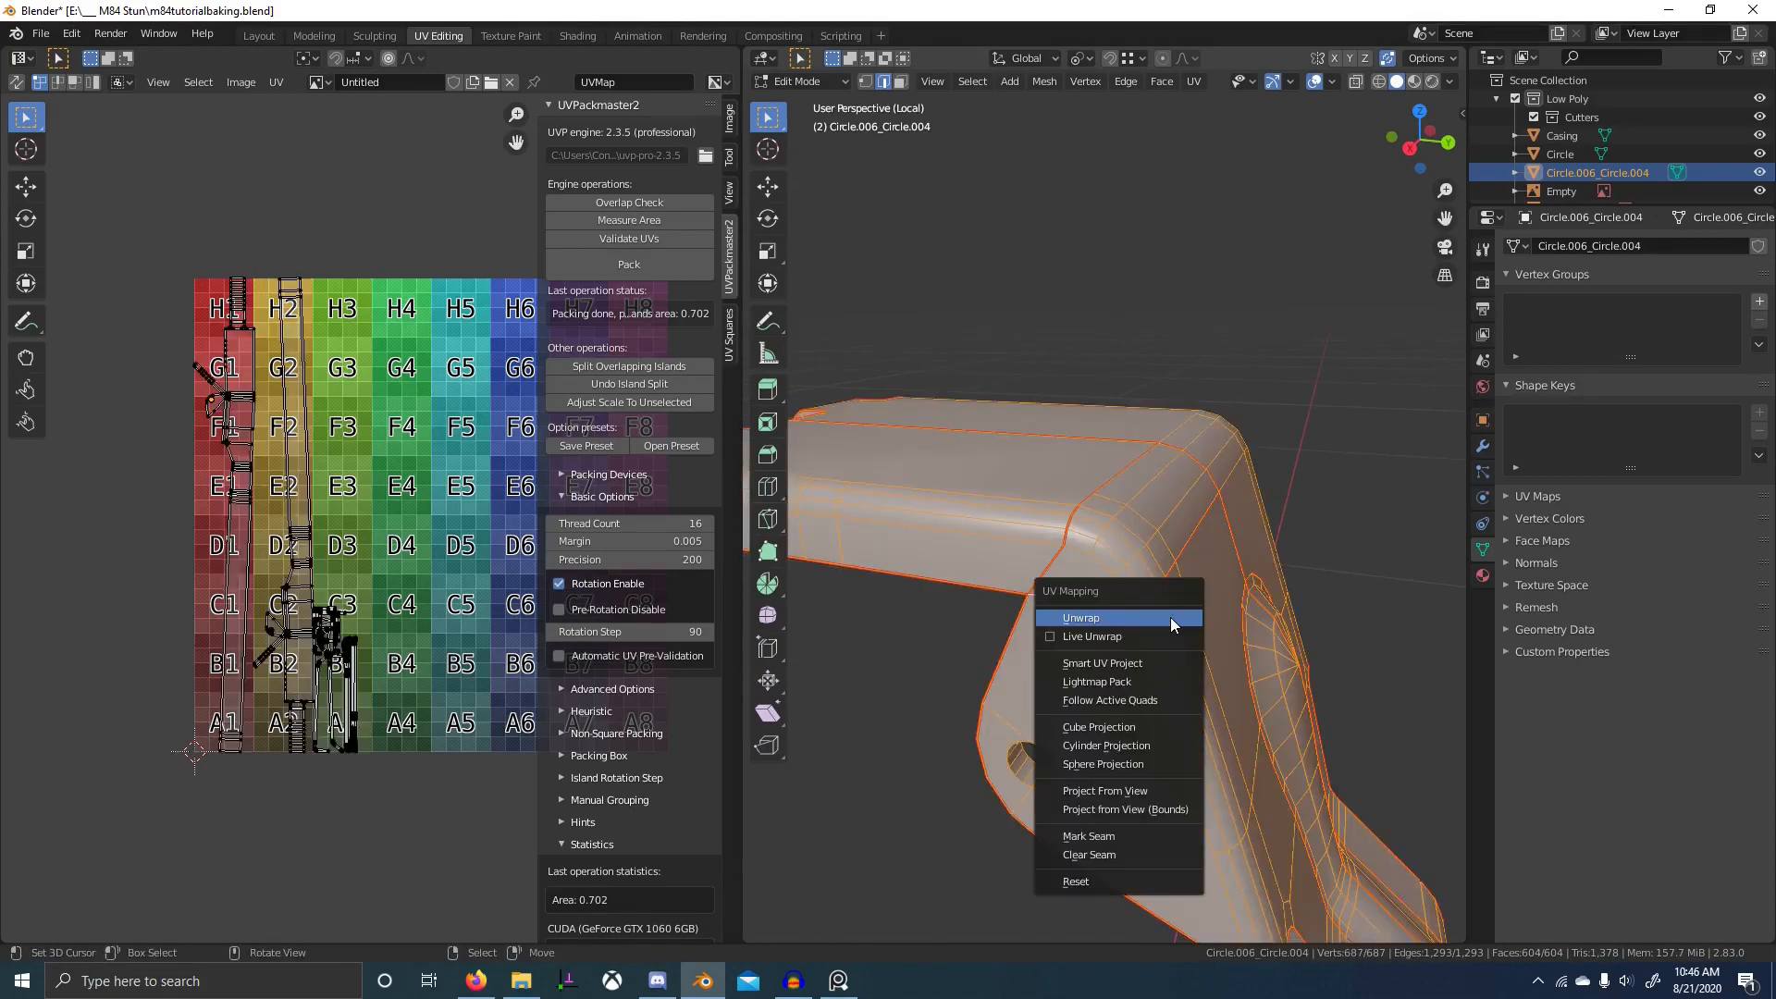
click(1170, 622)
middle_drag(1170, 622, 1110, 592)
scroll(335, 544, up, 1)
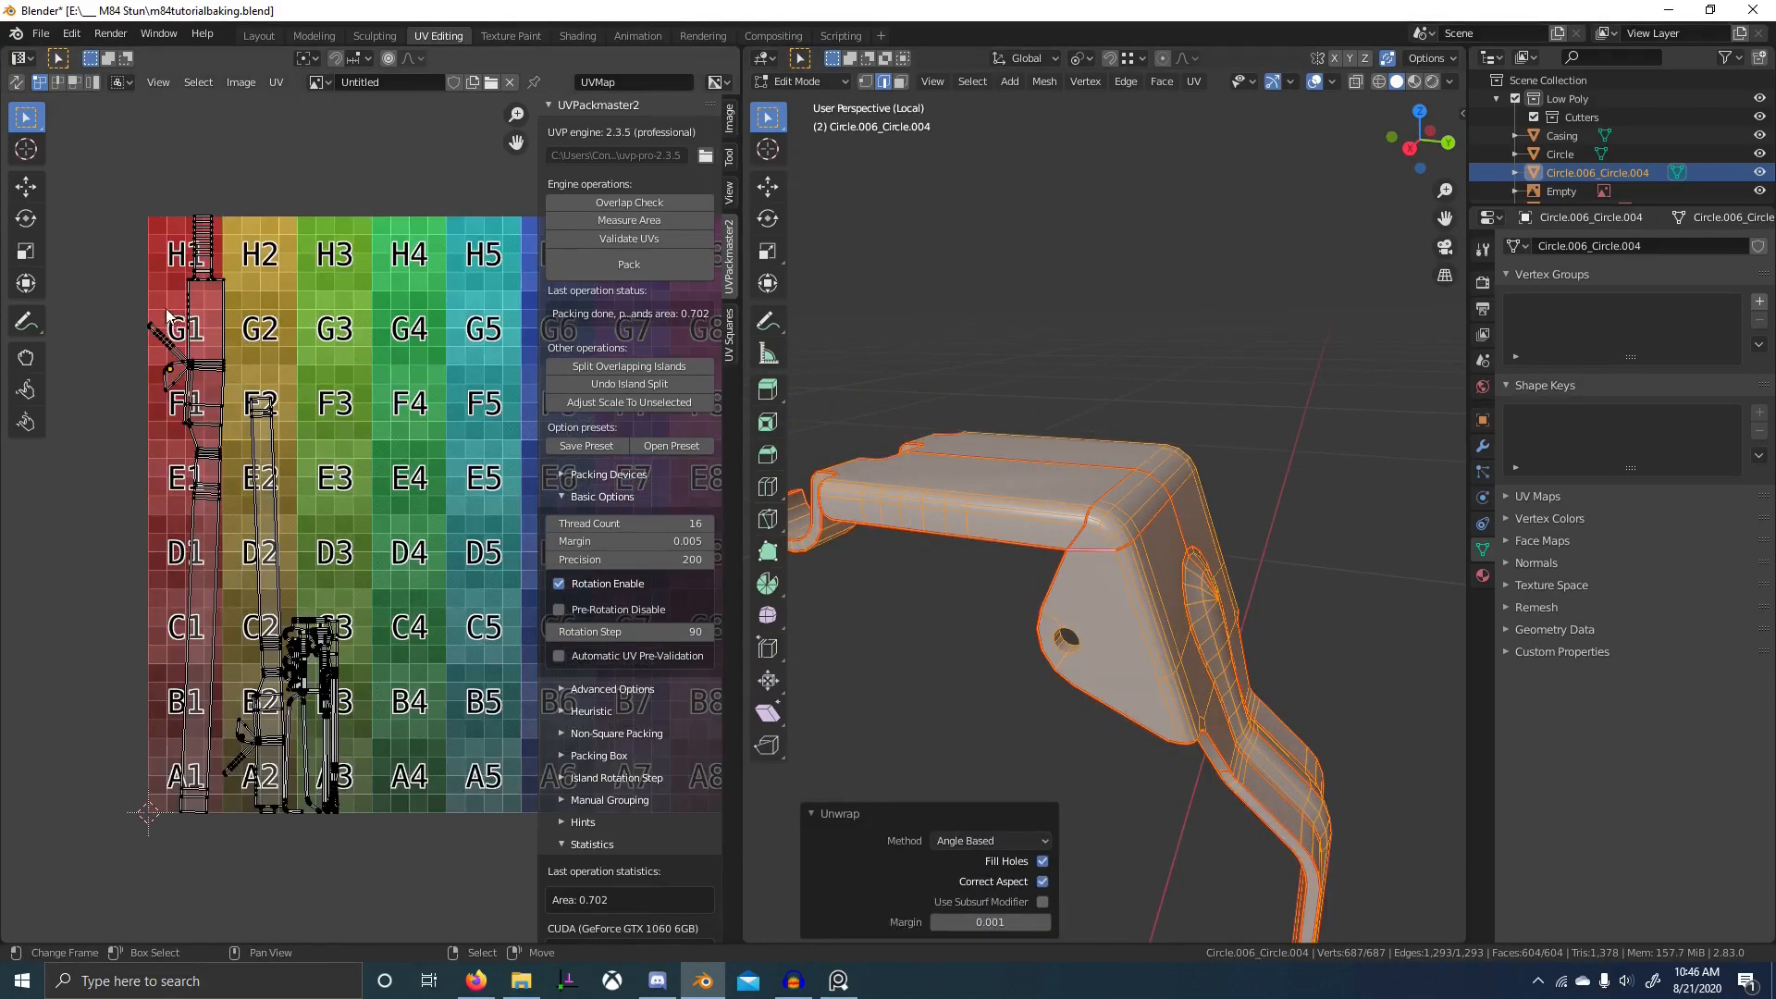
scroll(1077, 506, up, 2)
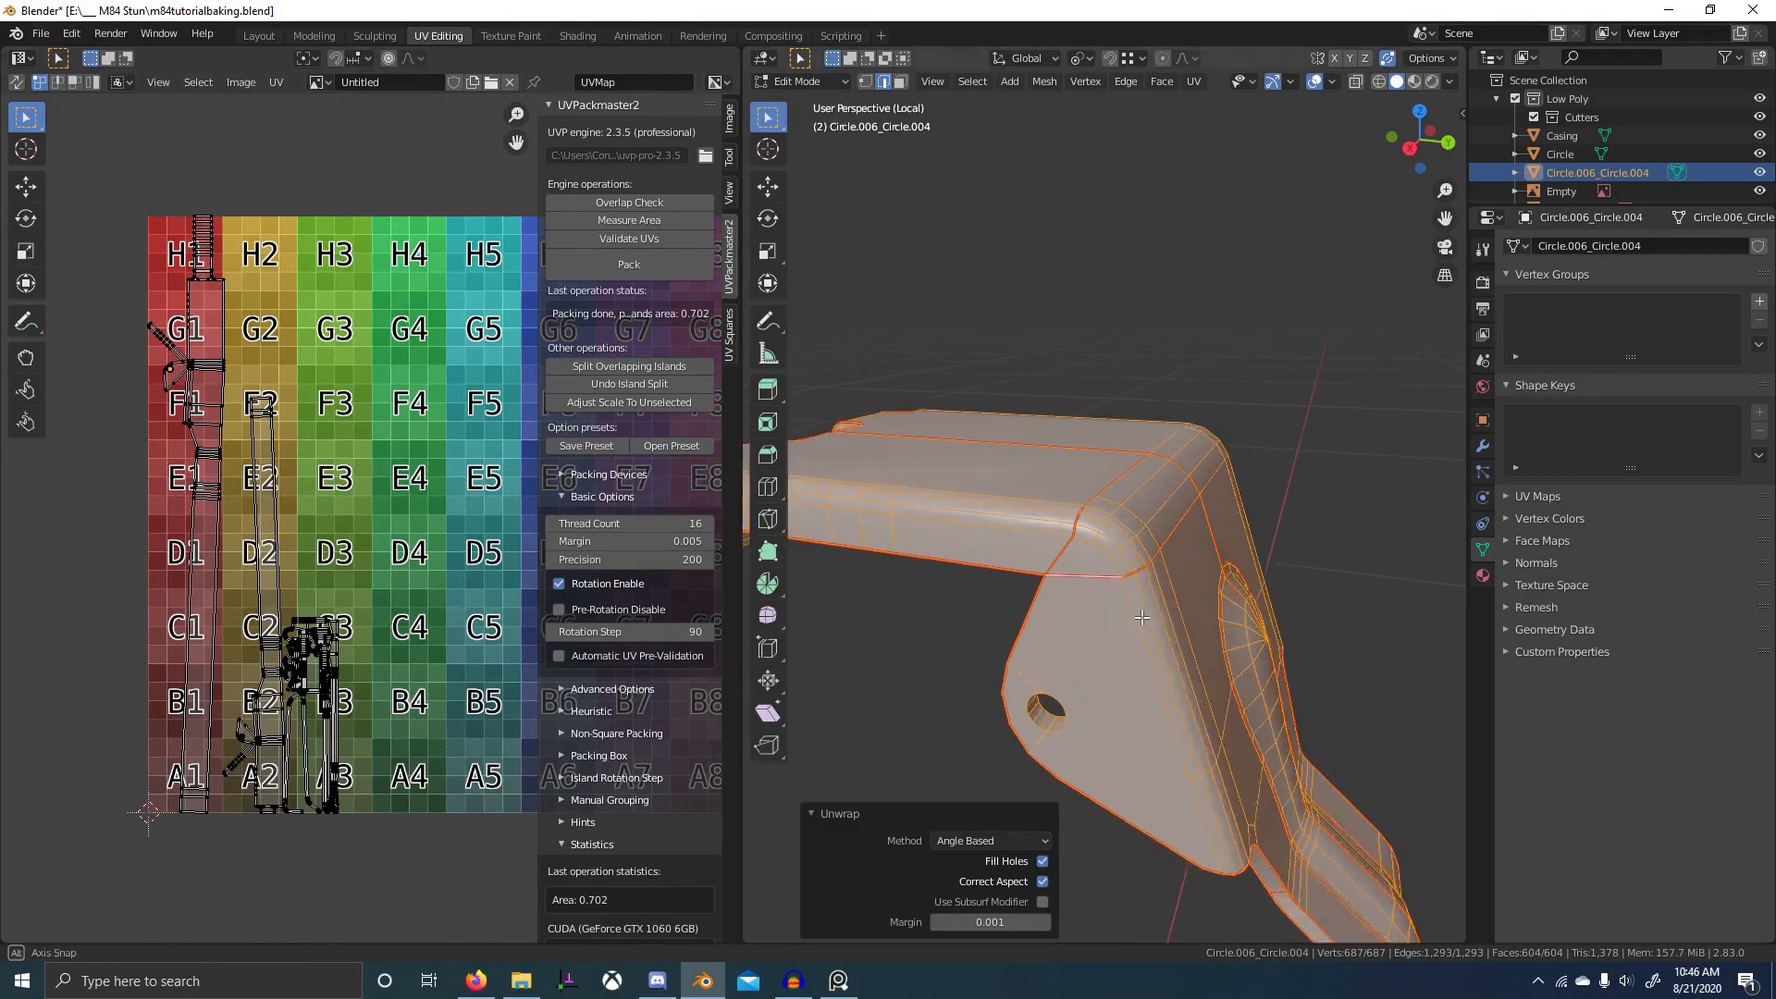
middle_drag(1077, 506, 1121, 610)
scroll(1064, 594, up, 2)
scroll(1068, 635, down, 3)
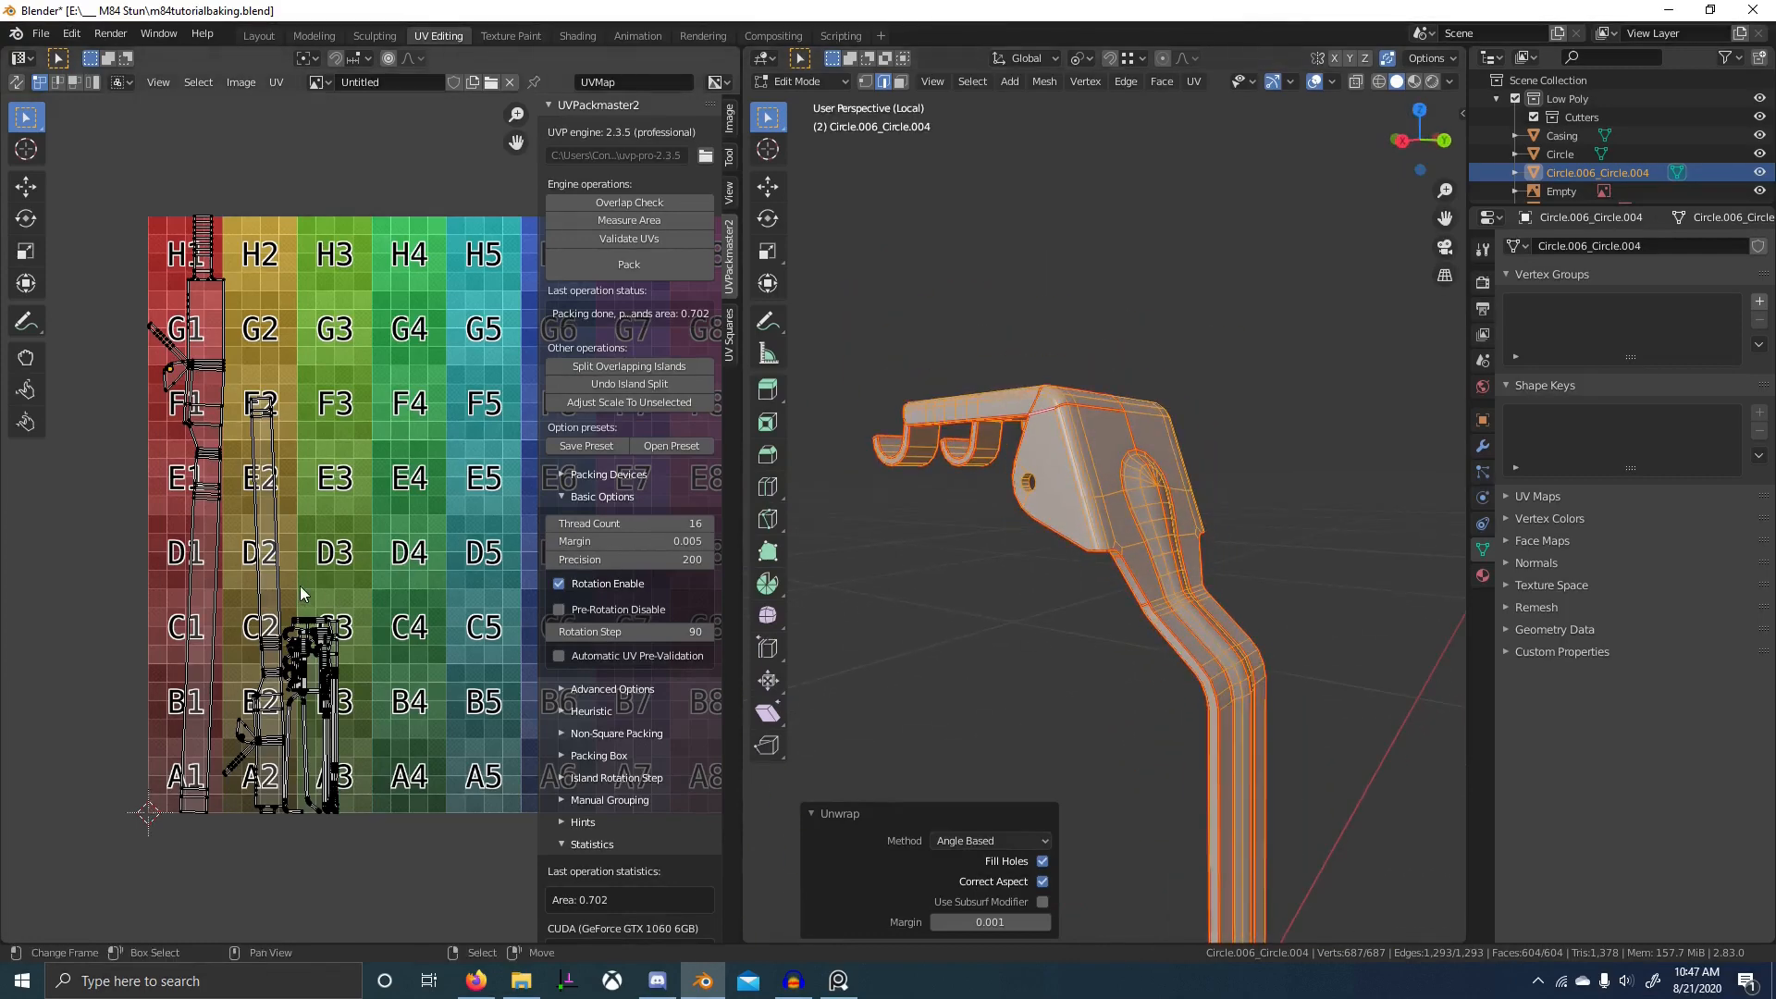
- Return the part to Object Mode and display the viewport in Material Preview shading
key(a)
key(Tab)
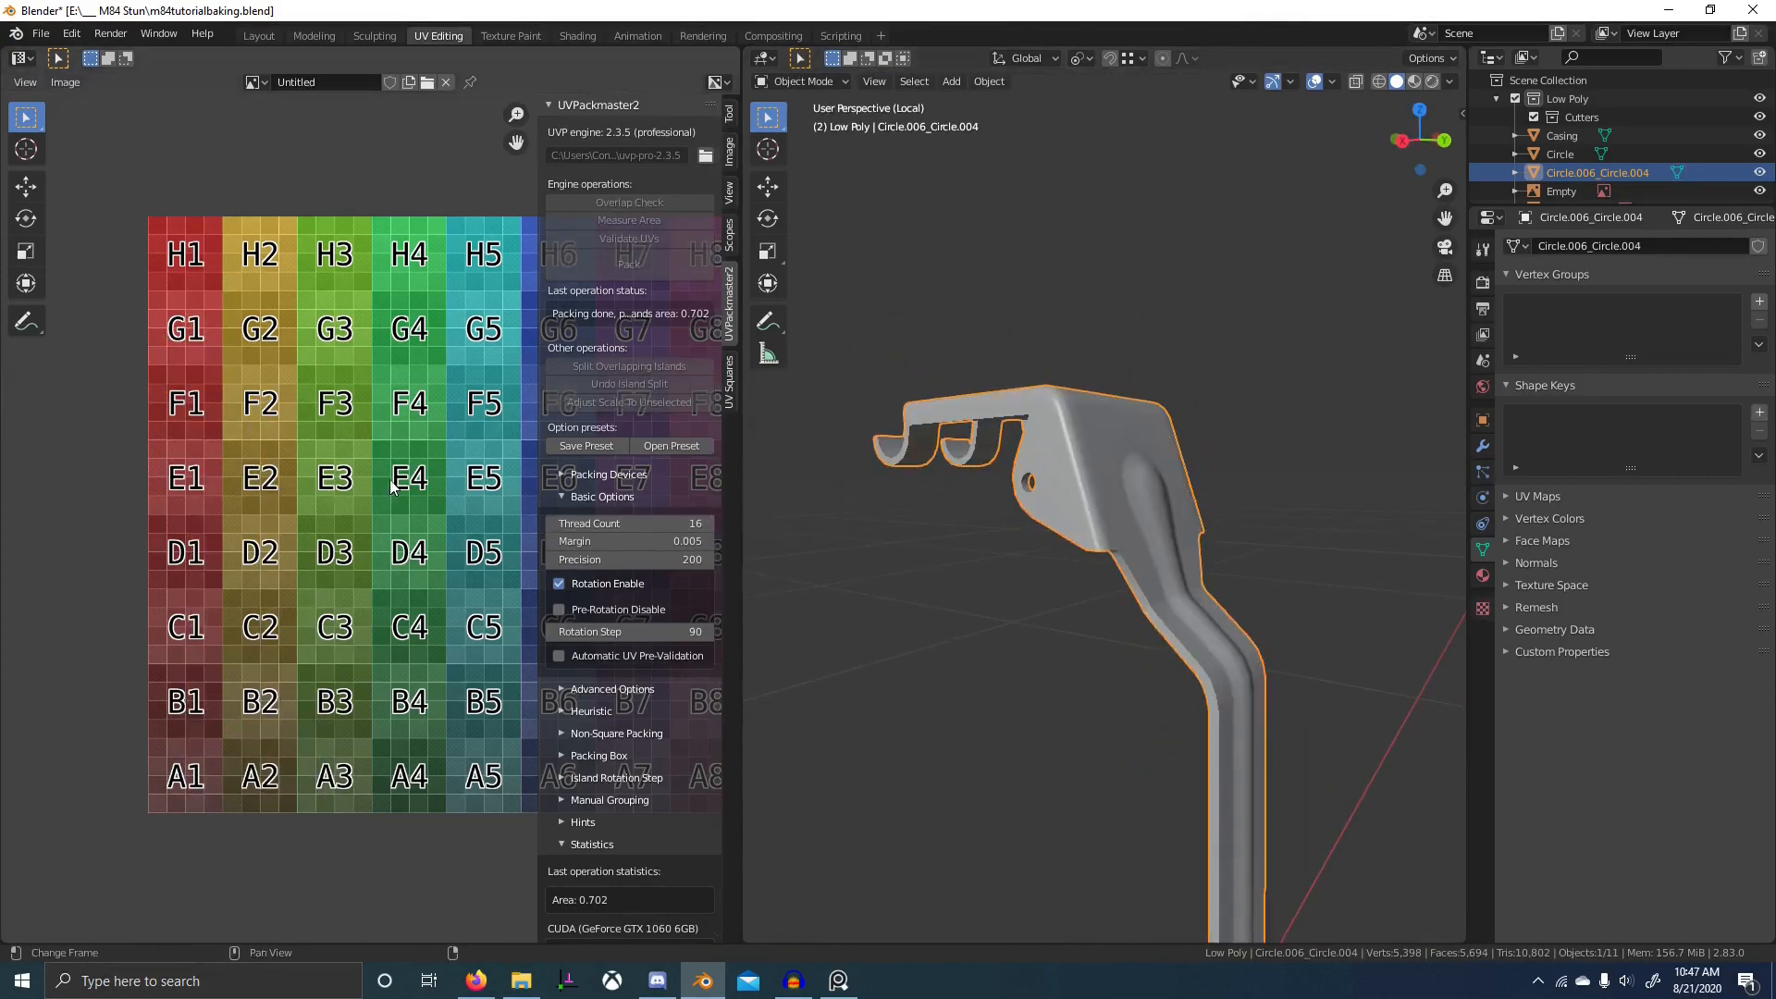
click(1414, 81)
middle_drag(1109, 421, 1099, 537)
- Mark the rim loops of the side plate's hole and one edge across its inner wall as seams
key(Tab)
scroll(1100, 536, up, 3)
scroll(1098, 536, up, 5)
click(882, 571)
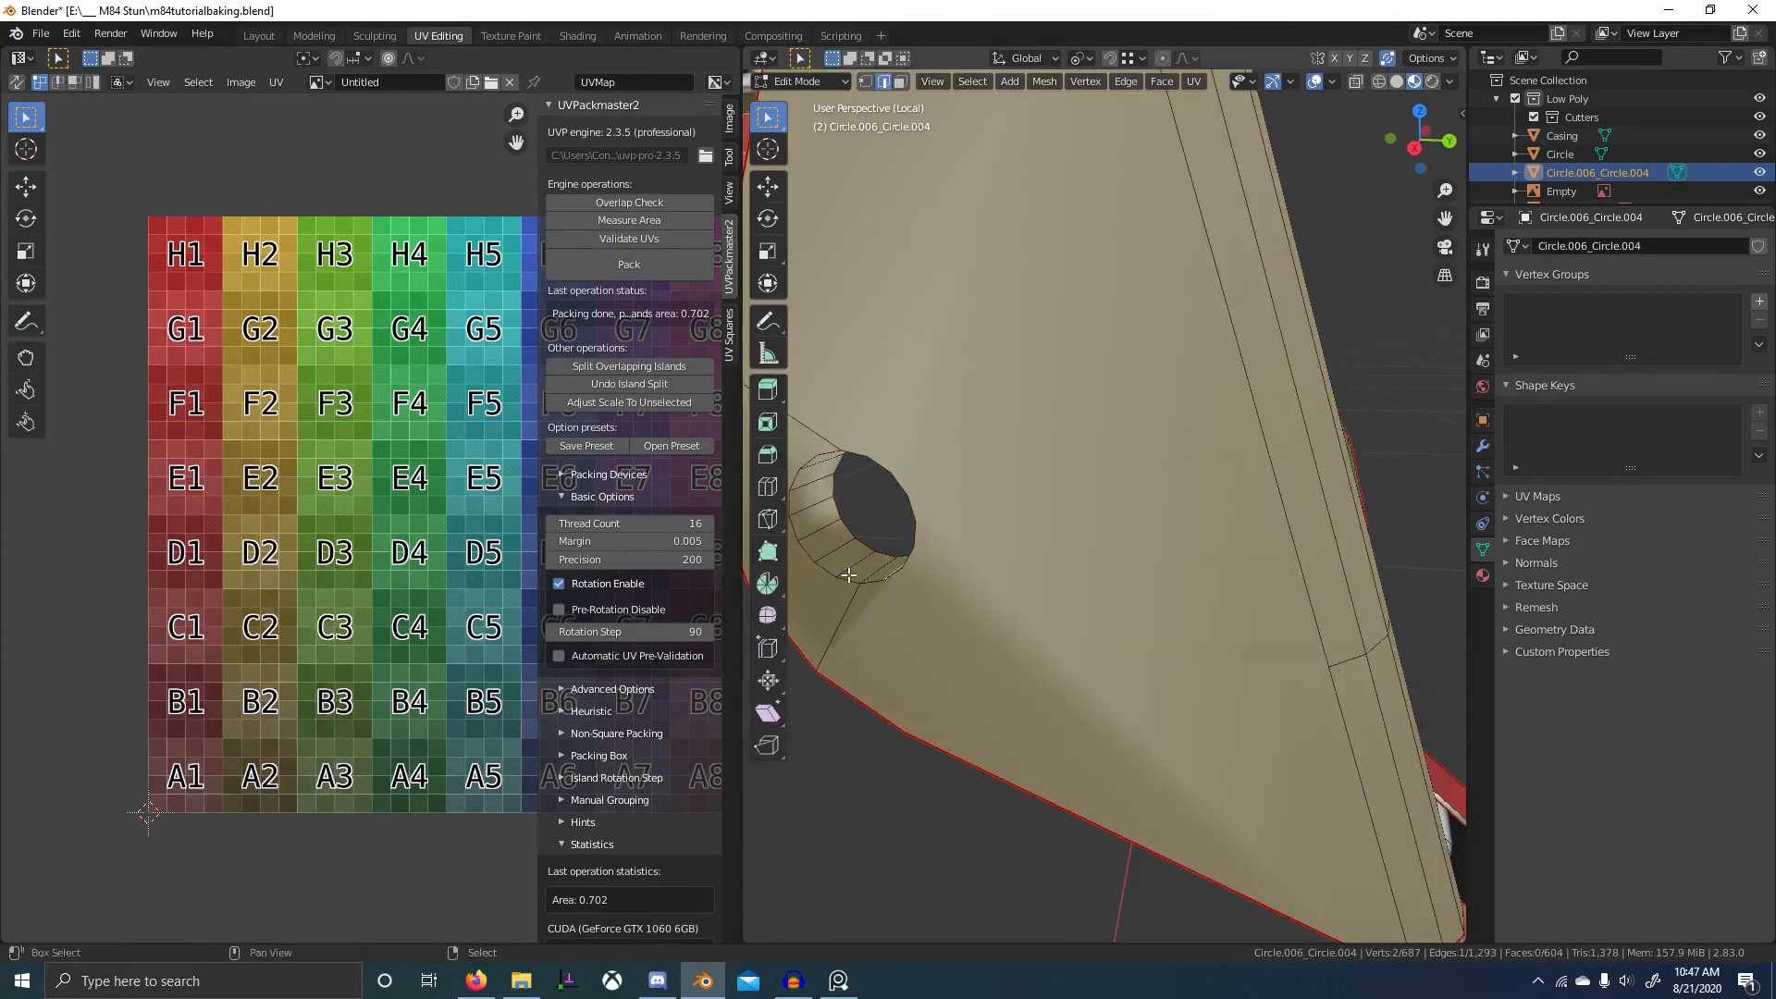
middle_drag(882, 571, 1134, 597)
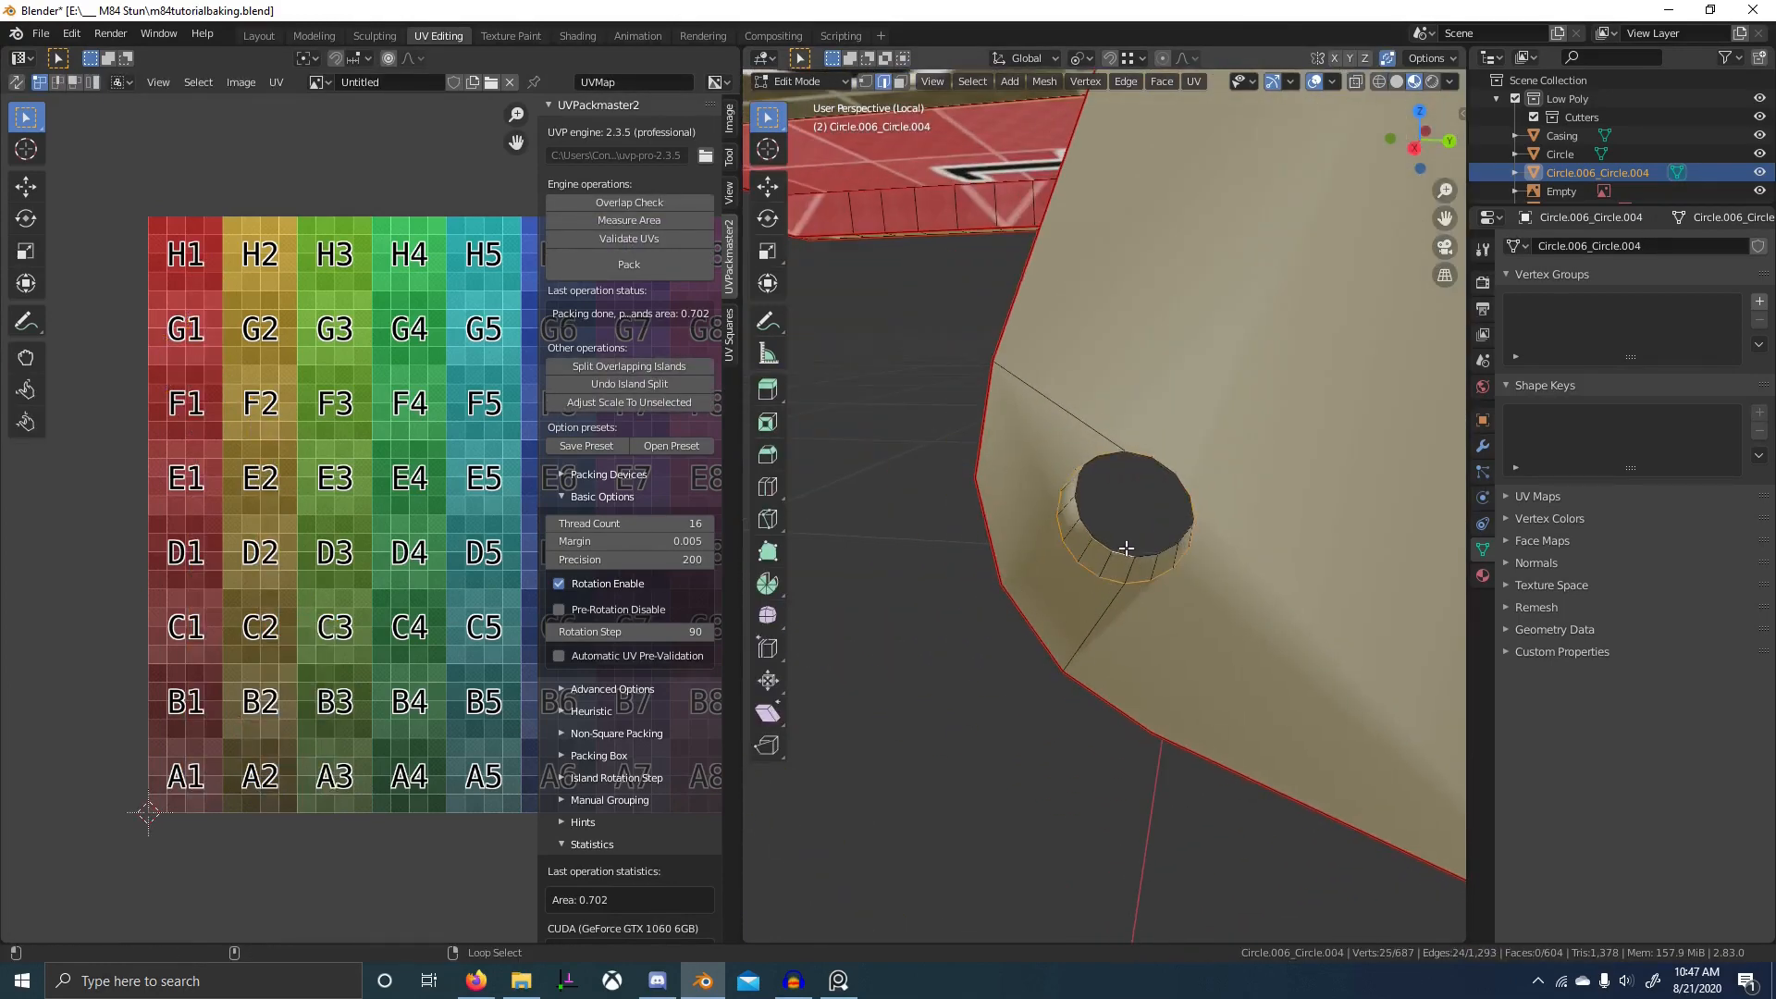
right_click(1145, 569)
click(1145, 570)
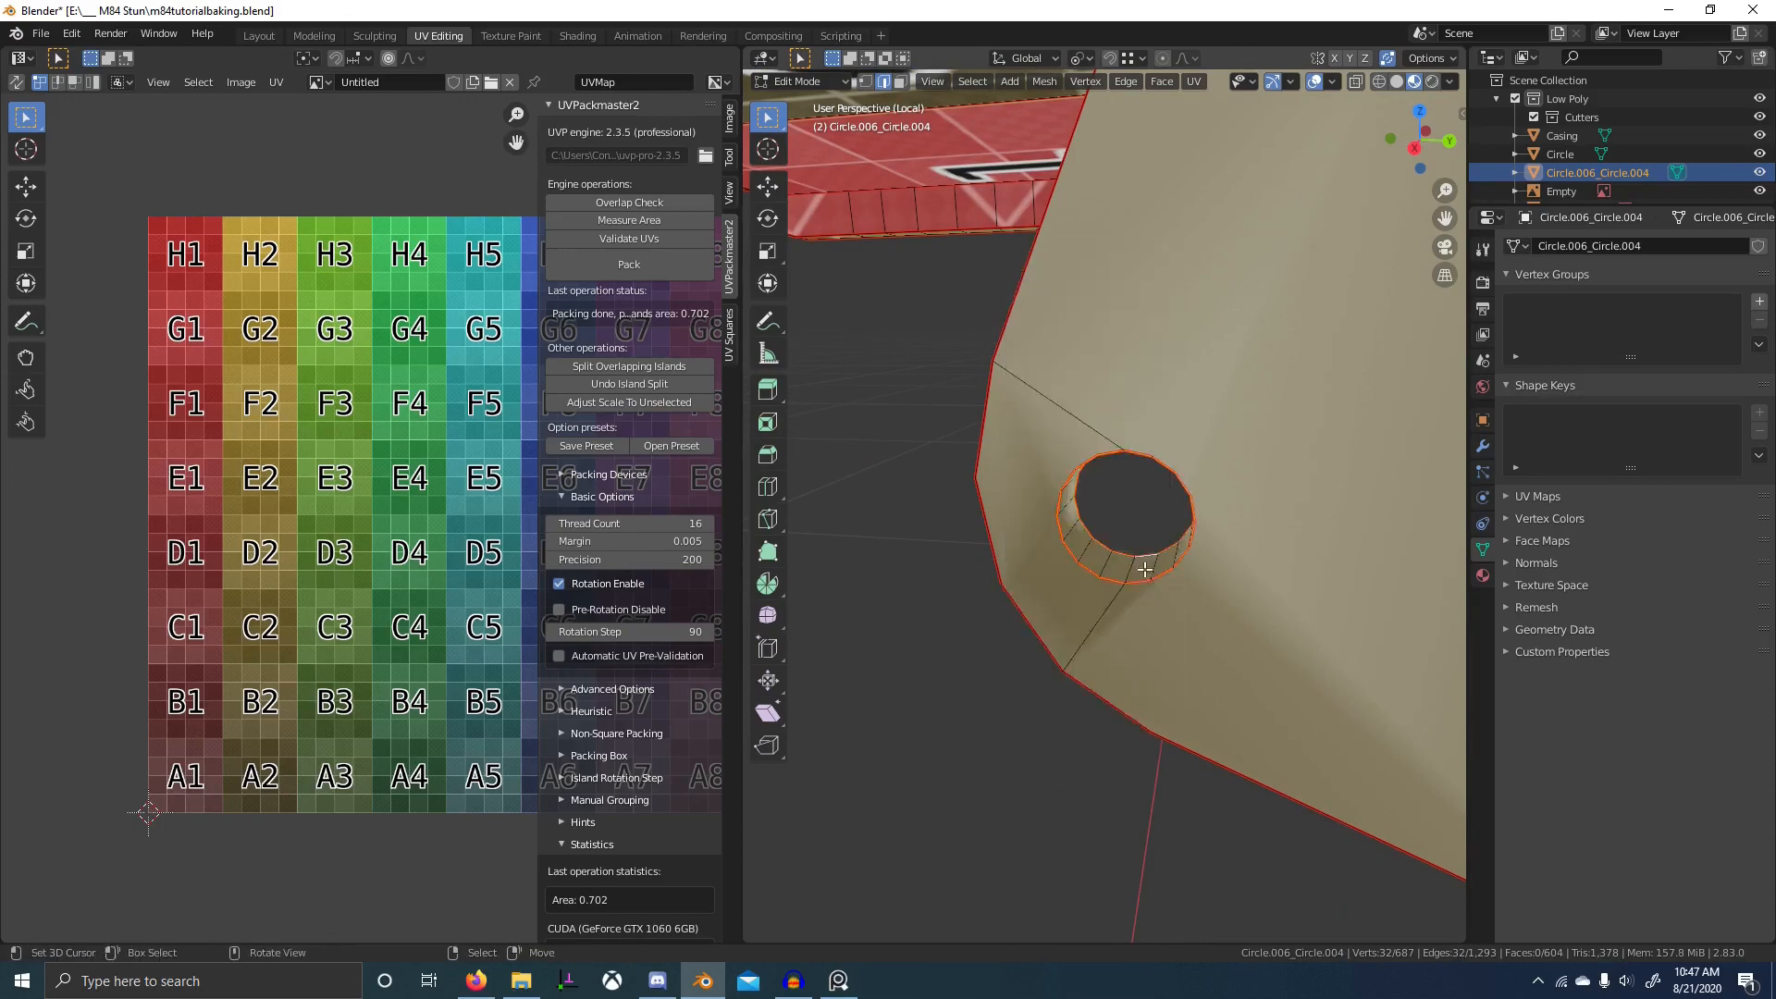
right_click(1144, 601)
click(1120, 624)
click(1132, 563)
right_click(1131, 568)
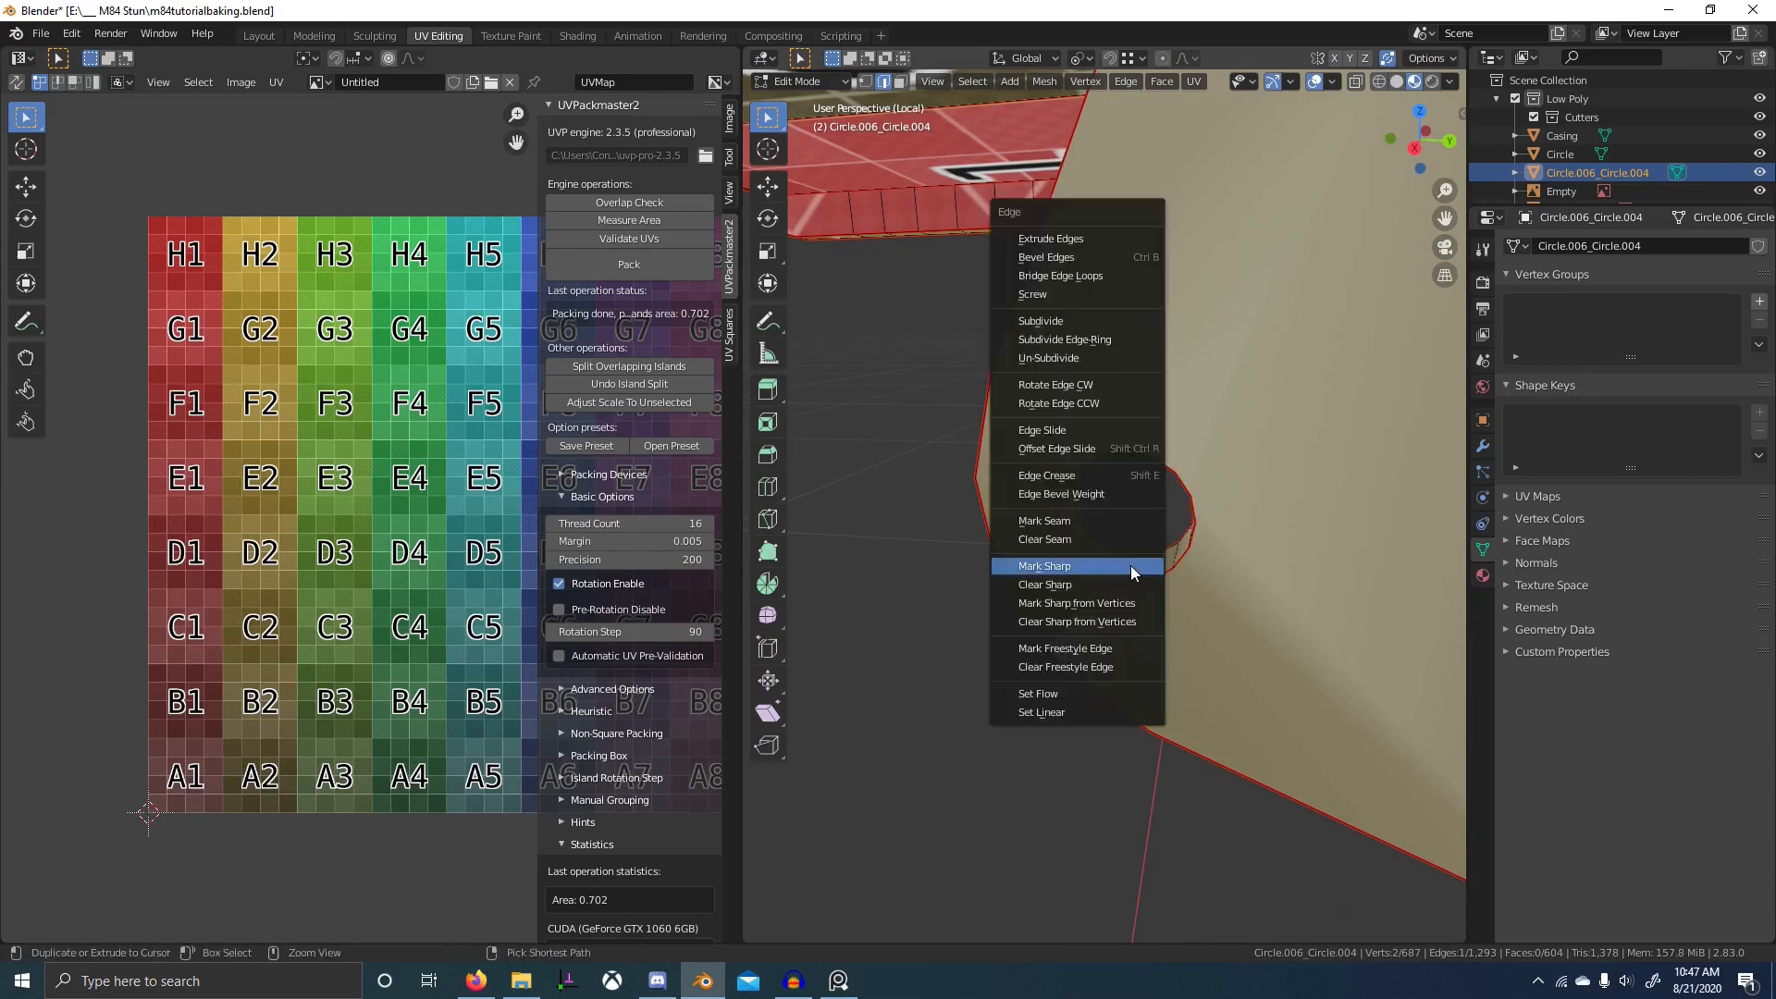
click(1119, 523)
- Unwrap the whole mesh with the hole seams and check the texture on the model
key(a)
key(u)
click(1121, 519)
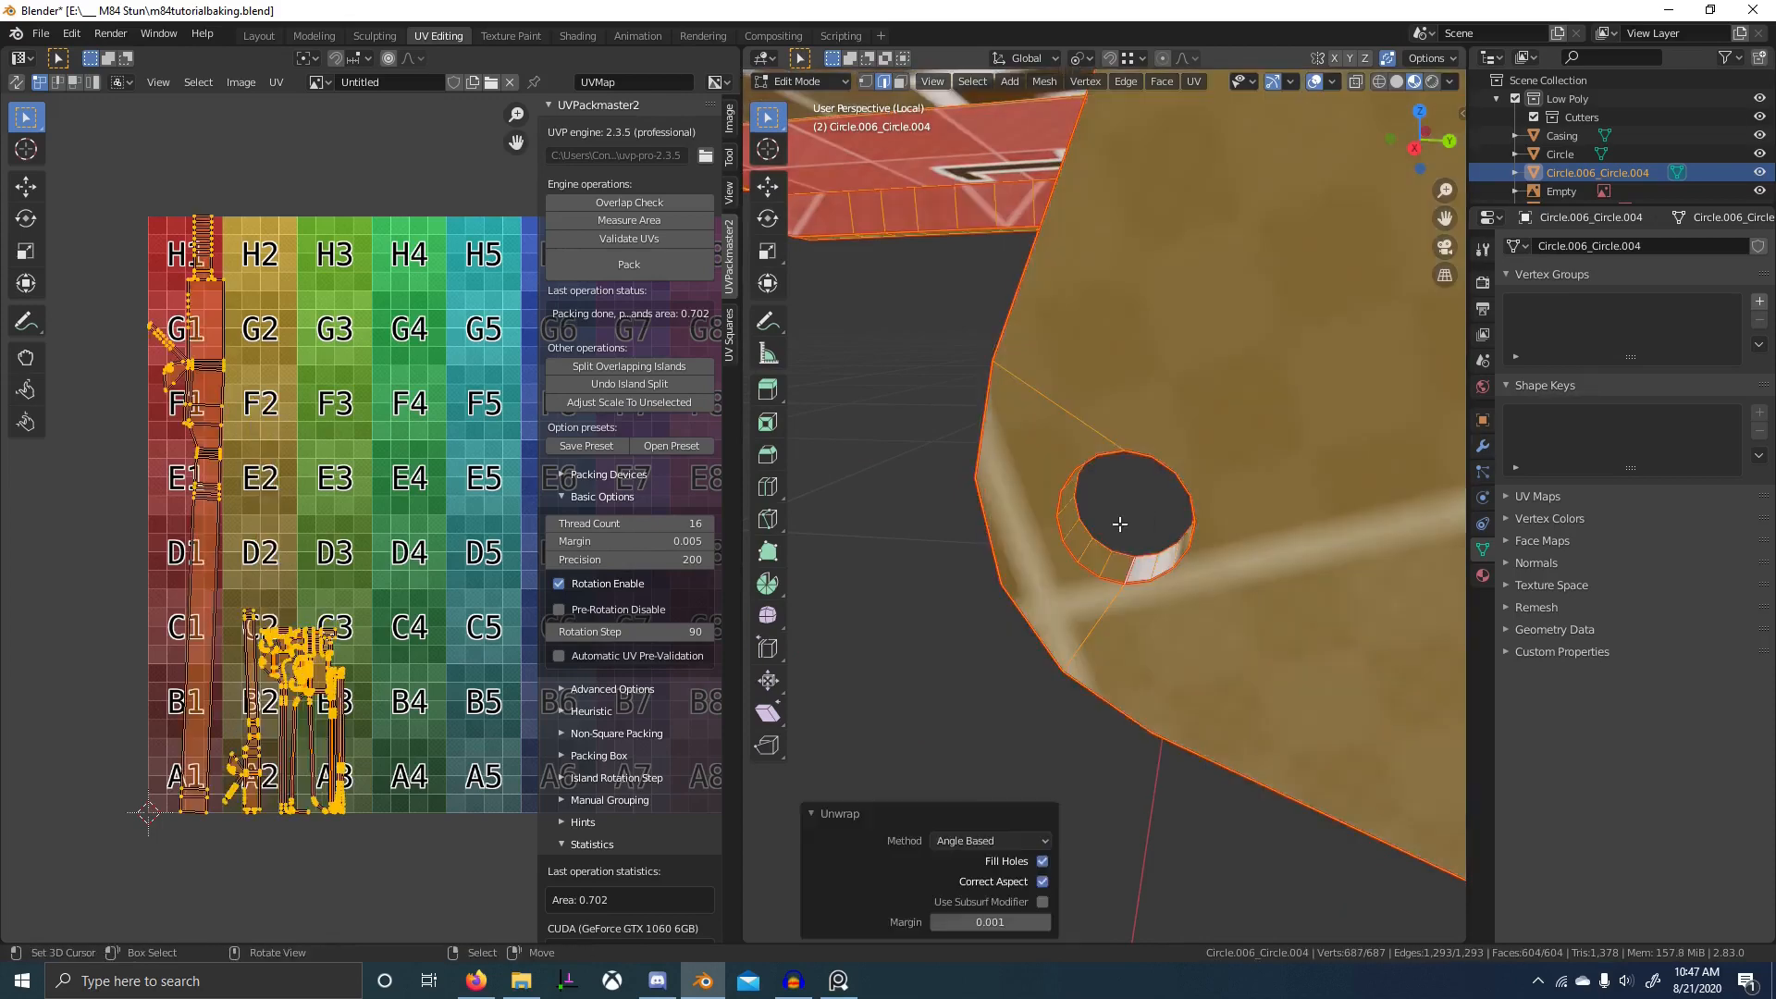
middle_drag(1121, 519, 963, 531)
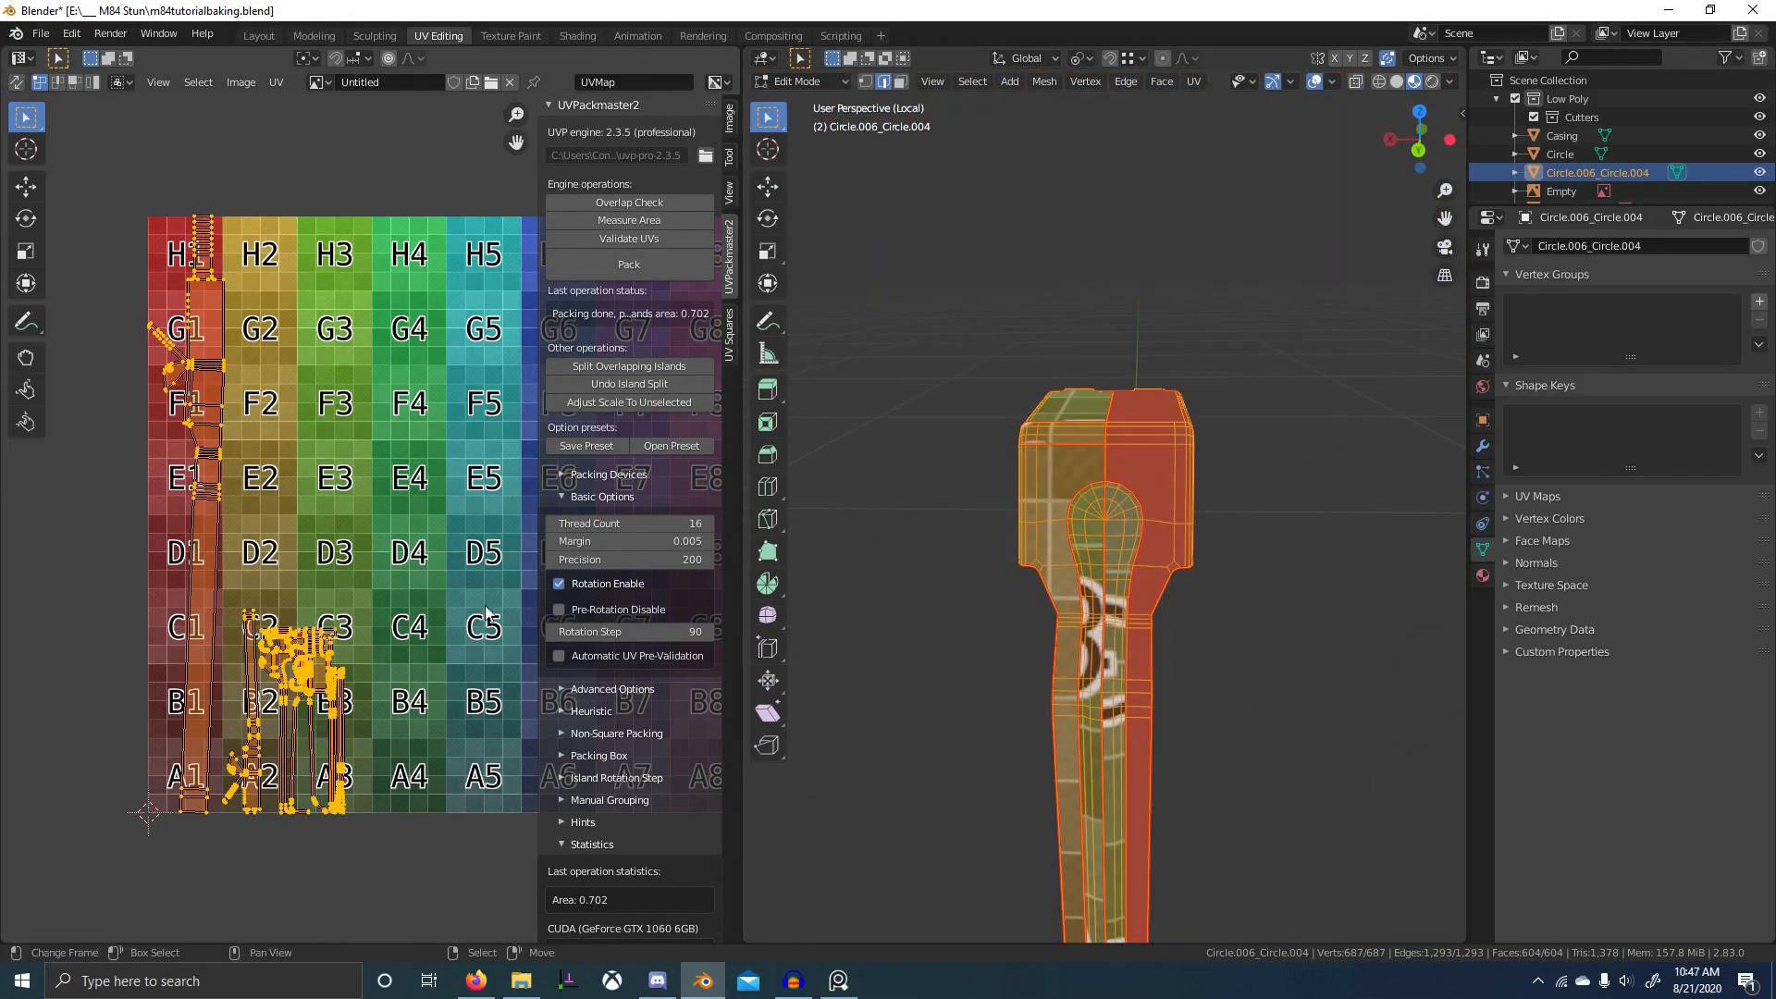
- Average the scale of all UV islands
key(F3)
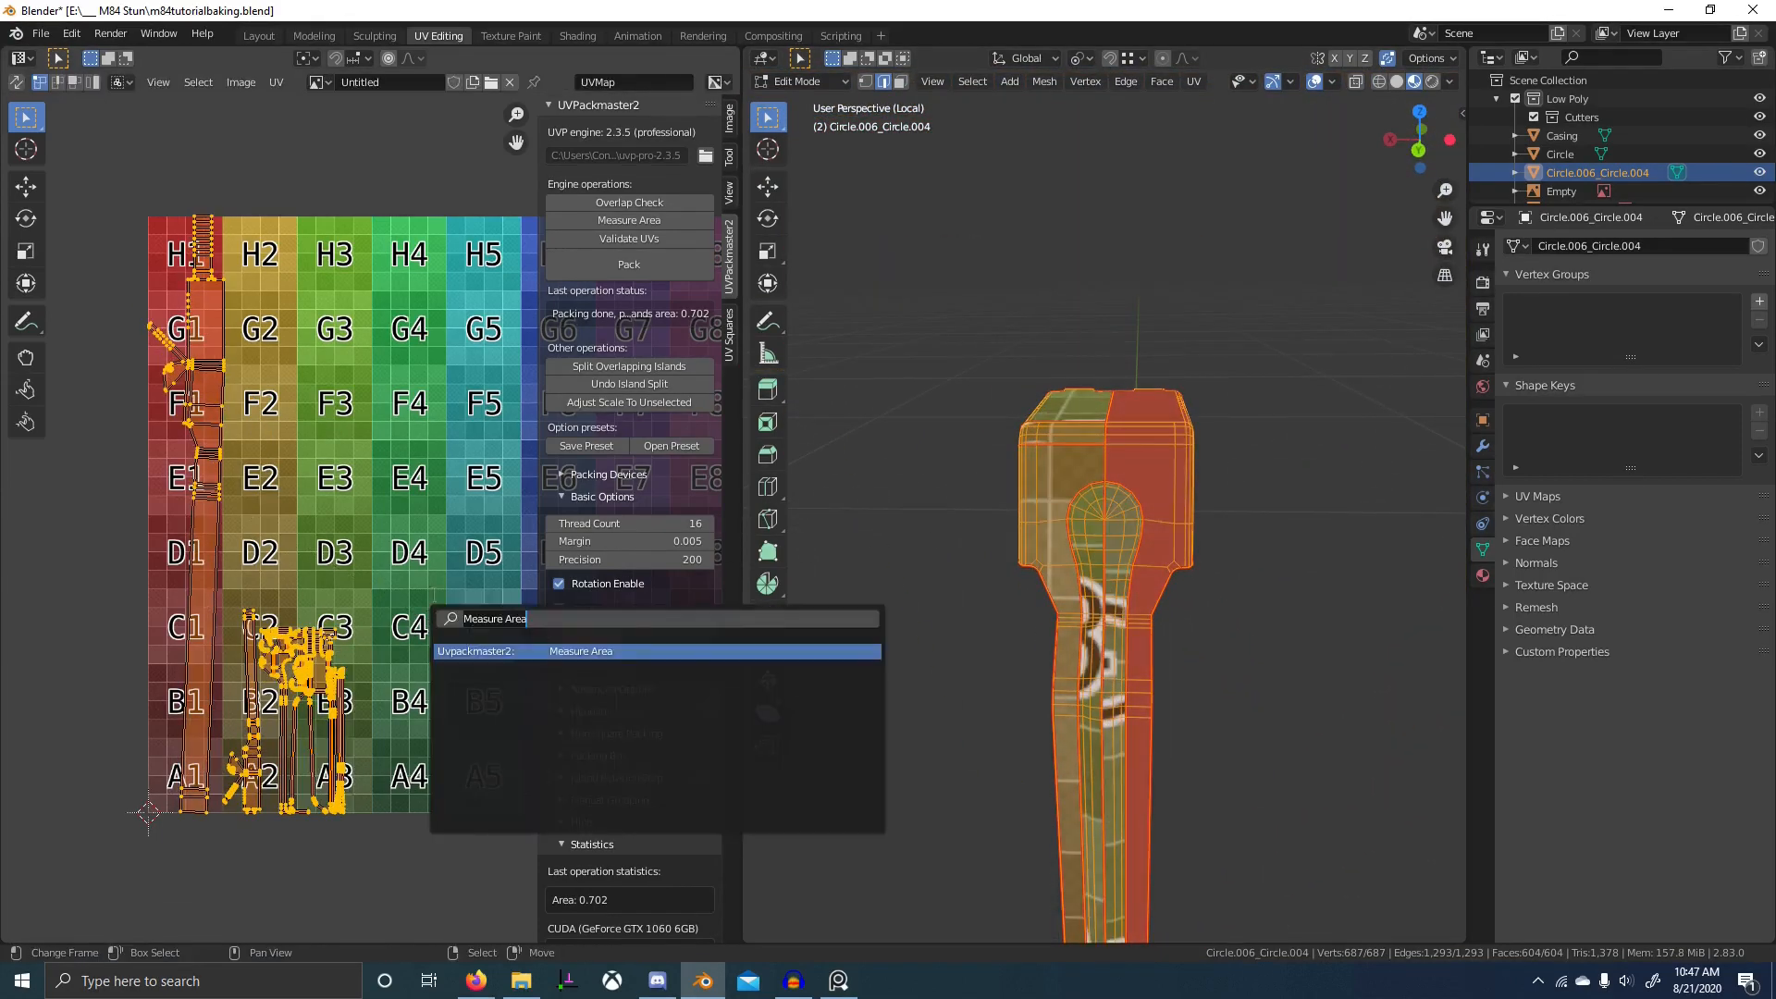
click(387, 569)
key(F3)
text(av)
click(521, 613)
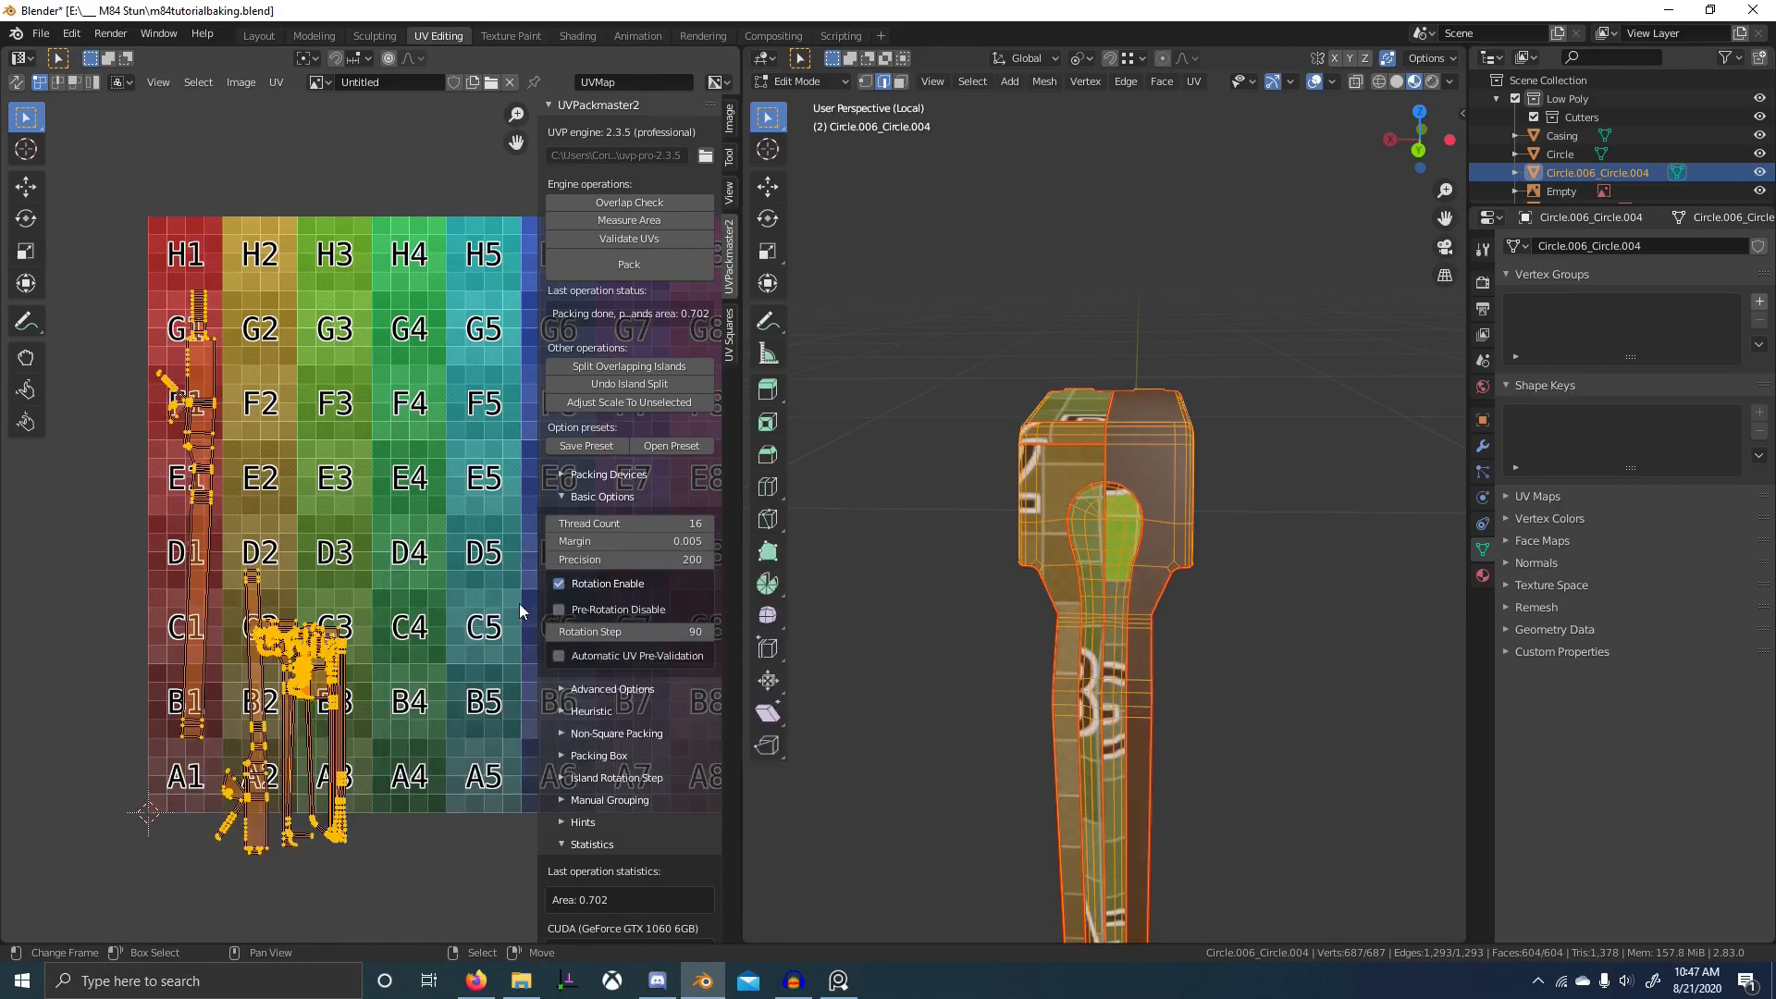
- Unwrap the whole mesh again using the Angle Based method
key(u)
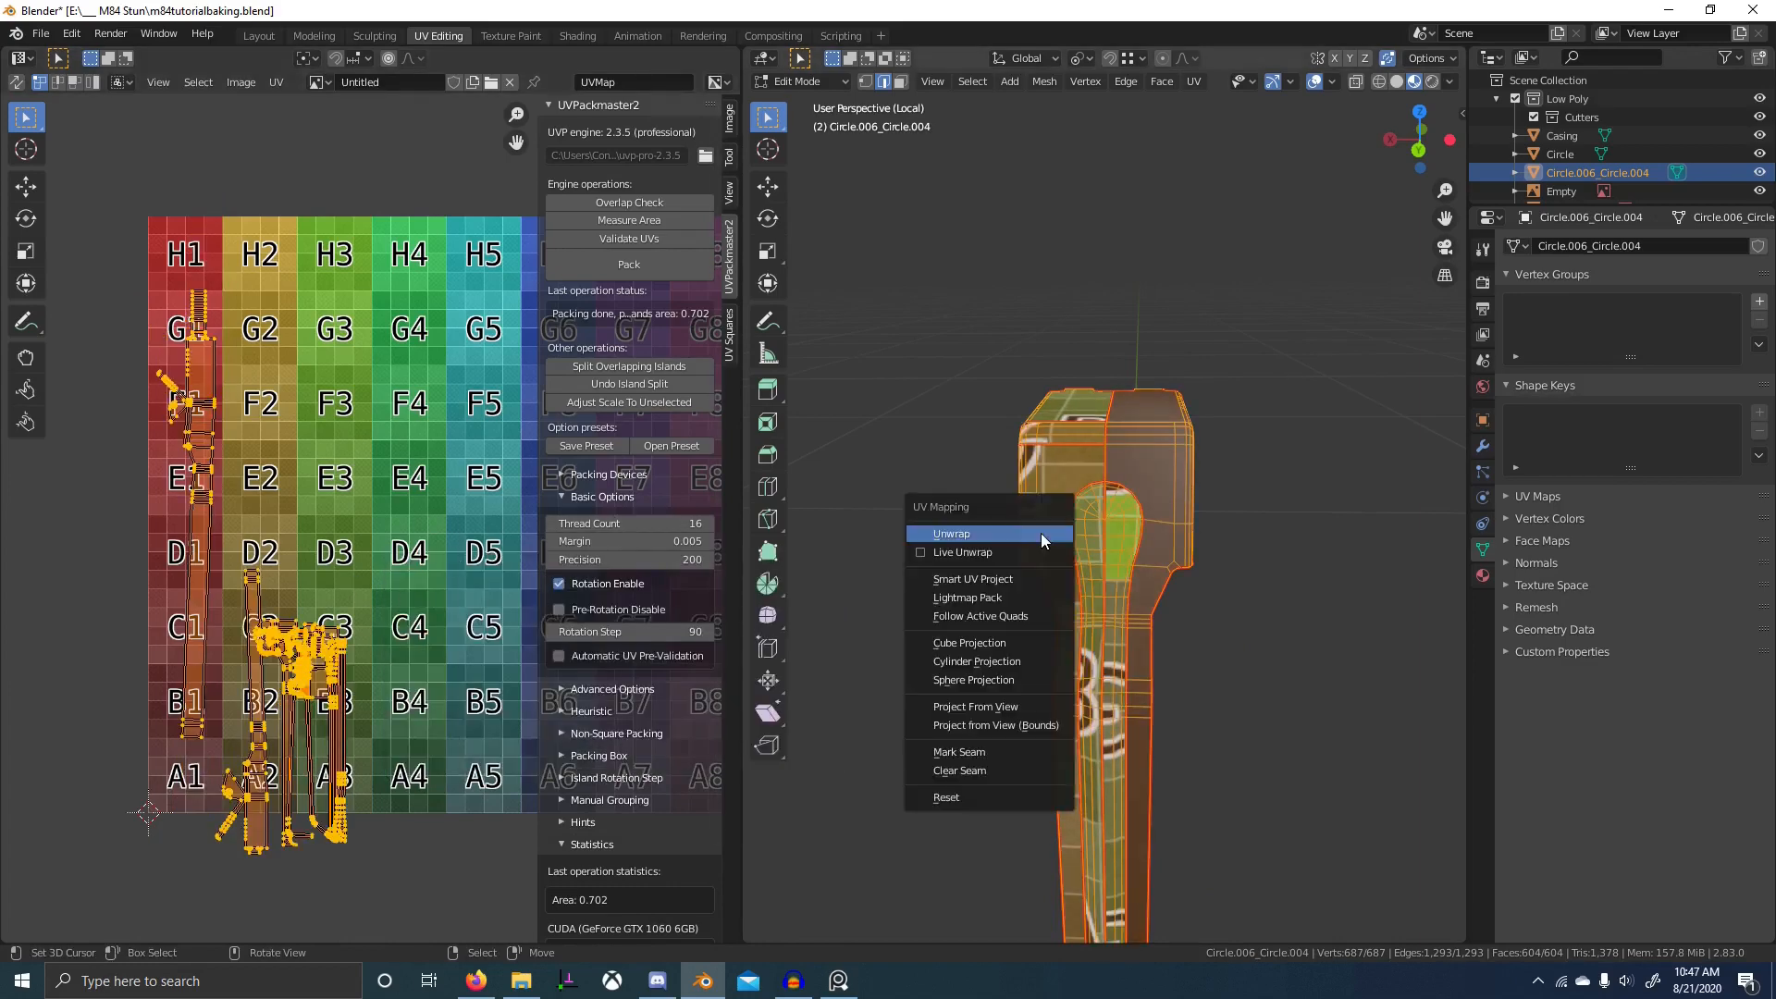
click(1041, 529)
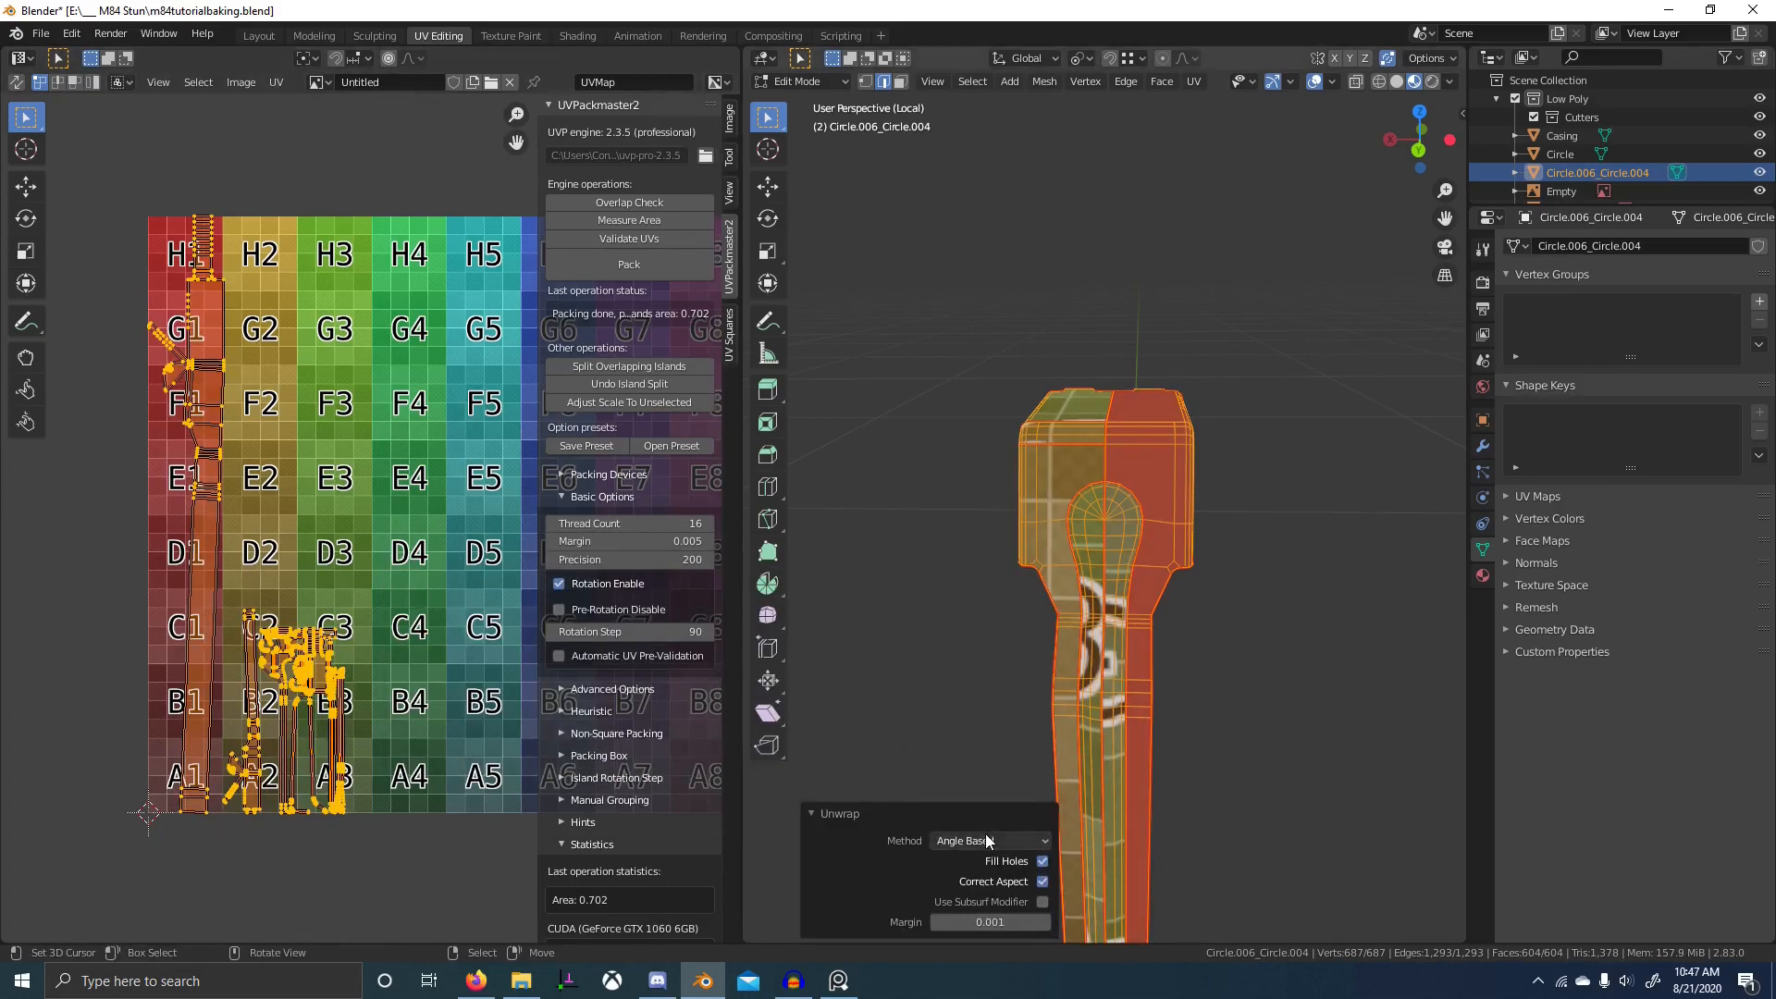
ctrl+scroll(985, 834, down, 1)
ctrl+scroll(990, 839, up, 1)
- Enable UV sync selection and try to select the tall linked island in the grid's first column
key(alt+a)
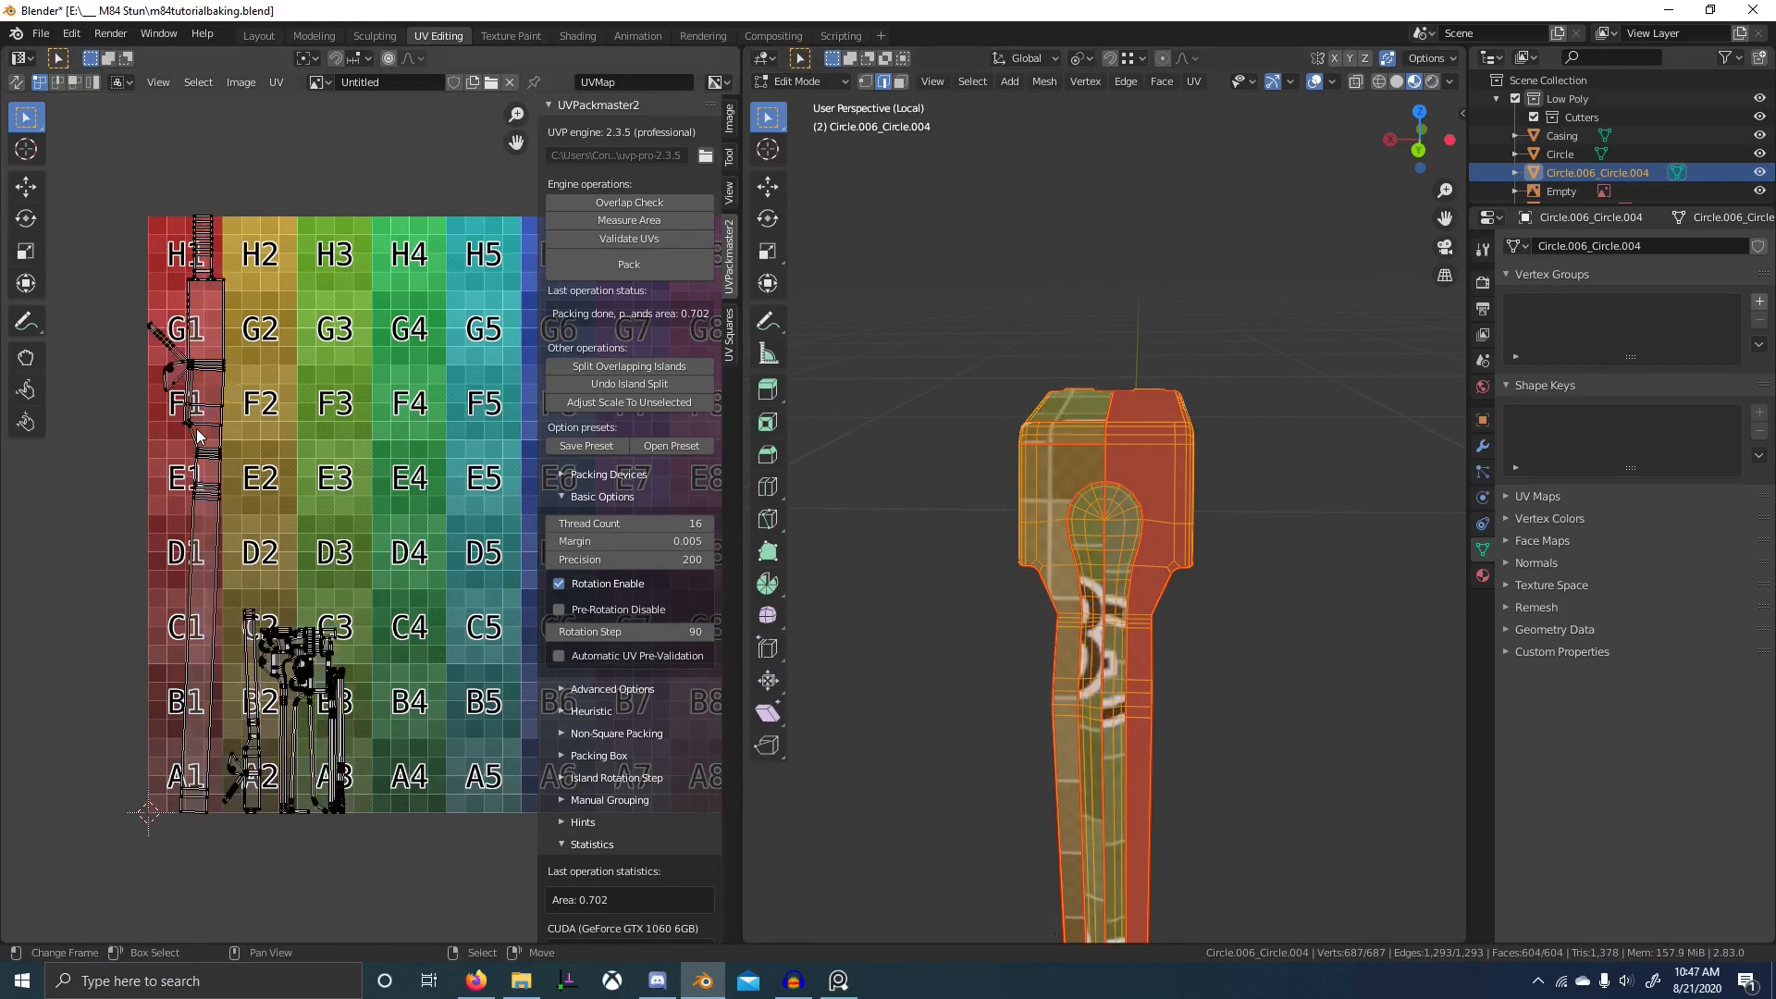
key(l)
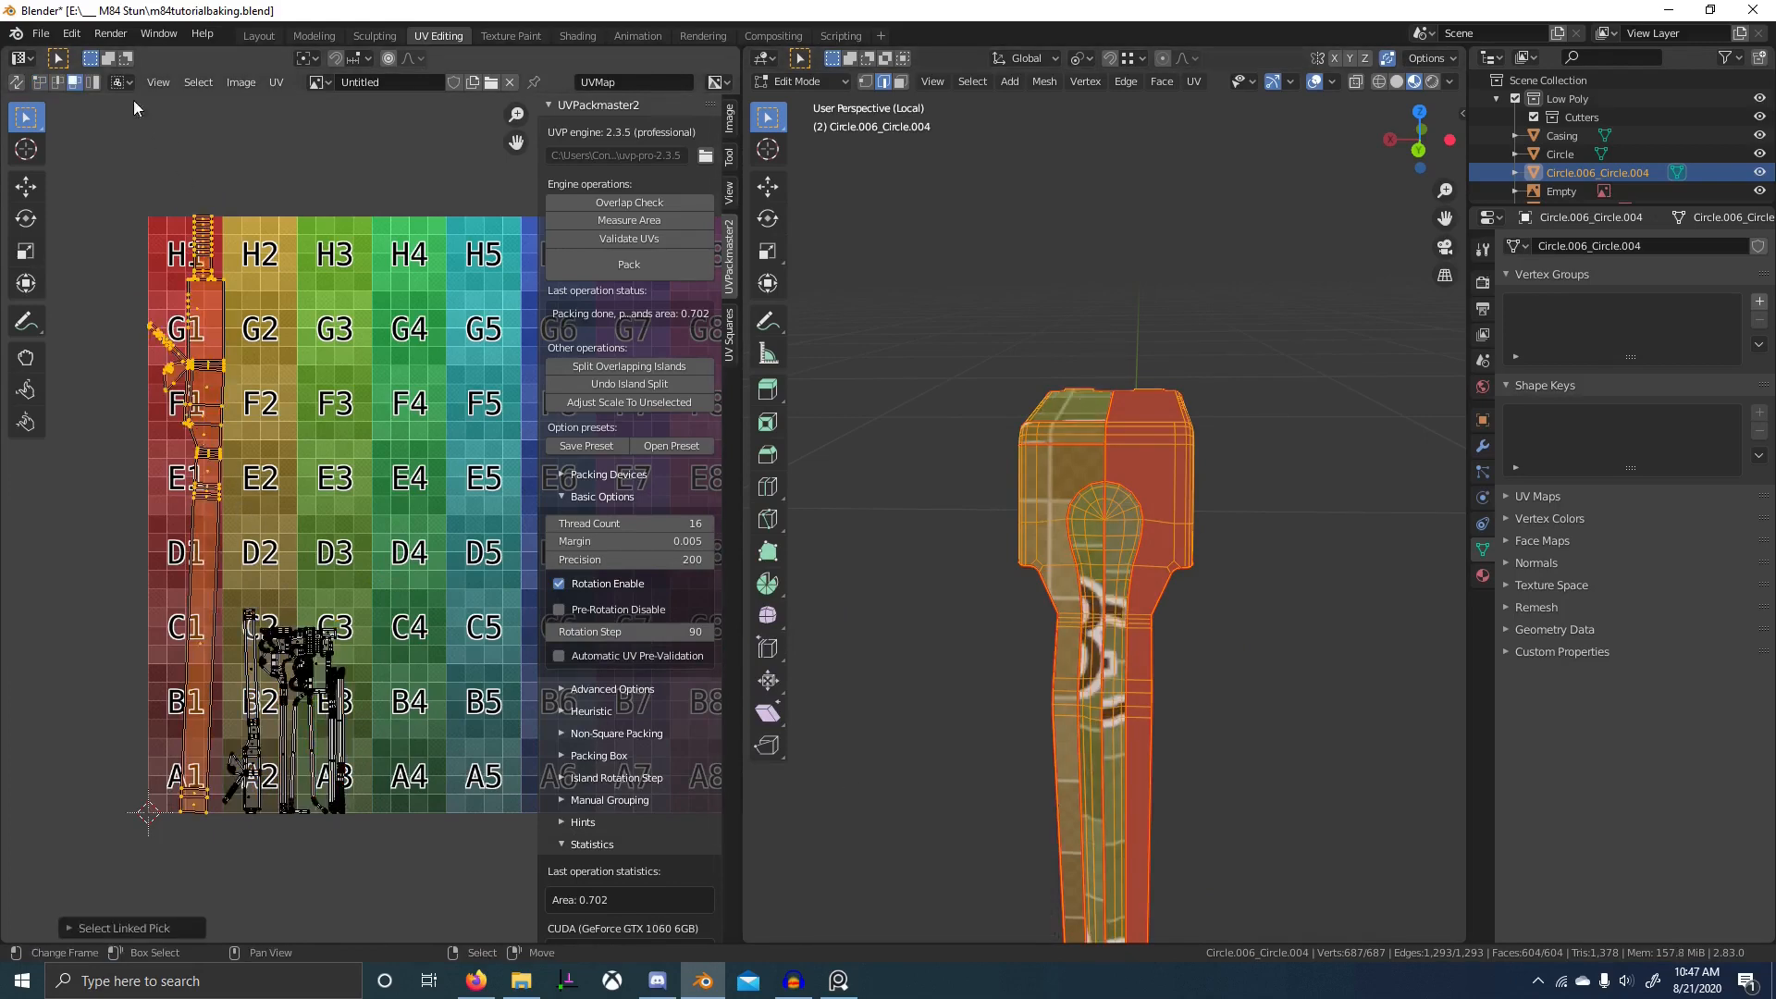
click(17, 83)
key(alt+a)
key(l)
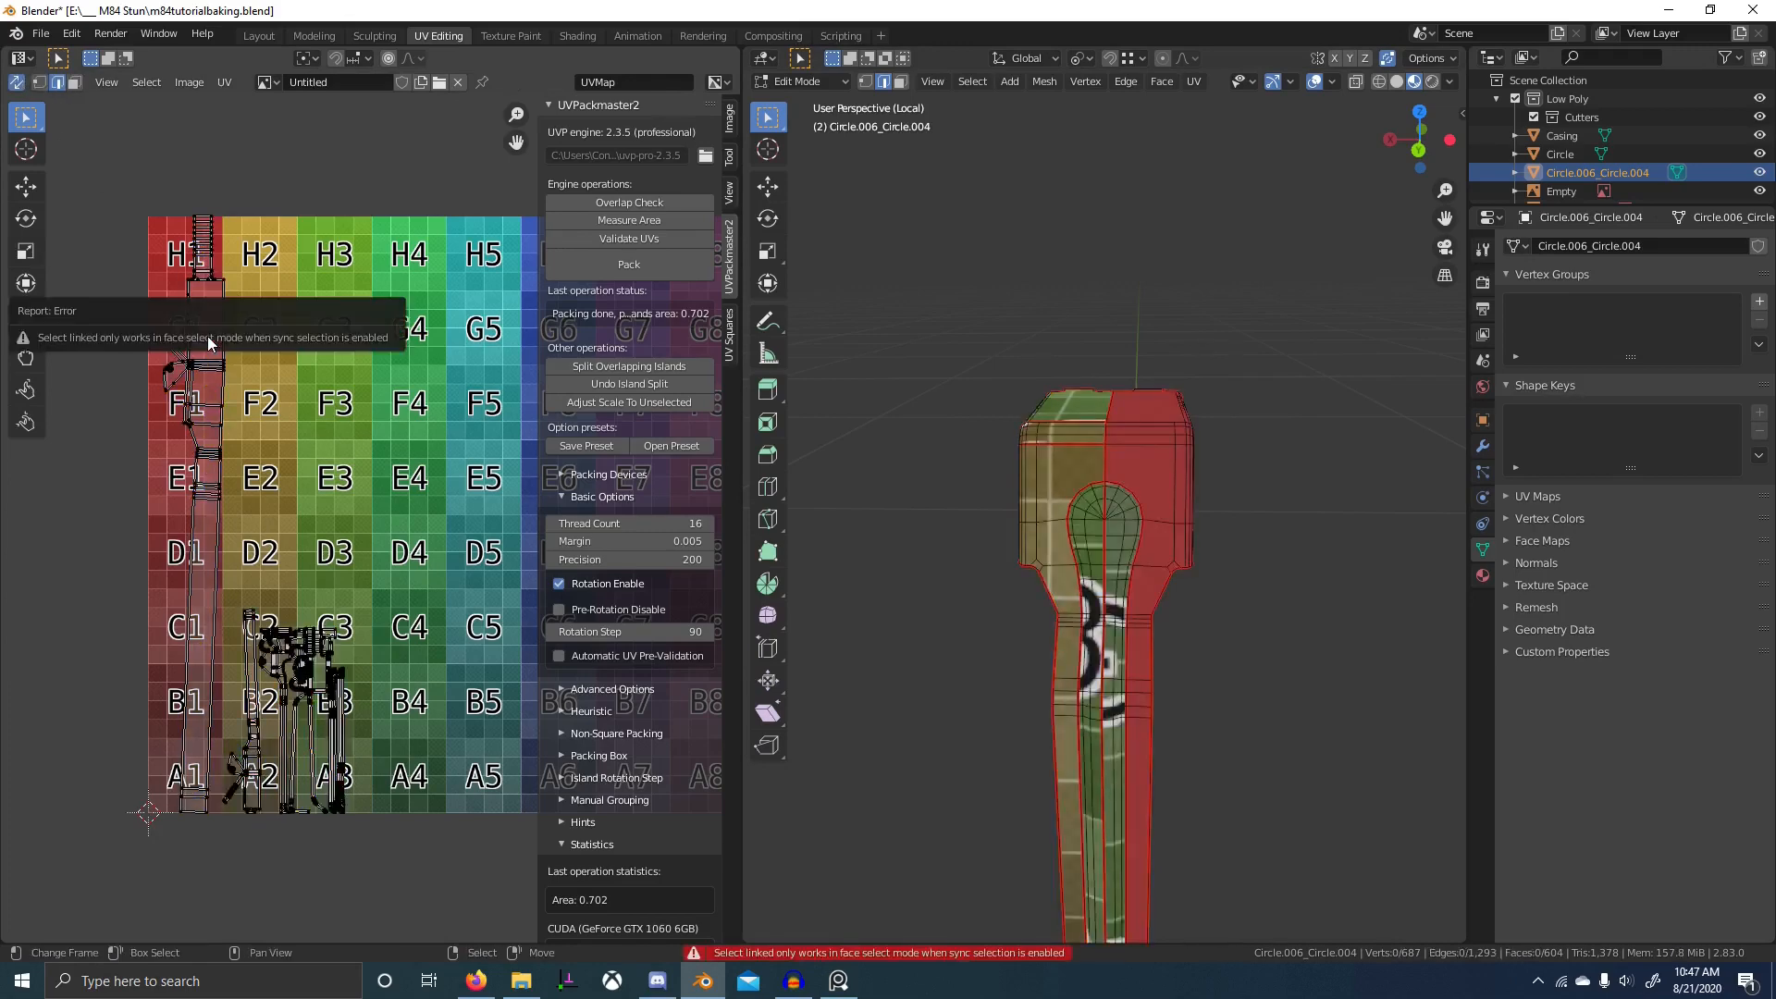
- Hide the UV editor's sidebar and try box-selecting the tall island in vertex selection mode
key(1)
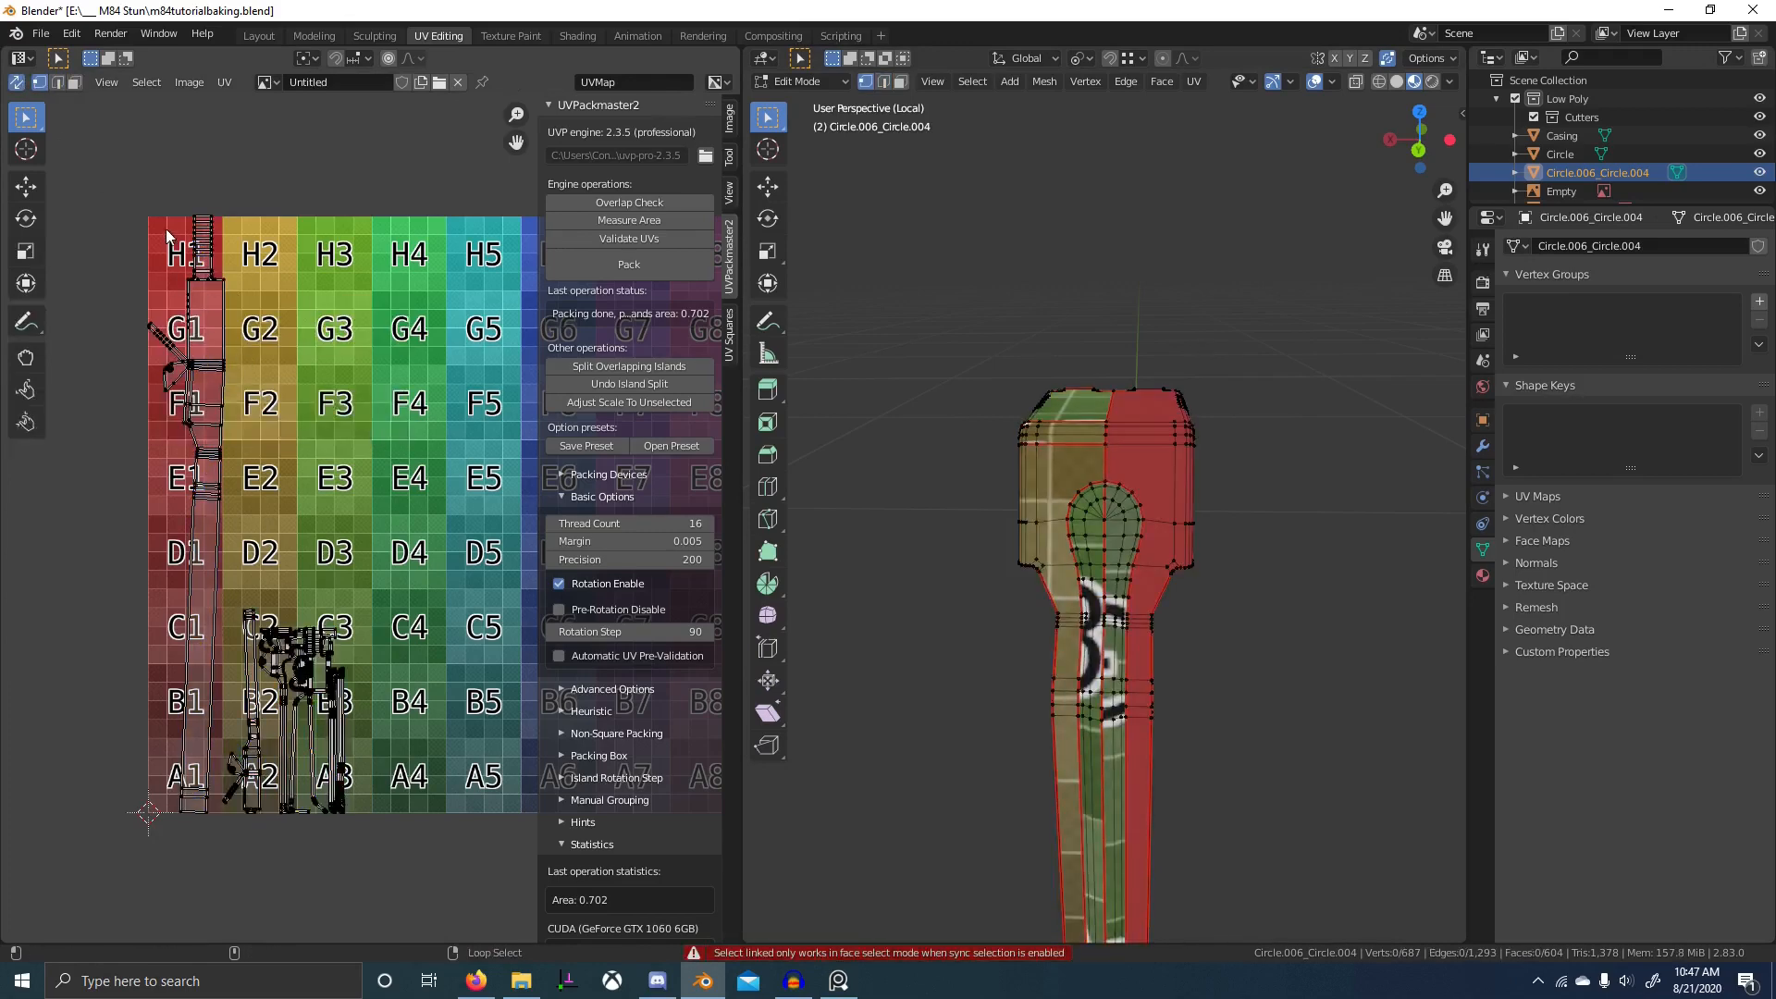
key(n)
key(b)
drag(120, 194, 218, 841)
scroll(878, 689, down, 2)
key(alt+a)
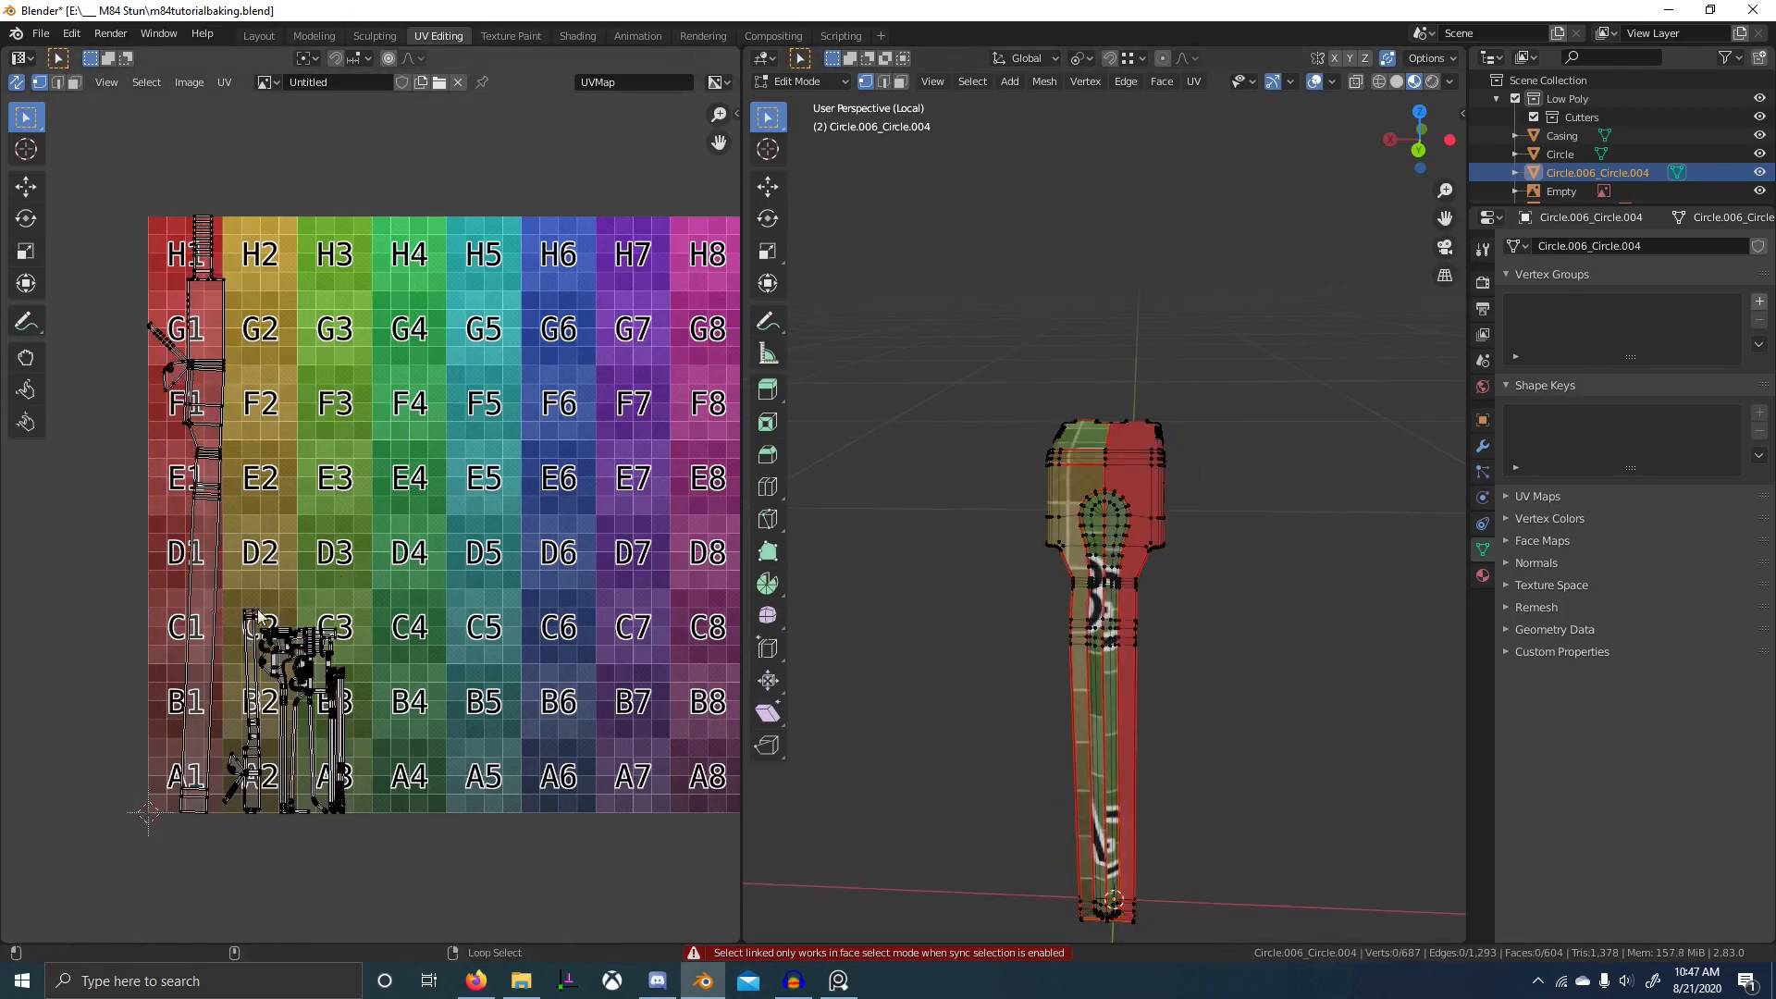
- Circle-select the tall UV island in the first column and examine which model faces it covers
key(c)
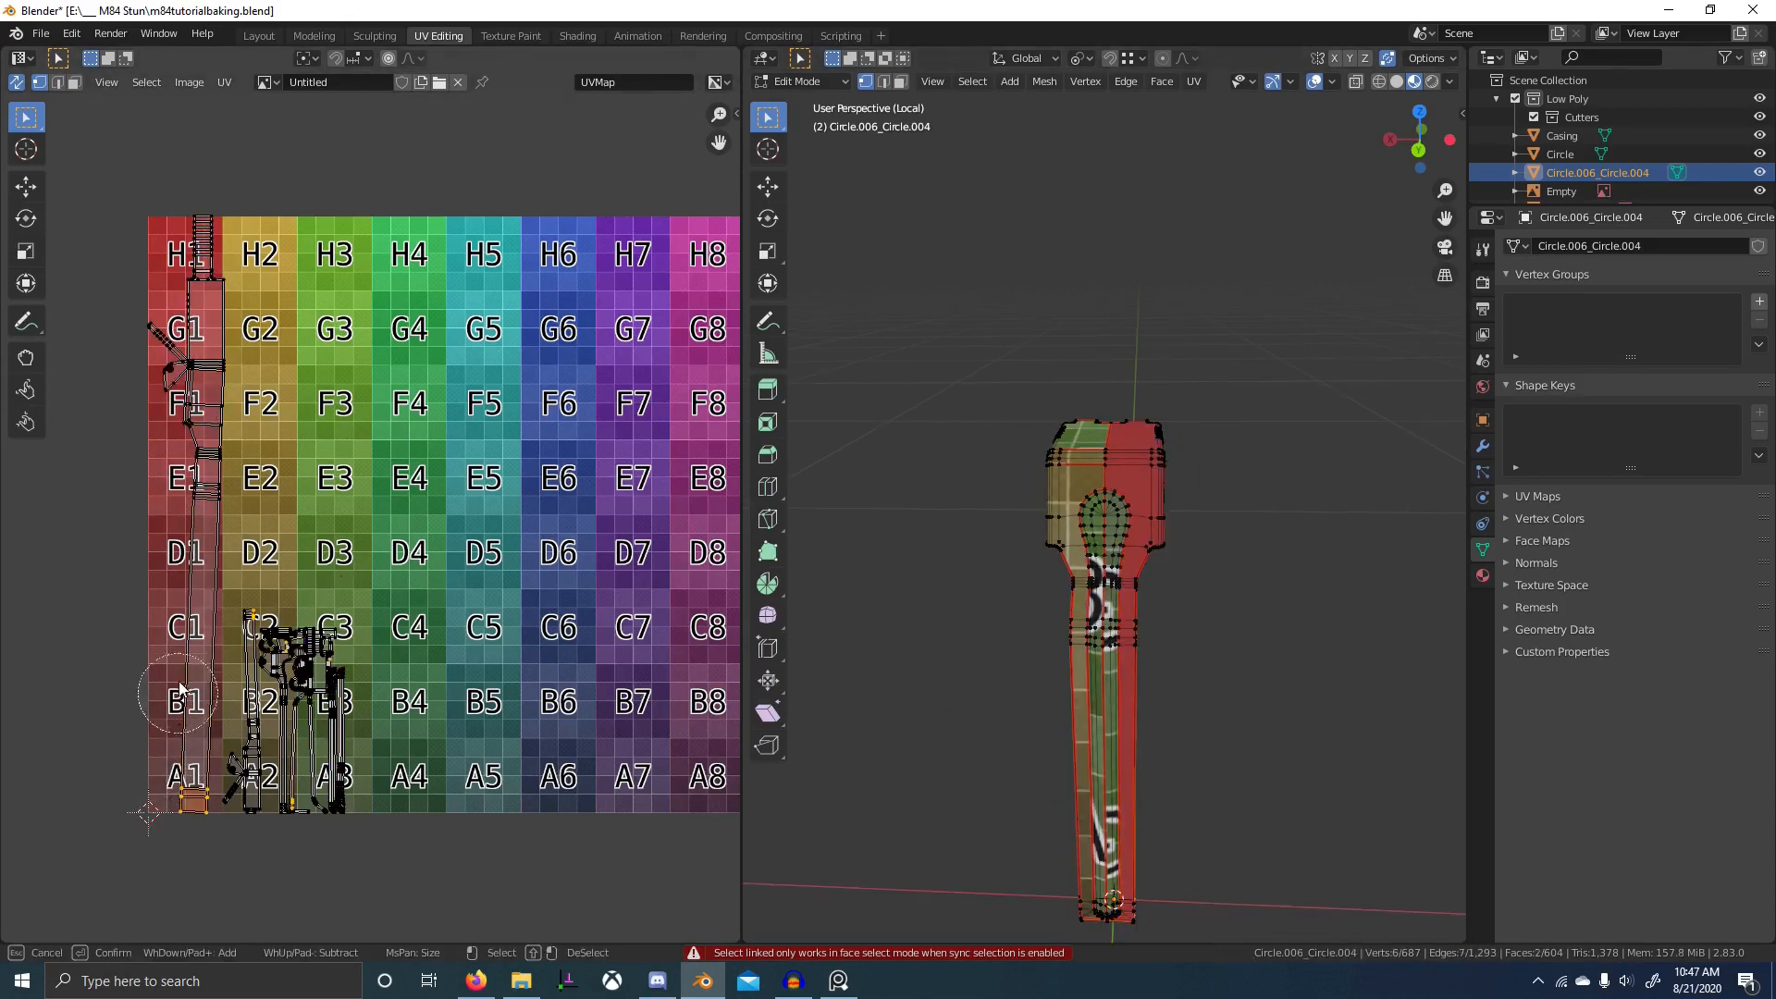
drag(179, 689, 199, 240)
key(Escape)
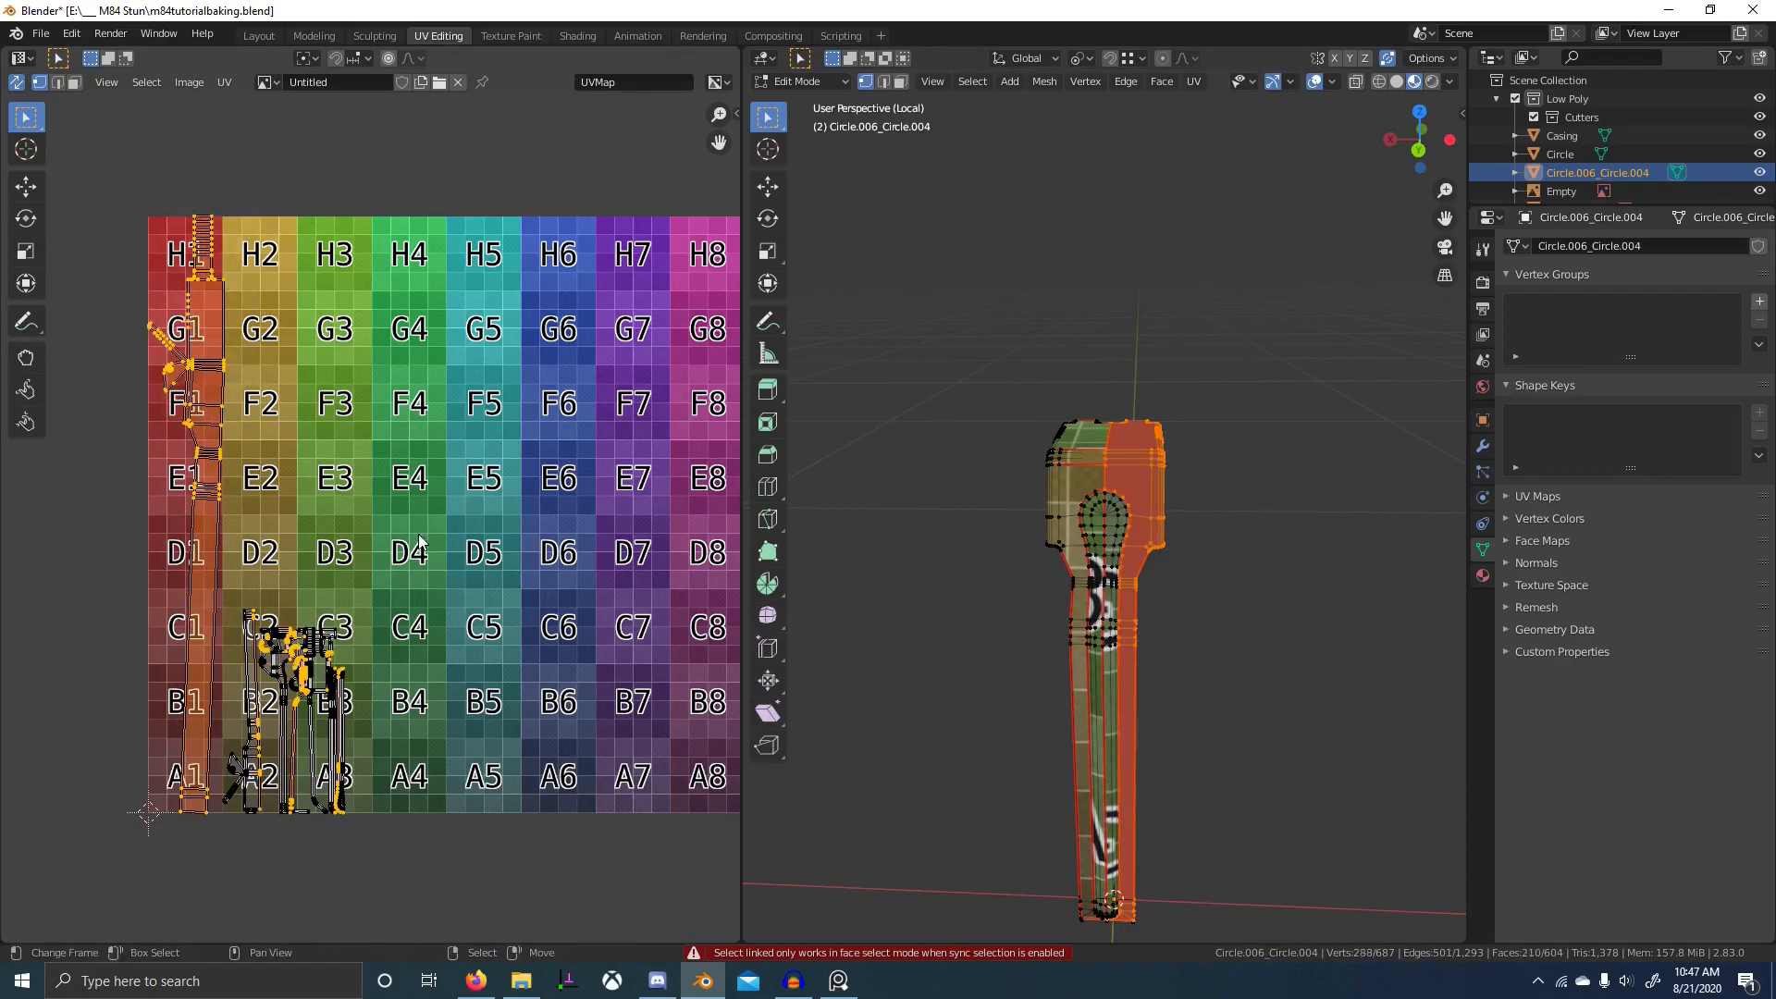
middle_drag(880, 626, 948, 610)
scroll(463, 729, up, 6)
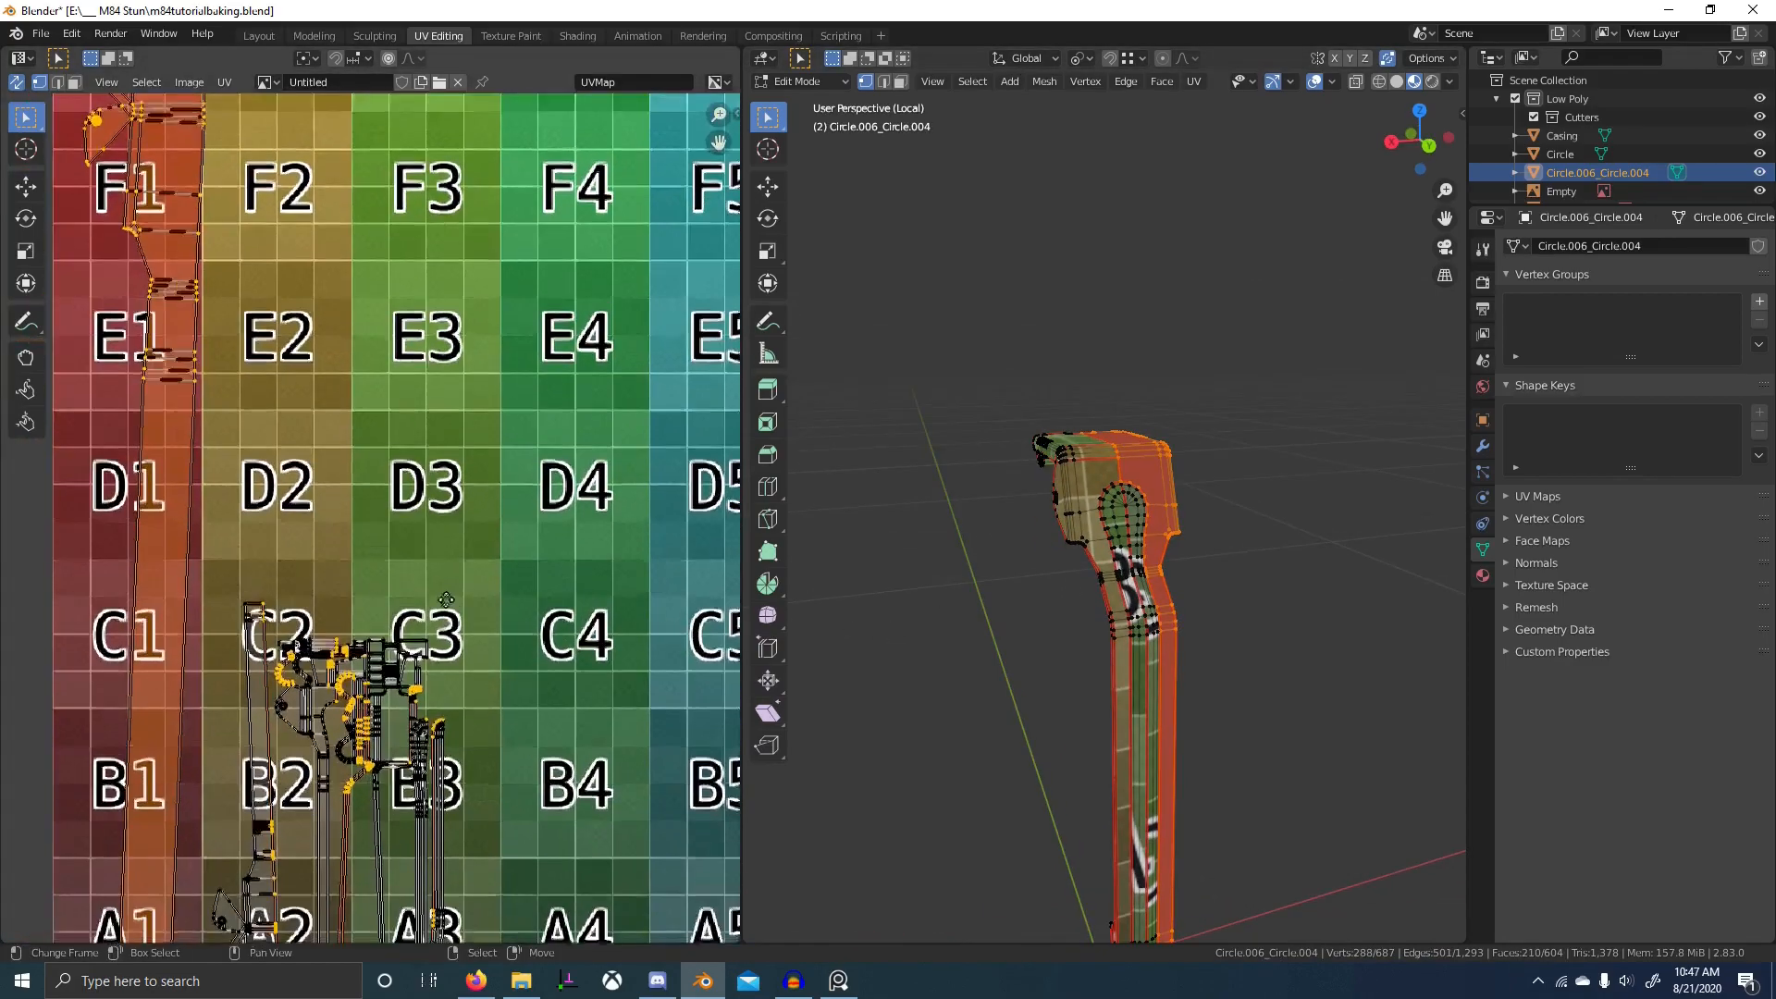
scroll(505, 580, down, 6)
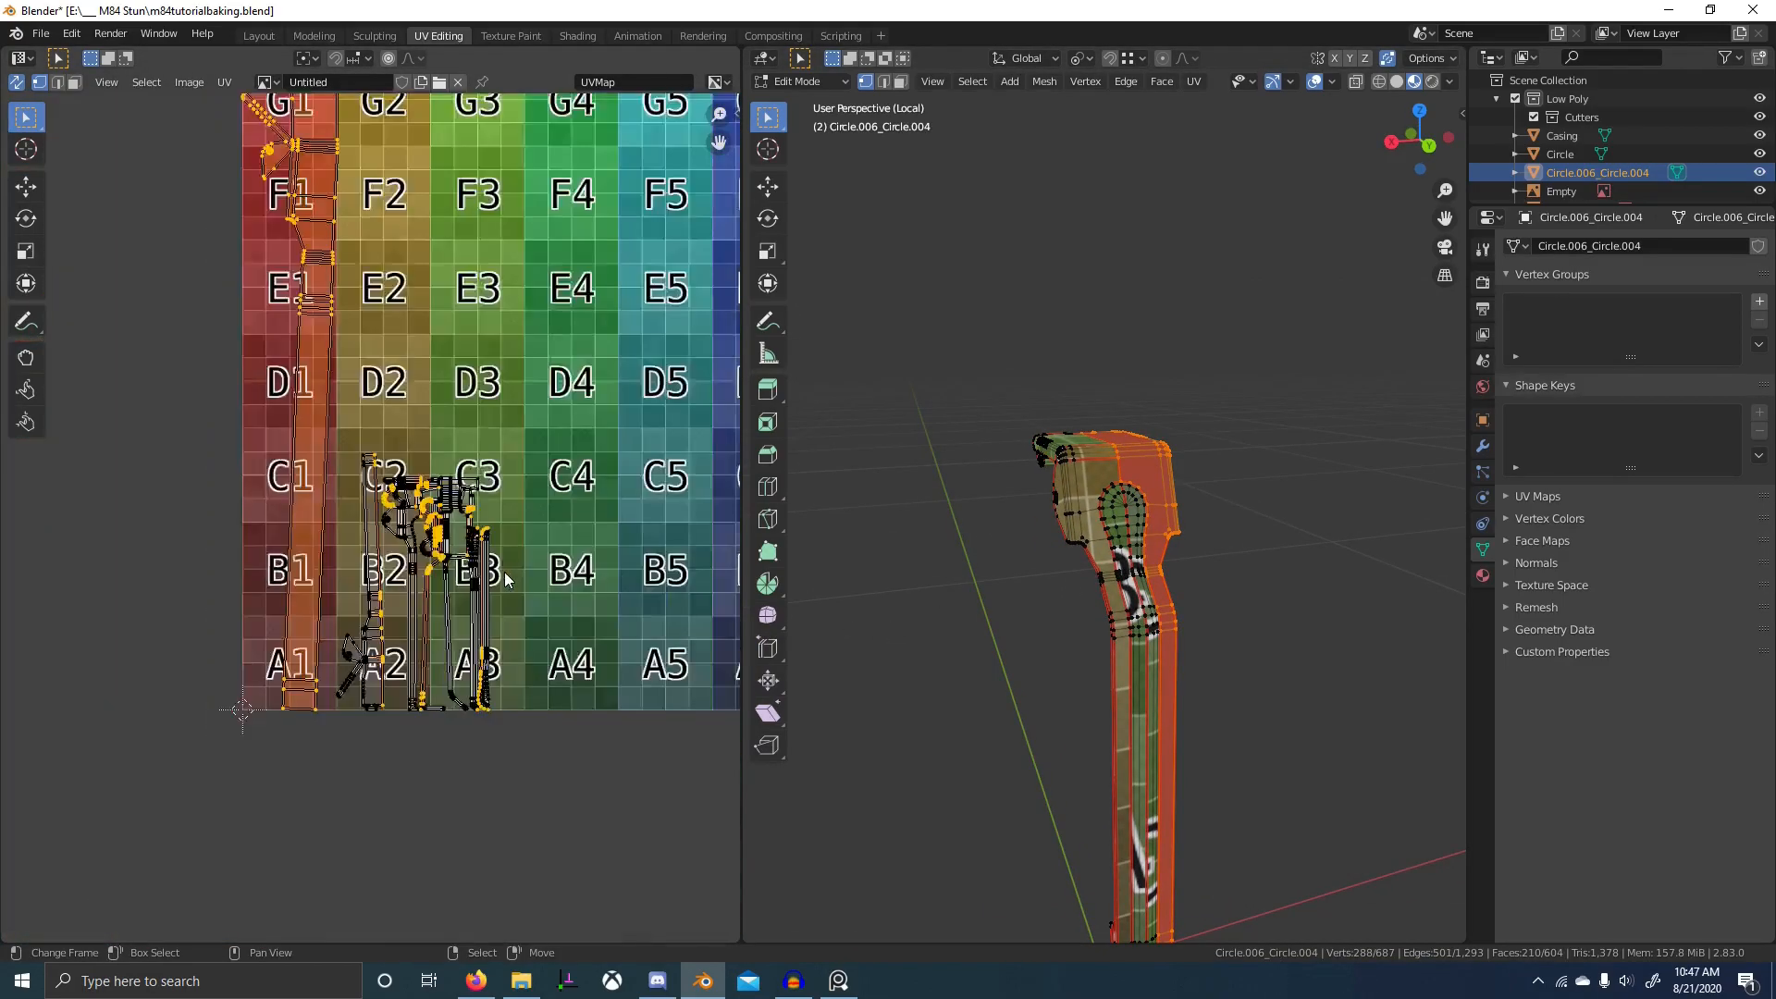
- Average the scale of all UV islands and pack them with UVPackmaster2
key(F3)
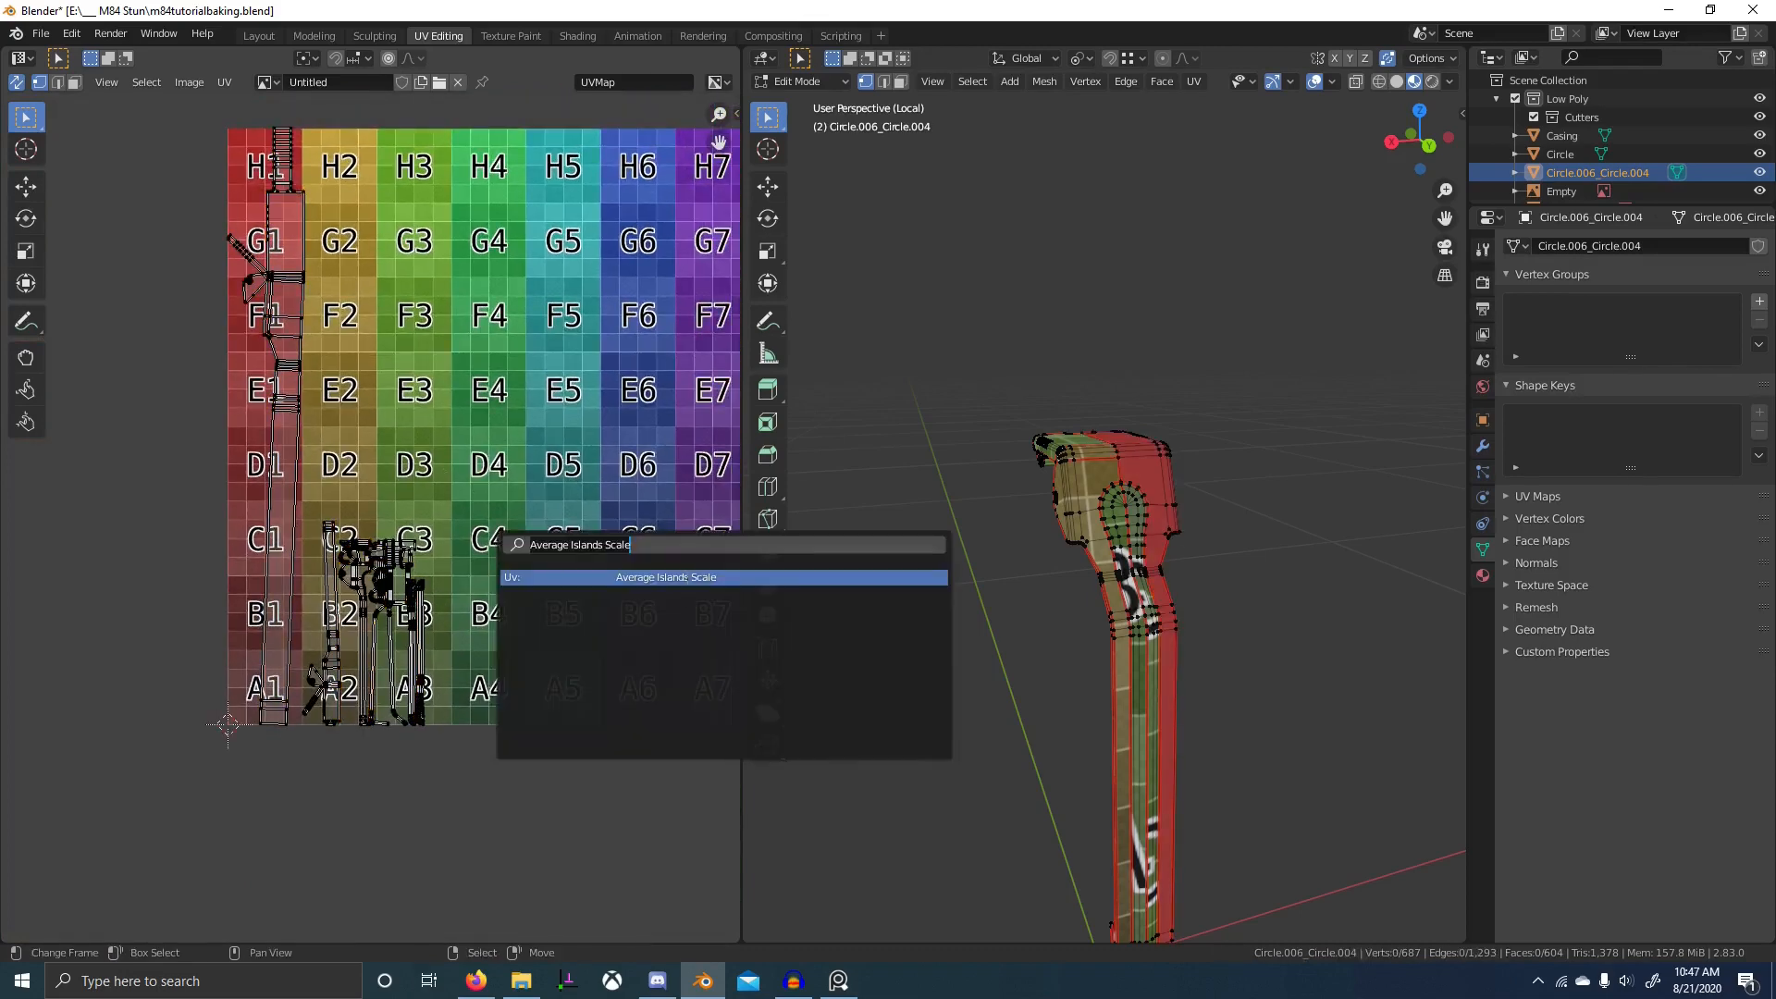
click(587, 574)
key(a)
key(F3)
key(Return)
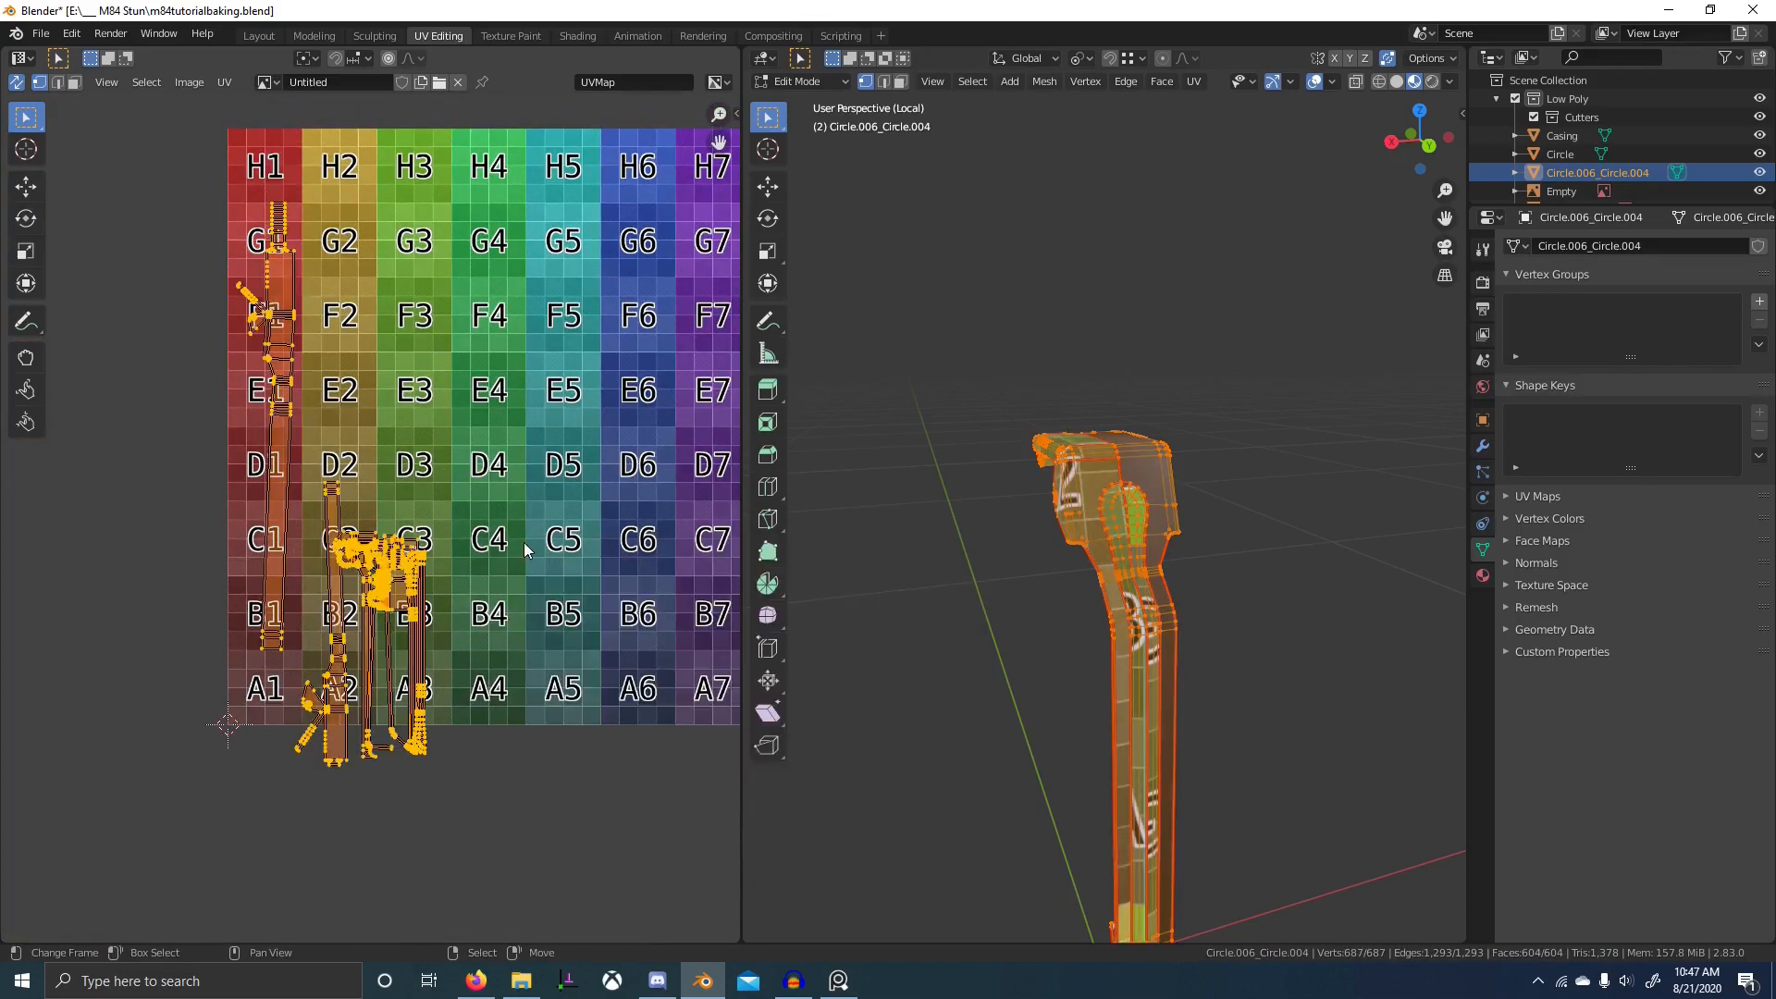
key(n)
click(569, 266)
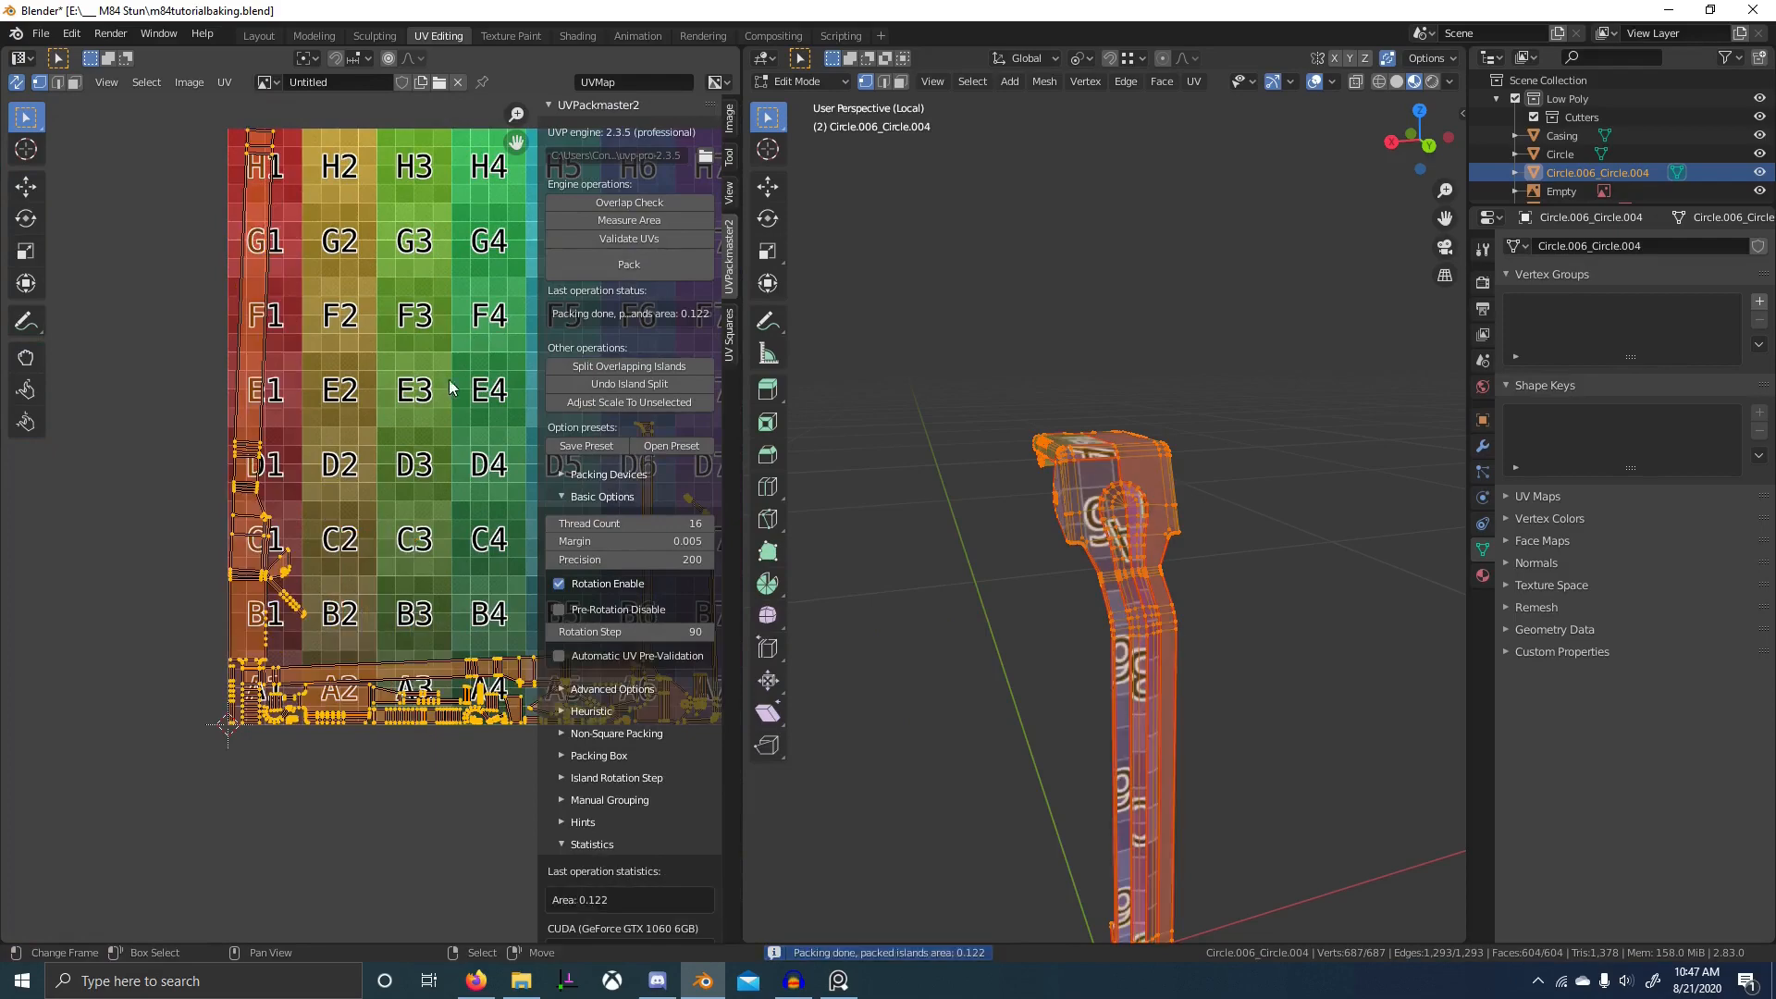
- Try to symmetrize the whole lever mesh
middle_drag(455, 449, 294, 499)
scroll(341, 497, down, 1)
scroll(1105, 592, up, 3)
middle_drag(1104, 592, 1080, 615)
key(q)
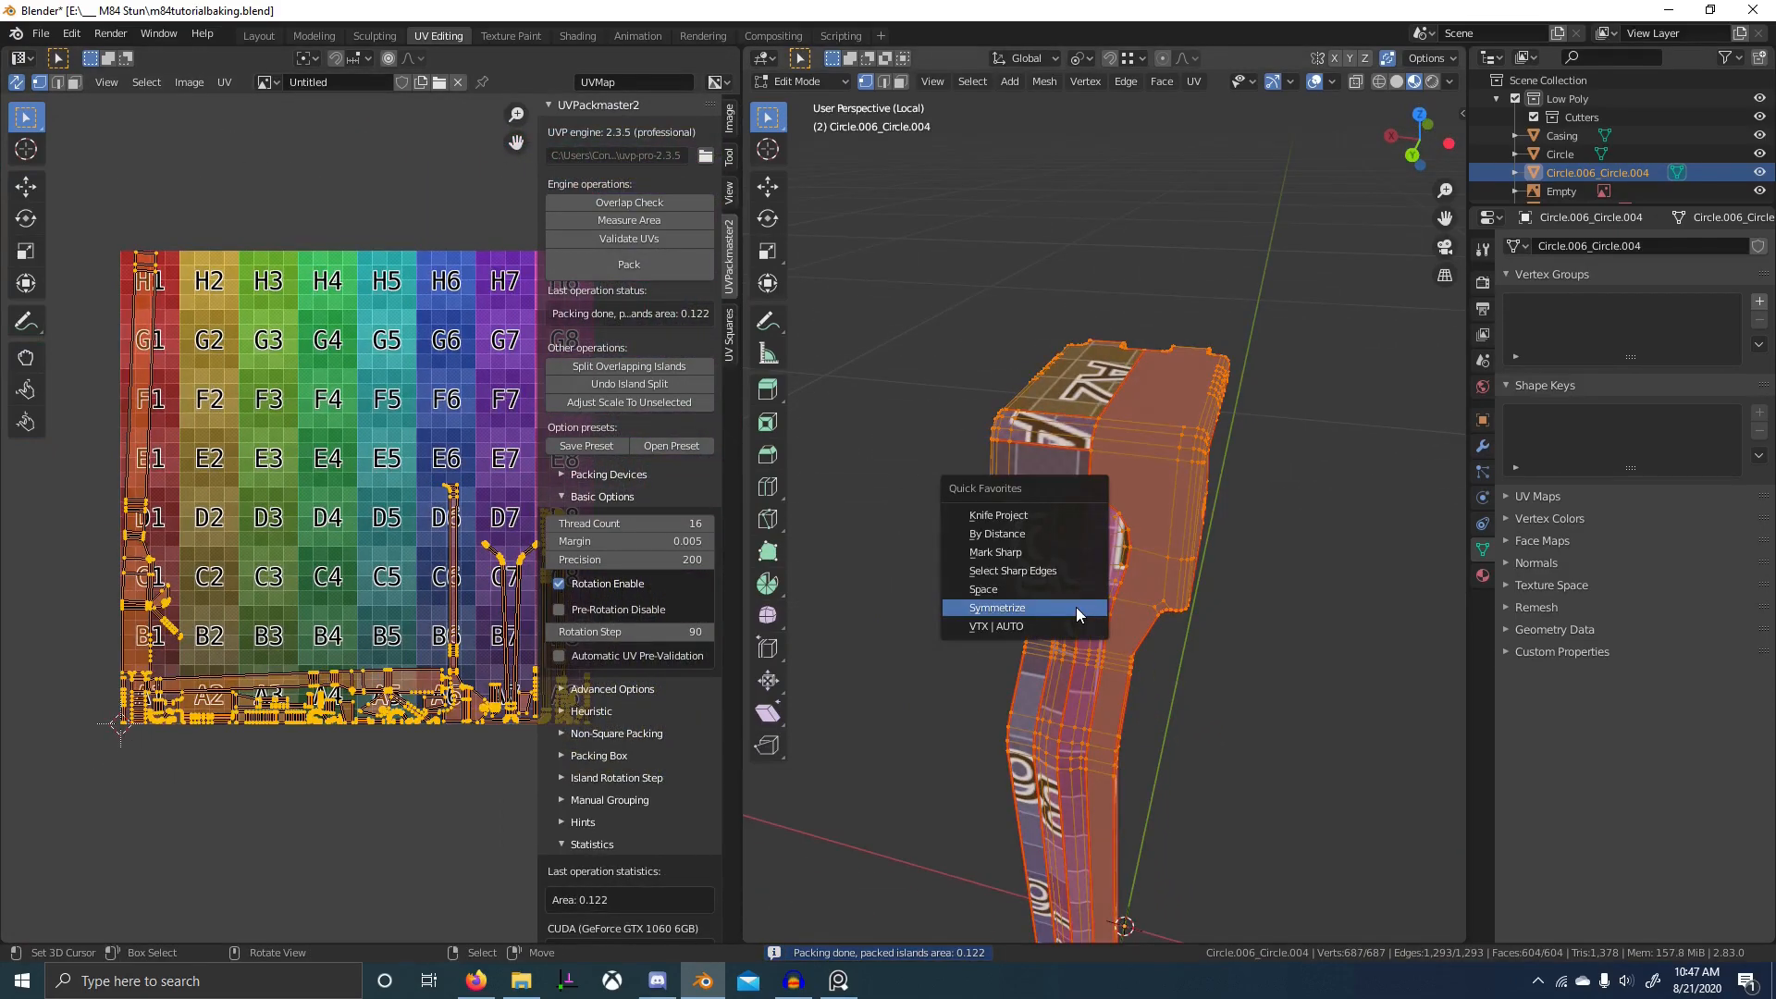
click(1078, 611)
middle_drag(385, 610, 370, 613)
key(ctrl+z)
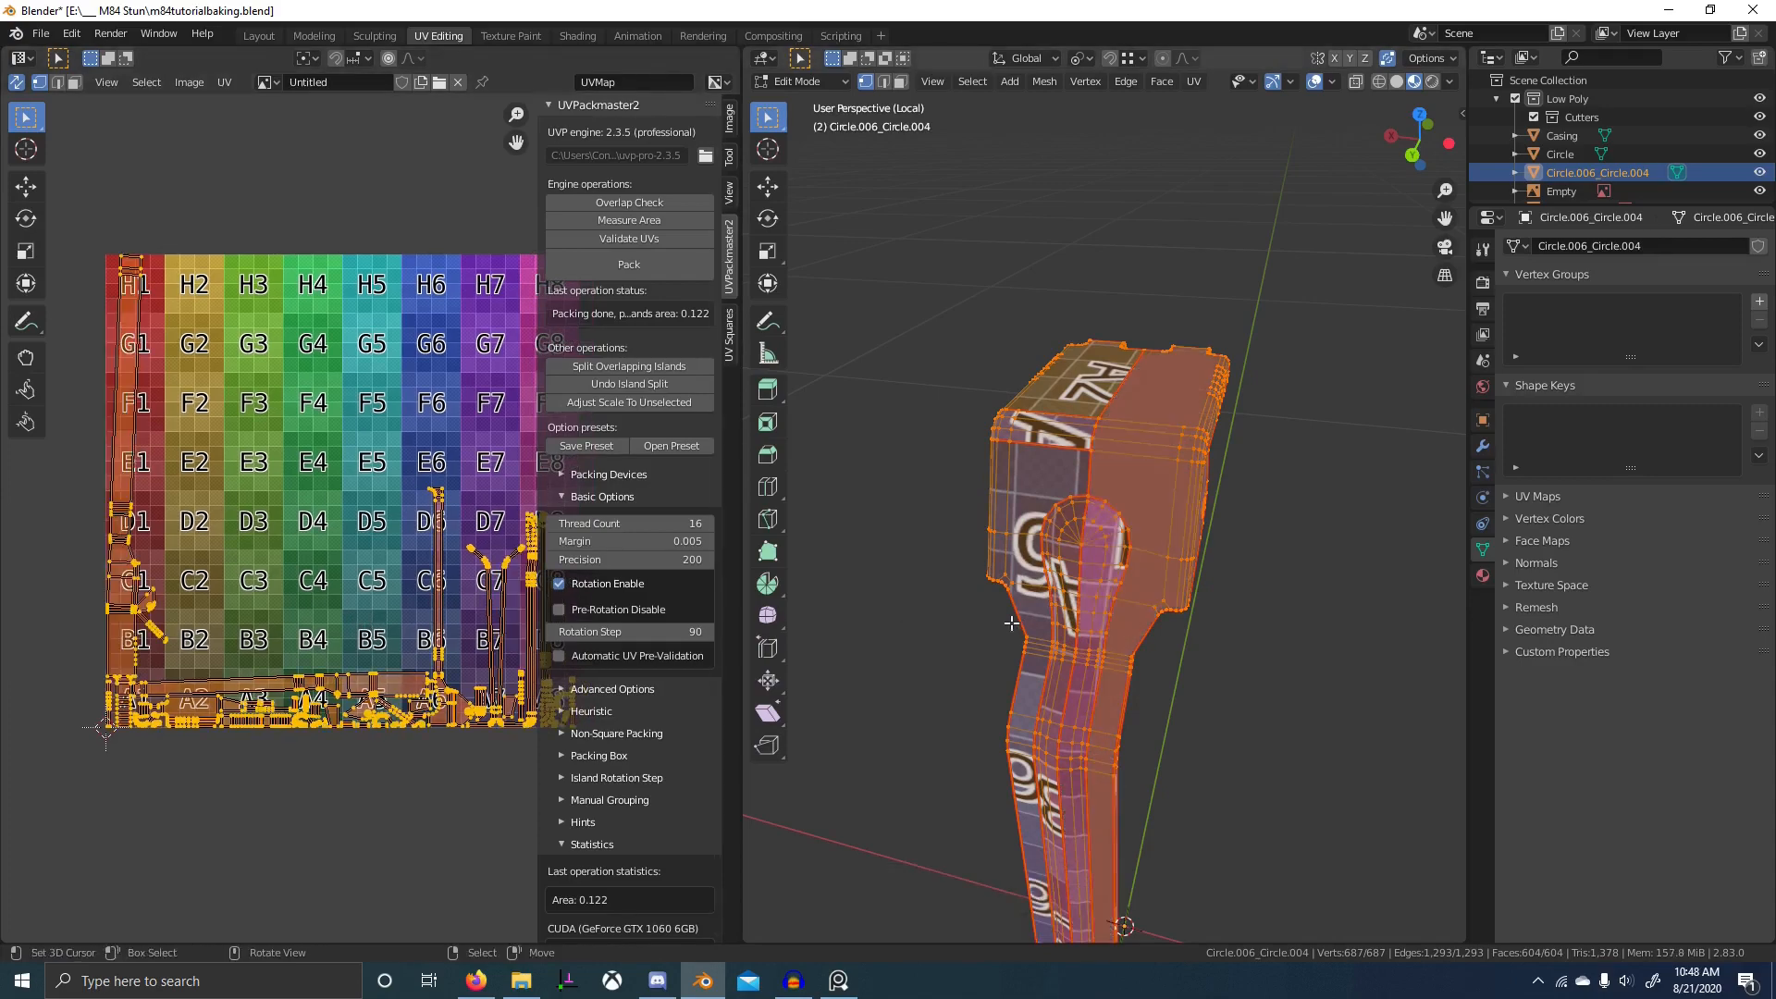
- Mark a seam along the corner edges of the head's side wall and the long edge of its top plate
scroll(416, 738, up, 4)
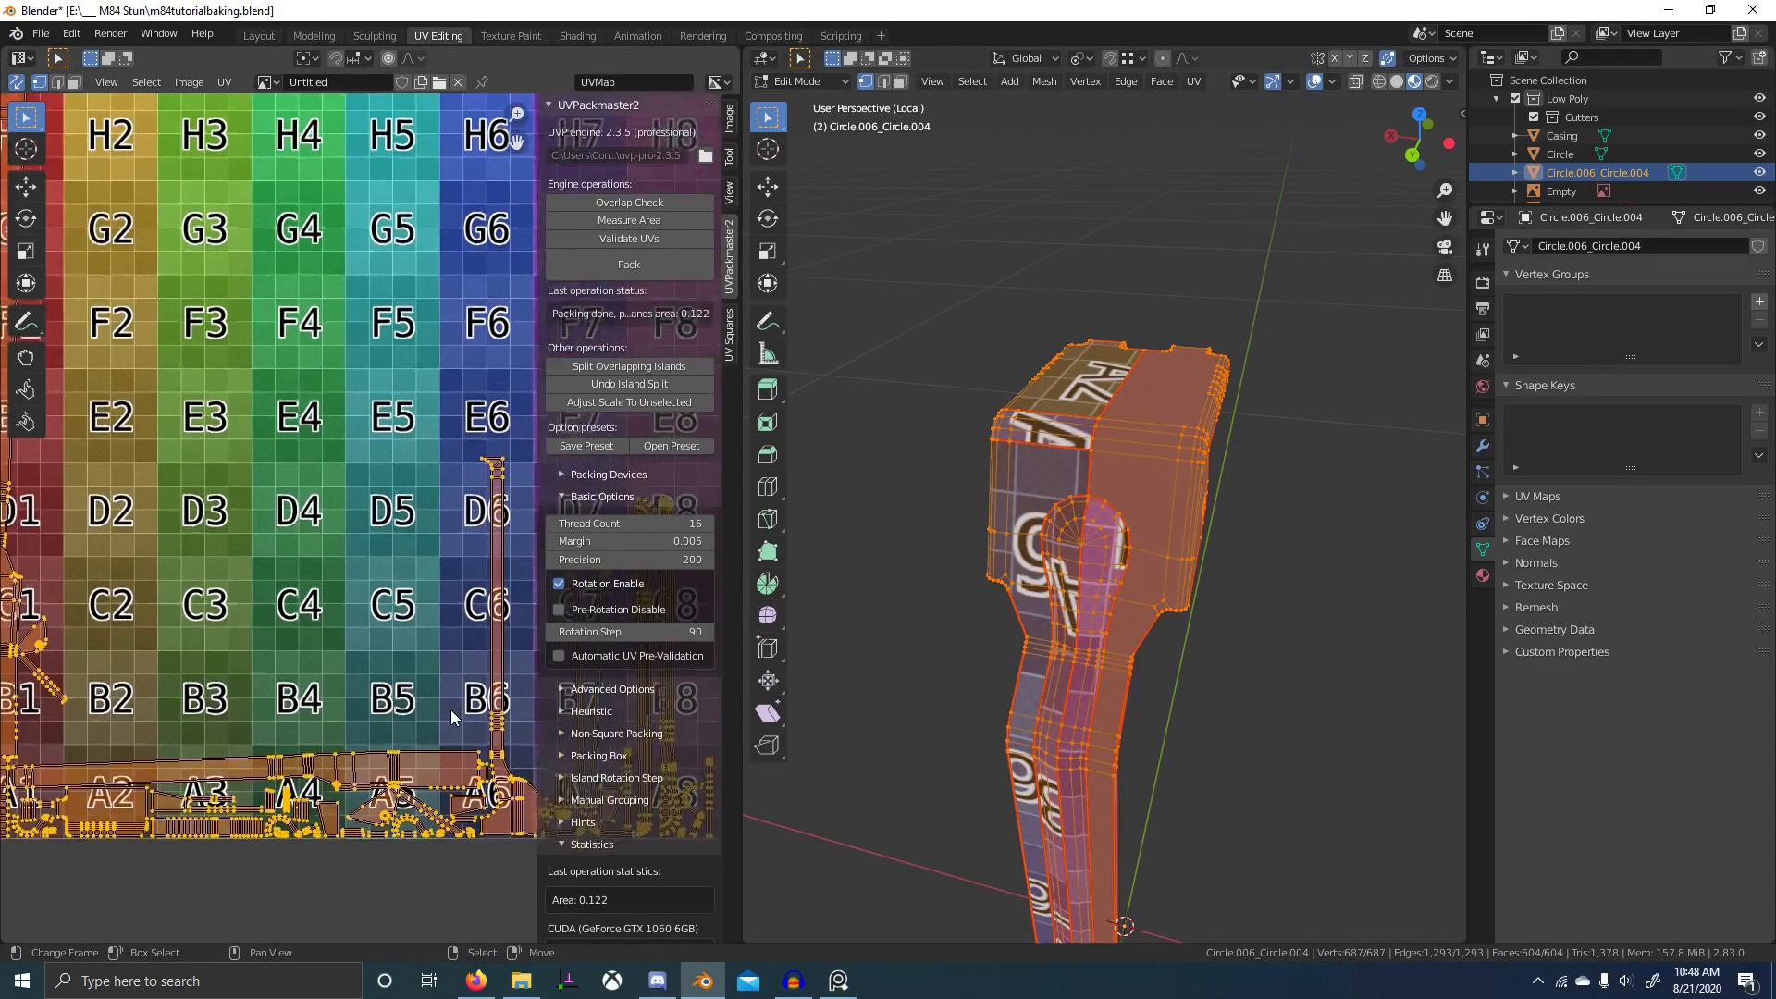
click(132, 645)
scroll(446, 590, up, 4)
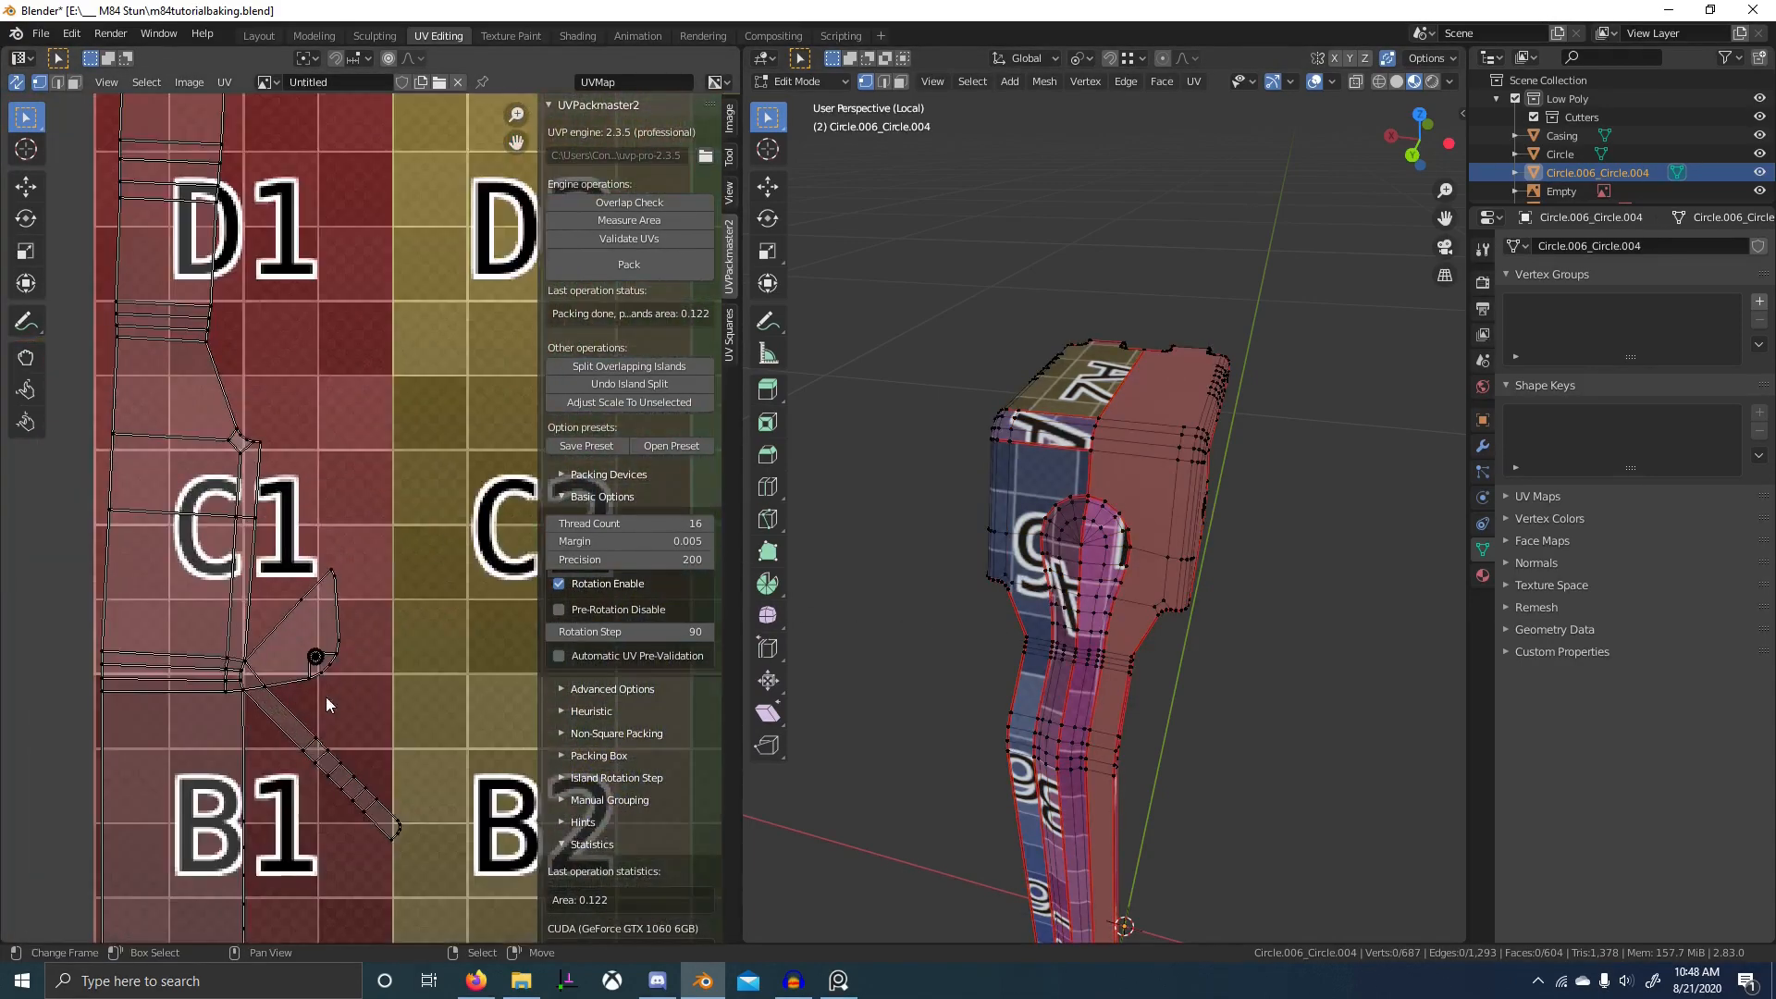
middle_drag(1100, 640, 1156, 549)
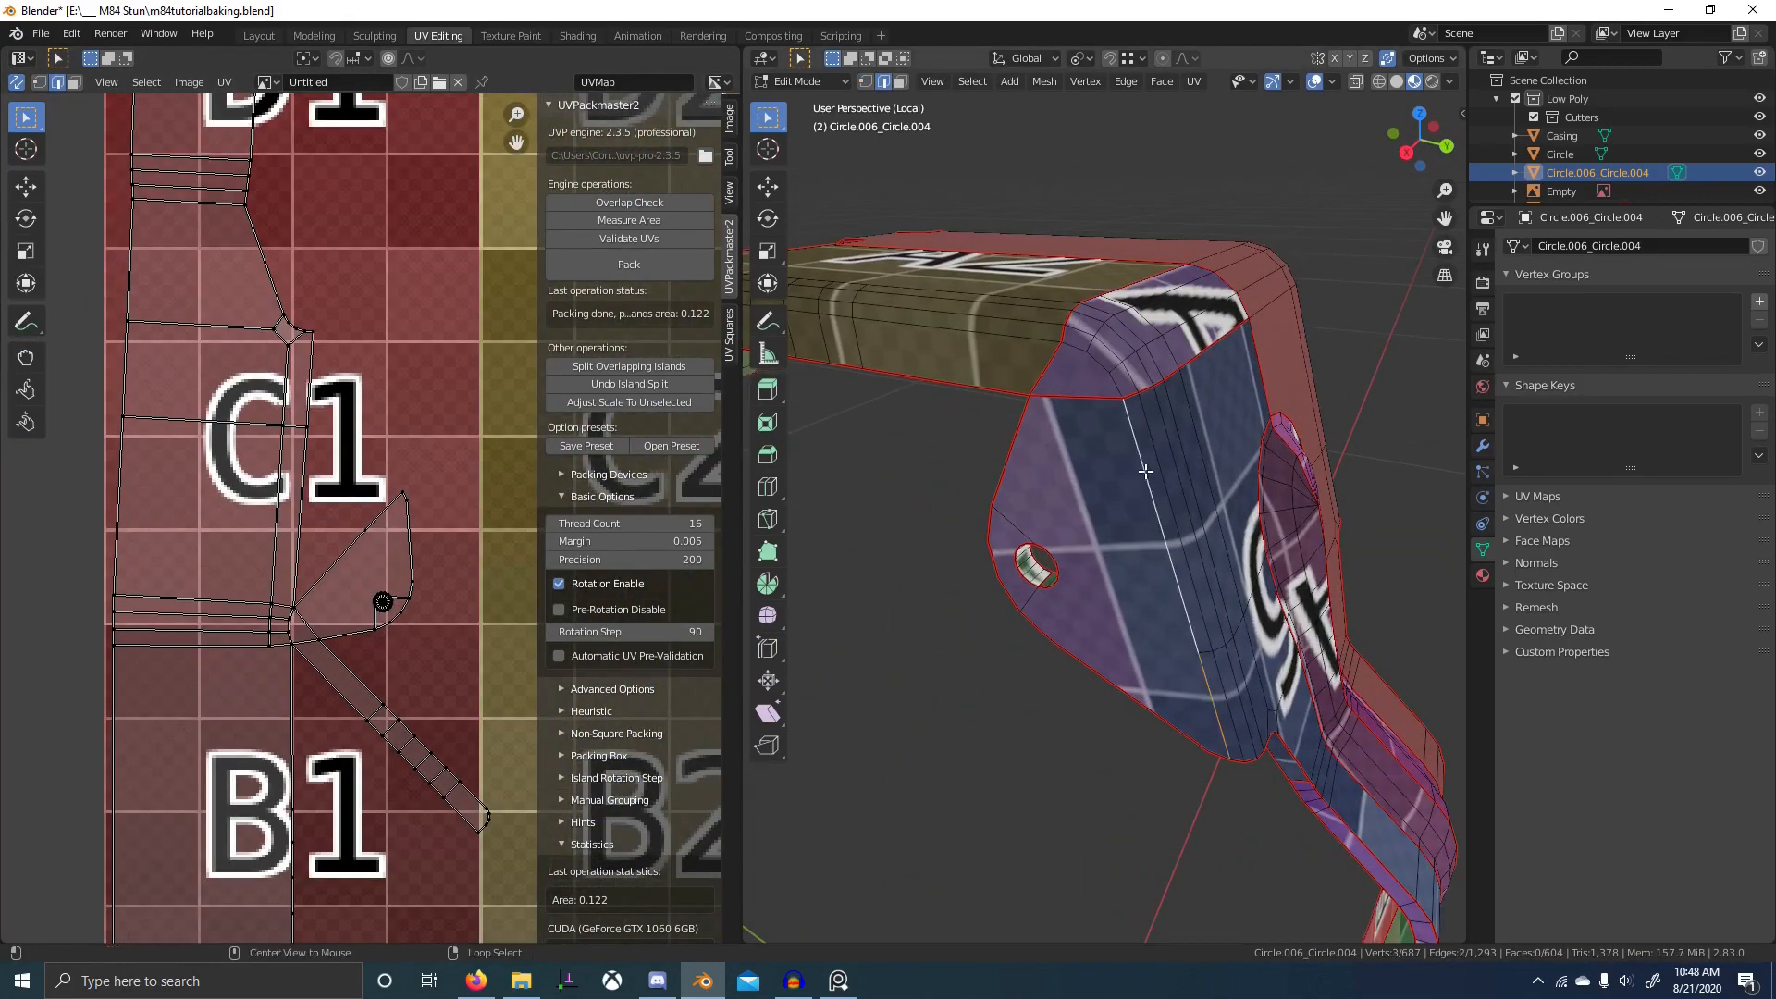
ctrl+click(1063, 352)
key(ctrl+z)
ctrl+click(1000, 352)
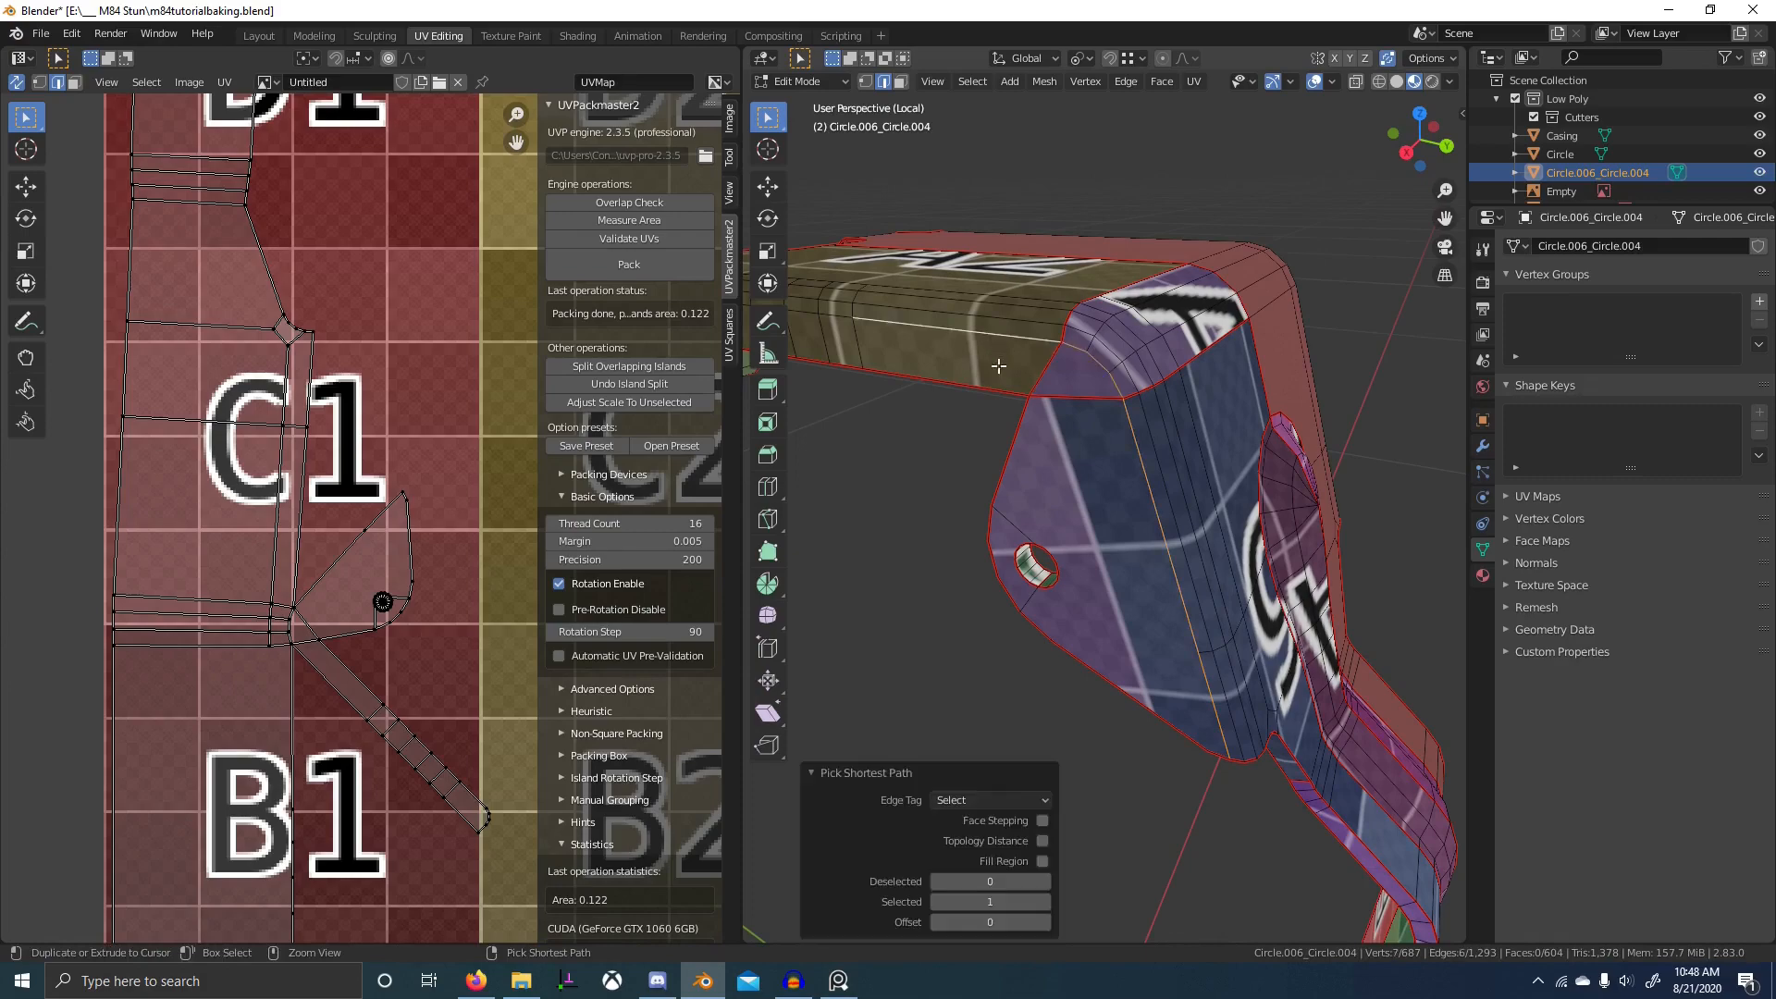
middle_drag(1237, 550, 1204, 545)
click(1156, 683)
middle_drag(1157, 682, 1258, 659)
ctrl+click(994, 597)
key(ctrl+e)
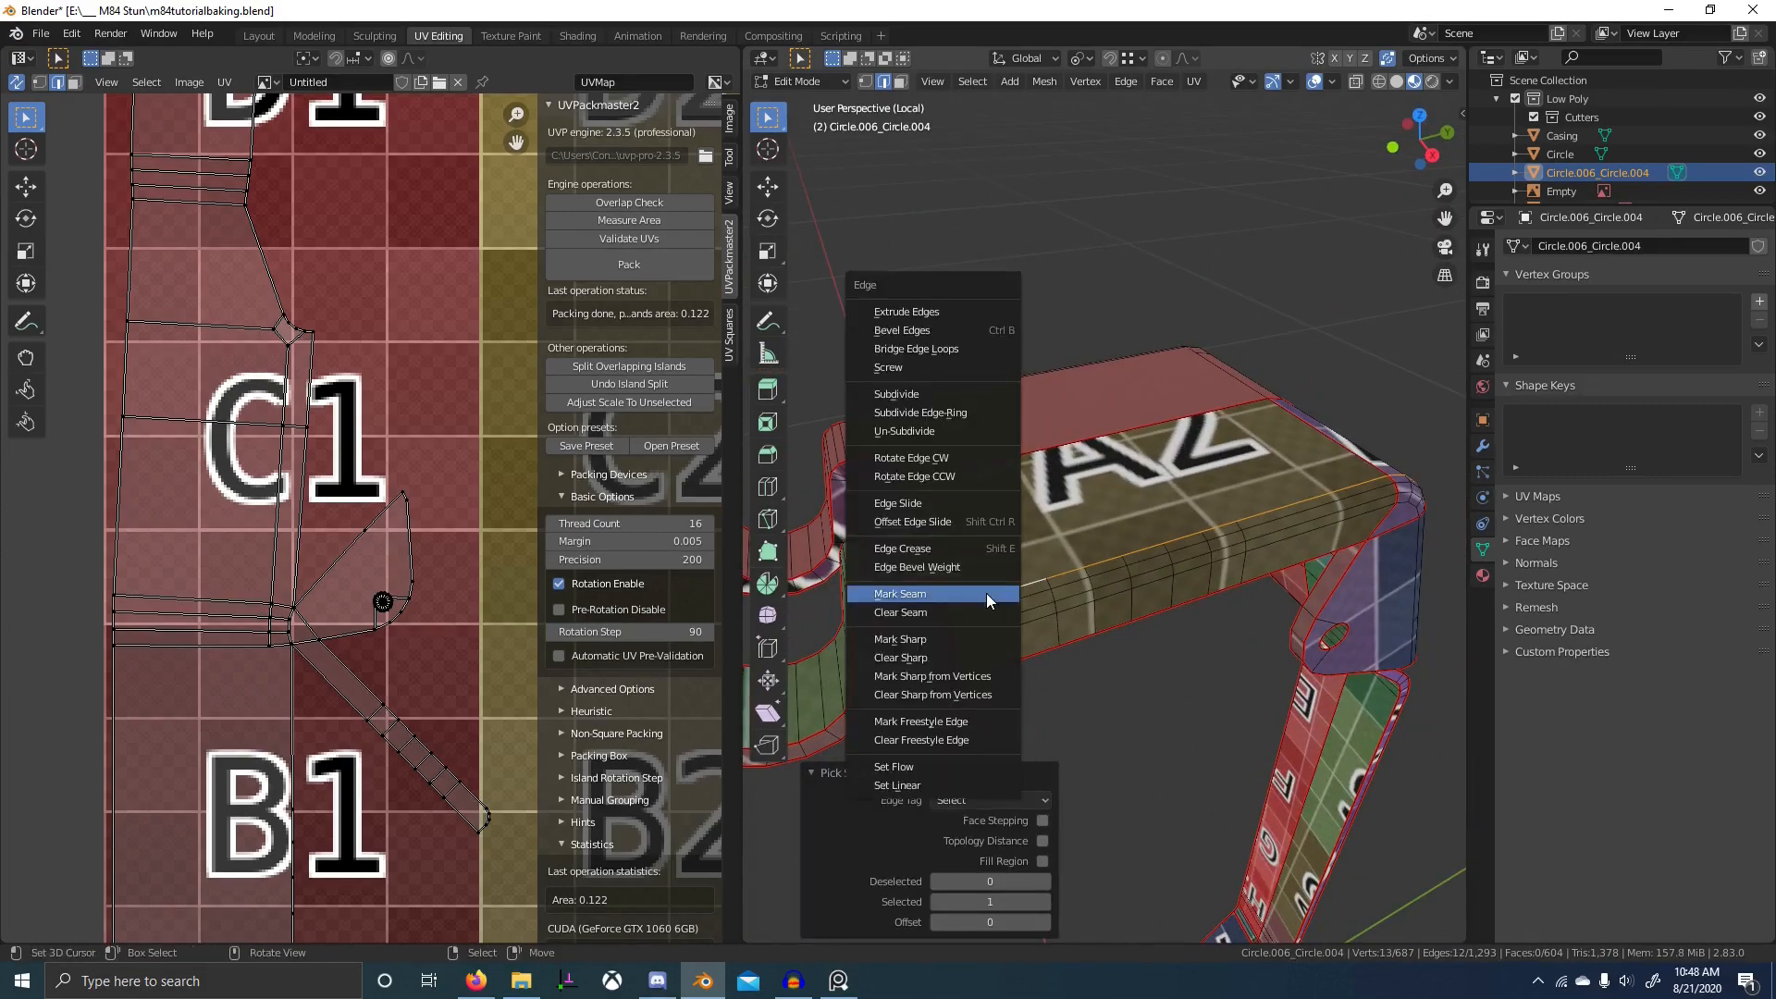
click(987, 595)
- Unwrap the whole lever mesh with the Angle Based method and inspect the tab island around F1
key(a)
key(Escape)
key(u)
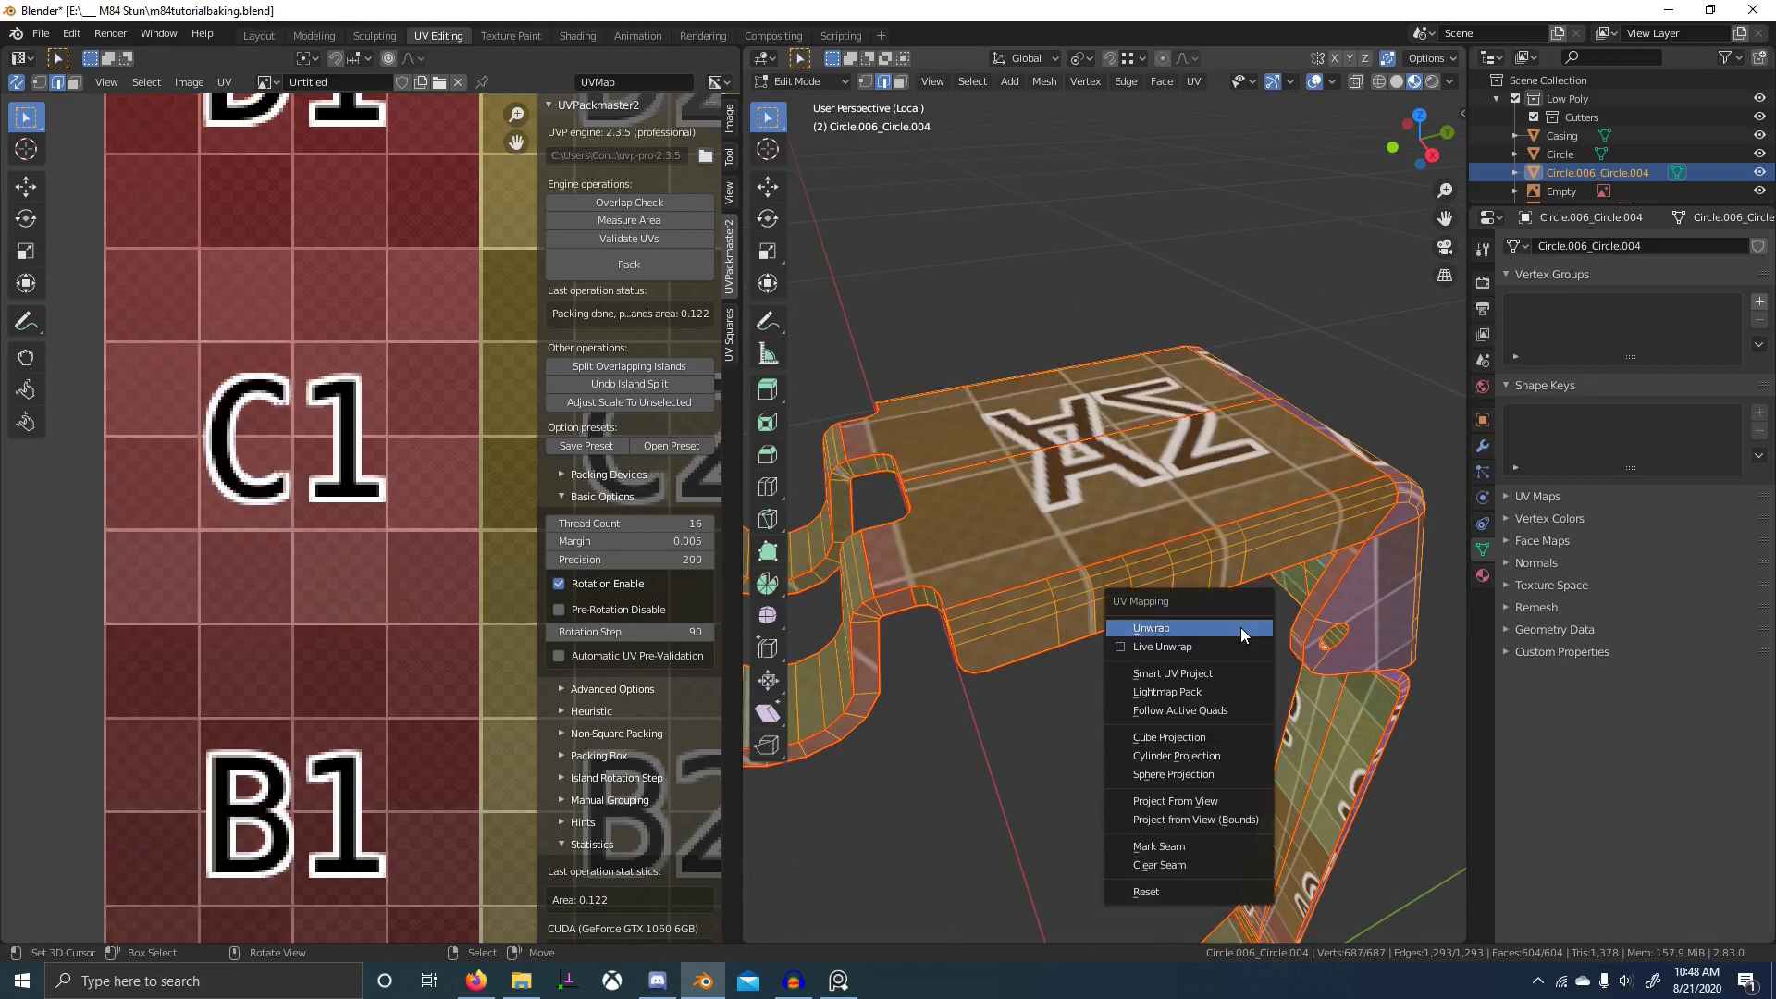
click(1207, 624)
middle_drag(1212, 645, 1068, 573)
middle_drag(1144, 770, 1009, 647)
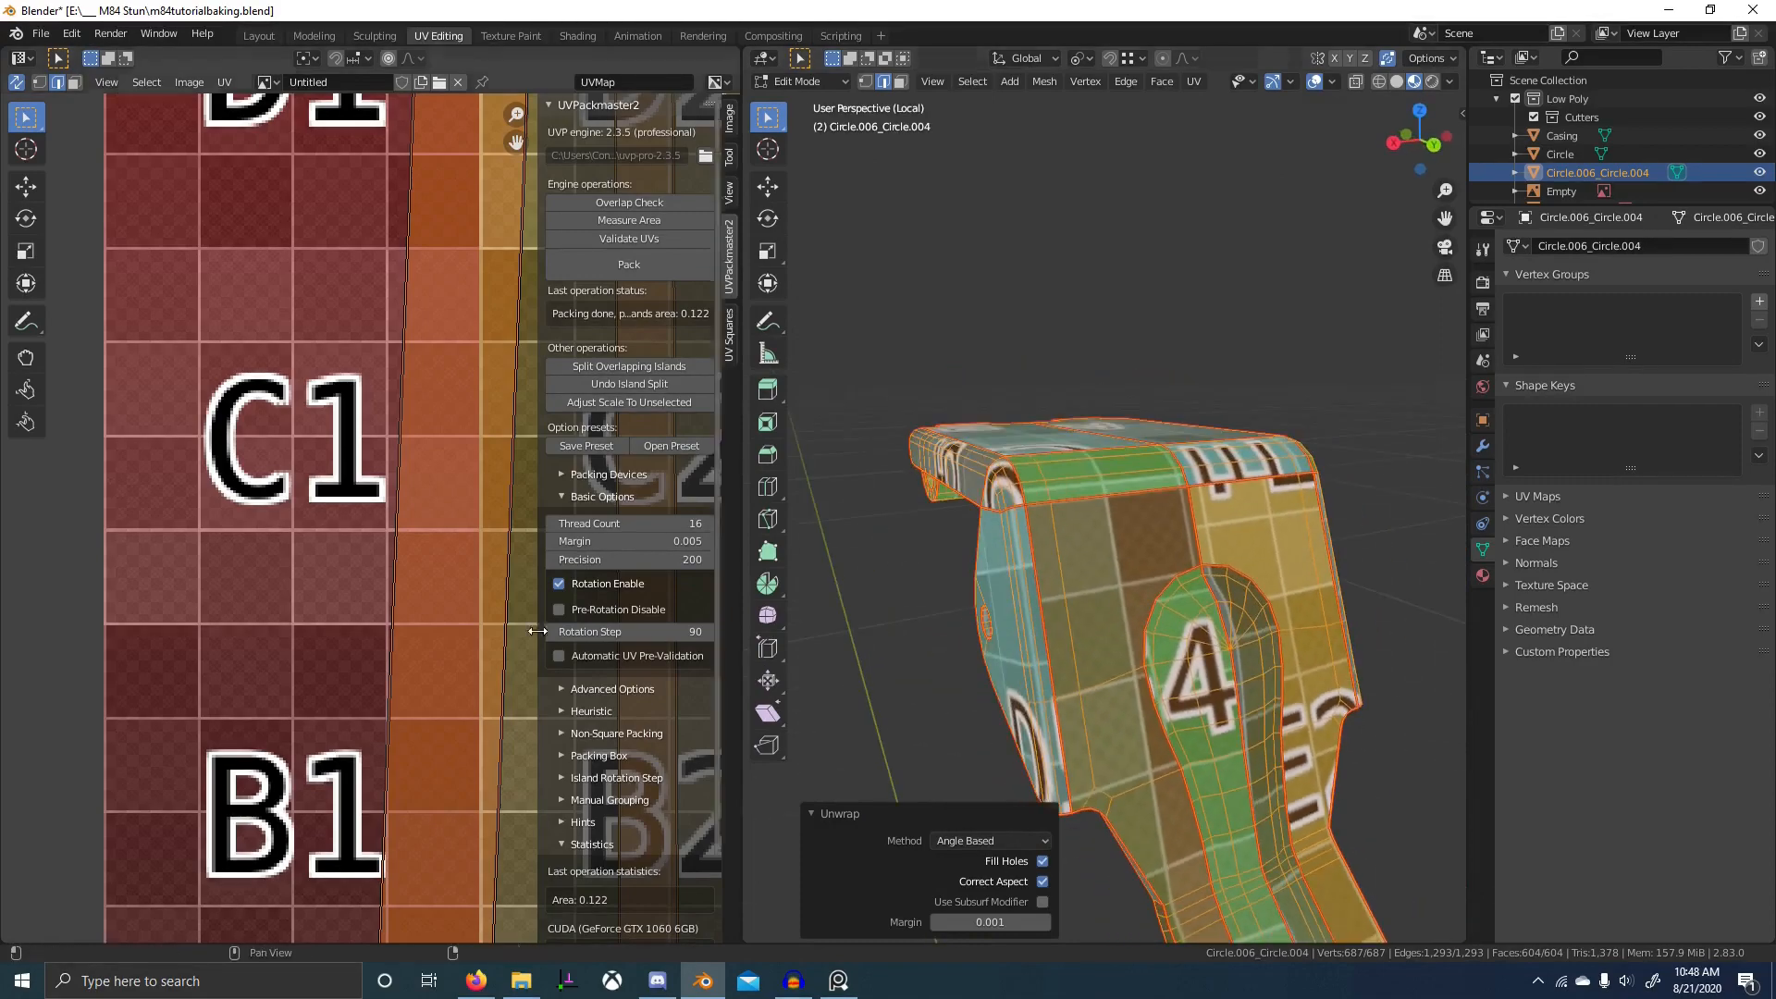
scroll(410, 488, down, 8)
scroll(410, 488, up, 3)
scroll(410, 487, up, 4)
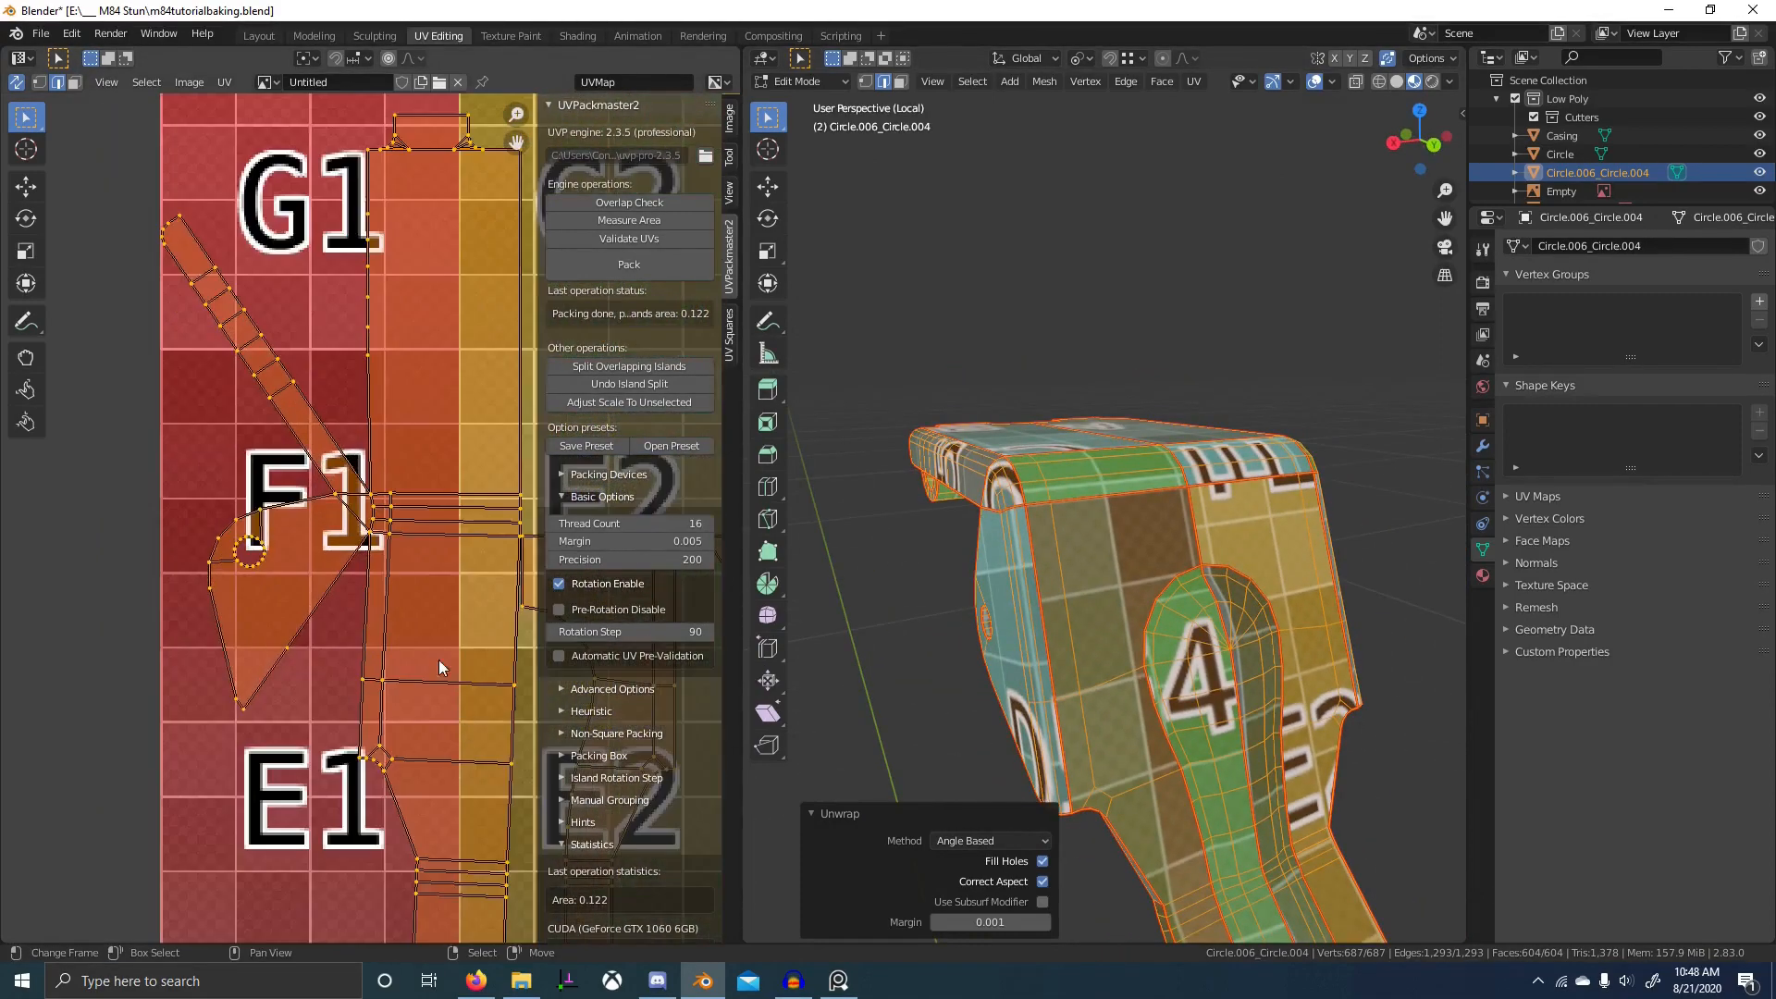
scroll(368, 538, up, 1)
- Merge all vertices by distance and repeat the unwrap of the whole mesh
middle_drag(833, 592, 822, 633)
key(alt+a)
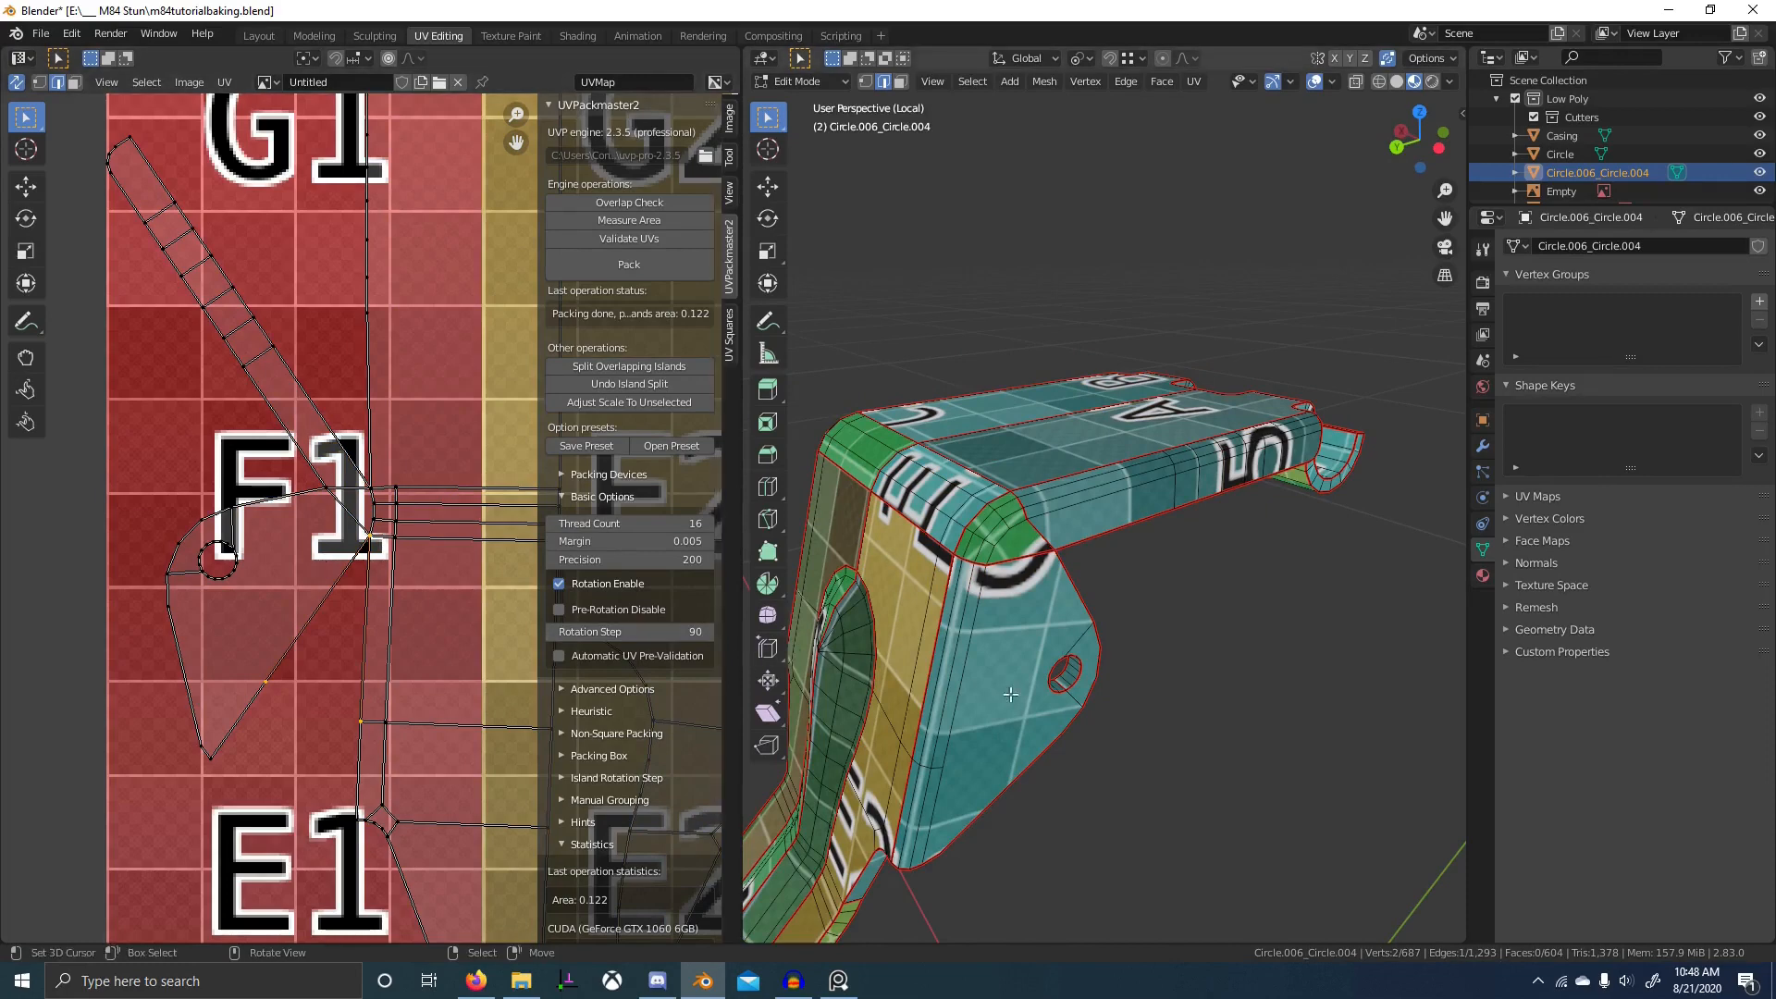
middle_drag(1010, 694, 1052, 582)
key(a)
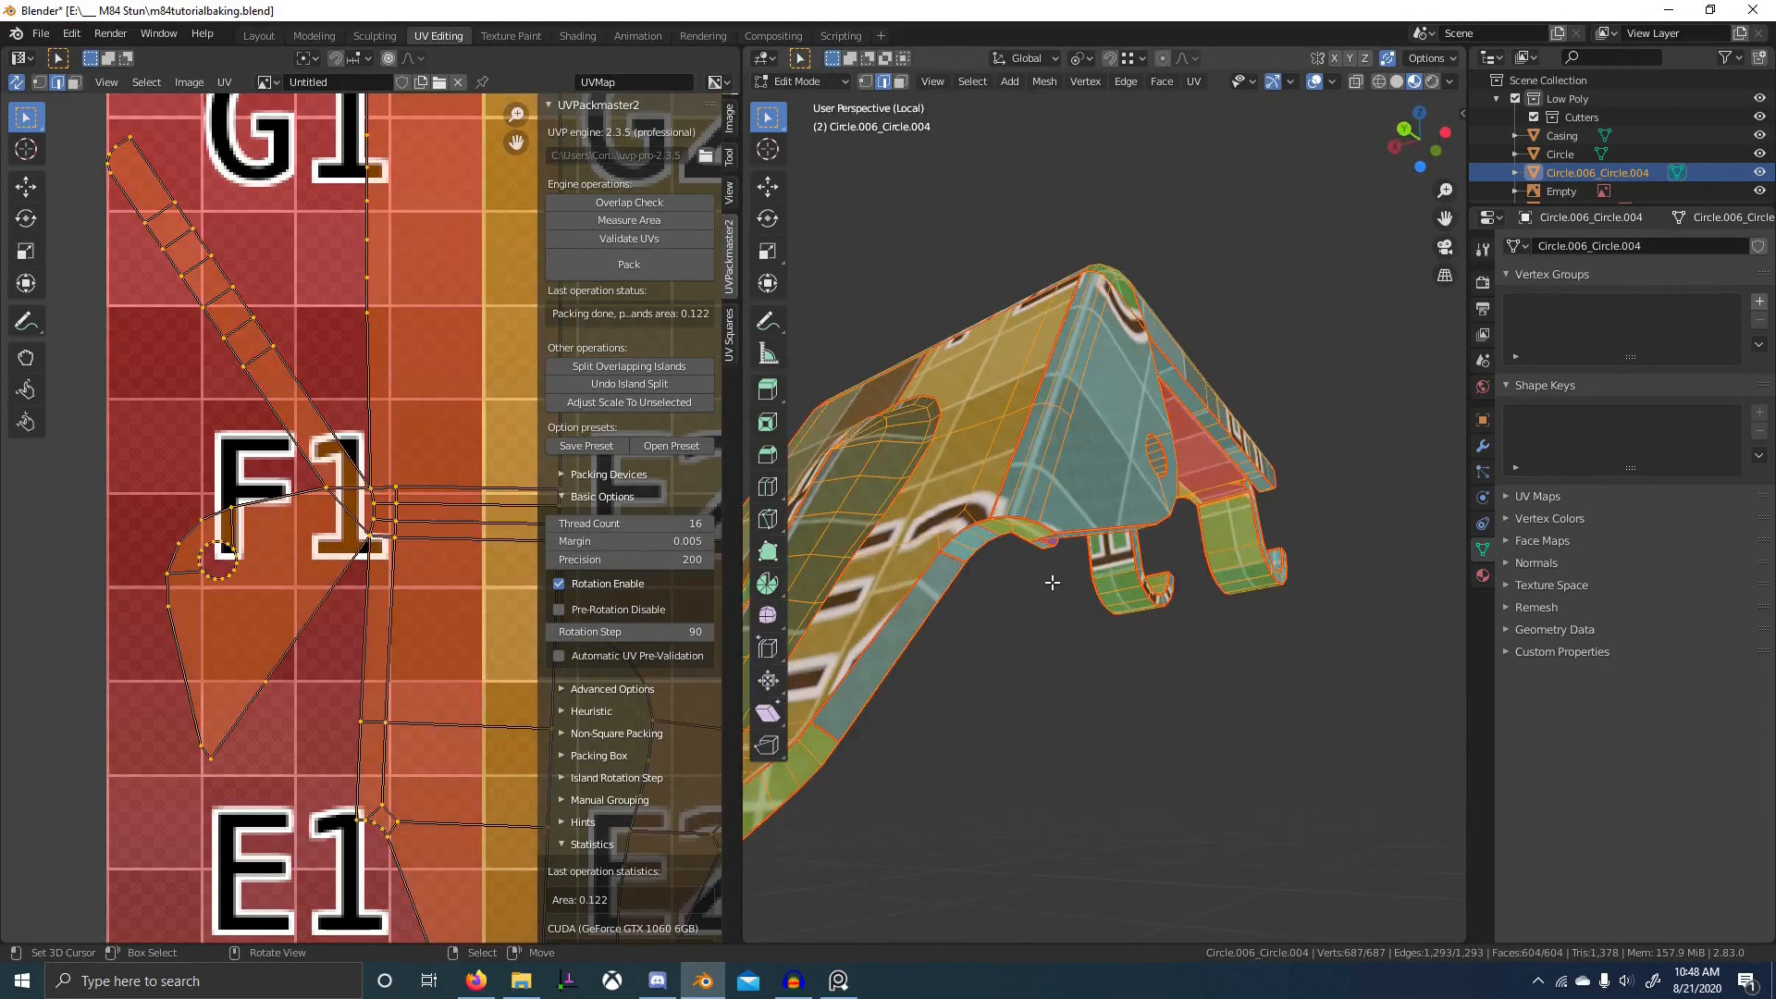
key(m)
click(1052, 581)
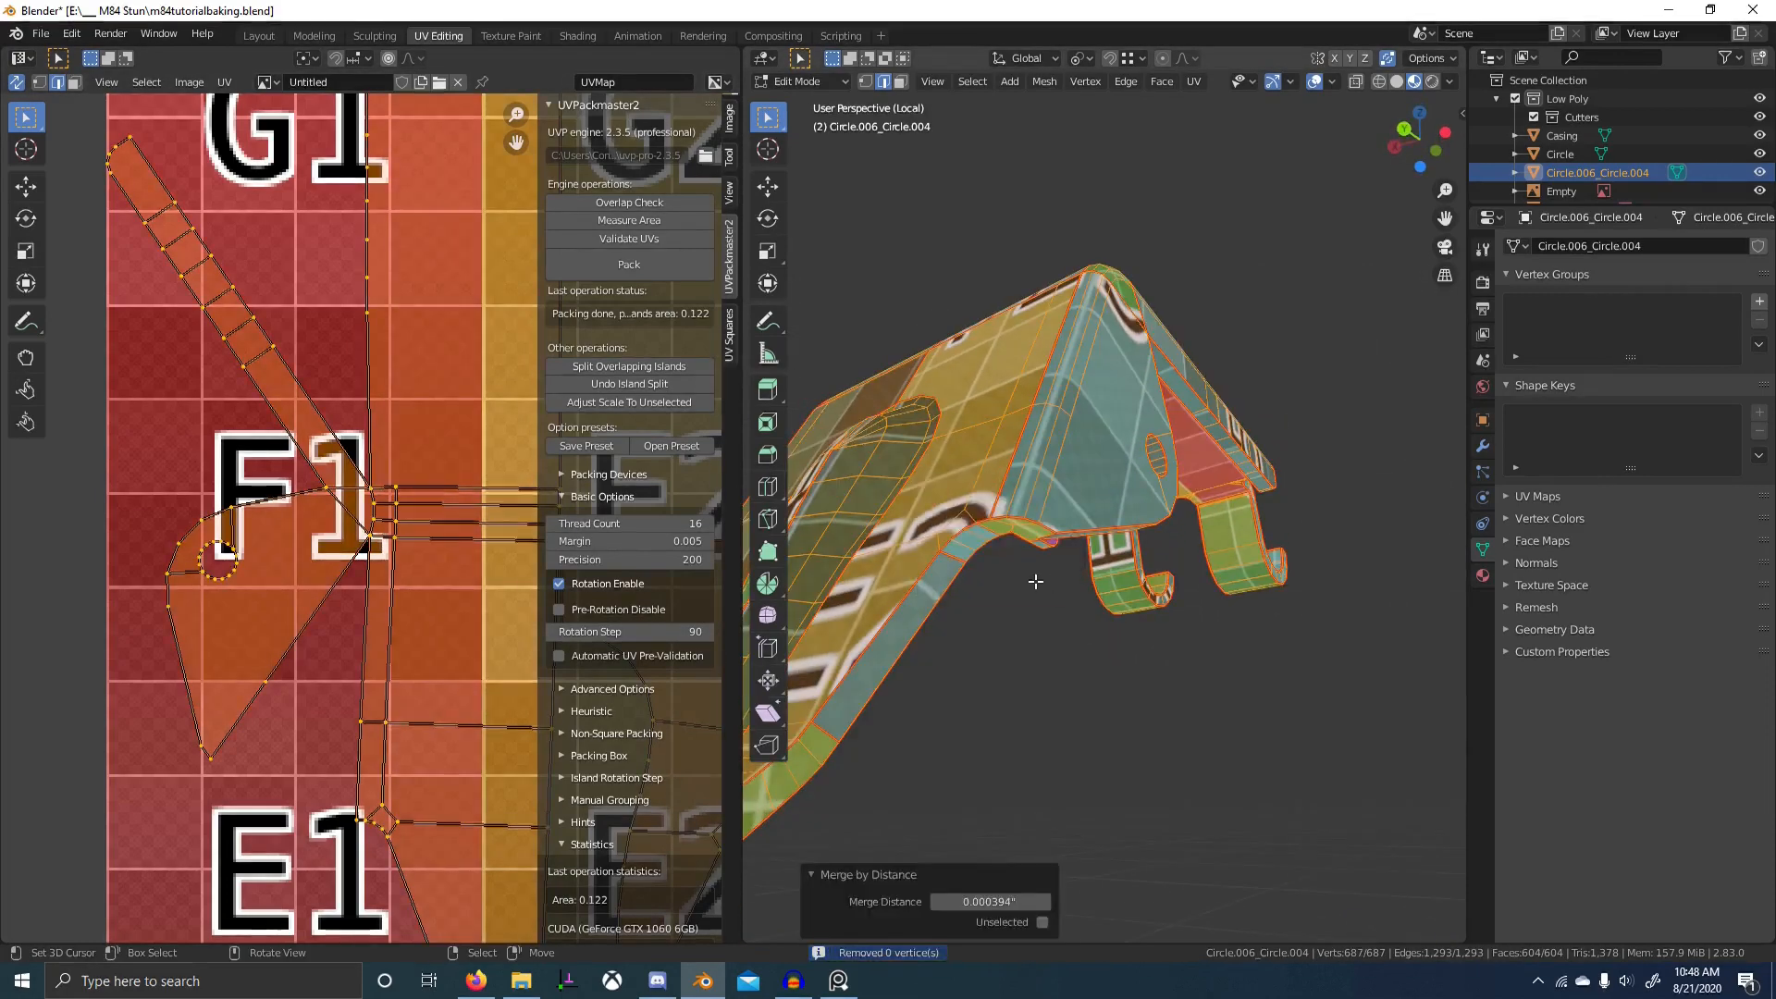
key(u)
click(1030, 580)
middle_drag(898, 580, 1093, 663)
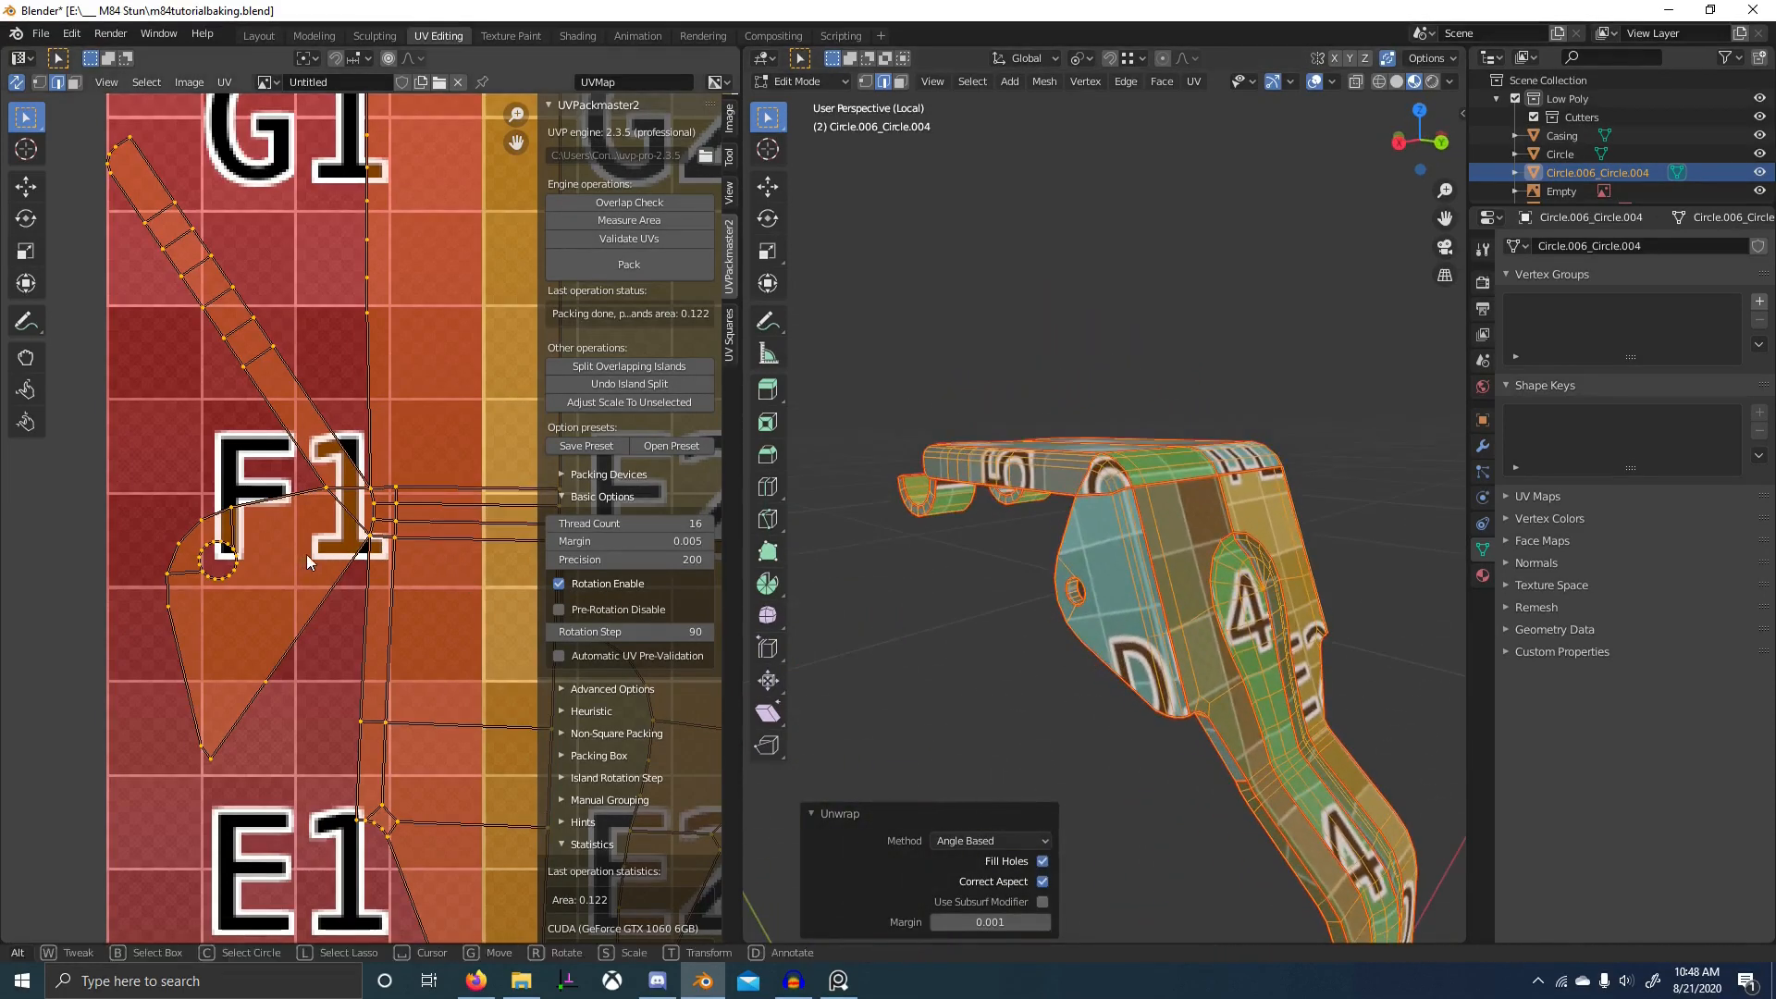
middle_drag(788, 564, 1123, 585)
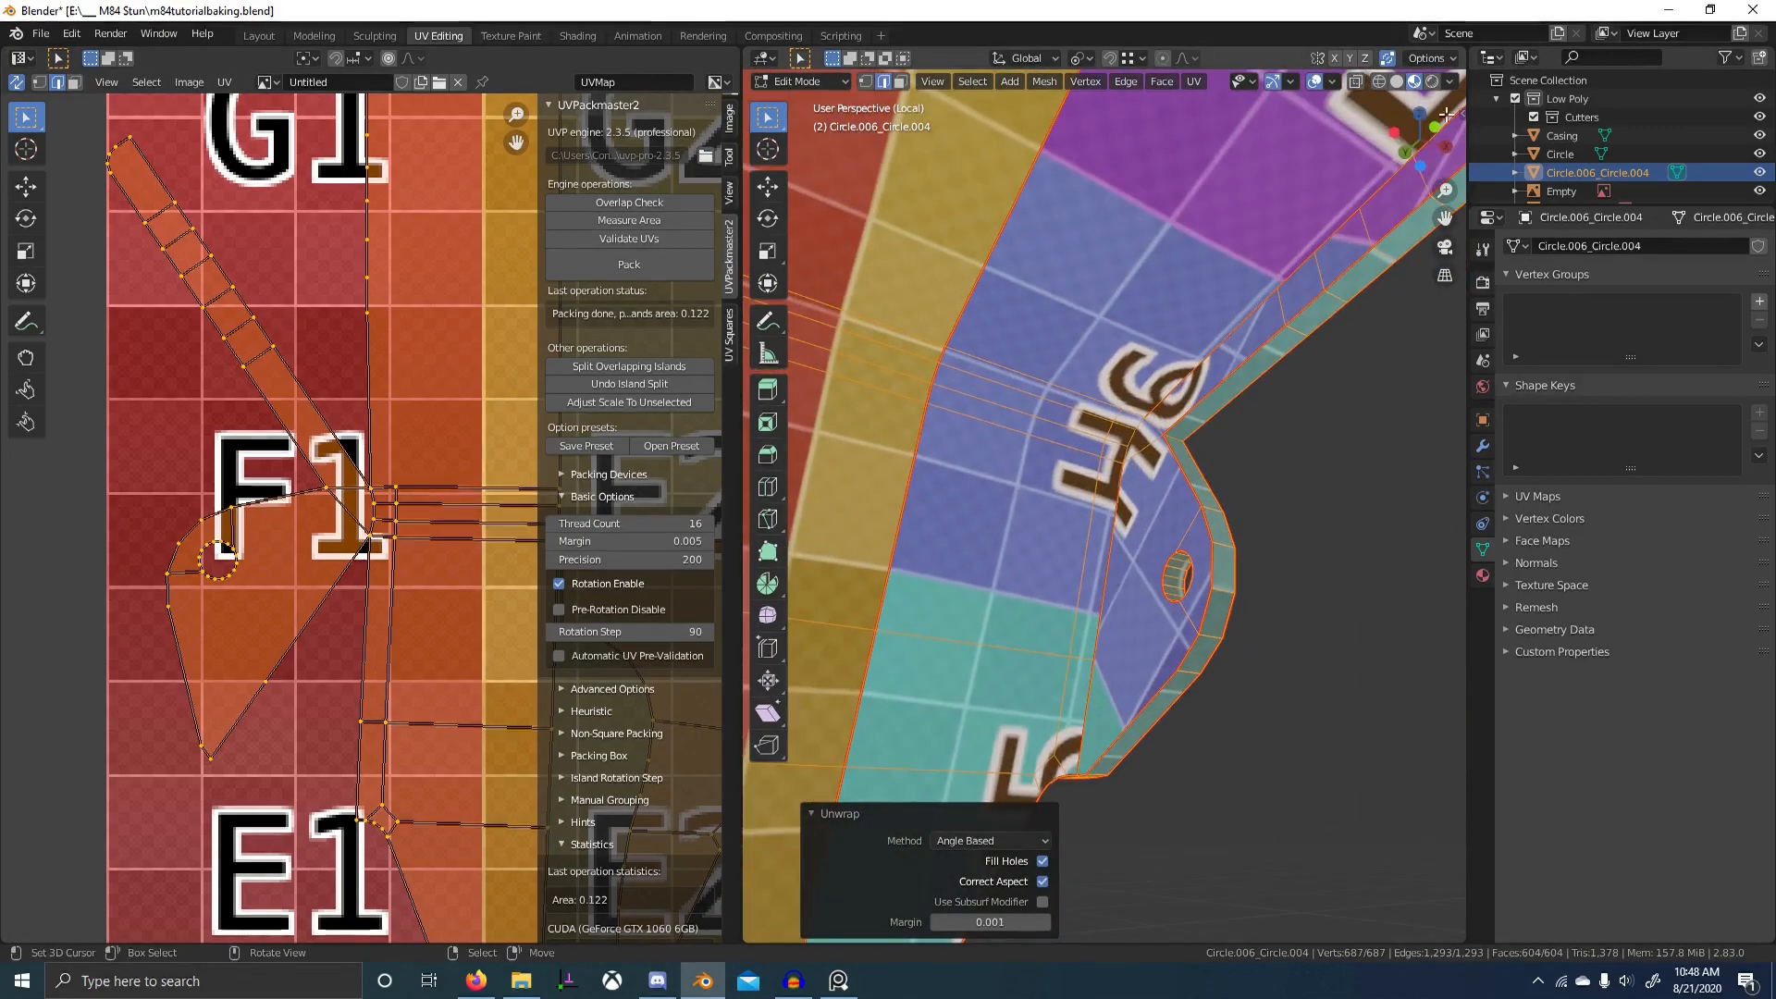
- In solid shading, mark the short curved corner edges above the pin-hole tab as both sharp and seam
click(1397, 81)
key(alt+a)
scroll(1153, 421, up, 3)
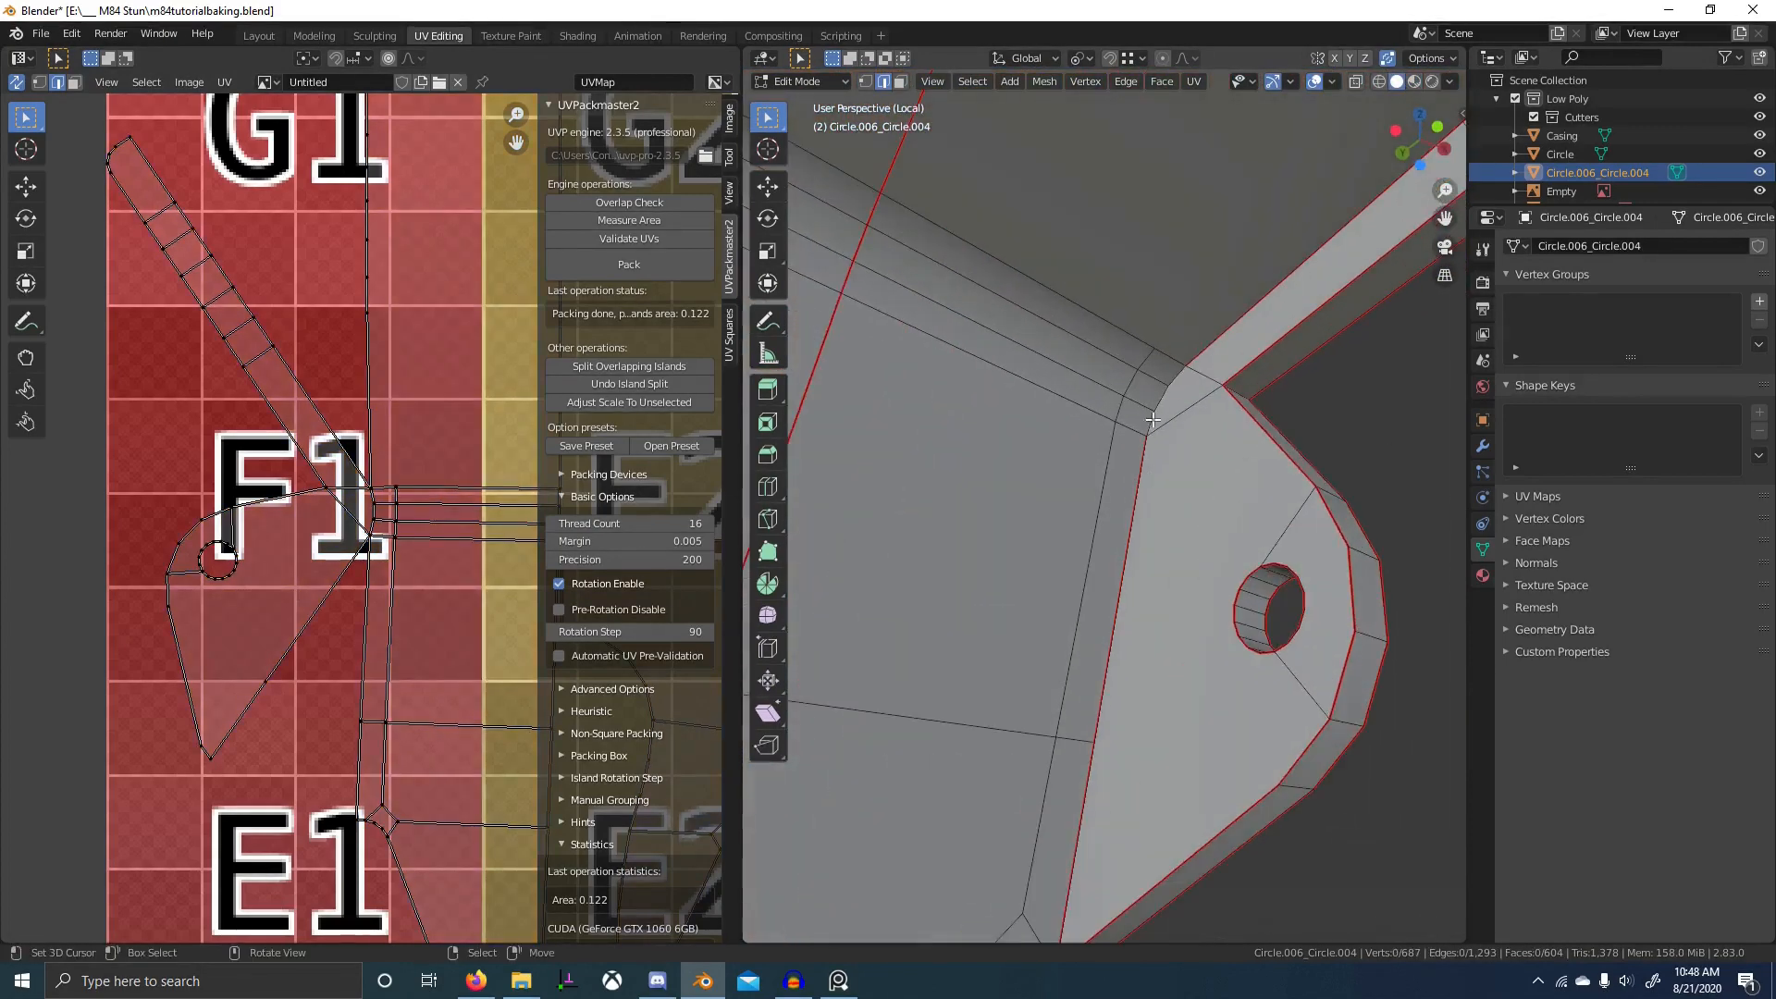
ctrl+click(1184, 381)
key(ctrl+e)
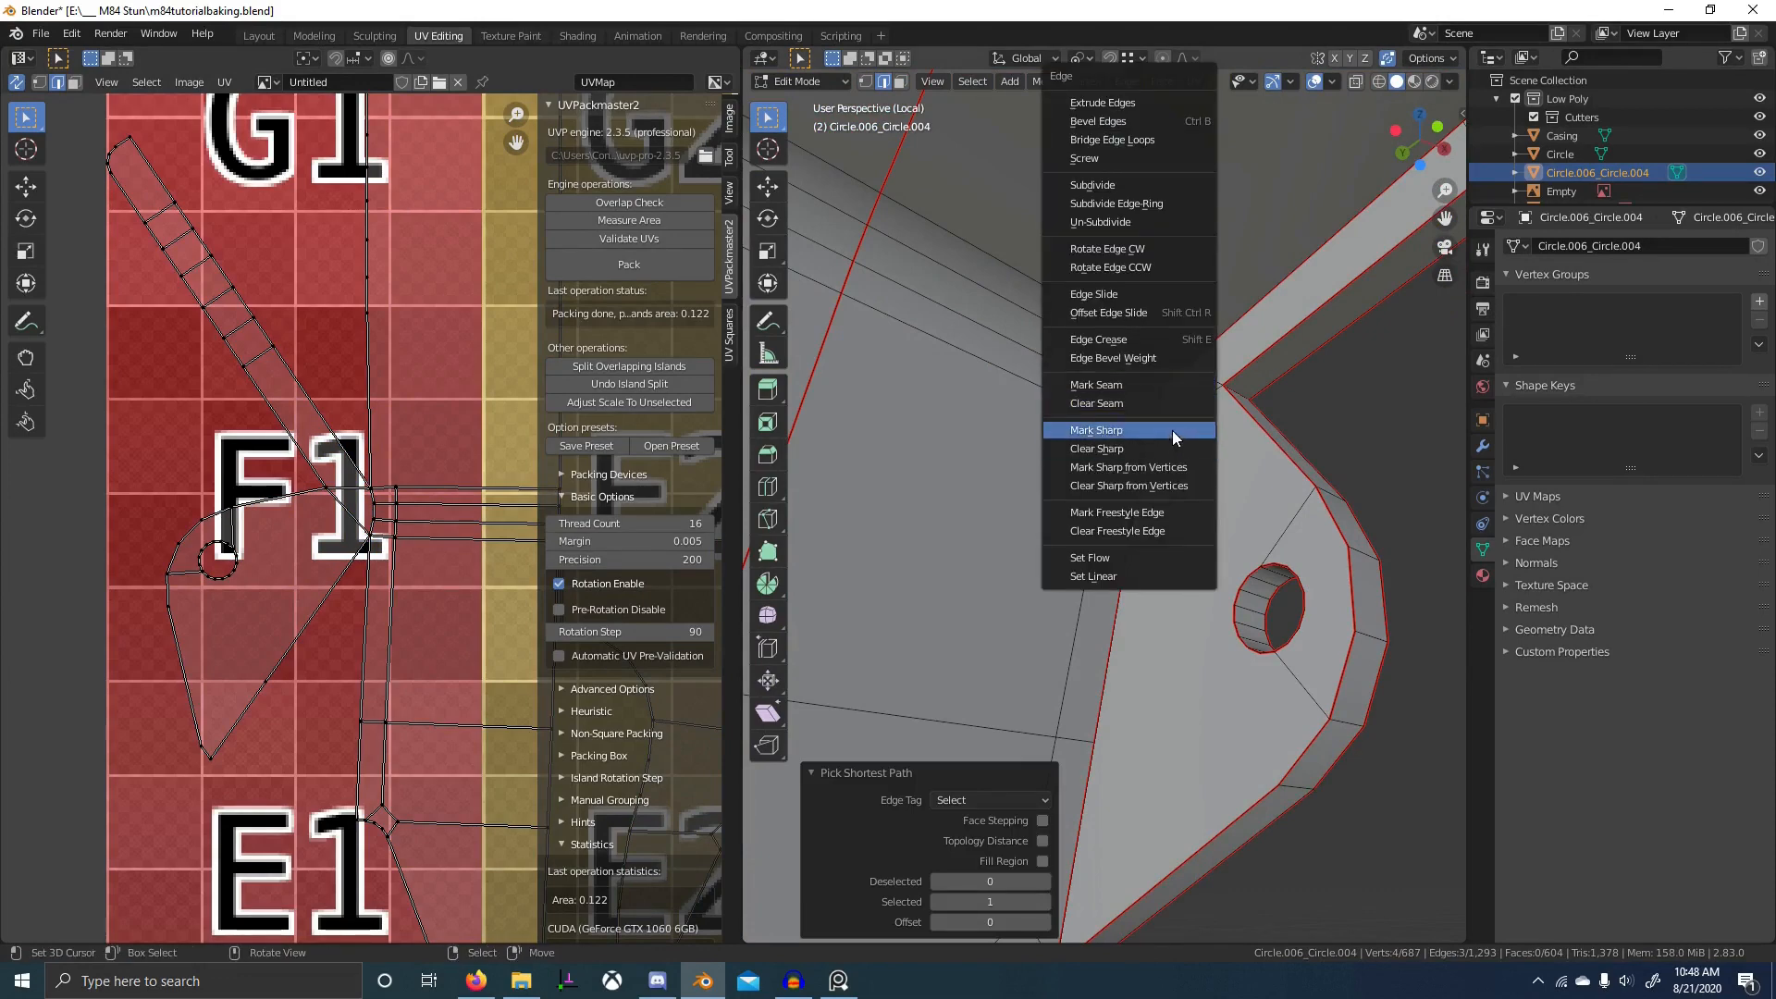
click(1173, 430)
key(ctrl+e)
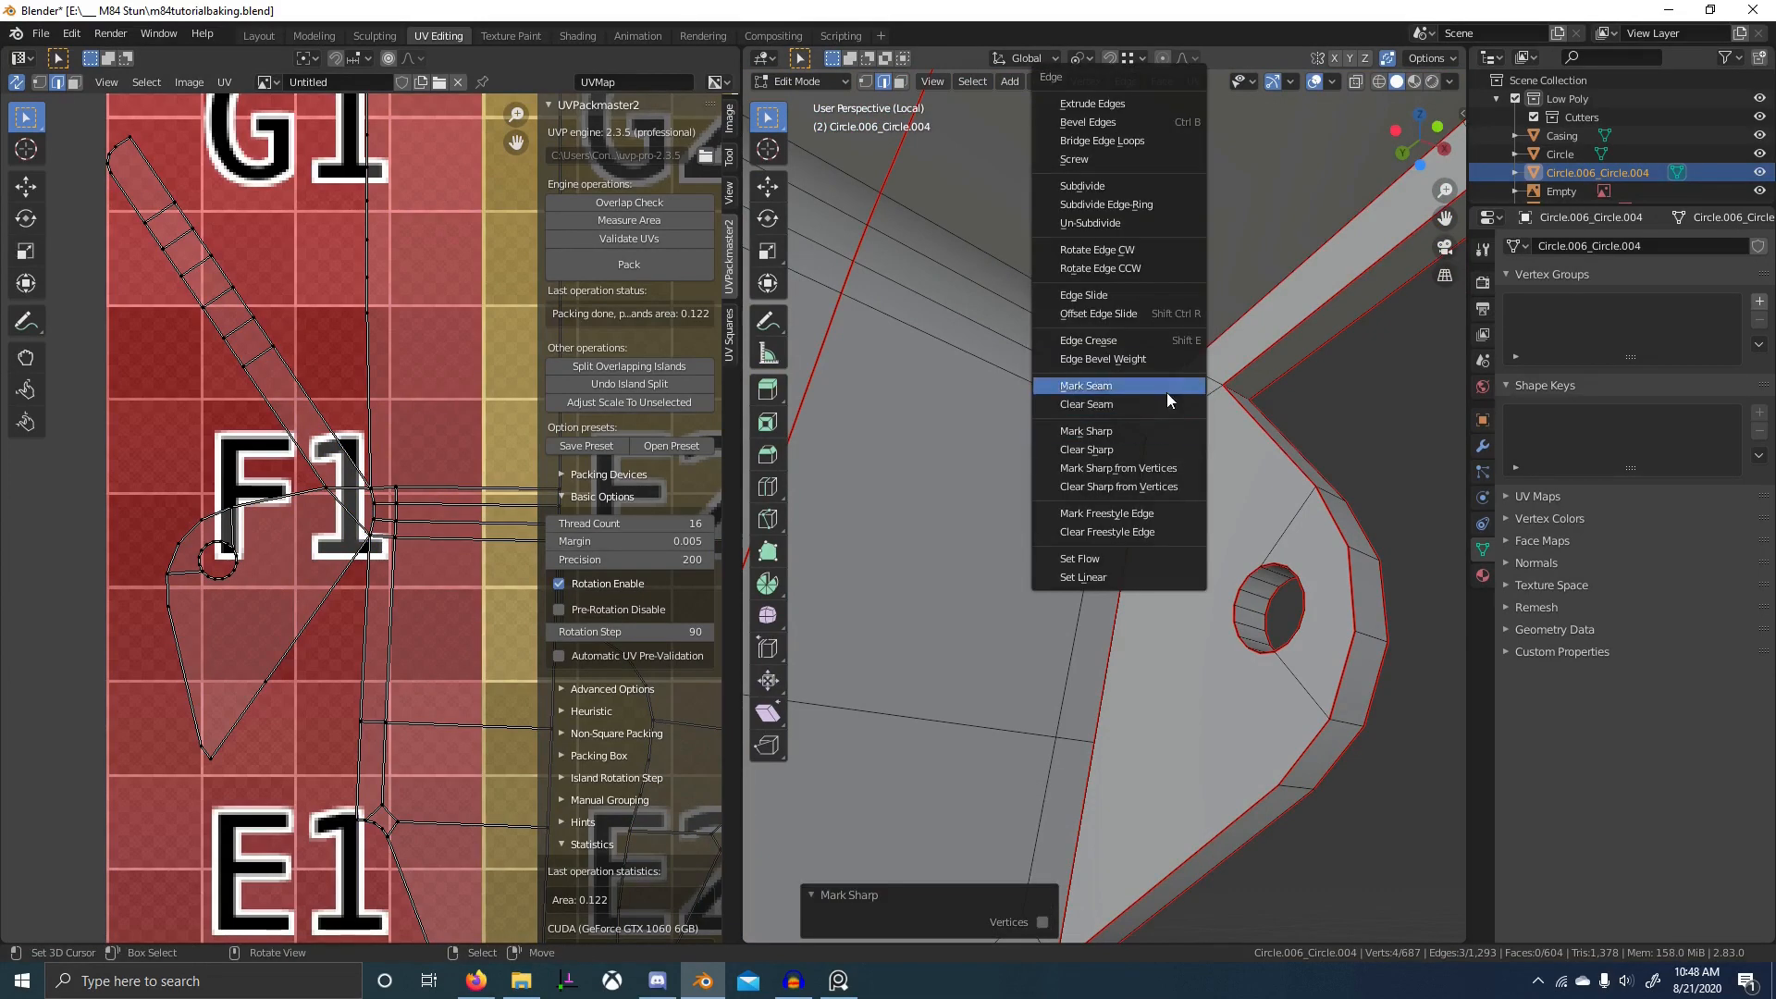
click(1167, 392)
- Set the mesh's Auto Smooth angle to 180°
click(1515, 570)
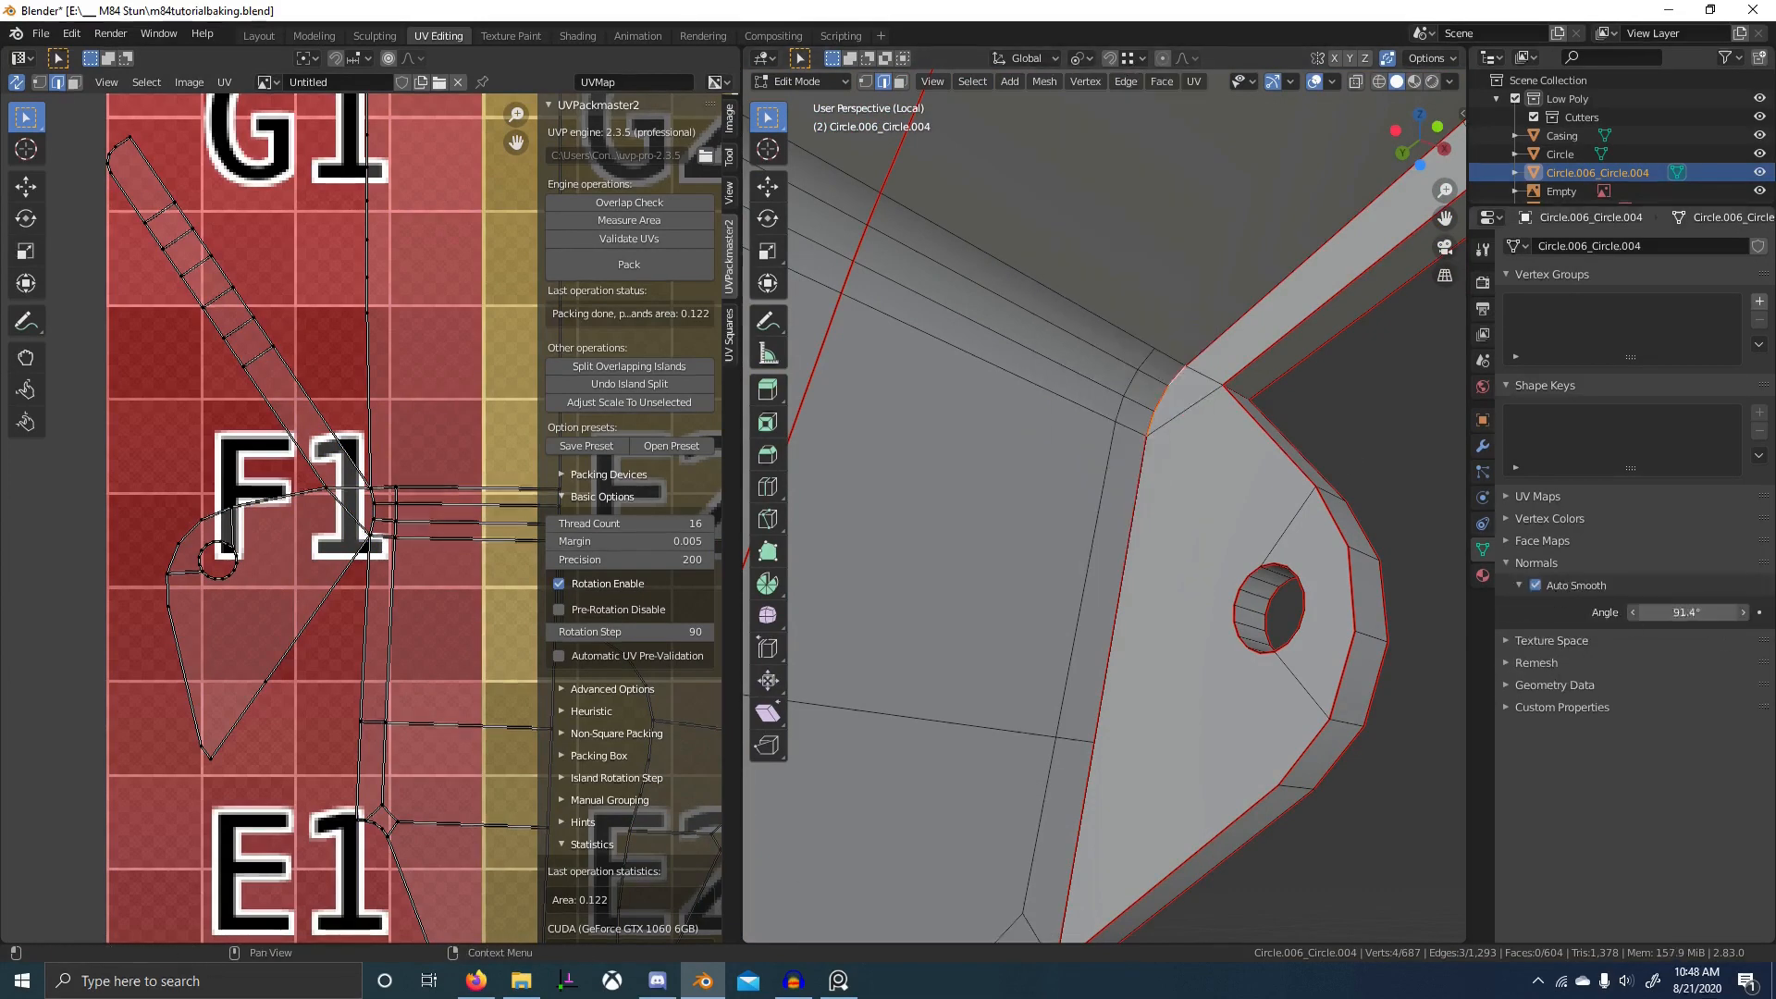
scroll(1296, 587, down, 5)
middle_drag(1296, 586, 1127, 655)
scroll(1118, 655, up, 3)
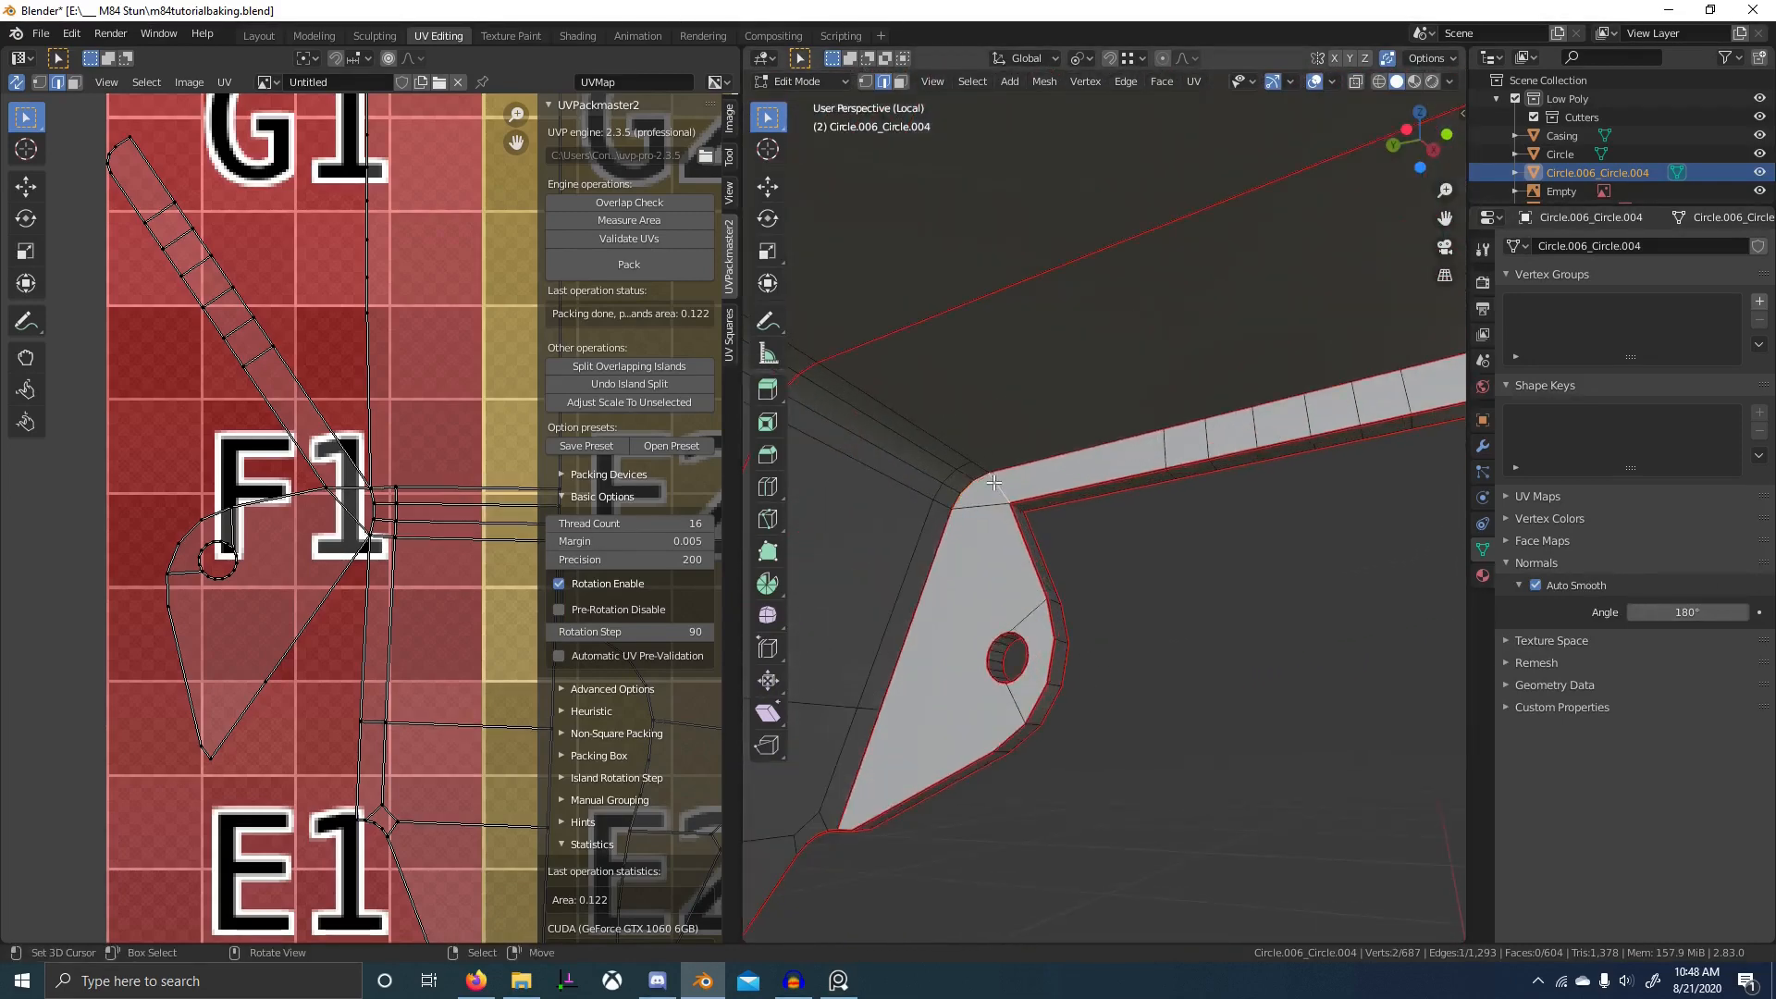
- Inspect the head's corners and select the converging edges at the notch beside the curved hook
right_click(977, 509)
click(977, 509)
middle_drag(1169, 539, 1096, 541)
scroll(1070, 579, up, 3)
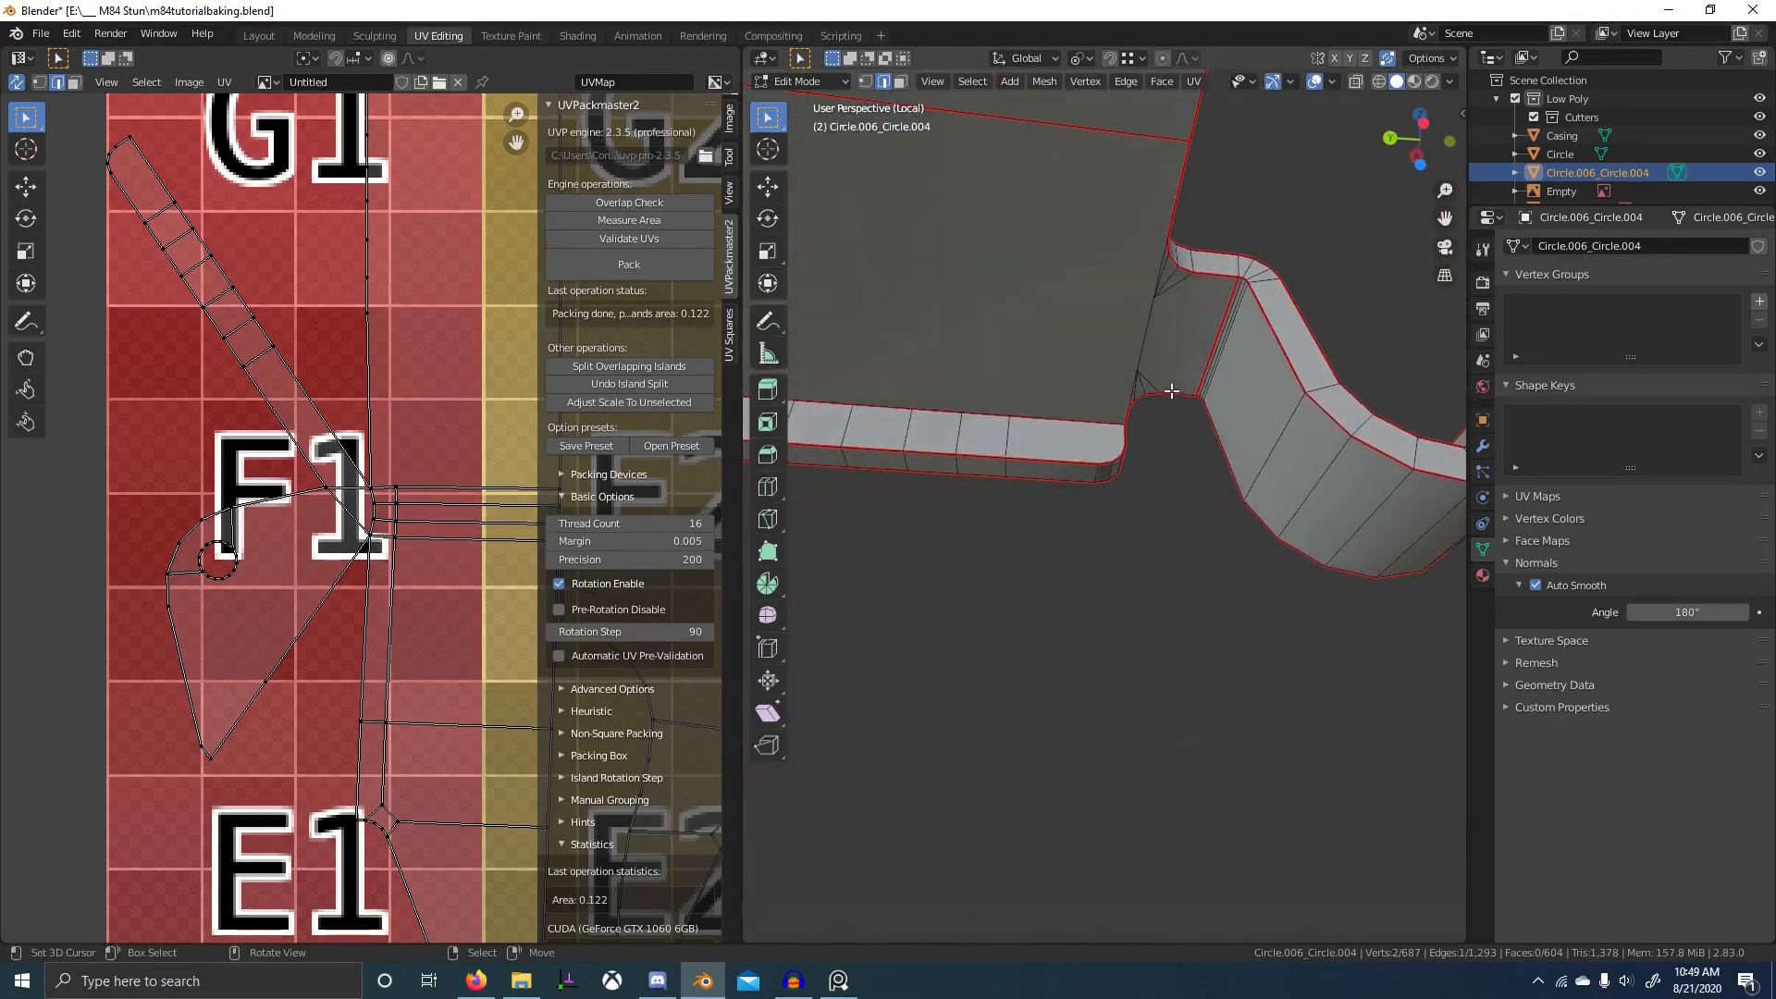
scroll(1172, 392, up, 3)
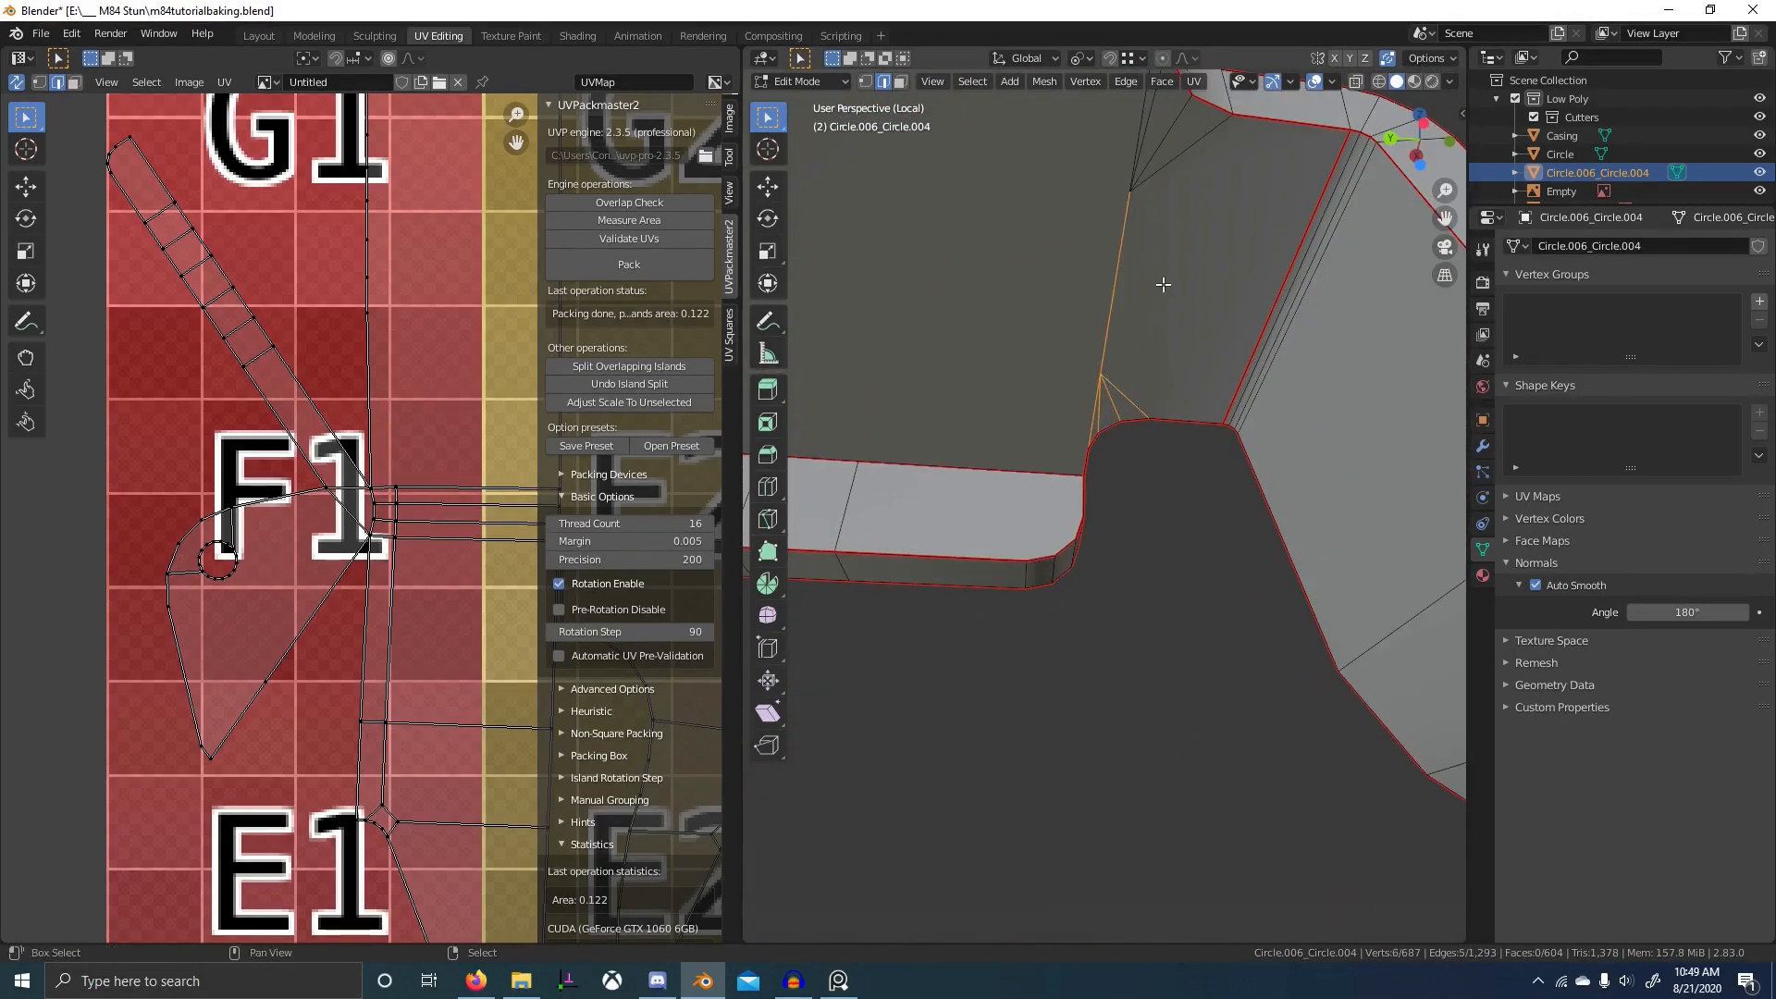
- Select the entire mesh and unwrap it again
key(a)
key(q)
middle_drag(1194, 331, 1127, 594)
click(1188, 385)
key(a)
key(u)
click(1173, 414)
- Dissolve the extra edges running across and along the flat front wall of the lever's head
key(alt+a)
key(c)
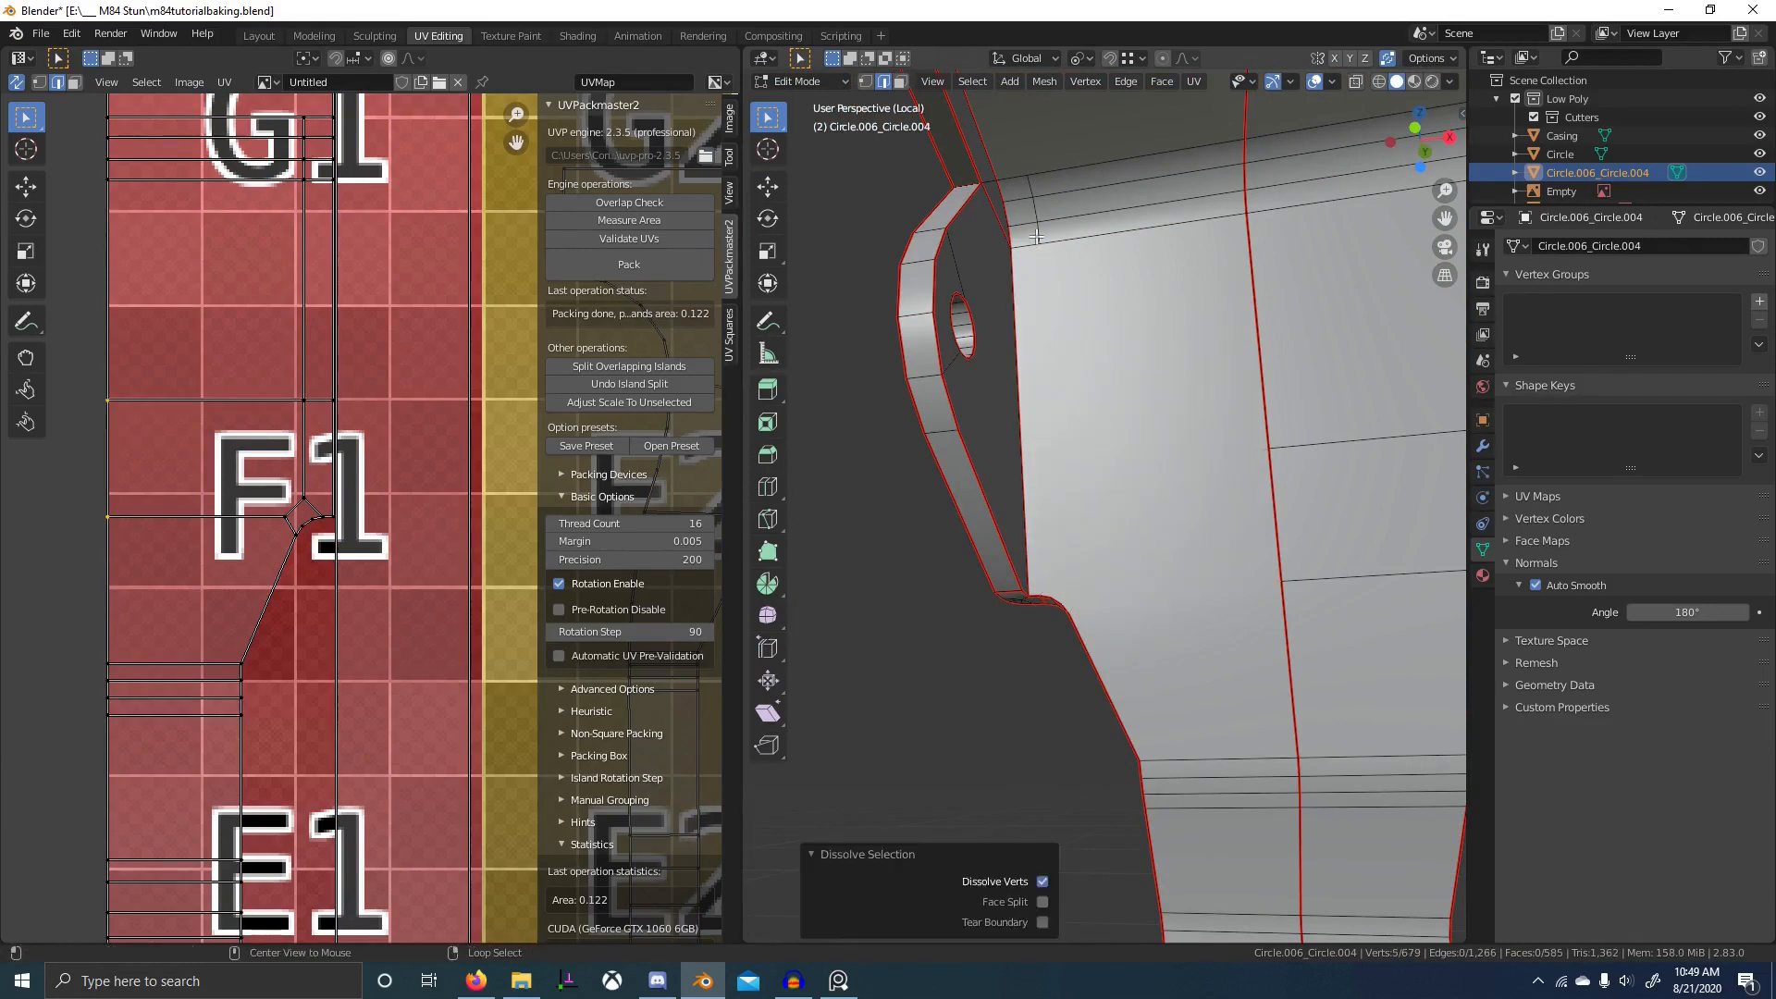
middle_drag(1248, 434, 1060, 535)
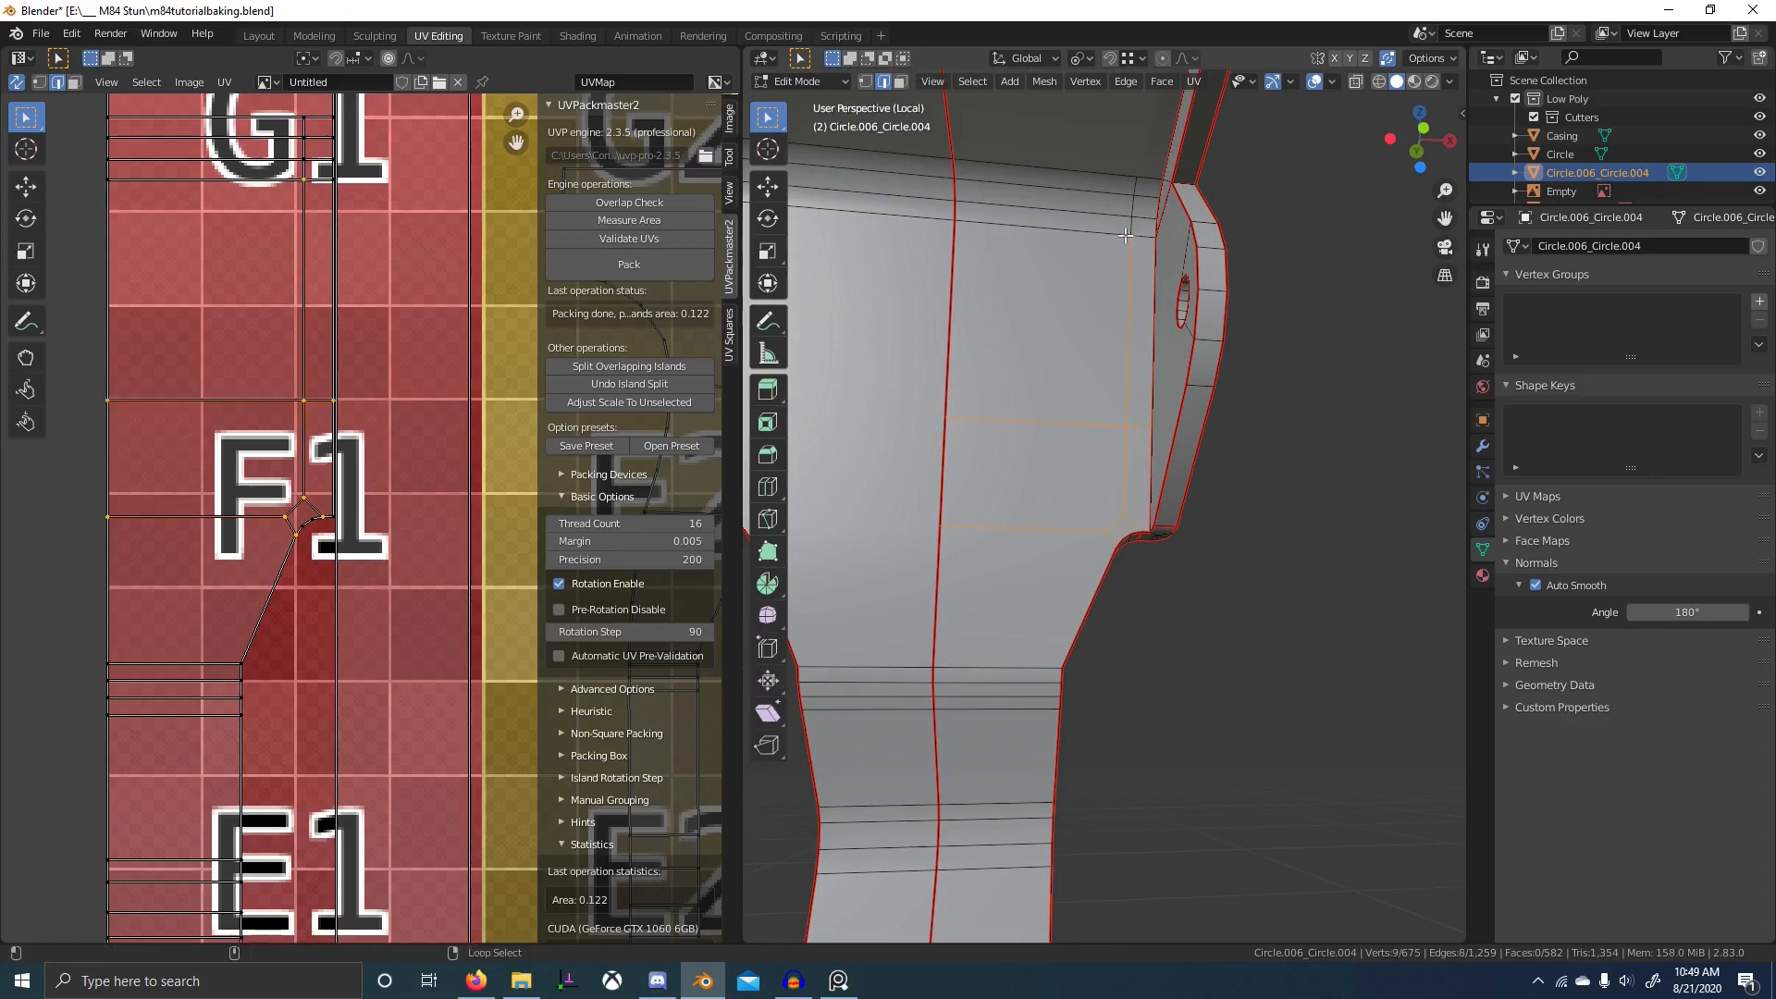
key(ctrl+x)
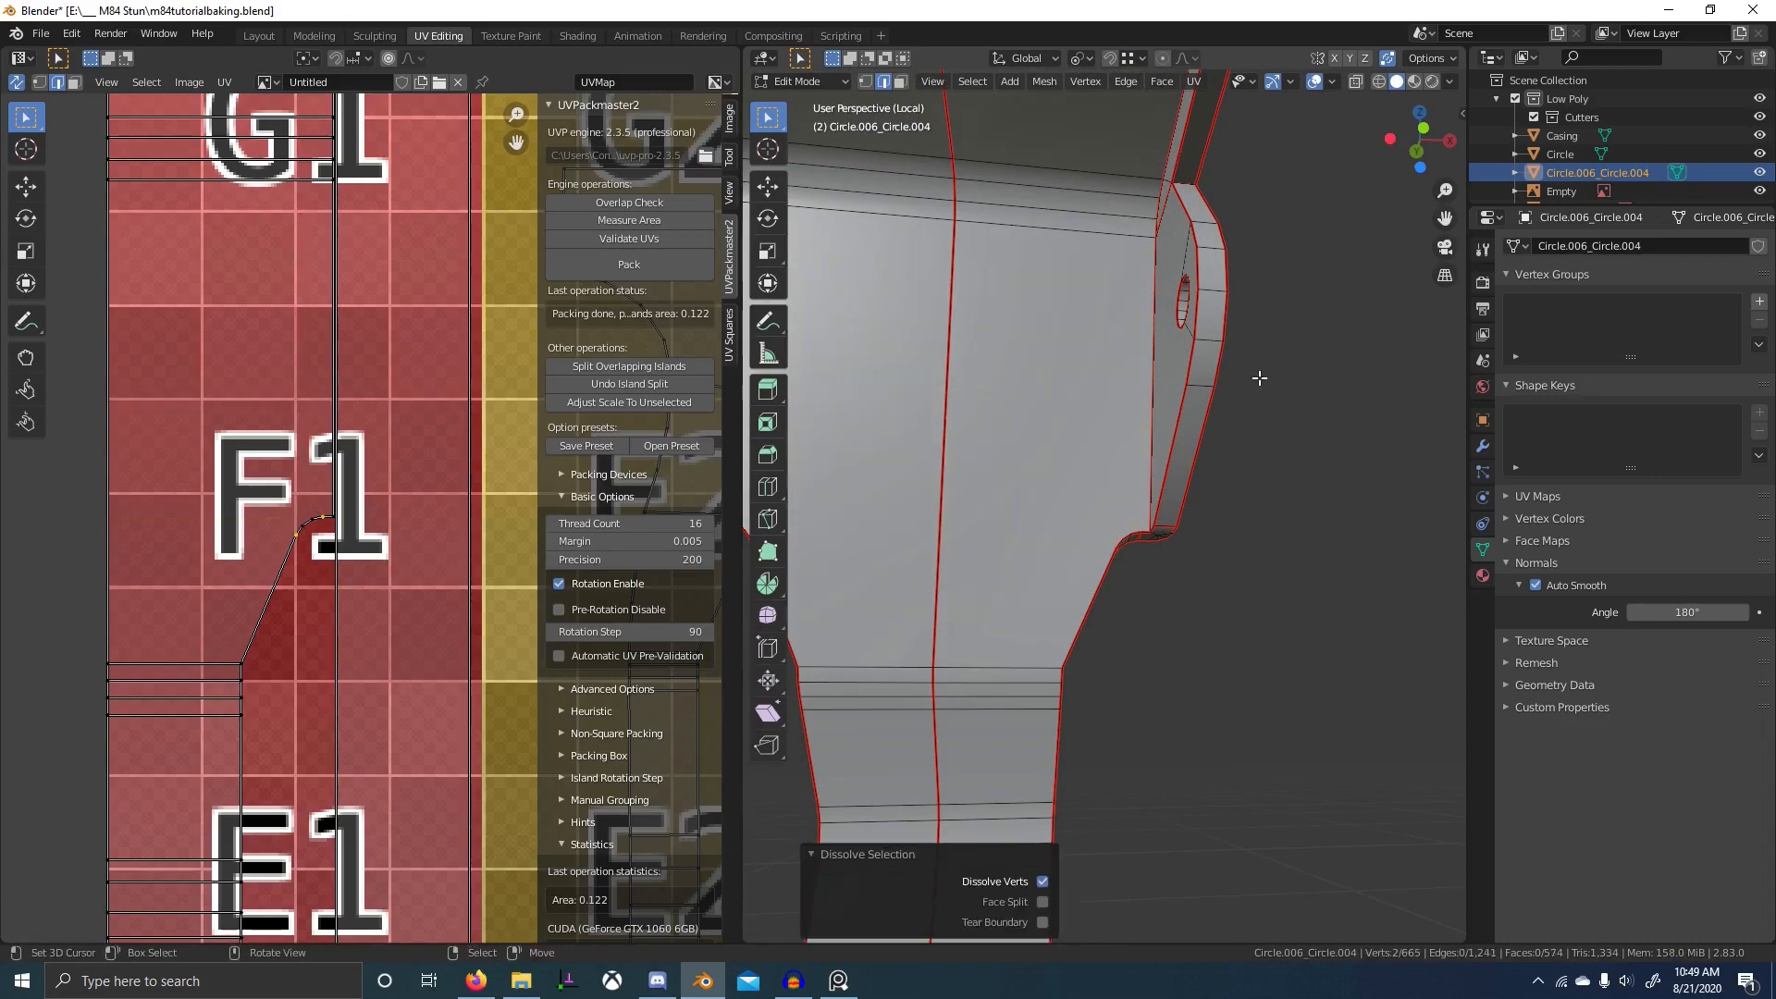
- Enable Screencast Keys in the 3D viewport
key(n)
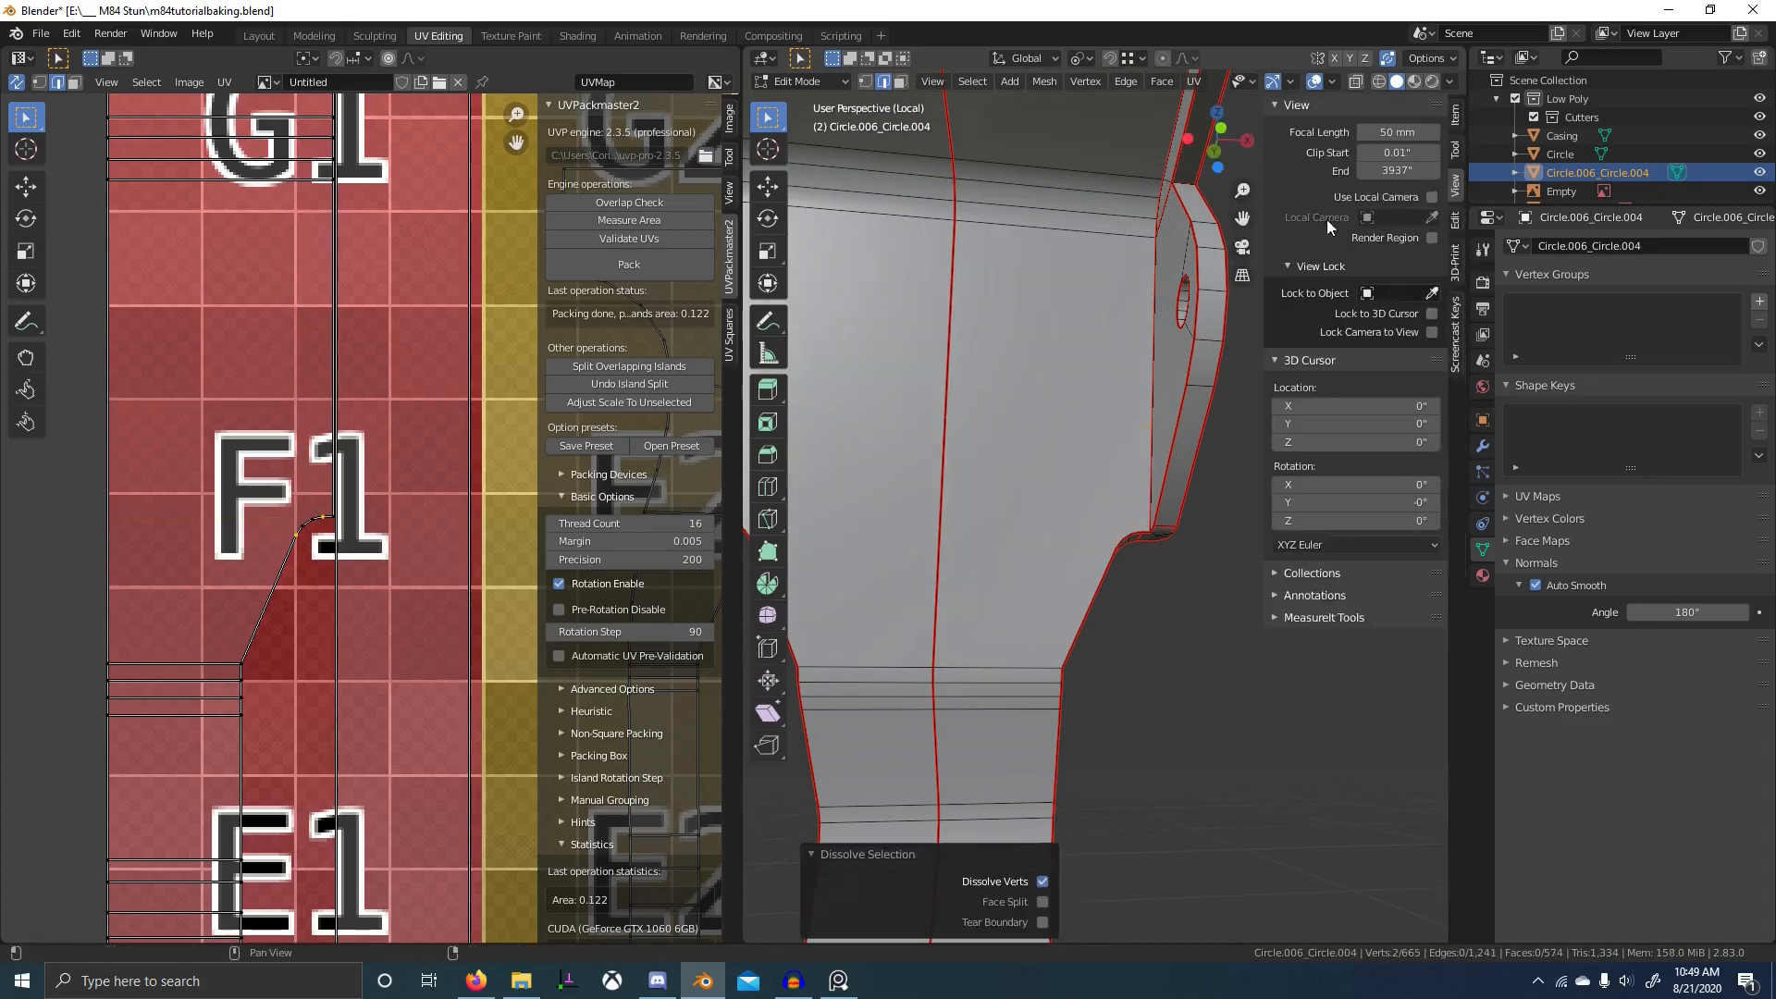
click(1455, 323)
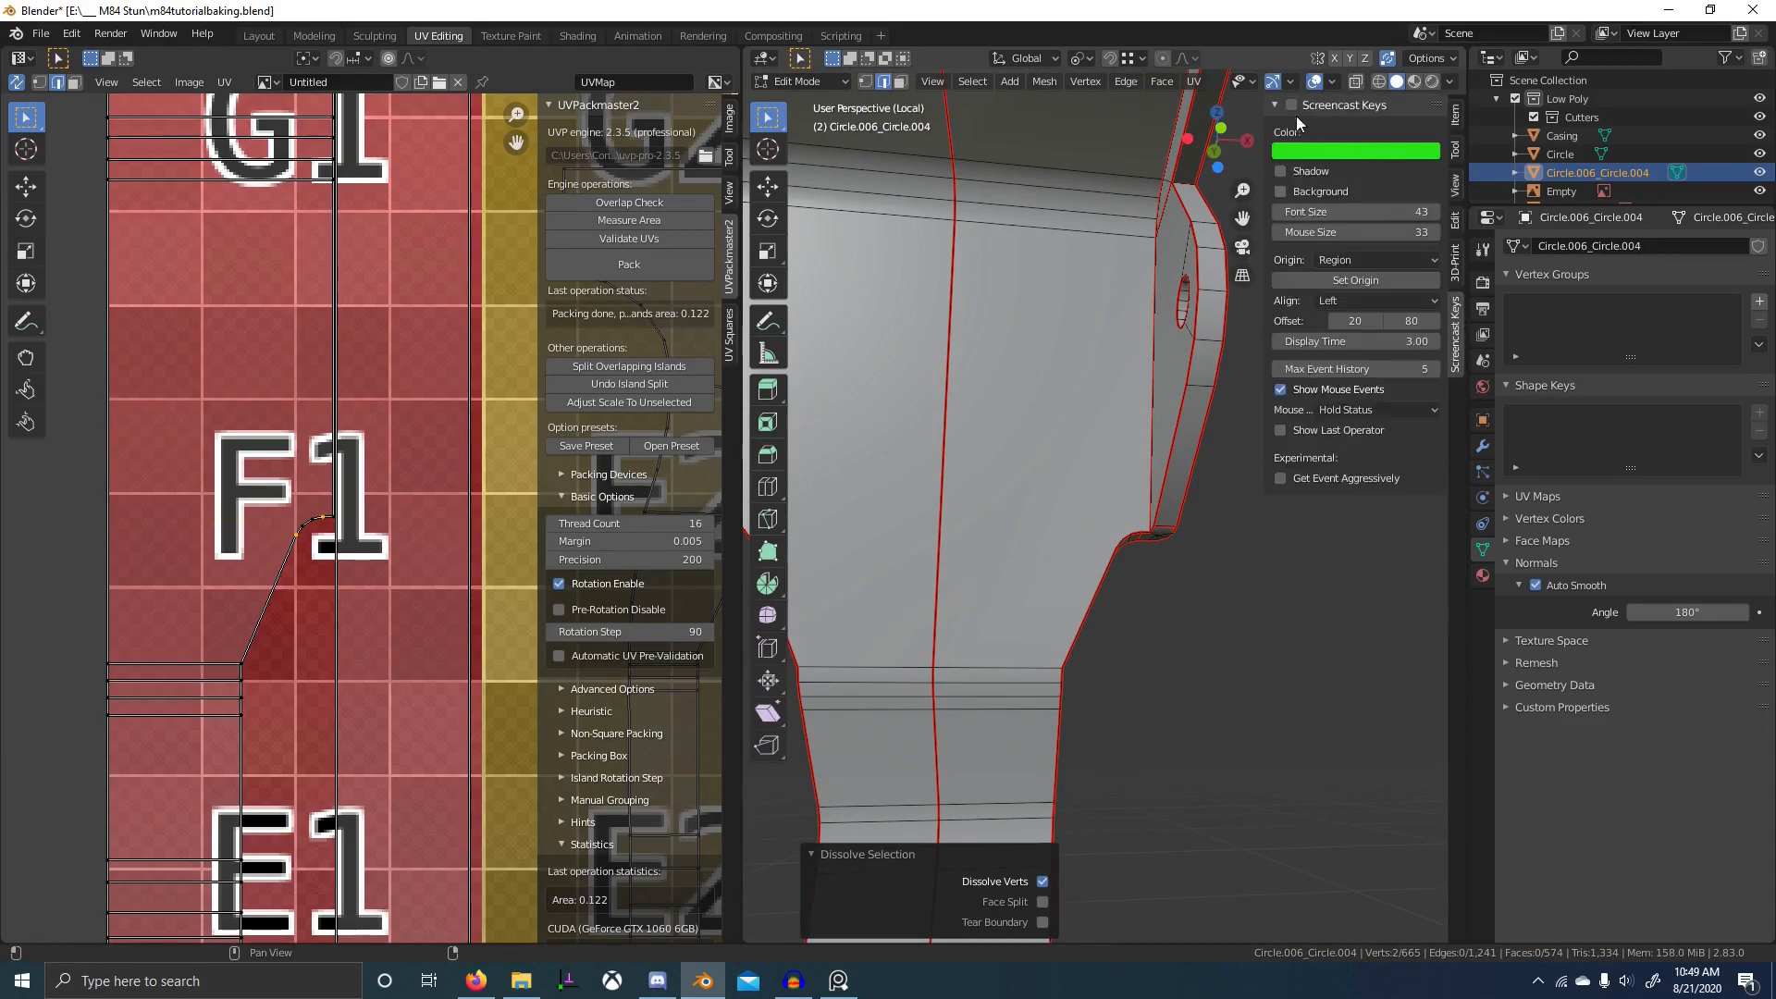
key(n)
- Examine the lever's cleaned-up geometry and seams from several angles and distances
shift+middle_drag(1135, 347, 1292, 356)
scroll(1292, 444, down, 4)
middle_drag(1292, 531, 1284, 587)
scroll(1274, 597, down, 3)
shift+middle_drag(1175, 550, 1124, 514)
middle_drag(1128, 518, 1193, 578)
scroll(1193, 578, up, 3)
shift+middle_drag(1193, 579, 1212, 659)
scroll(1202, 573, up, 3)
scroll(1203, 602, down, 7)
scroll(987, 531, up, 3)
scroll(1038, 559, down, 2)
- Unwrap the cleaned-up mesh with the Angle Based method, bringing its full UV layout into view
middle_drag(1160, 539, 1281, 683)
key(a)
key(u)
click(1279, 681)
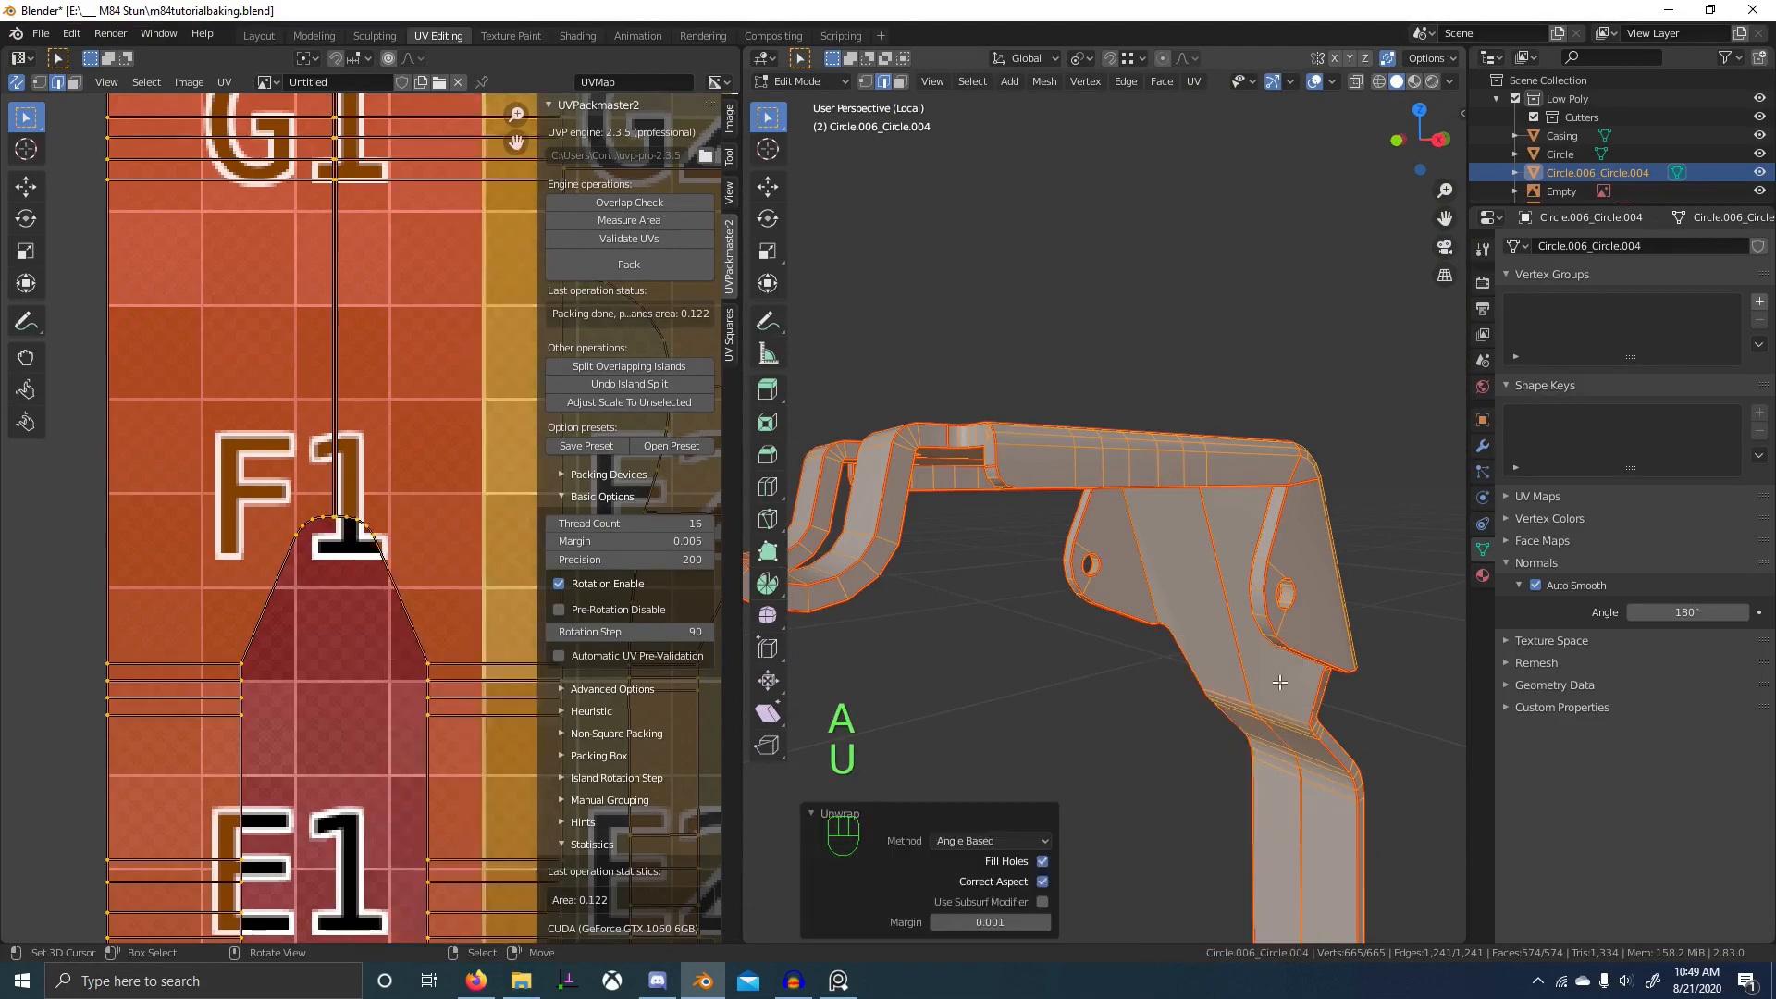
scroll(308, 672, down, 5)
middle_drag(383, 667, 305, 663)
middle_drag(1032, 732, 1101, 711)
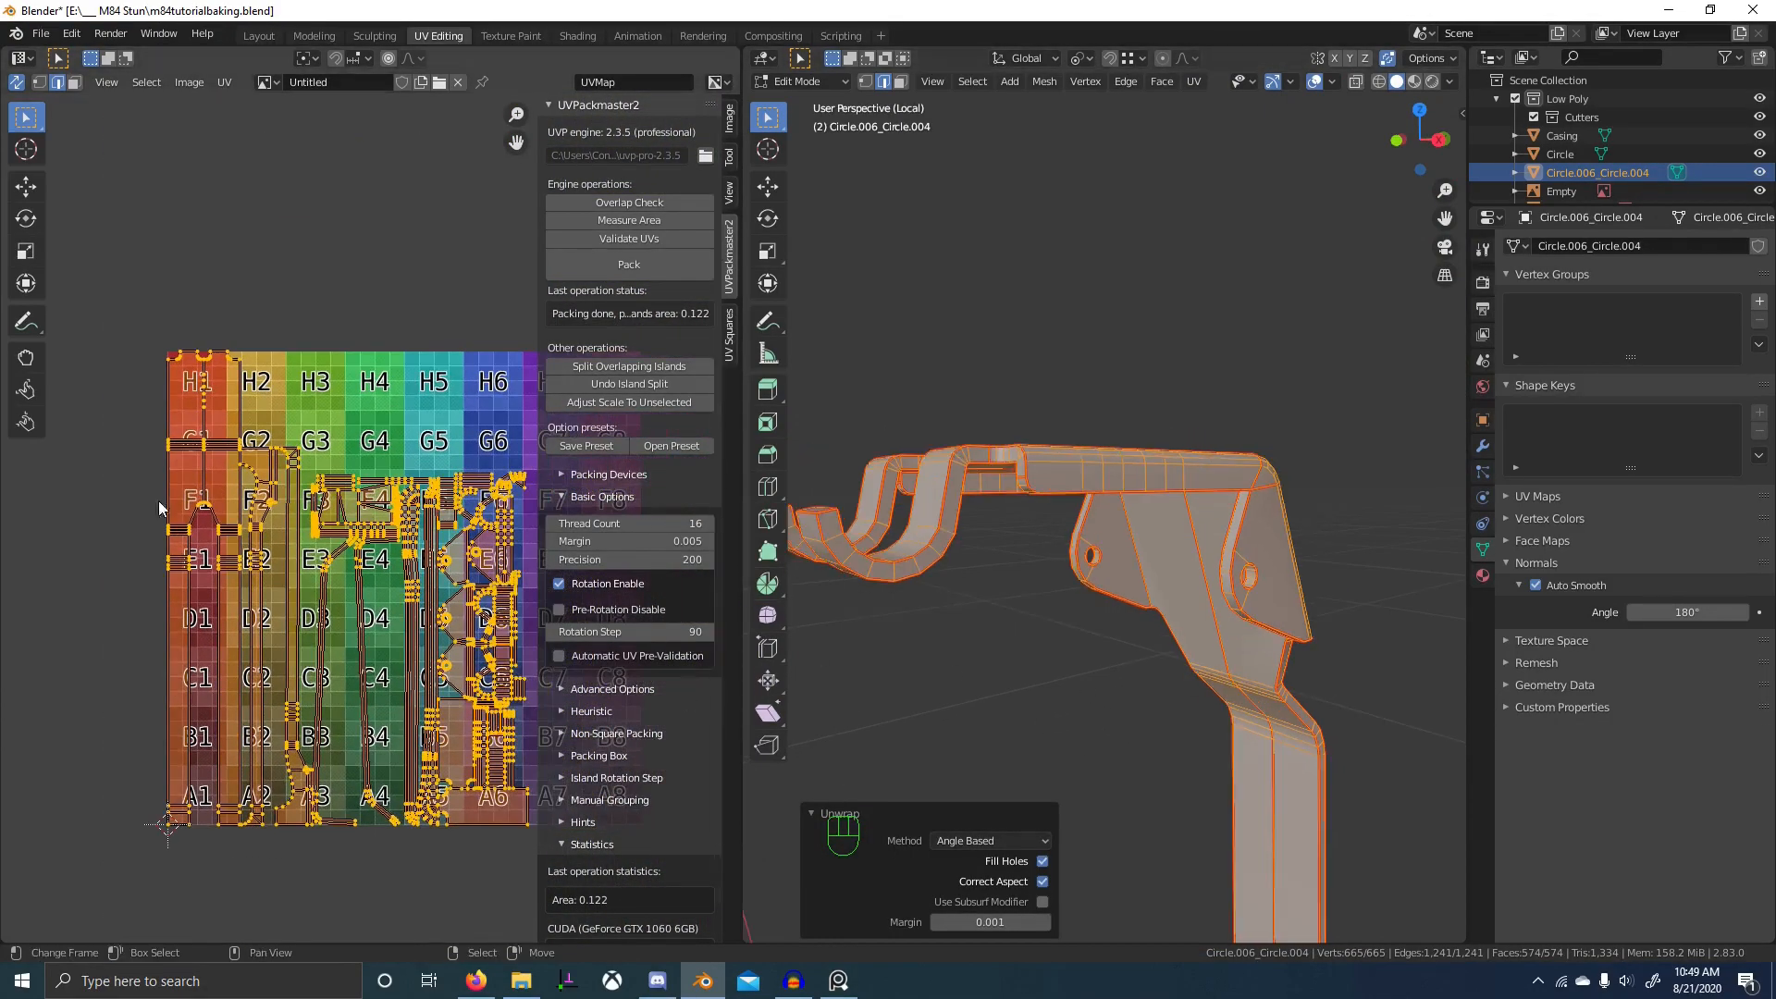
- Deselect everything and examine the long, bent strip islands around grid cells E3 and E4
scroll(278, 555, up, 2)
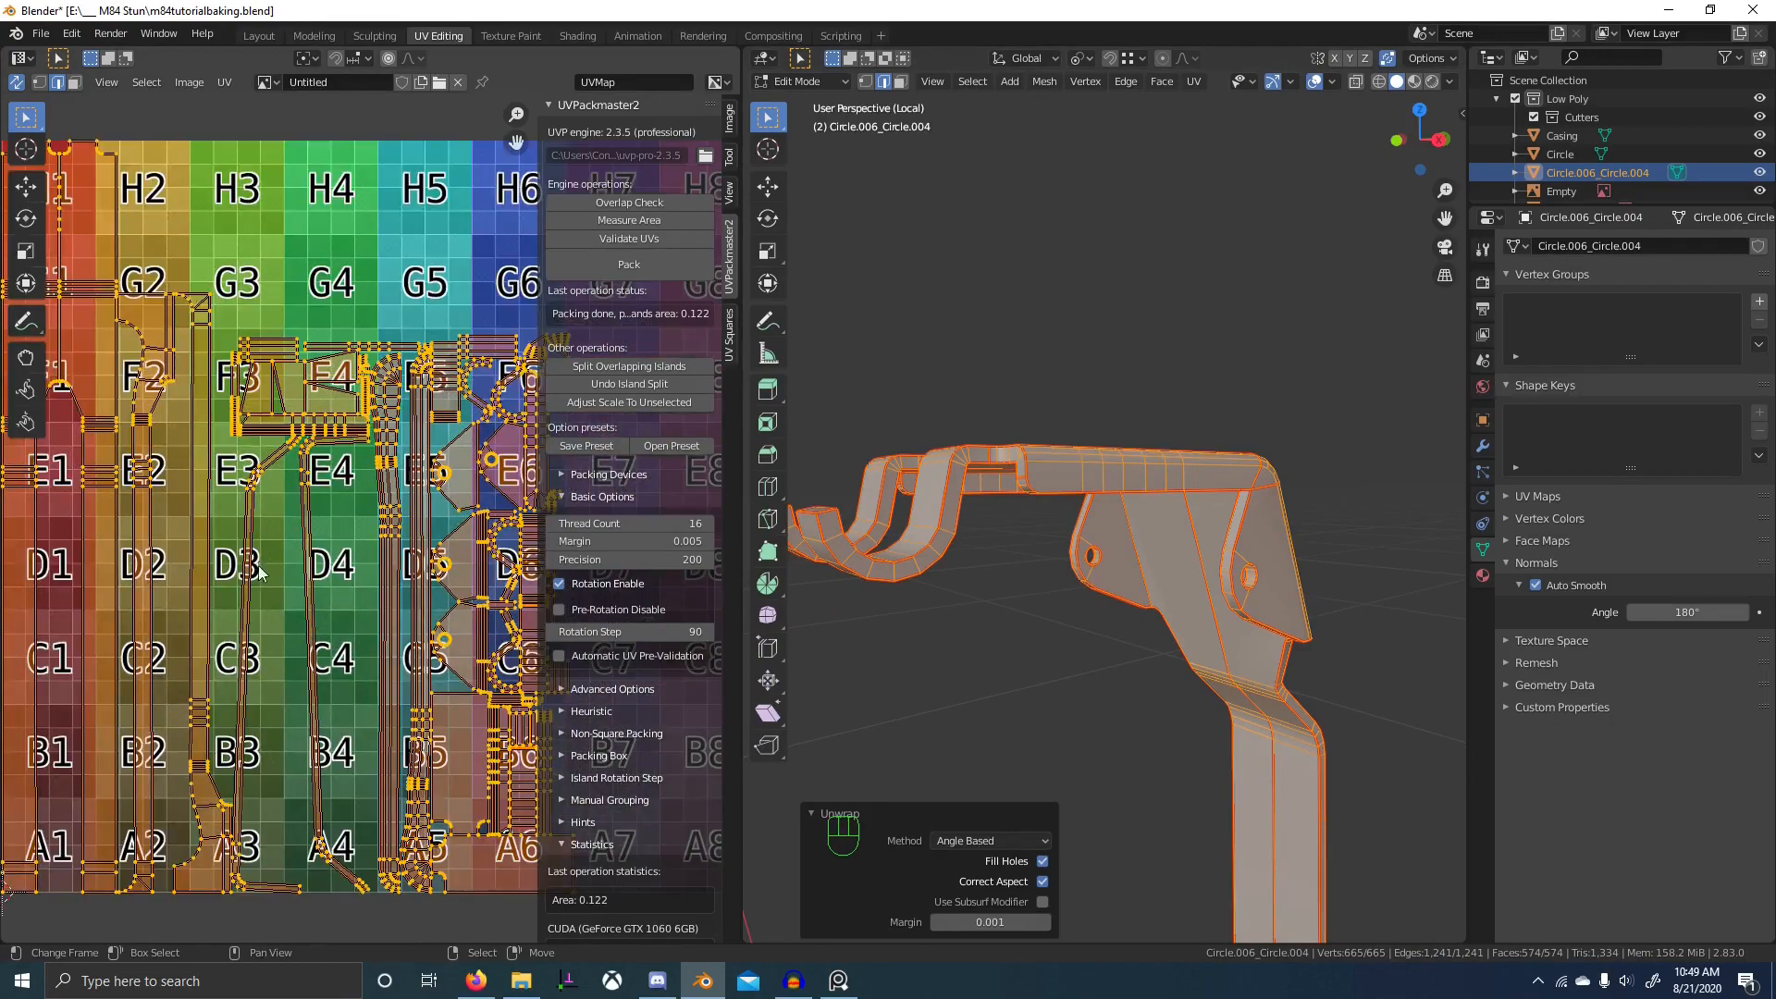
key(alt+a)
scroll(259, 518, up, 5)
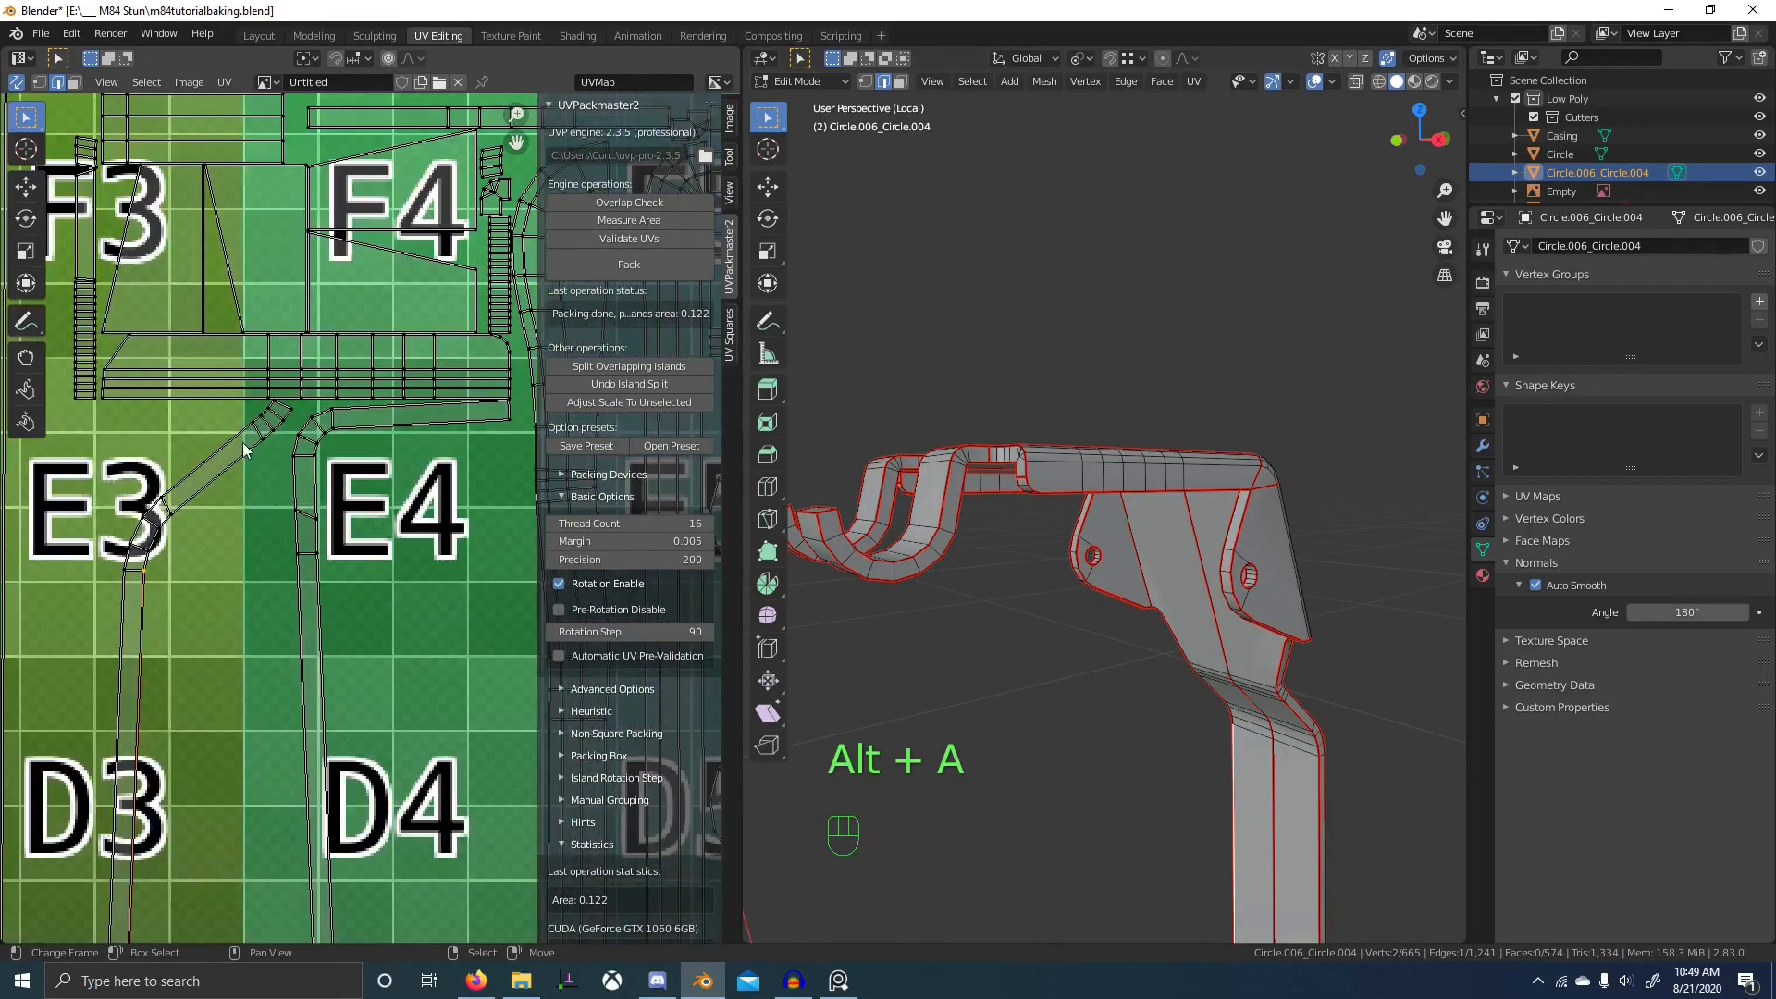
scroll(355, 506, down, 5)
scroll(395, 460, up, 5)
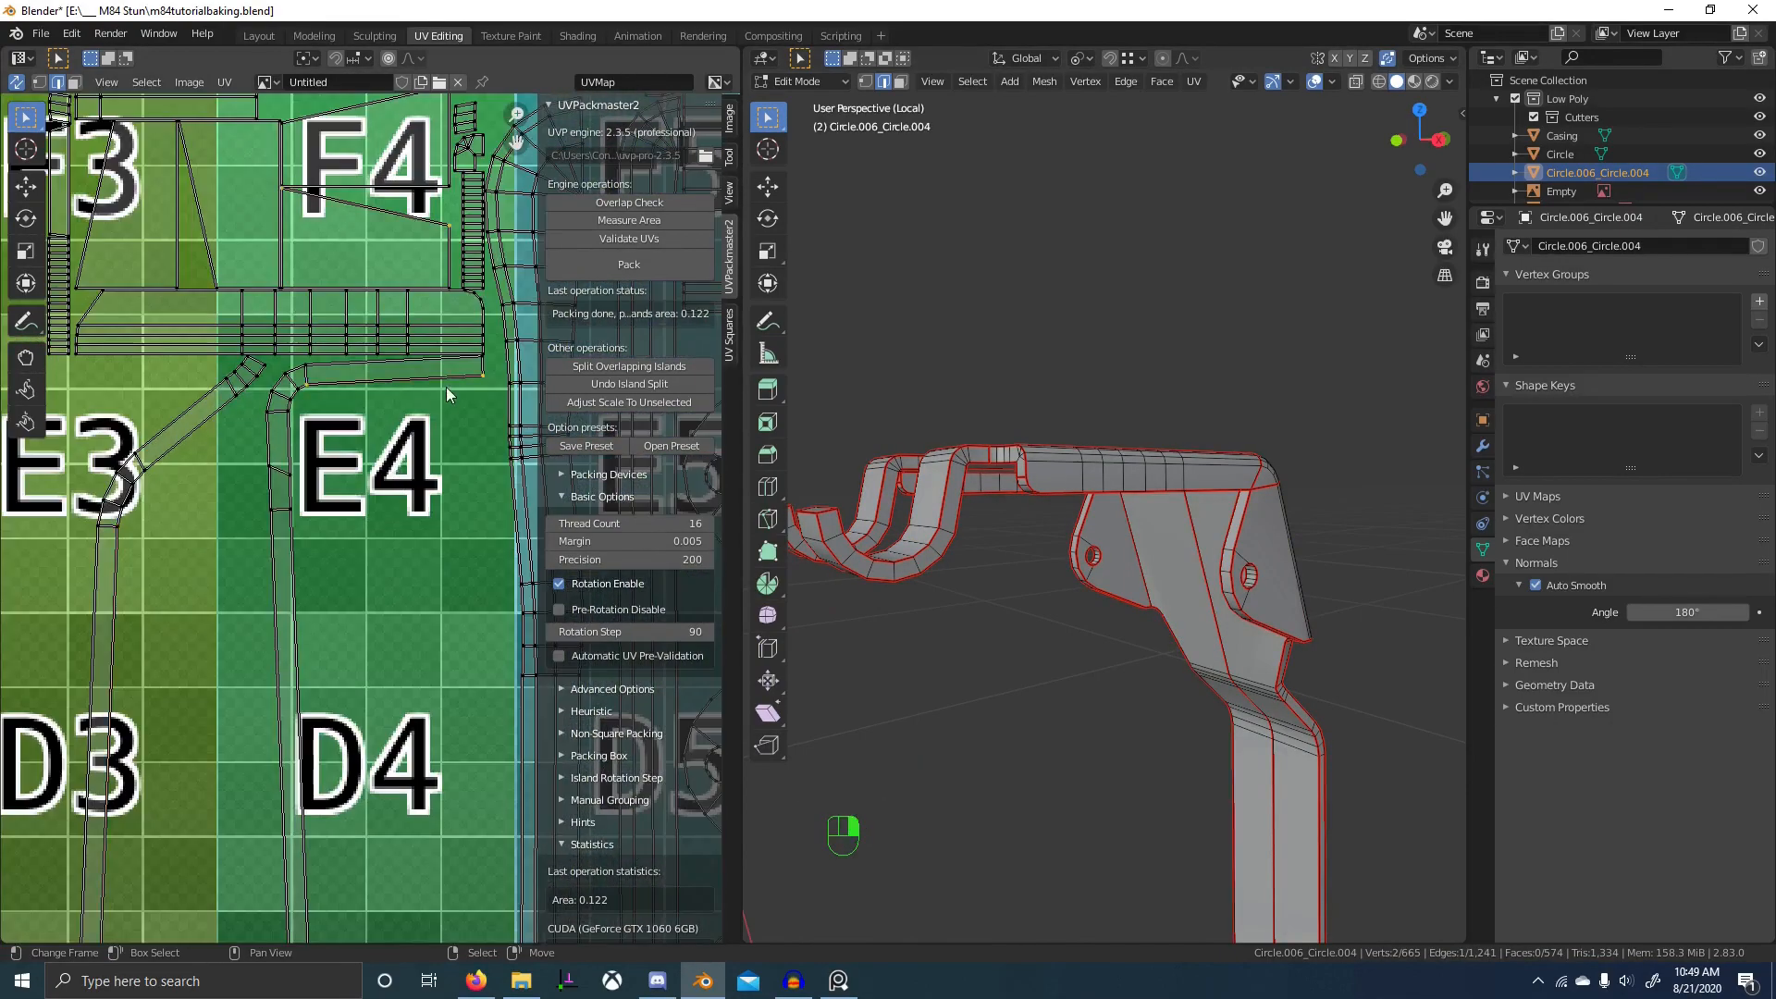
- Examine the strip islands, the full UV layout and the whole lever from several angles
scroll(435, 510, up, 6)
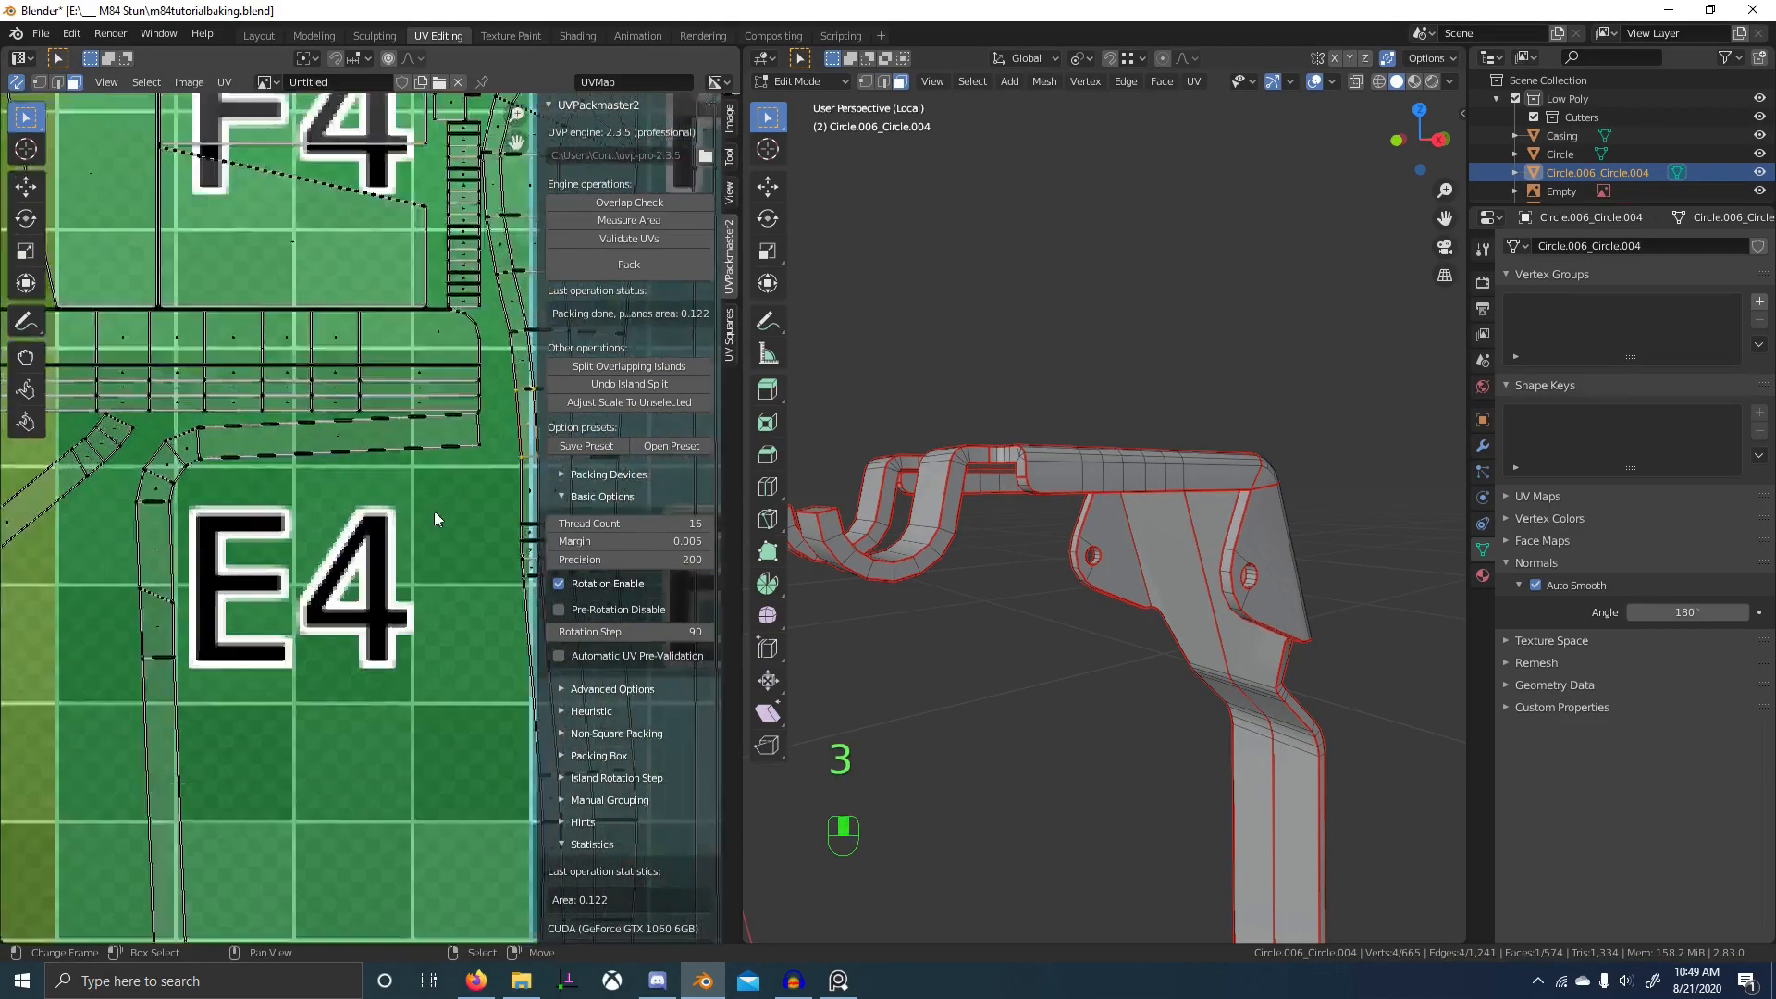
scroll(392, 626, down, 8)
scroll(1240, 592, down, 4)
middle_drag(1260, 578, 1223, 618)
key(Tab)
middle_drag(1356, 297, 1165, 614)
key(Tab)
key(a)
key(a)
scroll(223, 600, down, 4)
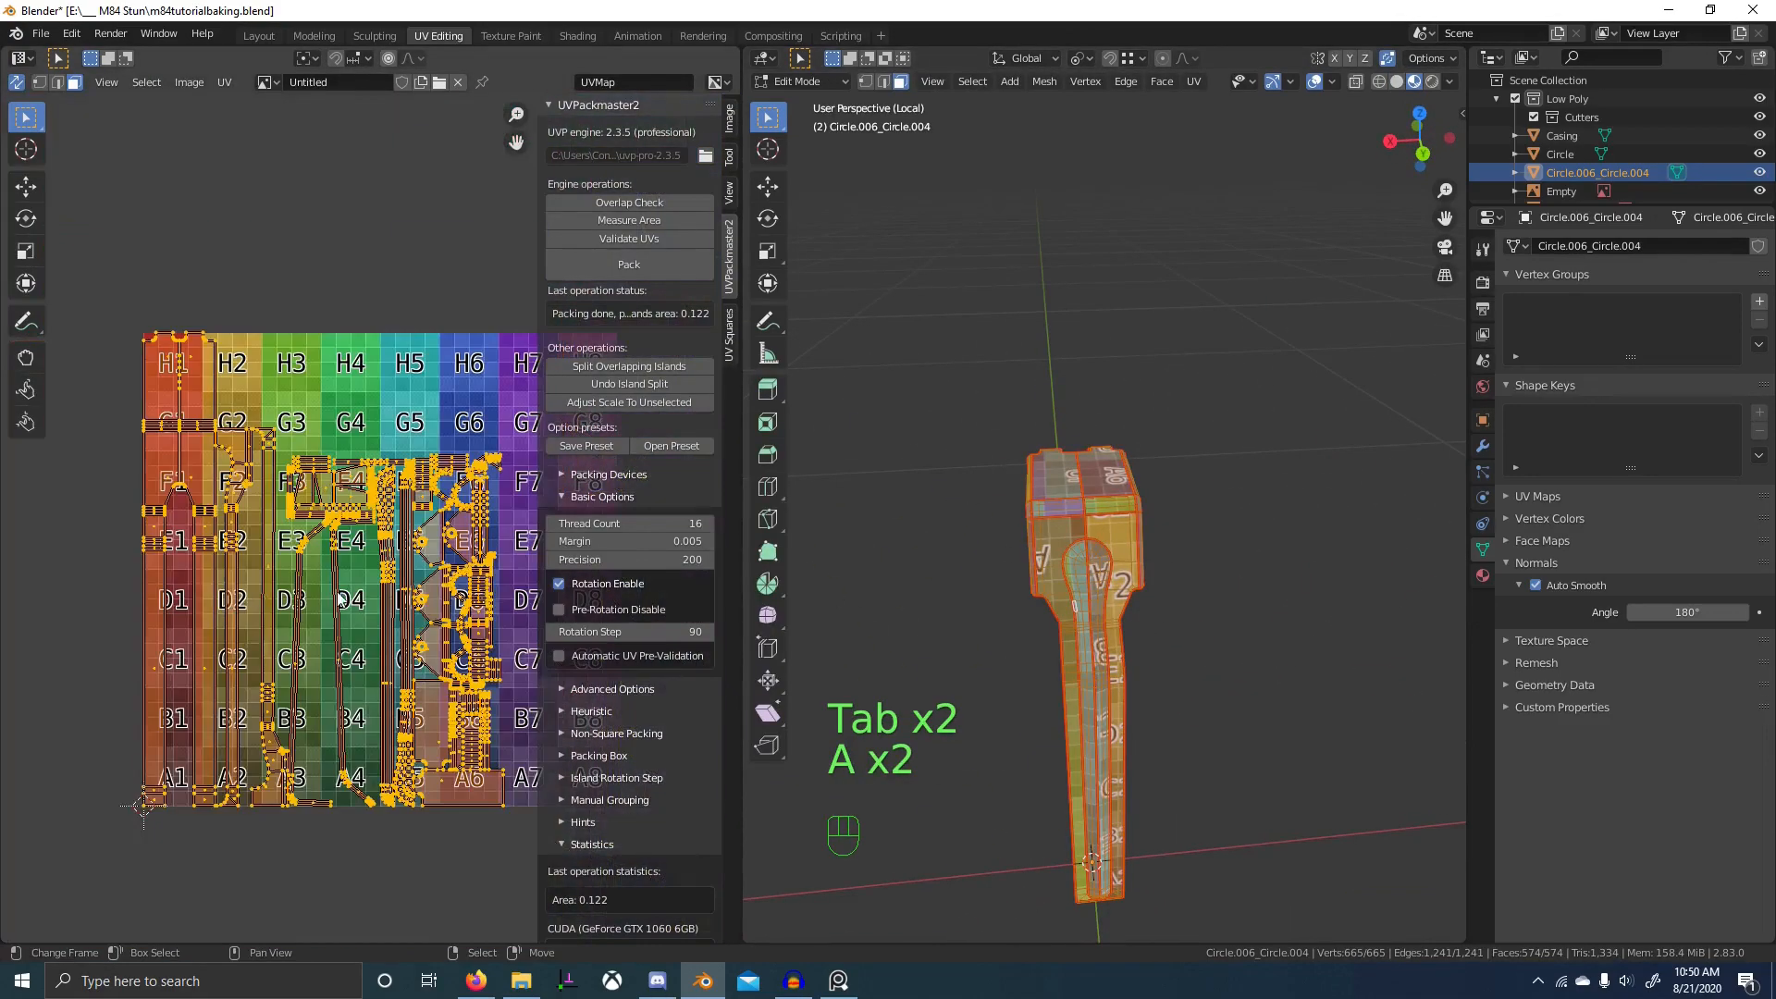
scroll(289, 441, up, 2)
middle_drag(1202, 481, 1085, 685)
key(Tab)
key(Tab)
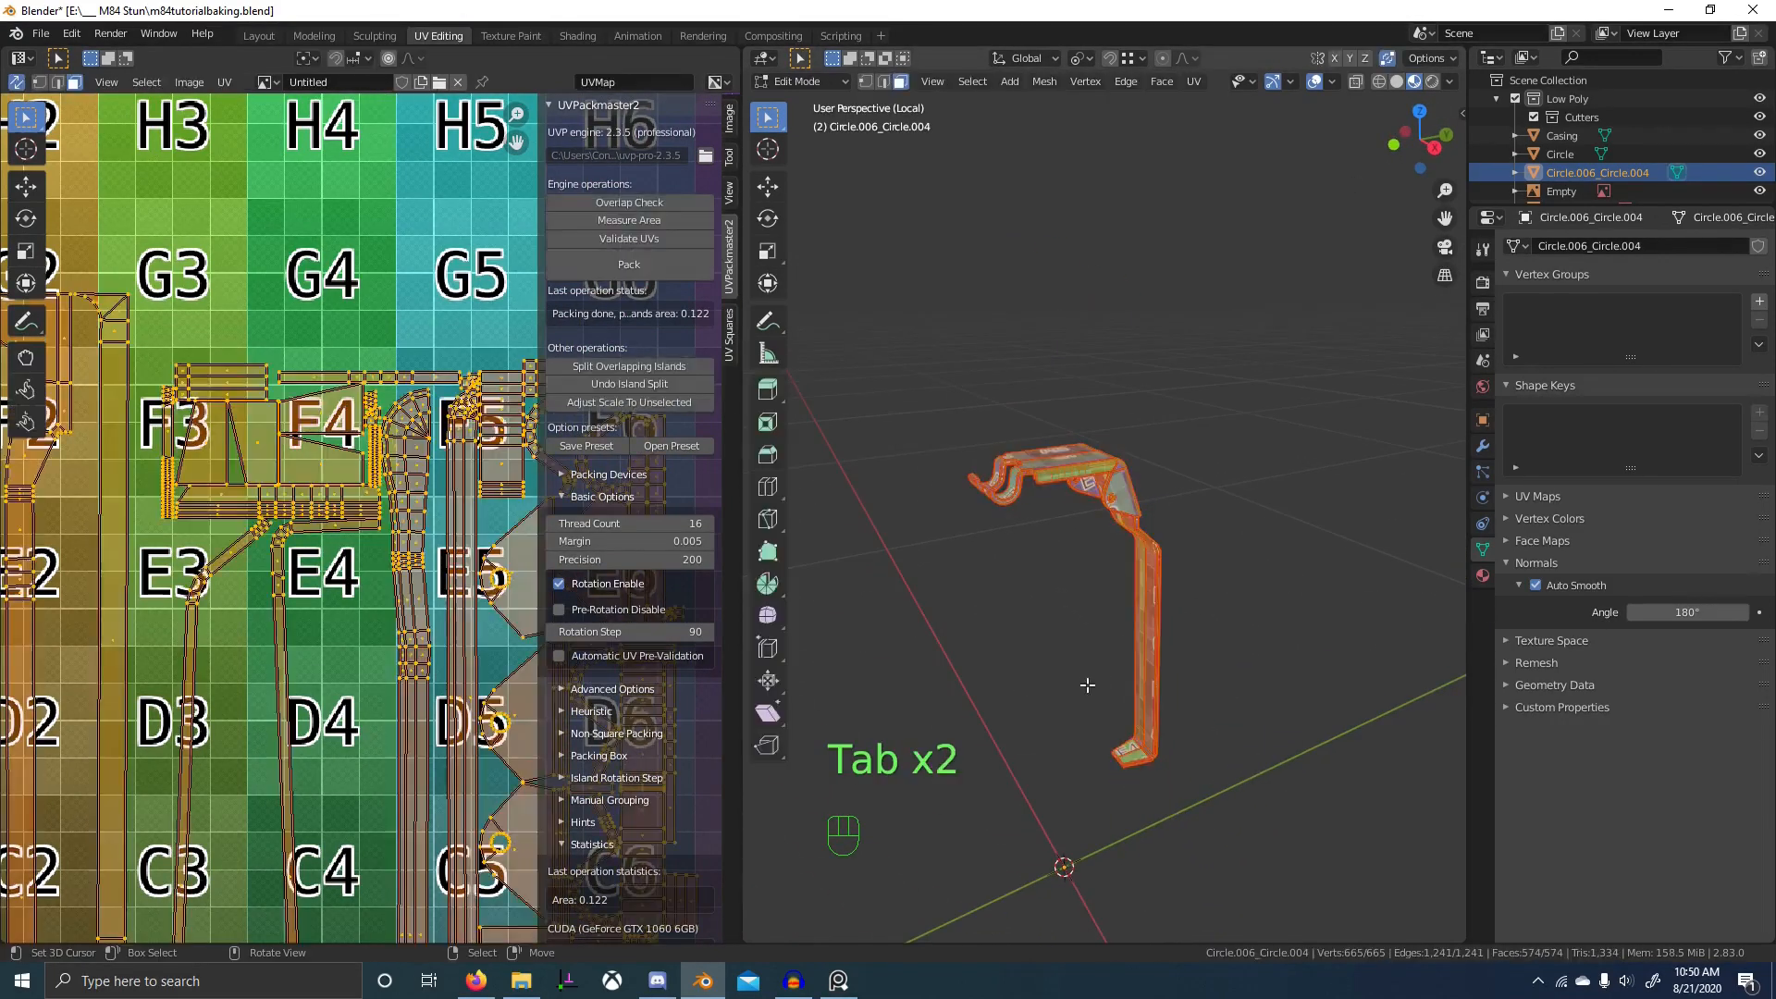
middle_drag(1198, 492, 1212, 564)
- Dissolve the redundant cross edges on both sides of the handle's lower end, just above the bend into the foot
key(alt+a)
key(ctrl+x)
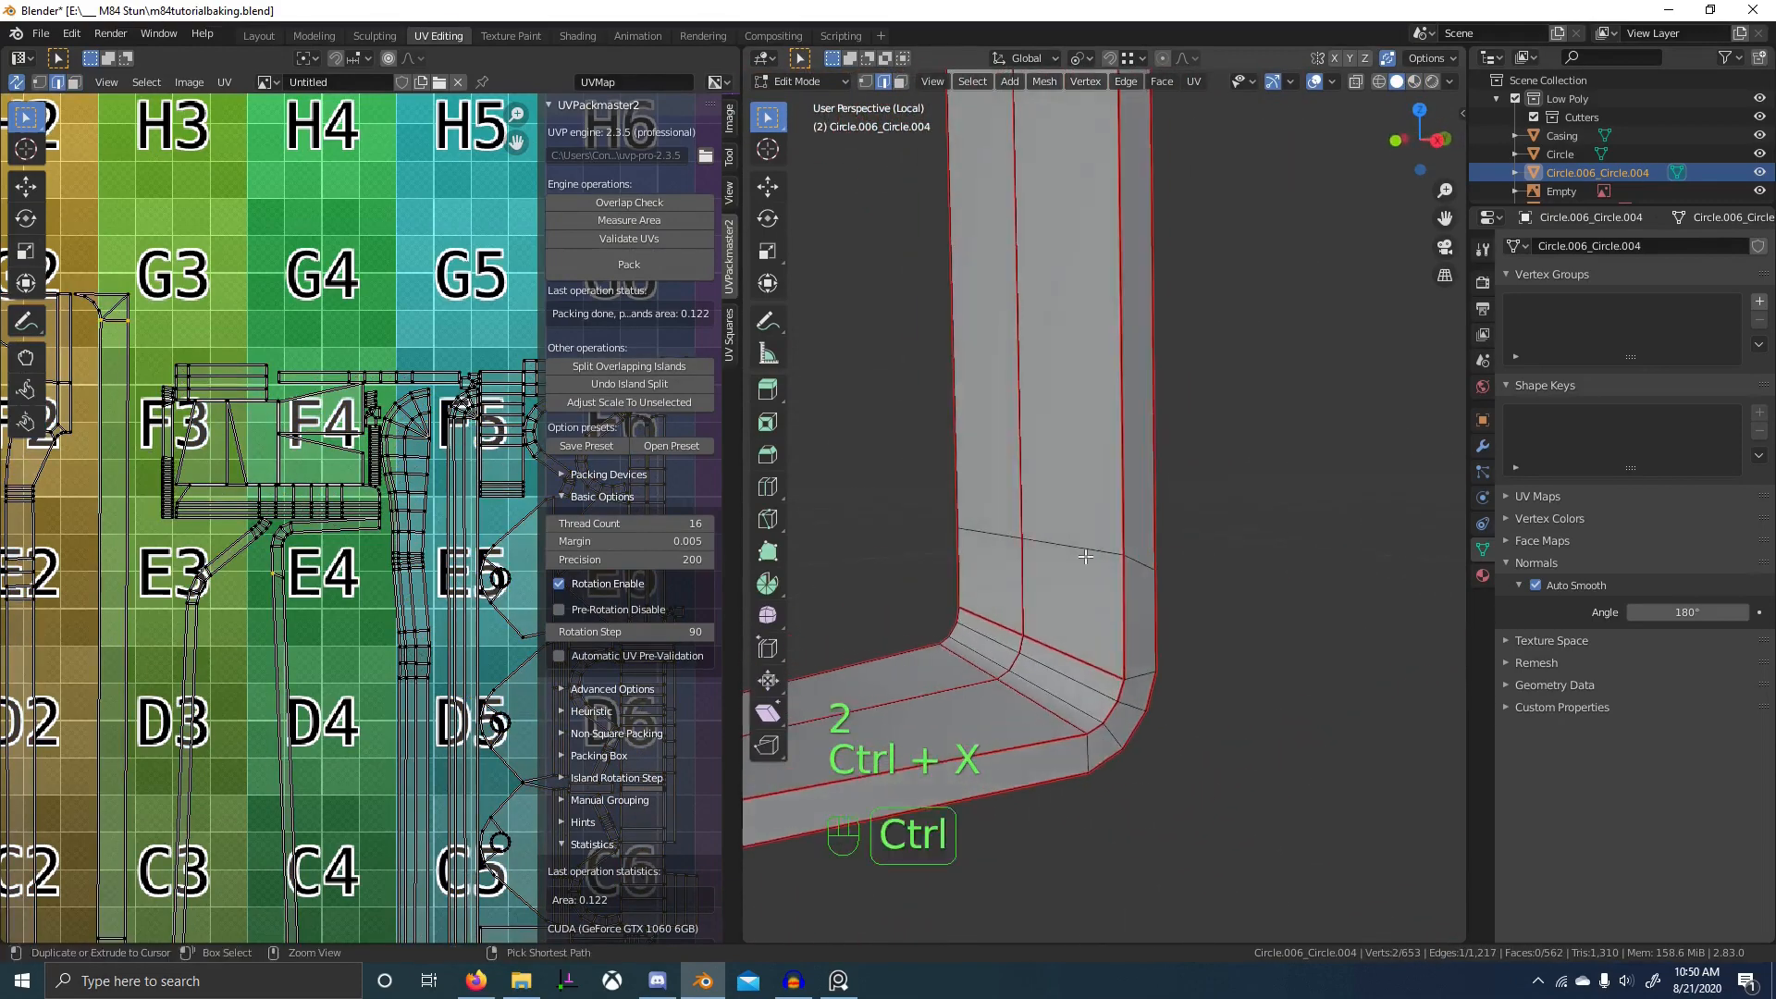
ctrl+click(1063, 551)
middle_drag(1064, 550, 1309, 600)
ctrl+click(1251, 561)
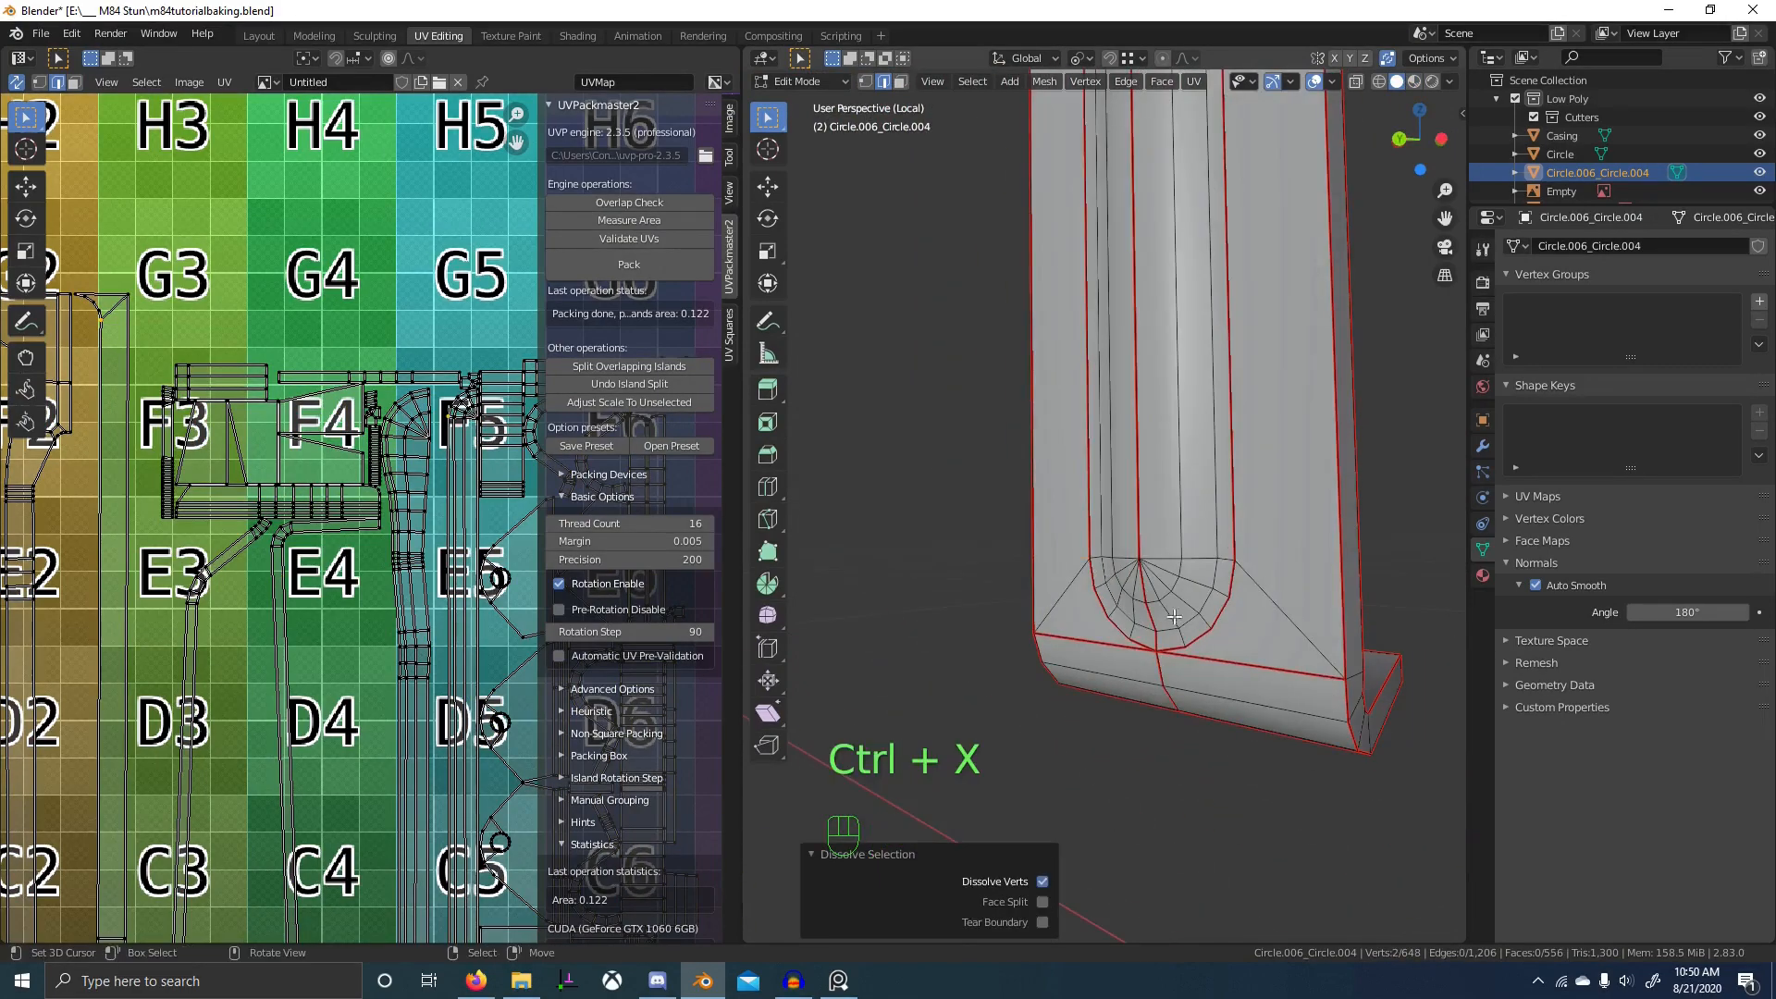
middle_drag(1174, 617, 1223, 691)
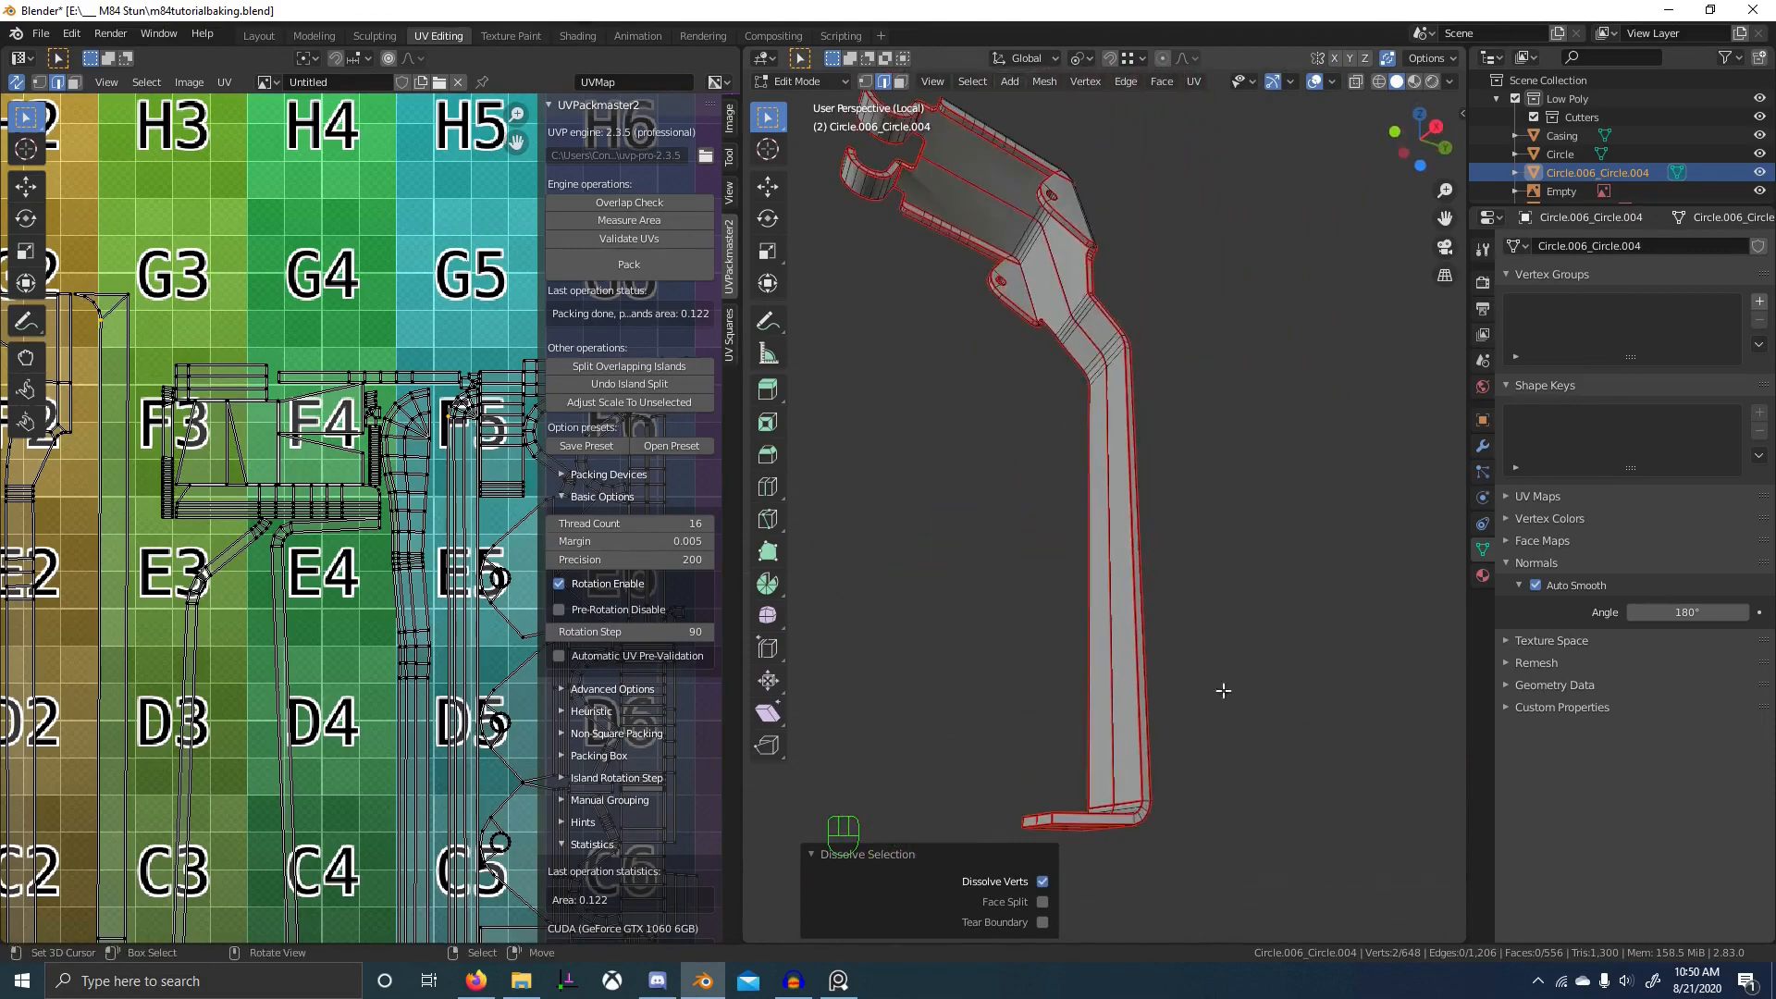
- Merge the surplus vertices on the rounded corner at the hook end of the lever's top plate
middle_drag(1202, 463, 1091, 781)
scroll(1069, 583, up, 1)
middle_drag(1068, 583, 1177, 610)
shift+middle_drag(1035, 526, 1068, 477)
scroll(1068, 477, up, 2)
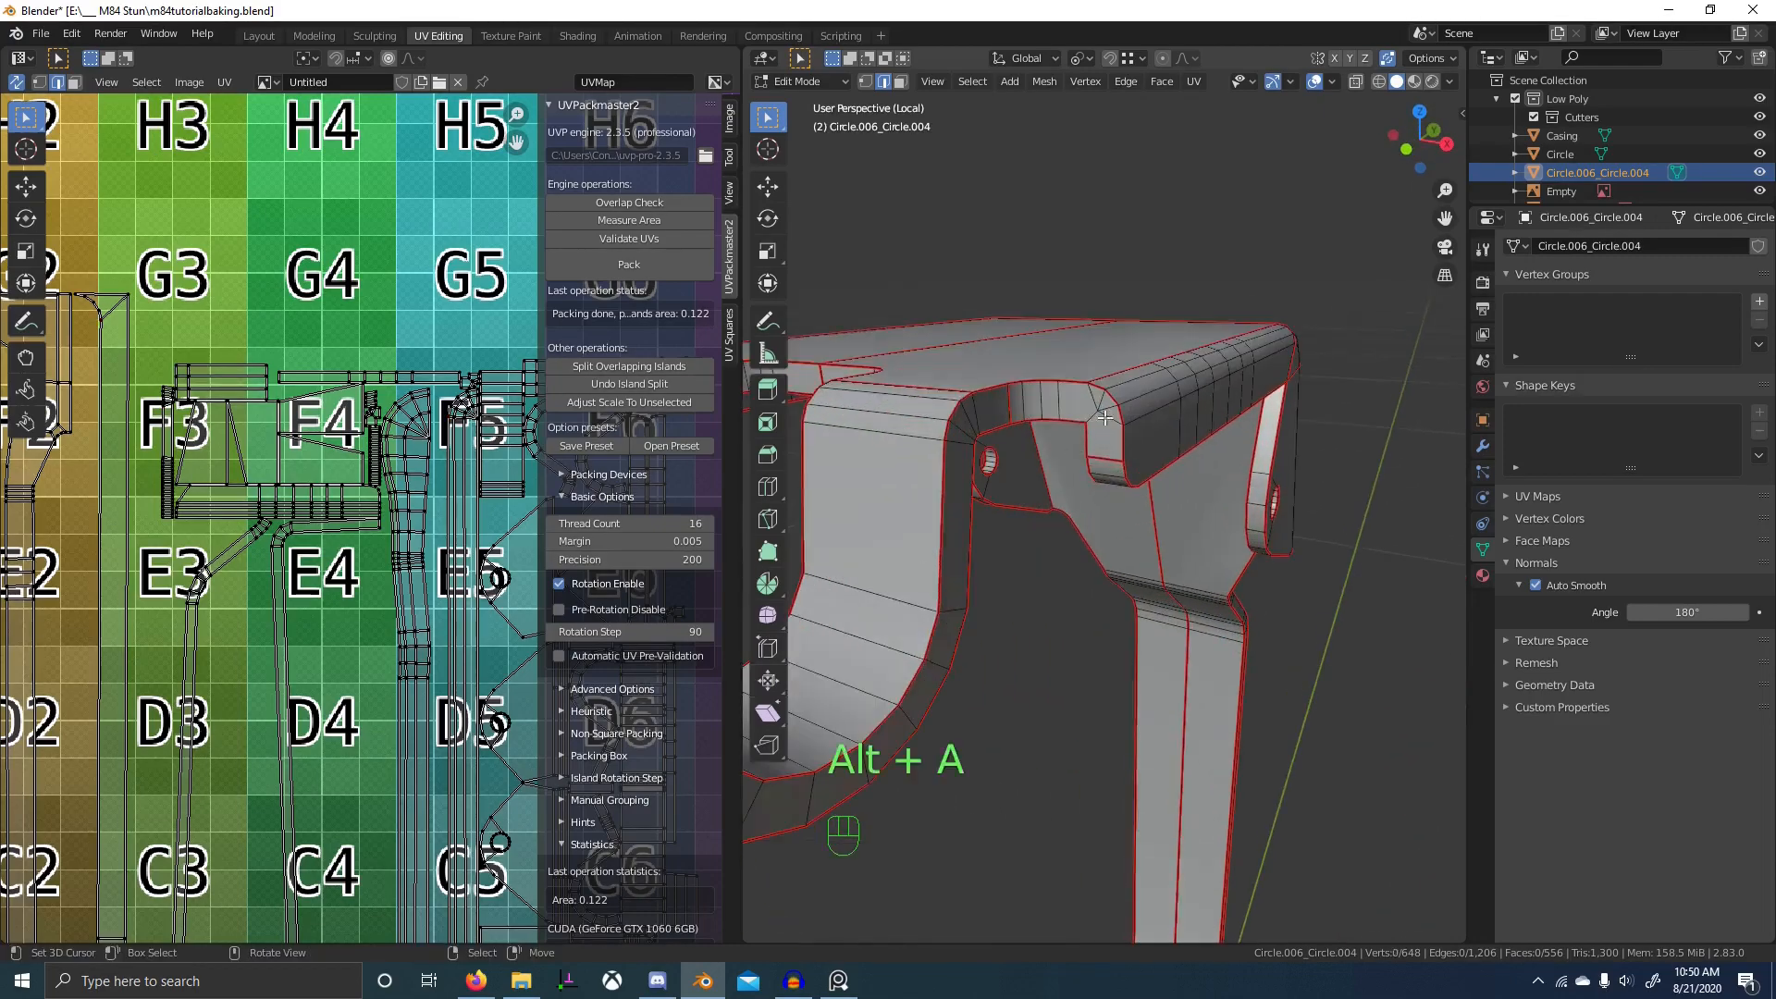
middle_drag(1106, 418, 1113, 391)
key(alt+a)
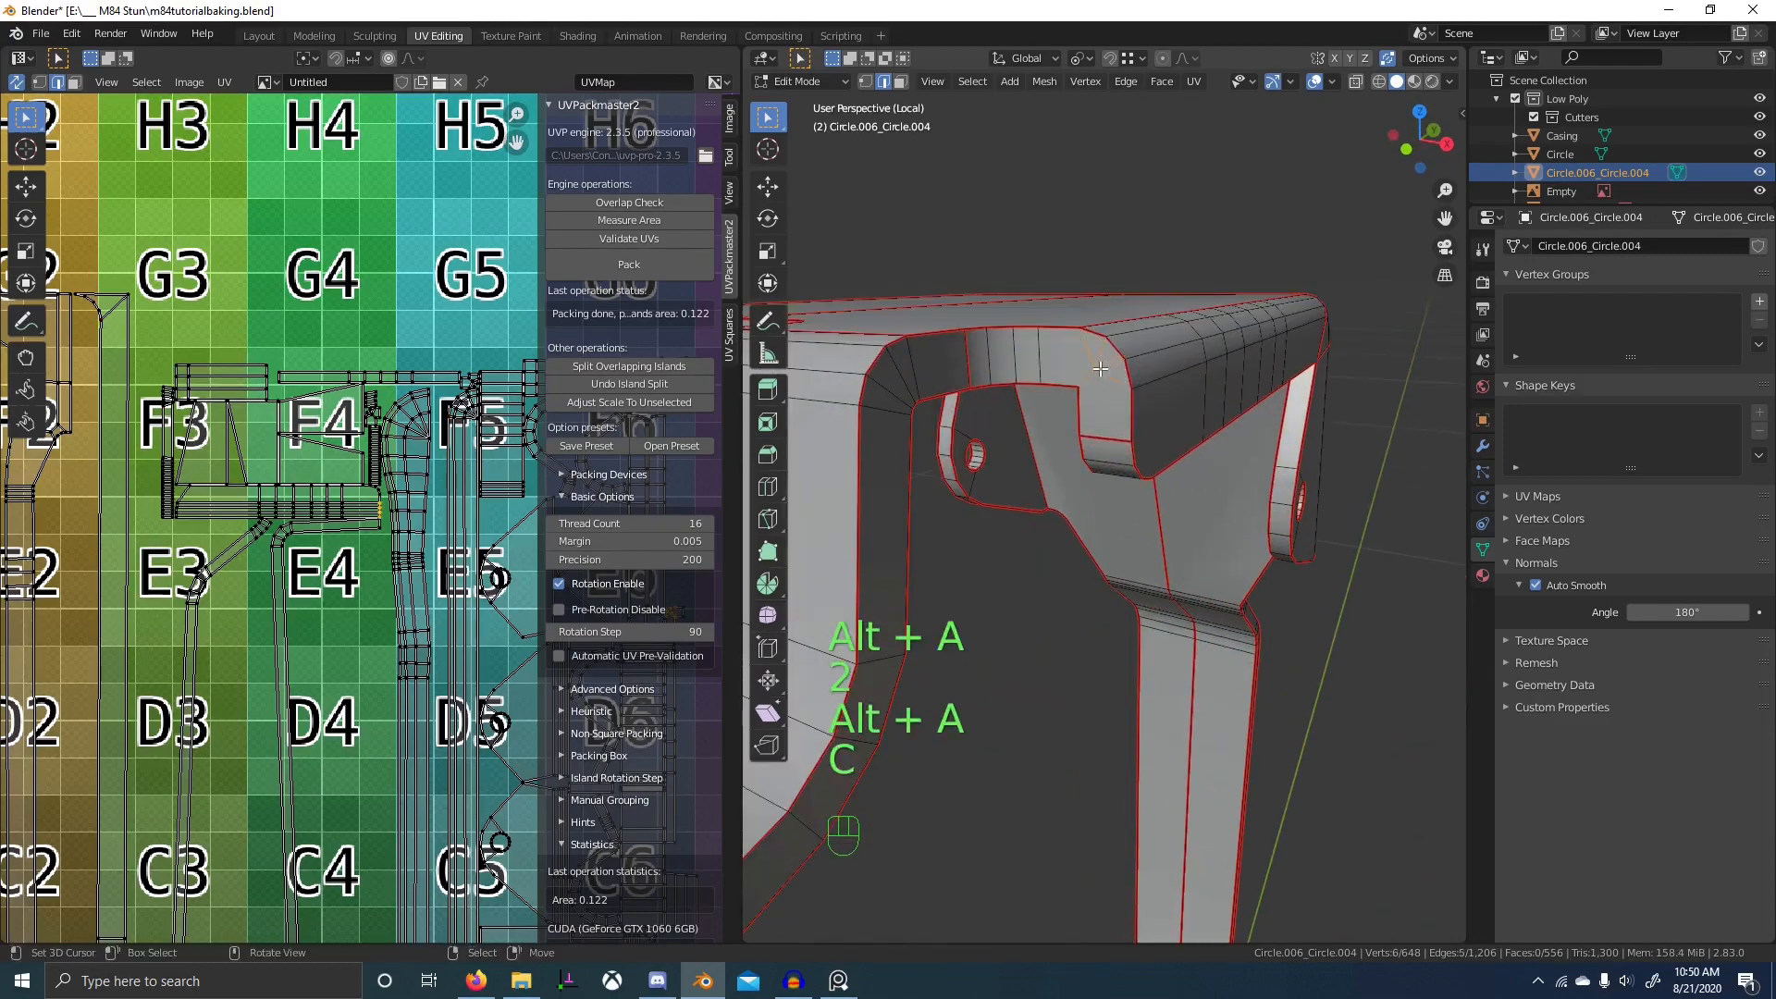
key(1)
click(1079, 356)
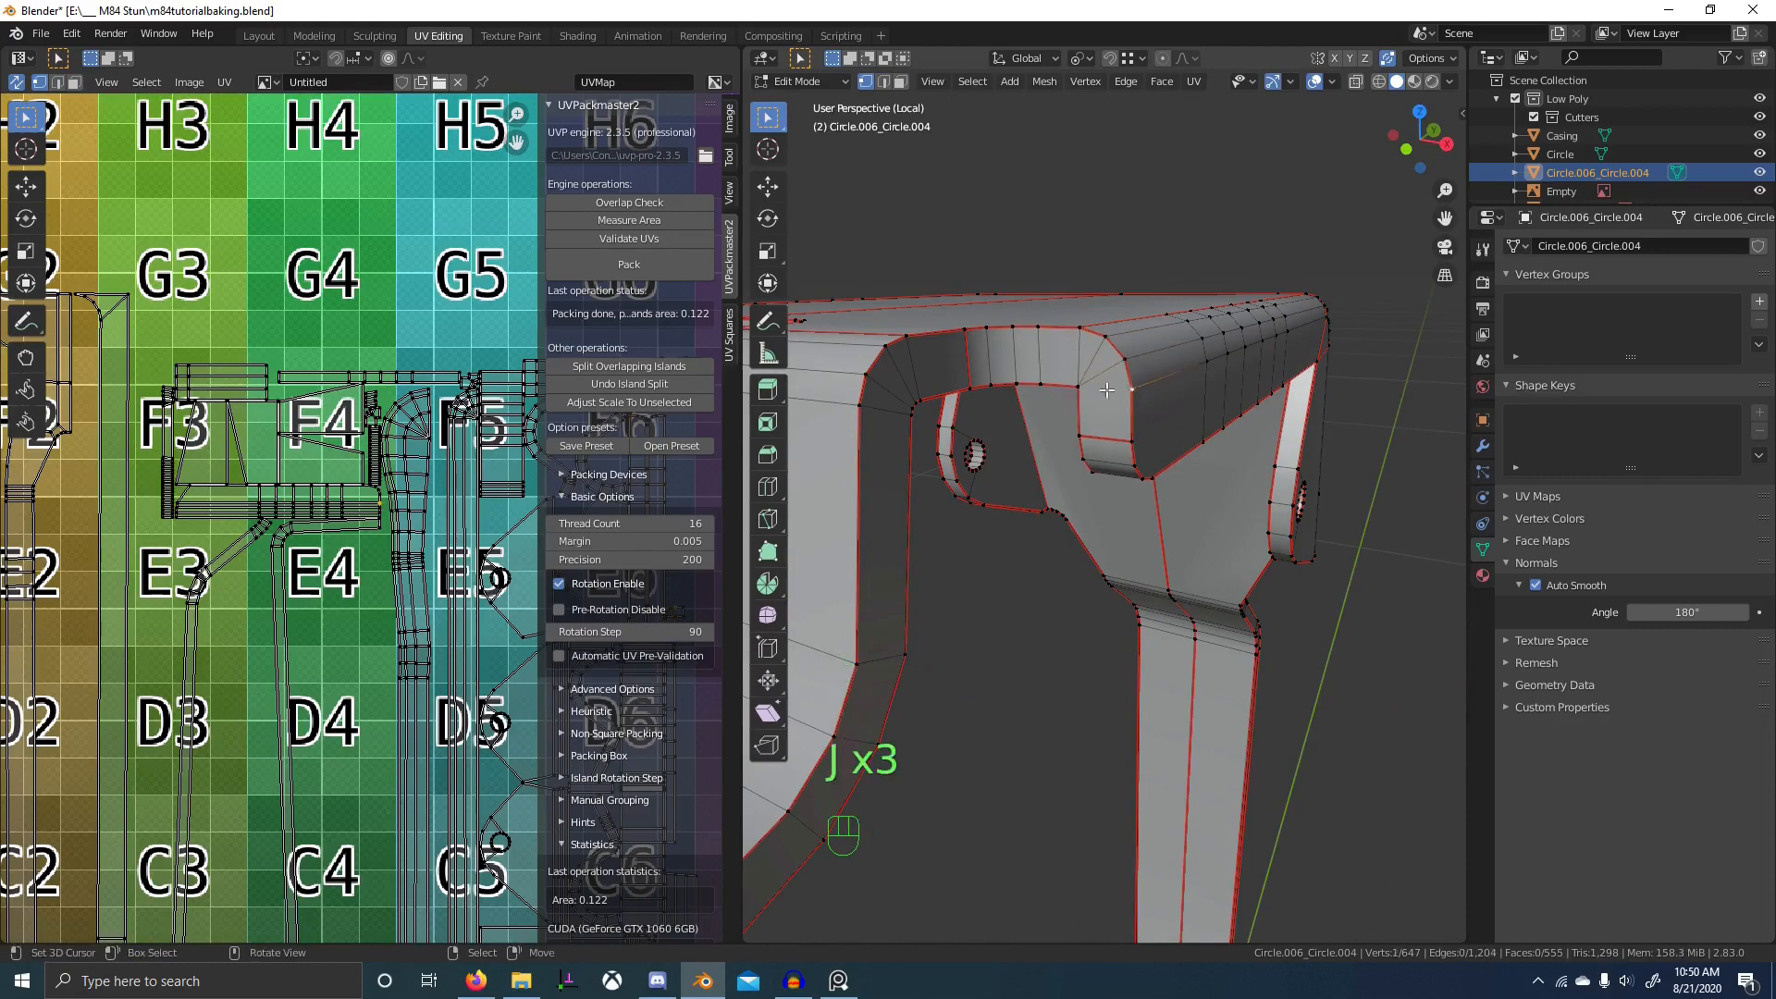
- Symmetrize the whole lever mesh and unwrap its UVs again
key(a)
key(q)
key(a)
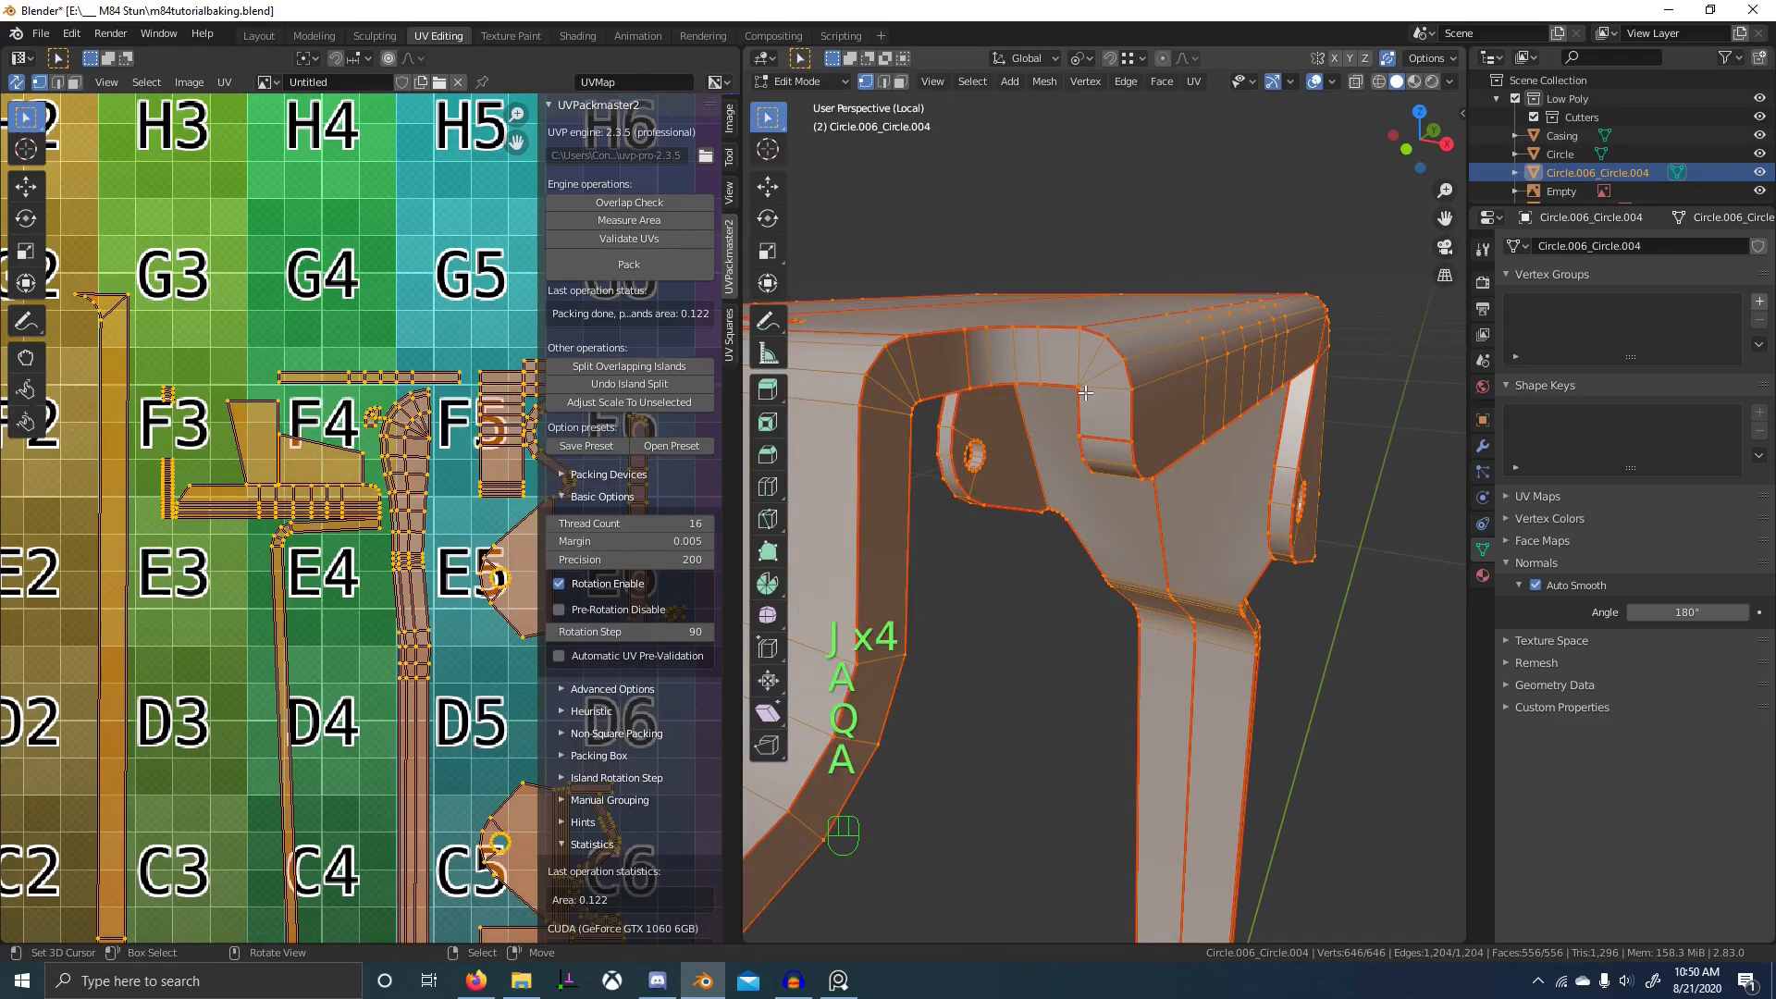
key(u)
click(1085, 392)
- Dissolve the surplus edges along the top plate's rounded side and symmetrize the mesh from +X to -X
key(Tab)
middle_drag(1174, 435, 1182, 388)
key(Tab)
key(alt+a)
middle_drag(1144, 494, 994, 574)
key(2)
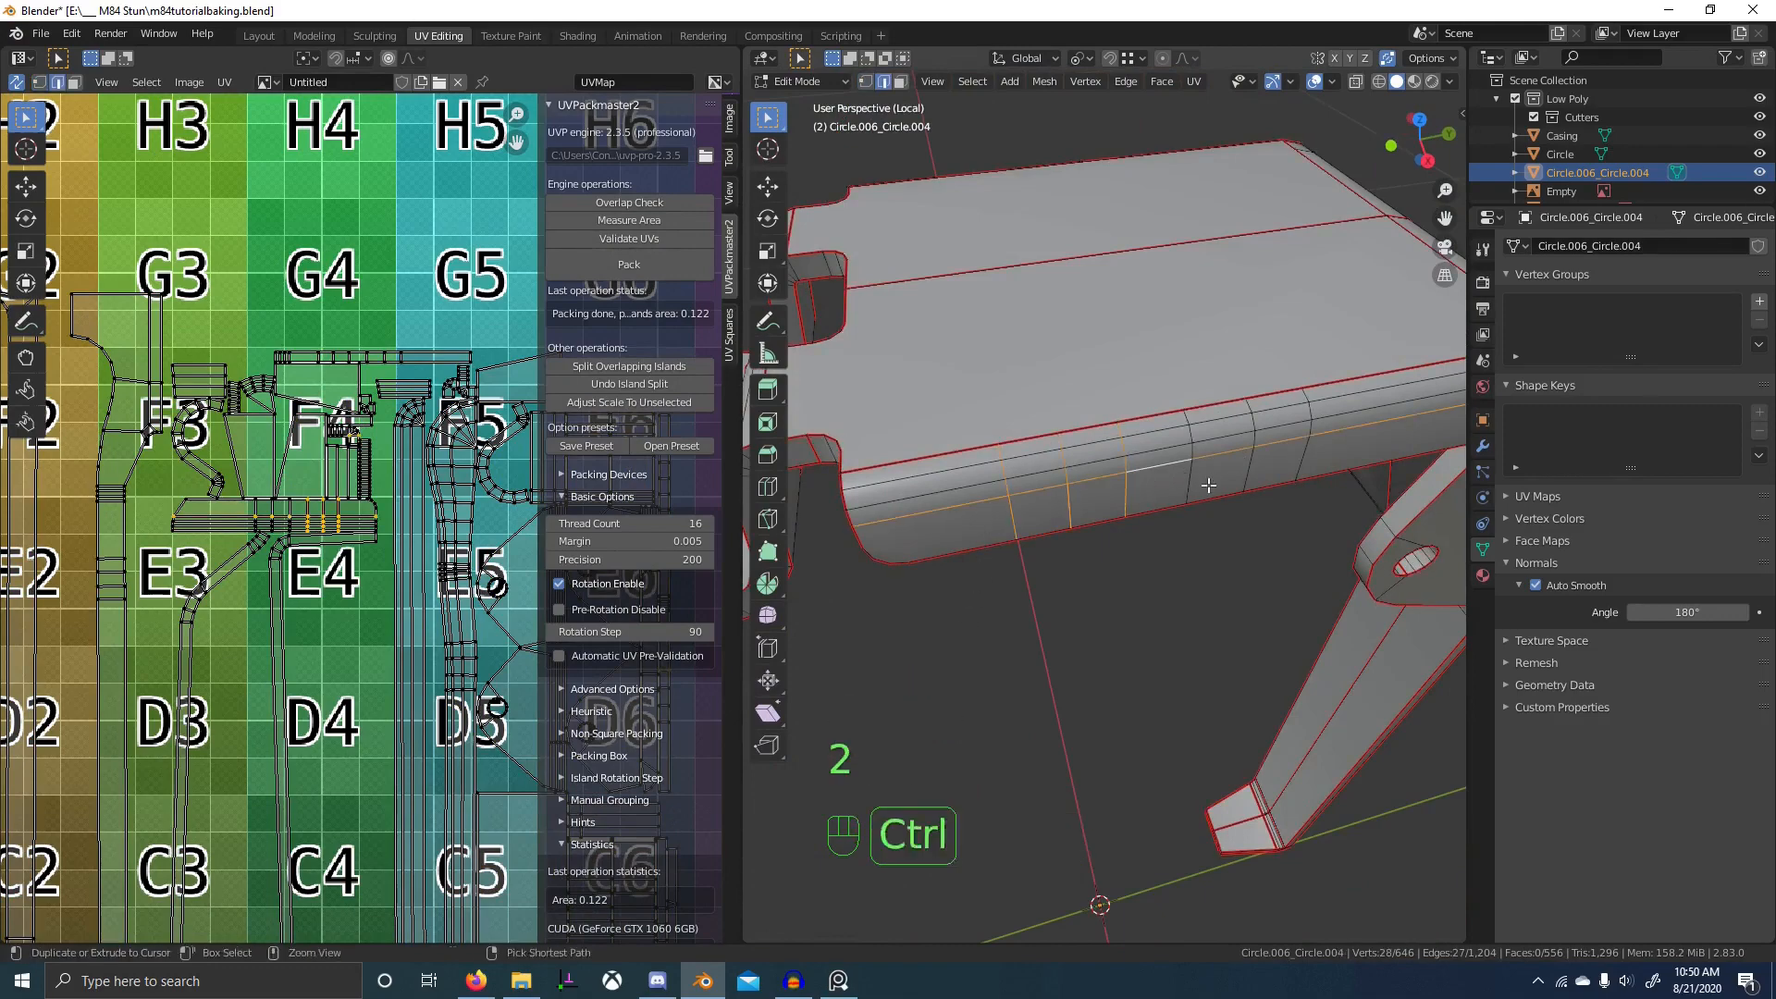
key(ctrl+x)
middle_drag(1221, 573, 1150, 752)
key(a)
key(q)
click(1343, 407)
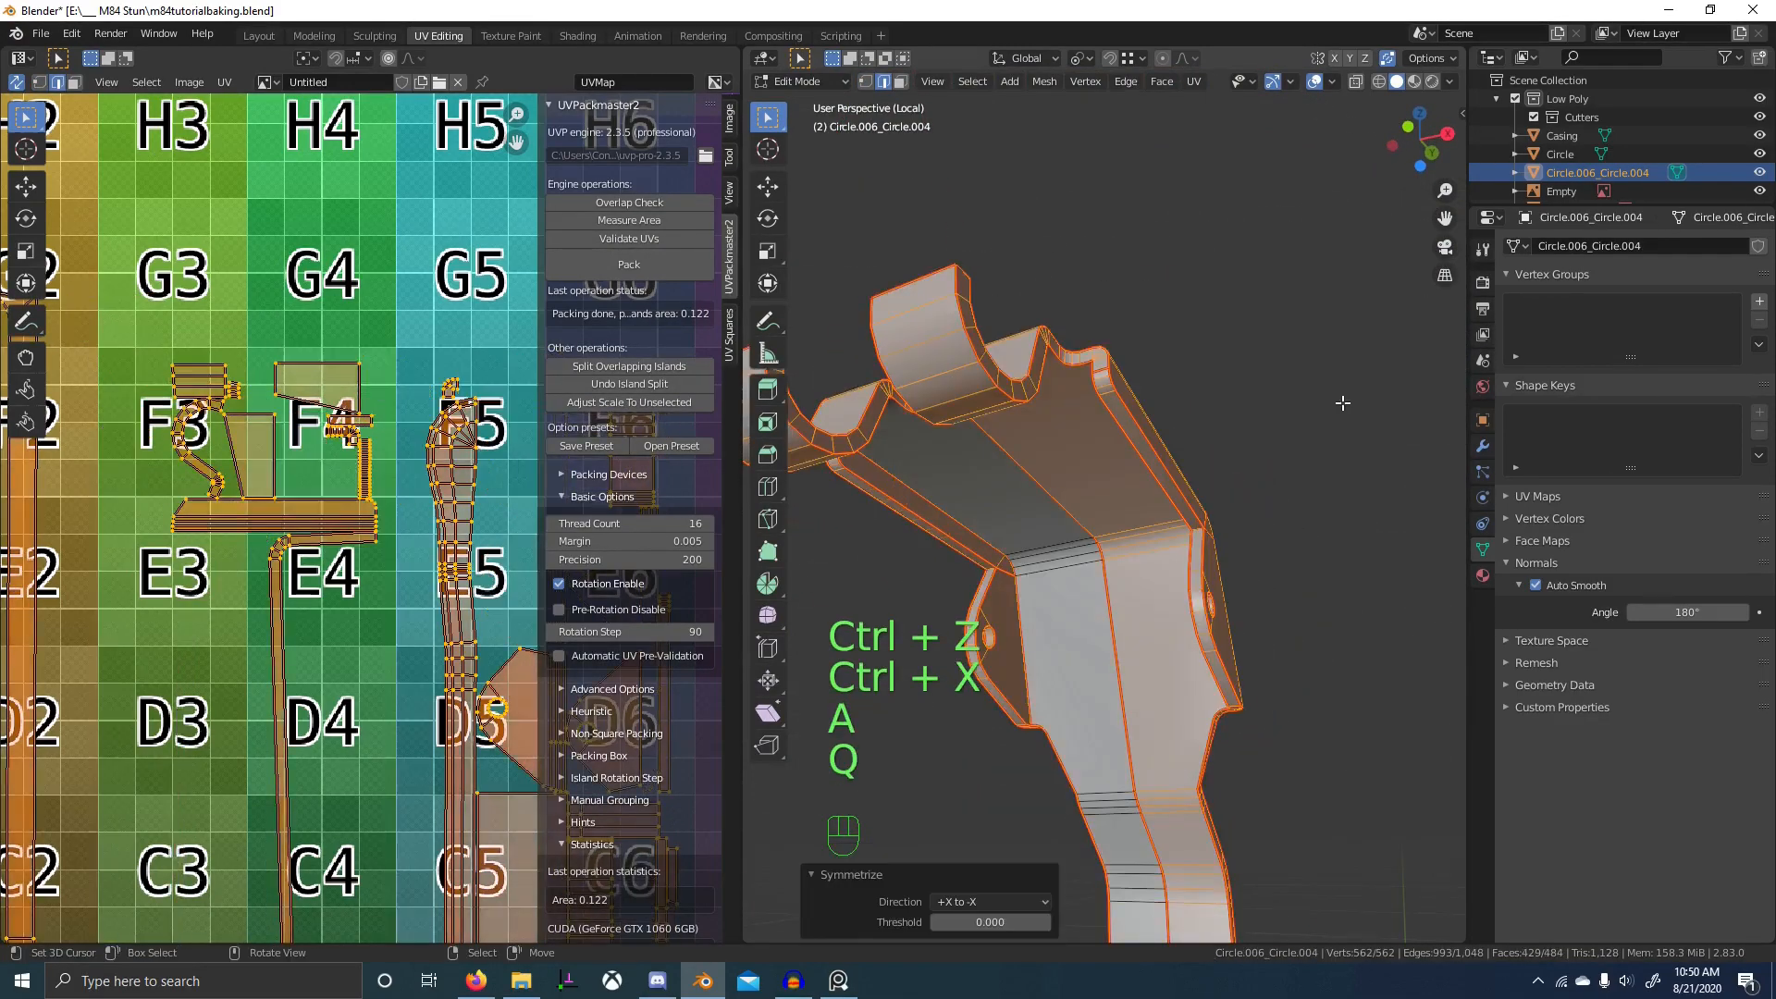
- Select the edge path crossing the lever's front face from the groove over to the side flange
key(alt+a)
scroll(1235, 757, up, 3)
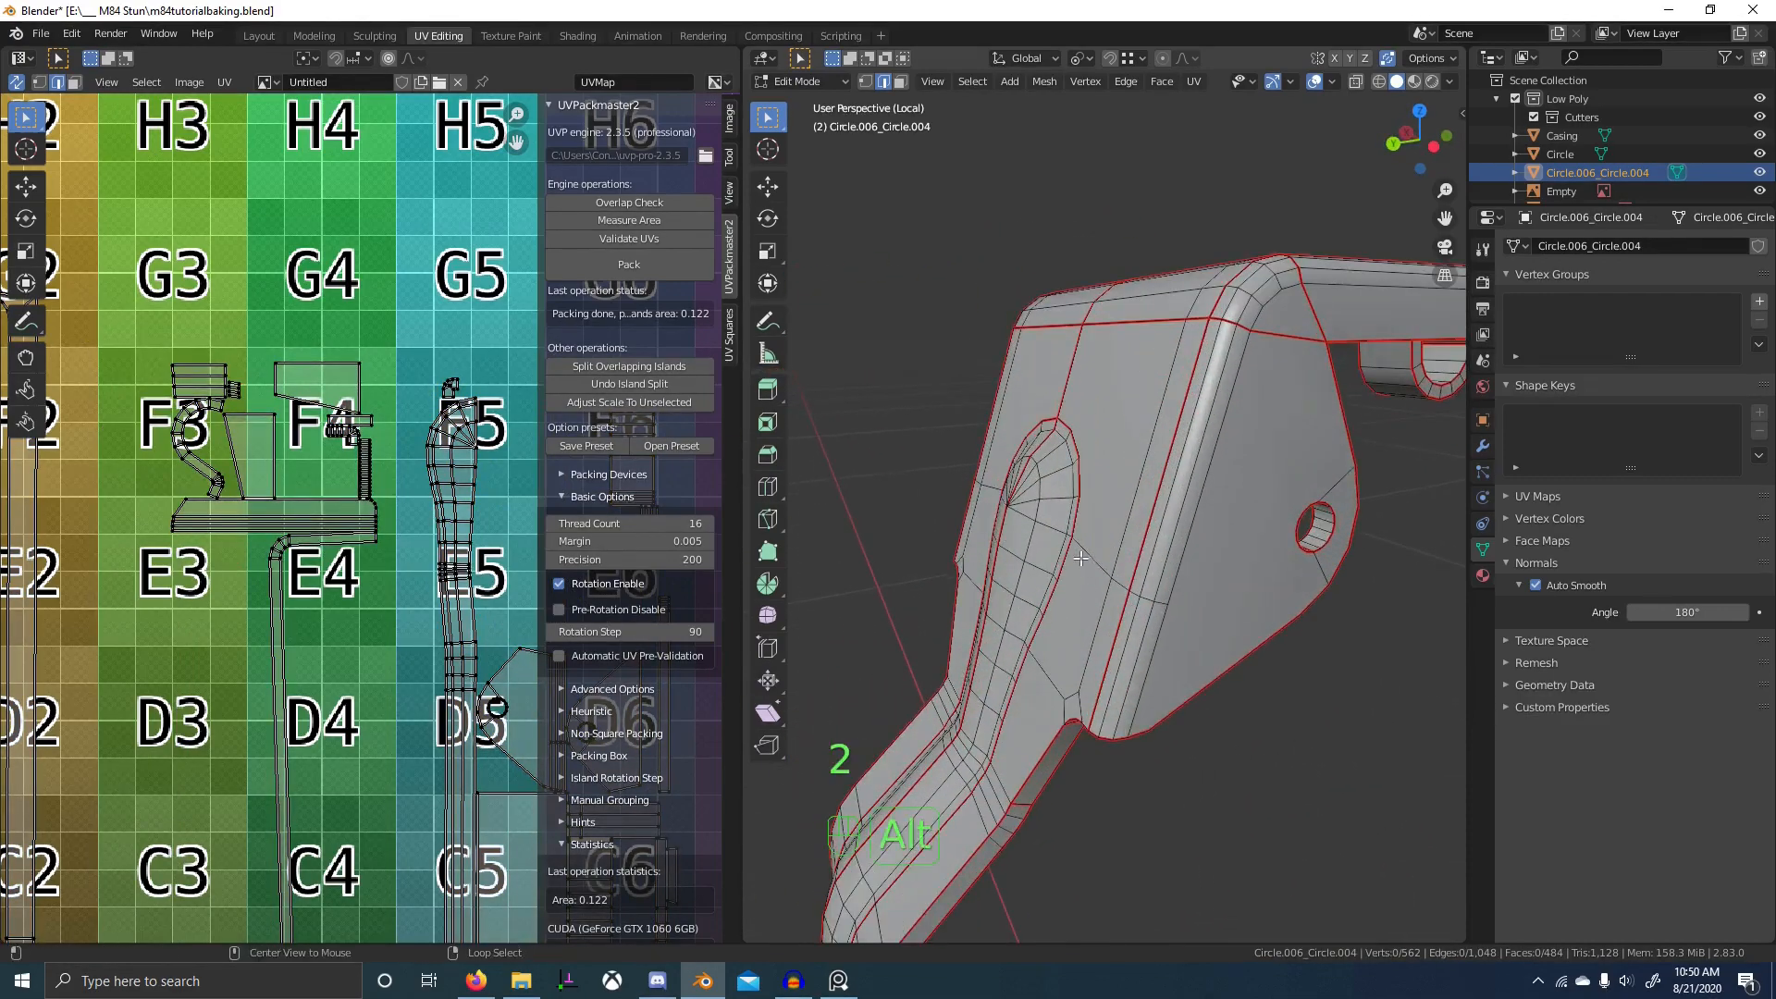
alt+click(1121, 600)
middle_drag(1107, 564, 1175, 597)
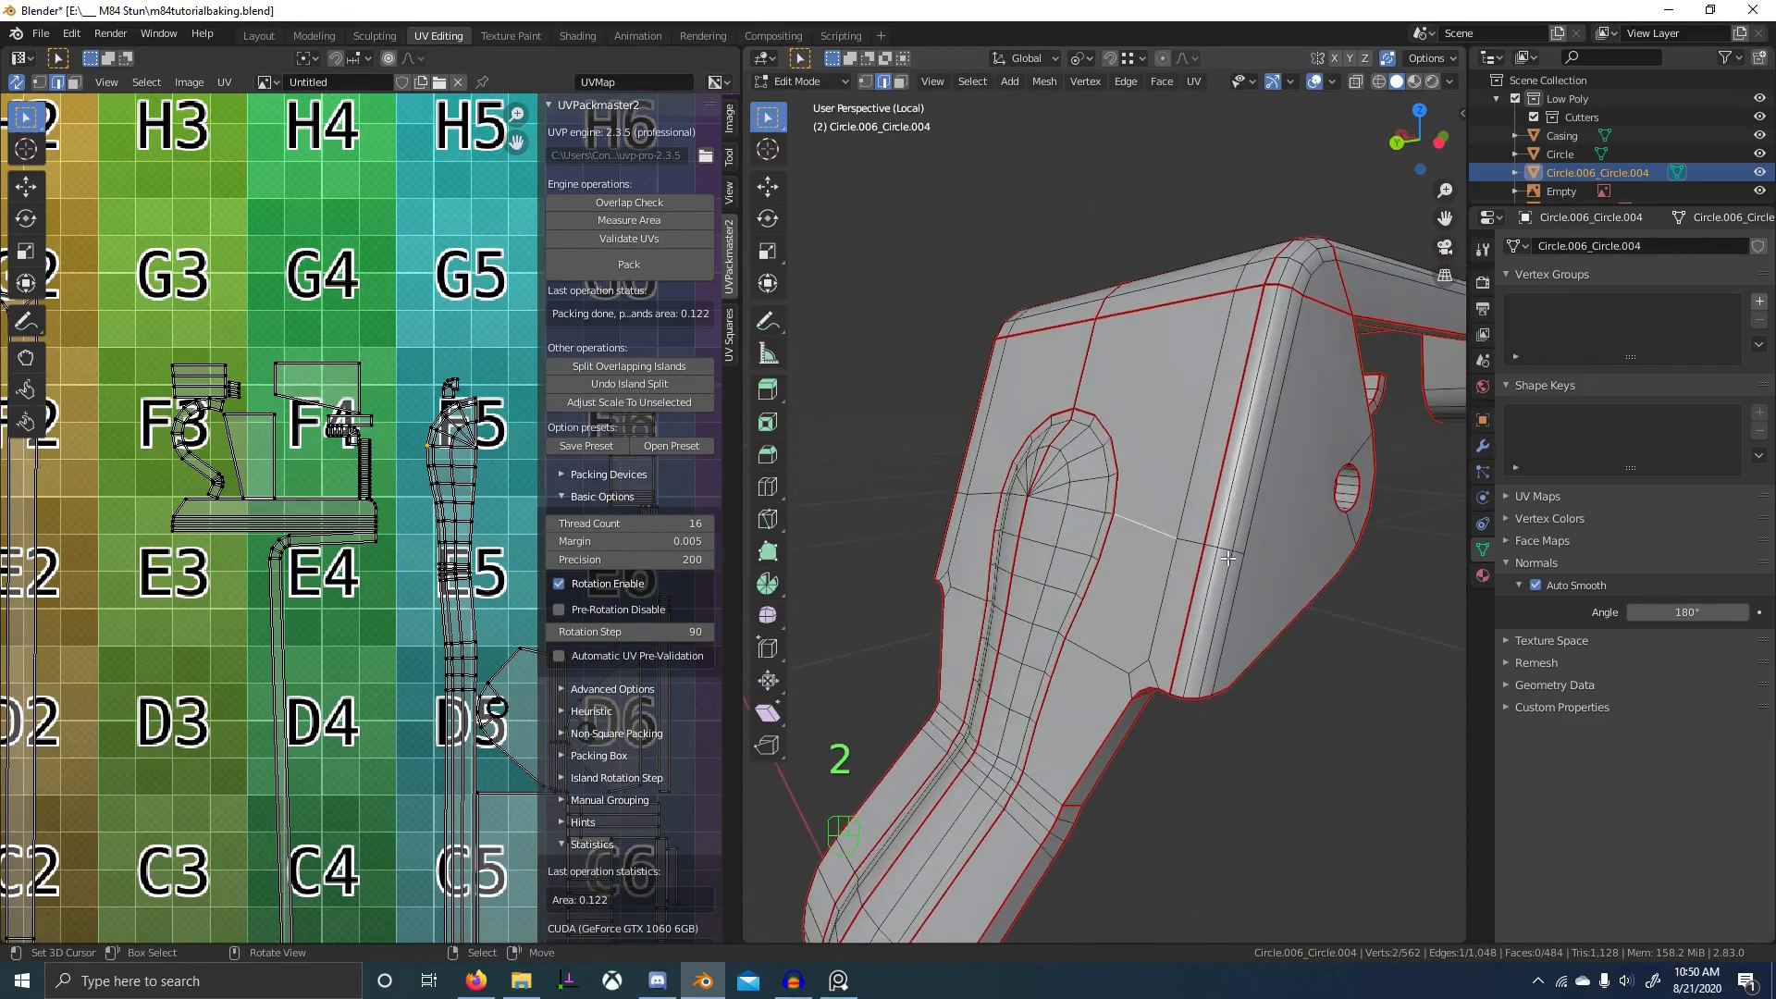
scroll(1141, 546, up, 3)
middle_drag(984, 529, 1138, 583)
scroll(1090, 554, down, 5)
ctrl+click(1043, 575)
- Try to edge-slide the selected path down to the front face's lower corner
key(g)
key(g)
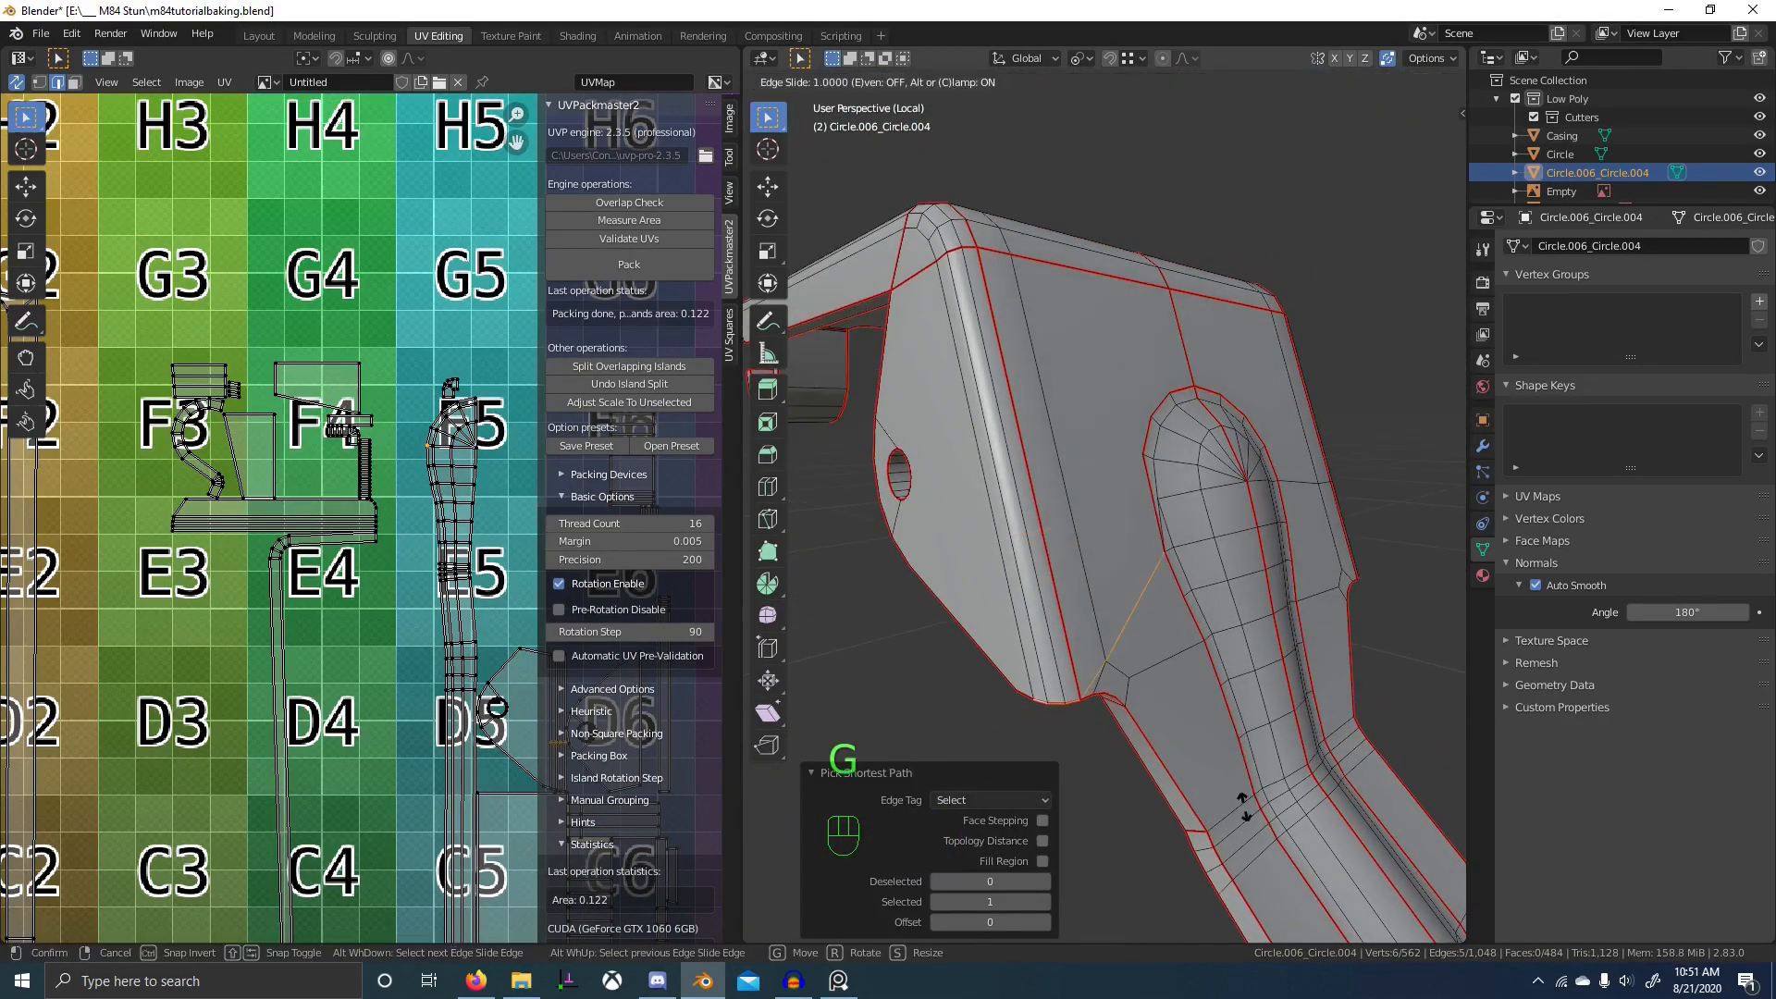
click(1244, 805)
middle_drag(1244, 805, 1132, 694)
key(ctrl+z)
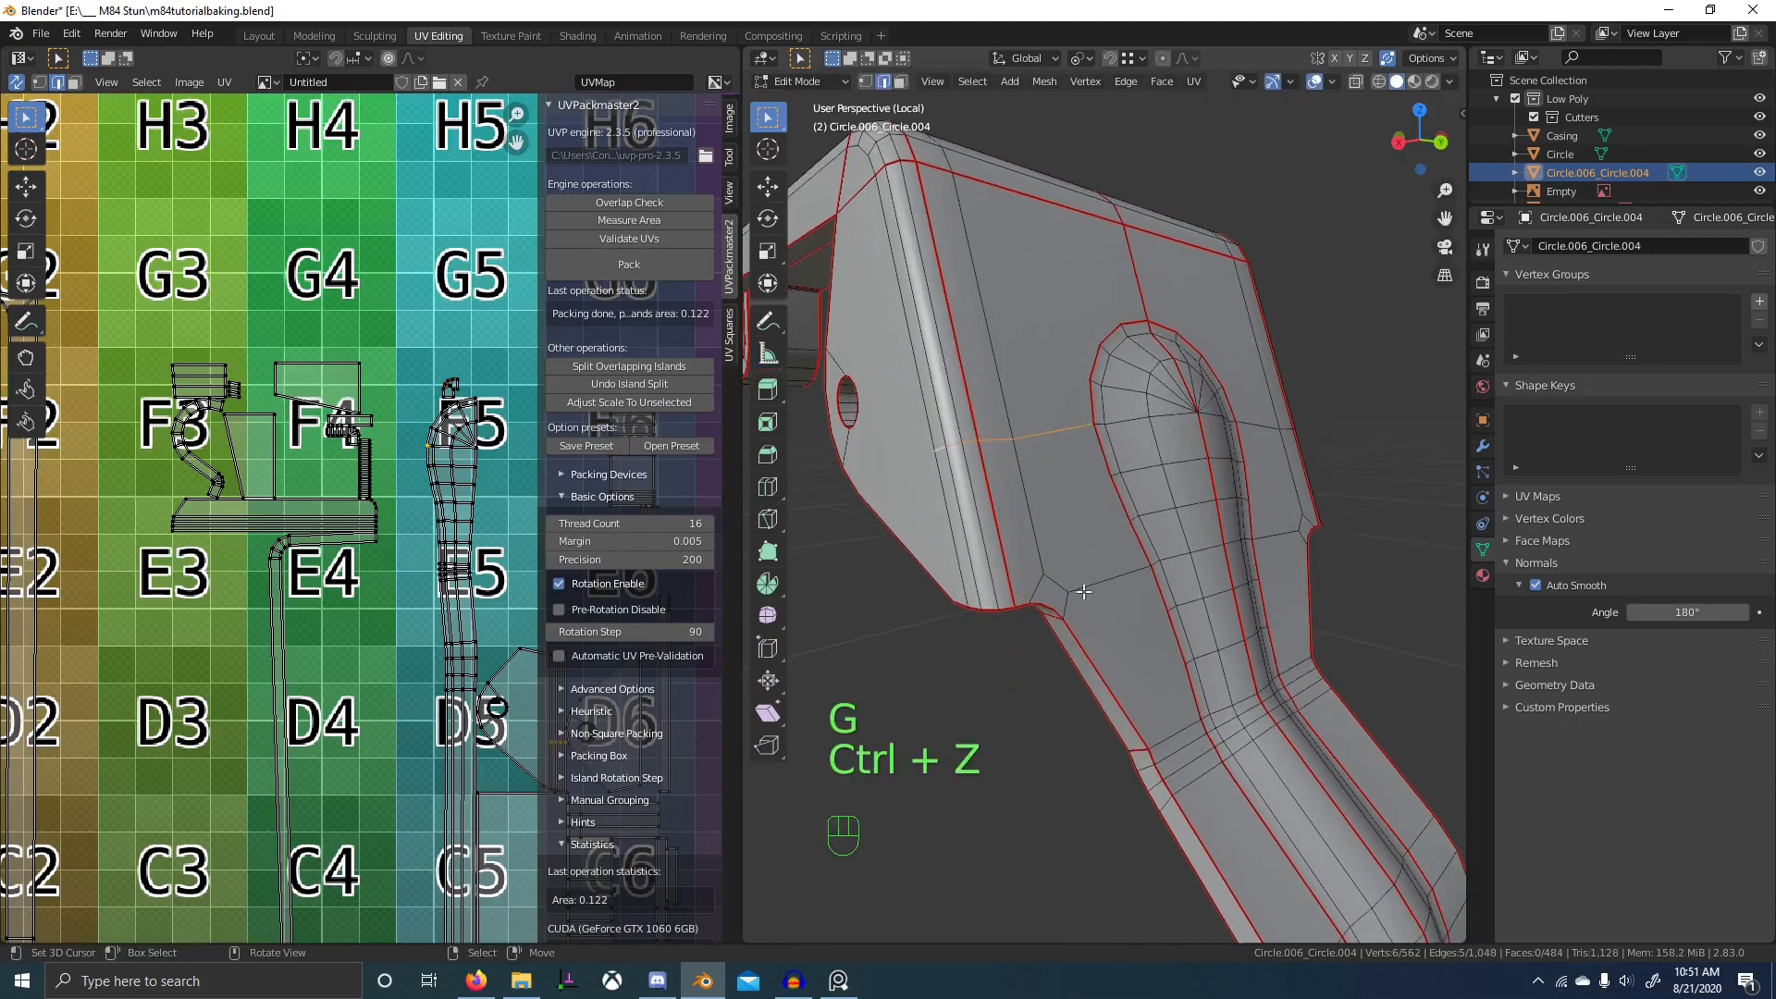
- Dissolve the selected path and the extra edges at the front face's lower corner, and symmetrize the whole mesh
key(ctrl+x)
scroll(1067, 634, up, 1)
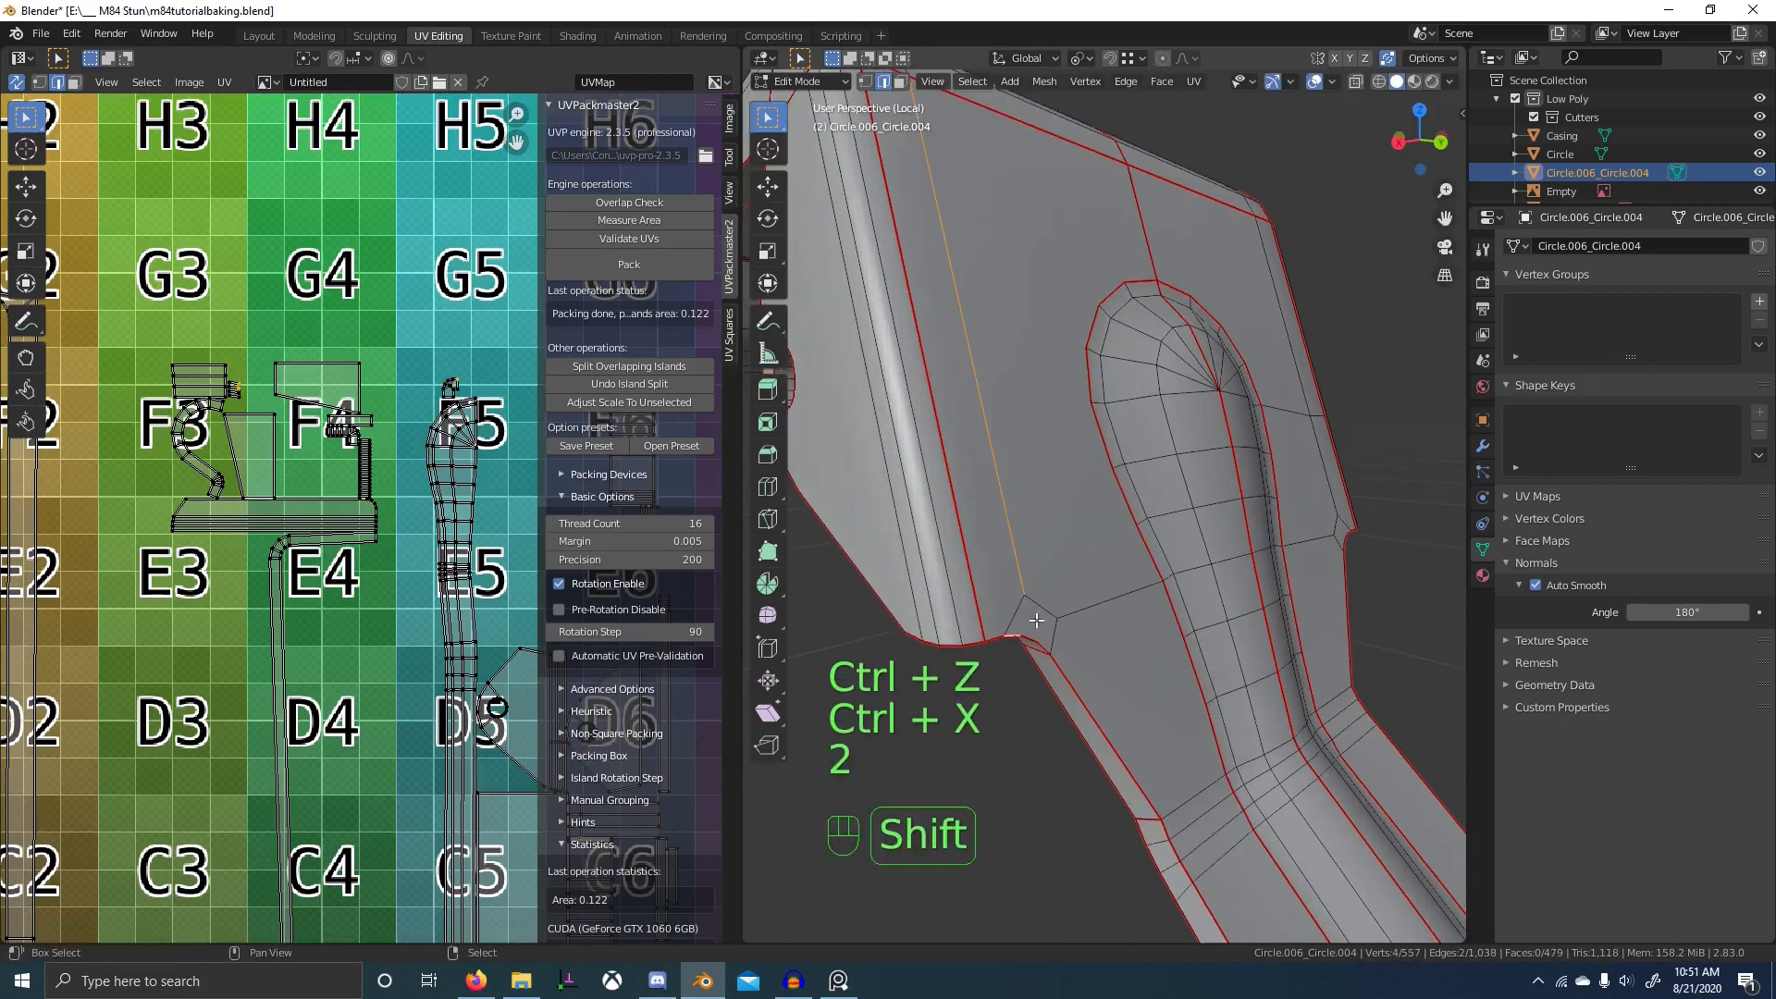
key(ctrl+x)
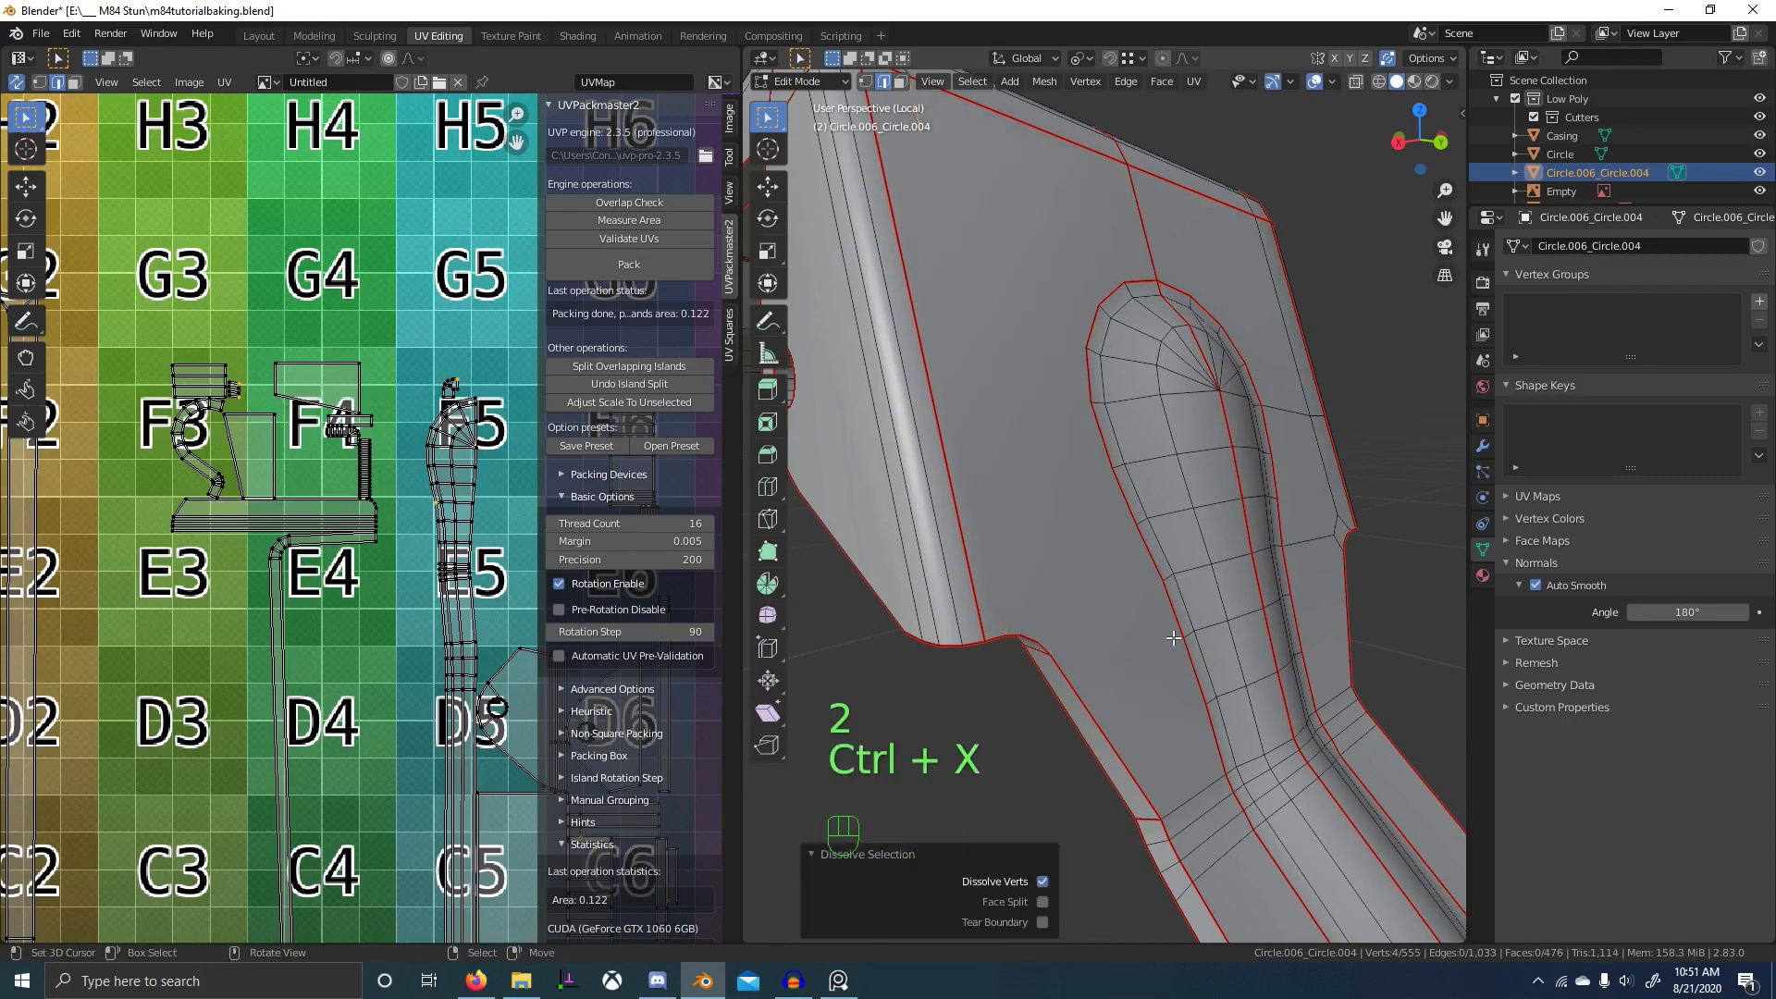
scroll(1053, 635, down, 4)
key(a)
key(q)
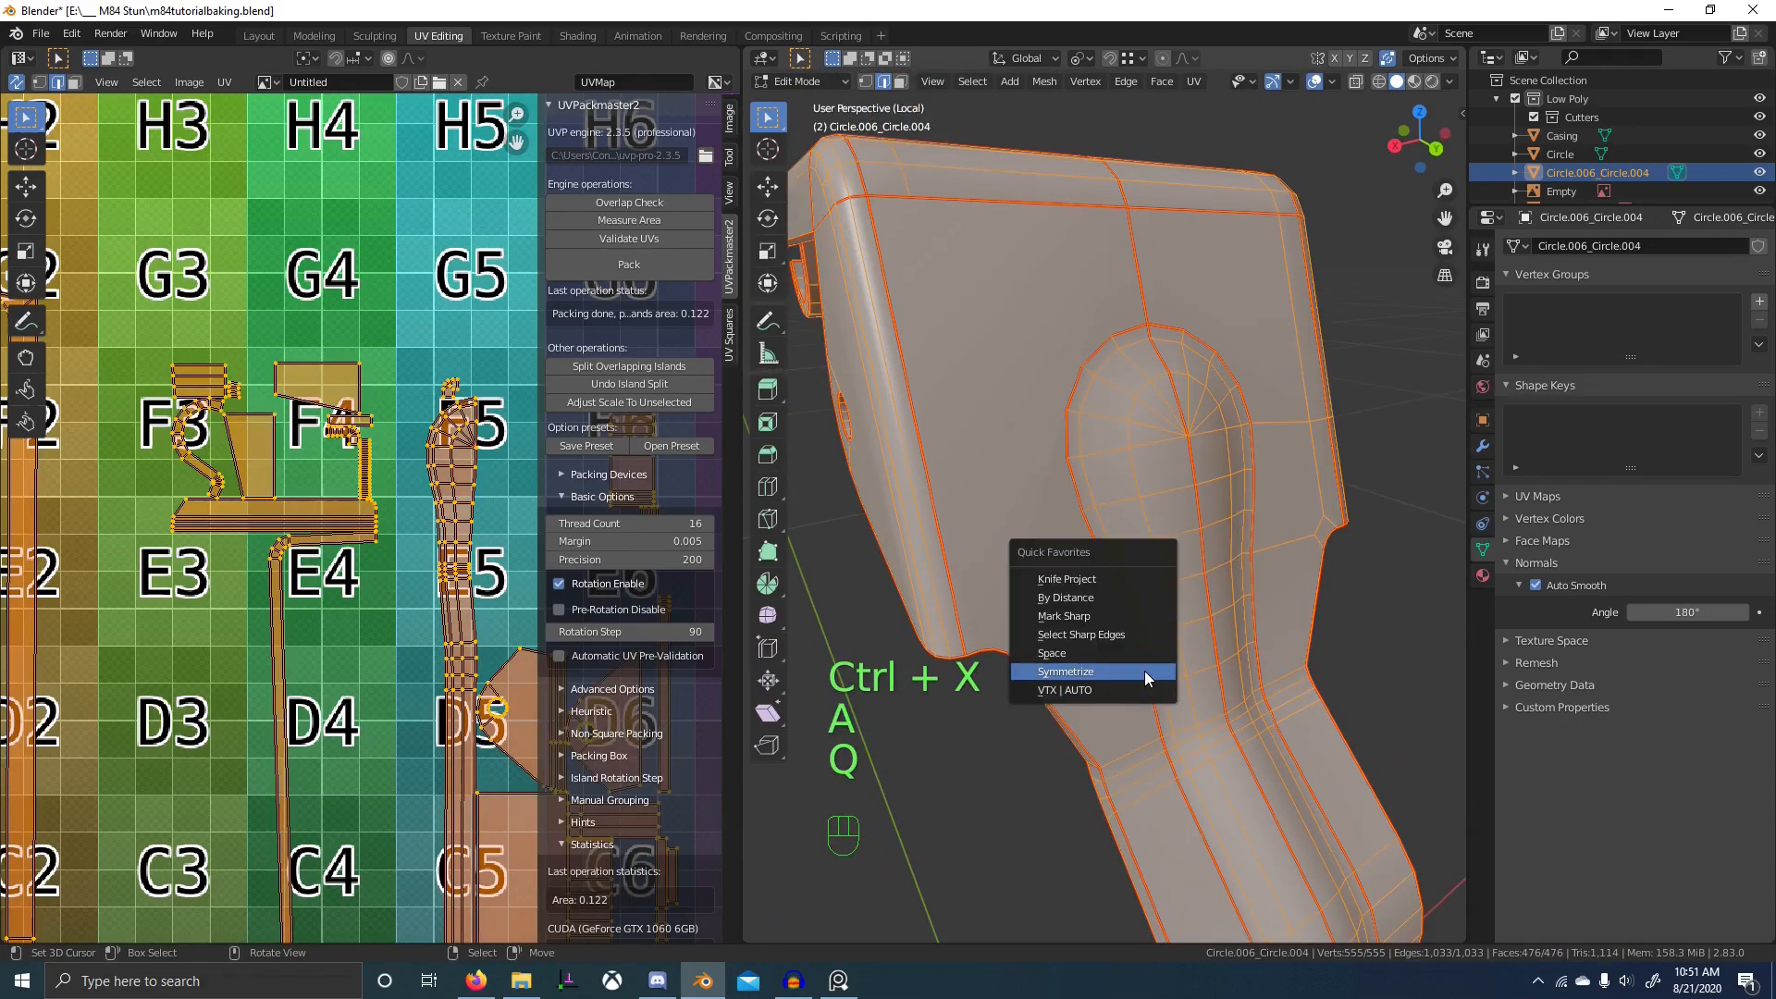
click(1145, 669)
- Dissolve a surplus edge loop on the rounded bend between top plate and front face, and mirror it from +X to -X with Symmetrize
scroll(1058, 508, down, 2)
shift+middle_drag(1058, 508, 1062, 578)
middle_drag(1062, 578, 1082, 623)
key(2)
alt+right_click(1024, 493)
key(ctrl+x)
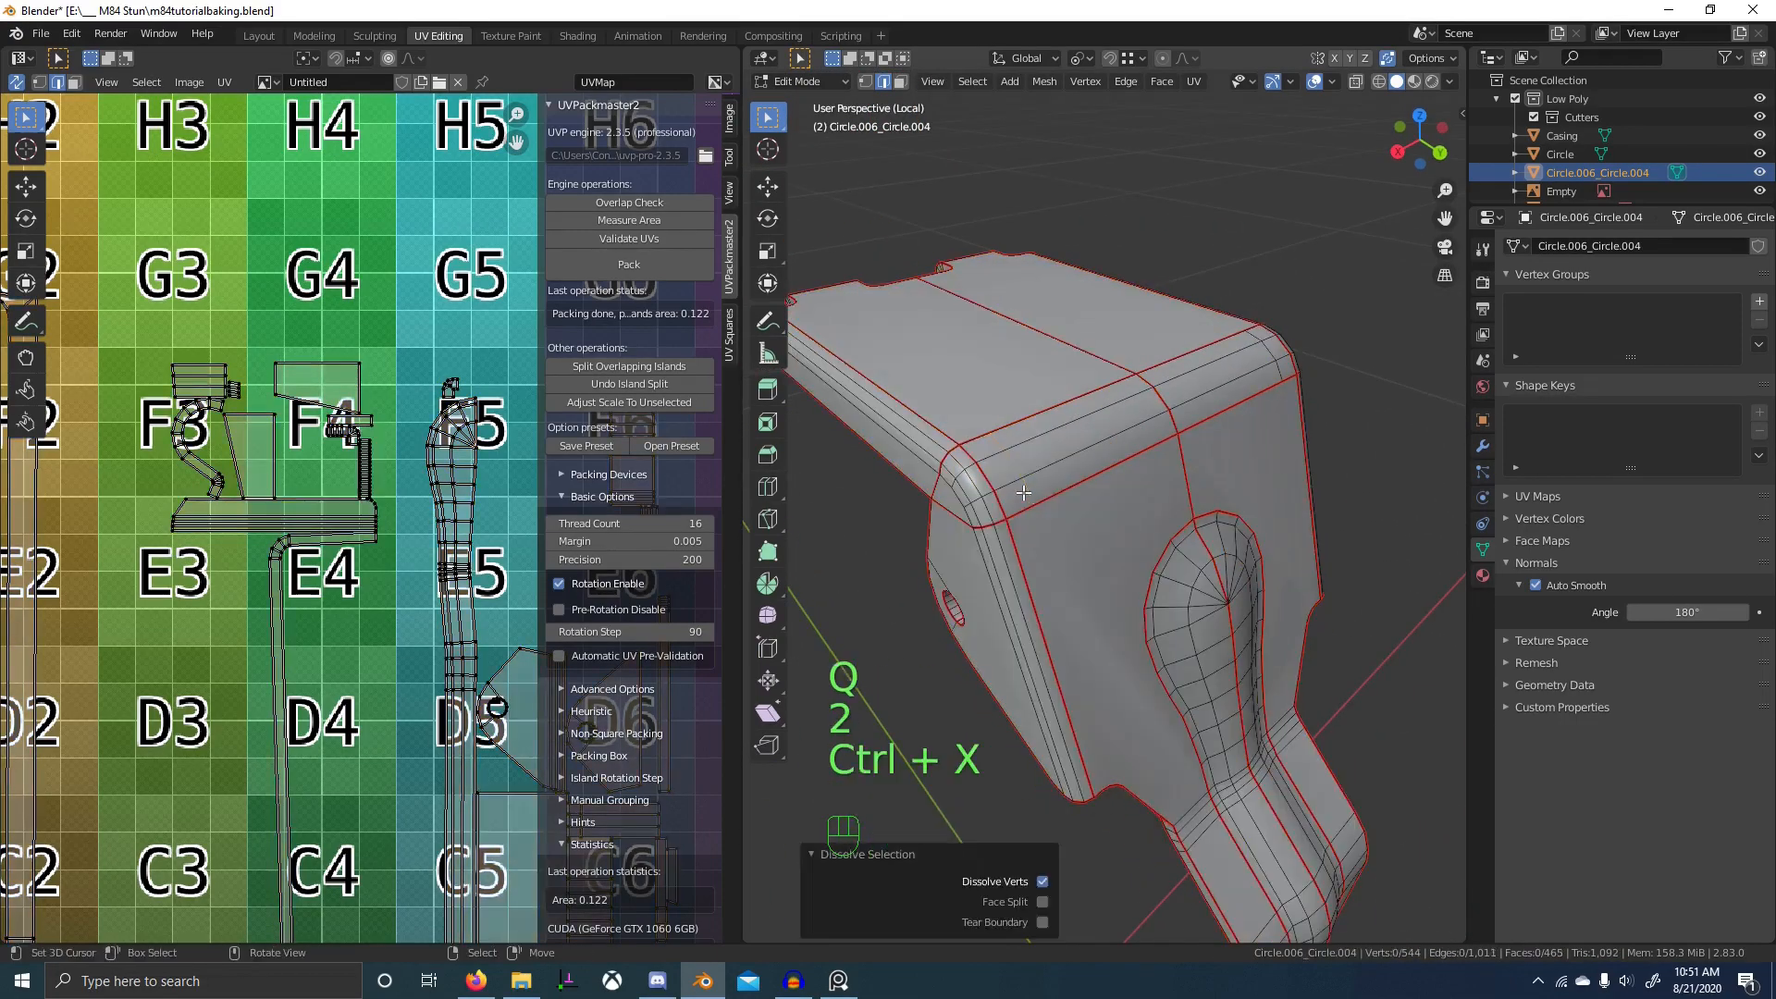
key(a)
key(q)
click(1024, 492)
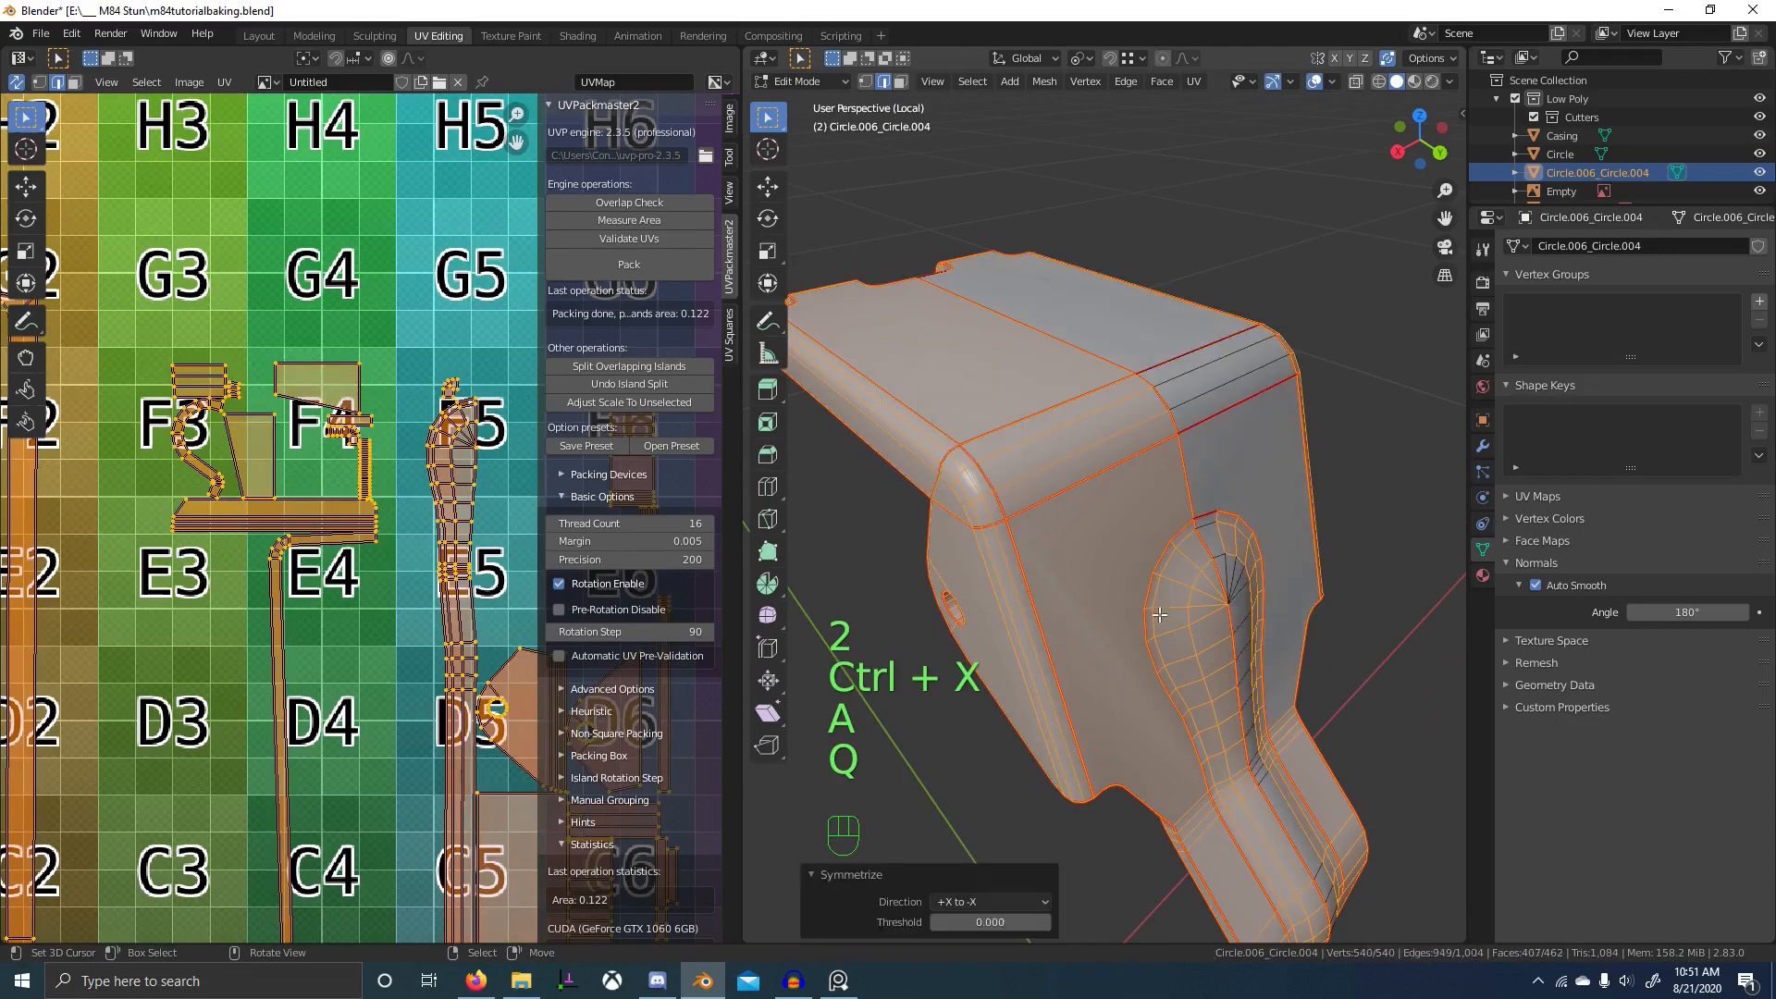
- Inspect the simplified lever's underside in object mode and compare it with the high-poly model outside local view
middle_drag(1160, 615, 1236, 506)
key(Tab)
scroll(1153, 586, down, 3)
key(Tab)
scroll(1104, 534, up, 3)
key(Tab)
scroll(1271, 438, up, 3)
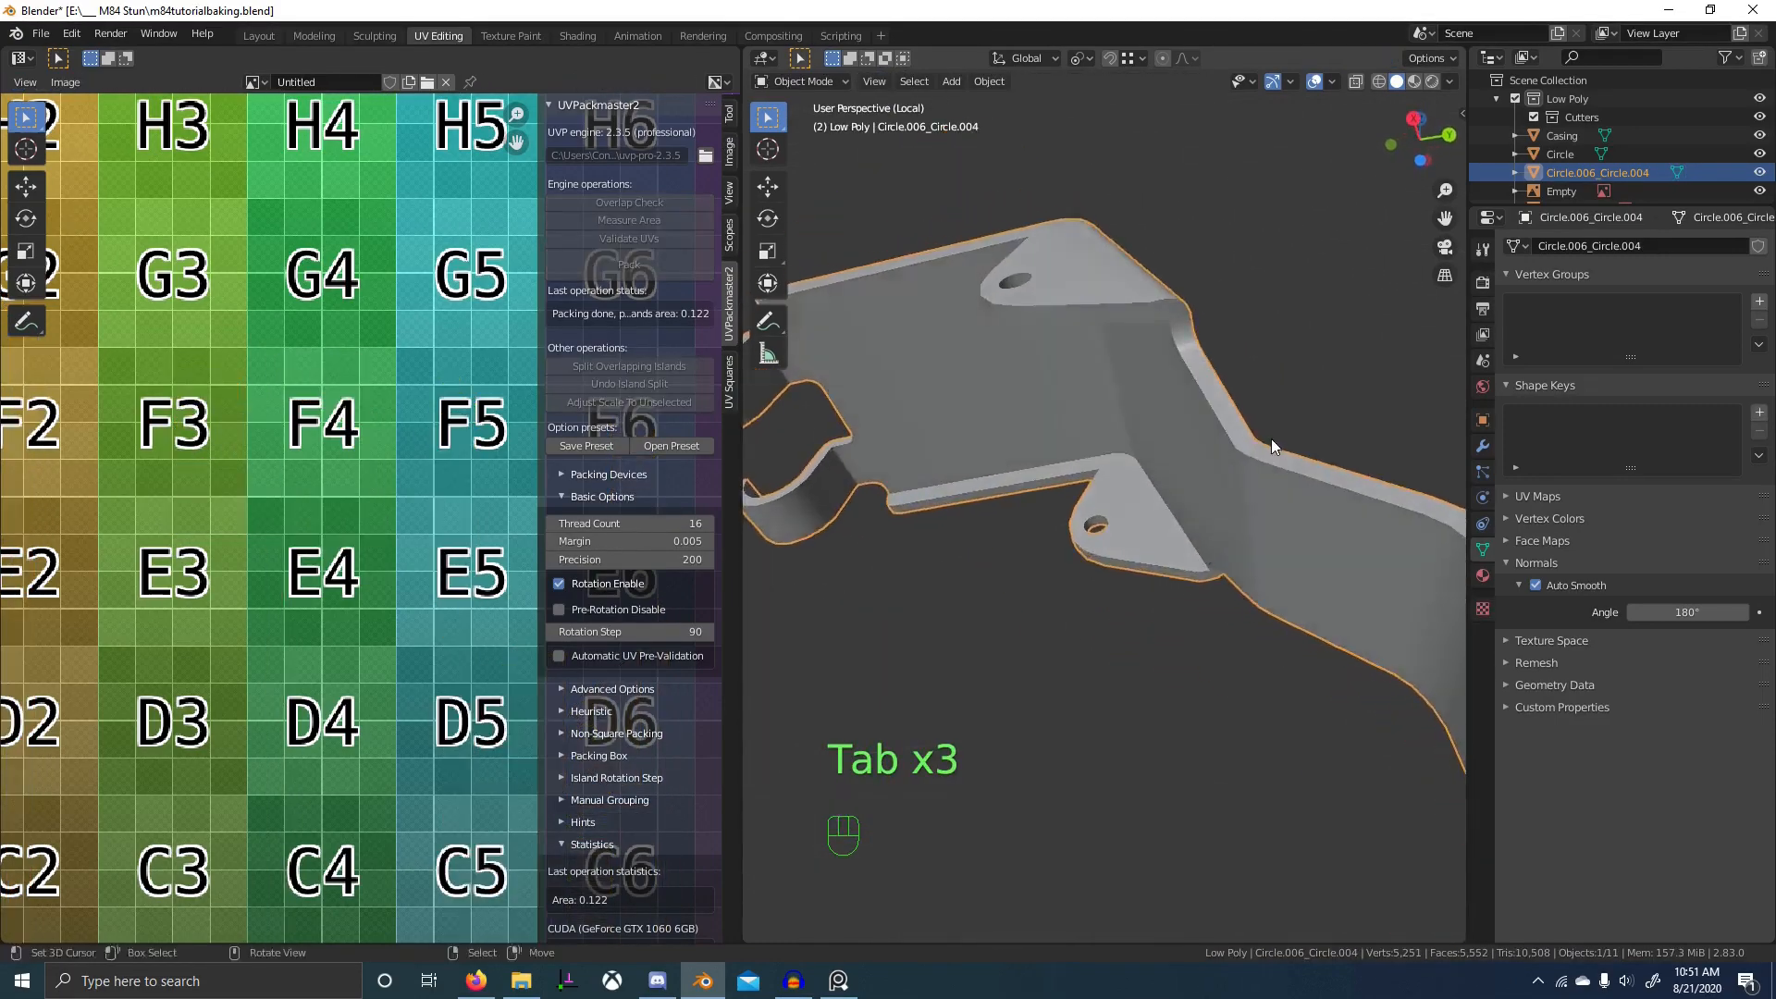
middle_drag(1271, 438, 1184, 603)
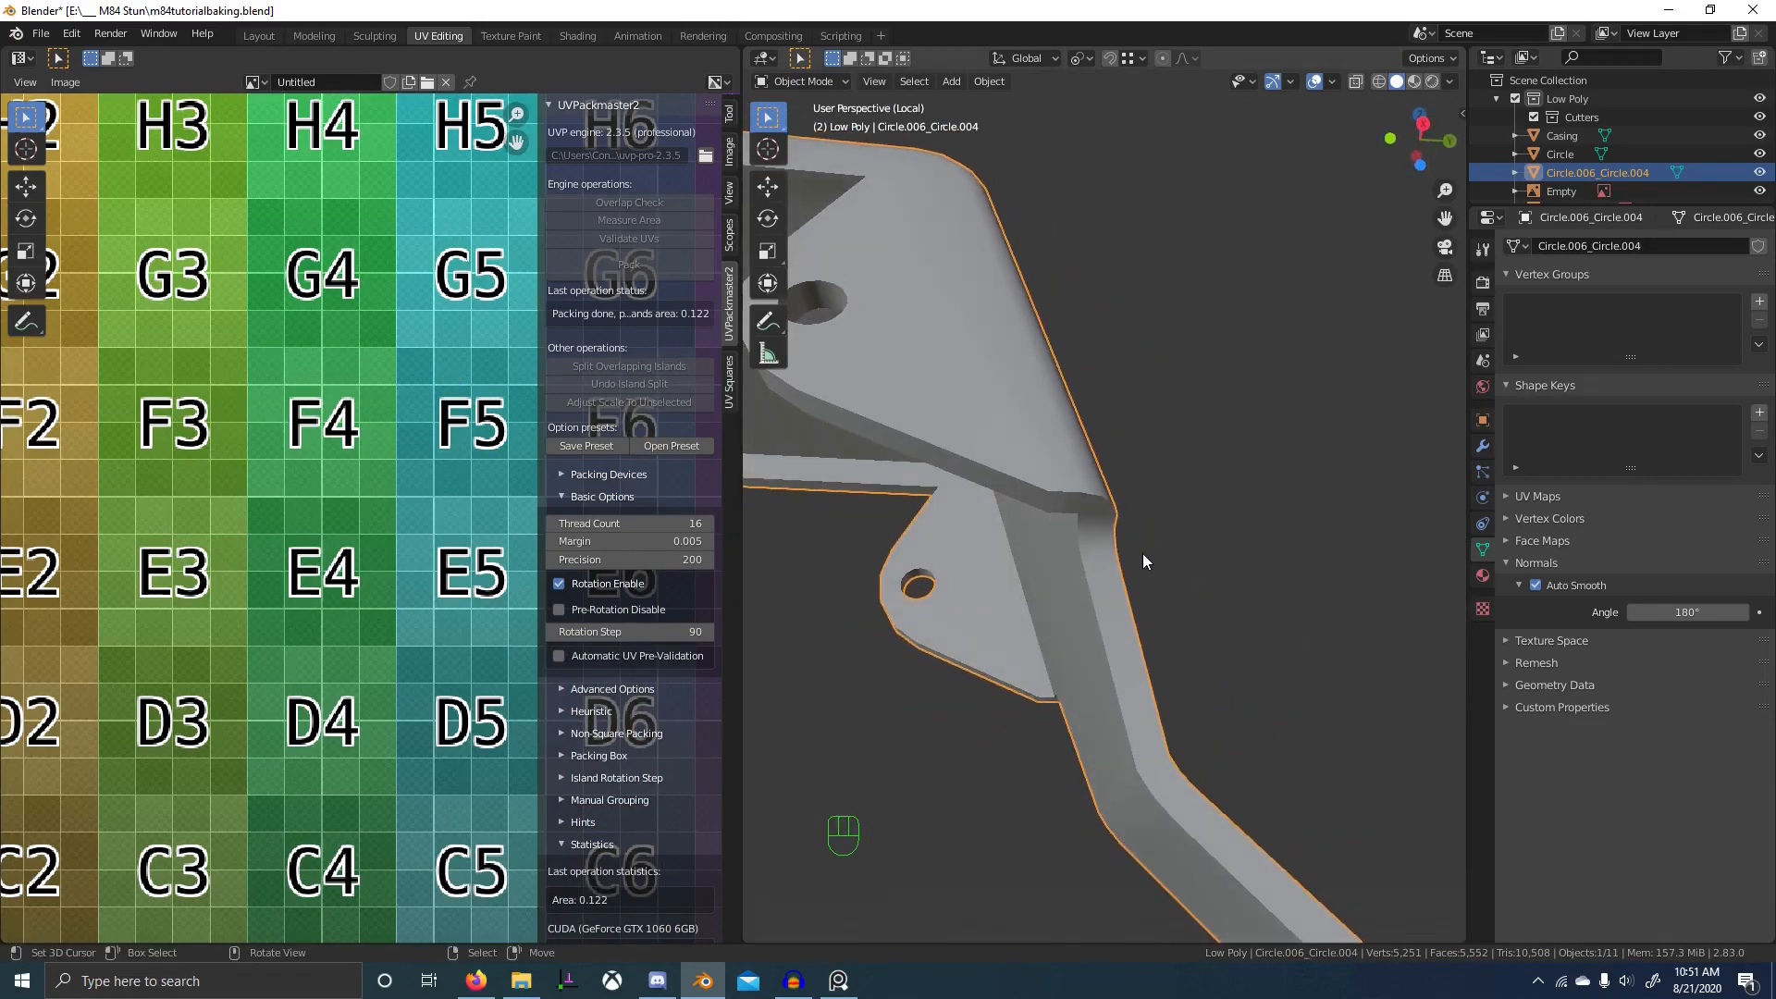
key(KP_Divide)
key(2)
middle_drag(1118, 588, 1075, 549)
key(1)
key(2)
middle_drag(1006, 452, 1058, 514)
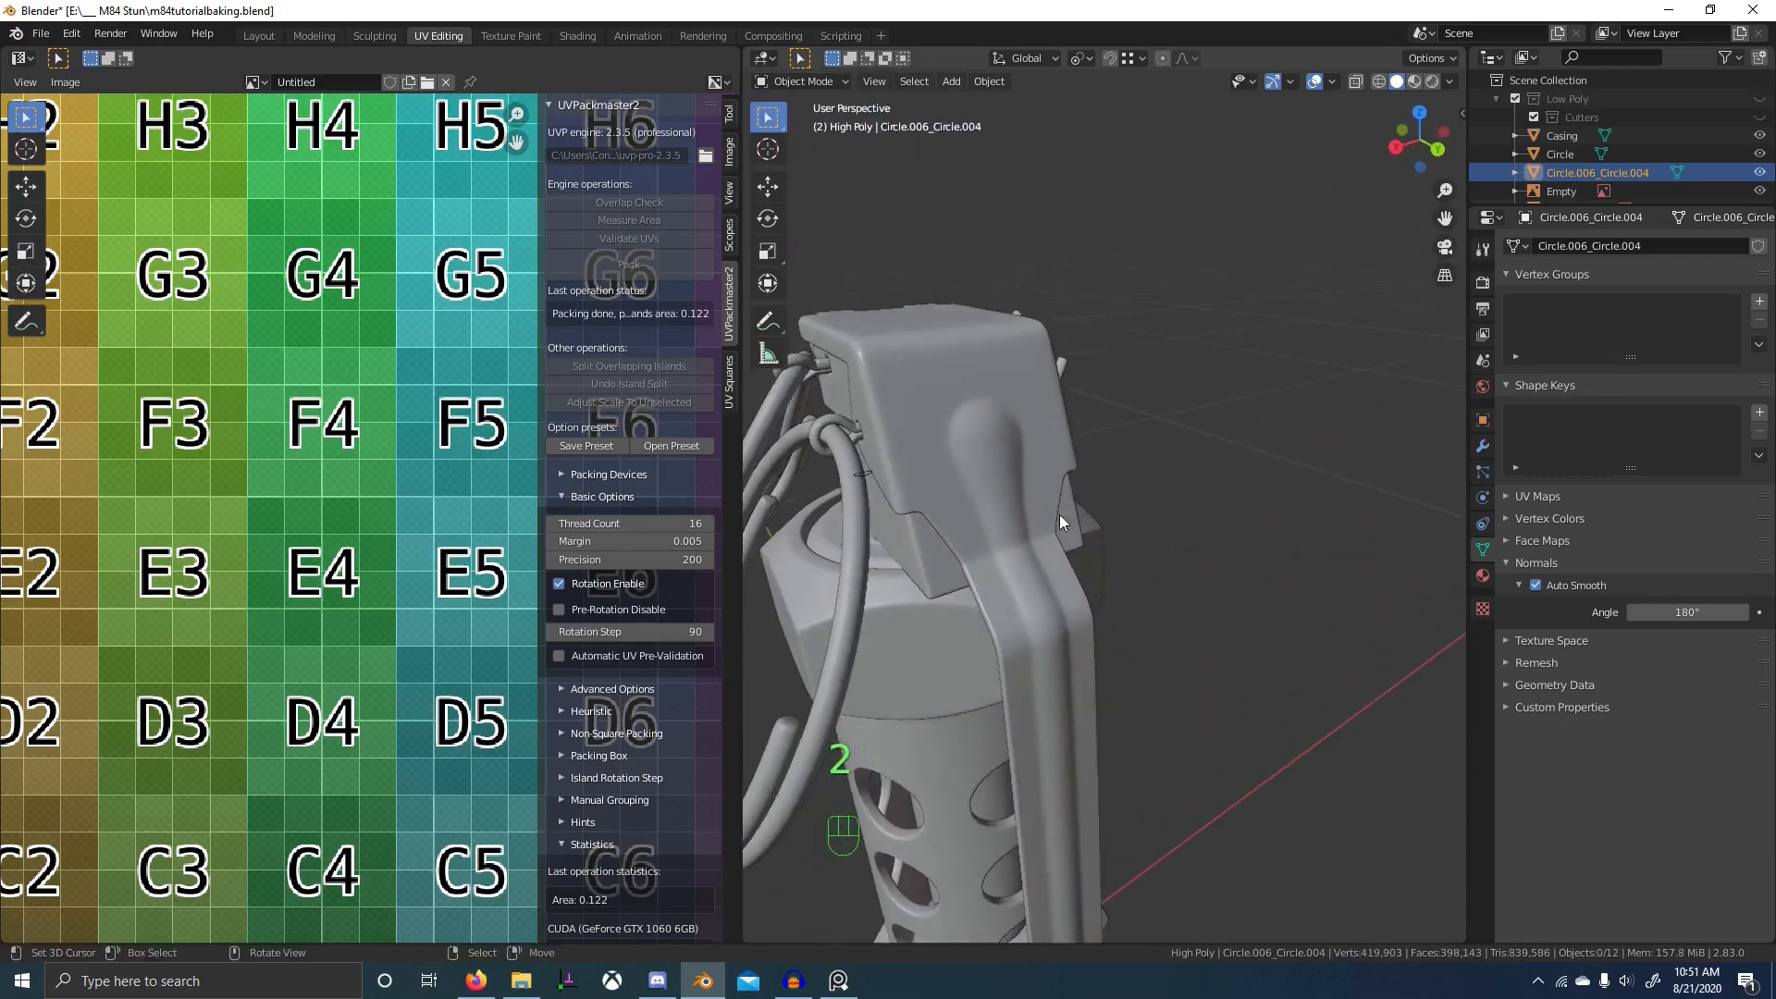
- Set an edge bevel weight of 1 on the short corner edge at the high-poly lever's side notch
scroll(1058, 516, up, 5)
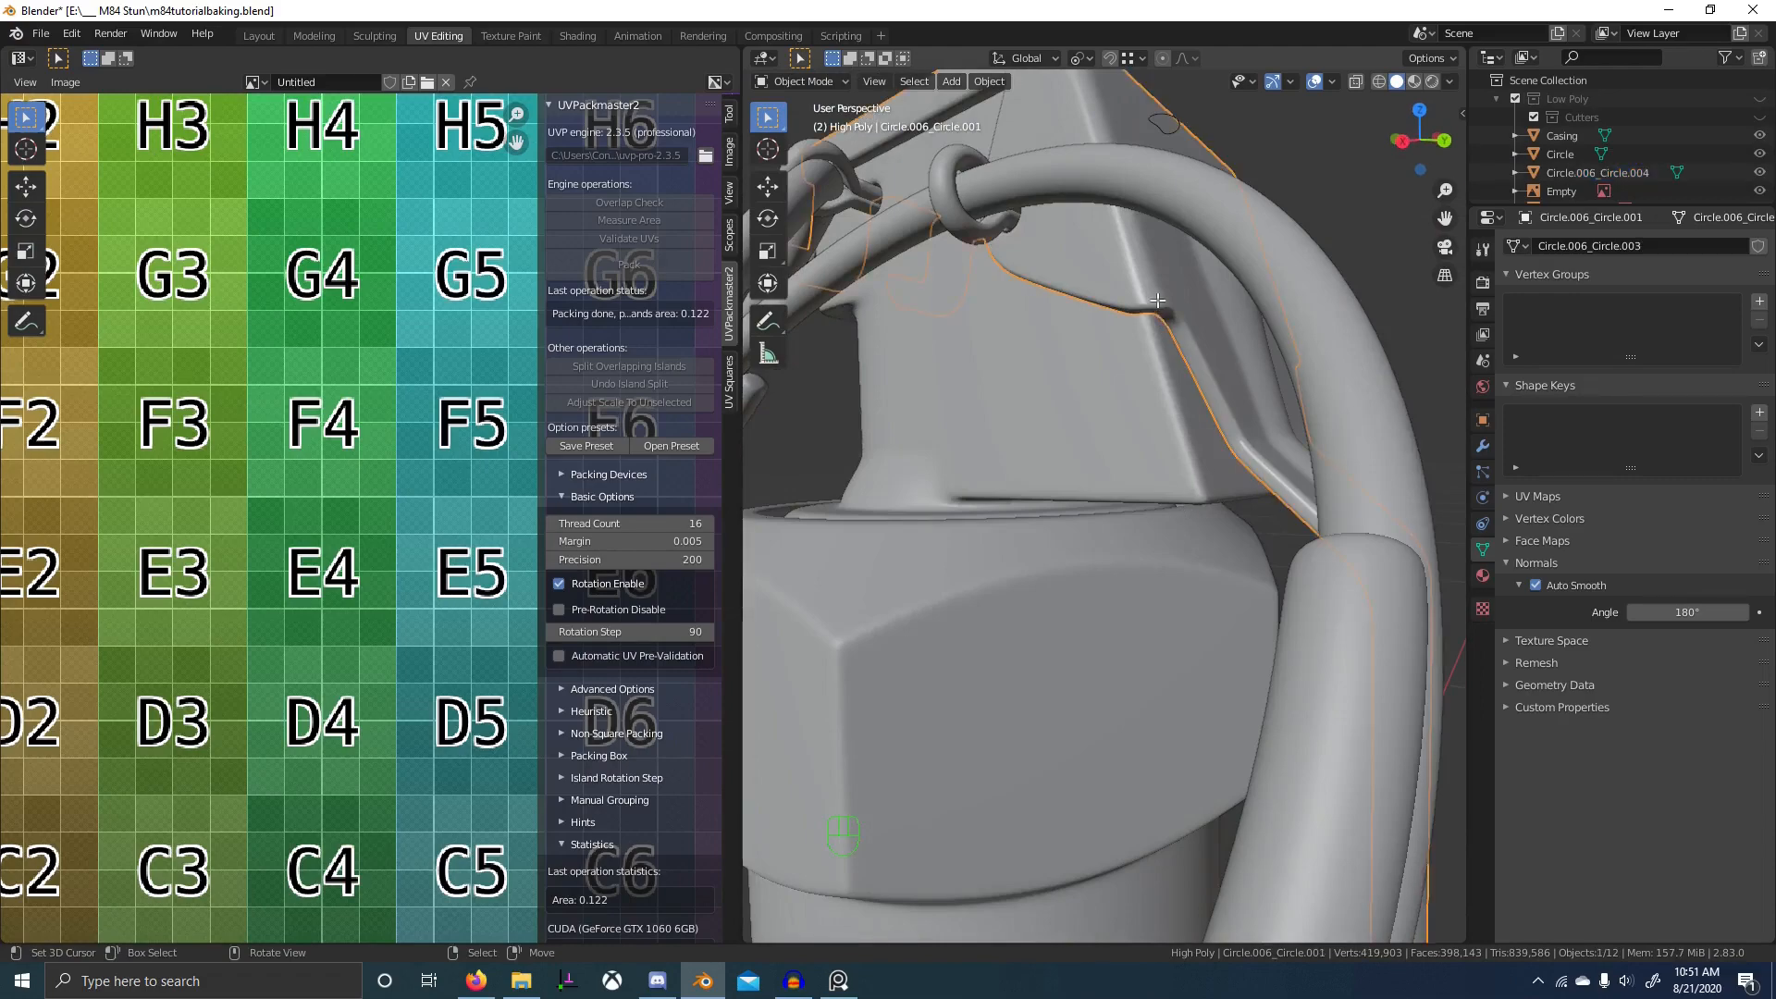
key(Tab)
scroll(1175, 286, up, 6)
key(2)
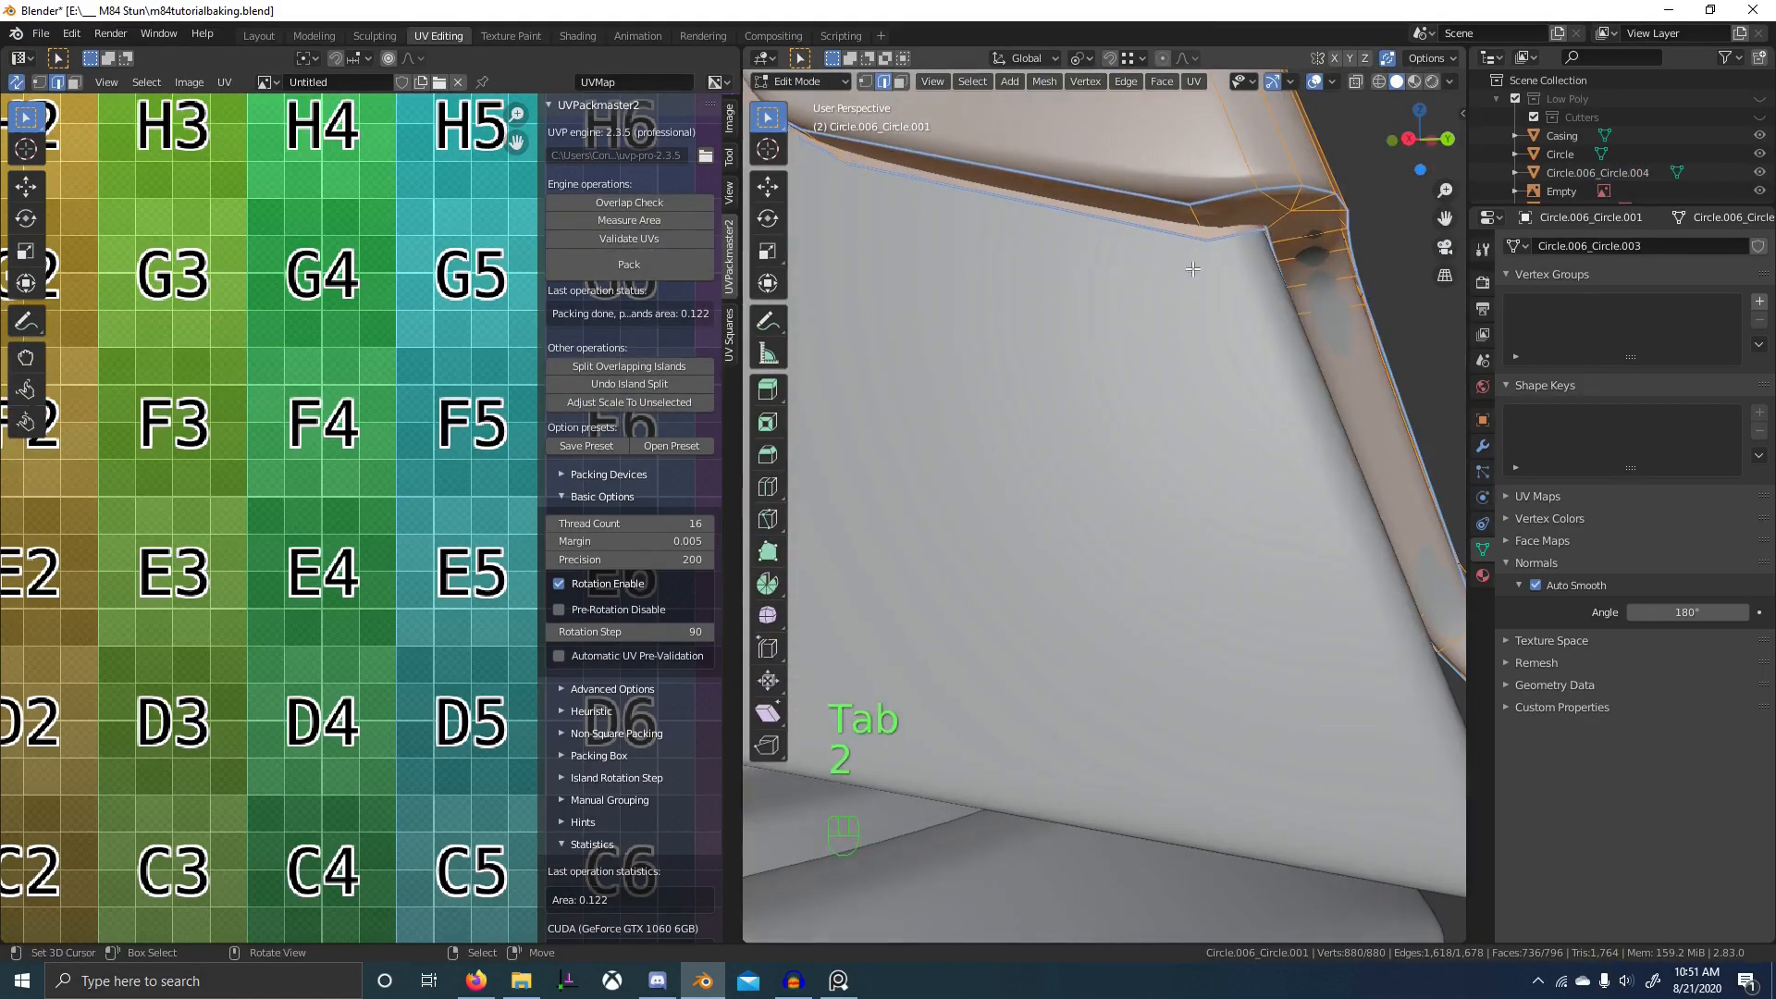
click(1195, 222)
key(ctrl+e)
click(1311, 305)
click(1316, 310)
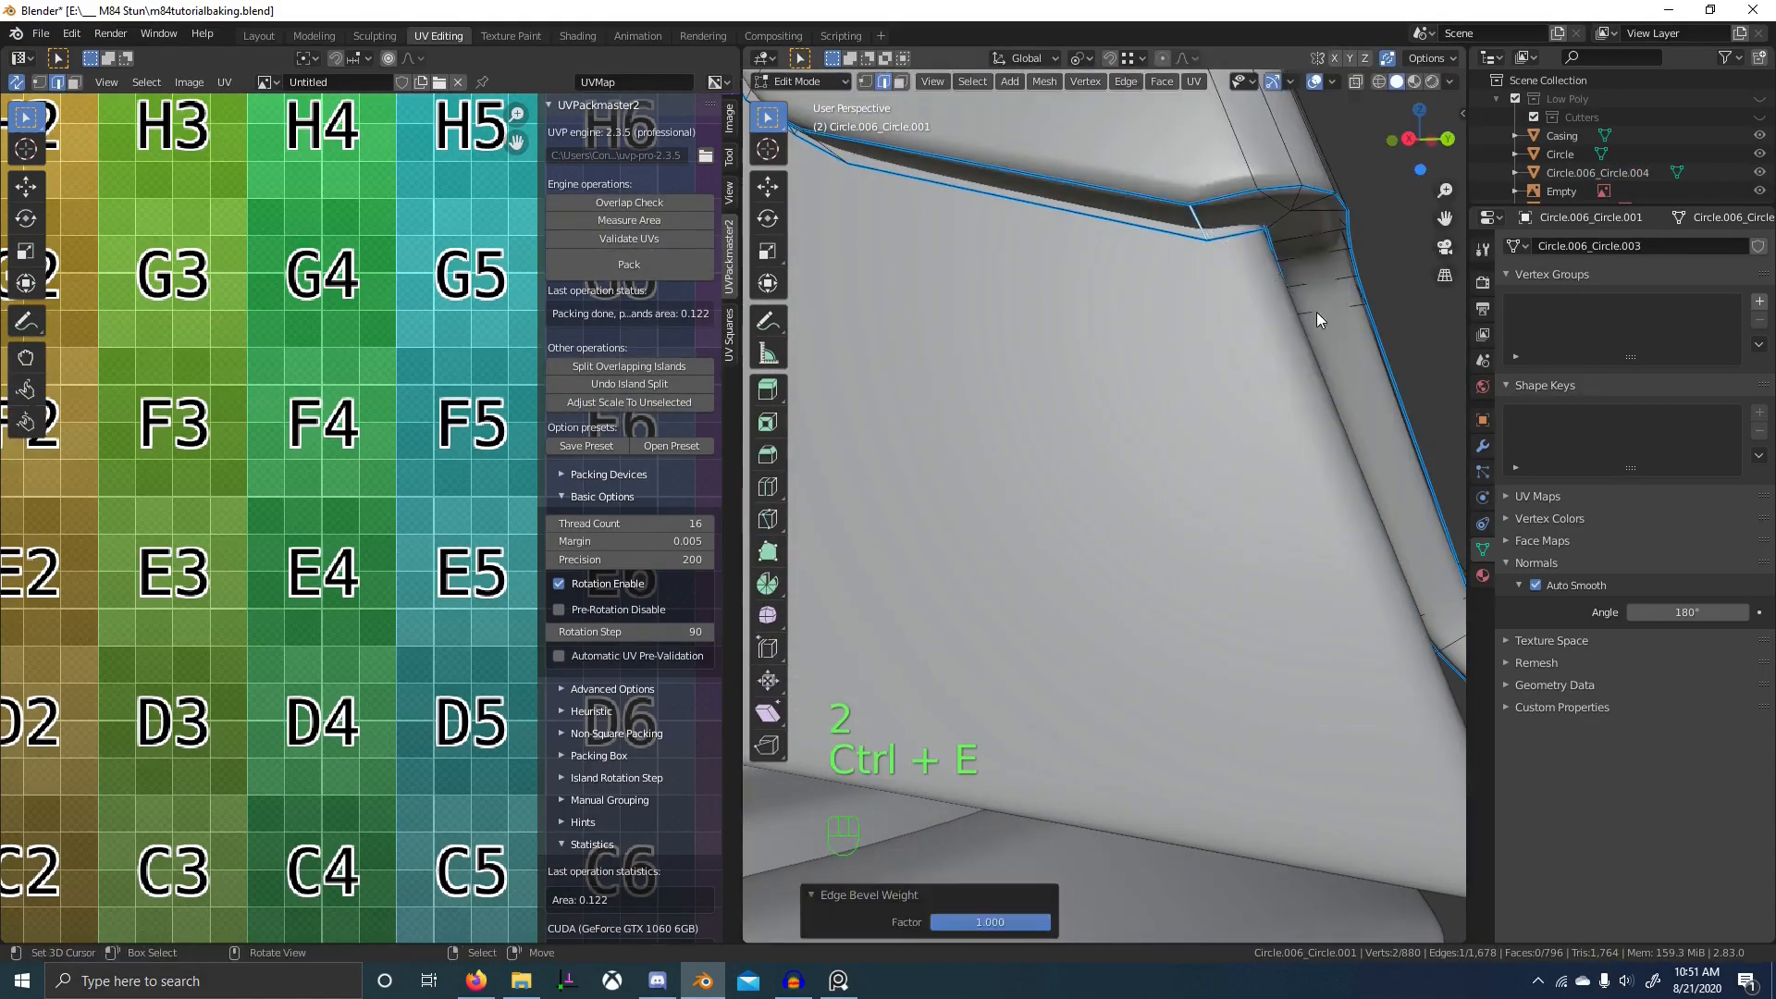
key(Tab)
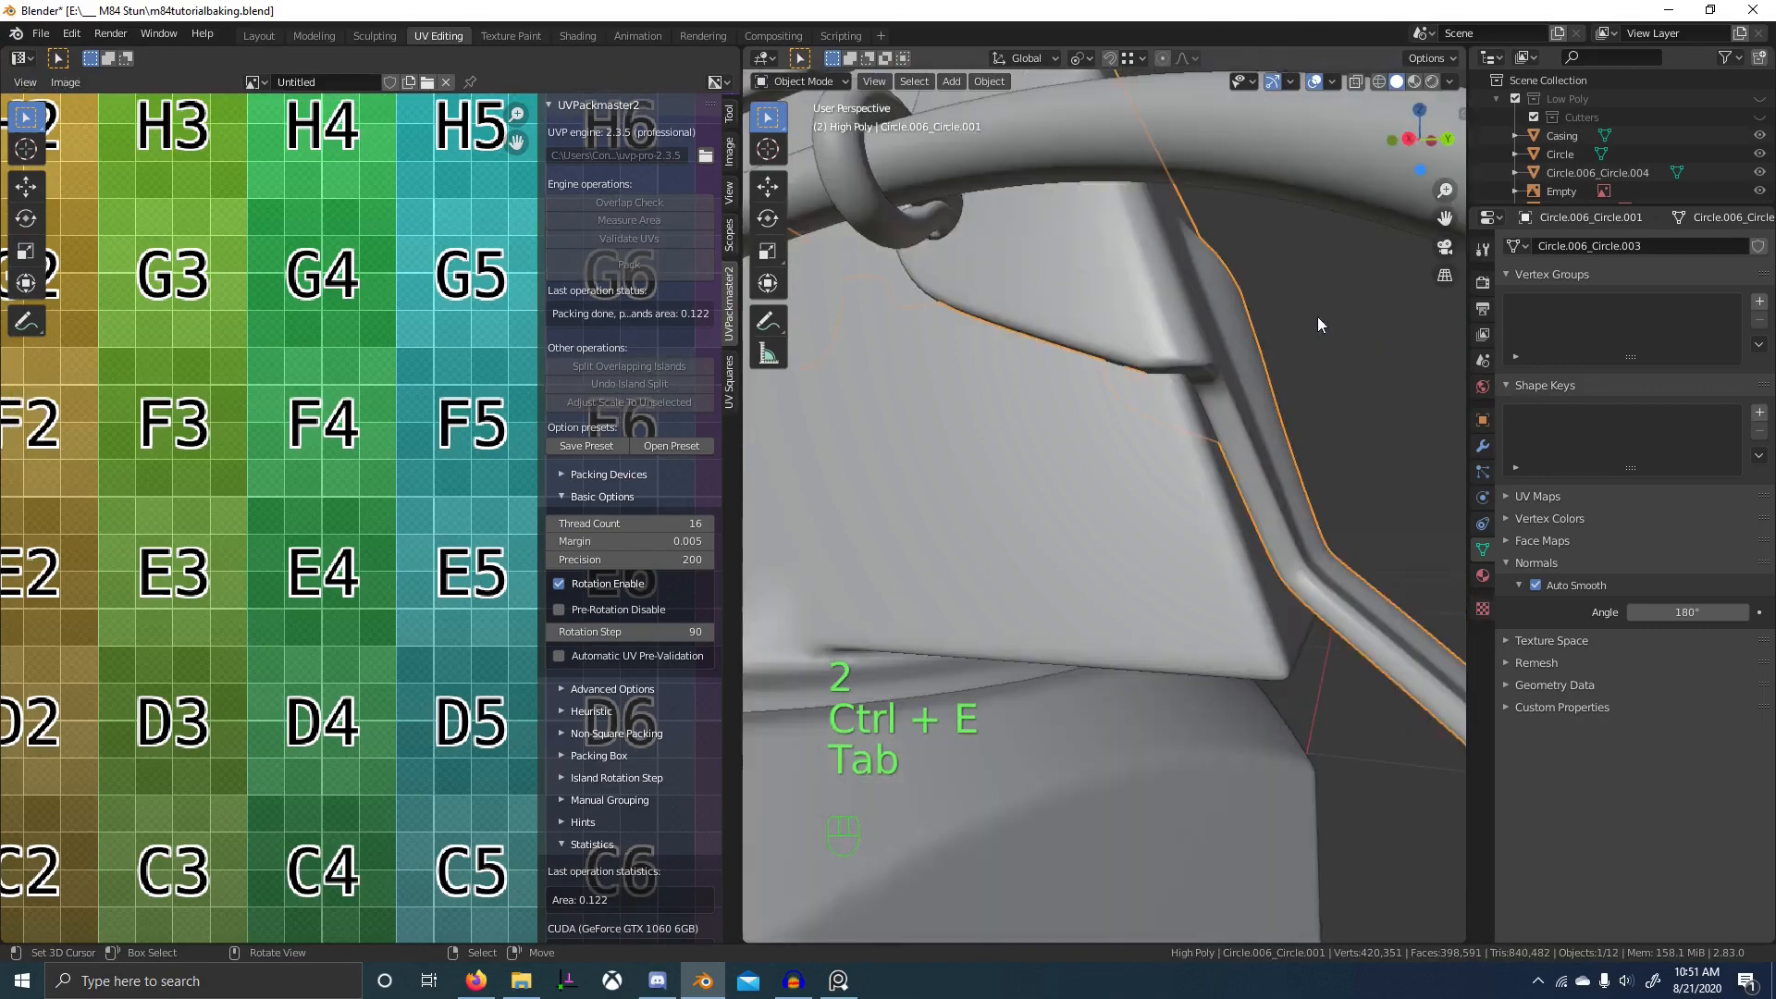
- Show the low-poly model again and add a Triangulate modifier to its lever
key(1)
right_click(1175, 291)
middle_drag(1175, 291, 1097, 572)
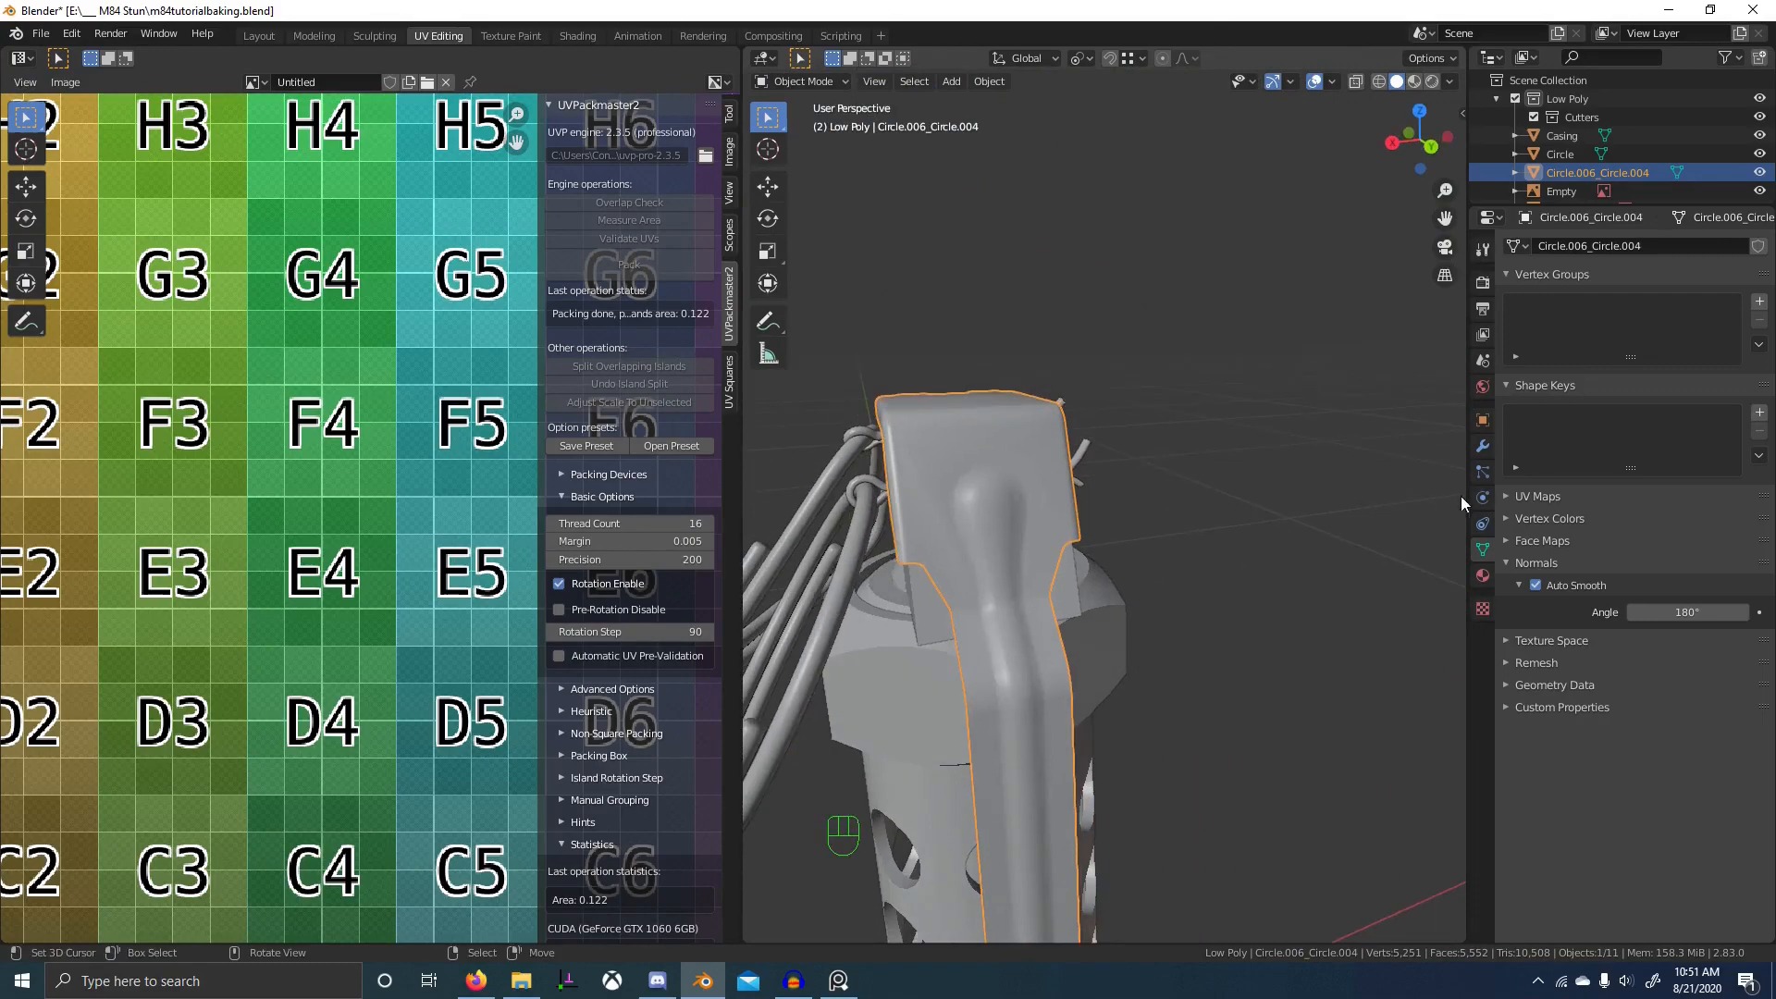
click(1482, 446)
click(1590, 250)
click(1383, 555)
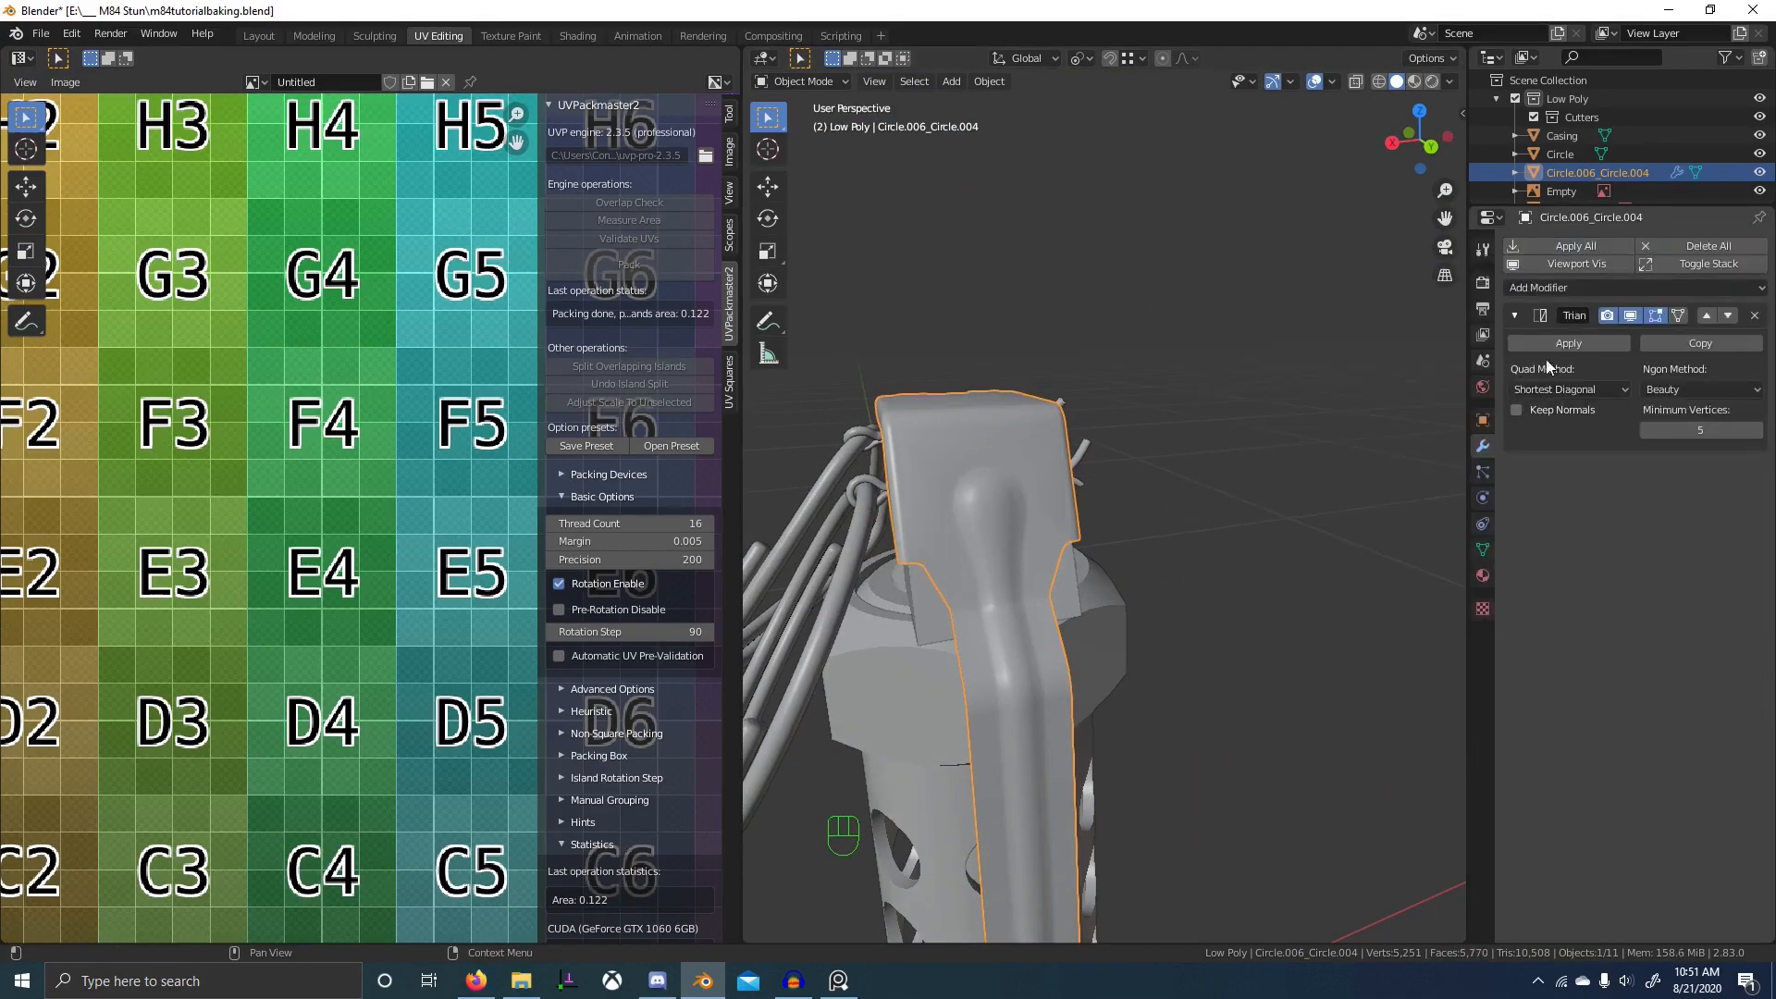
- Add a Weighted Normal modifier to the lever with Keep Sharp enabled and check the shading around the groove
click(1540, 287)
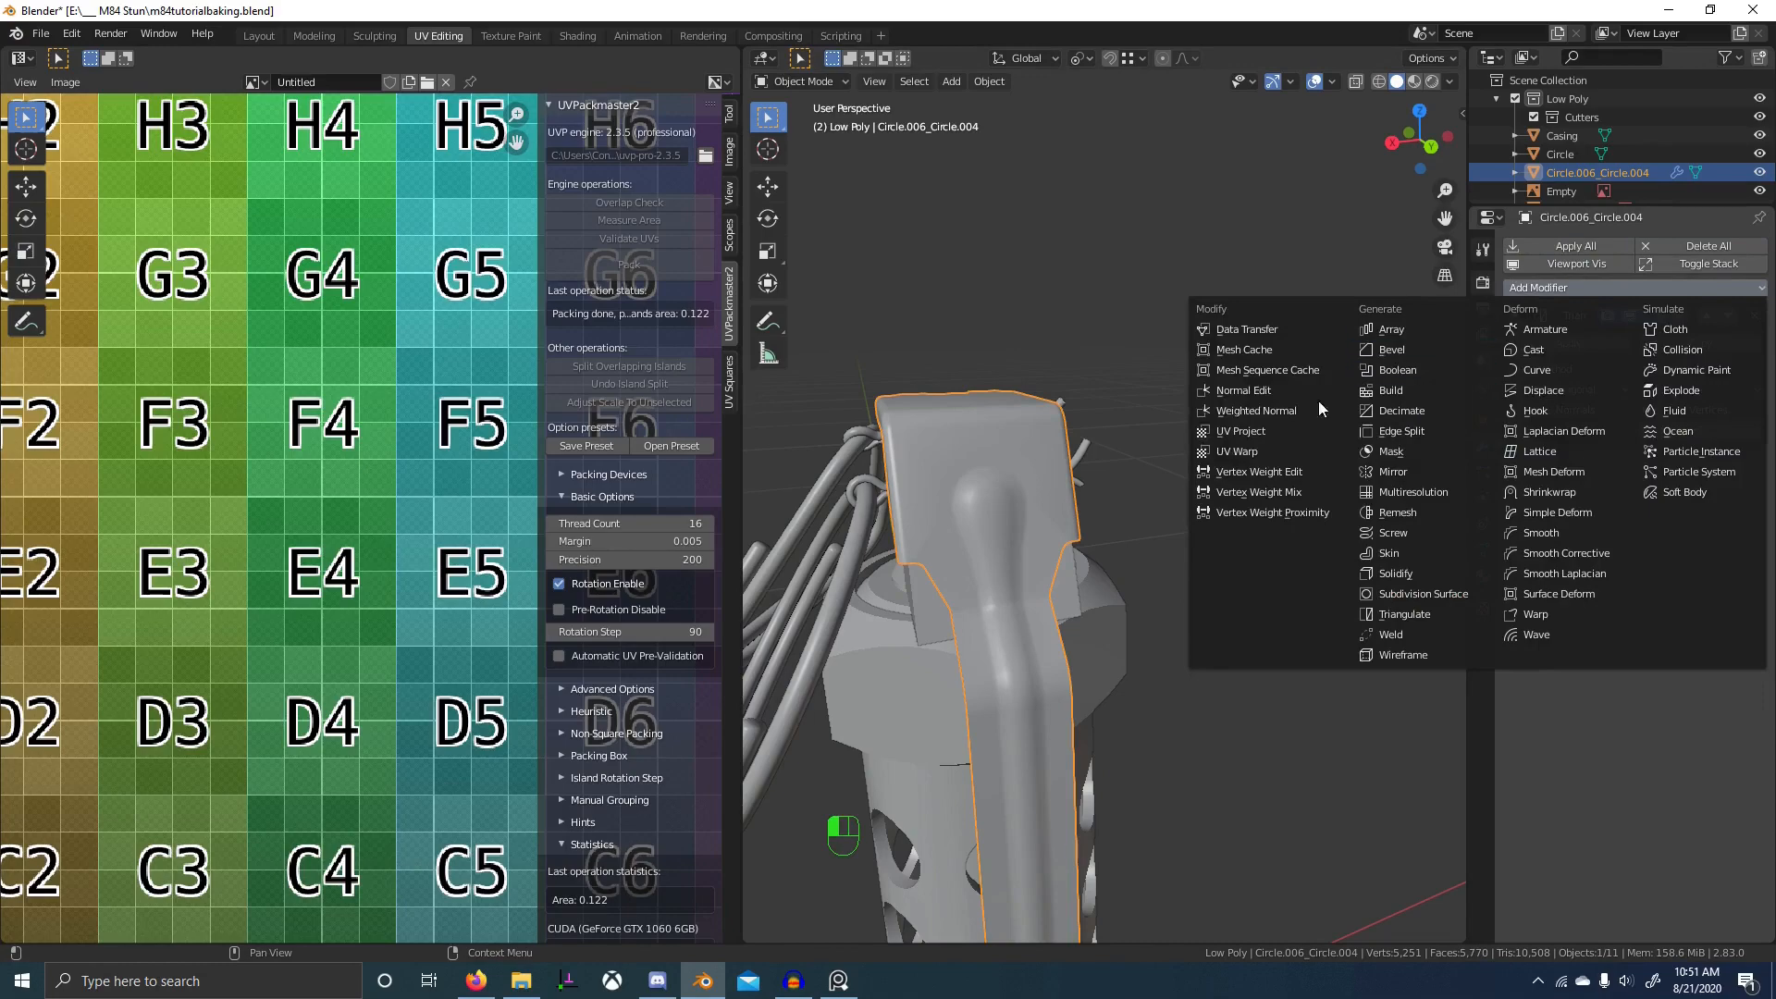
click(1271, 415)
middle_drag(1180, 498, 1295, 518)
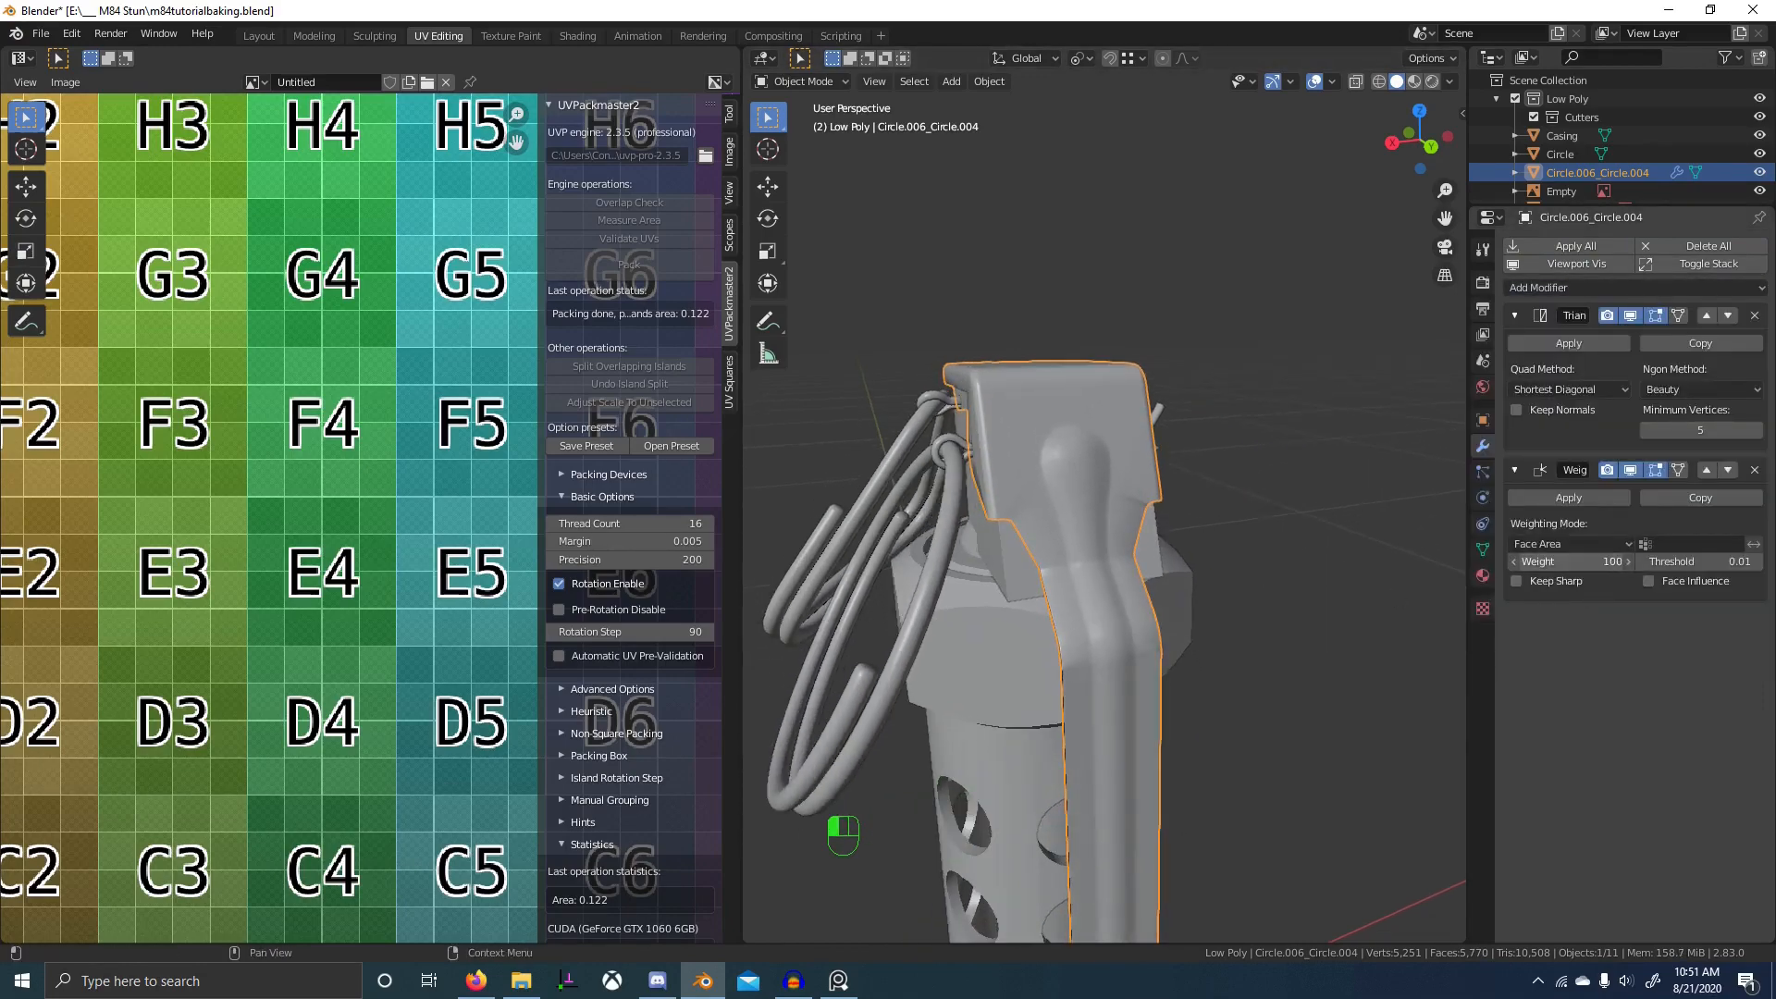
click(1516, 581)
scroll(1110, 499, up, 4)
middle_drag(1137, 499, 1070, 508)
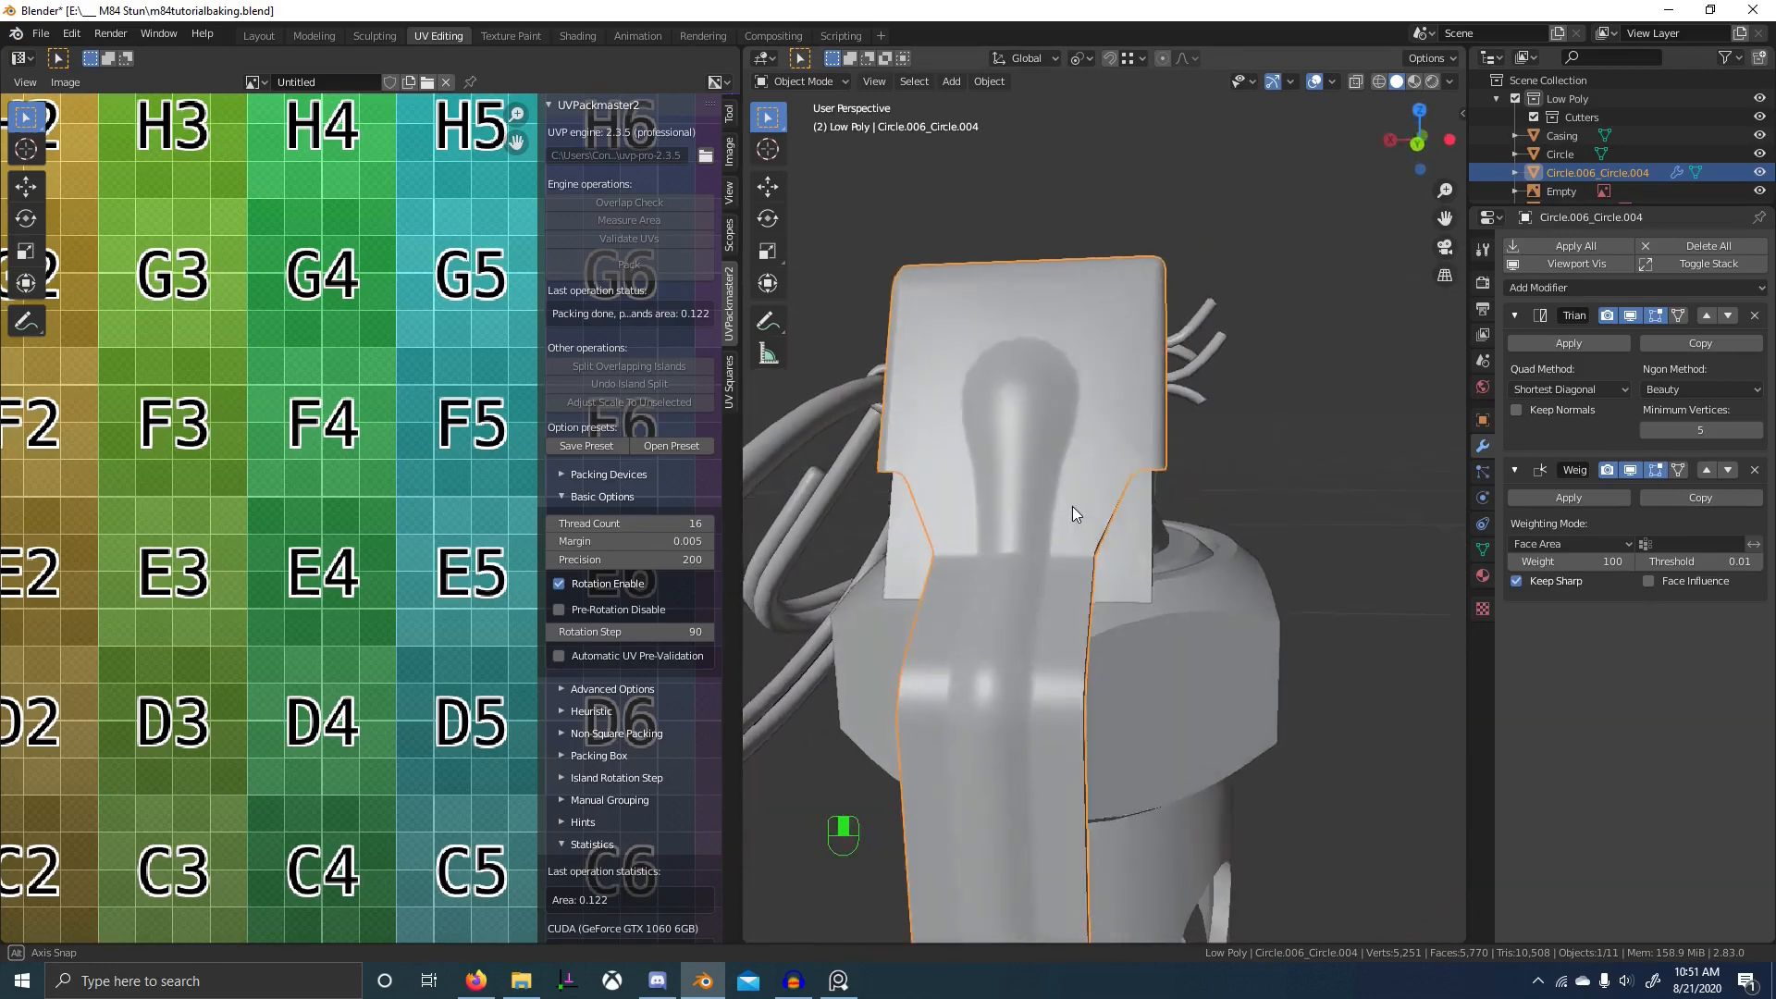
key(Tab)
scroll(1127, 480, up, 5)
key(Tab)
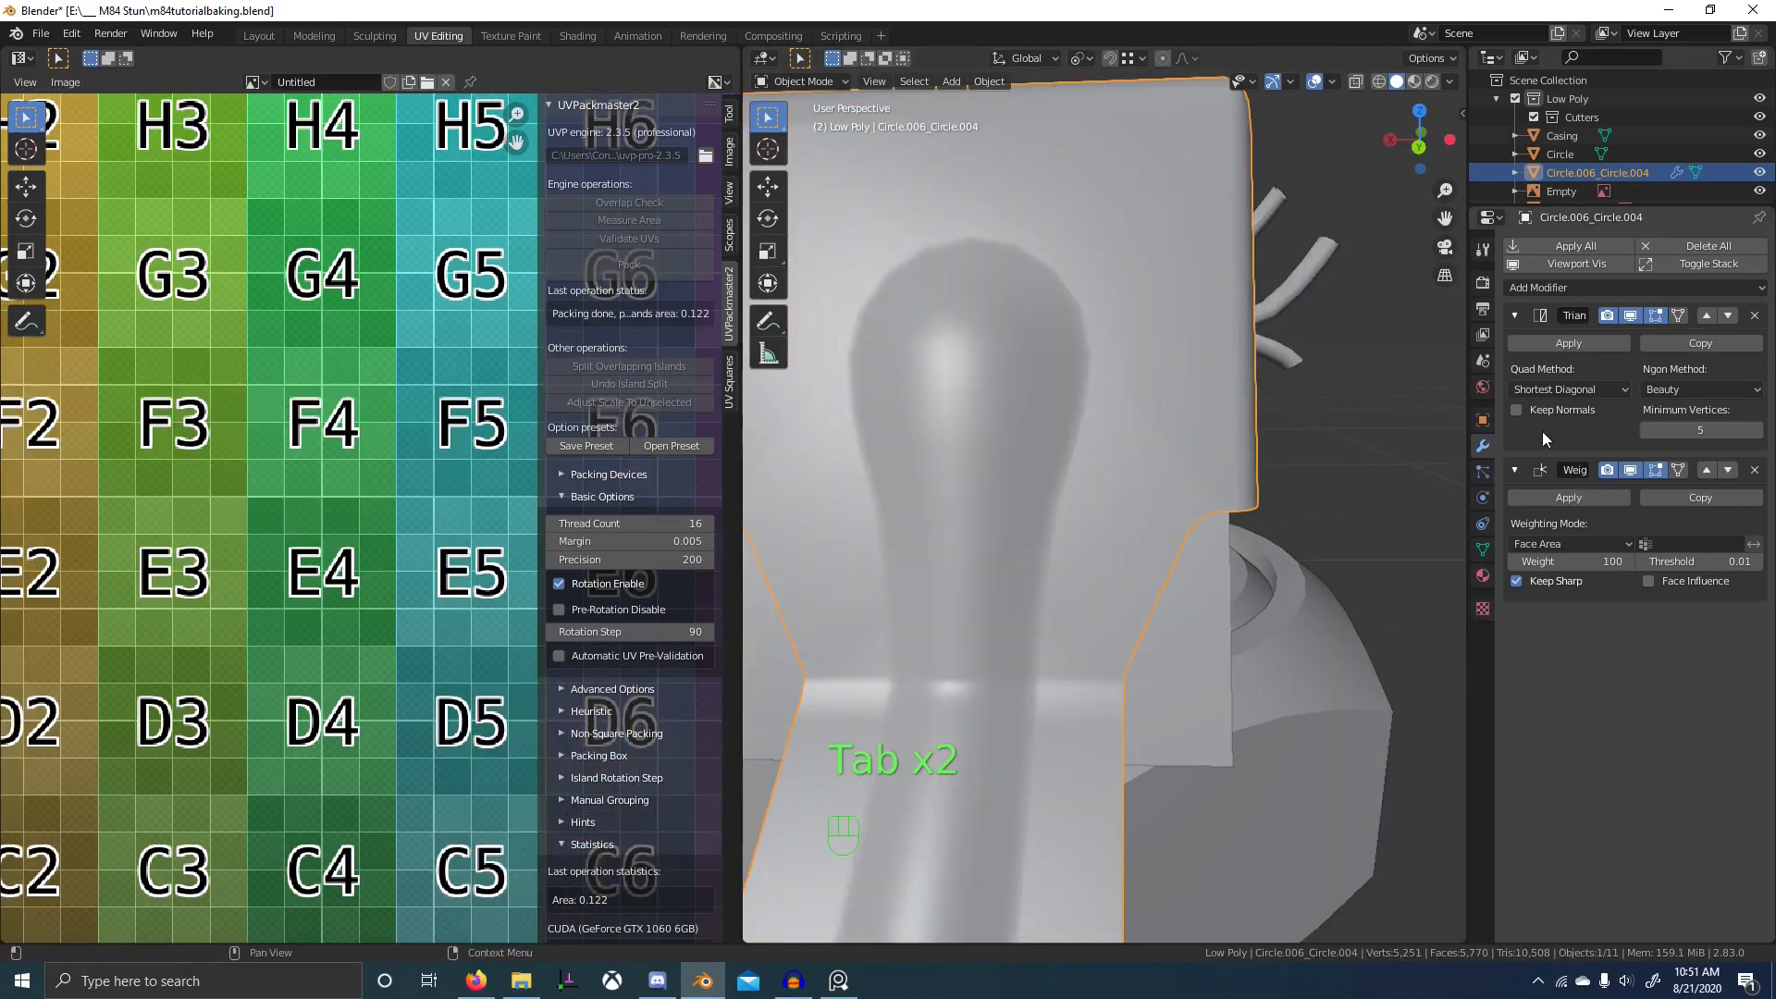
- Enable Keep Normals on the Triangulate modifier, apply both modifiers and open the triangulated lever in edit mode
click(1518, 410)
click(1557, 340)
click(1557, 341)
scroll(1251, 405, down, 3)
key(Tab)
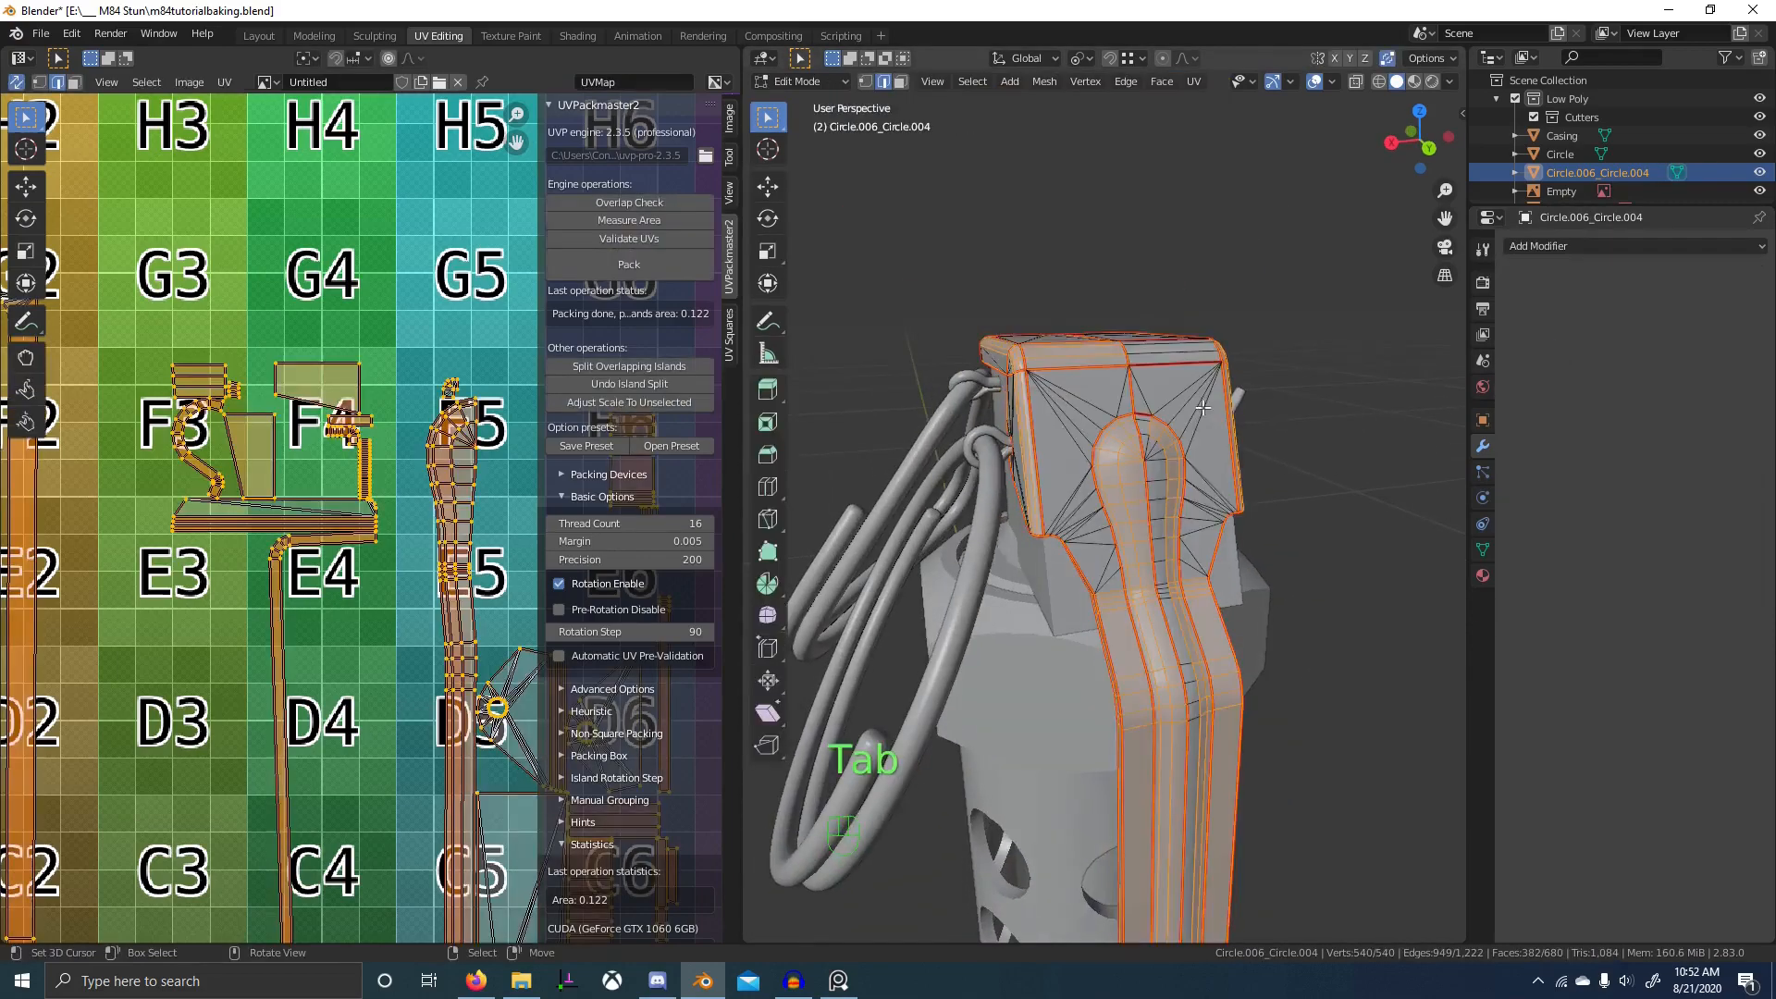
- Convert the lever's triangles back to quads and unwrap the entire lever mesh
key(alt+j)
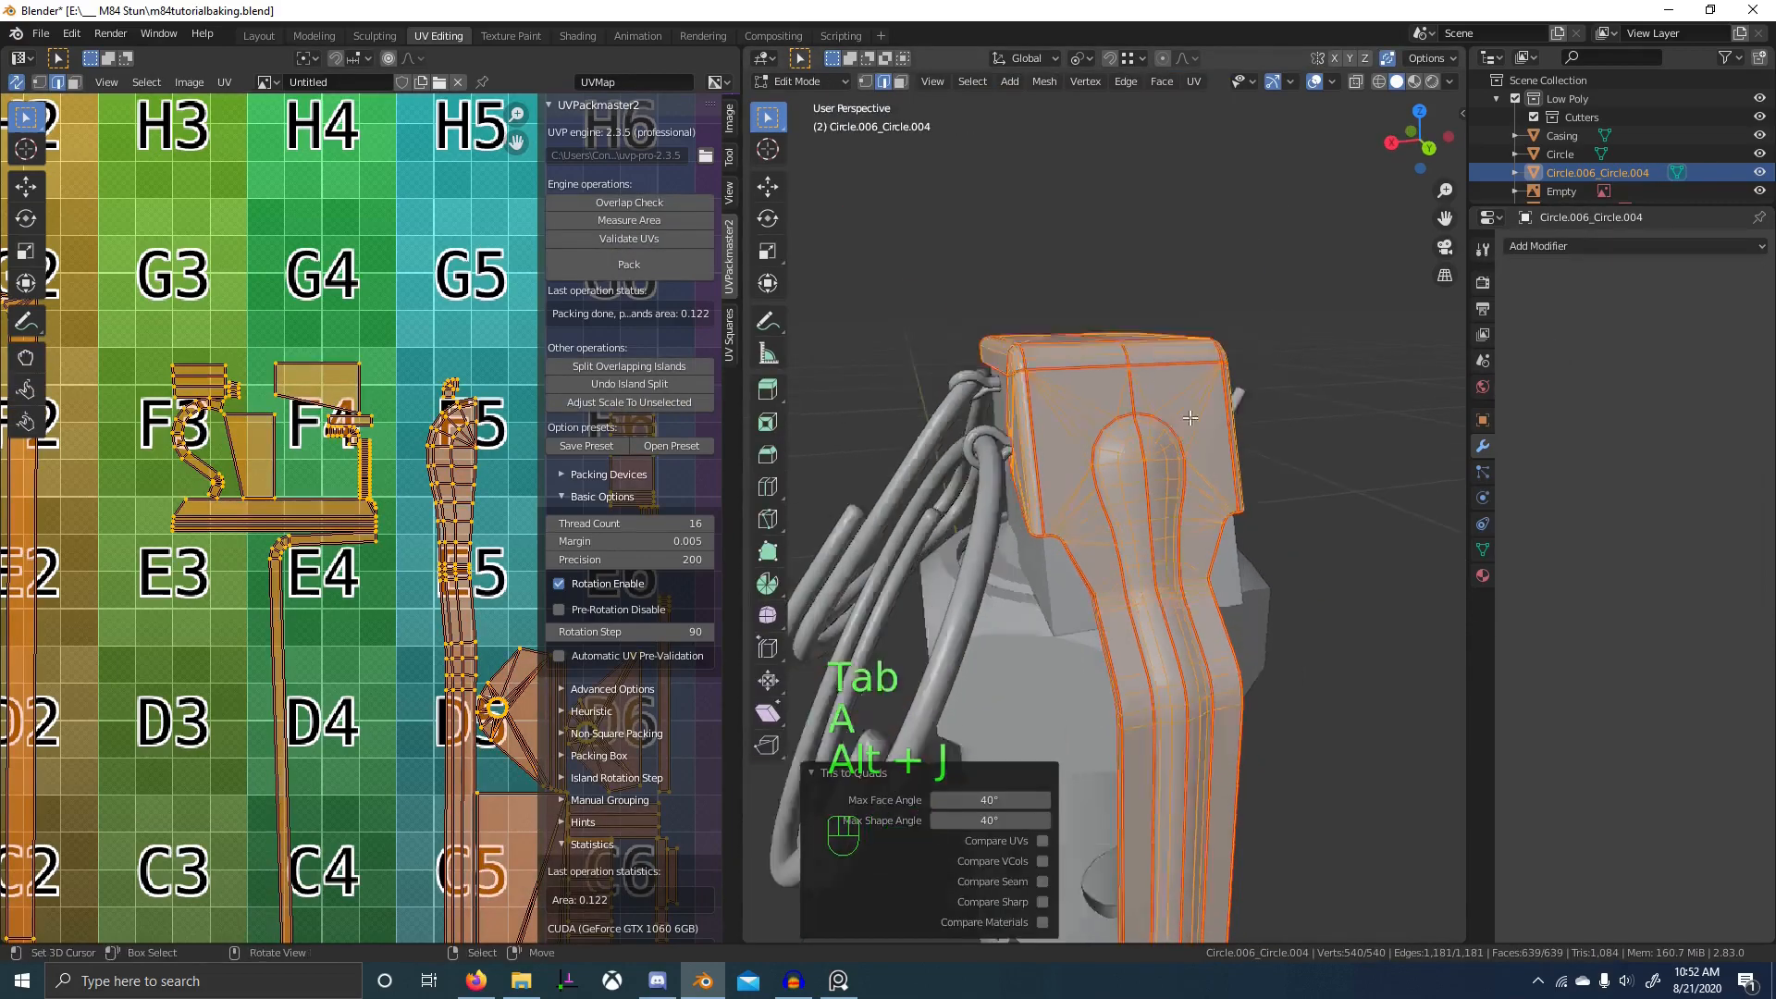
middle_drag(1202, 407, 1150, 429)
key(a)
key(u)
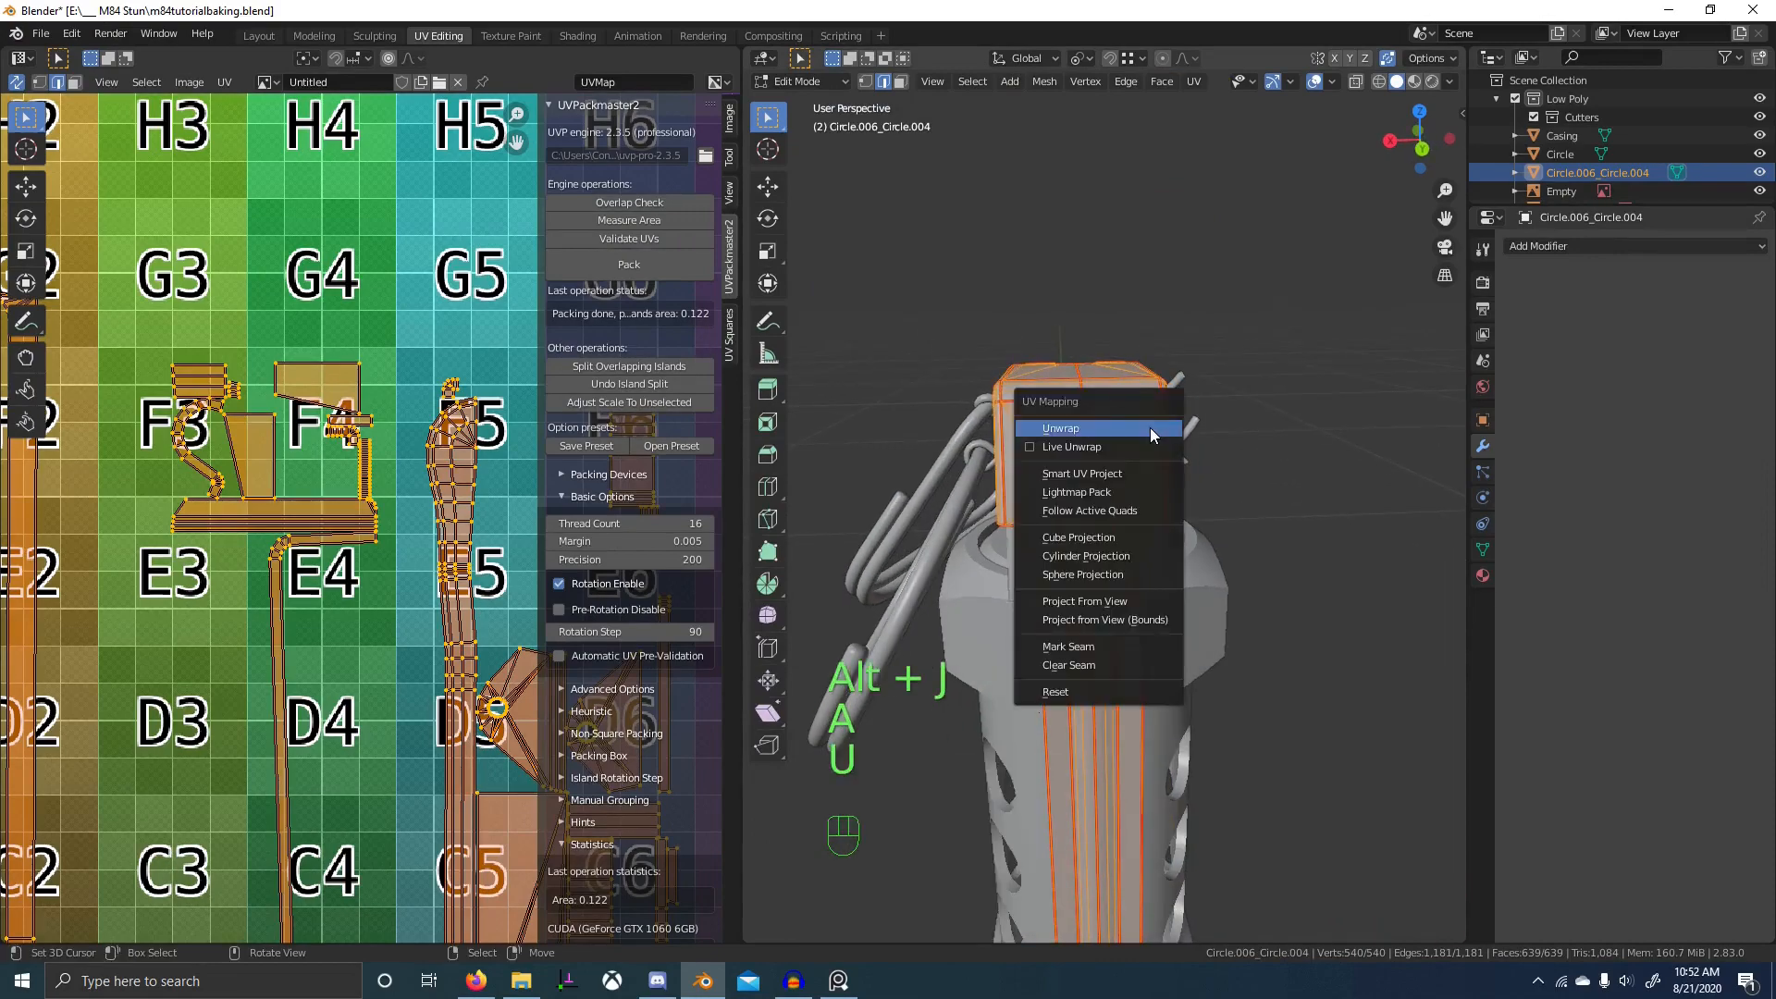
click(1149, 428)
- Pack all of the lever's UV islands with UVPackmaster2, check the layout and leave edit mode
key(a)
scroll(324, 448, down, 3)
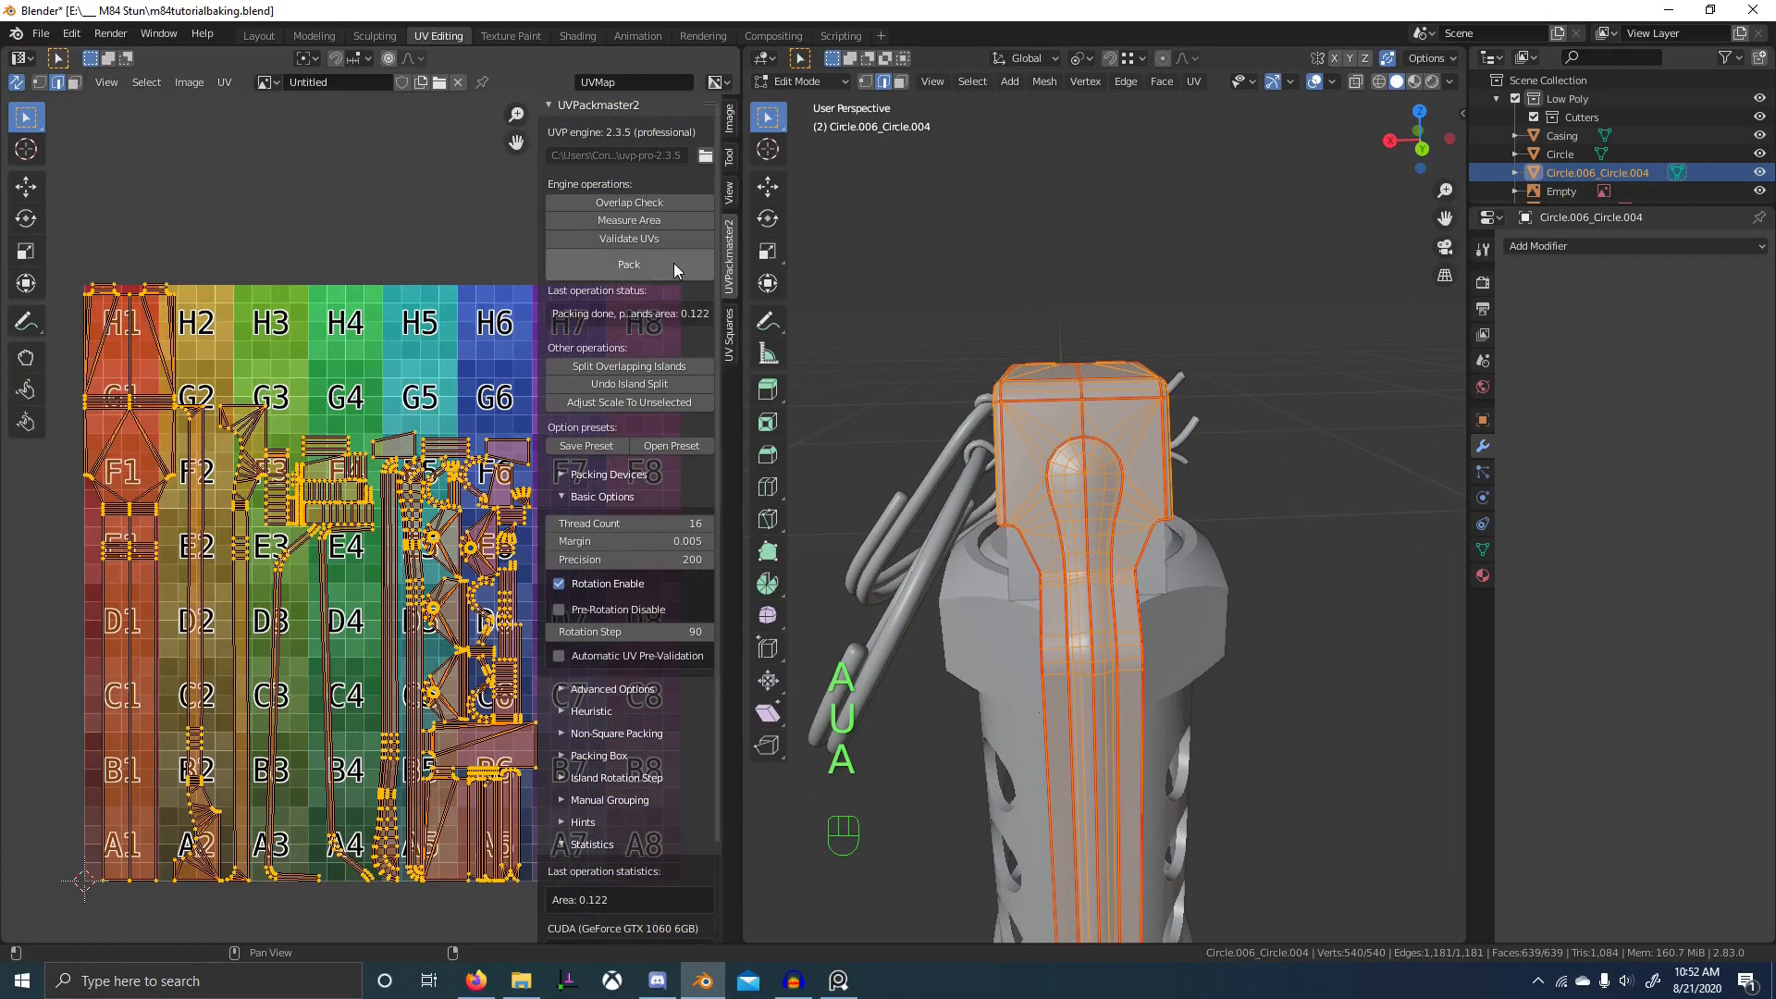
click(629, 265)
scroll(337, 596, down, 1)
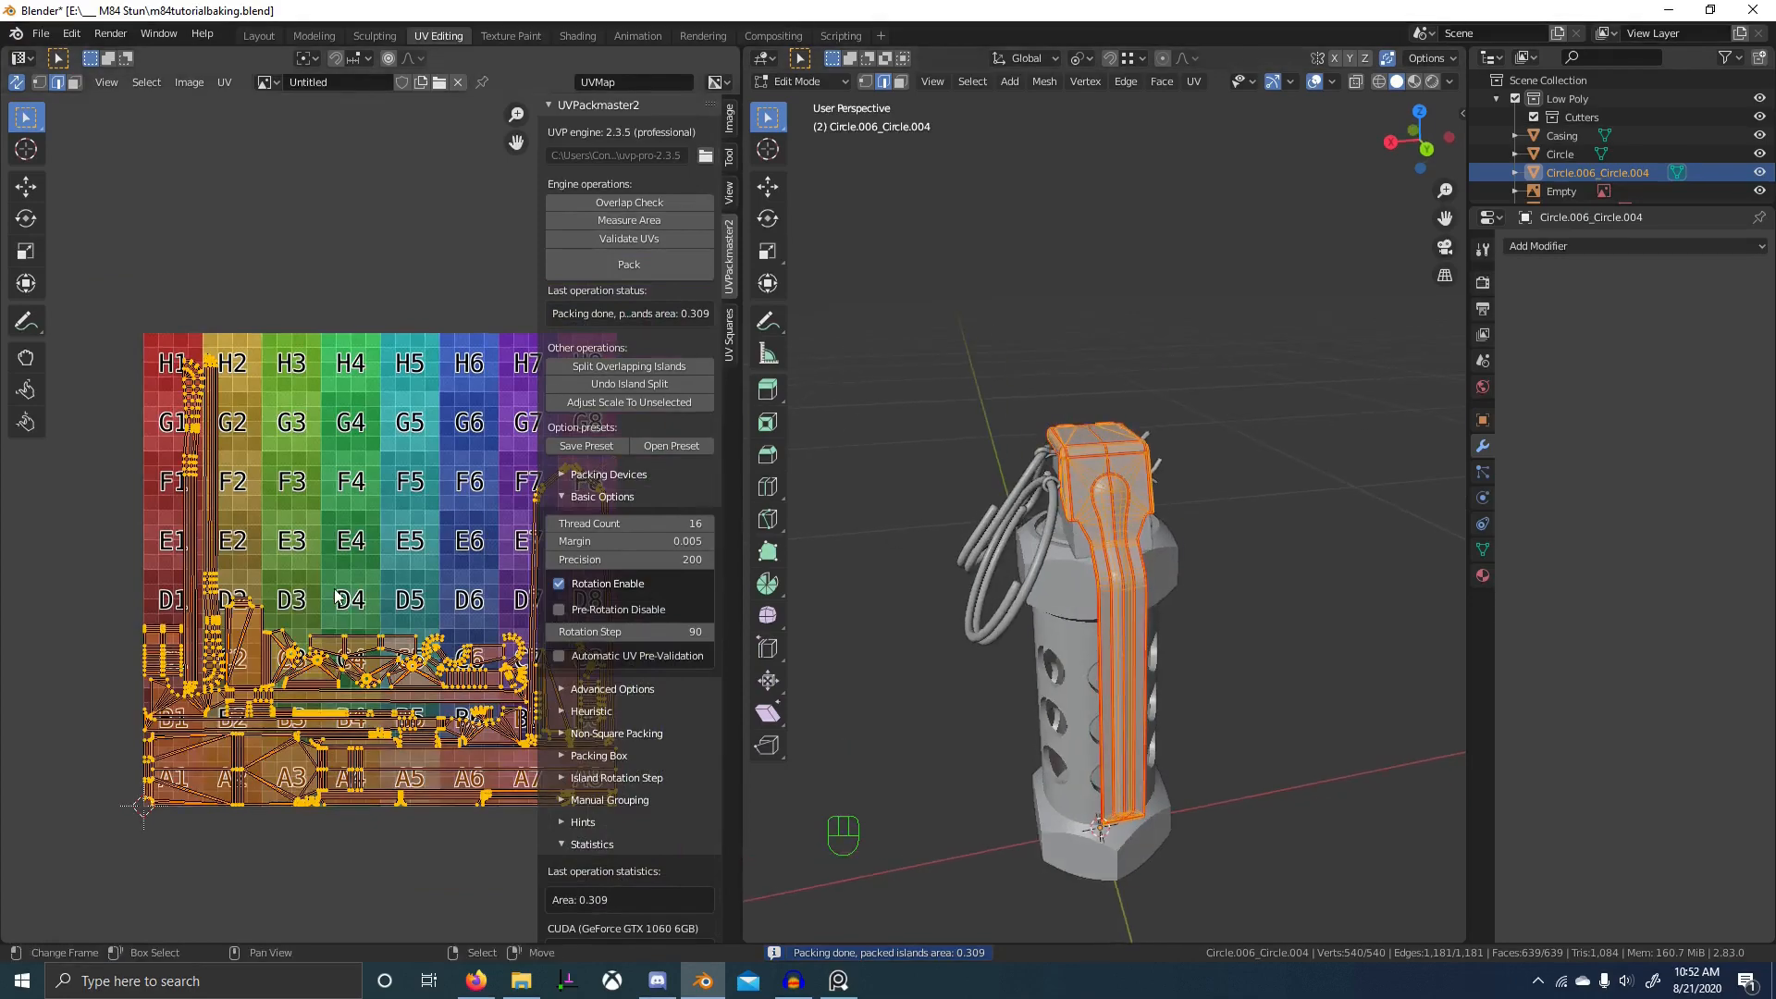
middle_drag(334, 597, 319, 608)
scroll(317, 607, up, 3)
scroll(629, 541, down, 2)
key(Tab)
- Switch the 3D view to Material Preview shading to check the UV grid texture on the grenade
scroll(370, 546, down, 1)
middle_drag(989, 518, 1129, 514)
scroll(1129, 513, down, 2)
scroll(1131, 511, up, 4)
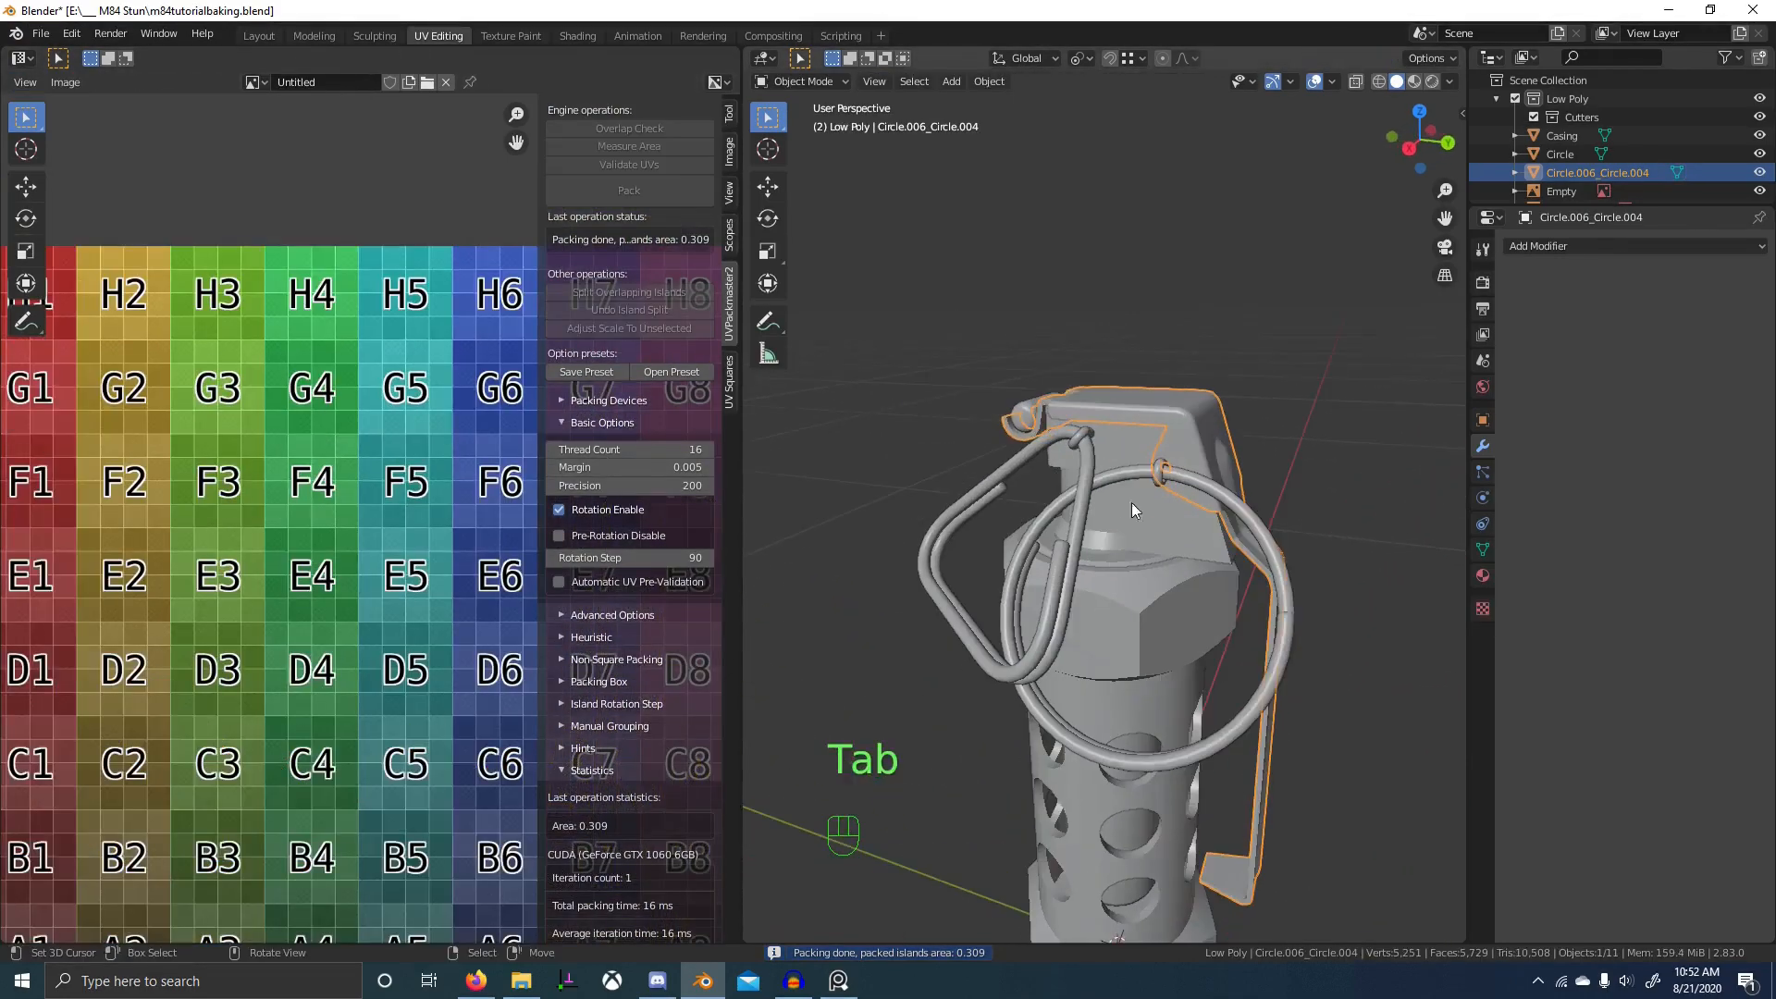
click(1413, 81)
scroll(1203, 346, up, 1)
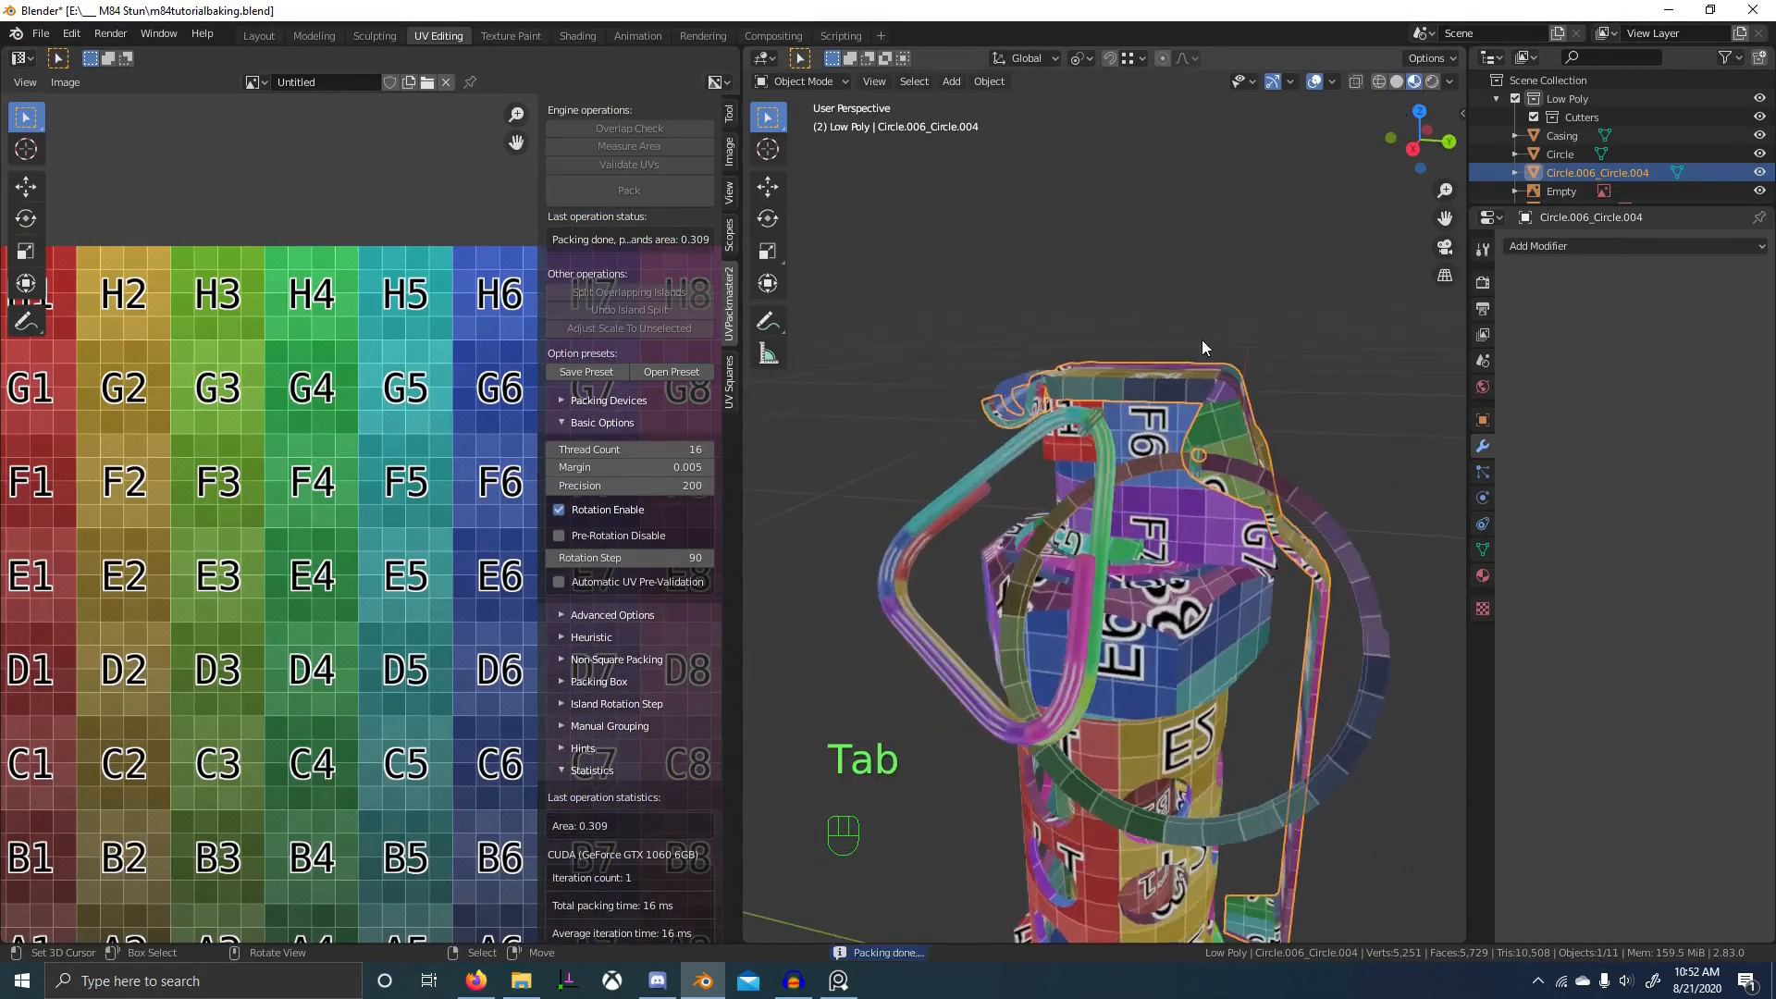
- Open the triangular pull ring in edit mode and apply Poke Faces to its two end cap faces
click(1101, 466)
key(Tab)
key(alt+a)
scroll(1073, 583, up, 5)
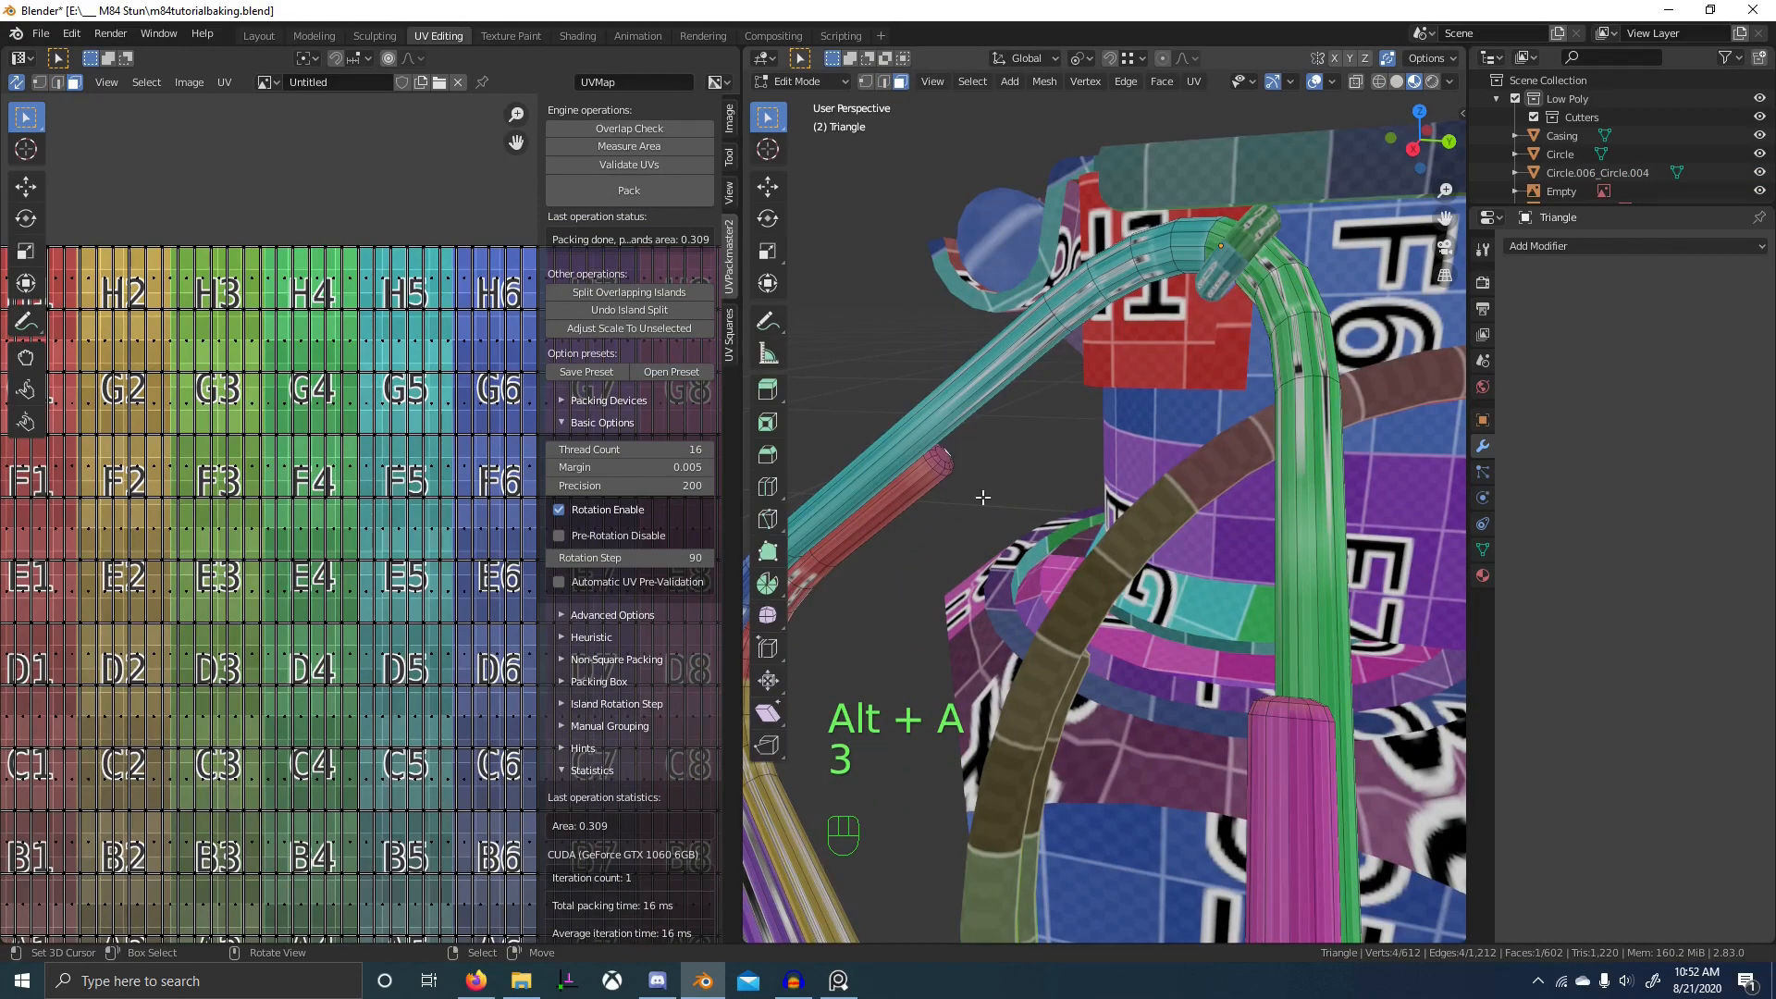
middle_drag(942, 457, 1185, 629)
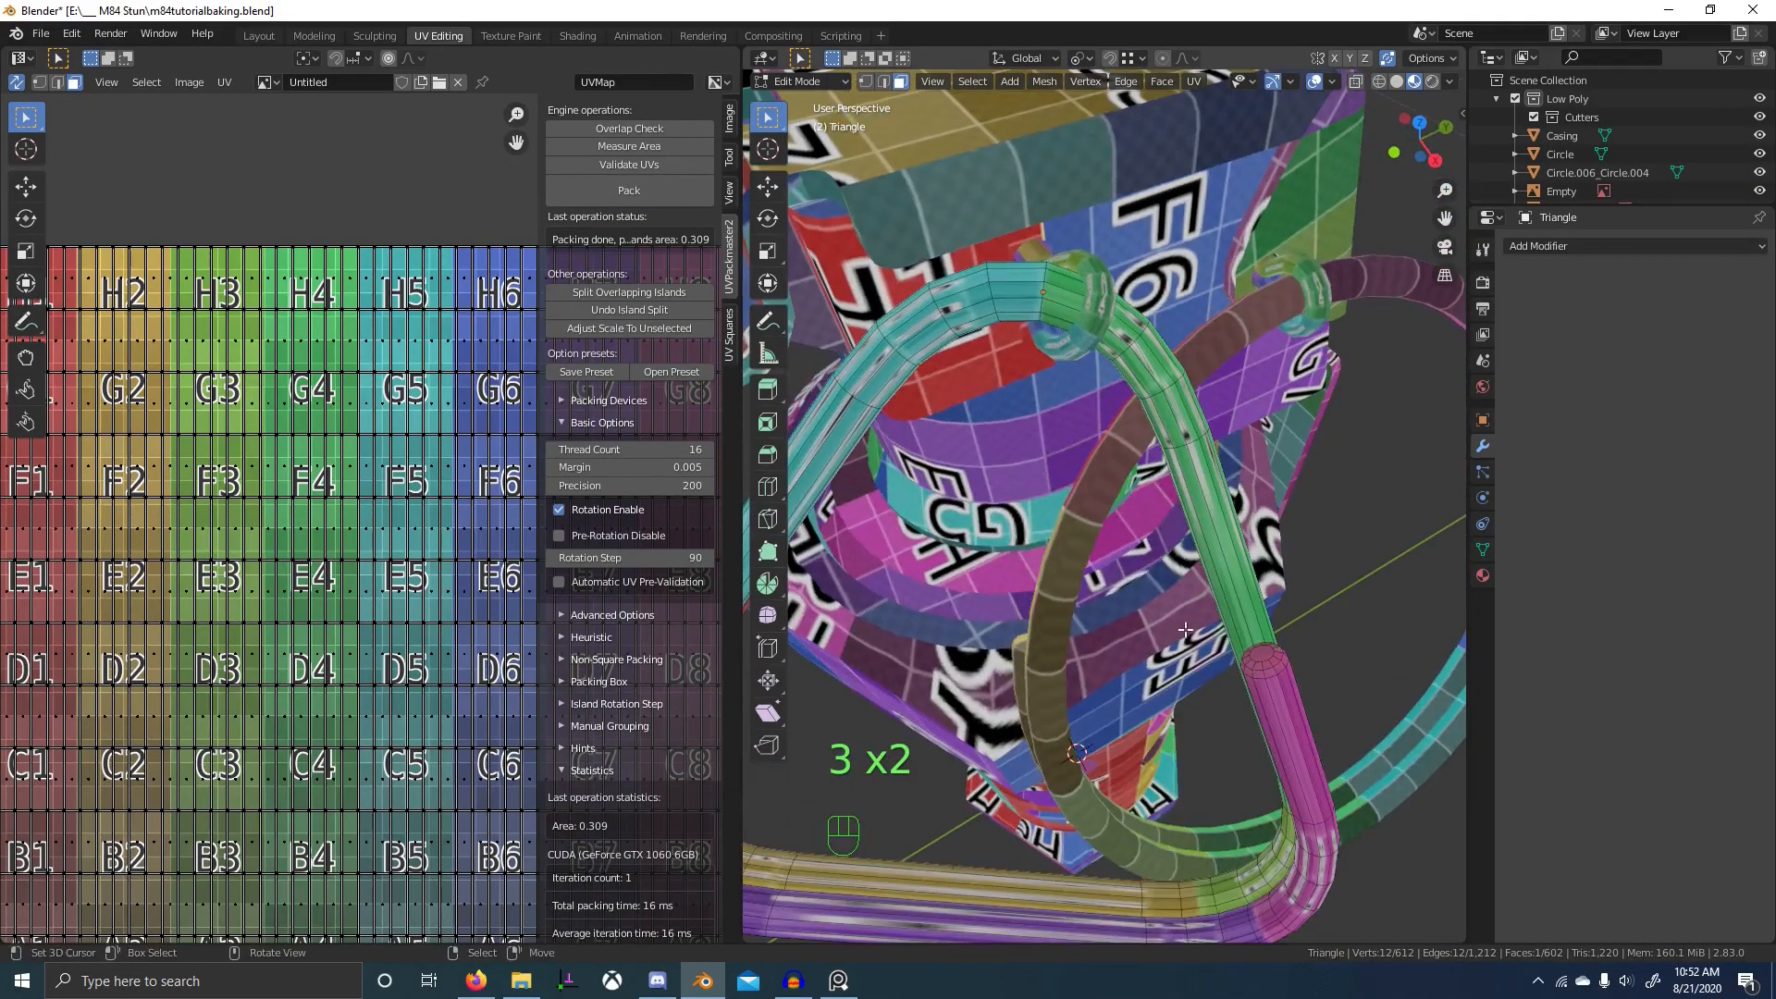
key(space)
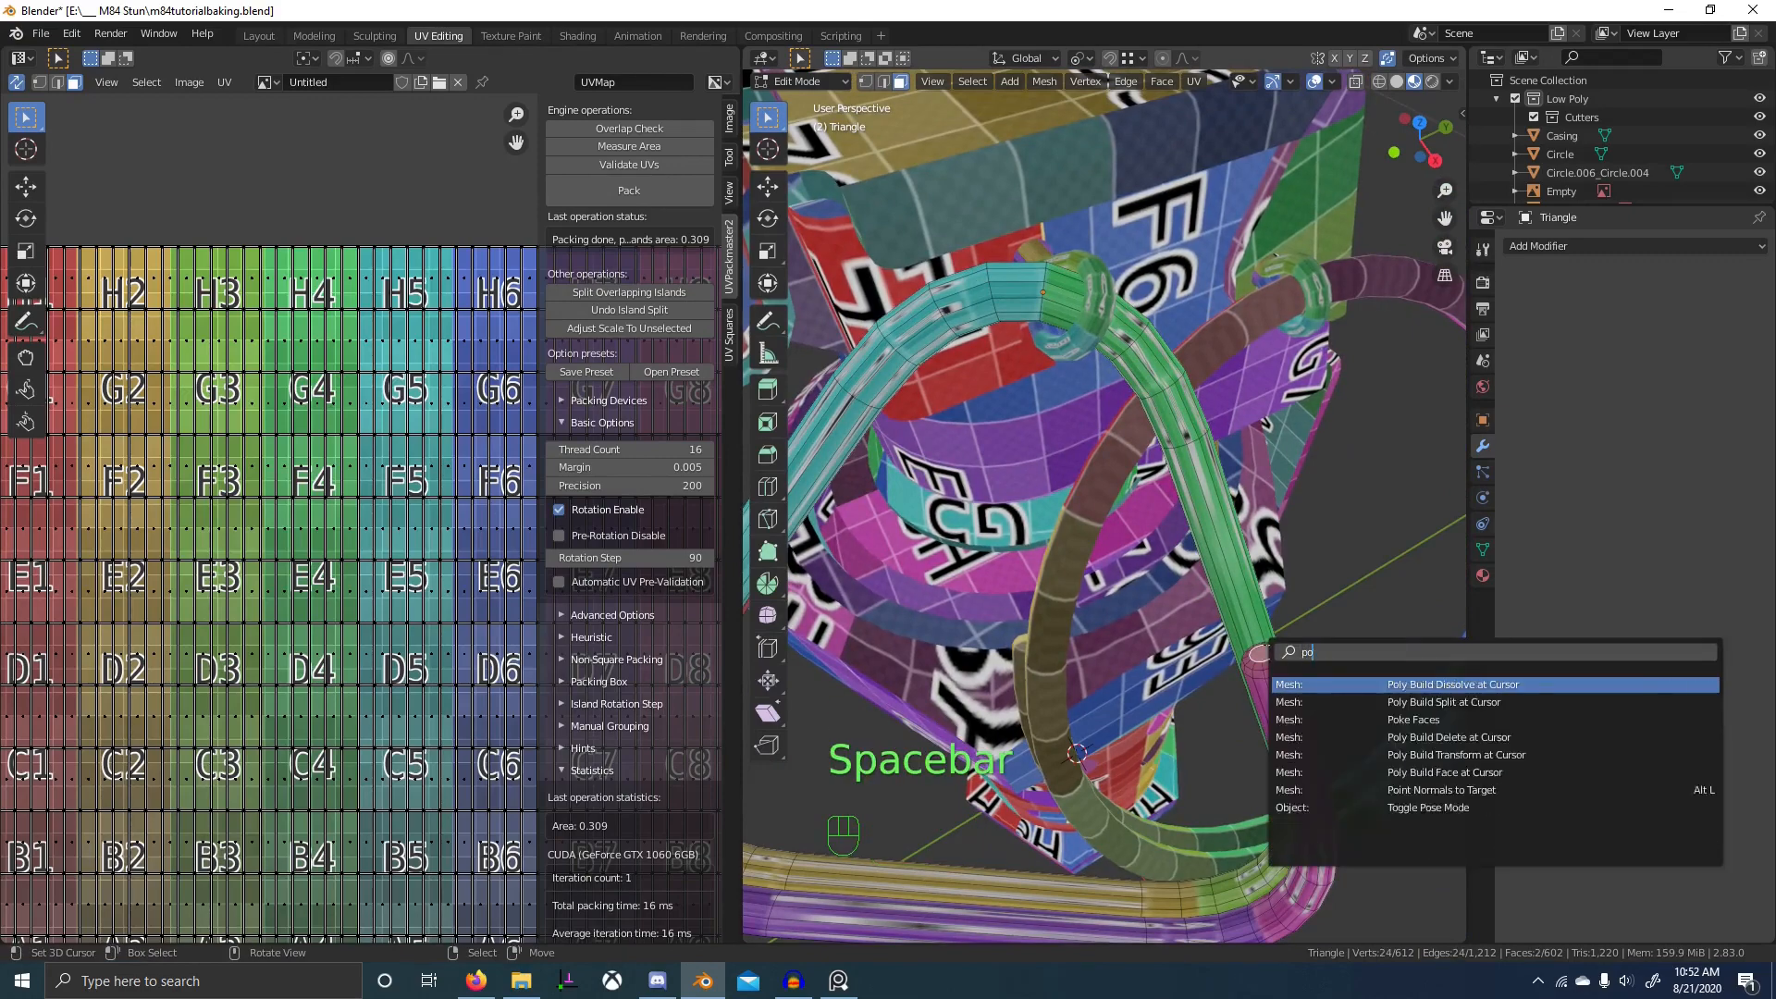
key(Return)
- Isolate the triangular ring and mark a seam along the edges running lengthwise on its inner side
key(KP_Divide)
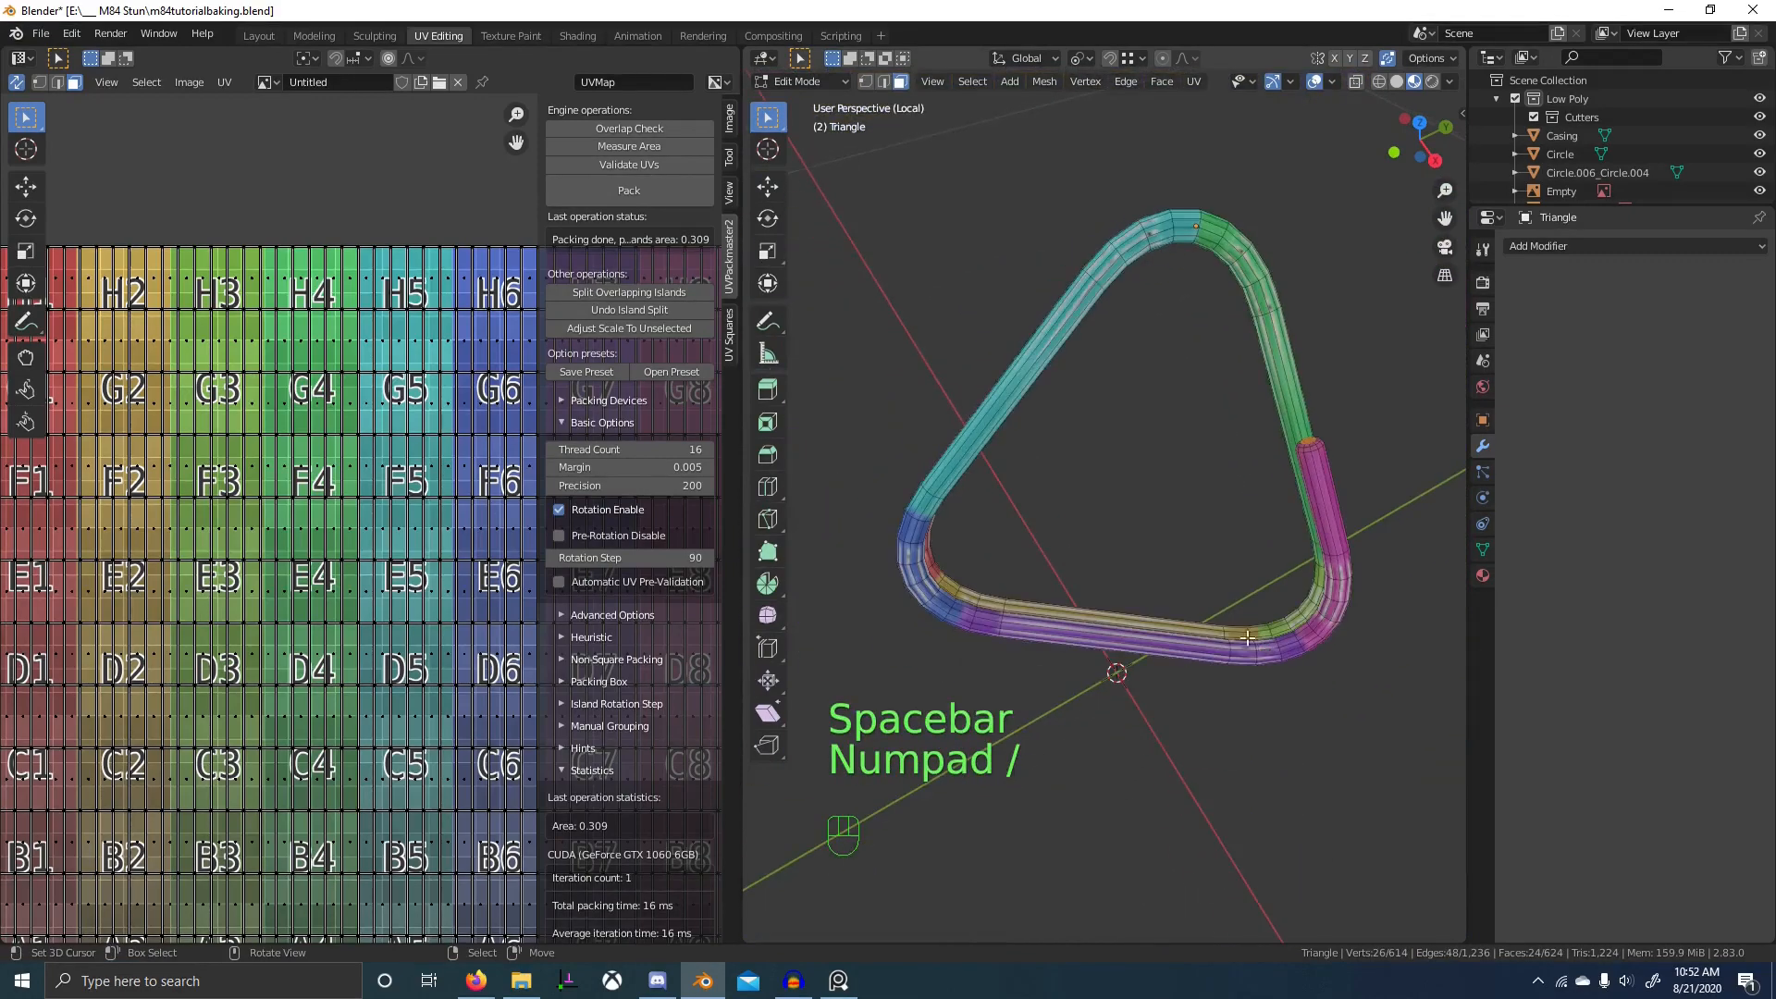
middle_drag(1125, 622, 1052, 629)
key(2)
middle_drag(1284, 741, 1193, 572)
scroll(1175, 529, up, 2)
key(ctrl+e)
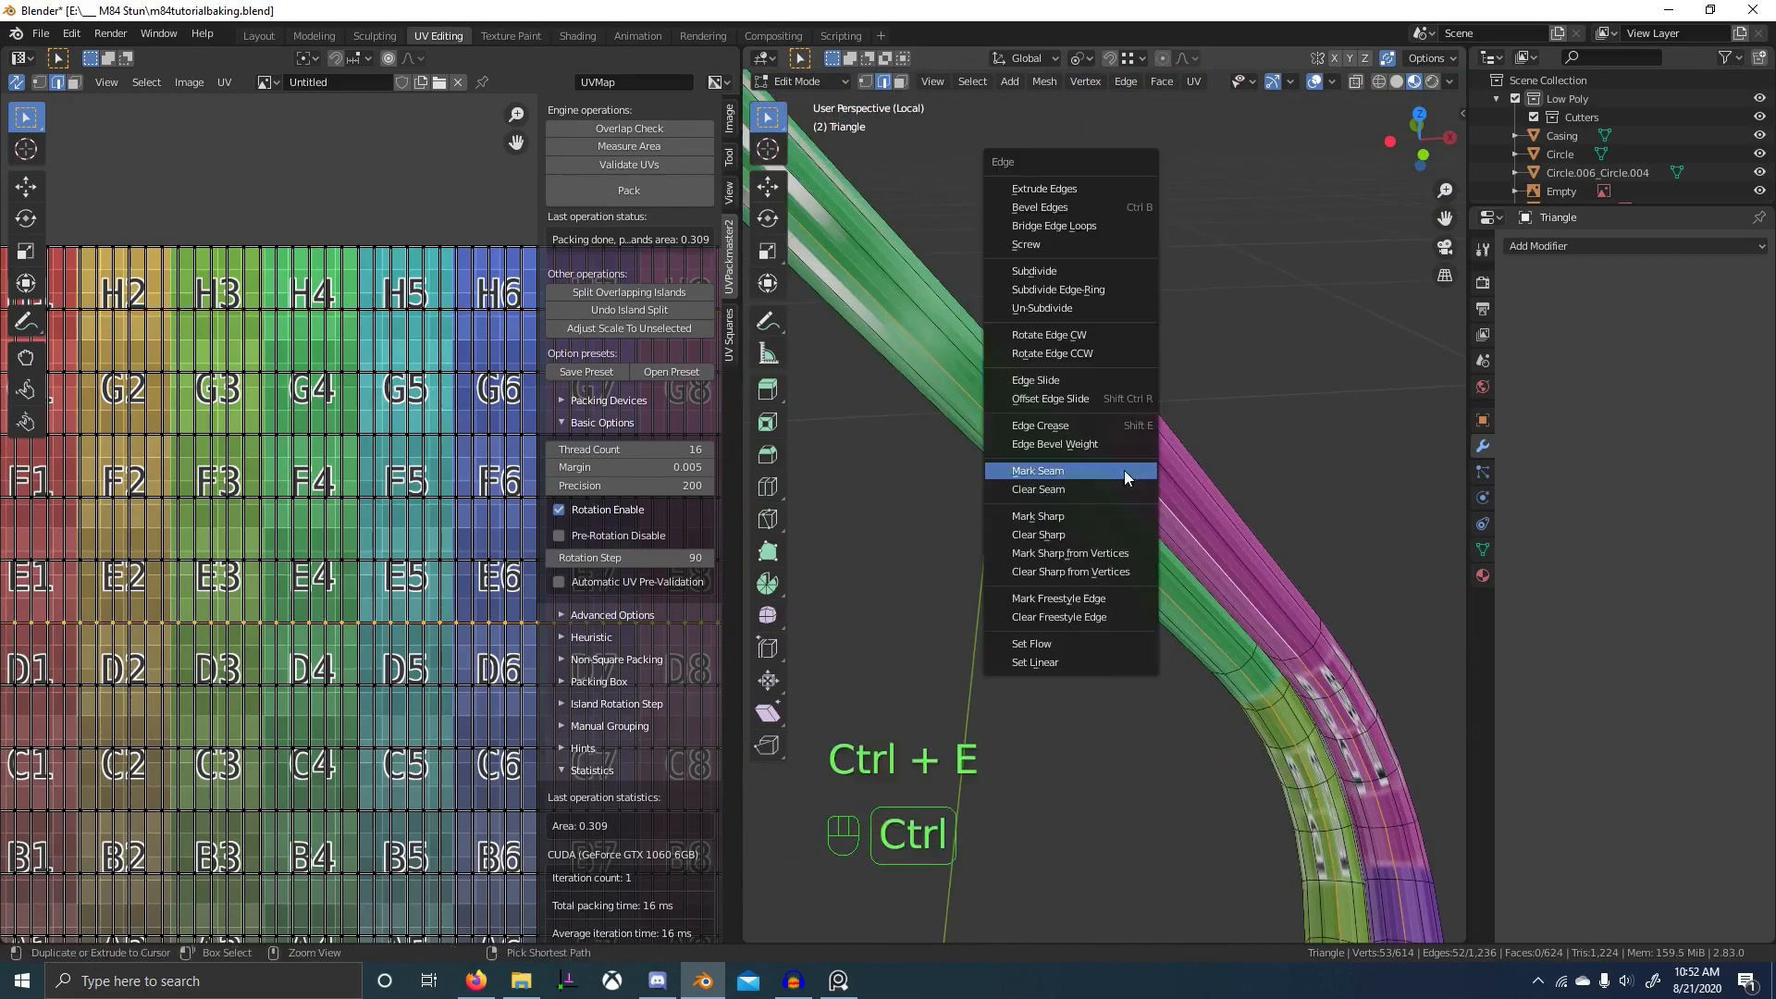
click(1126, 472)
- Unwrap the whole triangular ring and check how its UV strip and end caps are laid out
key(a)
key(u)
click(1110, 474)
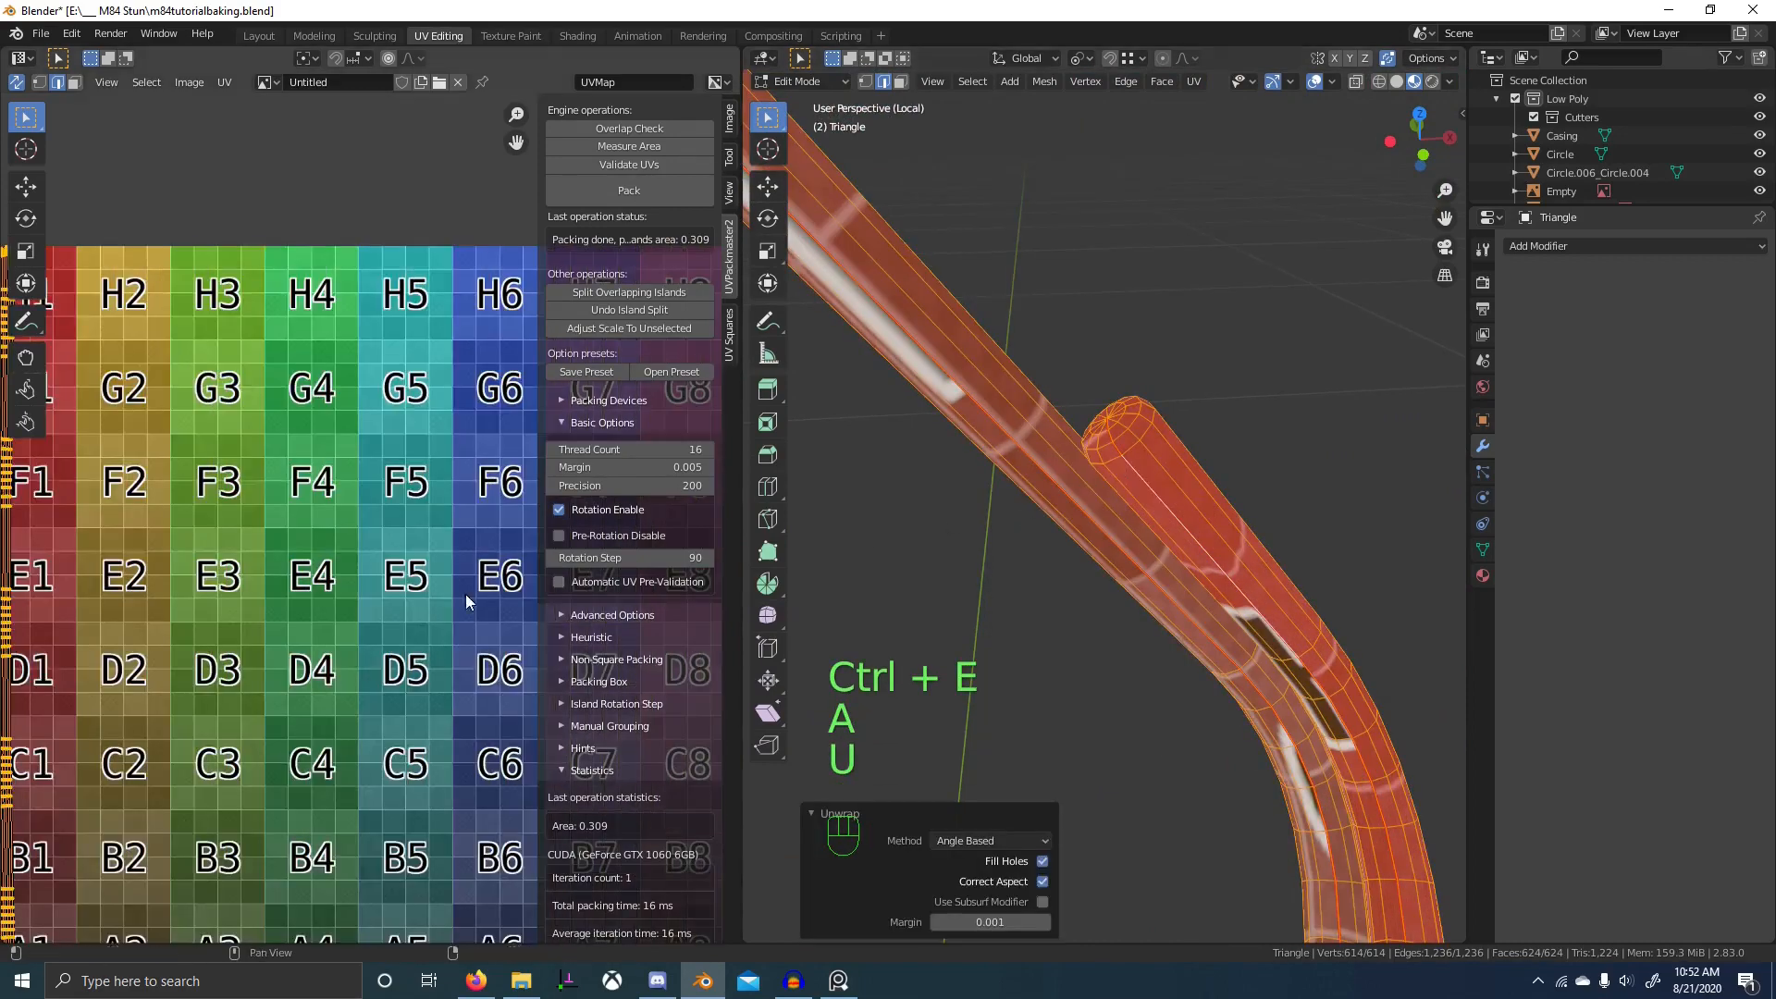
scroll(361, 599, up, 6)
middle_drag(252, 601, 571, 770)
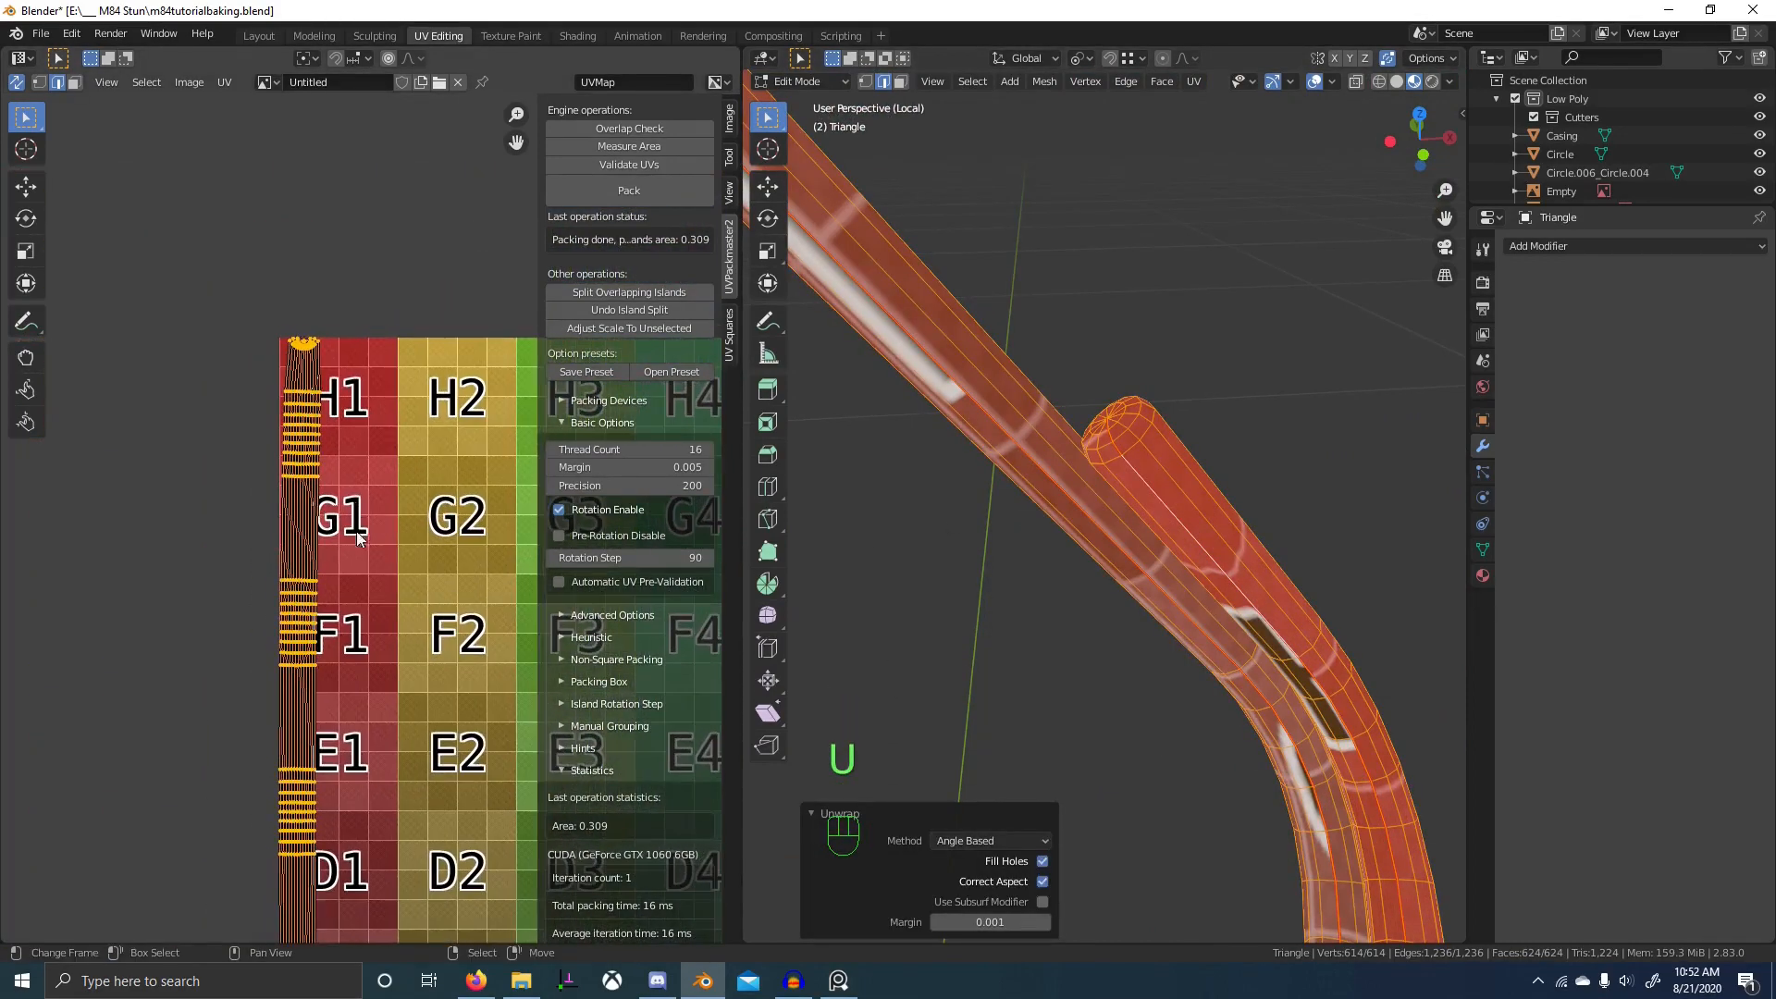
middle_drag(971, 574, 944, 647)
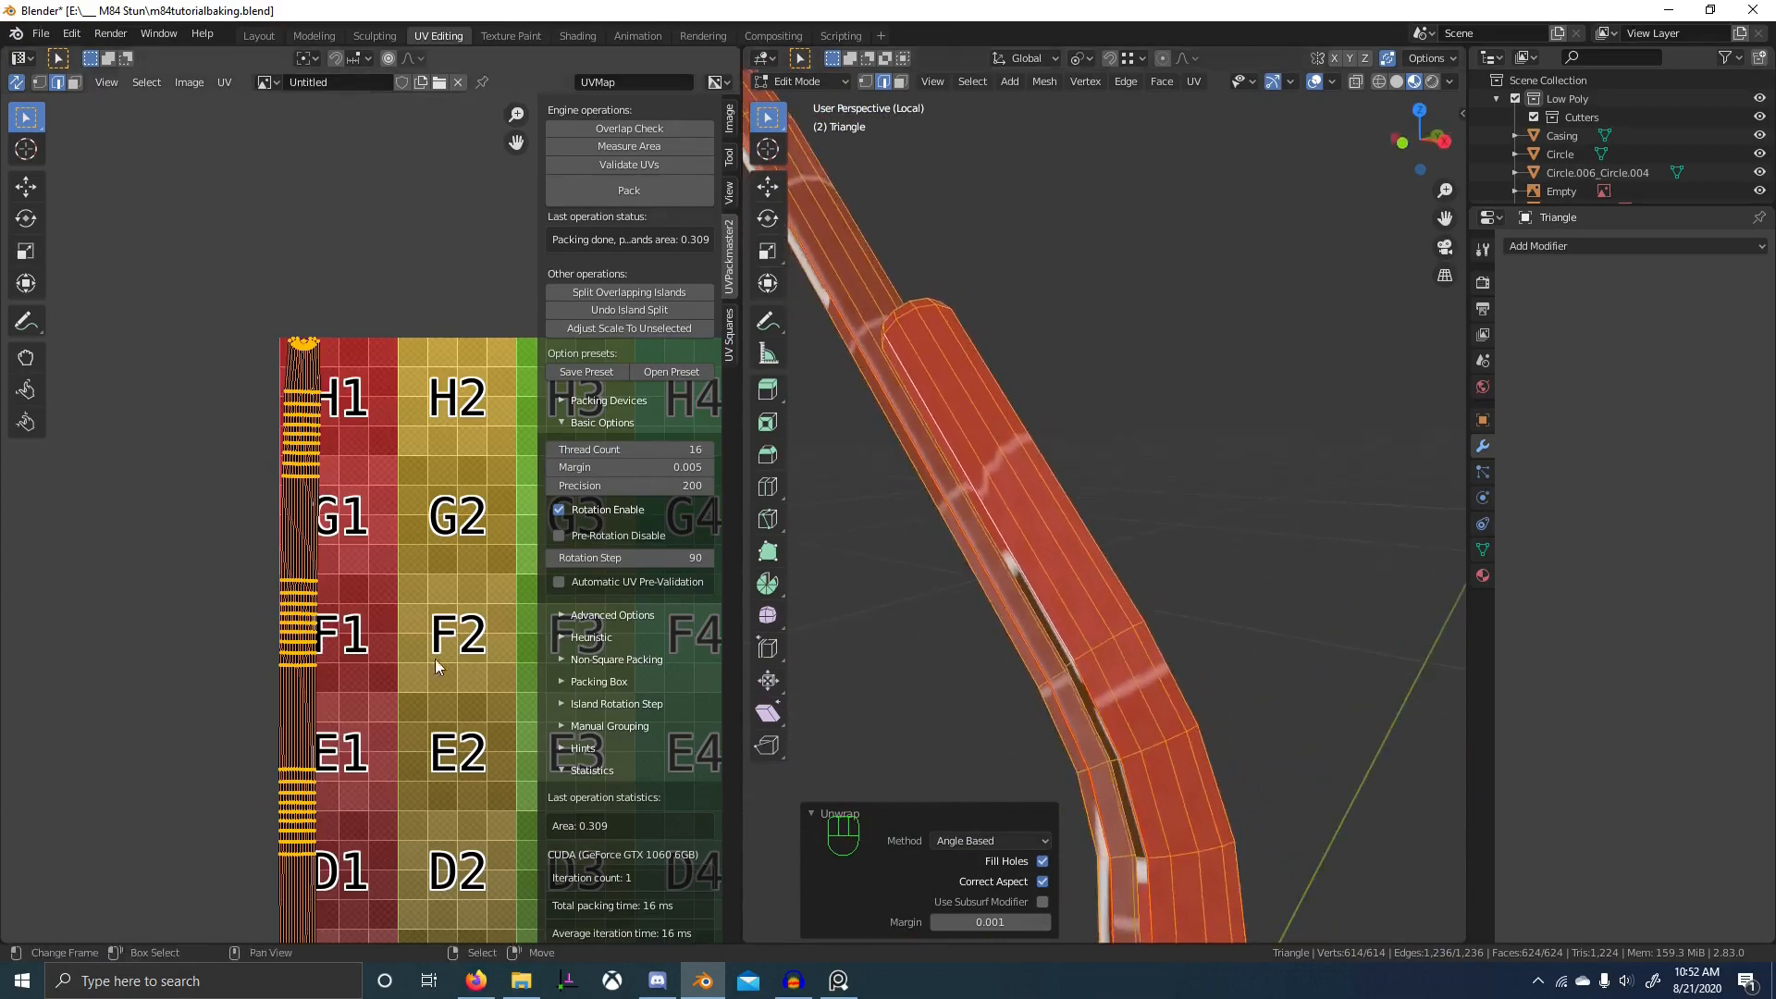
scroll(436, 666, up, 6)
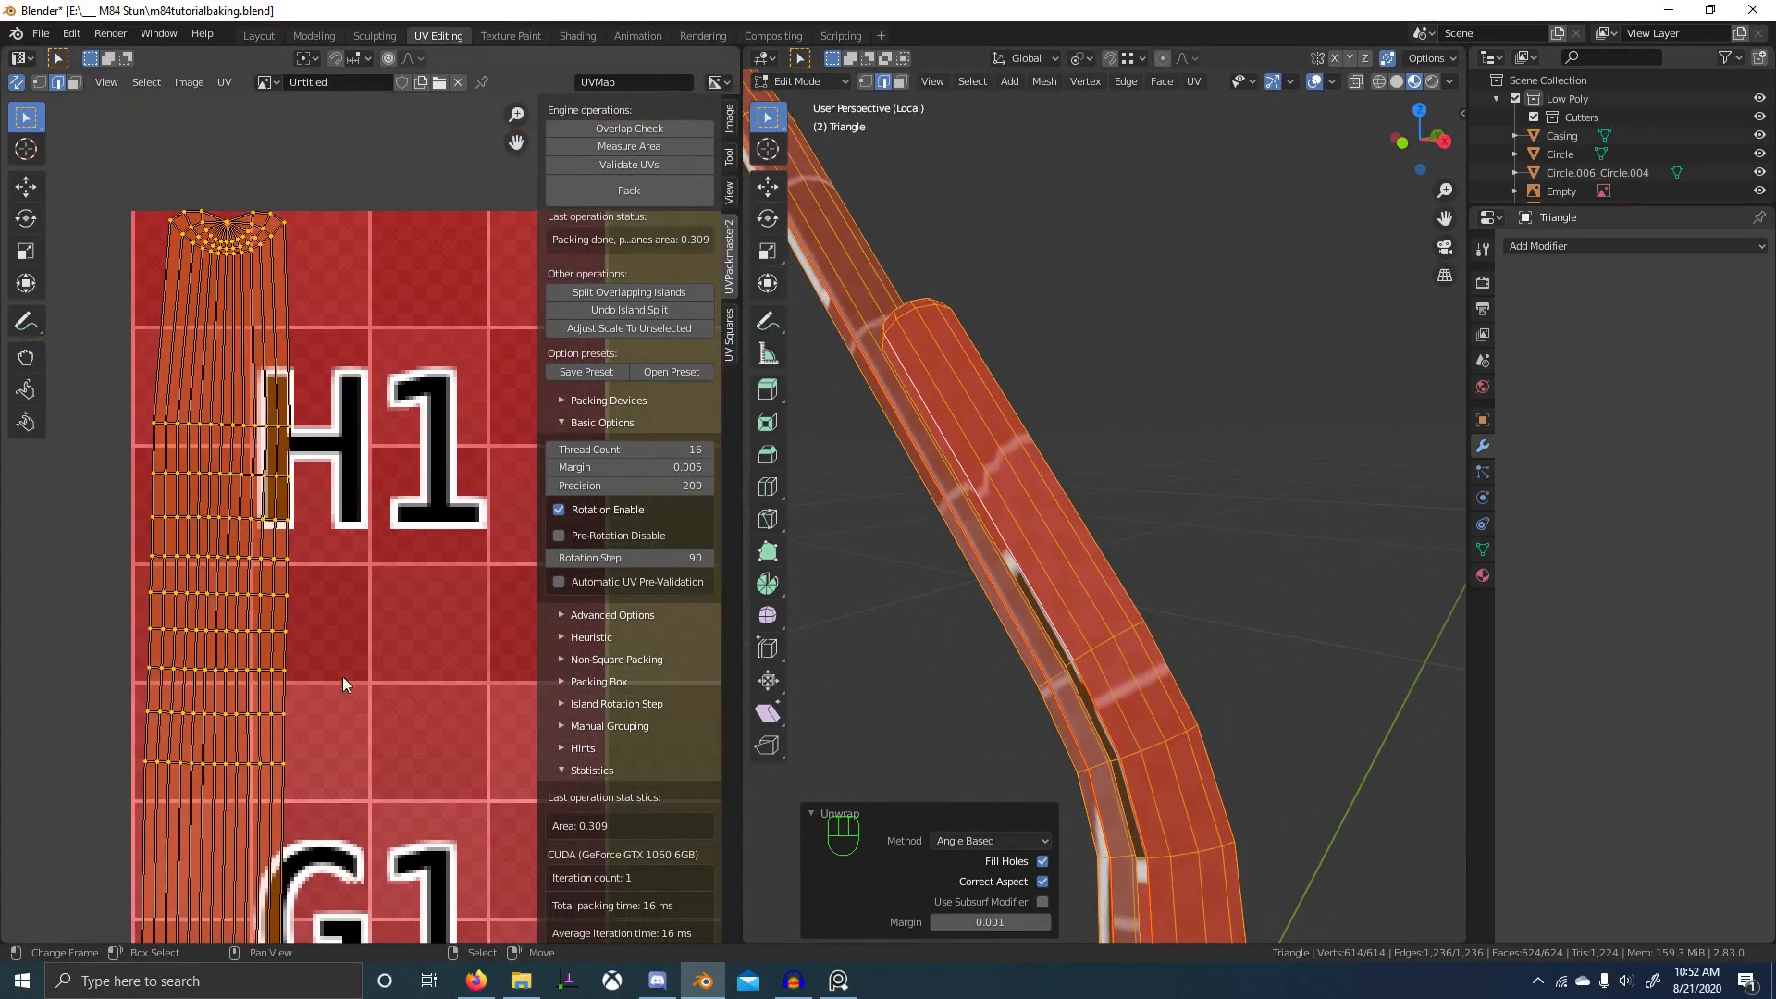
scroll(1056, 643, down, 1)
- Mark a seam around one end cap of the triangular ring and clear the seam from the cap's inner edge
alt+click(953, 393)
middle_drag(953, 393, 983, 456)
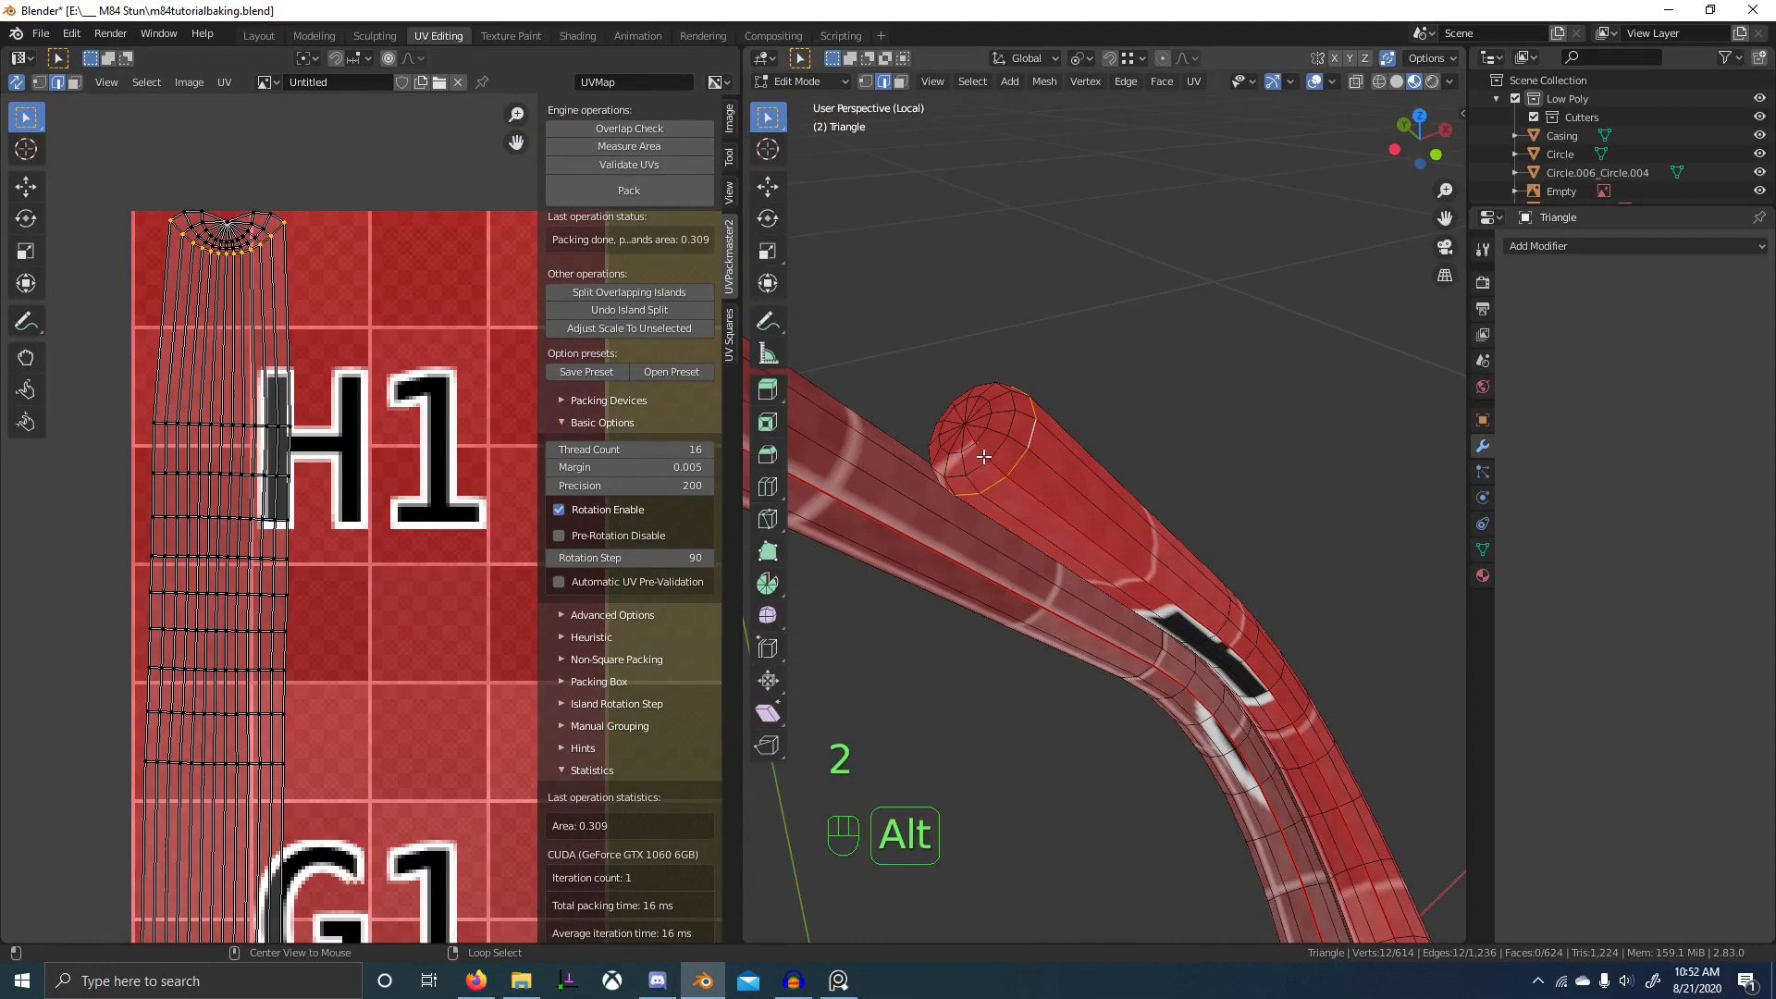
key(ctrl+e)
click(1125, 510)
right_click(974, 438)
key(ctrl+e)
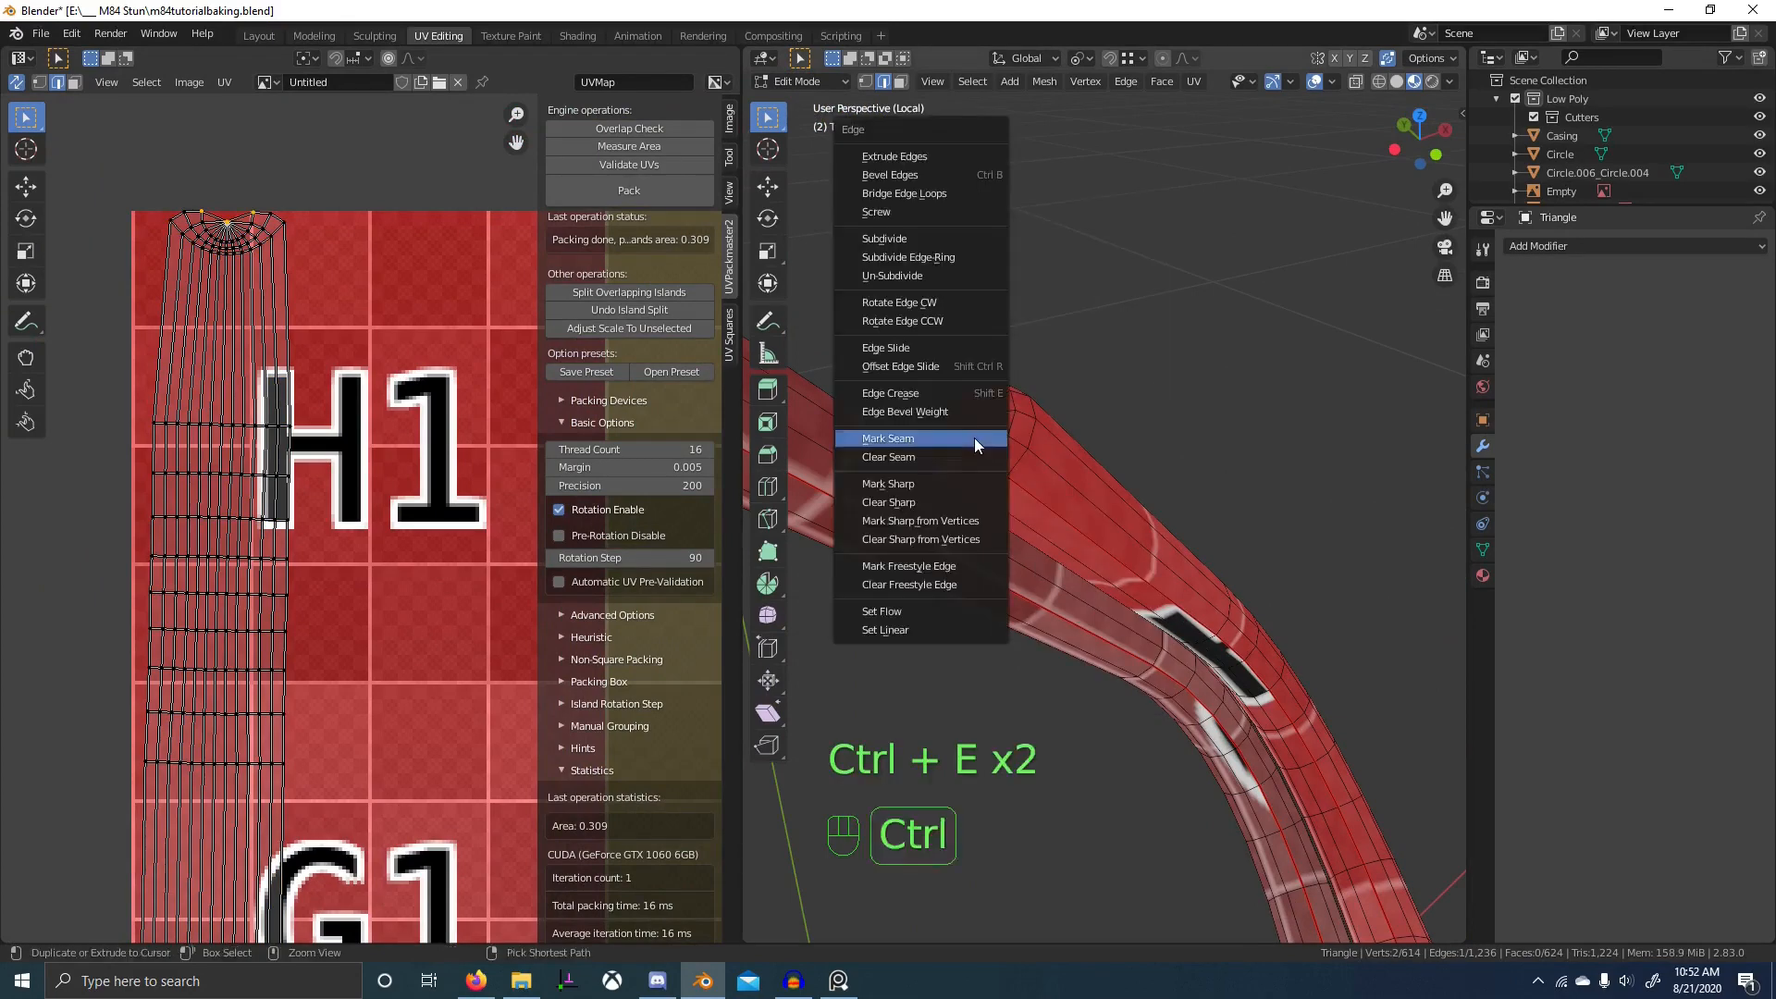
click(975, 458)
- Mark a seam around the triangular ring's opposite end cap and clear the seam inside that cap
scroll(975, 458, down, 4)
middle_drag(888, 602, 745, 602)
middle_drag(1388, 610, 1018, 491)
scroll(1019, 491, up, 2)
shift+middle_drag(832, 467, 1026, 495)
scroll(1026, 494, up, 3)
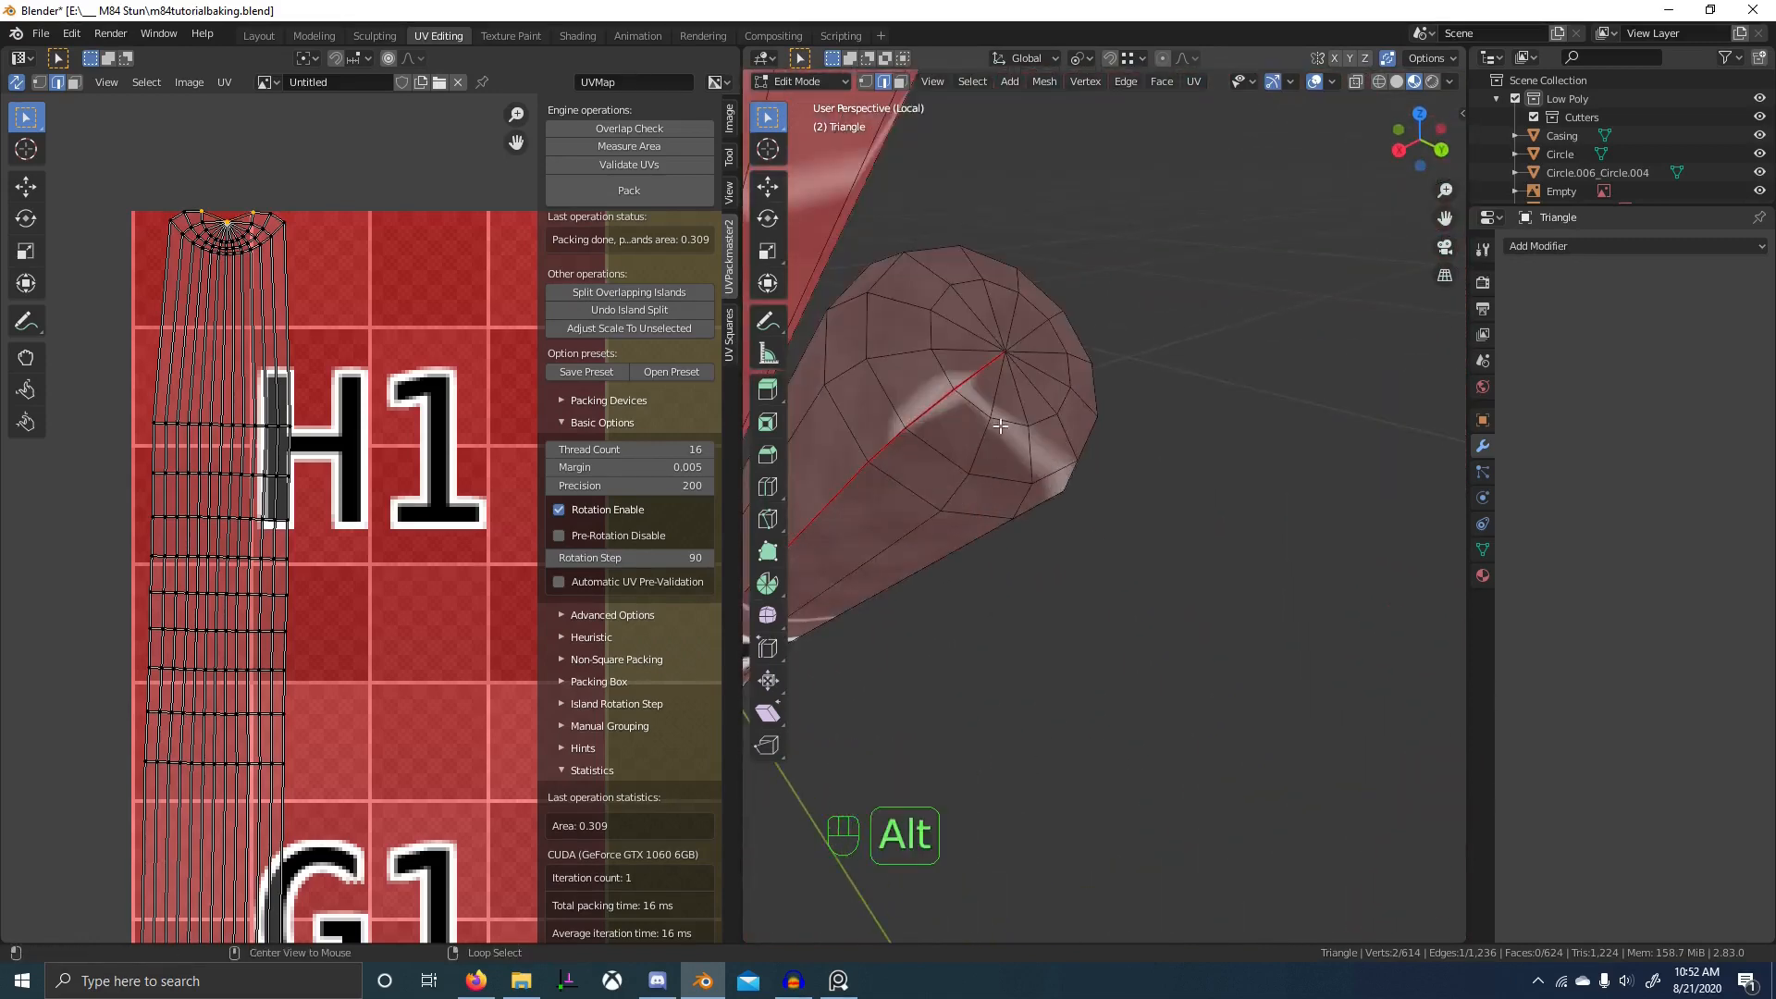
key(ctrl+e)
click(976, 387)
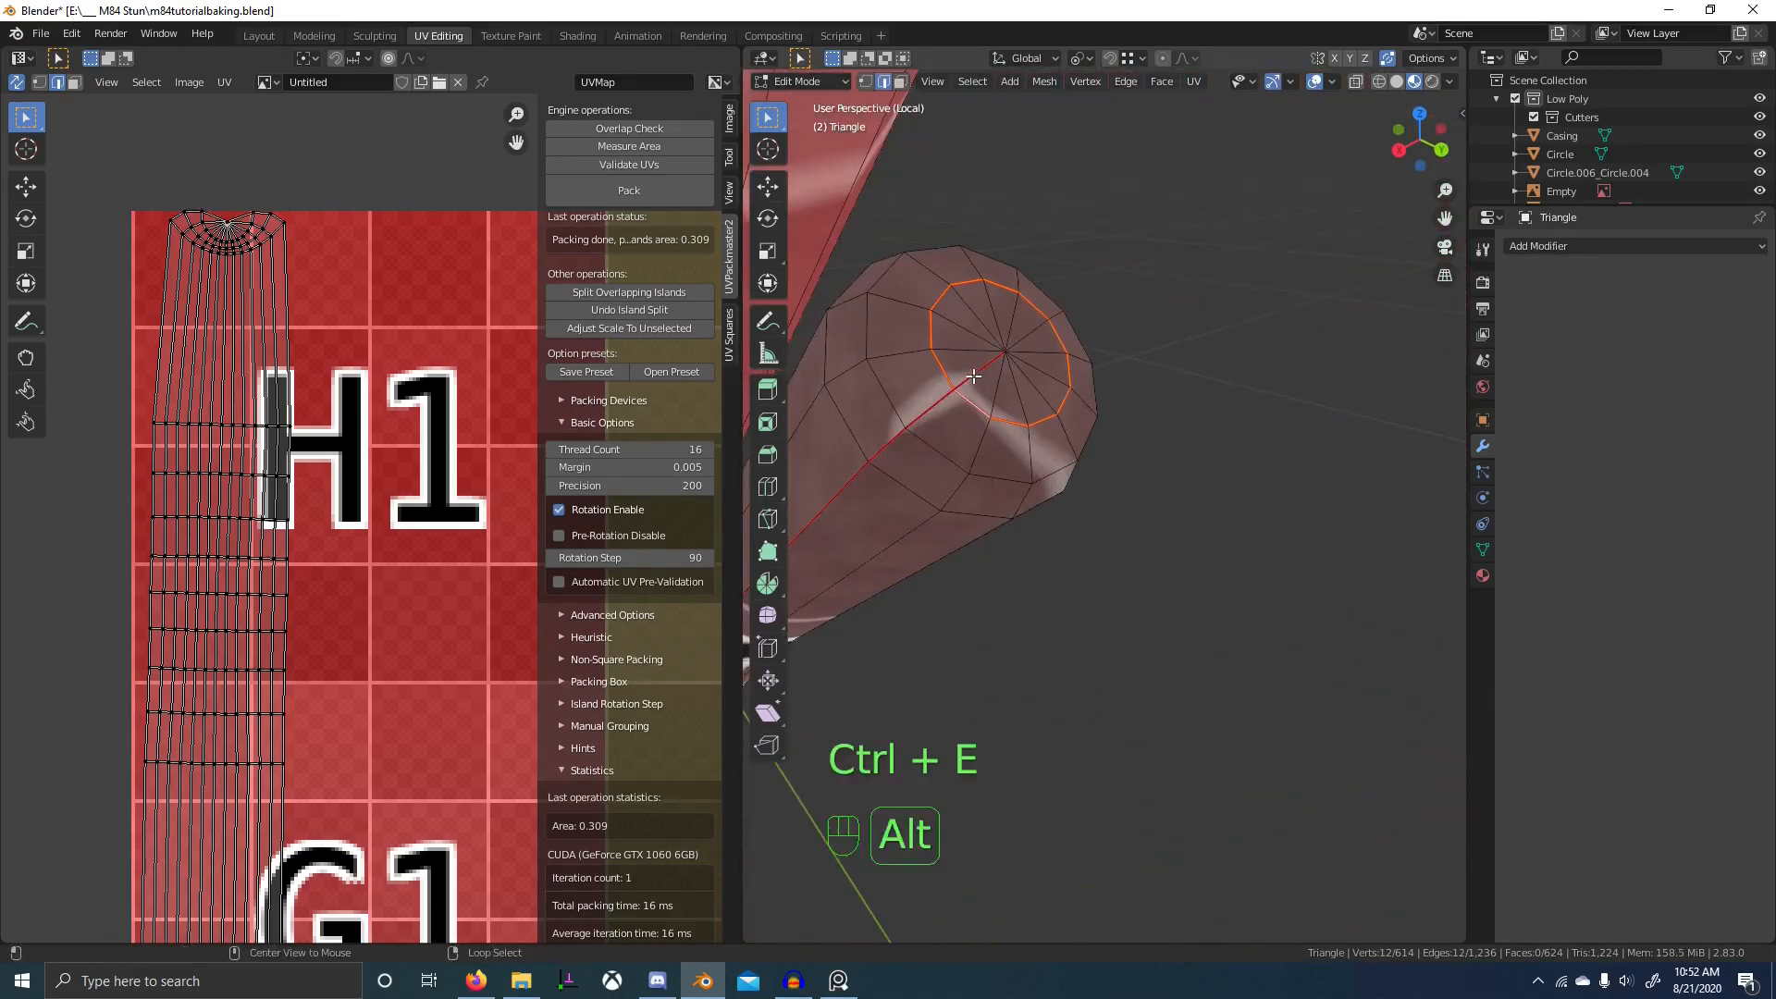
key(ctrl+e)
- Unwrap the triangular ring again with the end cap seams and inspect its UV strip along the full length
key(a)
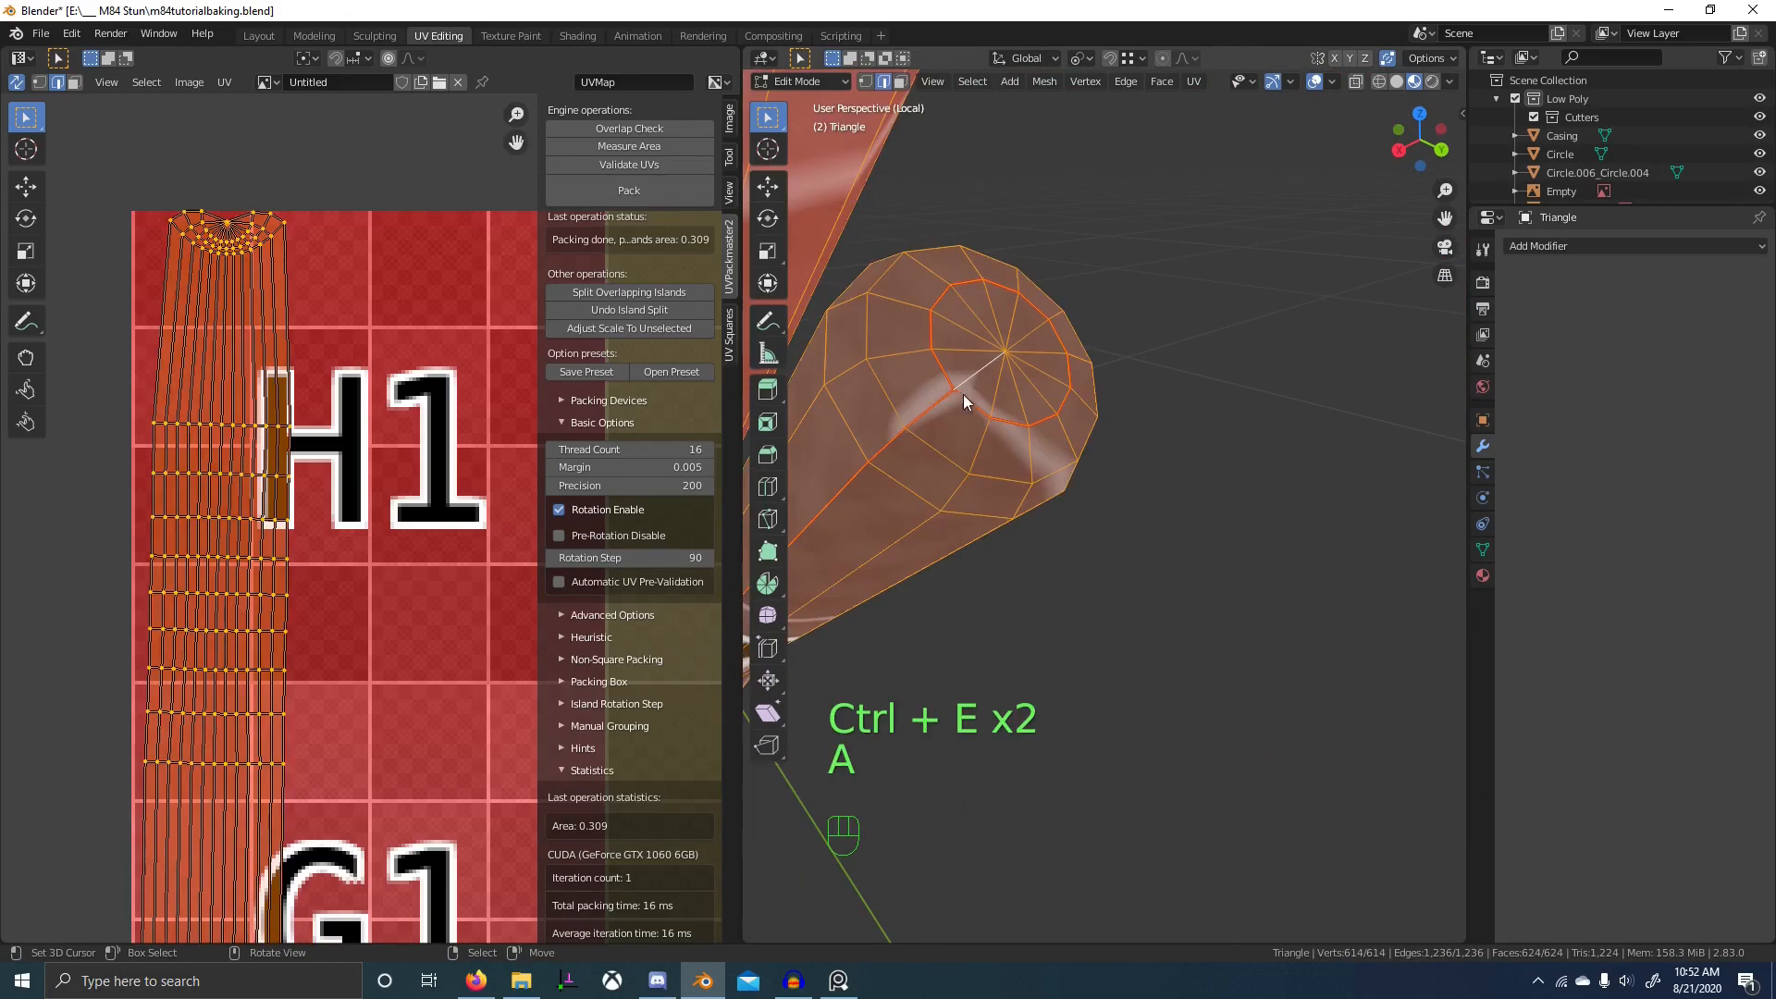
key(u)
click(964, 402)
scroll(347, 267, down, 4)
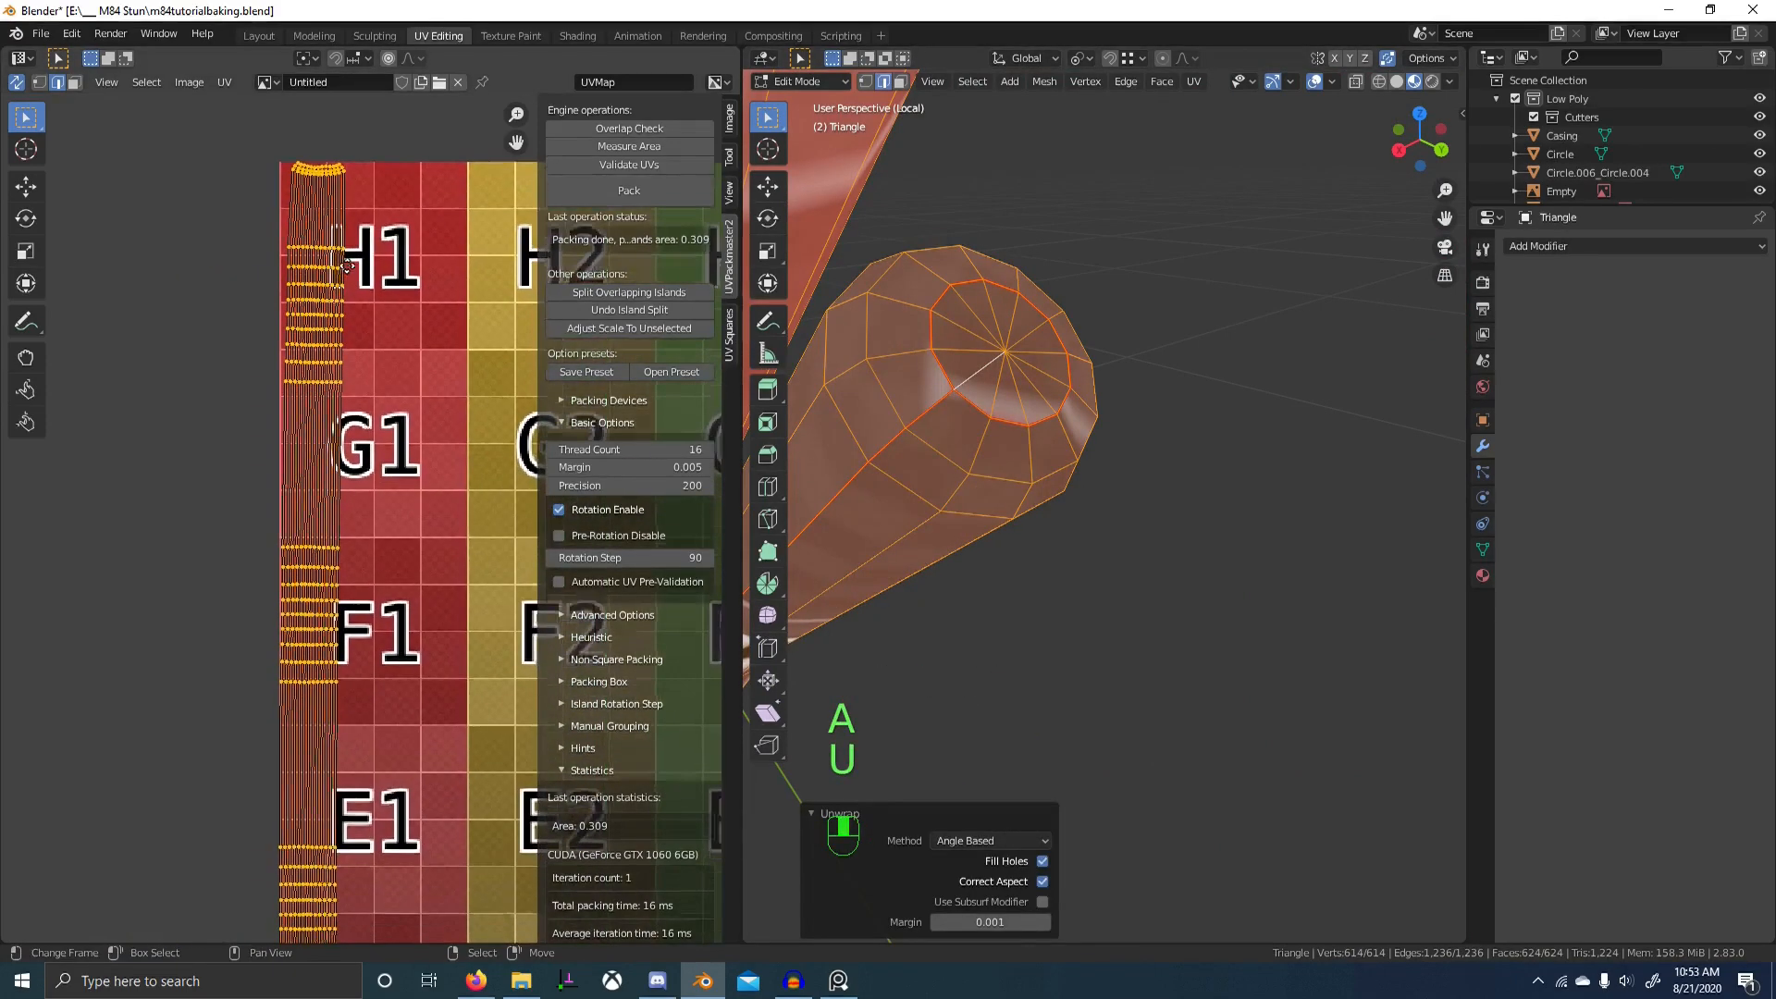
middle_drag(347, 267, 347, 257)
scroll(349, 623, down, 1)
middle_drag(350, 622, 376, 801)
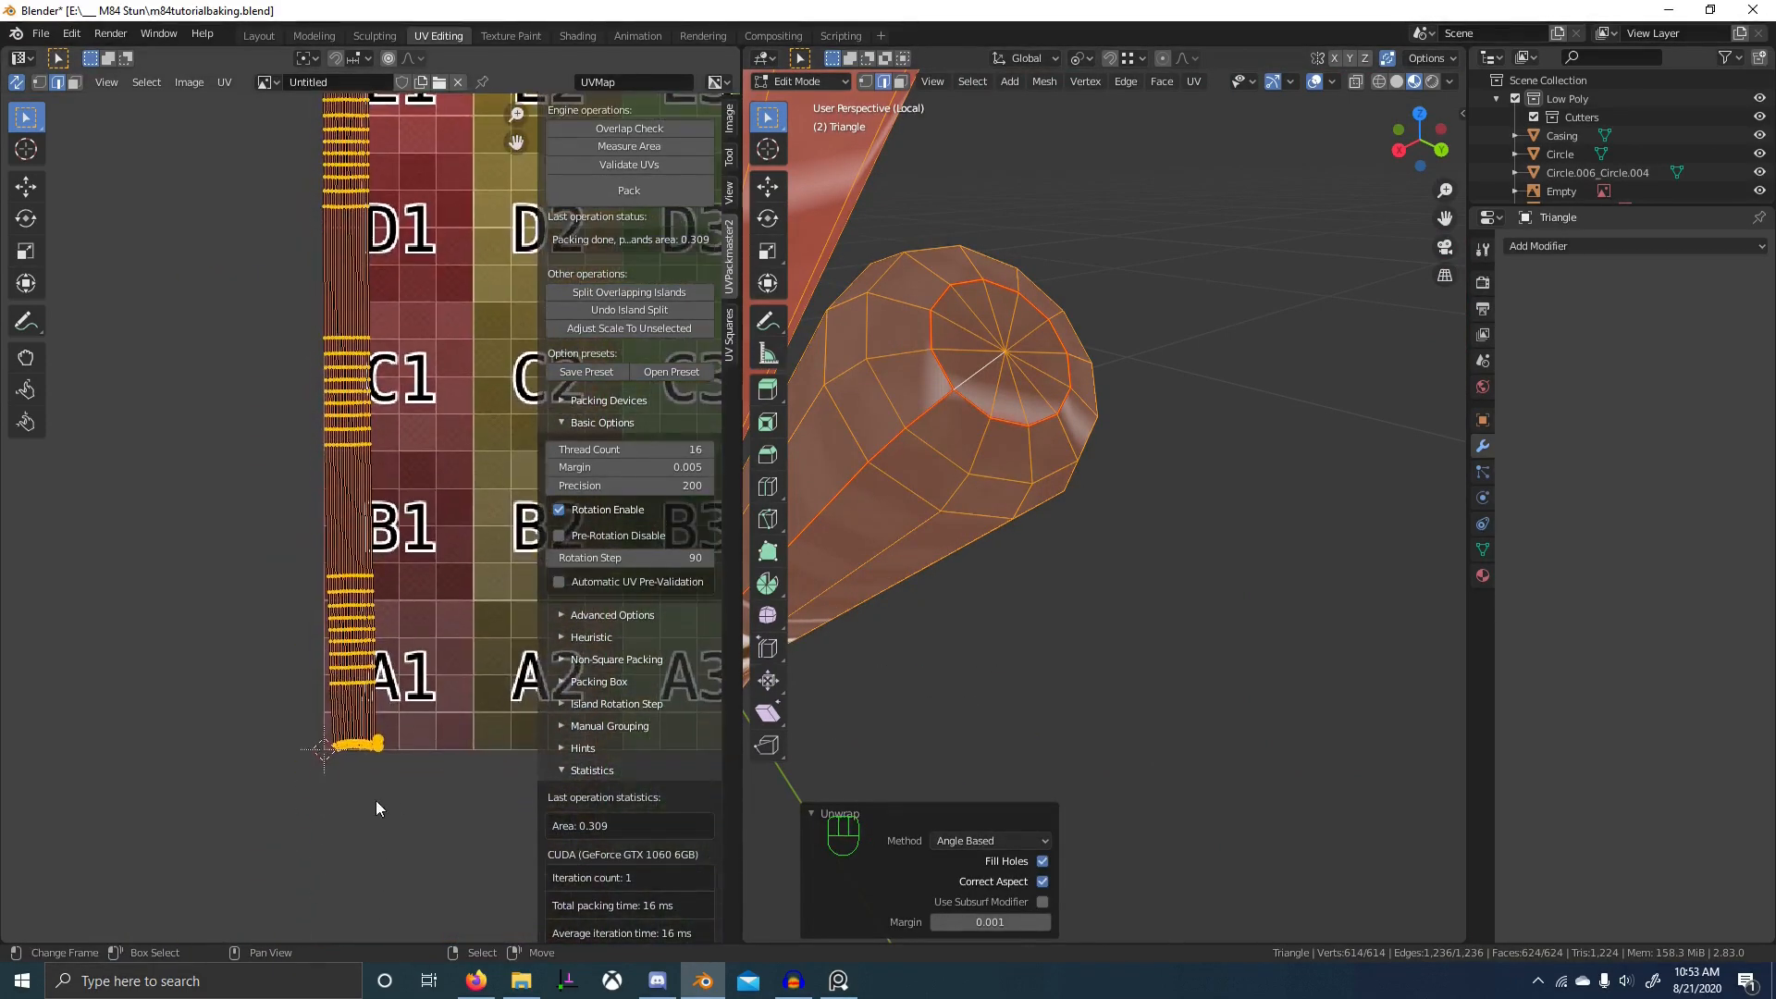
scroll(388, 703, up, 5)
scroll(383, 714, down, 5)
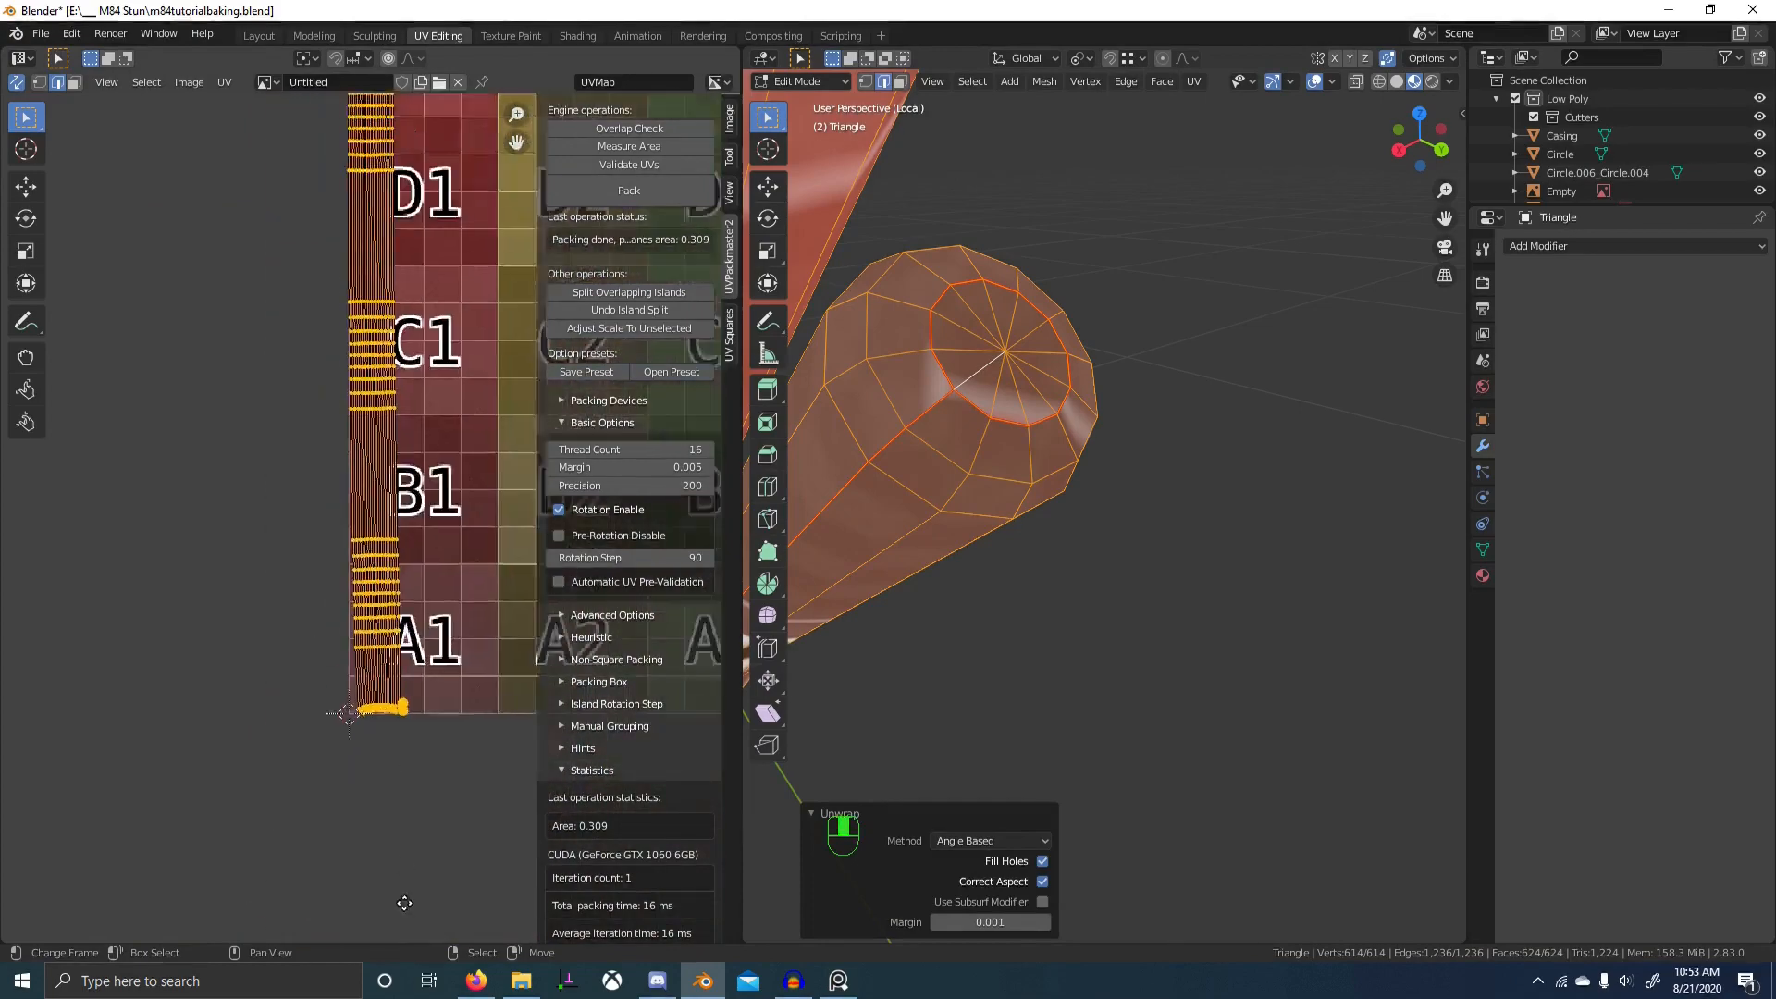
middle_drag(388, 629, 380, 848)
middle_drag(403, 396, 411, 662)
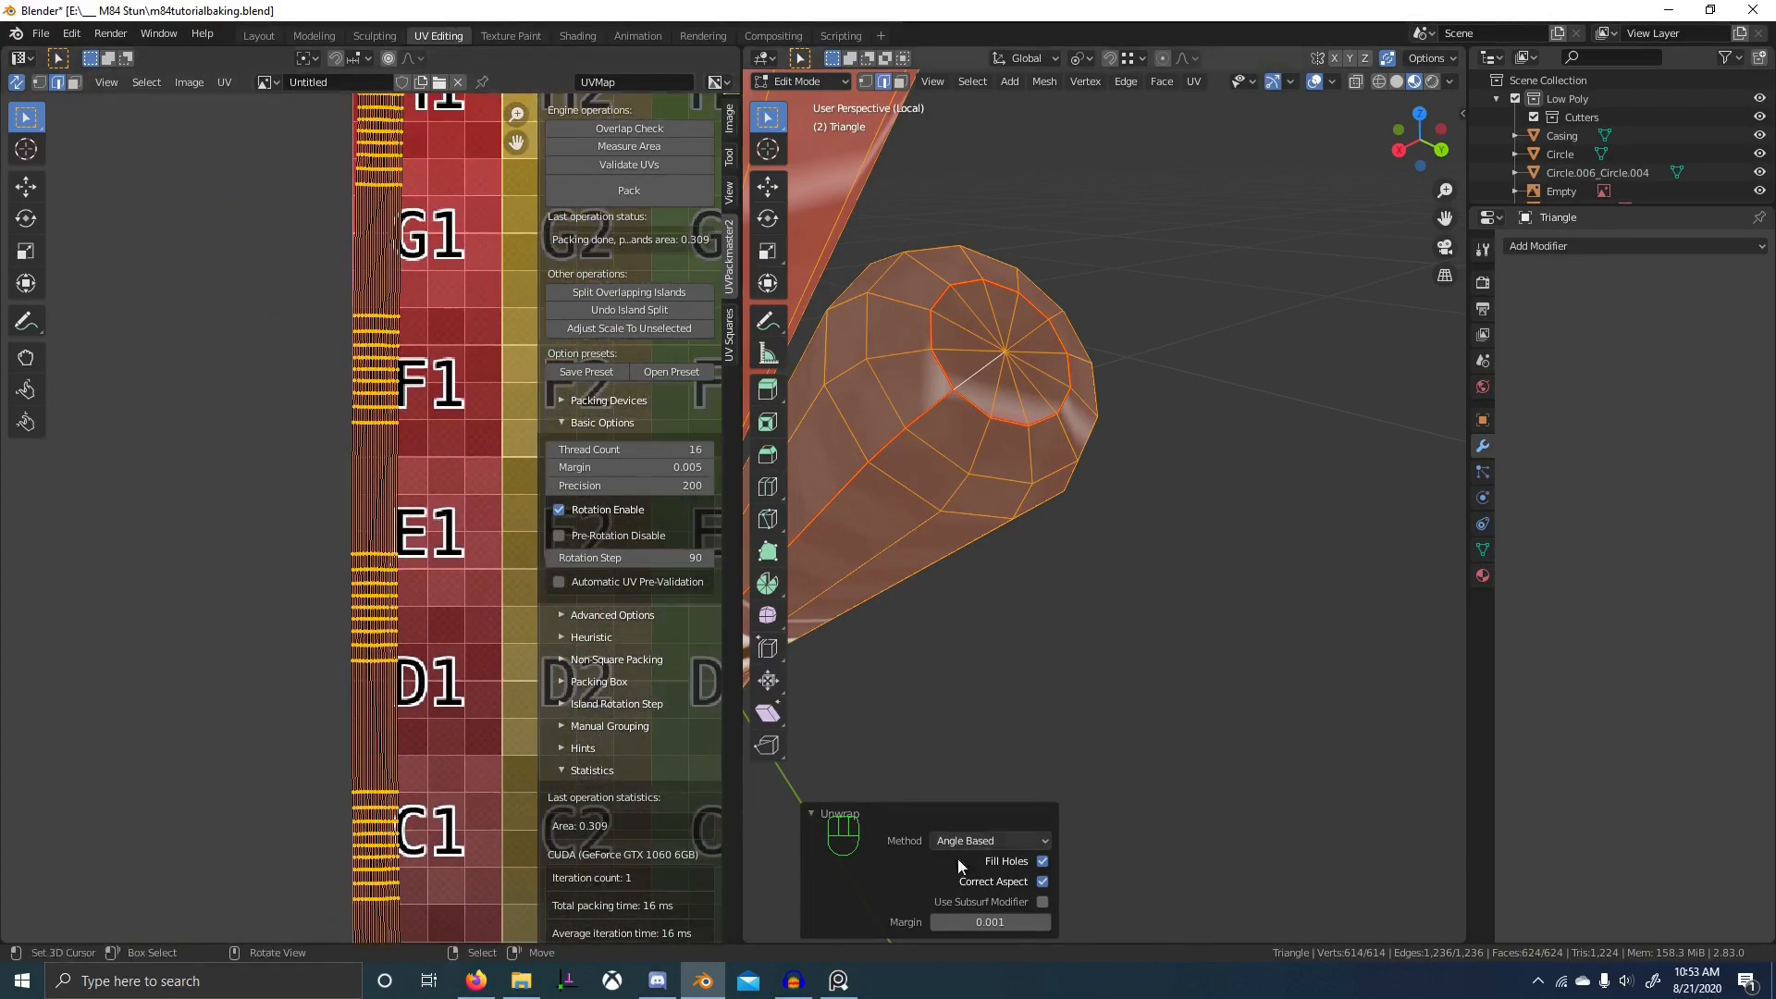
- Check the grid texture on the whole triangular ring, leave edit mode and bring back the other parts
scroll(347, 666, down, 5)
middle_drag(1024, 569, 1145, 541)
scroll(1144, 541, down, 5)
key(Tab)
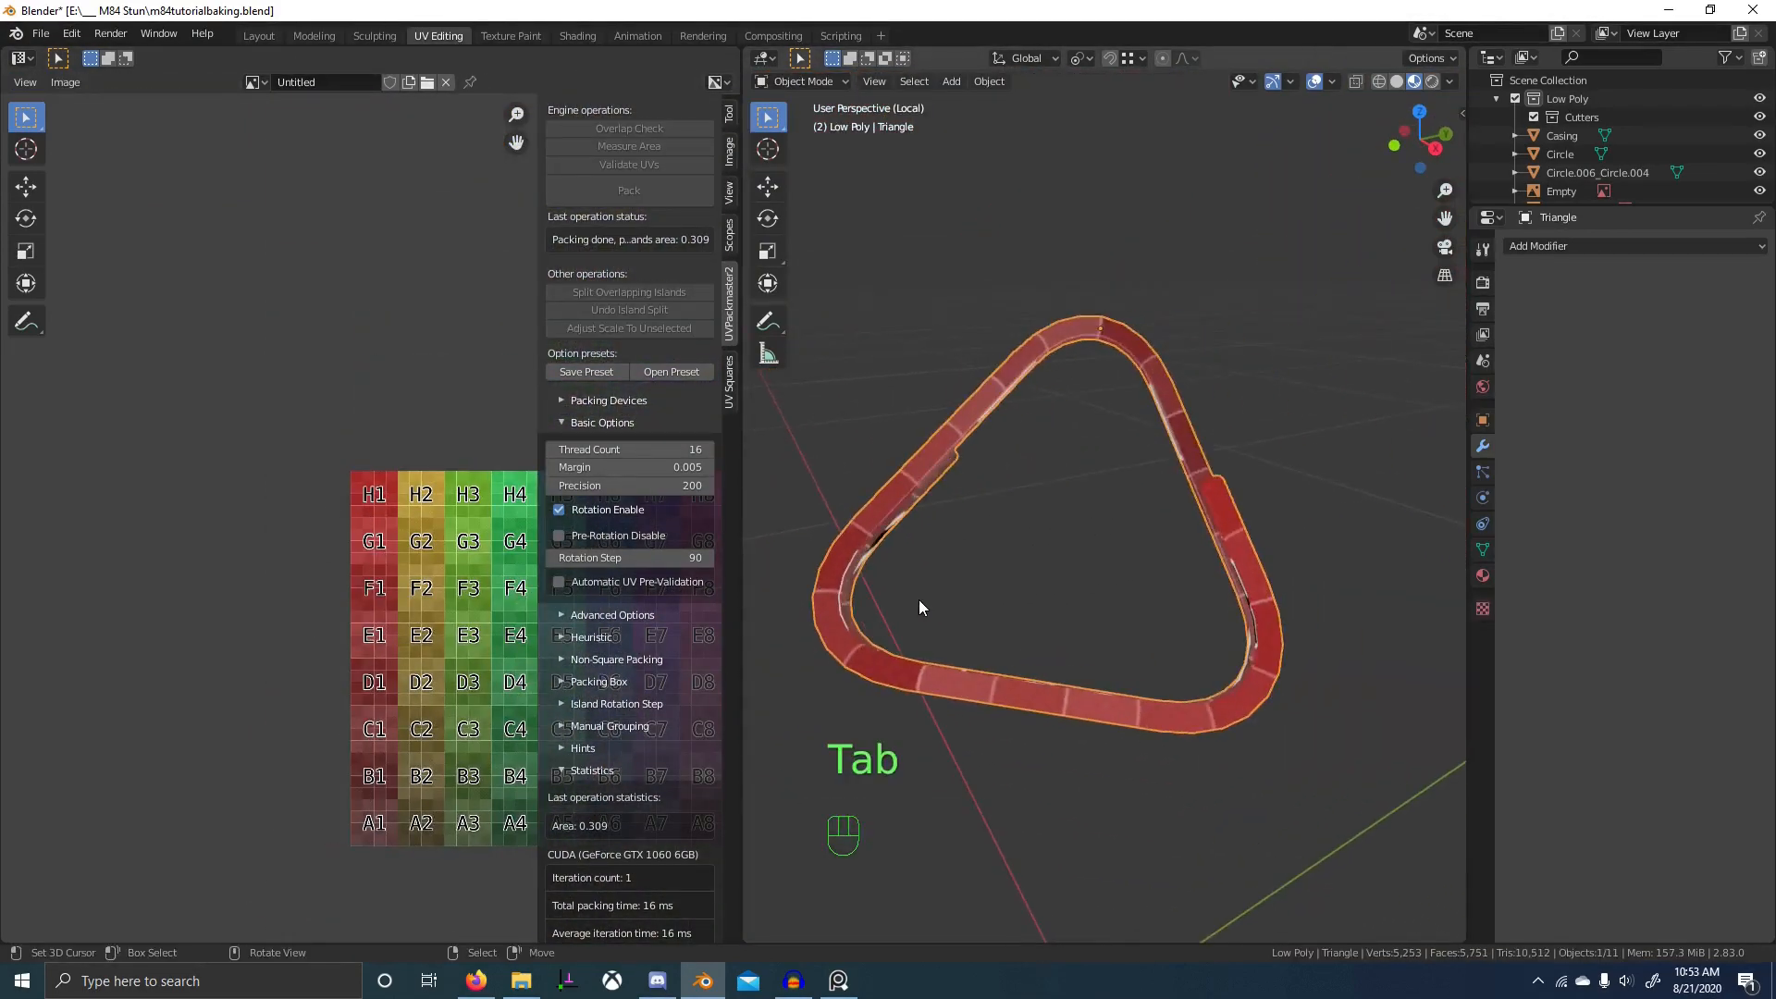
key(KP_Divide)
- Open the round pull ring in edit mode and apply Poke Faces to its two end cap faces
key(alt+a)
right_click(1269, 314)
key(Tab)
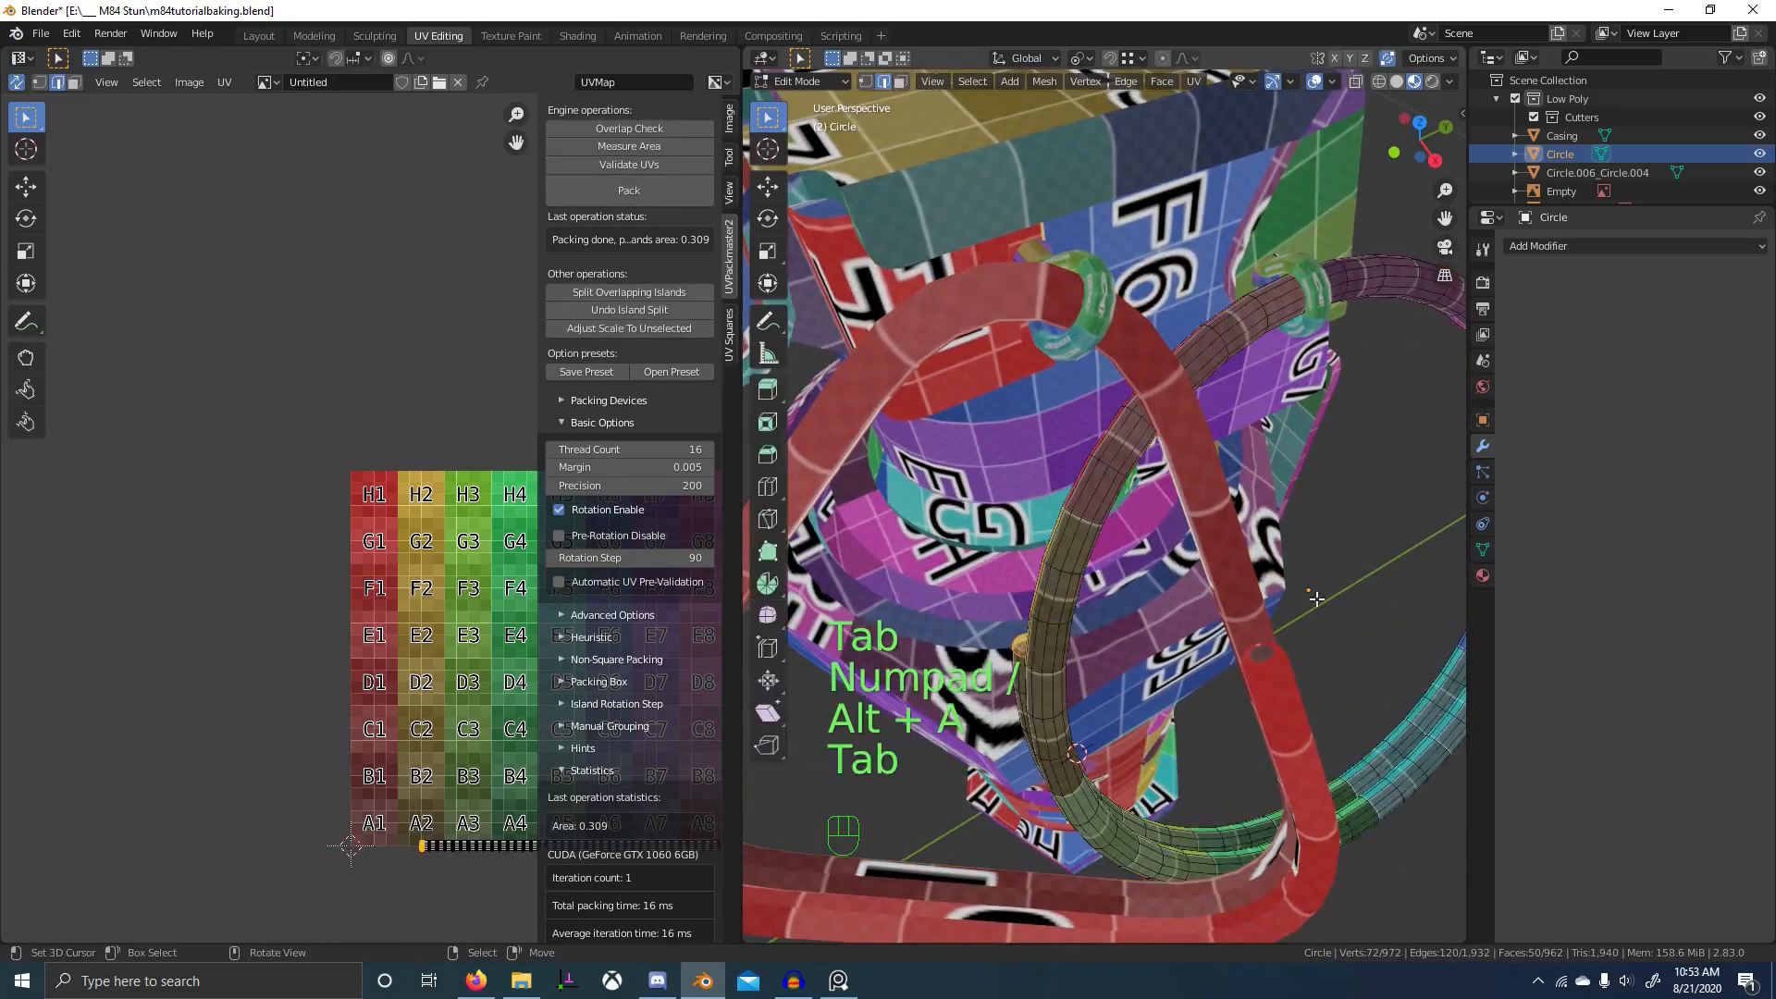
middle_drag(1316, 602, 1396, 674)
scroll(1130, 654, up, 4)
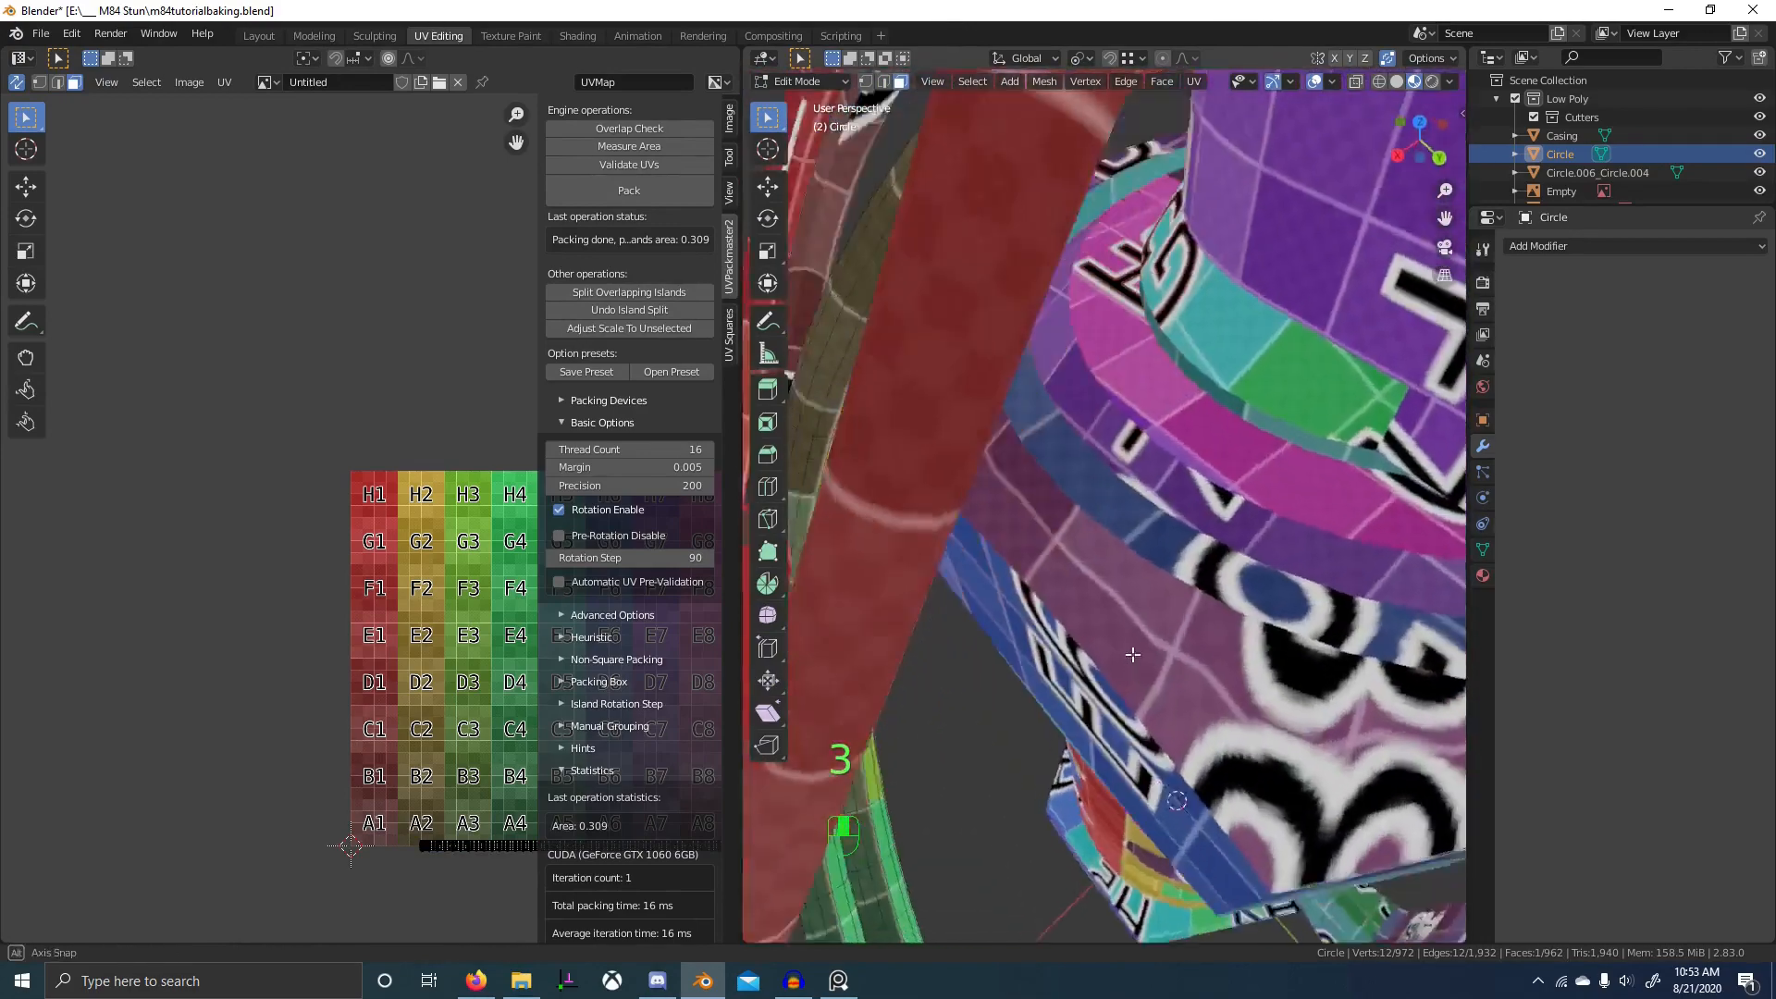
middle_drag(1130, 654, 1167, 579)
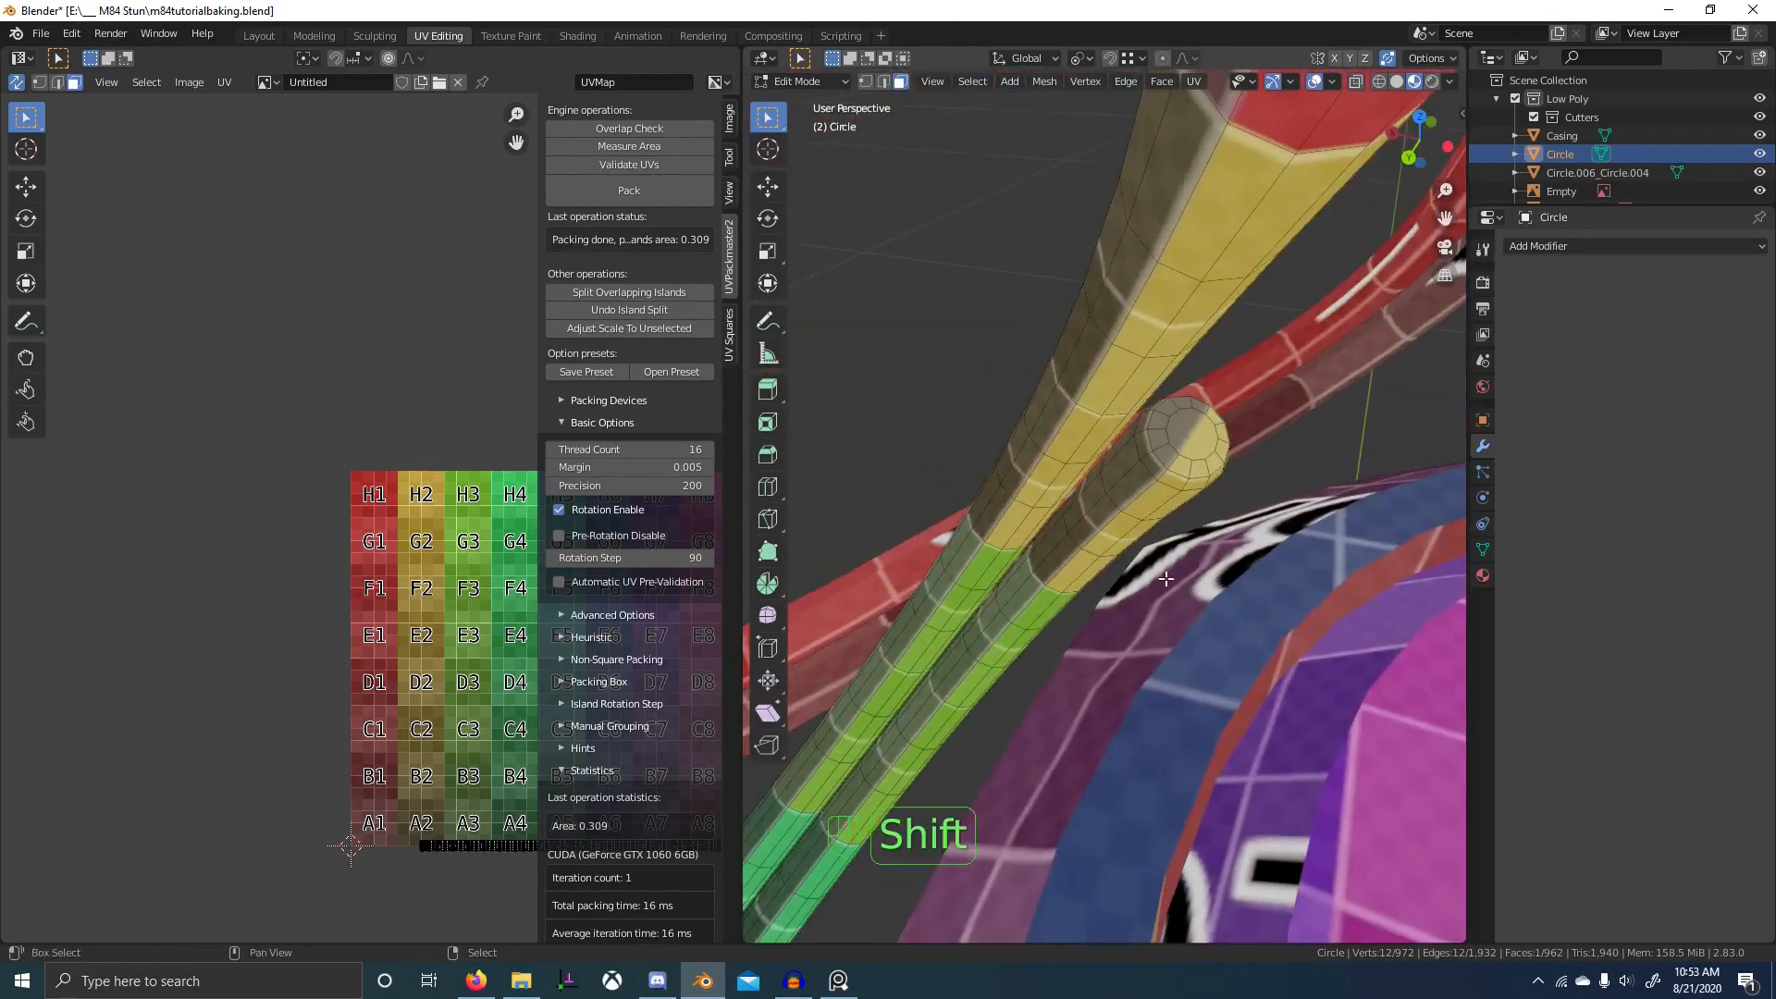
key(ctrl+e)
click(1176, 423)
key(space)
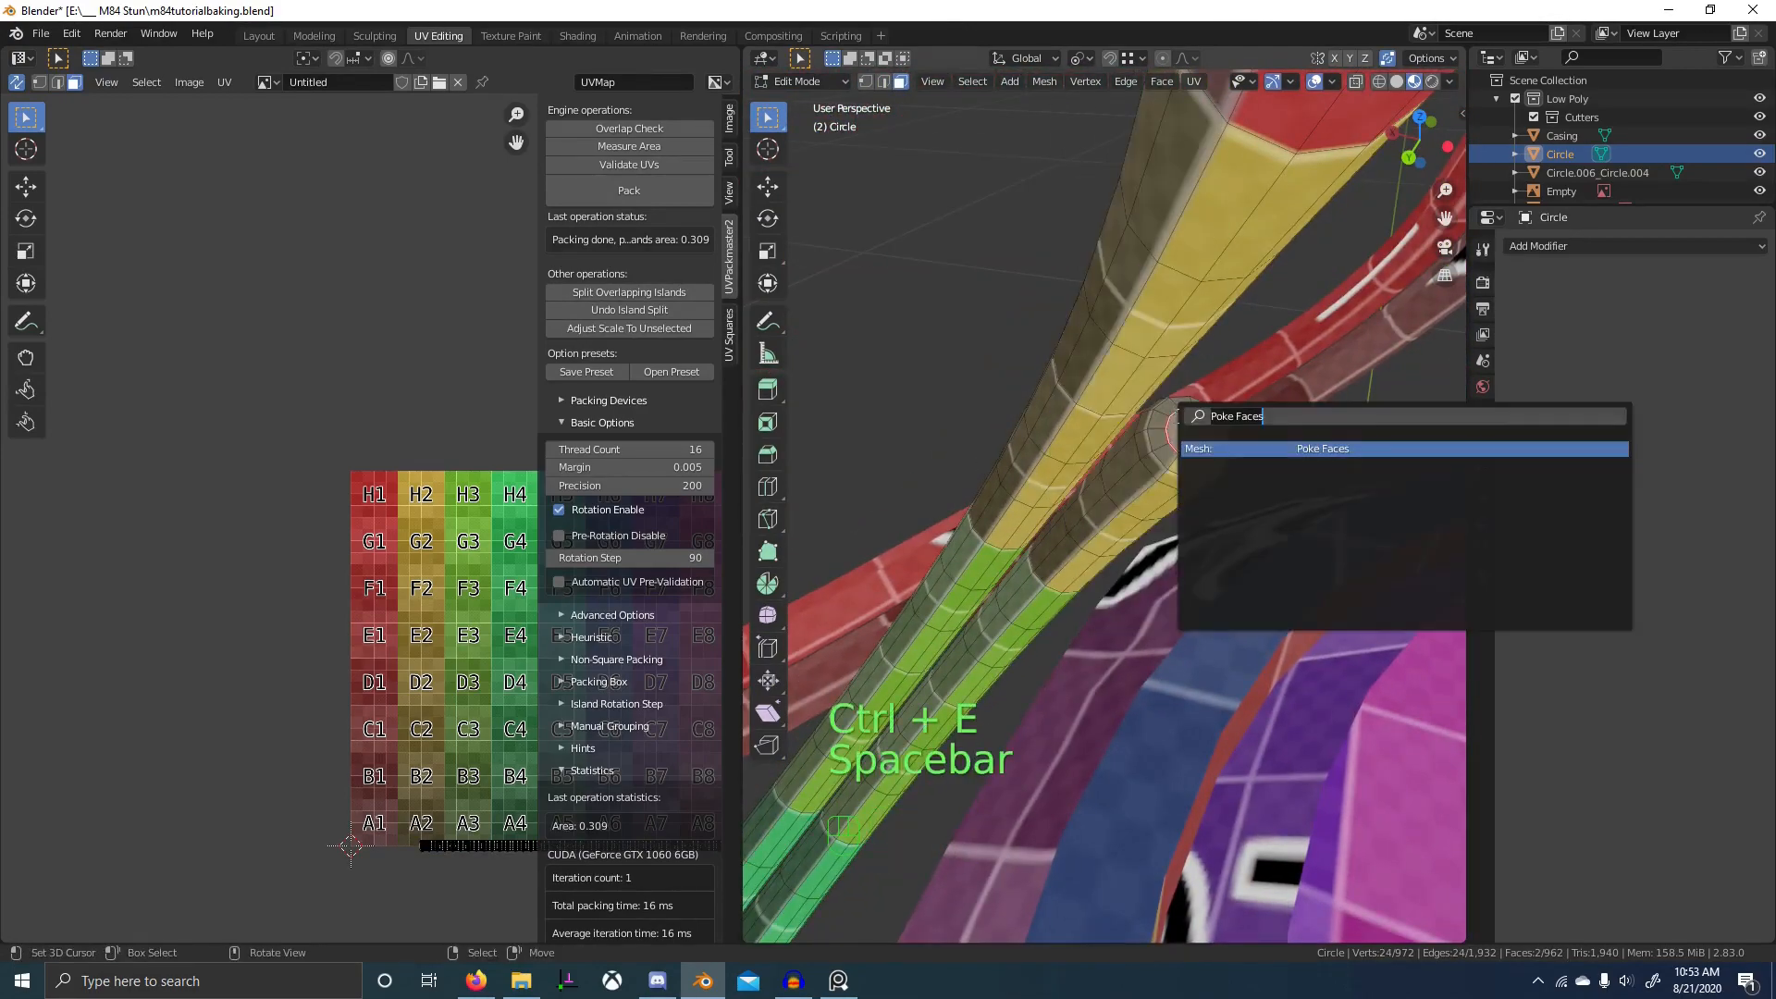
key(Return)
- Mark seams around the round ring's end caps and along the lengthwise edges on its inner side
middle_drag(1238, 430, 1044, 482)
key(2)
alt+click(1184, 458)
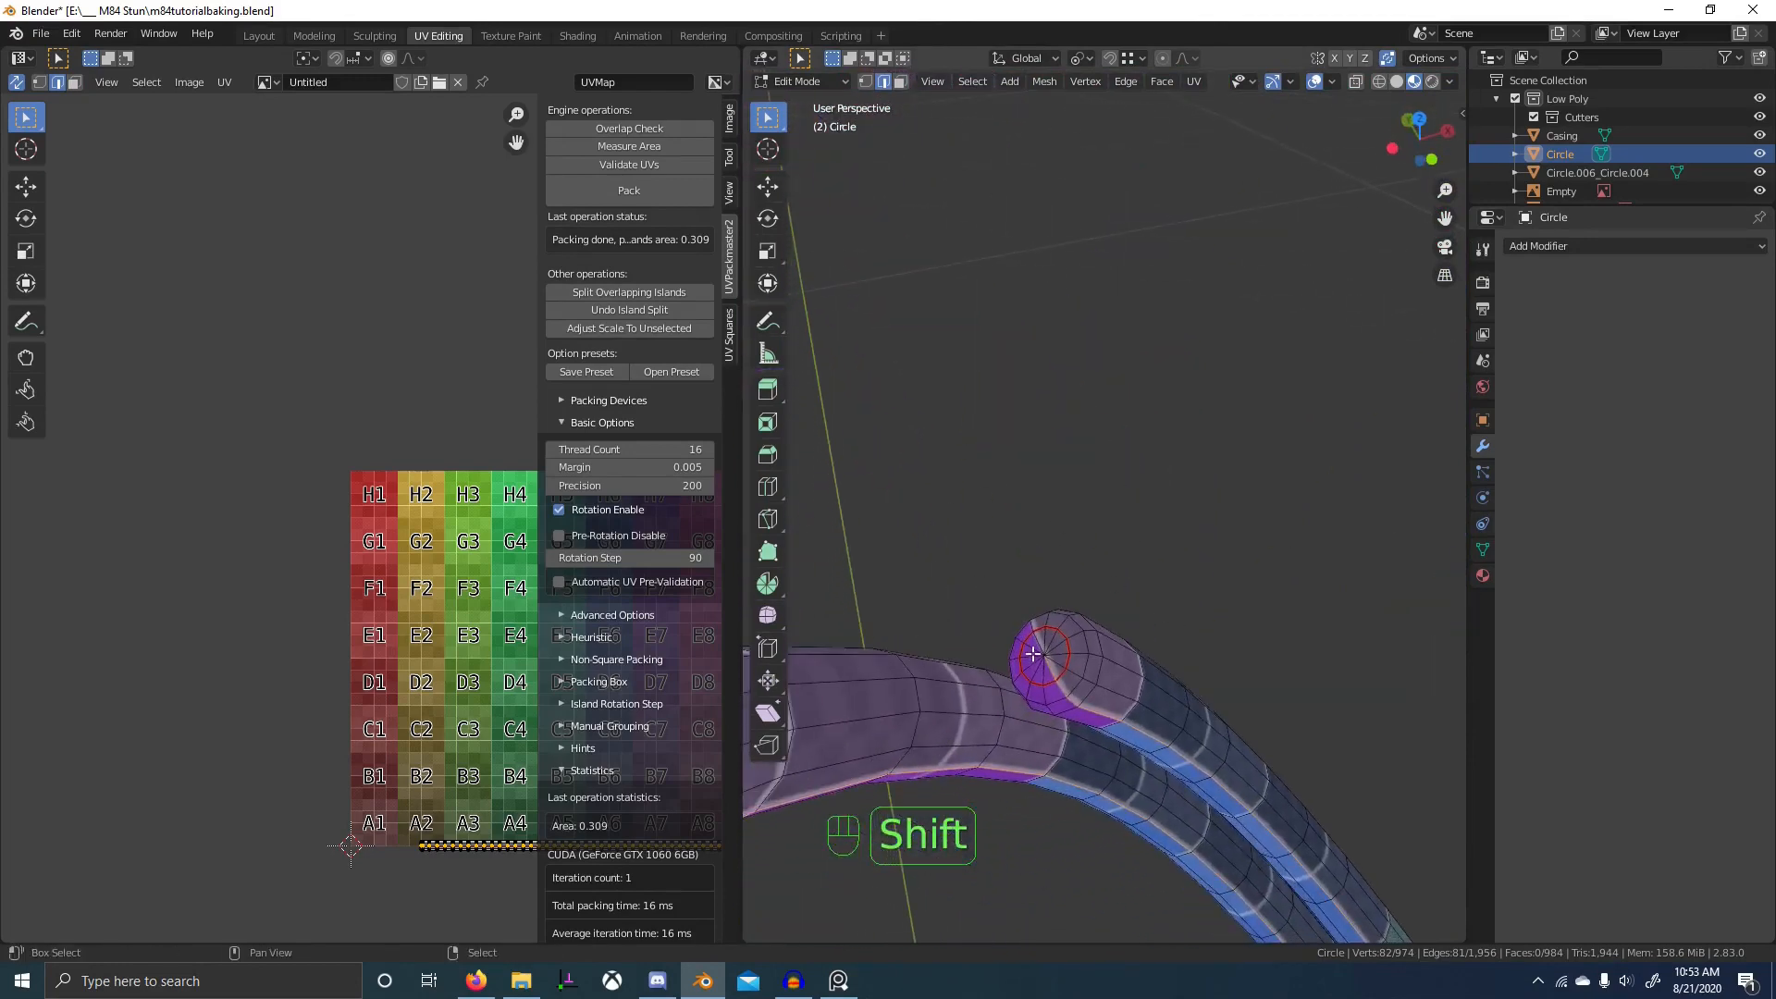
key(ctrl+e)
click(1185, 667)
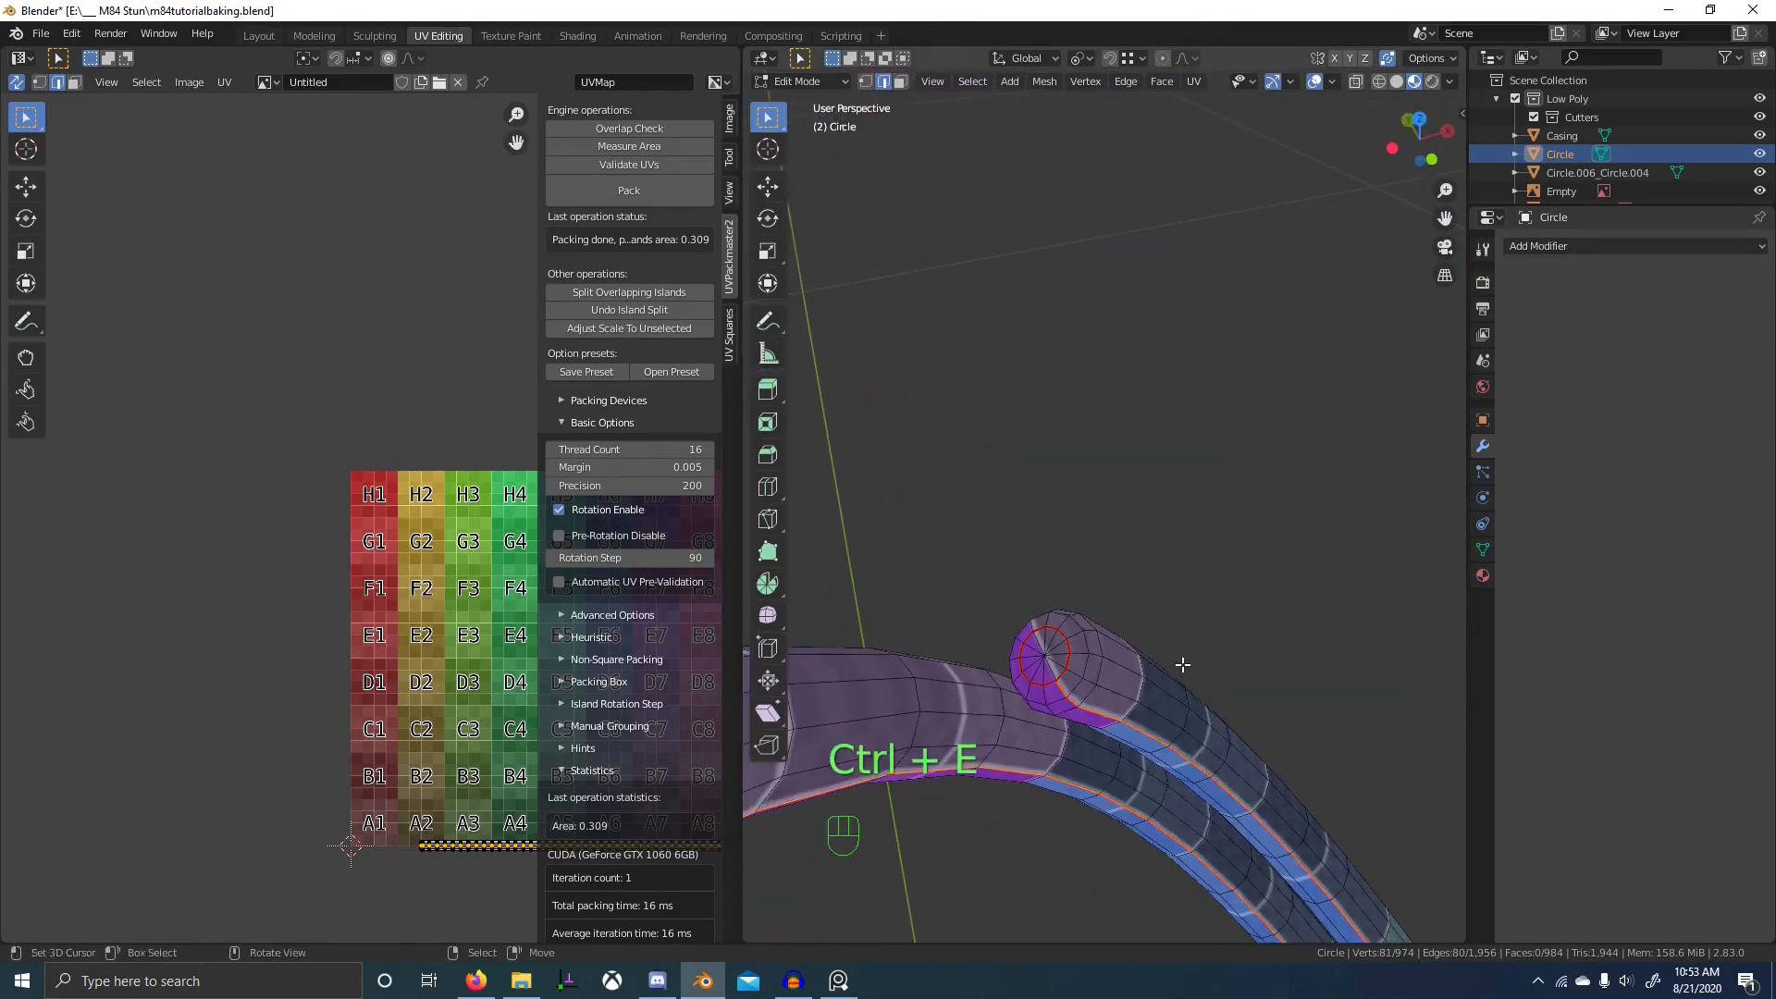
- Unwrap the entire round ring and check its UV layout
key(a)
key(u)
click(1183, 664)
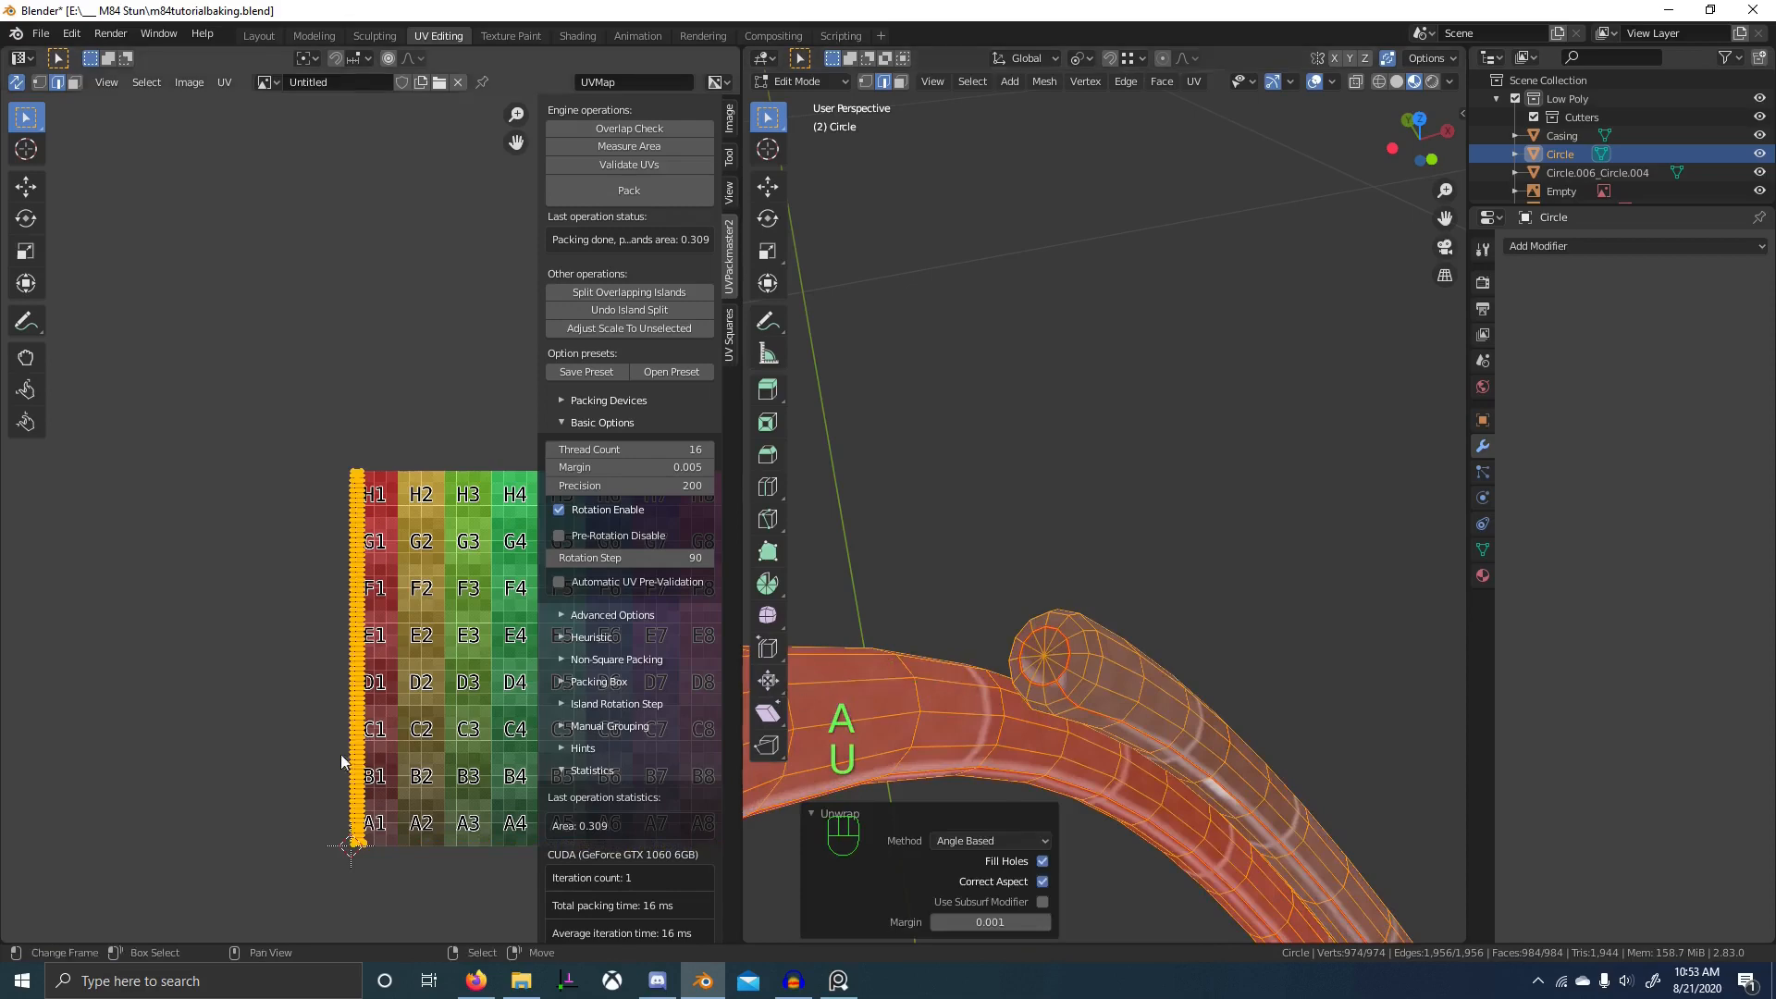
scroll(352, 678, up, 6)
scroll(1182, 645, down, 4)
- Leave edit mode, deselect everything and save the file
middle_drag(1181, 646, 1345, 586)
scroll(1174, 602, down, 5)
key(Tab)
key(alt+a)
key(ctrl+s)
- Isolate the low-poly Pin1 in edit mode and fill its two open tube ends with faces
scroll(965, 479, up, 5)
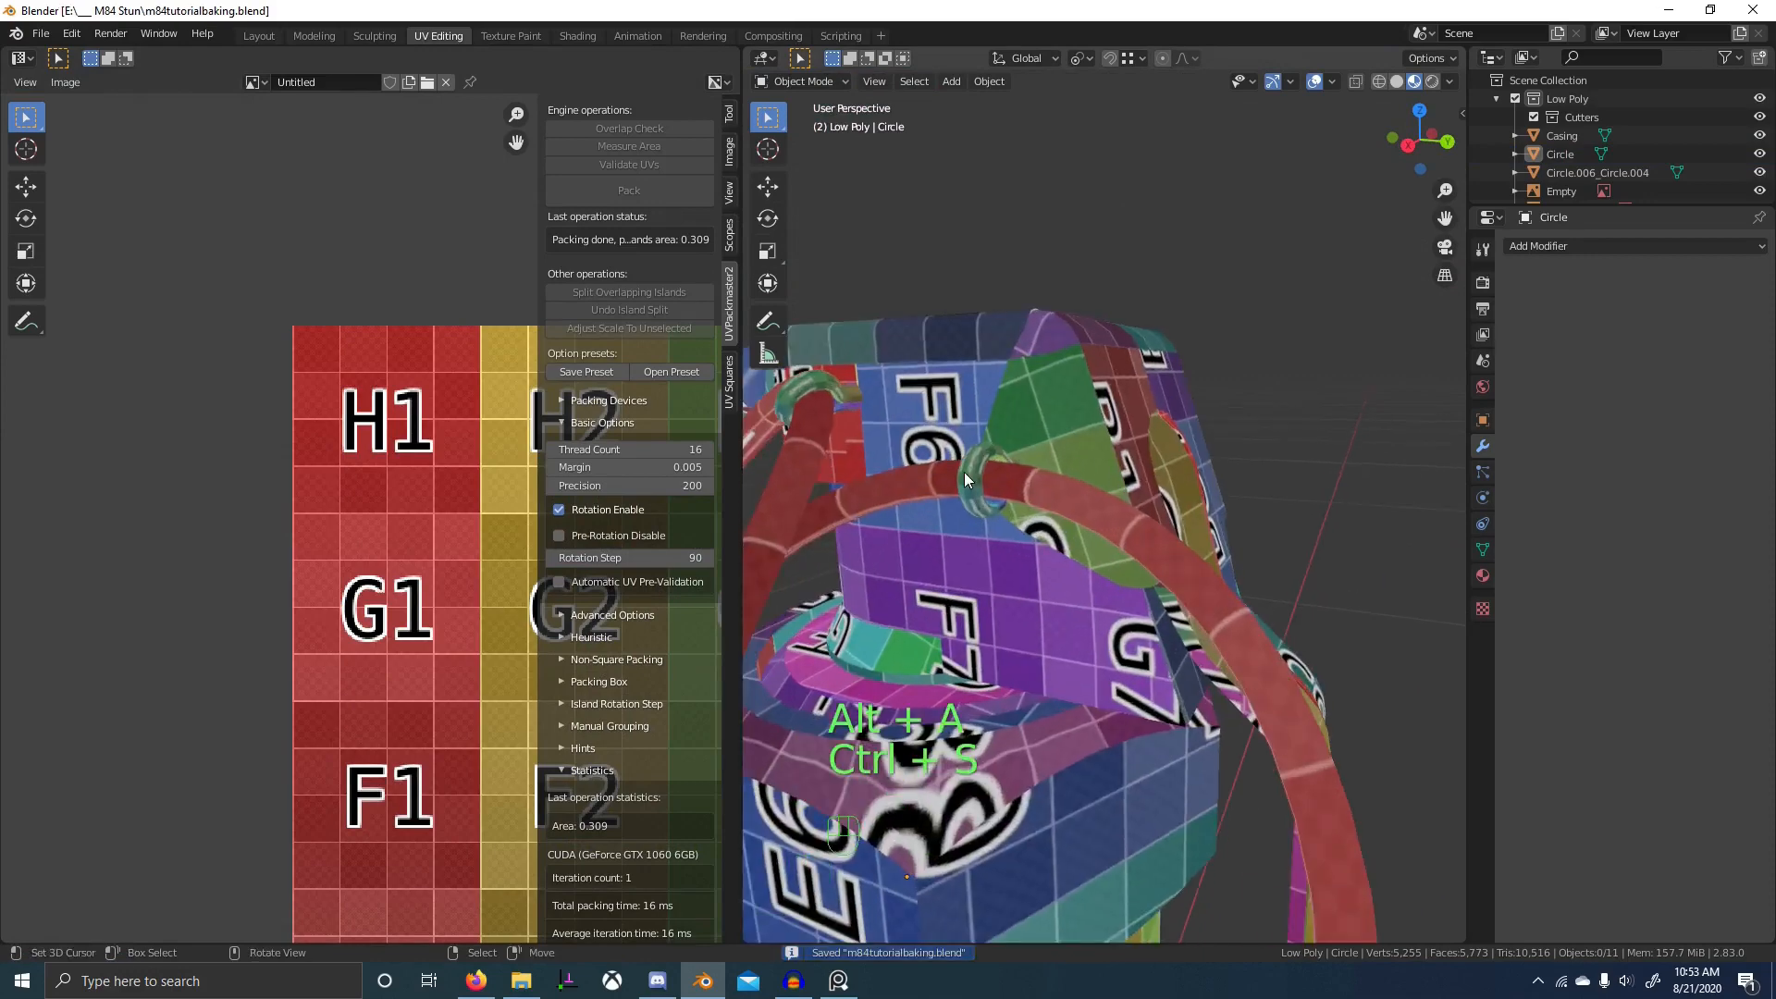
key(Tab)
shift+middle_drag(814, 414, 936, 477)
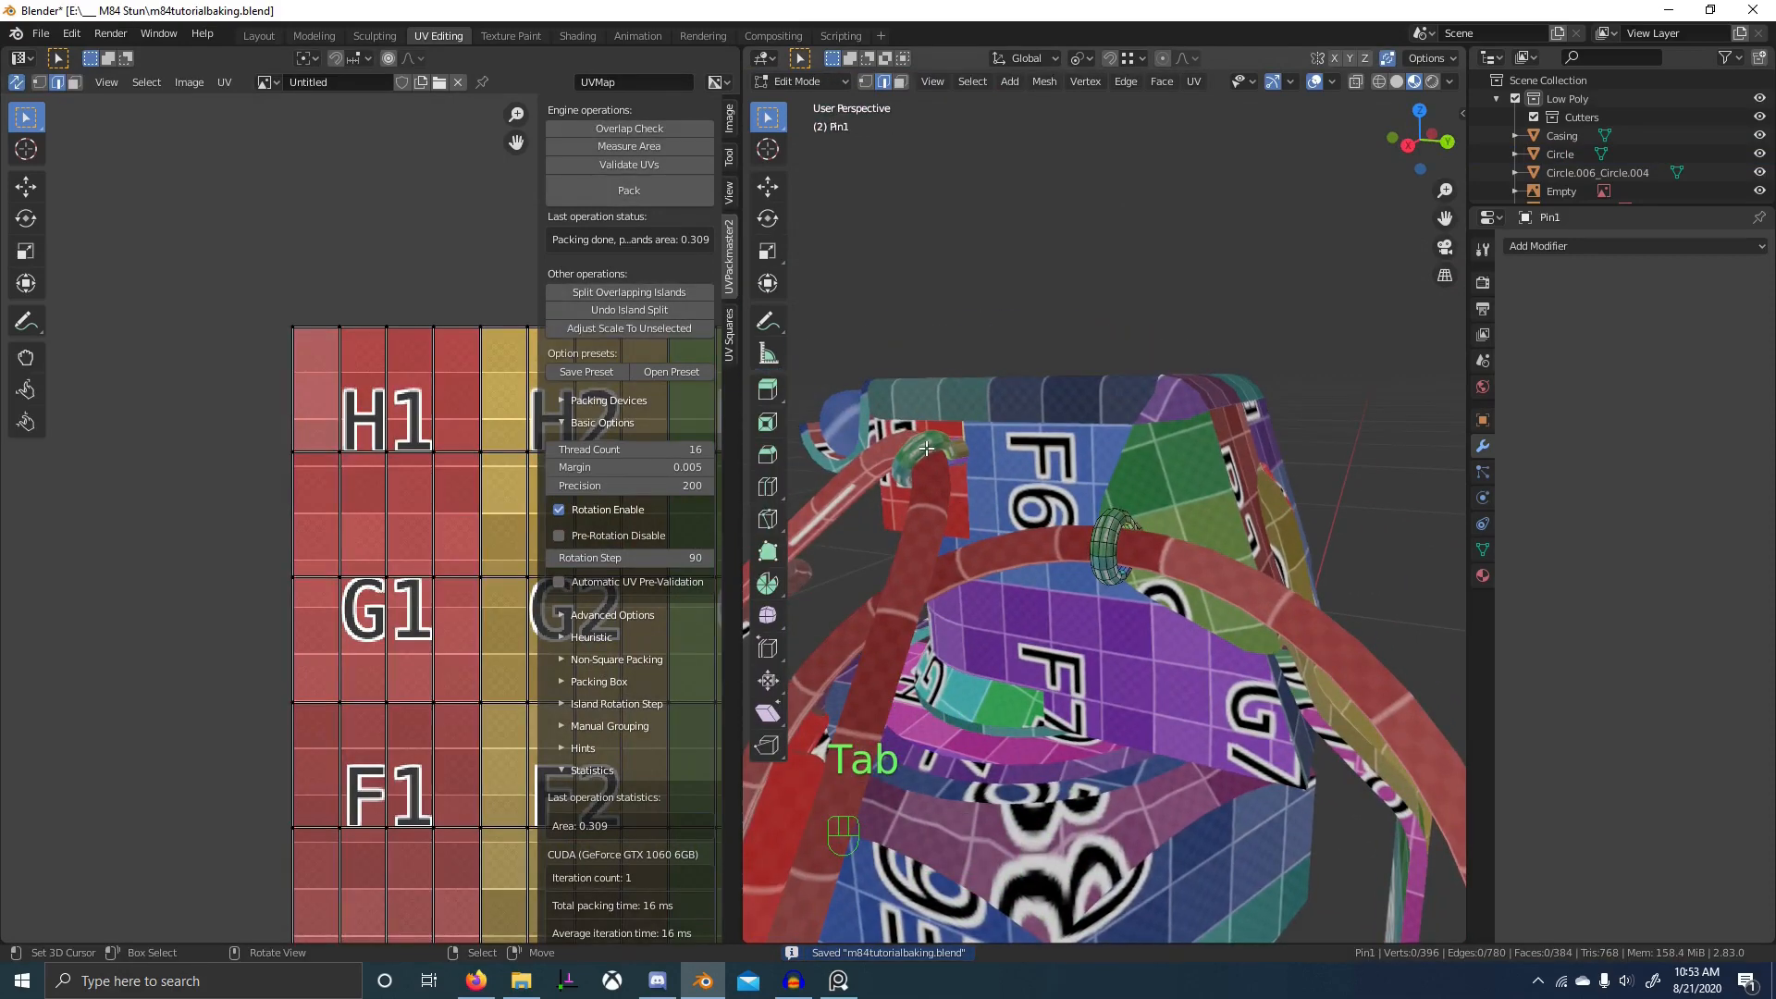
key(KP_Divide)
scroll(1212, 571, up, 3)
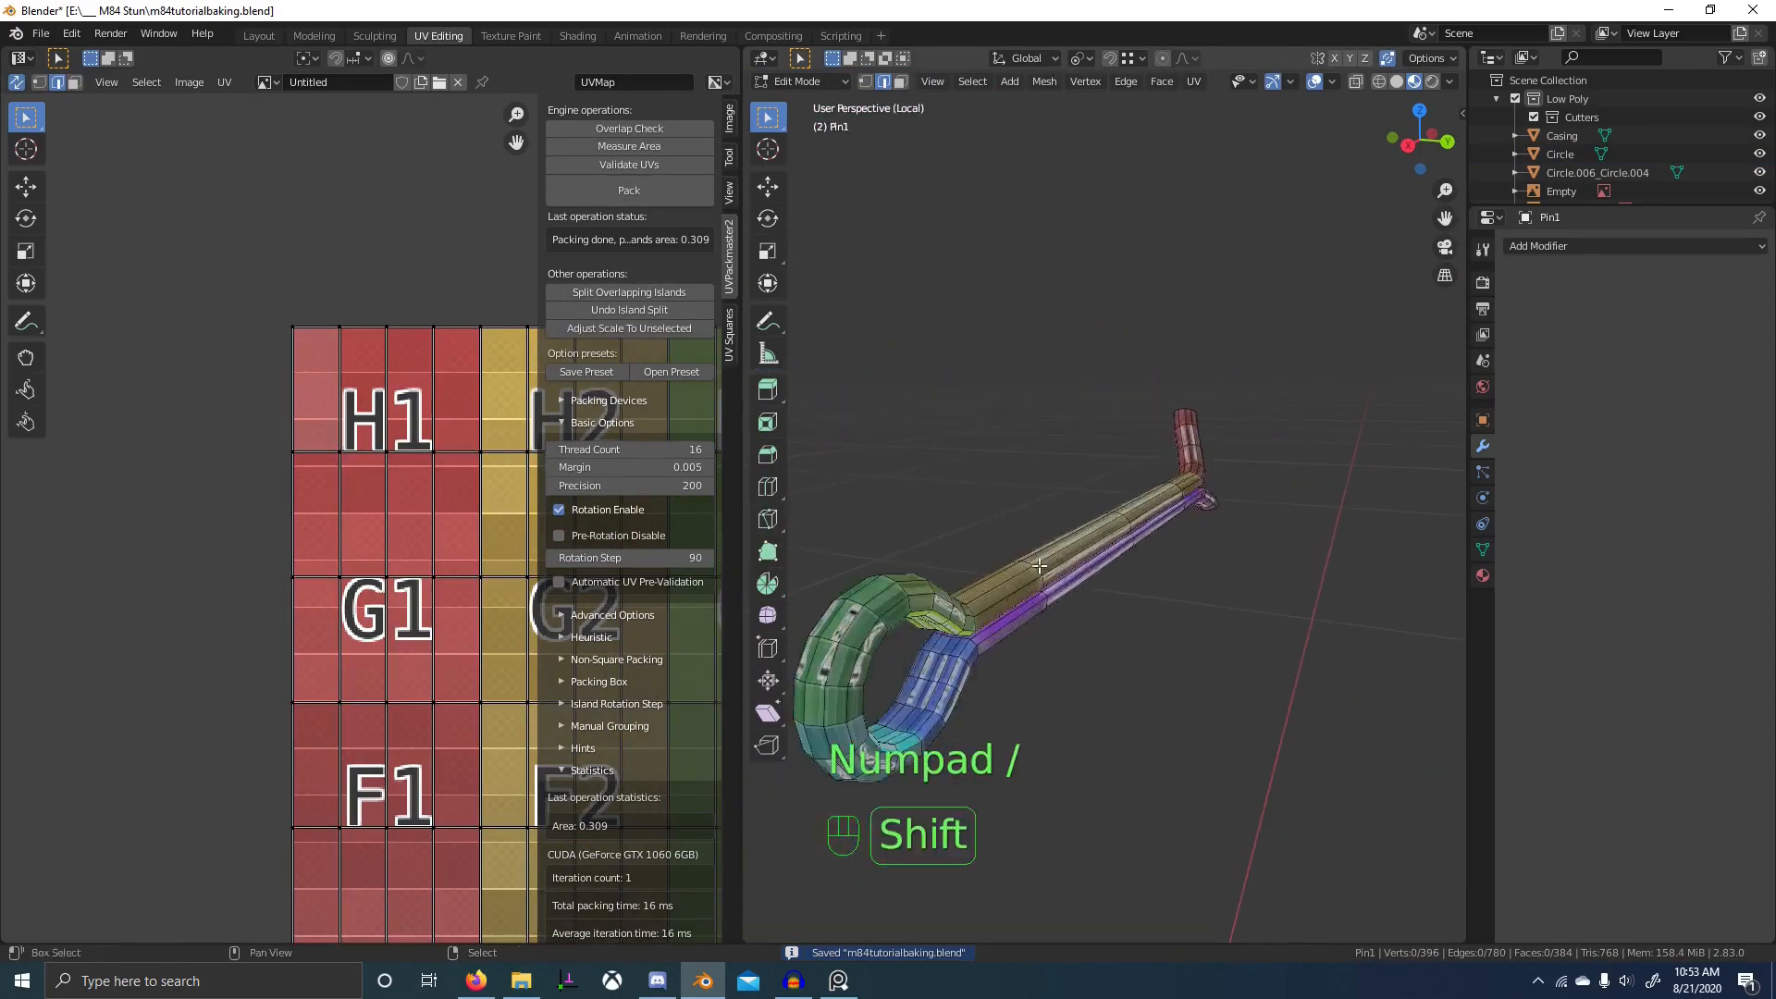
shift+middle_drag(1038, 563, 1122, 524)
middle_drag(1122, 523, 1110, 592)
key(KP_2)
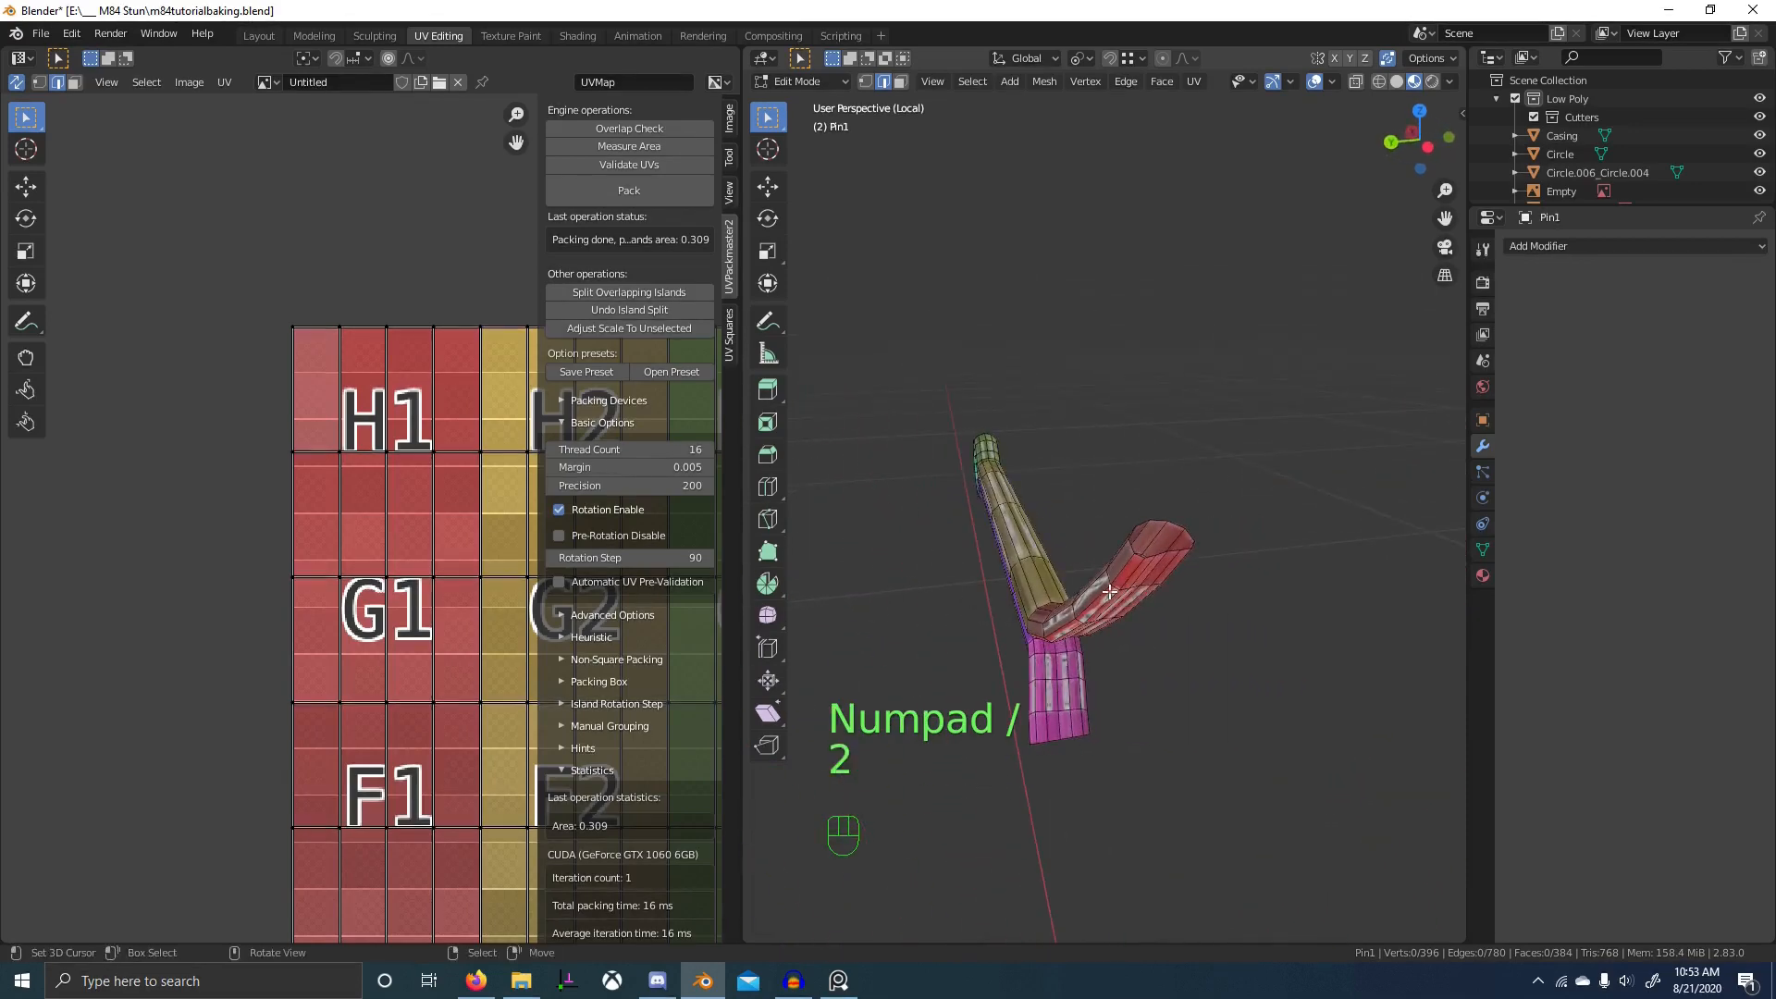
key(f)
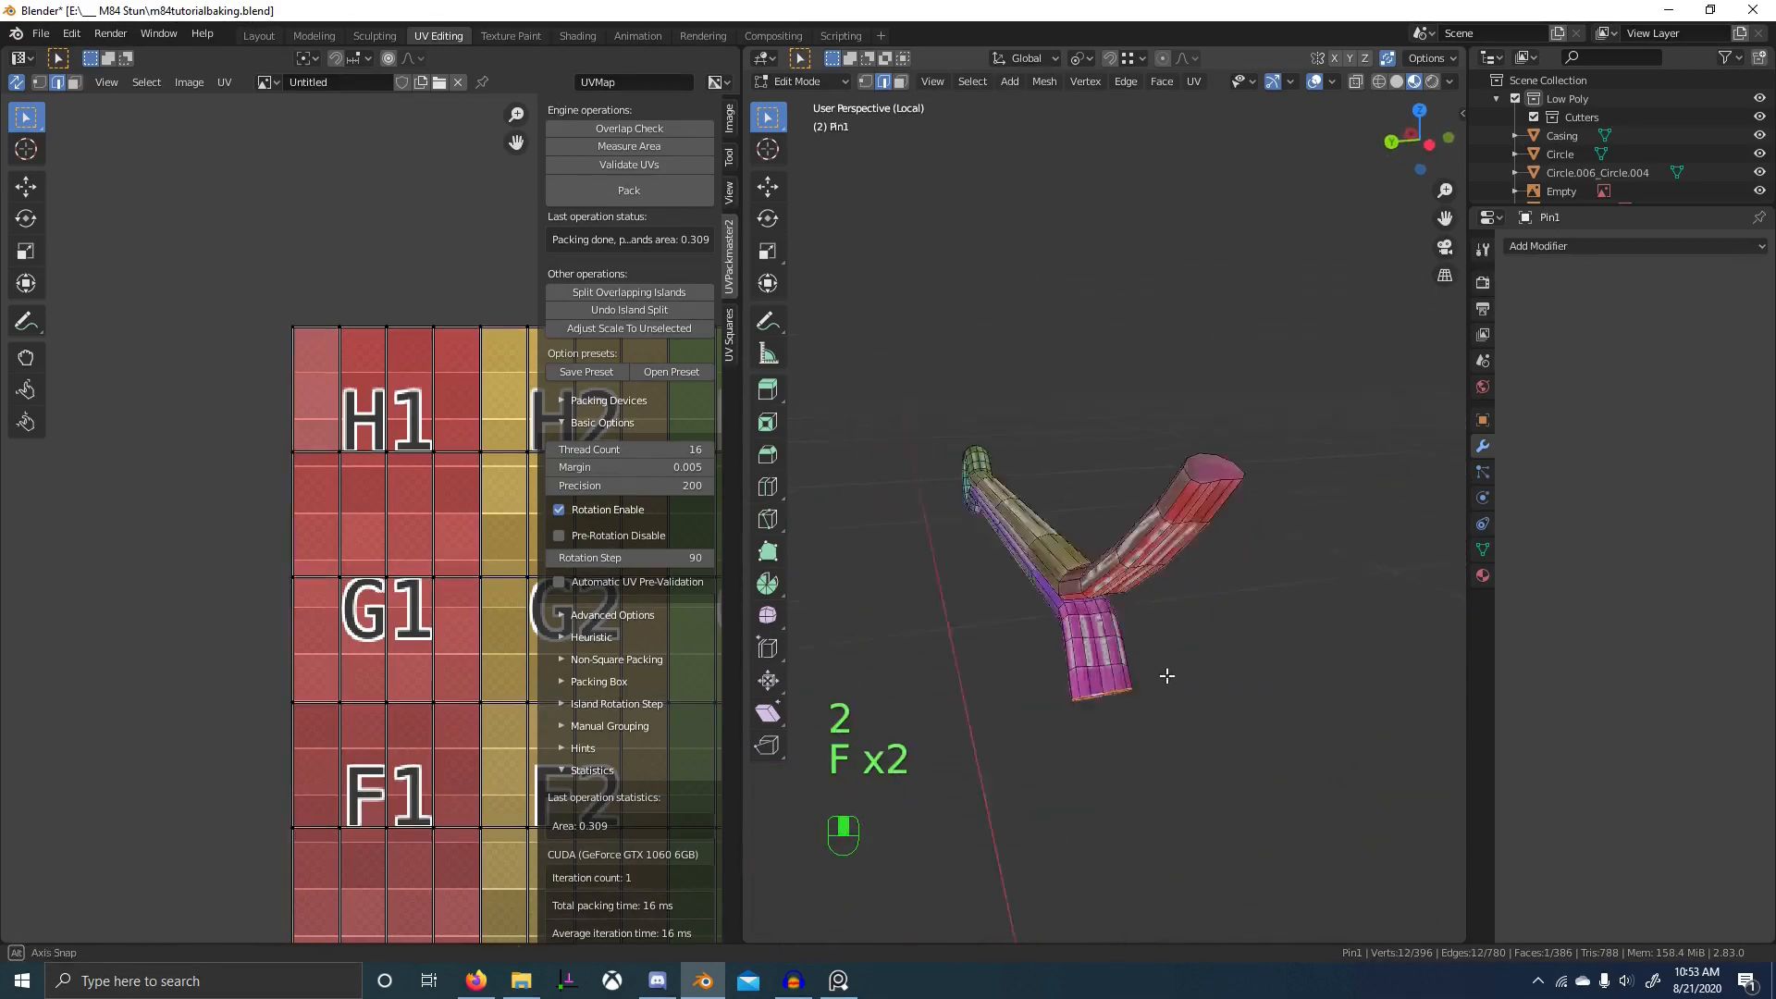
middle_drag(1162, 675, 1123, 650)
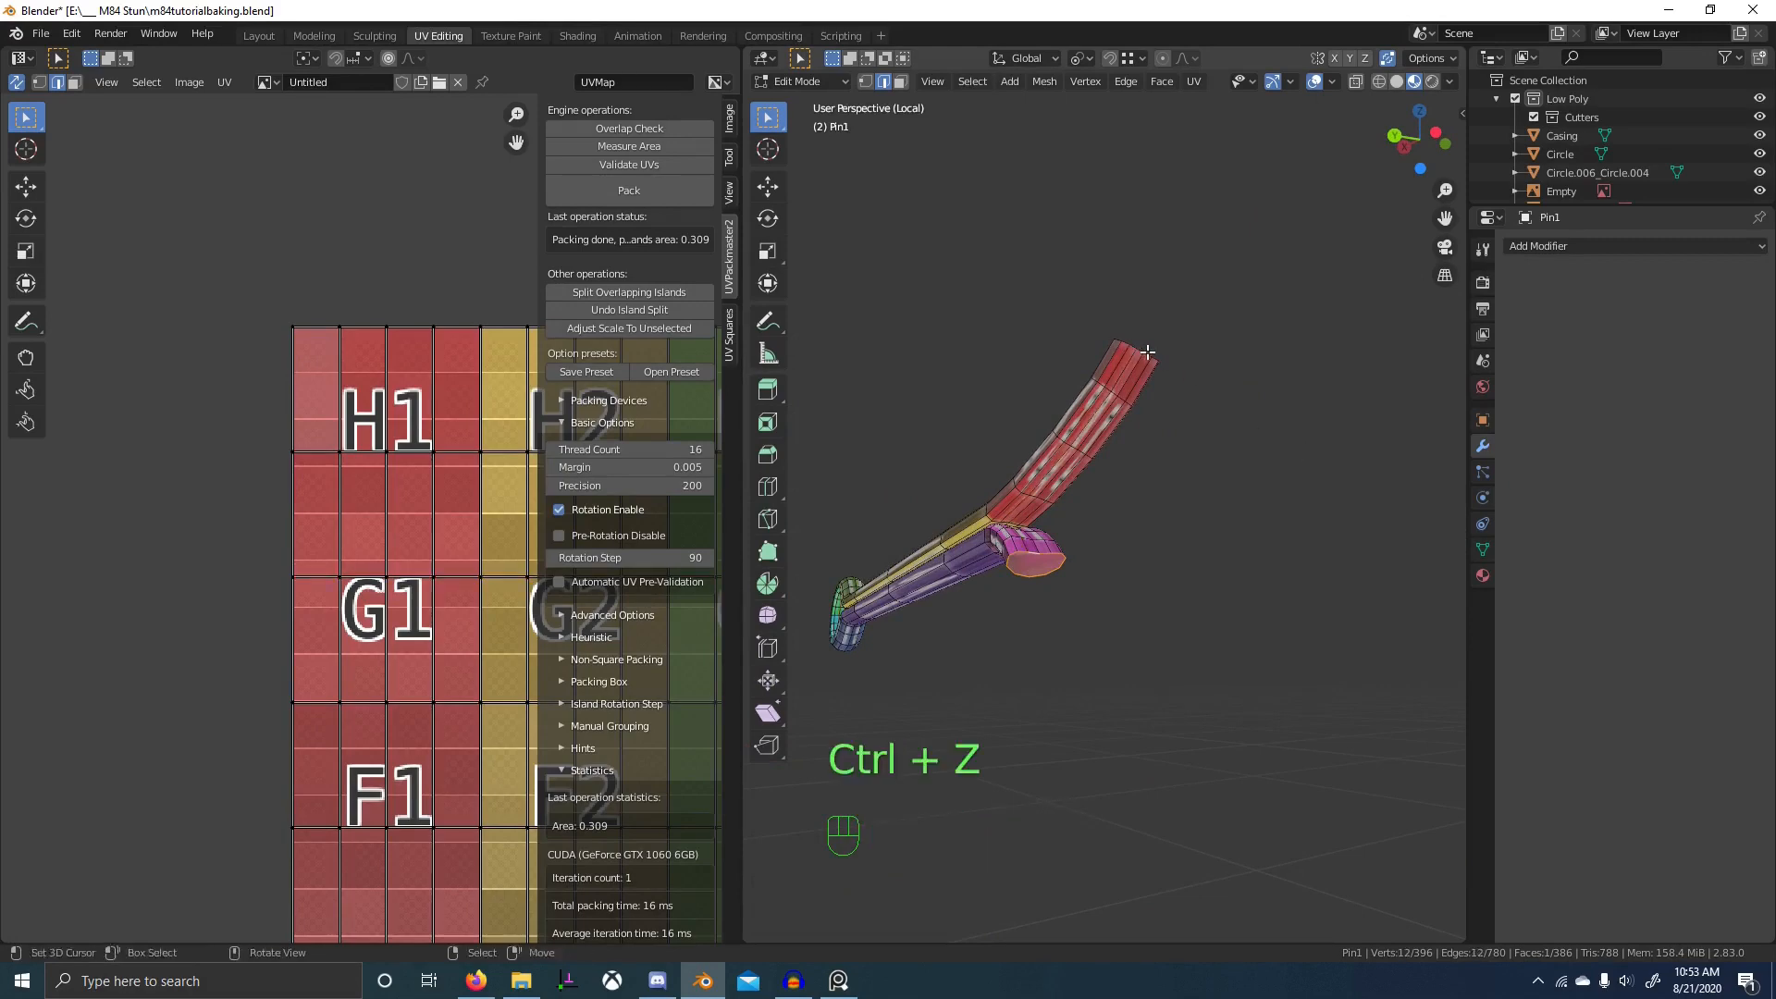
middle_drag(1264, 410, 1247, 484)
key(Tab)
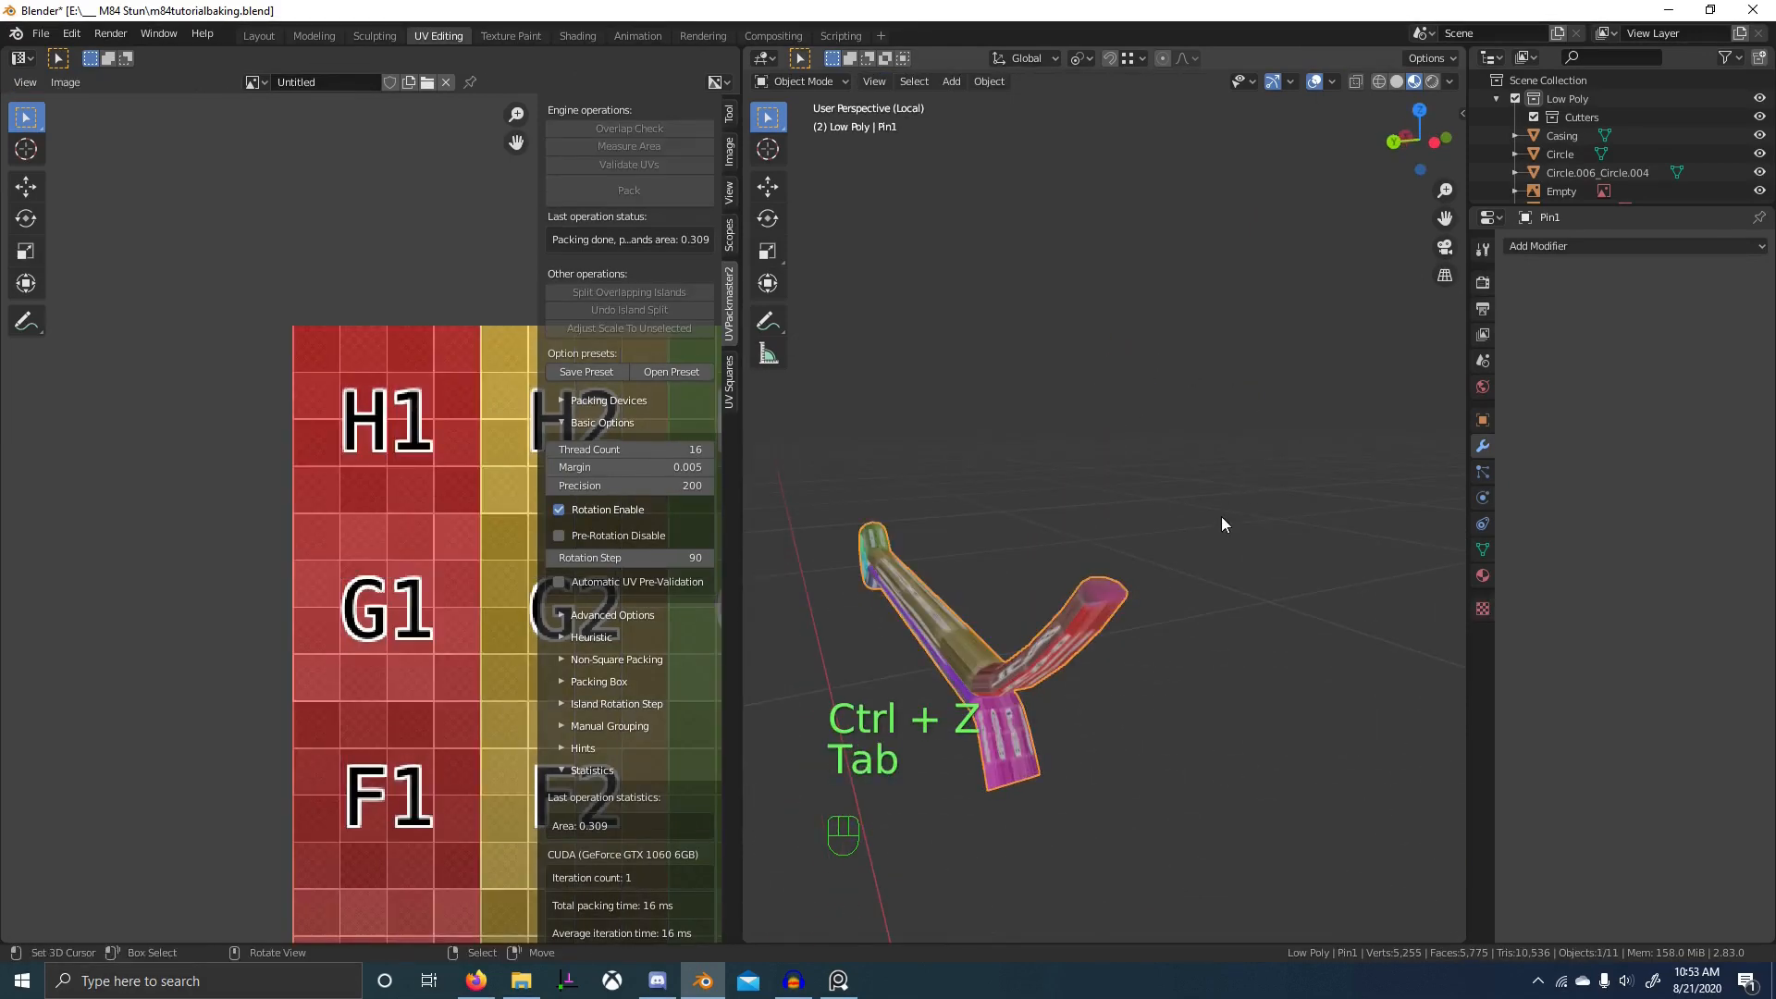
- Leave local view and display only the High Poly collection in solid shading
key(1)
key(KP_Divide)
key(1)
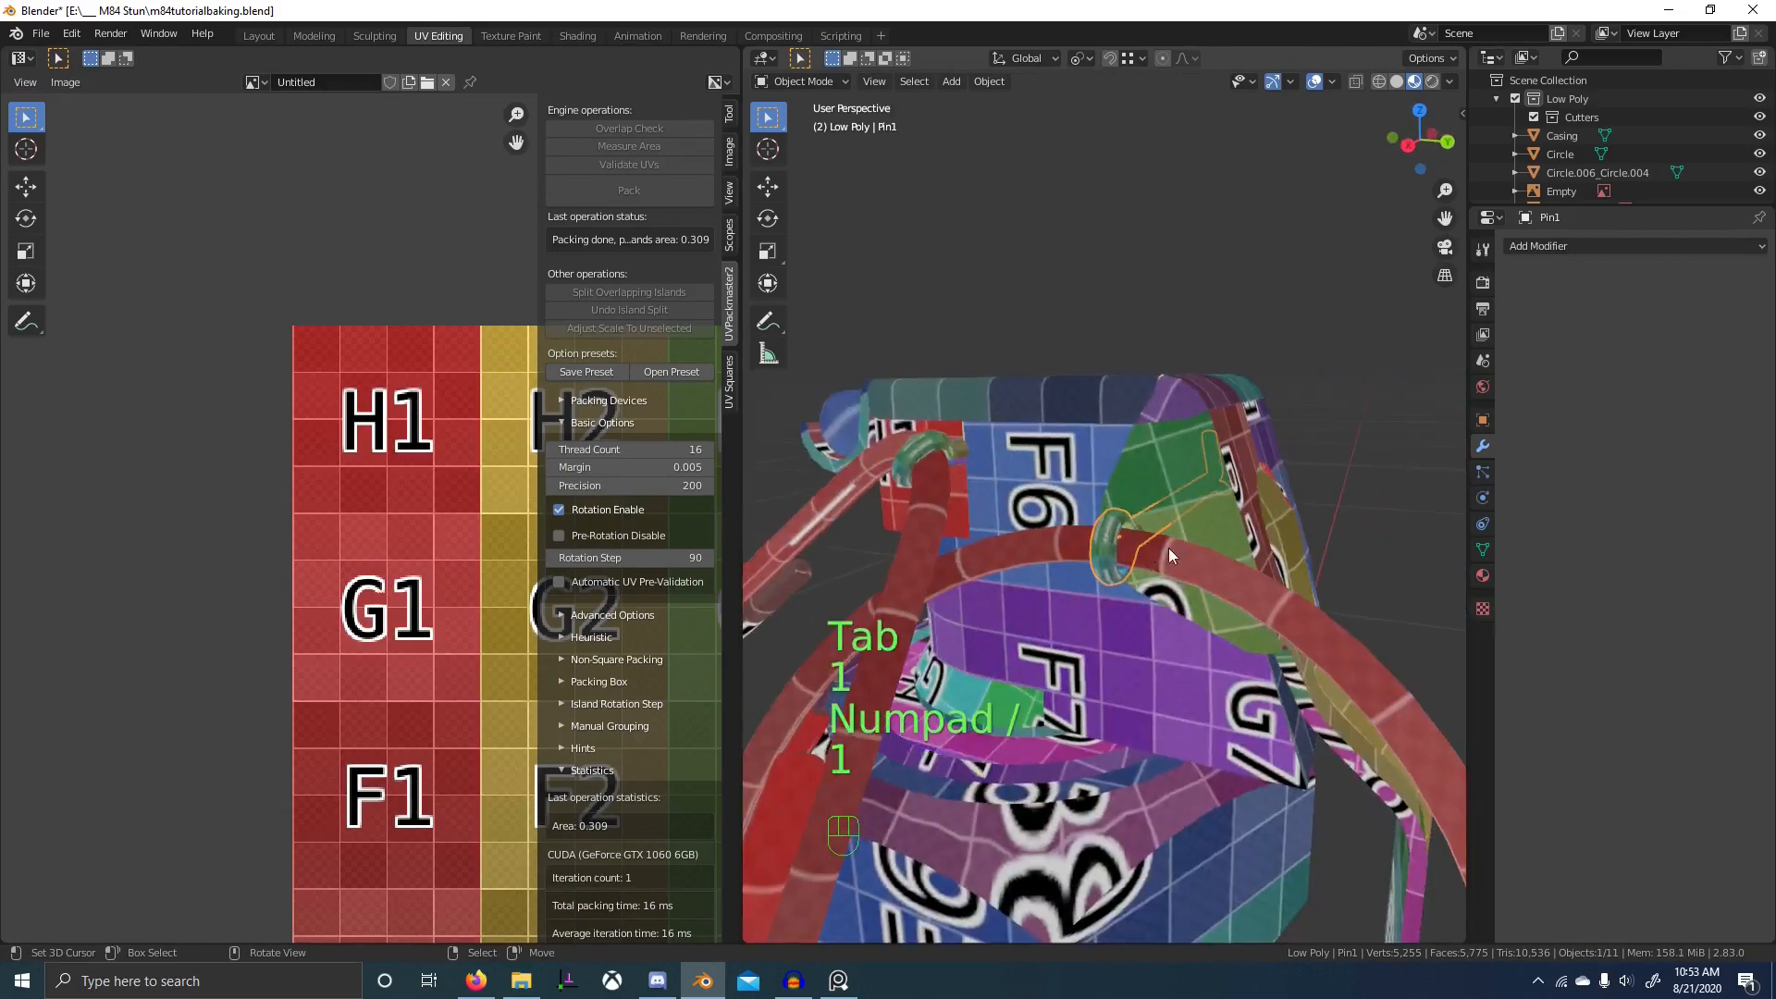
middle_drag(1169, 548, 1136, 617)
key(2)
shift+middle_drag(1239, 631, 1027, 655)
scroll(1195, 598, up, 4)
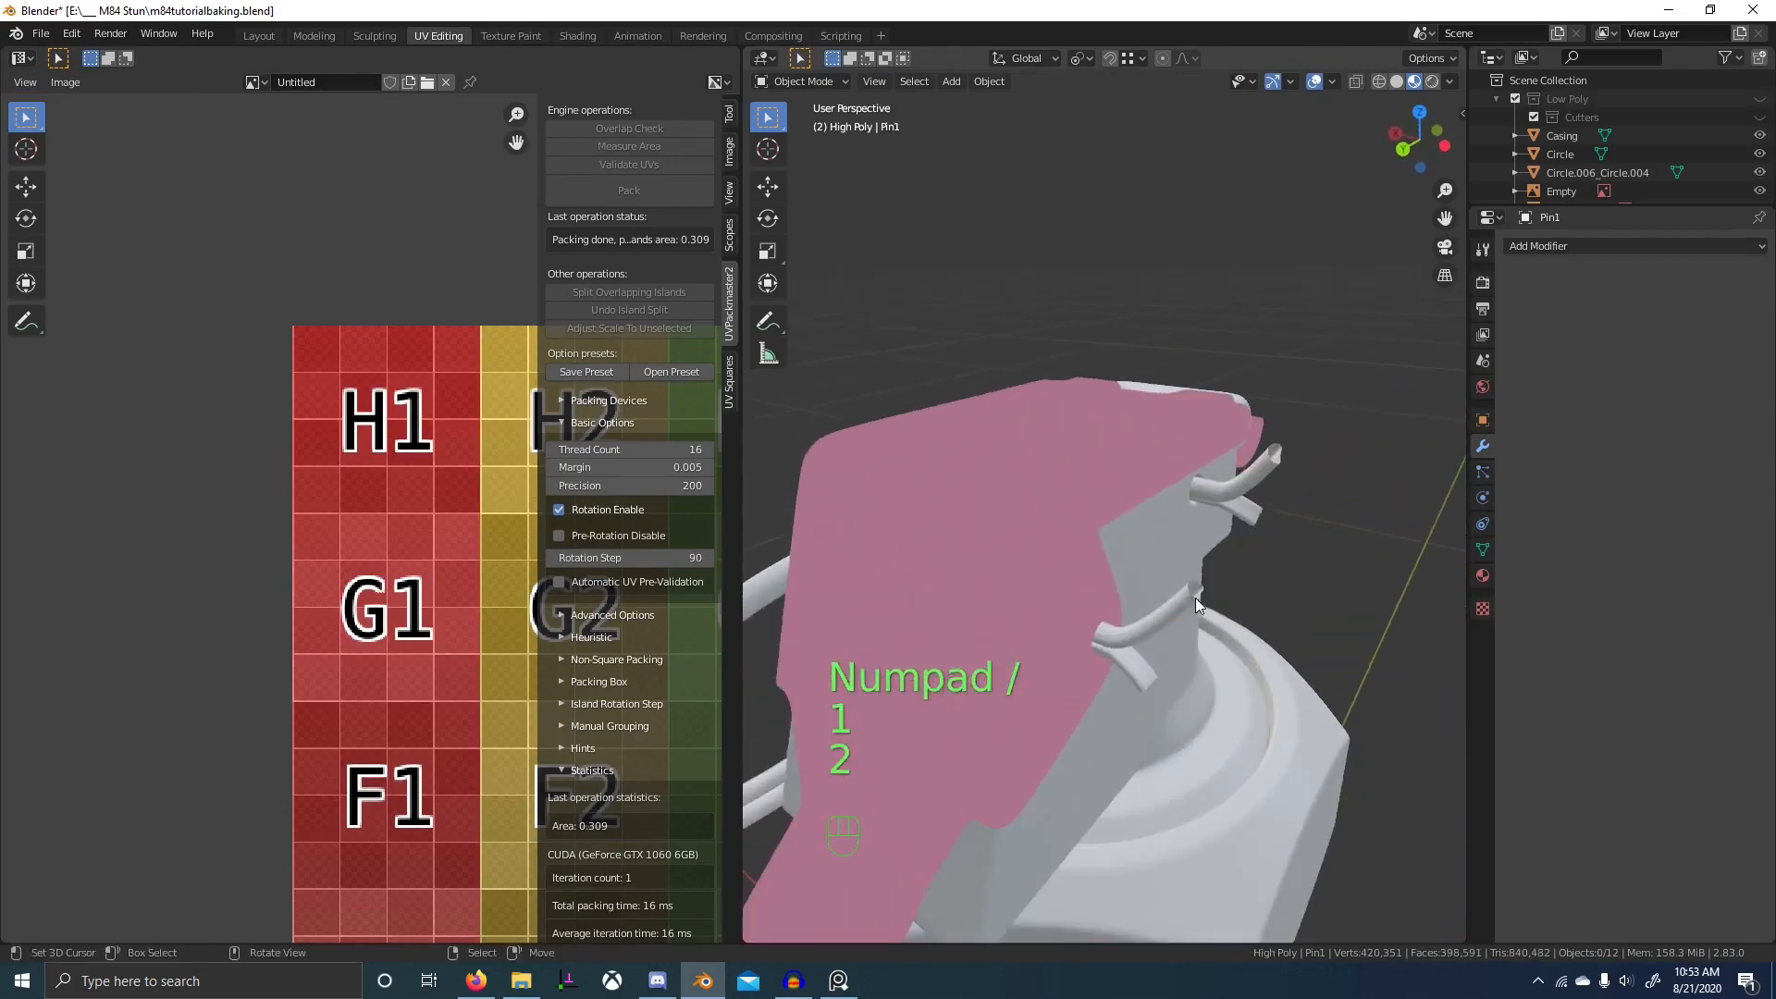
click(1394, 81)
middle_drag(1219, 546, 1166, 547)
scroll(1166, 547, up, 1)
- Select both high-poly pin curves and convert them to meshes
click(1481, 525)
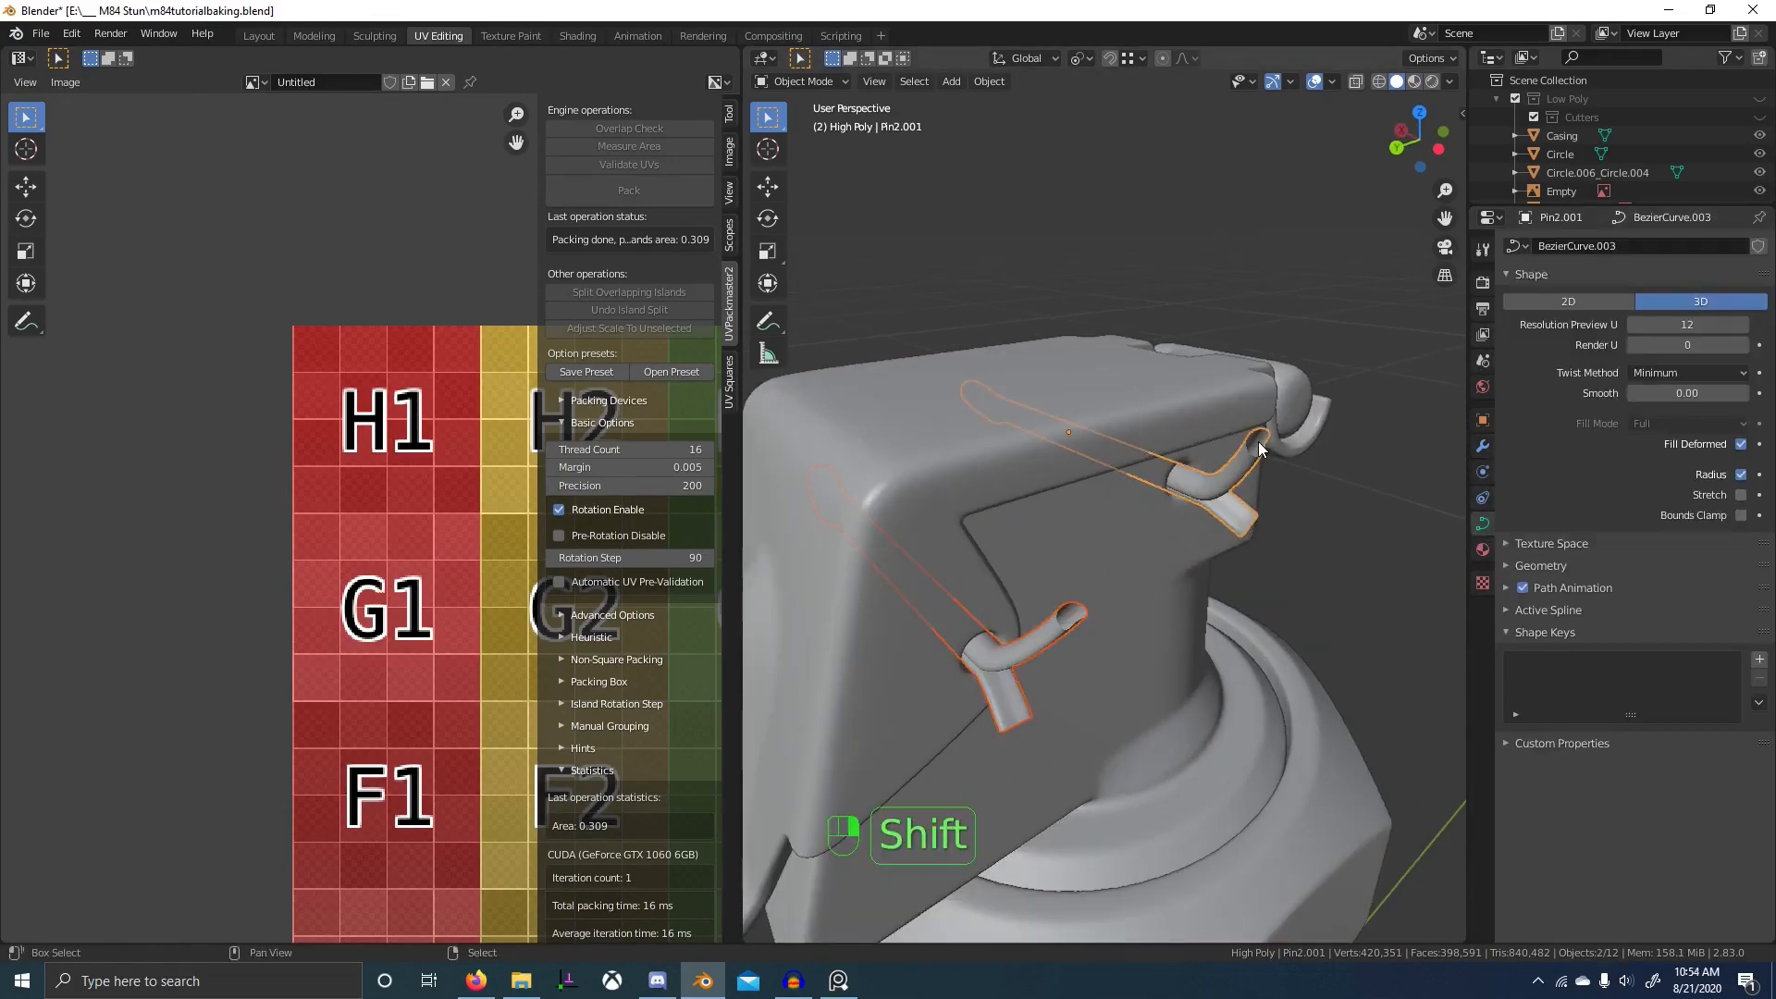
key(w)
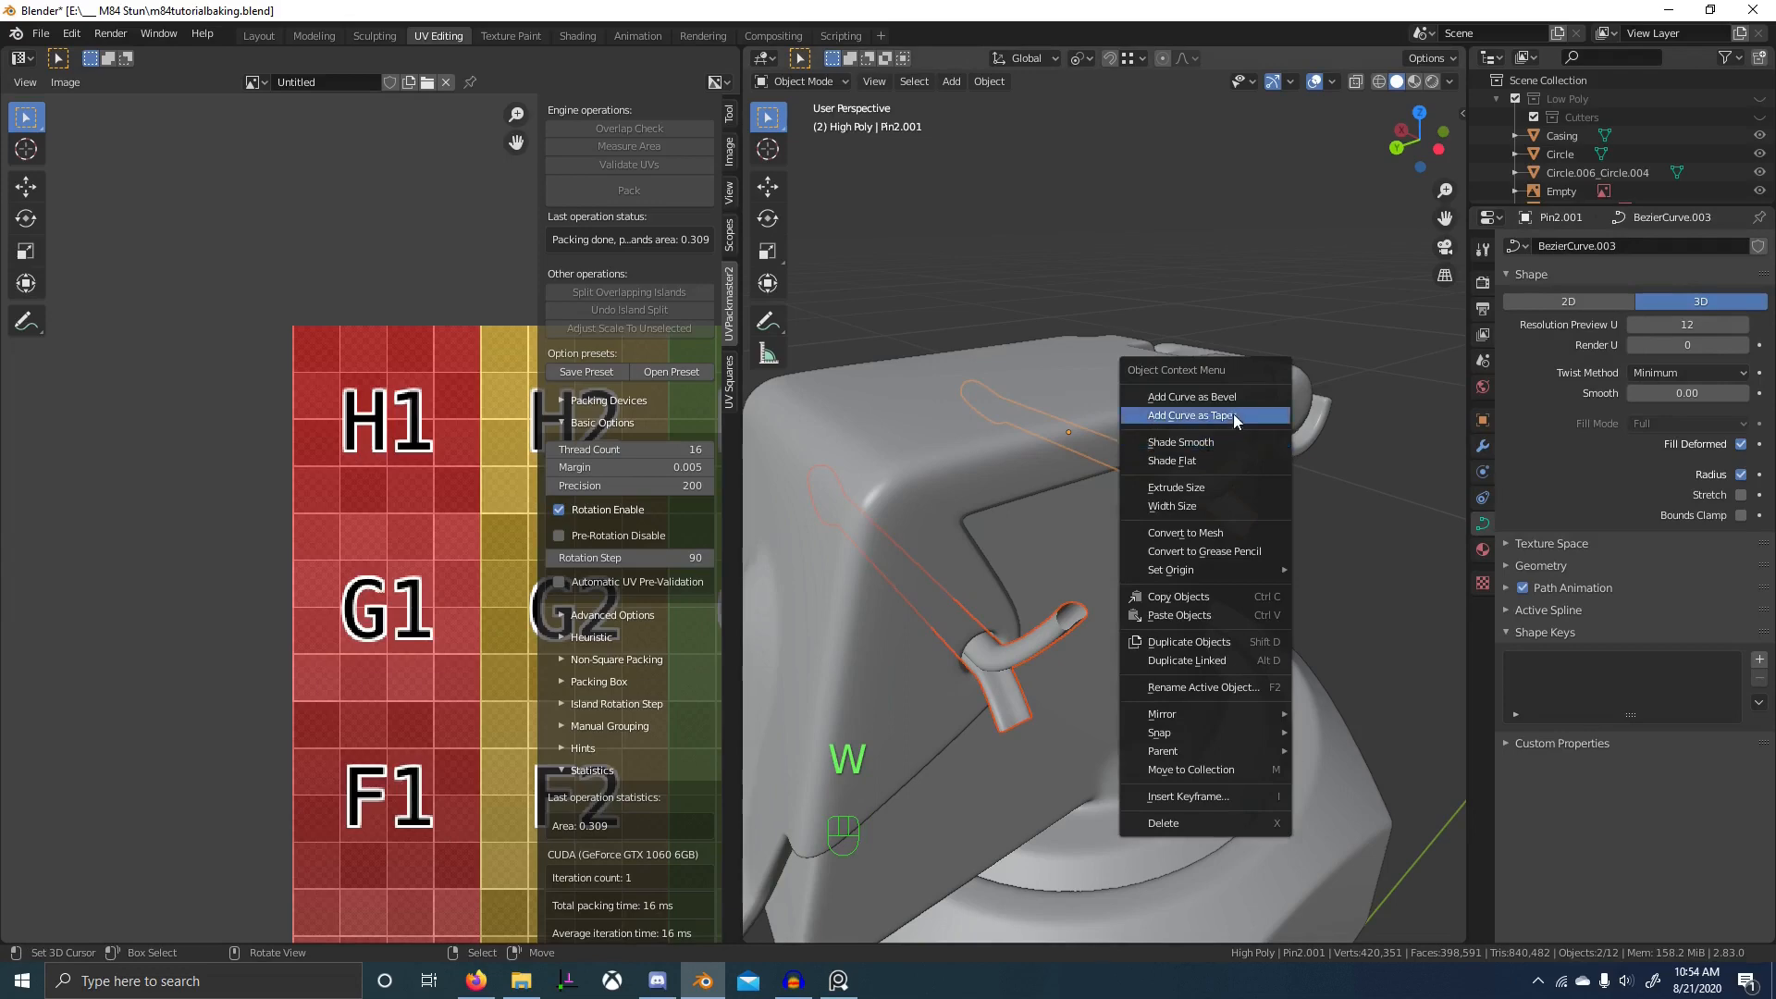
click(1218, 534)
- Open both high-poly pins in edit mode and fill their four open tube ends with faces
key(Tab)
shift+middle_drag(1107, 645, 1073, 606)
middle_drag(1101, 648, 1094, 621)
scroll(1095, 620, up, 3)
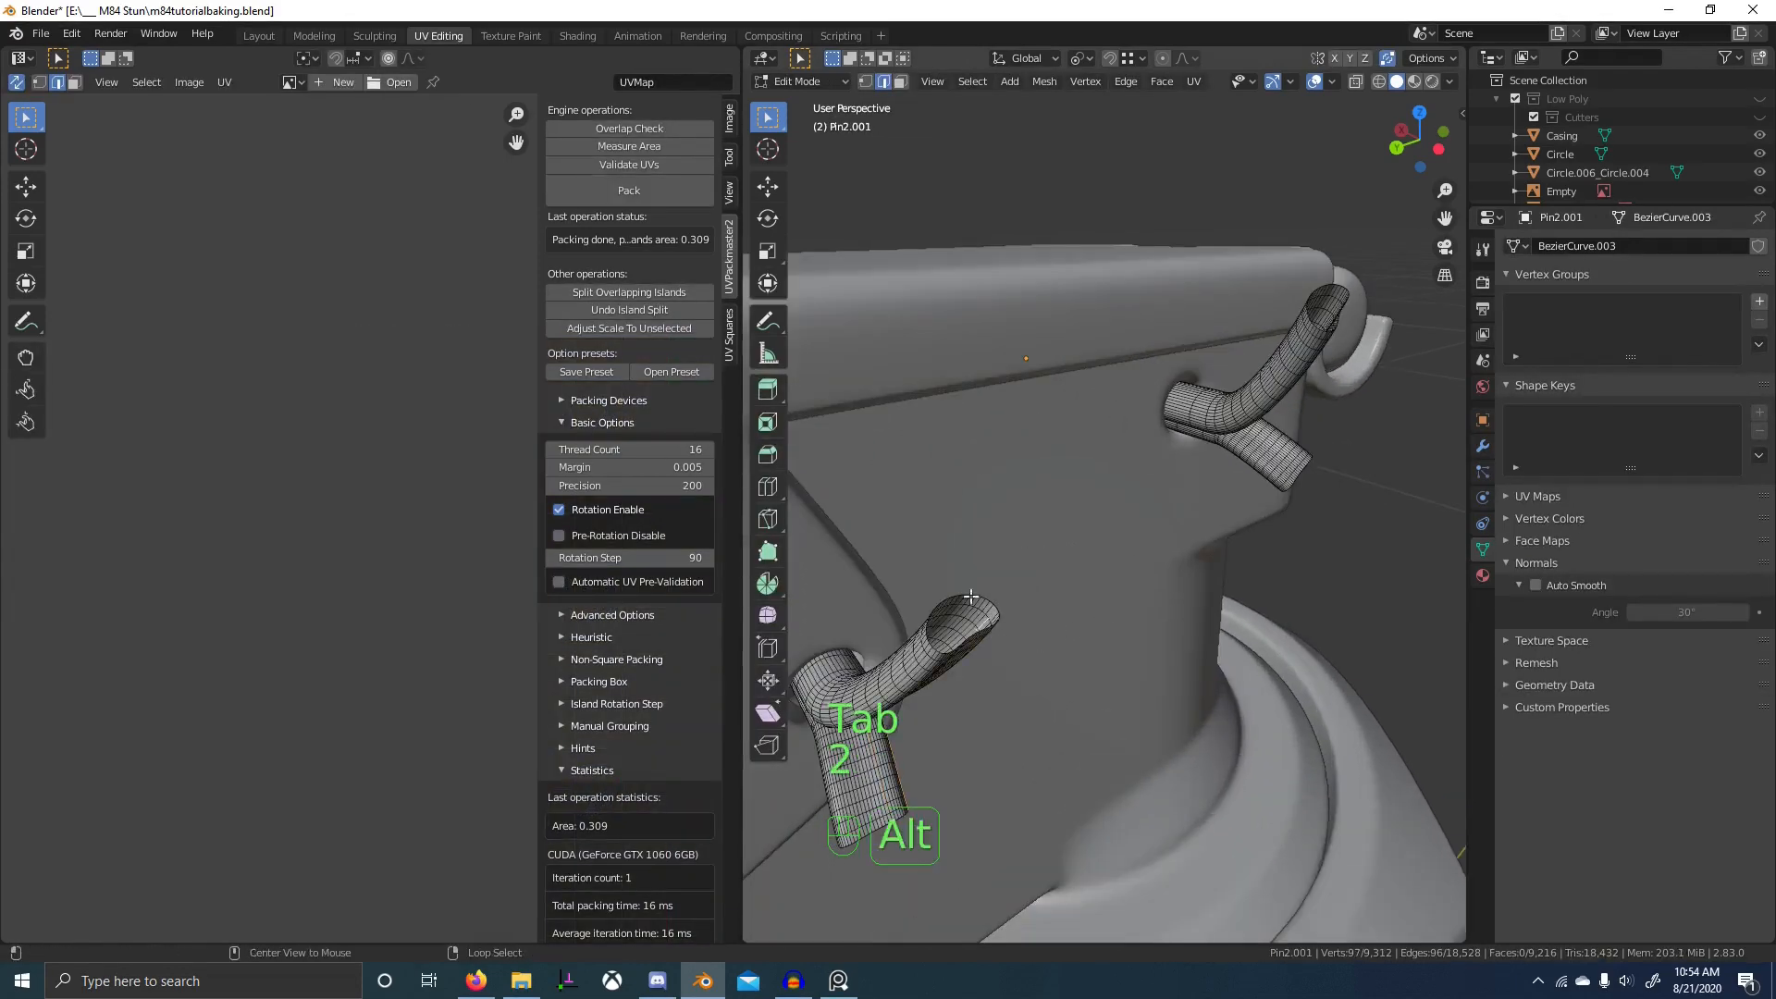
key(f)
middle_drag(982, 619, 997, 585)
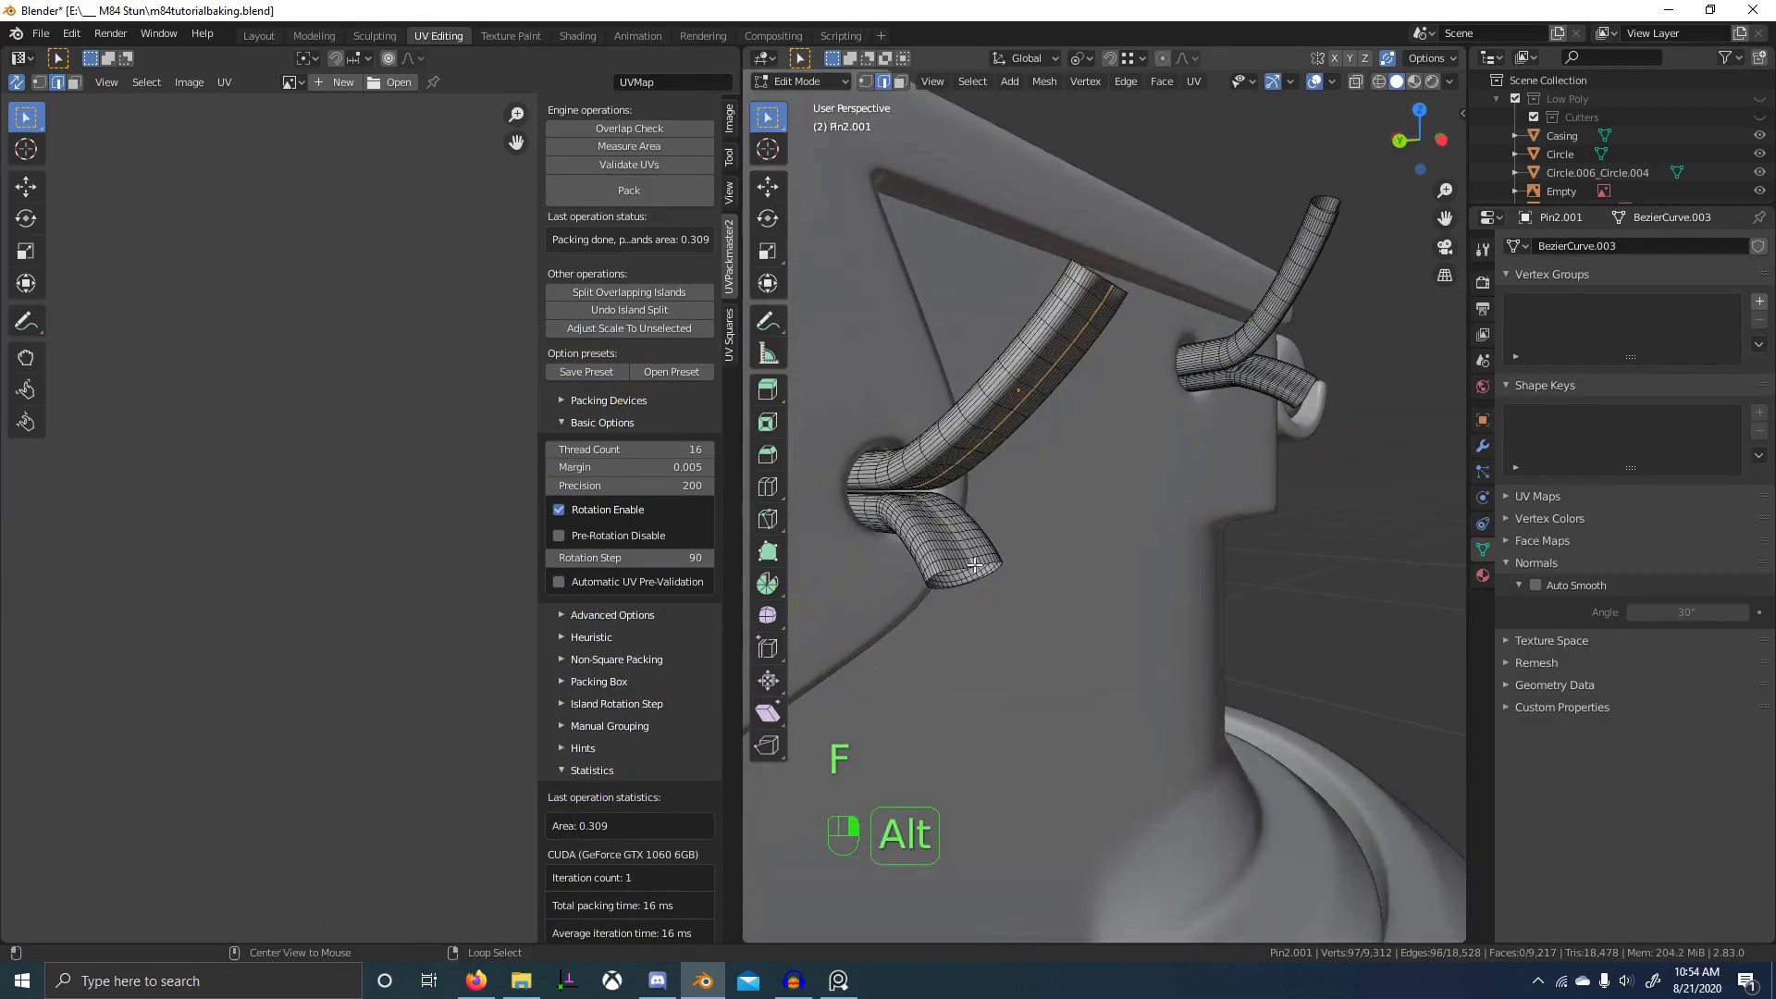
middle_drag(1032, 520, 1170, 469)
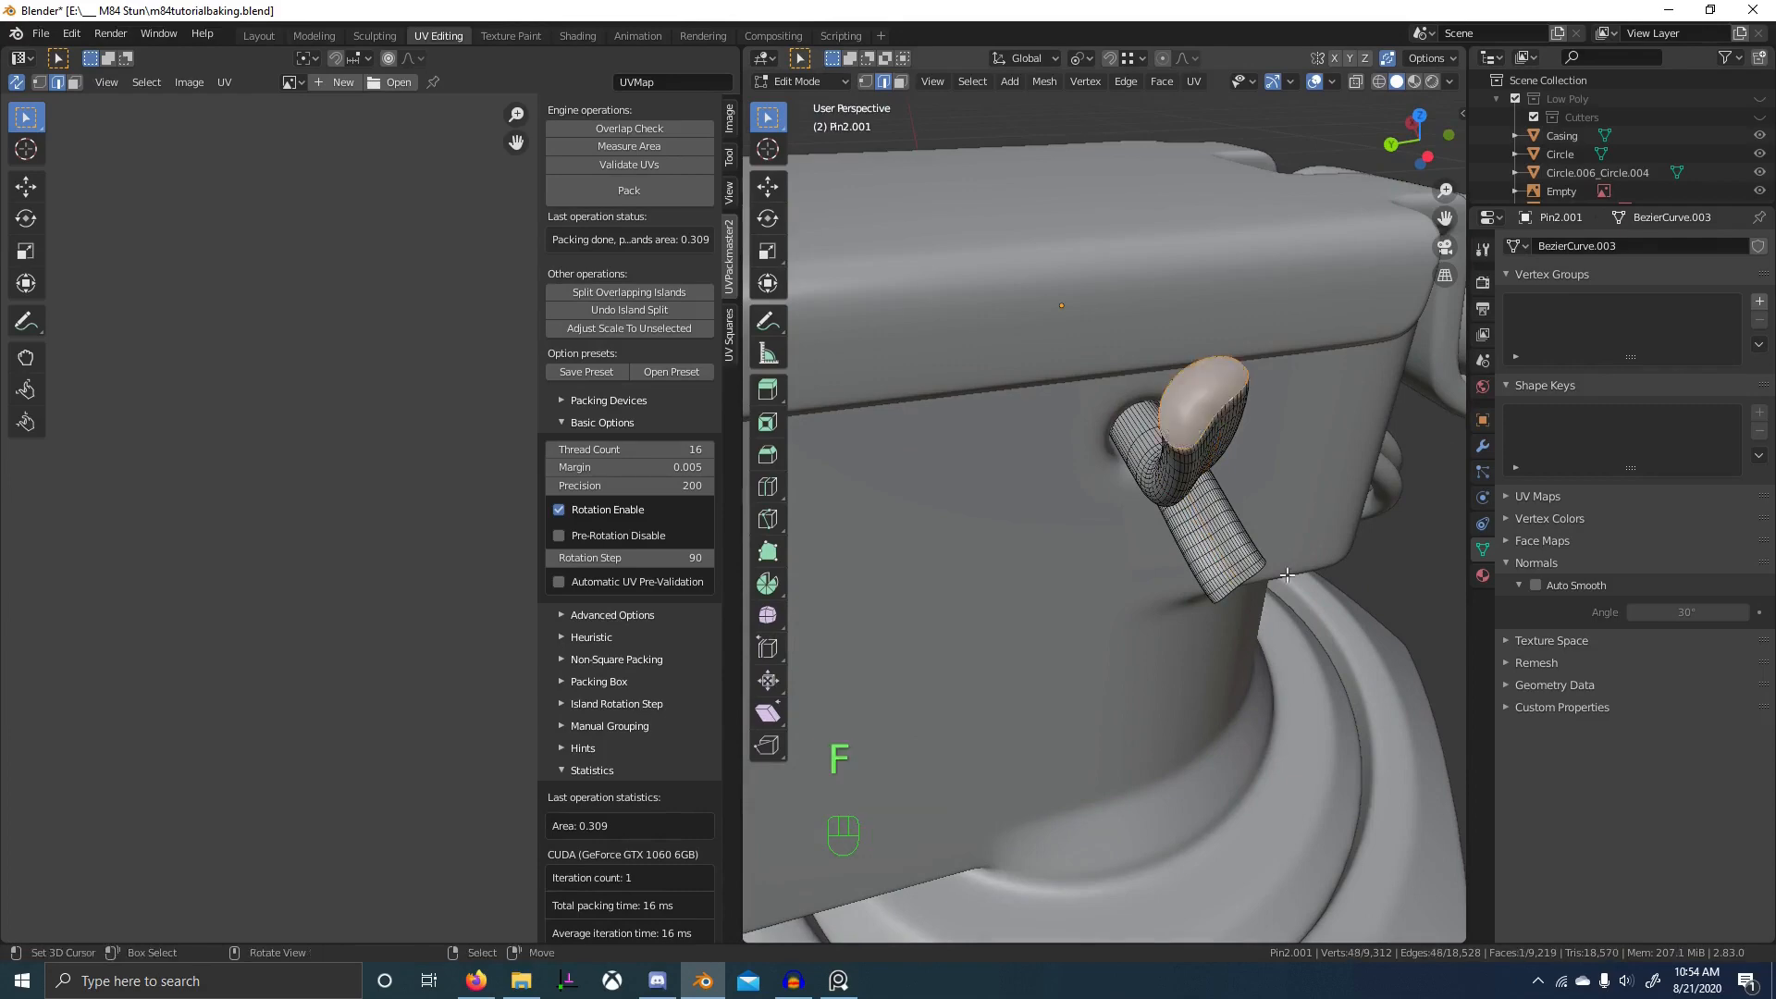
middle_drag(1287, 575, 1177, 458)
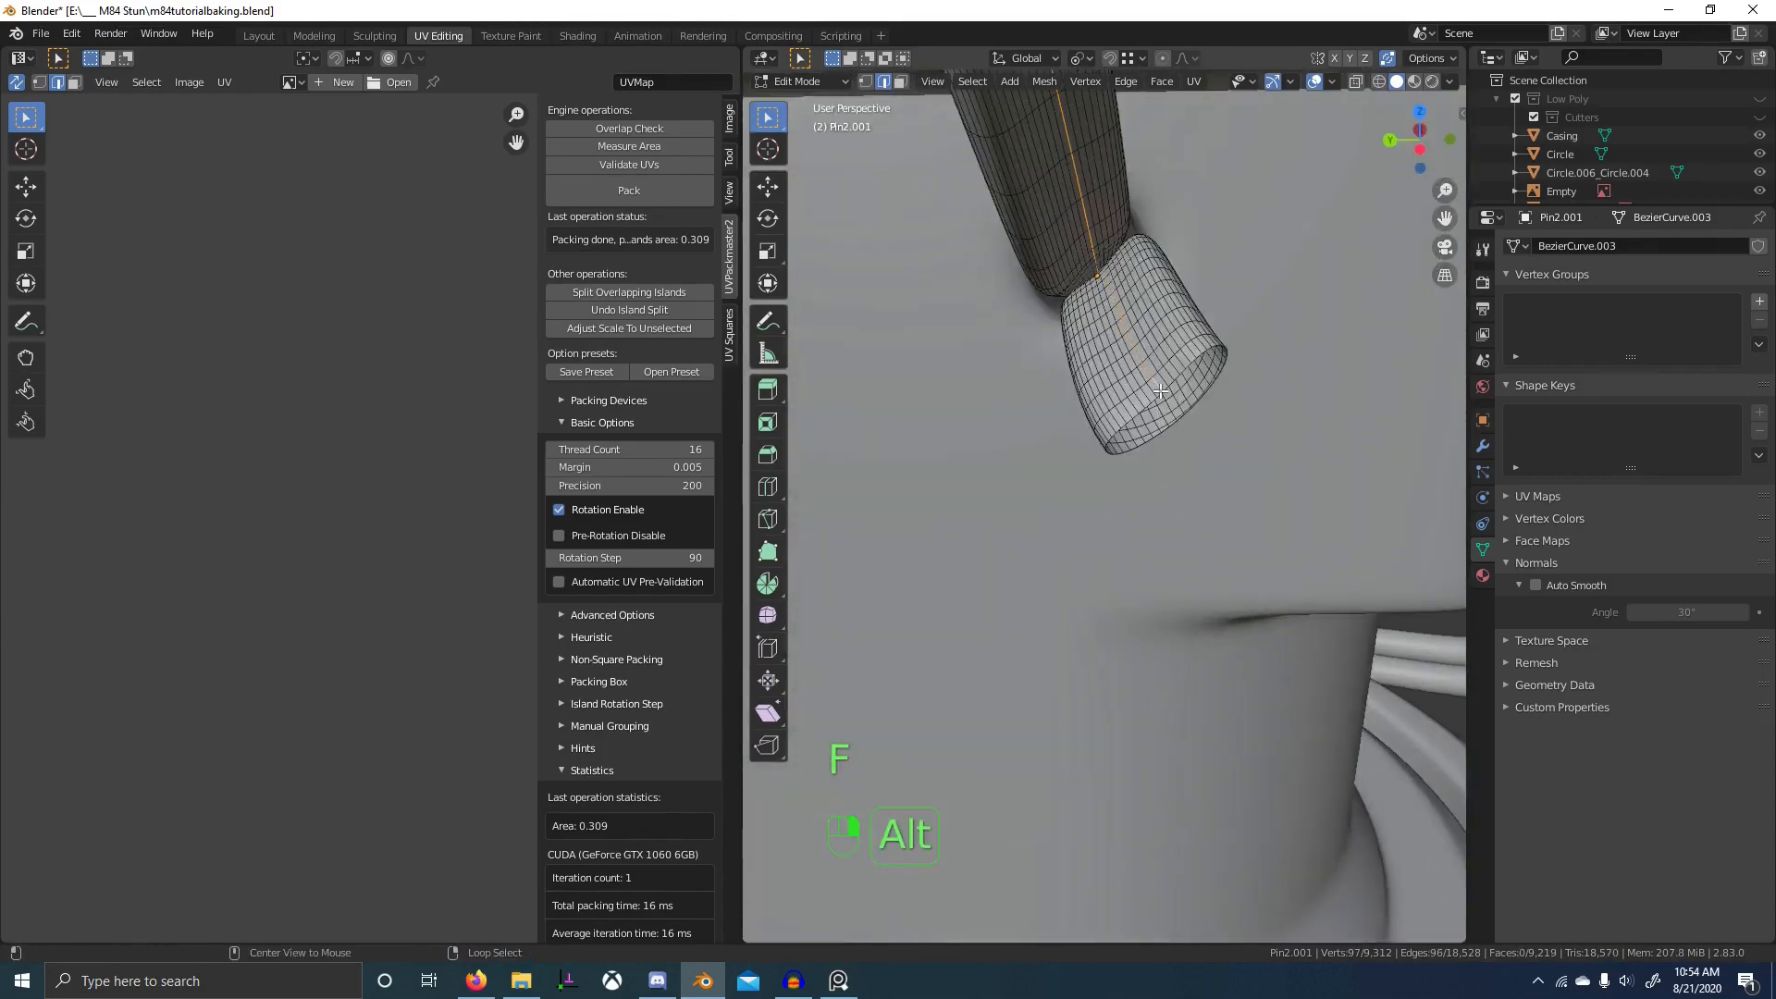
scroll(1174, 407, down, 3)
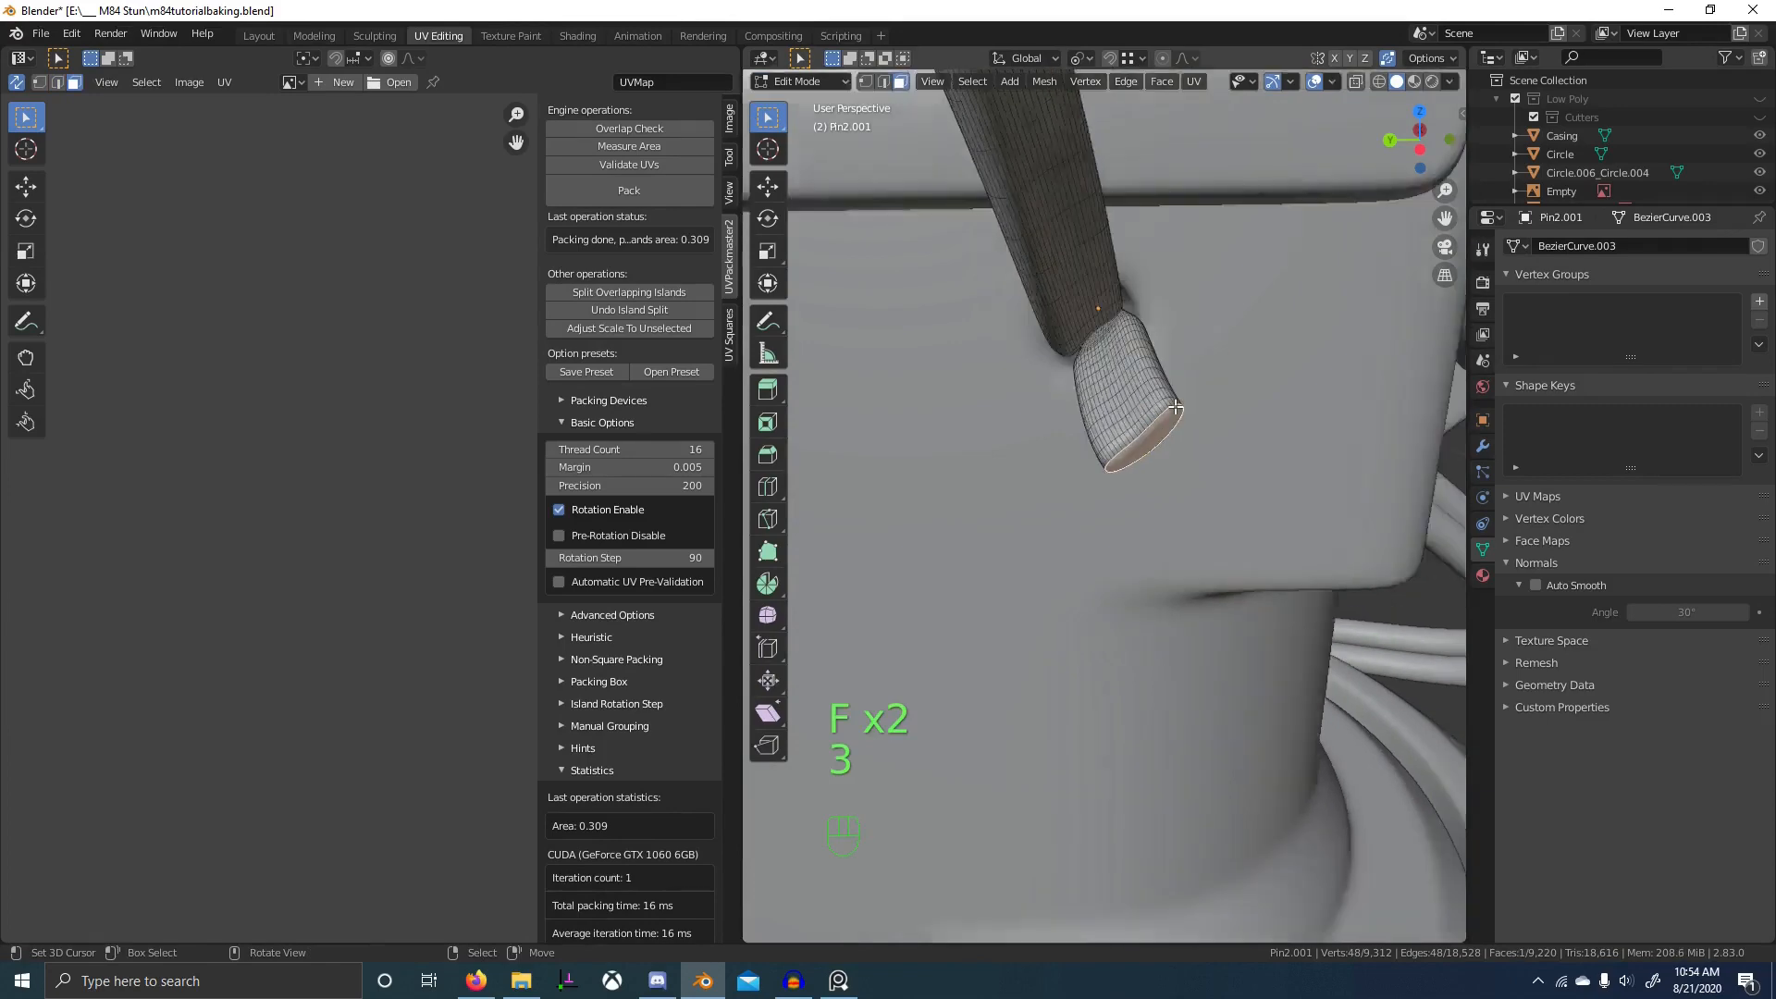
- Bevel the edges of all four high-poly pin end caps with 9 segments and leave edit mode
middle_drag(1175, 407, 1198, 446)
middle_drag(1216, 579, 1187, 468)
shift+click(1125, 425)
scroll(1202, 458, up, 3)
shift+right_click(1176, 455)
scroll(1177, 455, down, 1)
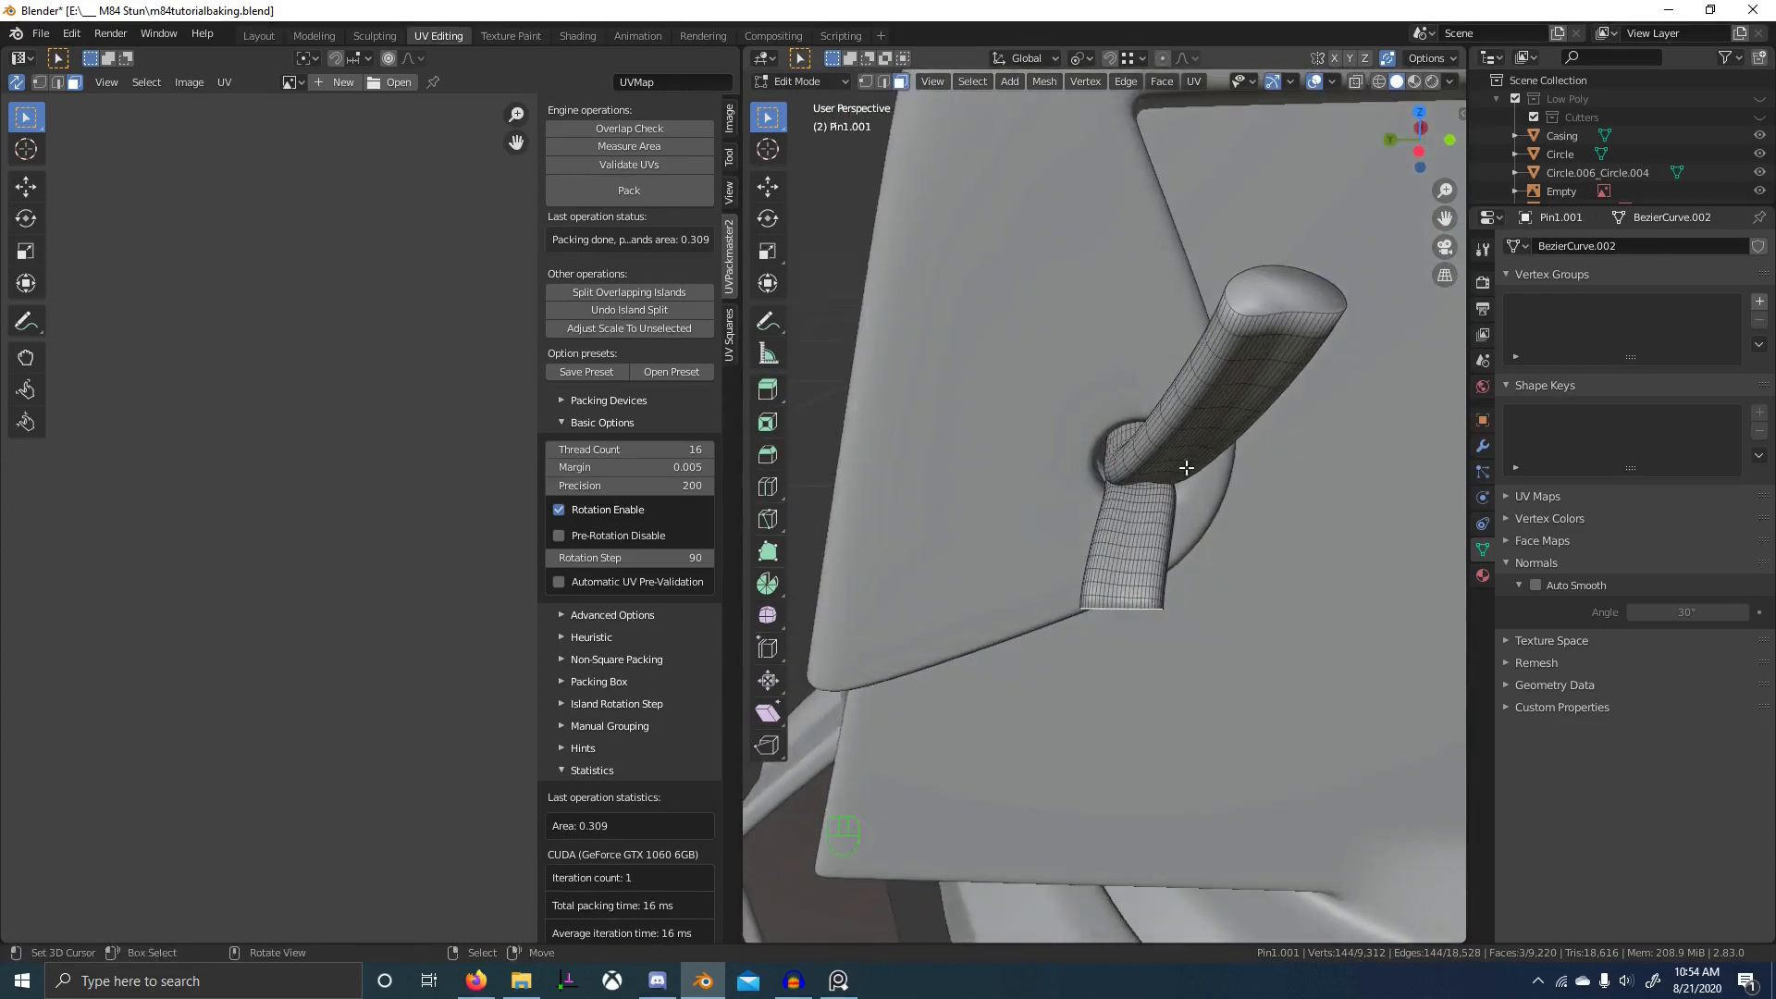
shift+right_click(1259, 307)
scroll(1322, 488, up, 3)
key(shift)
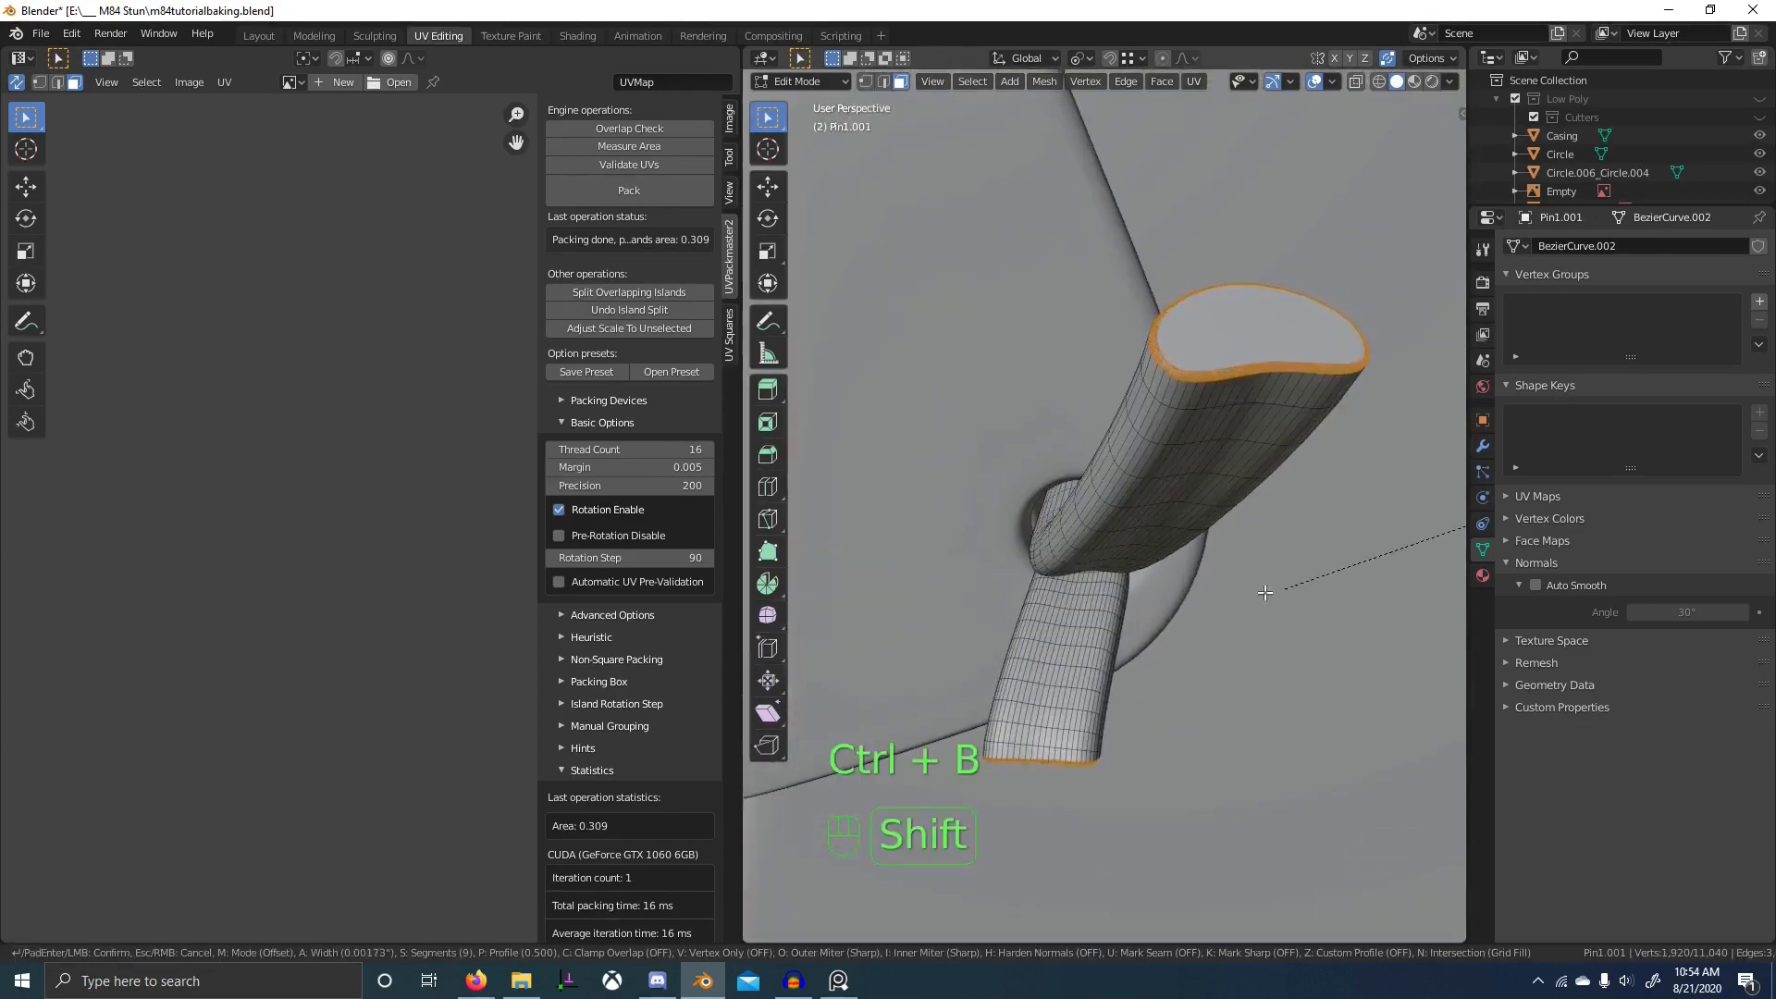
click(1209, 630)
key(Tab)
middle_drag(1210, 606, 764, 626)
scroll(1216, 607, down, 3)
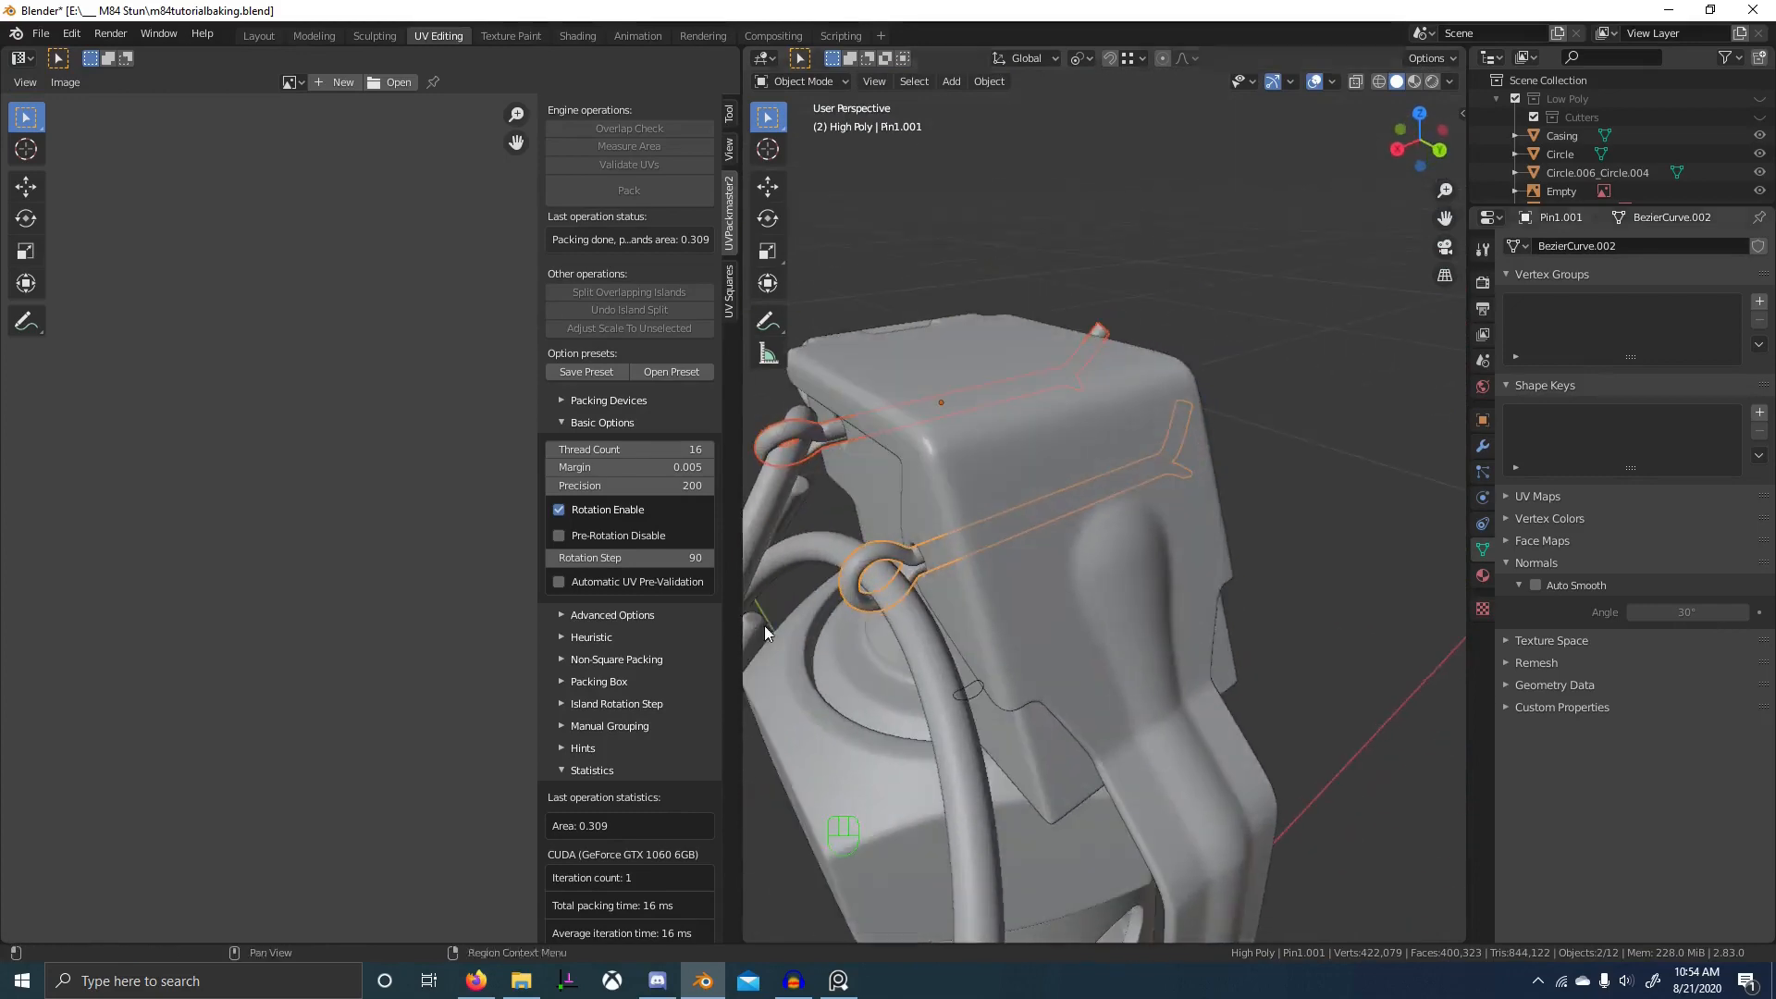
- Return to the Low Poly collection and mark the edges around Pin1's end caps as seam and sharp
middle_drag(947, 637, 932, 596)
key(2)
middle_drag(1151, 542, 1182, 559)
key(1)
click(1214, 464)
middle_drag(1213, 464, 1091, 575)
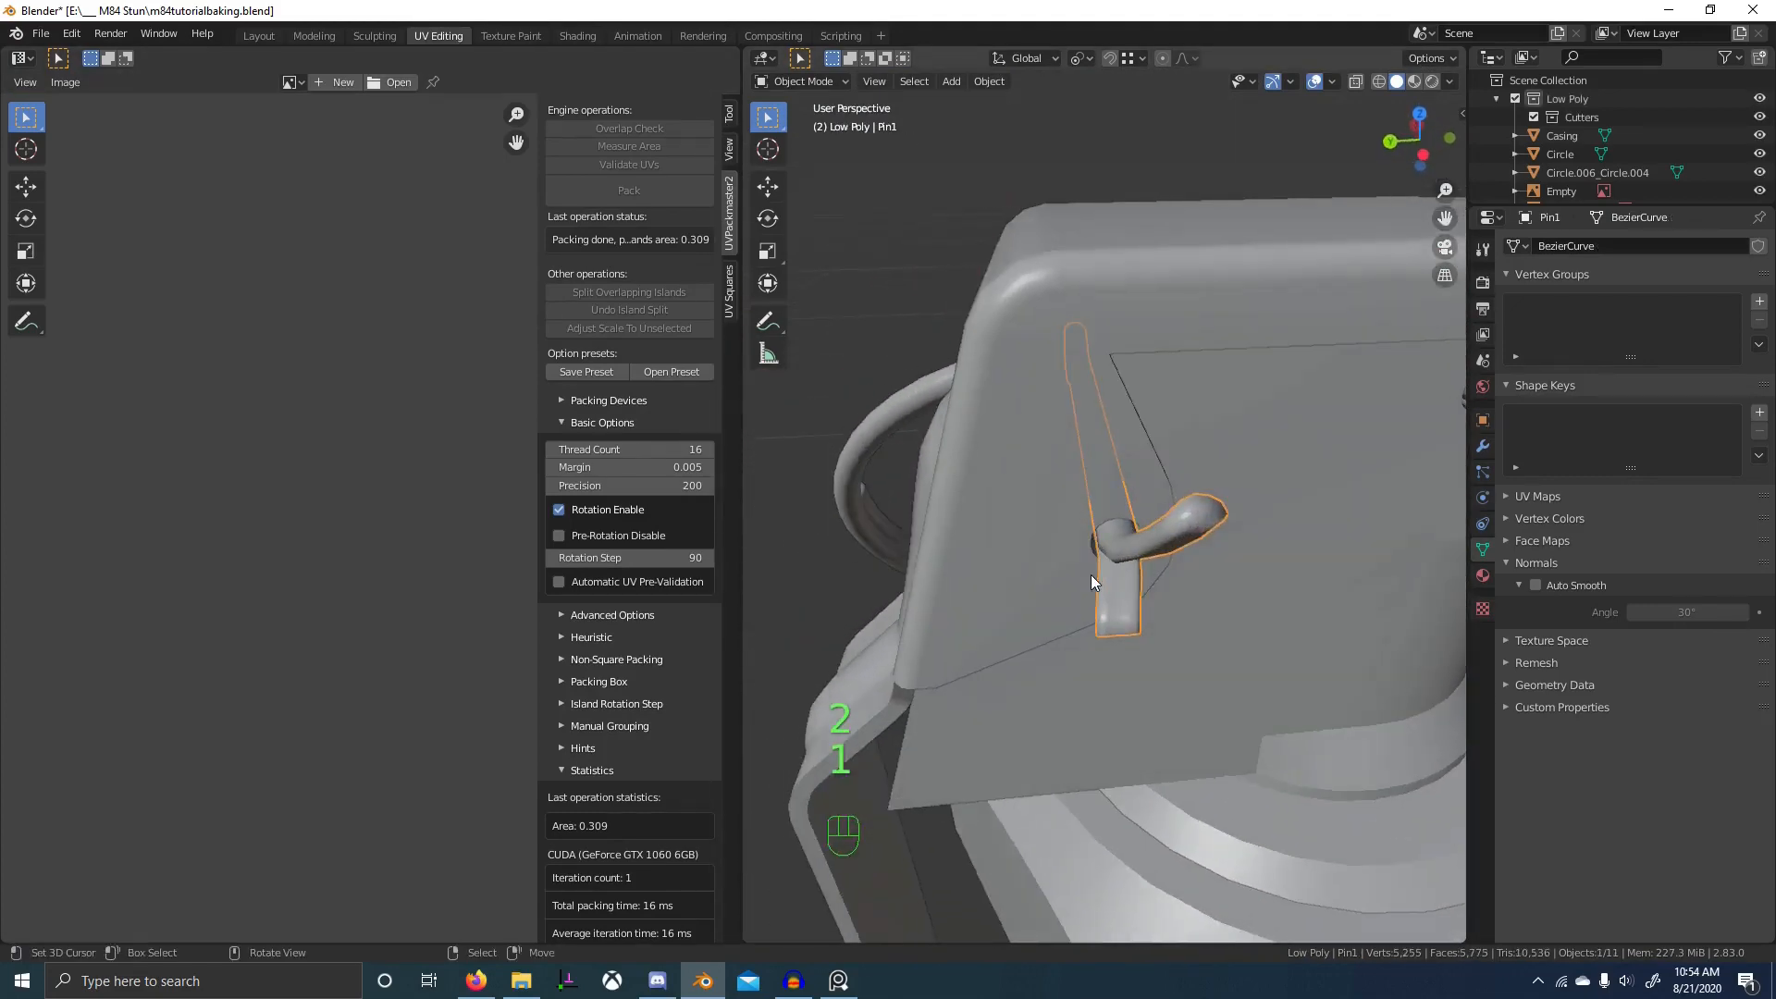
key(Tab)
key(2)
key(ctrl+e)
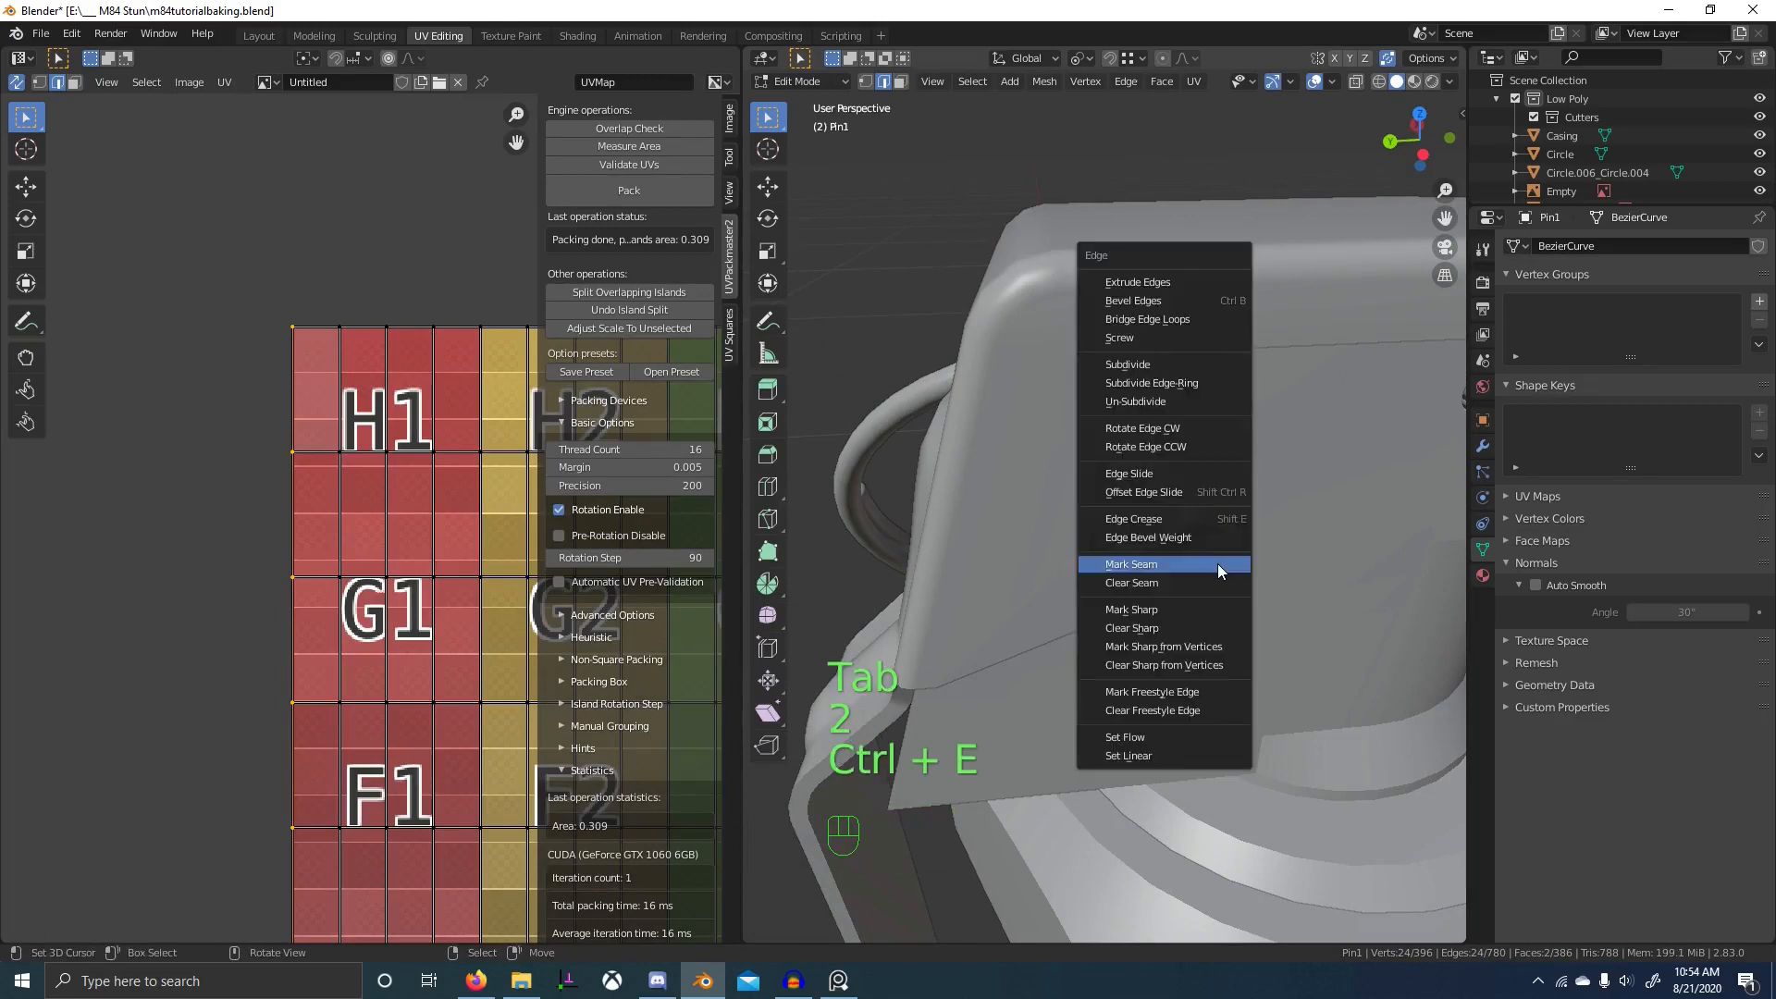
click(1217, 563)
key(ctrl+e)
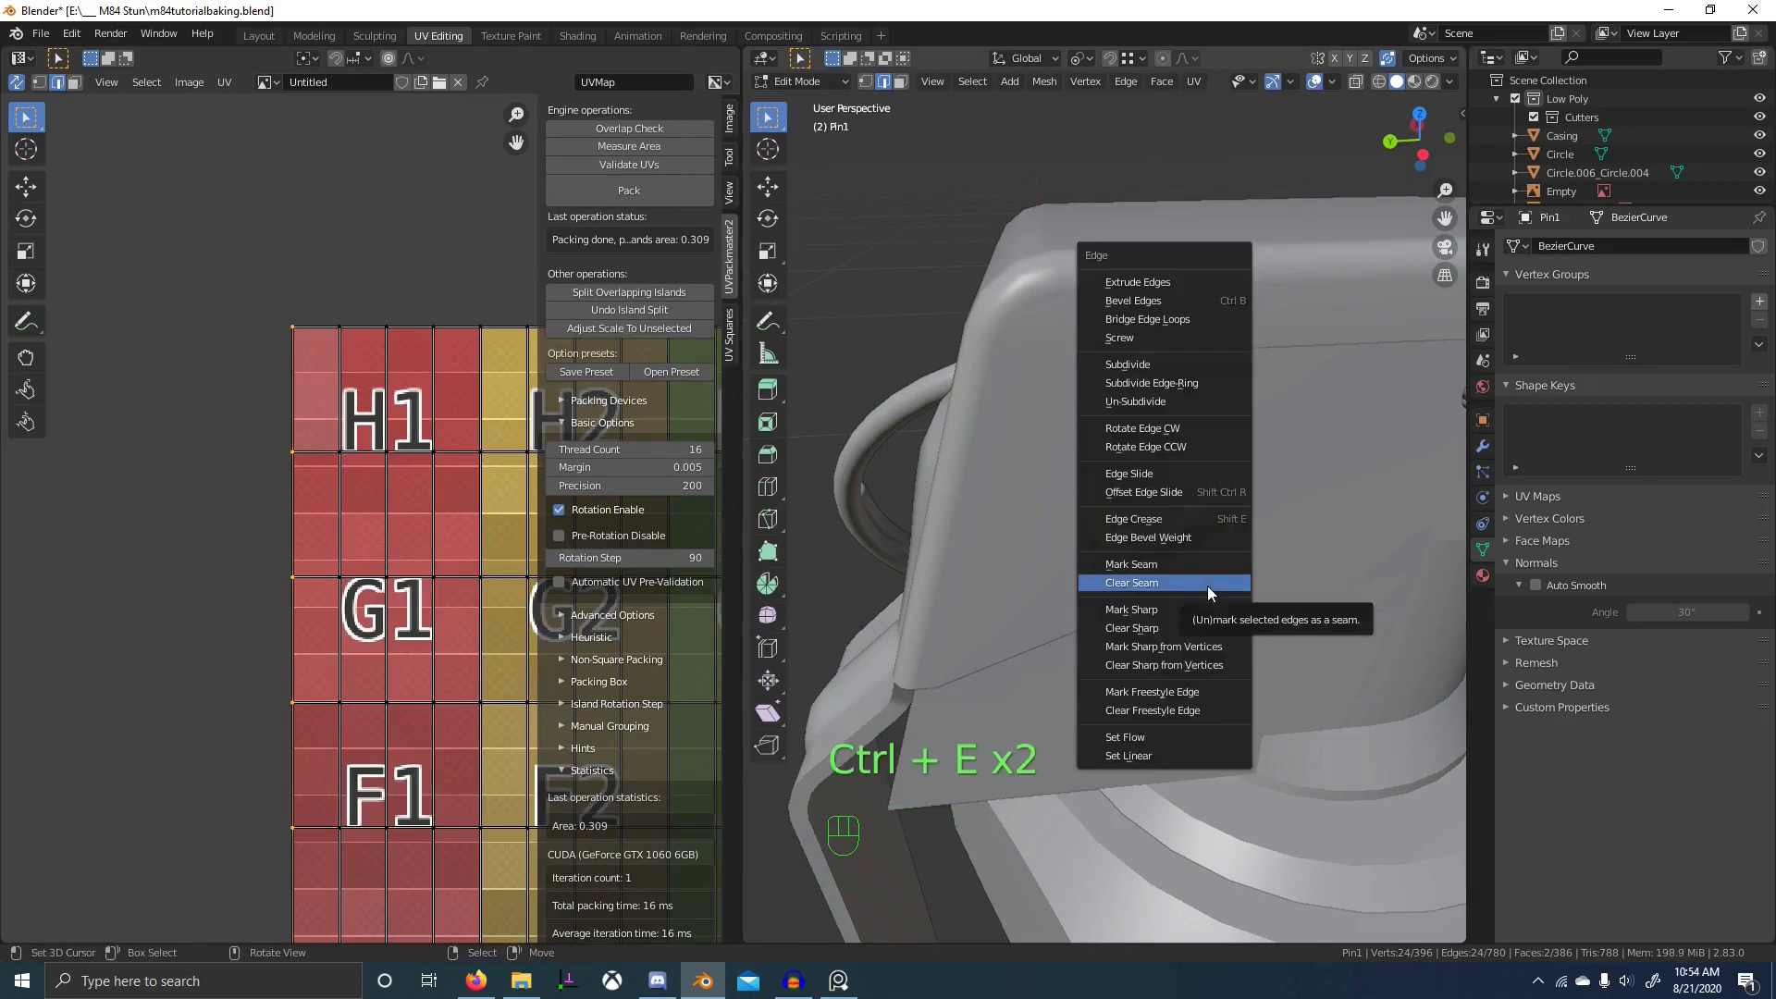
click(1199, 610)
- Apply Poke Faces to Pin1's two end caps and leave edit mode
key(space)
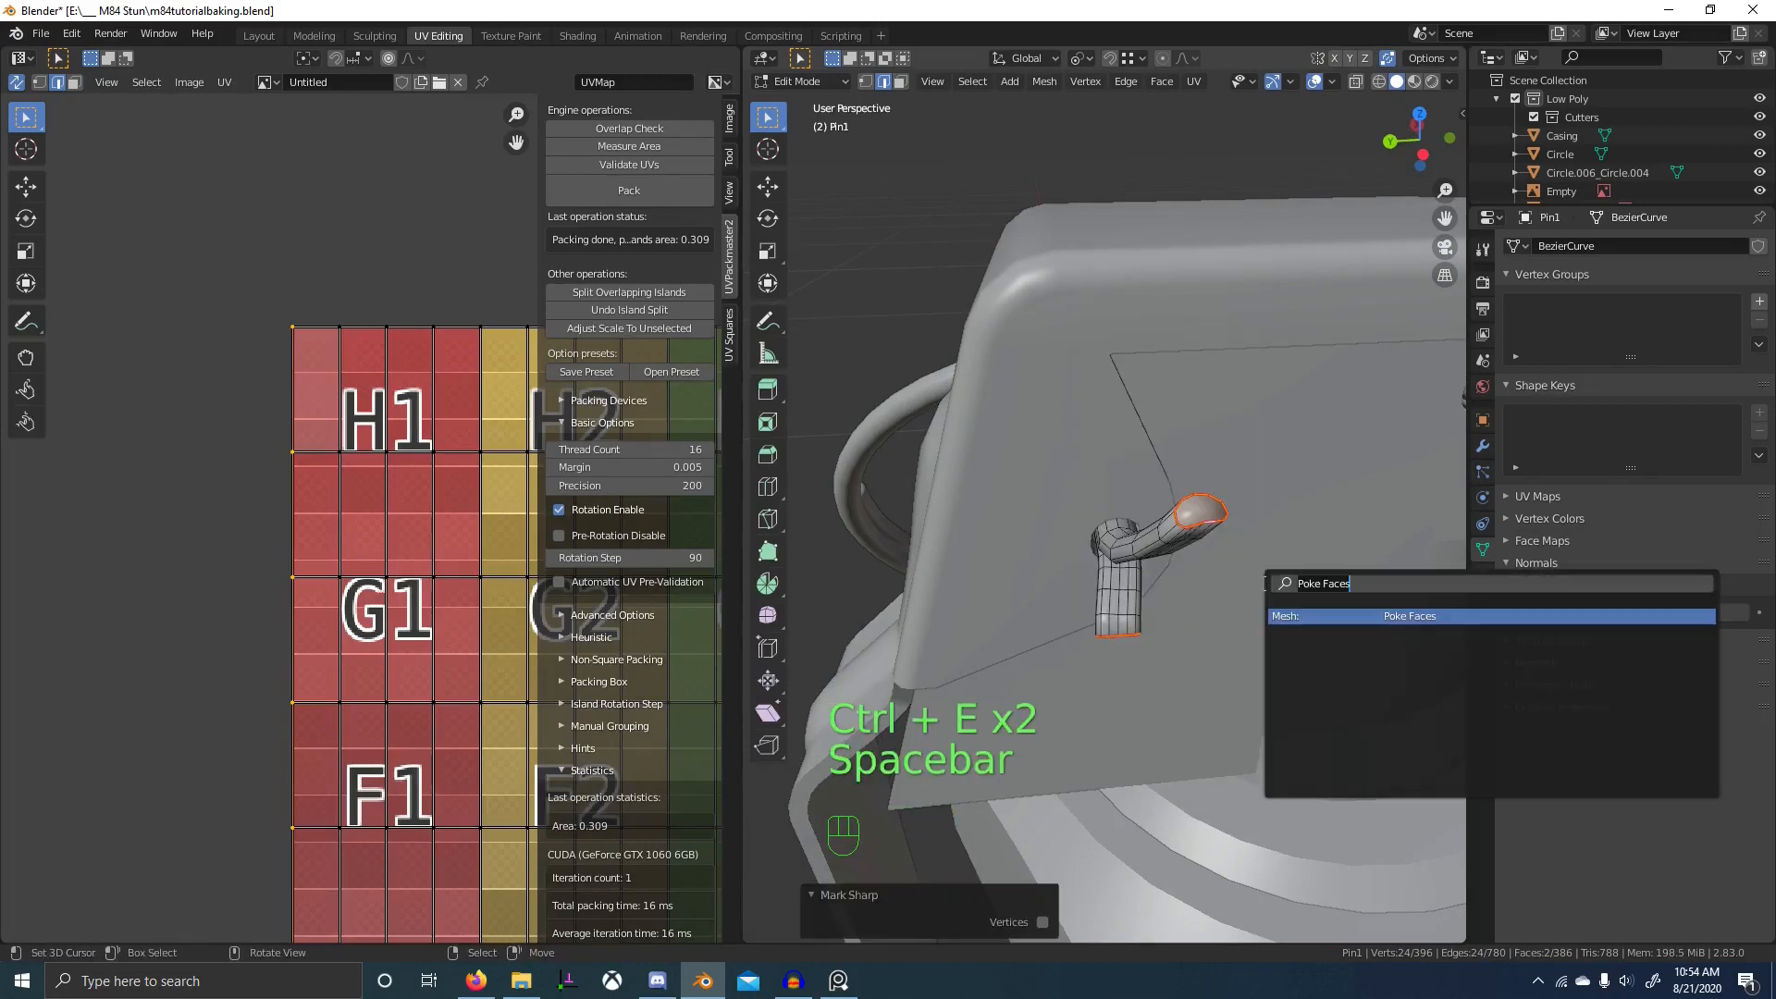
key(Return)
middle_drag(1261, 587, 1177, 560)
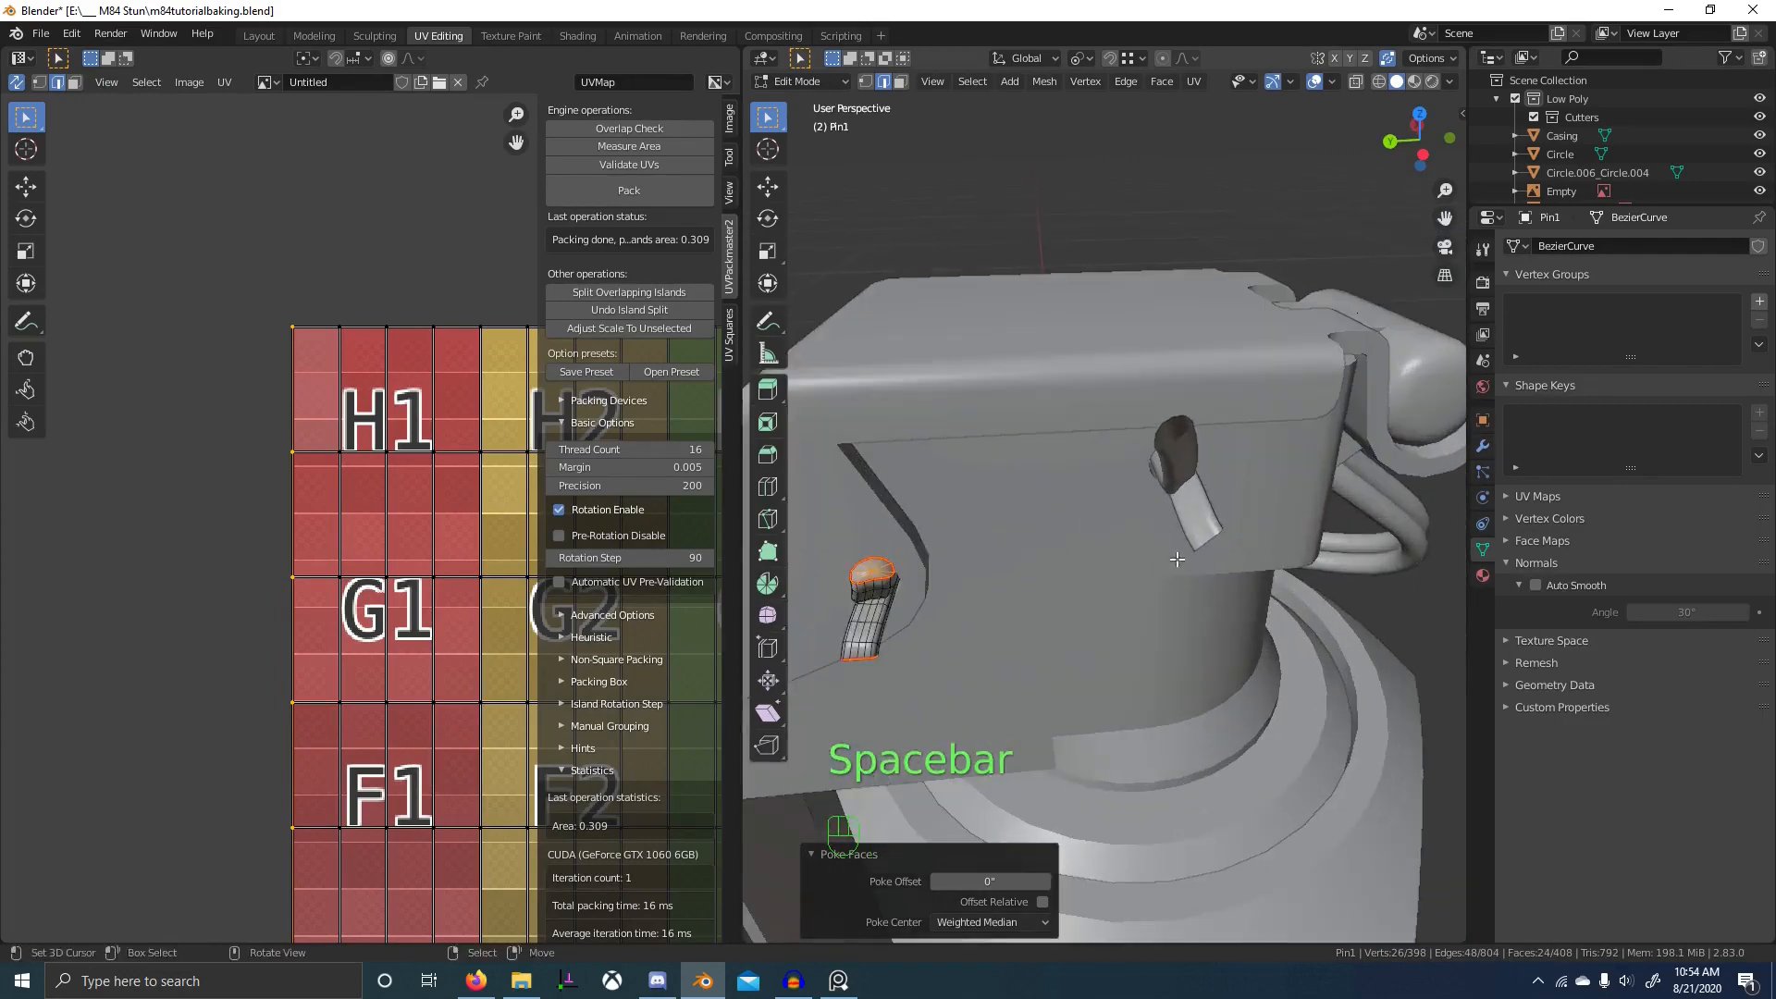
scroll(1179, 546, up, 1)
key(Tab)
- Open the low-poly Pin2 in edit mode and fill its two open tube ends with faces
right_click(1193, 430)
key(Tab)
shift+middle_drag(1210, 412, 1191, 469)
scroll(1191, 469, up, 1)
key(2)
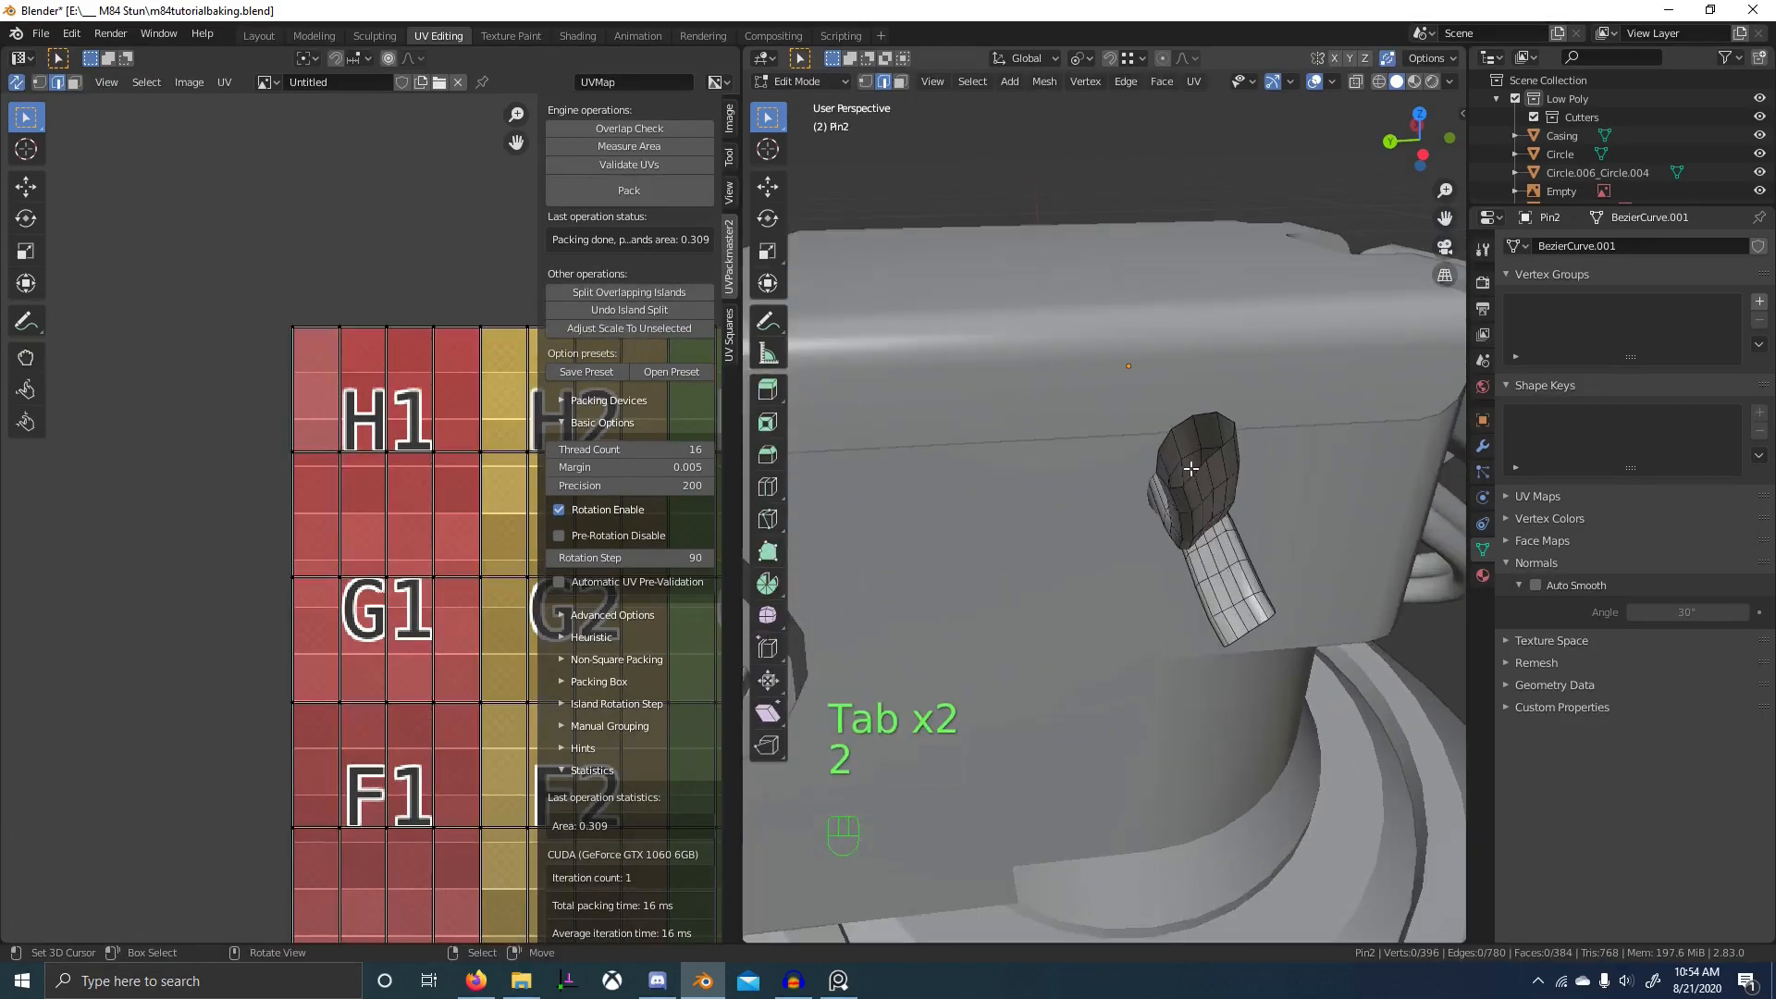
alt+right_click(1201, 469)
key(f)
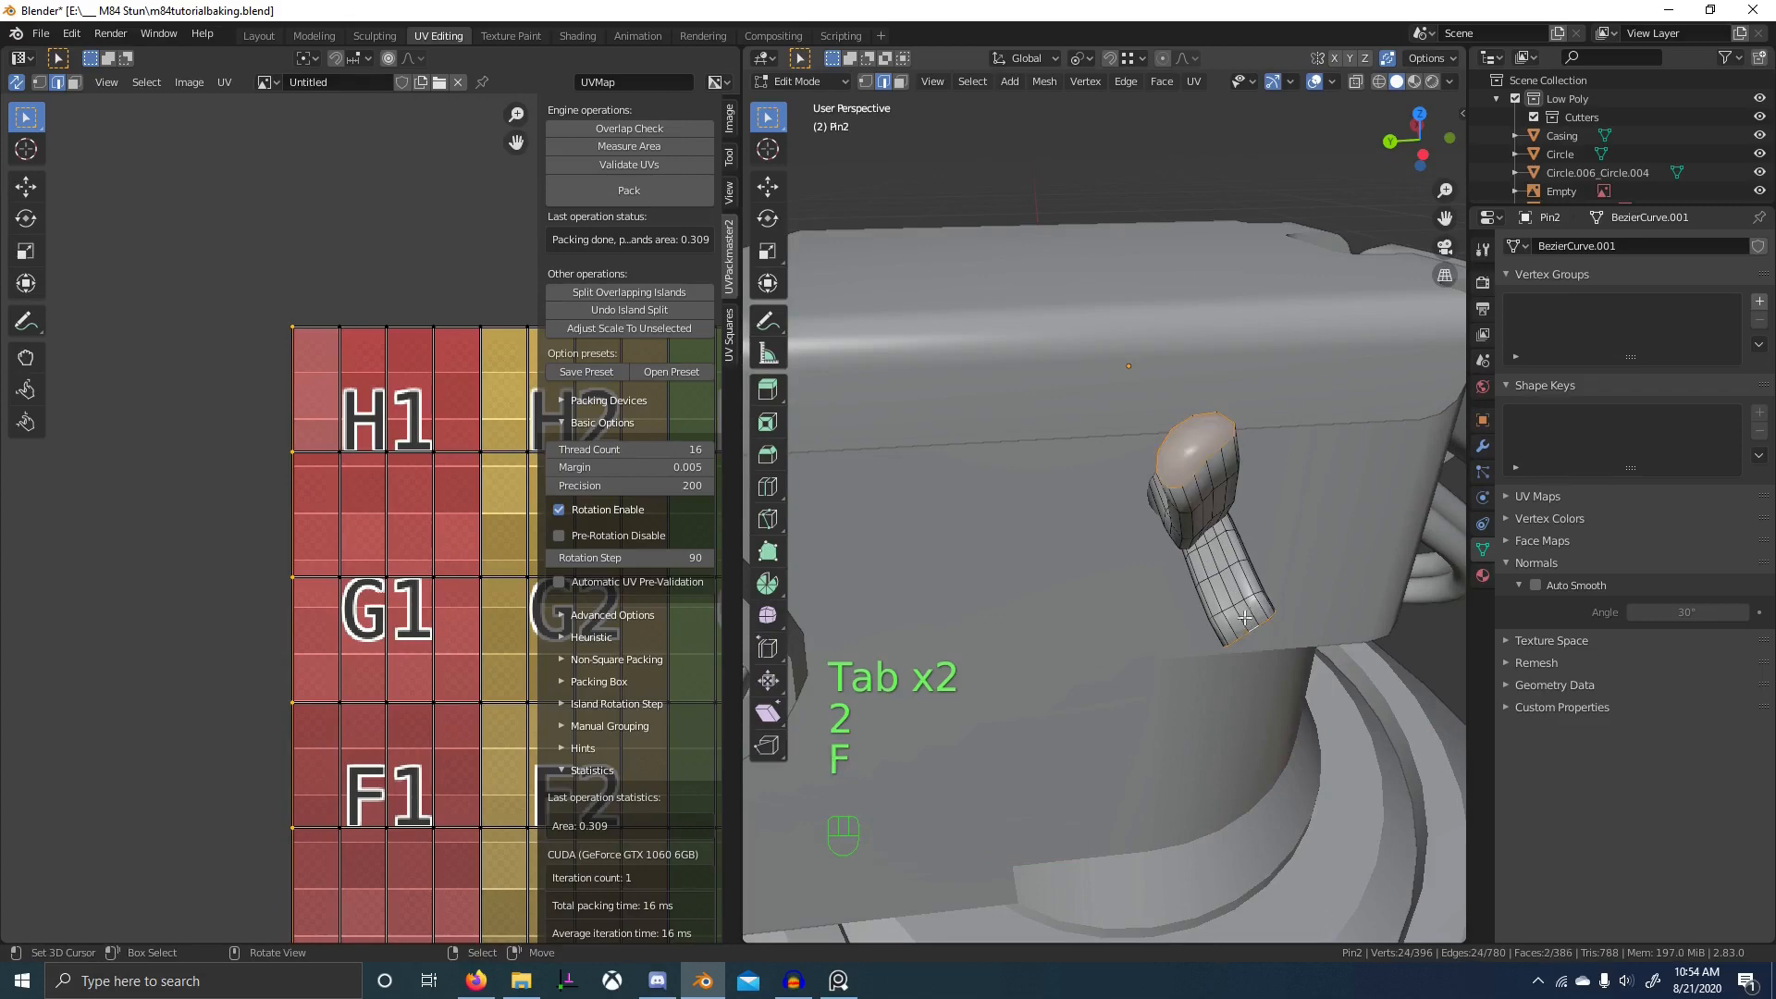
- Mark the edges around Pin2's end caps as seam and sharp
key(space)
key(Escape)
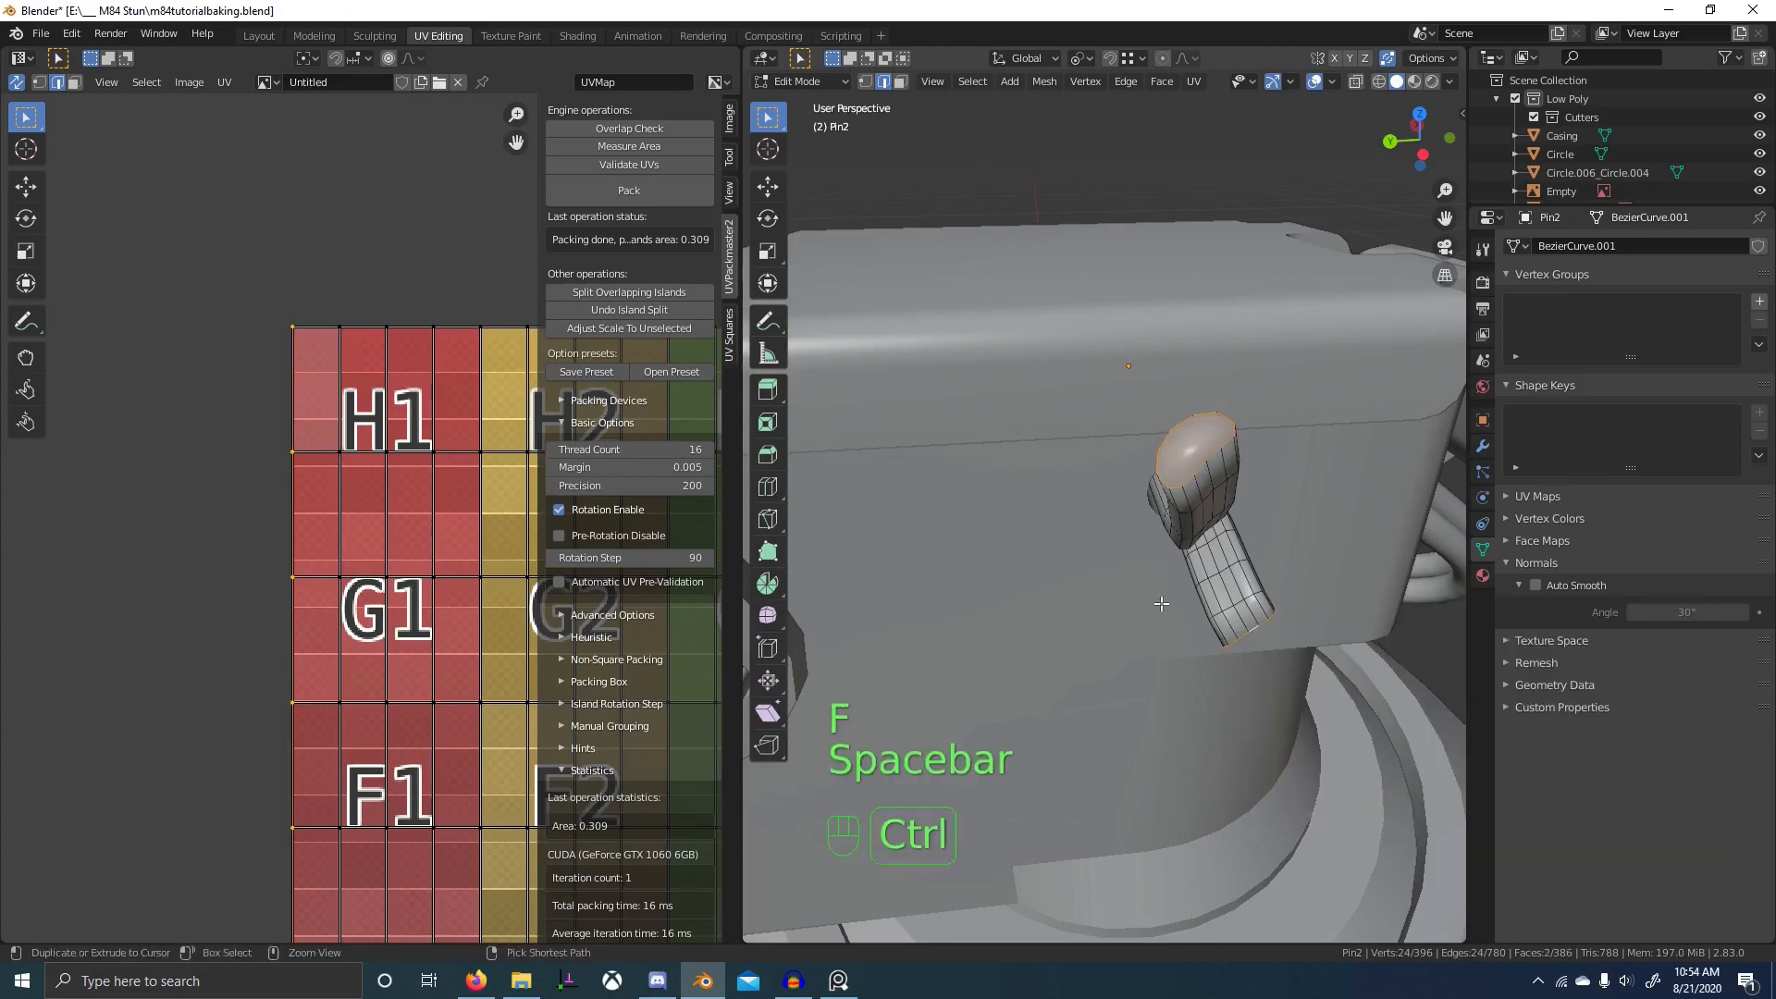
key(ctrl+e)
click(1162, 601)
key(ctrl+e)
click(1167, 555)
- Apply Poke Faces to Pin2's two end caps and leave edit mode
key(space)
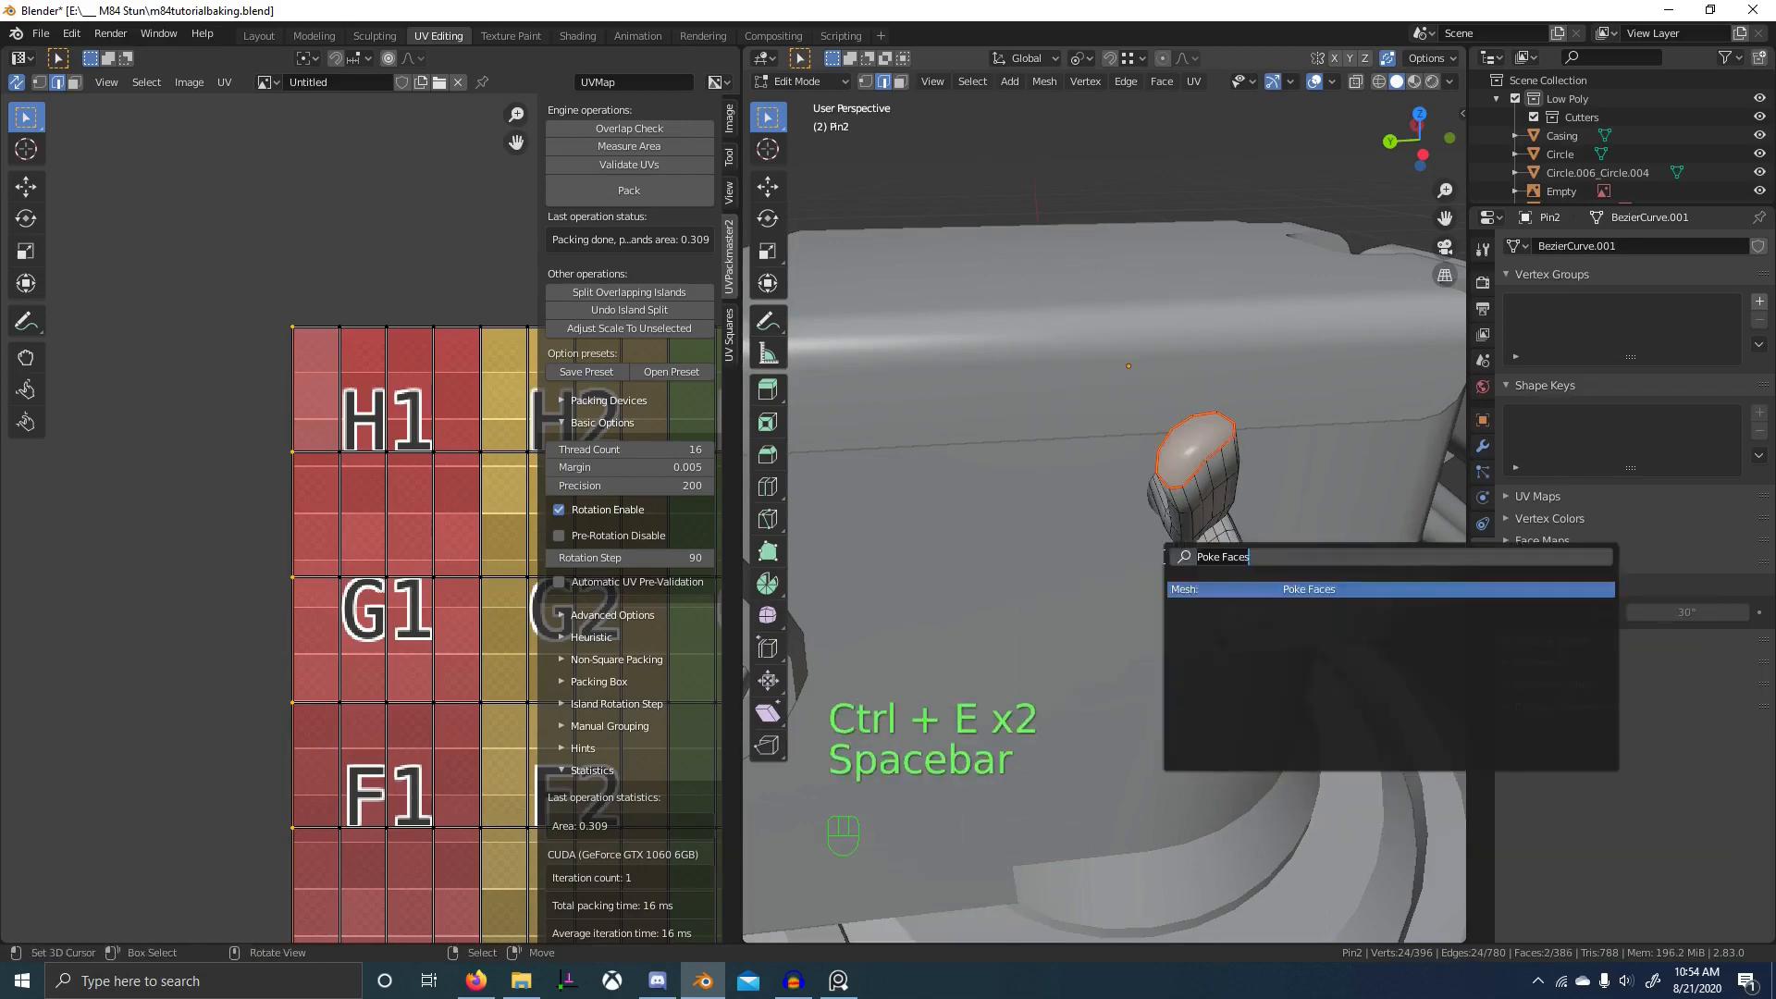
key(Return)
key(Tab)
- Turn on Auto Smooth at 180° for both low-poly pins, then deselect everything
scroll(1169, 562, down, 4)
middle_drag(1169, 563, 1247, 570)
shift+click(1195, 577)
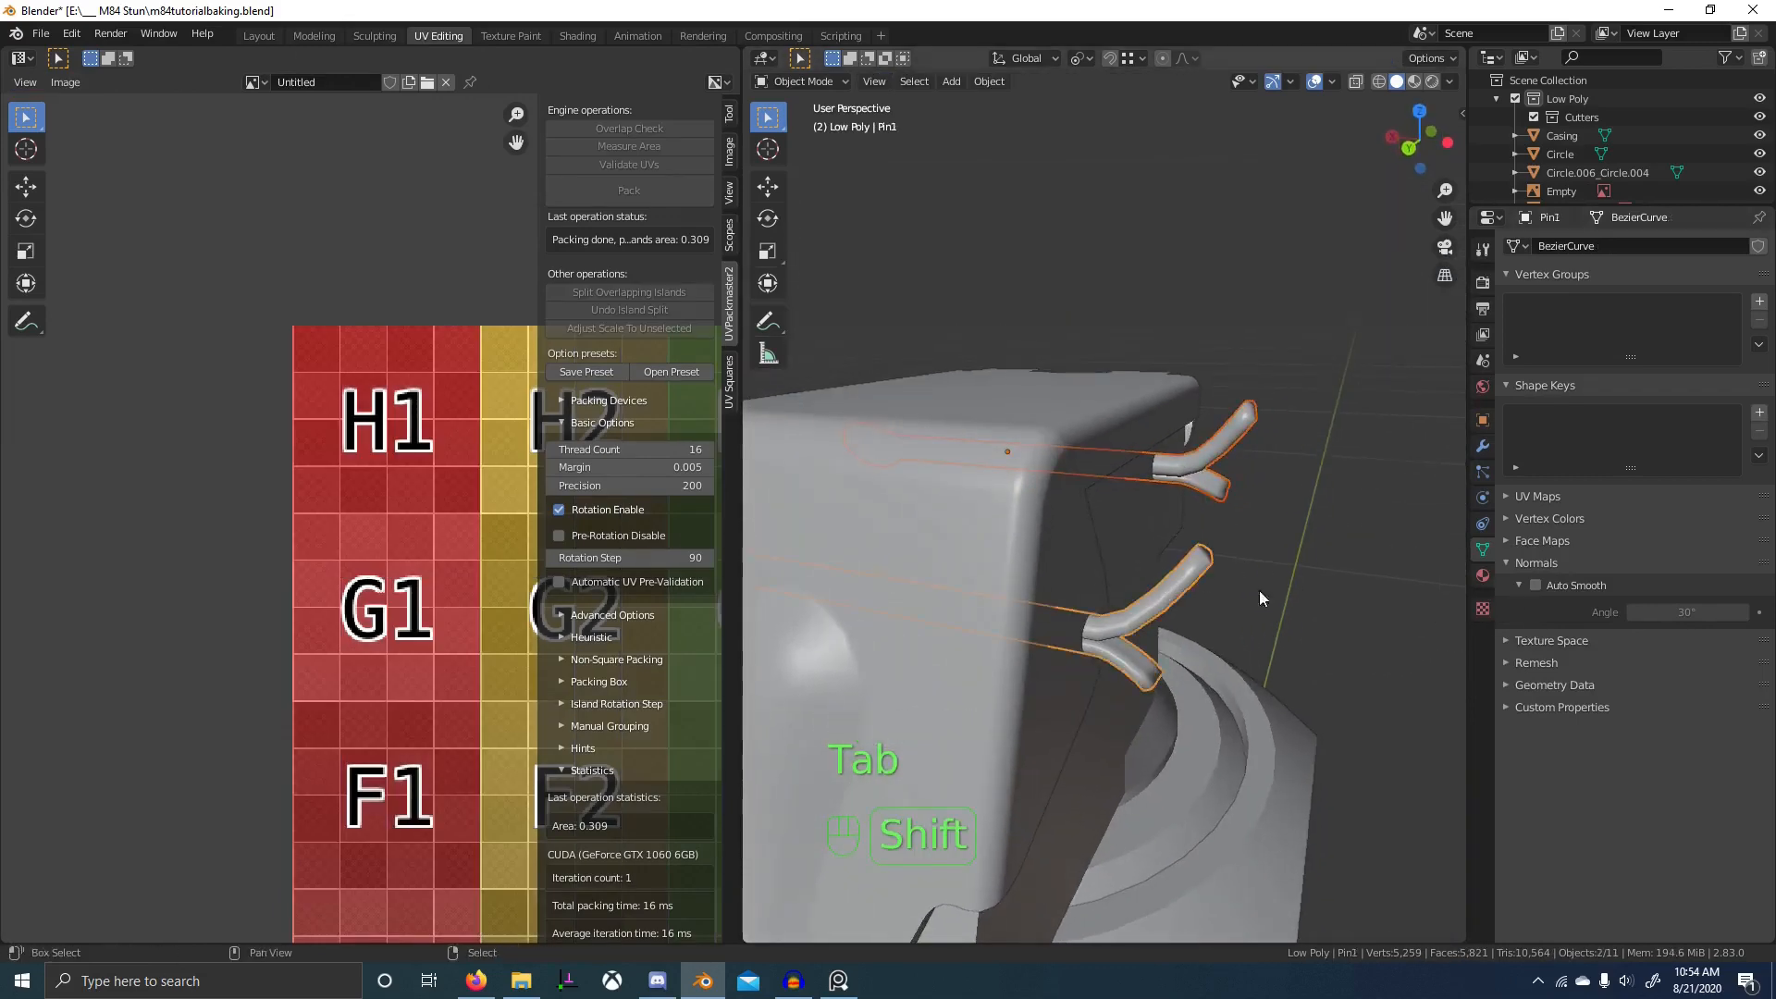
alt+click(1535, 586)
alt+drag(1665, 611, 1749, 612)
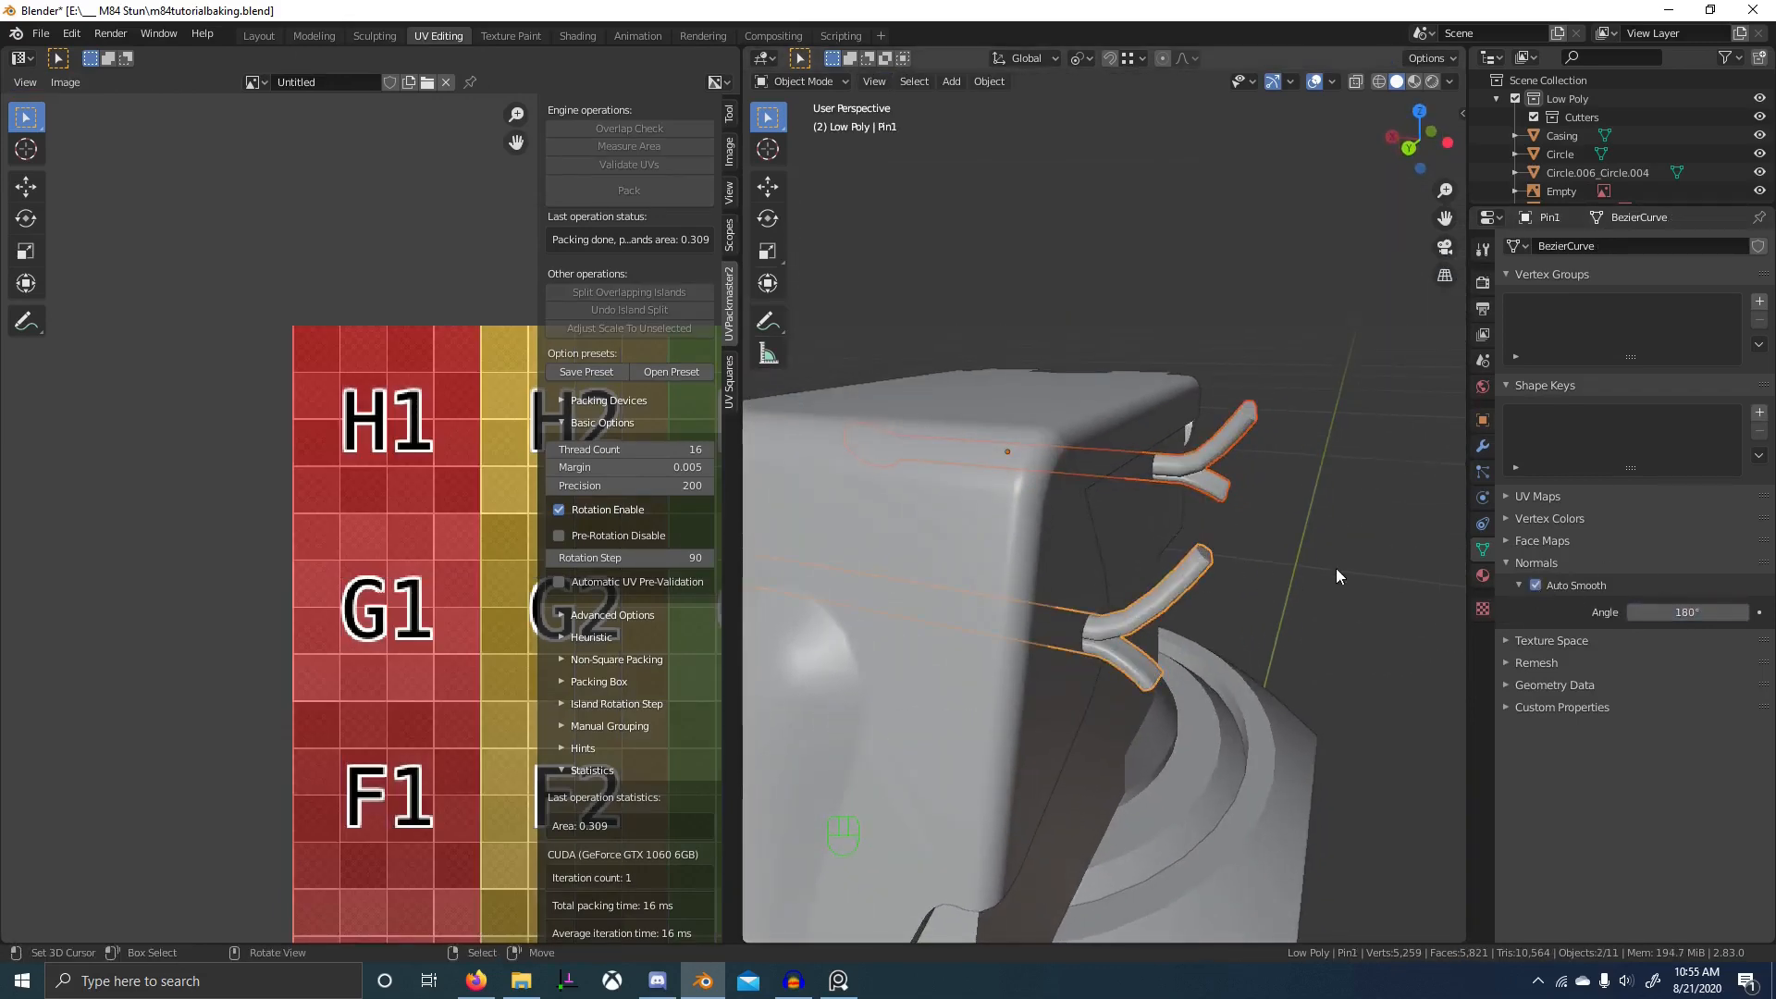
middle_drag(1335, 568, 1382, 546)
key(alt+a)
- Isolate Pin1 and mark a lengthwise seam along its inner edge loop up to the end caps
shift+middle_drag(1276, 638, 1118, 652)
click(1131, 525)
key(KP_Divide)
key(Tab)
key(2)
alt+click(1126, 695)
scroll(1118, 652, up, 3)
shift+click(1096, 462)
middle_drag(1094, 749, 1091, 620)
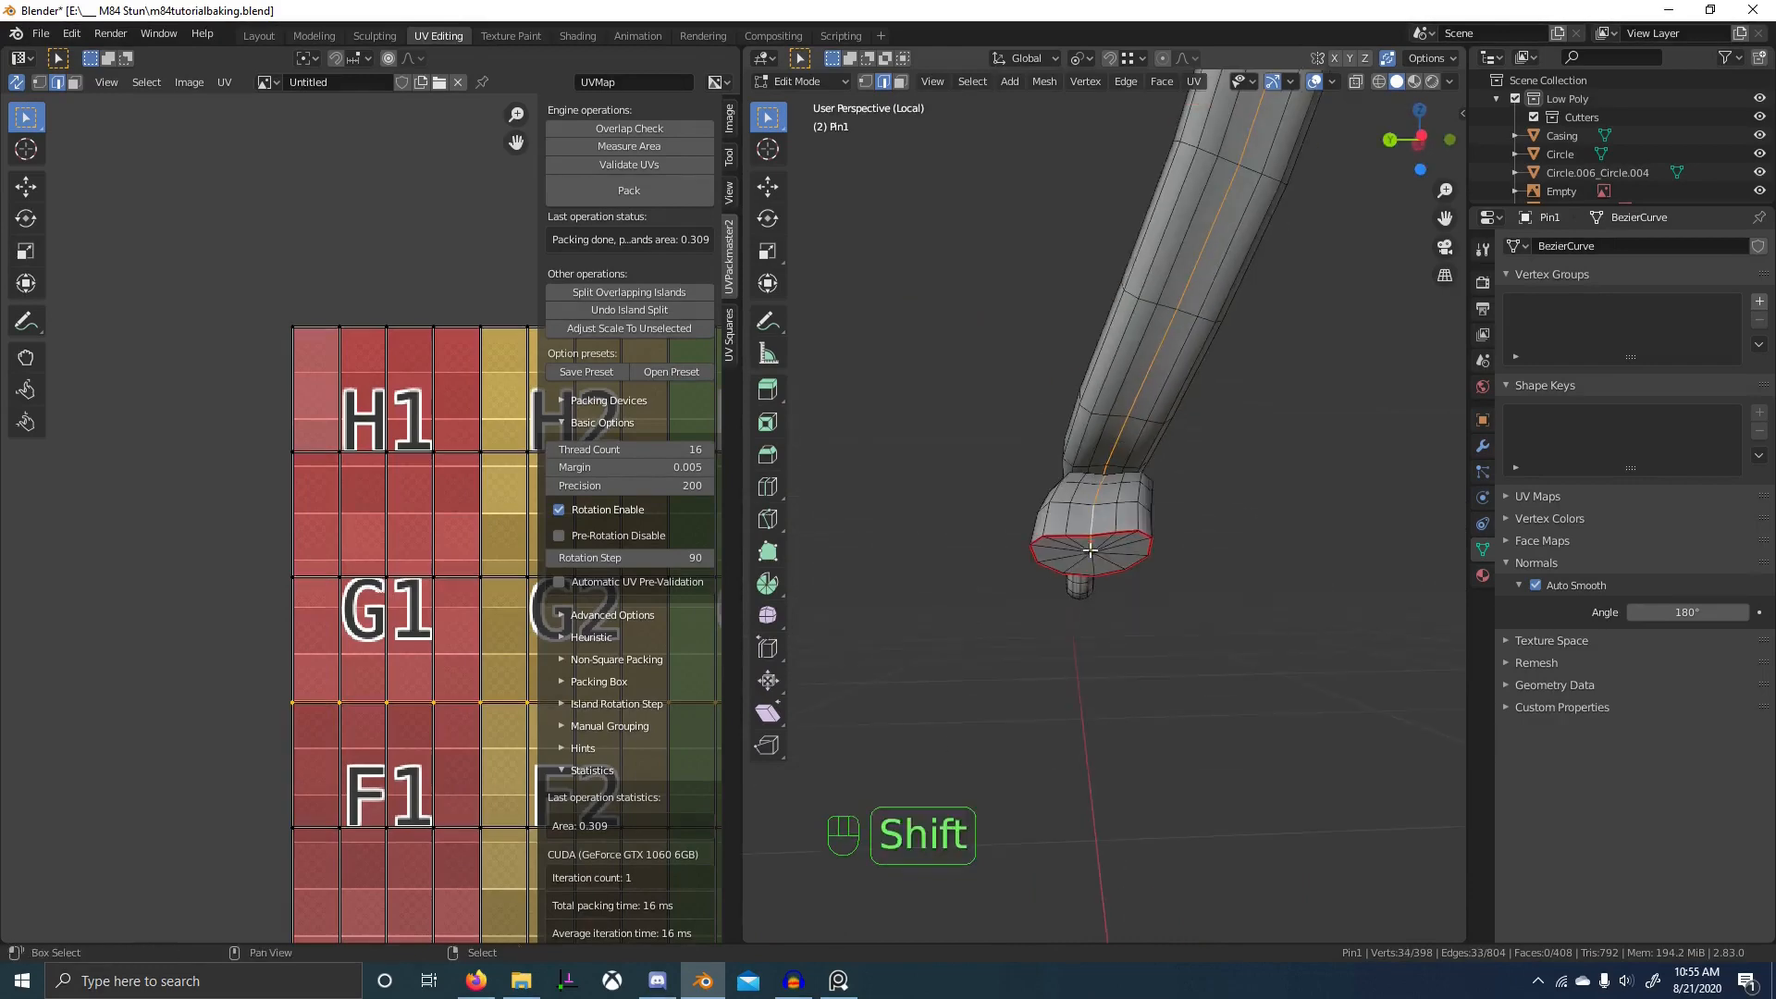
key(ctrl+e)
click(1118, 579)
- Unwrap all of Pin1, check its UV layout and return to the full model in Material Preview shading
key(a)
key(u)
click(1118, 580)
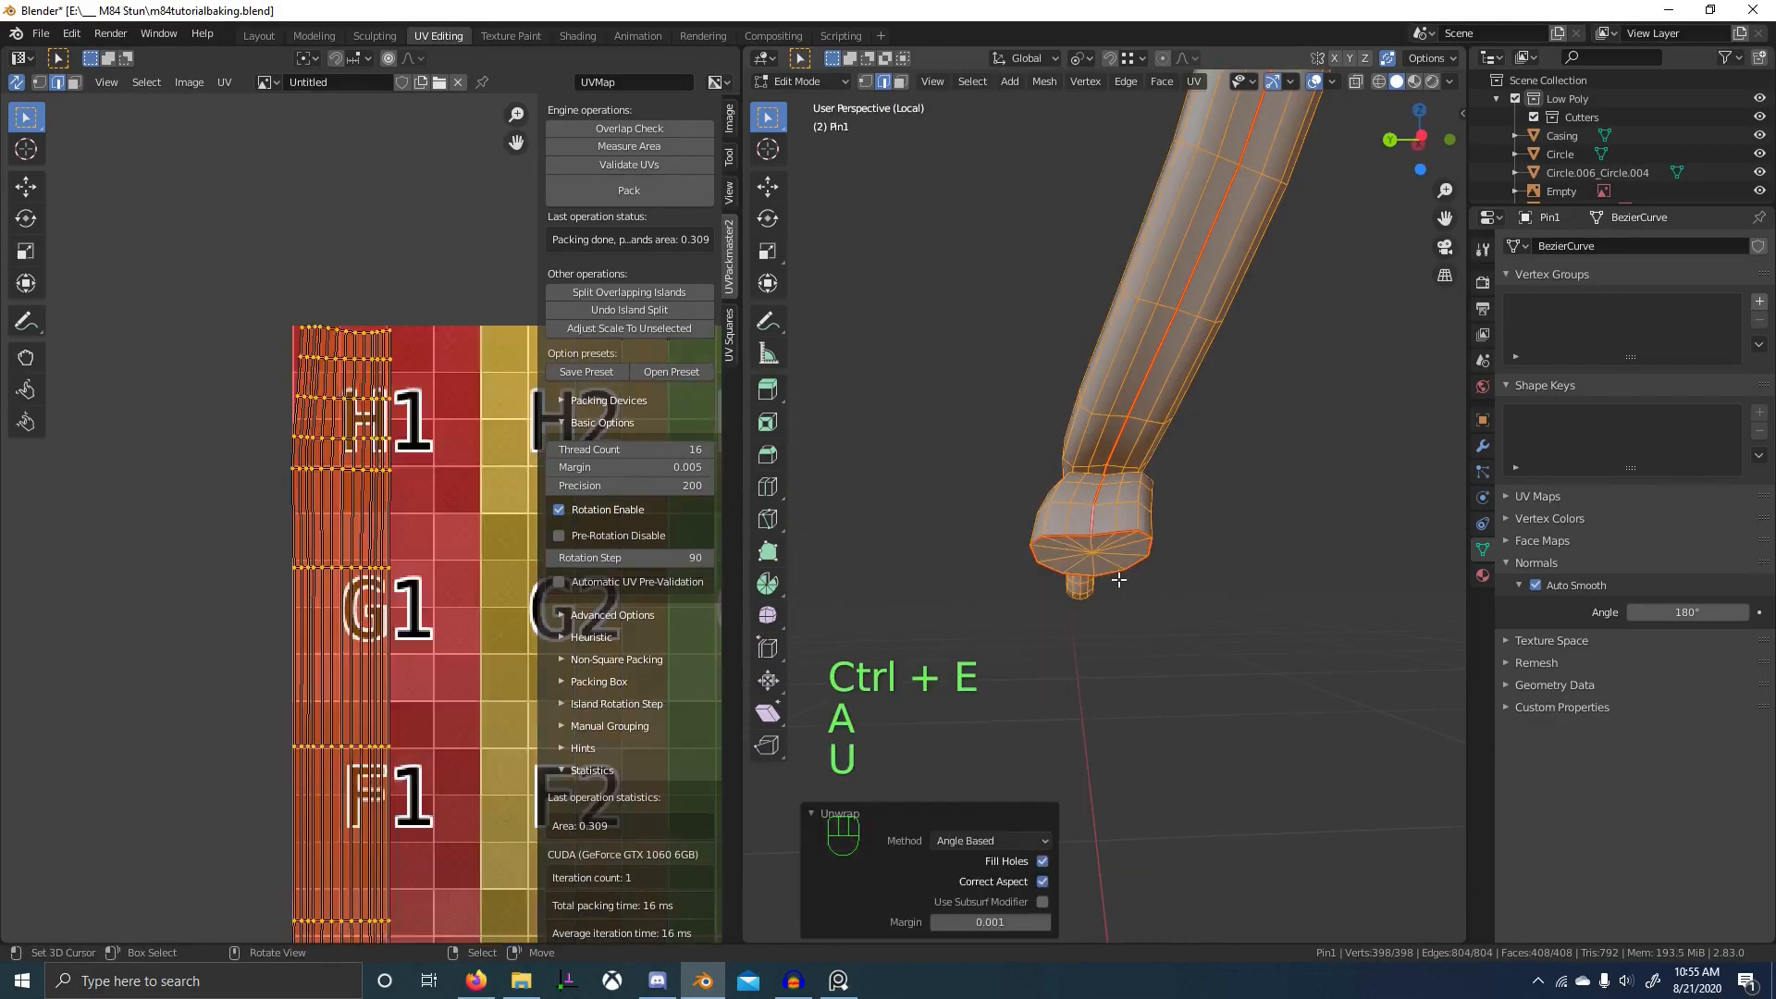
scroll(330, 675, down, 8)
middle_drag(426, 623, 389, 558)
scroll(1076, 555, down, 5)
middle_drag(1076, 560, 1064, 640)
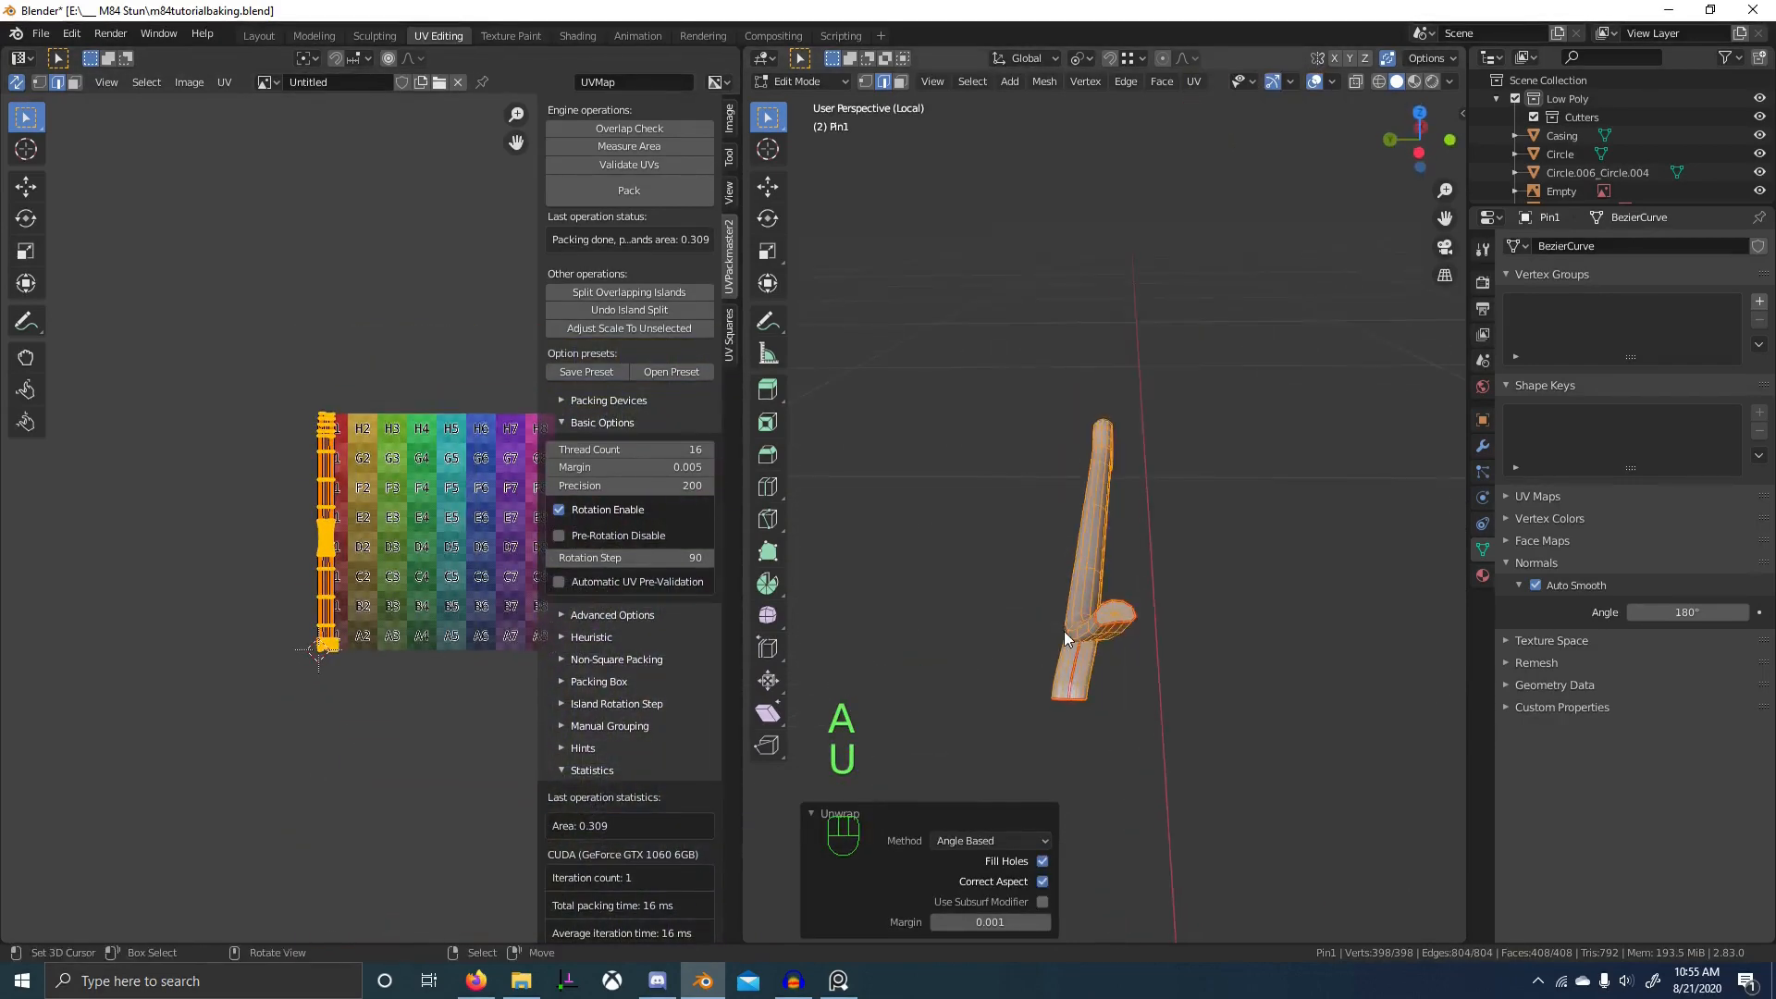
key(KP_Divide)
click(1413, 82)
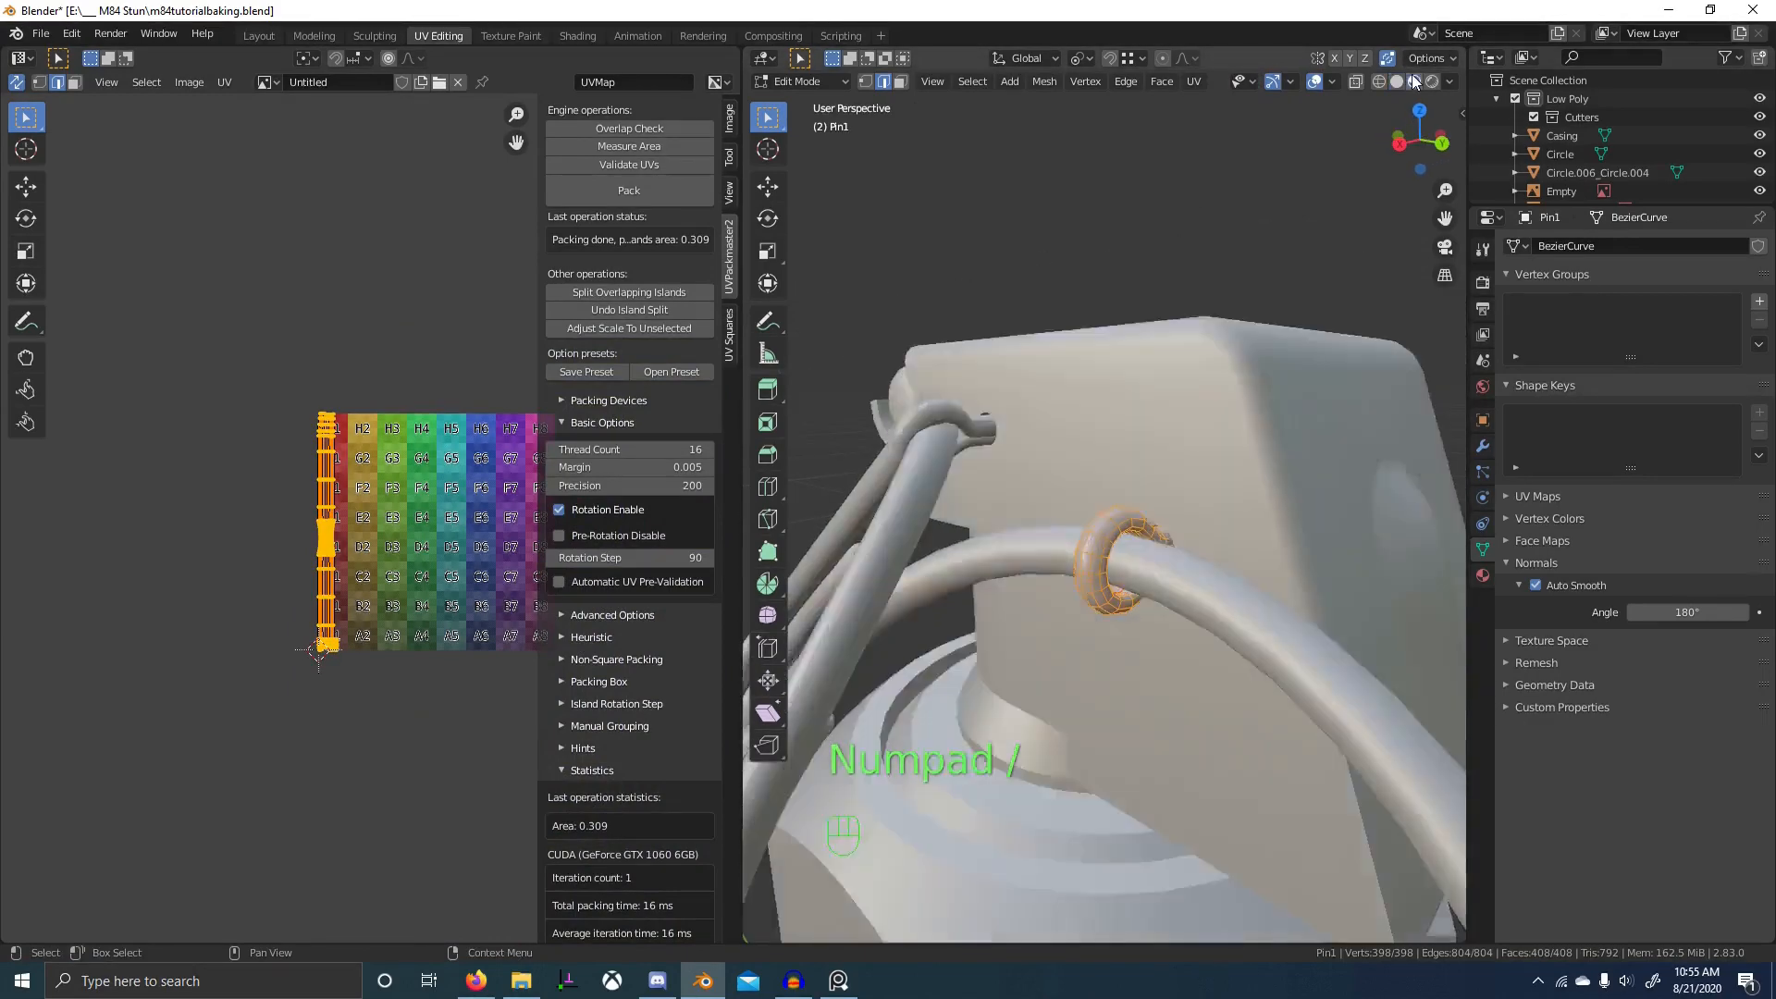
- Switch editing from Pin1 to Pin2, isolate it in local view and clear its mesh selection
key(Tab)
click(1013, 510)
key(Tab)
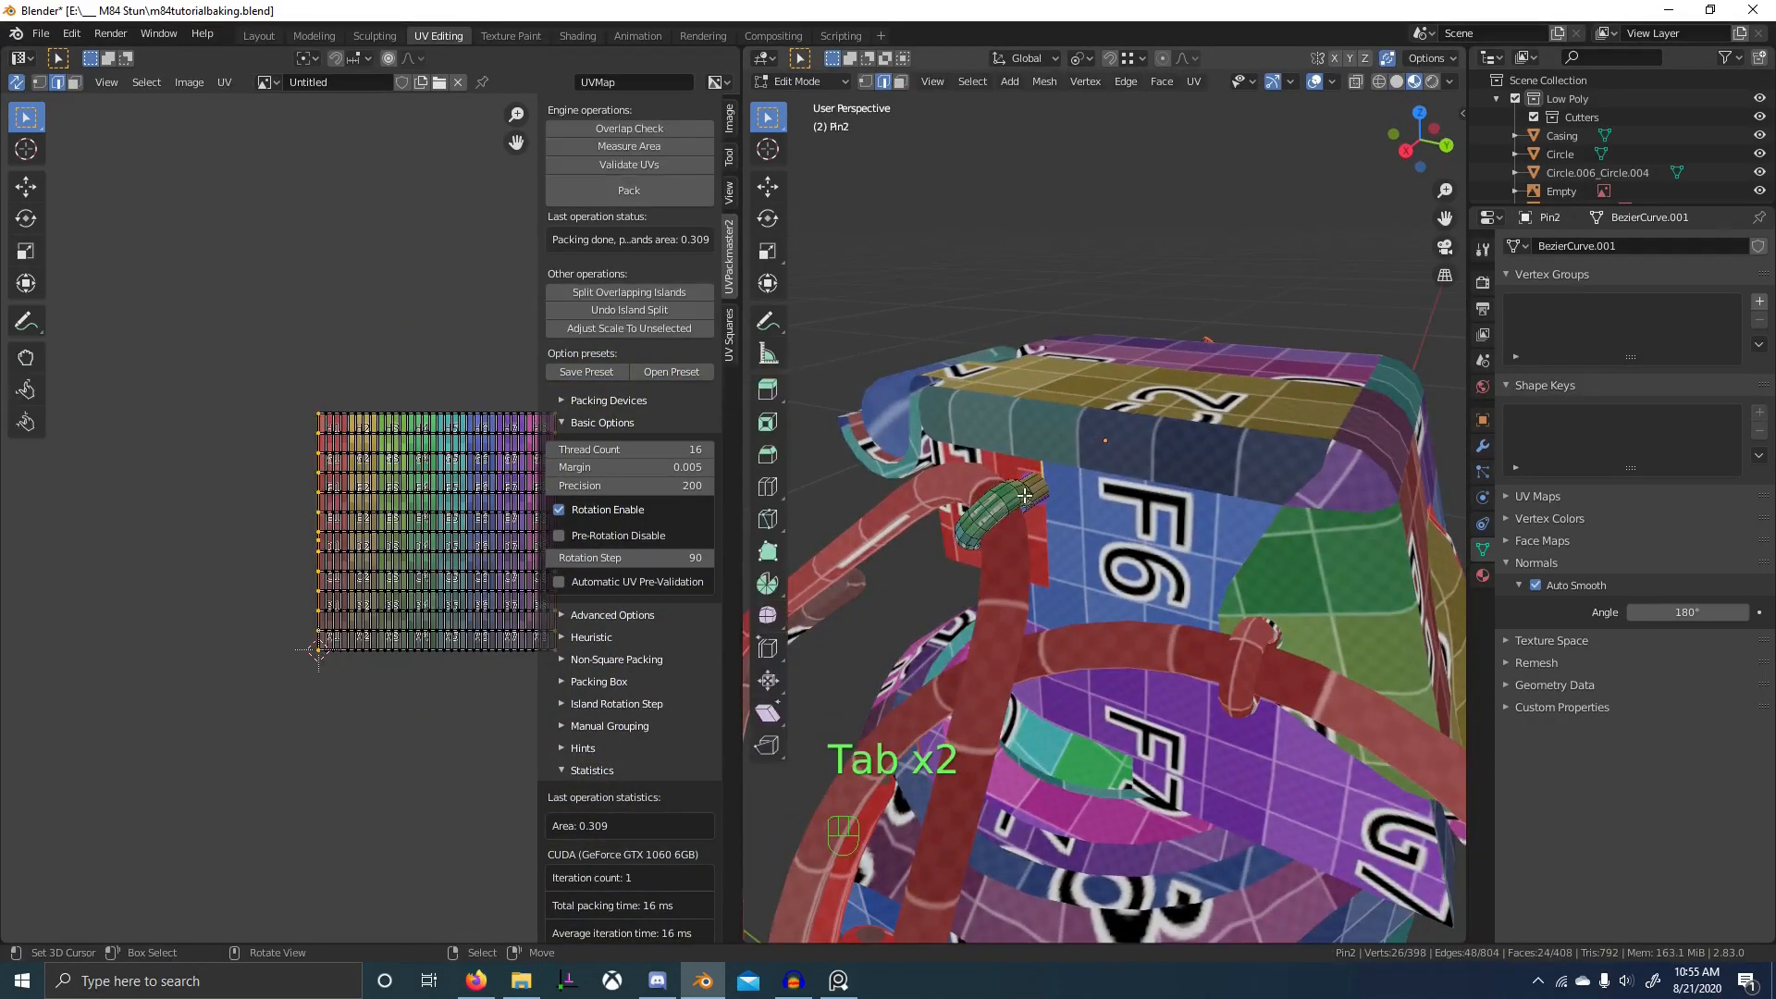
key(KP_Divide)
middle_drag(1217, 503, 1064, 564)
key(alt+a)
- Mark a lengthwise seam along one edge loop of Pin2, leaving the end-cap edges out of the selection
alt+click(1022, 457)
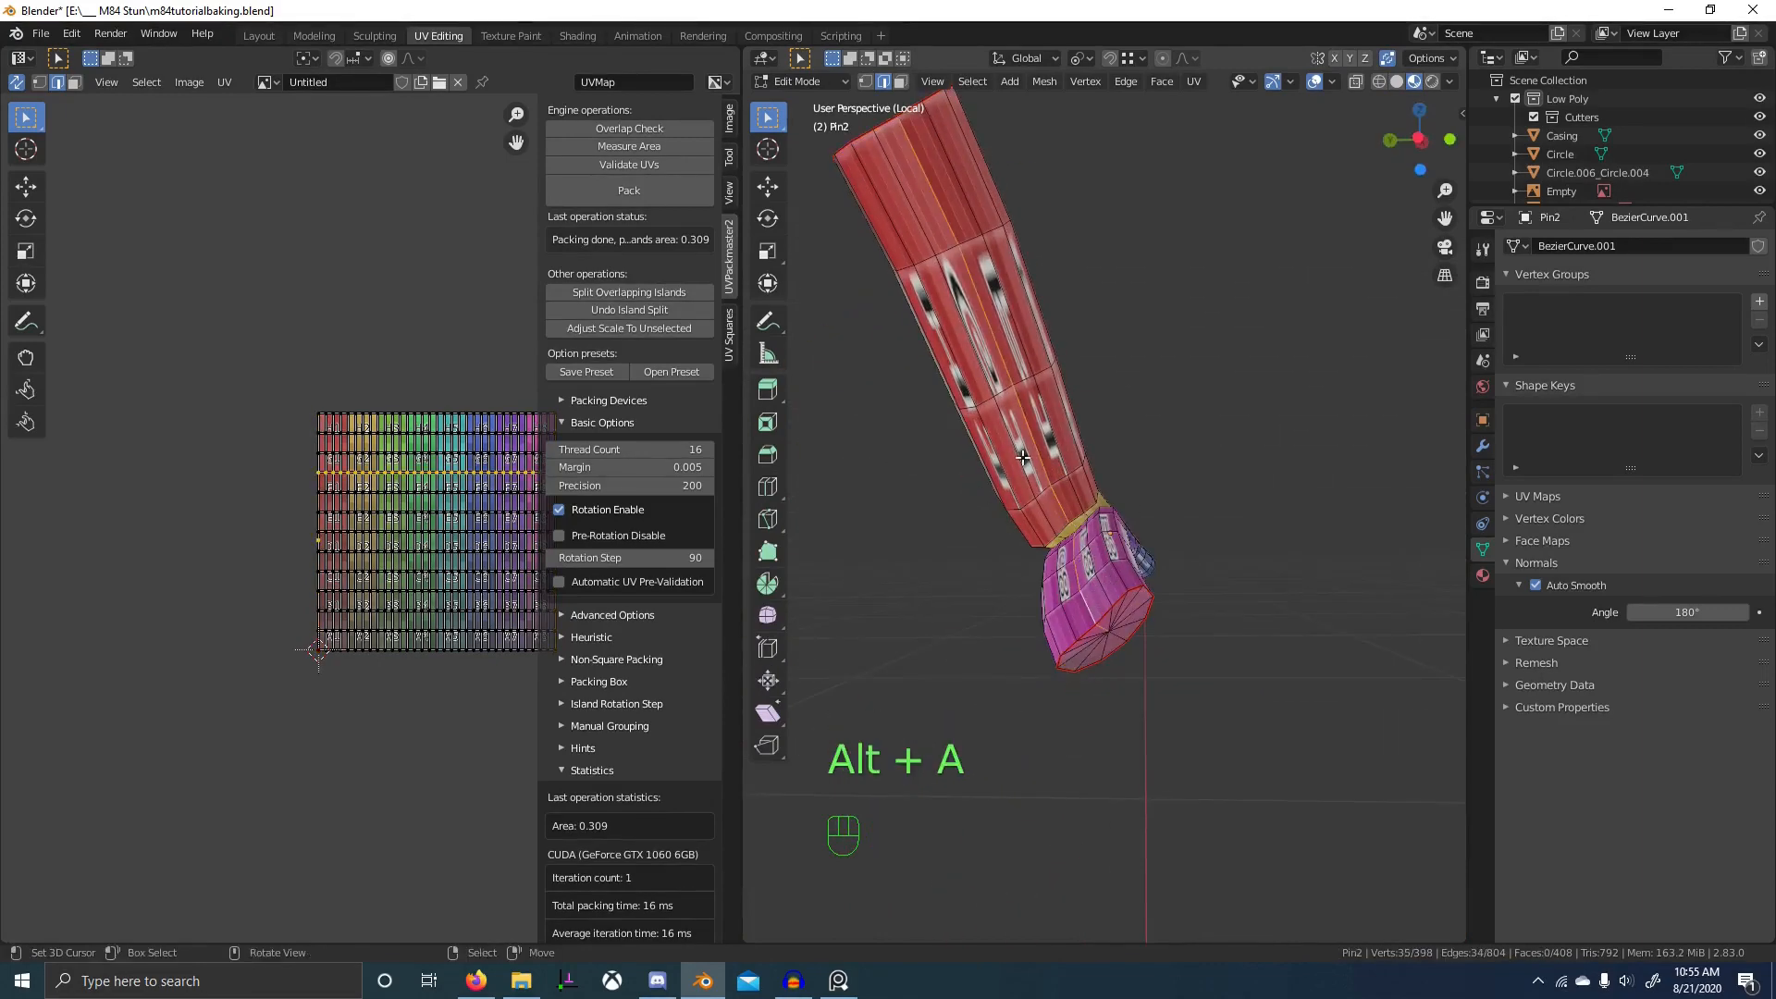
key(c)
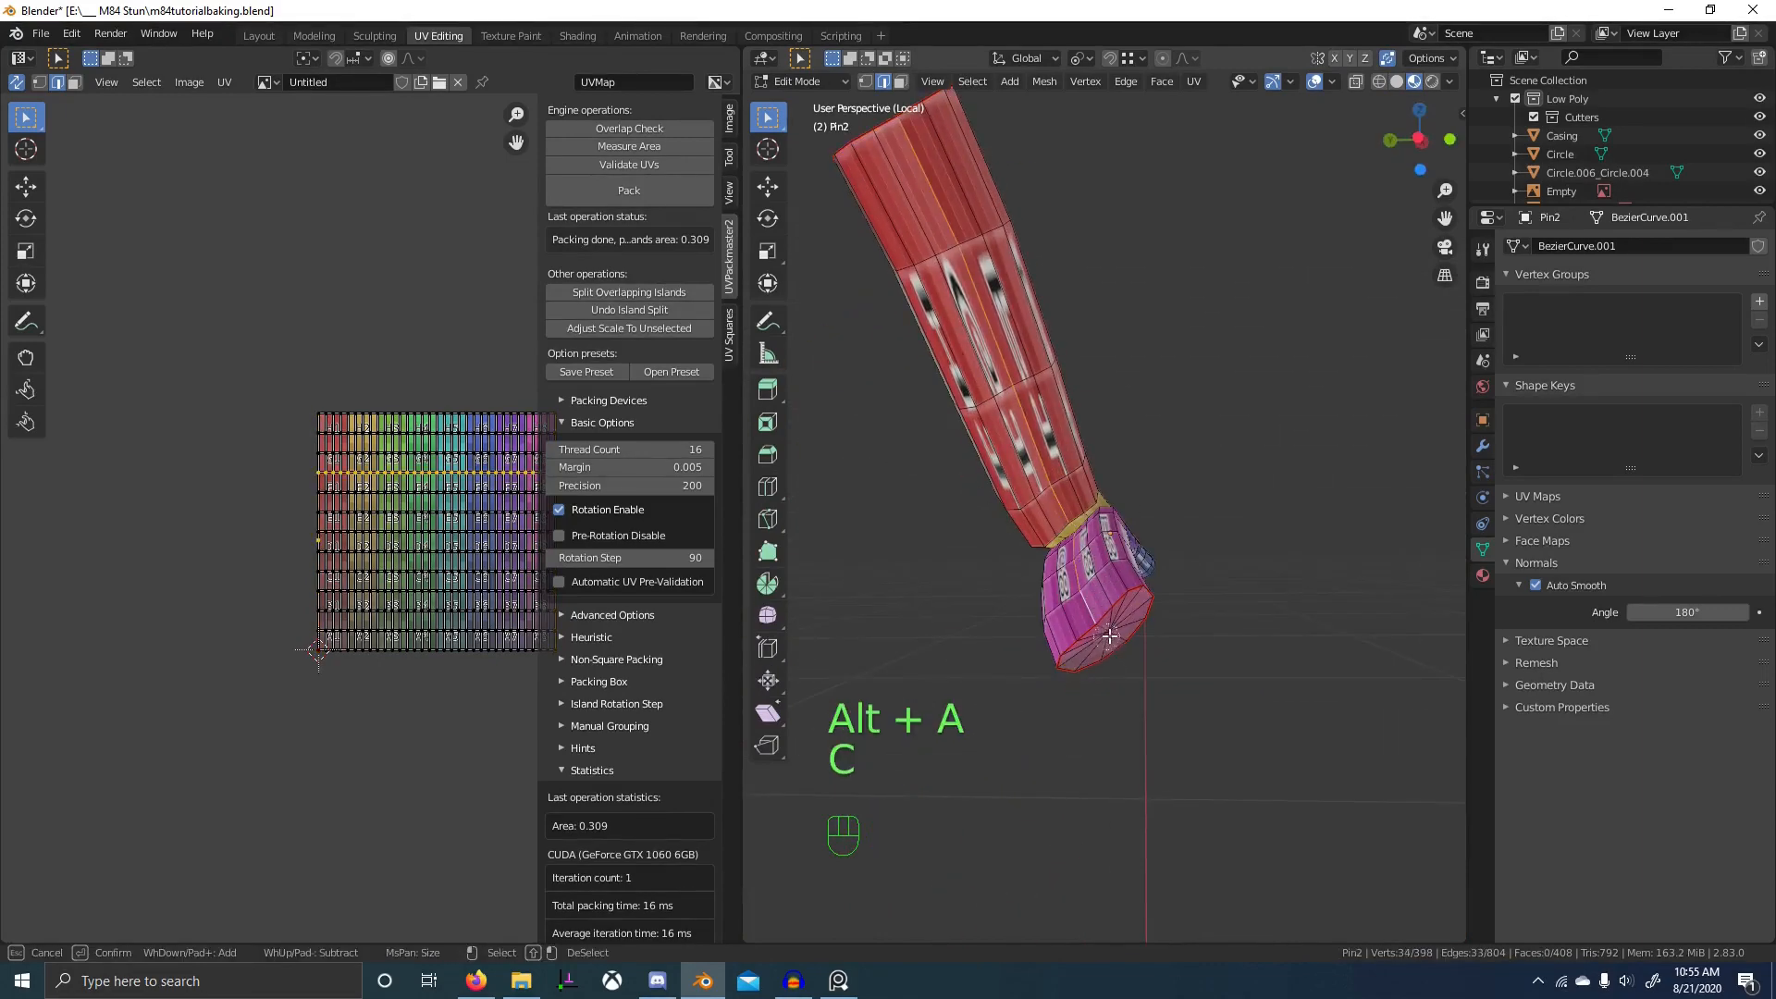
right_click(1109, 636)
middle_drag(1109, 637, 1178, 566)
key(c)
middle_click(1149, 572)
right_click(1149, 572)
key(ctrl+e)
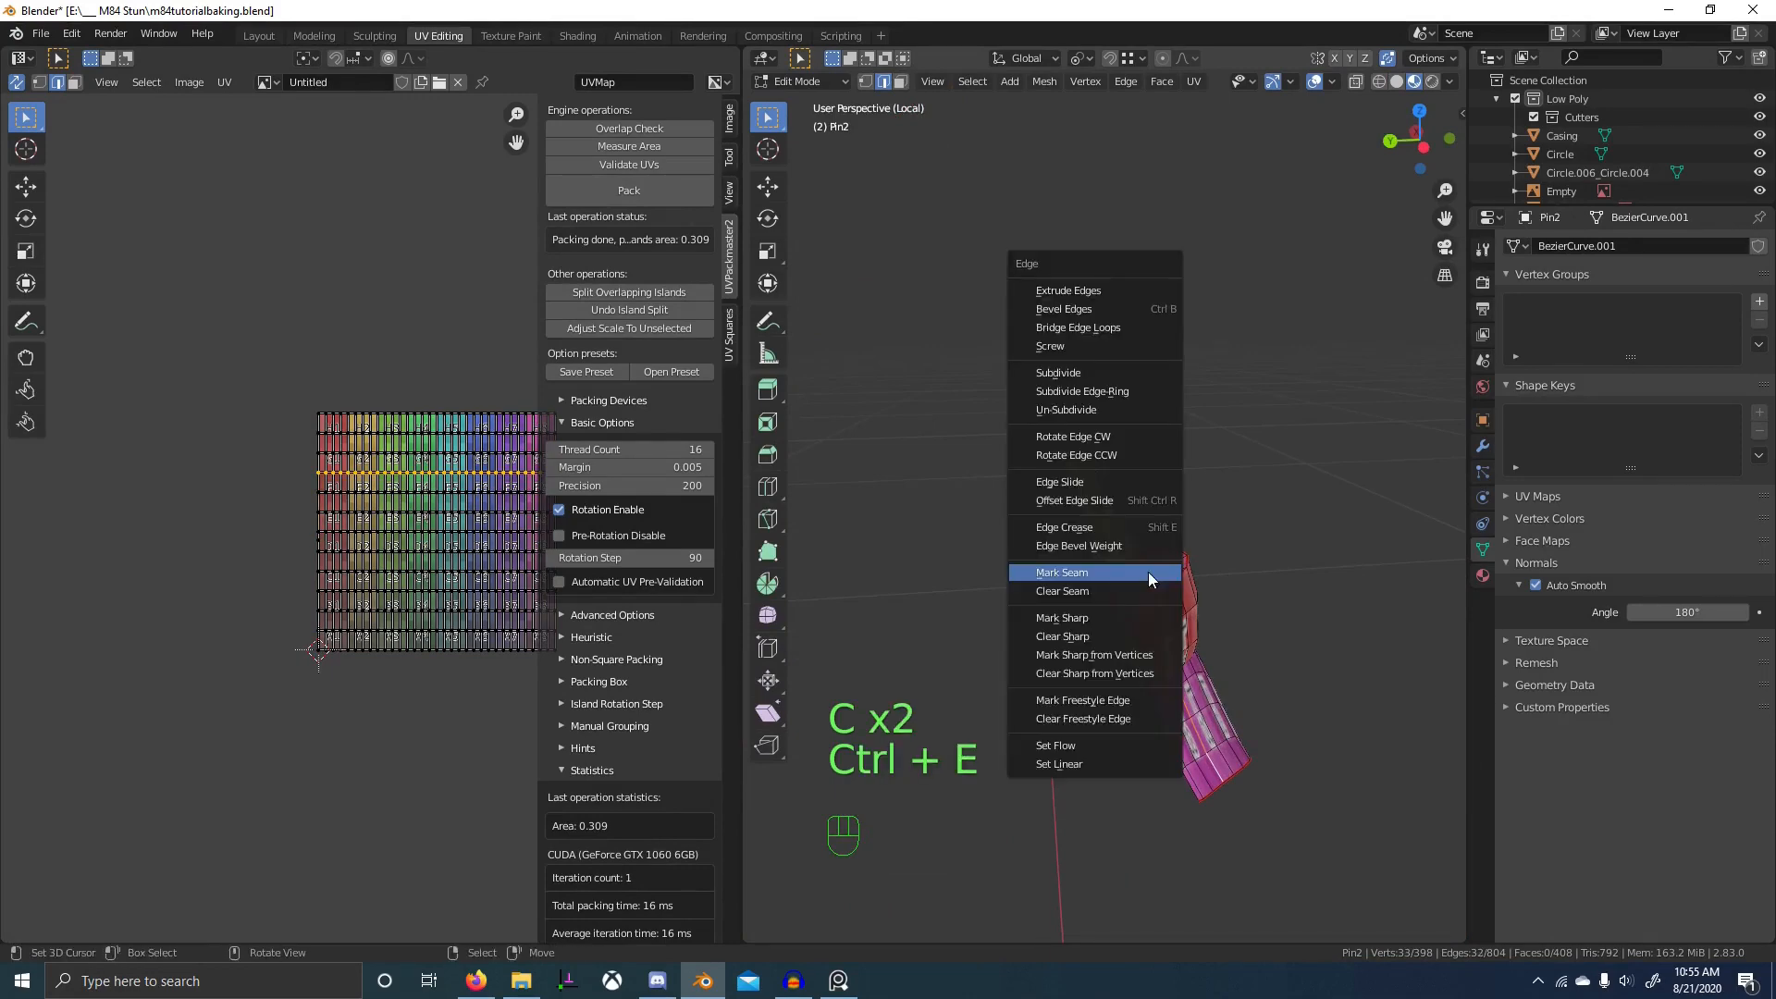
click(1147, 572)
- Unwrap all of Pin2 and return to the full model in Object Mode
key(a)
key(u)
click(1145, 570)
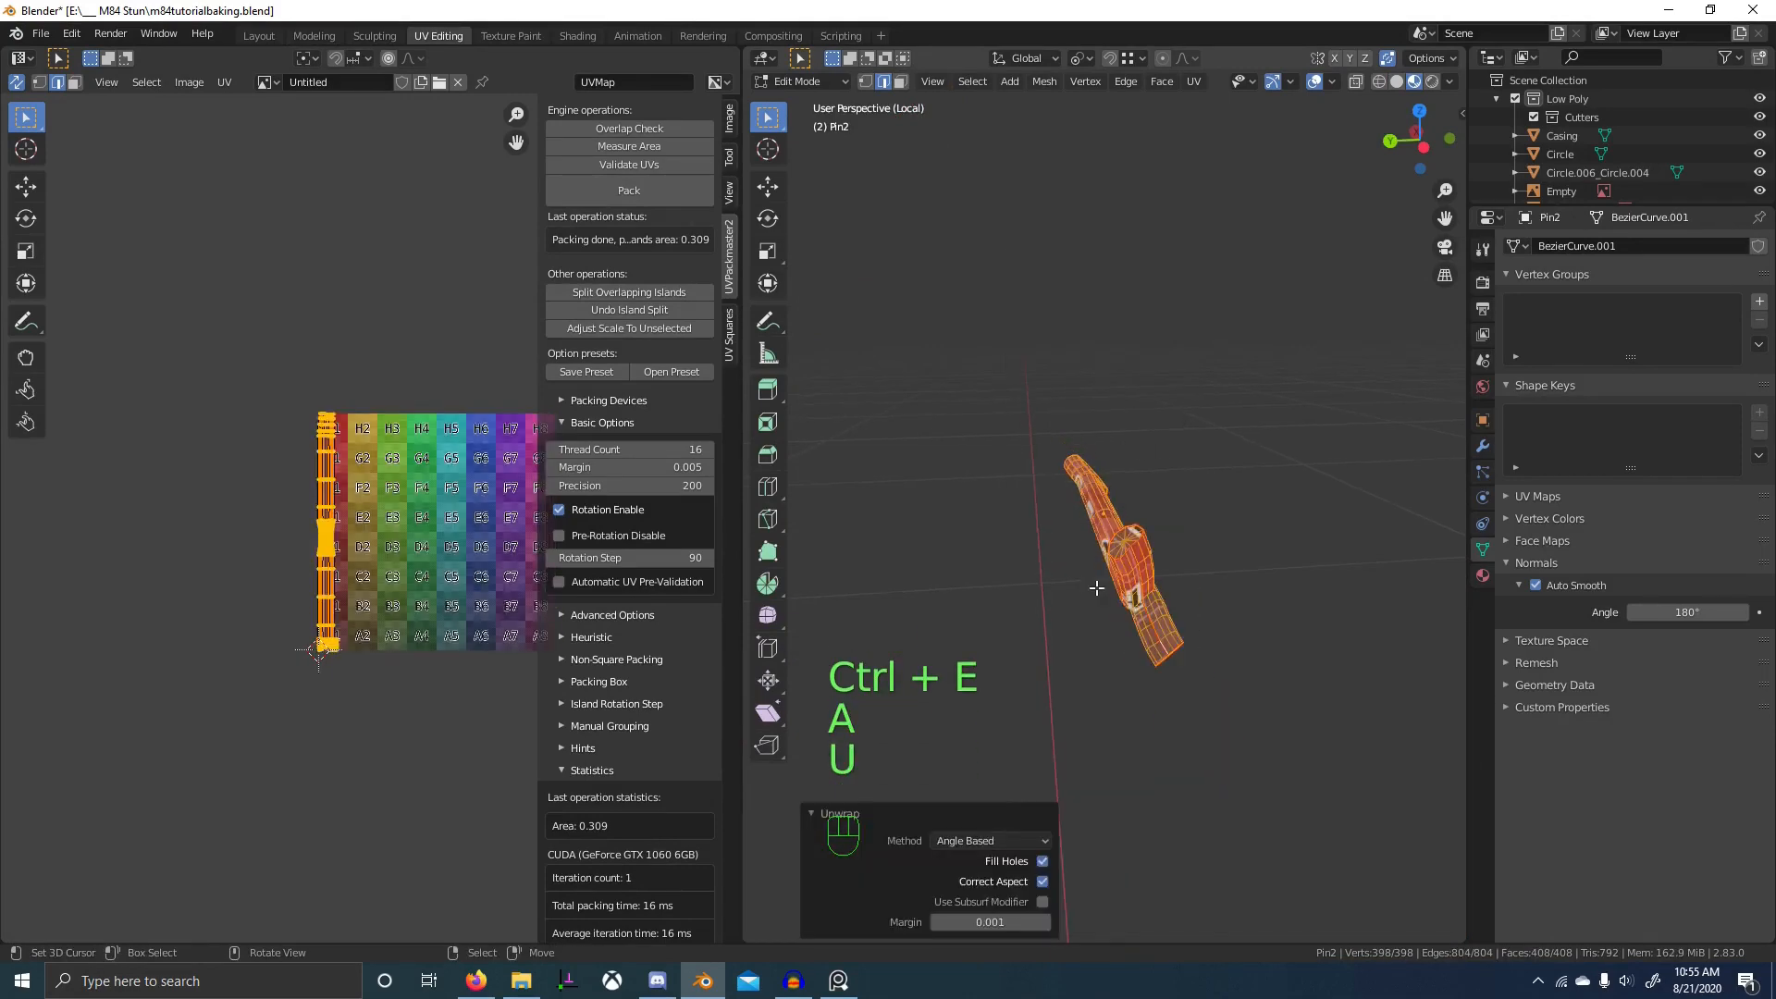
key(KP_Divide)
key(Tab)
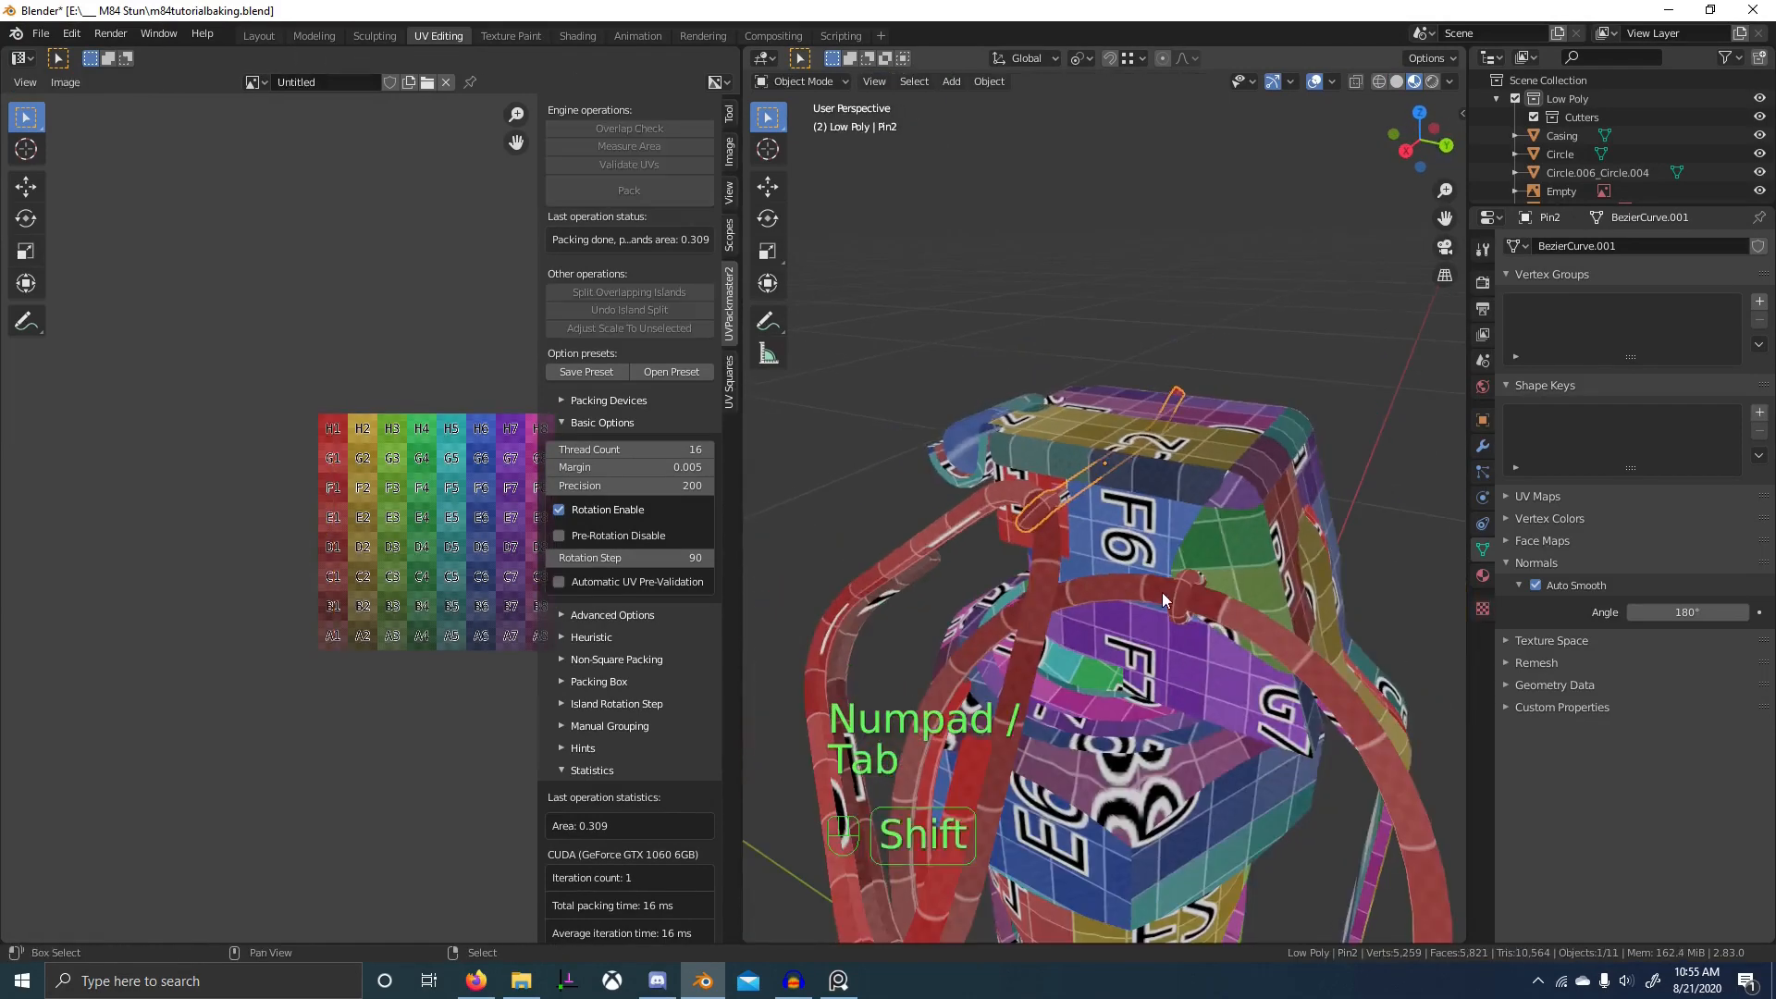
- Extend the selection from Pin2 to the other low-poly parts, including Internal, the rings and Casing, checking the combined UVs in Edit Mode
shift+click(1199, 545)
shift+click(1137, 592)
key(Tab)
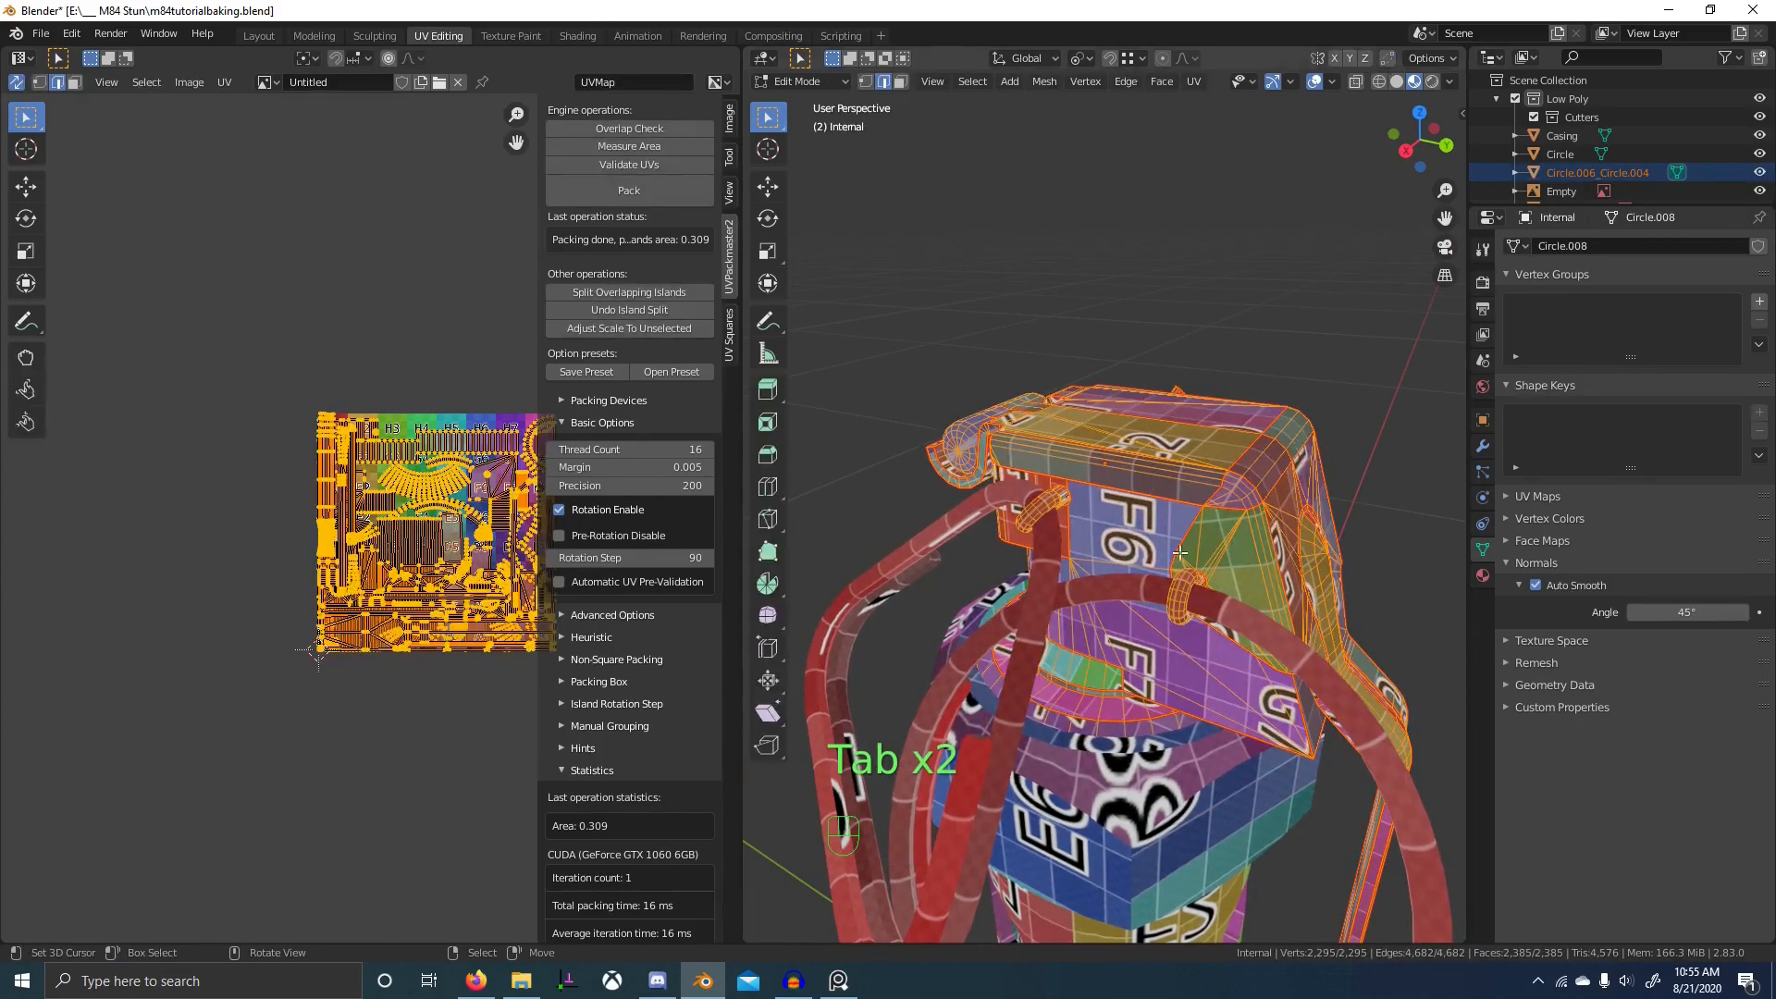
key(Tab)
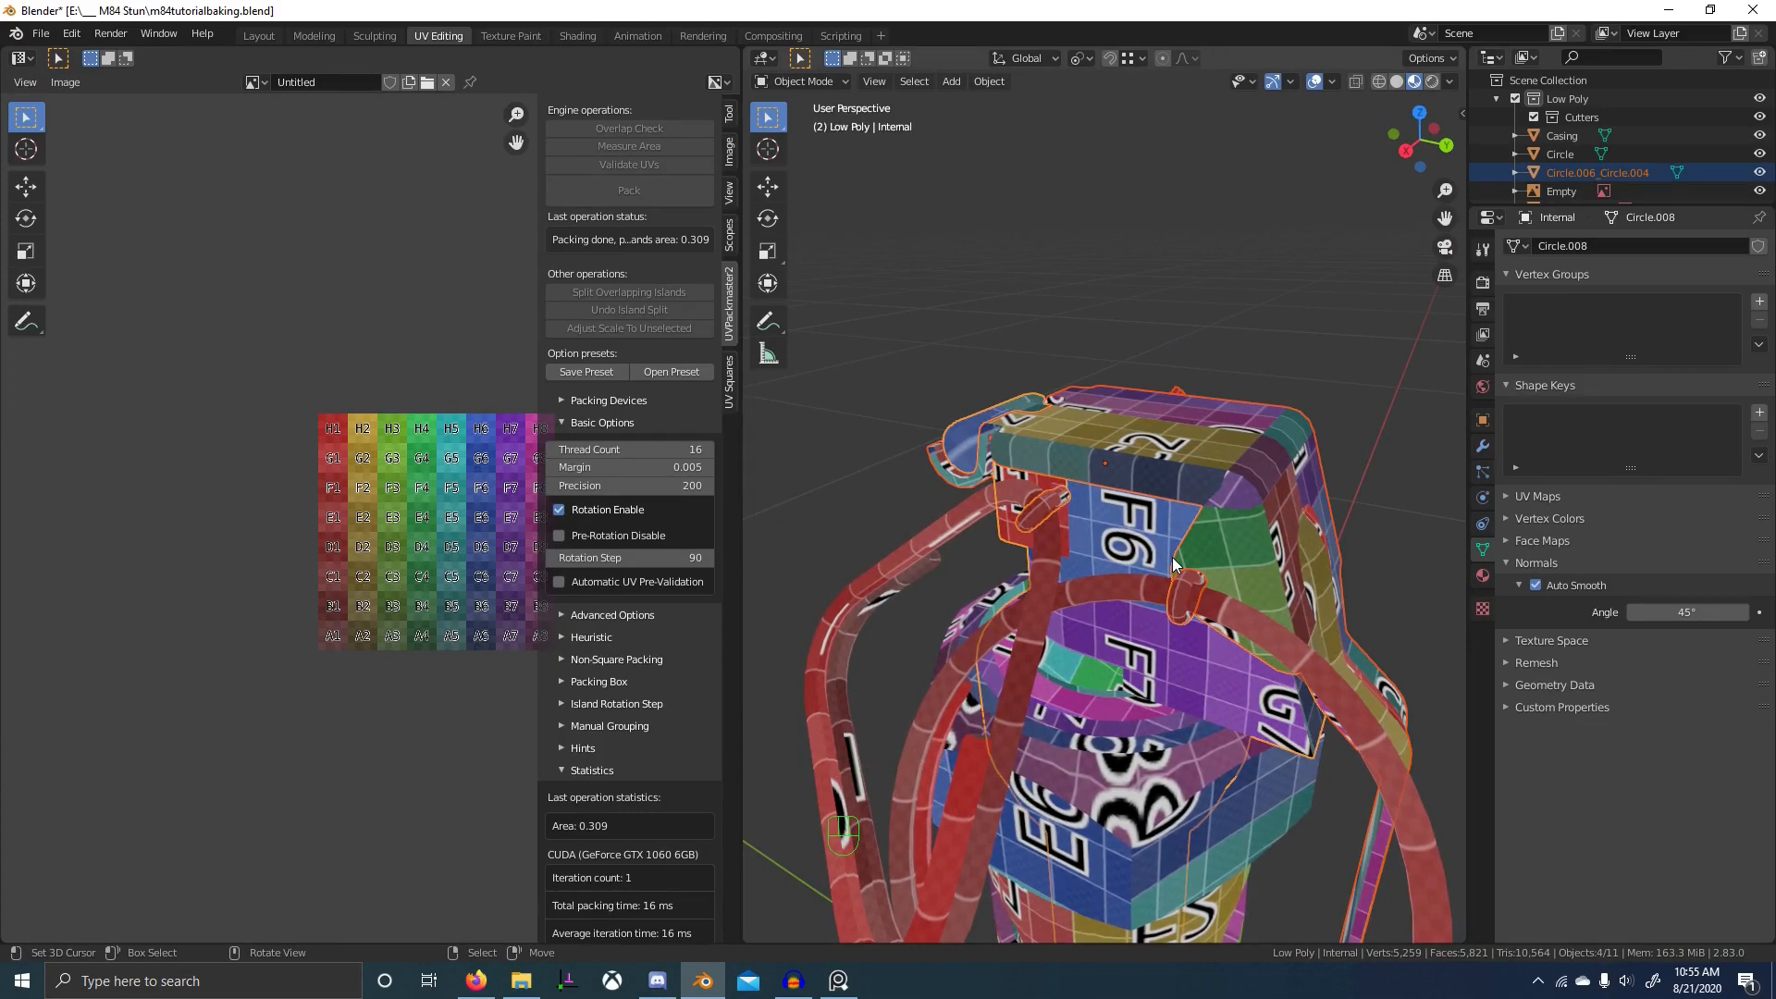
shift+click(1099, 597)
shift+click(1032, 563)
shift+click(1162, 761)
scroll(1162, 761, down, 6)
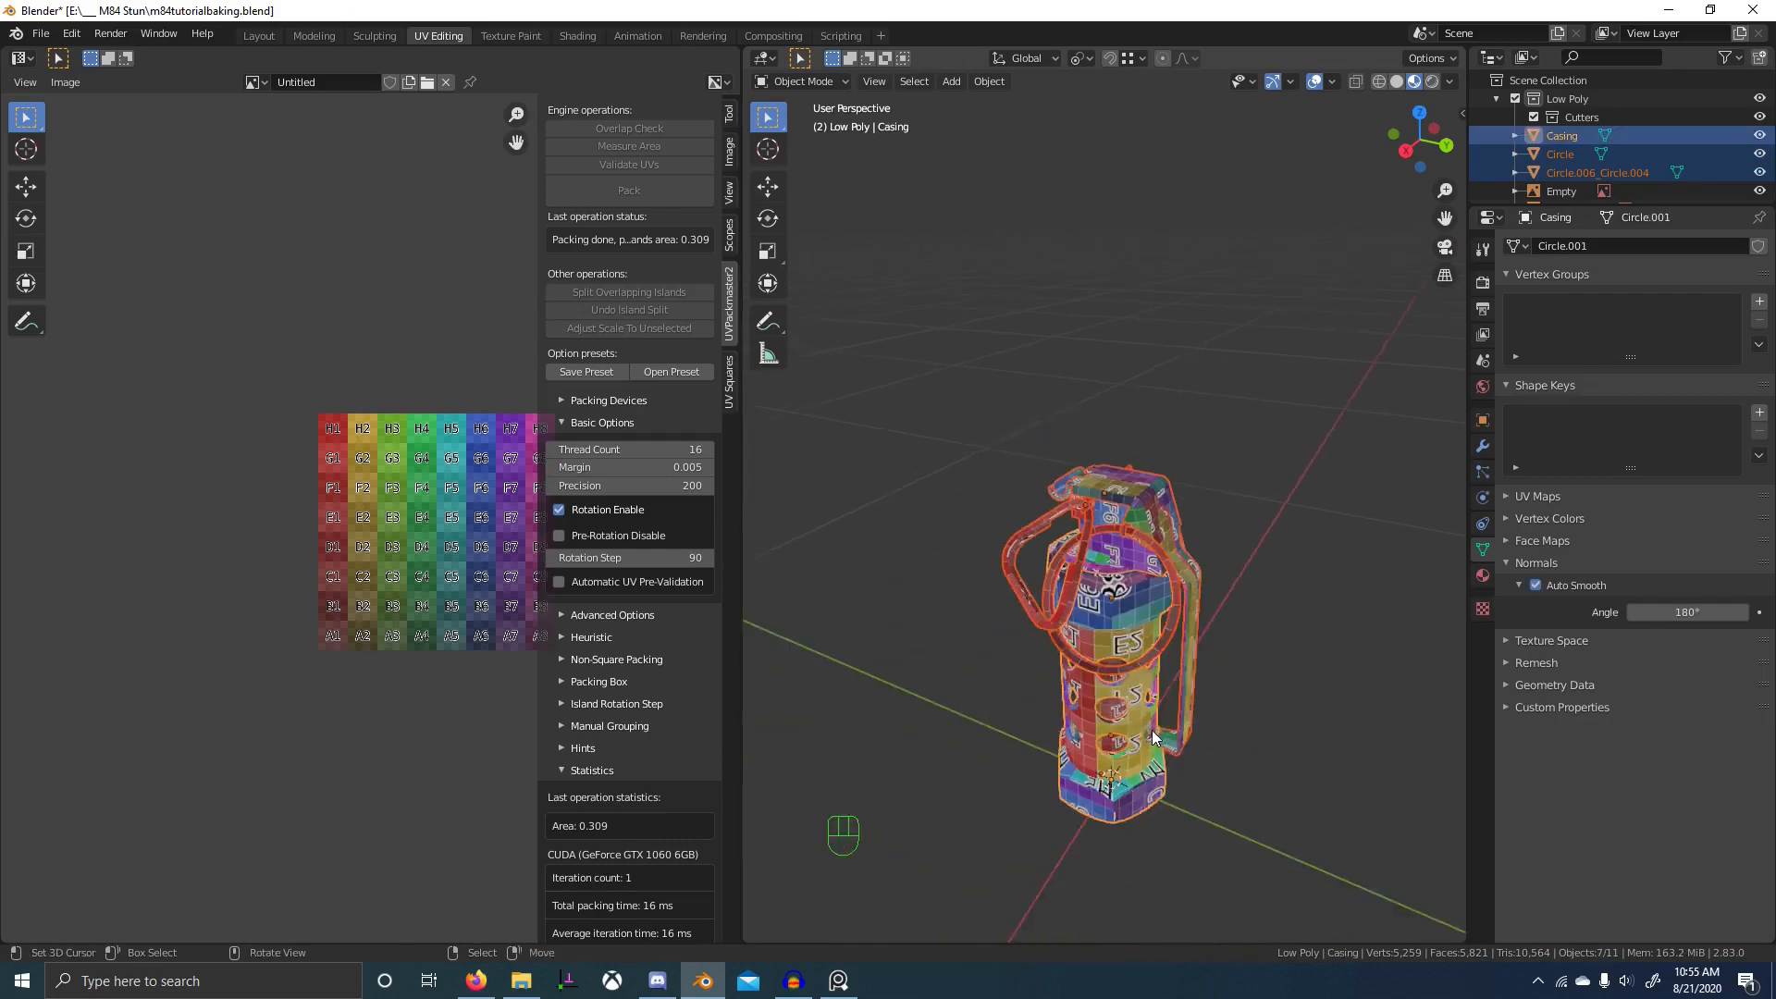
middle_drag(1153, 737, 1181, 664)
- Save the file and box-select the whole low-poly grenade in wireframe, returning to Solid shading
key(ctrl+s)
scroll(1147, 656, down, 3)
key(z)
key(b)
drag(1018, 404, 1223, 677)
key(z)
click(1073, 590)
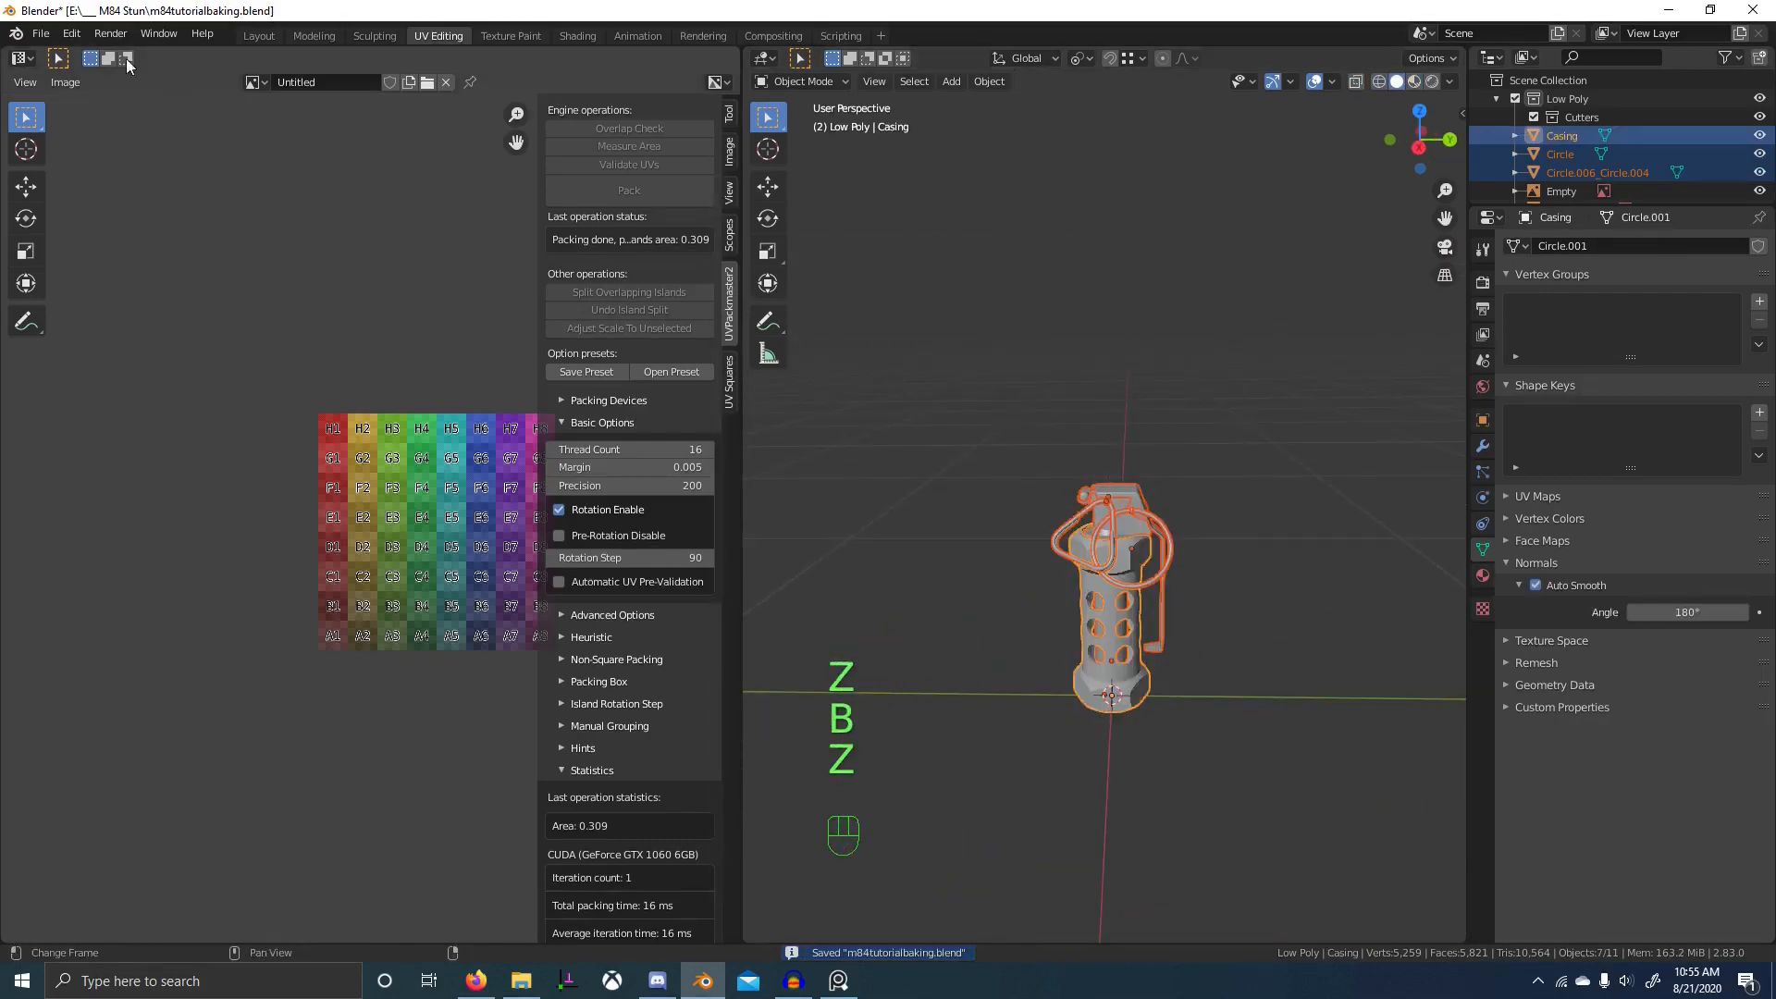
- Start a Wavefront (.obj) export and create and open a new folder named tutobj inside the M84 Stun folder
click(41, 33)
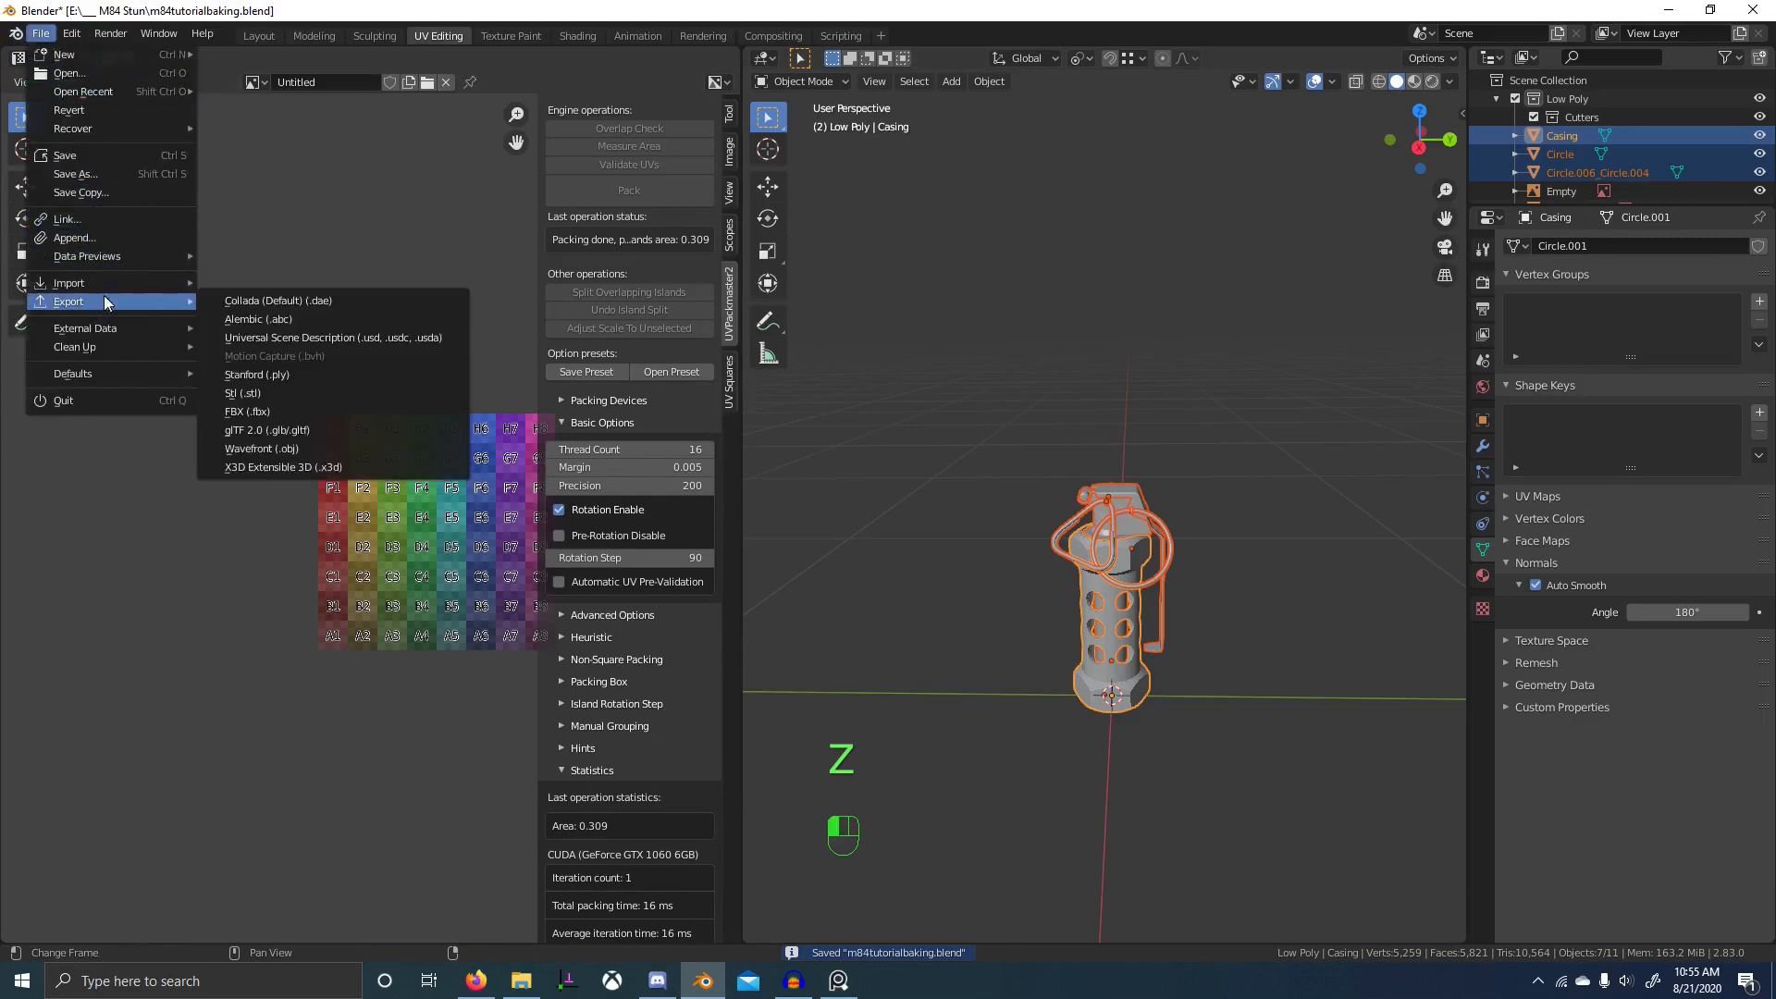
scroll(1202, 574, up, 1)
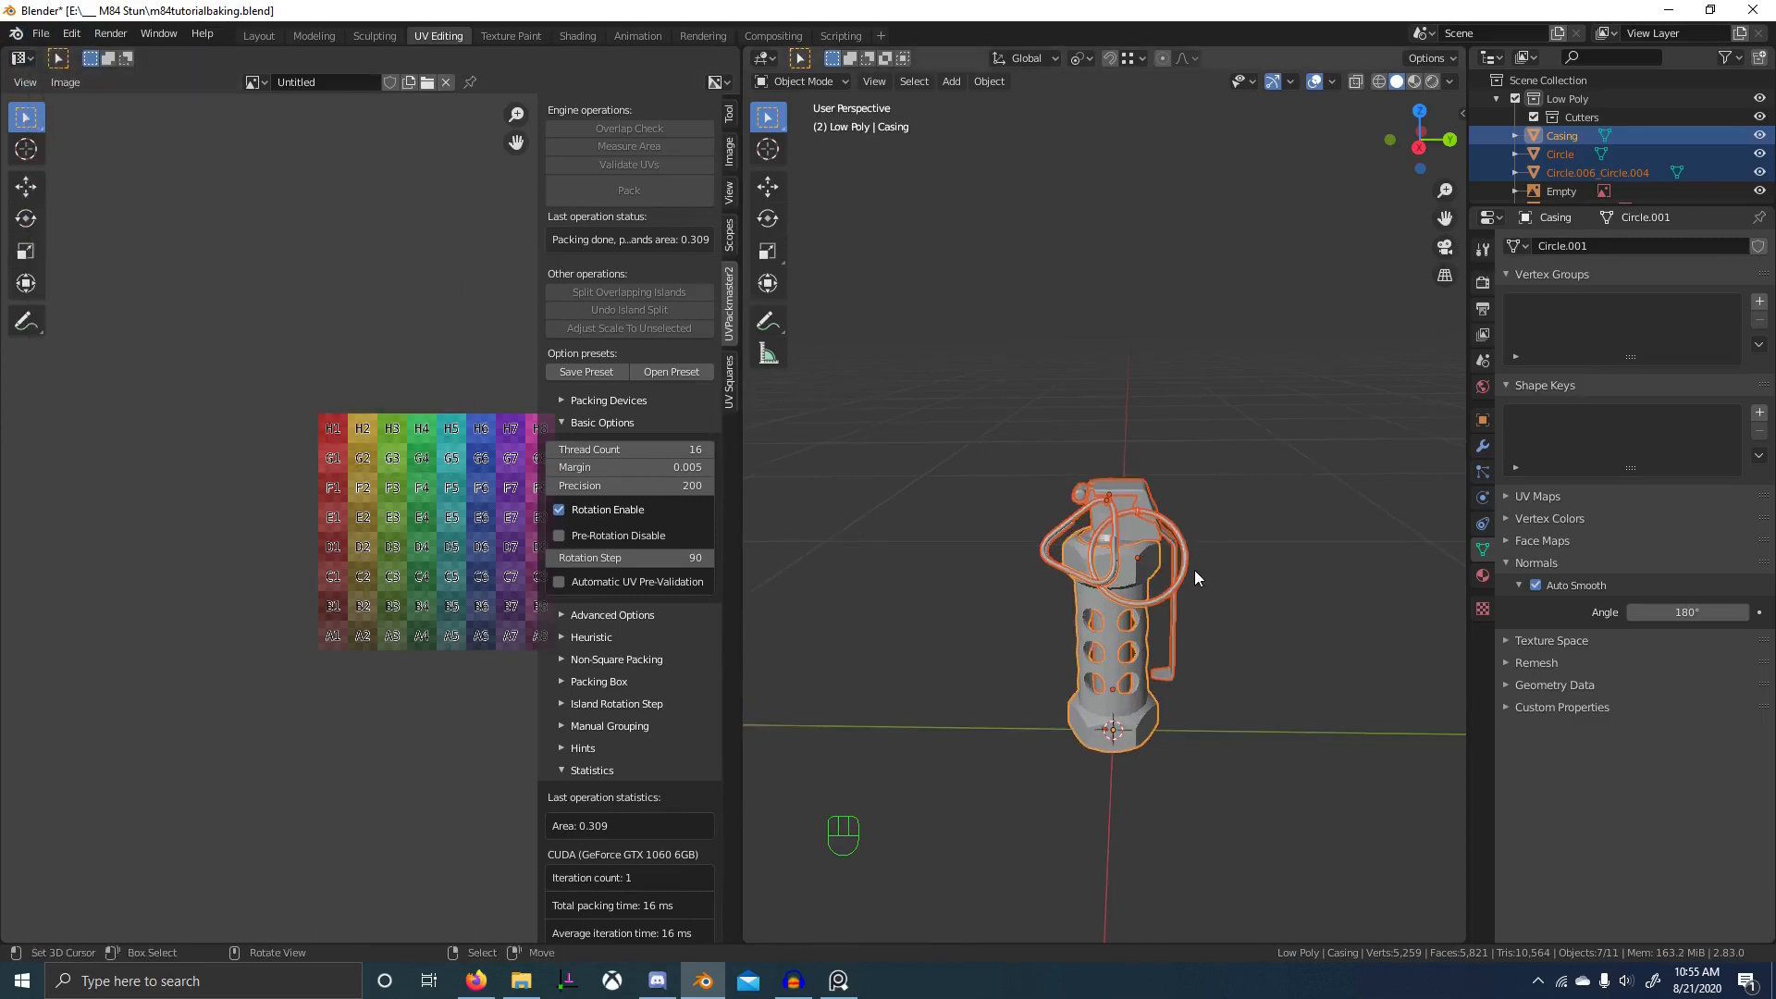
click(41, 34)
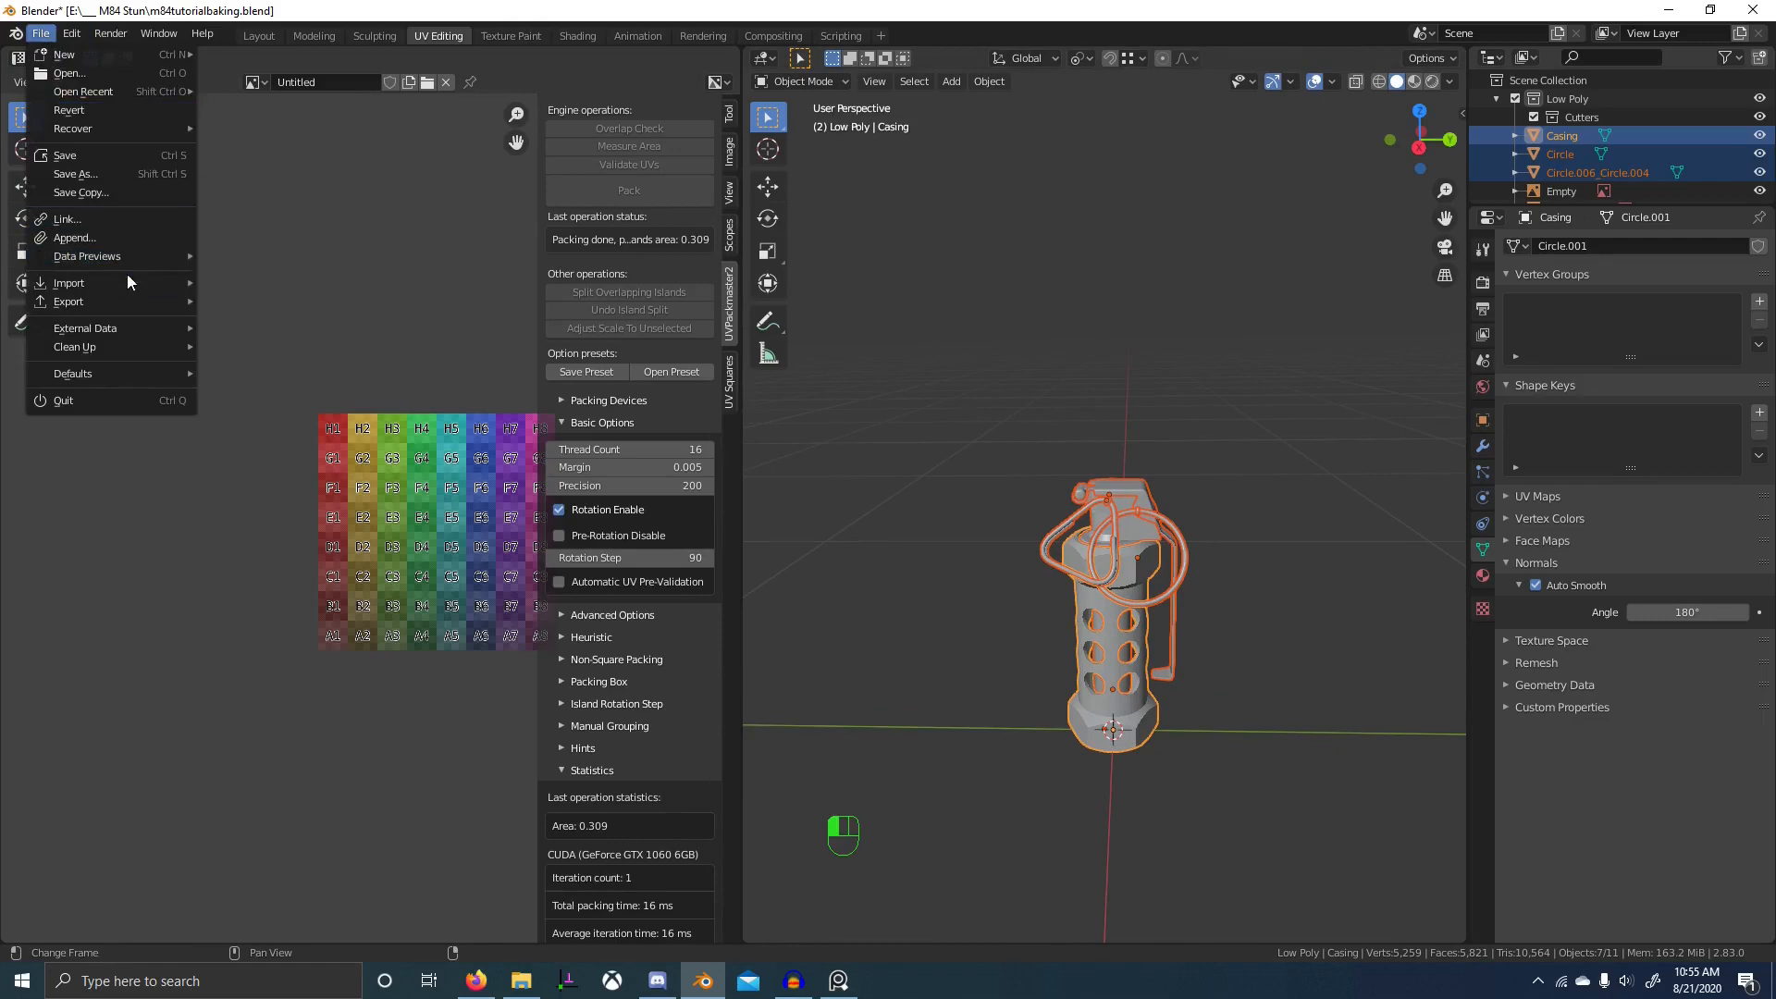
mouse_move(128, 302)
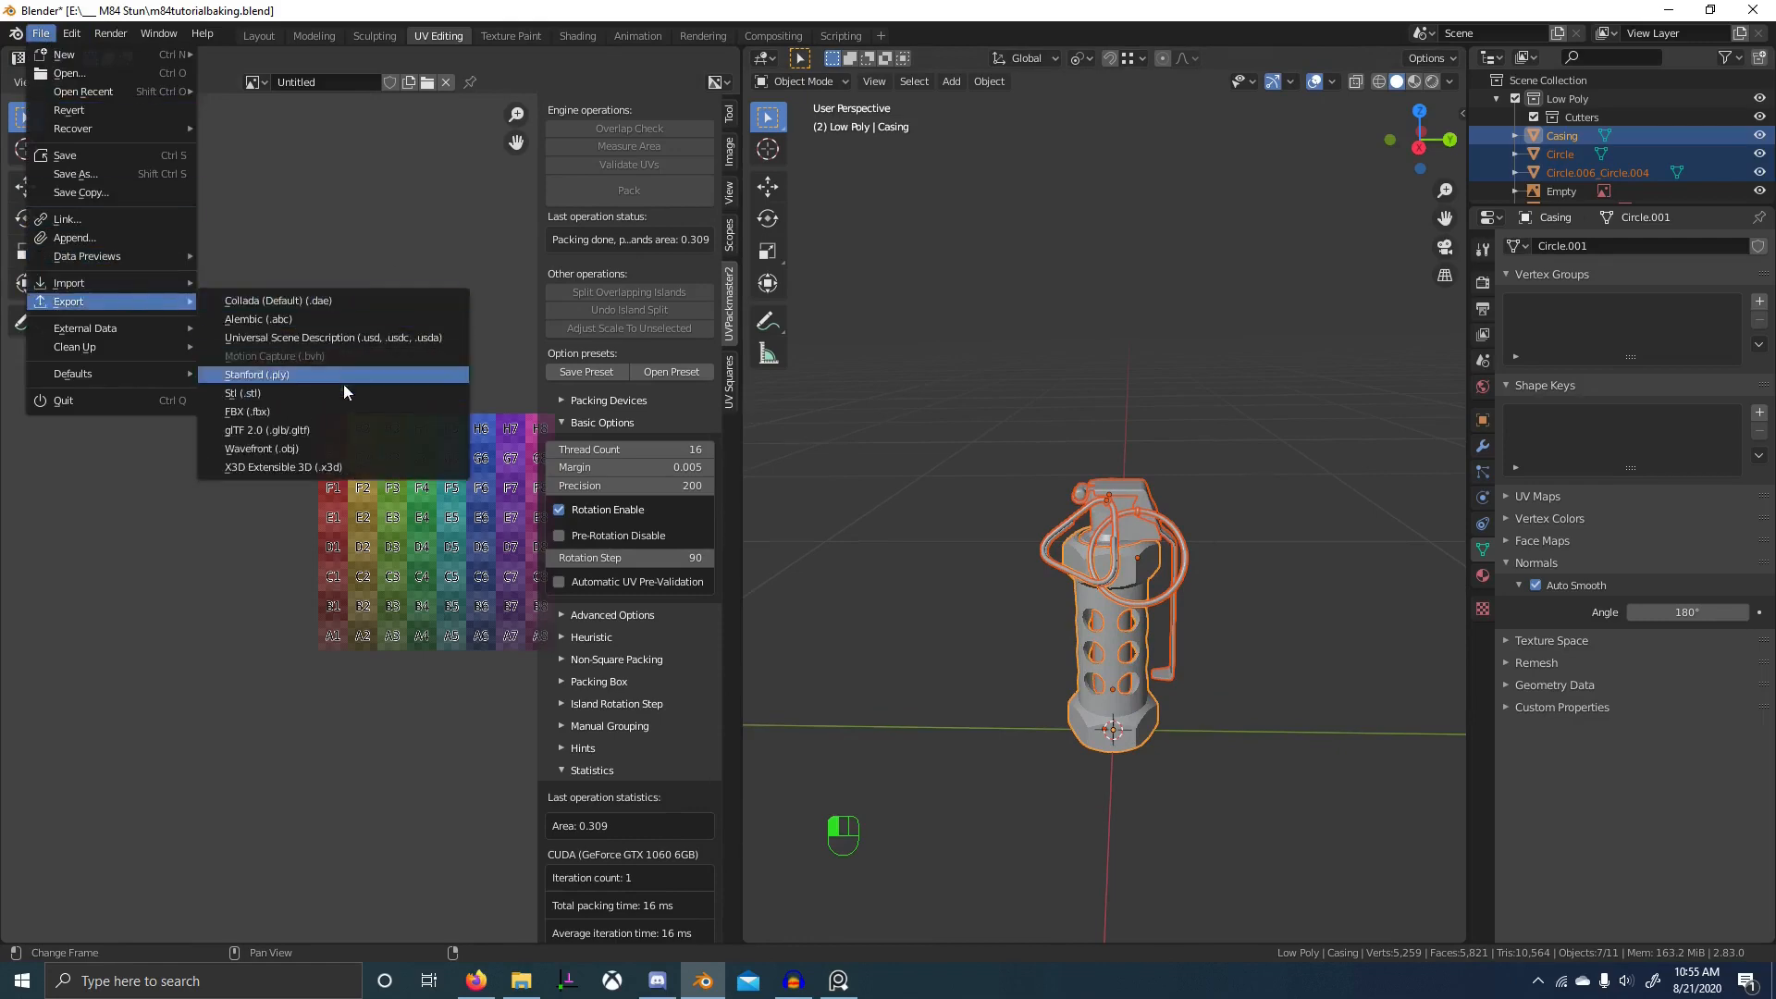
click(345, 447)
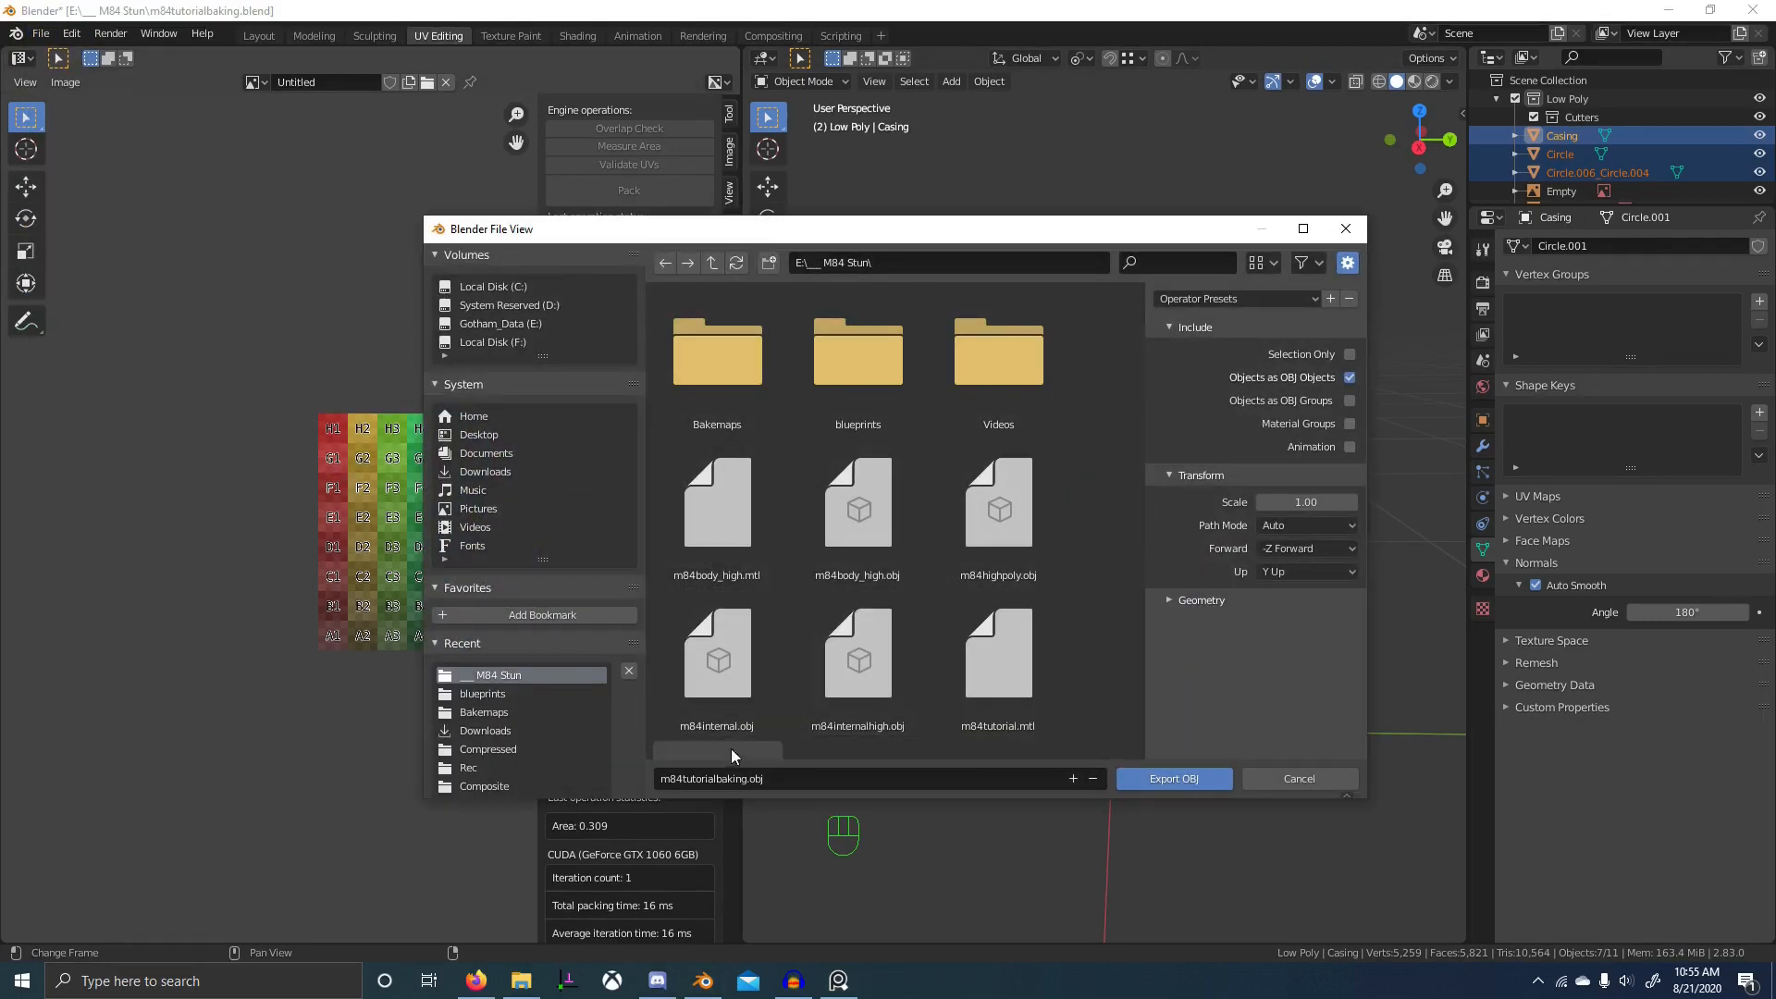
scroll(833, 703, down, 3)
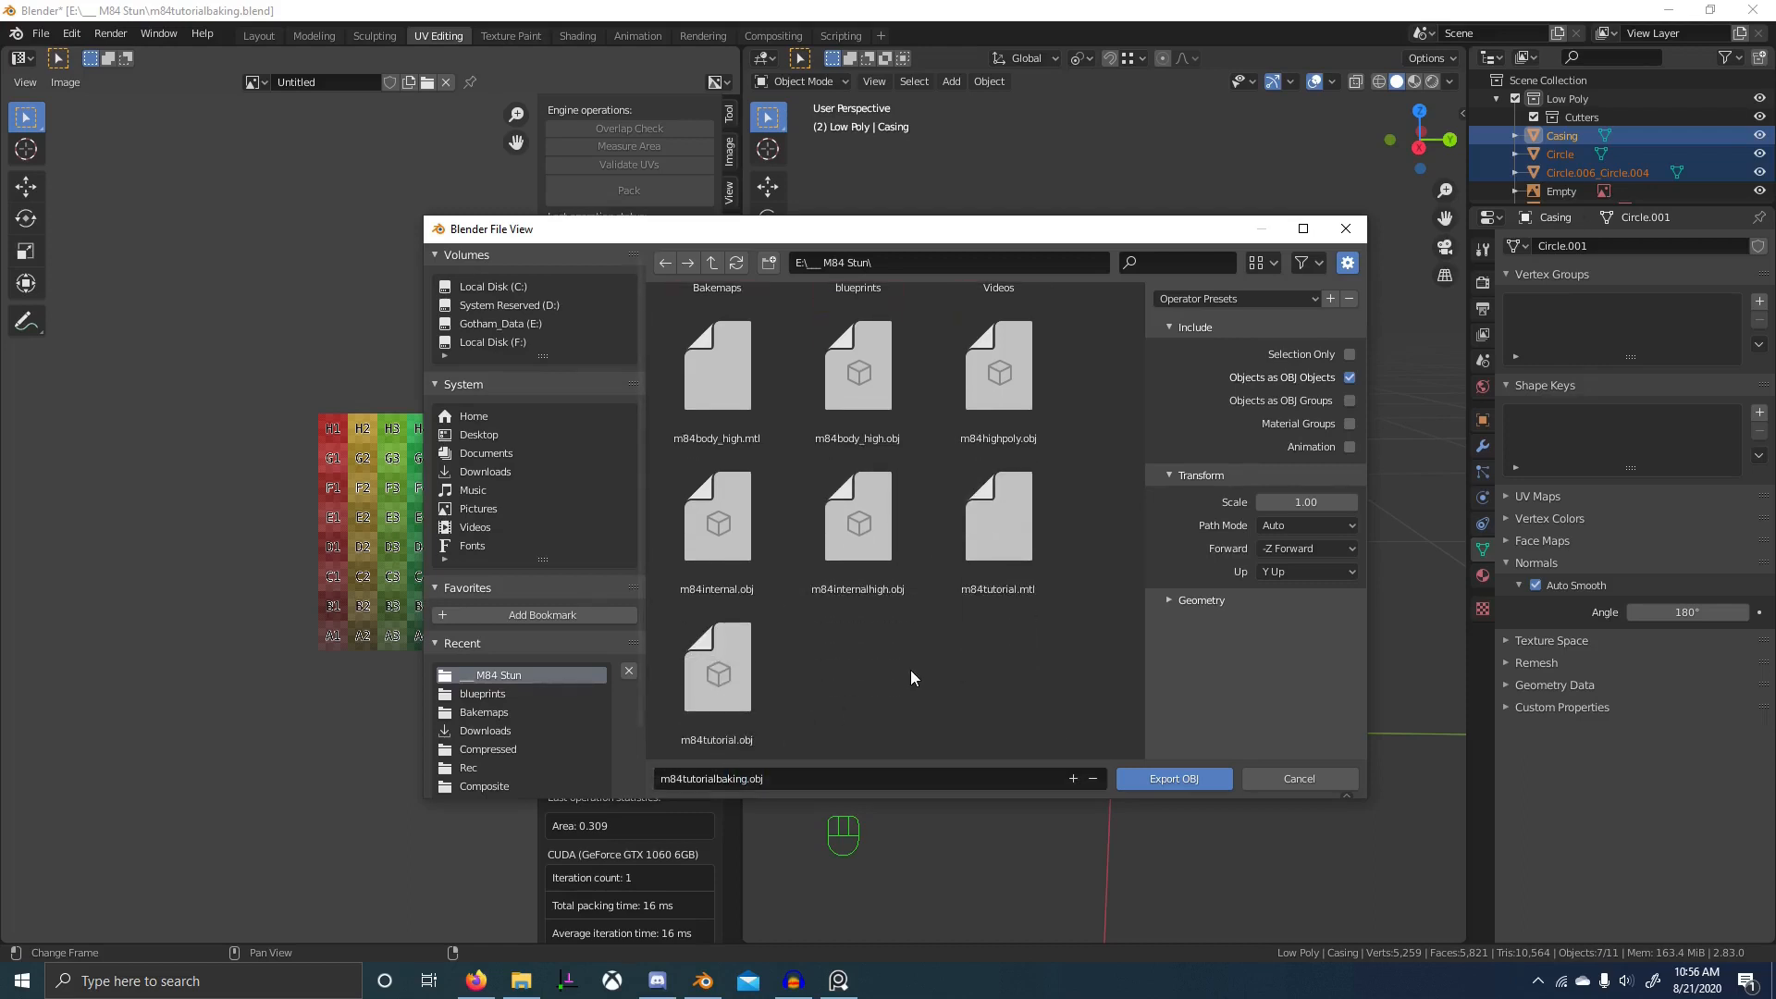
scroll(925, 592, up, 3)
click(769, 262)
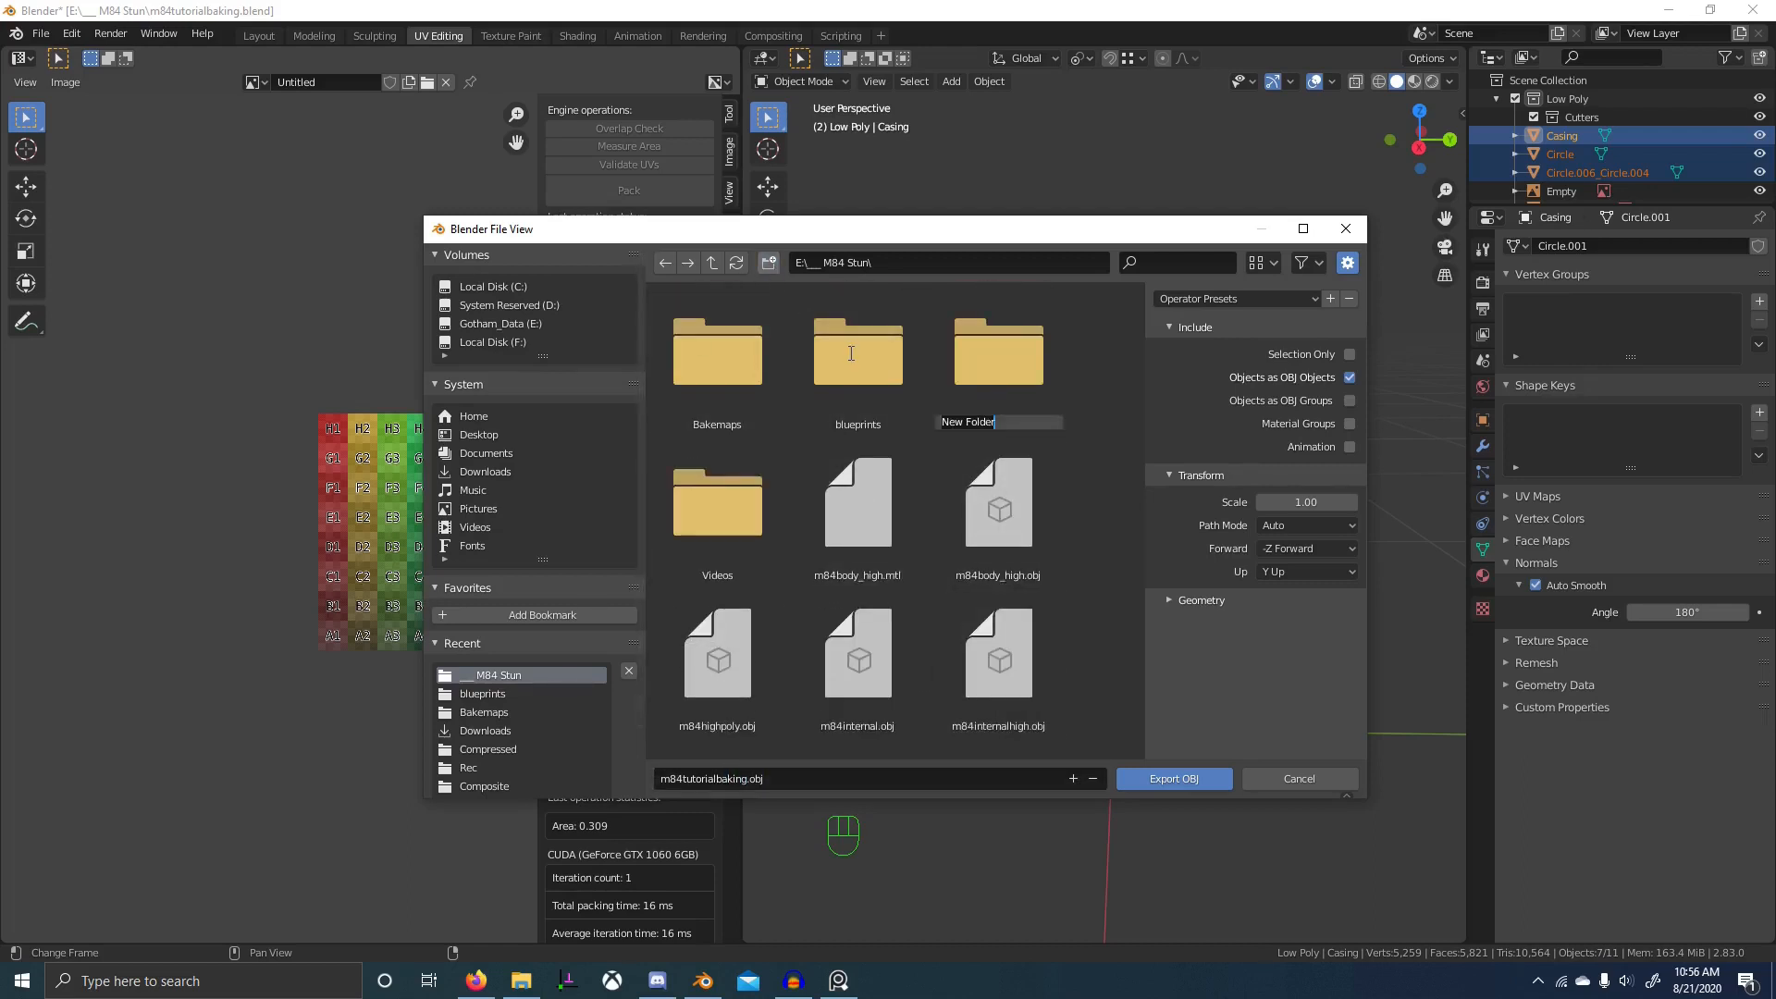
text(tutobj)
key(Return)
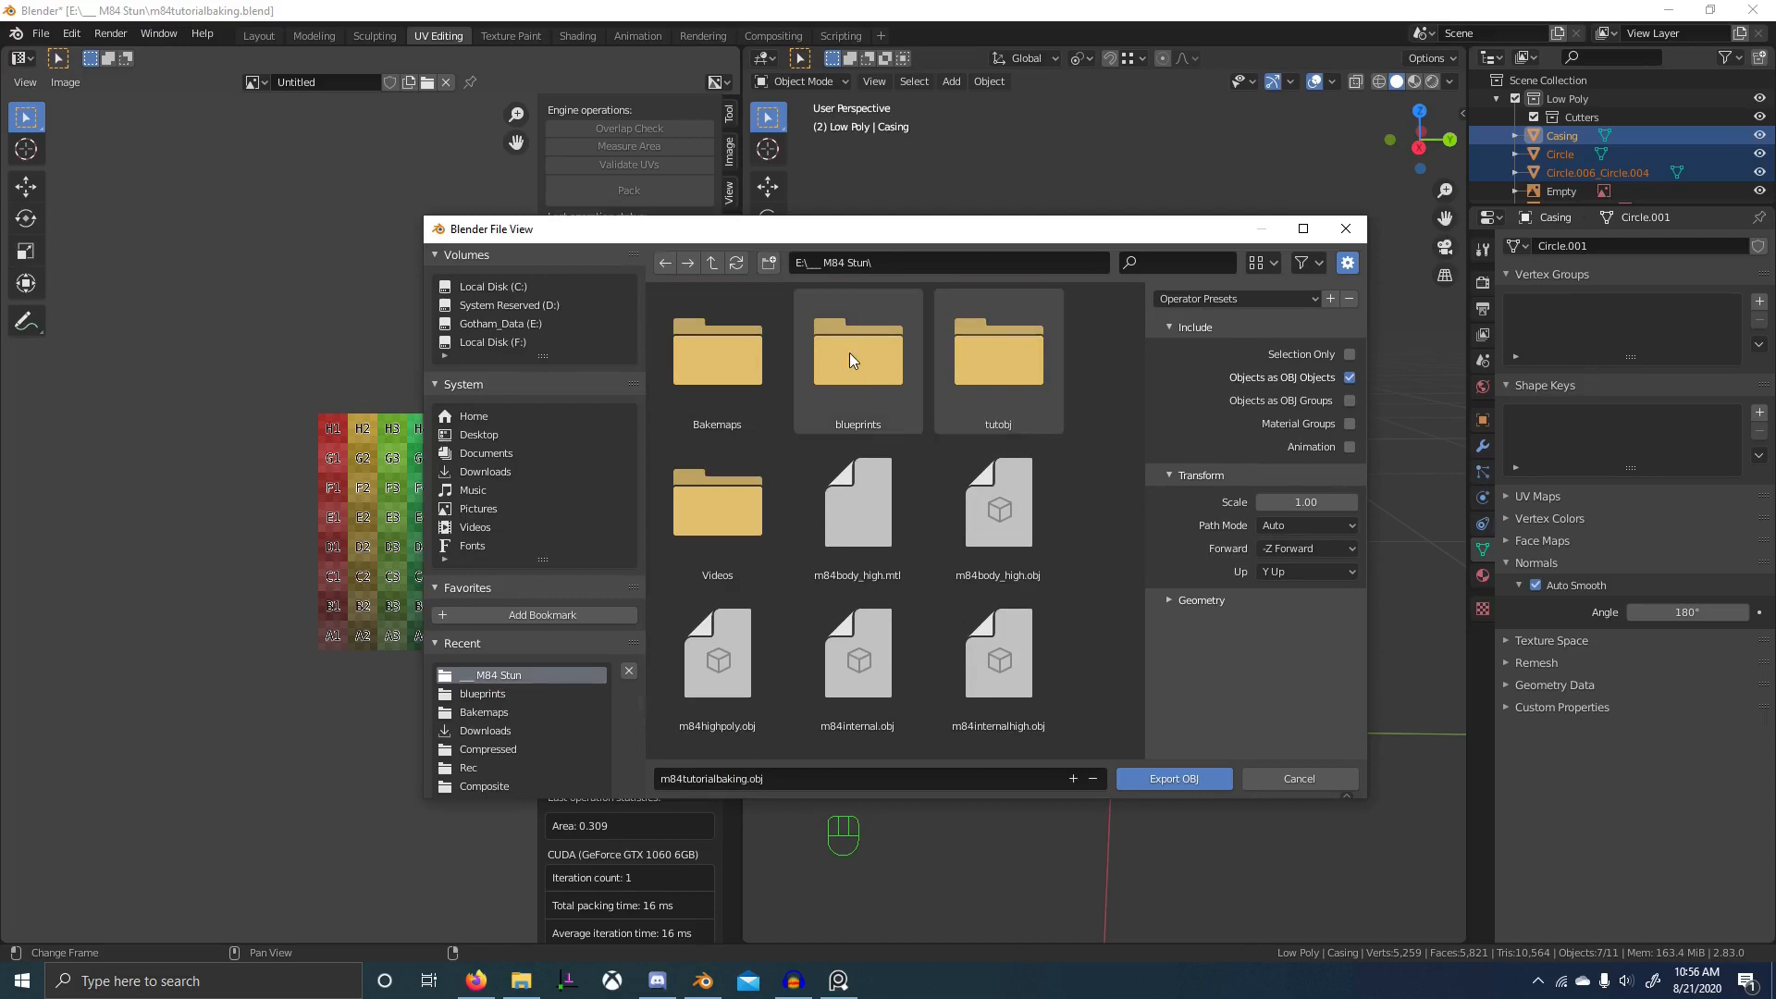
double_click(1016, 359)
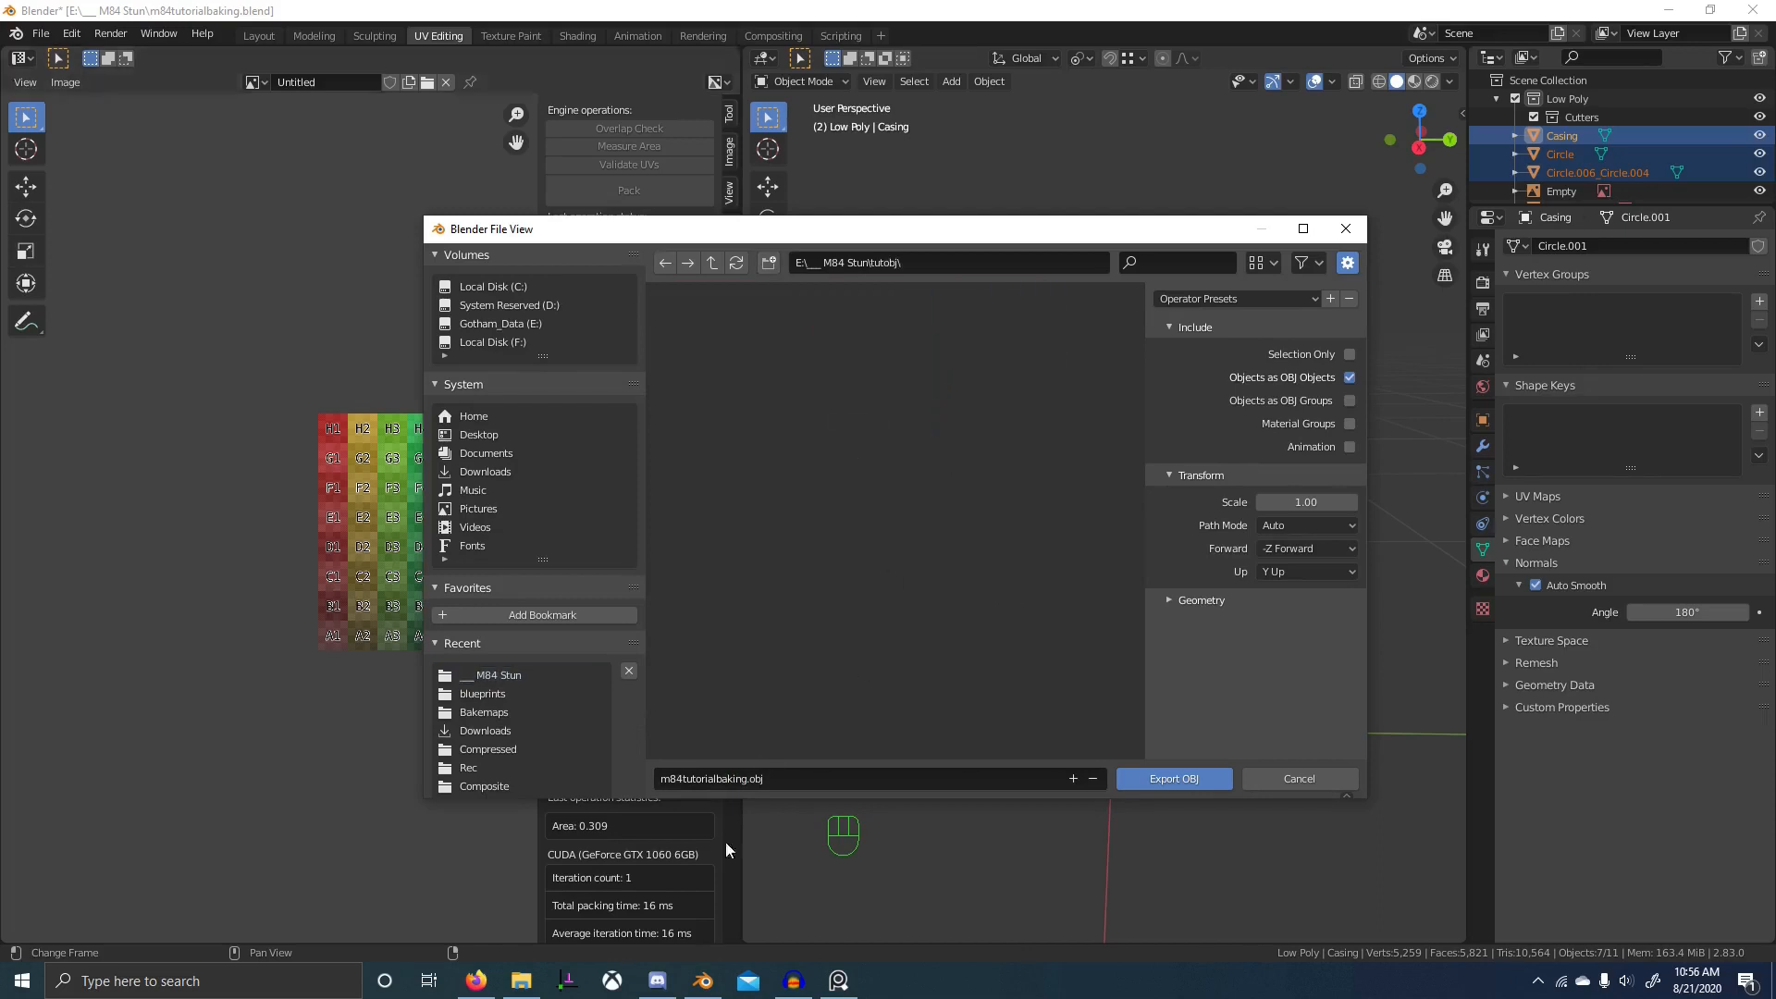
- Export the low-poly model as loqpoly.obj with Selection Only enabled and Write Materials turned off
double_click(725, 780)
text(loqpoly)
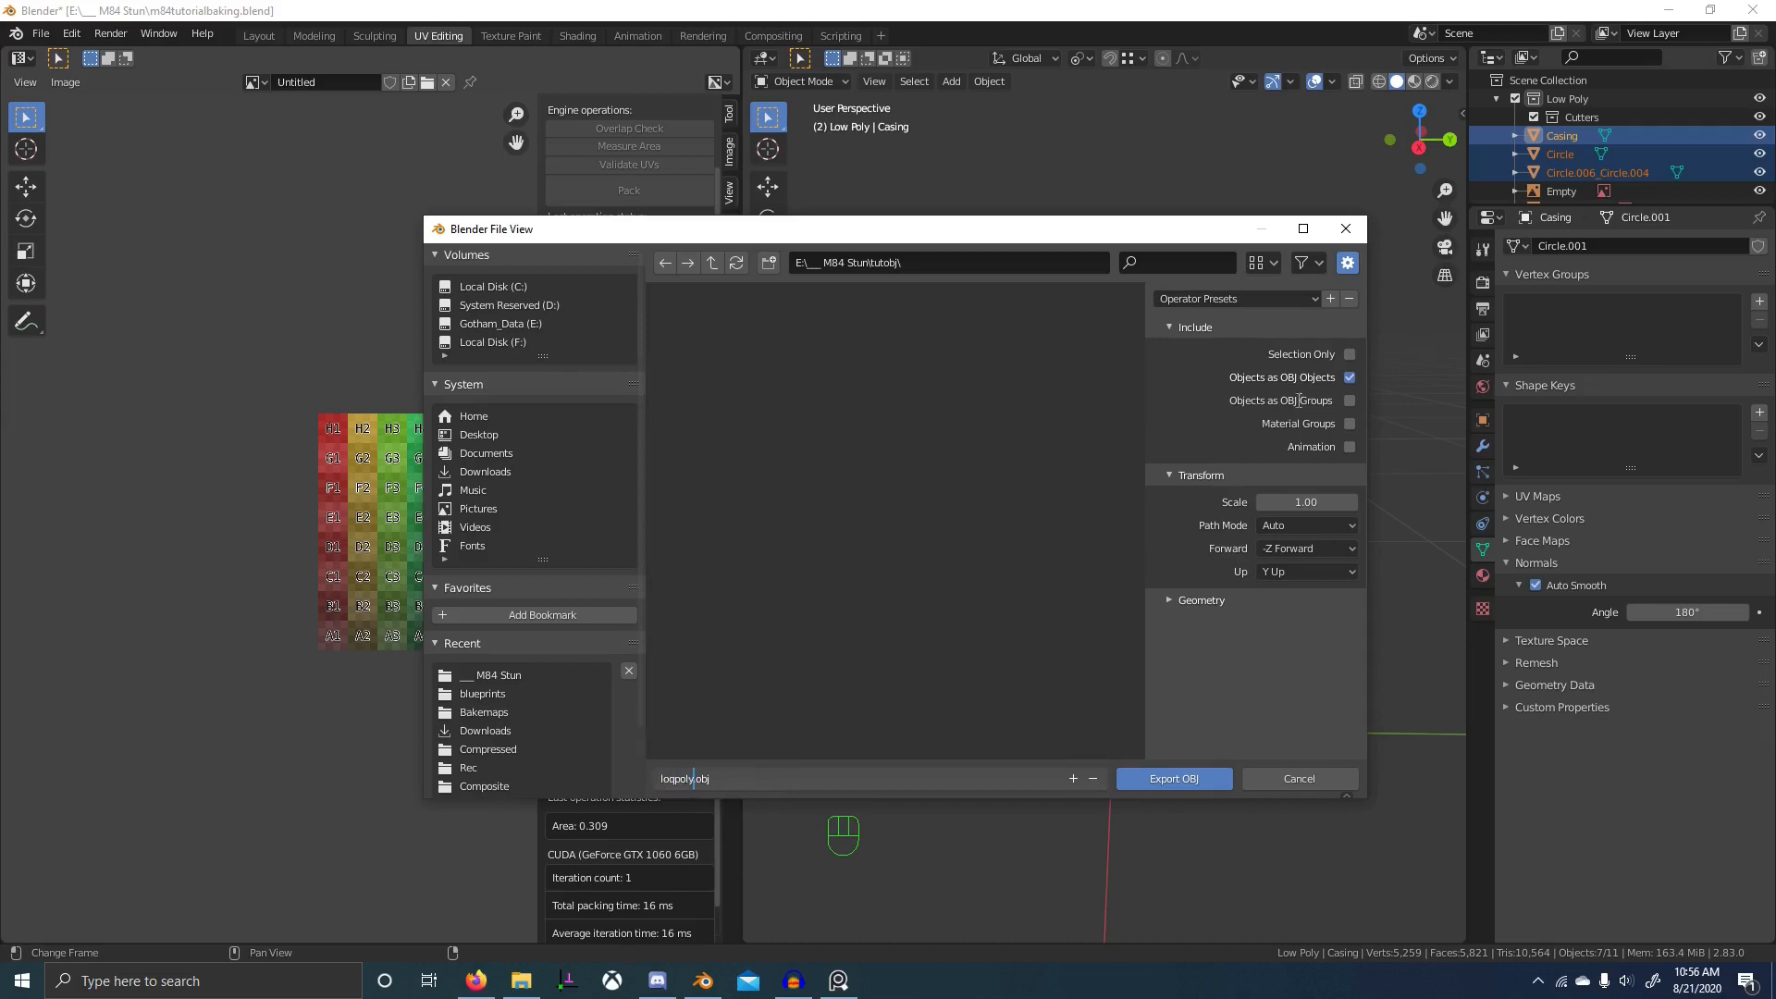
key(Return)
click(1266, 599)
scroll(1265, 585, down, 3)
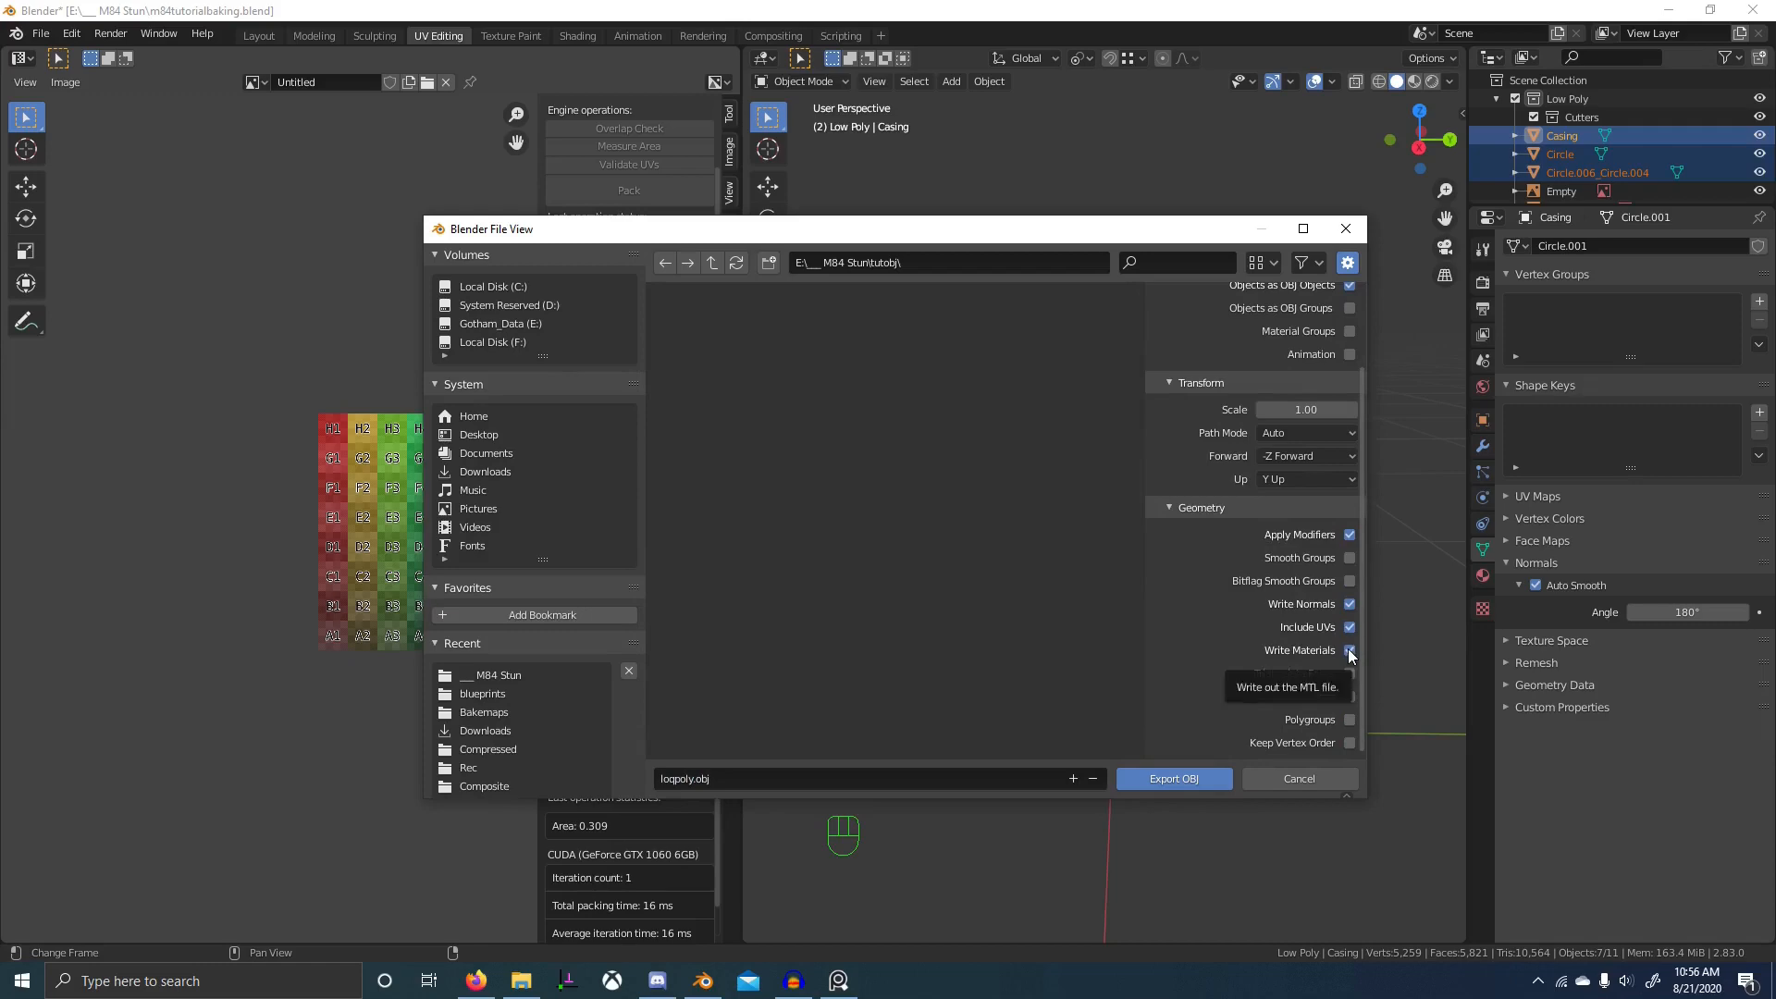
click(1349, 651)
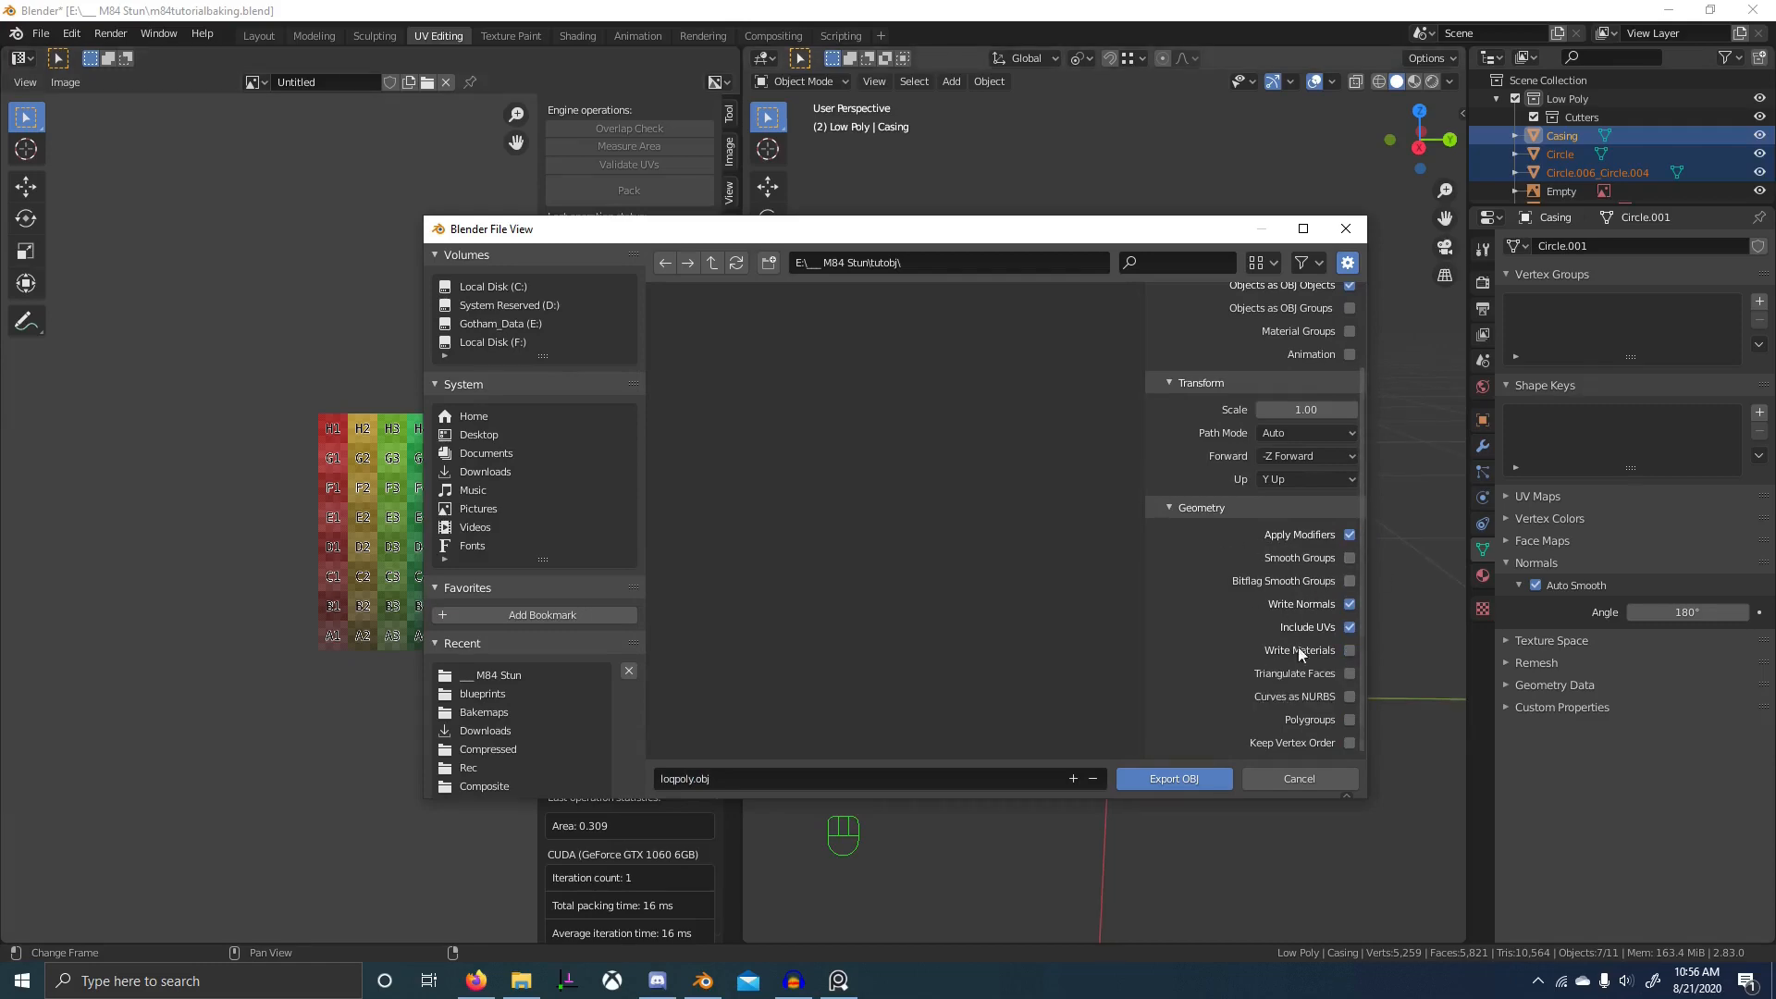
click(1201, 780)
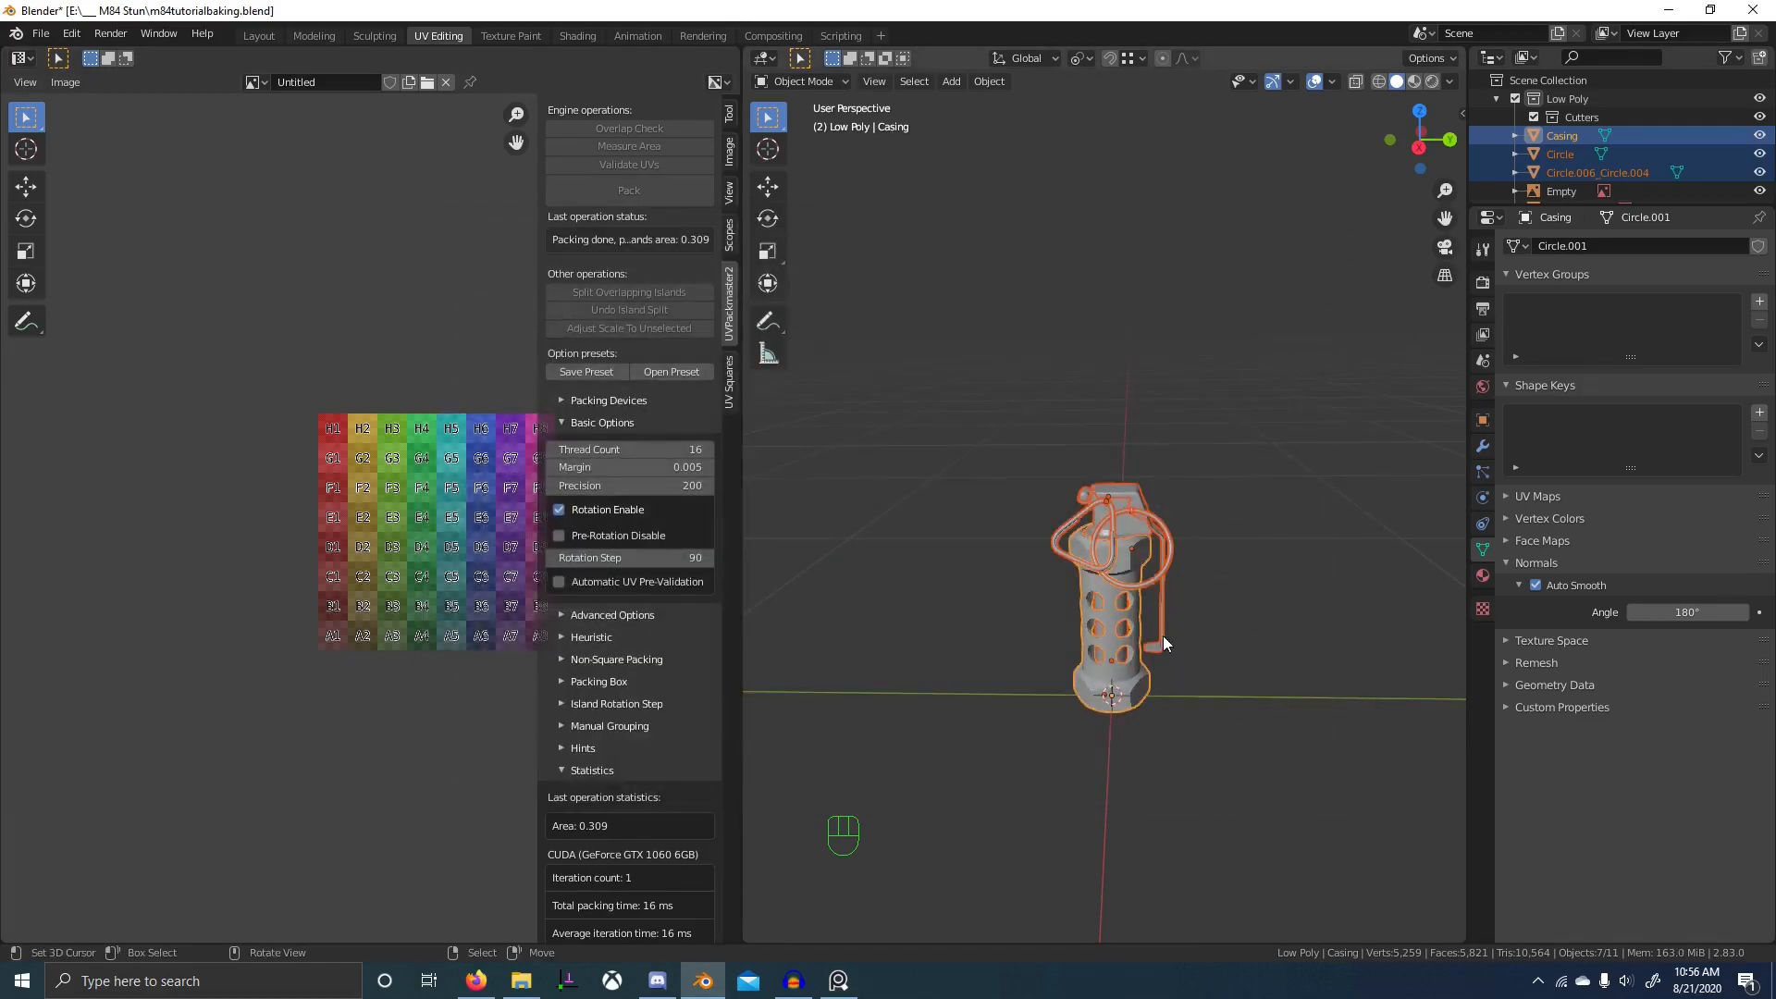
- Display only the High Poly collection, clear the selection and save the file
middle_drag(1163, 636, 1140, 646)
key(1)
key(2)
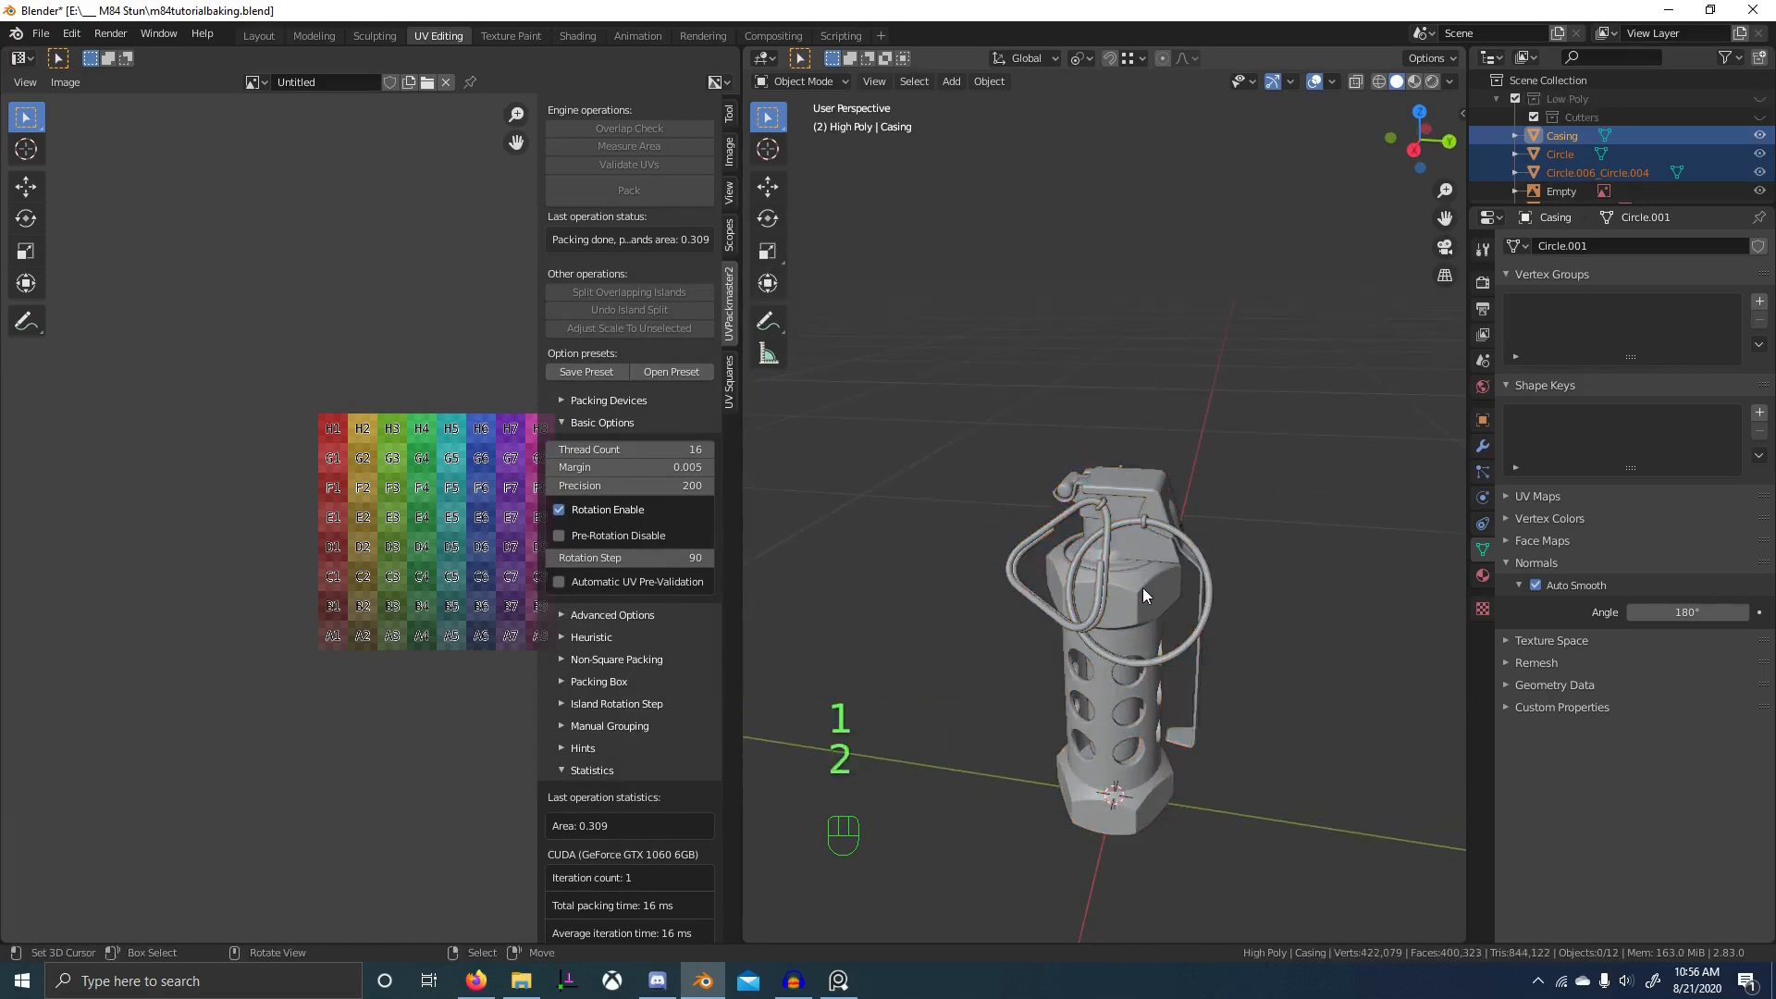
key(alt+a)
key(ctrl+s)
- Select every part of the high-poly grenade in wireframe shading
click(1141, 587)
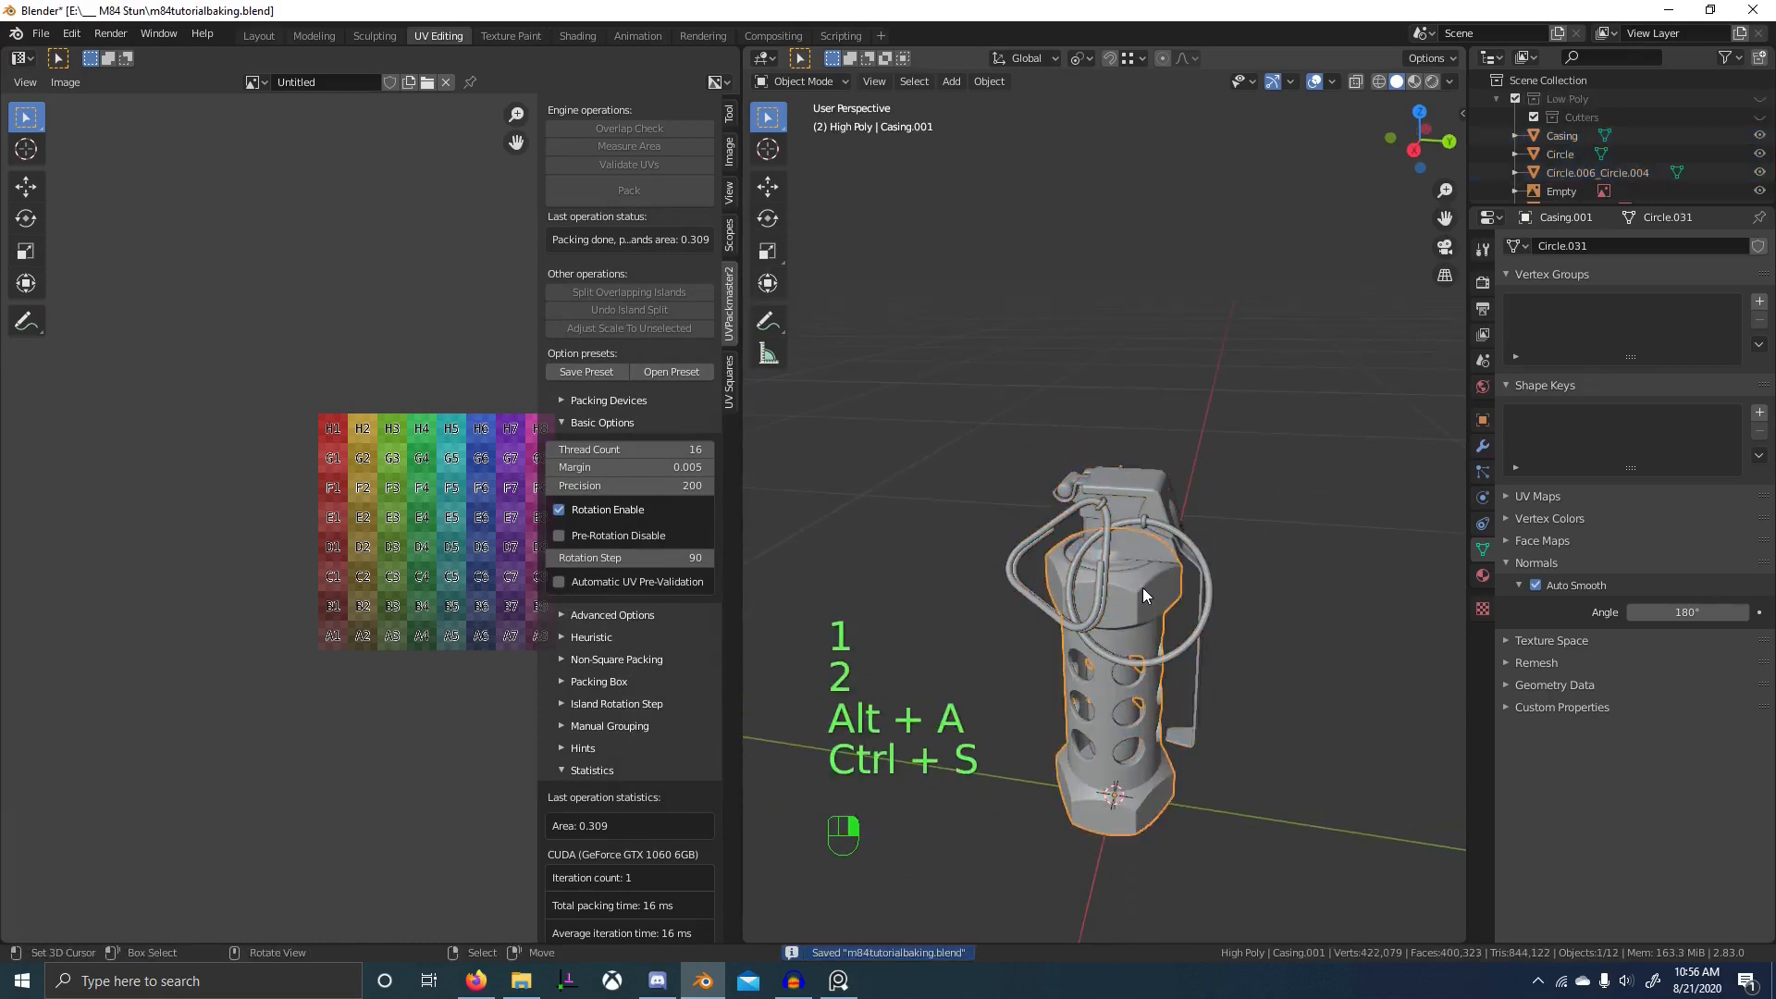
key(z)
key(b)
drag(995, 409, 1239, 822)
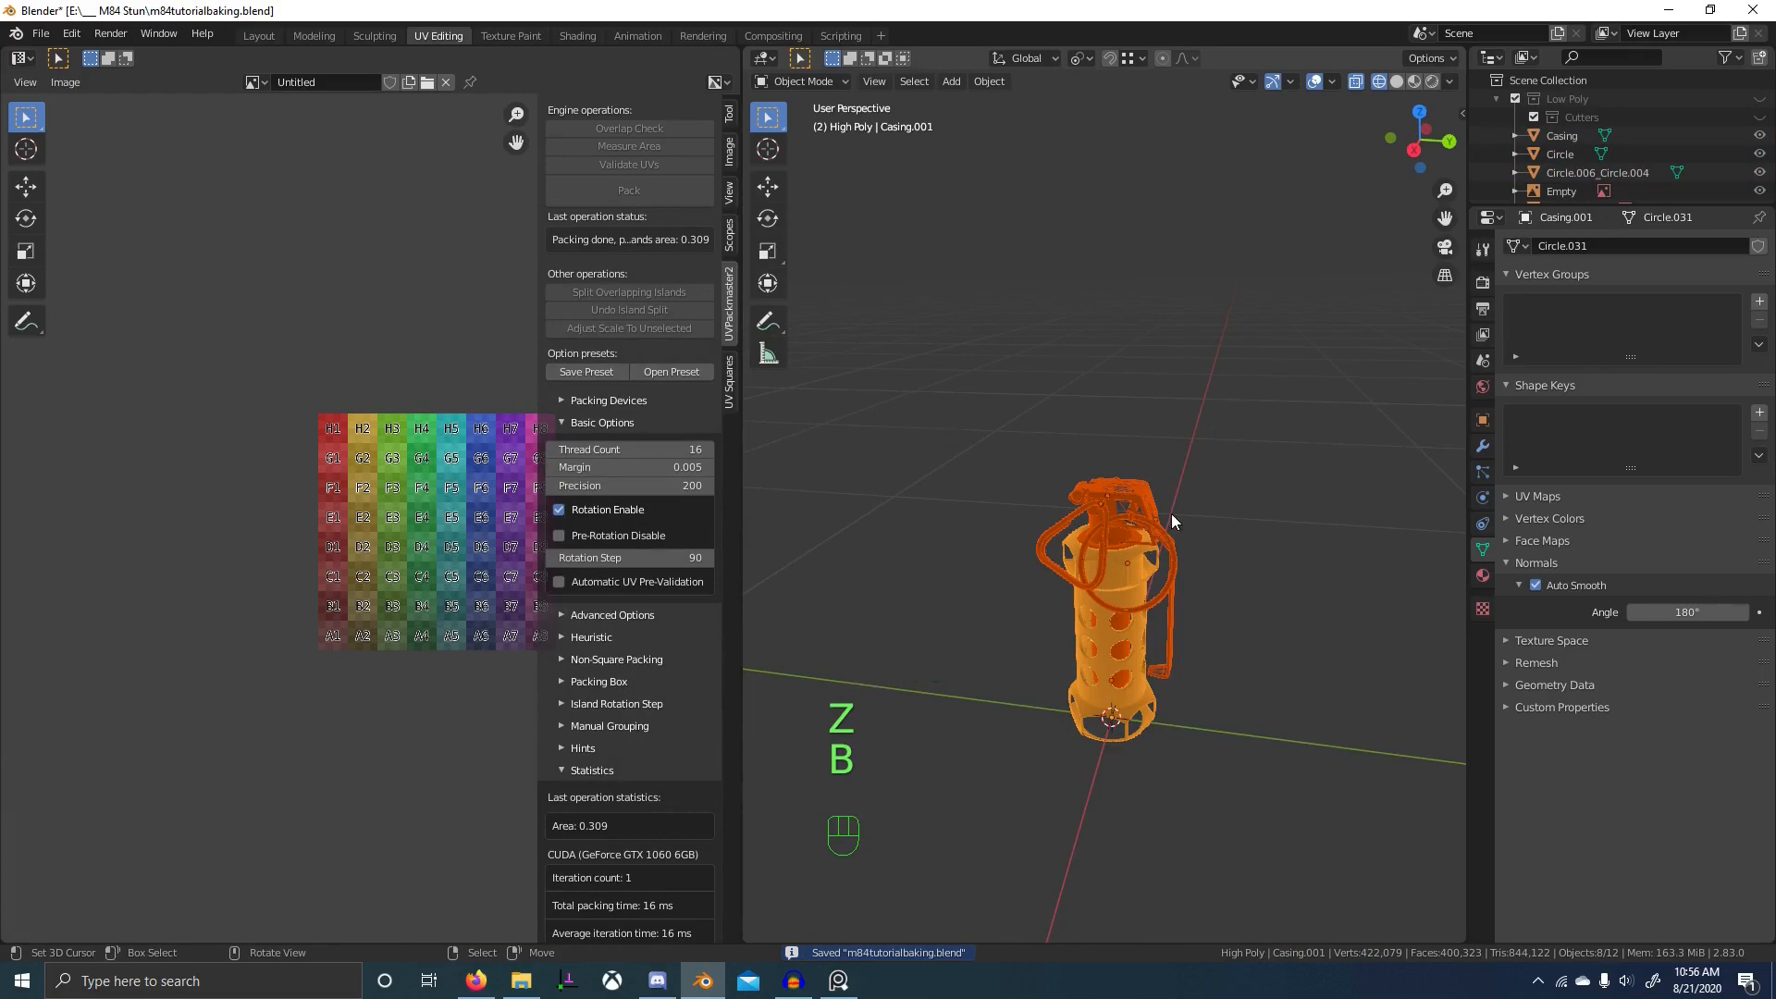
scroll(1171, 513, up, 1)
- Export the selected high-poly parts as highpoly.obj into the tutobj folder, checking that the Geometry options leave Write Materials off
click(41, 34)
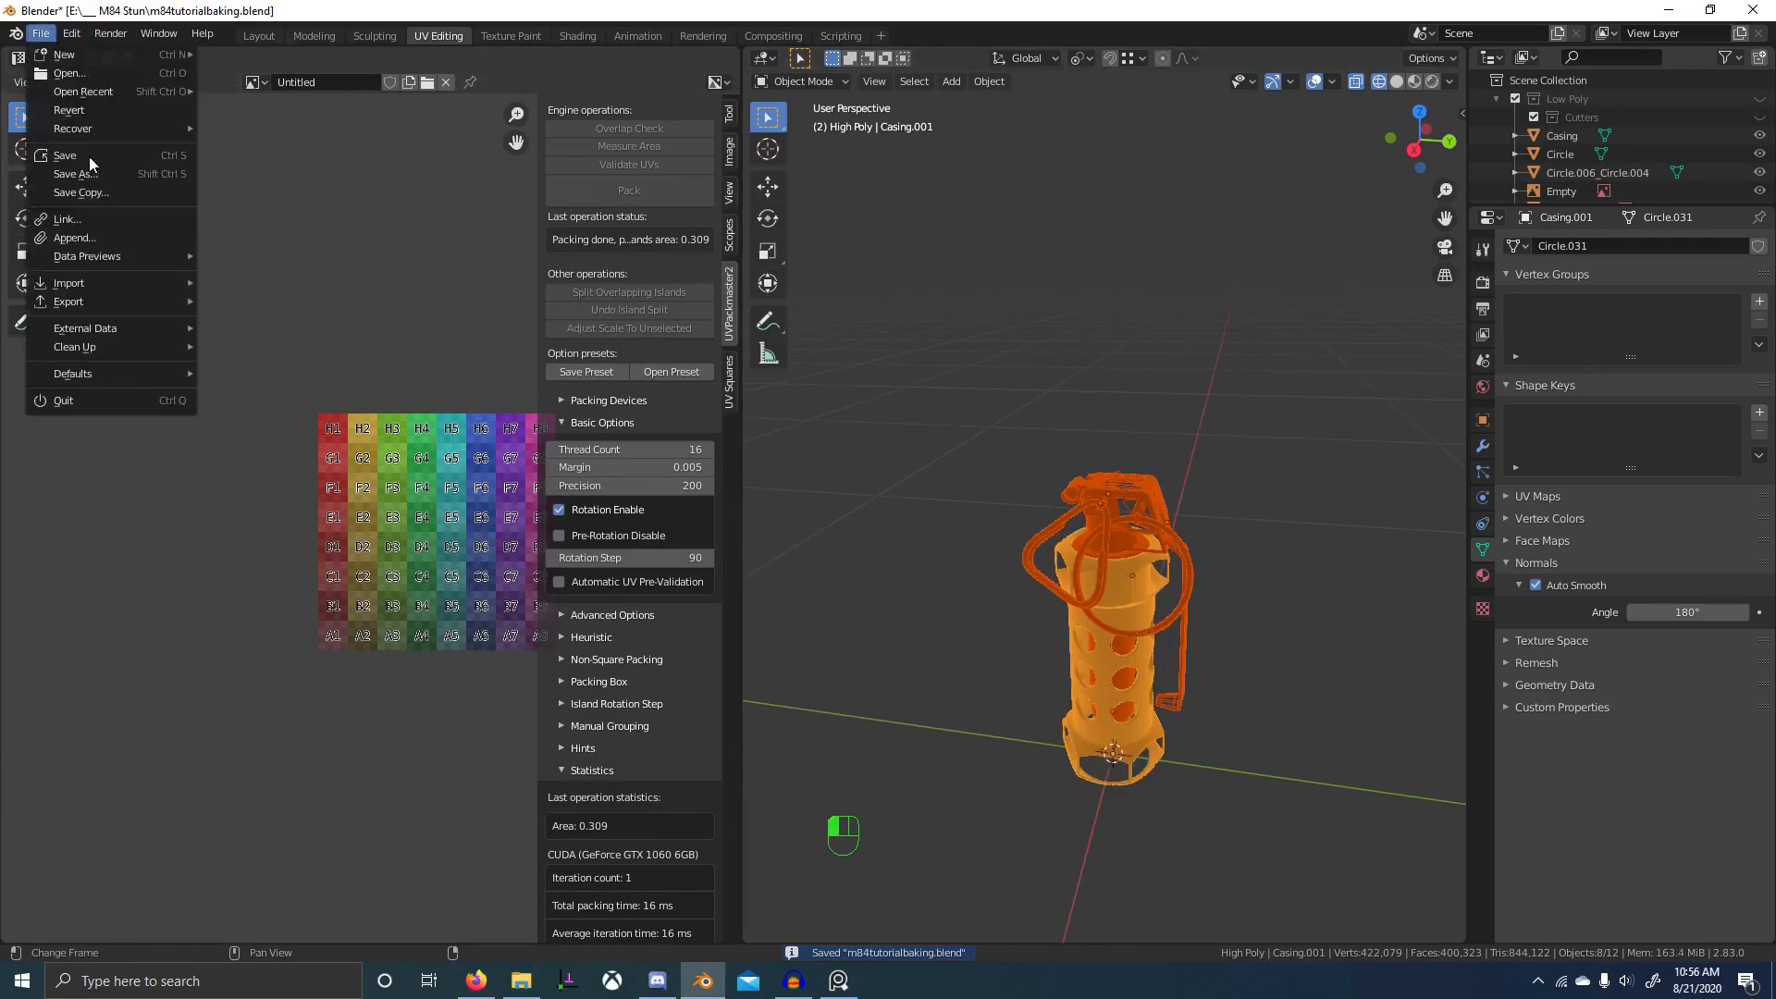
mouse_move(109, 301)
click(268, 448)
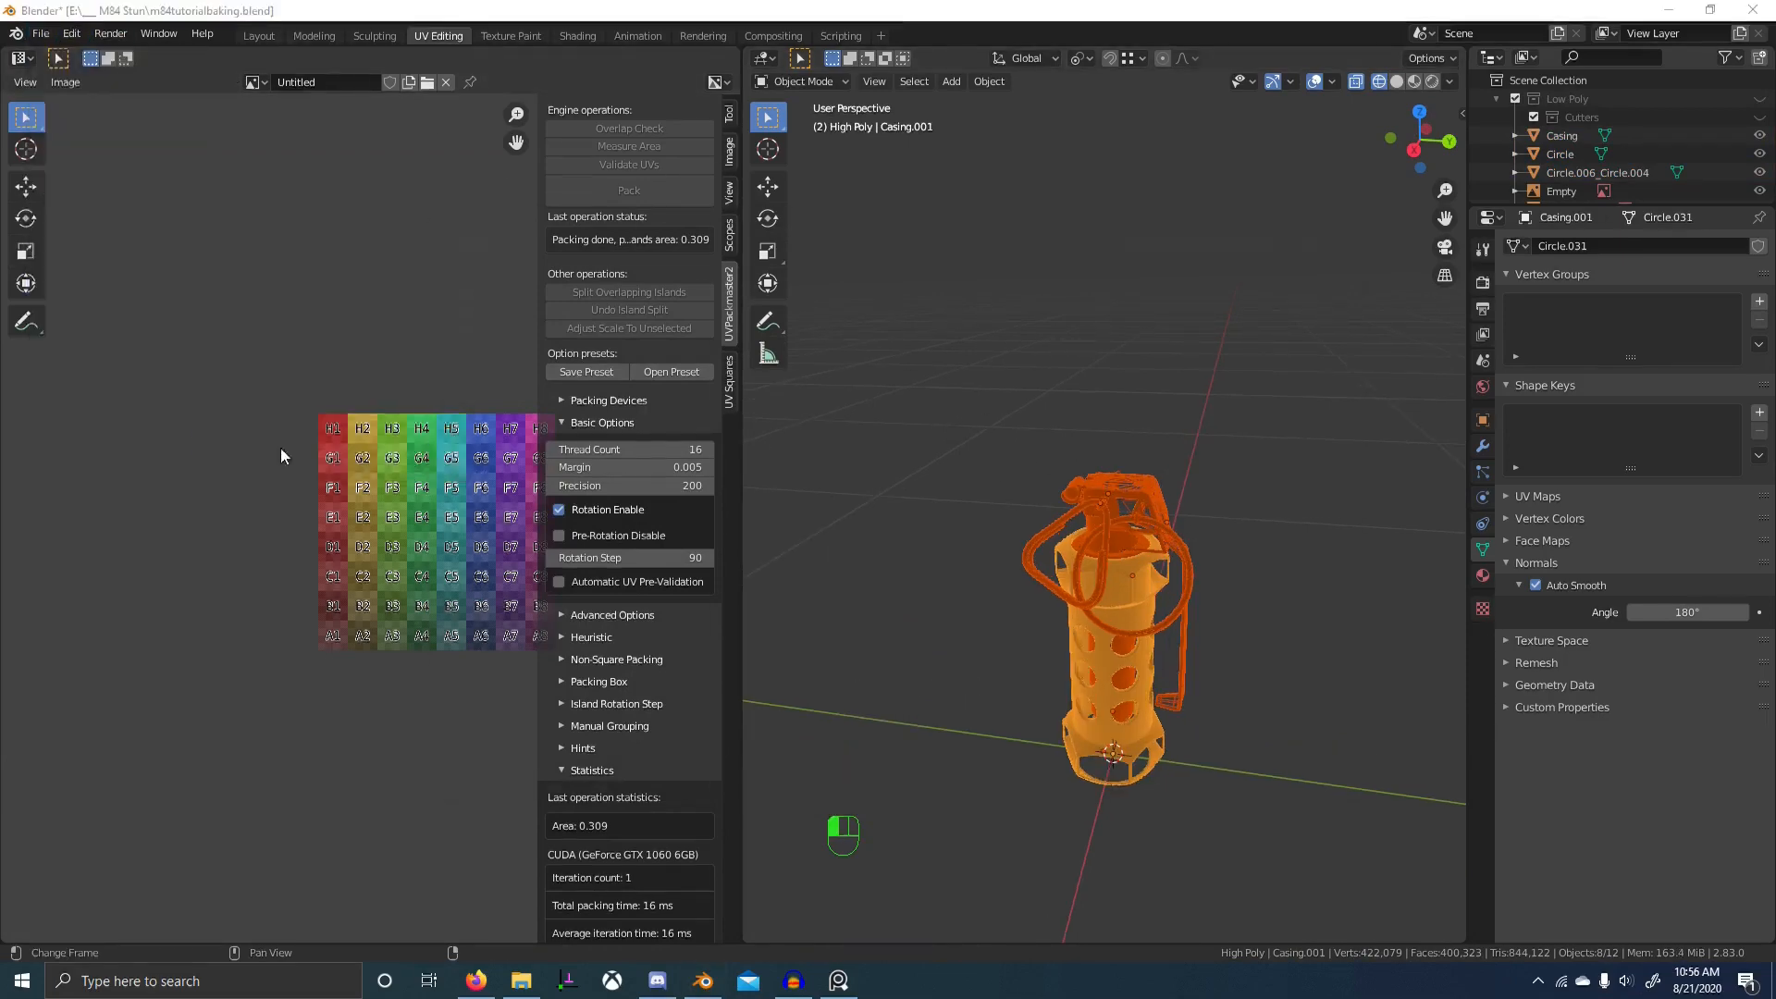
text(h)
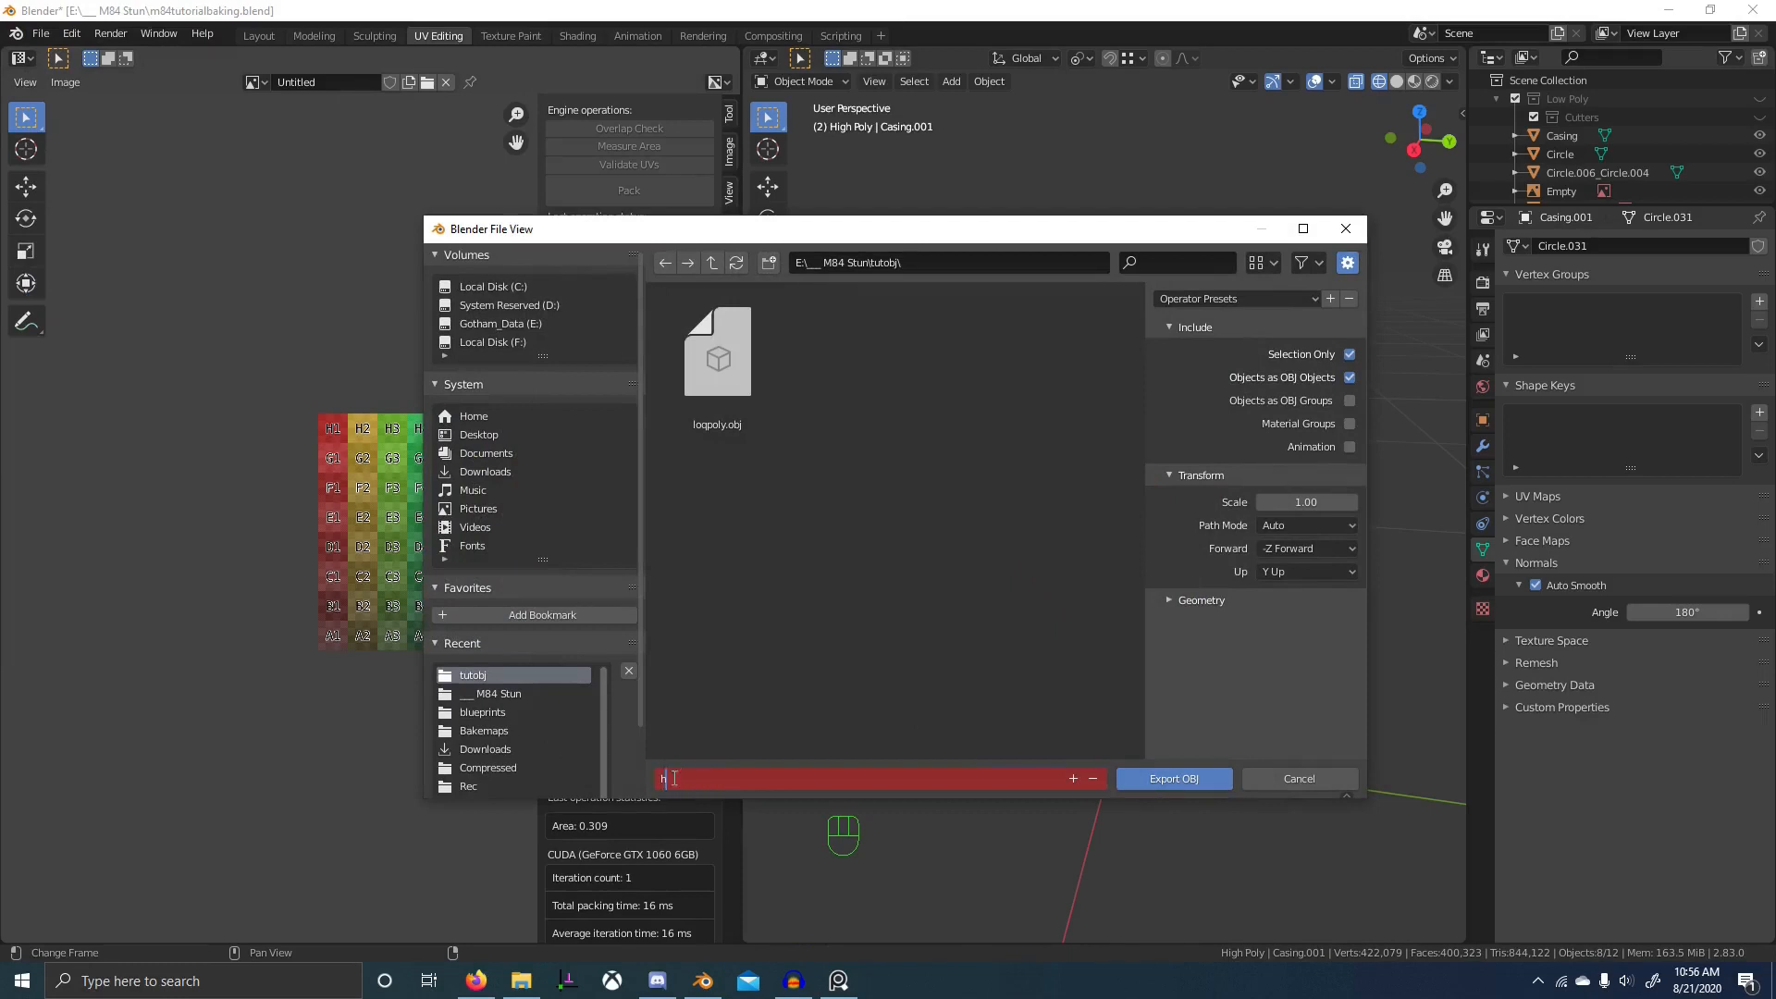
text(ighpoly)
key(Return)
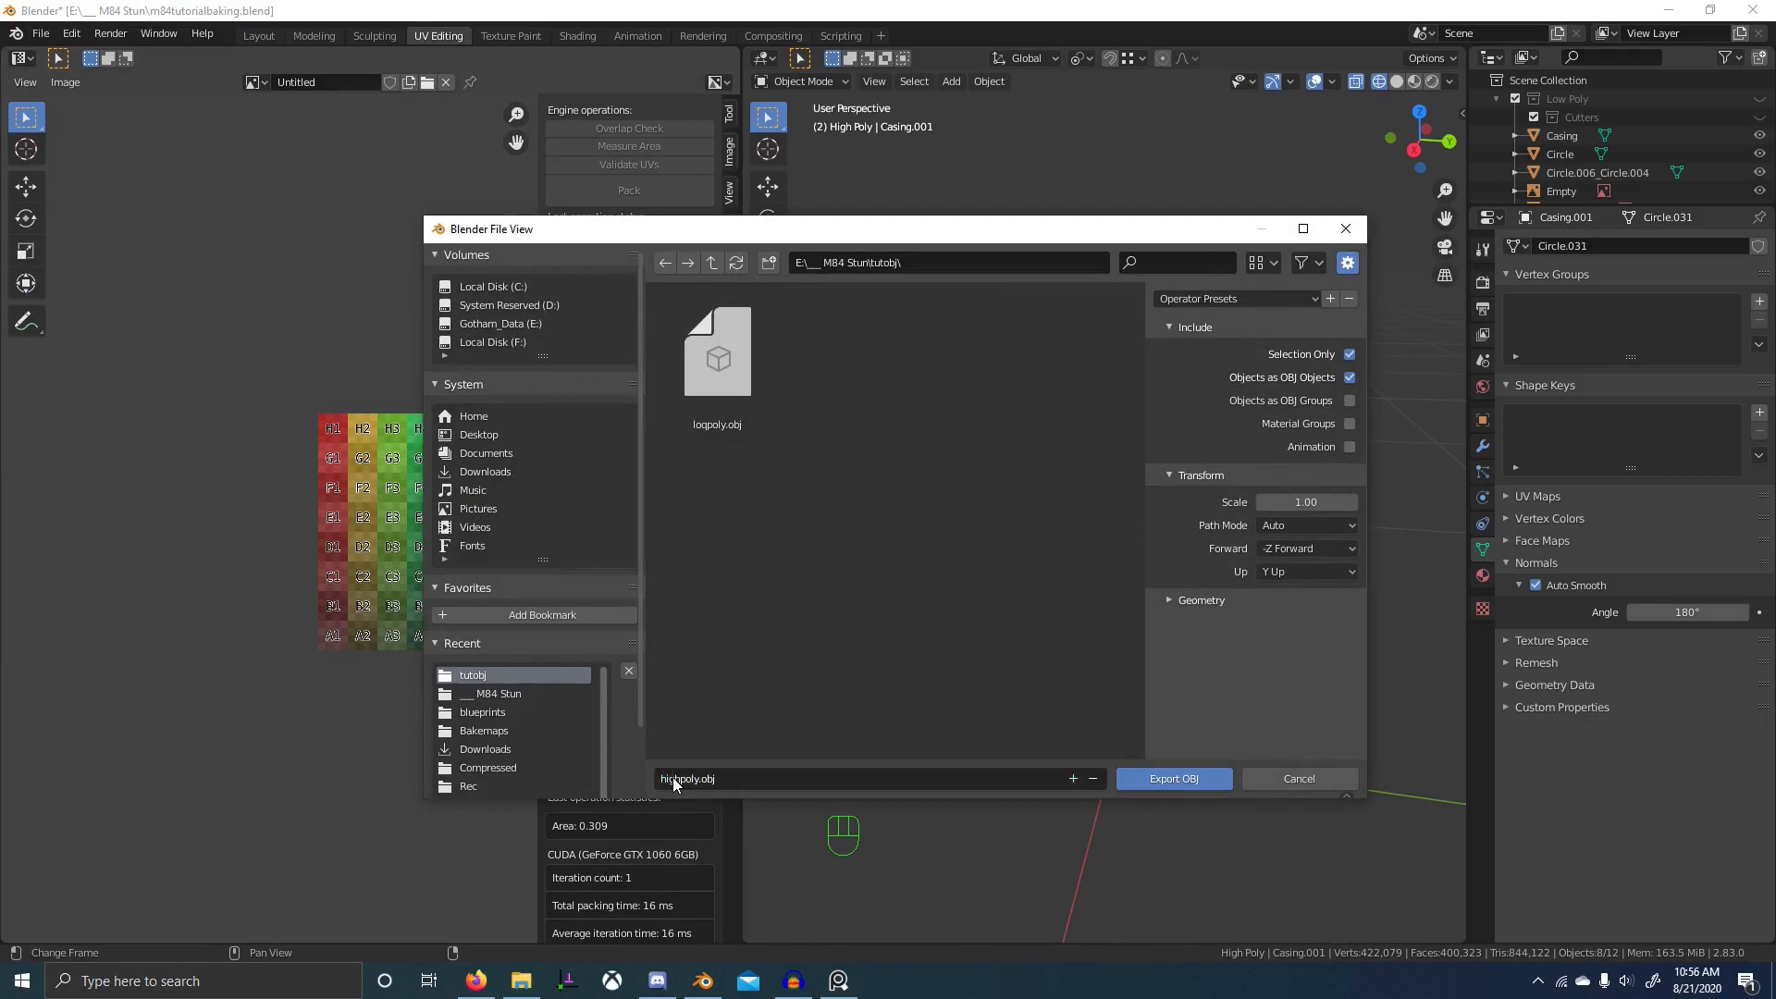
click(1180, 597)
scroll(1239, 600, down, 3)
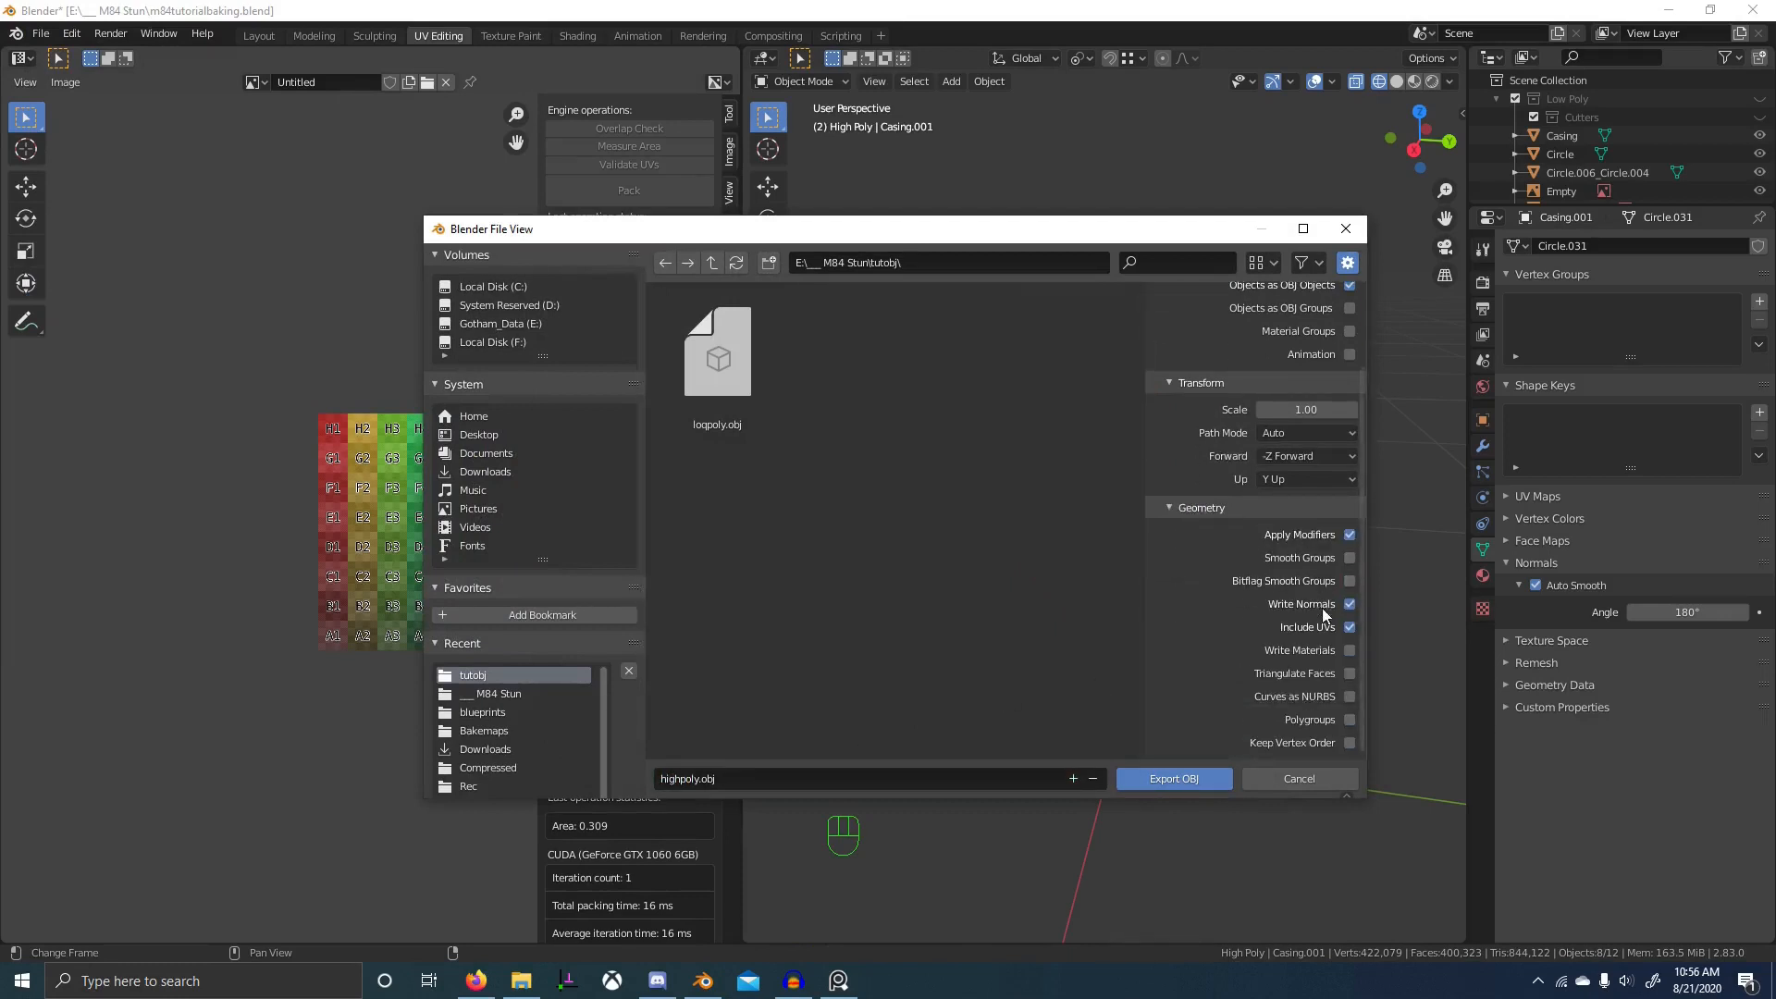
click(1171, 780)
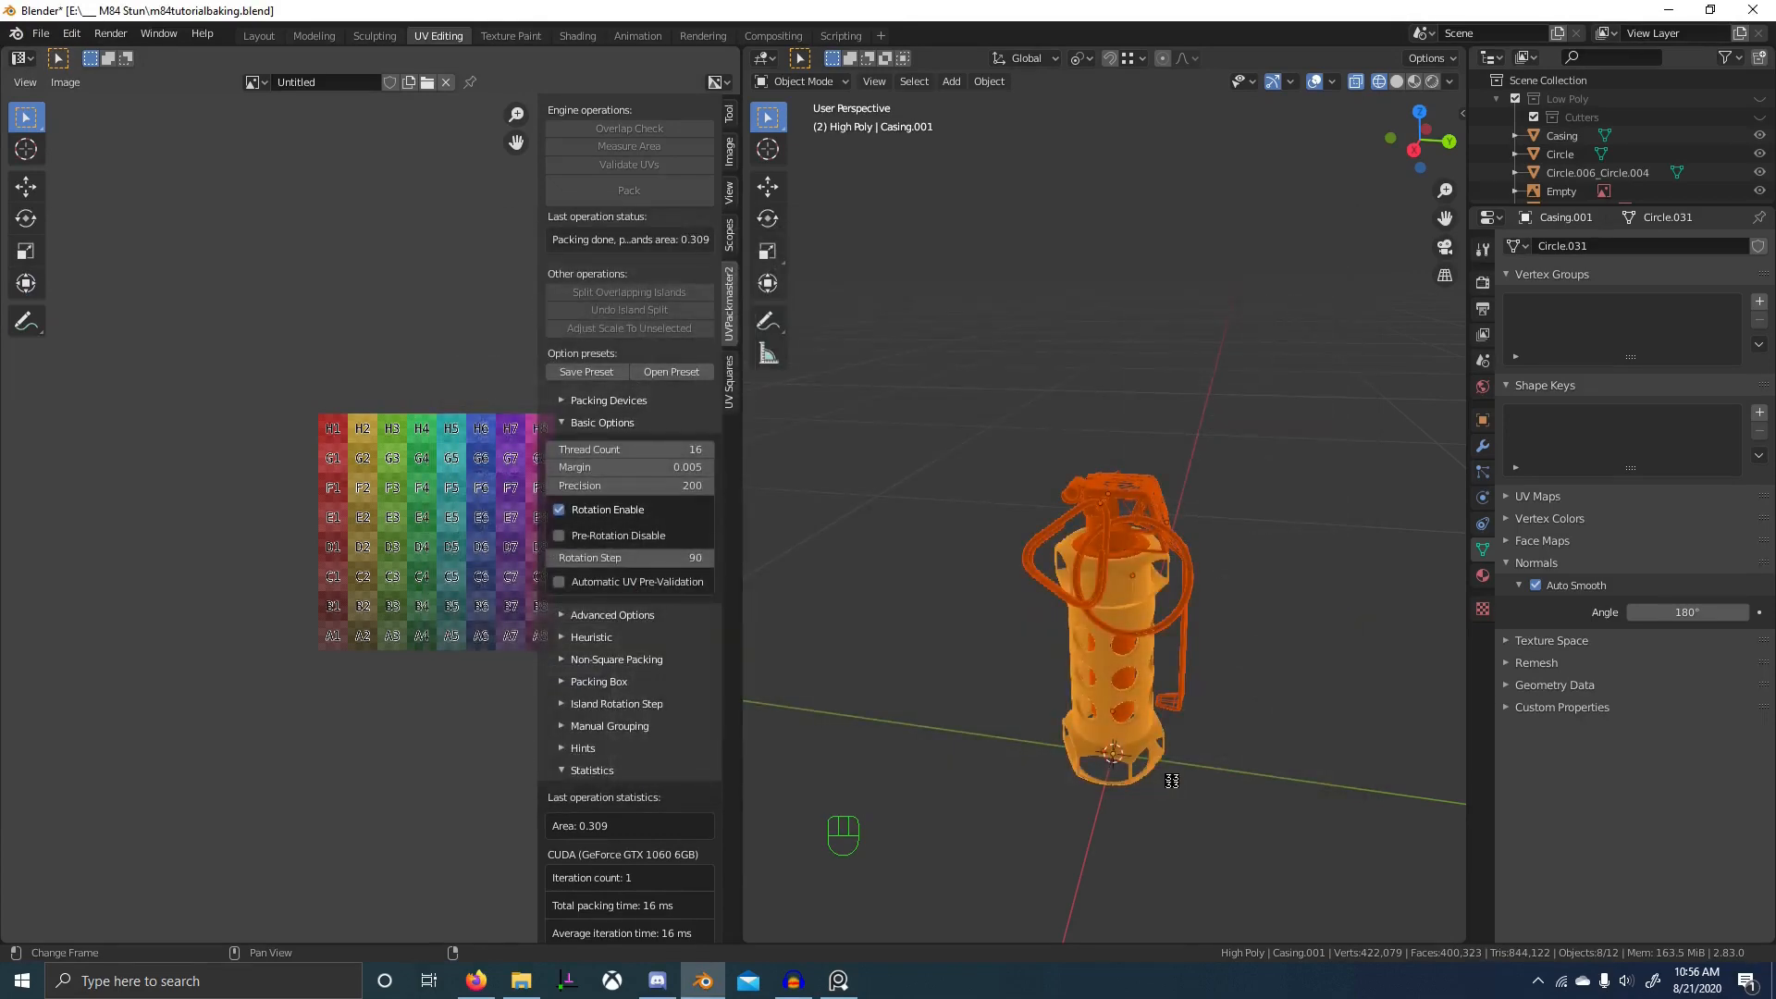
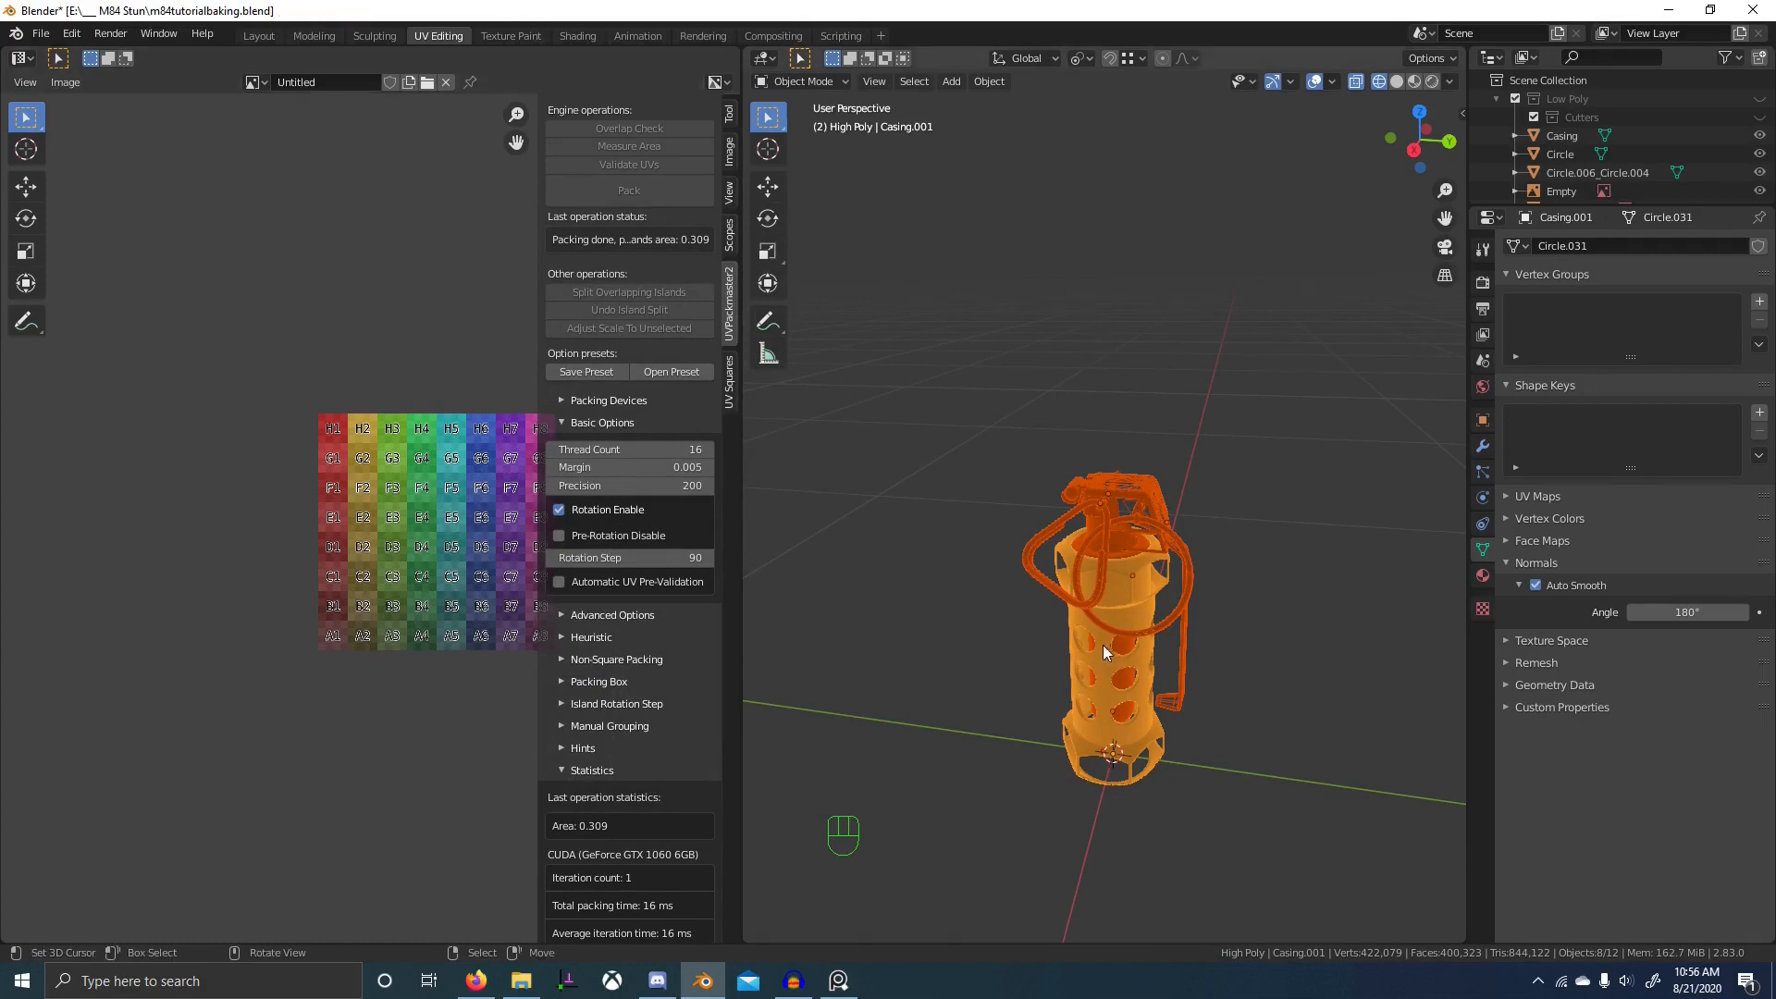
- Deselect everything, return to Solid shading and examine the high-poly rings, pins and top assembly up close
scroll(1112, 634, down, 2)
key(alt+a)
key(z)
scroll(1260, 611, up, 2)
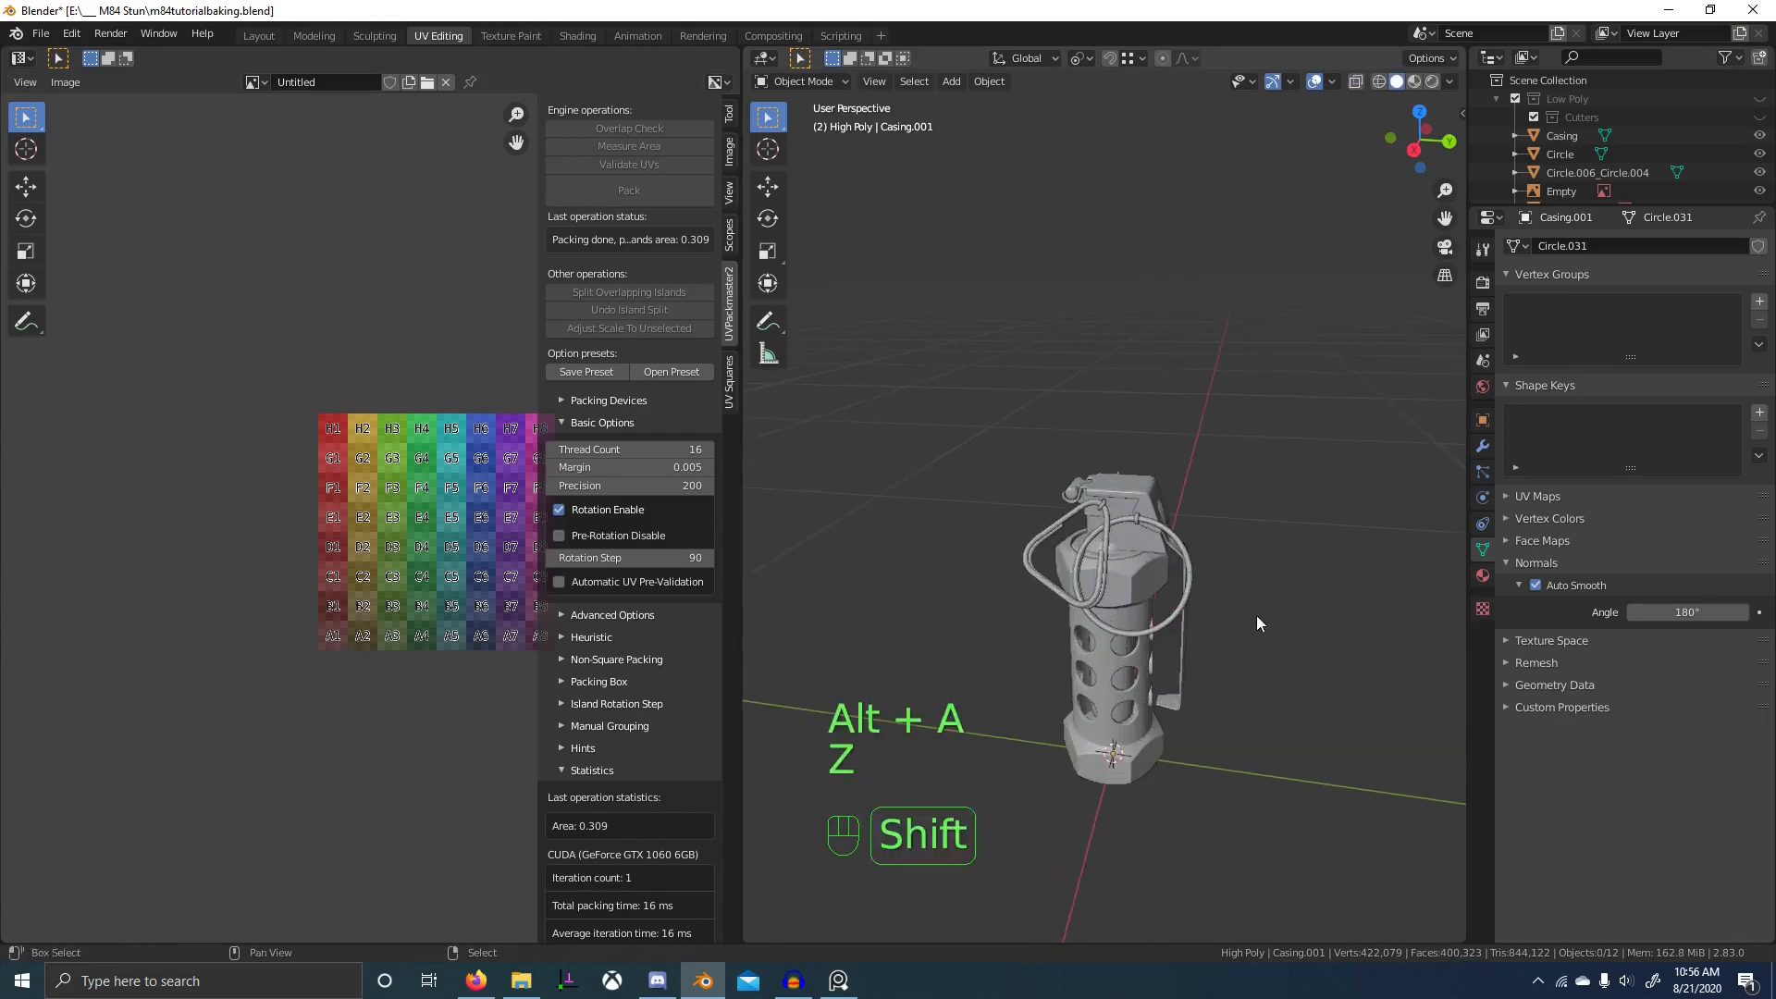
scroll(1210, 607, up, 4)
mouse_move(1256, 614)
shift+middle_down()
mouse_move(1210, 531)
mouse_move(1189, 562)
shift+middle_up()
scroll(1189, 563, up, 5)
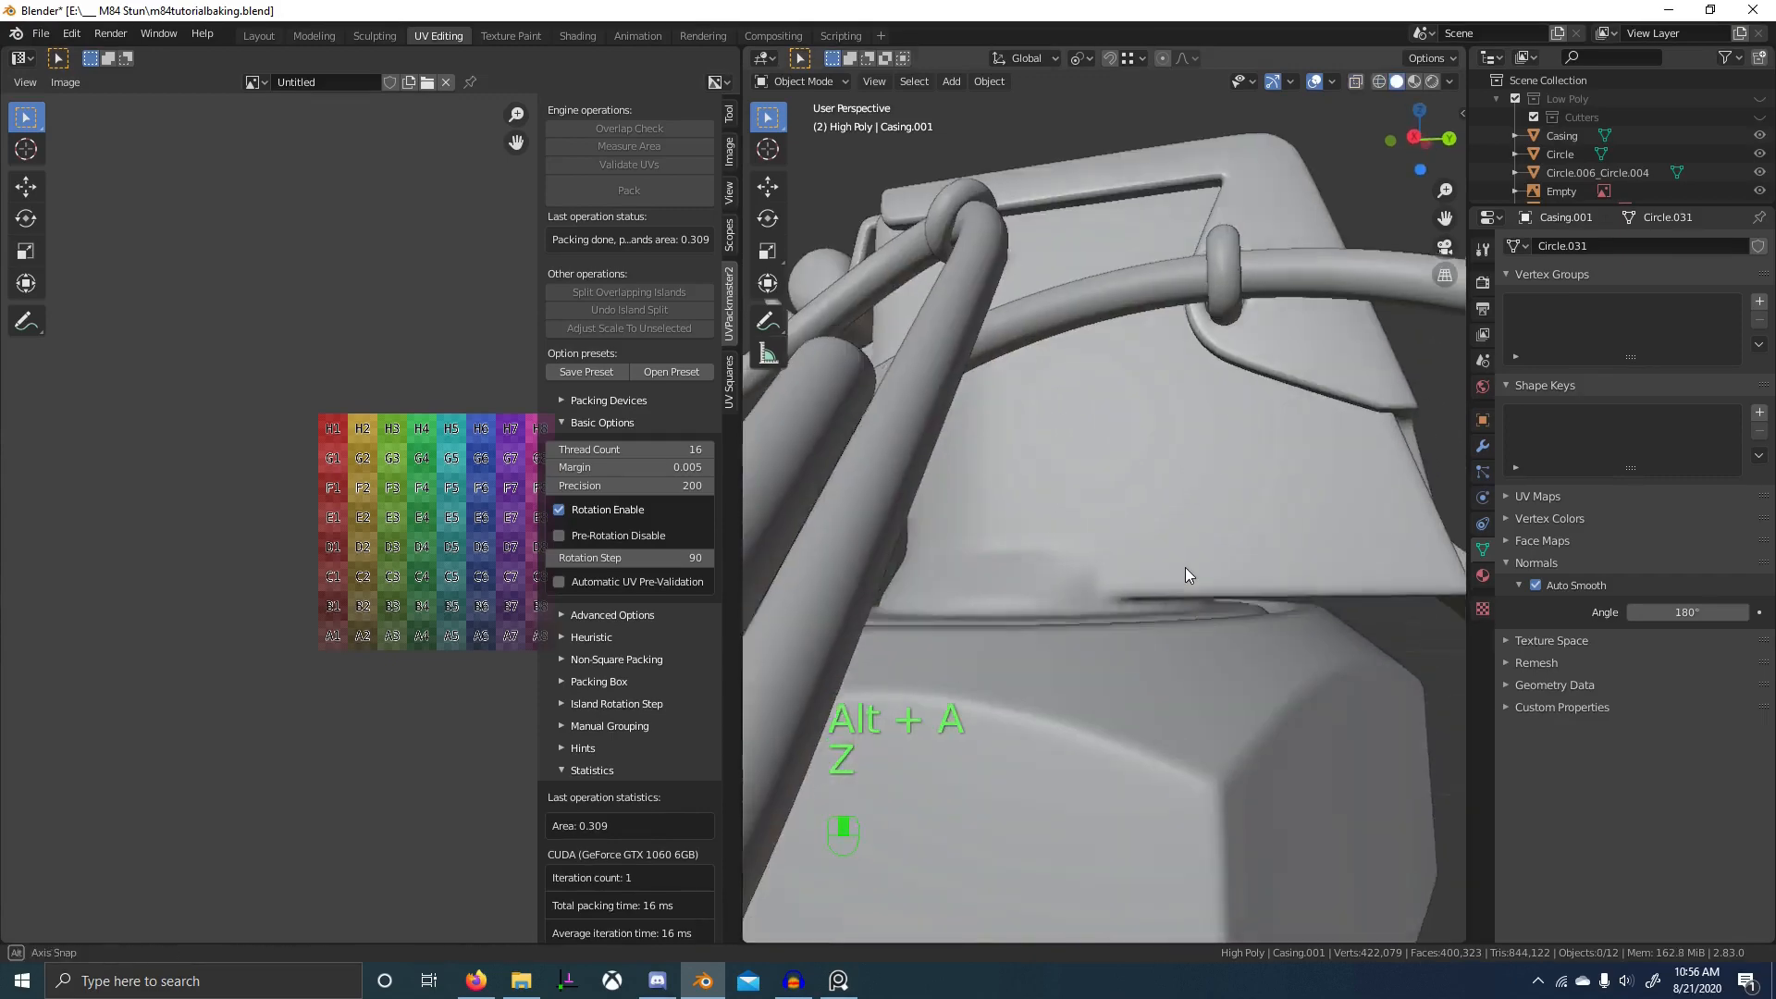
- Examine the shading where the high-poly top assembly meets the grenade body, up close and from a distance
scroll(1147, 581, up, 4)
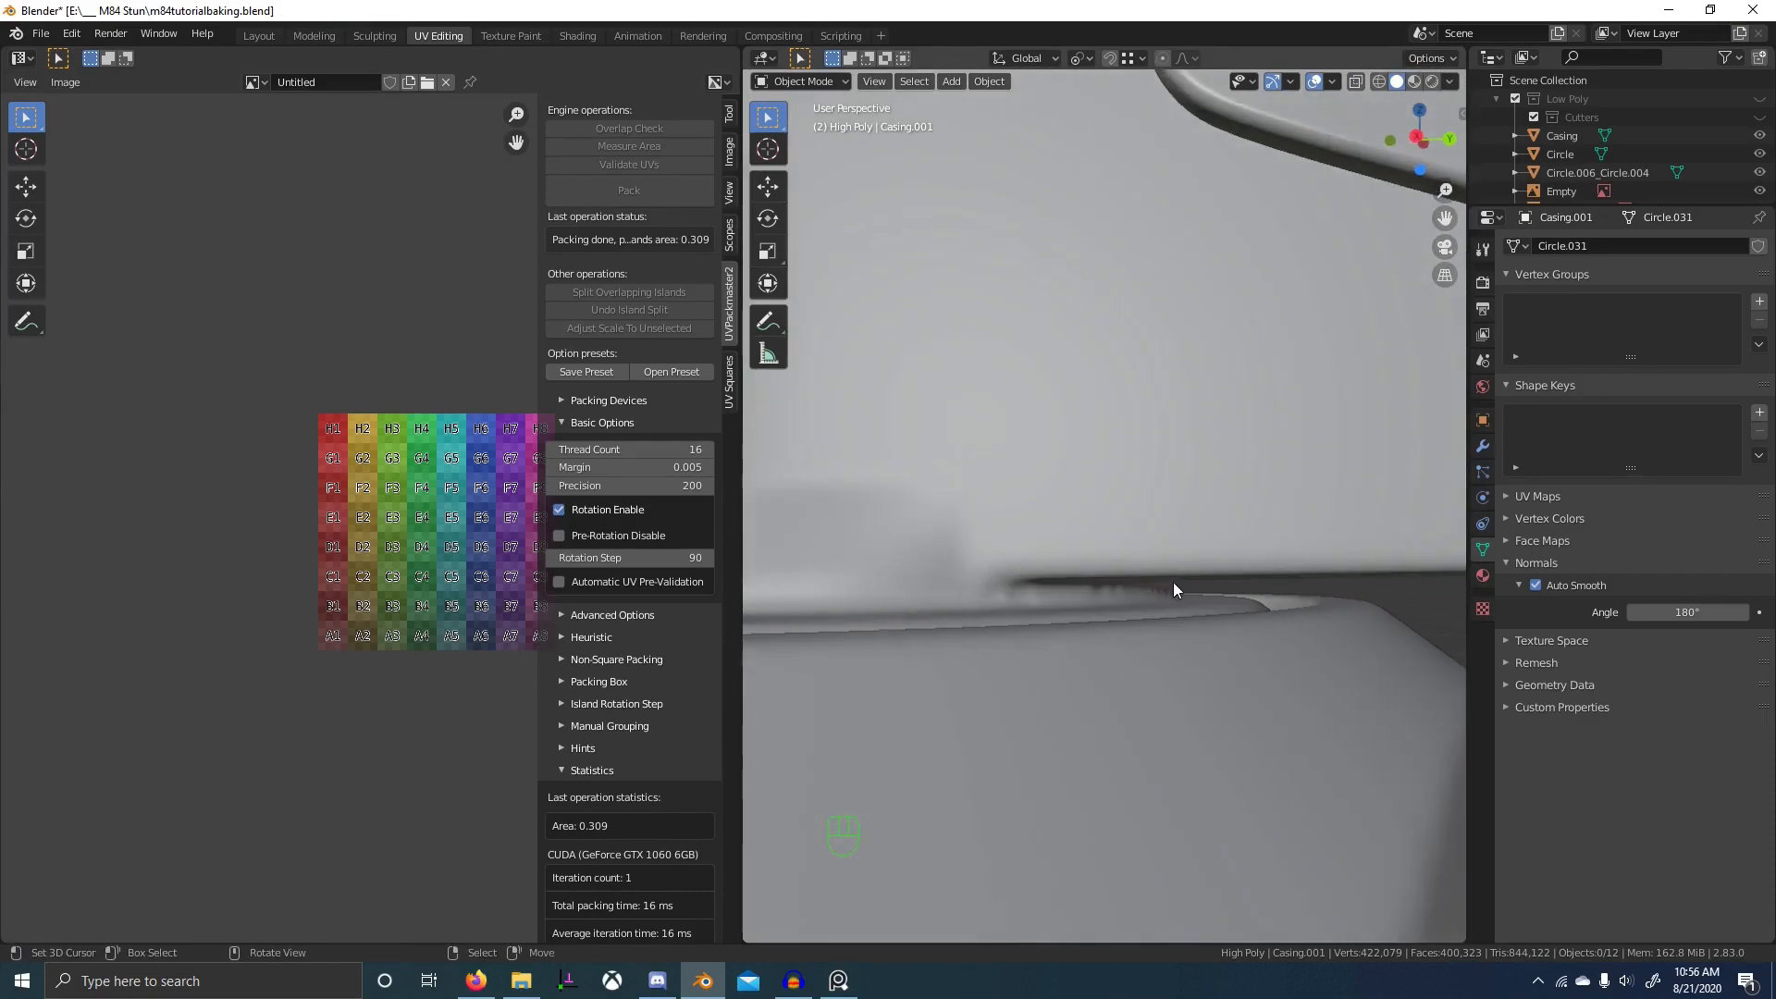
scroll(1082, 564, down, 6)
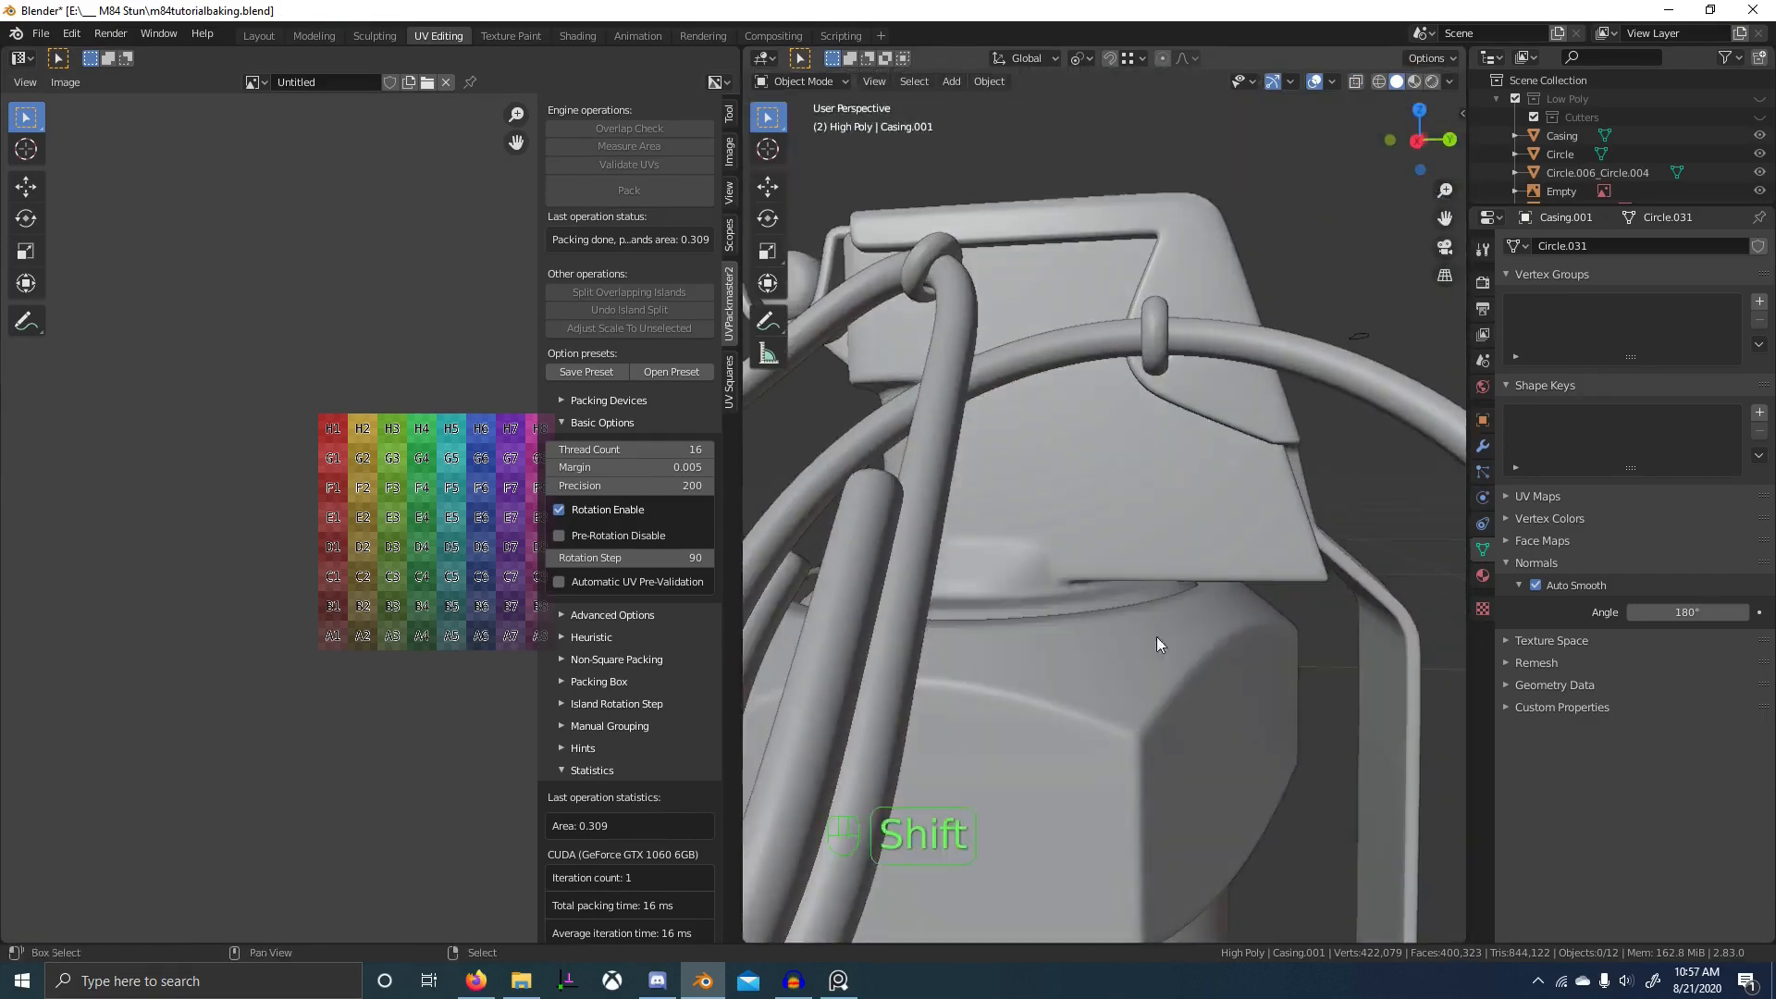
scroll(1138, 594, up, 6)
middle_drag(1136, 568, 1136, 552)
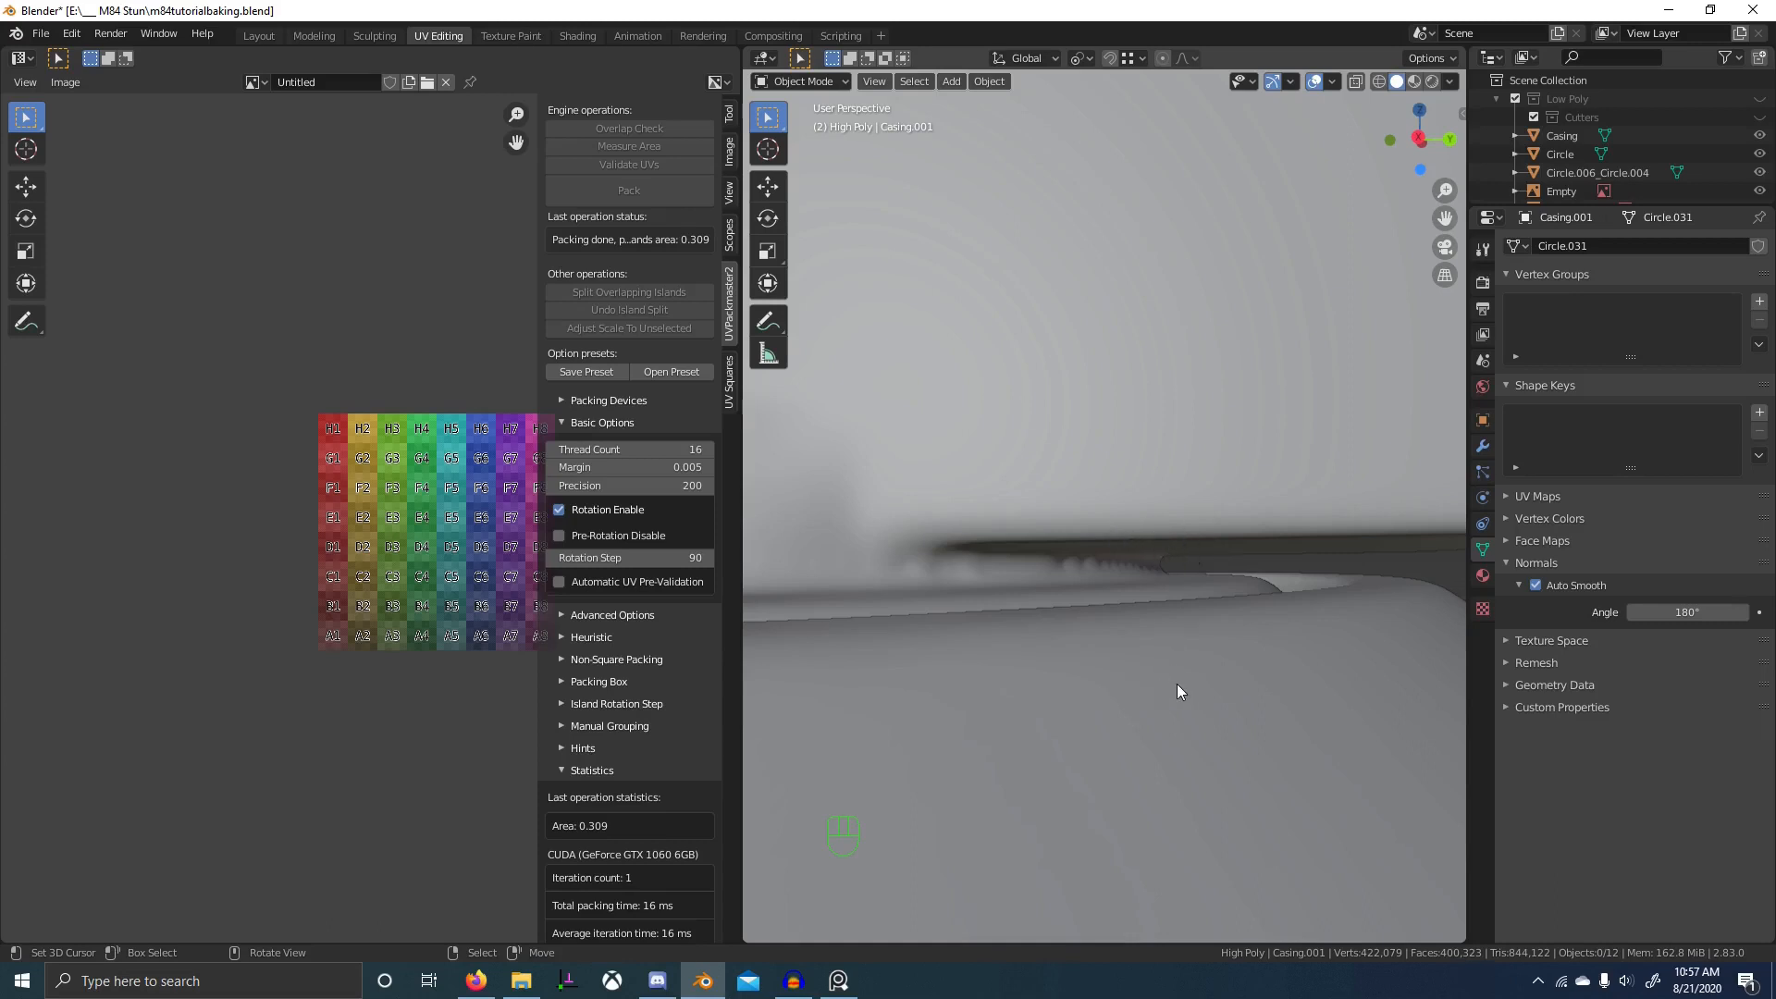
scroll(1153, 580, down, 5)
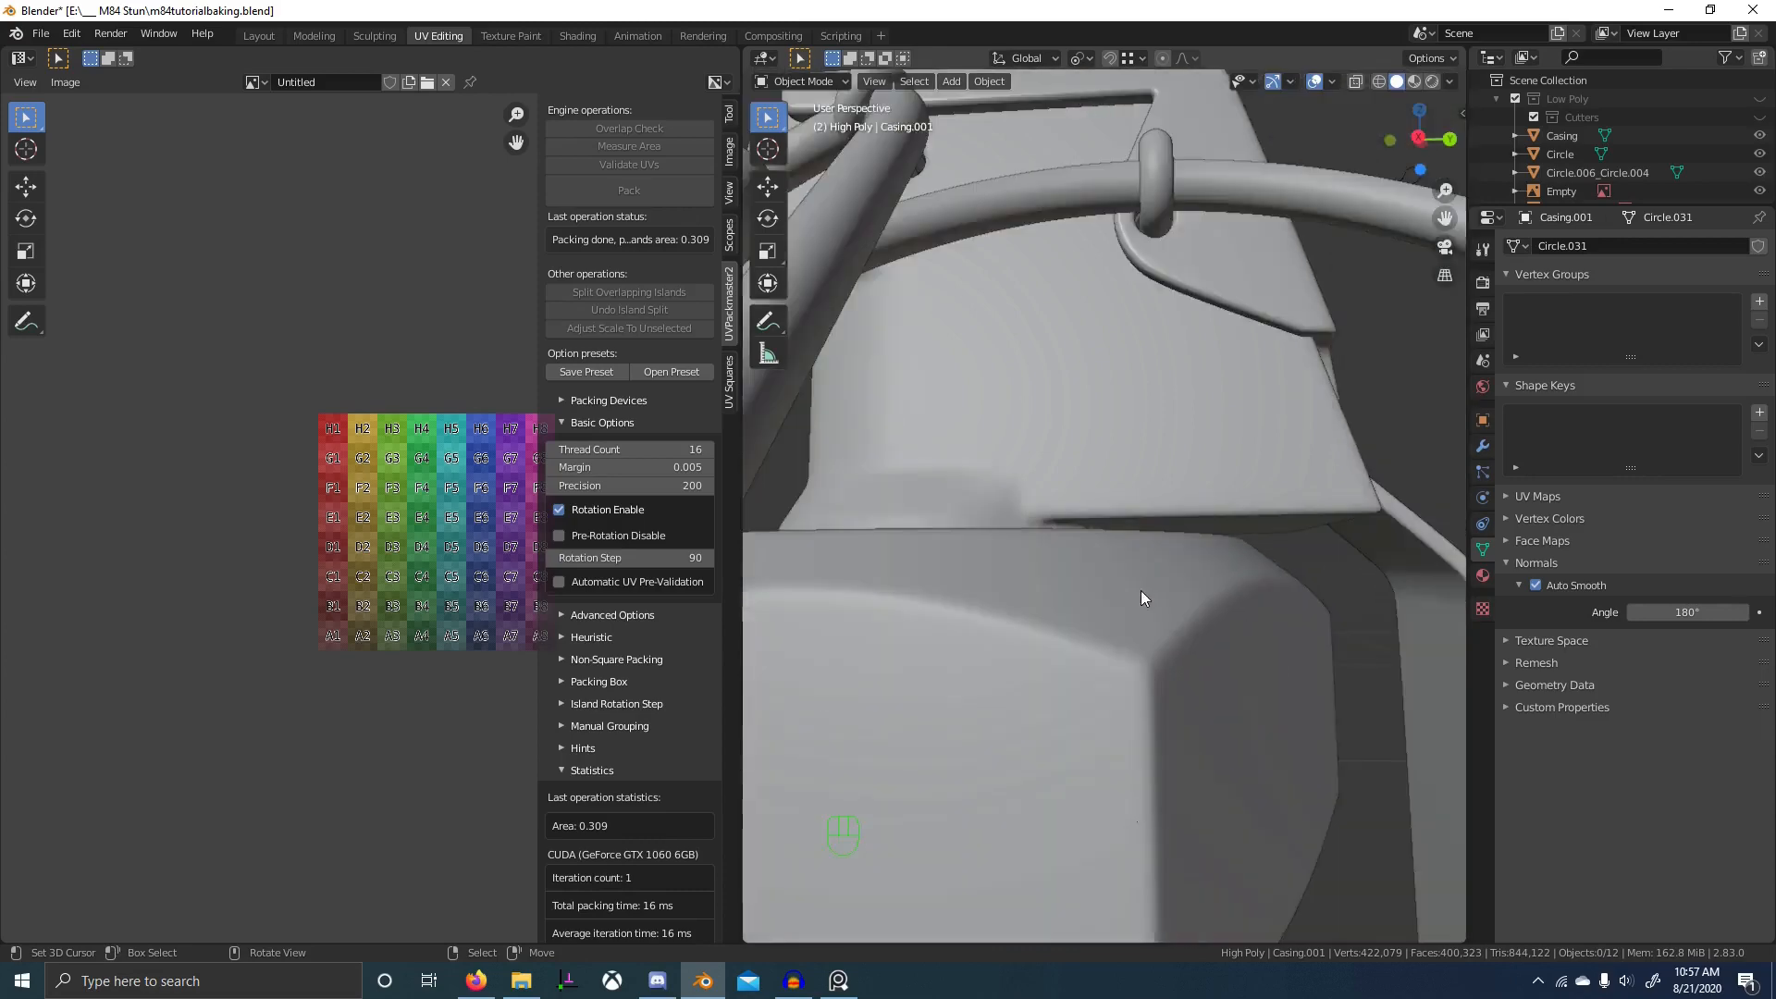
scroll(1164, 535, down, 6)
middle_drag(1164, 534, 1058, 594)
scroll(1156, 598, up, 5)
scroll(1069, 535, down, 6)
scroll(1057, 593, down, 8)
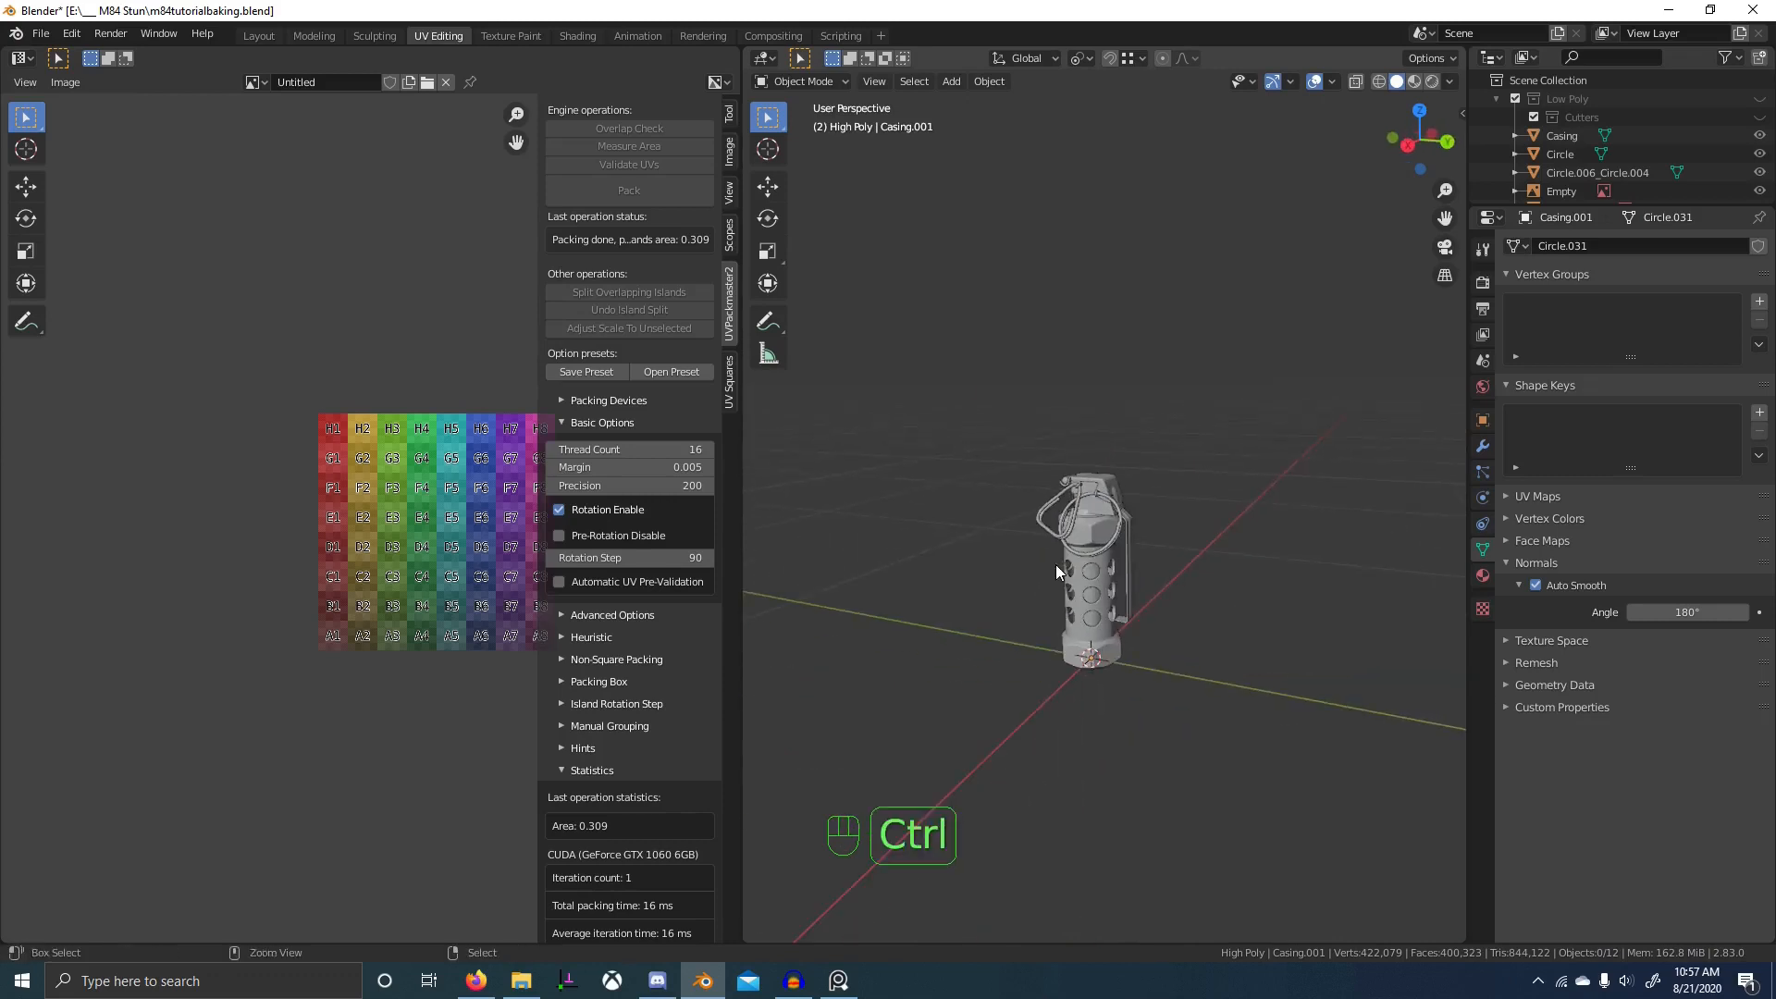
- Save the file and display only the Low Poly collection
key(ctrl+s)
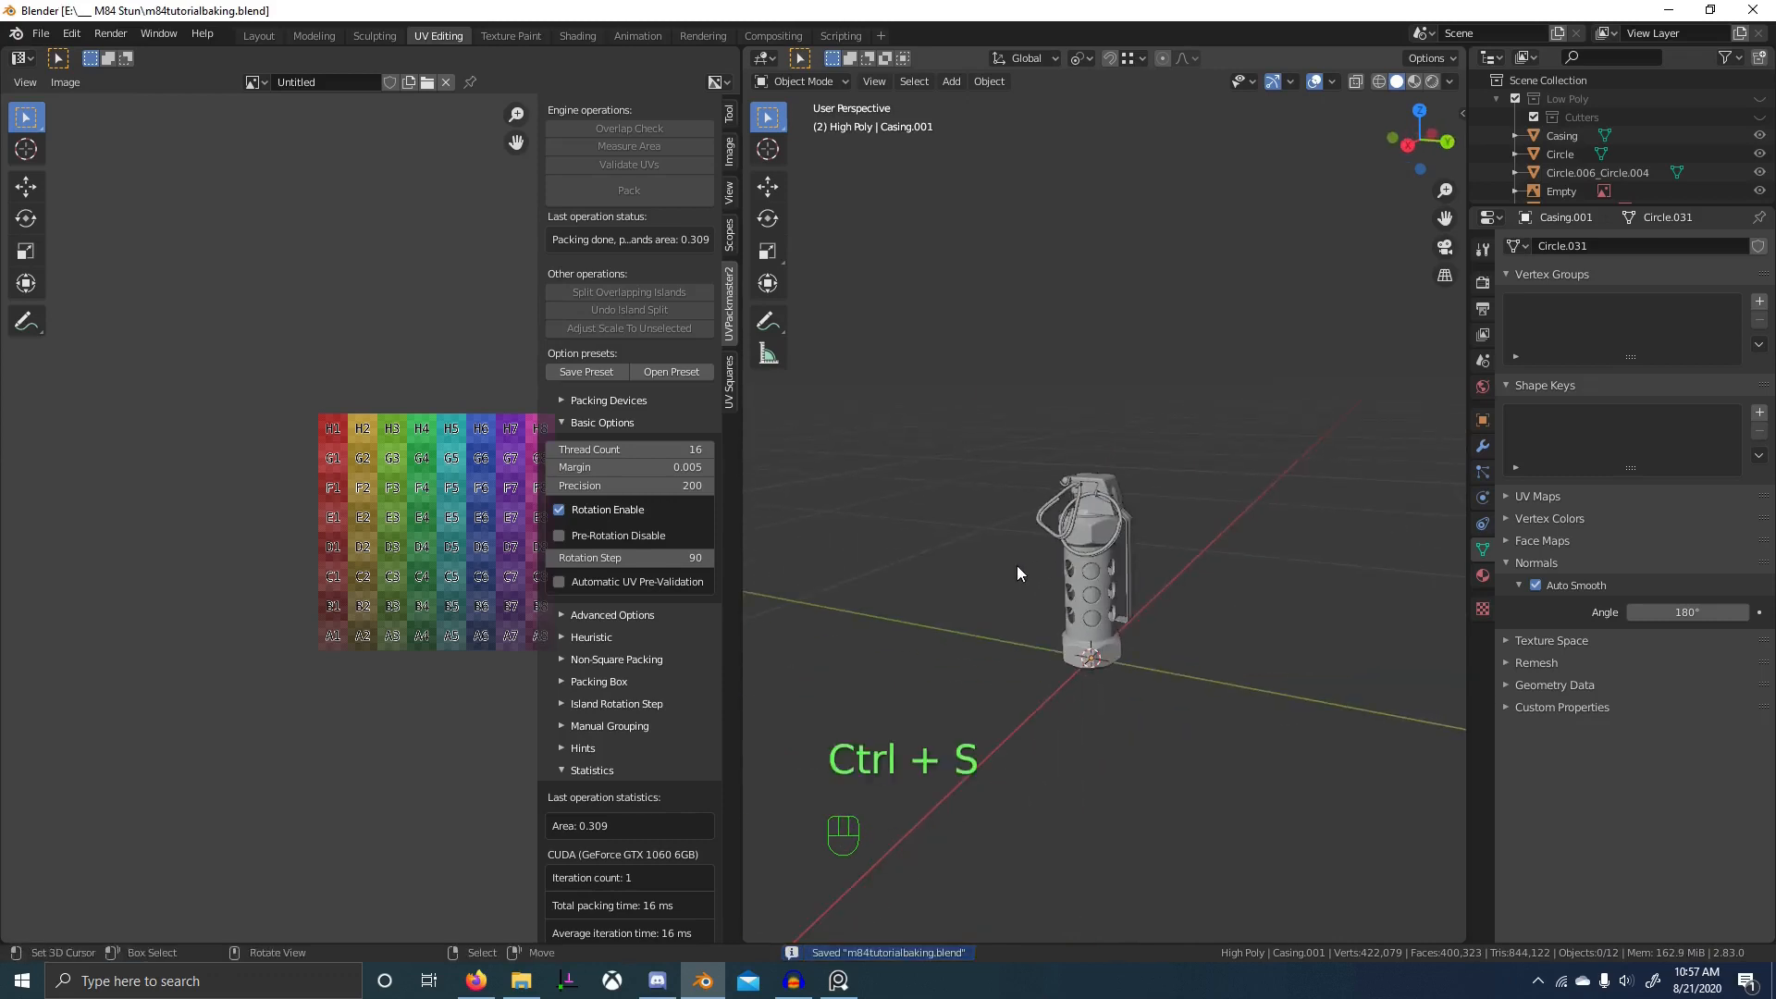
key(ctrl+s)
scroll(1231, 516, up, 4)
key(1)
- Move the low-poly lever out along positive X and the internal fuze assembly out along negative X, both clear of the casing
right_click(1092, 463)
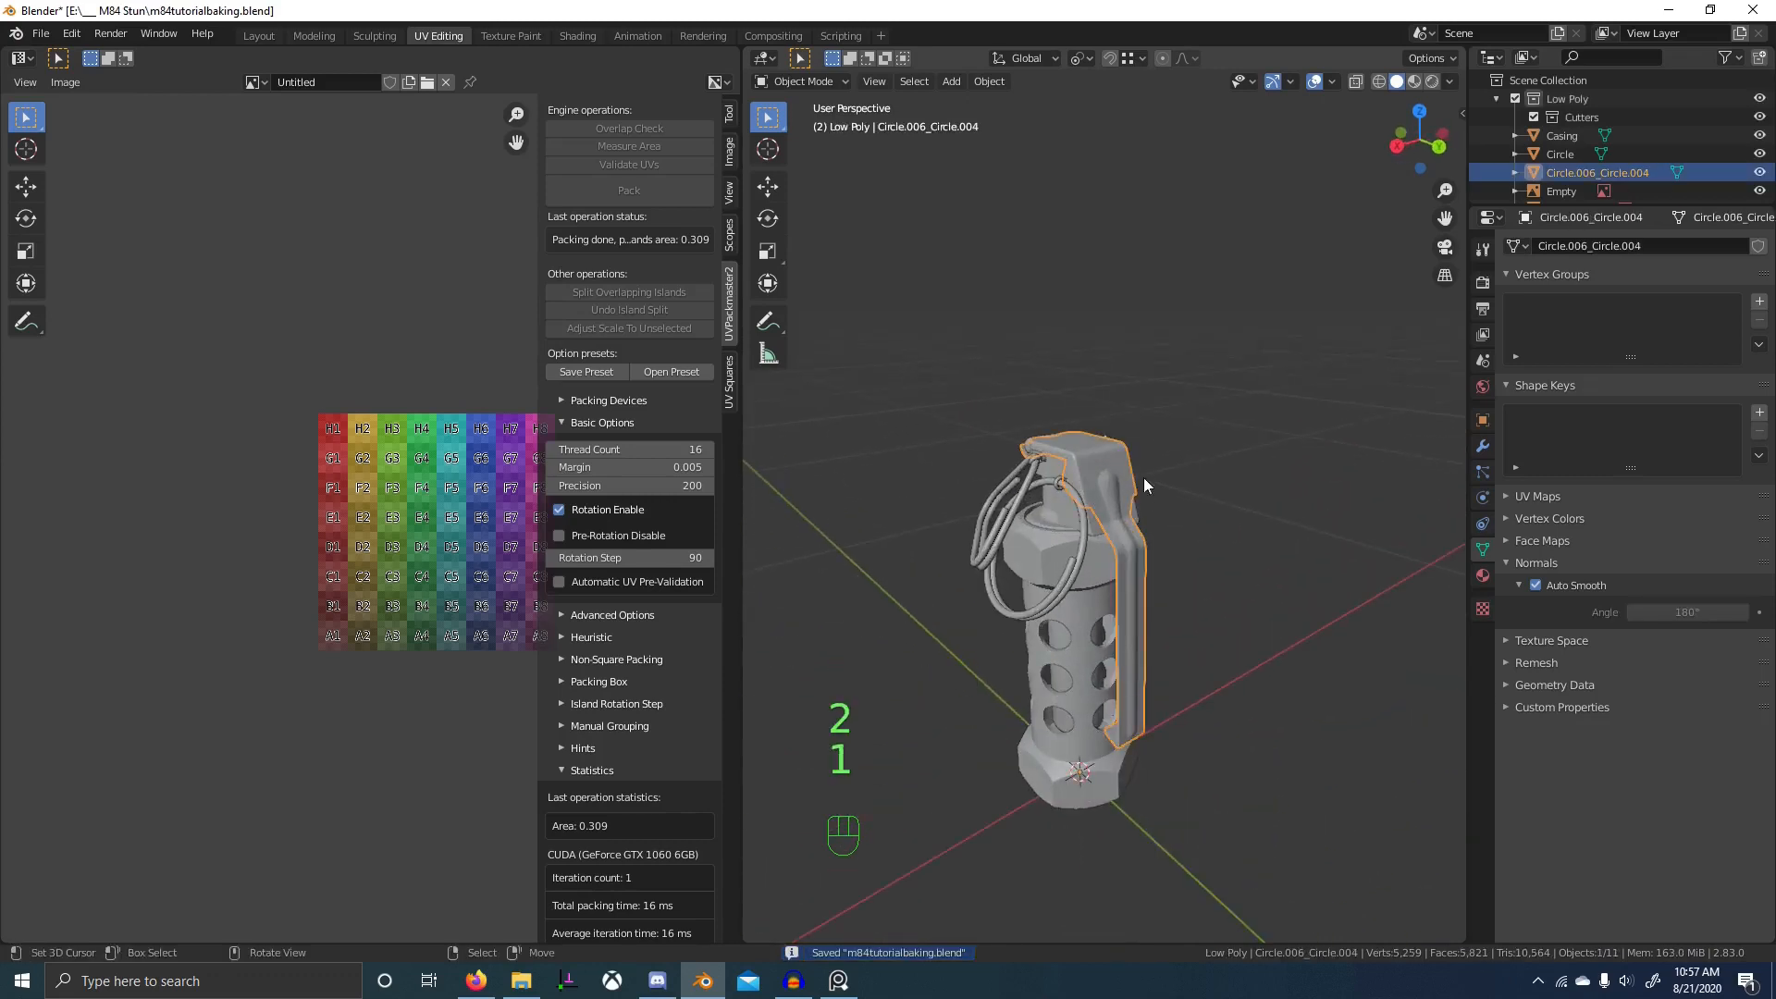
mouse_move(1167, 479)
middle_down()
mouse_move(1071, 483)
mouse_move(1079, 519)
mouse_move(1167, 503)
middle_up()
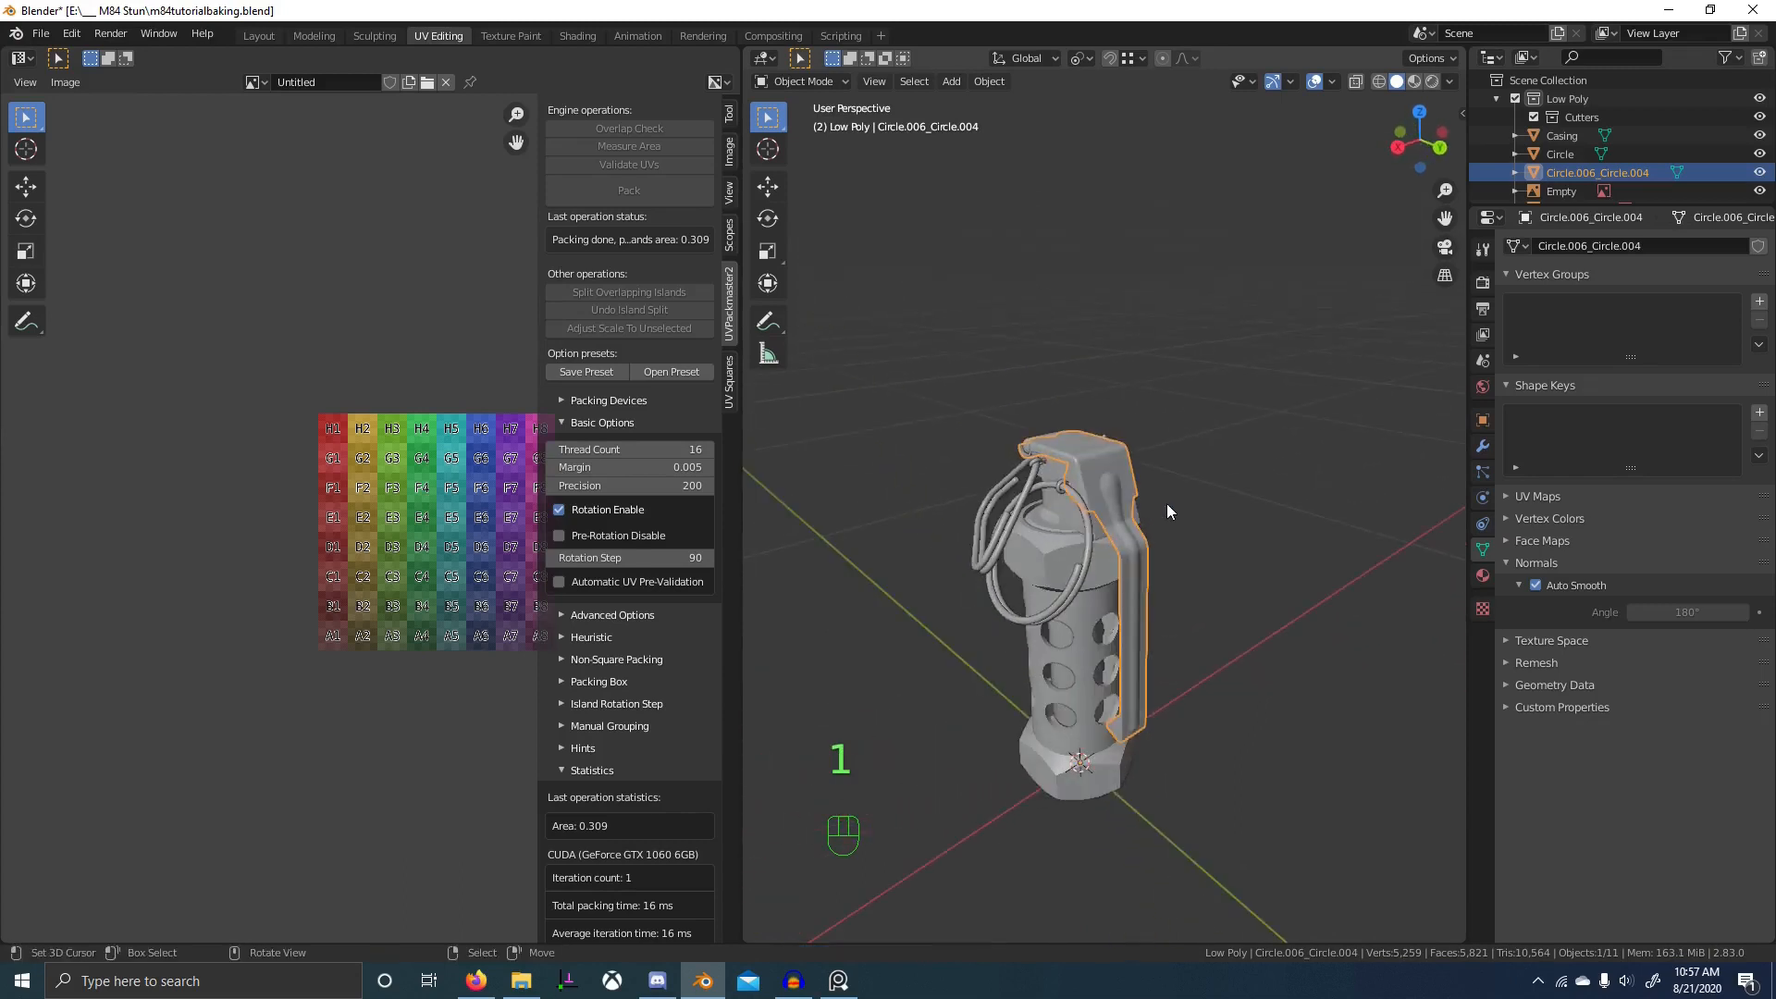
key(g)
key(x)
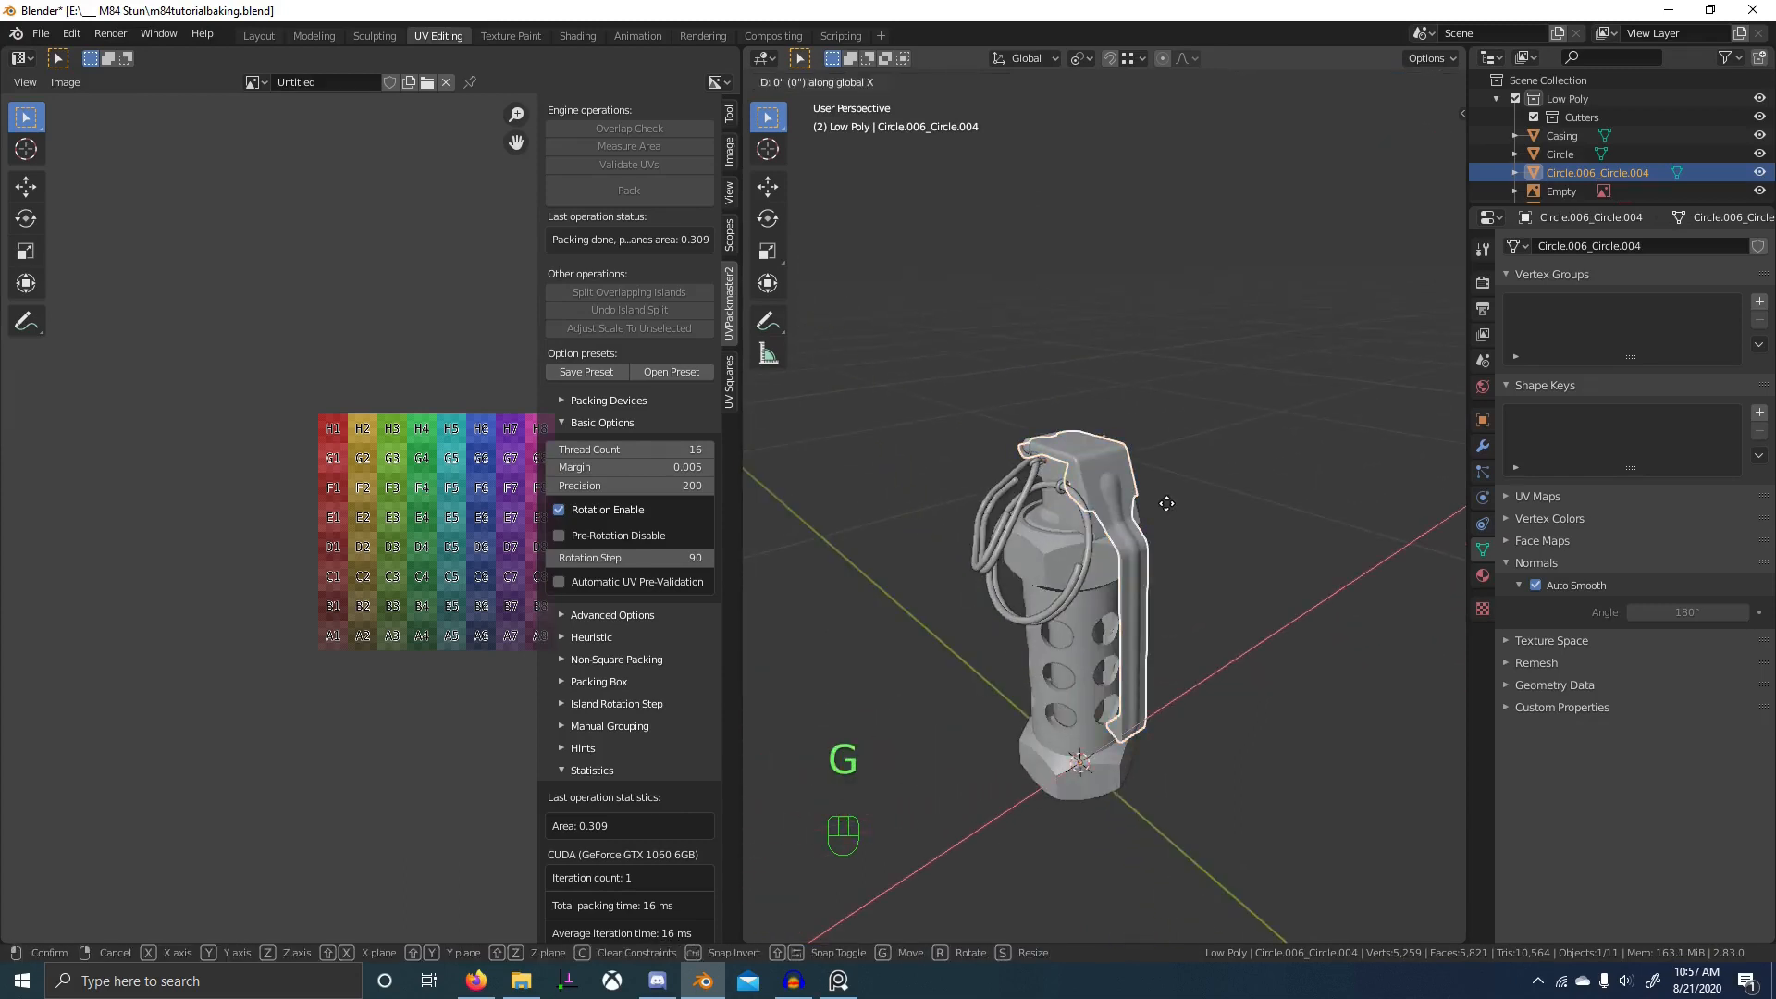
click(1090, 481)
right_click(1091, 481)
key(g)
key(x)
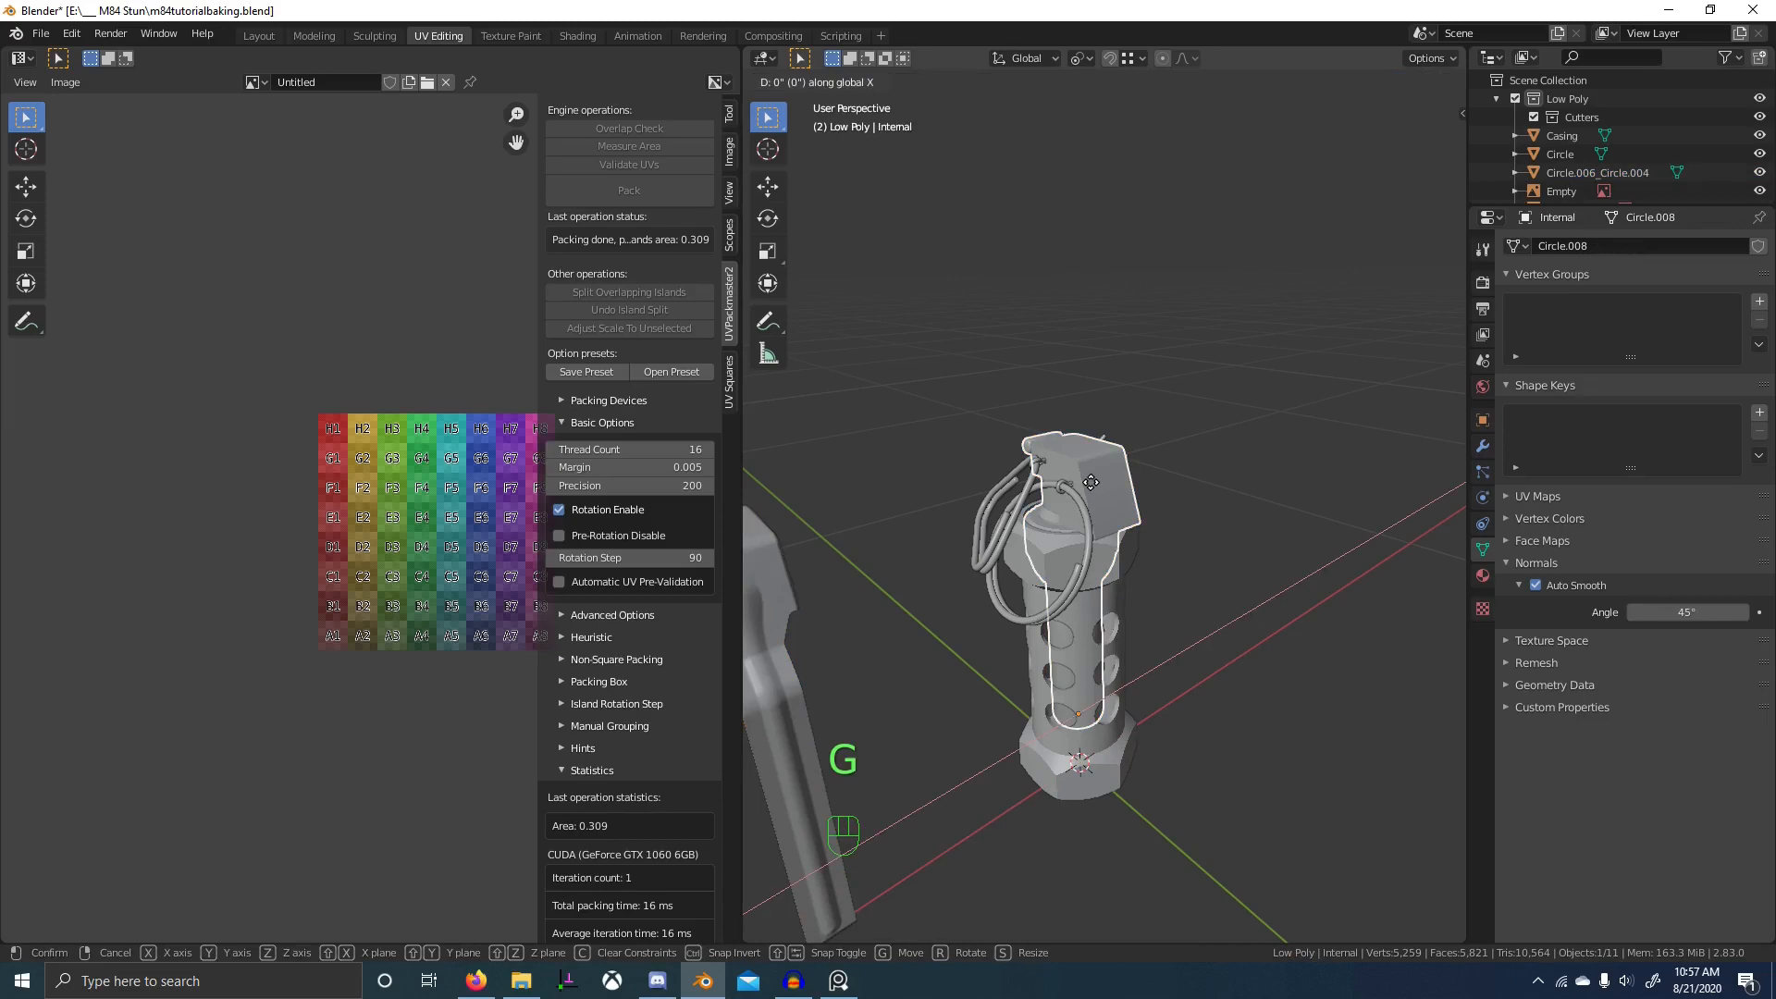
click(1090, 481)
- Raise the first low-poly pin 2 inches along the Z axis
right_click(1090, 481)
middle_drag(1086, 482, 1086, 451)
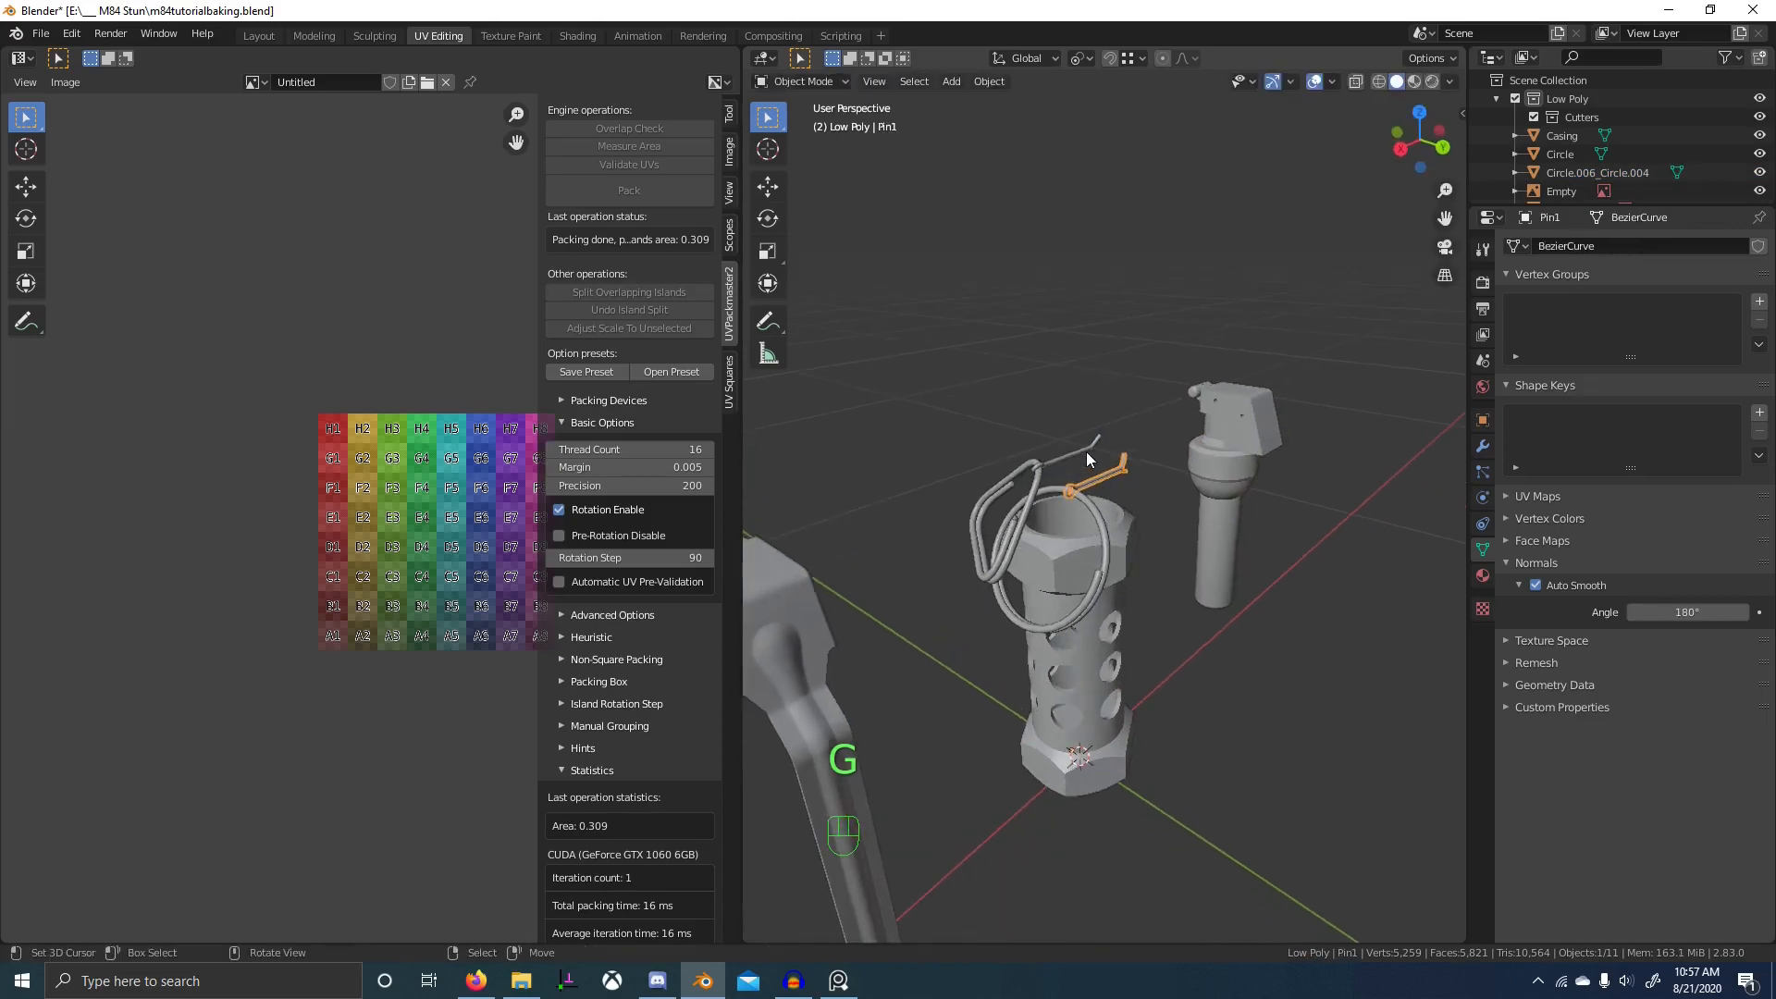
key(g)
key(z)
key(2)
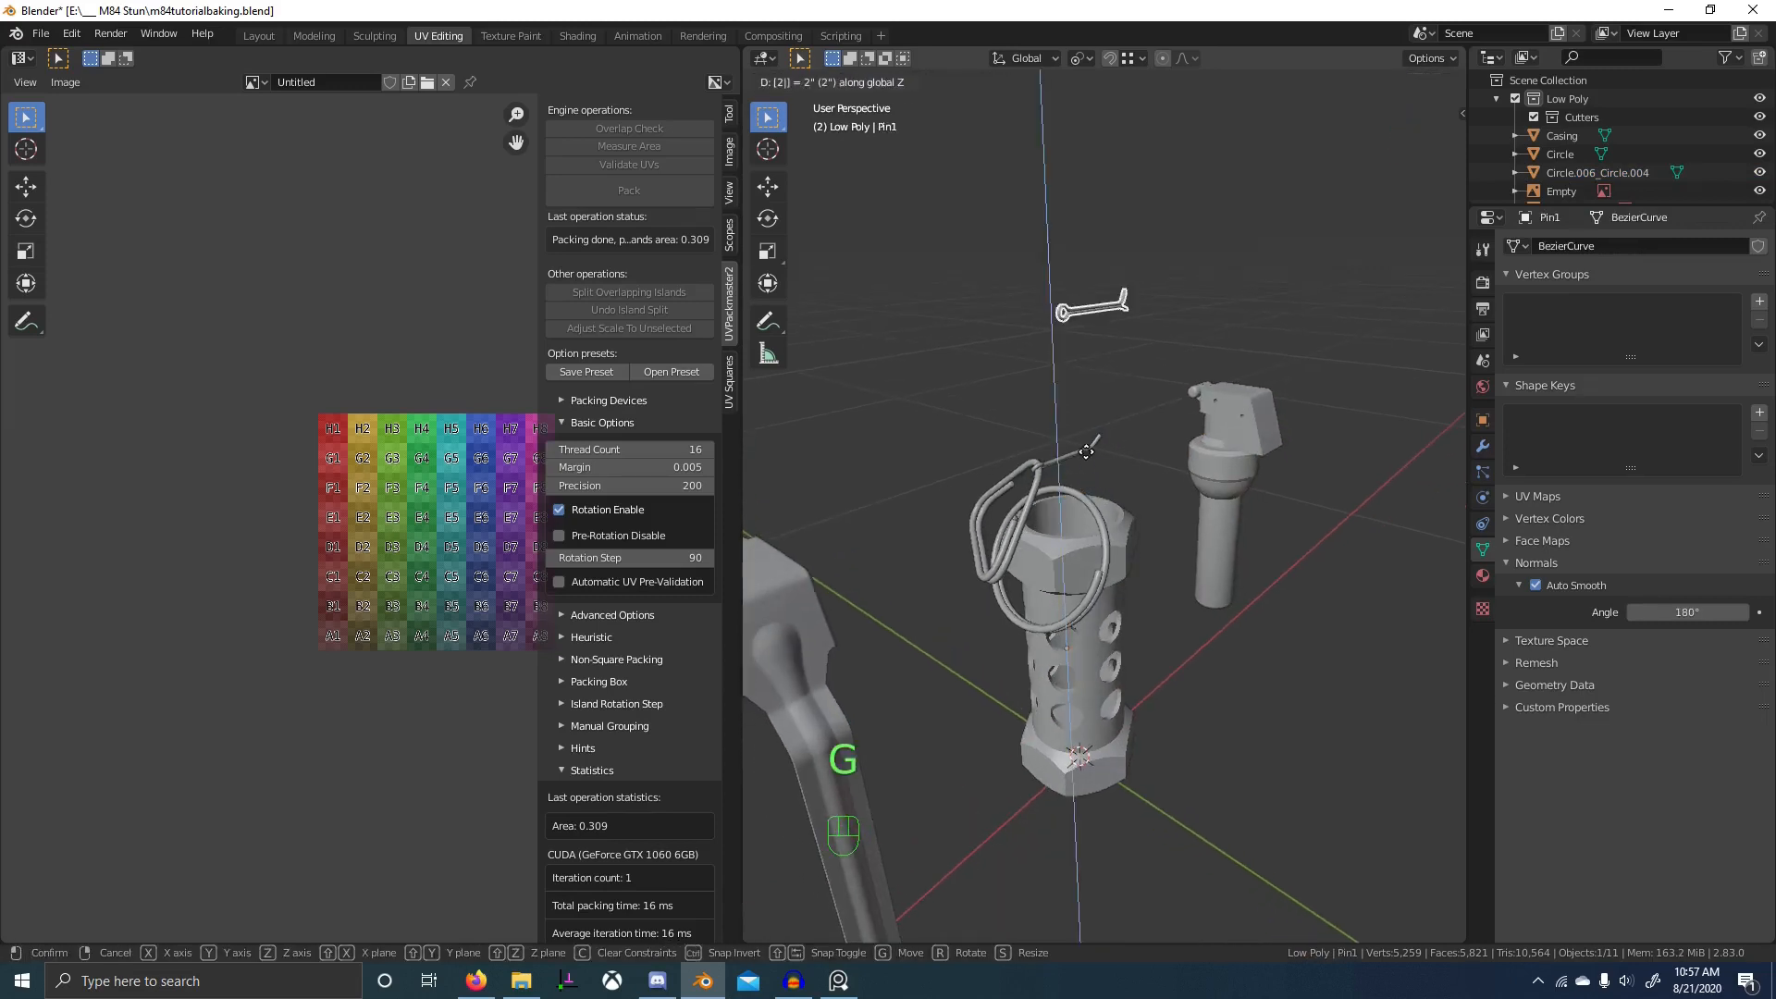
click(1086, 451)
- Raise the second low-poly pin 3 inches along the Z axis
click(1080, 447)
key(g)
key(z)
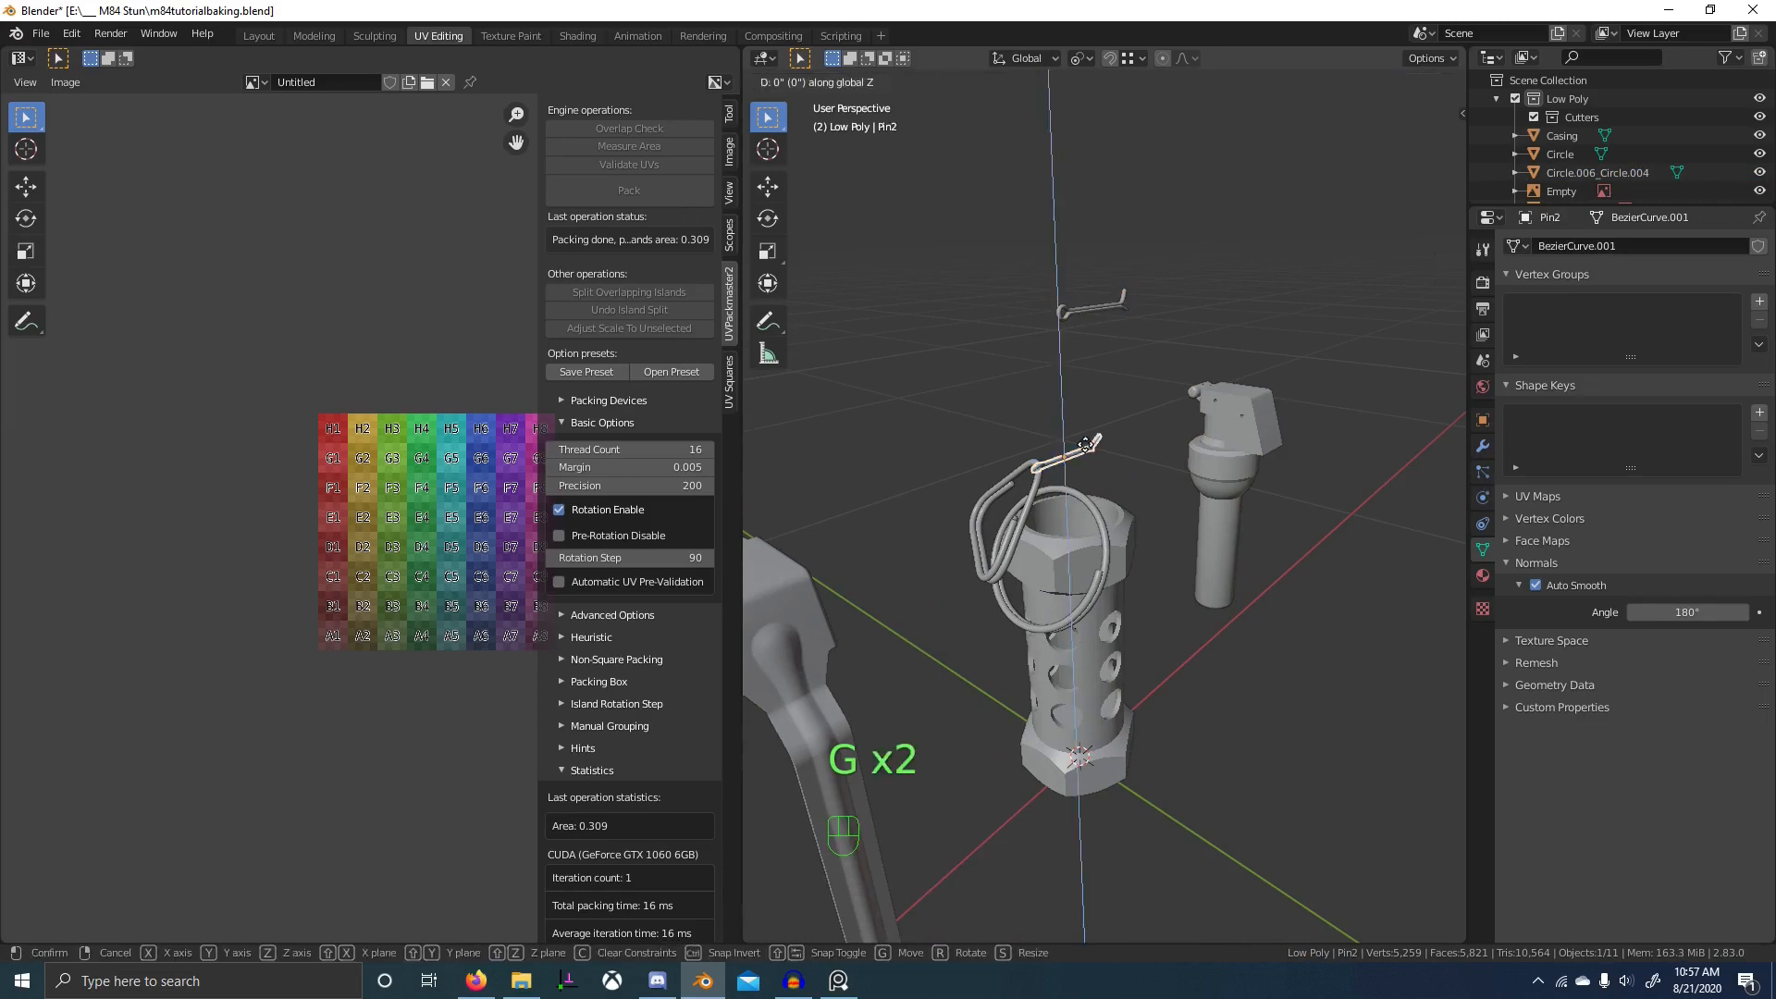
key(3)
click(1088, 453)
- Move the low-poly triangular ring -4 inches along the Y axis
right_click(1023, 478)
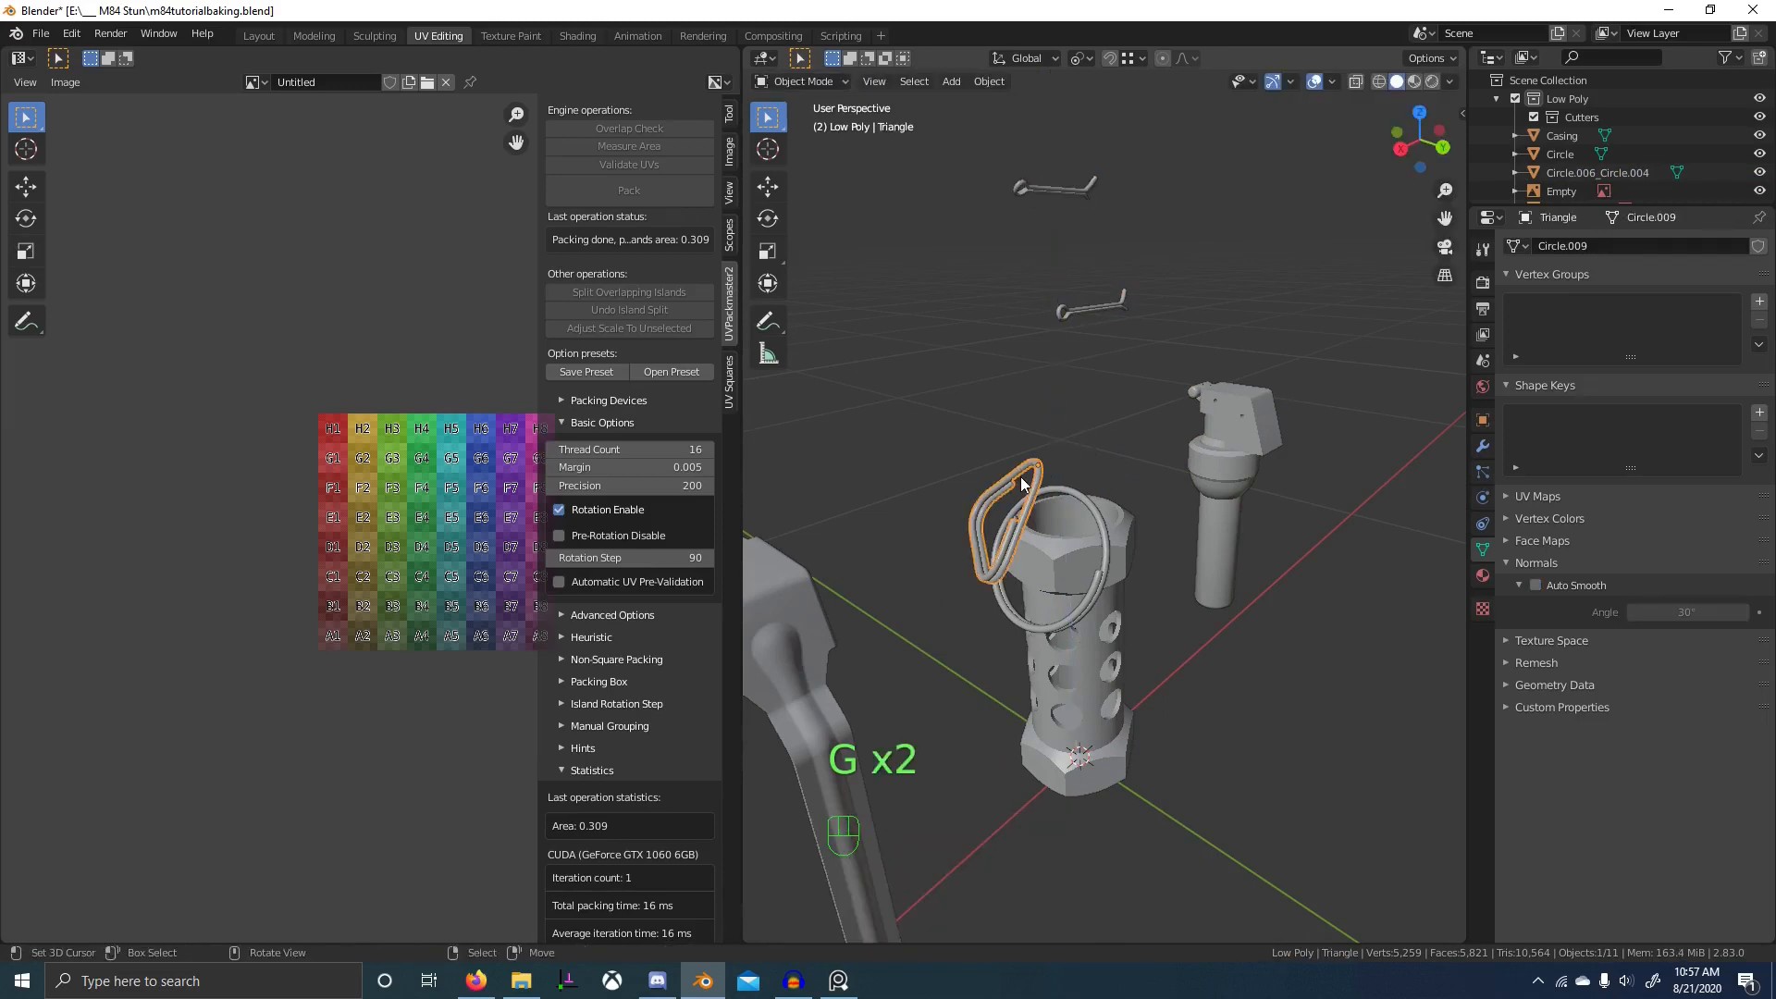
key(g)
key(y)
key(4)
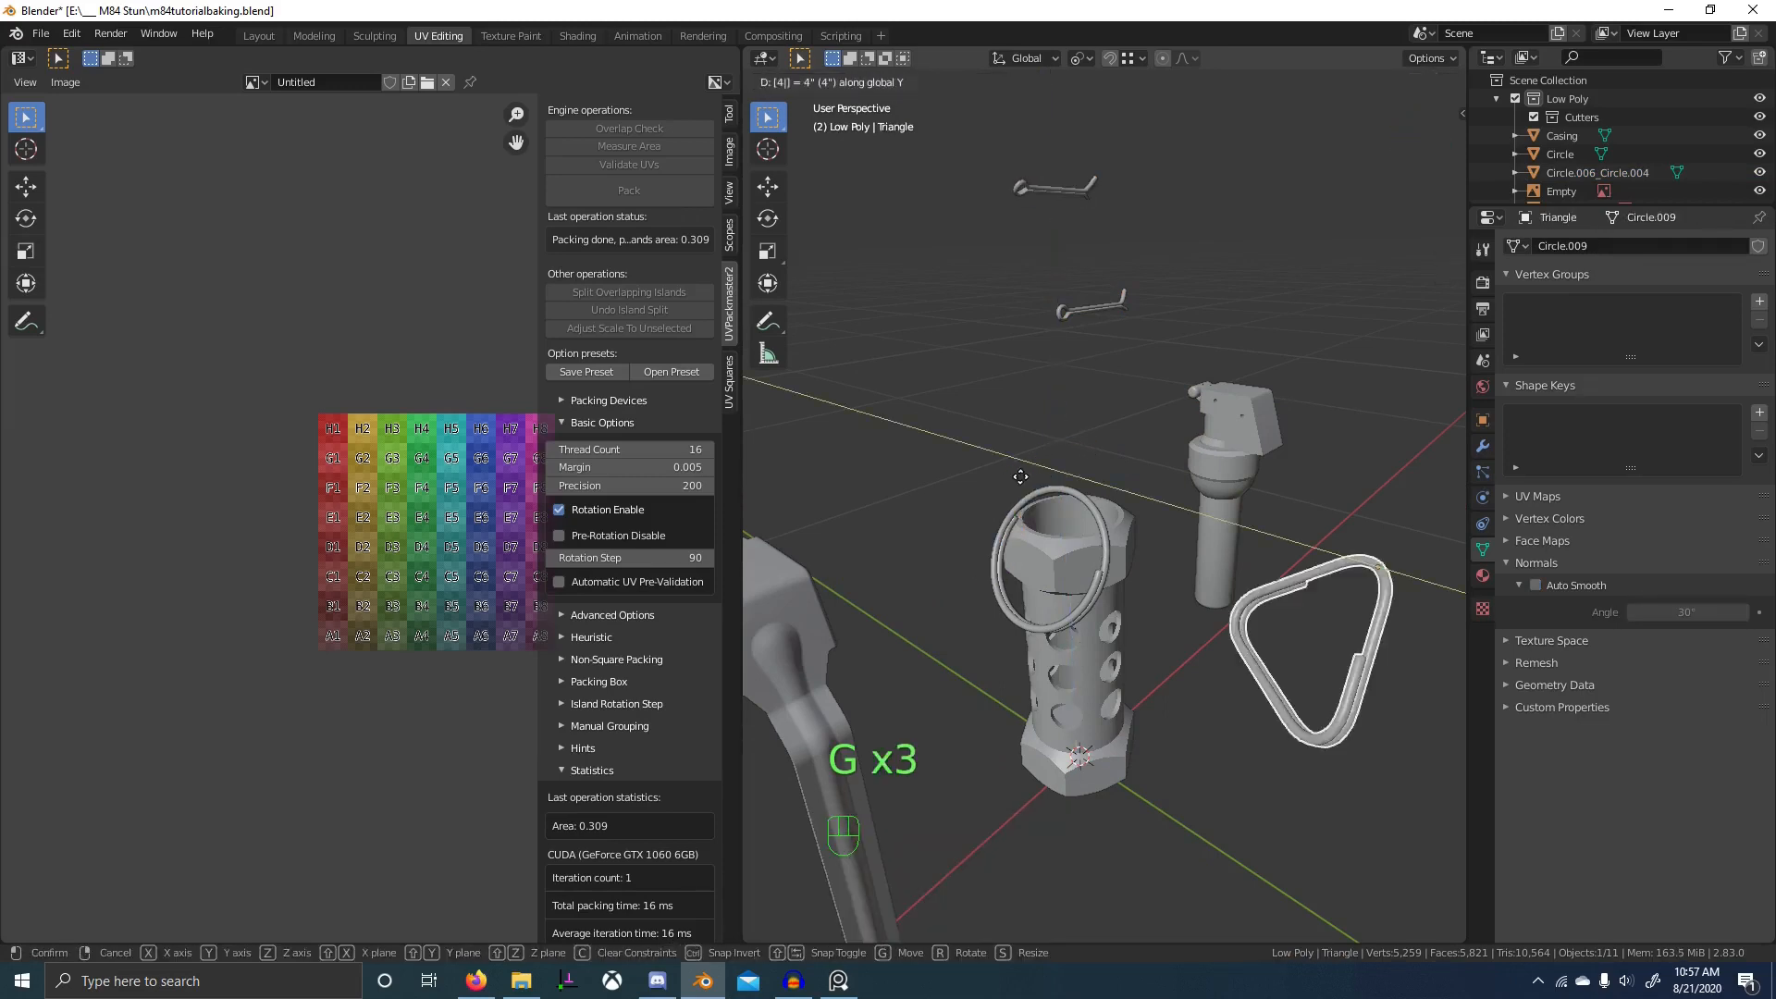
key(minus)
key(Return)
- Move the low-poly round ring 4 inches along the Y axis
click(1081, 502)
key(g)
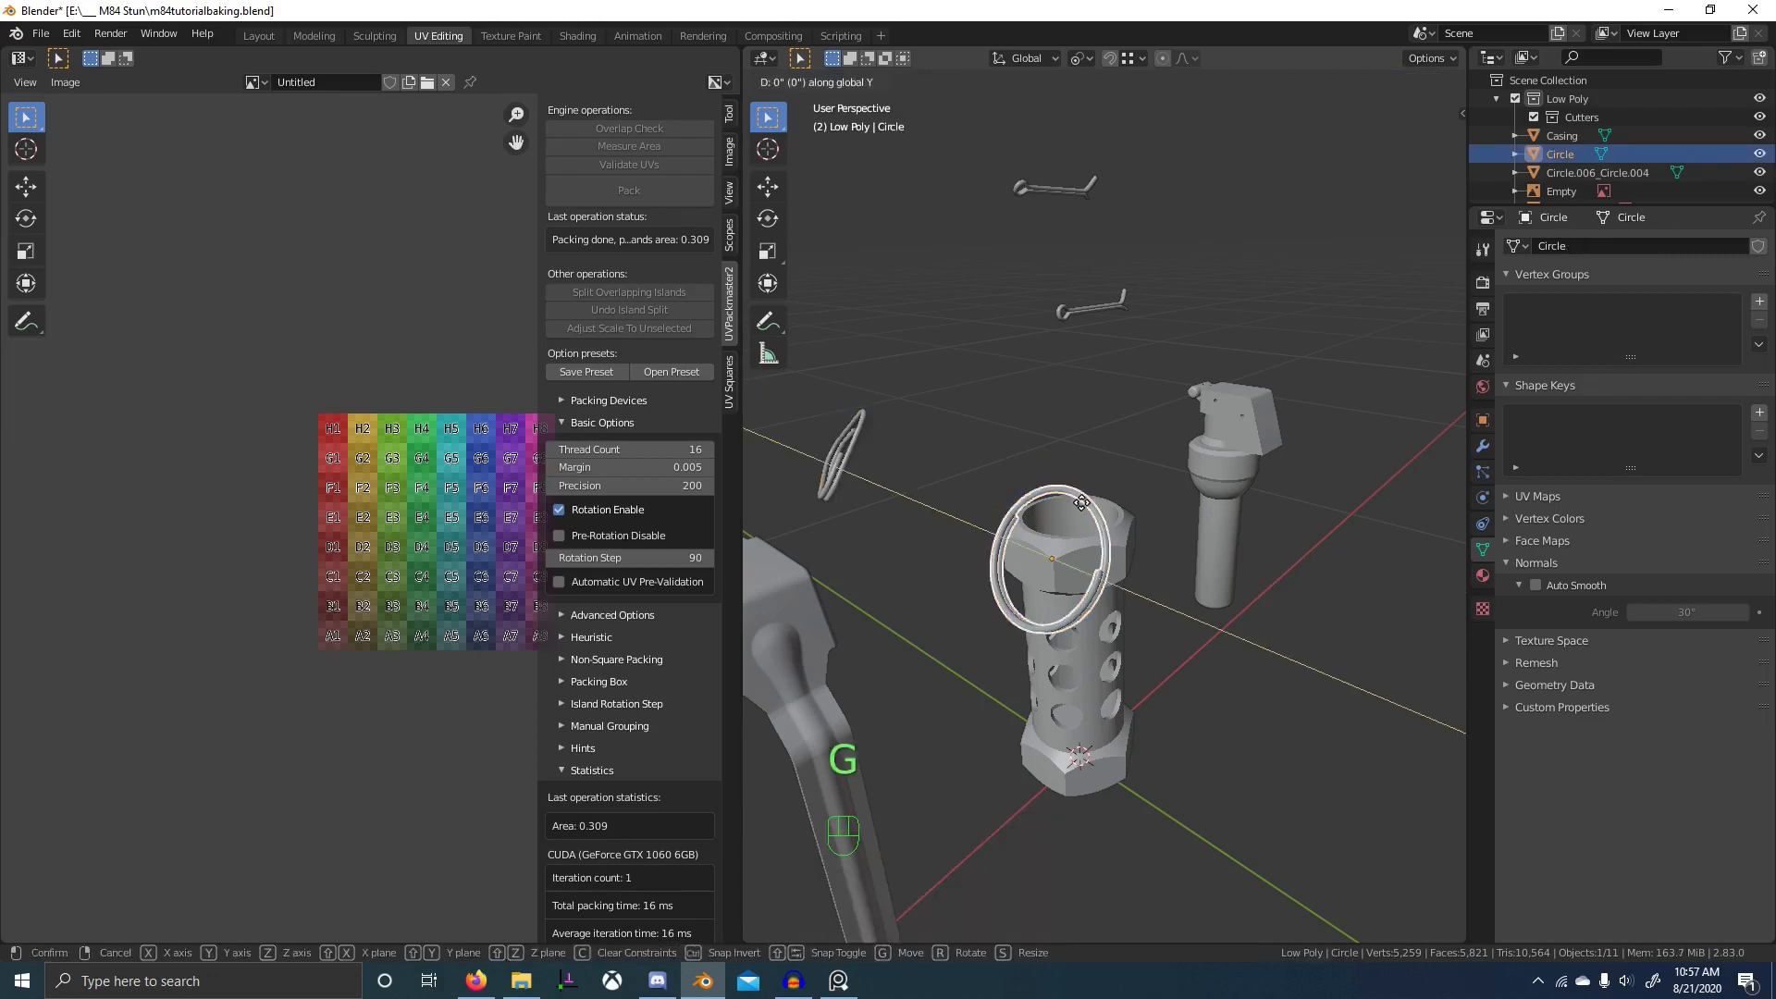
key(y)
key(5)
key(Return)
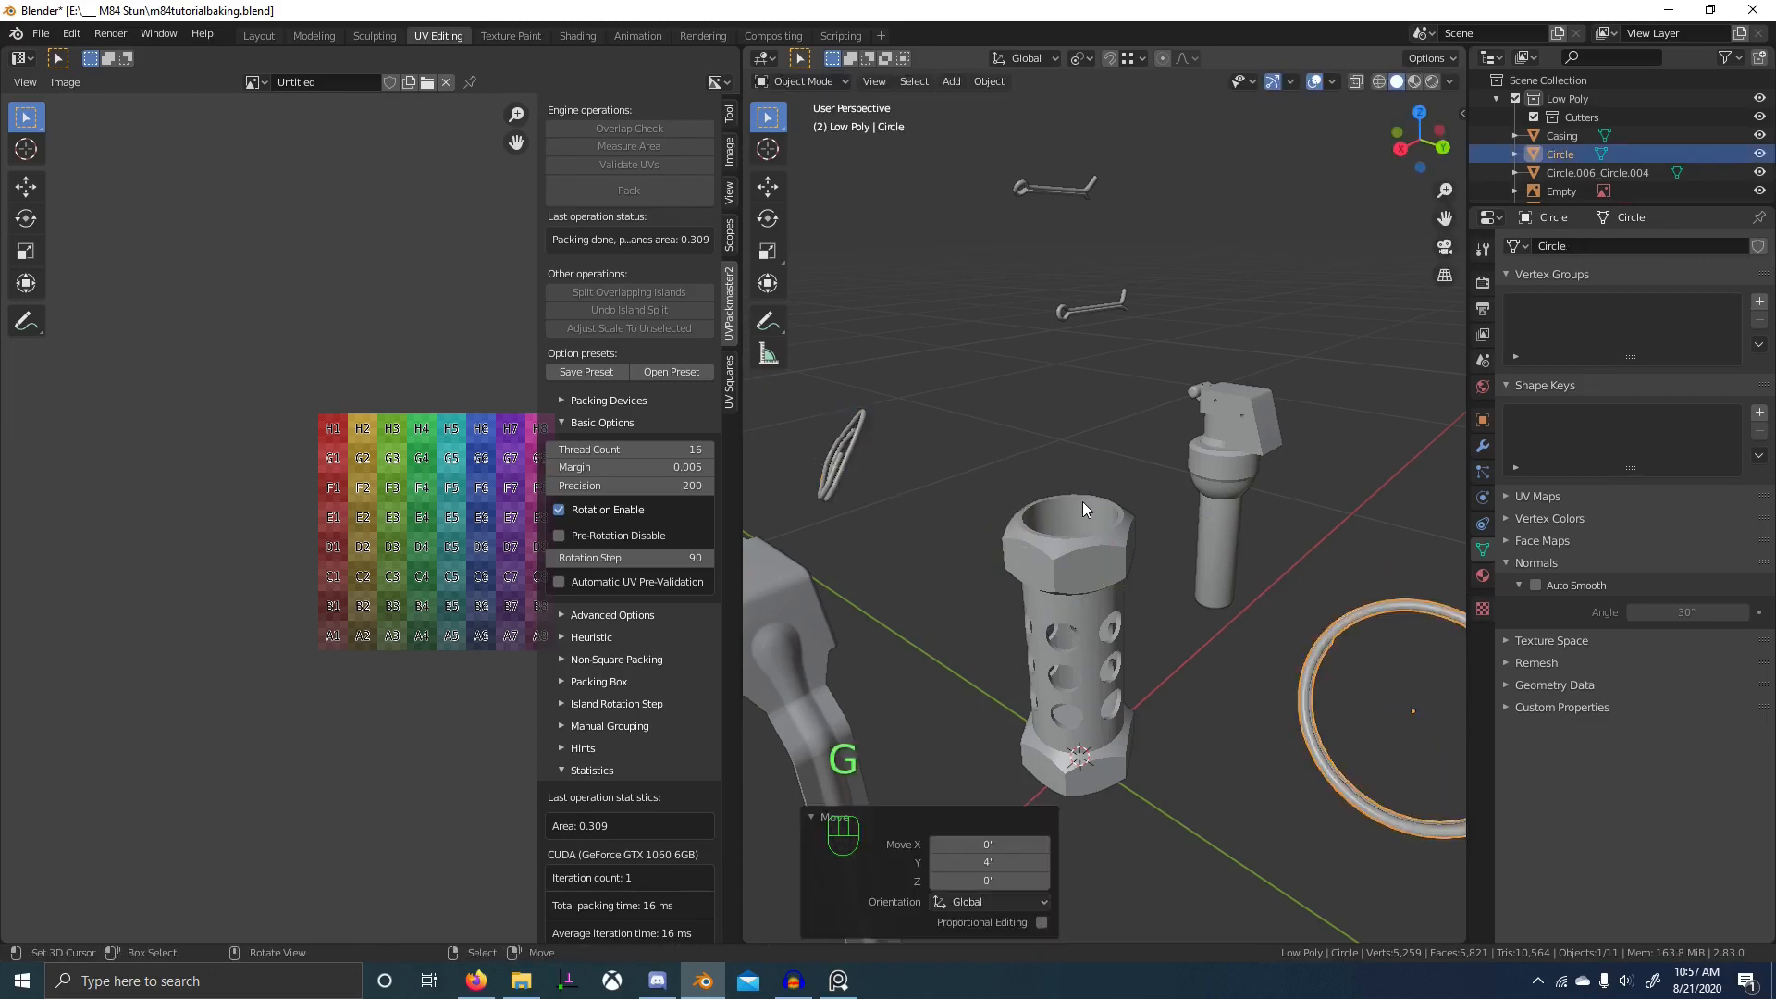
- Join all the exploded low-poly parts into the casing object
scroll(1084, 502, down, 3)
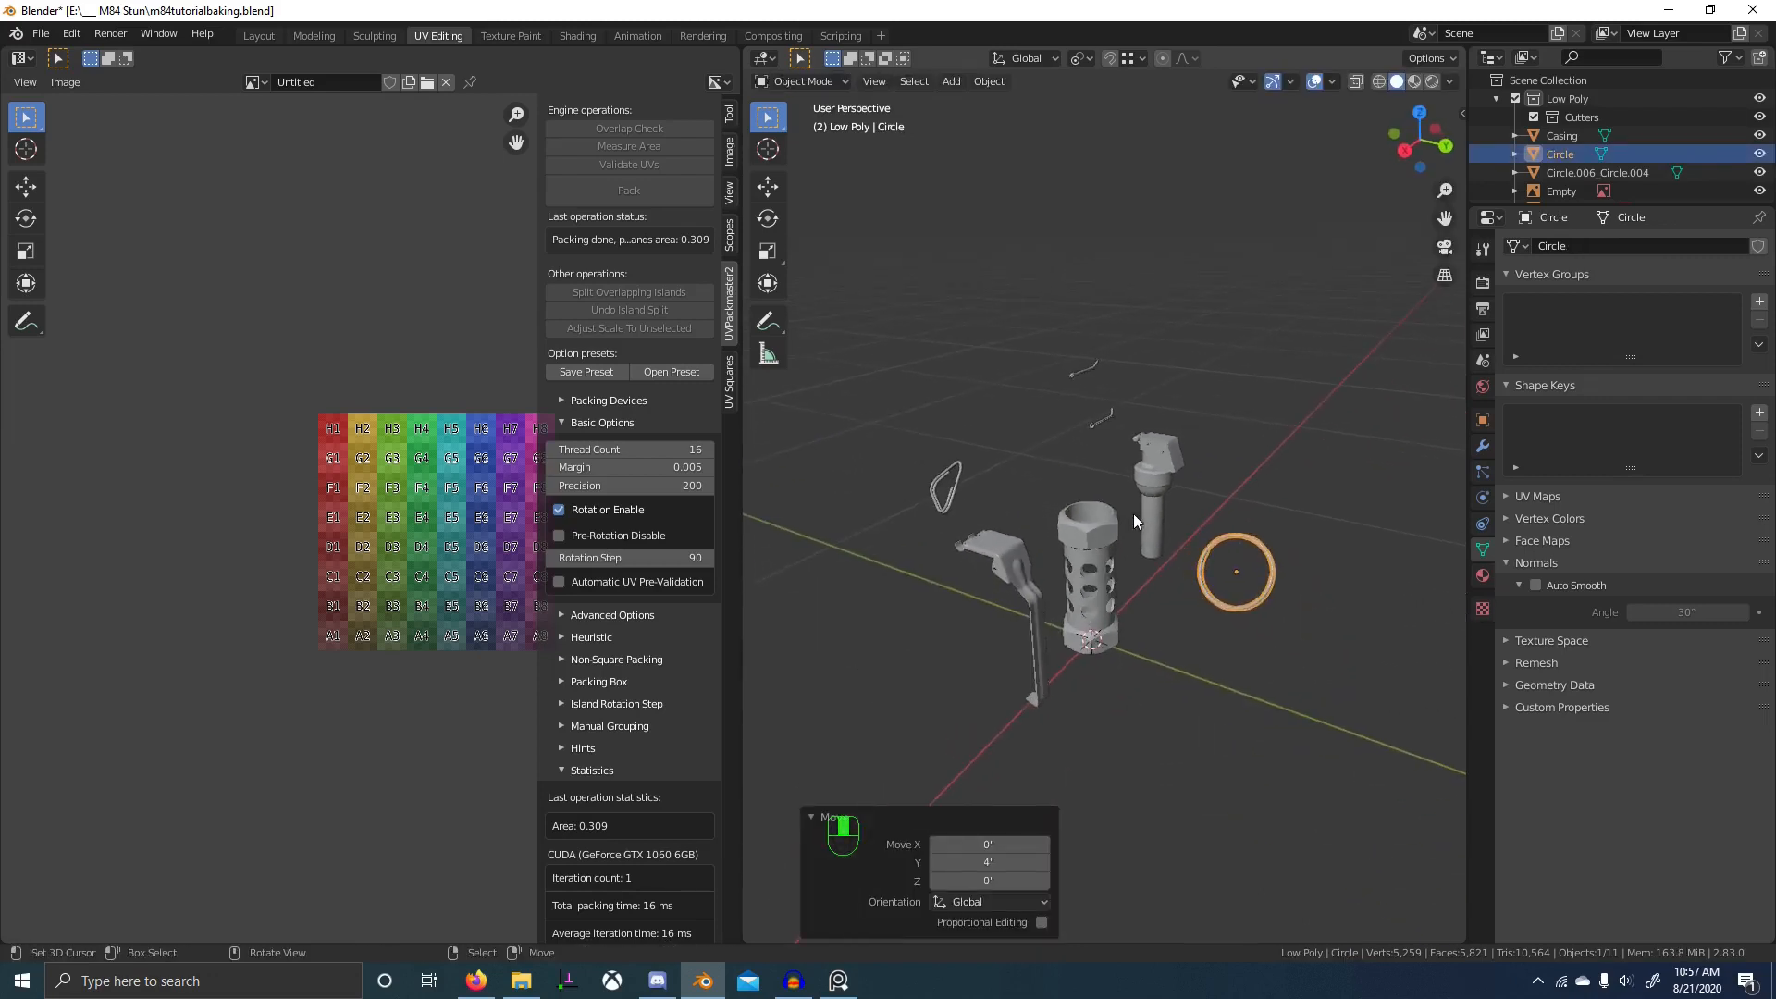
key(a)
shift+click(1086, 530)
key(ctrl+j)
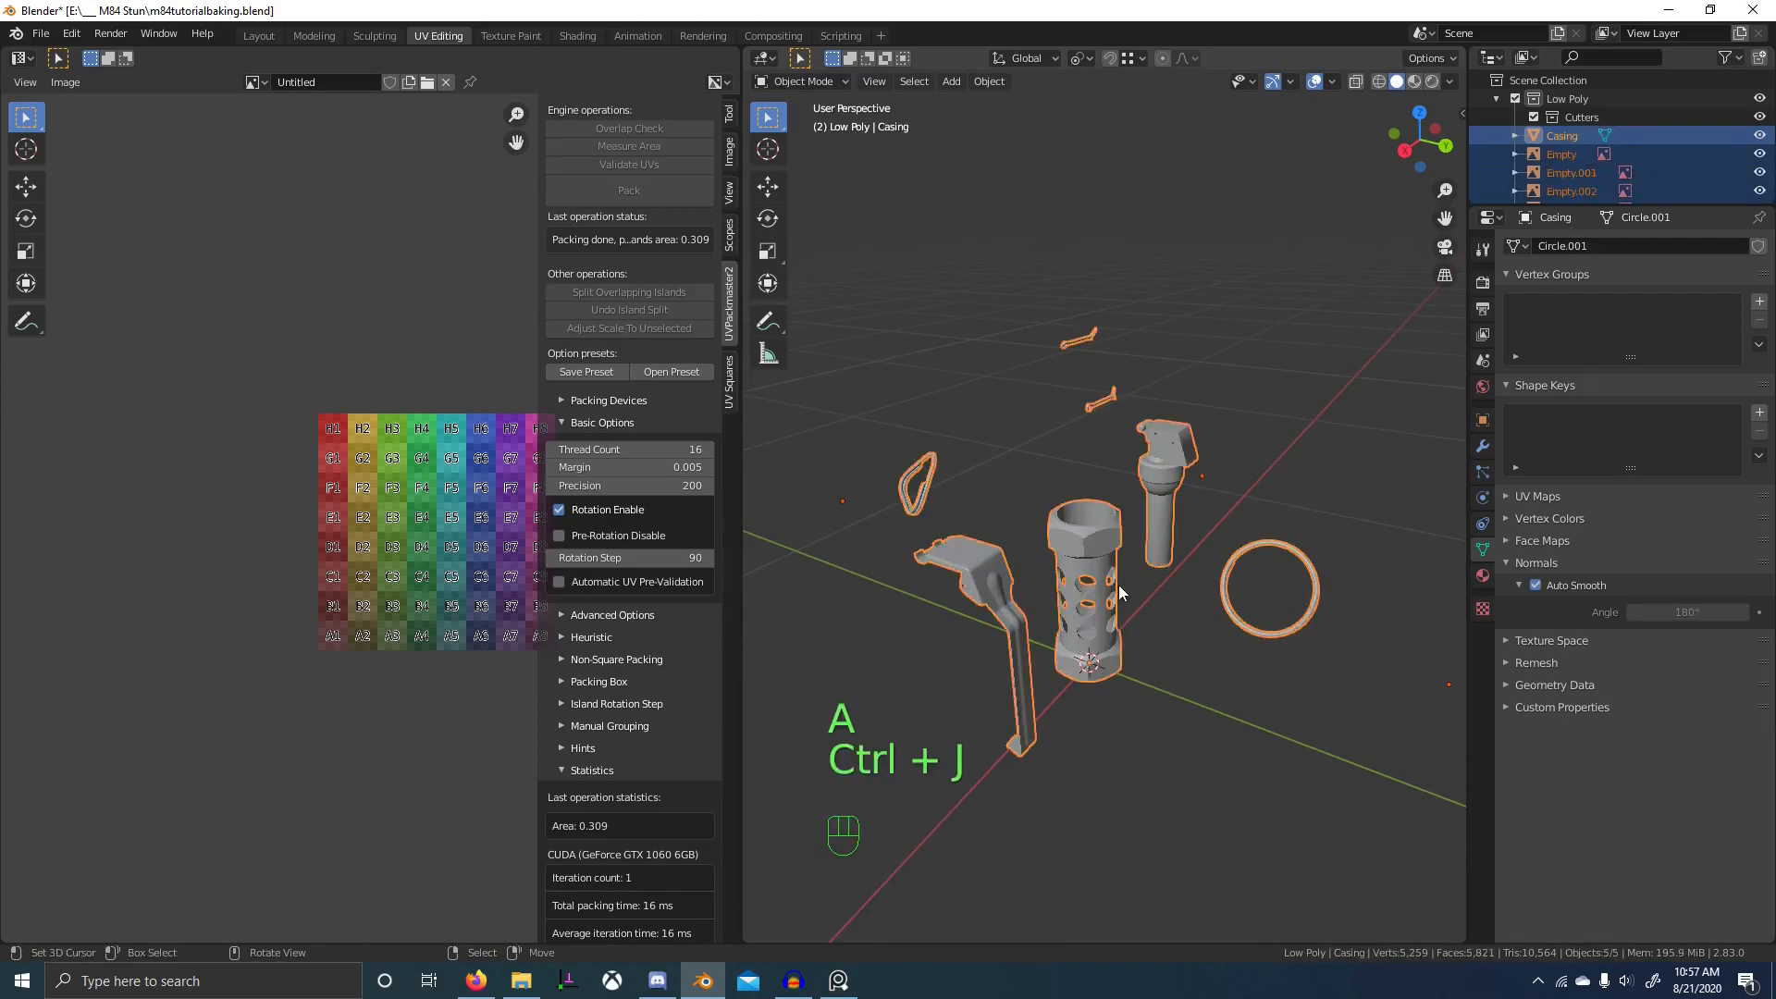
scroll(1118, 585, up, 2)
scroll(1124, 555, down, 4)
middle_drag(1084, 546, 1106, 550)
click(1108, 553)
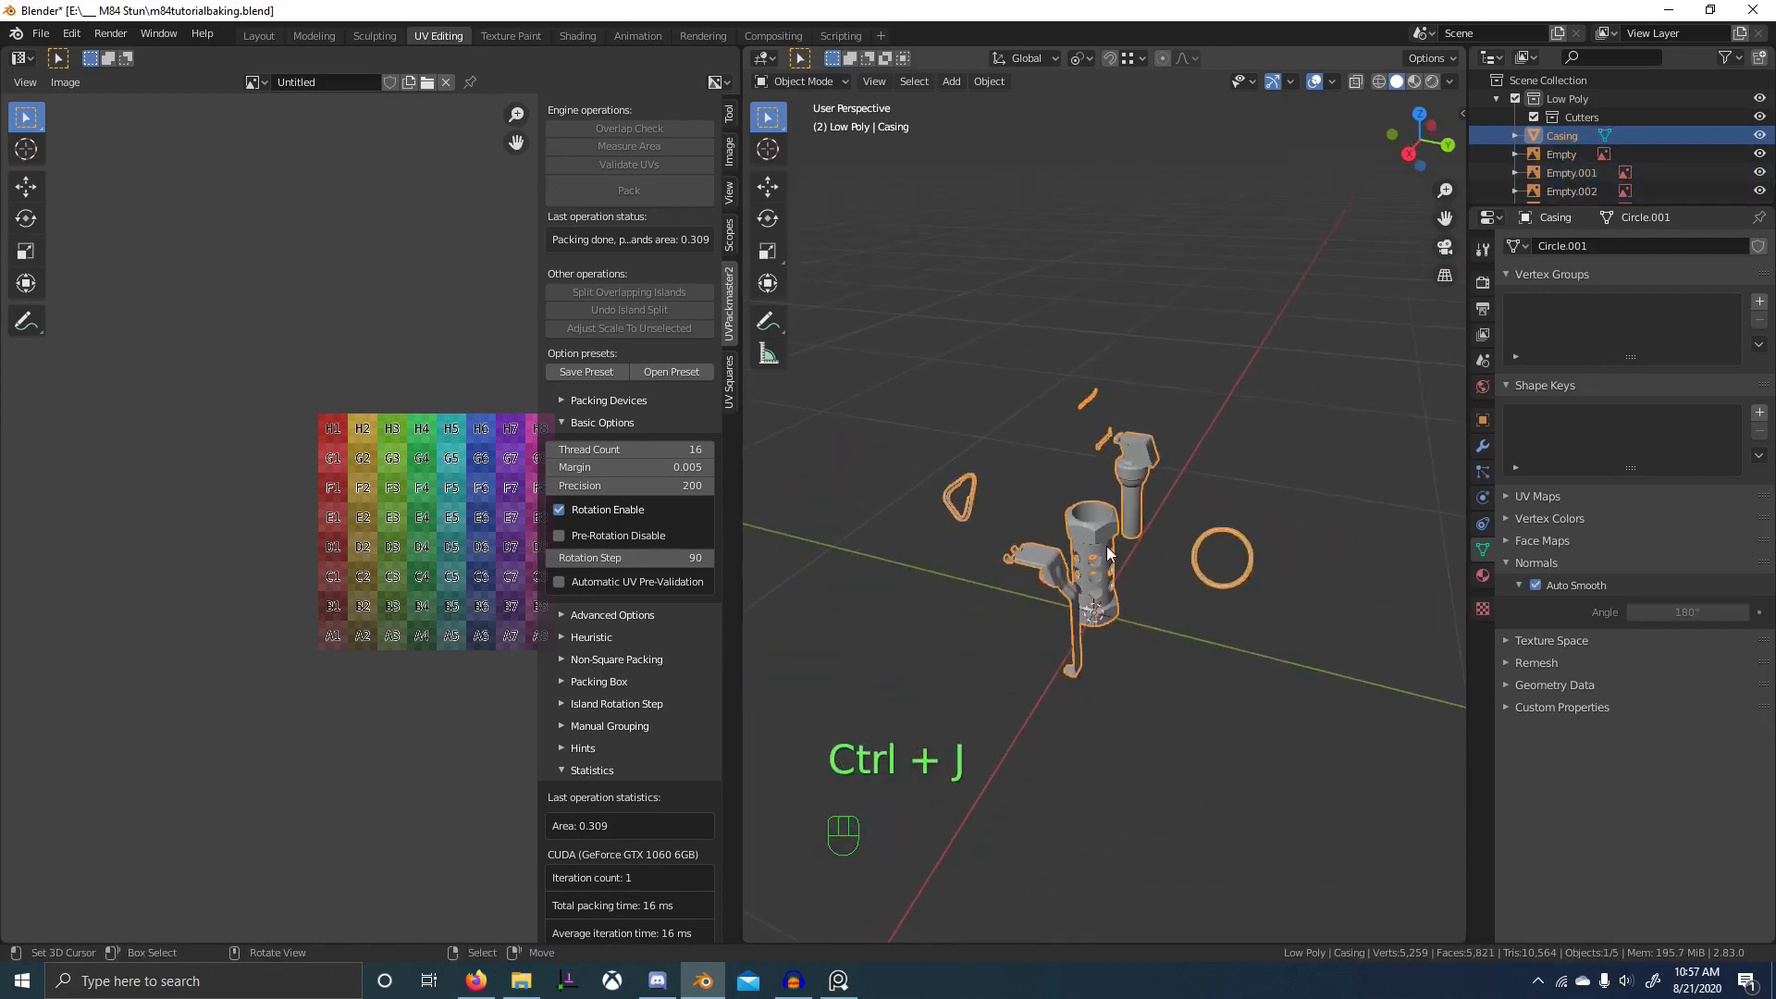
- Select the high-poly round ring and display the Low Poly and High Poly collections together
scroll(1108, 543, up, 2)
key(1)
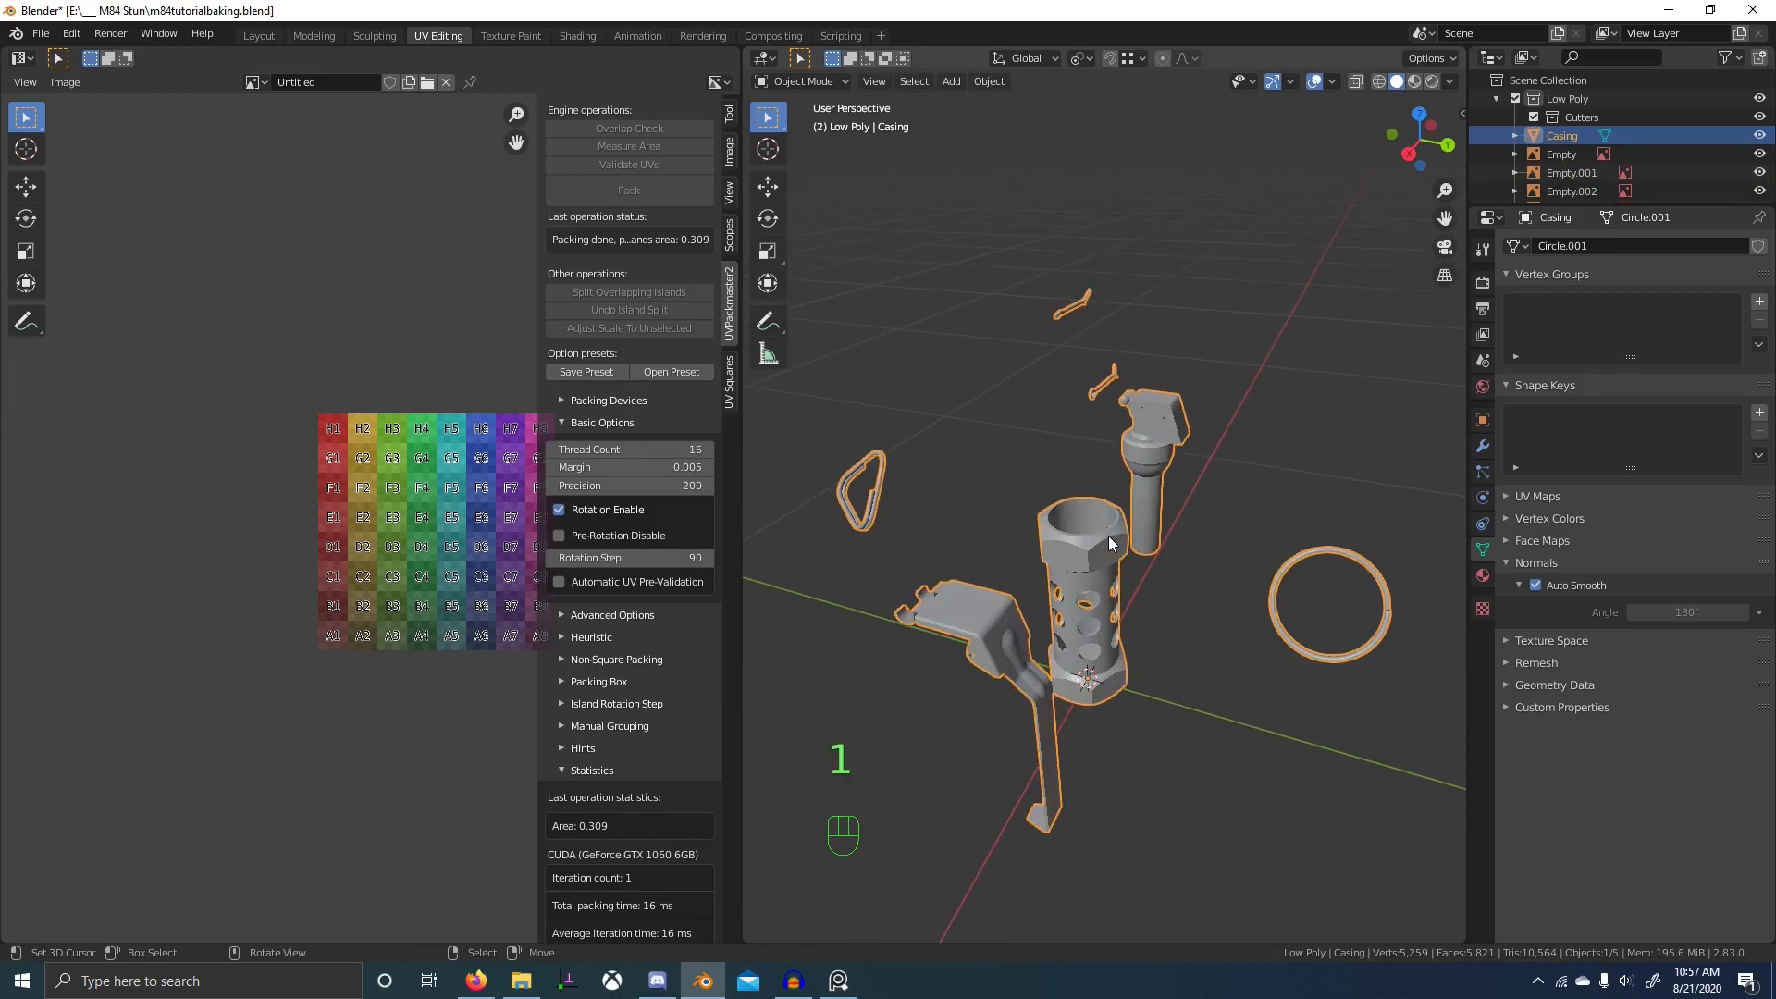
key(2)
click(1076, 501)
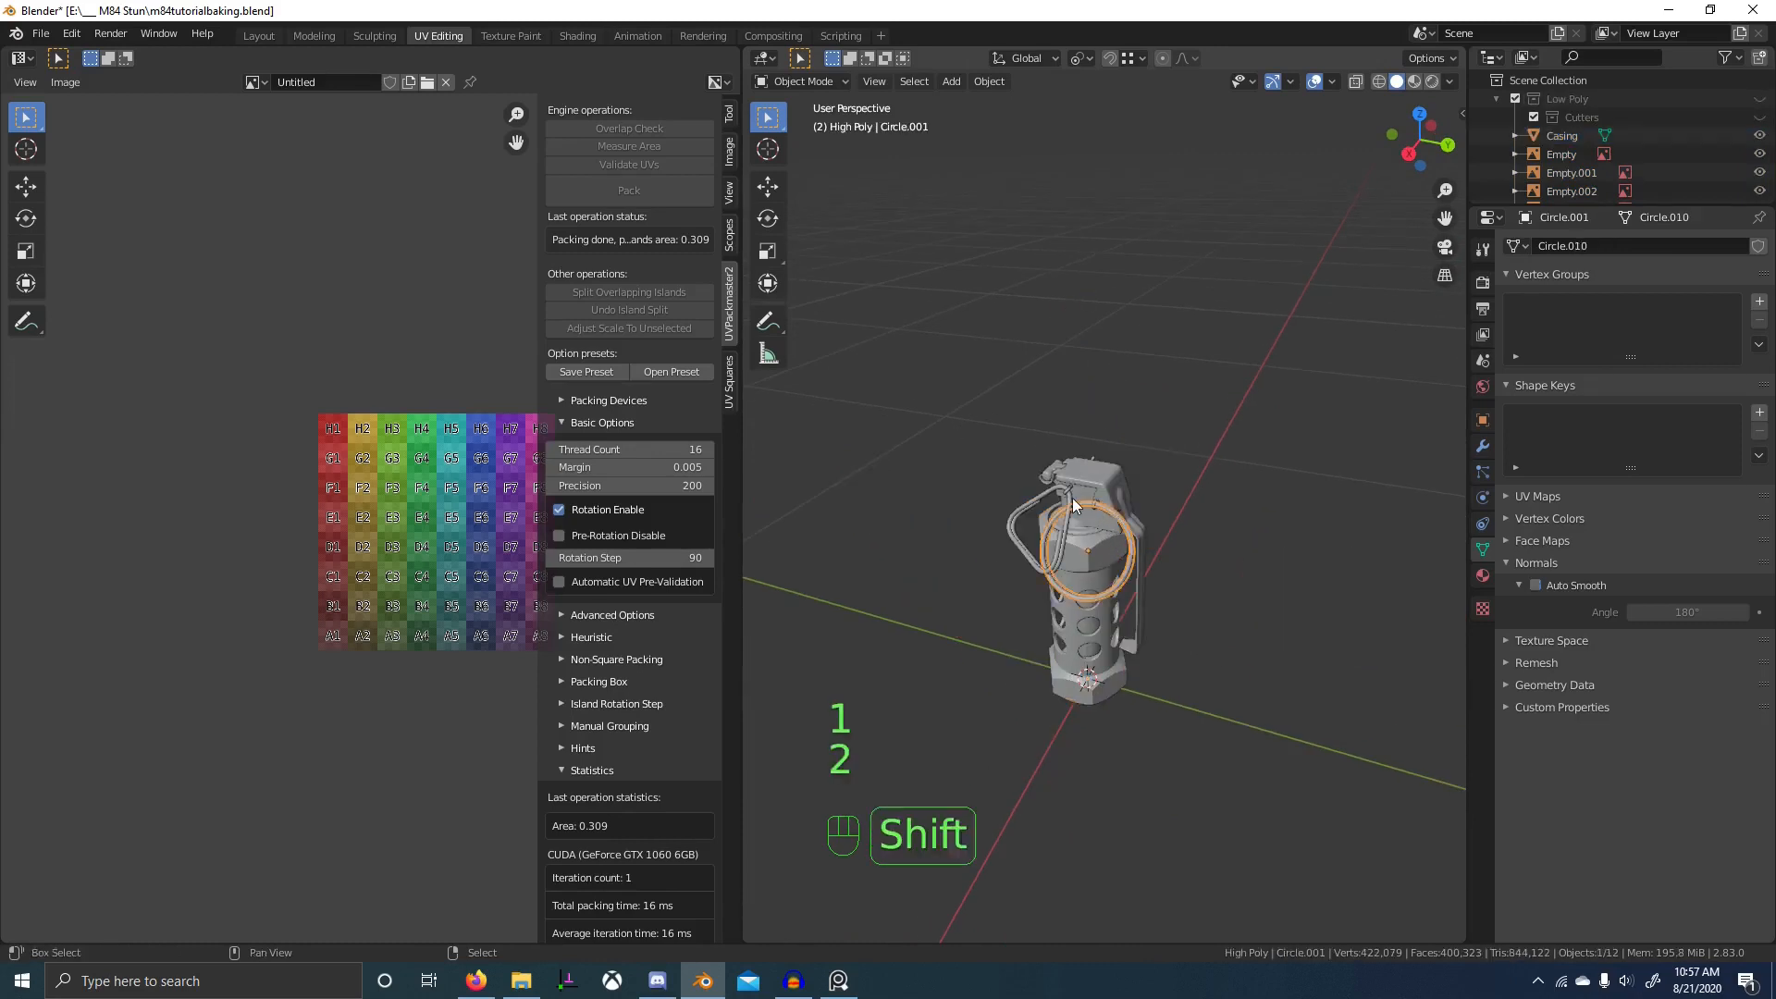
key(shift+2)
key(1)
key(shift+2)
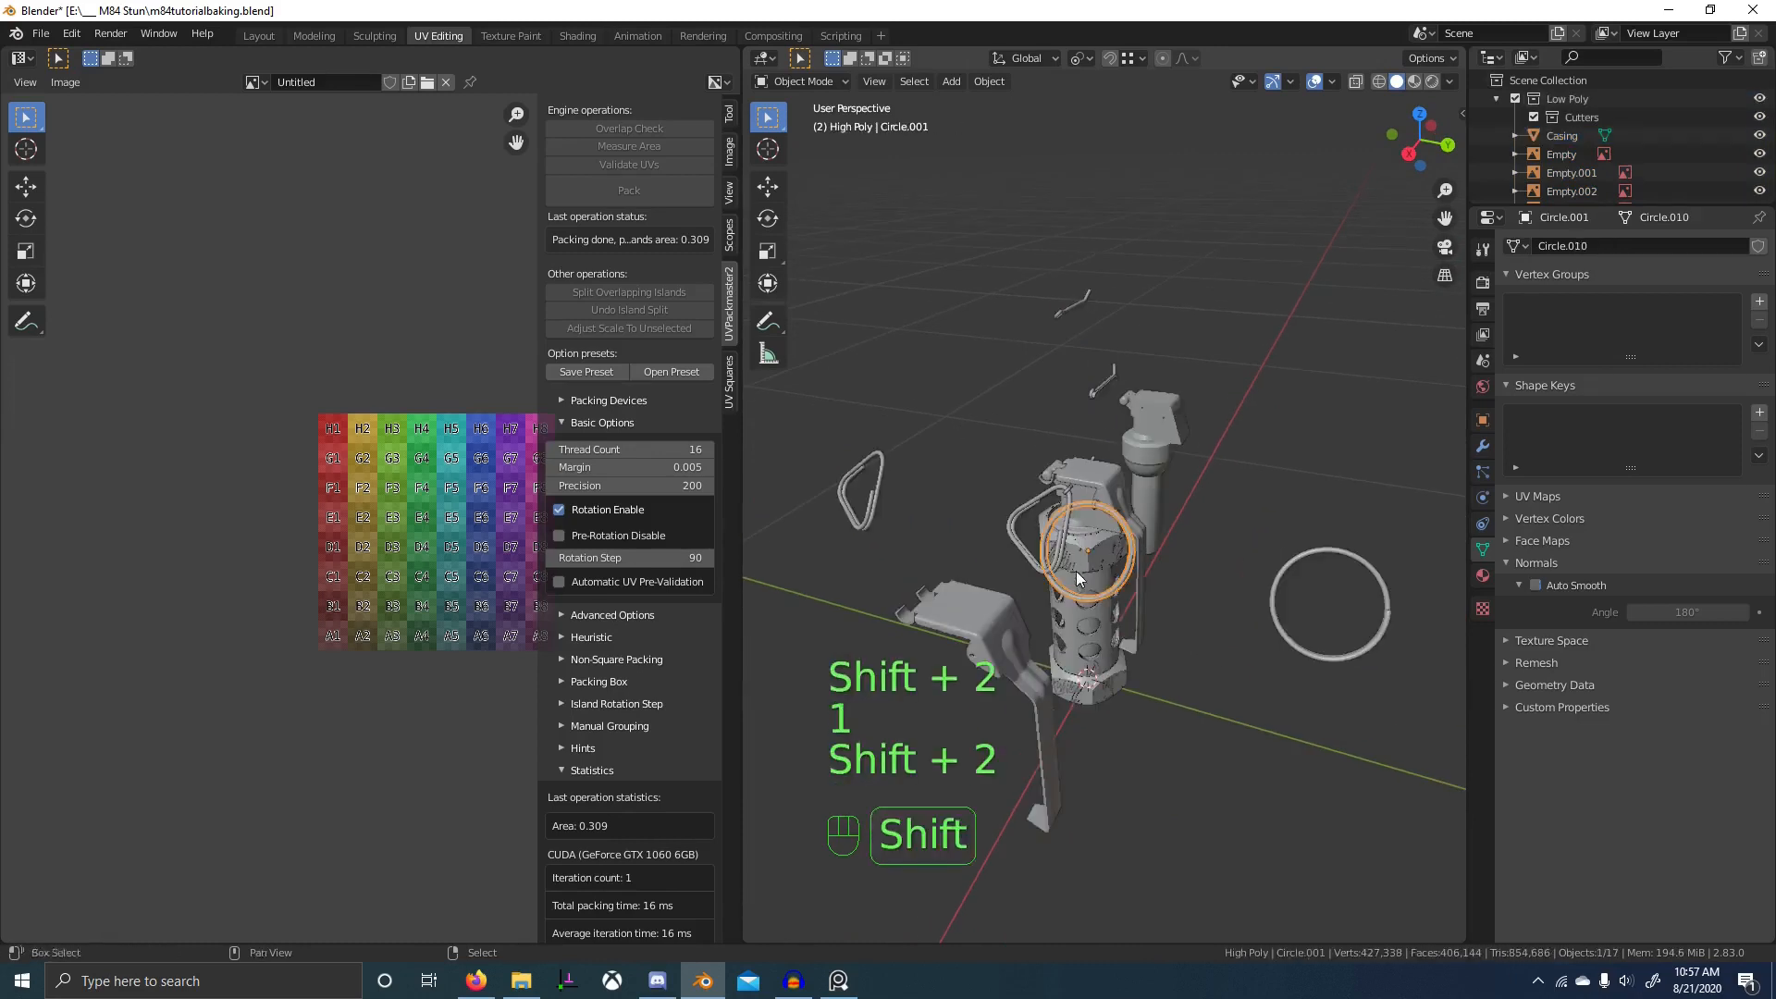
- Move the high-poly round ring 4 inches and the high-poly triangular ring -4 inches along the Y axis
scroll(1078, 537, up, 2)
key(g)
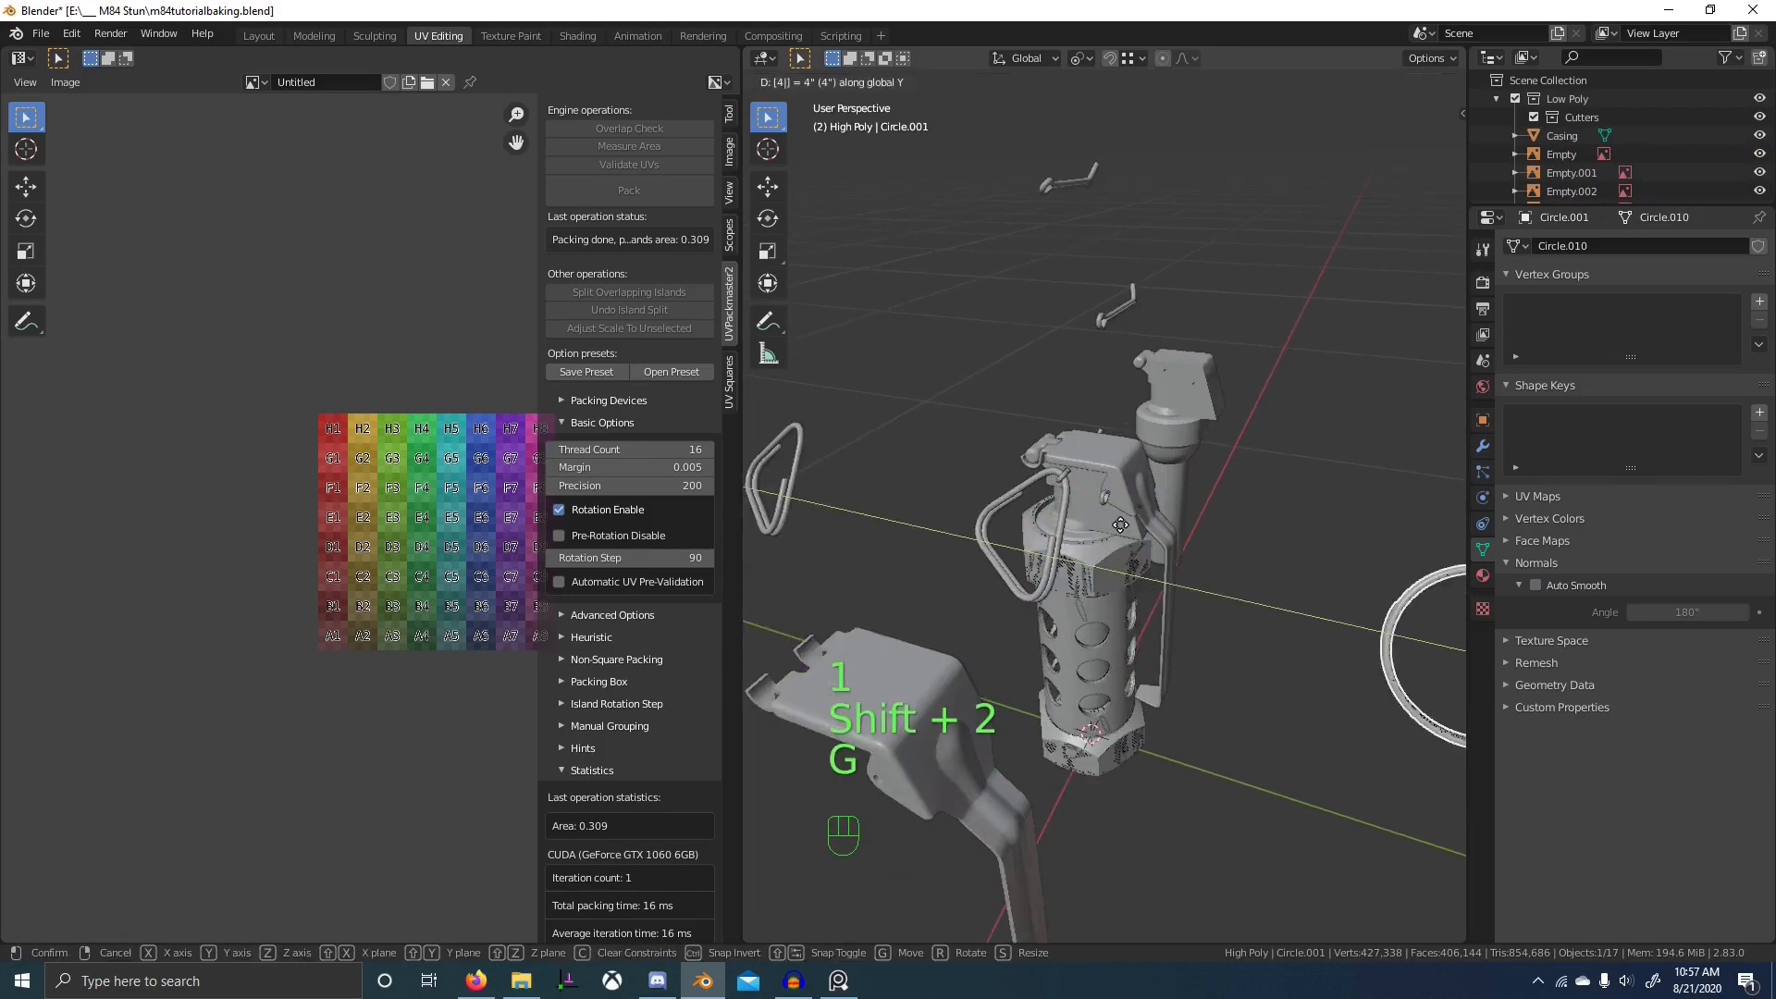
click(1120, 525)
click(1062, 511)
text(g)
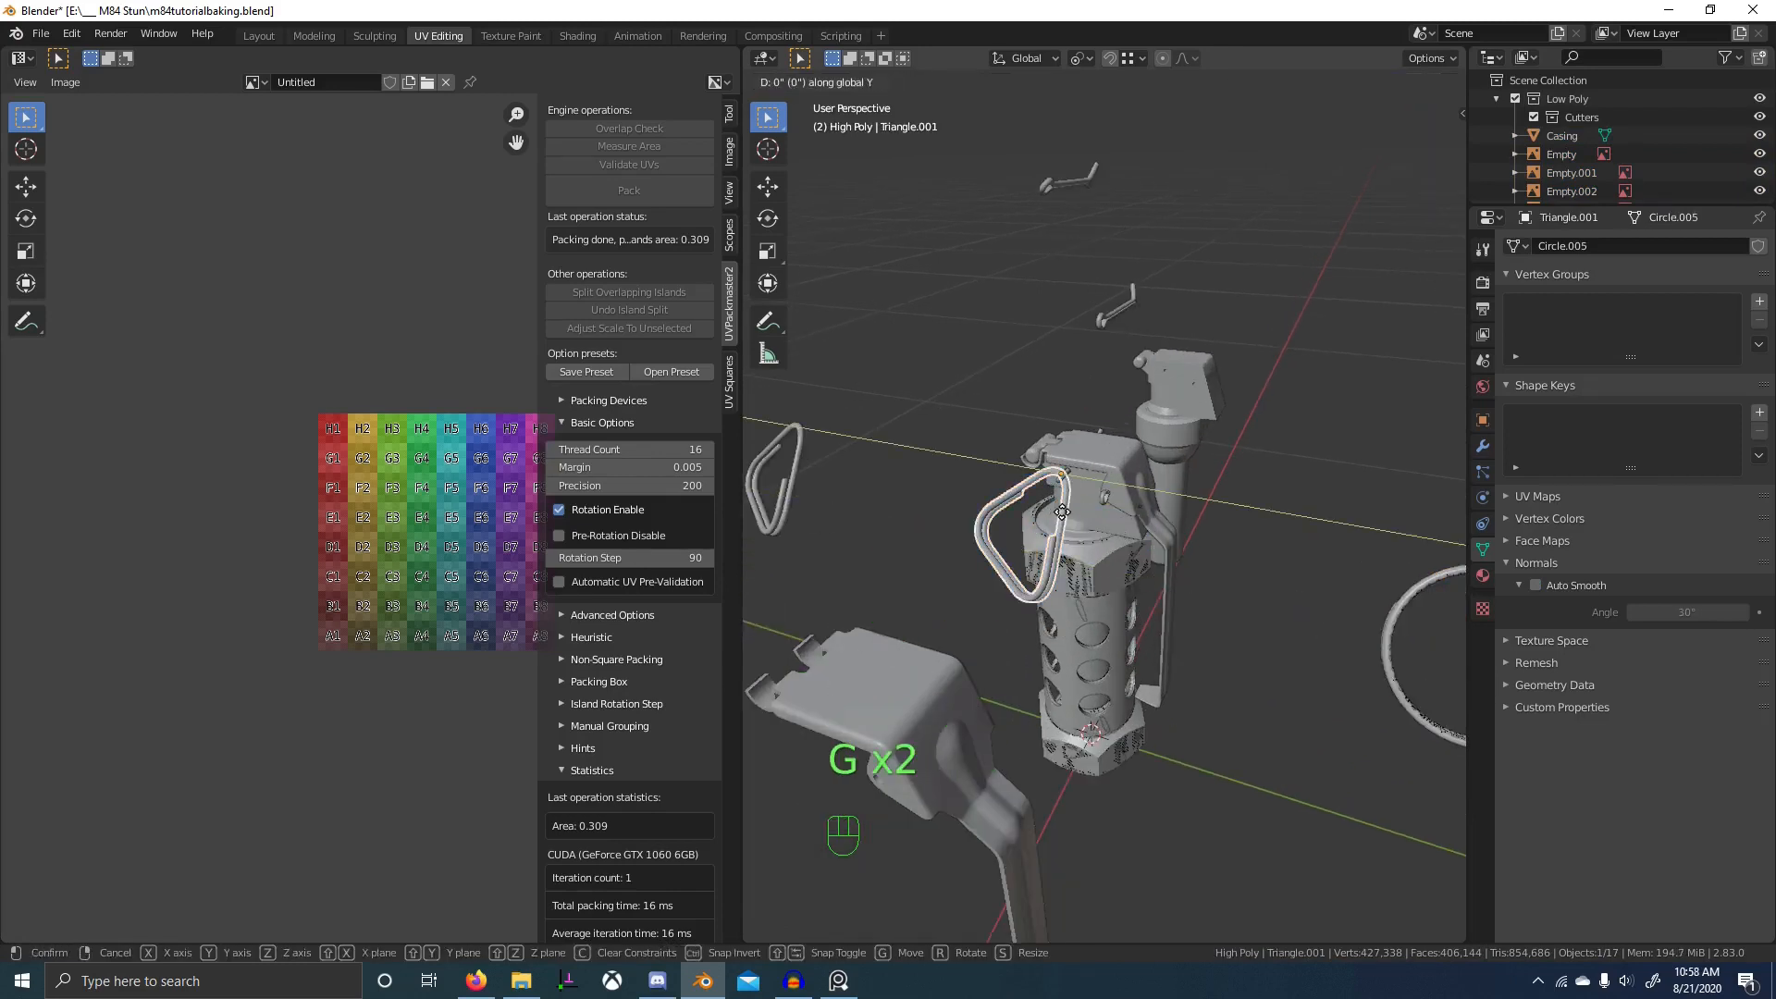
text(y-4)
key(Return)
- Move the high-poly lever 4 inches and the high-poly internal fuze assembly -4 inches along the X axis
click(1124, 443)
text(gx)
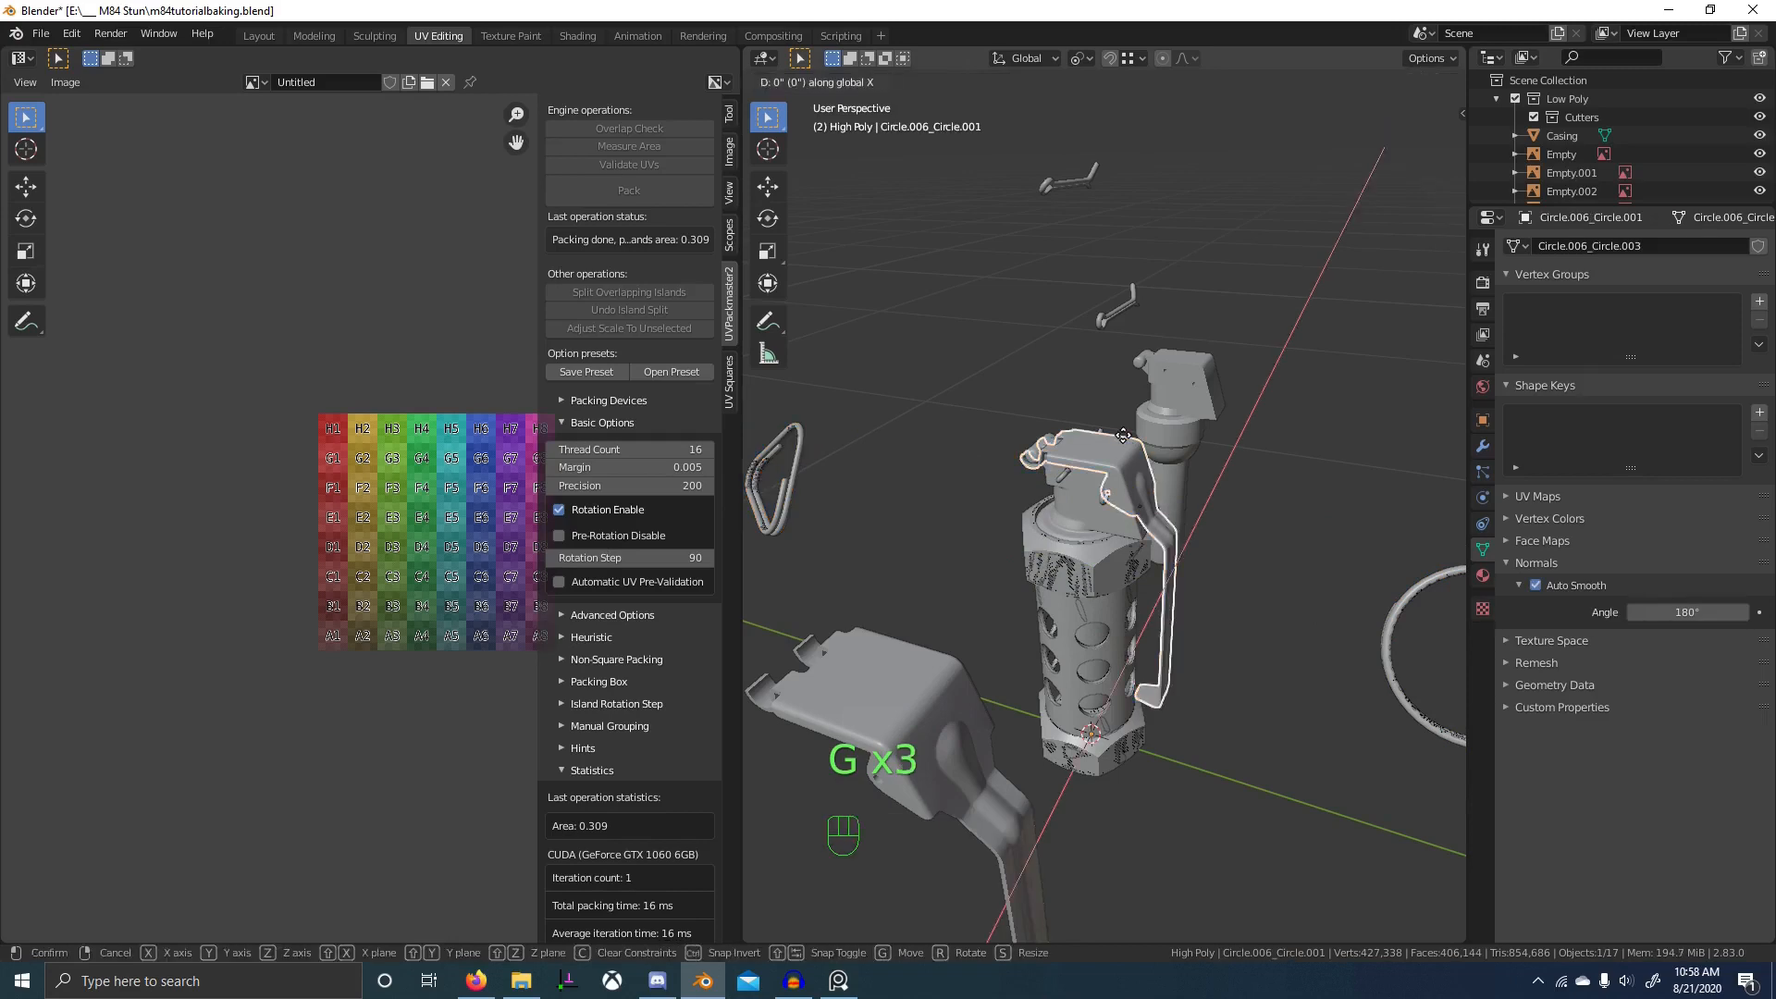
text(4)
key(Return)
click(1122, 486)
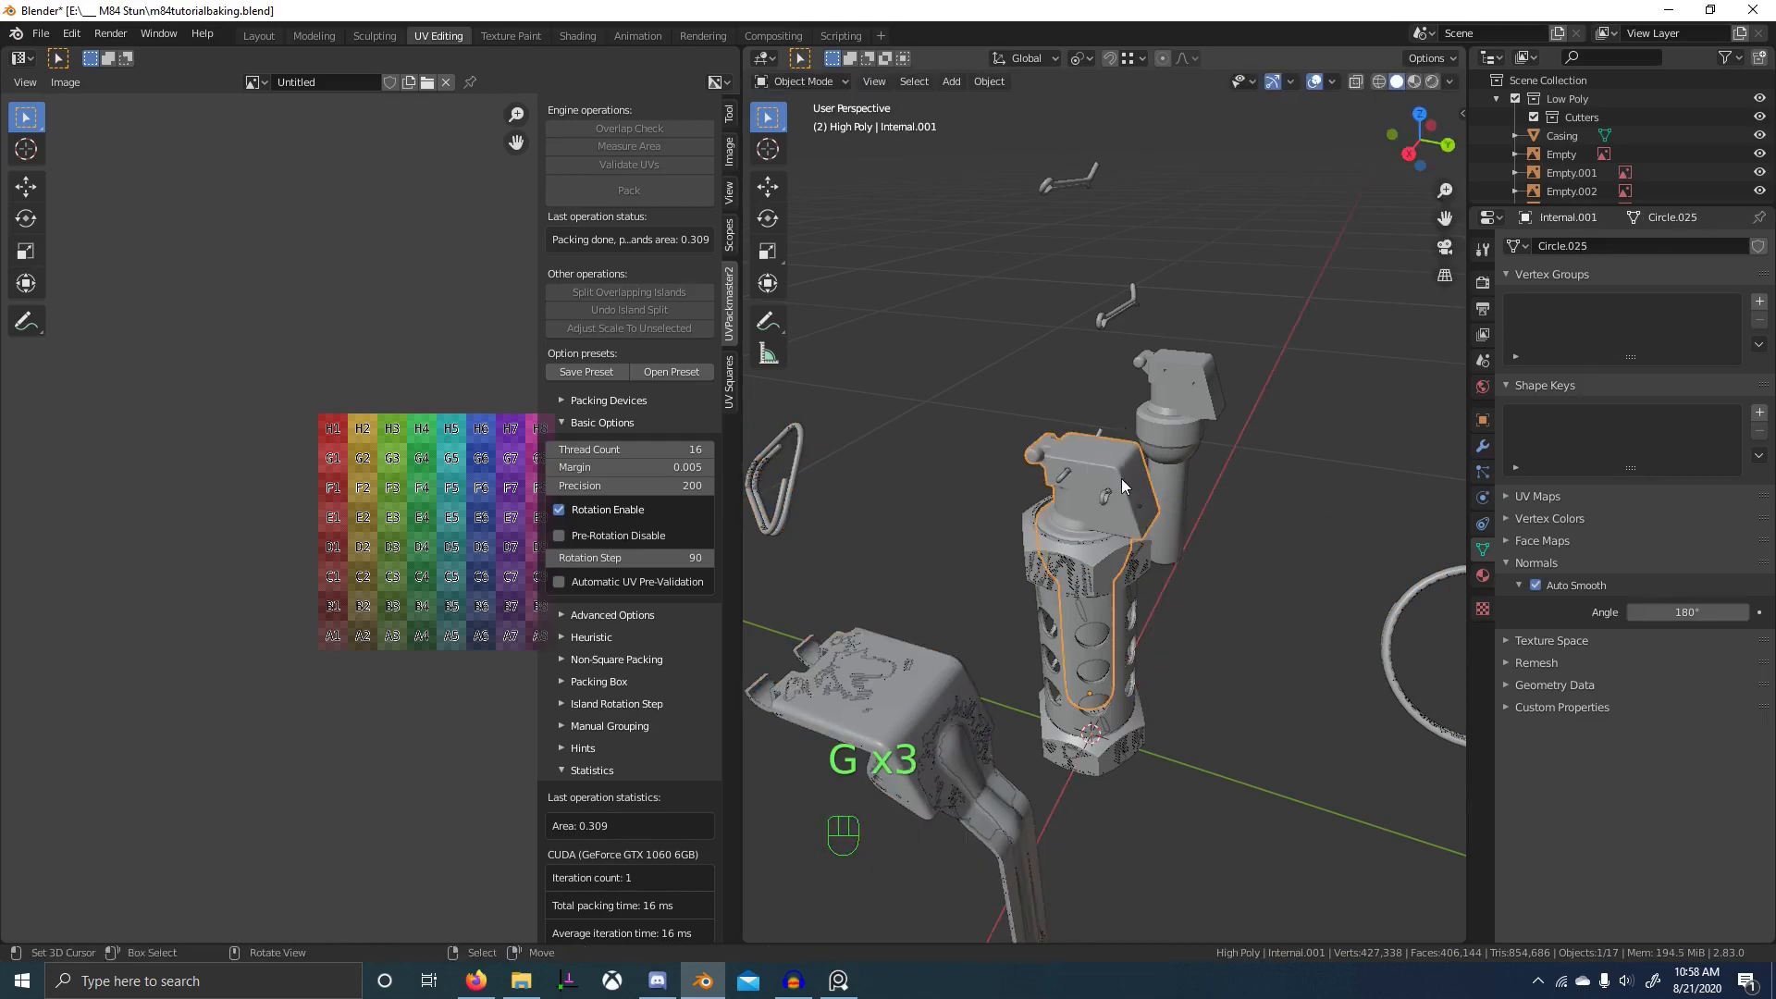
text(gx-4)
key(Return)
- Raise the first high-poly pin 2 inches and the second high-poly pin 3 inches along the Z axis
click(1123, 484)
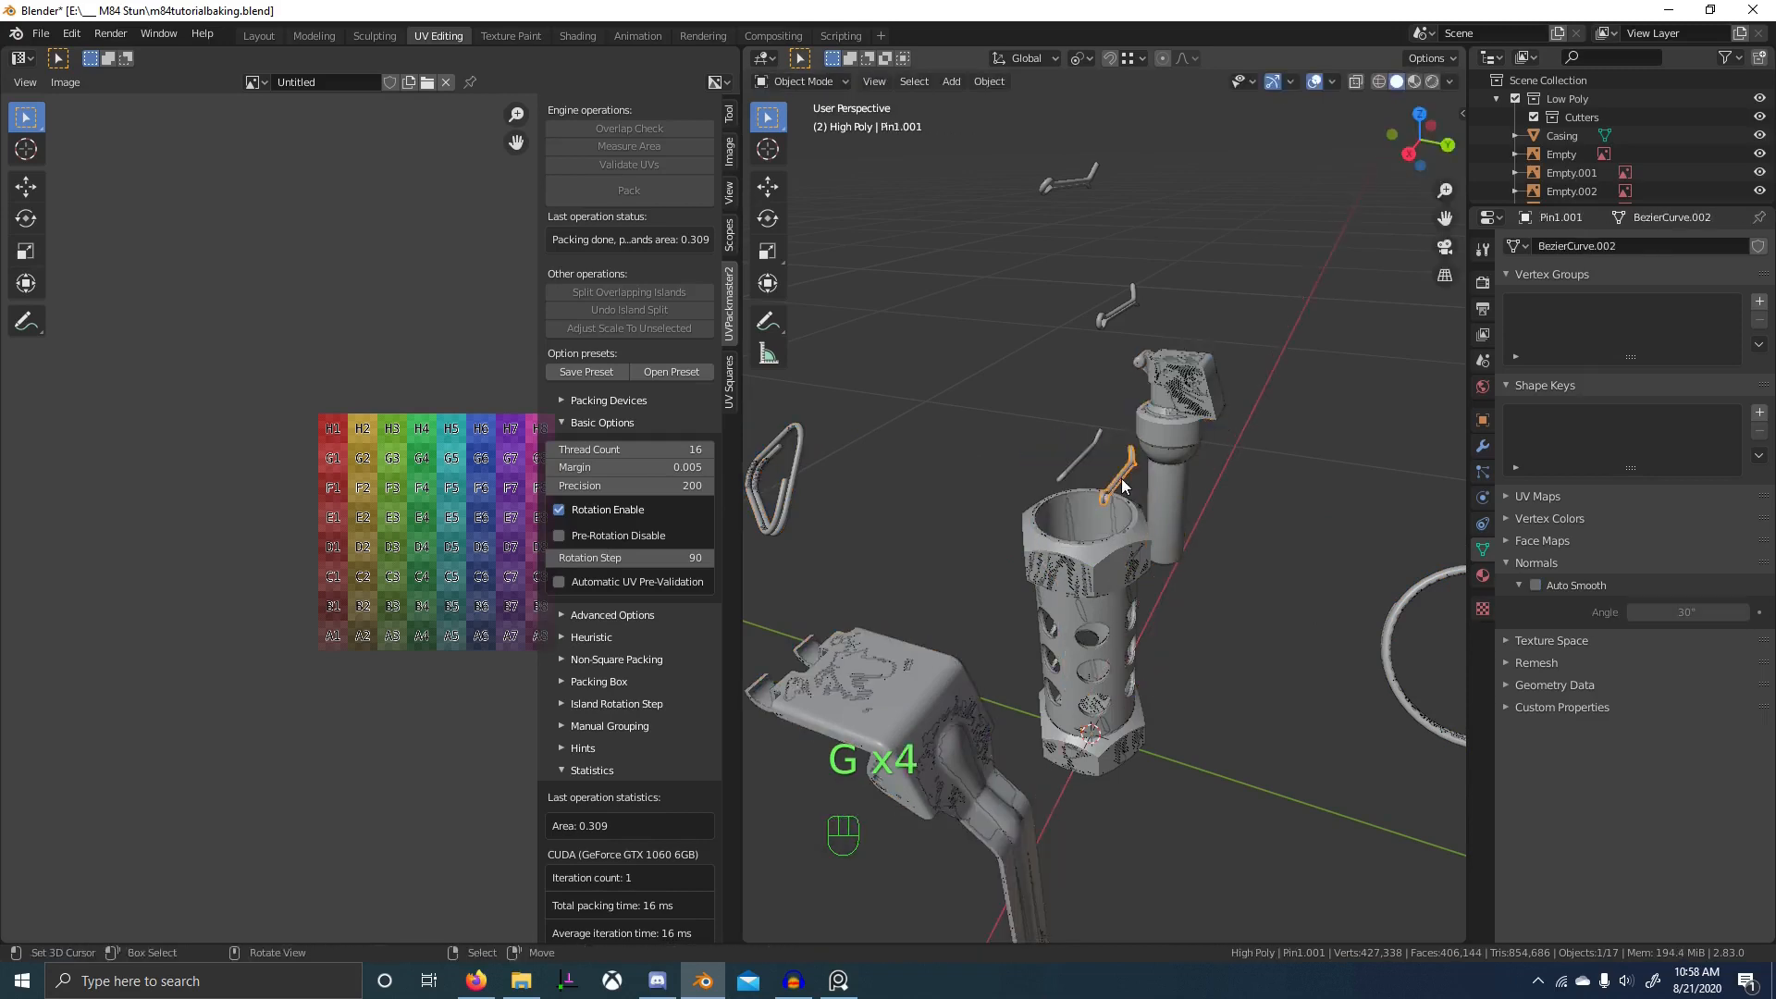
text(gz2)
key(Return)
click(1087, 461)
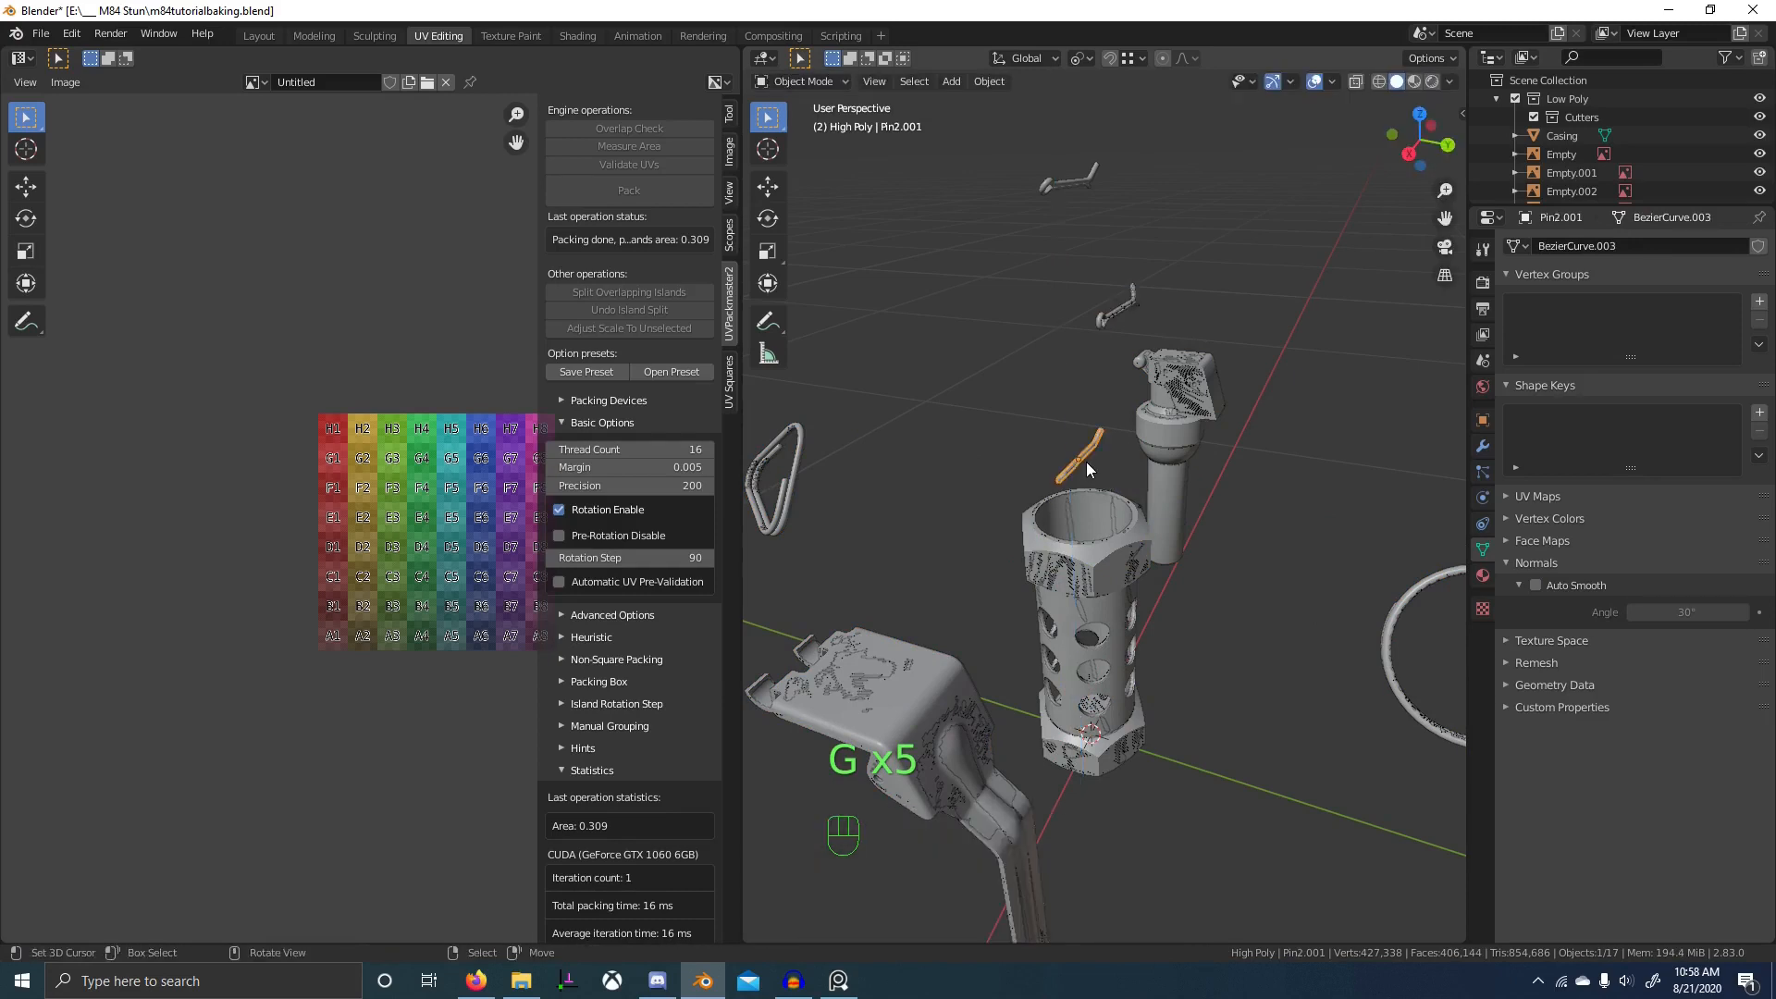
text(gz2)
key(Return)
- Display only the High Poly collection and select all its parts with the casing as the active object
key(1)
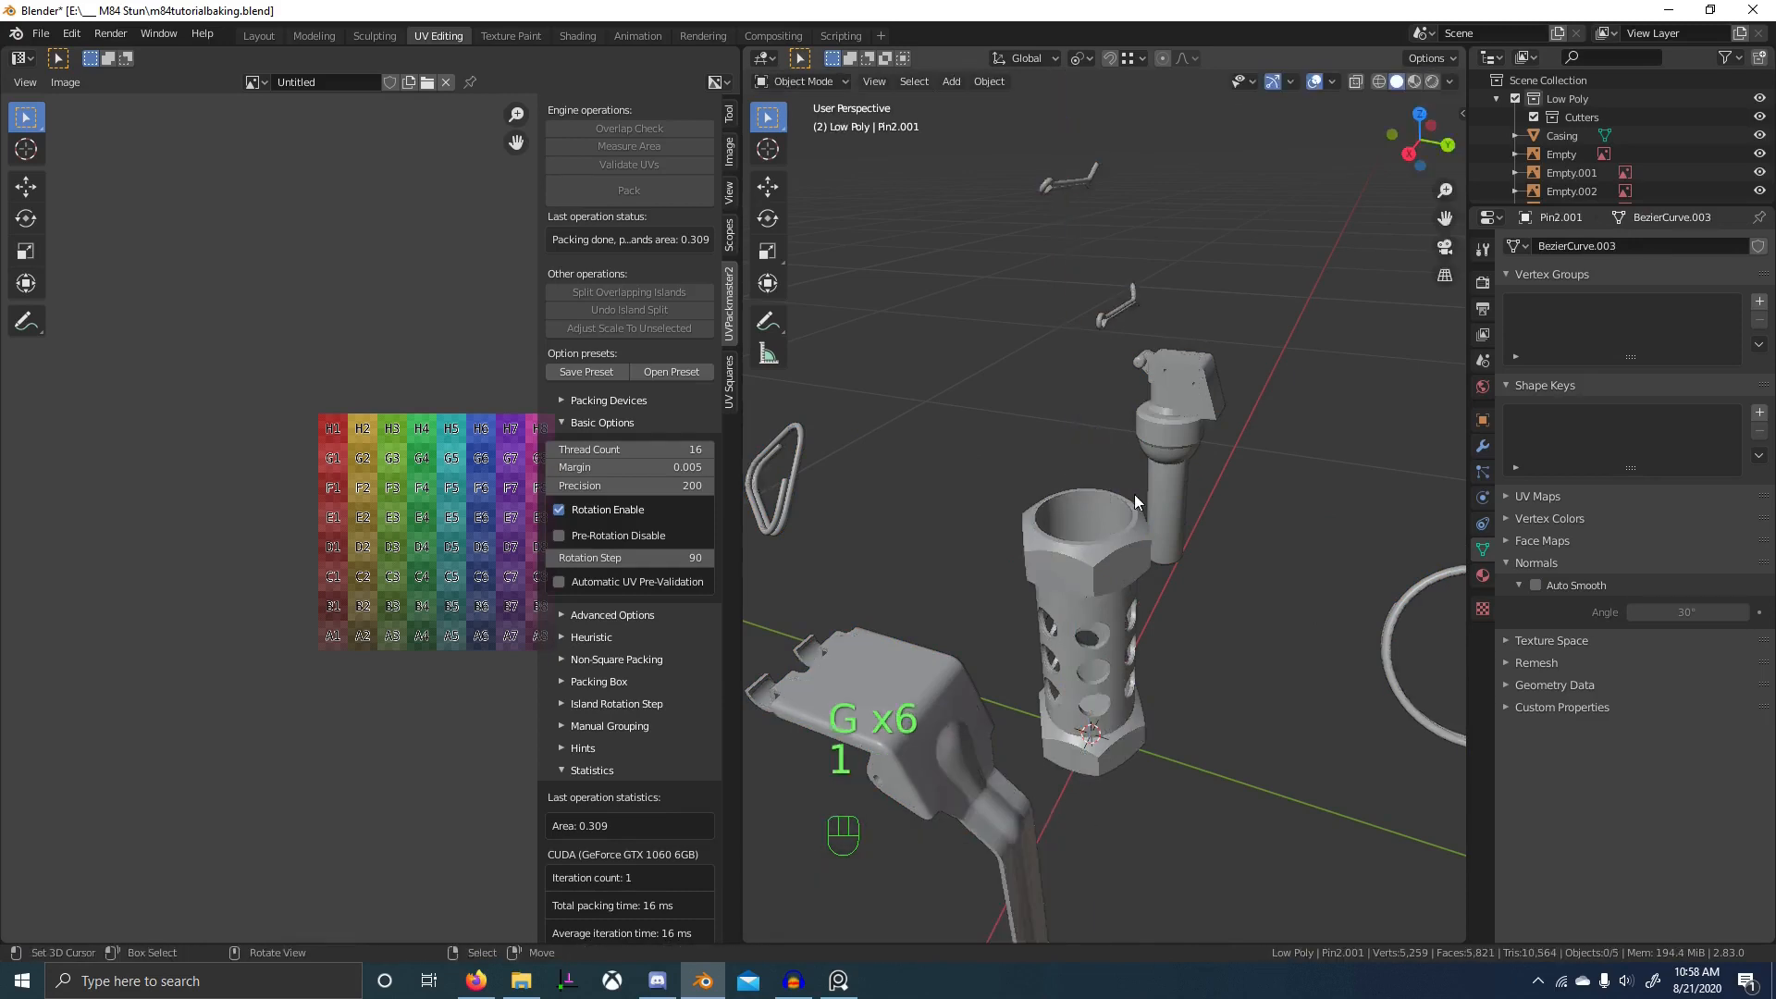
key(2)
click(1154, 553)
scroll(1129, 555, down, 2)
key(a)
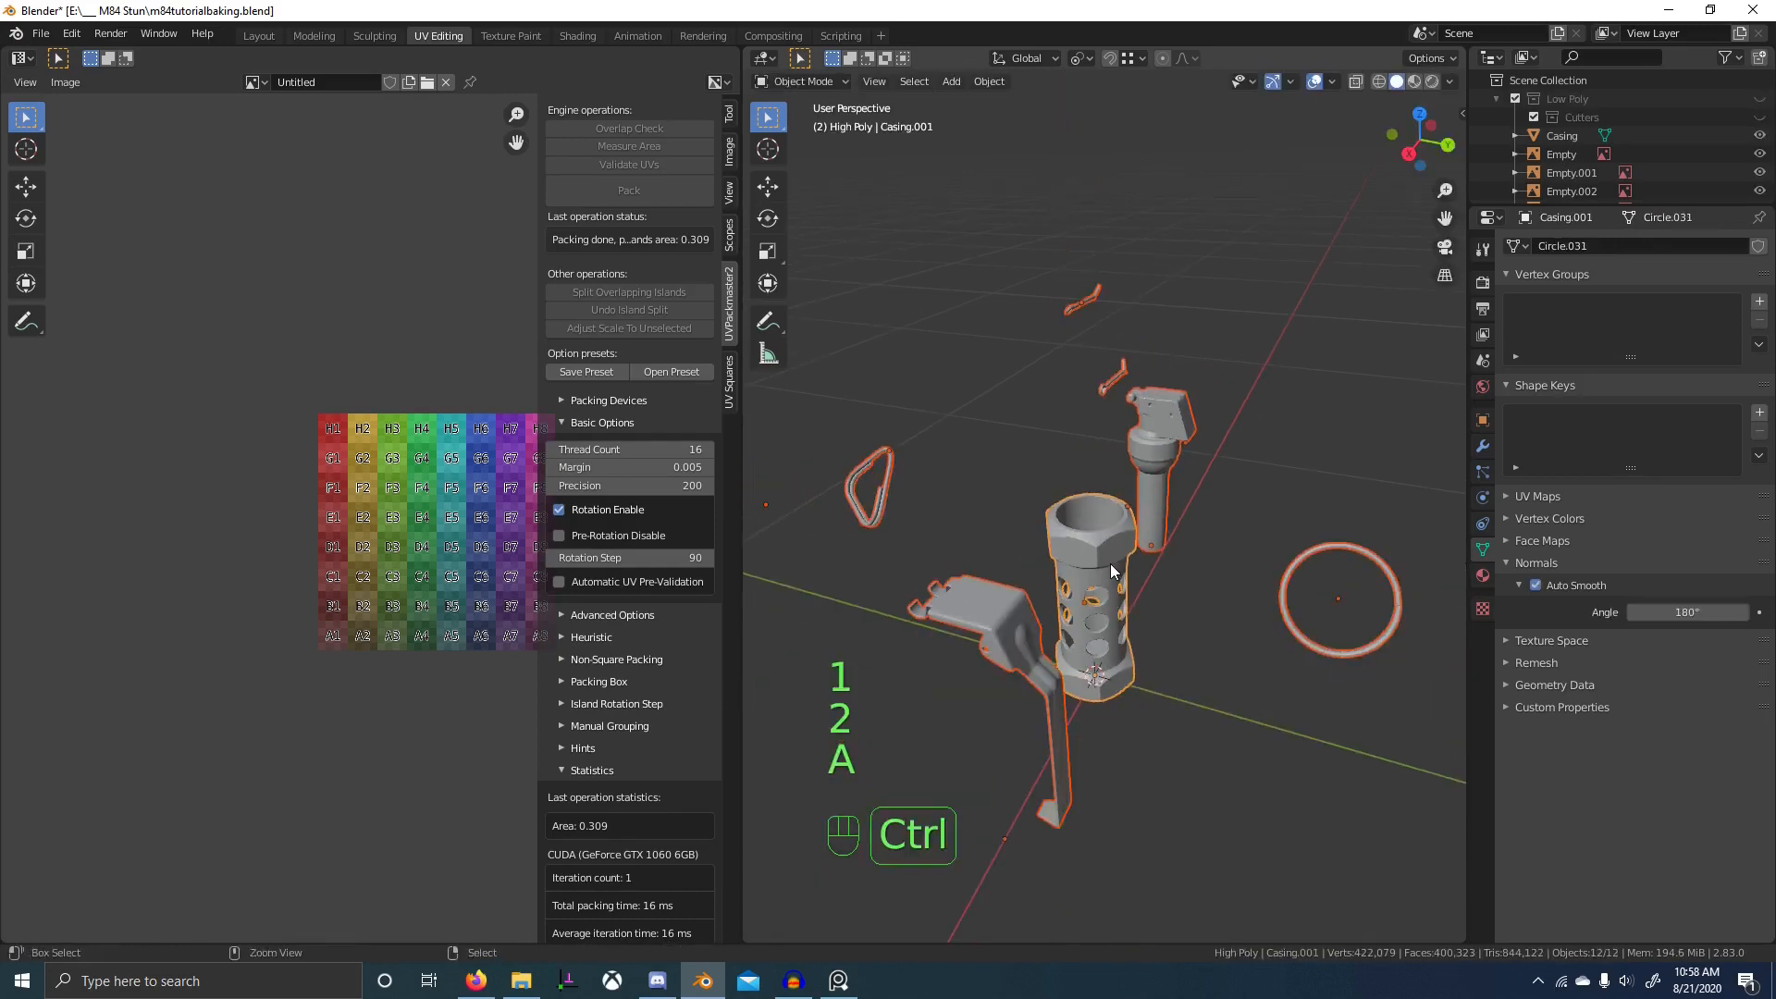
- Try to join the selected high-poly parts into the casing, and undo the join
key(ctrl+j)
scroll(1124, 614, up, 3)
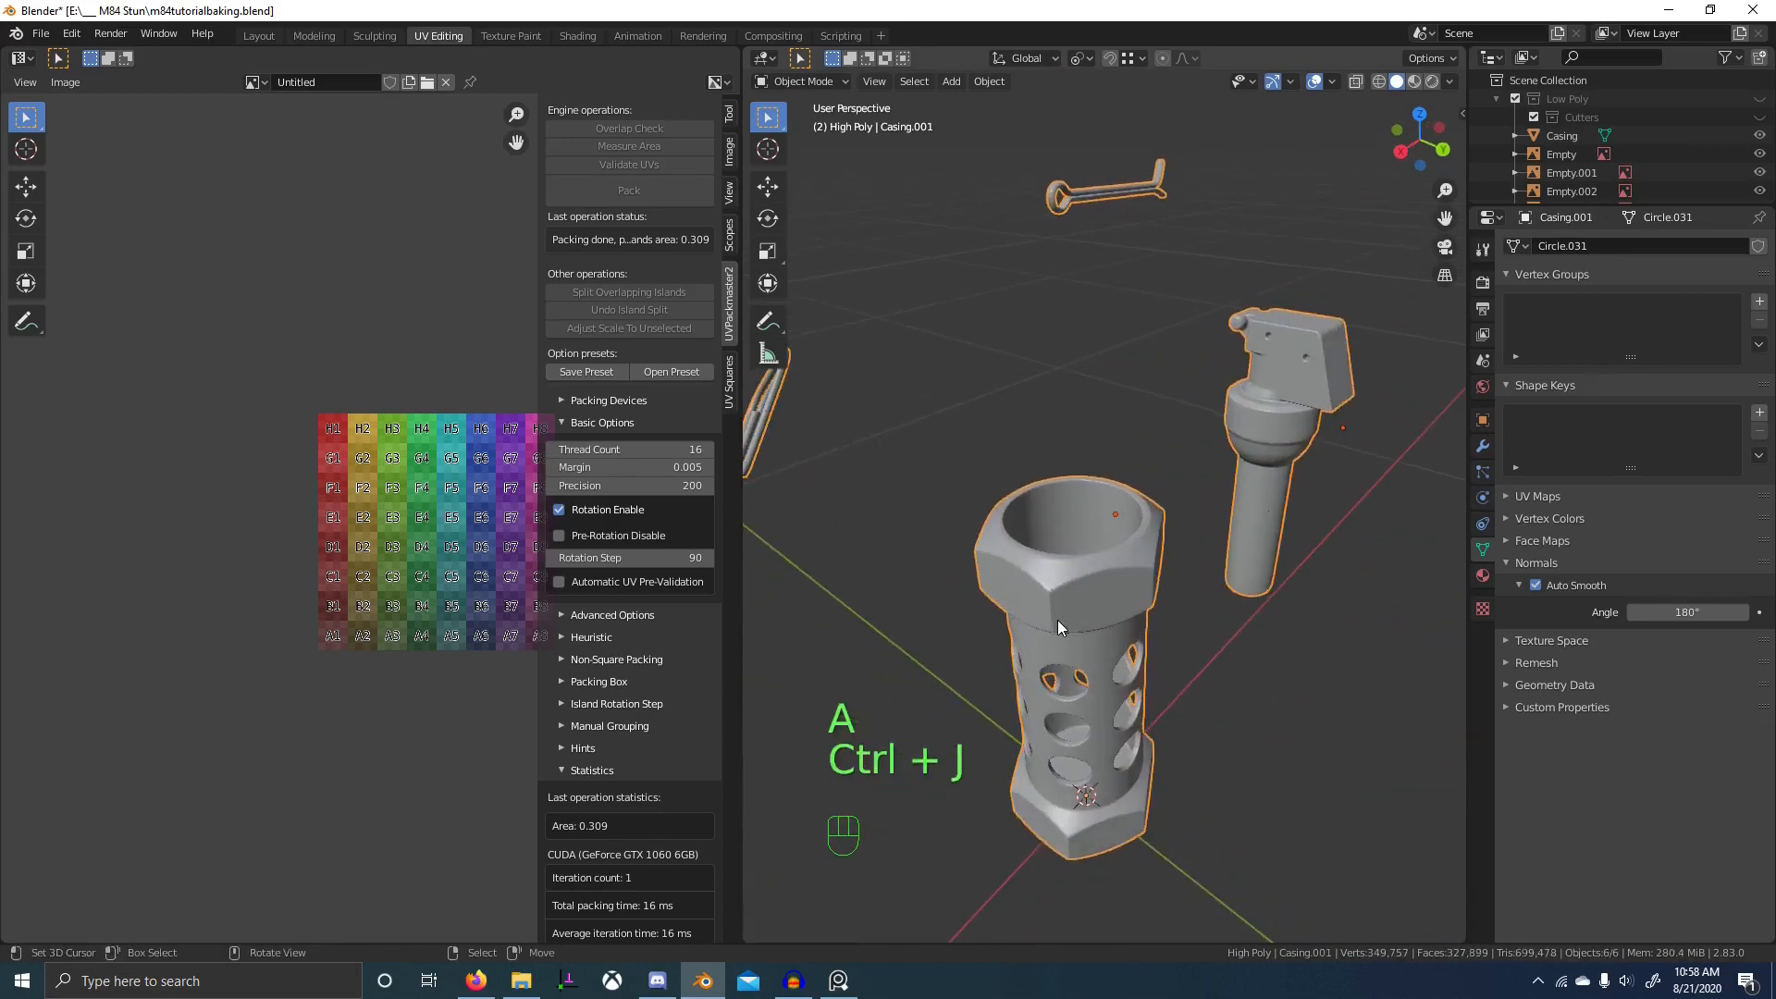
key(ctrl+z)
scroll(1125, 622, down, 3)
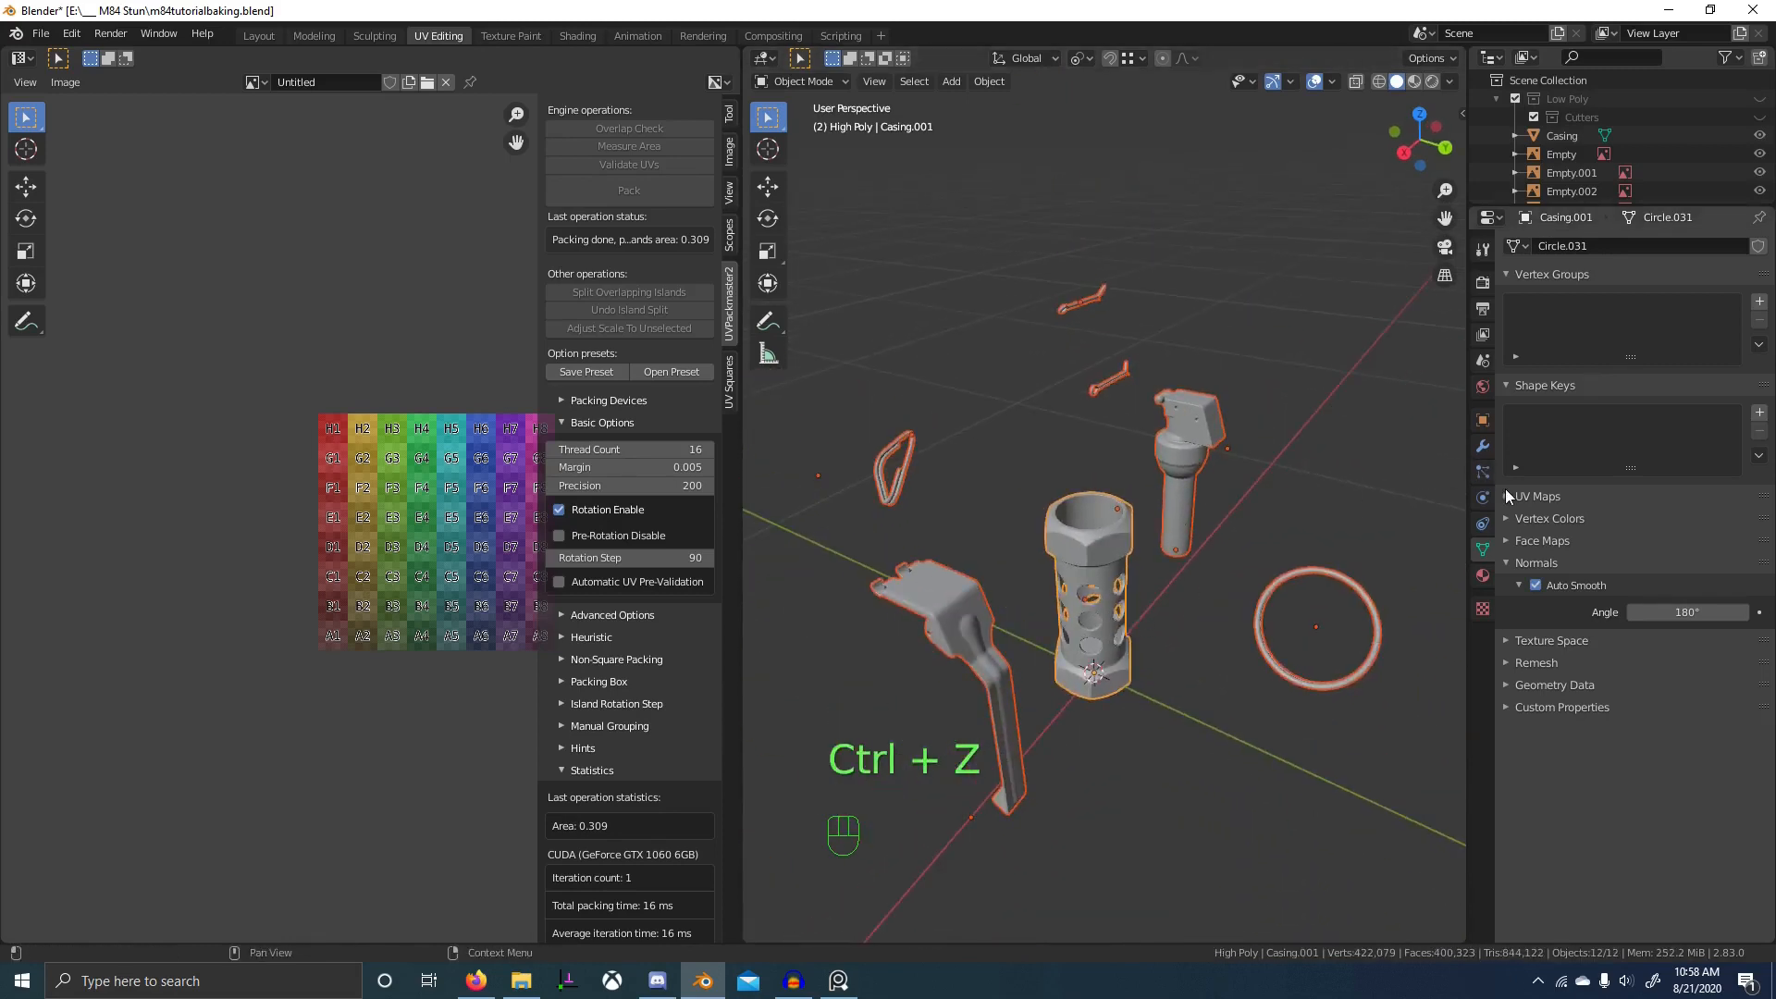
- Convert the selected high-poly parts to mesh so their modifiers are applied
click(1483, 446)
key(space)
text(conv)
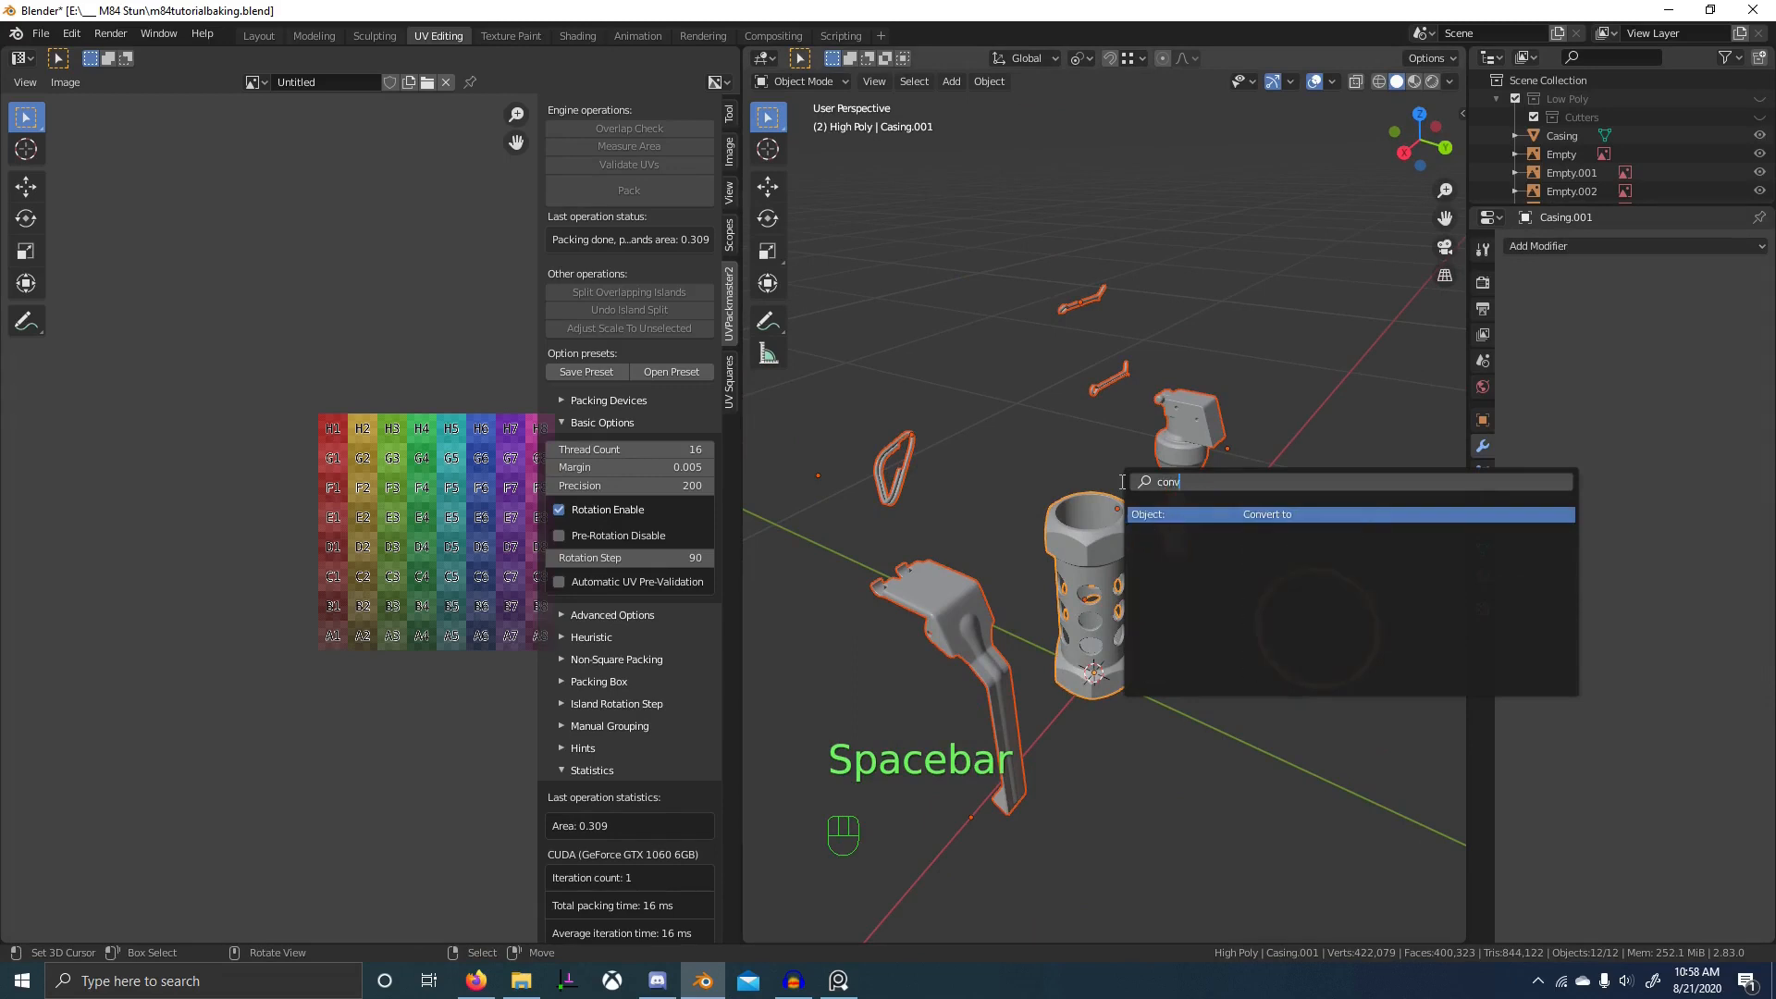
text(er)
key(Return)
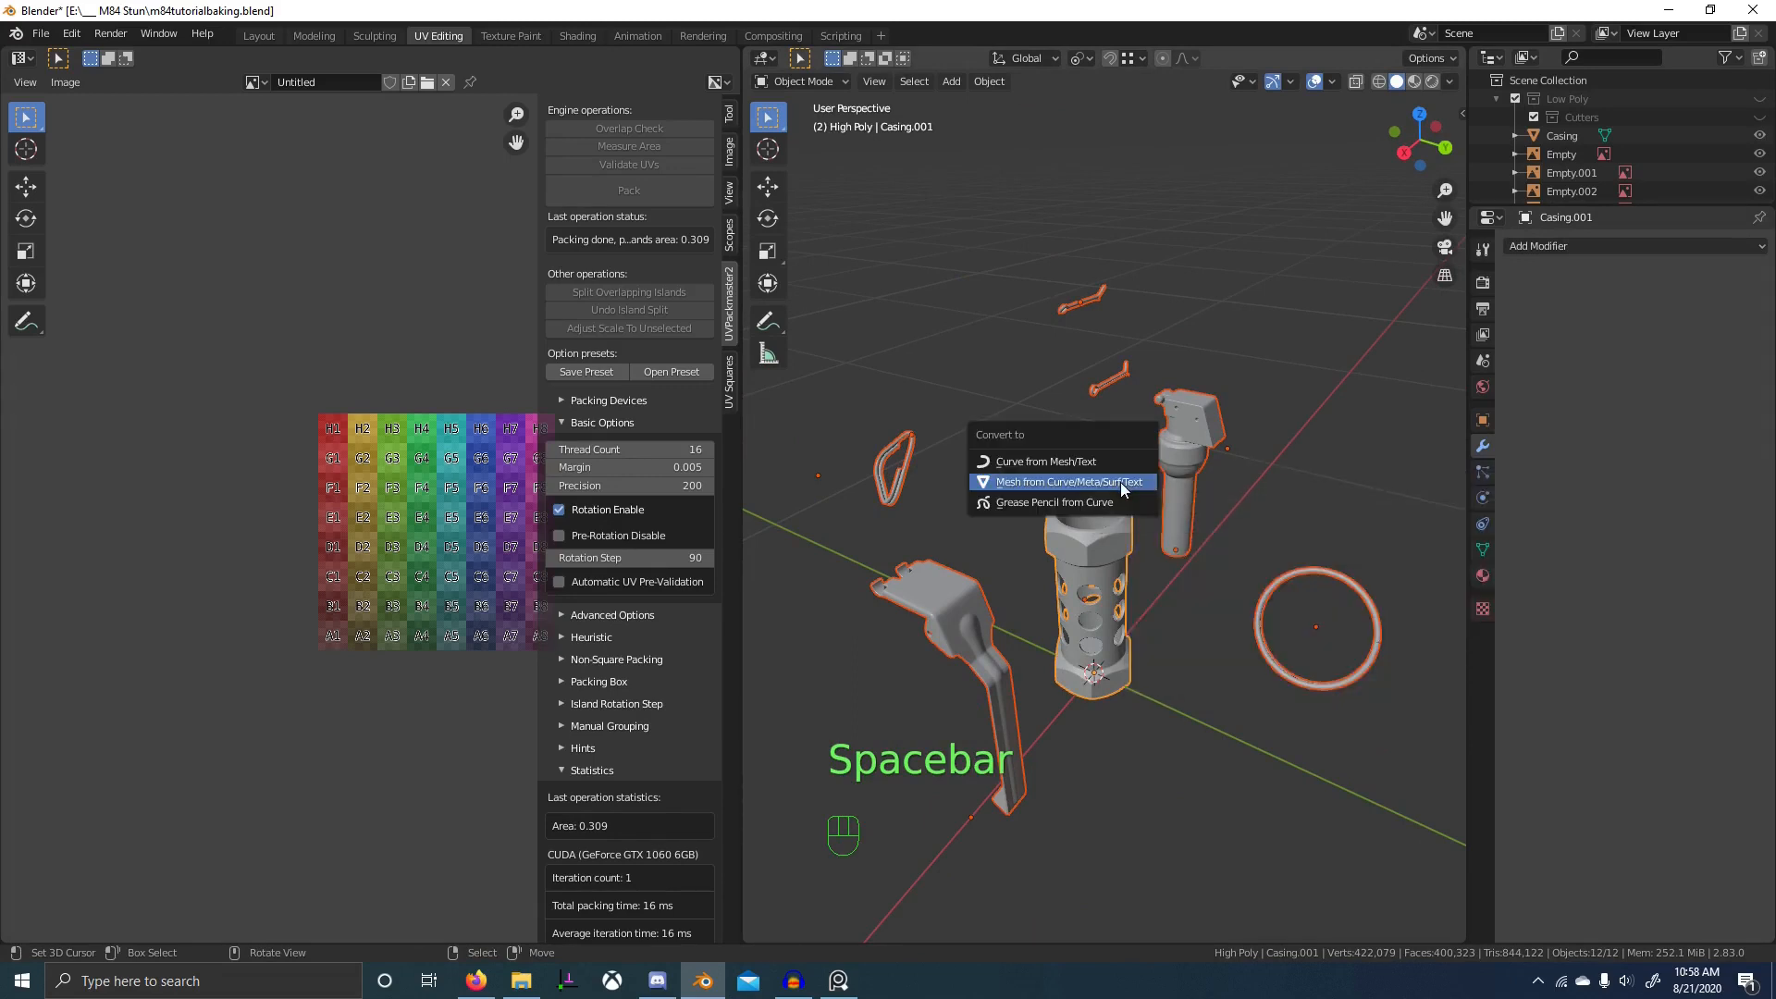
click(1122, 480)
- Join the converted high-poly parts into the high-poly casing and save the file
shift+middle_drag(1109, 638, 1062, 646)
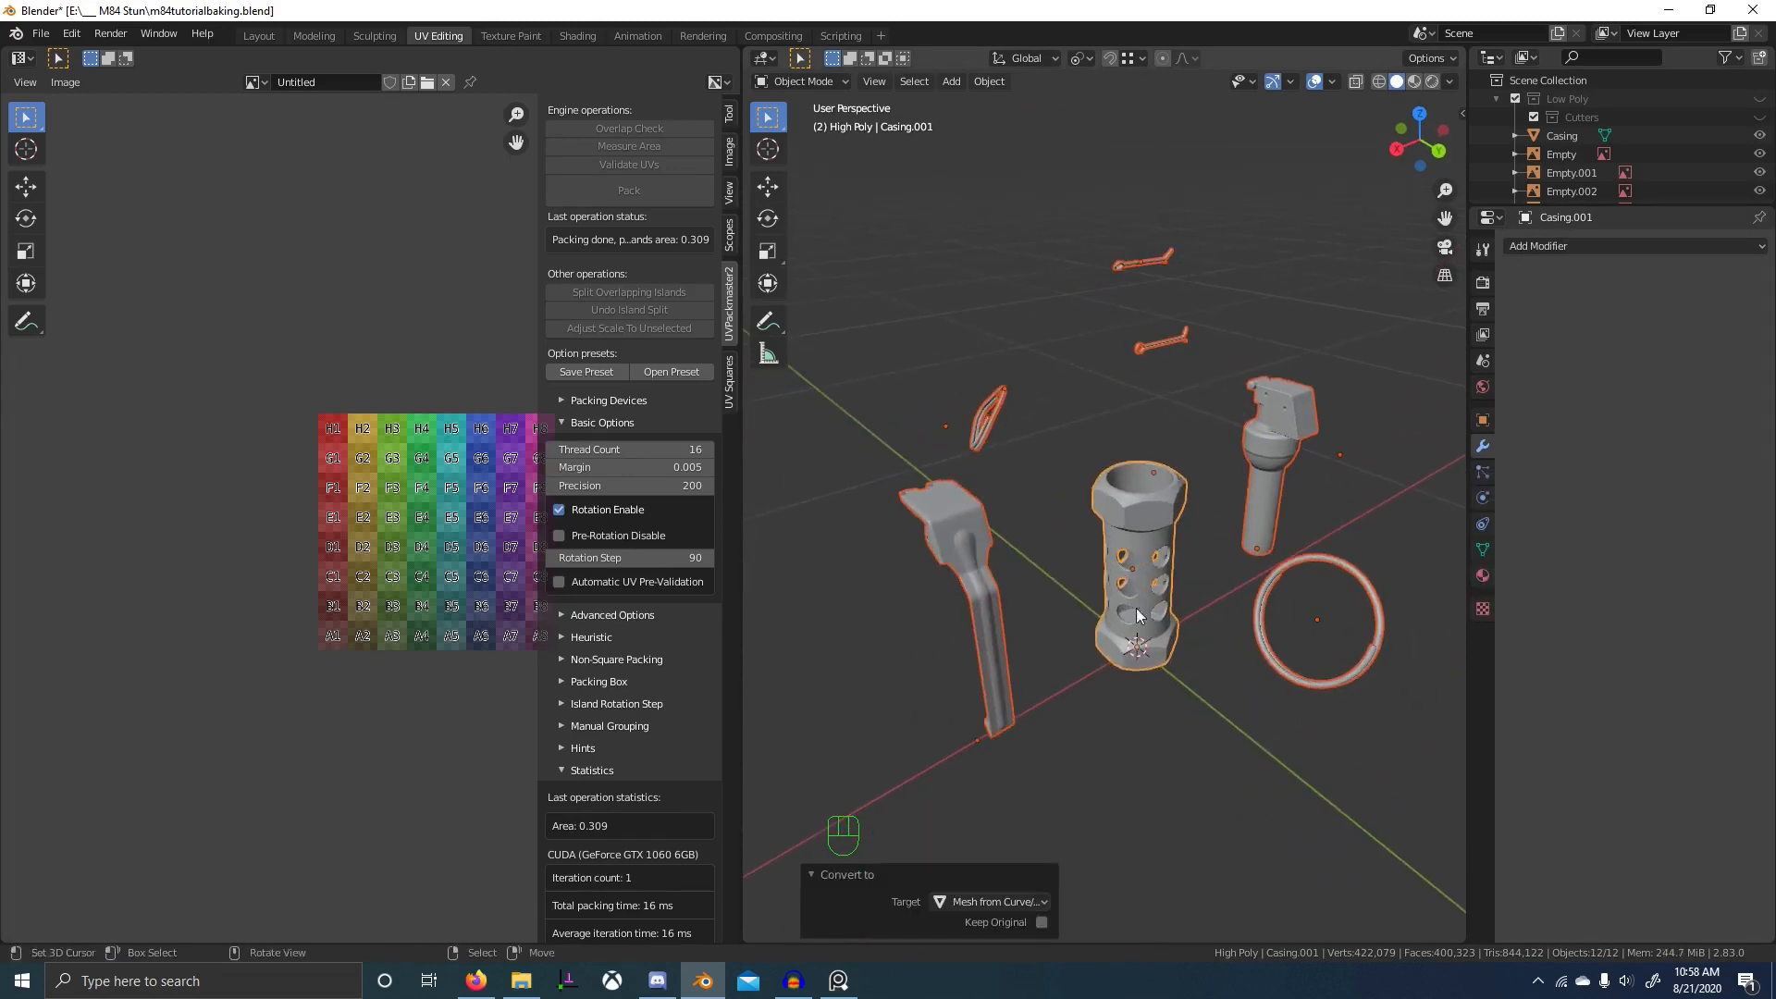
scroll(1128, 563, up, 1)
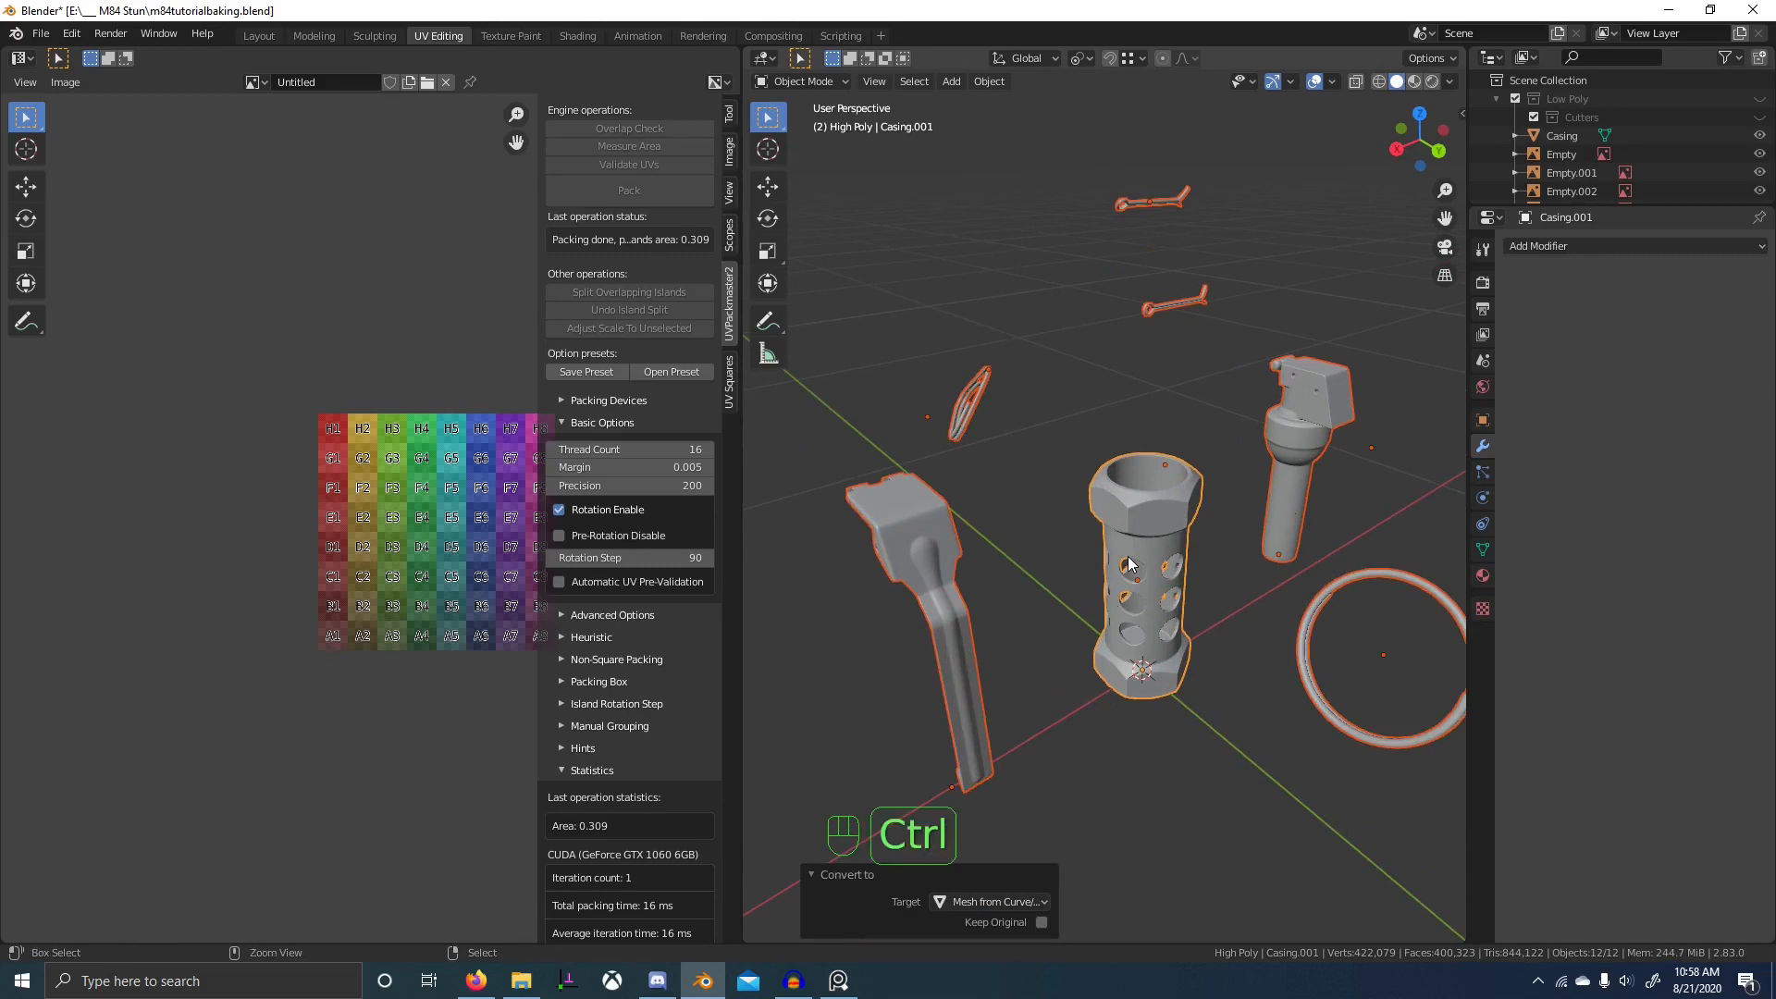
key(ctrl+j)
middle_drag(1129, 563, 1162, 552)
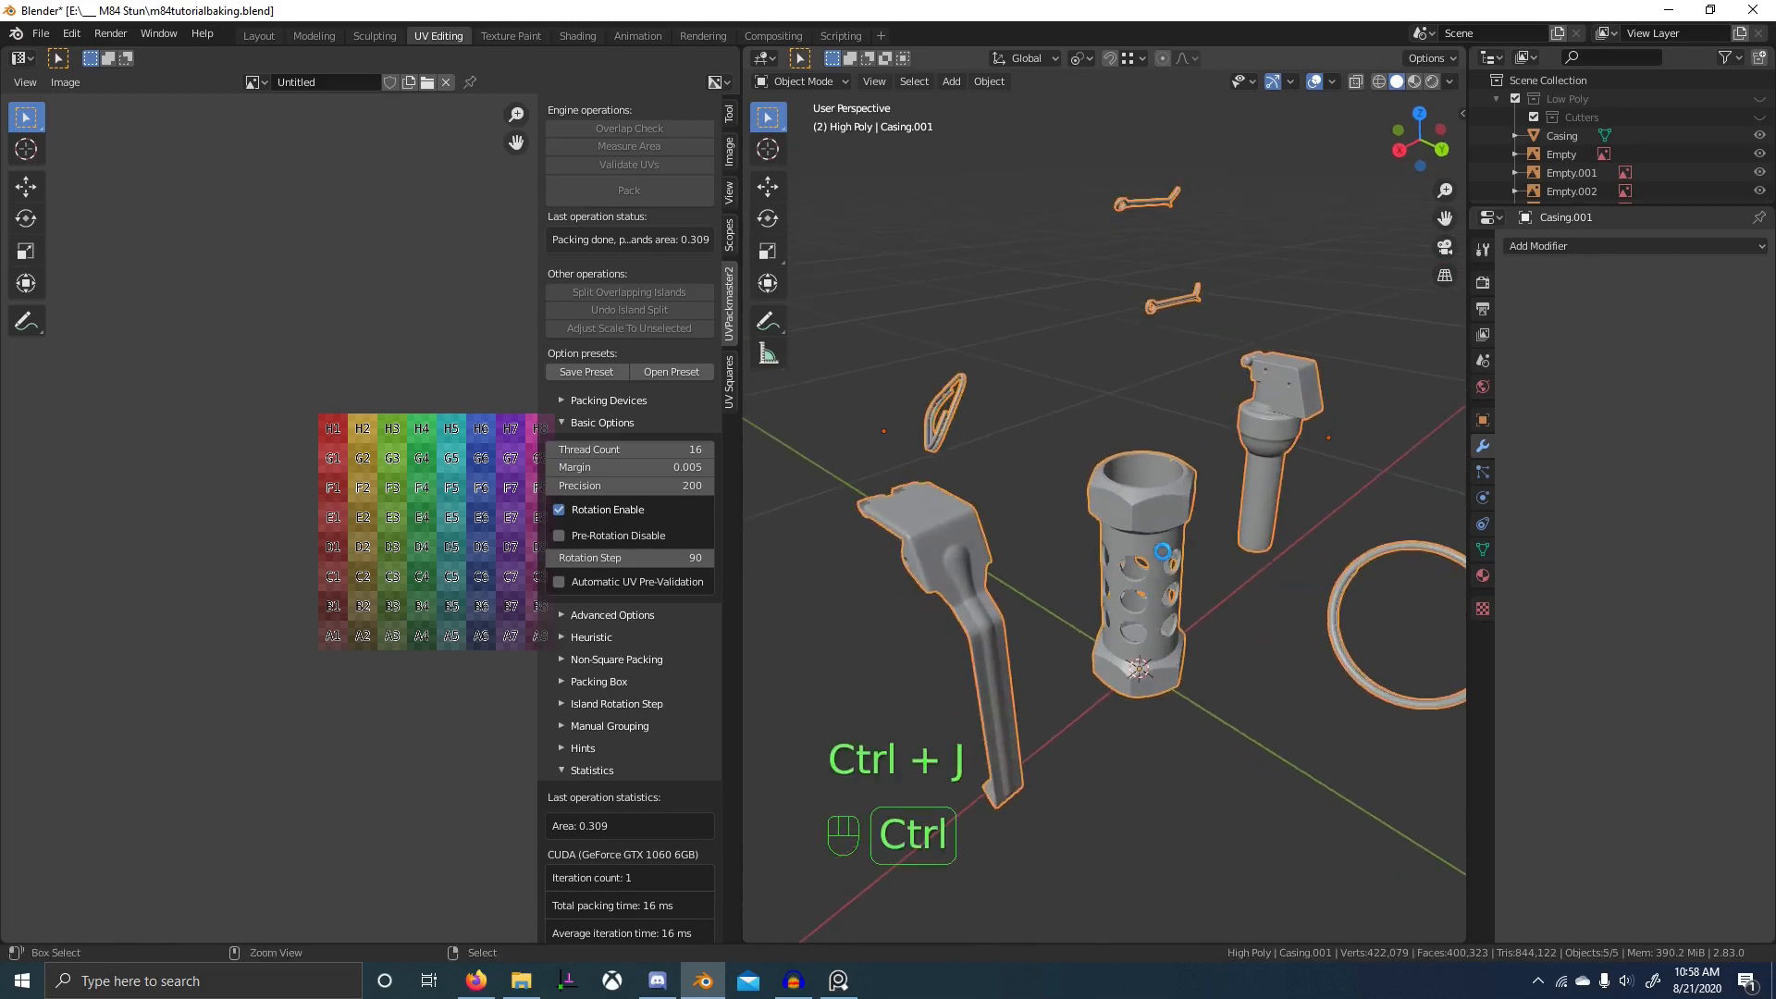
key(ctrl+s)
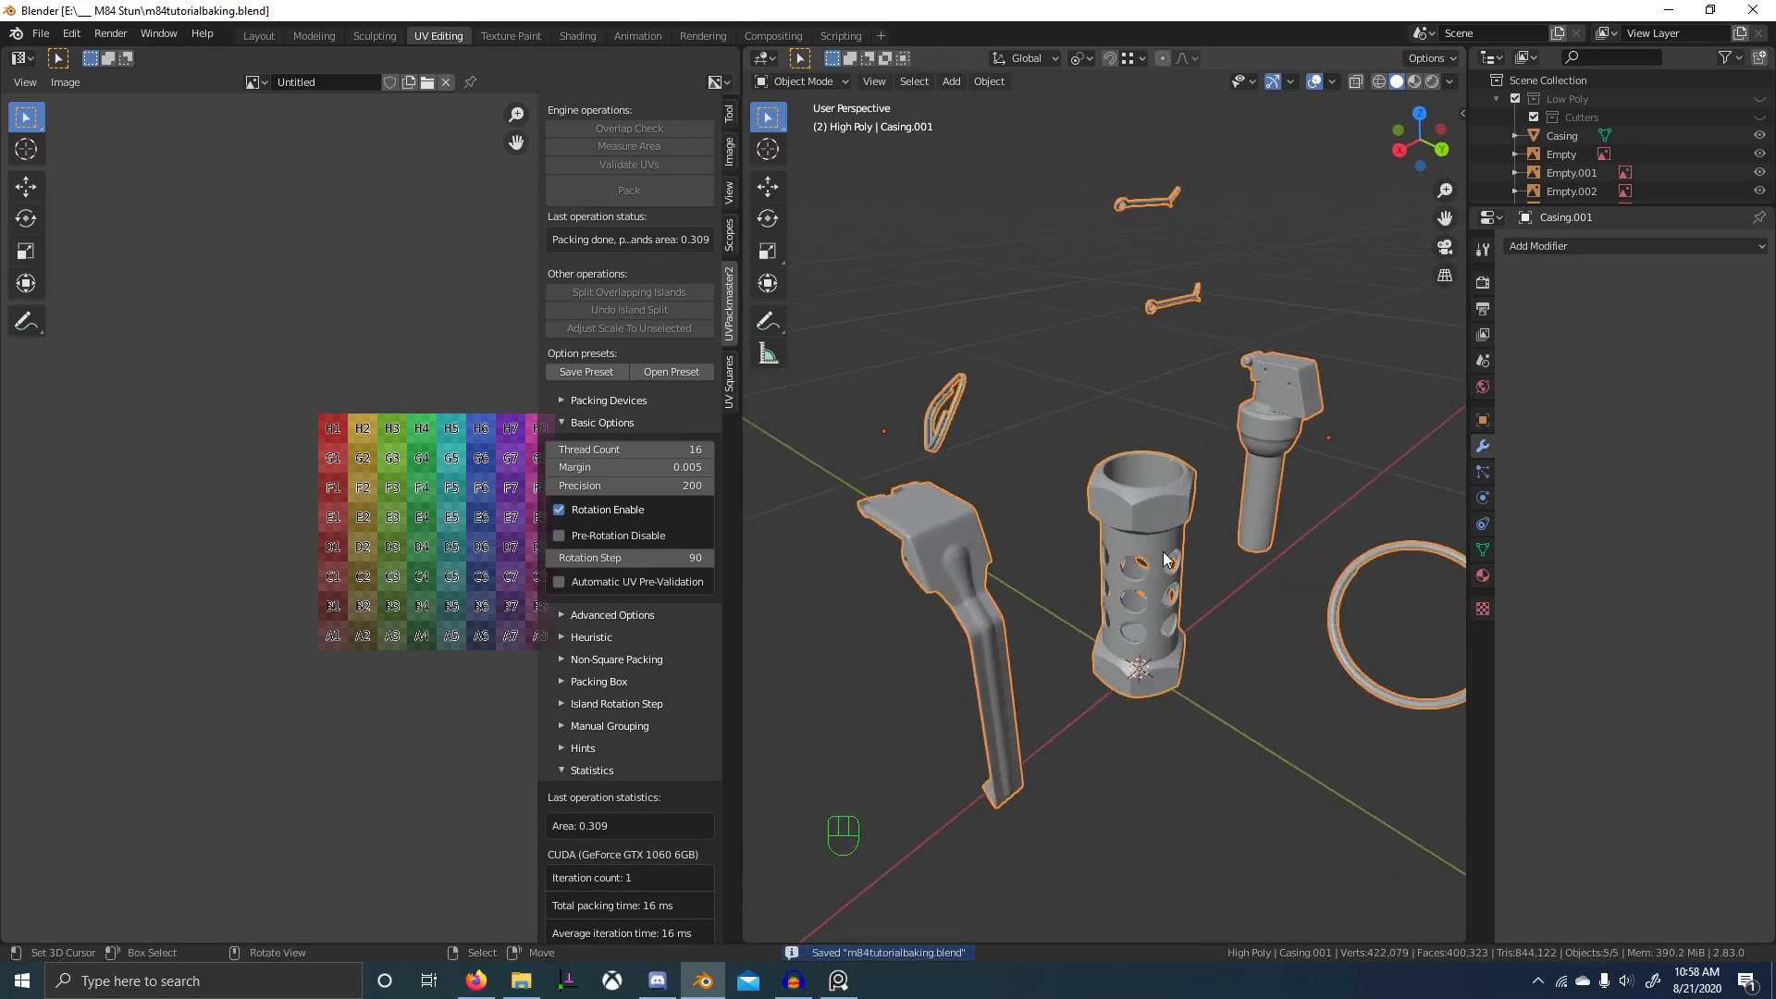
- Examine the joined high-poly mesh around the lever and the casing's upper opening, and test that it moves as one object
shift+middle_drag(1025, 529, 1148, 468)
scroll(1110, 479, up, 4)
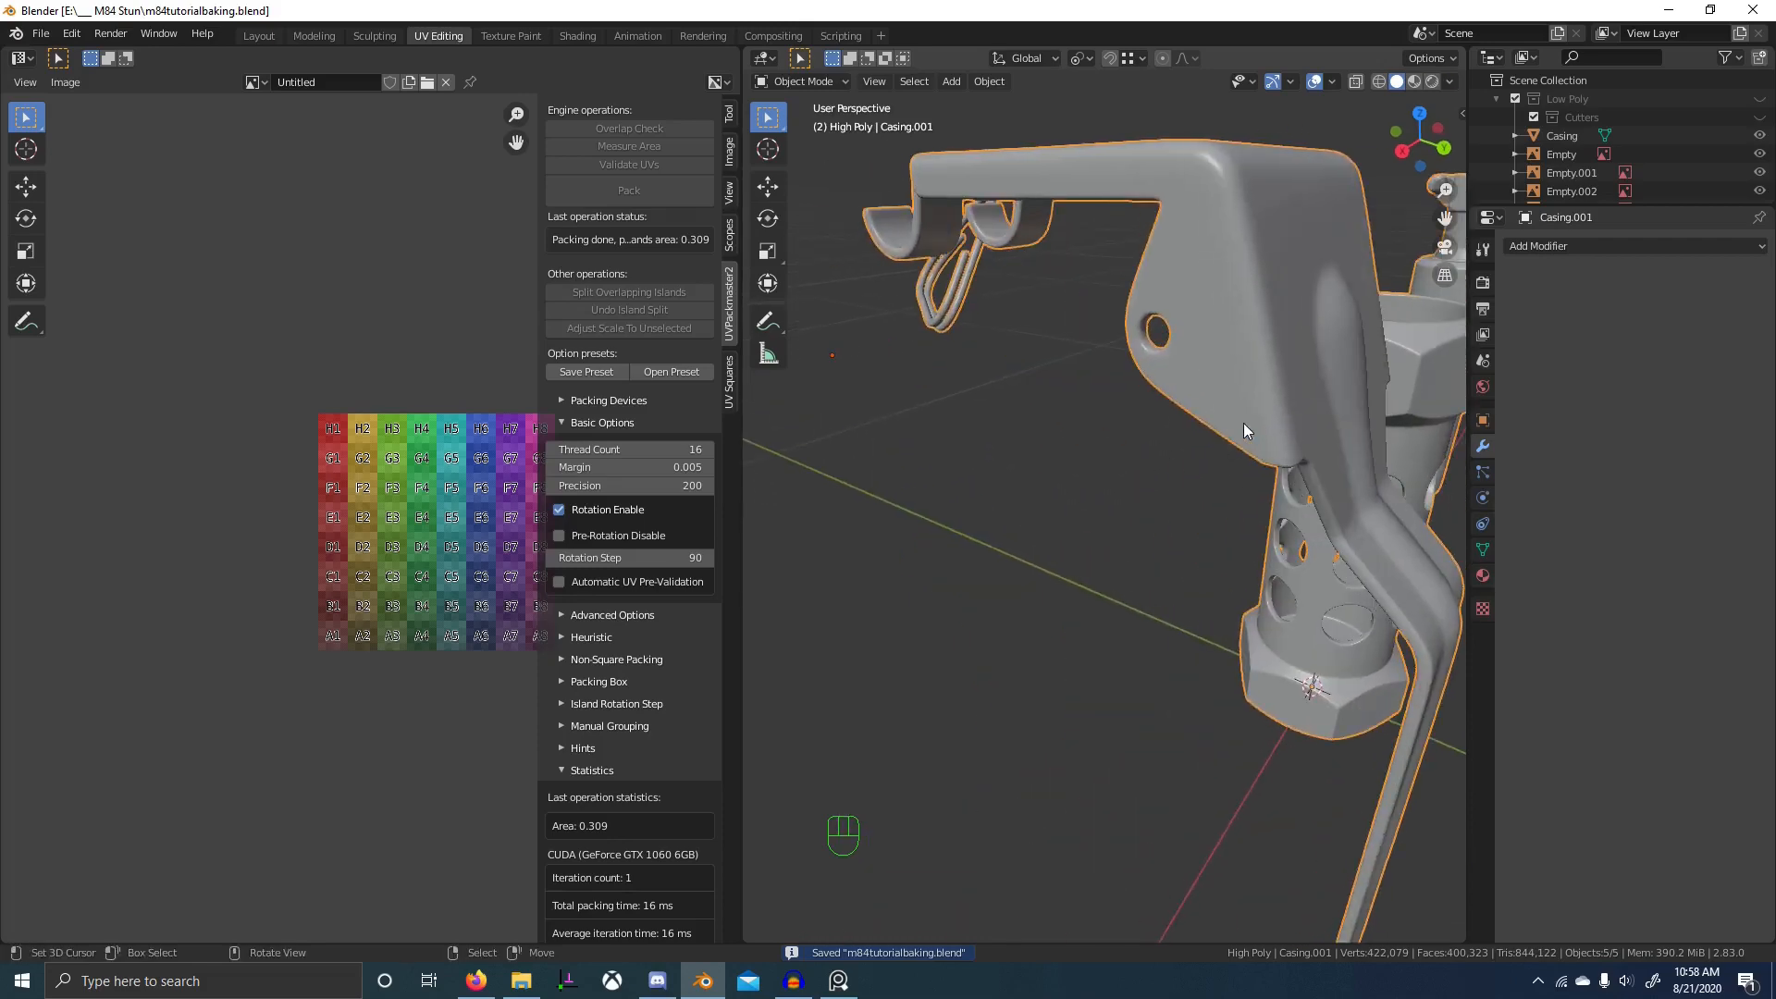
scroll(1244, 424, down, 4)
middle_drag(1243, 424, 1226, 509)
scroll(1157, 559, up, 1)
shift+middle_drag(1335, 509, 1135, 573)
scroll(1041, 583, up, 4)
click(992, 491)
key(g)
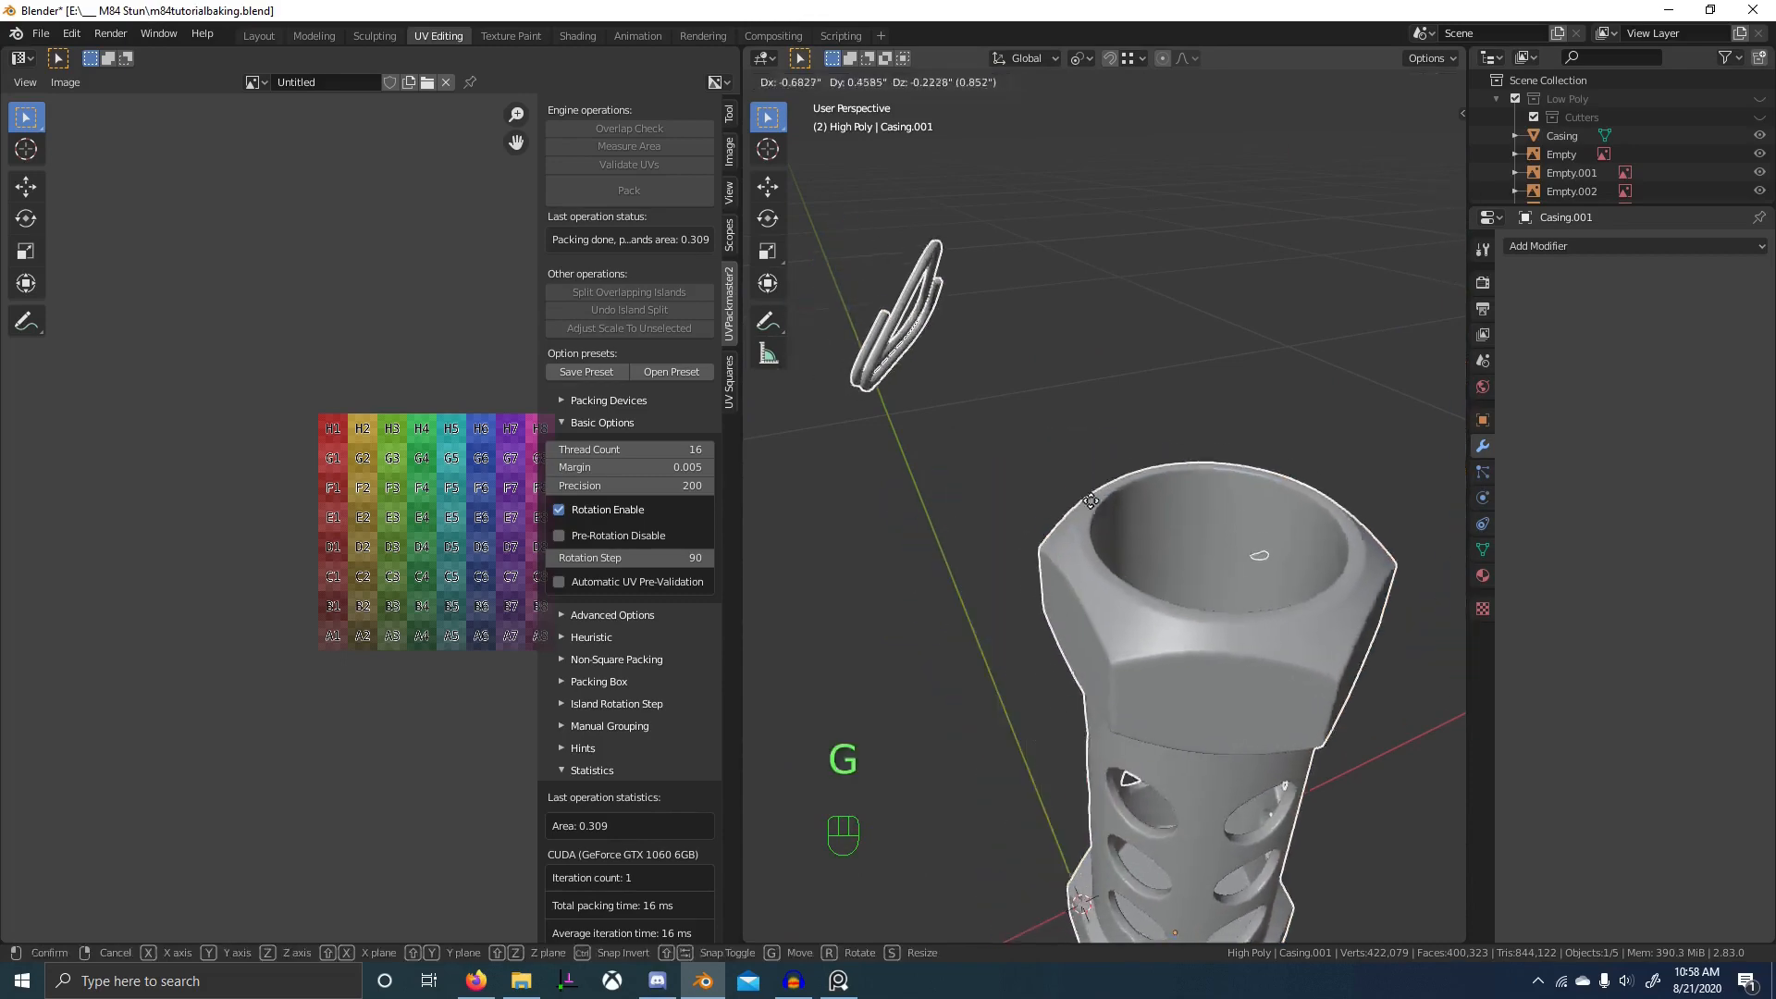
right_click(1068, 505)
- Delete the stray vertices floating beside the clip above the high-poly casing, using wireframe display and vertex selection
key(Tab)
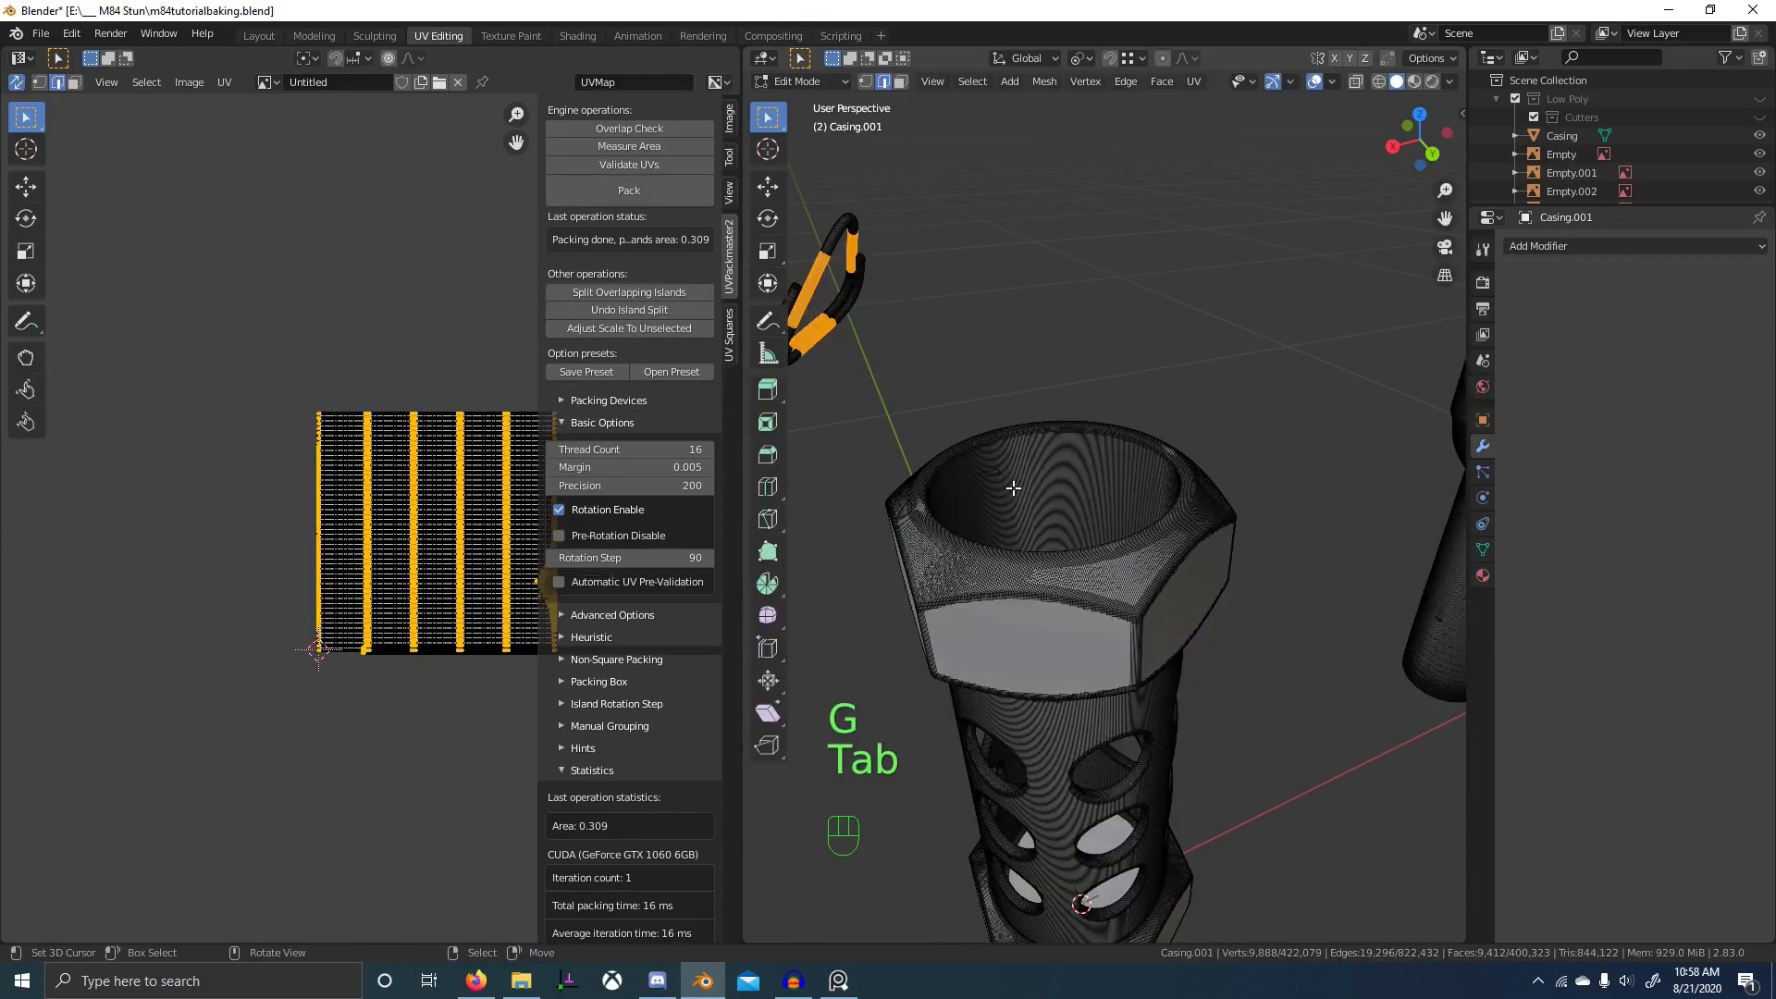
mouse_move(1006, 482)
middle_down()
mouse_move(920, 468)
mouse_move(1031, 502)
mouse_move(980, 490)
middle_up()
key(z)
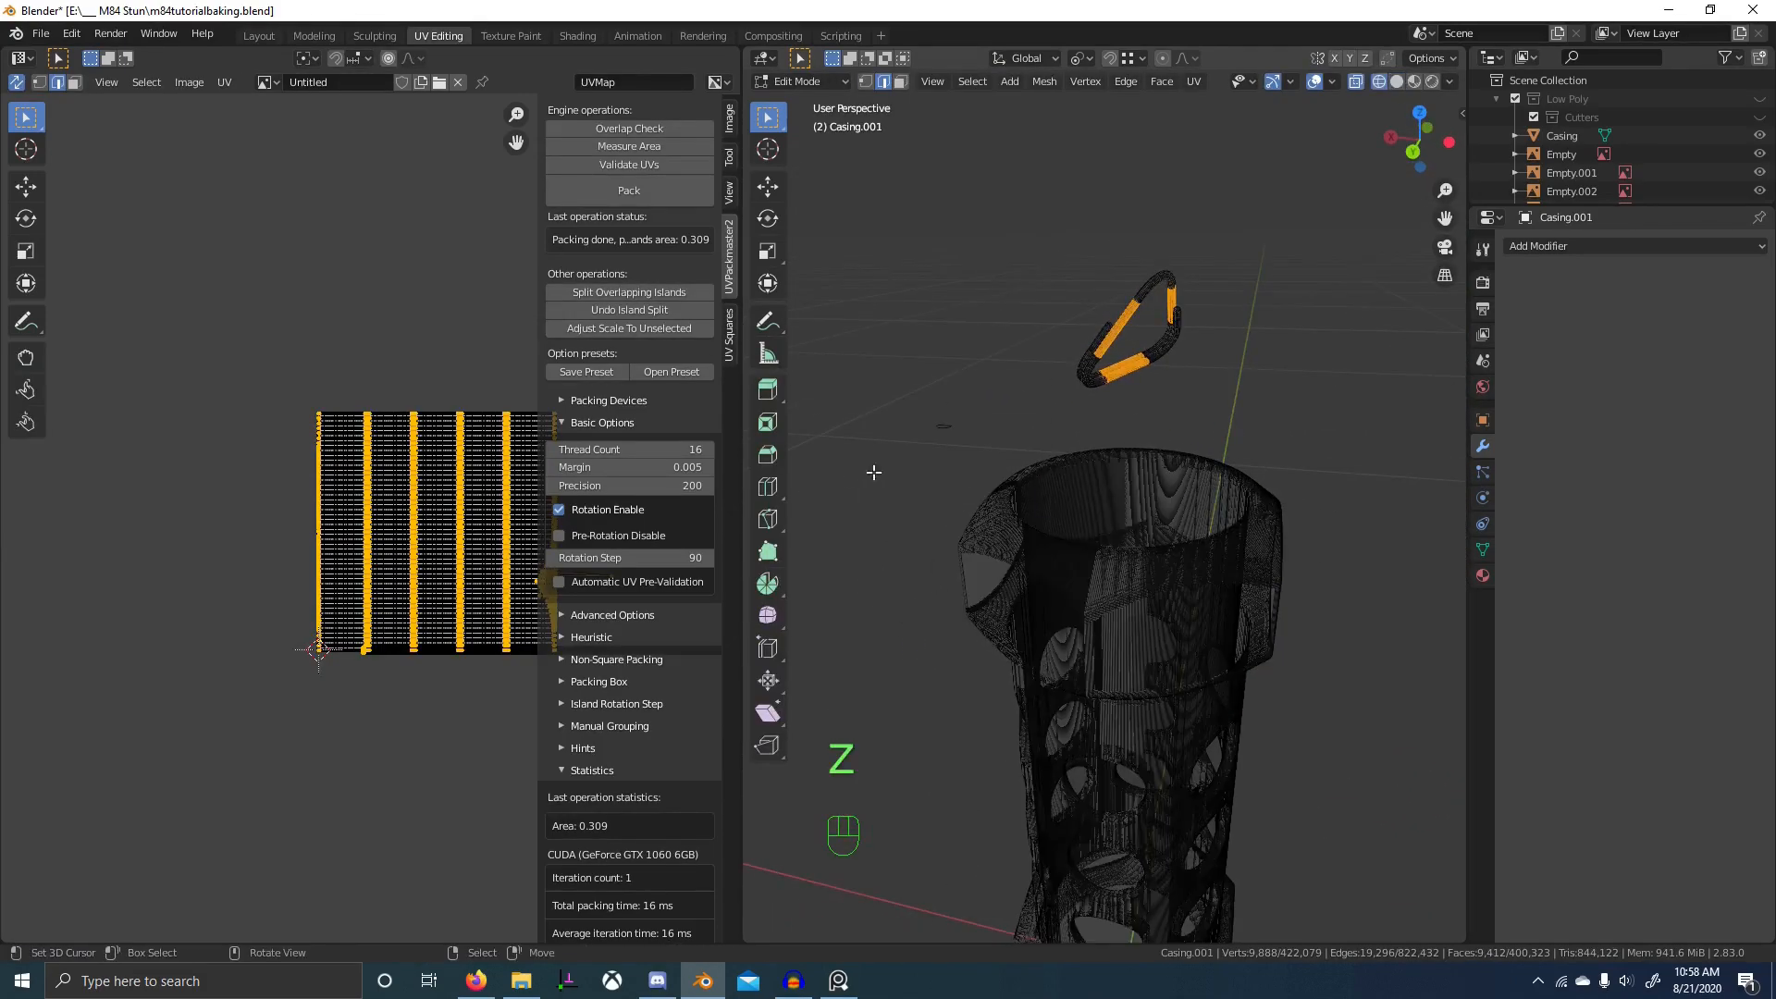
key(1)
key(alt+a)
middle_drag(940, 408, 896, 397)
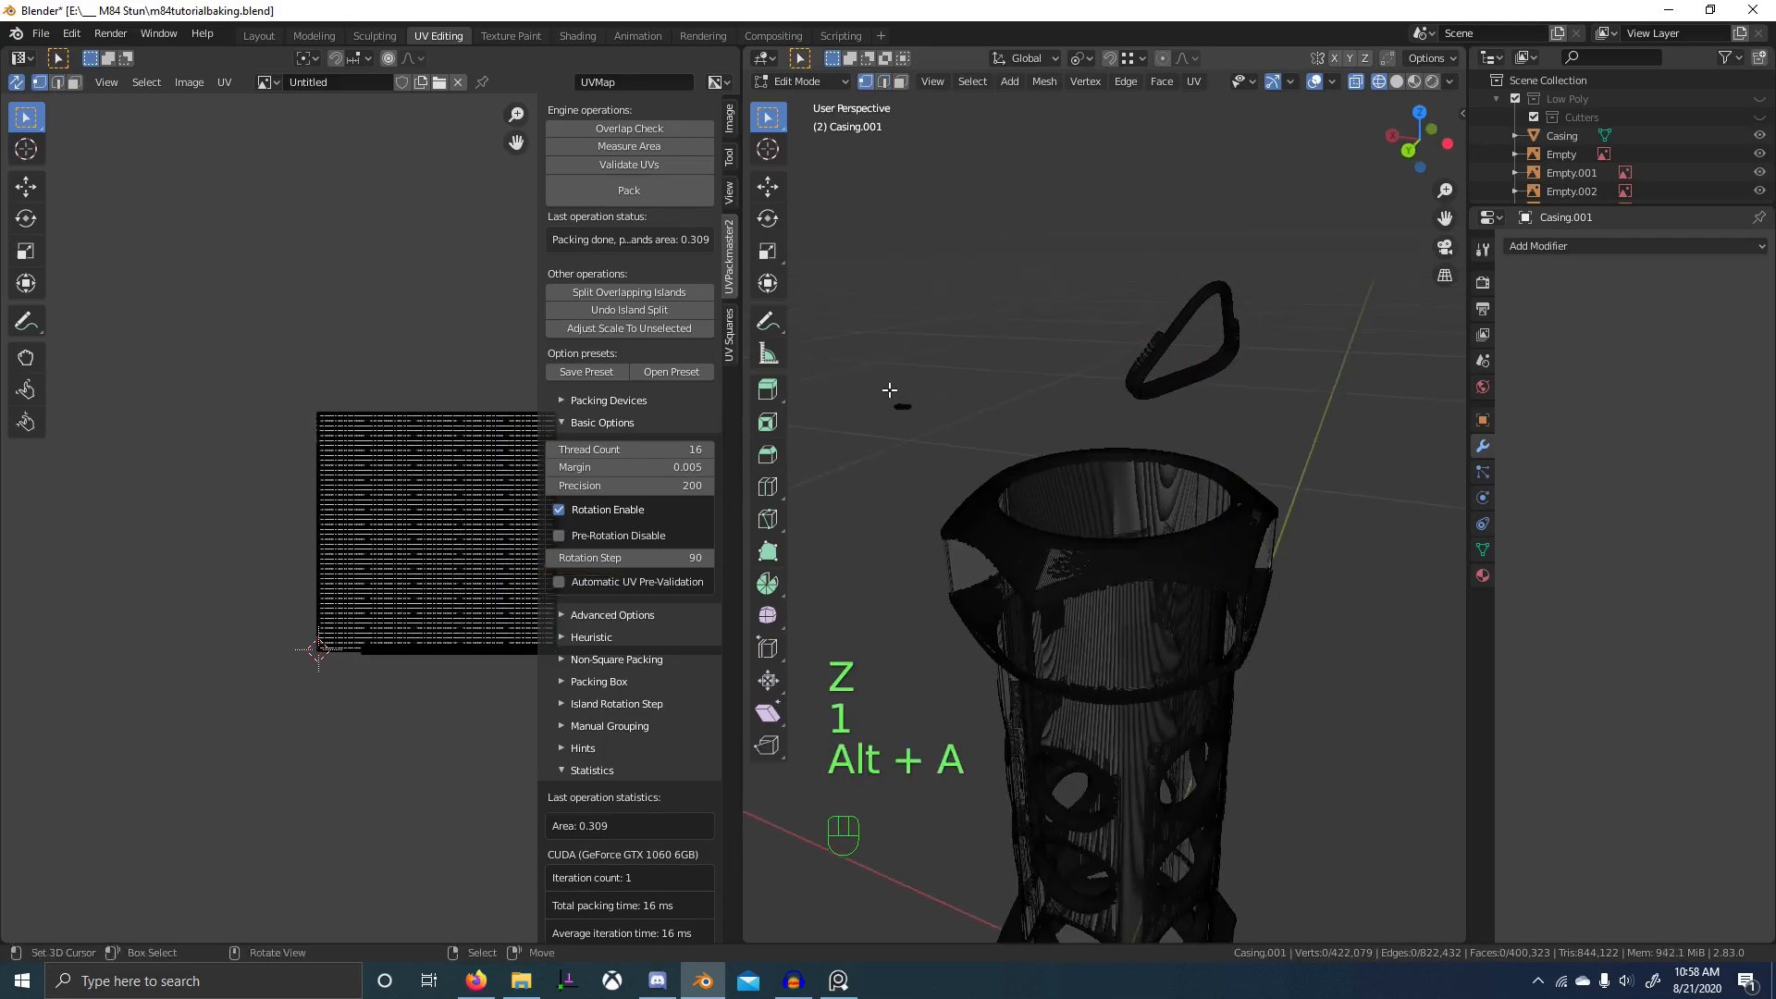
key(b)
drag(878, 385, 926, 425)
key(x)
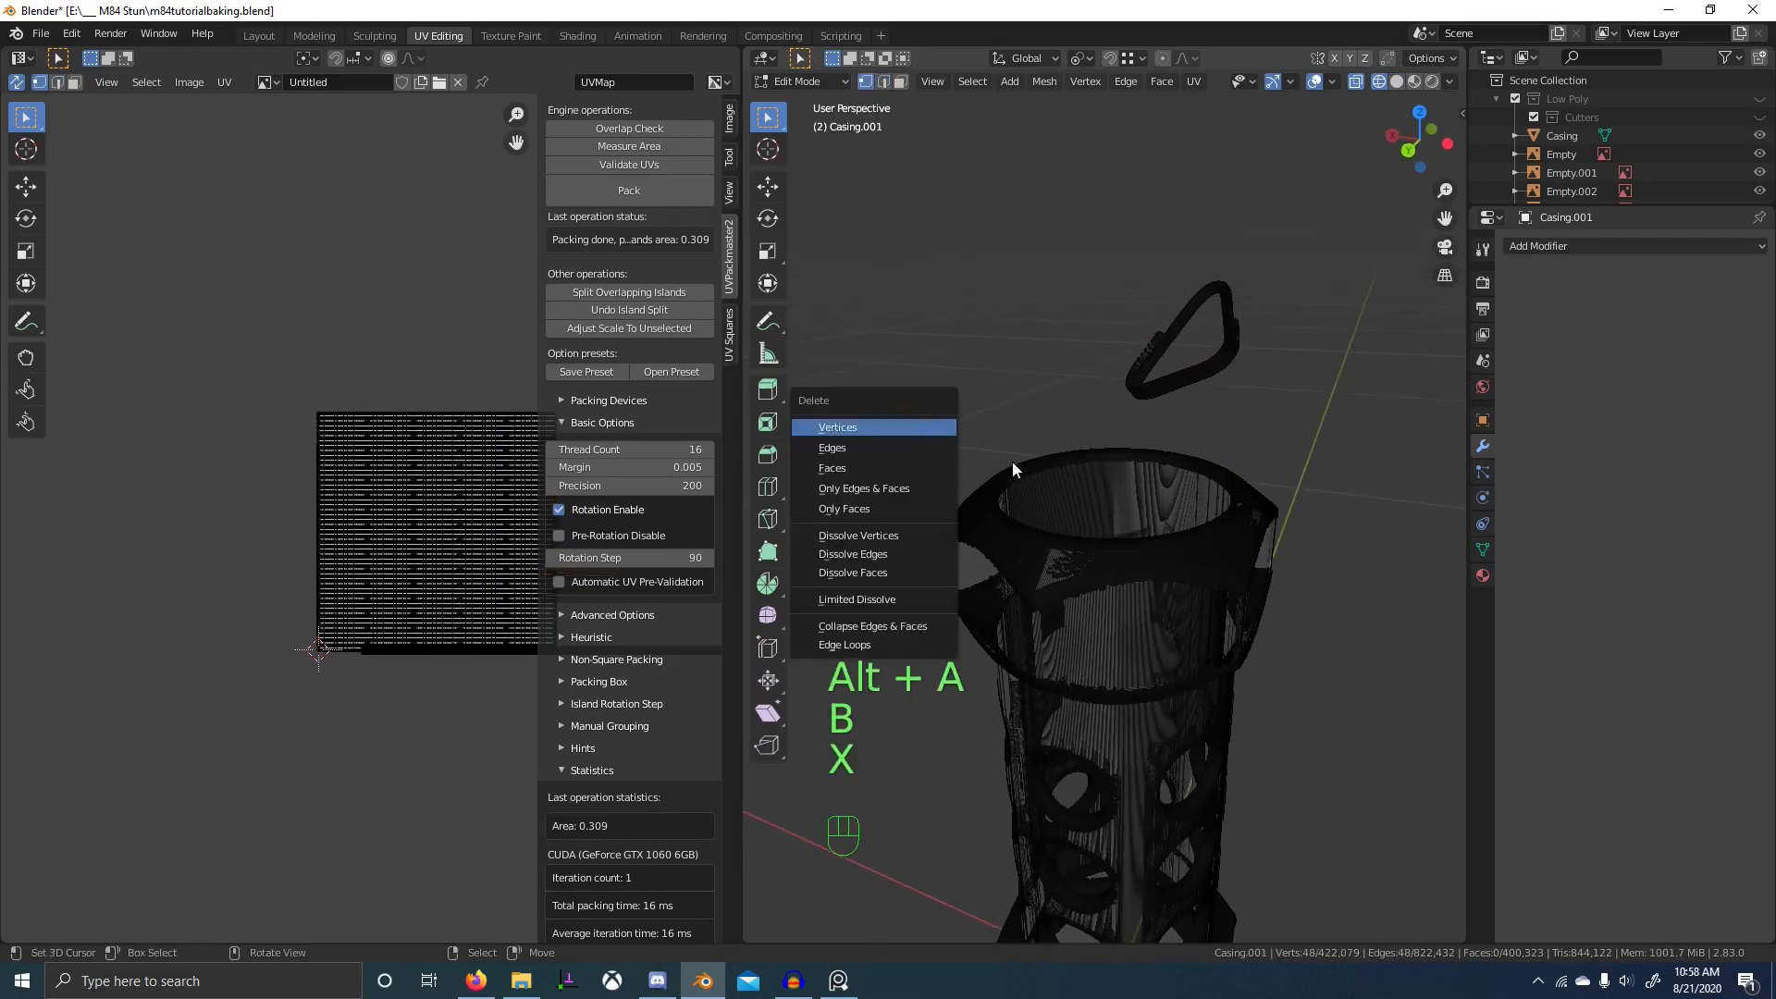
key(Return)
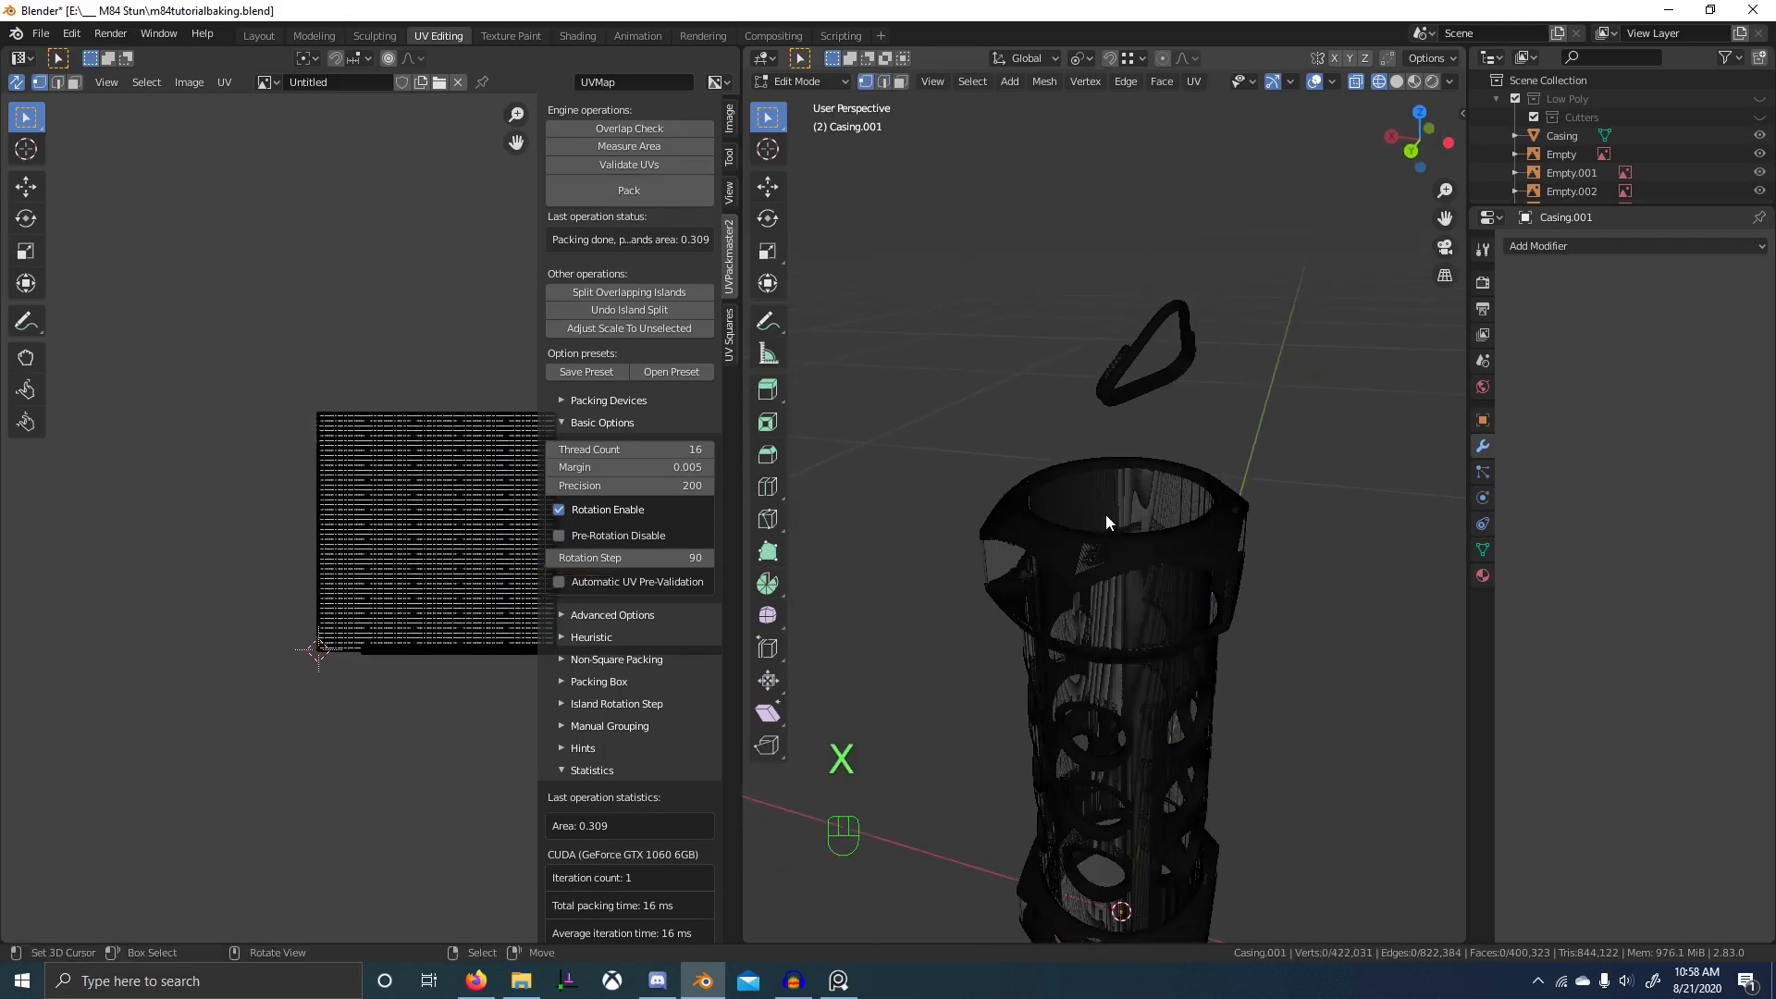
- Return to object mode with solid shading and display the Low Poly collection together with the High Poly collection
key(Tab)
key(z)
key(1)
mouse_move(1139, 619)
middle_down()
mouse_move(1262, 618)
mouse_move(1142, 551)
middle_up()
key(shift+2)
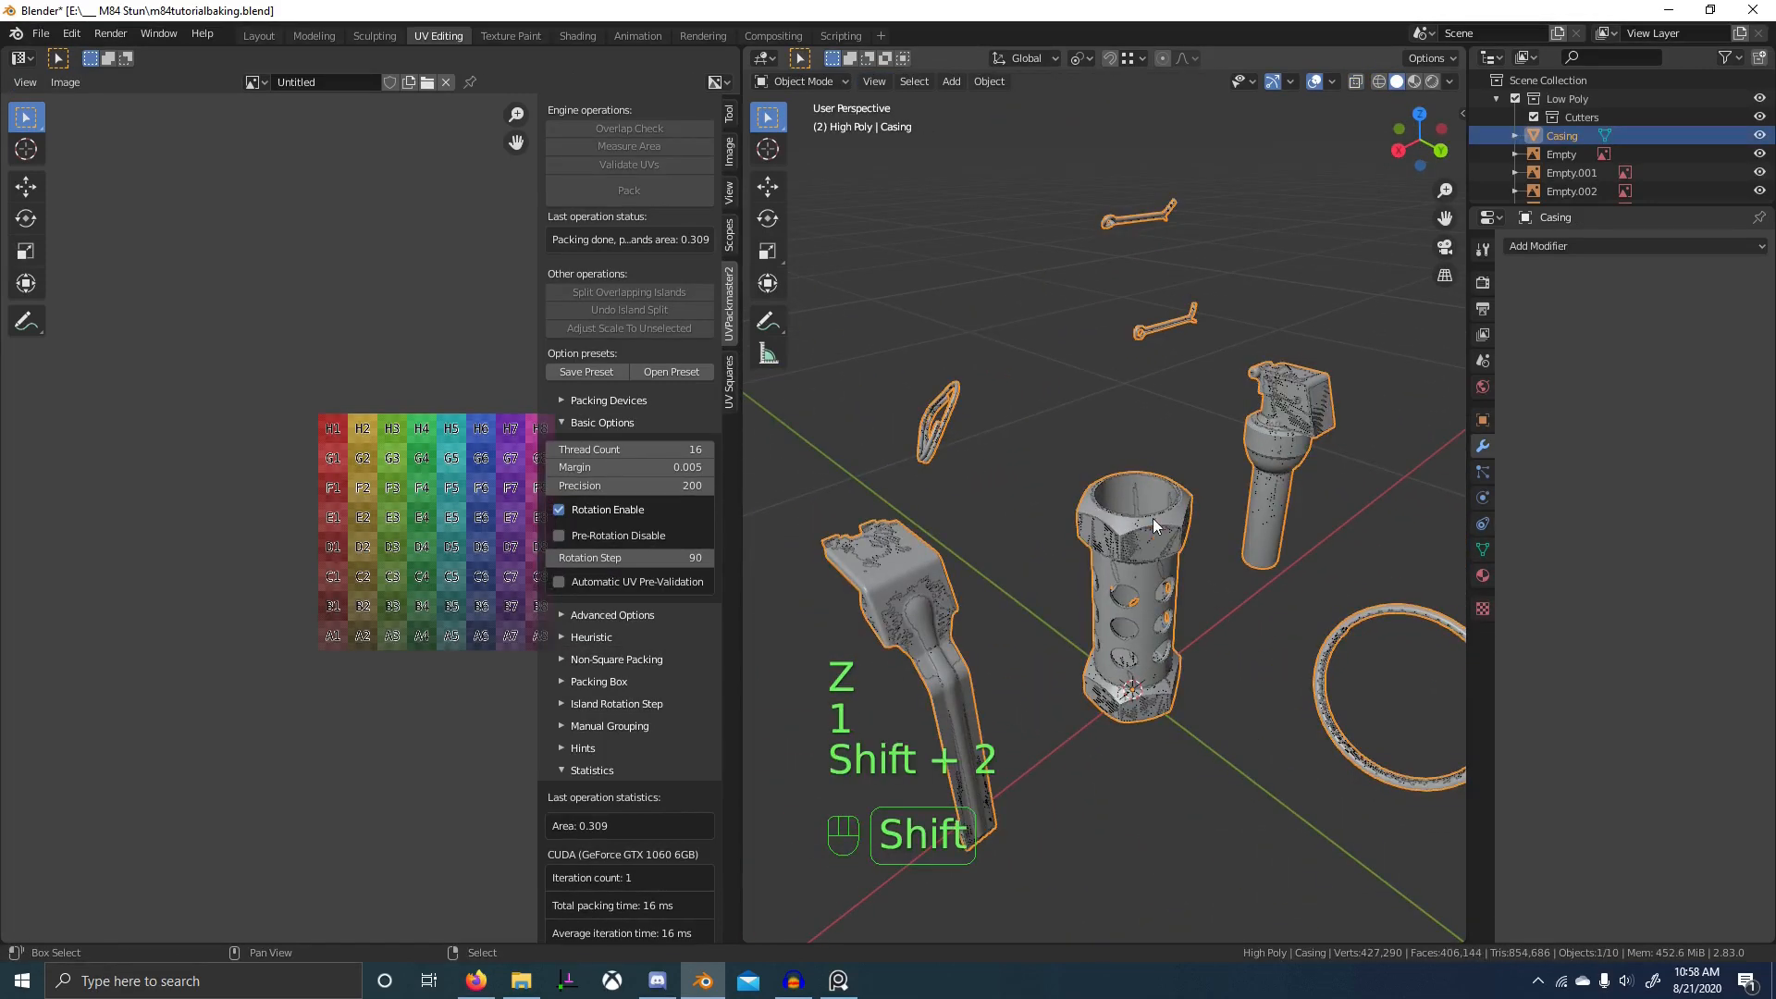
- Switch to the Shading workspace, load the Untitled grid image in its image editor and rename the image Baker
click(580, 36)
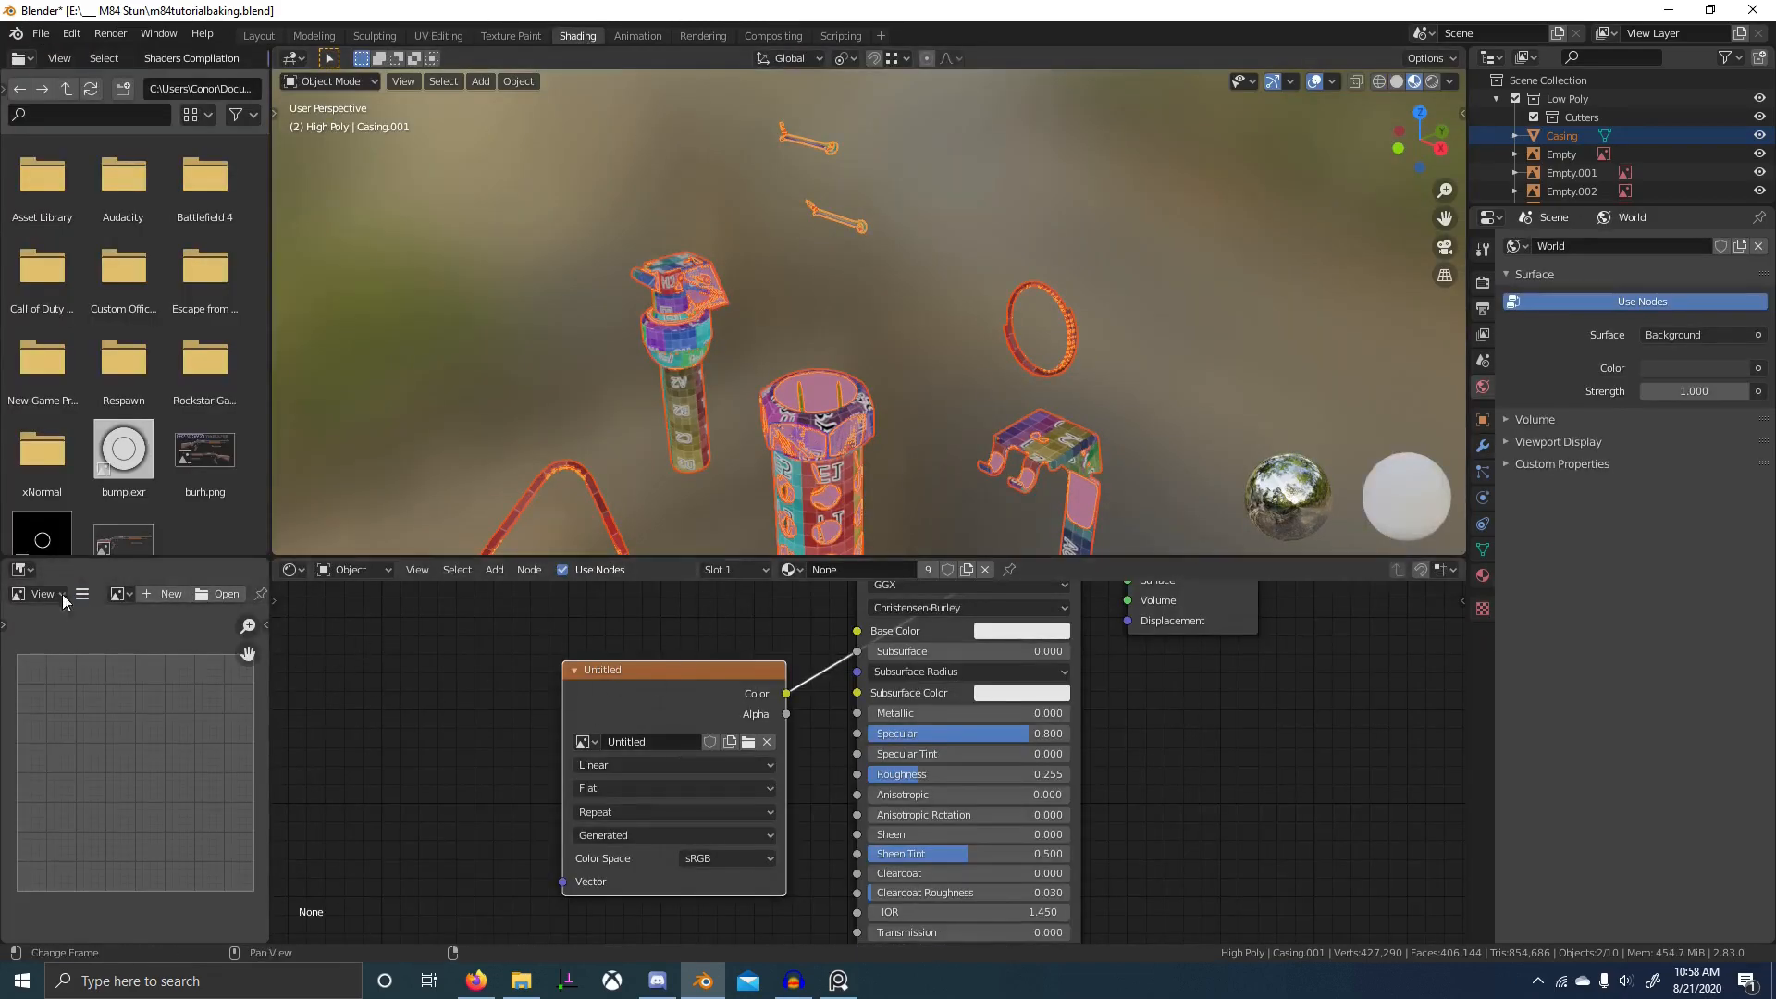
click(120, 594)
click(156, 710)
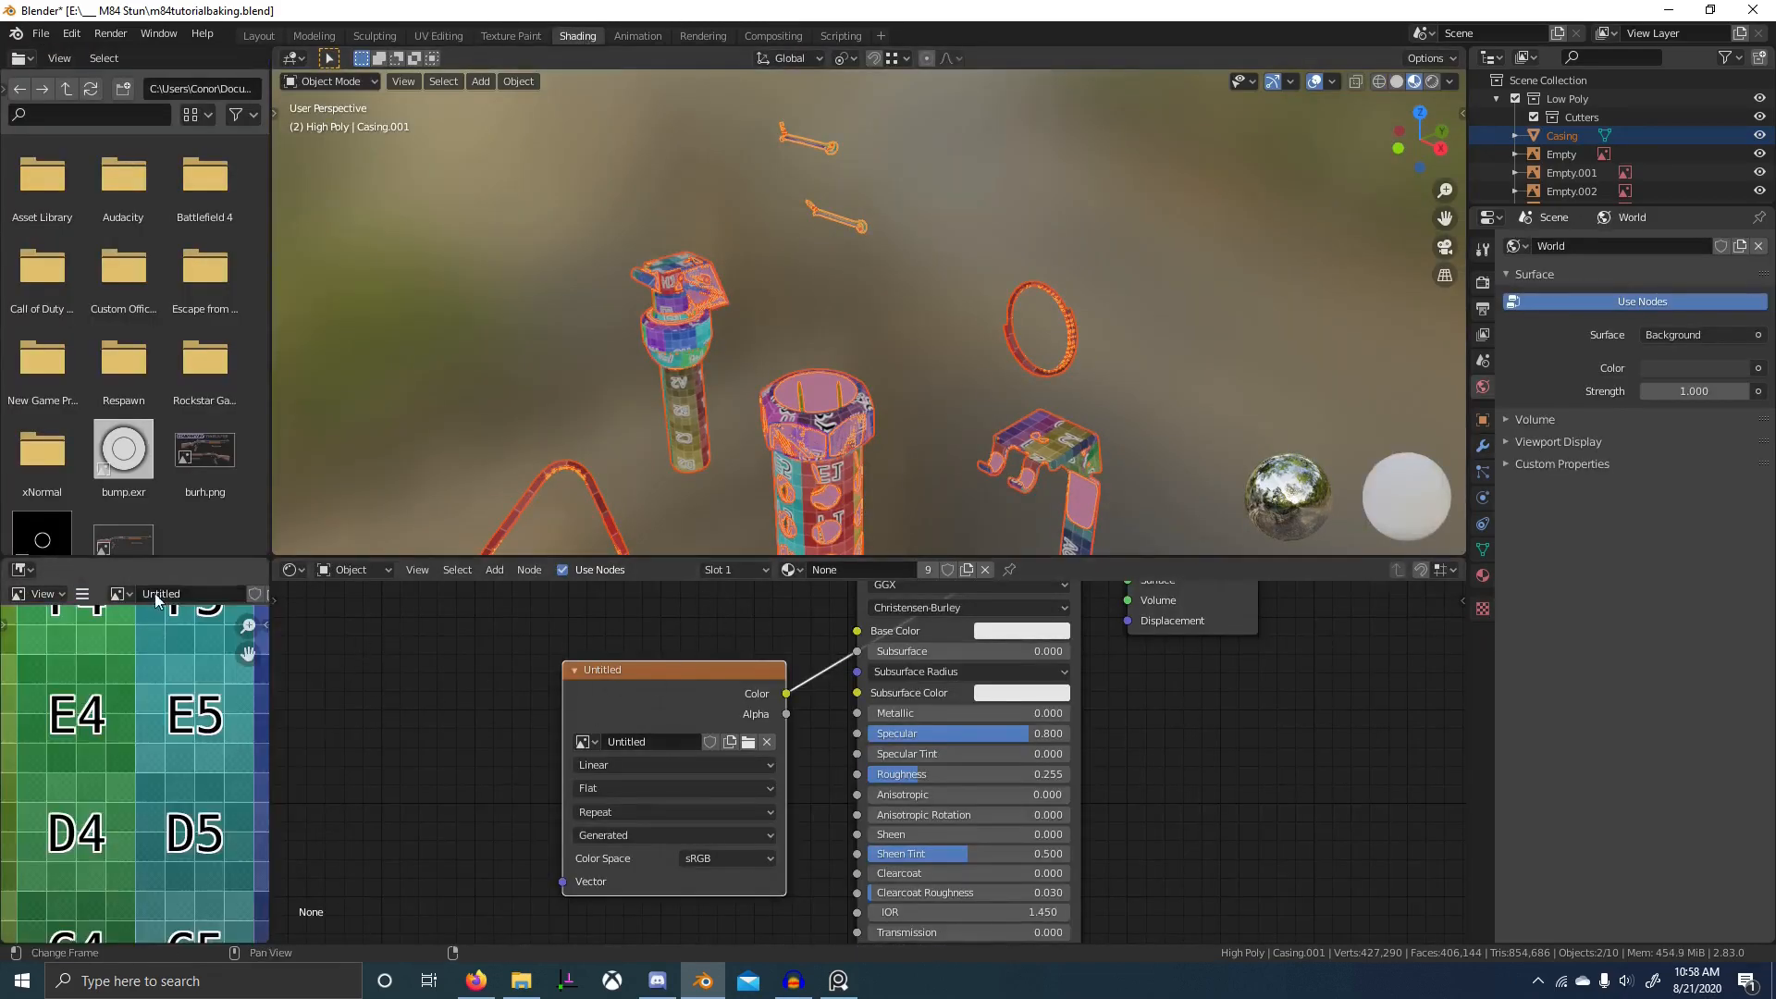
click(160, 593)
text(Baker)
key(Return)
scroll(229, 731, down, 5)
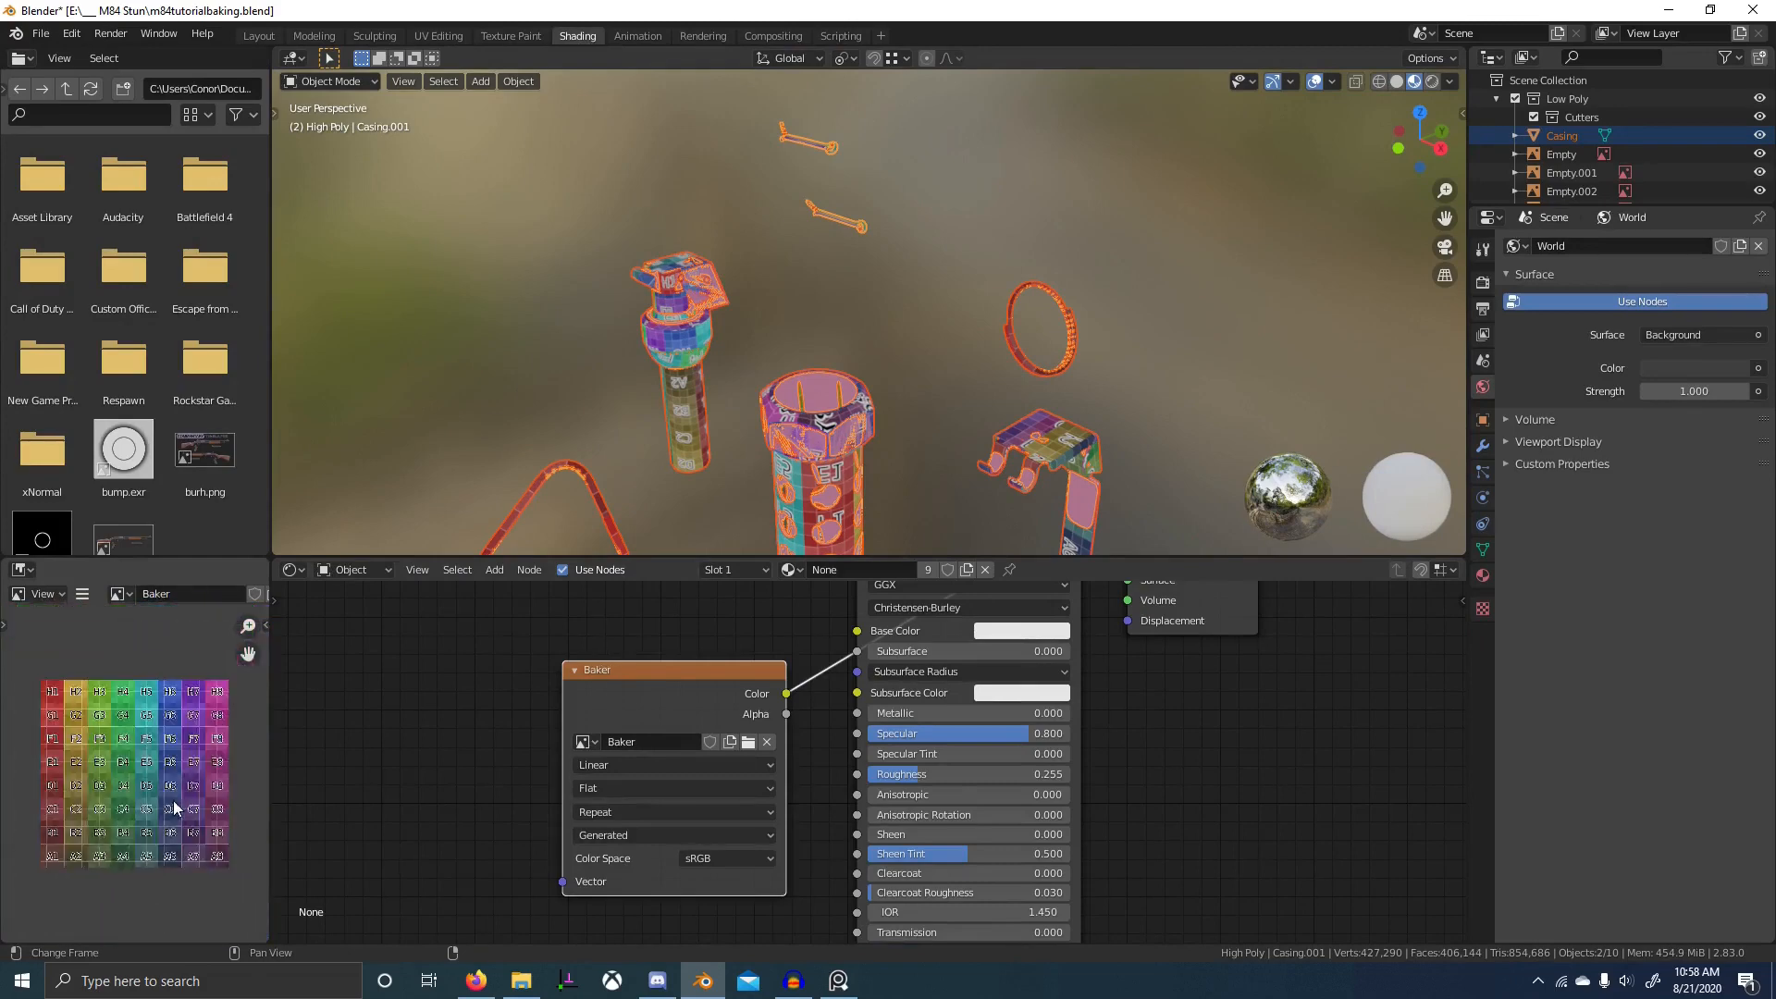
- Set the Baker image's color space to Linear and adjust its generated-image settings
click(724, 857)
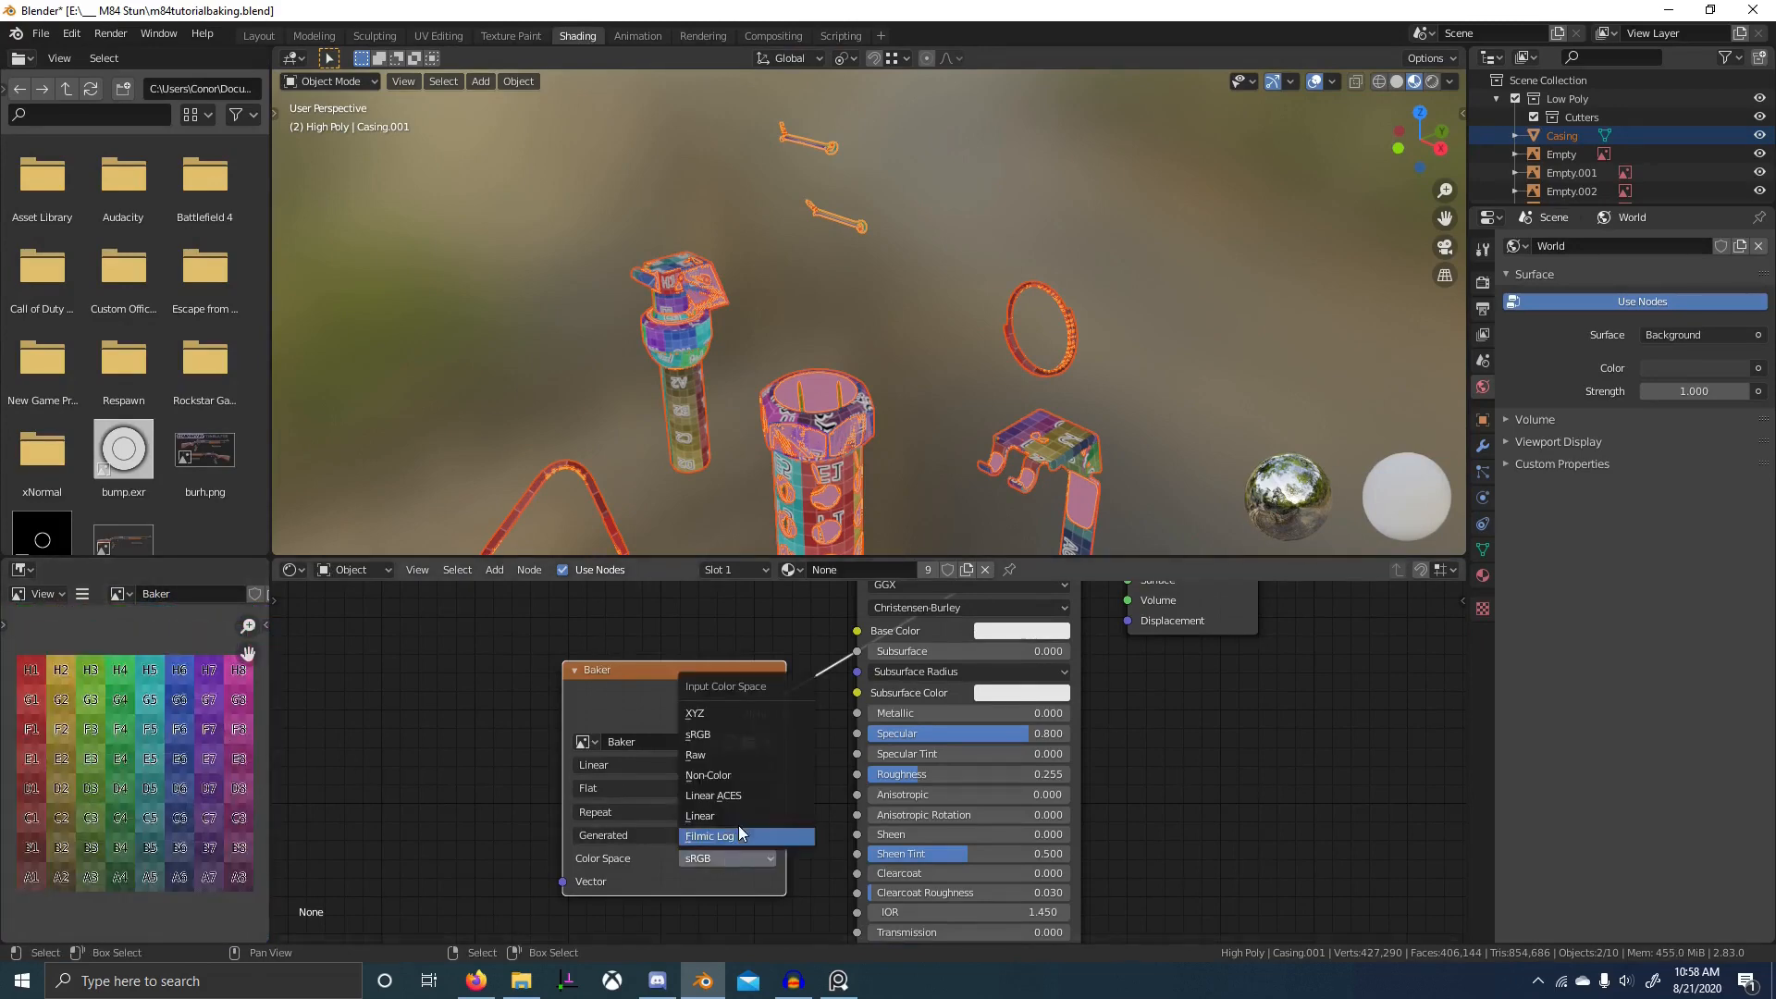
click(738, 823)
key(n)
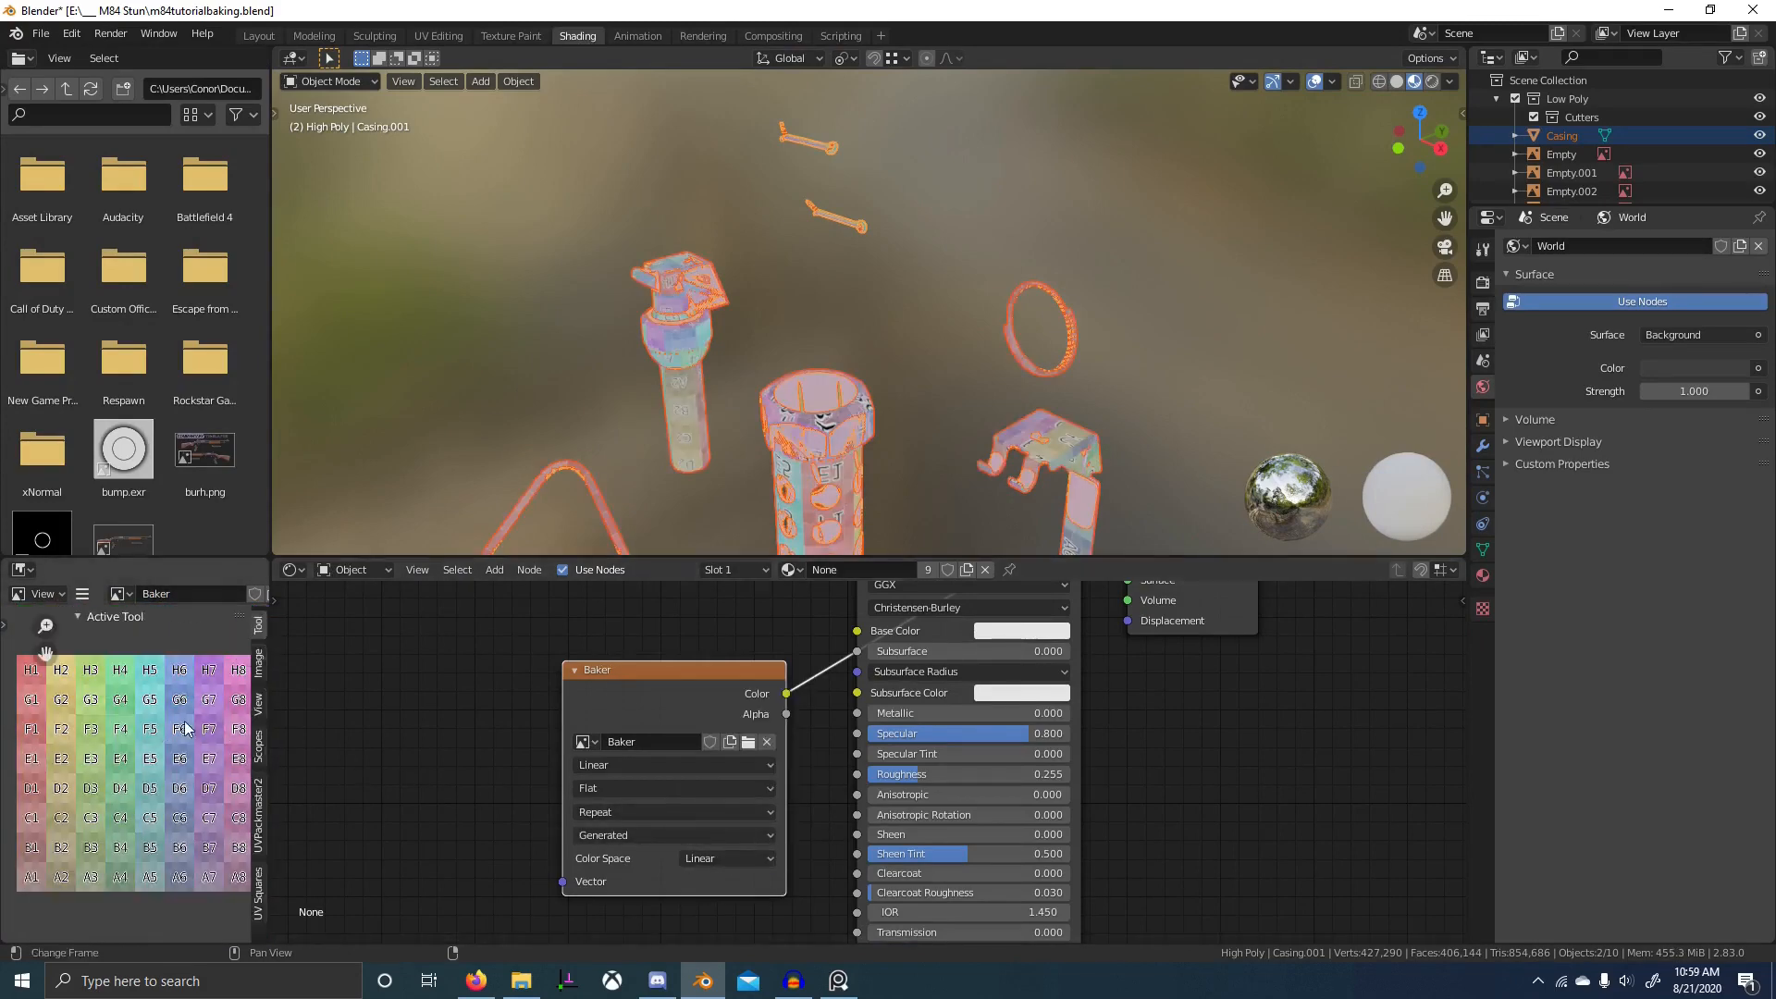
click(259, 665)
click(231, 715)
key(n)
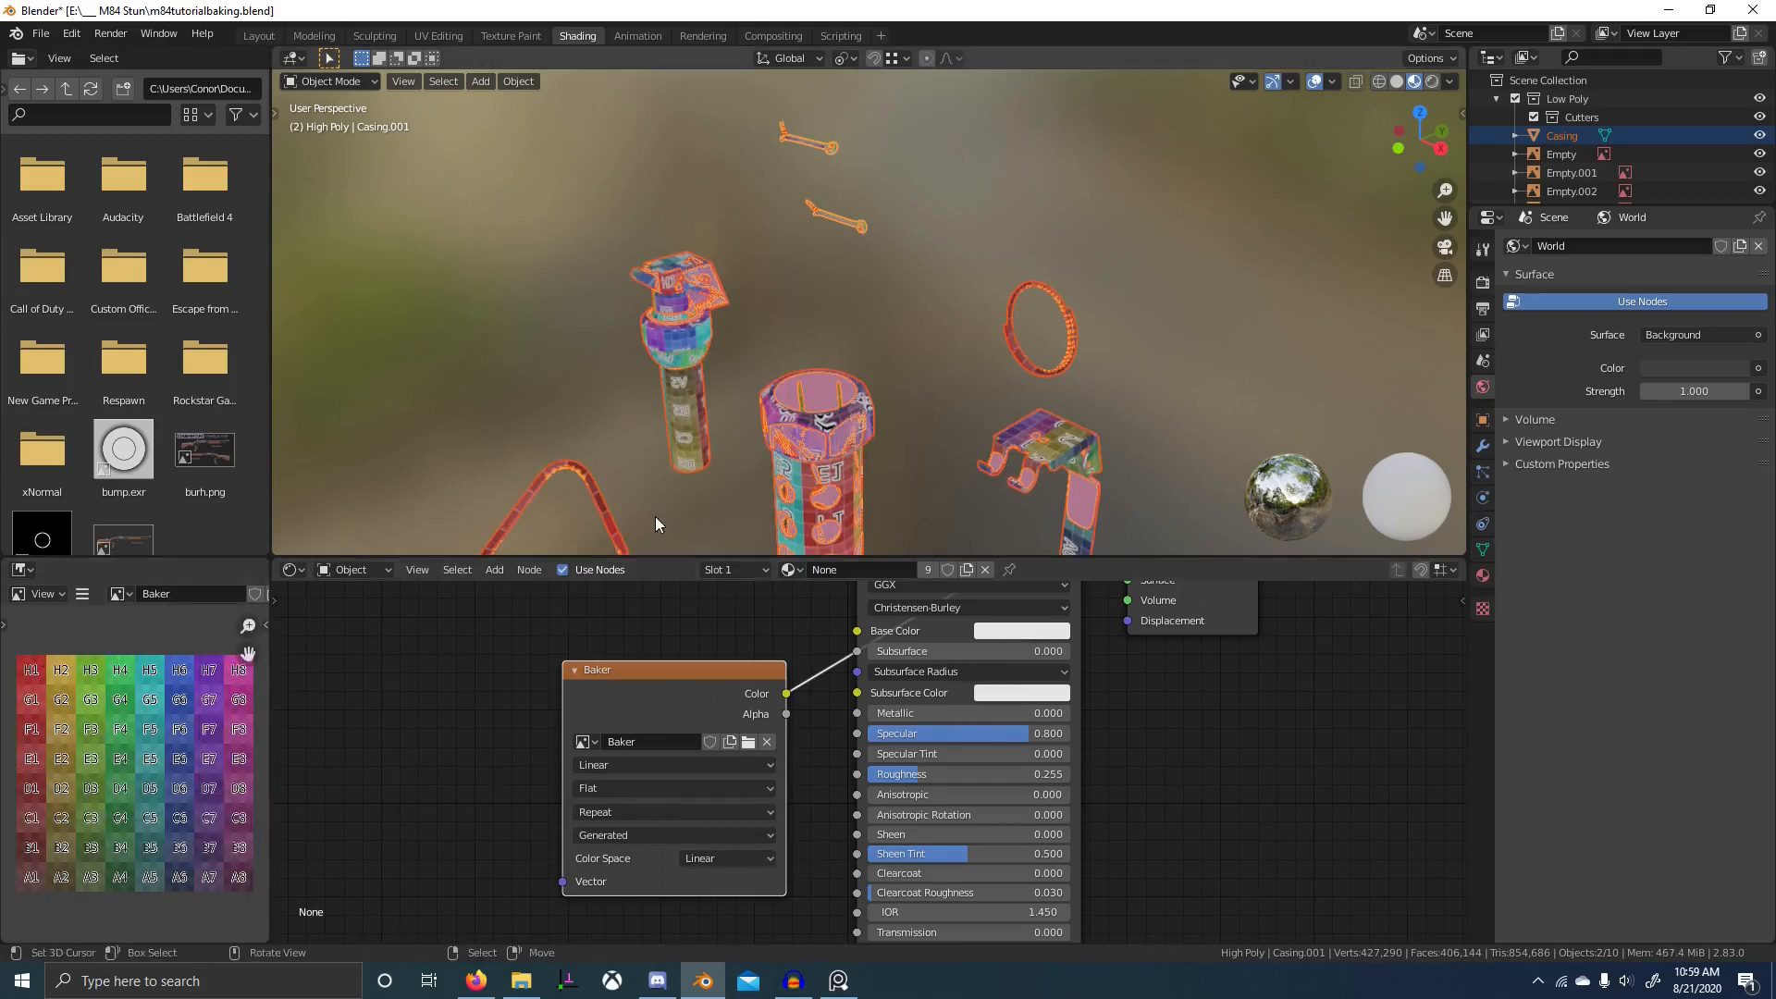
- Display only the High Poly collection and select the joined high-poly object
middle_drag(657, 524, 895, 469)
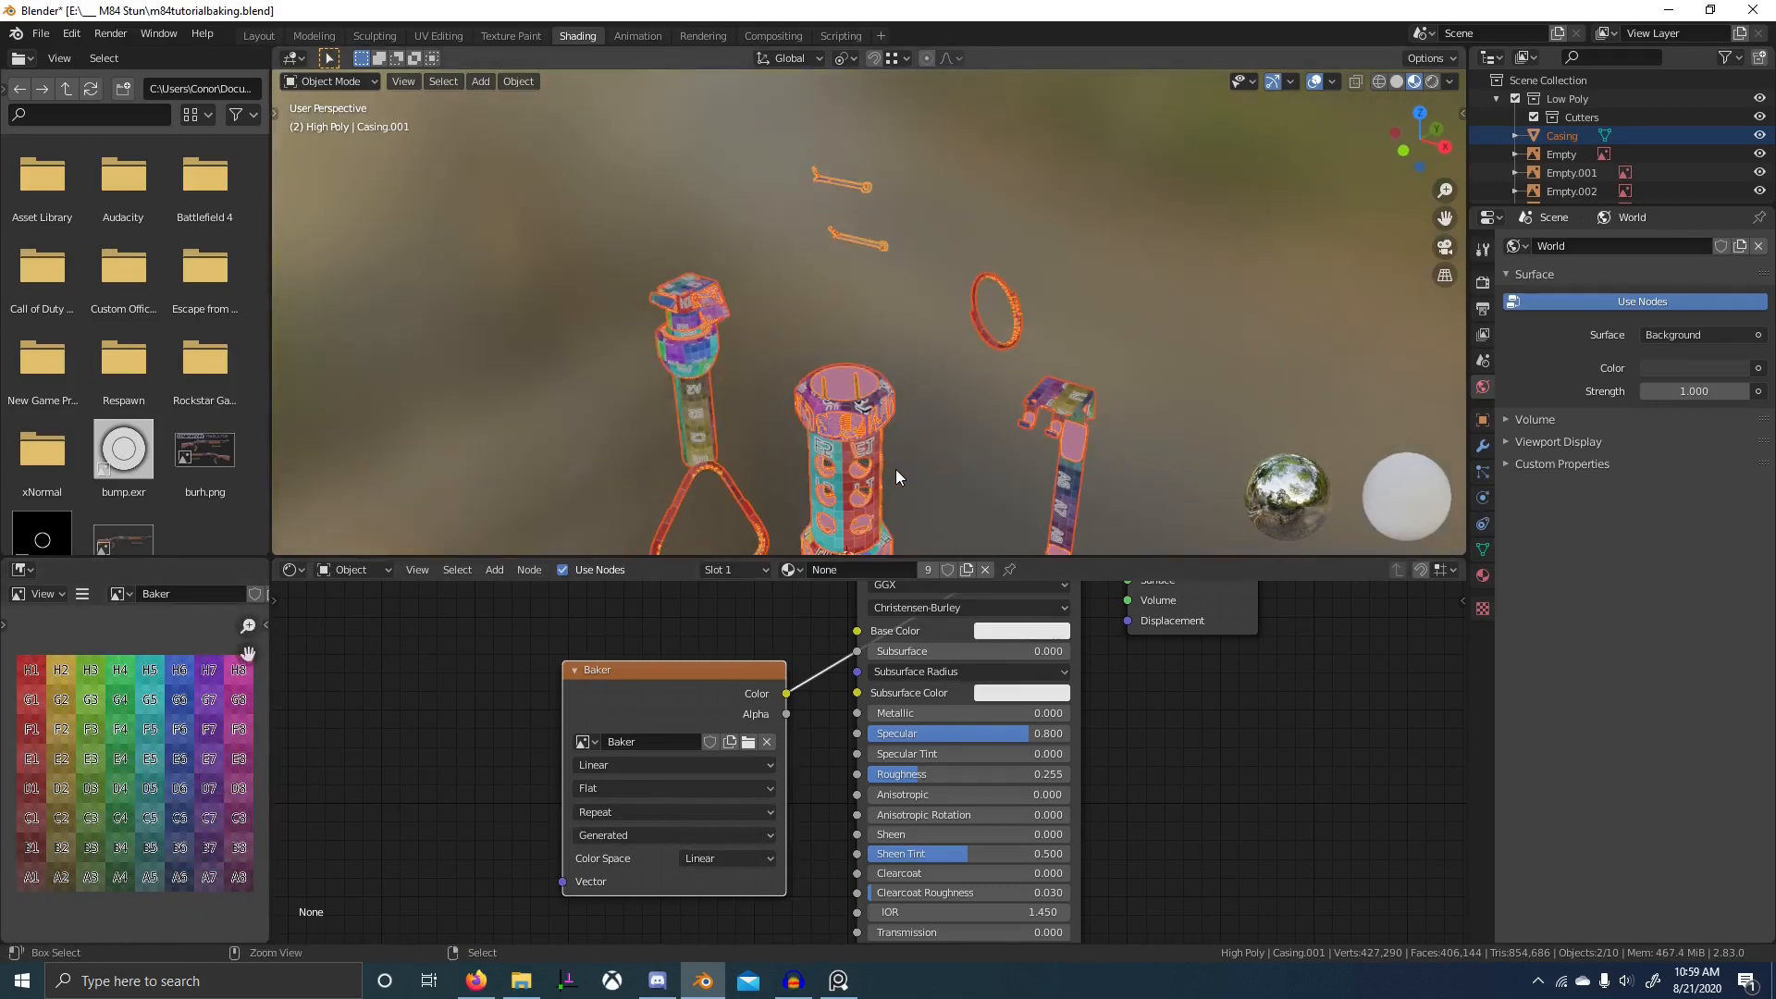
key(1)
click(858, 431)
key(2)
click(860, 426)
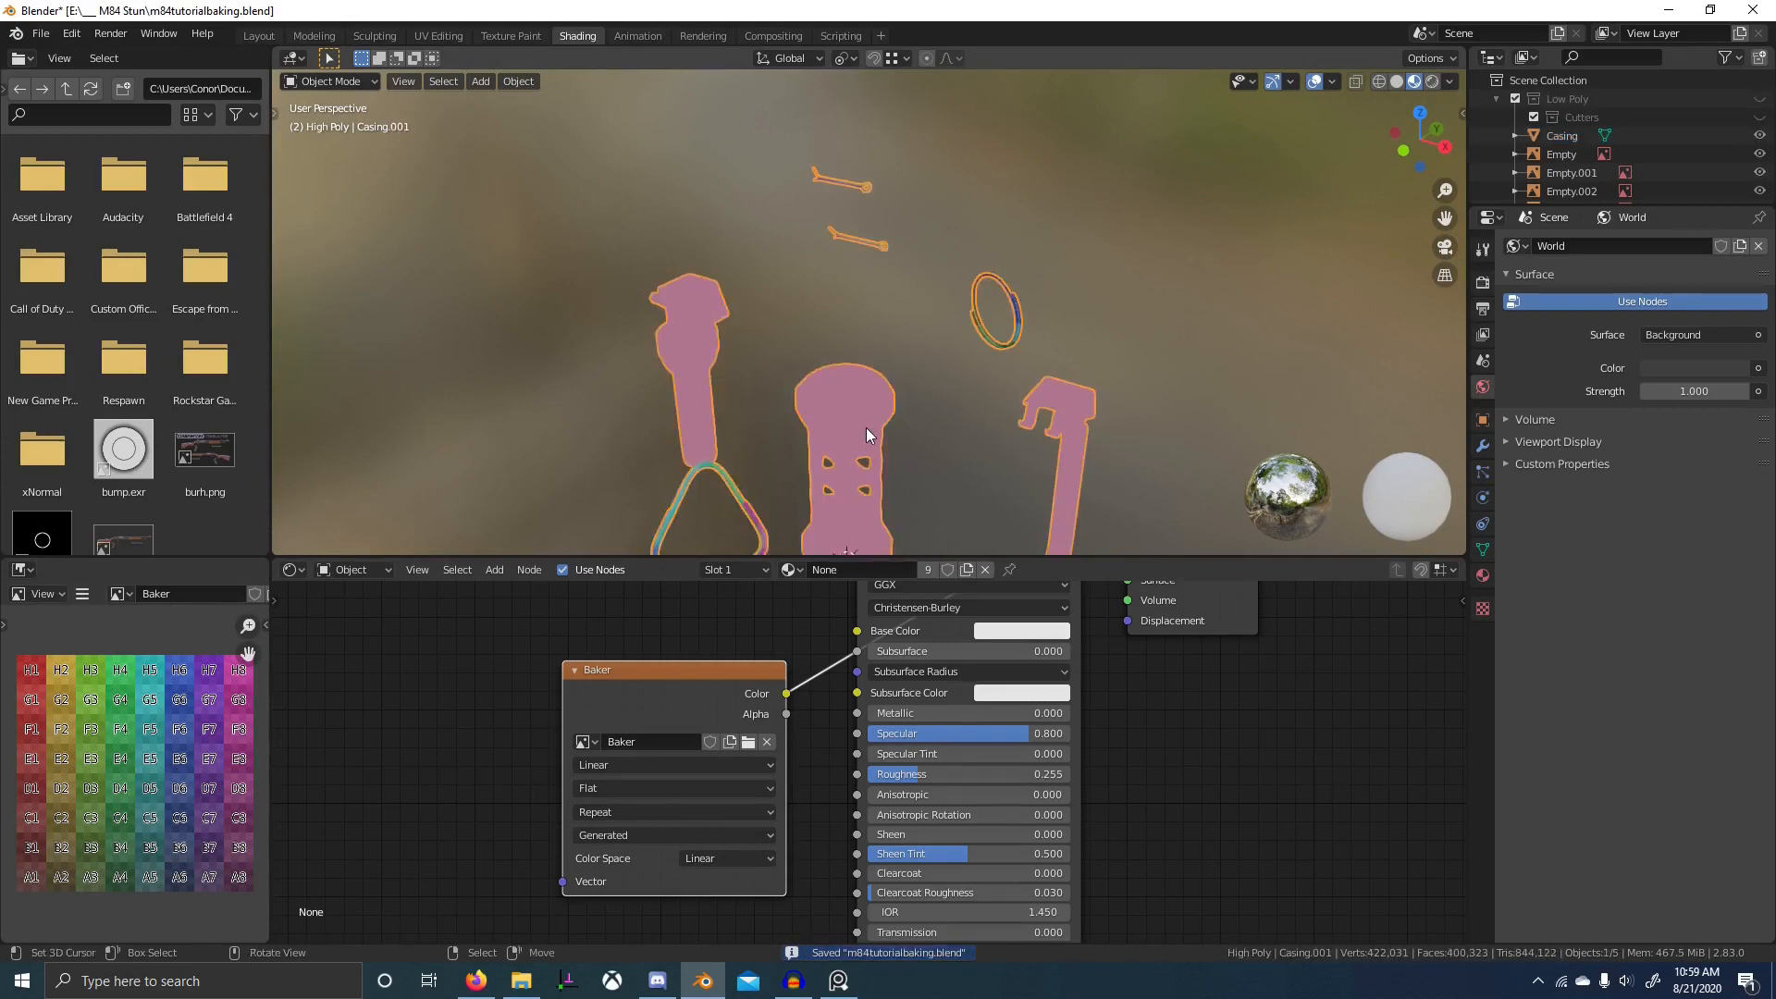
- Replace the high-poly object's material with a new material named HP
click(986, 570)
click(886, 569)
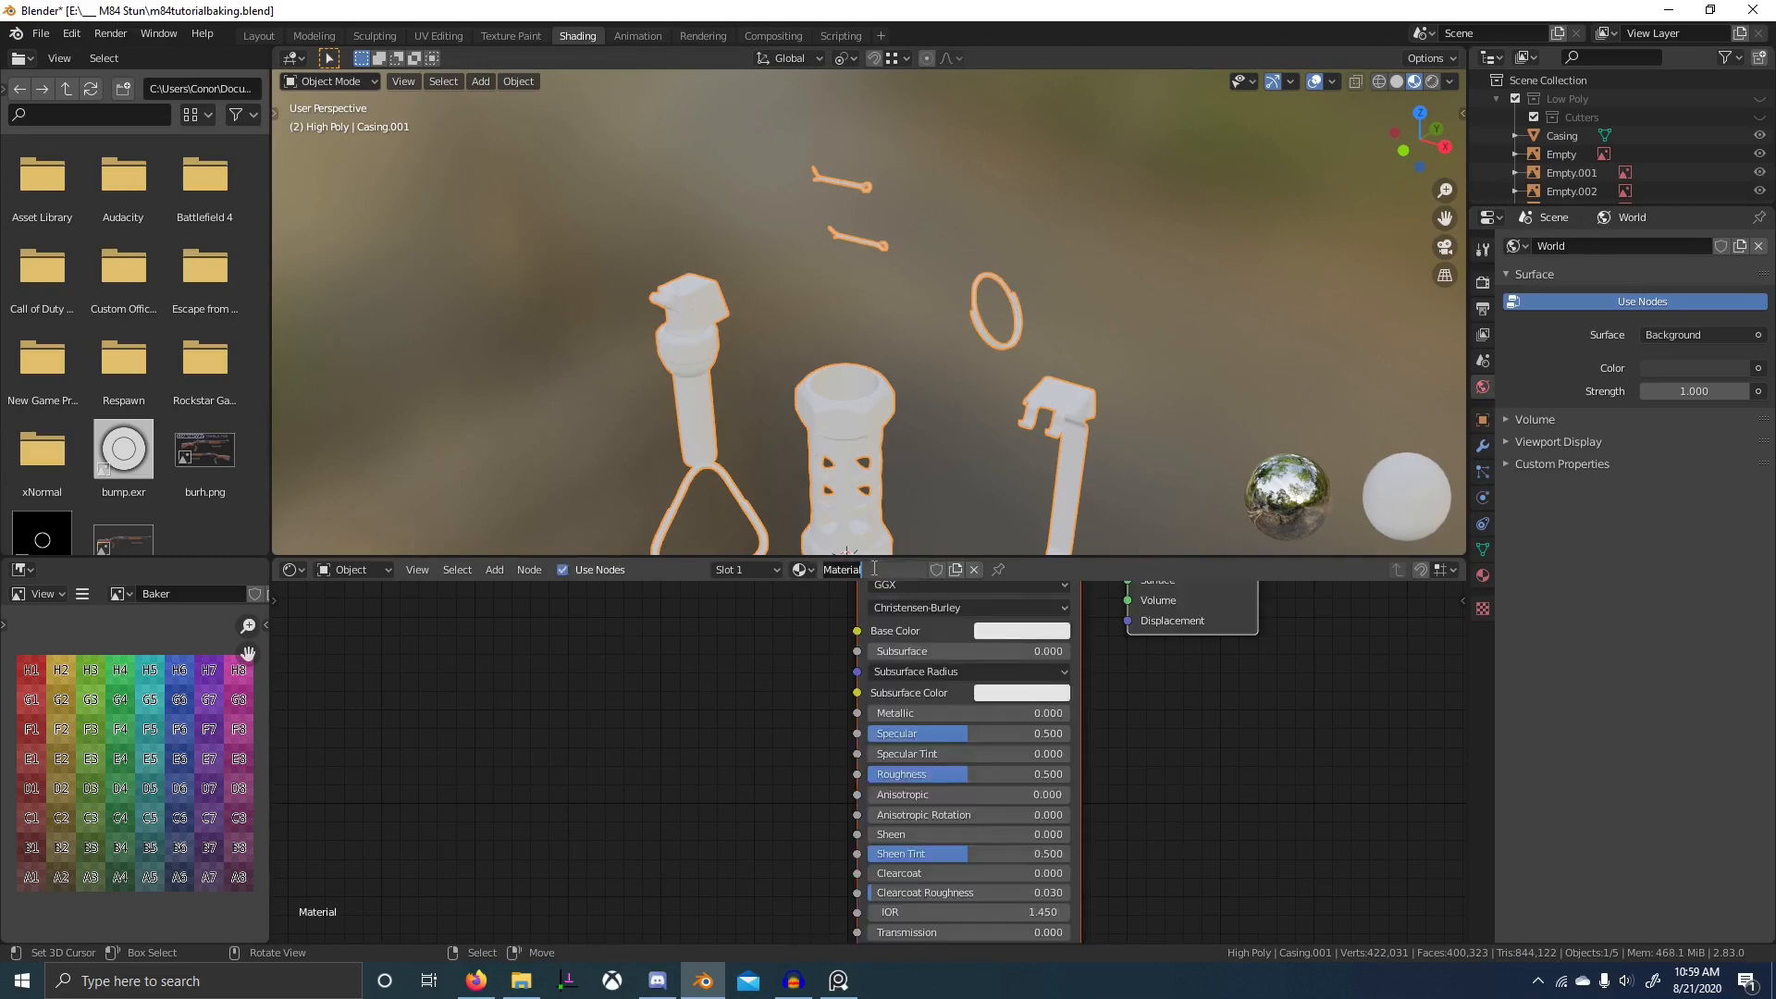
text(HP)
key(Return)
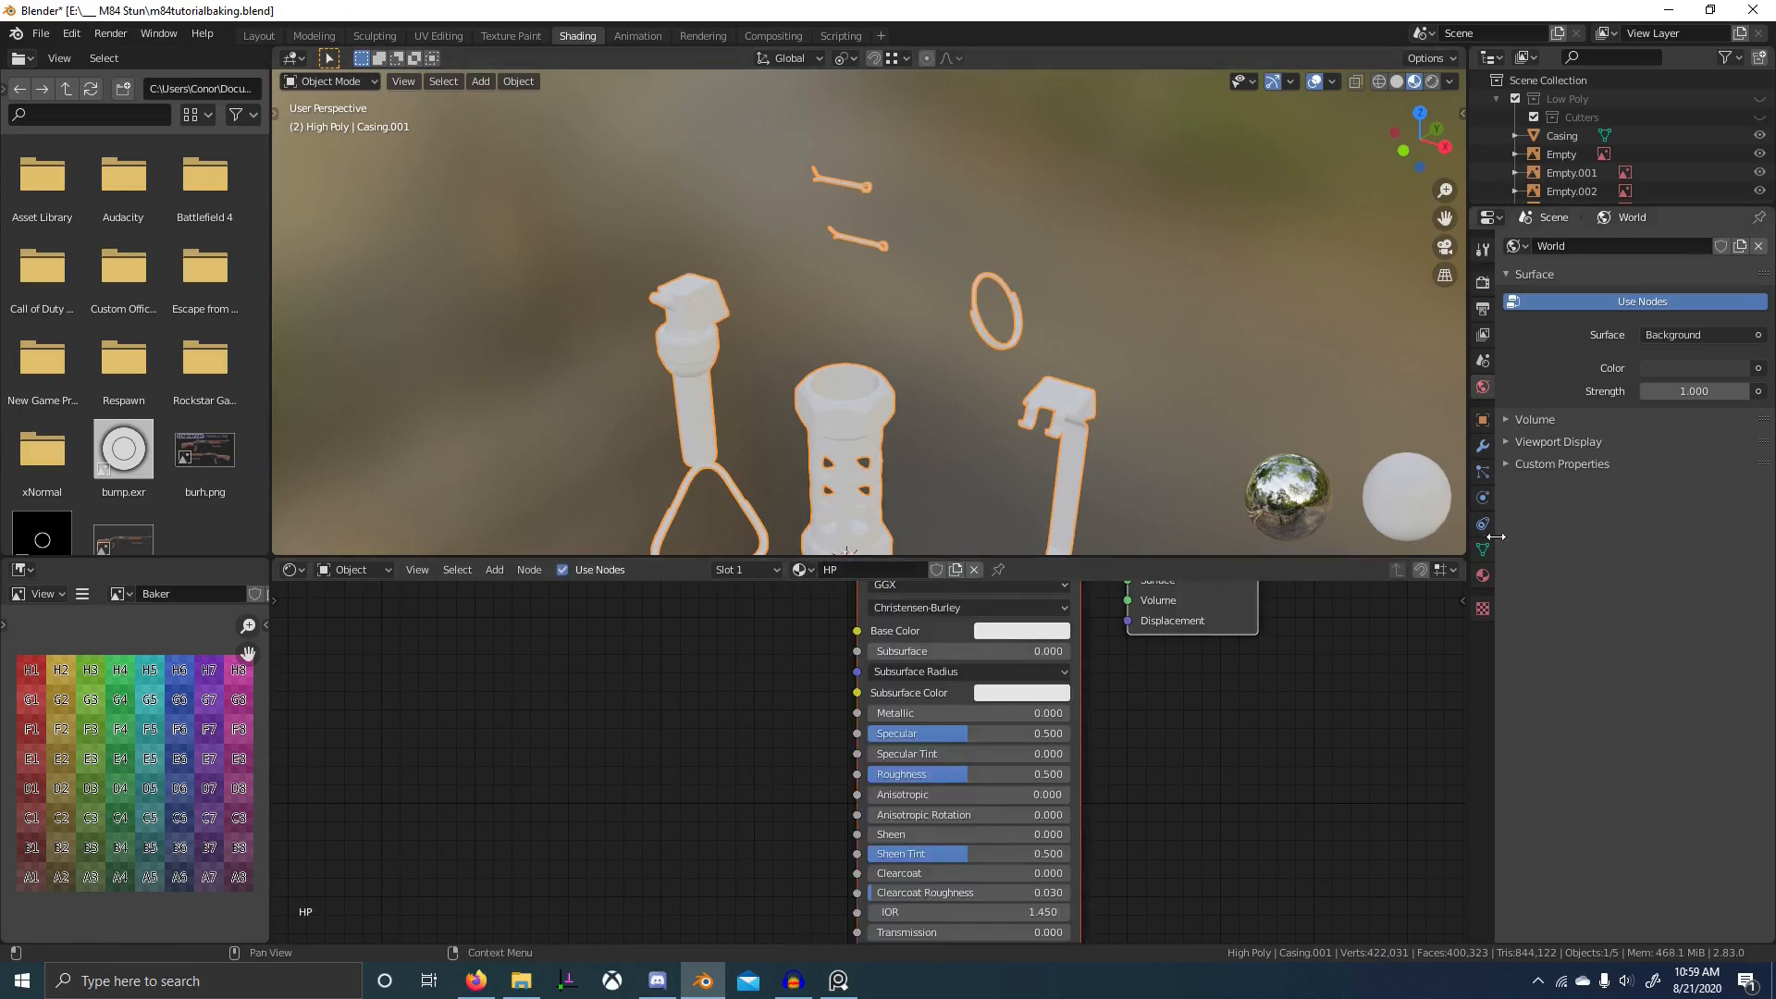
- Switch the viewport to solid shading and set the HP material's viewport display metallic value to 1.000
click(1483, 575)
scroll(1694, 824, down, 10)
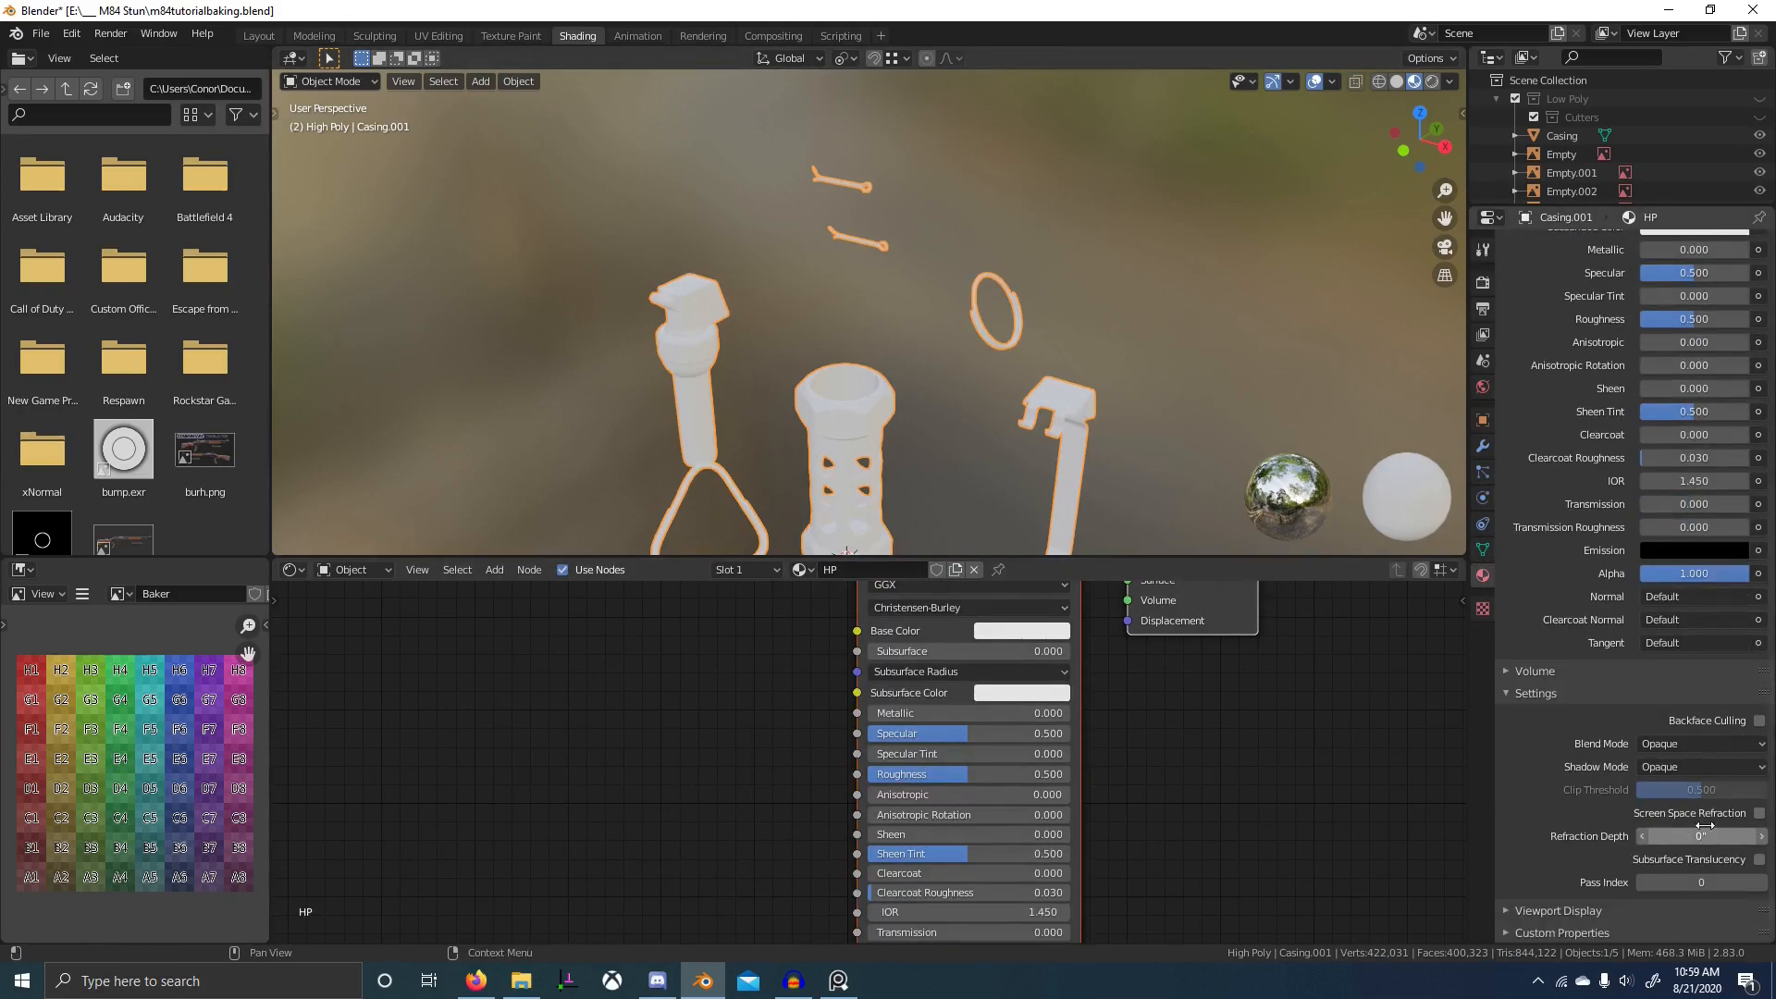
click(1396, 81)
middle_drag(1173, 346, 1208, 449)
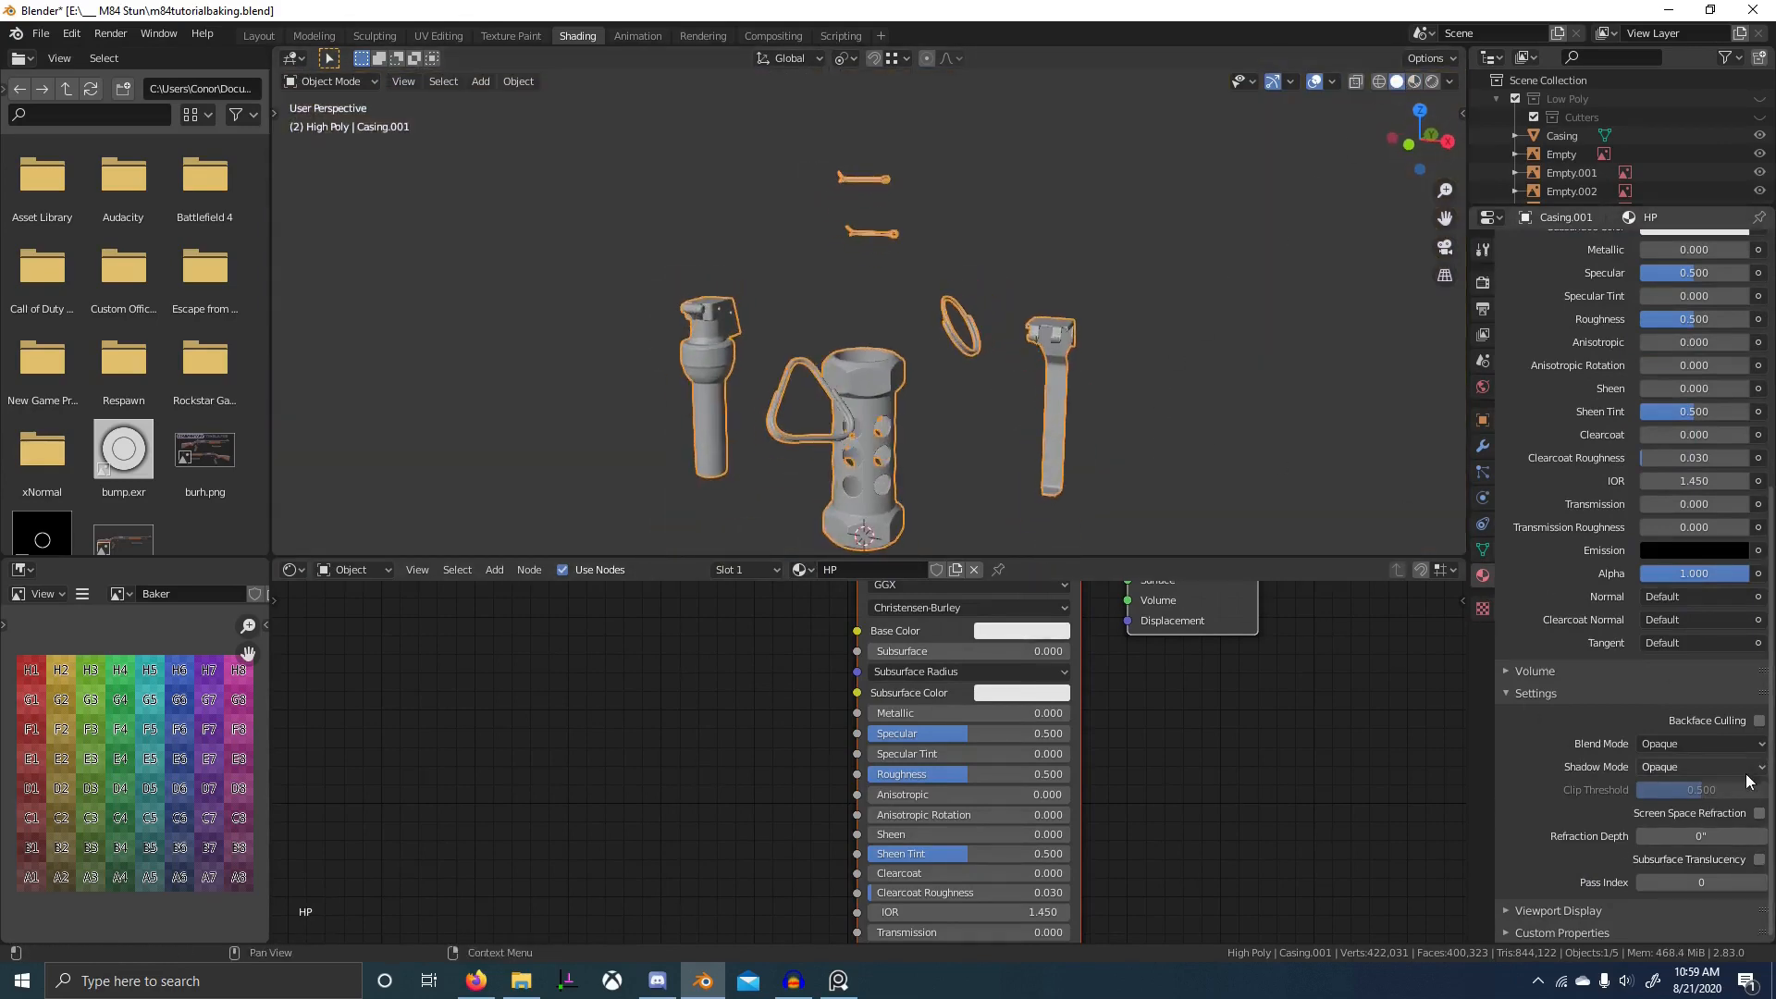
click(1558, 912)
drag(1685, 882, 1748, 883)
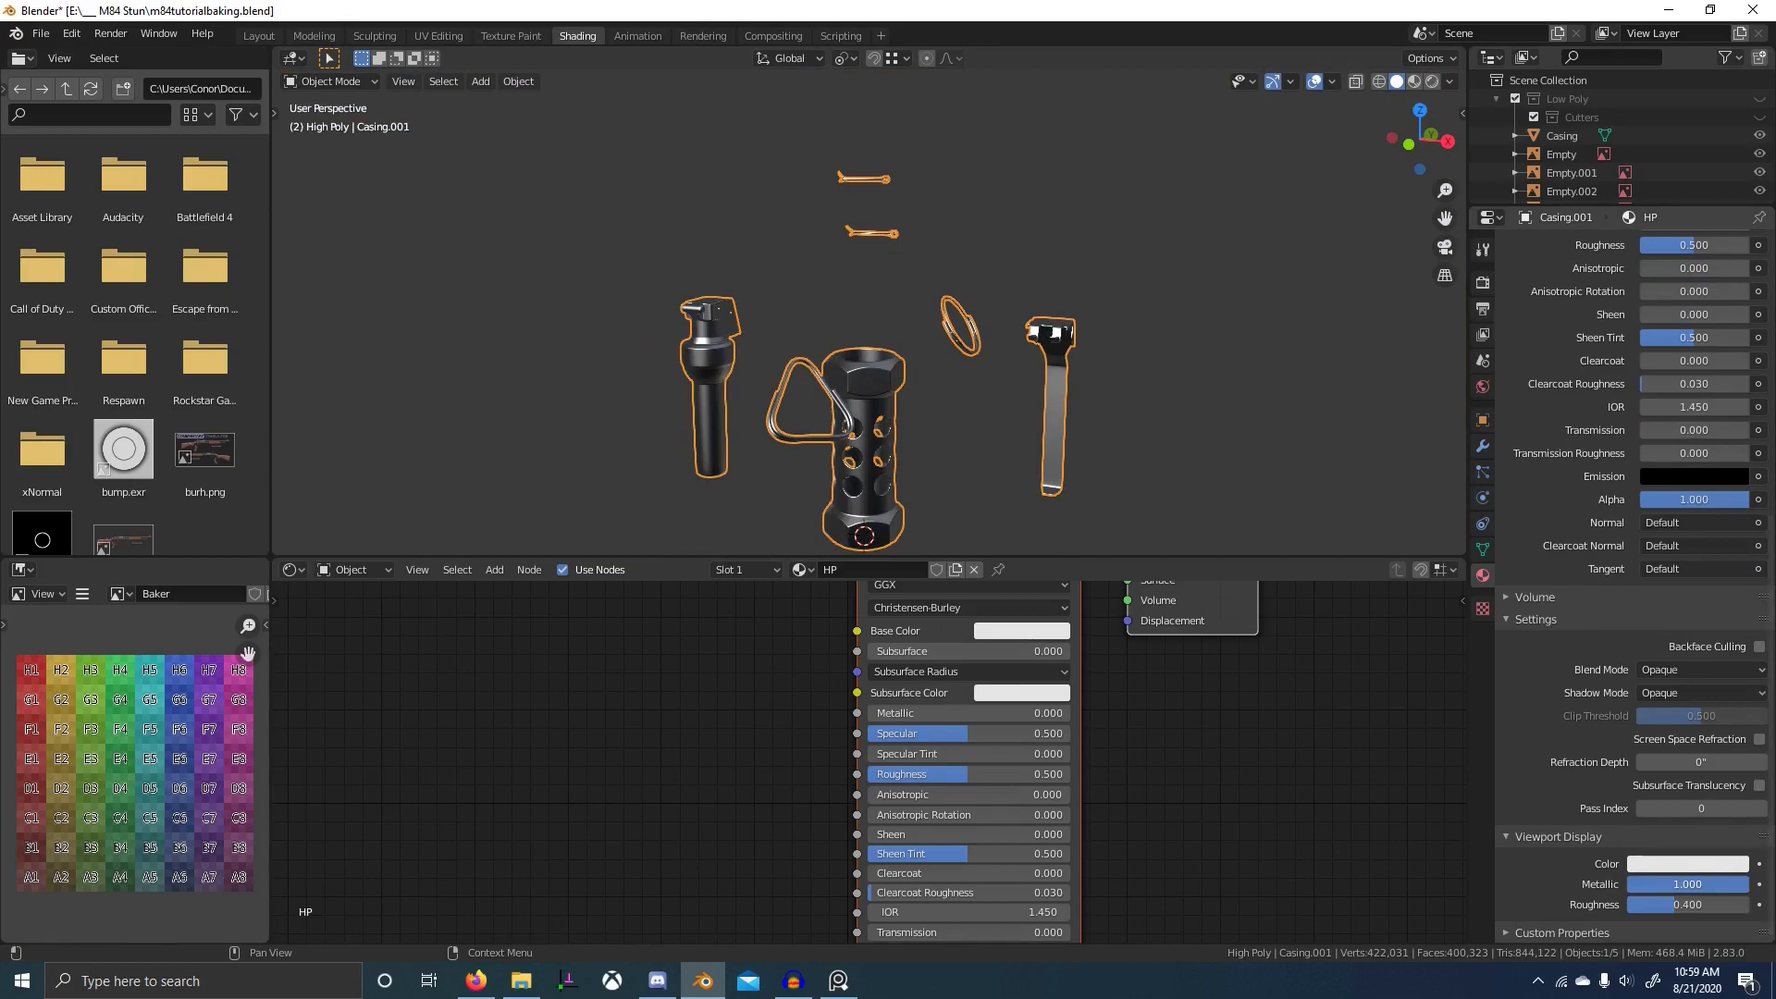
middle_drag(1214, 533, 1023, 507)
scroll(1008, 453, up, 6)
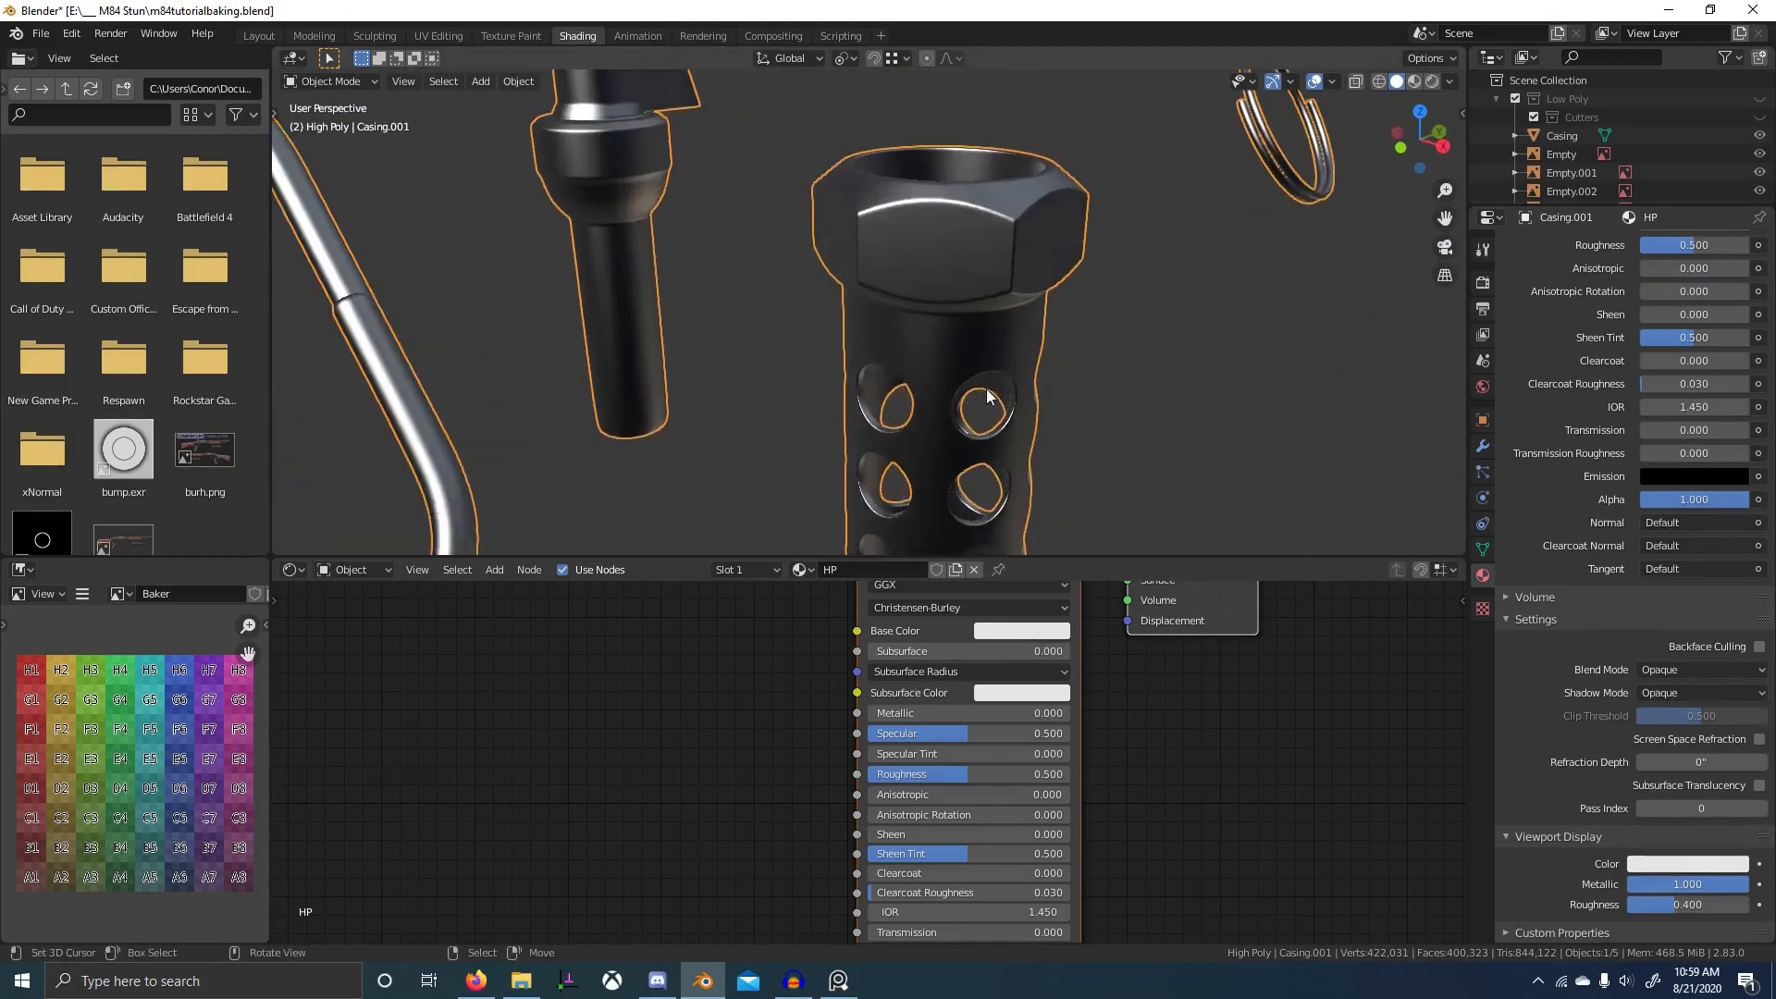
scroll(929, 361, up, 4)
shift+middle_drag(1043, 310, 1004, 385)
scroll(1022, 365, down, 7)
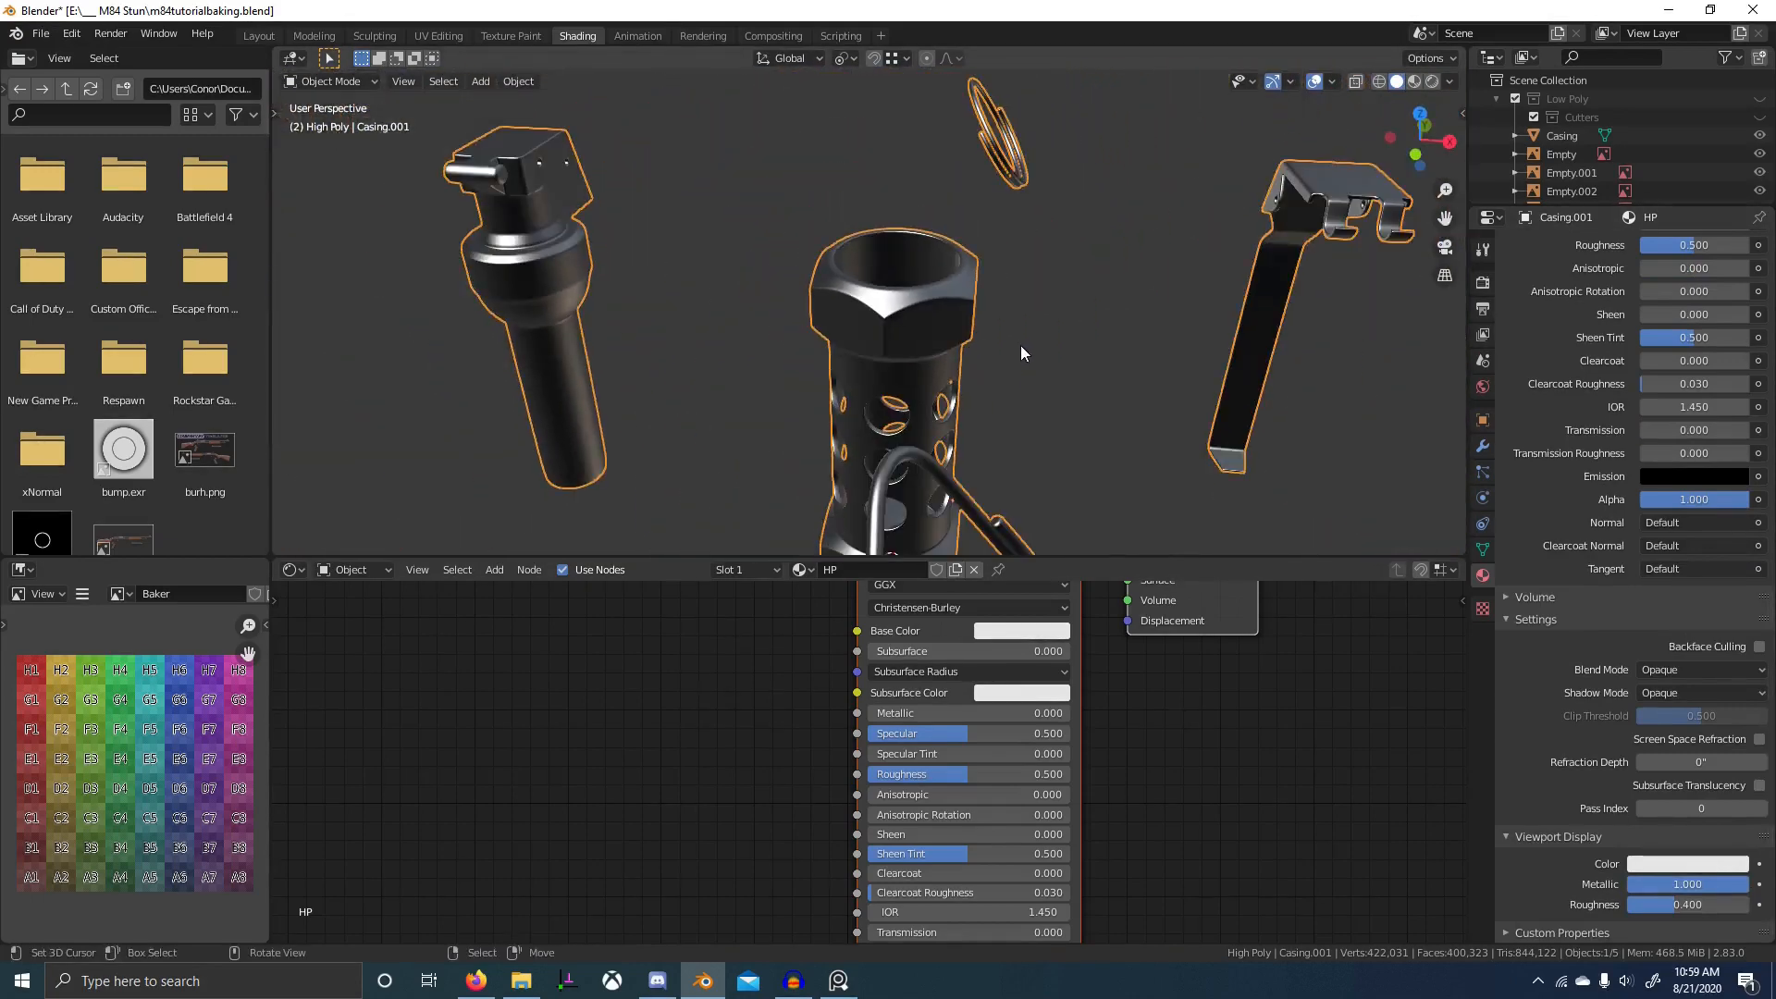
- Display both collections and select the high-poly and low-poly casing objects, with the low-poly casing active
key(shift+2)
key(1)
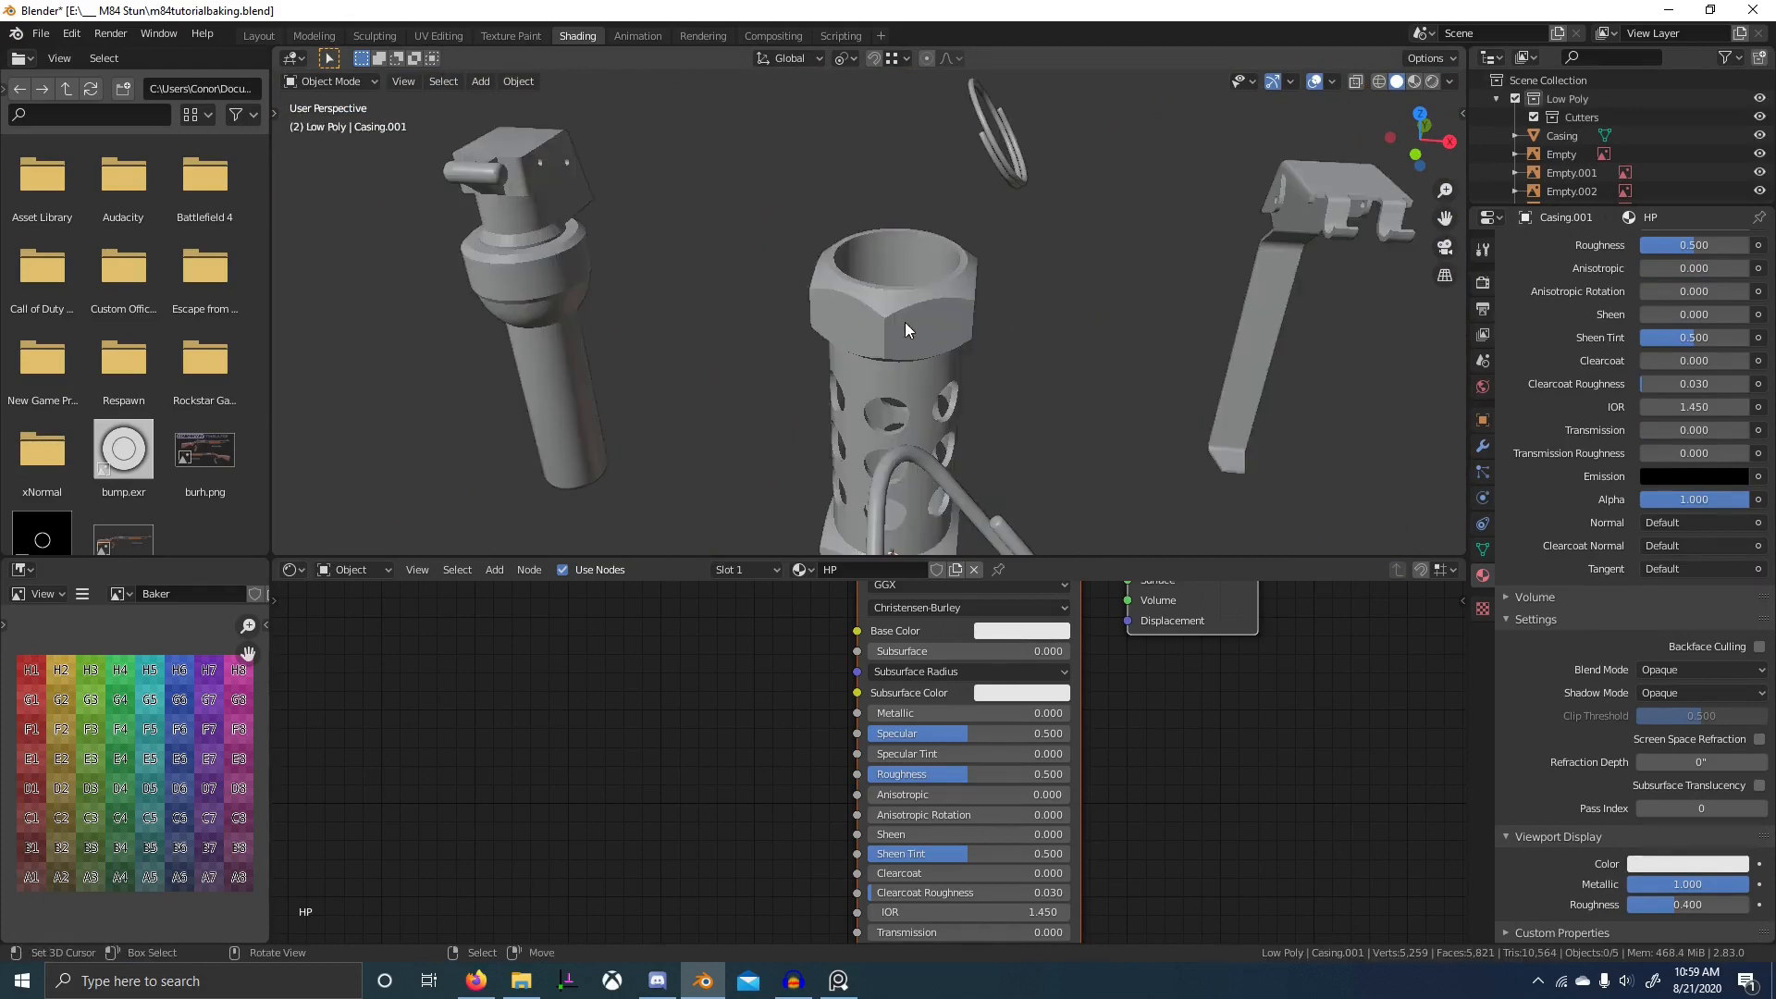
key(shift+2)
right_click(919, 320)
right_click(920, 320)
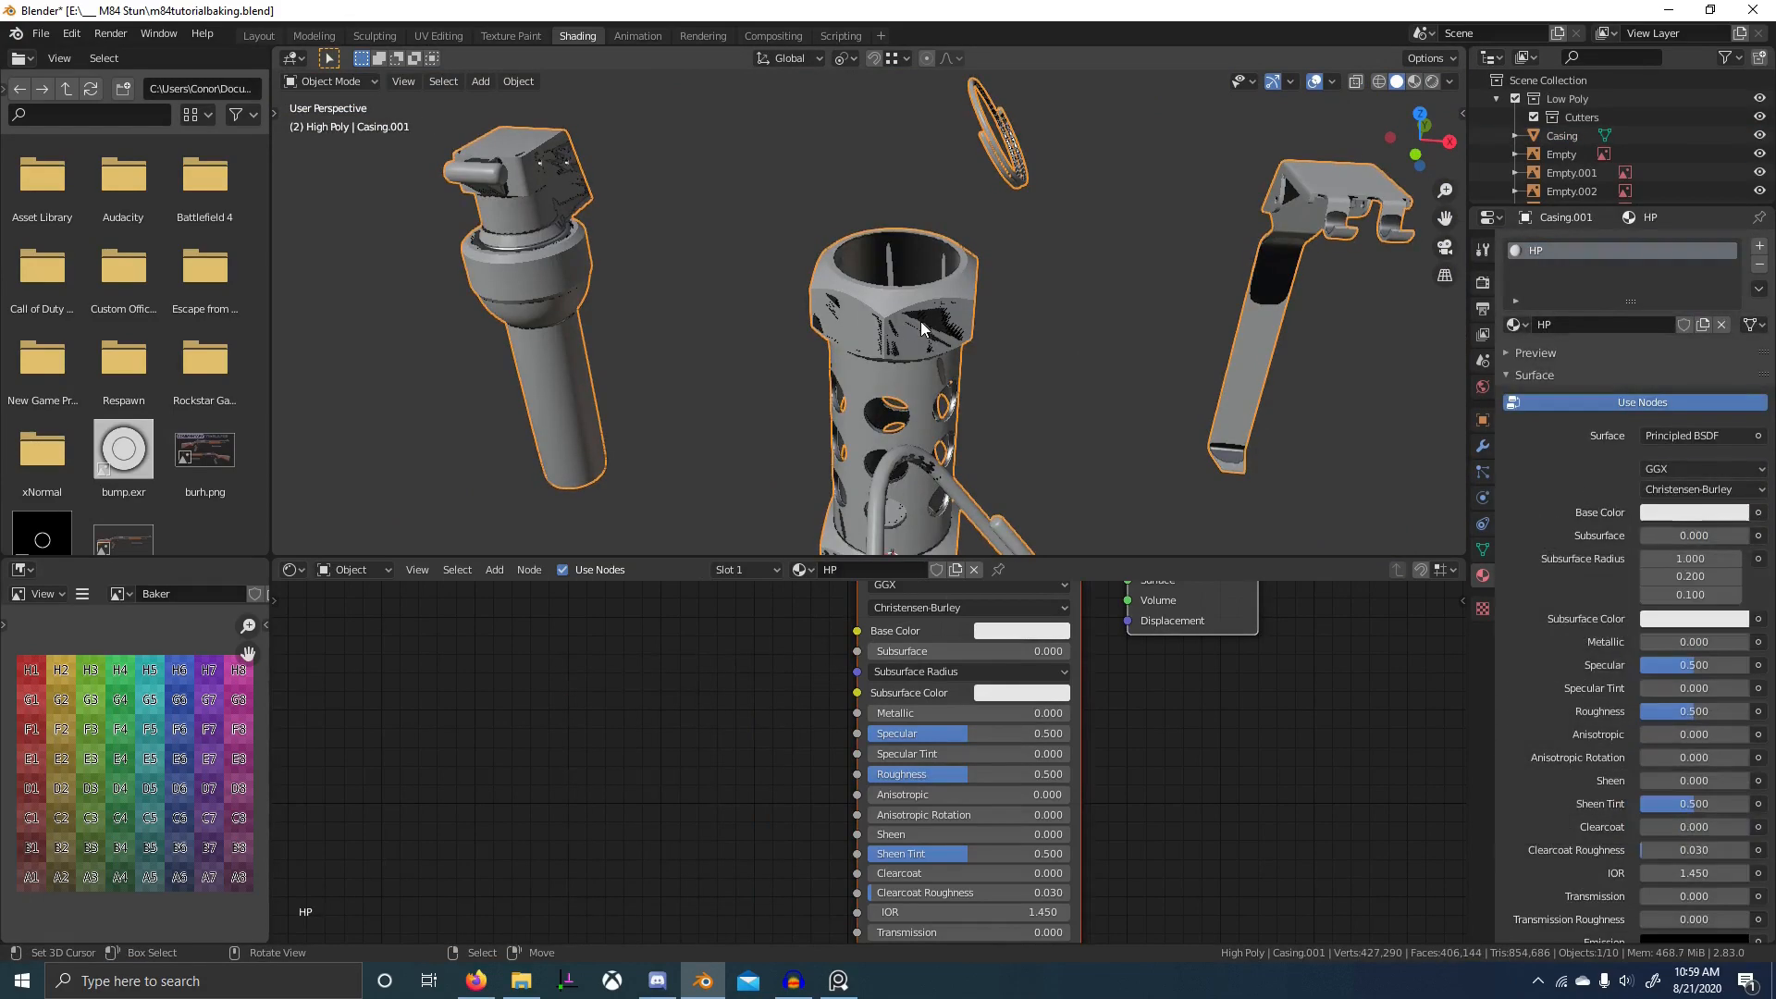
shift+right_click(920, 320)
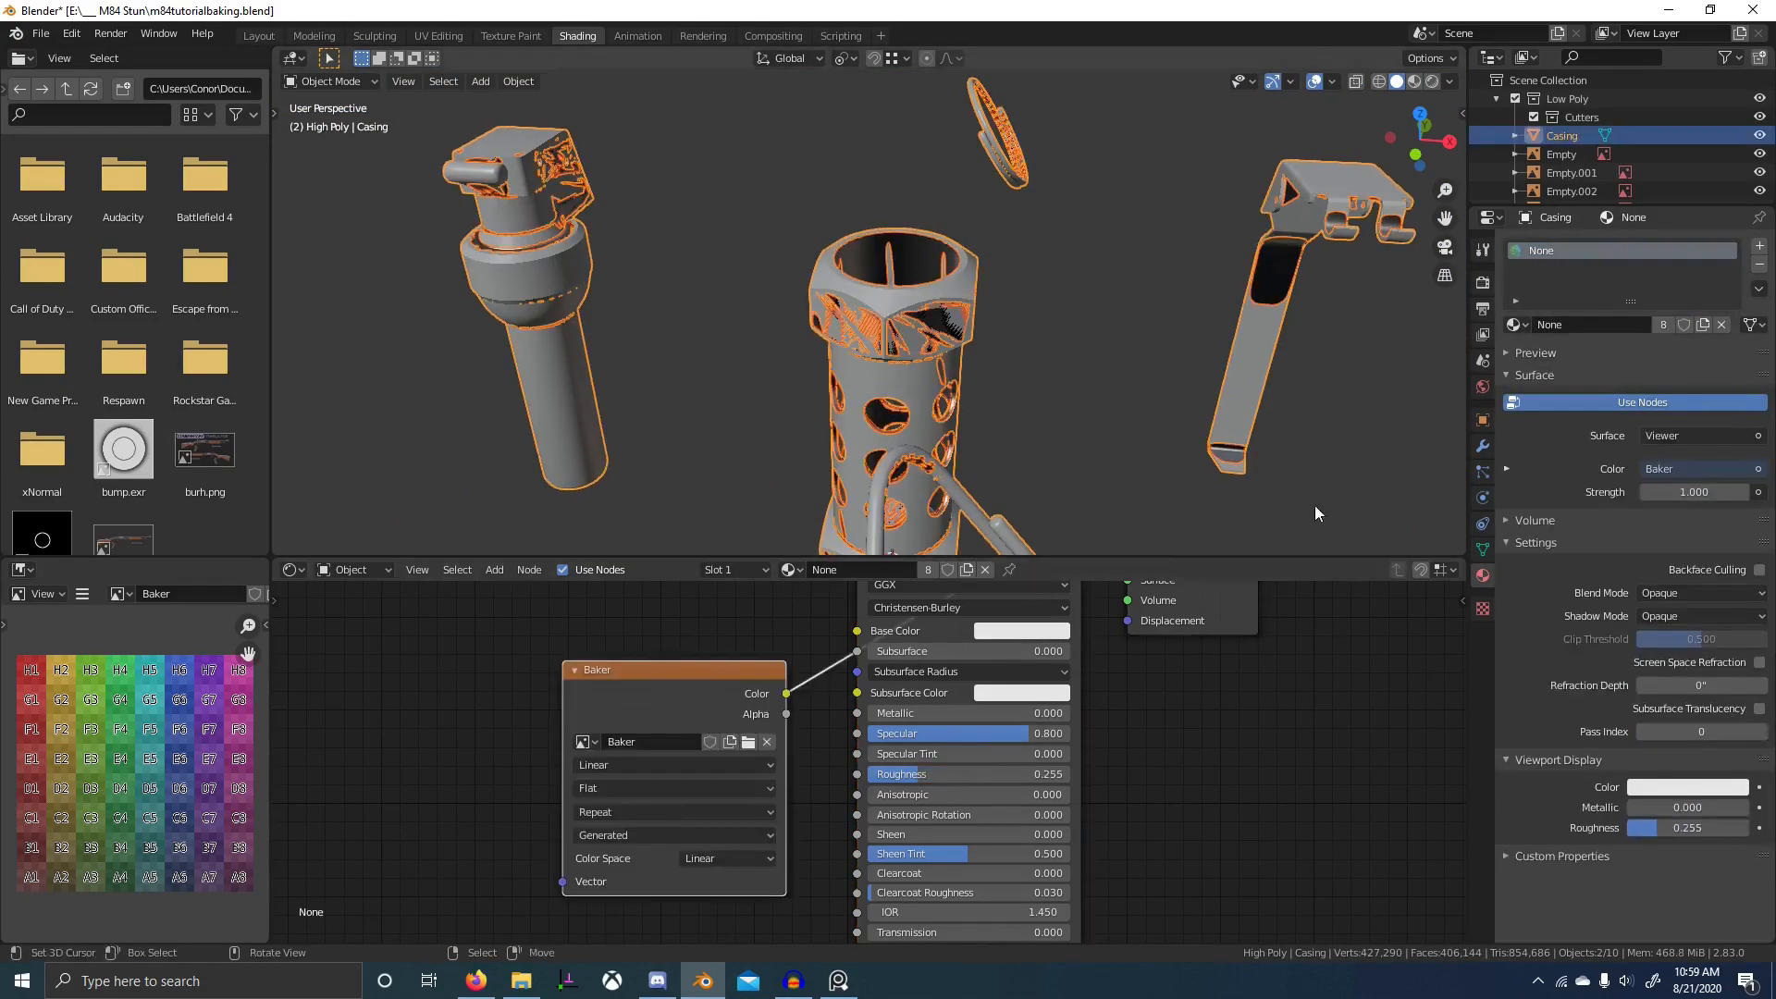
- Change the render engine to Cycles and set both the render and viewport samples to 2
scroll(1016, 642, down, 1)
click(1482, 280)
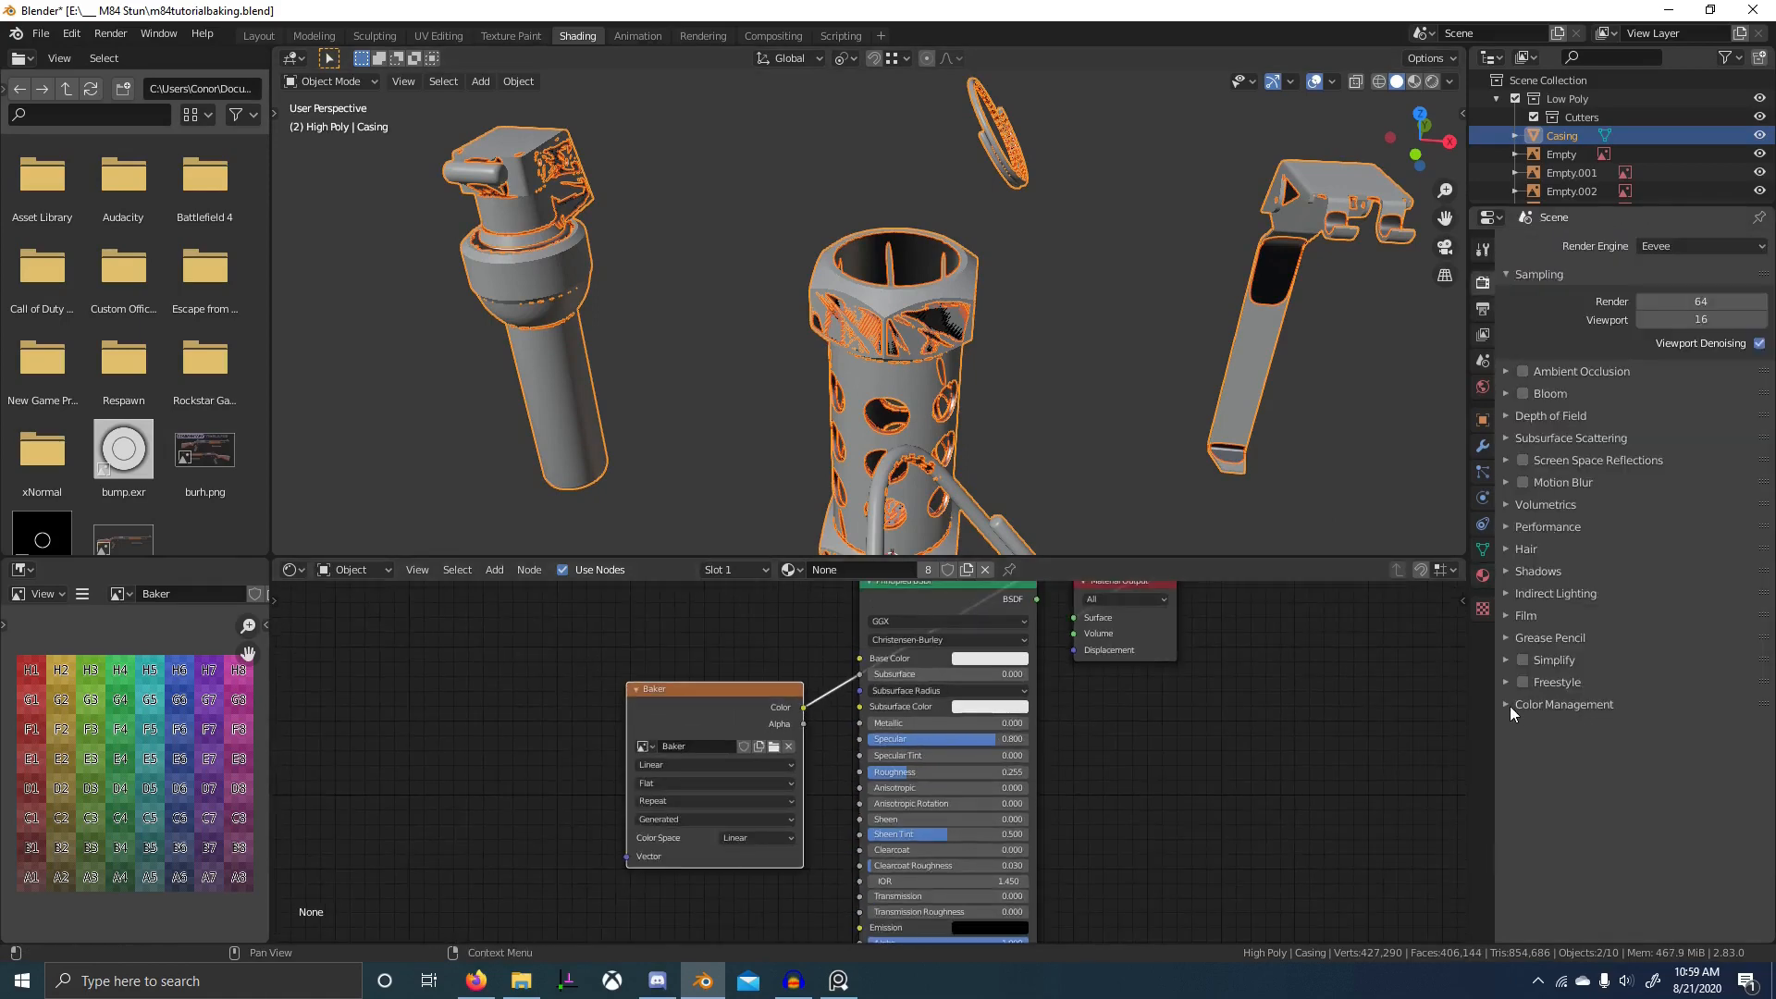
click(1708, 230)
click(1707, 242)
drag(1714, 413, 1714, 430)
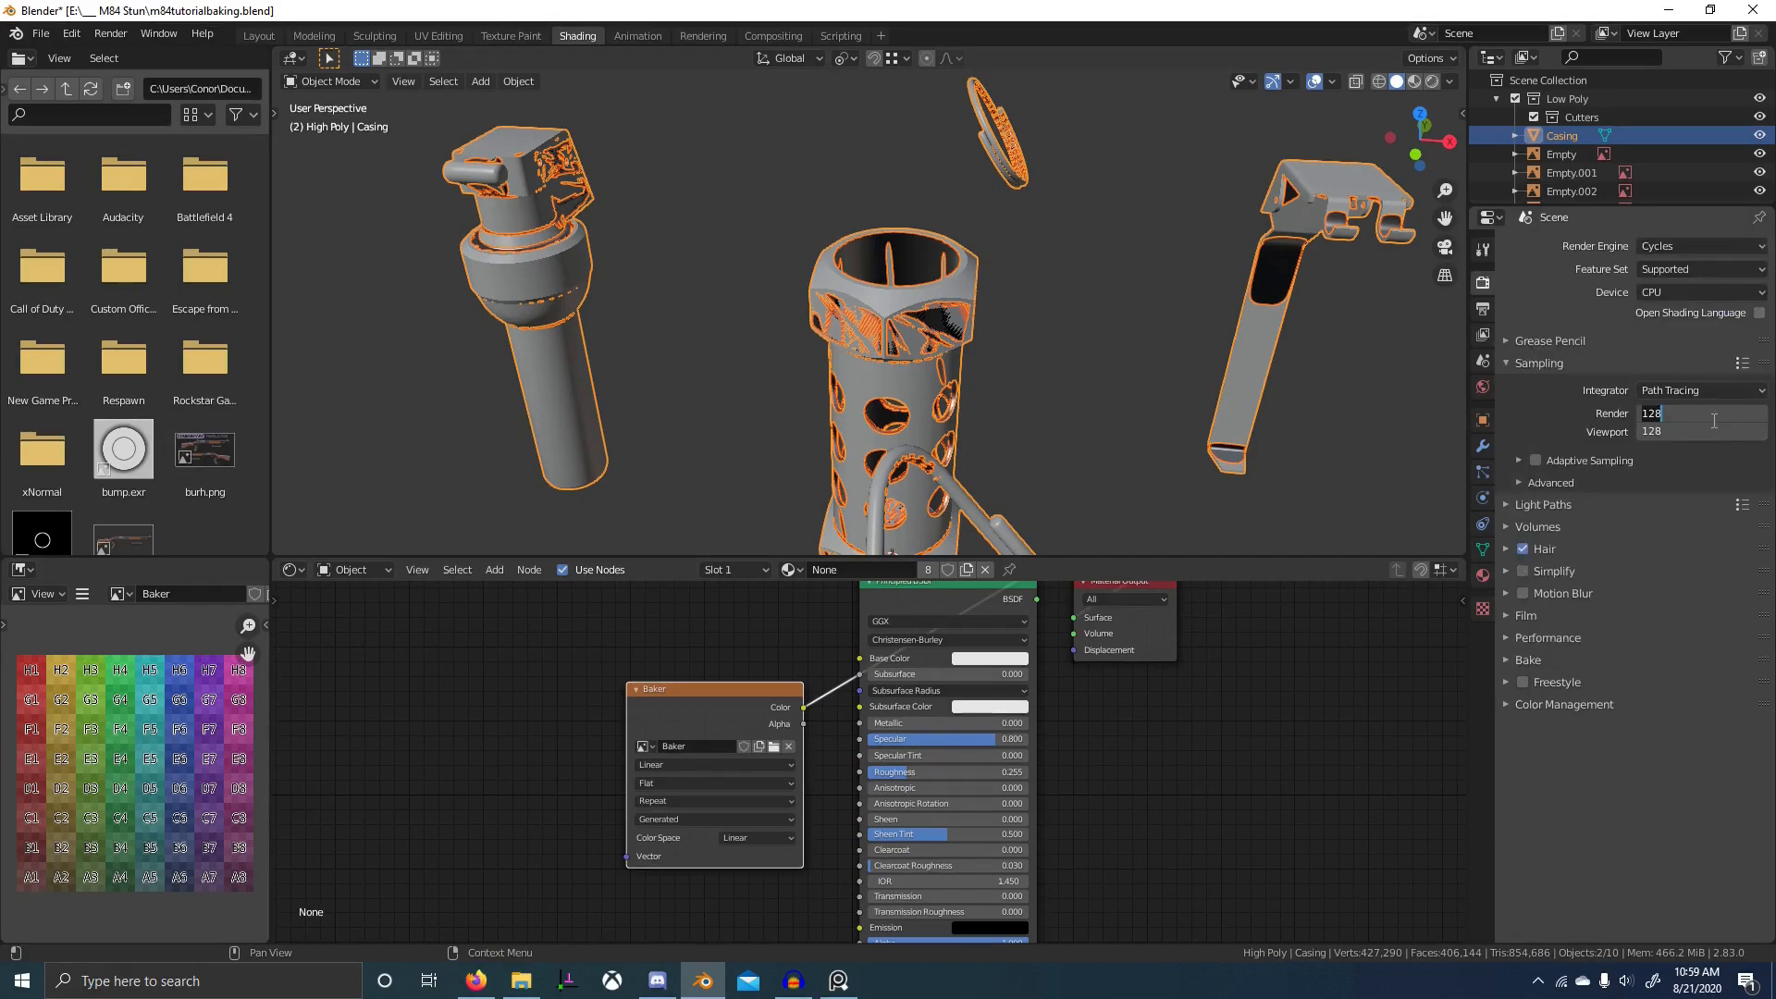
text(2)
key(Return)
- Set the render device to GPU Compute and both render tile dimensions to 1024 px, and save the file
click(1550, 638)
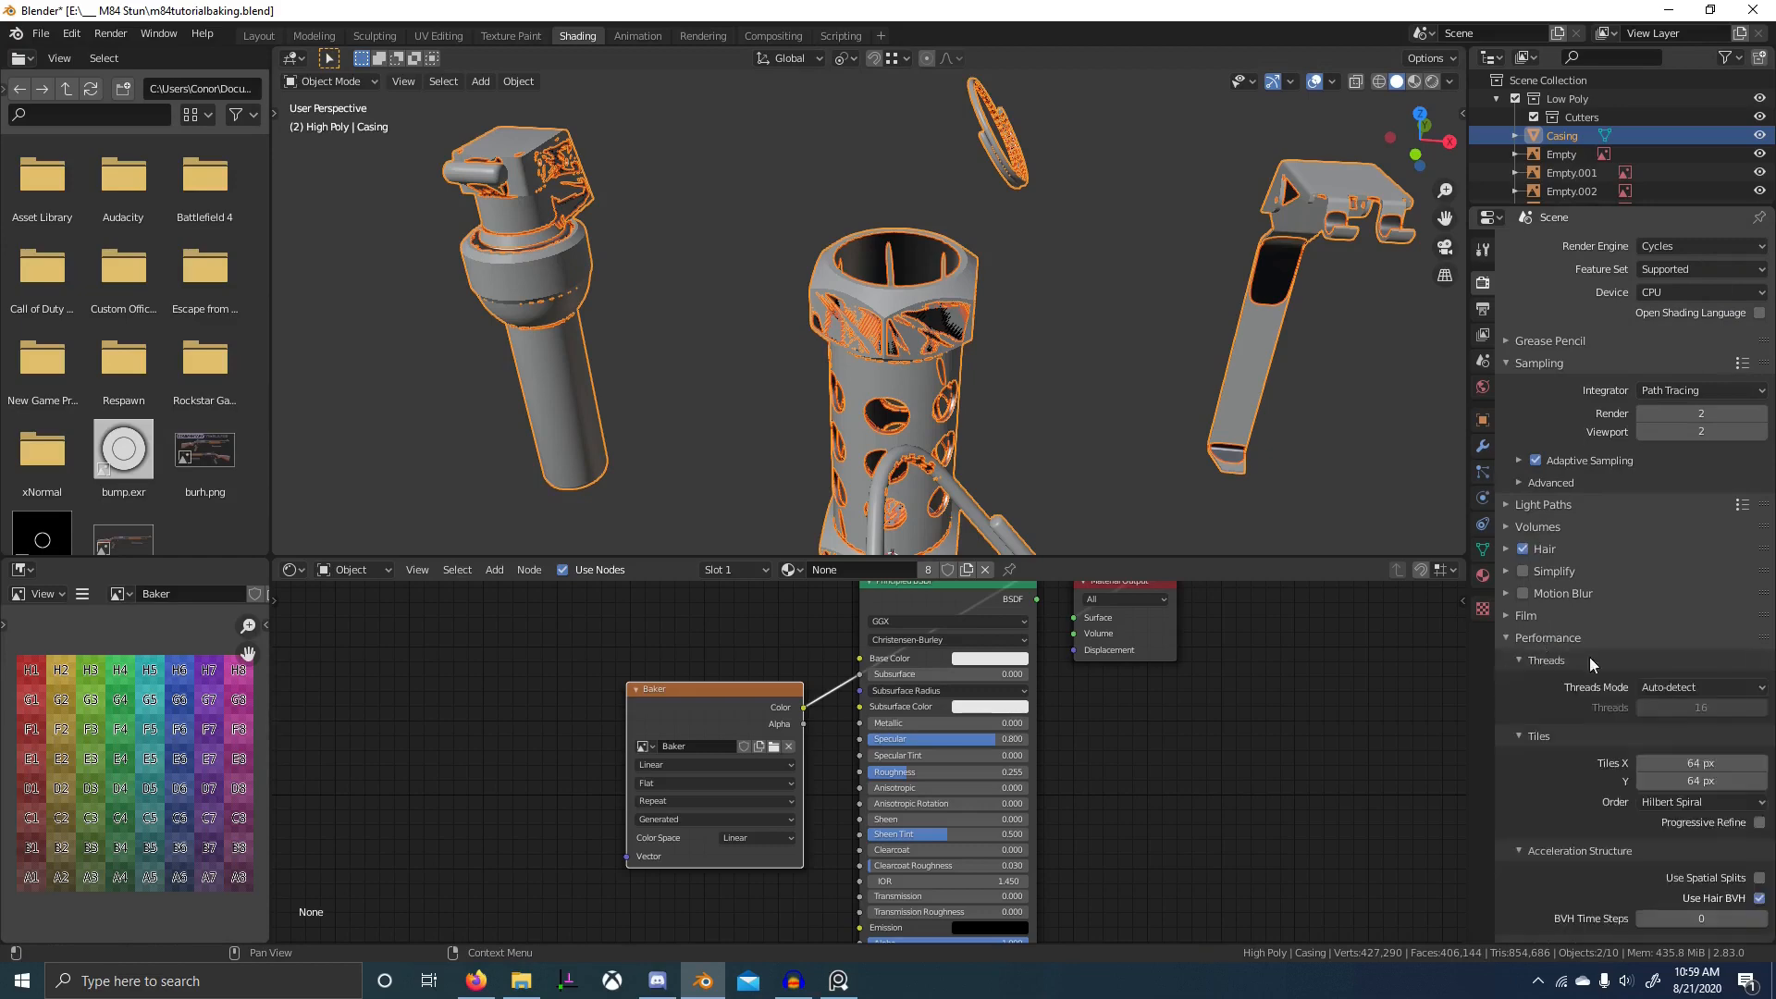
scroll(1628, 685, down, 2)
scroll(1699, 687, up, 2)
drag(1709, 751, 1709, 761)
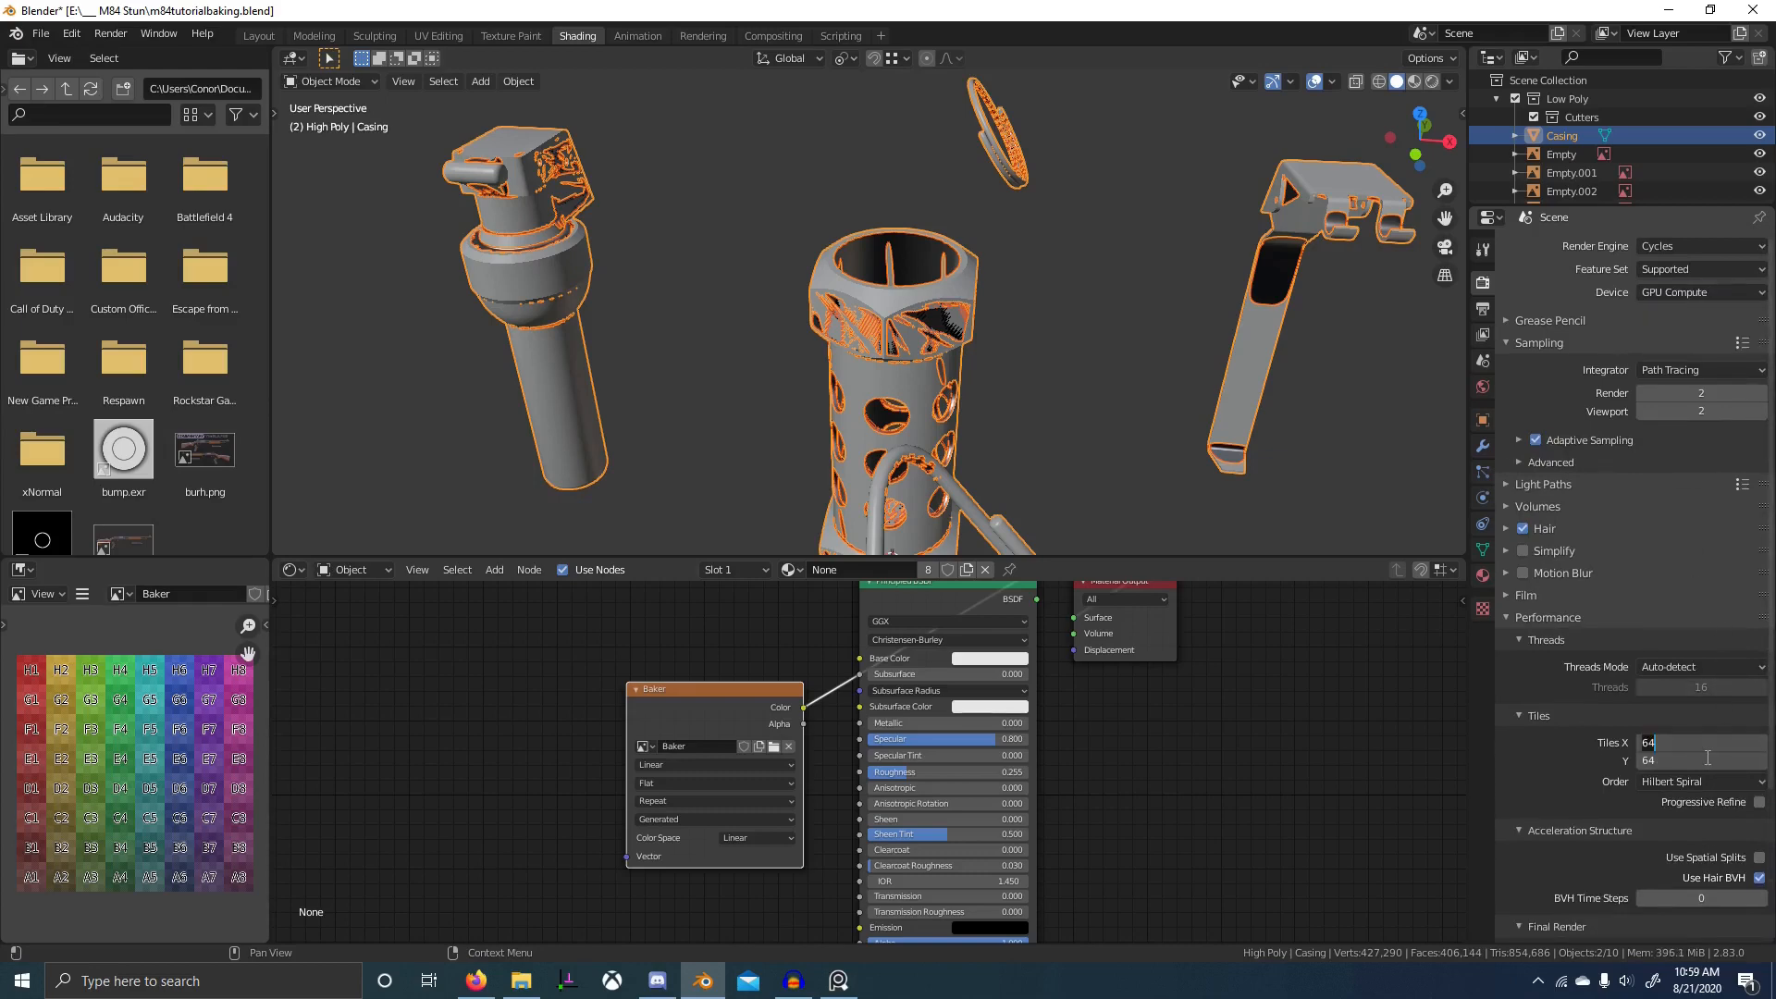
text(1024)
key(Return)
scroll(1730, 786, down, 5)
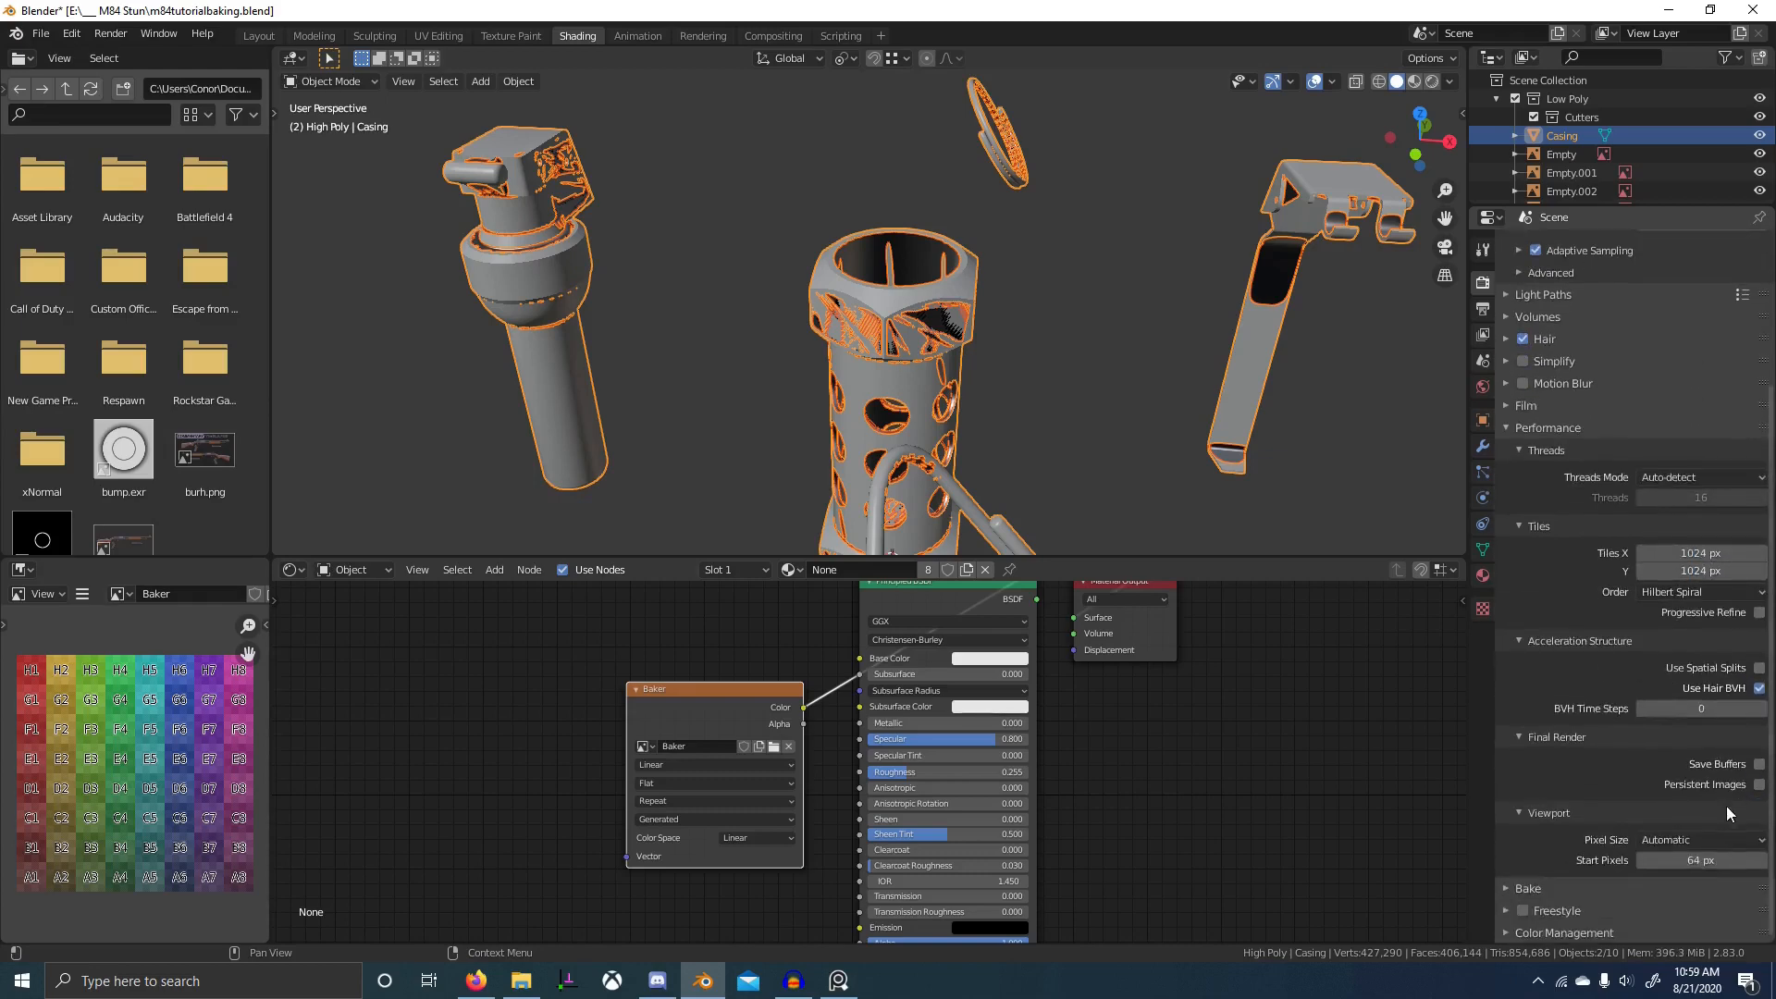
scroll(1093, 450, up, 2)
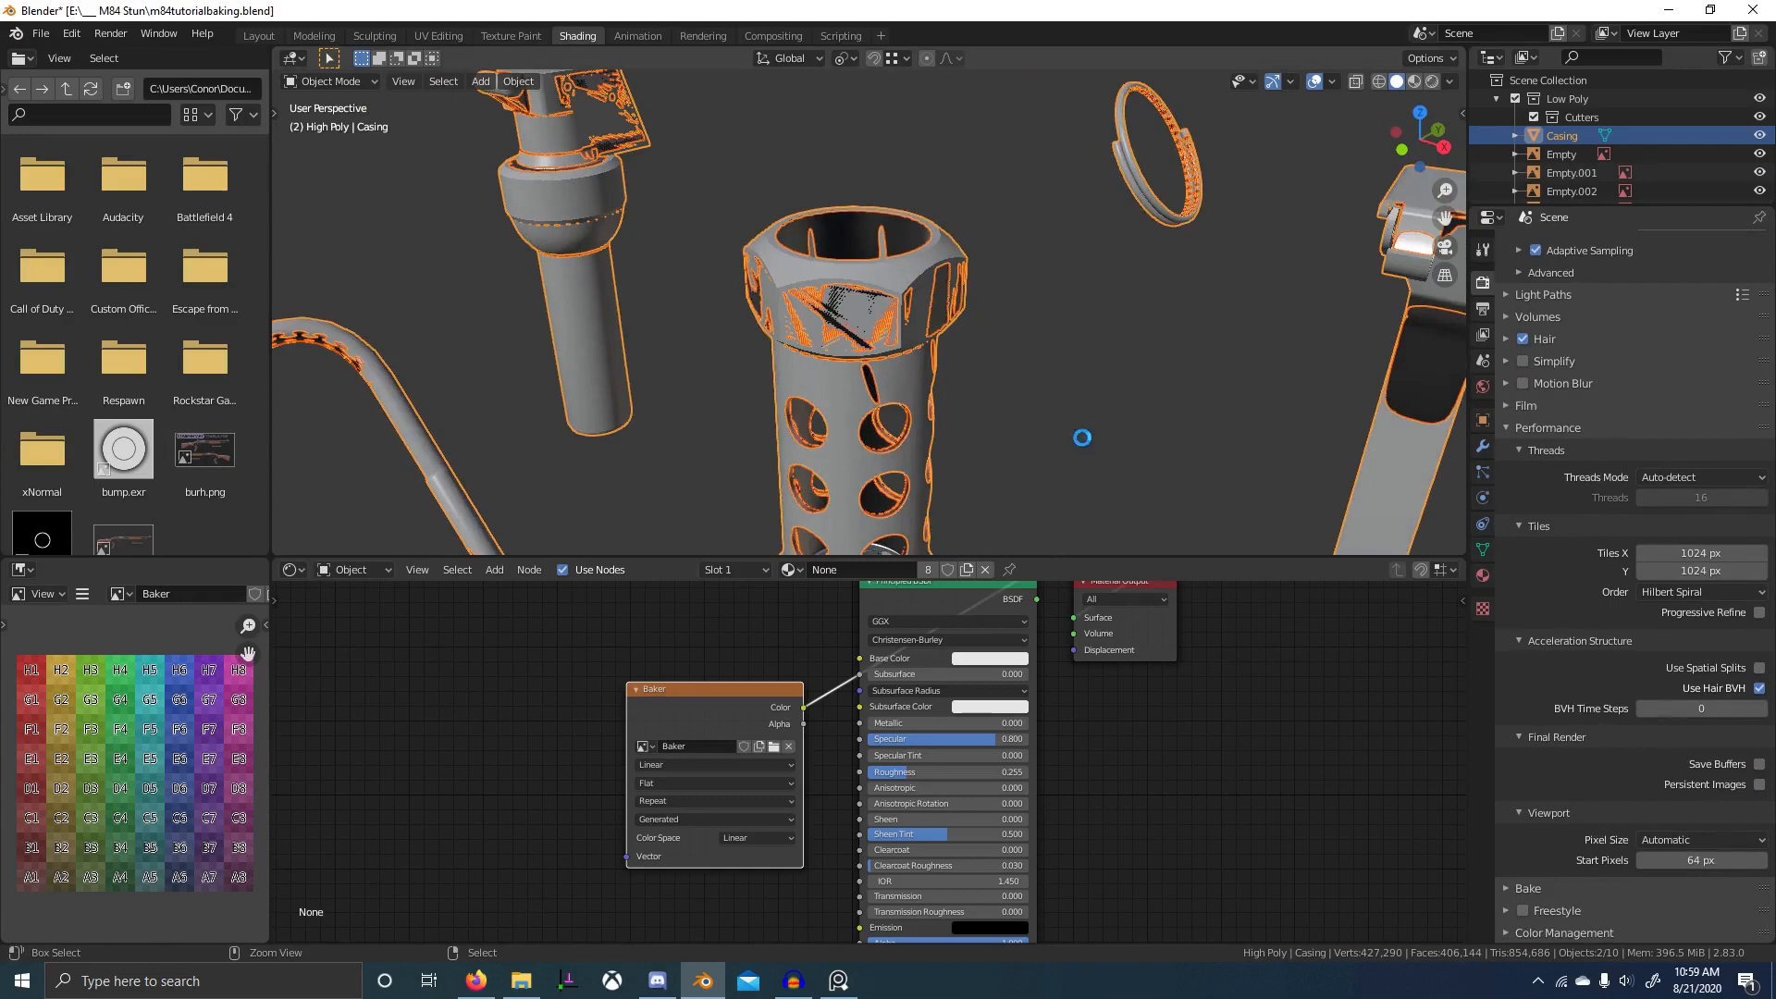
key(ctrl+s)
- Show only the low-poly collection and select the short edge in the gap beneath the fuze head's overhanging plate in Edit Mode
middle_drag(985, 411, 977, 329)
key(1)
middle_drag(758, 342, 859, 295)
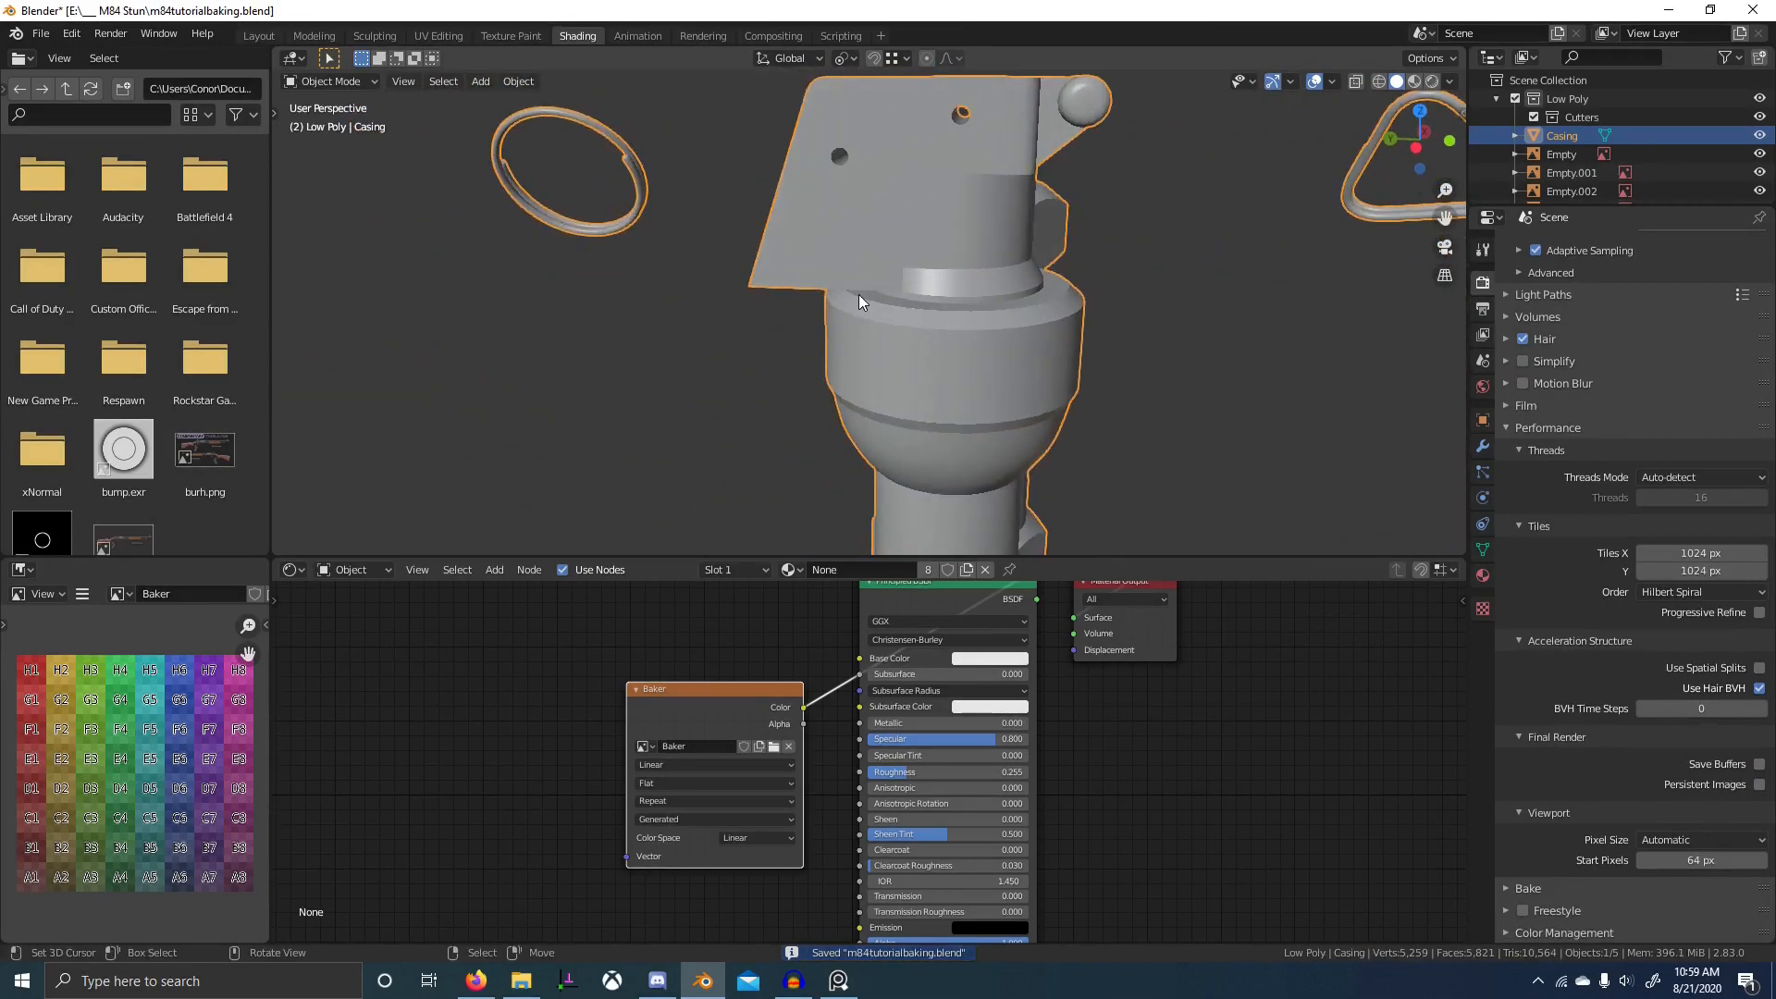
key(KP_1)
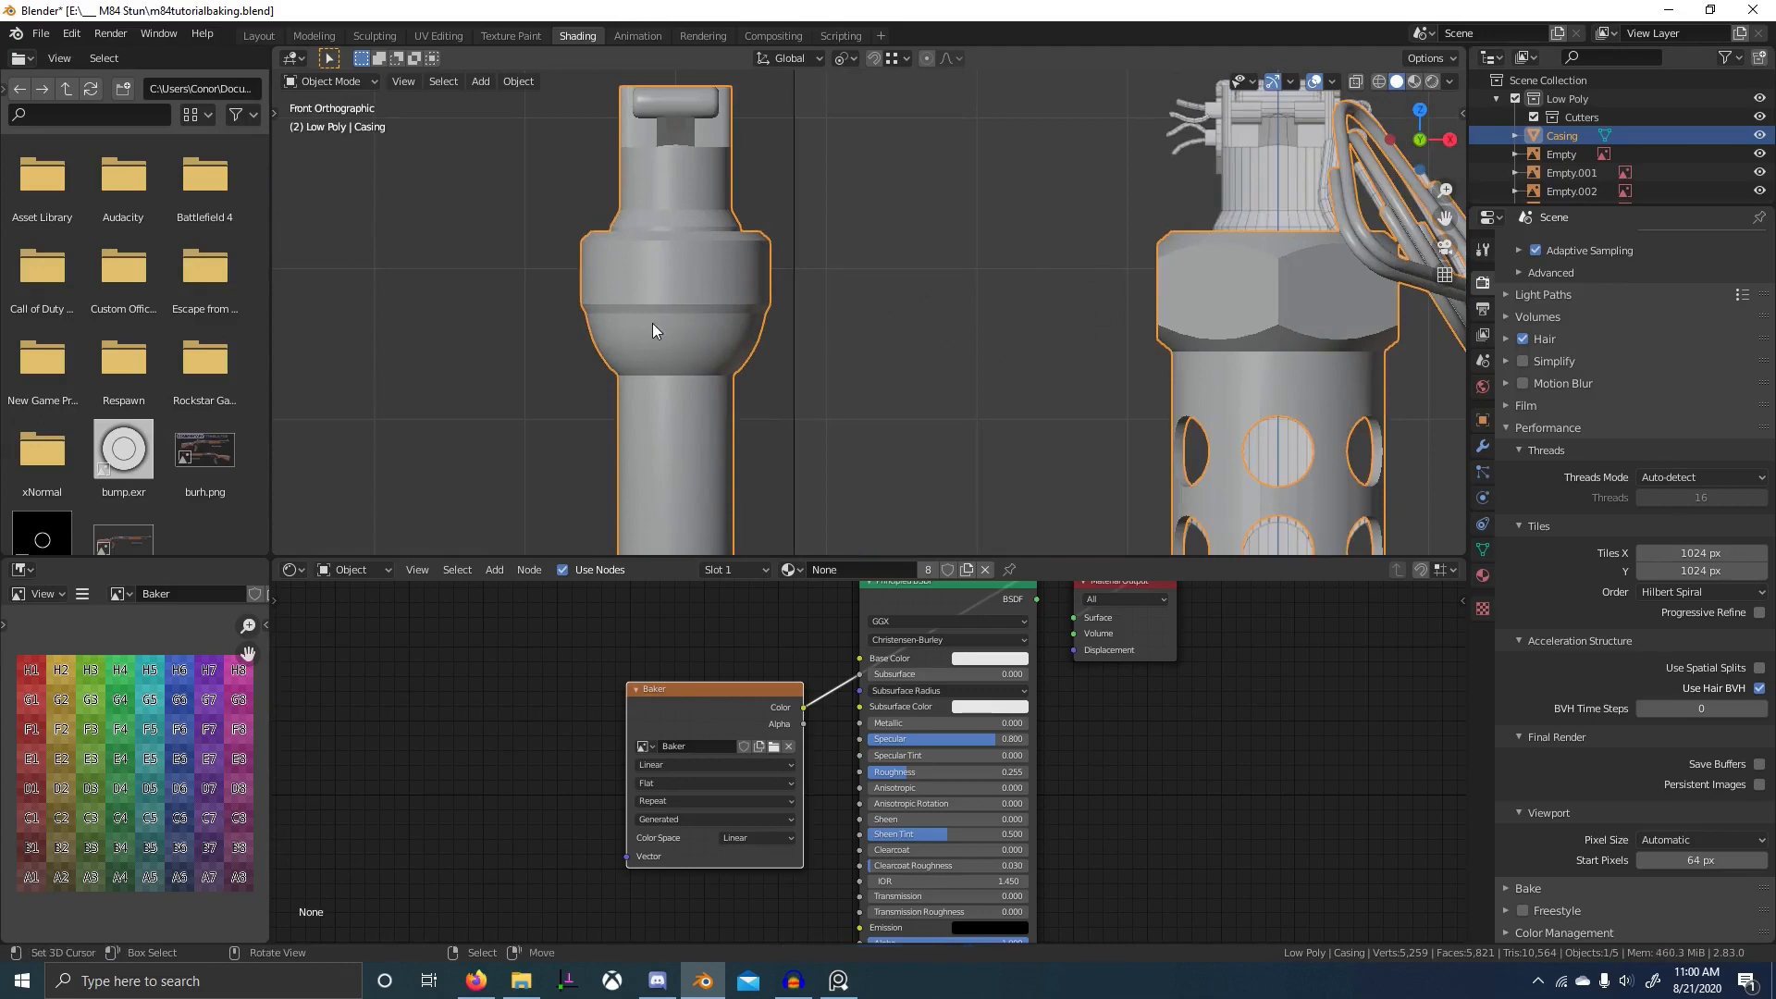
key(KP_3)
scroll(849, 401, up, 5)
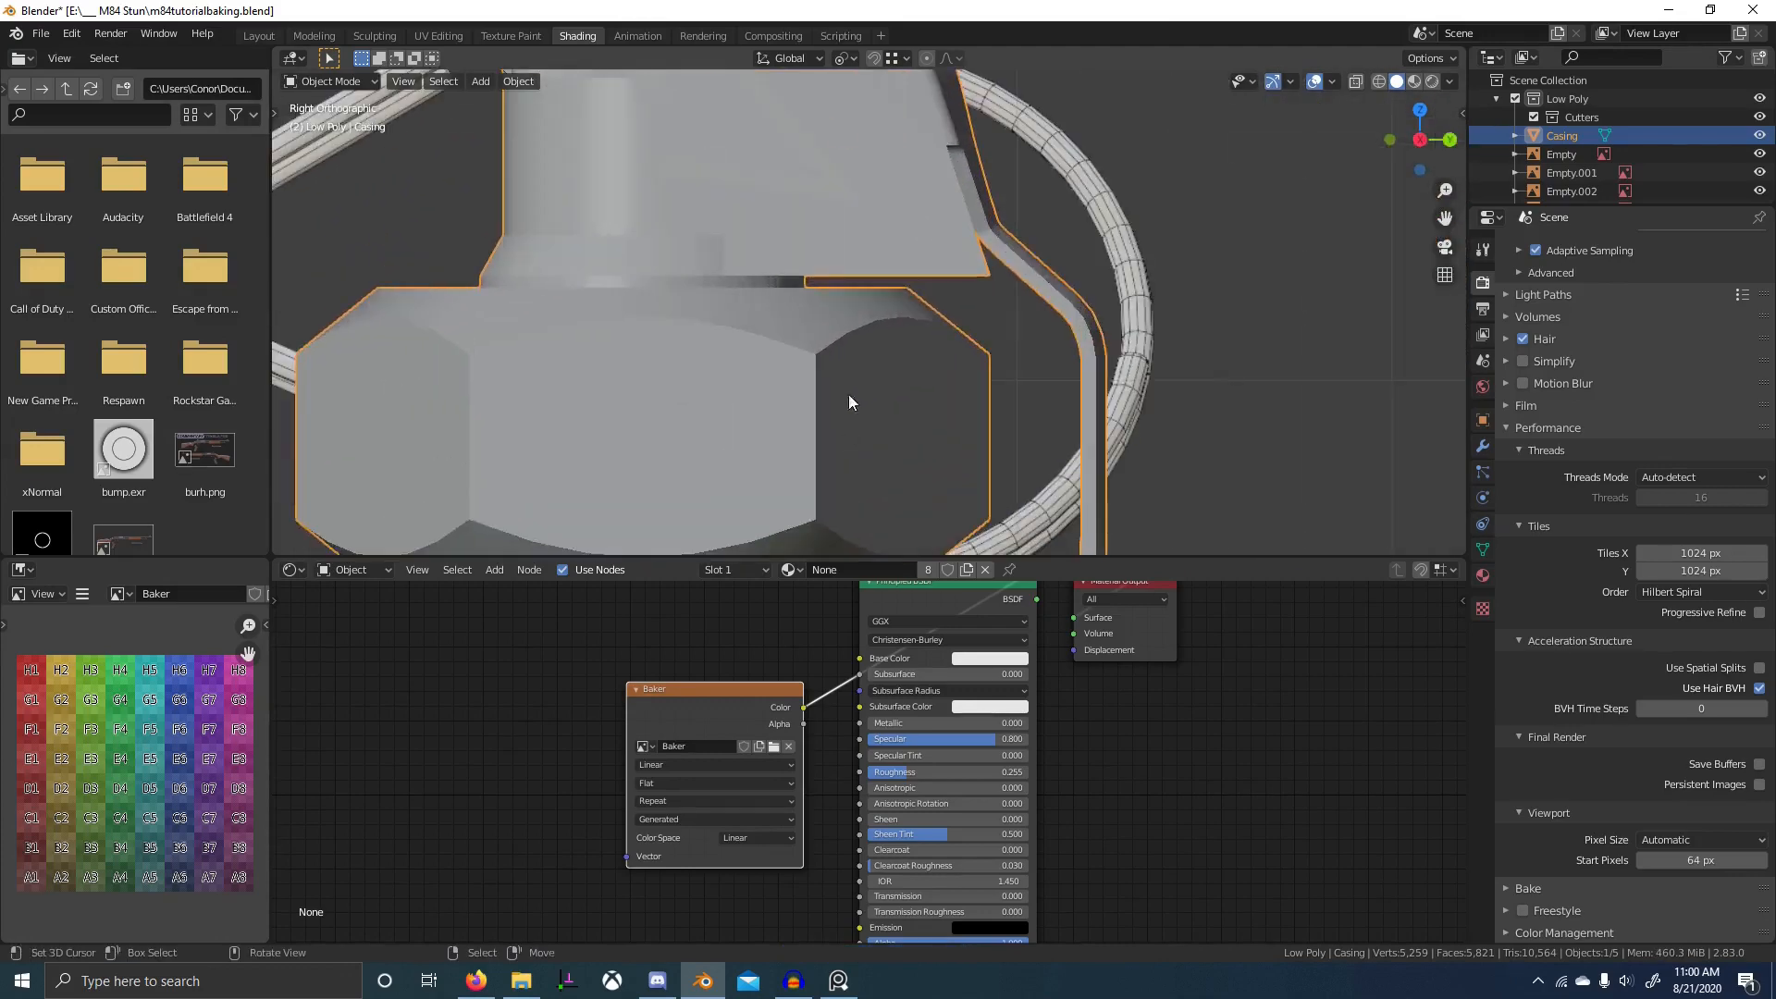
key(Tab)
scroll(859, 365, up, 5)
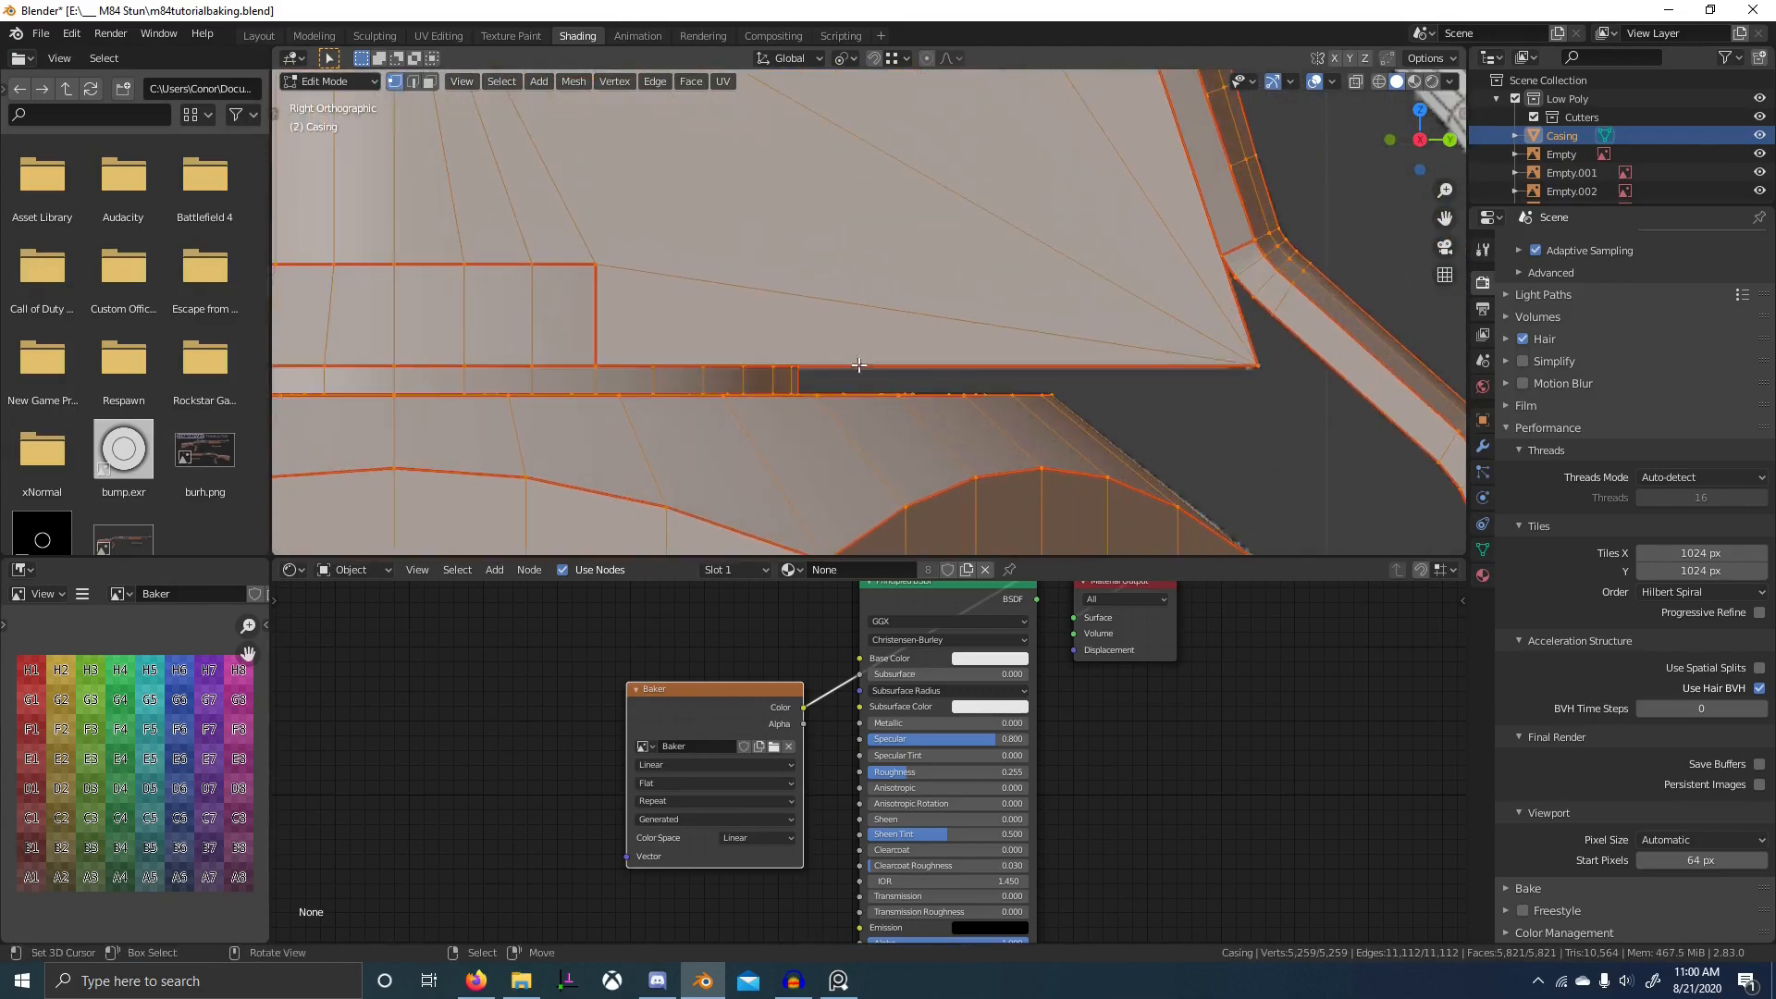
scroll(858, 364, up, 1)
key(2)
right_click(616, 383)
scroll(740, 398, down, 3)
middle_drag(806, 444, 866, 472)
- Add a MeasureIt segment measurement to the selected edge in the gap
key(n)
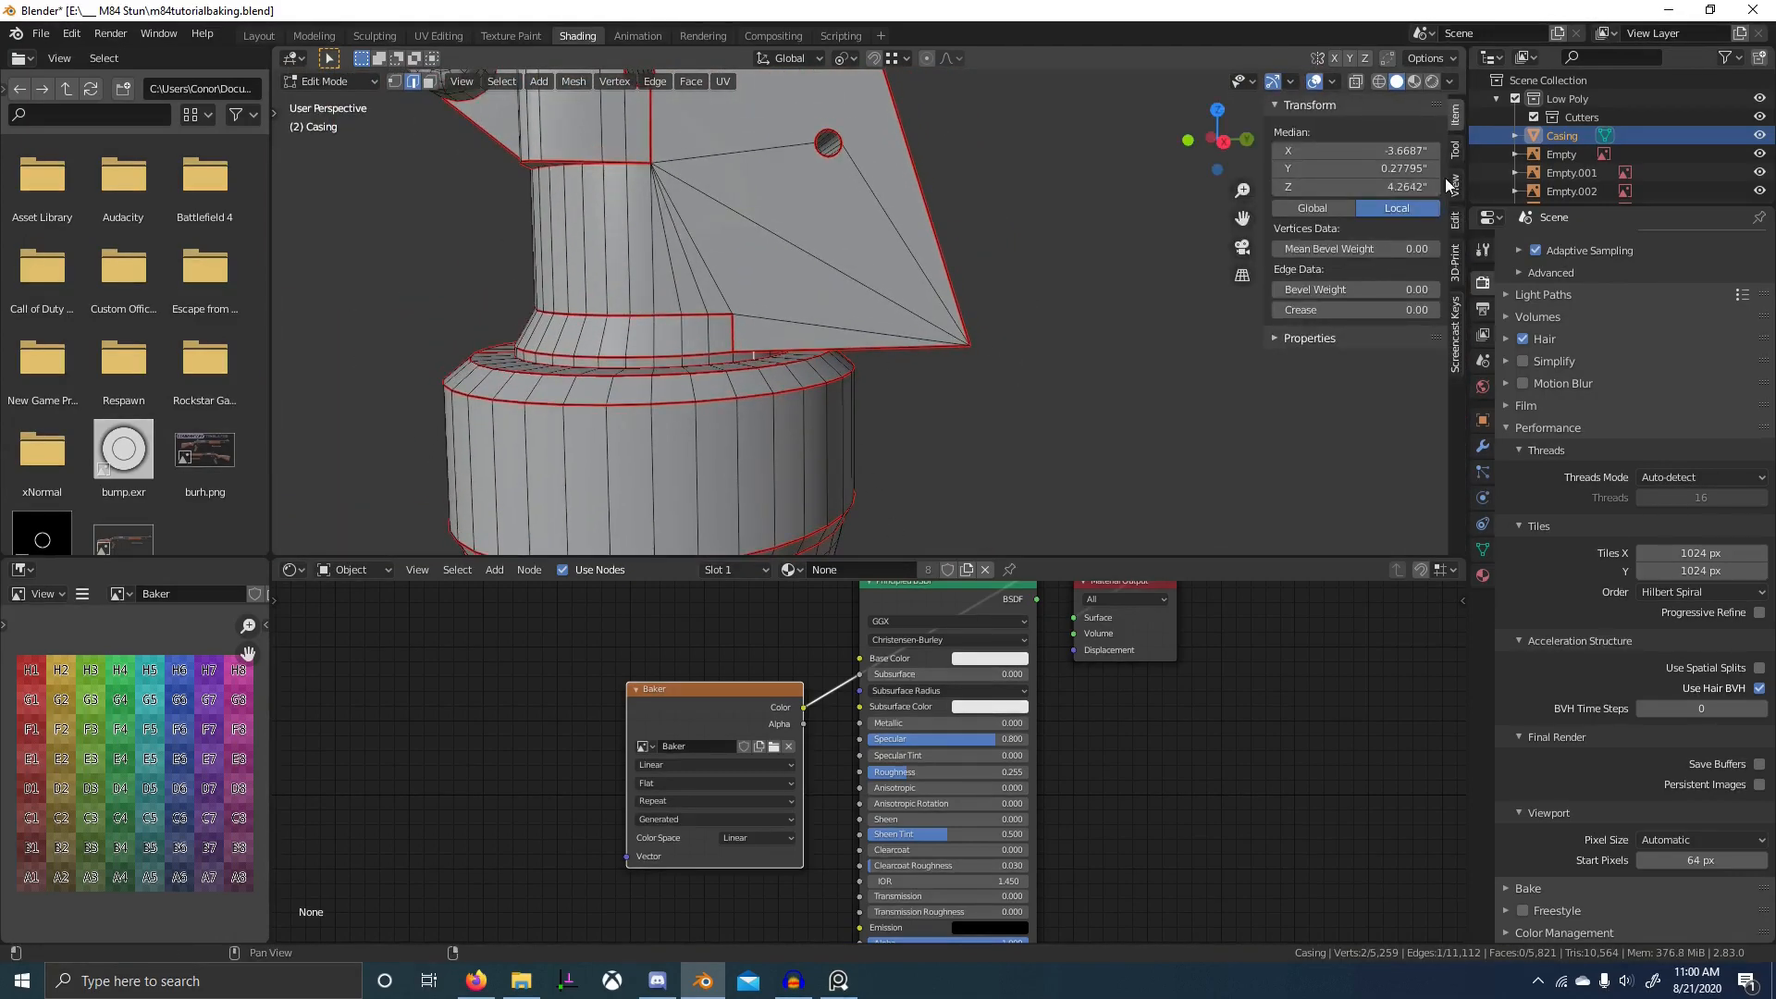
click(1455, 220)
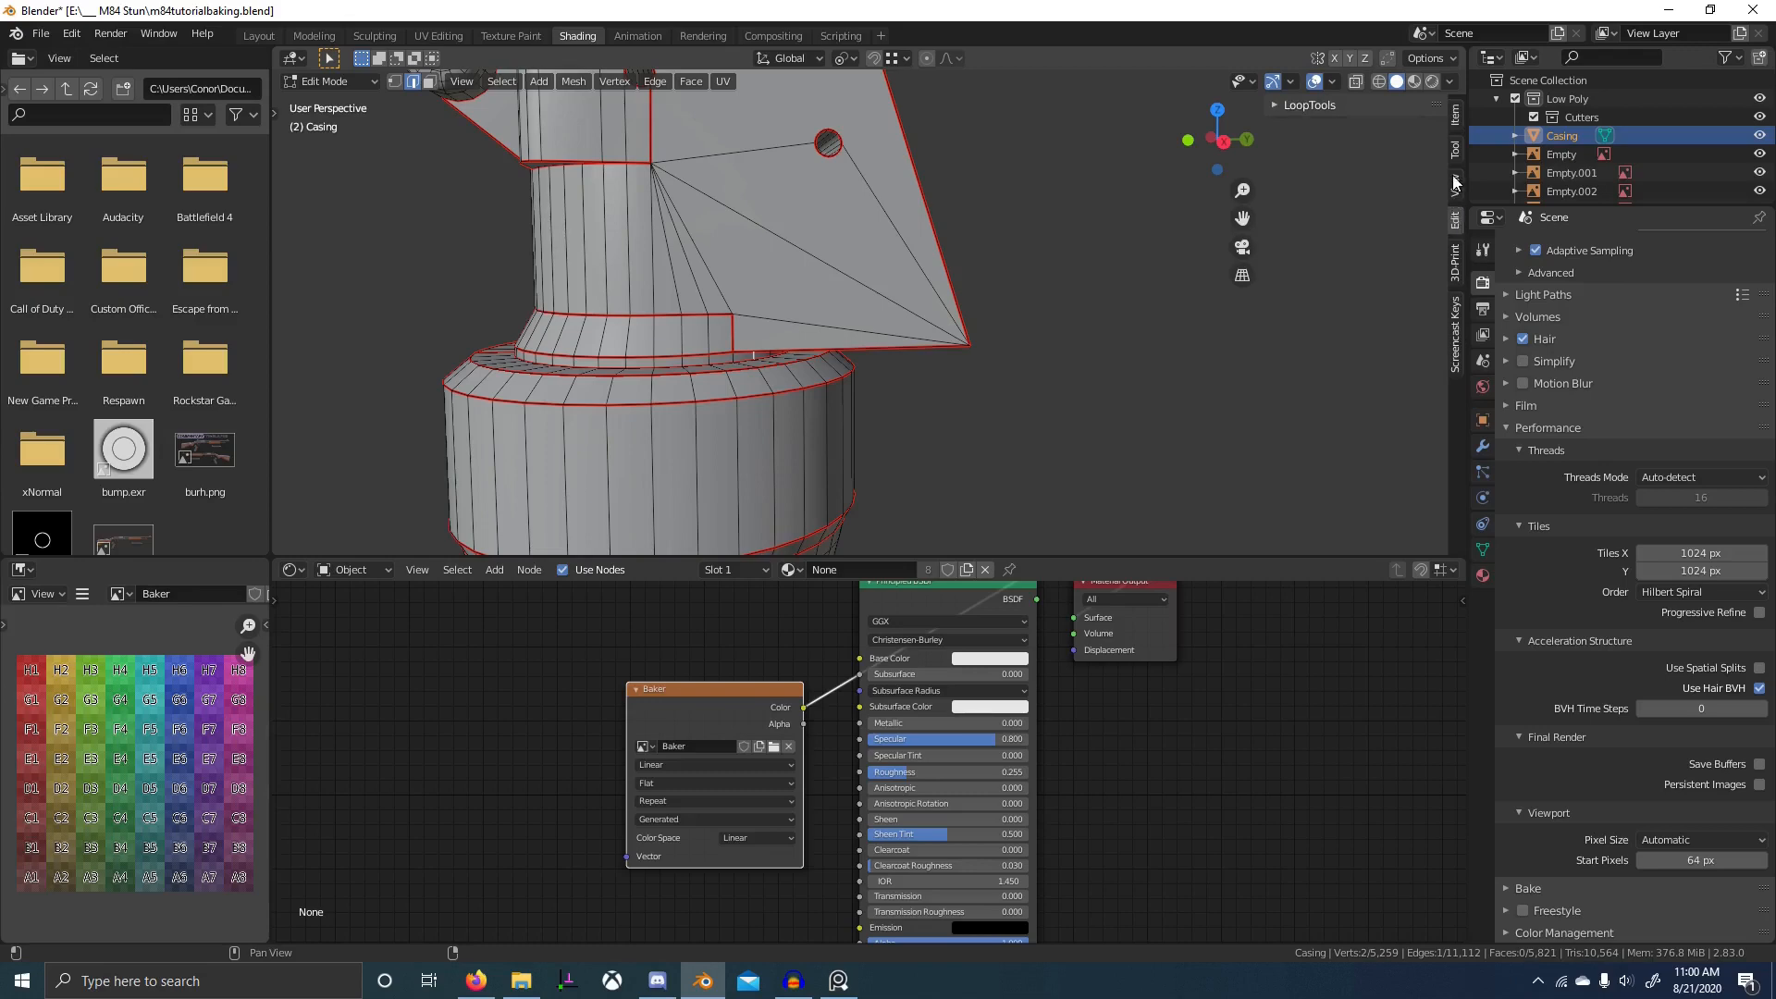
click(1455, 182)
scroll(1319, 313, down, 2)
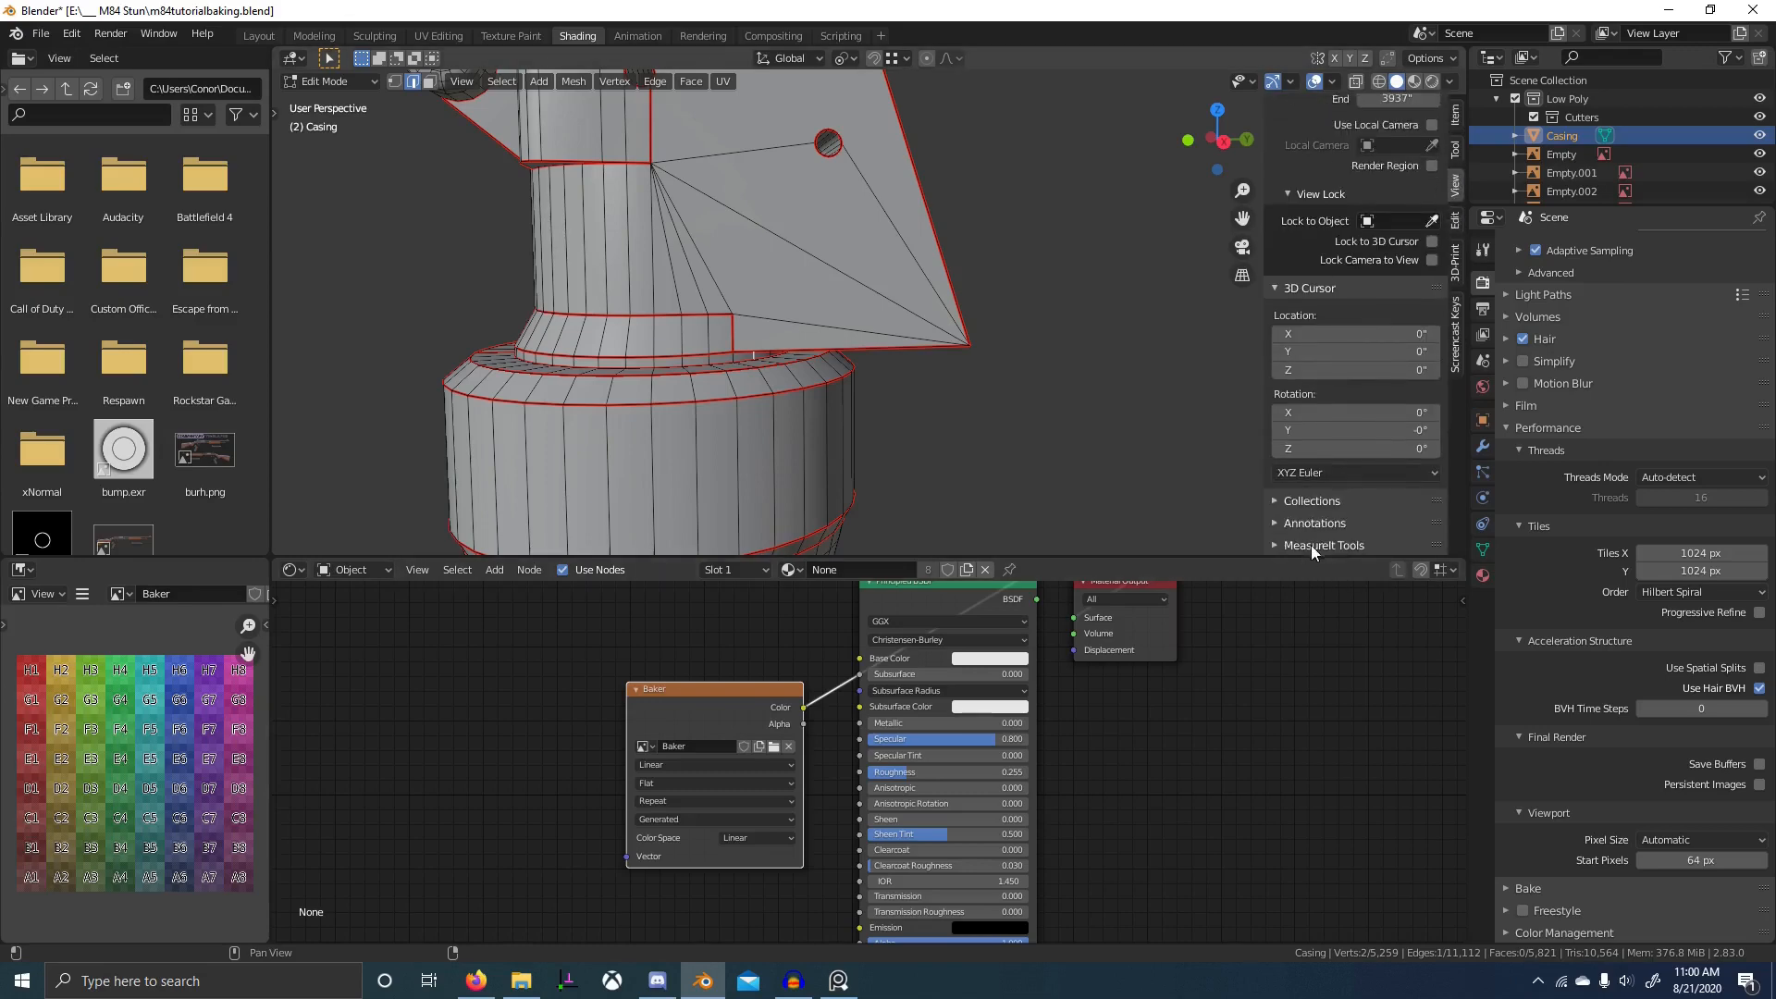
click(1312, 546)
scroll(1357, 435, down, 5)
click(1313, 328)
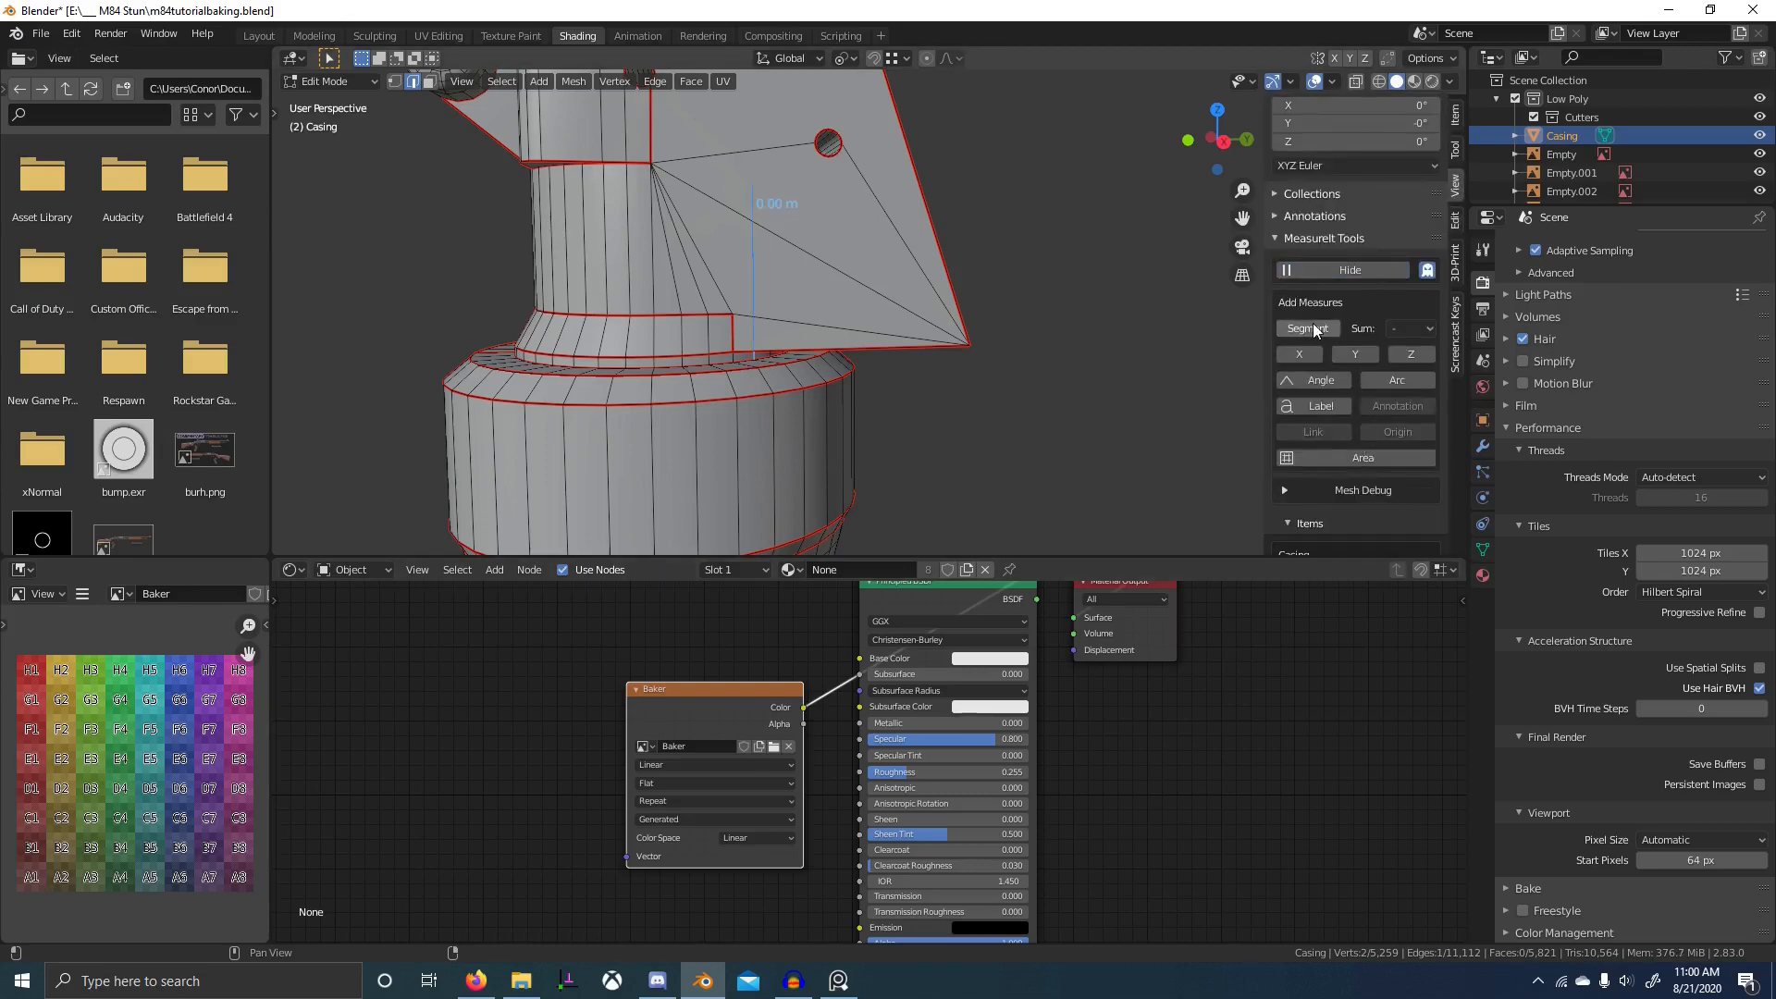
- Set the MeasureIt display precision to 5 decimal places for the casing's gap measurement
shift+middle_drag(977, 312, 989, 343)
scroll(989, 343, up, 1)
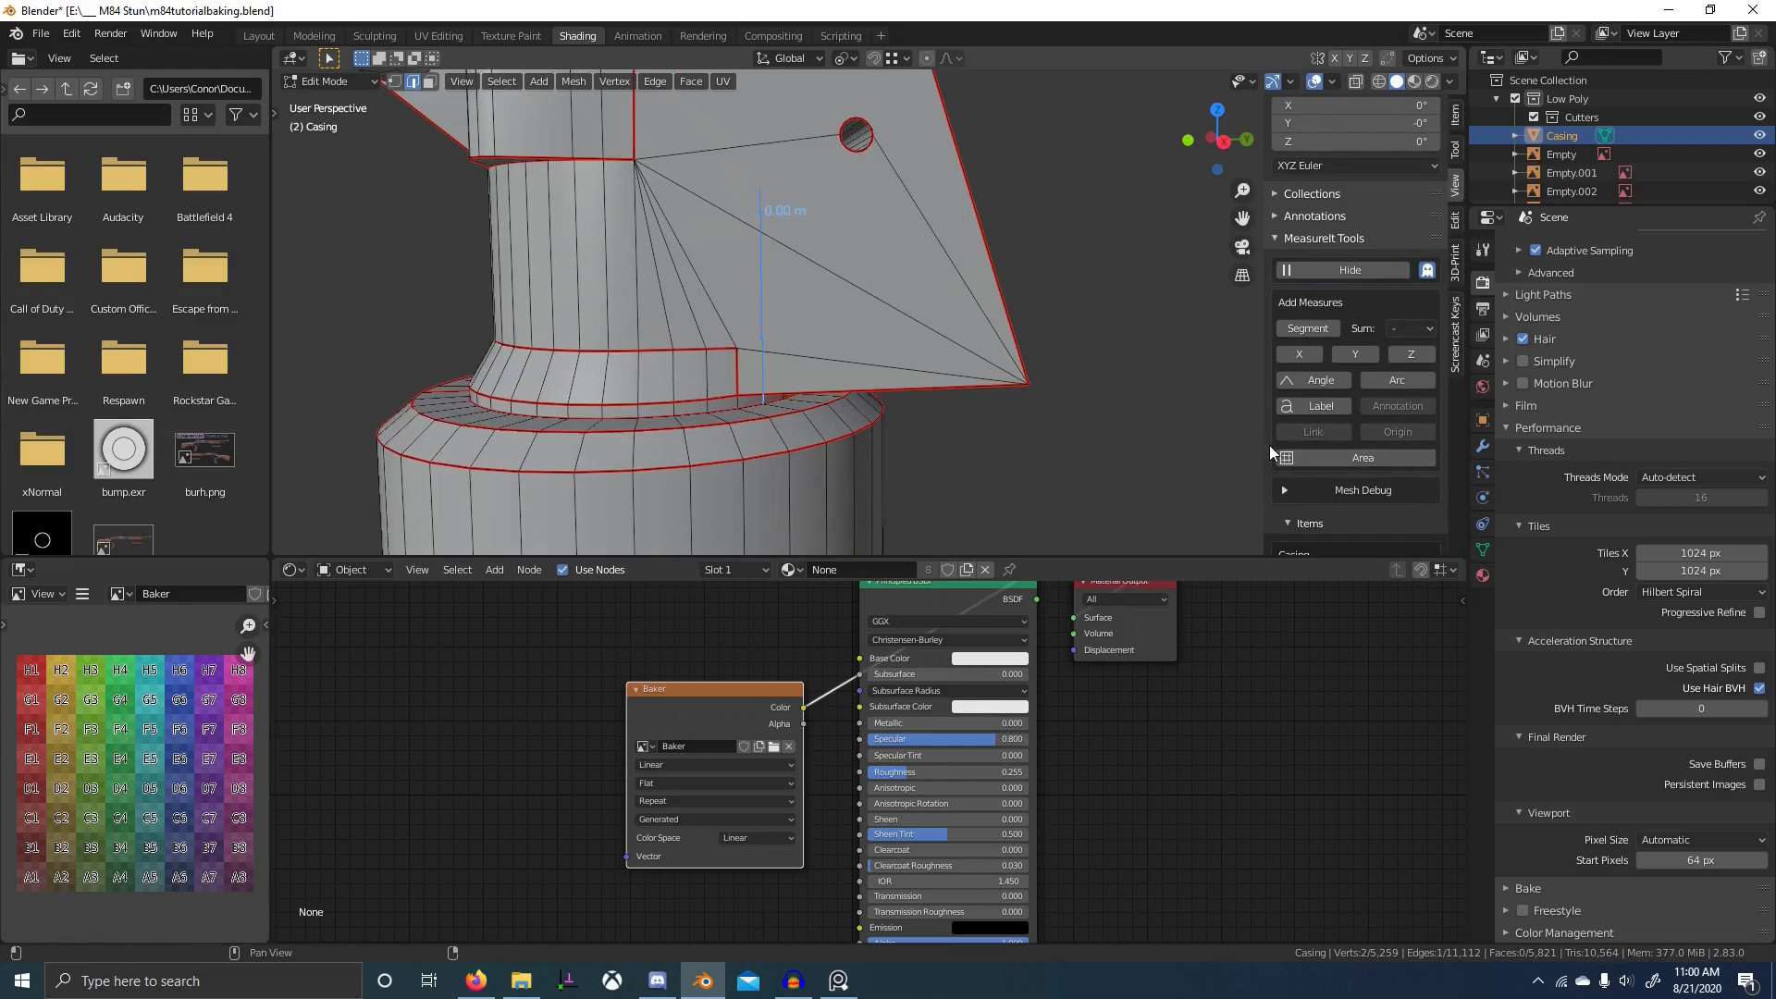
drag(1267, 446, 1139, 445)
scroll(1253, 379, down, 3)
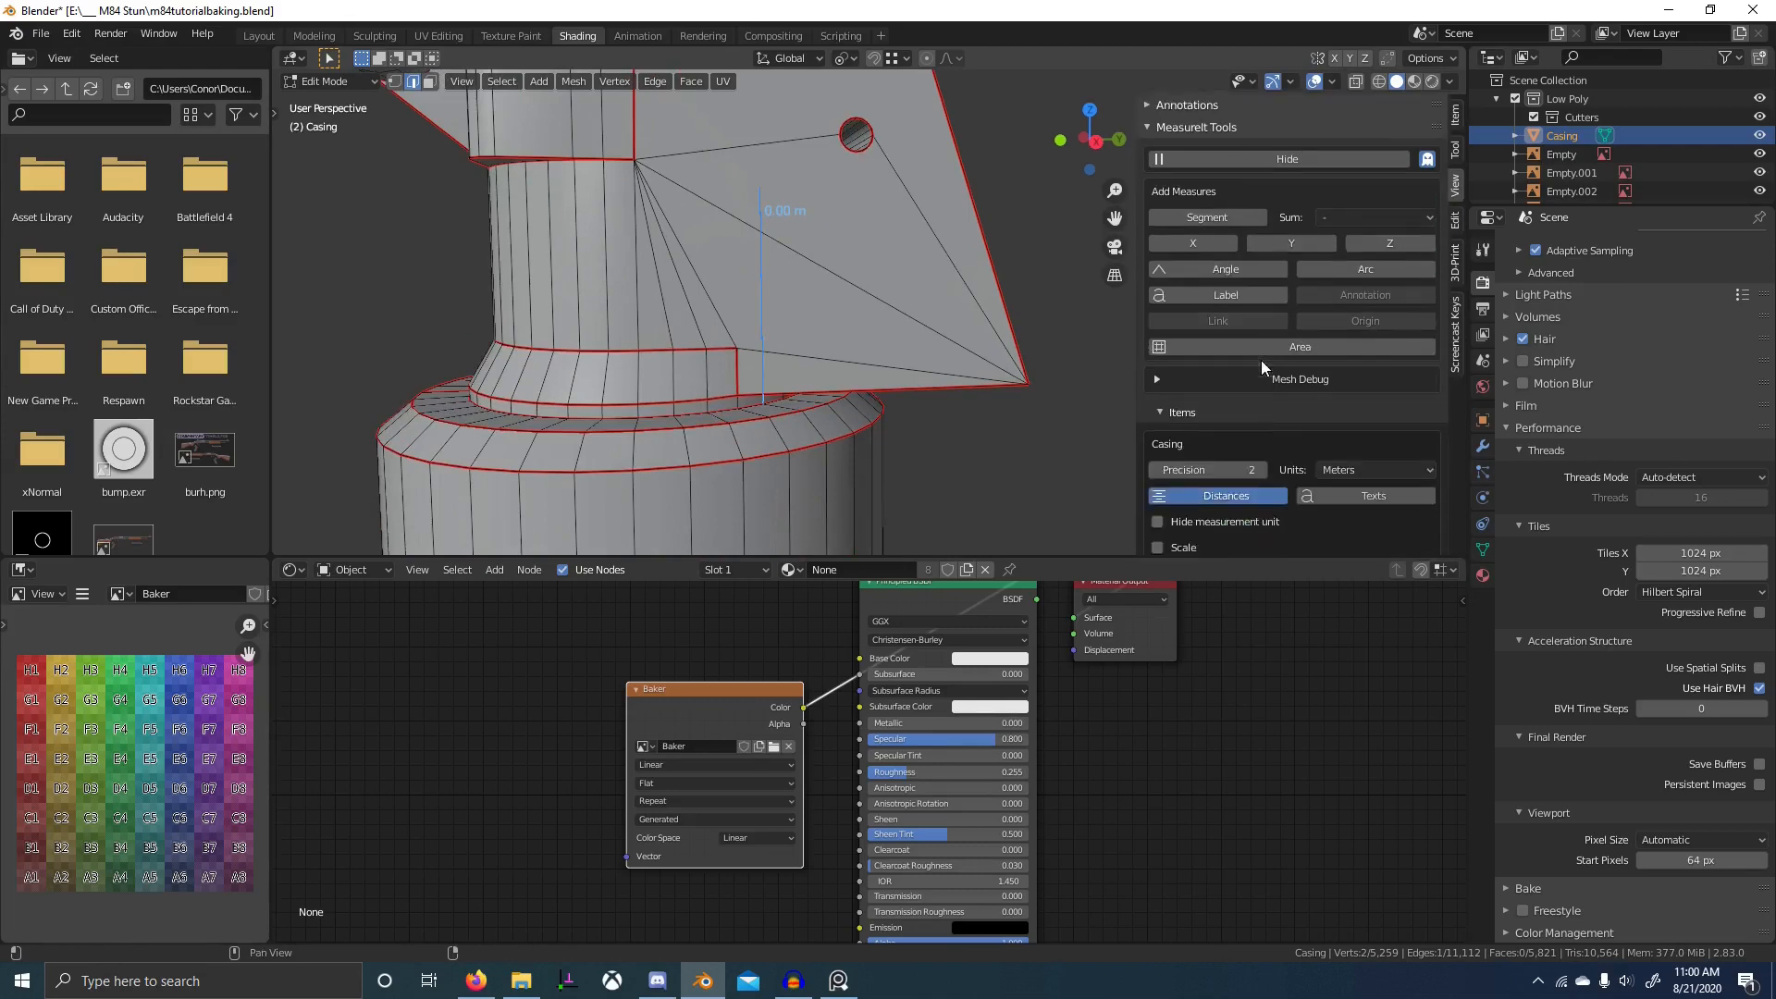
scroll(1262, 364, down, 1)
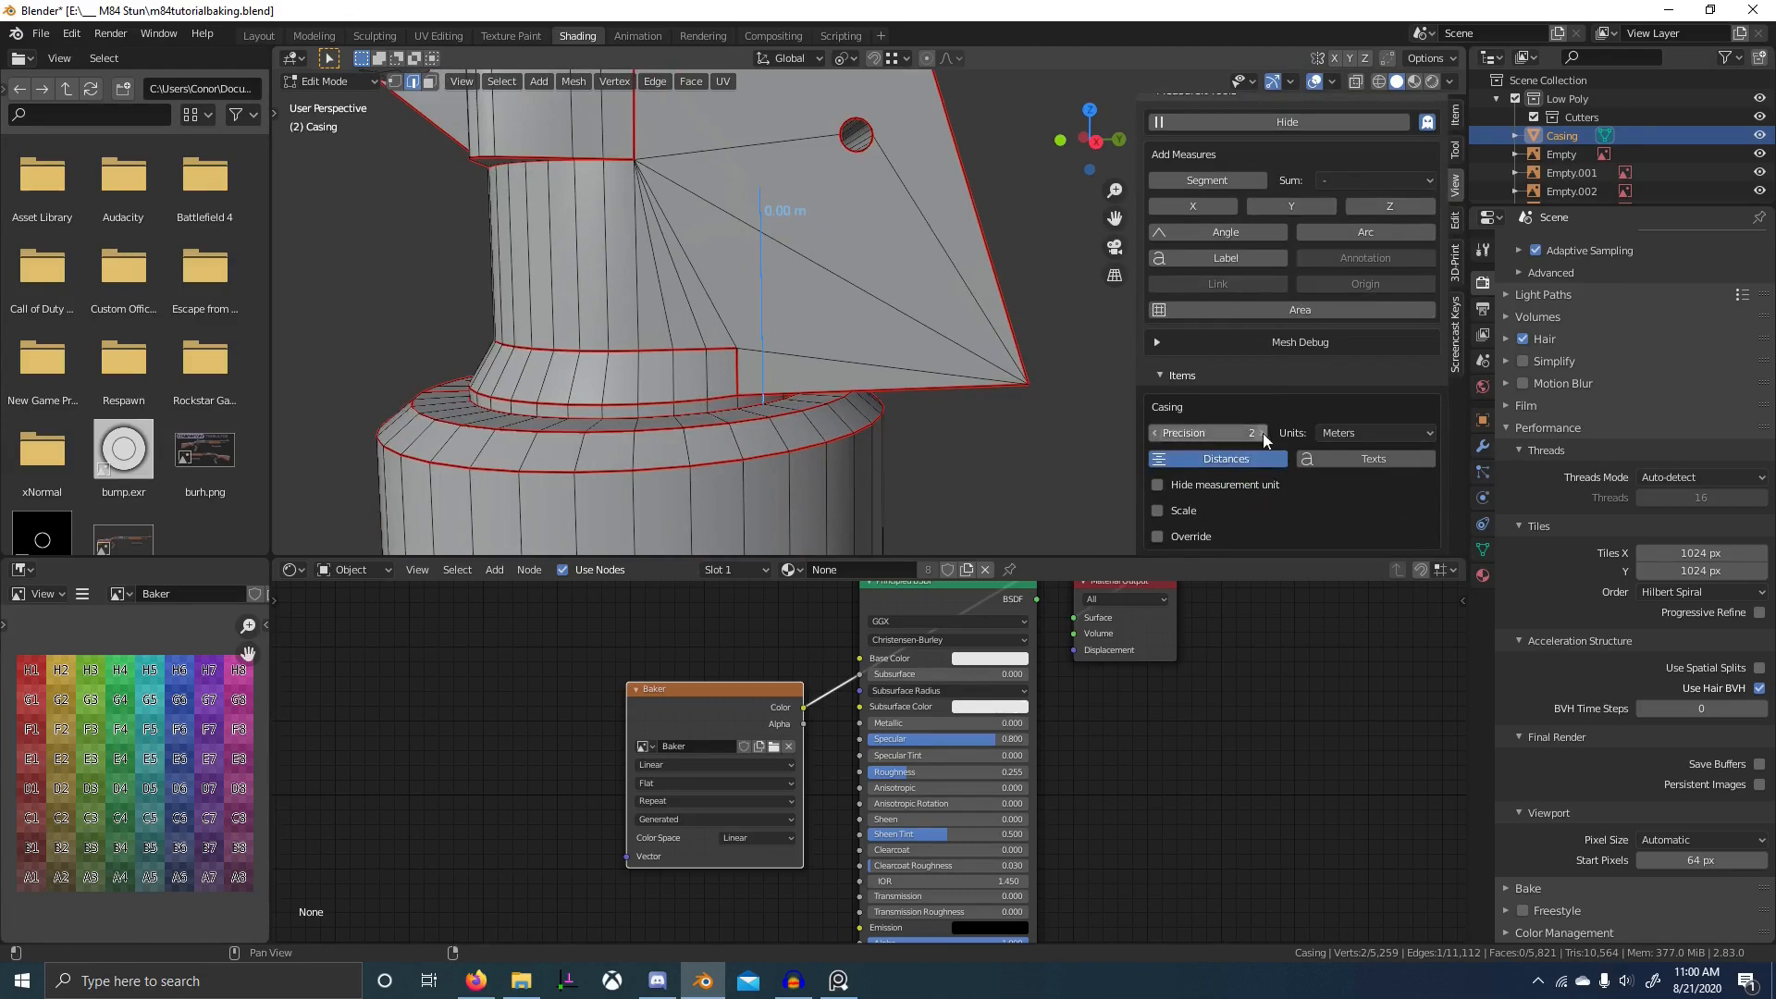
click(1262, 433)
click(1262, 433)
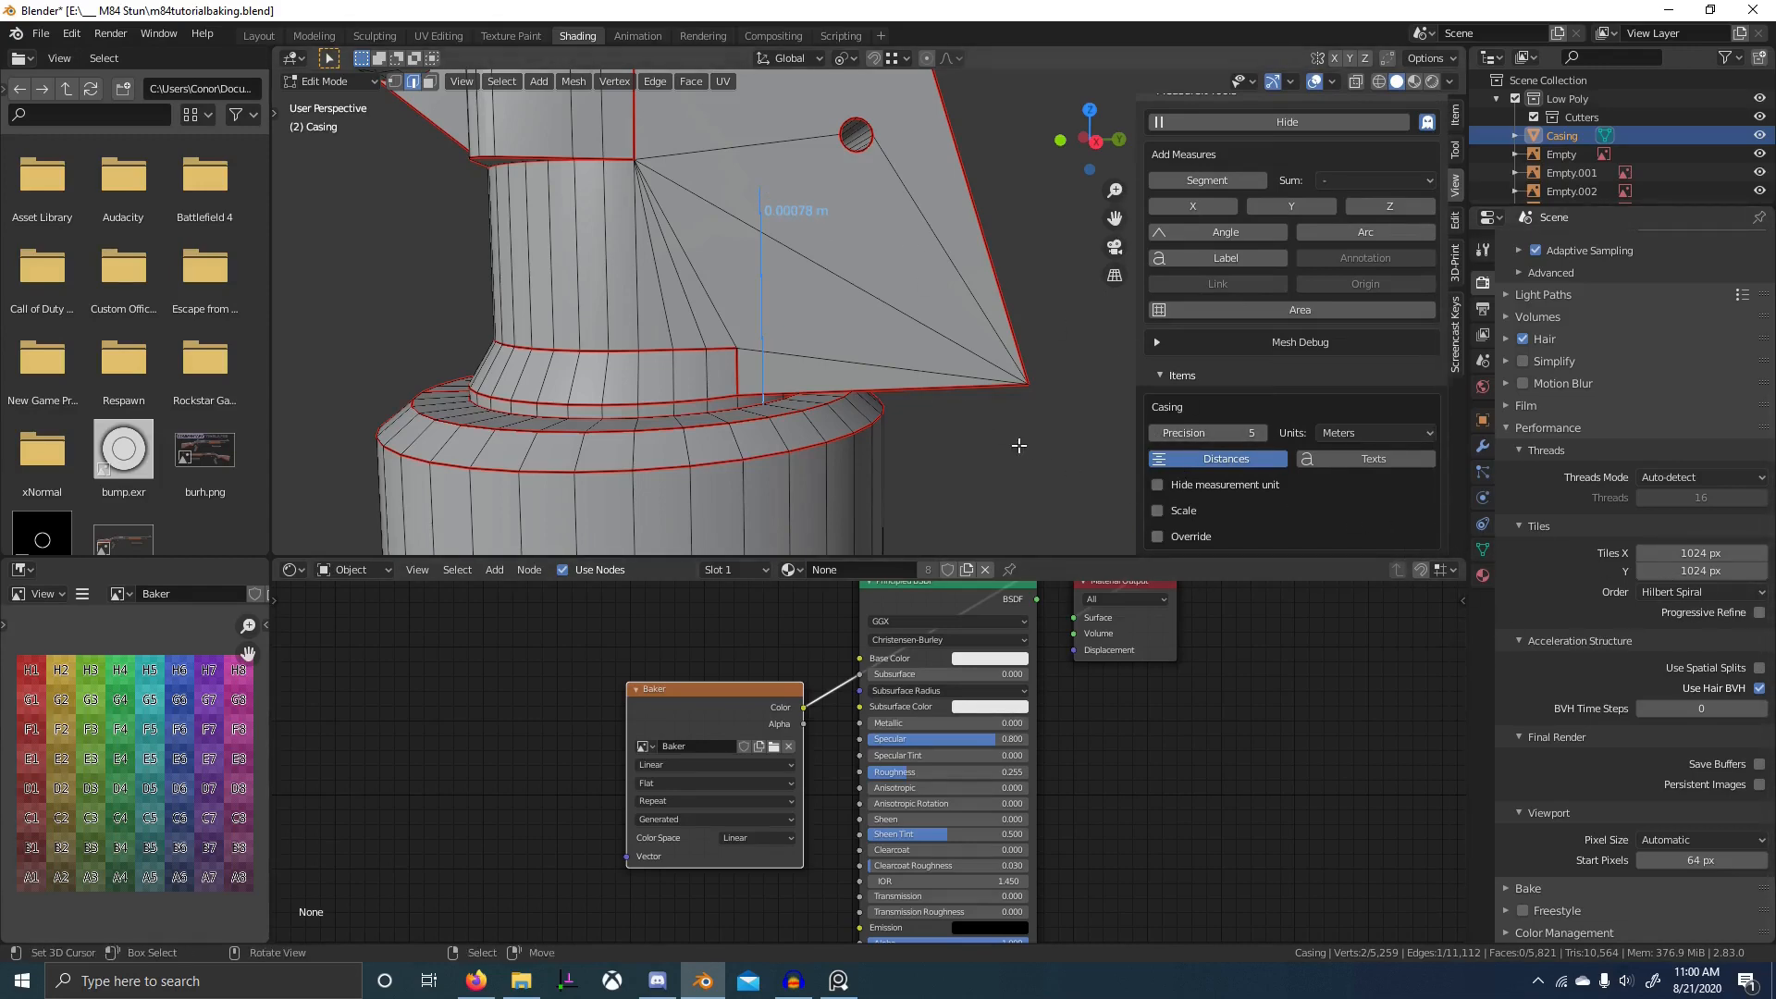
- Return to Object Mode, display both collections and select the high-poly and low-poly casings, with the low-poly one active
scroll(1015, 440, down, 3)
key(Tab)
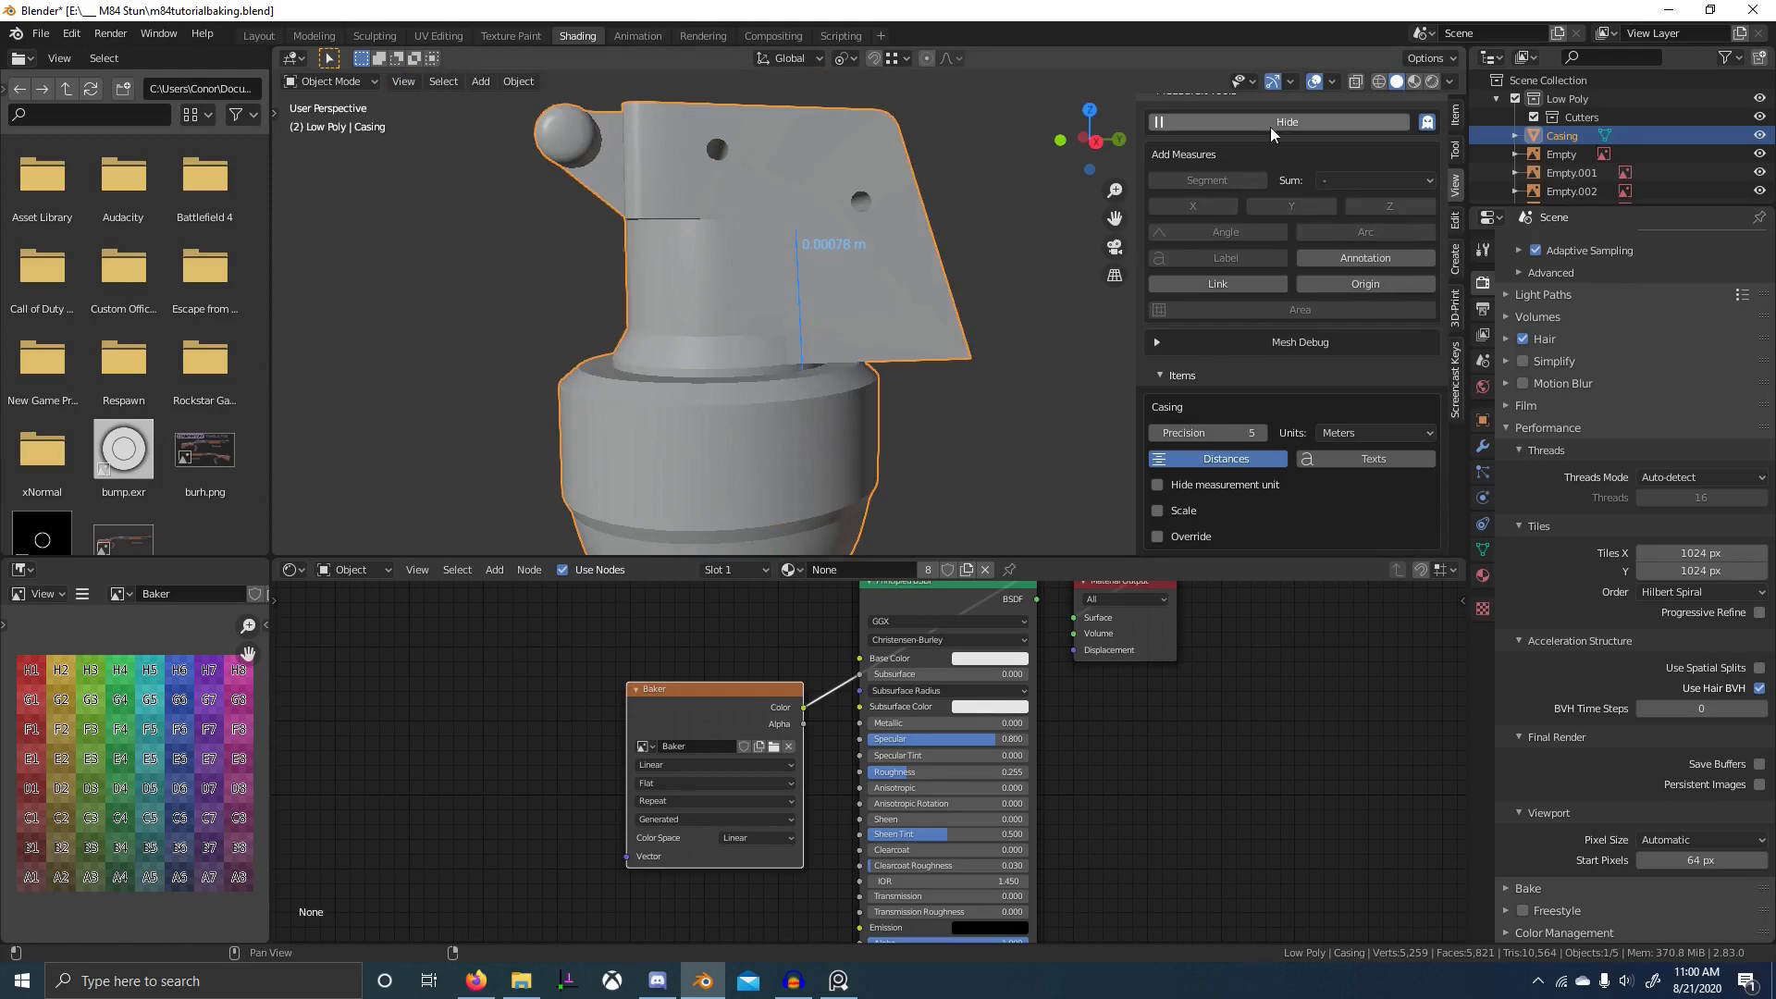
scroll(999, 360, down, 4)
key(2)
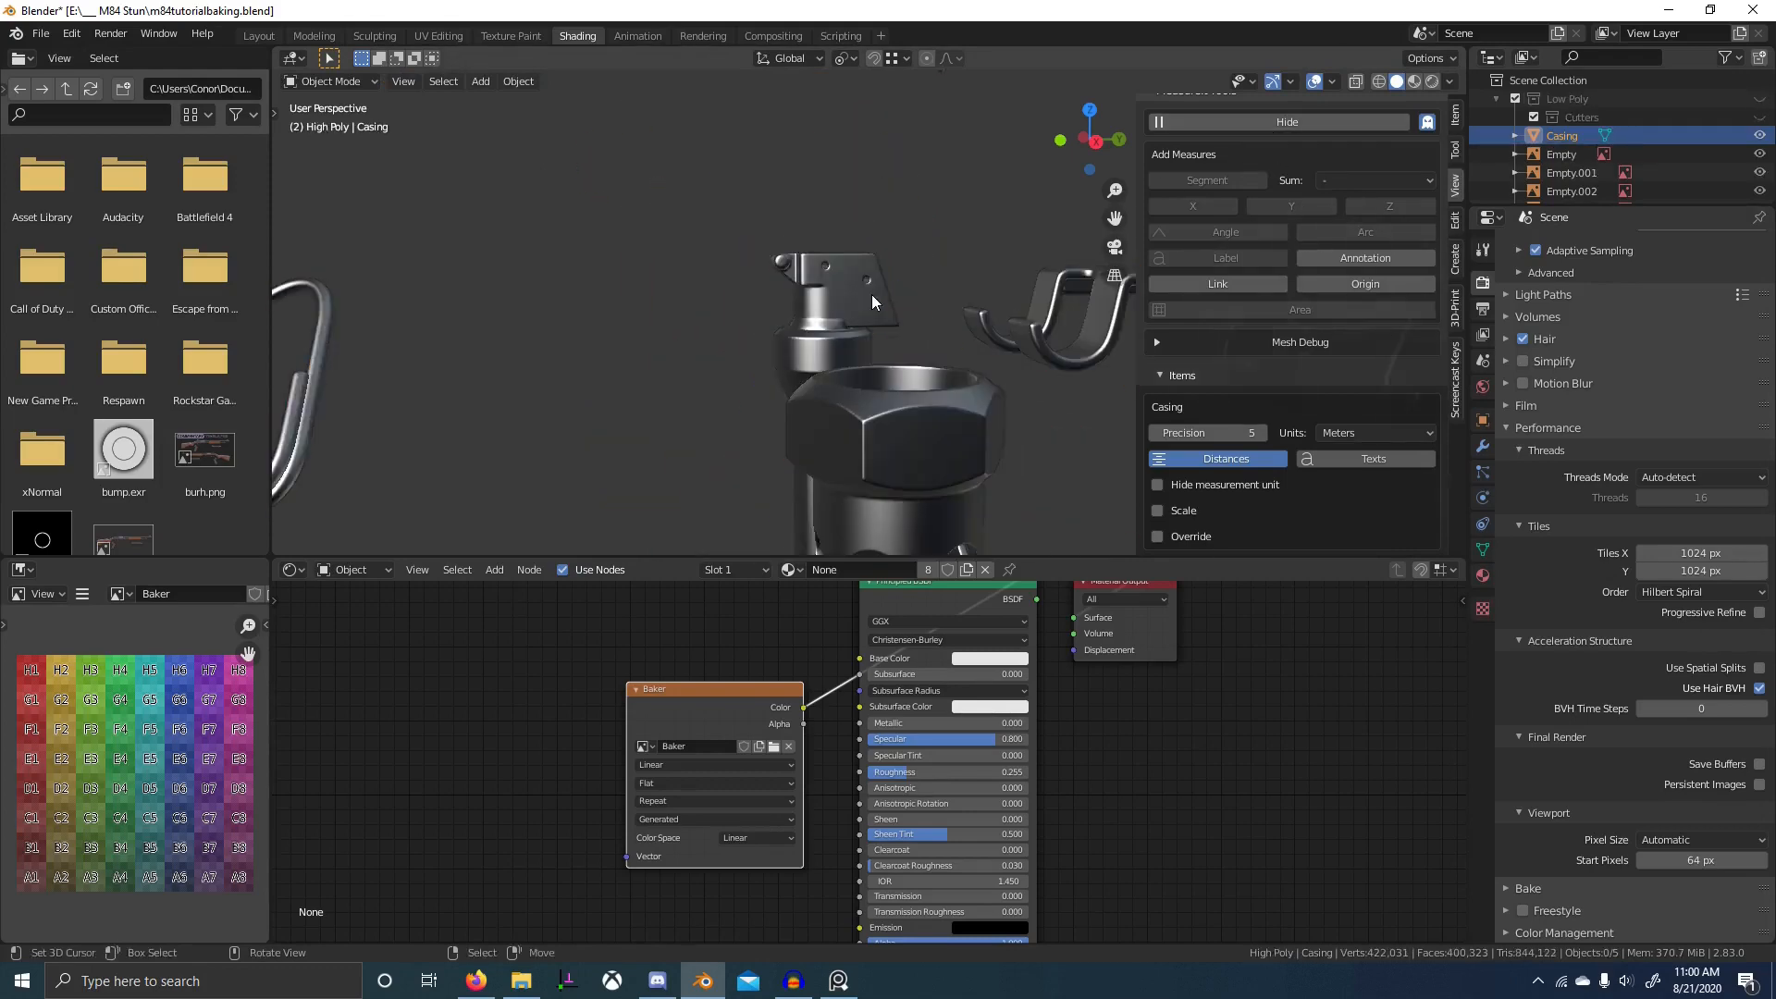
click(870, 295)
key(shift+1)
shift+click(870, 295)
scroll(869, 298, up, 3)
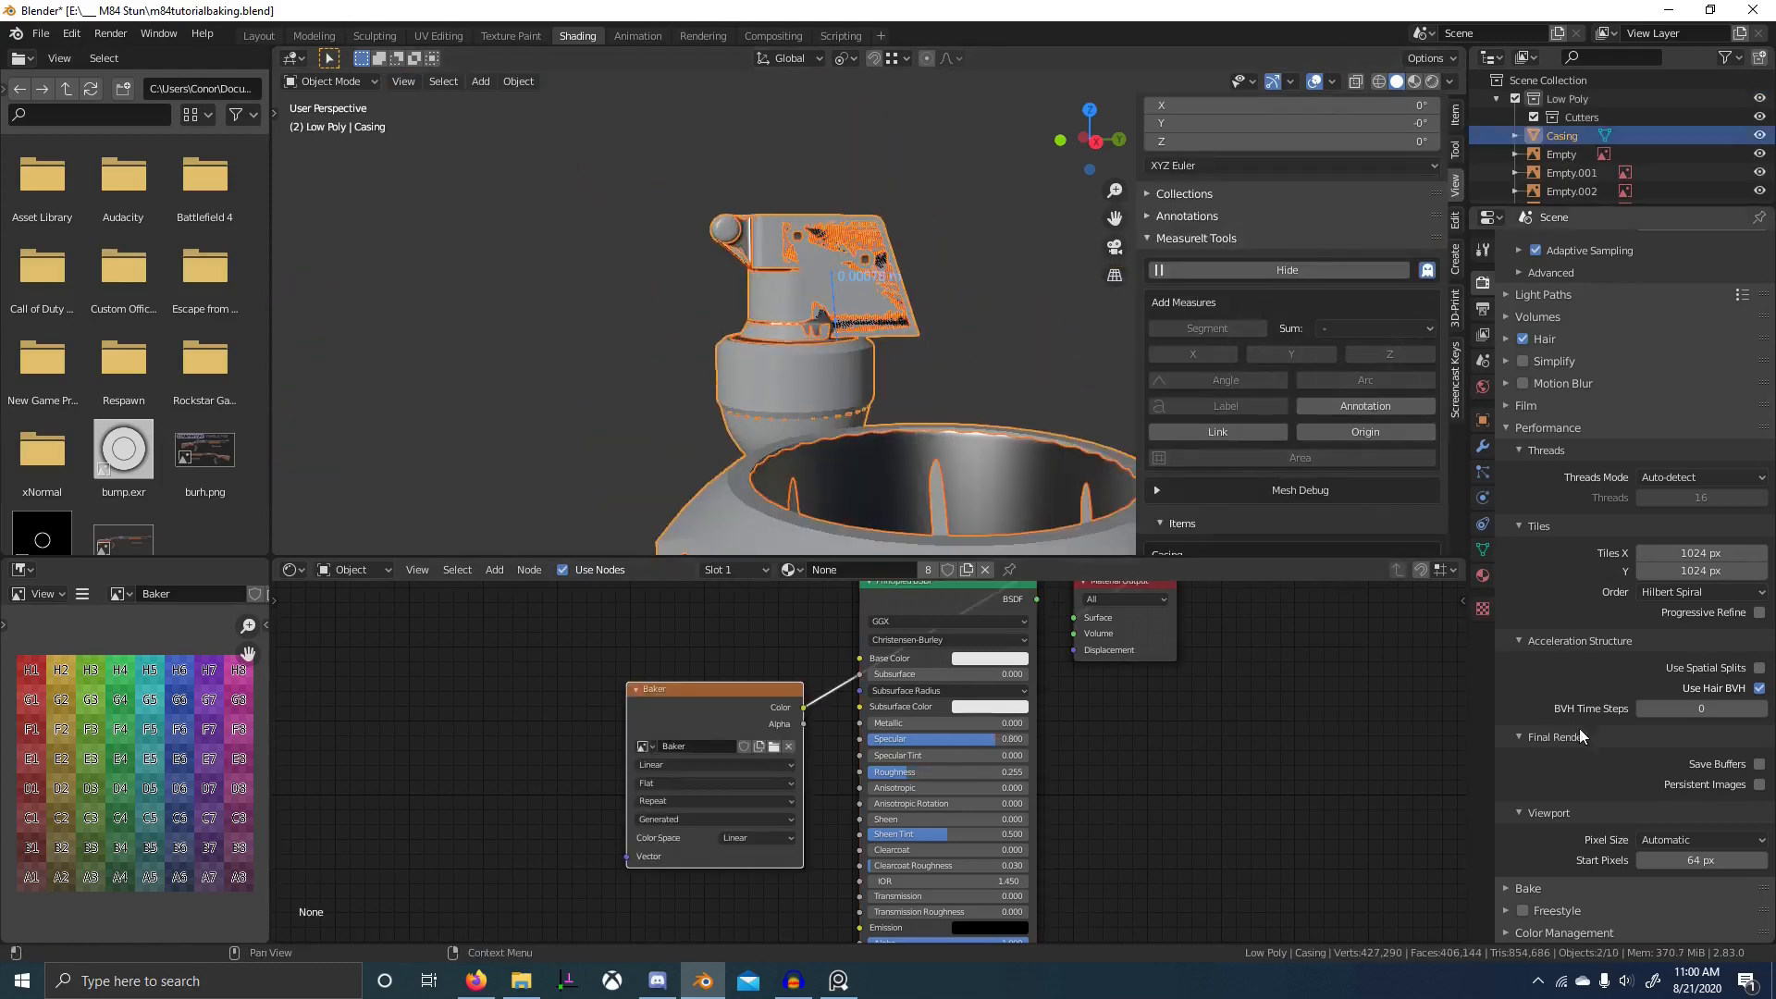
scroll(1112, 592, down, 1)
scroll(951, 434, up, 3)
scroll(953, 433, up, 2)
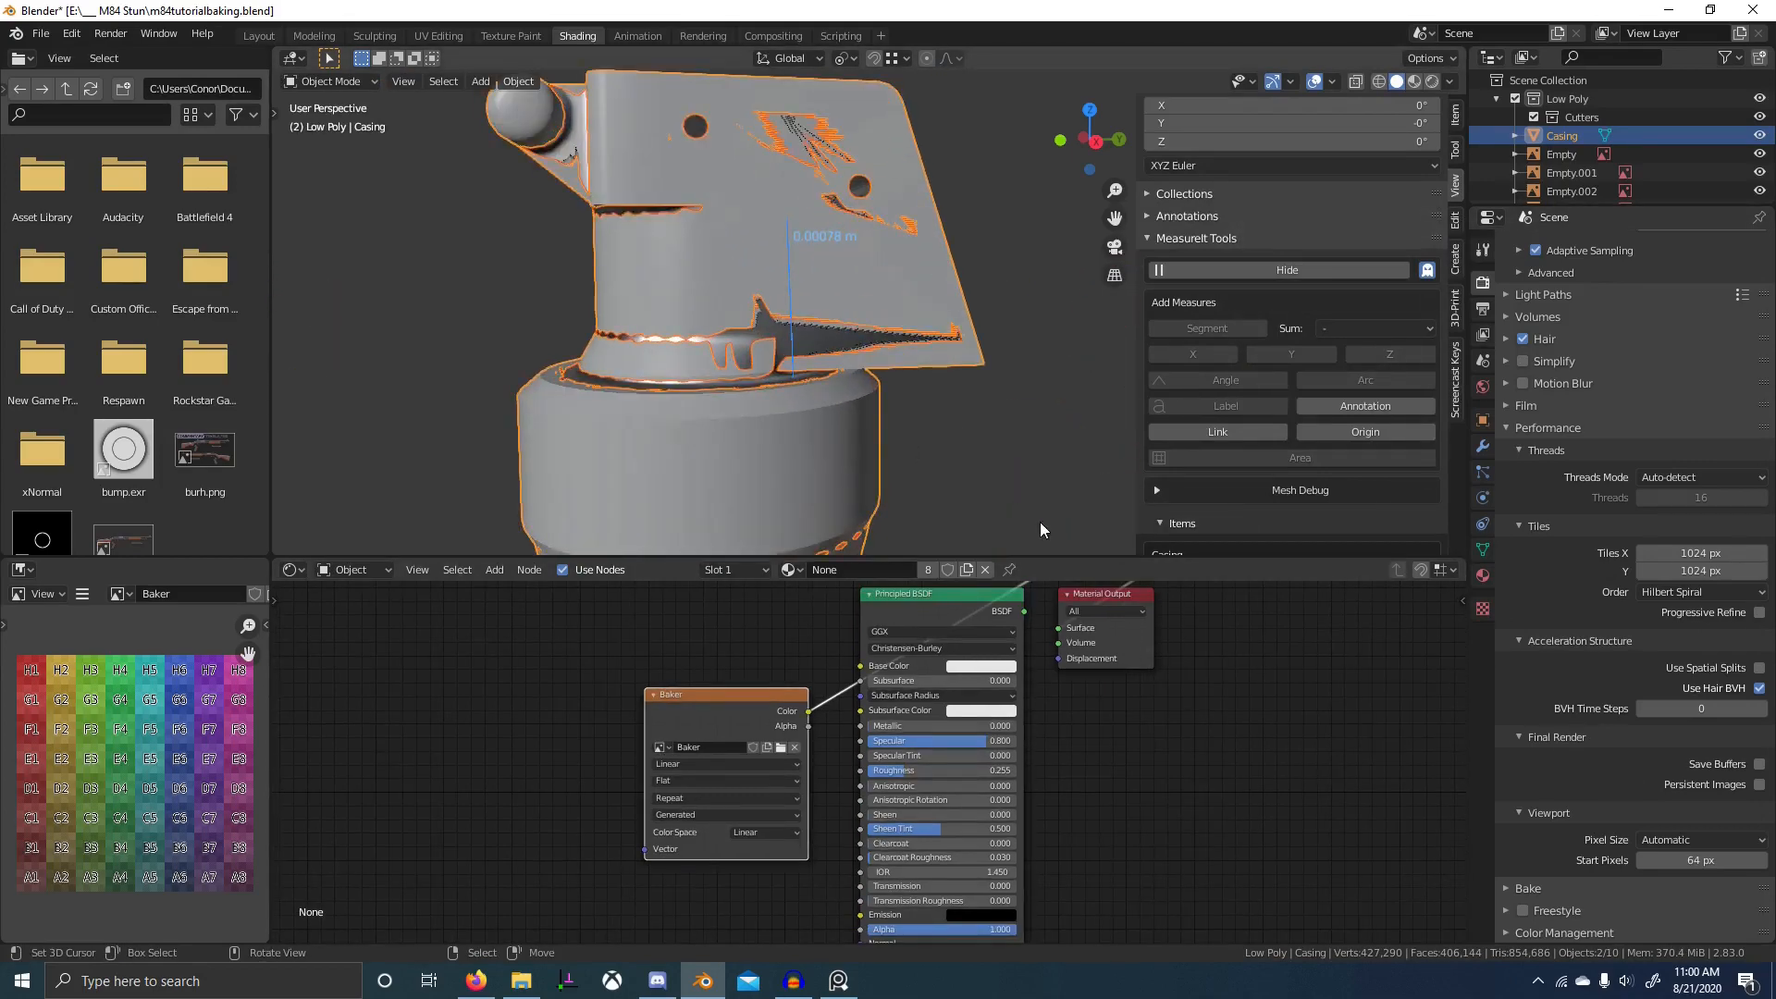
- Enable Selected to Active baking with a cage, and set the cage extrusion to 0.00075"
click(1528, 886)
scroll(1632, 803, down, 1)
scroll(1631, 797, down, 4)
scroll(1704, 790, down, 4)
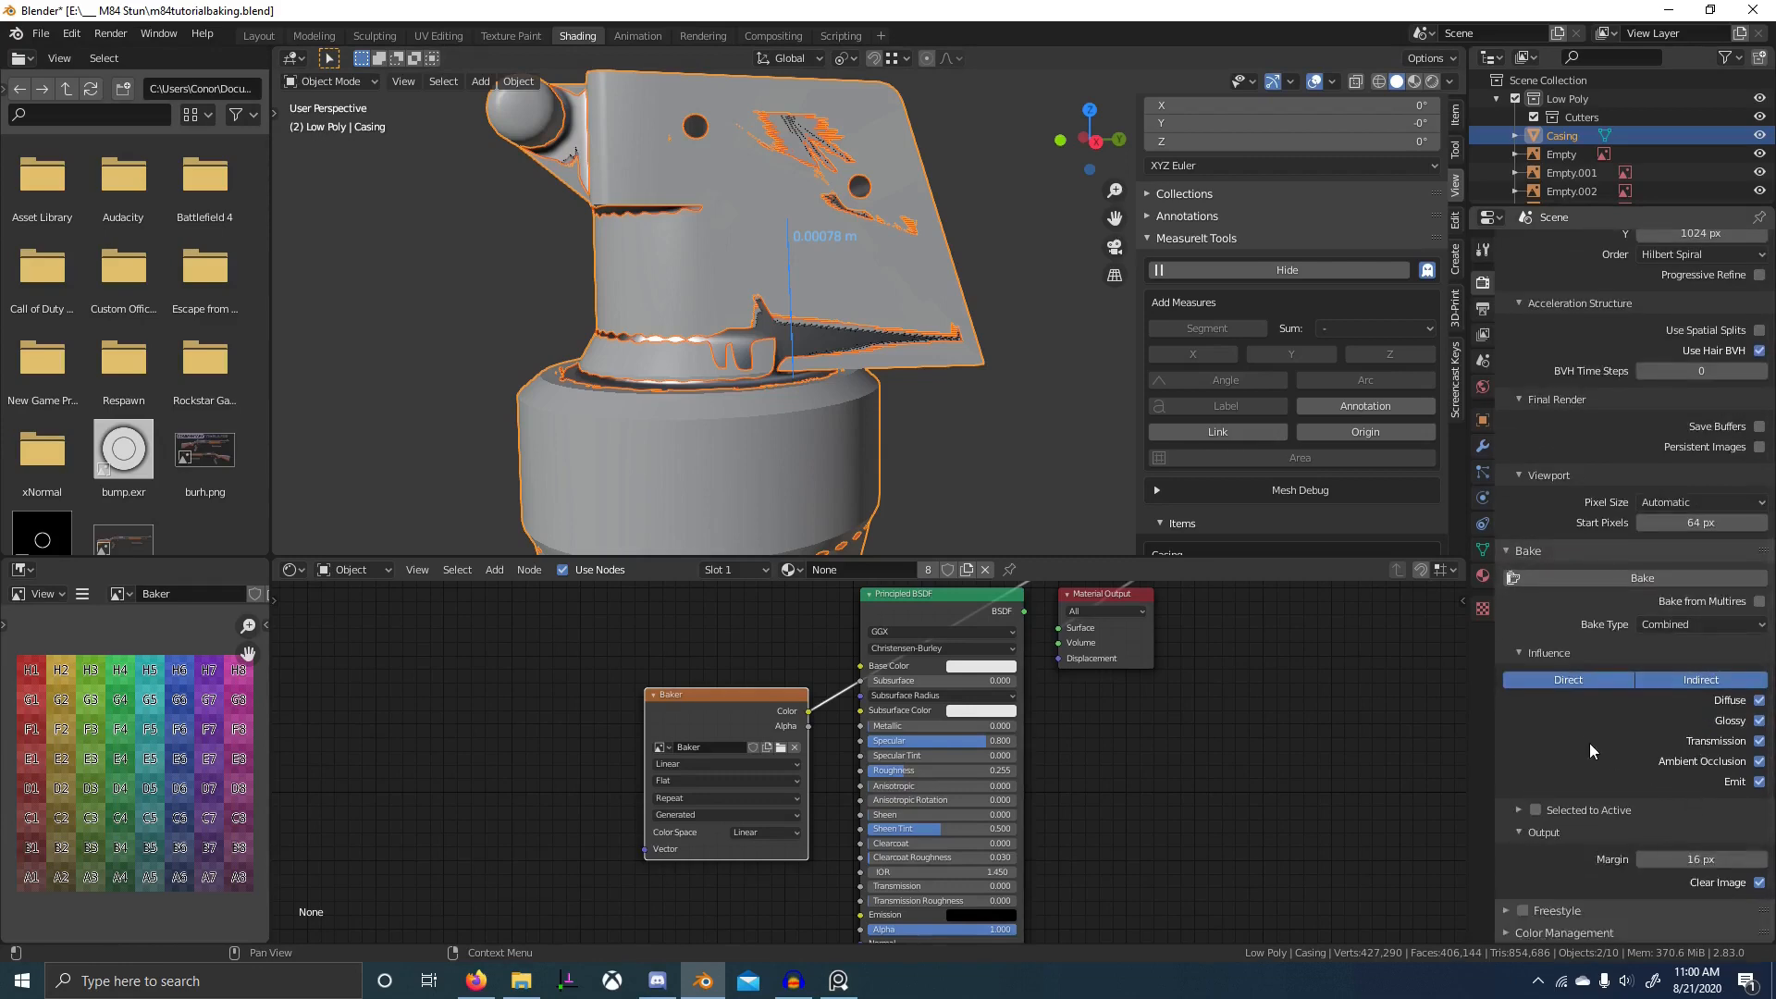
click(1547, 807)
click(1523, 809)
click(1535, 810)
click(1524, 808)
click(1733, 836)
click(1702, 877)
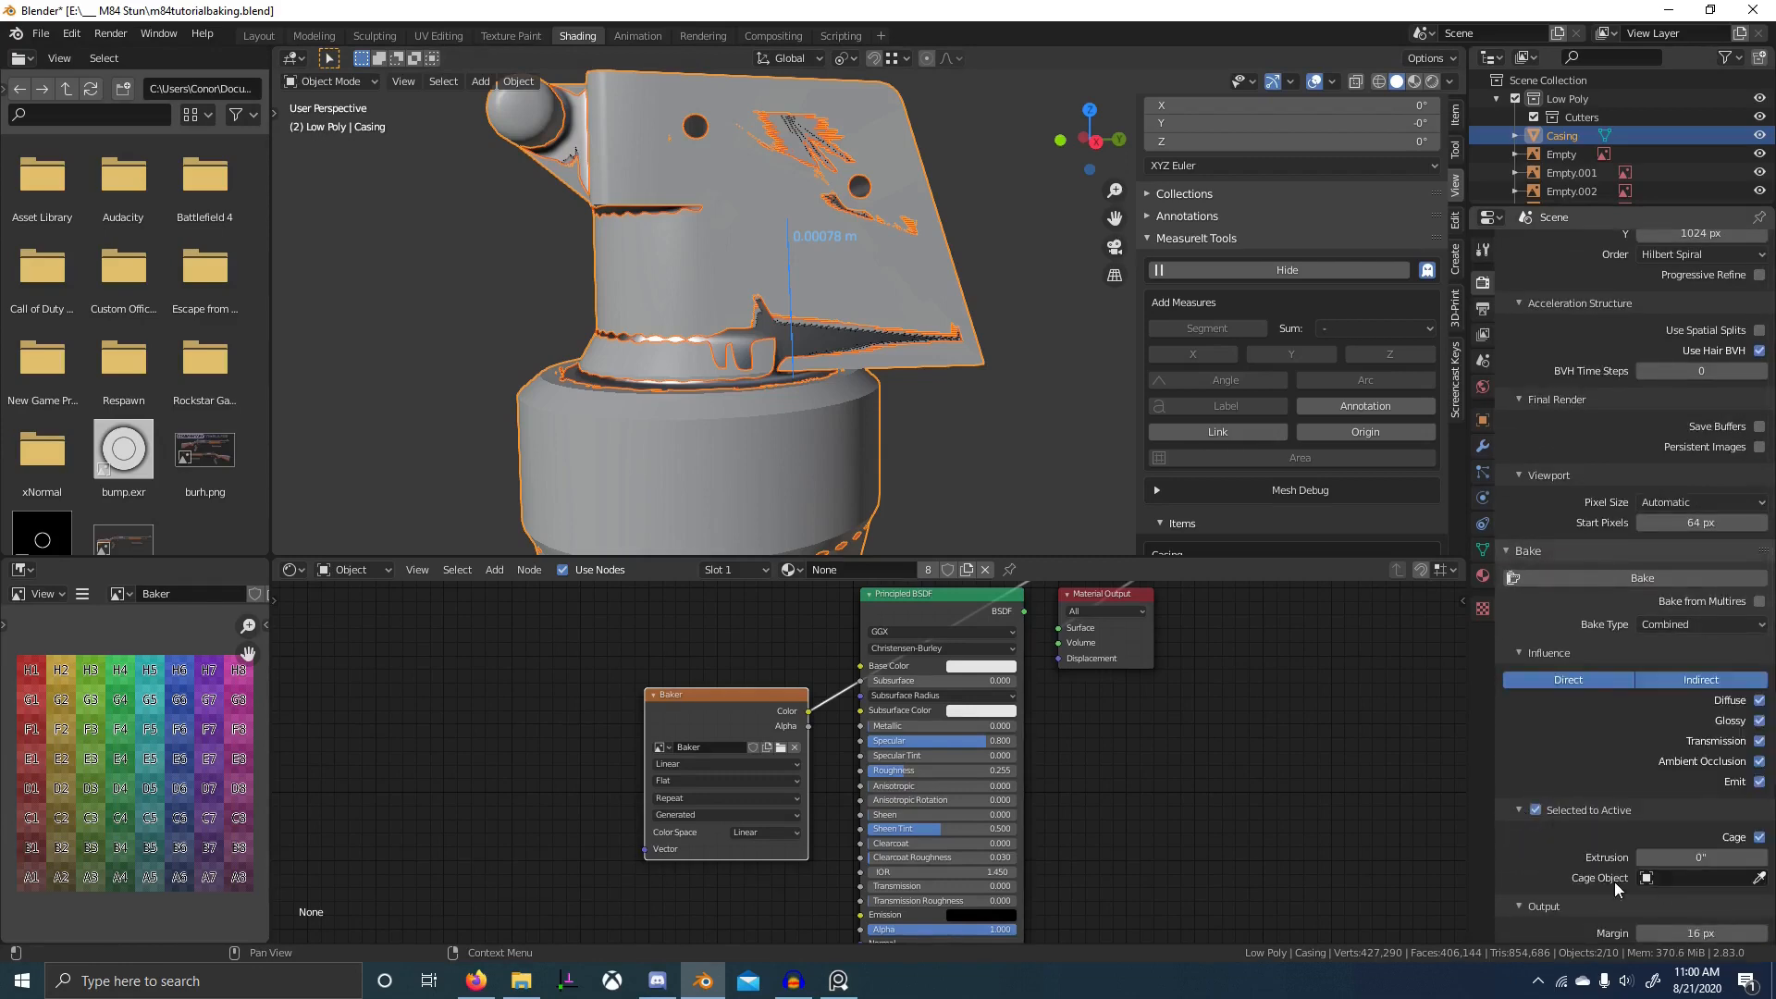
click(1695, 856)
- Save the file and bake the Combined map from the high-poly casing onto the low-poly casing
scroll(1006, 412, down, 3)
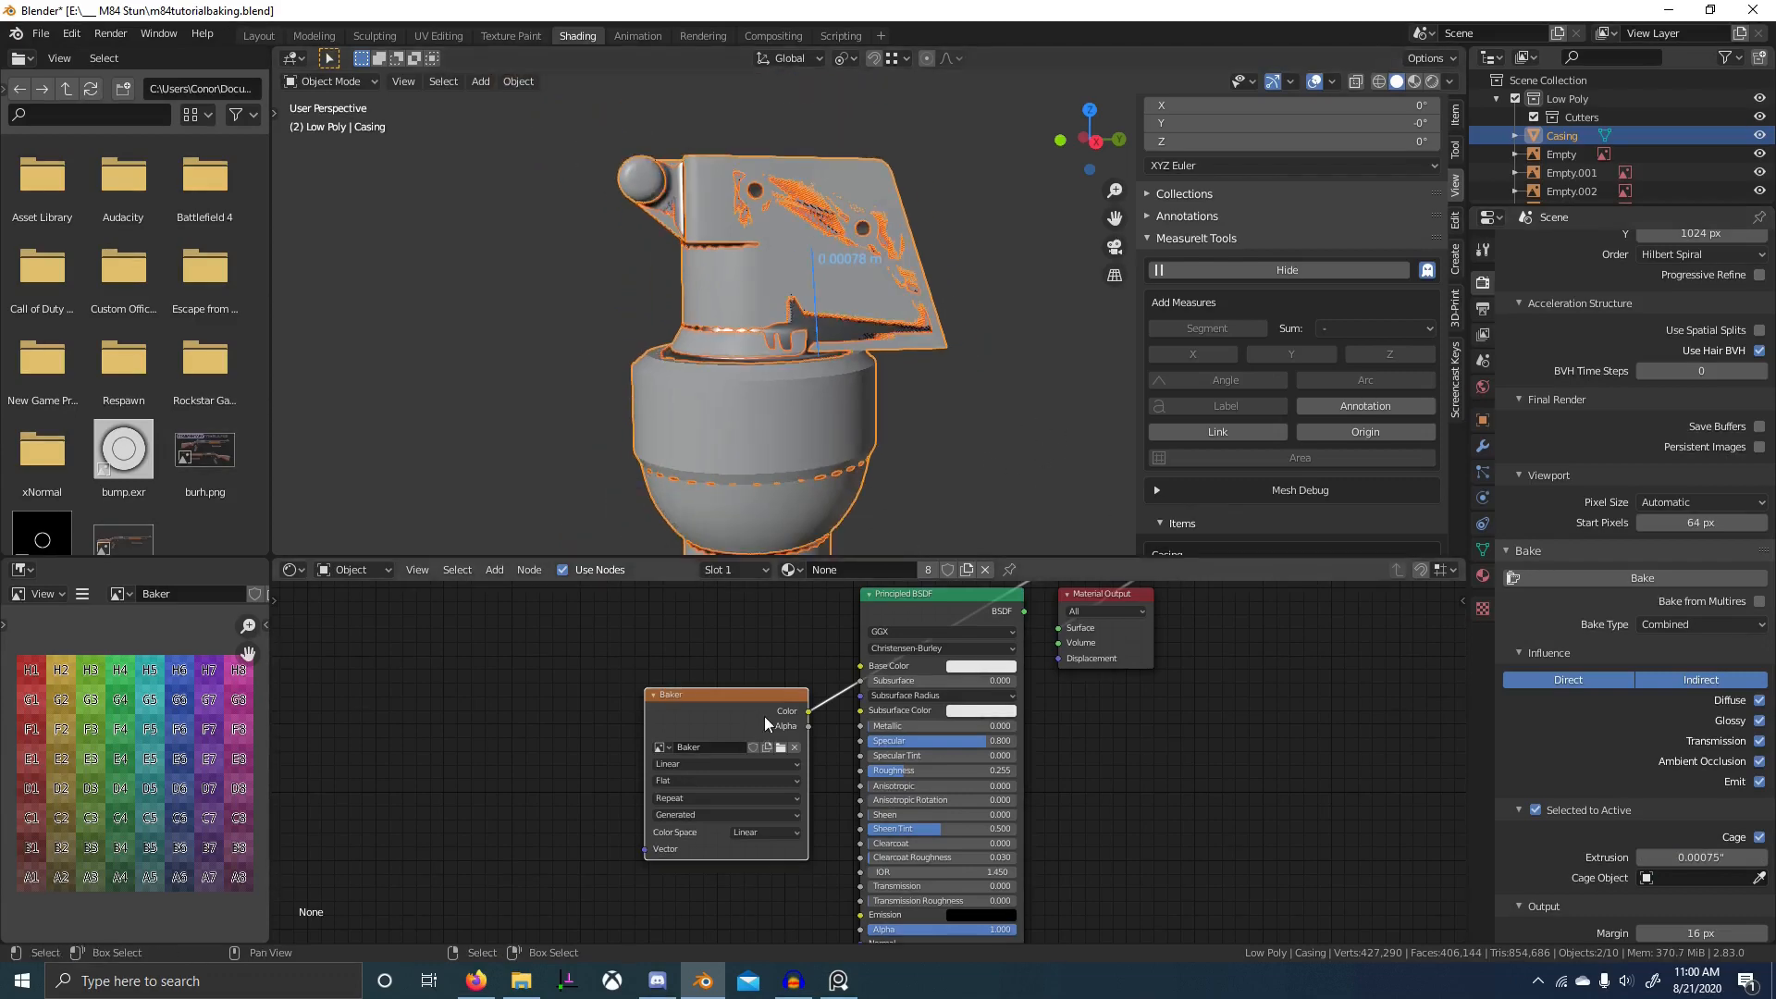
scroll(832, 414, down, 2)
key(ctrl+s)
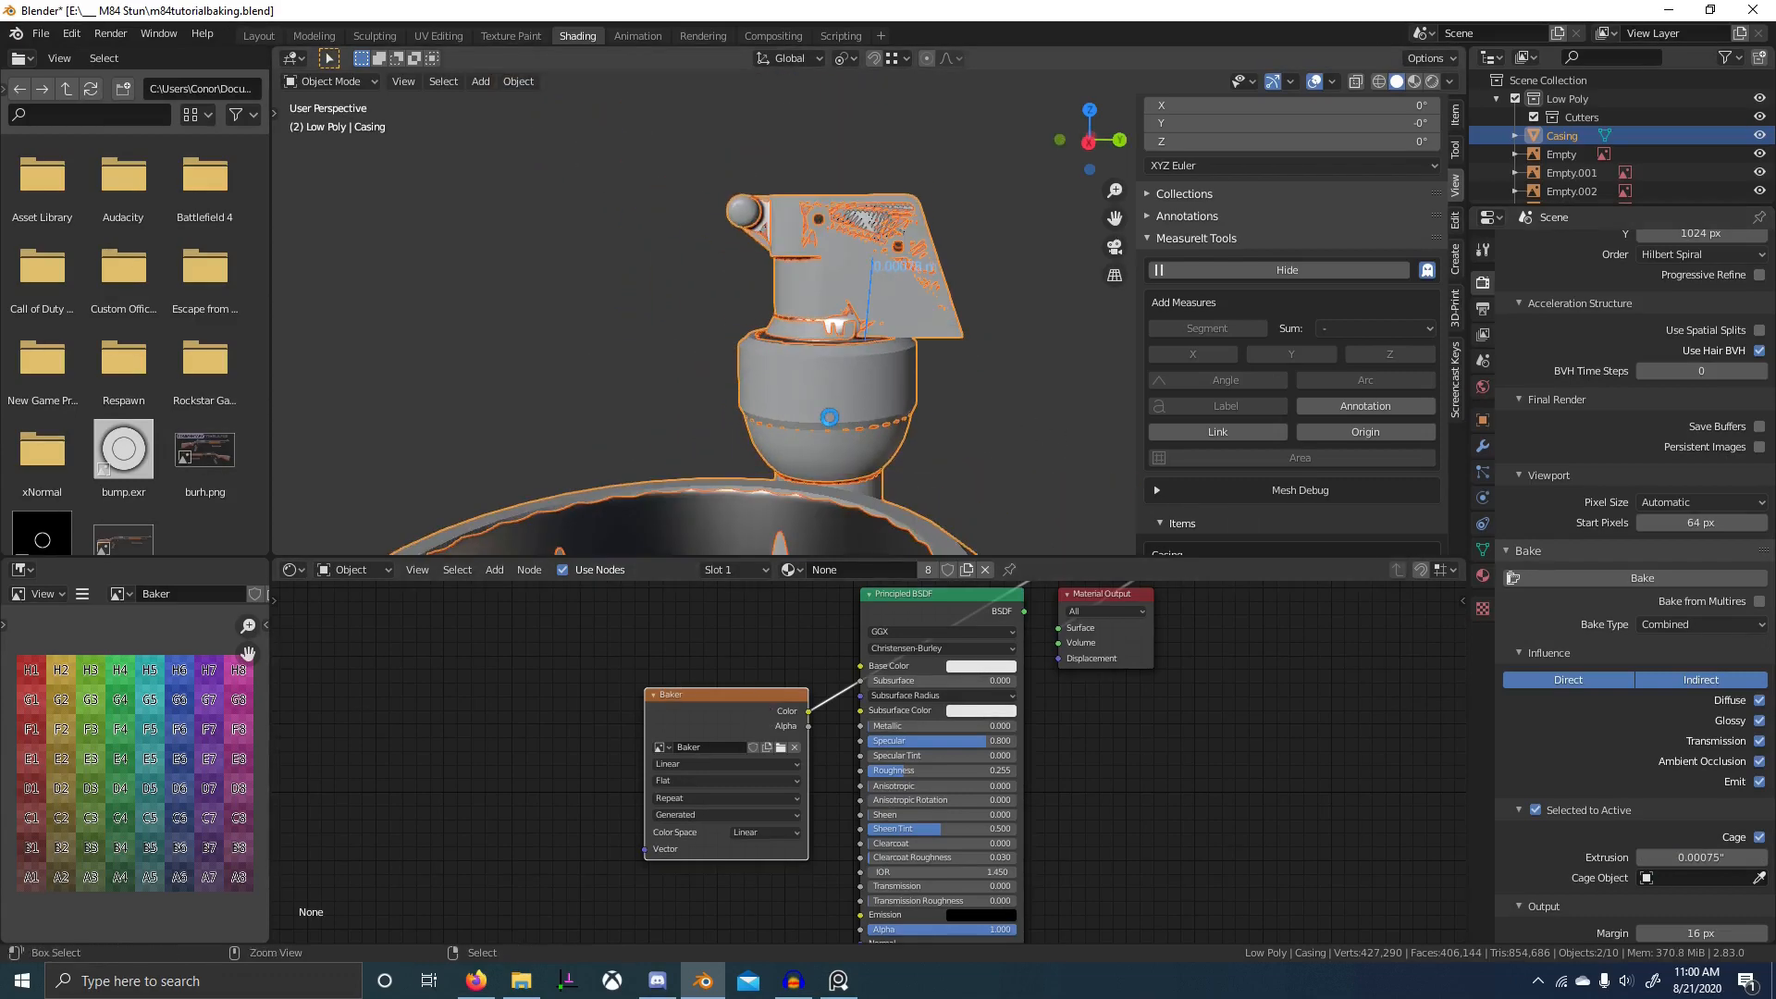
click(1657, 574)
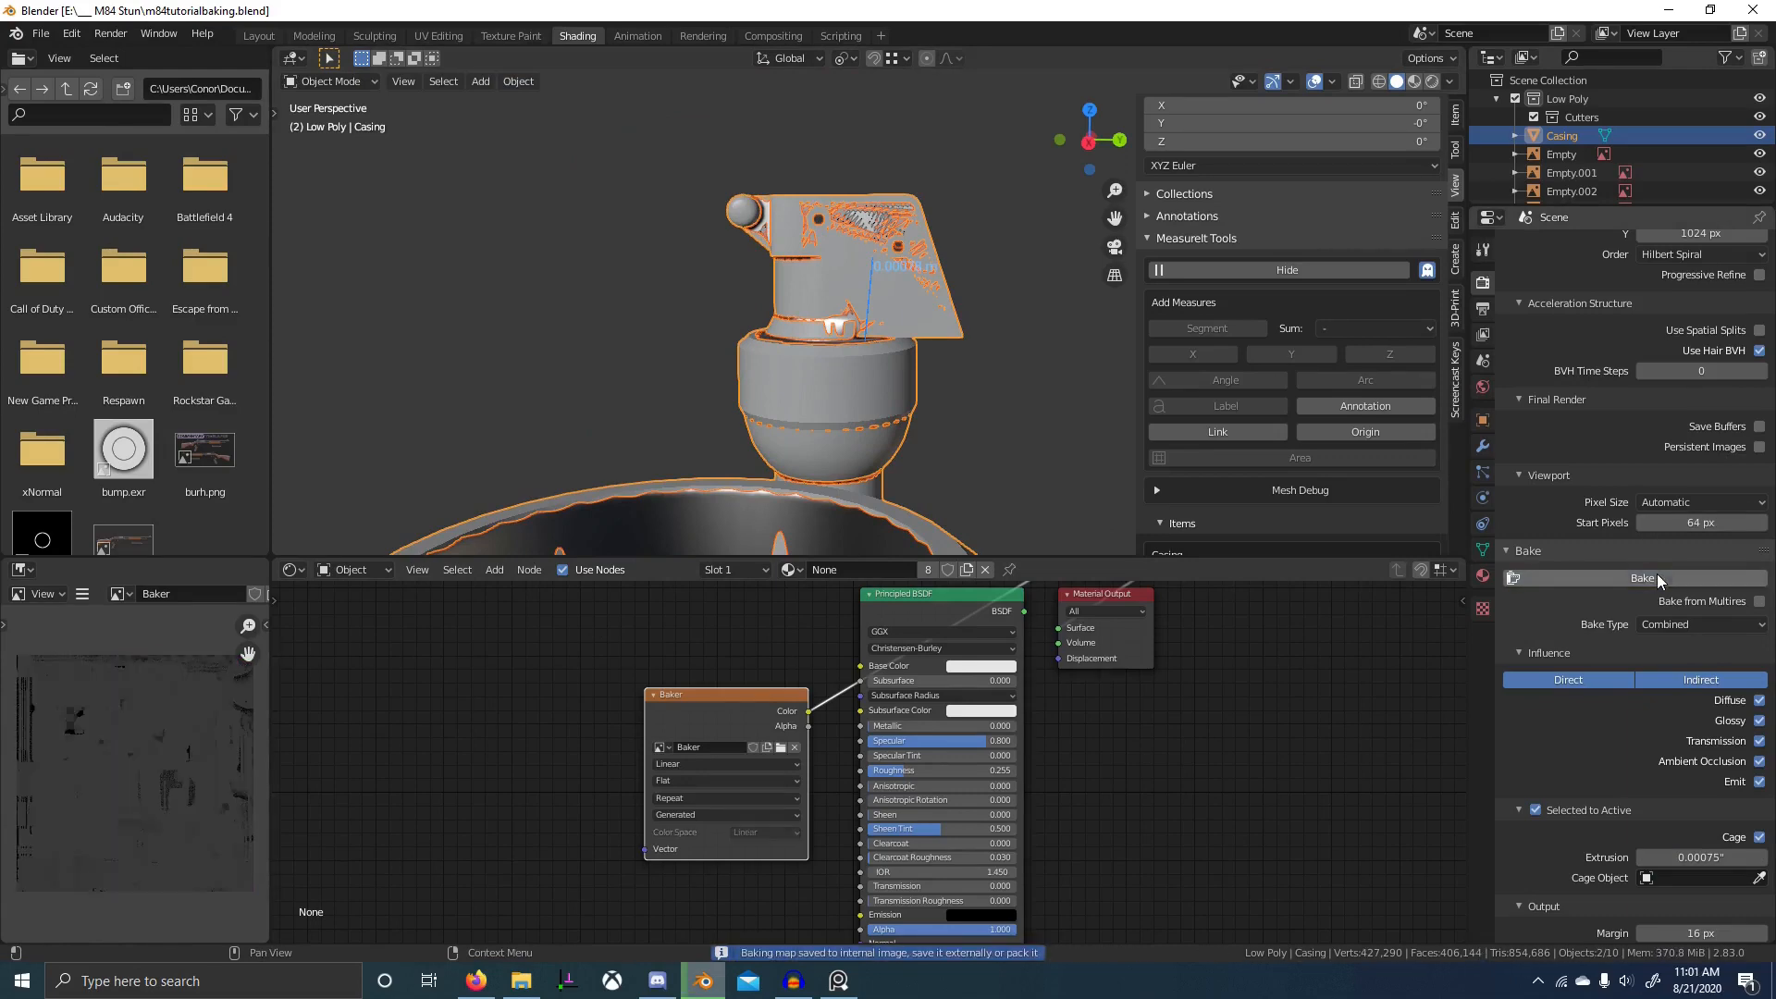
- Show only the low-poly collection and select the casing's entire mesh in Edit Mode
scroll(912, 455, down, 2)
middle_drag(974, 479, 898, 463)
key(2)
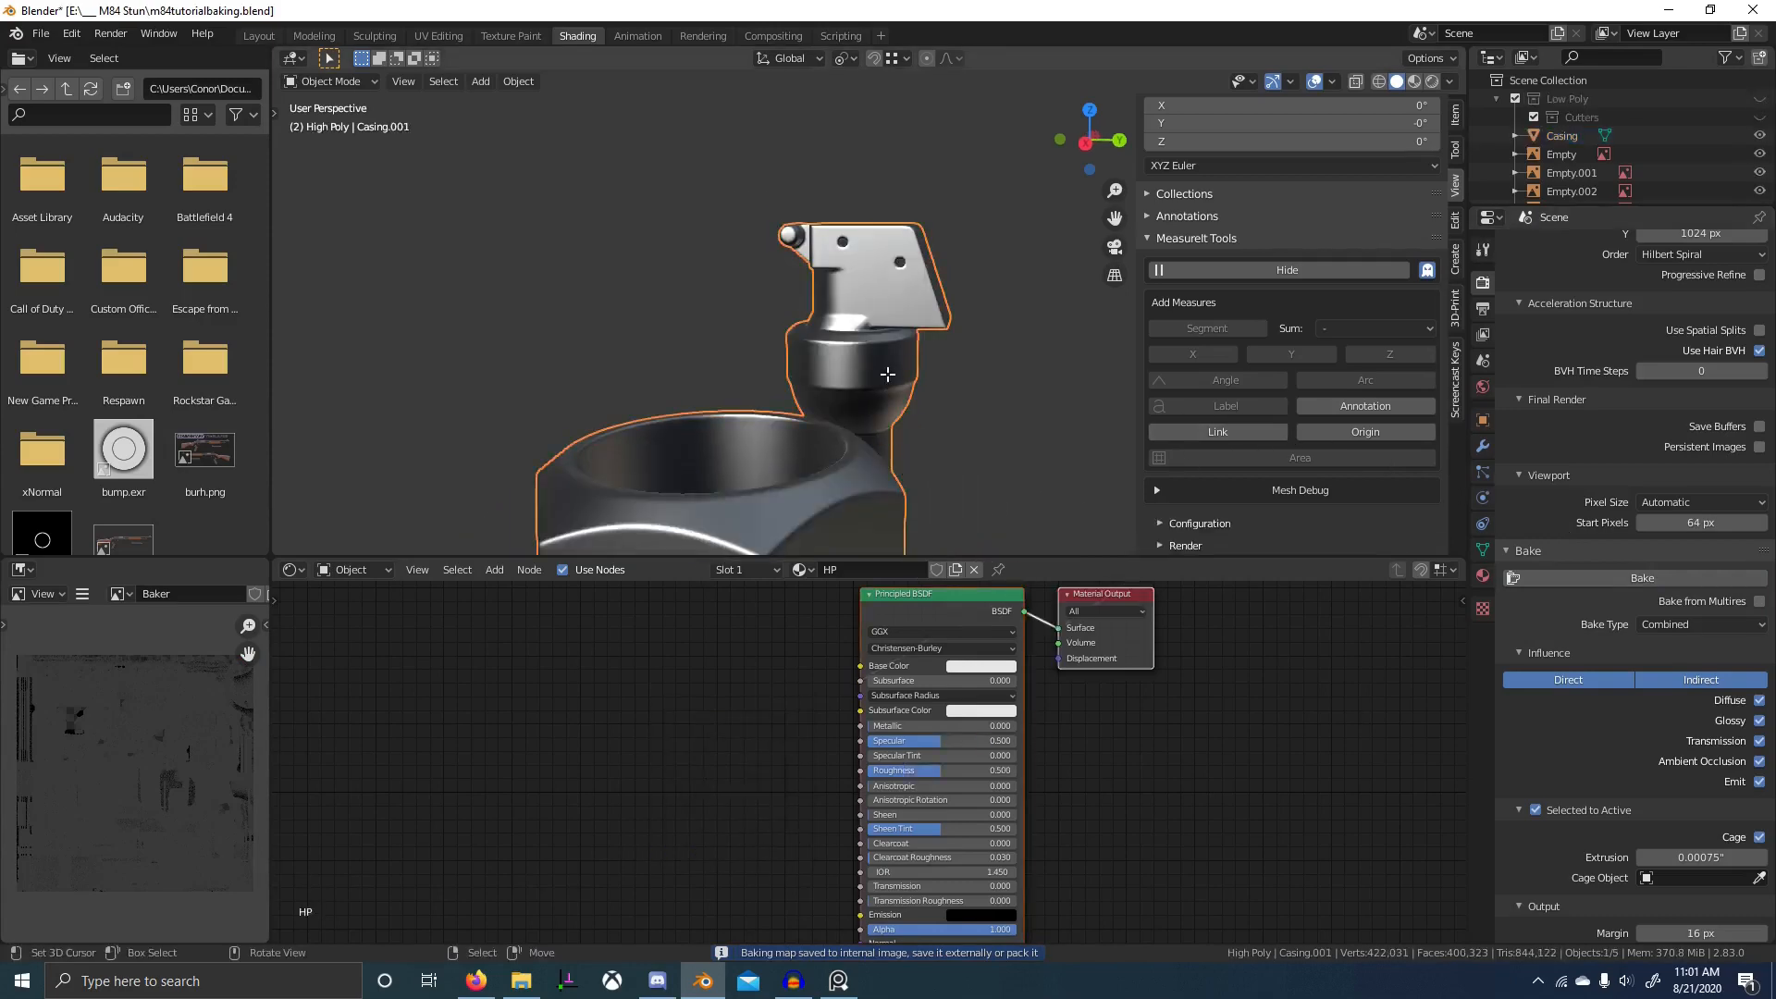
key(Tab)
key(Tab)
key(1)
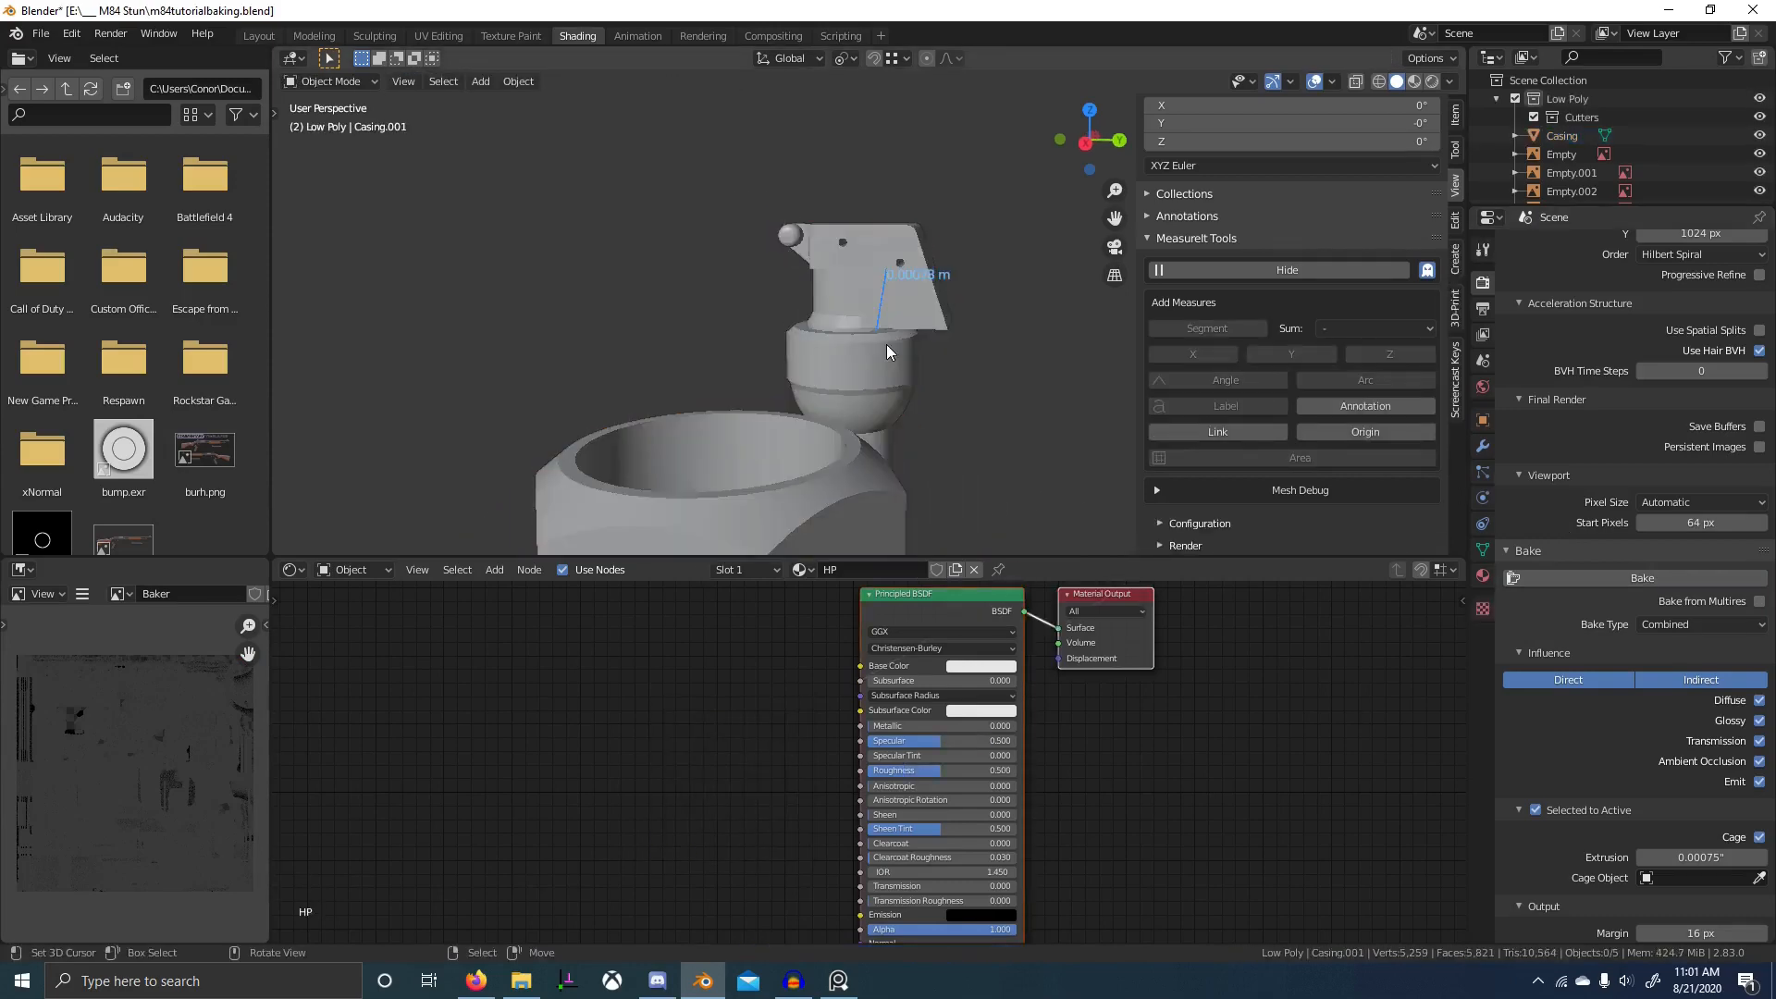
right_click(887, 346)
key(Tab)
key(a)
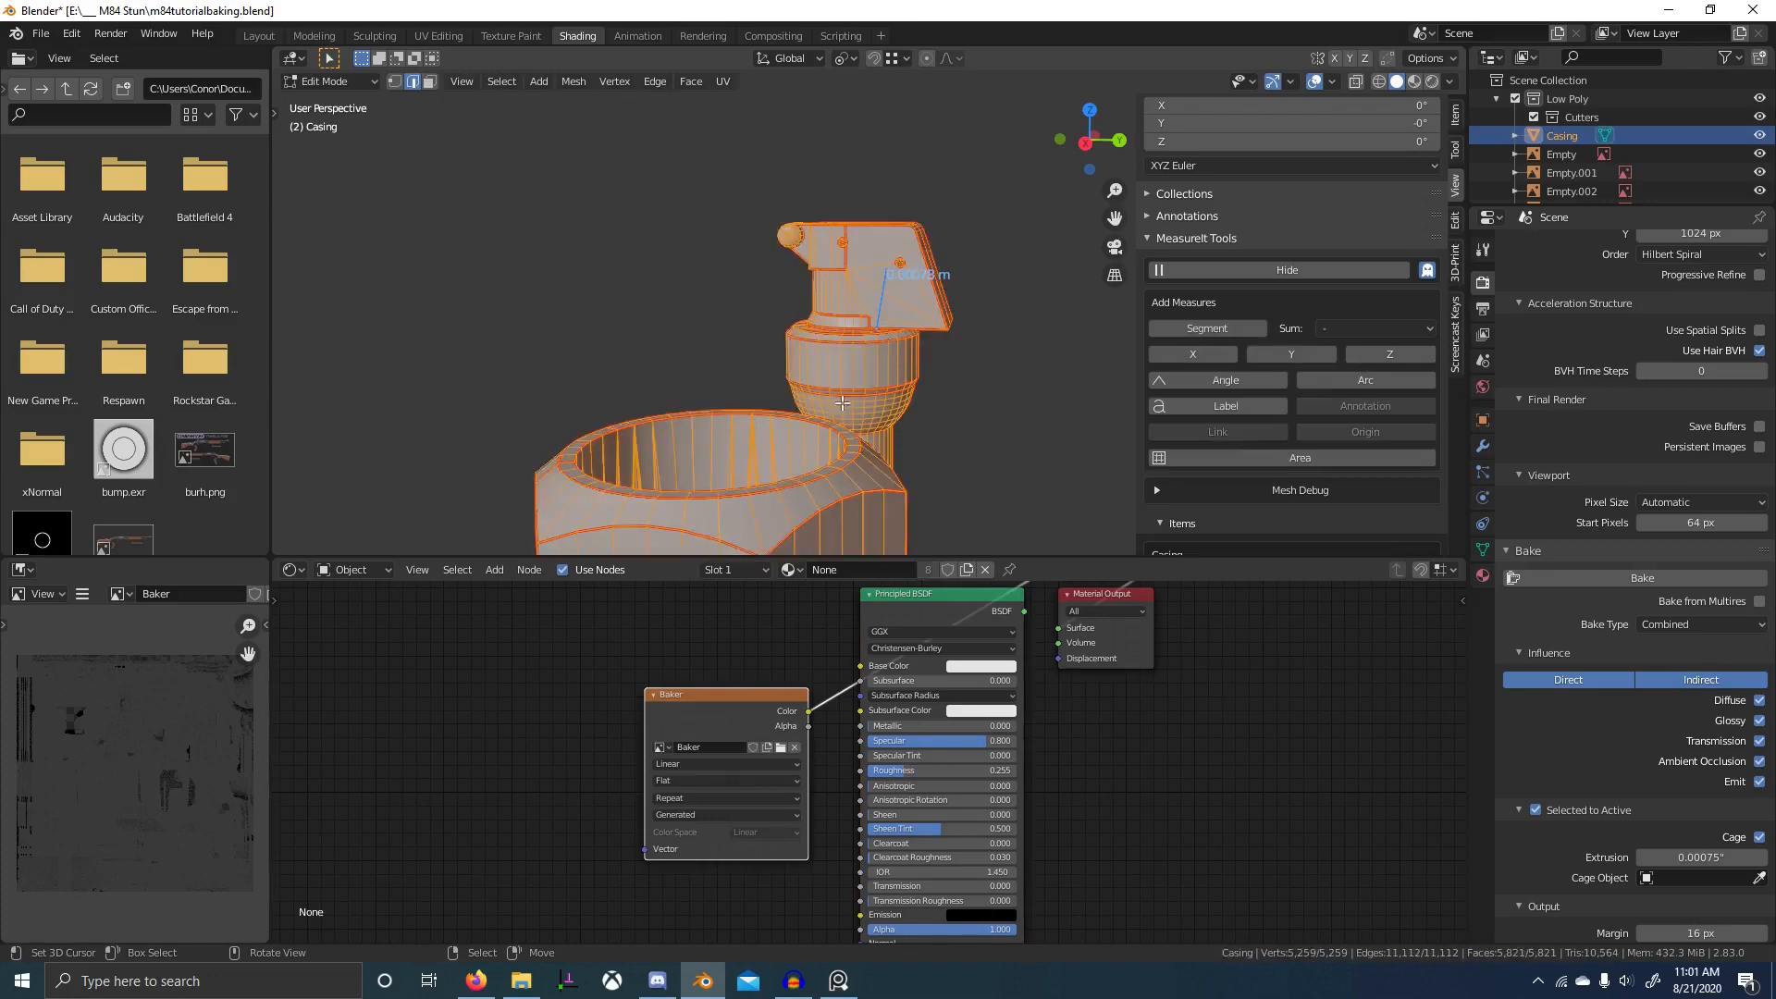
- Switch the image editor to the UV Editor and apply Average Islands Scale to the casing's UVs
click(46, 594)
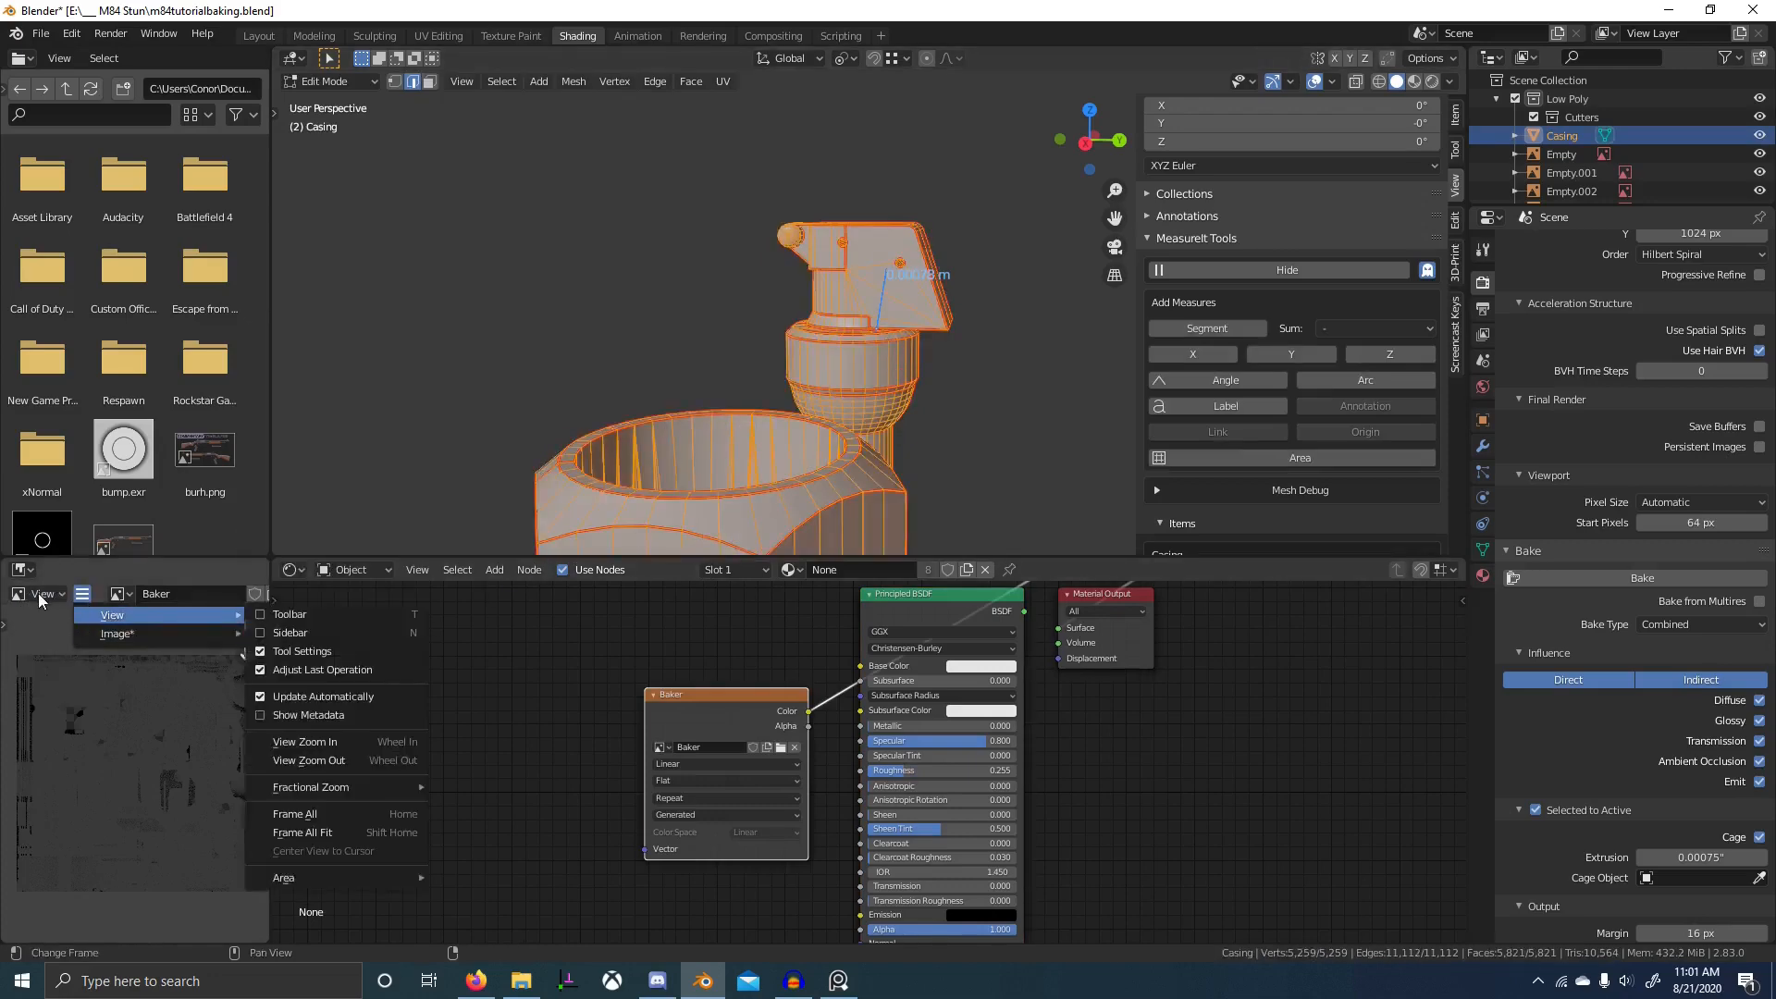
click(27, 570)
click(129, 686)
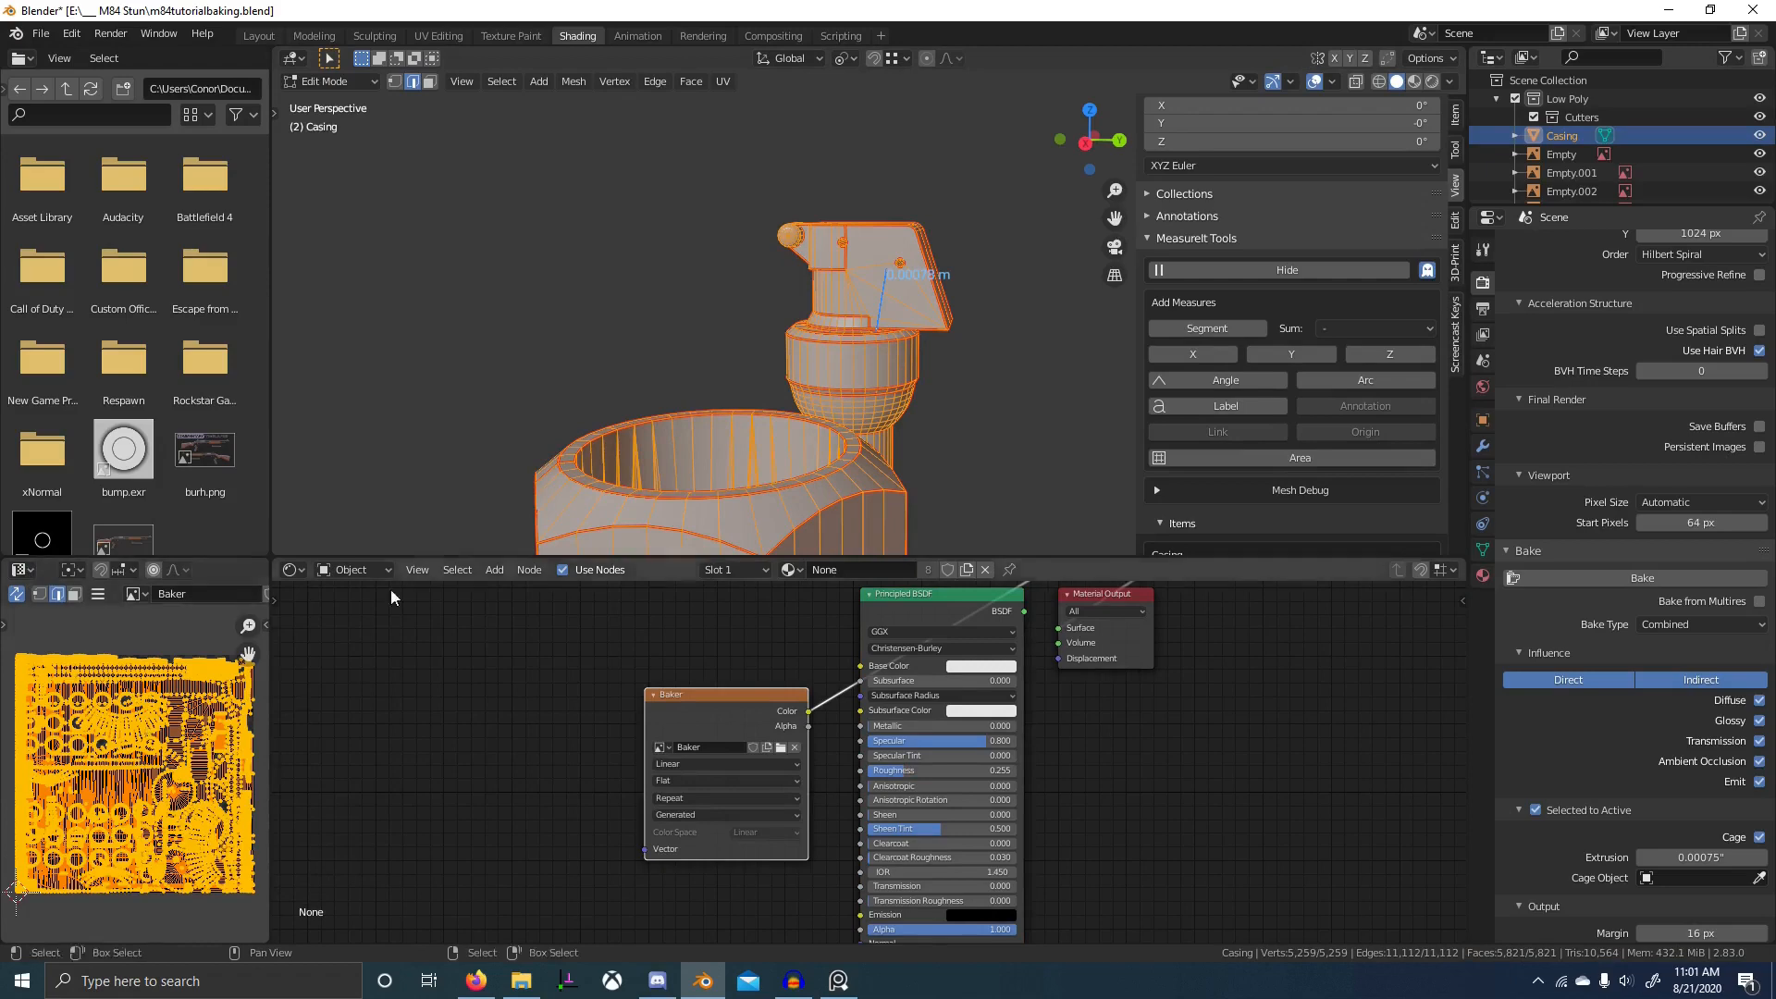
scroll(789, 447, down, 4)
key(F3)
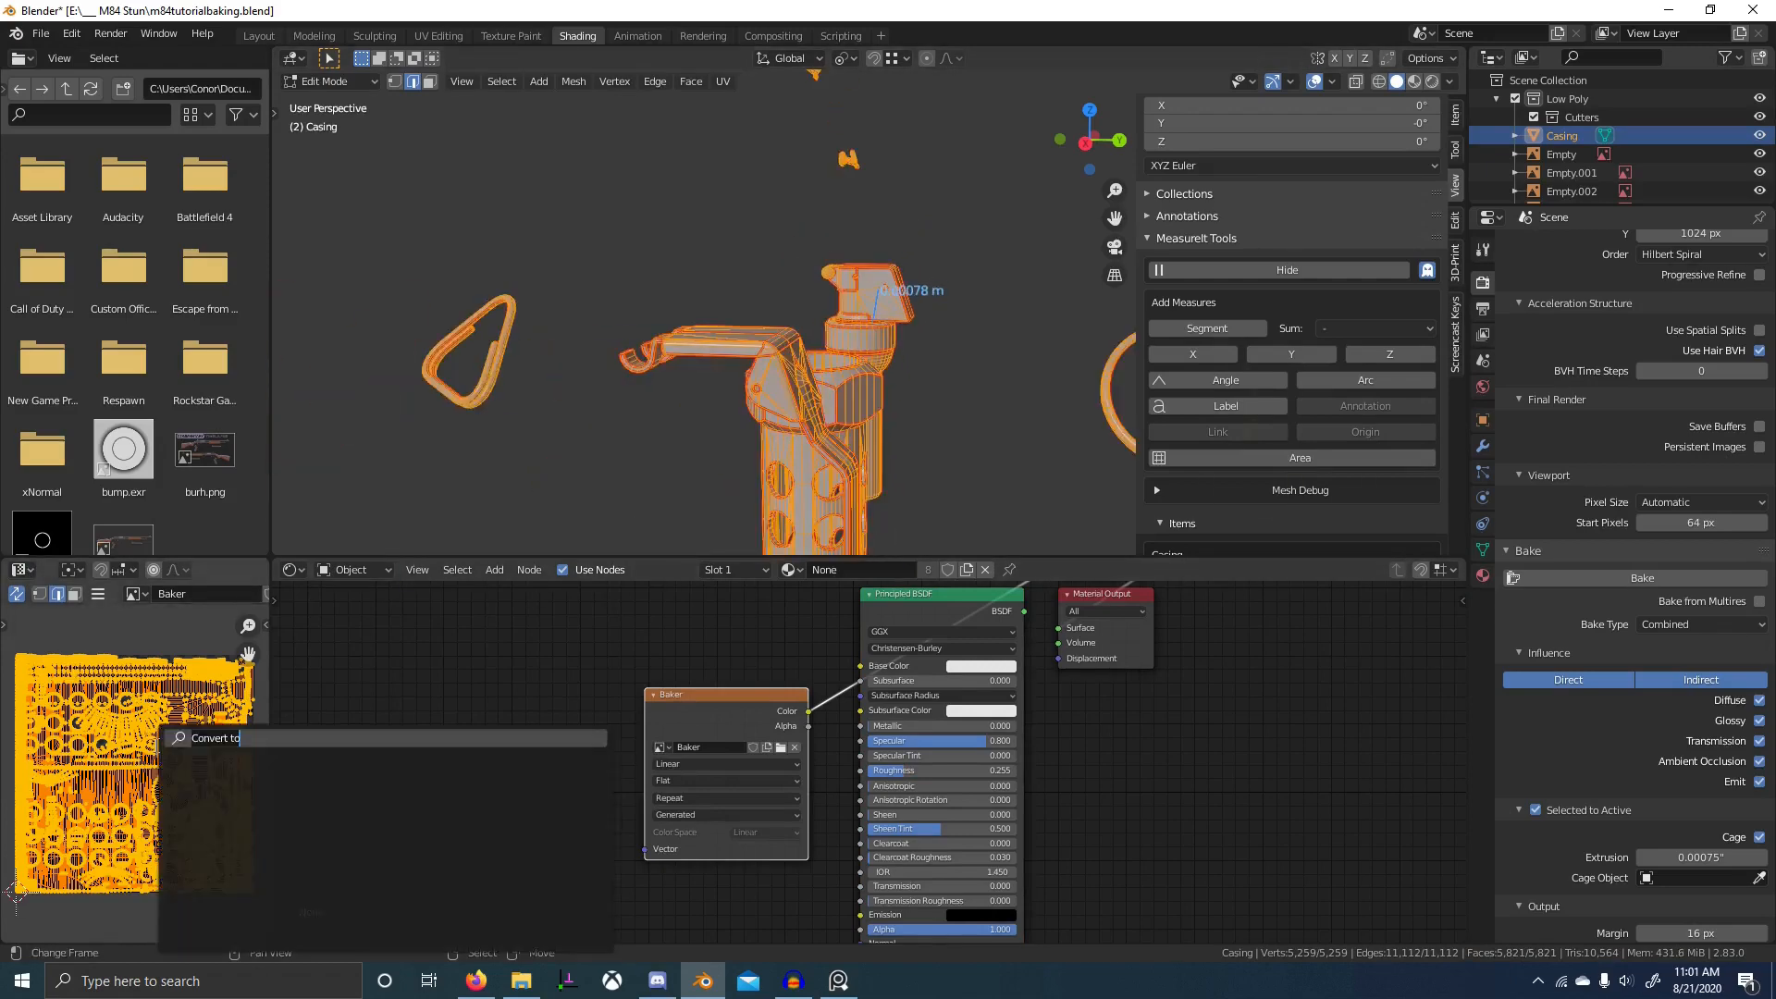
text(average)
key(Down)
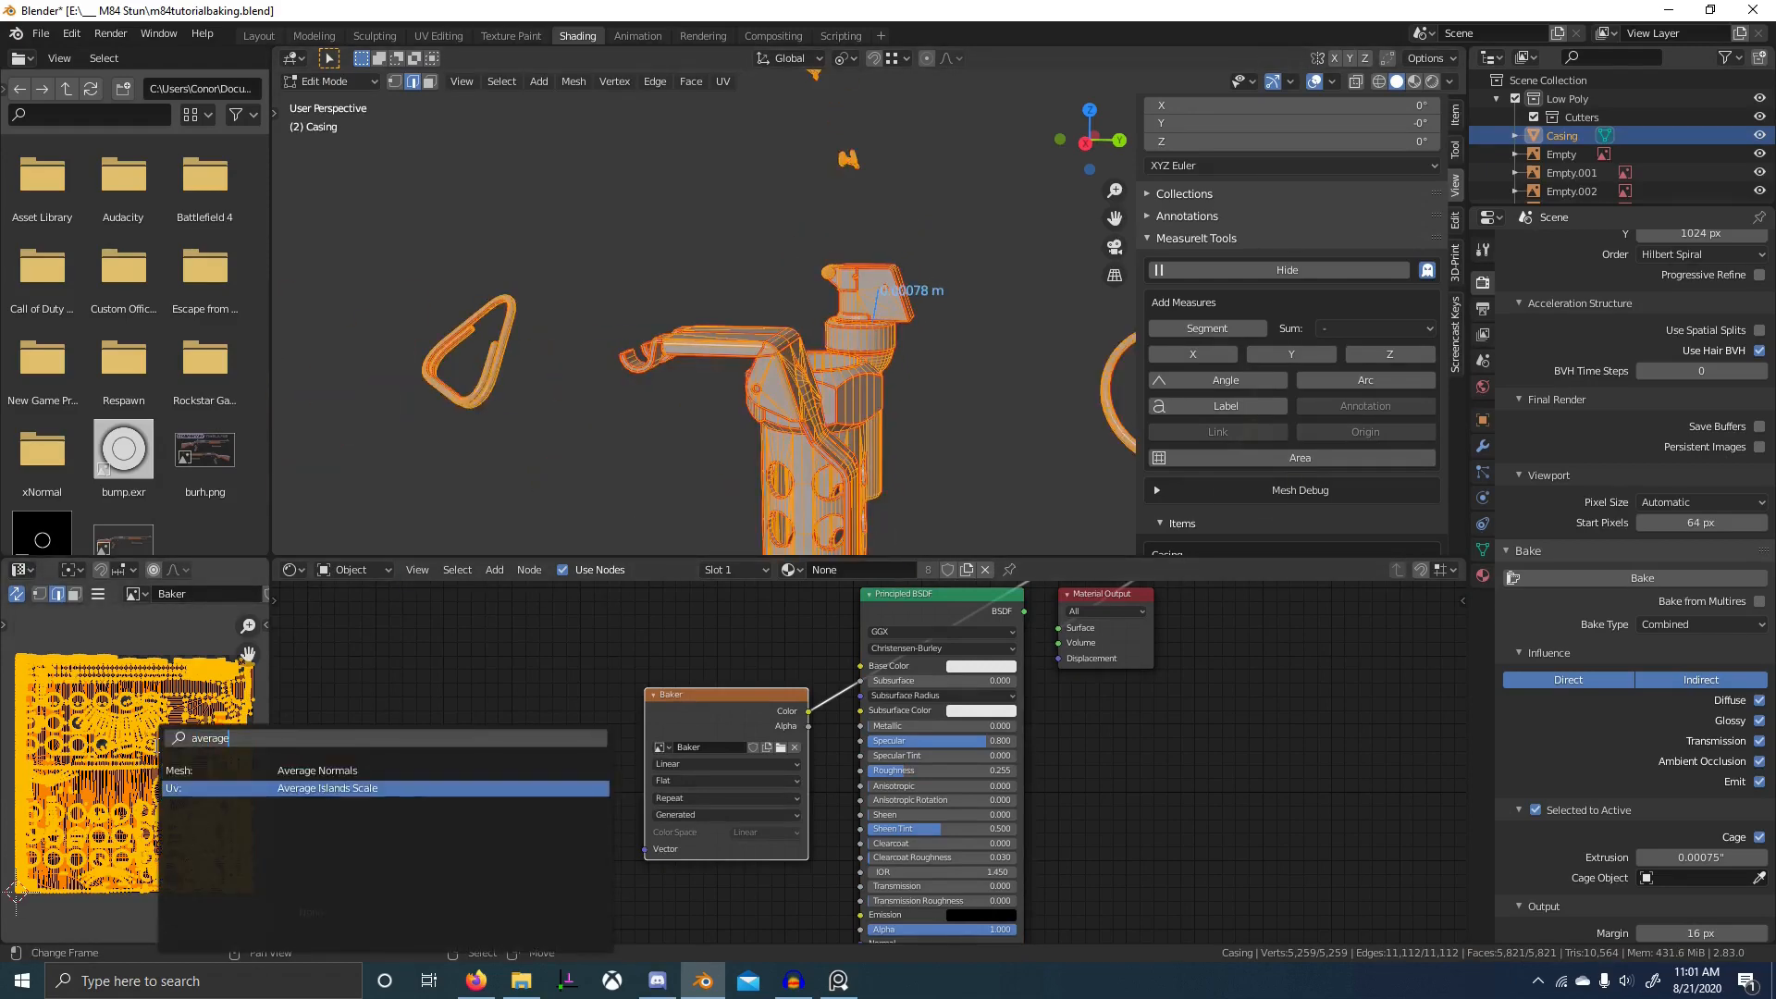
key(Return)
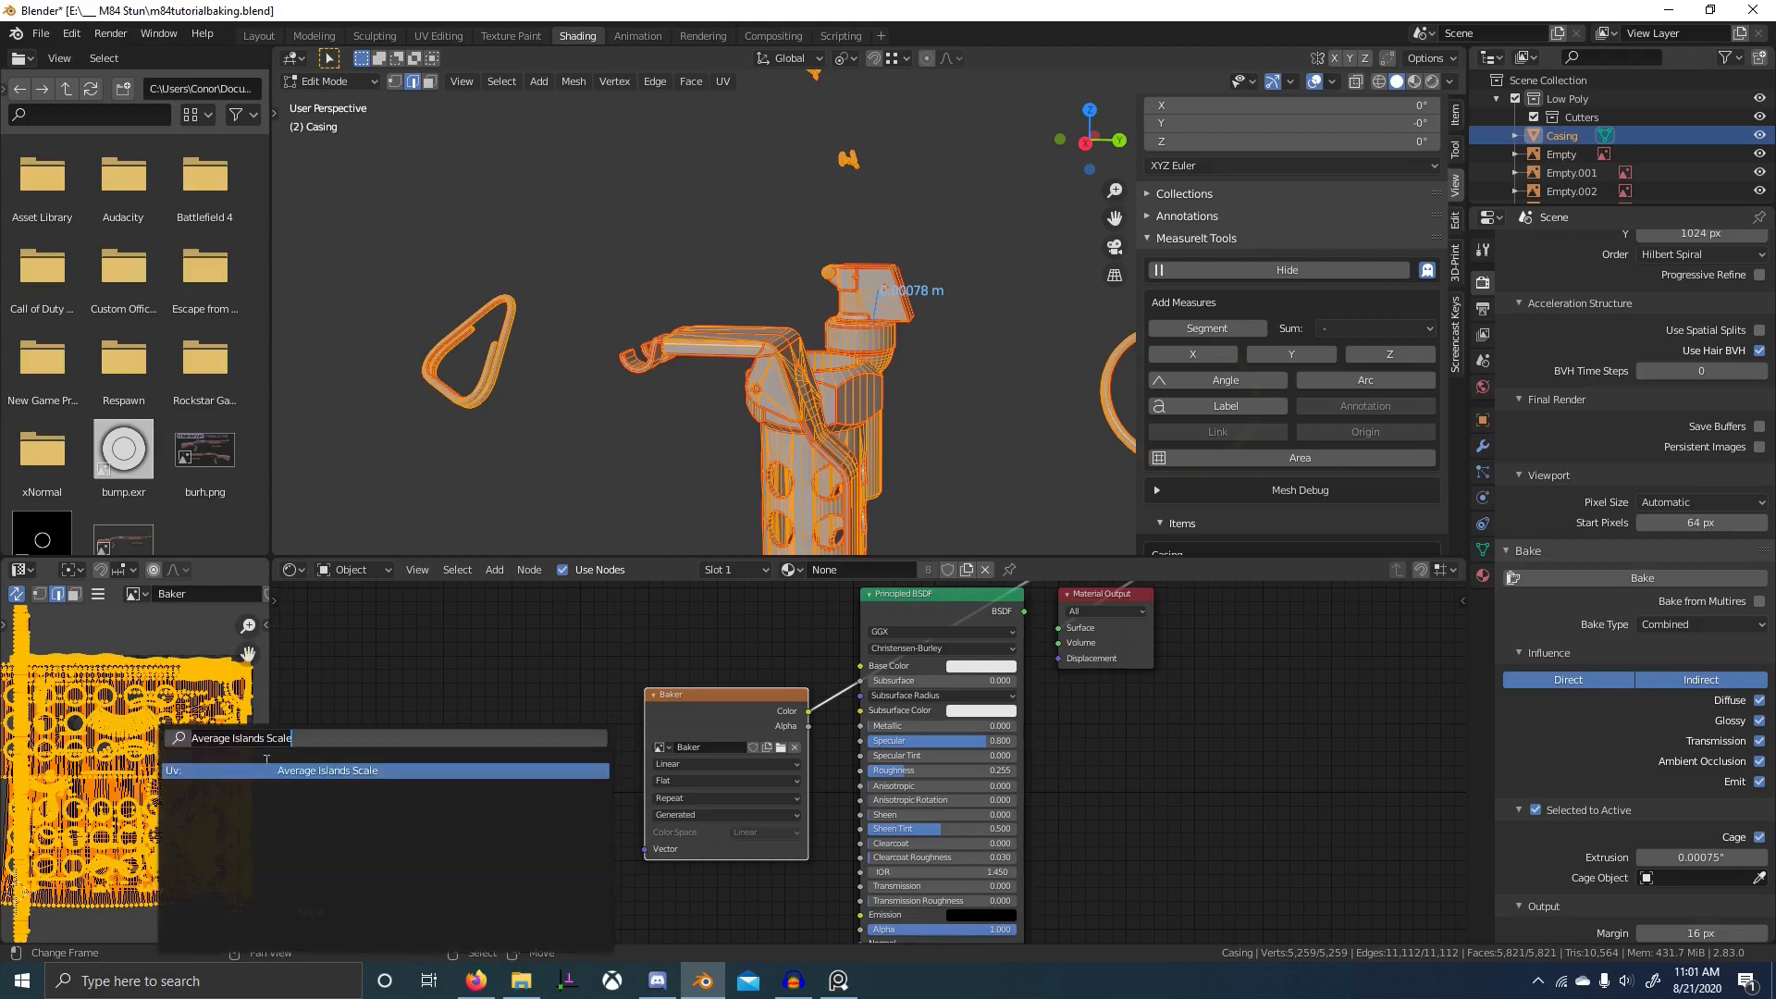
- Widen the UV Editor and enable UVPackmaster2's heuristic packing with a search time of 5 seconds
key(n)
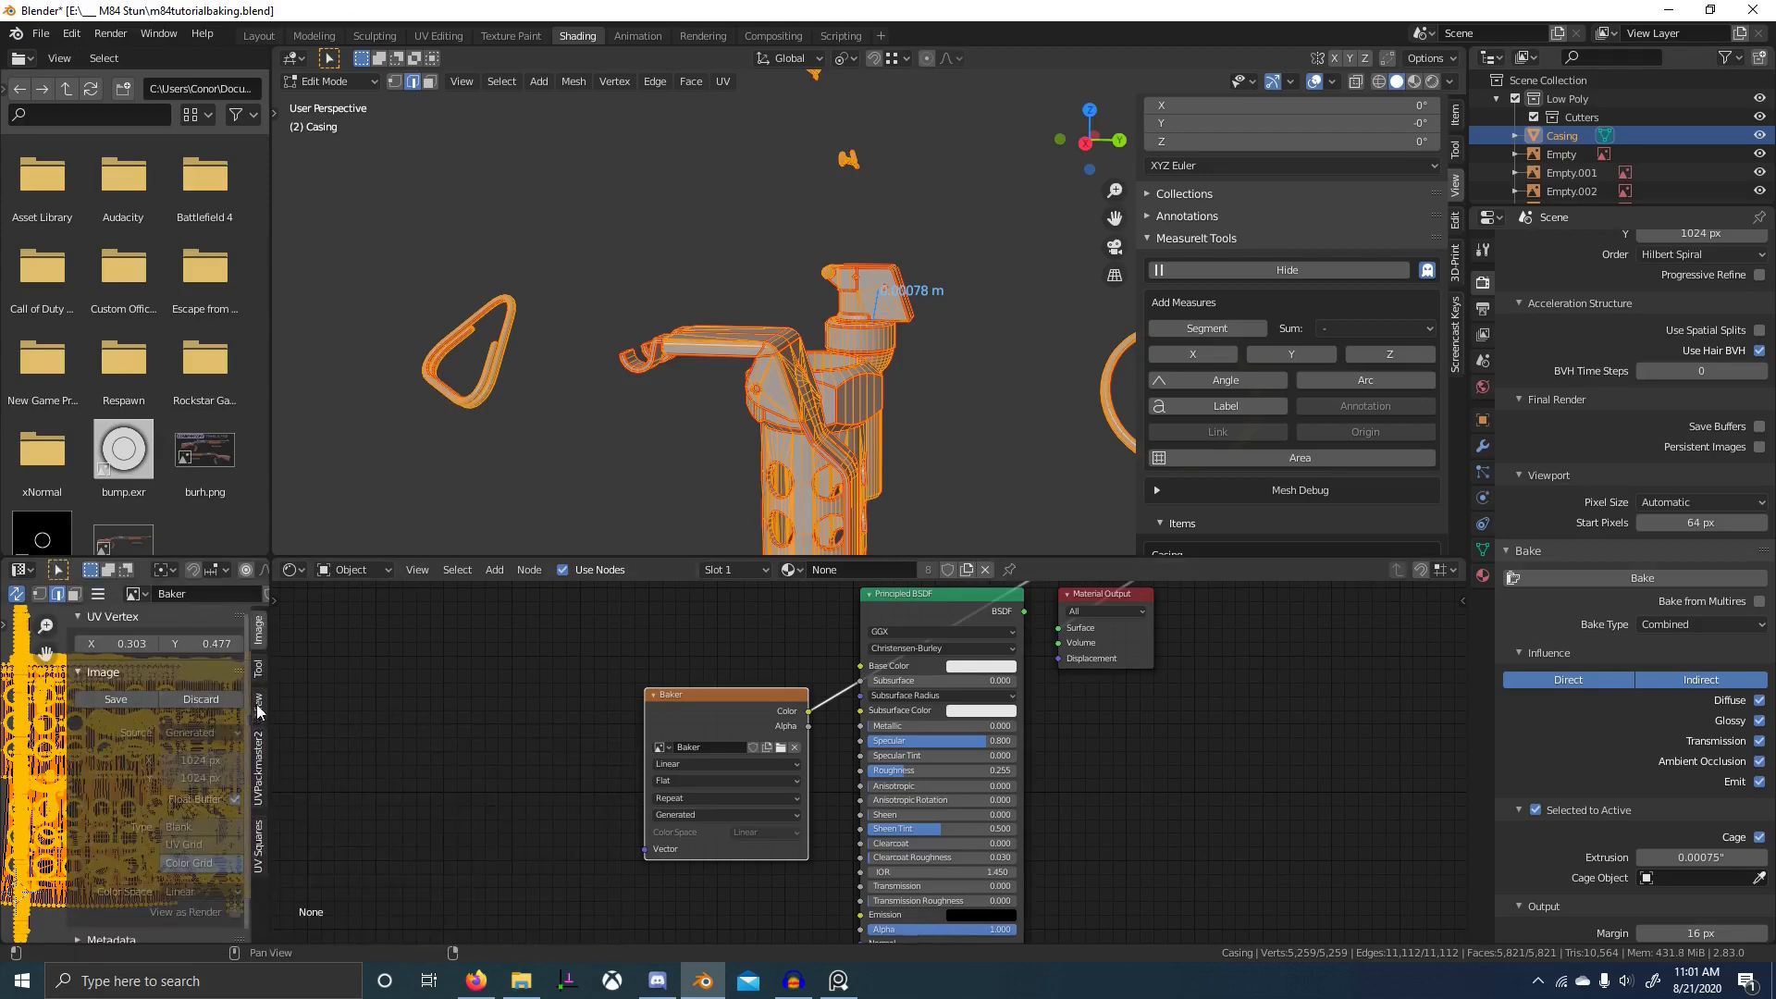
click(258, 766)
drag(268, 758, 534, 766)
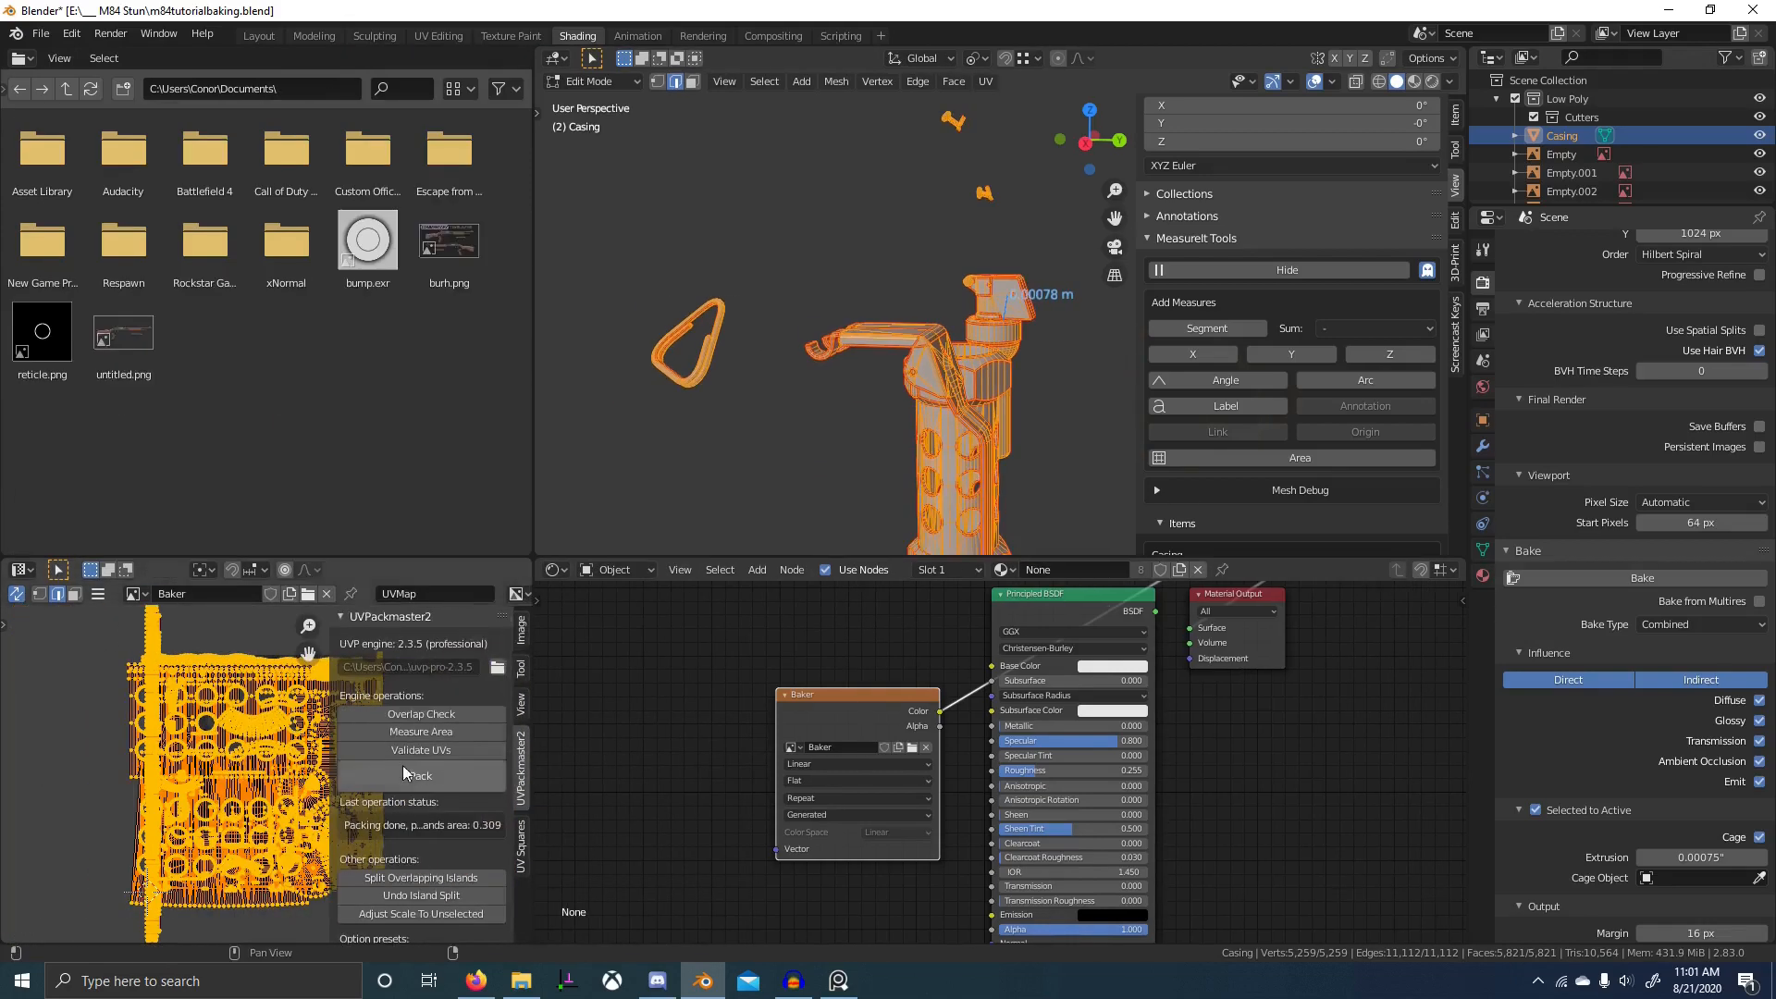
scroll(403, 764, down, 12)
click(381, 810)
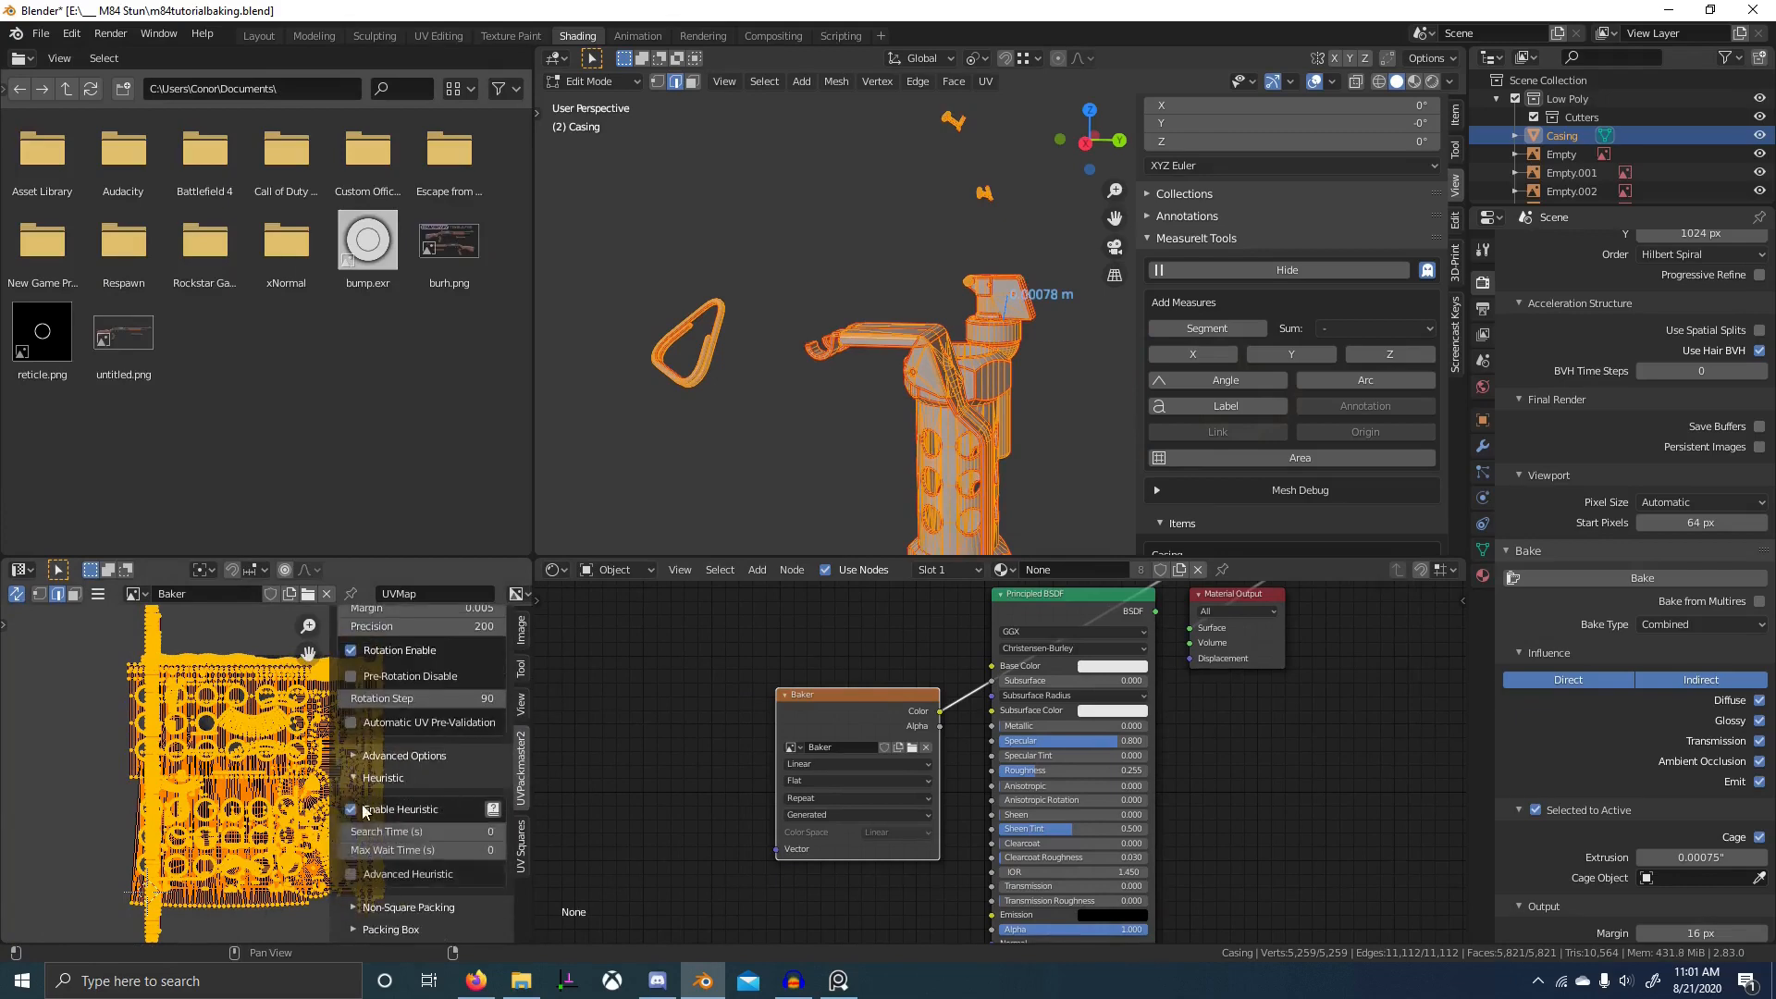
click(401, 831)
text(5)
key(Return)
scroll(379, 792, up, 10)
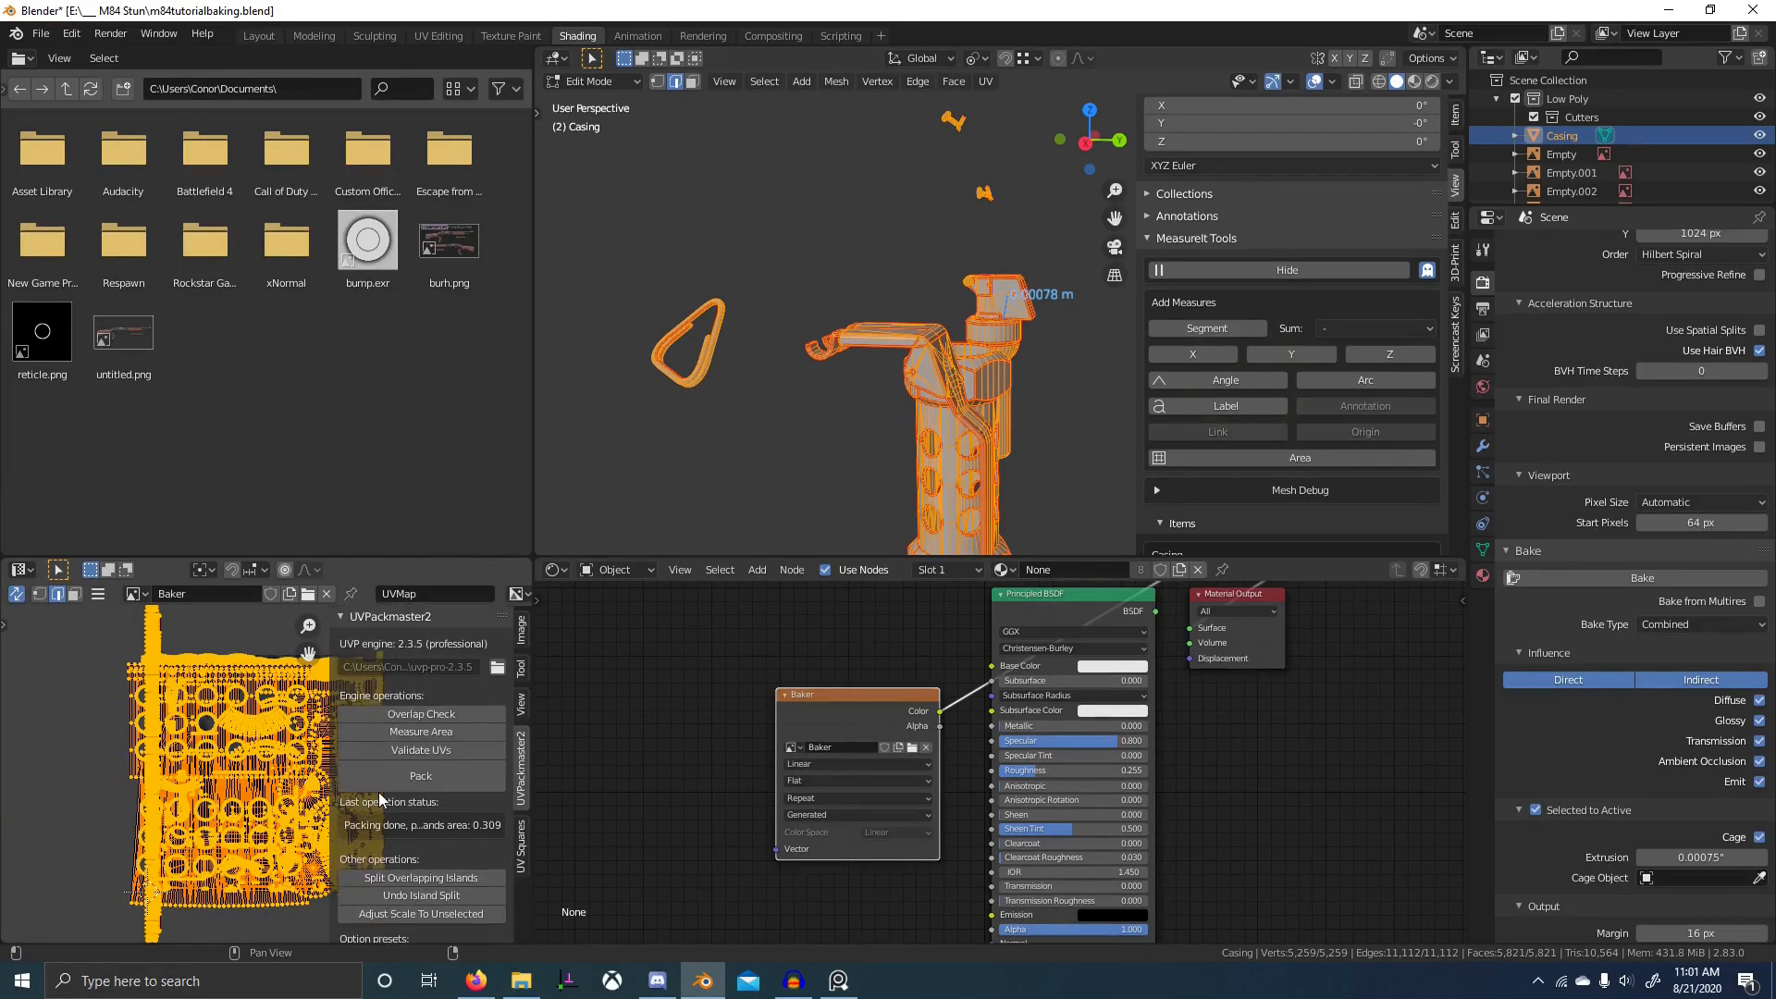
scroll(153, 715, down, 2)
middle_drag(263, 761, 200, 751)
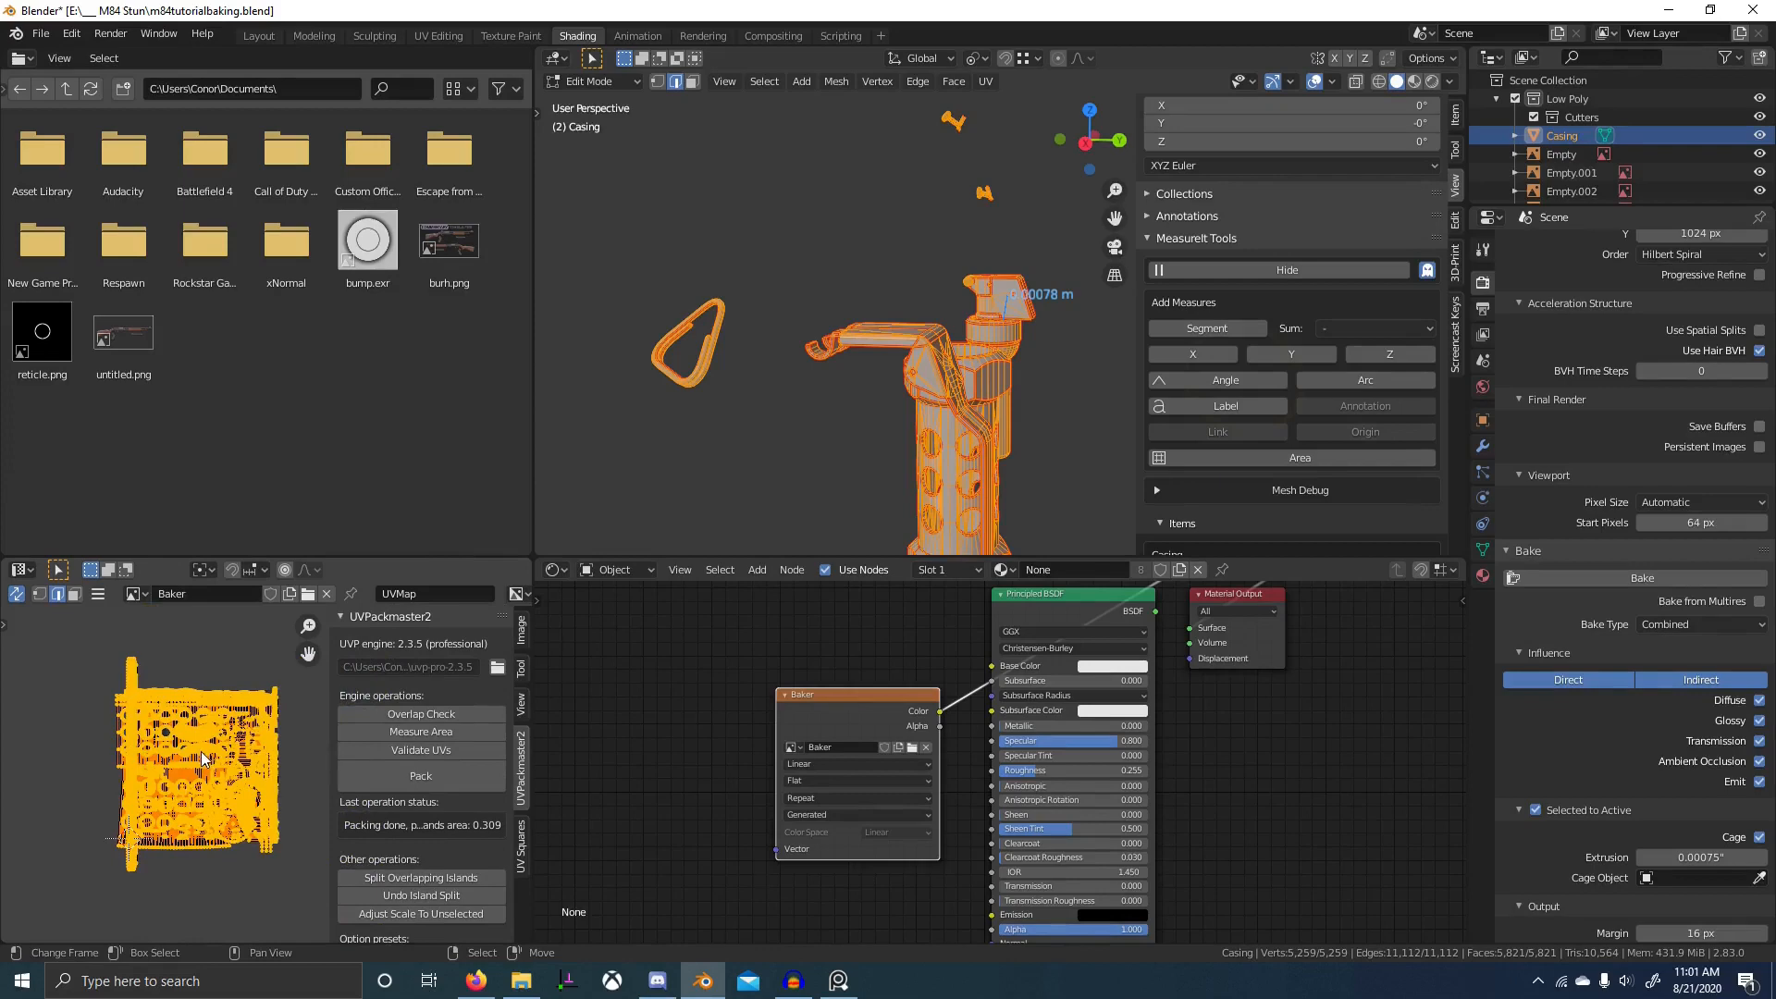
- Pack all the casing's UV islands with the built-in Pack Islands operator
key(F3)
text(pack)
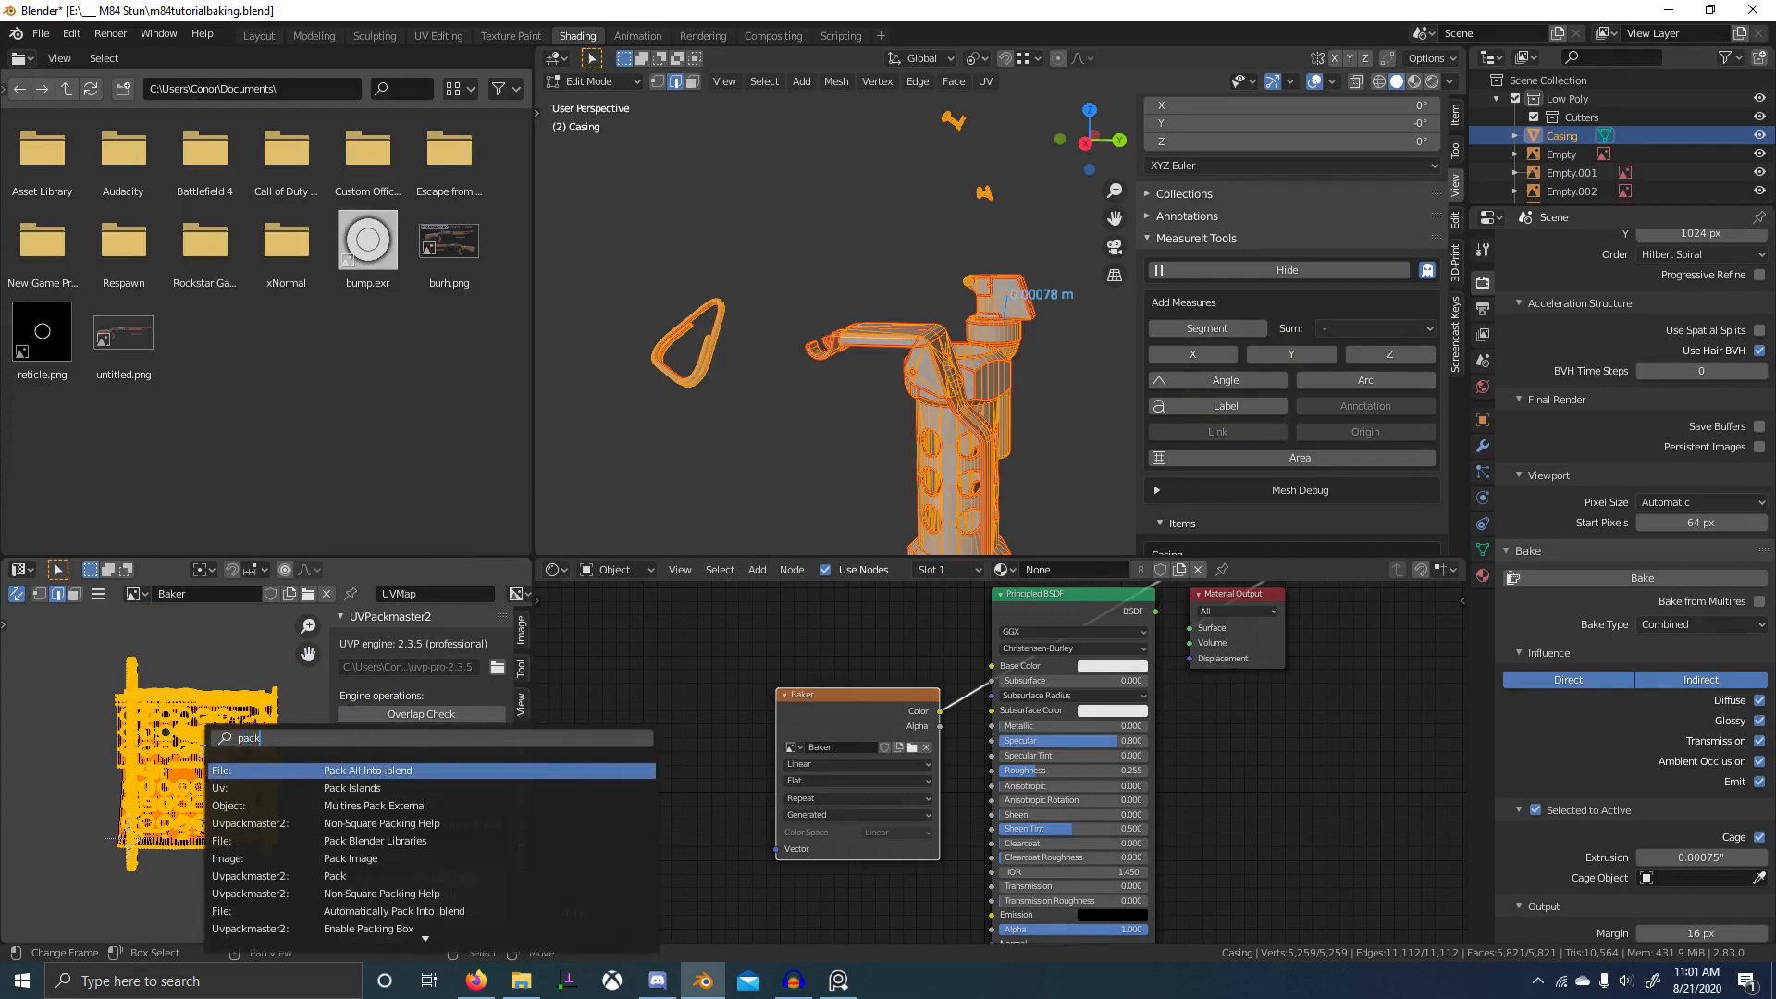
key(Down)
key(Return)
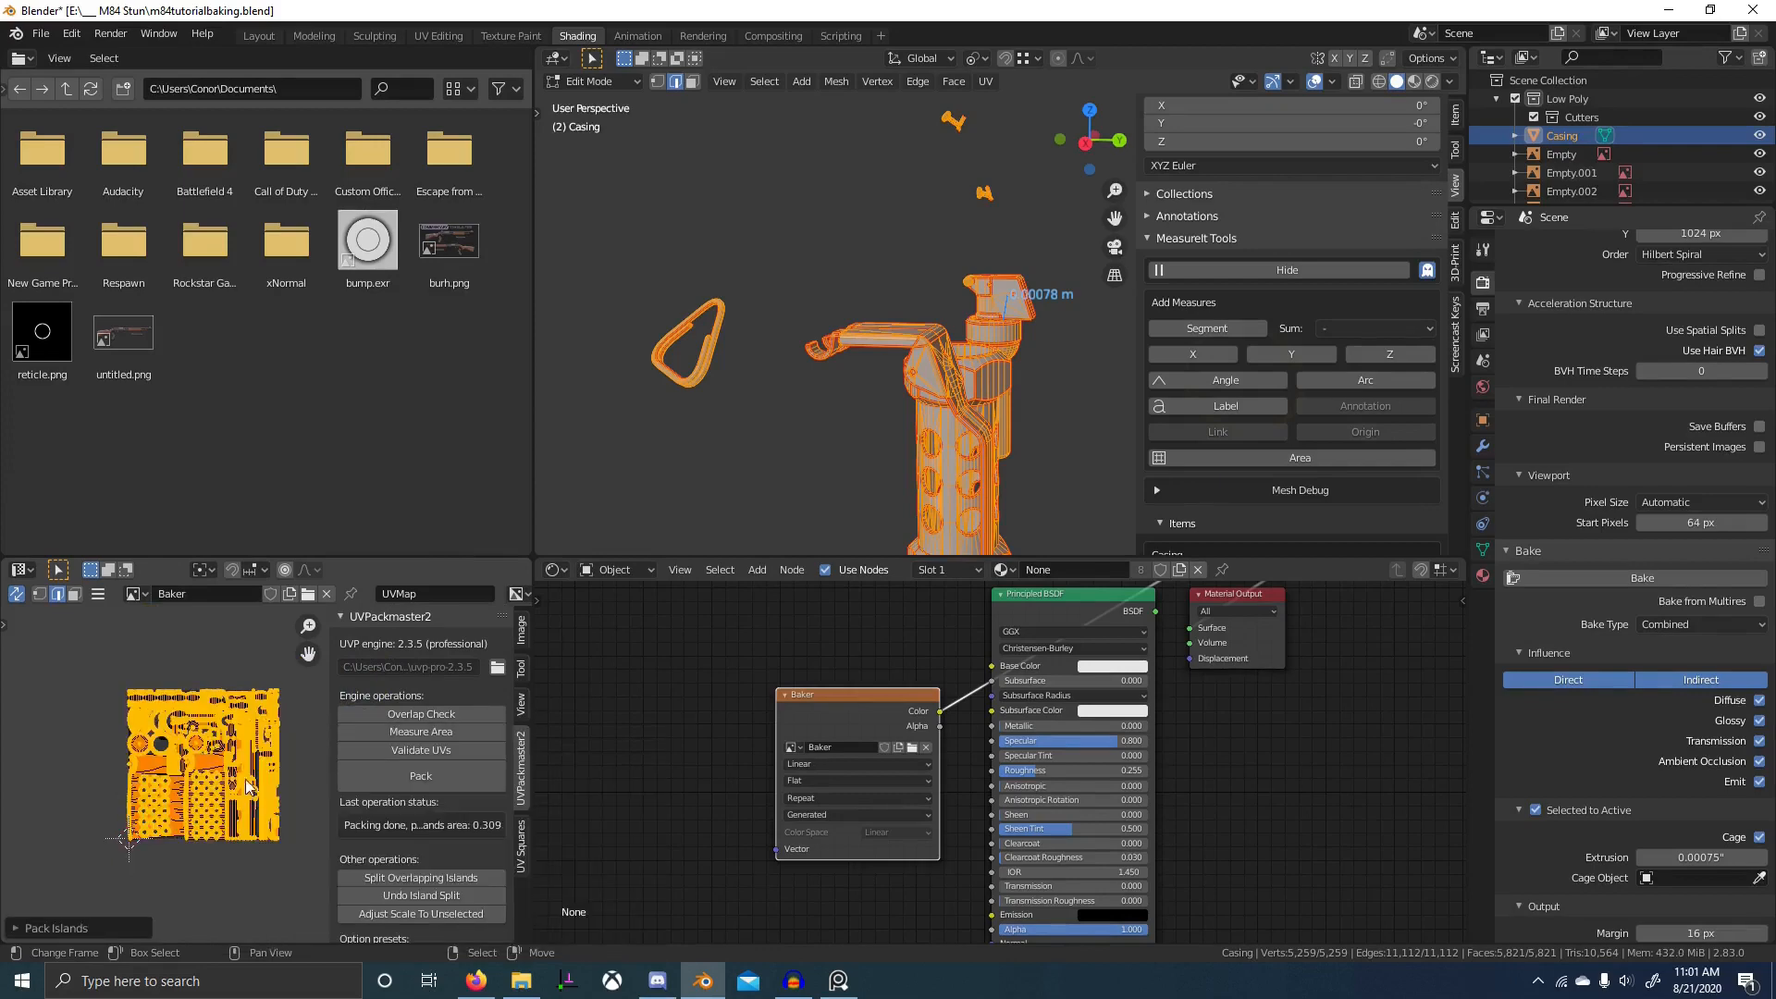
- Expand the packing statistics and measure the area covered by the packed UV islands
scroll(461, 812, down, 12)
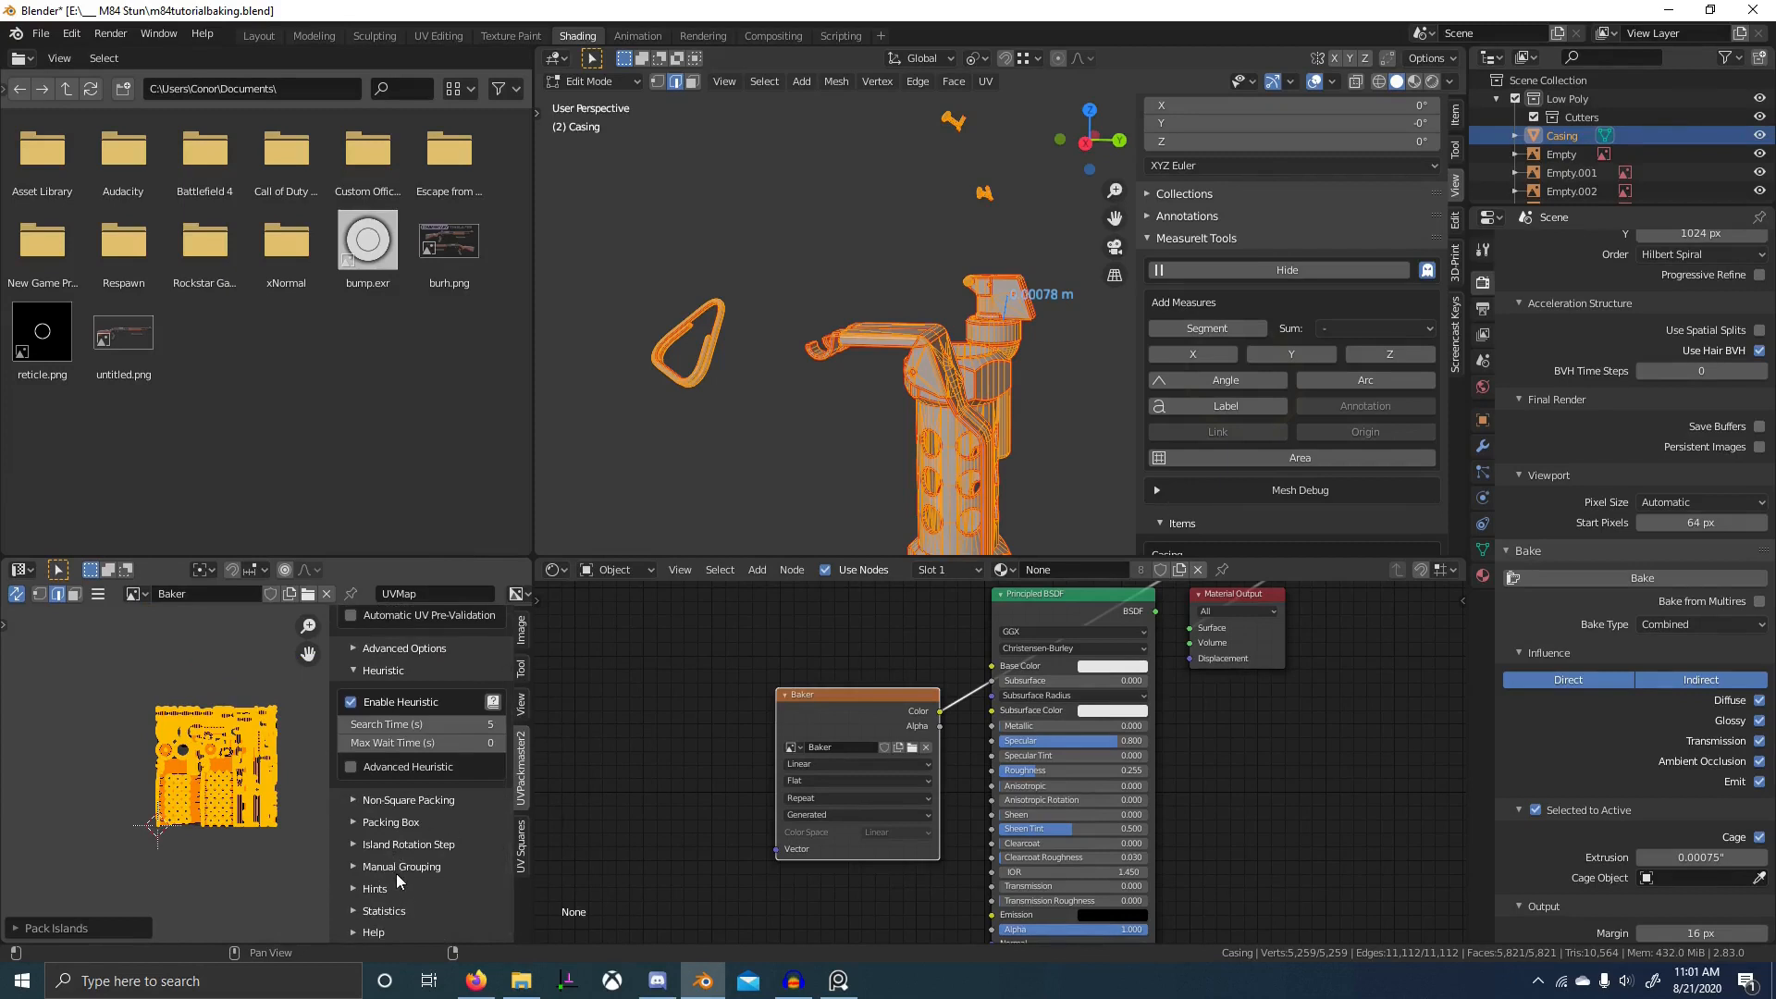
click(381, 908)
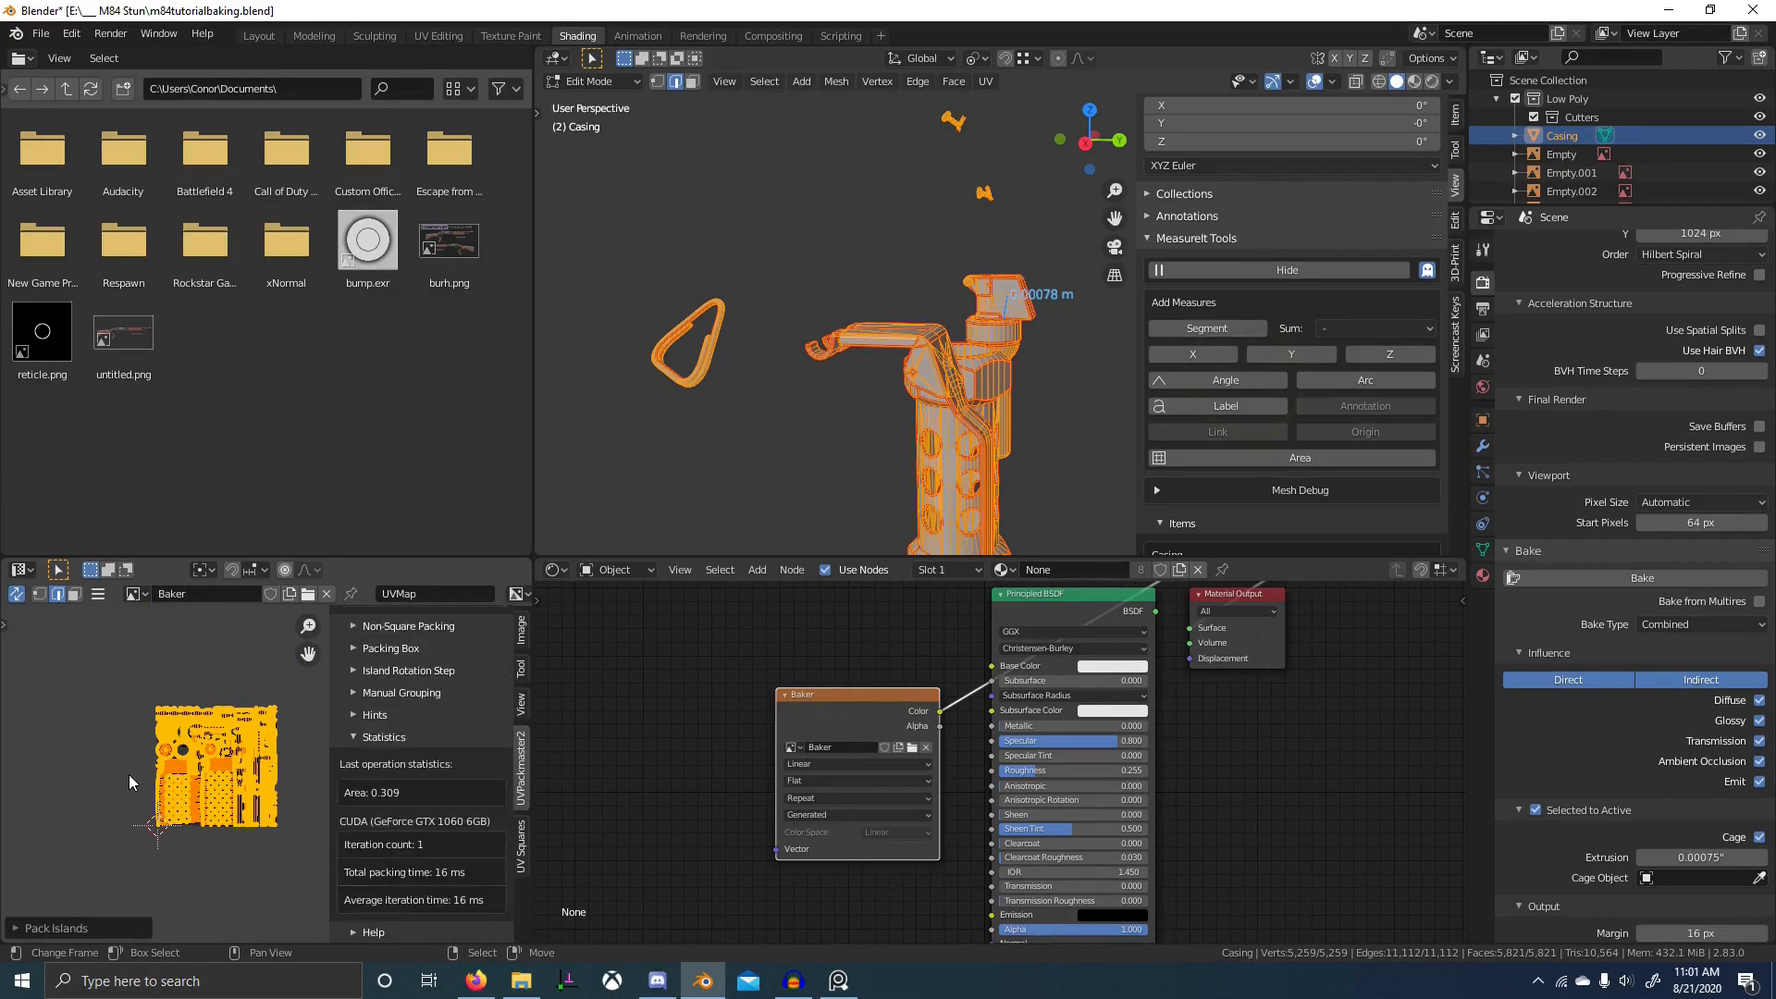
key(F3)
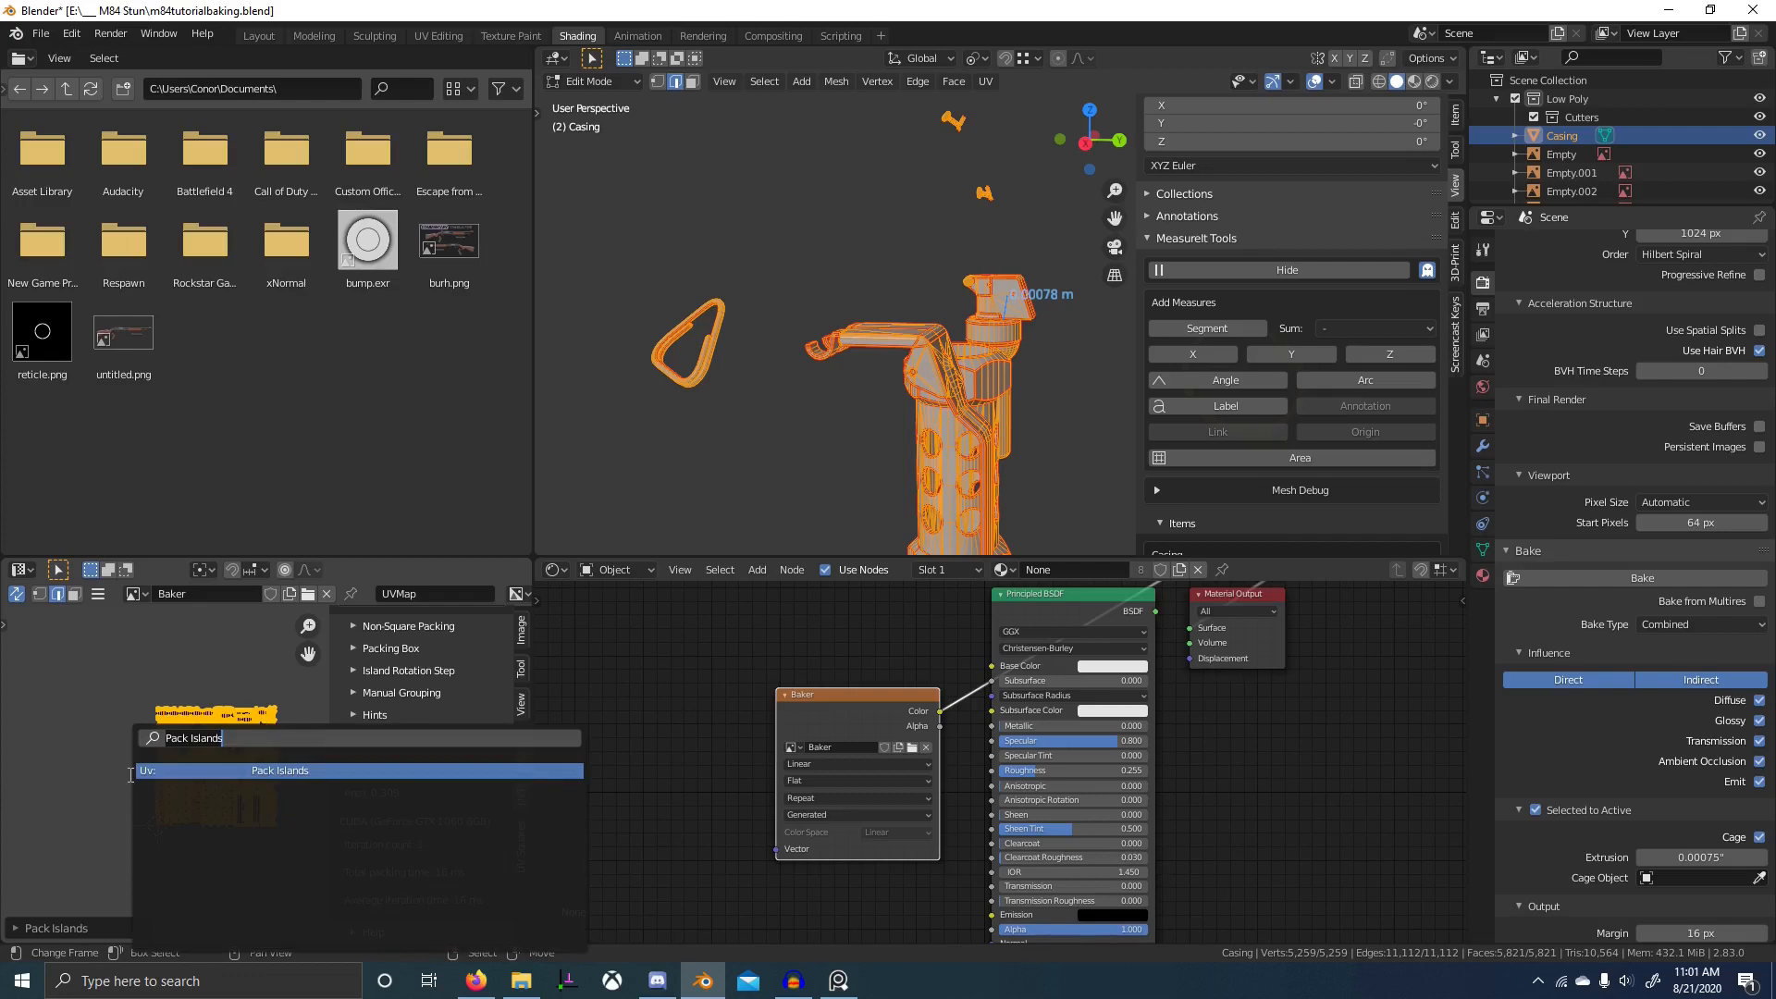
text(measure)
key(Return)
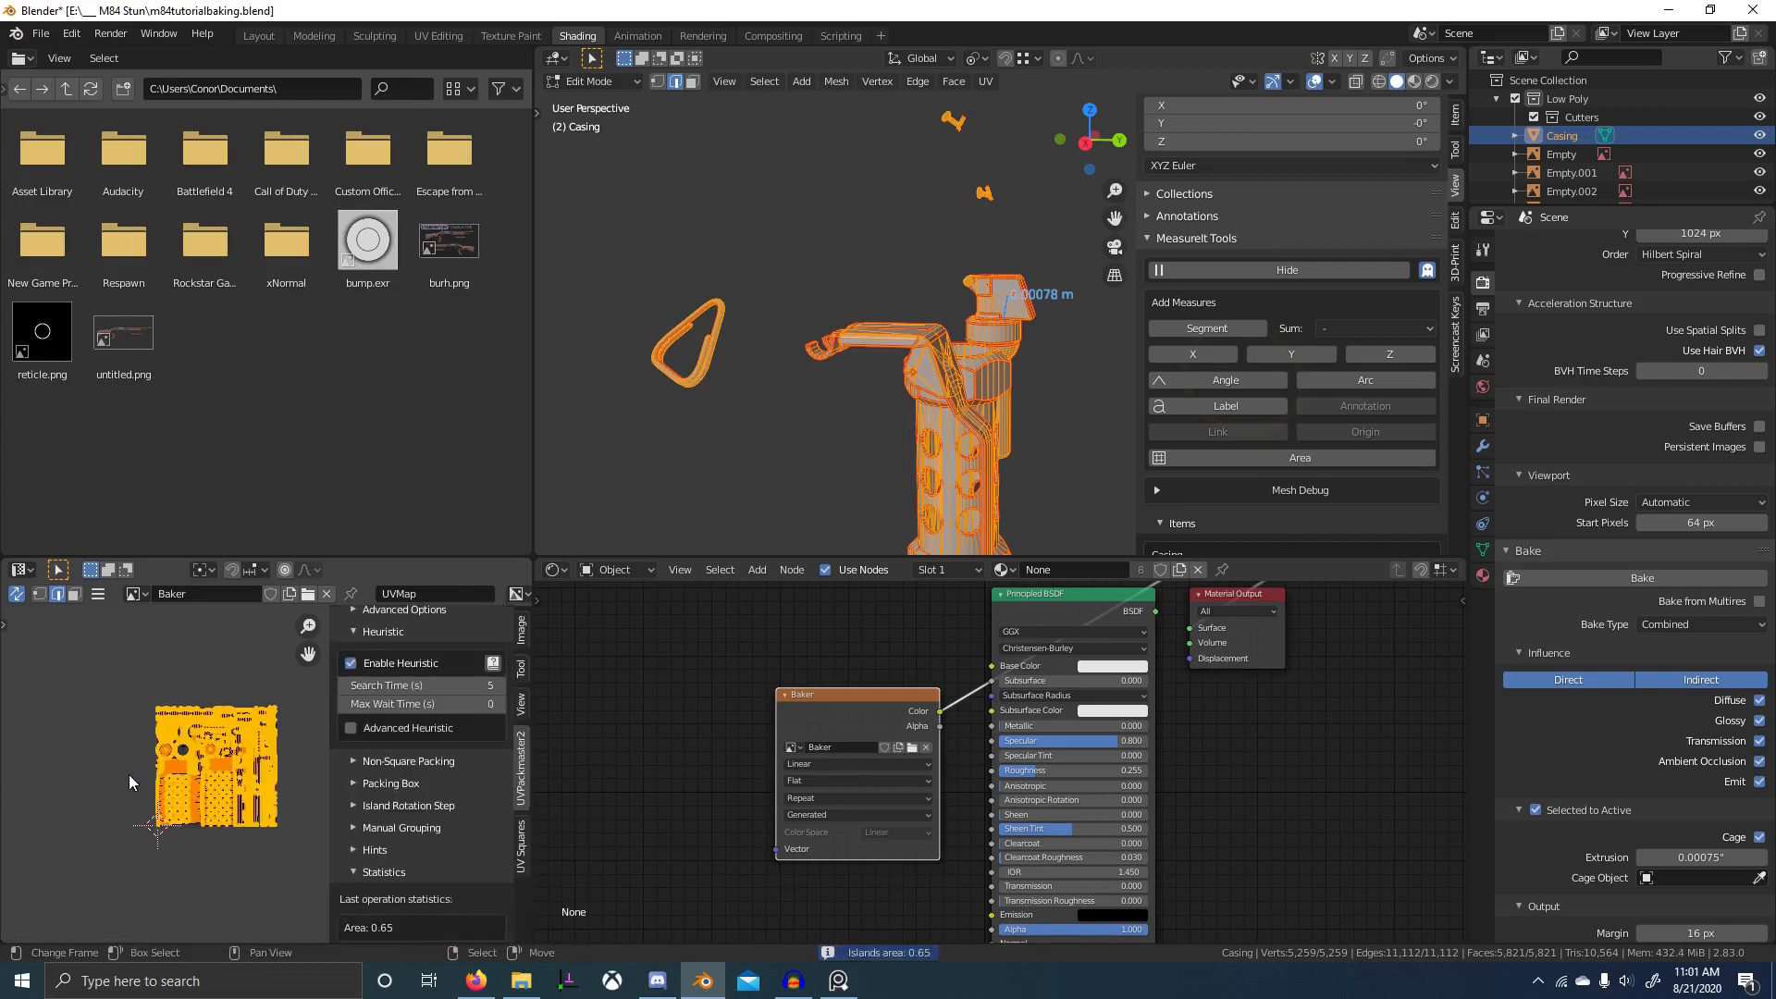
- Repack the casing's UV islands with the UVPackmaster2 packing engine
scroll(370, 859, up, 3)
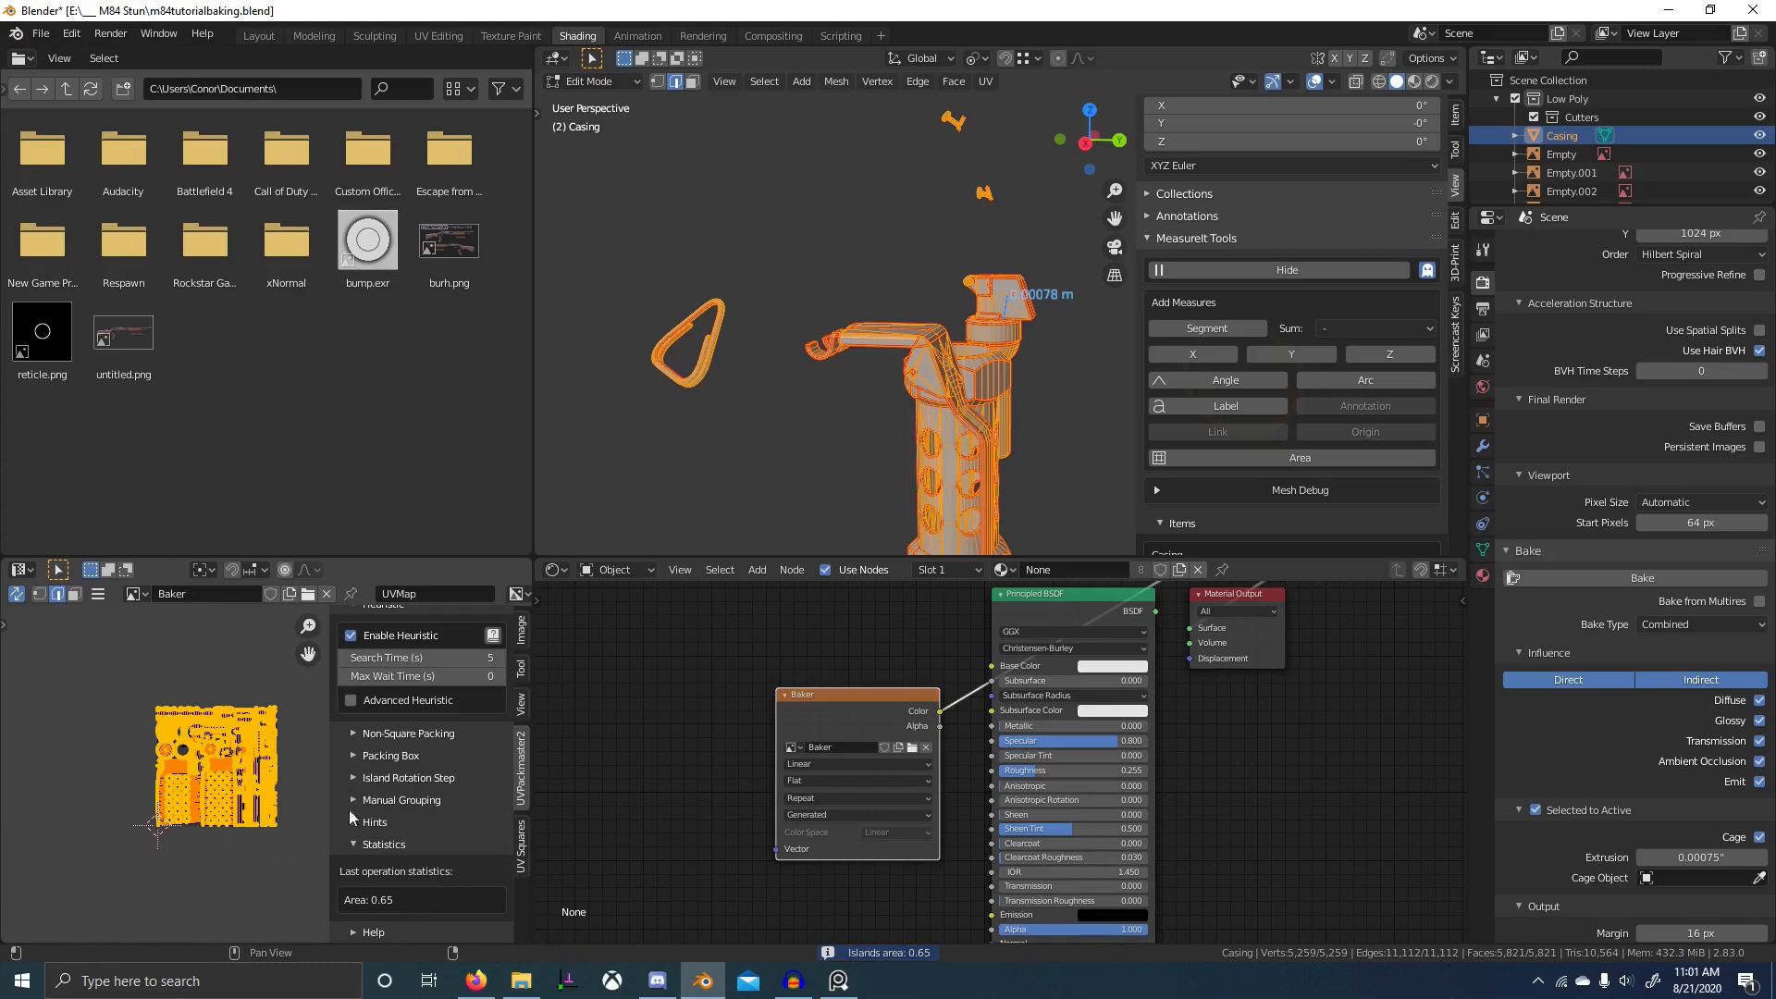
scroll(179, 779, up, 6)
scroll(179, 779, down, 6)
scroll(408, 758, up, 8)
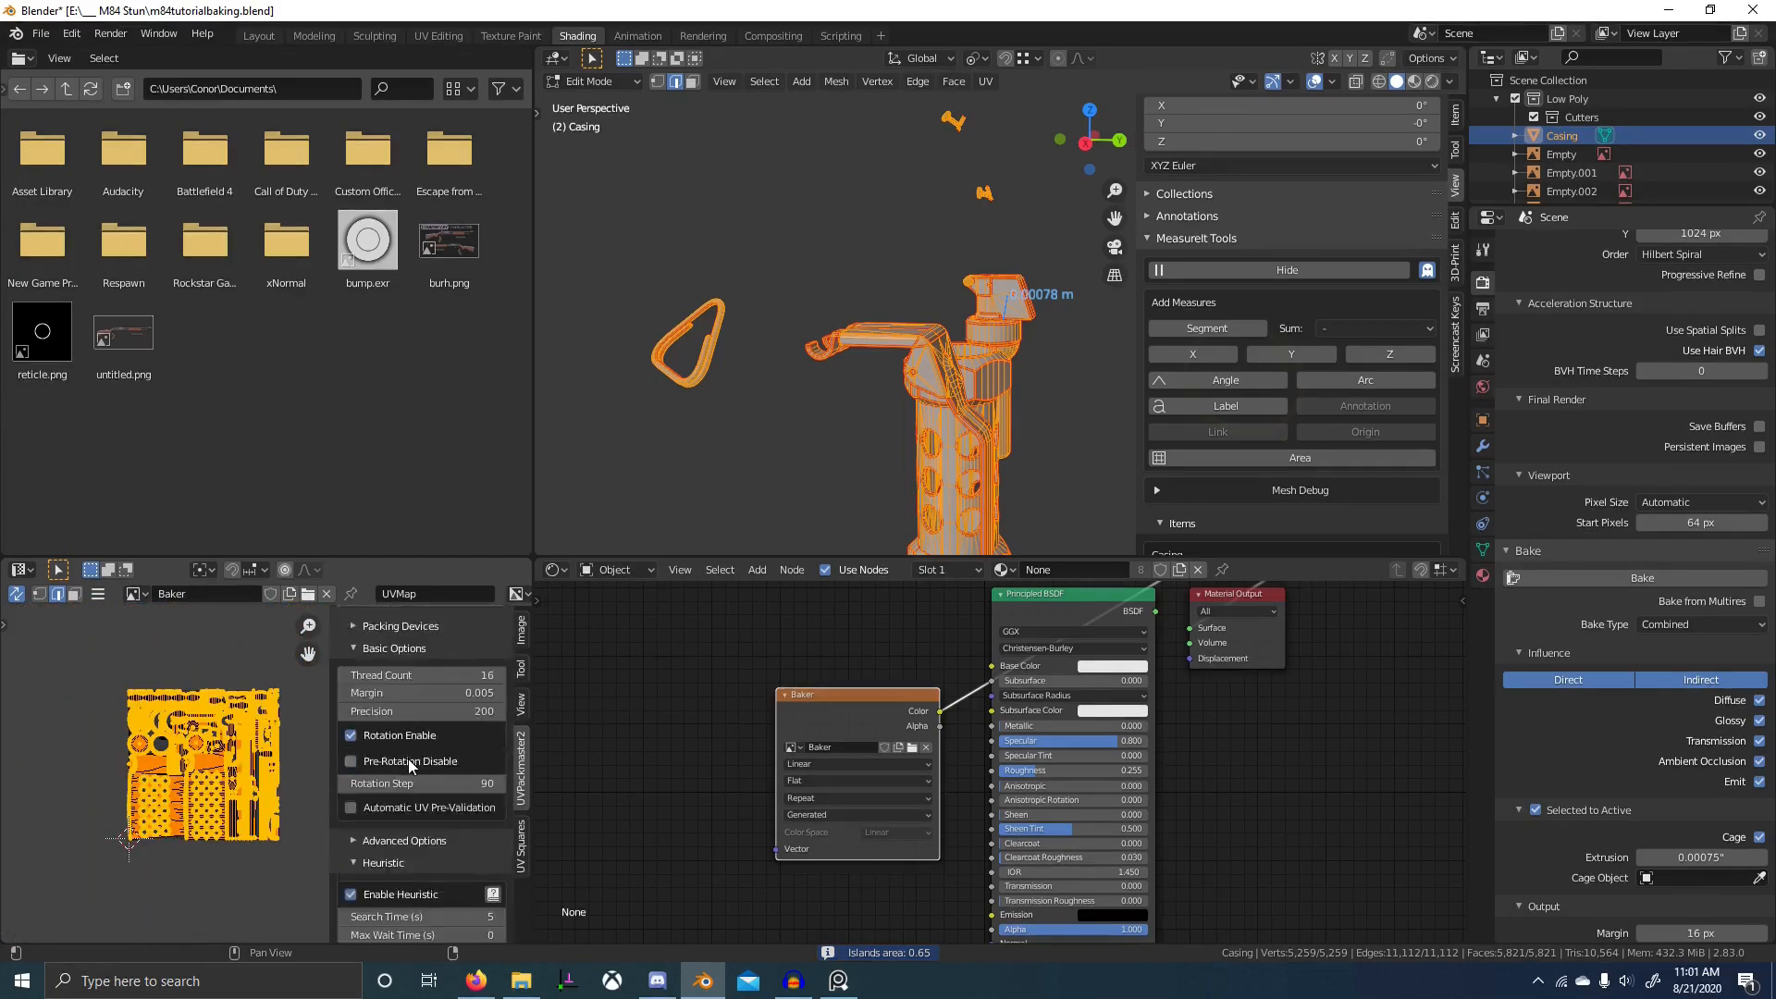
click(441, 775)
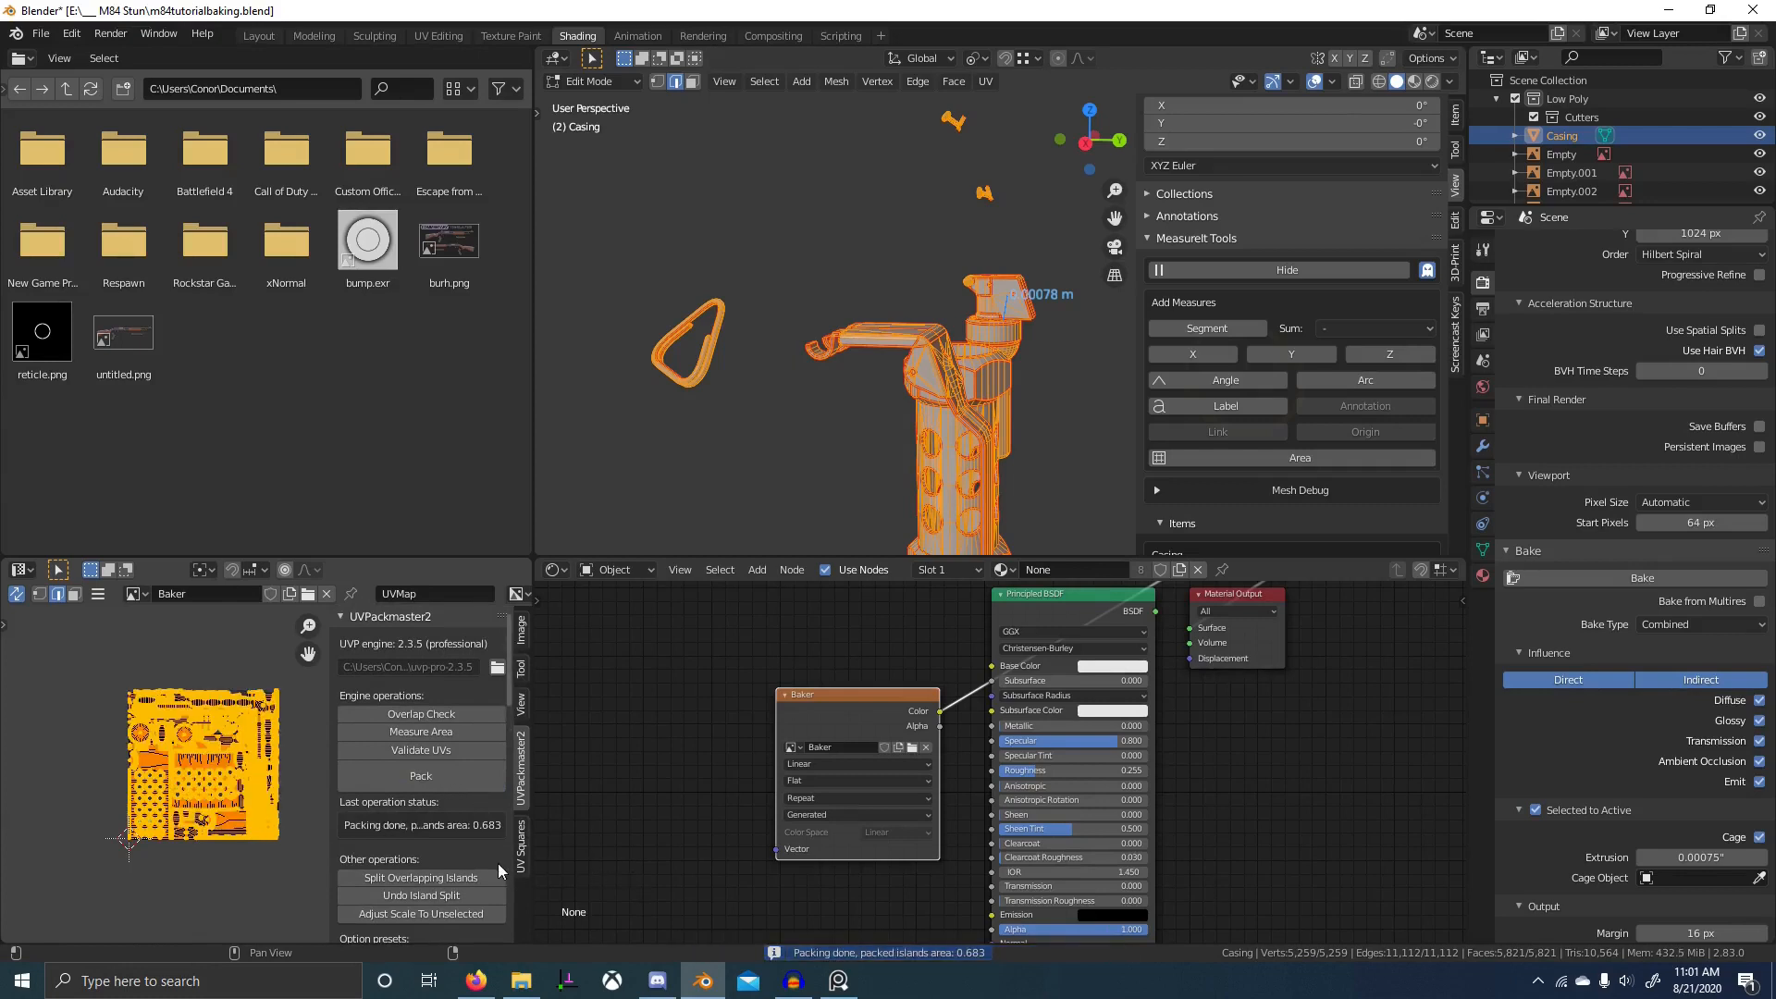
- Examine the repacked UV layout up close, checking how islands are placed in and around the circular pieces
scroll(120, 800, up, 6)
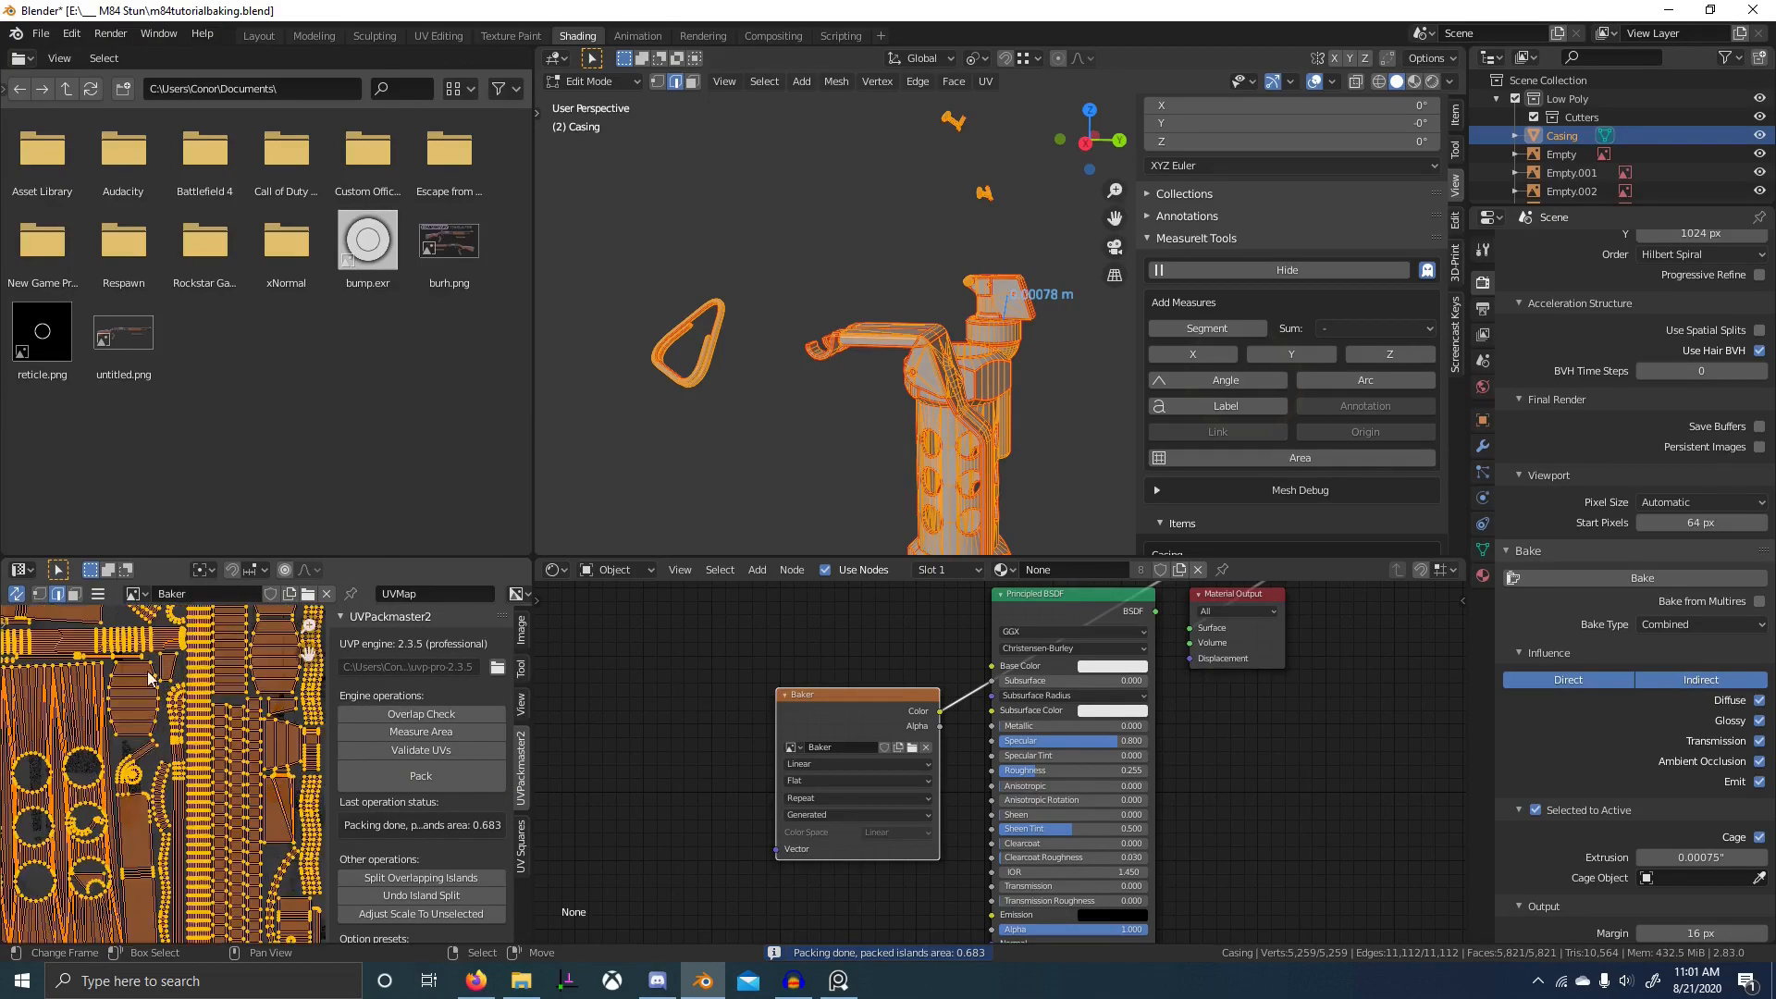
scroll(121, 800, up, 5)
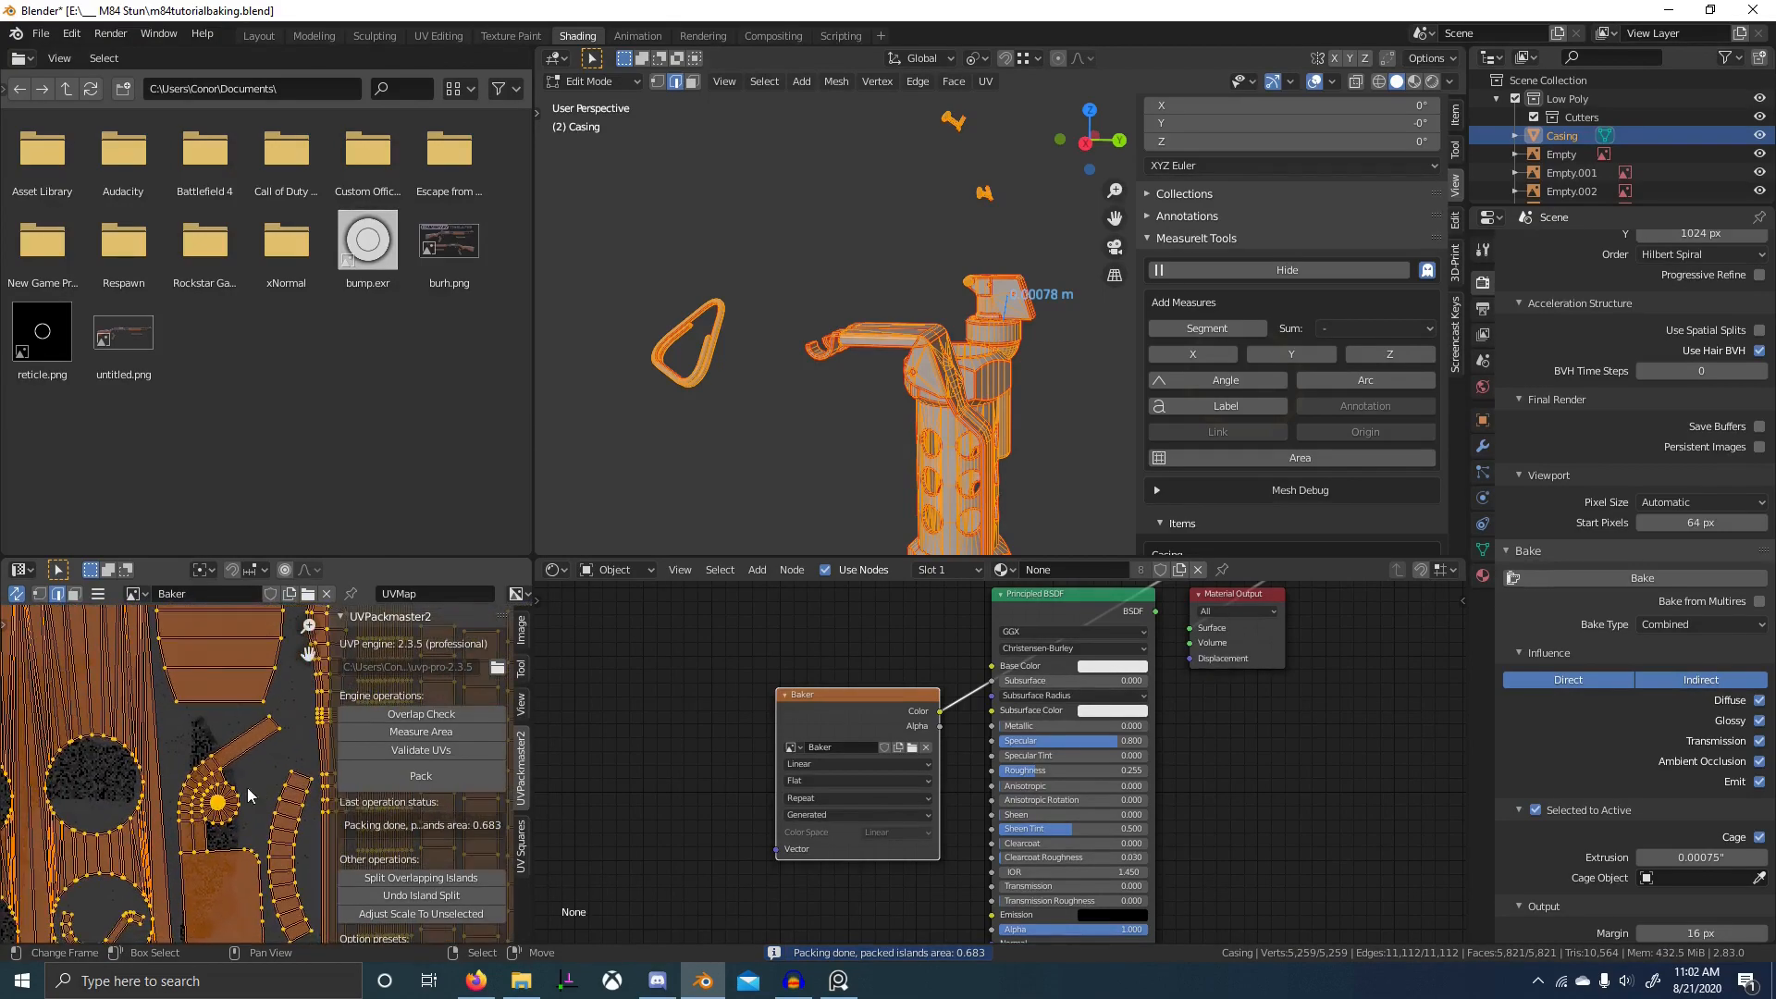
scroll(188, 811, down, 12)
scroll(191, 767, up, 5)
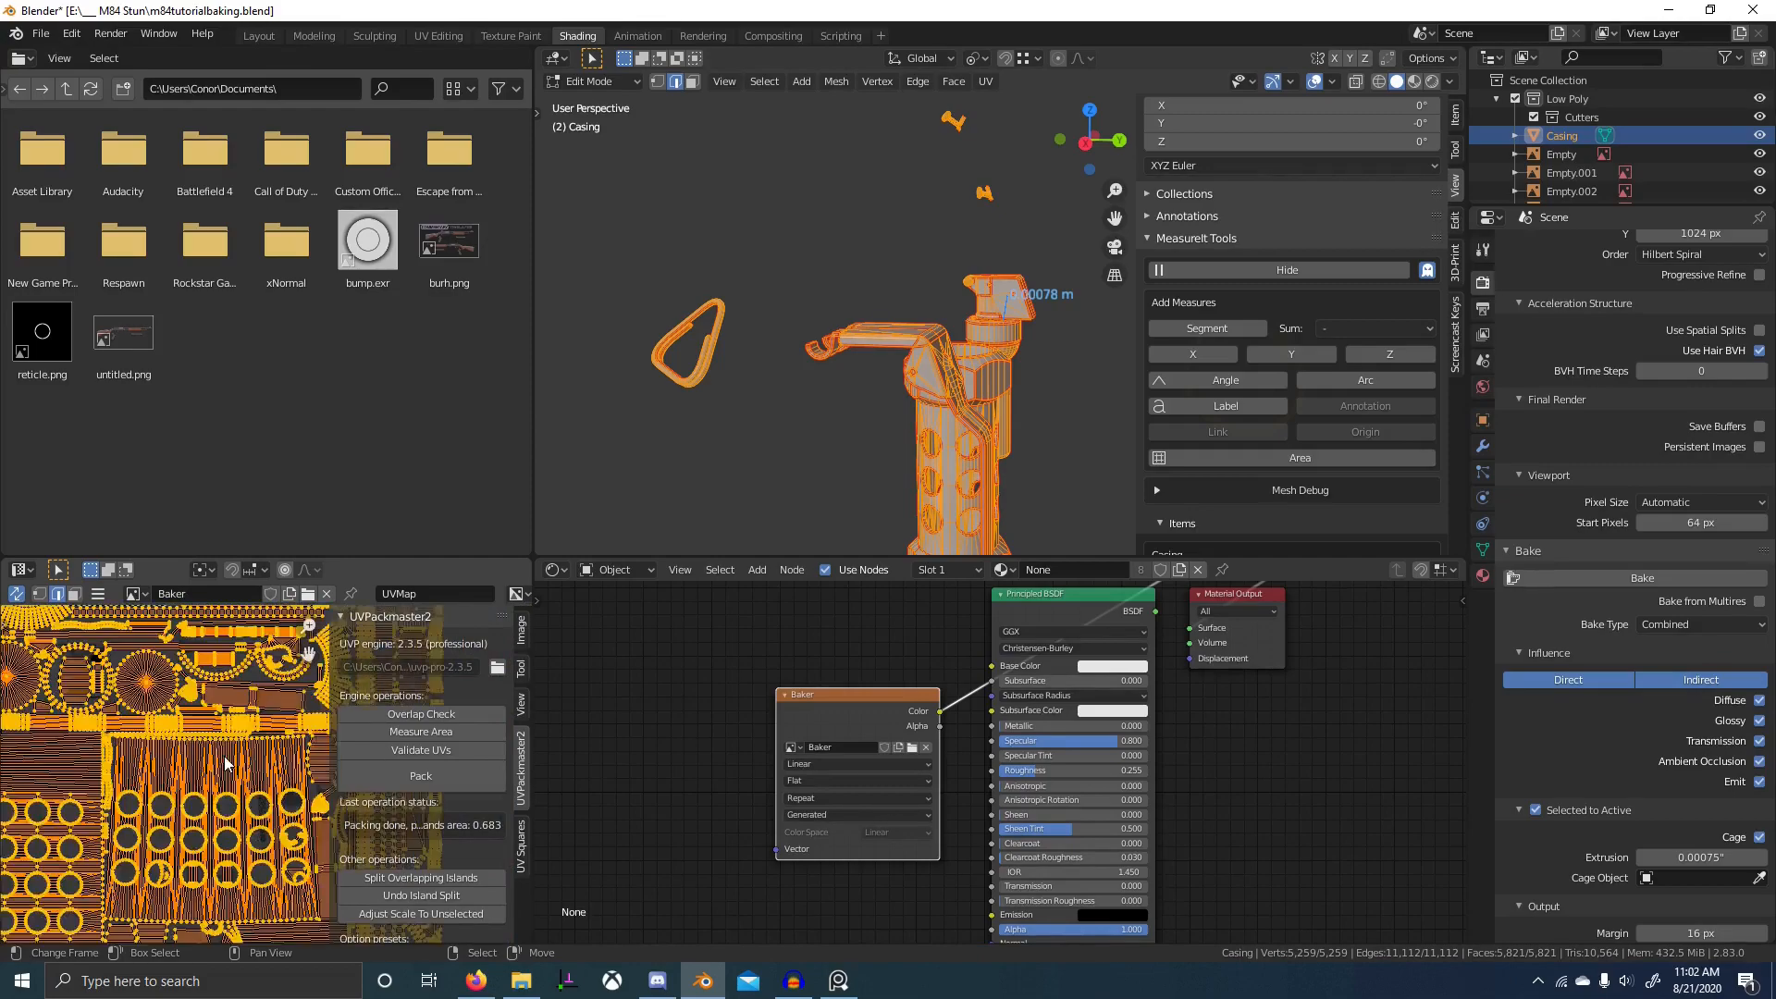
middle_drag(165, 691, 220, 737)
scroll(181, 684, up, 4)
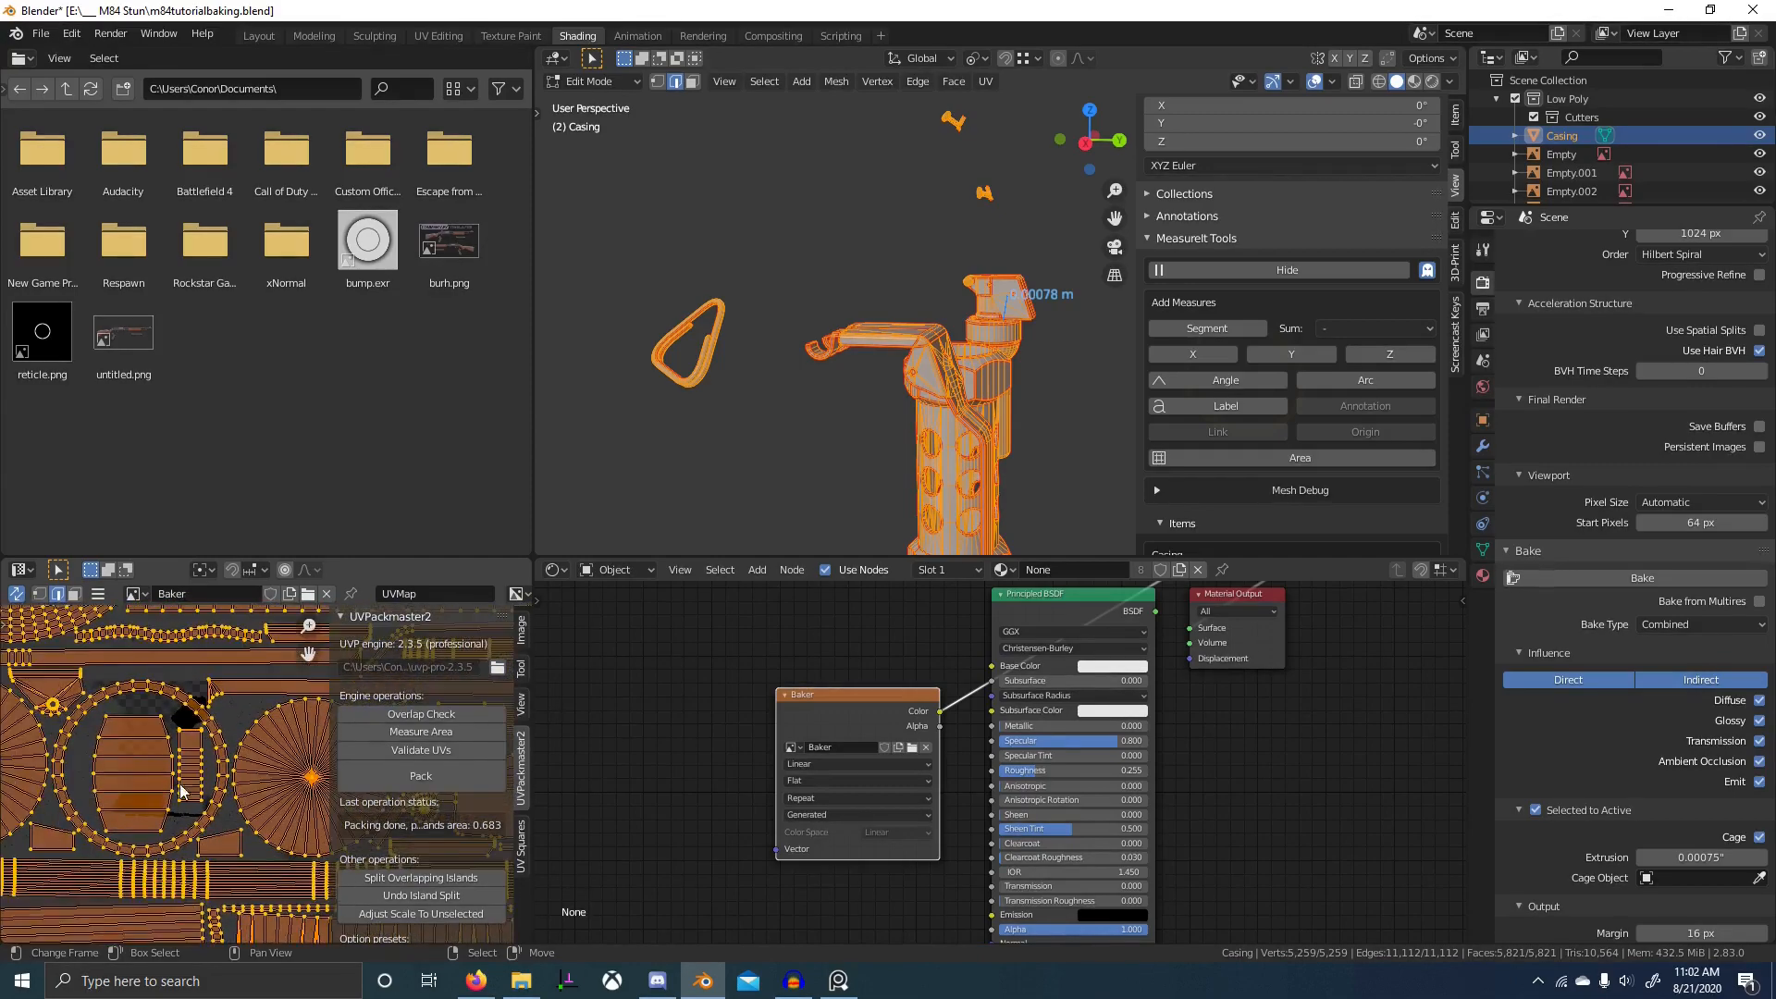
scroll(434, 777, down, 5)
scroll(153, 732, down, 3)
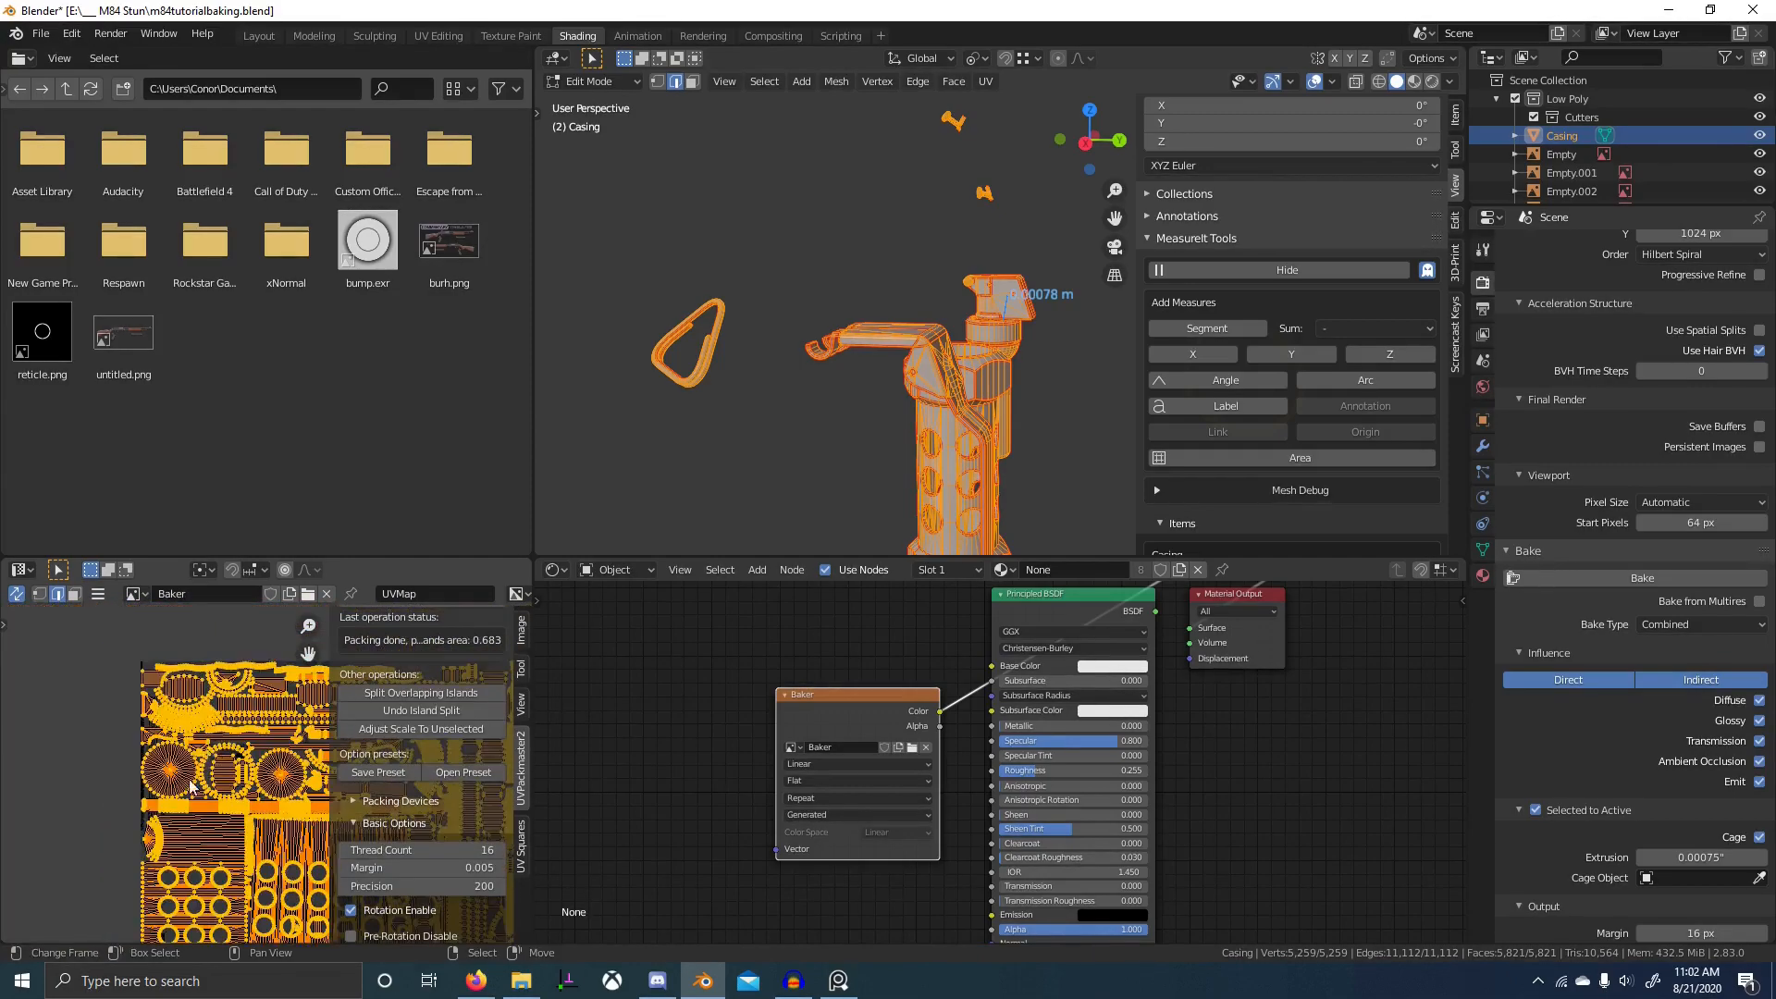
scroll(154, 732, up, 4)
middle_drag(154, 732, 219, 769)
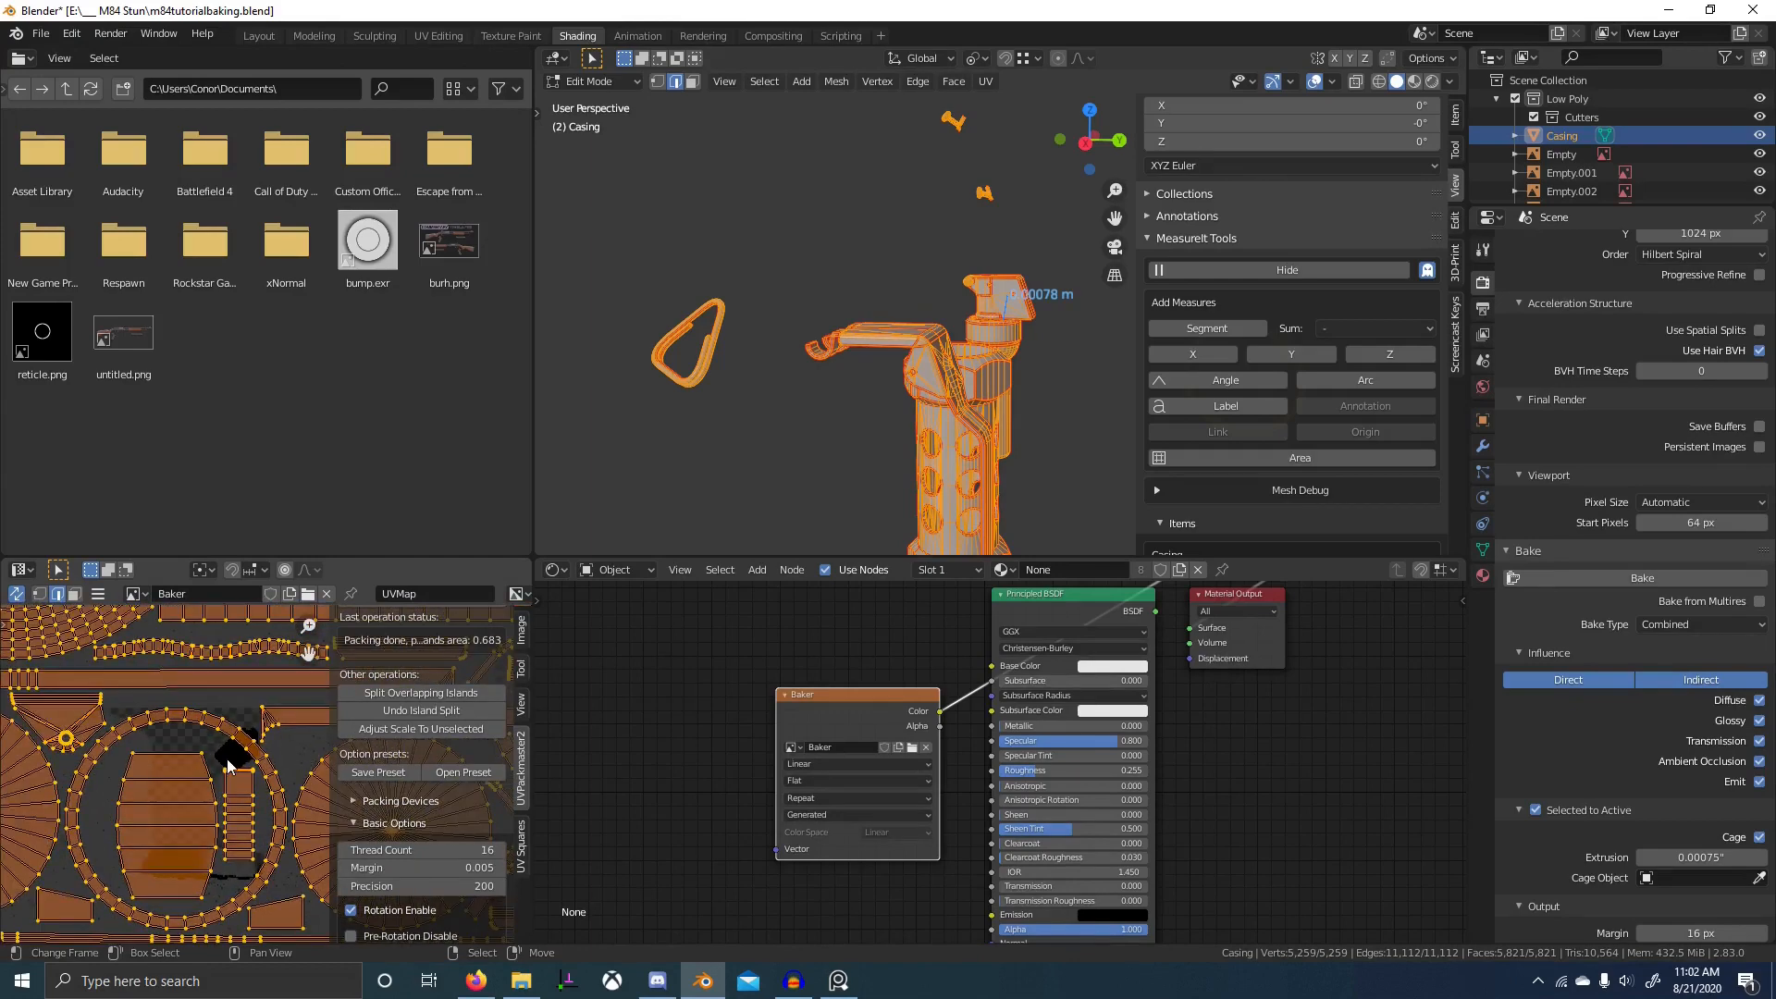
key(F3)
text(pack)
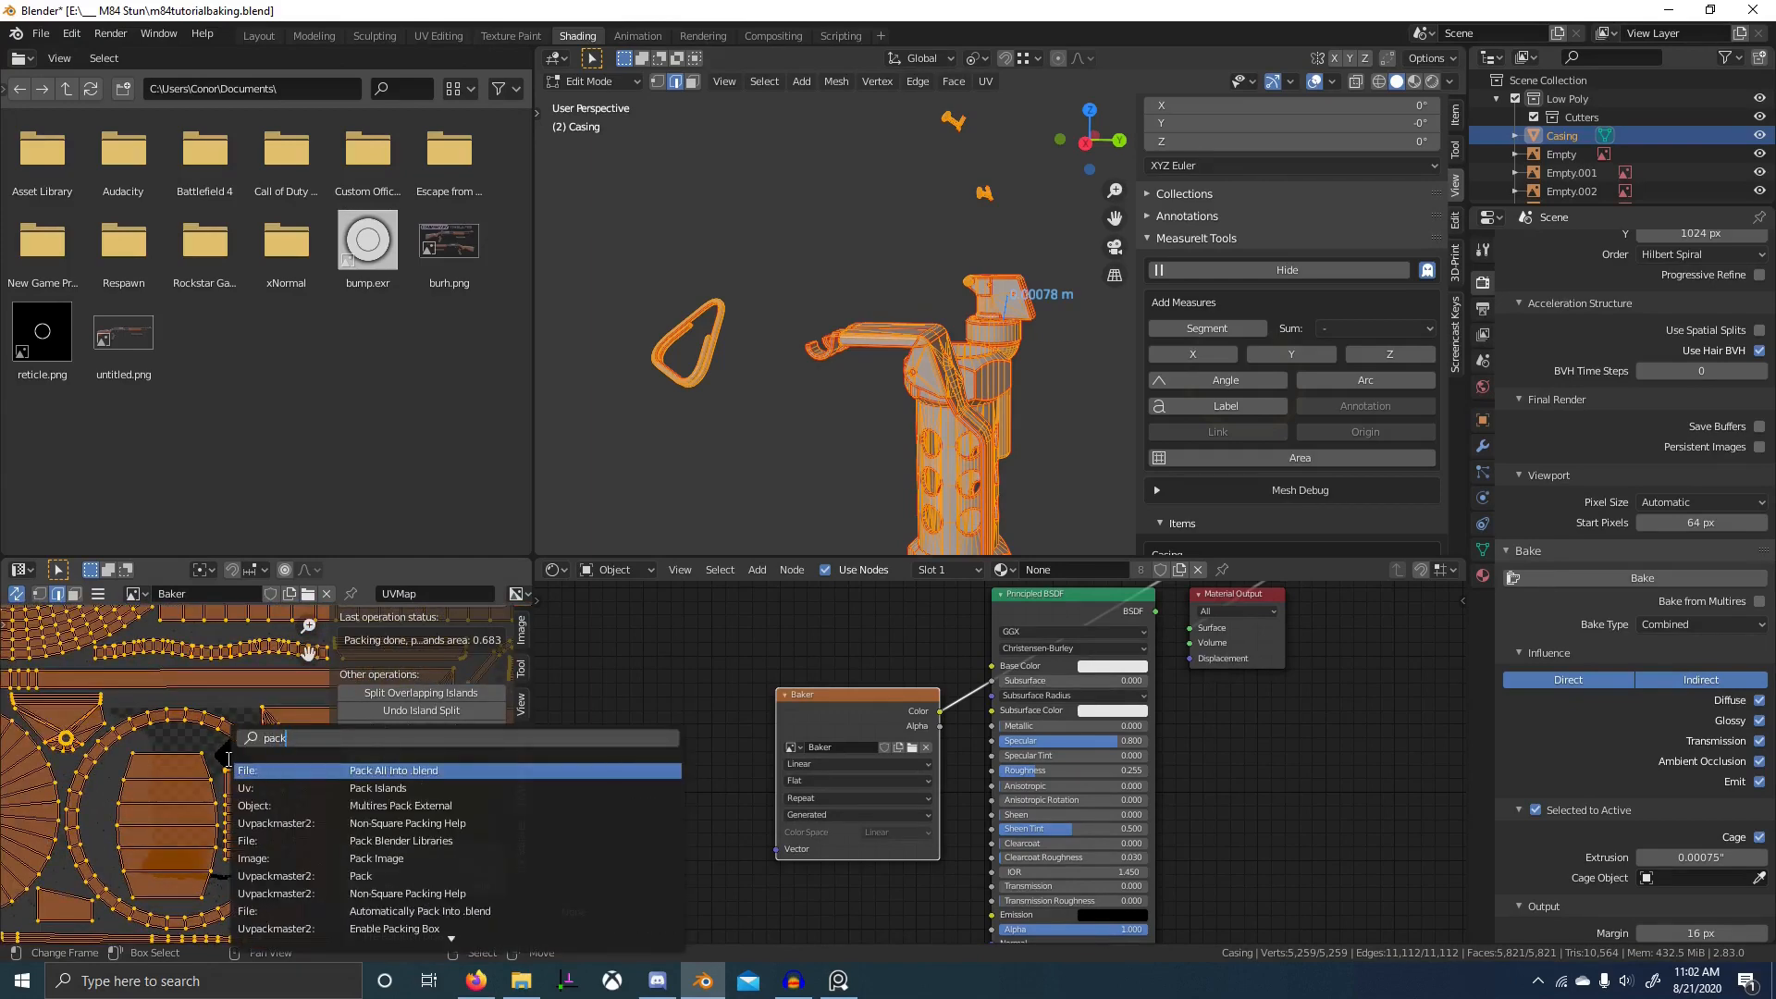
click(58, 779)
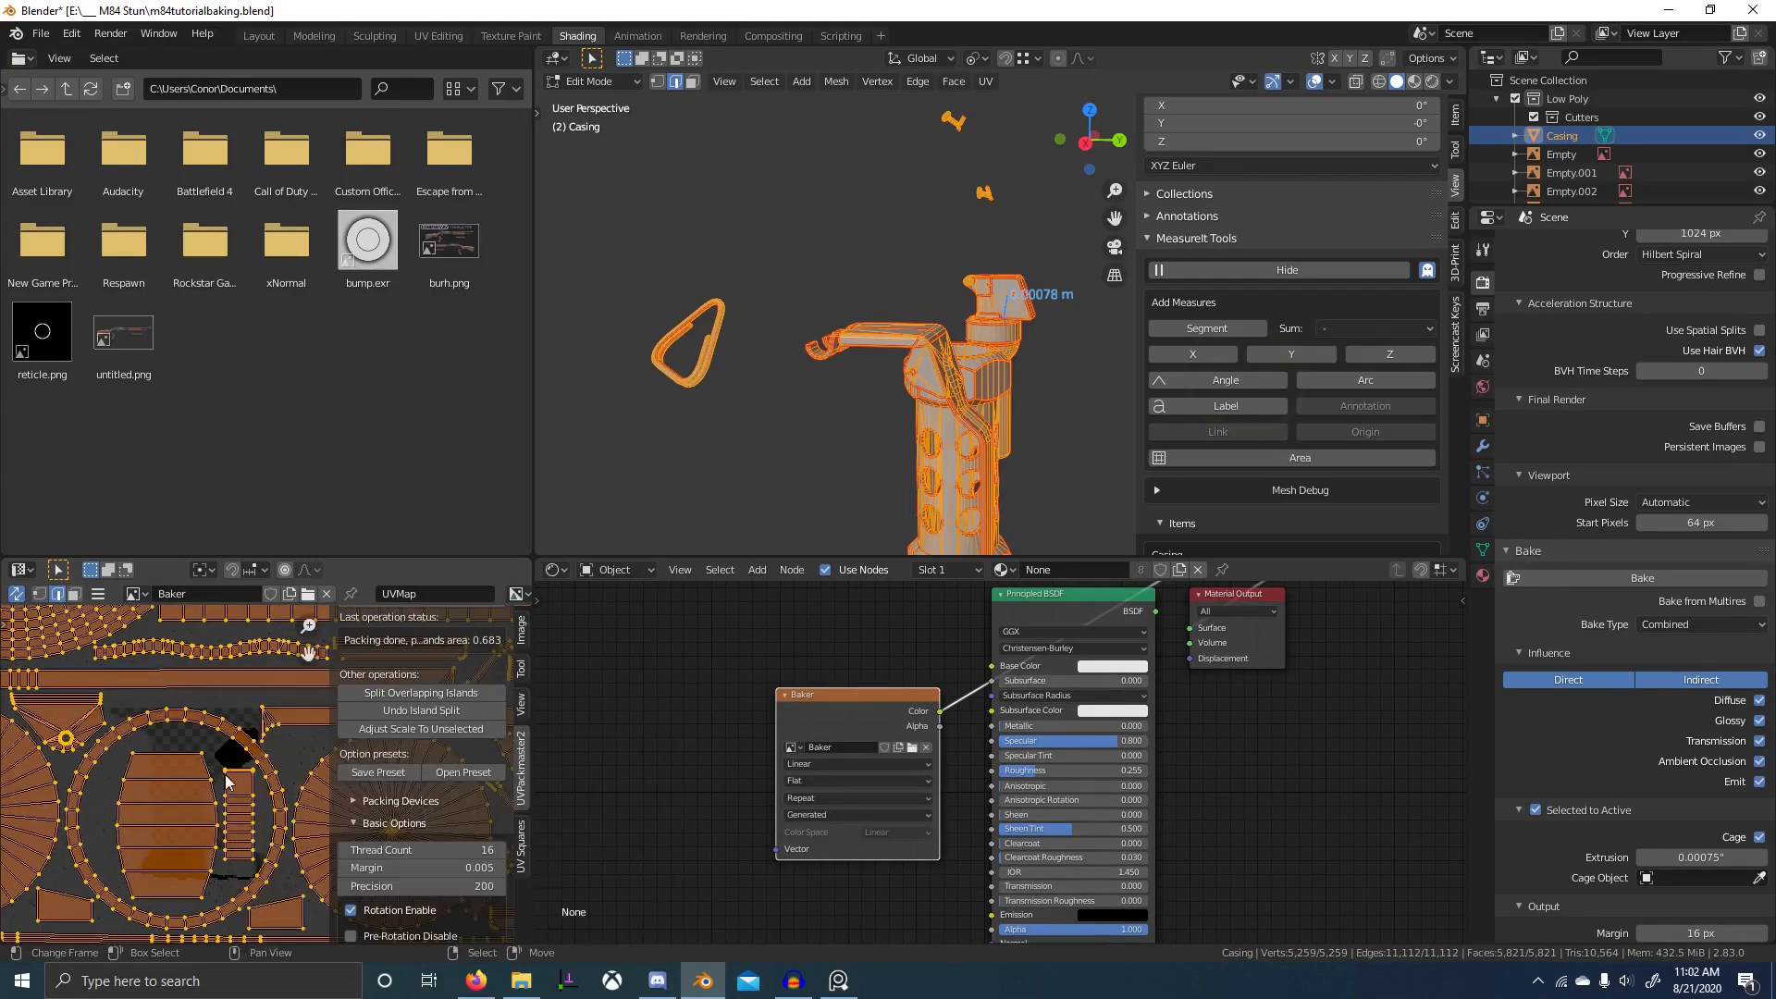
- Examine the packing around the curved strip islands in the UV layout, using face selection mode
scroll(223, 776, down, 4)
middle_drag(222, 779, 18, 793)
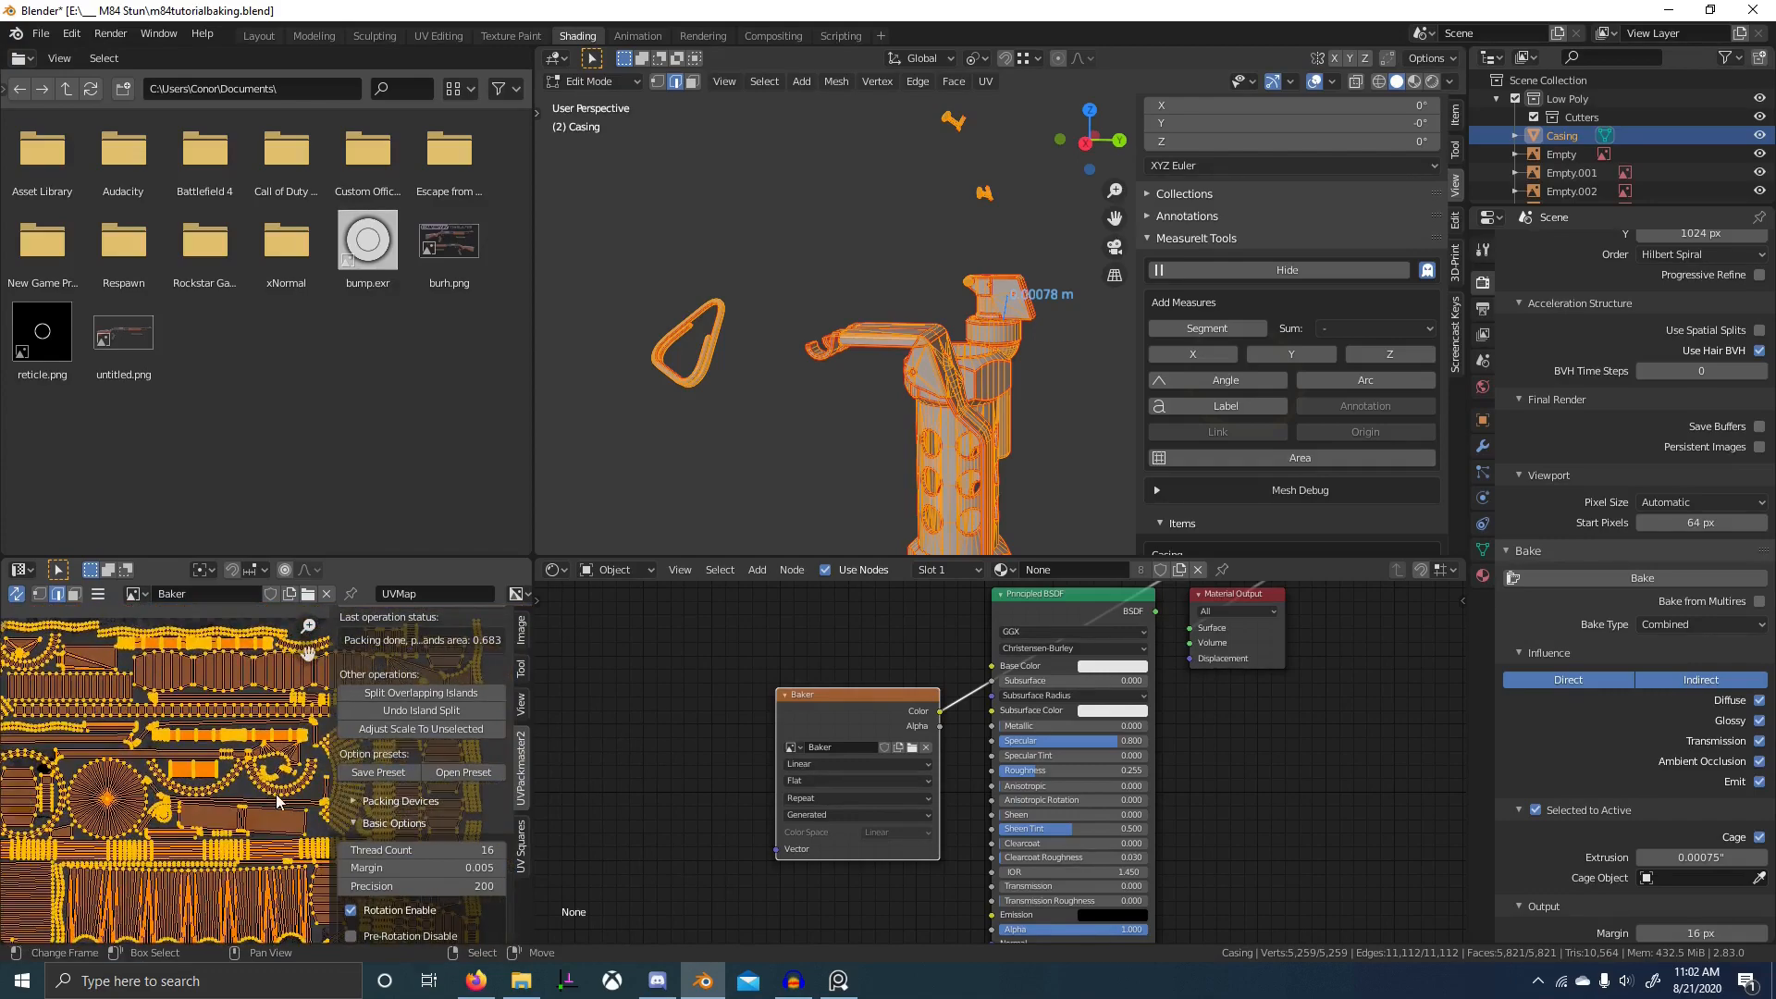
middle_drag(209, 794, 67, 811)
scroll(114, 807, up, 3)
key(3)
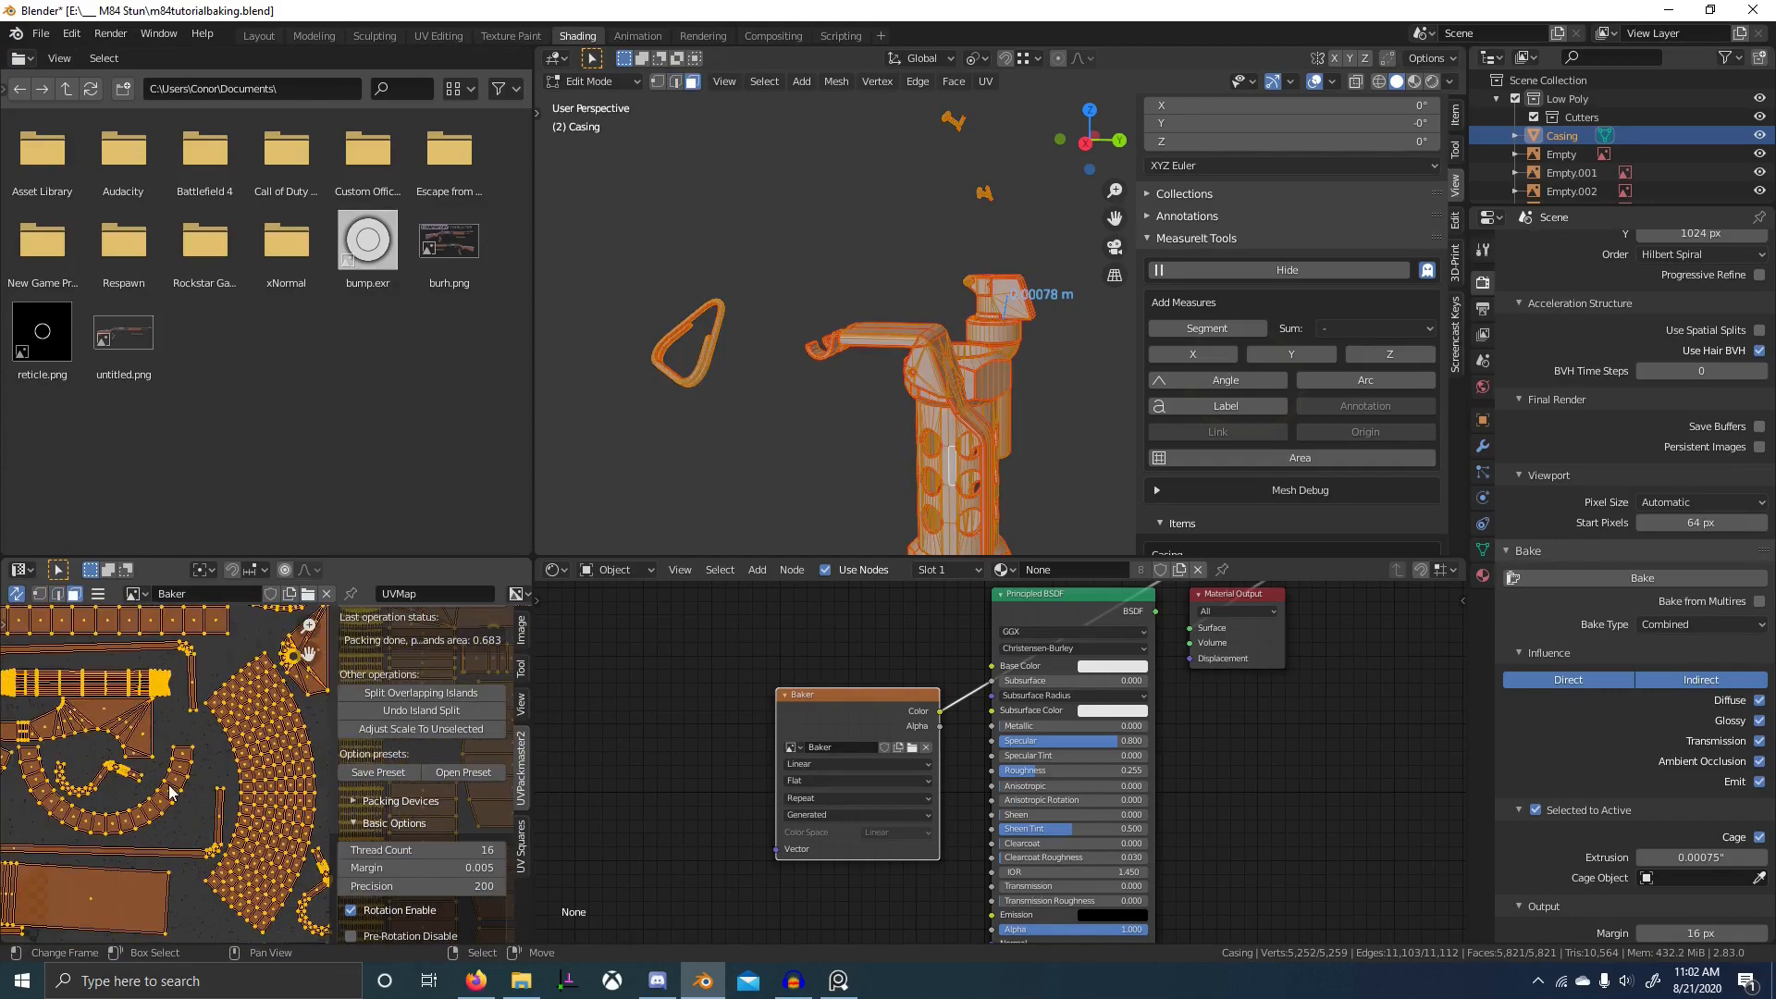
scroll(178, 792, down, 4)
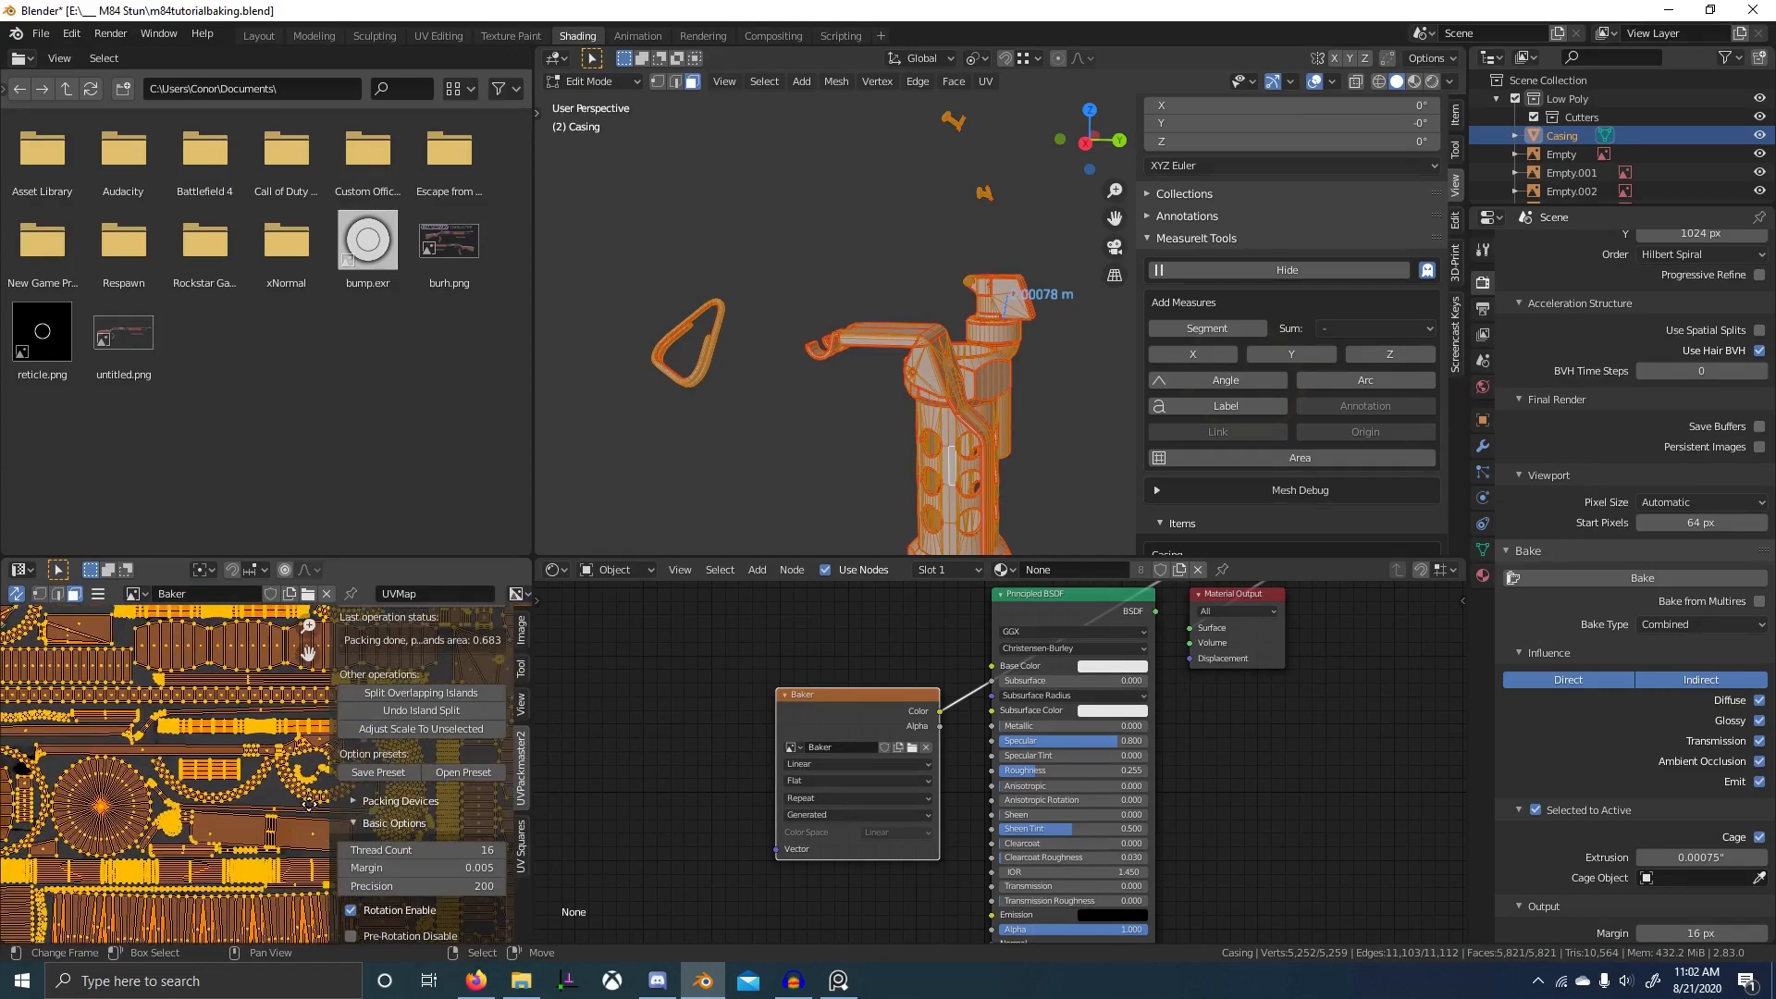
- Return the casing to Object Mode and set the bake type to Normal
key(Tab)
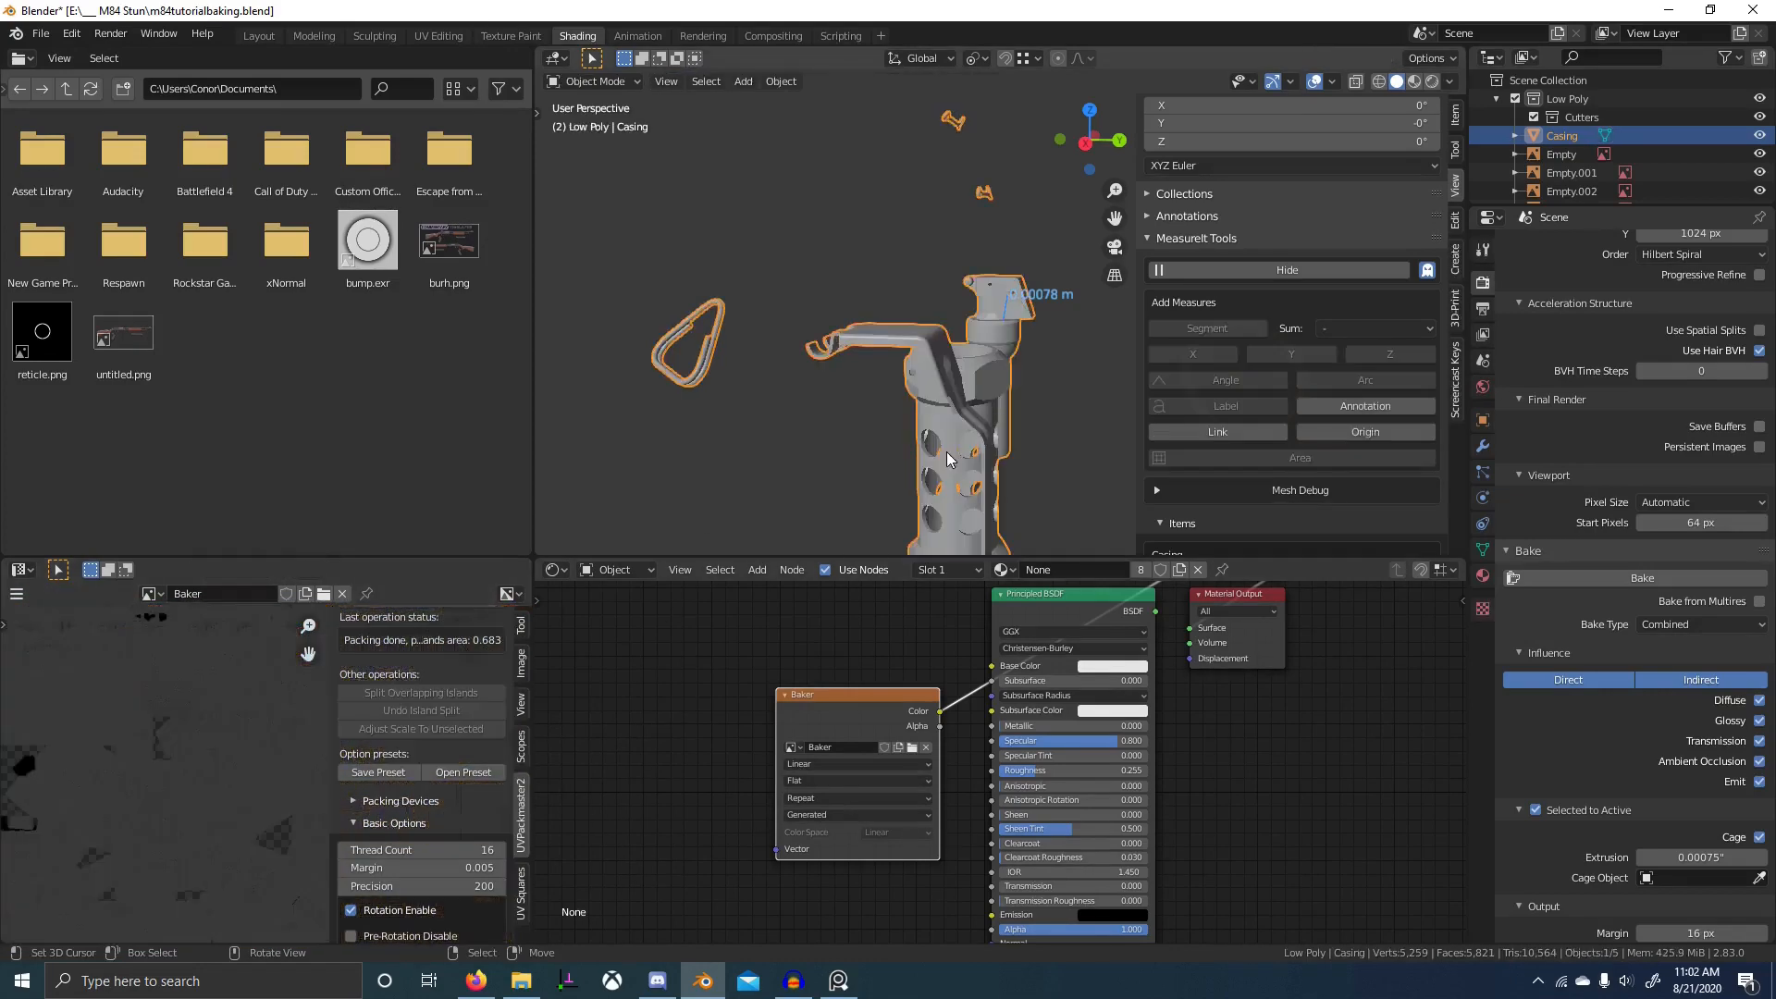
click(1708, 621)
click(1678, 709)
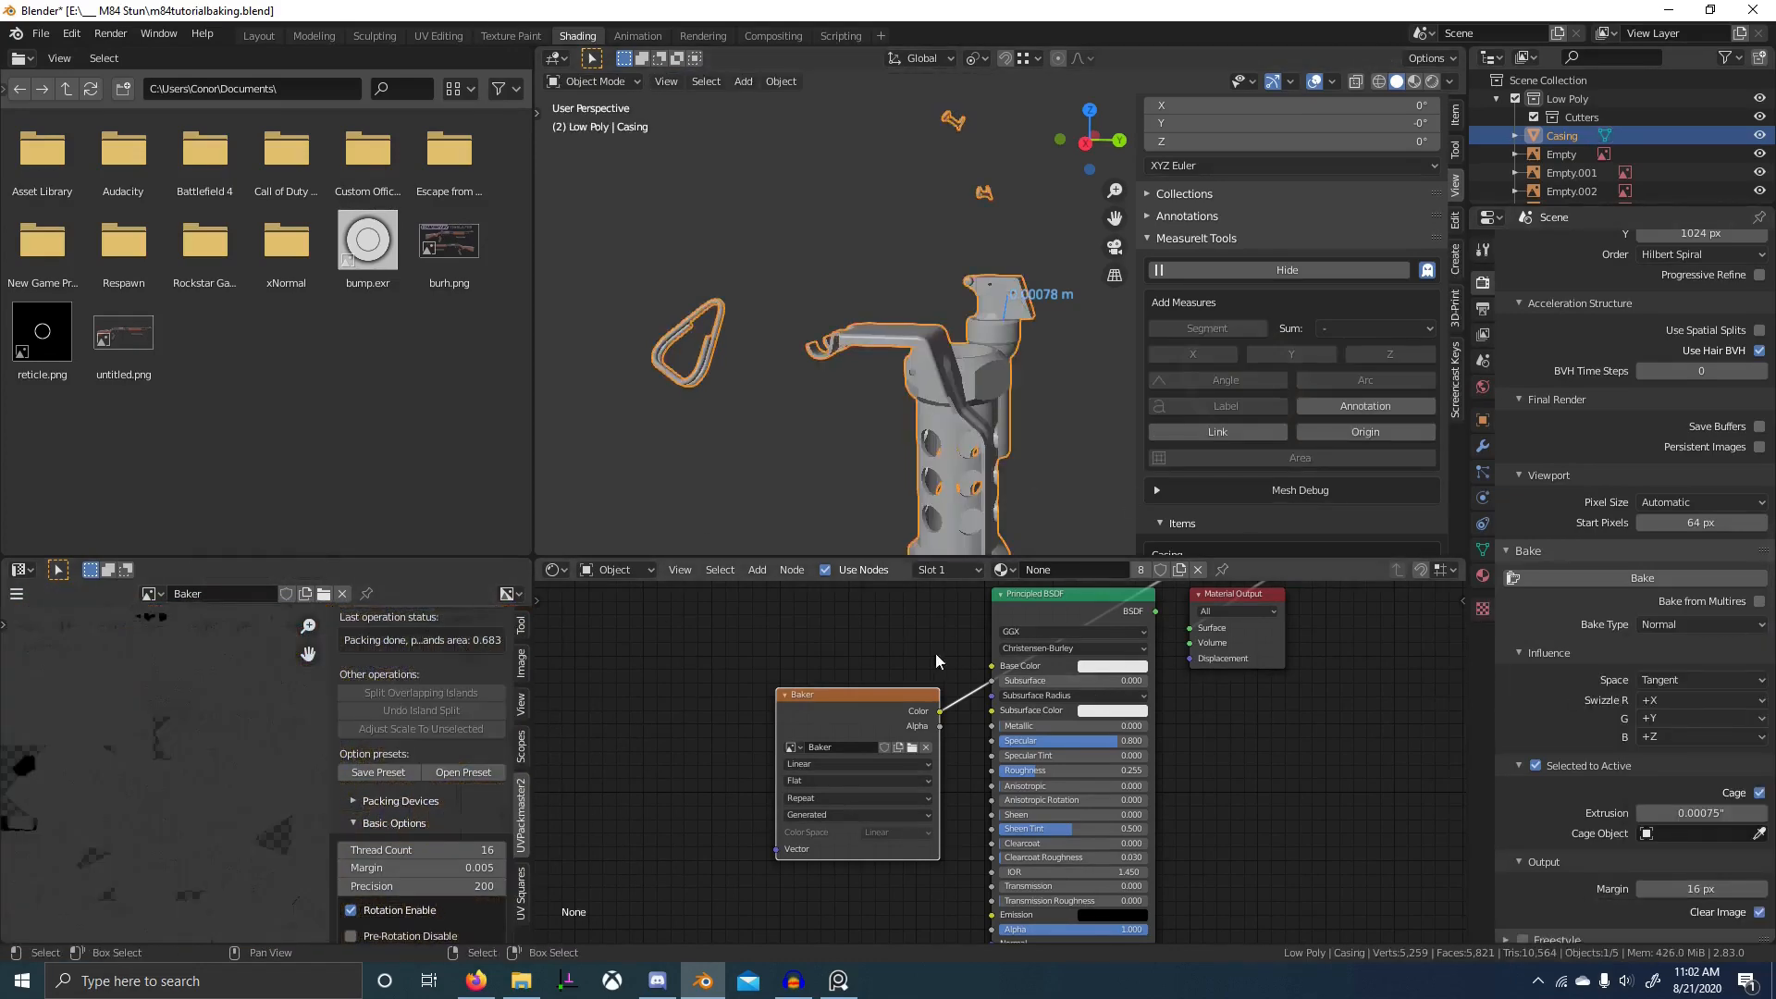
- Bake the high-poly model's normals onto the low-poly casing, with both selected and the low-poly casing active
click(1663, 578)
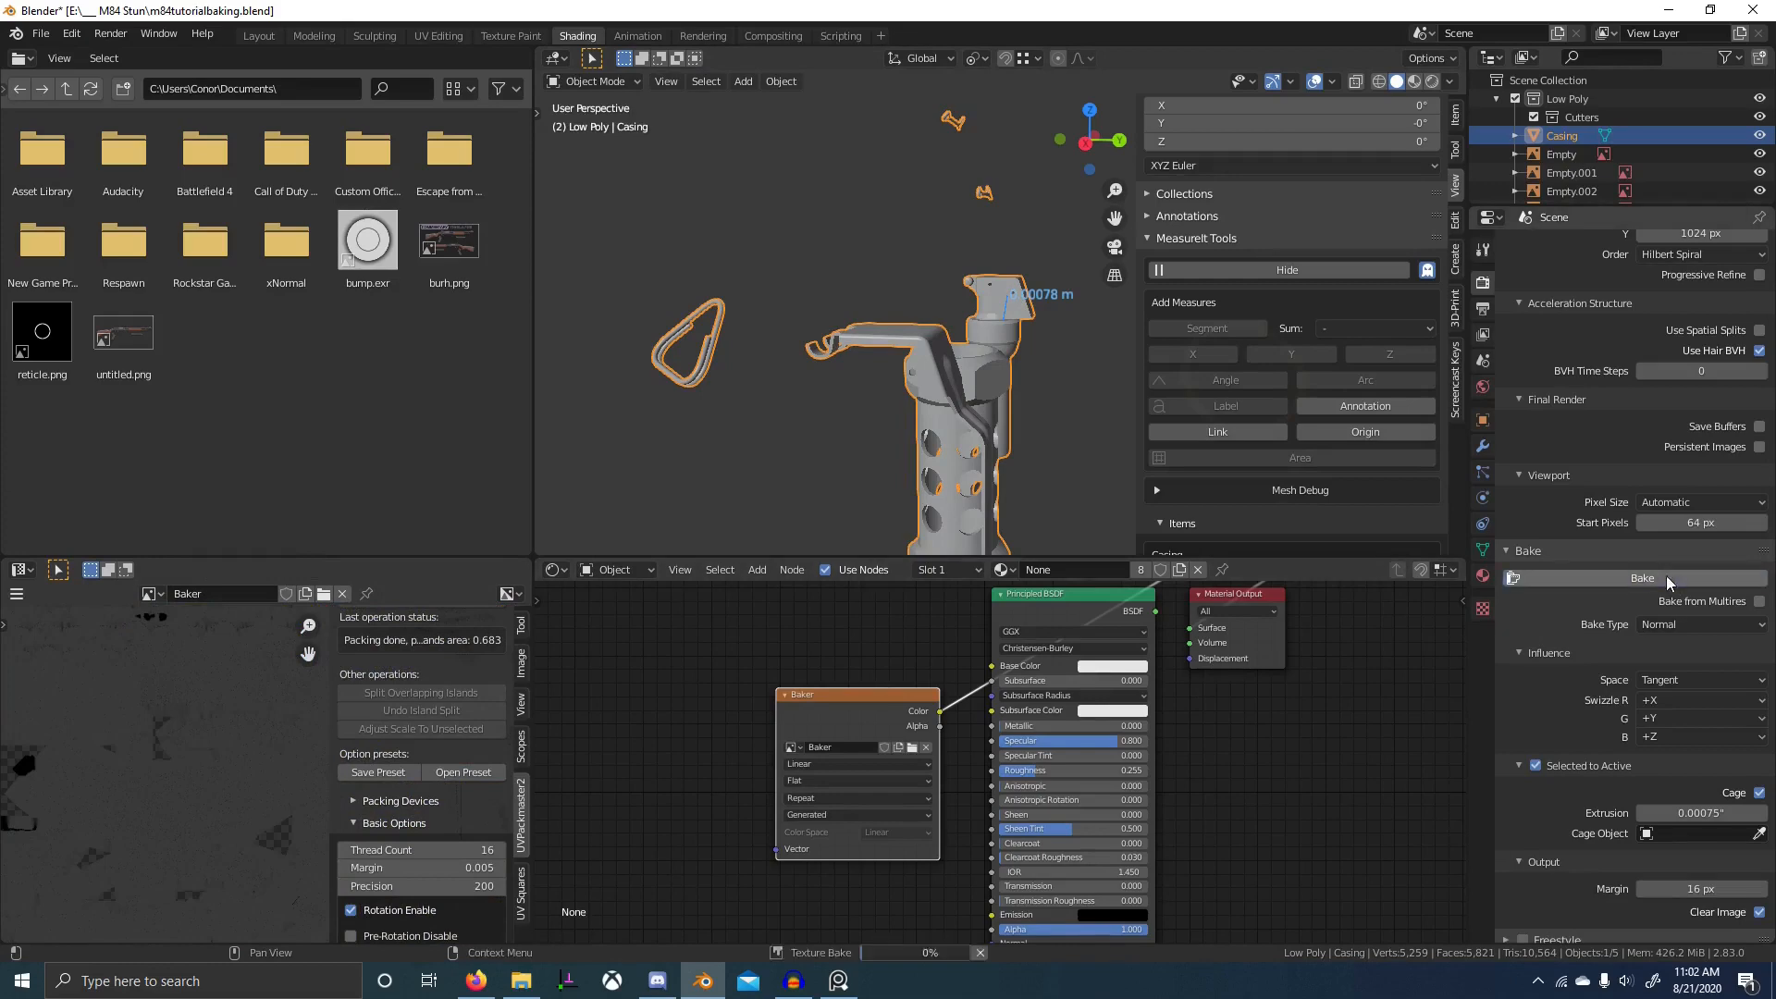
click(958, 410)
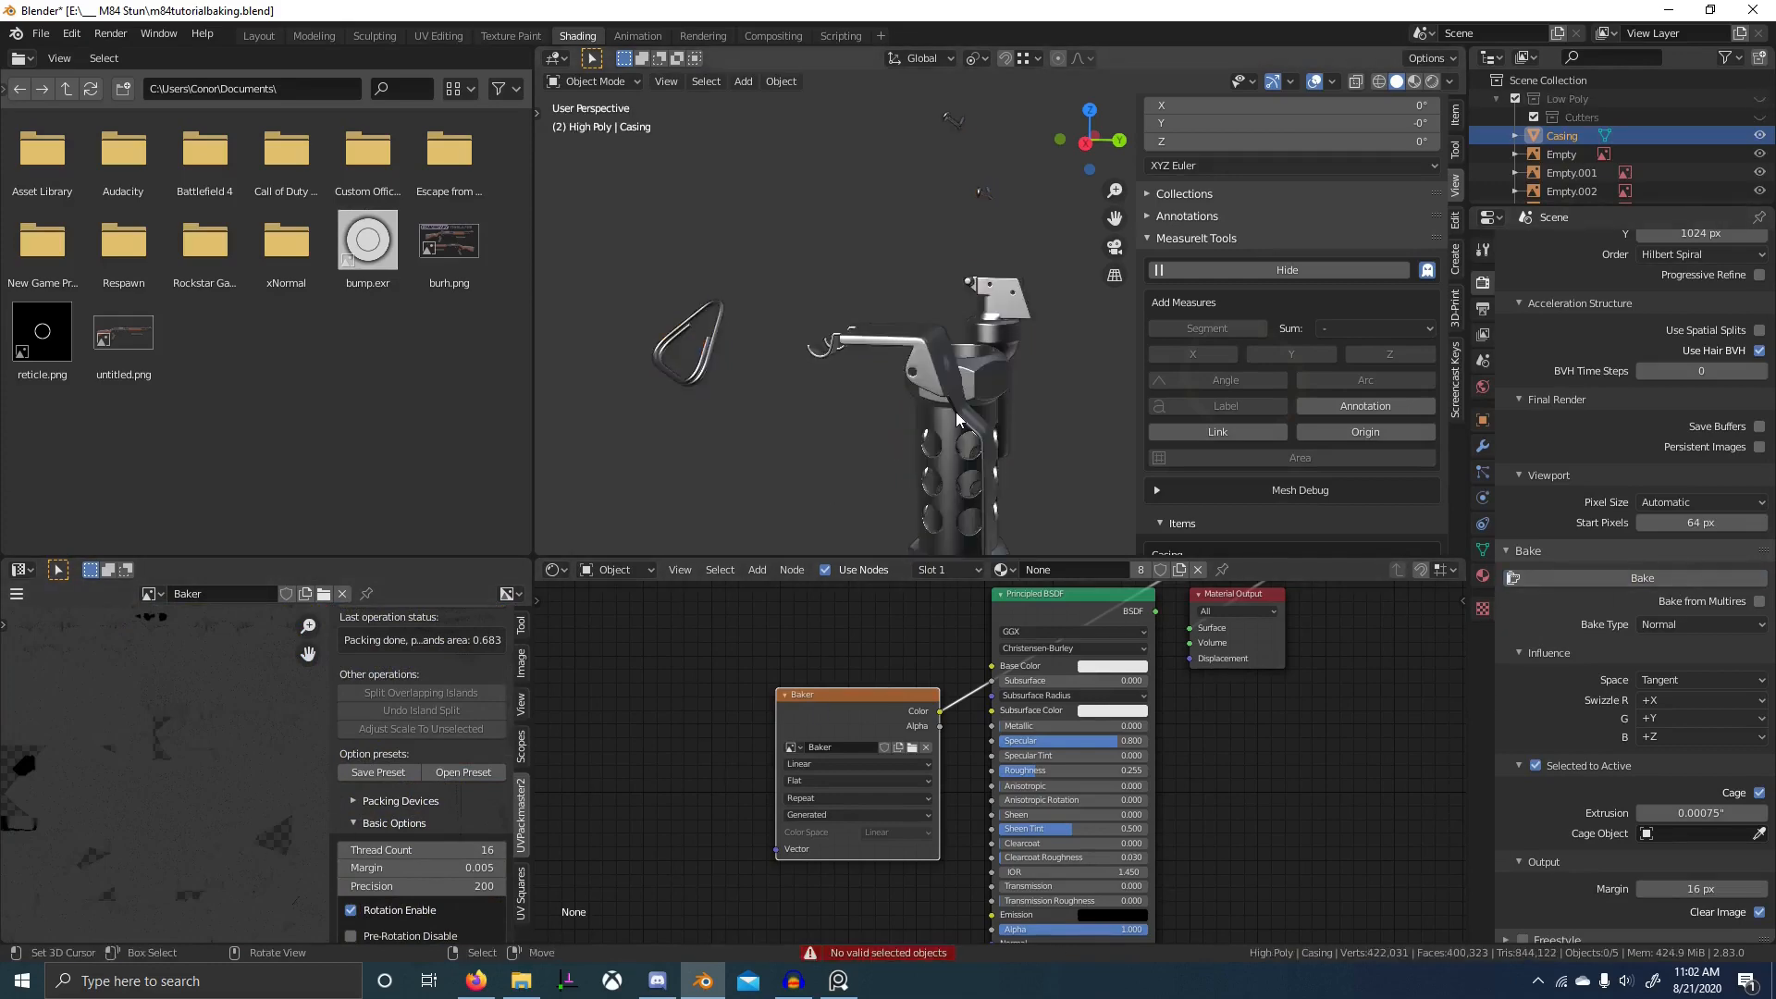
shift+click(957, 410)
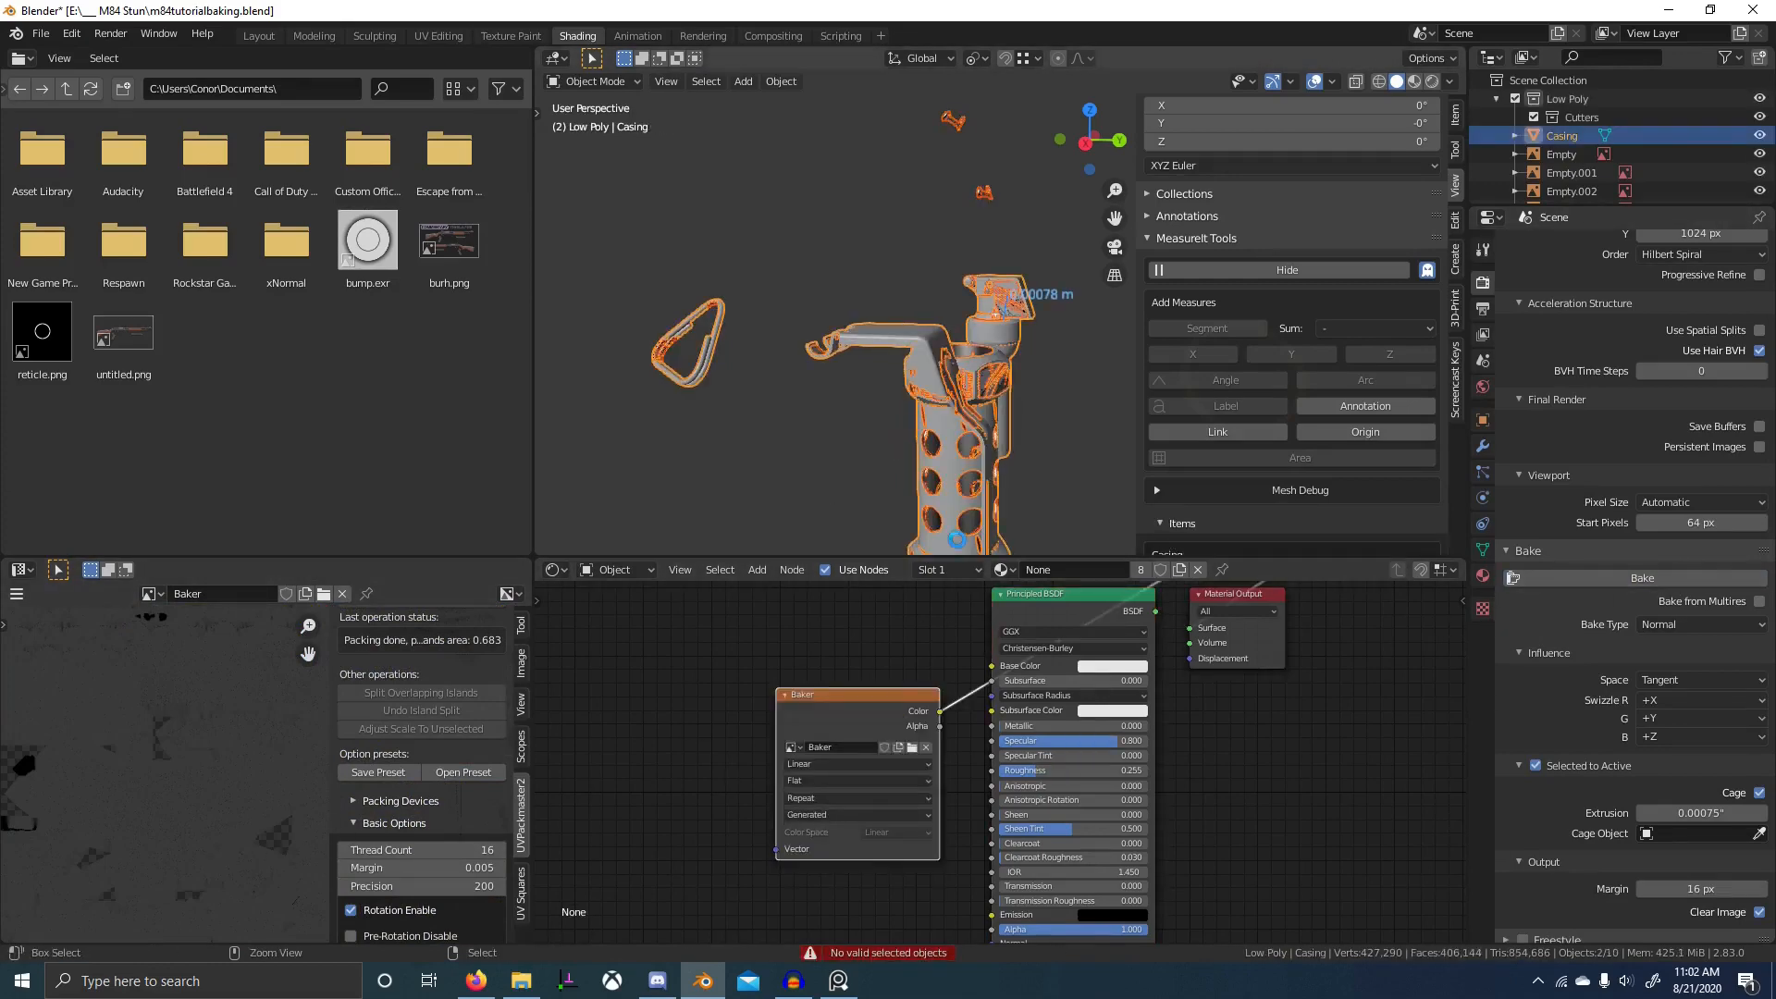
click(1681, 579)
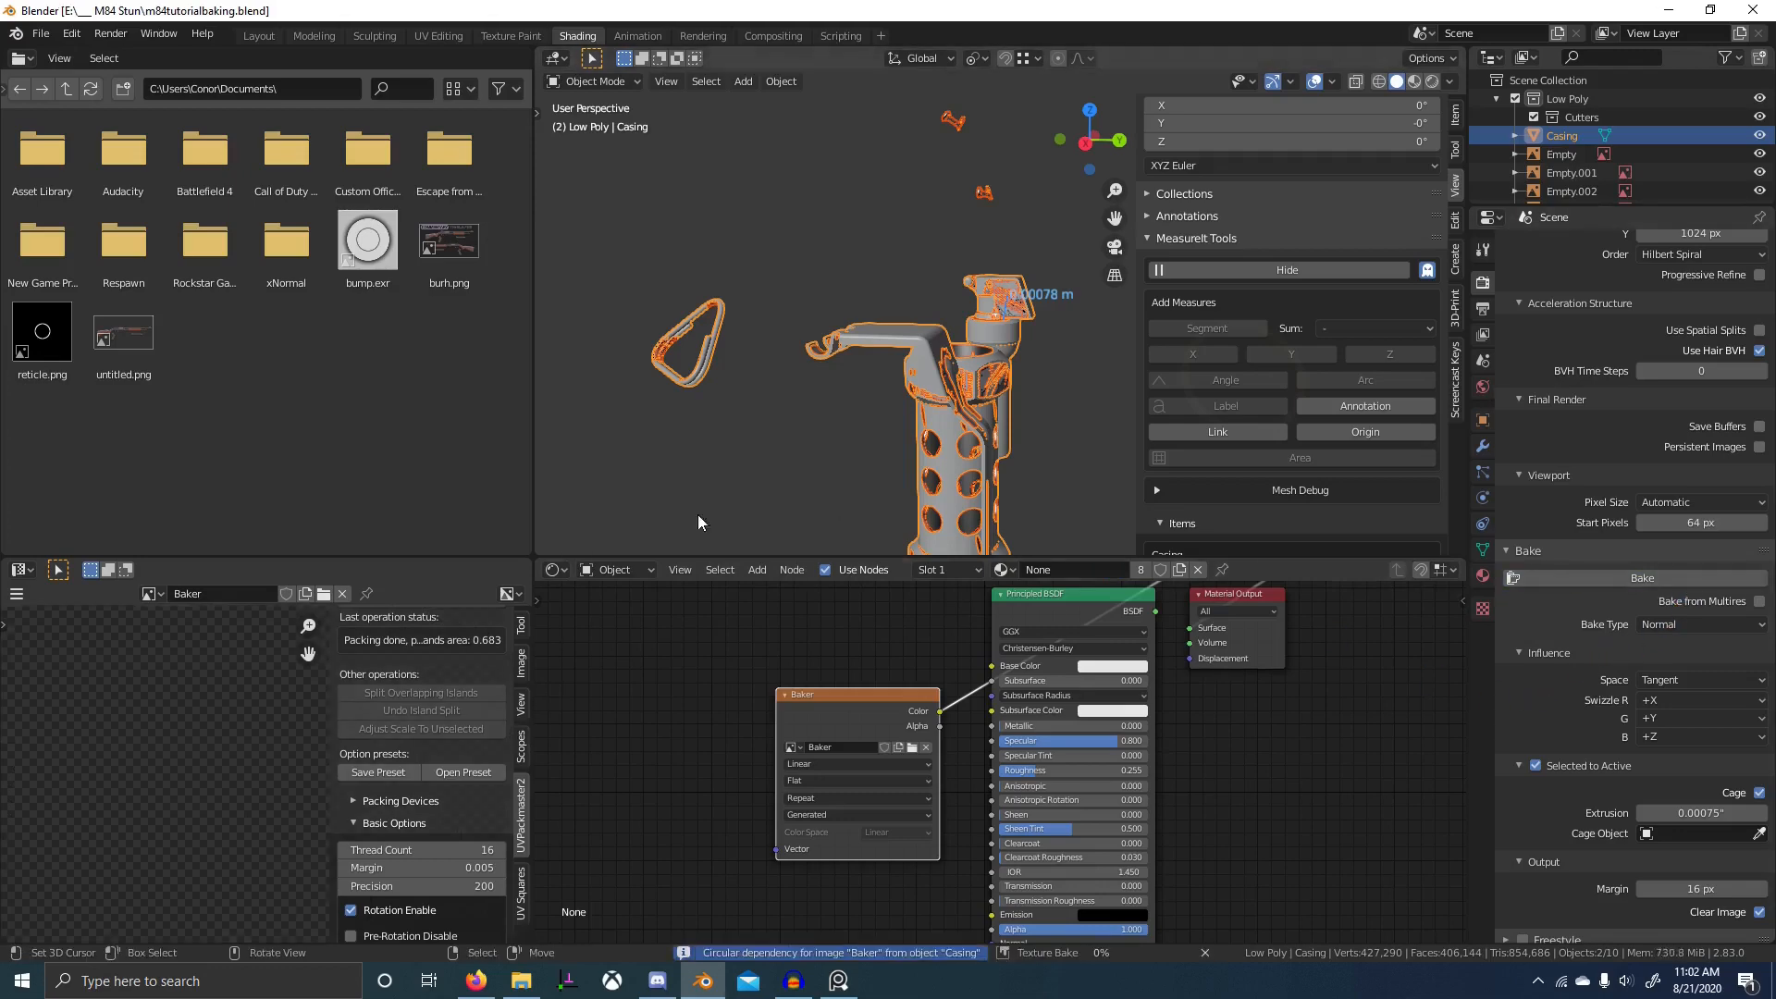
- Expand the 3D viewport over the file browser area and hide the MeasureIt measurements on the low-poly casing
drag(534, 549, 492, 539)
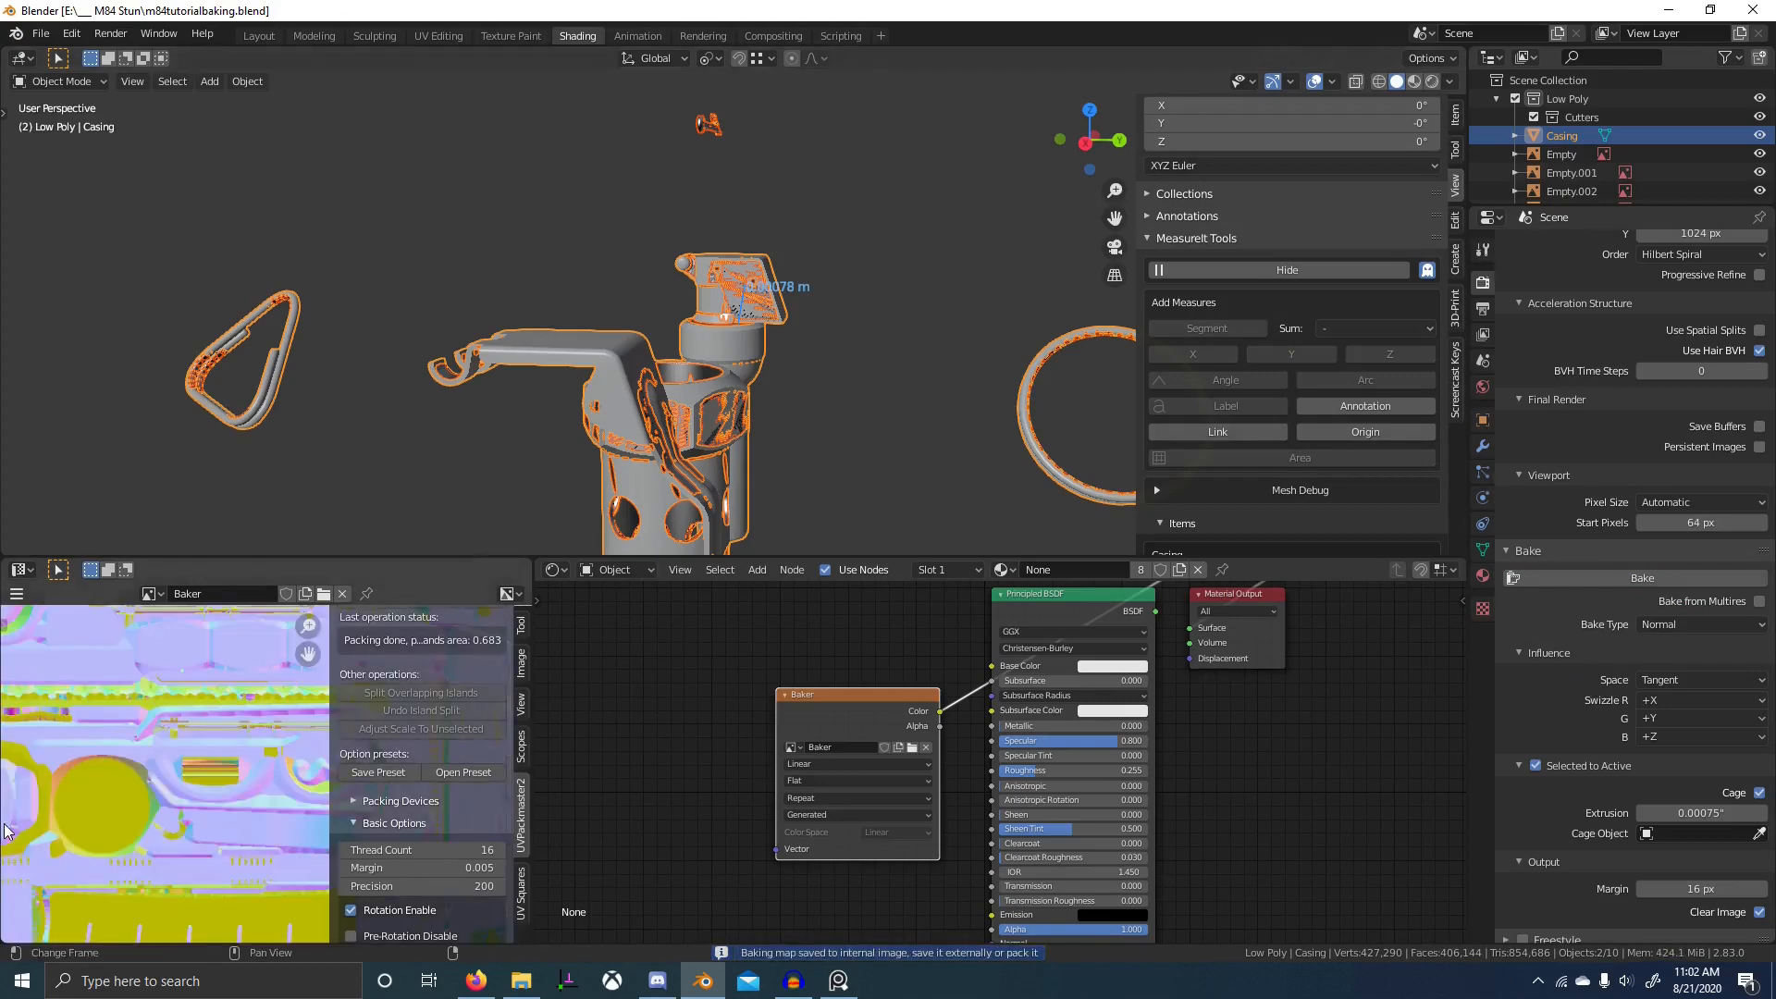
scroll(108, 775, down, 5)
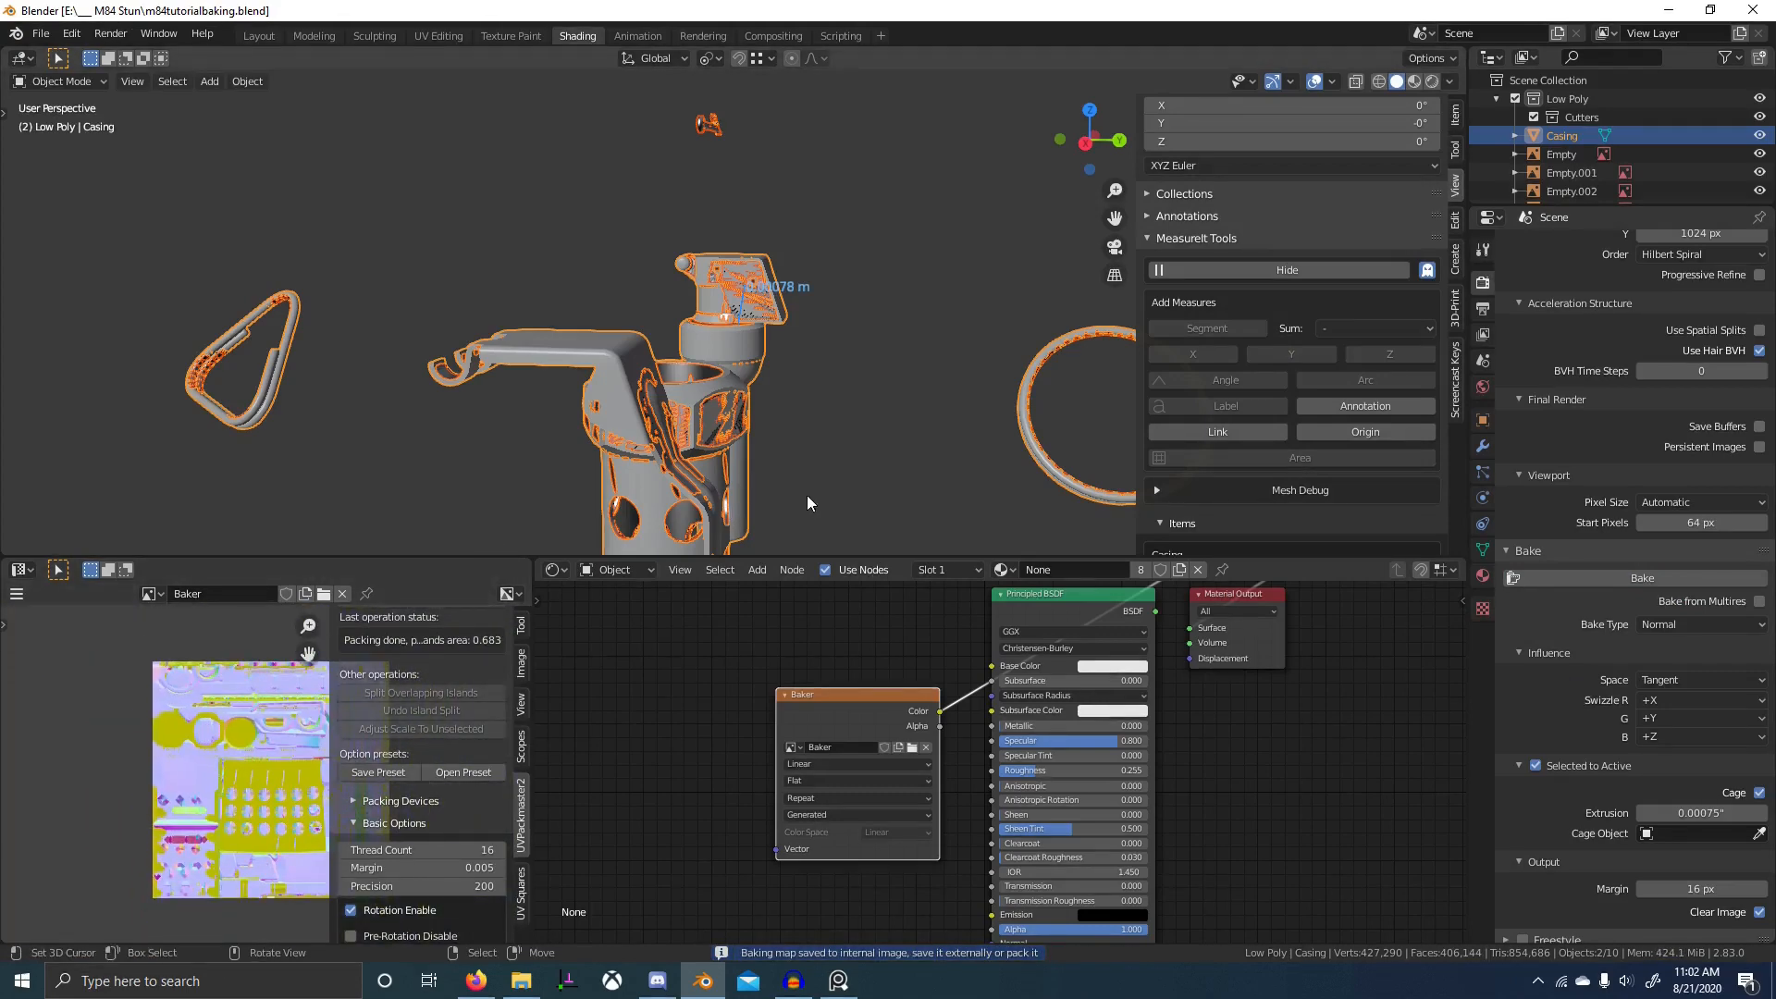
middle_drag(806, 496, 668, 391)
key(2)
scroll(740, 392, up, 2)
key(1)
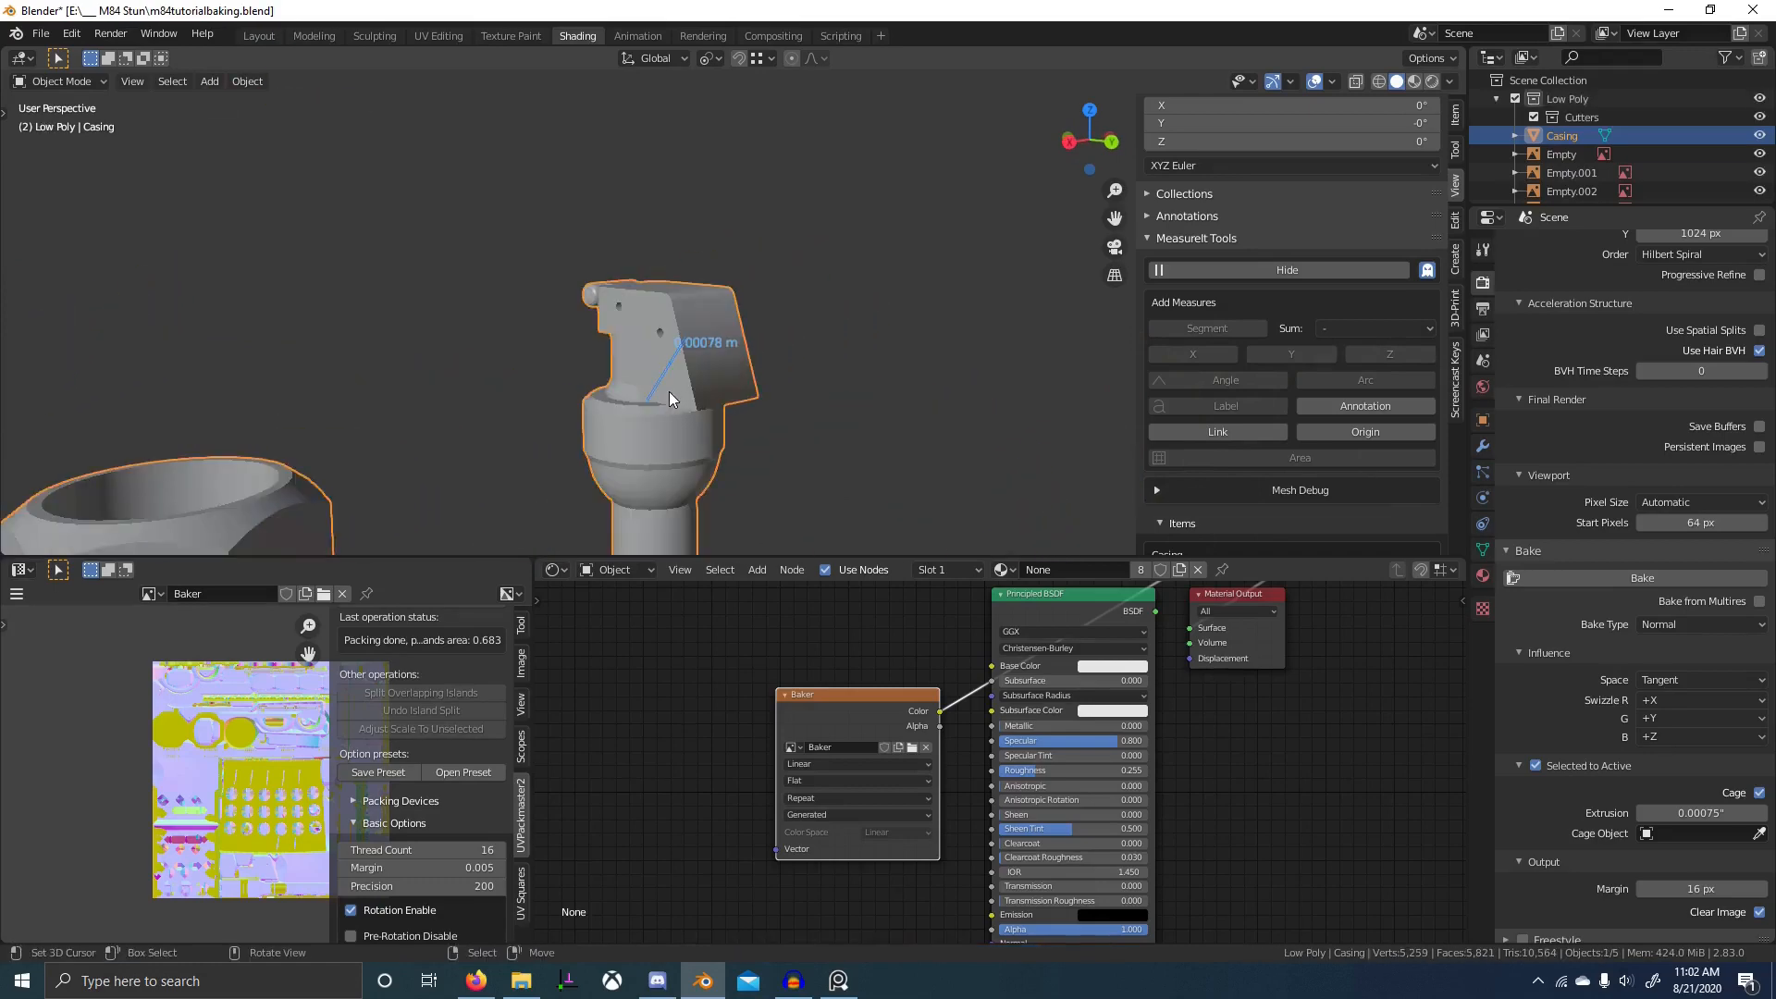
click(1286, 269)
- Preview the Baker texture's color output directly on the casing in Material Preview shading
middle_drag(851, 398, 751, 403)
scroll(784, 389, up, 4)
ctrl+shift+click(924, 697)
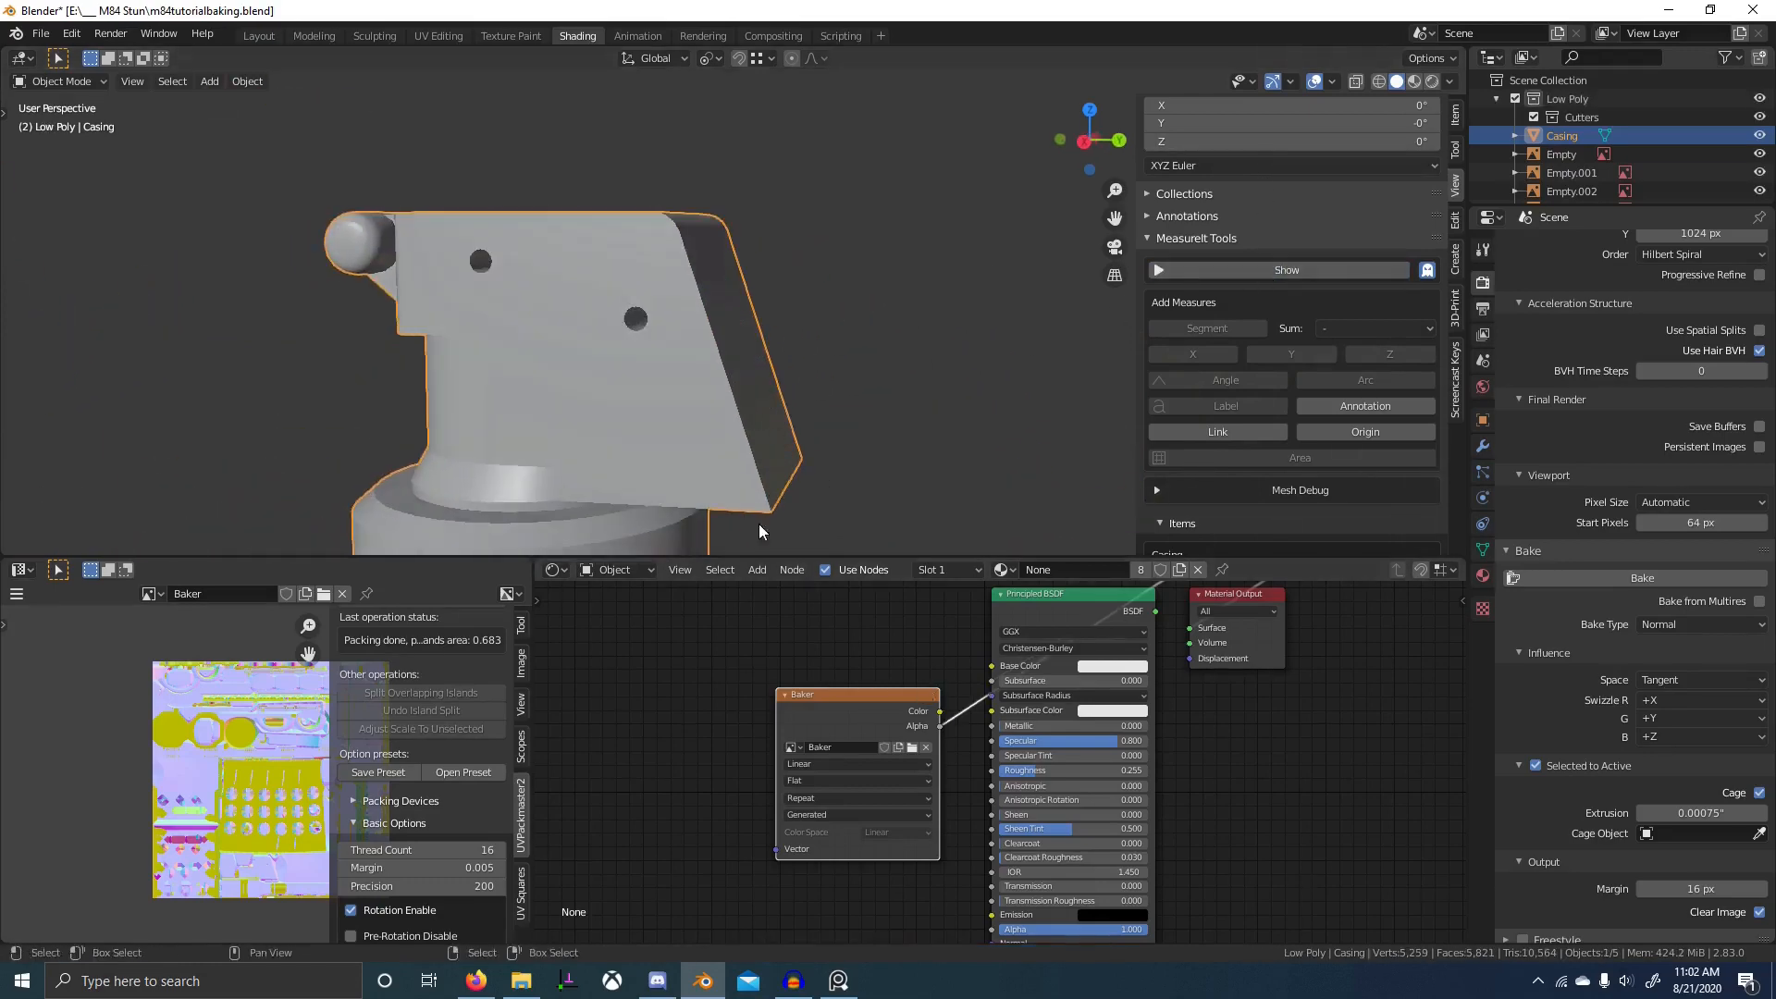
middle_drag(758, 523, 787, 491)
ctrl+shift+click(854, 718)
click(1412, 80)
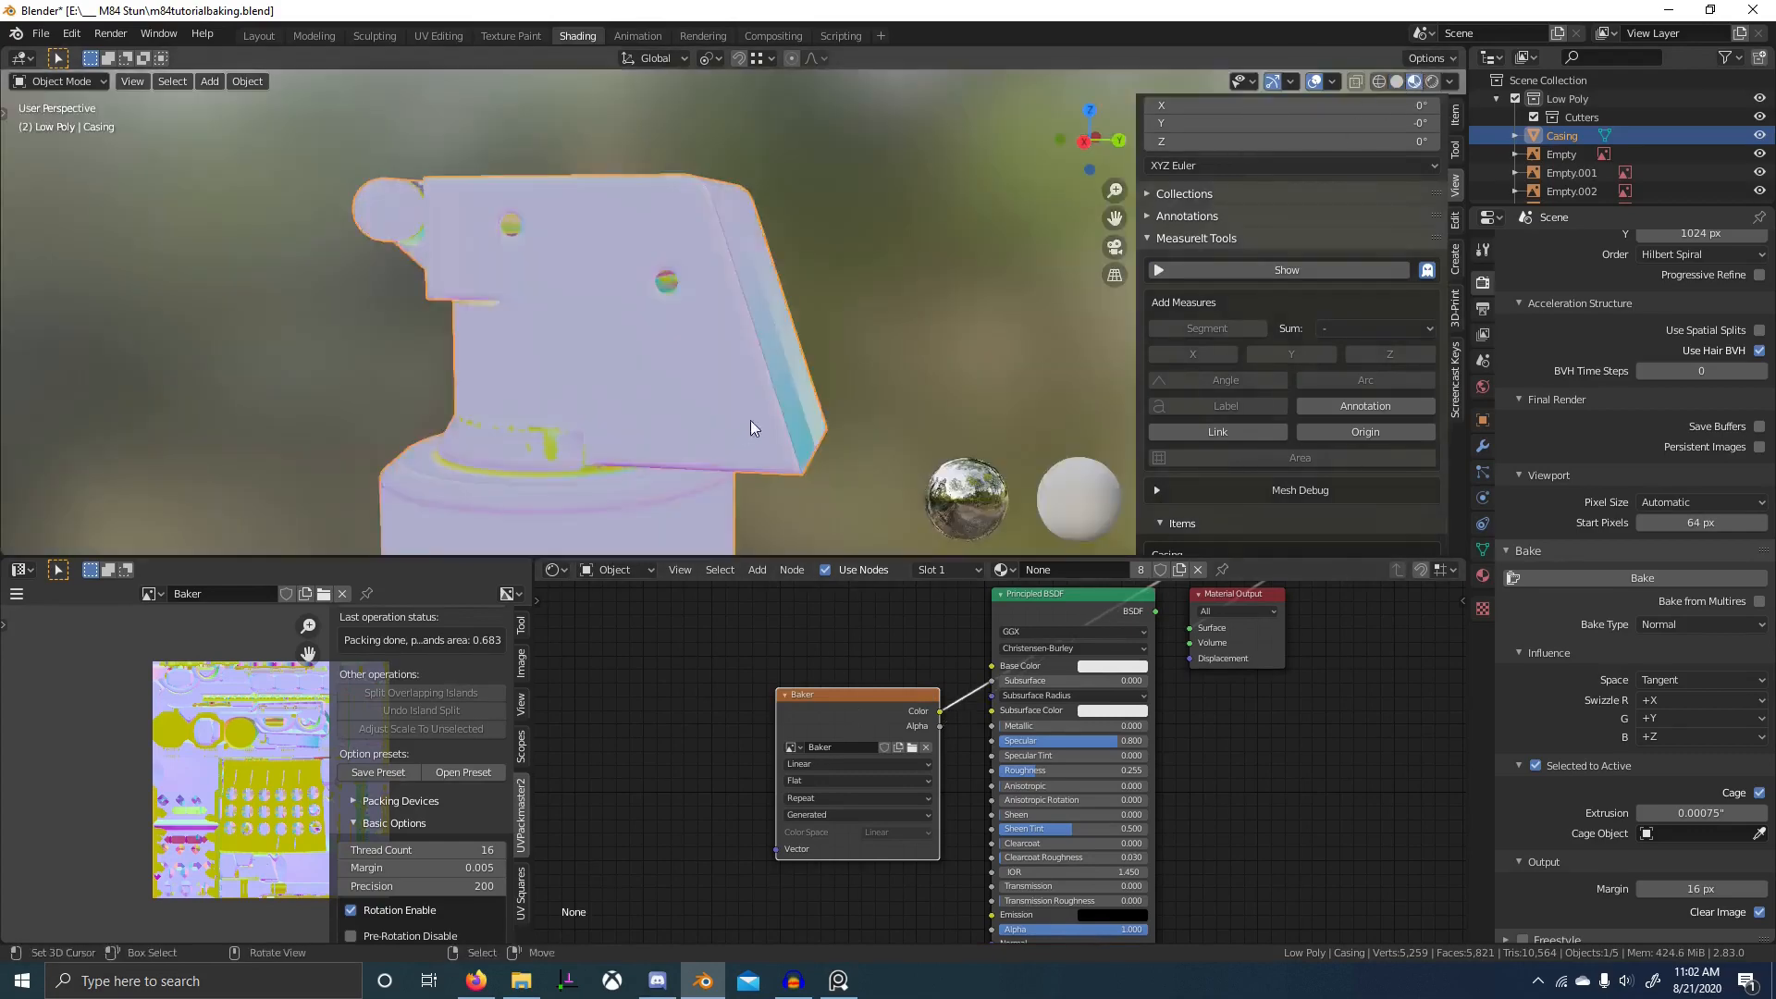
- Examine the baked casing for artifacts and set the bake cage extrusion to 0.001"
middle_drag(751, 420, 768, 357)
shift+middle_drag(768, 357, 738, 377)
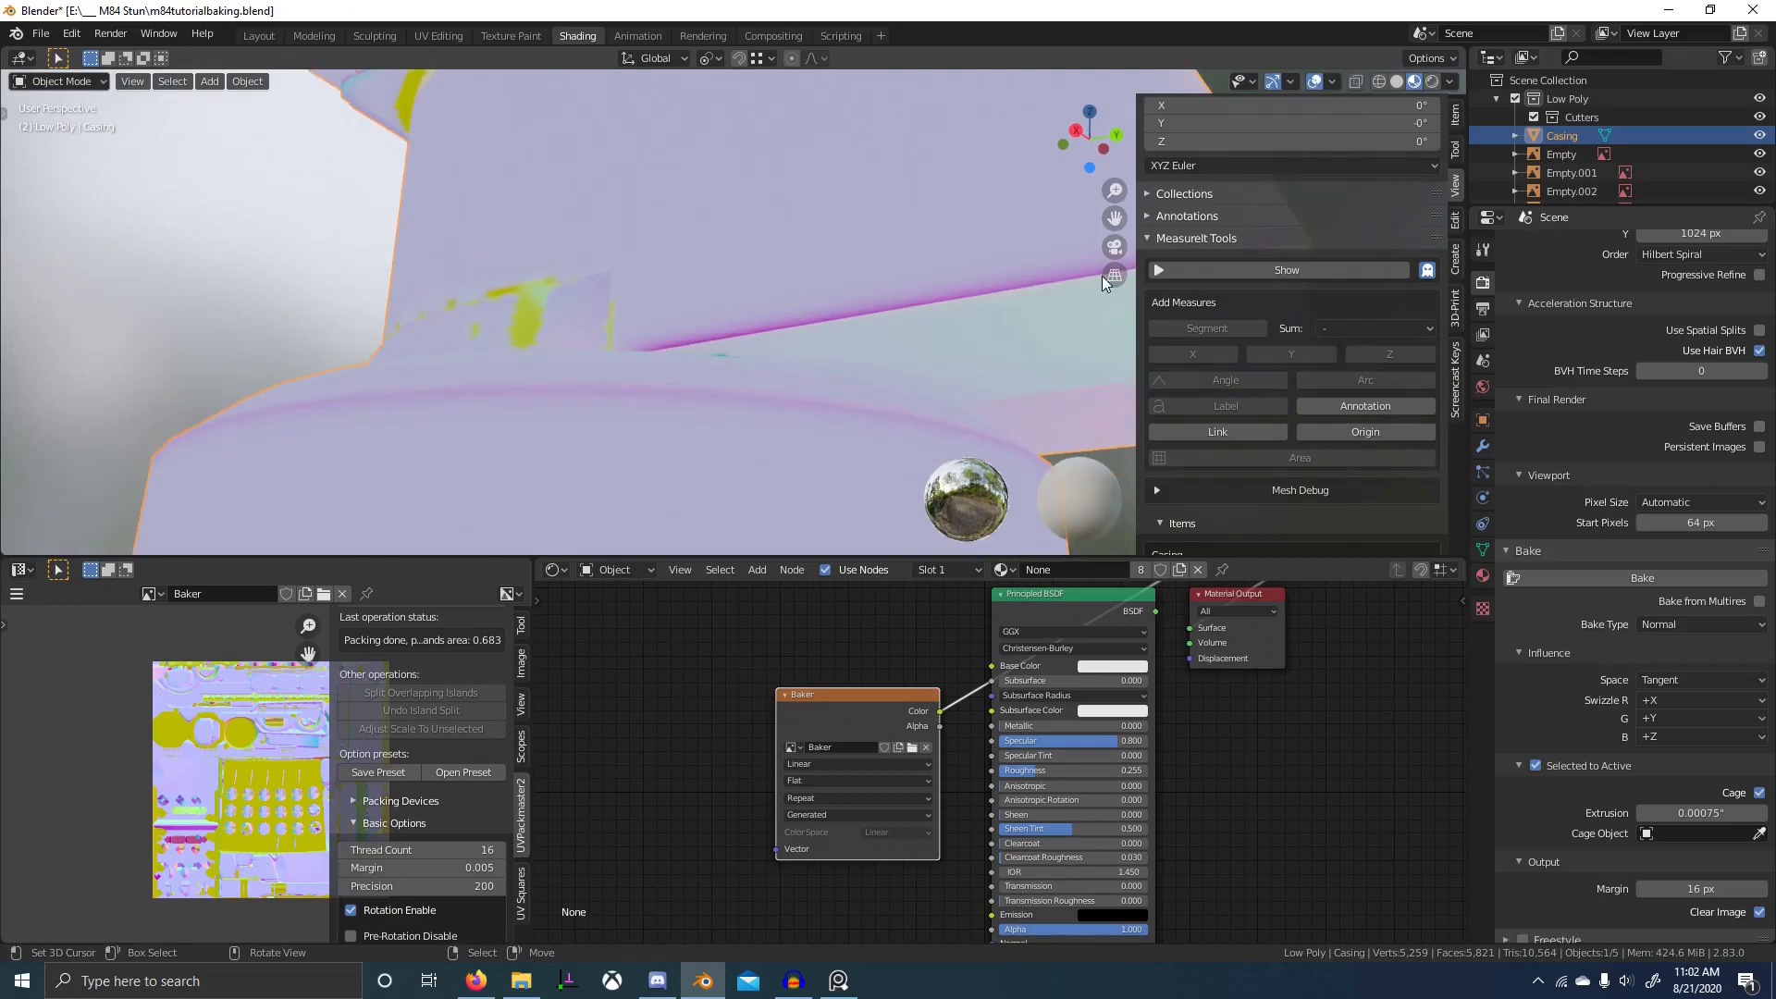
middle_drag(1102, 276, 727, 418)
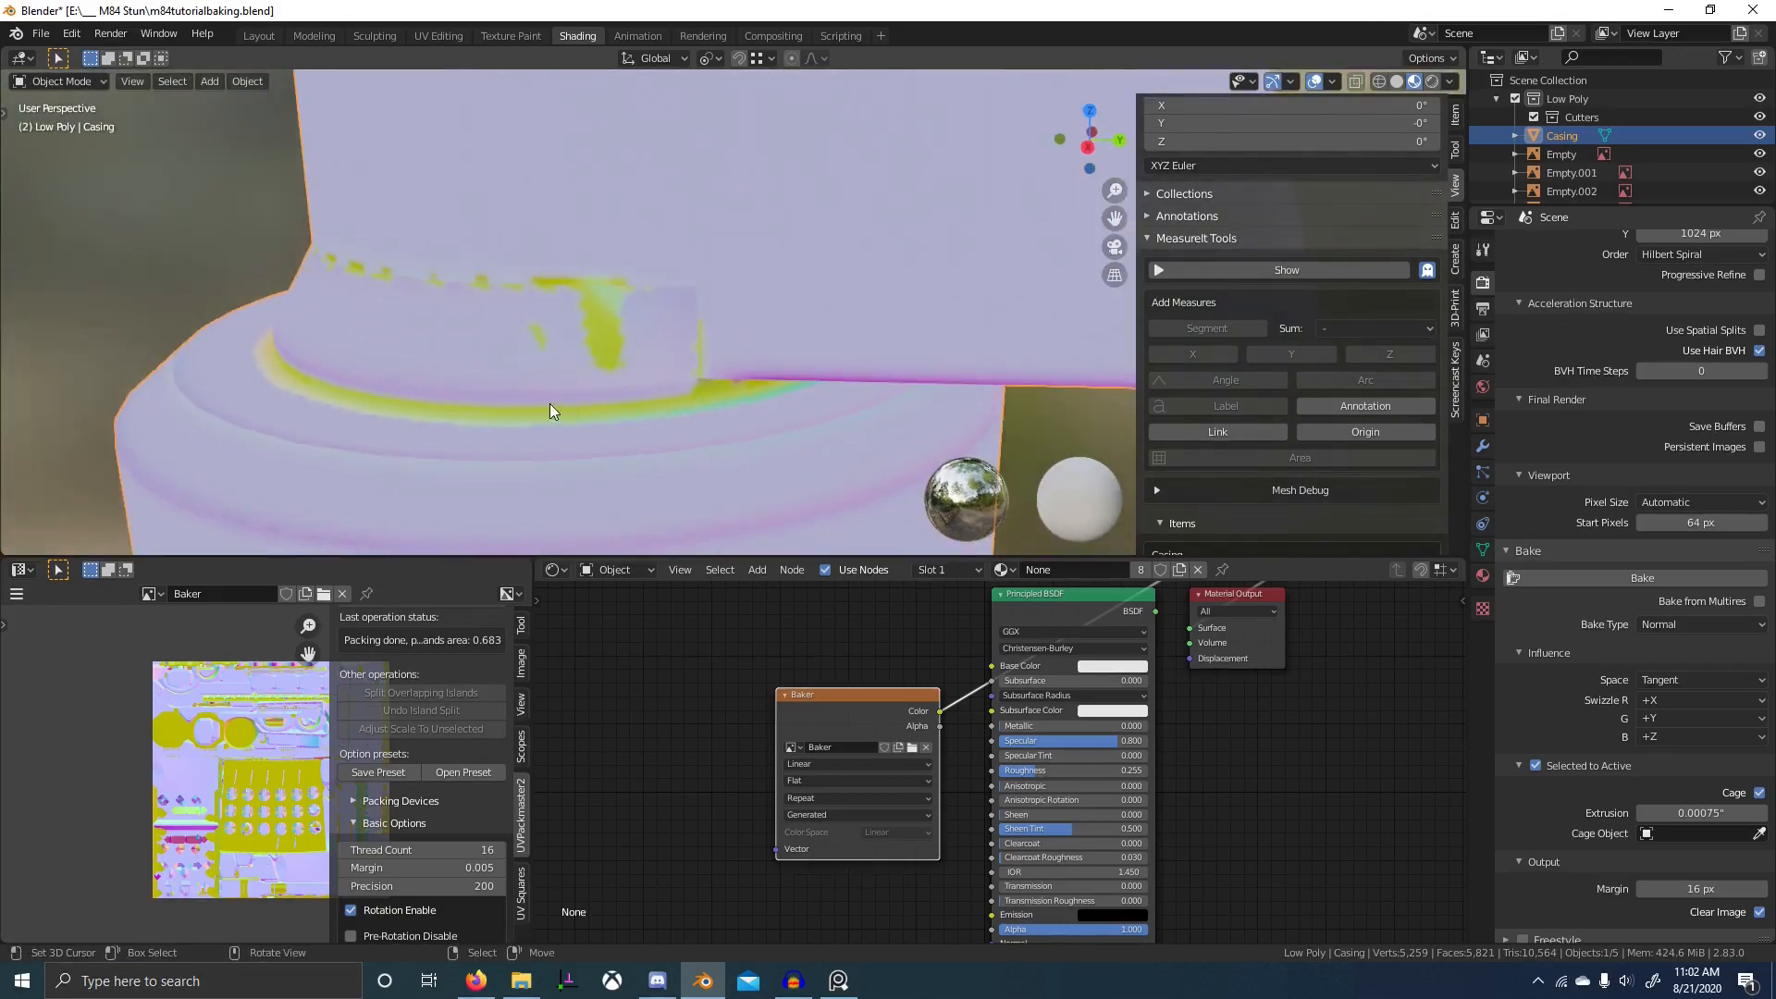
middle_drag(550, 407, 823, 444)
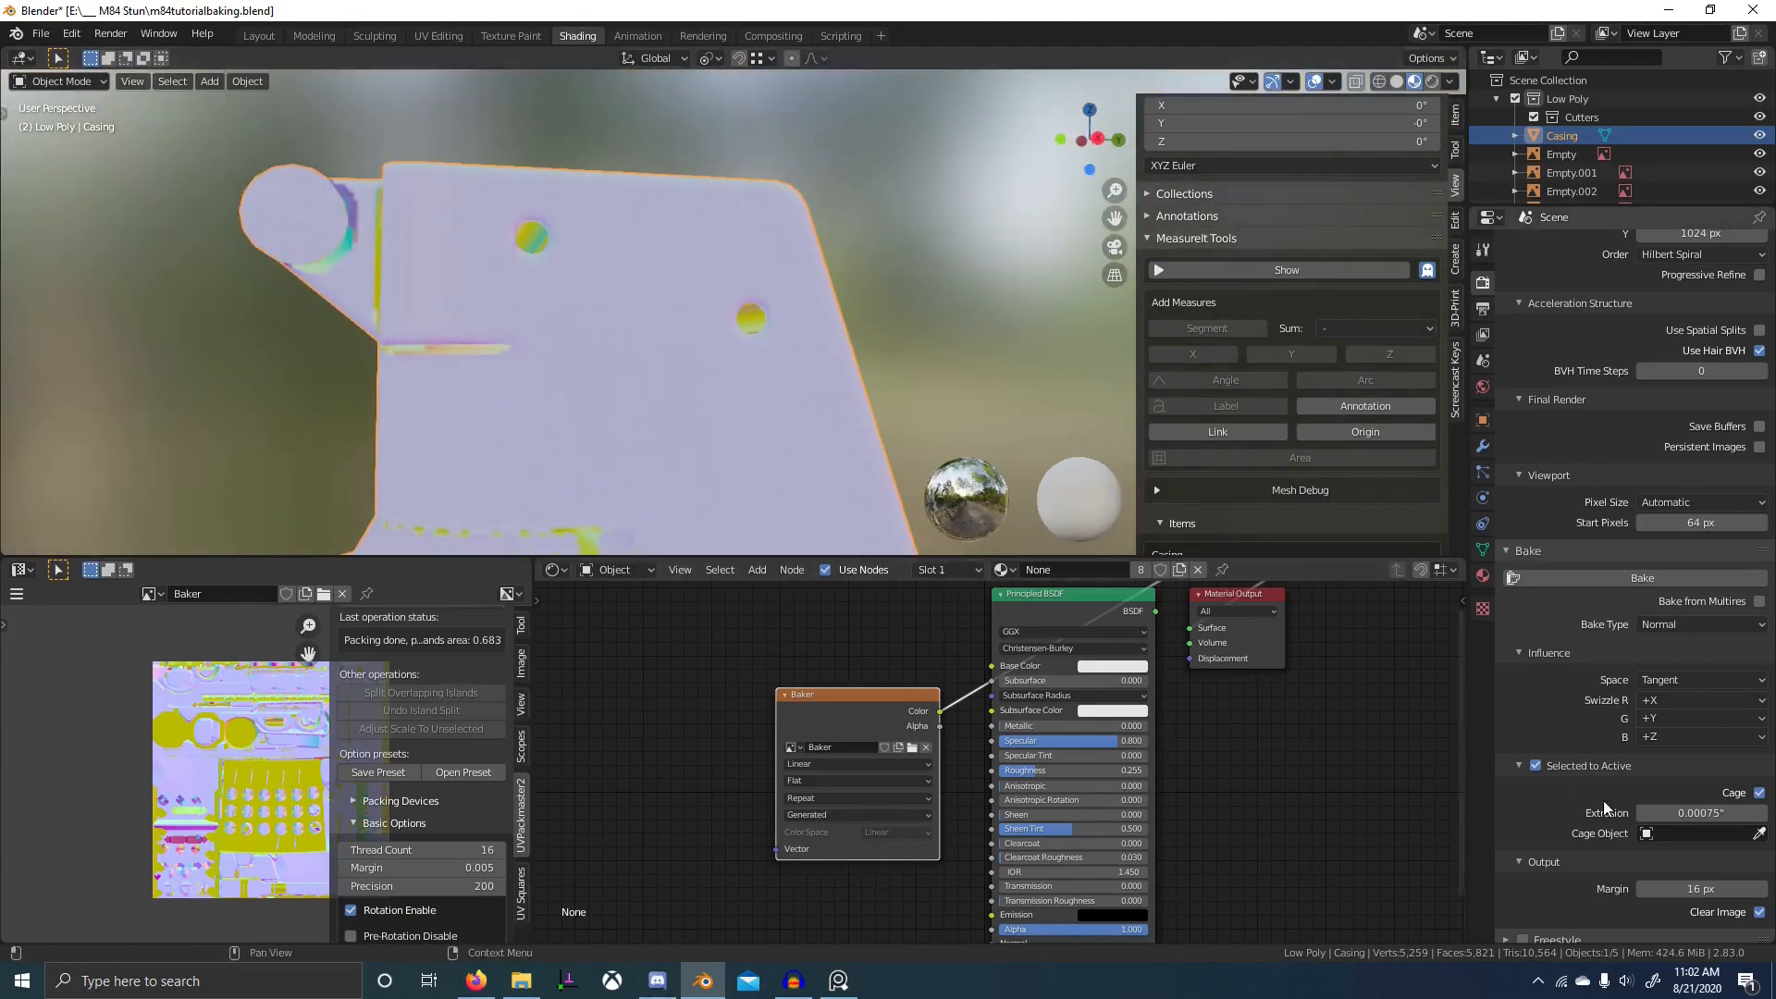
click(1665, 813)
click(1672, 814)
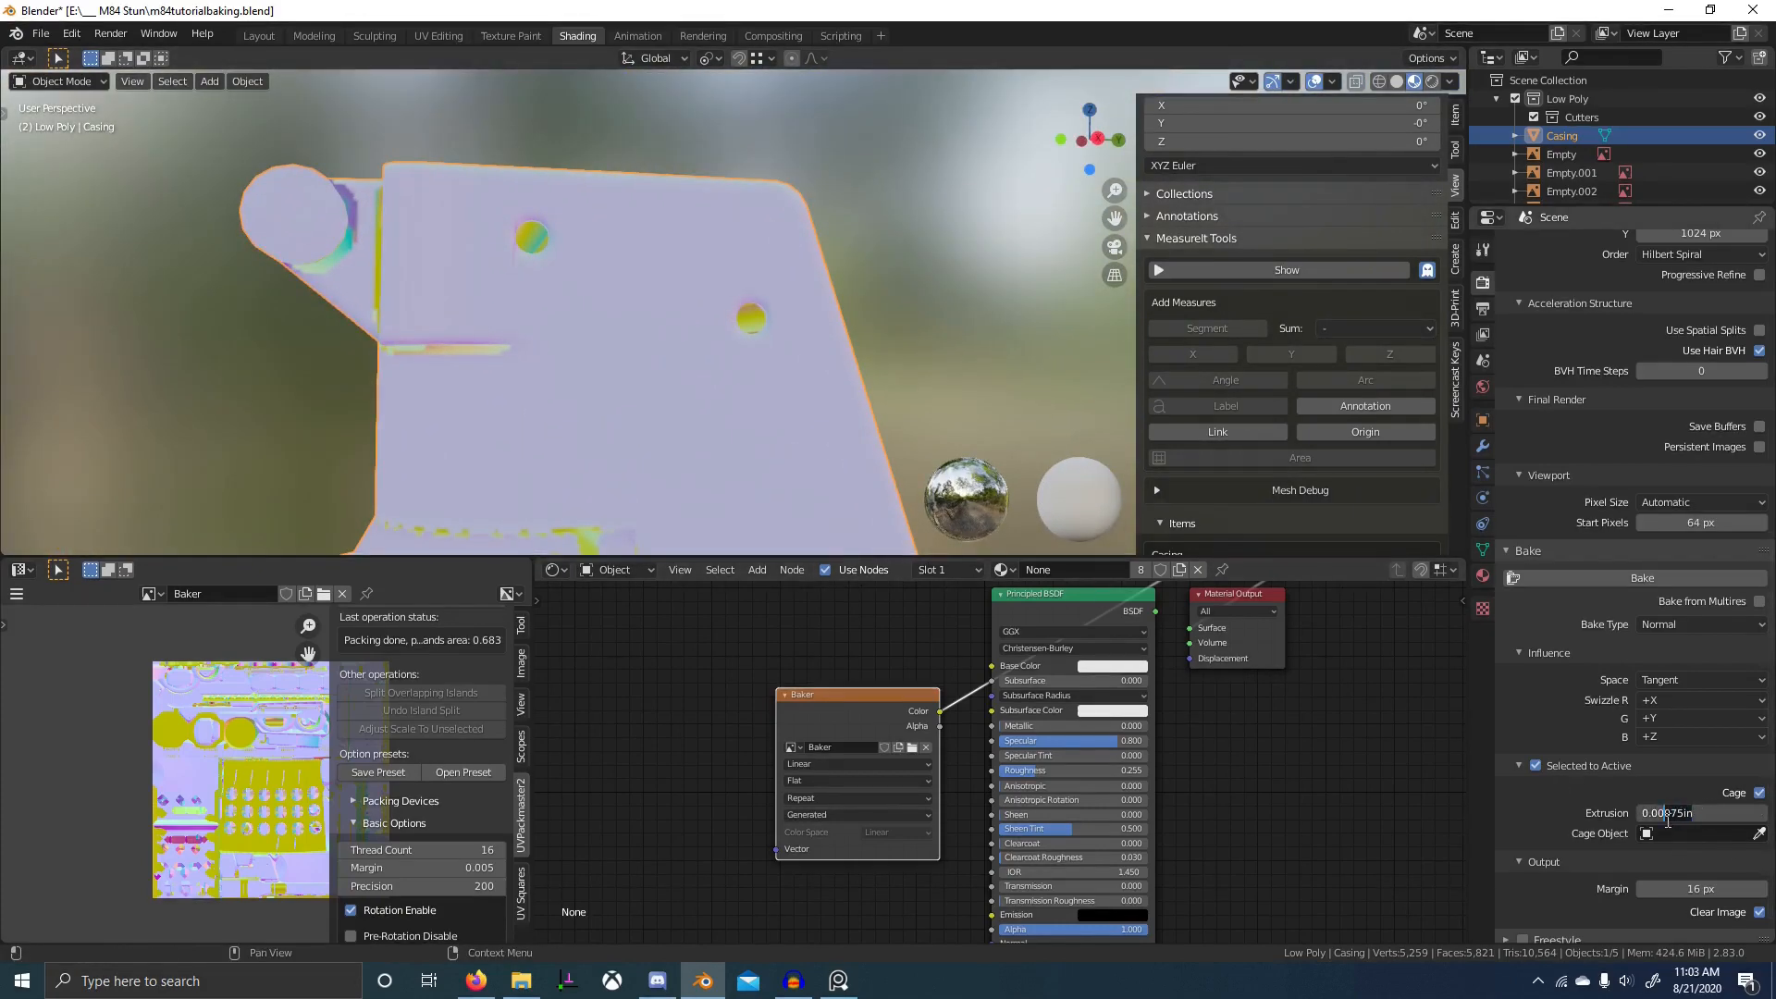
click(1707, 814)
text(1)
key(Return)
- Select the high-poly casing, add the low-poly casing as the active object, and bake the normals with the 0.001" extrusion
scroll(663, 368, down, 7)
middle_drag(662, 368, 551, 416)
key(2)
click(725, 357)
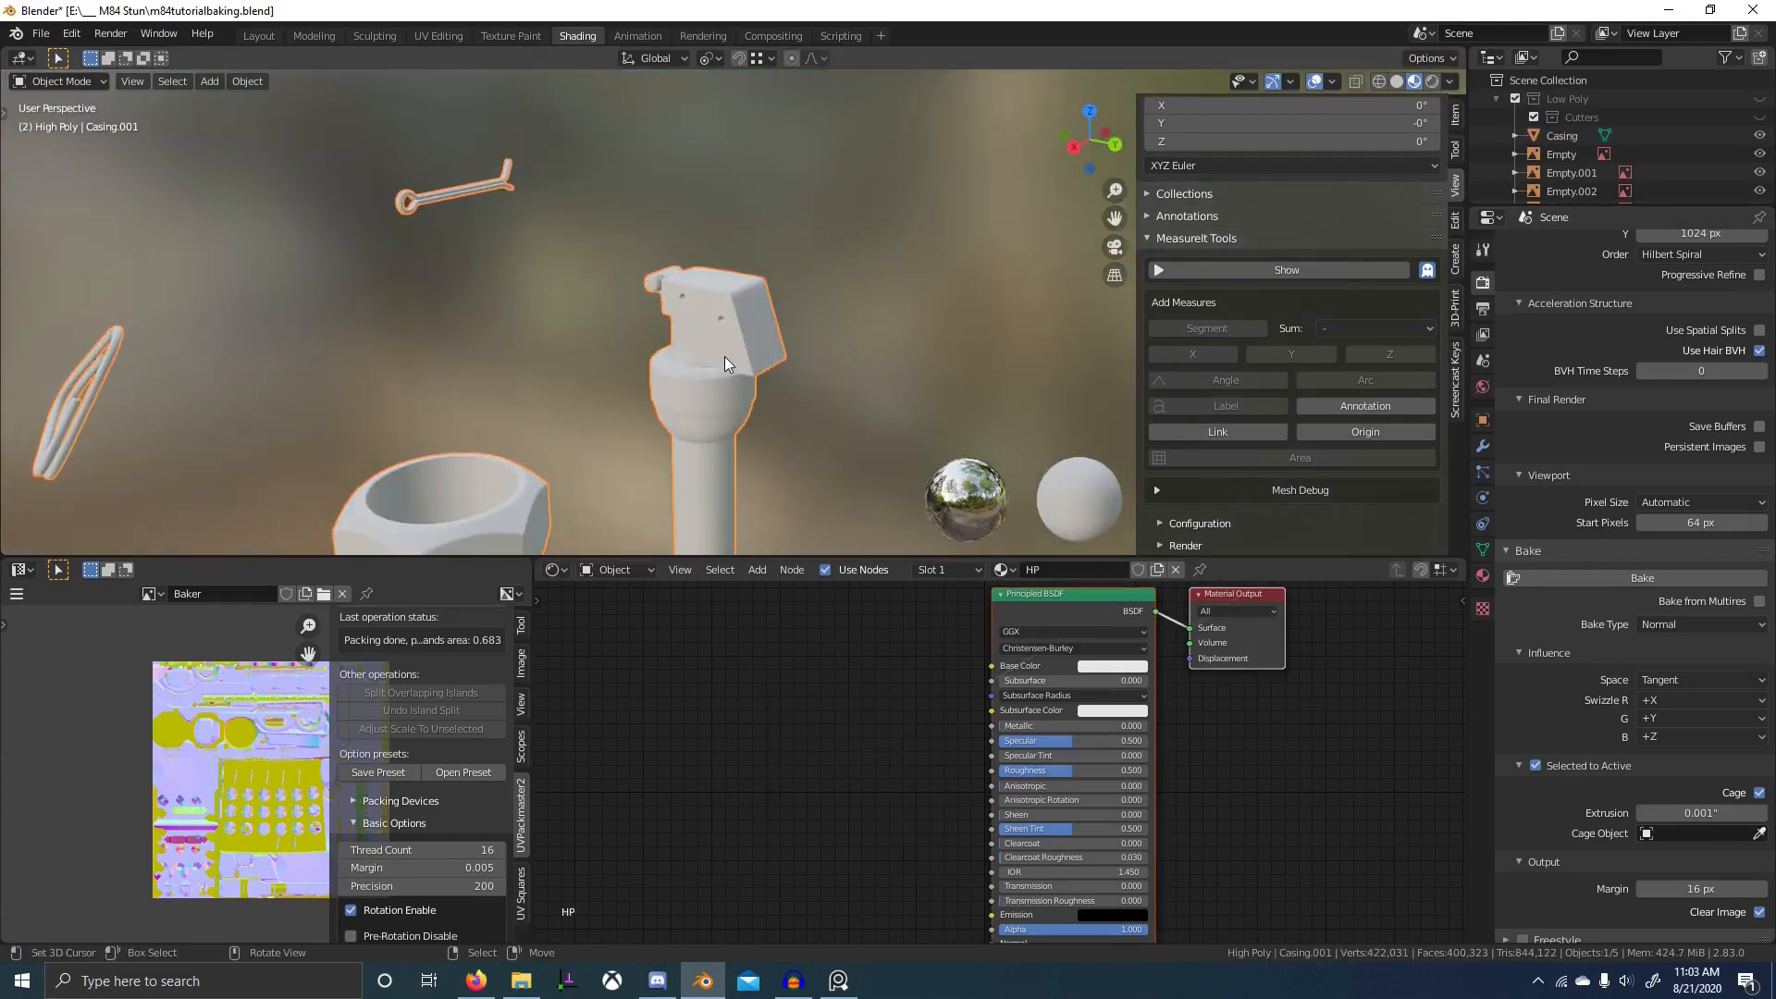
key(shift+1)
shift+click(738, 342)
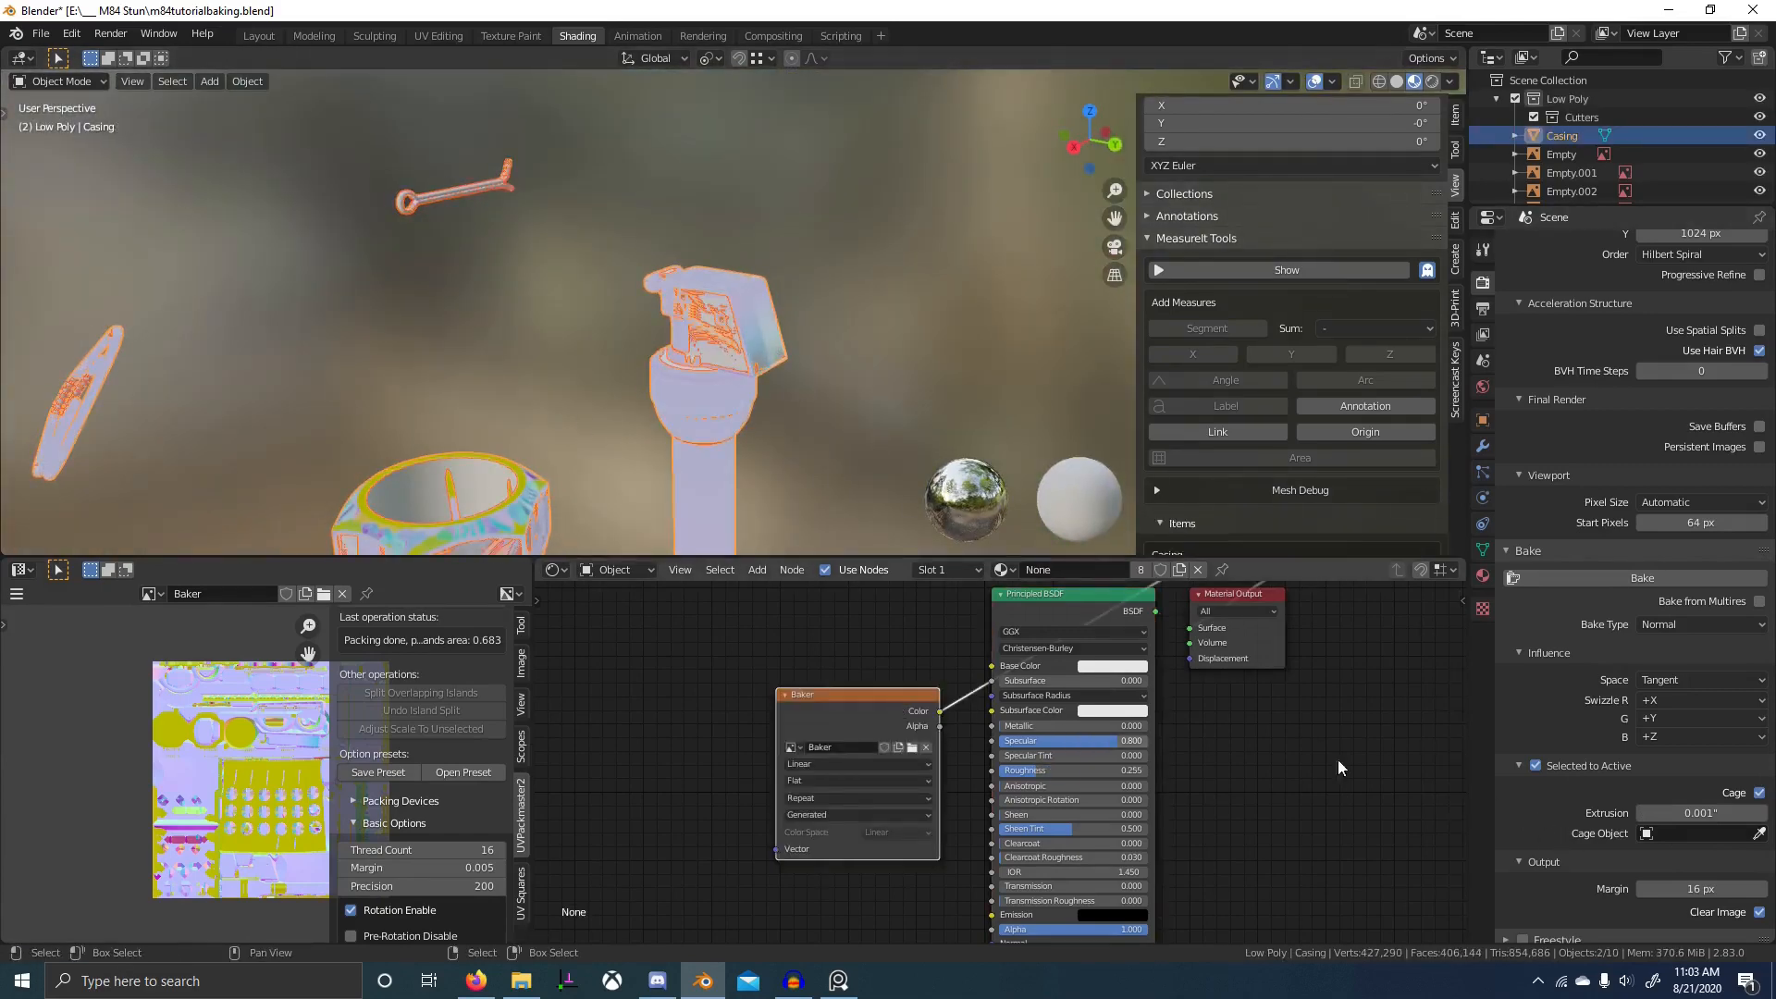
click(1675, 579)
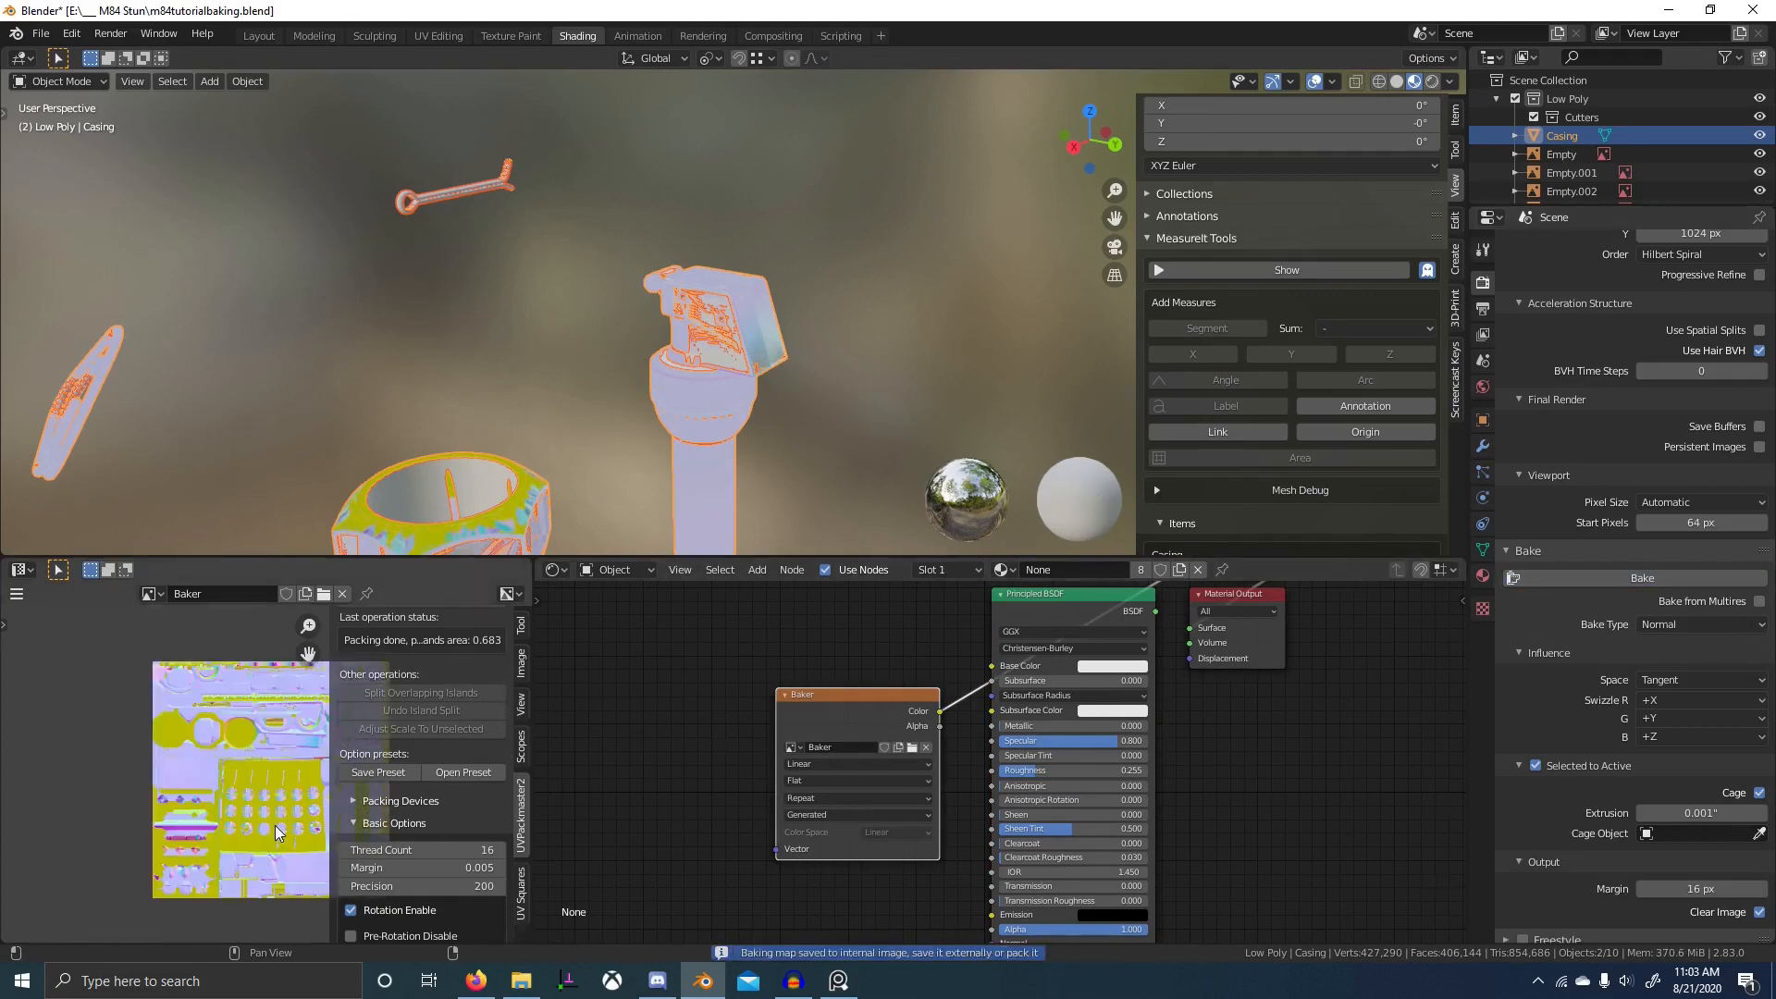
- Show only the high-poly collection and turn on the Face Orientation overlay to check its normals
scroll(667, 442, down, 4)
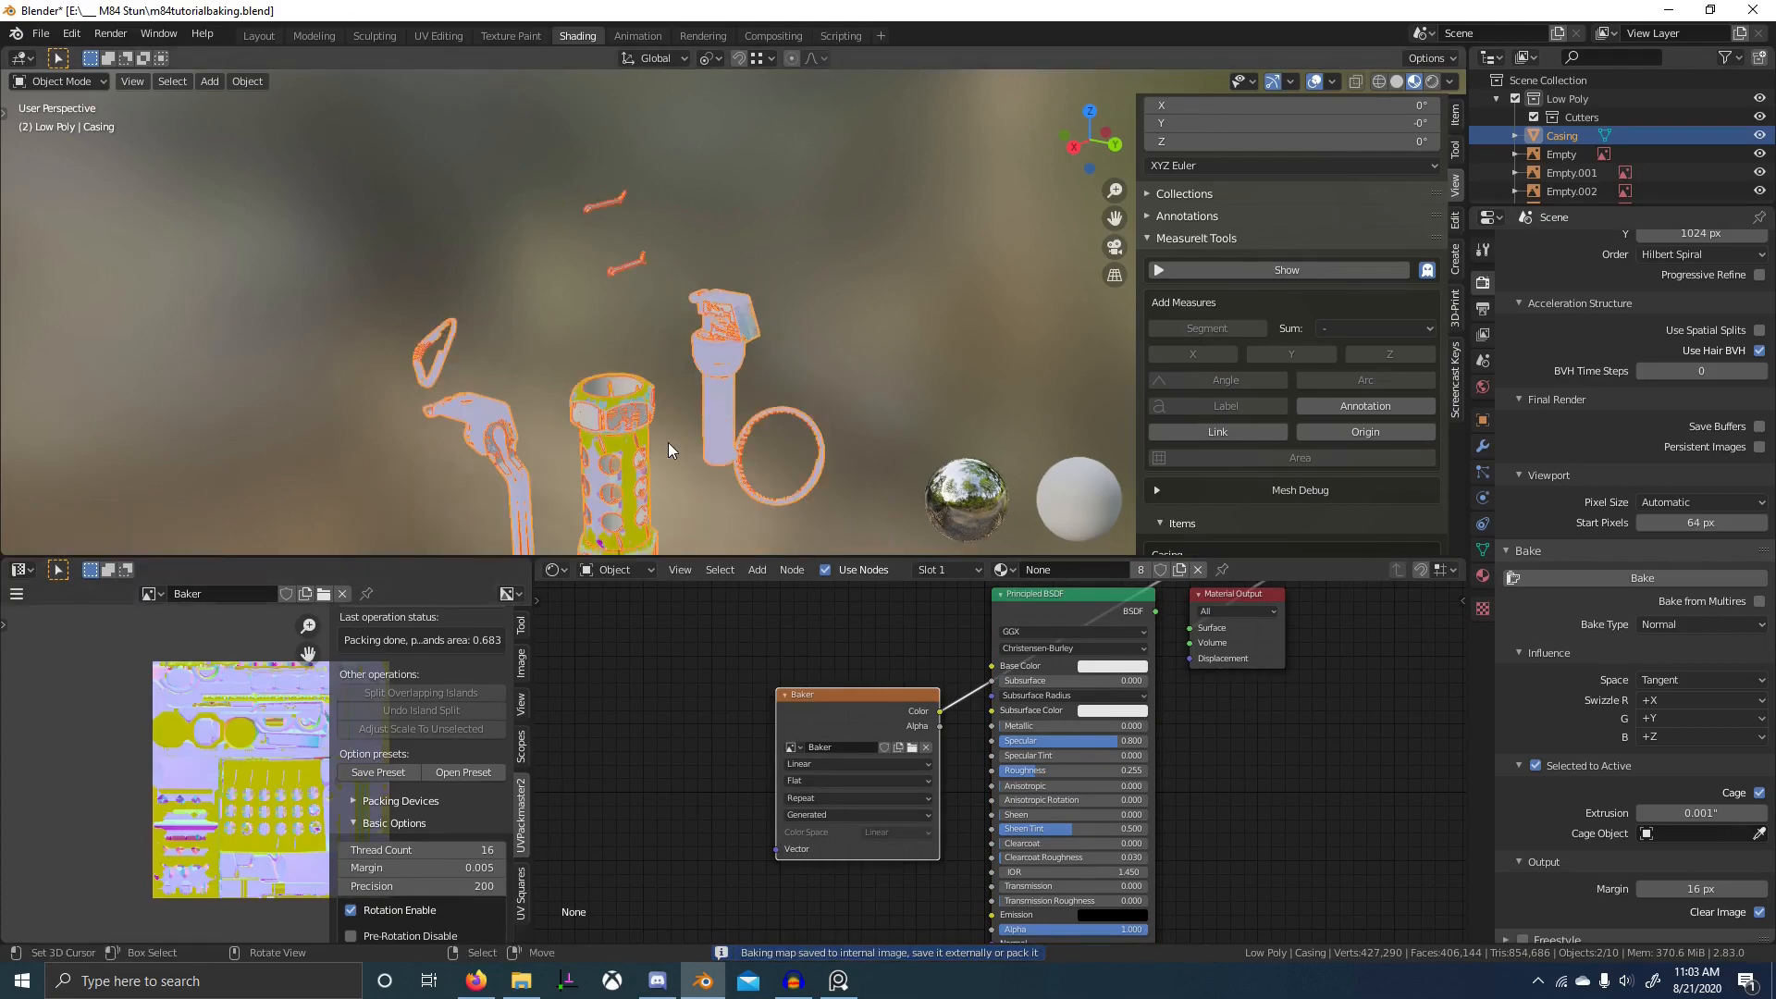
key(1)
key(2)
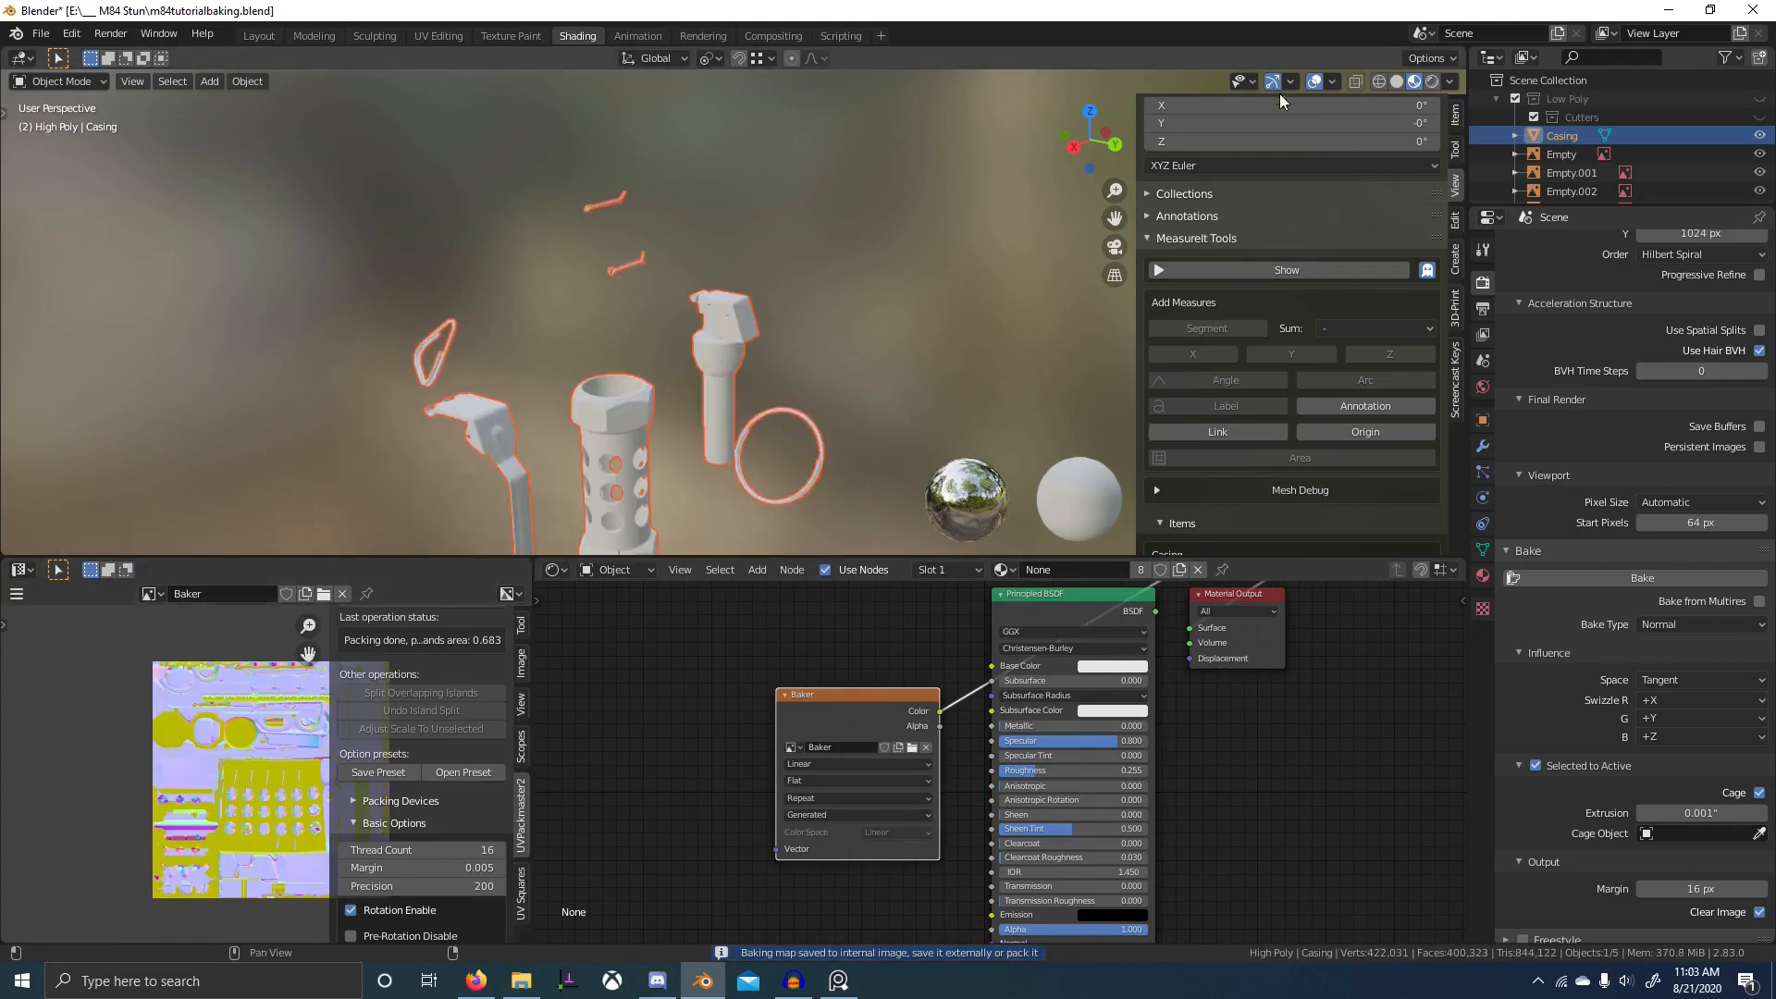
click(1332, 81)
click(1221, 436)
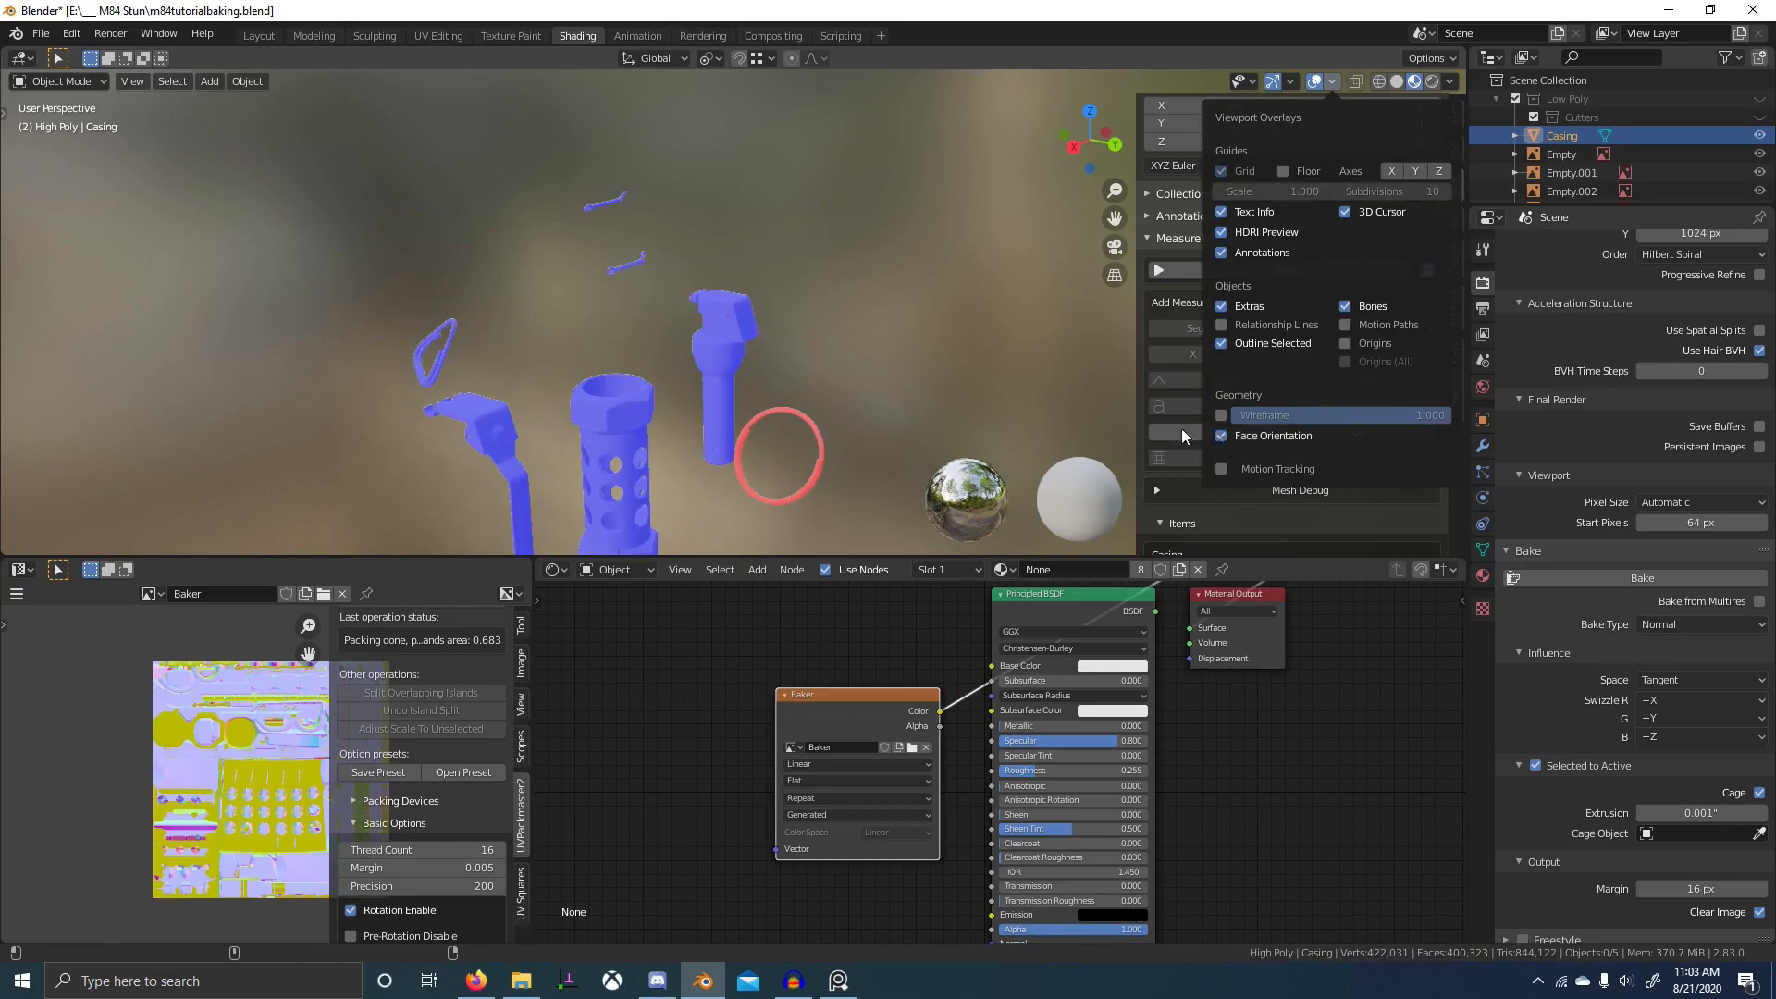
- Recalculate the normals of all faces of the high-poly casing so the pull ring faces outward, and return to Object Mode
key(Tab)
scroll(862, 287, up, 2)
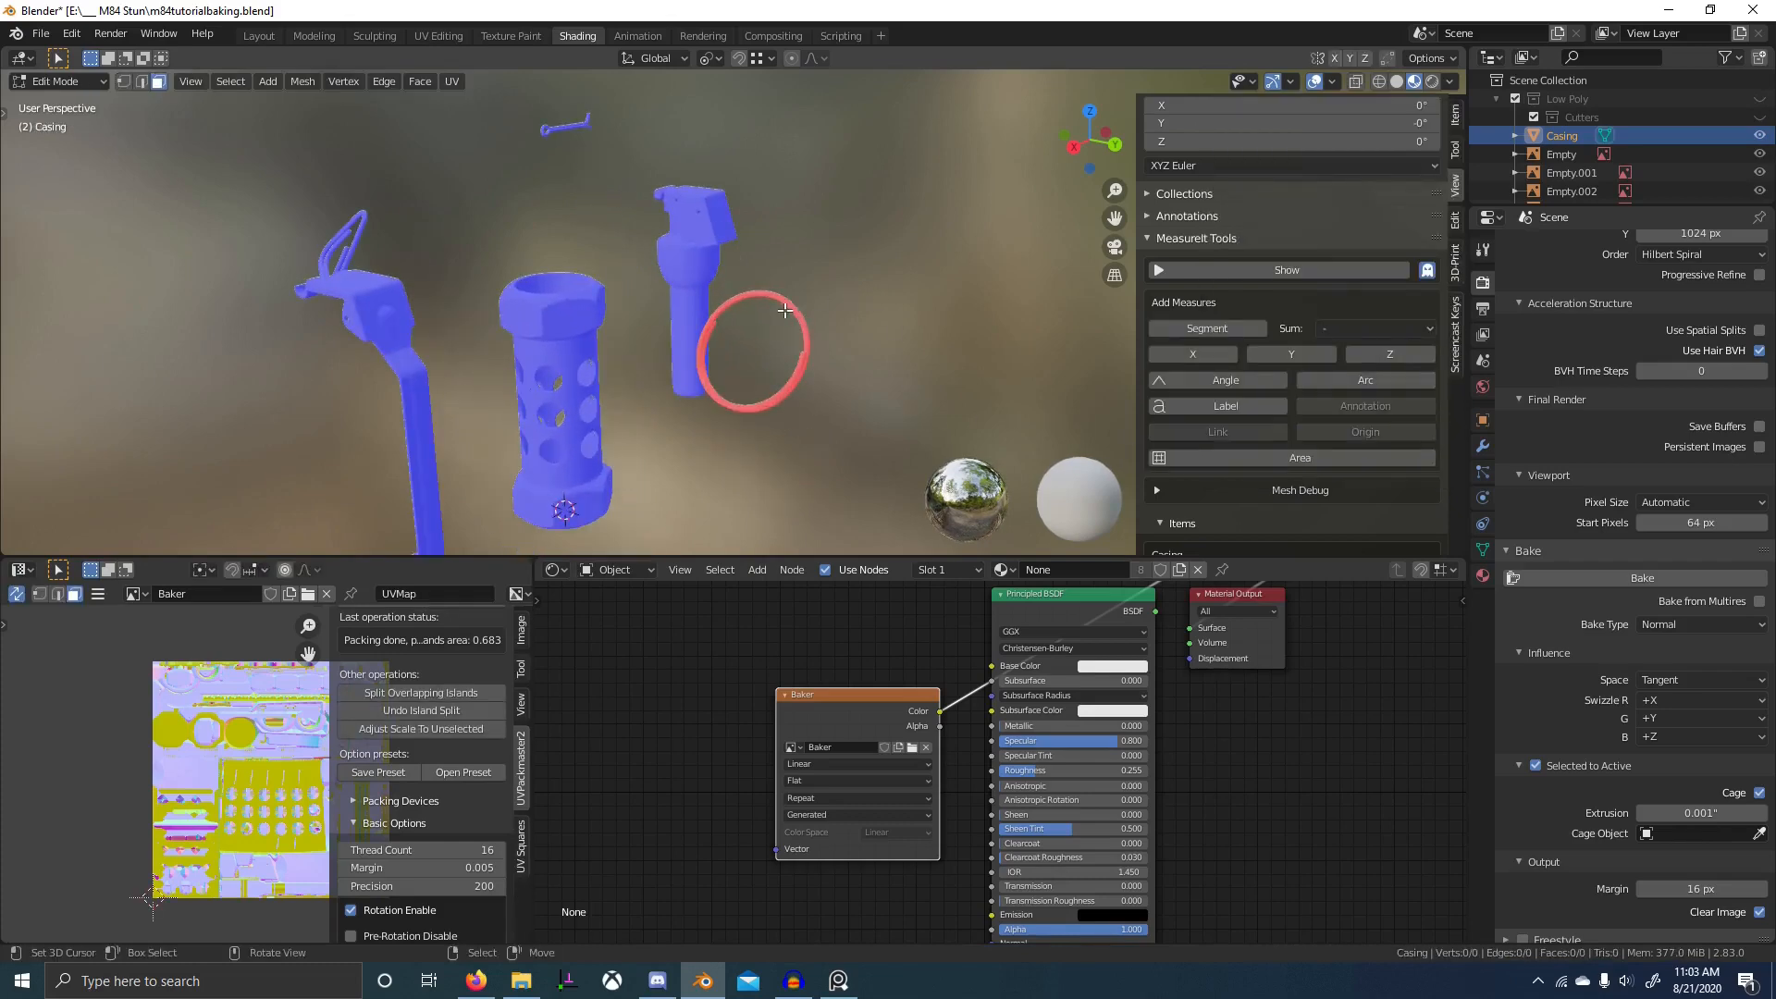
middle_drag(785, 310, 877, 331)
key(Tab)
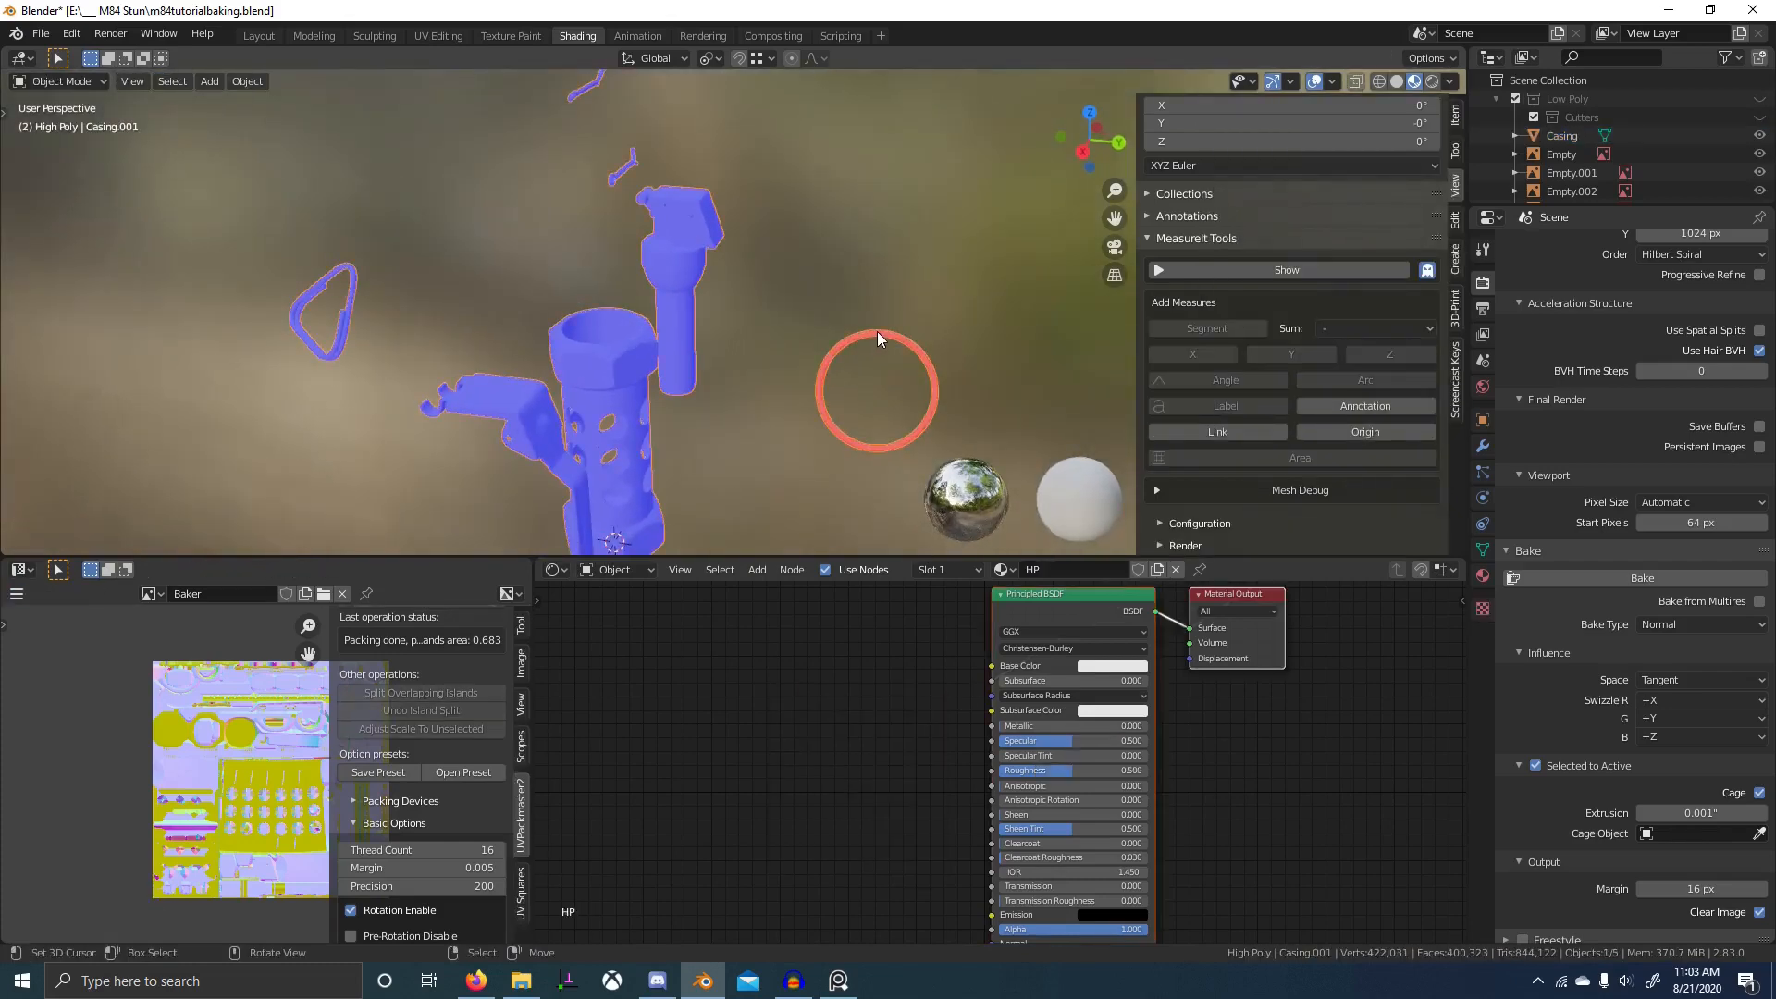
key(Tab)
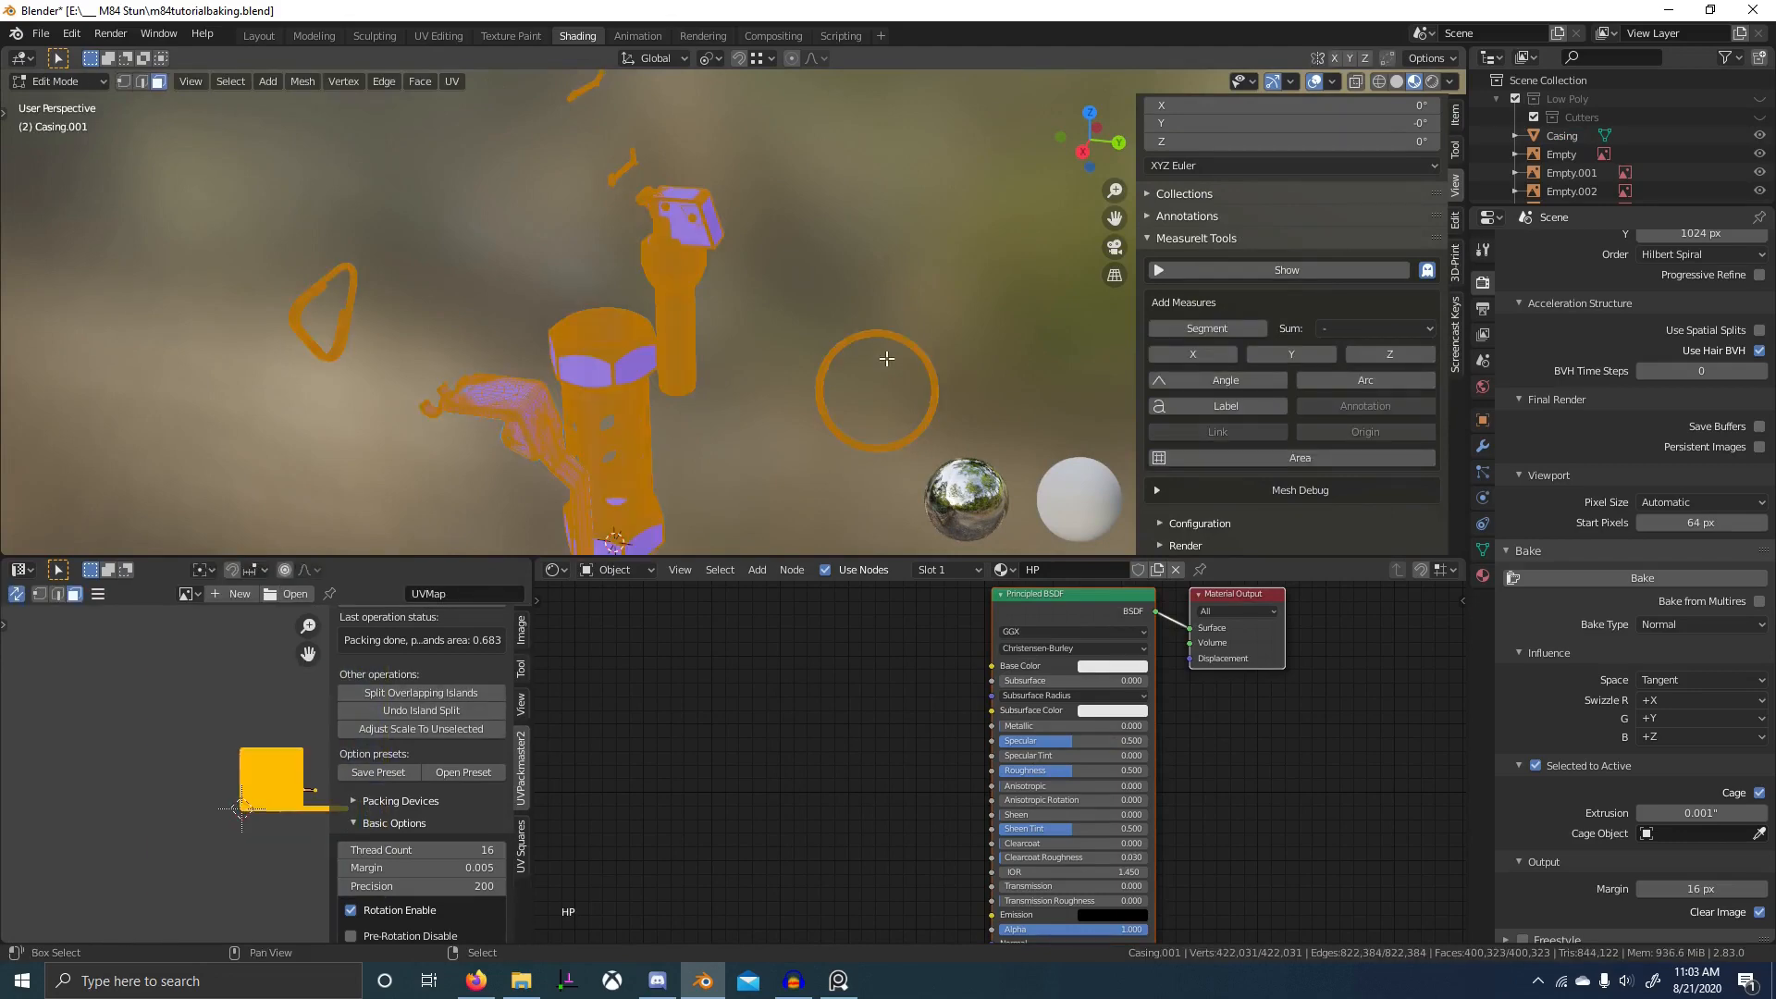
middle_drag(896, 371, 723, 391)
key(Tab)
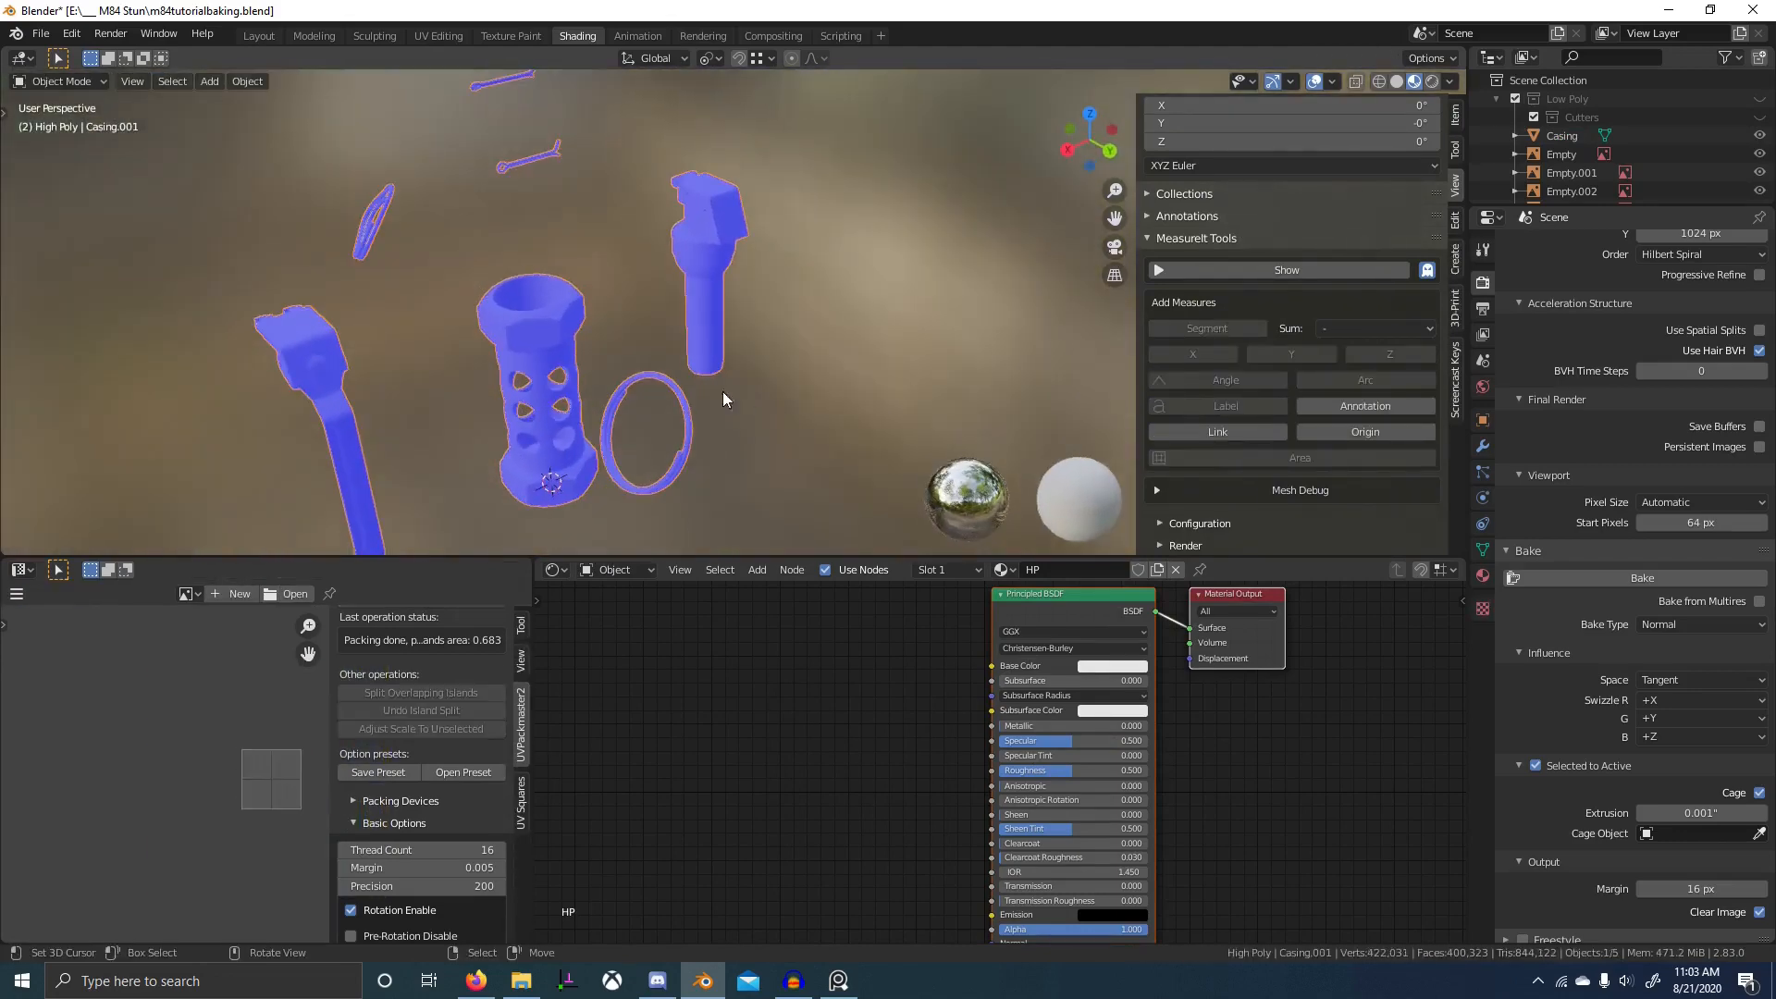
- Check the low-poly casing's face orientation and compare it with the high-poly version
key(shift+1)
click(542, 318)
middle_drag(542, 318, 784, 388)
key(Tab)
key(Tab)
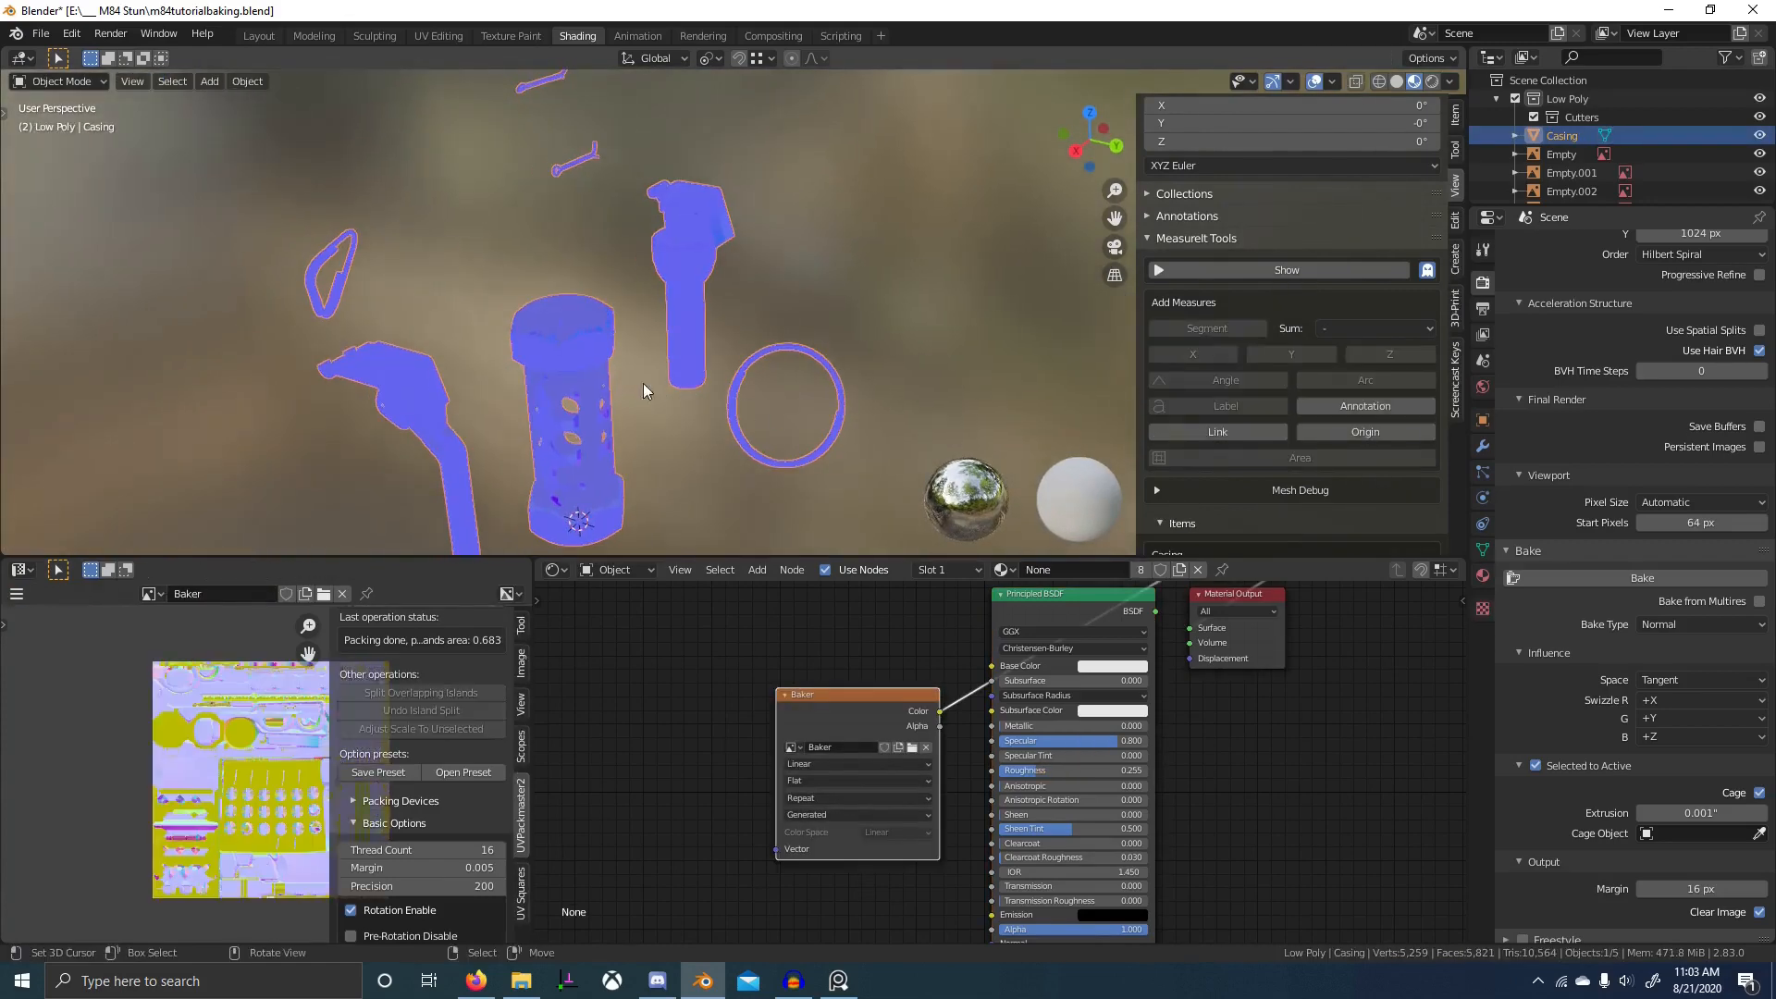
key(2)
key(1)
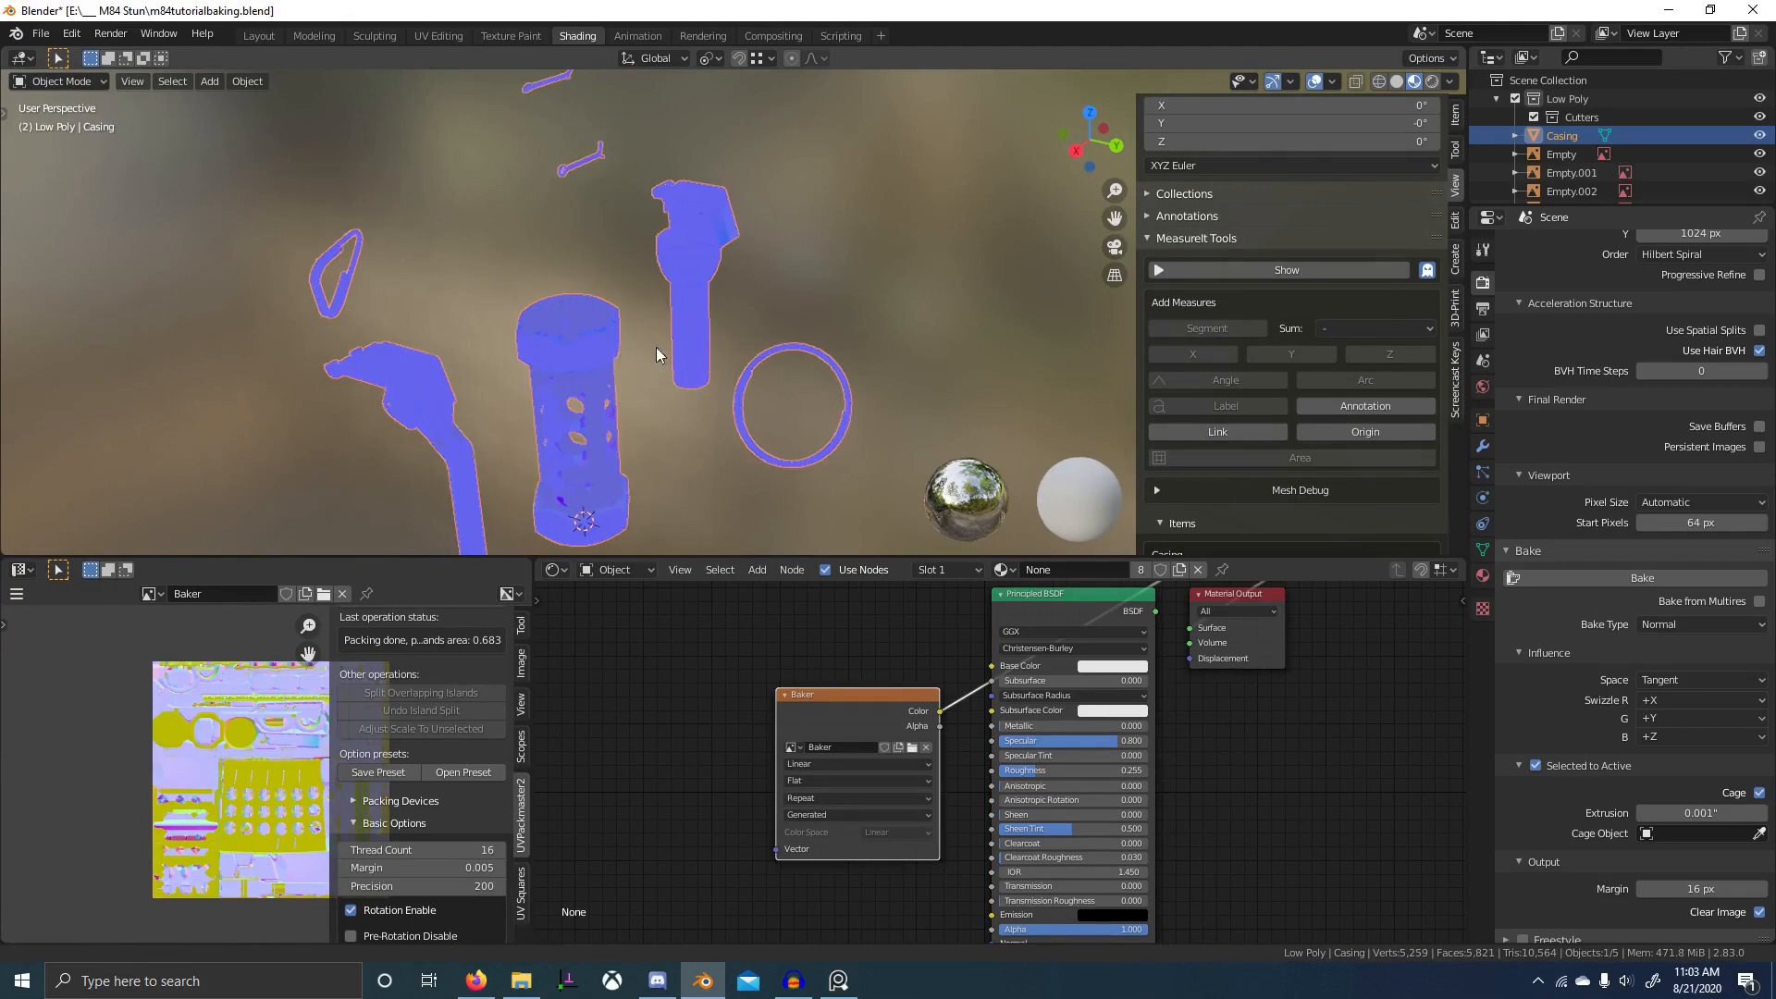
scroll(666, 347, up, 8)
scroll(746, 347, down, 8)
- Rebake the corrected high-poly normals onto the low-poly casing, with both selected and the low-poly casing active
key(2)
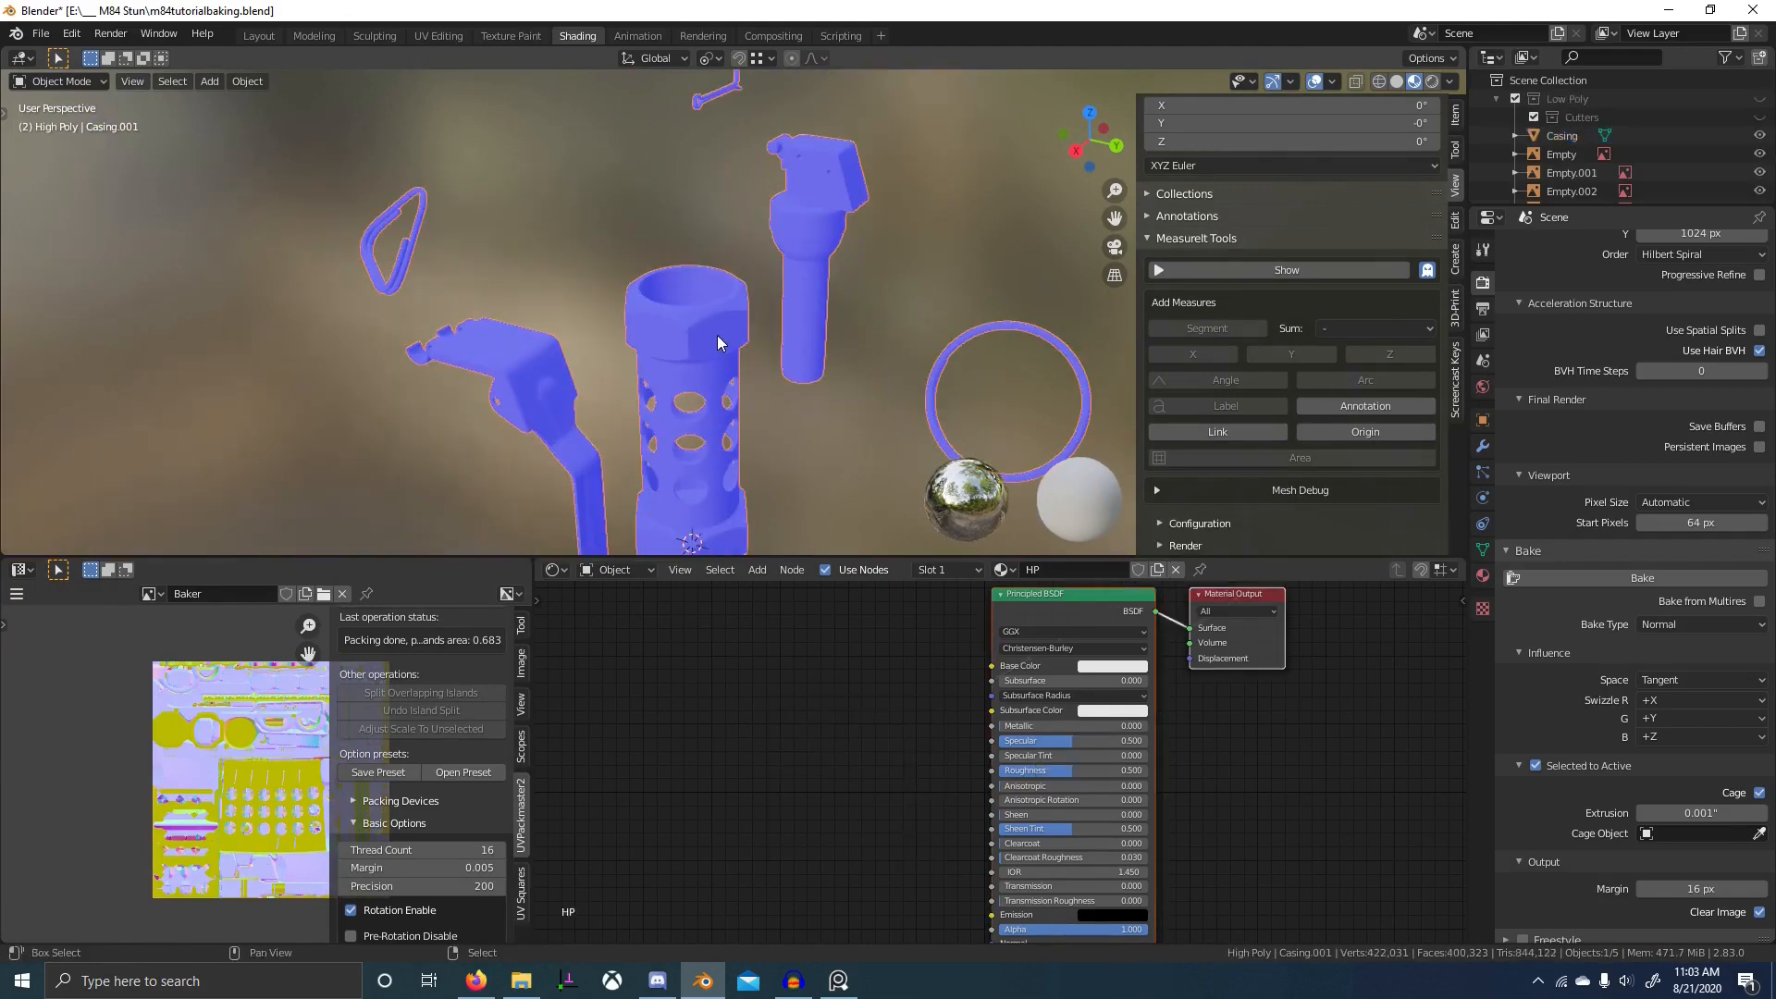
key(1)
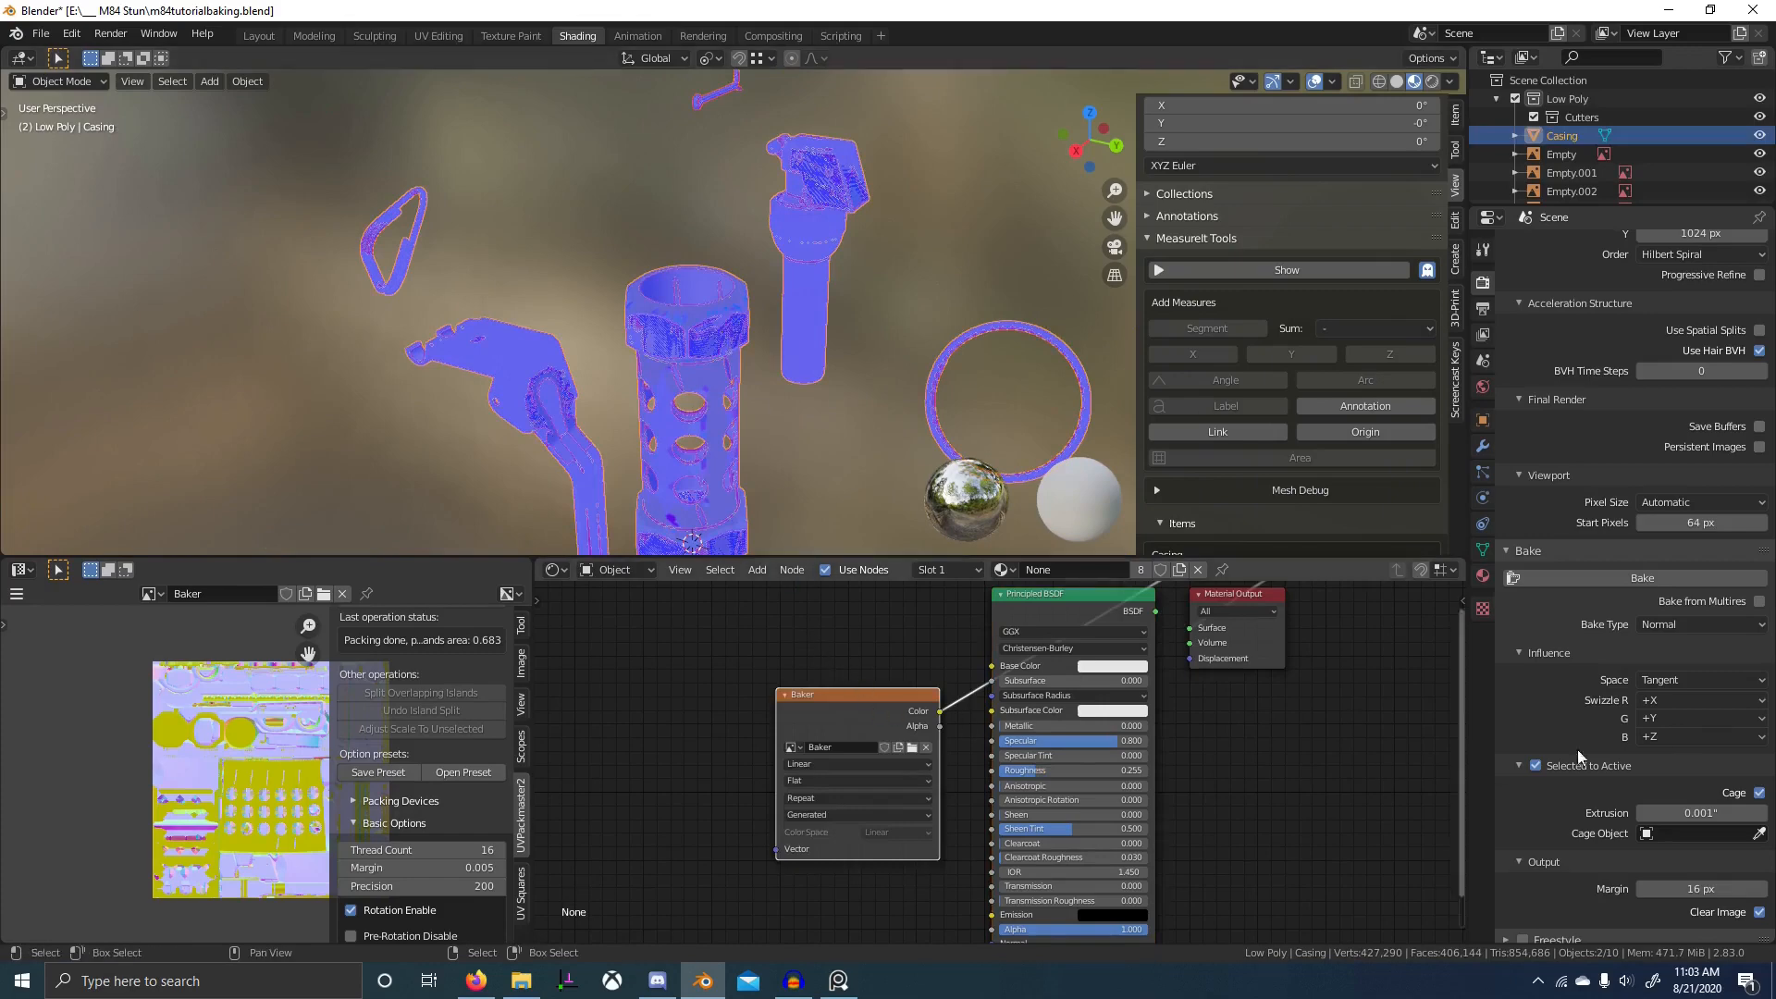
click(1660, 576)
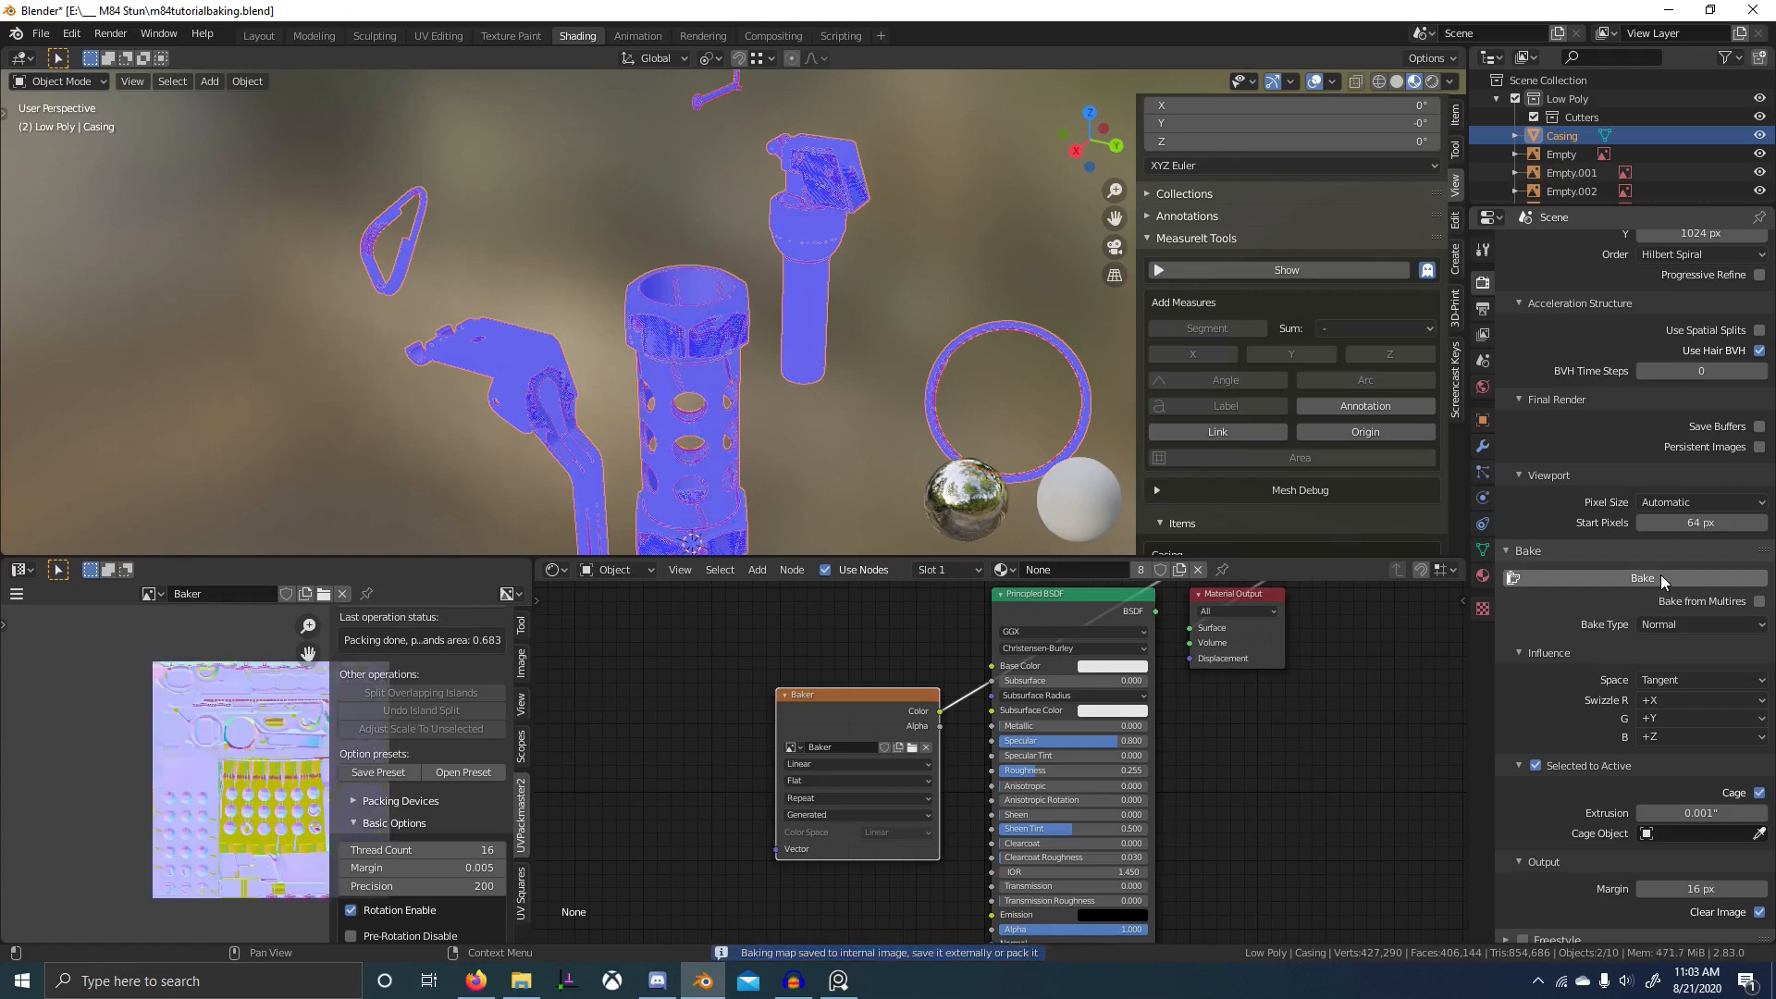
scroll(104, 740, up, 5)
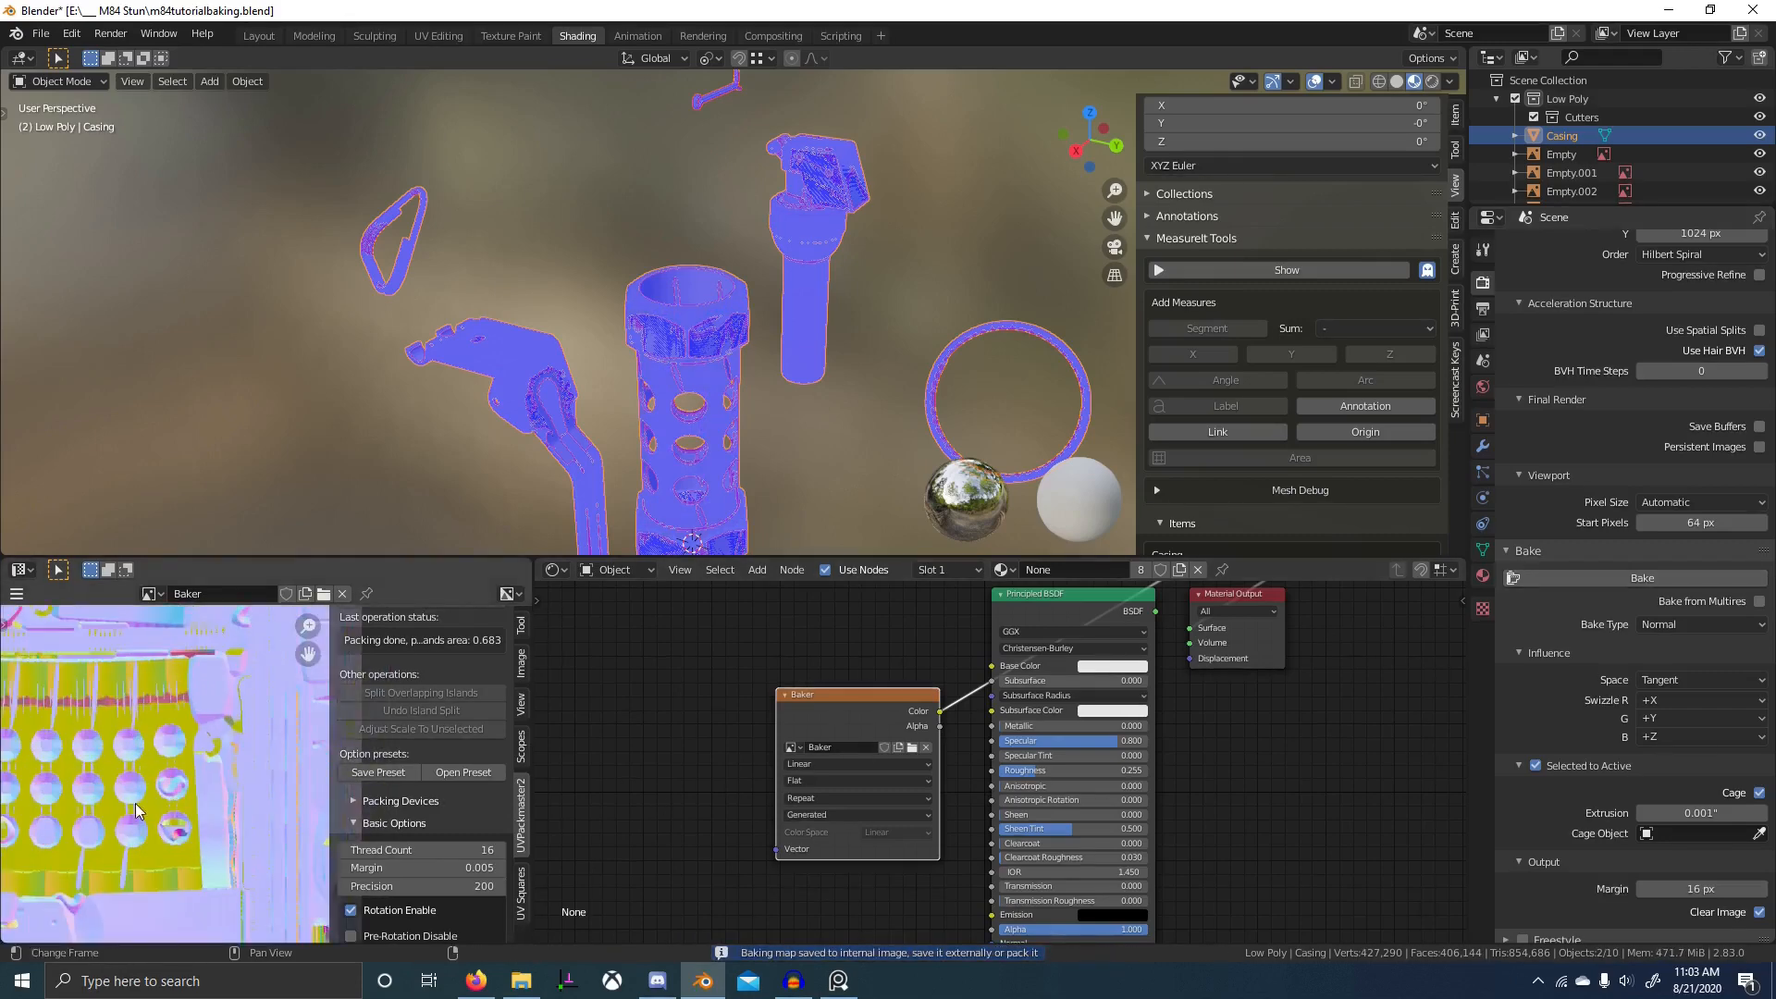
- Show only the low-poly casing without the Face Orientation overlay and preview the Baker texture's color output on it
ctrl+shift+click(885, 707)
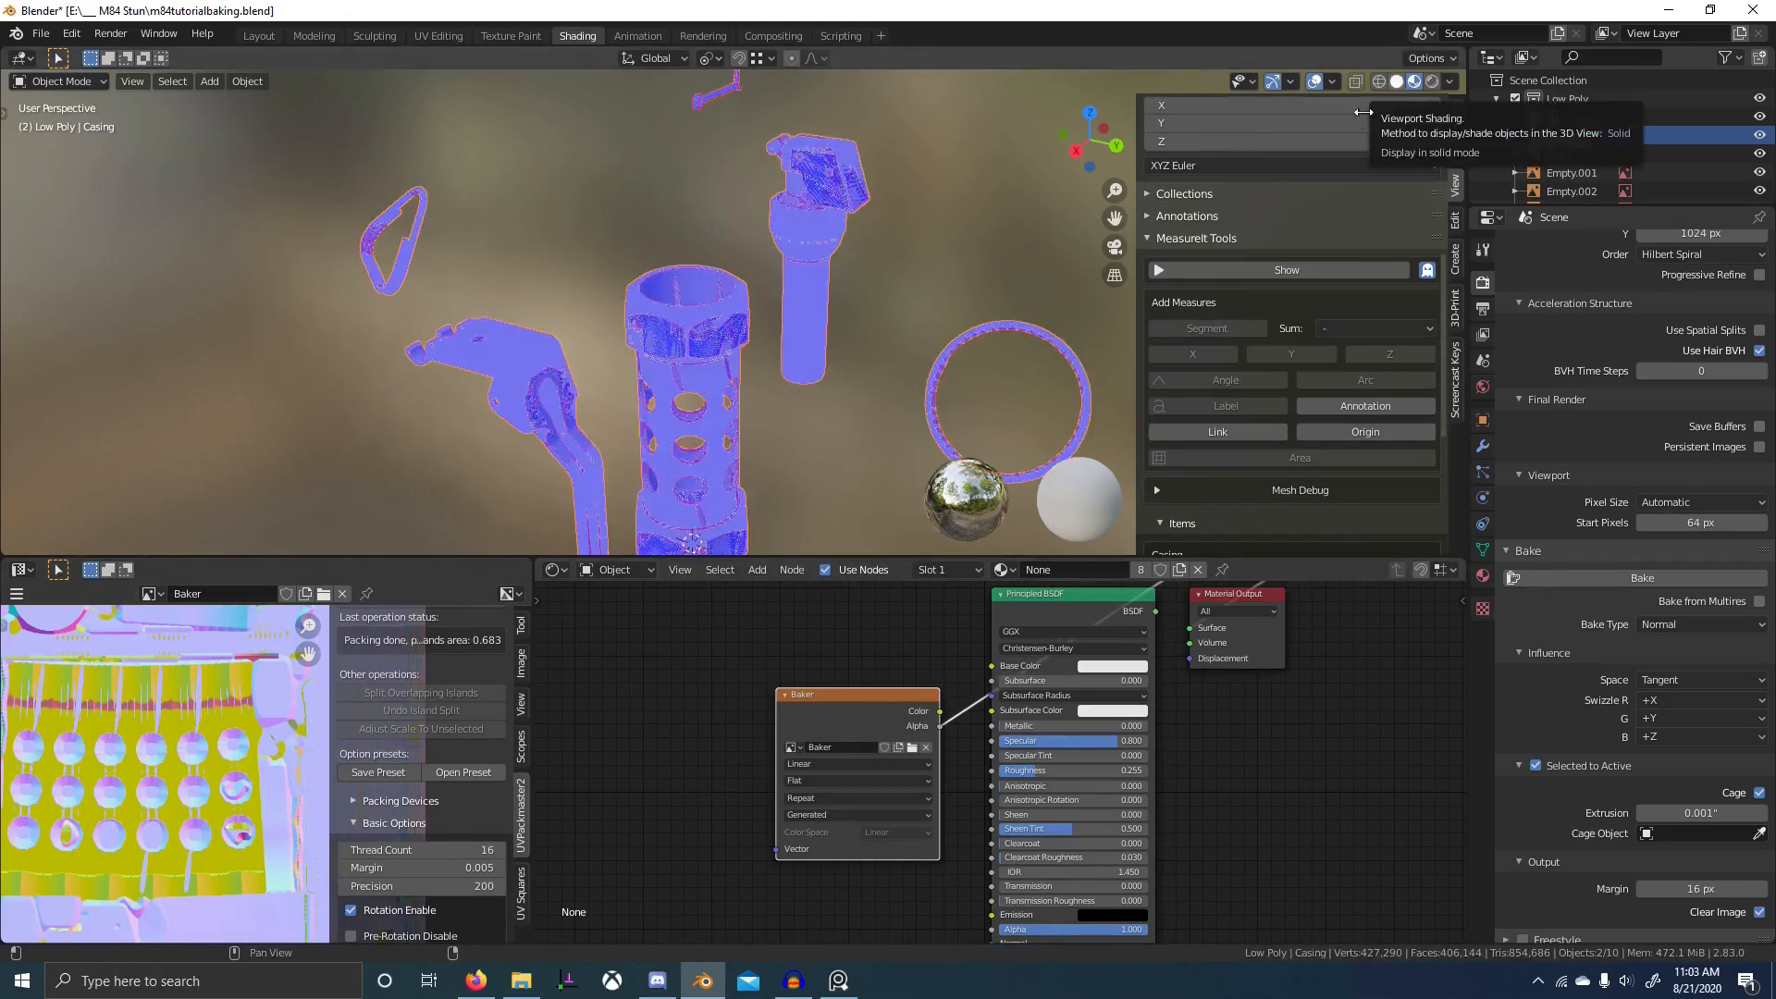
middle_drag(911, 319, 832, 240)
key(1)
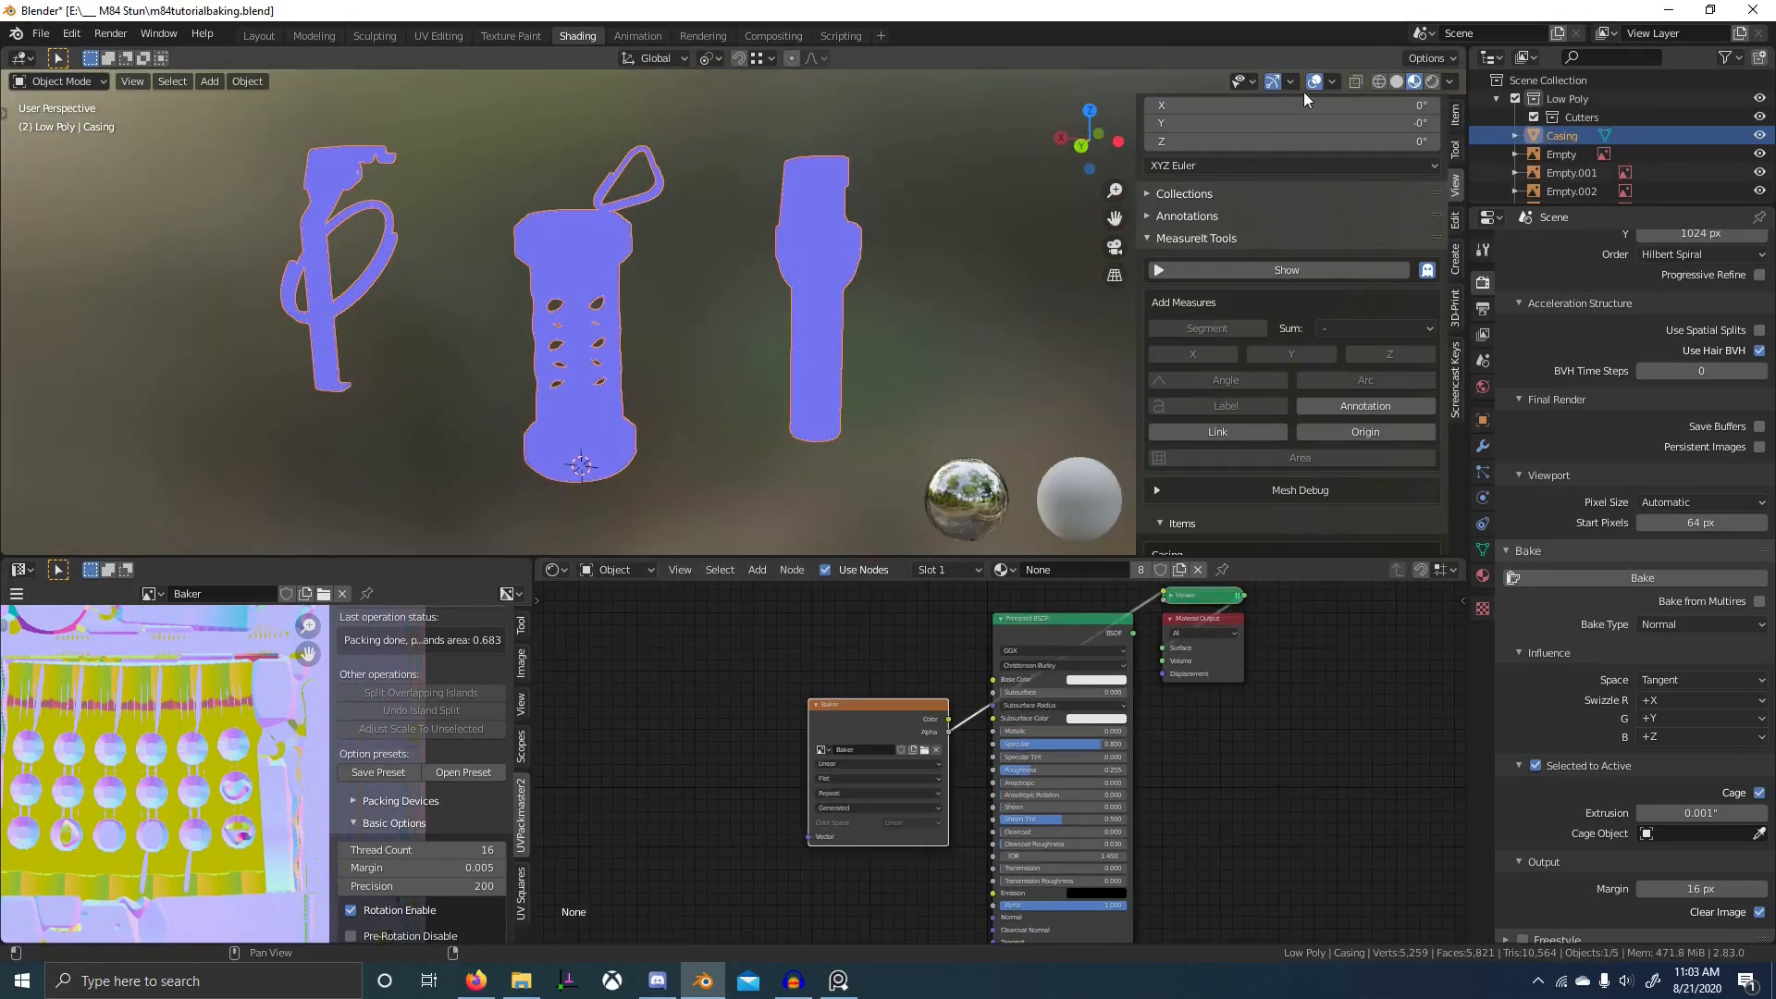
click(1334, 82)
click(1221, 436)
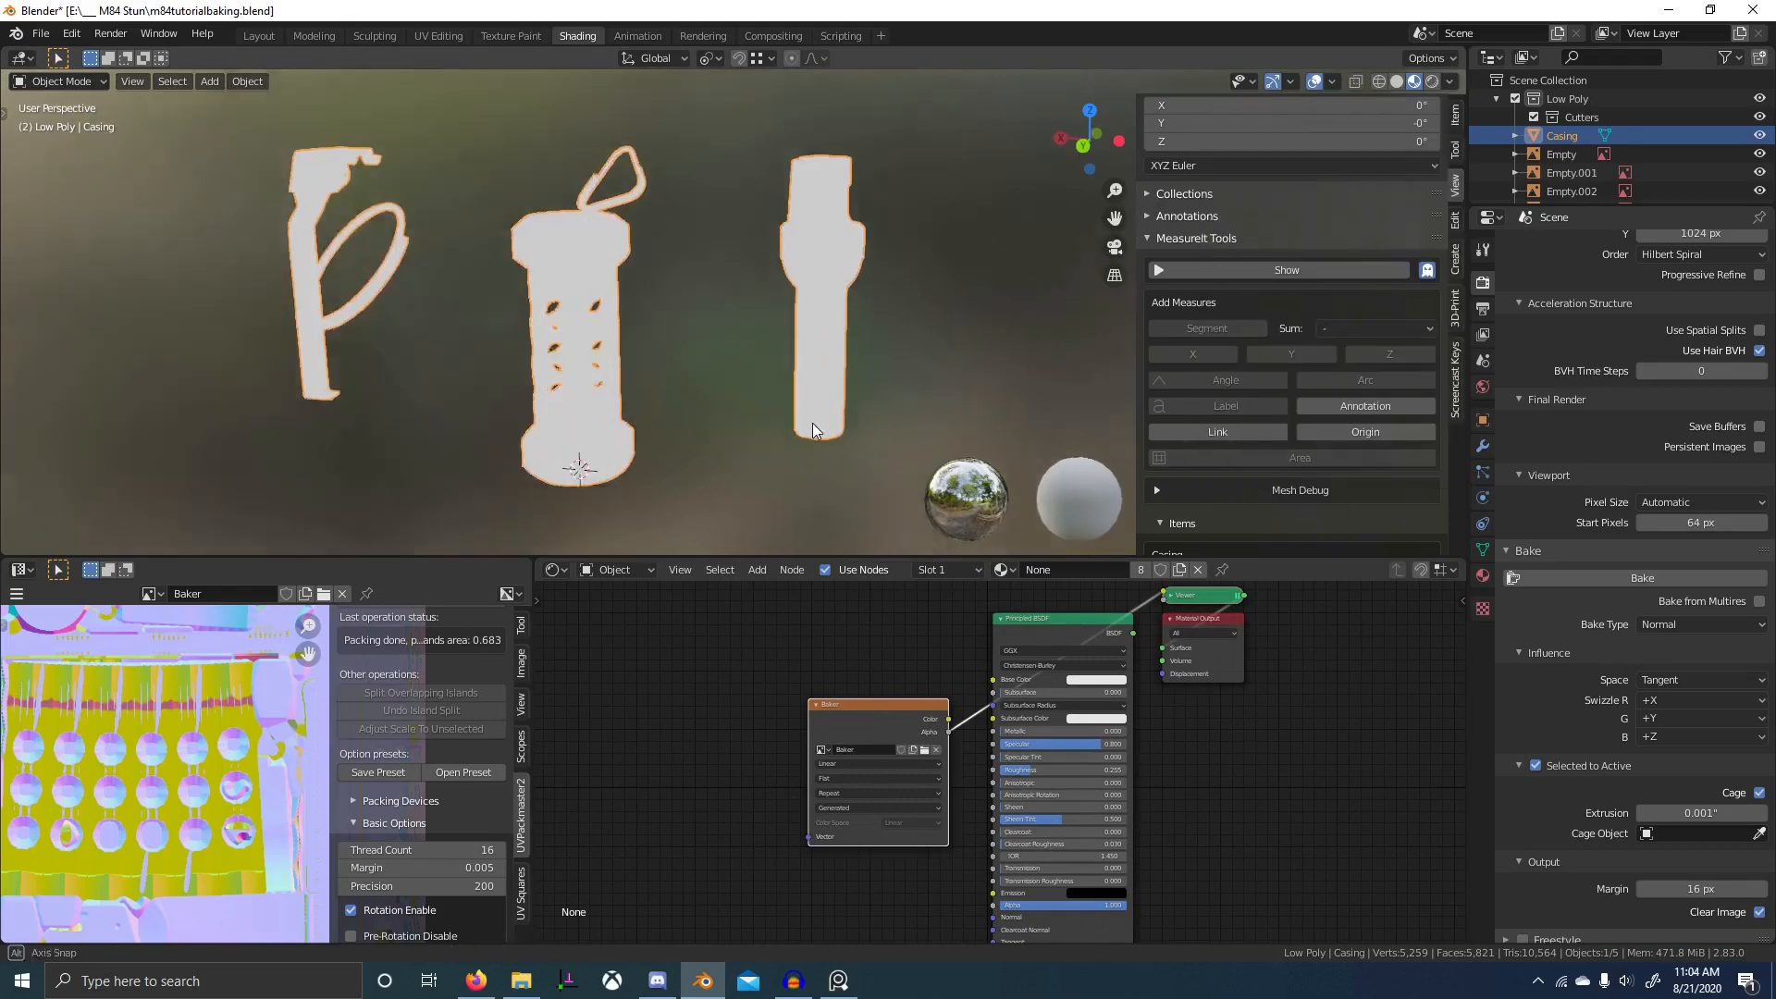
middle_drag(812, 424, 892, 715)
key(g)
click(504, 716)
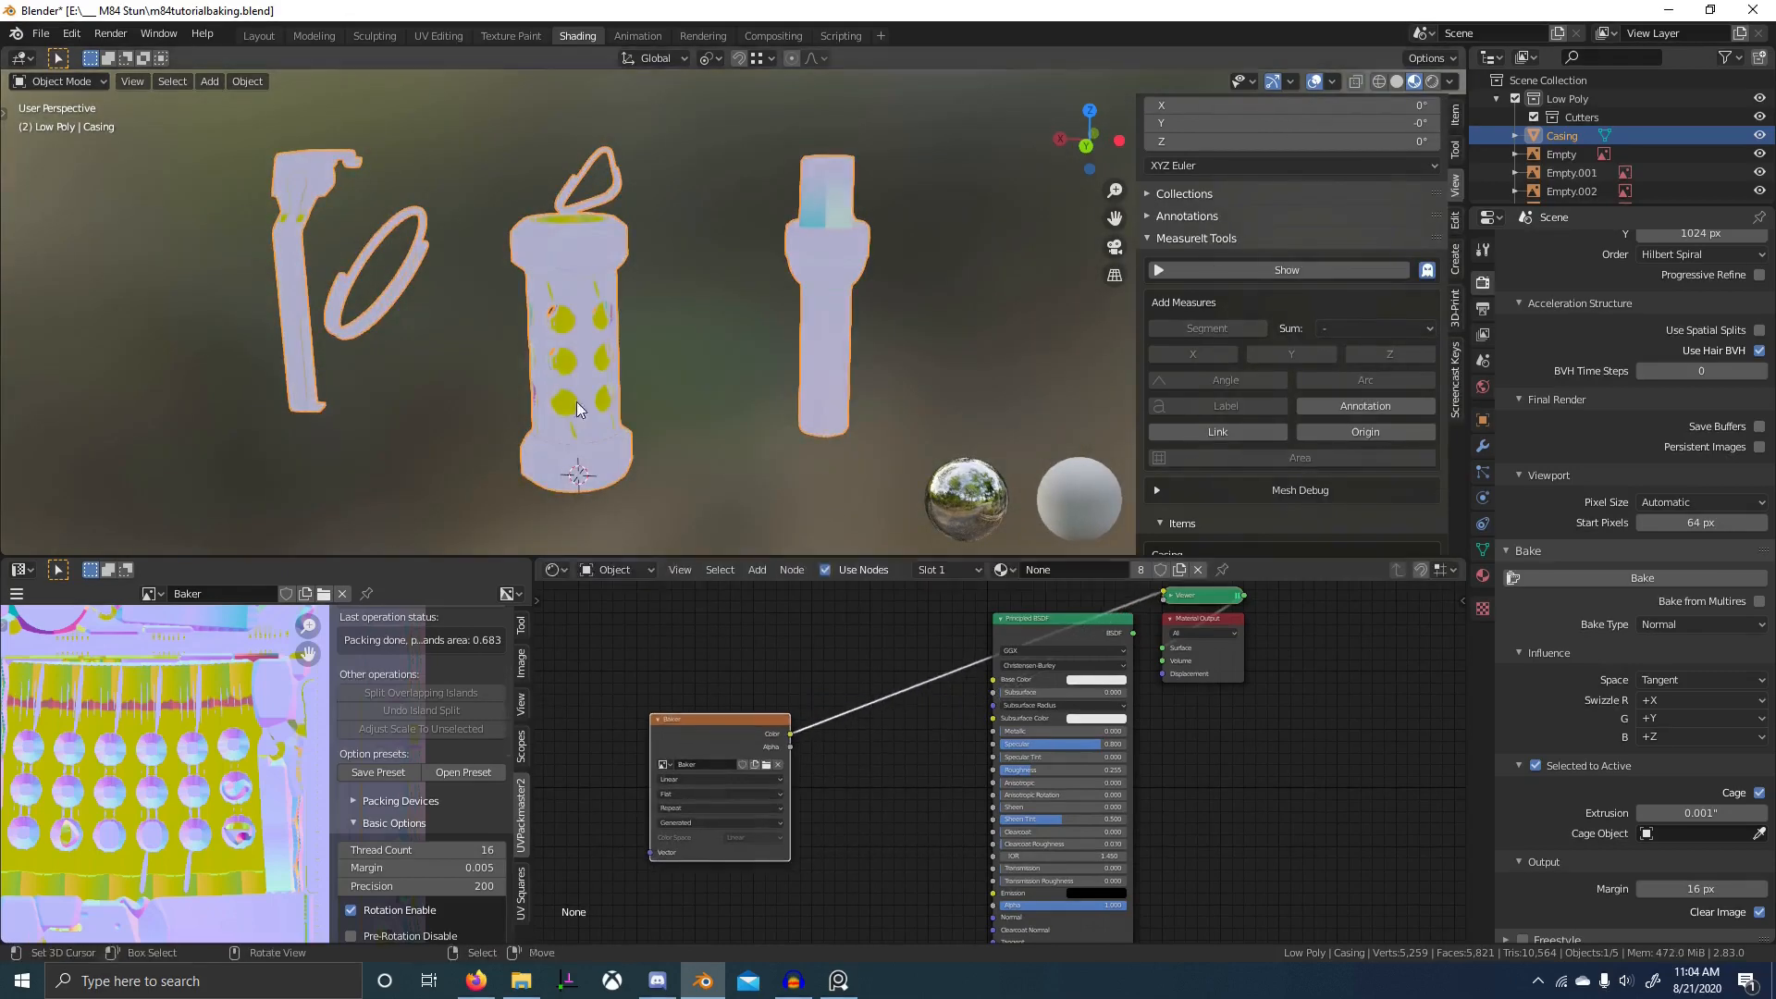
- Examine the baked normals around the body's holes and inner wall, and check the high-poly body's face orientation there
middle_drag(576, 402, 948, 358)
scroll(901, 391, up, 6)
scroll(836, 359, up, 4)
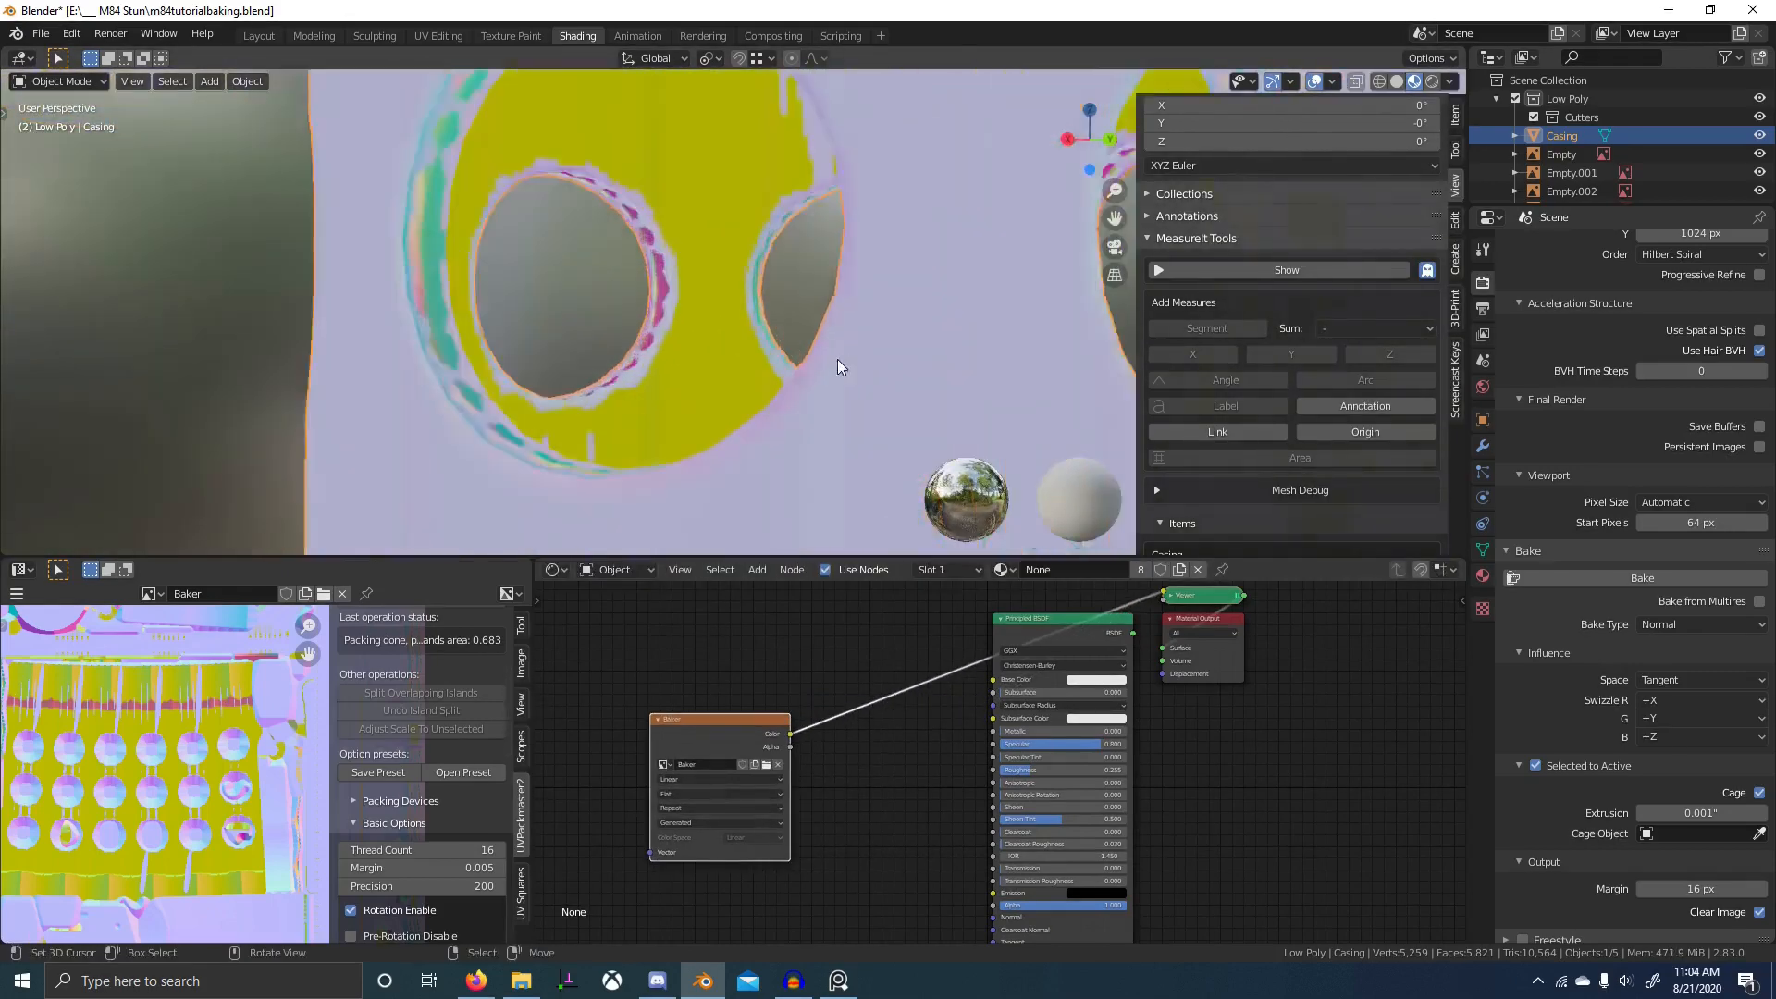
middle_drag(836, 359, 783, 474)
scroll(835, 379, up, 4)
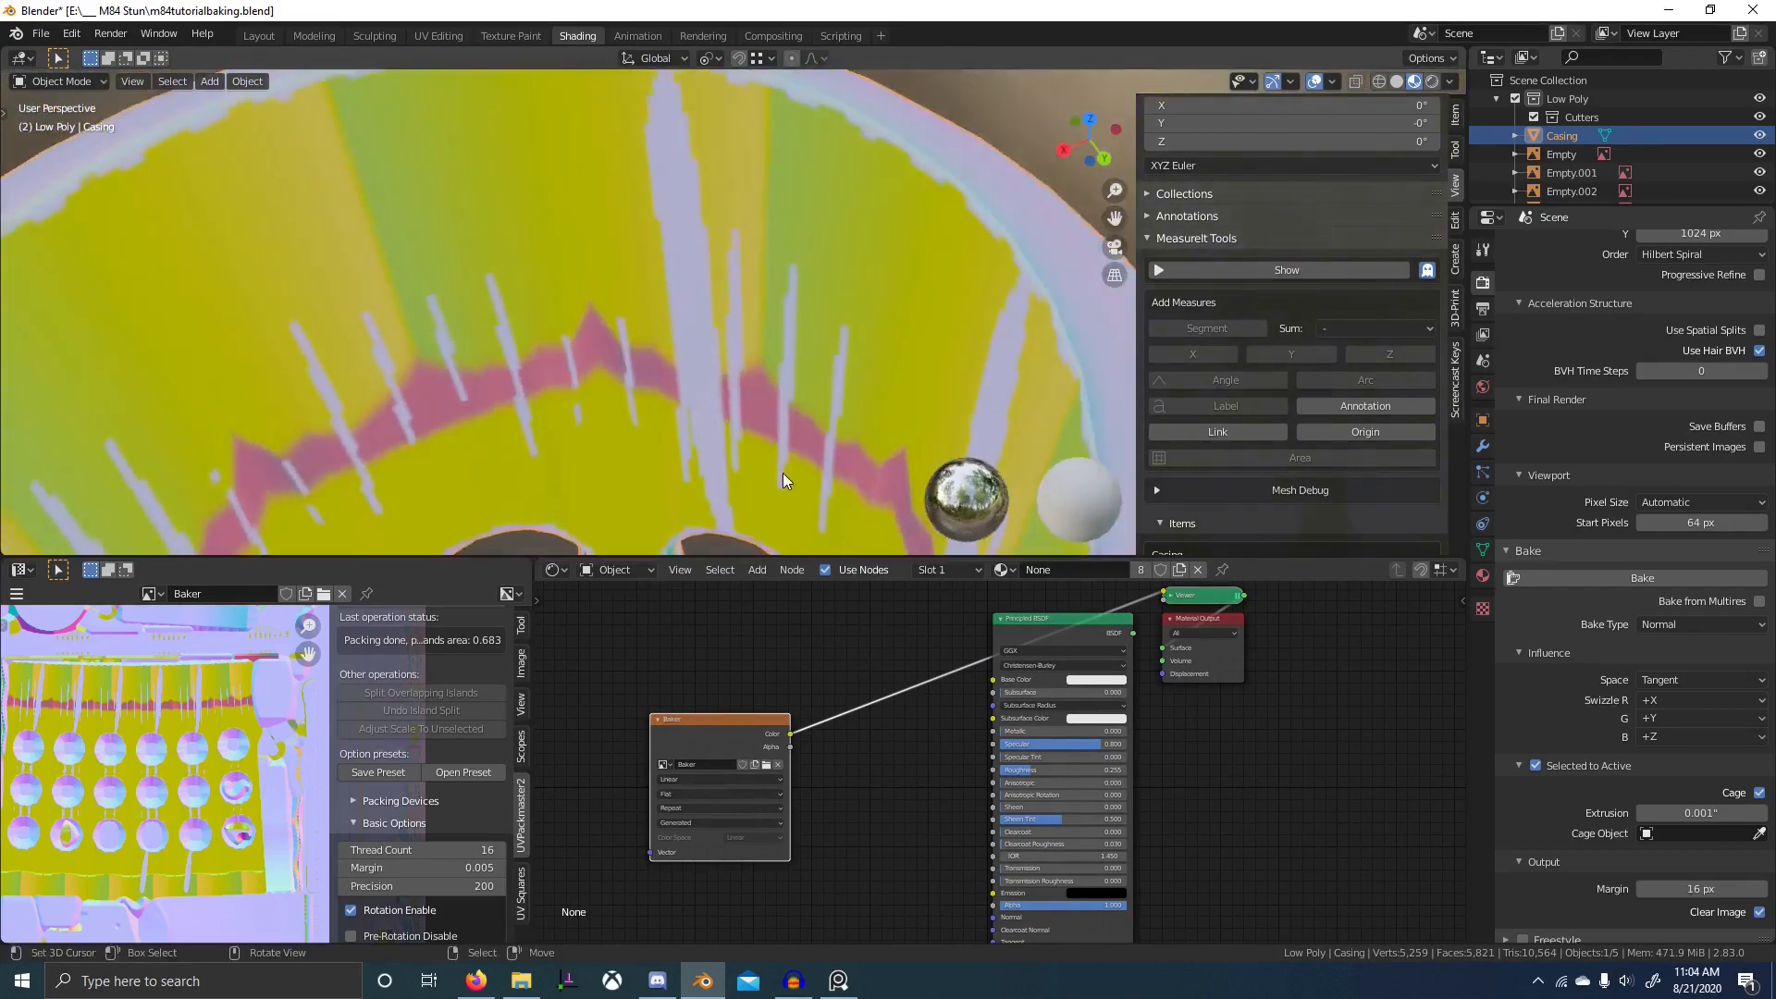
scroll(783, 474, down, 6)
key(2)
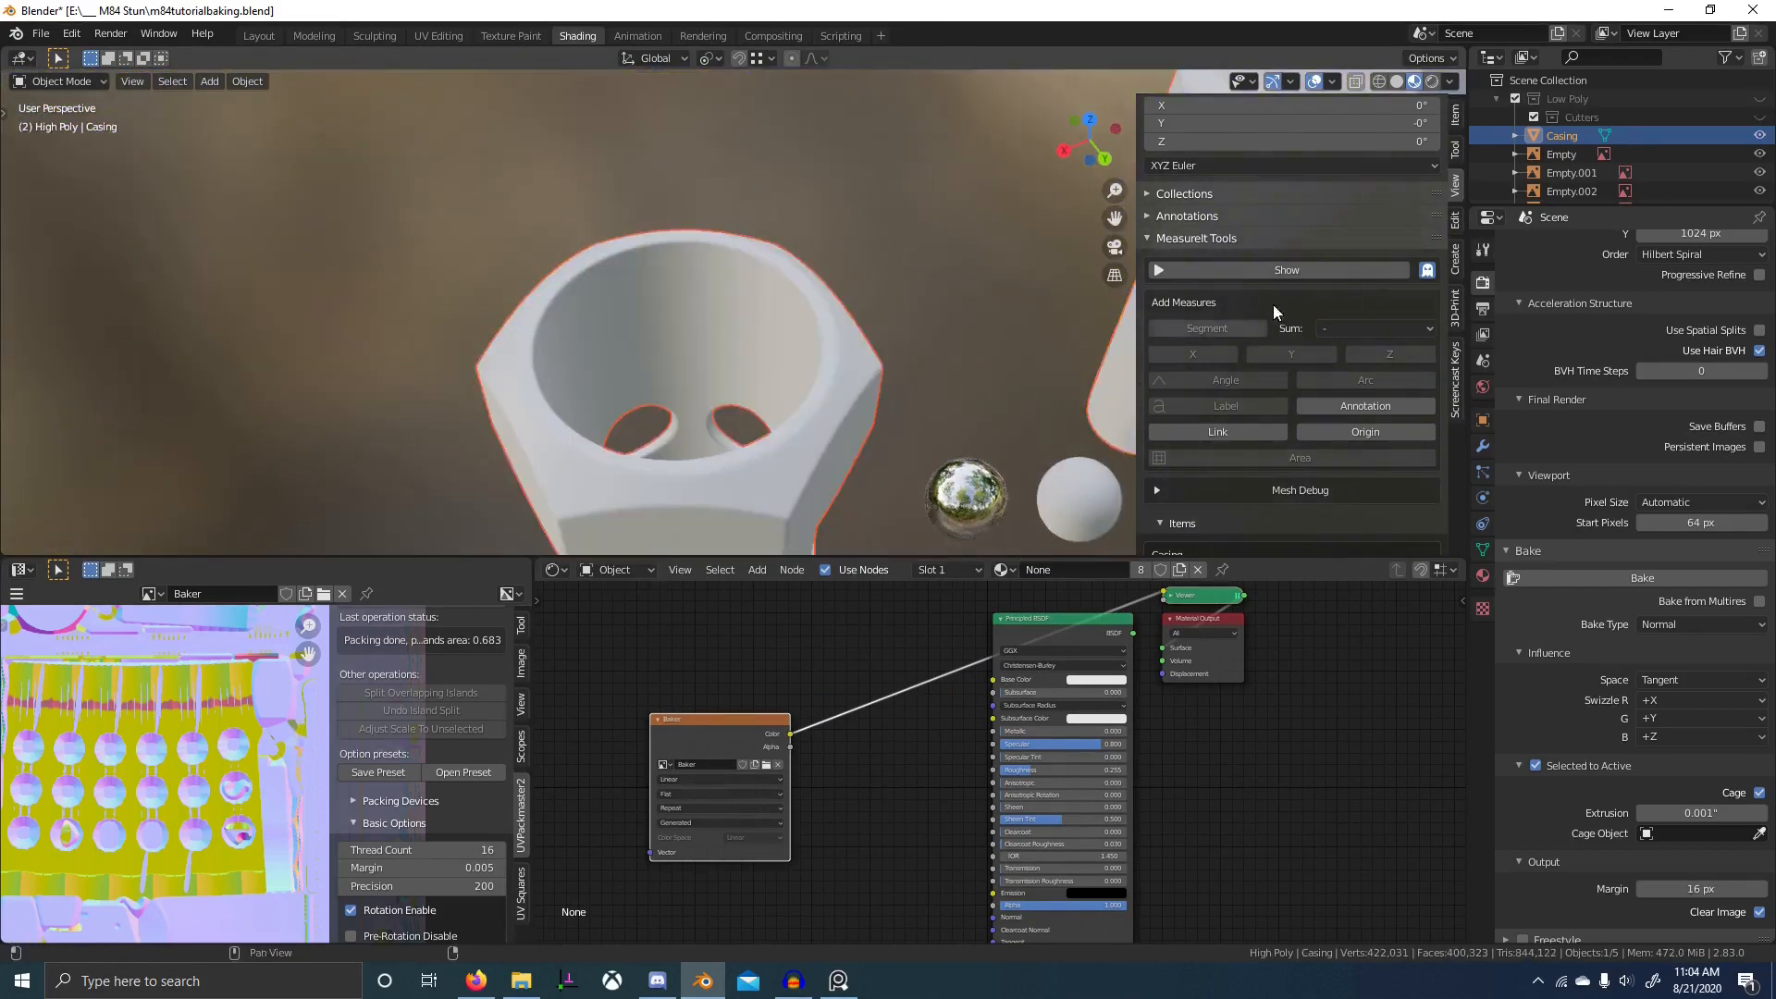
click(1331, 81)
click(1223, 436)
click(1222, 436)
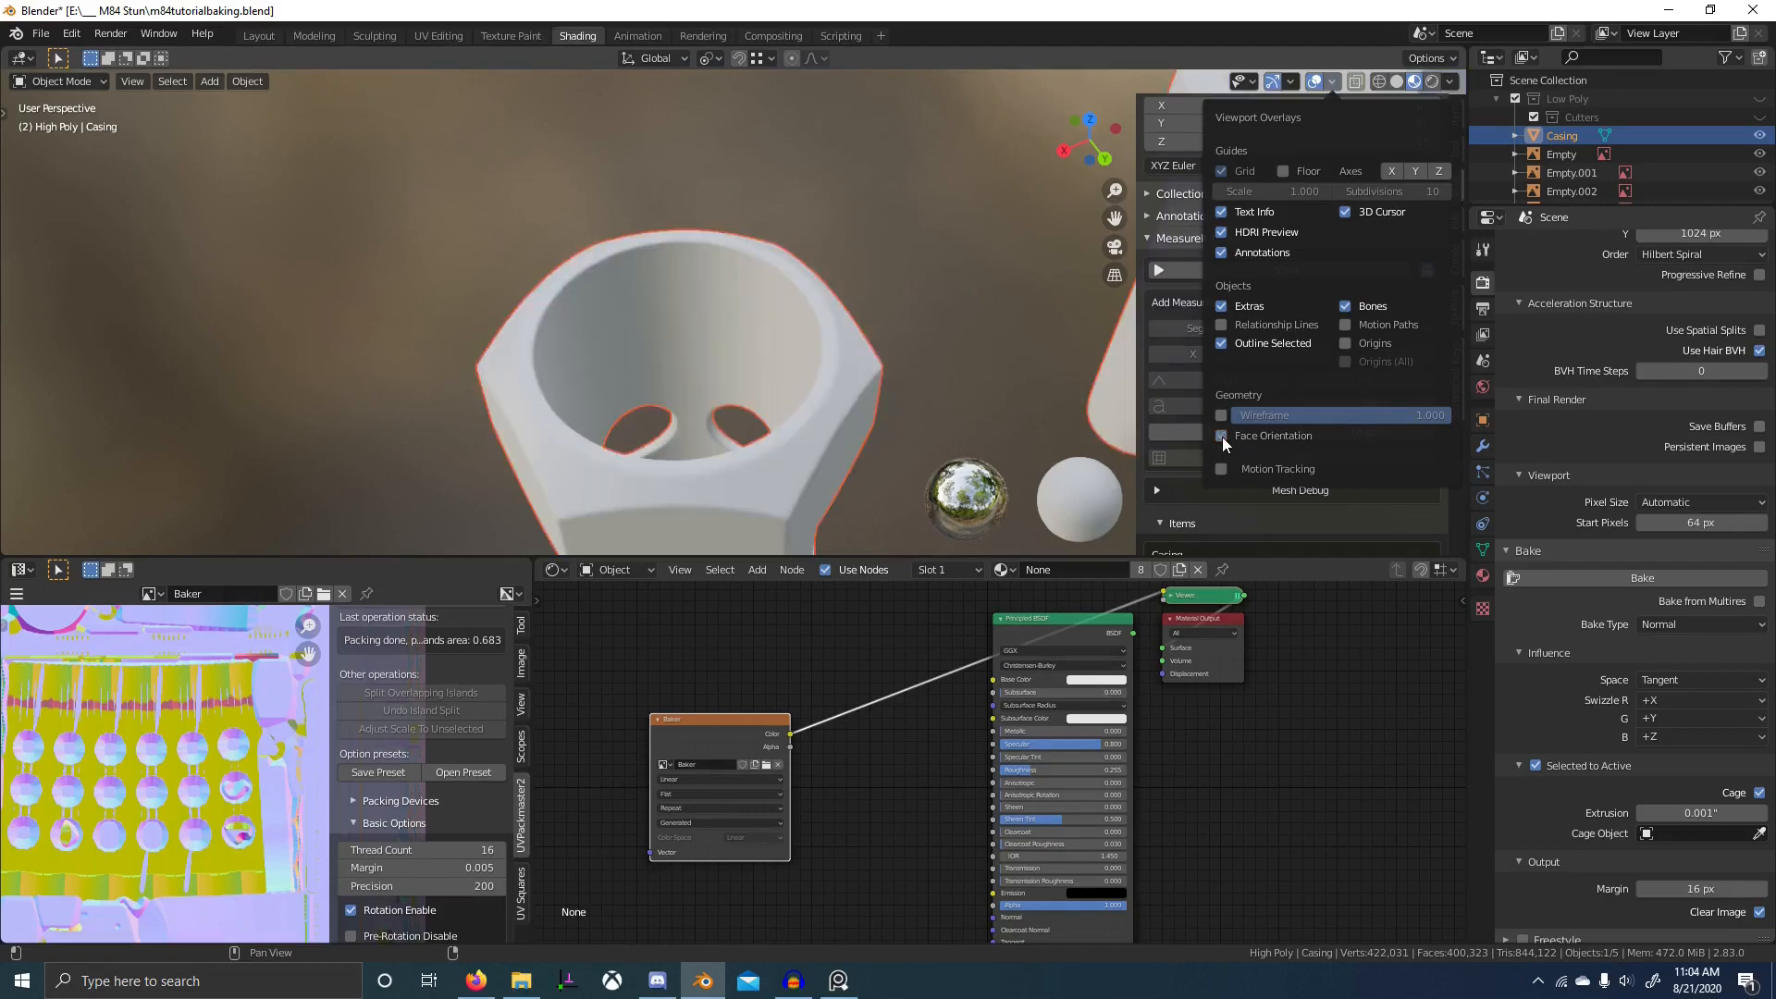
- Set the bake cage extrusion to 0.01"
click(1665, 813)
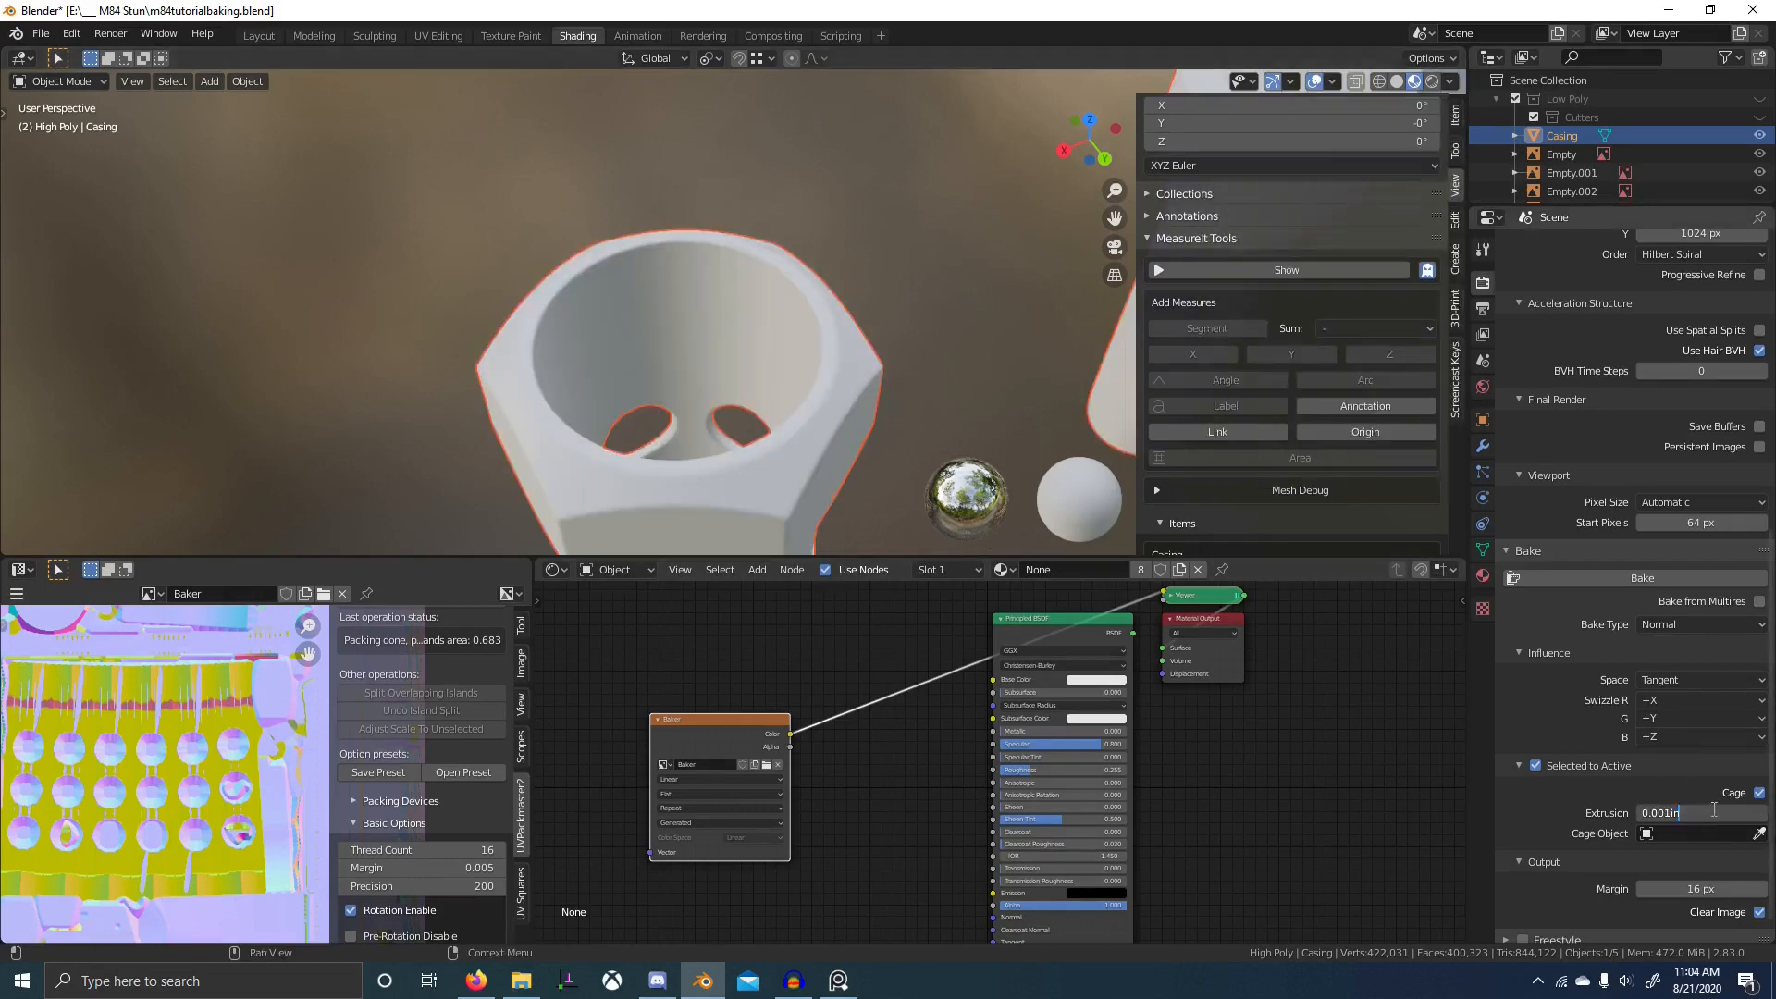
key(BackSpace)
key(Return)
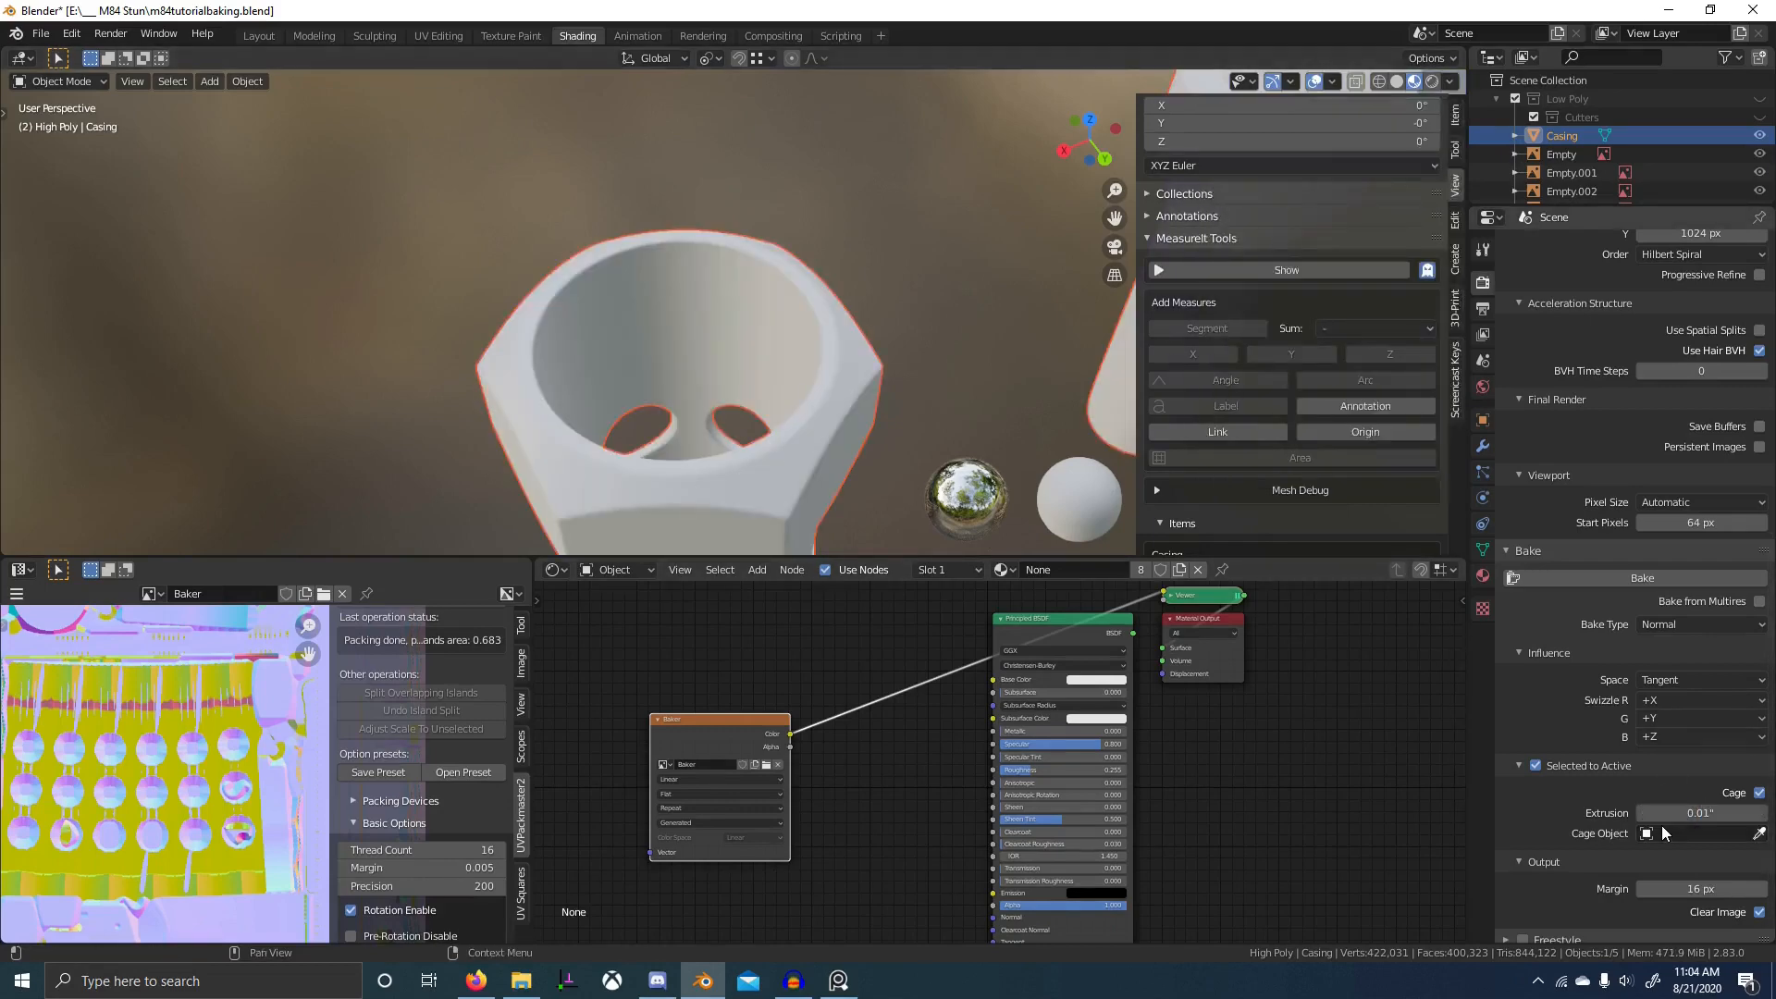
- Bake the high-poly normals onto the low-poly casing's Baker texture with the 0.01" extrusion, keeping the low-poly casing active
scroll(759, 458, down, 5)
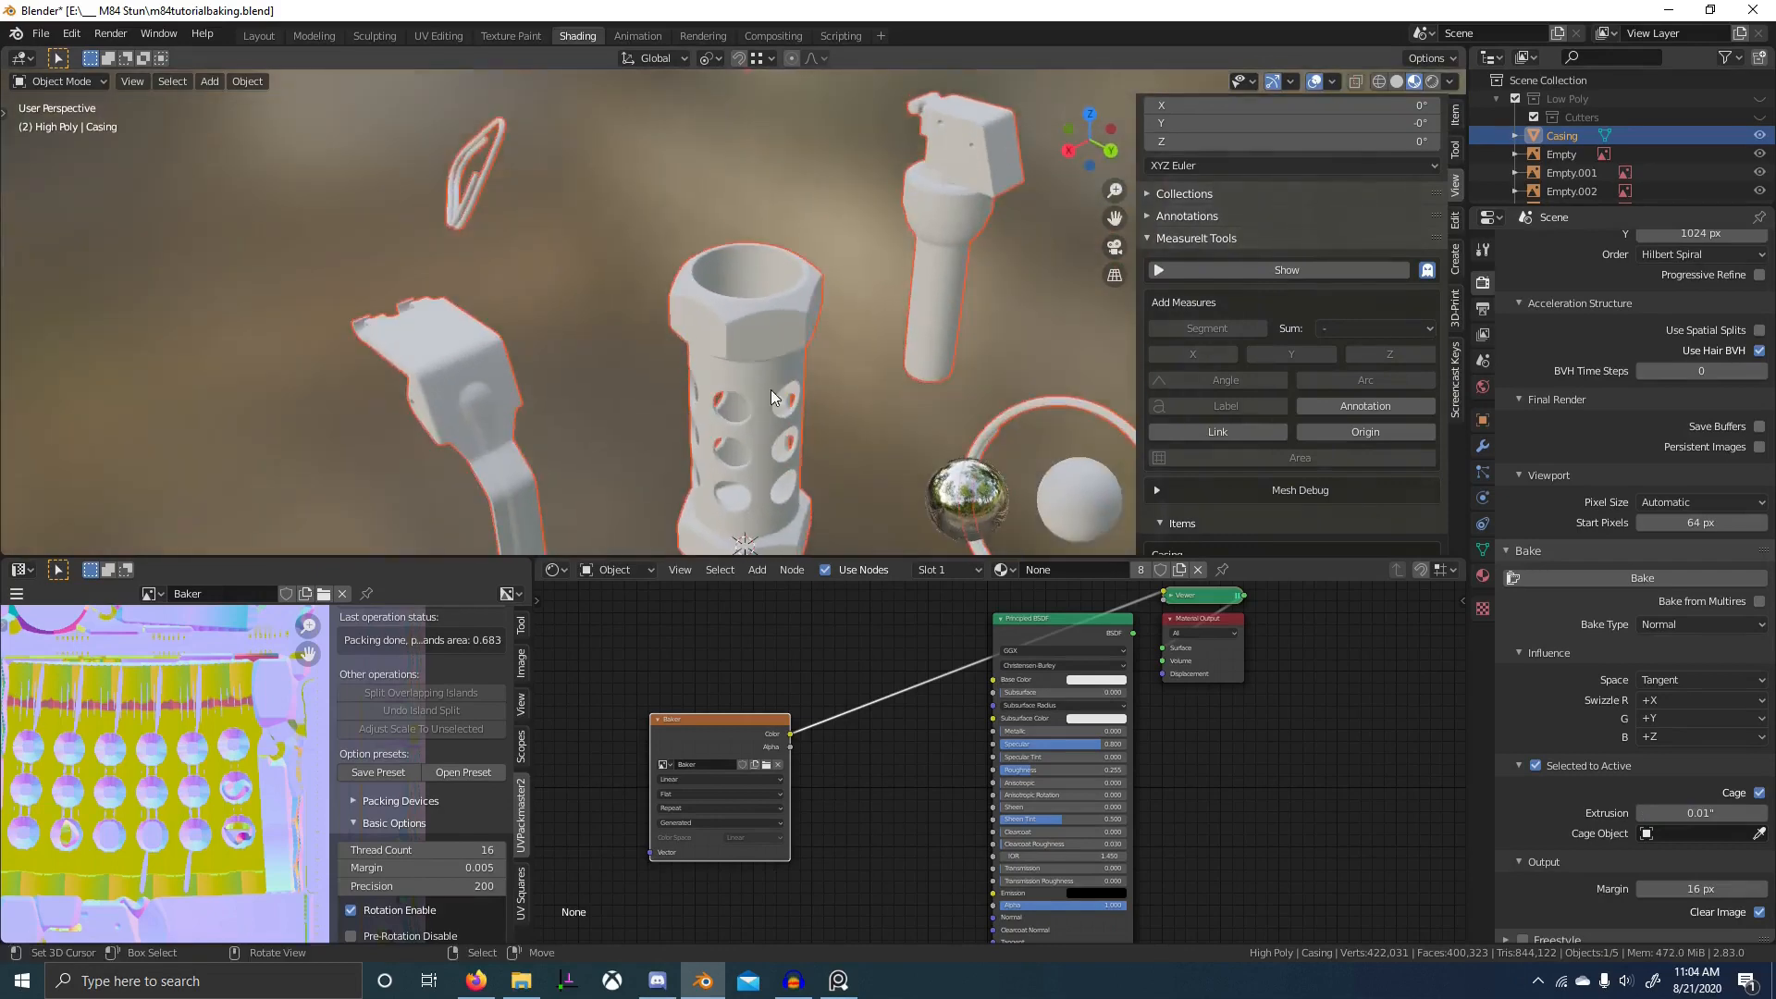
click(744, 309)
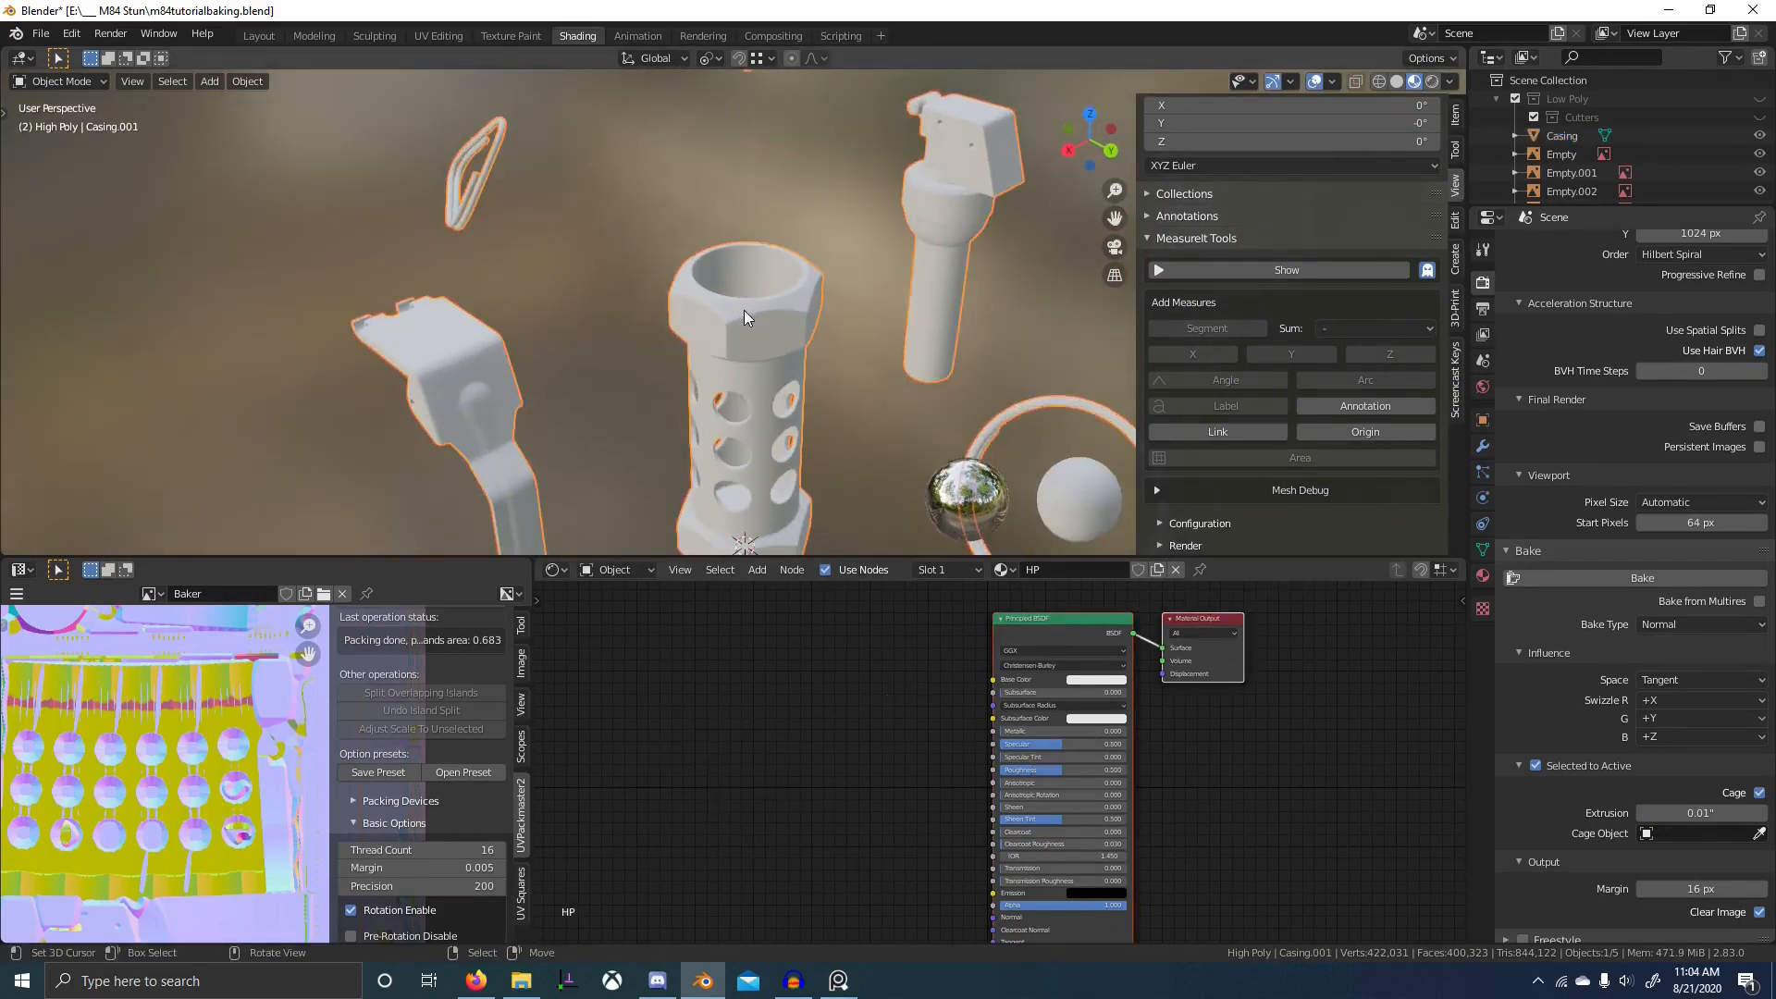
key(shift+1)
shift+click(744, 309)
click(707, 711)
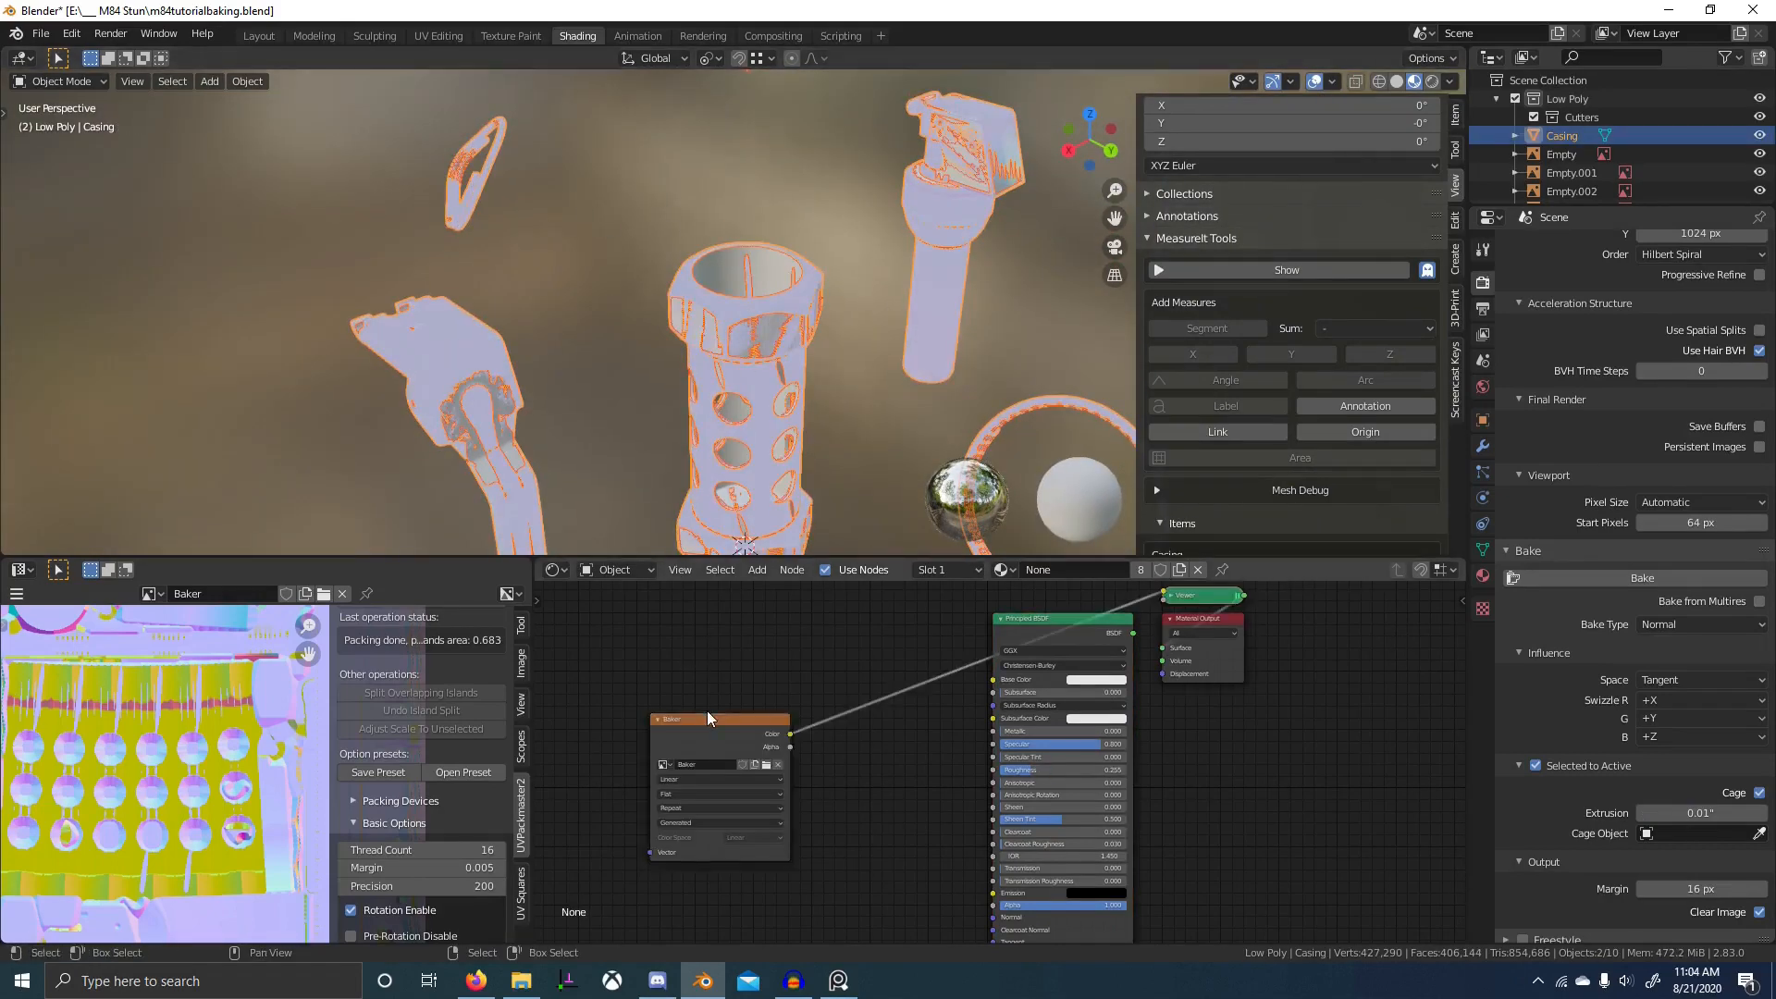
click(713, 720)
click(1679, 578)
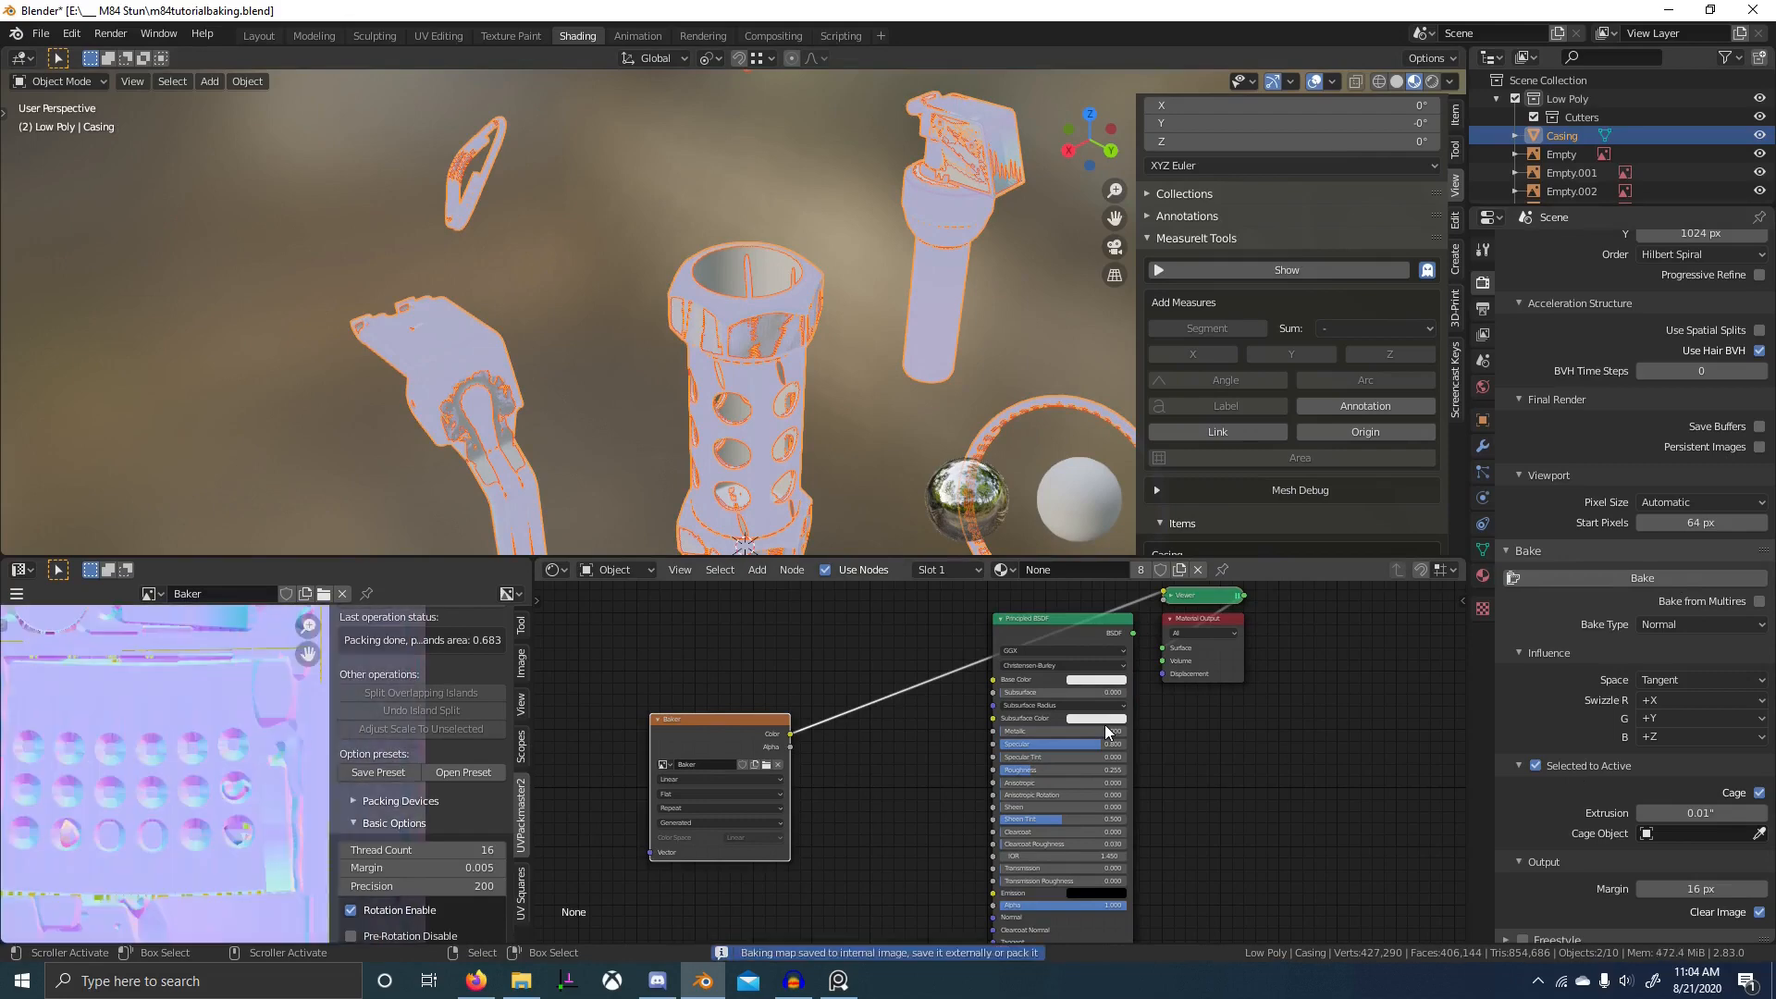
scroll(87, 771, up, 4)
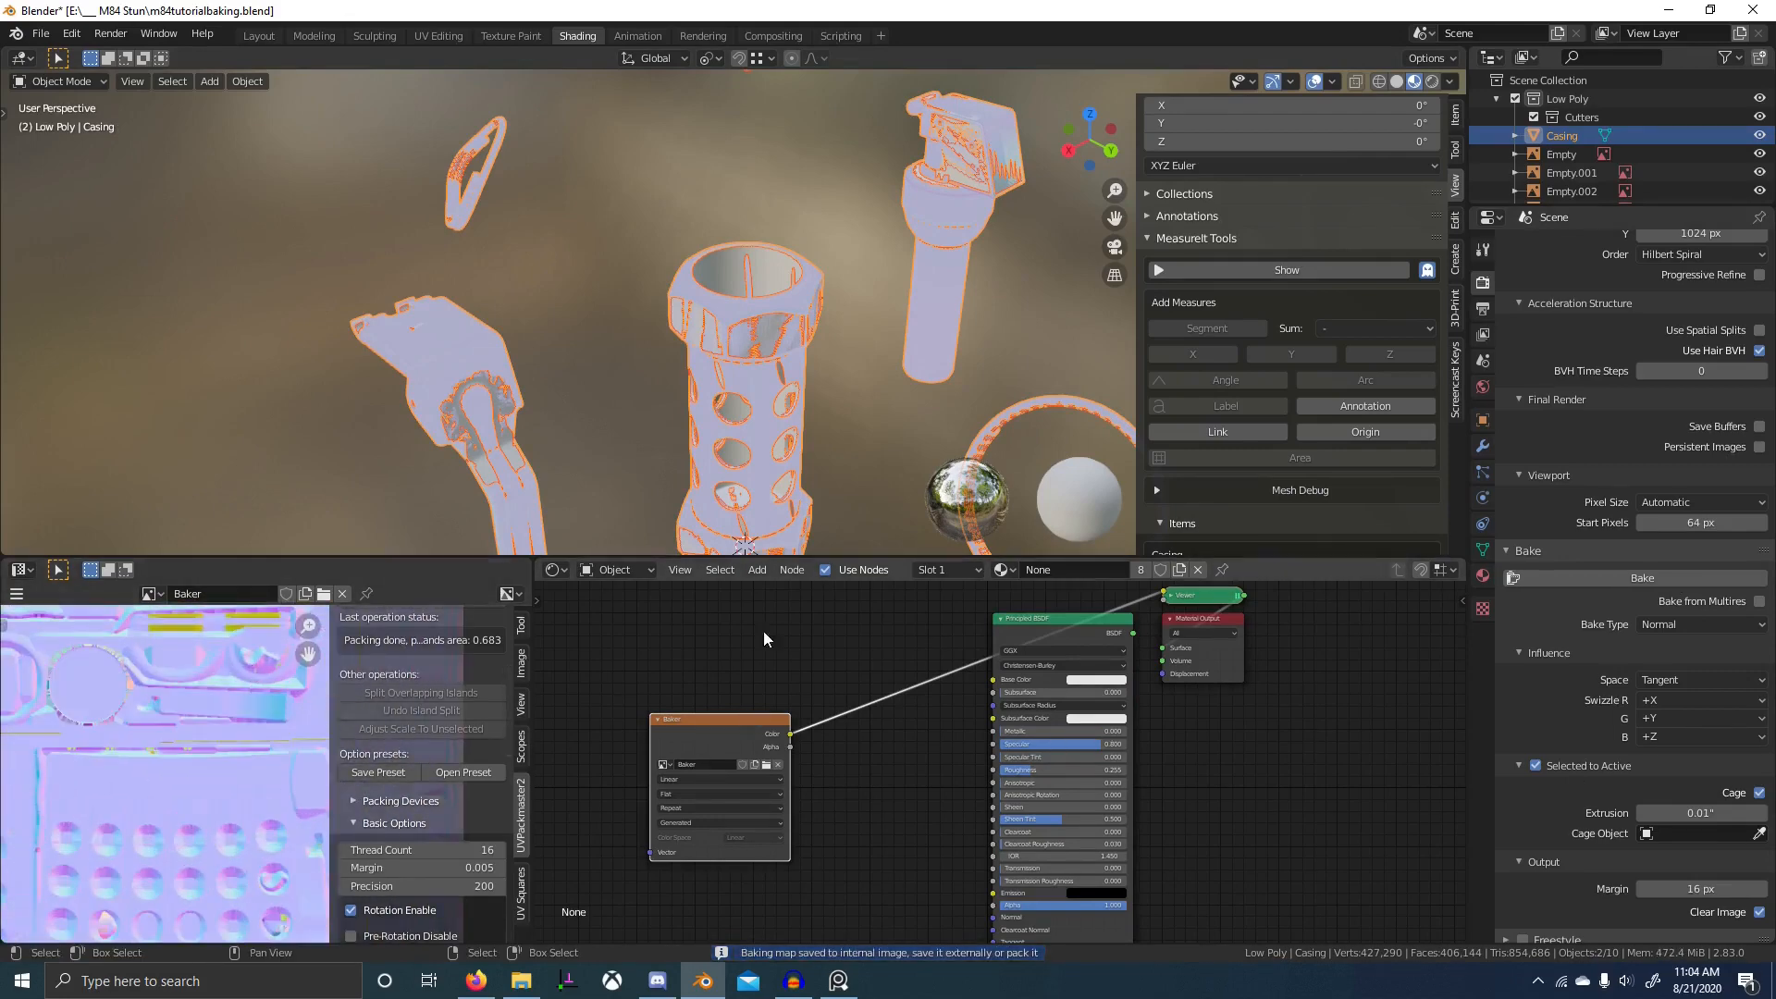
- Show only the low-poly casing and check the Baker texture's color output on the fuze head's slanted faces
key(1)
ctrl+shift+click(745, 717)
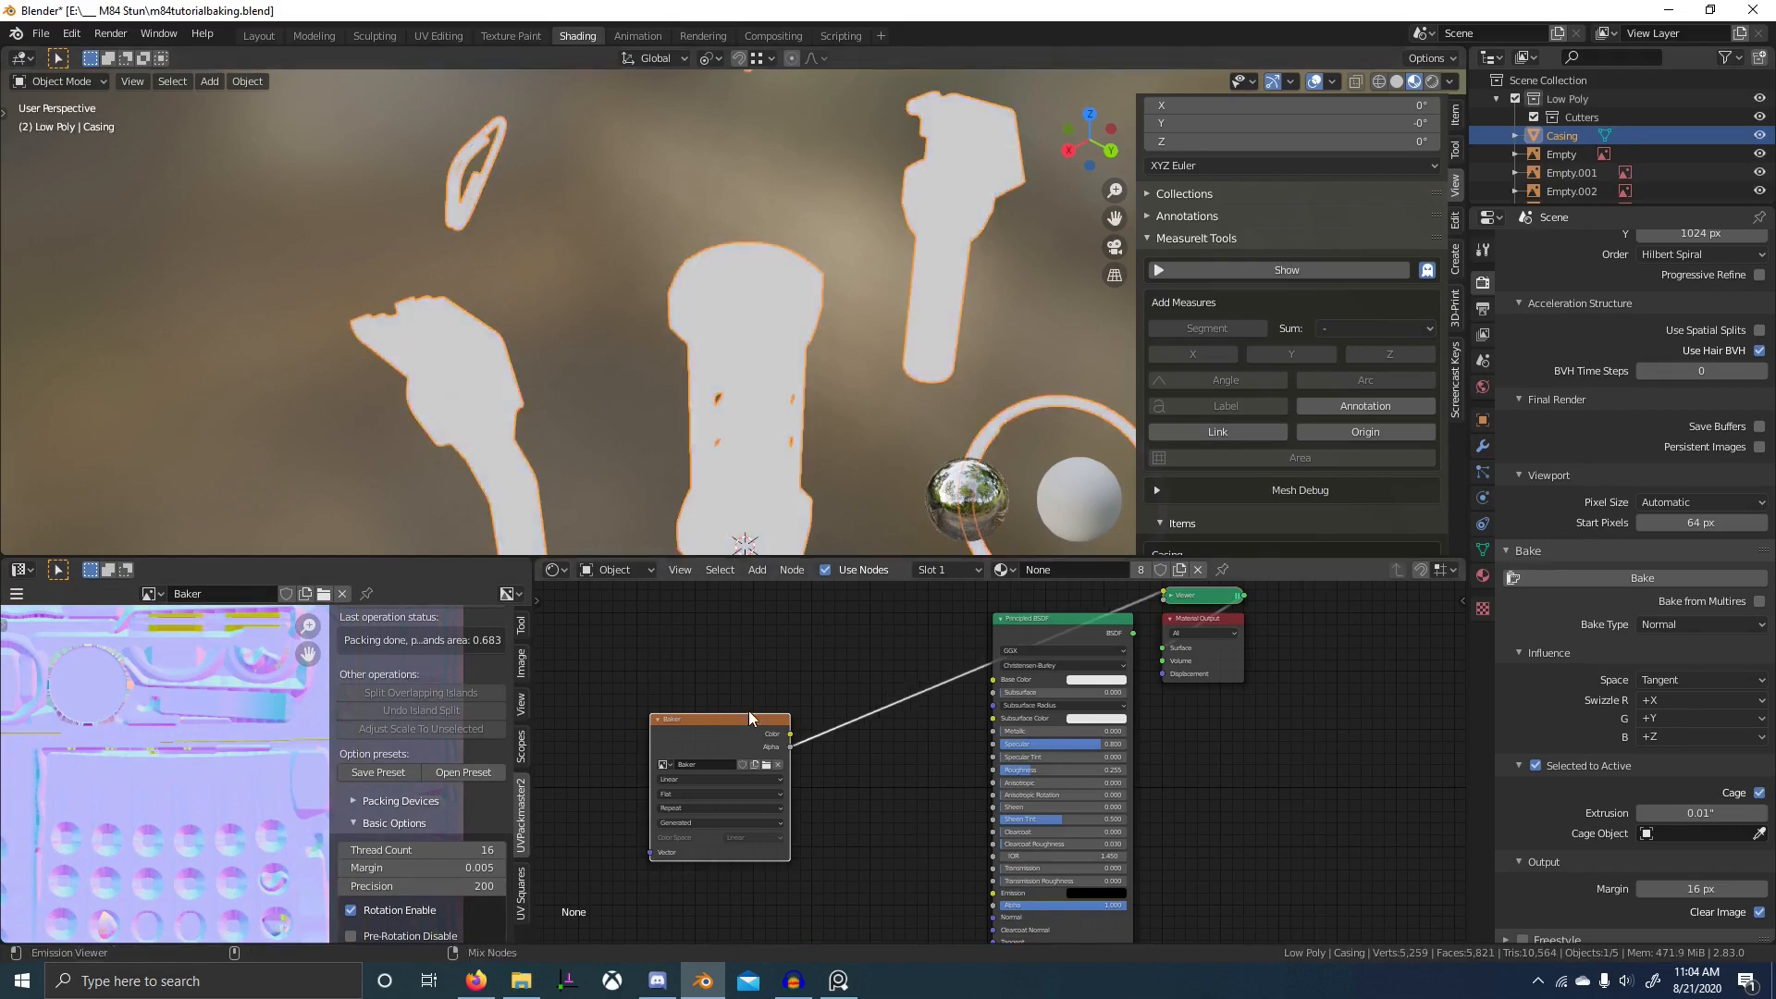
ctrl+shift+click(748, 717)
scroll(847, 436, down, 5)
middle_drag(846, 437, 630, 400)
scroll(724, 436, up, 6)
scroll(630, 400, up, 4)
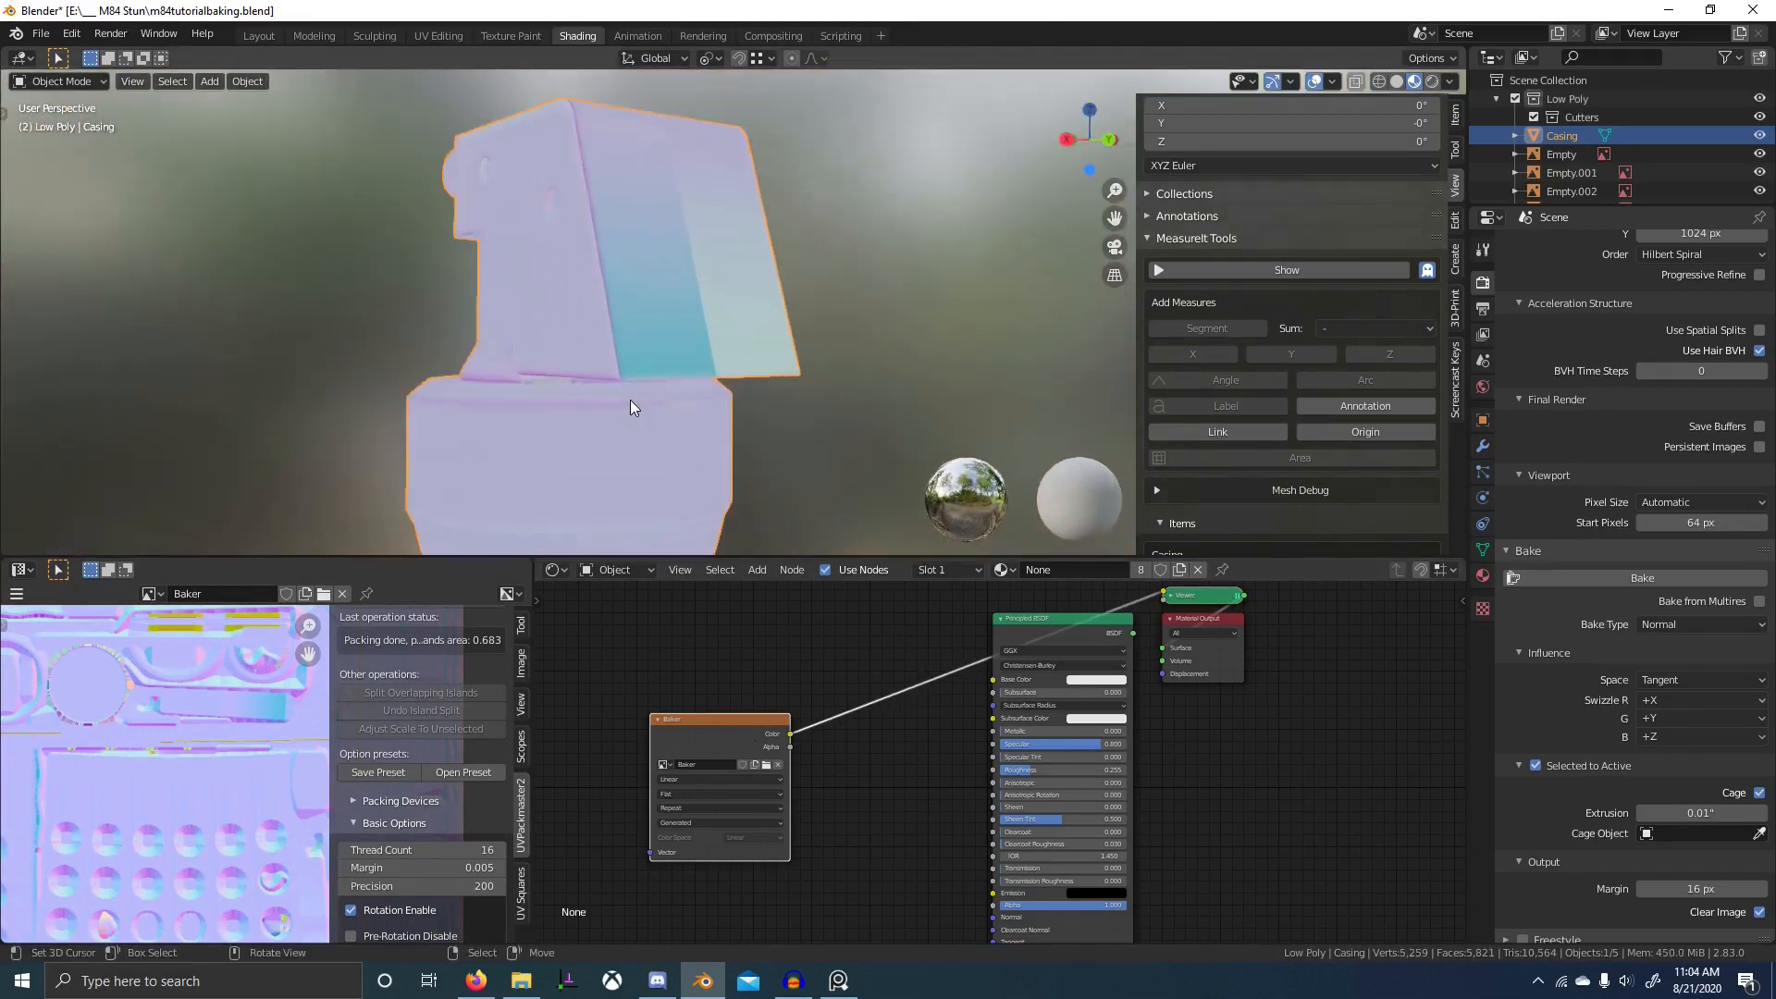
- Mark the two lower edge segments of the low-poly fuze head's slanted face as sharp
click(1395, 83)
mouse_move(1018, 277)
middle_down()
mouse_move(990, 234)
mouse_move(958, 264)
middle_up()
scroll(833, 245, up, 1)
key(Tab)
key(2)
click(682, 223)
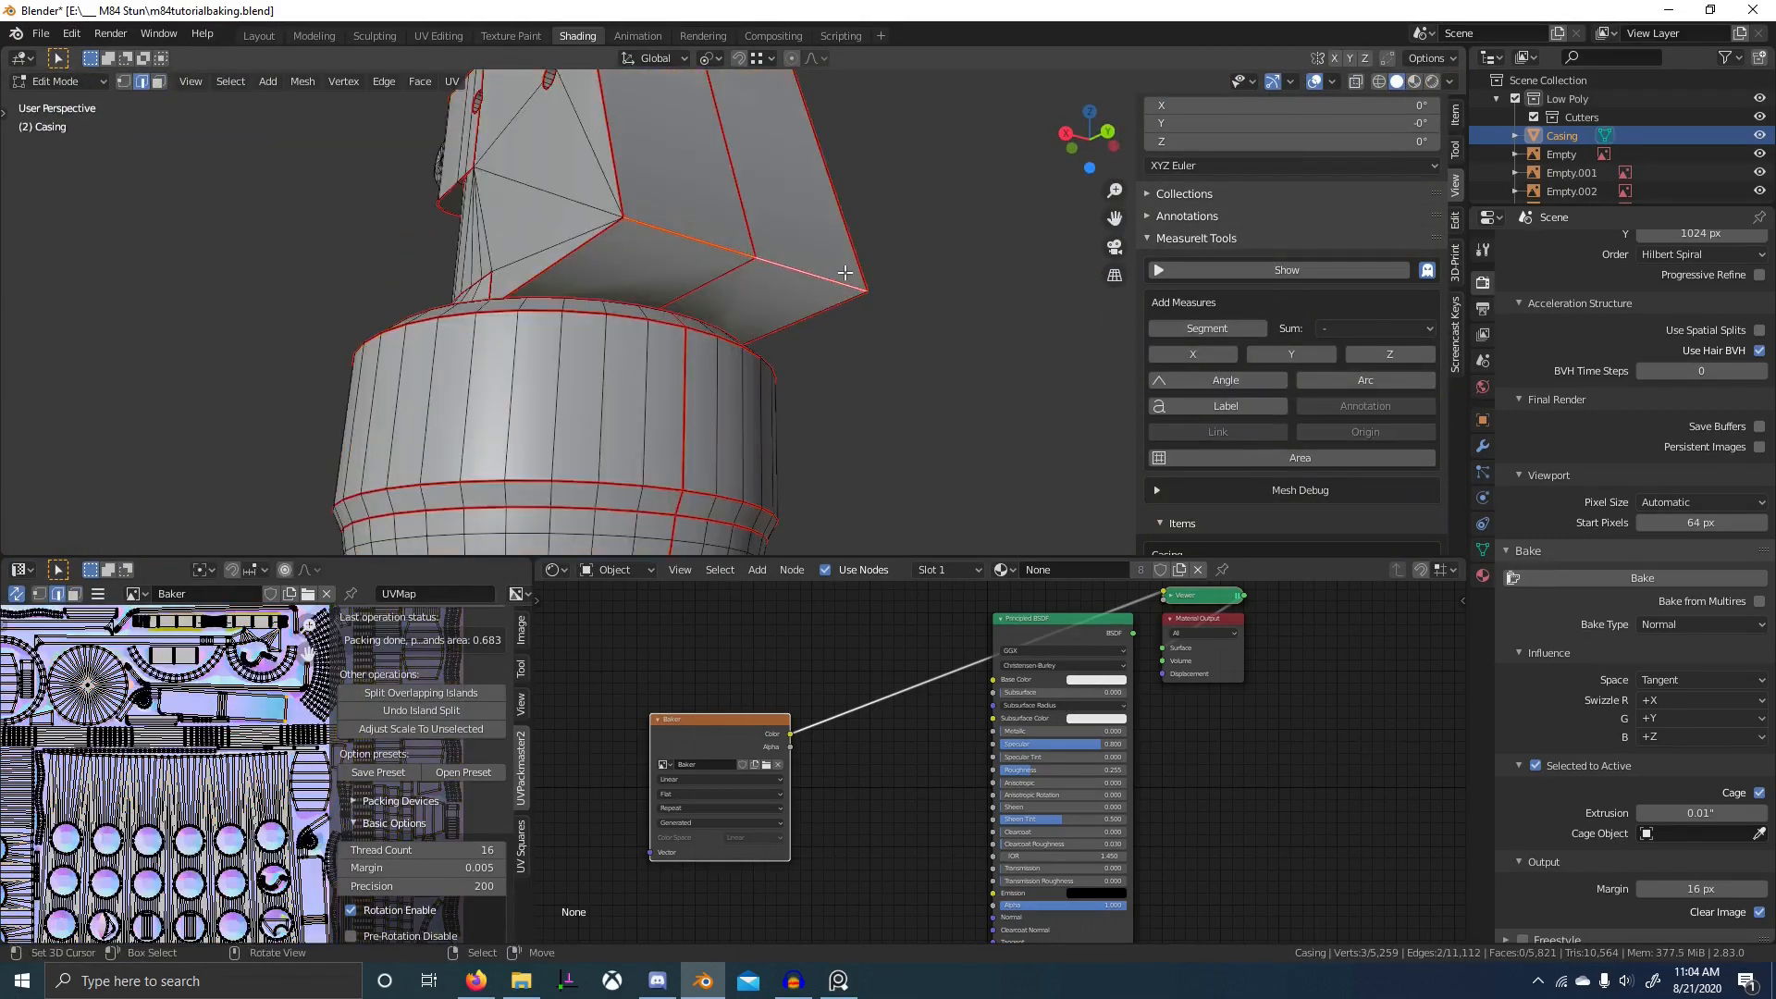
key(ctrl+e)
click(812, 396)
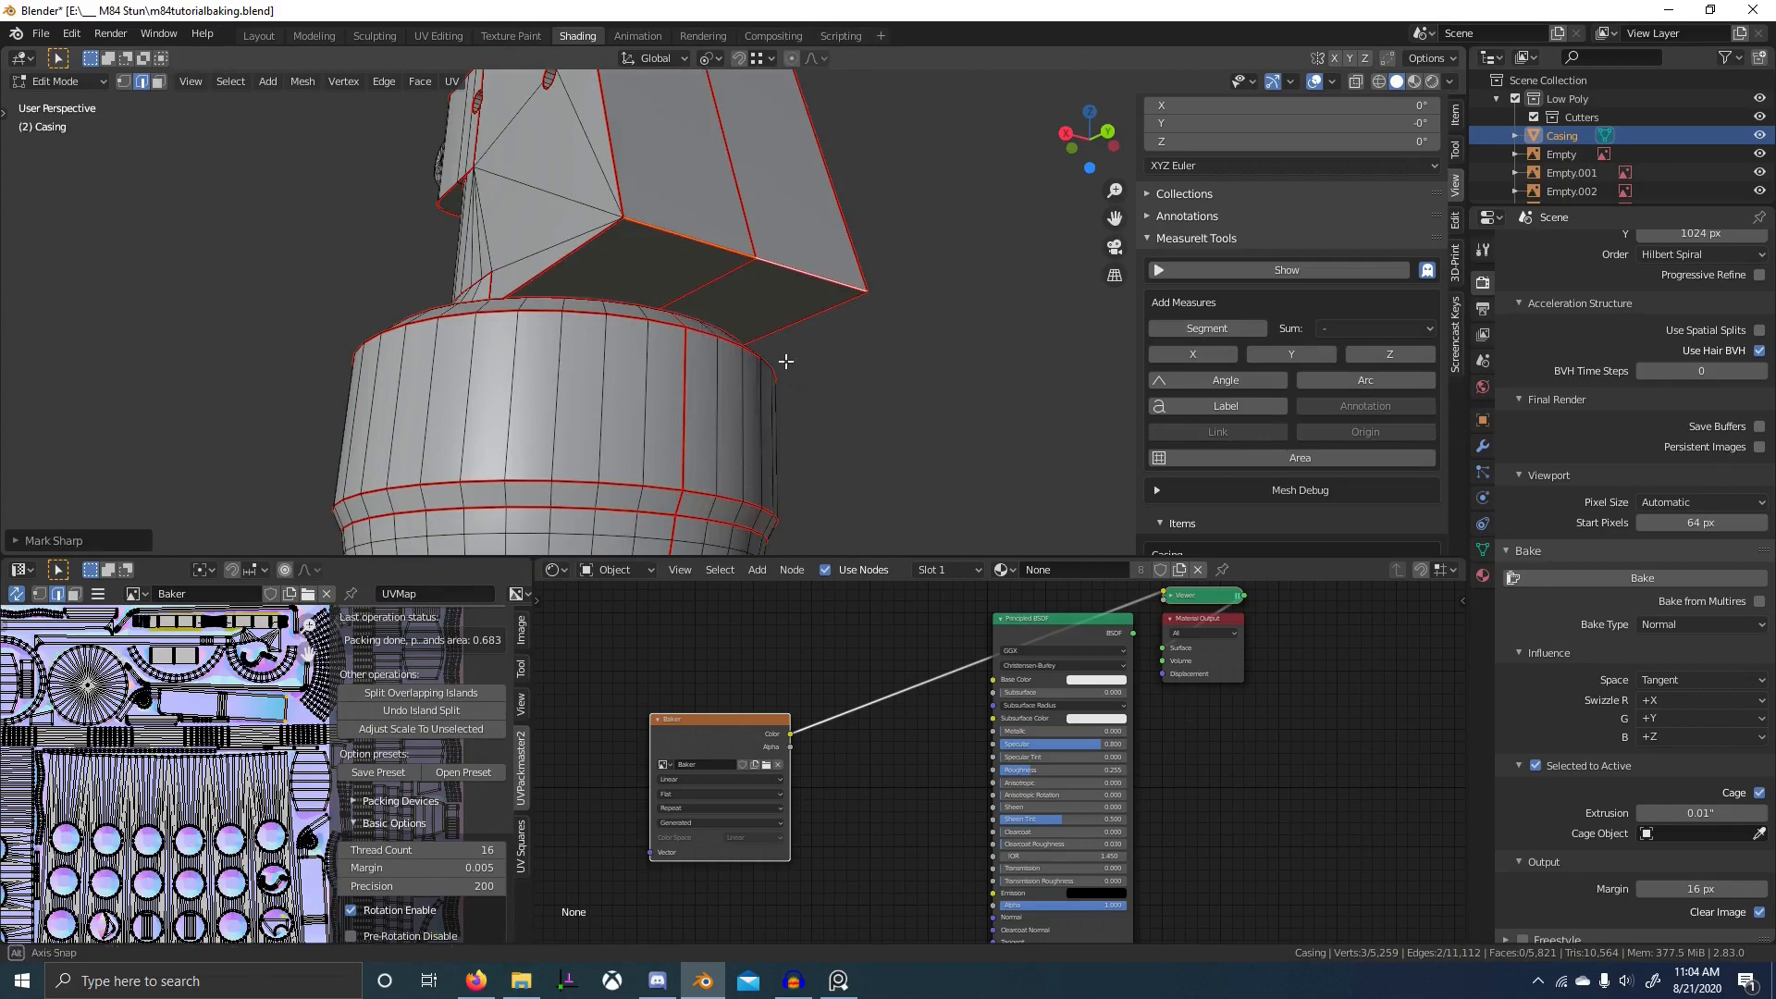
key(Tab)
middle_drag(785, 361, 782, 353)
scroll(796, 385, up, 2)
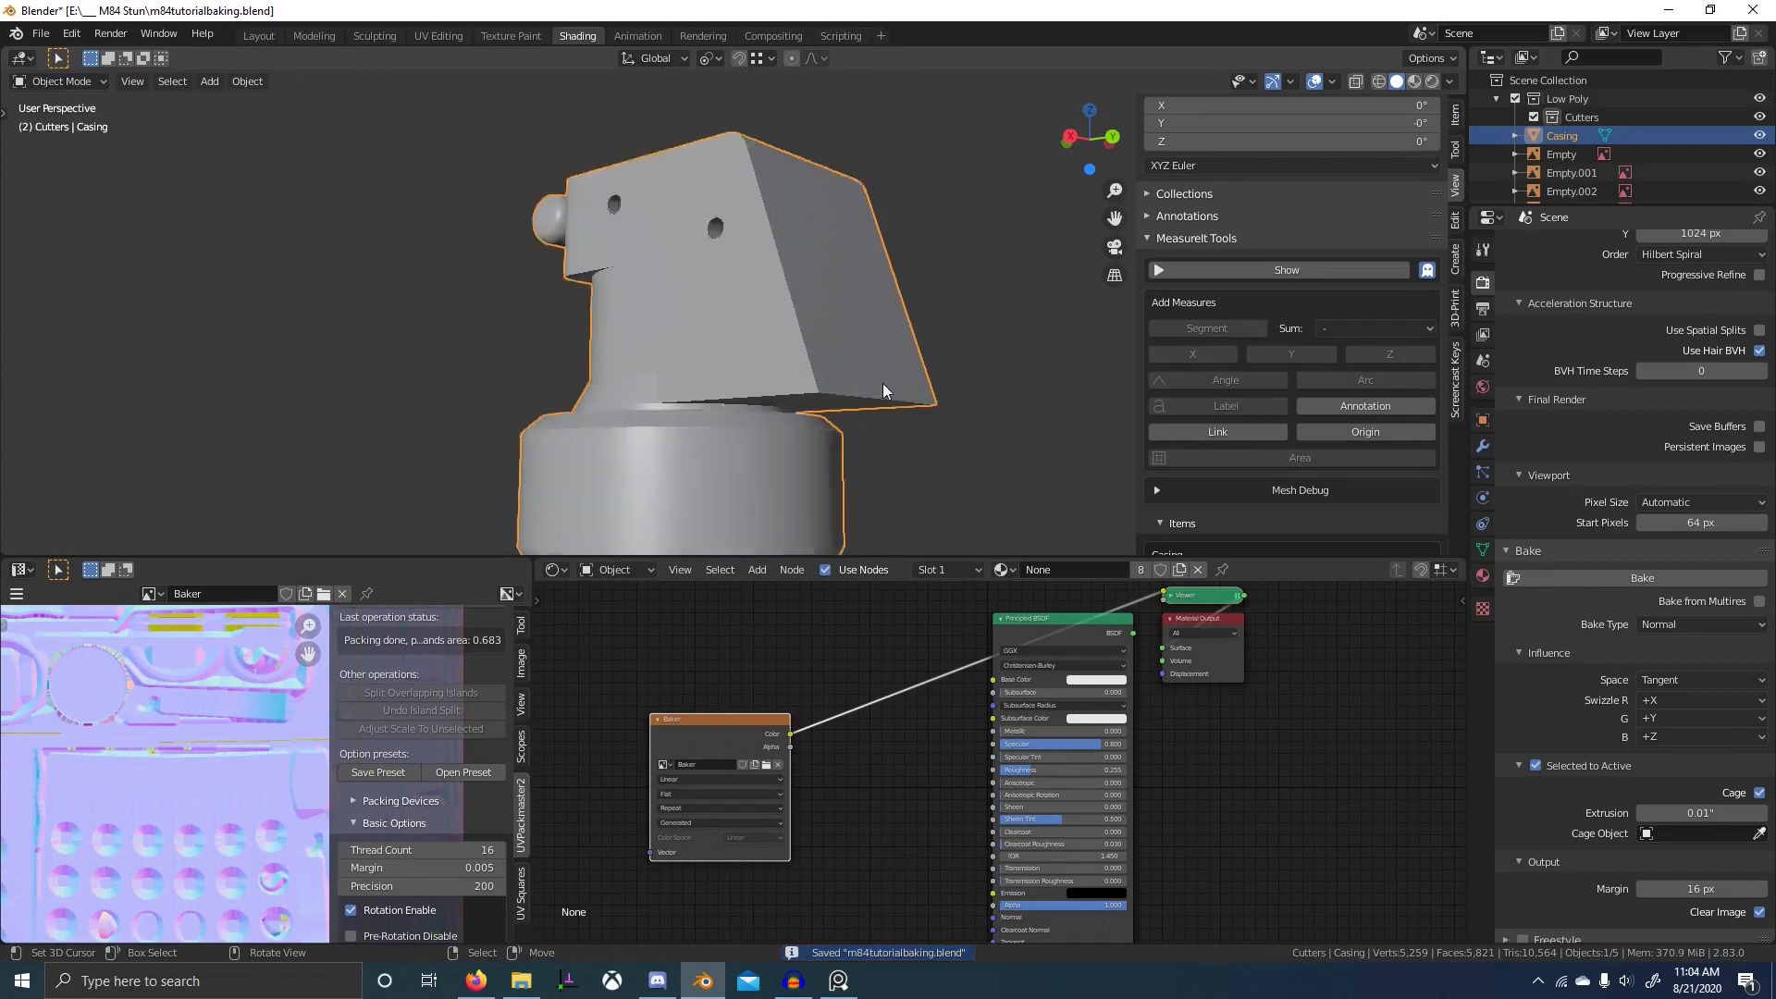
- Rebake the high-poly normals onto the low-poly casing's Baker texture with both casings selected and the low-poly one active
scroll(842, 373, down, 4)
click(801, 363)
shift+click(801, 363)
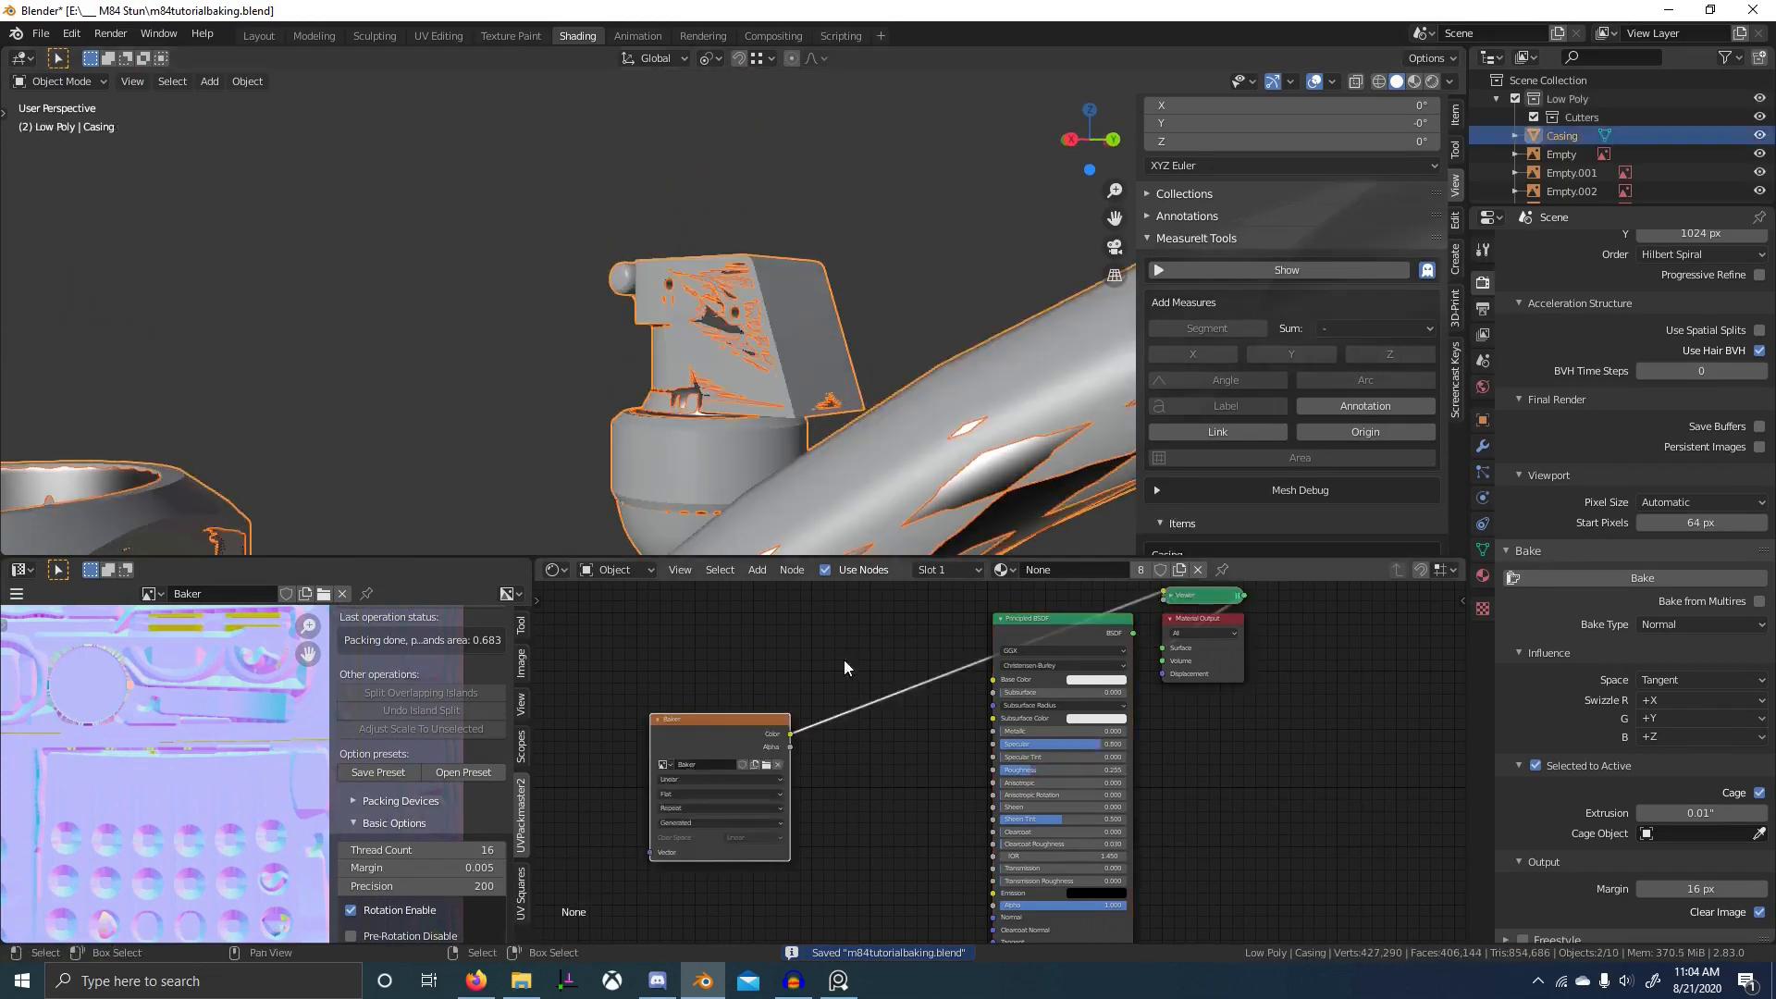
click(1690, 575)
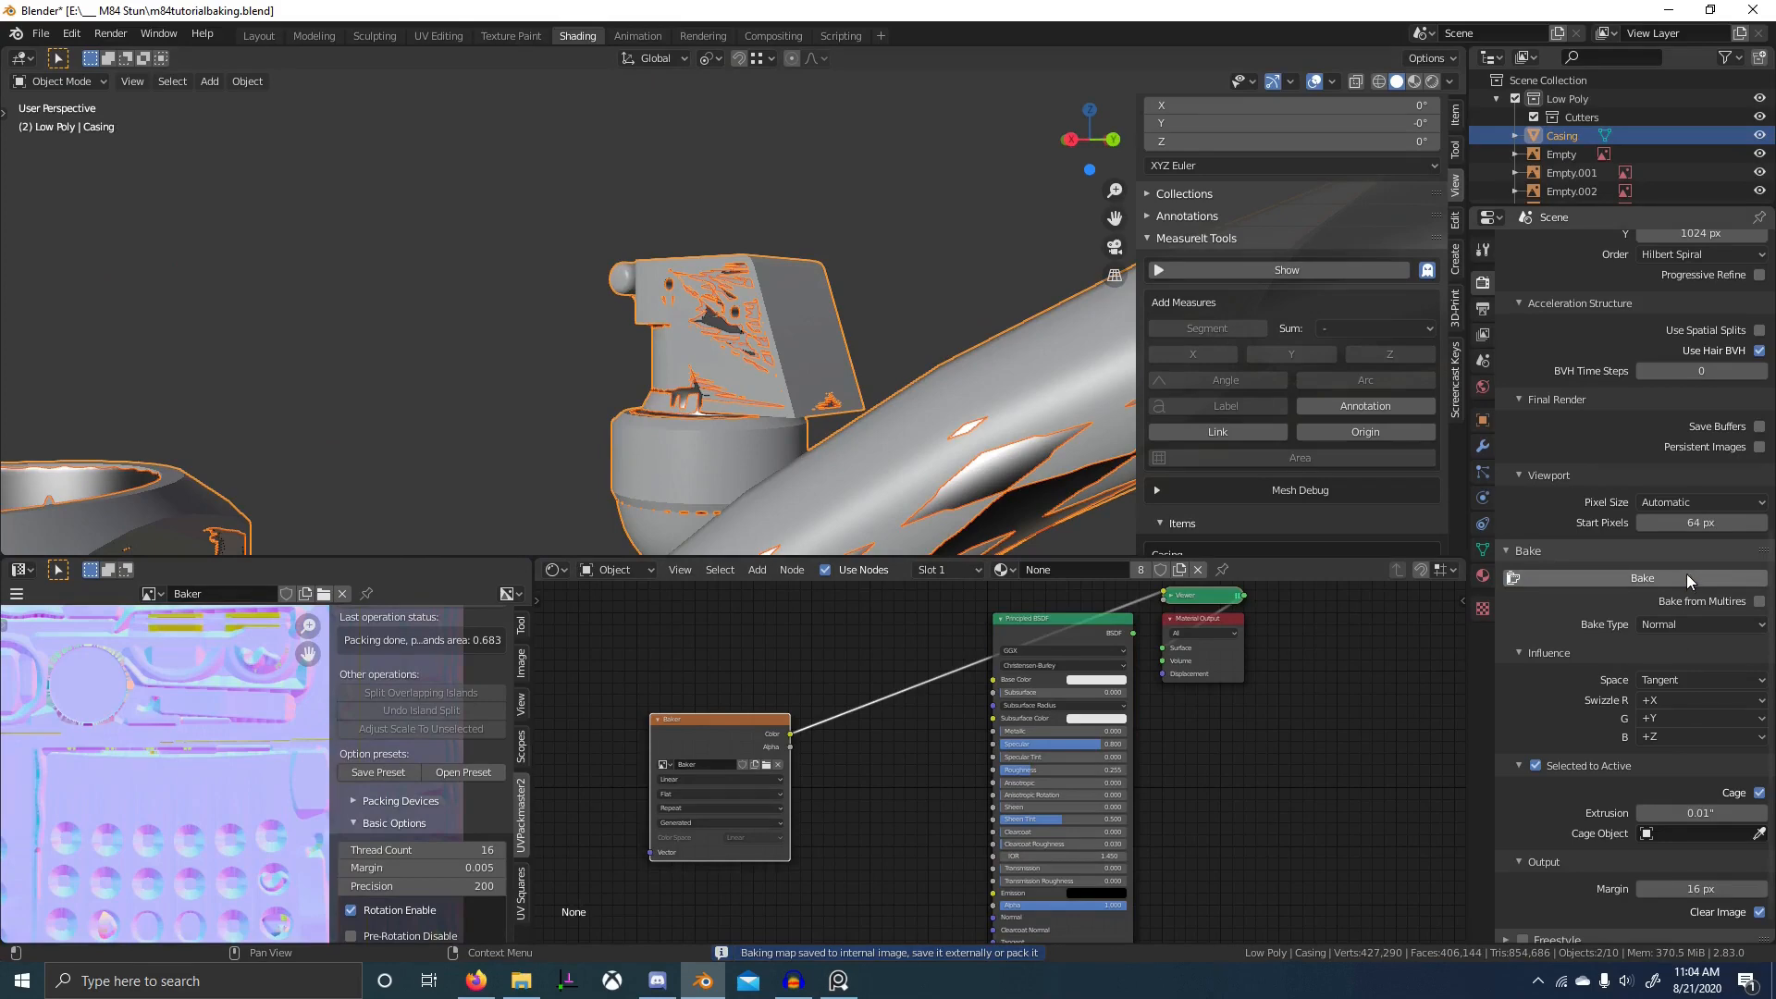
- Isolate the low-poly casing and preview the rebaked Baker color output on it in Material Preview shading
scroll(187, 761, down, 3)
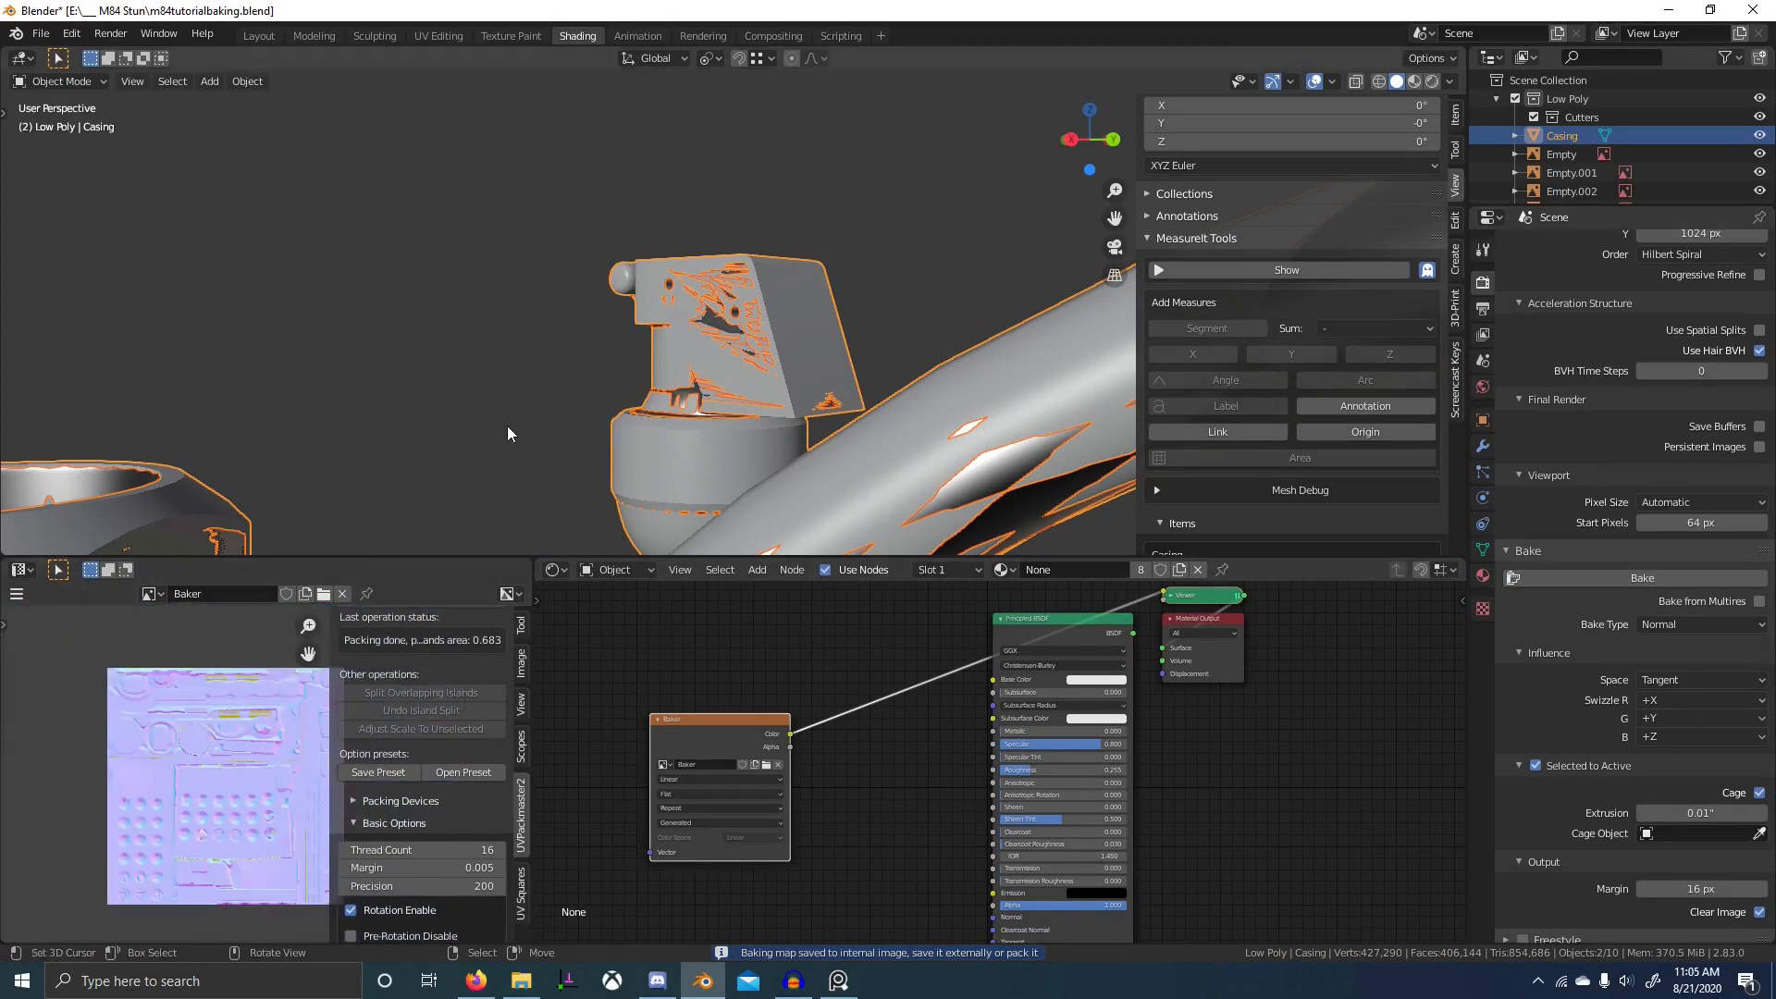
scroll(507, 433, down, 5)
scroll(264, 758, up, 5)
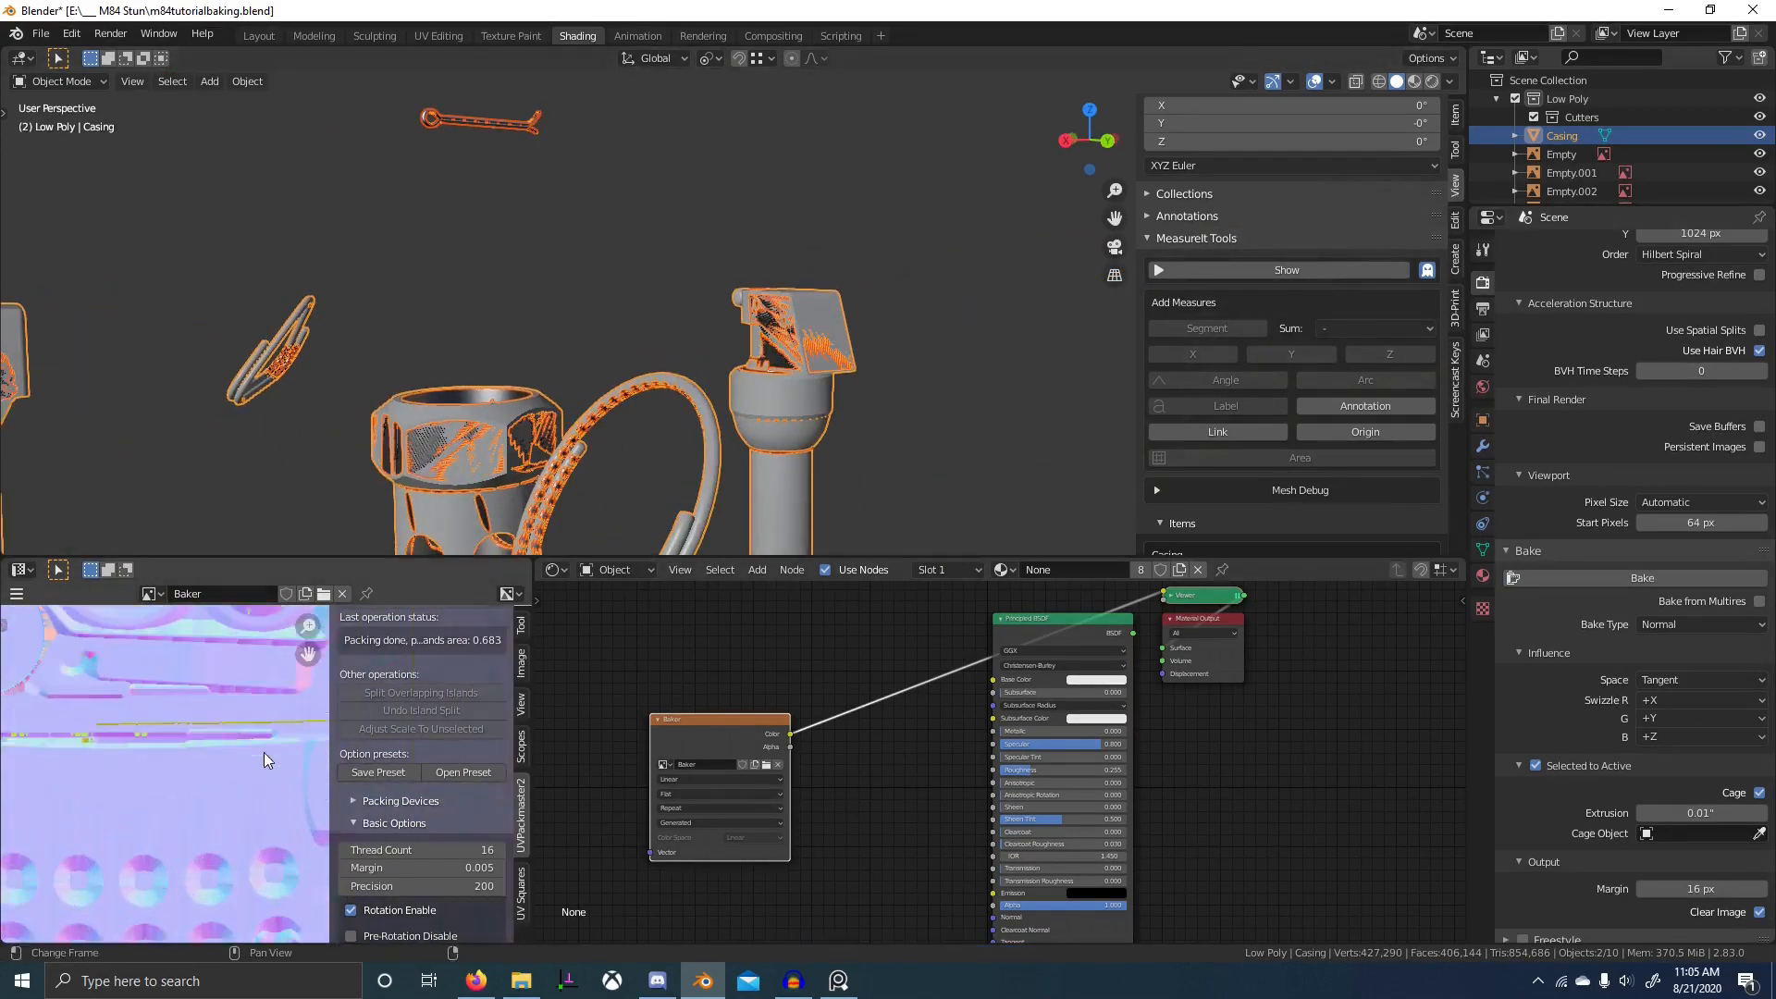
middle_drag(263, 752, 256, 925)
scroll(839, 413, up, 3)
middle_drag(839, 414, 862, 414)
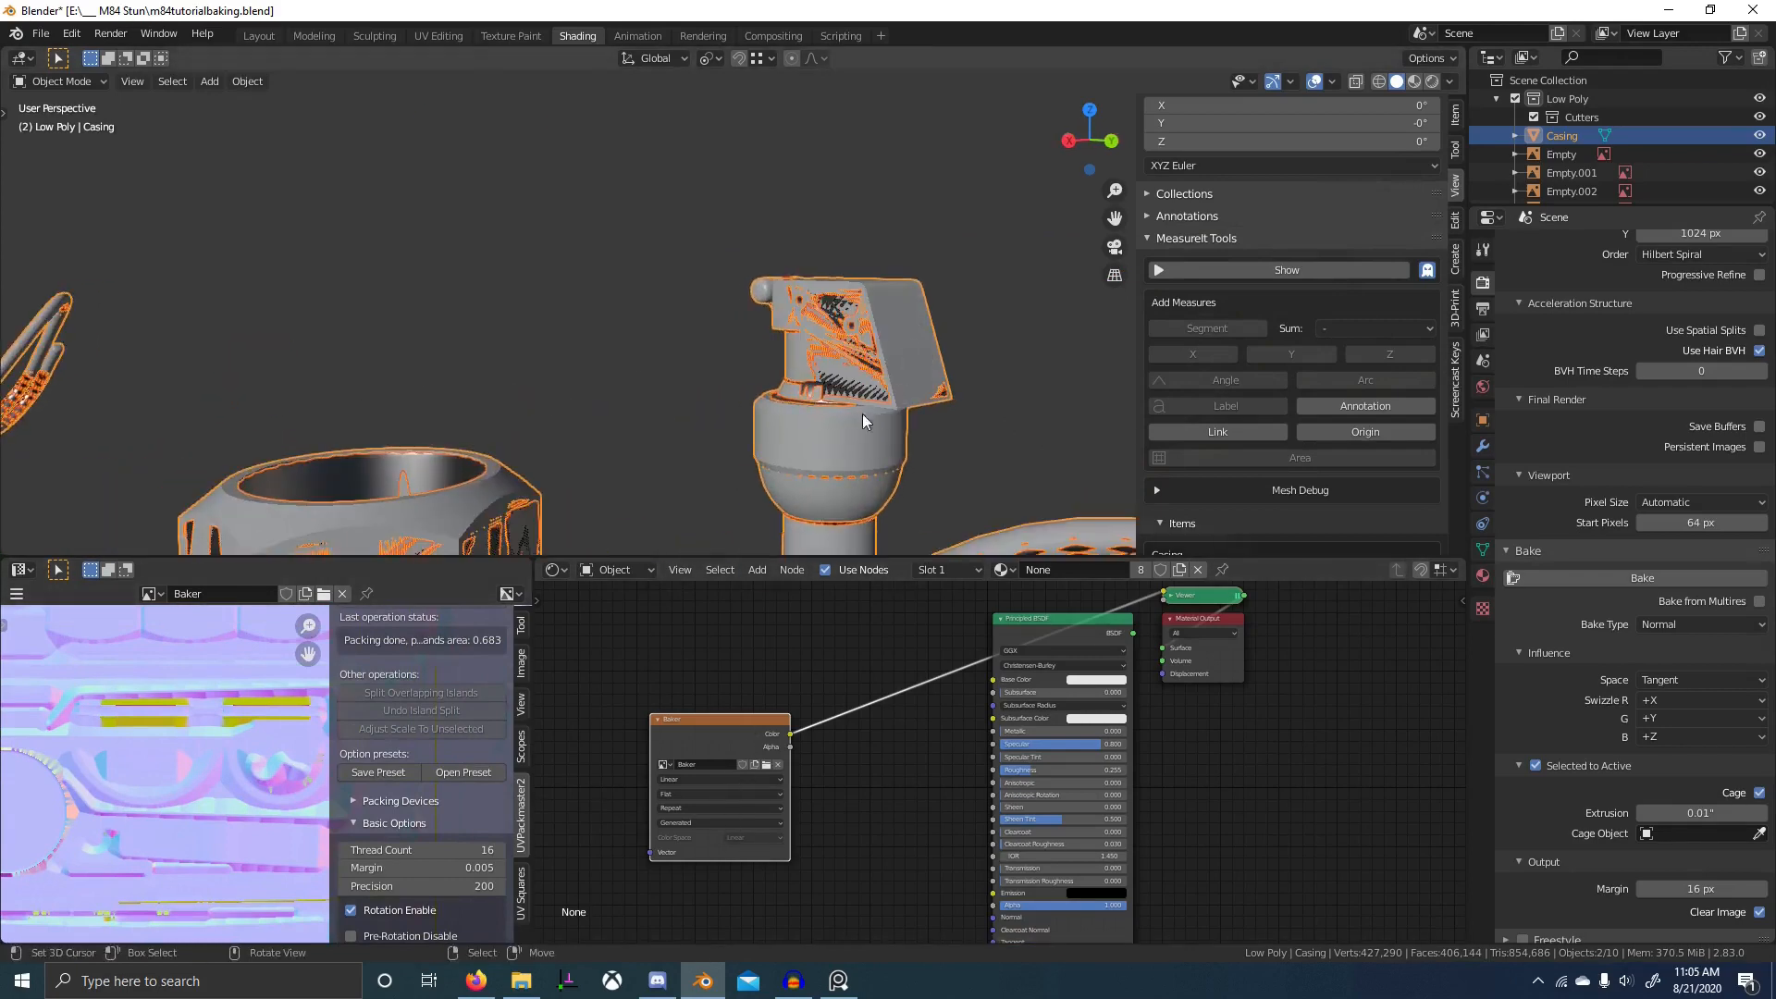
key(1)
ctrl+shift+click(737, 716)
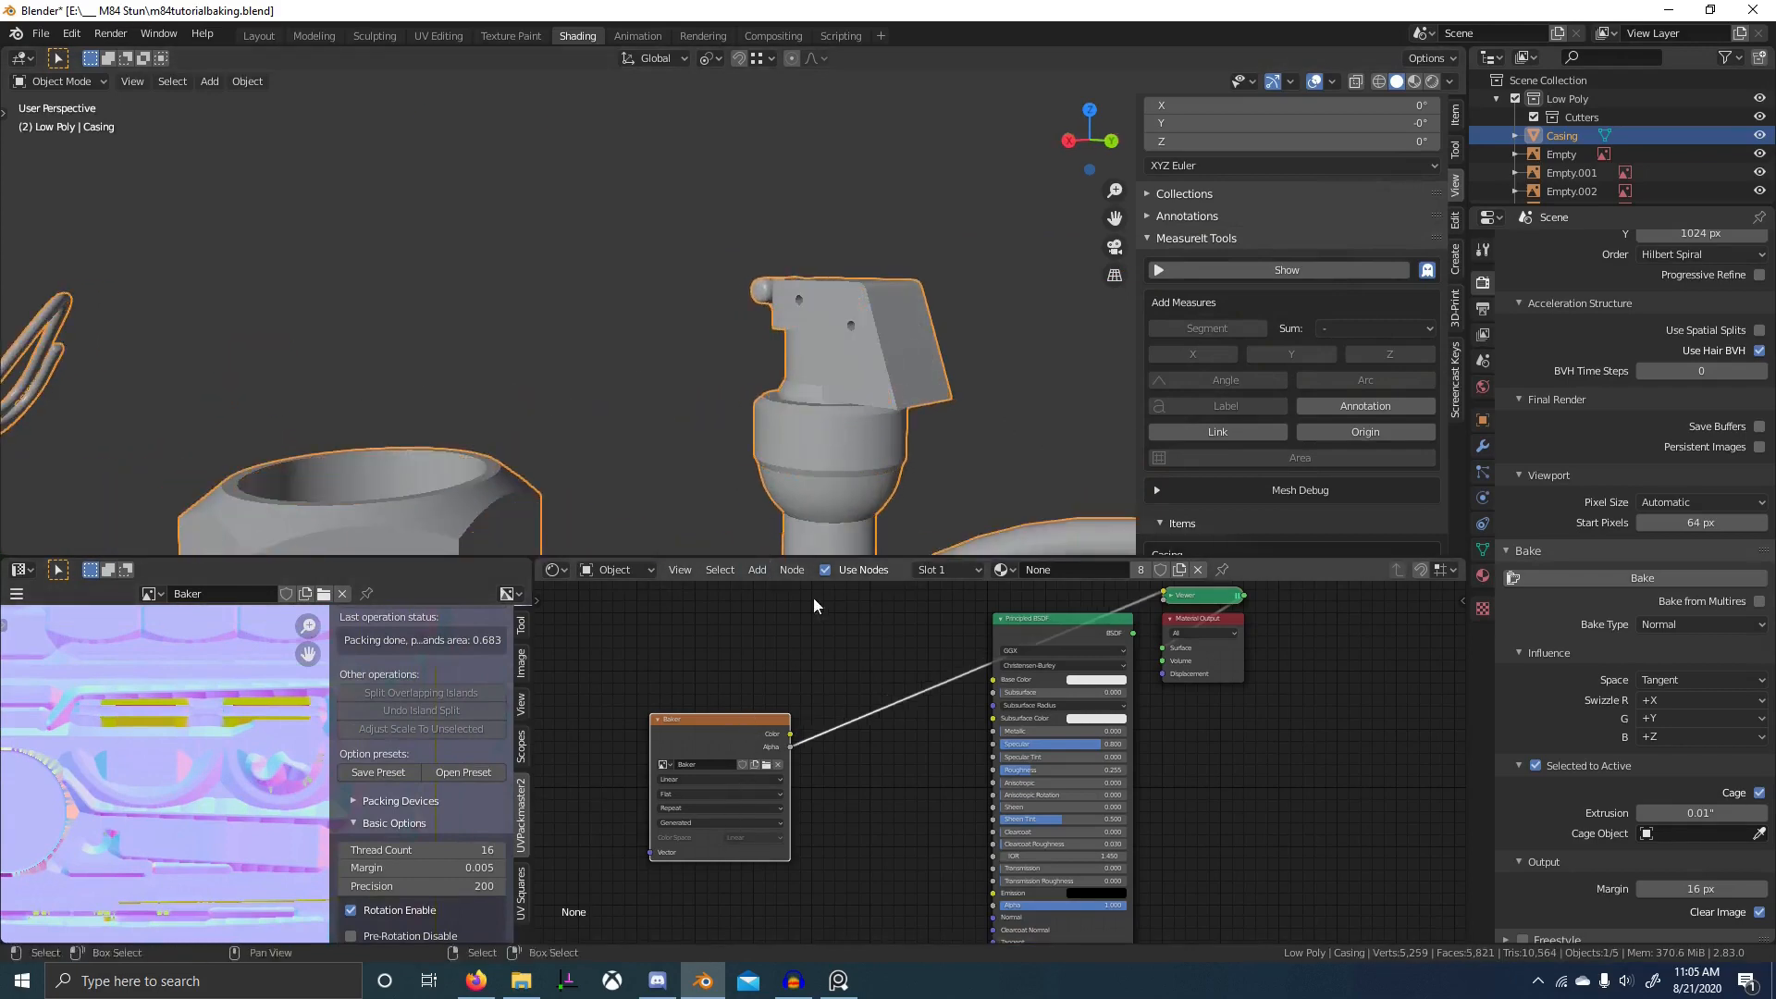
ctrl+shift+click(760, 737)
middle_drag(888, 388, 933, 390)
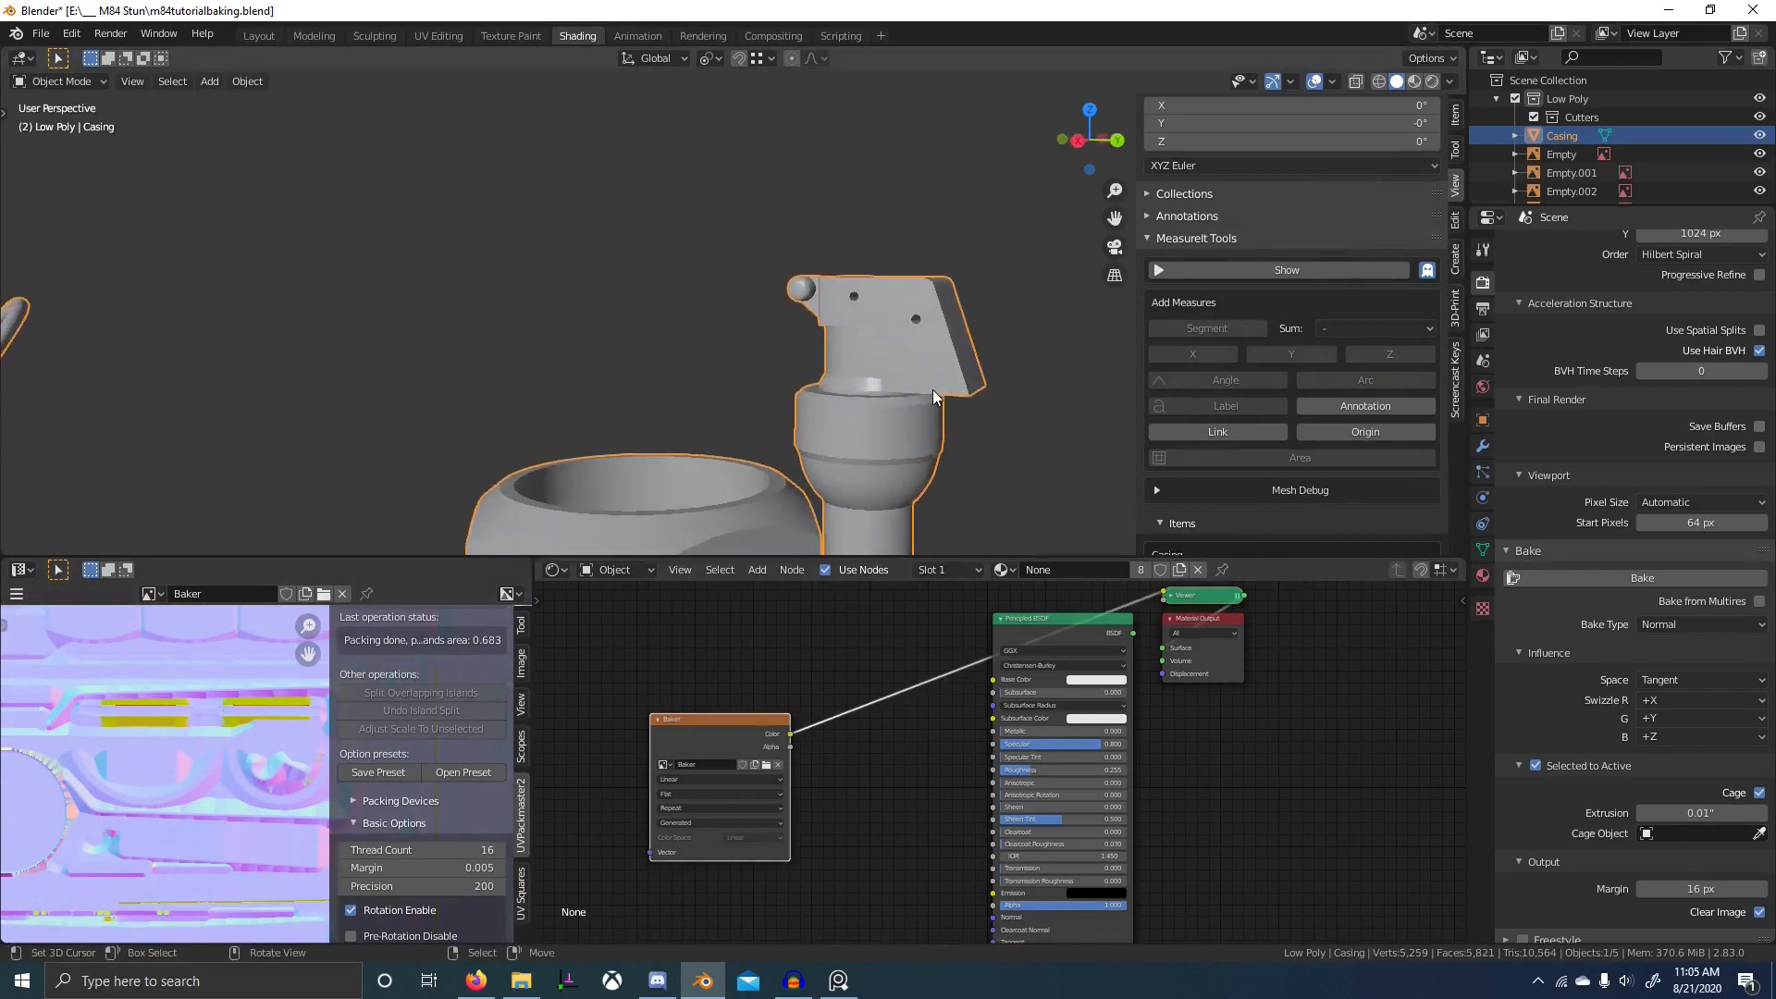
click(1415, 84)
- Select the UV islands with yellow patches to locate the matching faces on the low-poly casing
shift+middle_drag(864, 330, 664, 444)
scroll(776, 316, up, 4)
scroll(649, 366, up, 3)
key(Tab)
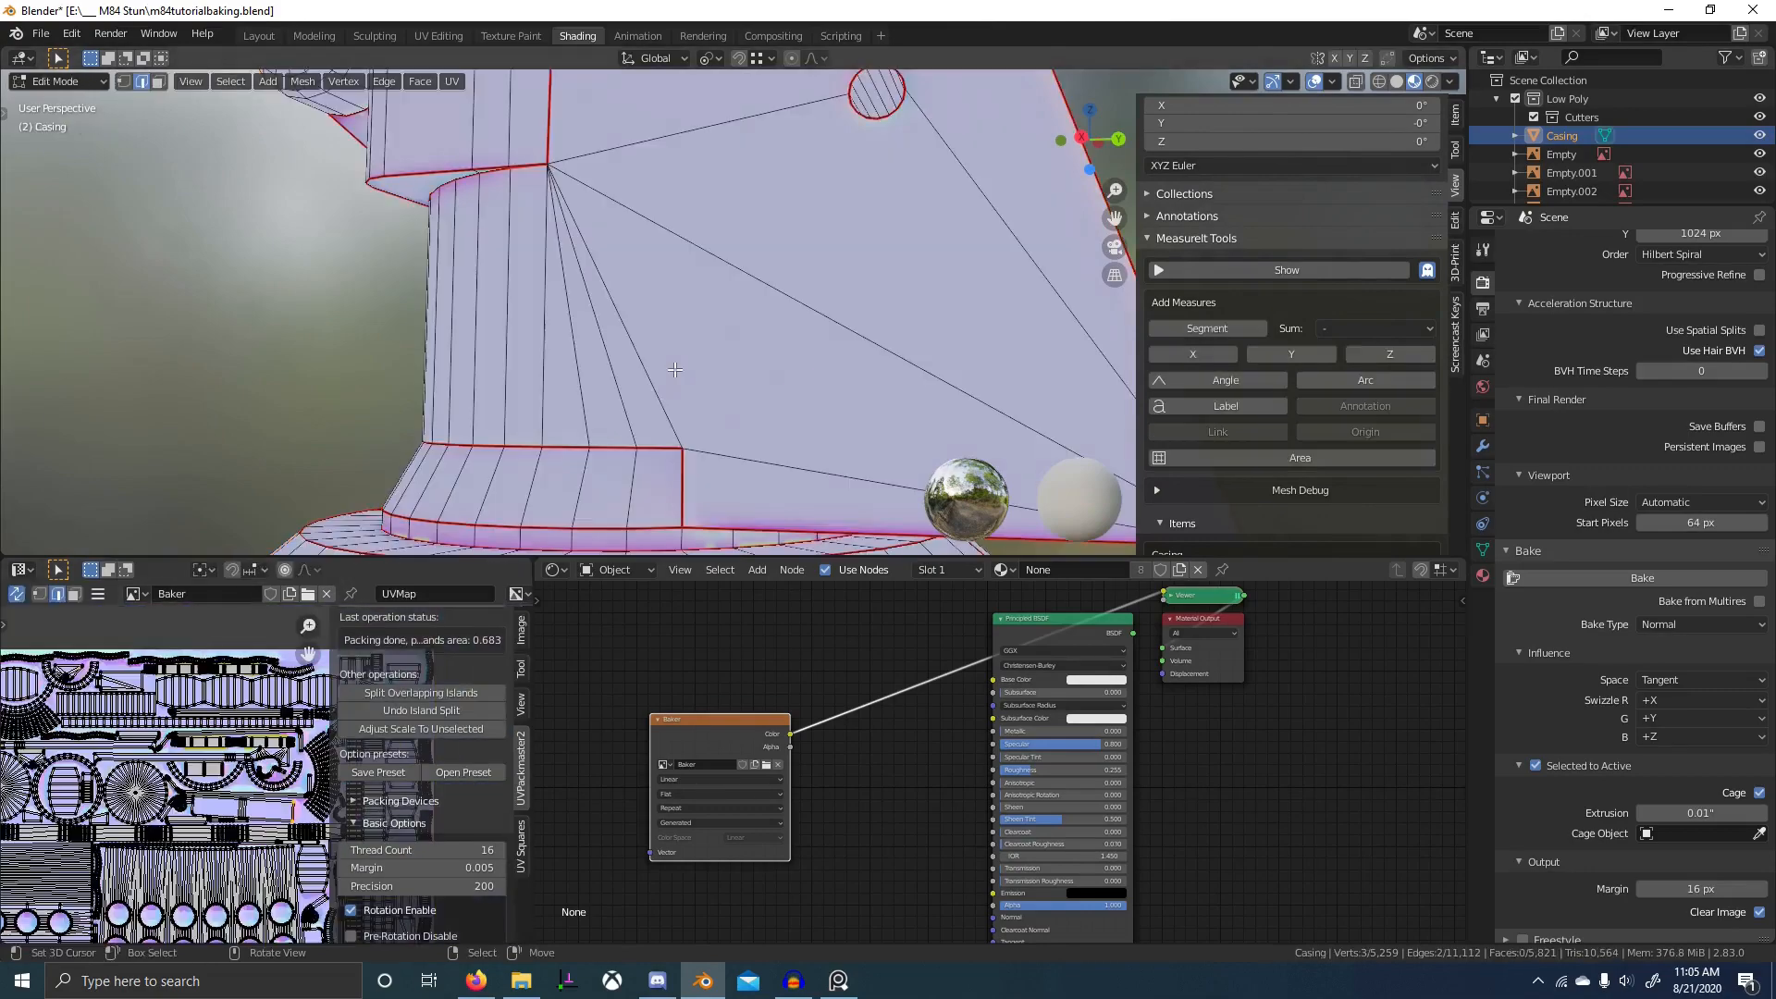
scroll(211, 711, up, 4)
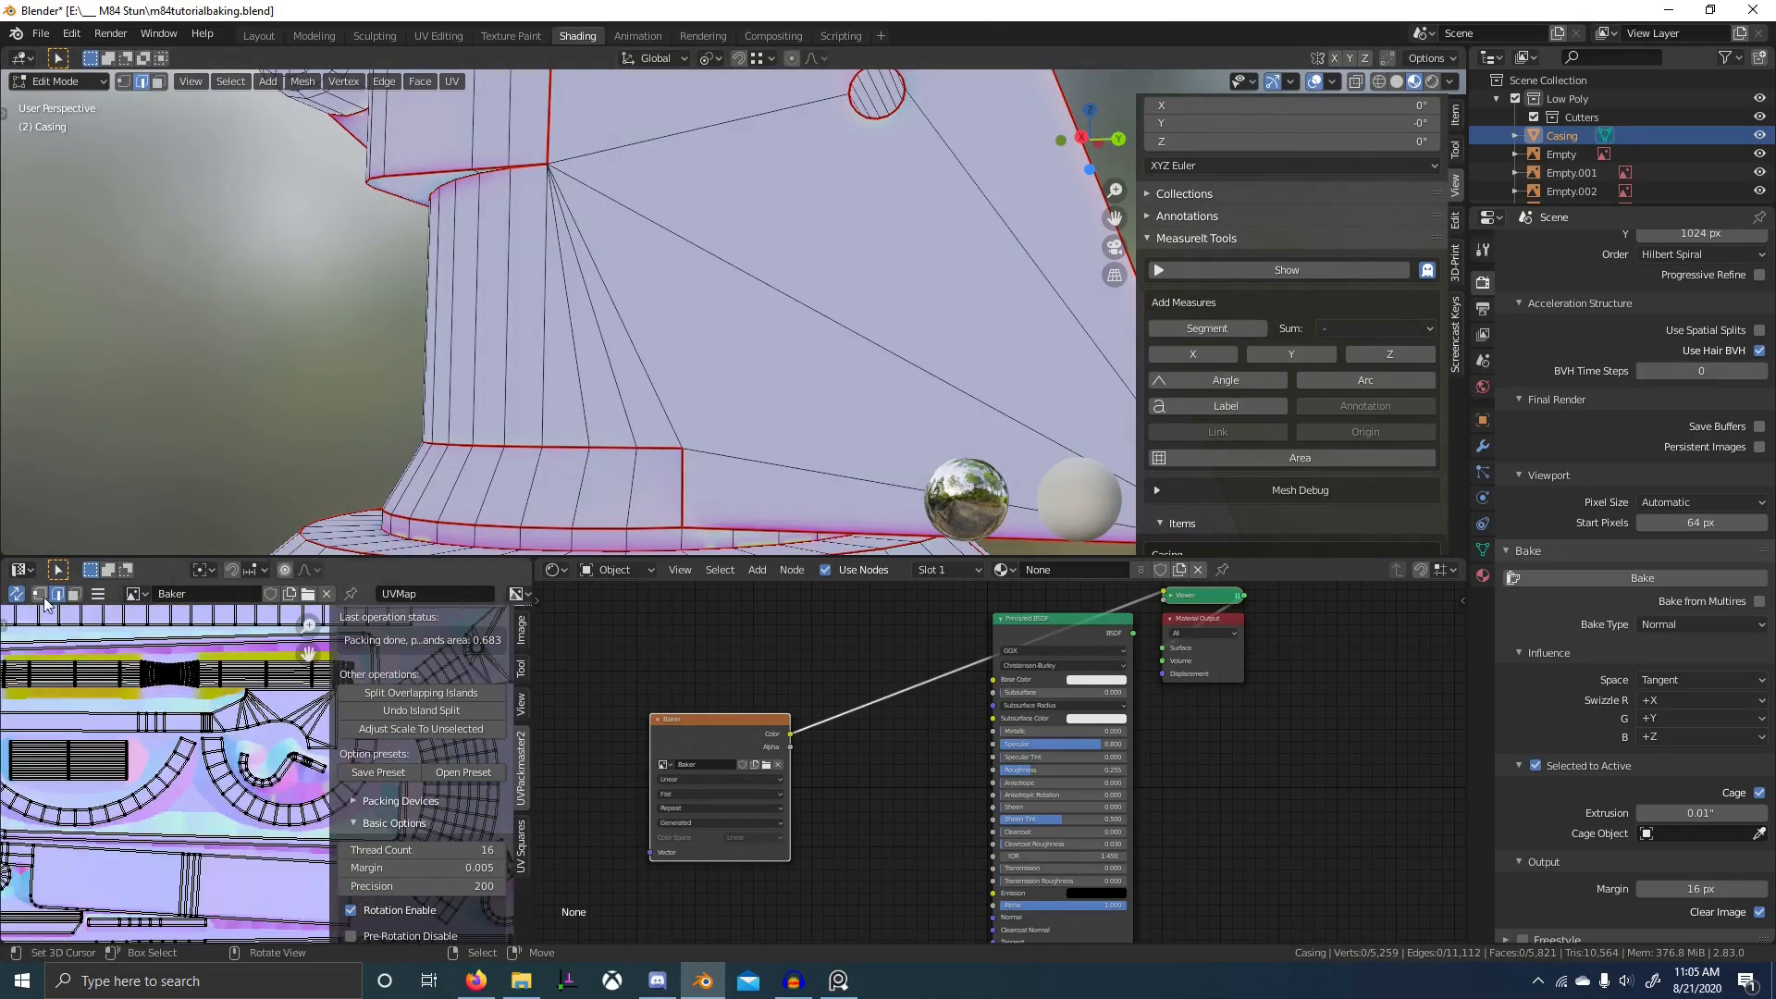
middle_drag(44, 689, 106, 698)
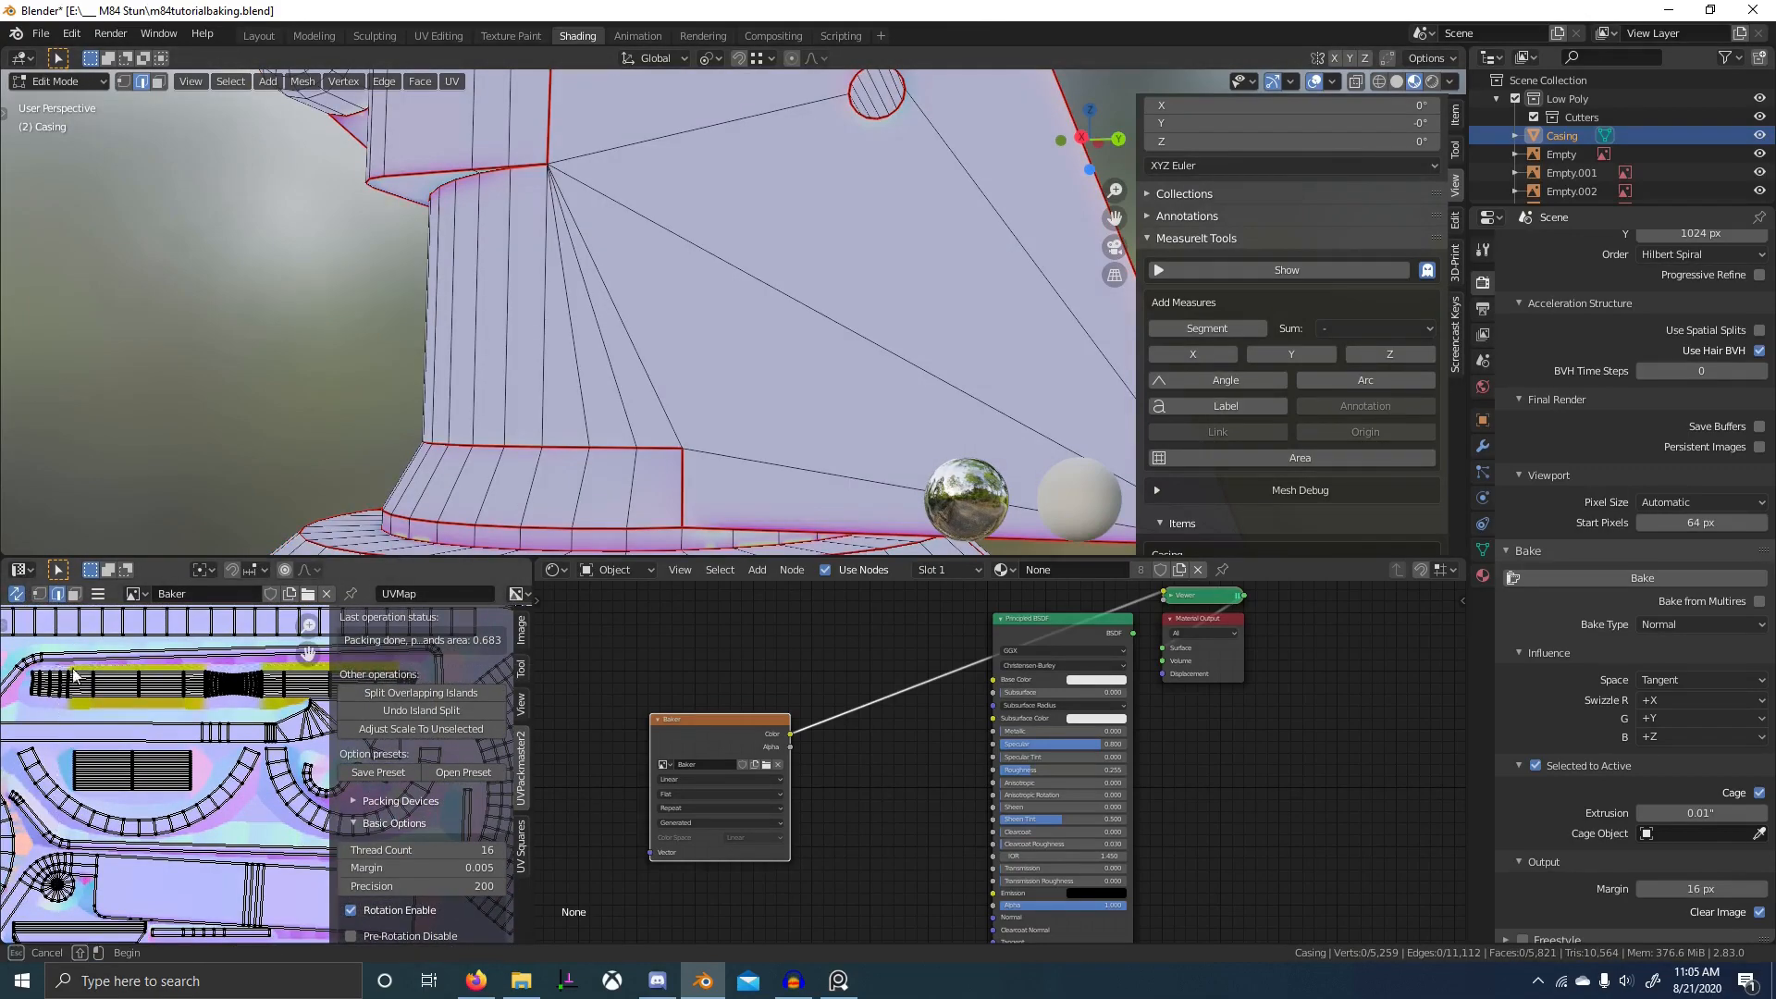
drag(225, 710, 224, 710)
scroll(482, 339, down, 8)
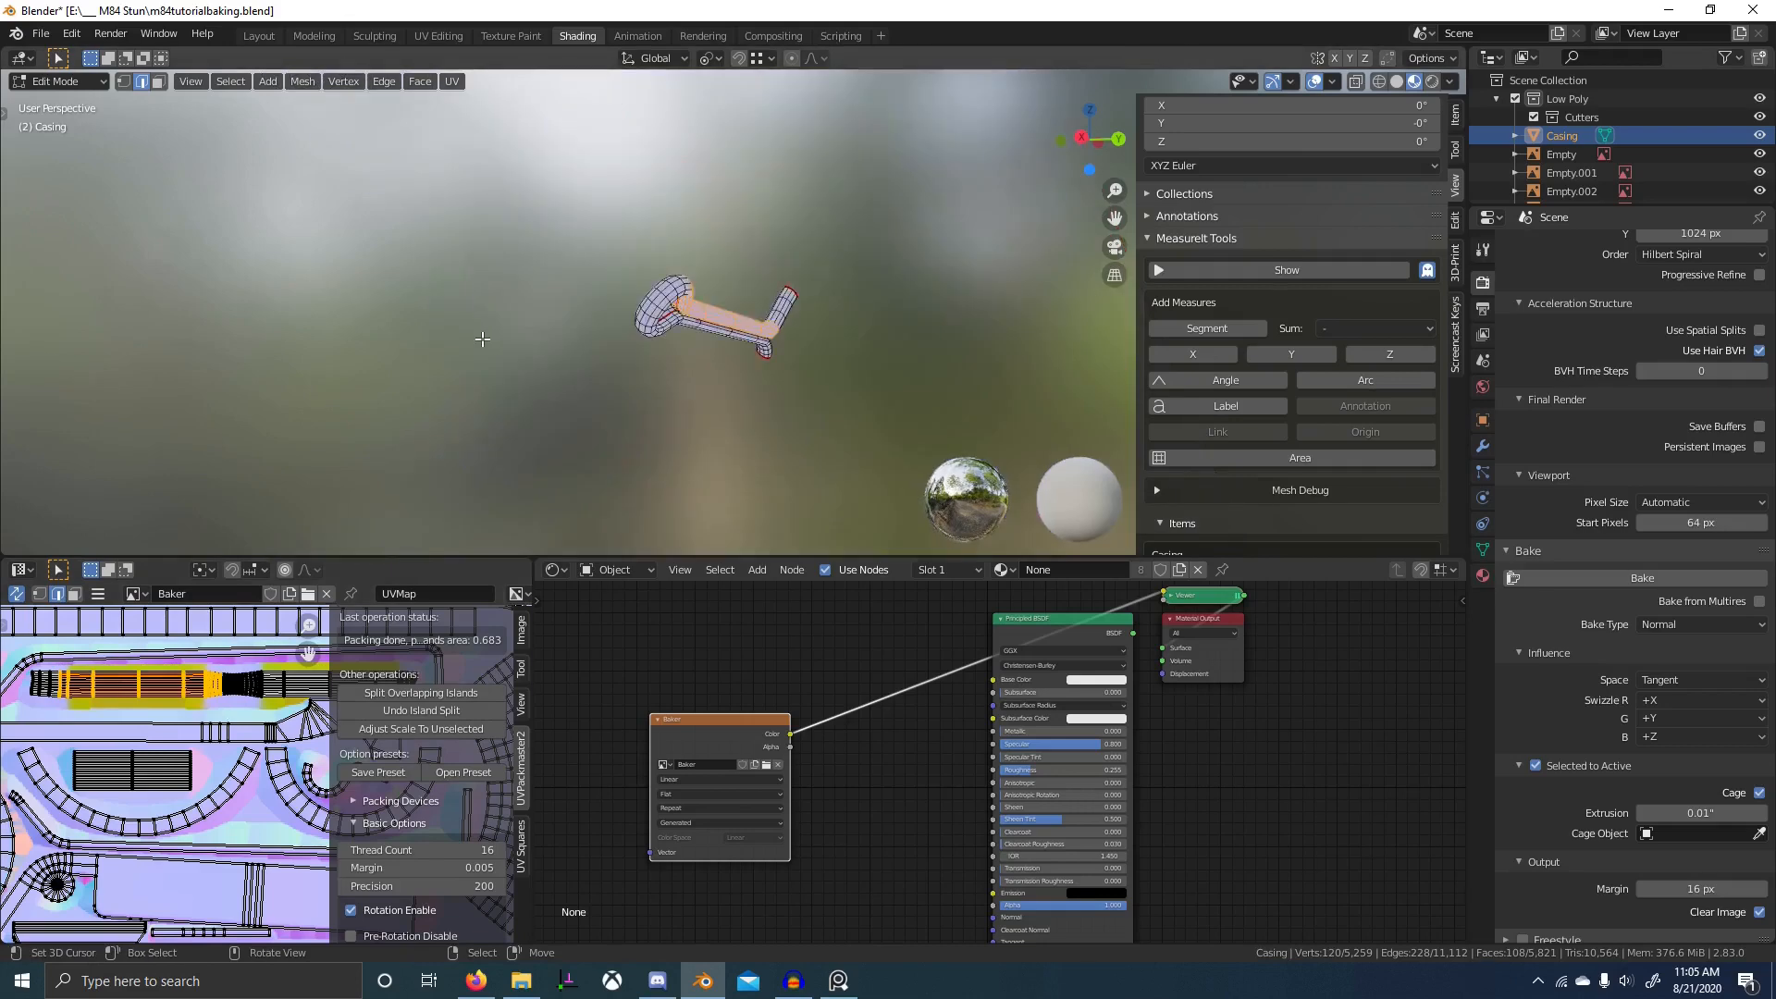
- Examine the baked normals on the two cotter pins and compare them with the yellow areas of the Baker image
middle_drag(740, 330, 591, 429)
key(Tab)
middle_drag(753, 348, 852, 245)
middle_drag(701, 322, 774, 246)
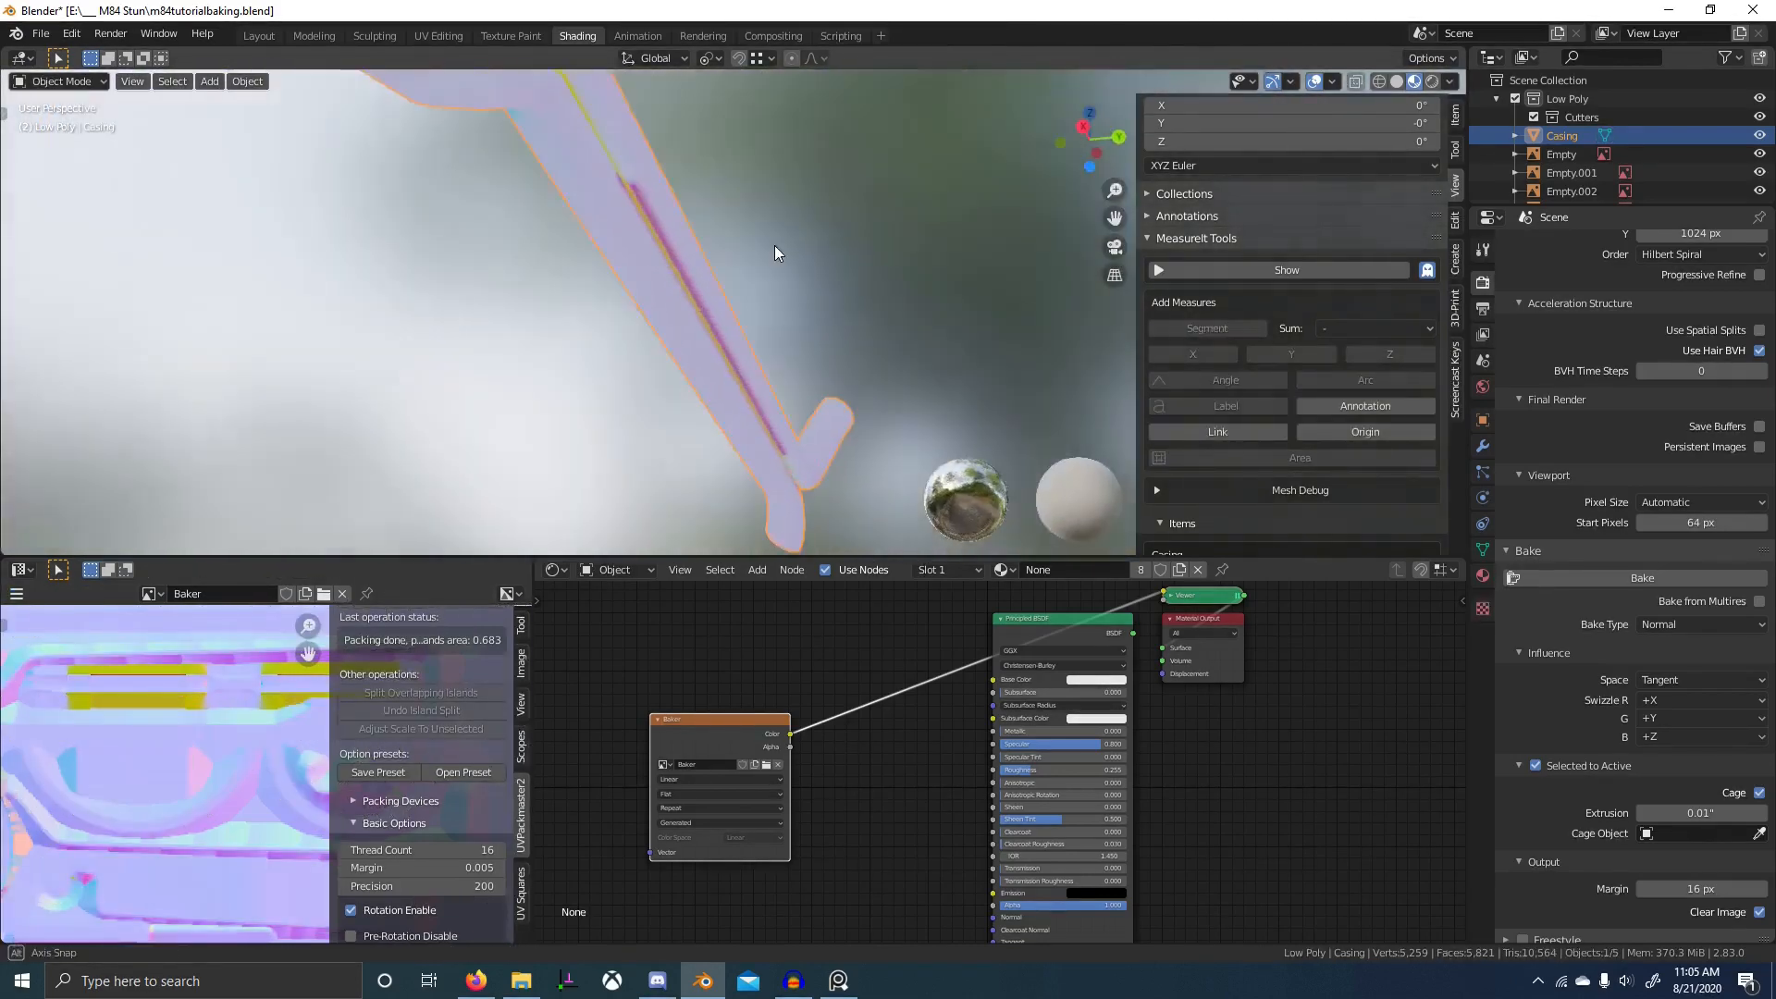
middle_drag(704, 412, 635, 492)
scroll(642, 499, down, 4)
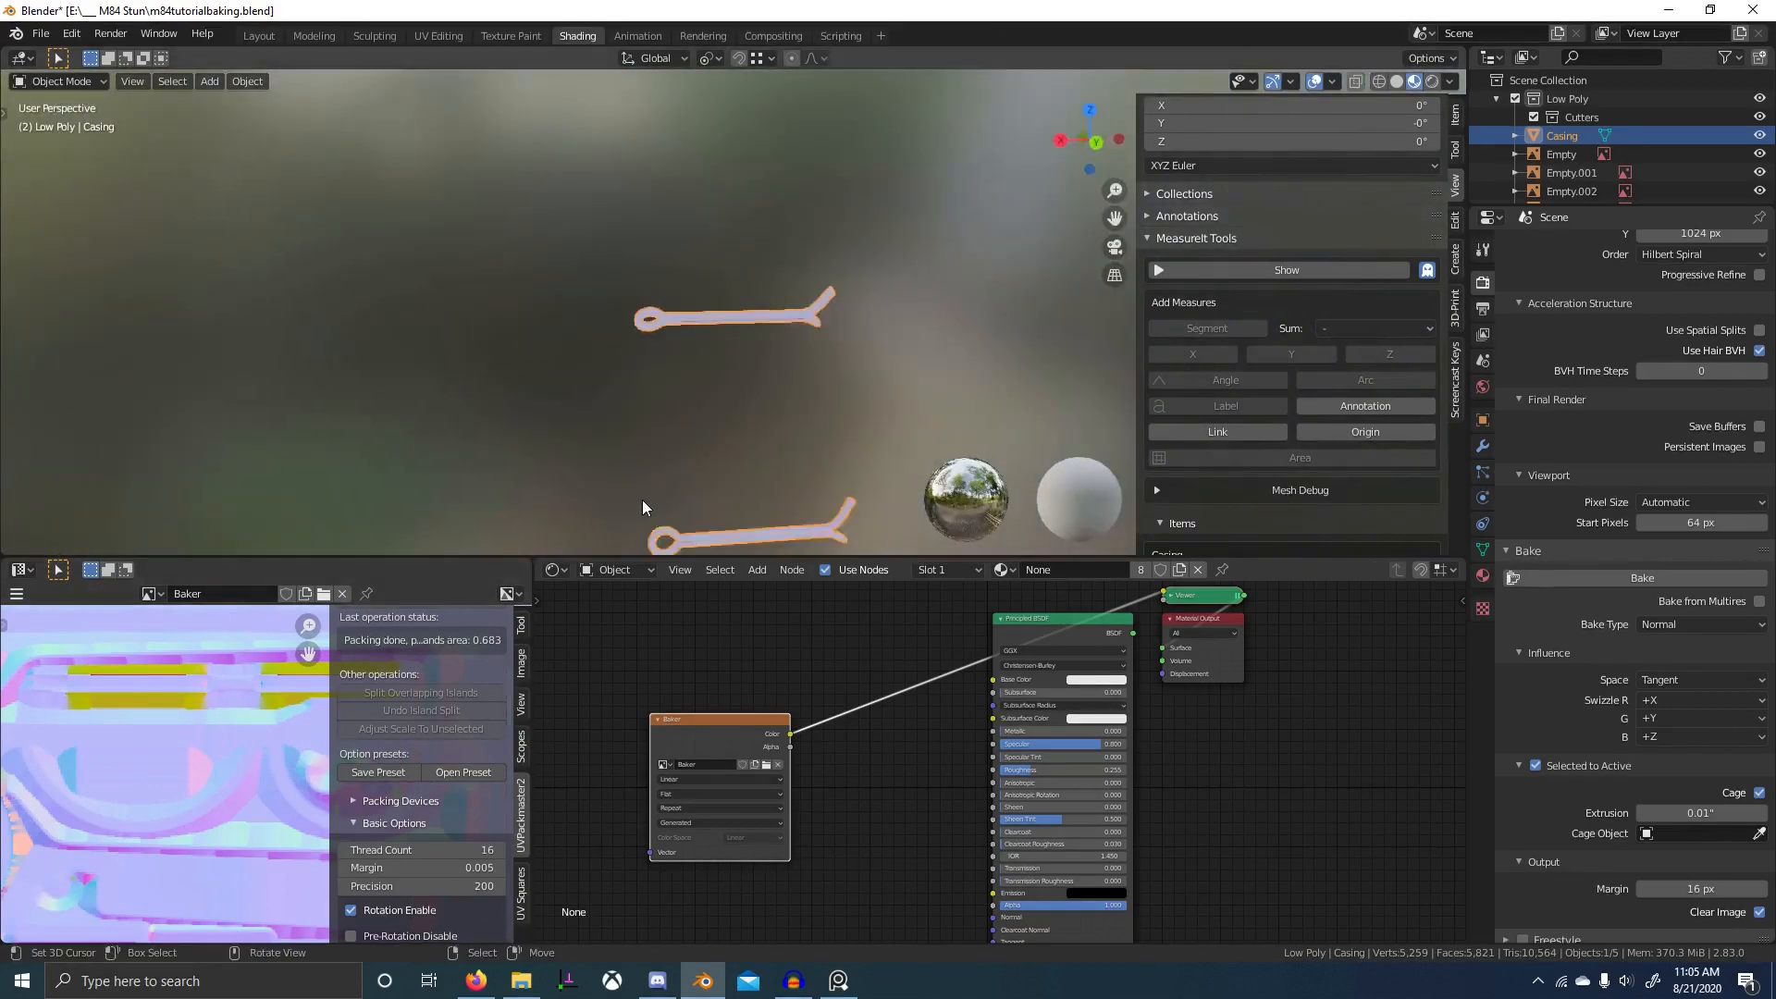
scroll(252, 687, down, 4)
scroll(211, 765, up, 6)
middle_drag(205, 805, 323, 789)
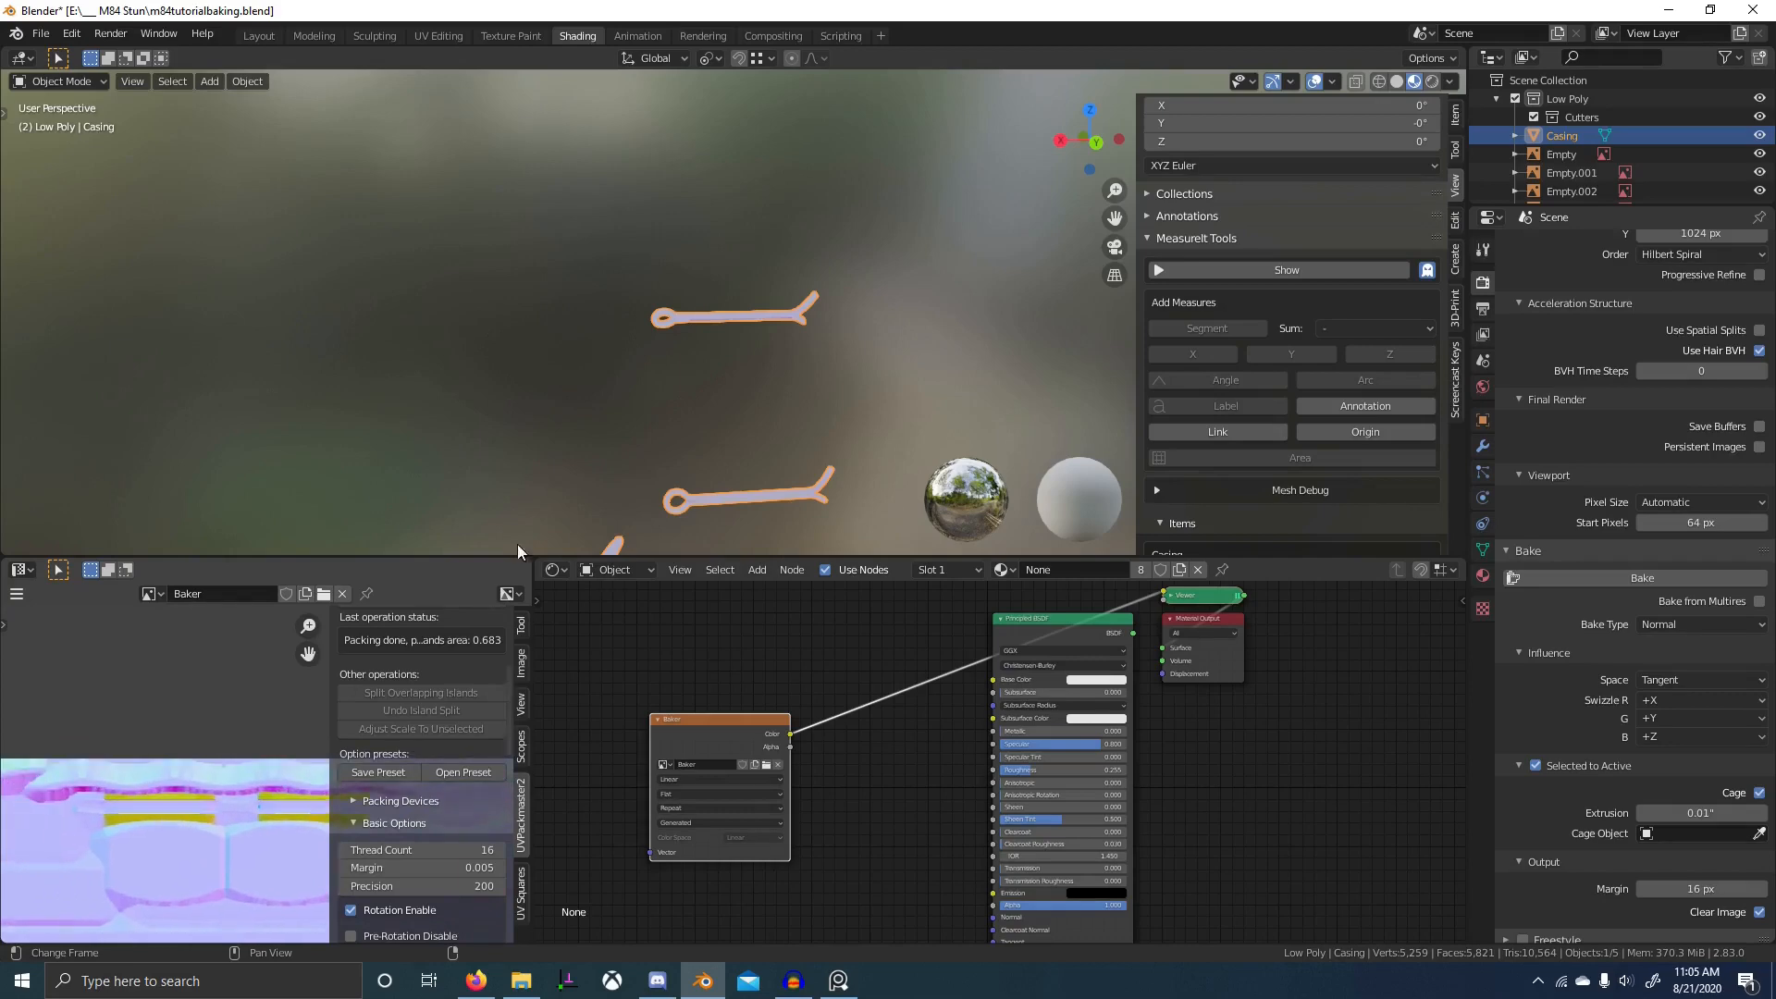
scroll(663, 476, down, 1)
shift+middle_drag(662, 476, 823, 381)
scroll(708, 401, up, 2)
scroll(696, 331, up, 1)
scroll(699, 448, down, 2)
scroll(829, 408, up, 3)
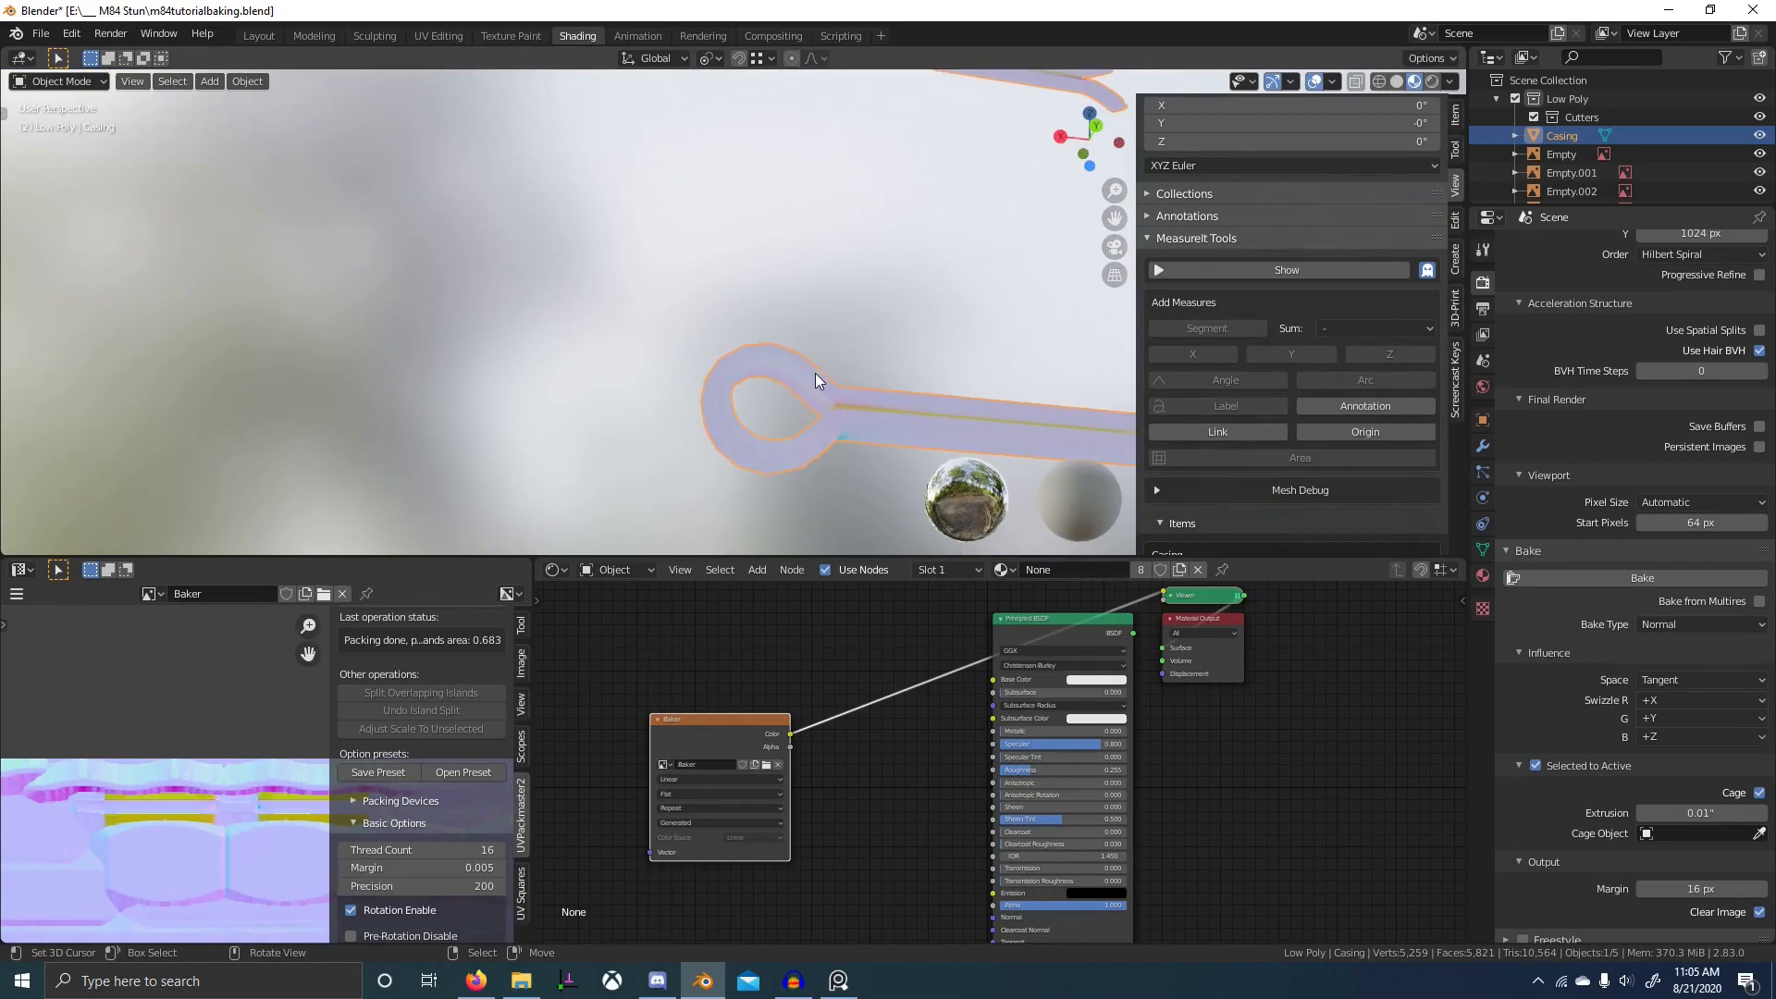
scroll(853, 418, down, 3)
middle_drag(801, 427, 773, 370)
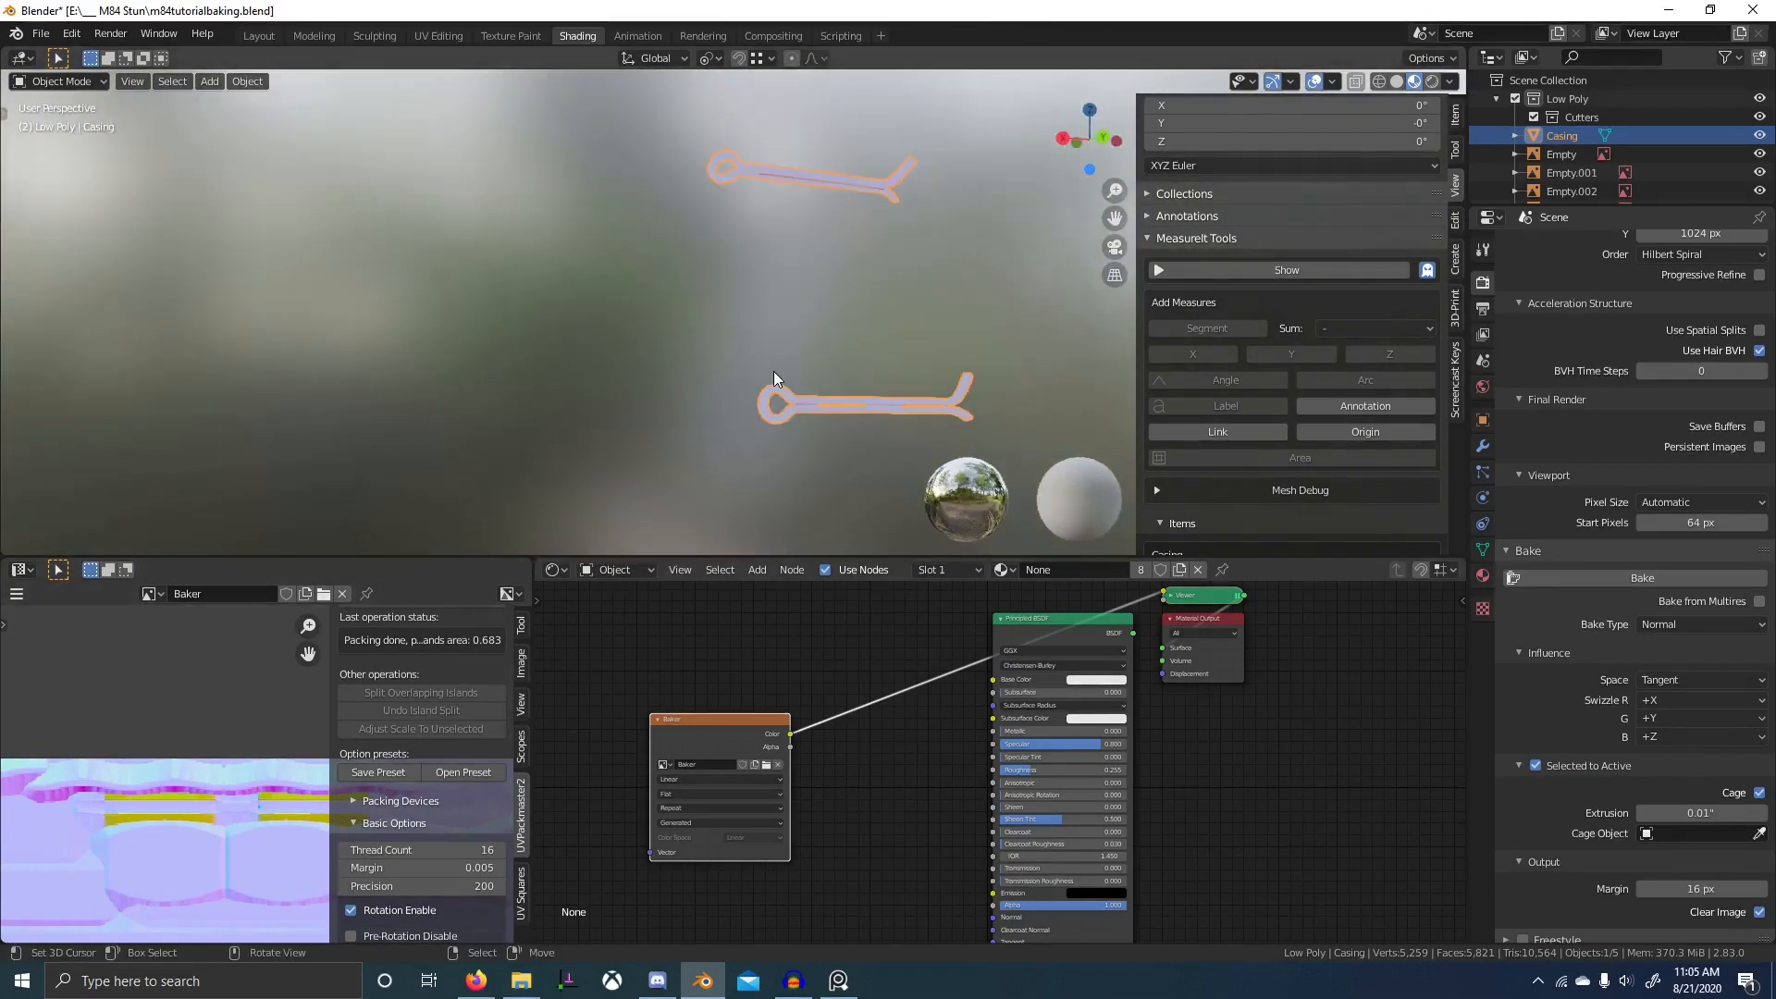
scroll(777, 413, down, 2)
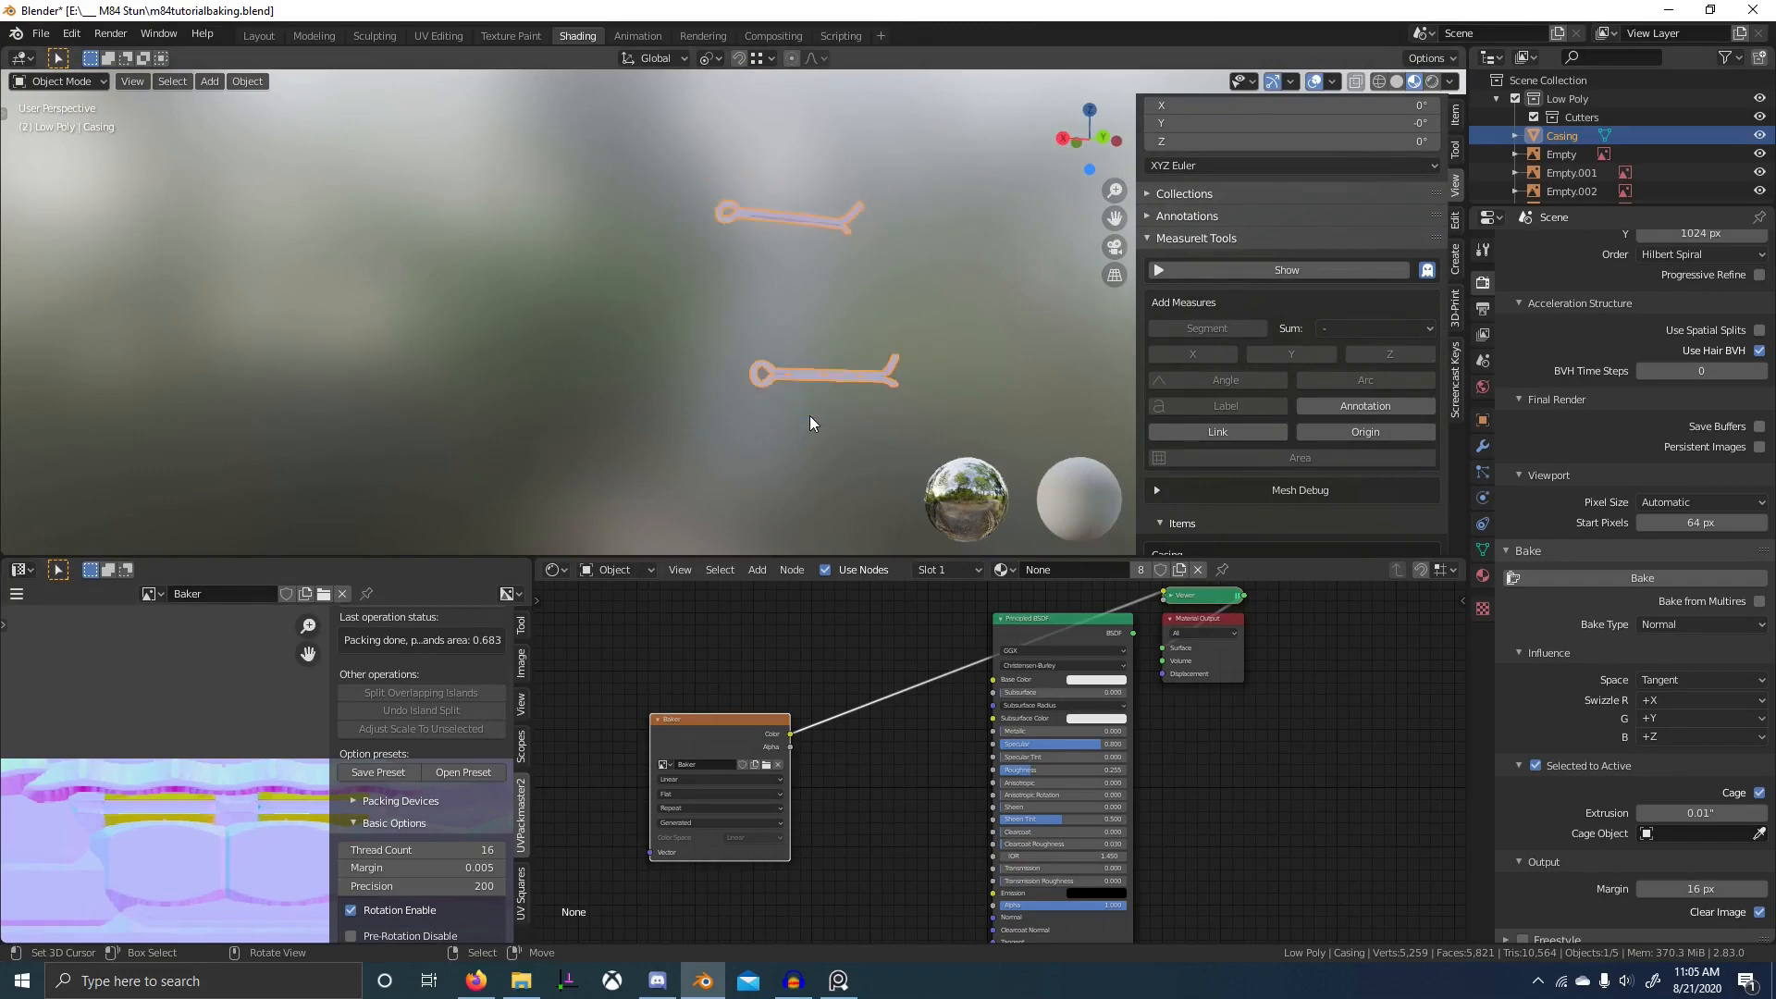
scroll(156, 764, down, 3)
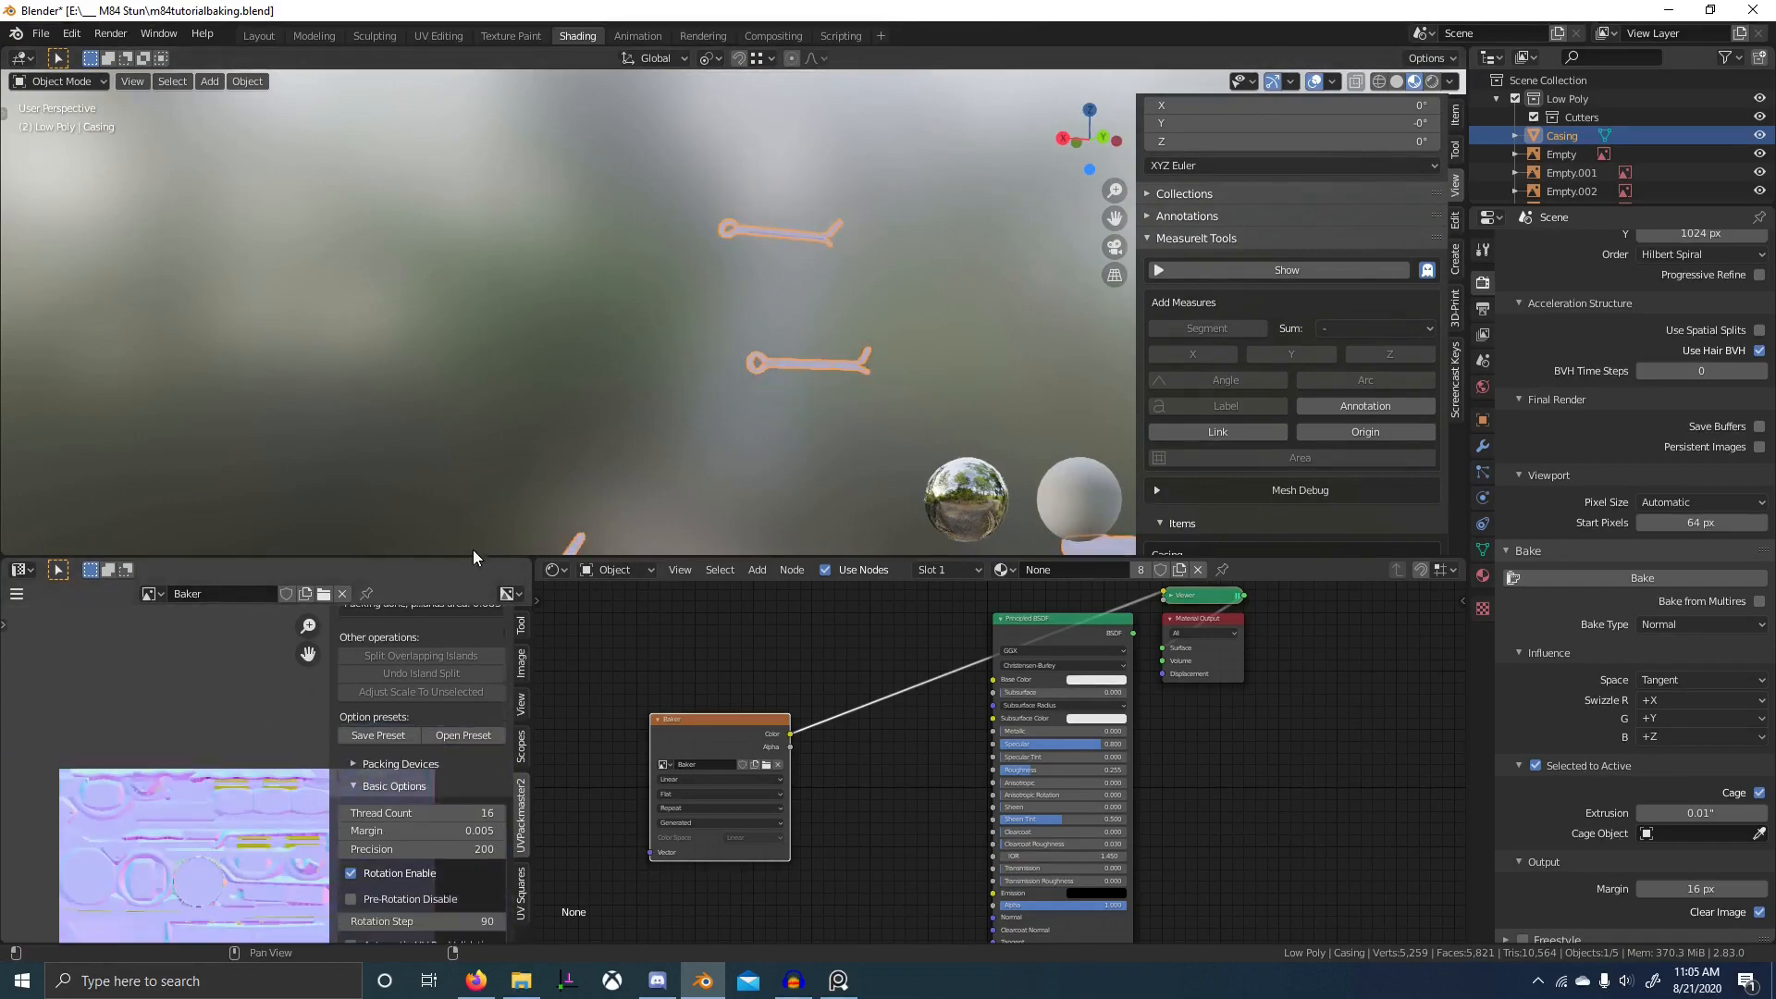
middle_drag(473, 549, 808, 387)
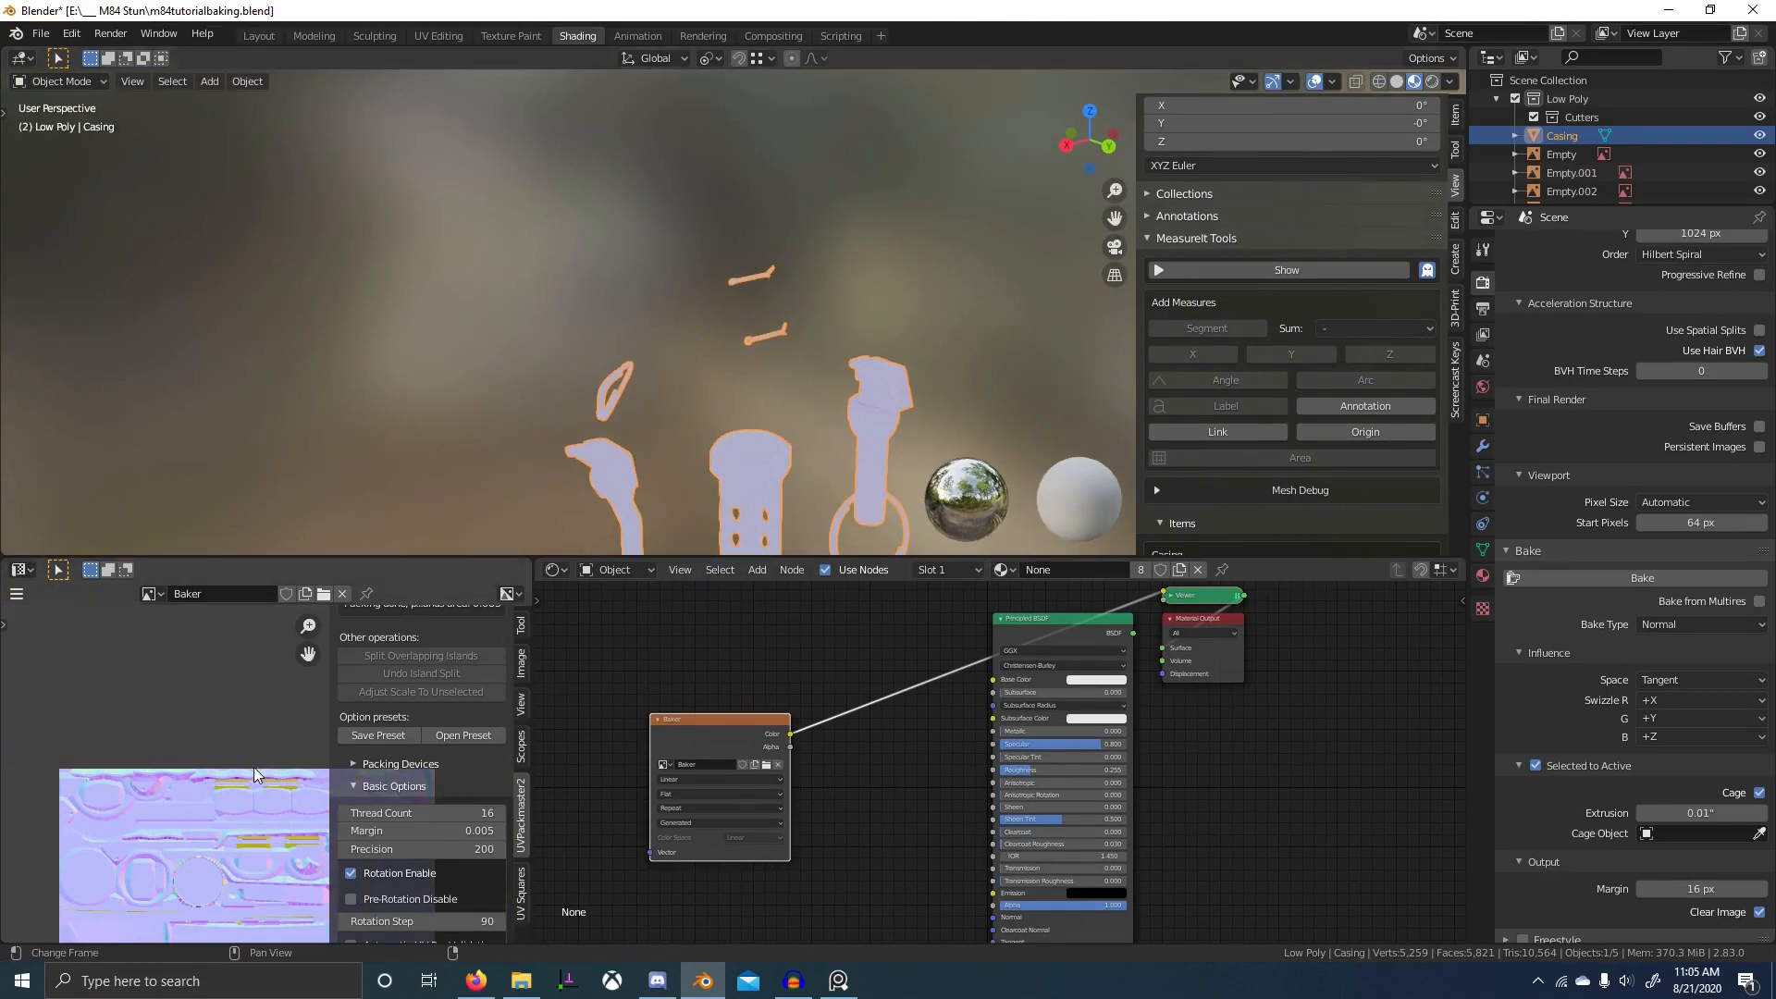
middle_drag(758, 444, 735, 379)
scroll(734, 374, up, 1)
scroll(858, 657, down, 3)
- Connect the Baker texture's color through a new Normal Map node to the Principled BSDF's Normal input and preview the shader
drag(758, 717, 661, 770)
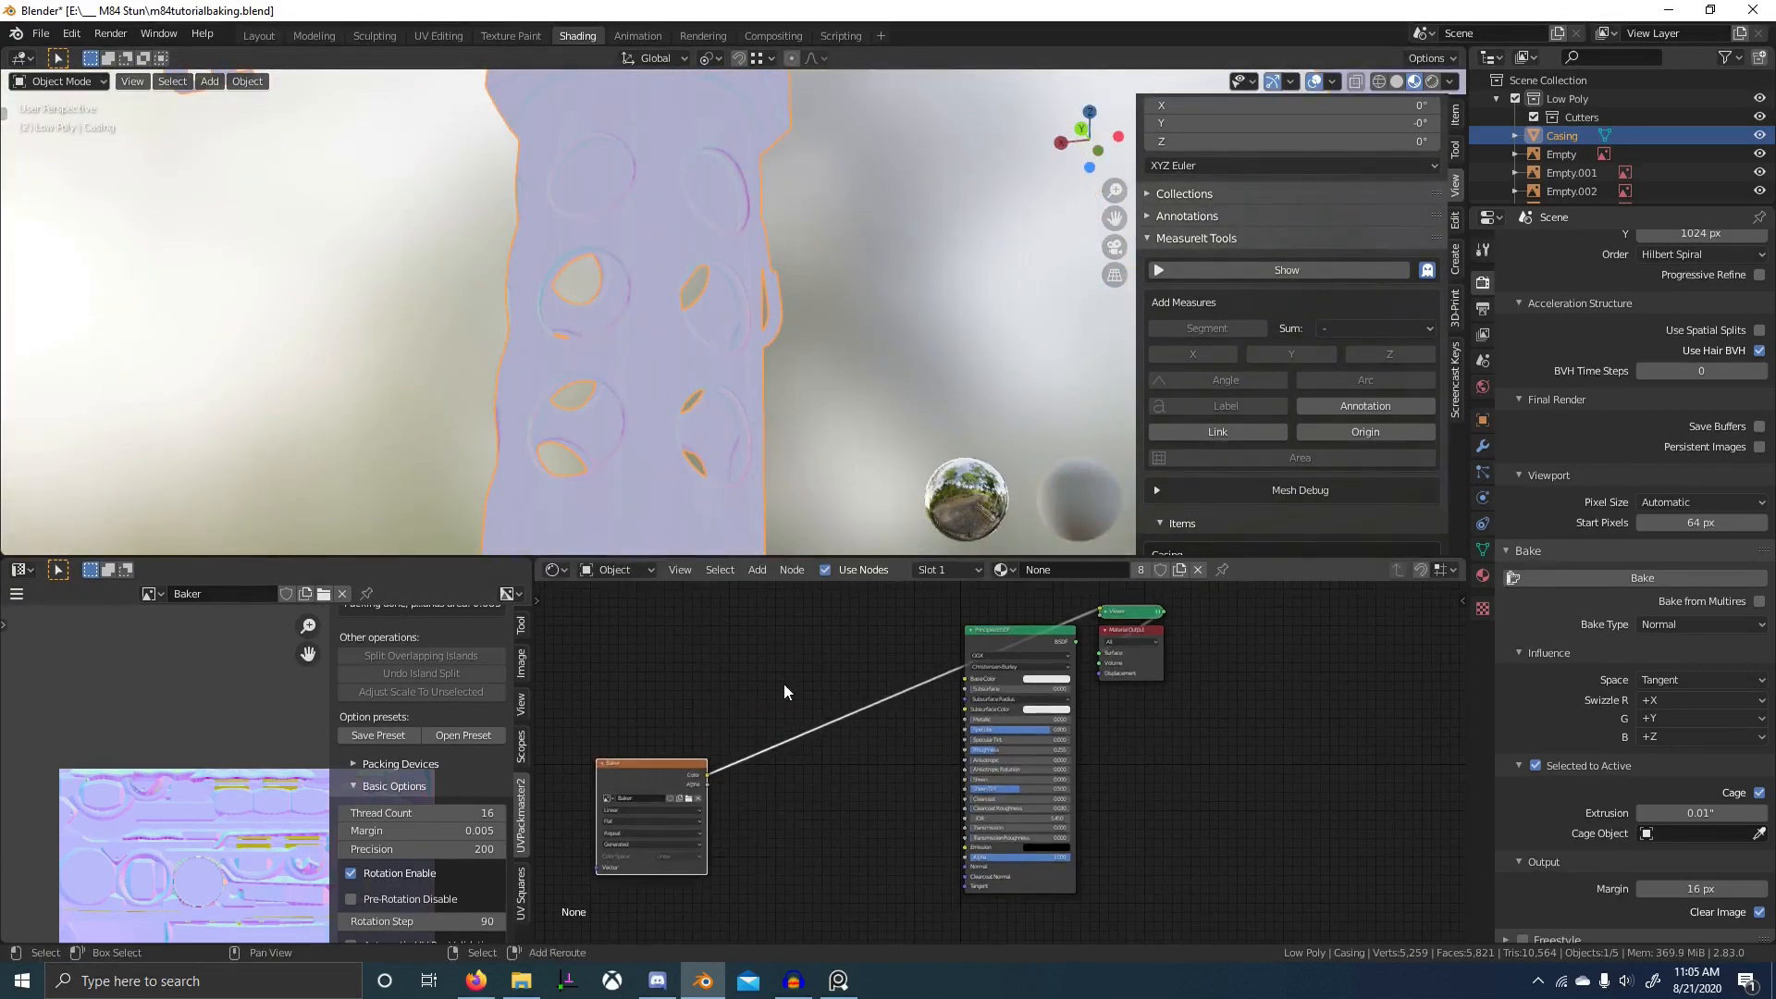
key(shift+a)
click(785, 683)
text(0)
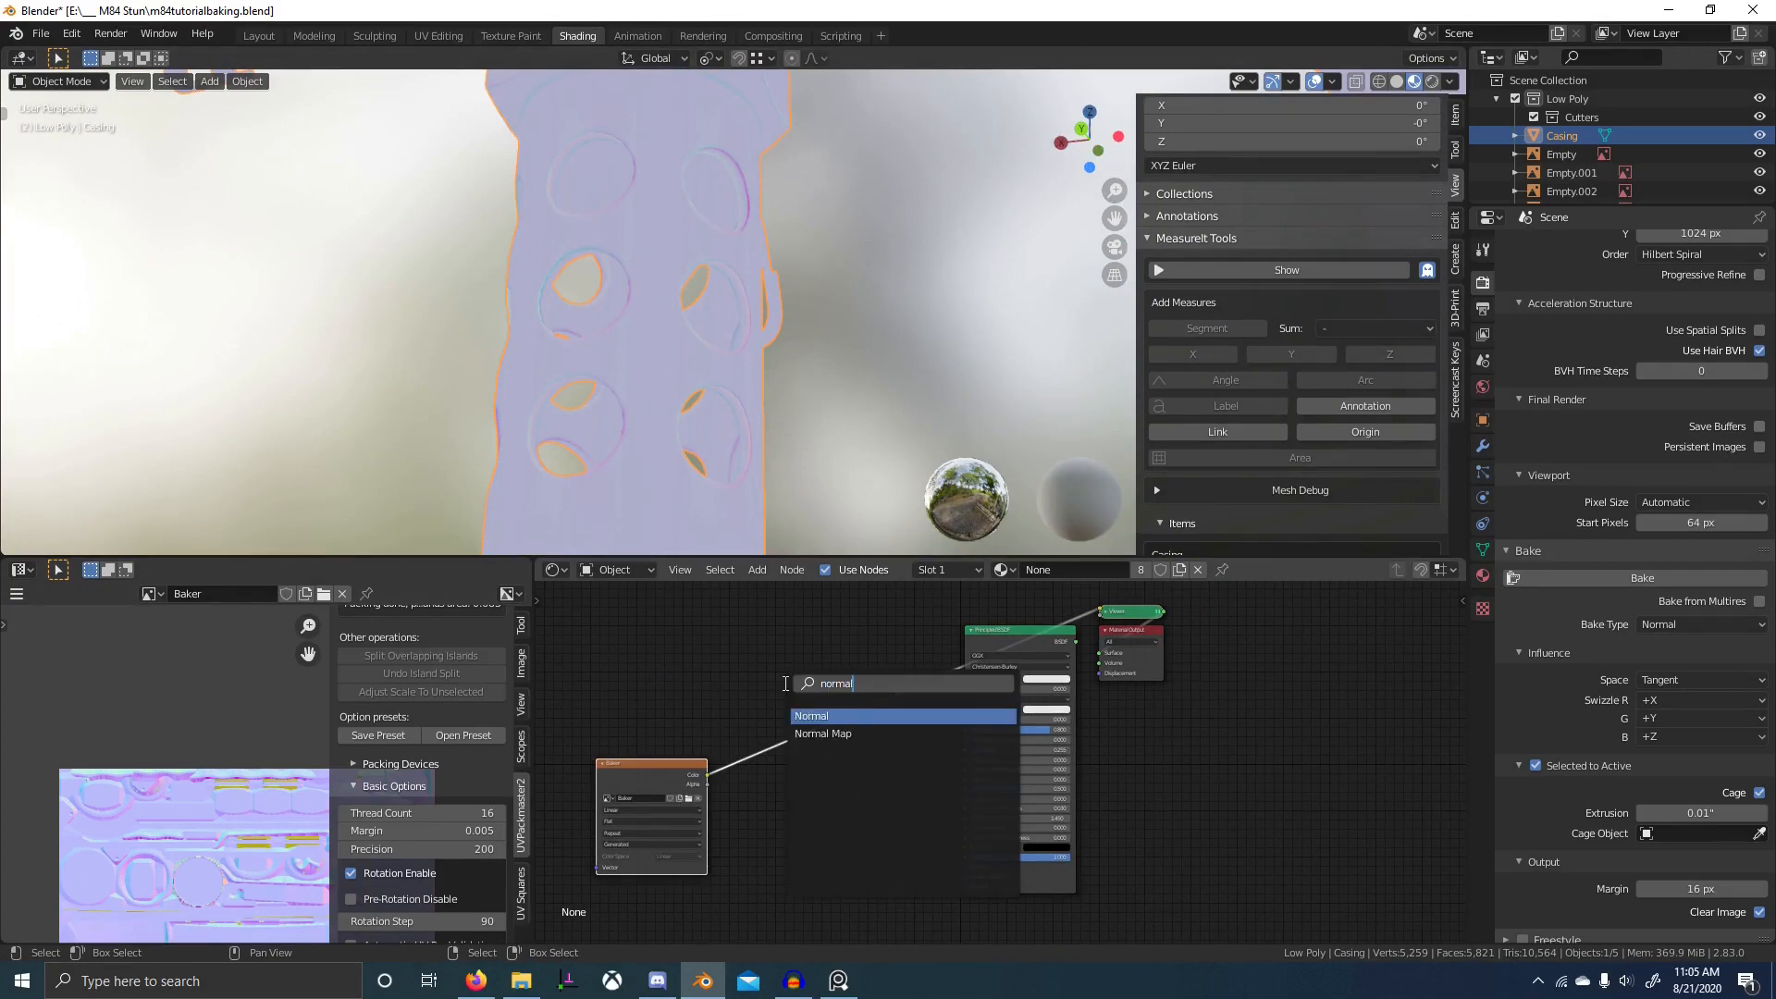
key(Return)
click(772, 814)
alt+right_drag(636, 767, 651, 775)
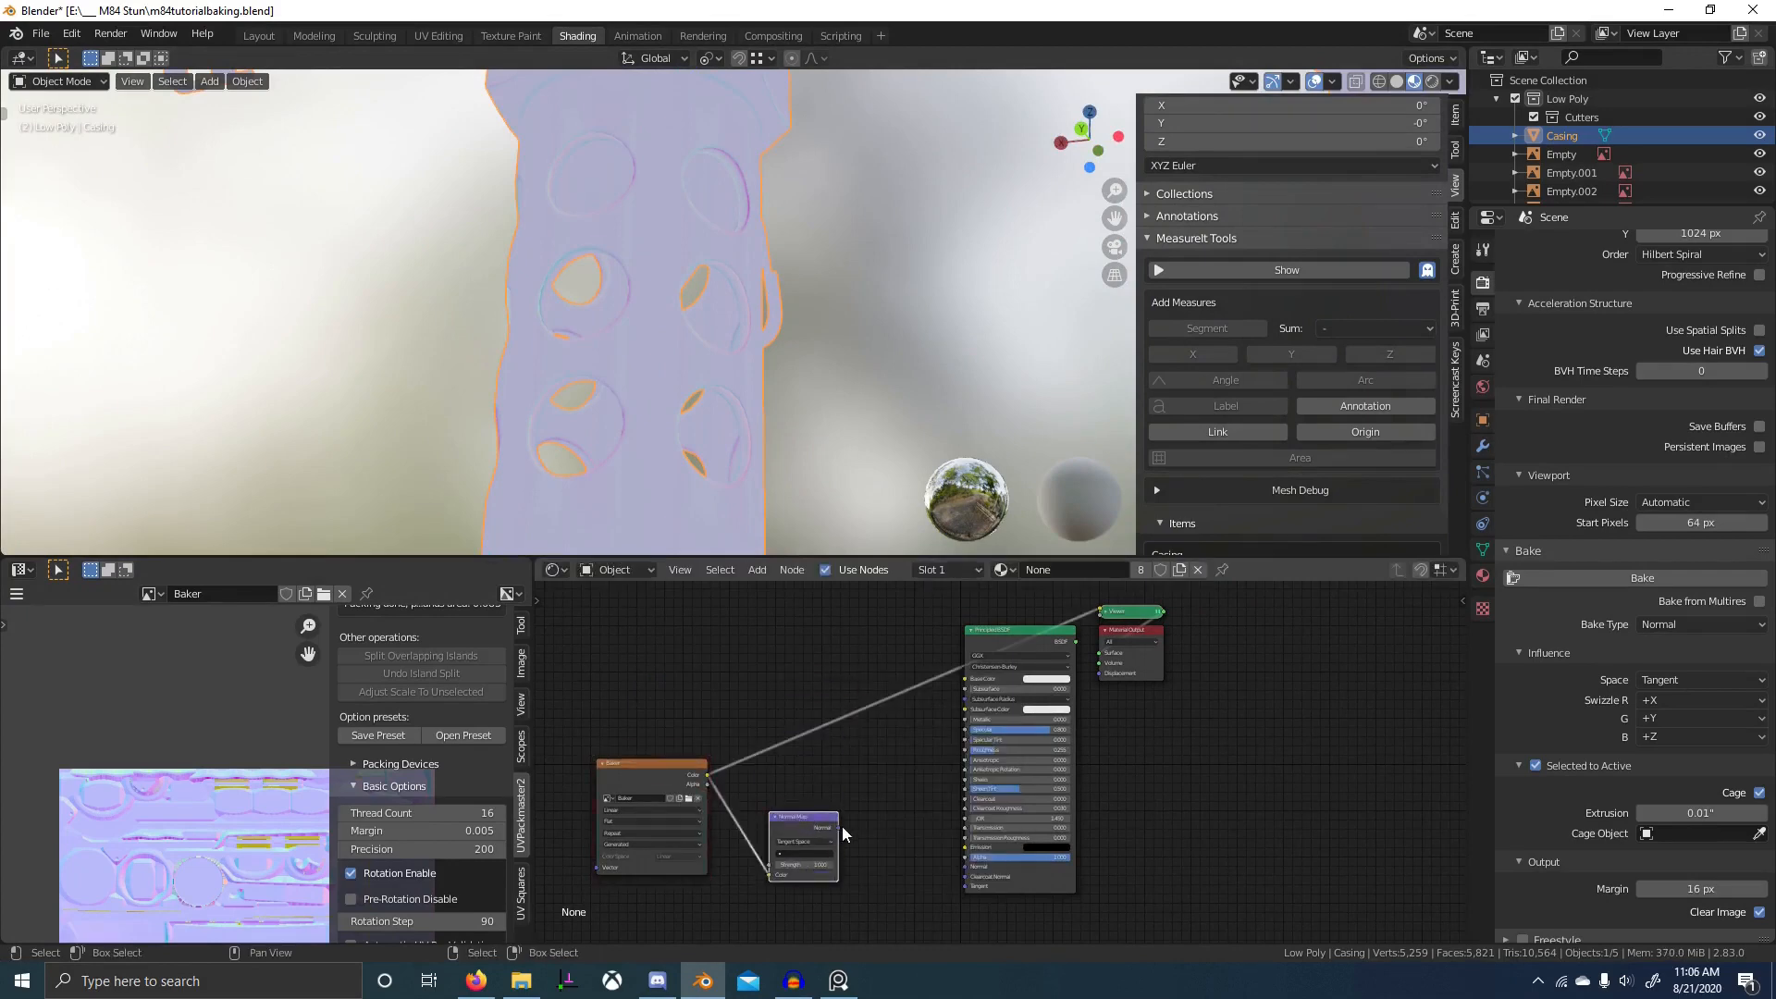
ctrl+shift+click(1063, 636)
- Show only the high-poly casing and review its HP material's surface and viewport display settings
scroll(870, 403, down, 4)
middle_drag(793, 389, 823, 403)
key(2)
right_click(723, 315)
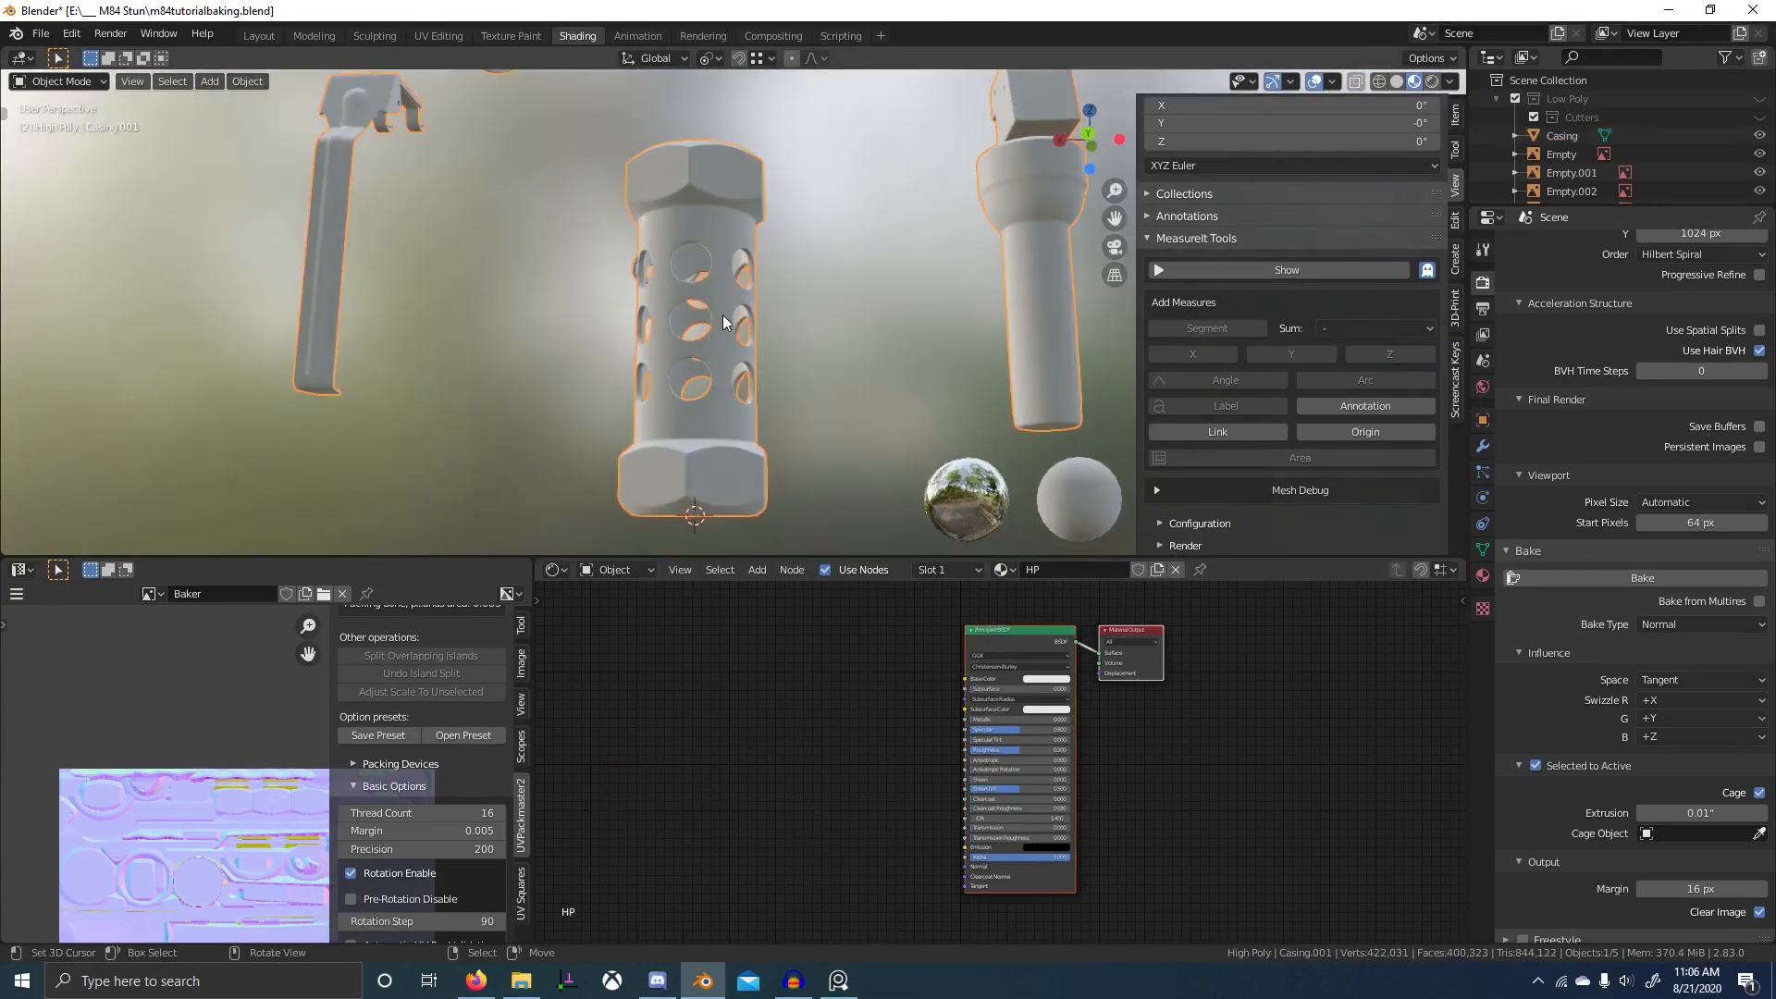
click(1486, 578)
scroll(1646, 851, down, 10)
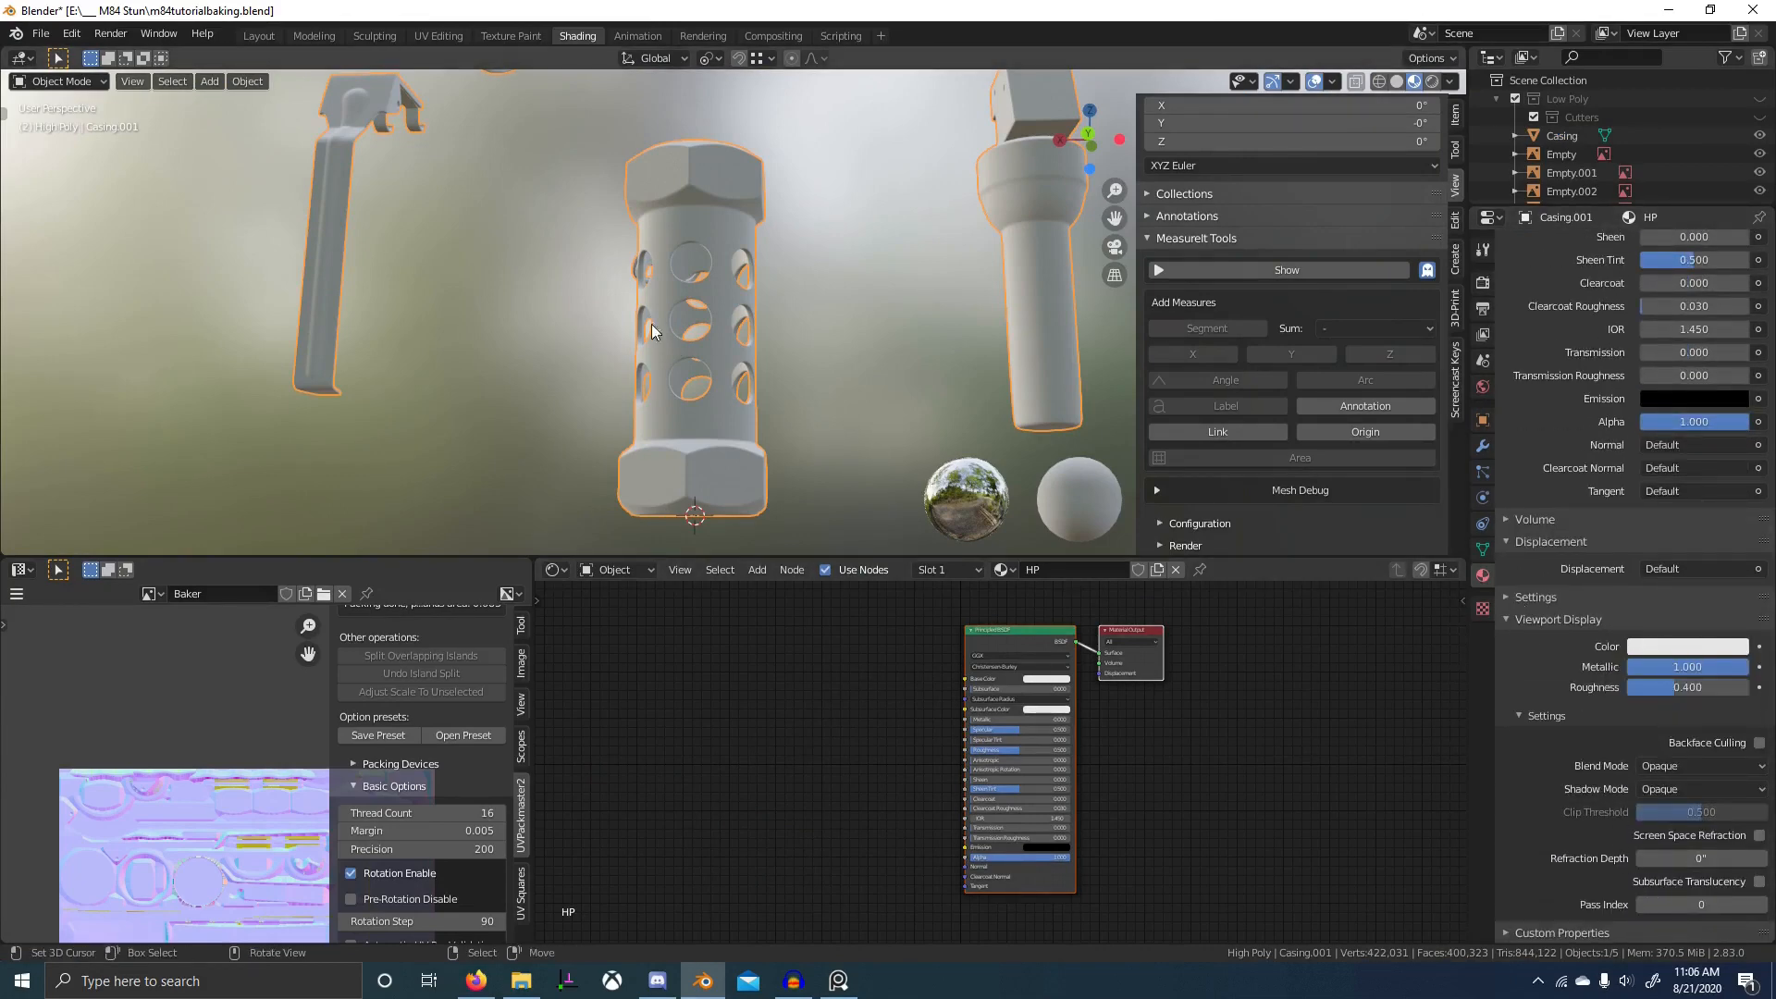
middle_drag(698, 288, 721, 336)
scroll(722, 337, down, 1)
- Return to the low-poly casing and set its Principled BSDF to metallic 1.0 and roughness 0.4
key(1)
click(725, 341)
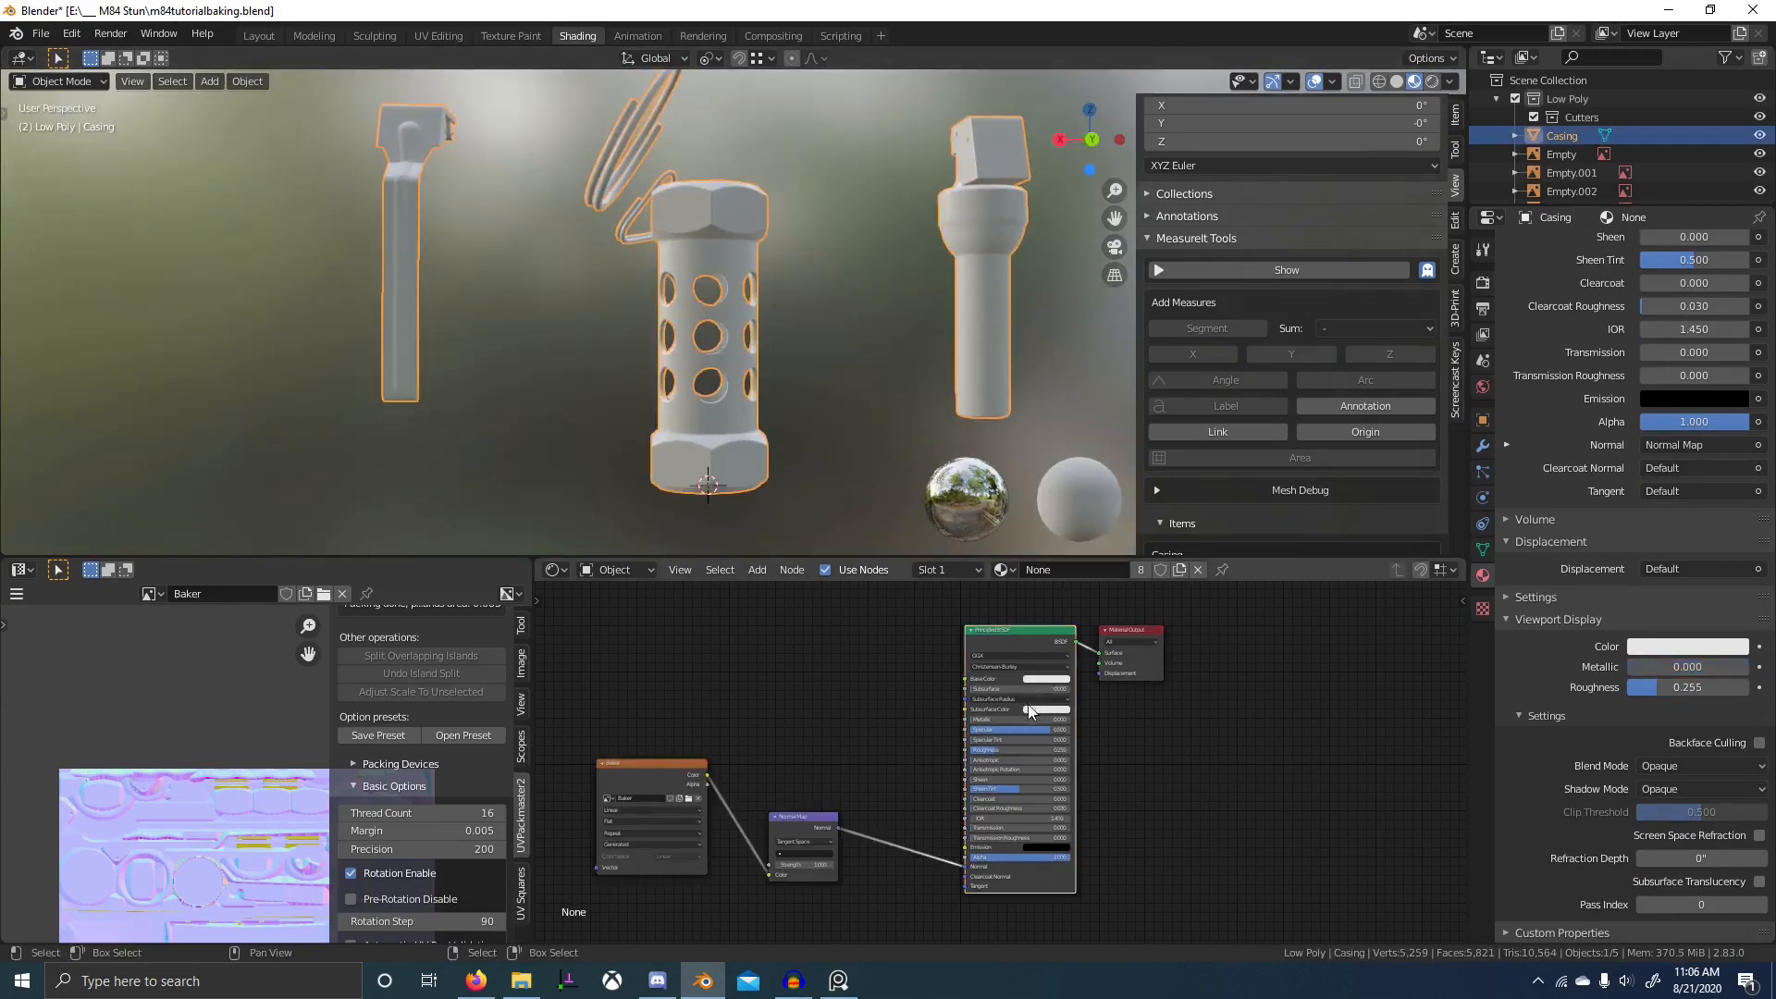
scroll(1147, 659, up, 2)
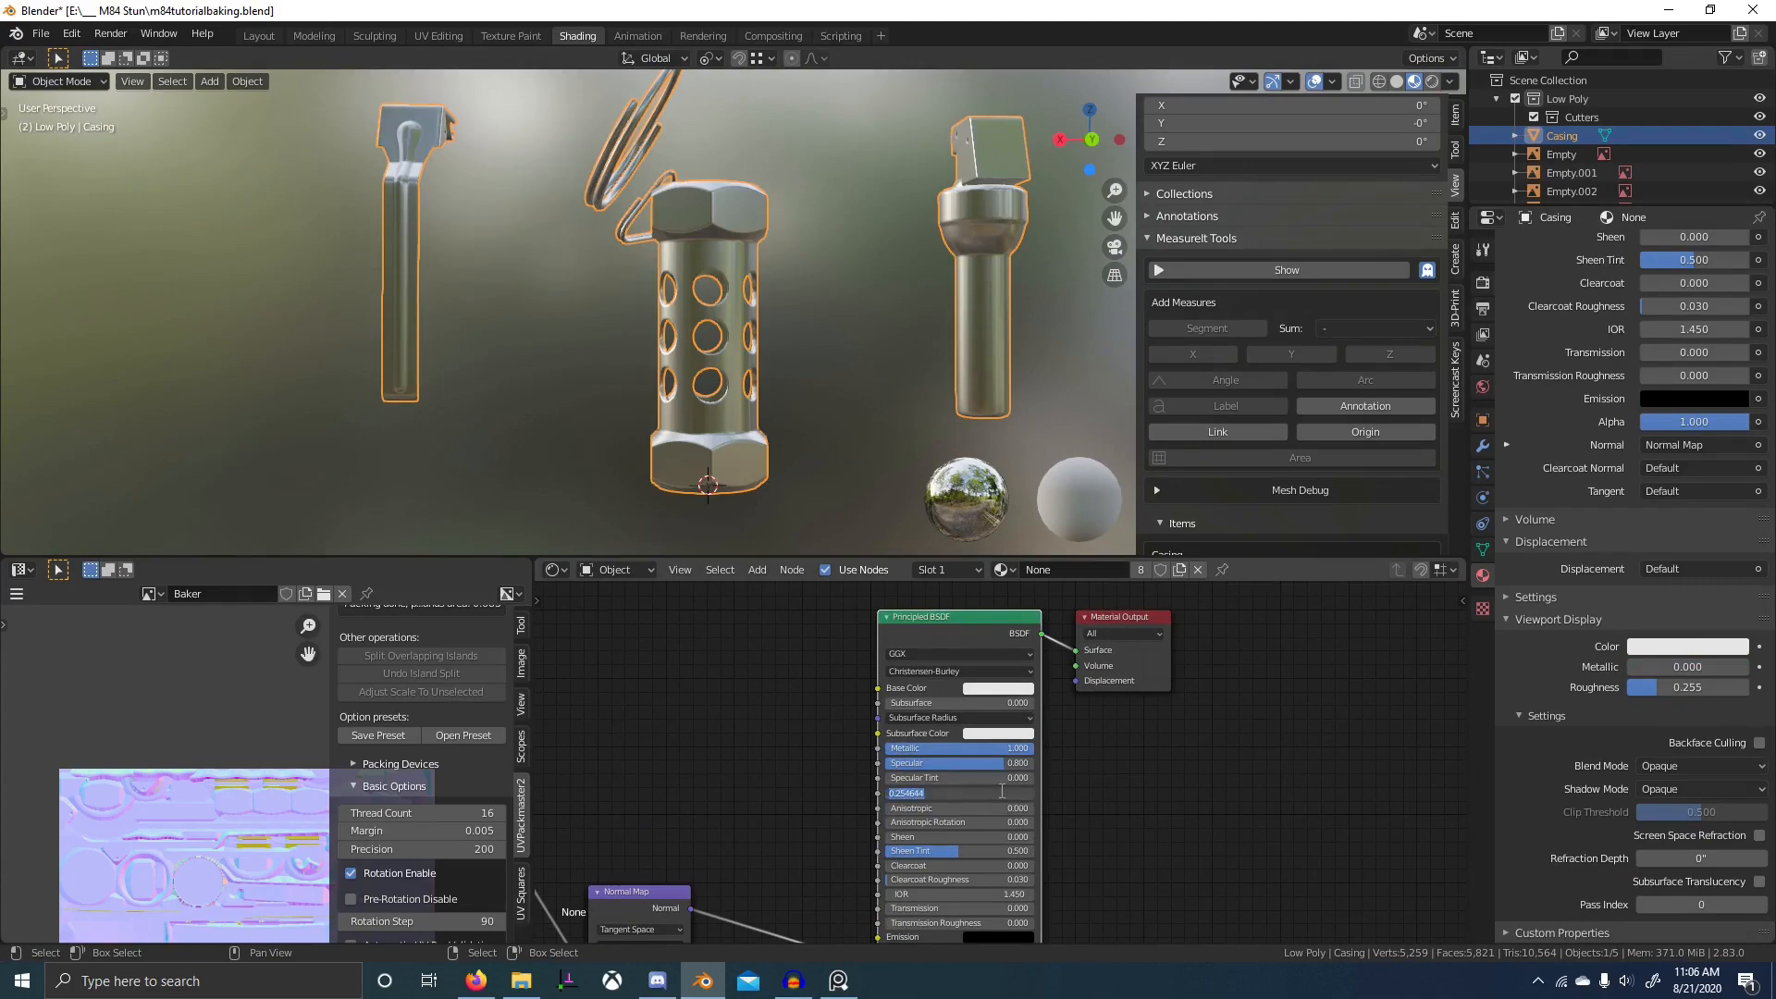
text(.4)
key(Return)
- Maximize the 3D viewport and examine the baked normal shading on all low-poly grenade parts from several sides
scroll(860, 370, up, 1)
middle_drag(703, 389, 818, 519)
scroll(759, 417, up, 4)
key(ctrl+space)
scroll(925, 551, down, 6)
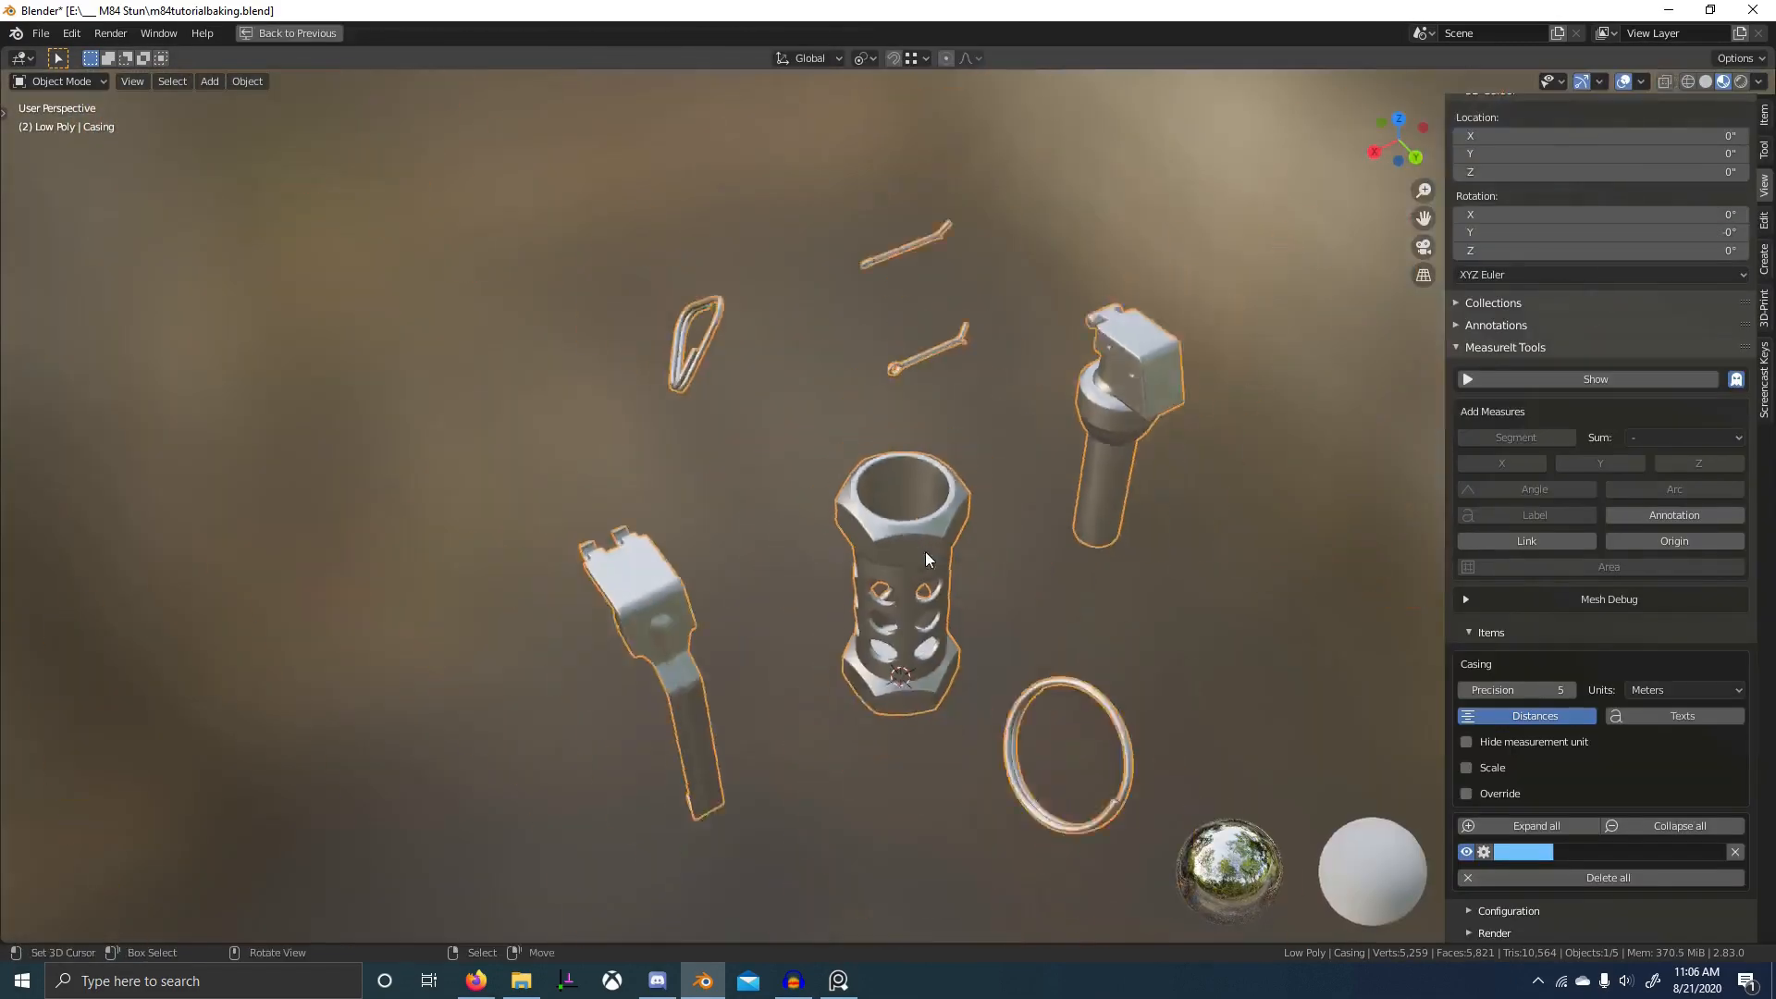
middle_drag(925, 551, 548, 518)
scroll(651, 515, up, 5)
scroll(643, 522, up, 1)
scroll(616, 746, down, 5)
middle_drag(616, 746, 277, 721)
middle_drag(791, 699, 858, 686)
scroll(675, 619, up, 3)
shift+middle_drag(676, 620, 646, 590)
scroll(562, 629, down, 5)
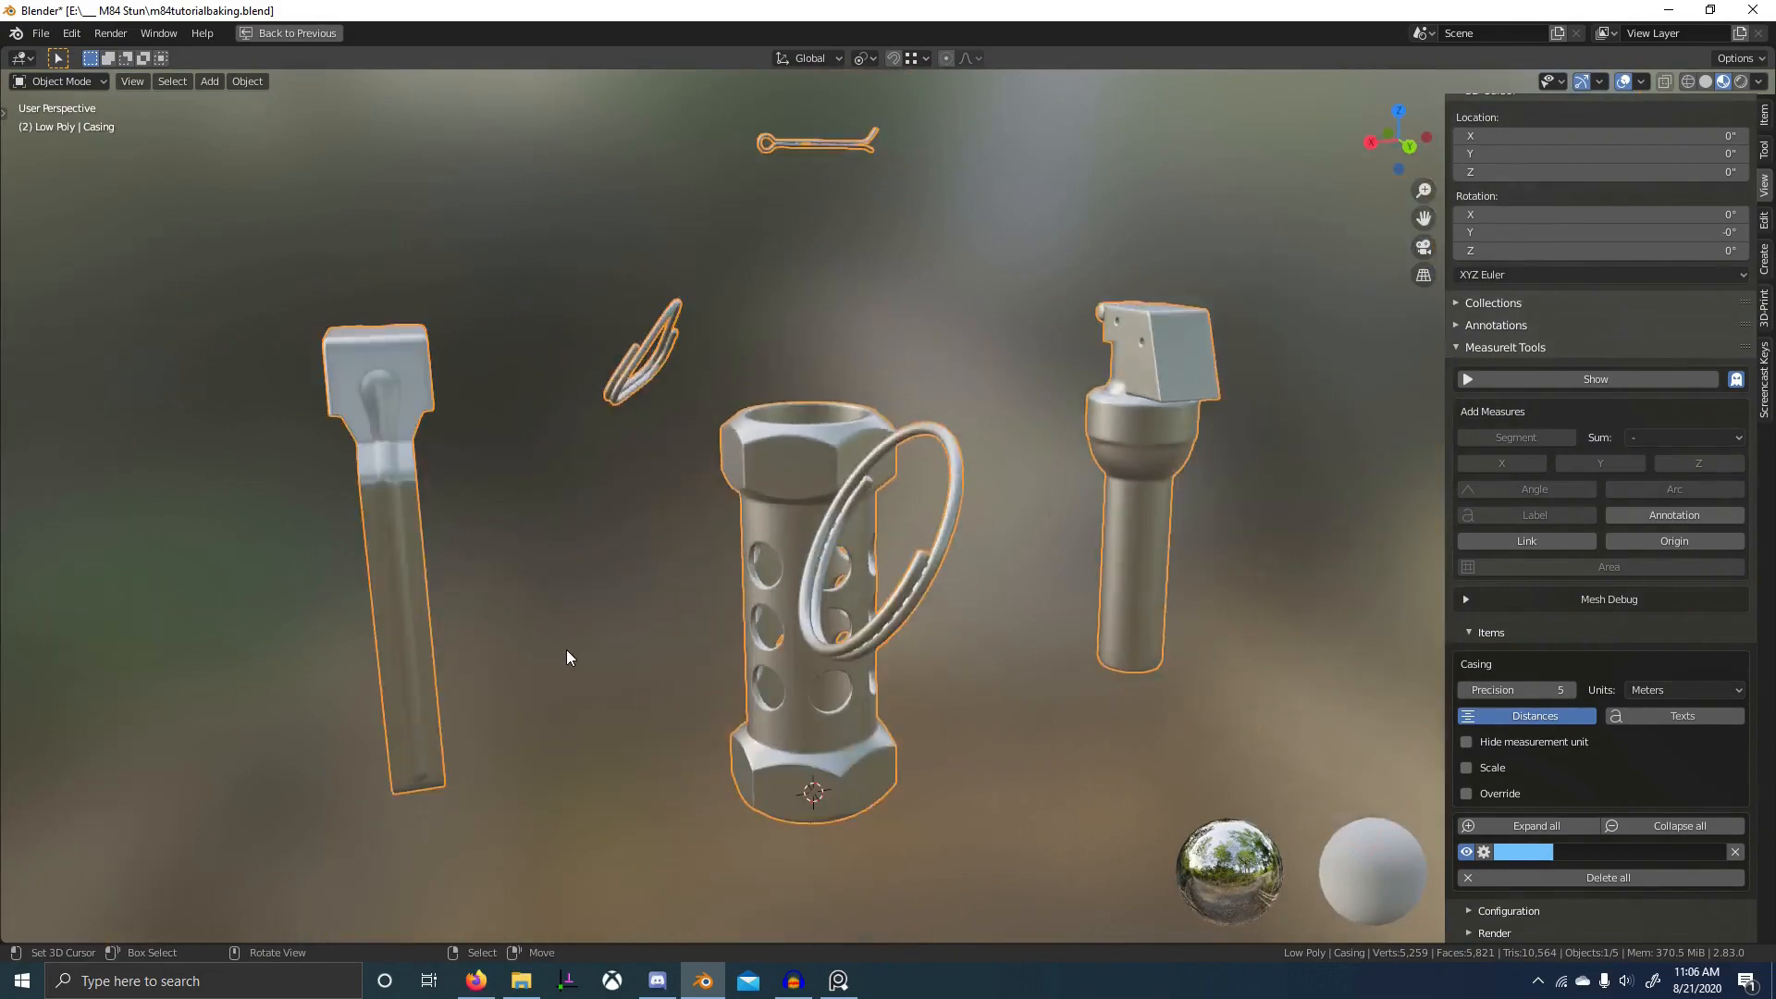
middle_drag(566, 650, 564, 714)
scroll(735, 585, up, 4)
scroll(735, 585, up, 3)
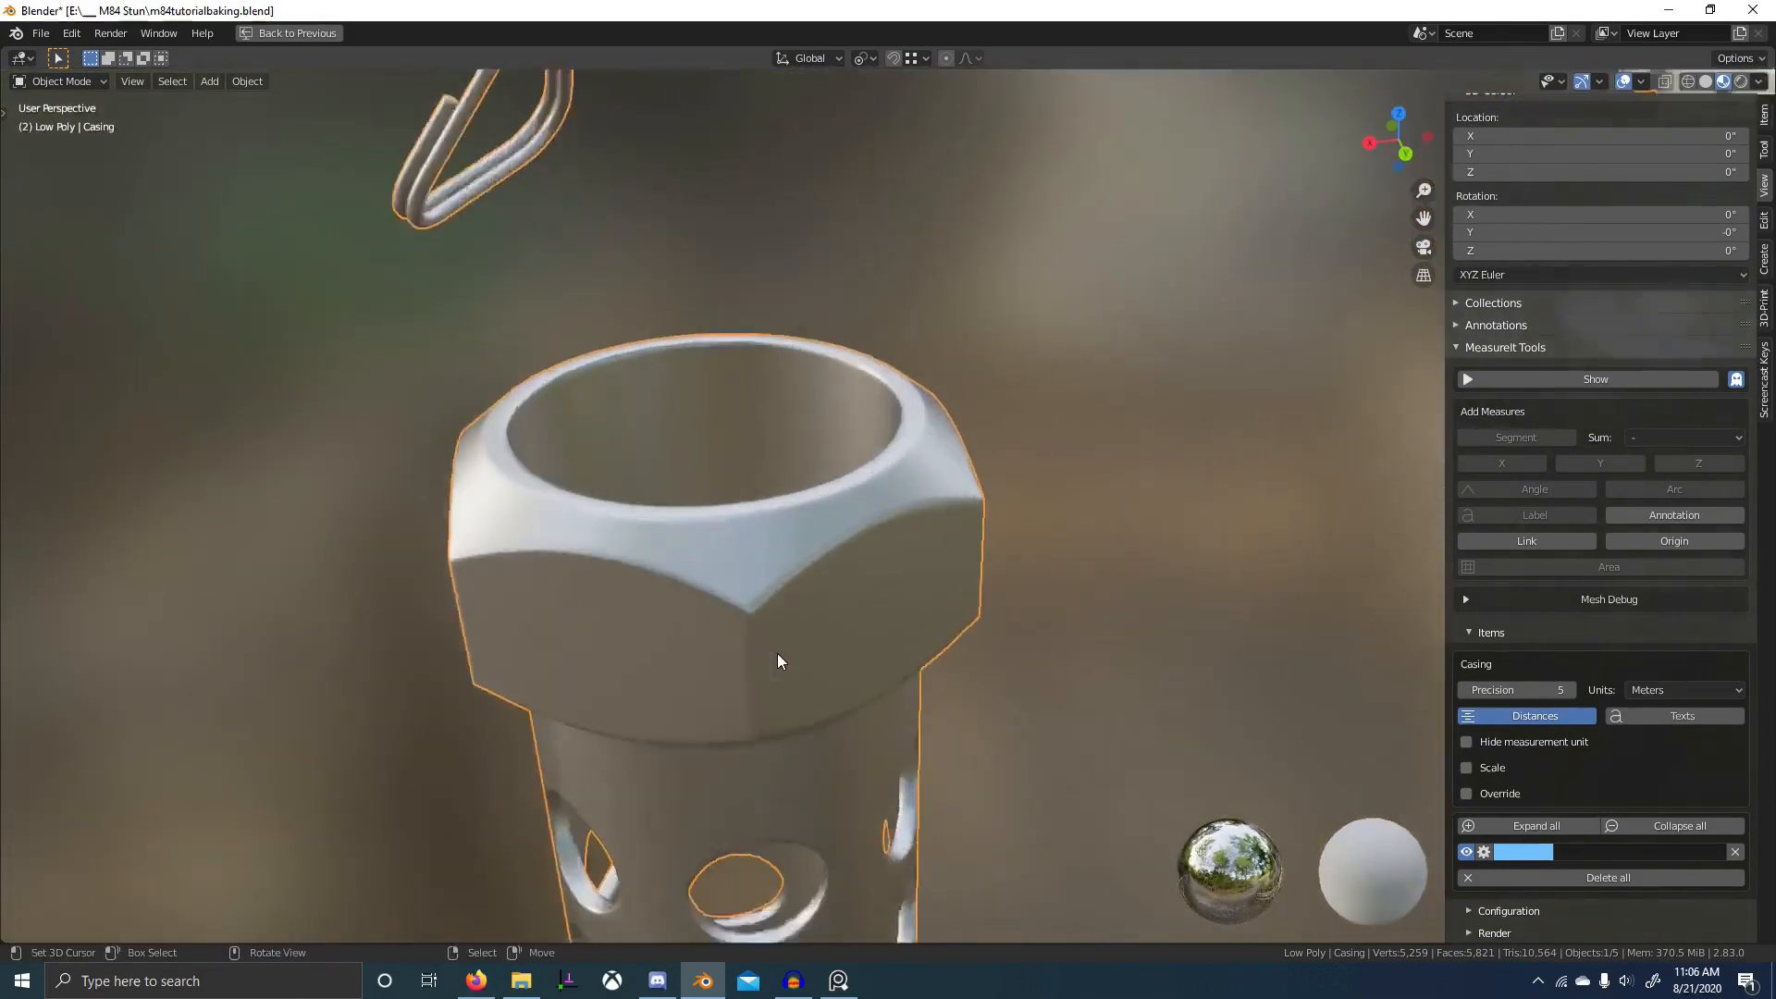
mouse_move(781, 653)
middle_down()
mouse_move(892, 694)
mouse_move(950, 763)
mouse_move(926, 768)
mouse_move(664, 583)
mouse_move(730, 583)
mouse_move(810, 535)
mouse_move(975, 577)
mouse_move(807, 636)
middle_up()
key(KP_Divide)
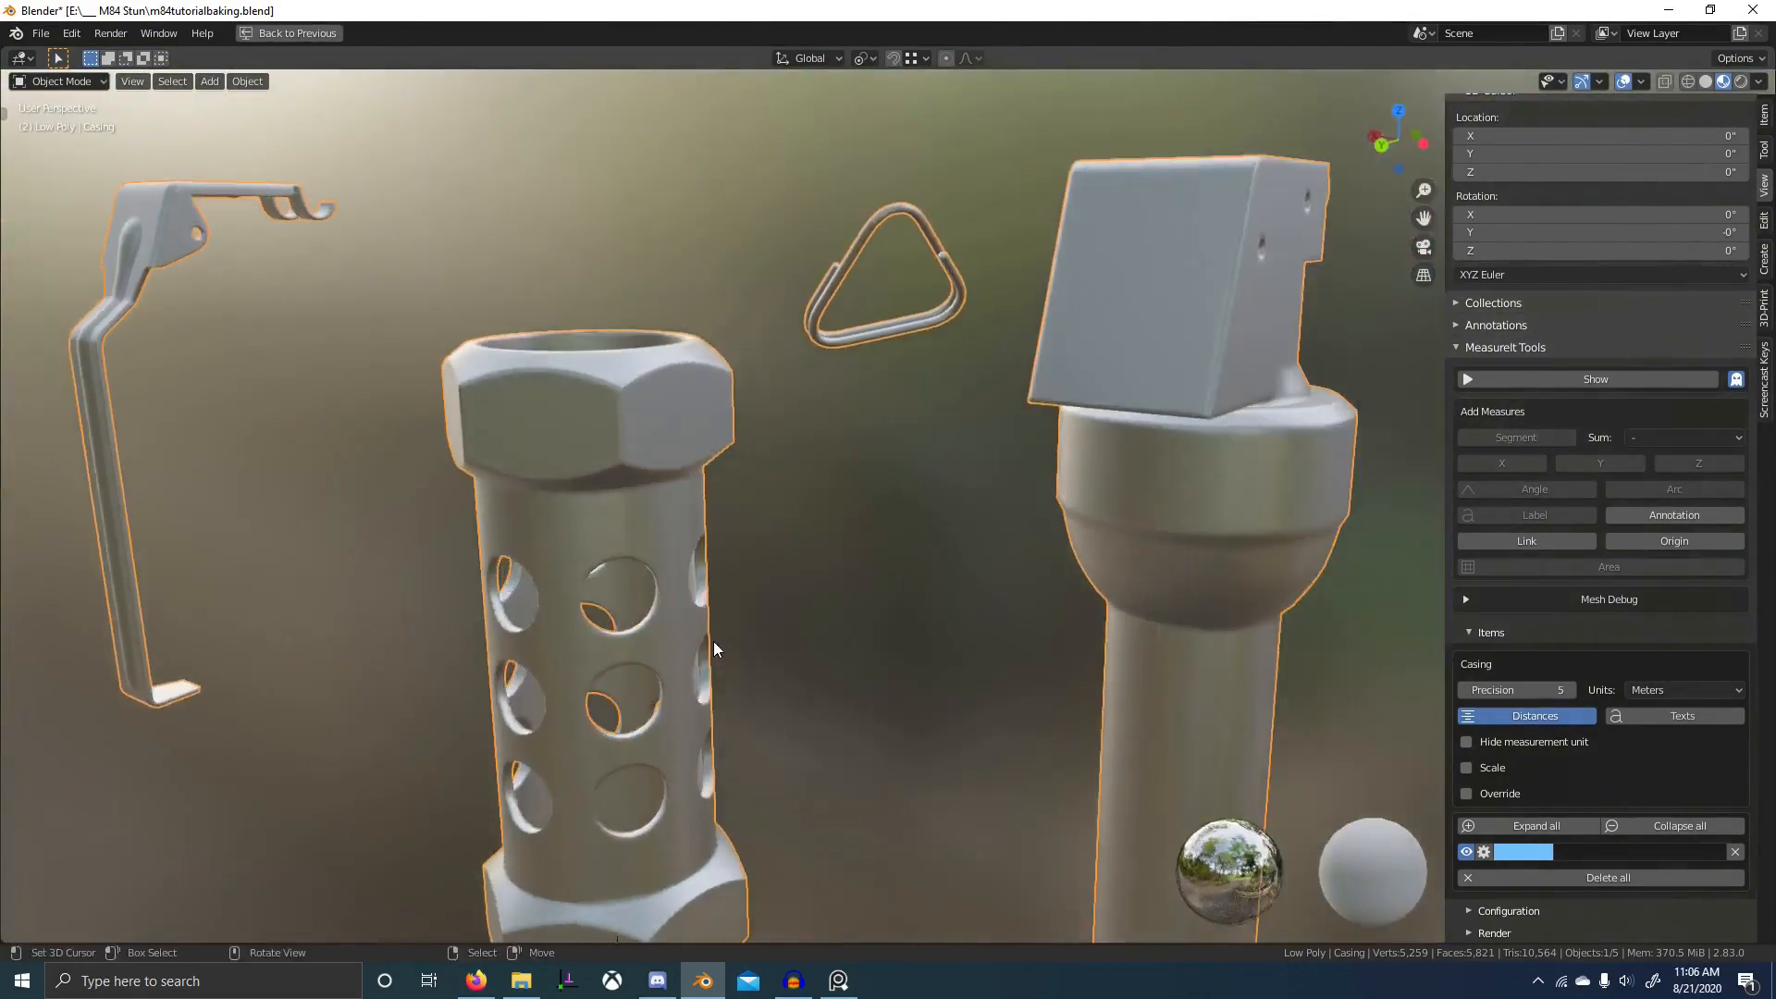
- Leave the isolated view, duplicate the low-poly casing and move the copy along X clear of the original
key(KP_Divide)
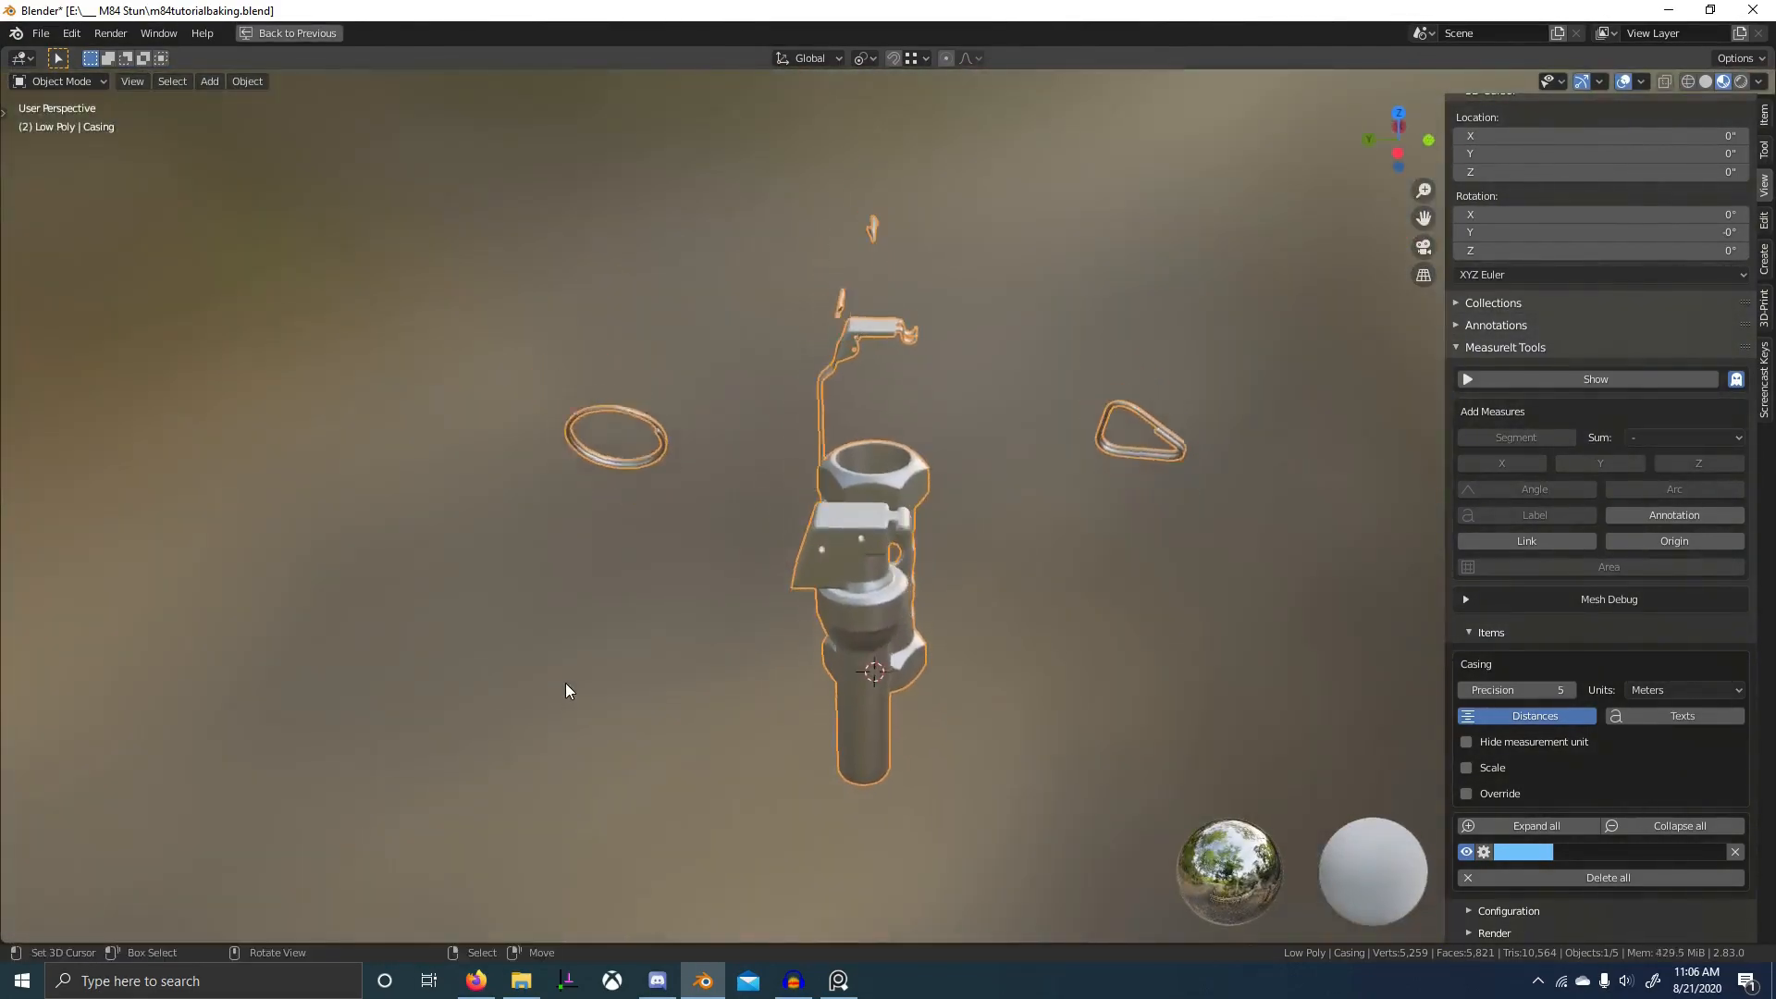
key(ctrl+space)
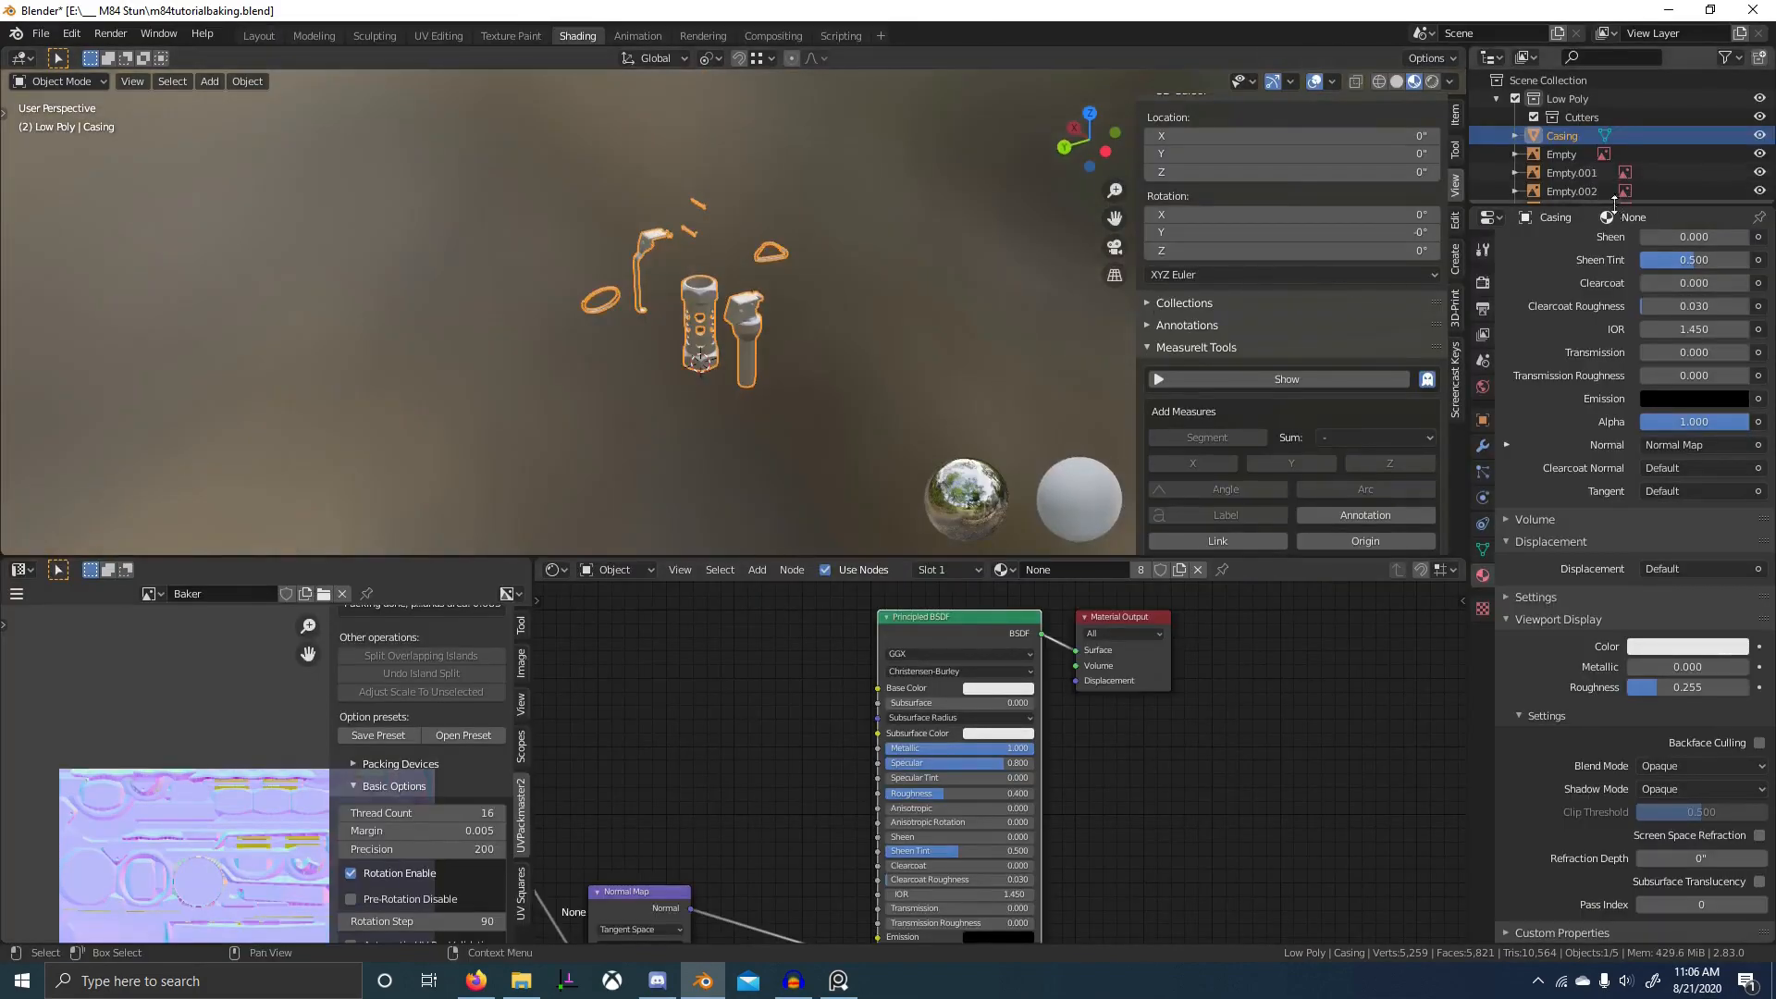
drag(1613, 205, 1613, 422)
scroll(792, 396, down, 1)
middle_drag(740, 397, 815, 370)
key(shift+d)
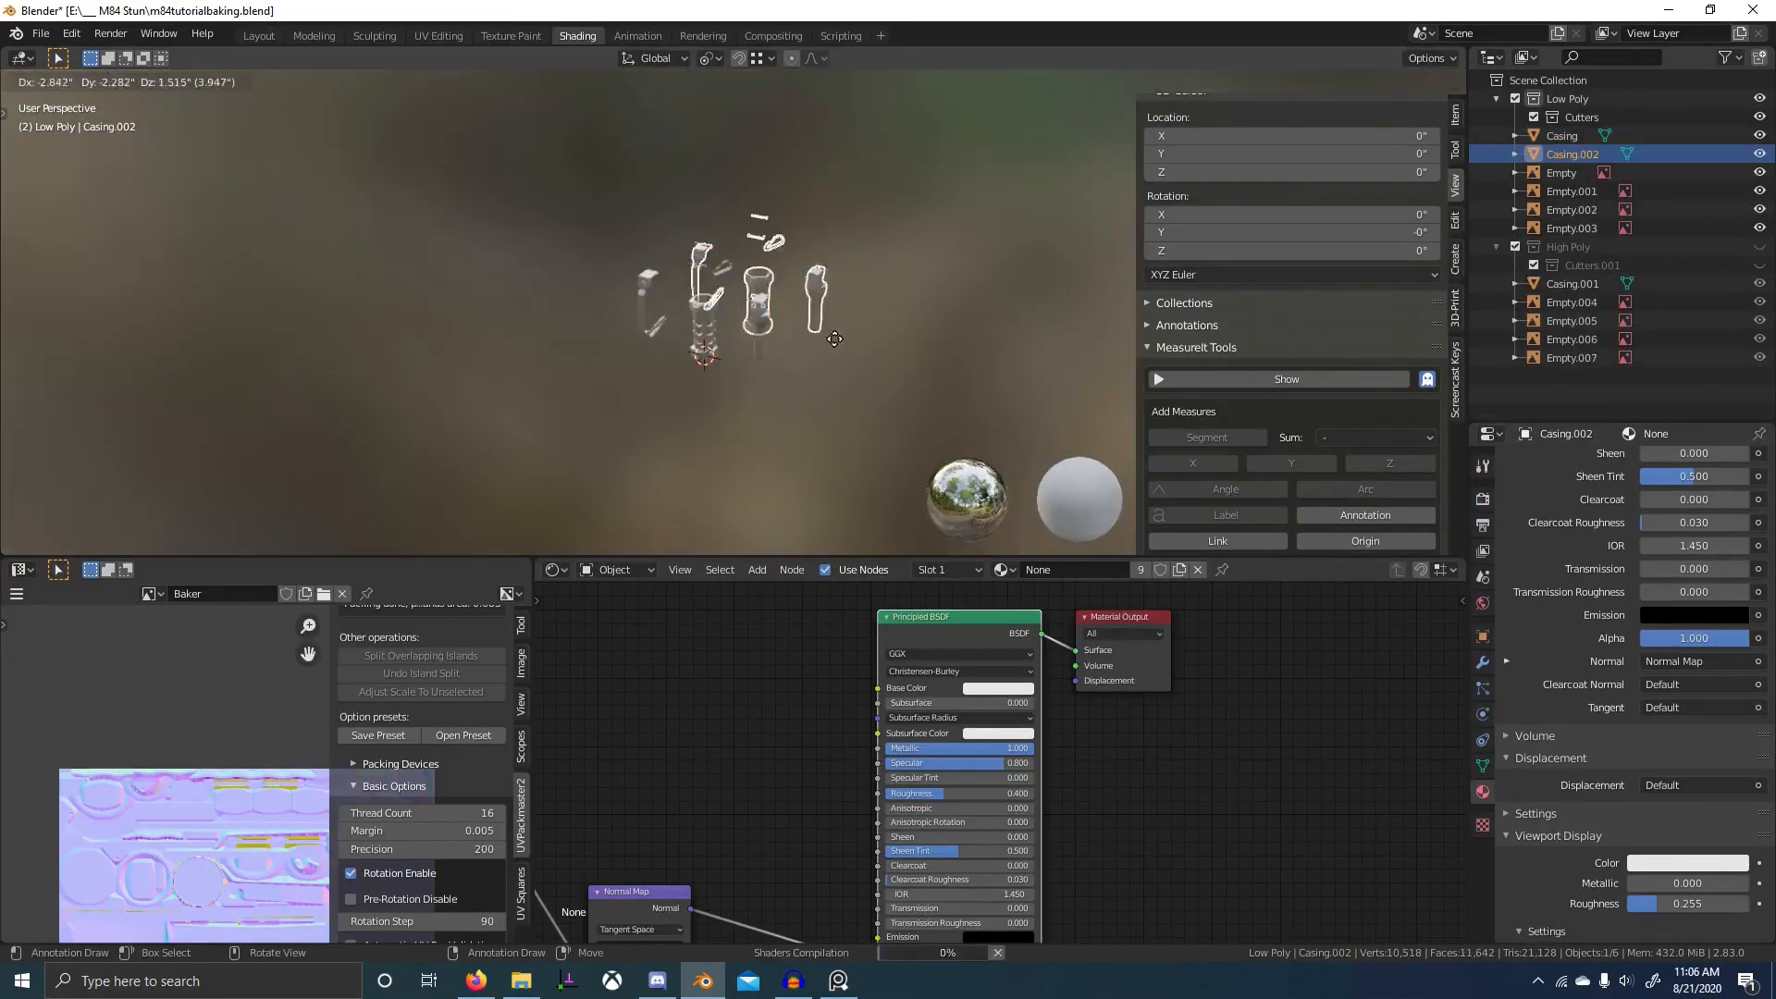
right_click(816, 357)
key(g)
key(x)
click(881, 376)
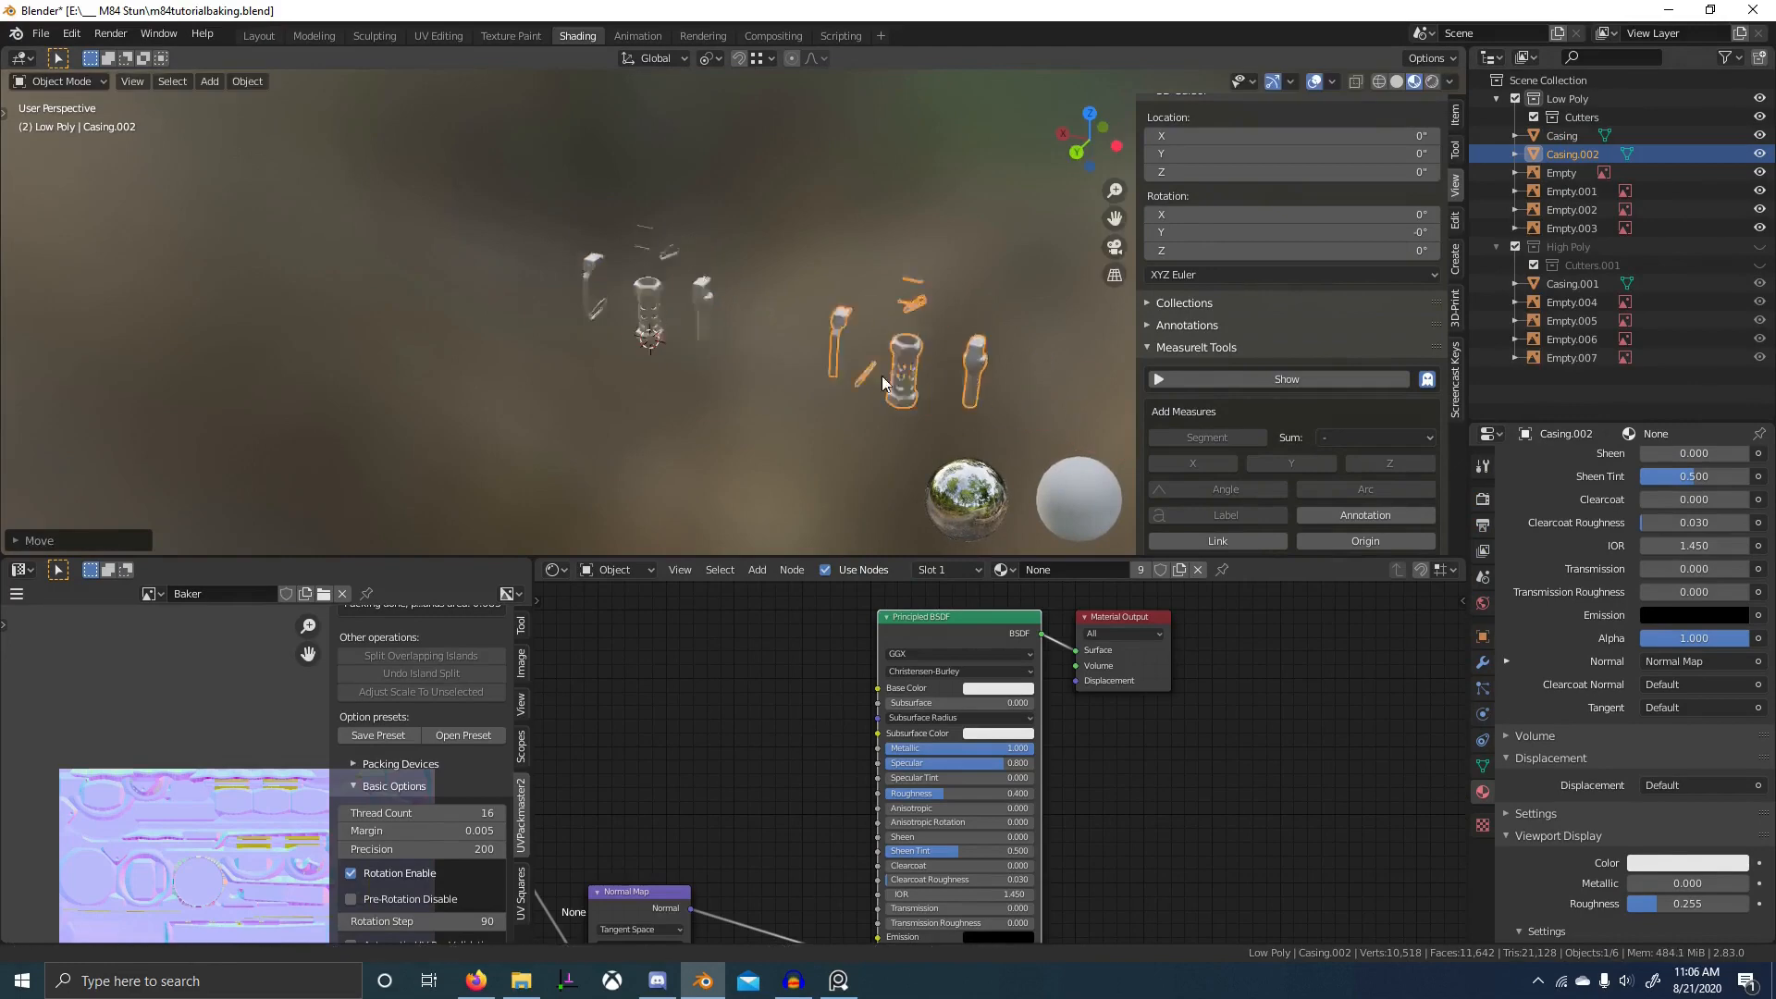
- In the duplicate's mesh, move the whole fuse body 4" along global X into the perforated casing
scroll(914, 330, up, 3)
key(Tab)
key(l)
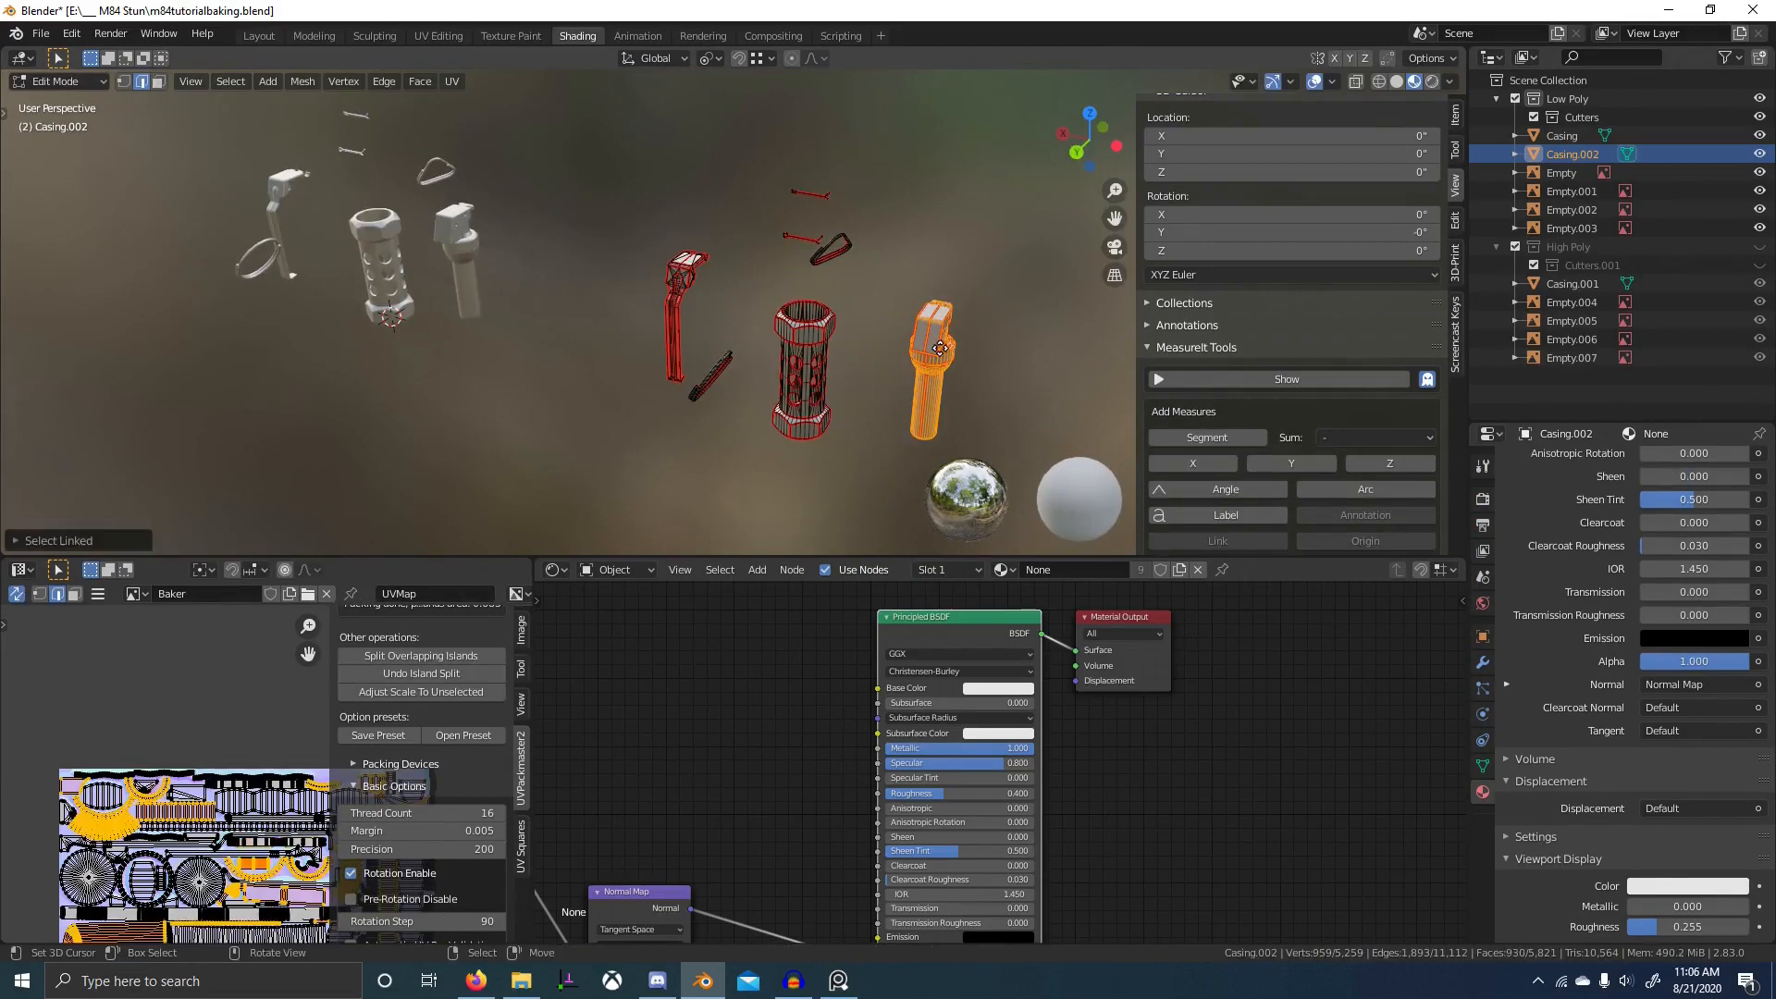
key(g)
key(x)
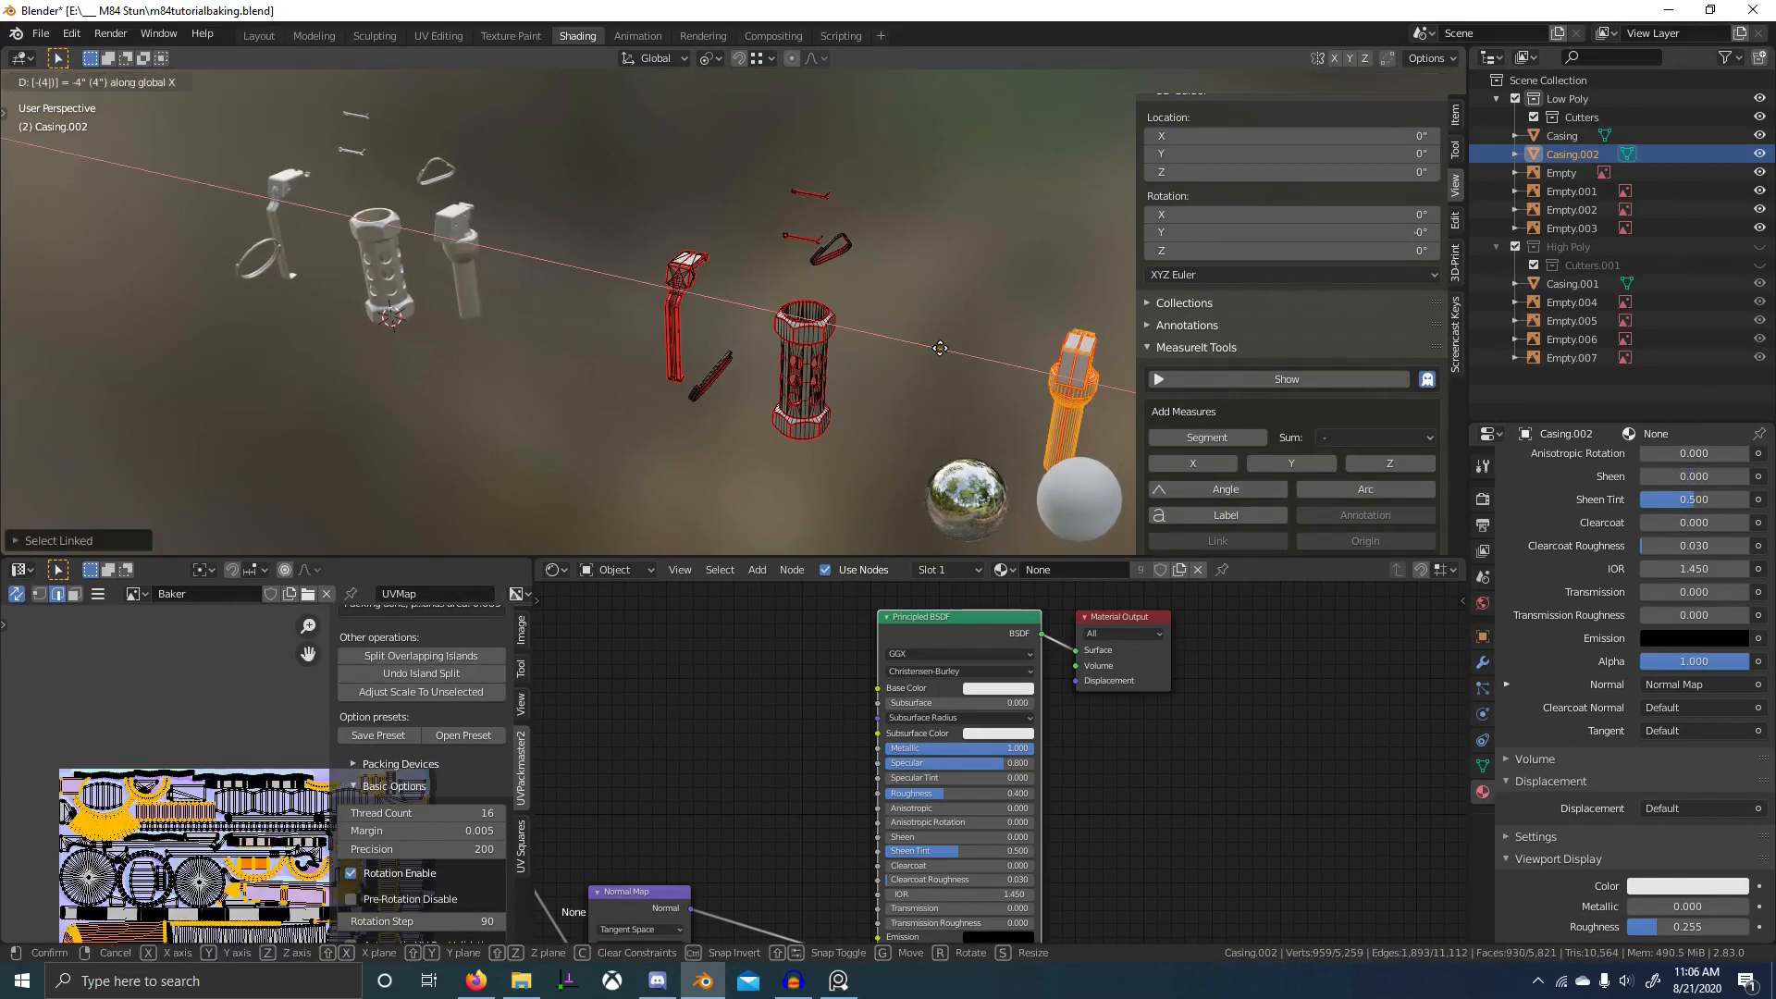
key(Return)
click(868, 329)
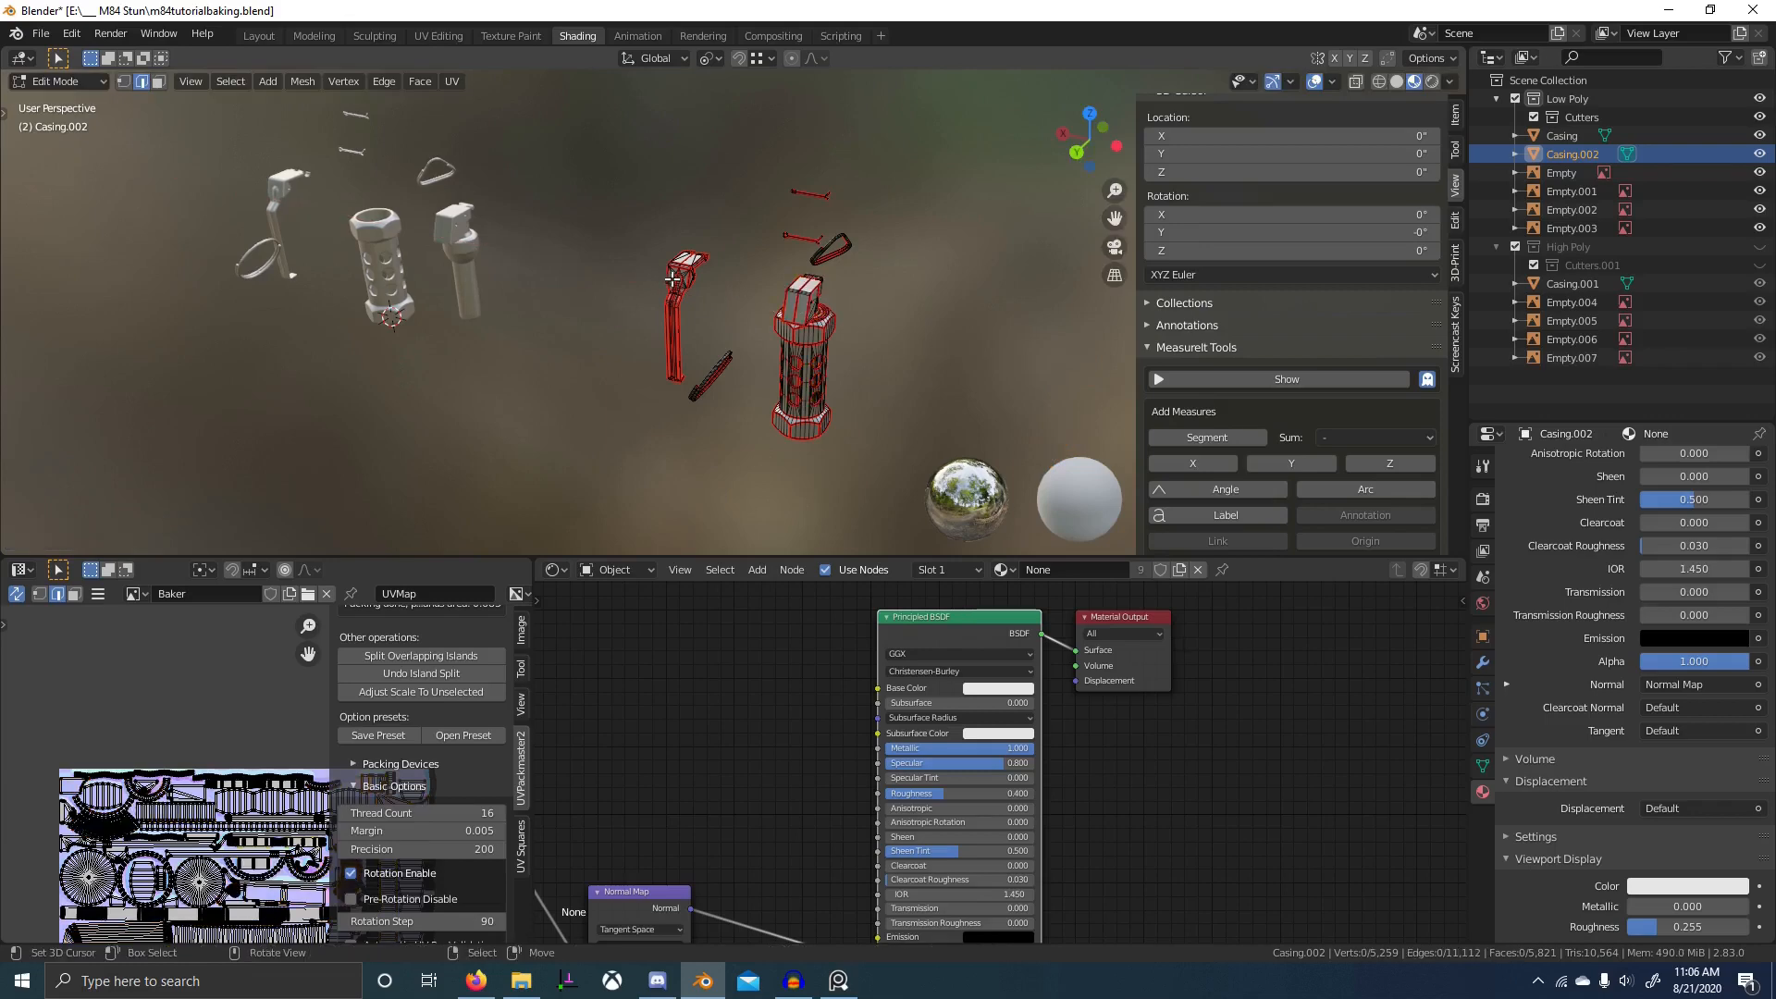
- Move the duplicate's safety lever -4" along global X onto the fuse head
key(l)
text(gx)
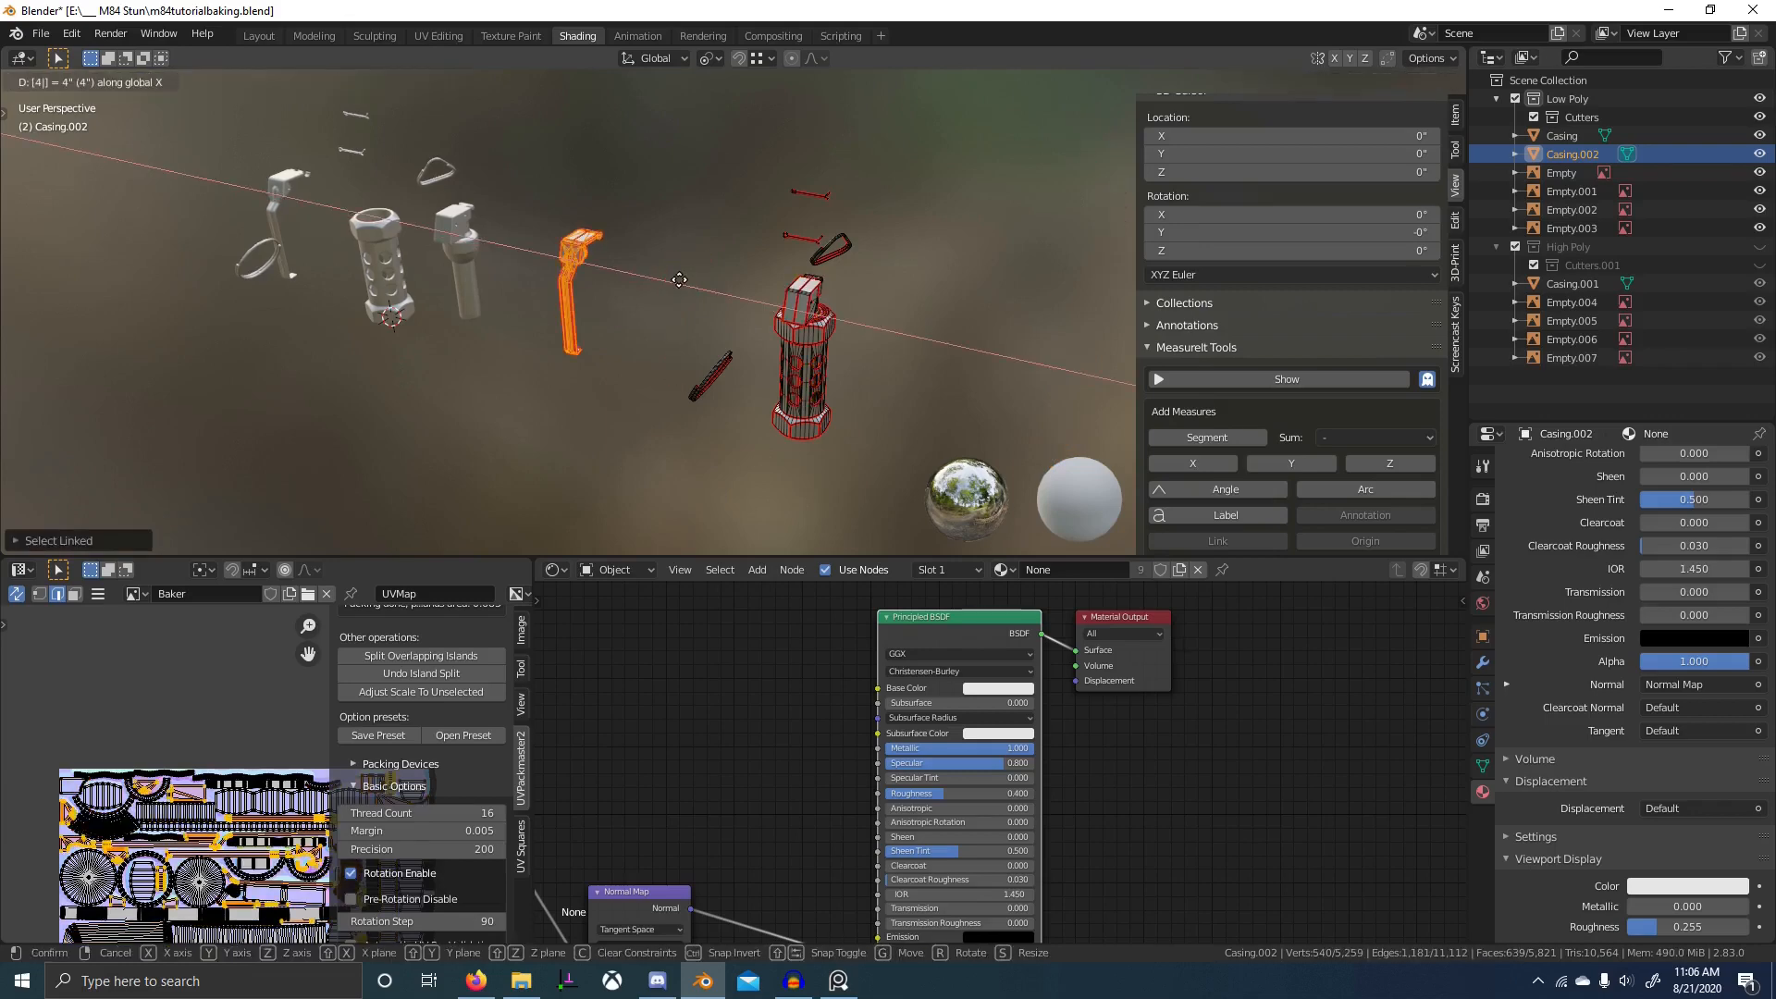
text(4-)
key(Return)
- Move the duplicate's round ring and triangular ring along global Y onto the fuse head
middle_drag(752, 334, 510, 368)
key(alt+a)
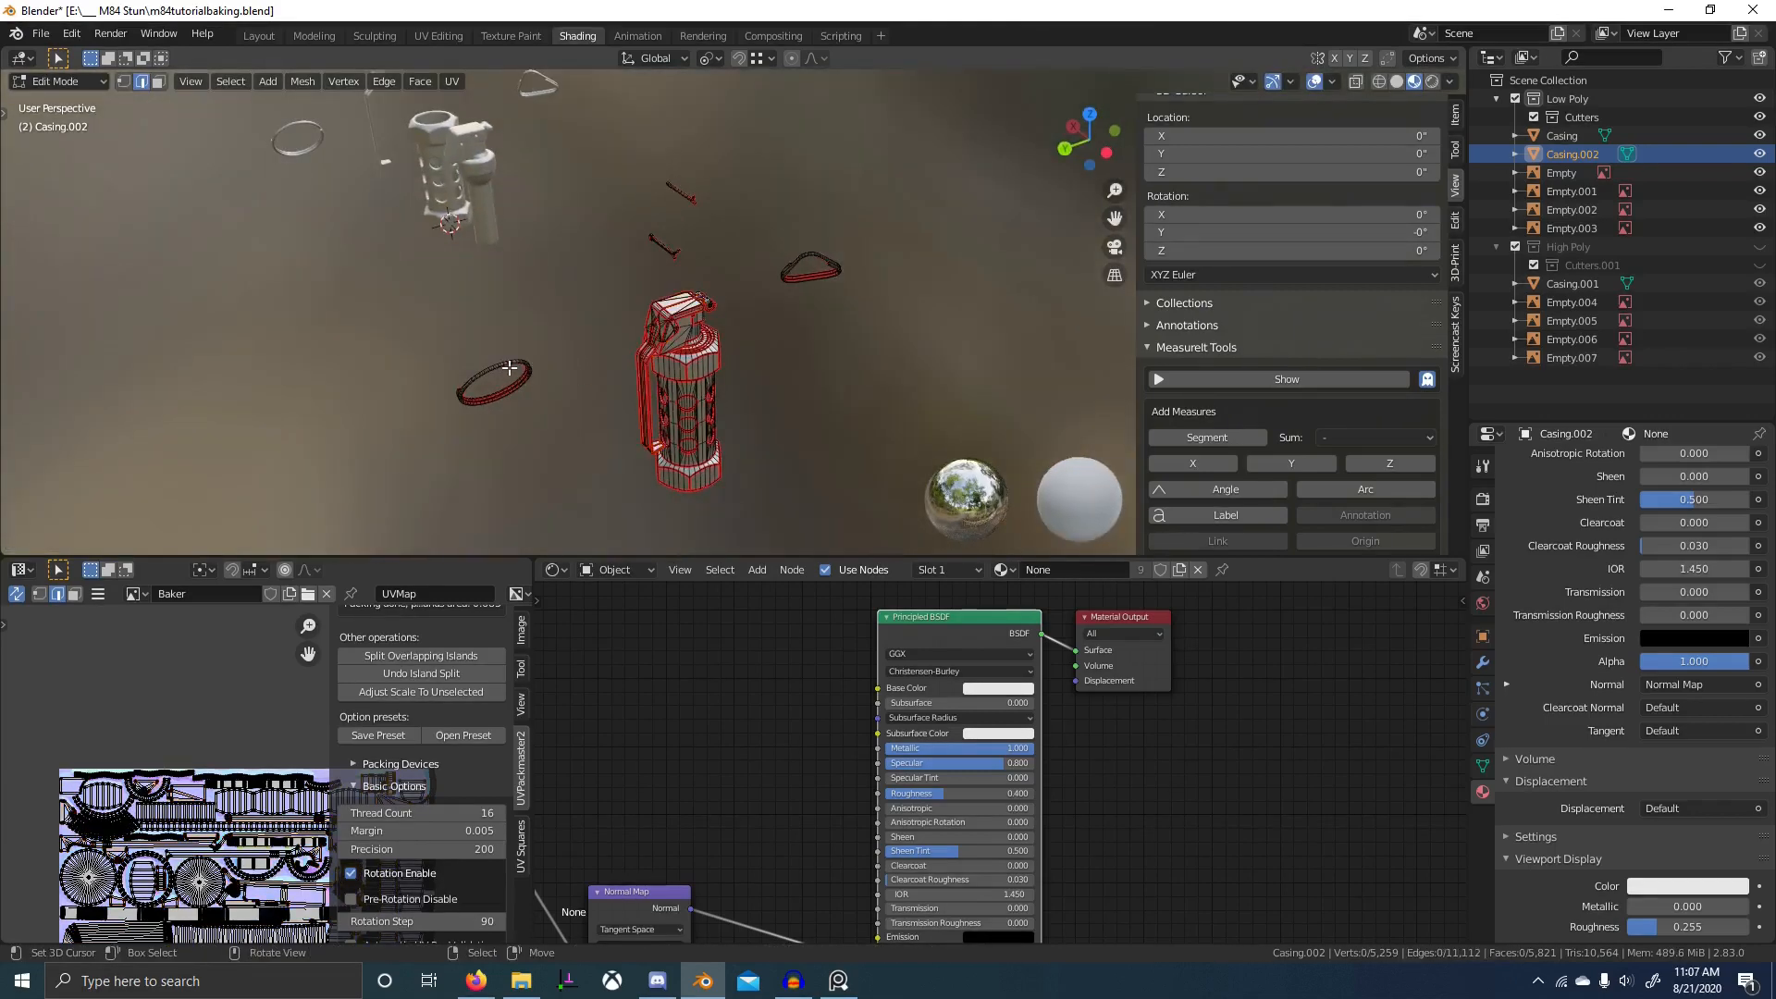
key(y)
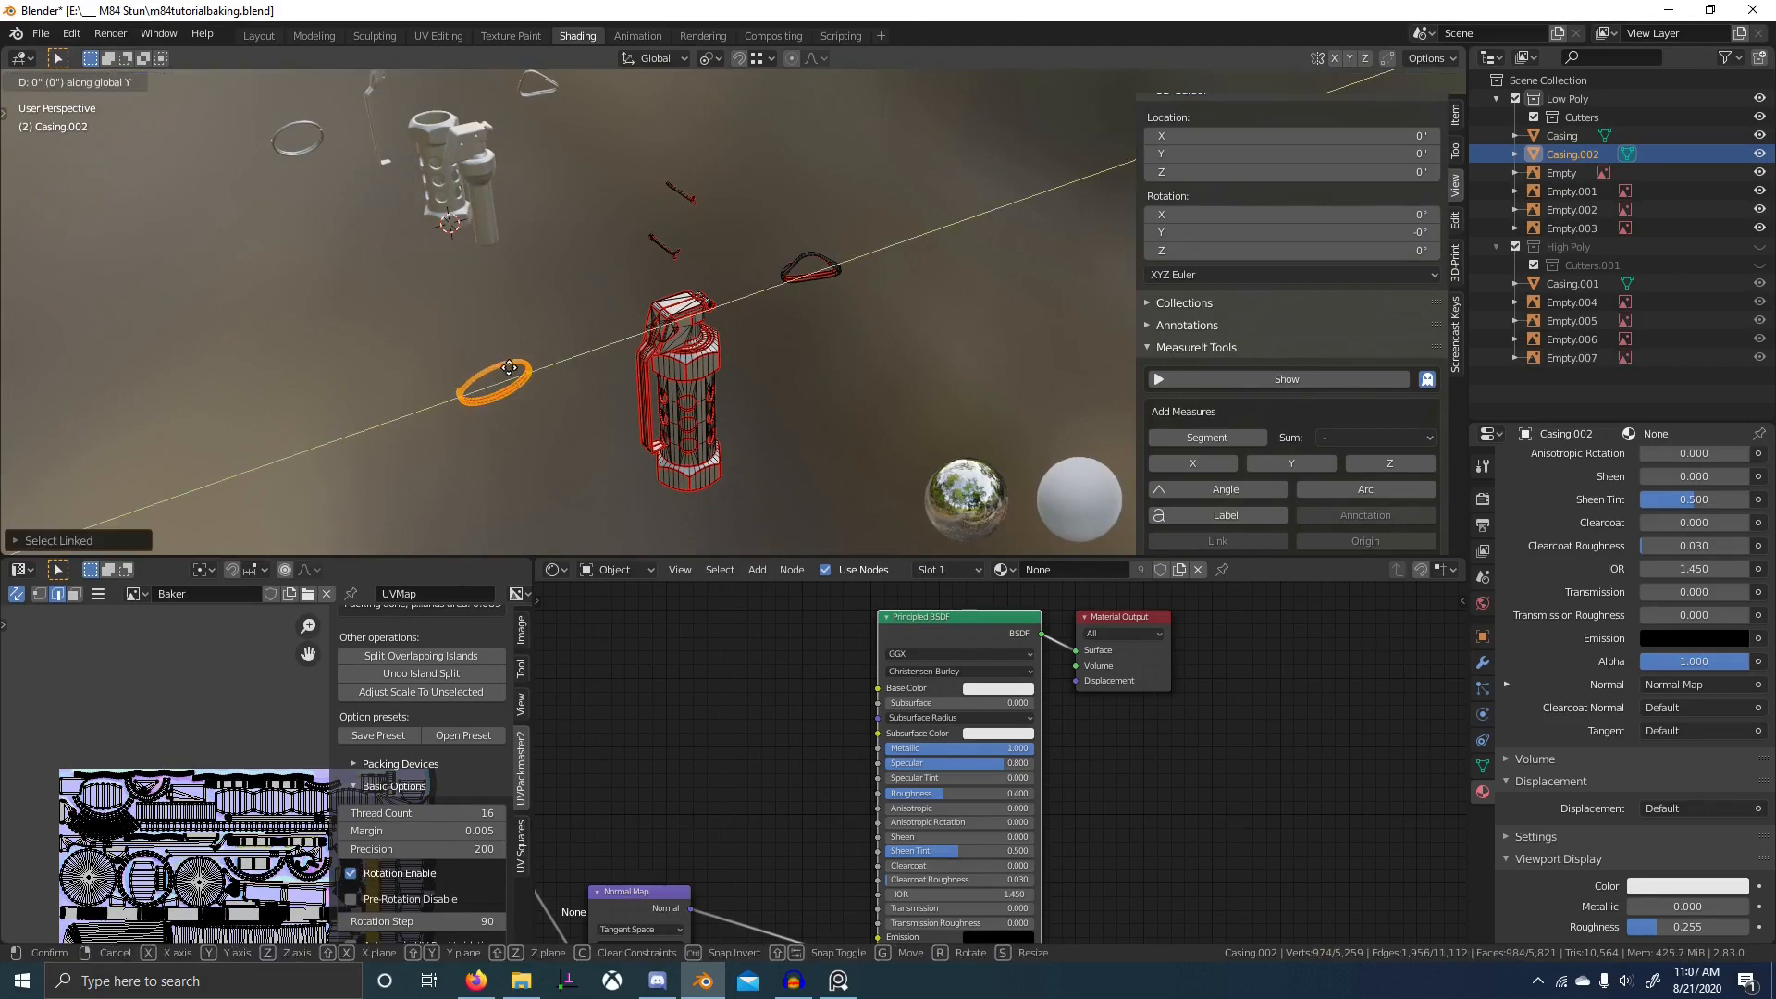
key(Return)
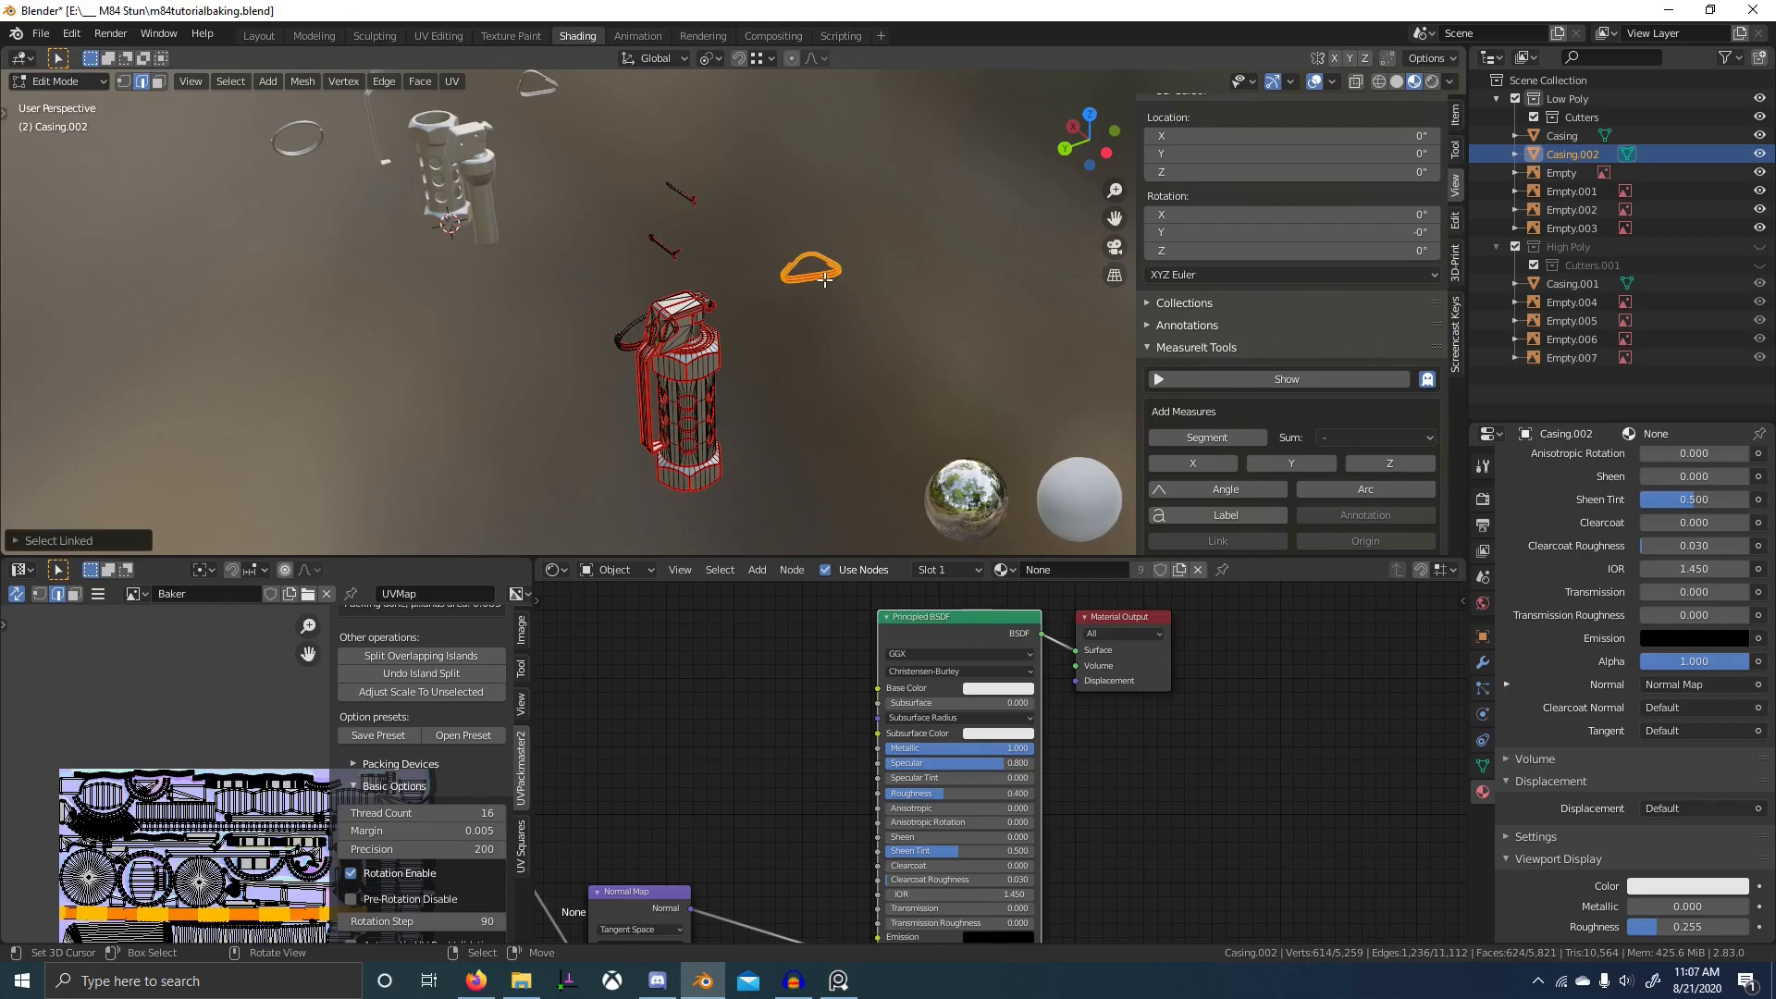
key(g)
key(x)
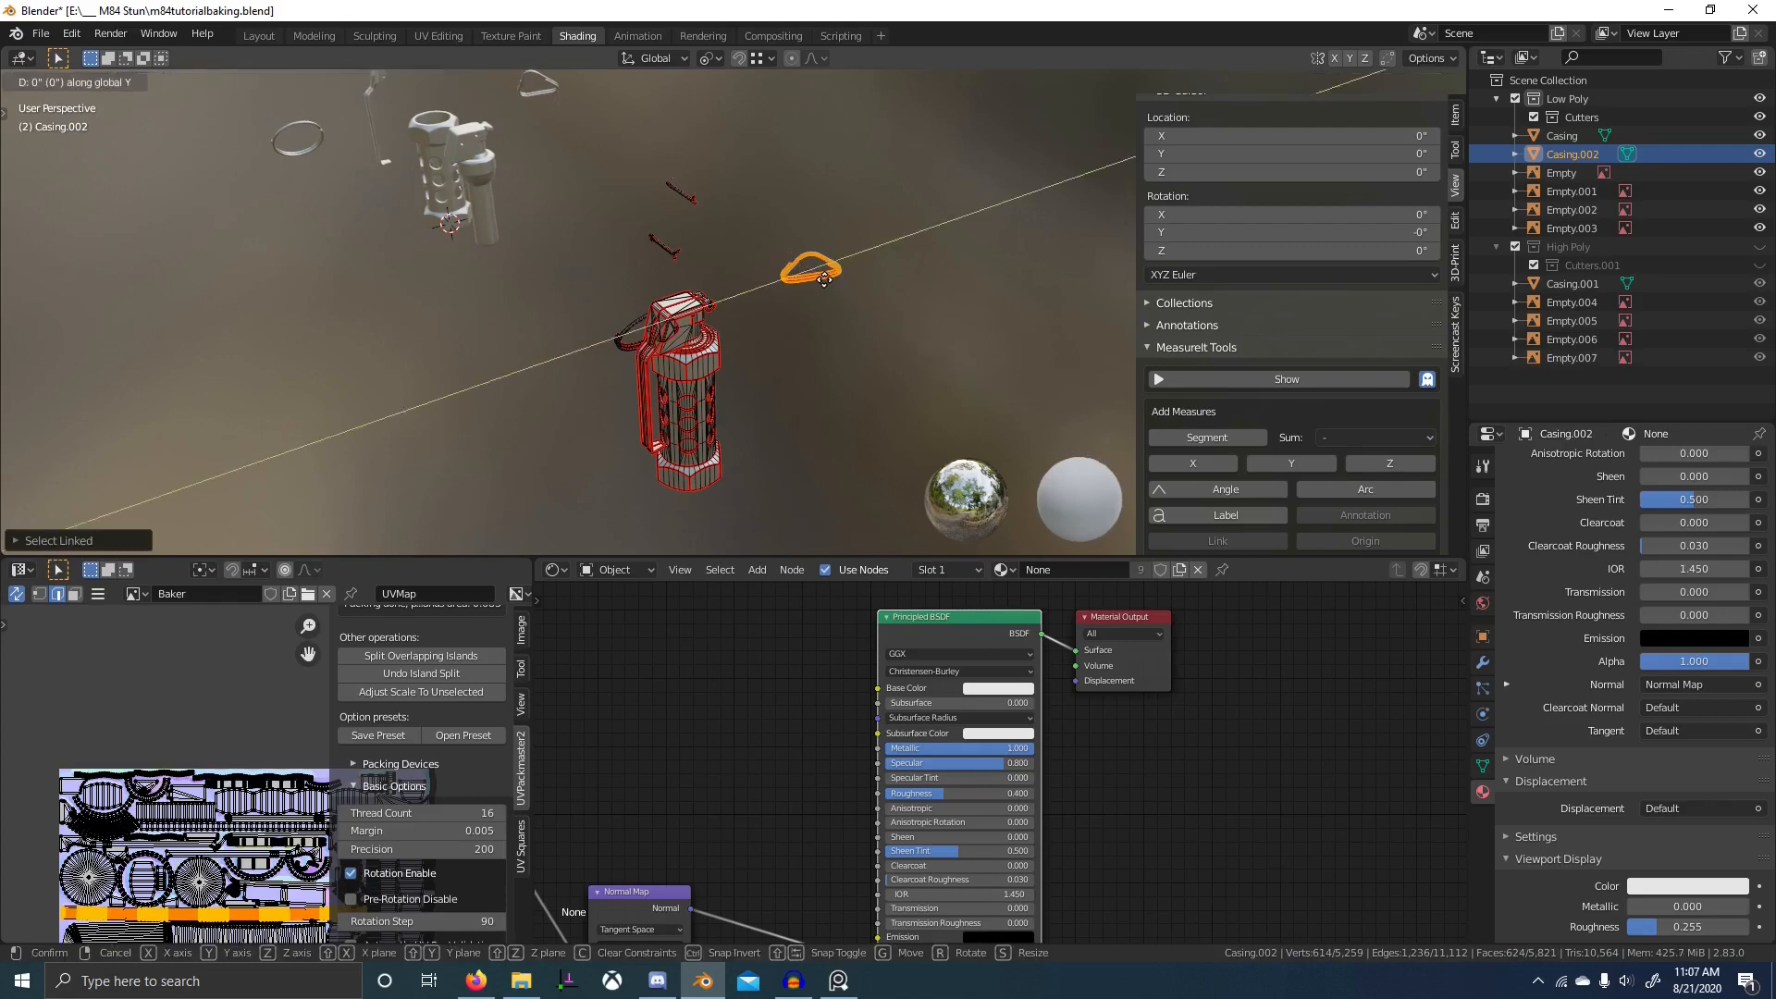
key(Escape)
key(Tab)
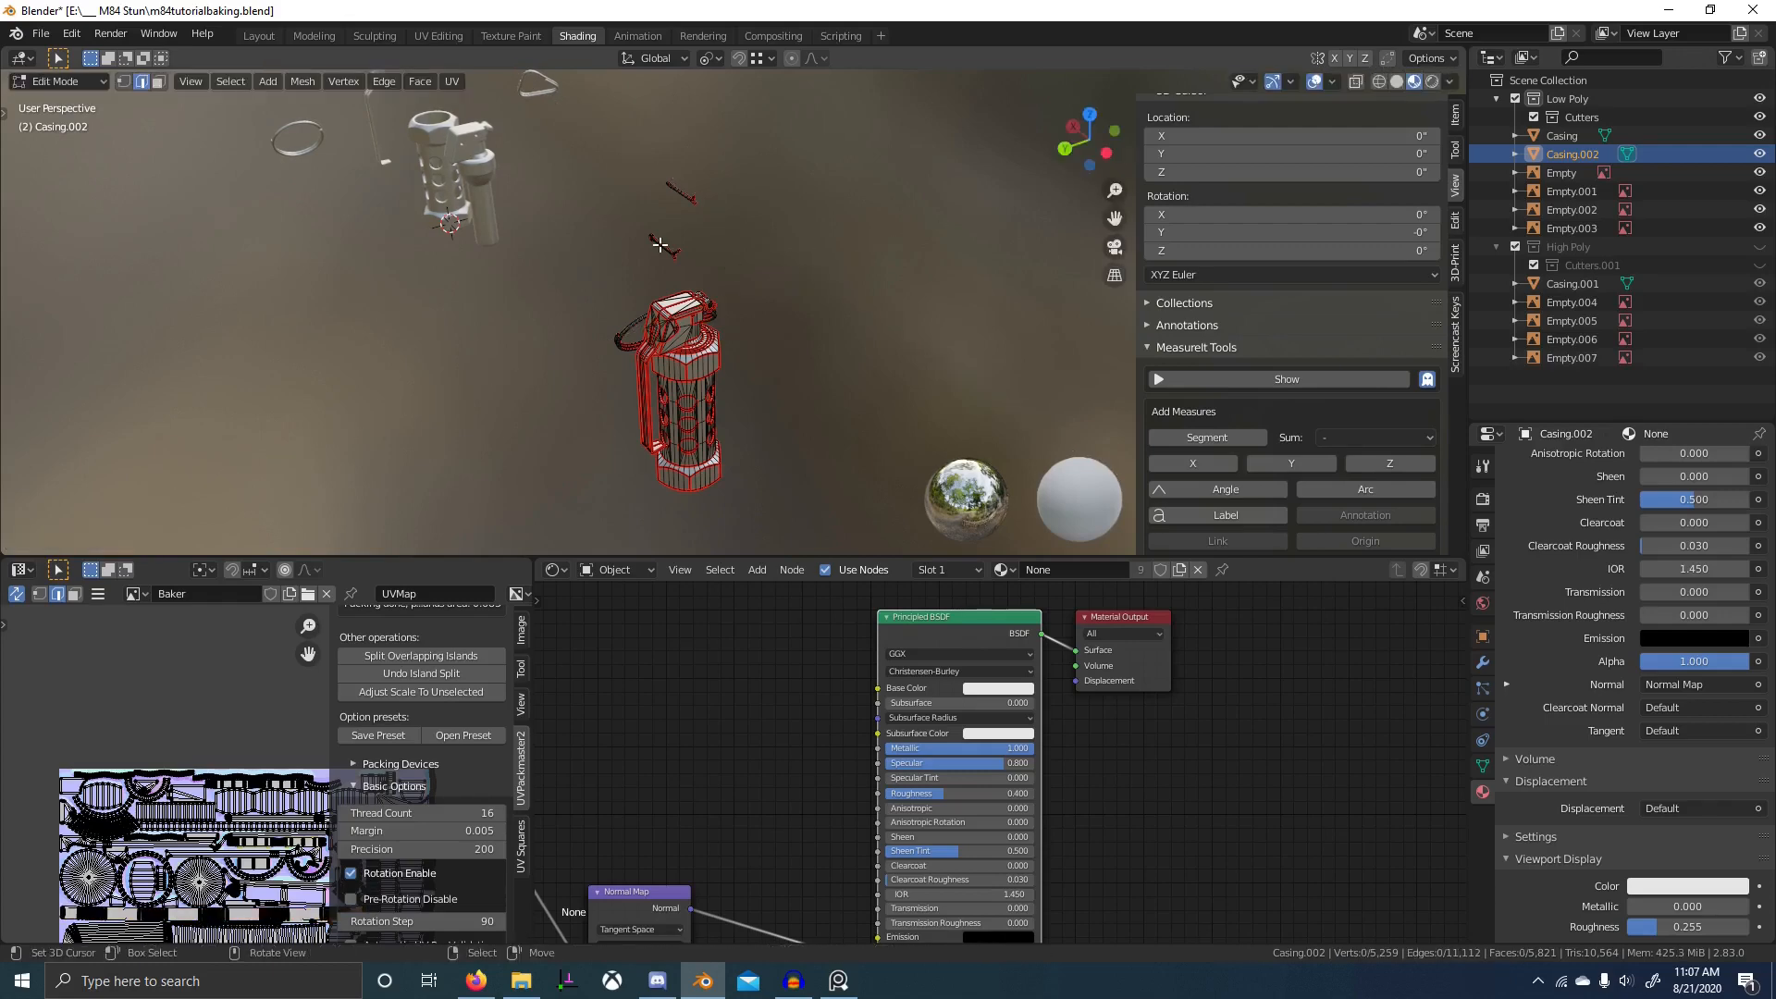
- Lower both loose pins of the duplicate along global Z into the fuse head and finish mesh editing
key(g)
key(z)
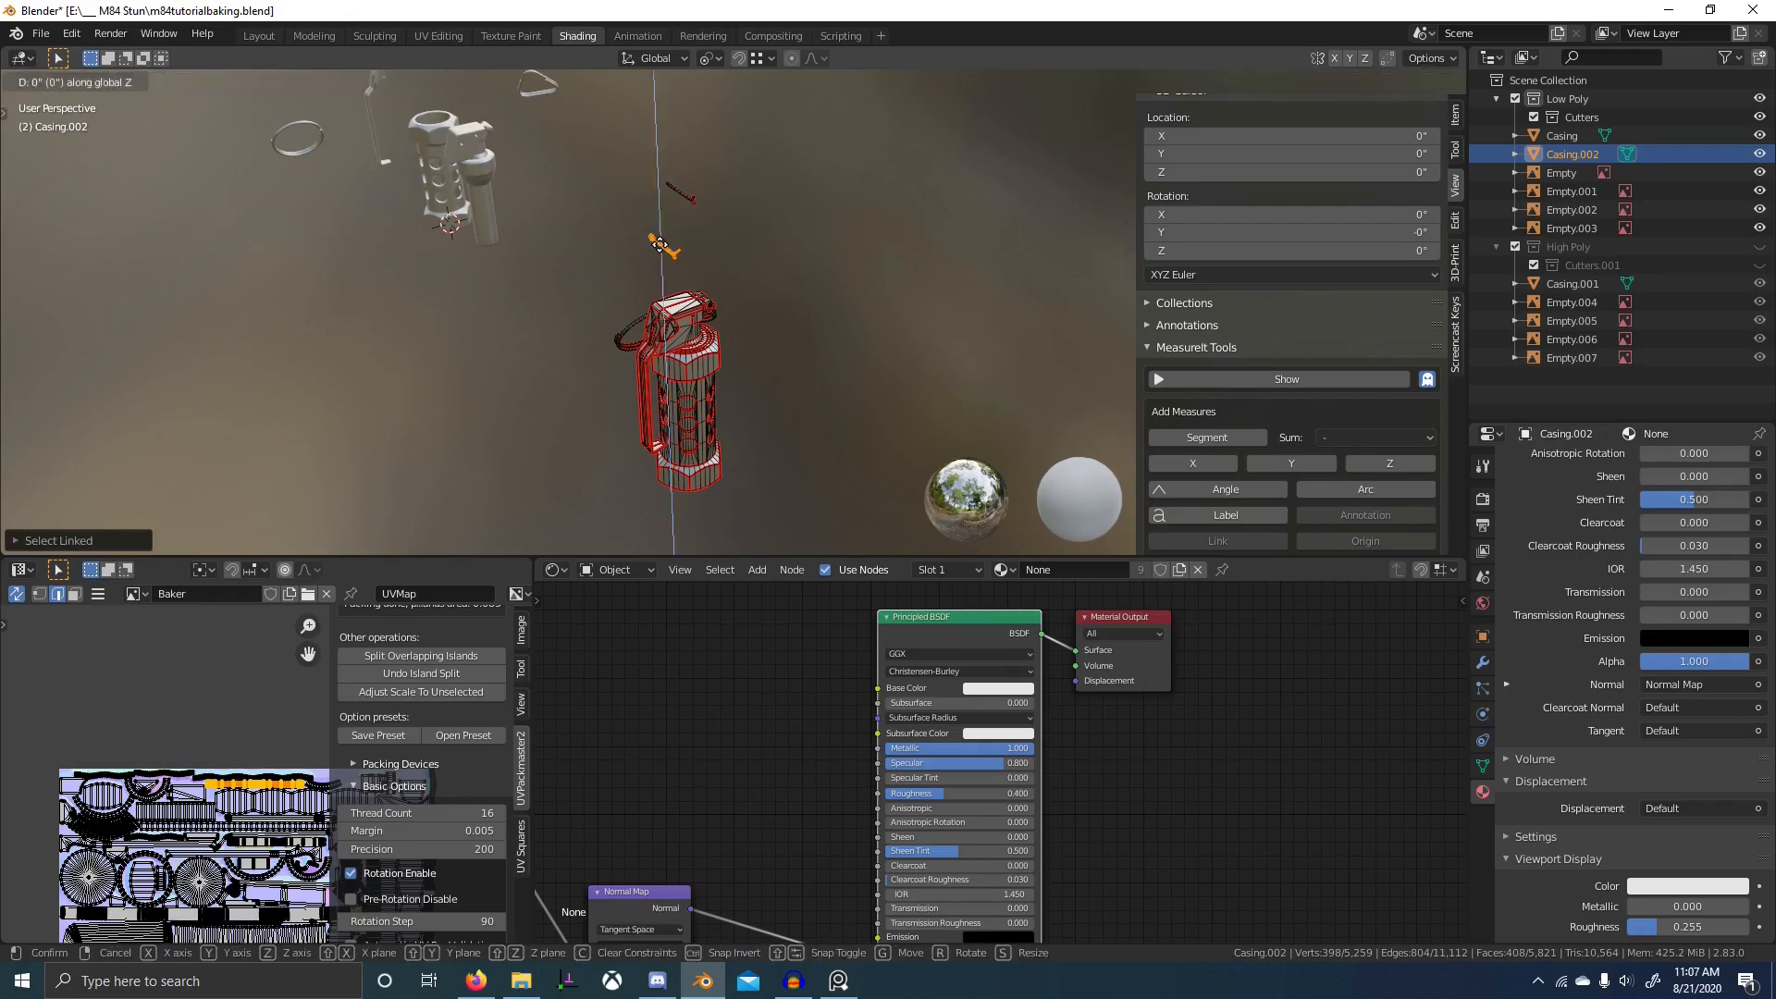
click(660, 245)
key(Tab)
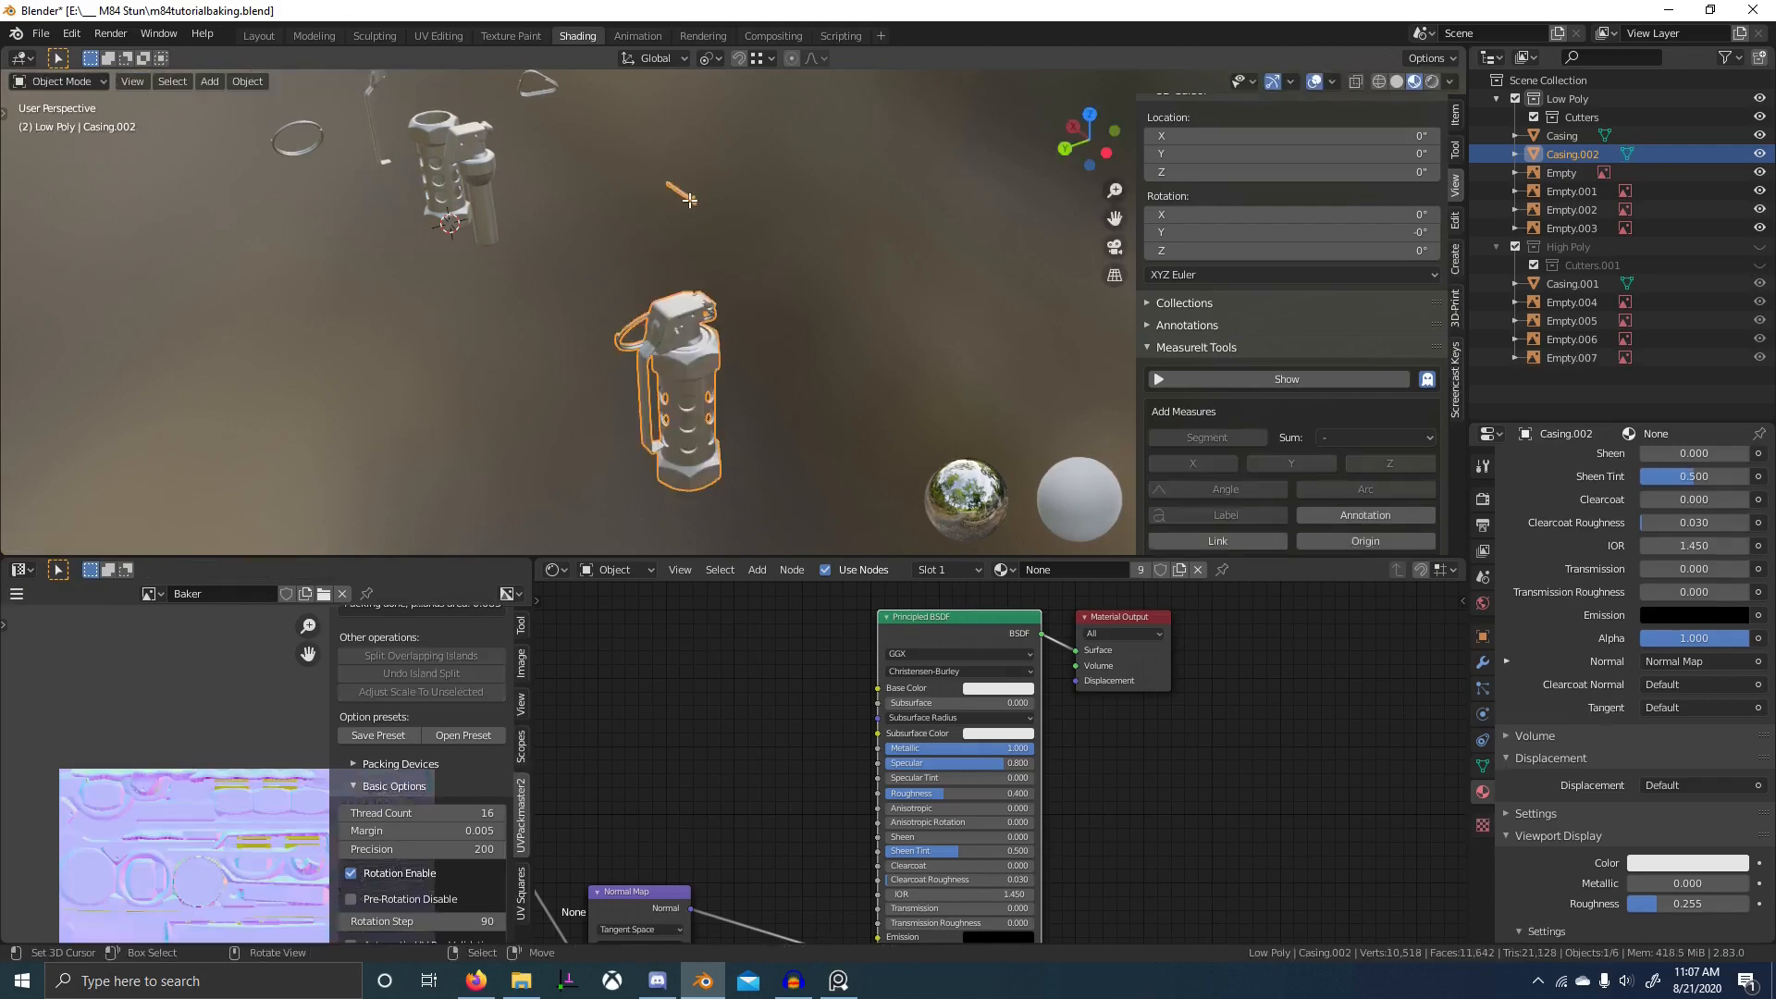
key(Tab)
key(g)
key(z)
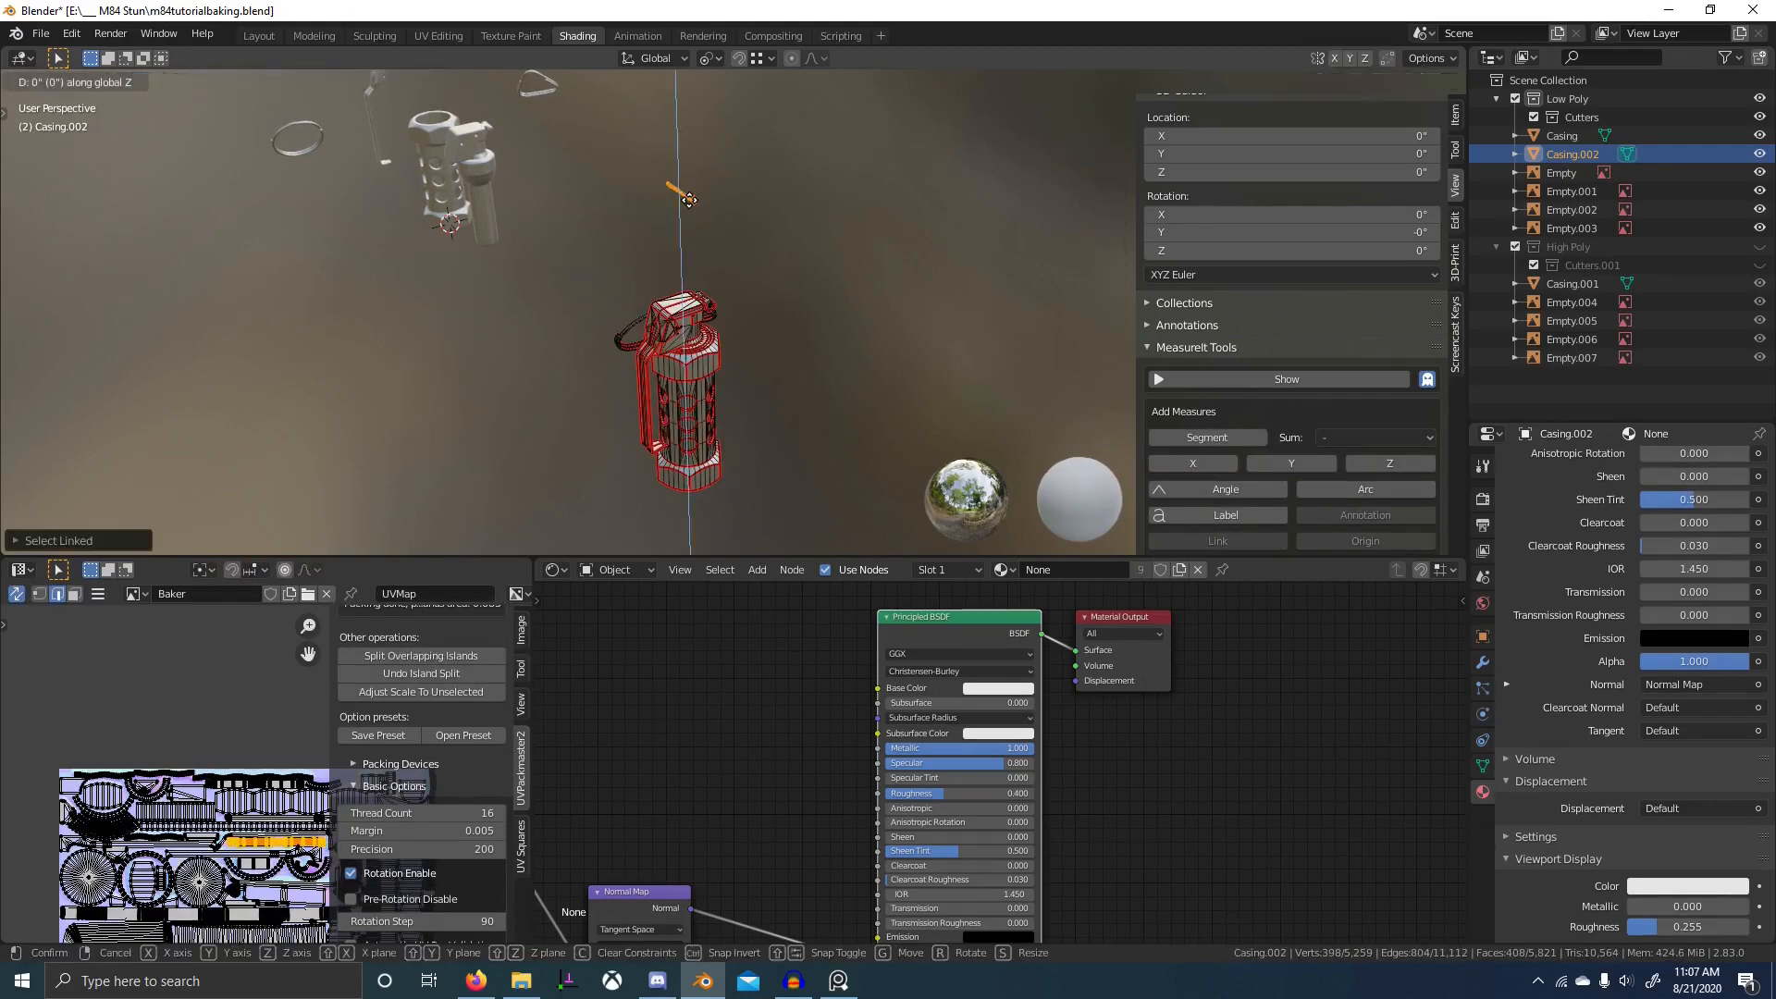
click(689, 199)
key(Tab)
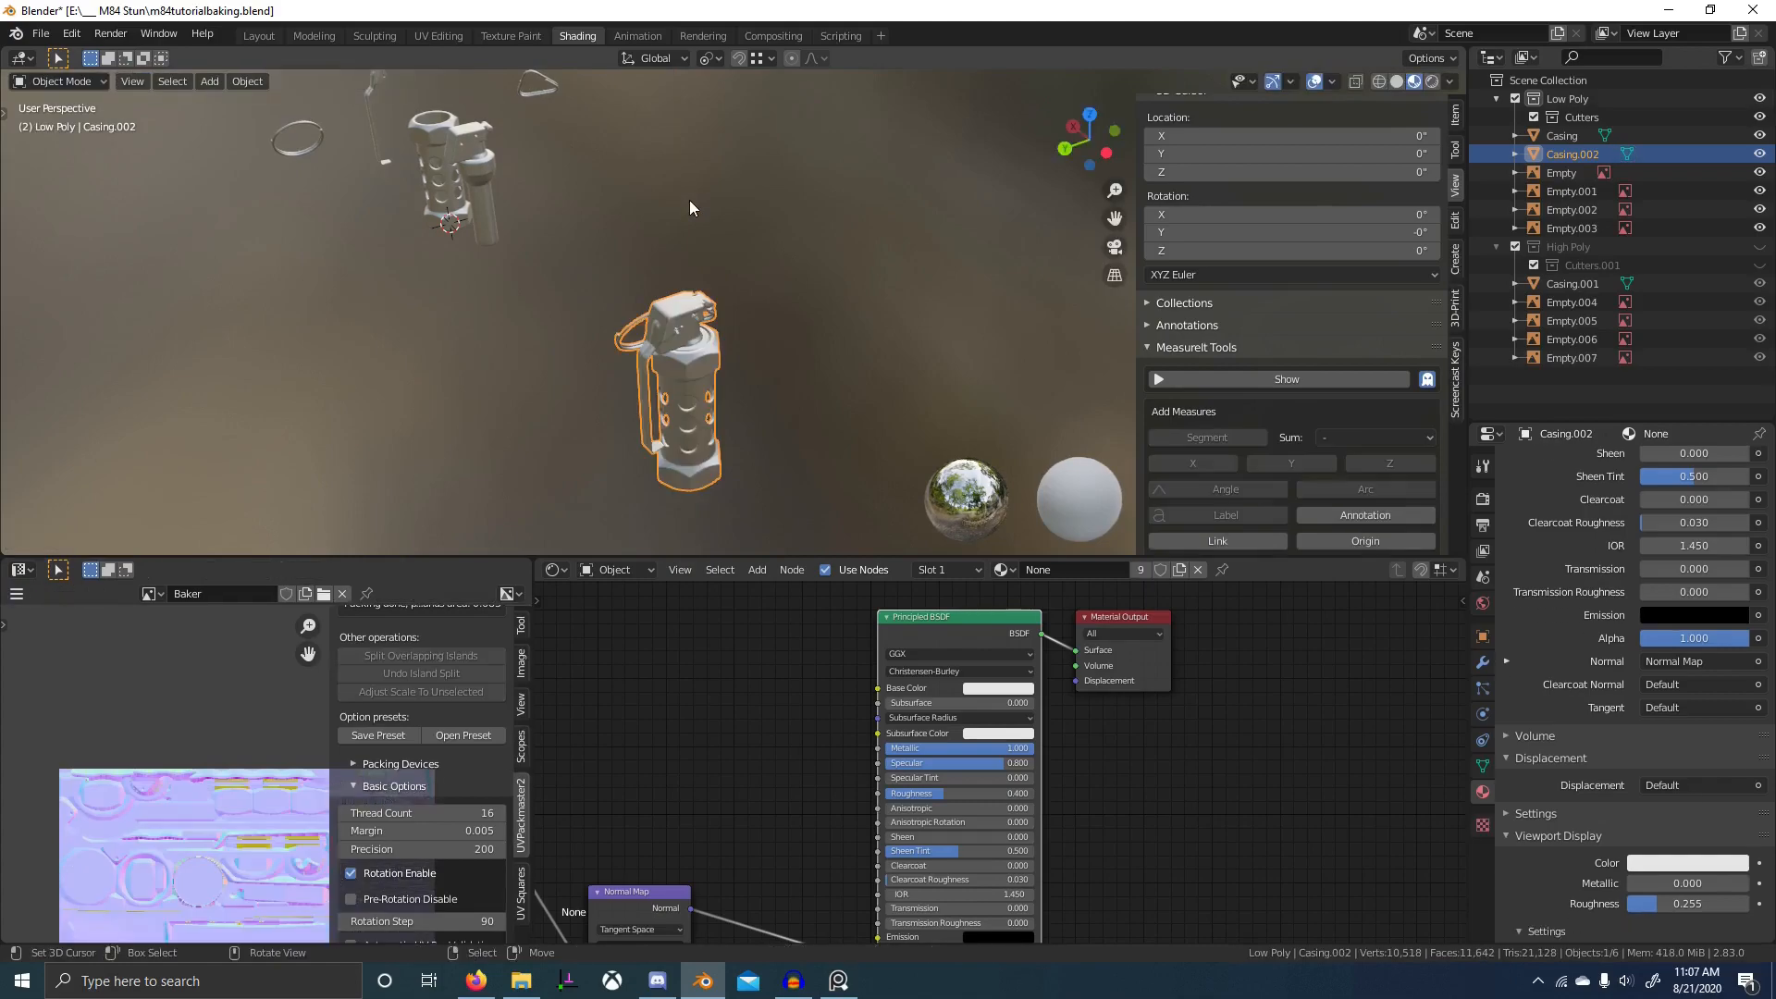
- Maximize the 3D viewport and examine the baked shading on the assembled grenade's head, rings, lever and vent holes from several sides
key(KP_Decimal)
scroll(740, 250, up, 4)
middle_drag(762, 271, 767, 314)
key(ctrl+space)
middle_drag(768, 315, 684, 344)
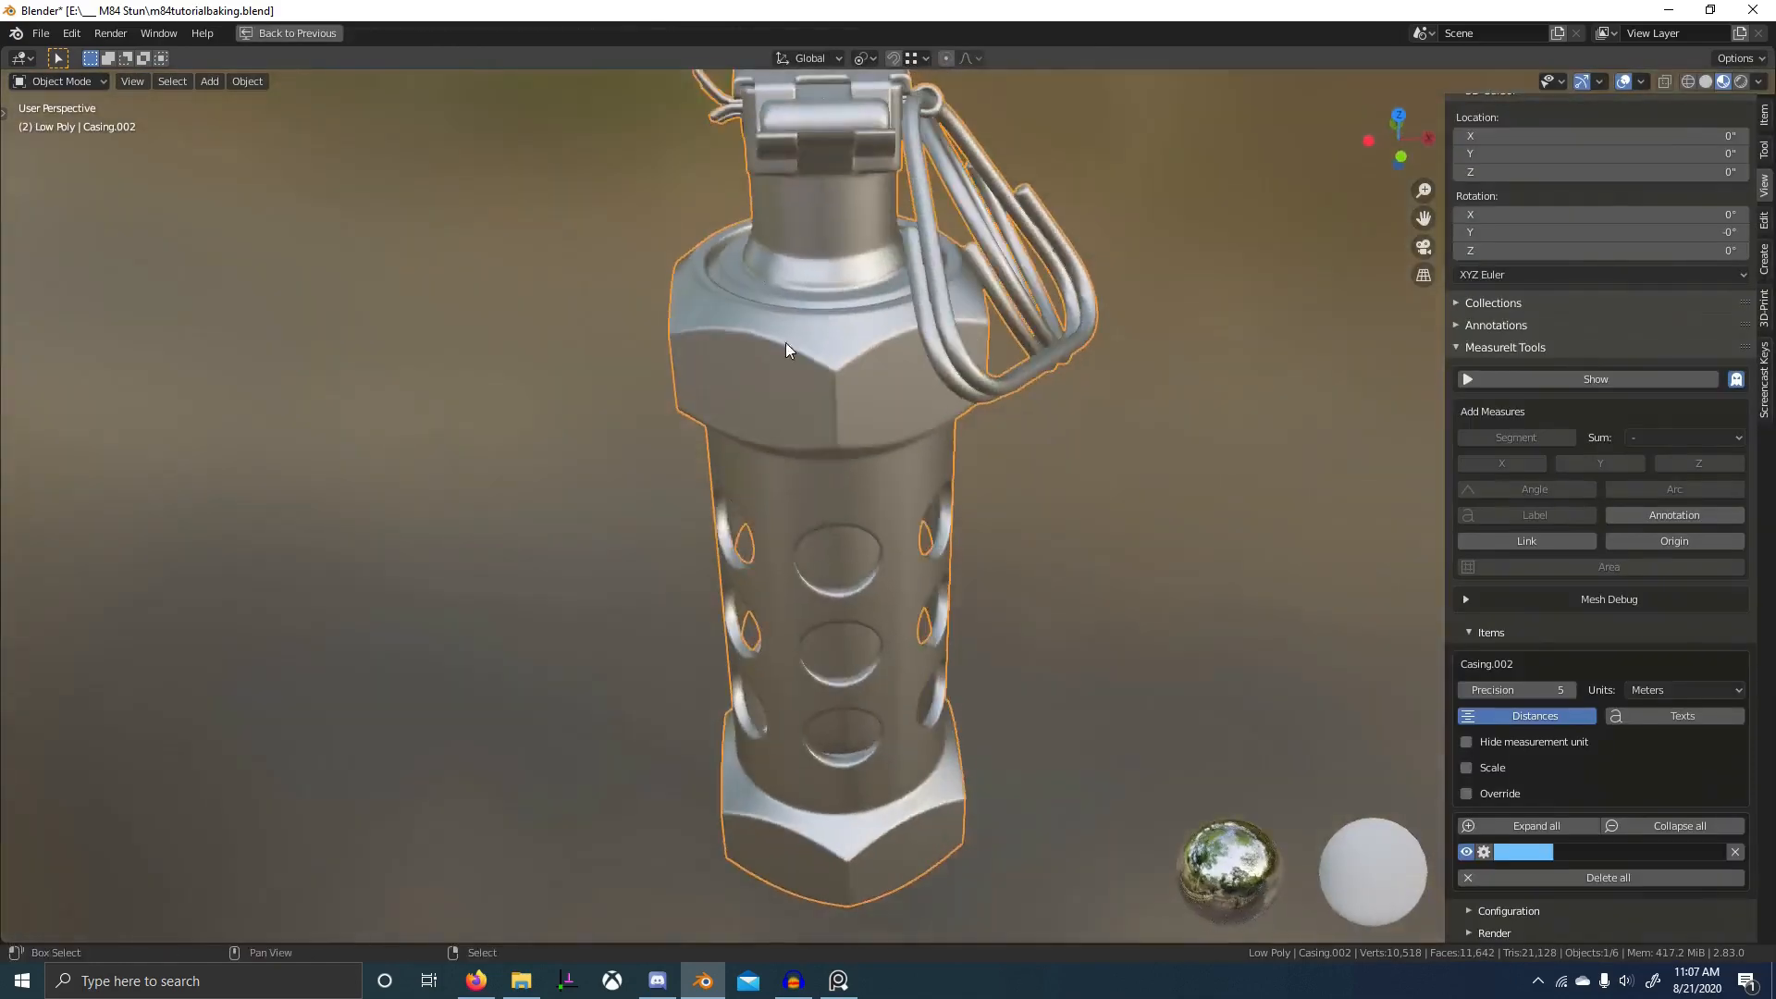
scroll(785, 343, up, 3)
middle_drag(879, 518, 740, 601)
scroll(801, 675, up, 3)
middle_drag(801, 675, 616, 609)
scroll(849, 533, down, 2)
scroll(849, 533, up, 3)
scroll(813, 565, up, 4)
scroll(616, 609, down, 6)
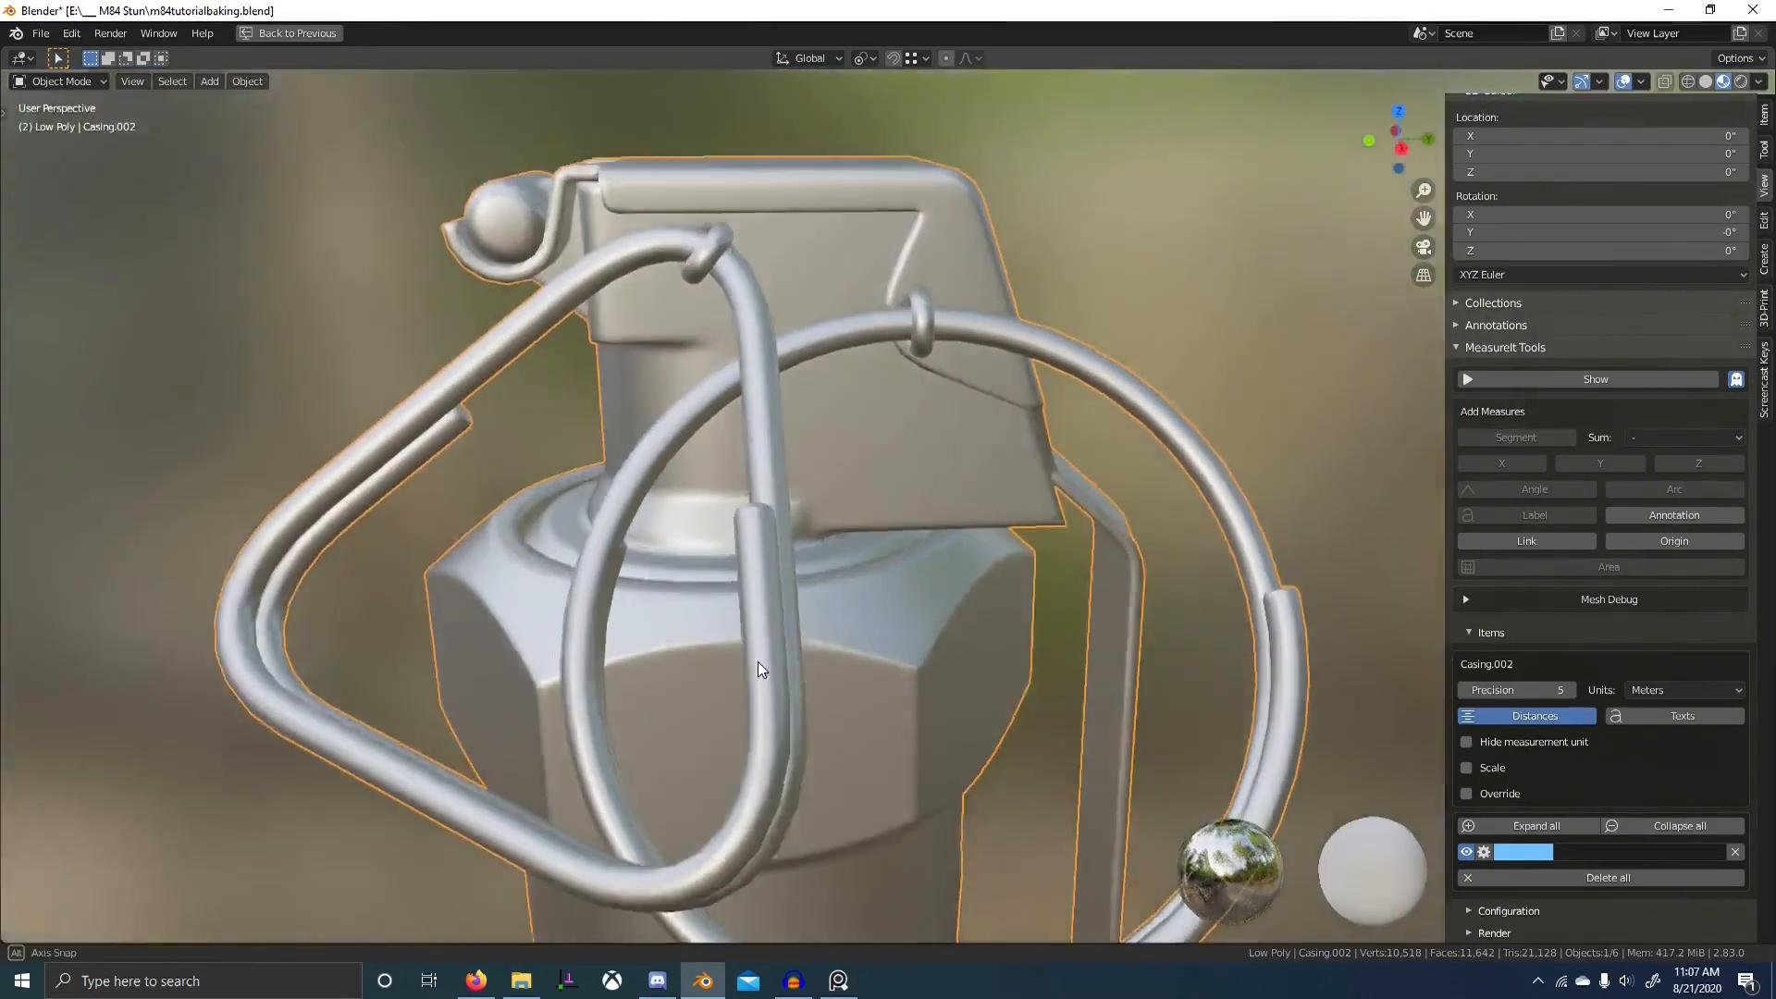
middle_drag(758, 663, 808, 625)
scroll(886, 618, up, 3)
scroll(809, 625, down, 4)
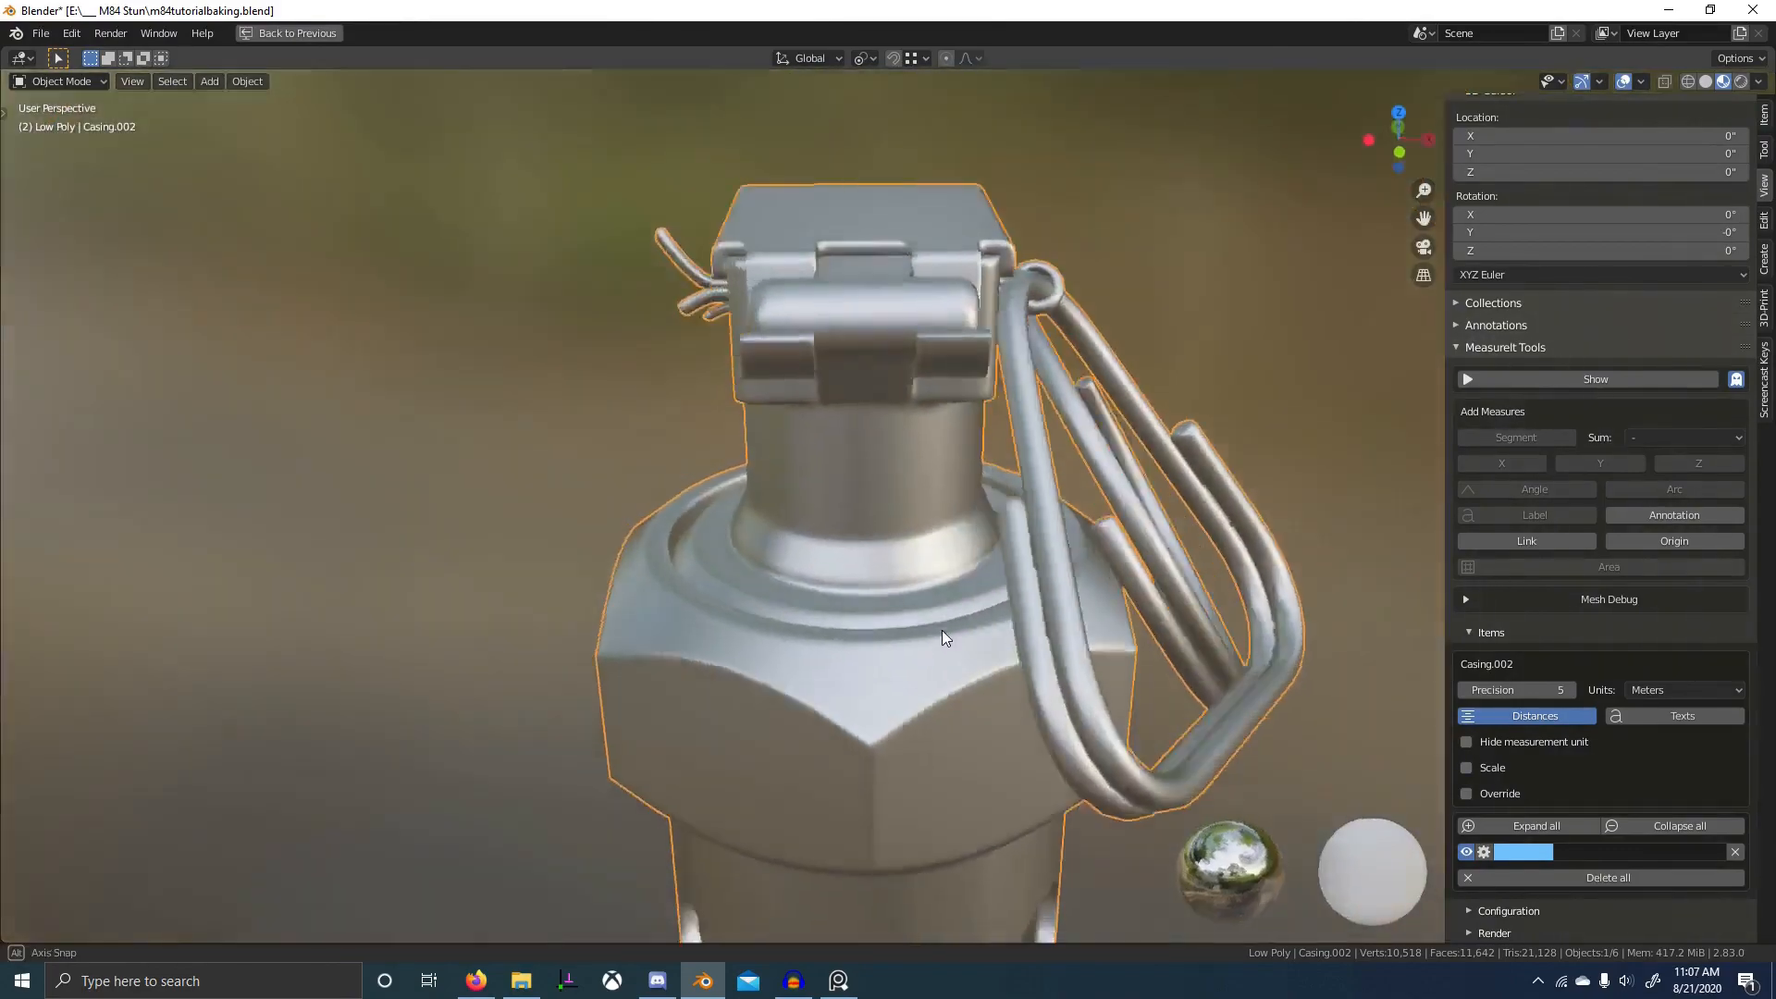
middle_drag(941, 630, 979, 524)
scroll(929, 688, up, 3)
scroll(979, 524, down, 4)
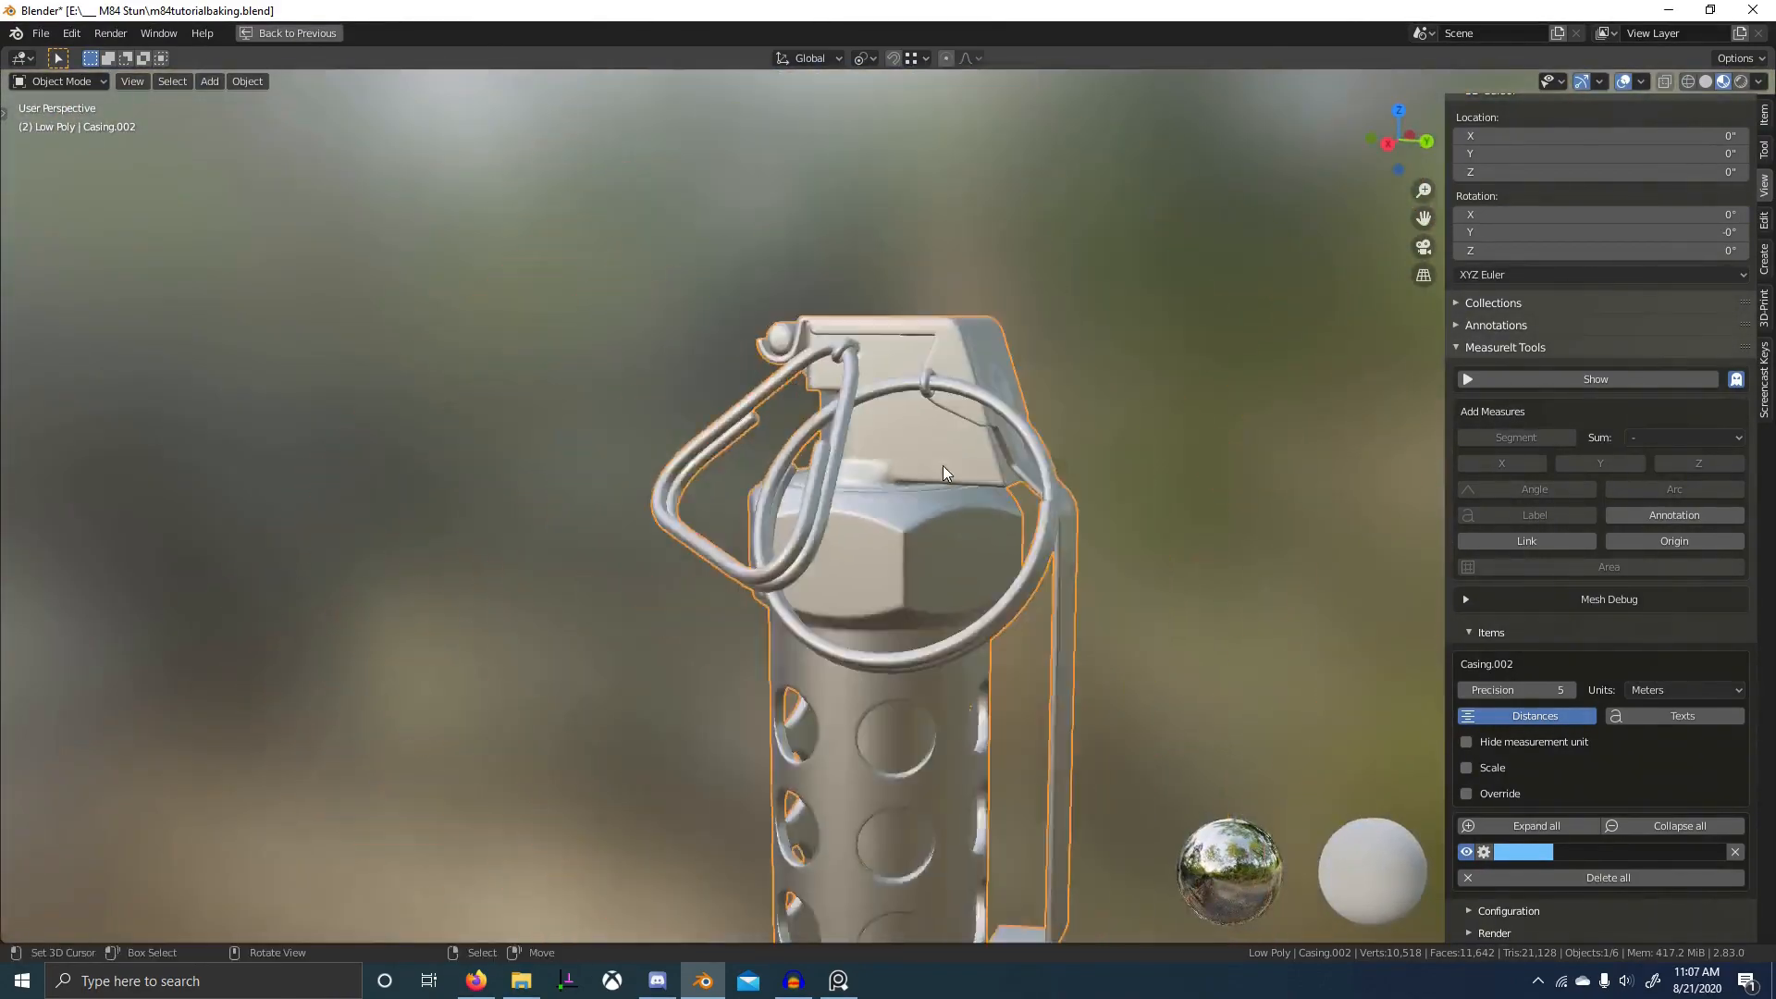
middle_drag(942, 464, 947, 645)
scroll(963, 492, up, 4)
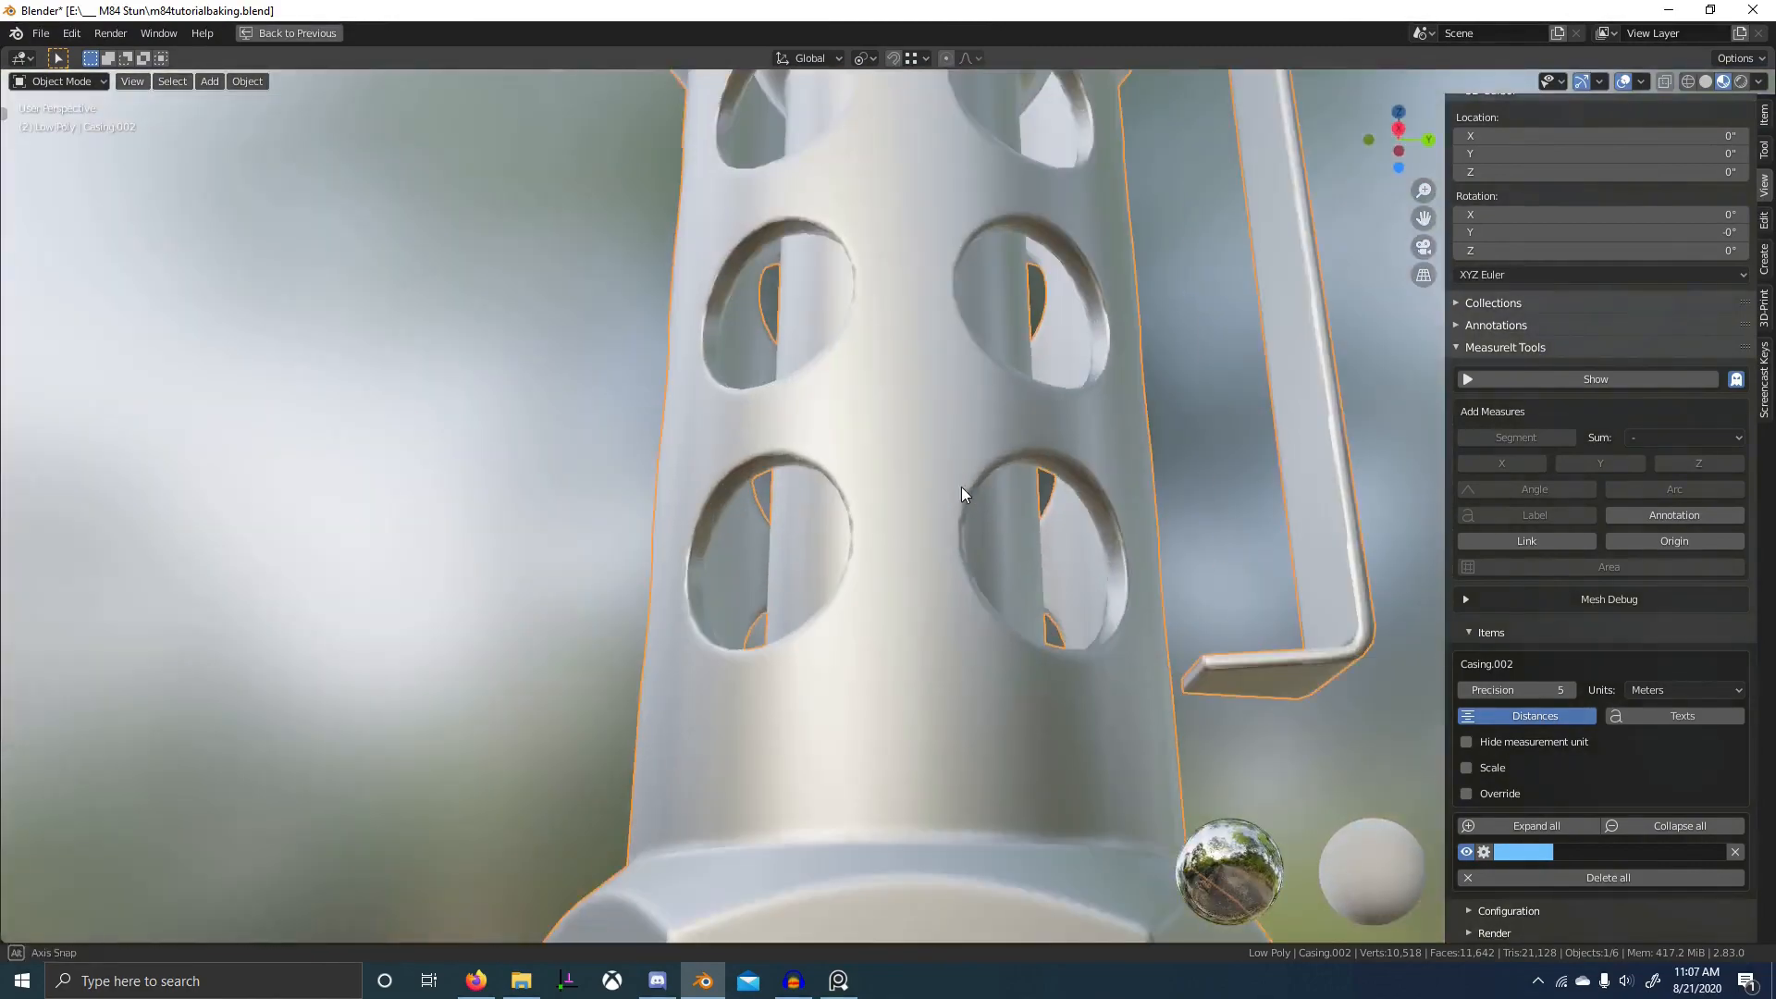
middle_drag(963, 499, 831, 520)
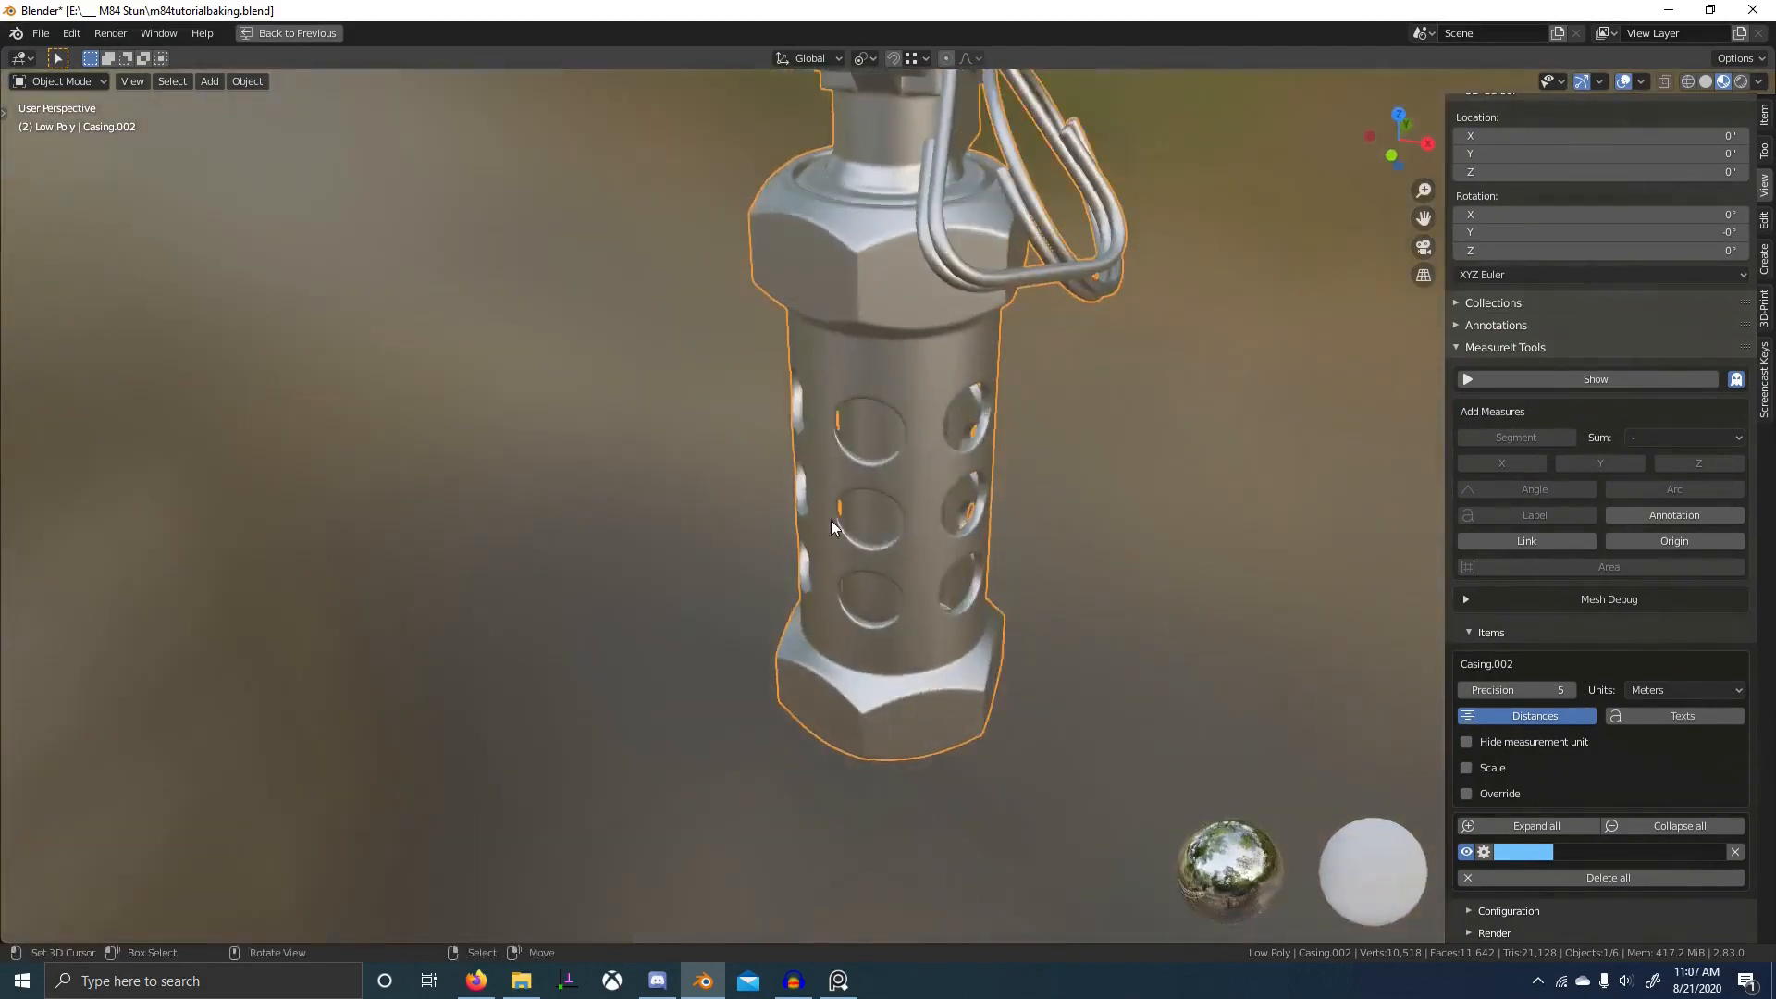
- Restore the full layout and scene, duplicate the original low-poly casing in place and name the copy Cage
key(KP_Divide)
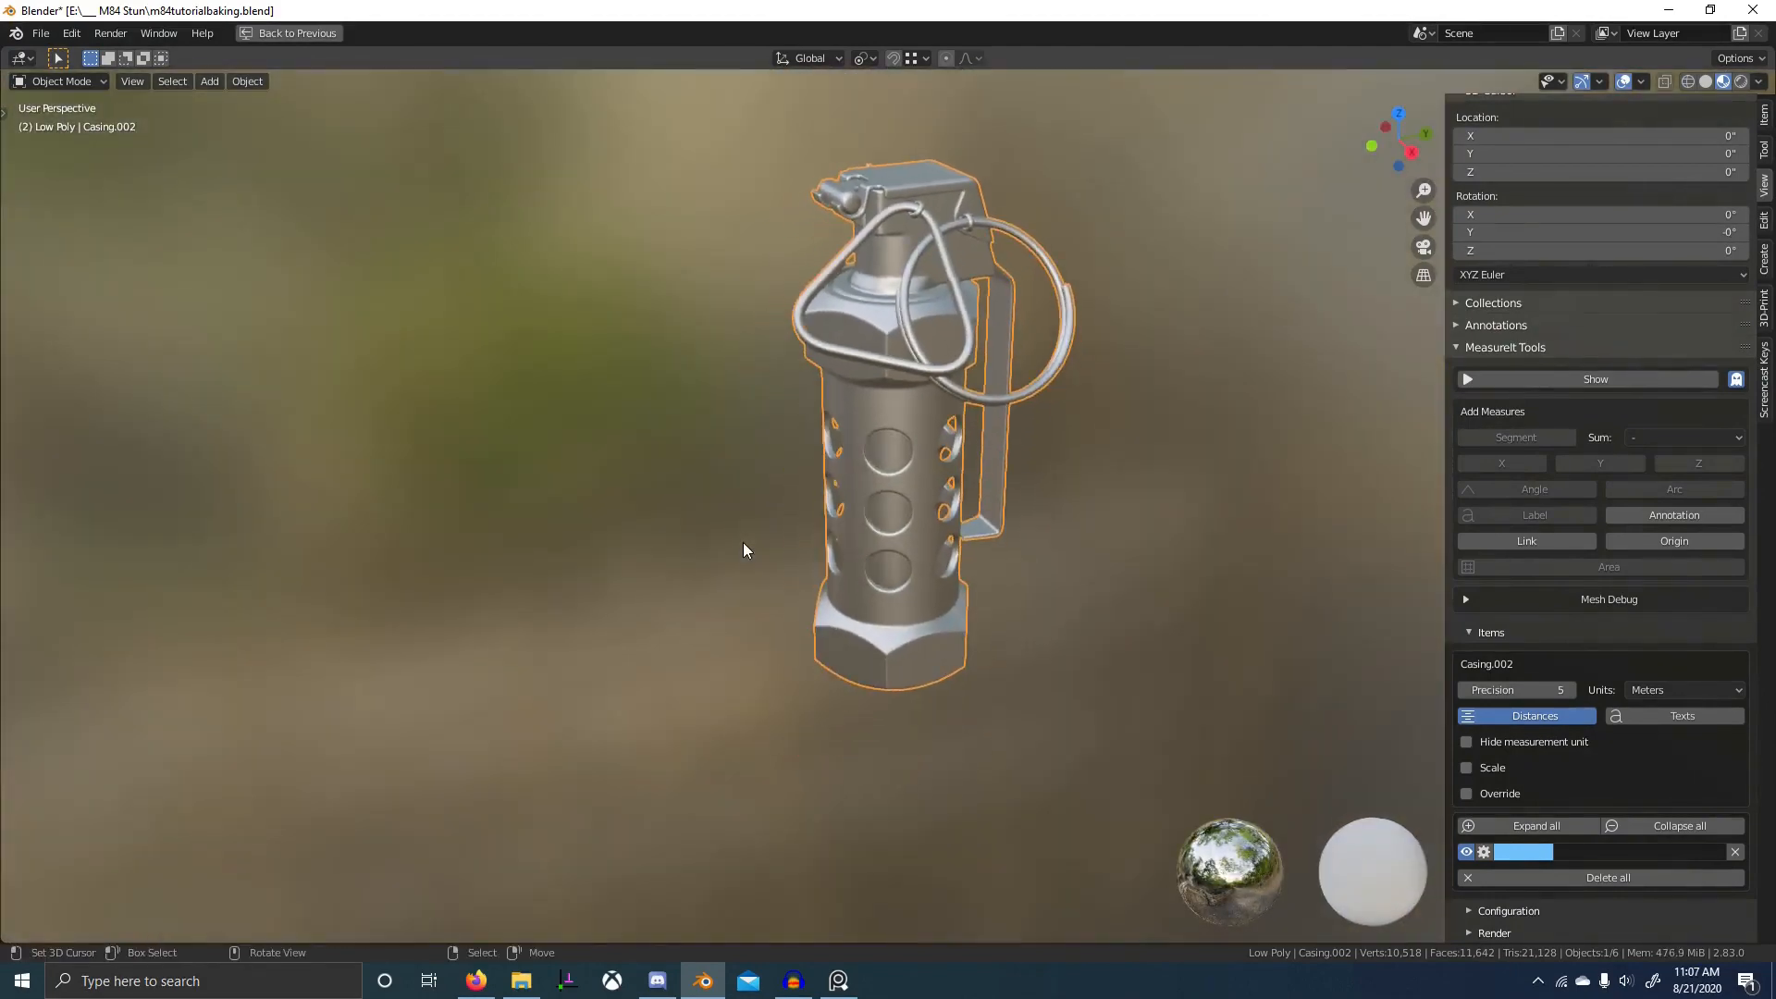
key(ctrl+space)
key(KP_Divide)
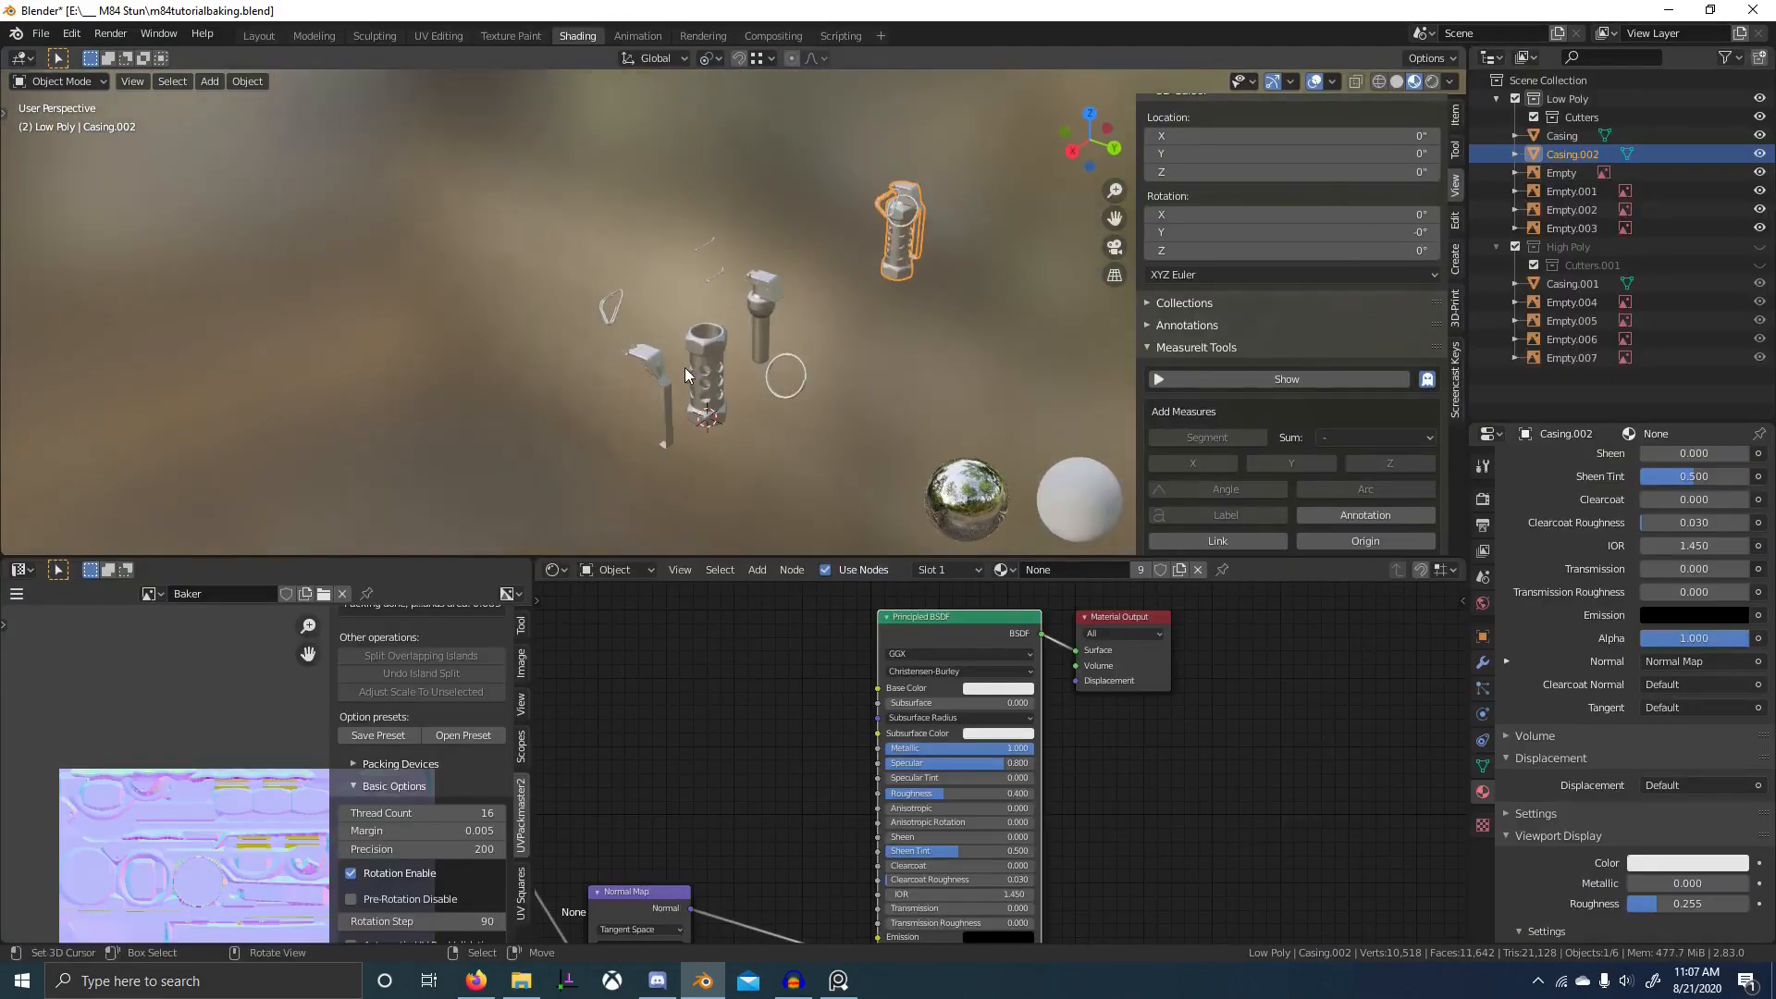
right_click(701, 374)
scroll(703, 375, up, 1)
middle_drag(790, 418, 775, 416)
key(shift+d)
right_click(981, 356)
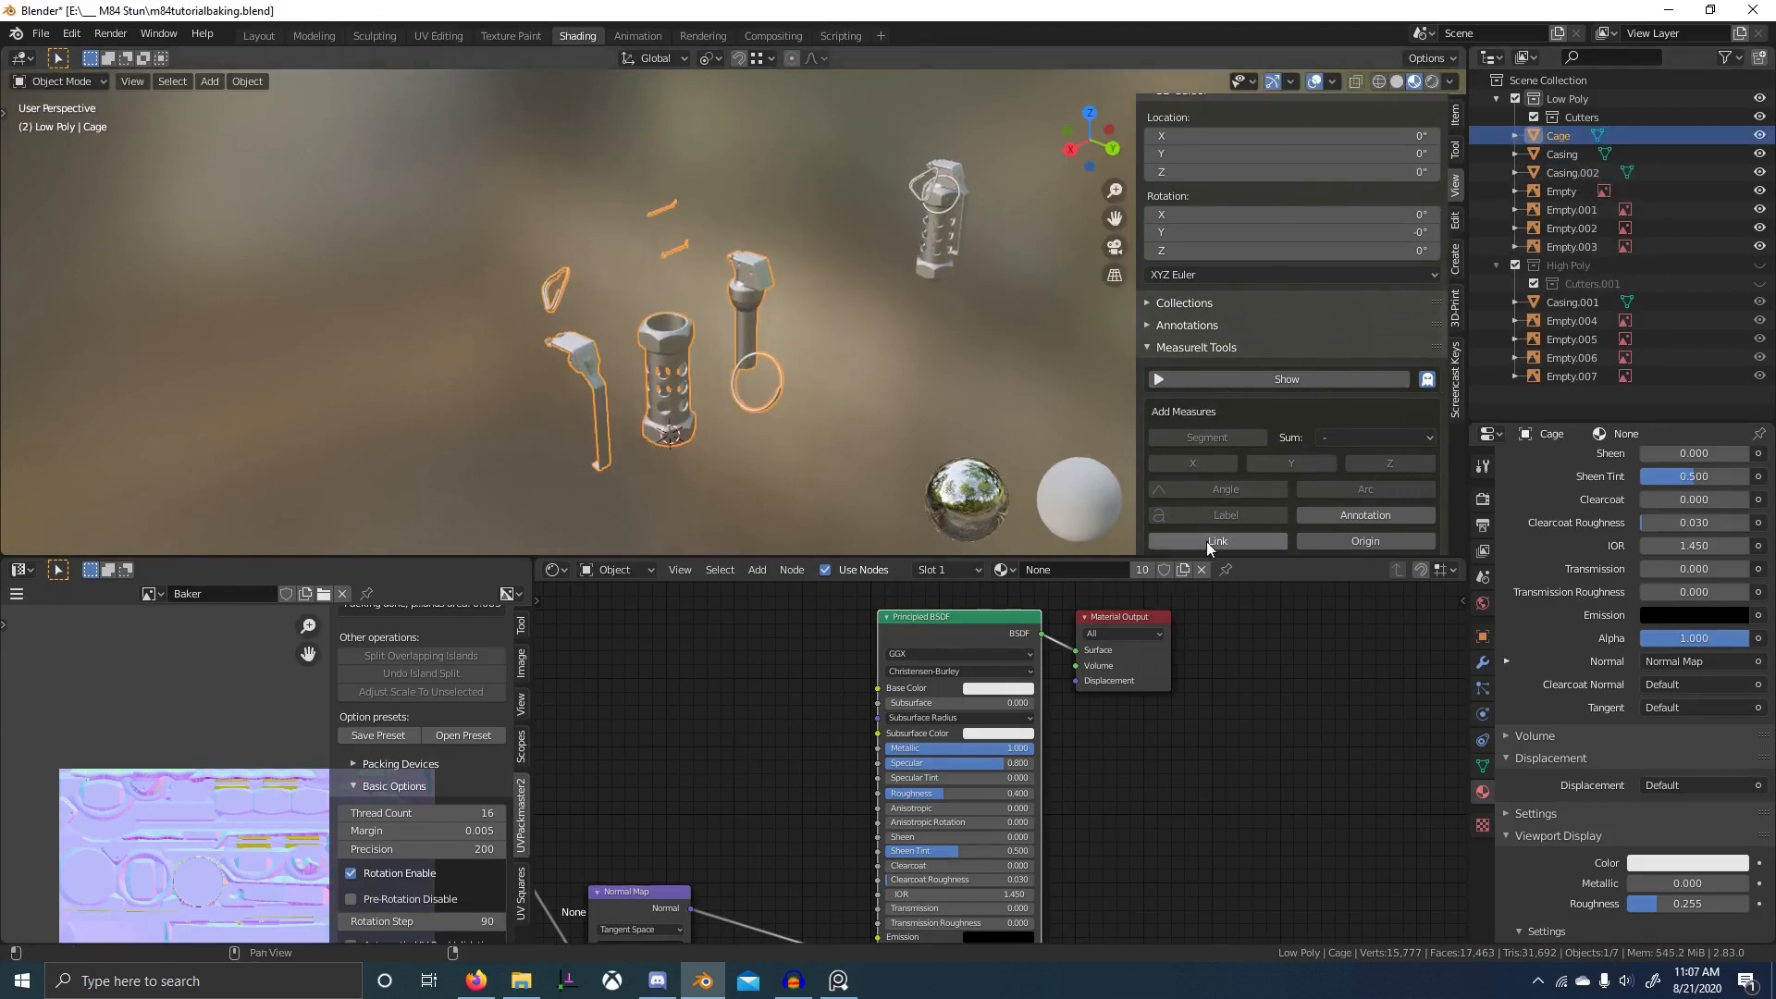
- Unlink the shared material from the Cage object
click(1201, 570)
scroll(818, 414, up, 8)
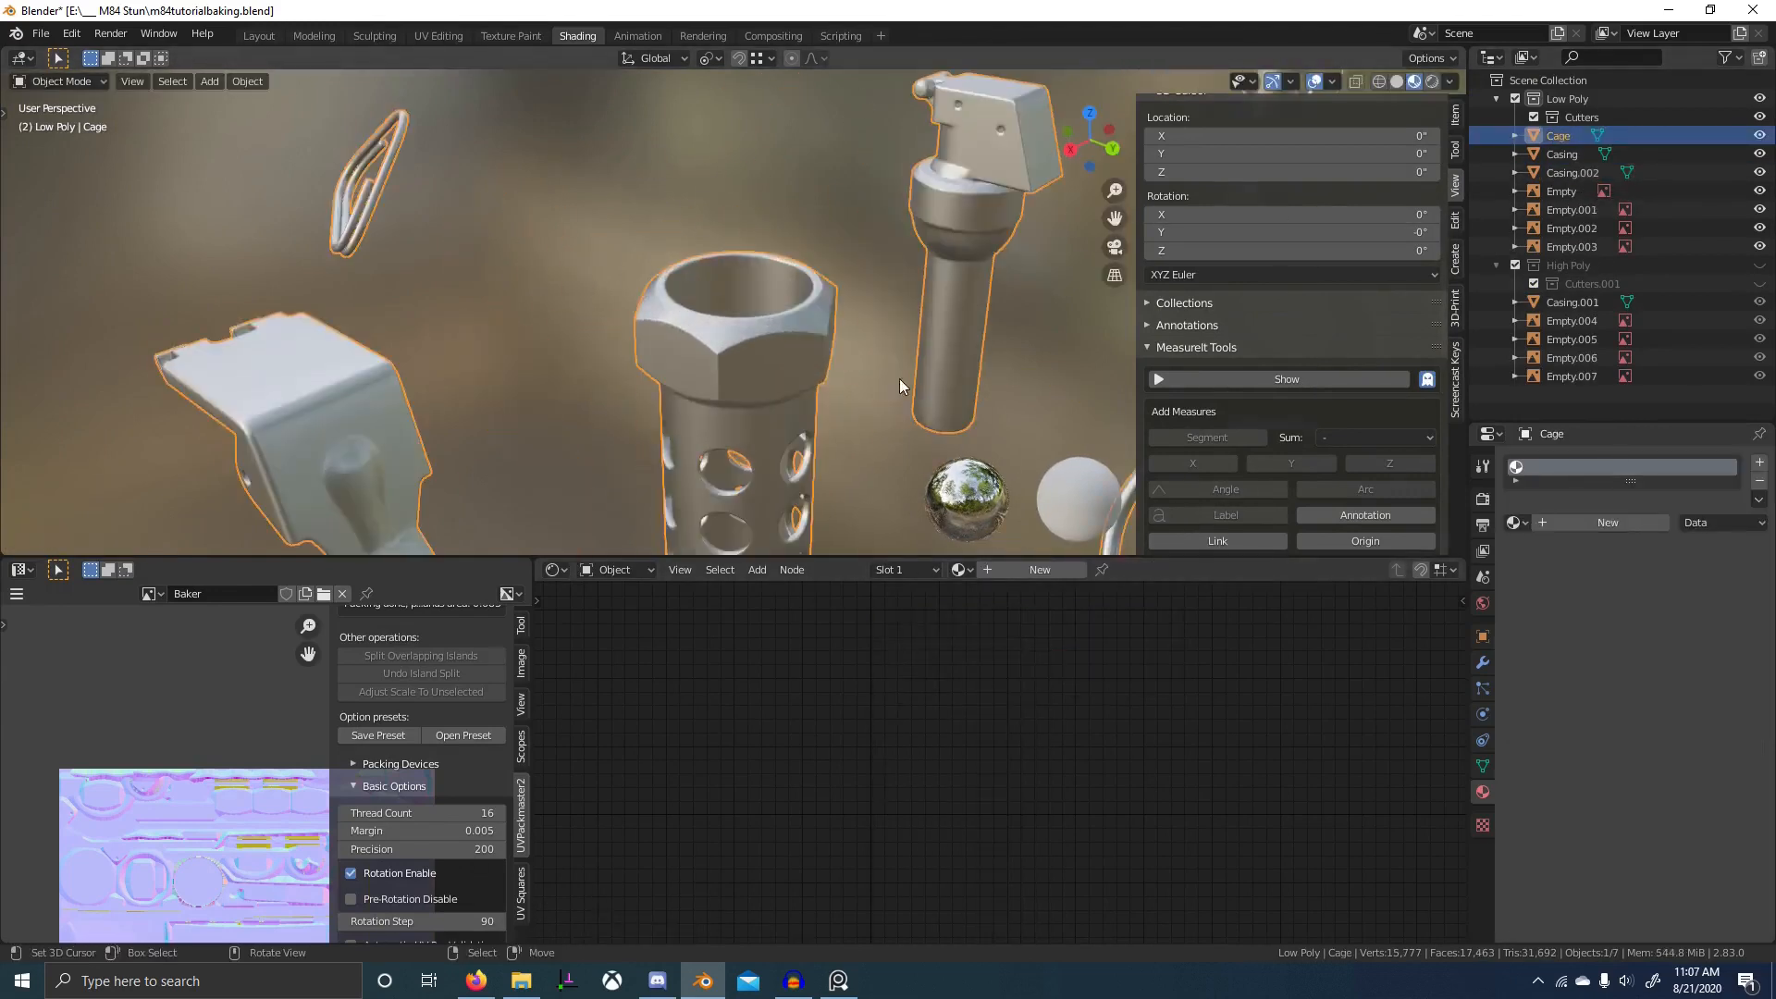
scroll(897, 352, down, 3)
scroll(888, 335, up, 1)
scroll(870, 352, down, 4)
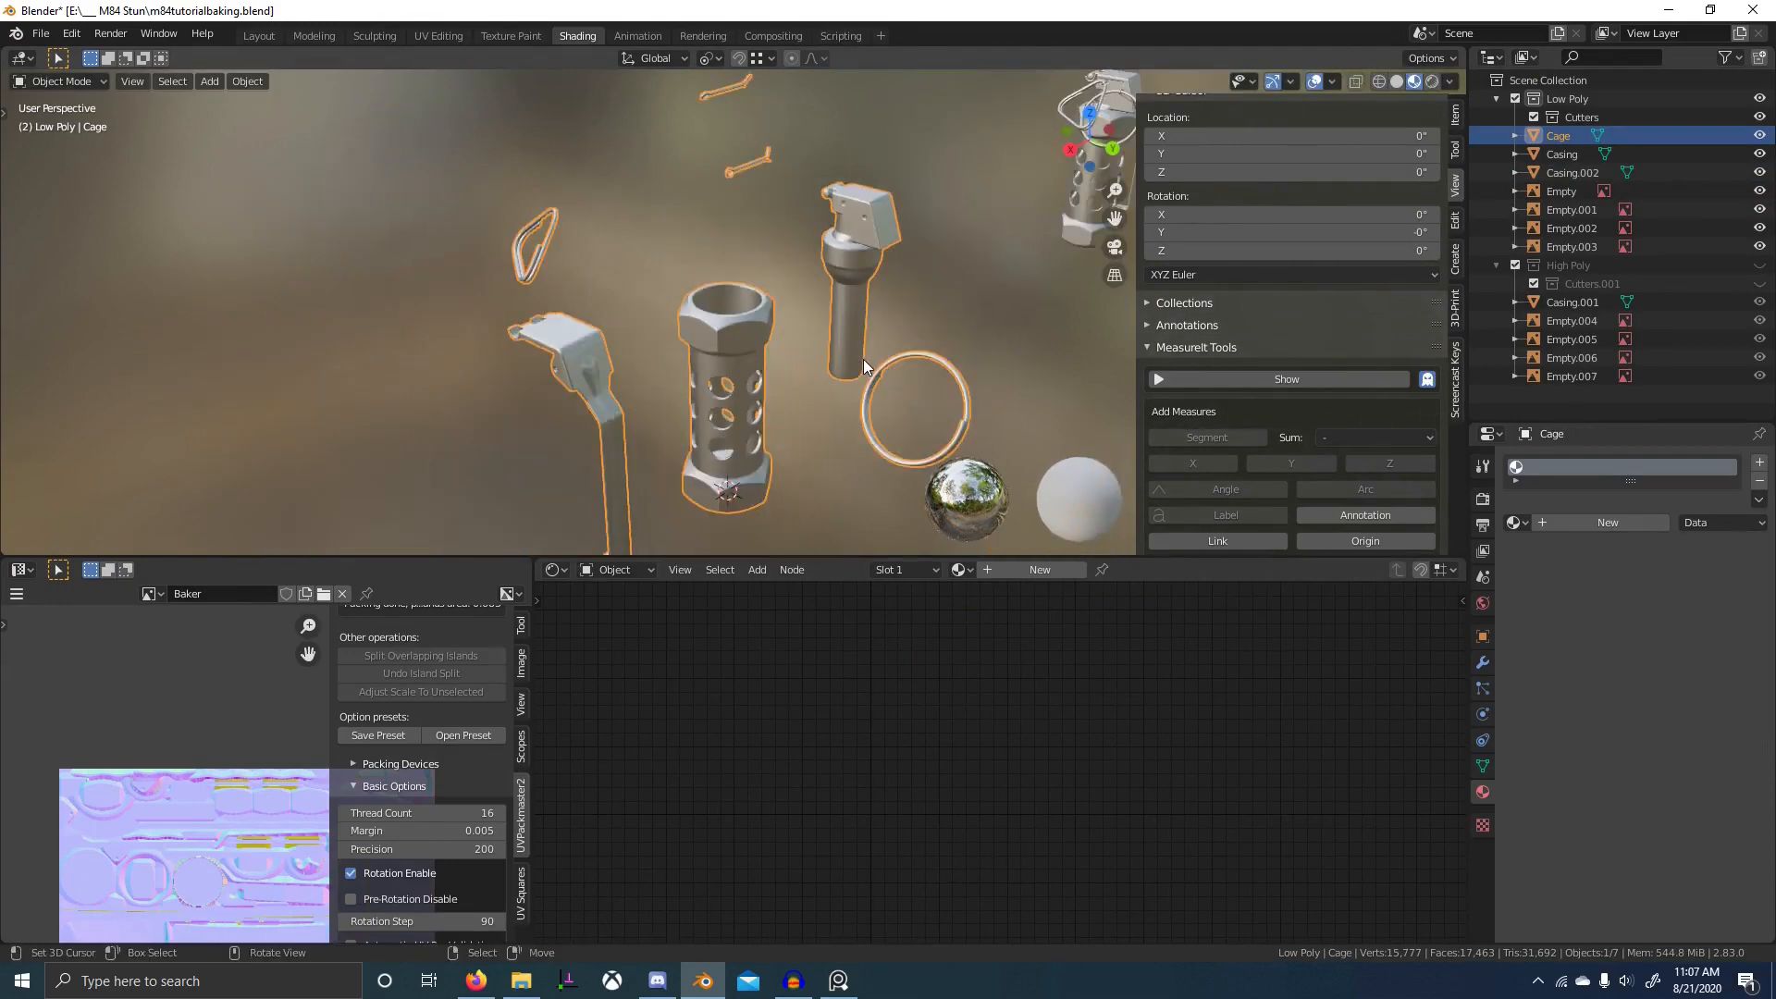
- Show the high-poly collection and fatten the entire Cage mesh outward along its normals by about 0.0017
key(Tab)
scroll(863, 359, up, 6)
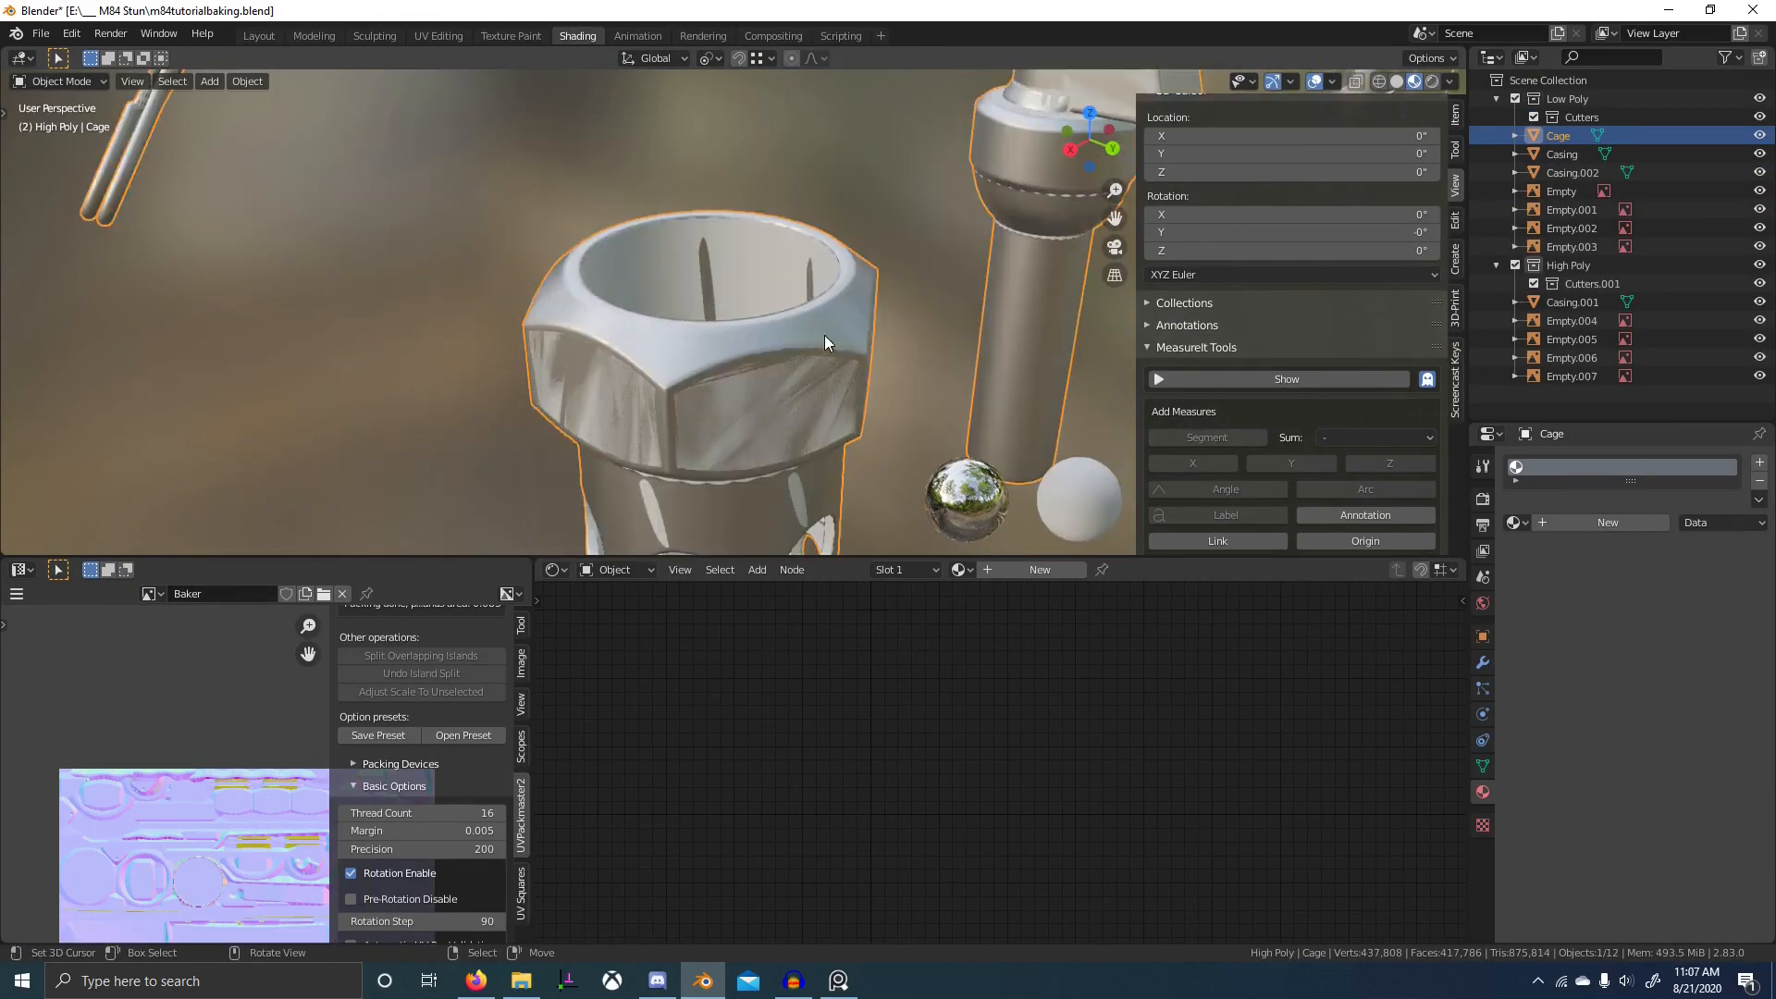
key(a)
key(alt+s)
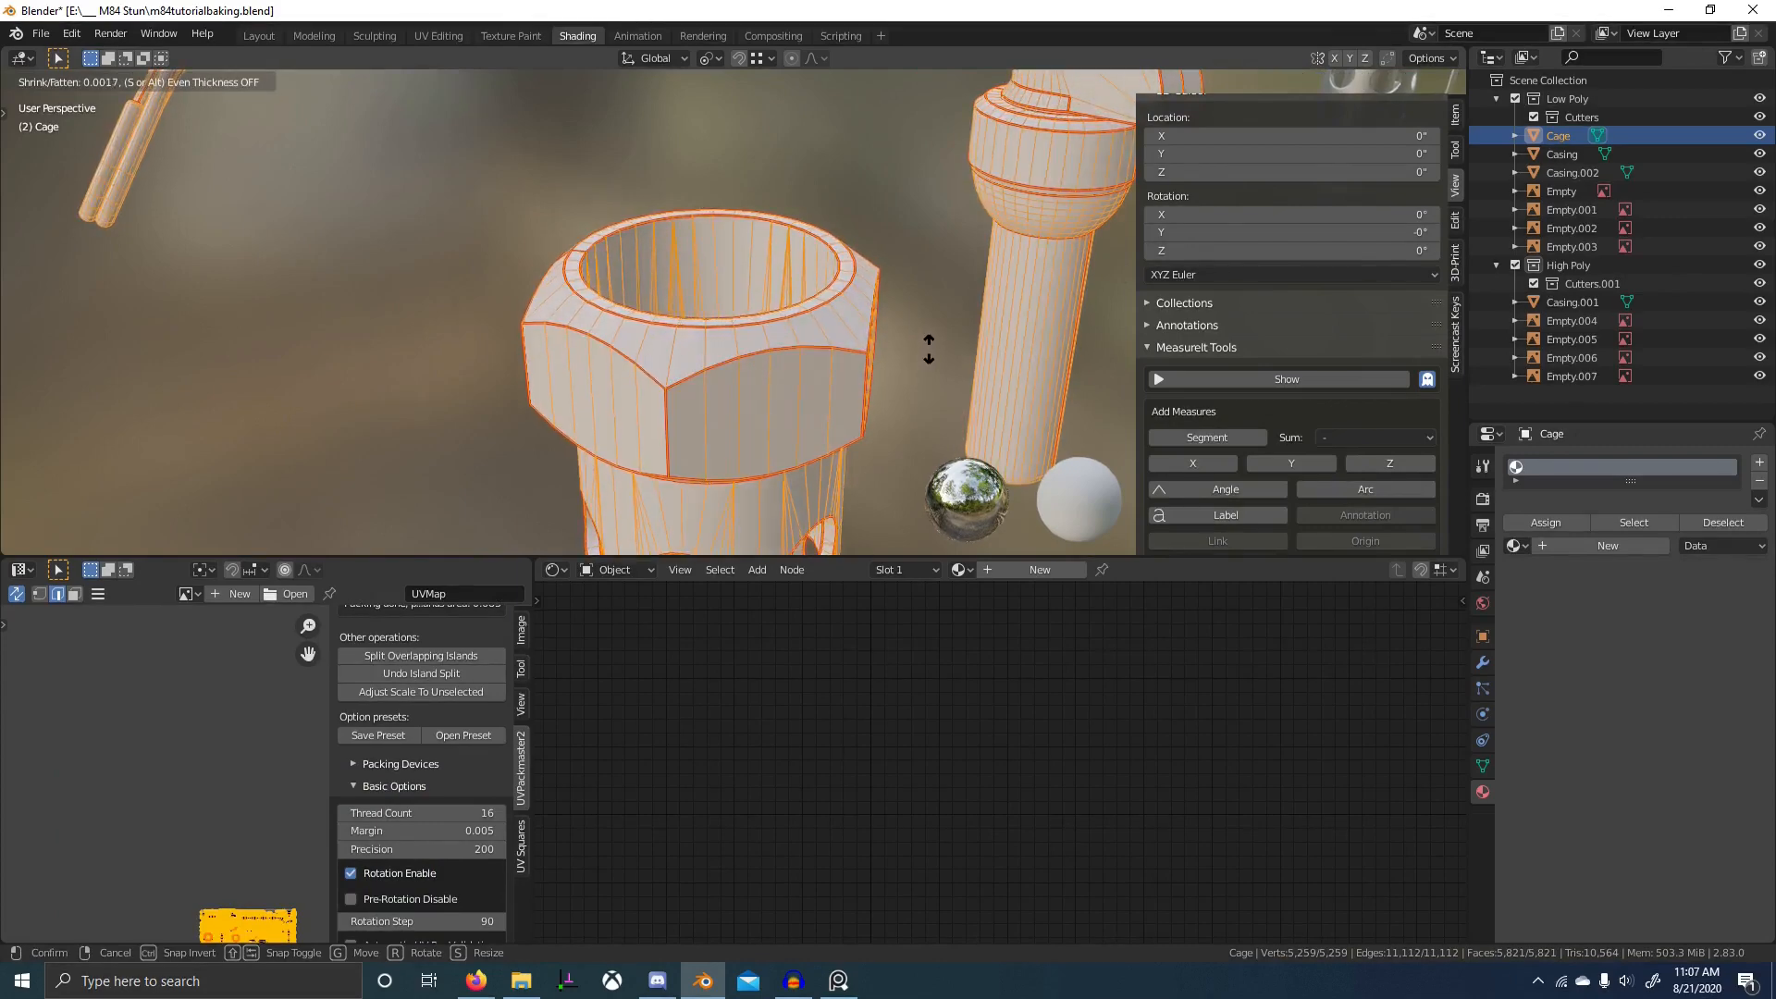
click(928, 348)
scroll(925, 363, down, 5)
middle_drag(924, 364, 922, 329)
shift+middle_drag(994, 389, 911, 490)
key(Tab)
- Switch to solid shading and examine how the cage encloses the high-poly parts
scroll(857, 344, up, 7)
scroll(858, 344, down, 6)
scroll(736, 454, down, 3)
middle_drag(685, 370, 754, 353)
click(1396, 81)
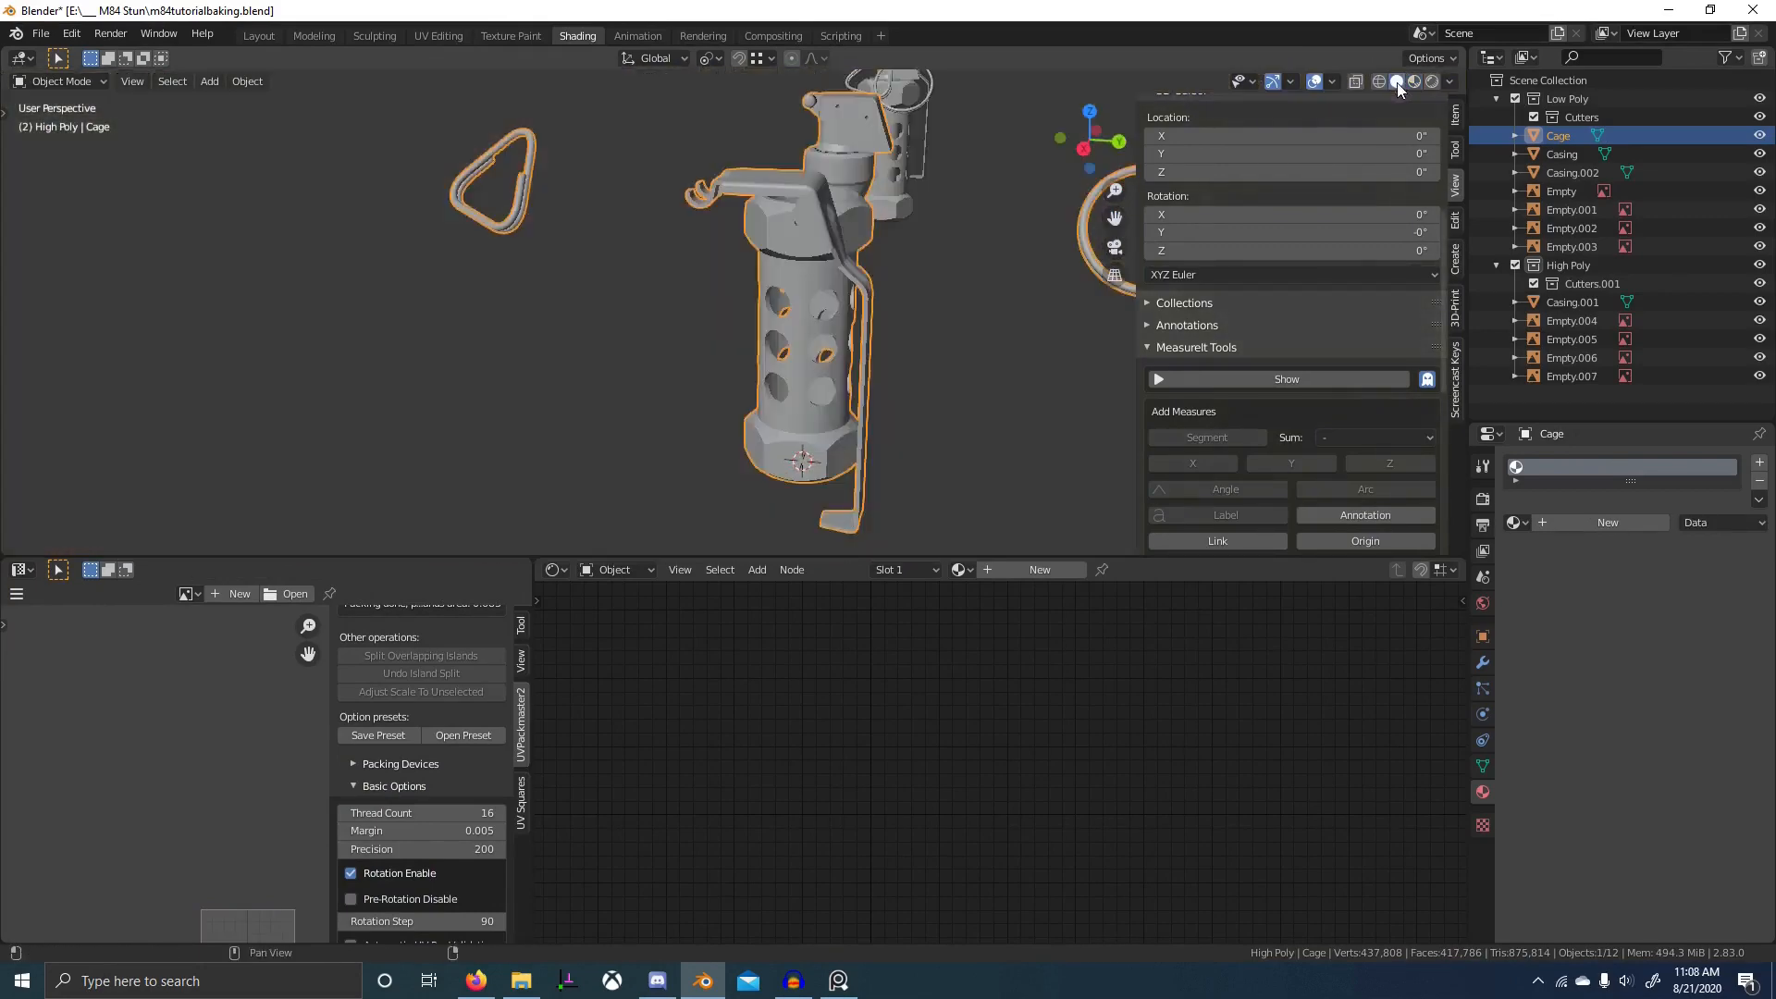
middle_drag(940, 290, 883, 291)
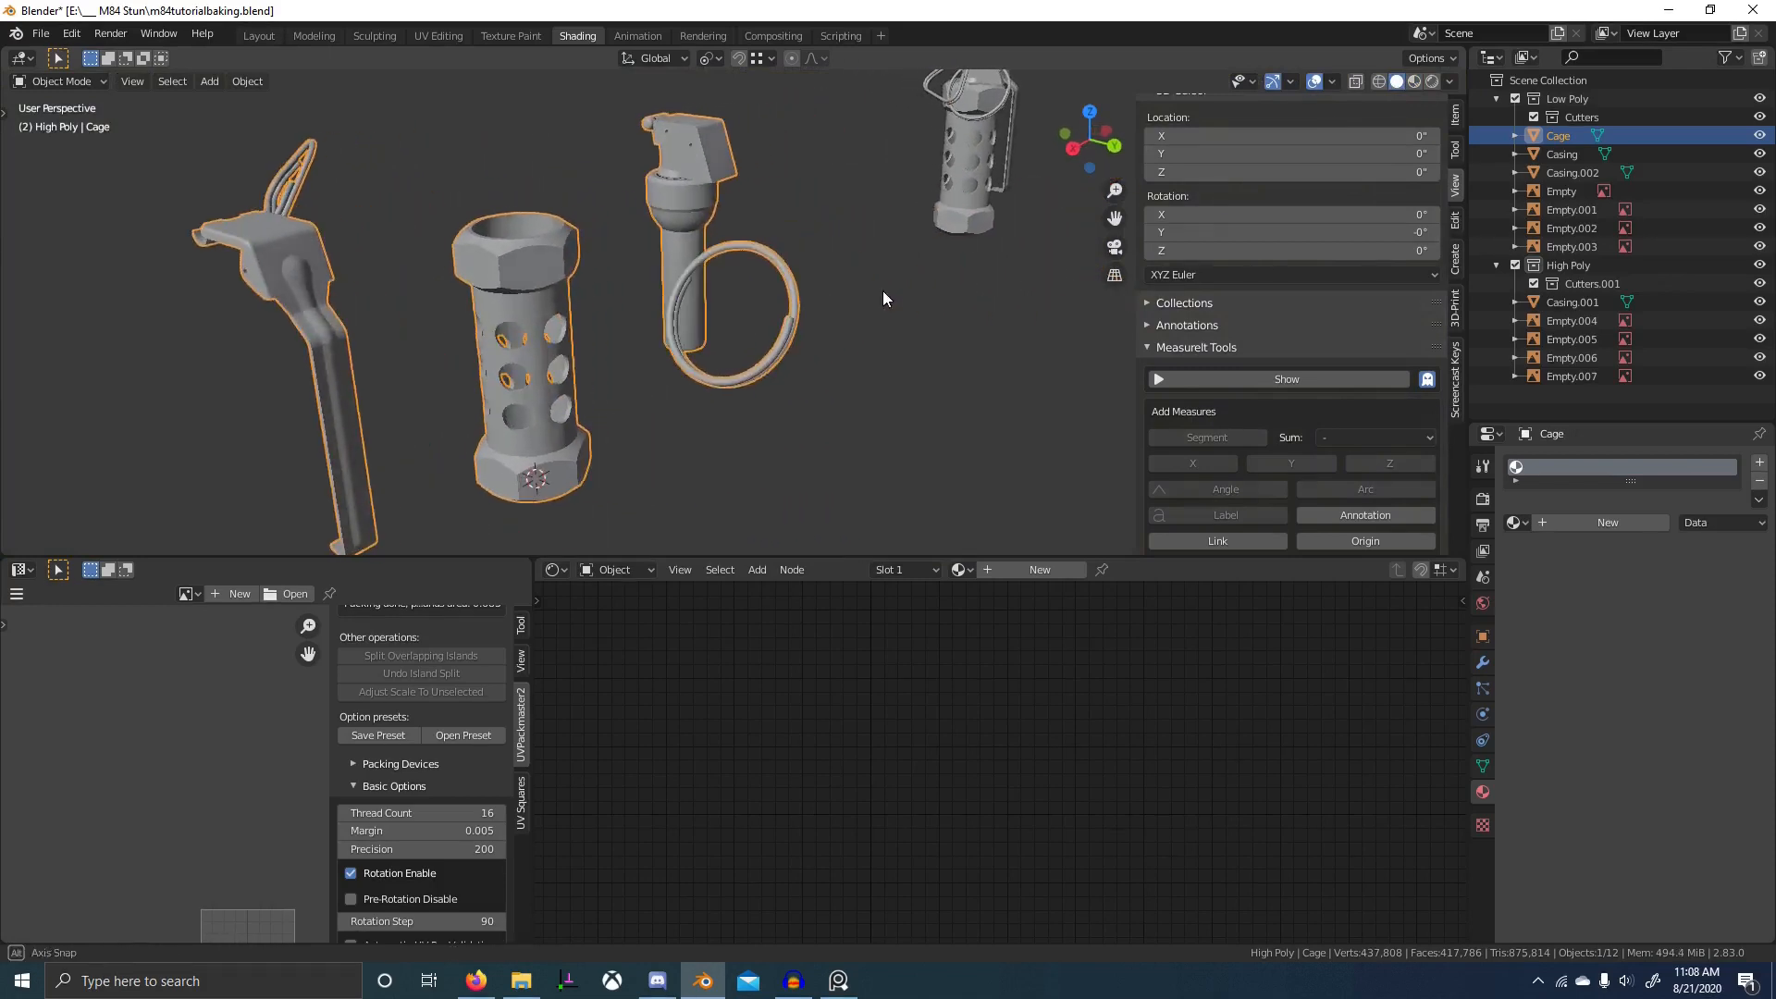
- Create a new material named Cage on the Cage object
click(1566, 521)
double_click(1570, 524)
text(Cage)
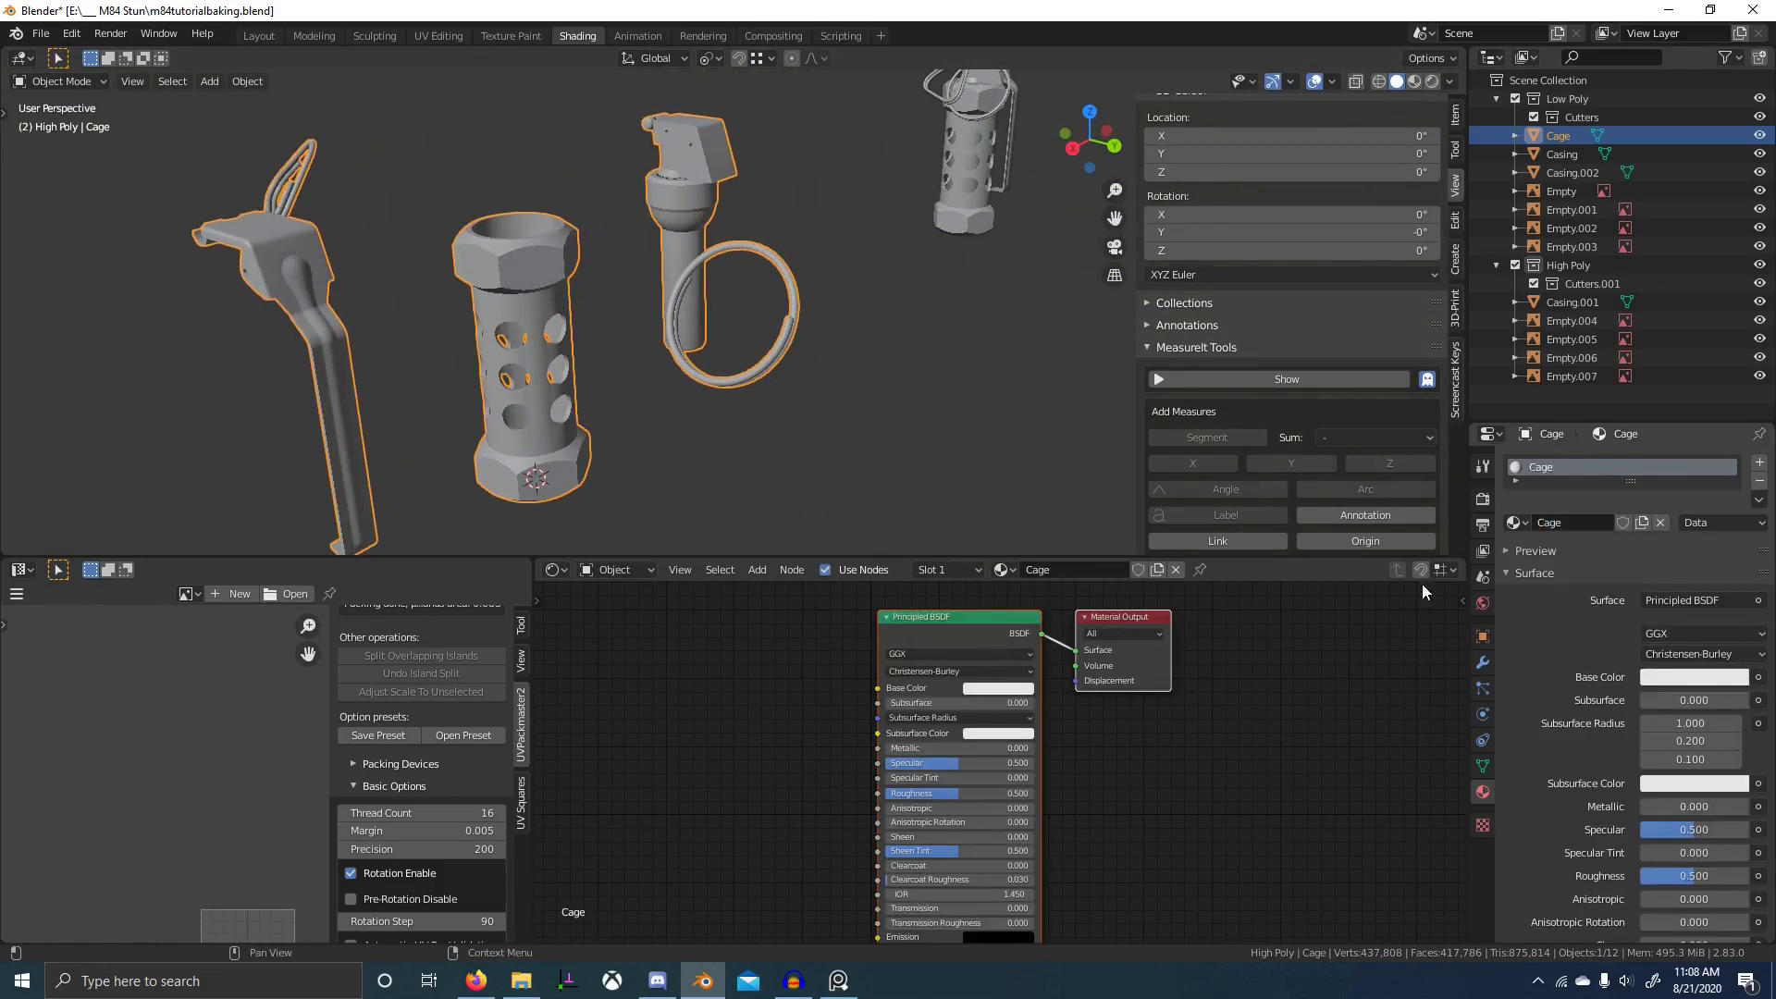
- Hide the high-poly collection, switch to wireframe display and select the original low-poly casing
text(1)
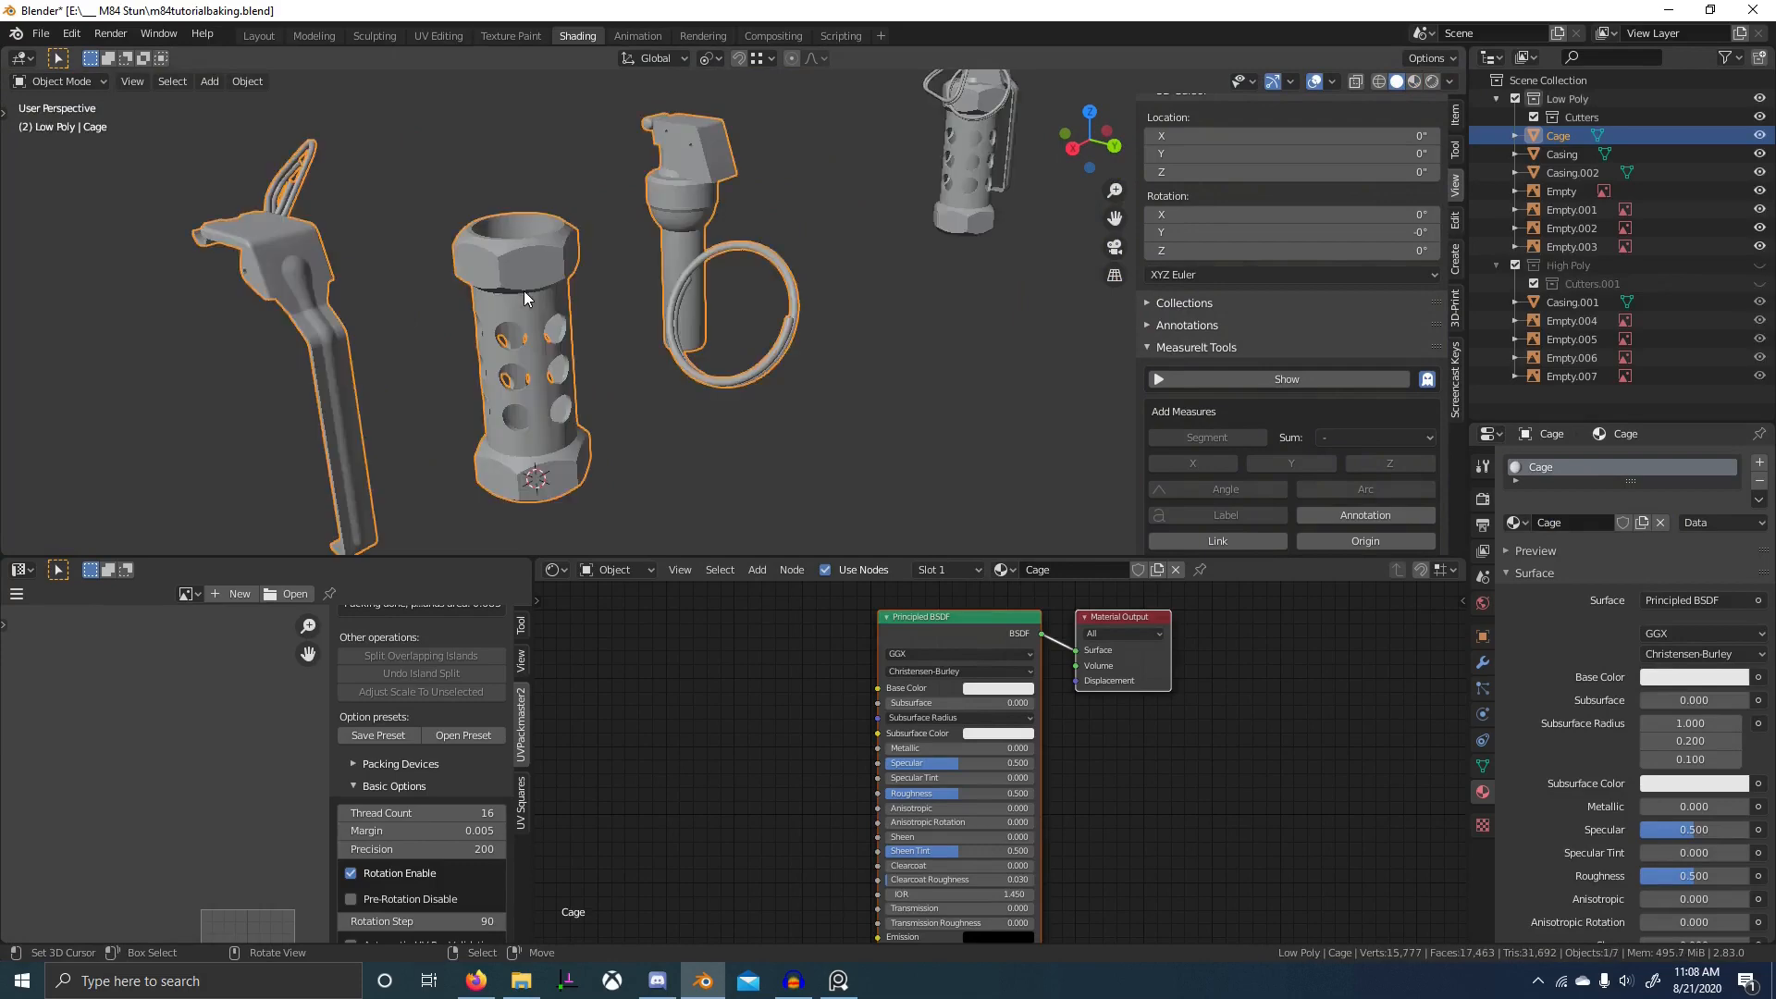
key(shift+z)
click(503, 255)
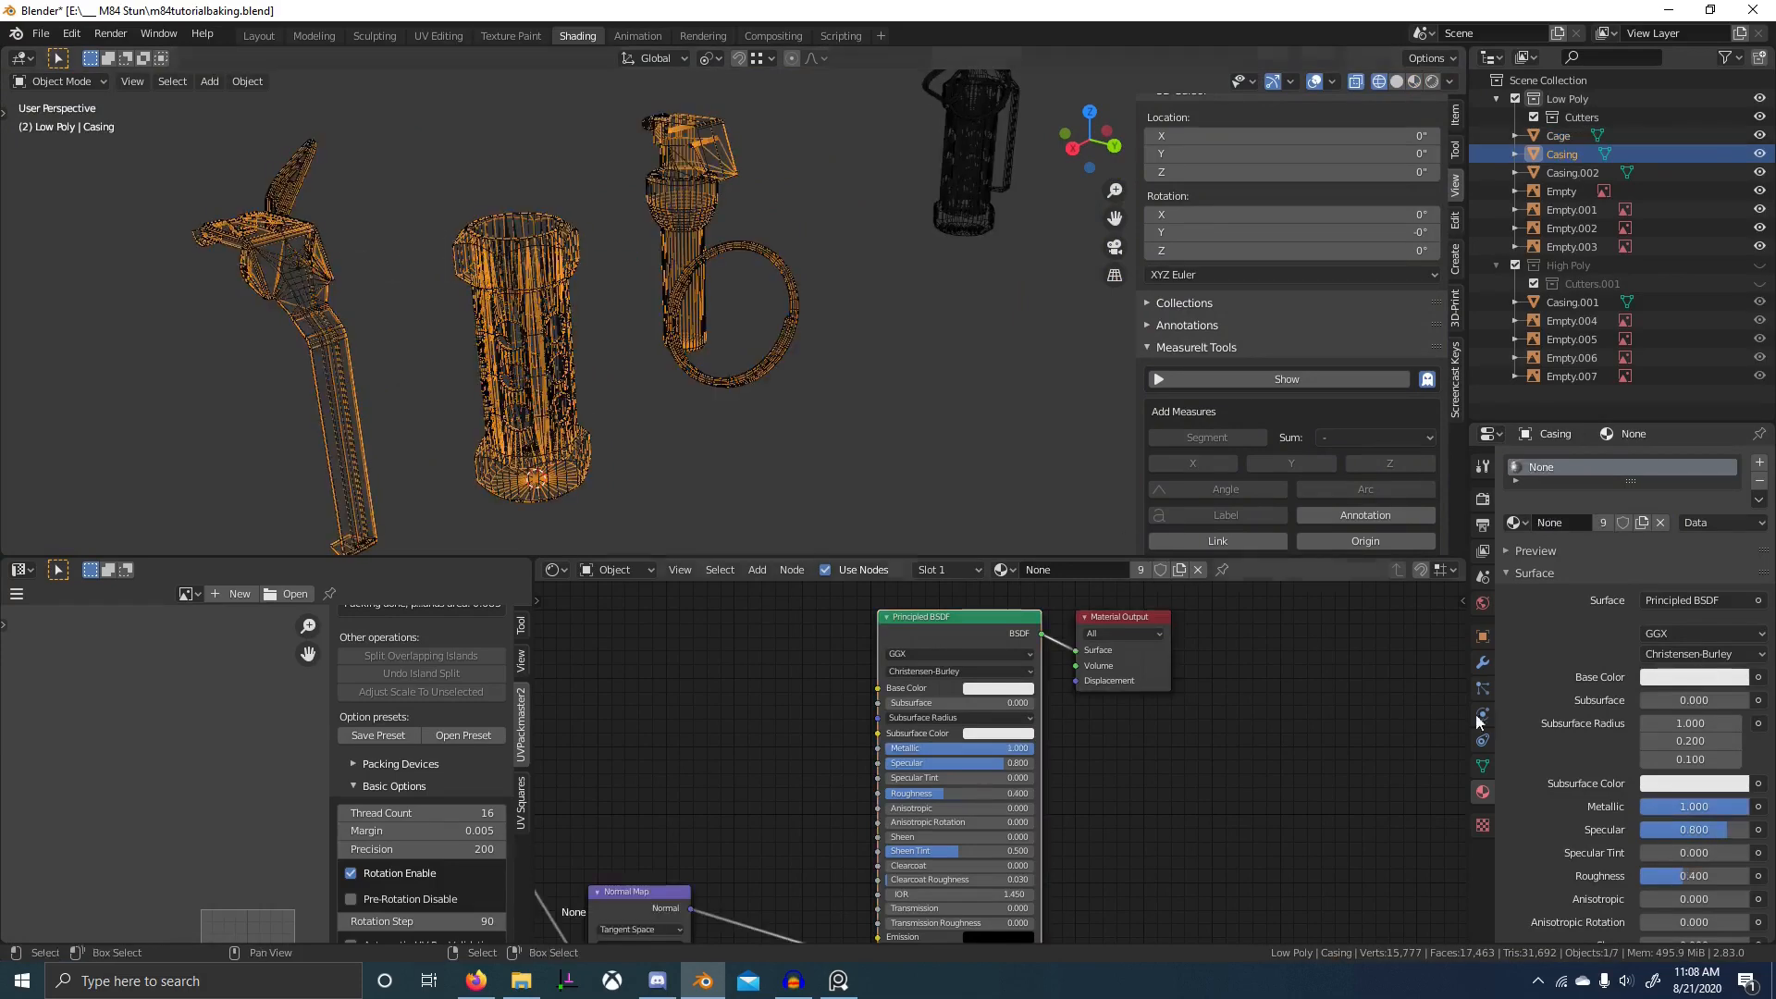
- Set the viewport display colour of the low-poly Casing's material to pure red and switch to solid shading
scroll(1698, 807, down, 20)
click(1691, 651)
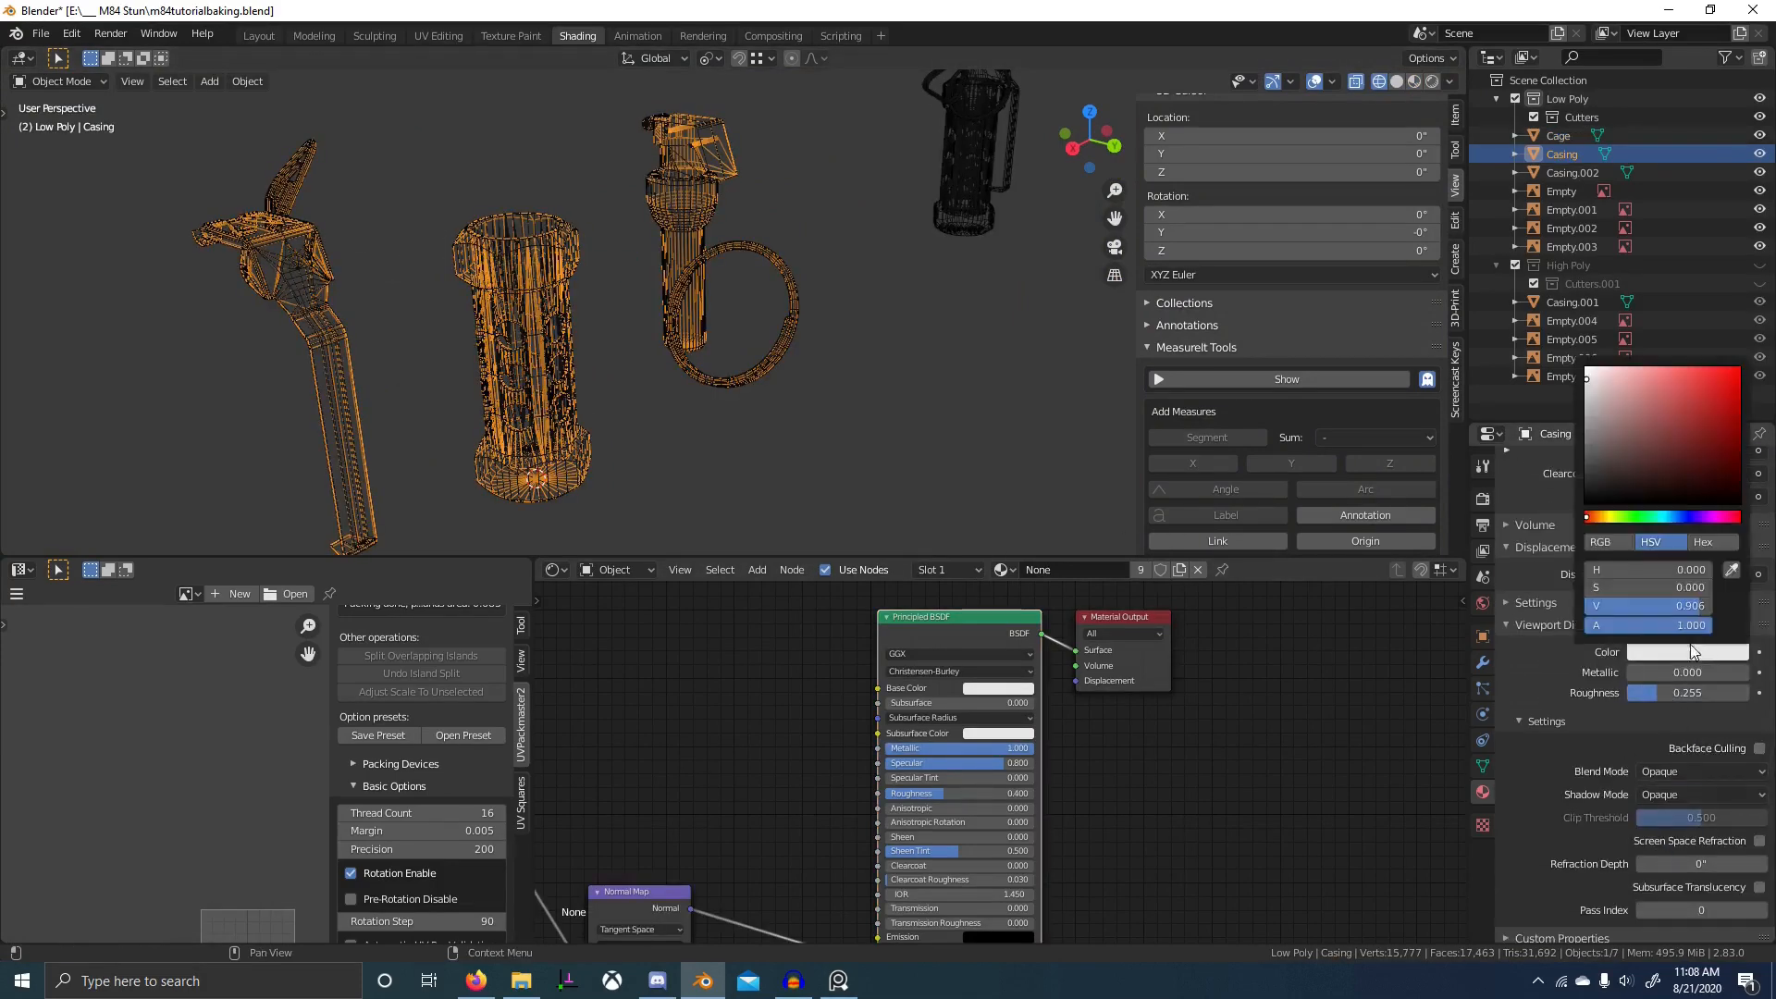
drag(1736, 385, 1741, 367)
key(z)
click(994, 446)
- Show only the high-poly collection and give its HP material a pure red viewport display colour with metallic 0
mouse_move(911, 412)
middle_down()
mouse_move(940, 427)
mouse_move(921, 405)
middle_up()
key(2)
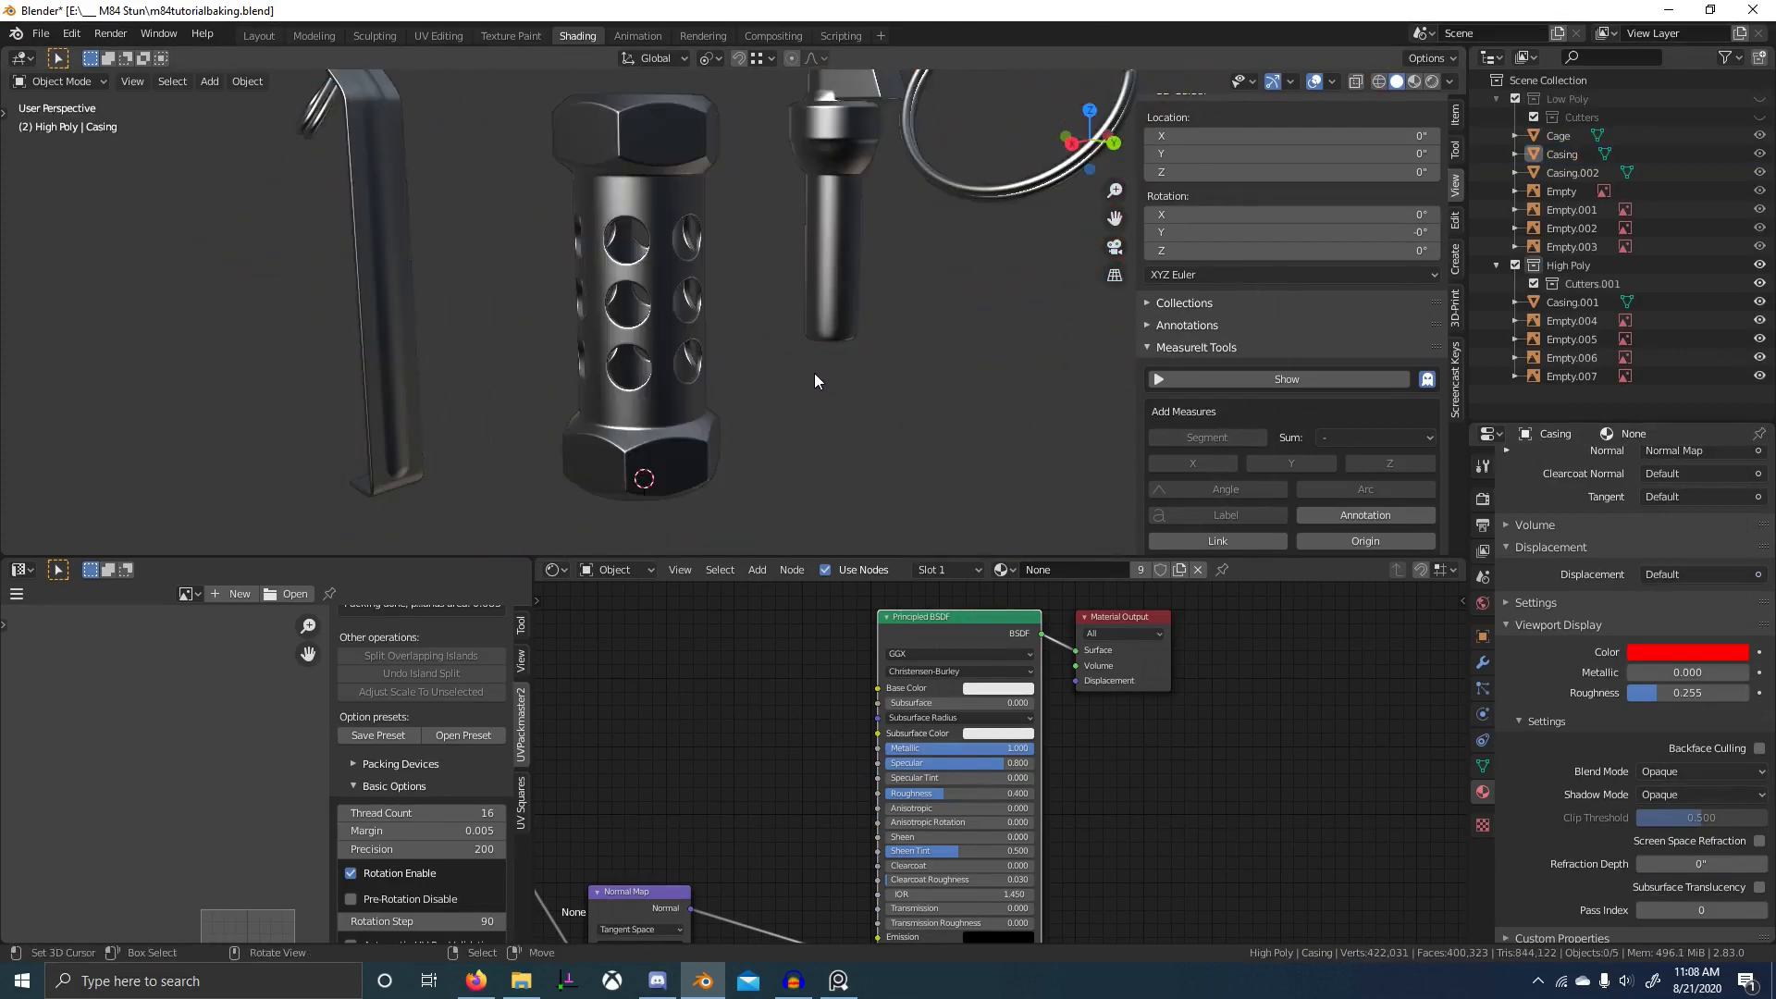
click(719, 359)
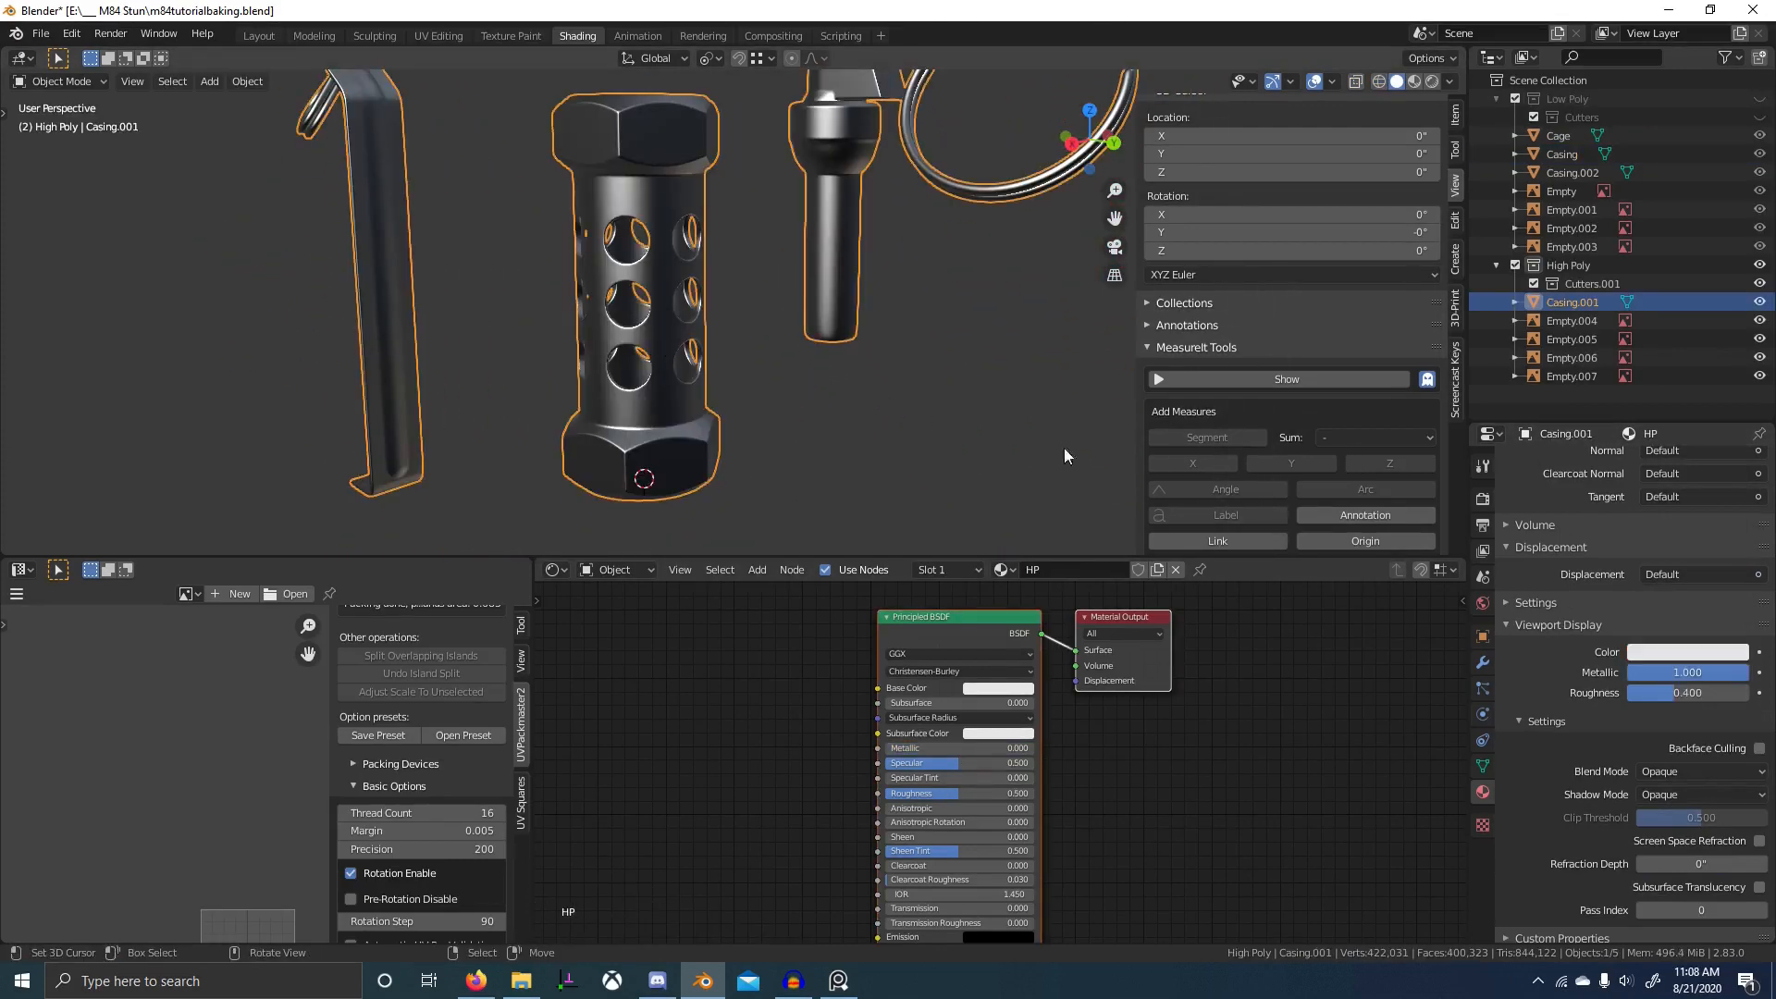
click(1713, 652)
drag(1600, 381, 1738, 369)
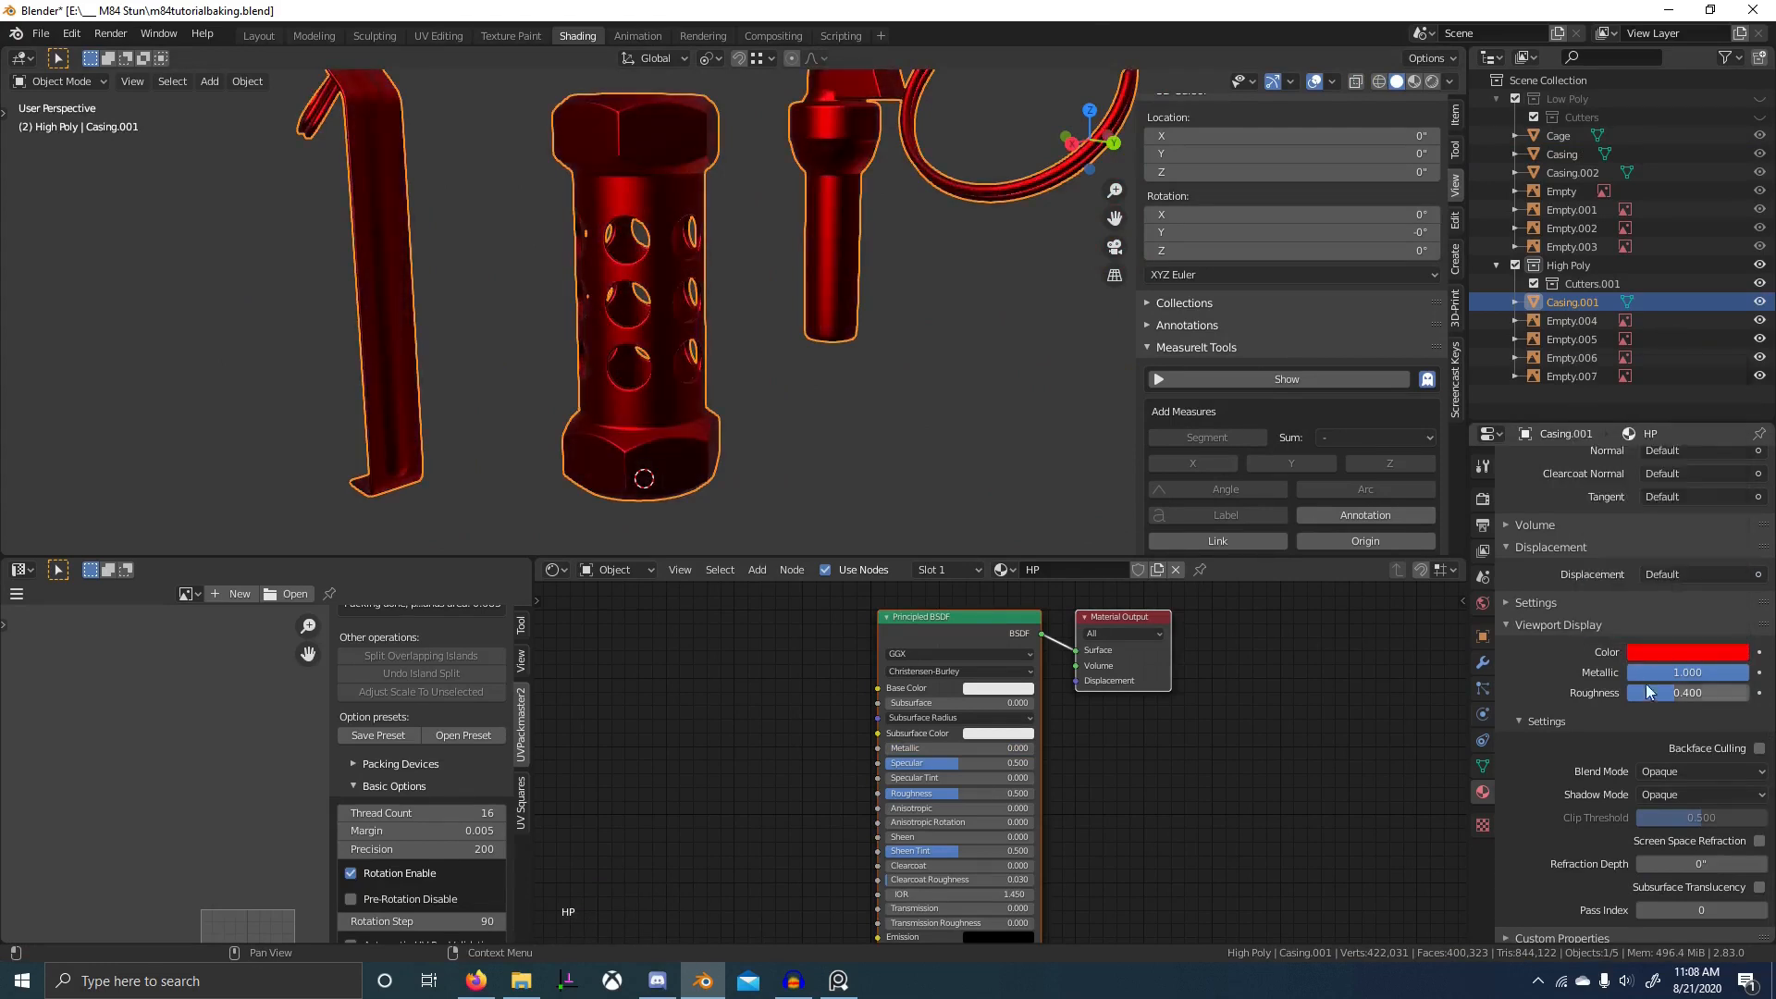
drag(1685, 674, 1563, 673)
- Show the low-poly and high-poly collections together and clear the selection
key(1)
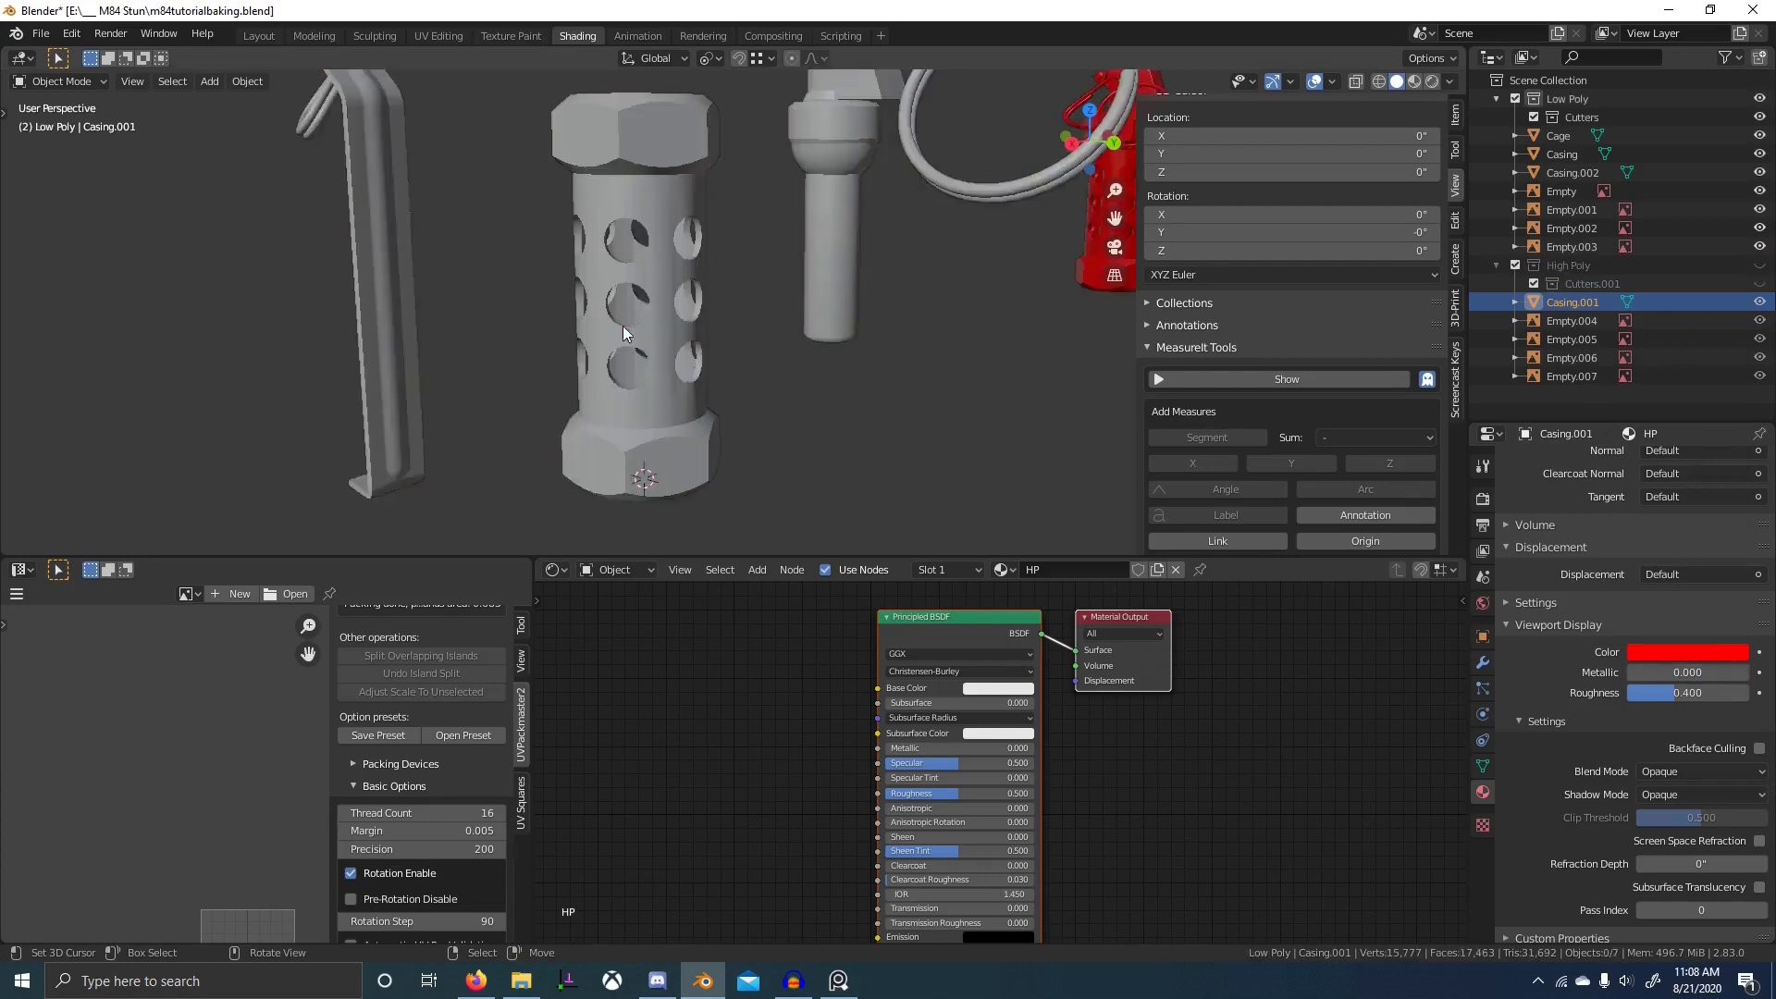
key(shift+2)
scroll(646, 324, down, 2)
middle_drag(646, 324, 537, 268)
key(alt+a)
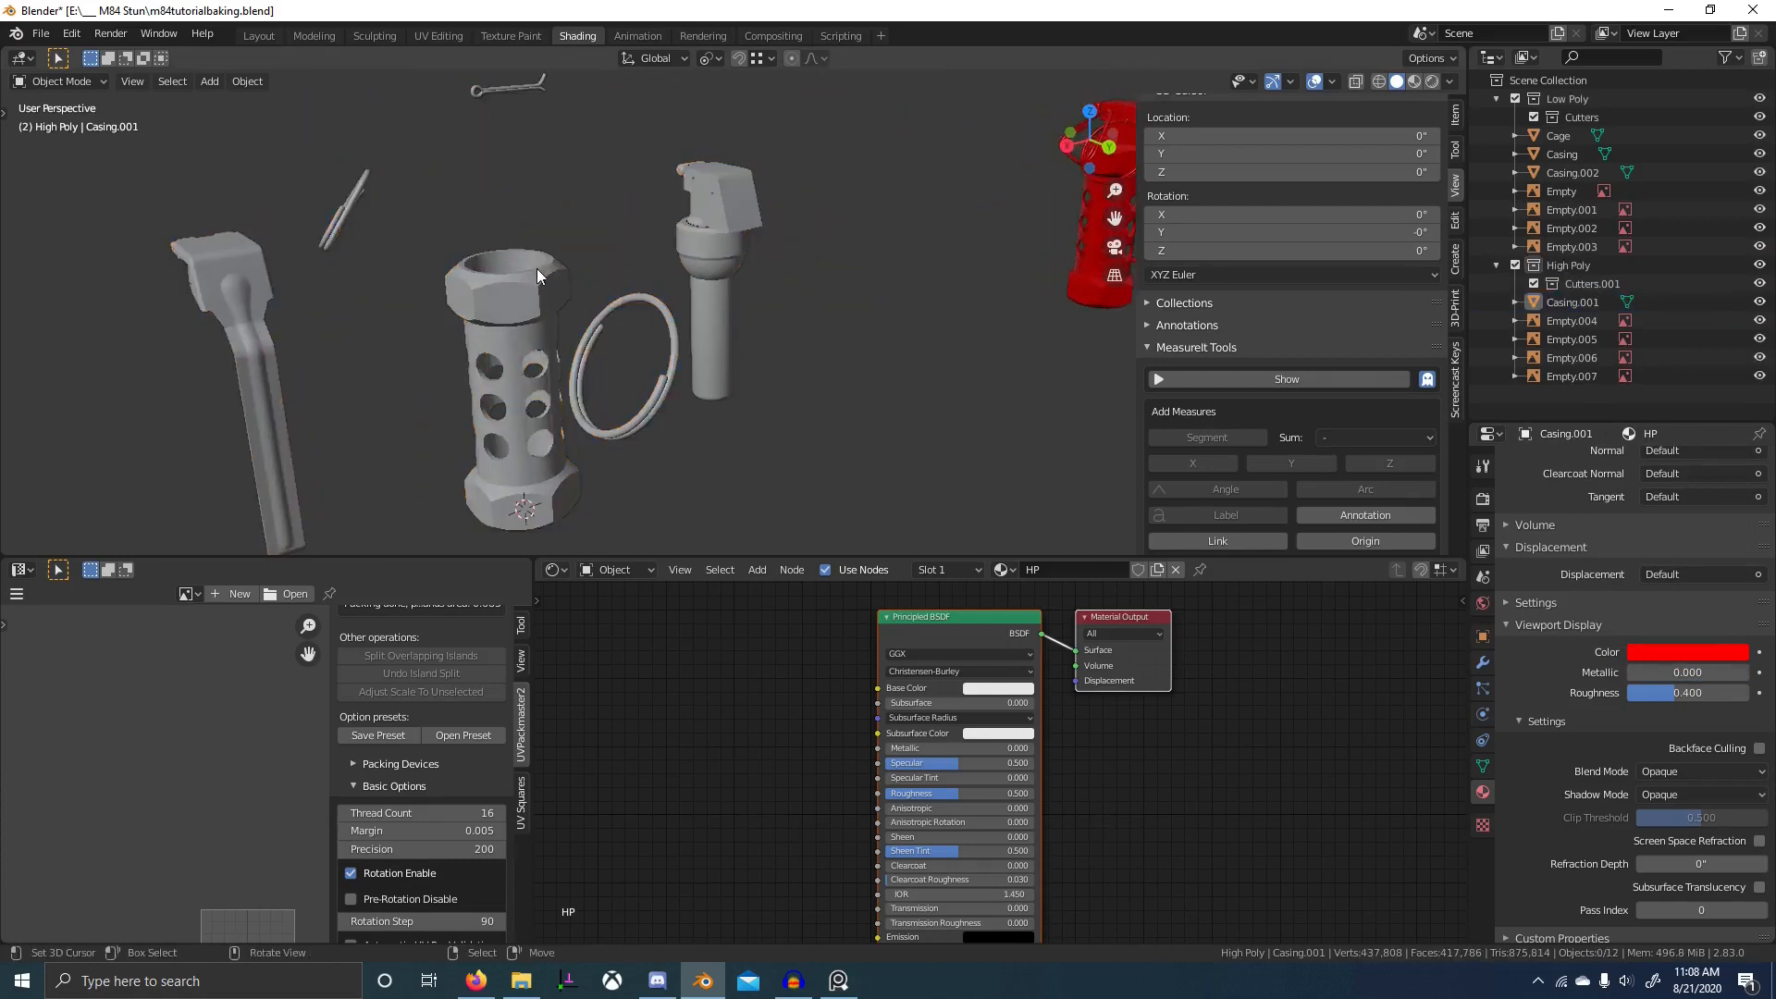
- Inspect the collar below the fuse head for red high-poly areas that reach outside the cage
click(536, 269)
scroll(537, 268, down, 4)
scroll(803, 296, up, 10)
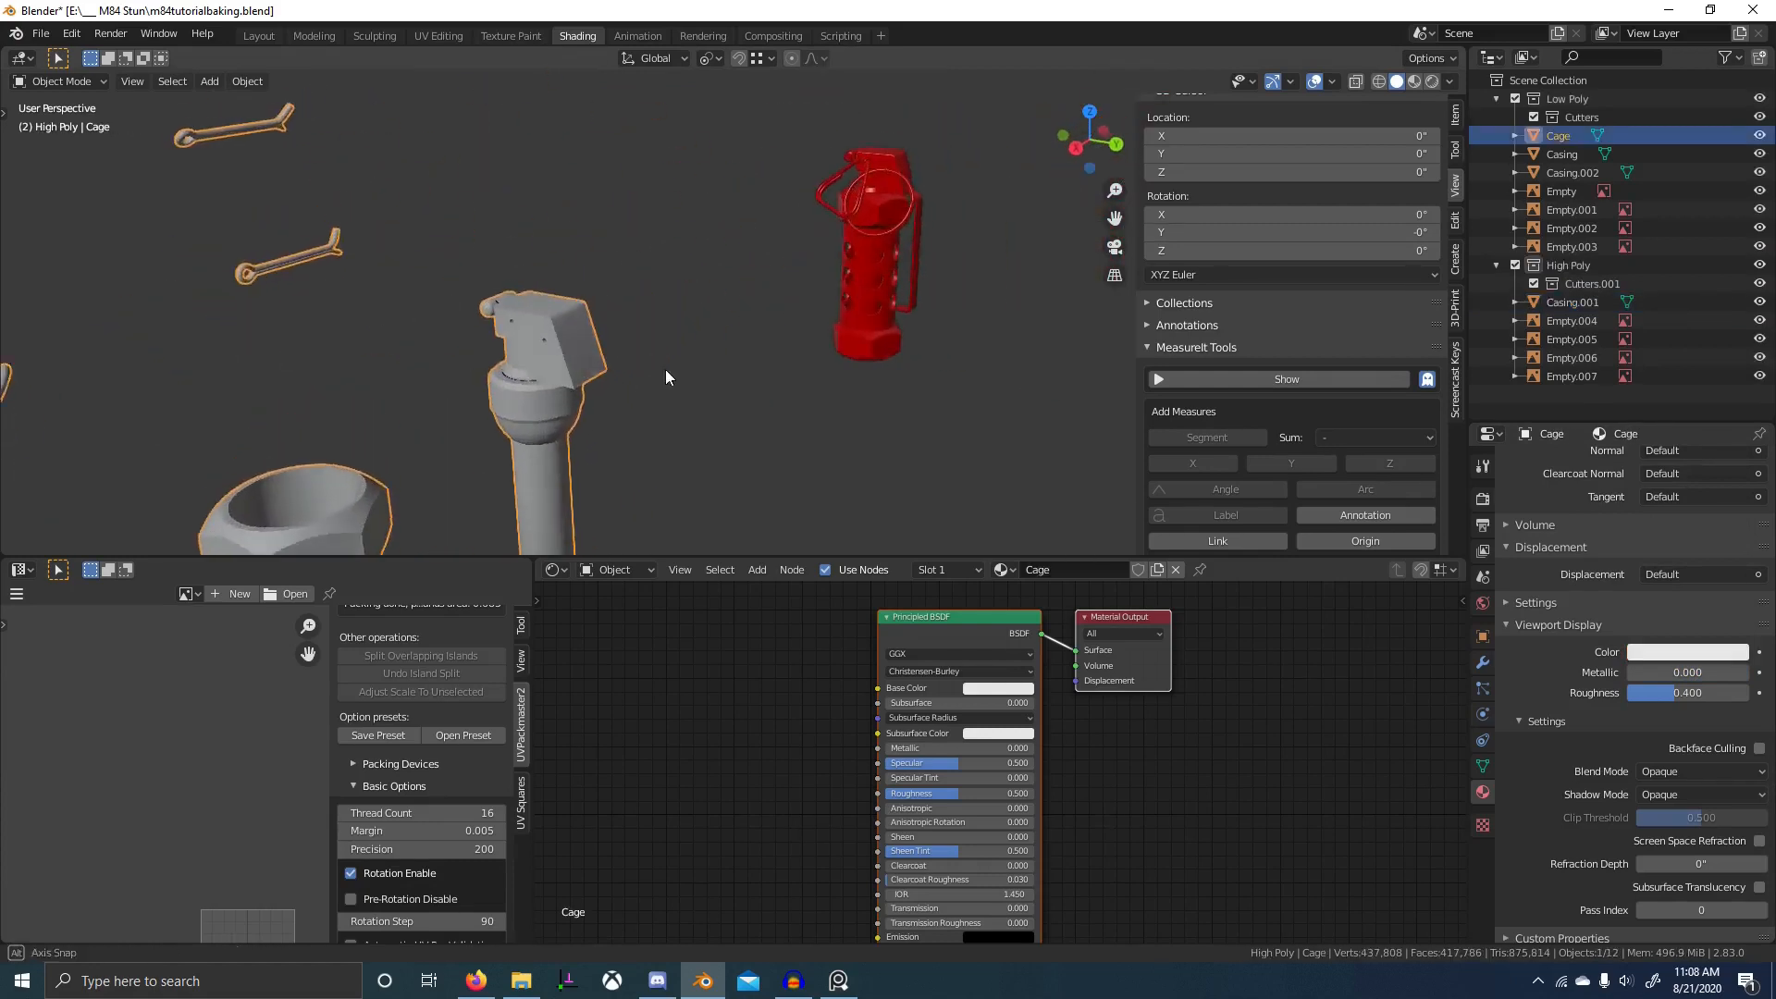
scroll(669, 371, up, 1)
click(581, 382)
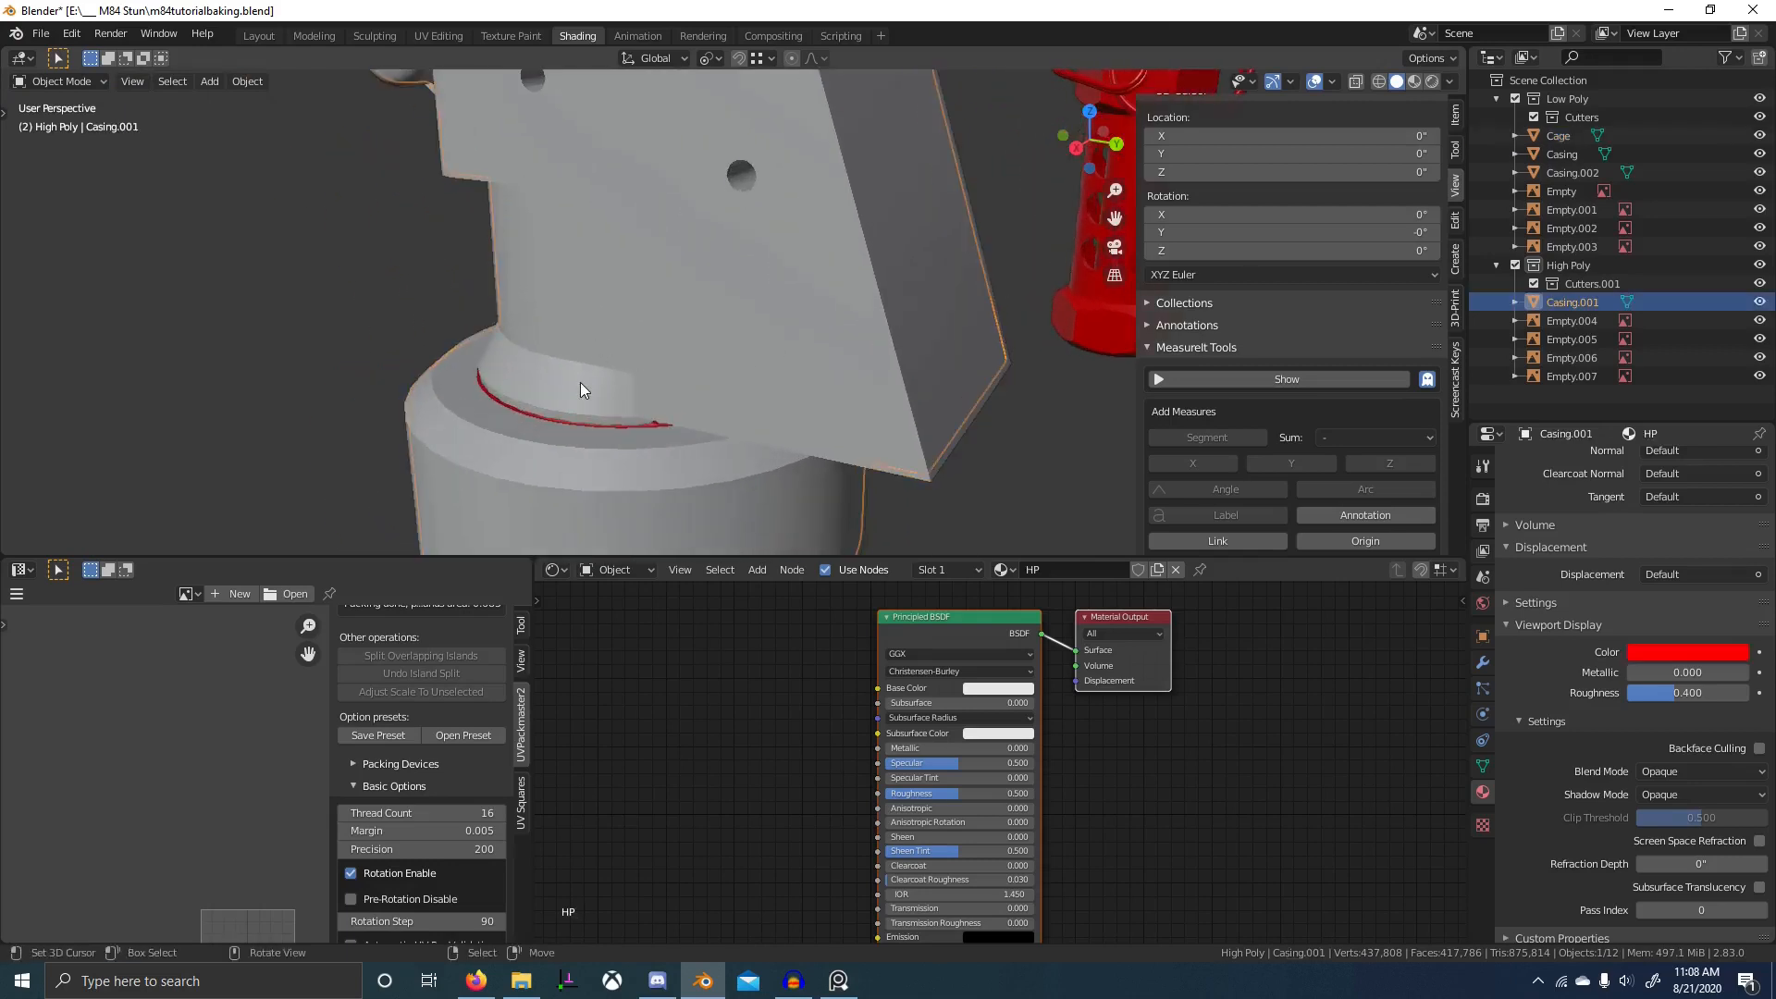
key(Tab)
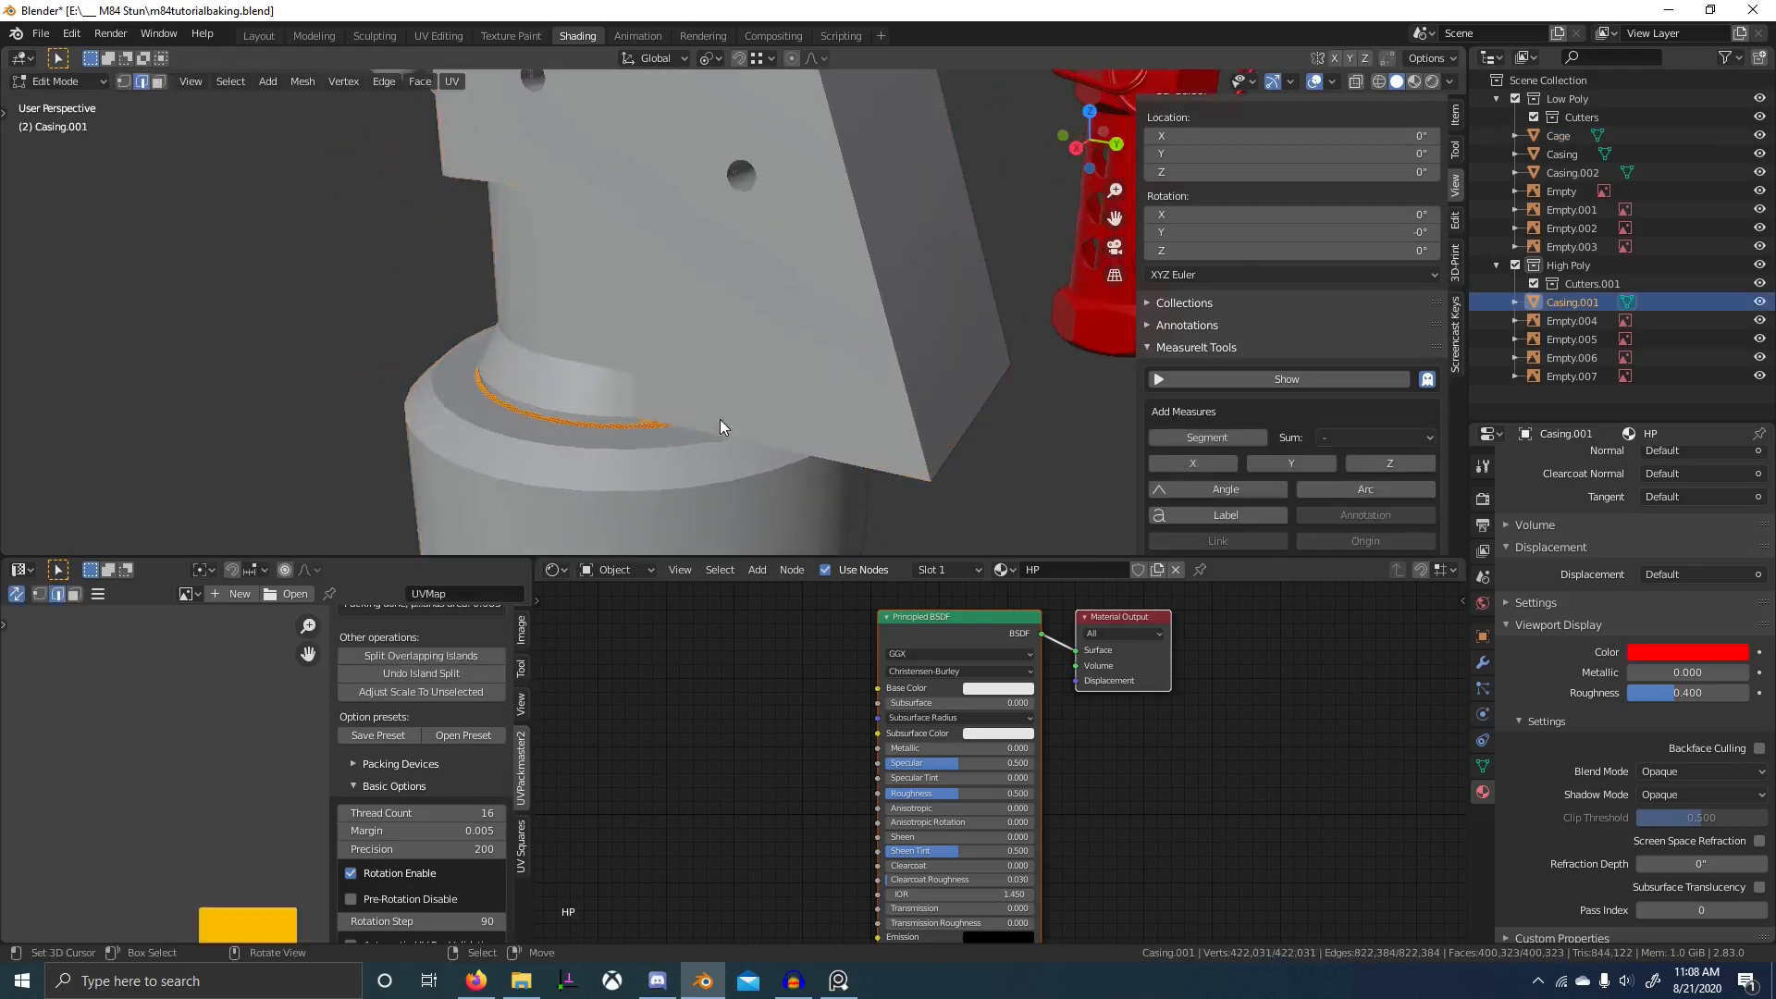
key(Tab)
key(Tab)
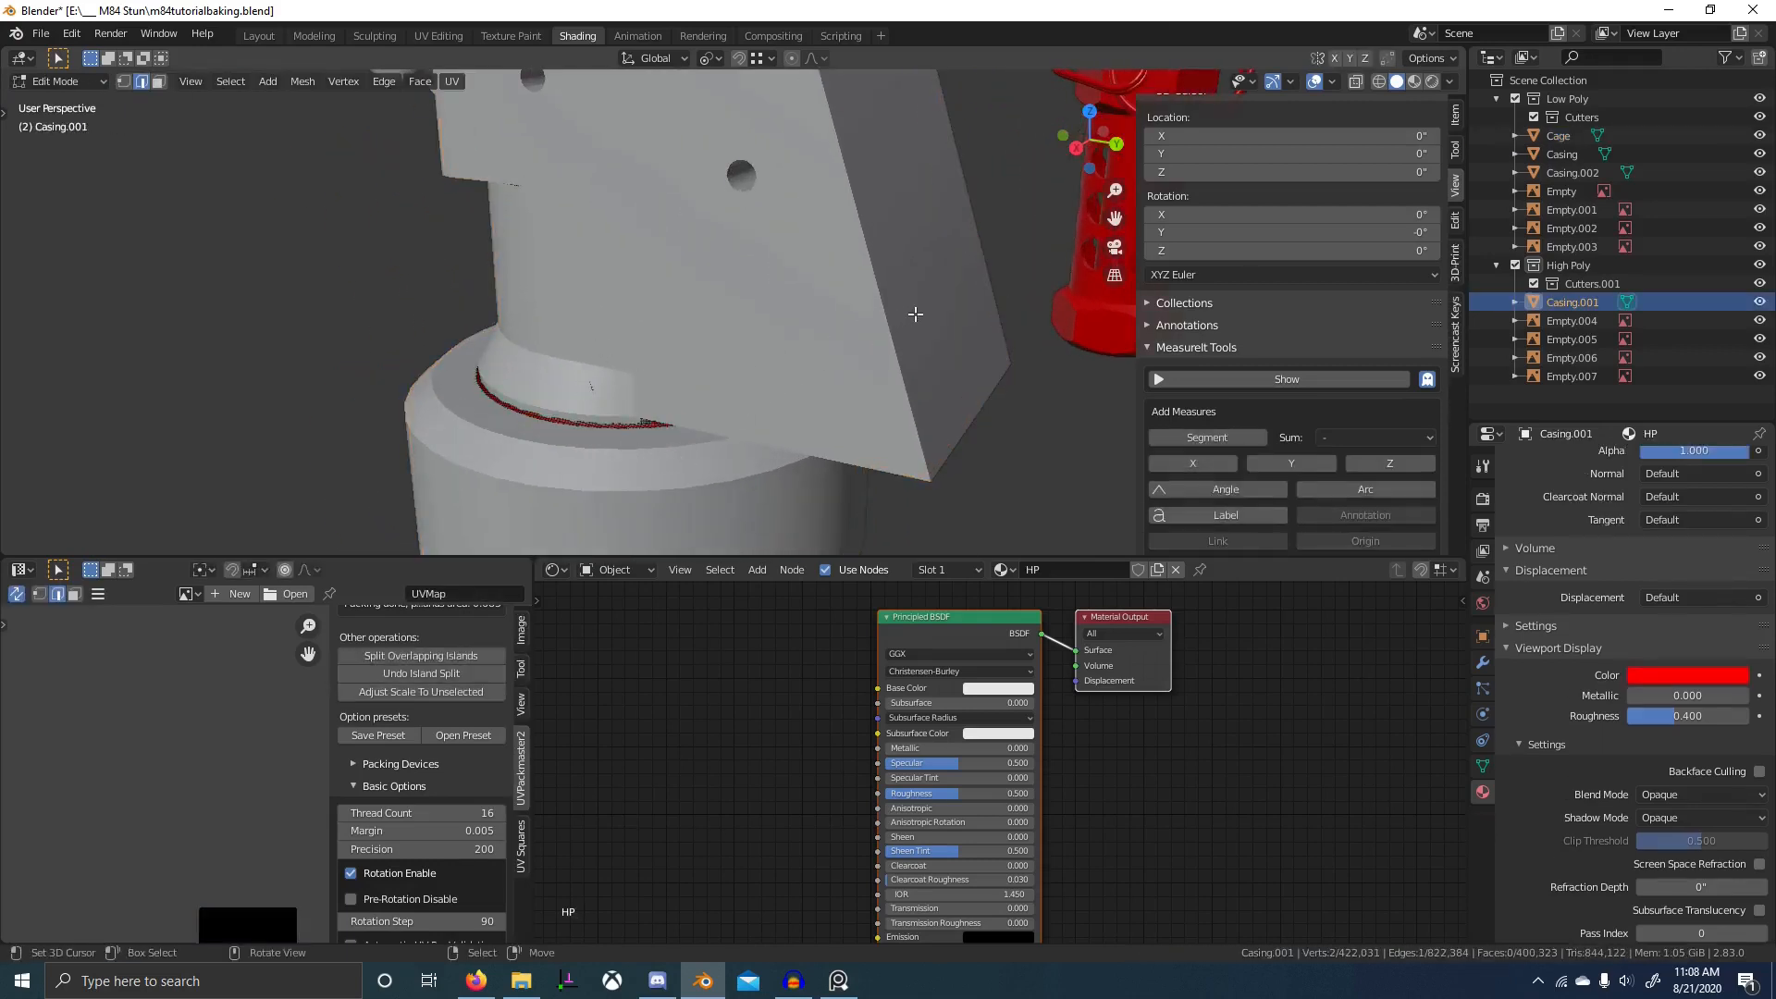
key(Tab)
- Select the Cage's entire linked fuse piece in edit mode and fatten it outward by about 0.0012
click(984, 258)
key(Tab)
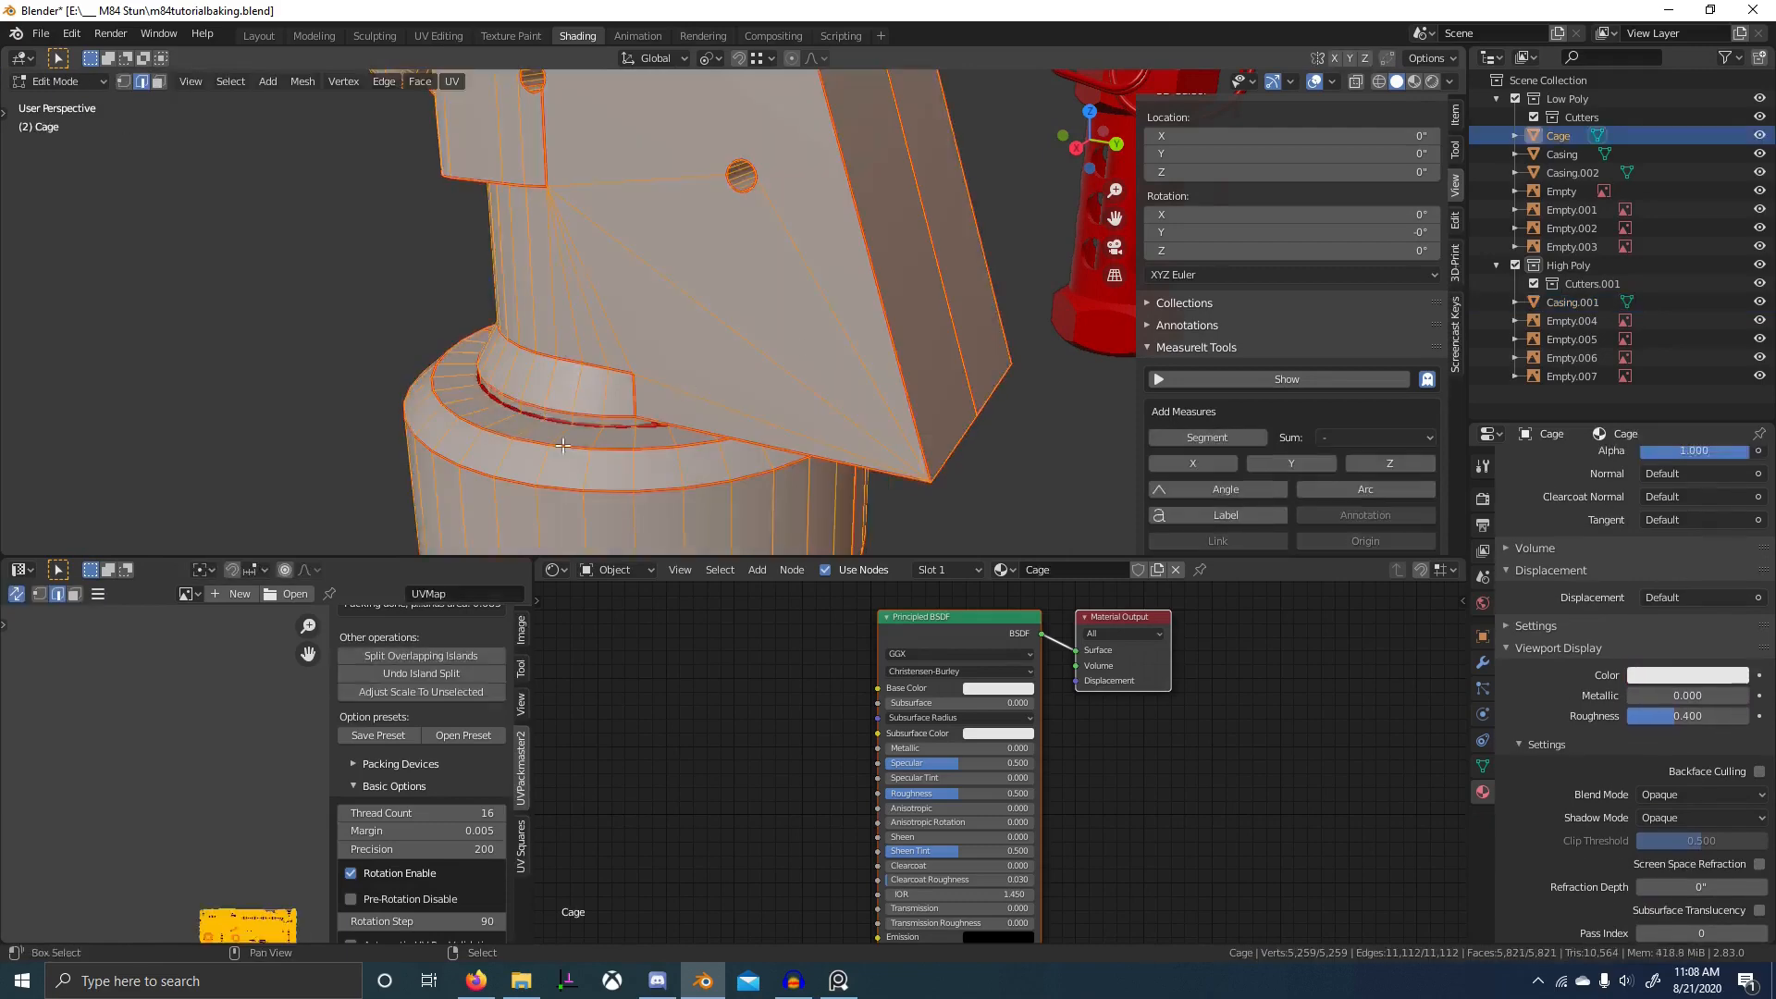
scroll(740, 411, up, 2)
middle_drag(740, 412, 1175, 442)
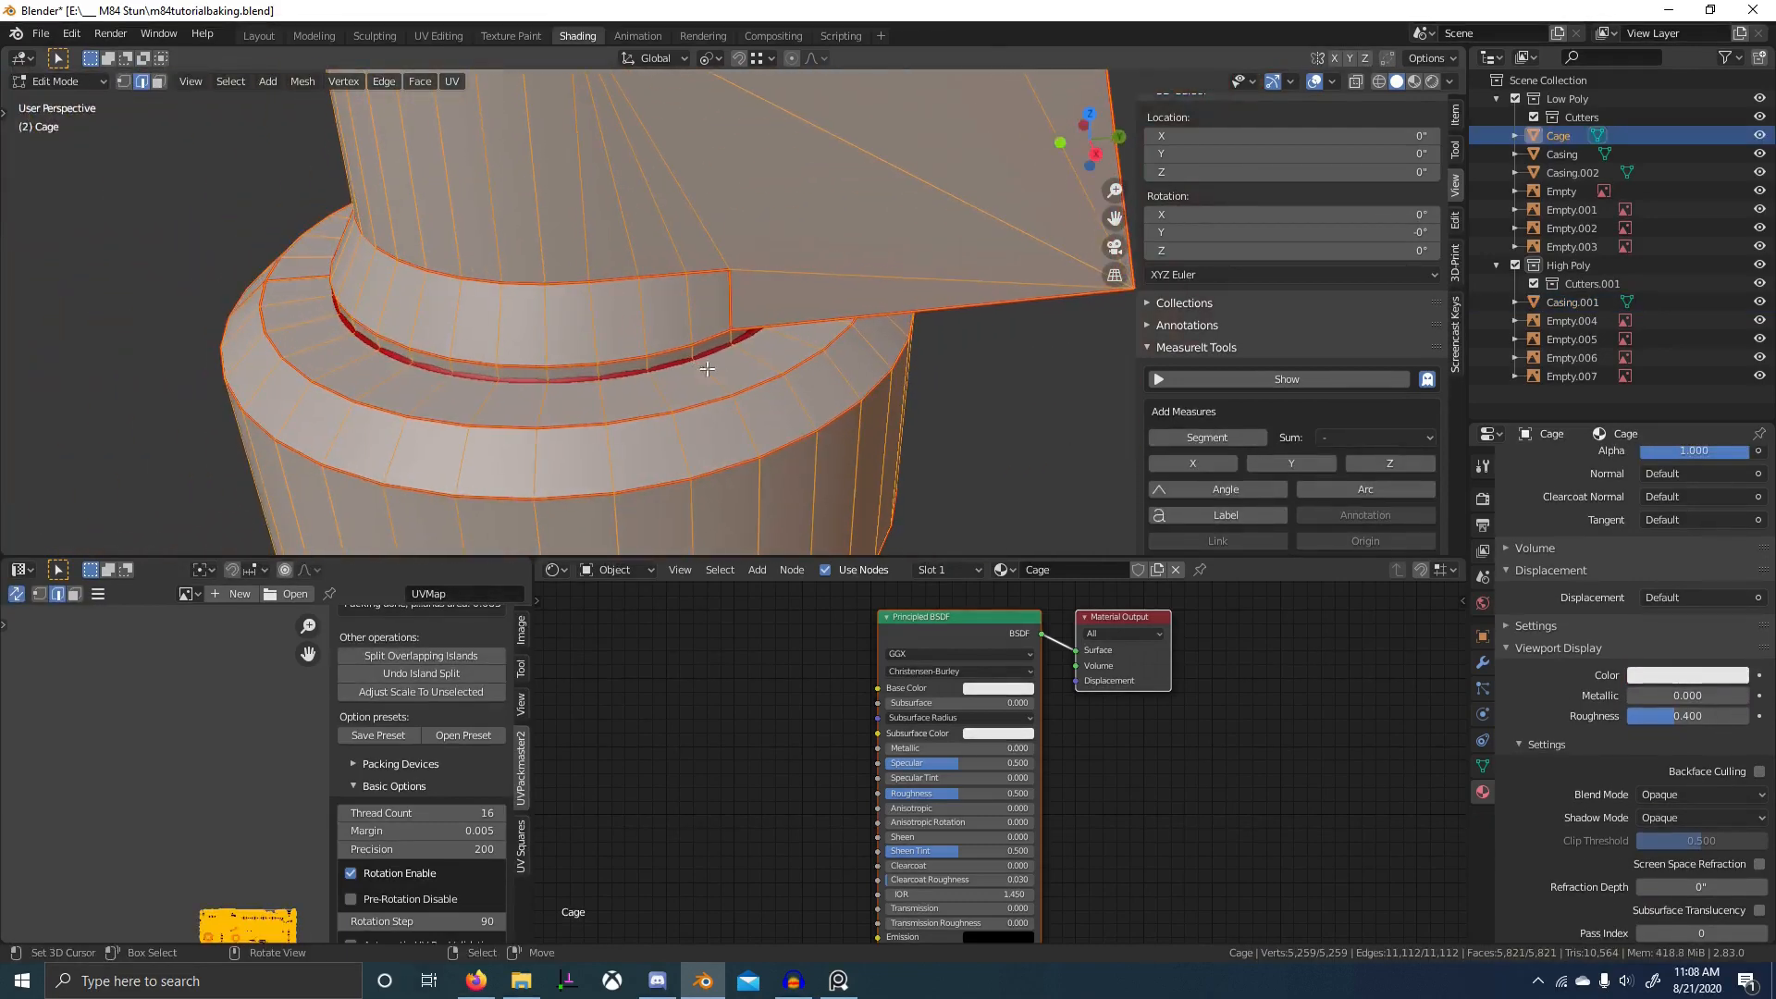
click(750, 374)
key(ctrl+l)
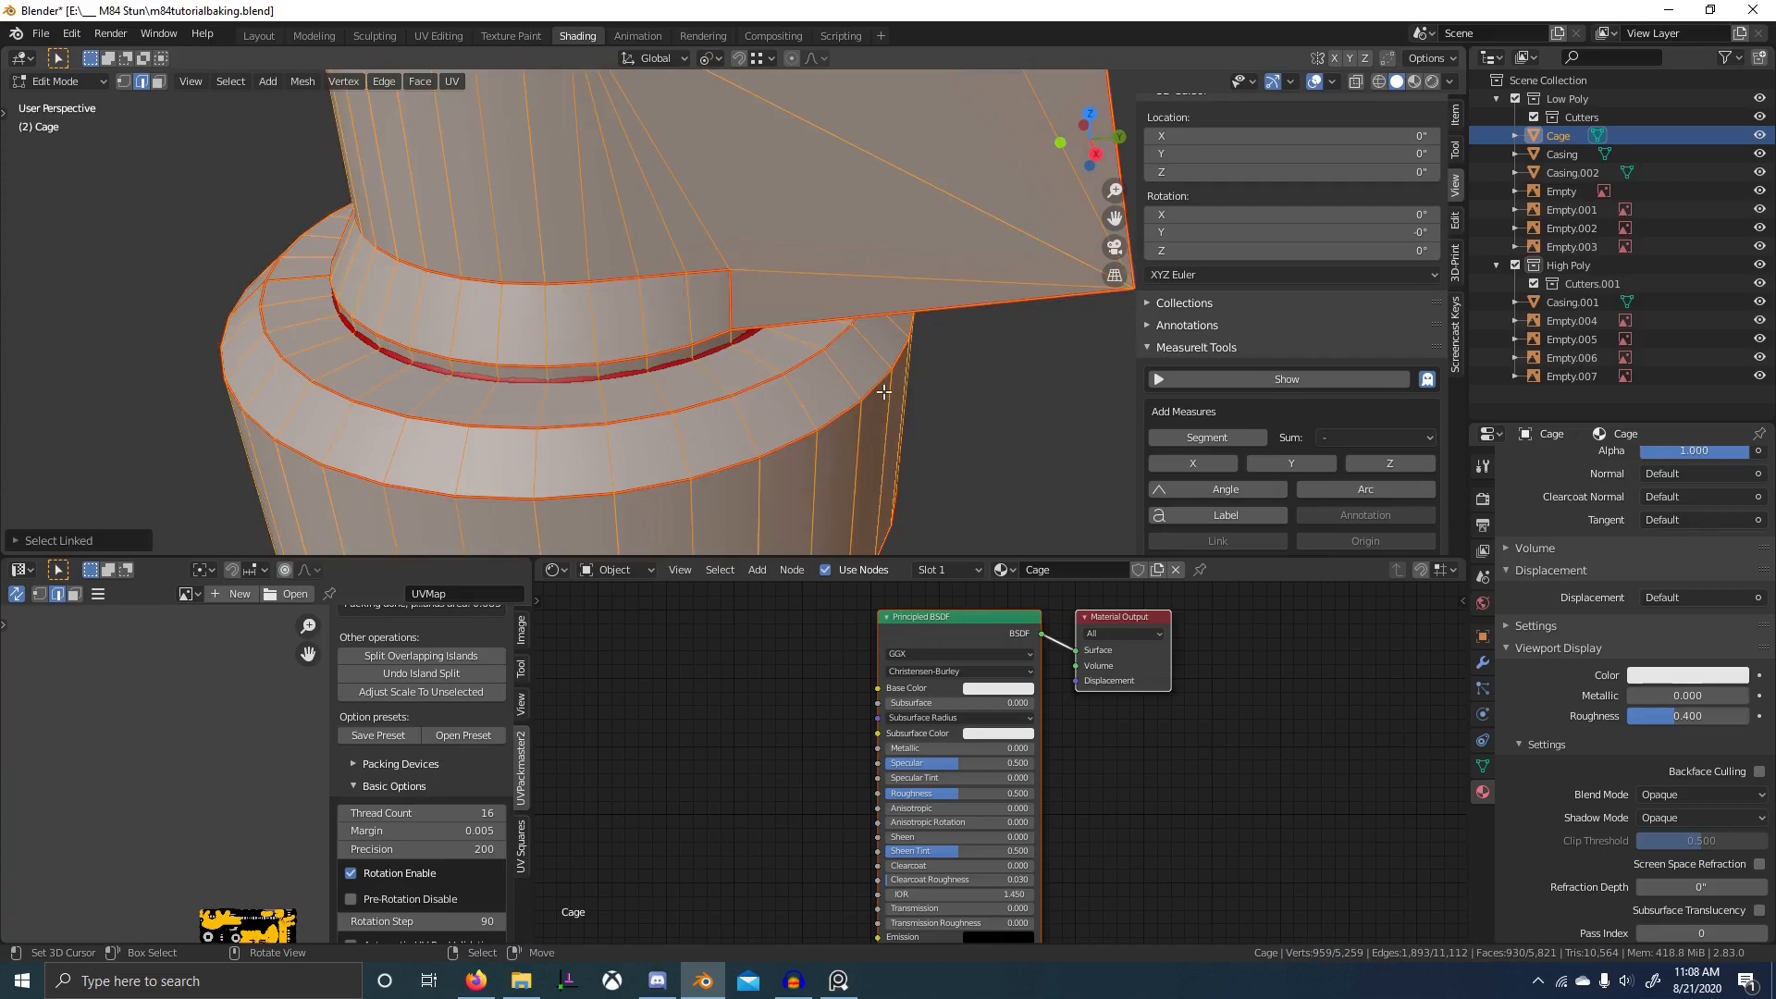
key(alt+s)
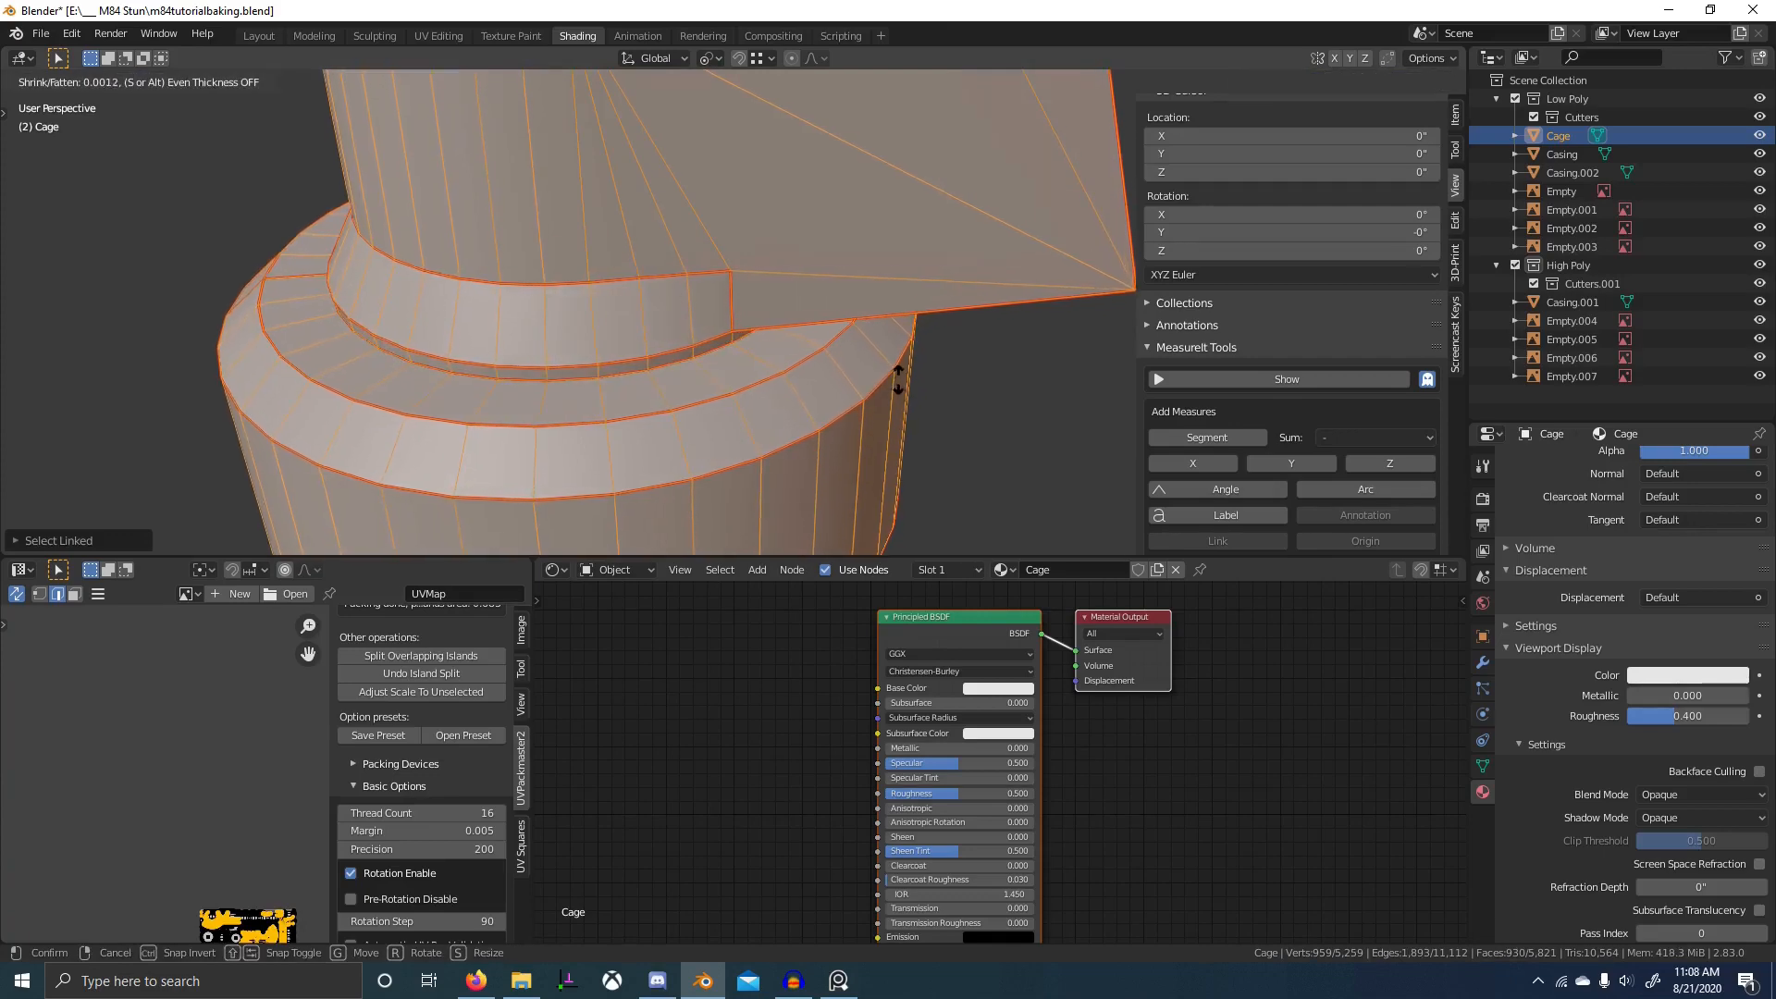
click(902, 374)
- Fatten the selected fuse piece outward again by about 0.0018, checking the corner beside the hinge barrel
middle_drag(902, 373, 781, 281)
key(alt+s)
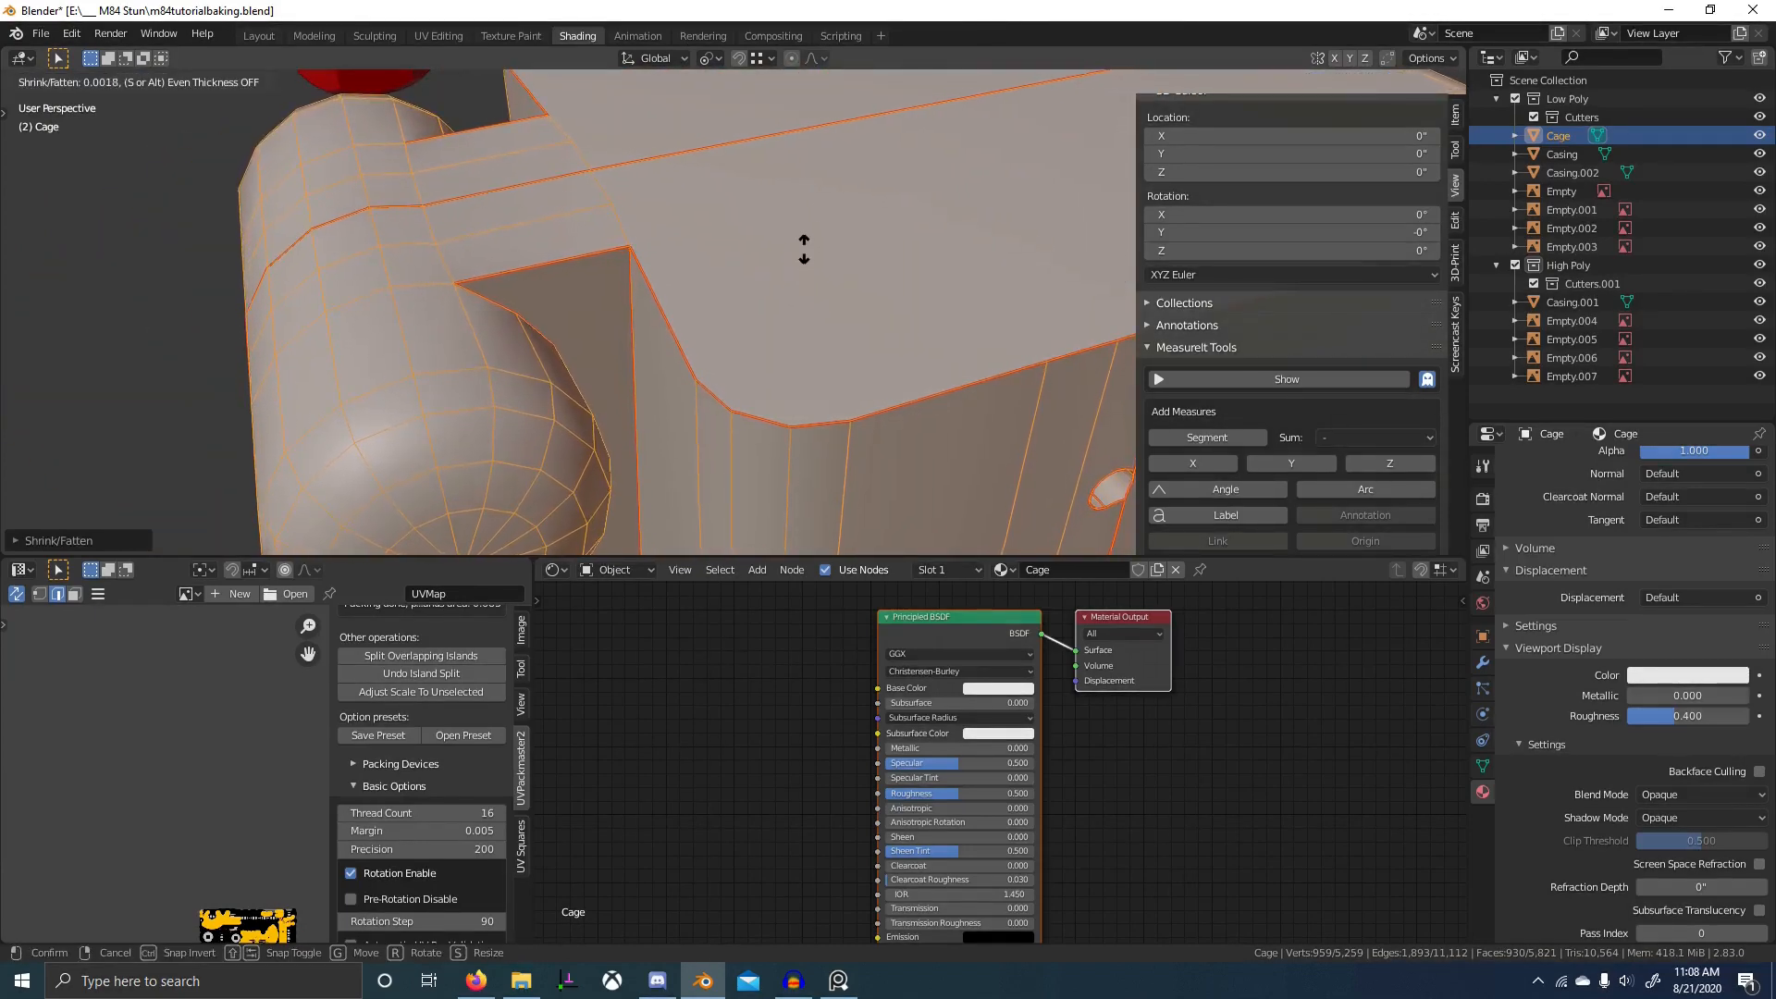
click(803, 249)
- Examine the cage around the fuse head, hinge barrel and neck from several angles
middle_drag(803, 249, 786, 102)
scroll(797, 205, down, 4)
scroll(785, 328, up, 4)
shift+middle_drag(786, 444, 755, 553)
scroll(592, 304, up, 3)
scroll(523, 438, down, 4)
shift+middle_drag(523, 437, 614, 553)
middle_drag(365, 173, 434, 214)
scroll(434, 213, down, 4)
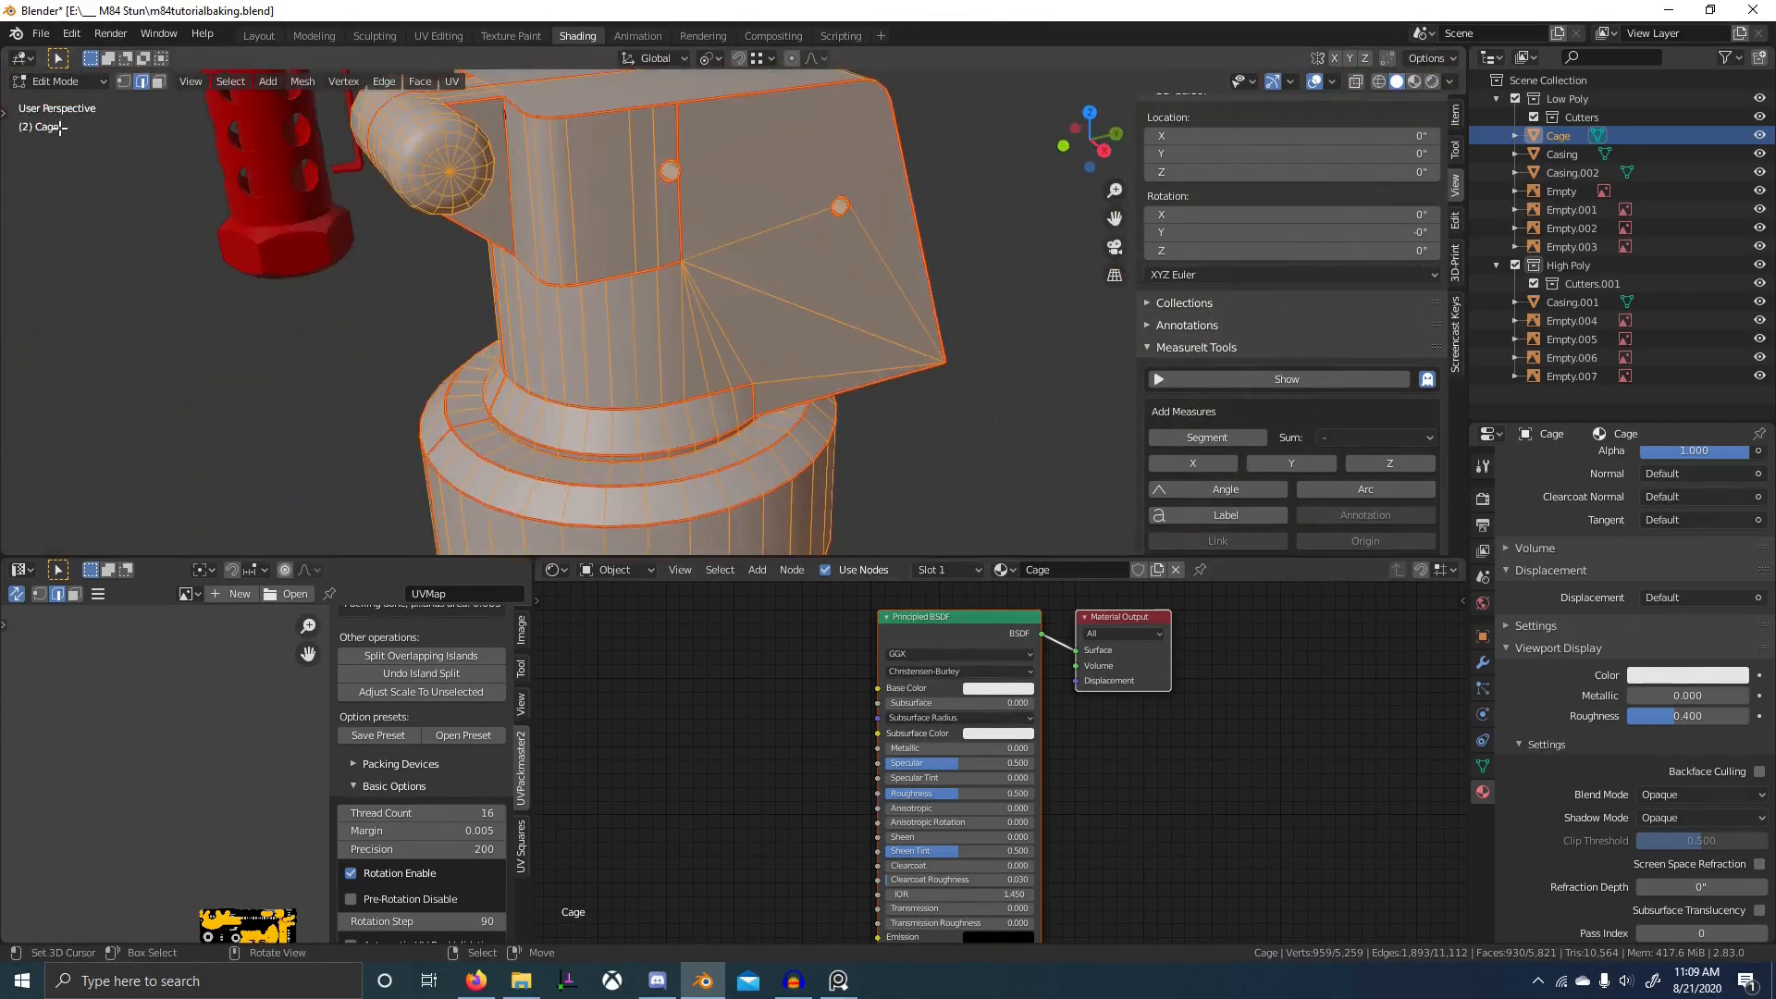
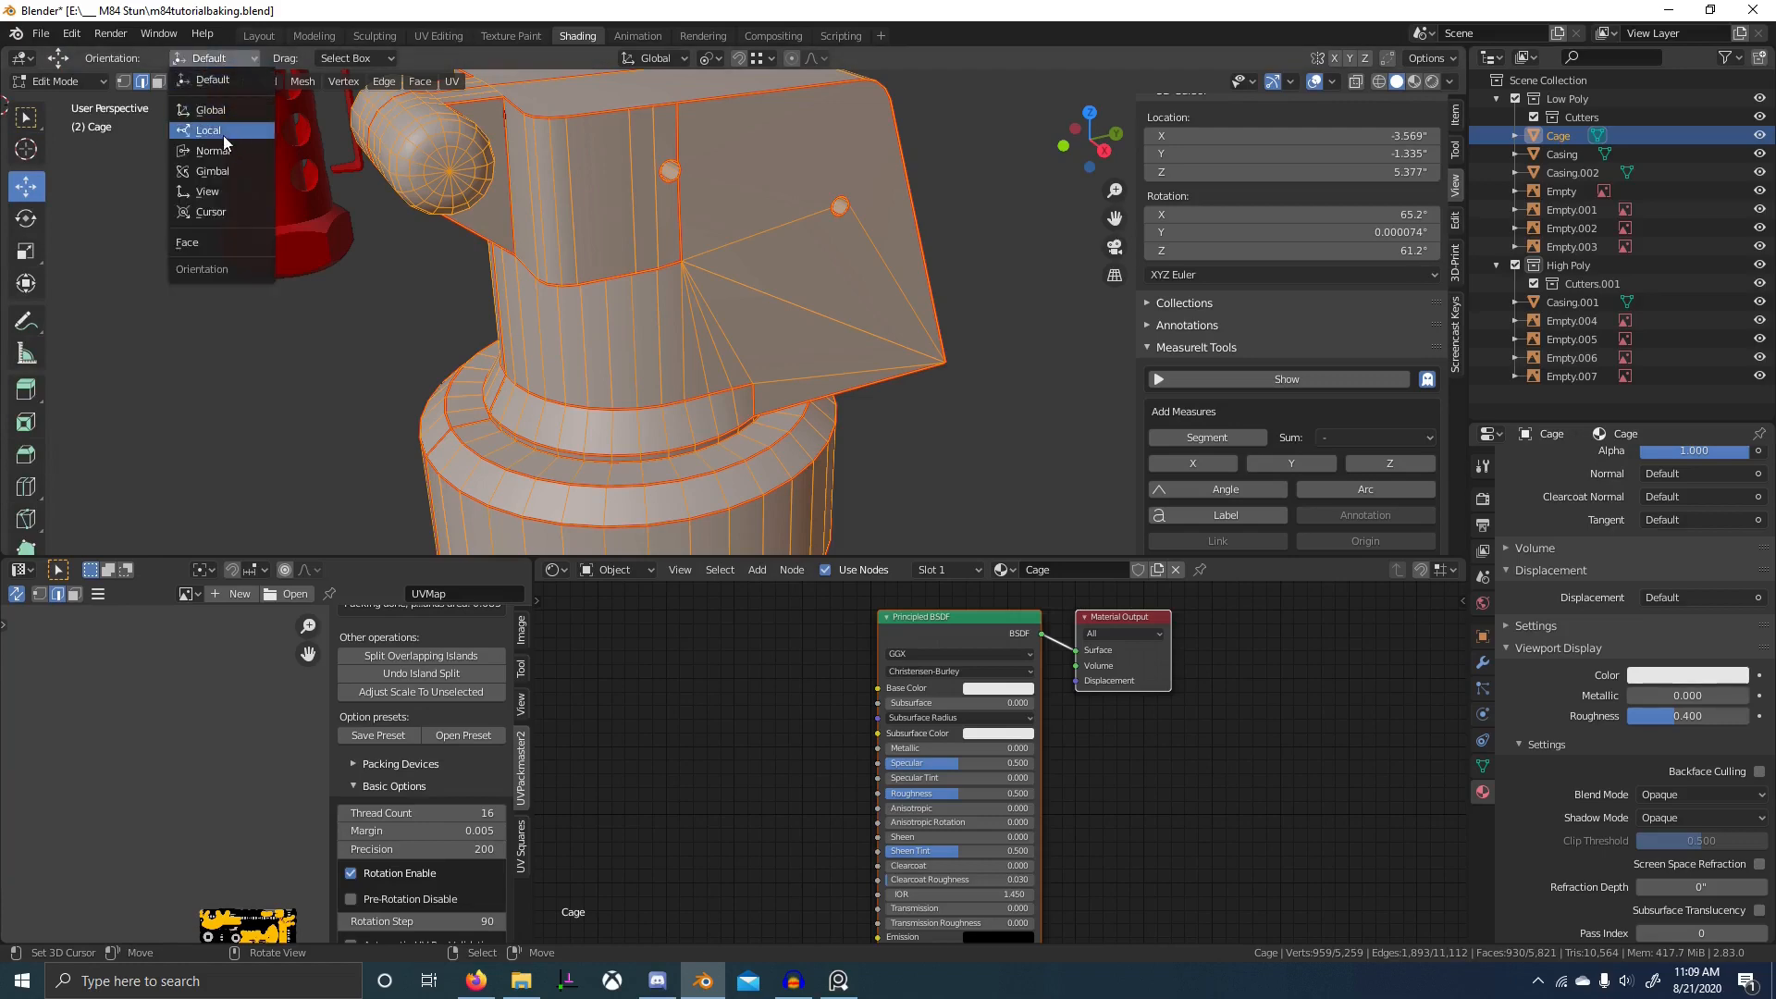
- Set the Move tool's orientation to Normal and select the vertical corner edge beside the hinge barrel
click(212, 150)
scroll(461, 269, up, 4)
click(462, 269)
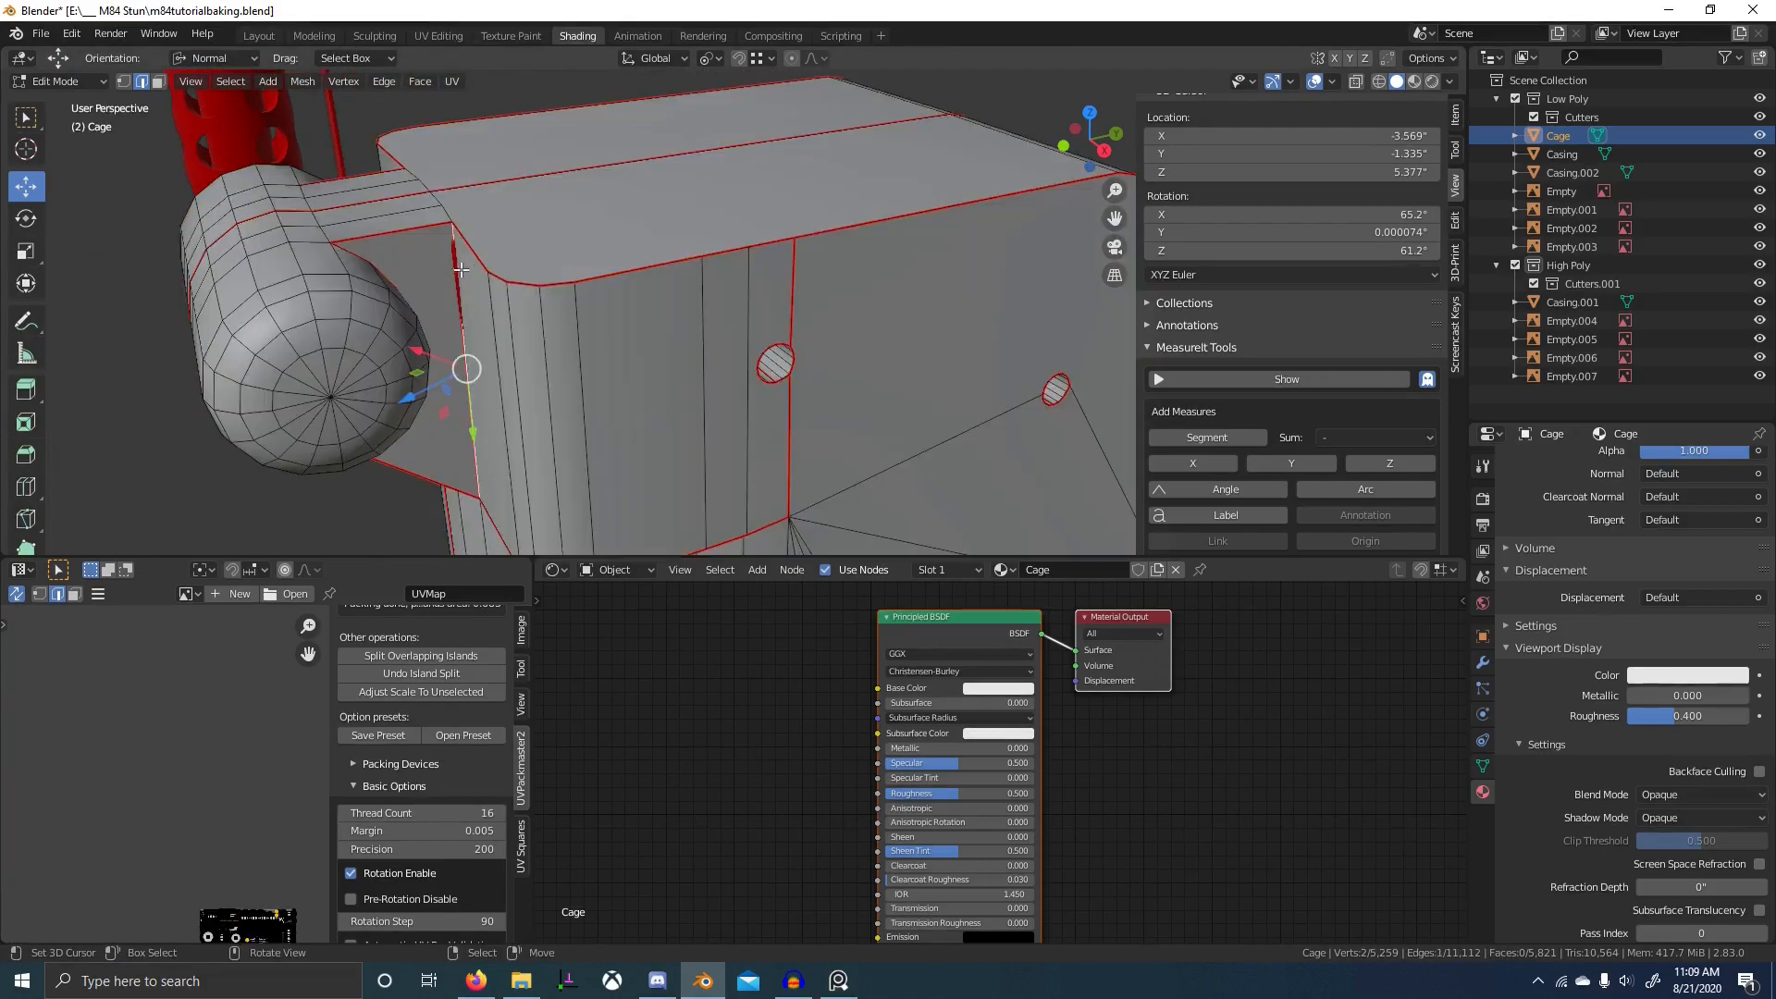
- Try to fatten the selected corner edge along its normals, and inspect the adjoining faces
middle_drag(486, 303, 611, 388)
scroll(647, 384, down, 3)
key(alt+s)
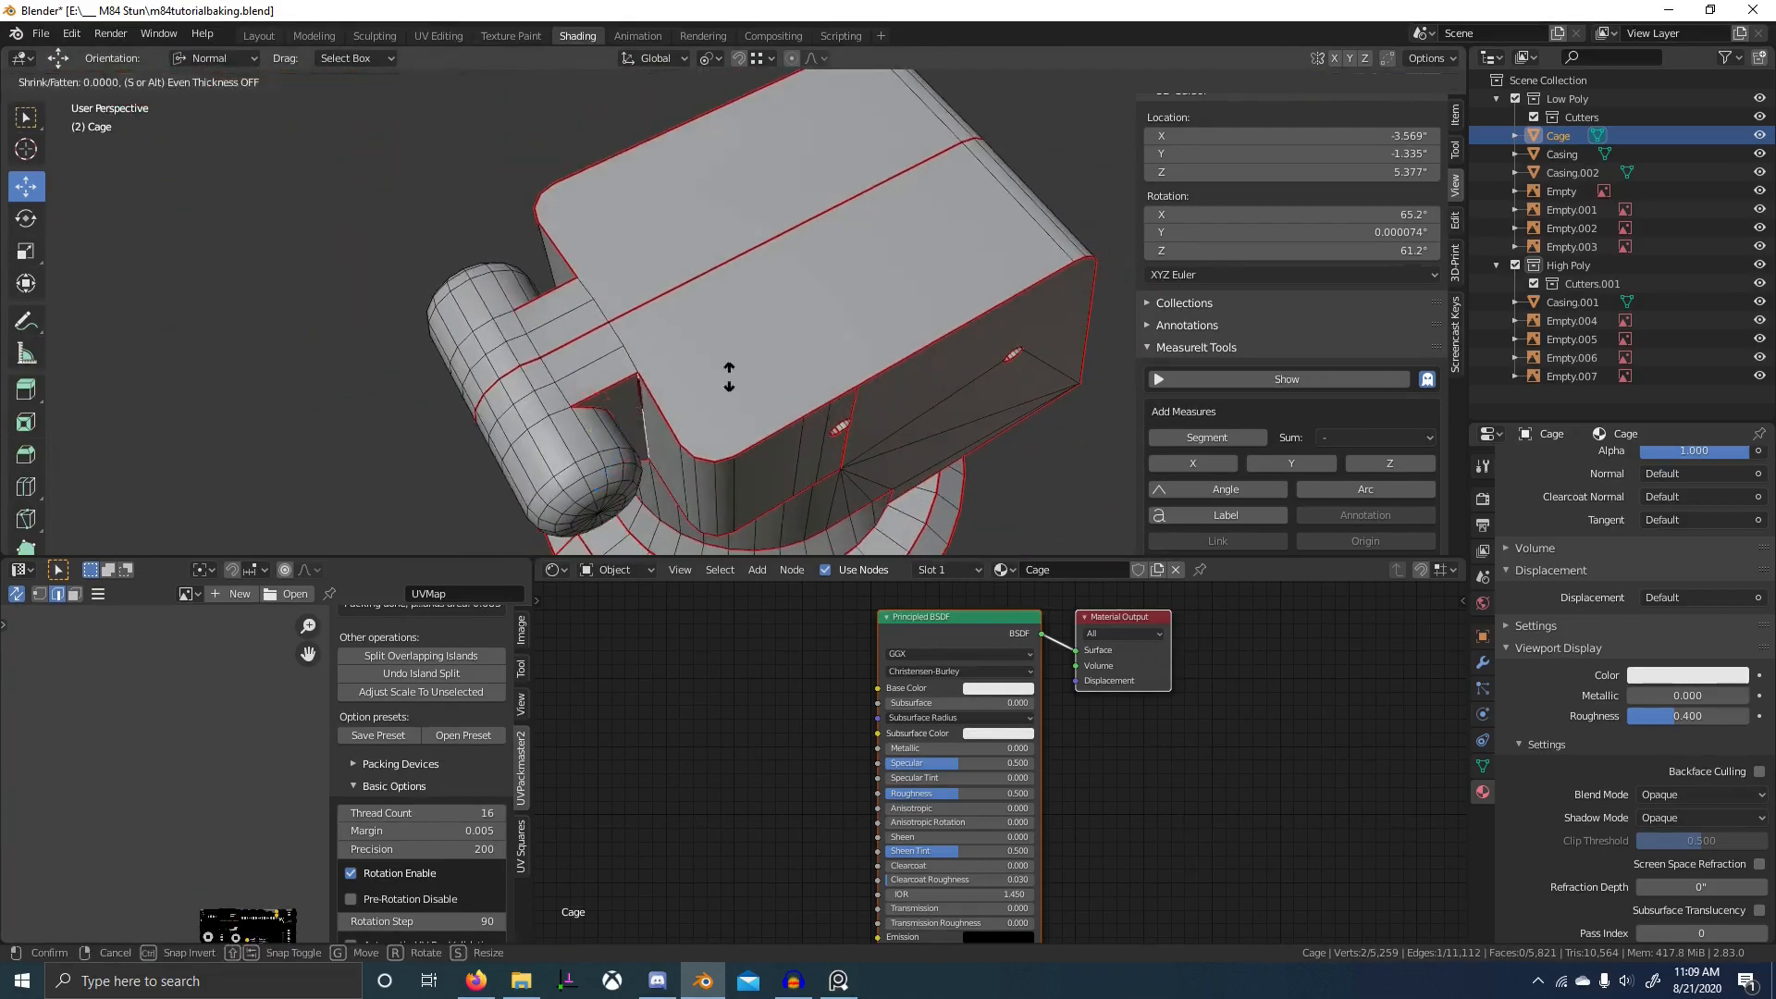
middle_drag(726, 339, 757, 218)
scroll(808, 288, up, 2)
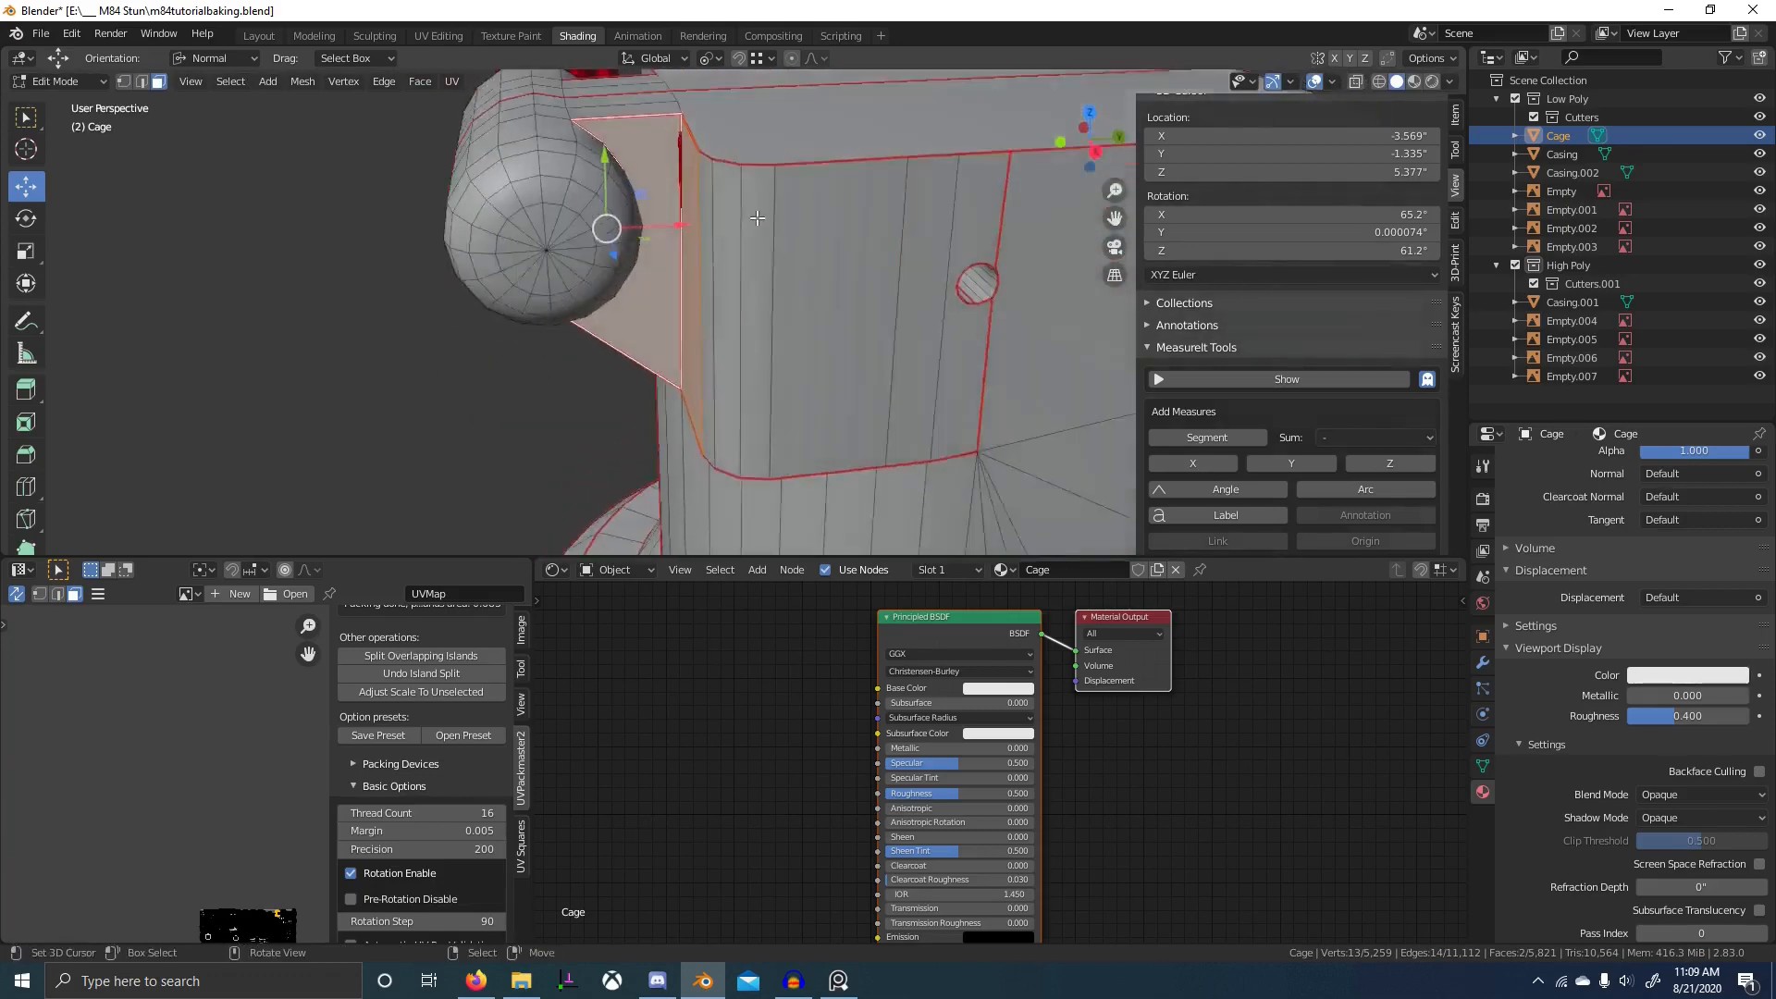
scroll(758, 219, down, 5)
scroll(804, 250, up, 4)
scroll(832, 273, down, 4)
- Clear the selection, select the whole linked fuse piece in vertex mode and fatten it slightly further outward
key(a)
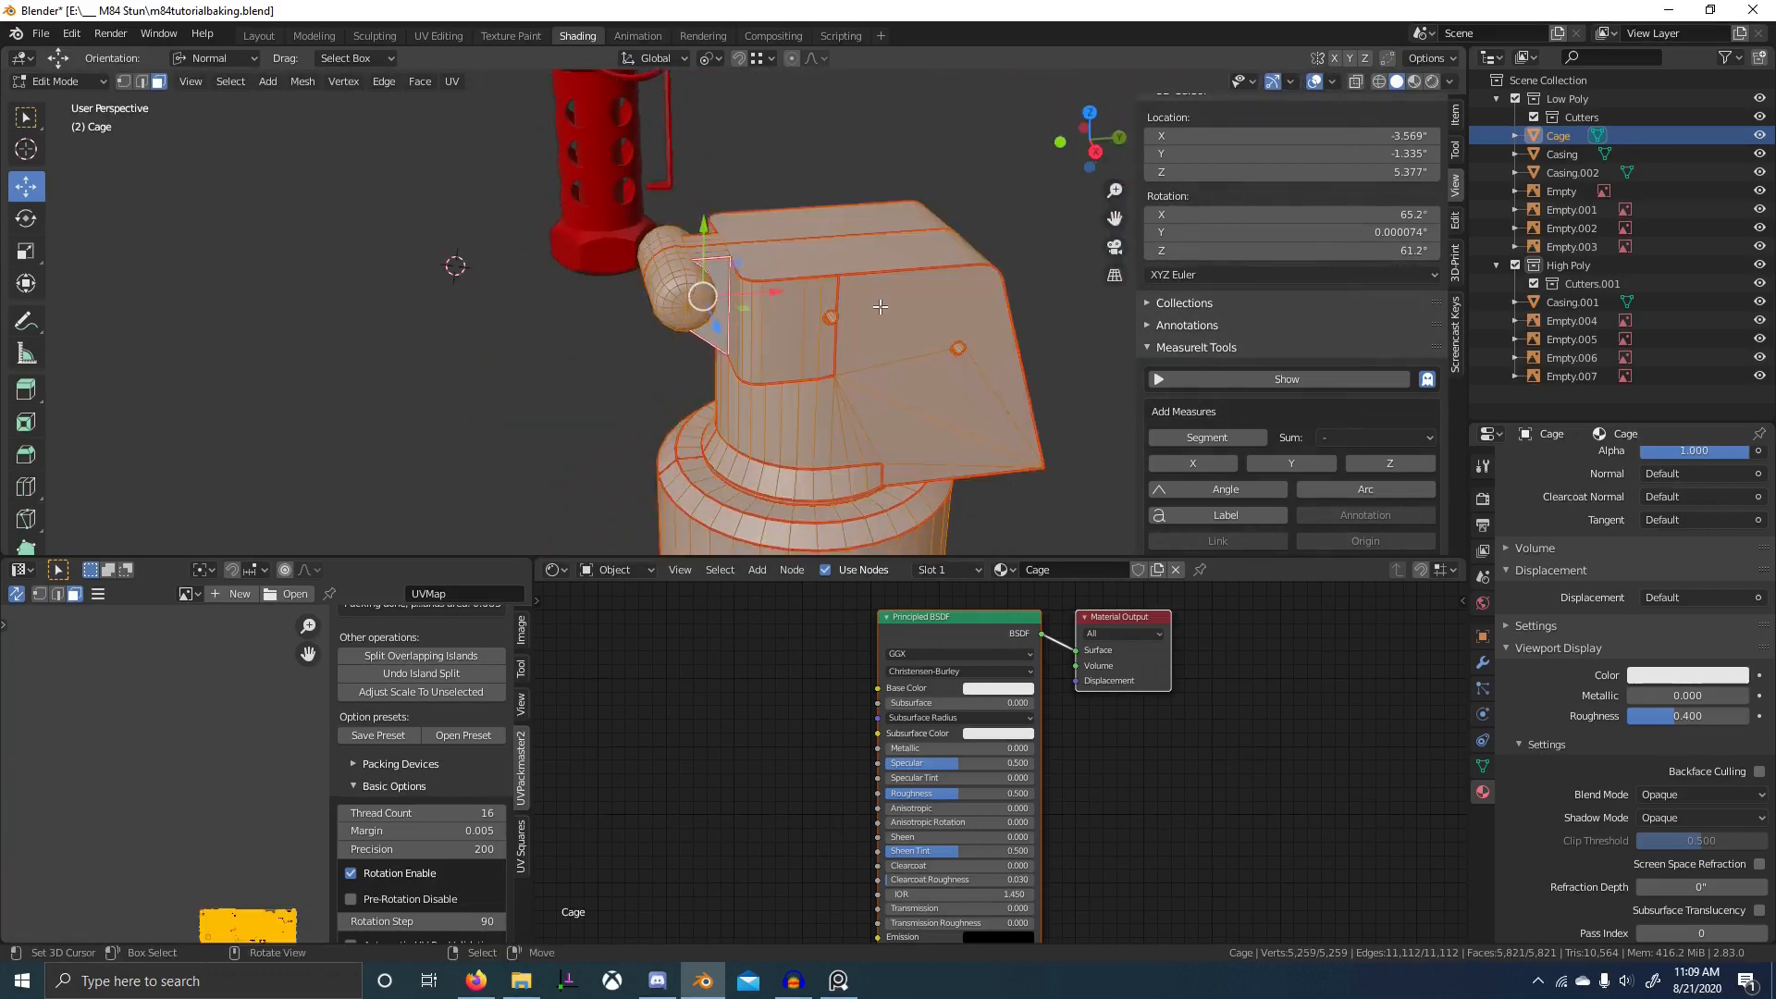
key(alt+a)
key(l)
scroll(801, 289, up, 3)
middle_drag(801, 289, 820, 305)
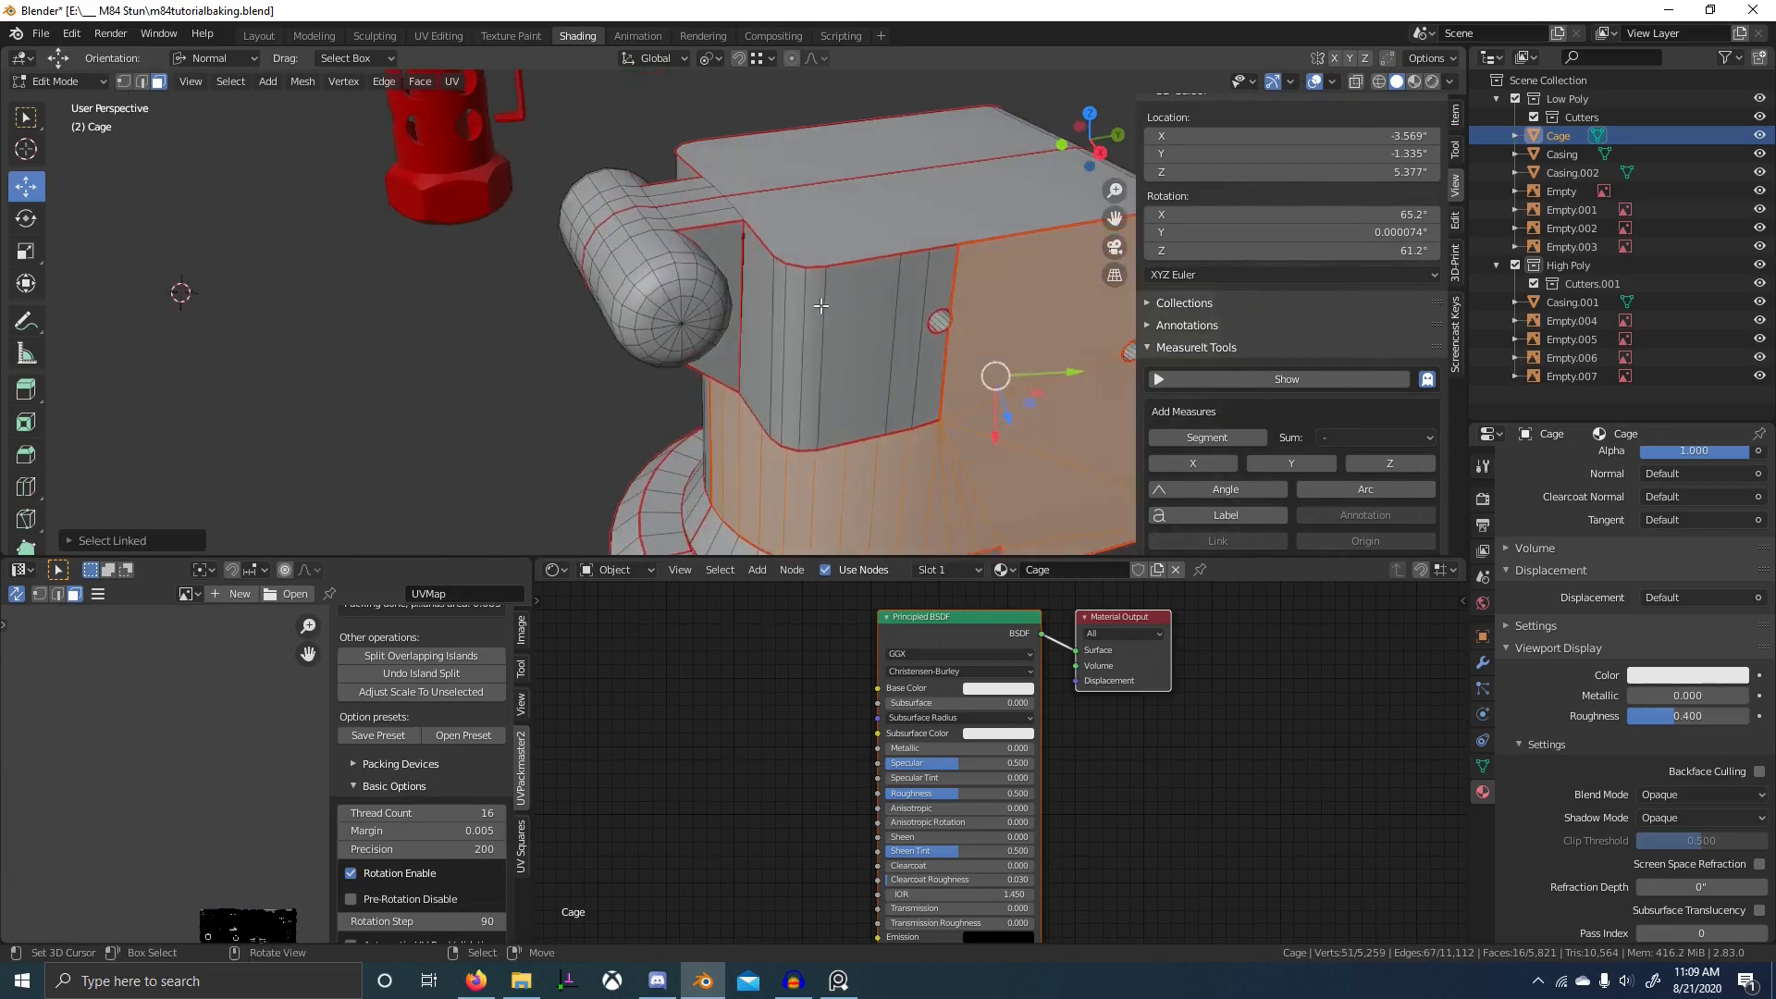
middle_drag(904, 378, 947, 416)
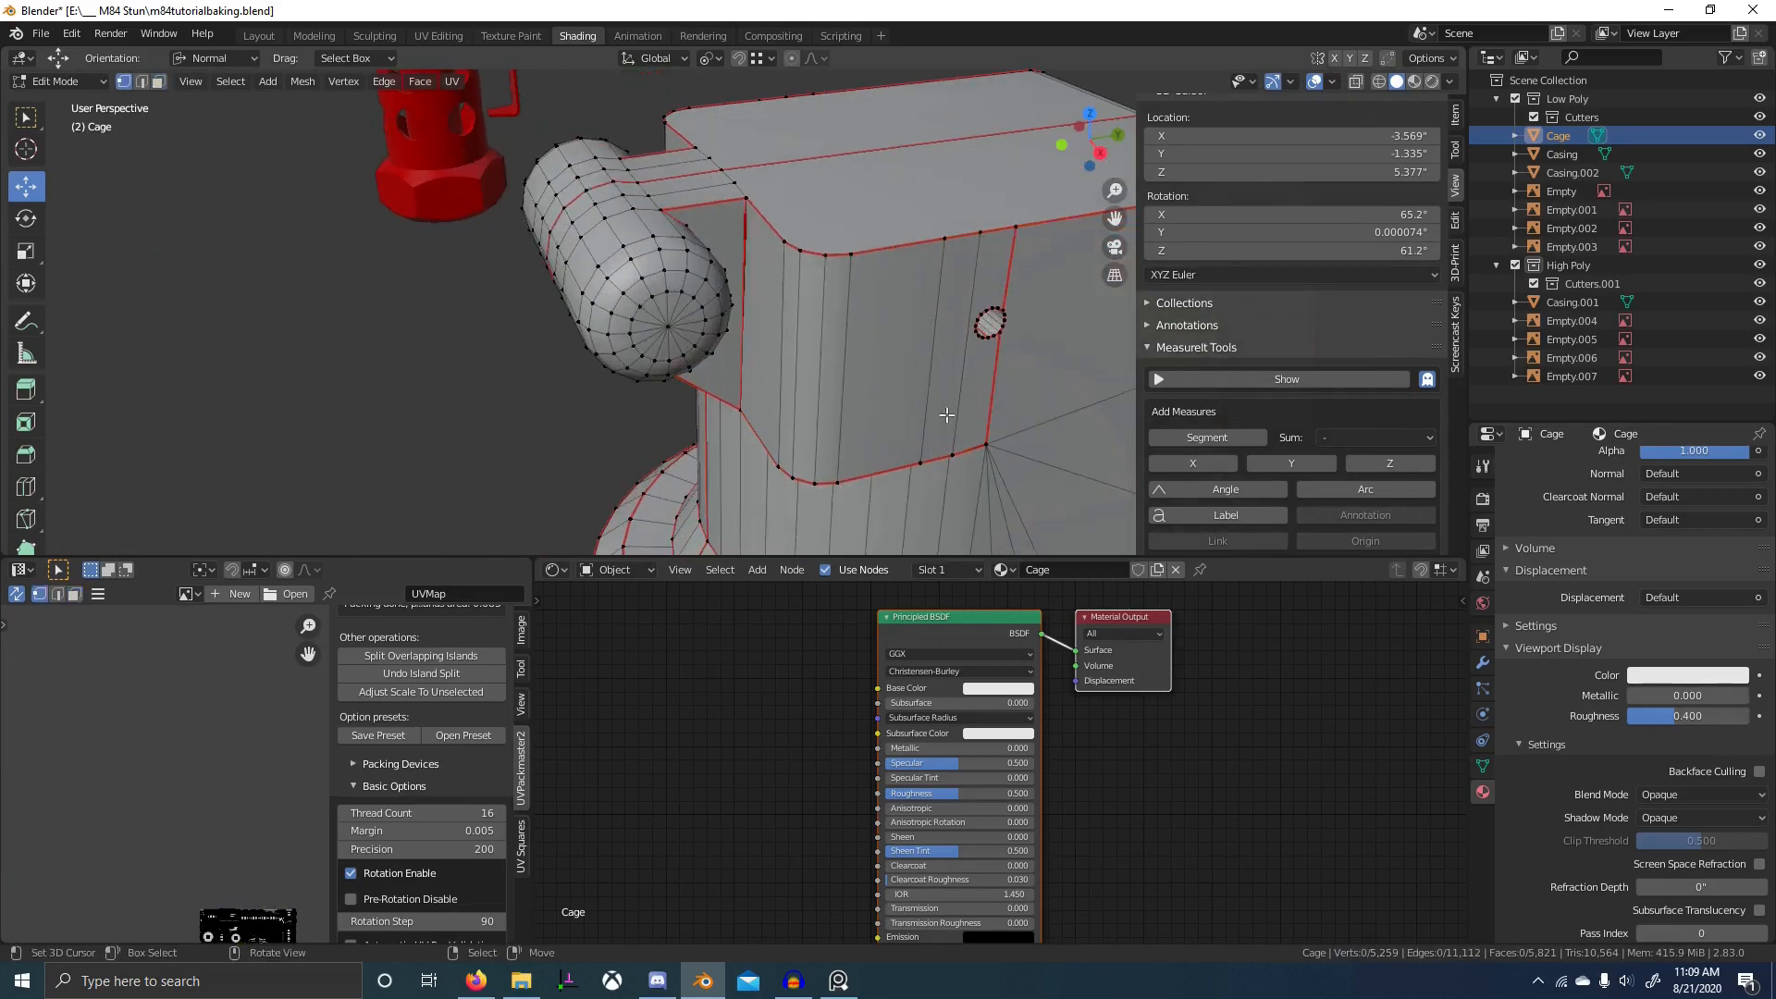
key(l)
scroll(826, 249, up, 6)
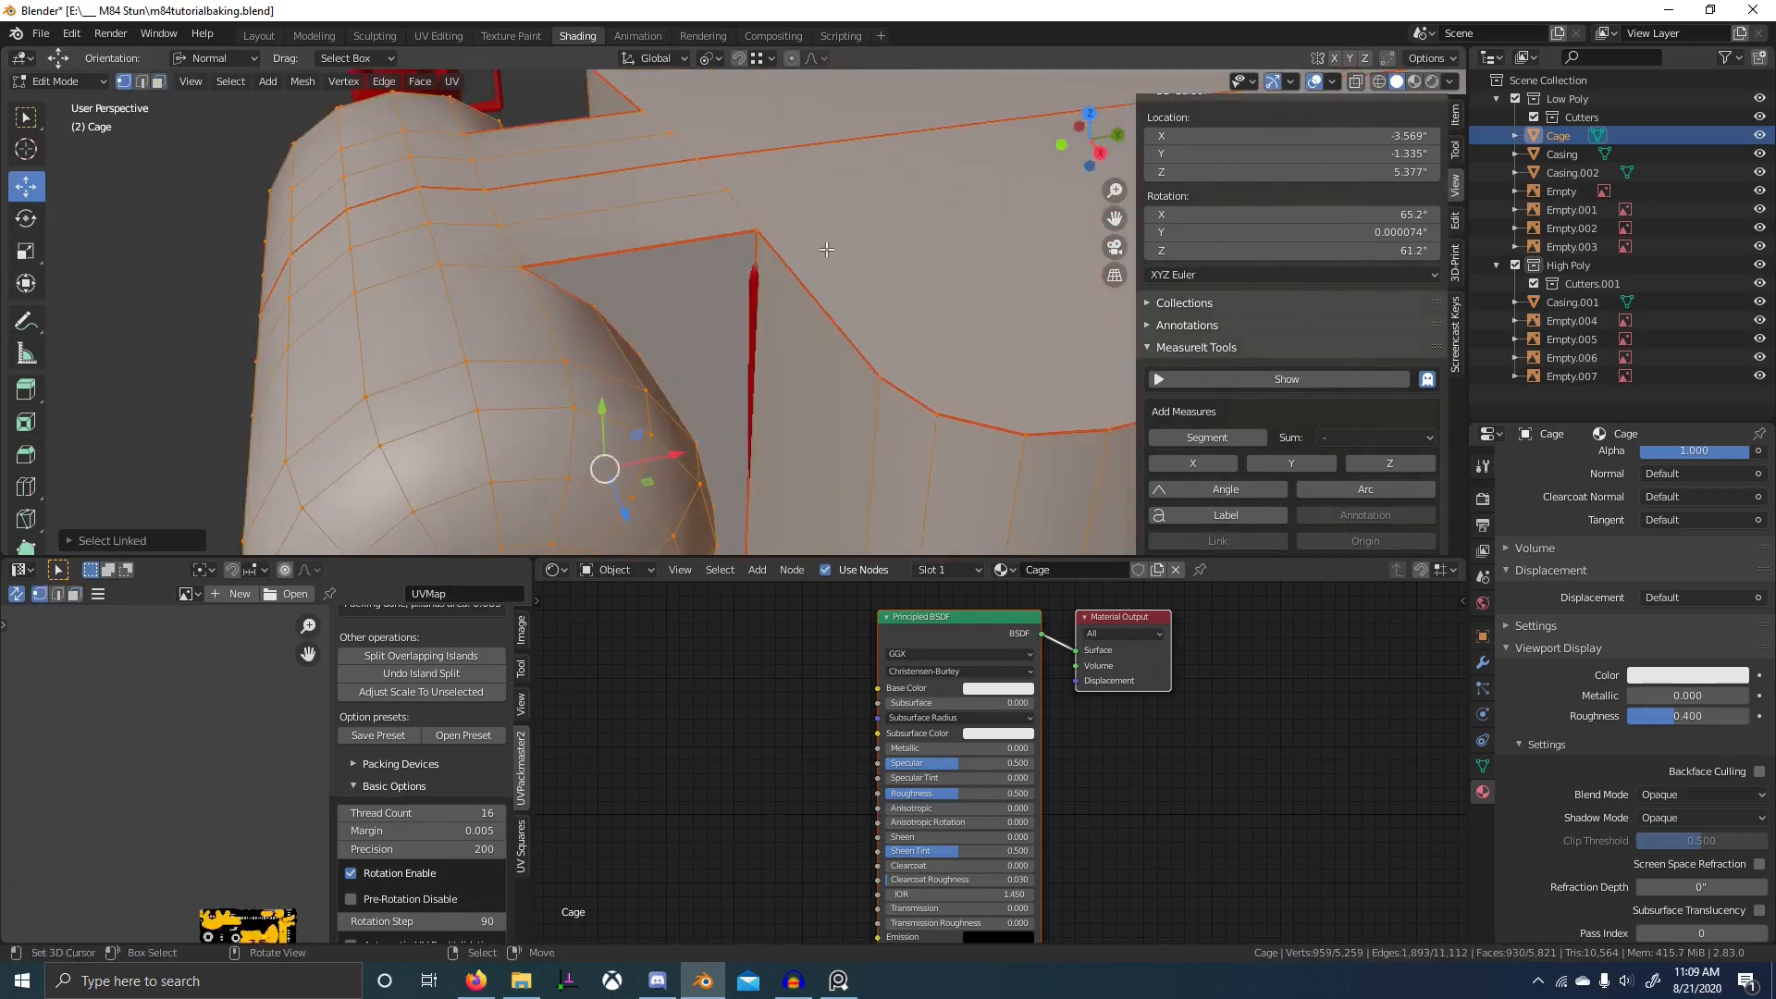
click(866, 193)
- In a right-side wireframe view, deselect the fuse piece's lower vertices so only its head stays selected, and return to solid shading
scroll(865, 193, down, 7)
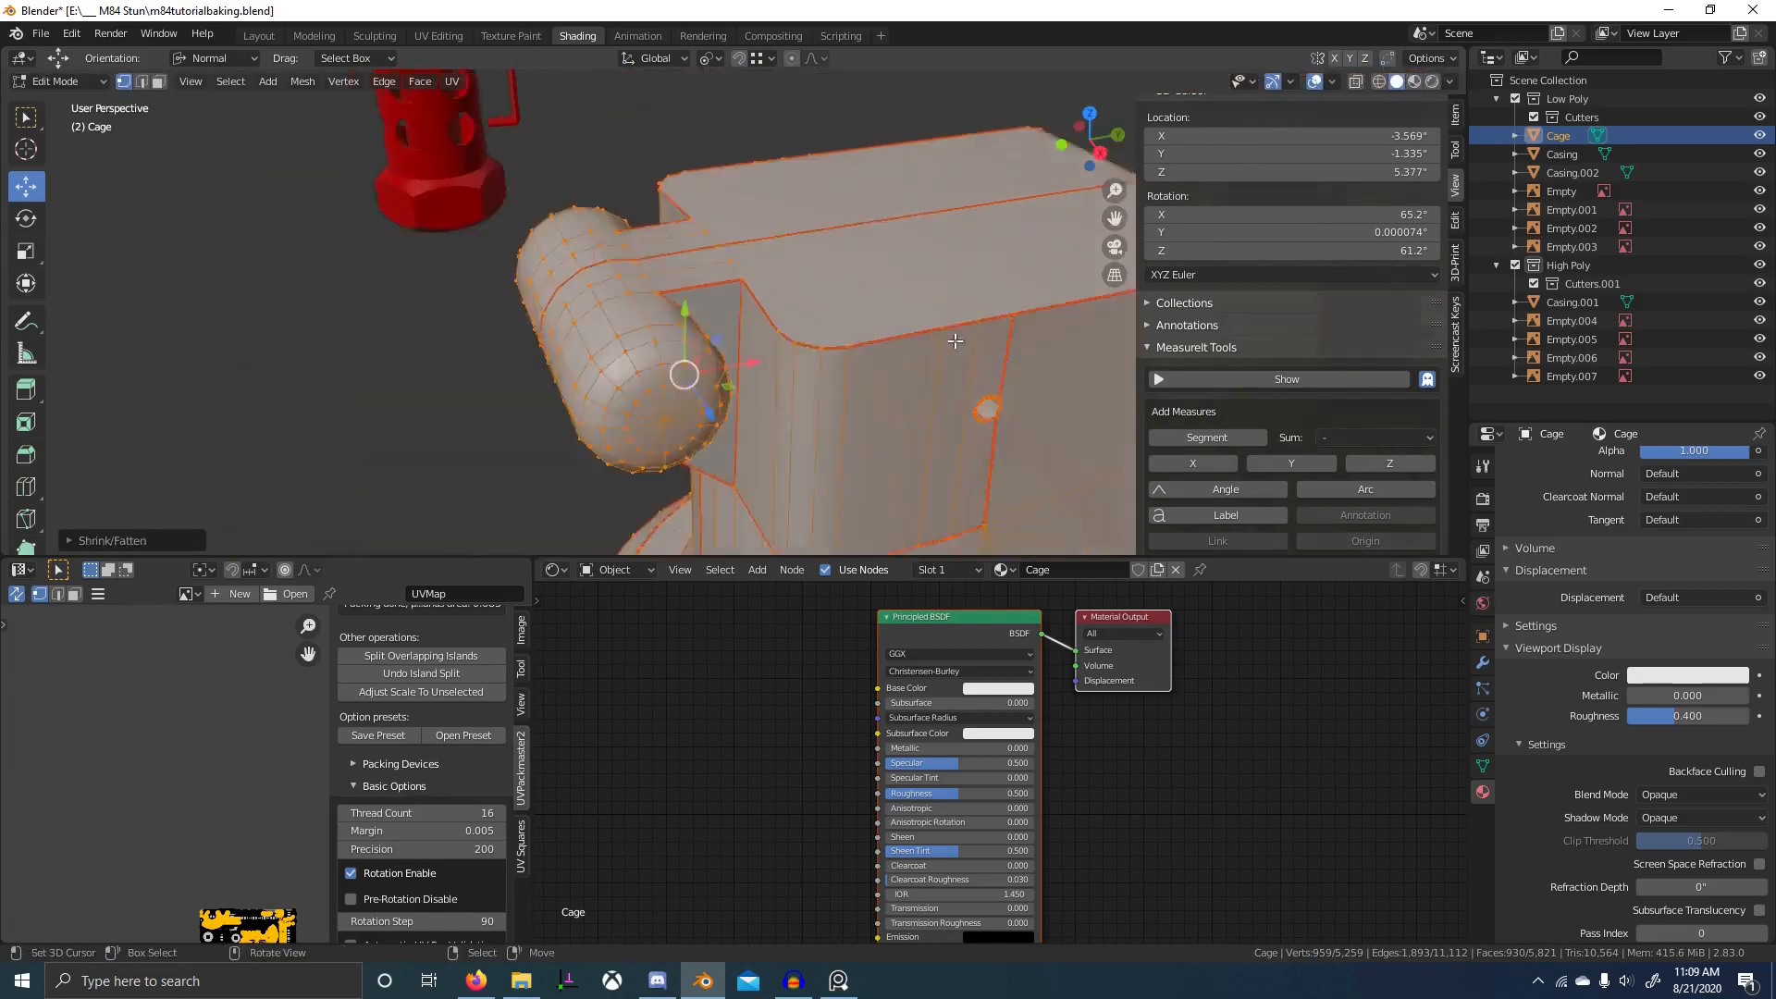
middle_drag(881, 444, 939, 373)
shift+middle_drag(851, 481, 711, 325)
scroll(755, 280, up, 7)
scroll(751, 309, down, 5)
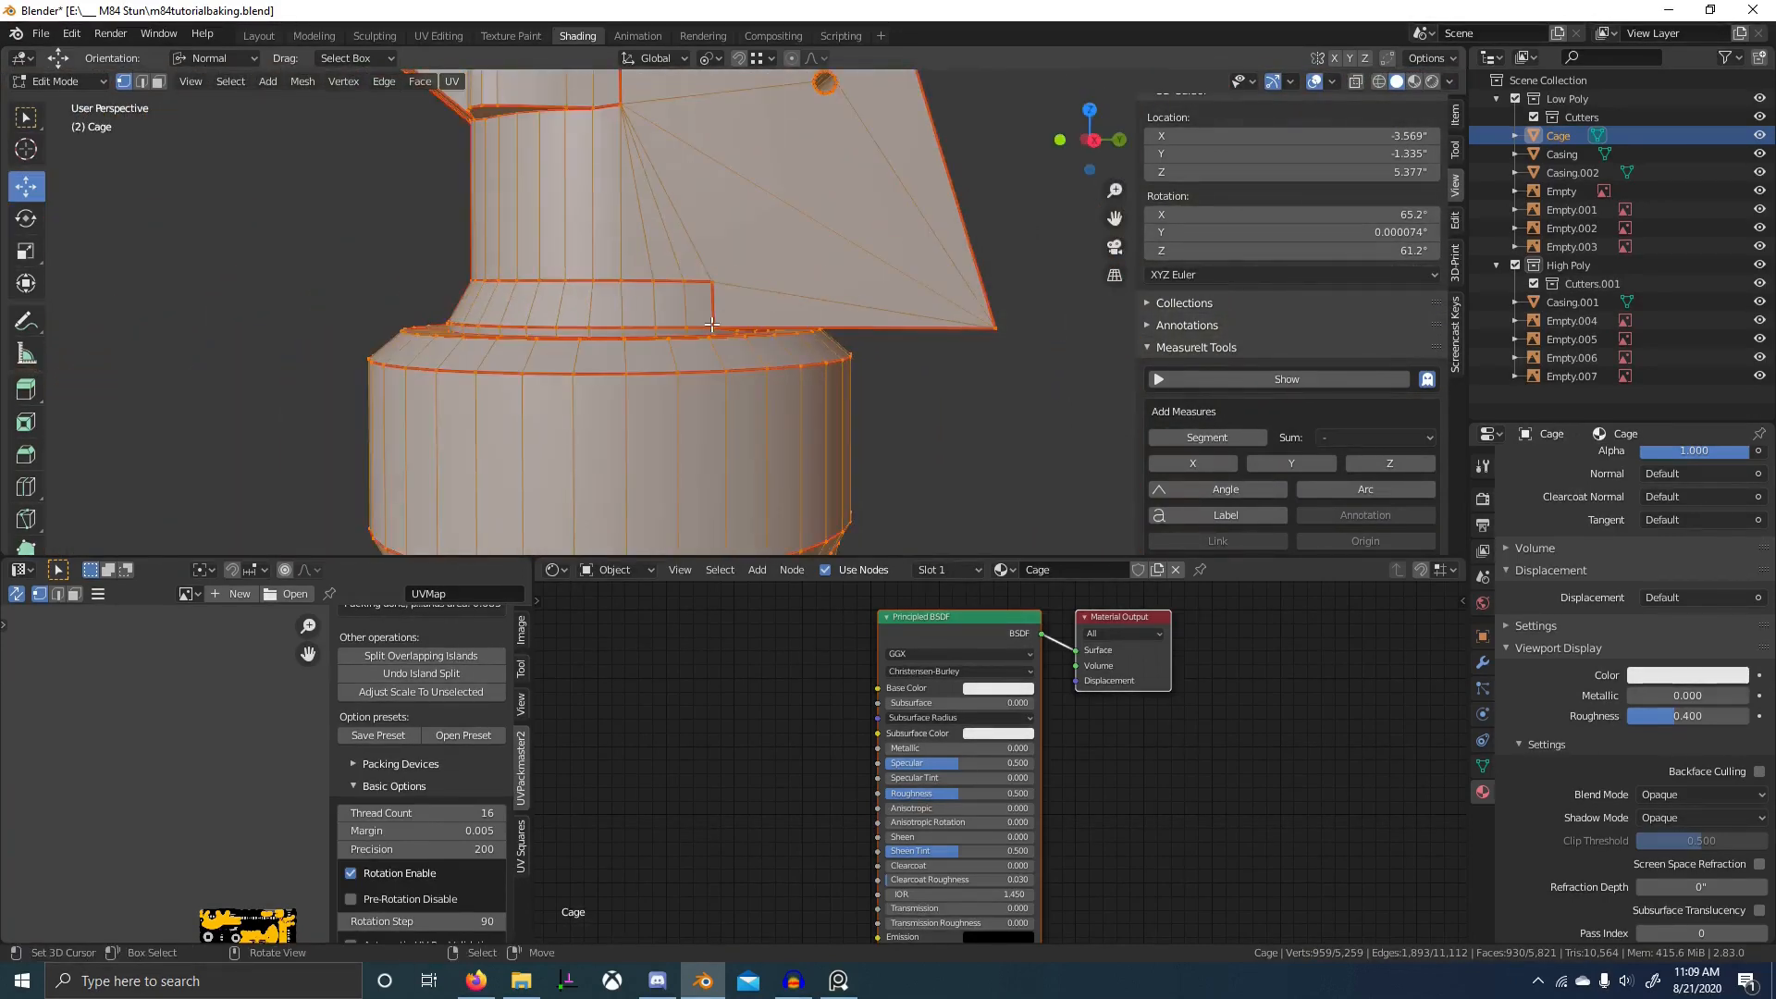
key(KP_3)
click(81, 272)
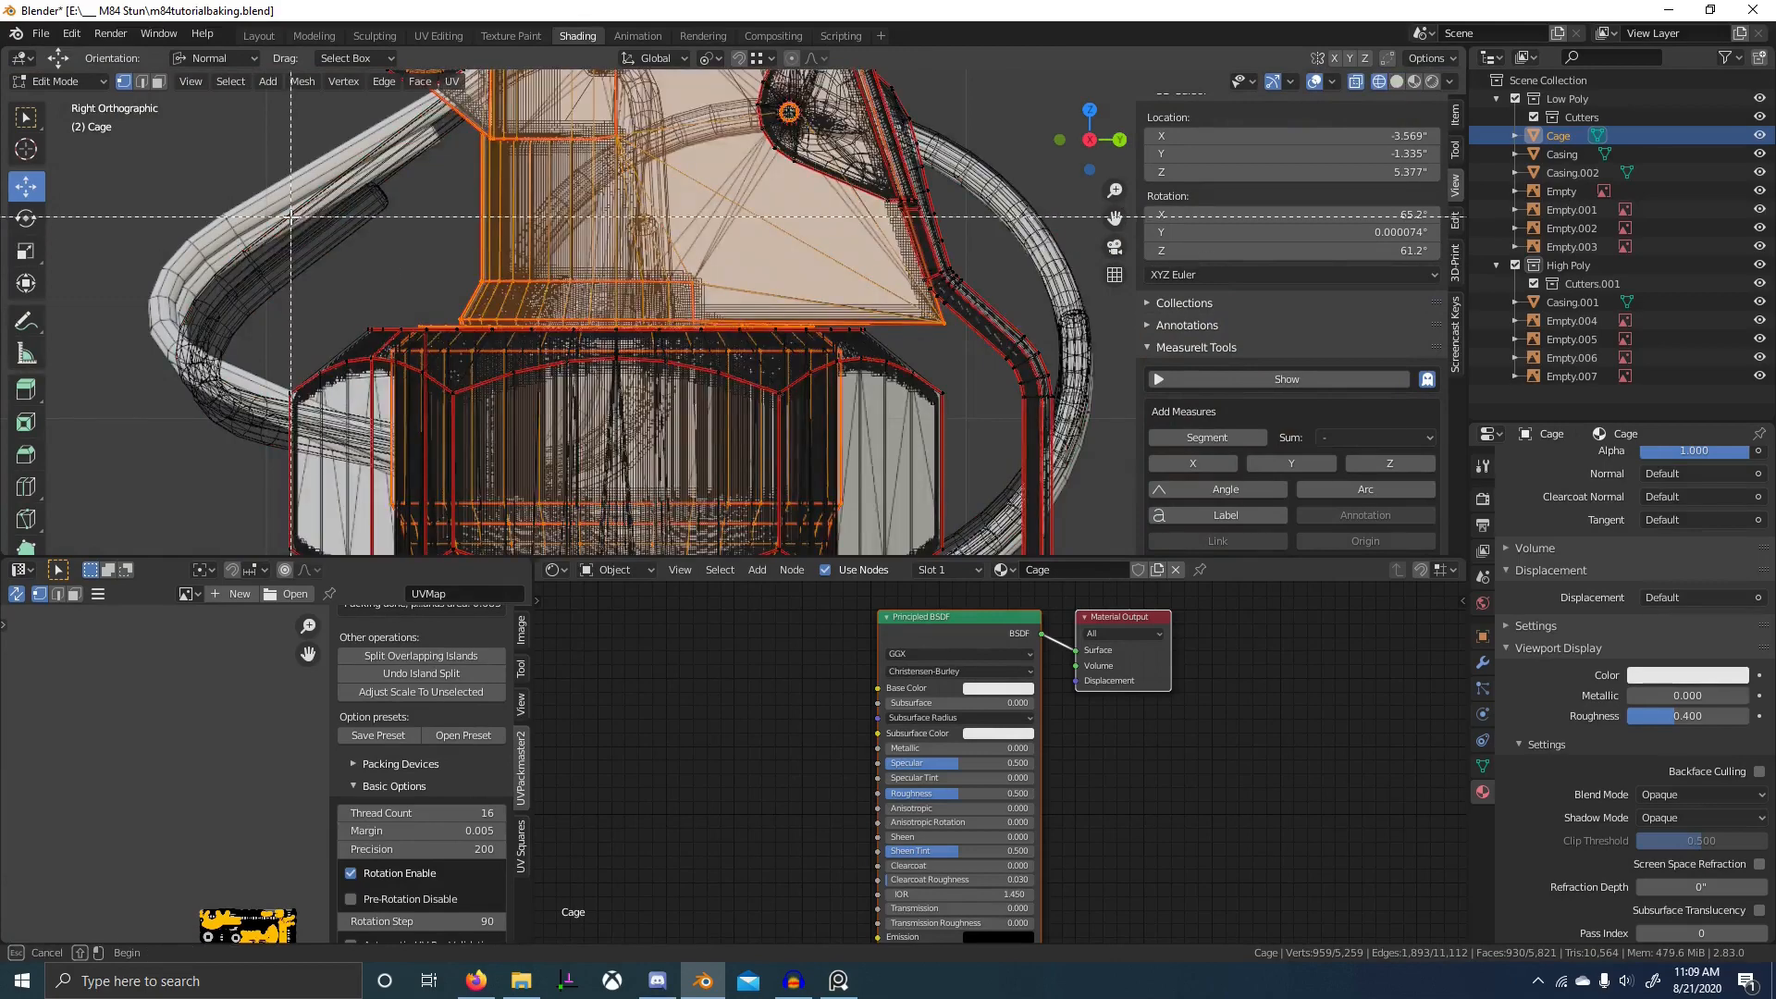
scroll(541, 392, down, 5)
scroll(541, 392, down, 1)
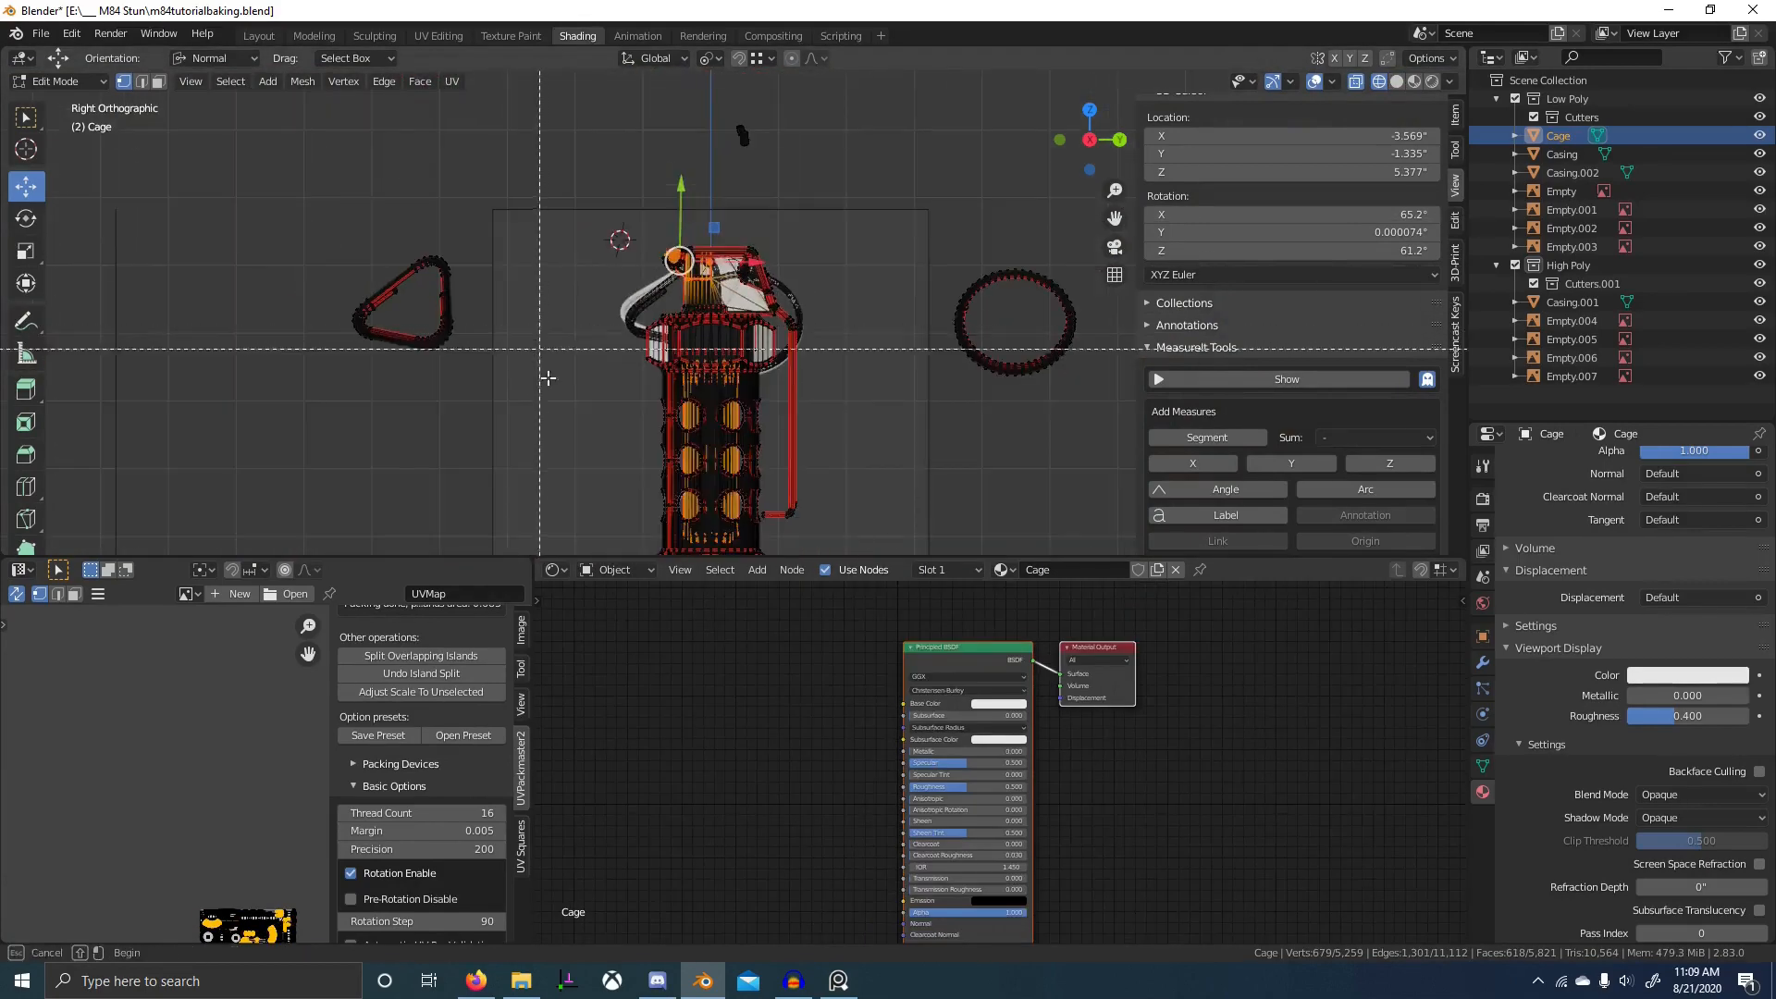
ctrl+drag(547, 377, 814, 546)
scroll(784, 459, down, 3)
ctrl+drag(647, 444, 845, 553)
scroll(688, 292, up, 6)
key(shift+z)
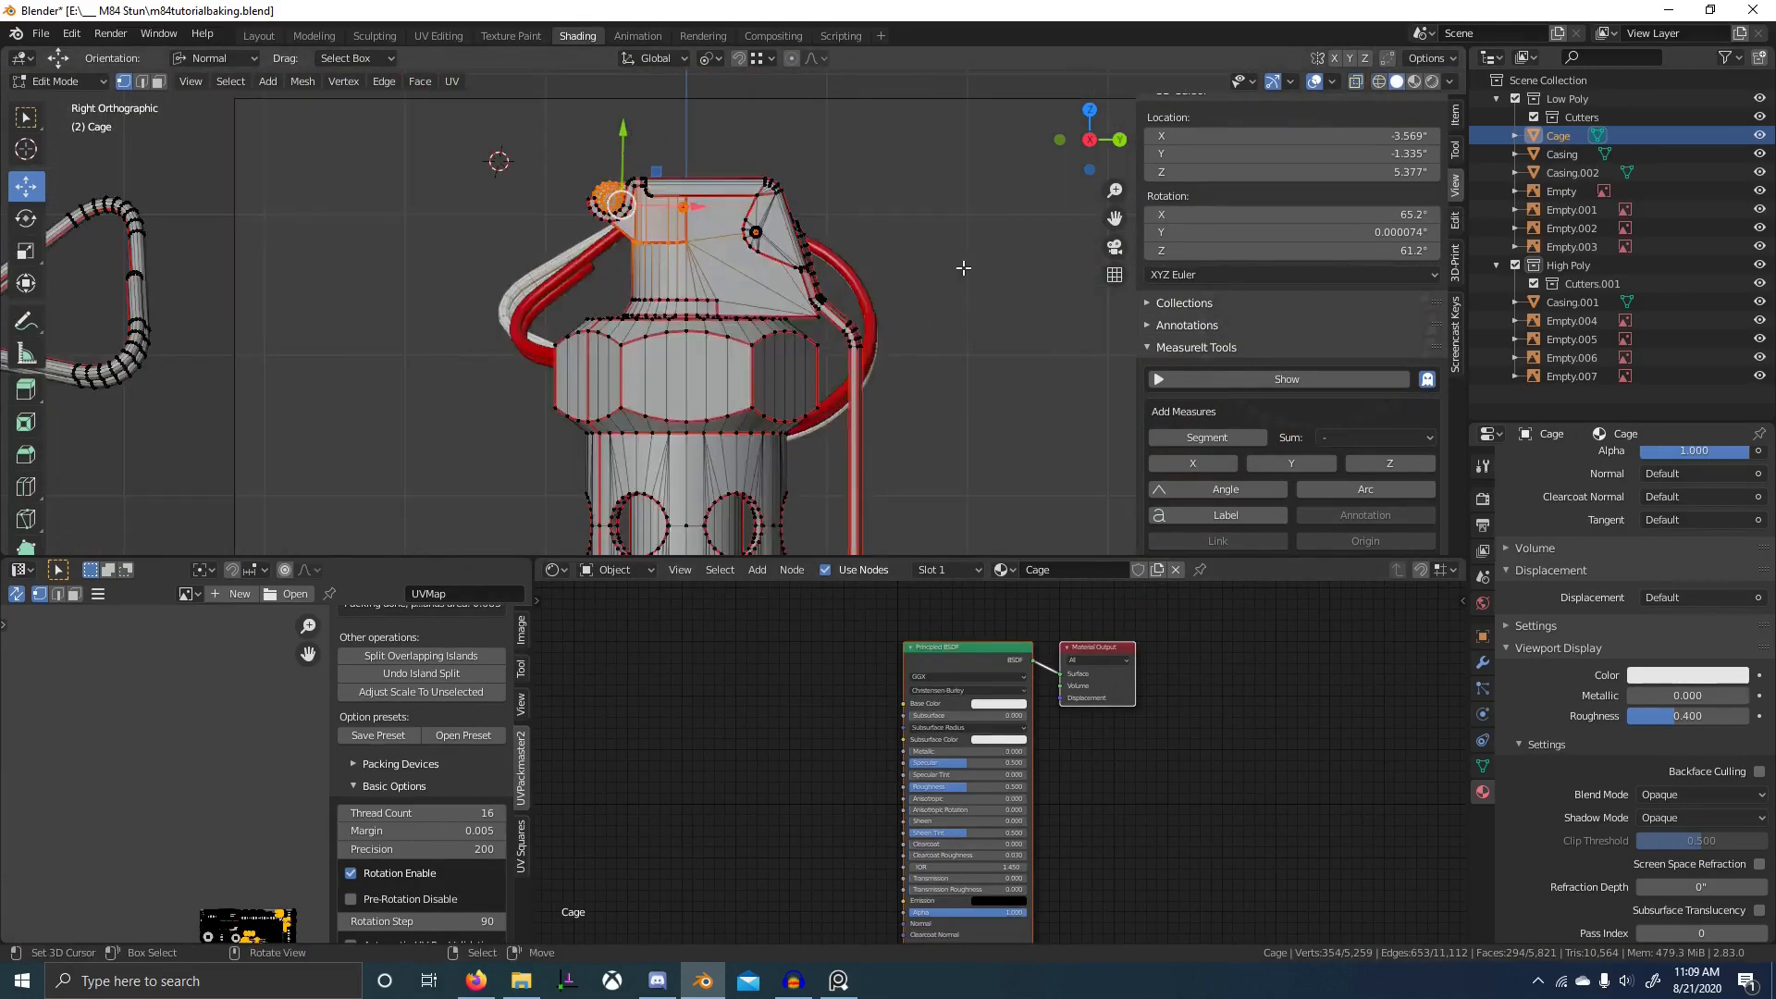
- Fatten the selected upper fuse head outward to cover the high-poly corner beside the hinge barrel
scroll(761, 297, up, 6)
mouse_move(963, 266)
middle_down()
mouse_move(761, 297)
mouse_move(900, 456)
mouse_move(843, 411)
middle_up()
scroll(844, 411, up, 4)
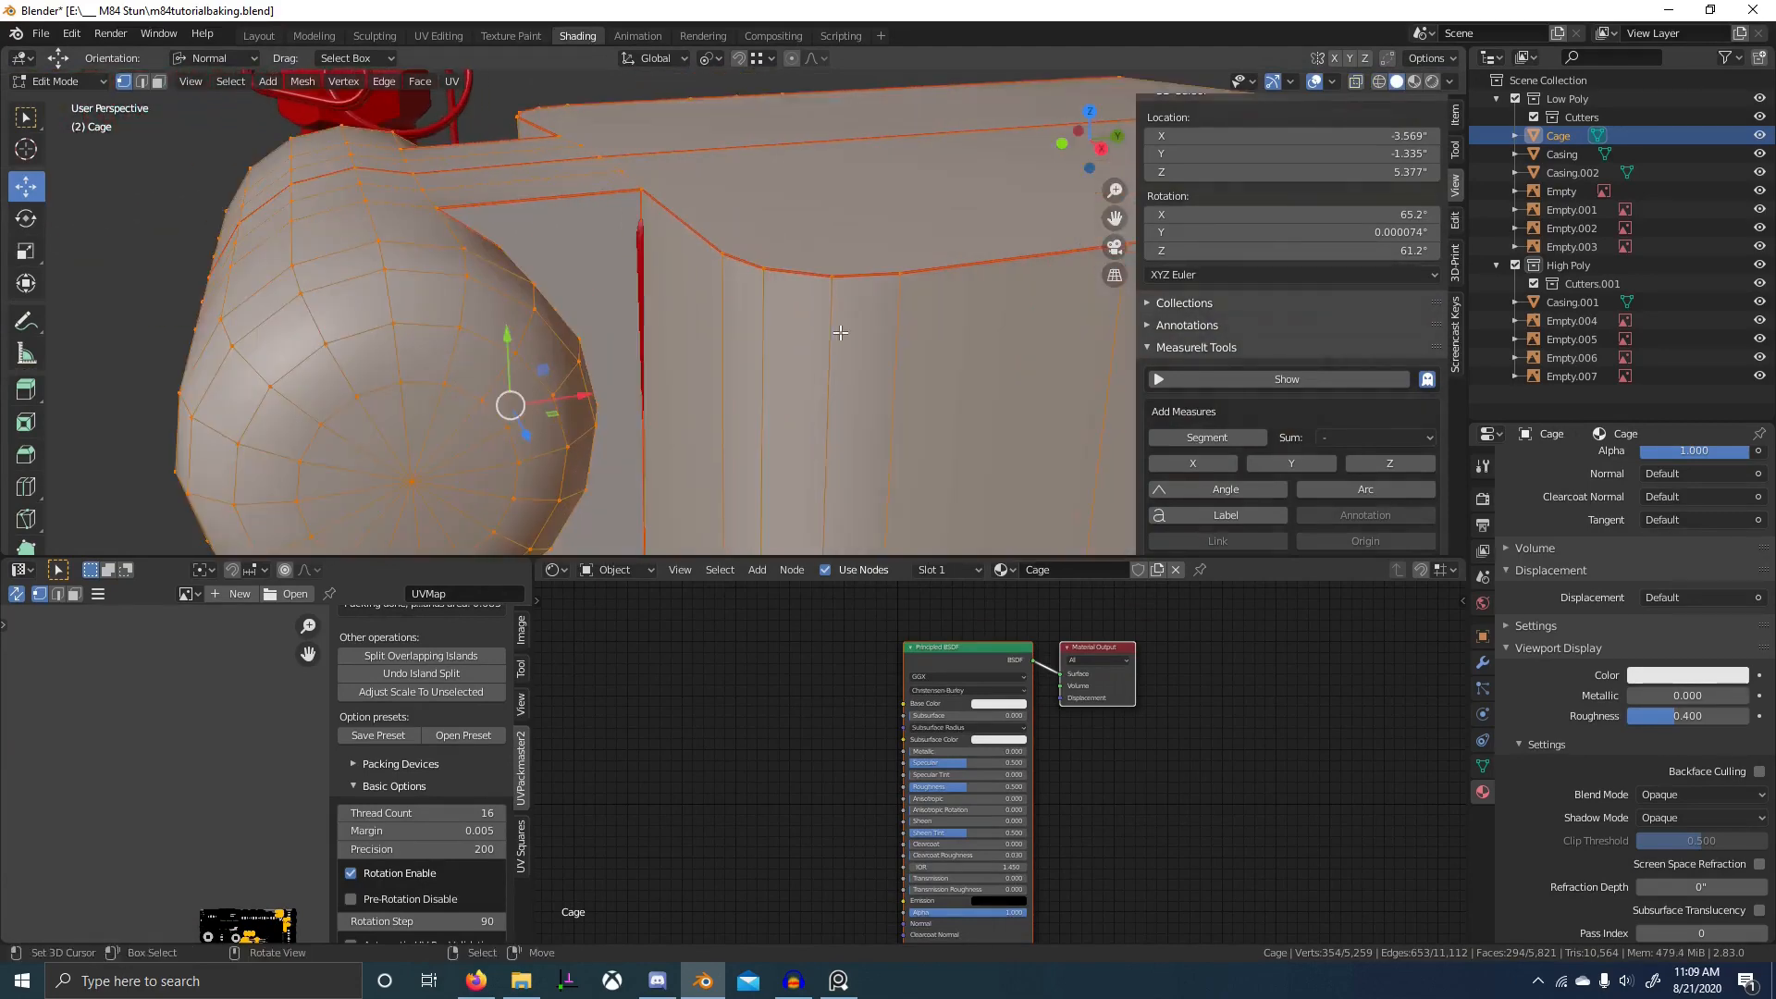
click(855, 278)
scroll(854, 278, down, 6)
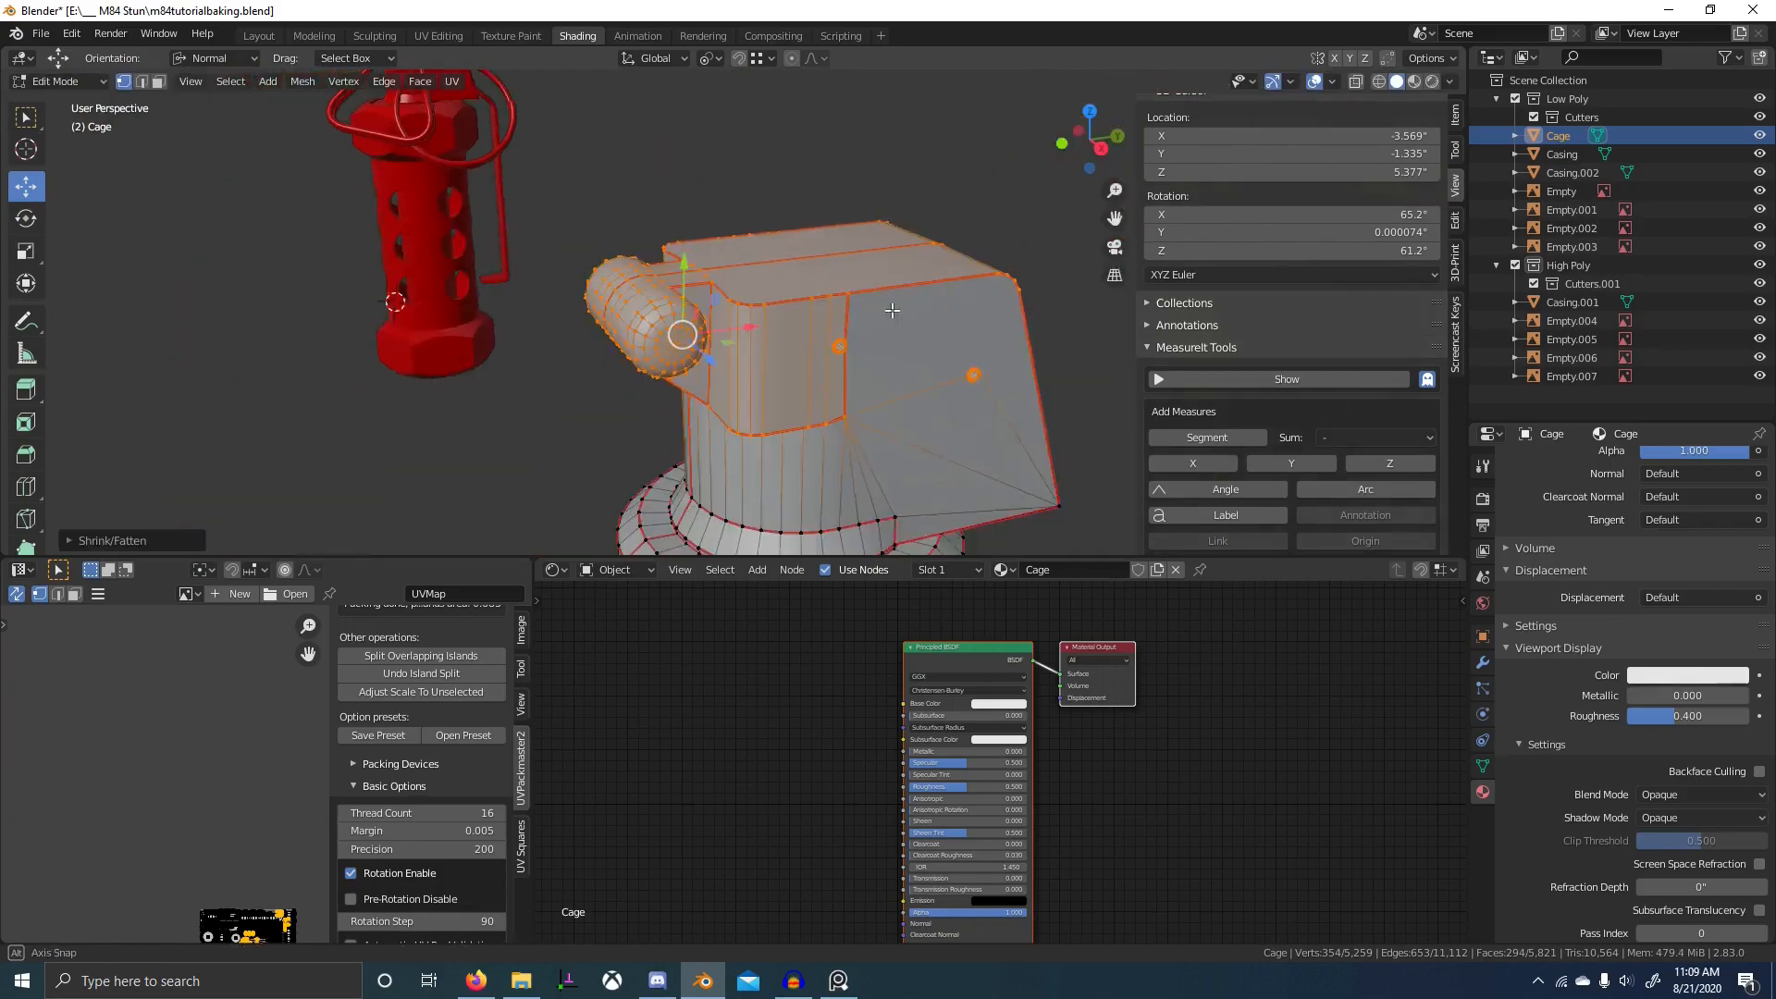
- Deselect the vertices of the hole in the fuse head's large side face, using wireframe display
mouse_move(893, 309)
middle_down()
mouse_move(749, 286)
mouse_move(812, 261)
middle_up()
scroll(777, 266, up, 6)
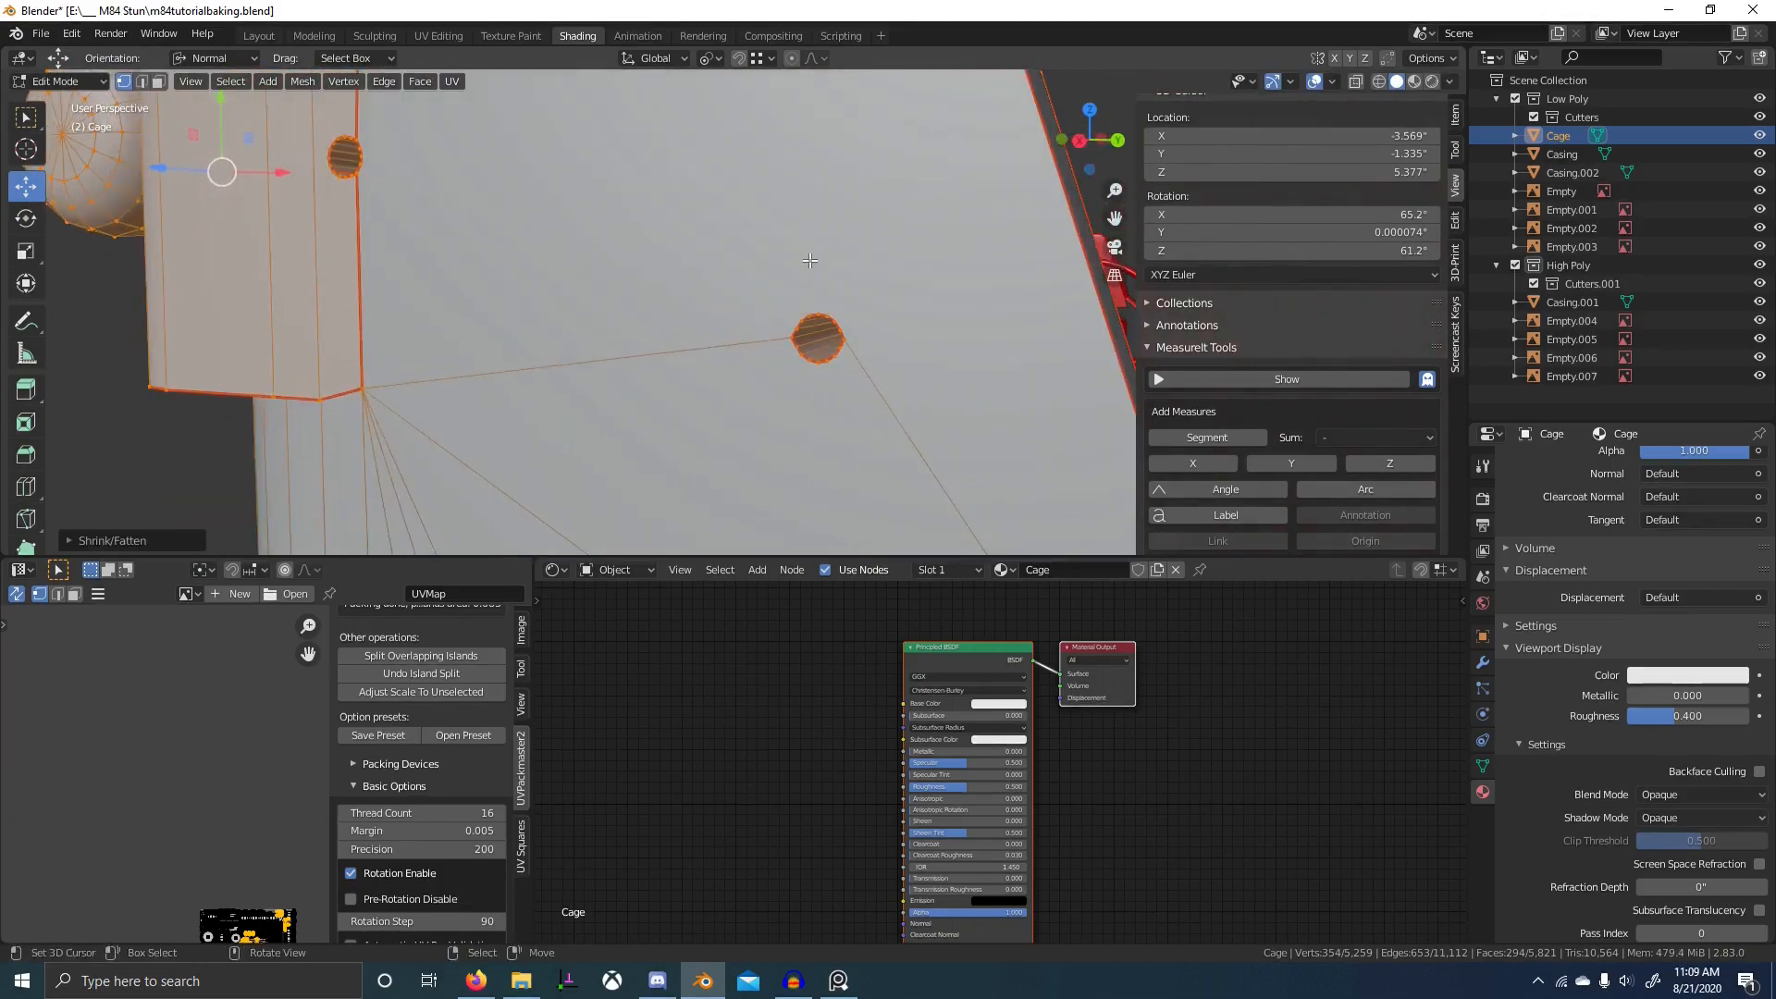
mouse_move(777, 319)
middle_down()
mouse_move(869, 268)
mouse_move(858, 241)
middle_up()
key(shift+z)
scroll(796, 321, down, 2)
key(b)
key(shift+z)
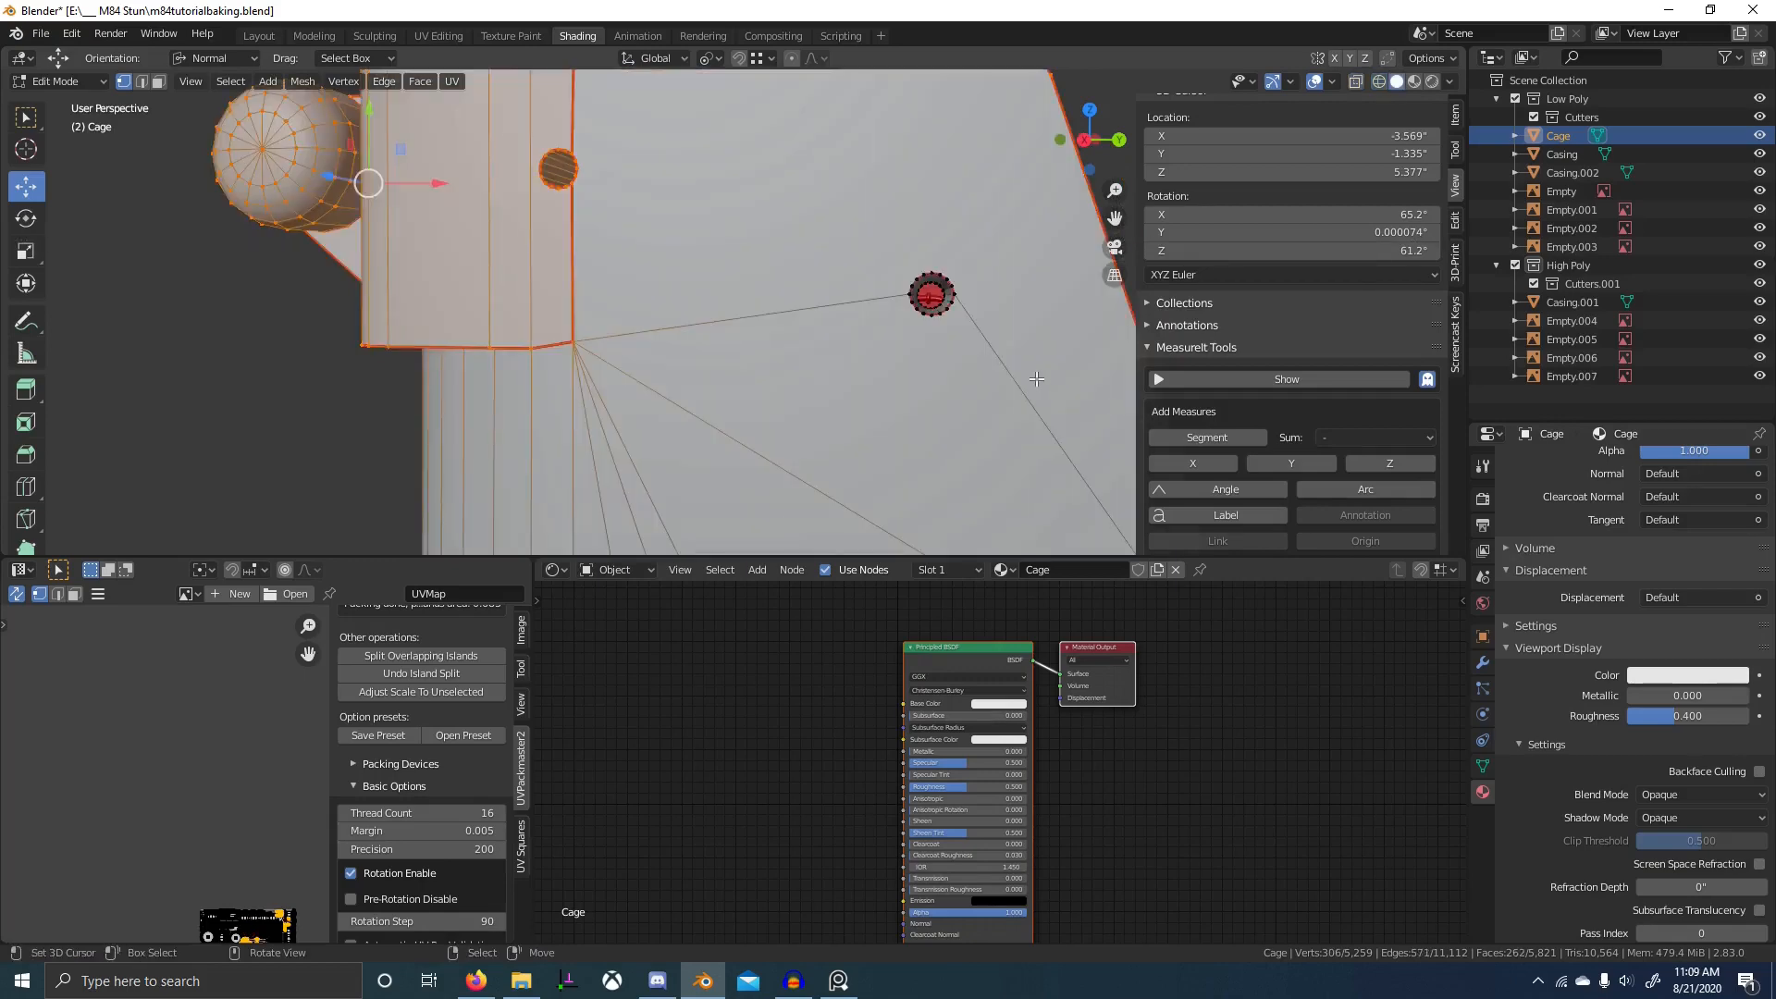
shift+middle_drag(1032, 379, 1289, 451)
- Deselect the vertices of the other side hole nearer the hinge barrel in wireframe, and check the head in solid shading
key(z)
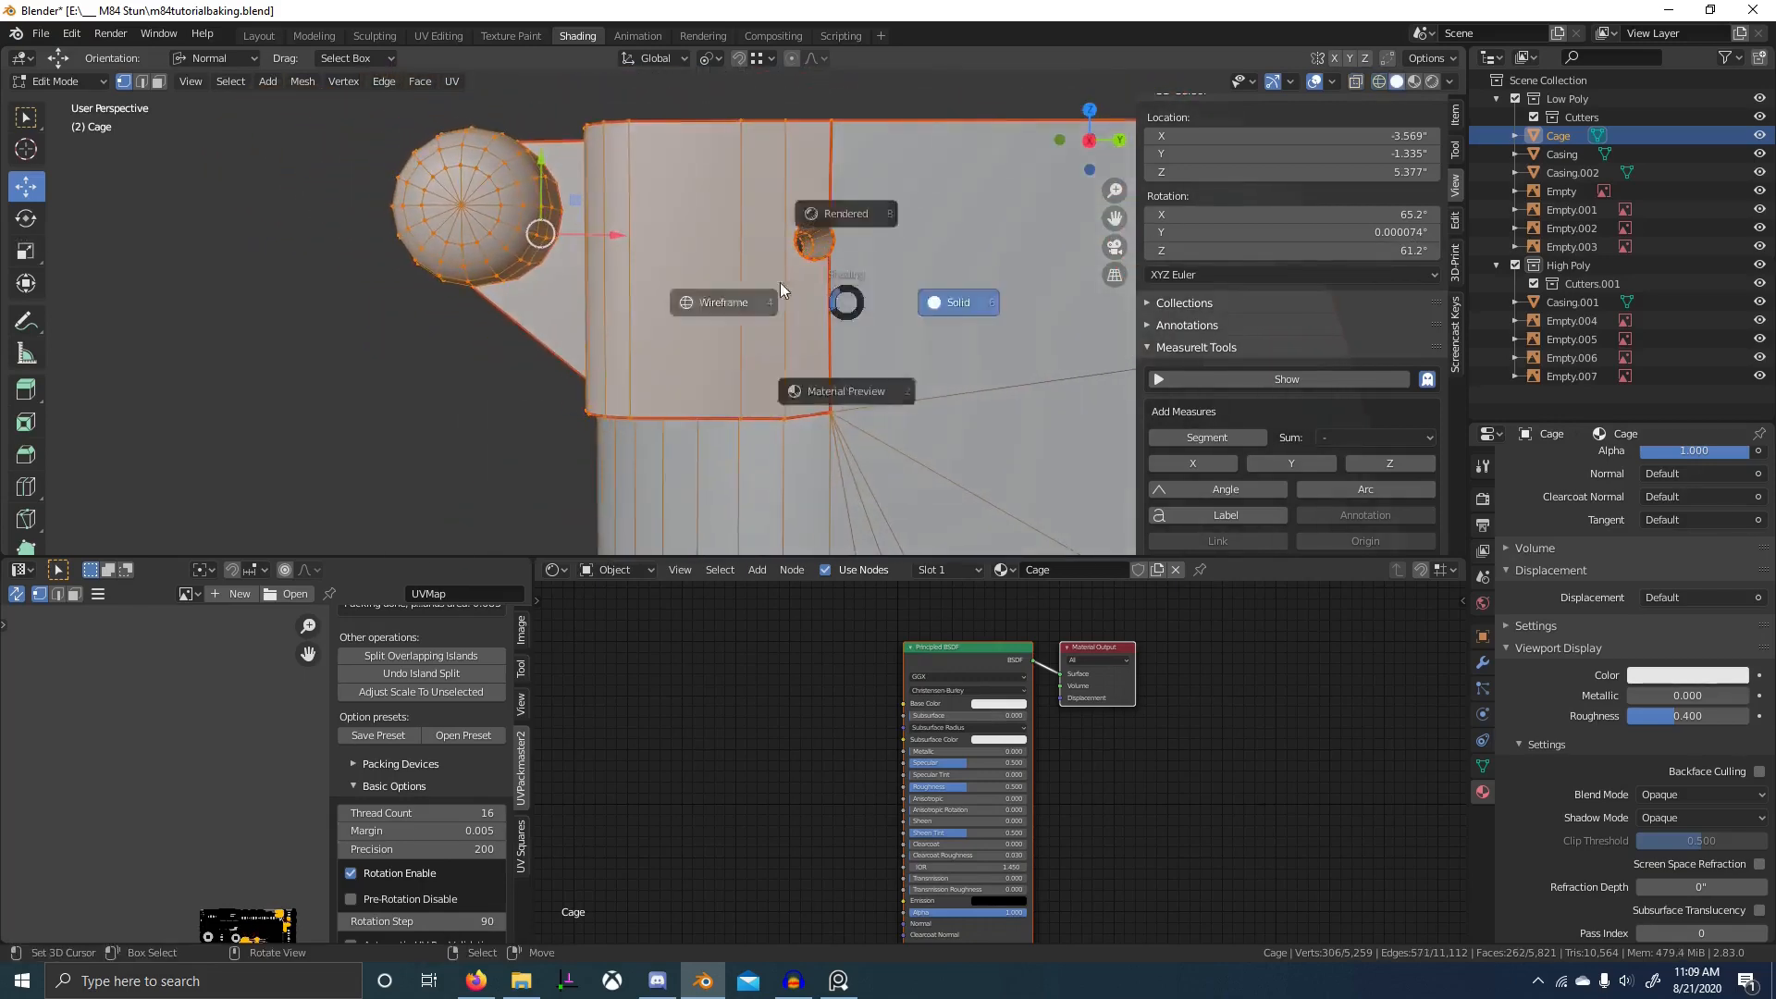
click(760, 285)
key(b)
shift+drag(746, 206, 883, 309)
key(shift+z)
mouse_move(953, 311)
middle_down()
mouse_move(934, 325)
mouse_move(948, 315)
mouse_move(959, 365)
mouse_move(915, 333)
mouse_move(864, 344)
middle_up()
click(935, 321)
- Leave edit mode on the Cage and show only the low-poly collection
scroll(916, 348, up, 4)
key(Tab)
key(1)
scroll(841, 330, down, 8)
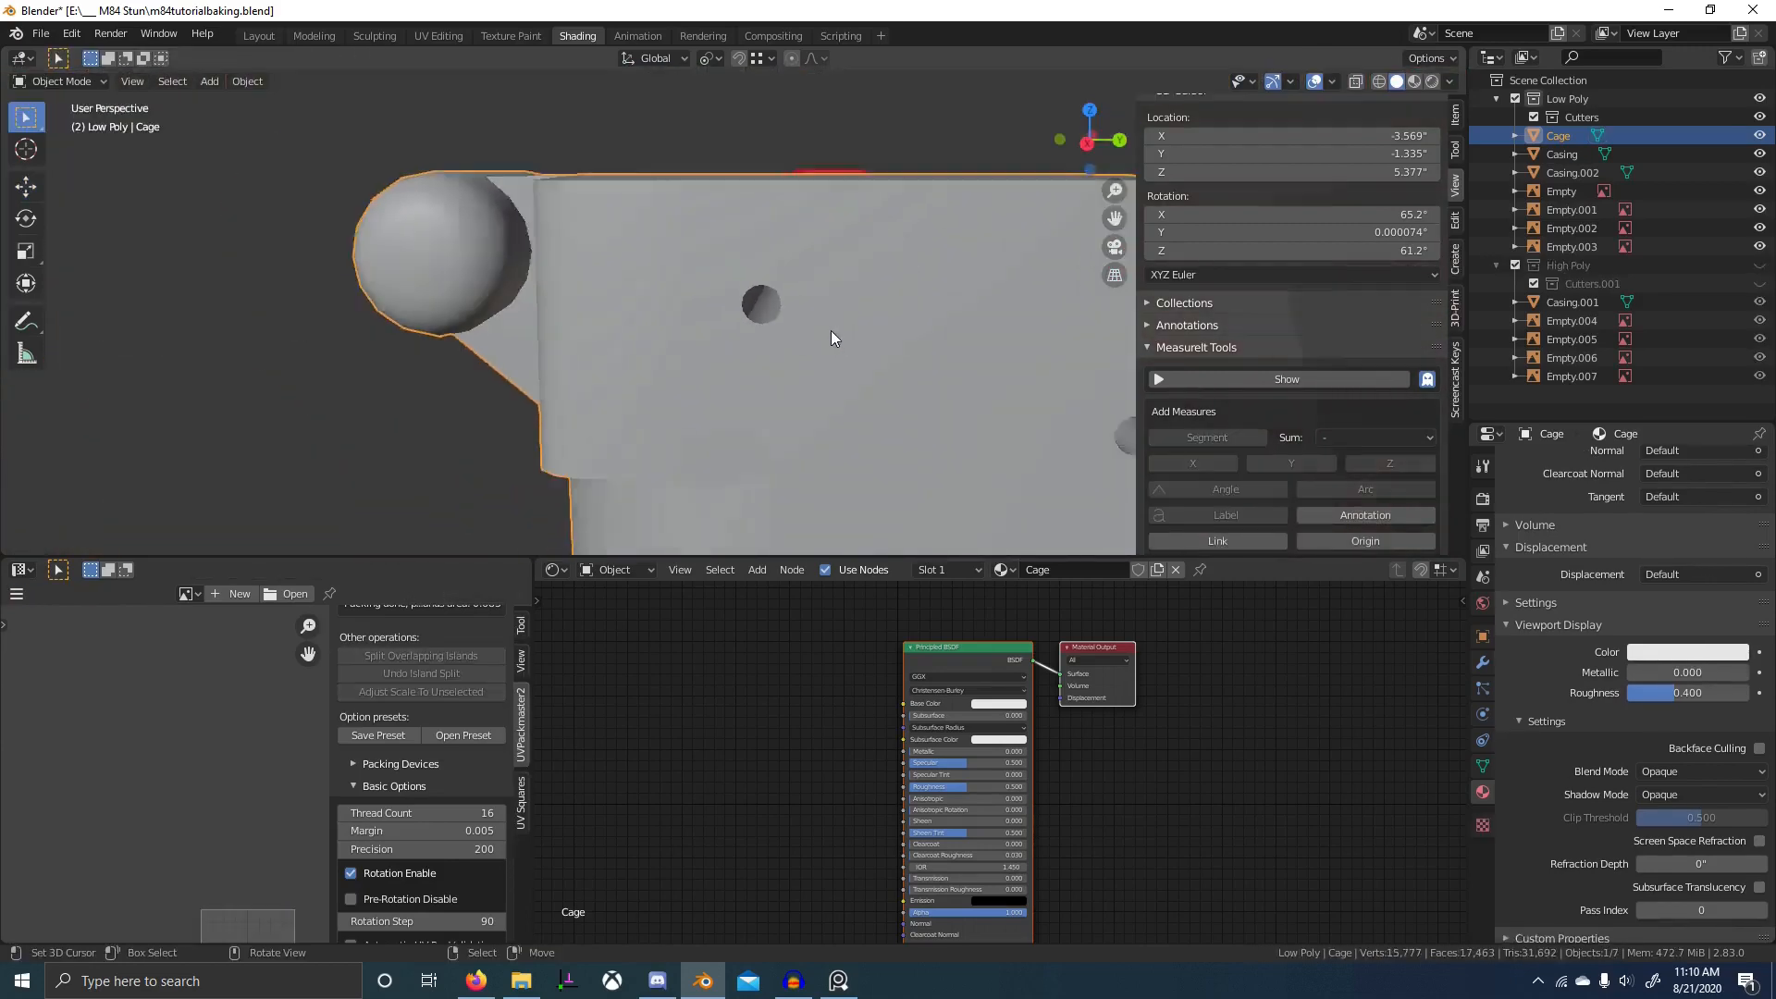
- Inspect the Cage around the fuse head's hinge barrel and check the separated pins against the low-poly casing
scroll(825, 337, up, 3)
scroll(824, 336, down, 4)
middle_drag(824, 337, 969, 340)
scroll(675, 398, down, 4)
scroll(969, 332, down, 6)
middle_drag(868, 268, 782, 338)
scroll(773, 242, up, 3)
scroll(786, 356, up, 6)
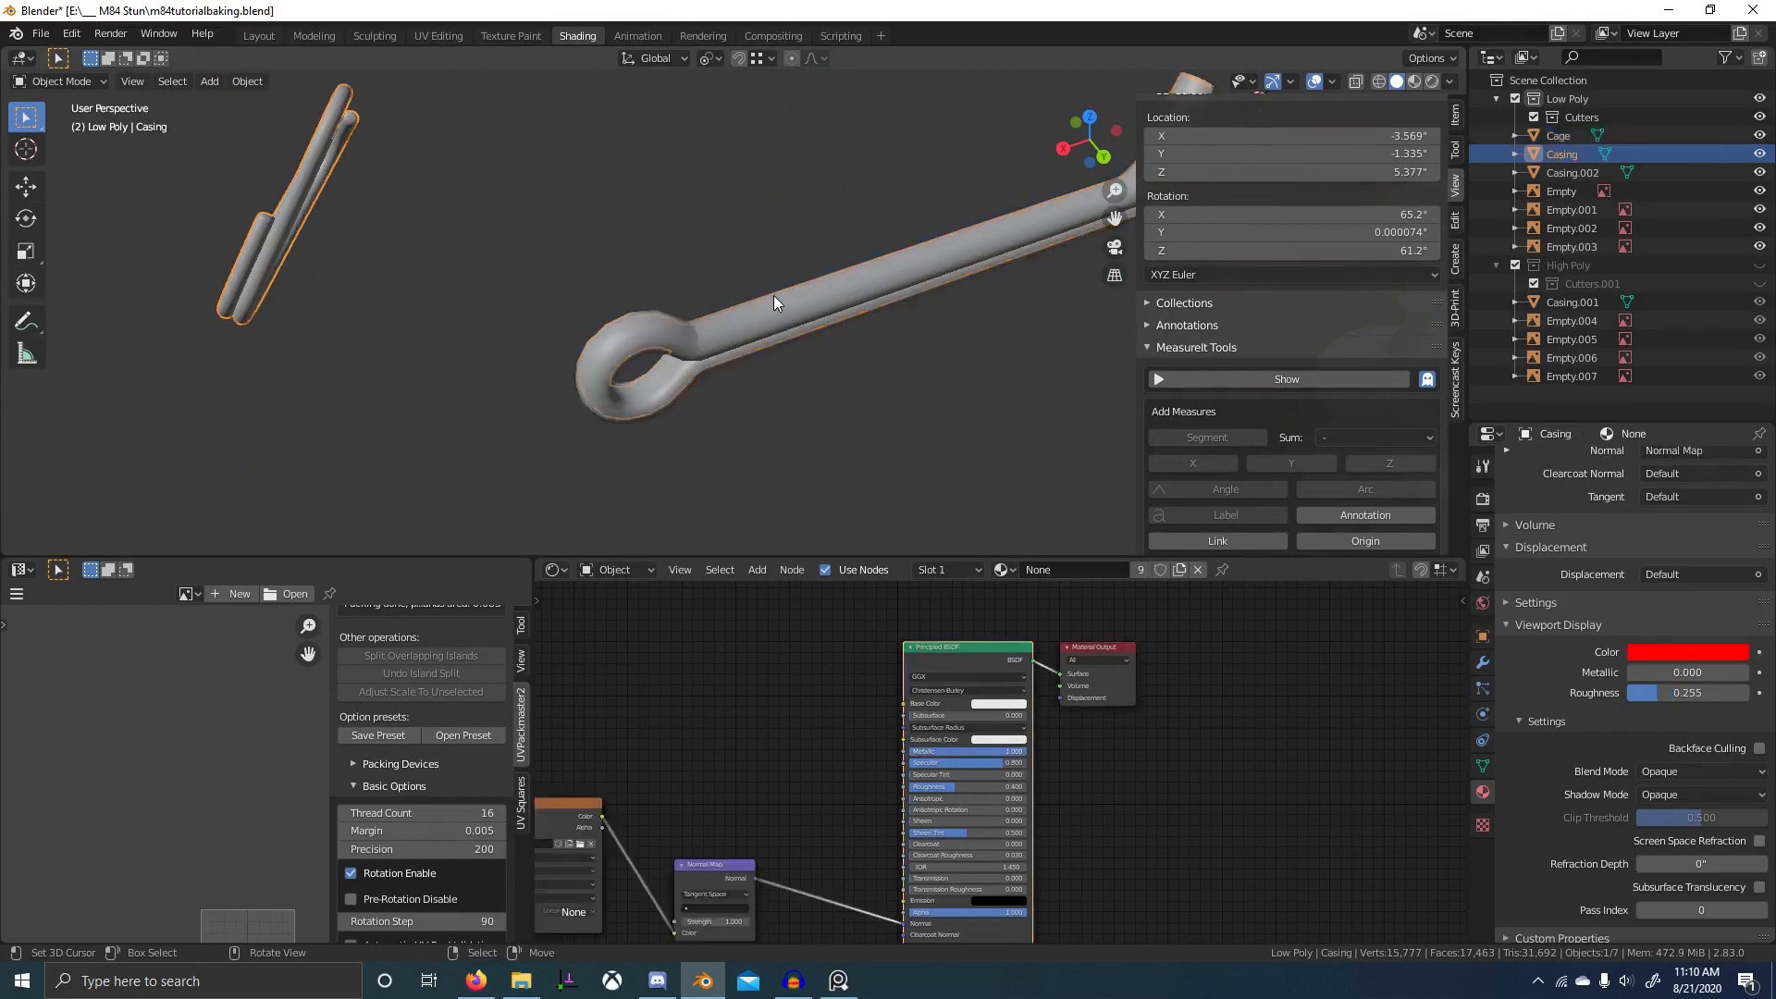
scroll(774, 296, down, 5)
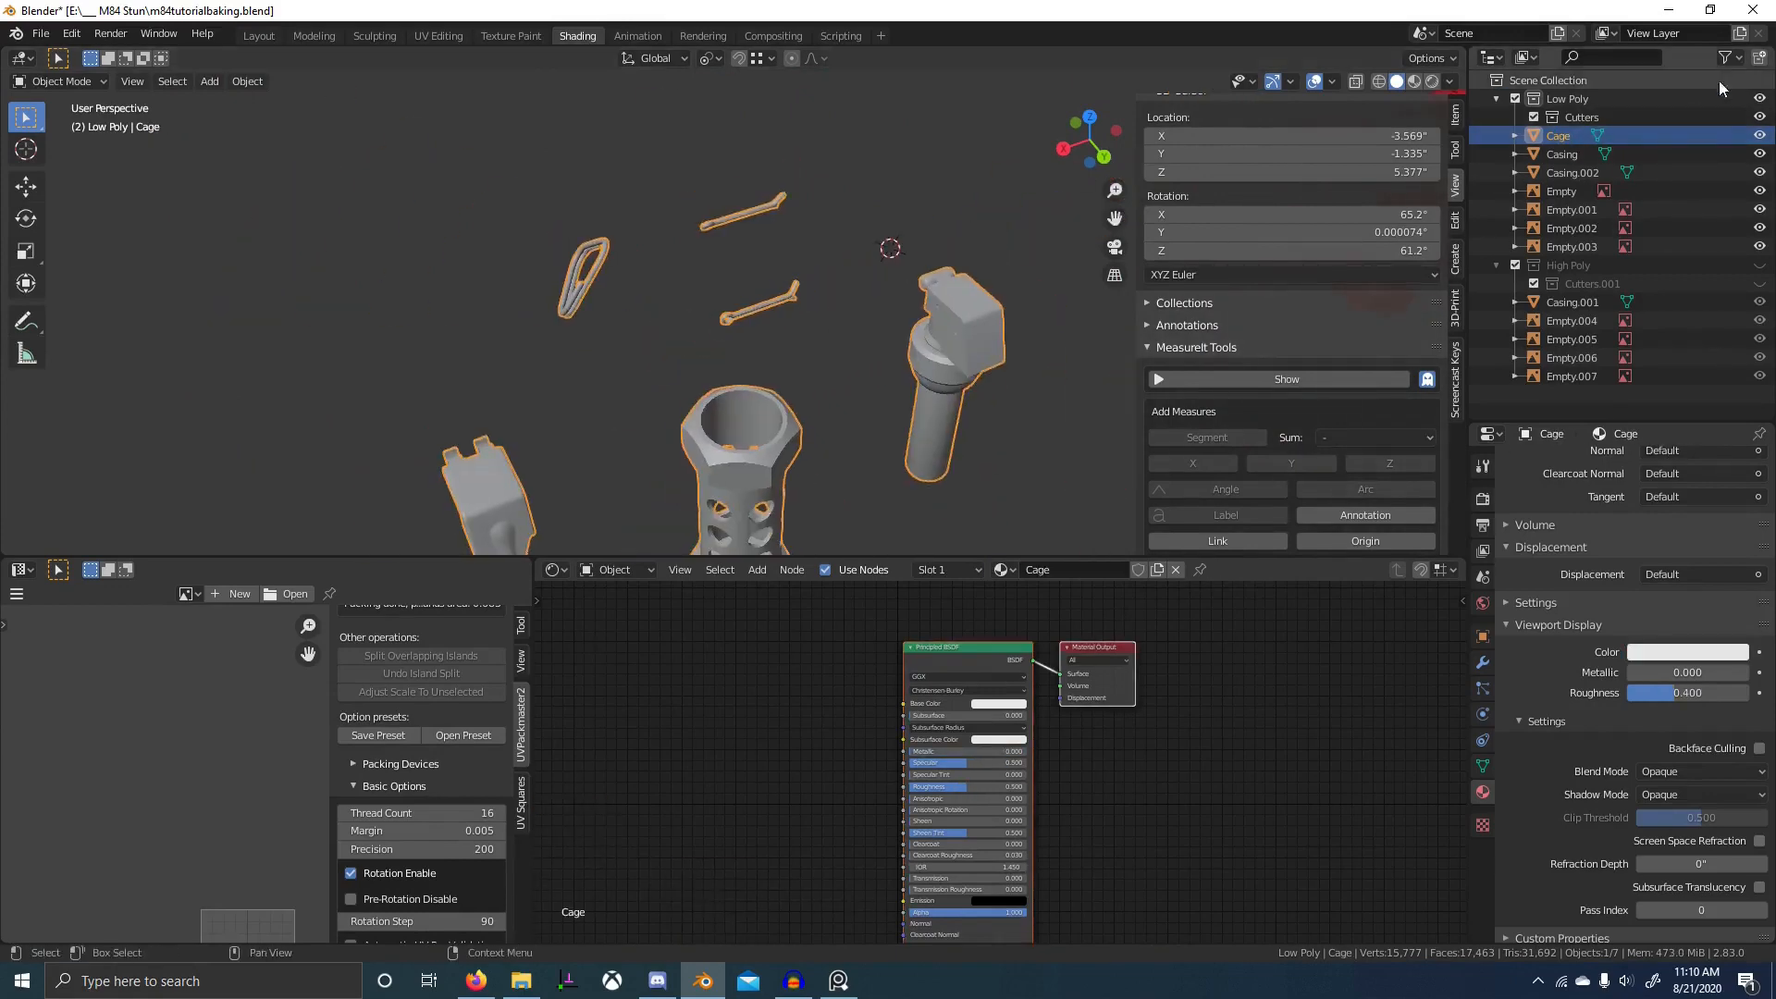
- Show the selectability toggles in the object list, hide the Cage, and select the high-poly casing with the low-poly Casing active
click(1728, 58)
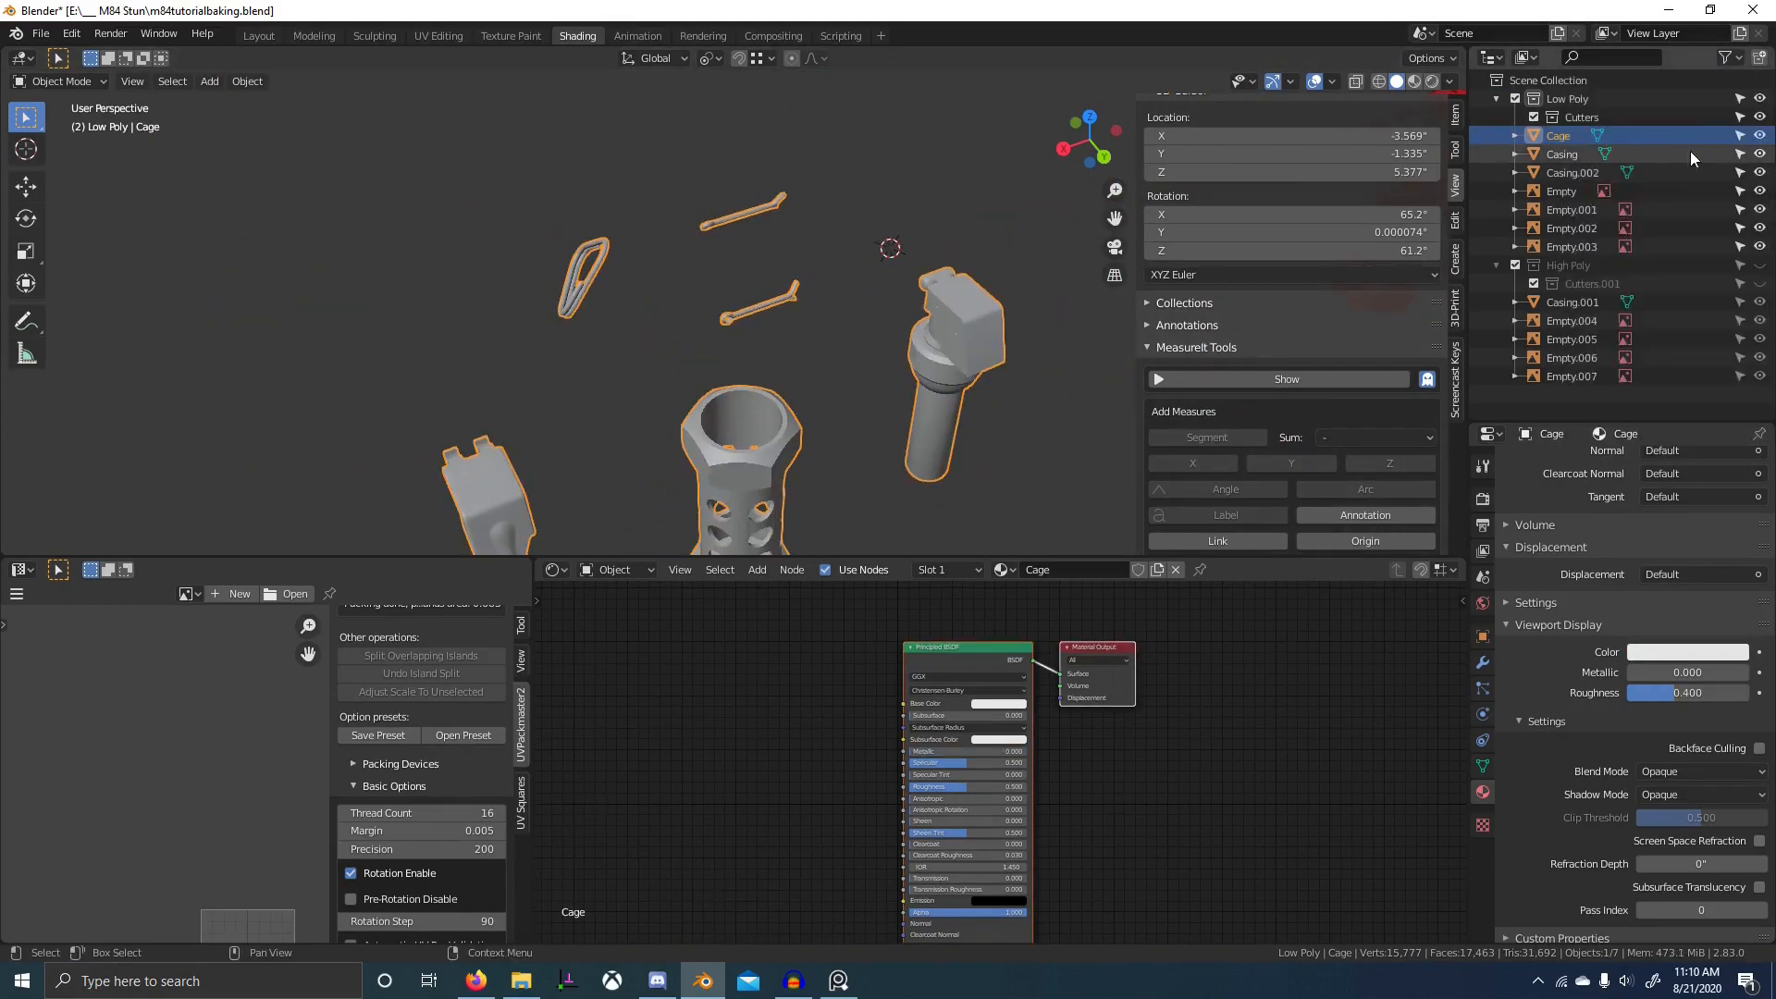
click(1758, 136)
middle_drag(833, 305, 771, 449)
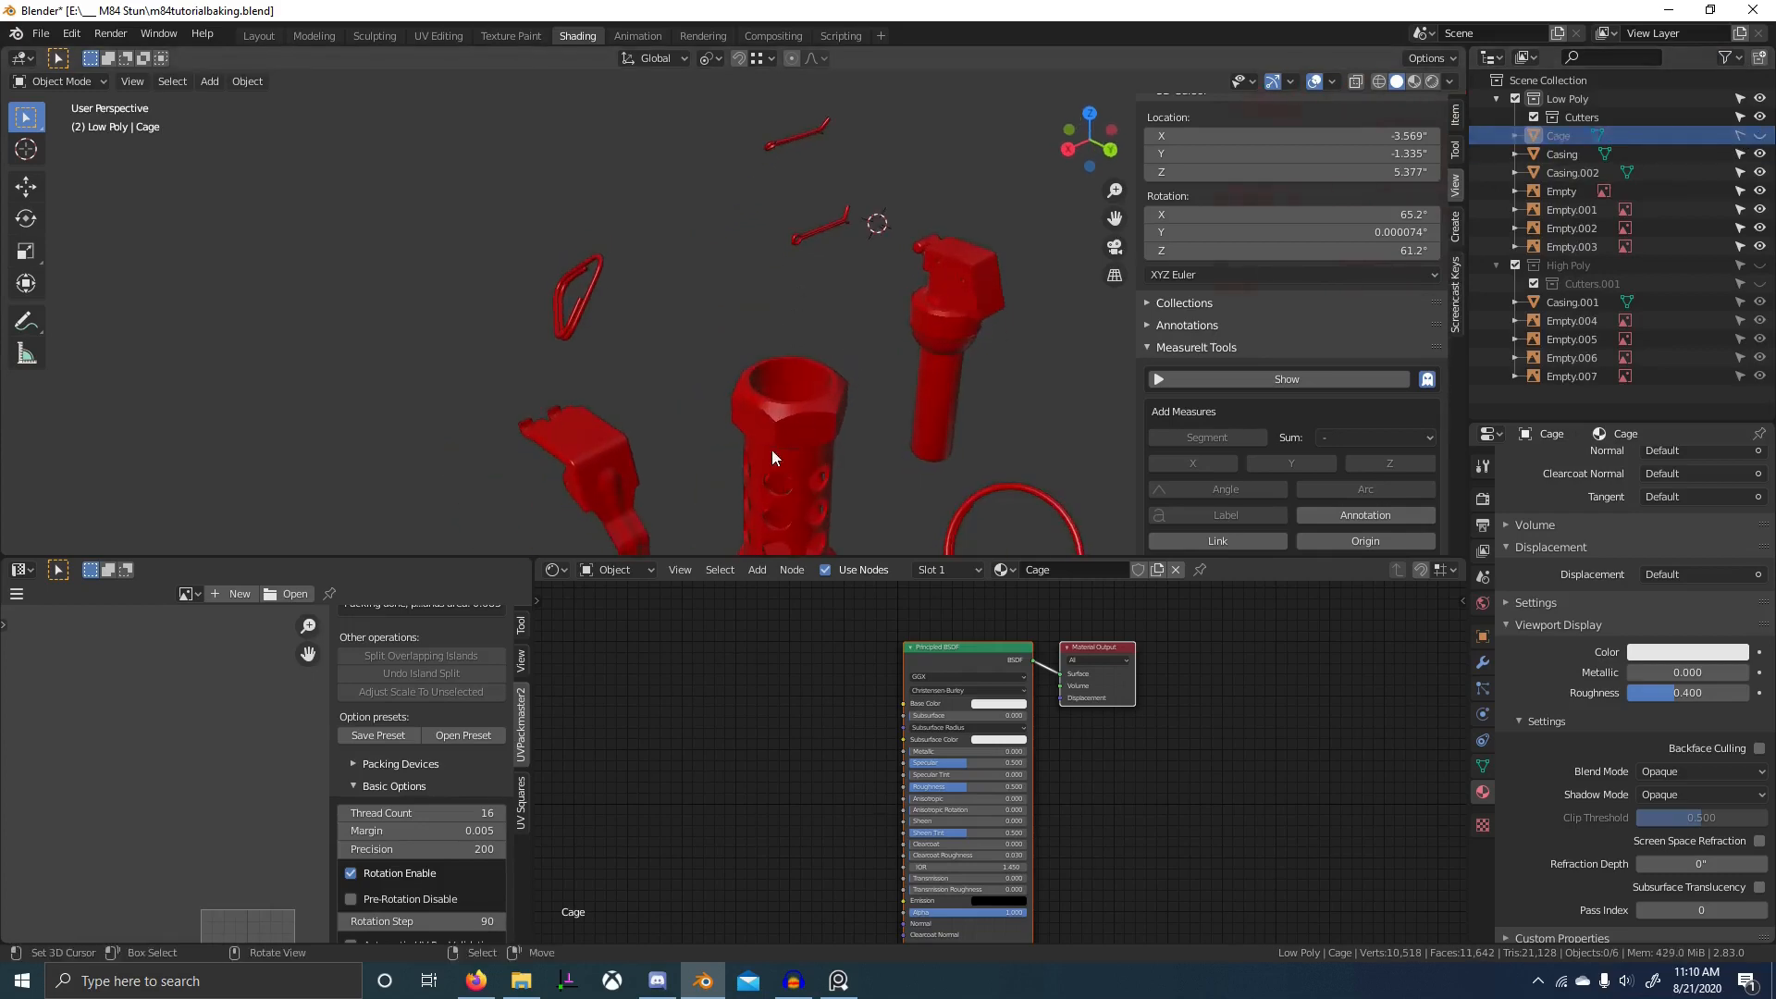
click(801, 431)
shift+click(814, 415)
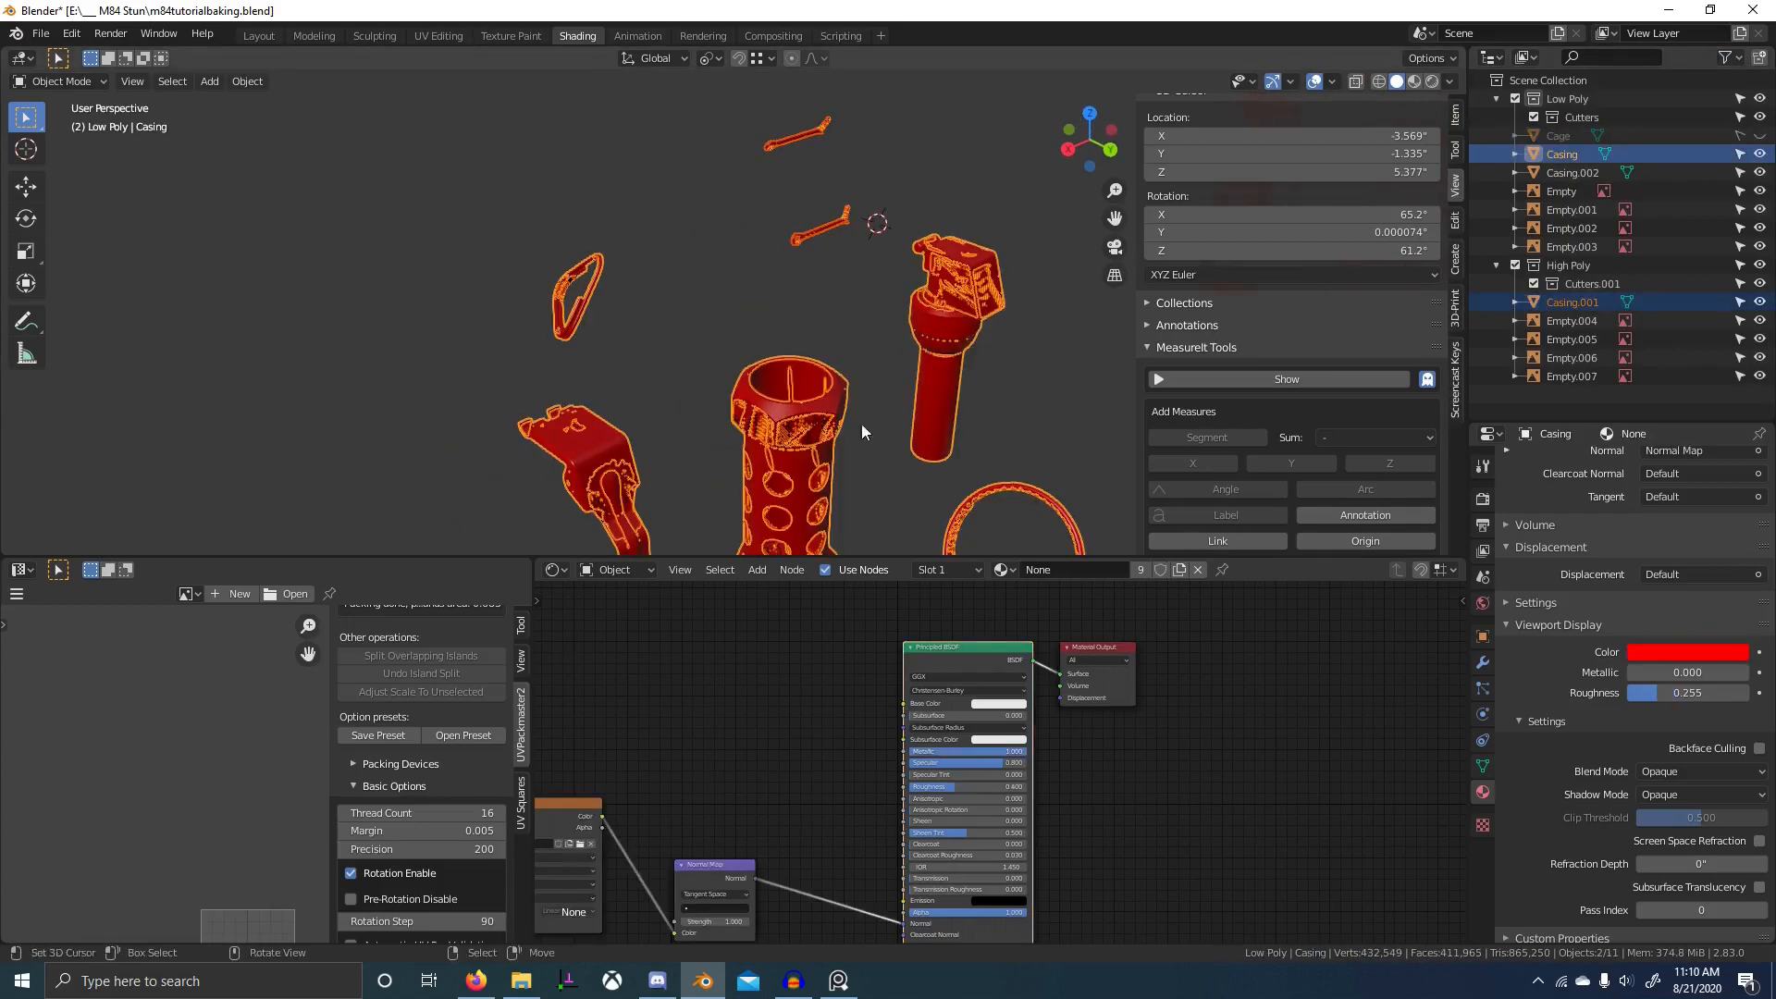
scroll(769, 785, down, 1)
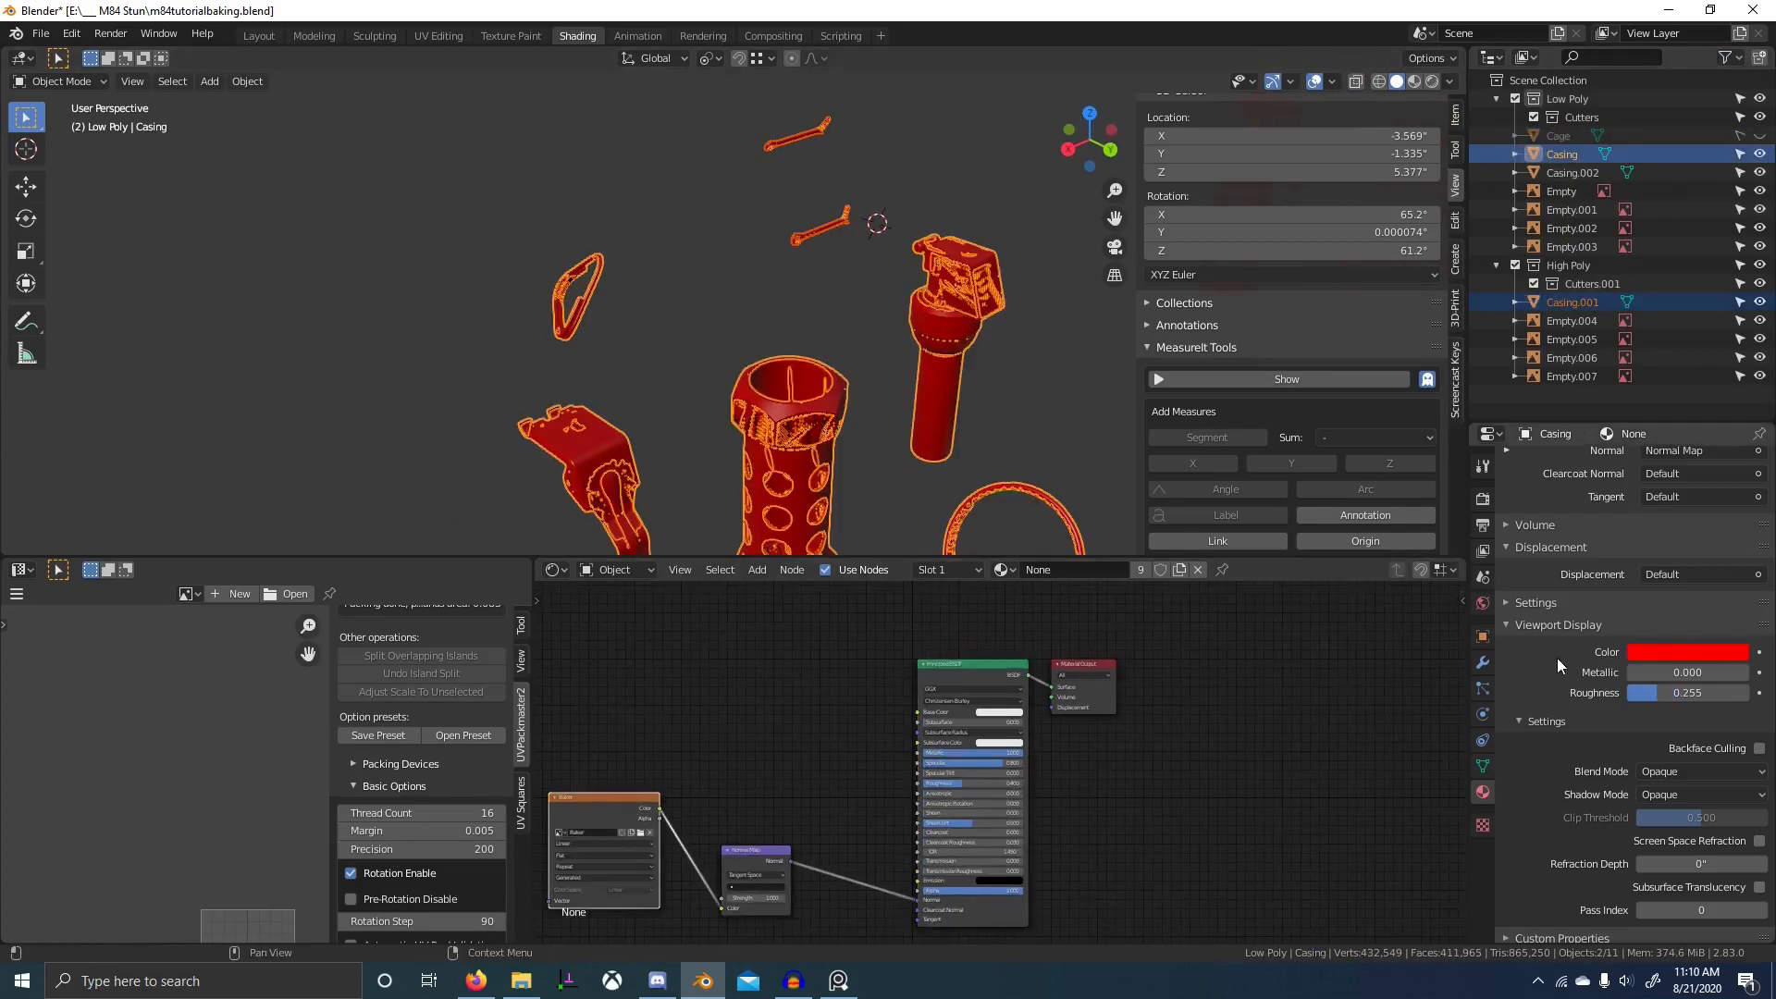
- Assign Cage as the bake's cage object and bake the normal map onto the Casing
click(1481, 474)
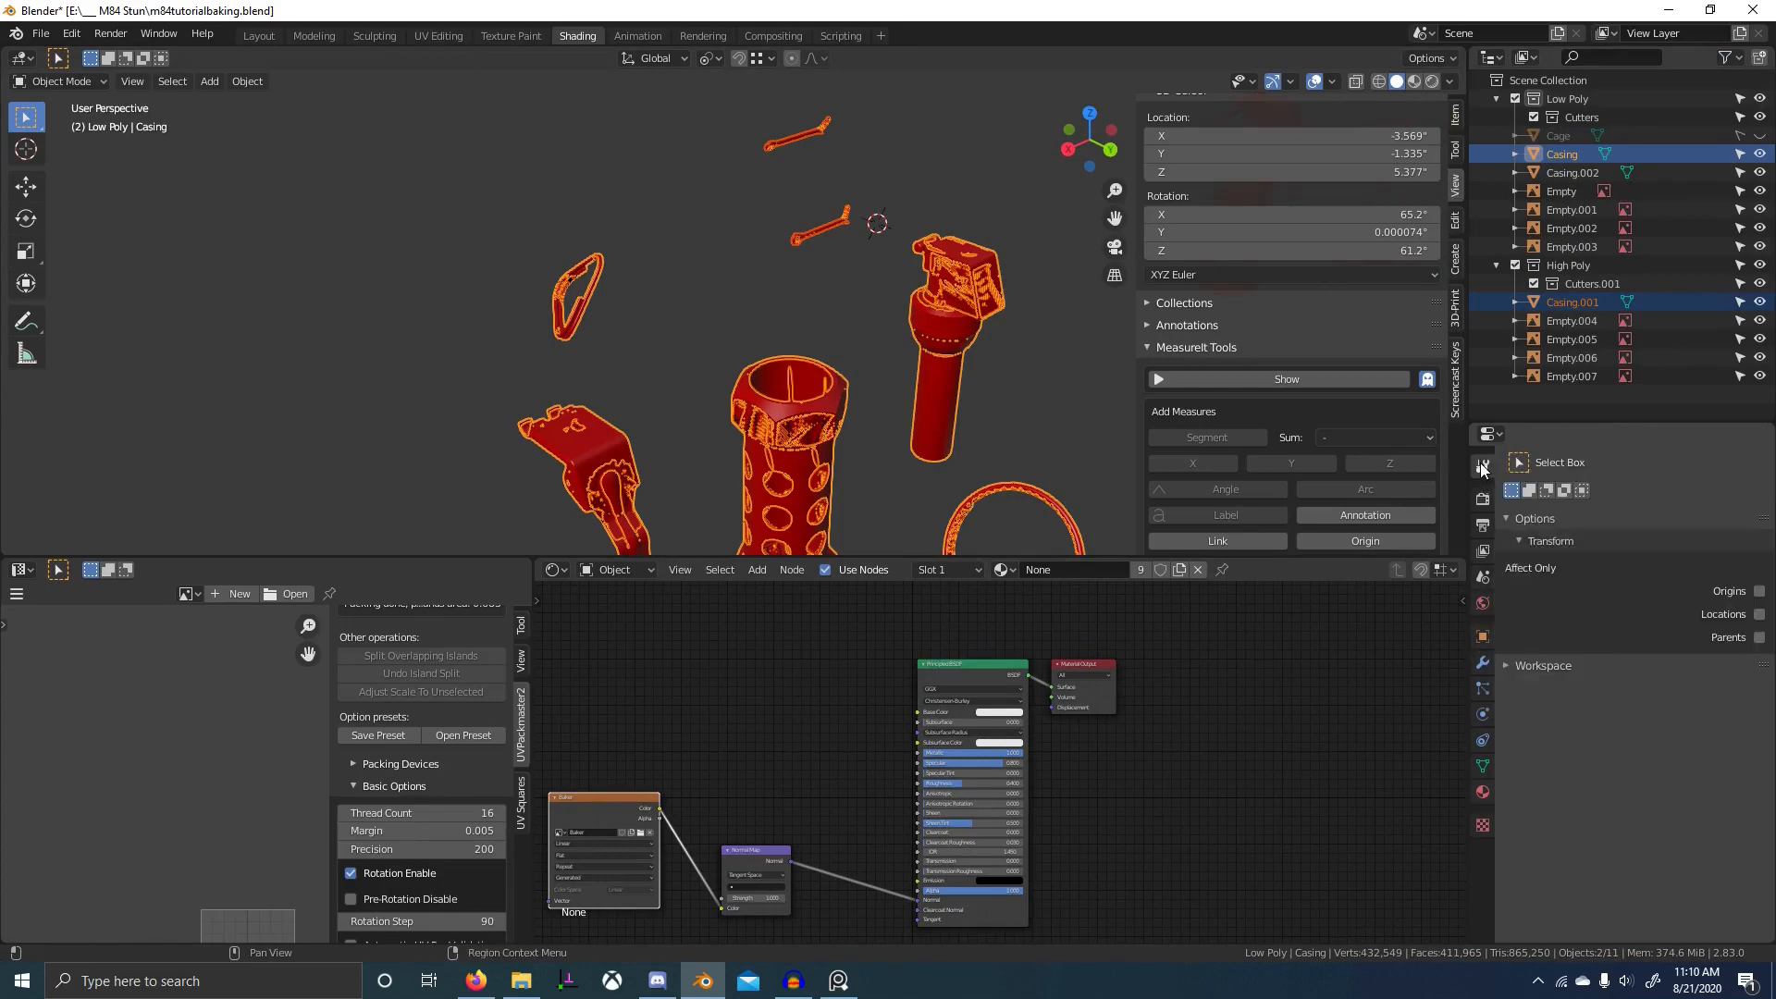
click(1481, 500)
scroll(1643, 786, down, 5)
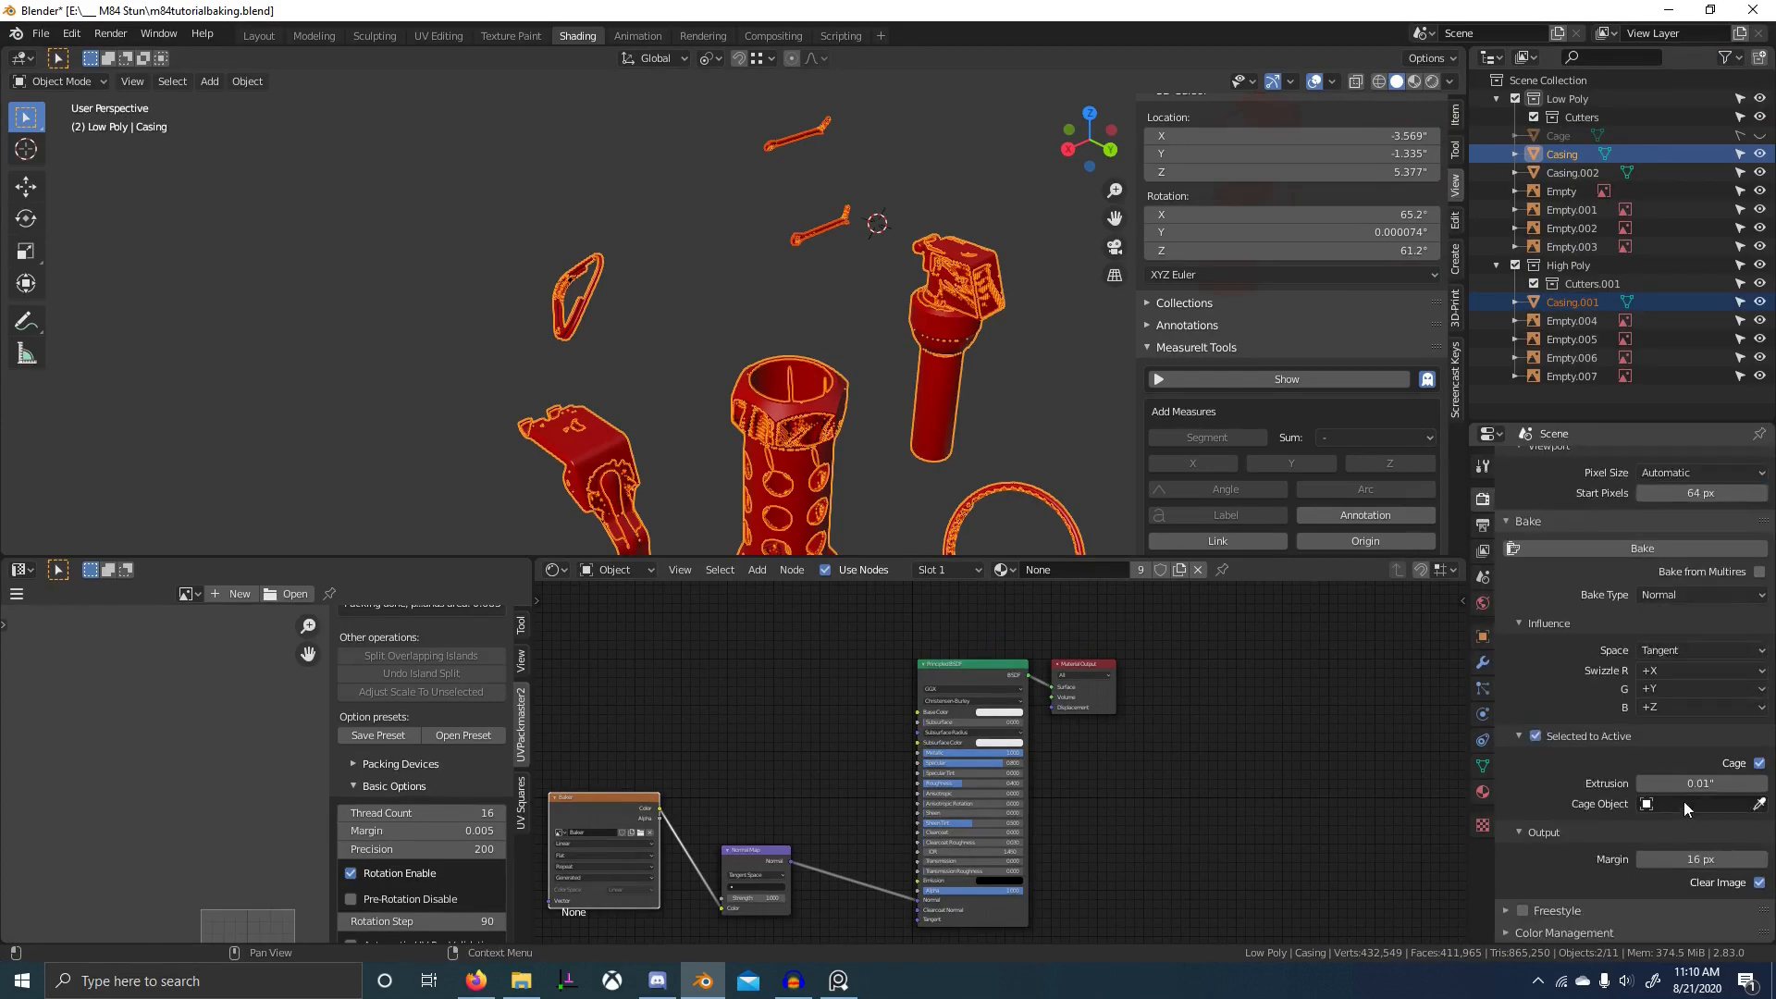
click(1683, 803)
click(1628, 613)
click(1600, 553)
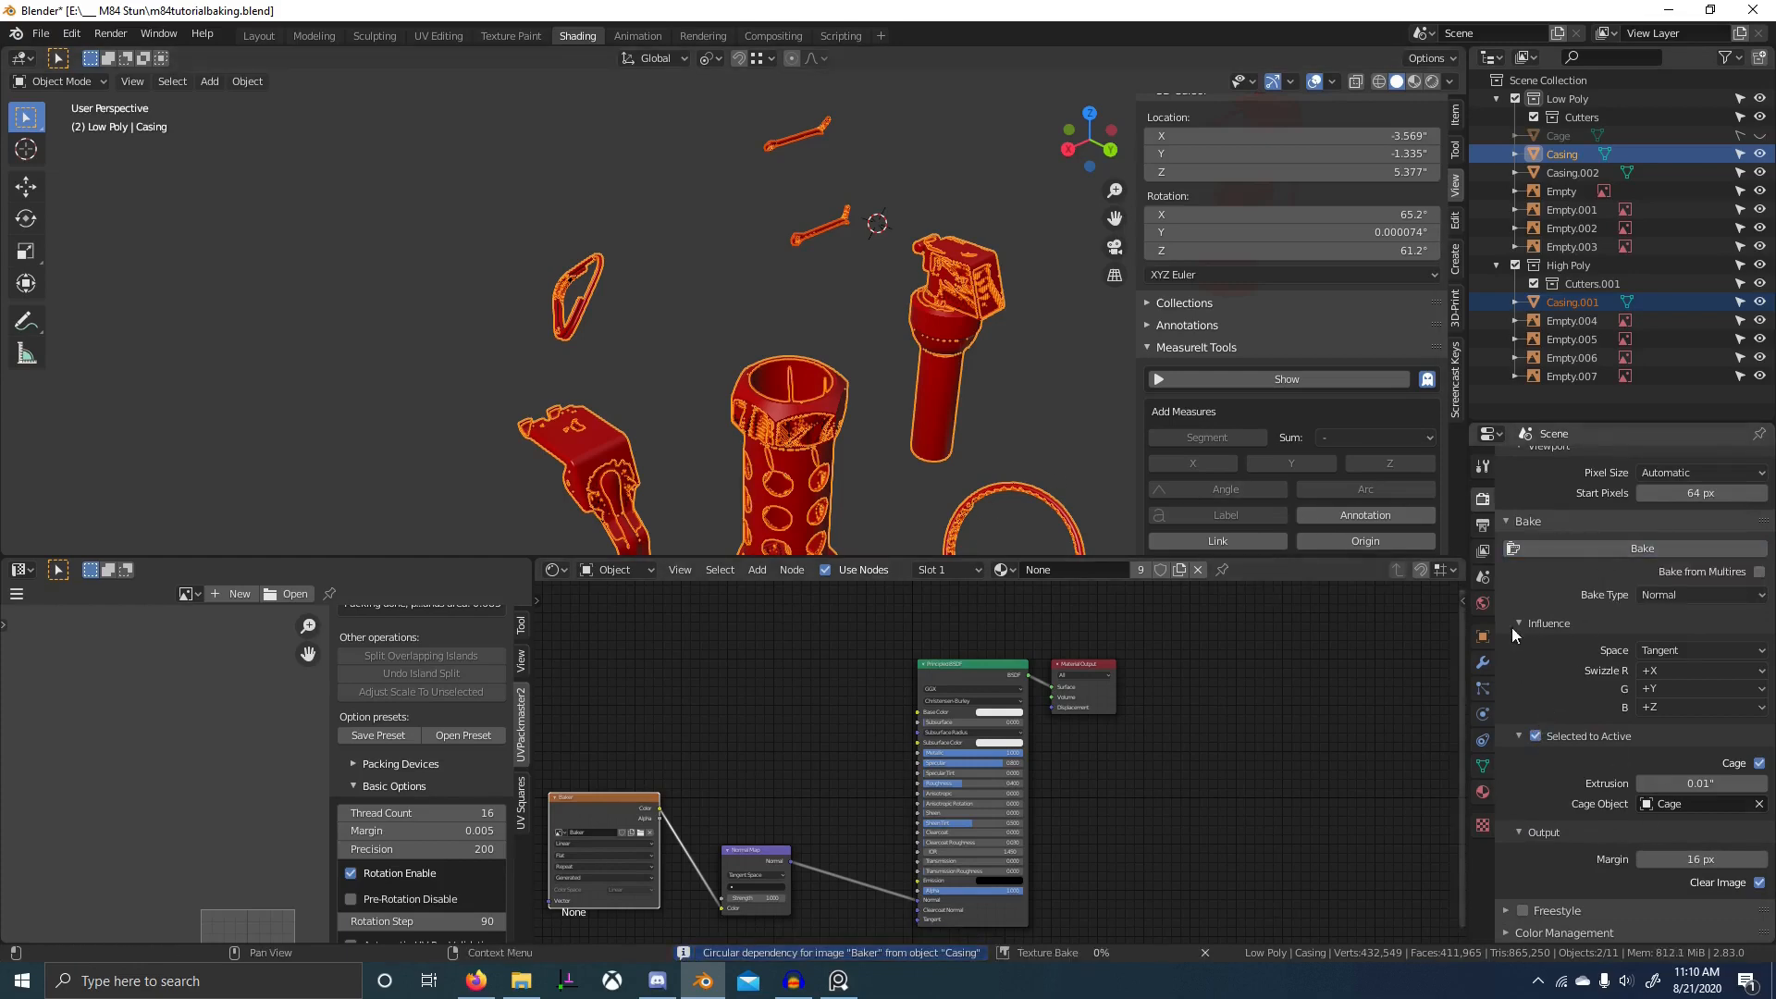
- Set the viewport display color to white on the Casing's material and on the high-poly HP material
click(1483, 791)
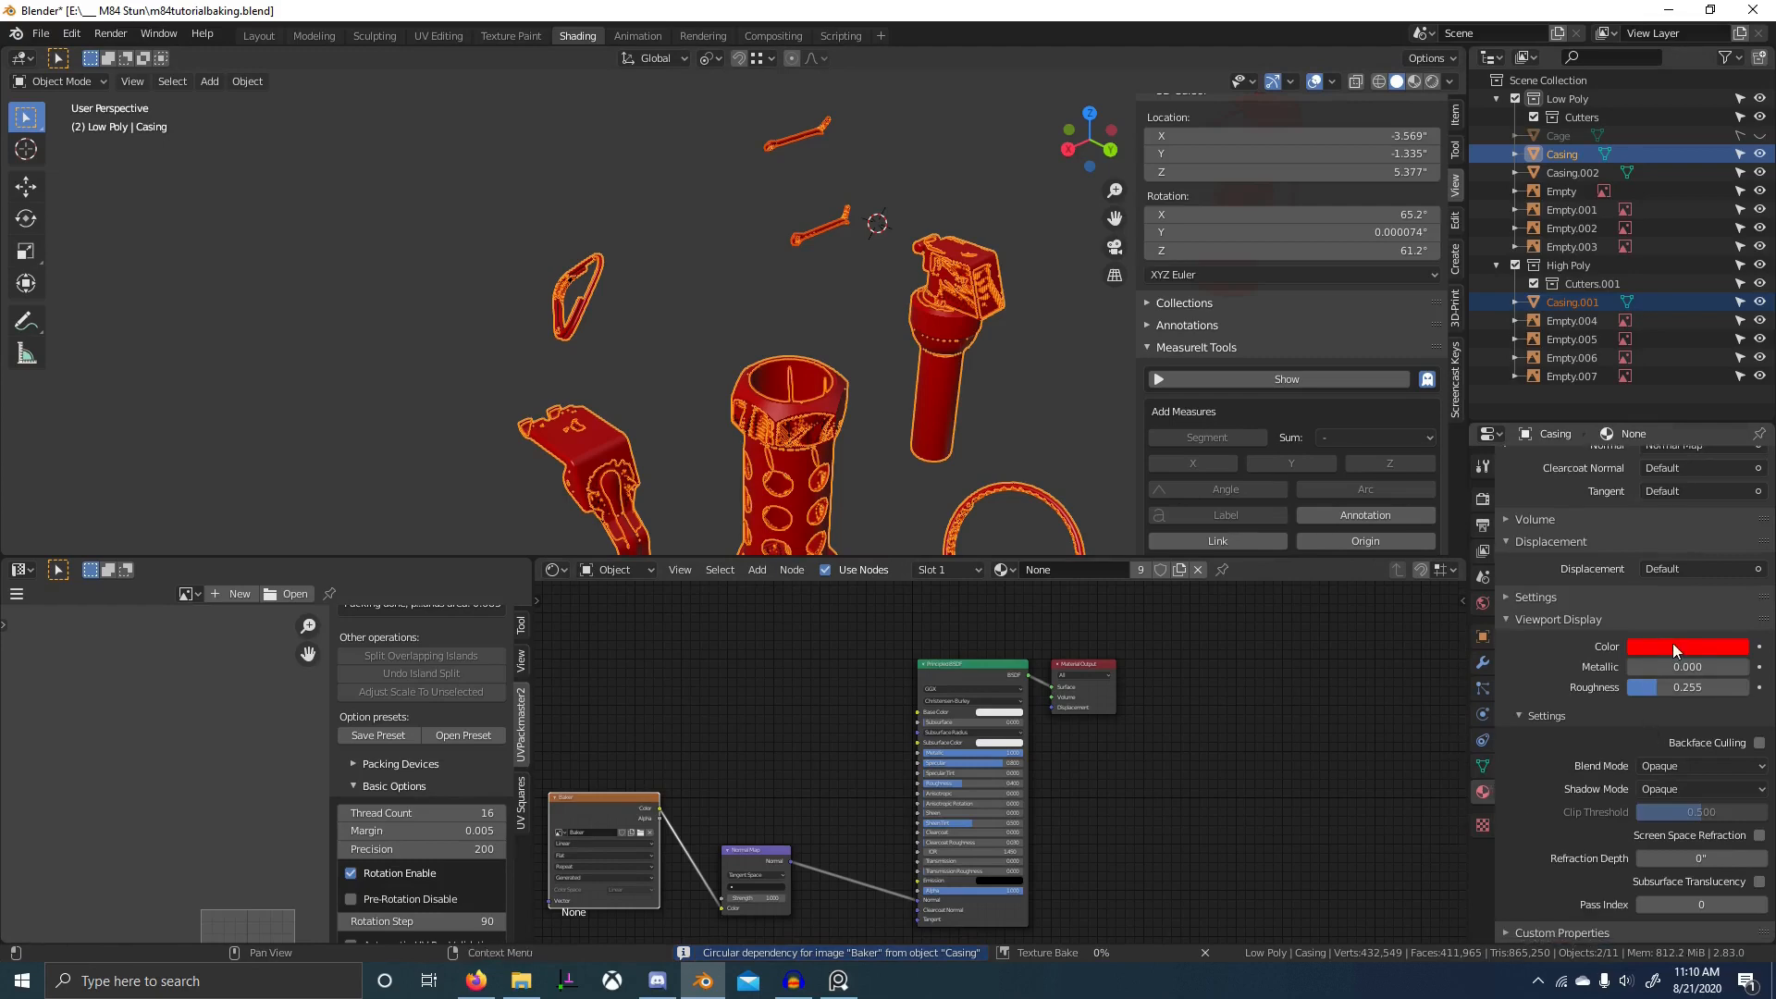
click(1672, 647)
drag(1613, 468, 1545, 411)
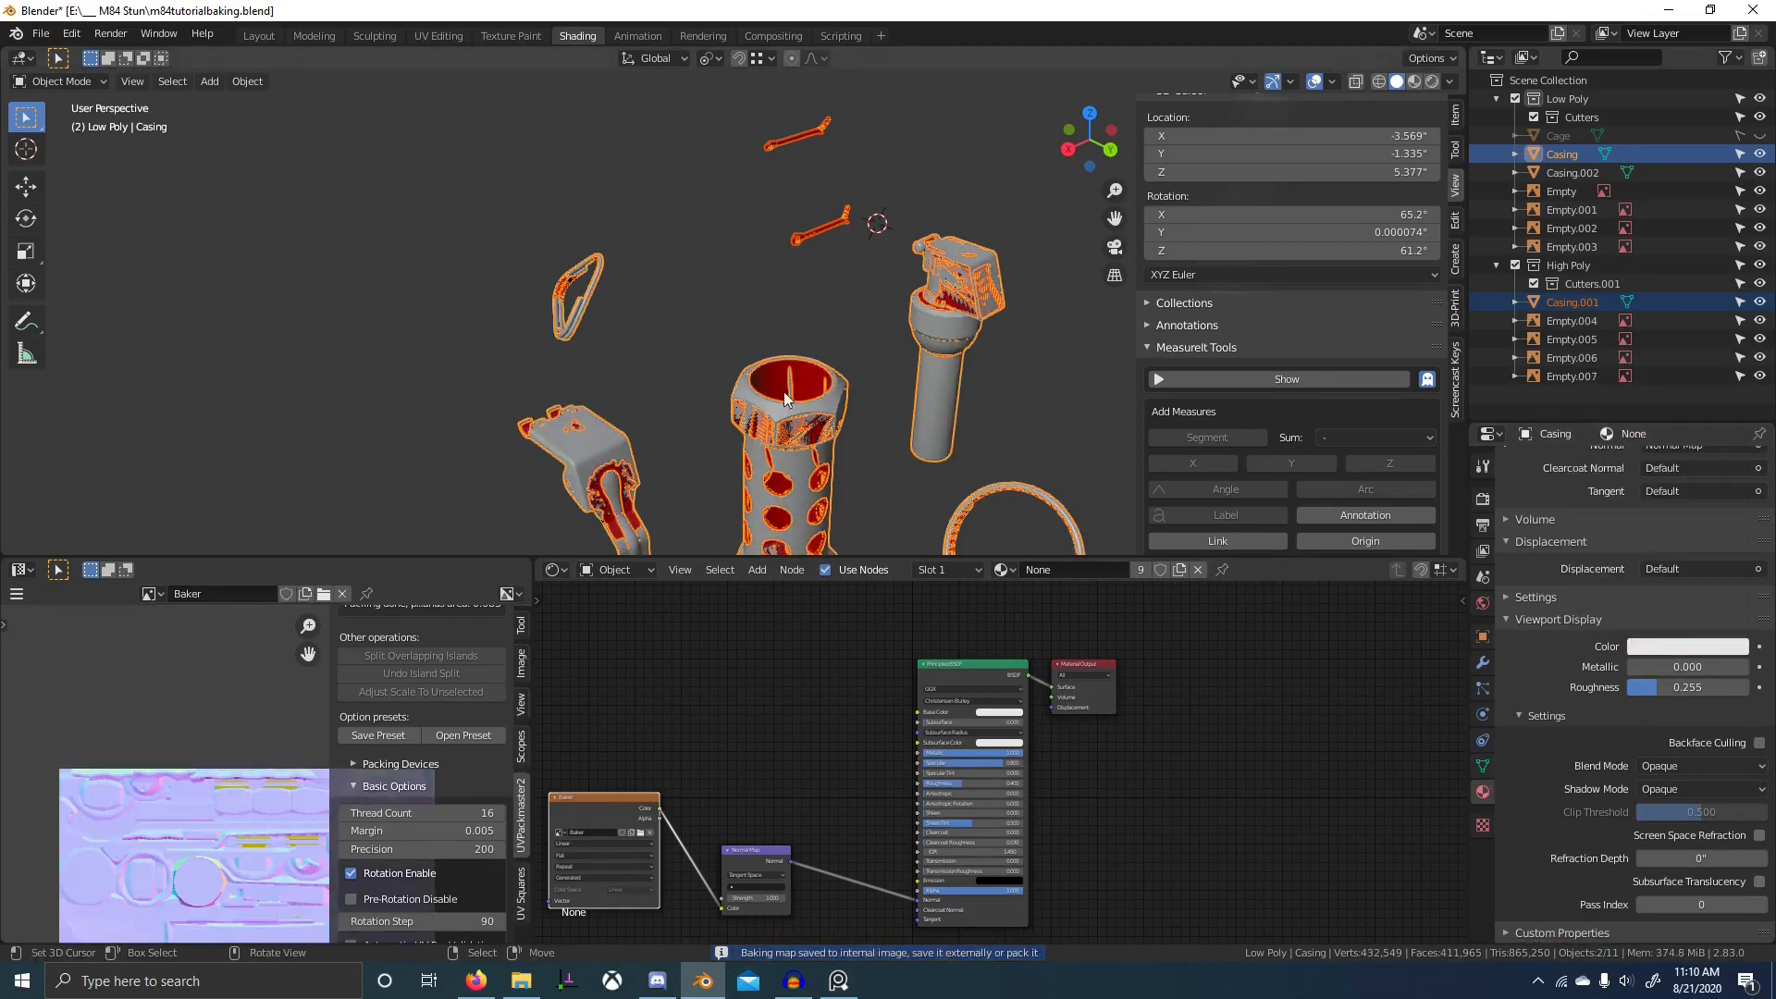
click(811, 380)
key(ctrl+v)
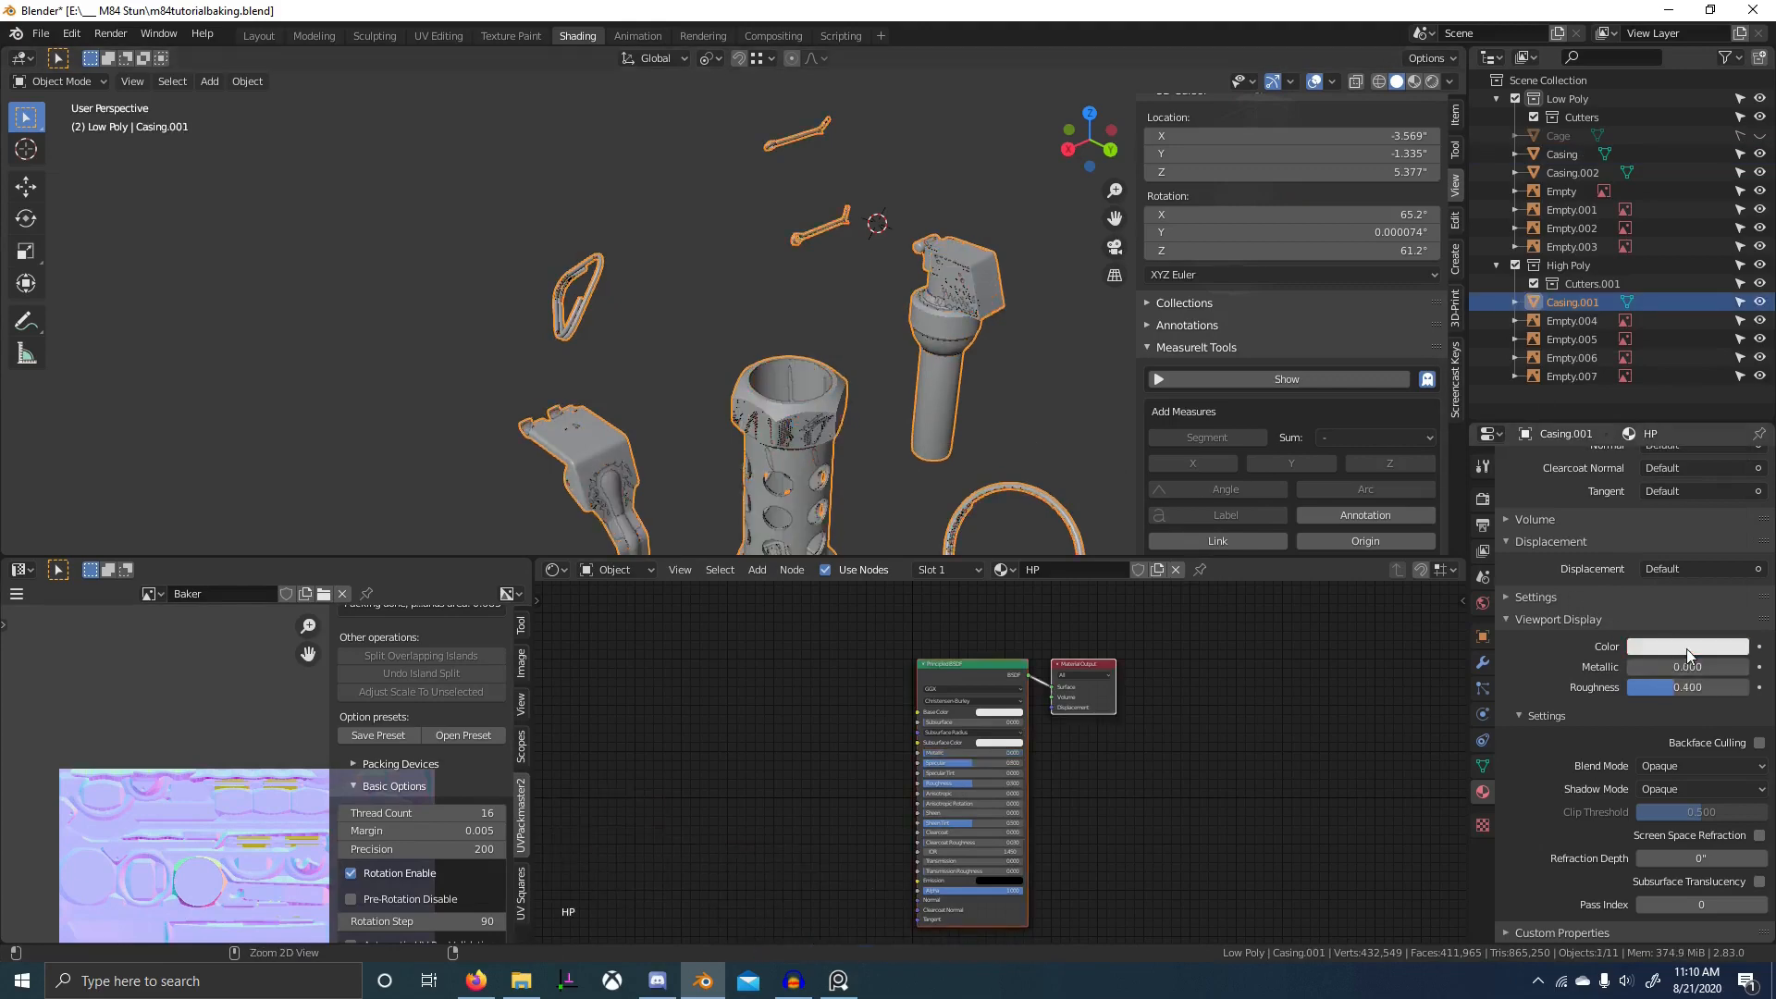
- Inspect the Baker normal map and select the Casing's UV vertices along the yellow band below the rows of holes
scroll(151, 799, up, 8)
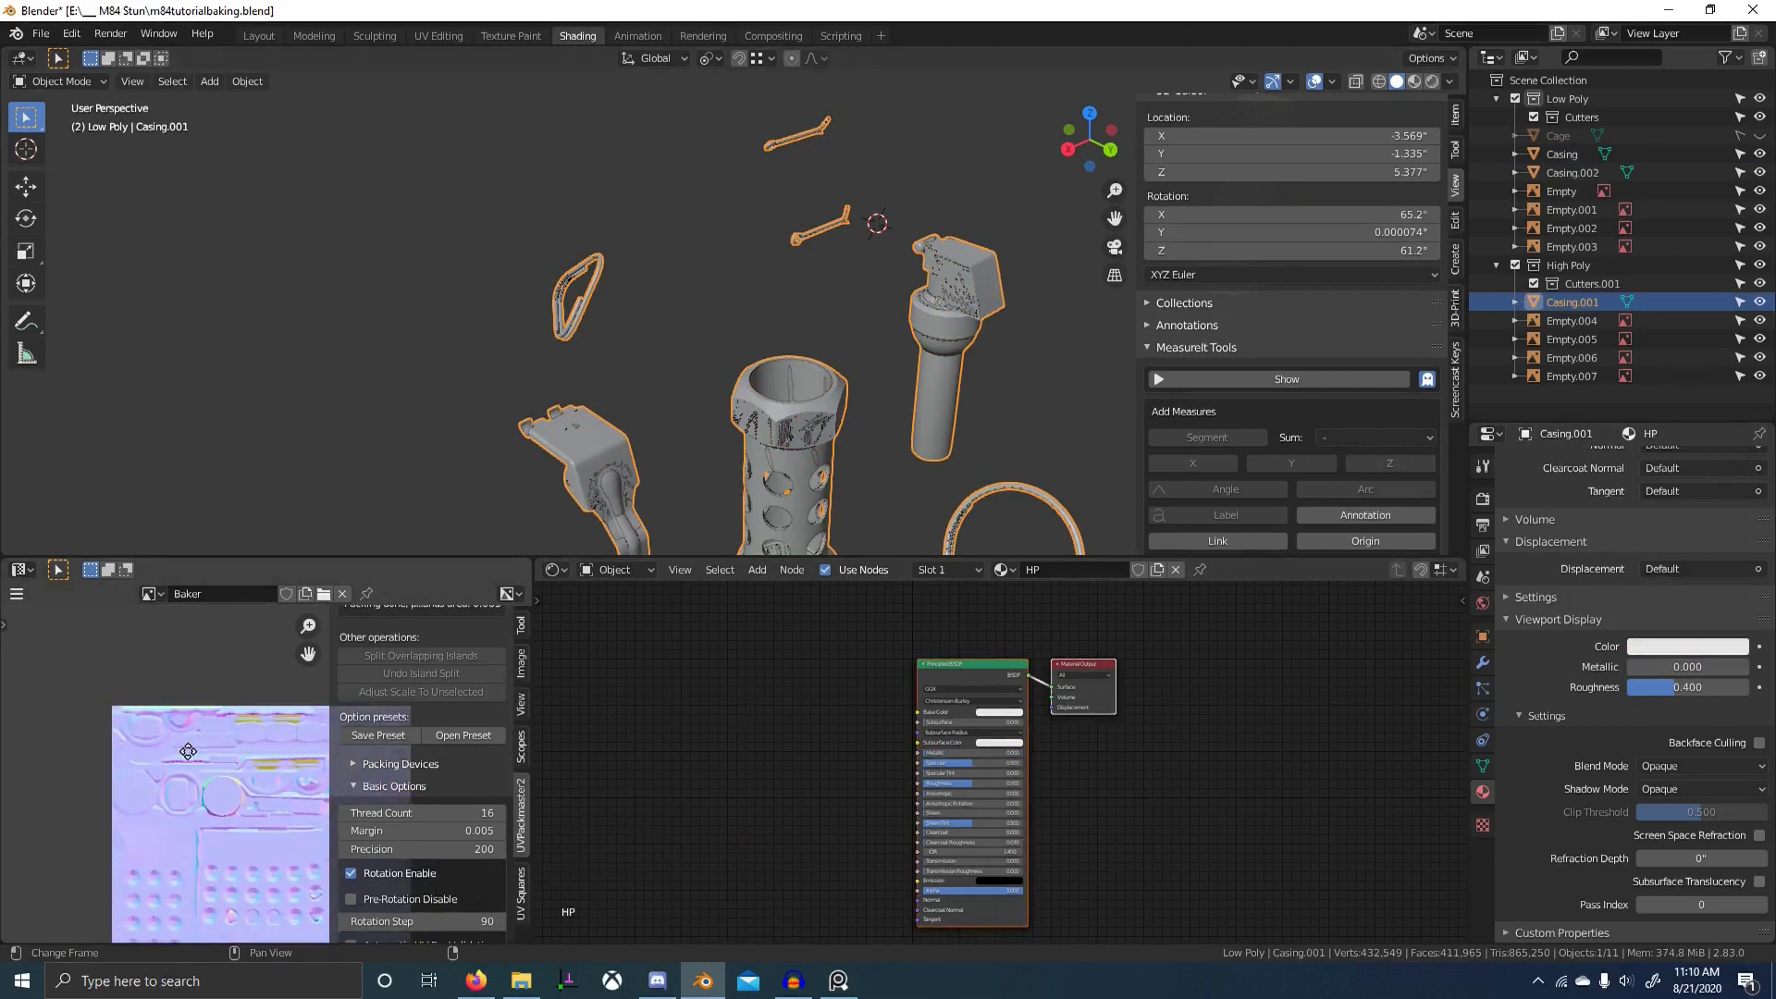
middle_drag(331, 830, 324, 916)
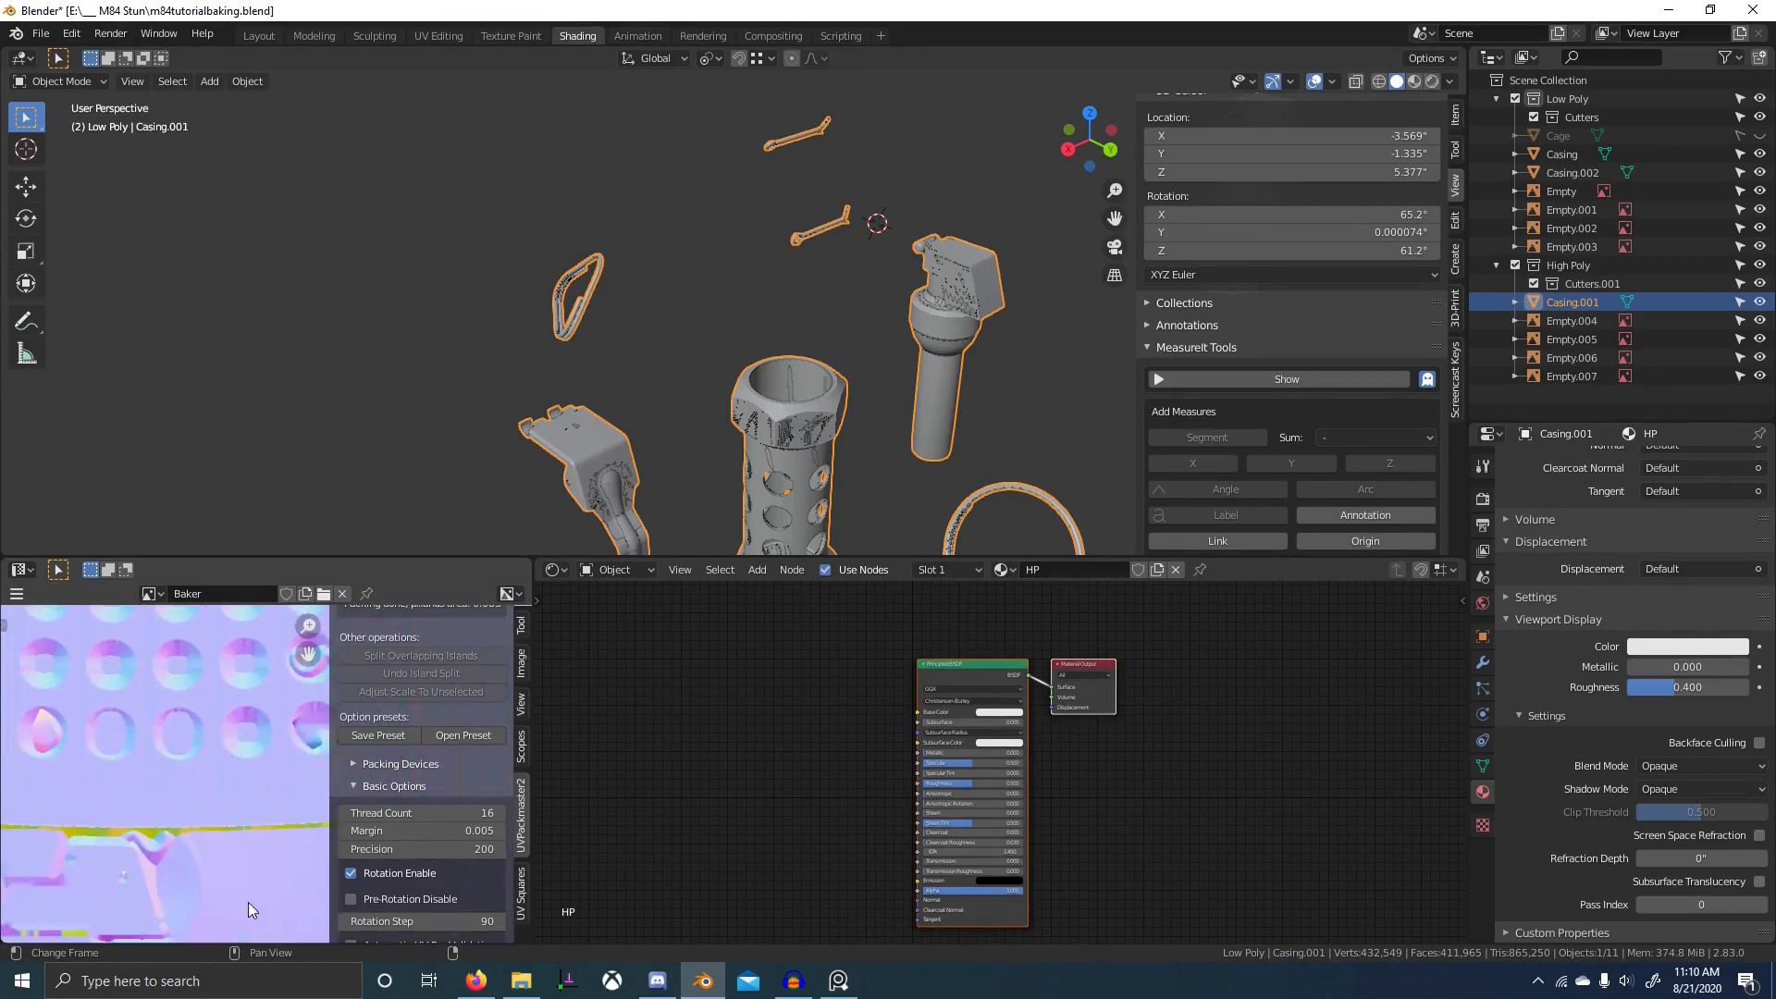
middle_drag(124, 902, 215, 841)
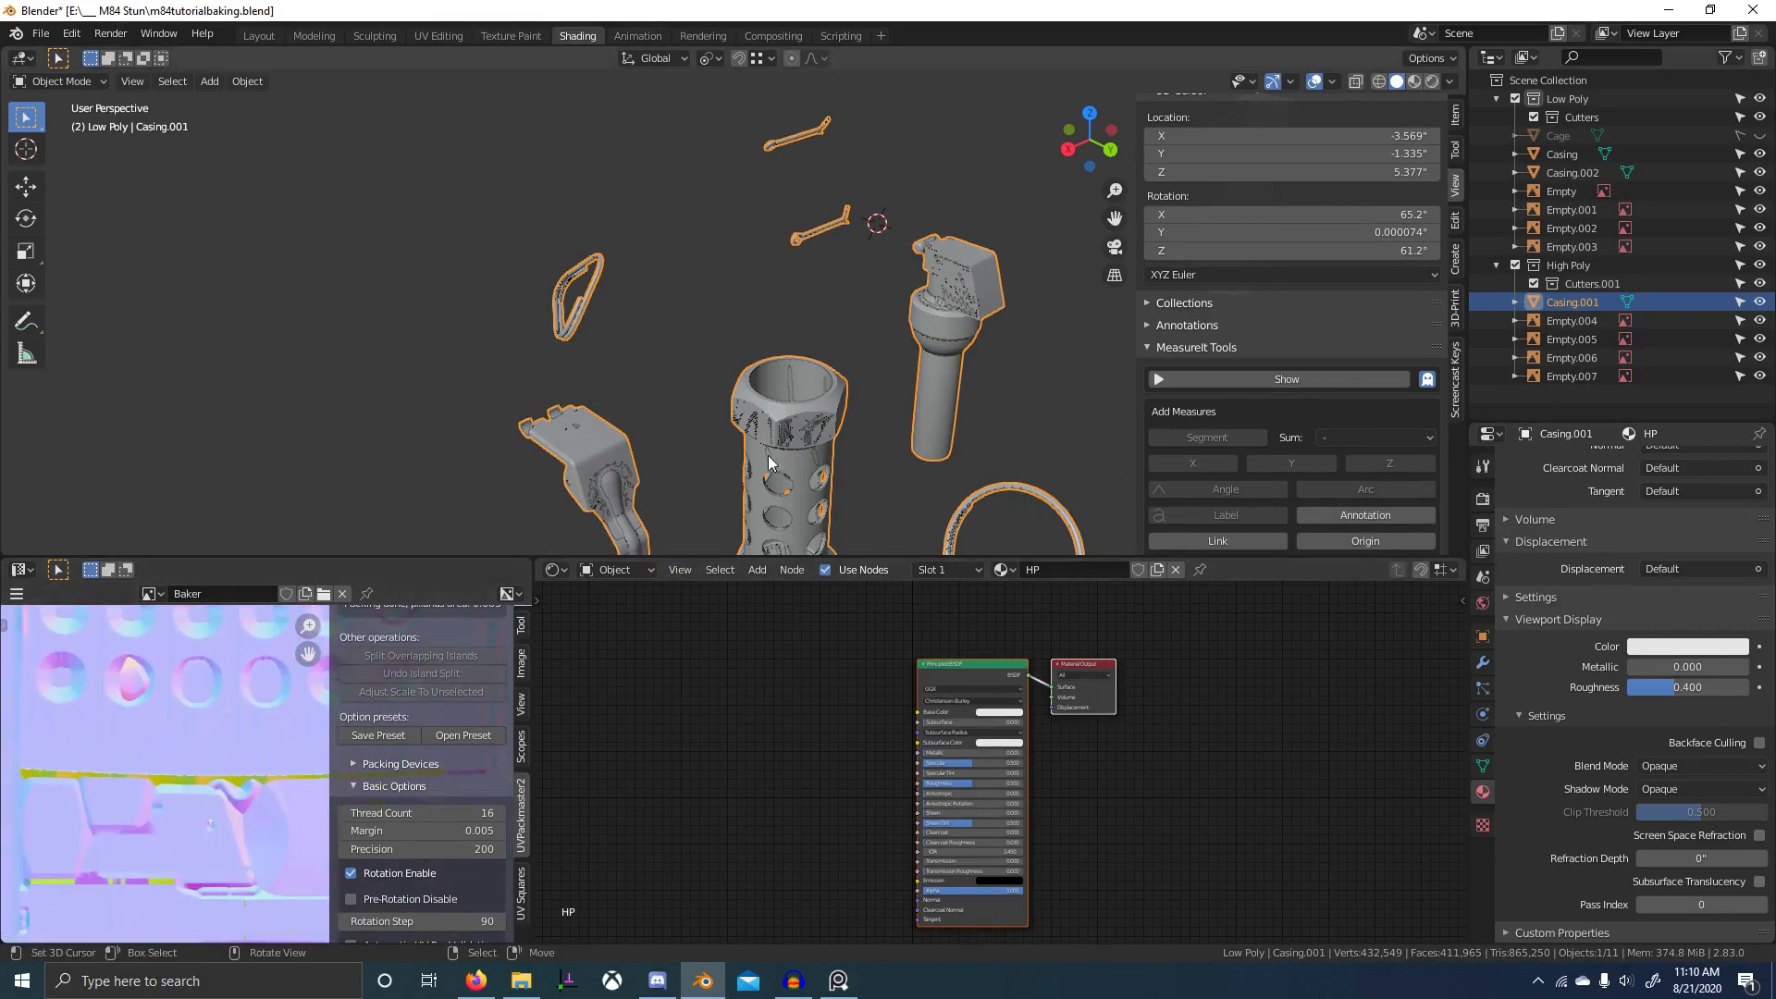
click(818, 404)
key(1)
key(Tab)
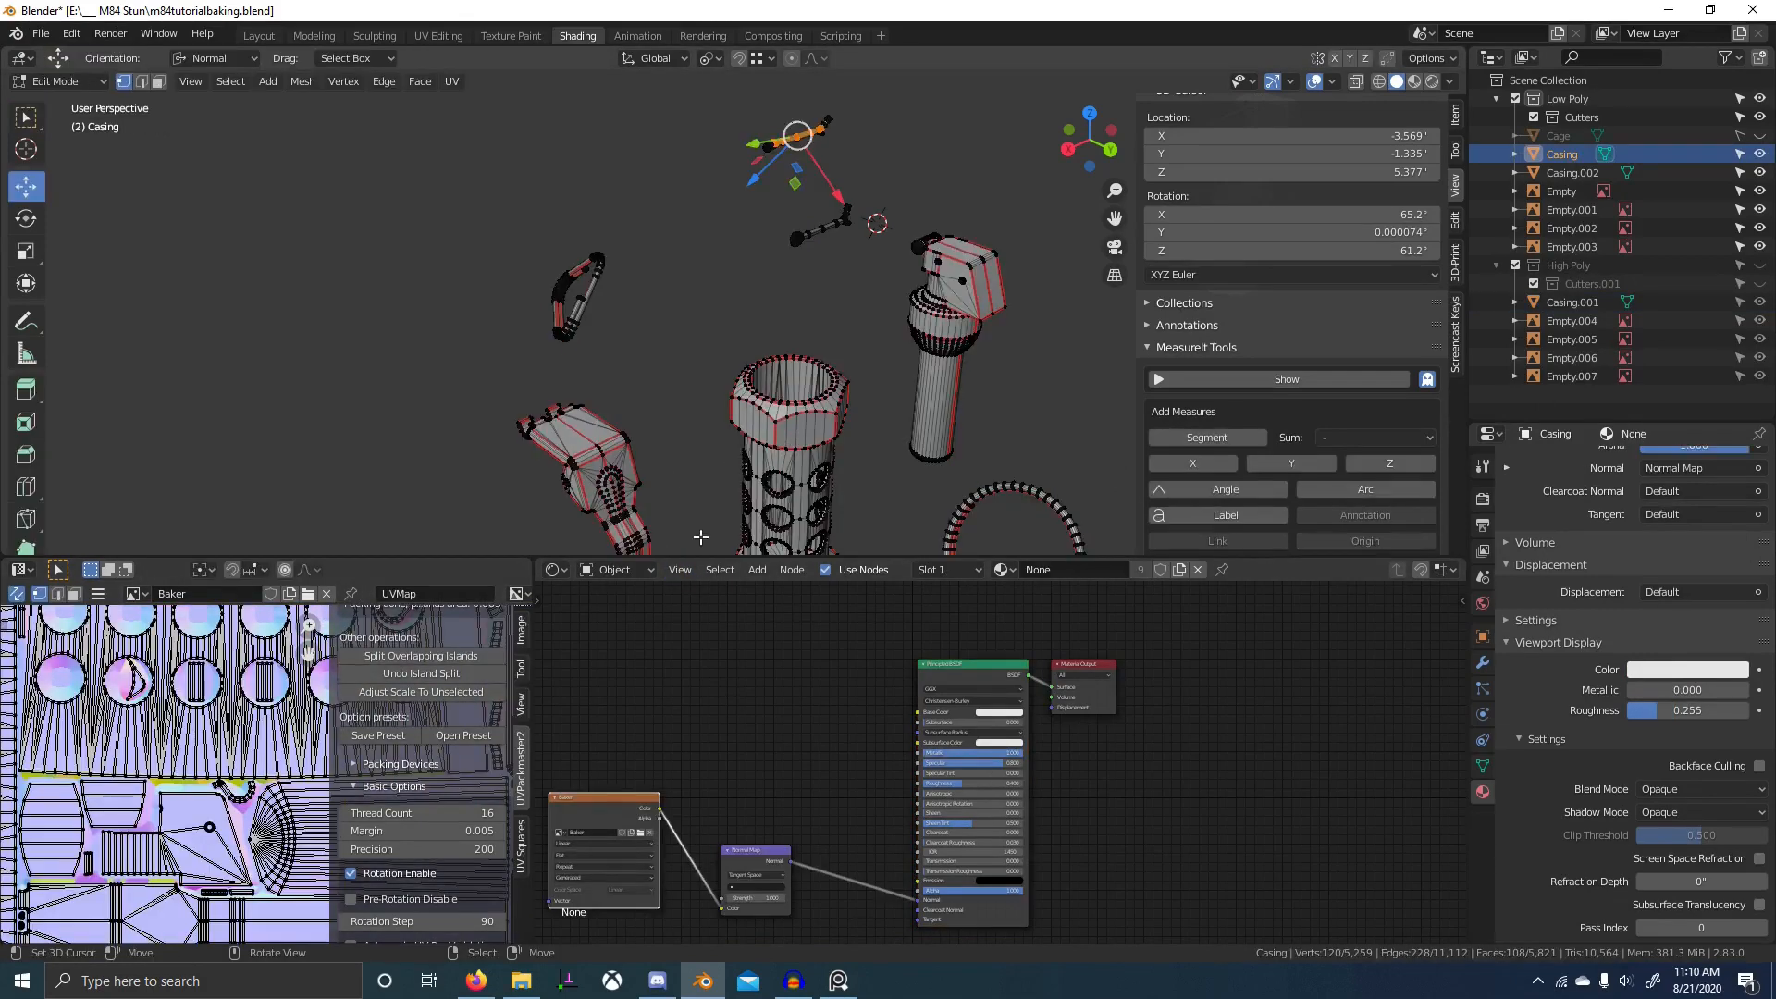
scroll(103, 792, up, 5)
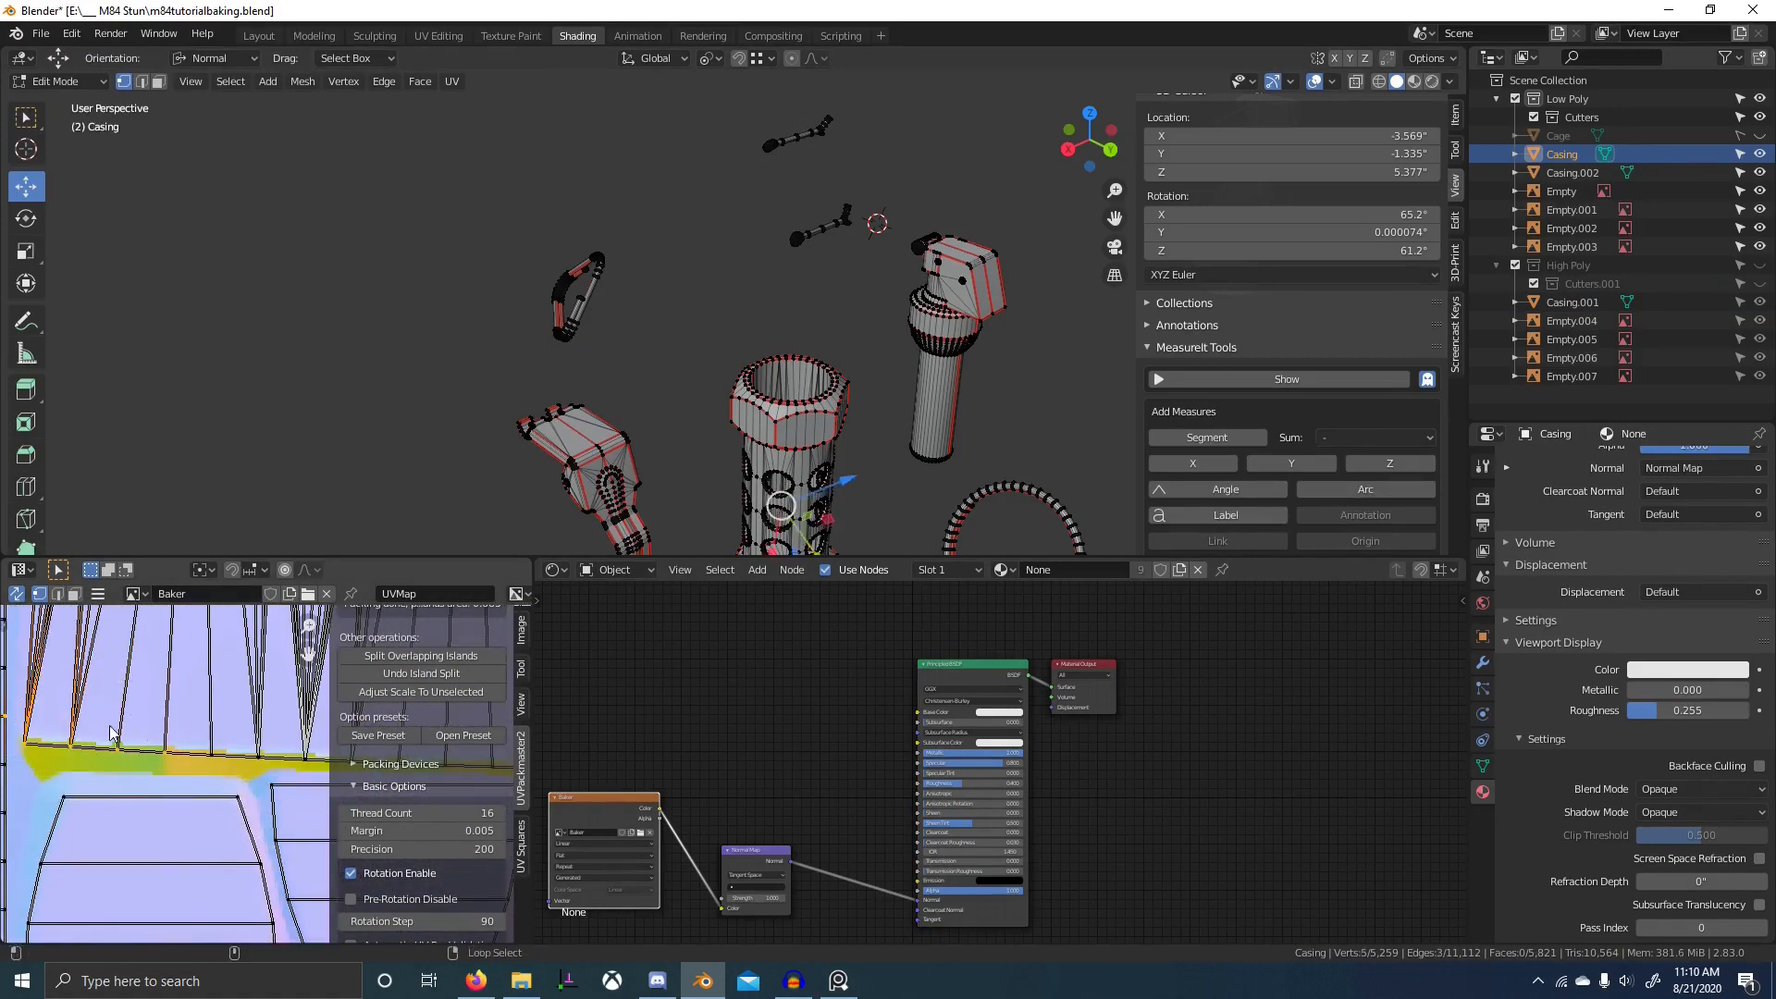
click(181, 731)
right_click(182, 731)
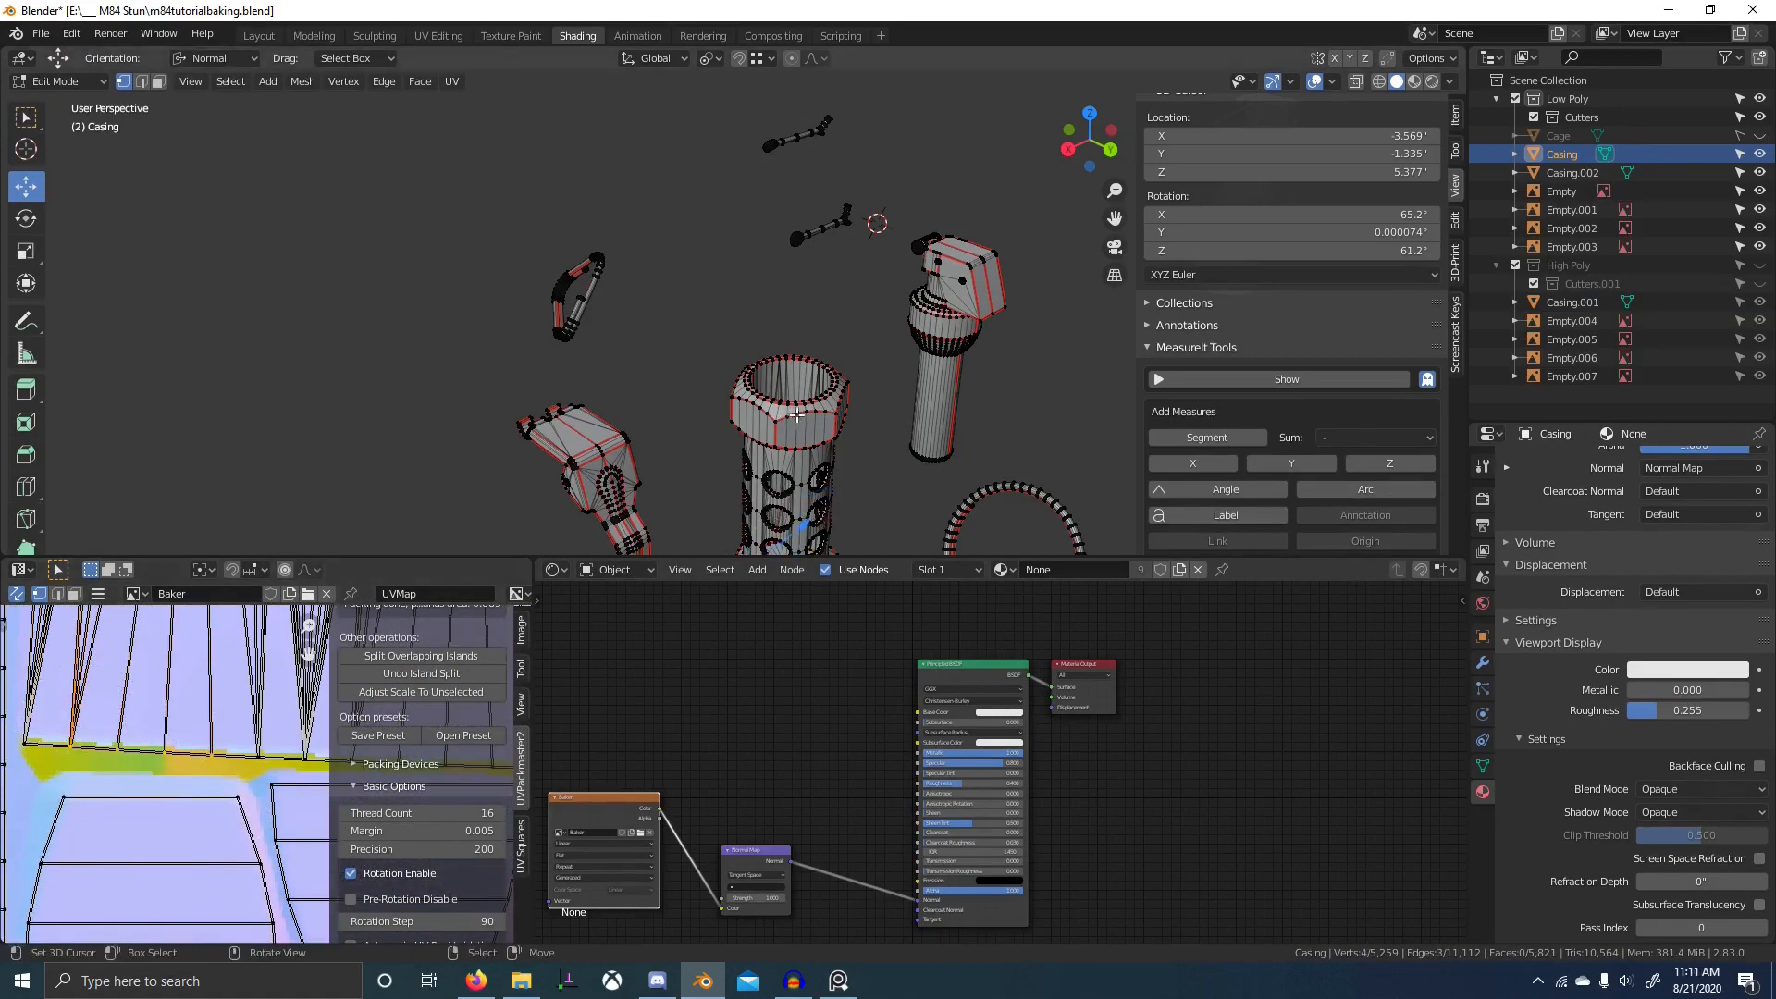
- Locate the selected vertices inside the grenade body and display the low-poly, high-poly and Cage meshes together there
middle_drag(796, 415, 703, 462)
key(KP_Decimal)
key(Tab)
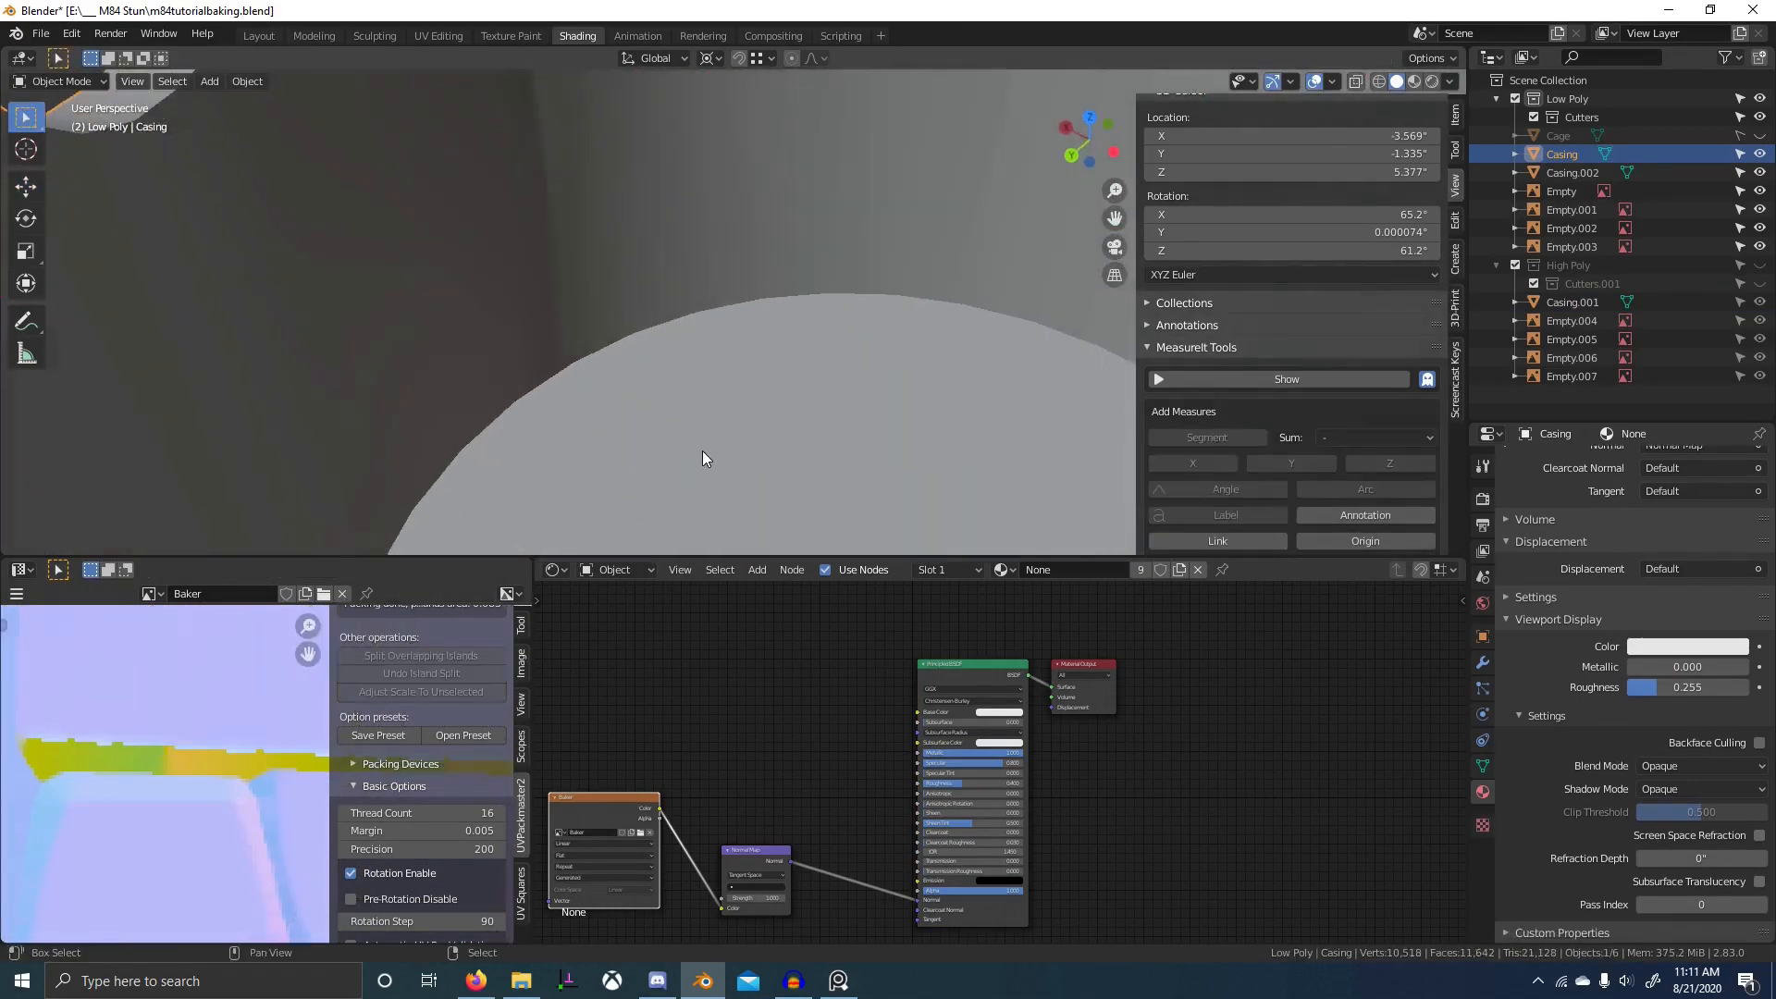
key(shift+1)
key(shift+2)
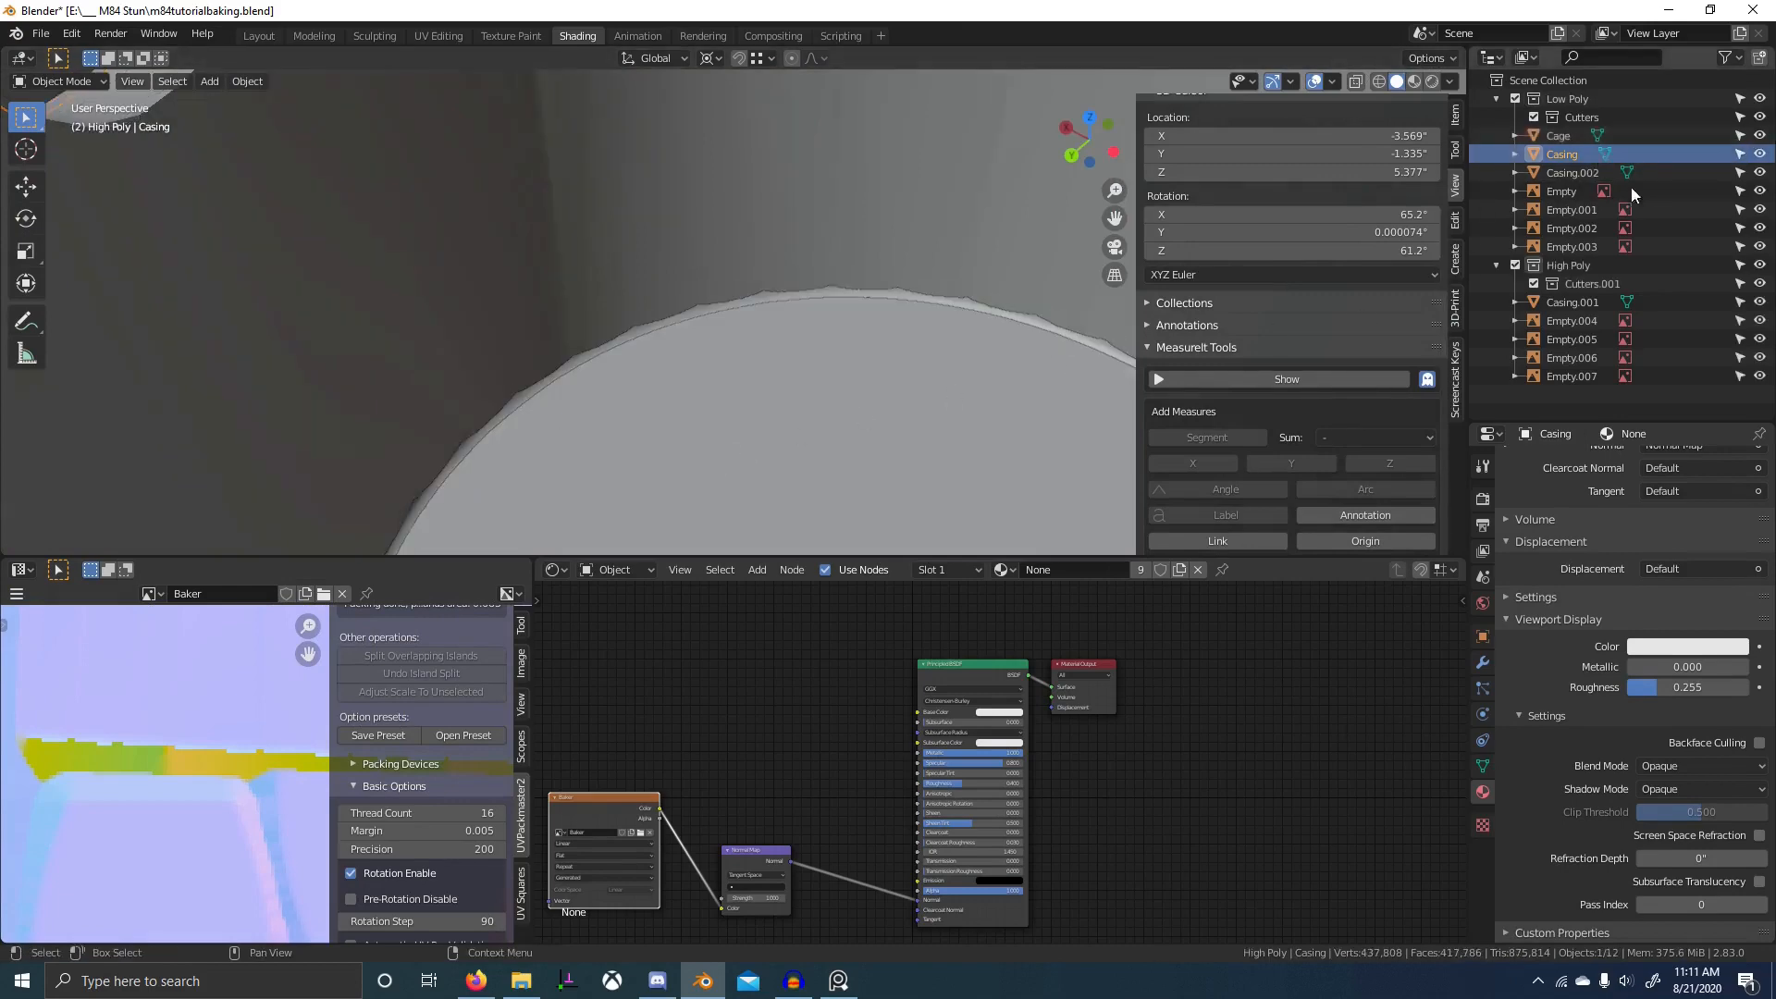
- Fatten the Cage's entire perforated body outward by about 0.0022 to cover the high-poly edge around the circular inner face
scroll(928, 313, down, 10)
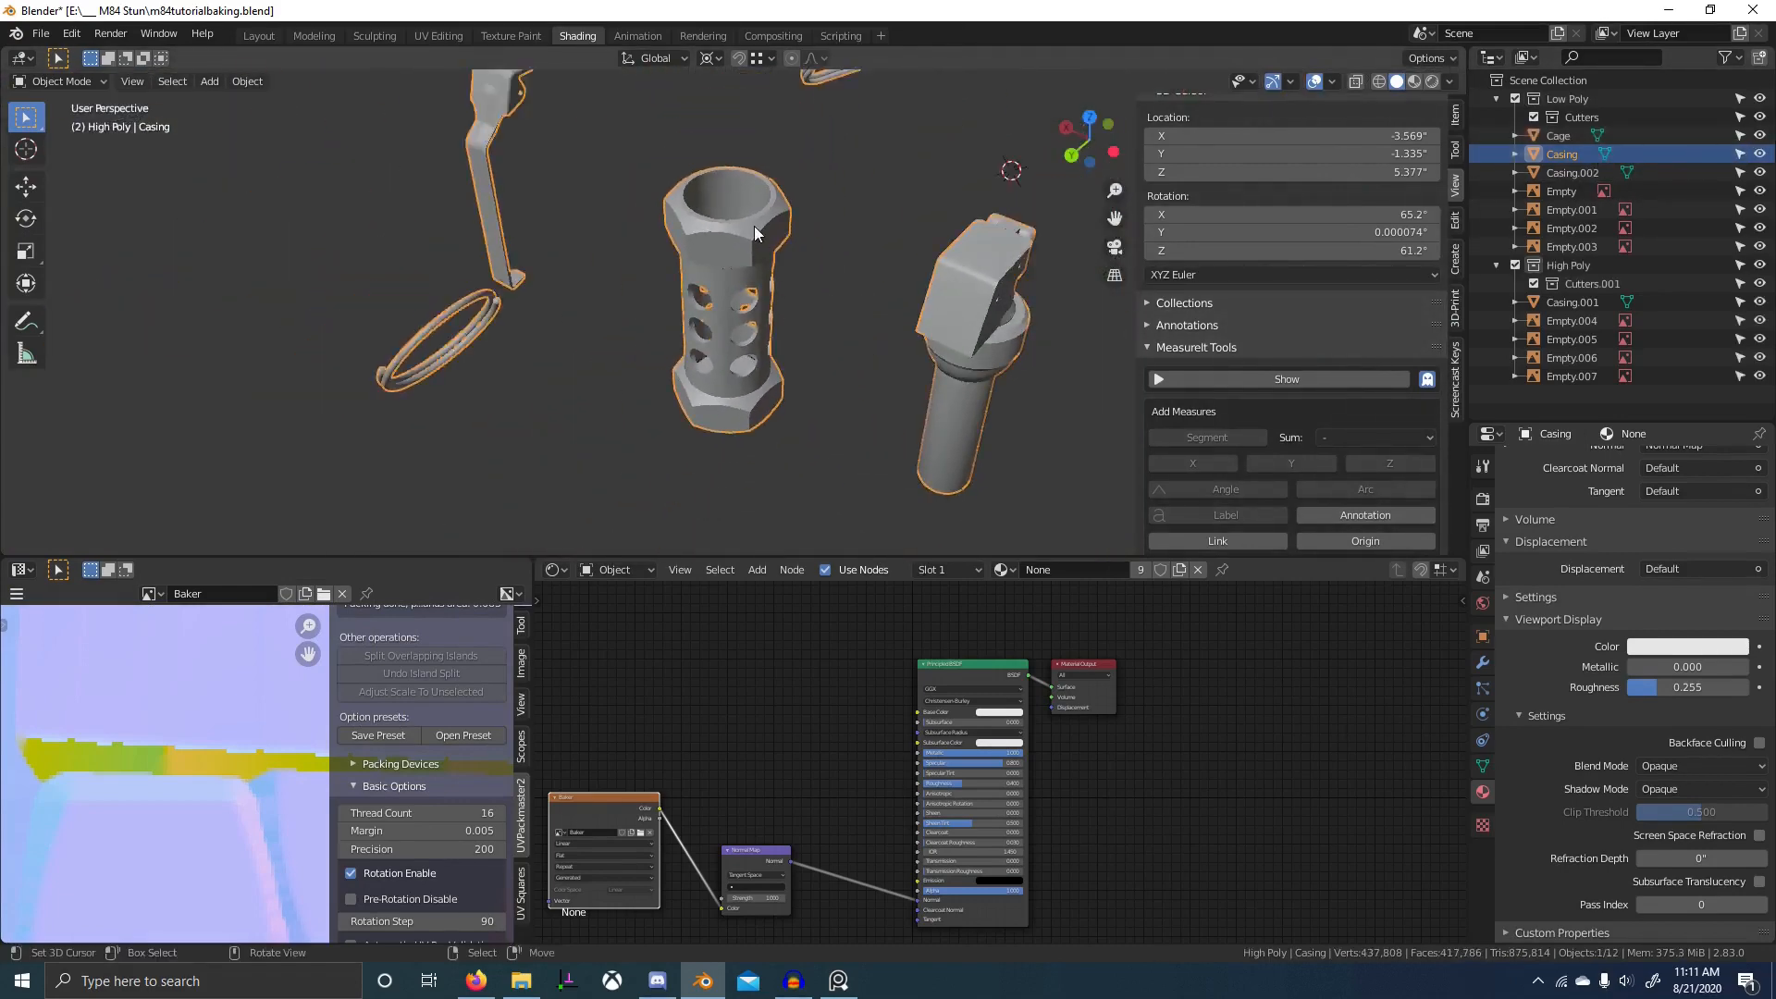
click(753, 226)
key(Tab)
key(l)
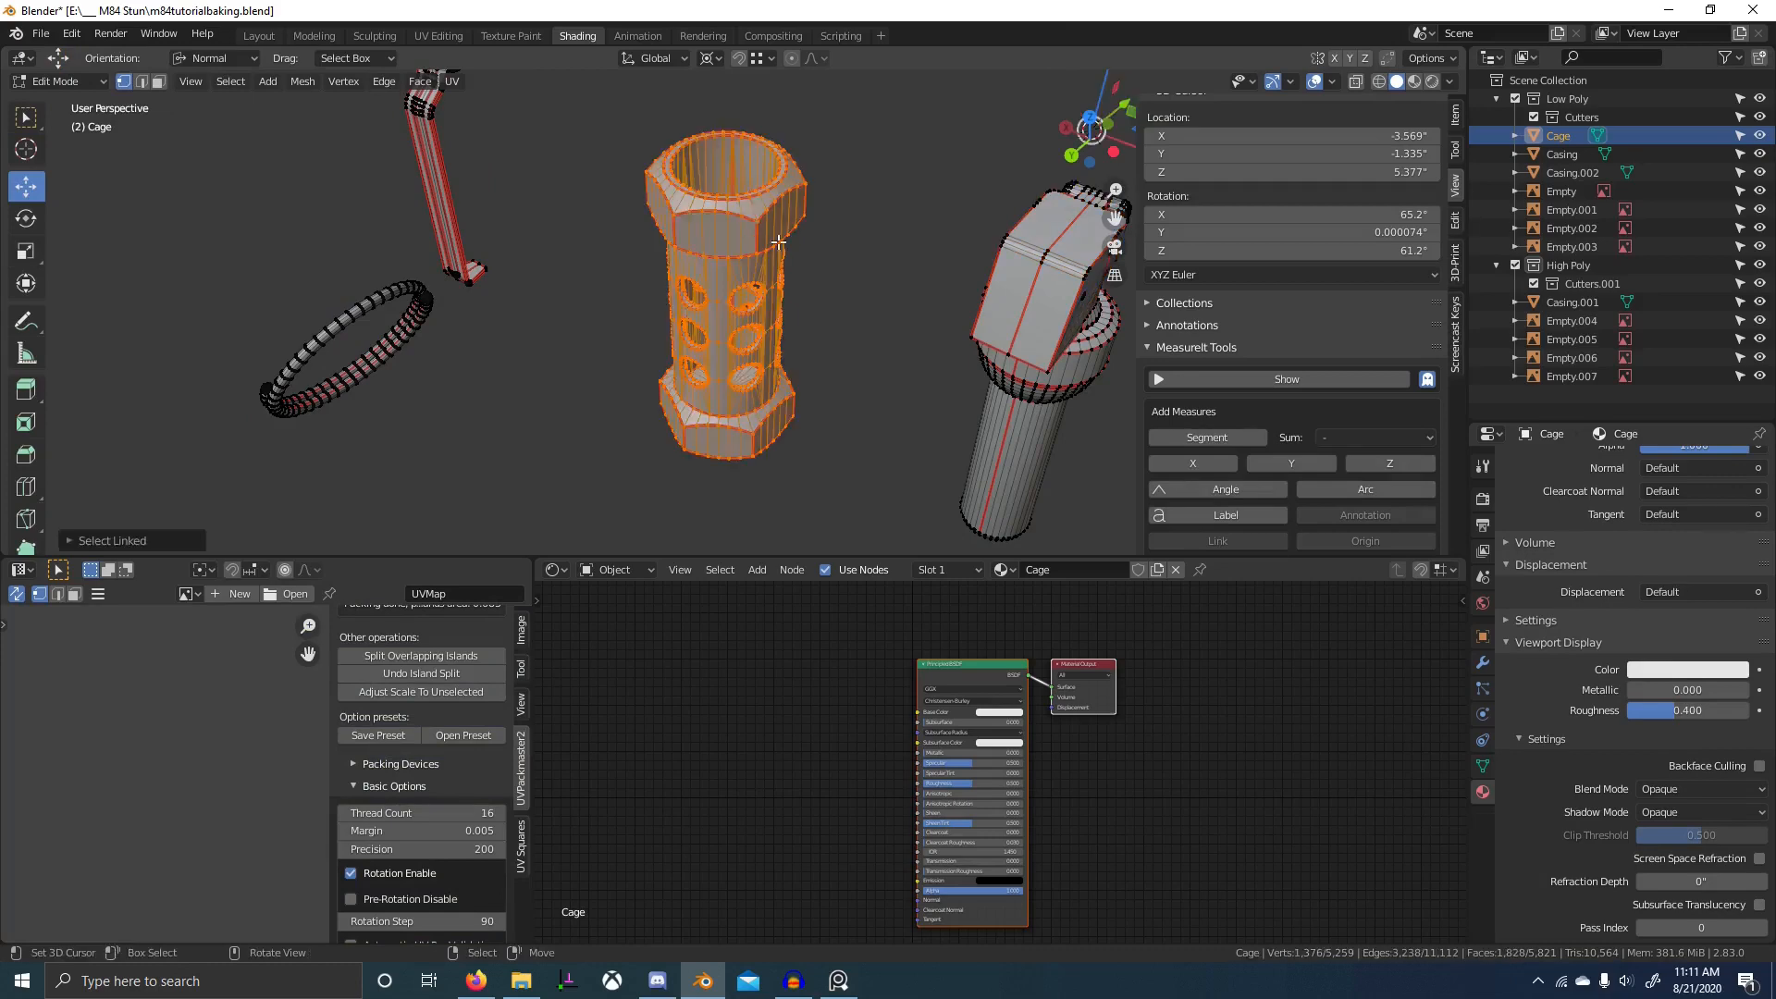
scroll(751, 231, up, 10)
shift+middle_drag(757, 479, 832, 310)
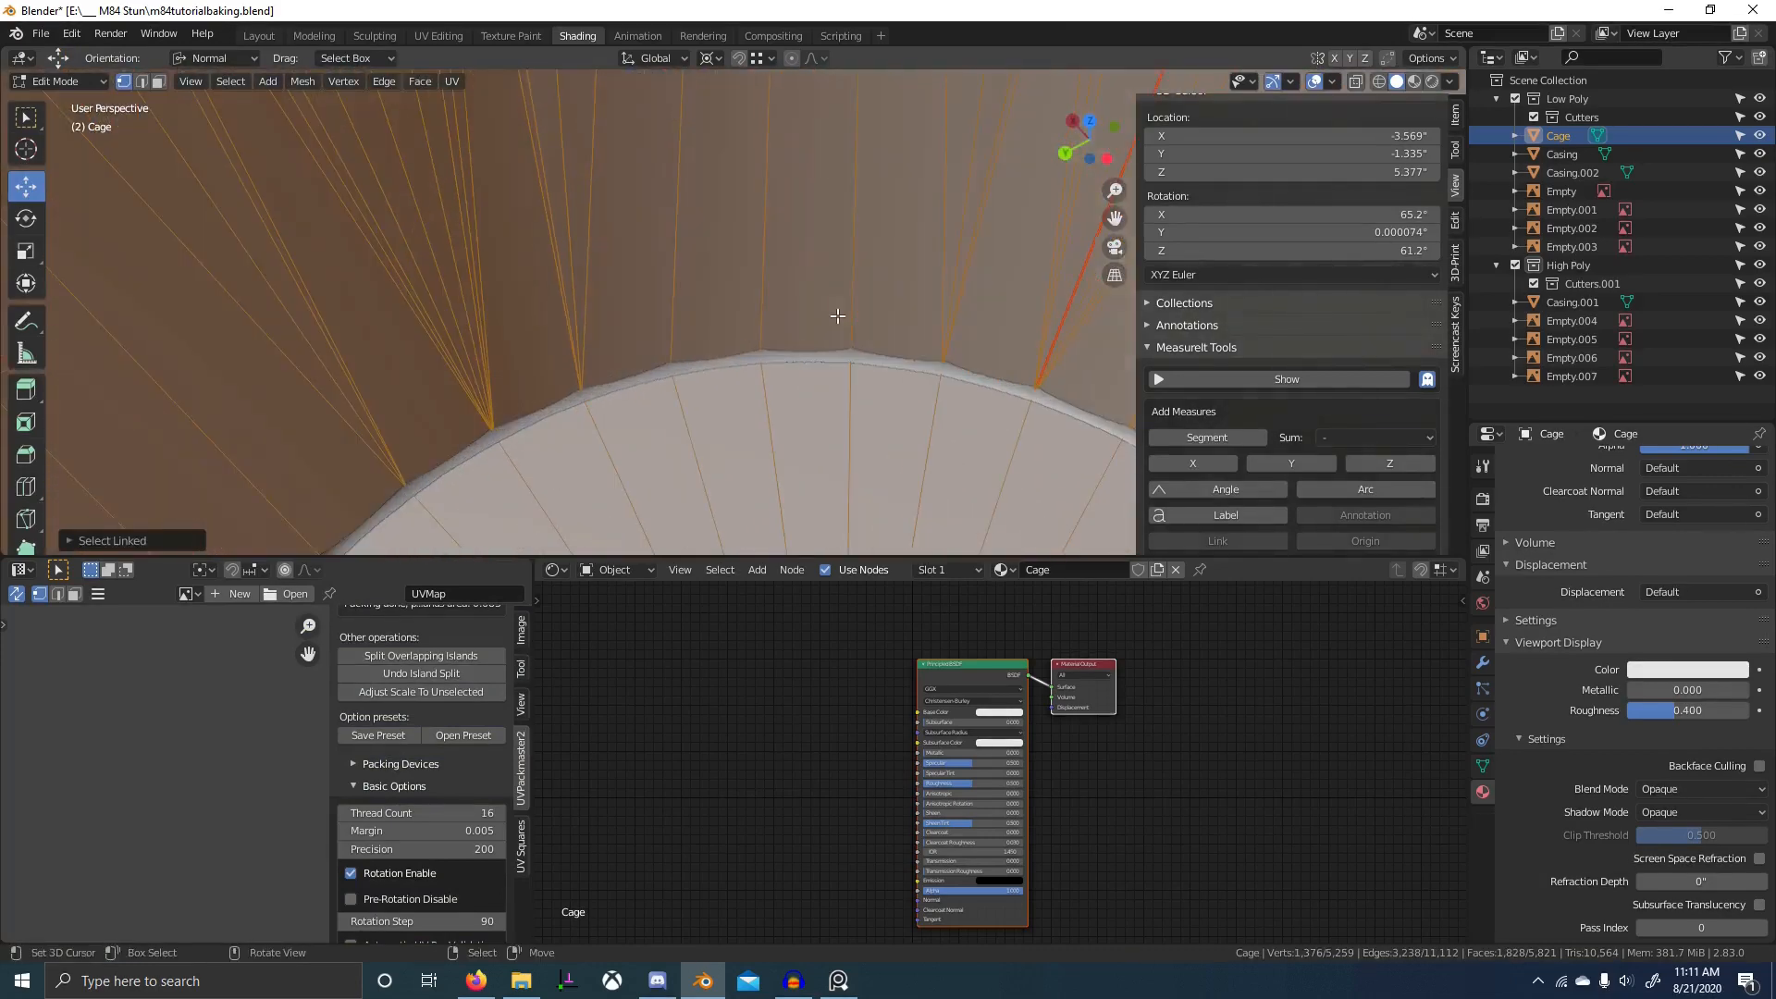
key(alt+s)
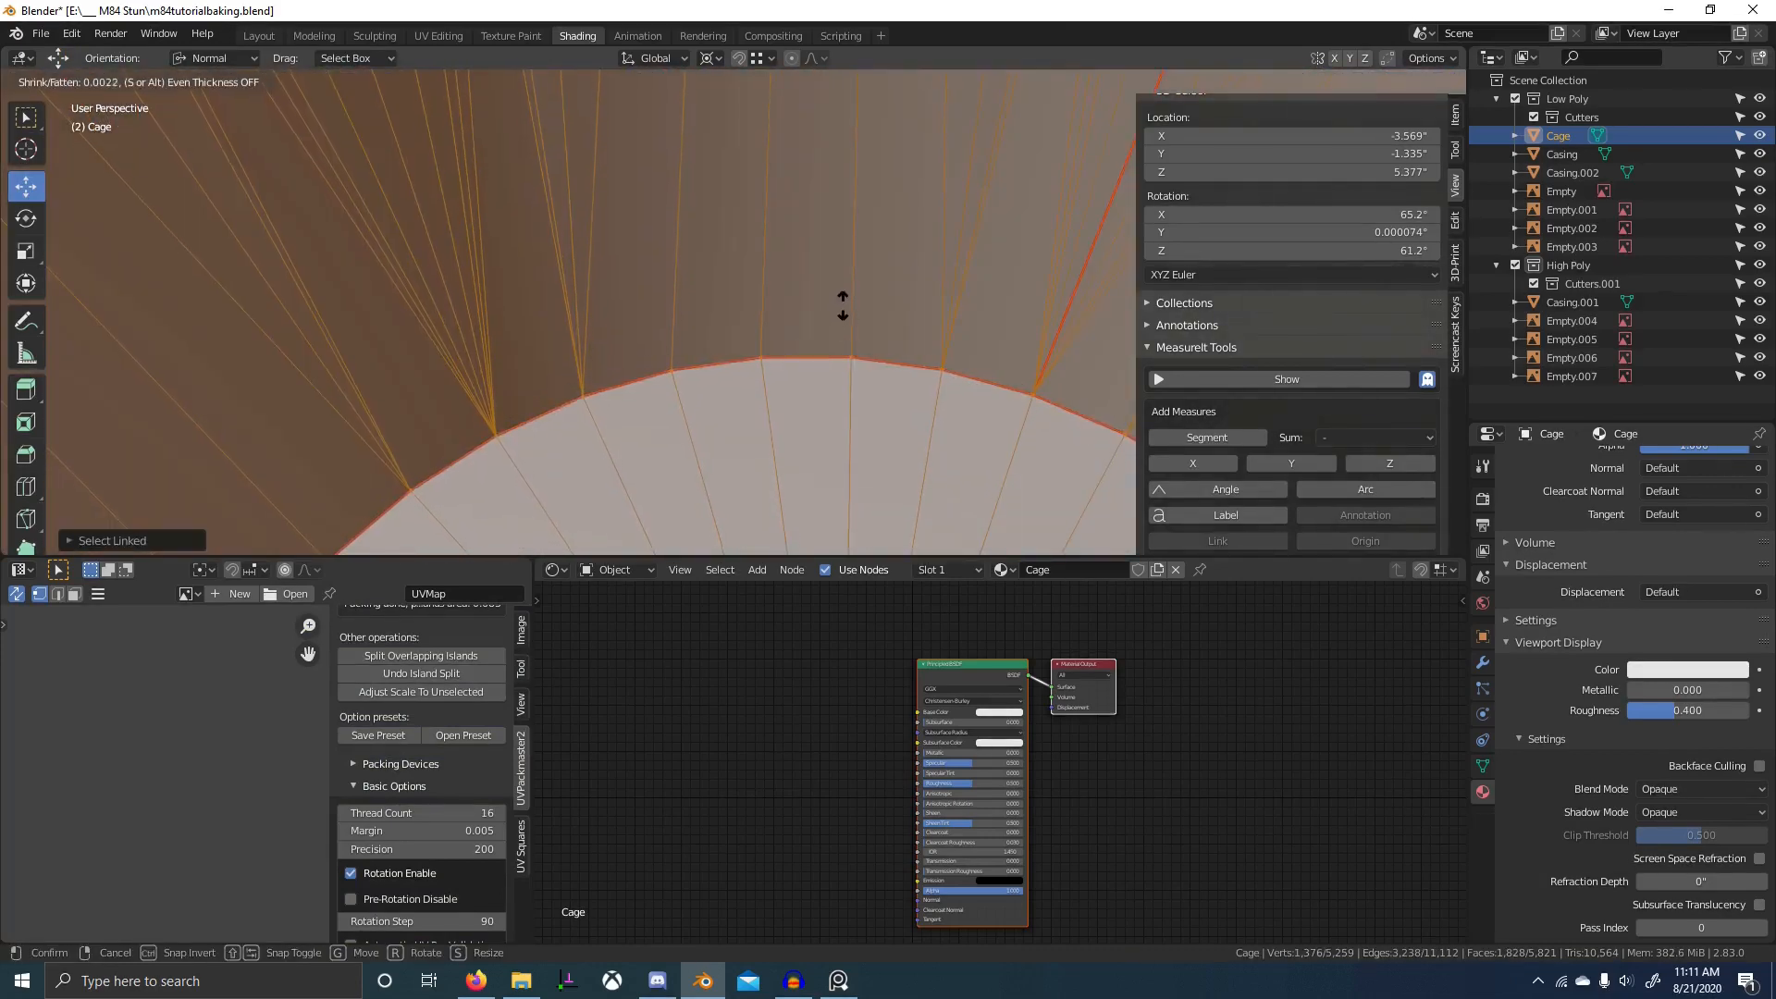
click(845, 301)
scroll(904, 305, down, 8)
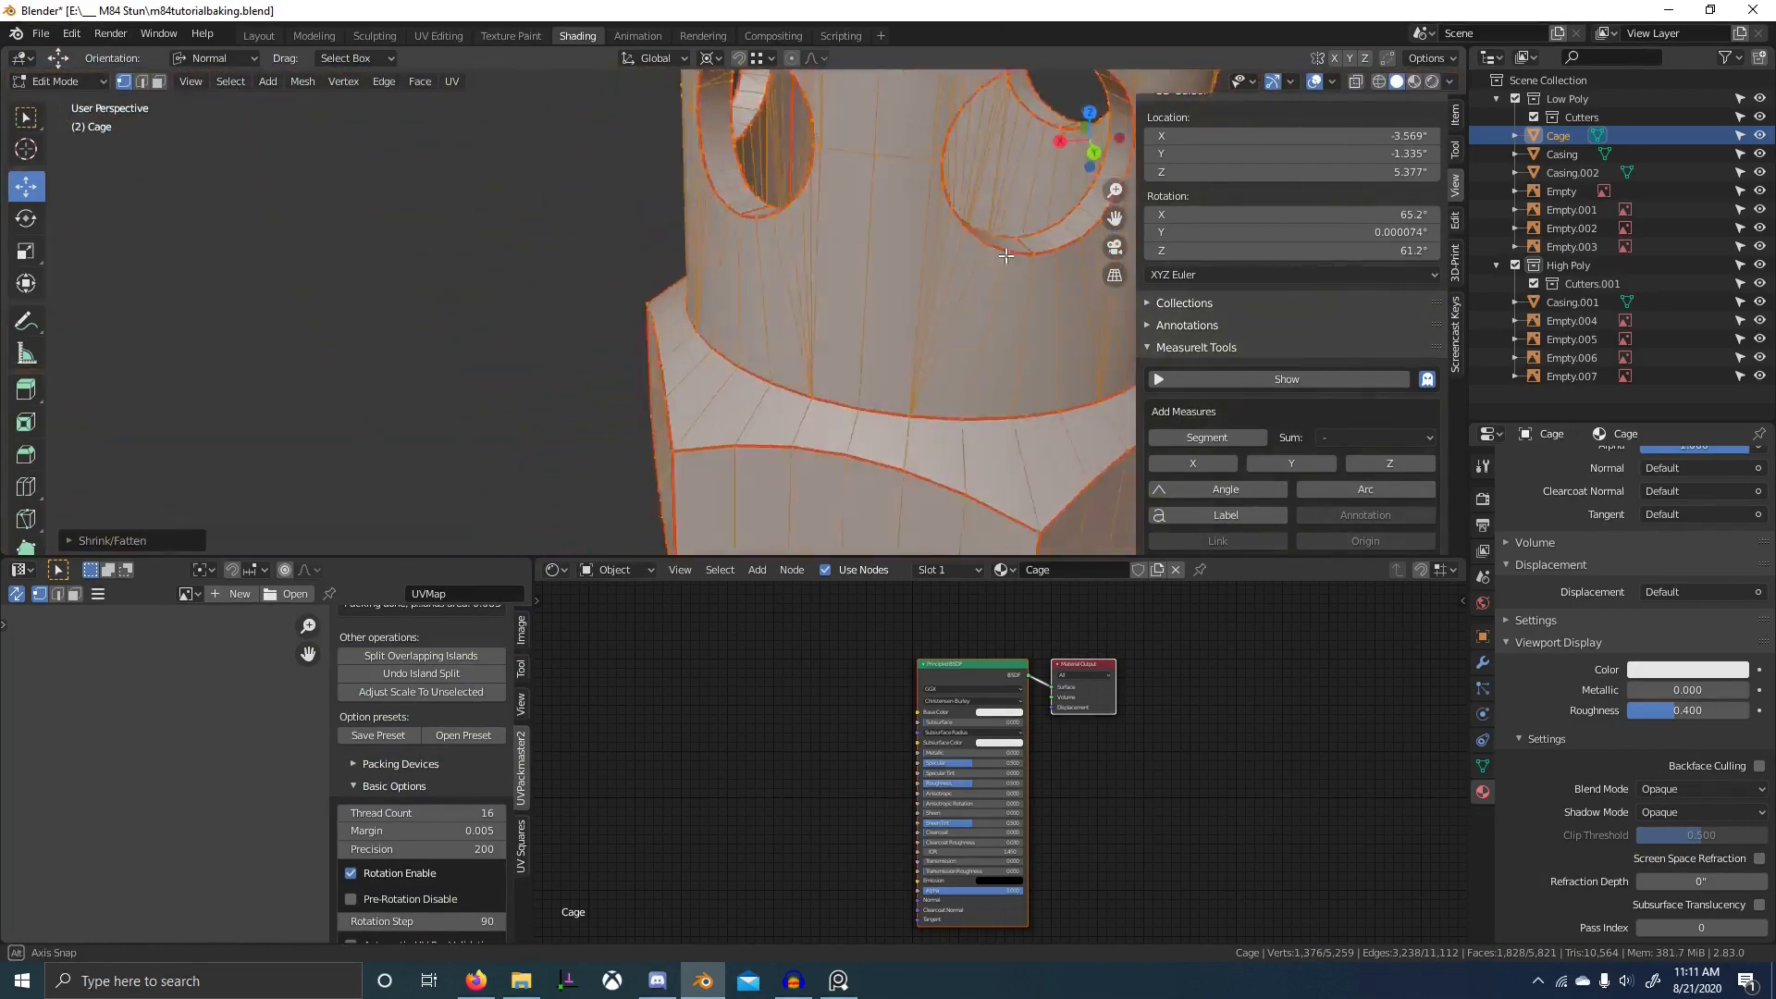
scroll(953, 278, down, 5)
shift+middle_drag(912, 314, 717, 468)
key(Tab)
scroll(886, 414, down, 5)
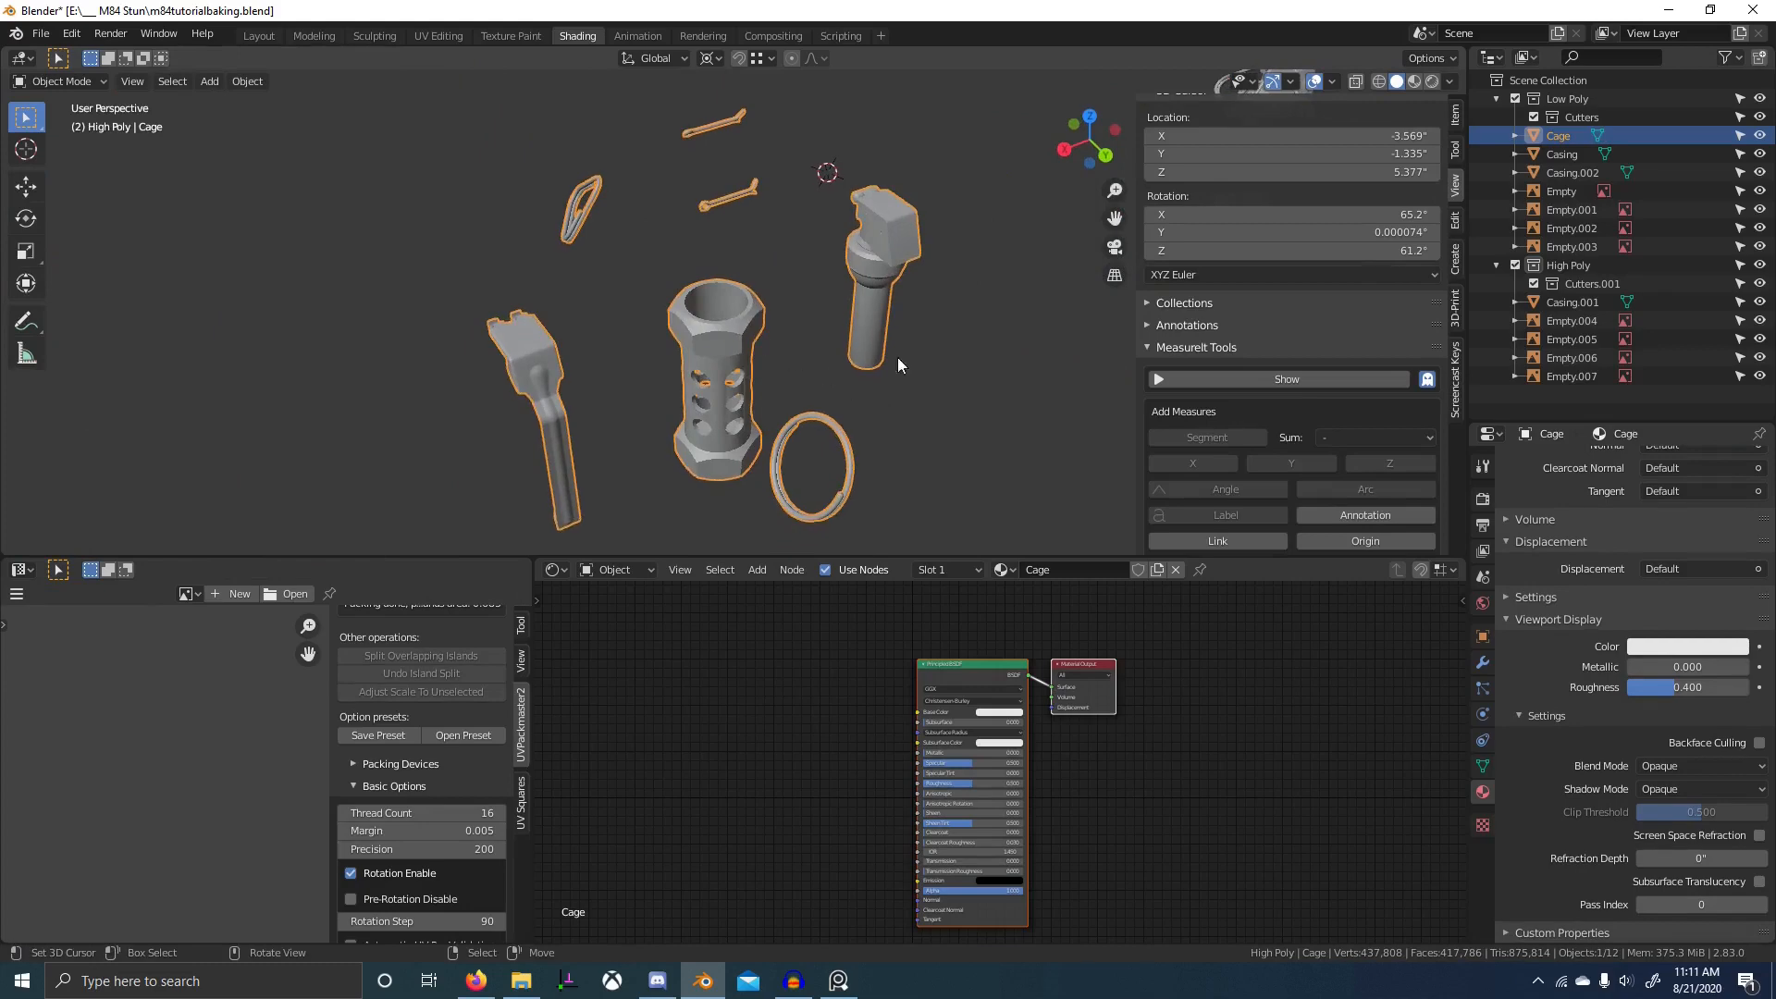
- Hide the Cage again and reselect high-poly Casing.001 together with the low-poly Casing as active object
click(1759, 135)
scroll(721, 330, up, 3)
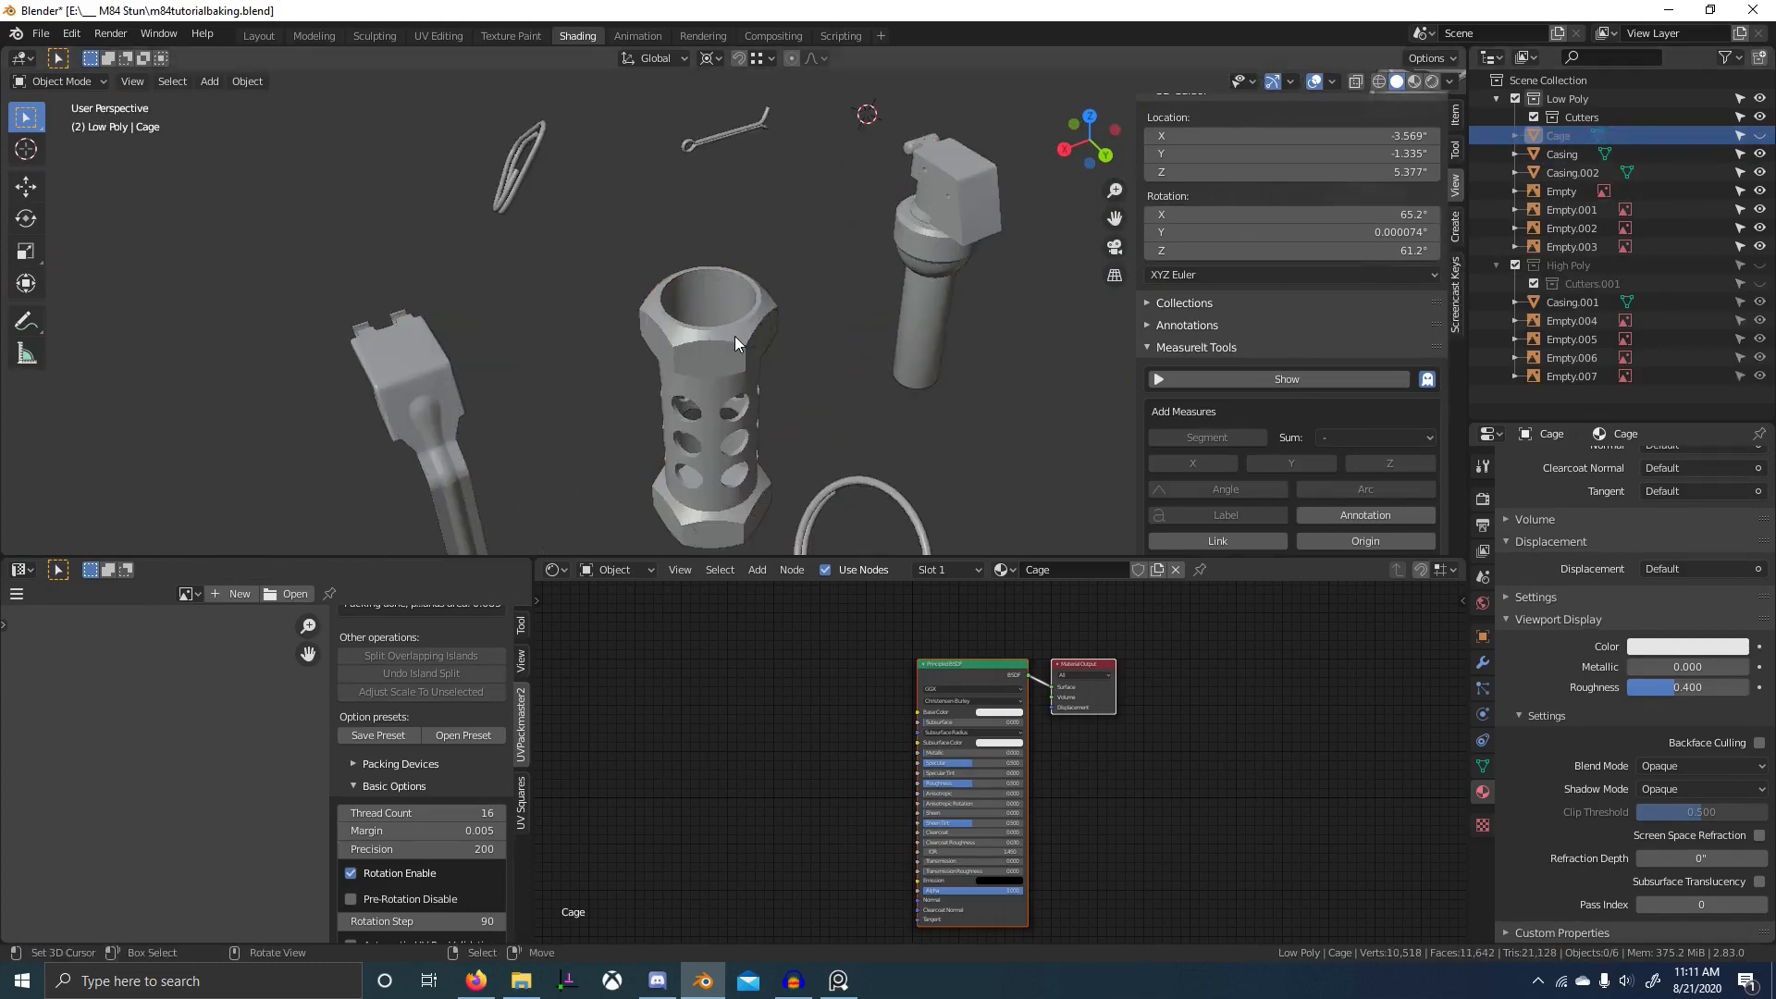
click(734, 336)
shift+click(735, 336)
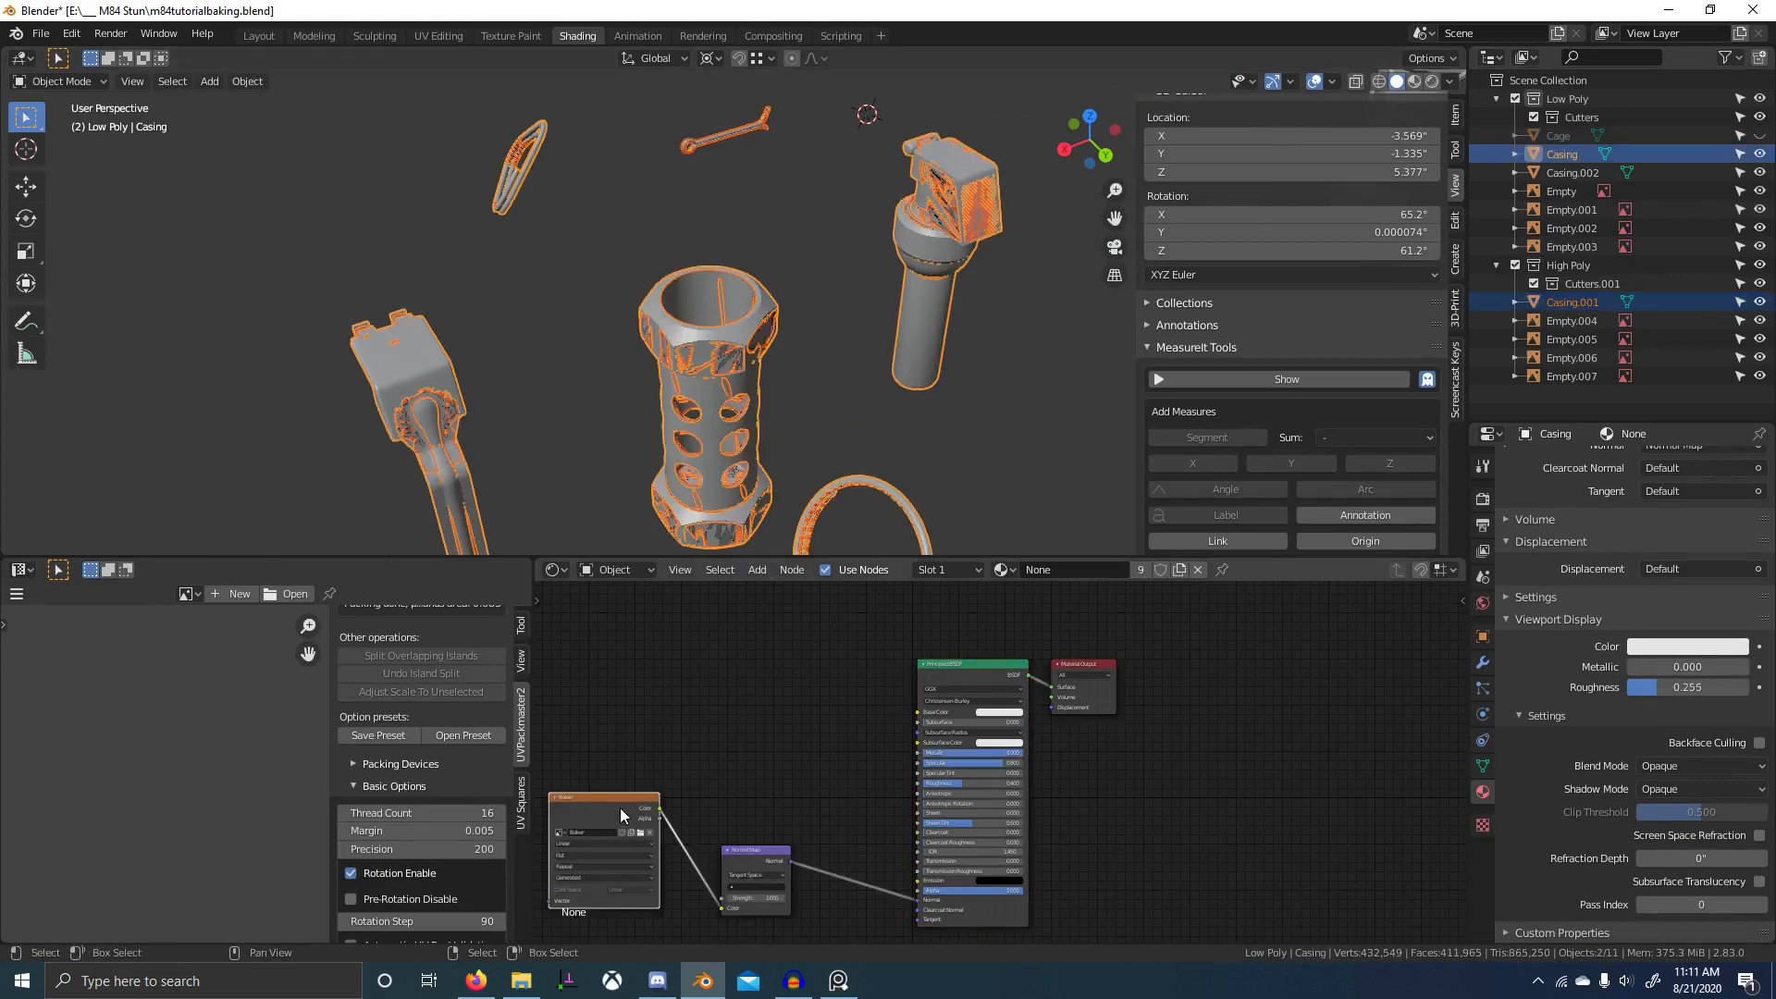
- Rebake the Casing's normal map into the Baker image using the enlarged Cage
scroll(1700, 770, up, 15)
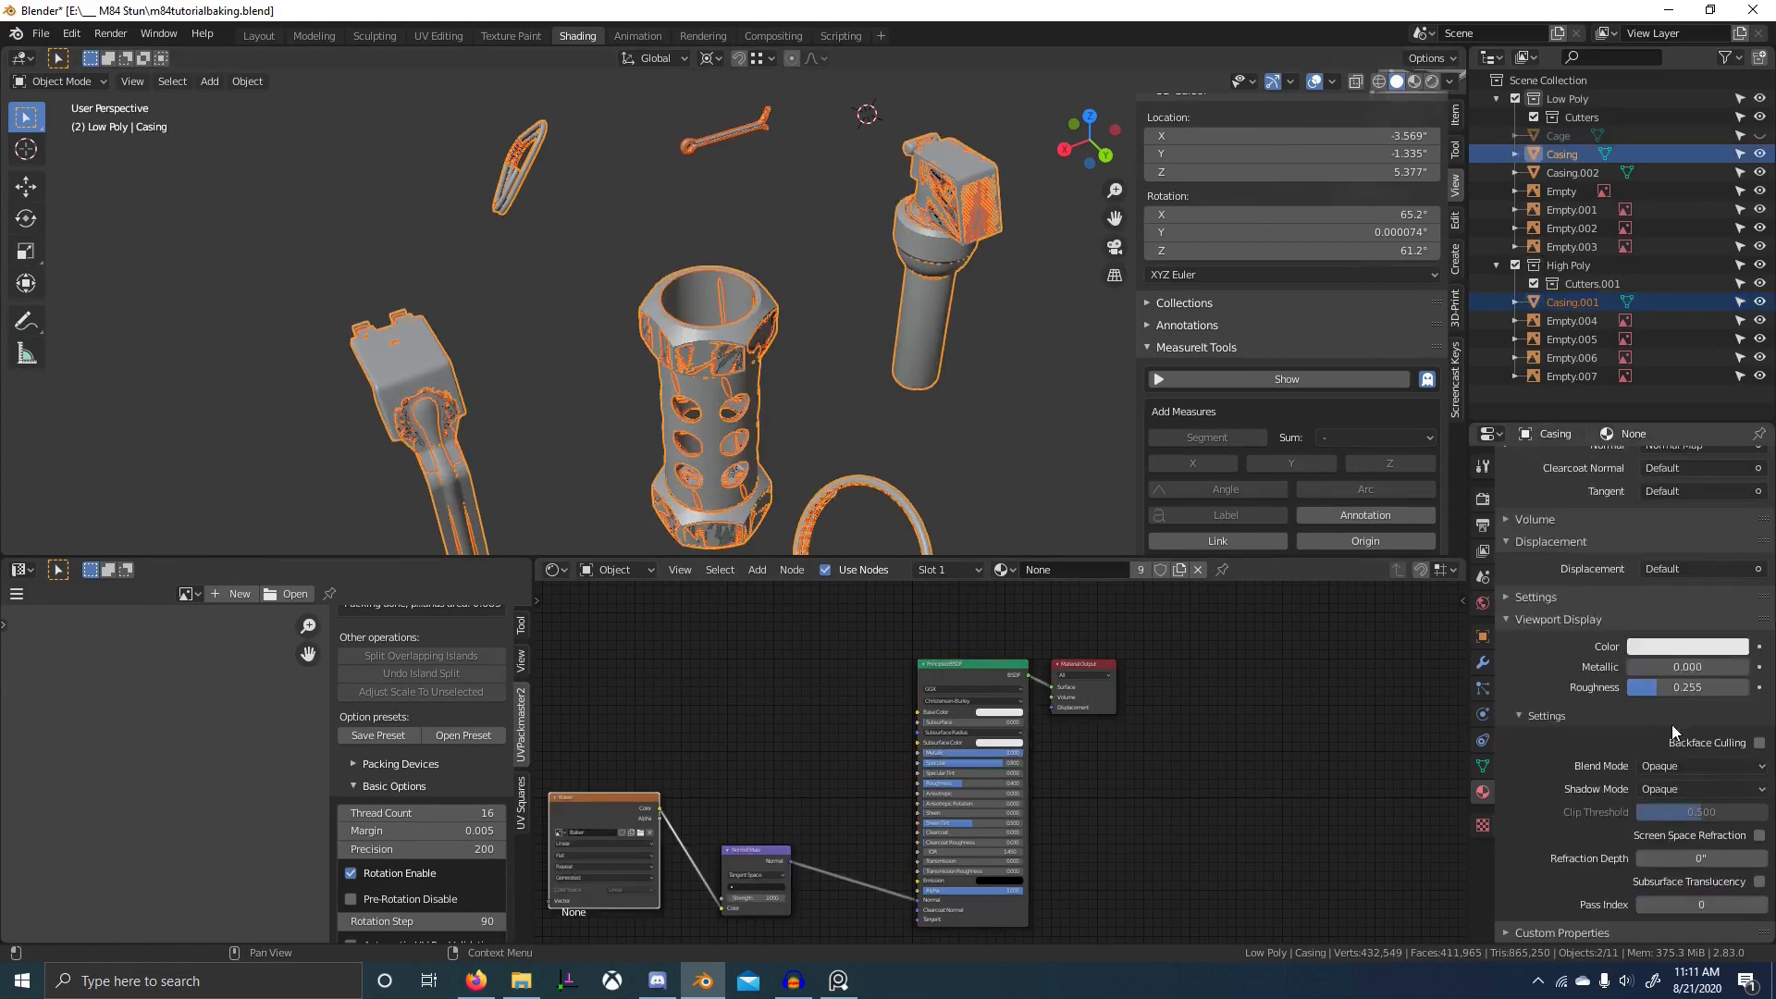
scroll(1654, 602, up, 3)
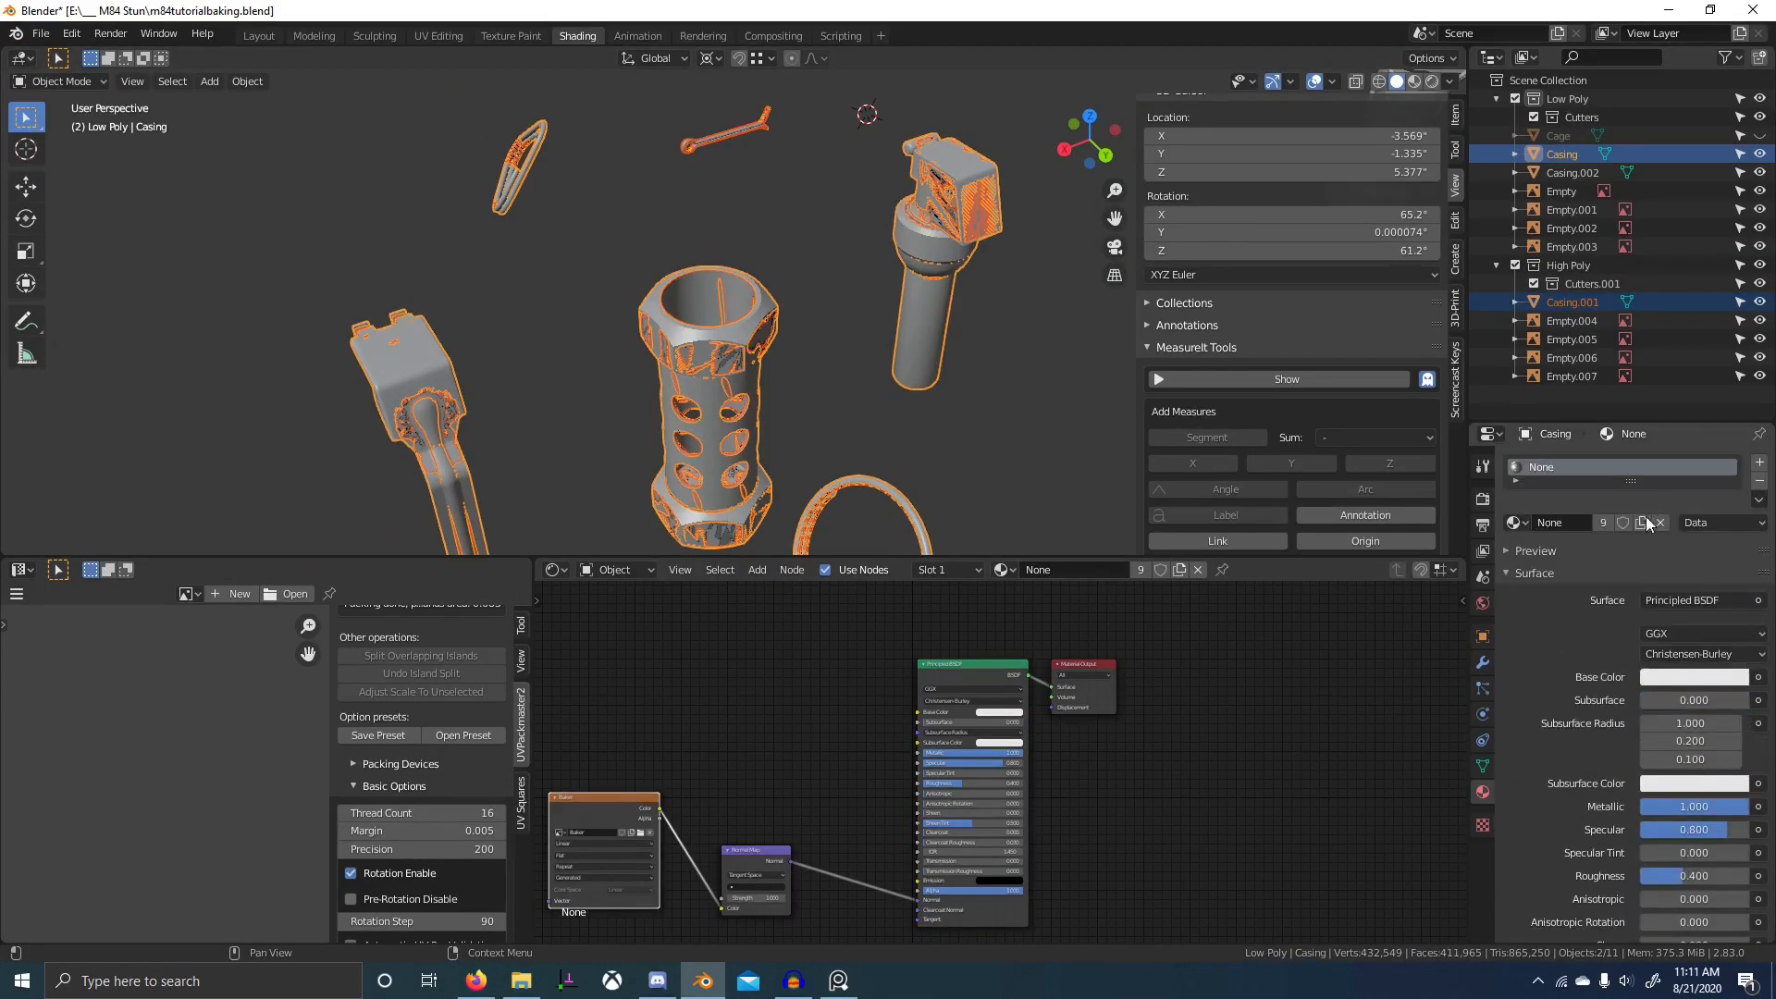
click(1478, 501)
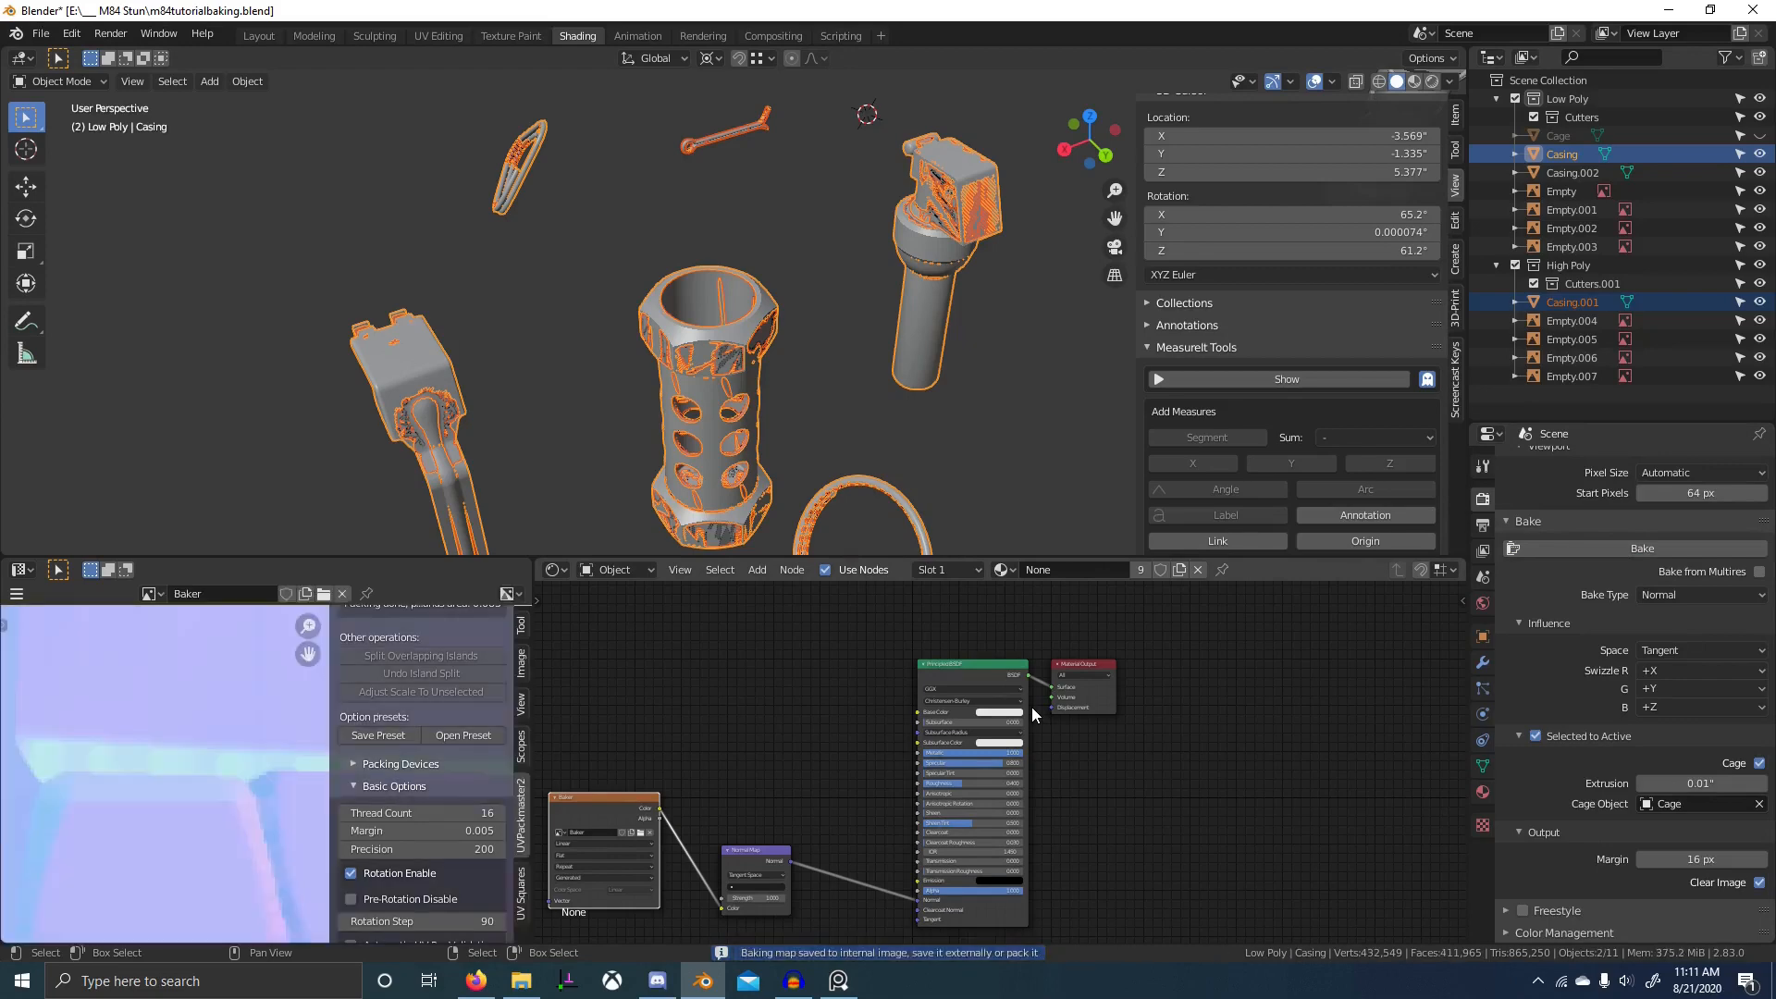
- Select the Casing's UV vertices beside the yellow artifacts and locate them on the bent split pin in the 3D view
scroll(175, 777, down, 8)
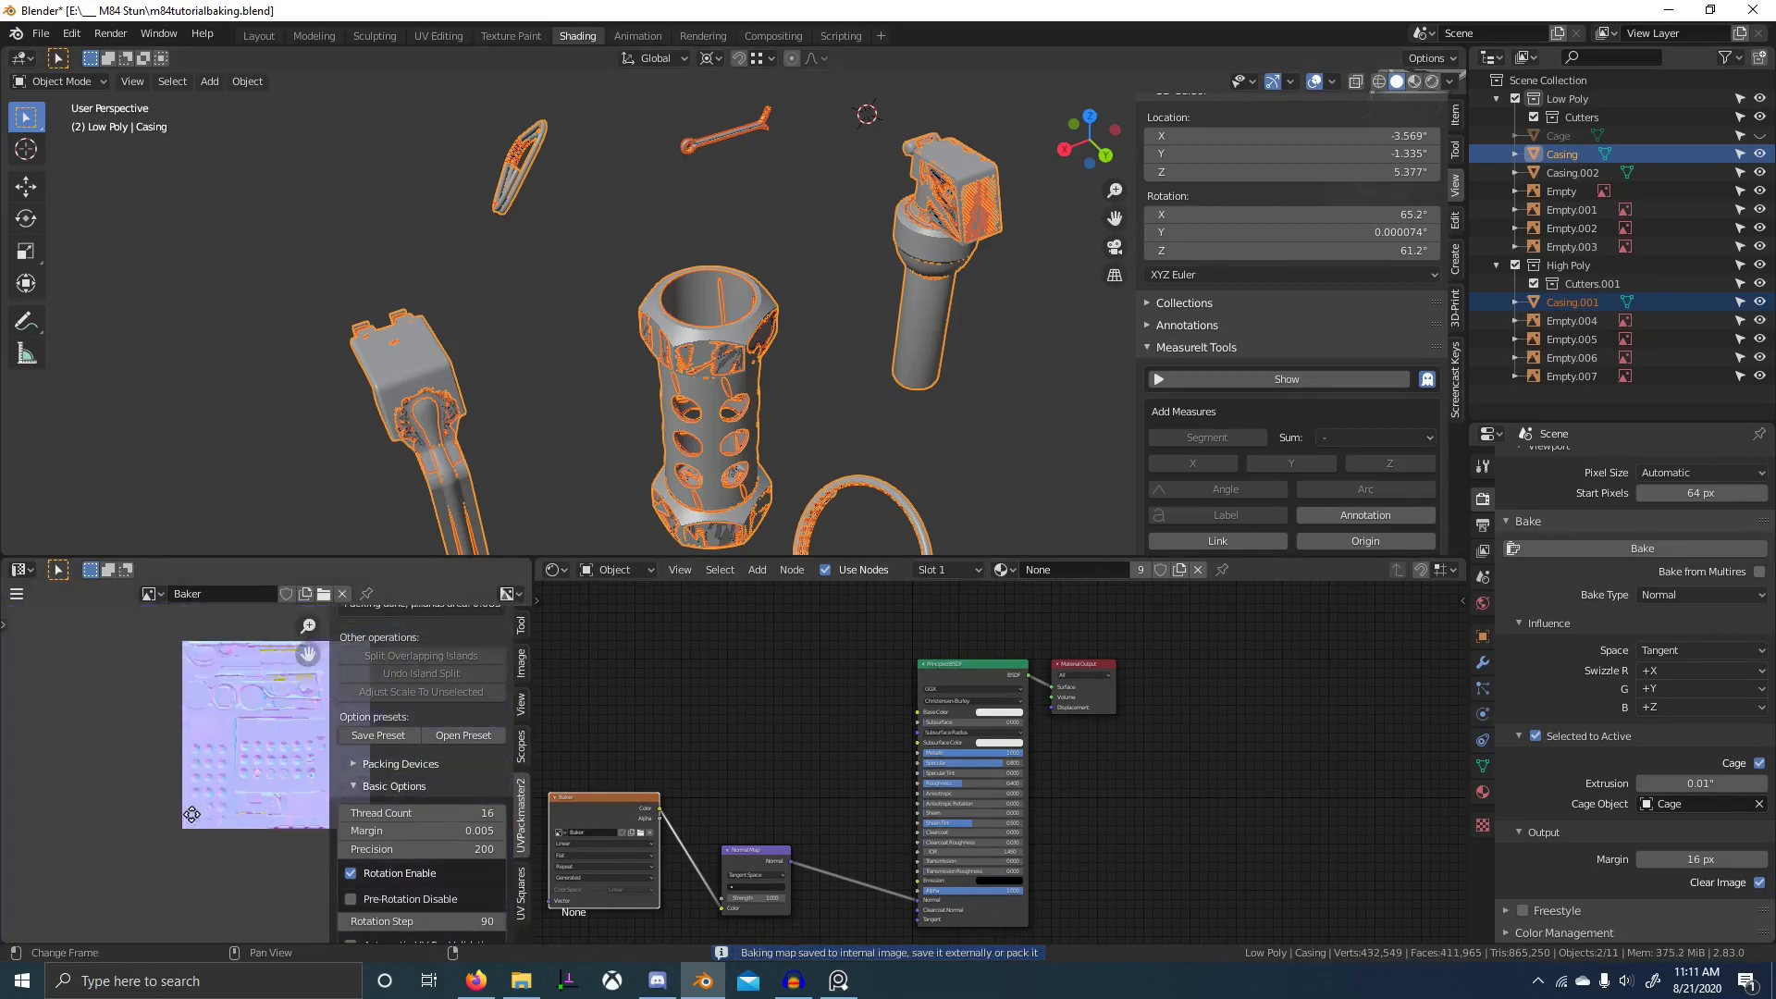
scroll(219, 727, up, 6)
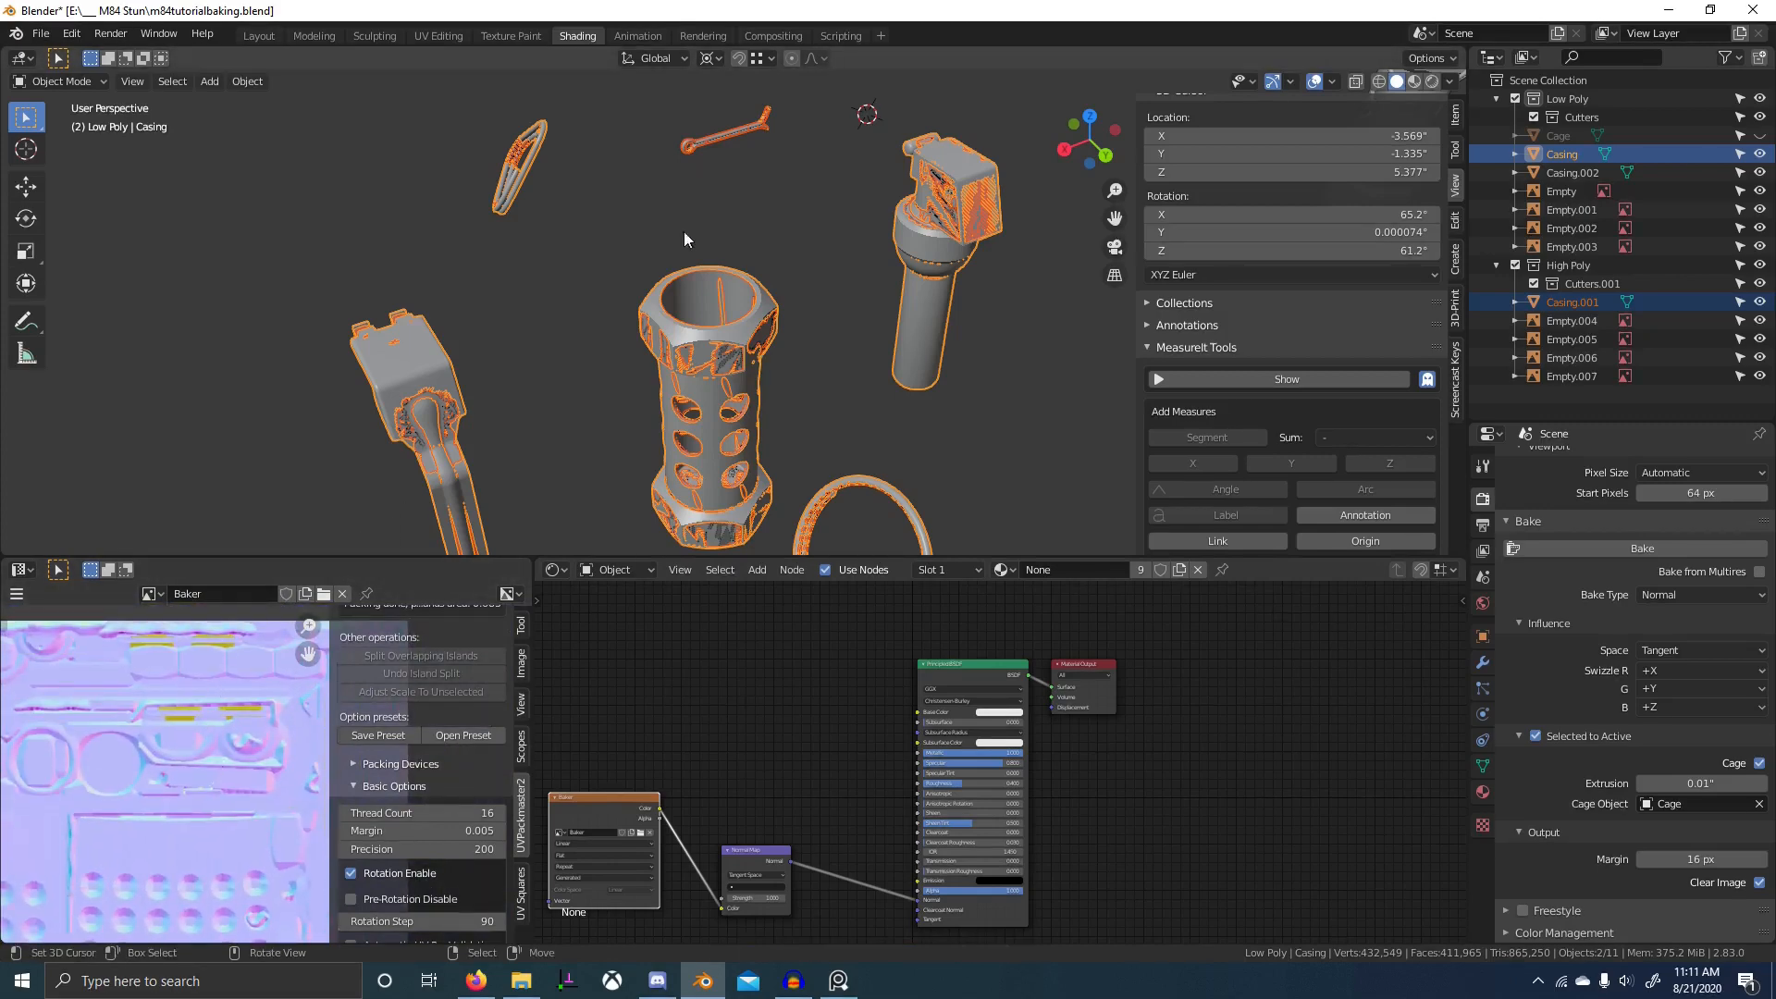
key(Tab)
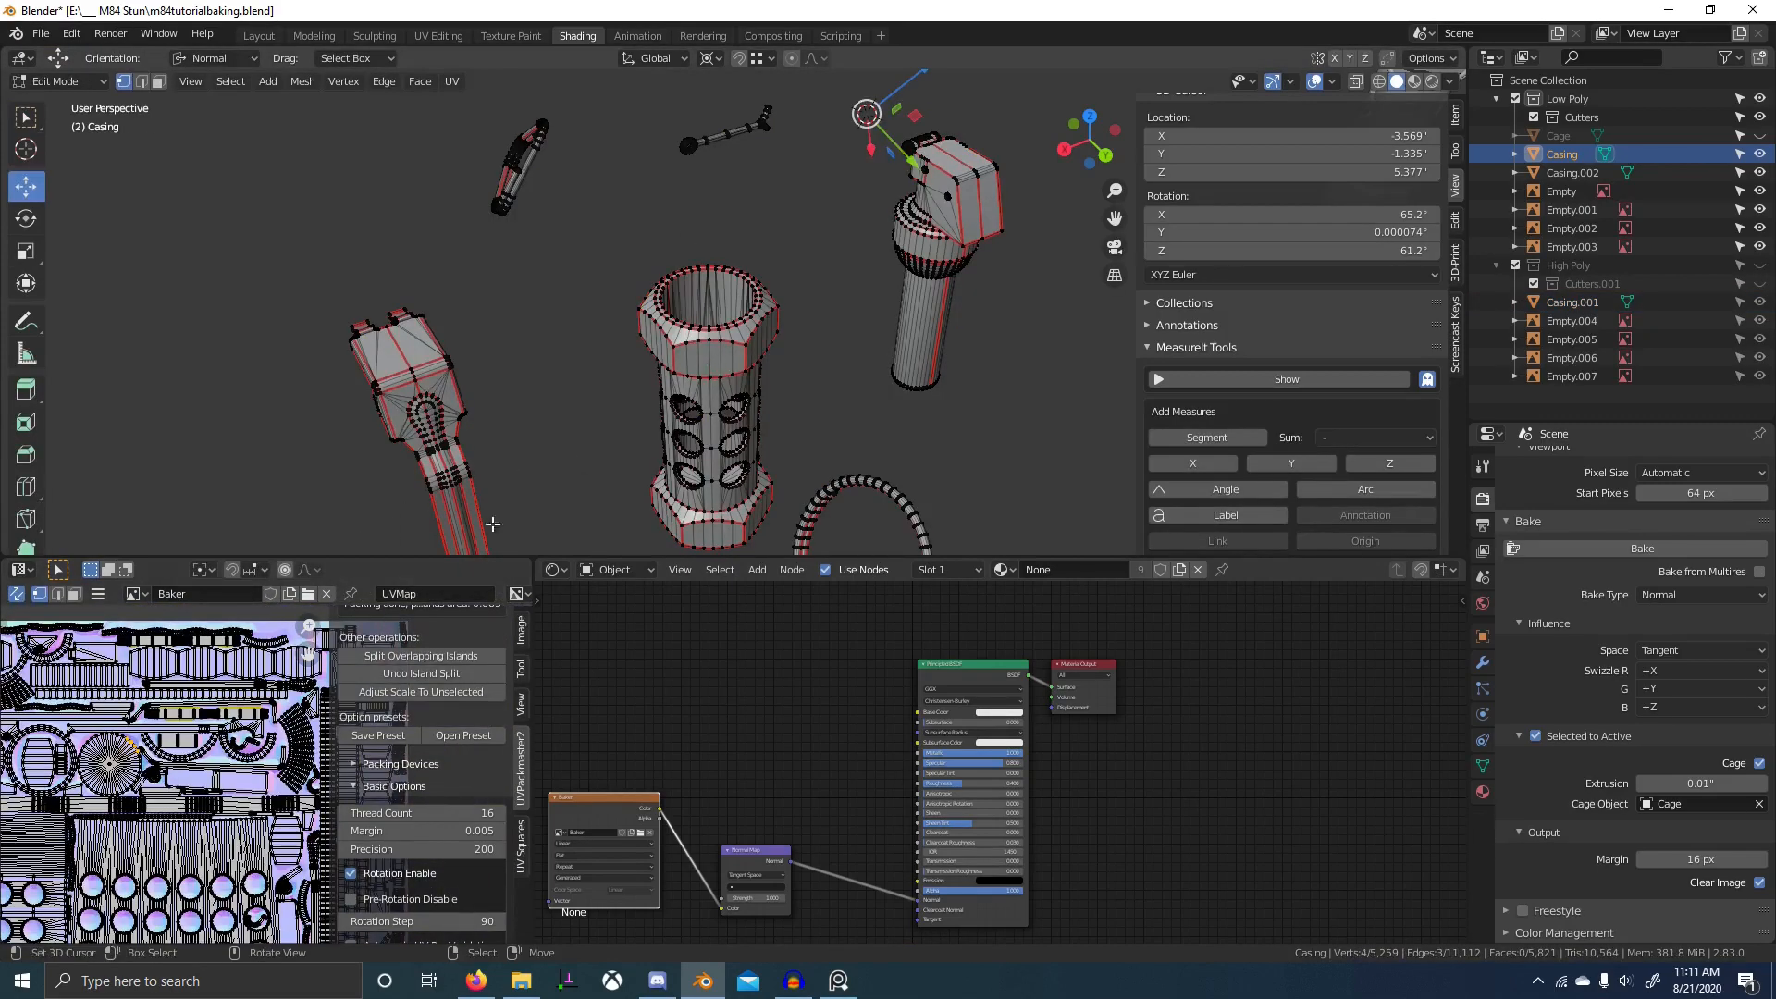
scroll(308, 652, up, 3)
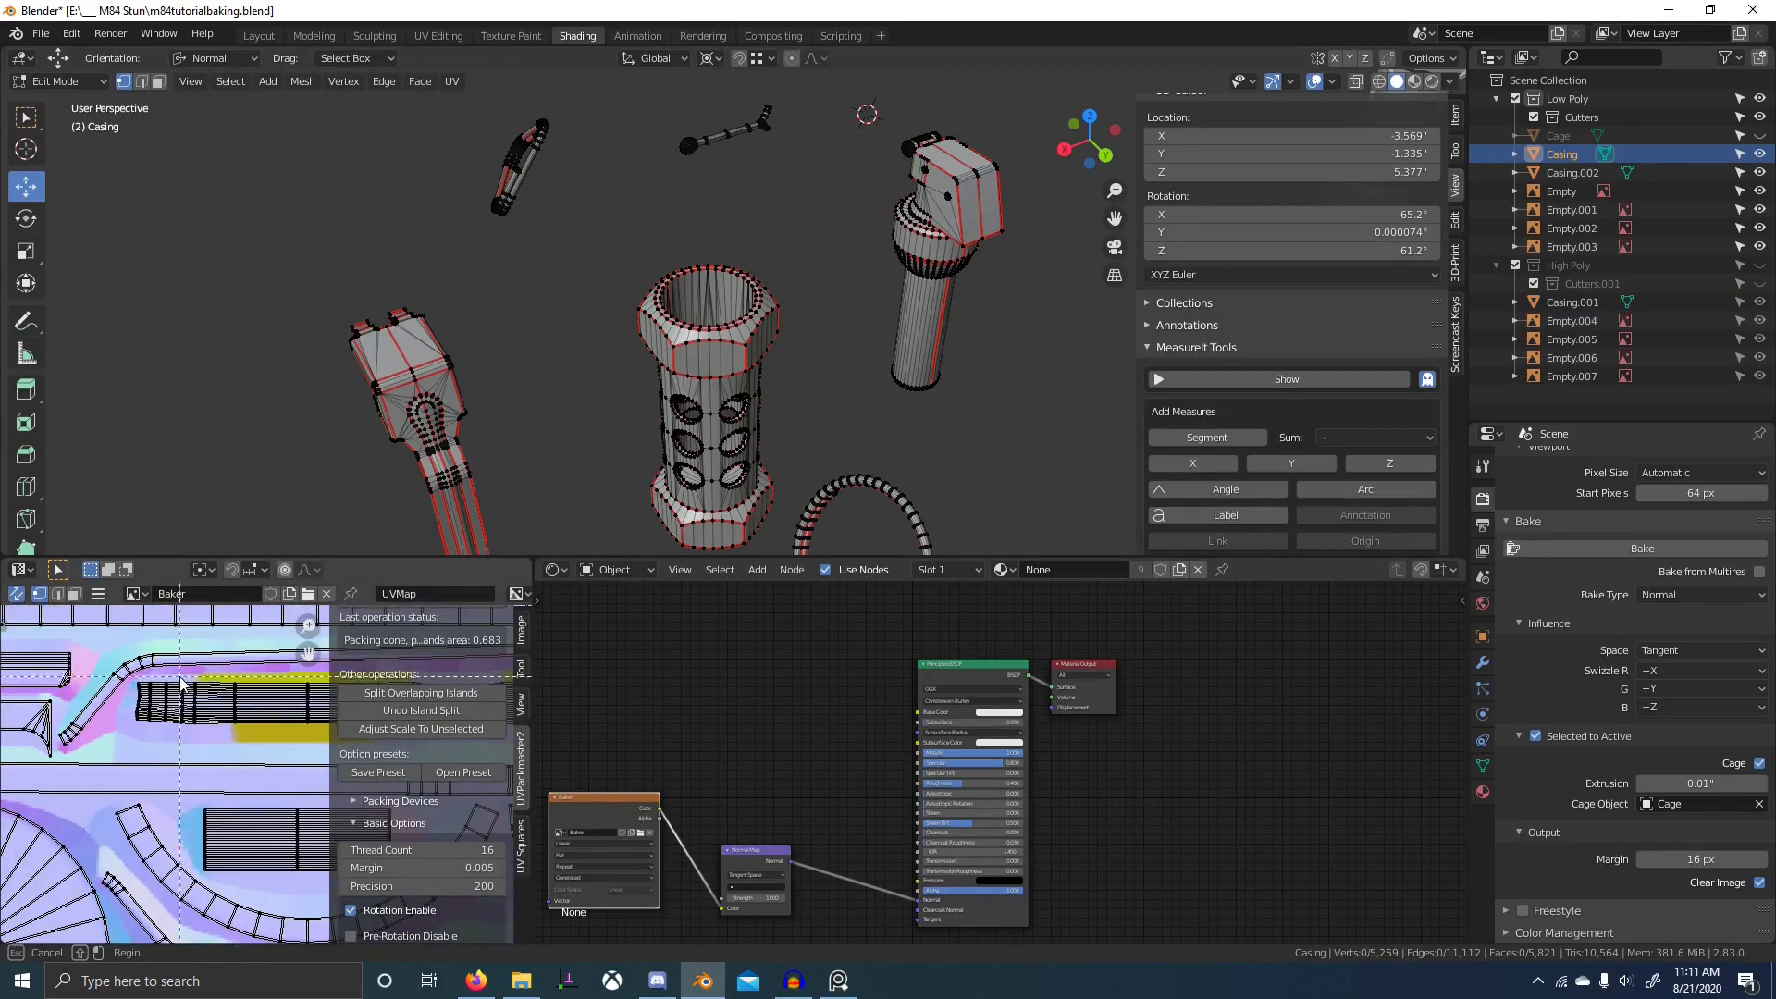
drag(278, 737, 278, 737)
key(KP_Decimal)
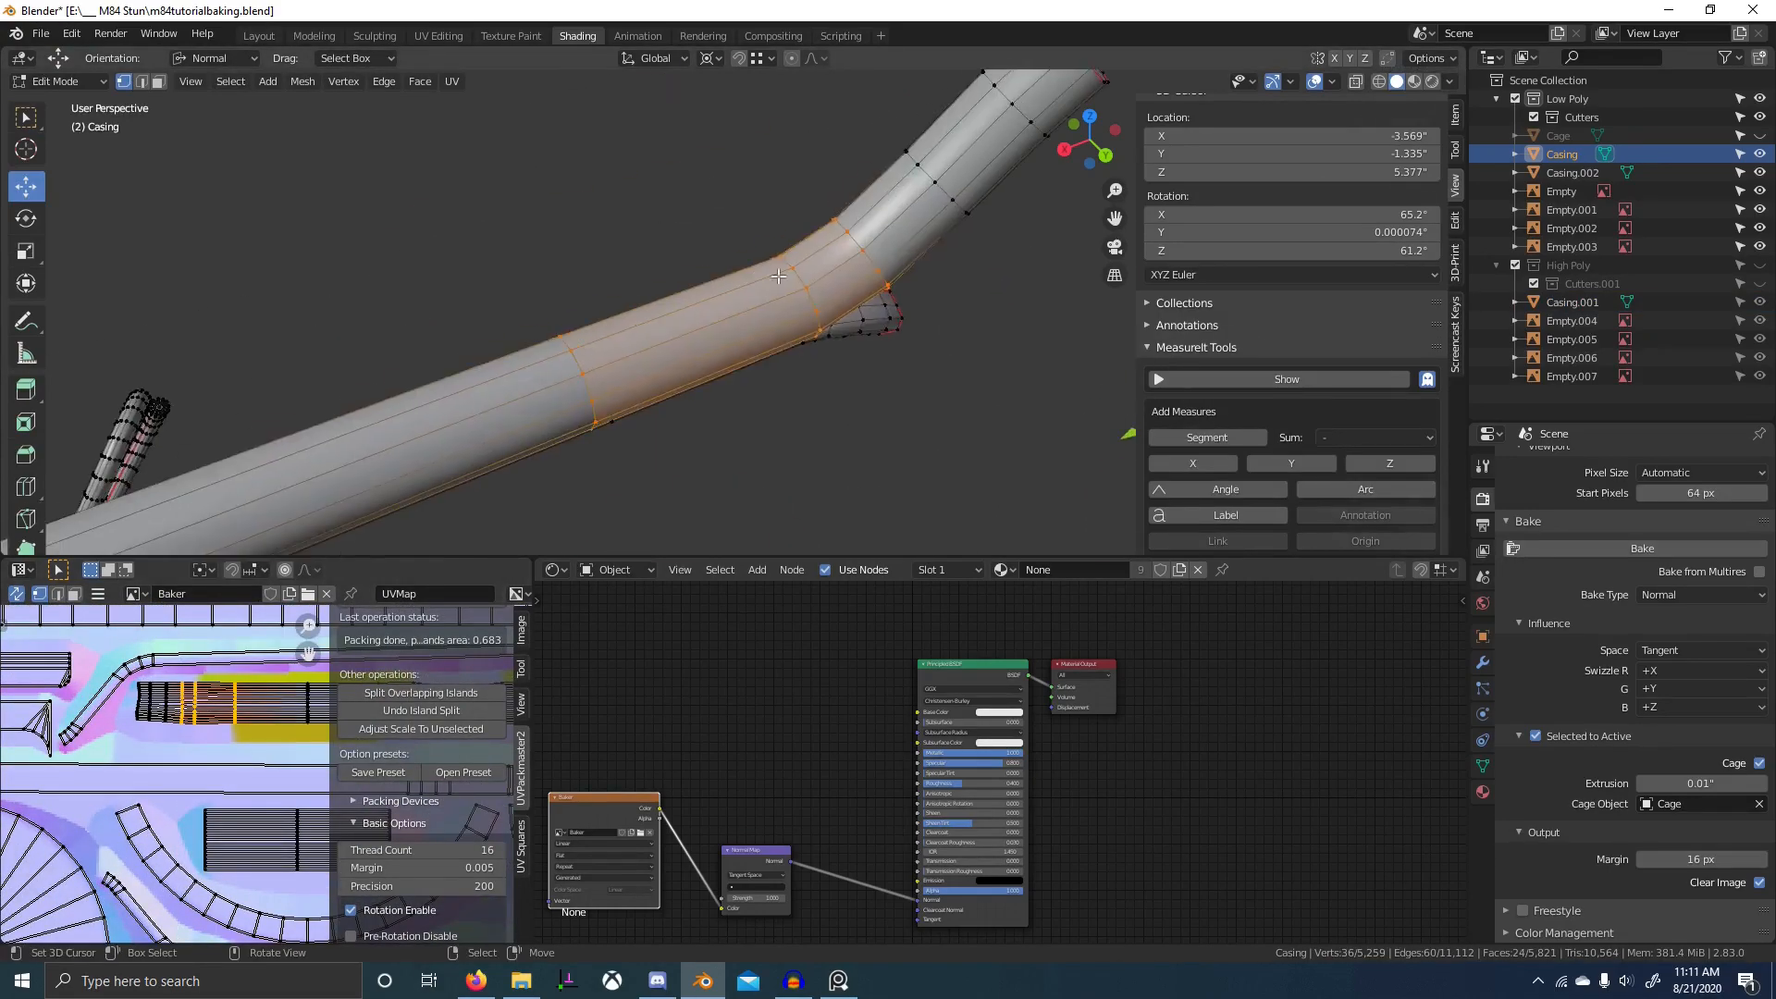
scroll(760, 273, down, 4)
middle_drag(759, 273, 718, 274)
scroll(205, 743, down, 5)
key(alt+a)
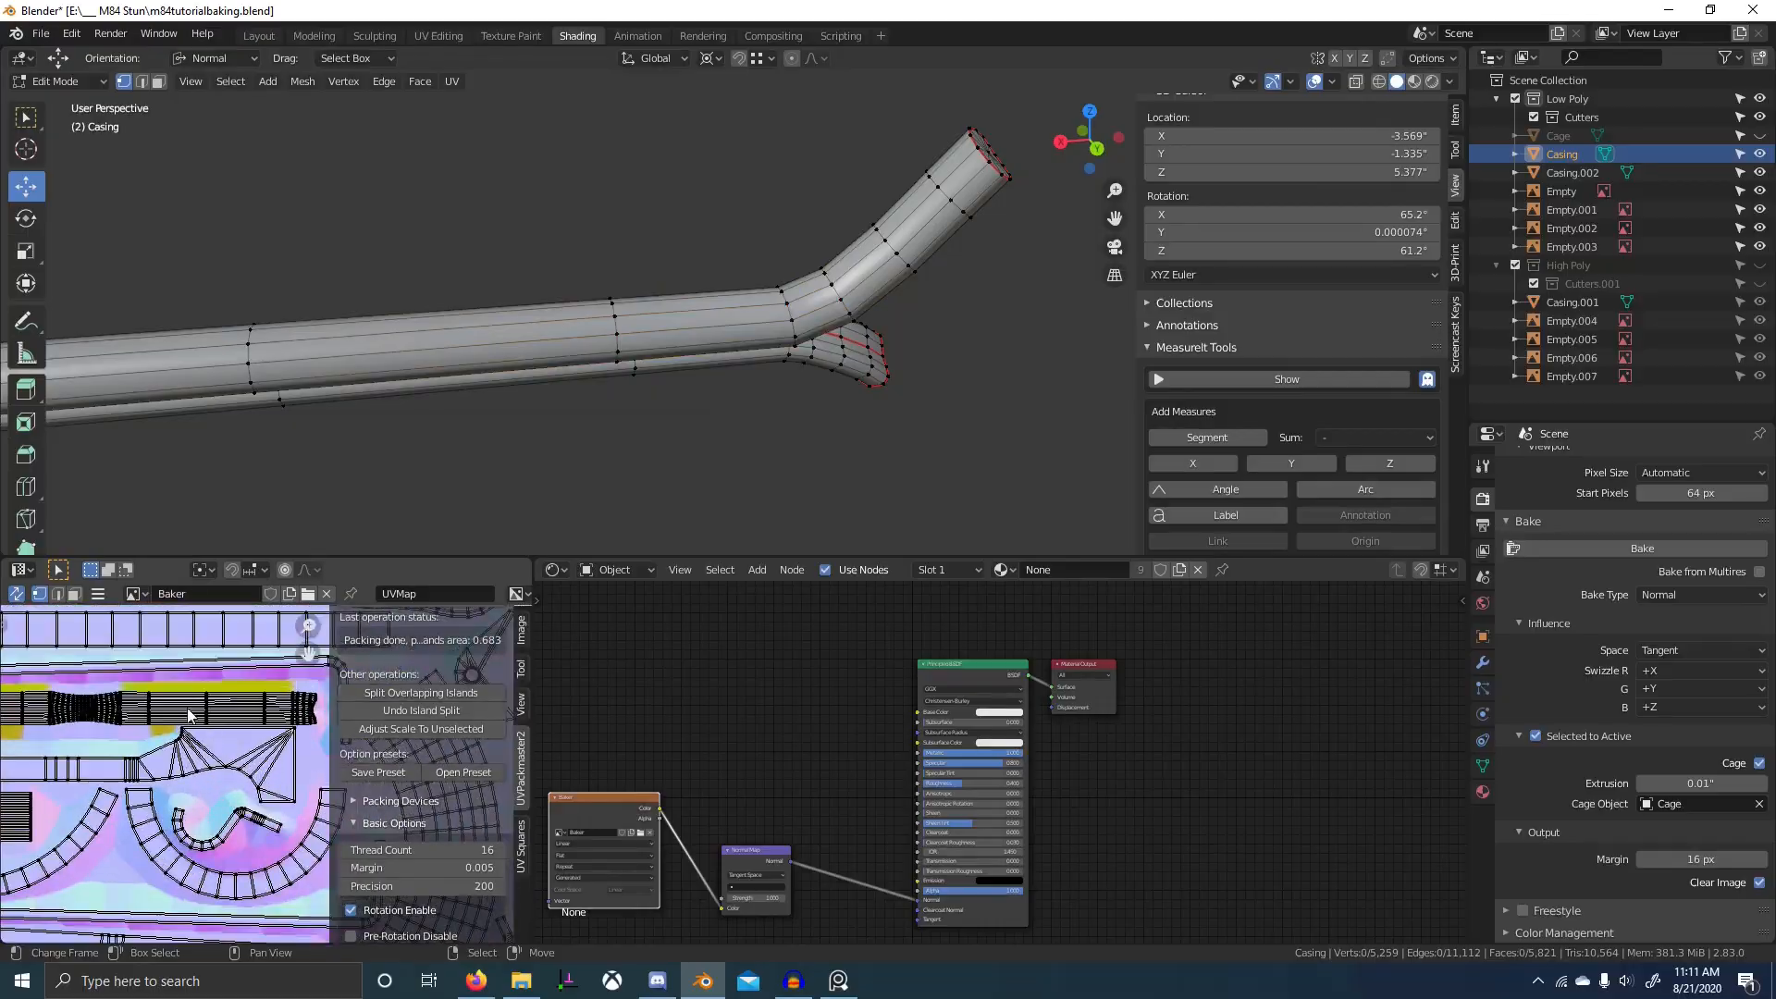
- Examine the enlarged Baker image with the Casing's UV islands overlaid for remaining yellow bake artifacts
scroll(205, 742, up, 2)
key(ctrl+space)
scroll(609, 548, up, 3)
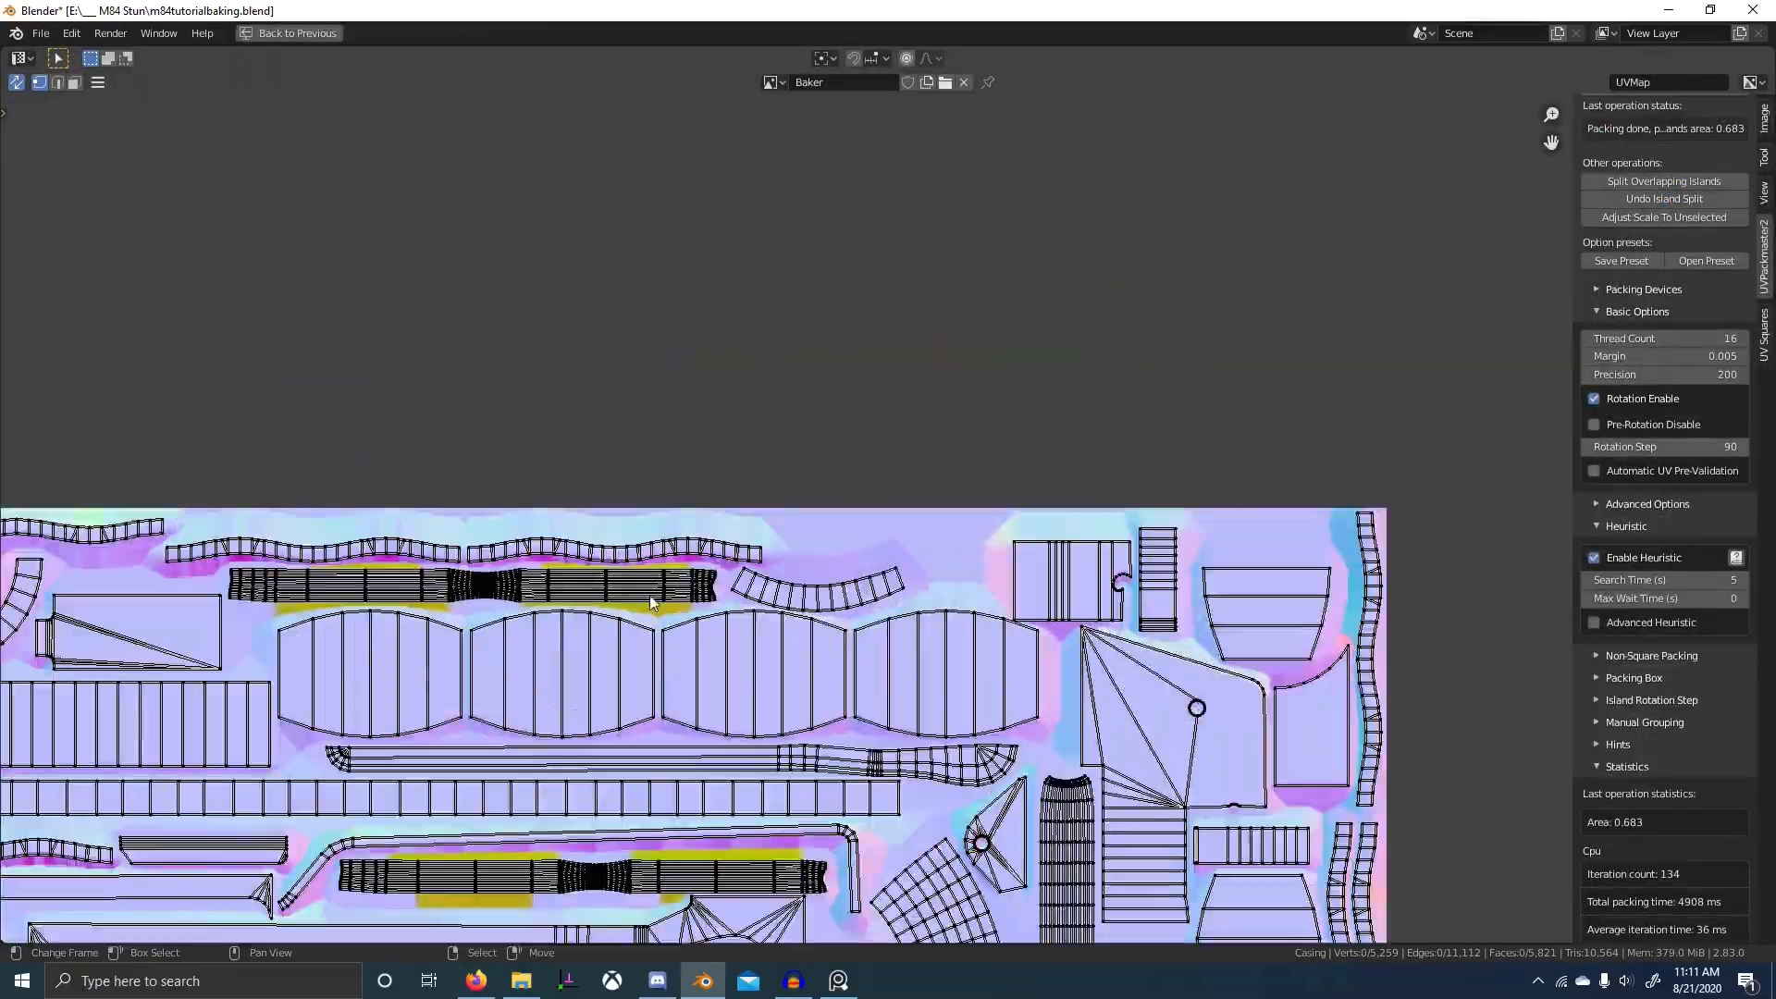
scroll(649, 603, down, 4)
middle_drag(649, 603, 871, 446)
scroll(872, 446, up, 3)
scroll(871, 446, down, 3)
middle_drag(970, 847, 907, 460)
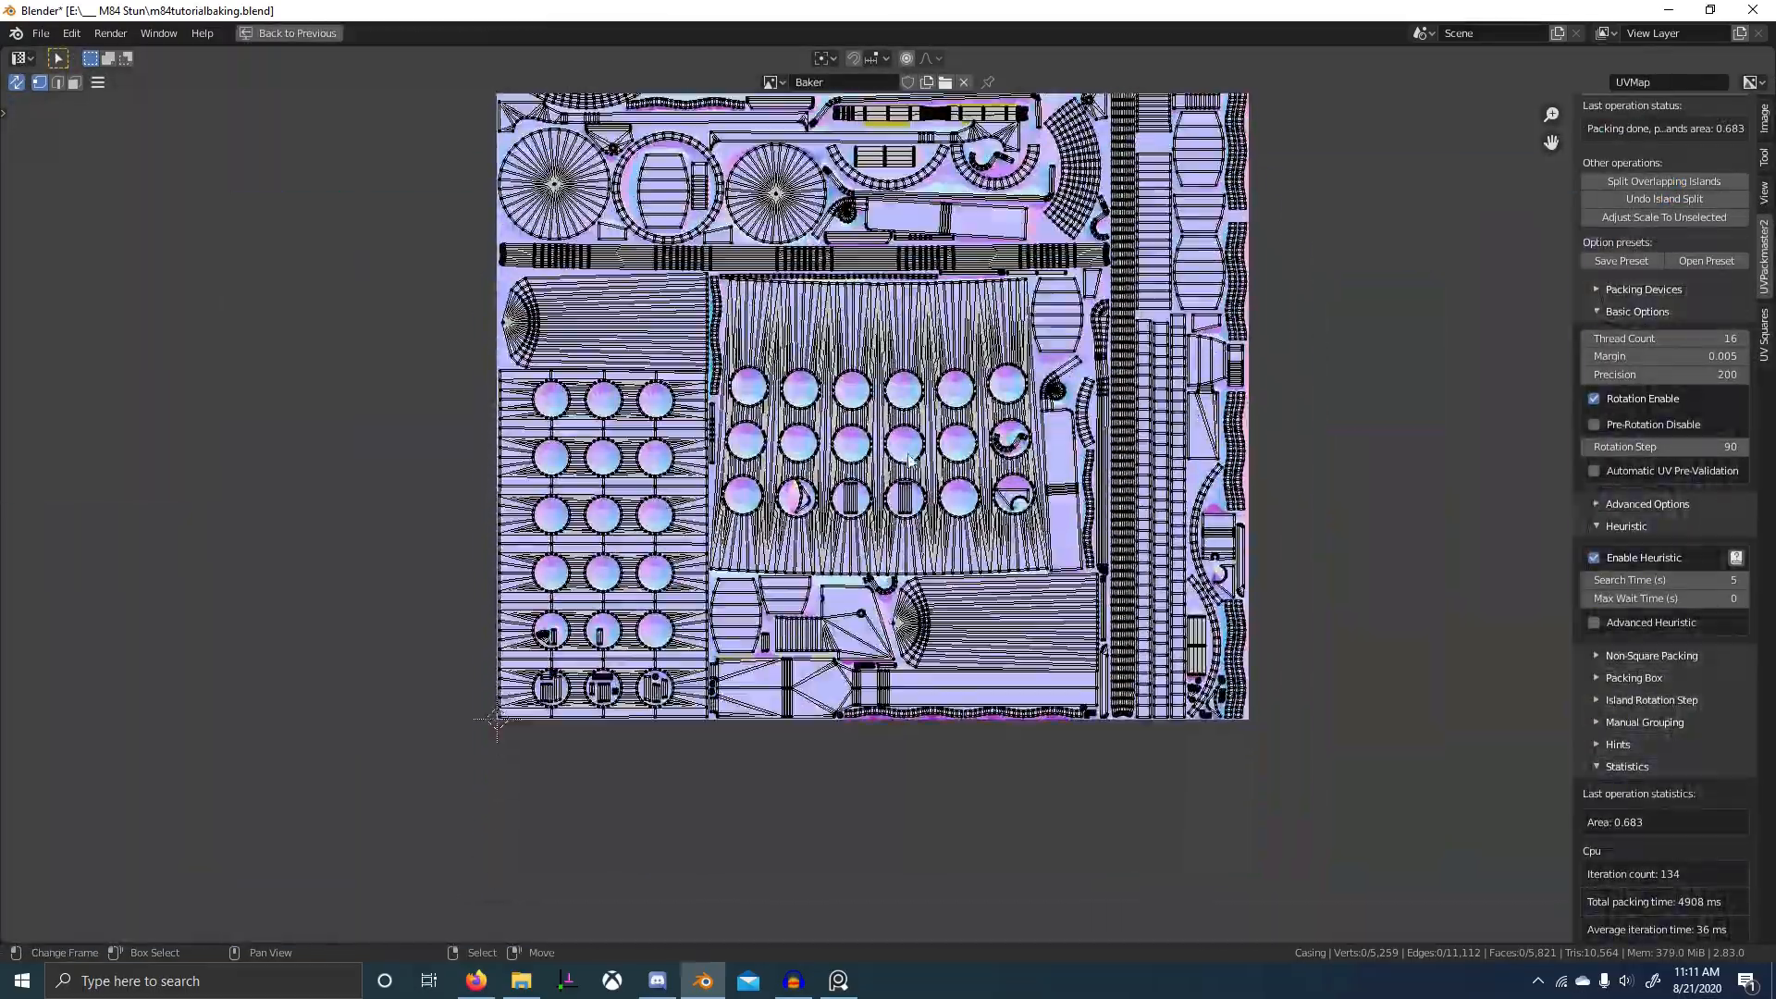
- Select the UV vertices along the island edge bordering the yellow strips near the map's lower middle
scroll(909, 460, up, 6)
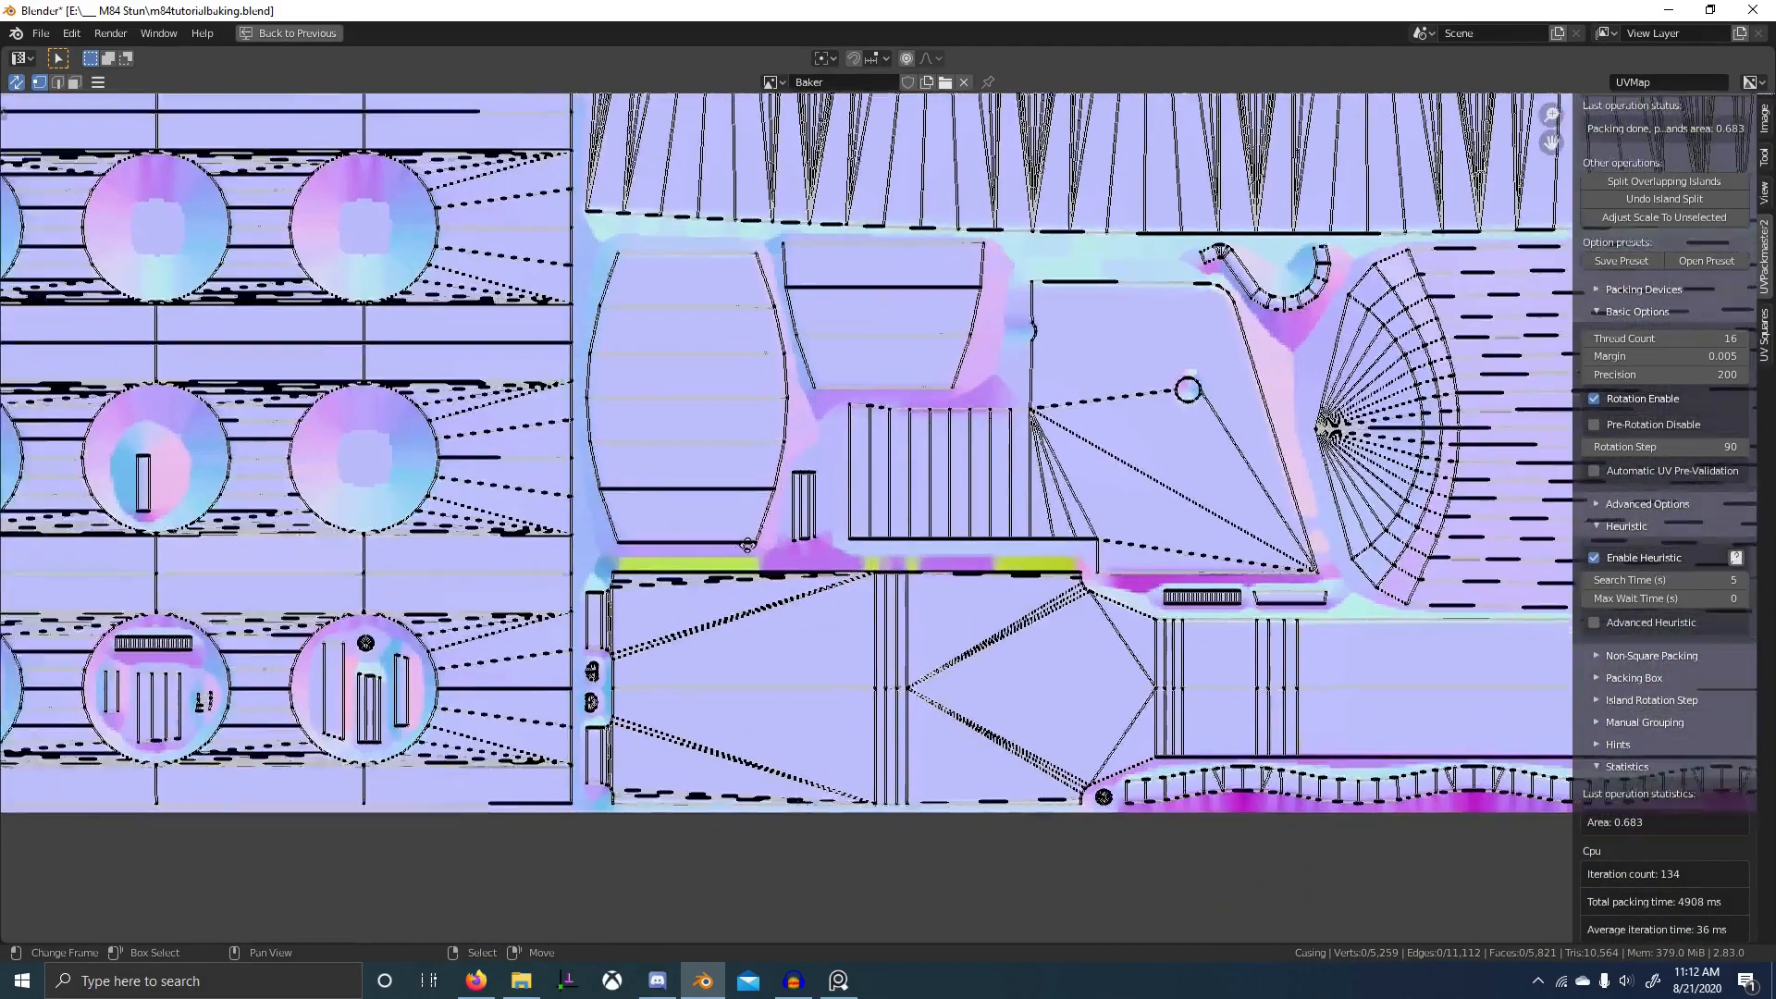
scroll(747, 546, up, 4)
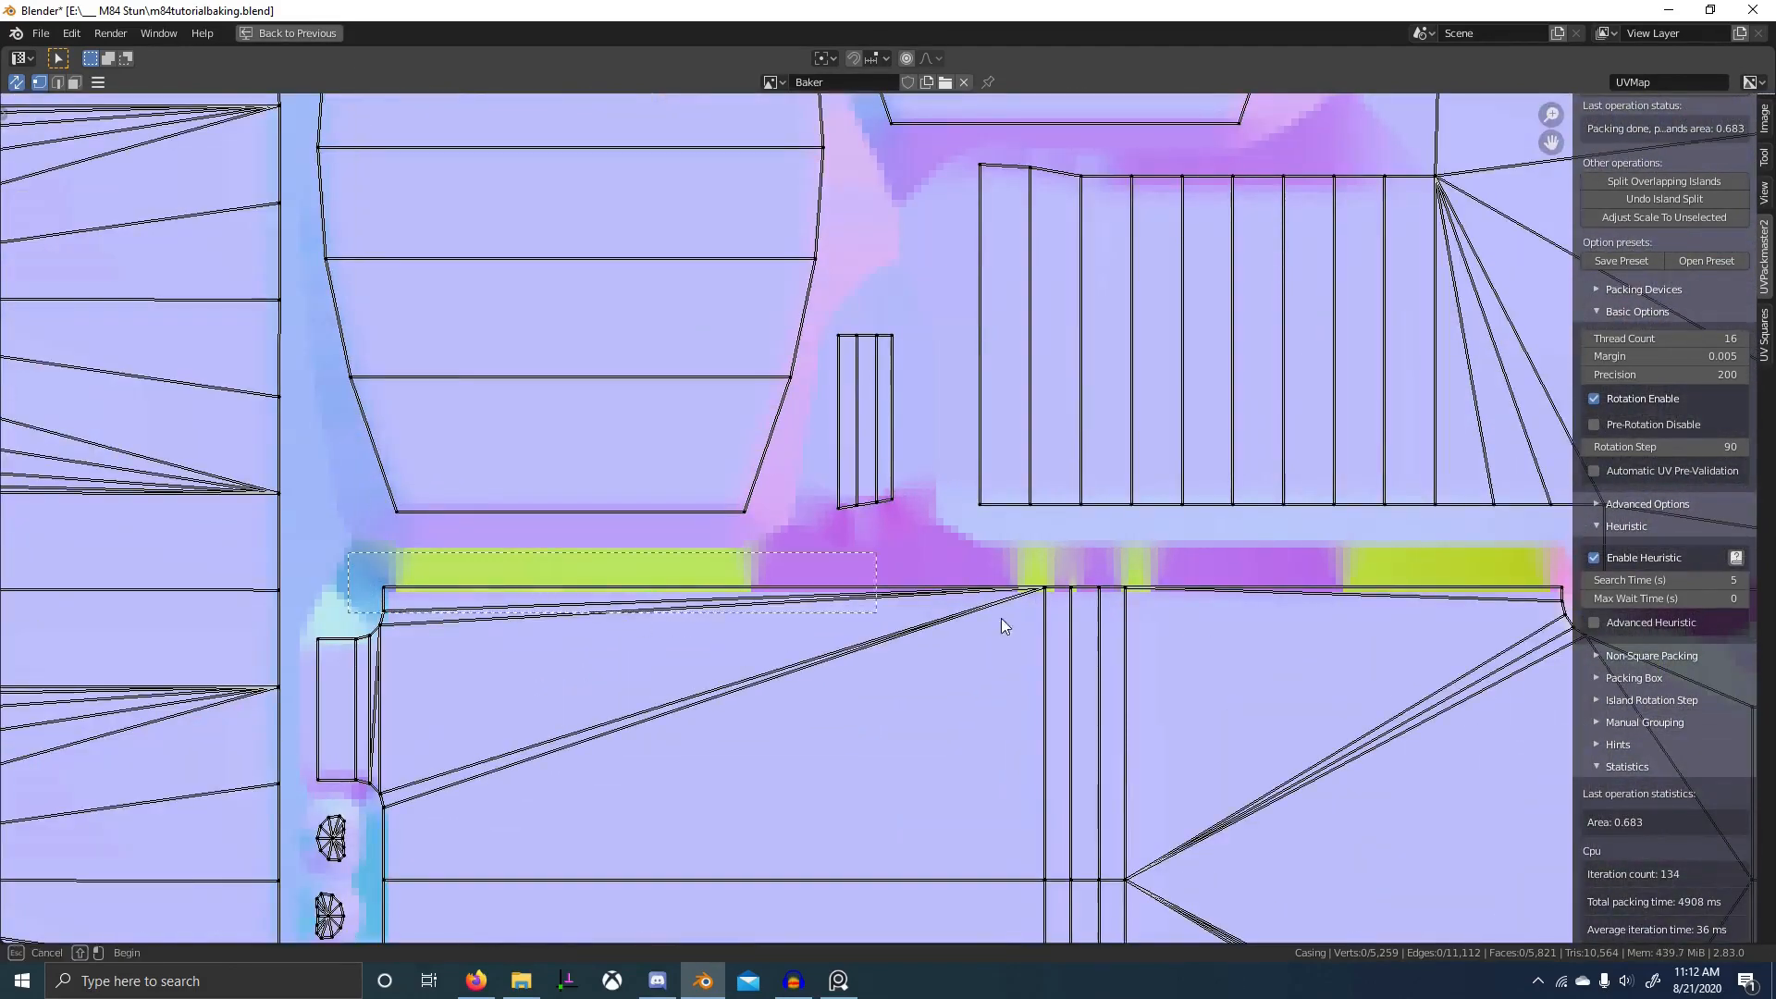
drag(1001, 618, 1306, 618)
middle_drag(1118, 627, 554, 632)
key(b)
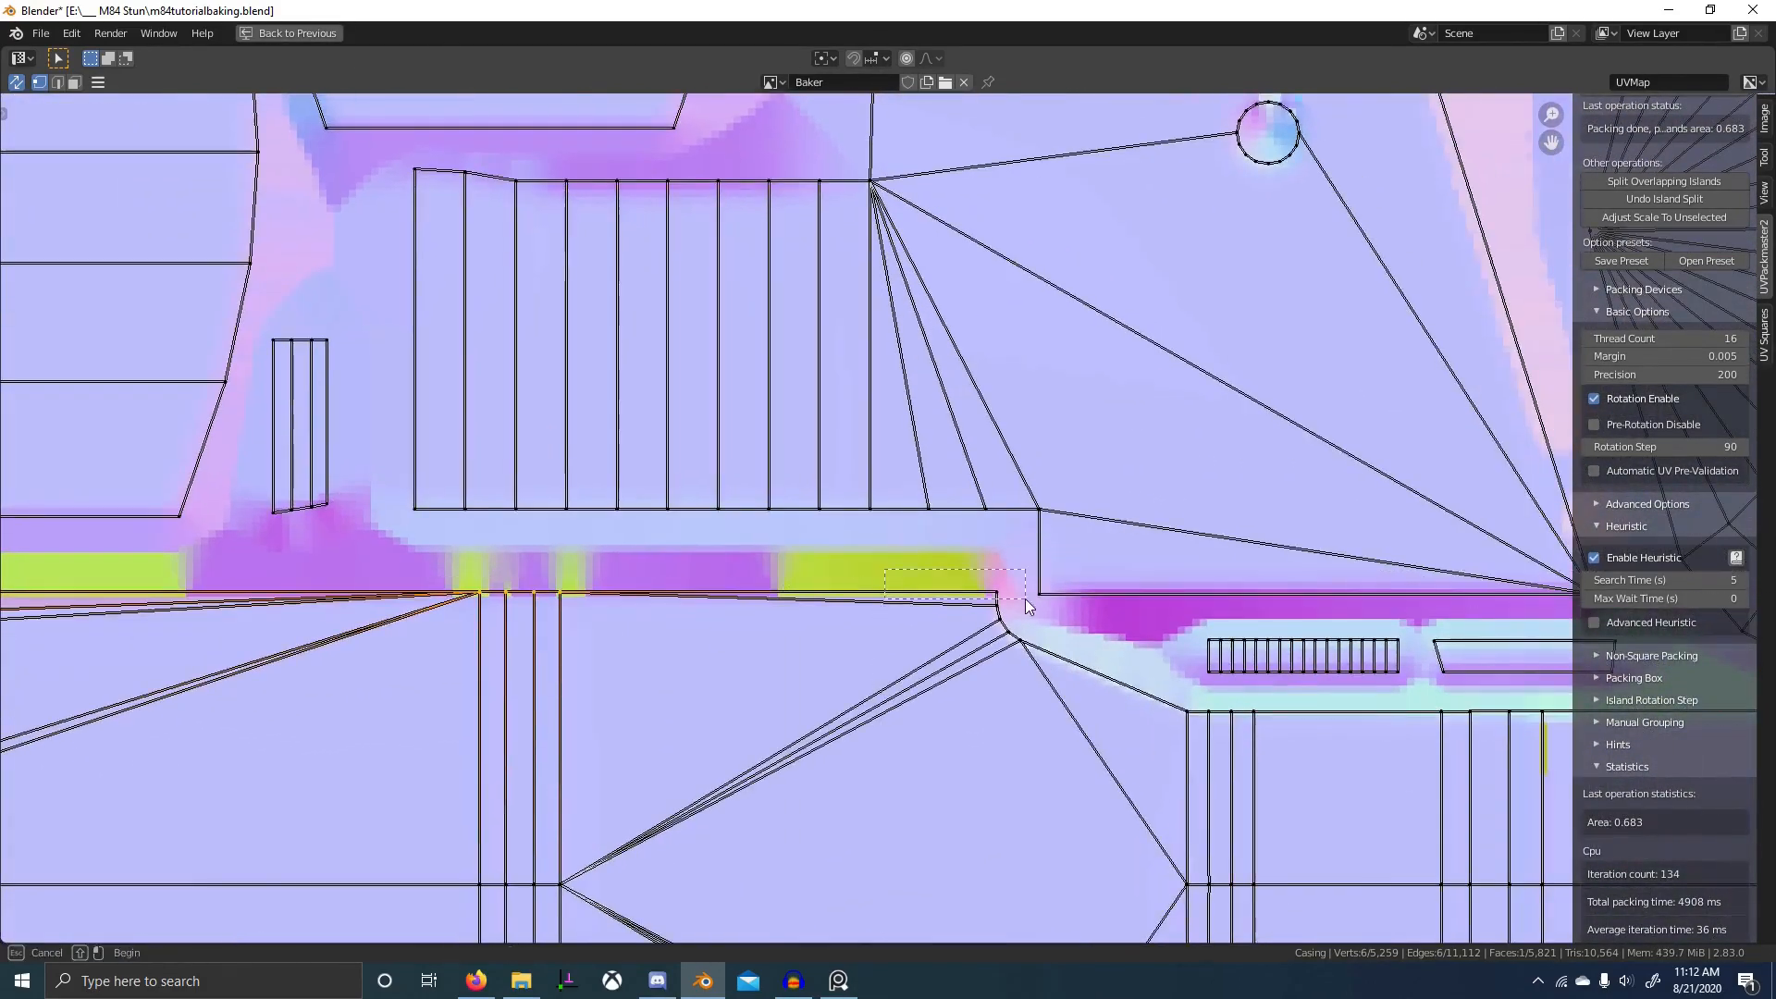
scroll(1027, 606, down, 10)
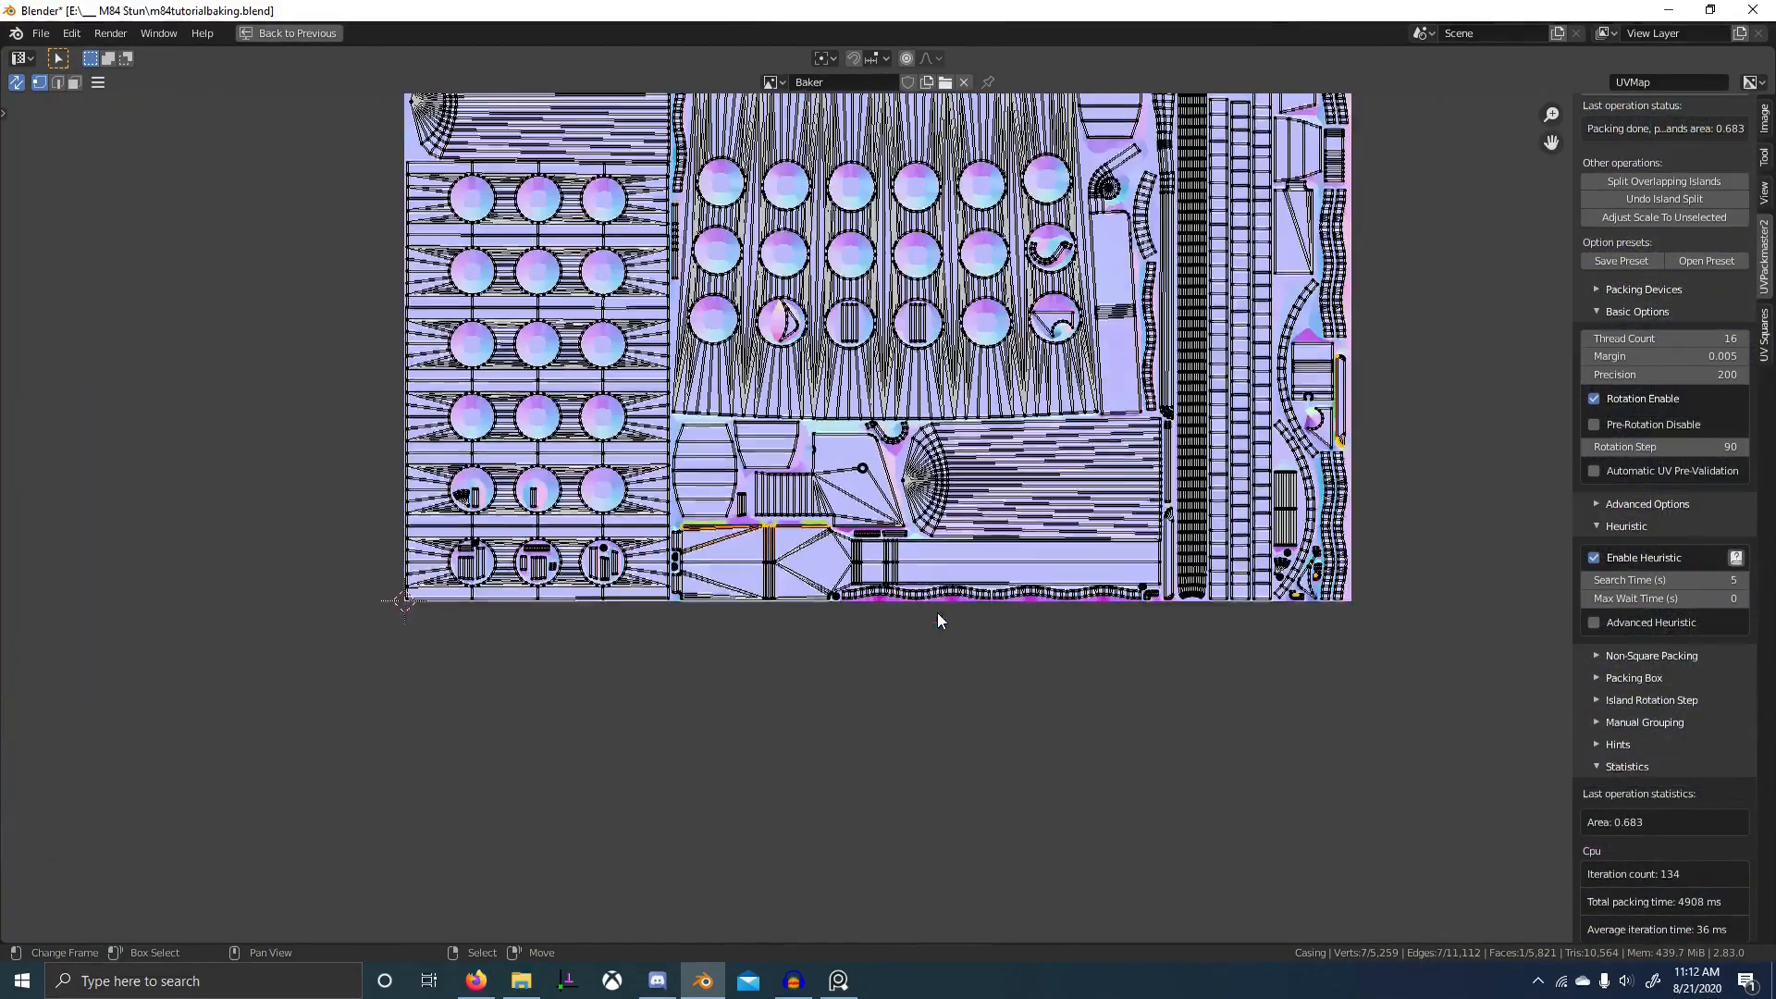
- Return to the multi-editor layout and locate the selected vertices on the safety lever's inner side
scroll(829, 596, up, 6)
key(ctrl+space)
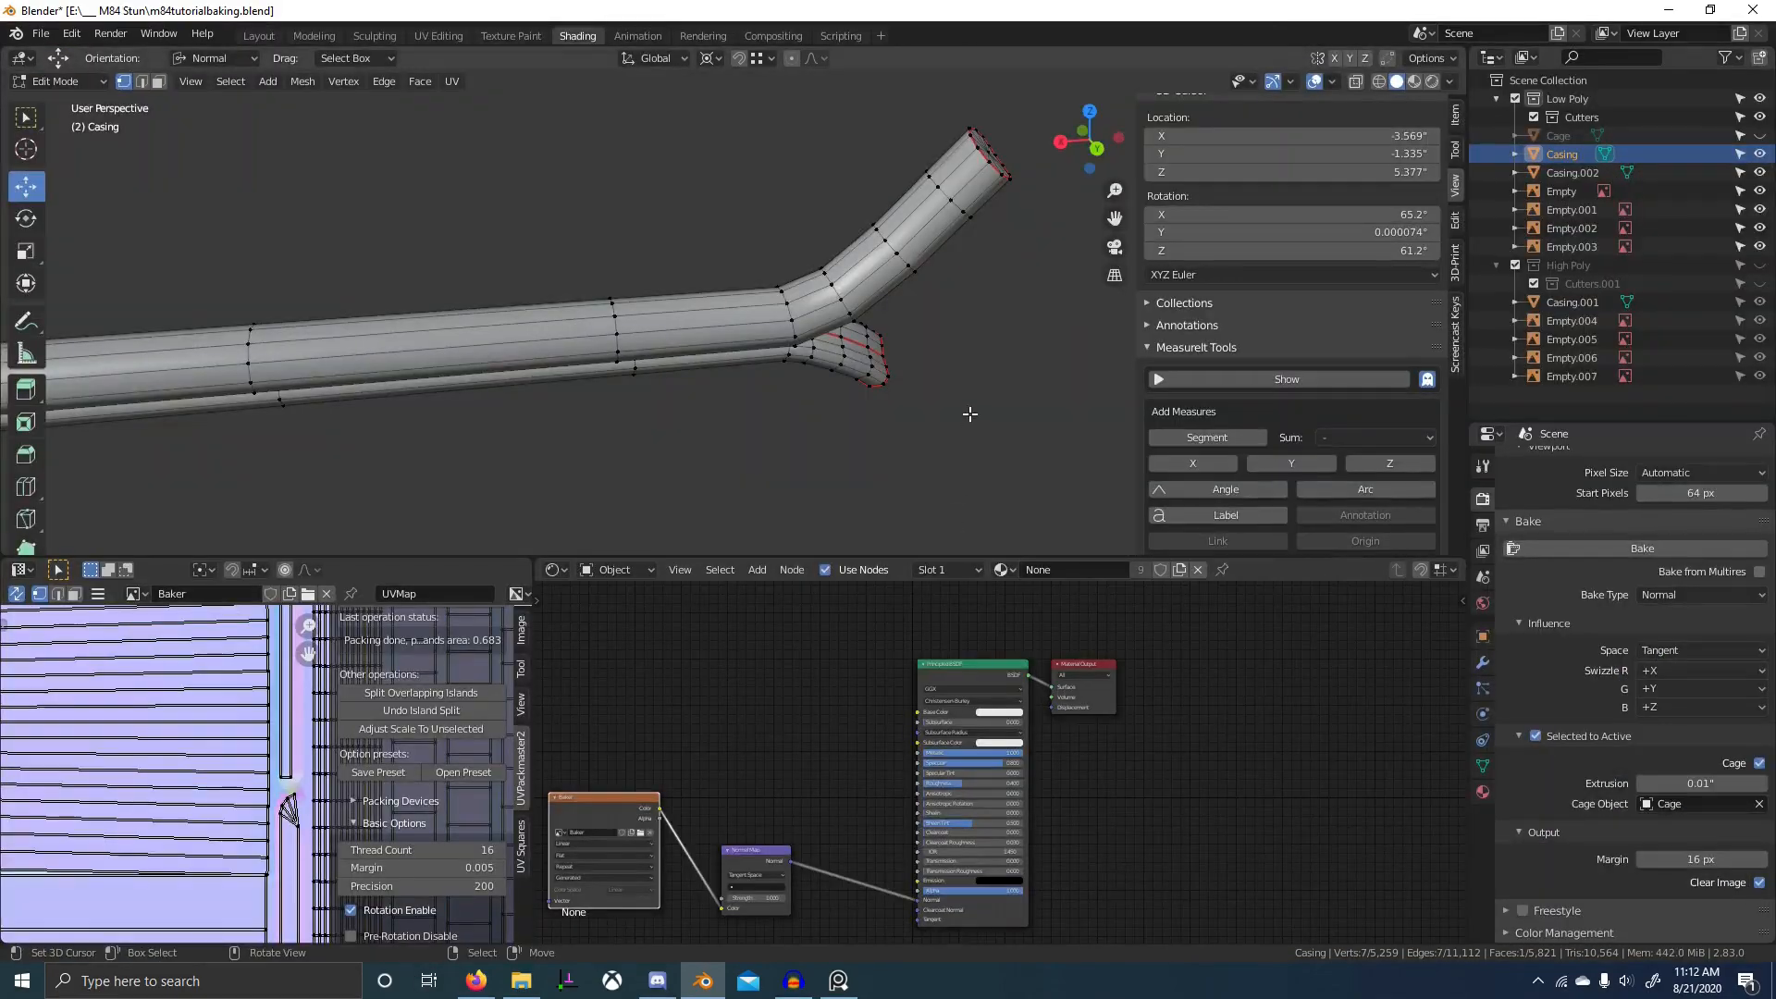
scroll(970, 414, down, 5)
middle_drag(1043, 364, 664, 222)
scroll(665, 222, up, 6)
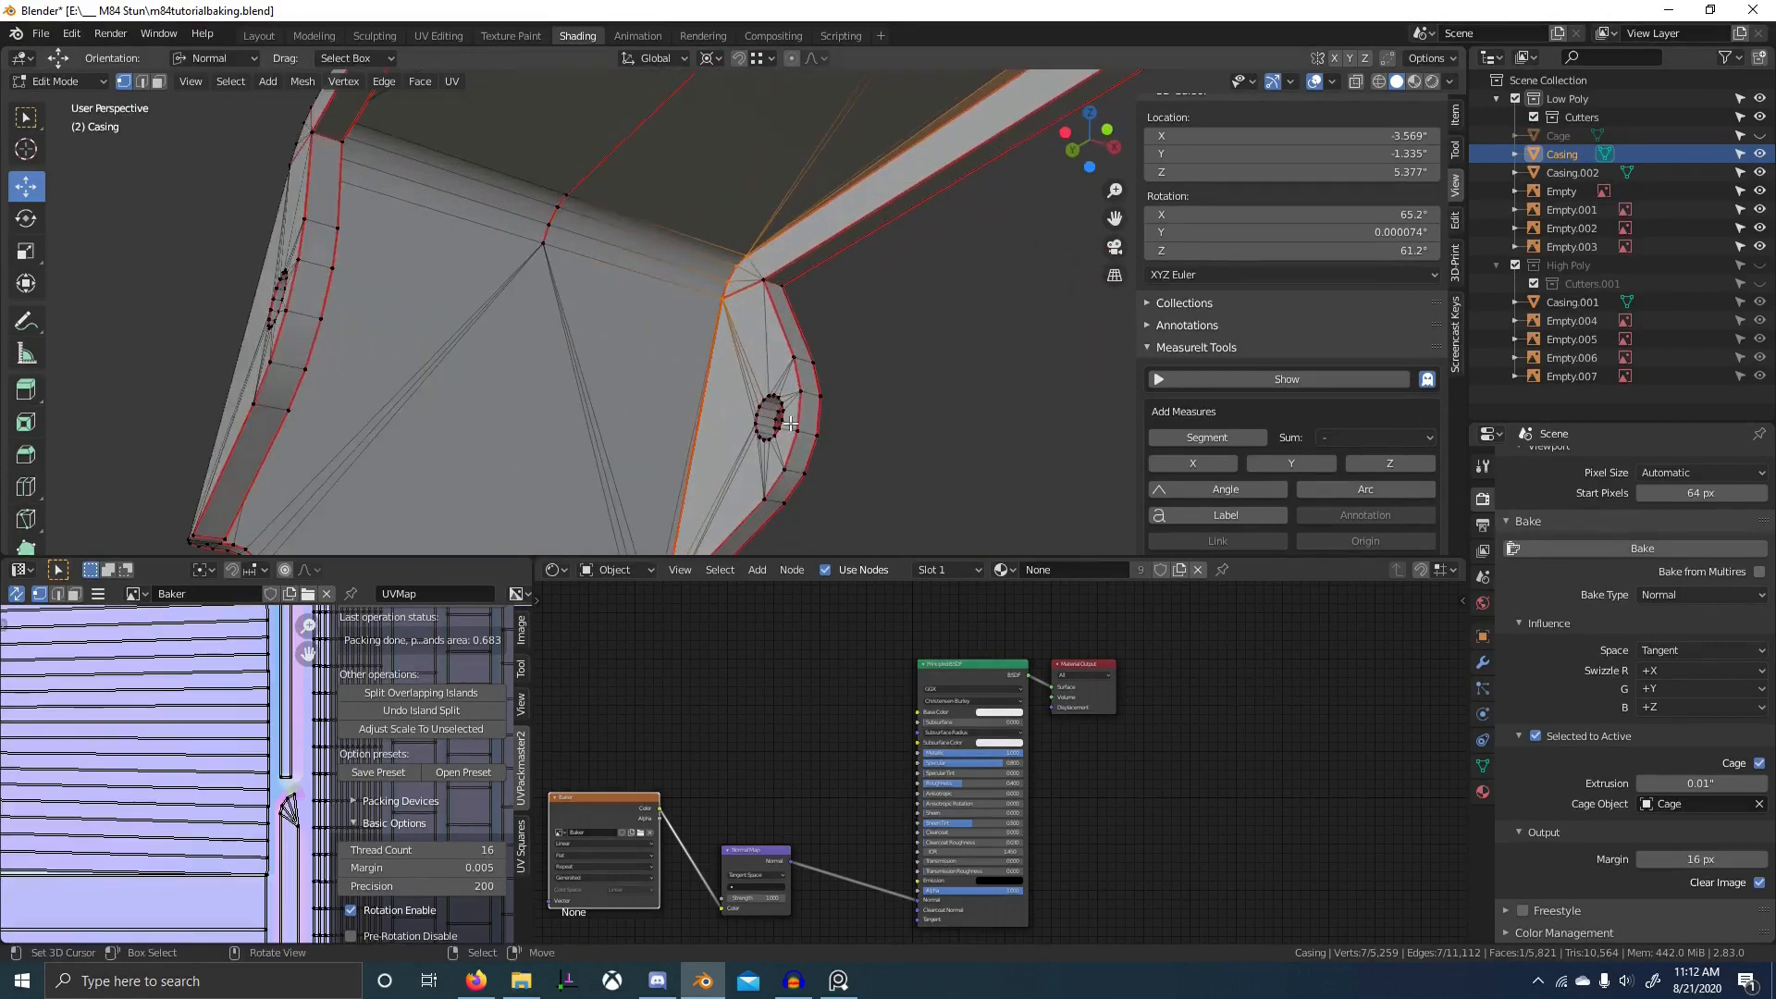
- Display the Cage and high-poly meshes around the safety lever and make the Cage the active object
key(Tab)
middle_drag(863, 374, 573, 421)
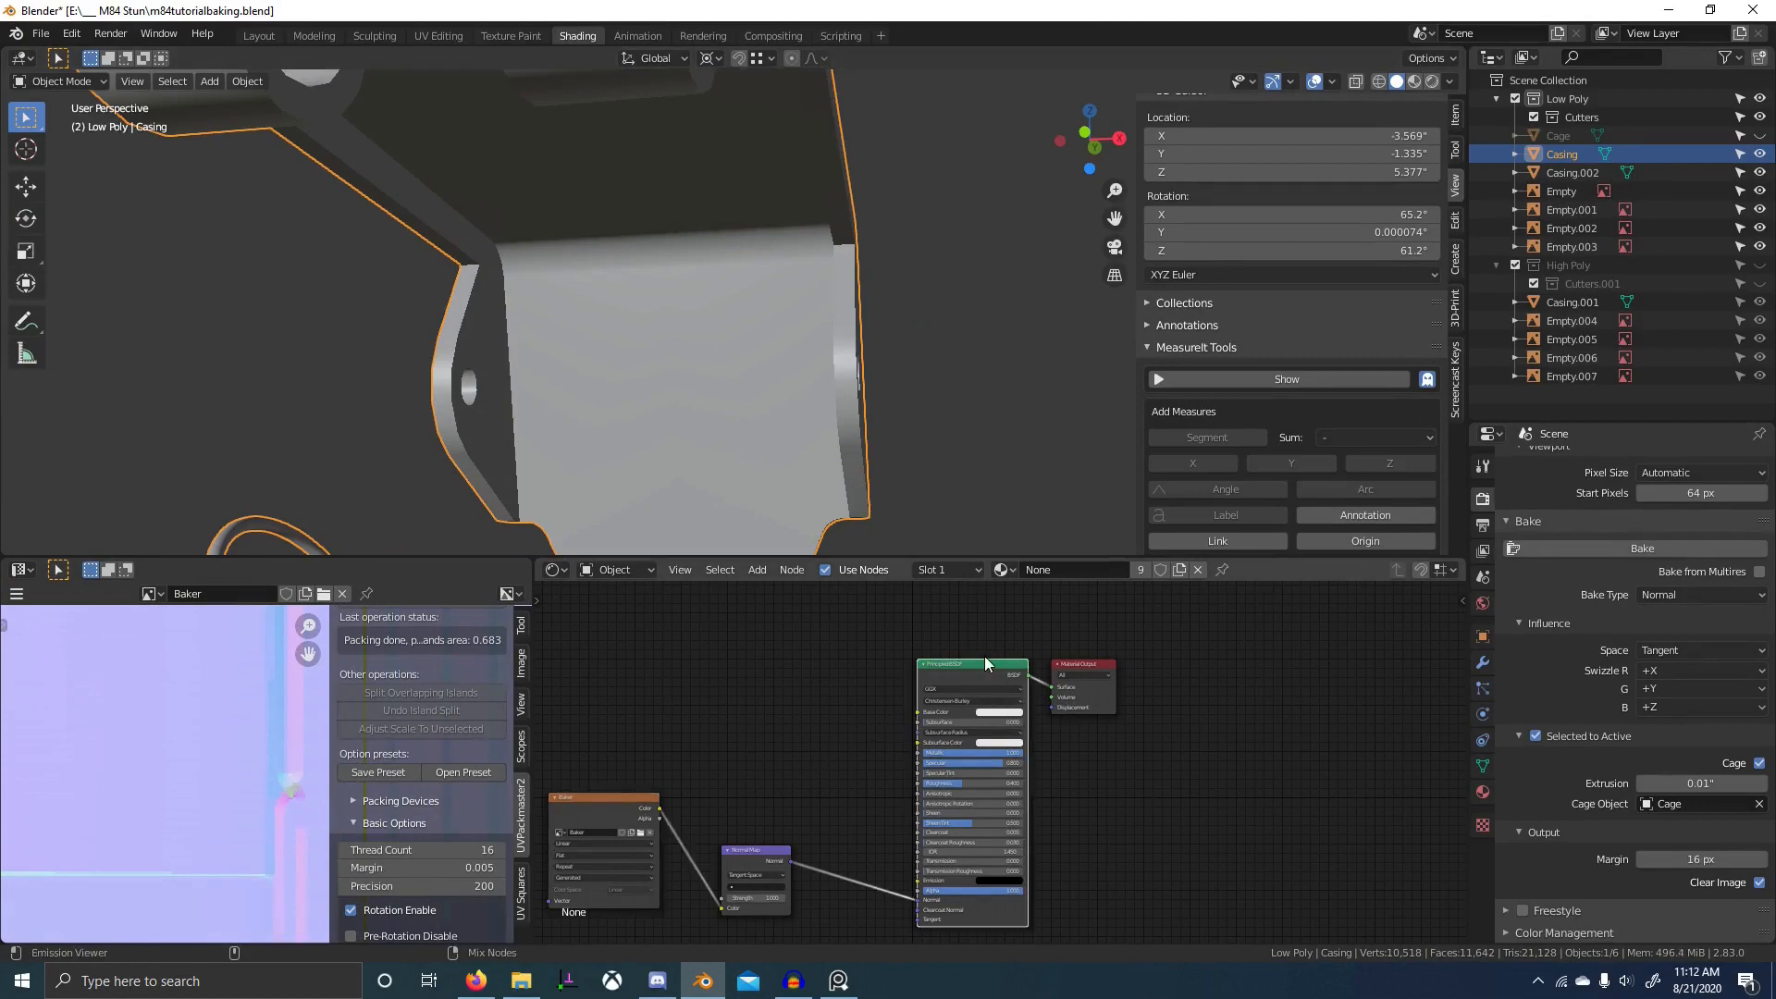
scroll(888, 381, down, 4)
middle_drag(888, 380, 807, 429)
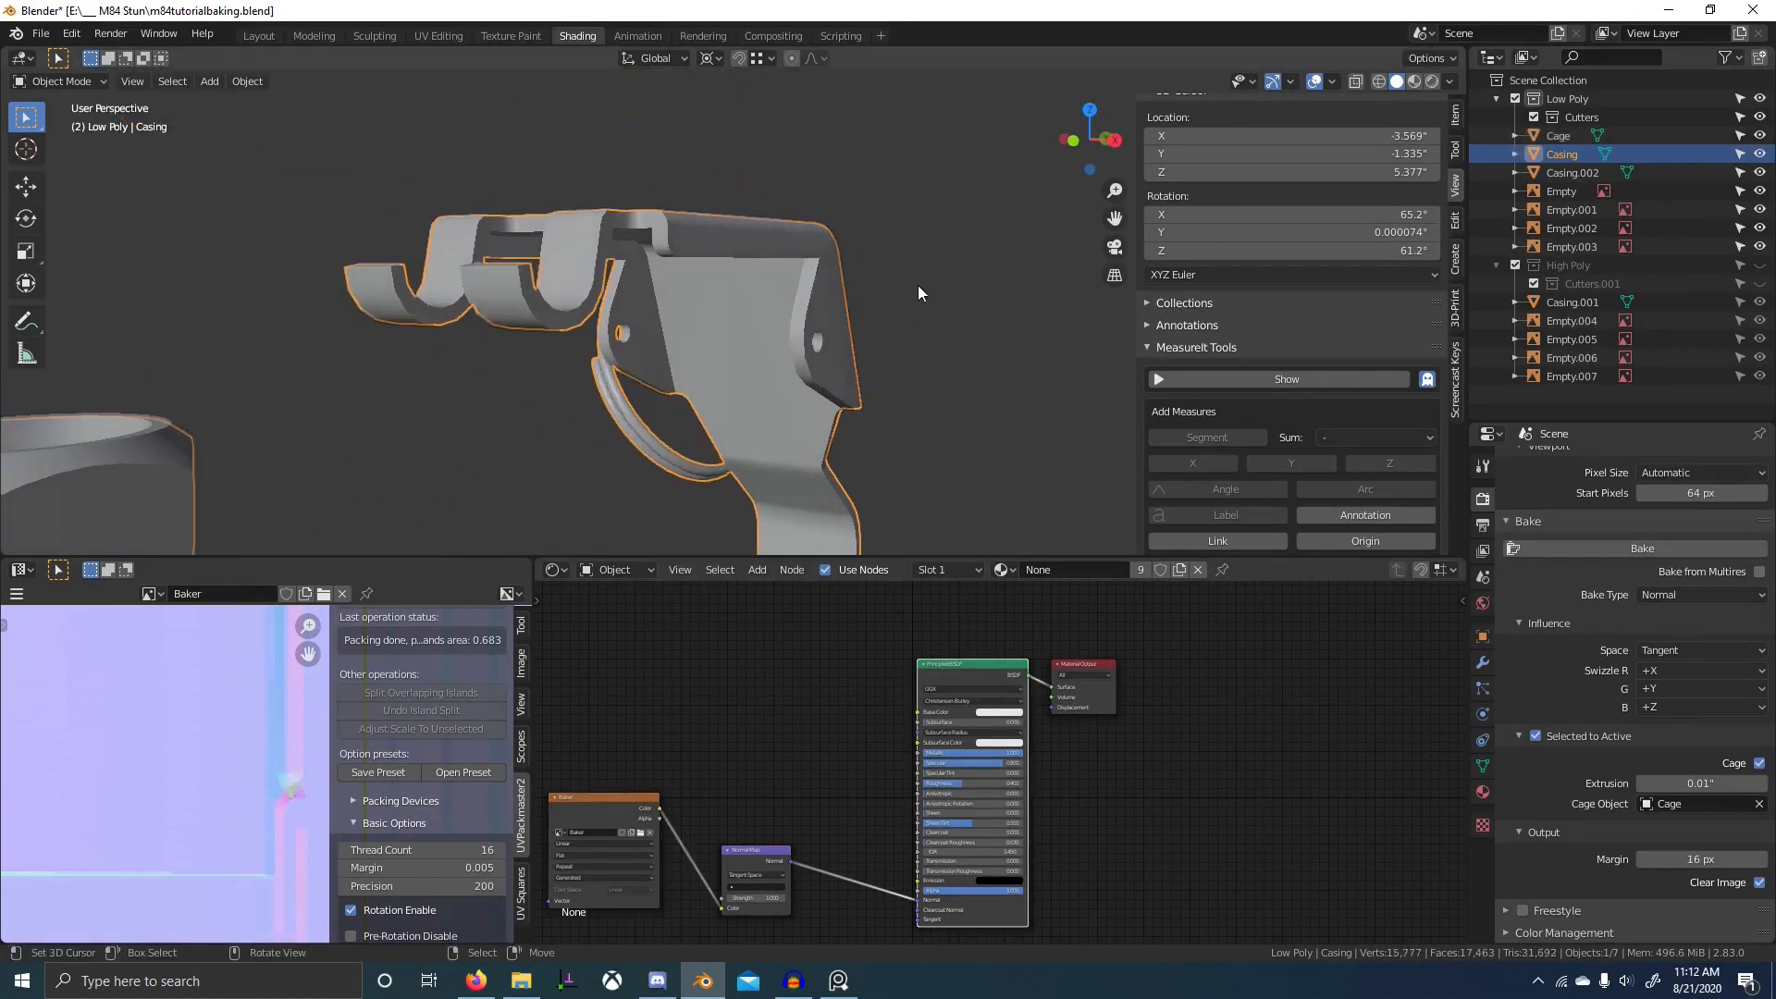
key(2)
key(shift+1)
key(shift+1)
key(shift+1)
click(815, 222)
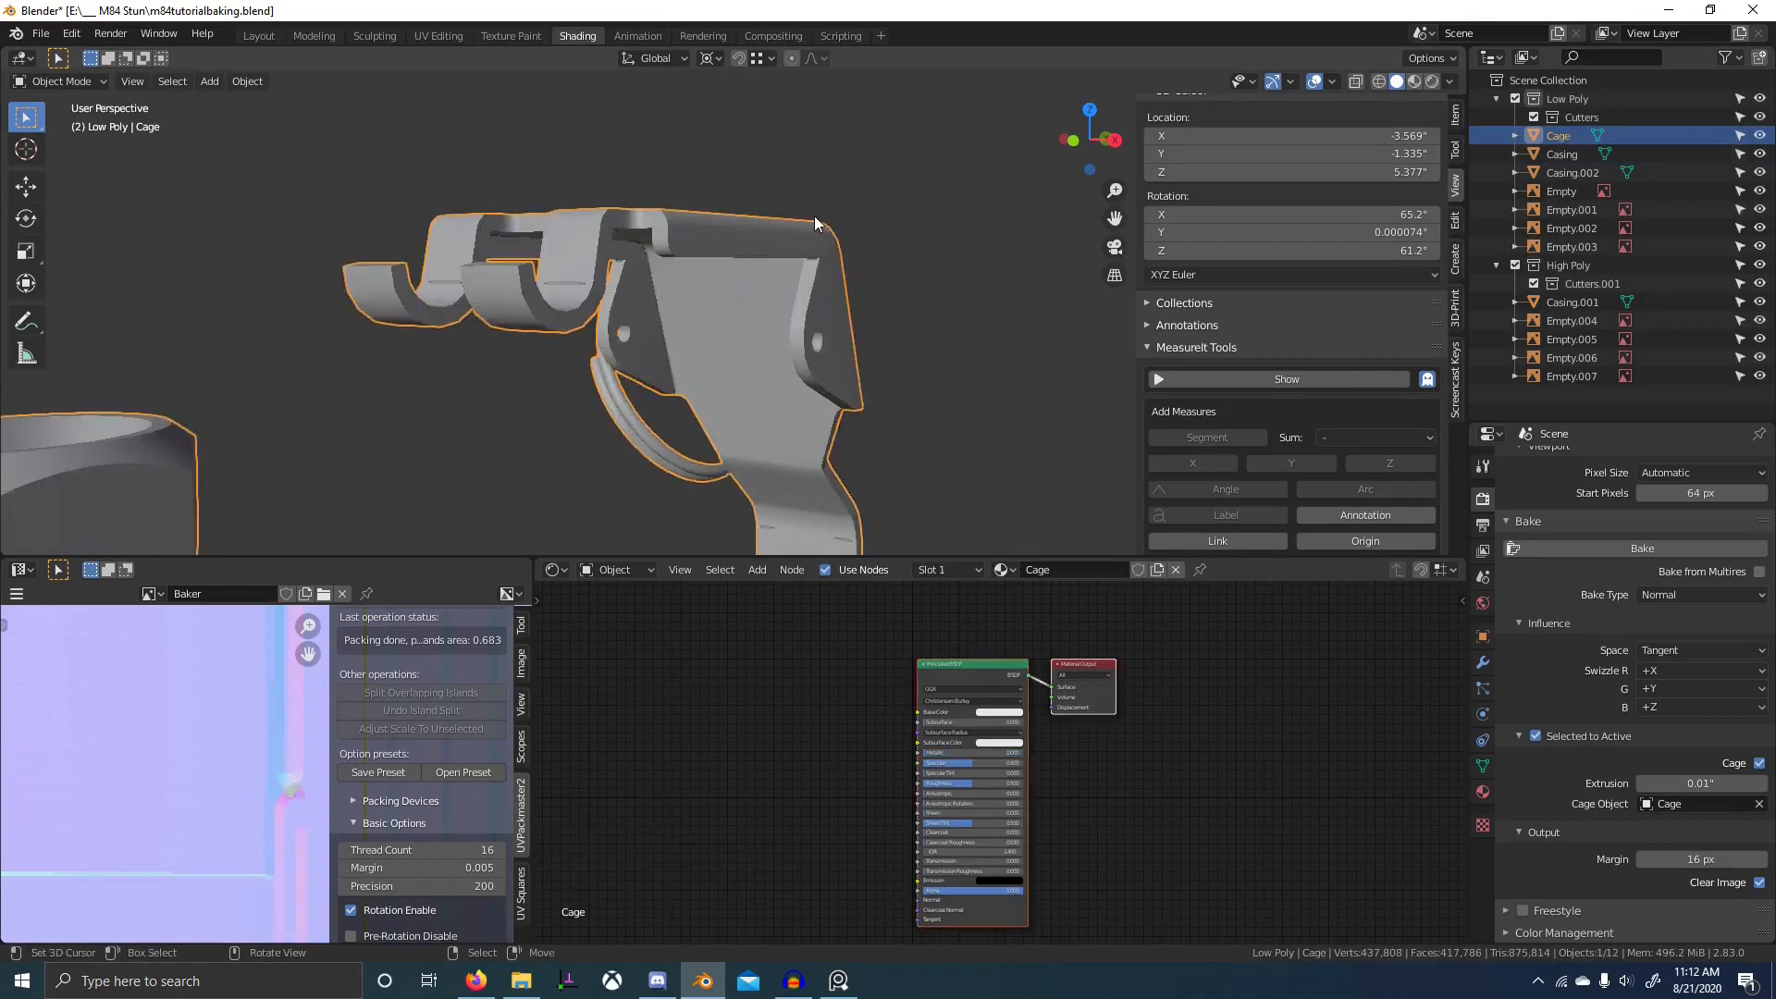
- Fatten the Cage's entire safety lever outward by about 0.0042 so it encloses the high-poly lever
scroll(896, 274, up, 5)
key(Tab)
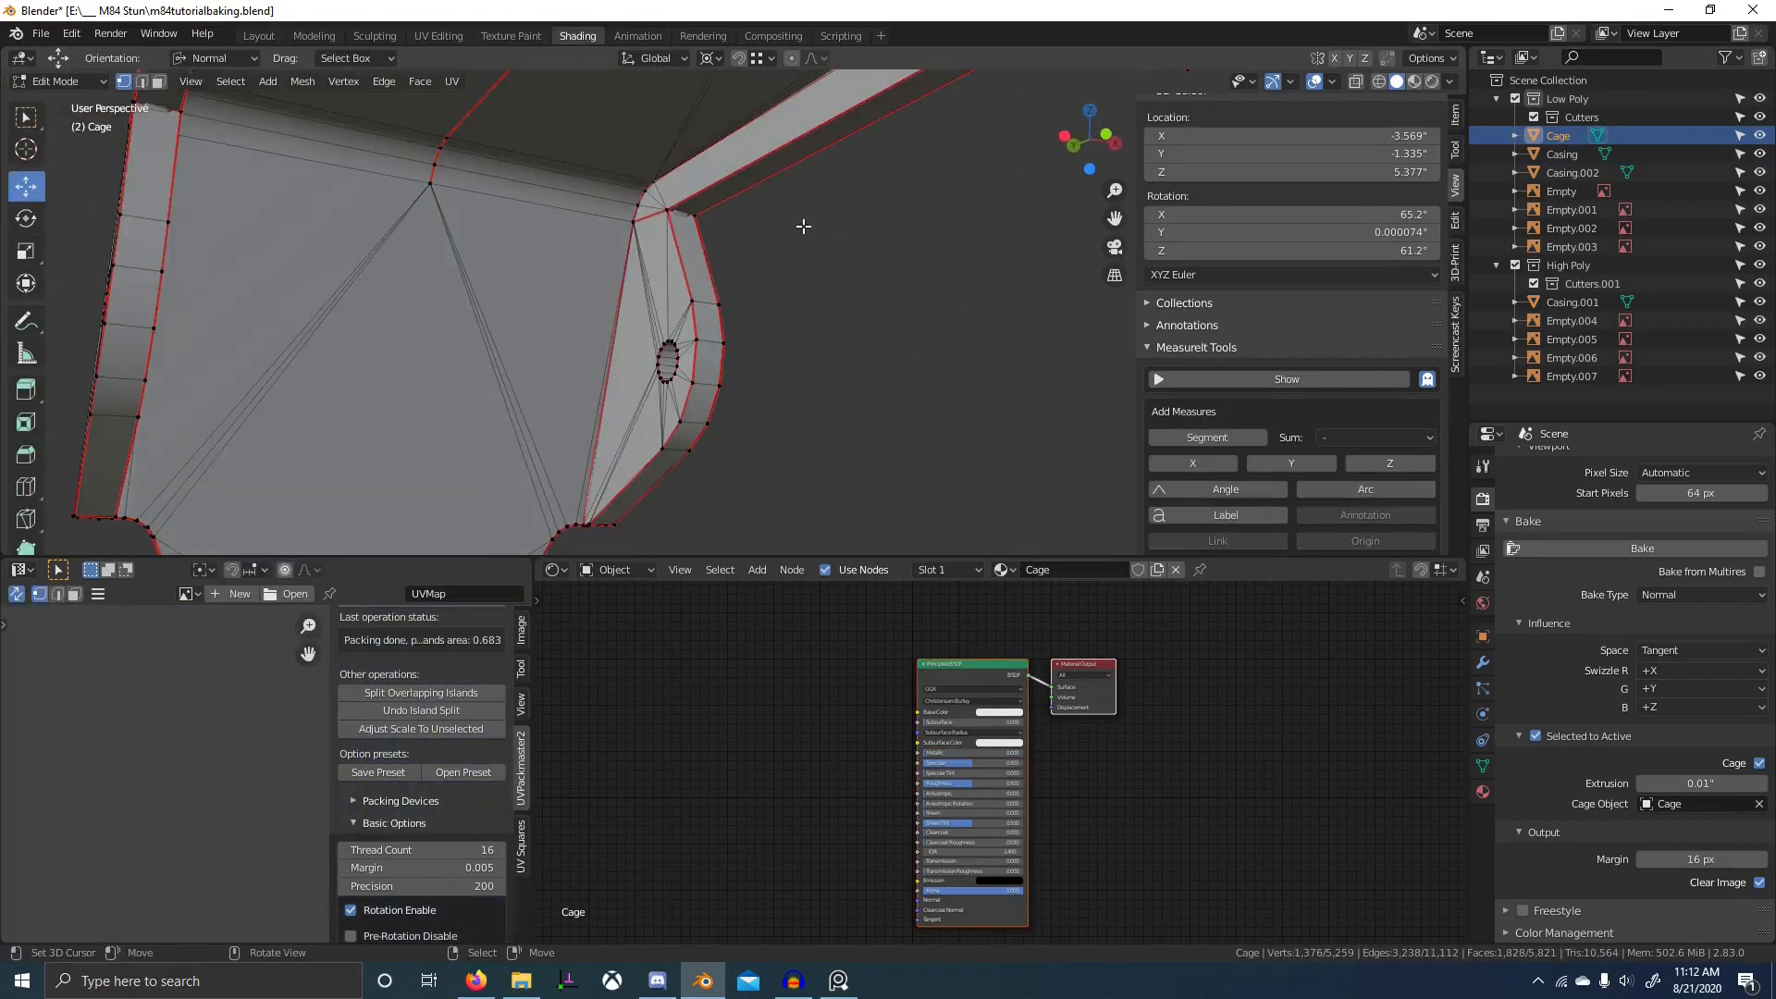
scroll(735, 216, up, 2)
middle_drag(735, 217, 781, 316)
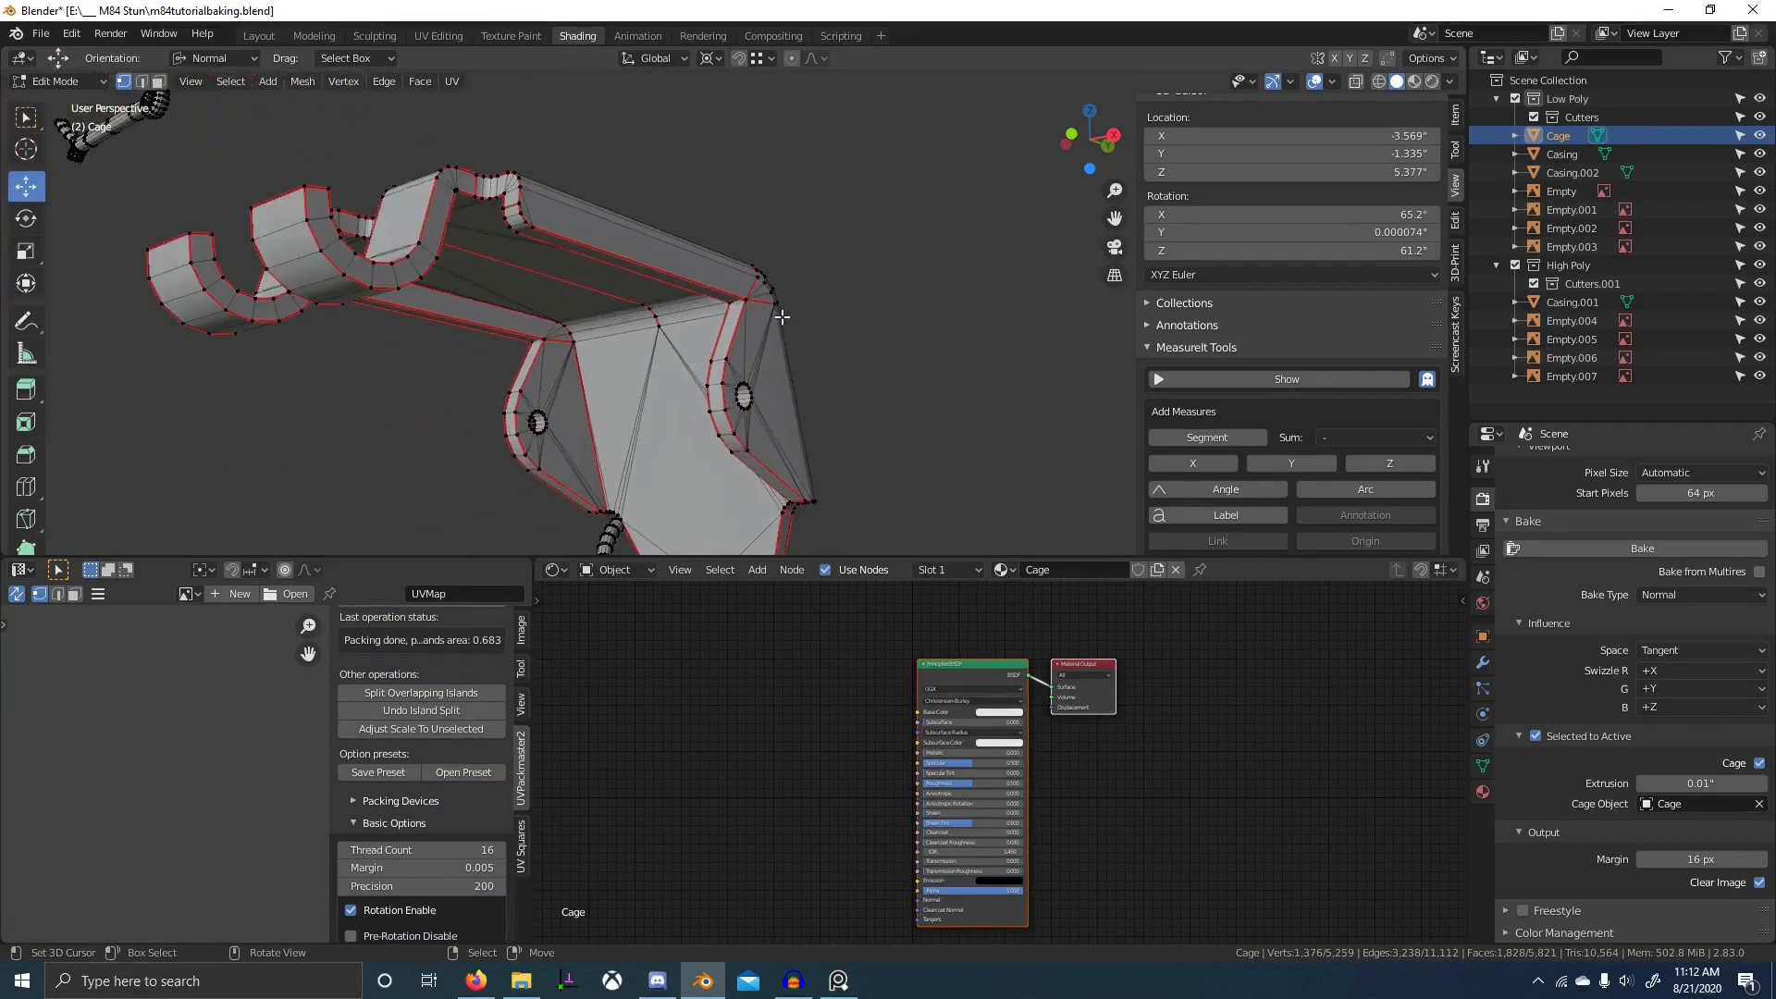
key(l)
scroll(873, 286, up, 4)
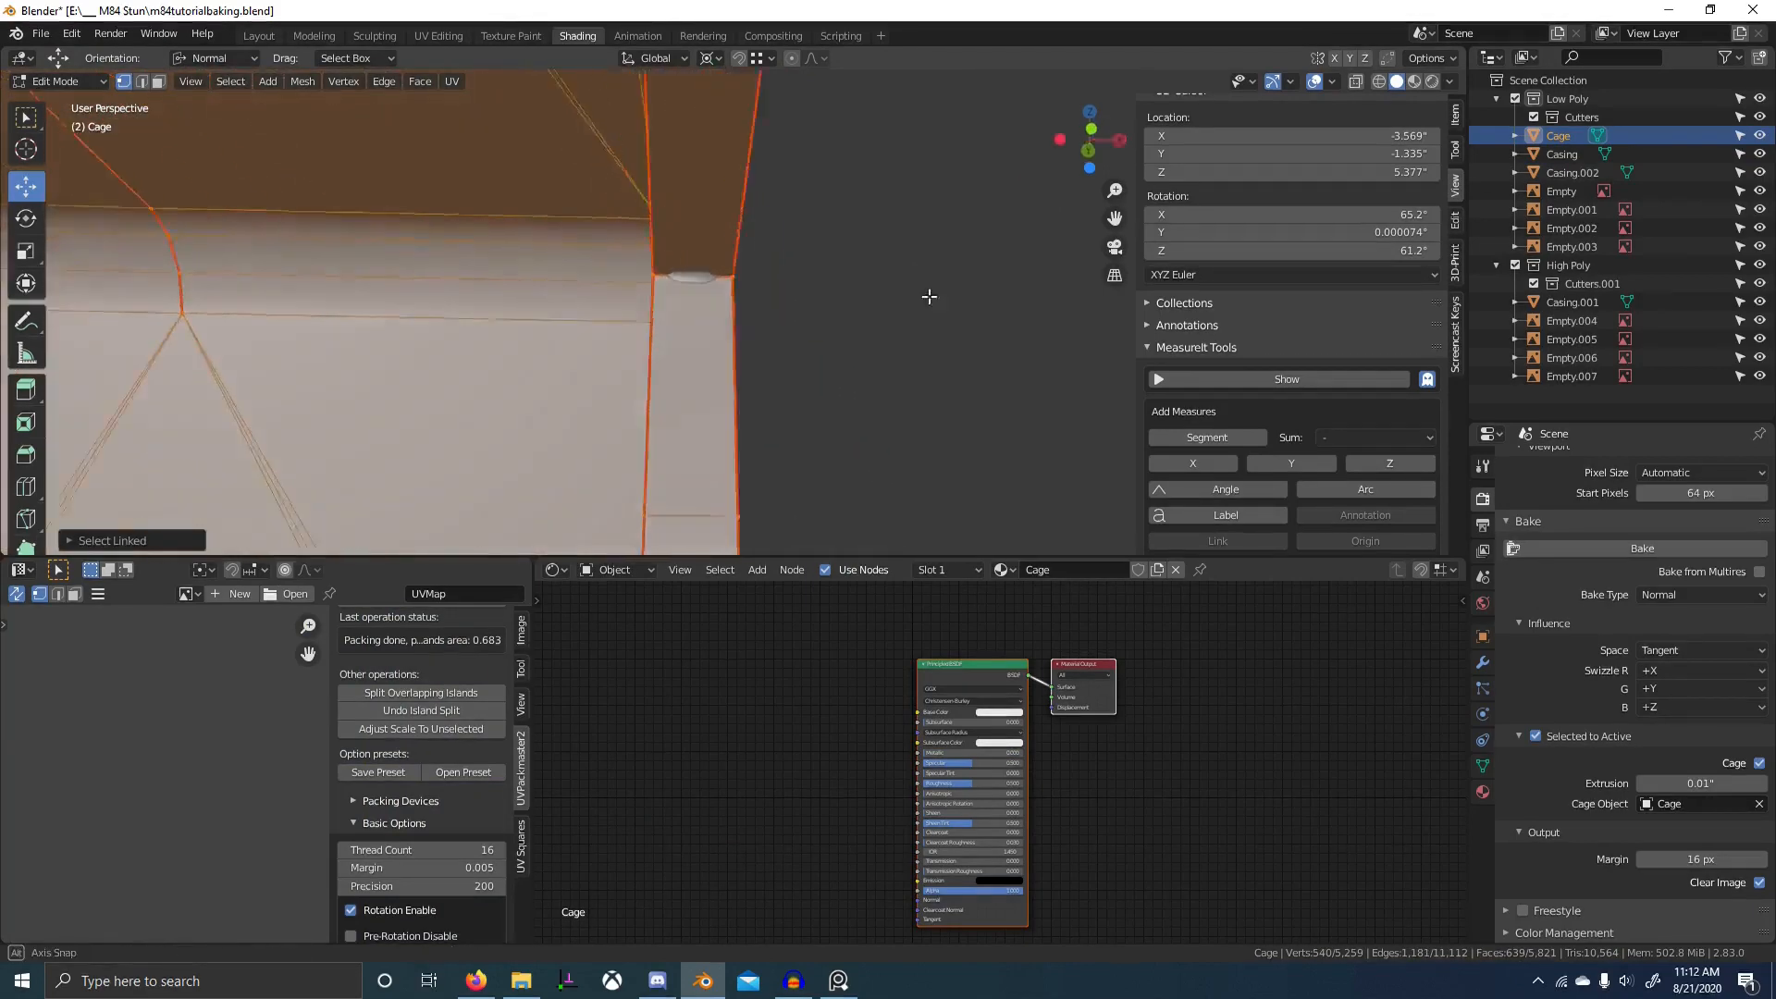
key(alt+s)
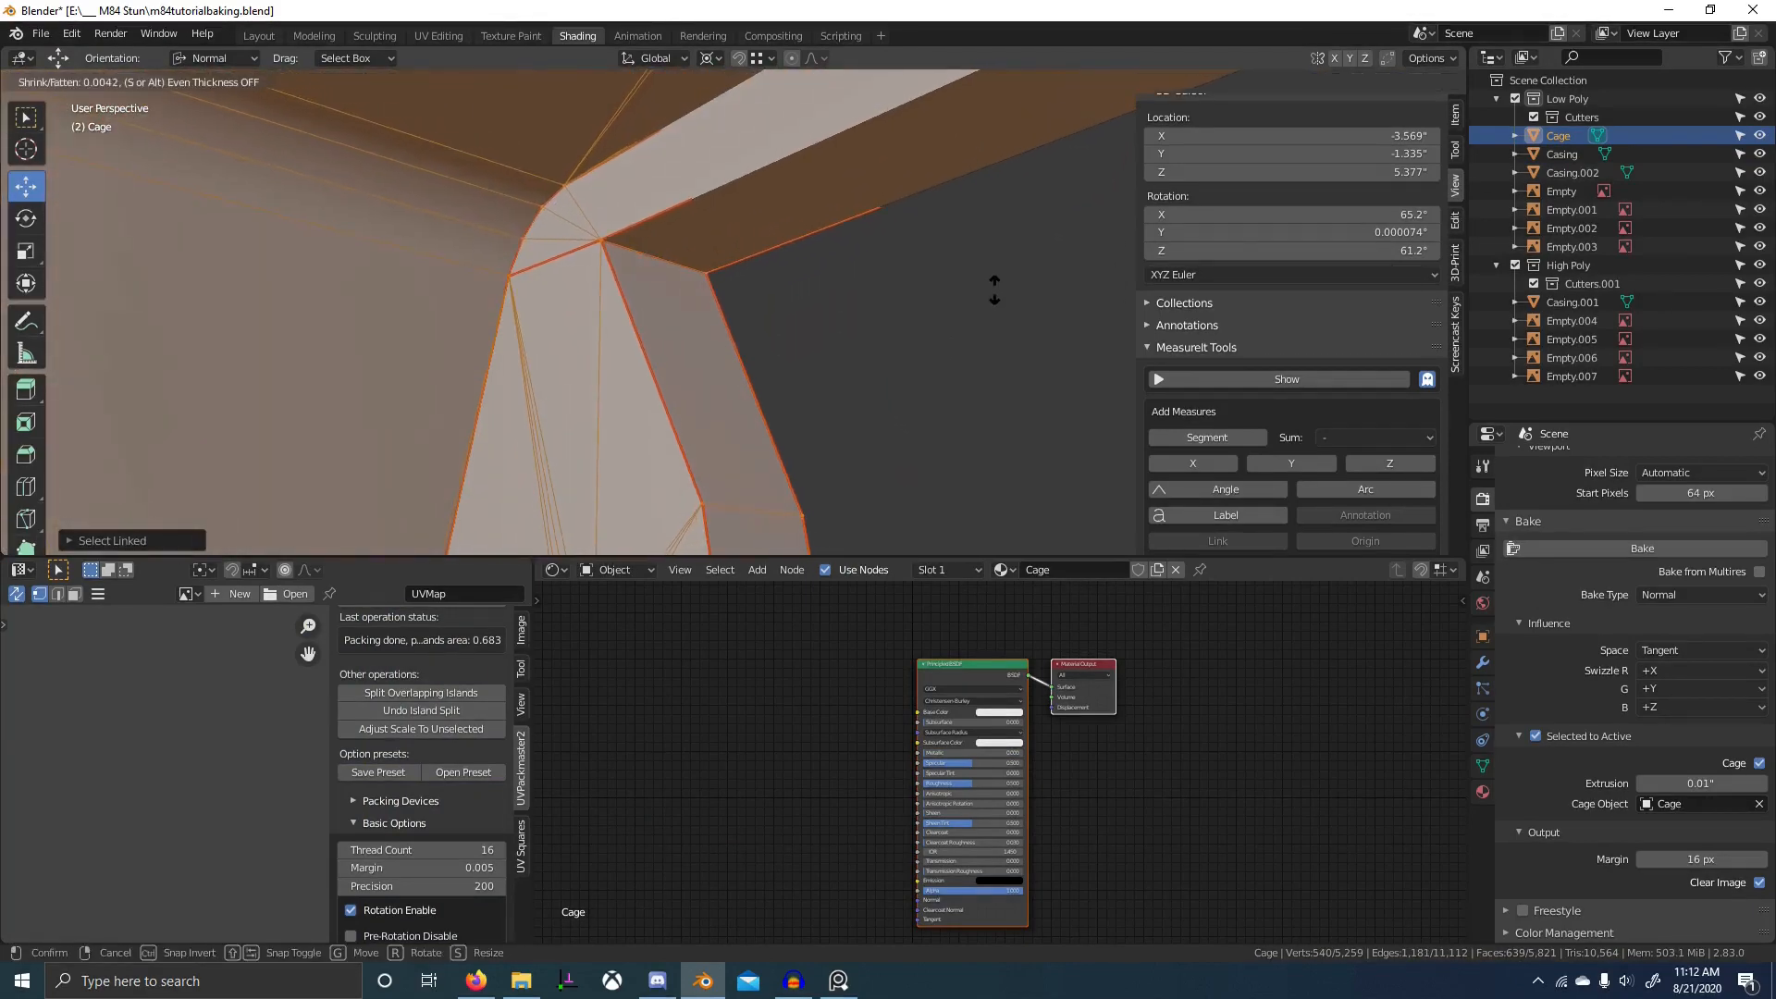
scroll(994, 288, down, 4)
middle_drag(995, 289, 999, 352)
scroll(804, 324, up, 3)
key(Tab)
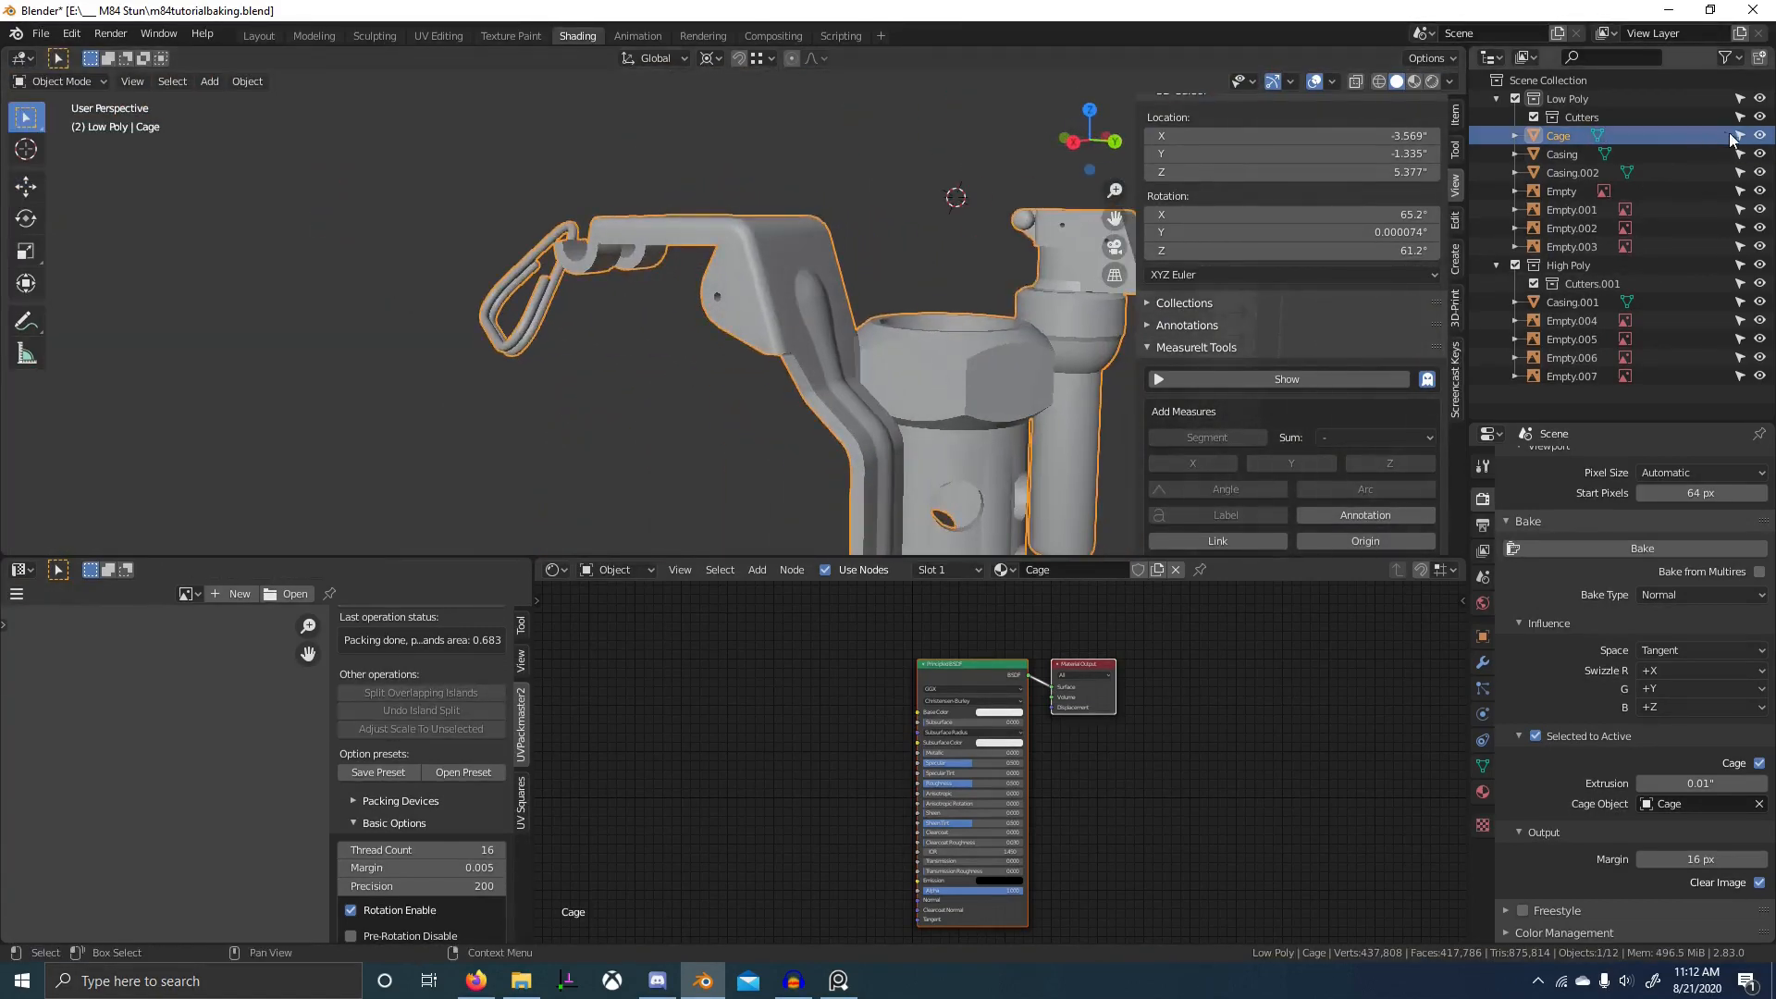
- Hide the Cage and rebake the normal map from high-poly Casing.001 onto the active low-poly Casing
click(1759, 135)
middle_drag(718, 280, 795, 252)
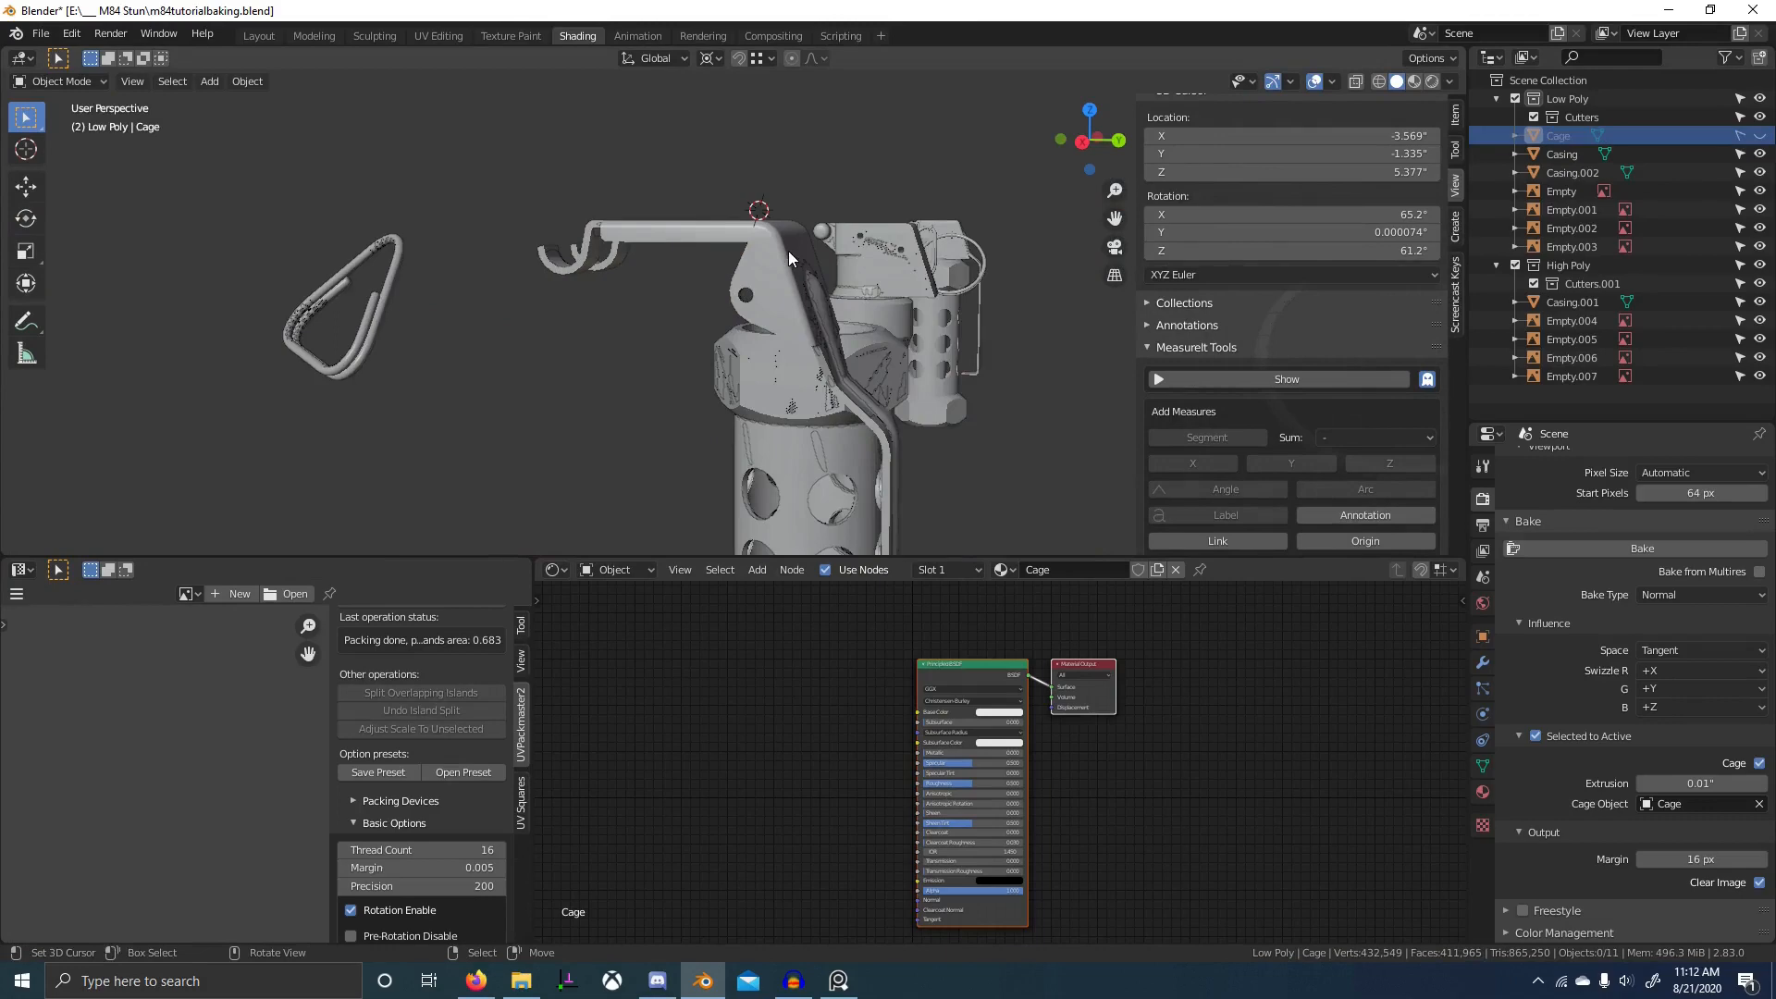
click(788, 252)
shift+click(788, 252)
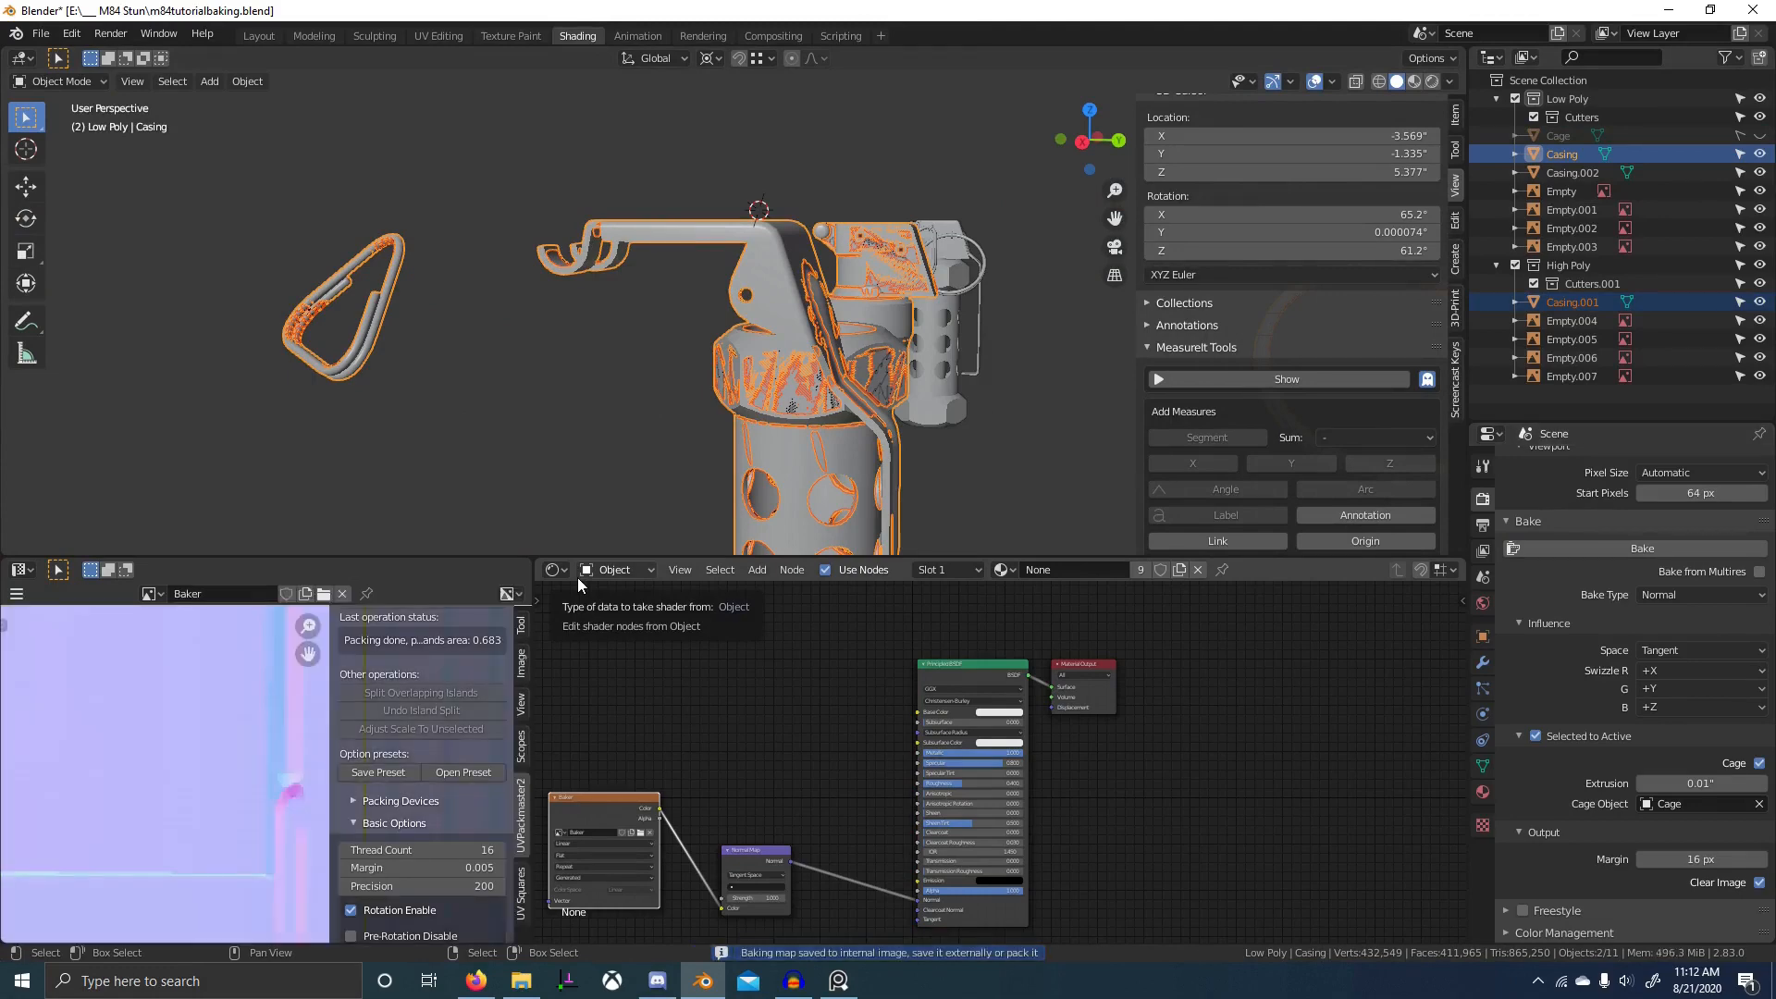
- Find the yellow line in the rebaked image and select a Casing UV vertex lying on it
scroll(219, 796, down, 2)
scroll(220, 796, up, 5)
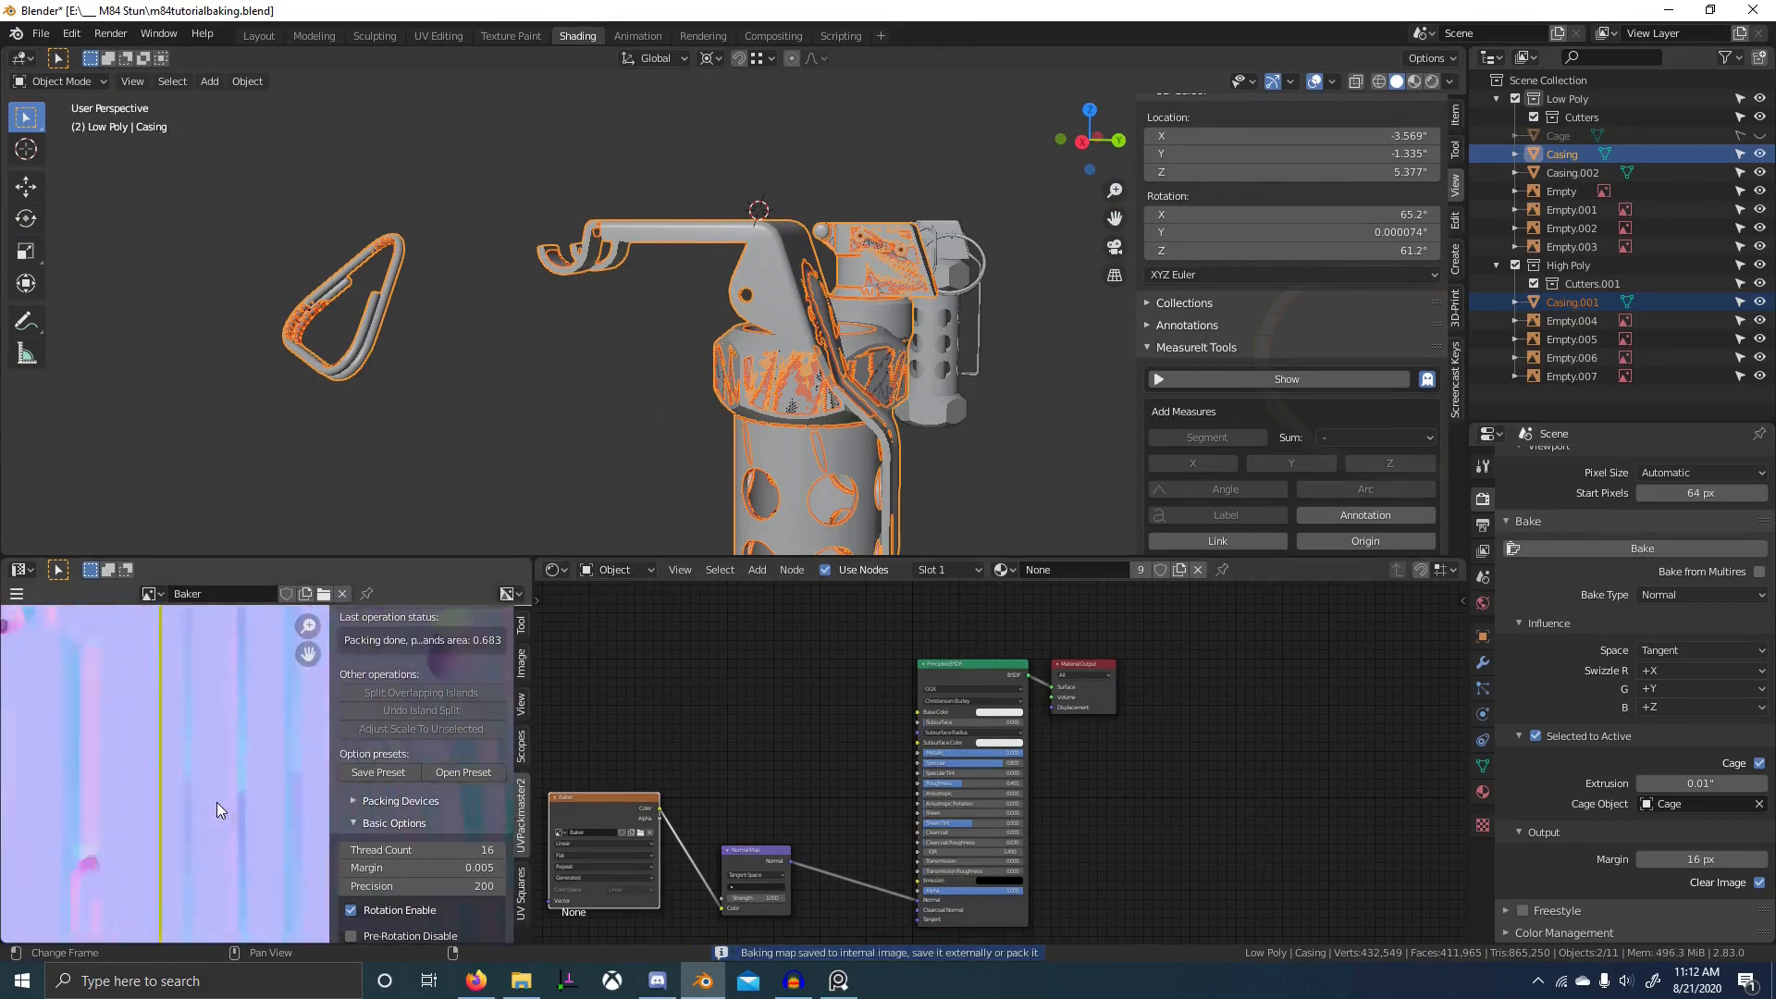
scroll(275, 790, up, 1)
click(752, 235)
key(Tab)
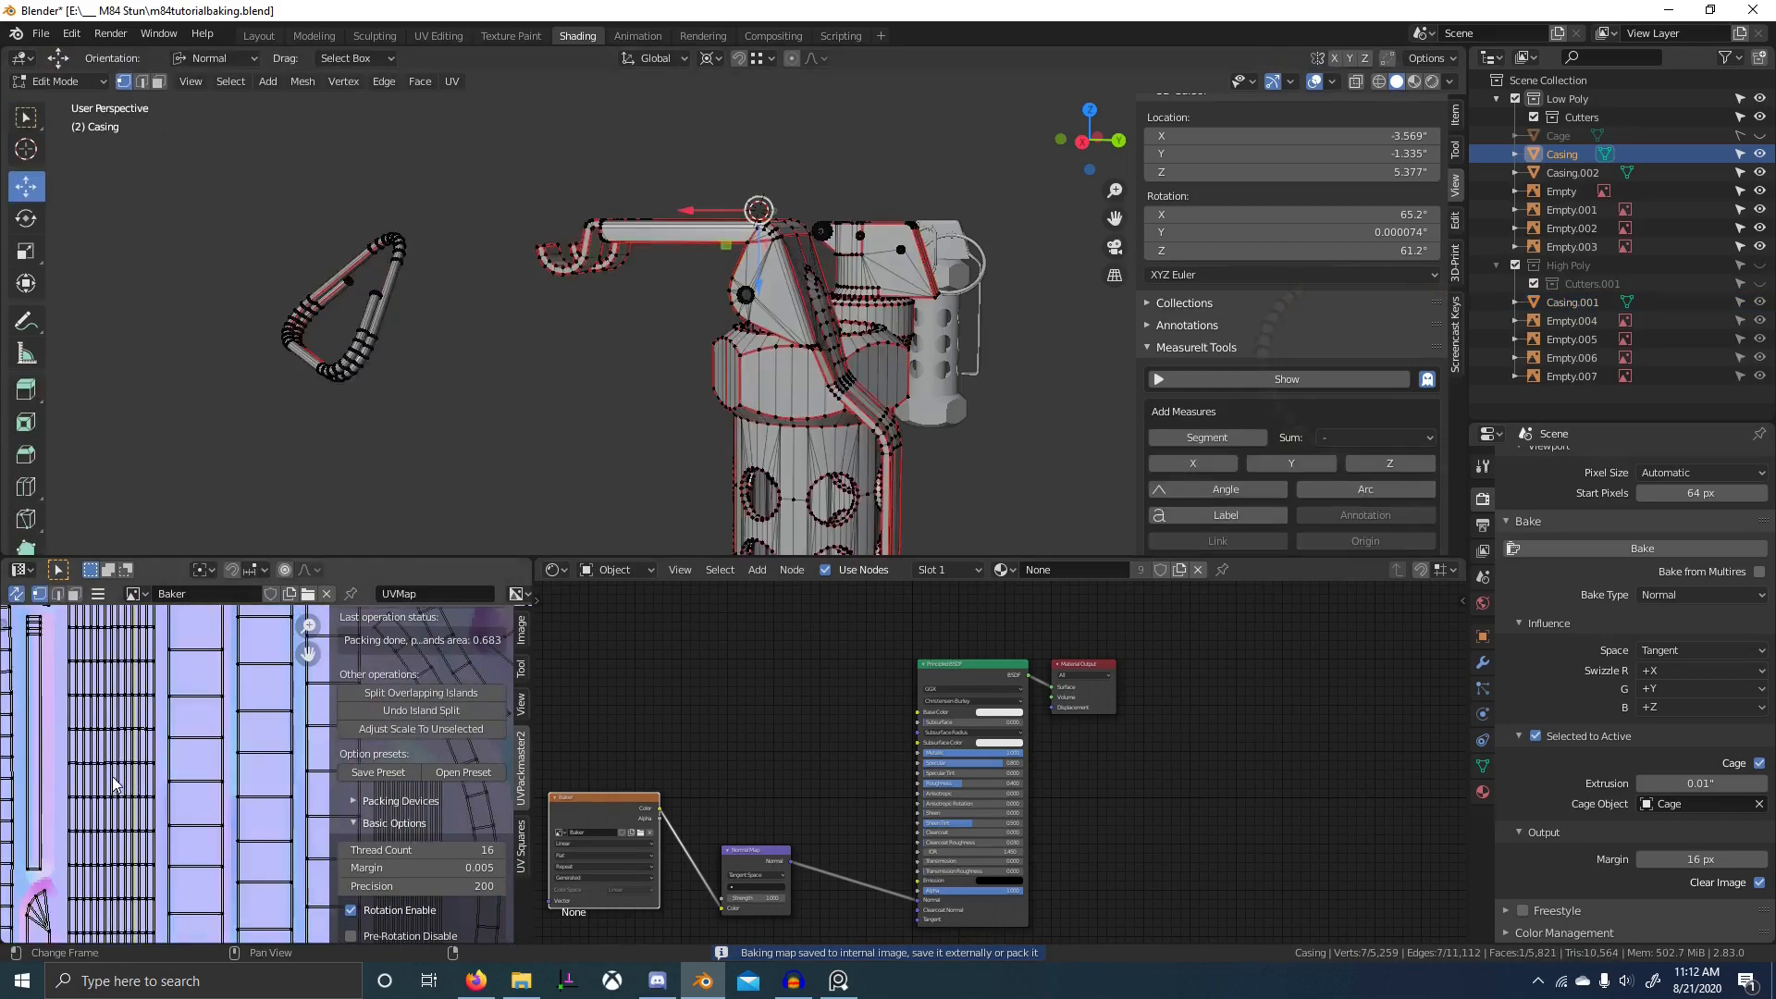
scroll(92, 737, up, 3)
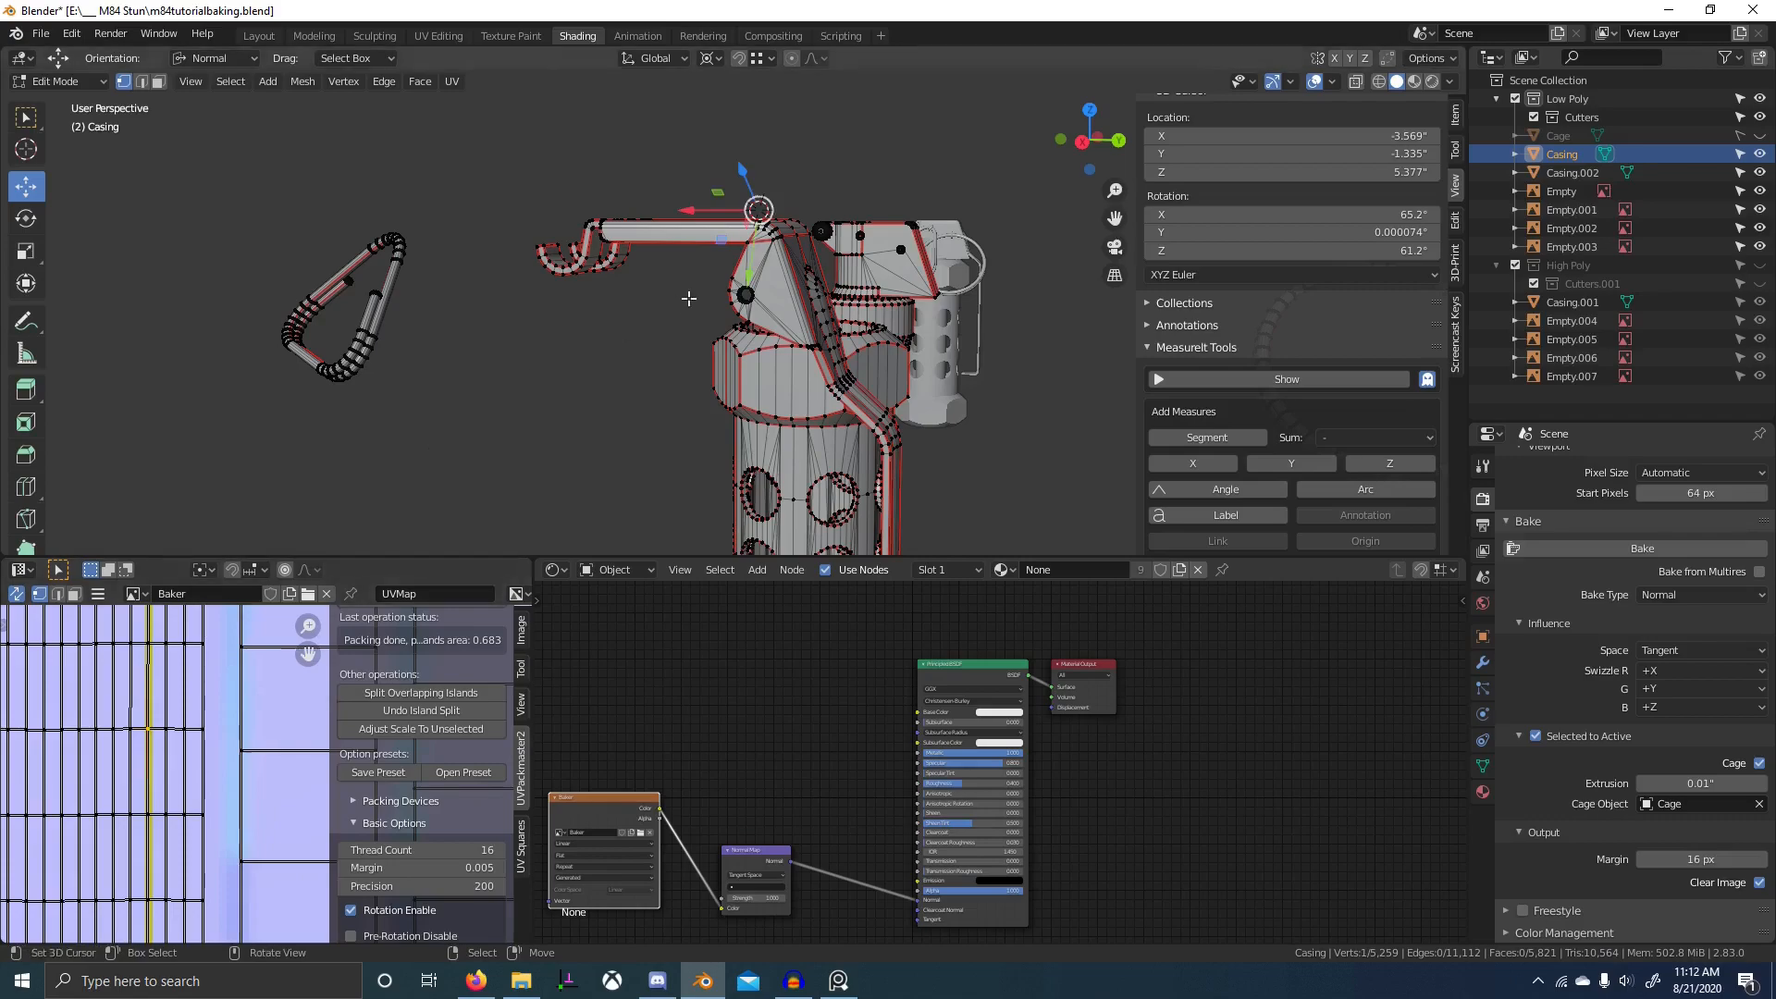
- Select the whole UV edge loop along the yellow line and locate it on the grenade's circular pull ring
scroll(666, 282, up, 8)
middle_drag(652, 299, 611, 323)
scroll(610, 323, down, 7)
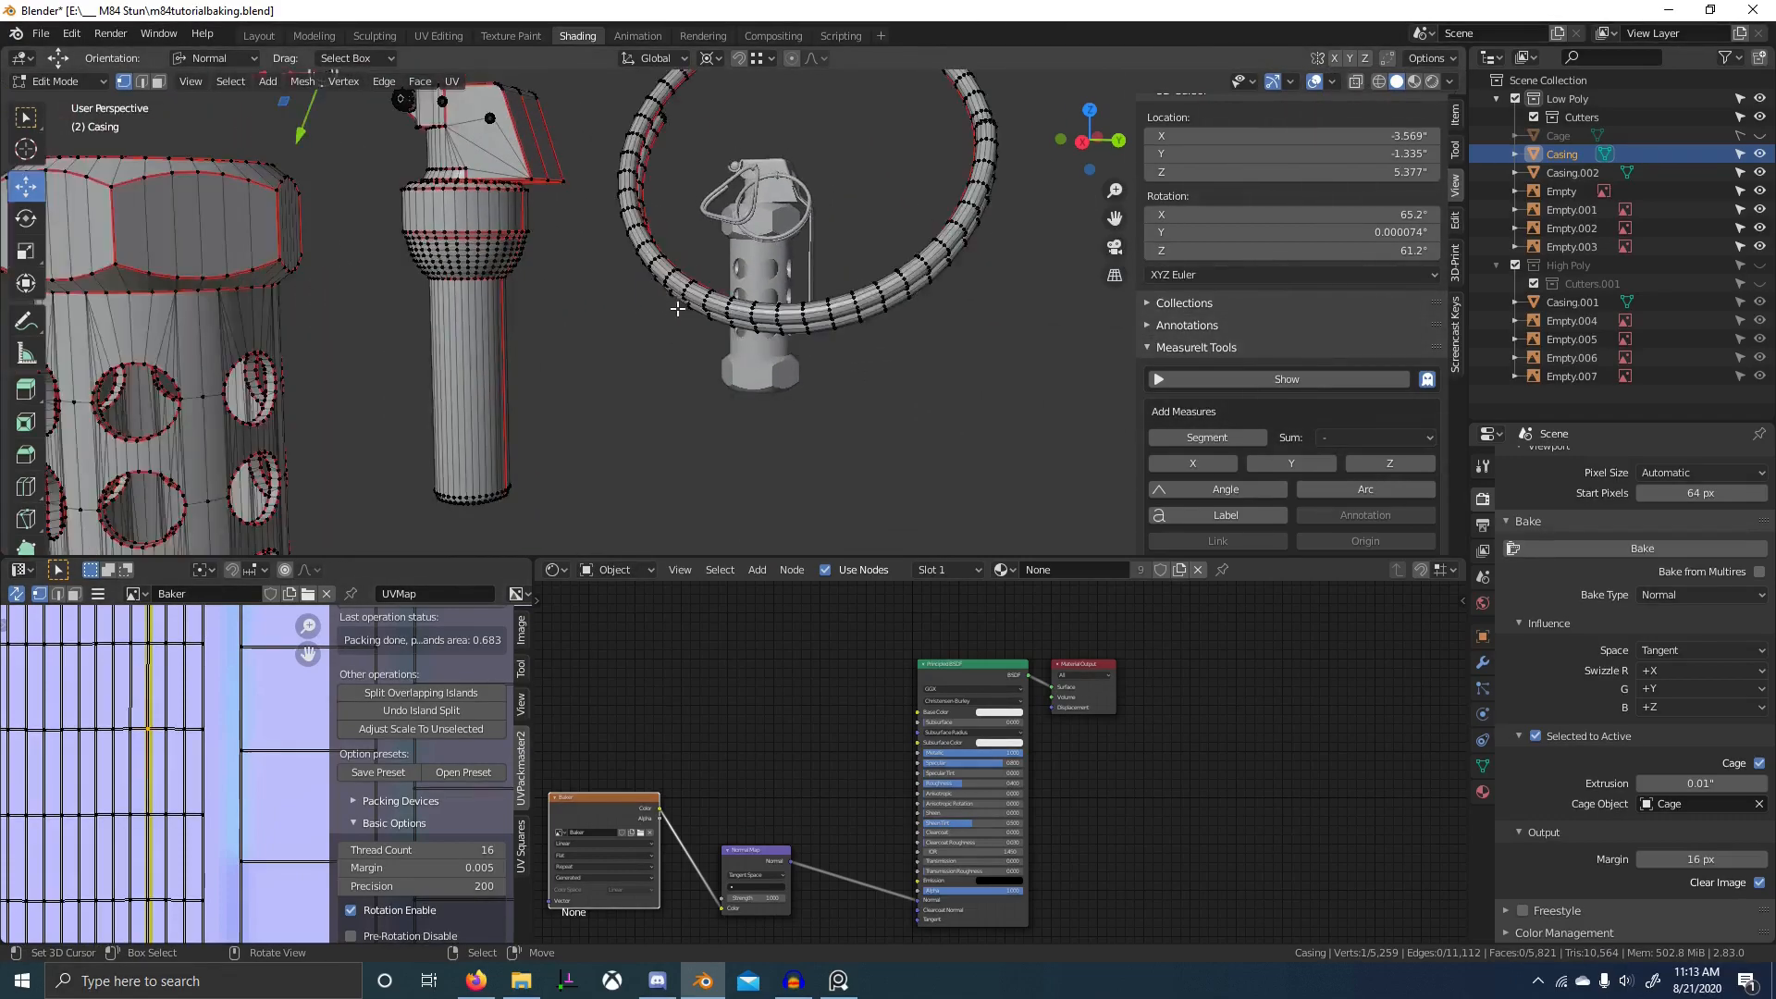
scroll(506, 489, up, 2)
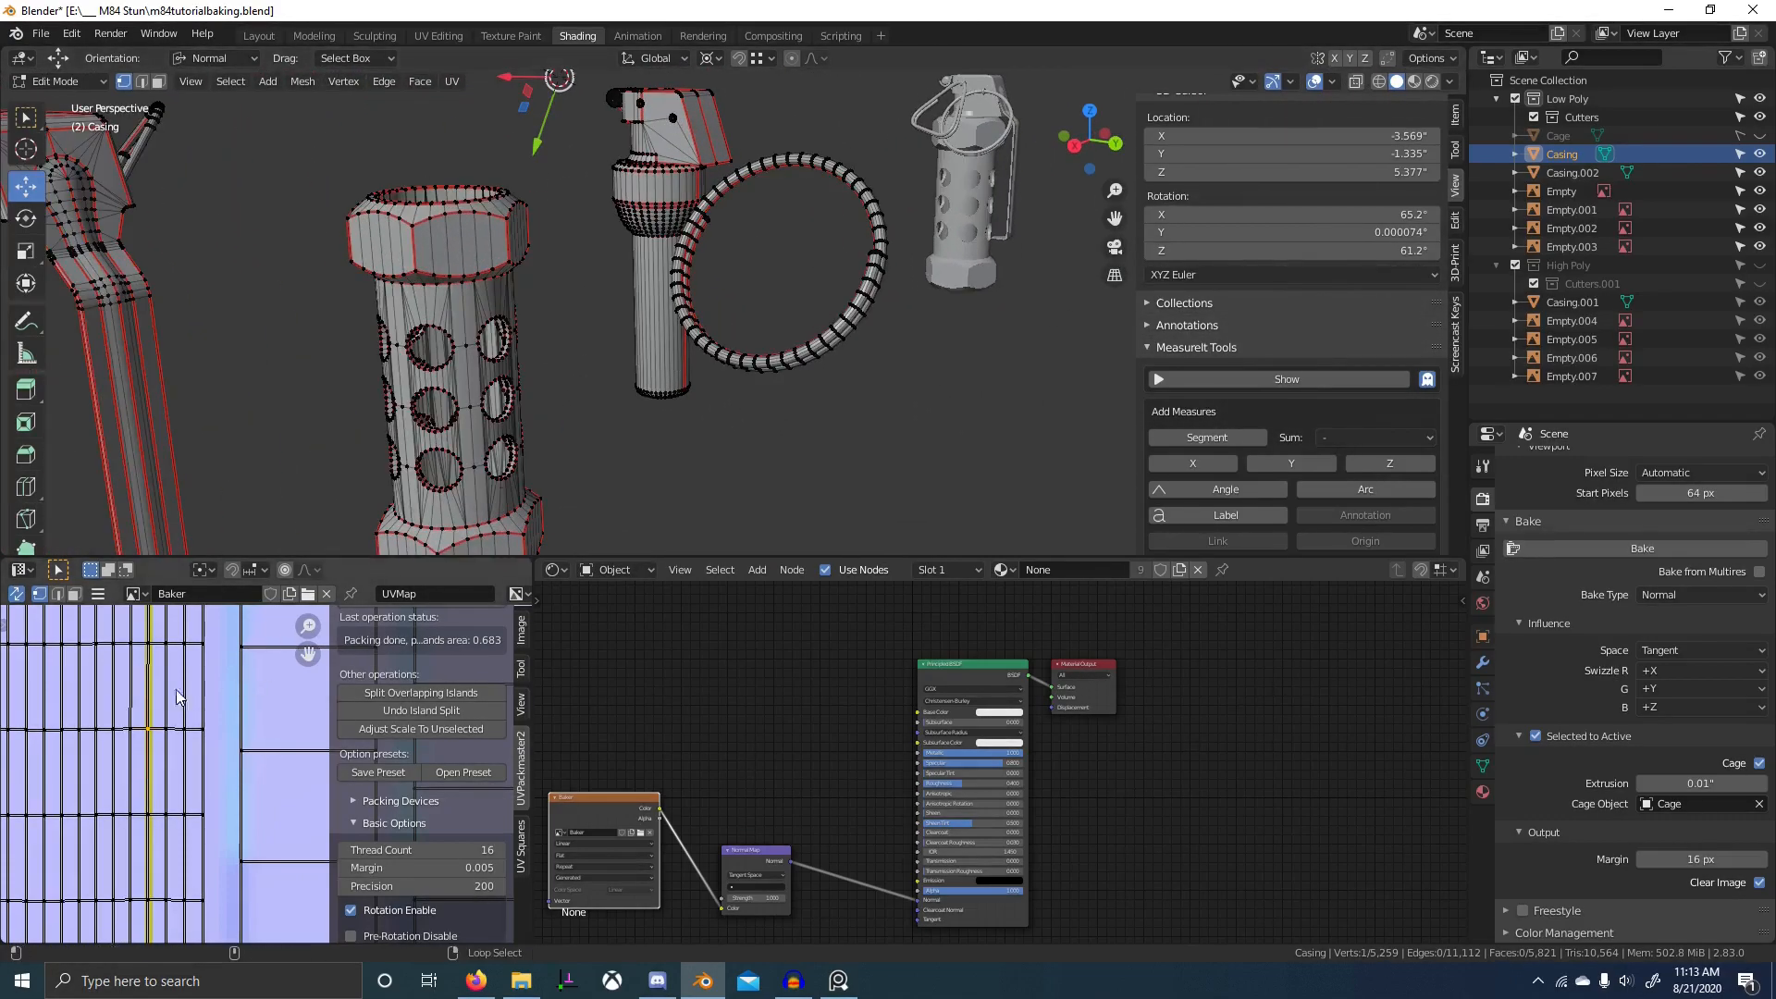
alt+right_click(146, 679)
key(KP_Decimal)
scroll(753, 326, up, 5)
middle_drag(753, 383, 793, 387)
scroll(506, 423, down, 3)
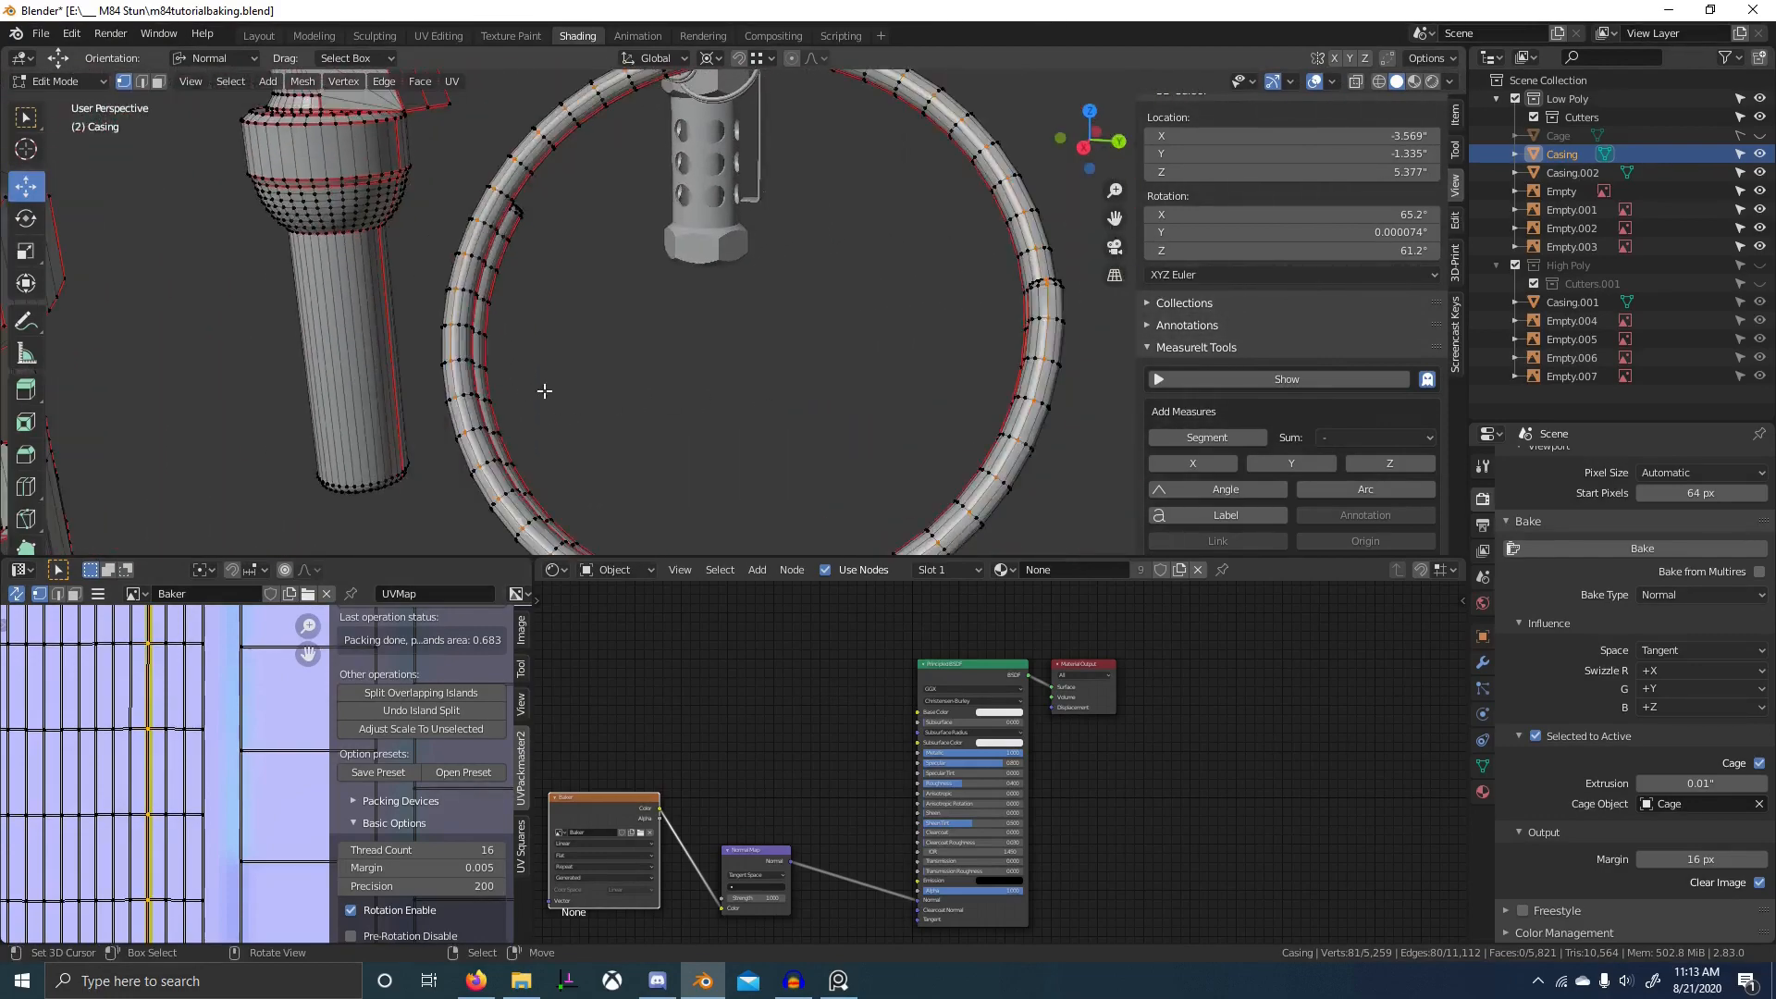
- Display the Cage and high-poly meshes around the pull ring and select the Cage
key(Tab)
click(1758, 135)
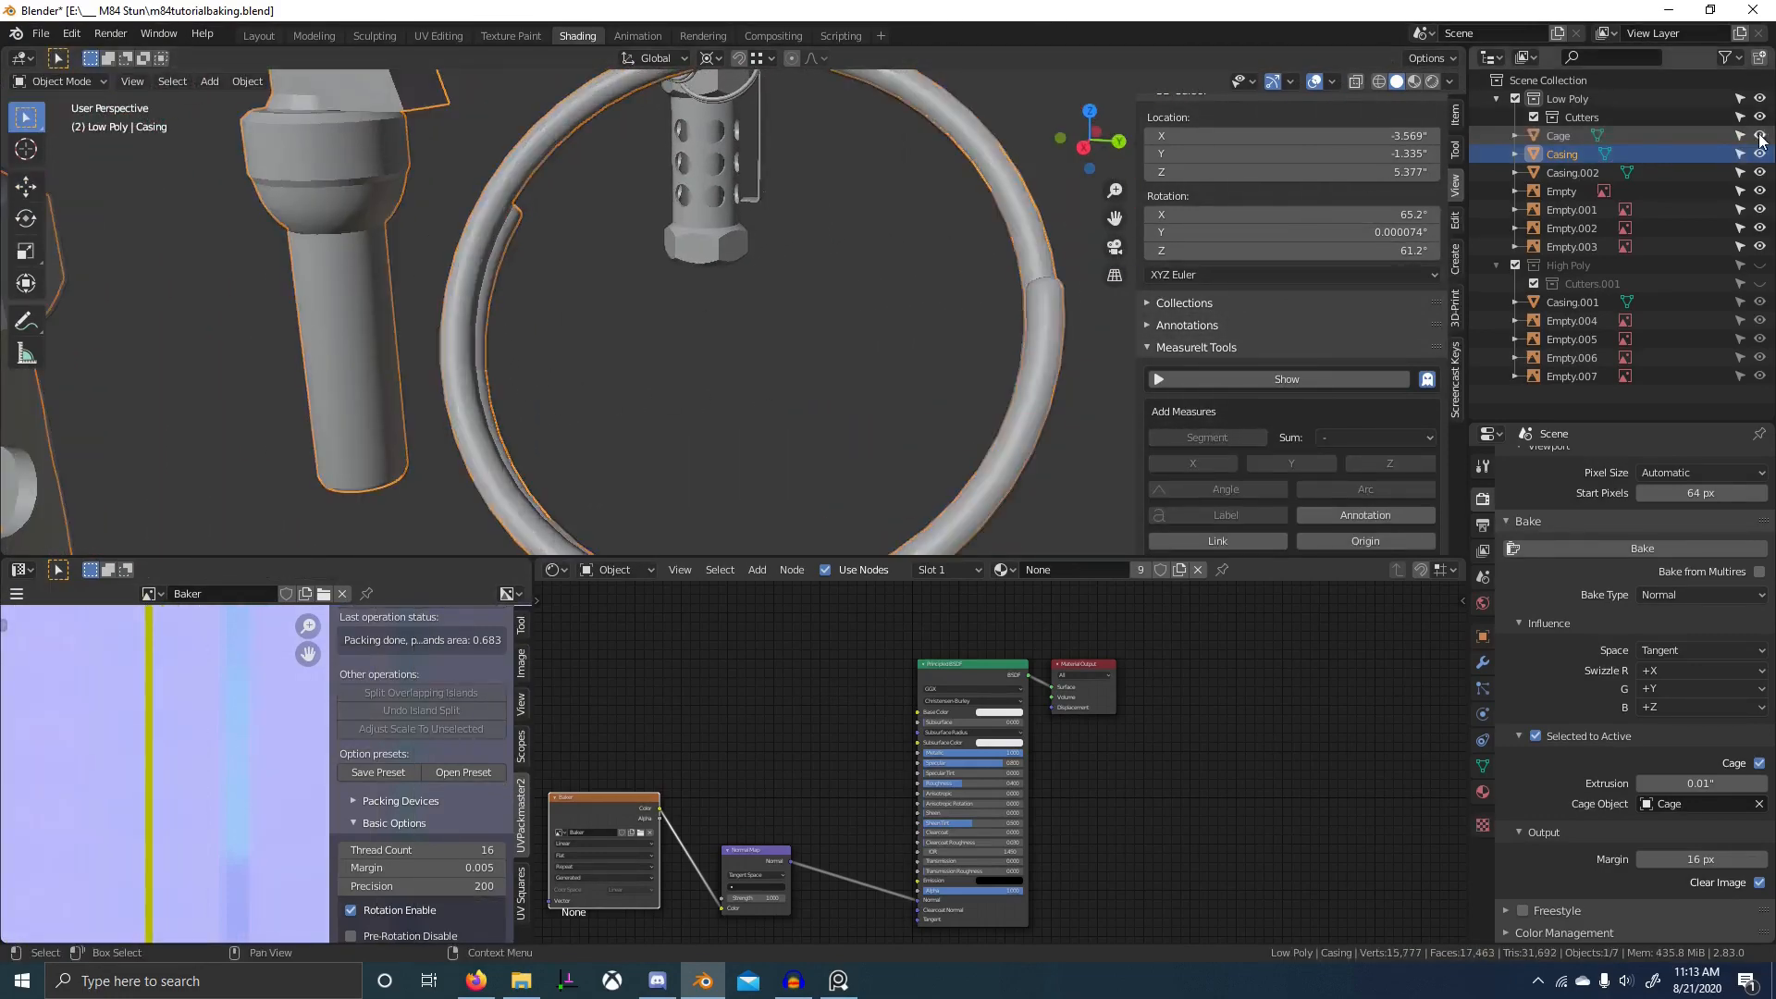
key(2)
key(ctrl+z)
click(462, 317)
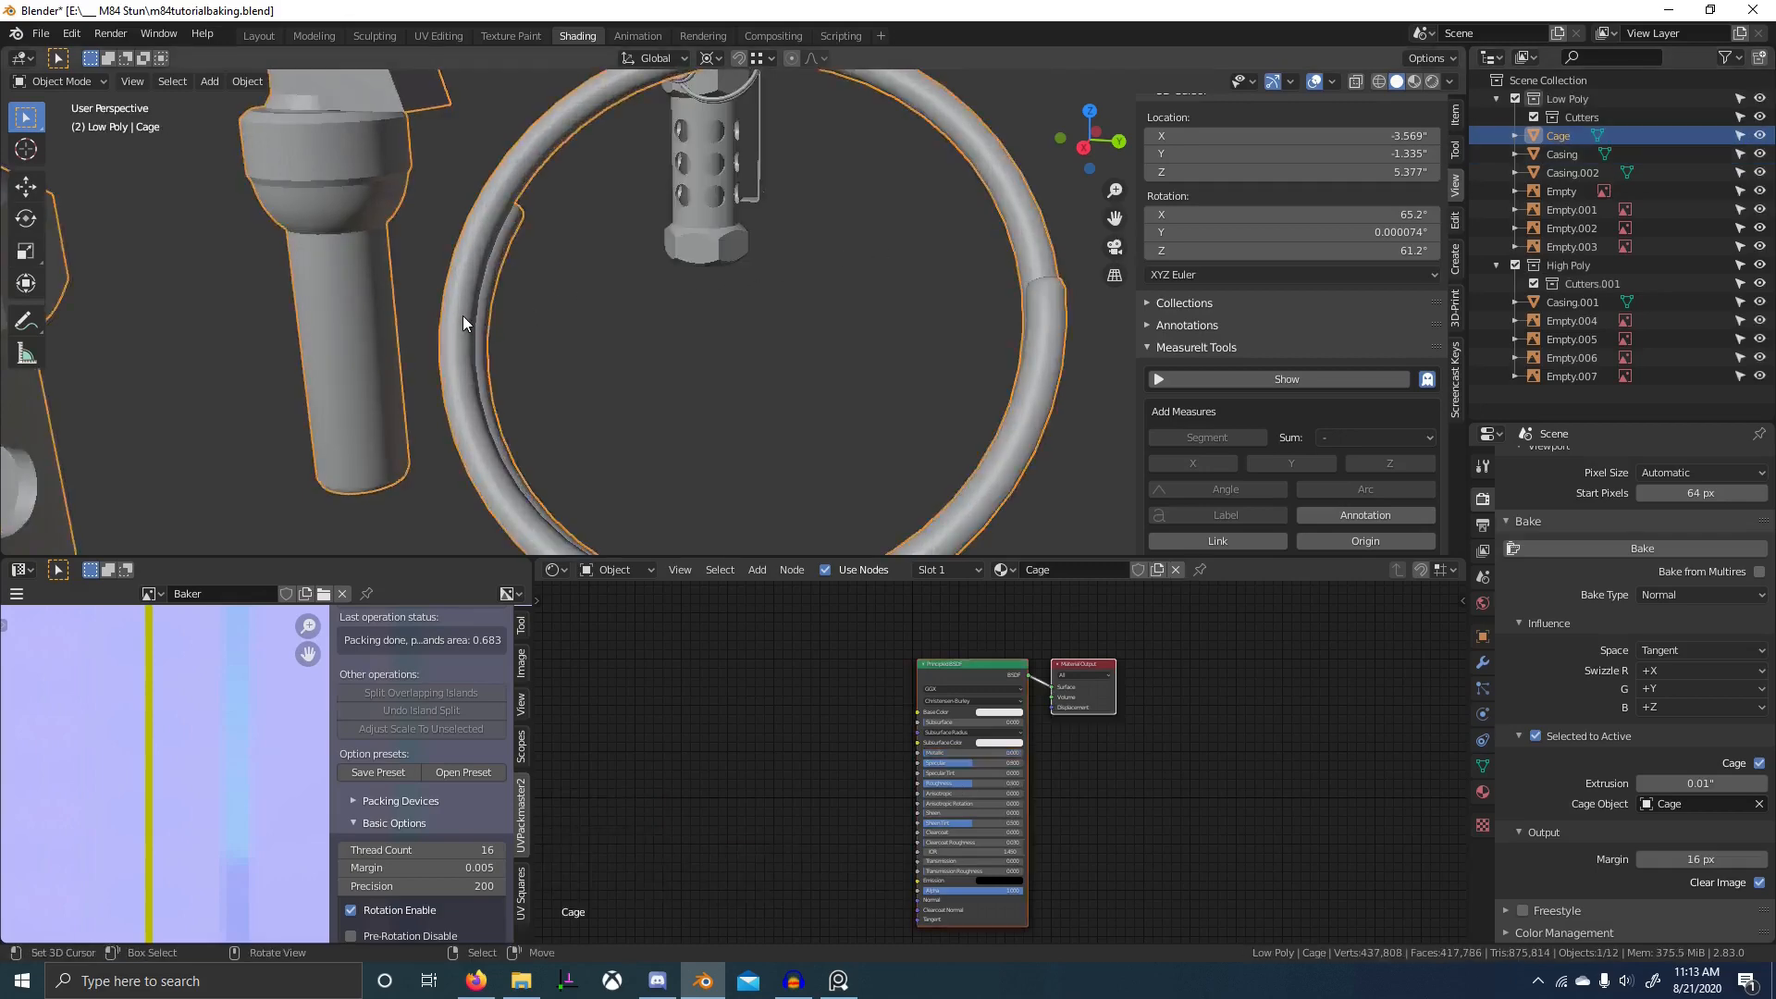
- Select the Cage's linked ring geometry and fatten it outward by about 0.0007 with Shrink/Fatten
middle_drag(462, 318, 581, 289)
key(Tab)
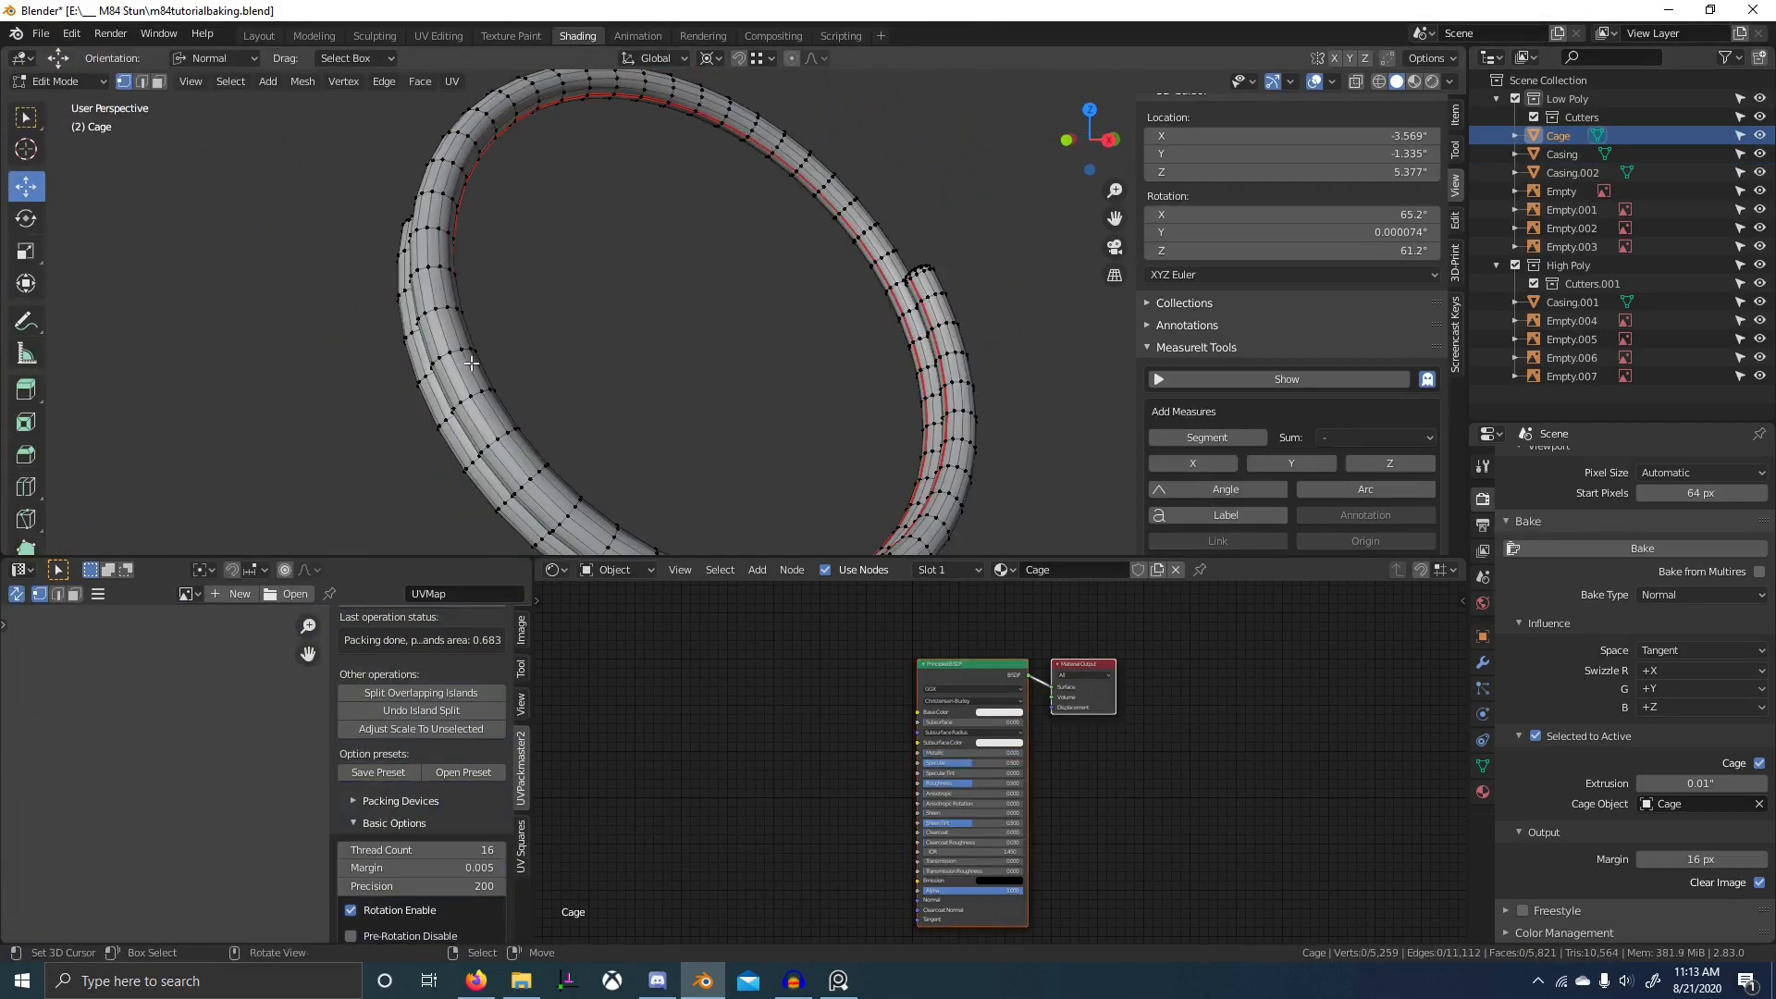
key(l)
scroll(662, 301, up, 5)
key(g)
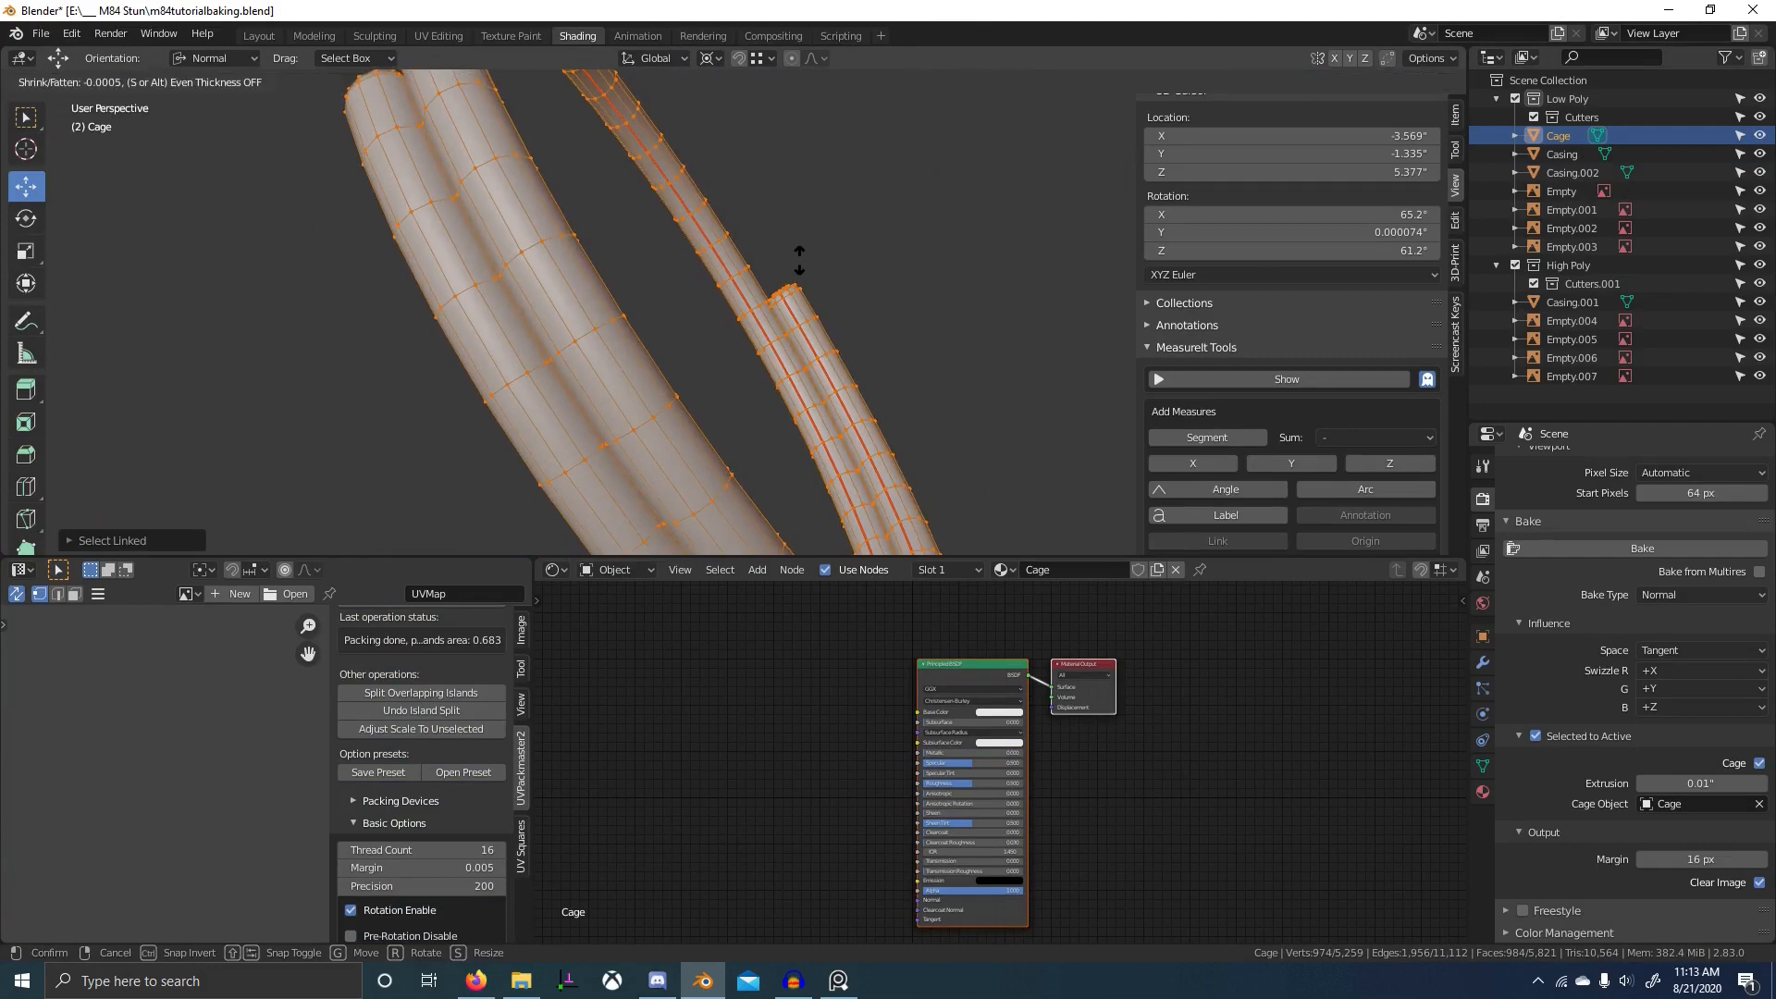
right_click(806, 250)
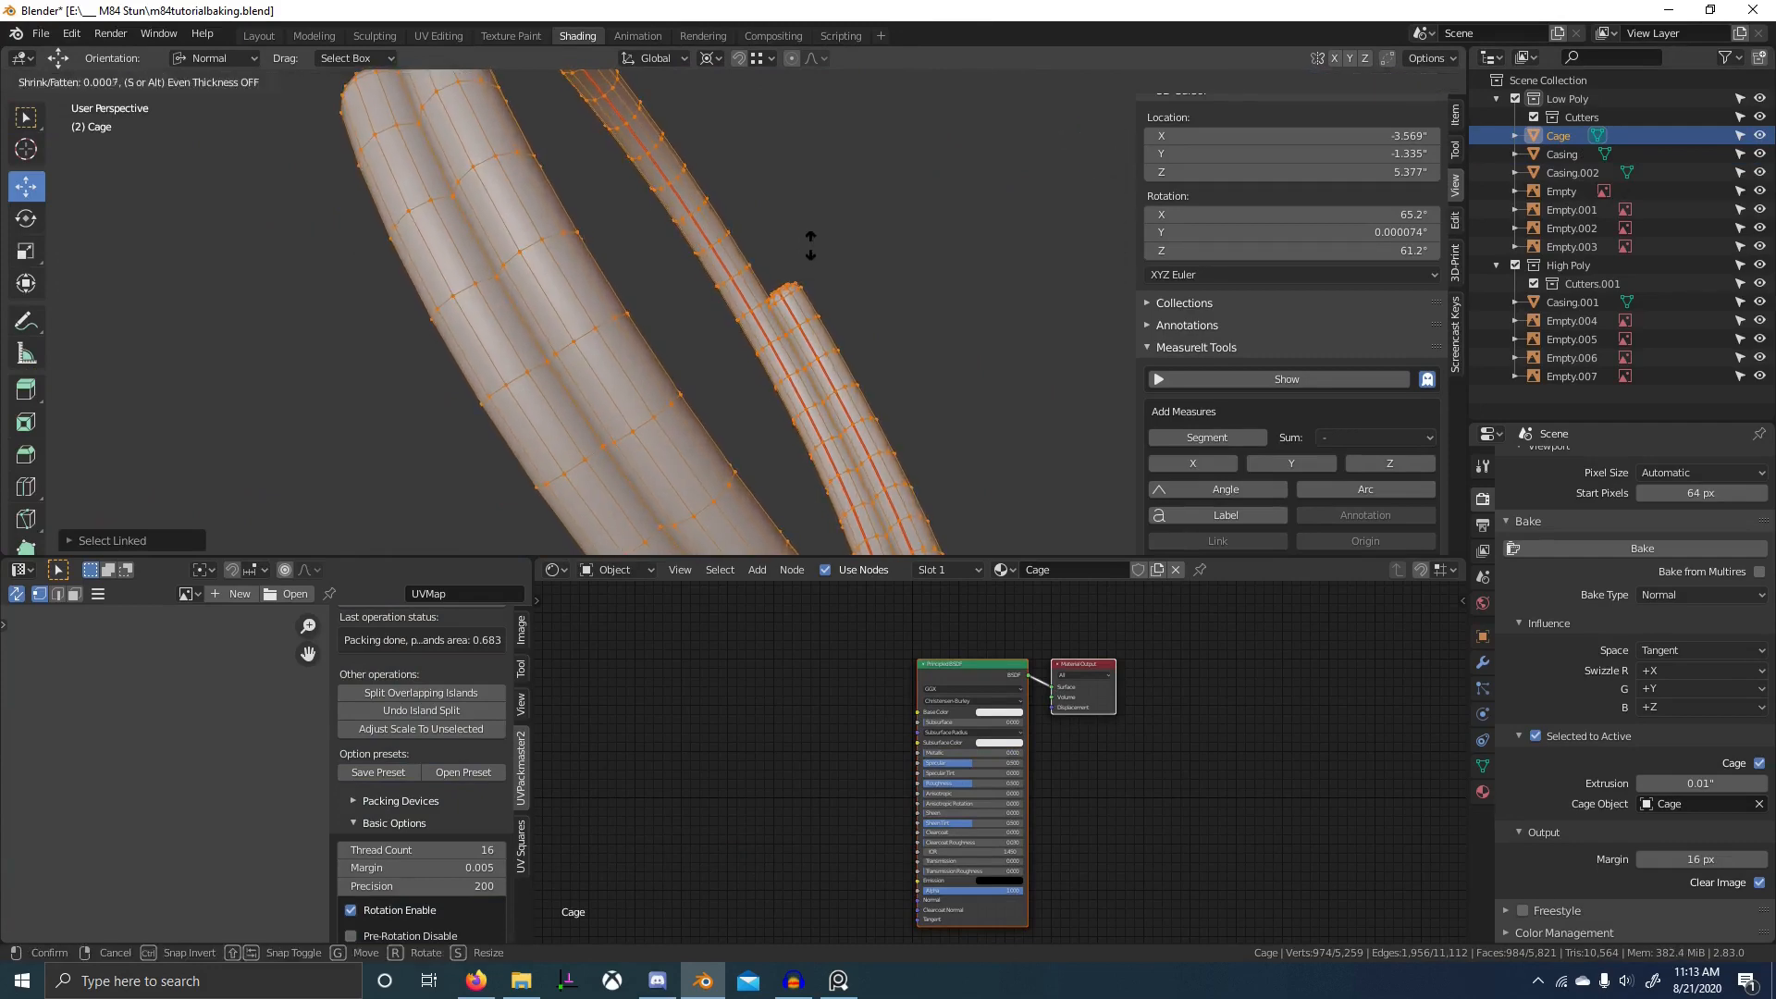
click(811, 245)
scroll(804, 305, down, 6)
key(Tab)
middle_drag(801, 361, 512, 419)
scroll(512, 419, down, 4)
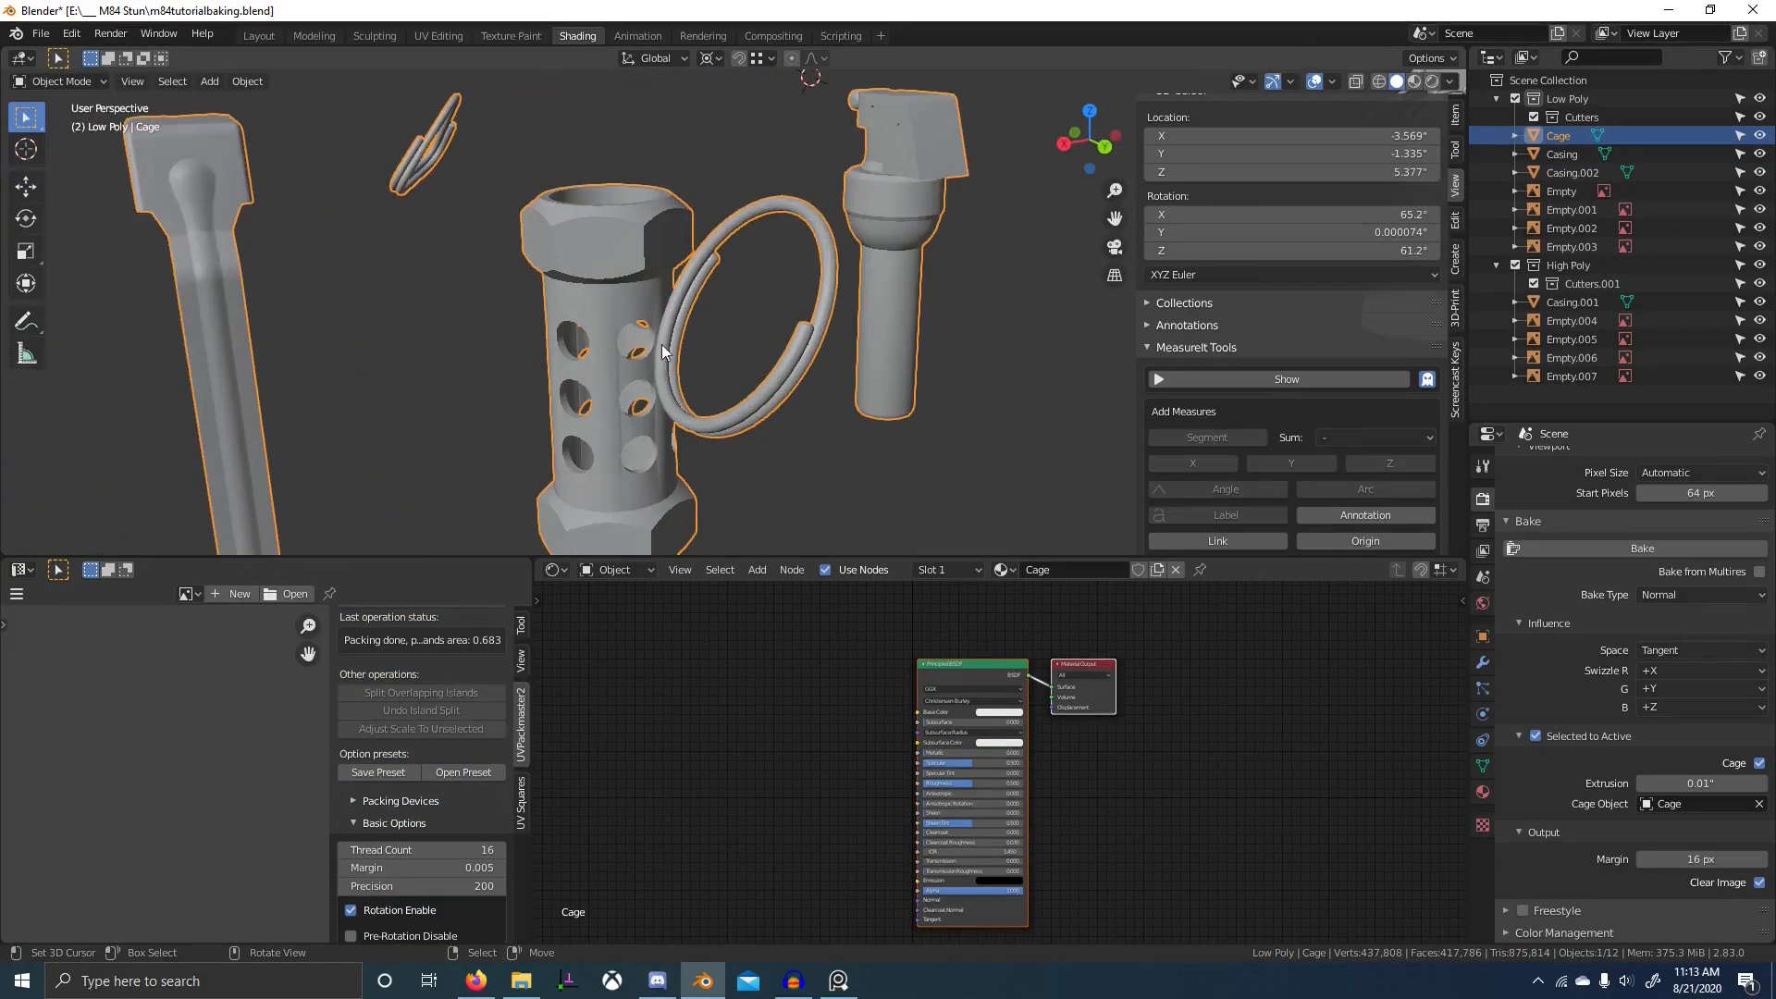
- Hide the Cage, rebake the normal map from high-poly Casing.001 onto low-poly Casing, and check the yellow line in the image
click(1740, 136)
click(1758, 136)
key(shift+2)
right_click(661, 273)
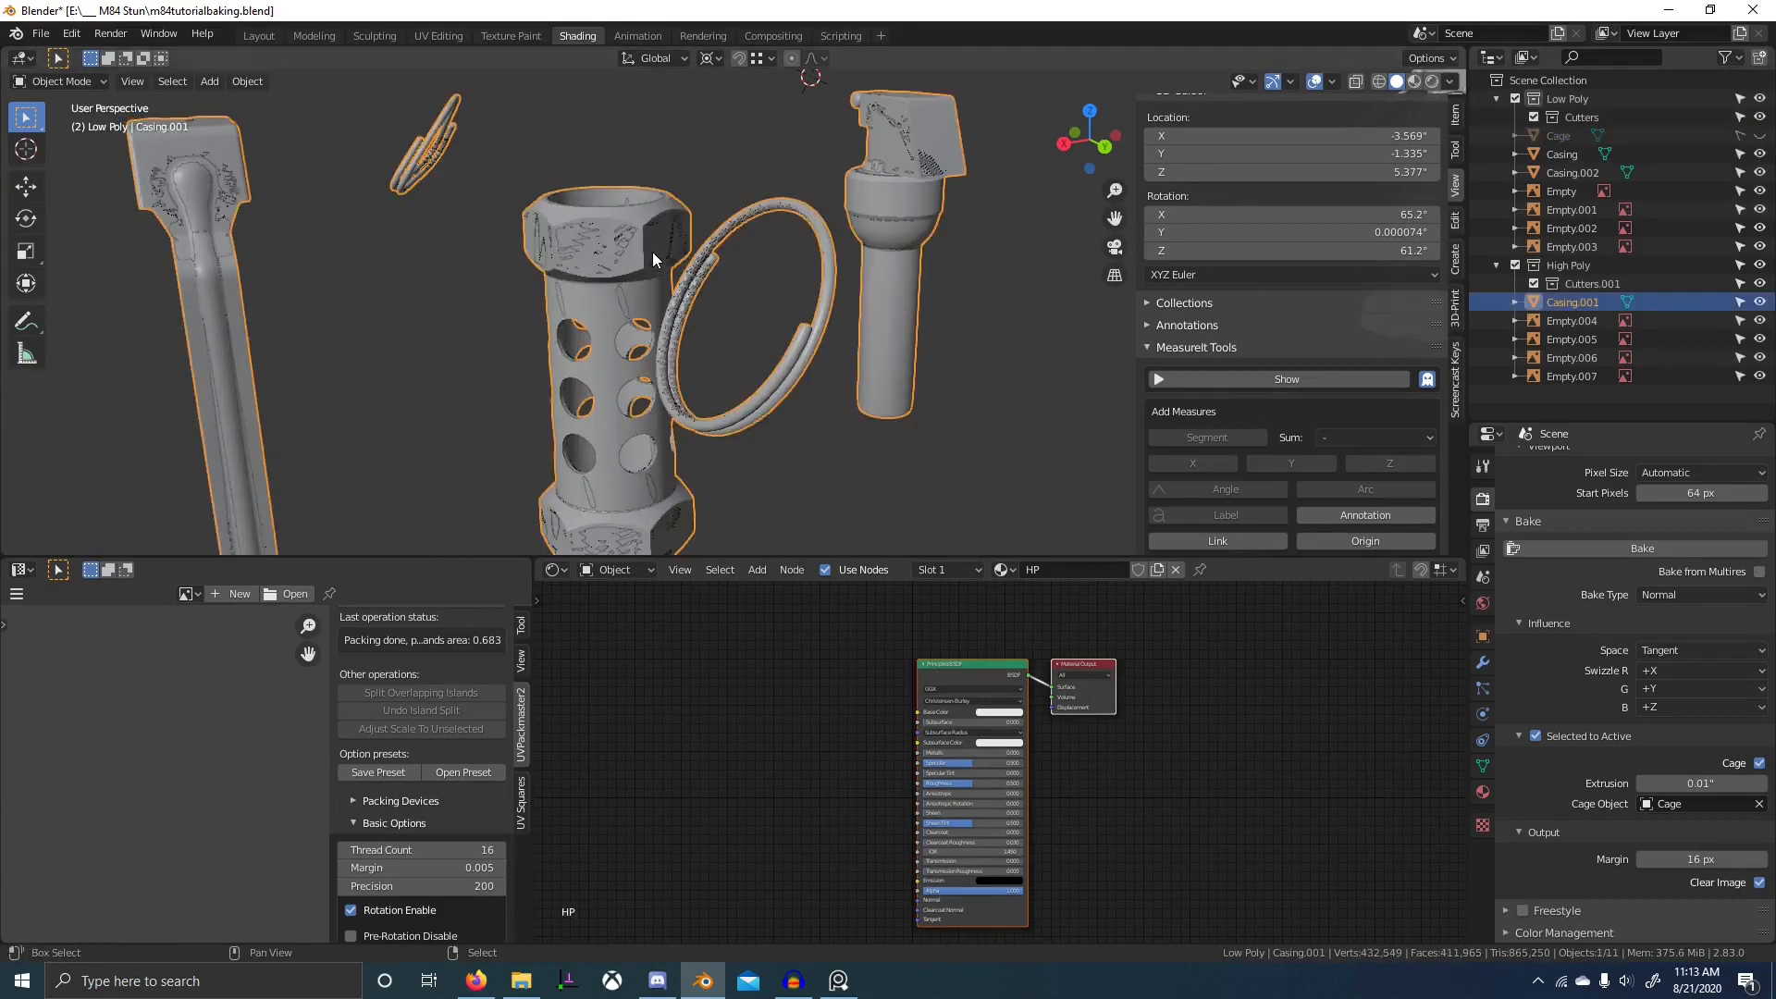
shift+right_click(652, 251)
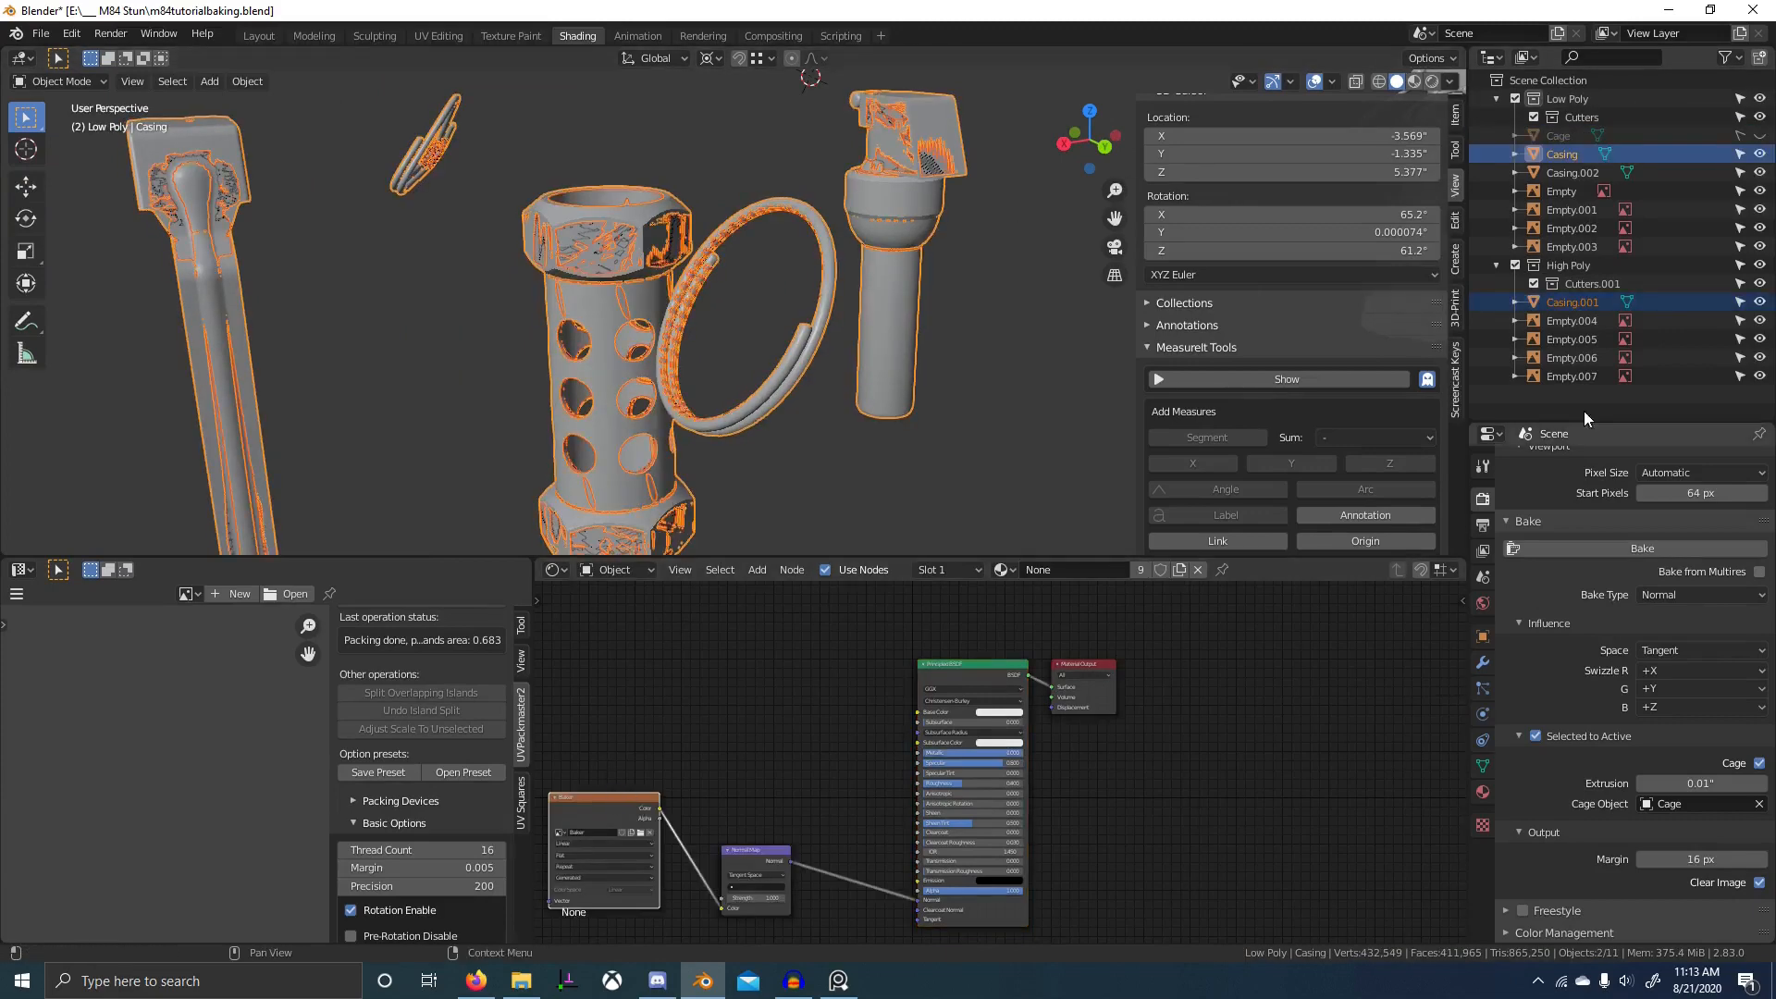
click(1596, 548)
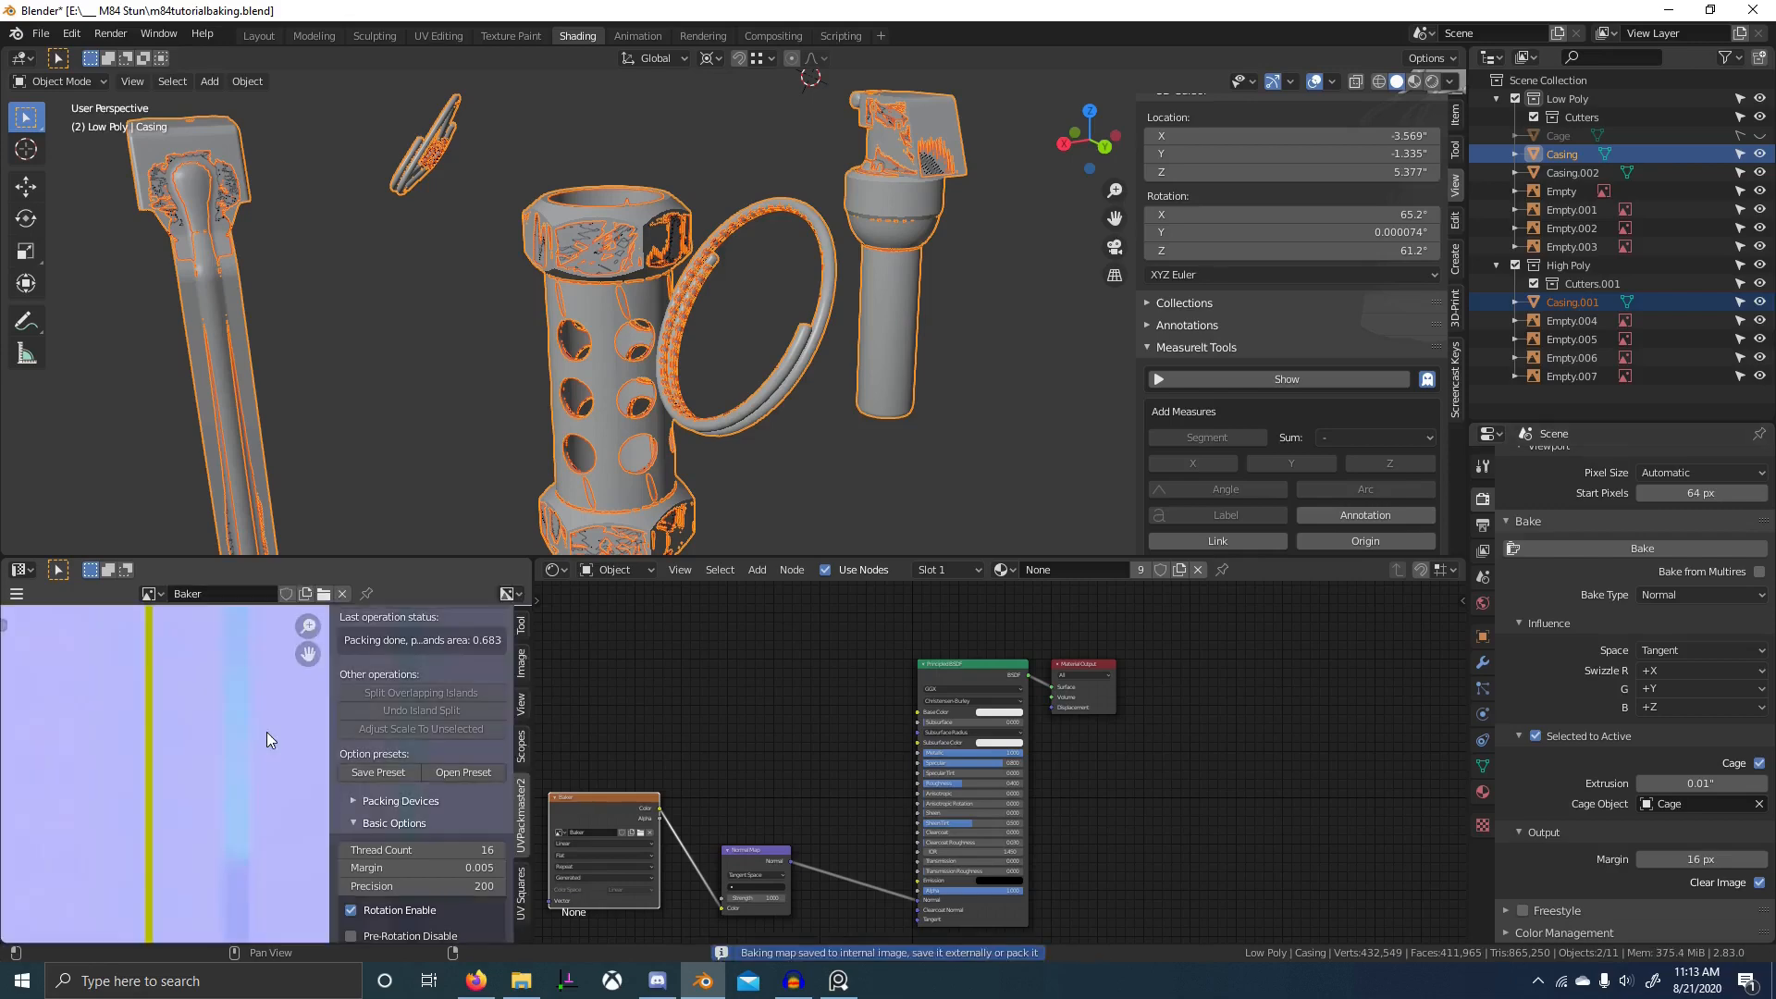
scroll(216, 686, down, 8)
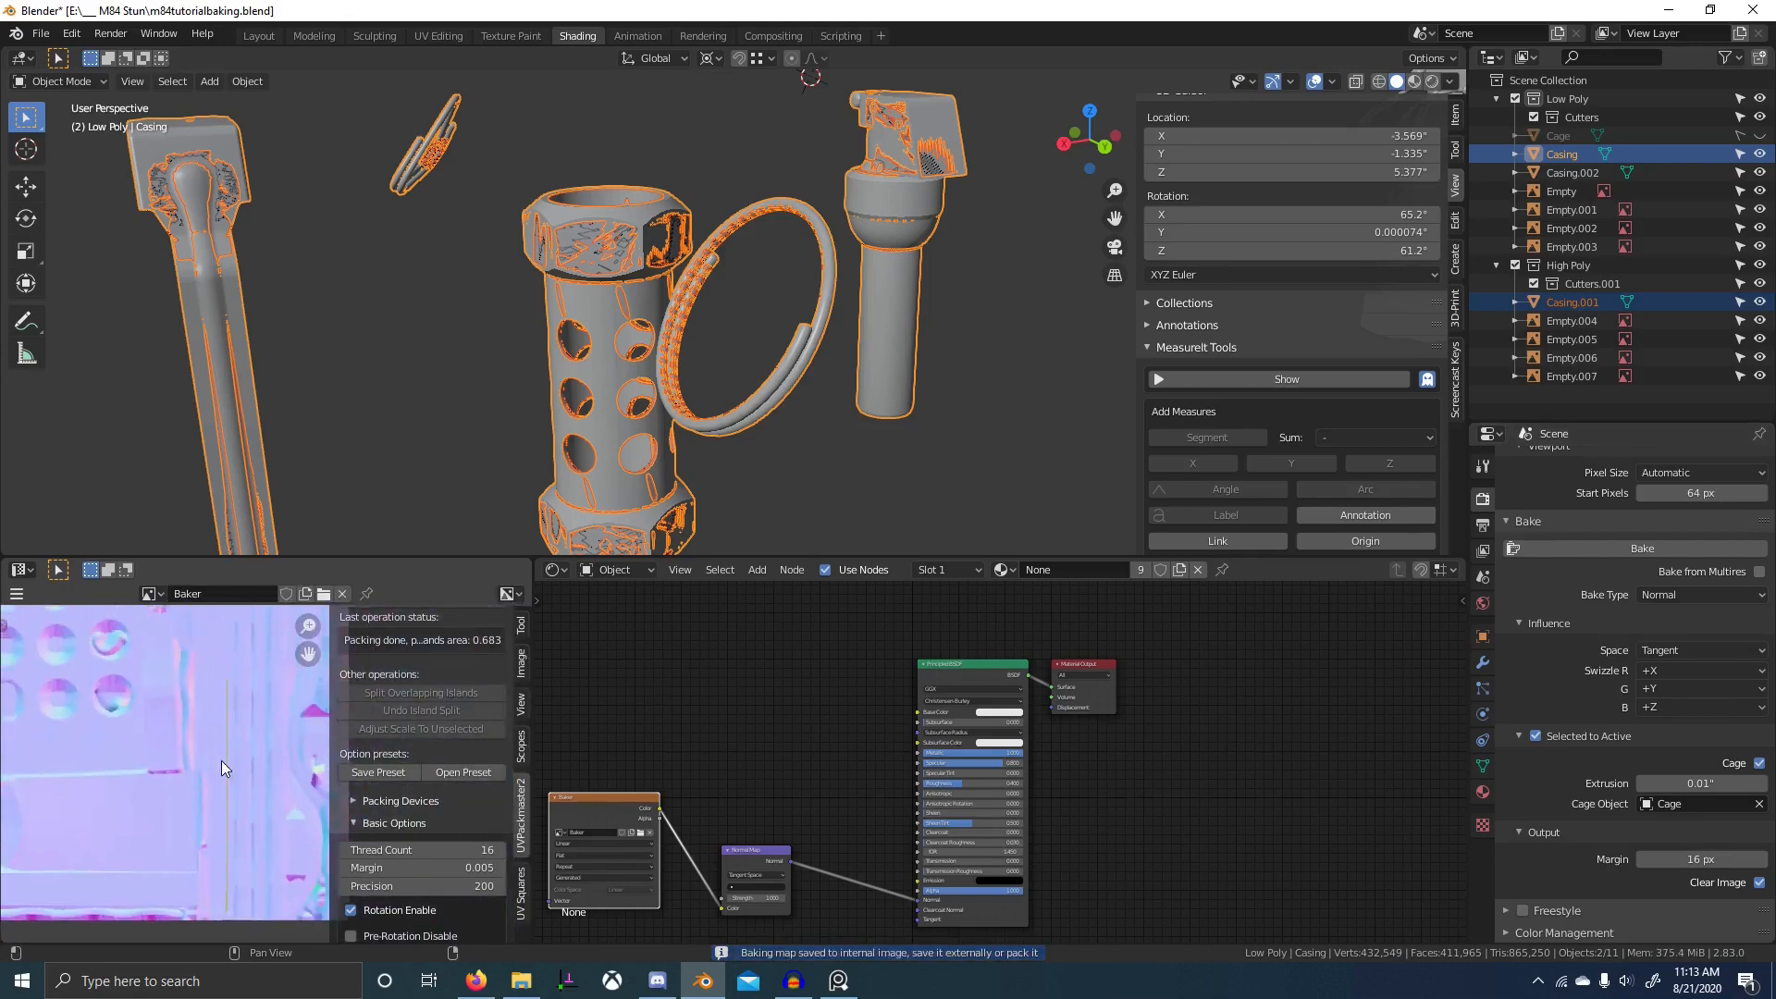
scroll(224, 758, up, 3)
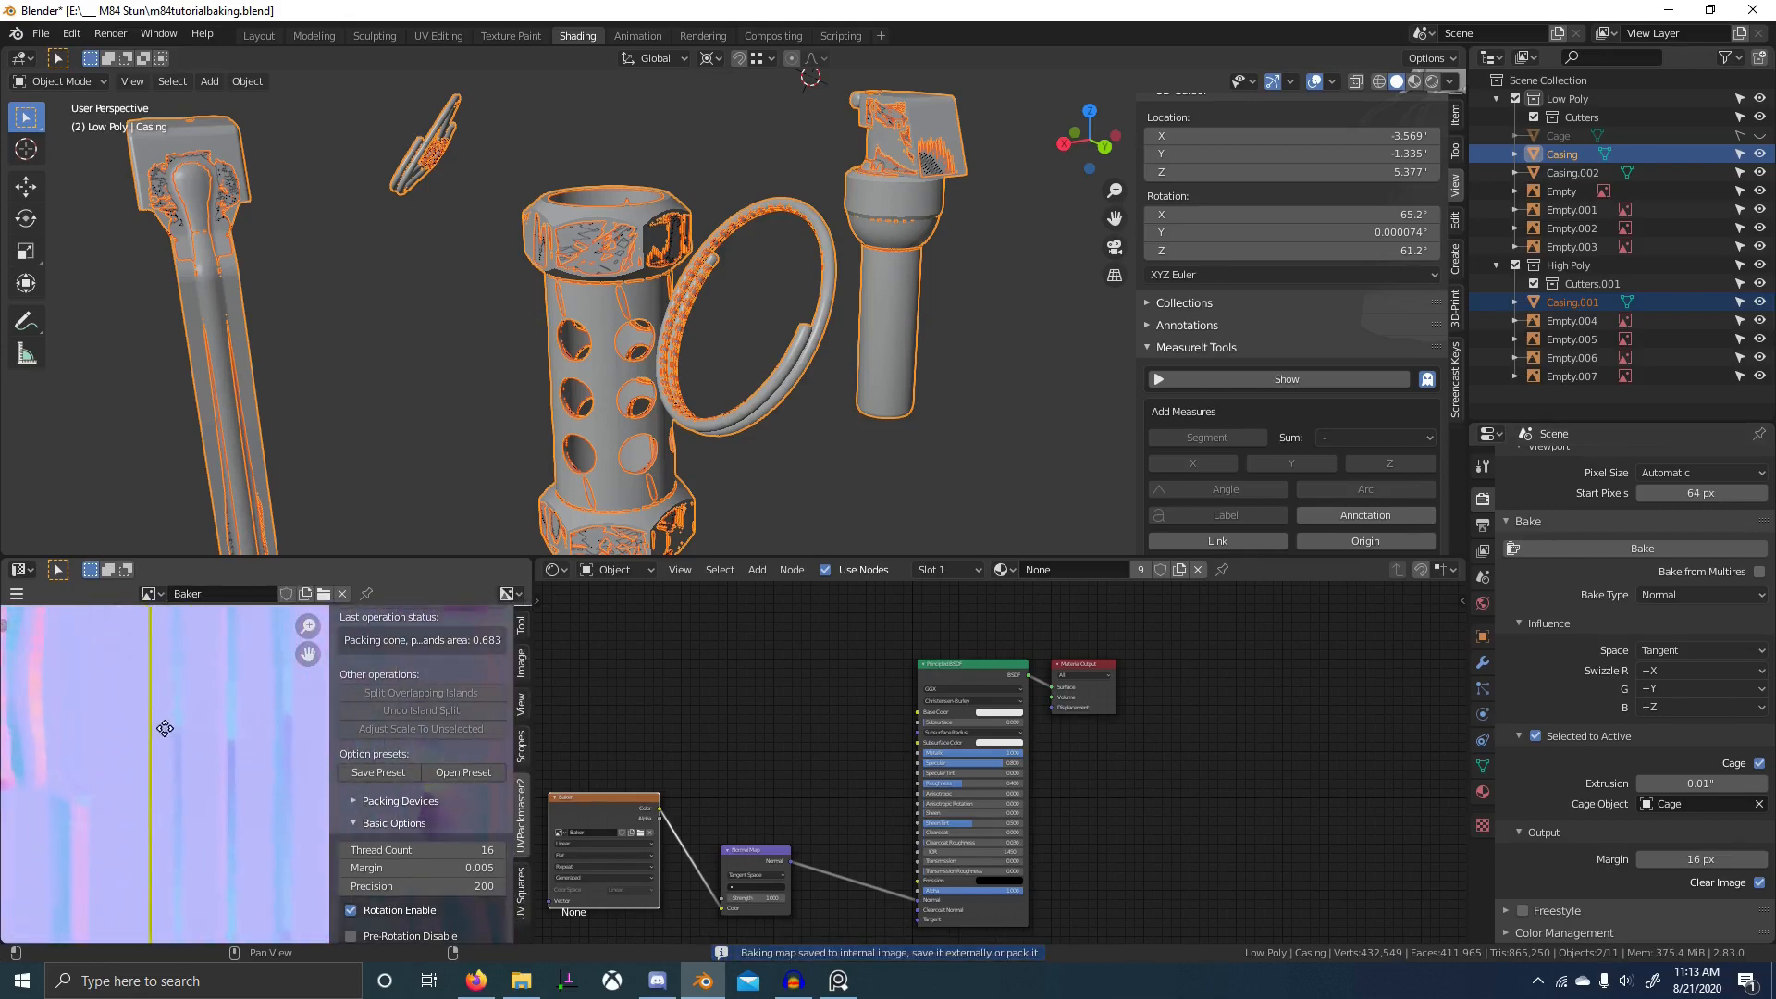
scroll(703, 381, up, 5)
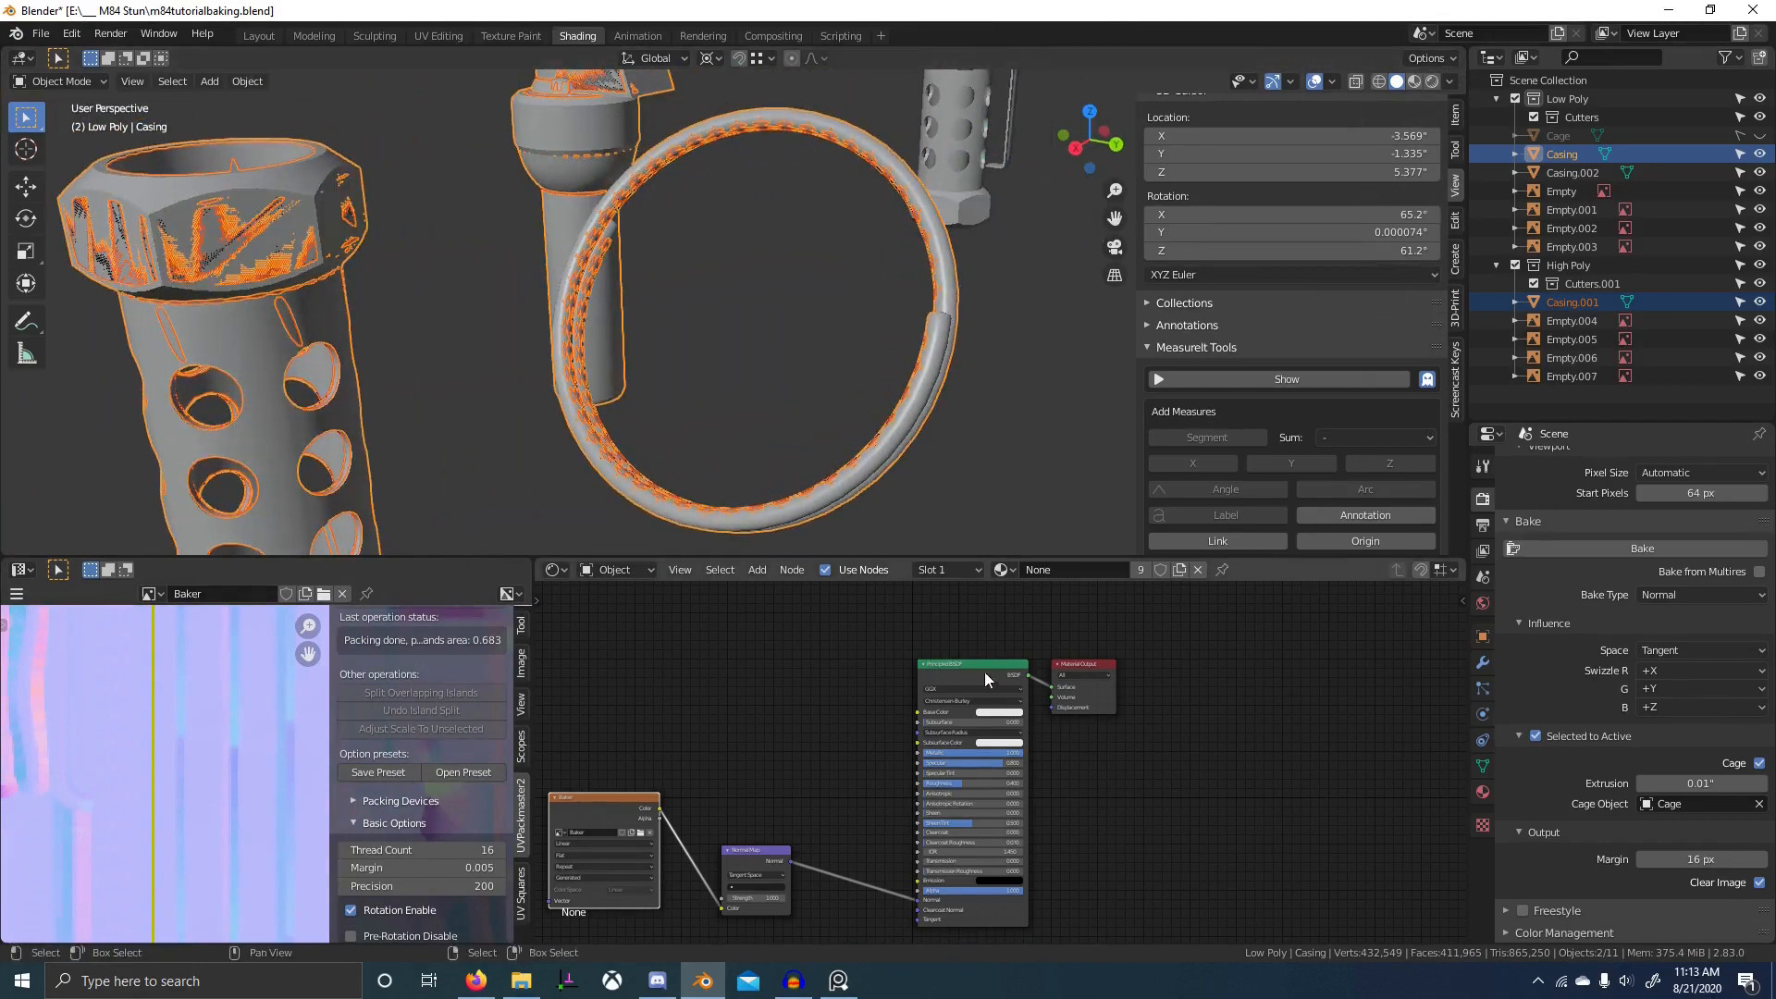
- Show only the Low Poly collection in Material Preview and view the separated grenade parts in a maximized viewport
click(1416, 82)
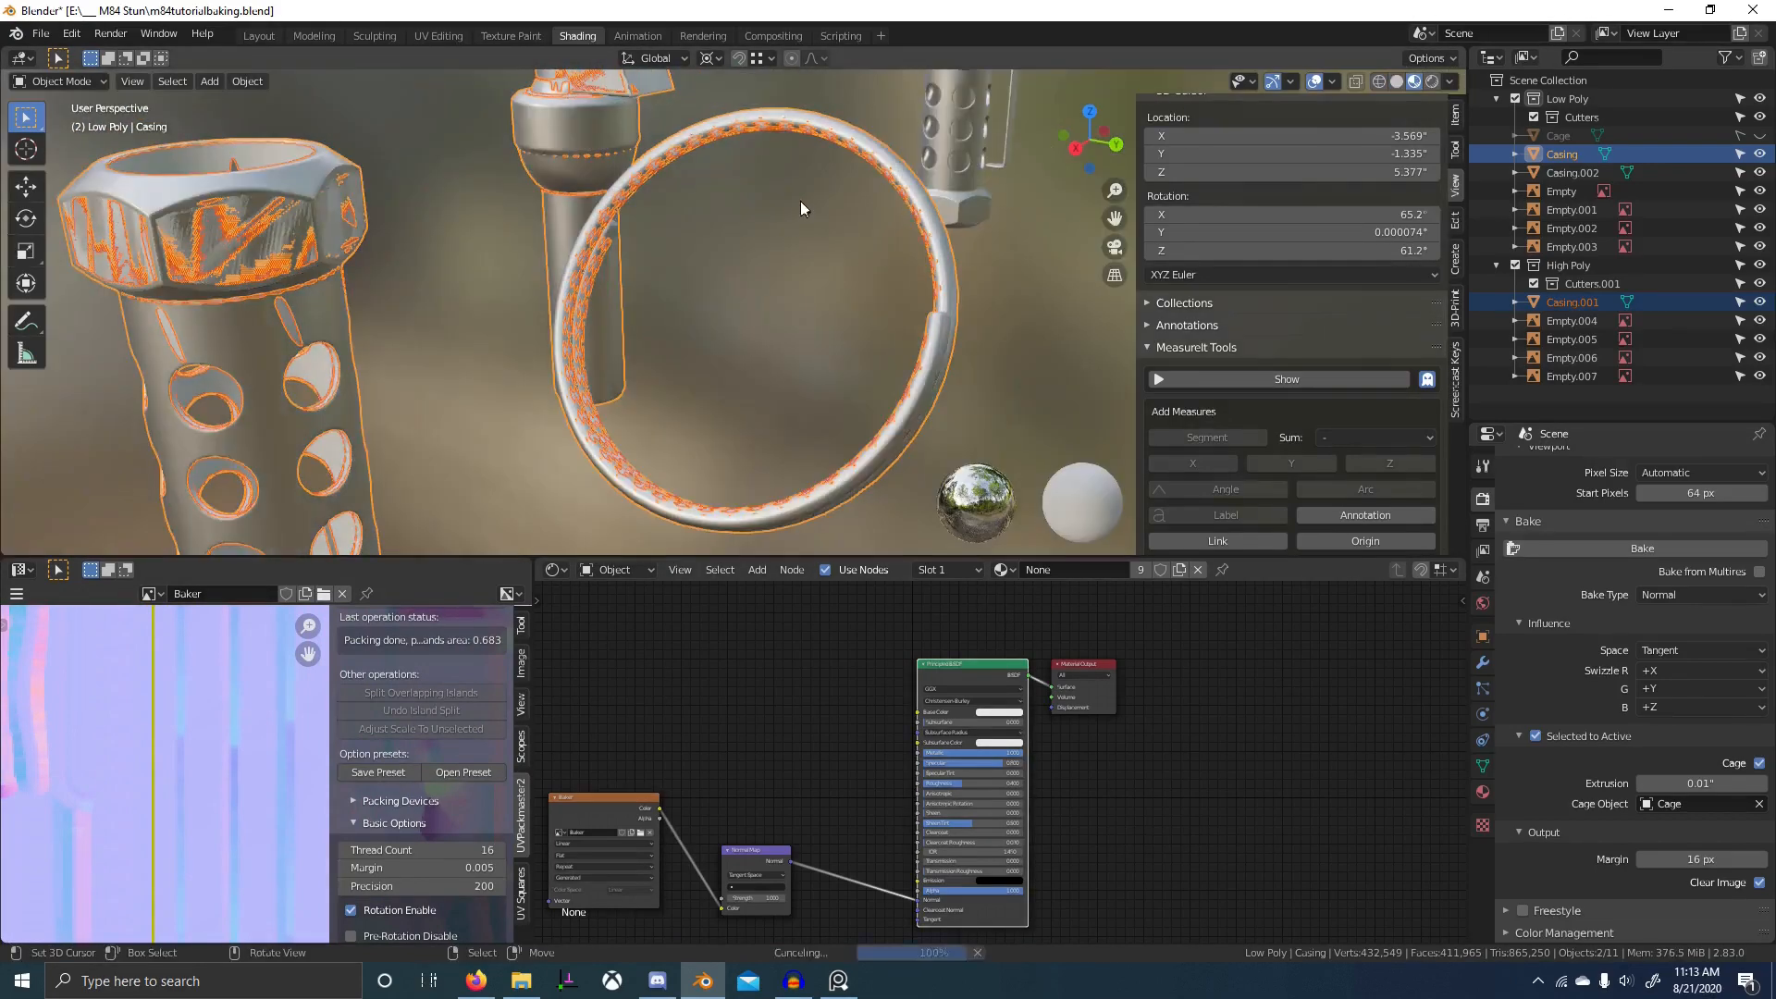
key(2)
key(1)
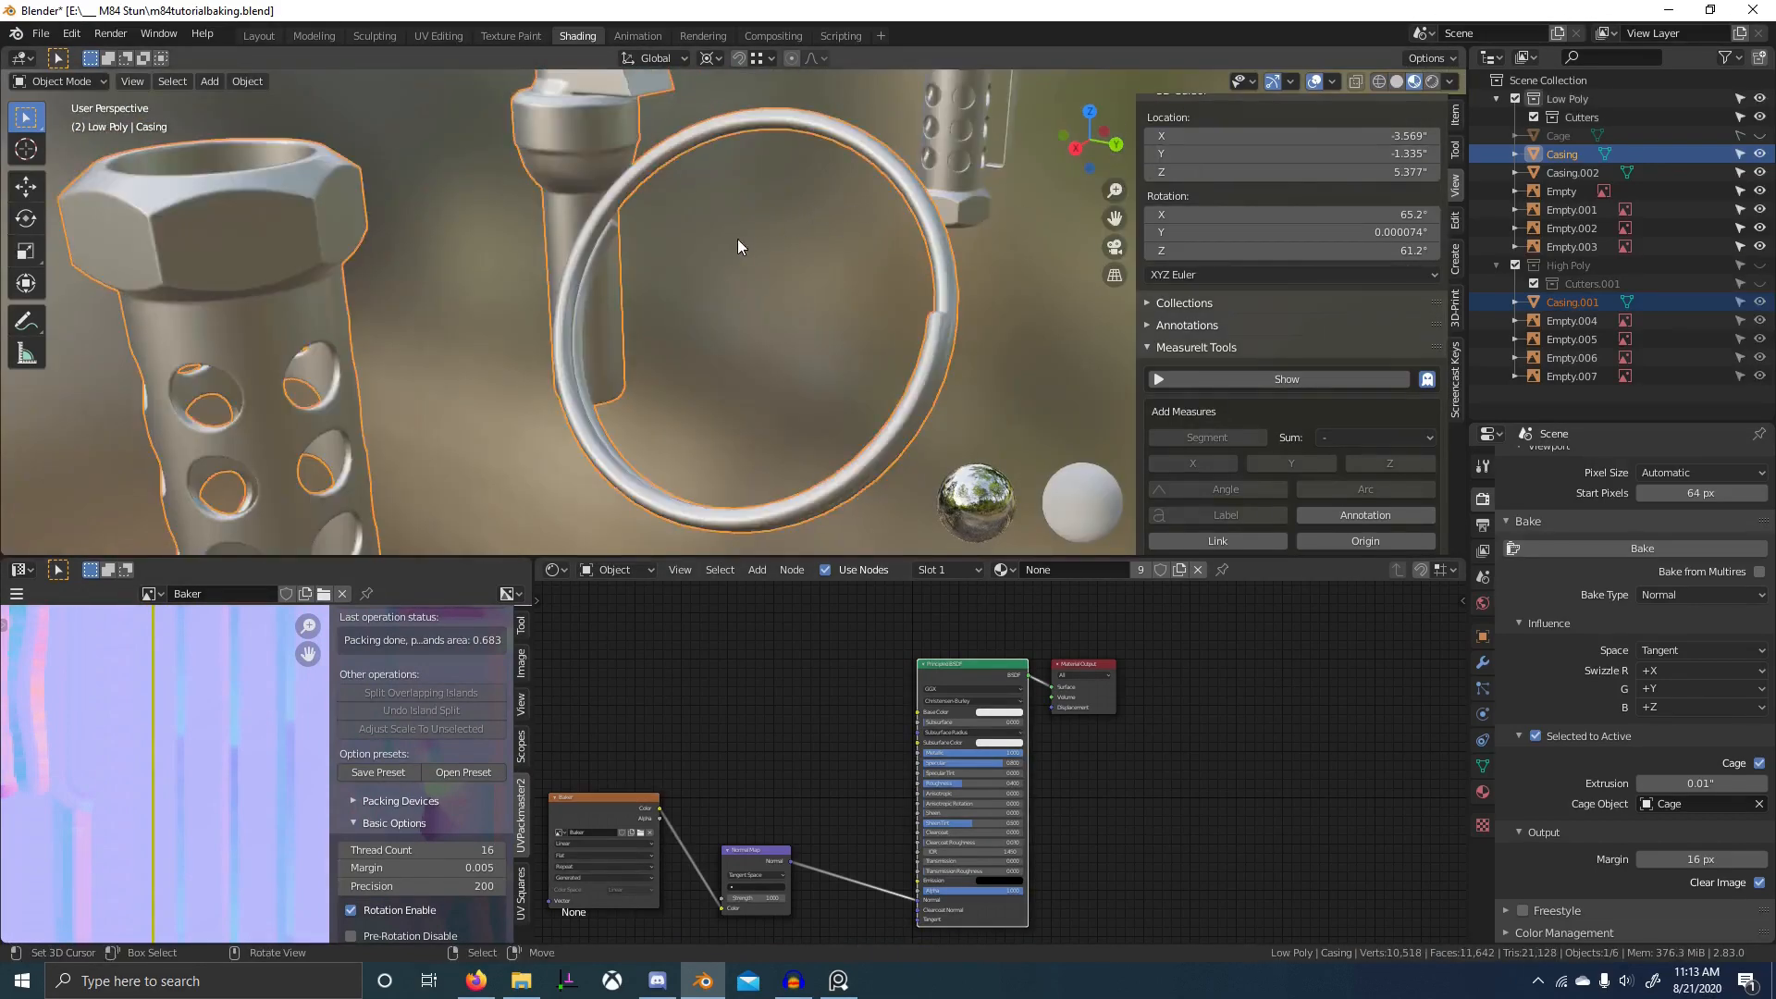
middle_drag(607, 274, 779, 442)
scroll(542, 295, down, 3)
key(ctrl+space)
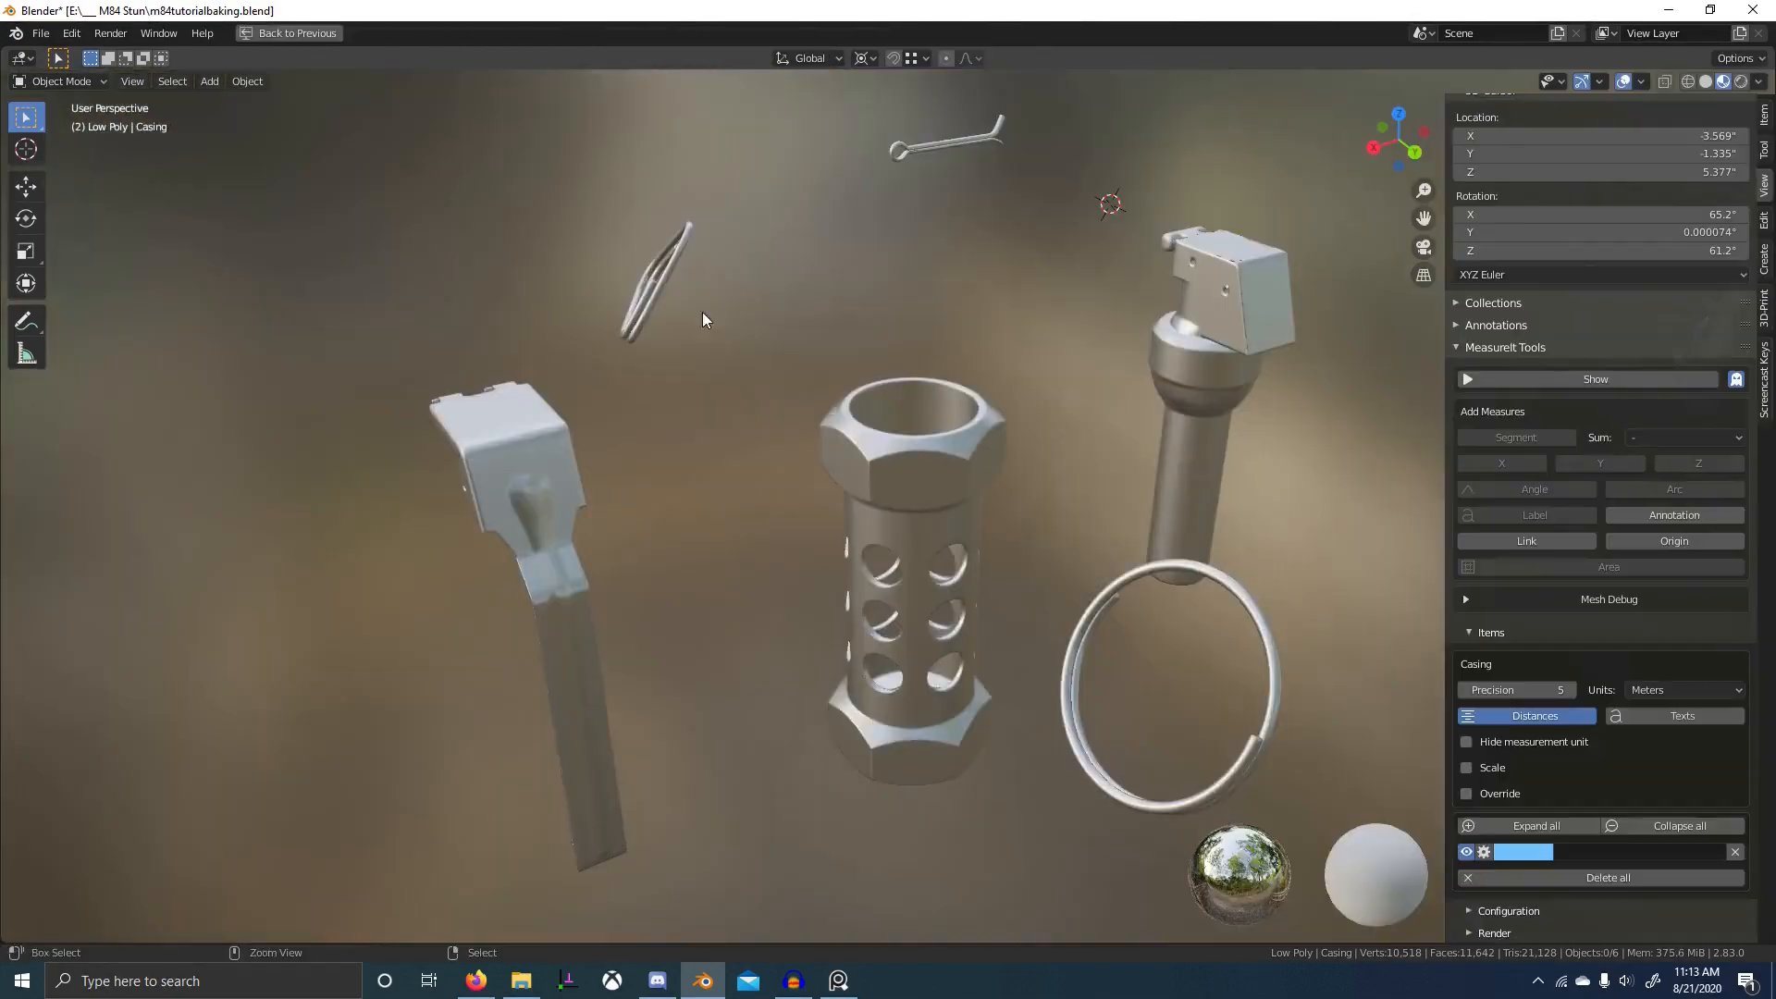
middle_drag(500, 346, 1139, 248)
scroll(740, 326, up, 2)
scroll(912, 305, down, 3)
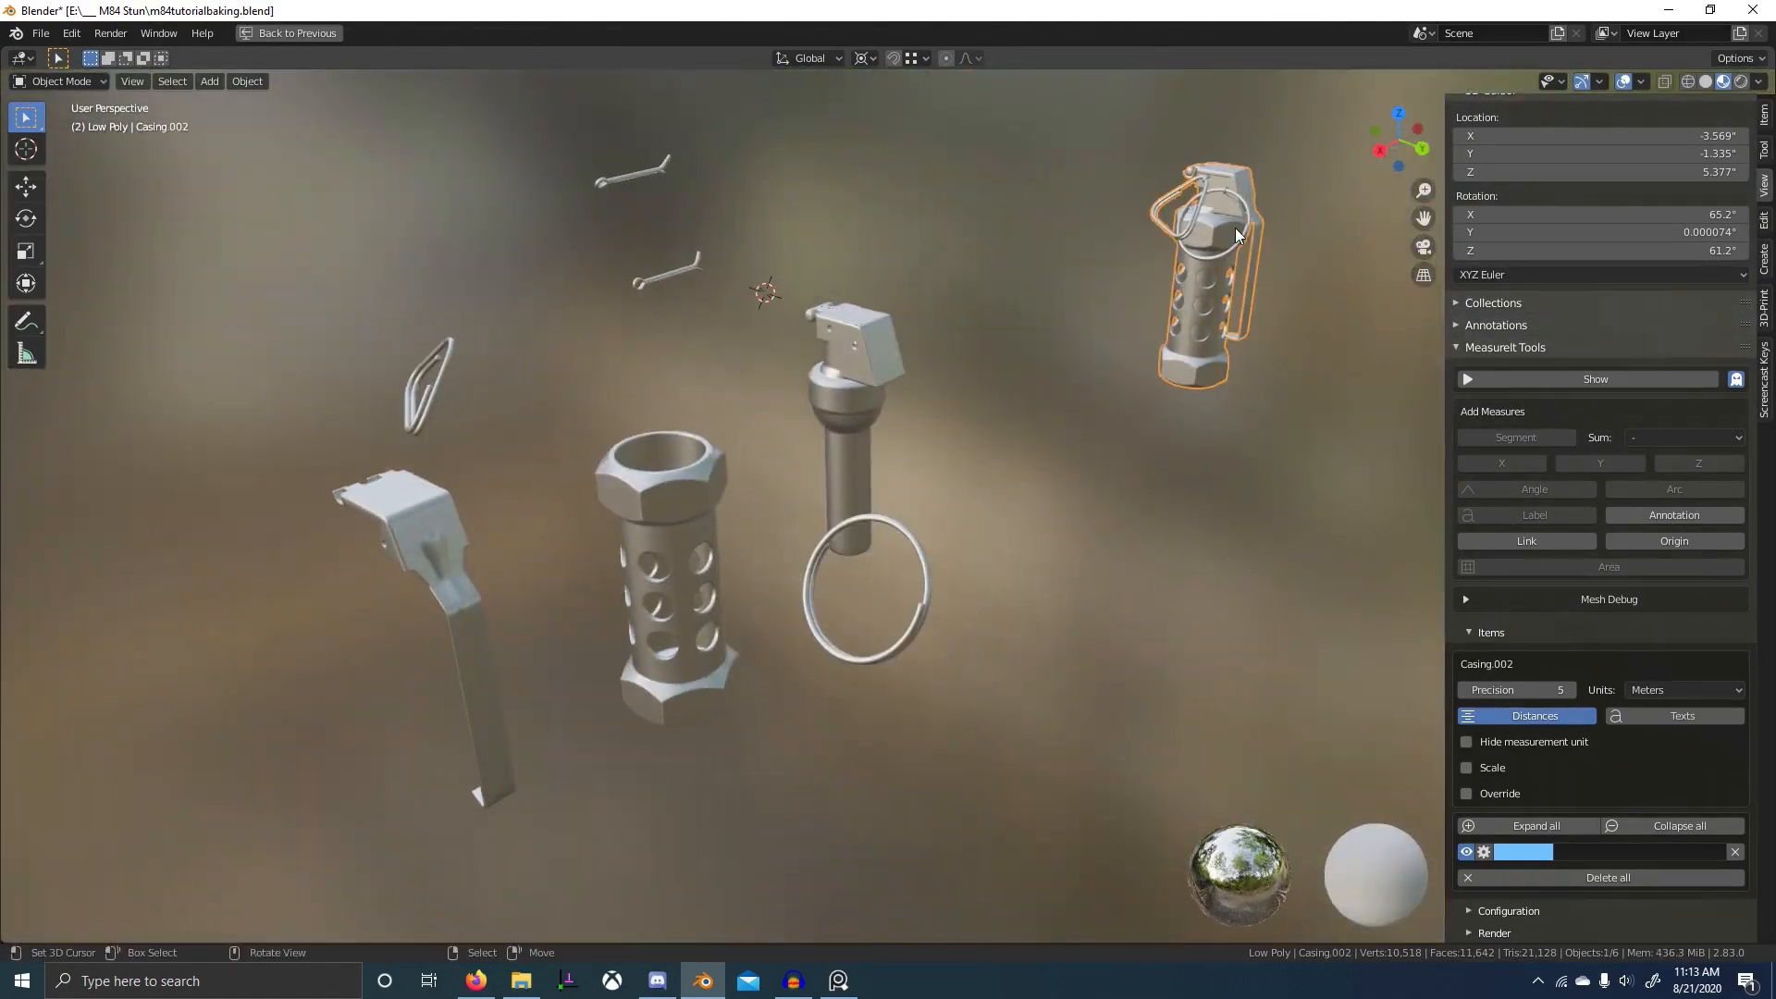
- Frame the assembled grenade Casing.002, examine its baked shading up close, and keep it selected
key(KP_Decimal)
key(alt+a)
scroll(831, 449, up, 3)
middle_drag(831, 450, 883, 480)
scroll(882, 480, down, 2)
click(967, 375)
key(ctrl+space)
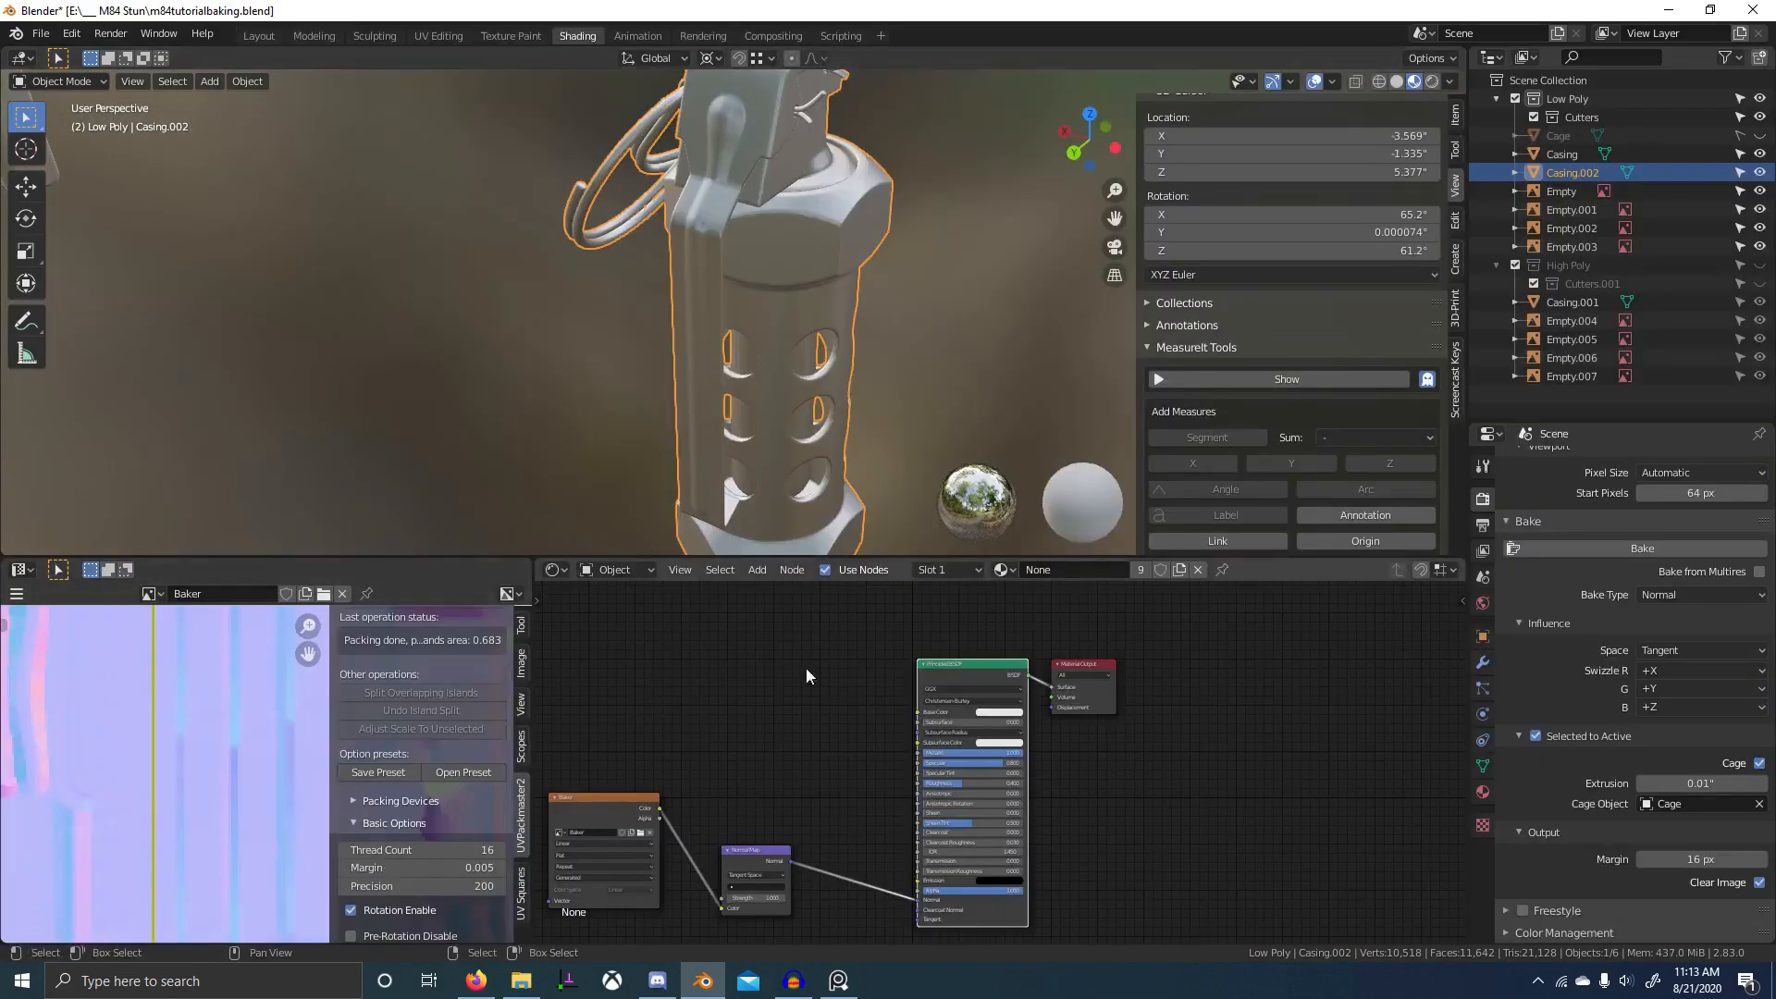
- Set the grenade material's roughness to 0.2 and darken its base color to a grey with value about 0.67
scroll(989, 754, up, 2)
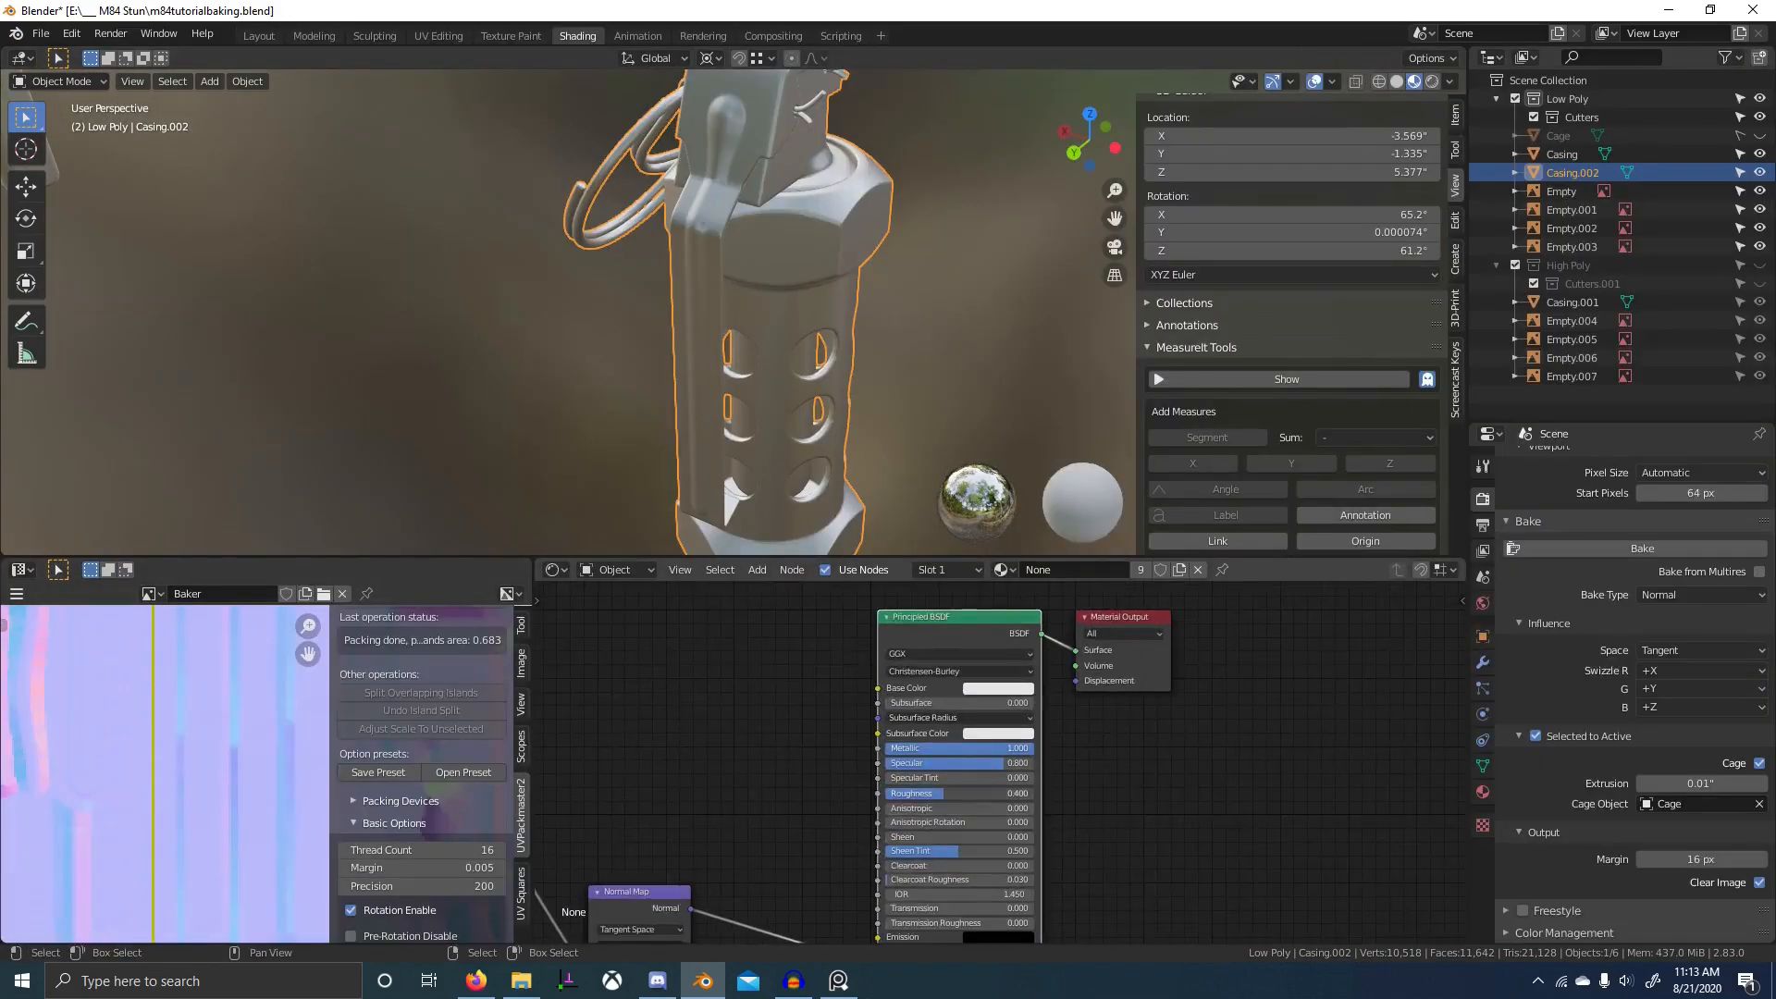
text(0.2)
key(Return)
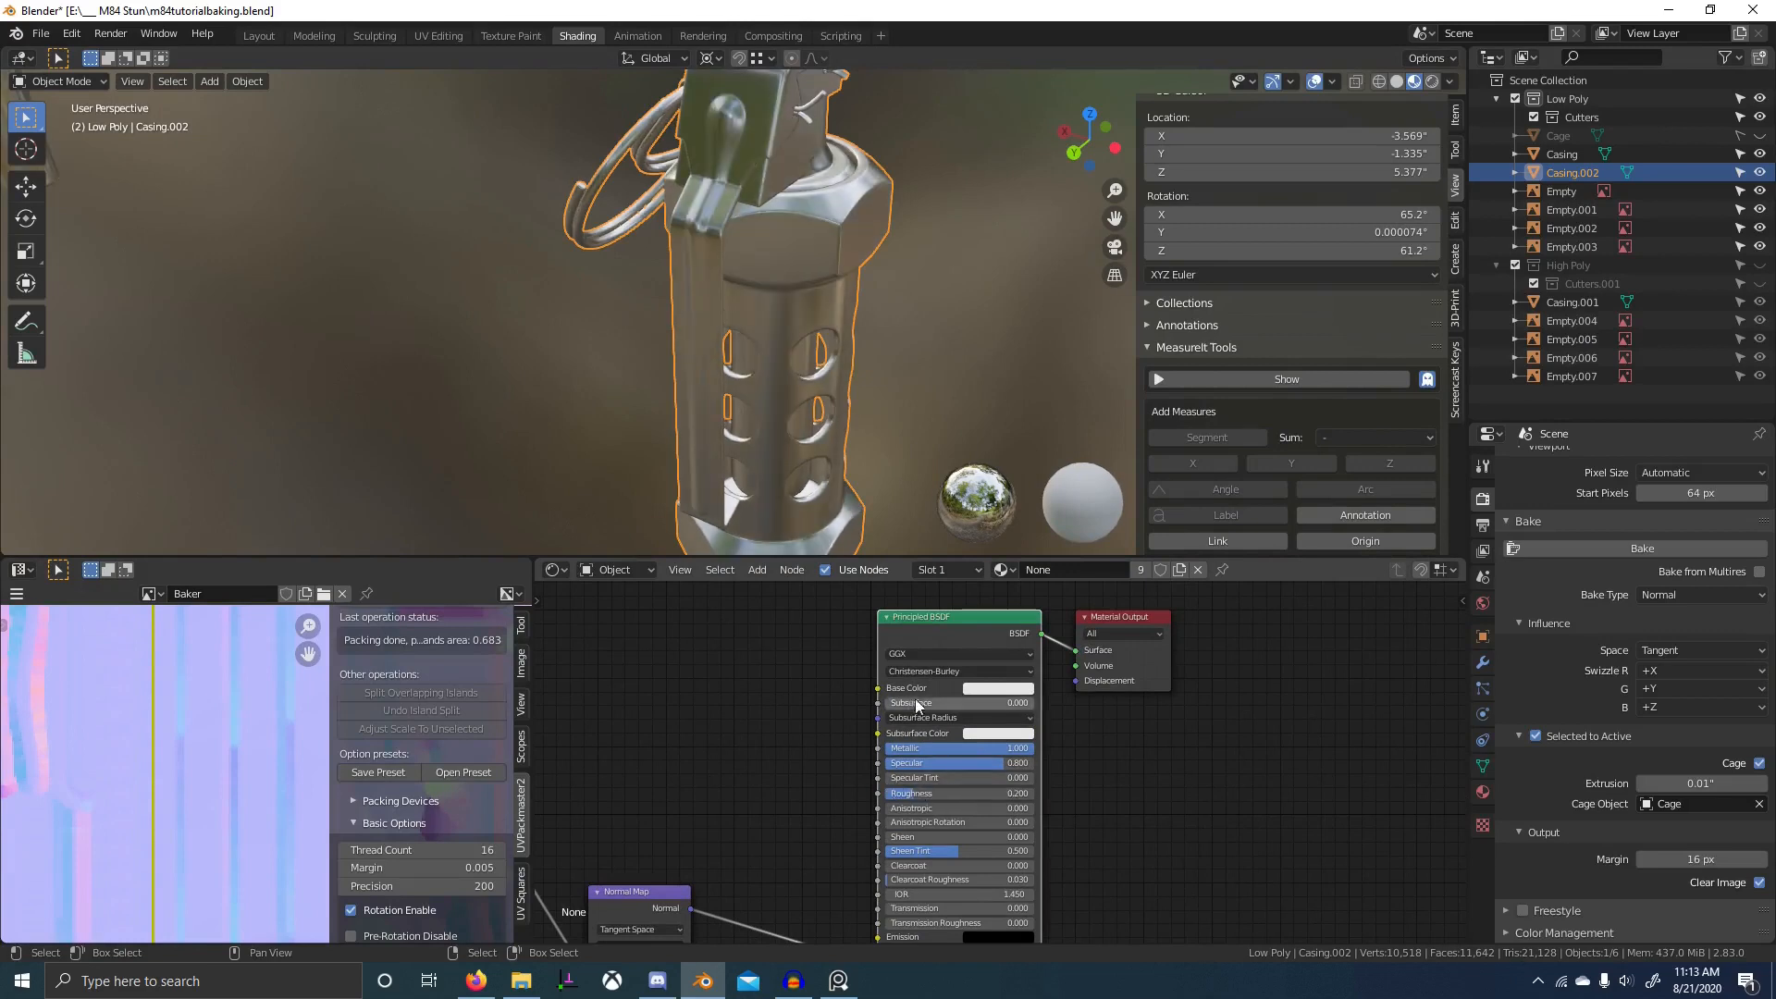
click(996, 688)
drag(1017, 654, 983, 654)
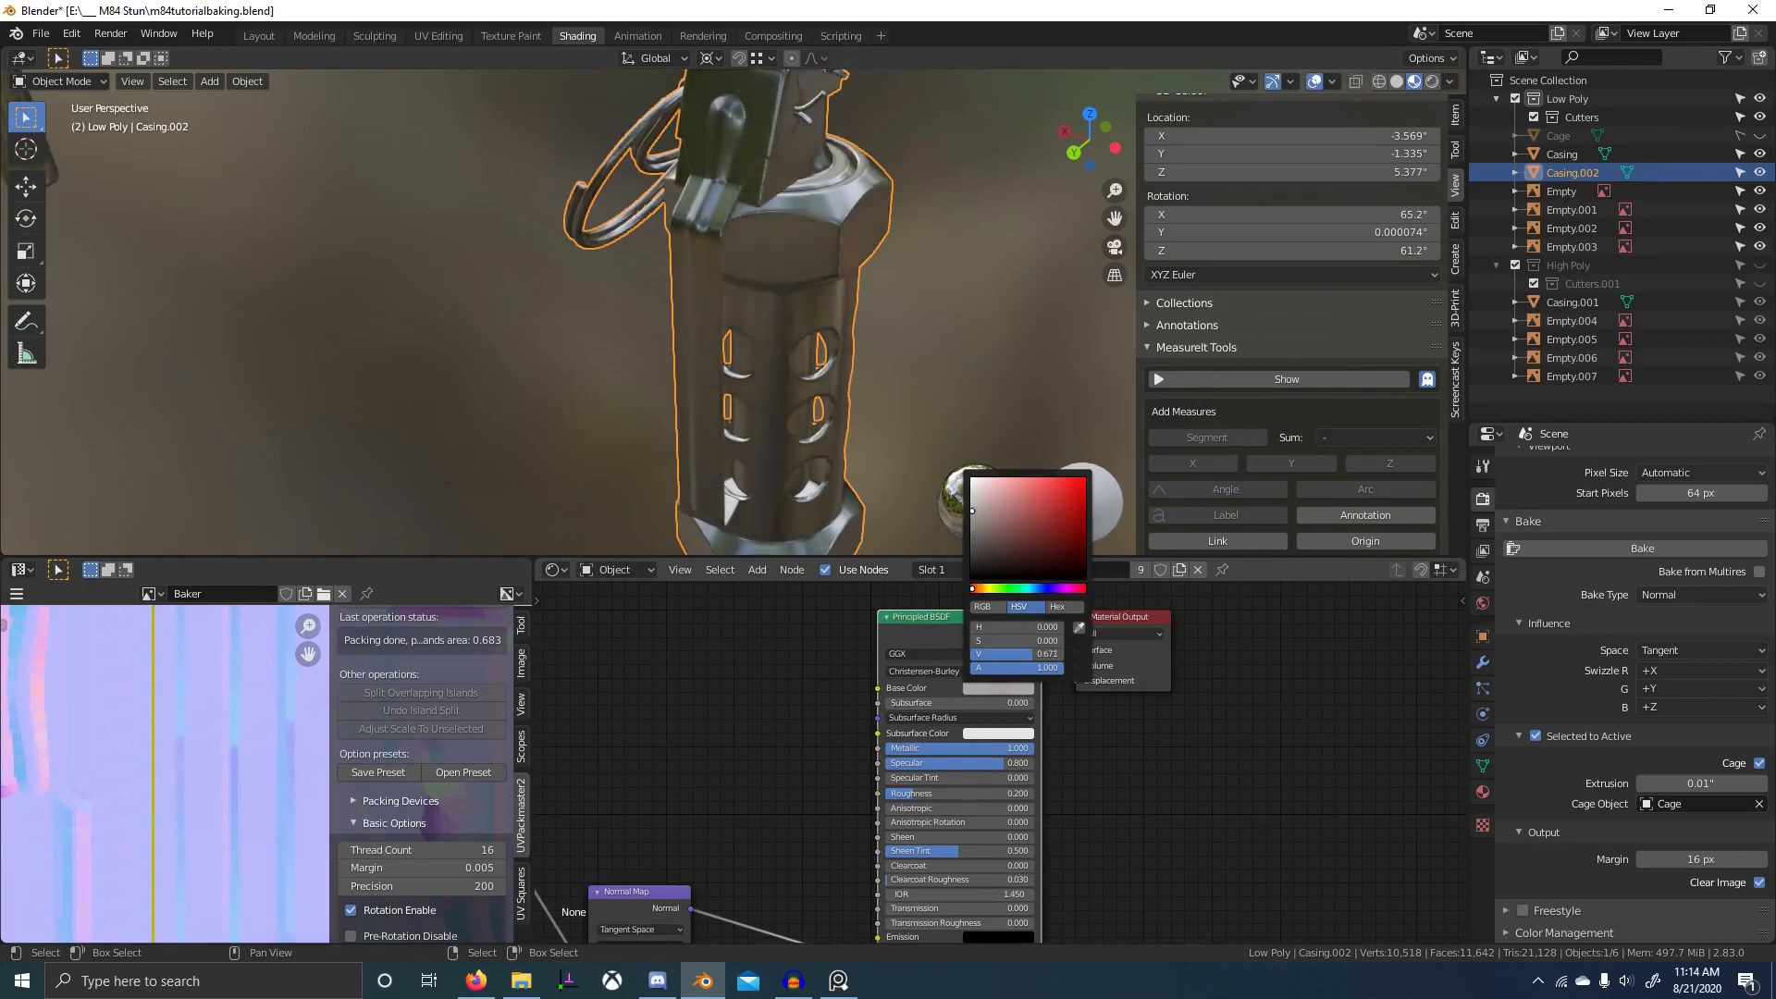
- Switch the Material Preview lighting to the neutral grey studio environment
click(1450, 82)
click(1349, 215)
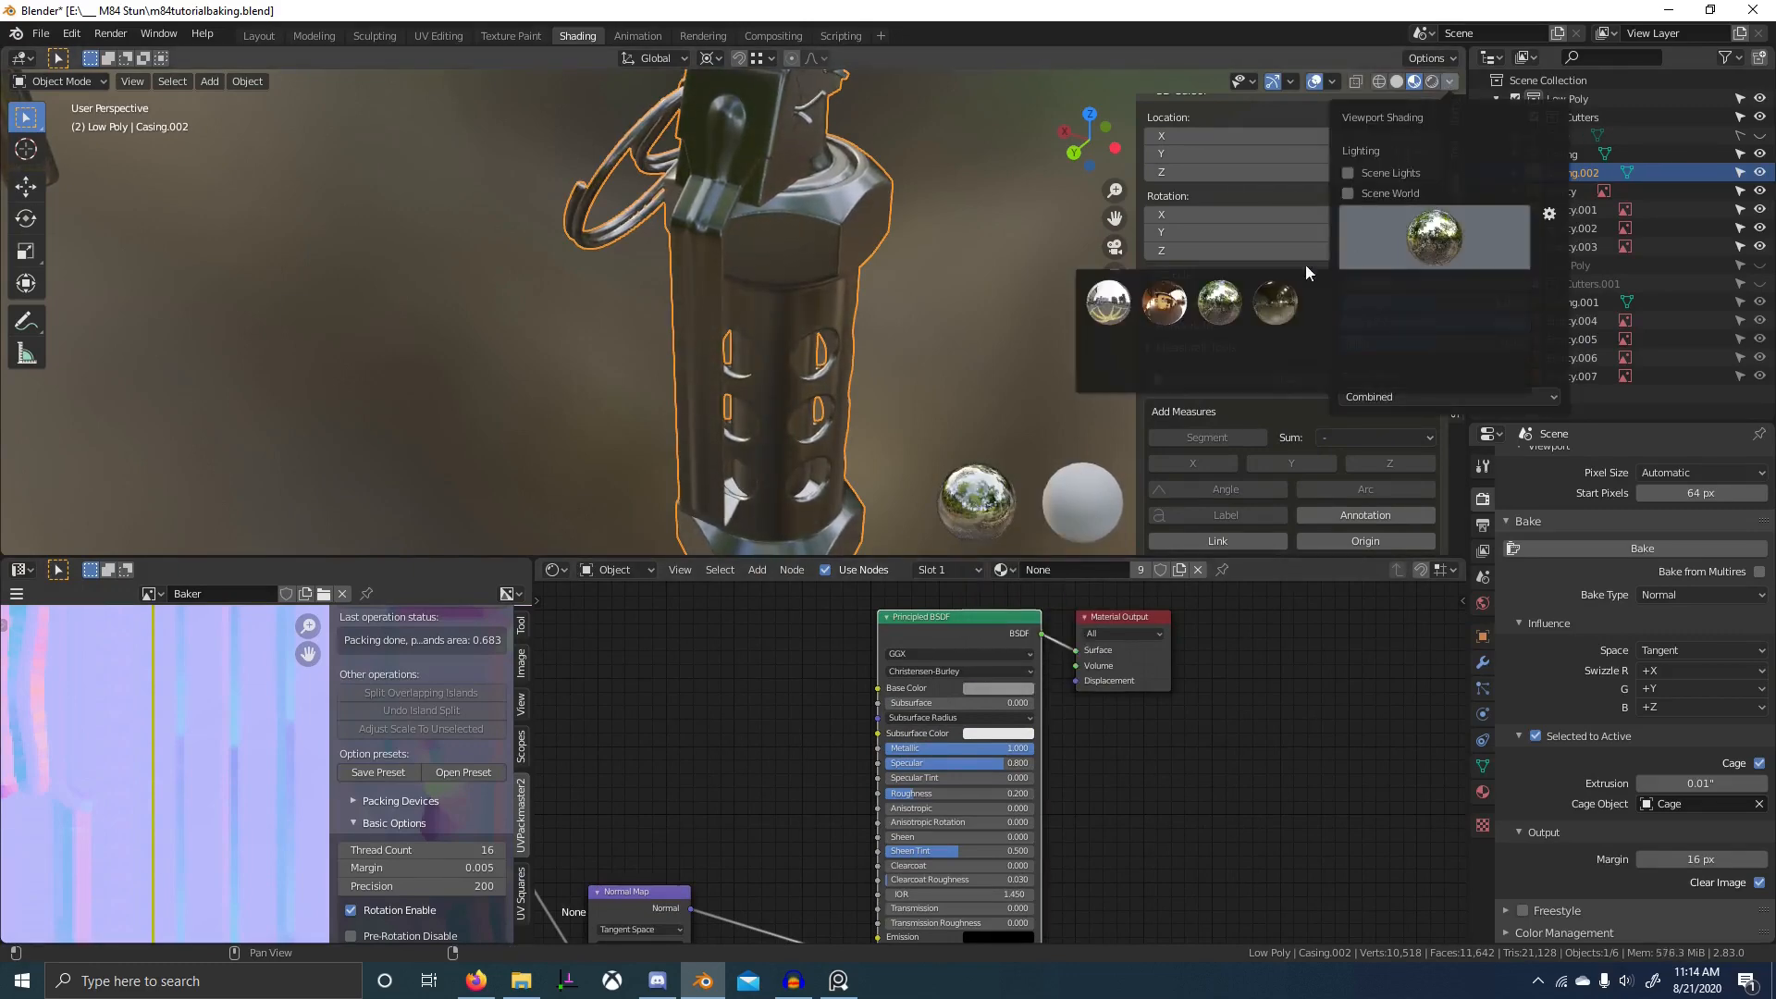
click(1425, 308)
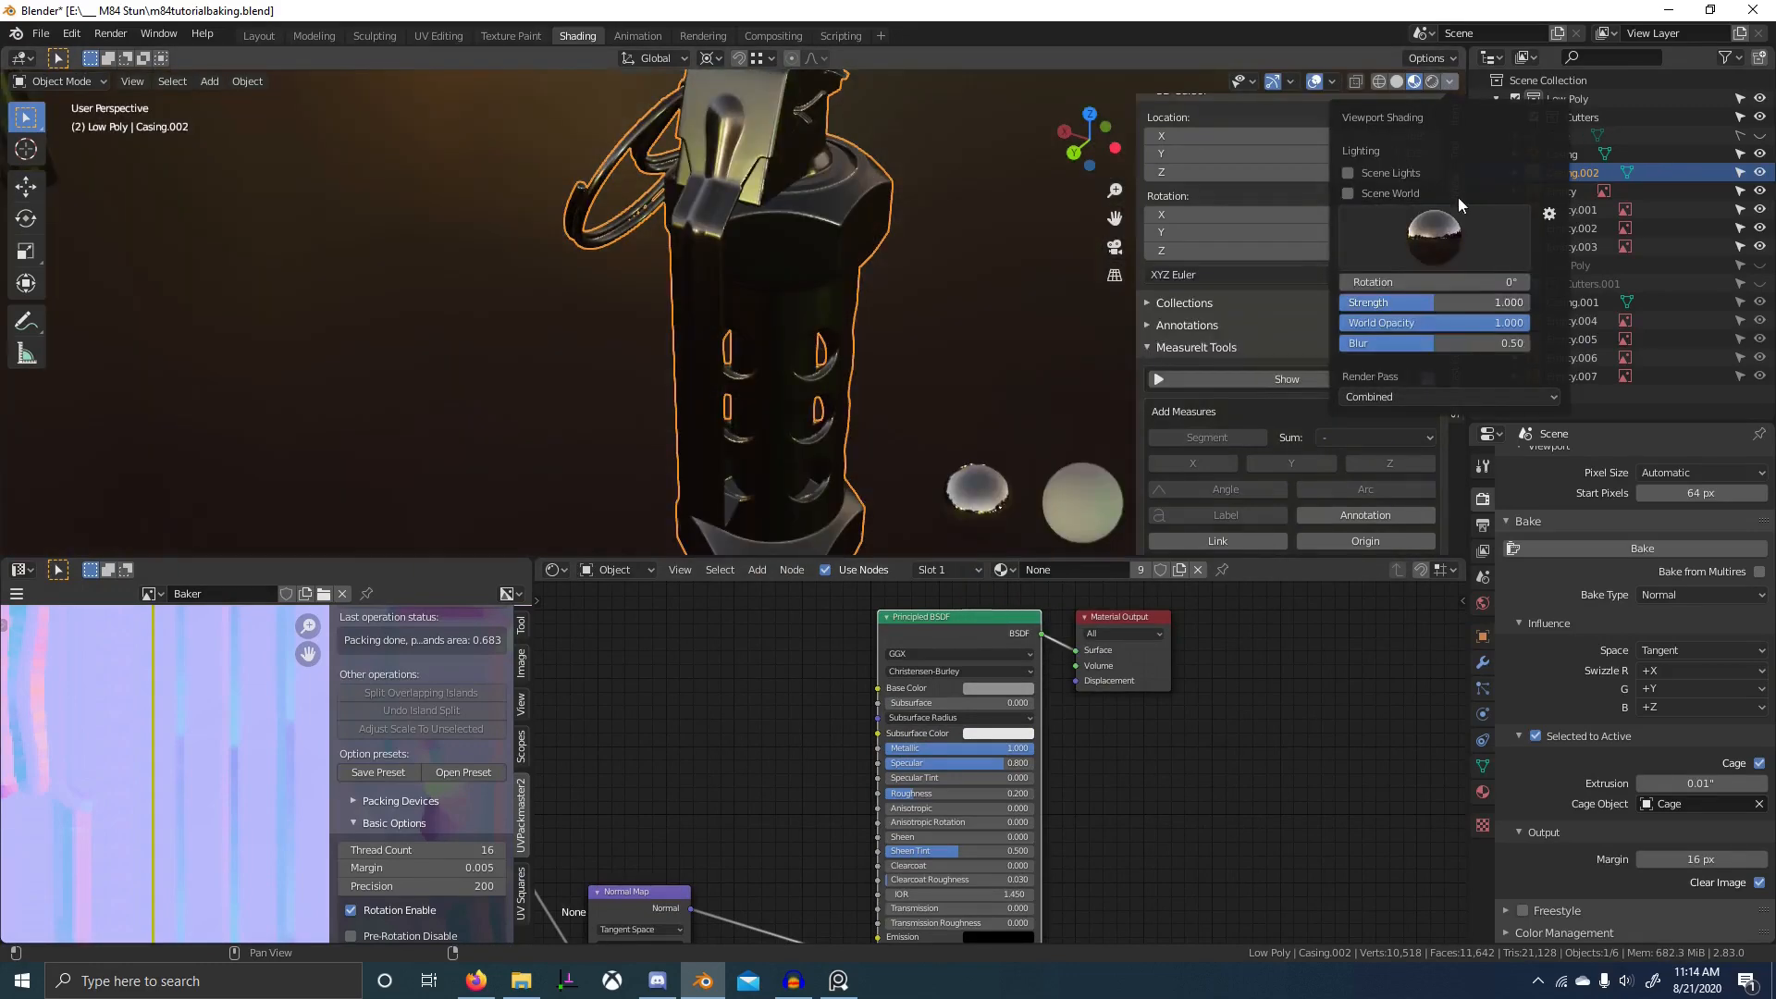
click(1460, 231)
click(1494, 301)
- Examine the assembled grenade's baked normals from all sides, including the rings, hex caps, holes and lever
key(ctrl+space)
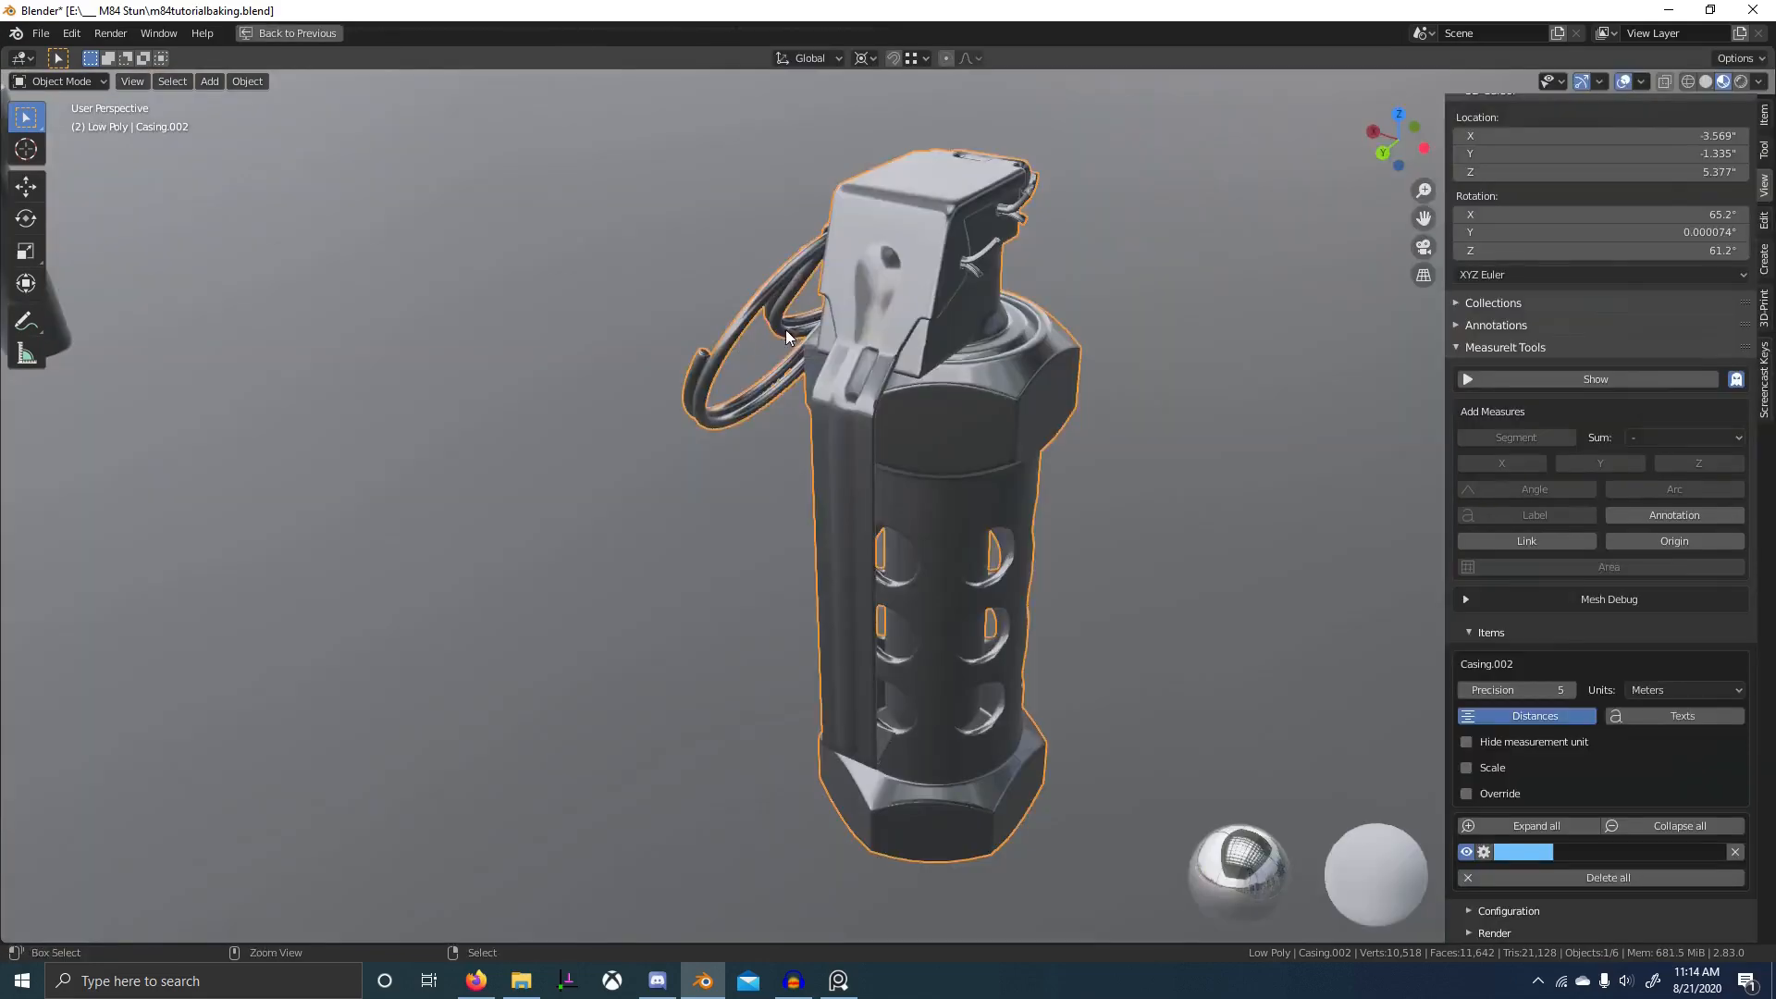
scroll(786, 330, up, 8)
scroll(888, 335, down, 4)
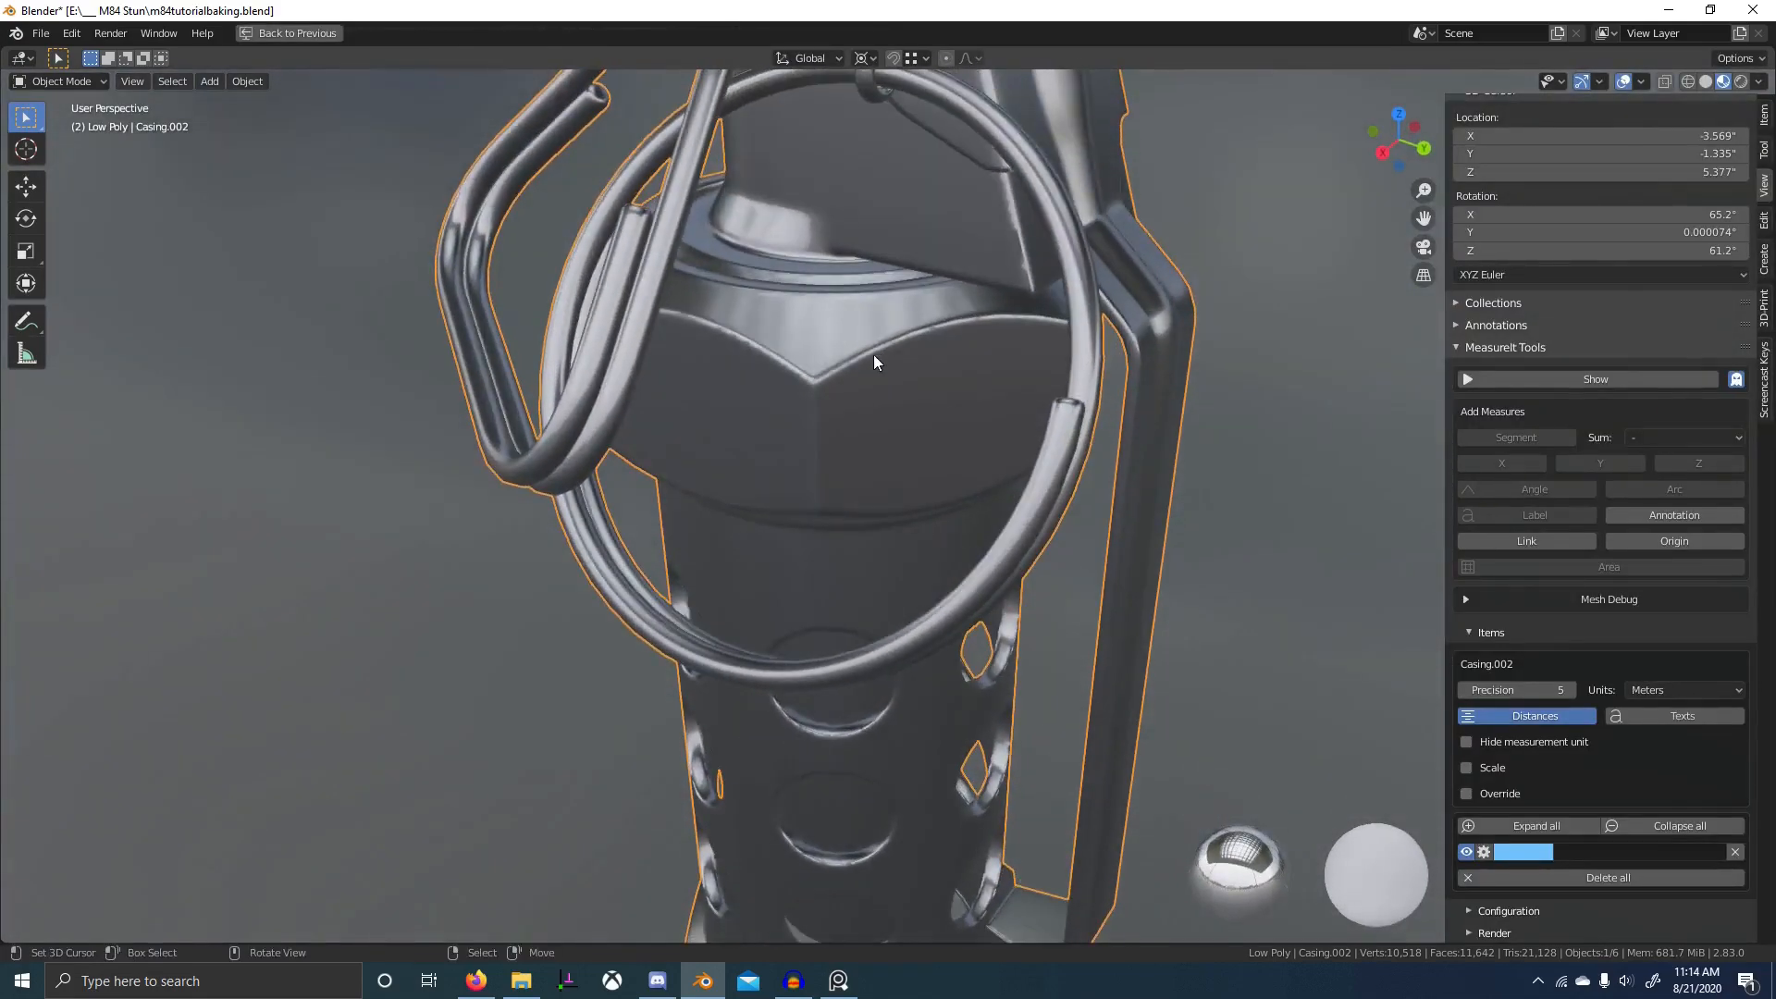
middle_drag(873, 354, 1268, 446)
scroll(982, 453, down, 4)
scroll(983, 453, up, 3)
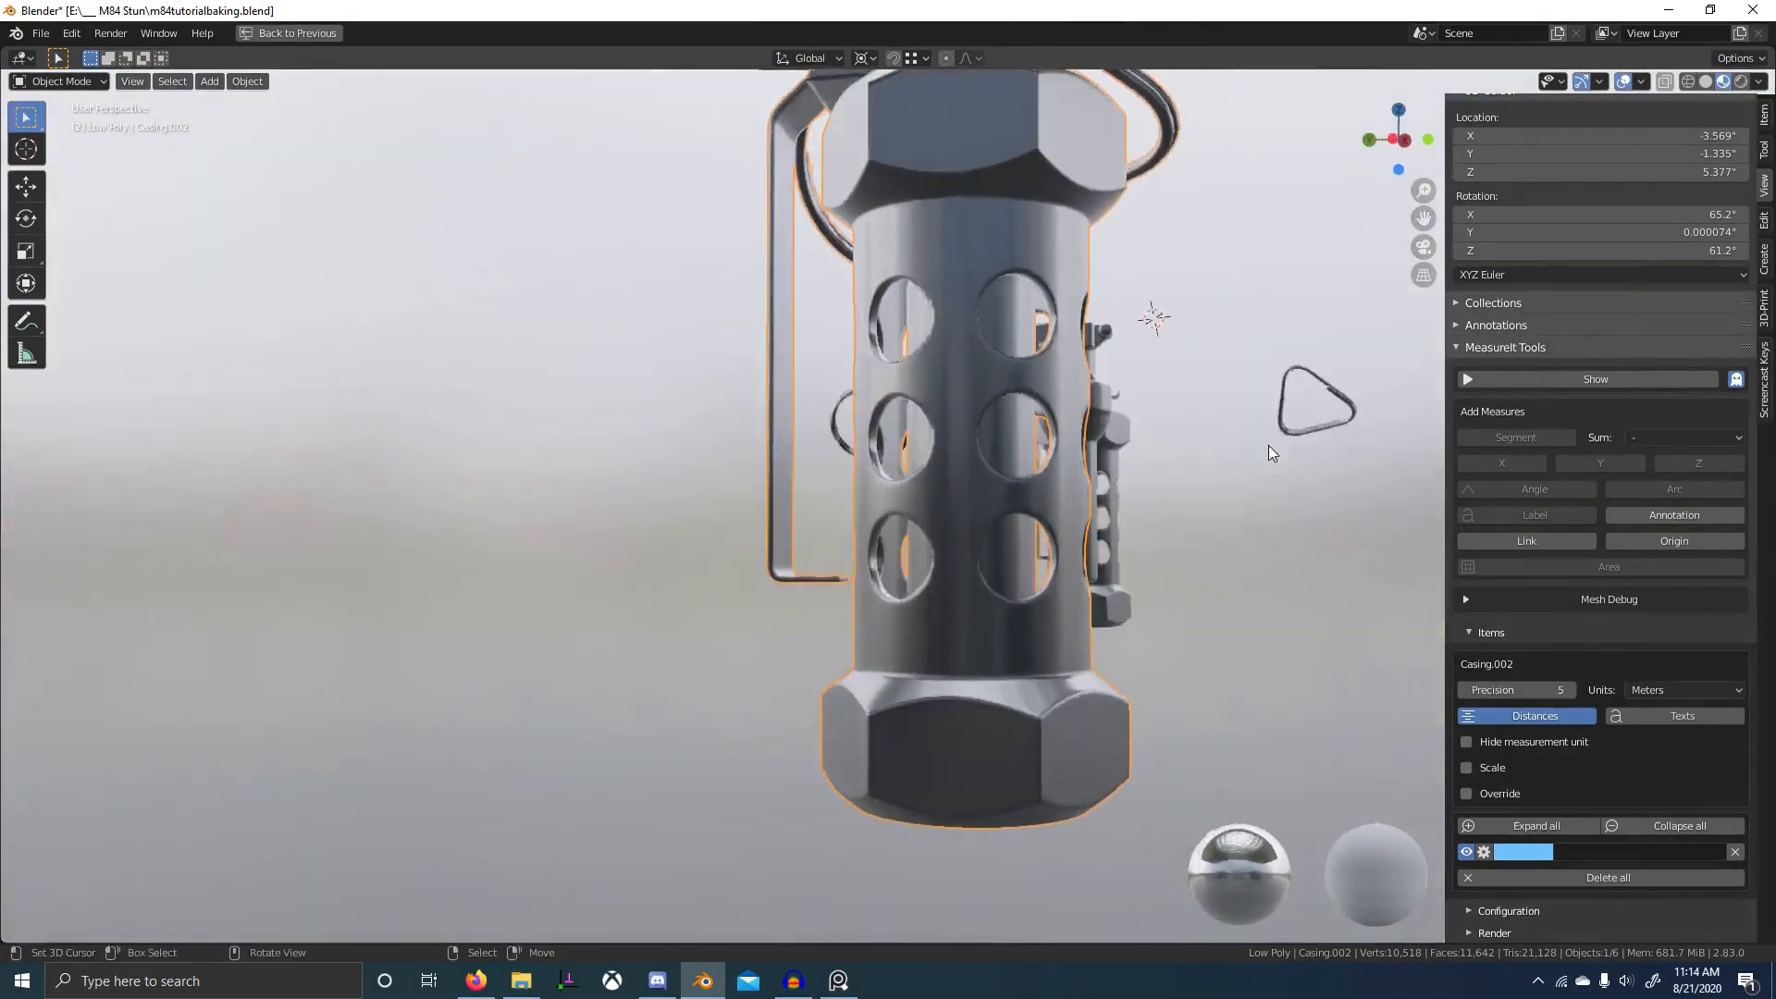
scroll(1077, 523, up, 3)
middle_drag(1077, 524, 1143, 580)
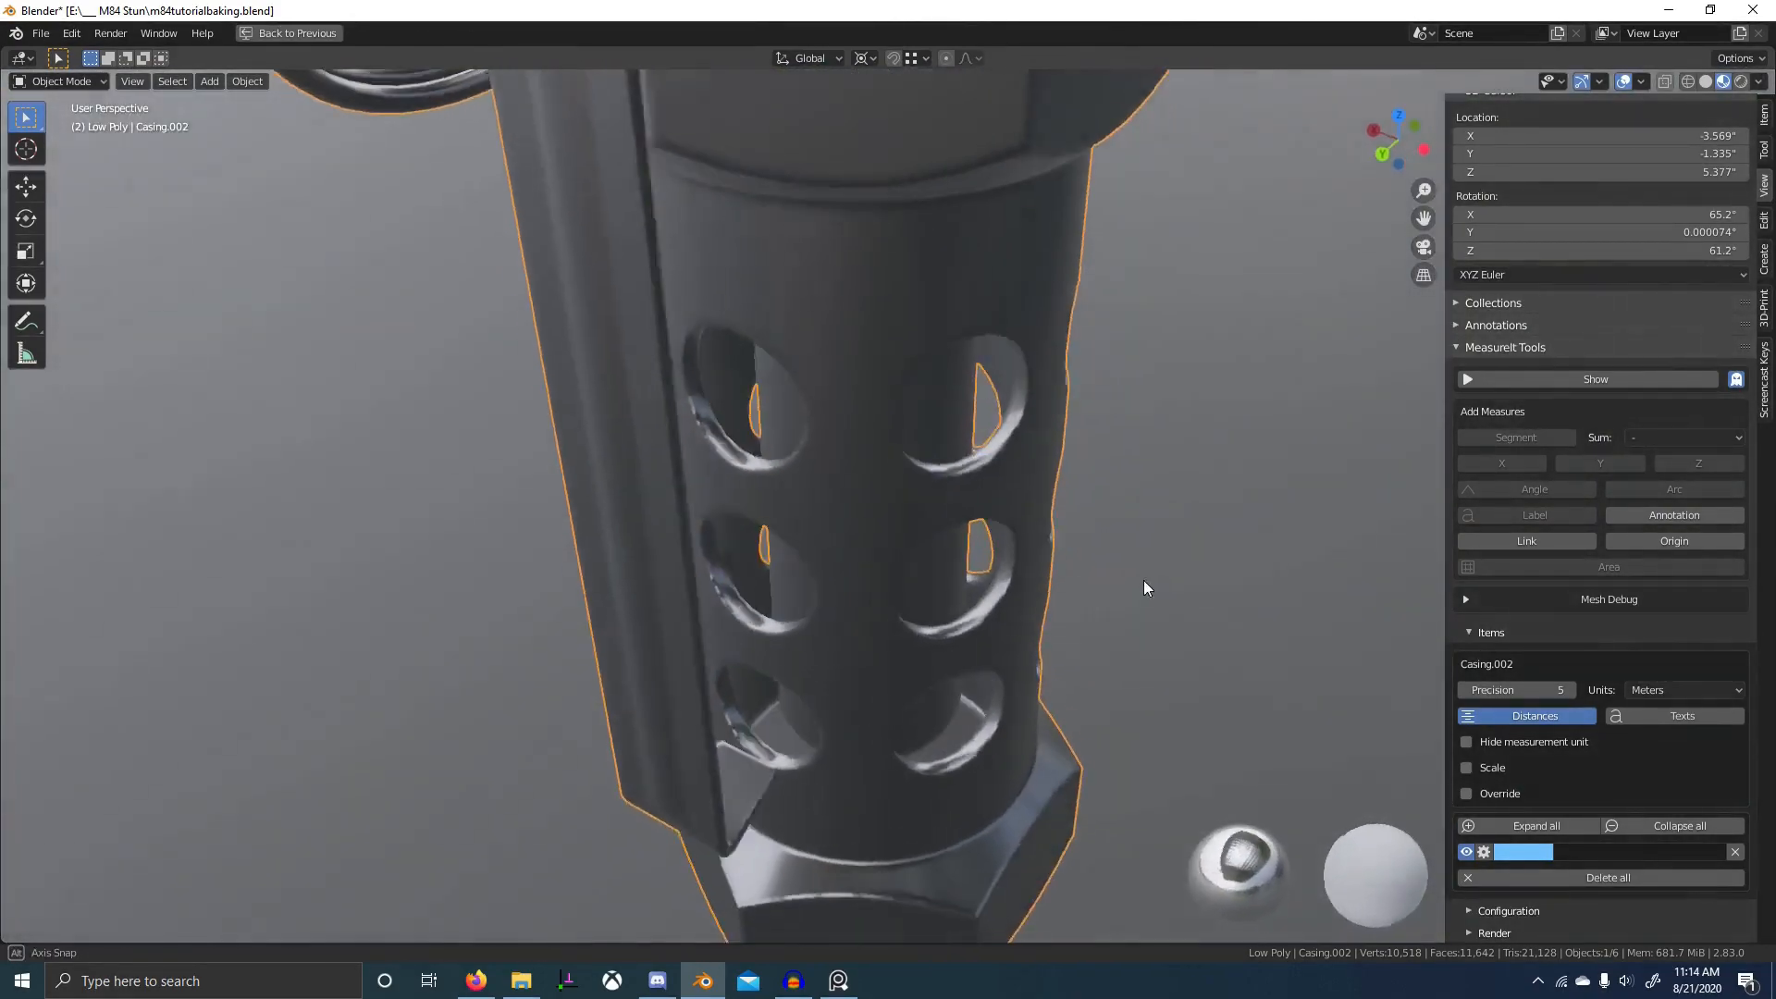
scroll(964, 653, down, 2)
mouse_move(964, 653)
middle_down()
mouse_move(1010, 570)
mouse_move(1099, 628)
mouse_move(992, 642)
middle_up()
scroll(962, 616, up, 5)
key(ctrl+space)
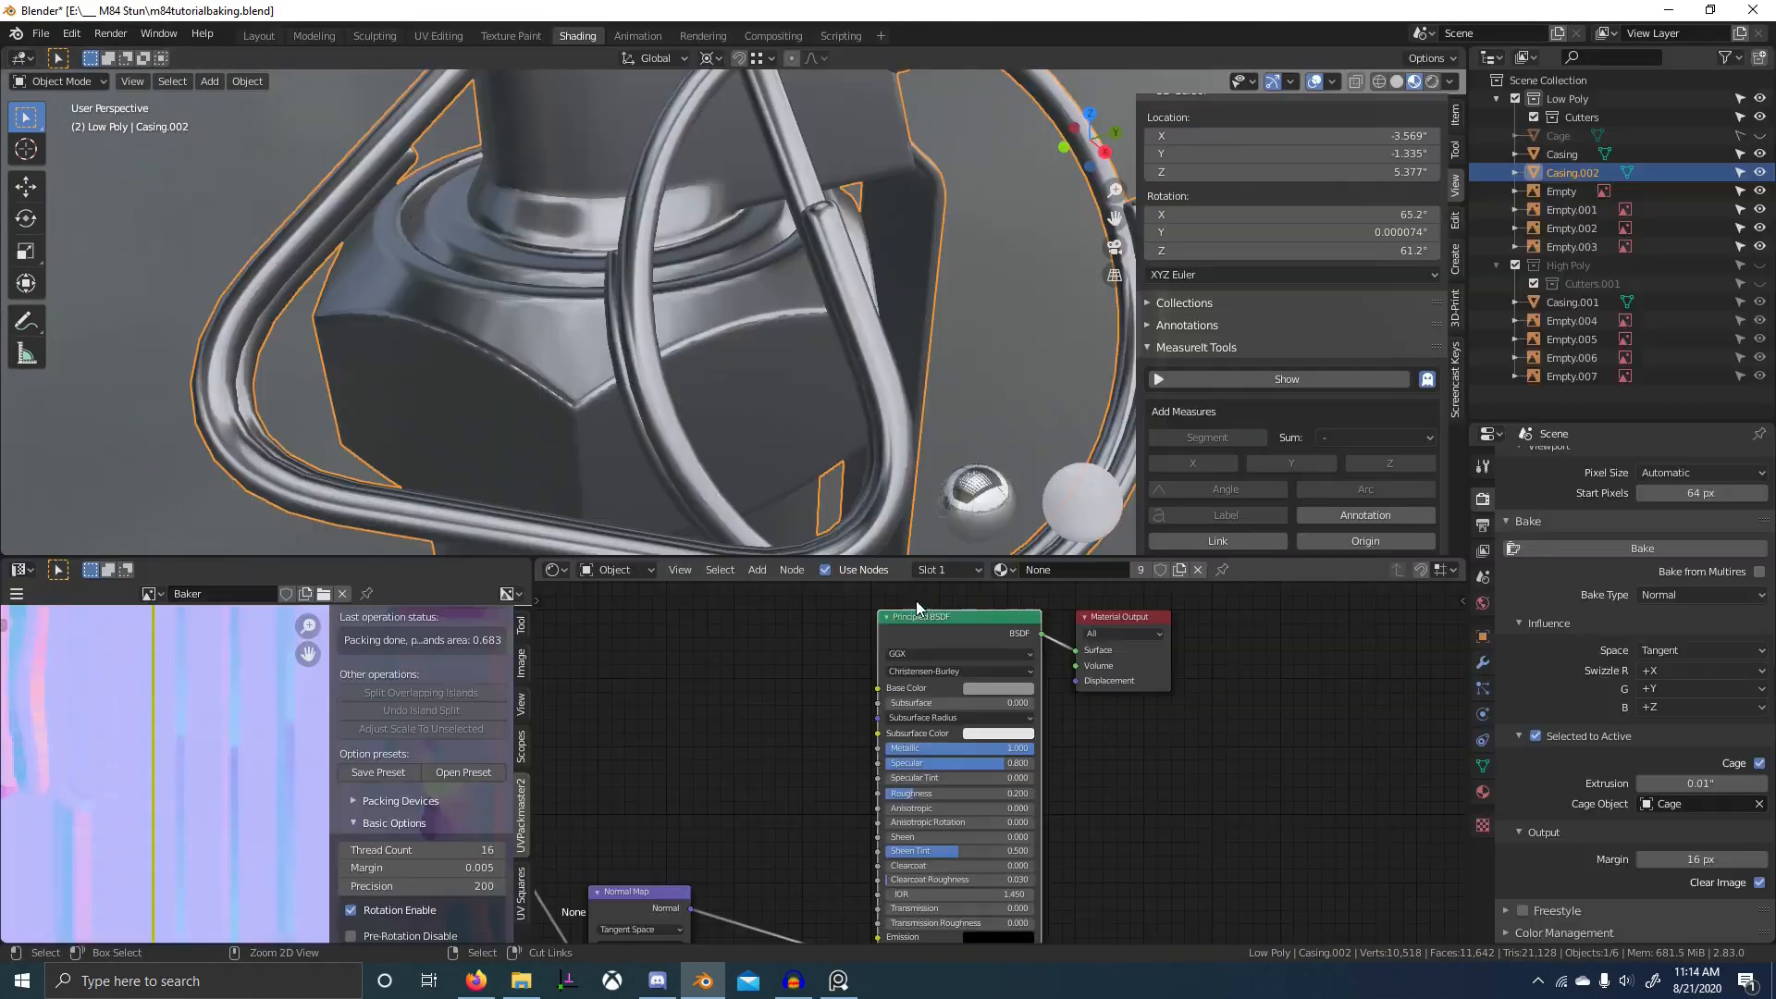
- Set the generated Baker image's resolution to 4096 × 4096 px, save the file, and make its Image Texture node active
scroll(958, 685, down, 3)
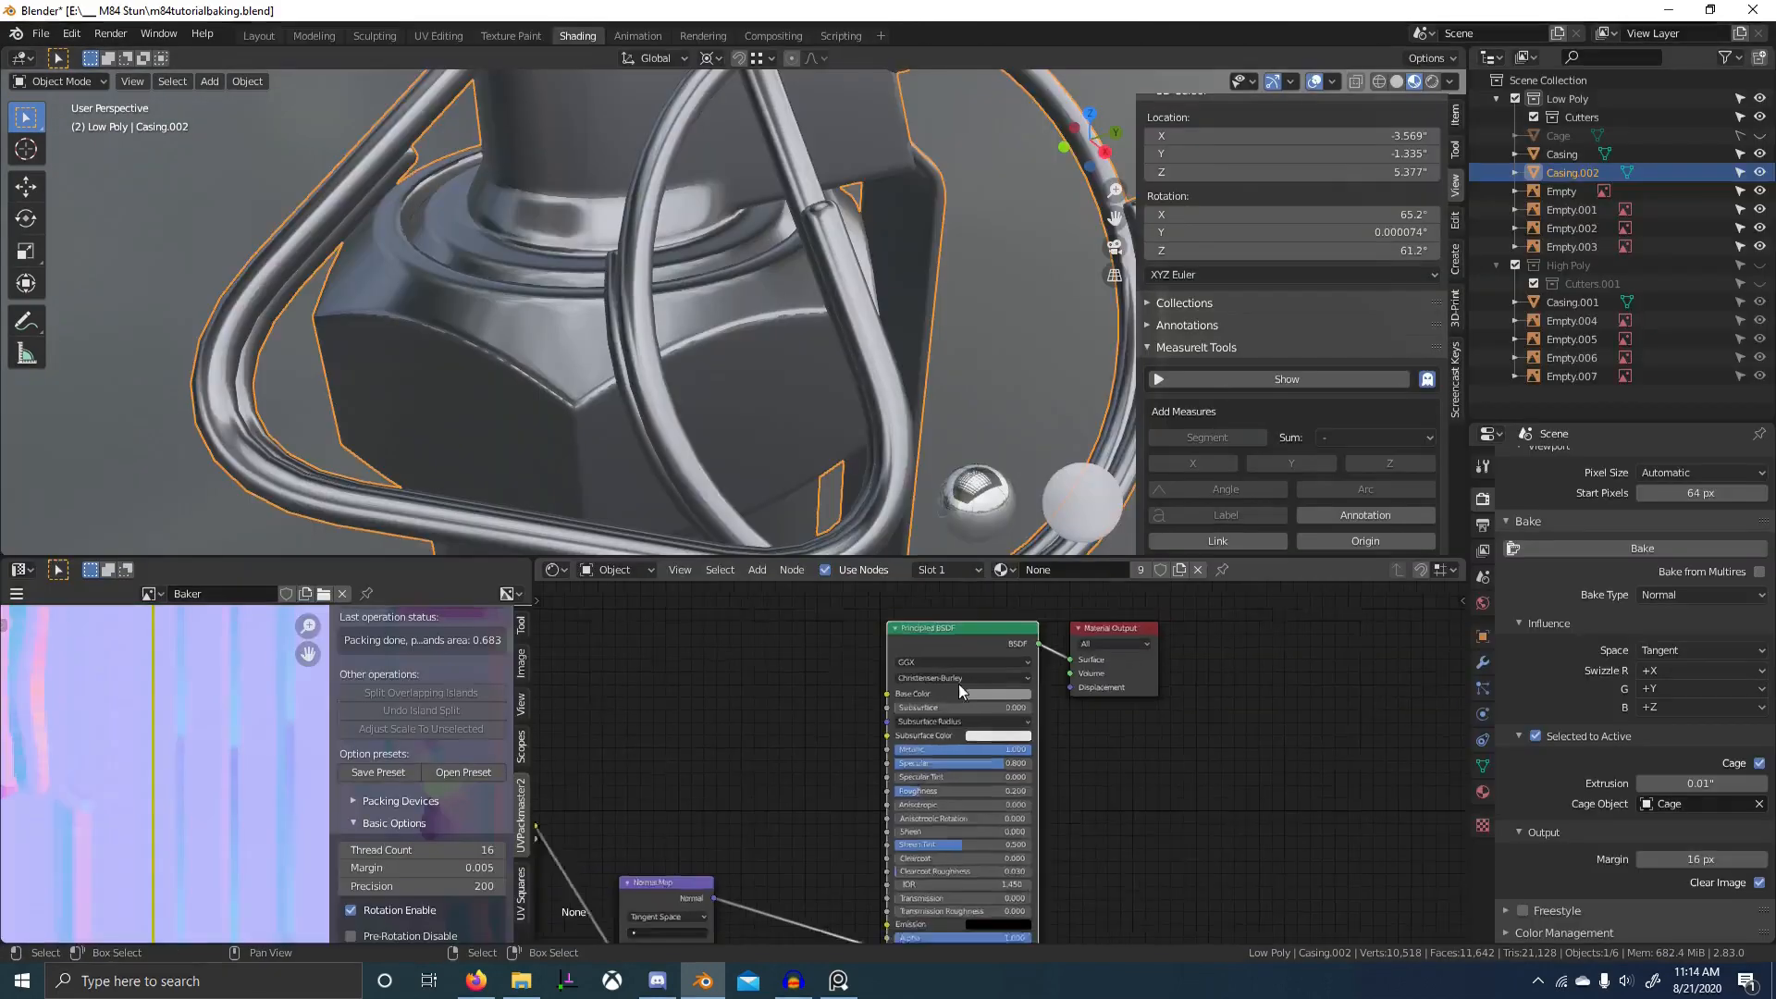
click(516, 664)
click(480, 644)
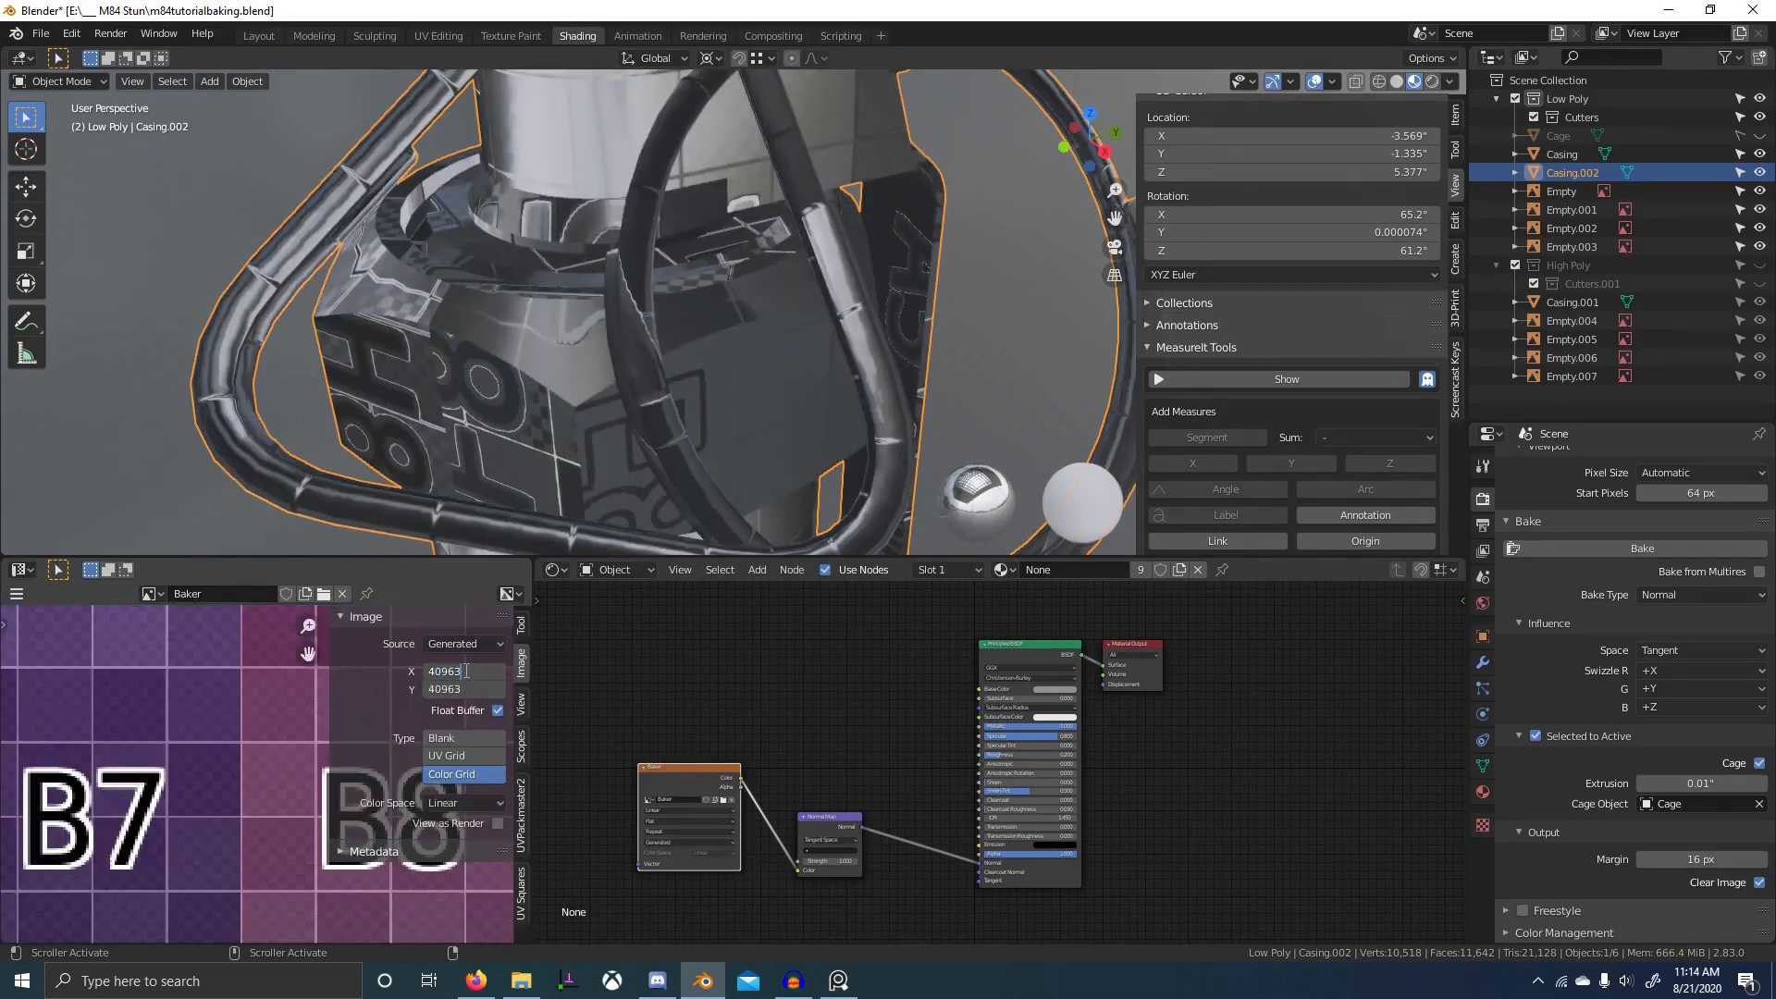
key(BackSpace)
key(Return)
scroll(598, 416, down, 5)
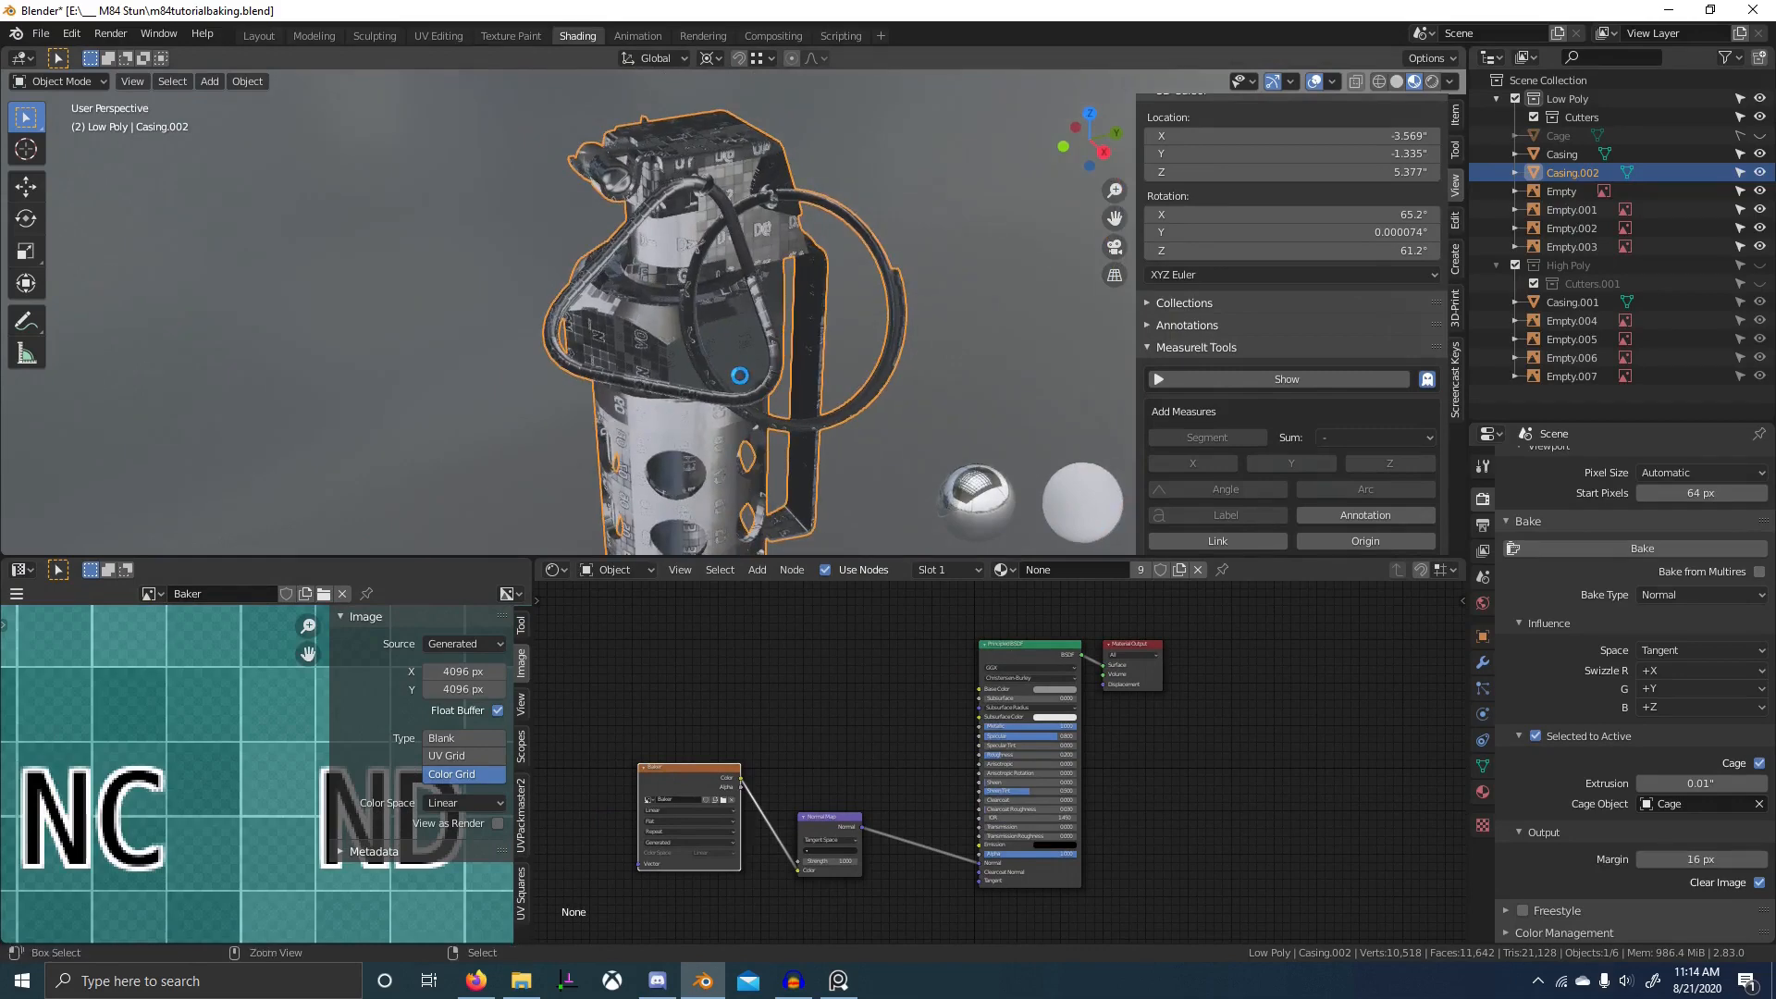
key(ctrl+s)
click(681, 780)
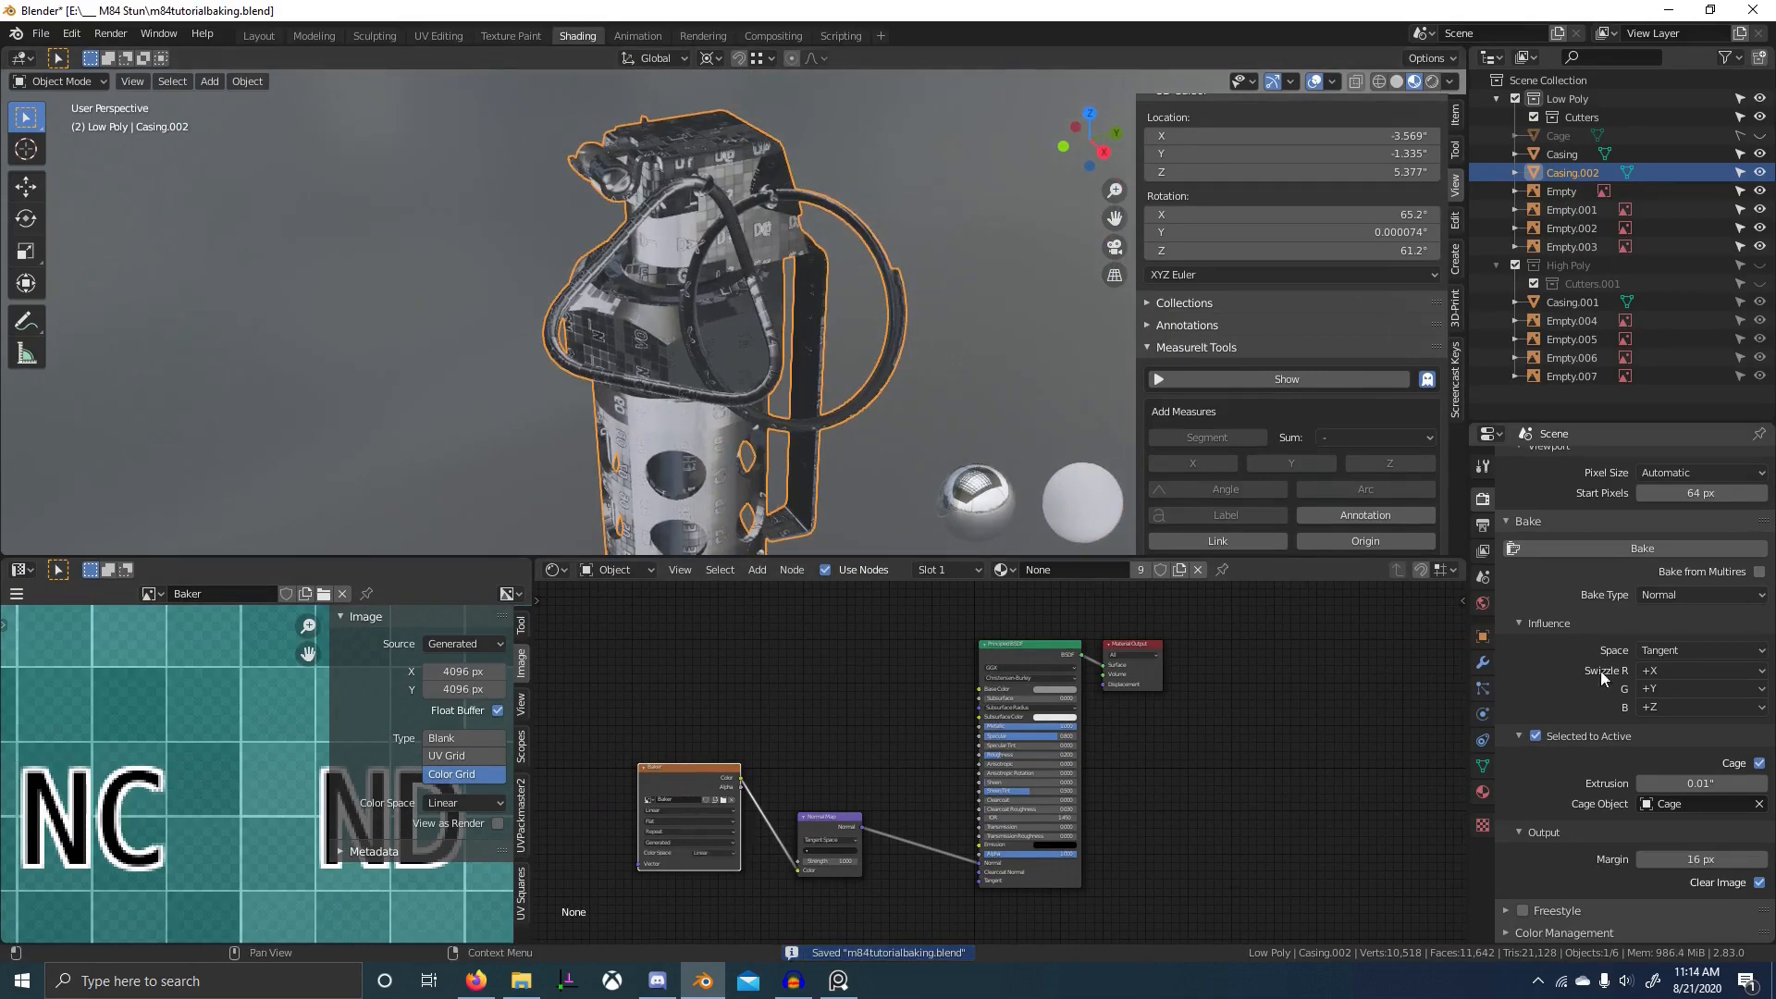
- Set the render tile size in X and Y to 4096 px
scroll(1710, 716, up, 8)
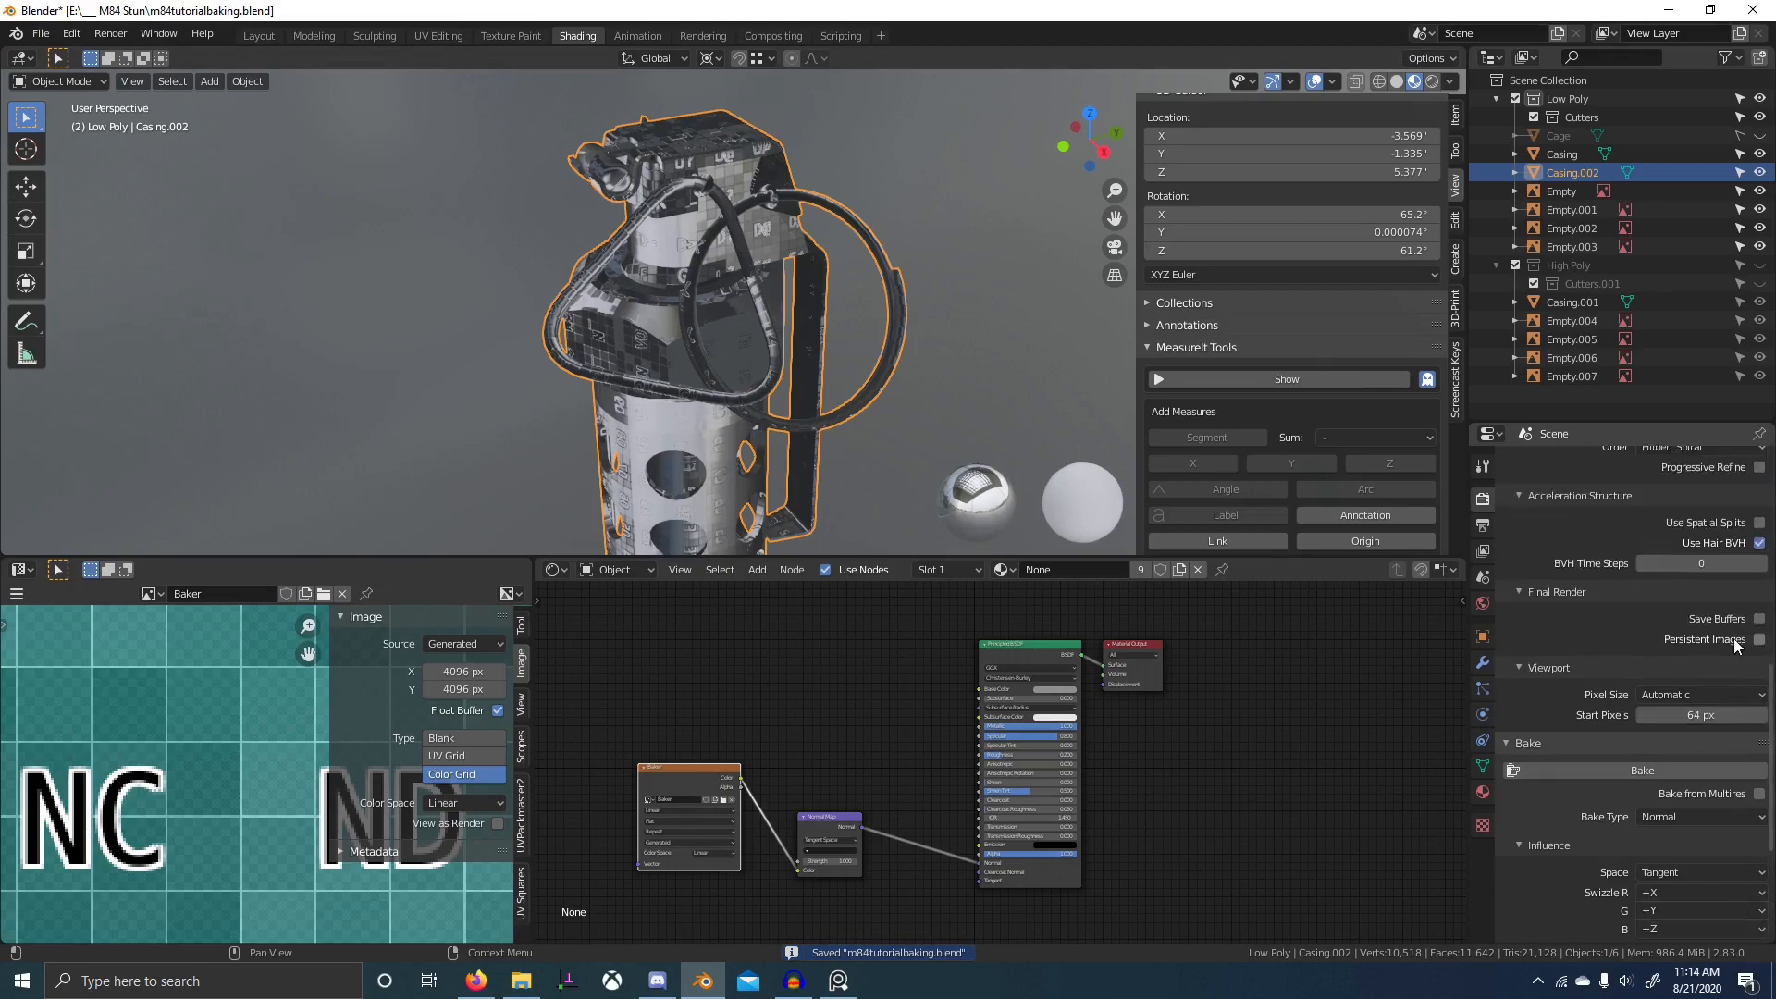
click(1718, 628)
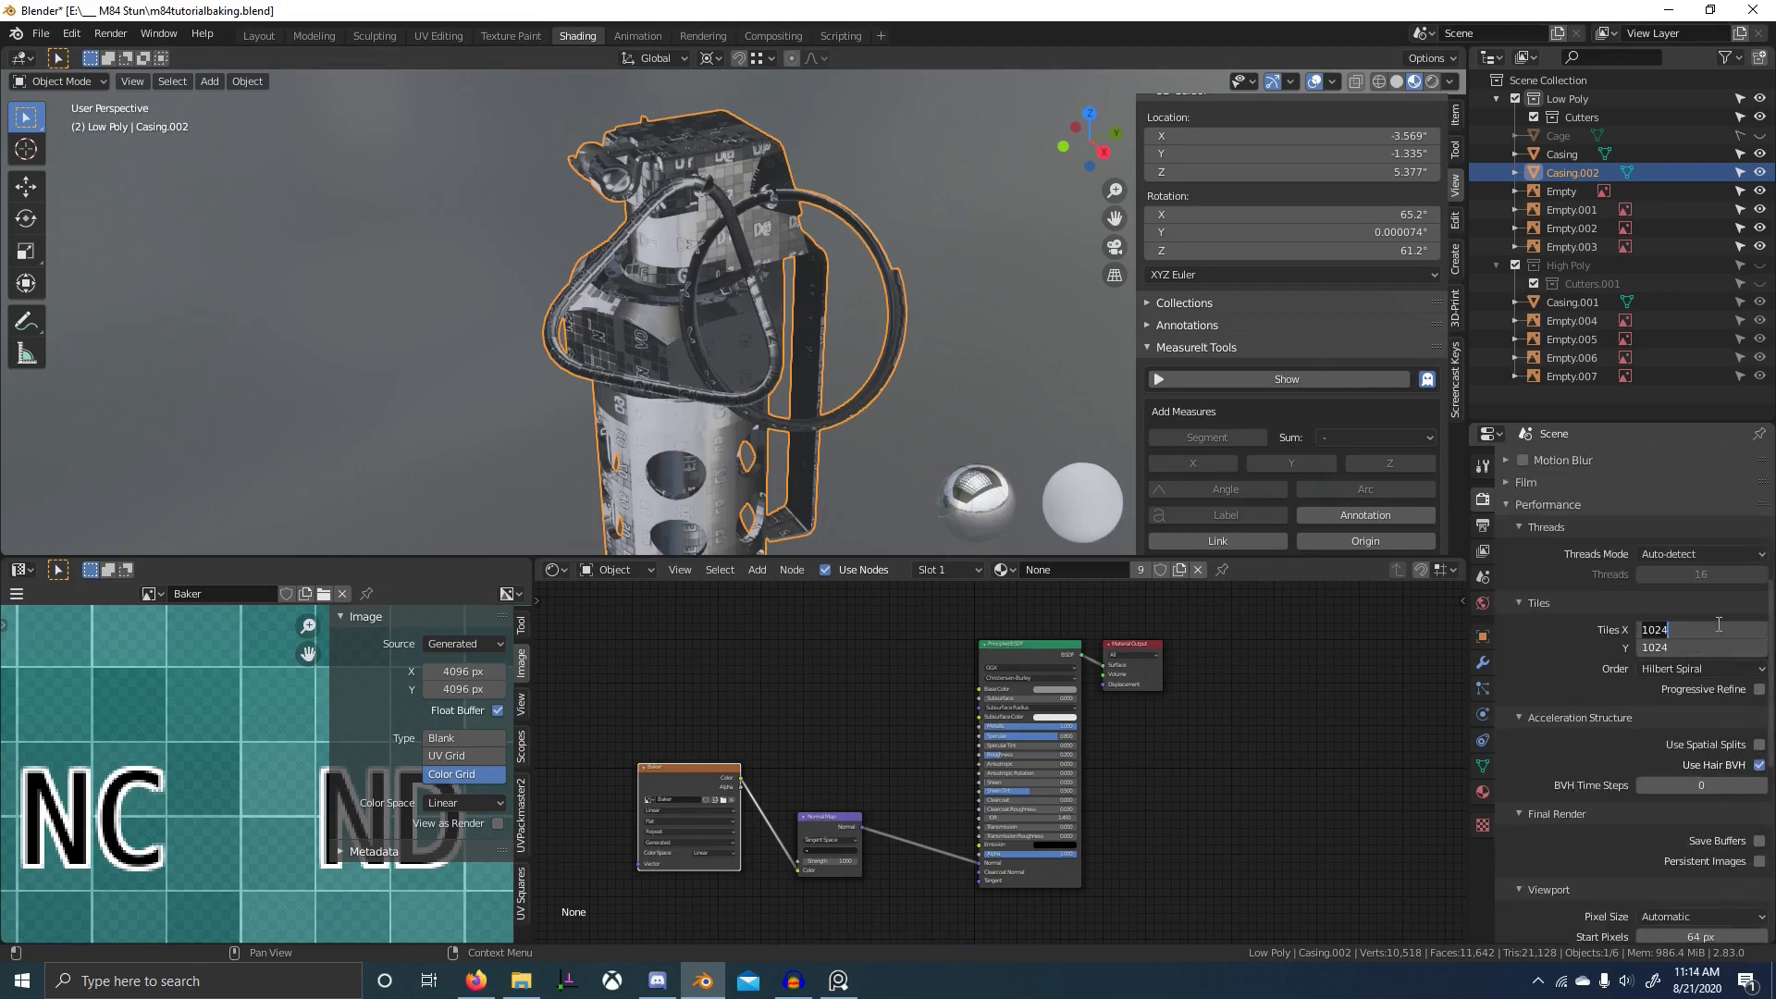
text(4096)
key(Return)
scroll(1698, 675, down, 6)
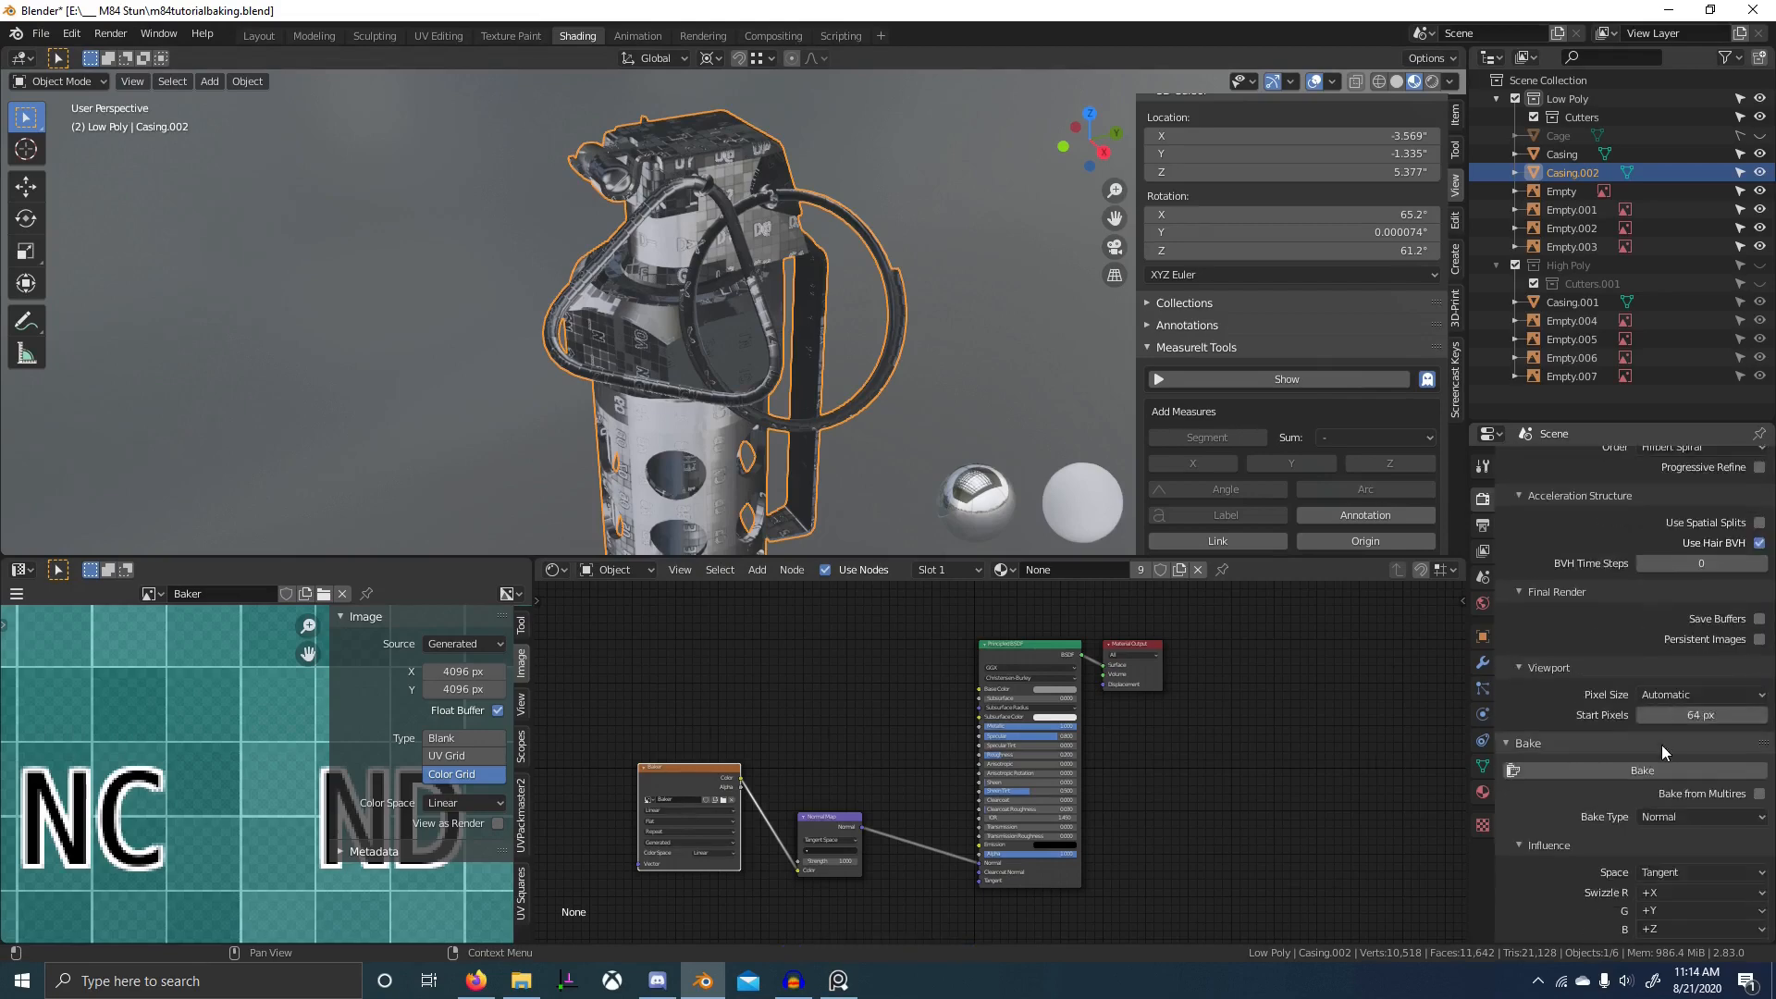
scroll(1662, 746, down, 5)
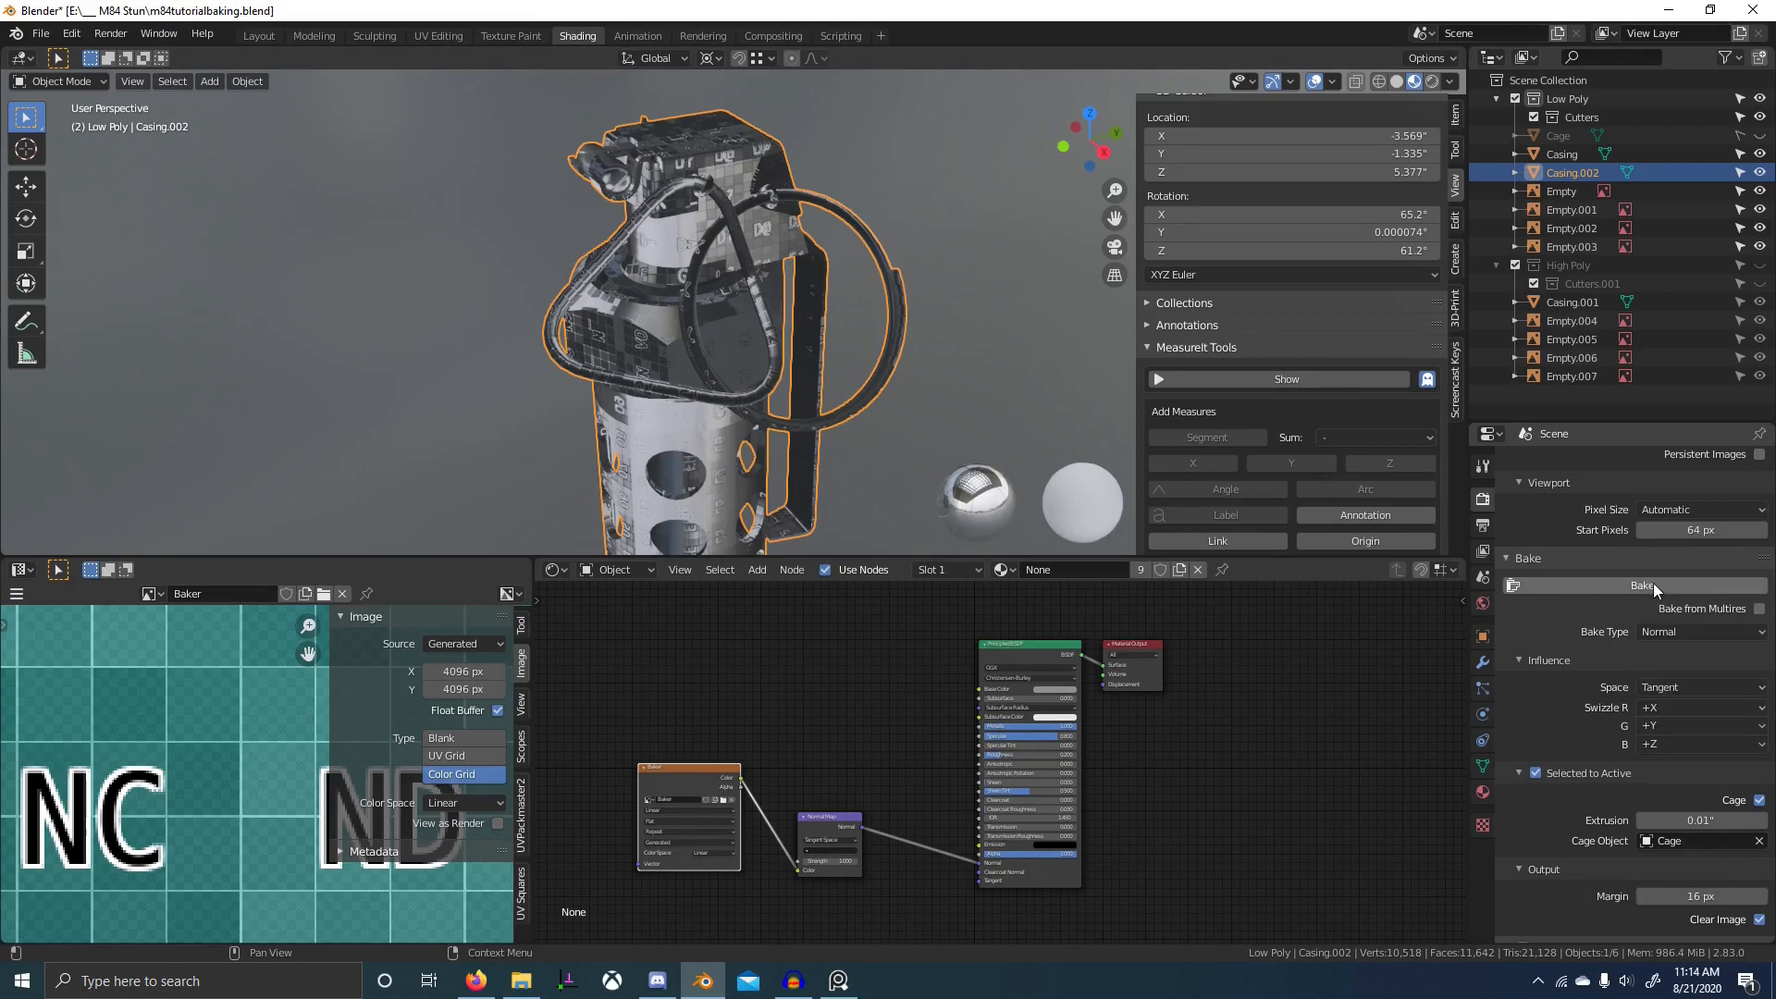
scroll(1006, 386, down, 2)
- Select the high-poly casing, add the exploded low-poly Casing as the active object, and bake the normal map
middle_drag(777, 324, 725, 313)
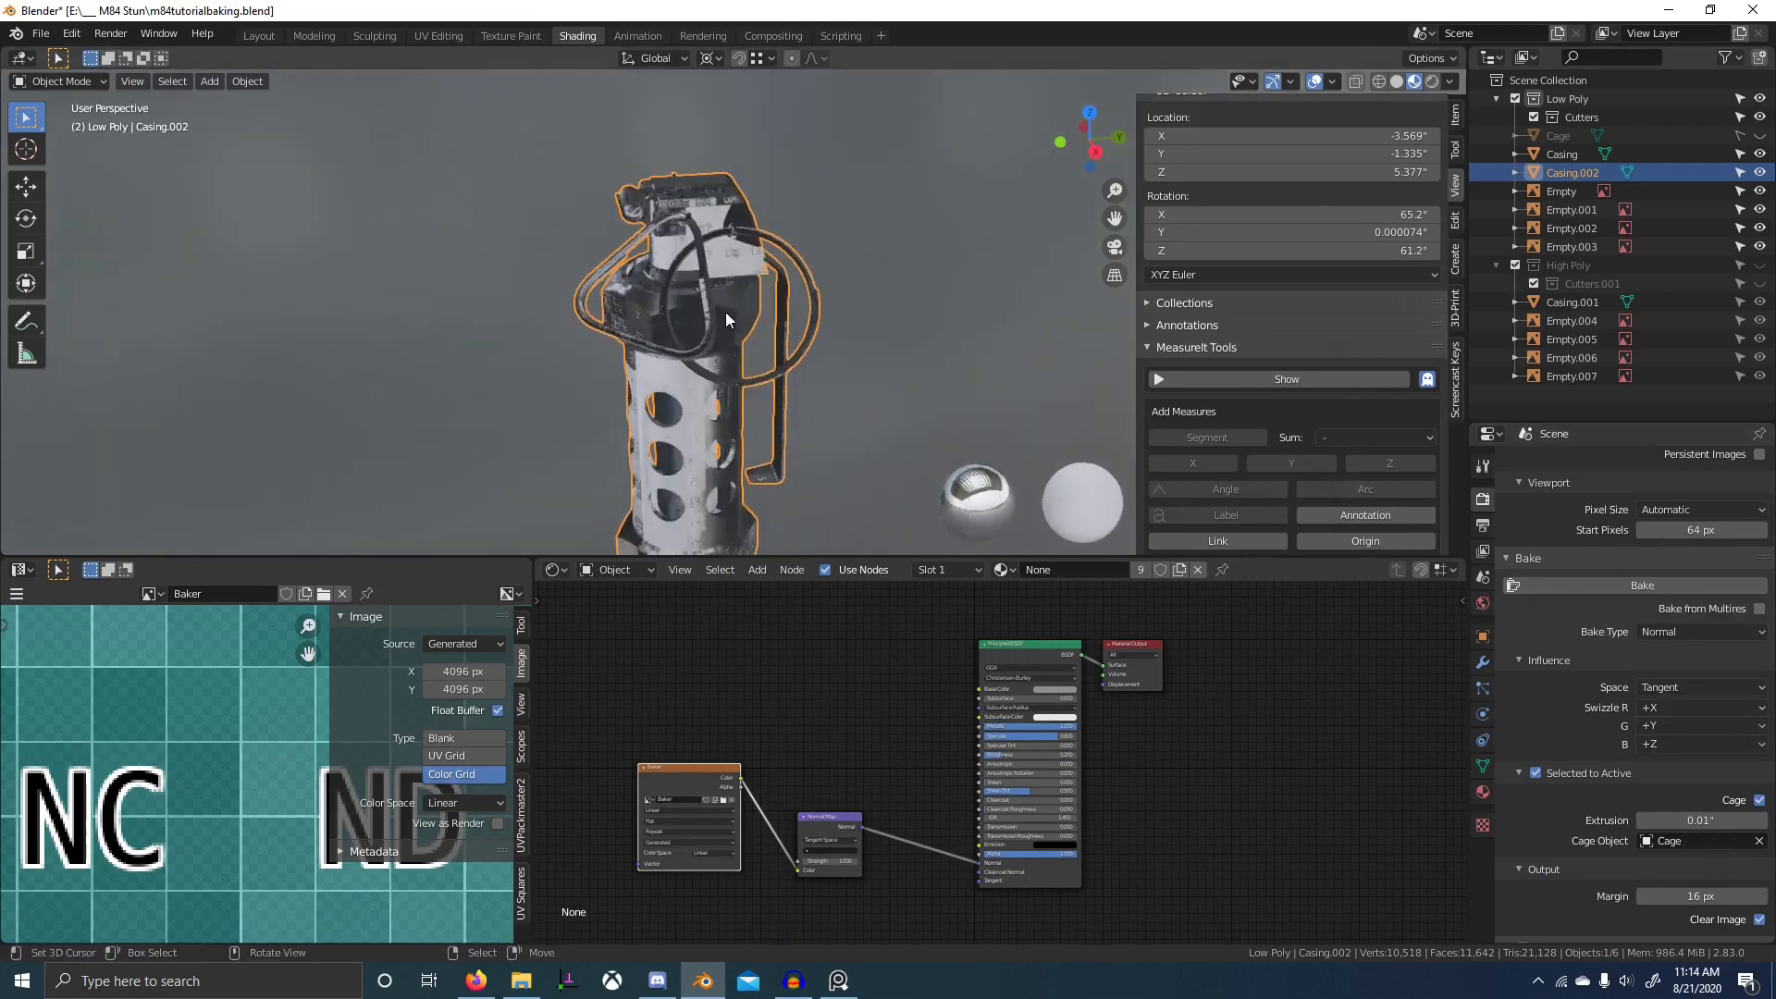
key(2)
scroll(768, 372, down, 4)
click(799, 463)
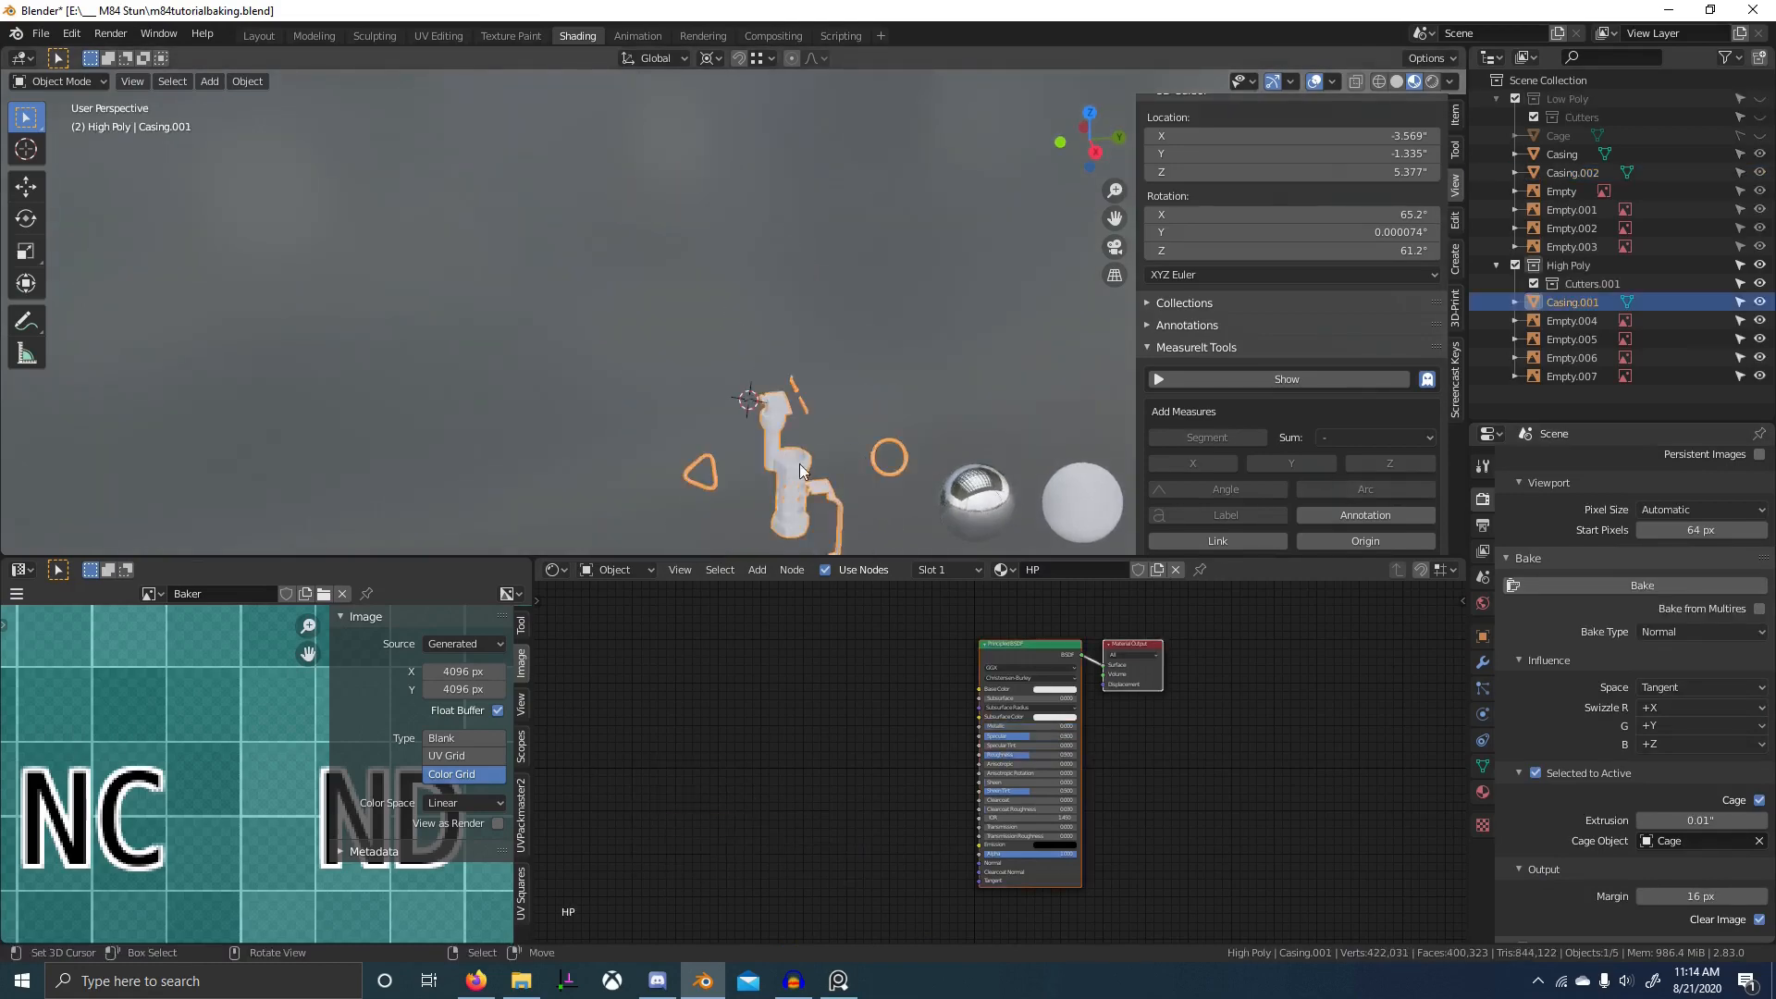
key(shift+1)
shift+click(794, 455)
shift+middle_drag(839, 486, 777, 405)
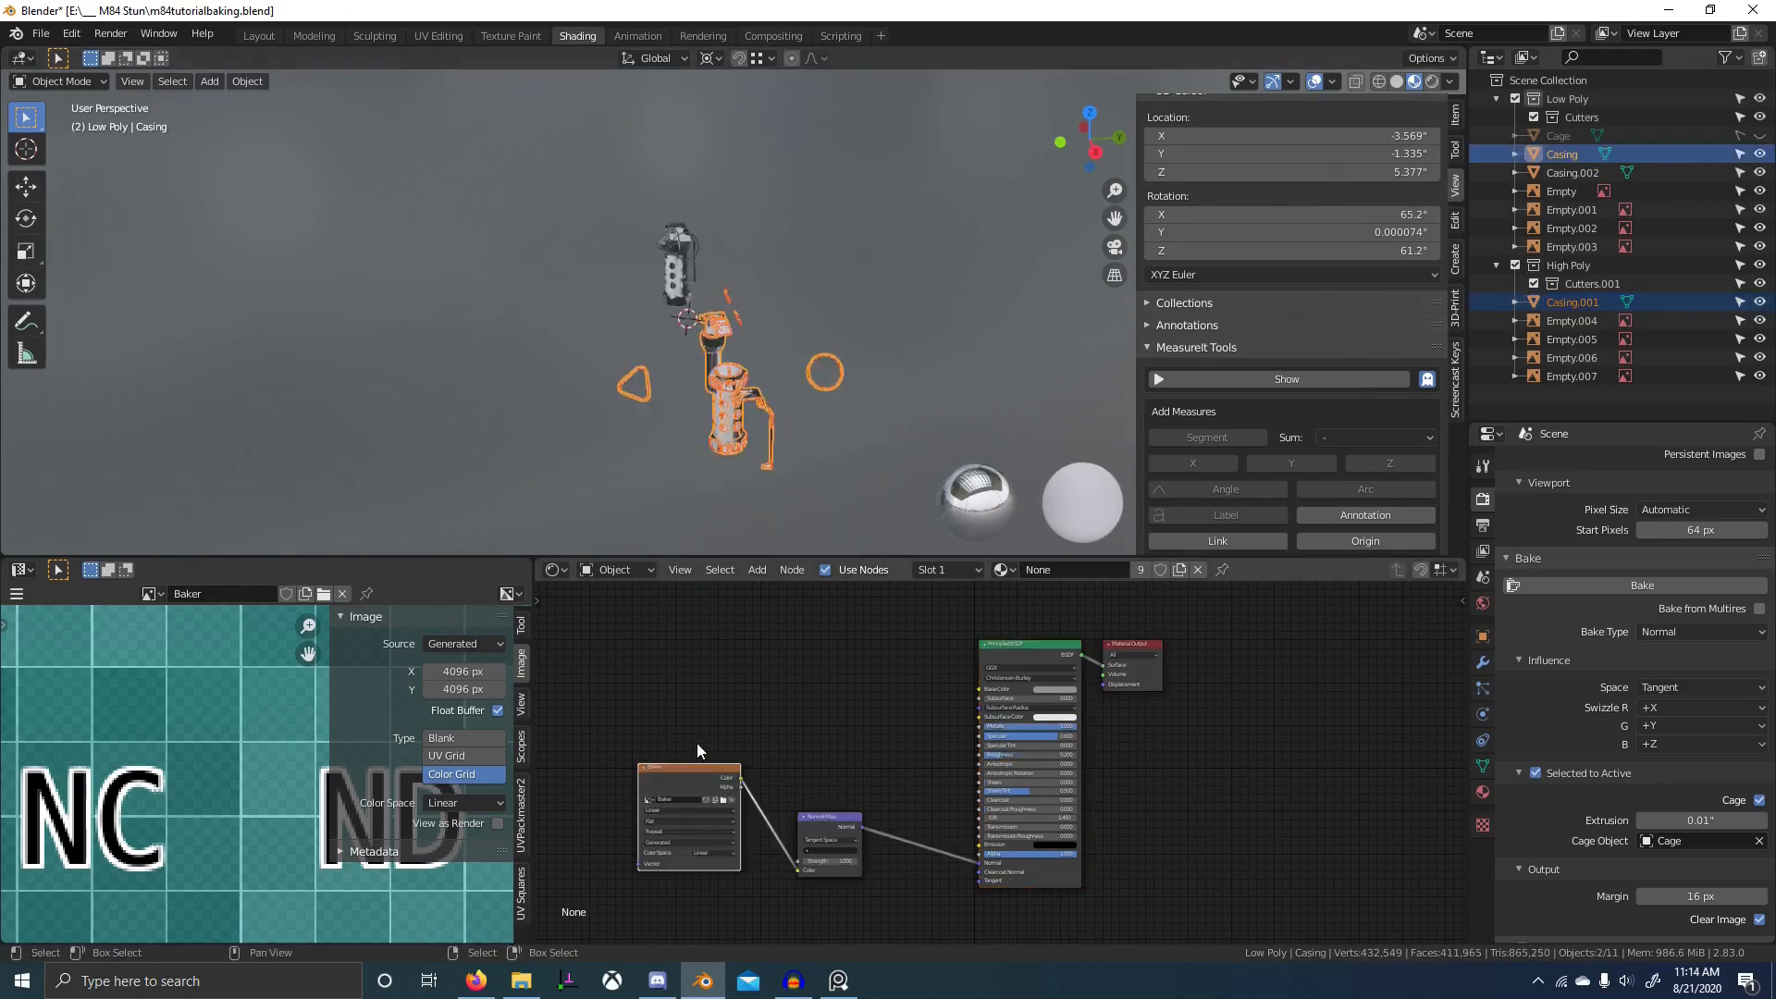
click(1628, 586)
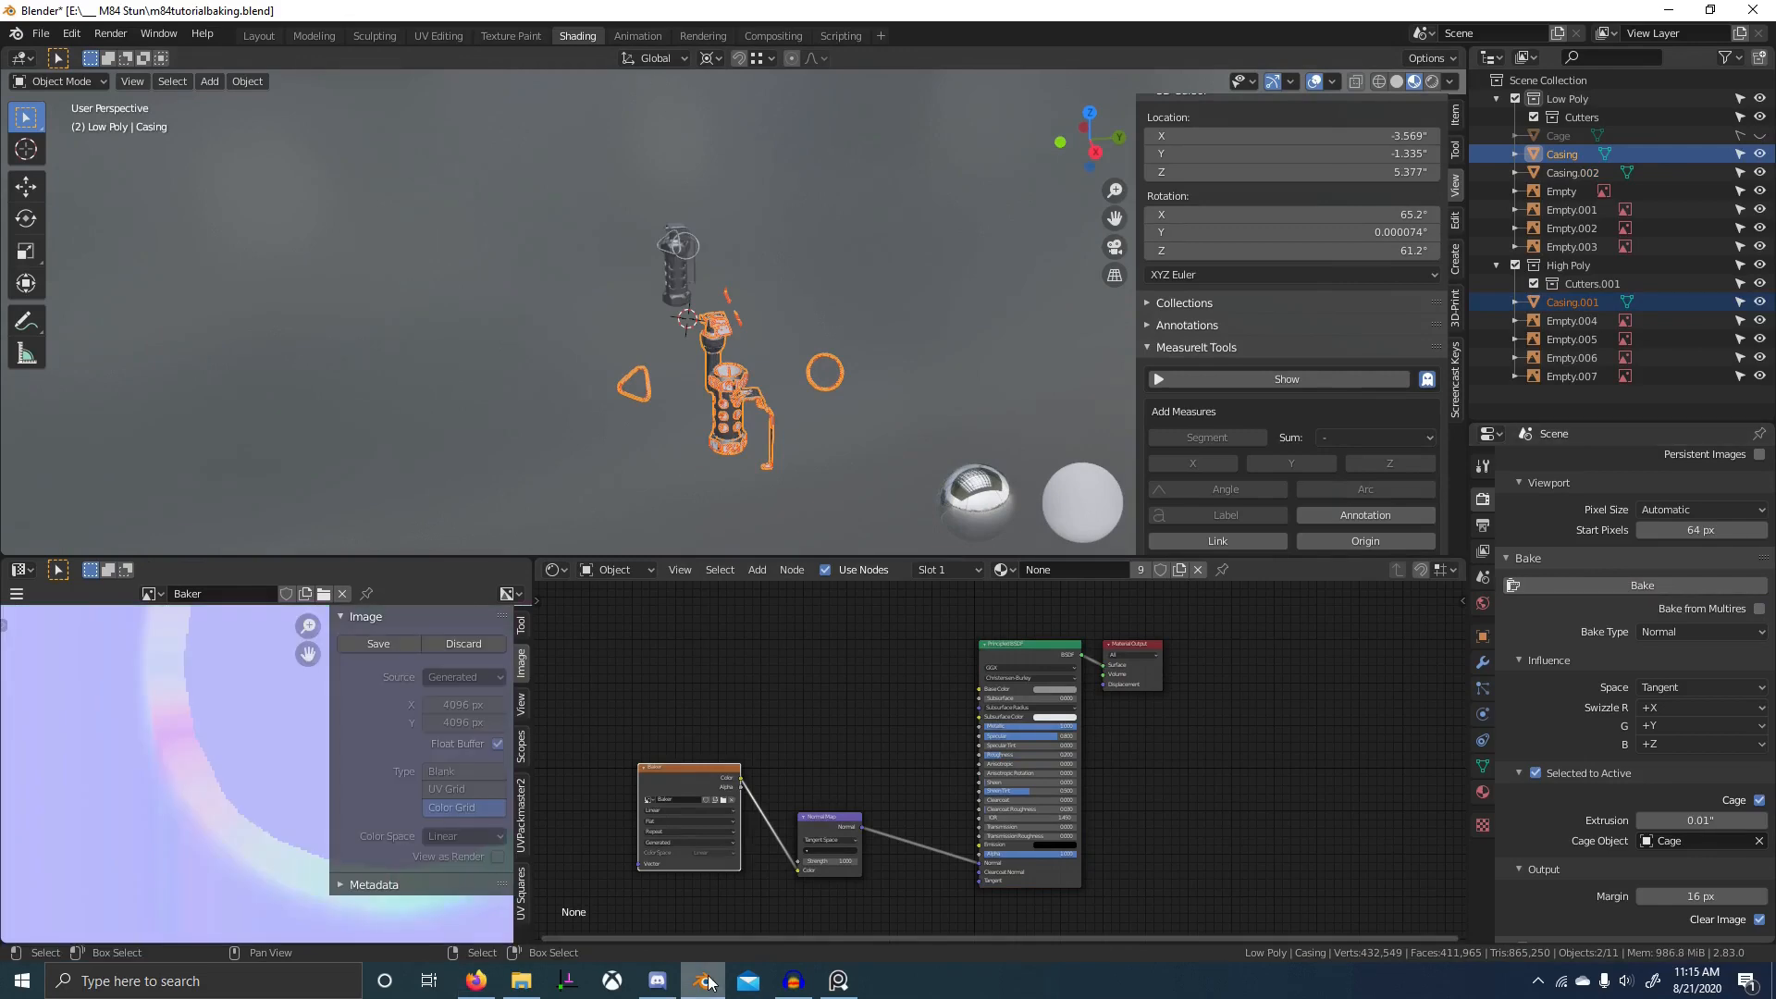
- Start saving the baked Baker image under a new name and create a folder called New Folder in the M84 Stun directory as its destination
scroll(291, 797, down, 6)
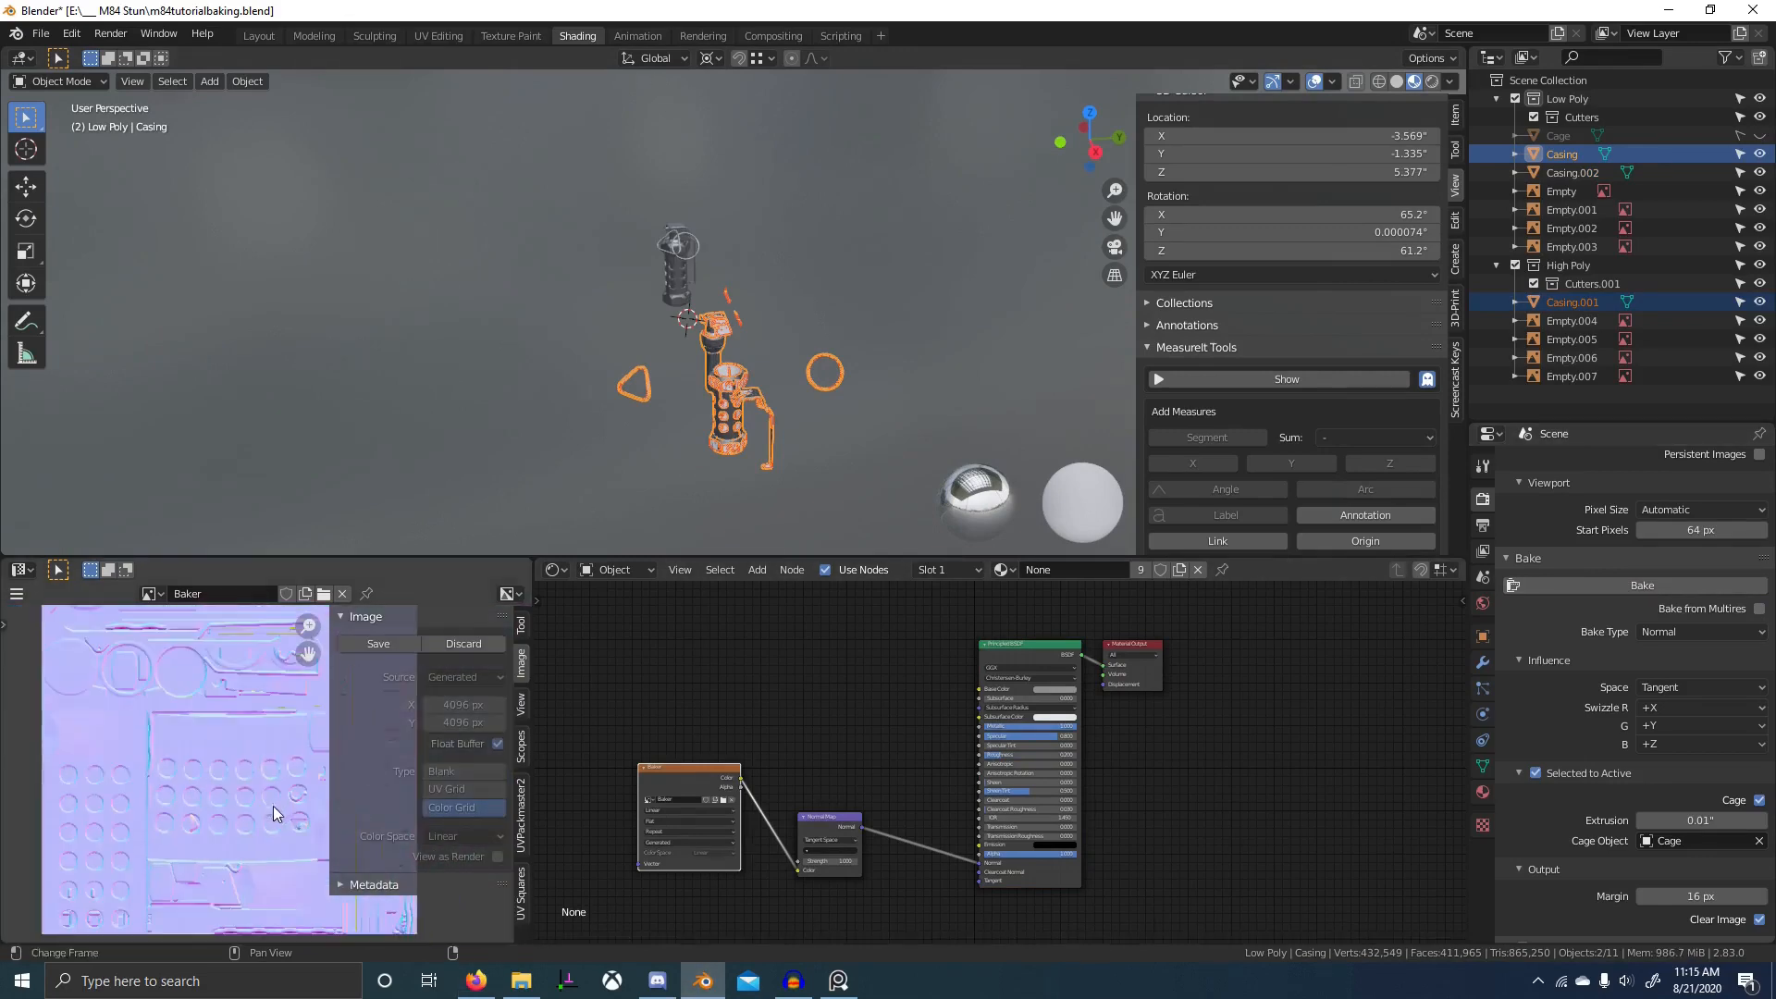
click(17, 593)
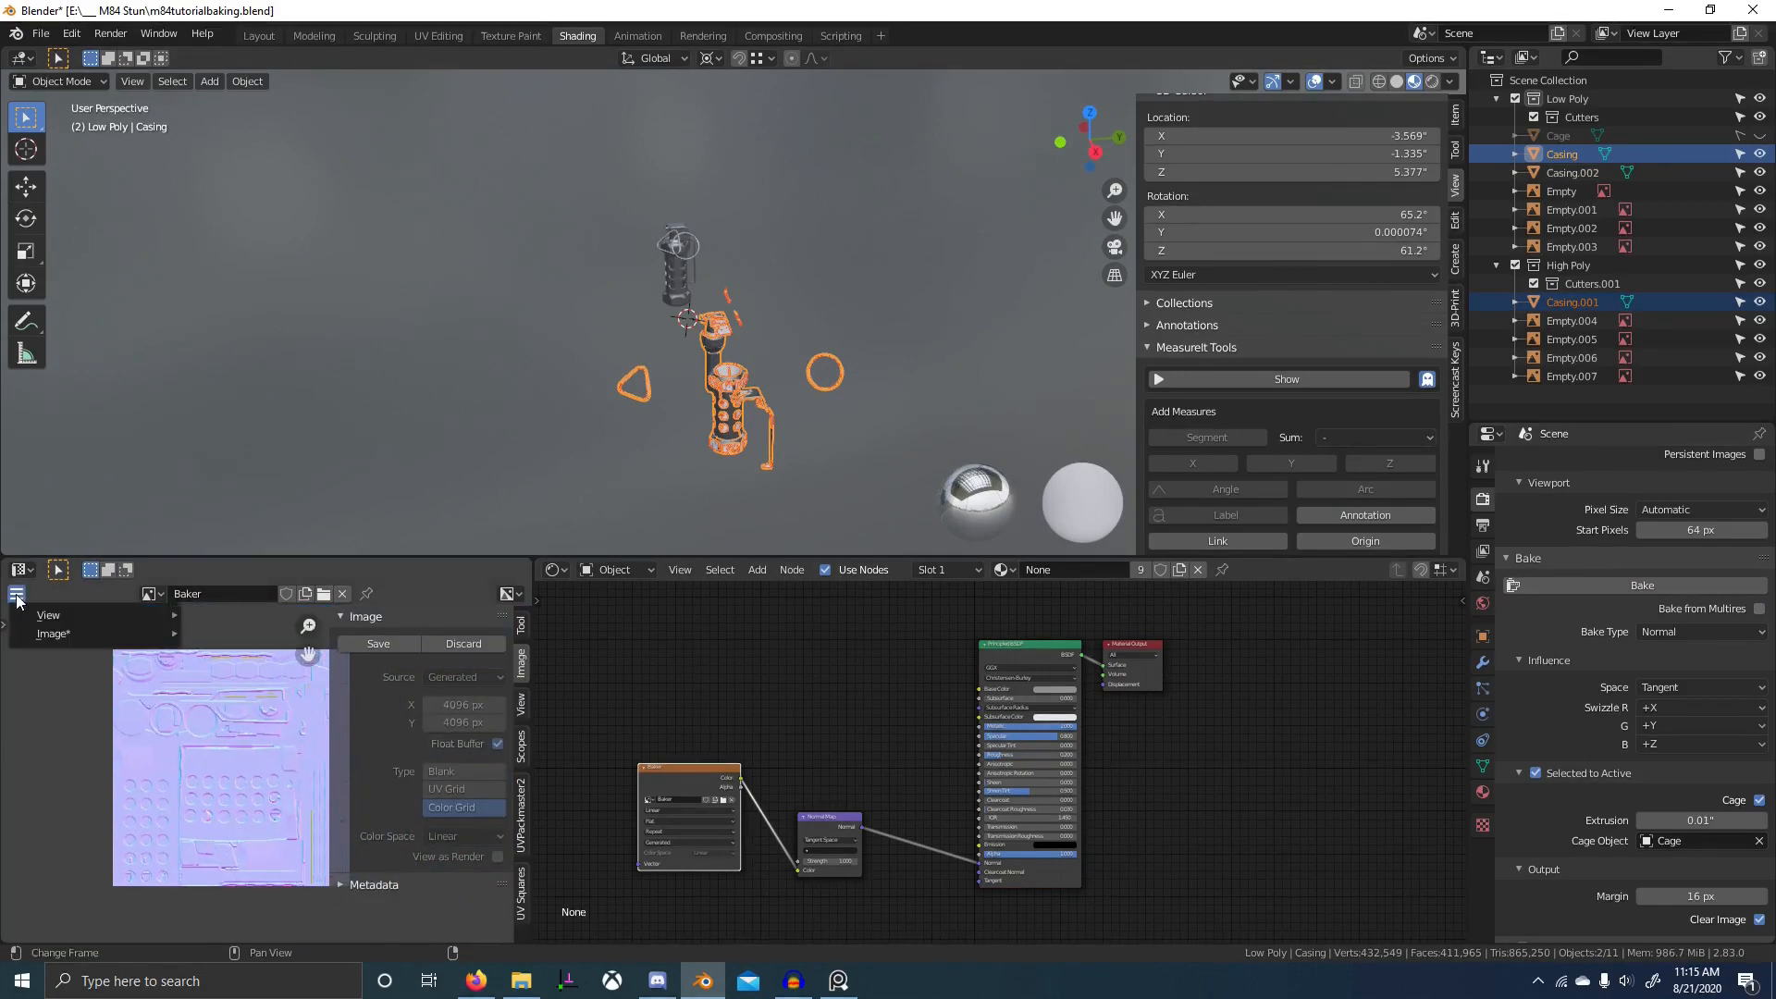
mouse_move(58, 634)
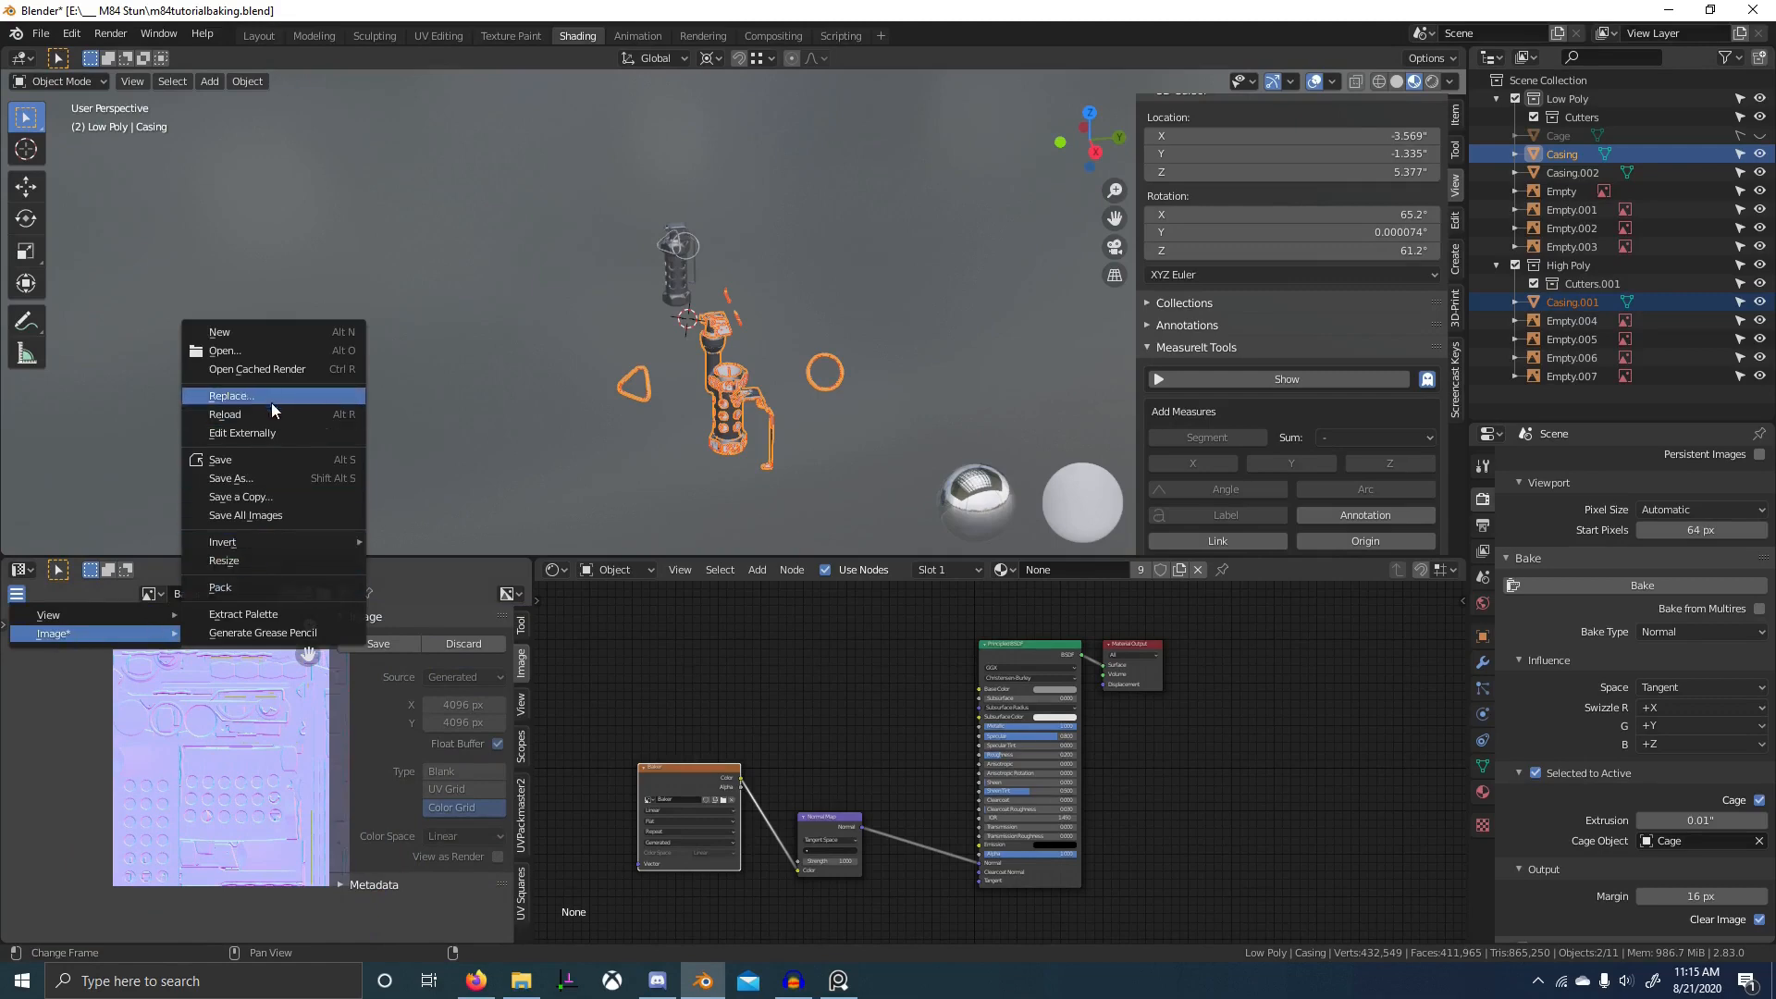
click(295, 481)
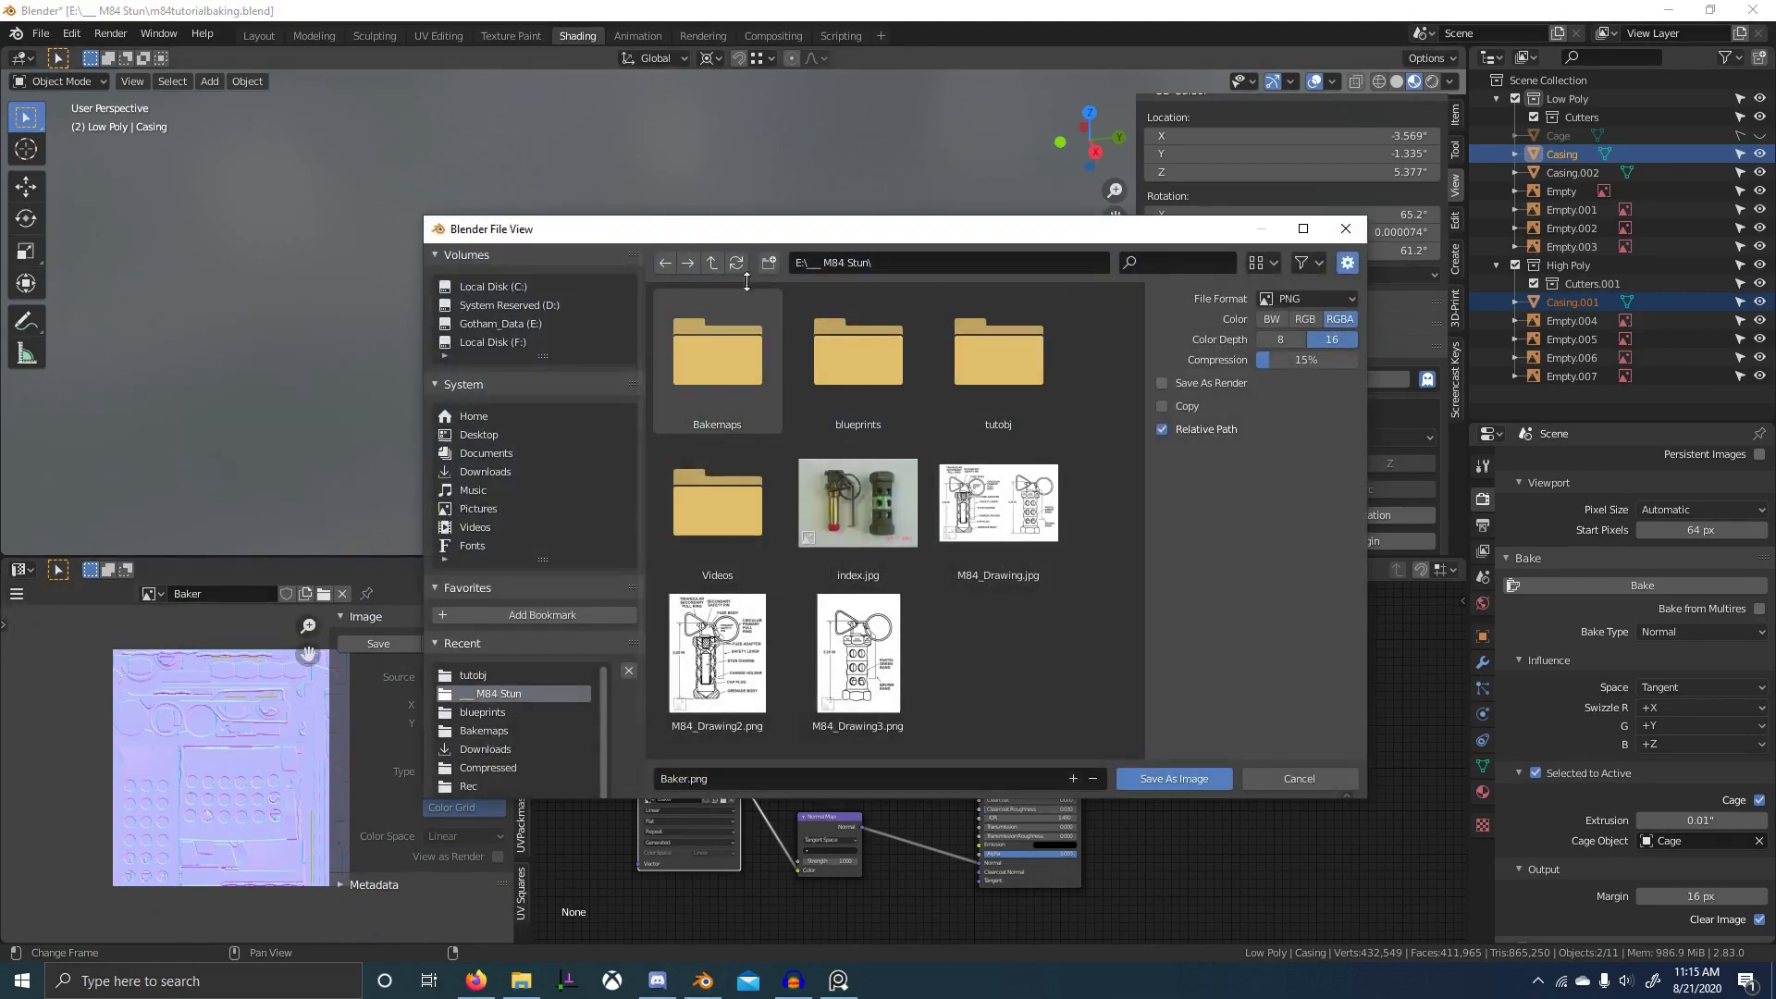
click(769, 263)
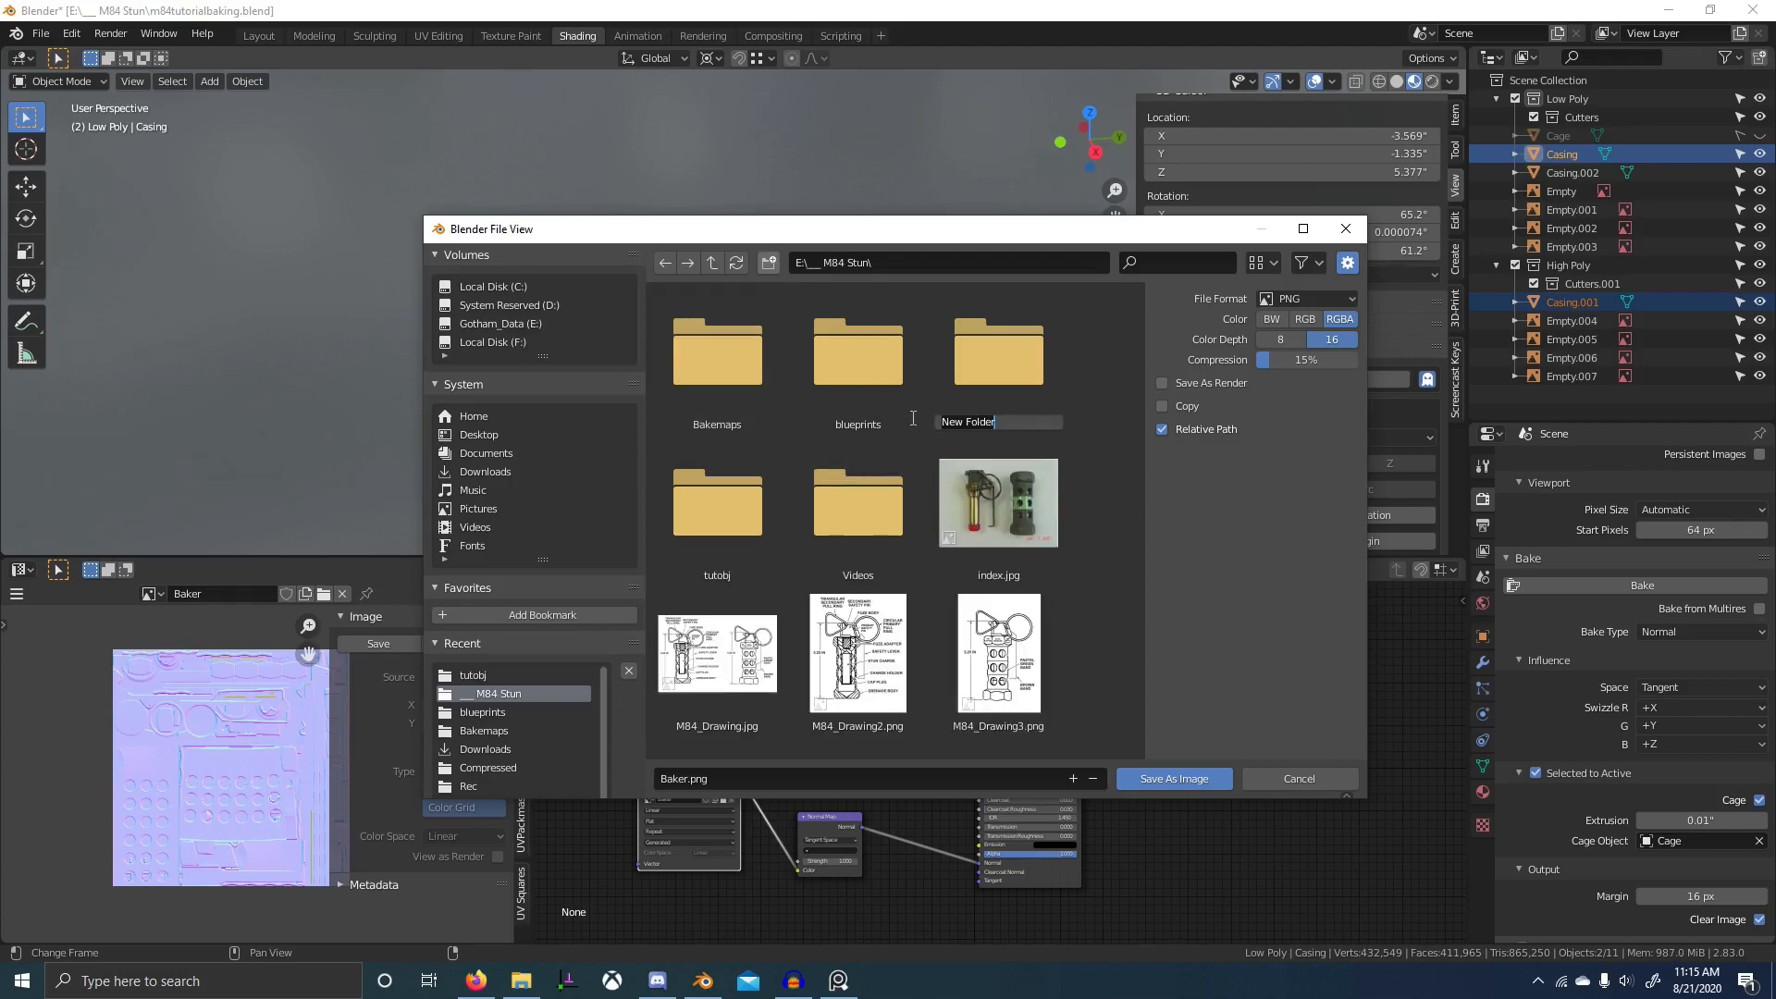
key(Return)
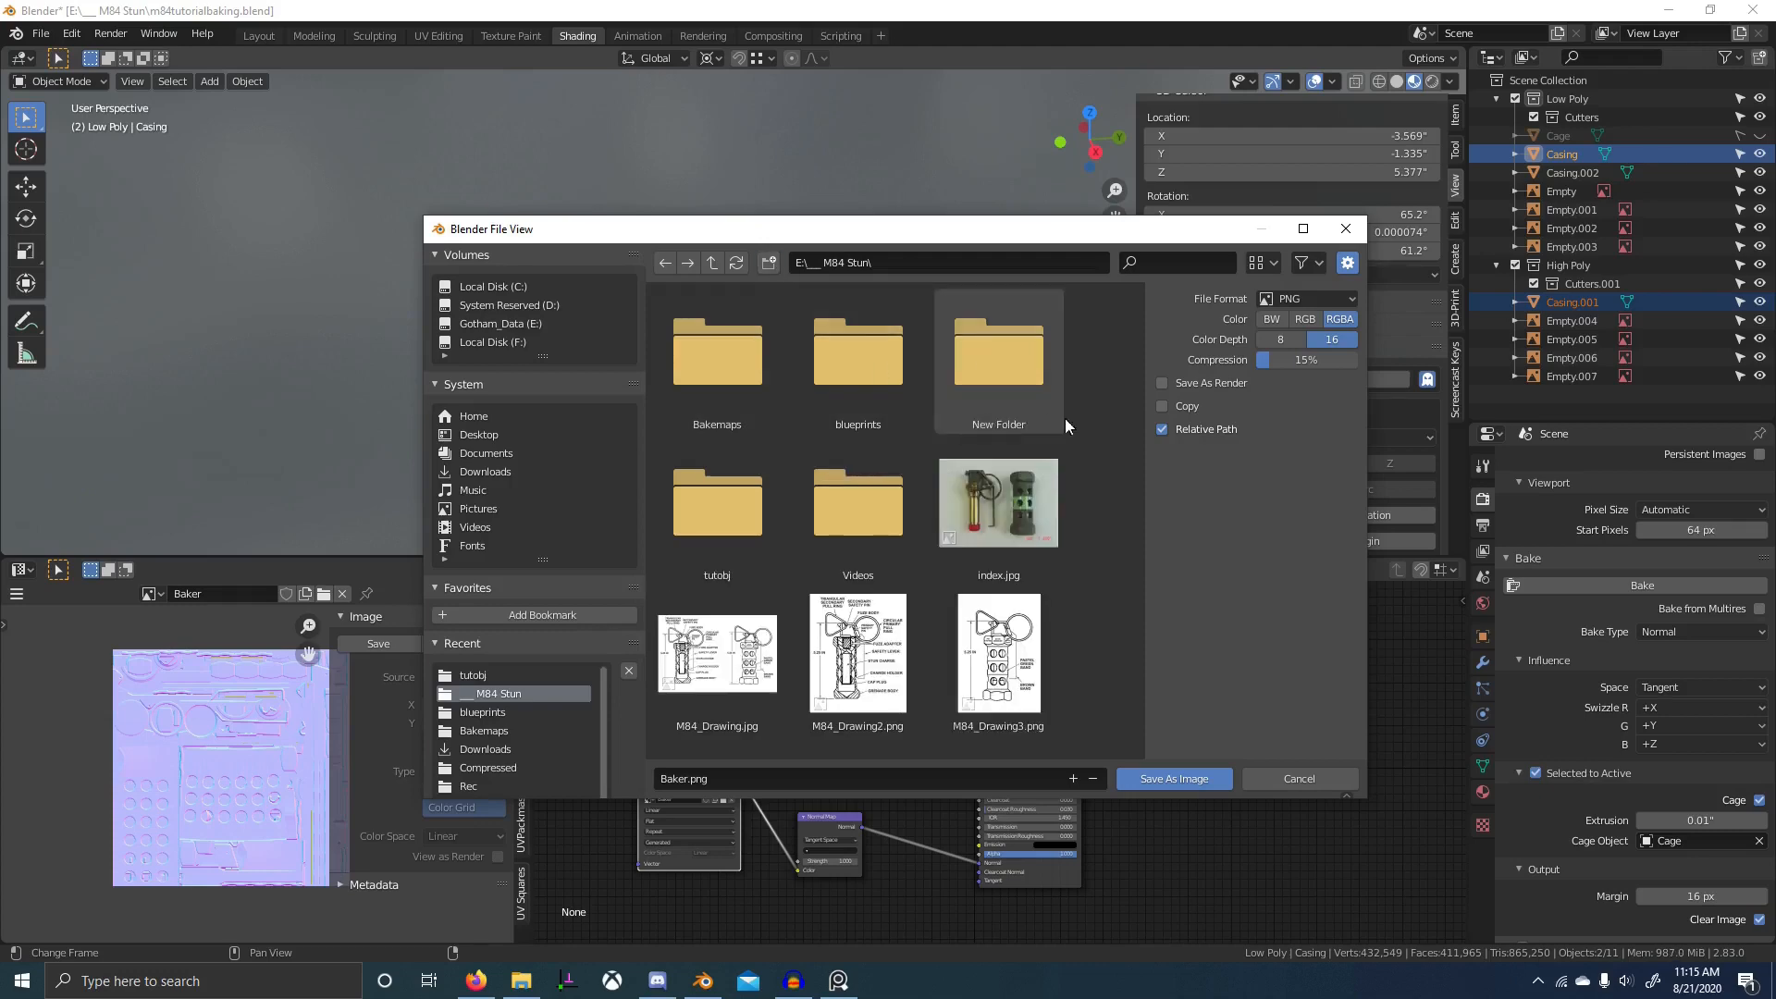
click(990, 390)
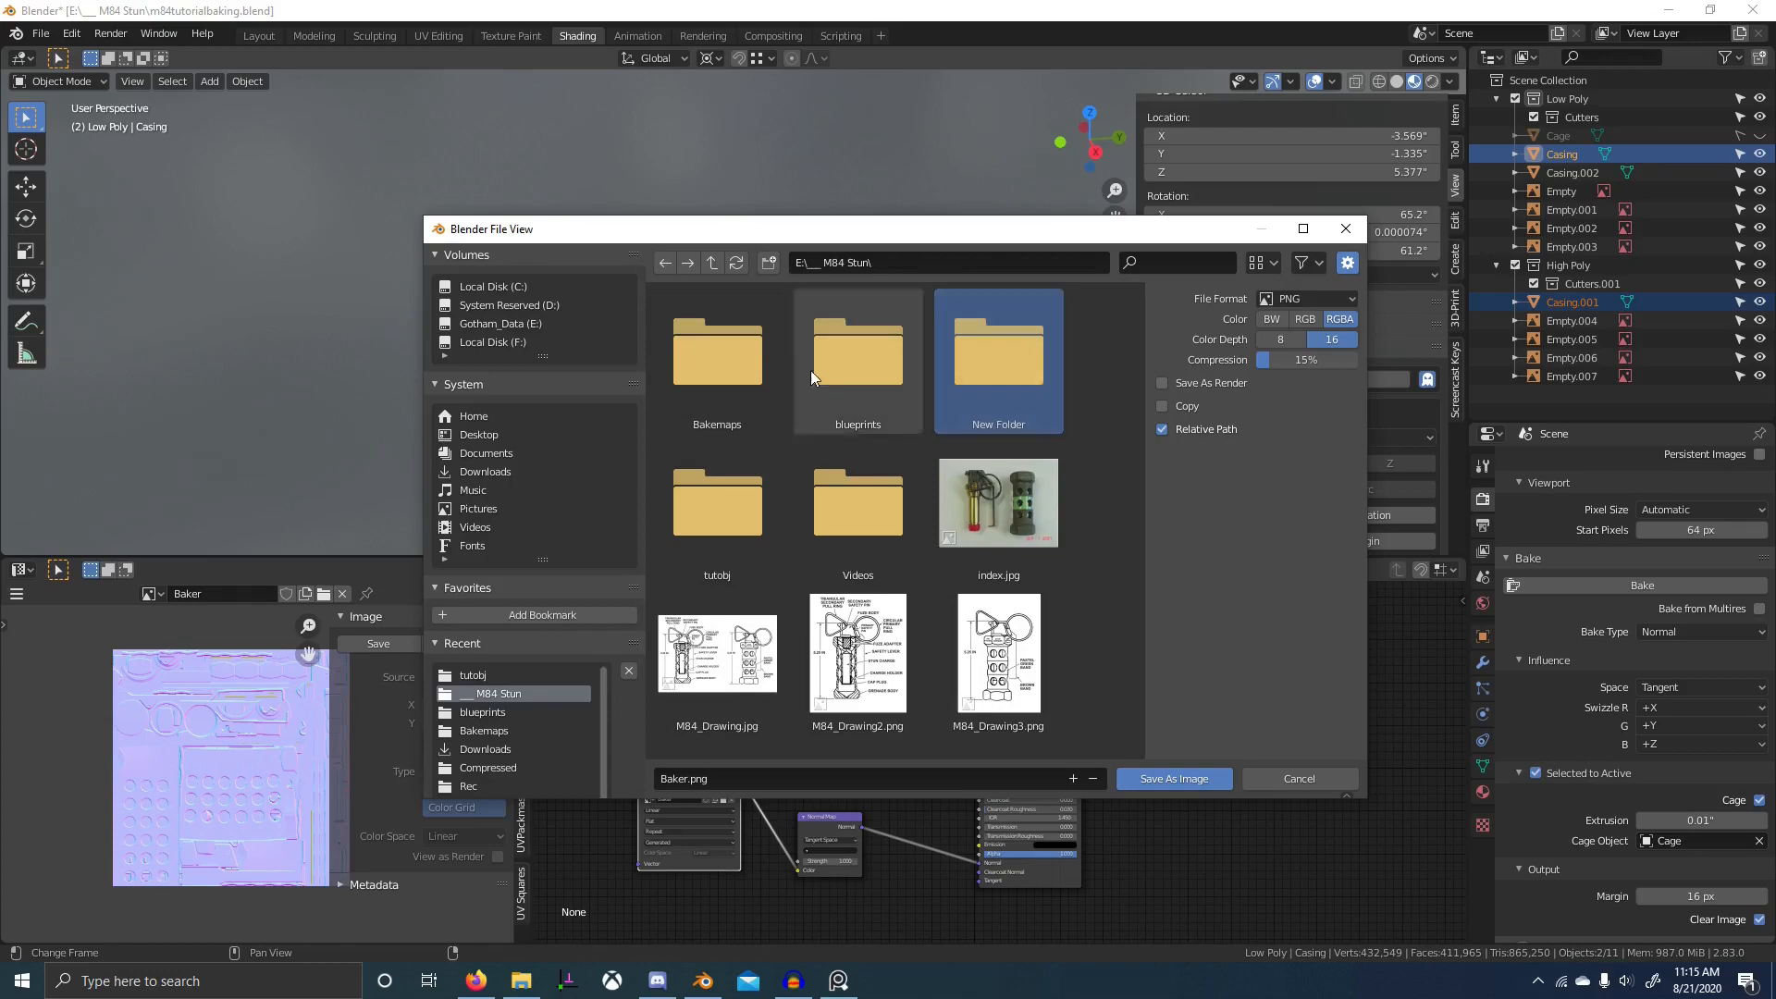
double_click(719, 366)
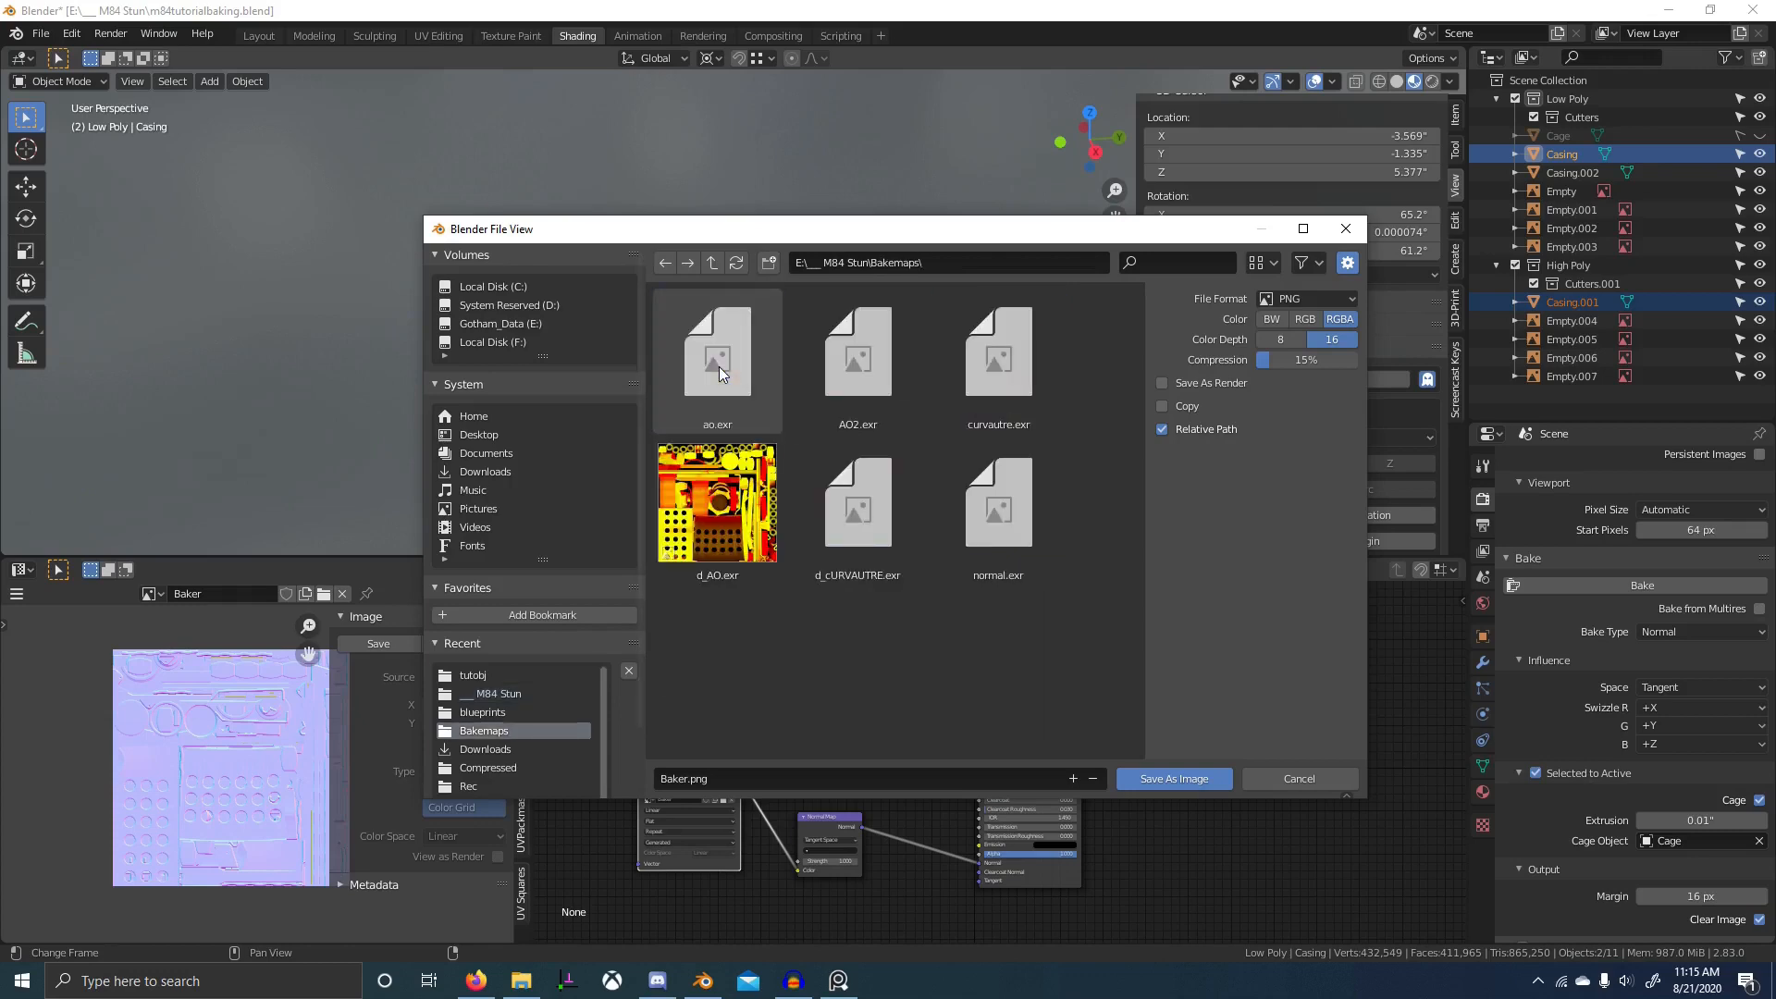
click(712, 263)
double_click(1001, 394)
- Save the image as normal.exr in OpenEXR format with full float colour depth
click(1313, 298)
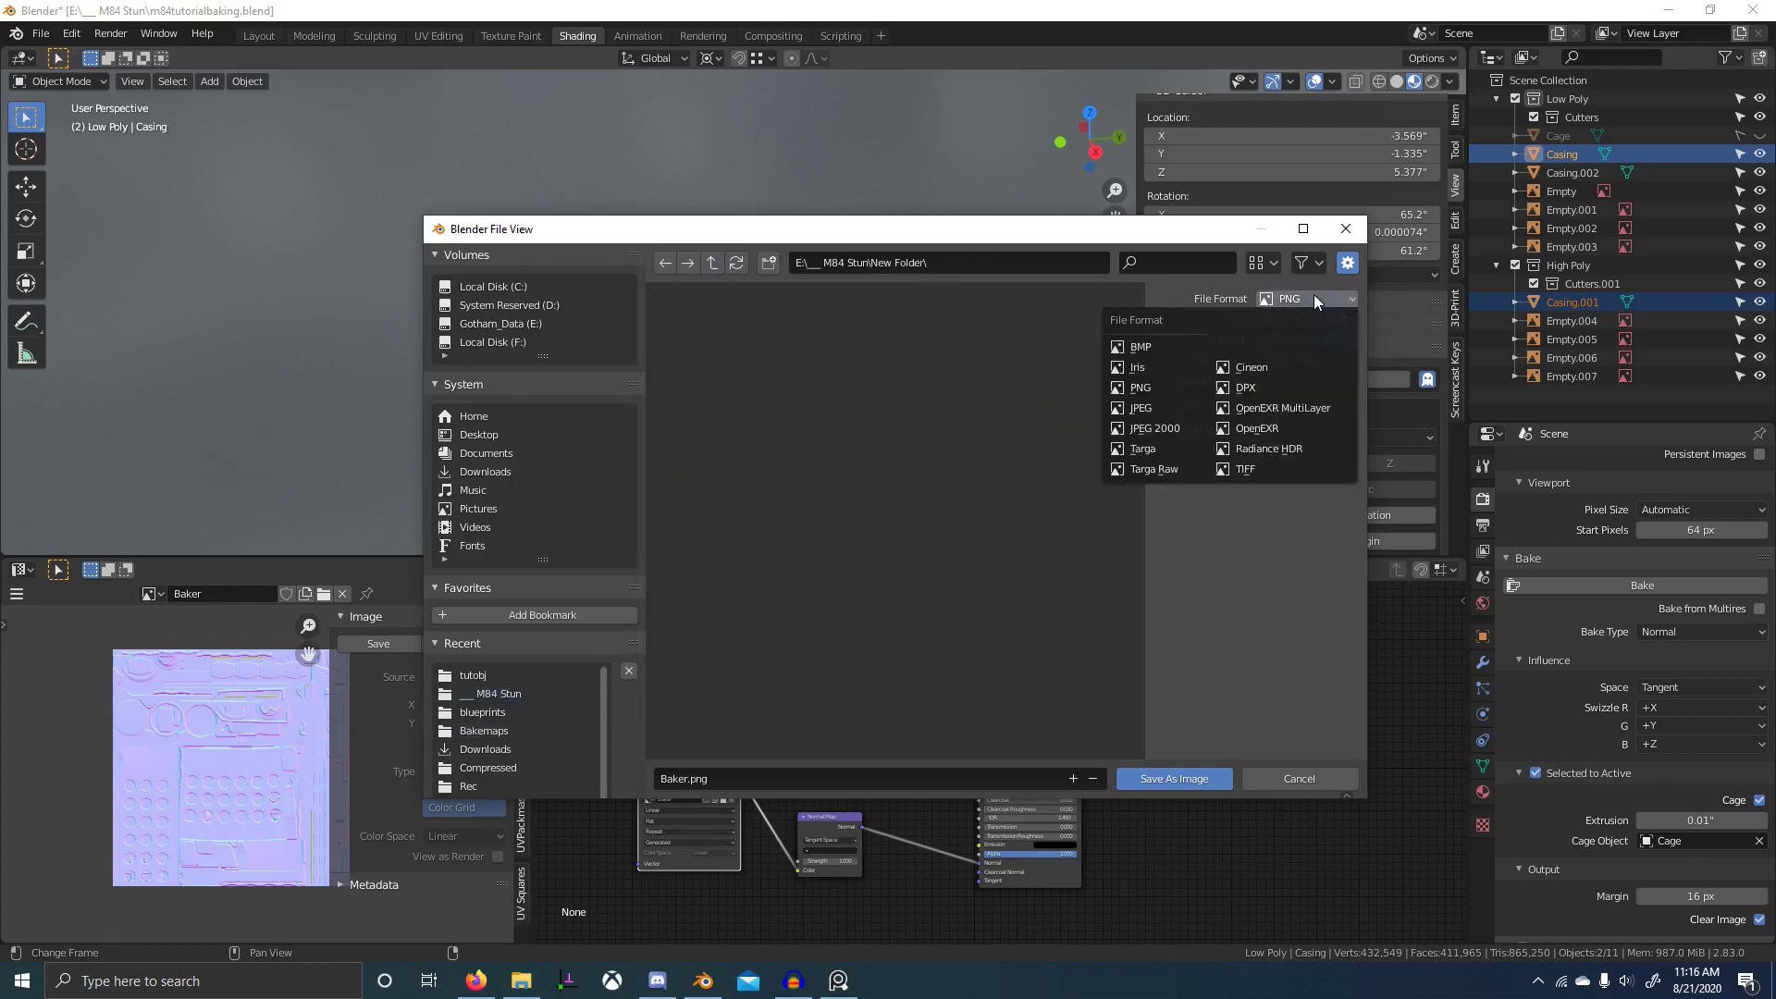
click(1258, 428)
click(1329, 340)
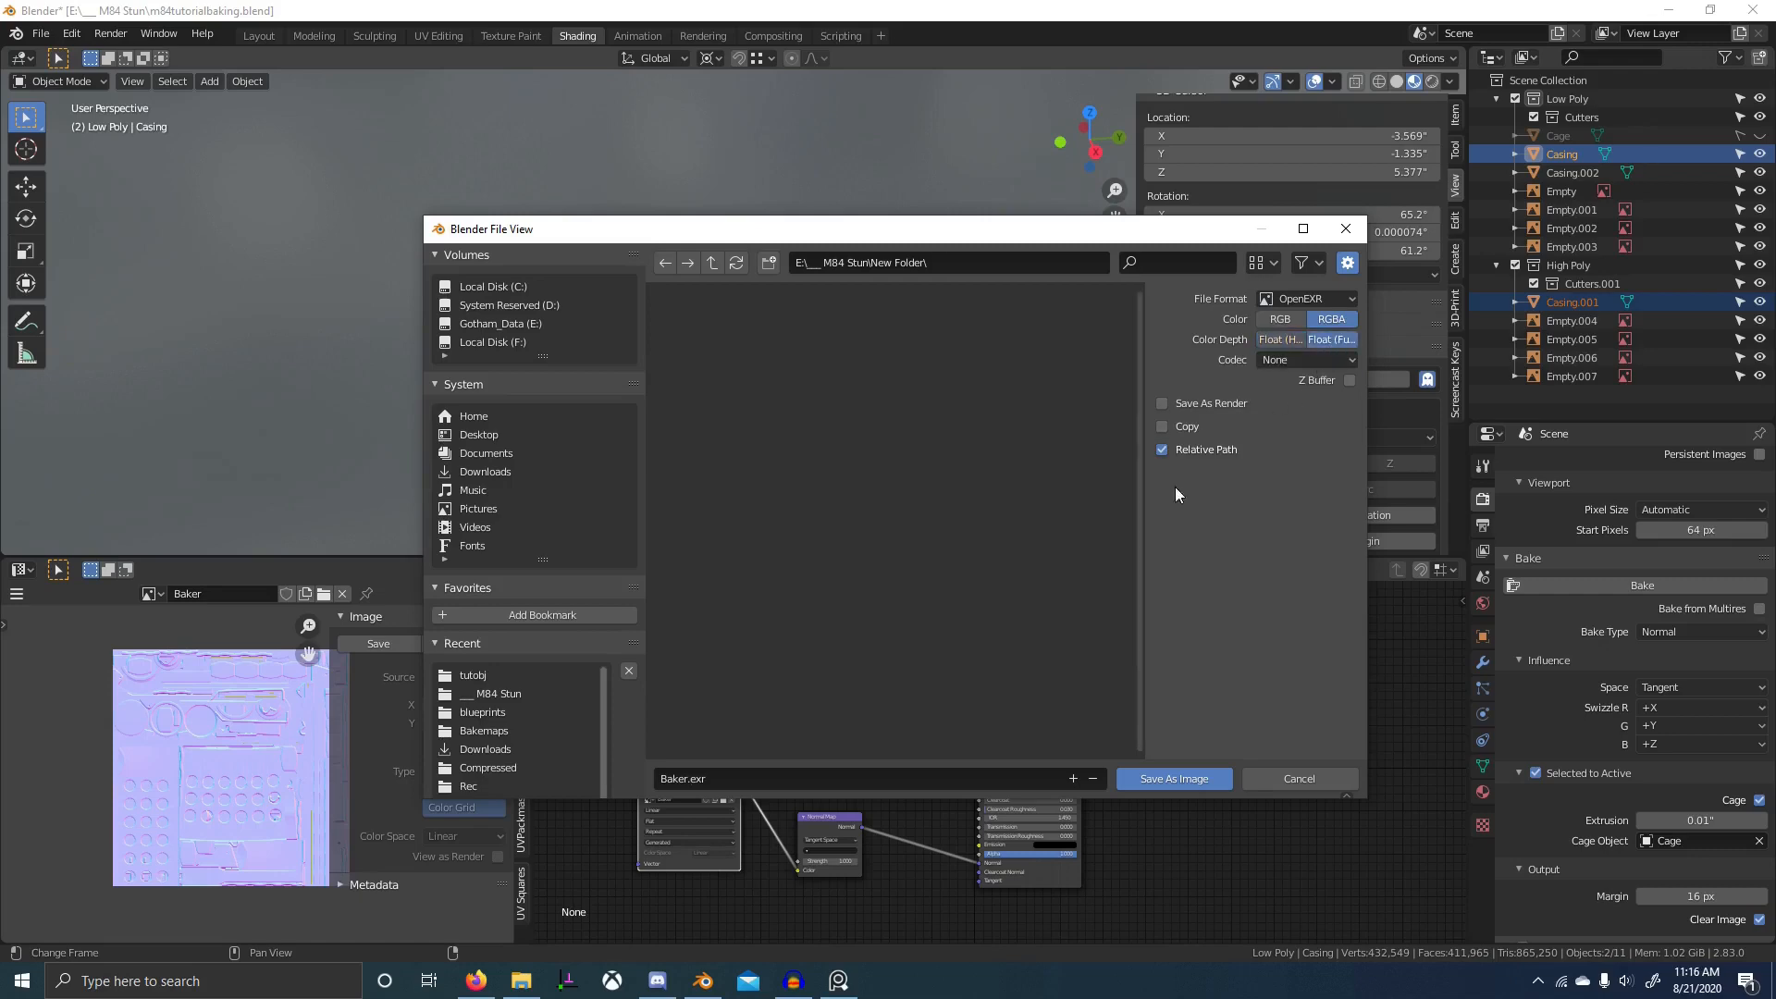
click(680, 778)
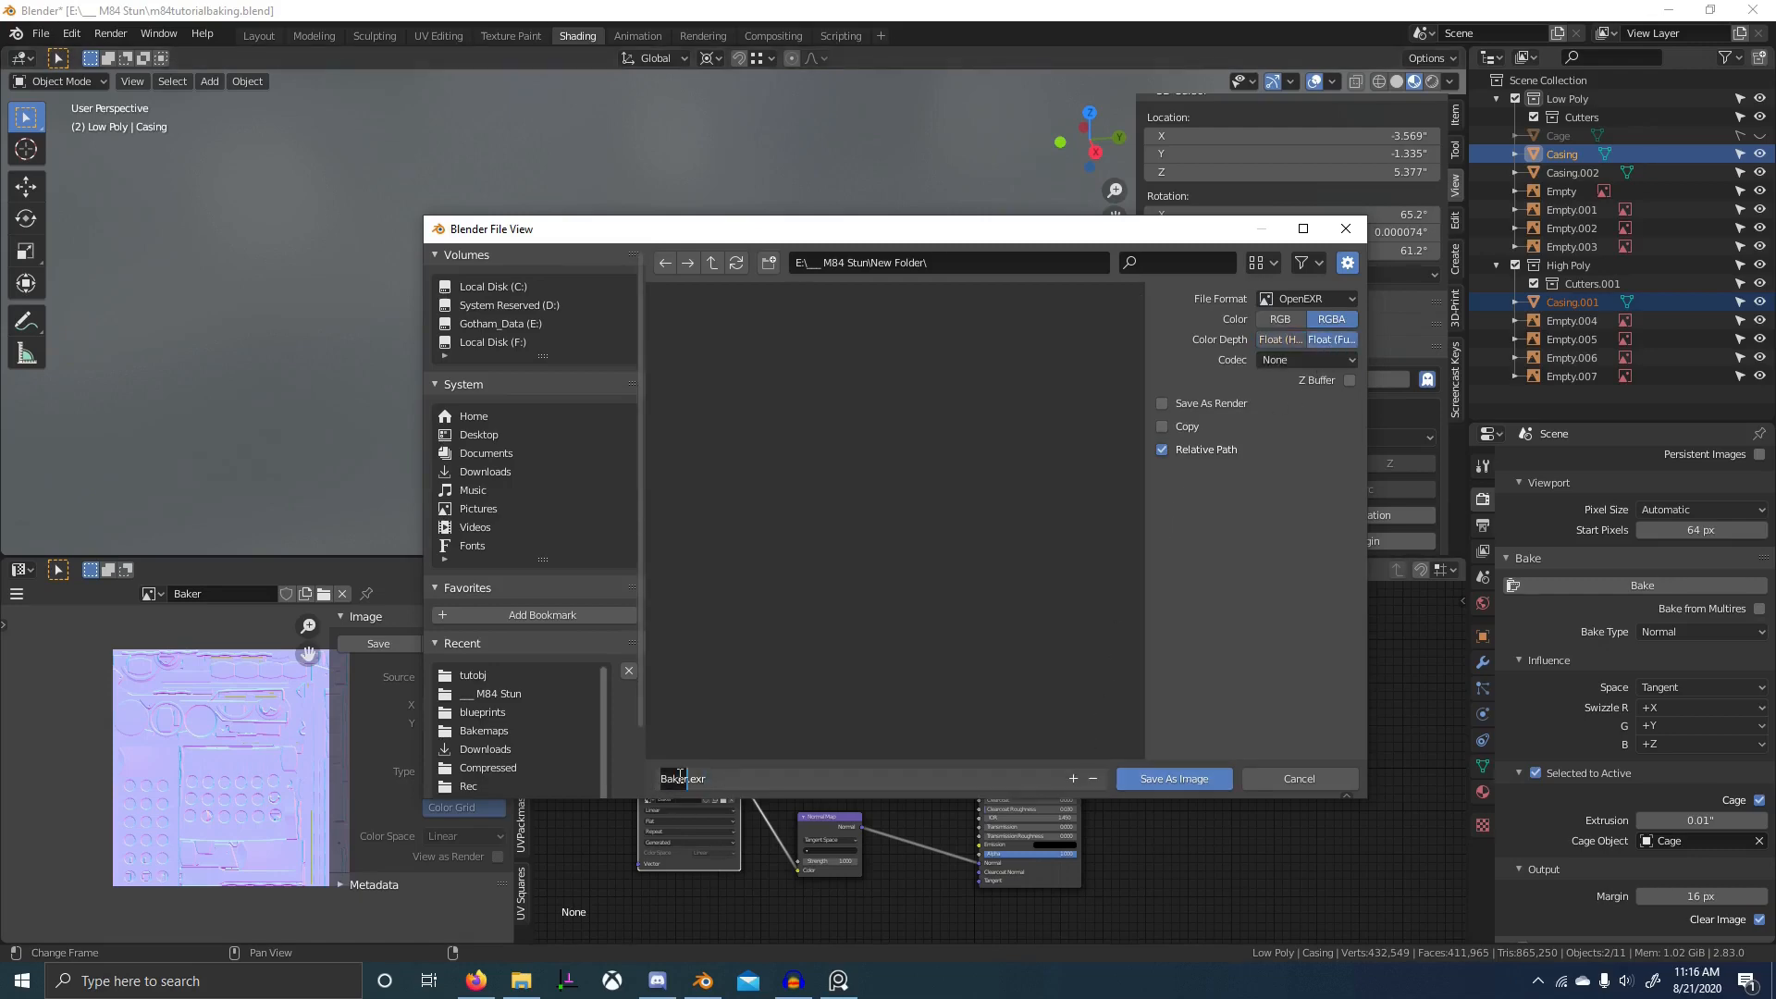
text(norma)
text(l)
key(Return)
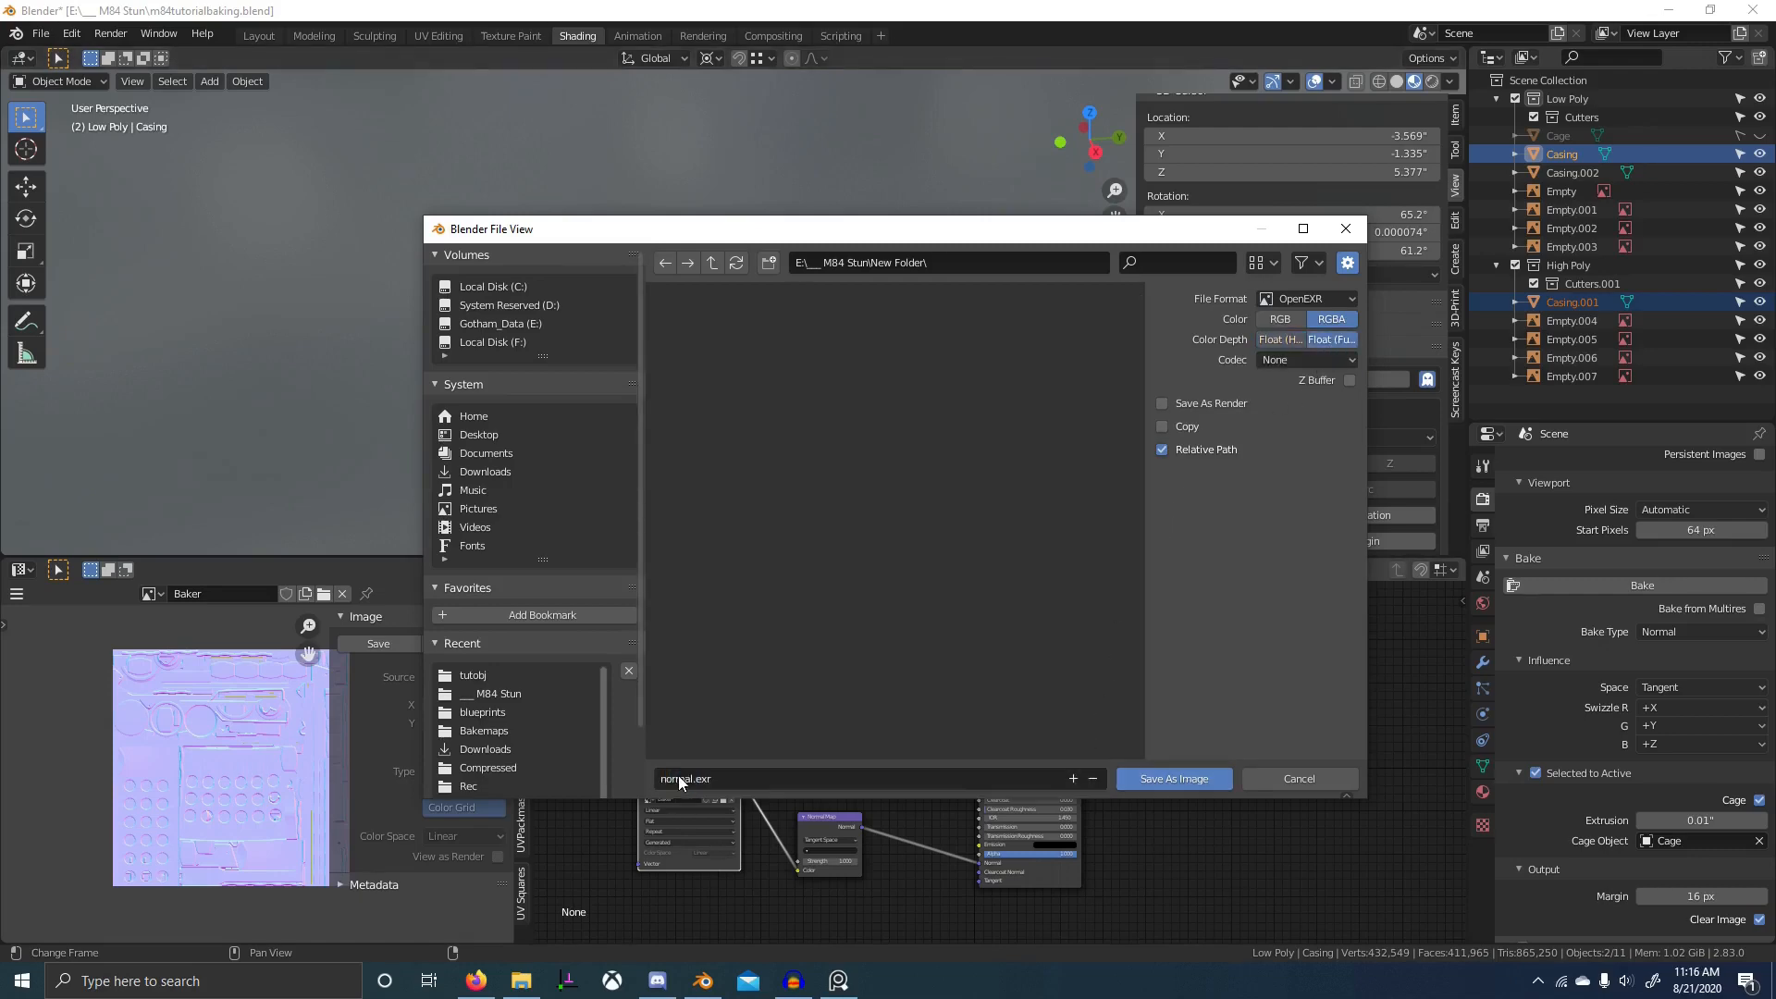
key(alt+Tab)
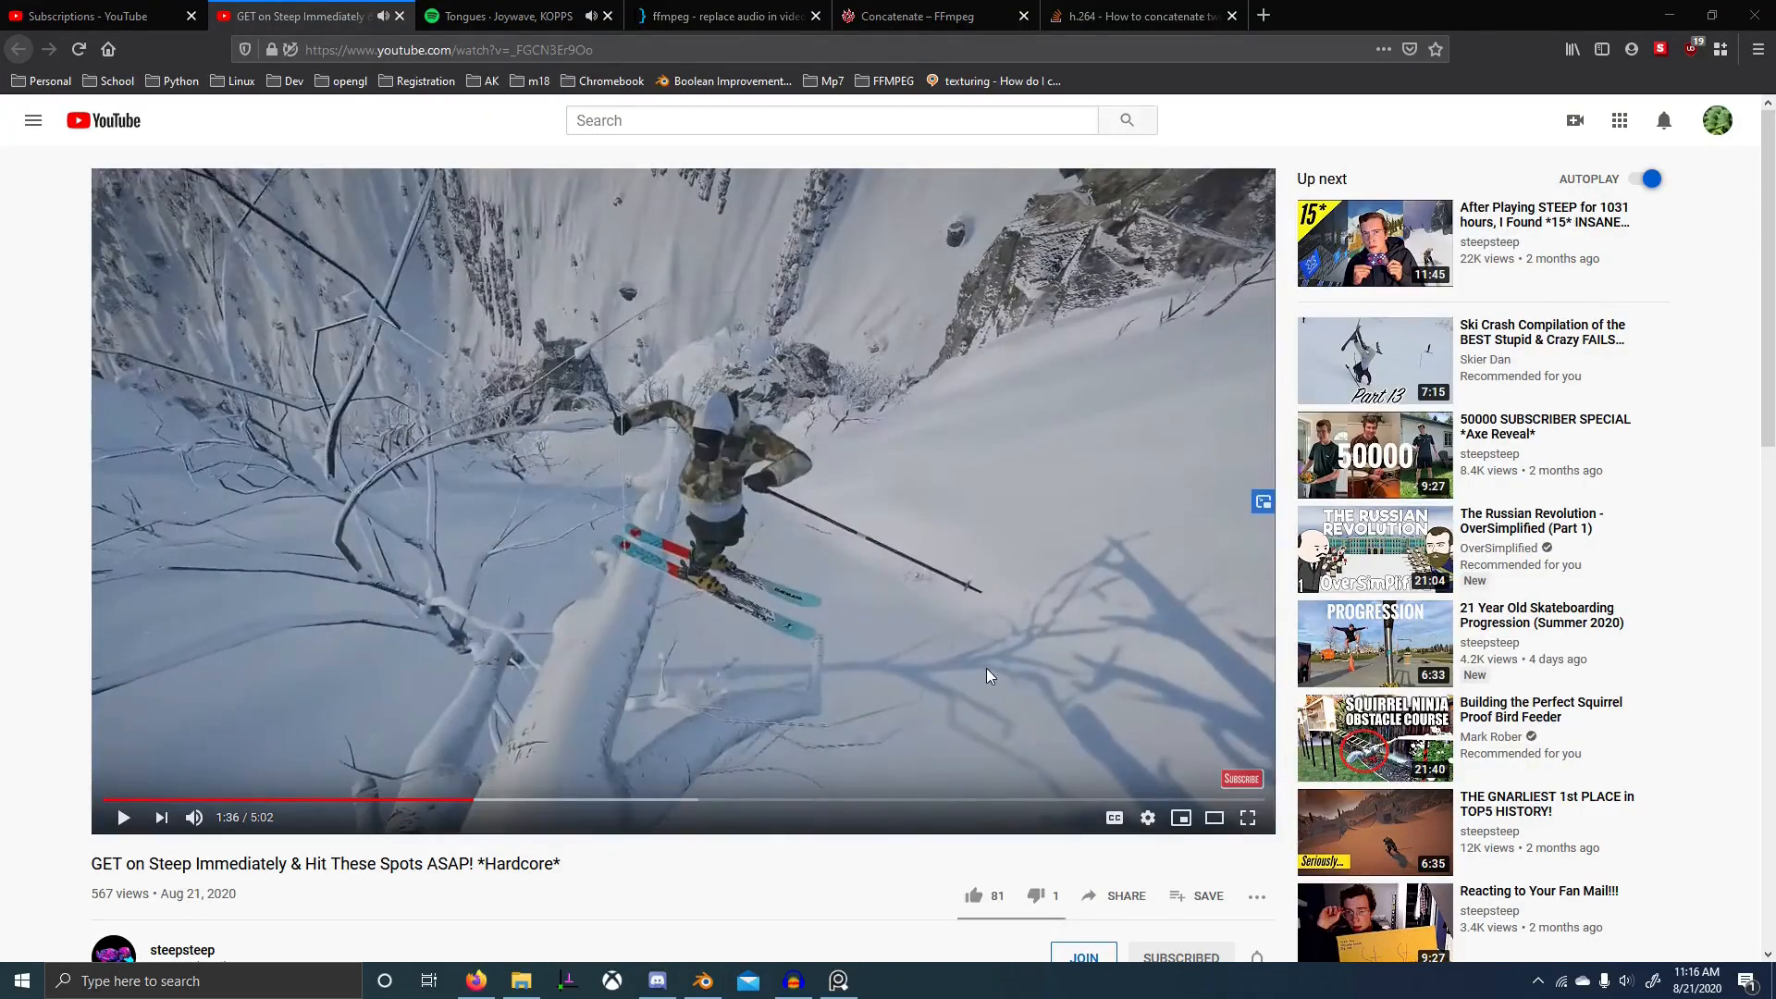
key(alt+Tab)
key(alt+Tab)
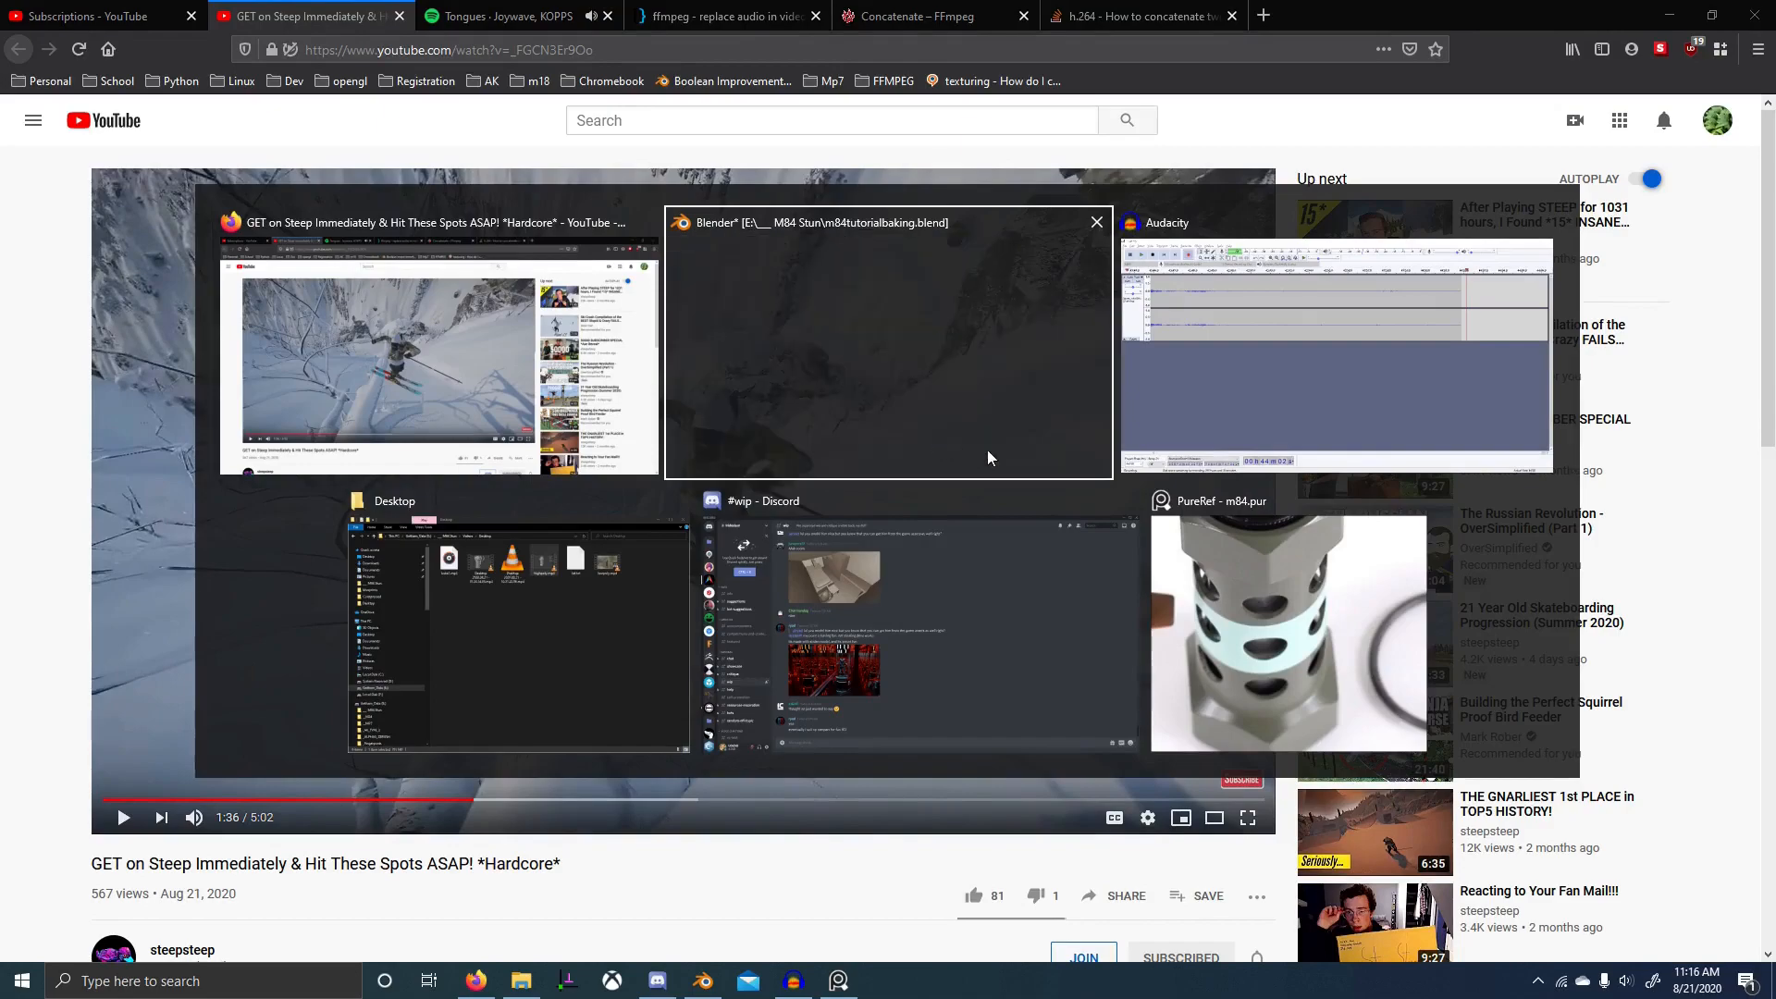
click(1163, 429)
key(alt+Tab)
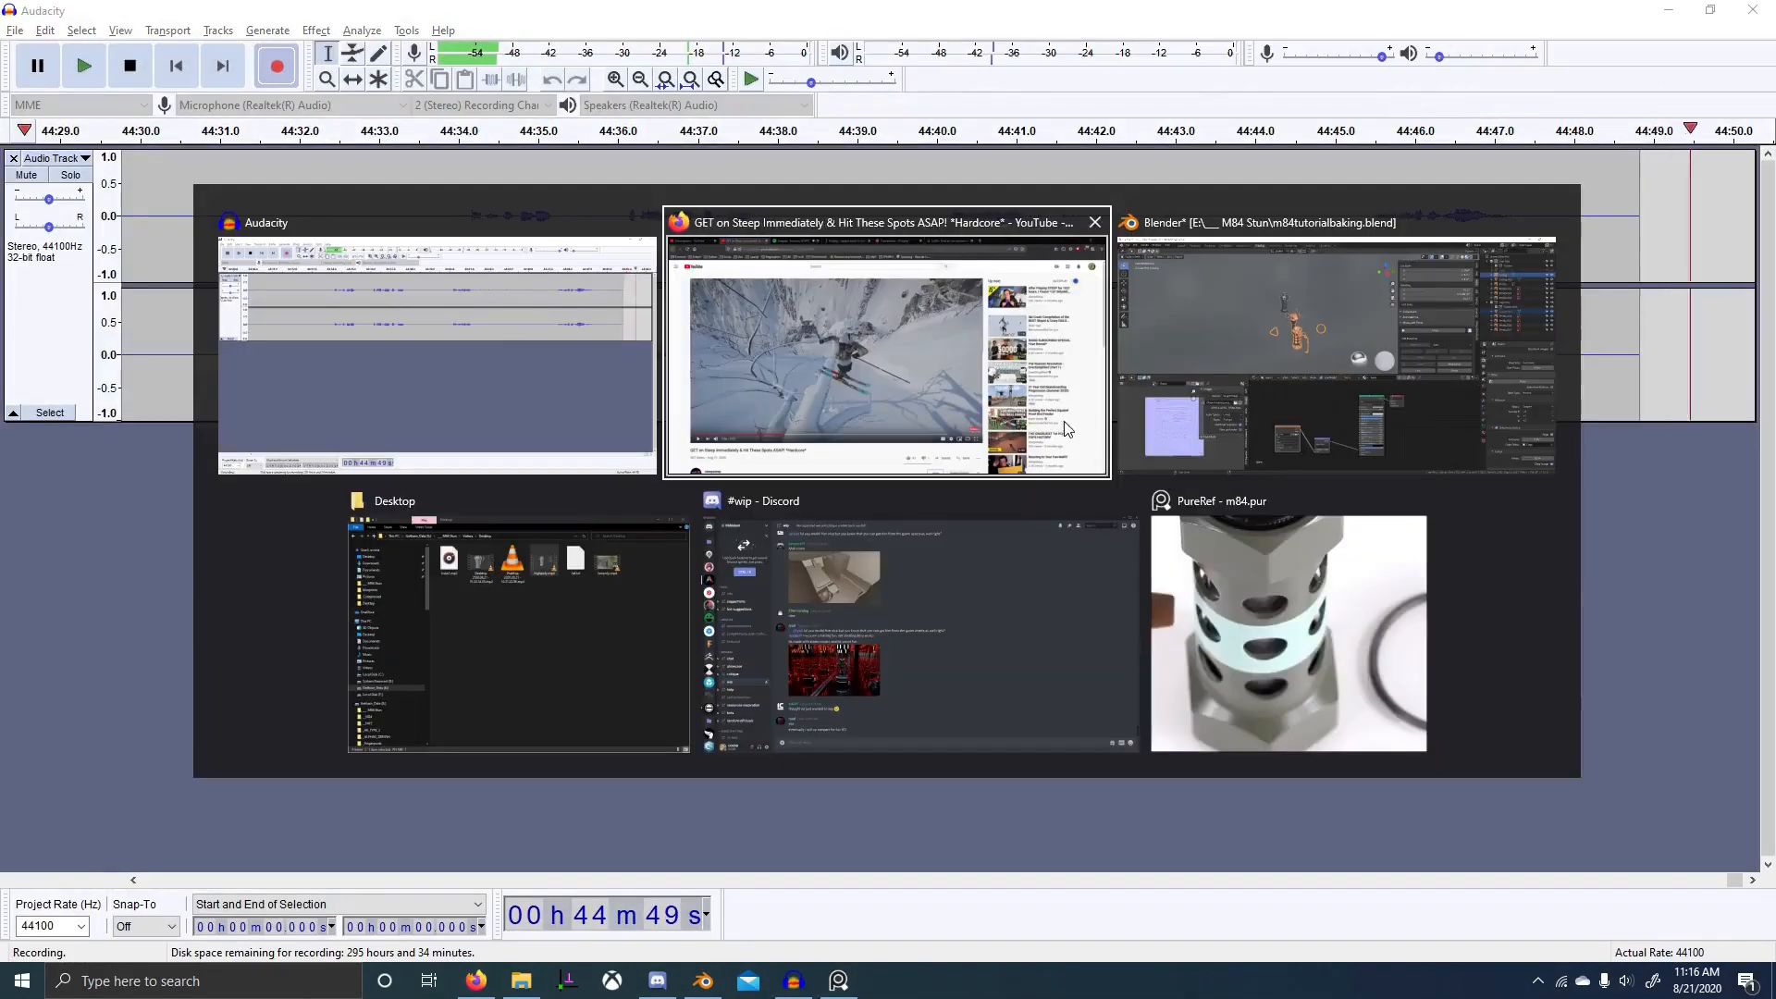
click(1236, 373)
- Show only the High Poly collection and add a Geometry node to the HP material
middle_drag(688, 361, 736, 347)
scroll(735, 348, up, 1)
key(2)
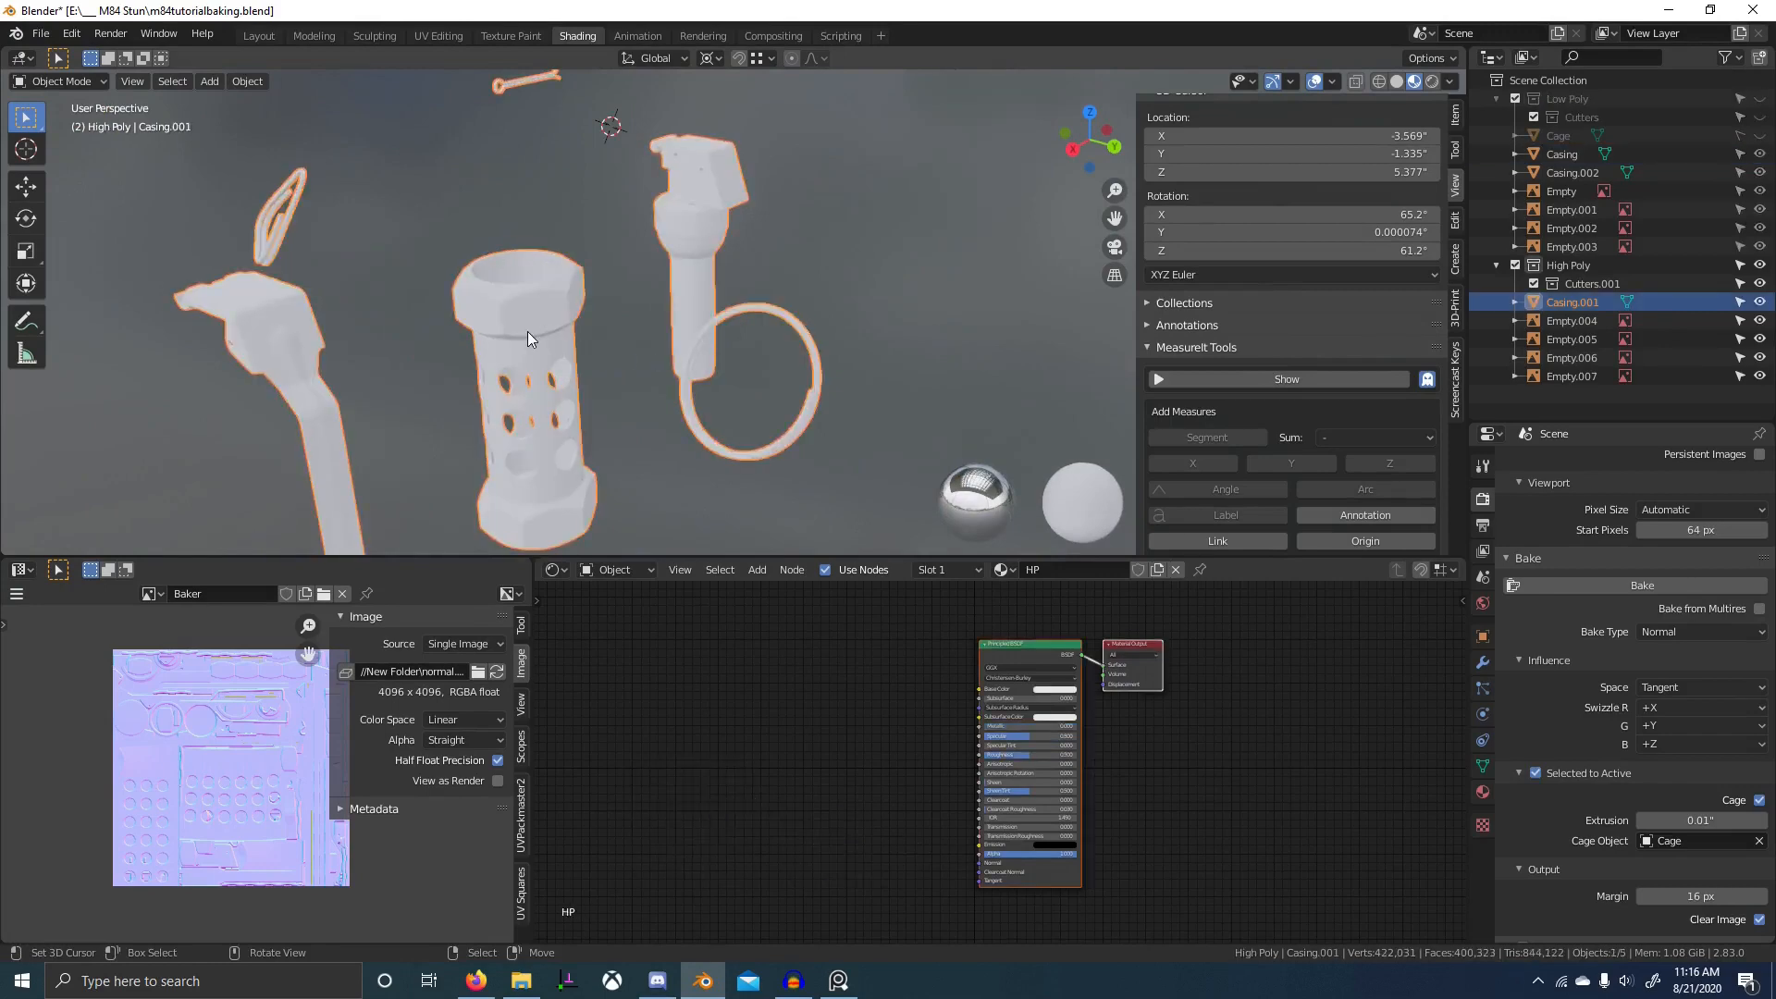
scroll(760, 714, down, 2)
key(shift+a)
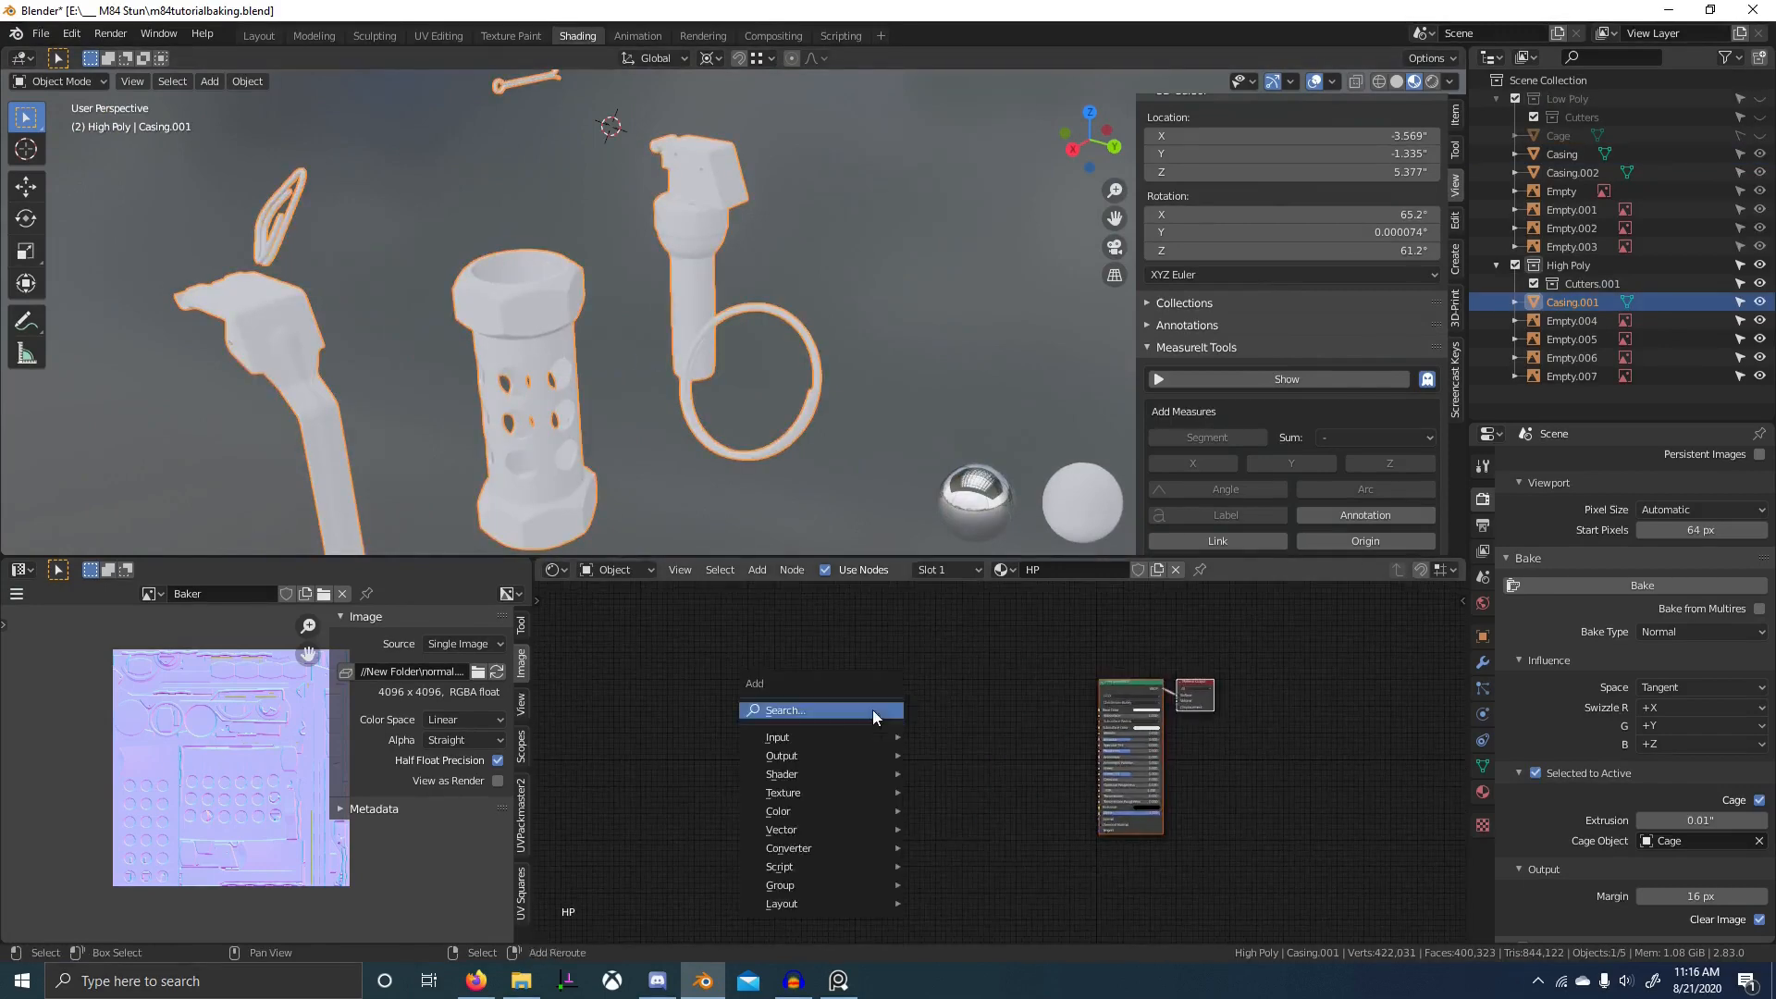
click(873, 709)
text(ge)
key(Return)
click(879, 714)
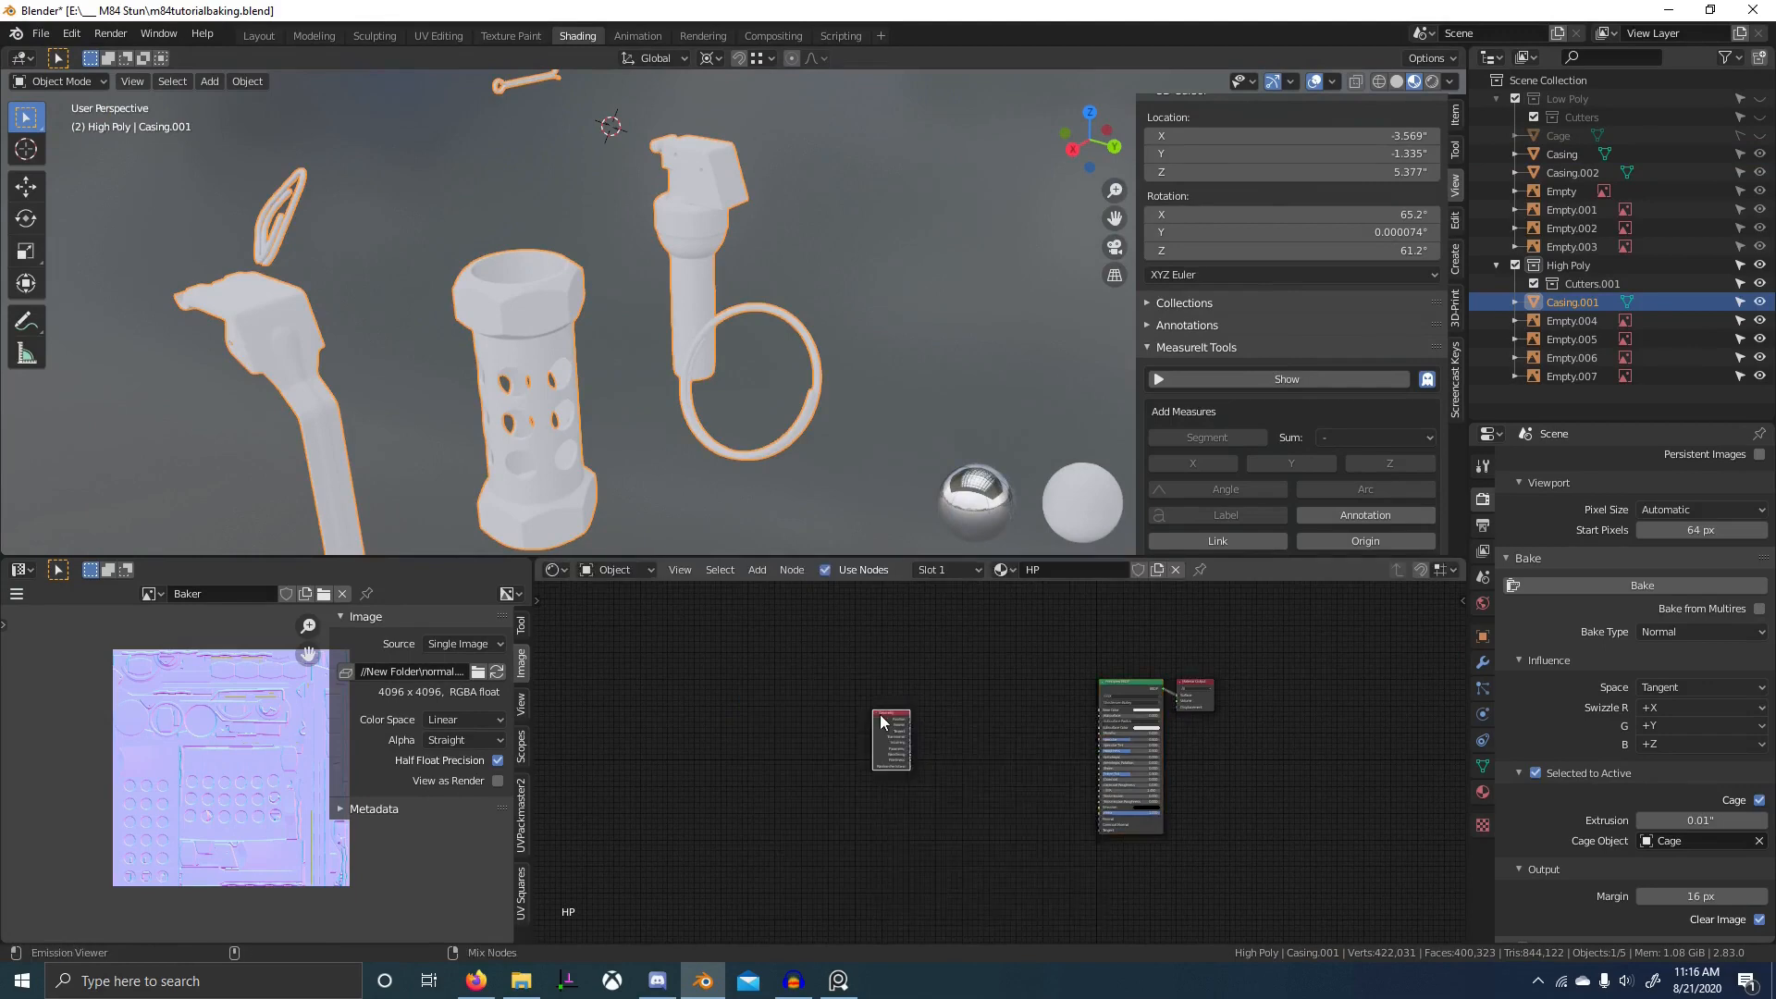
- Cycle the Geometry node's viewer connection until its Pointiness output is previewed on the high-poly model
ctrl+shift+click(879, 714)
scroll(876, 729, up, 10)
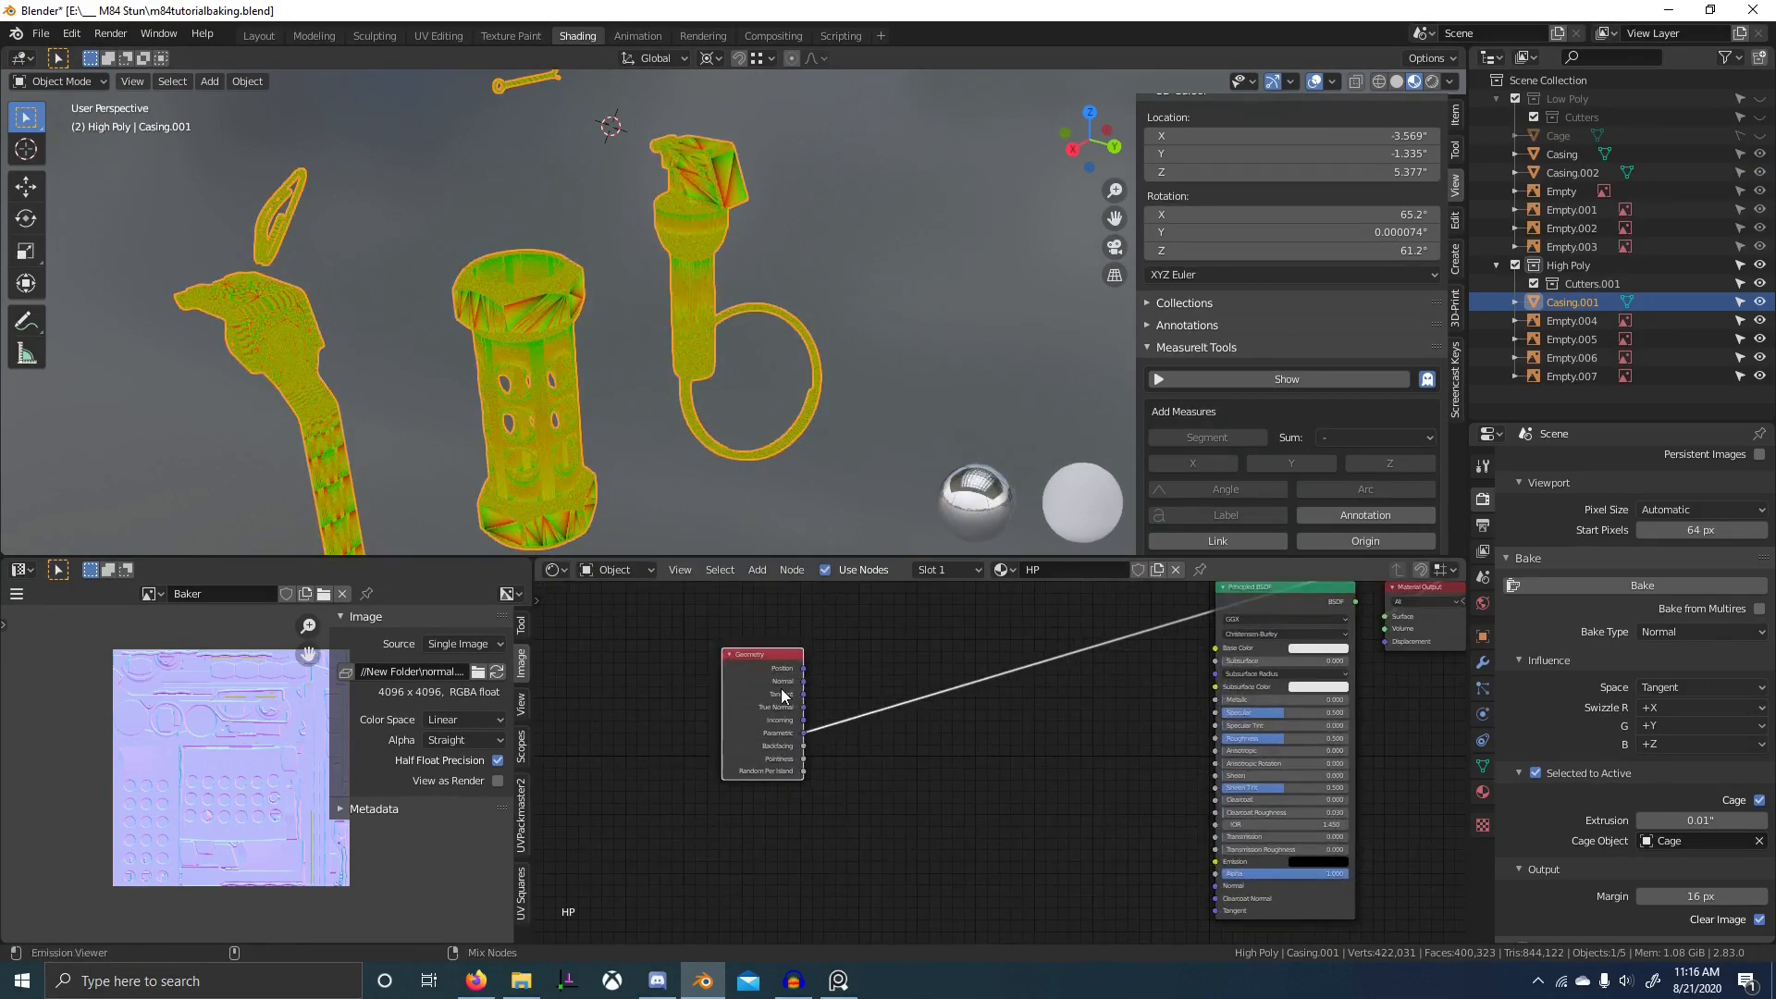
ctrl+shift+click(783, 694)
ctrl+shift+click(782, 694)
middle_drag(593, 427, 703, 444)
key(shift+a)
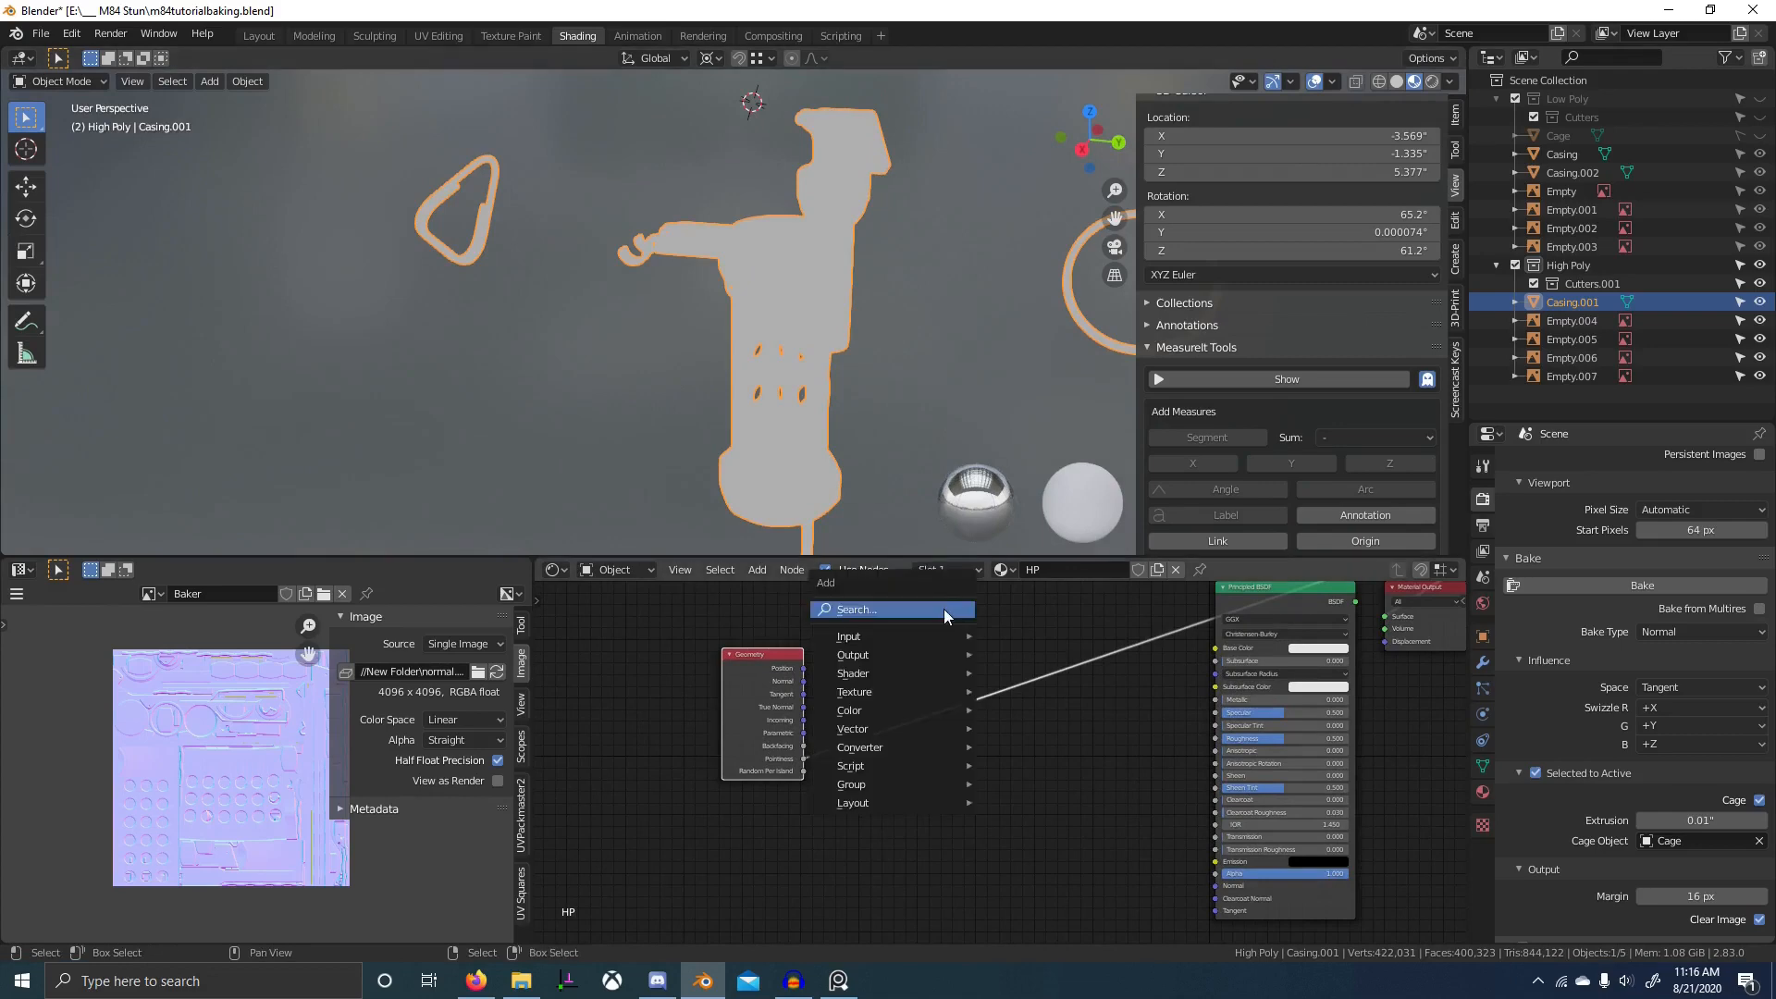
click(943, 608)
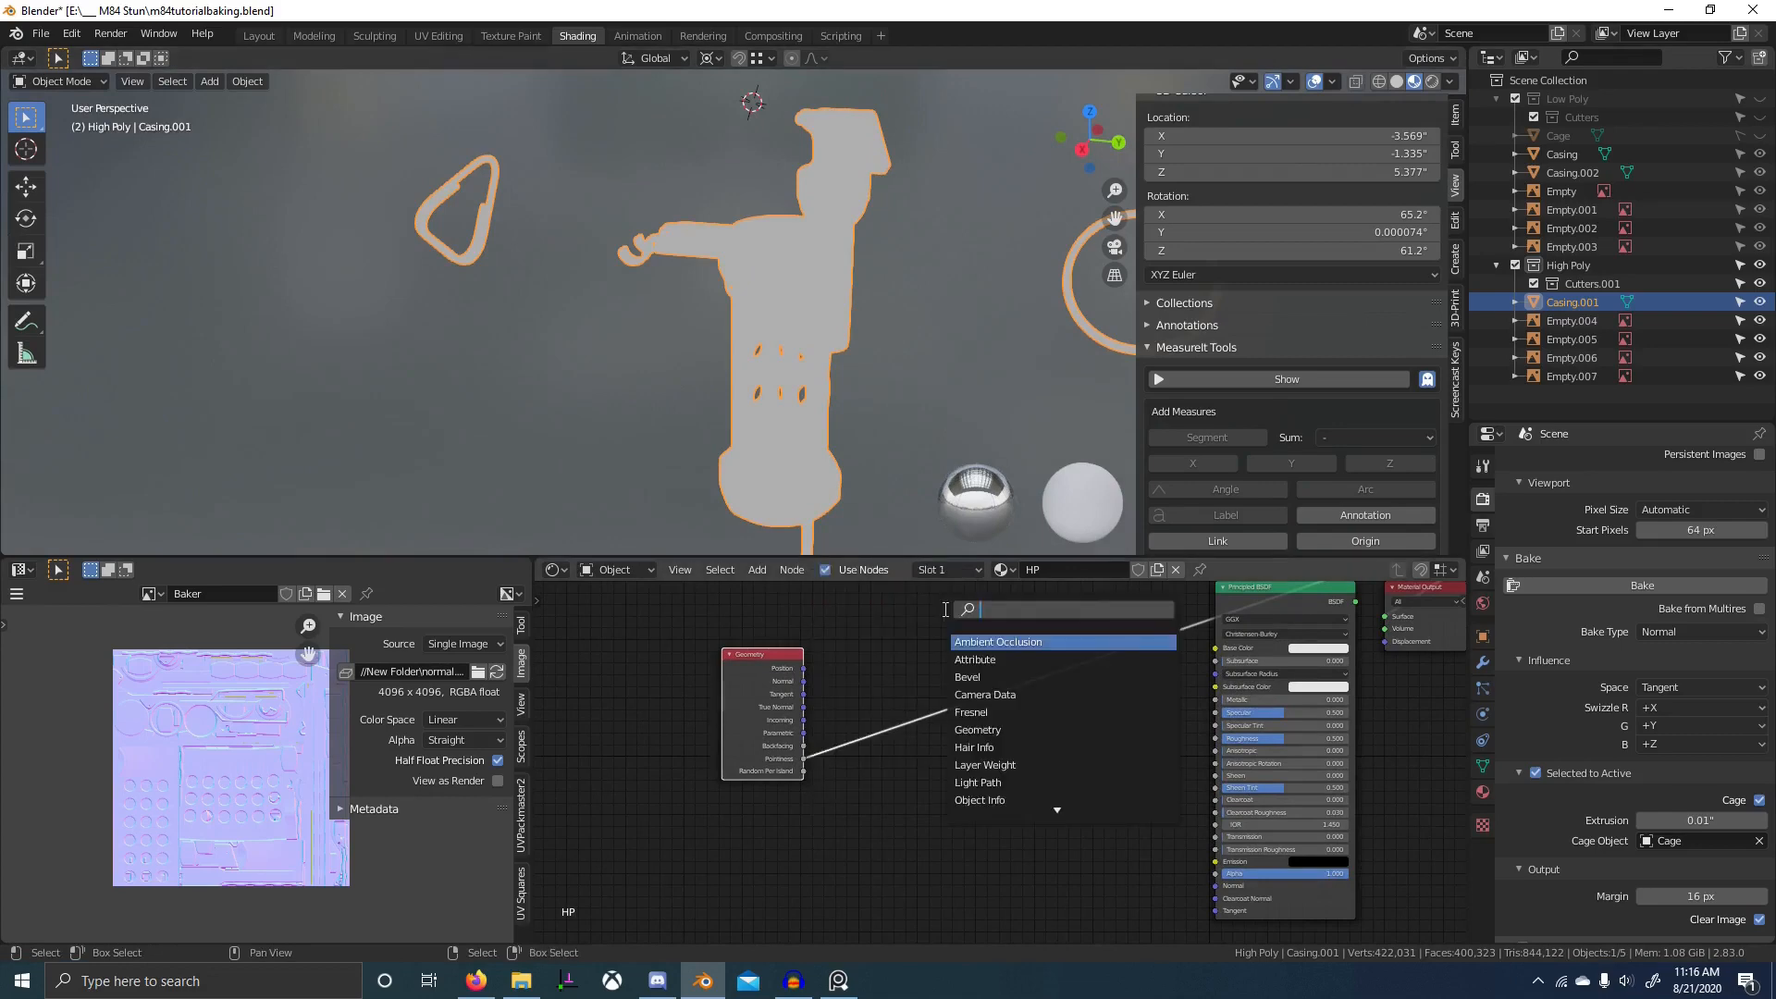
key(Escape)
- Maximize the node editor and insert a Map Range node on the link from the Pointiness output
key(ctrl+space)
key(shift+a)
click(653, 368)
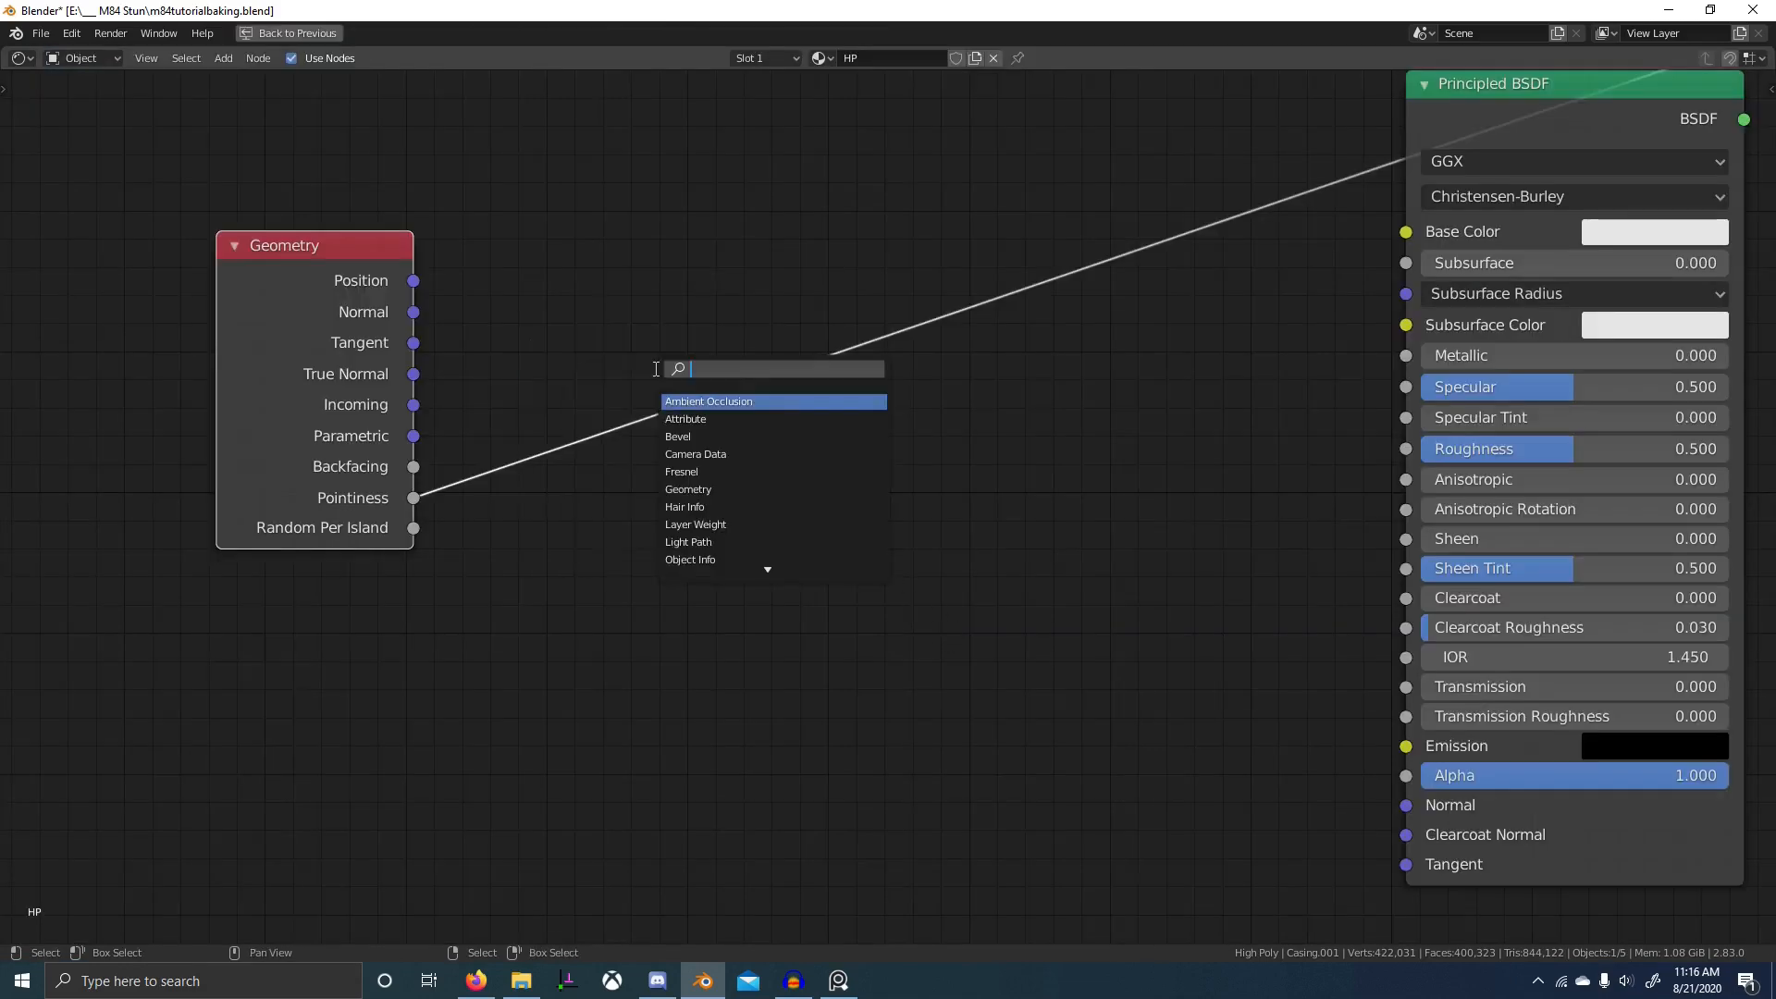
text(map ran)
key(Return)
click(580, 480)
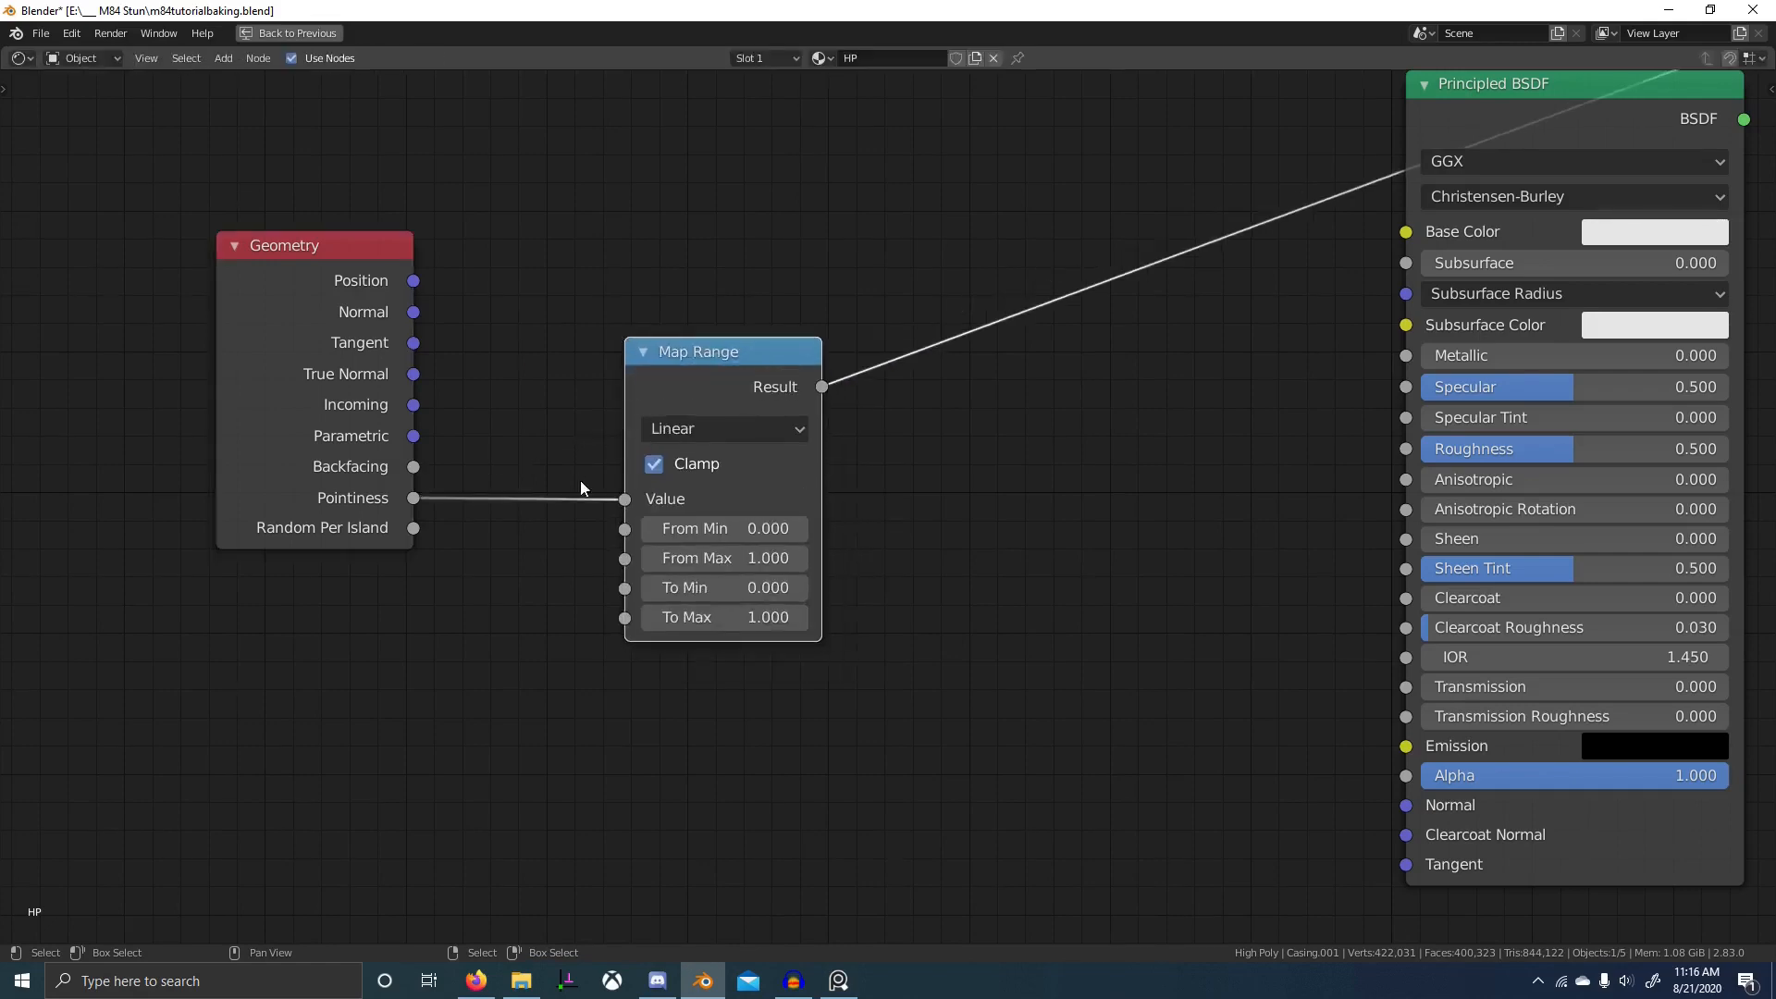
- Move the Geometry and Map Range nodes away from the Principled BSDF and place Map Range close beside the Geometry node
scroll(580, 480, down, 2)
middle_drag(580, 480, 697, 543)
key(g)
click(620, 541)
shift+click(588, 531)
key(g)
click(503, 338)
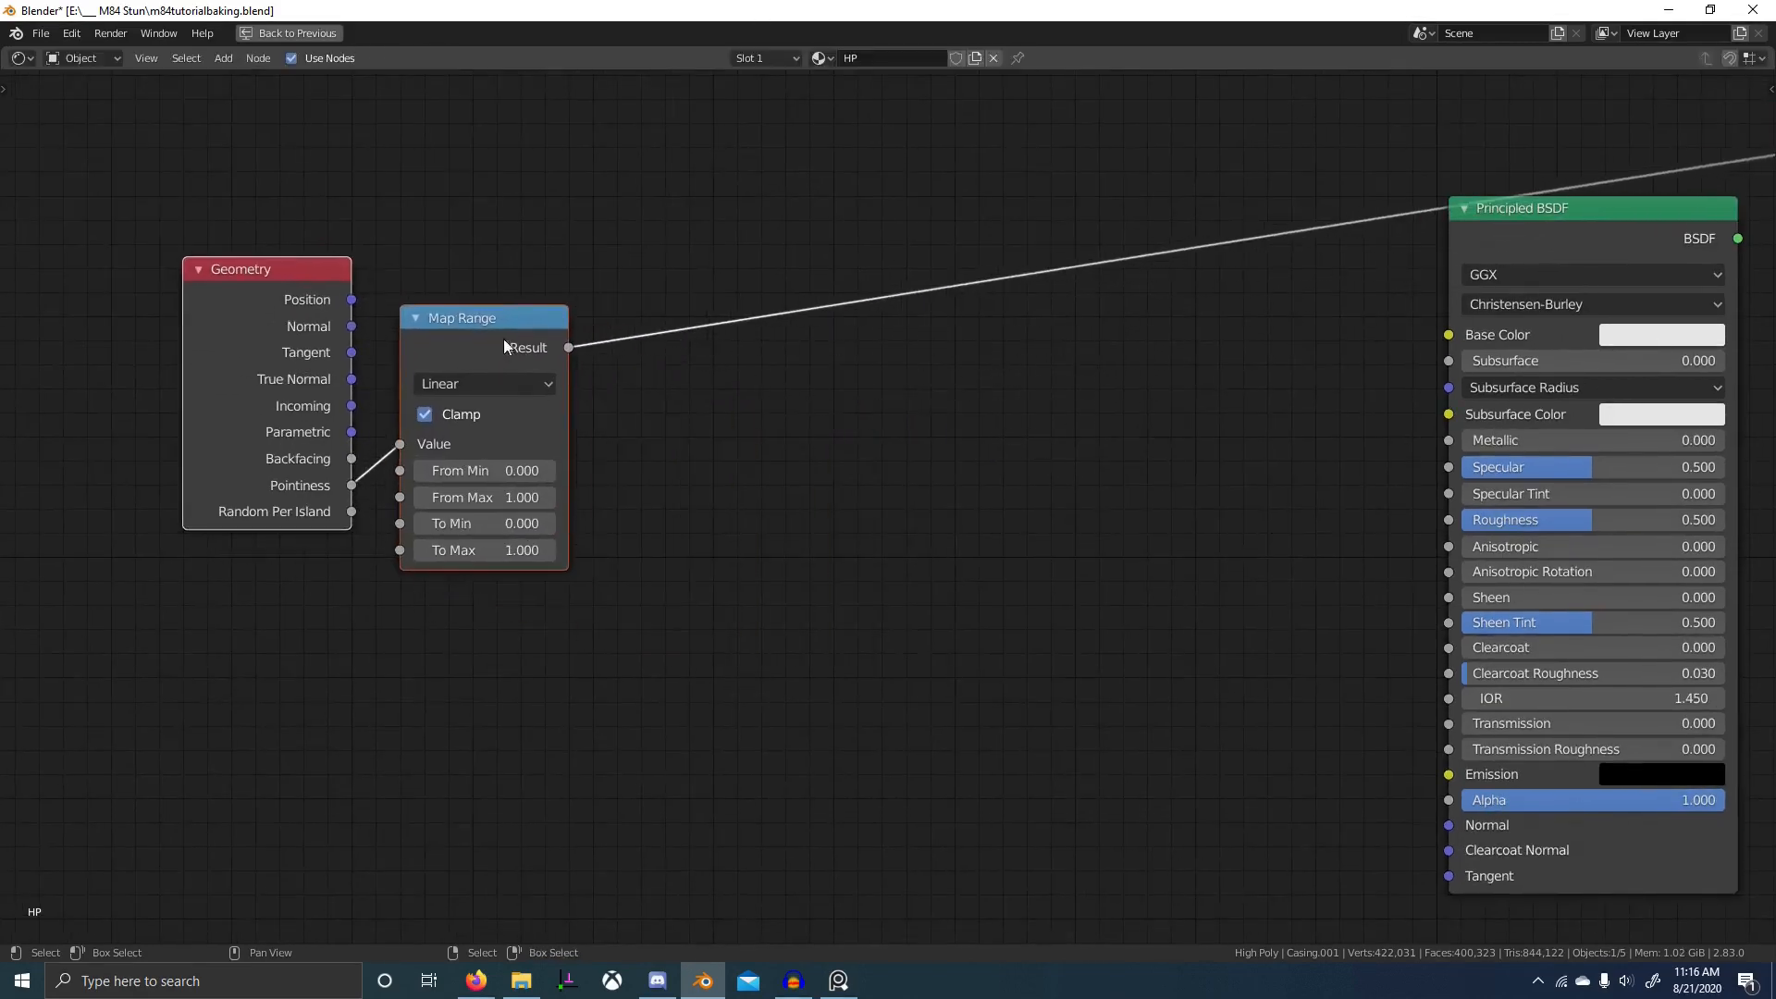
click(503, 338)
key(g)
click(488, 375)
middle_drag(518, 423, 785, 511)
scroll(785, 510, up, 4)
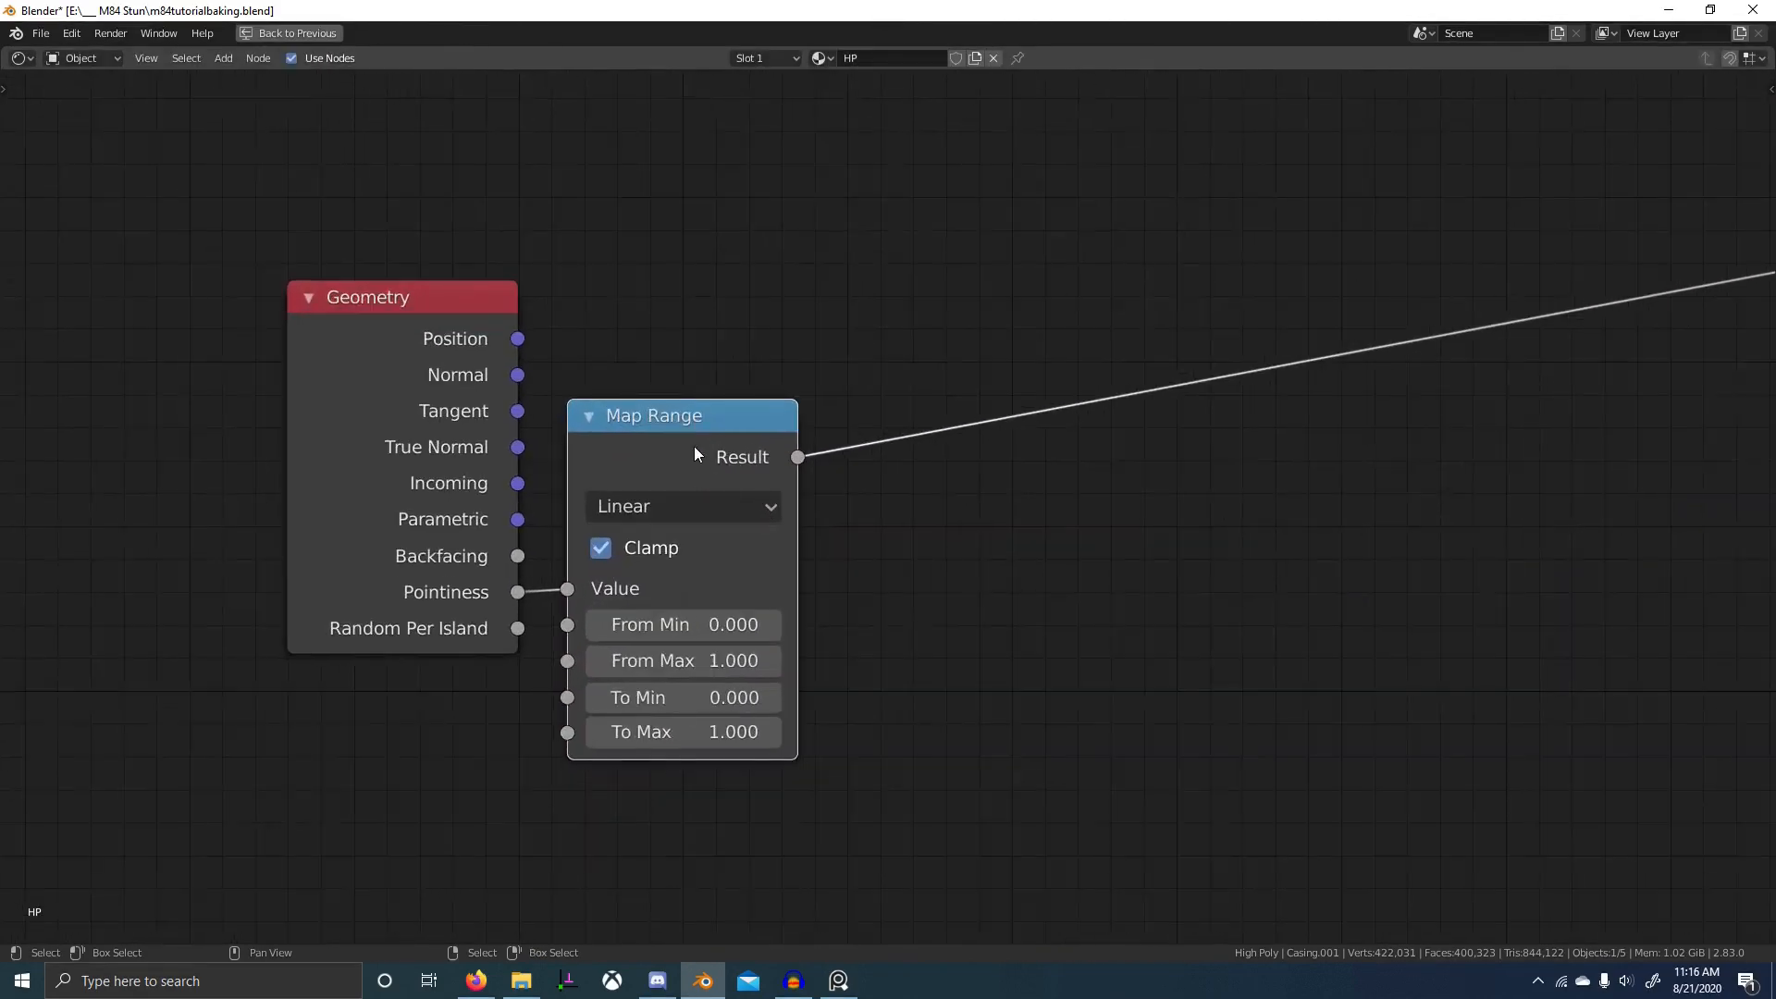
key(shift+a)
click(1063, 432)
key(Escape)
- Add a Math node below the Geometry node, set its operation to Subtract and its first value to 1
key(shift+a)
click(989, 488)
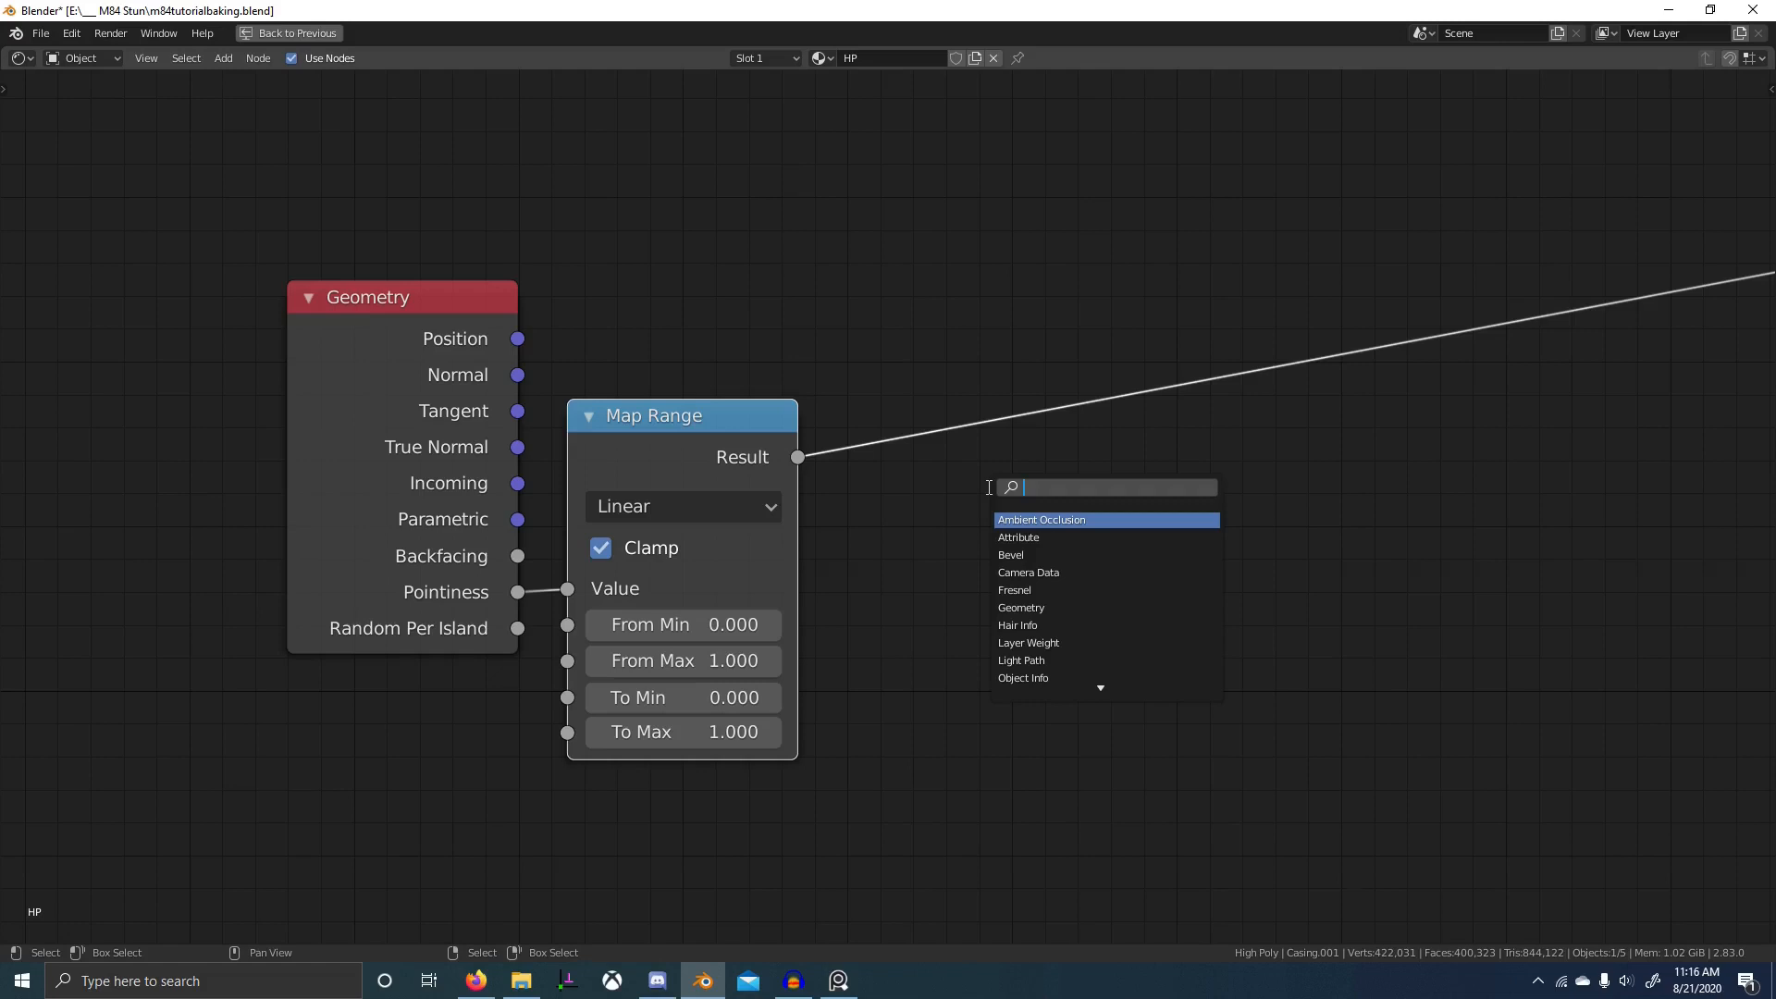
text(math)
key(Return)
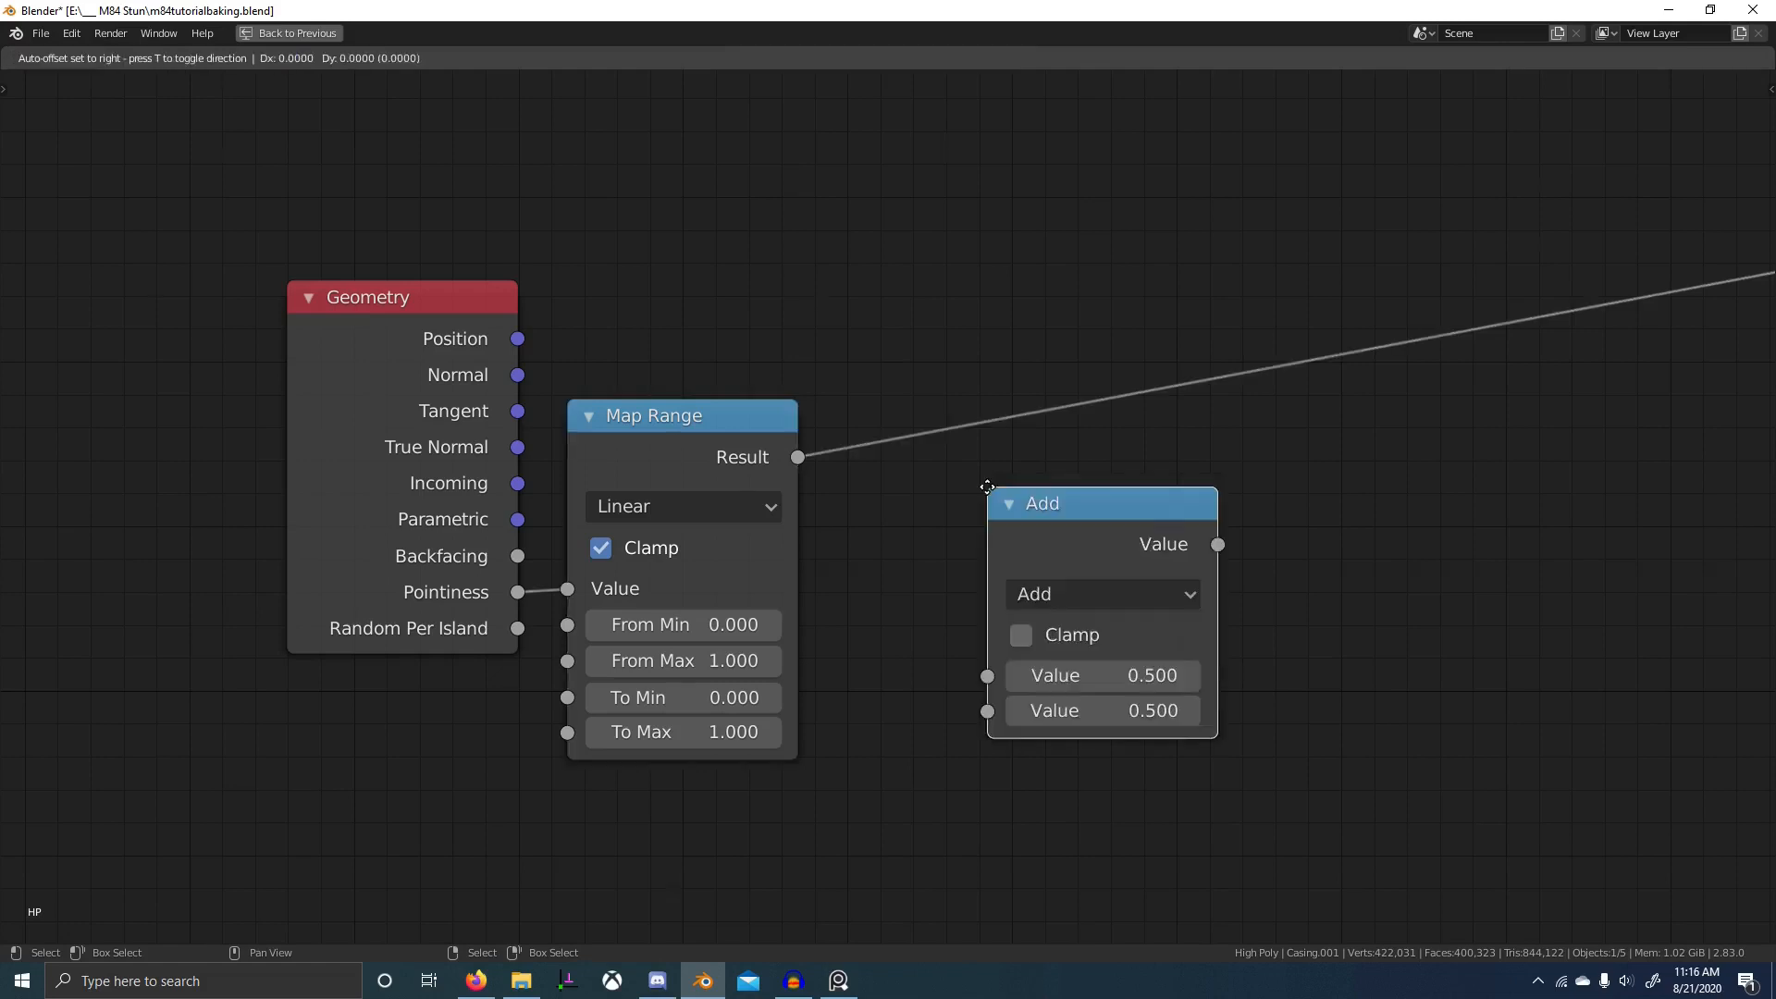
click(262, 705)
middle_drag(368, 814, 579, 753)
click(581, 752)
key(s)
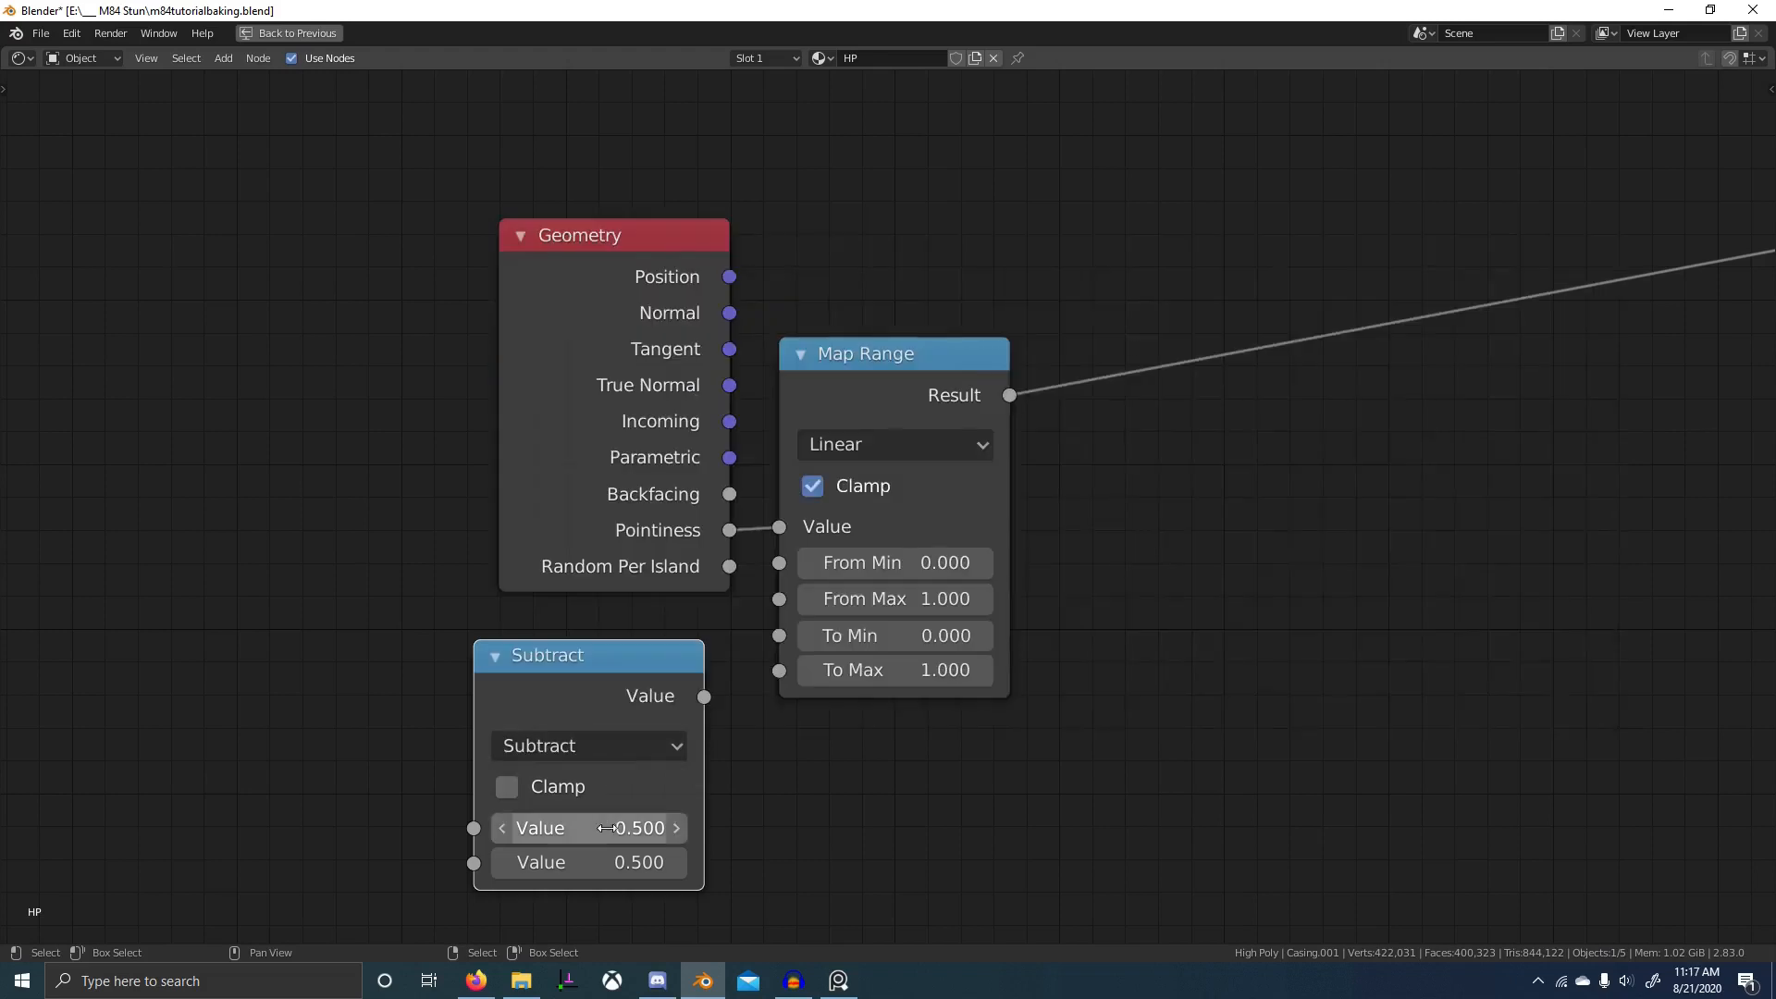
click(595, 826)
text(1)
key(Return)
- Add a Value node and link it to Map Range's From Min and to the Subtract node's second value
key(shift+a)
click(553, 666)
text(value)
key(Return)
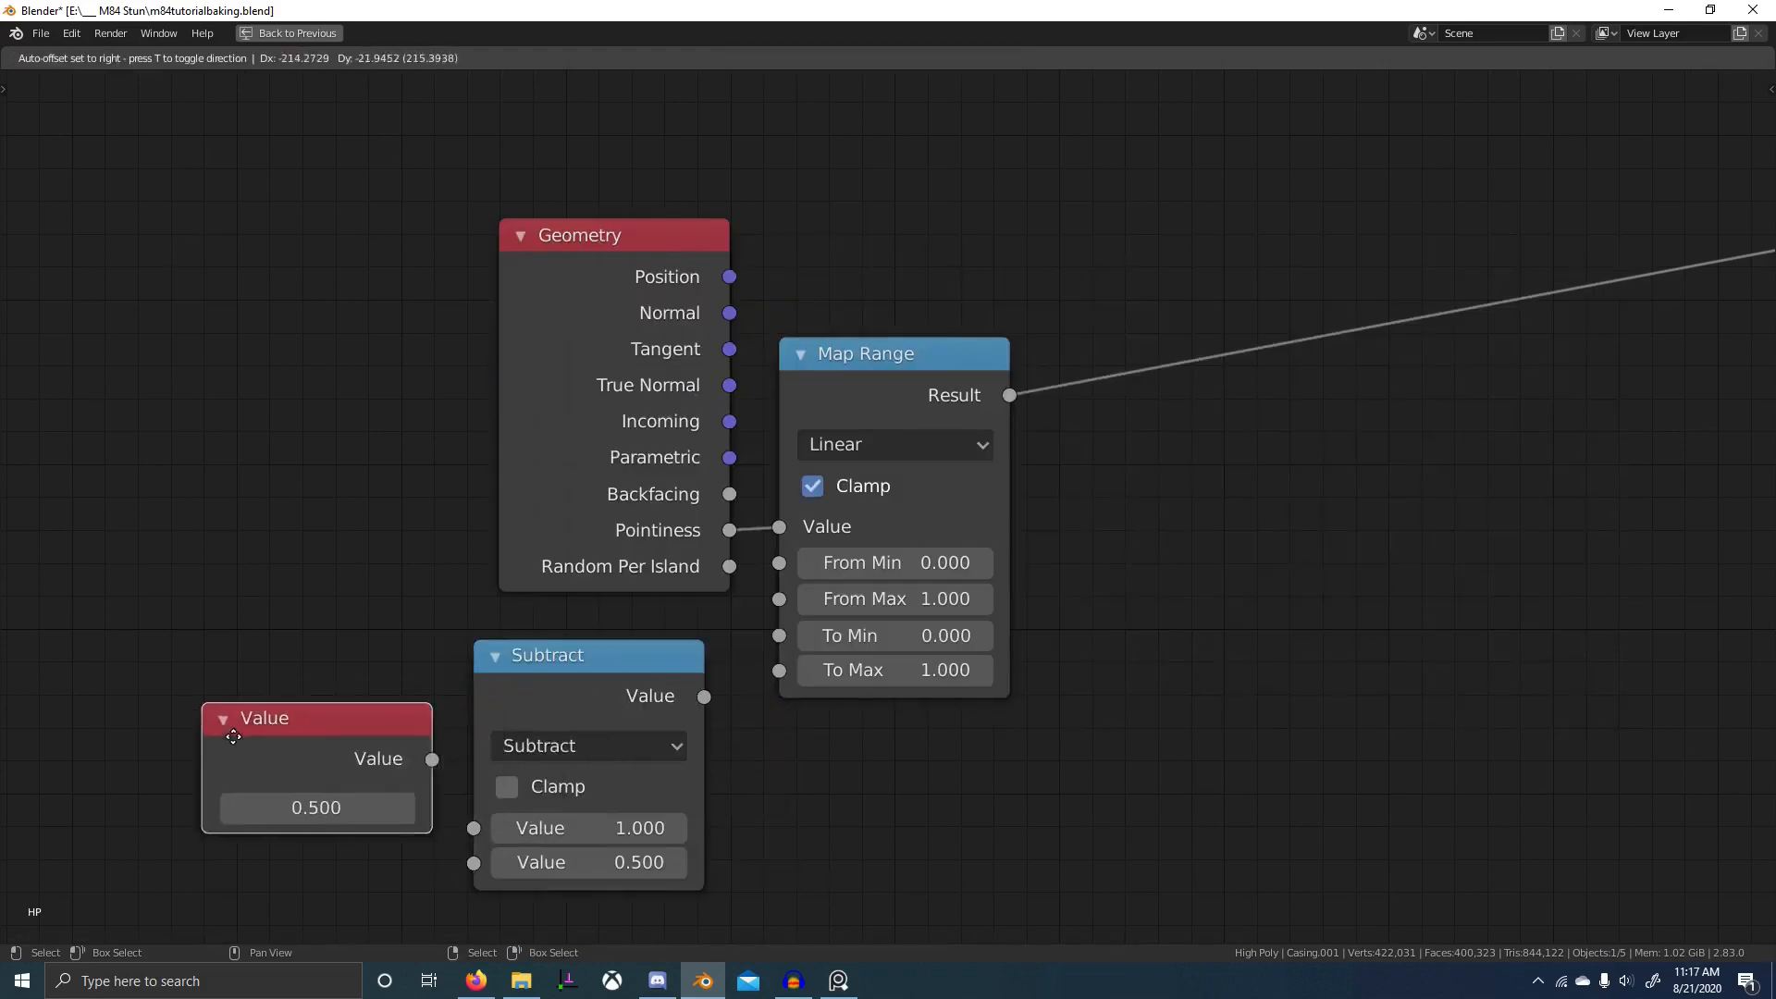
click(374, 763)
drag(377, 763, 510, 858)
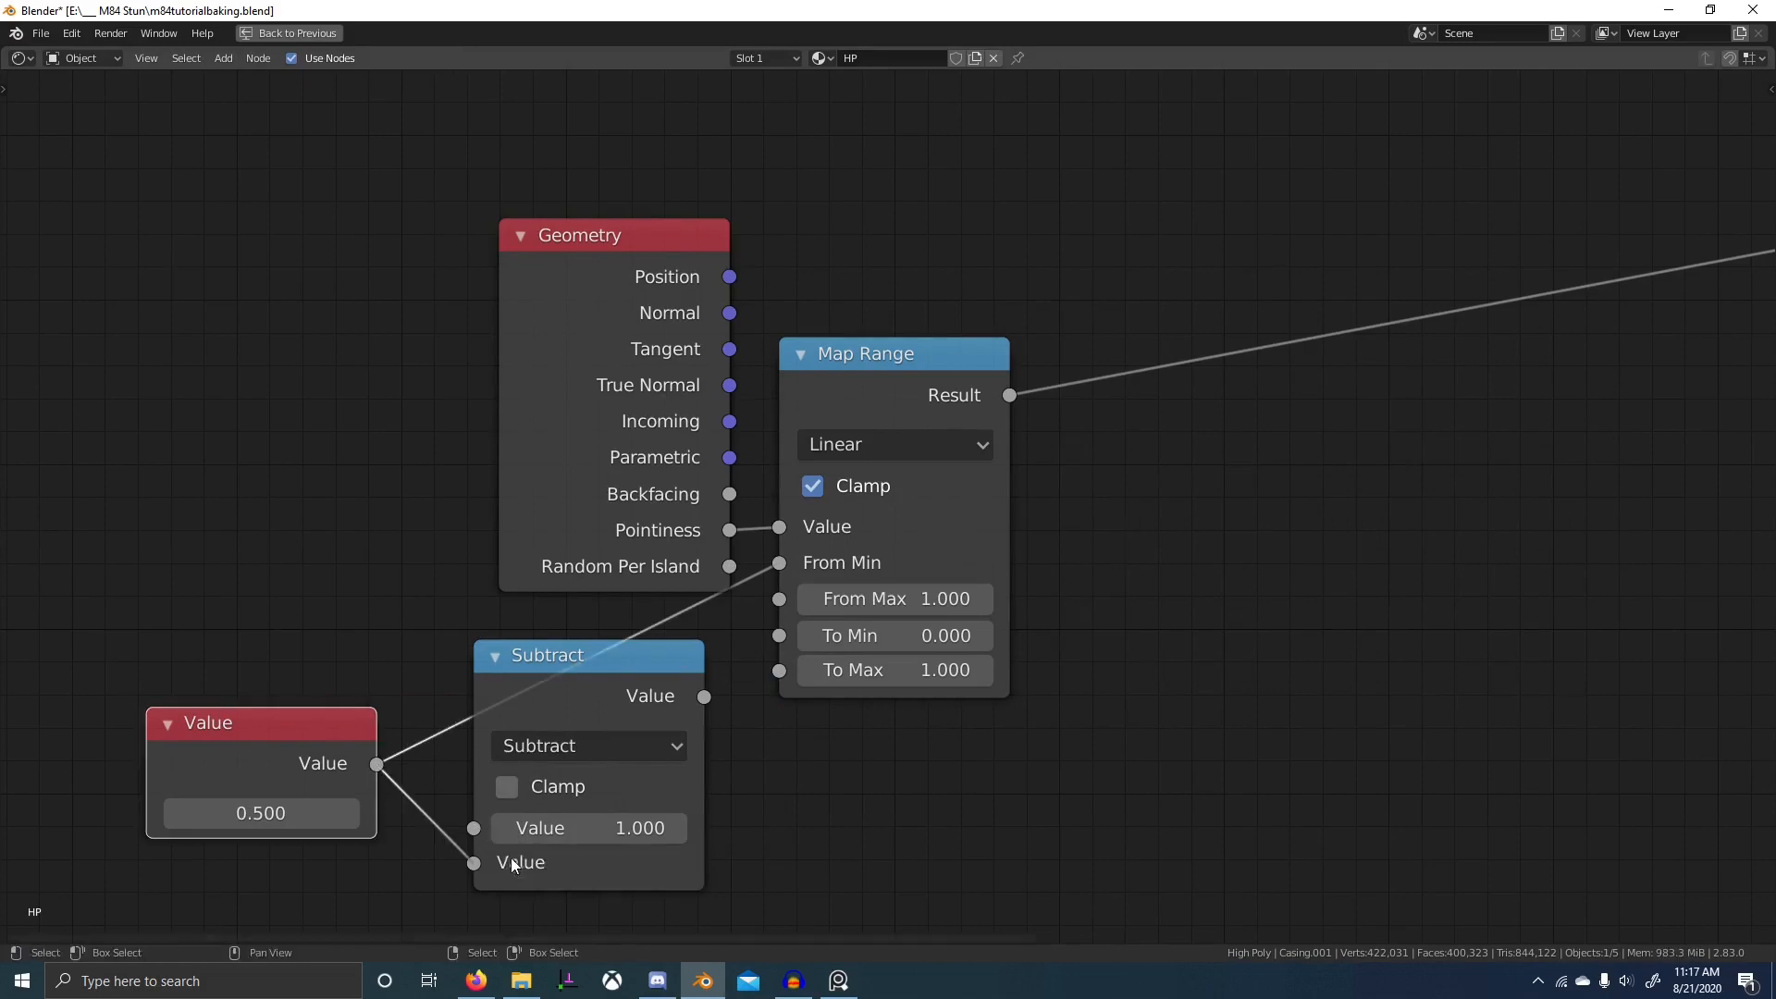
- Link the Subtract result to Map Range's From Max and move the Geometry node farther from Map Range
drag(704, 696, 805, 600)
drag(614, 456, 44, 458)
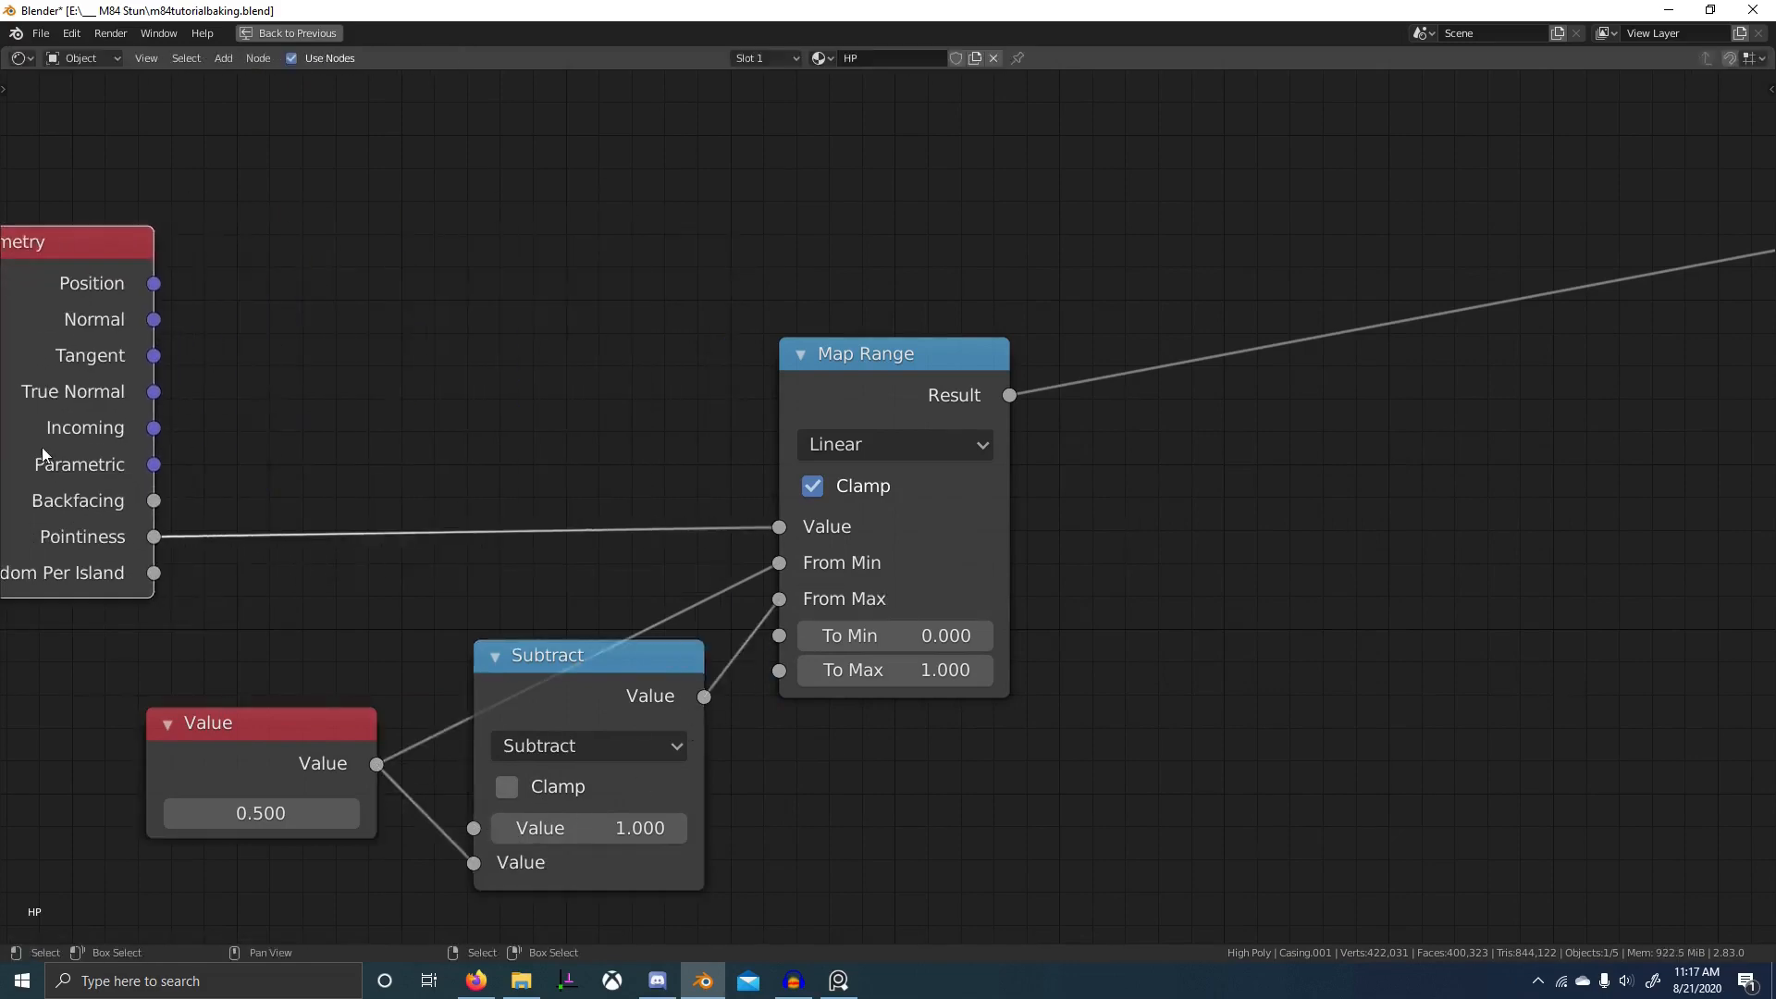
- Restore the full Shading layout with the rendered viewport, and isolate the Low Poly collection before returning to High Poly
key(ctrl+space)
click(1433, 81)
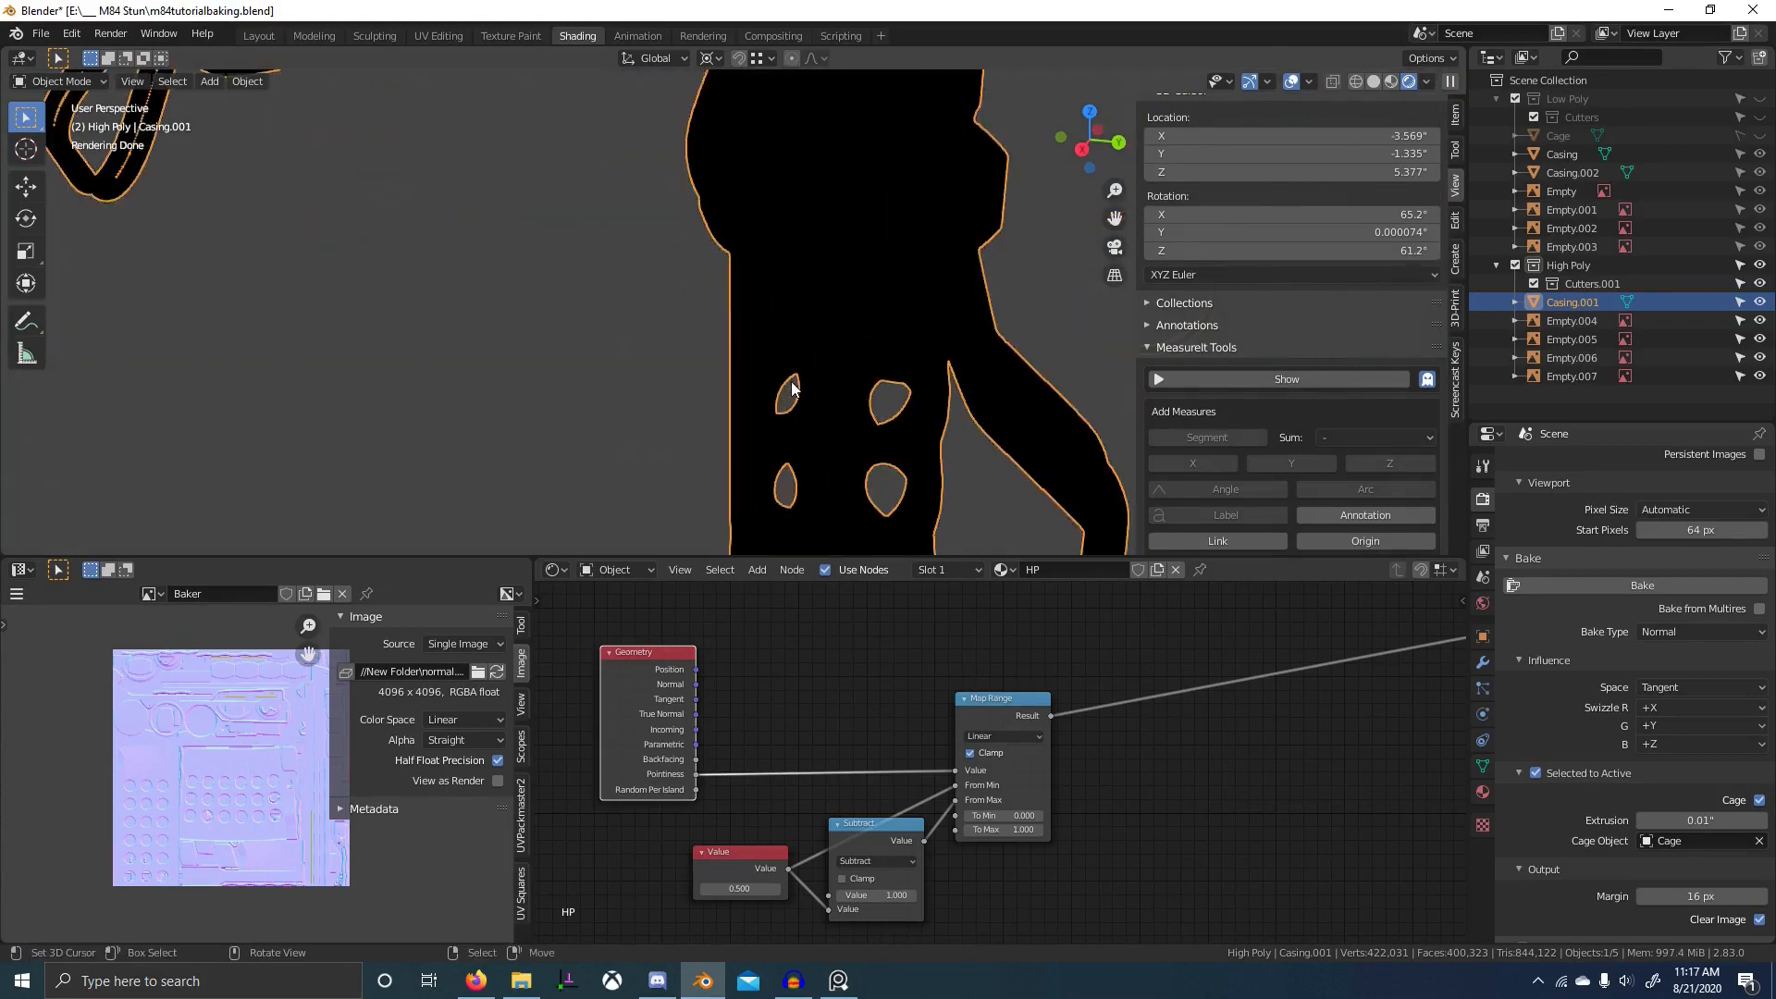
middle_drag(856, 414, 801, 429)
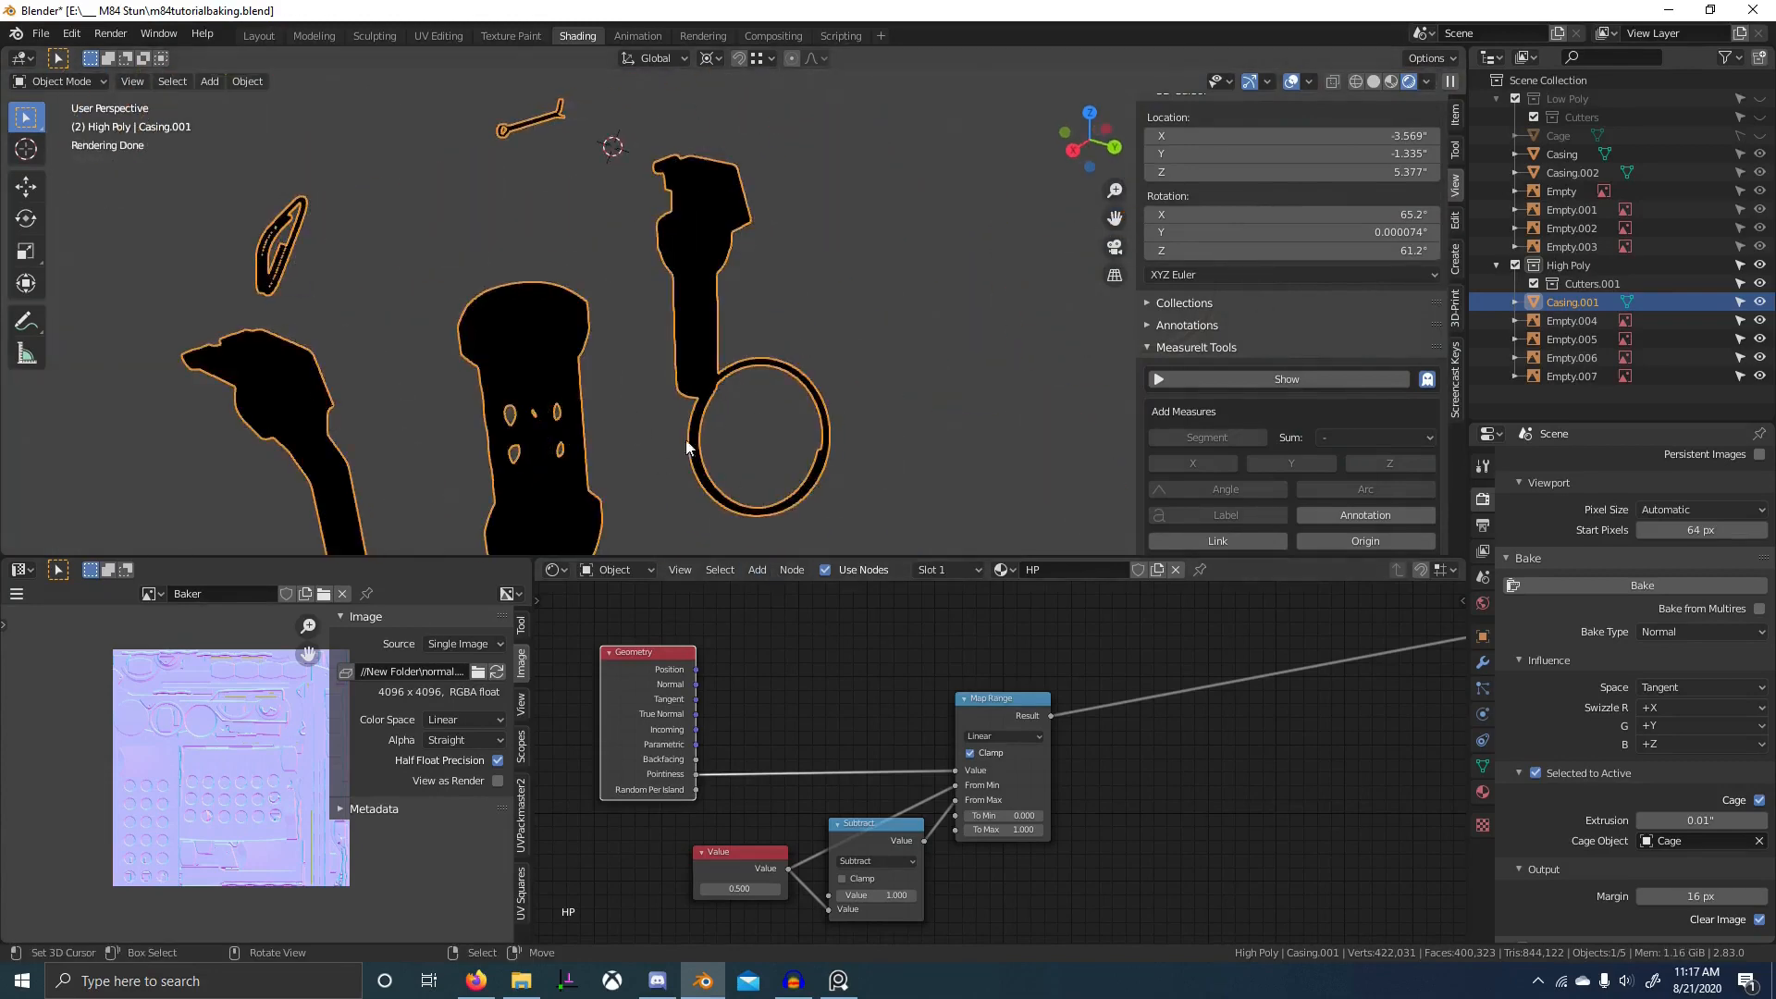
key(1)
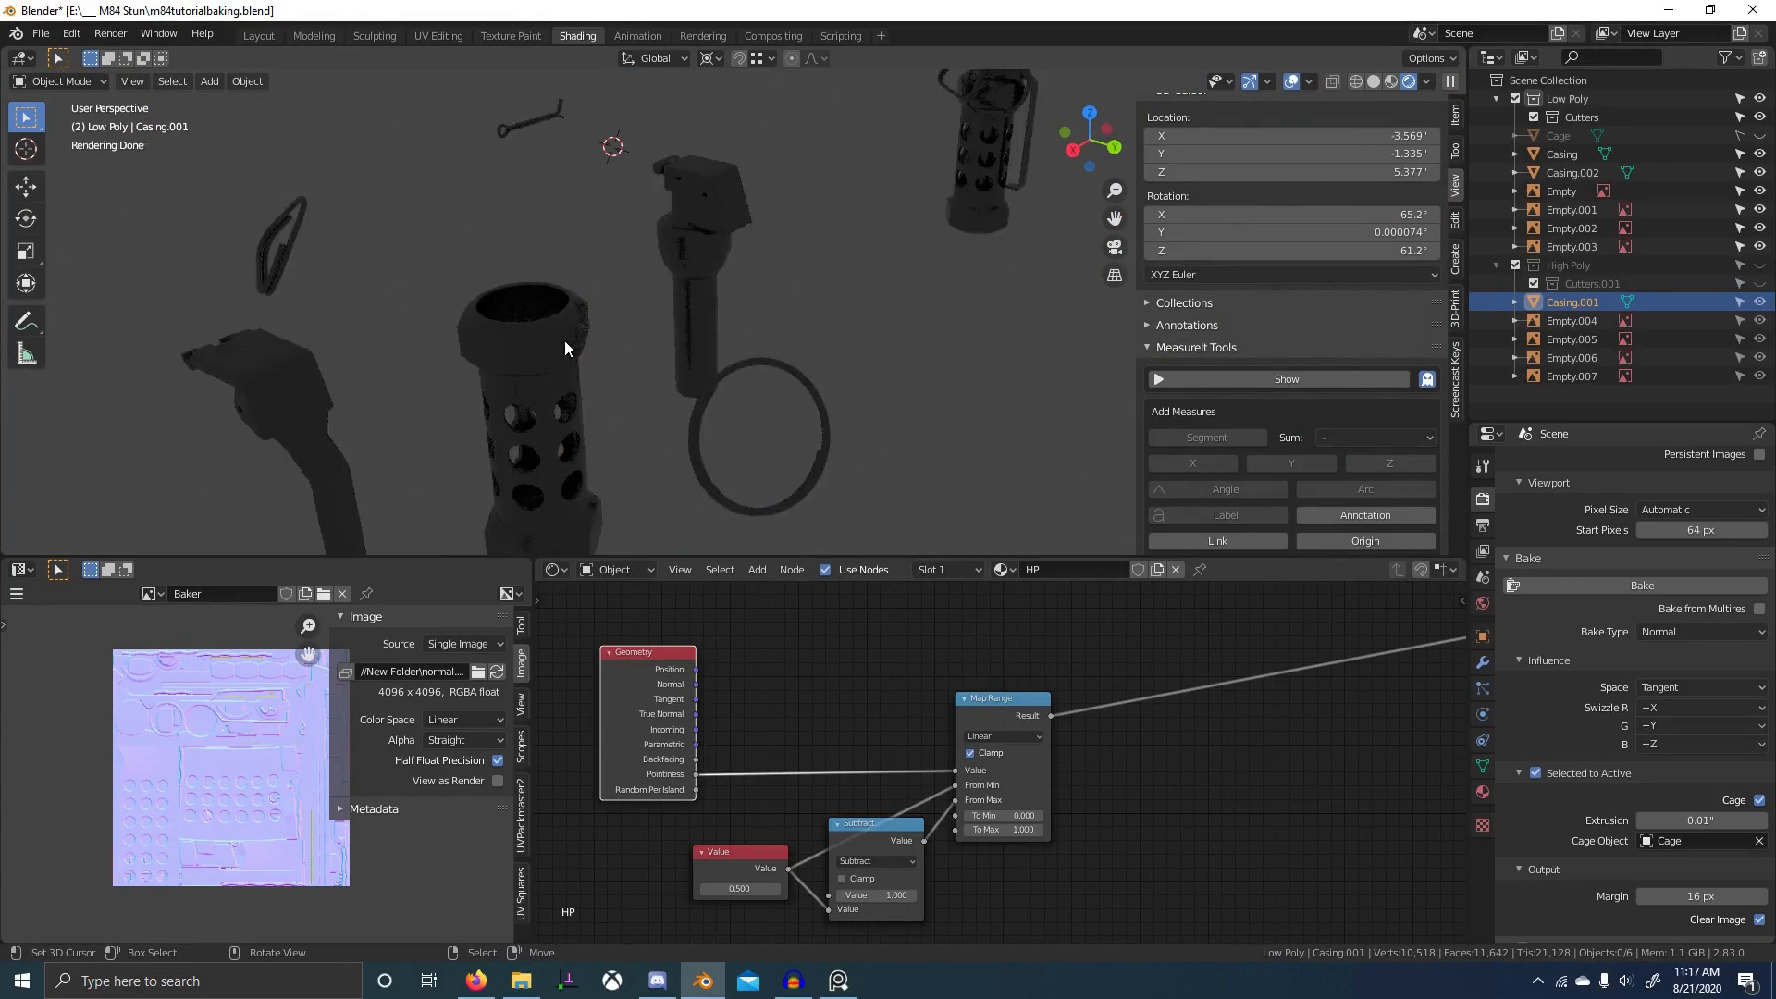
key(2)
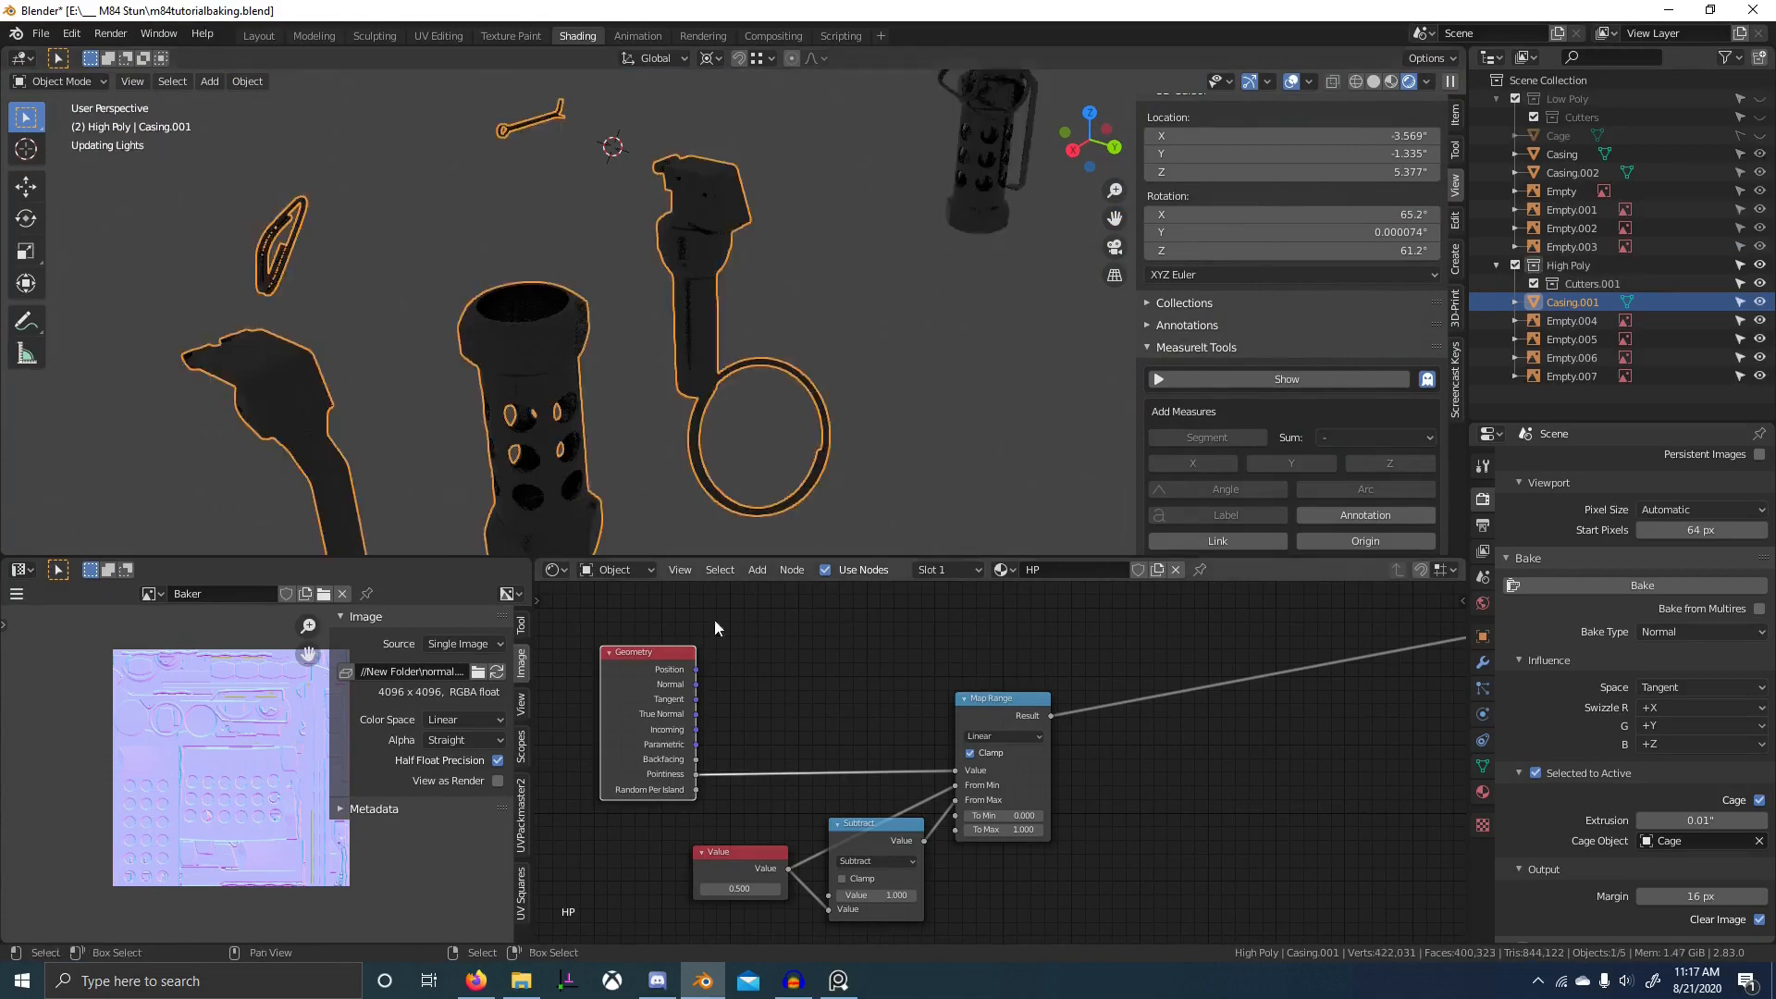
- Preview the Geometry node's outputs one after another on the high-poly model until Pointiness is the one displayed
ctrl+shift+click(656, 675)
ctrl+shift+click(656, 676)
ctrl+shift+click(657, 675)
ctrl+shift+click(656, 675)
ctrl+shift+click(657, 676)
ctrl+shift+click(657, 675)
ctrl+shift+click(656, 676)
ctrl+shift+click(656, 675)
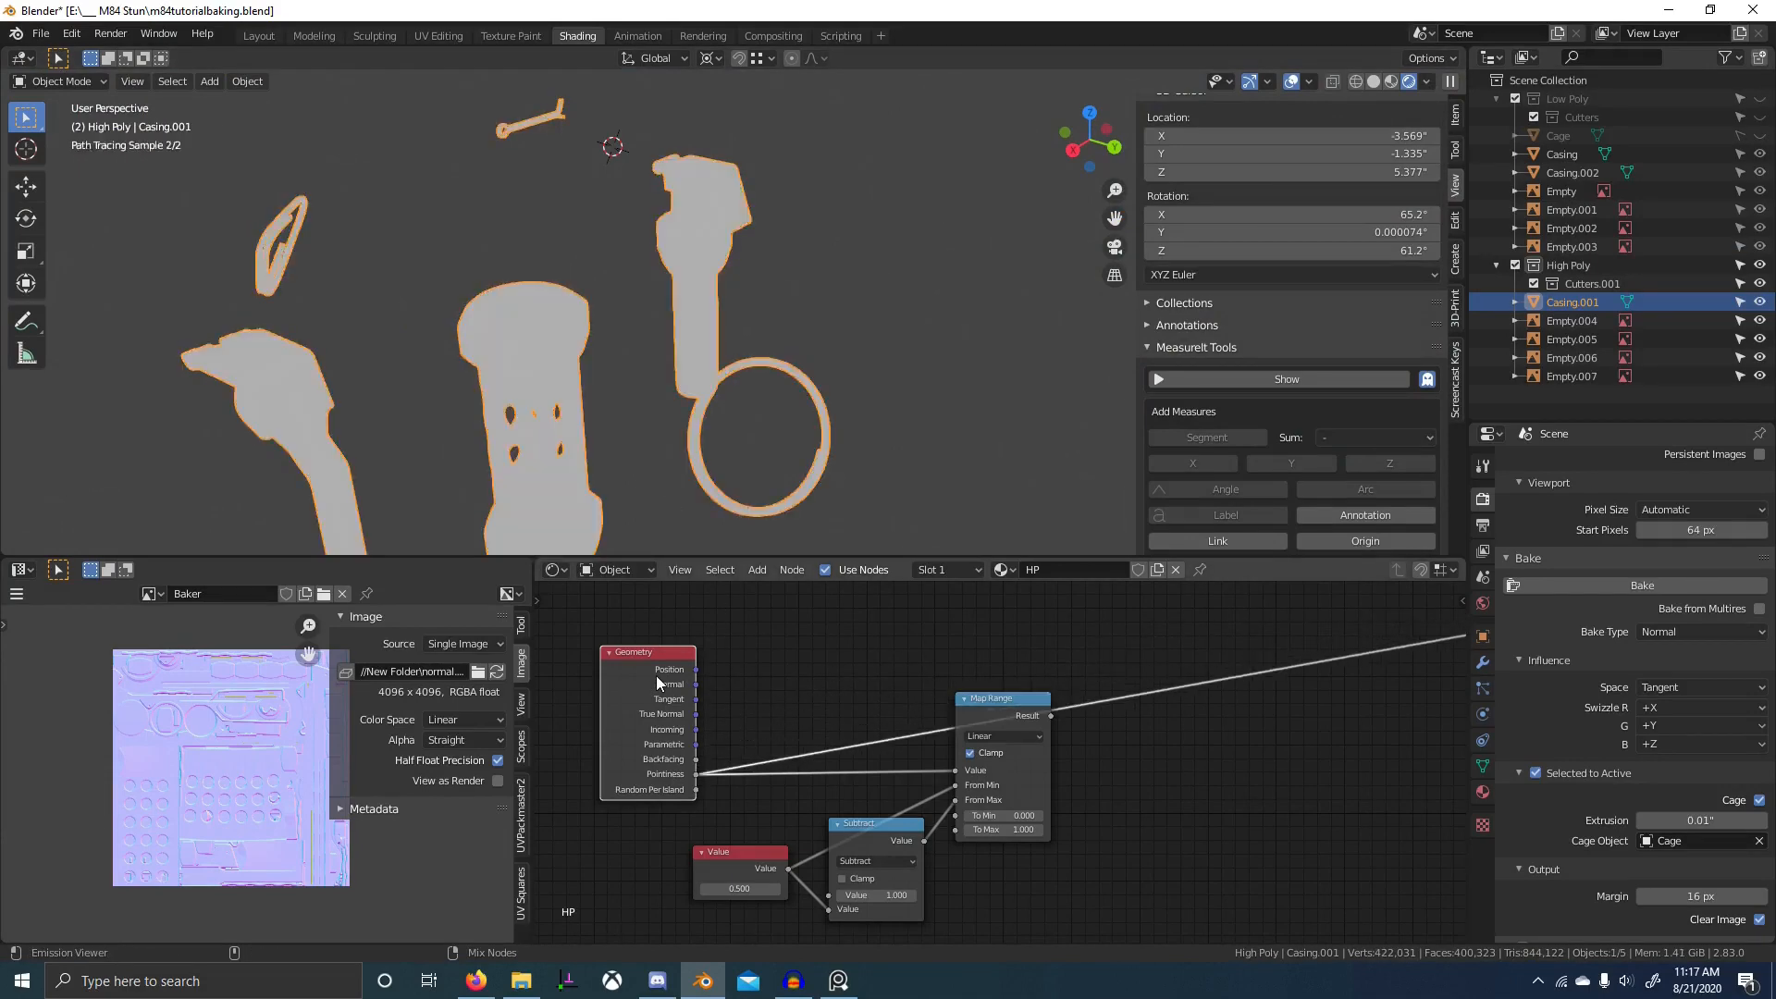
- Preview the Map Range result on the high-poly parts and set the Value node to 0.4
ctrl+shift+click(997, 718)
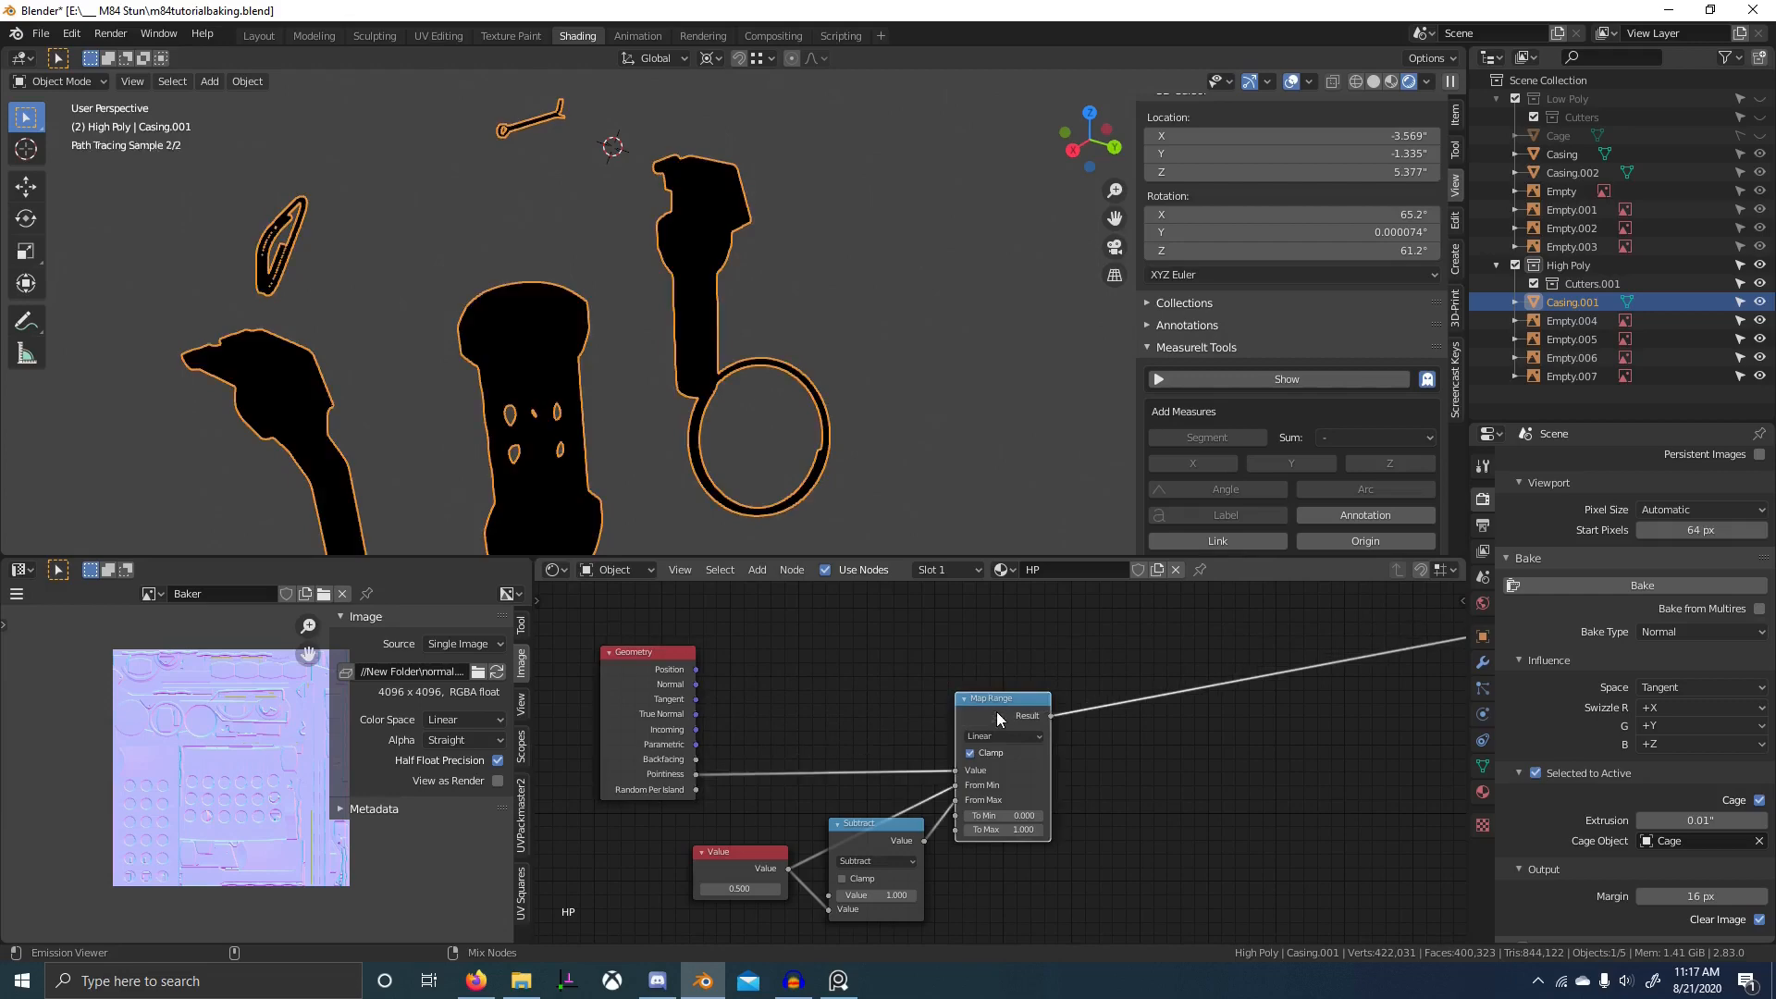
click(705, 886)
scroll(629, 437, up, 5)
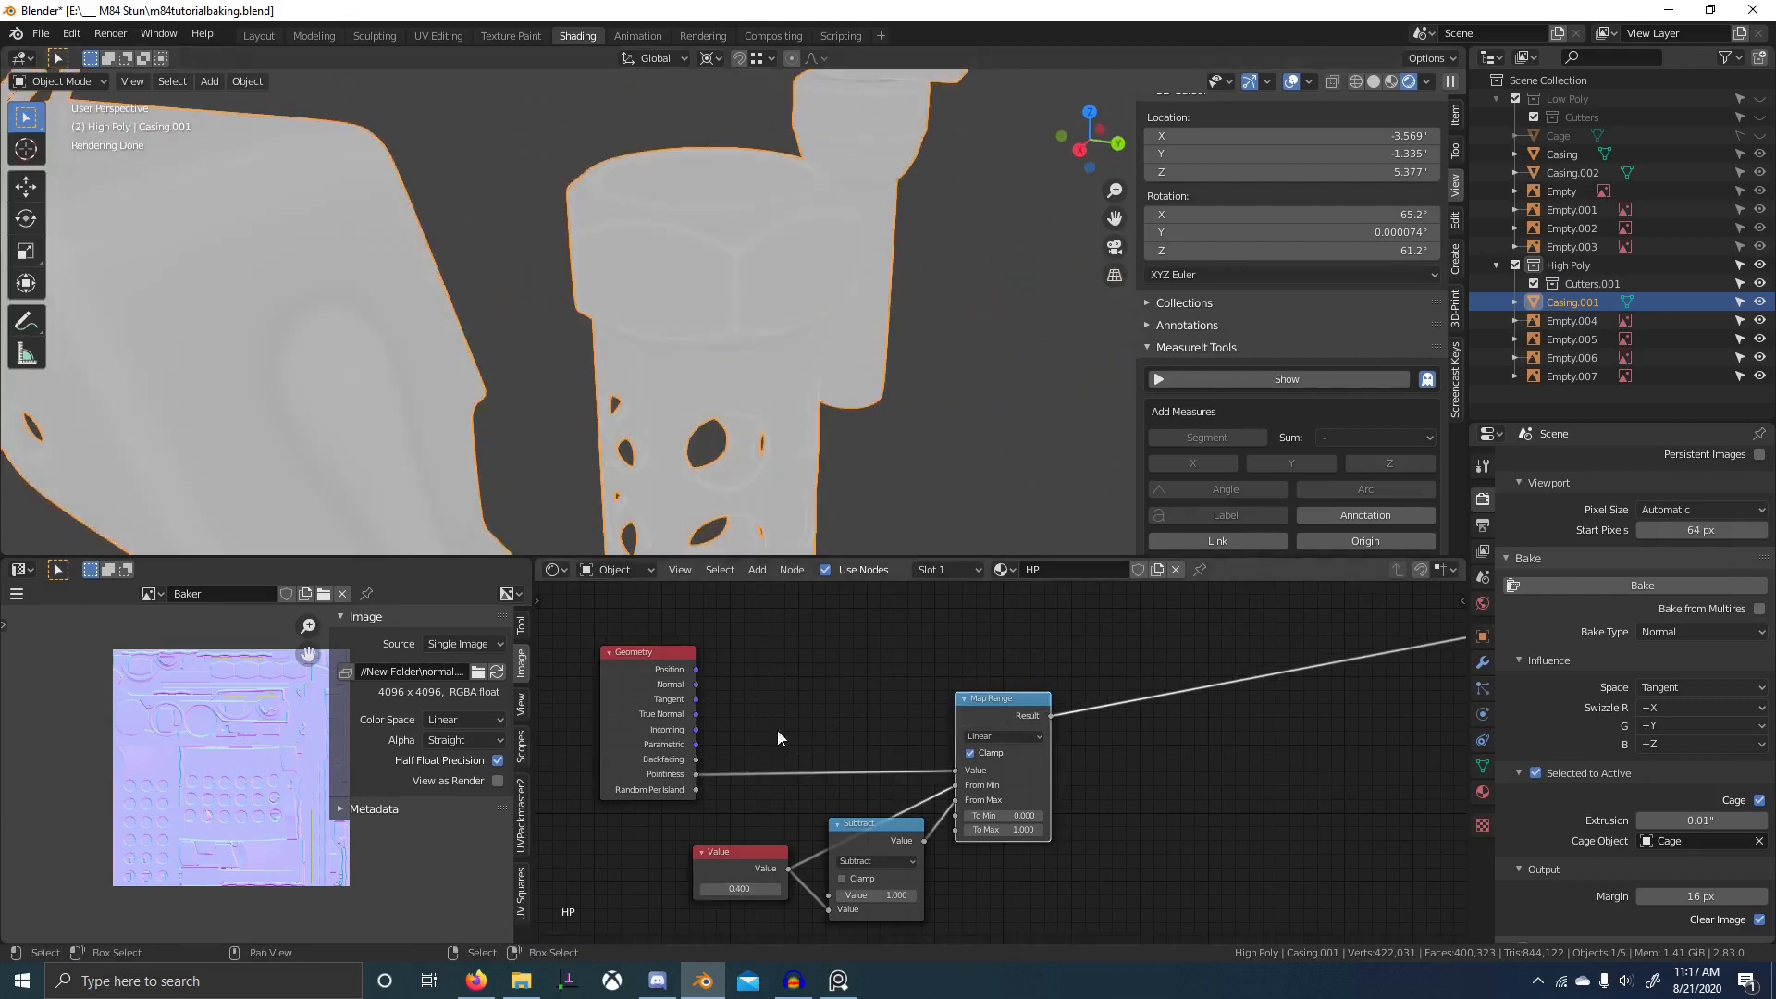
- Set the Value node that feeds the pointiness Map Range limits to 0.45
click(740, 888)
text(0.45)
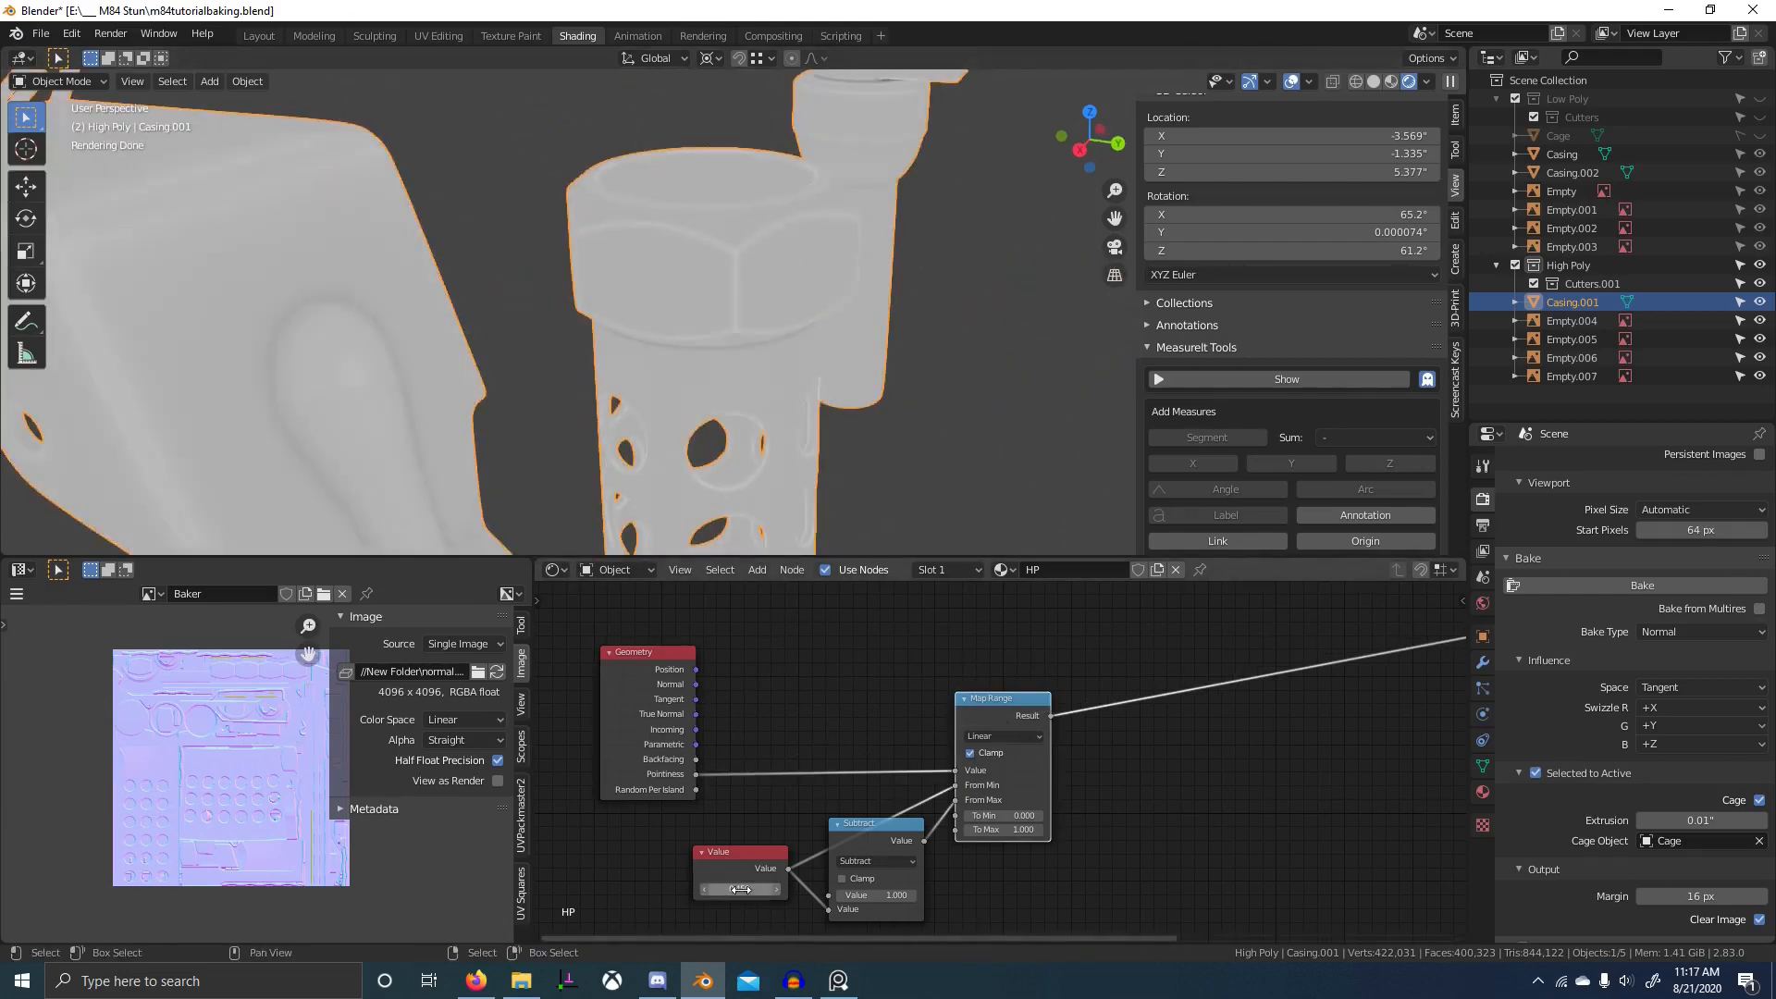
key(Return)
- Examine the pointiness edge shading on the high-poly casing, lever and cap from several angles
scroll(841, 498, down, 5)
scroll(842, 495, up, 8)
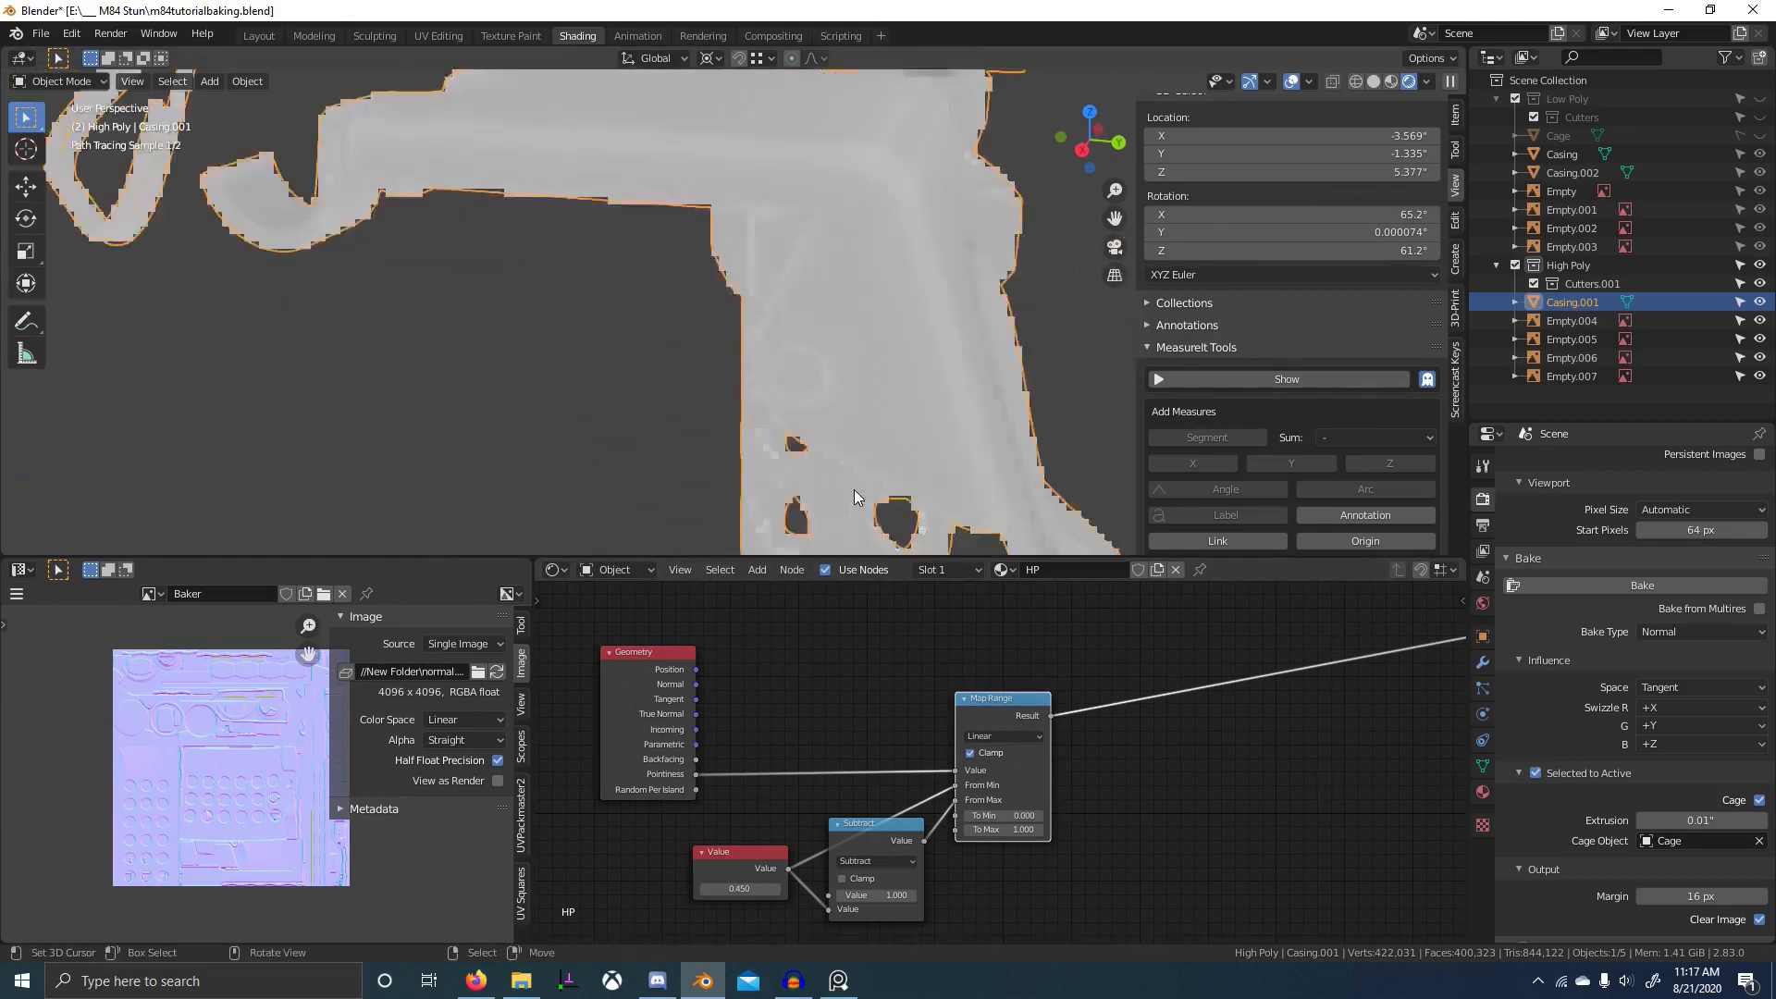
scroll(745, 464, down, 8)
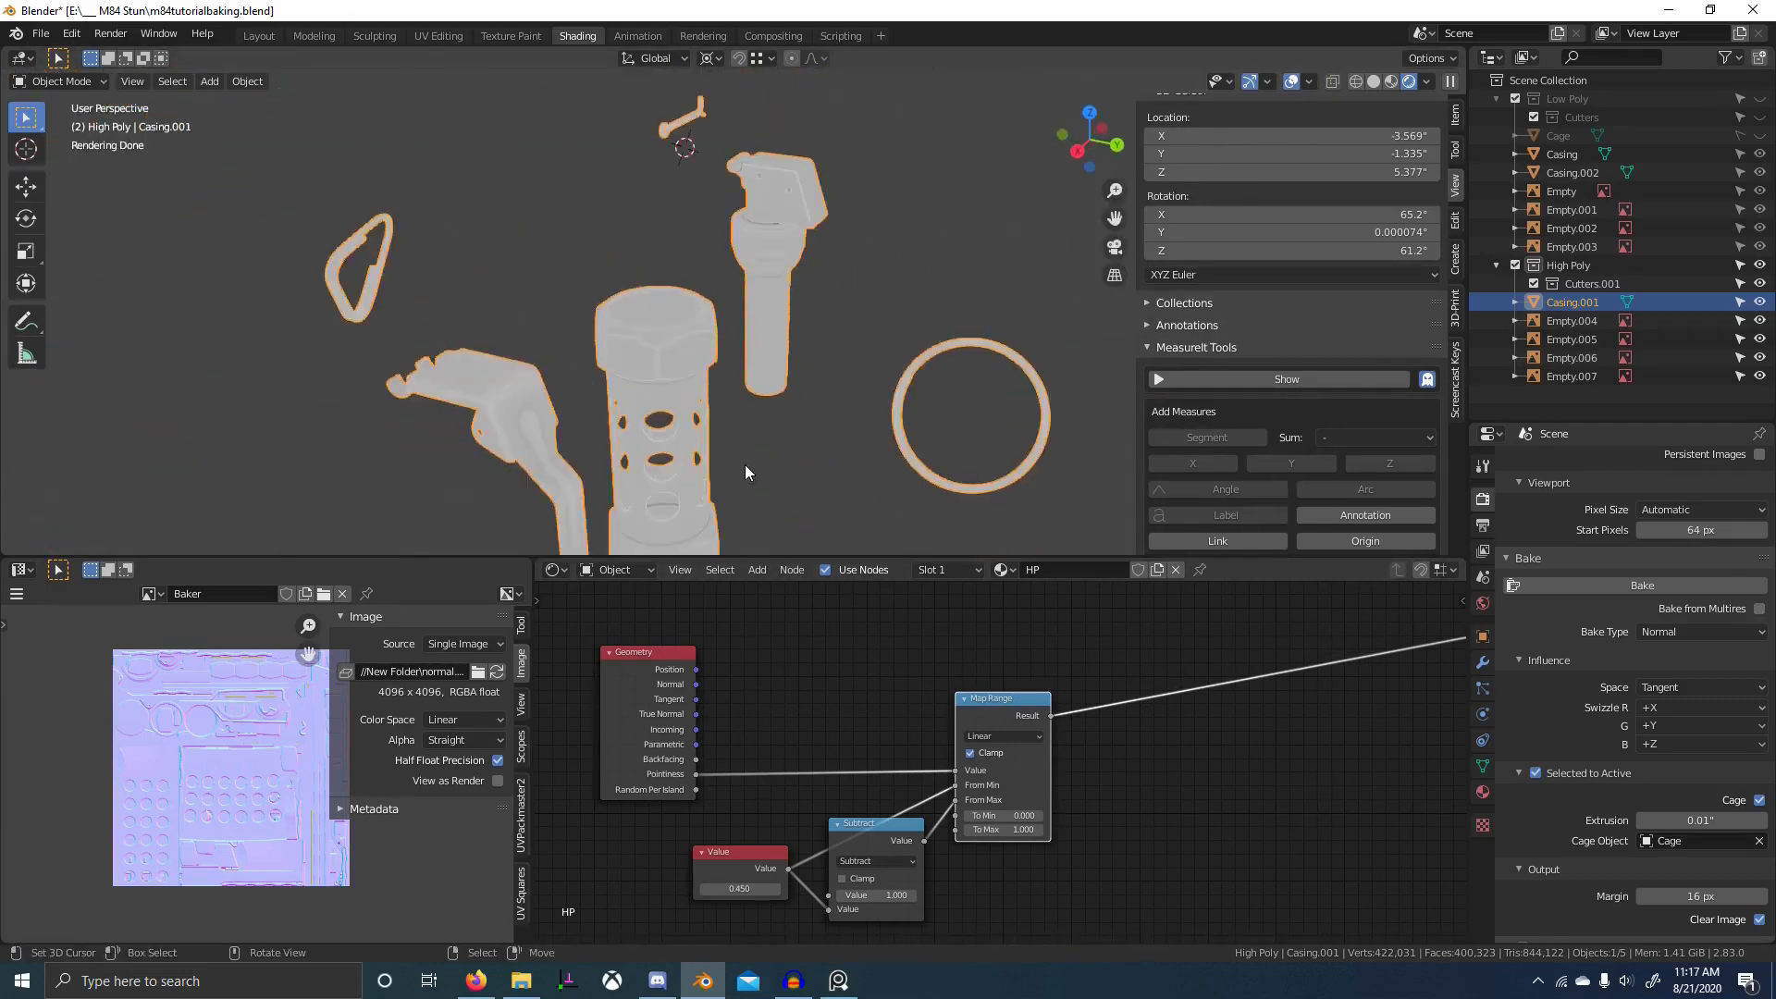
scroll(746, 465, up, 4)
scroll(744, 407, up, 6)
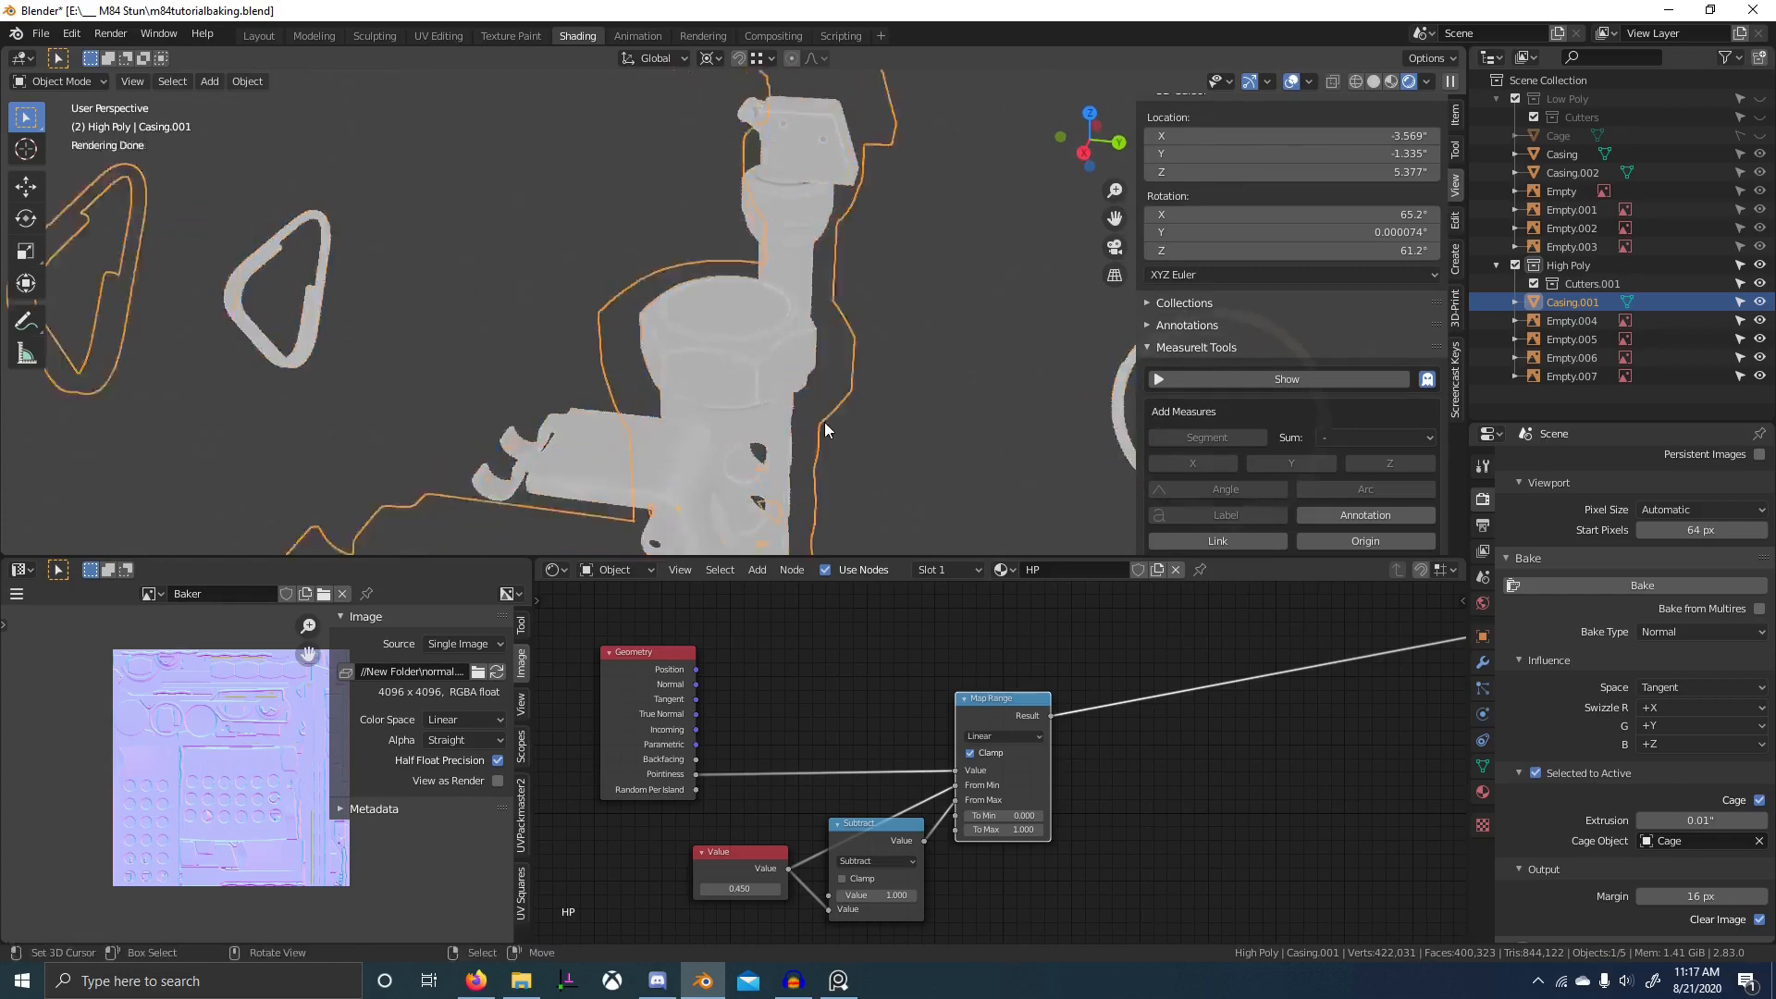
scroll(795, 351, up, 3)
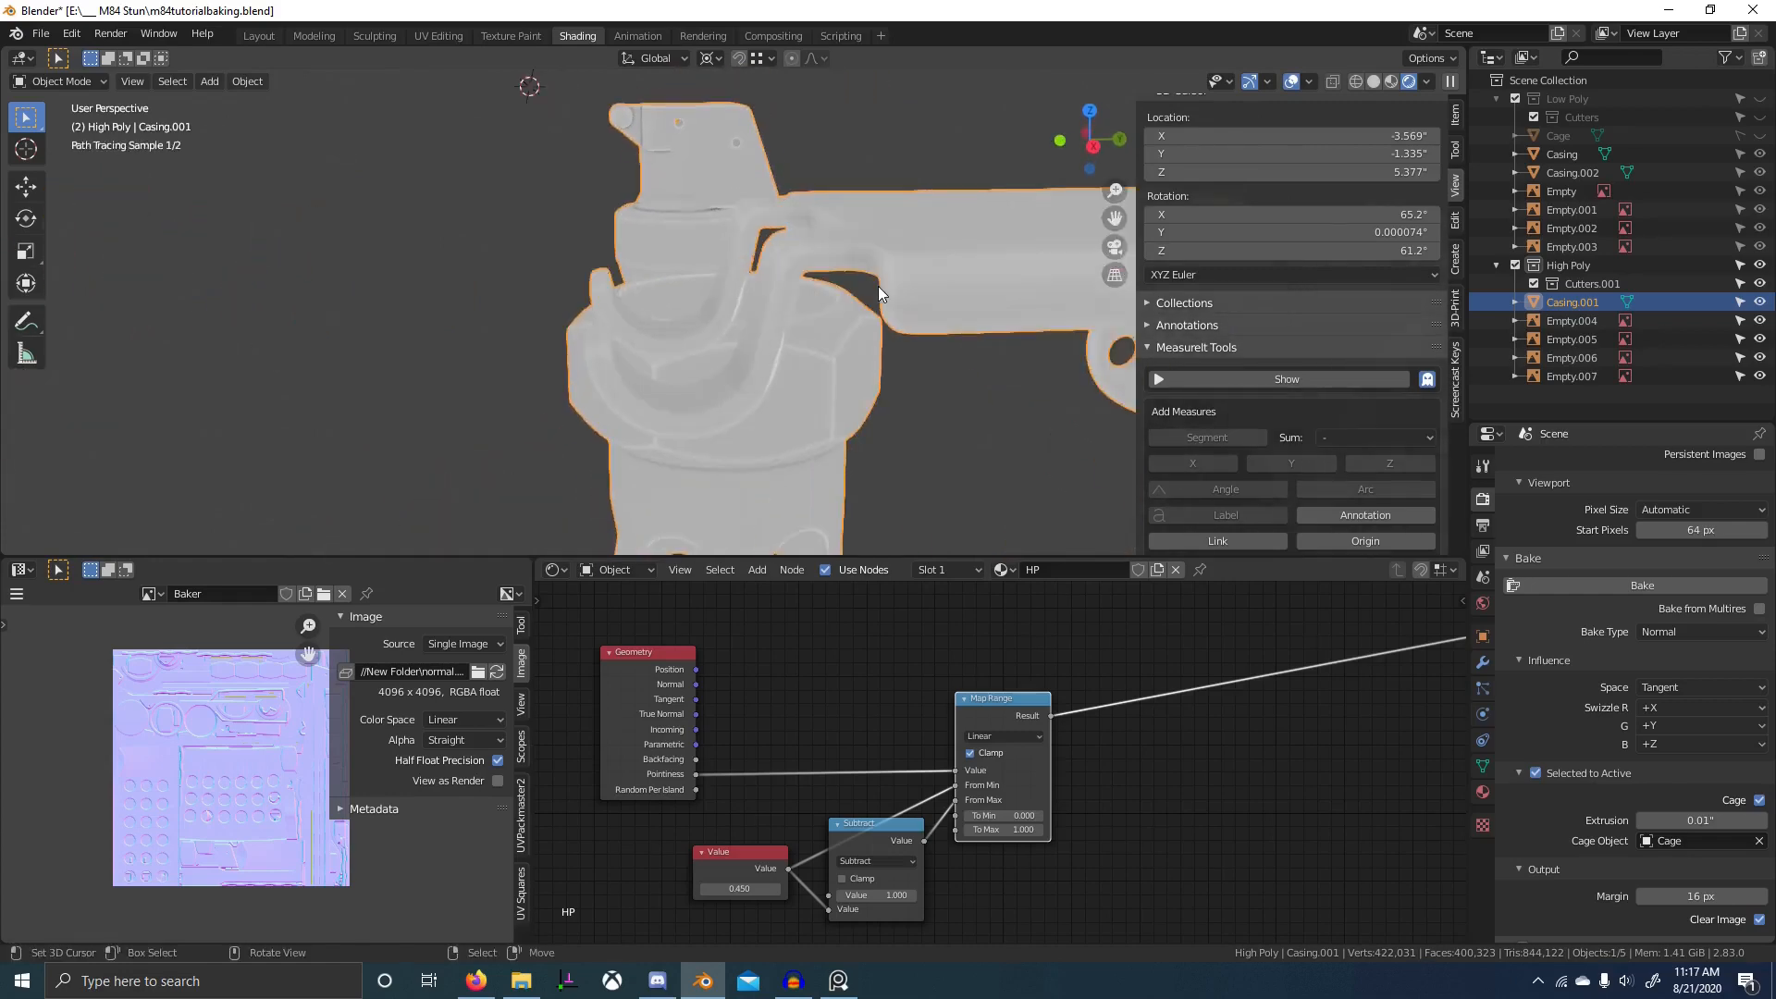
scroll(837, 250, up, 2)
scroll(851, 372, up, 4)
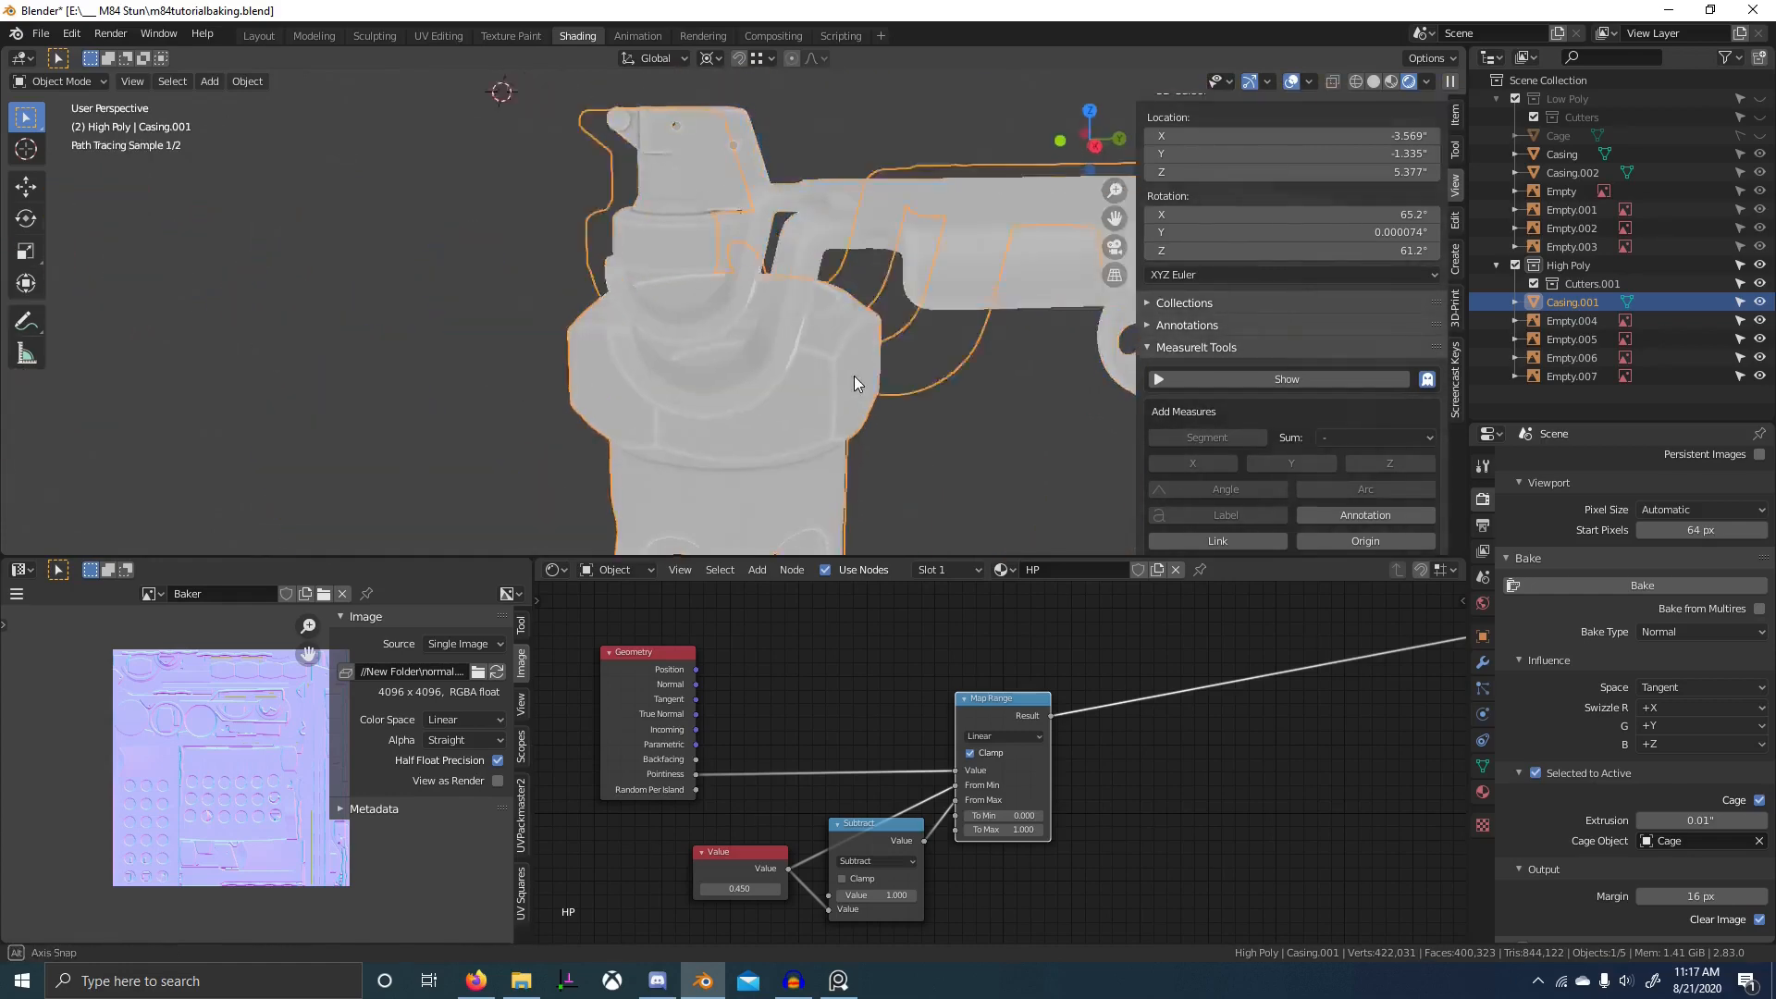
middle_drag(843, 373, 829, 369)
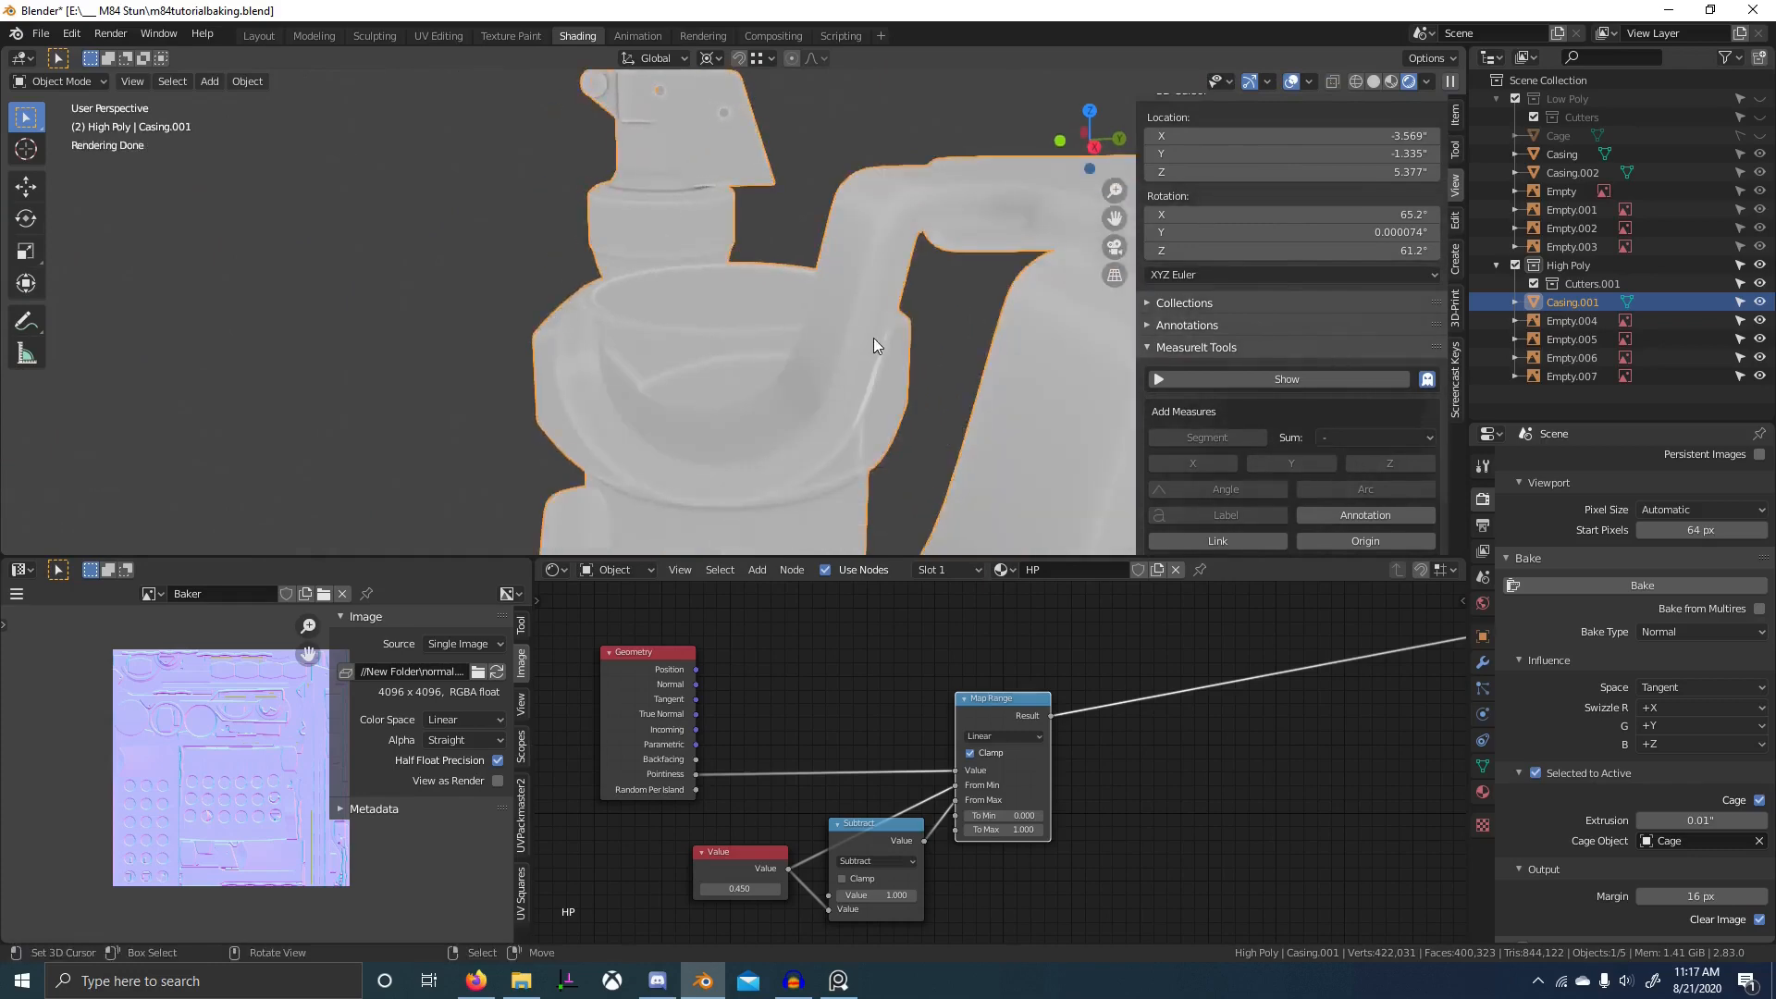
scroll(840, 413, down, 5)
middle_drag(792, 449, 881, 460)
scroll(725, 420, up, 4)
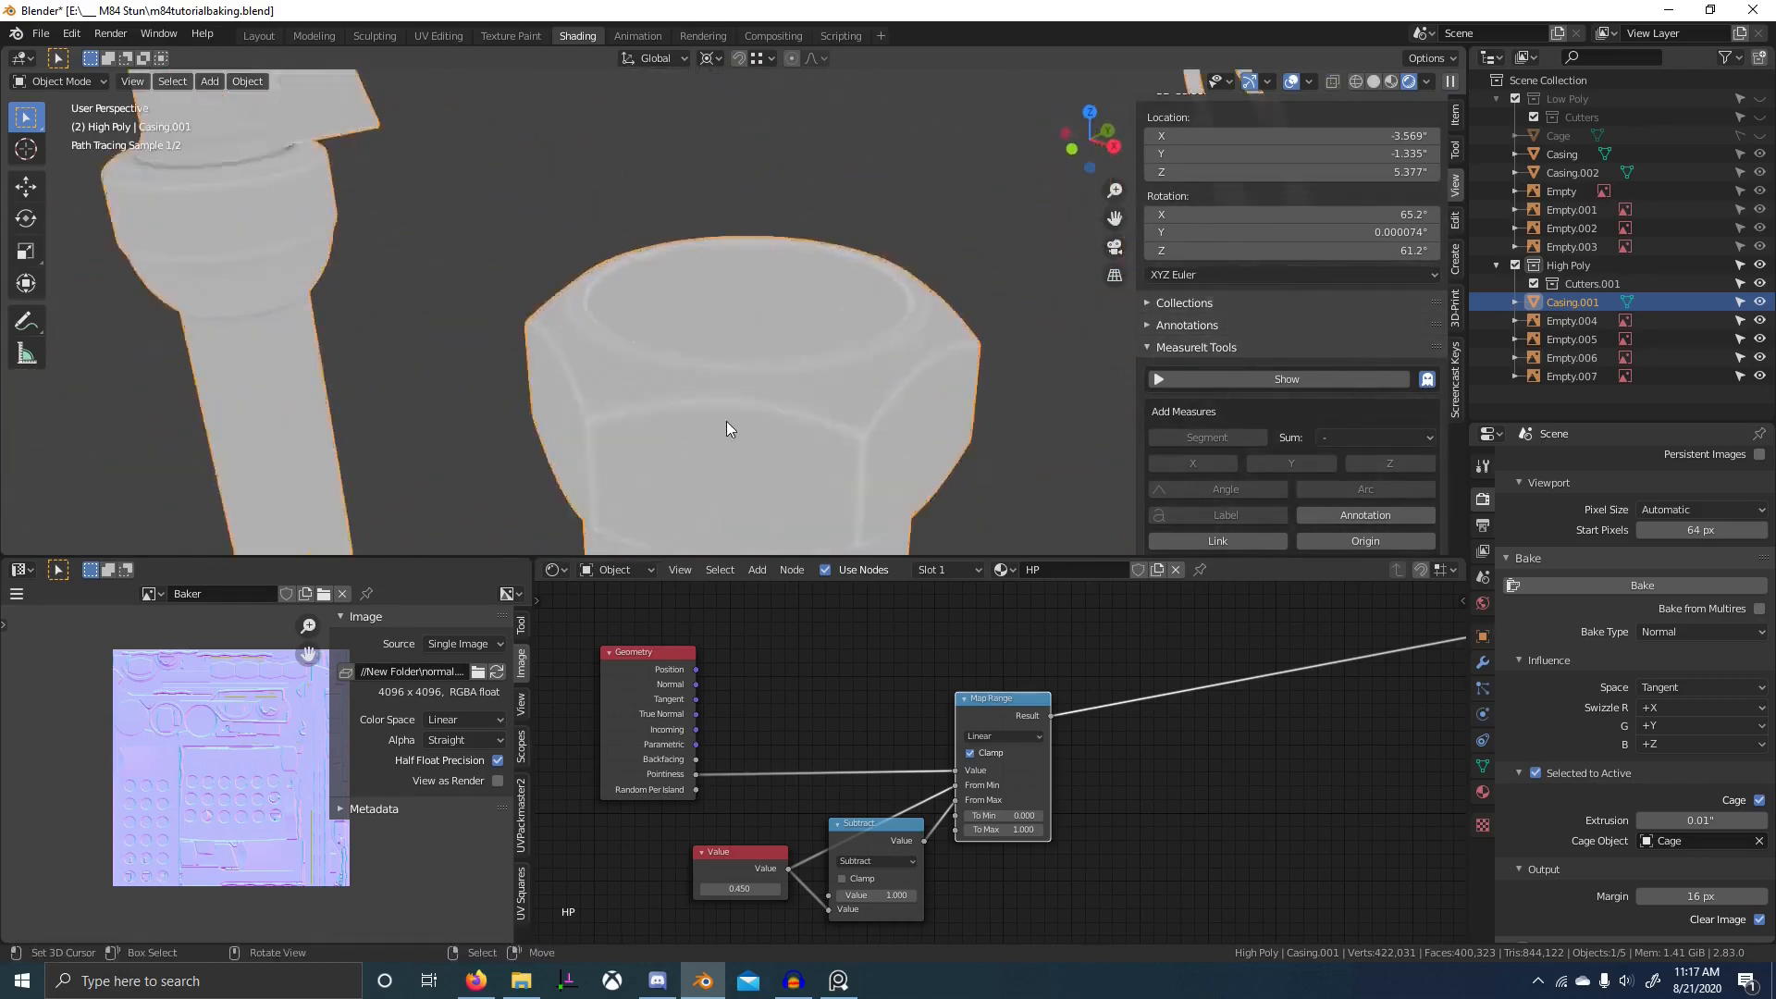
mouse_move(725, 420)
middle_down()
mouse_move(1023, 417)
mouse_move(735, 418)
middle_up()
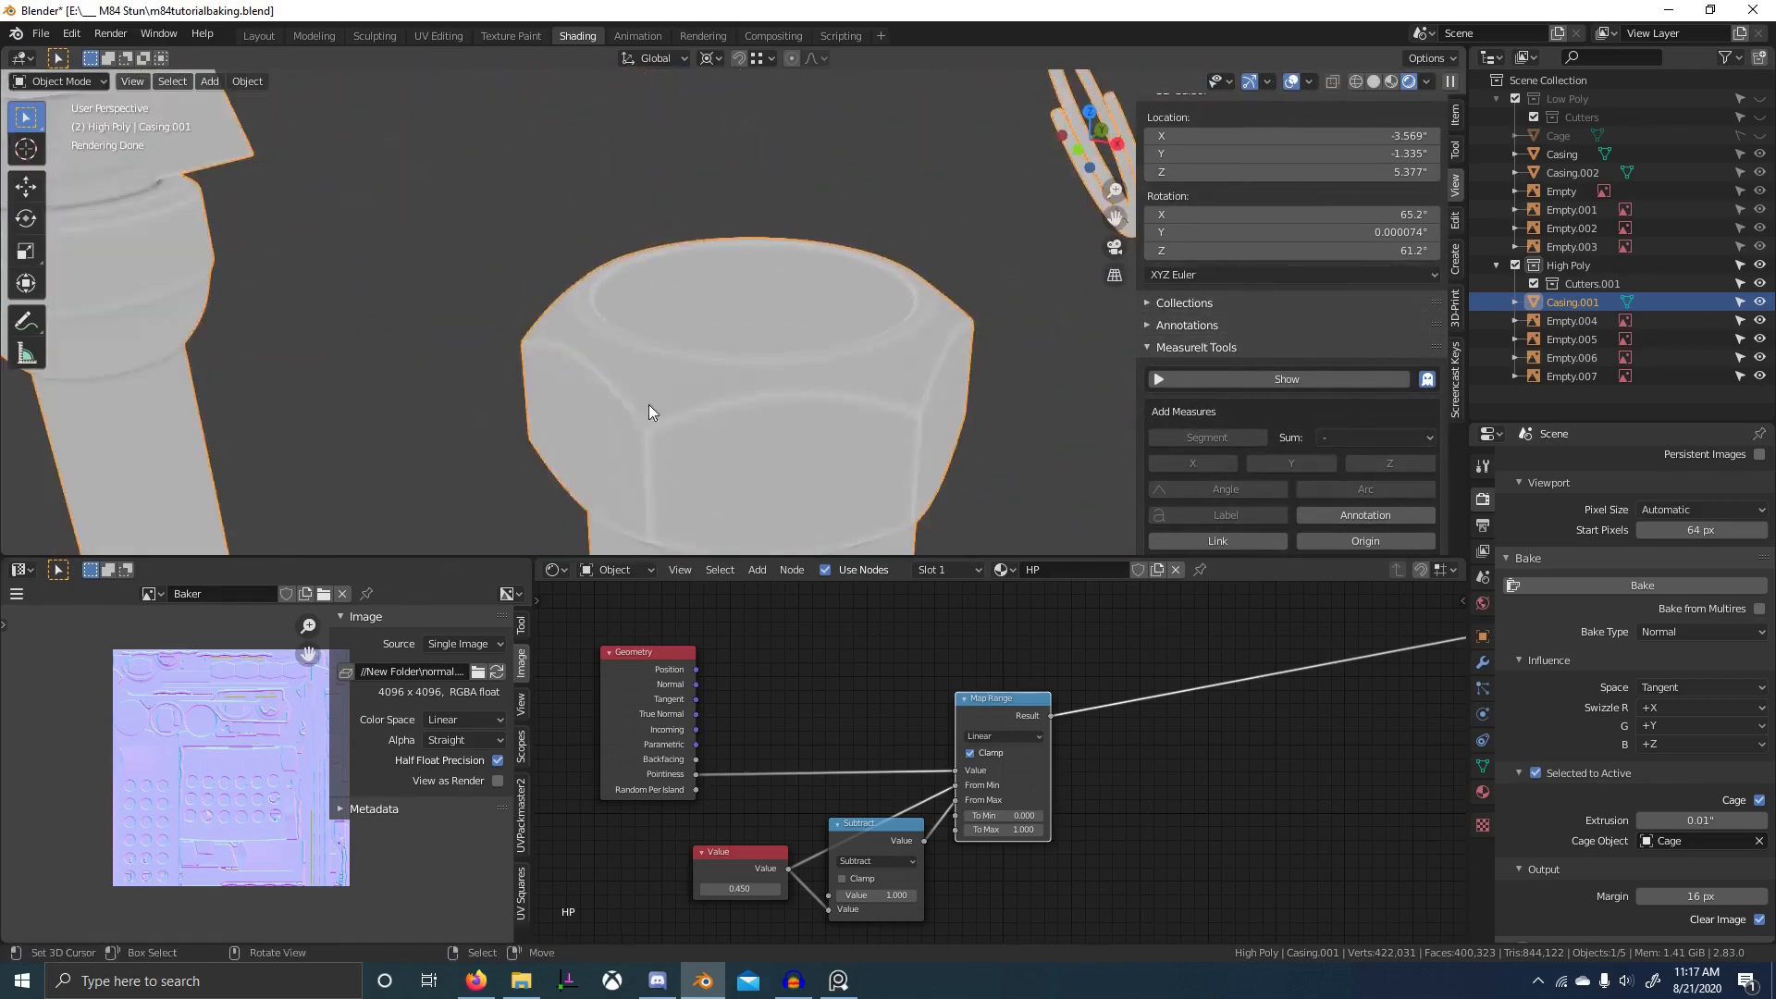
scroll(650, 412, down, 5)
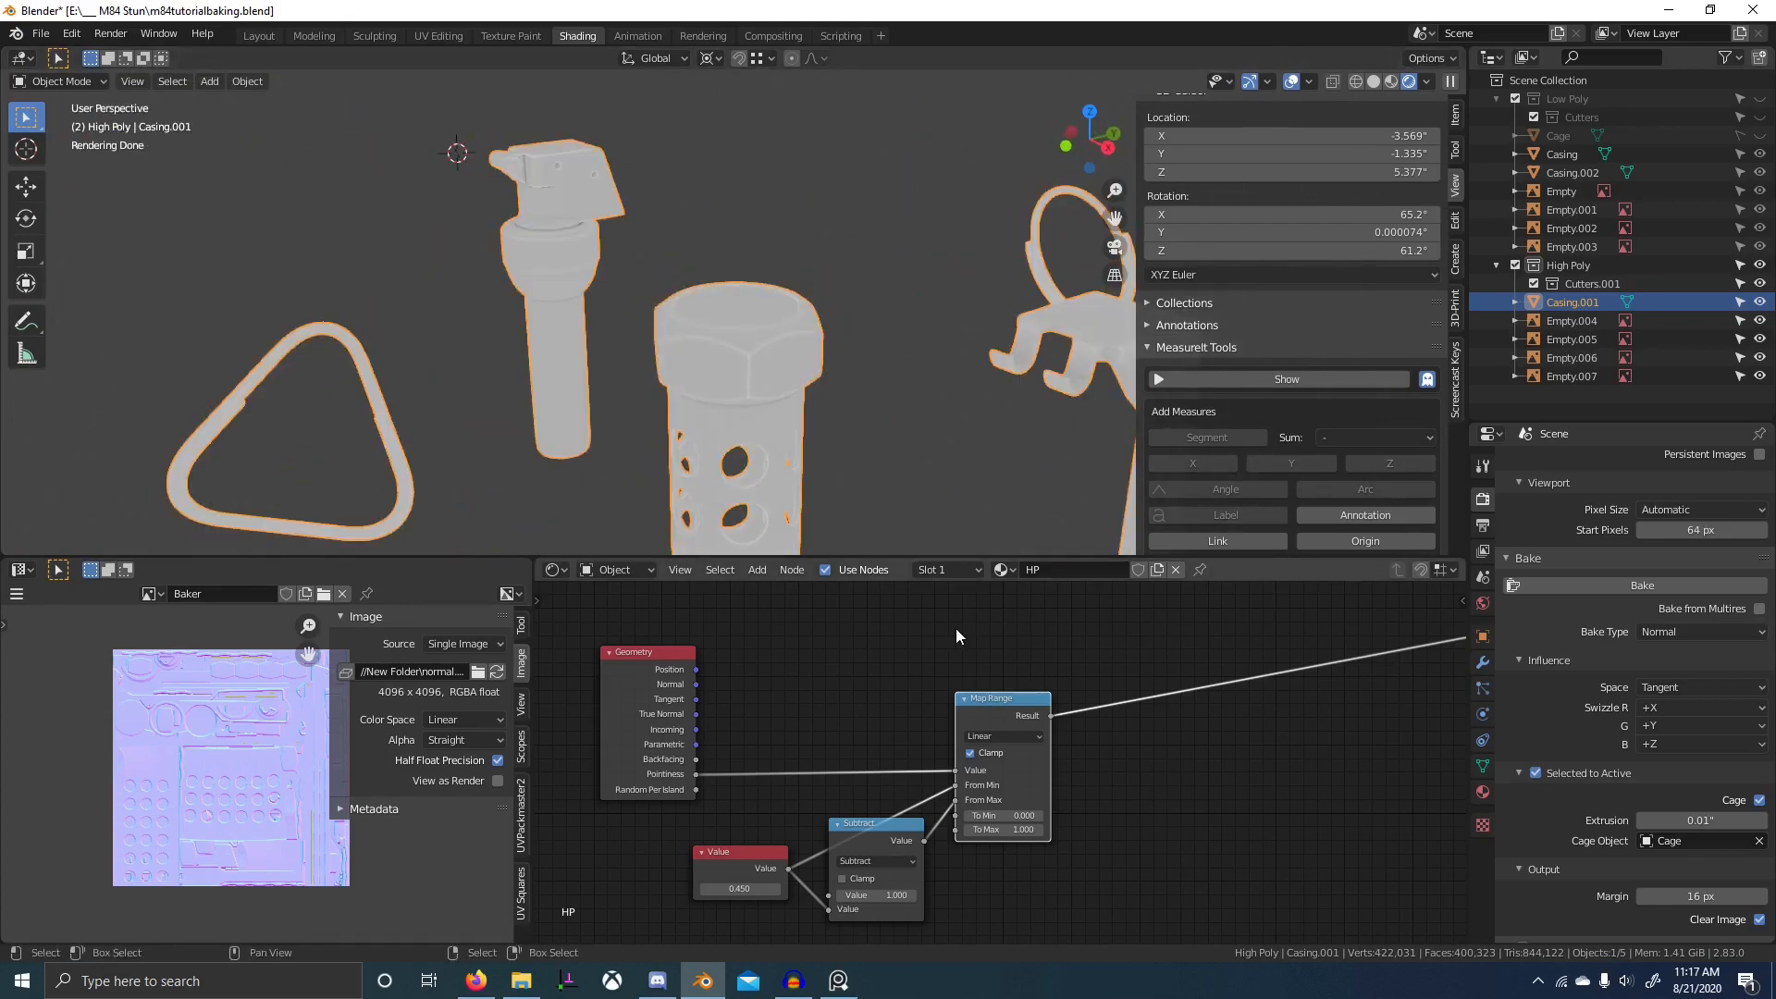
- Select the Geometry, Value, Subtract and Map Range nodes together and move the group up to free space below
scroll(851, 753, down, 6)
key(b)
drag(703, 698, 1065, 860)
scroll(1064, 829, down, 4)
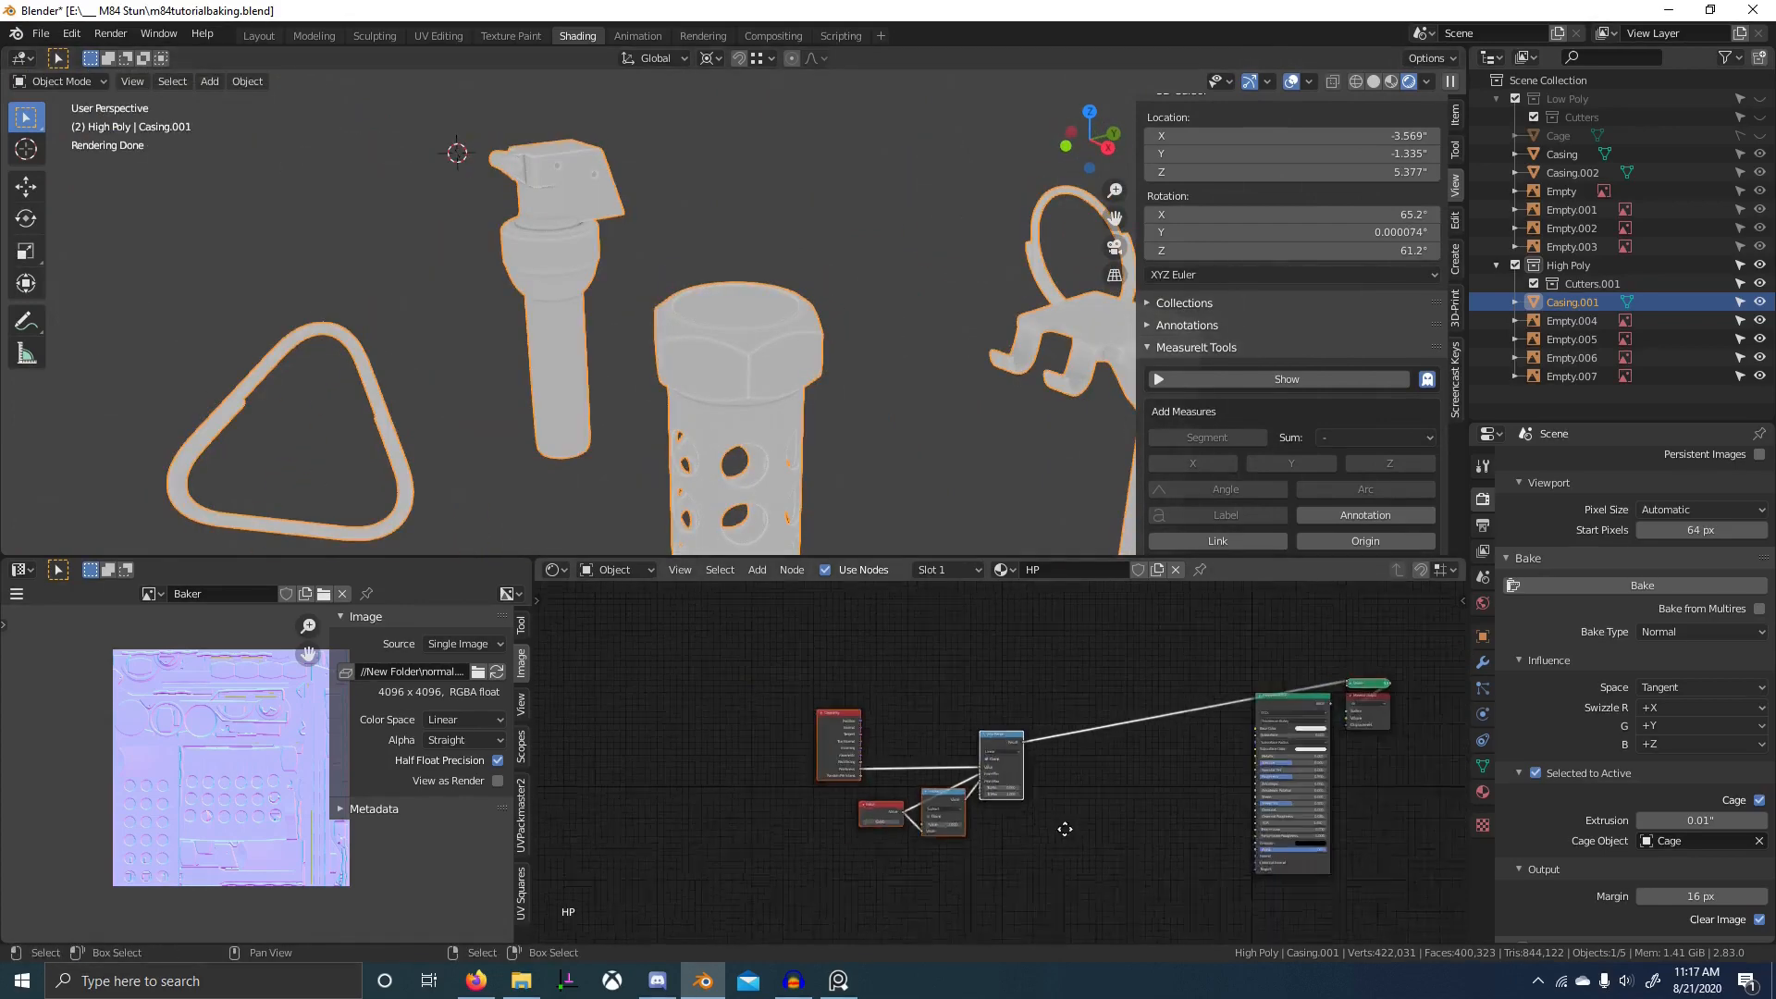
middle_drag(1064, 829, 1108, 880)
key(g)
click(987, 692)
scroll(980, 696, down, 1)
middle_drag(953, 719, 956, 761)
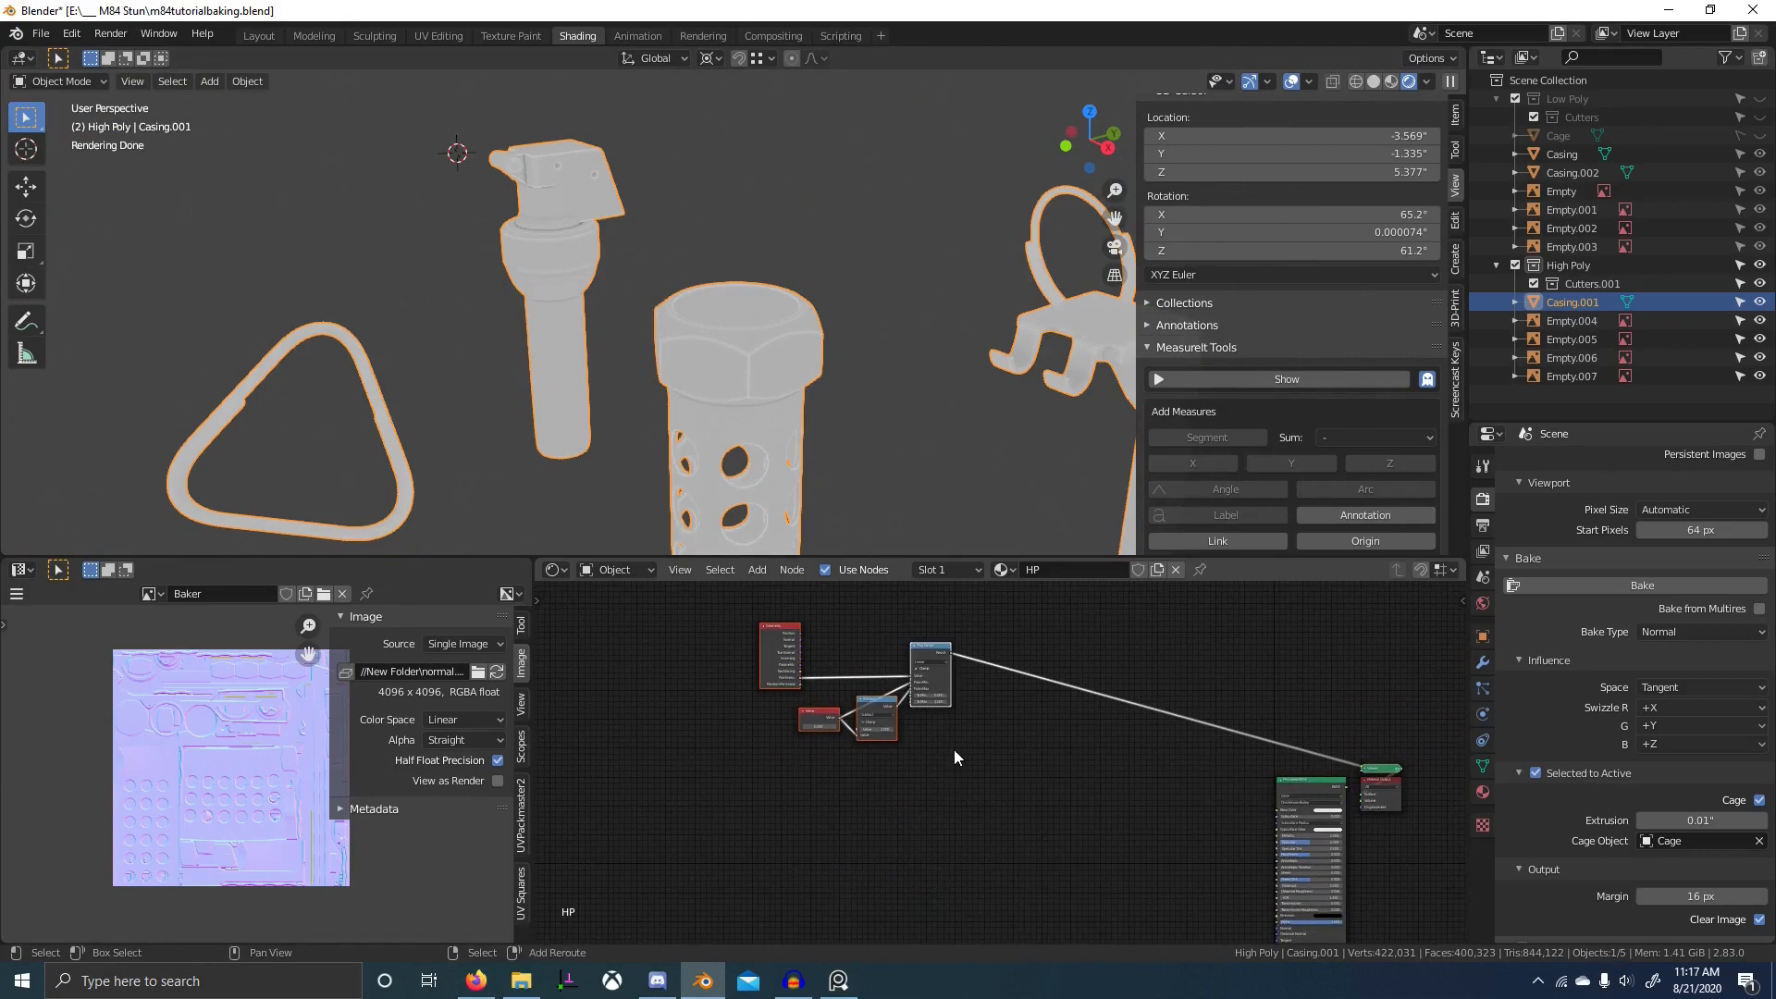
- Add an Ambient Occlusion node below the pointiness node group
key(shift+a)
click(958, 740)
key(Return)
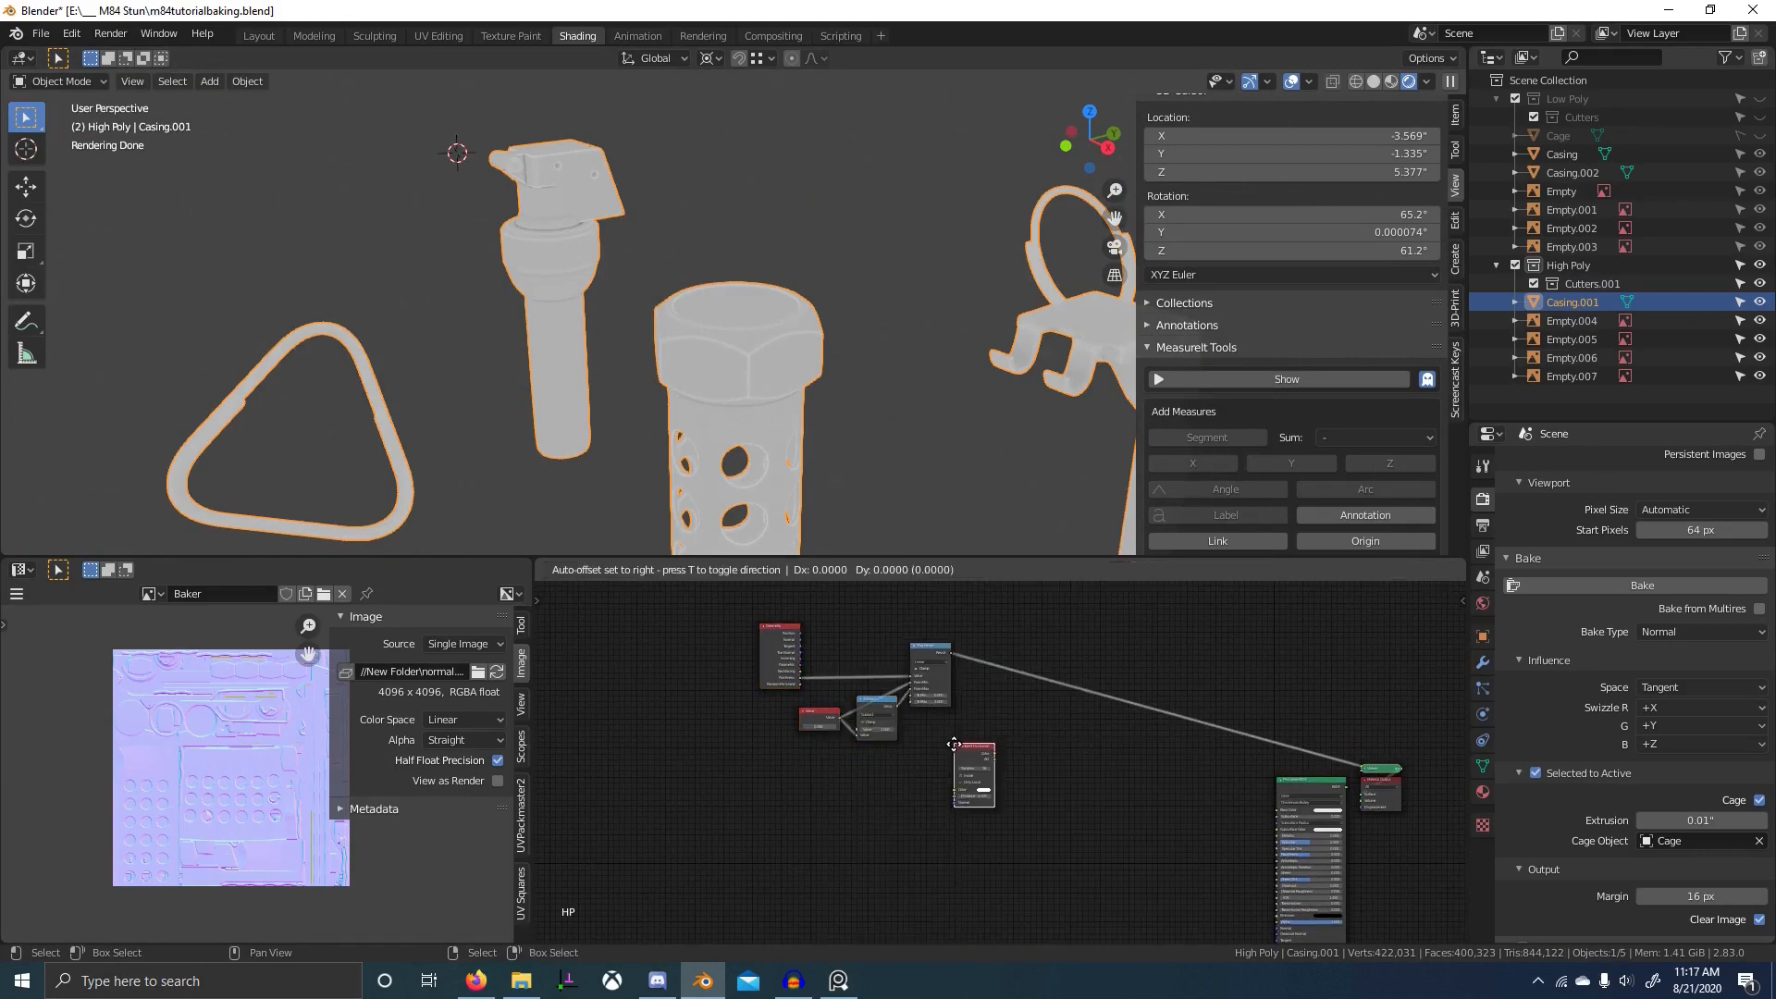
click(1003, 778)
- Preview the Ambient Occlusion node's AO output on the high-poly model and inspect the shading
scroll(1003, 779, up, 2)
middle_drag(848, 688, 936, 756)
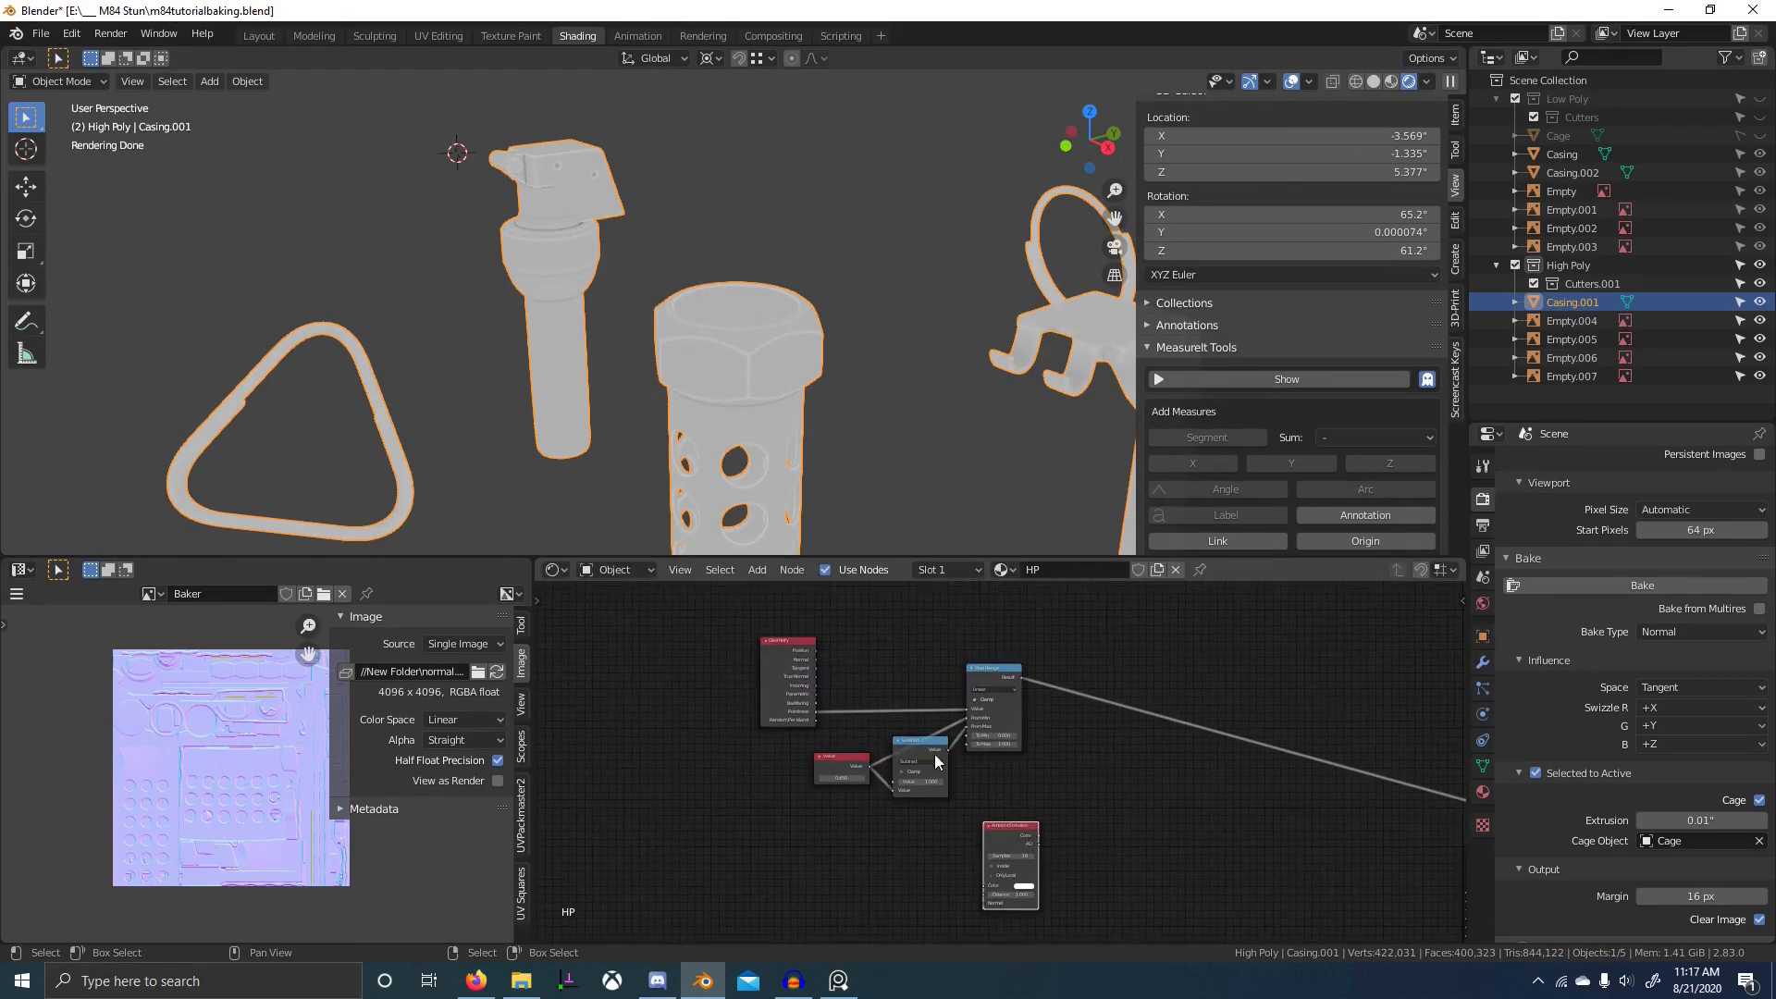
middle_drag(1019, 852, 963, 767)
scroll(915, 782, up, 2)
ctrl+shift+click(965, 766)
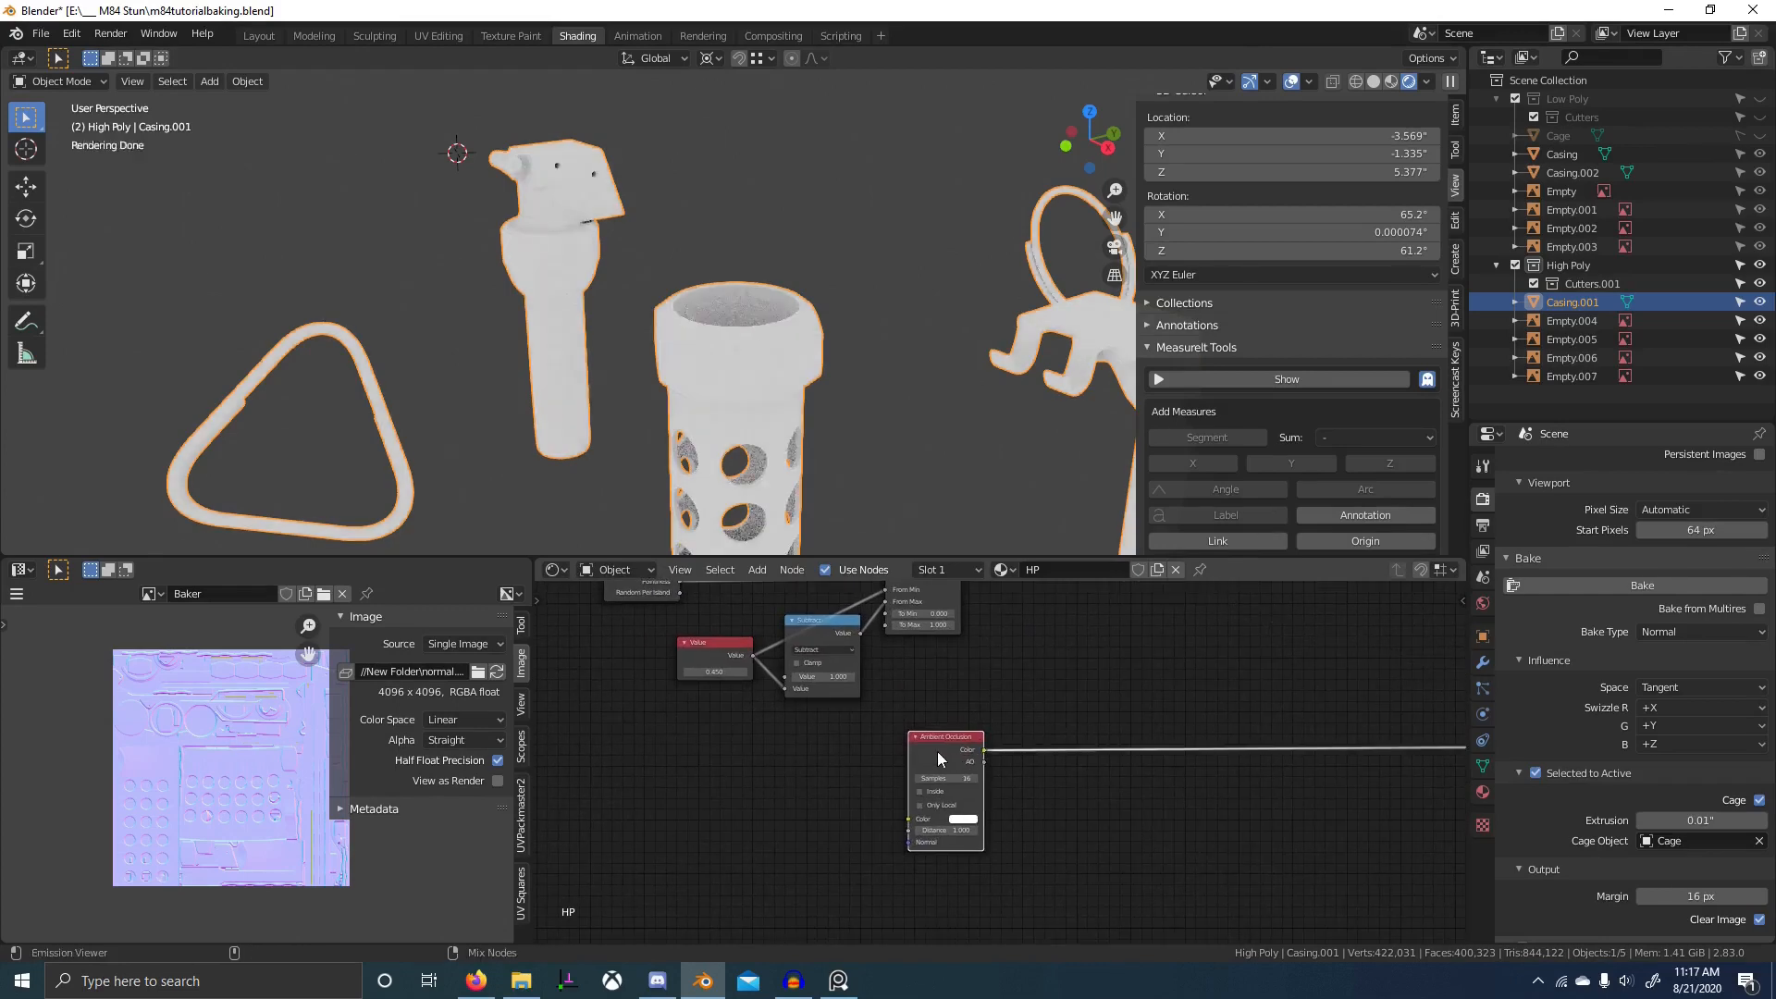
ctrl+shift+click(936, 751)
scroll(646, 229, up, 3)
scroll(696, 119, up, 2)
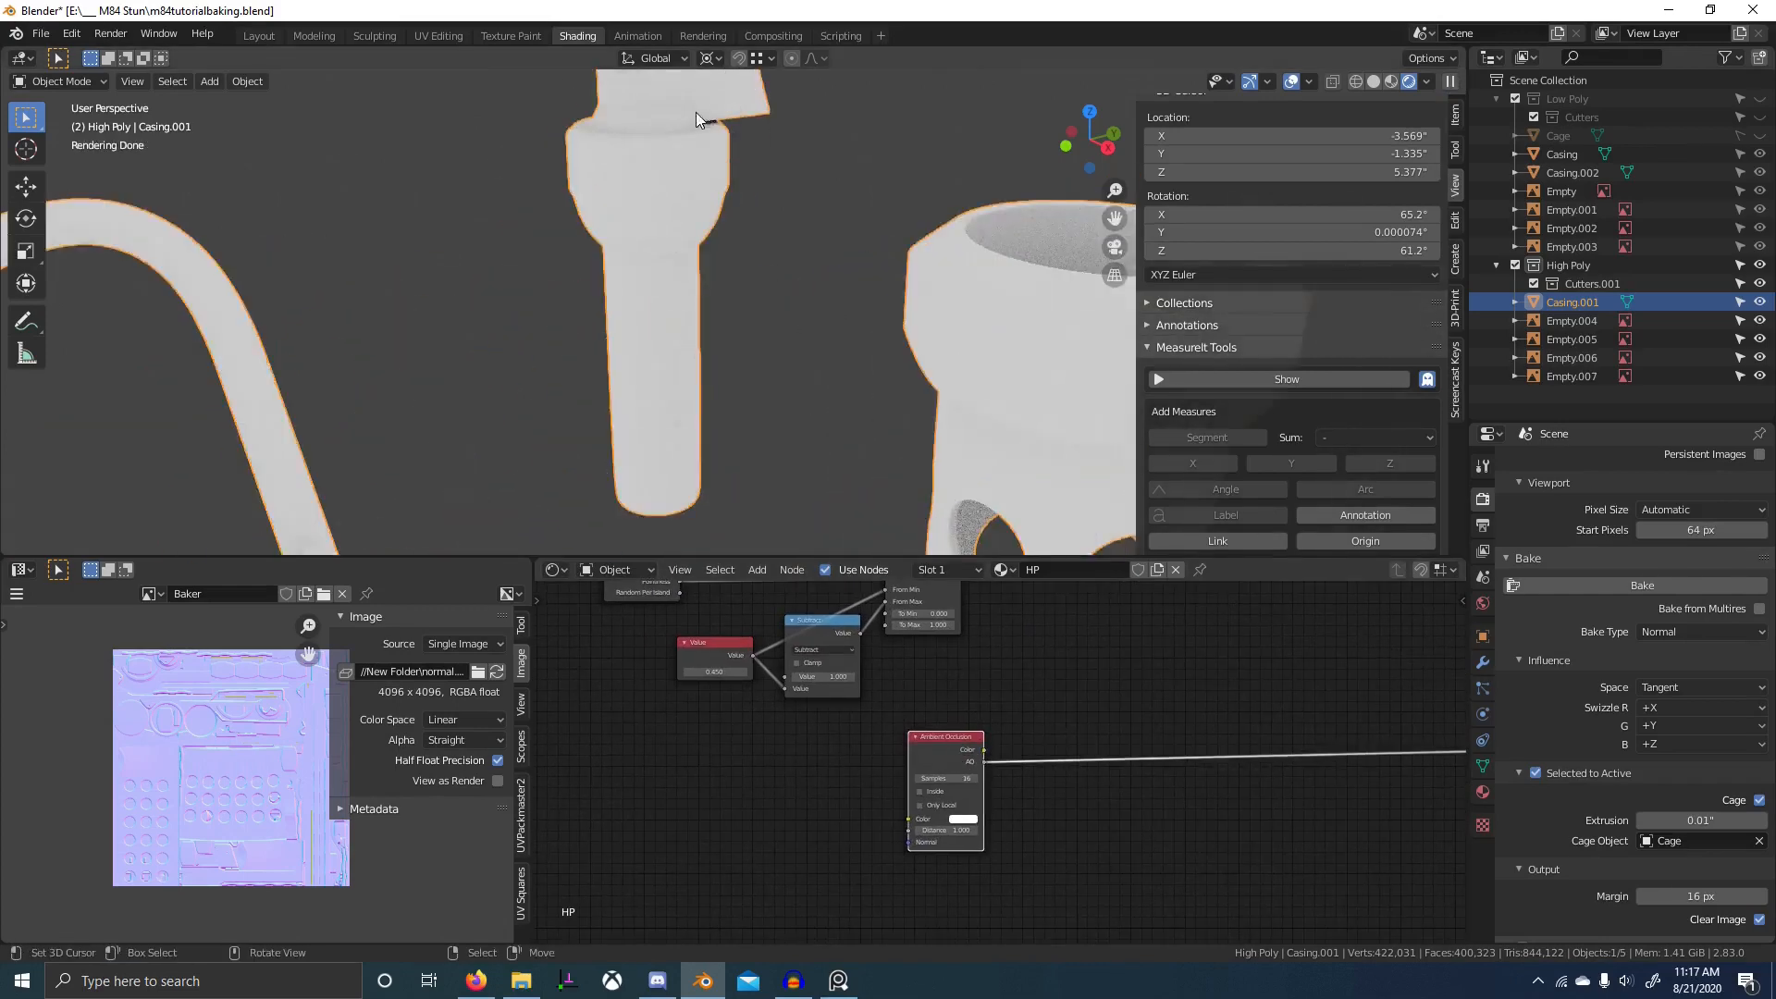
scroll(393, 412, down, 4)
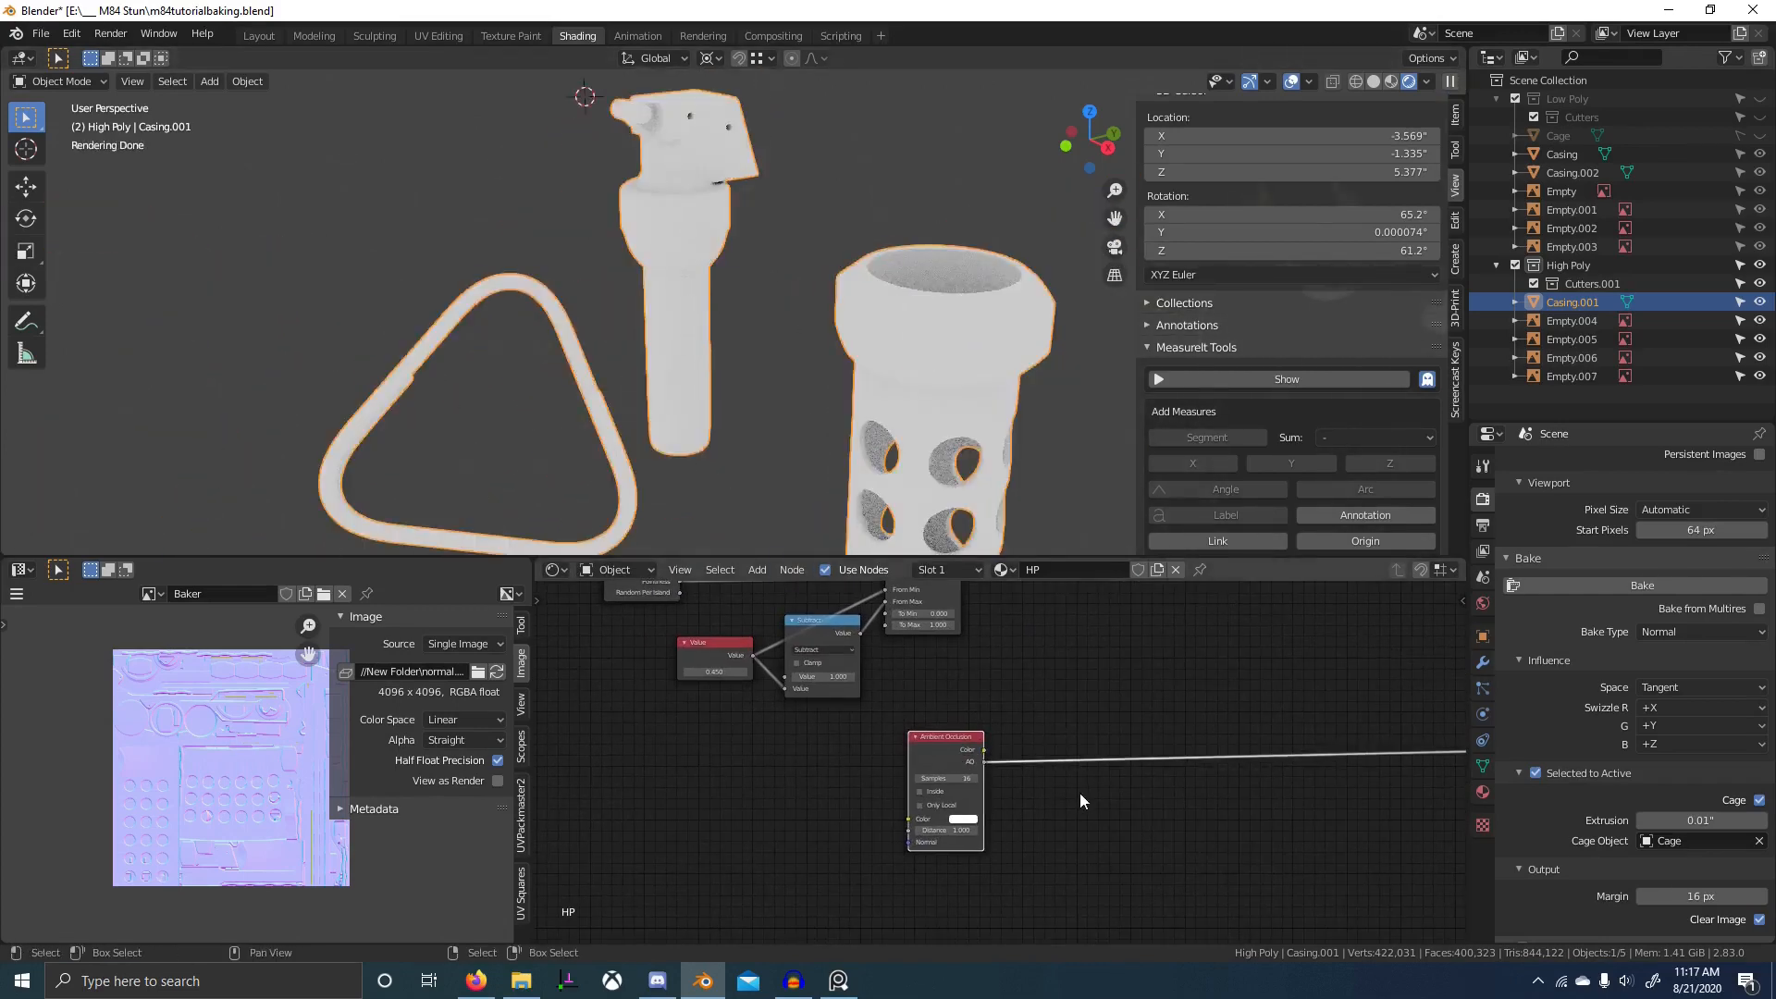
- Enable Only Local on the Ambient Occlusion node and place a duplicate below it with Inside also enabled
middle_drag(1079, 792, 964, 759)
key(ctrl+space)
scroll(796, 564, up, 2)
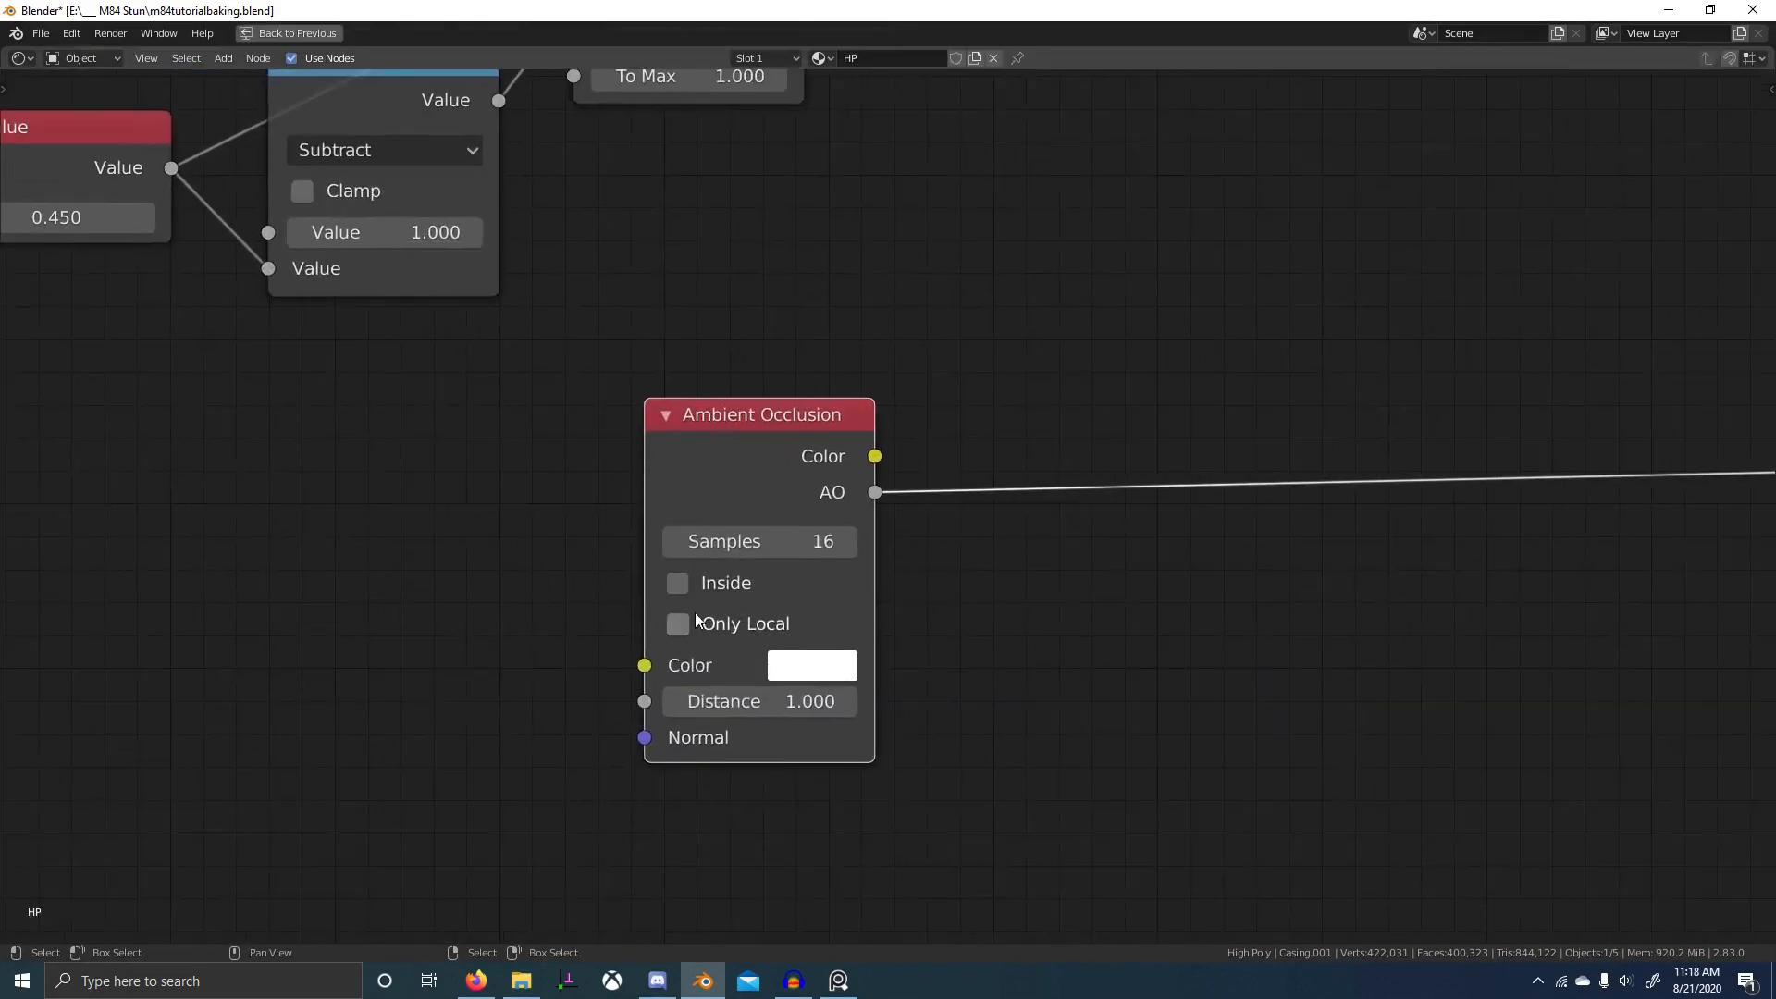
scroll(847, 605, down, 2)
key(shift+d)
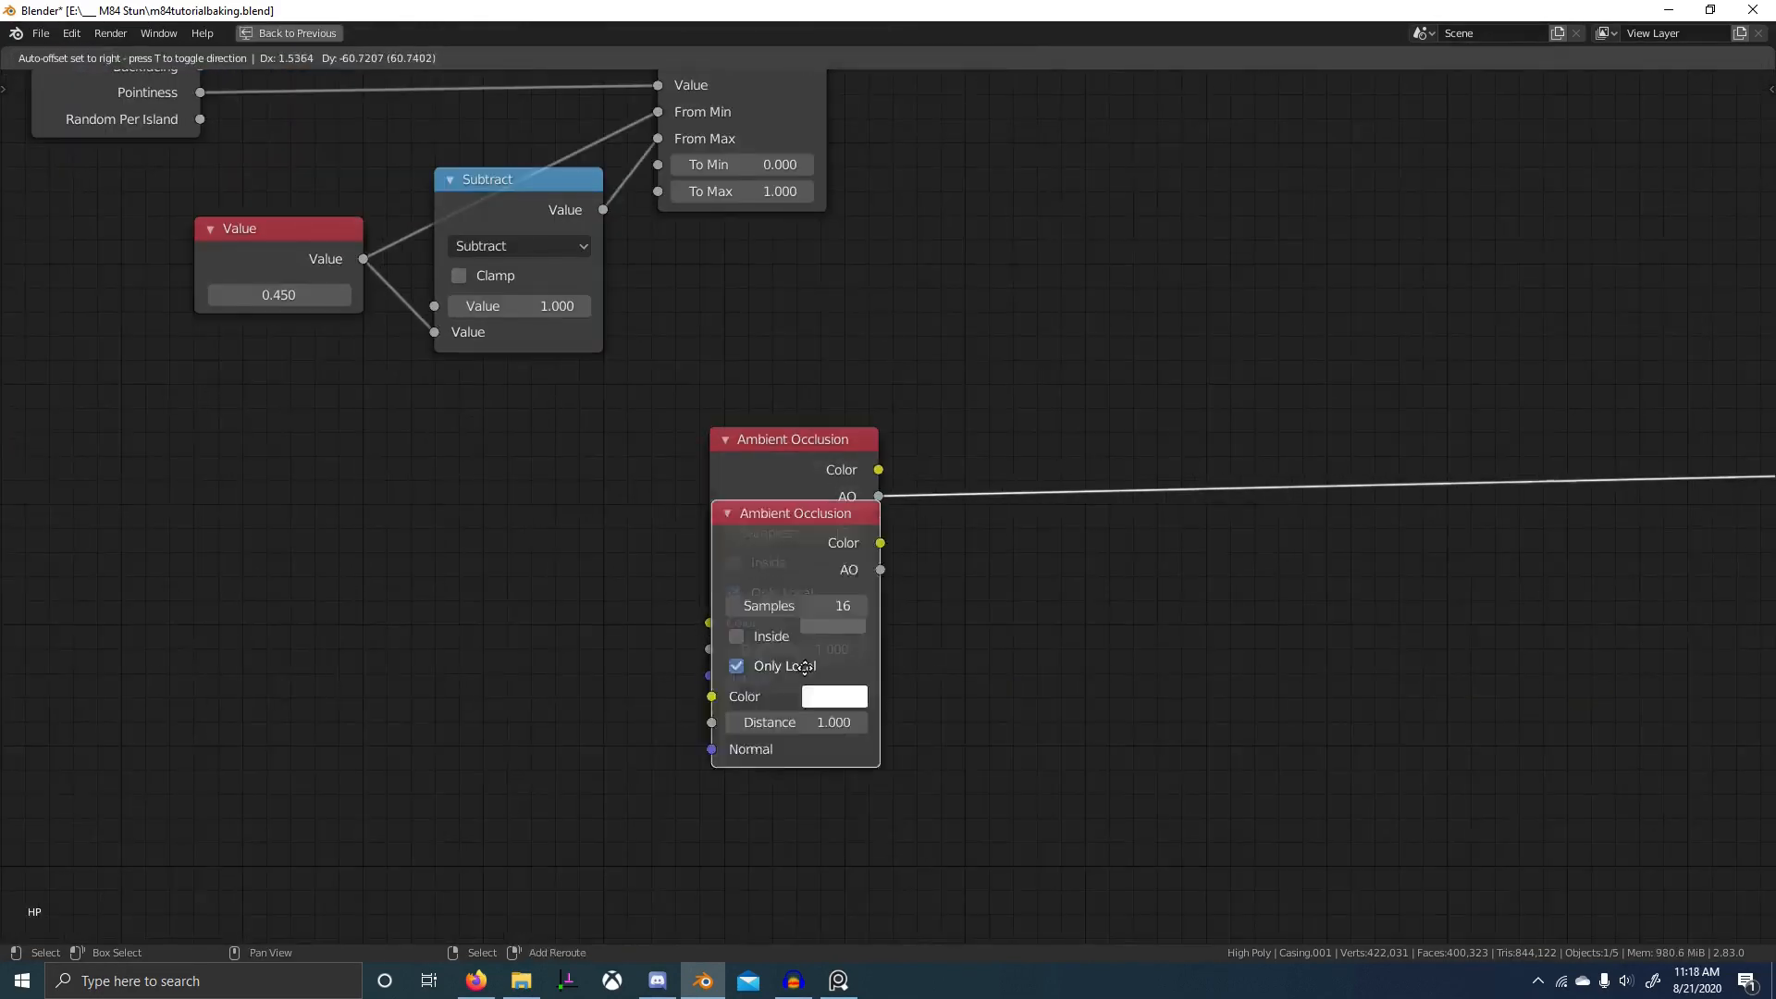
click(810, 766)
drag(811, 773, 799, 812)
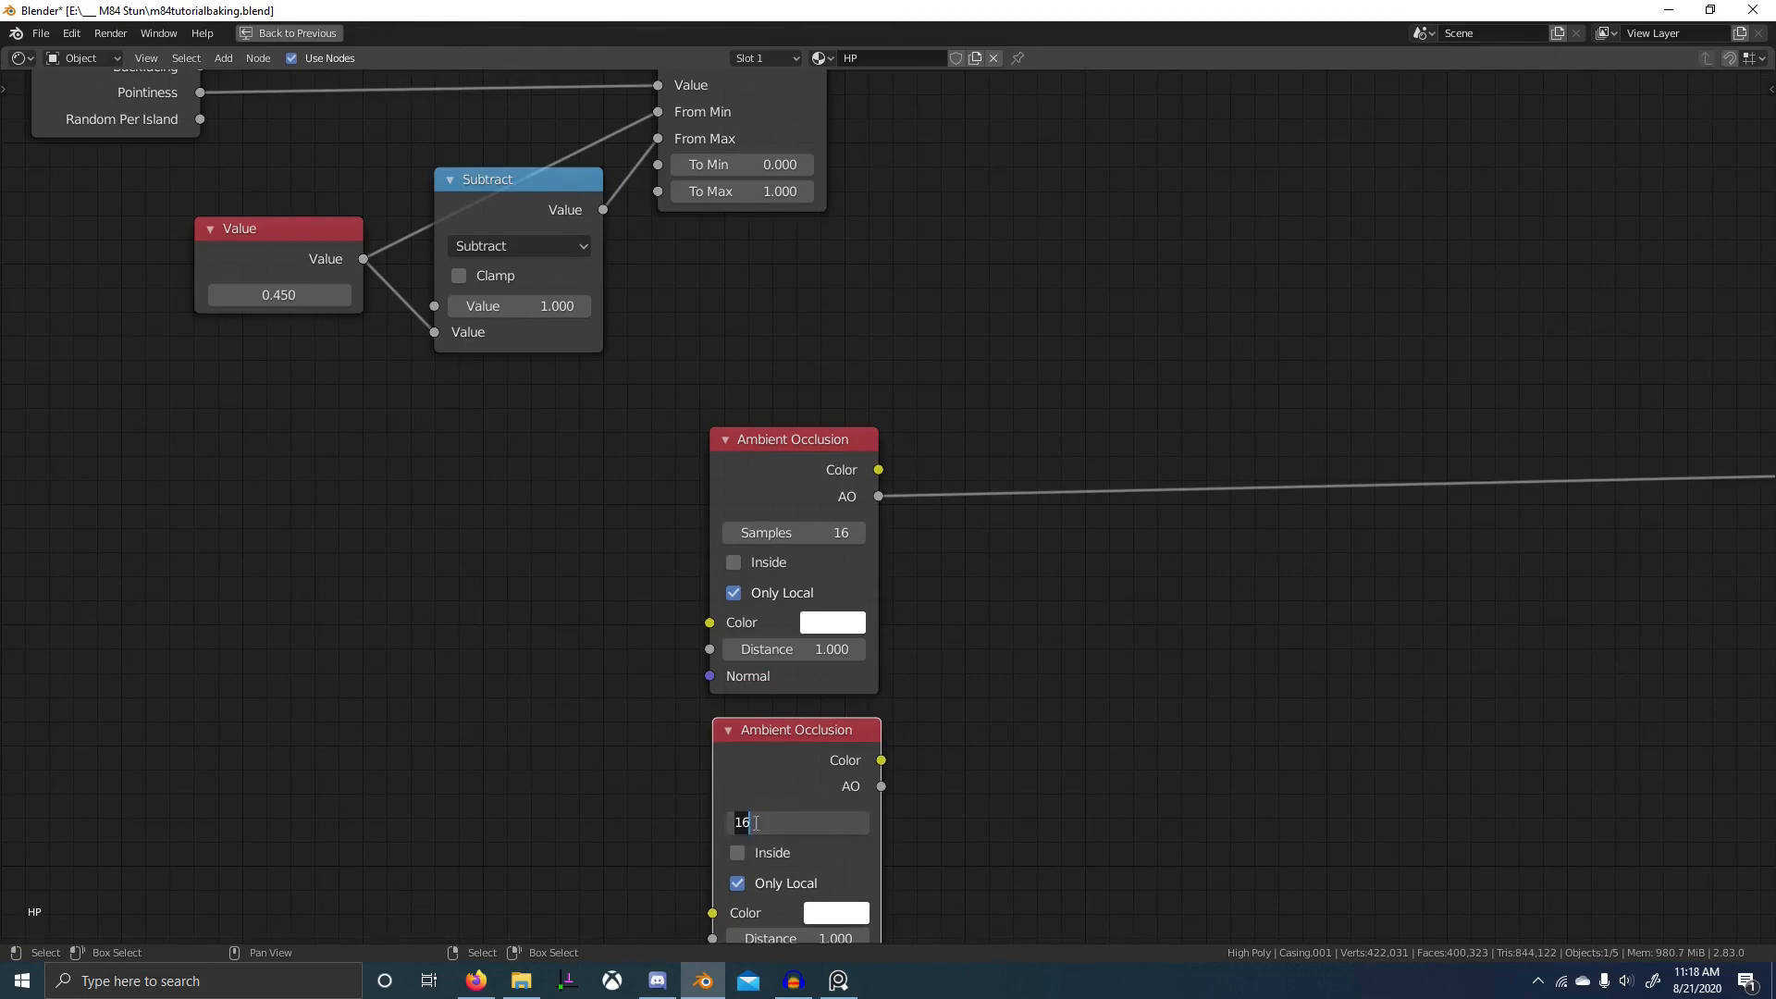
click(737, 852)
- Duplicate the Map Range node beside the upper Ambient Occlusion node and connect that node's AO output to its Value input
scroll(829, 824, down, 2)
click(797, 259)
key(shift+d)
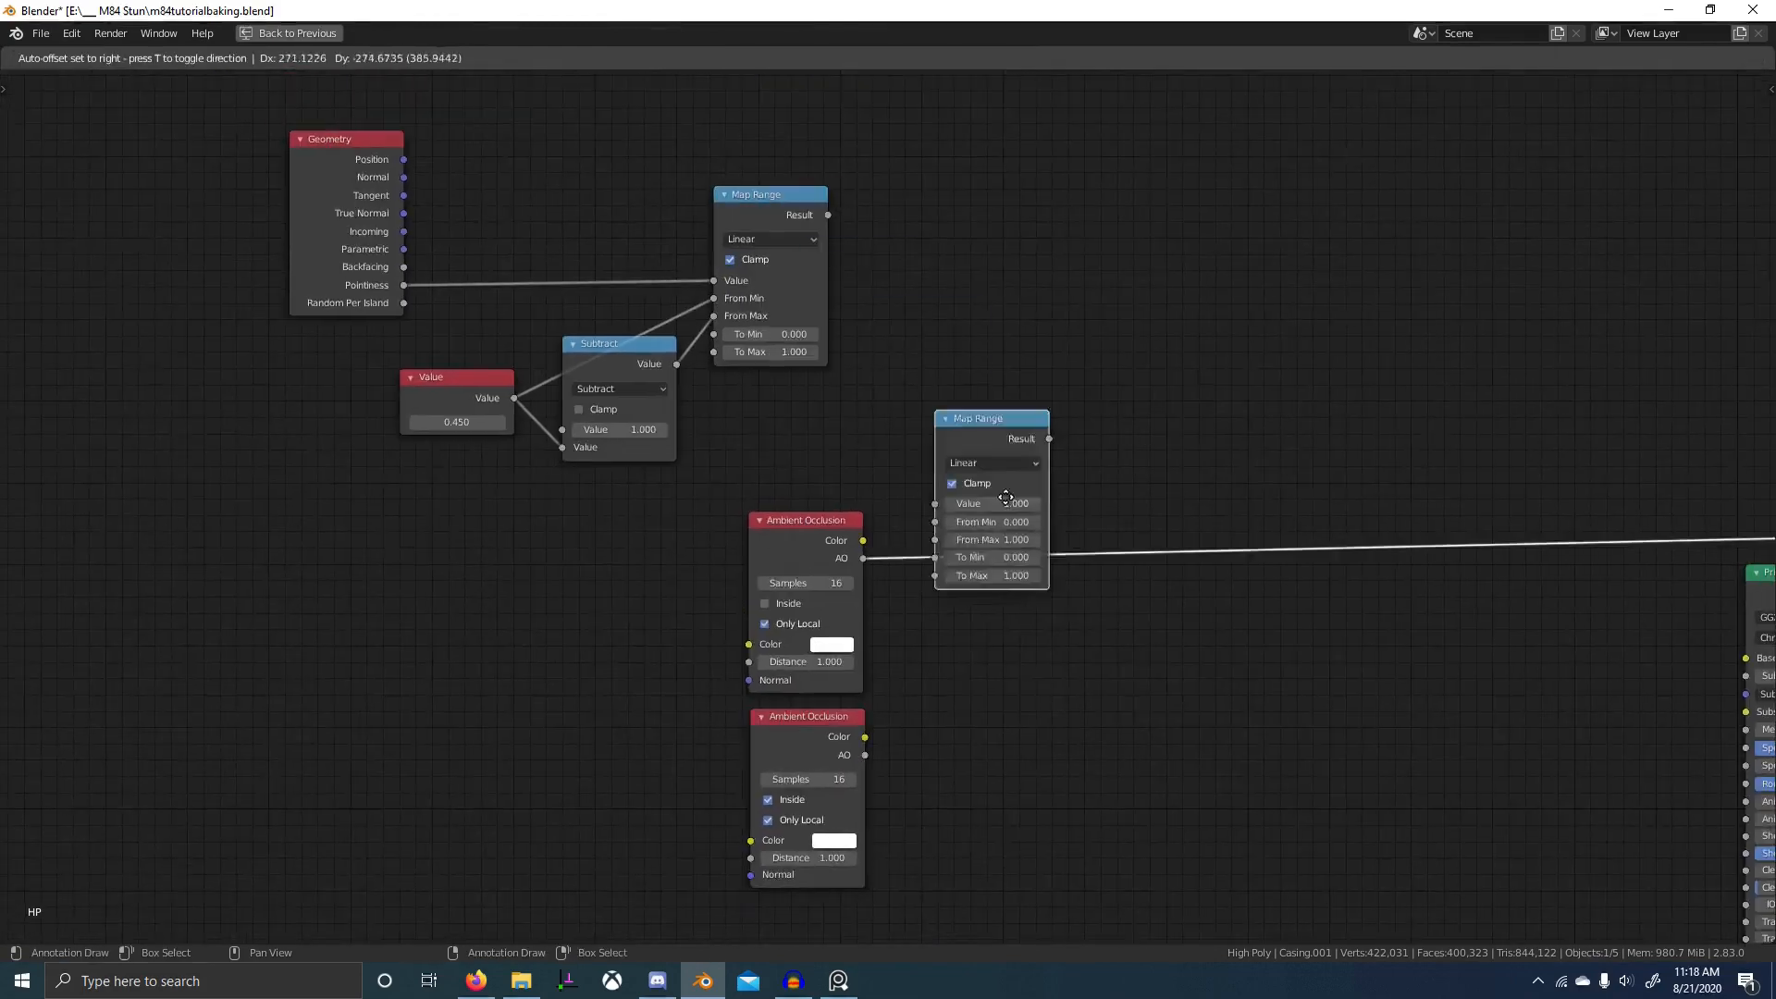
click(1038, 615)
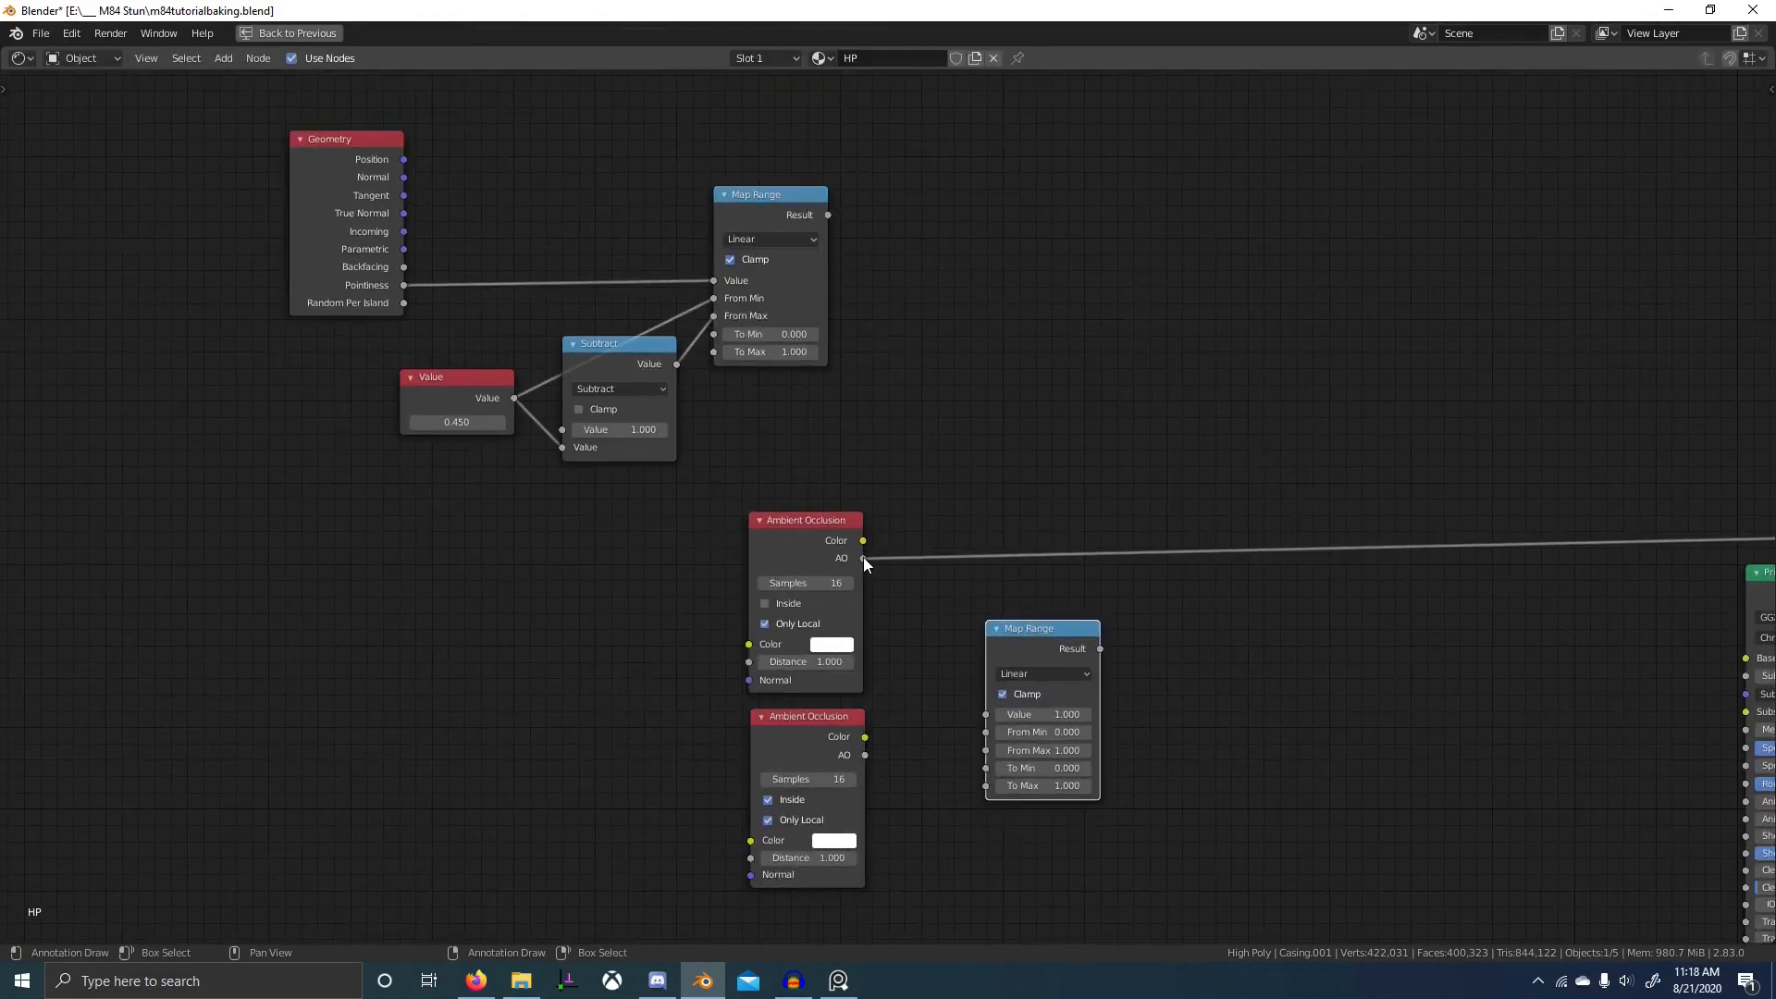
drag(863, 558, 978, 713)
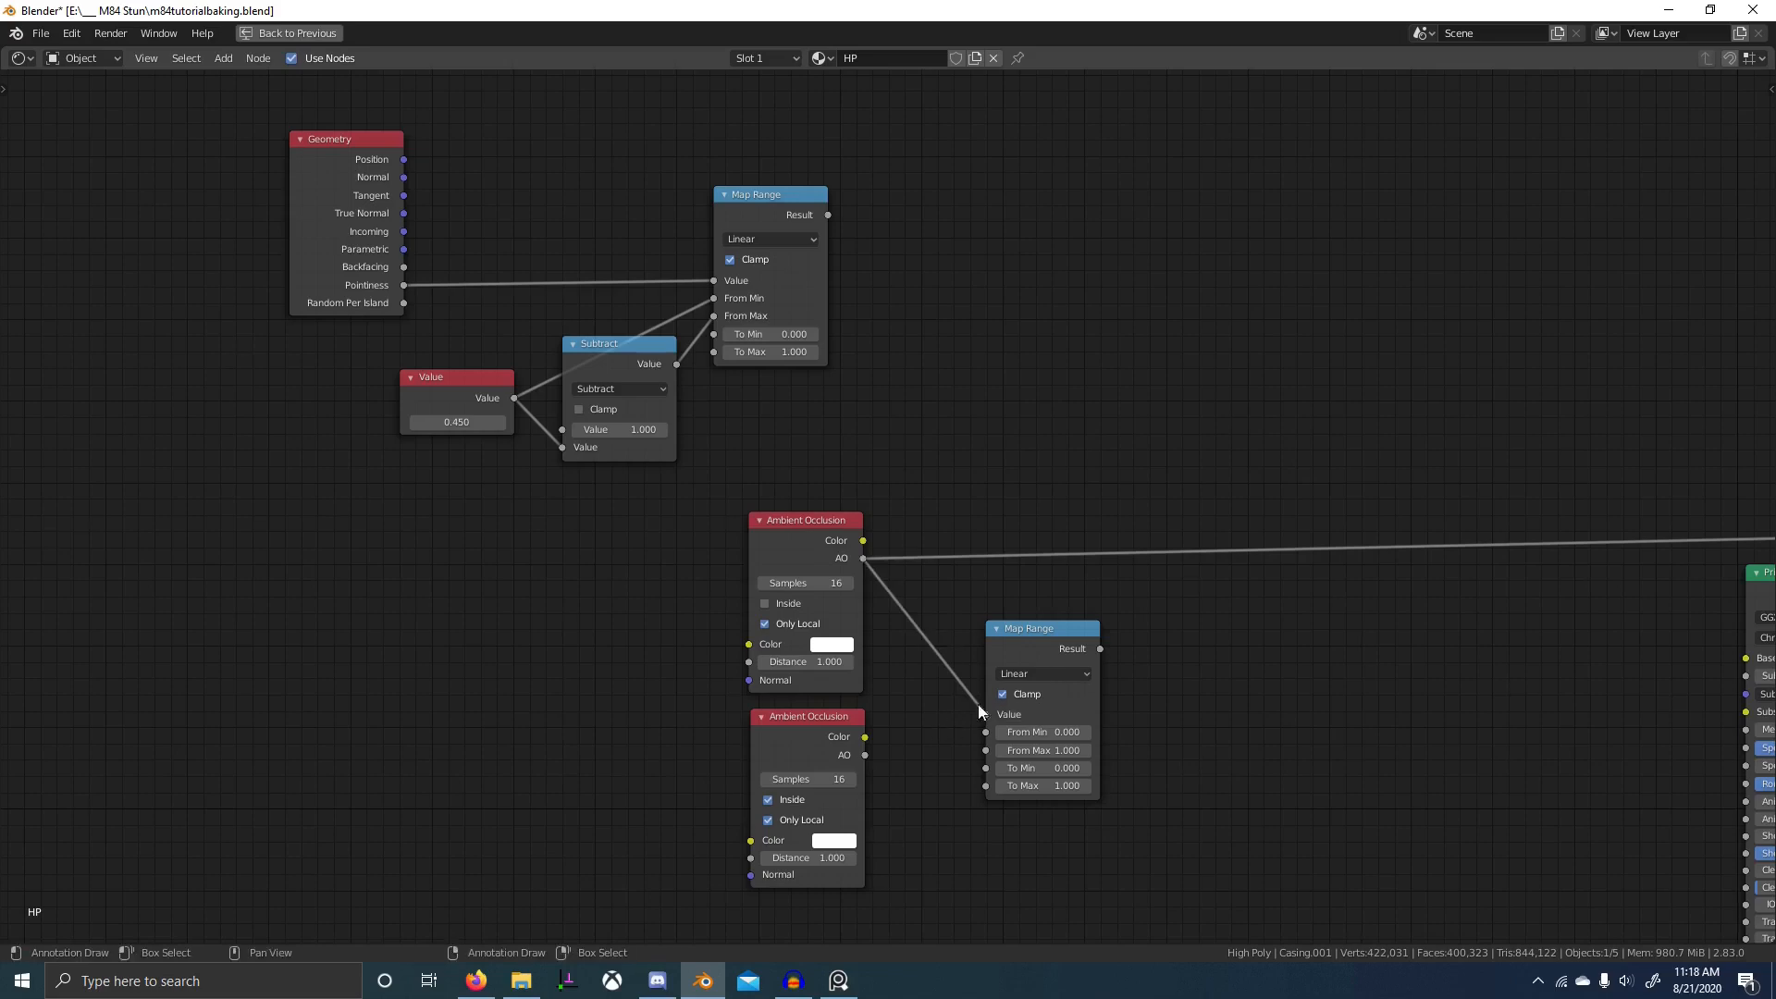
drag(1051, 648, 1036, 483)
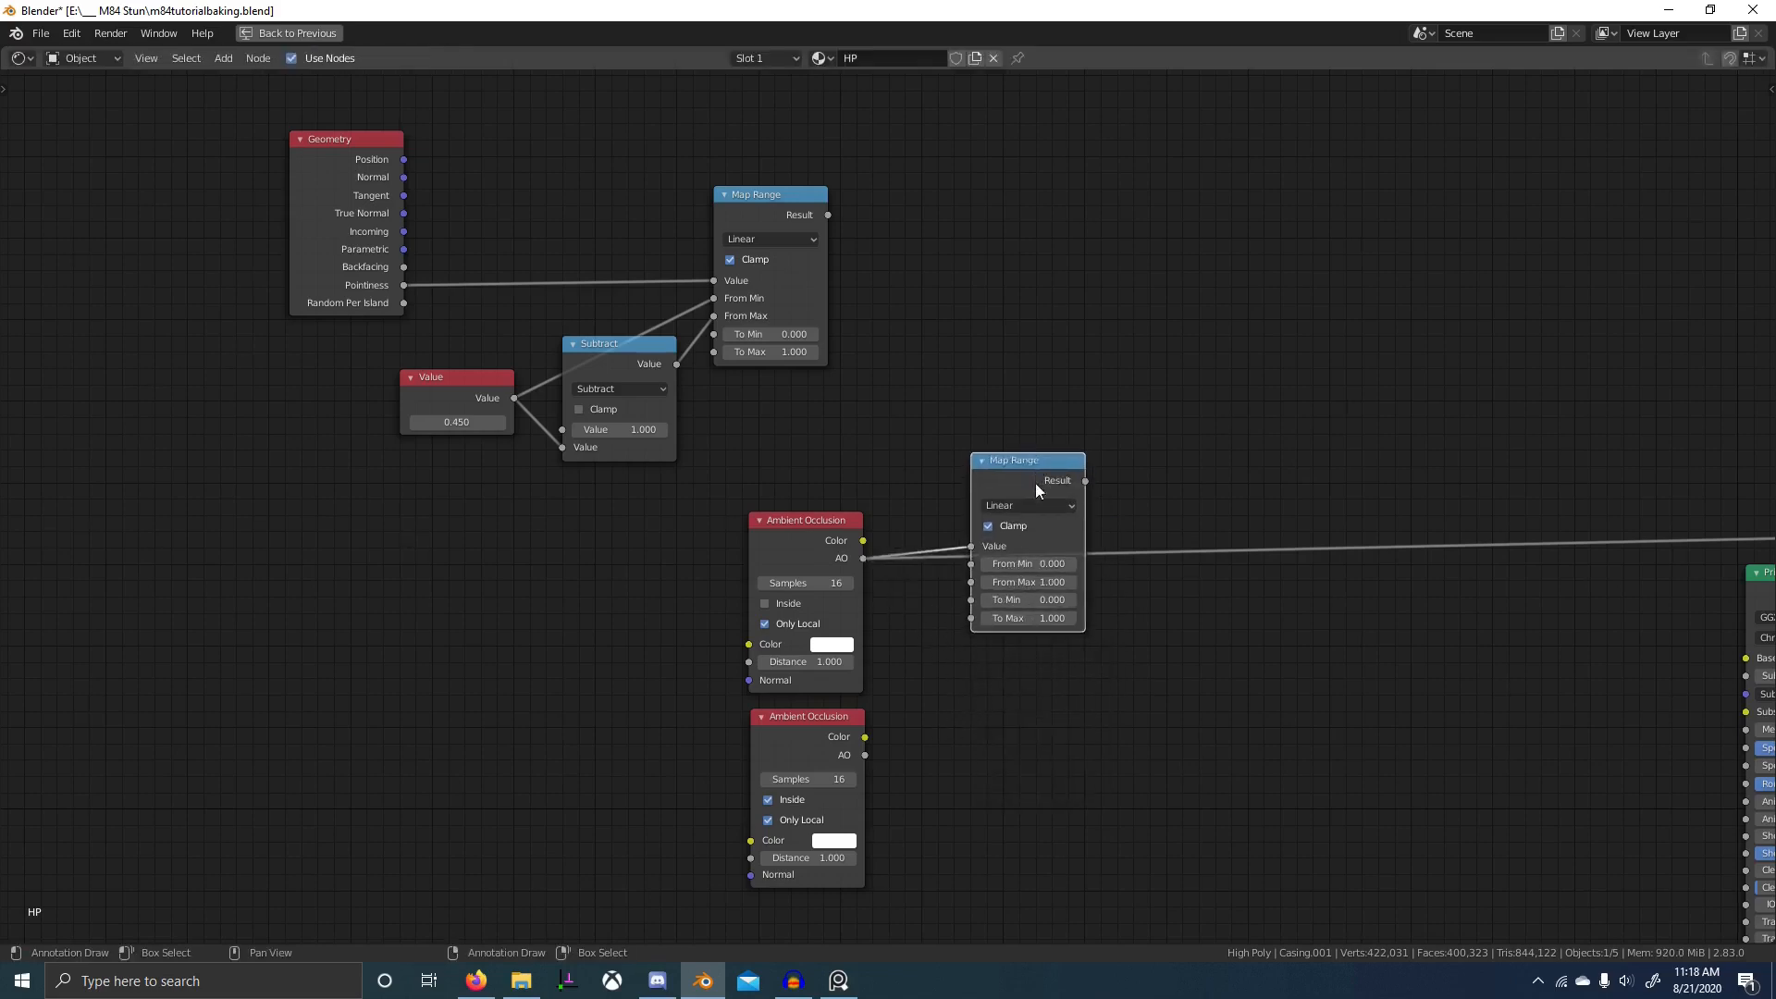
- Set To Max to 0.5 on the Map Range node fed by the upper Ambient Occlusion node
scroll(1035, 482, up, 2)
click(1009, 732)
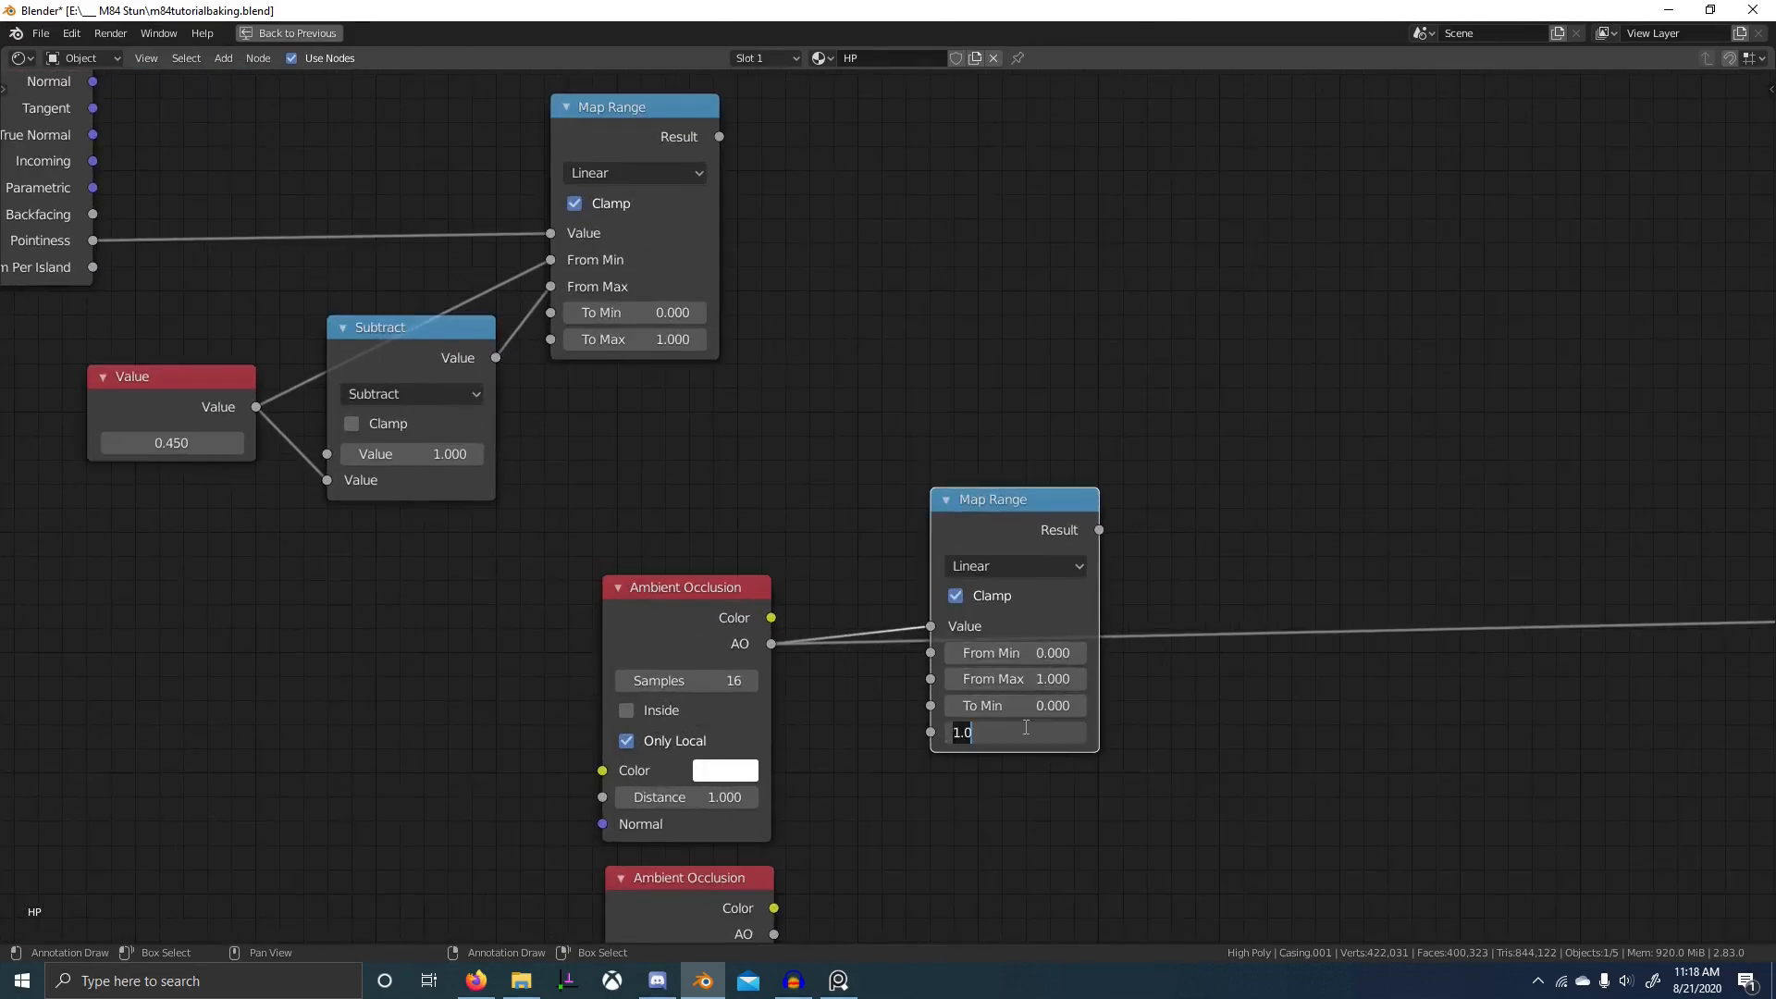
text(0.5)
key(Return)
- Duplicate that Map Range node below itself and connect the lower Ambient Occlusion node's AO output to its Value input
scroll(991, 563, down, 2)
key(shift+d)
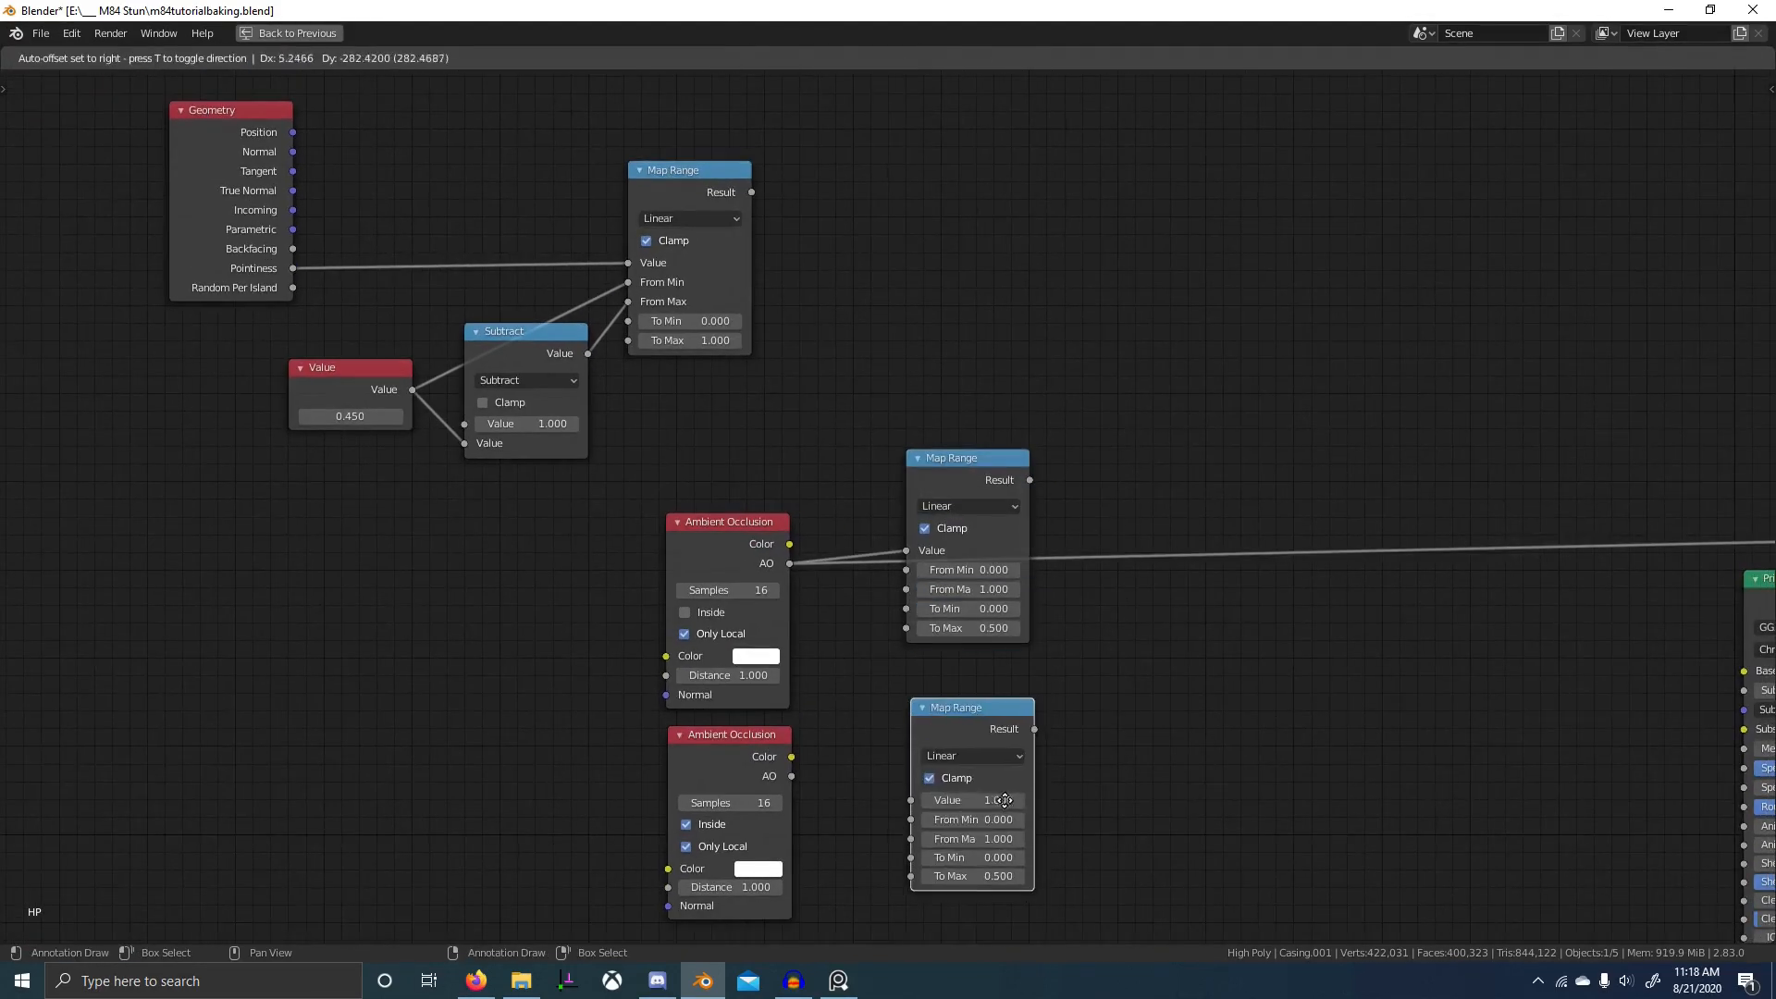
click(980, 806)
drag(792, 776, 924, 812)
- Set To Min to 1 on the lower Map Range node
scroll(951, 836, up, 2)
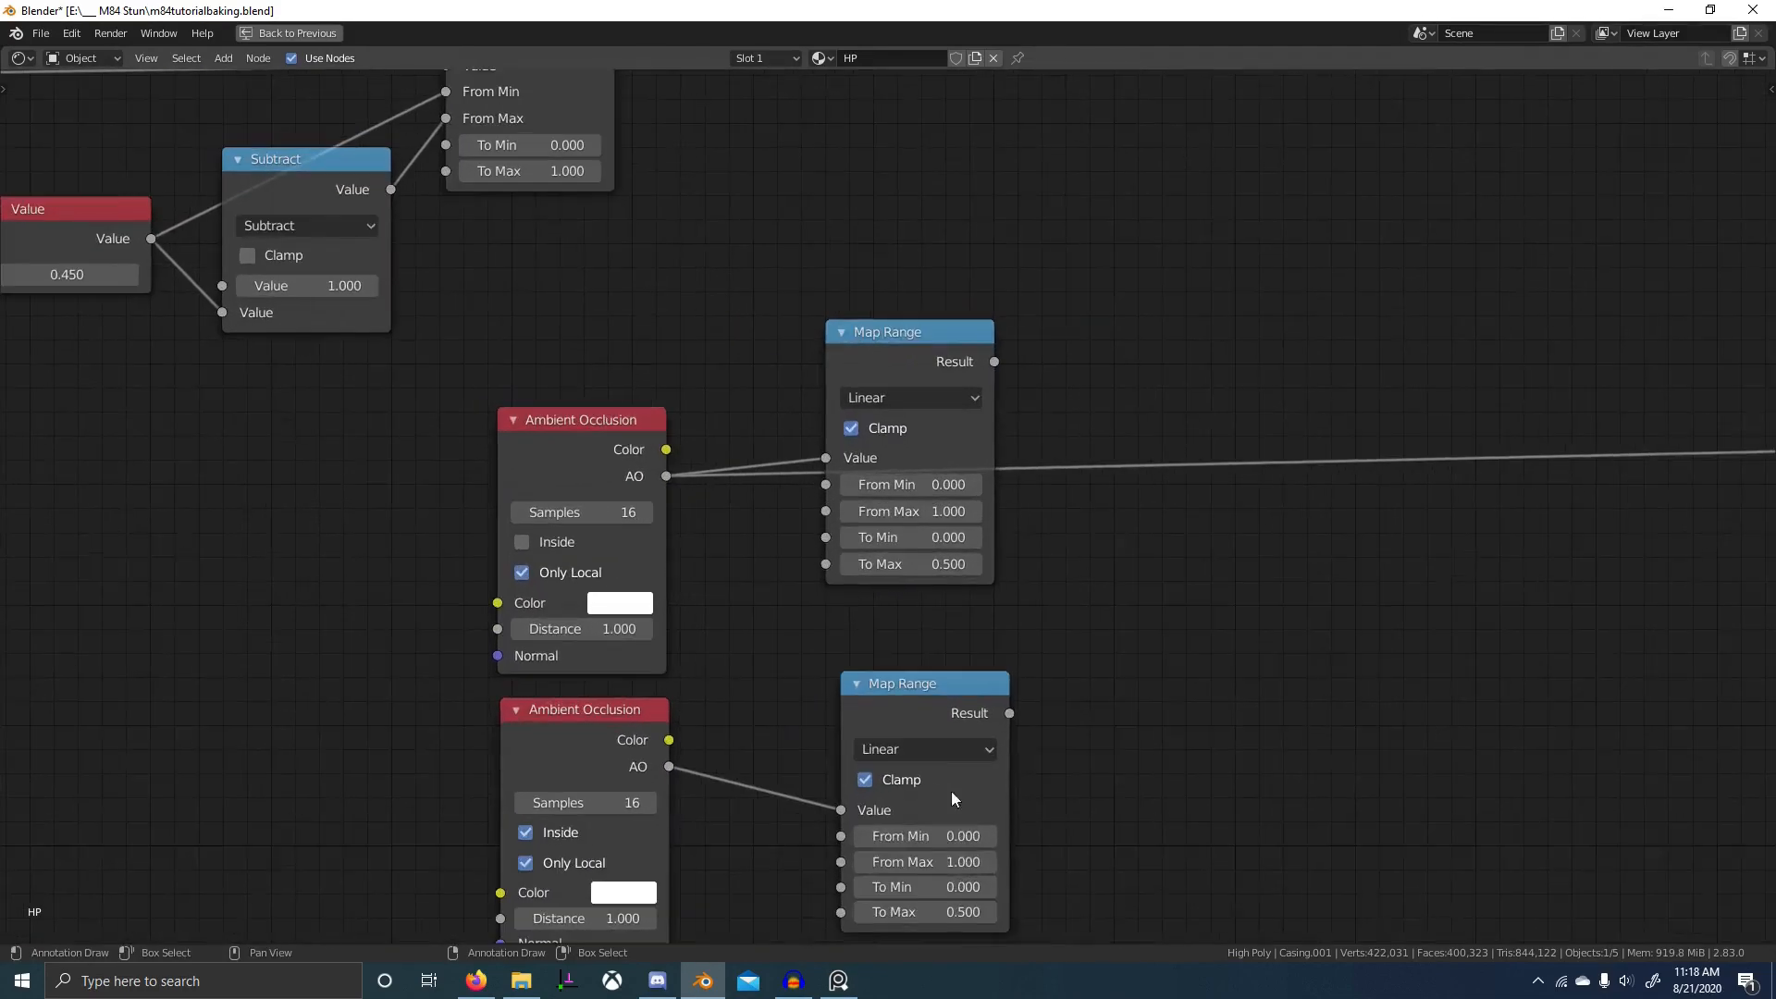
click(925, 886)
text(1)
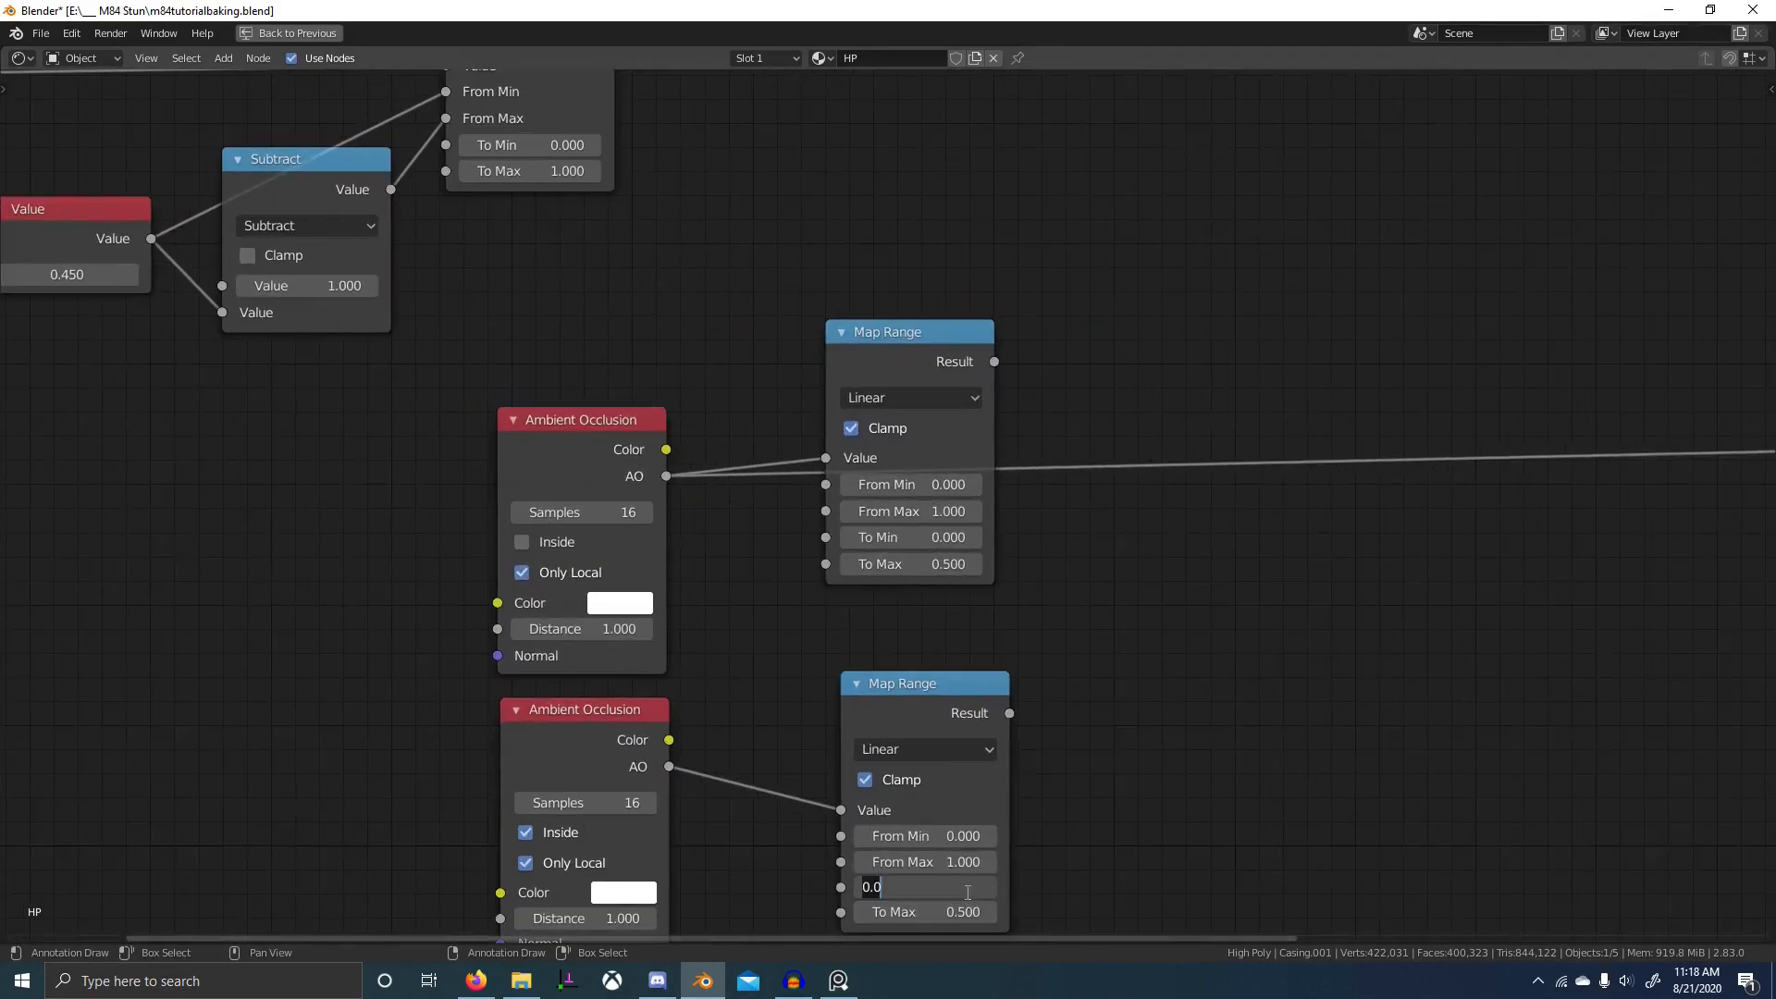
key(Return)
- Add a MixRGB node on the preview link beyond the two ambient occlusion Map Range nodes
key(shift+a)
click(1271, 479)
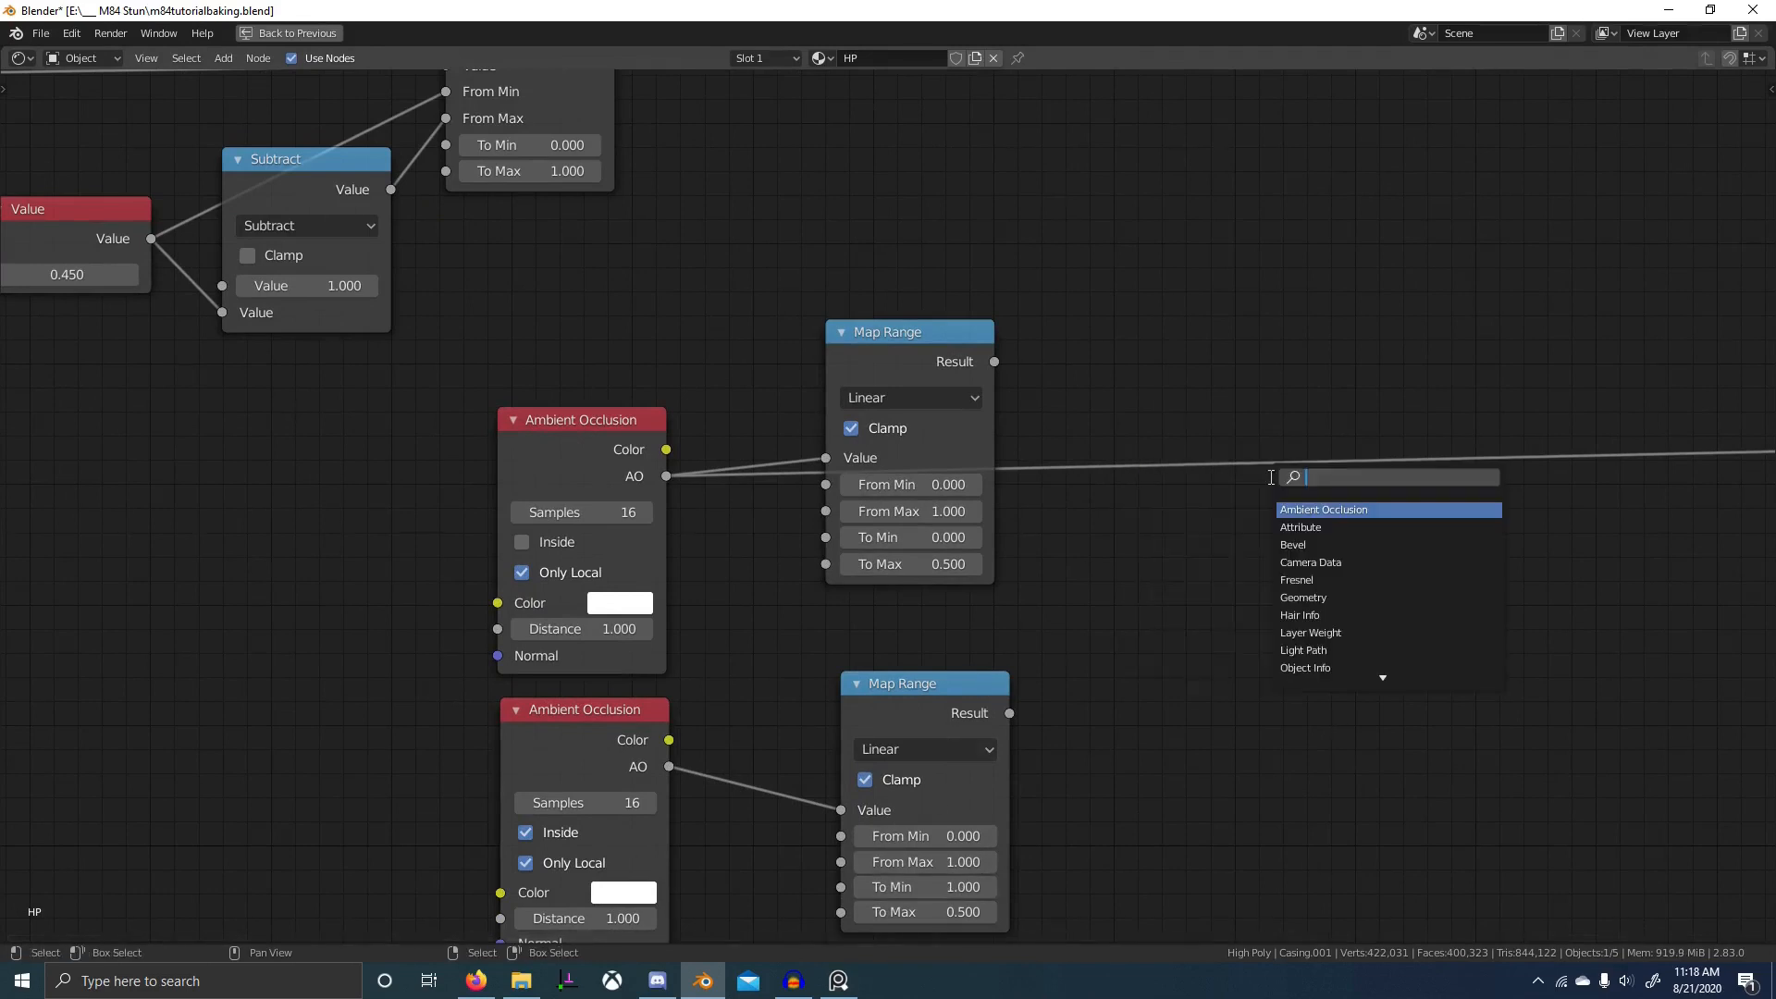
text(mix)
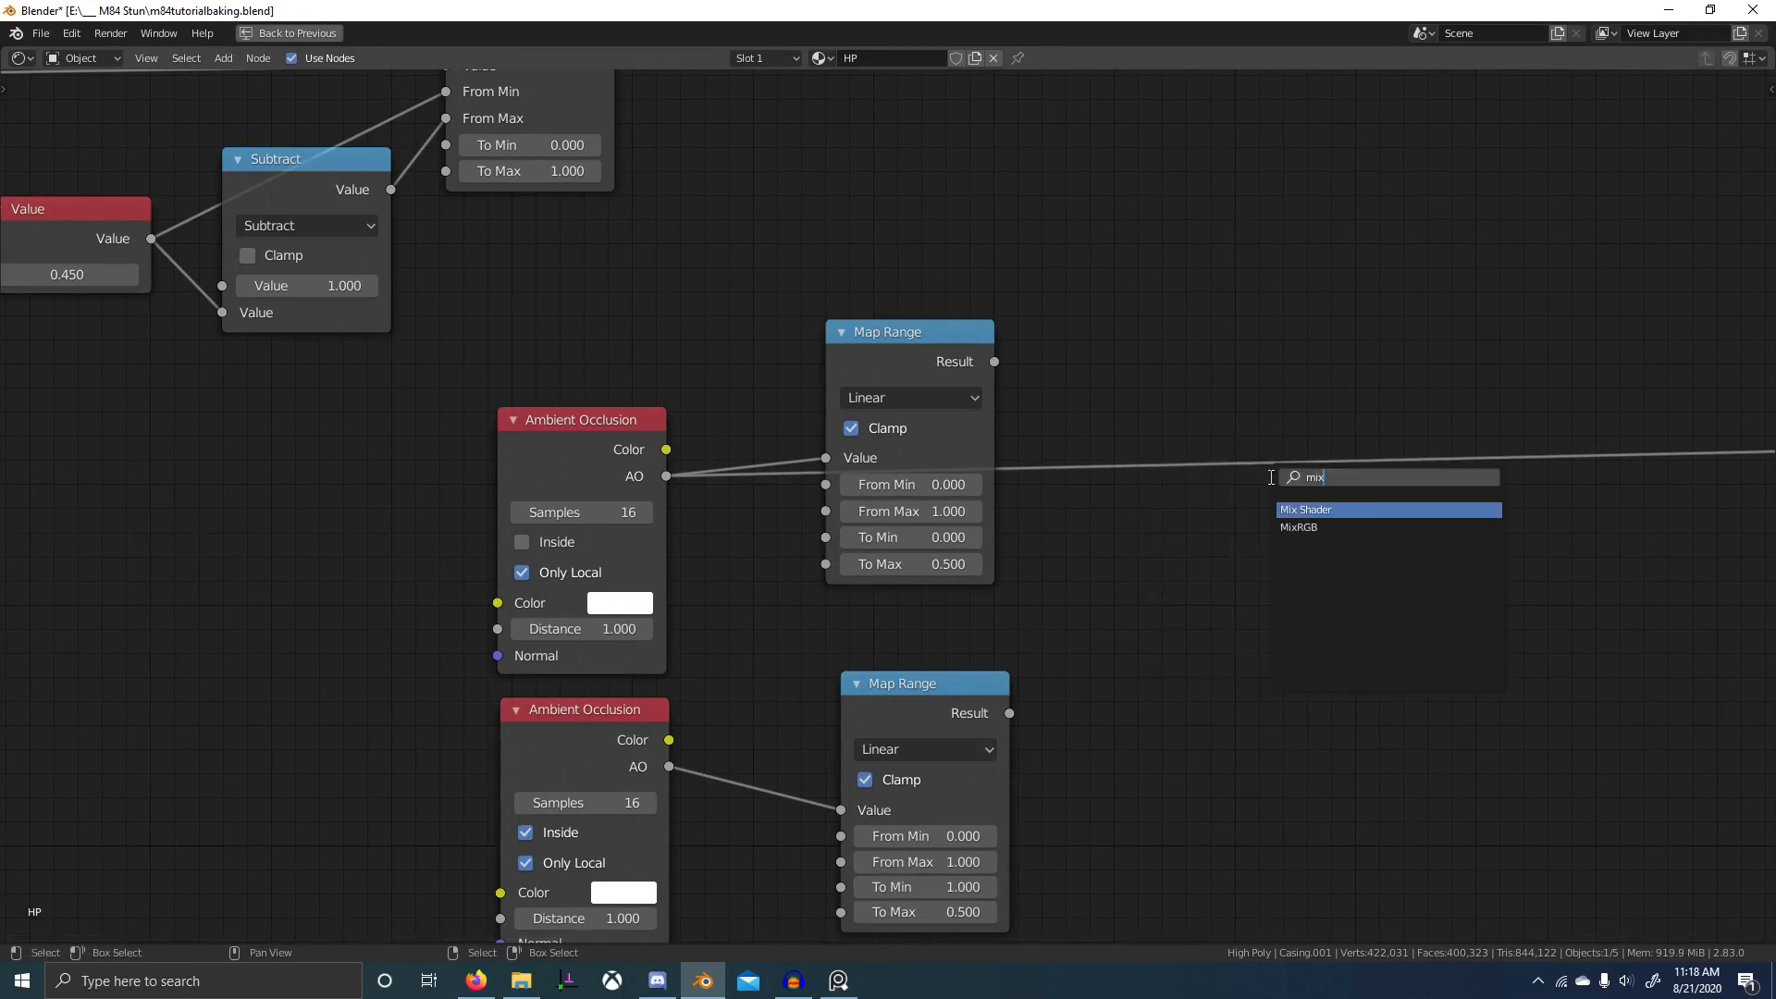
click(1299, 527)
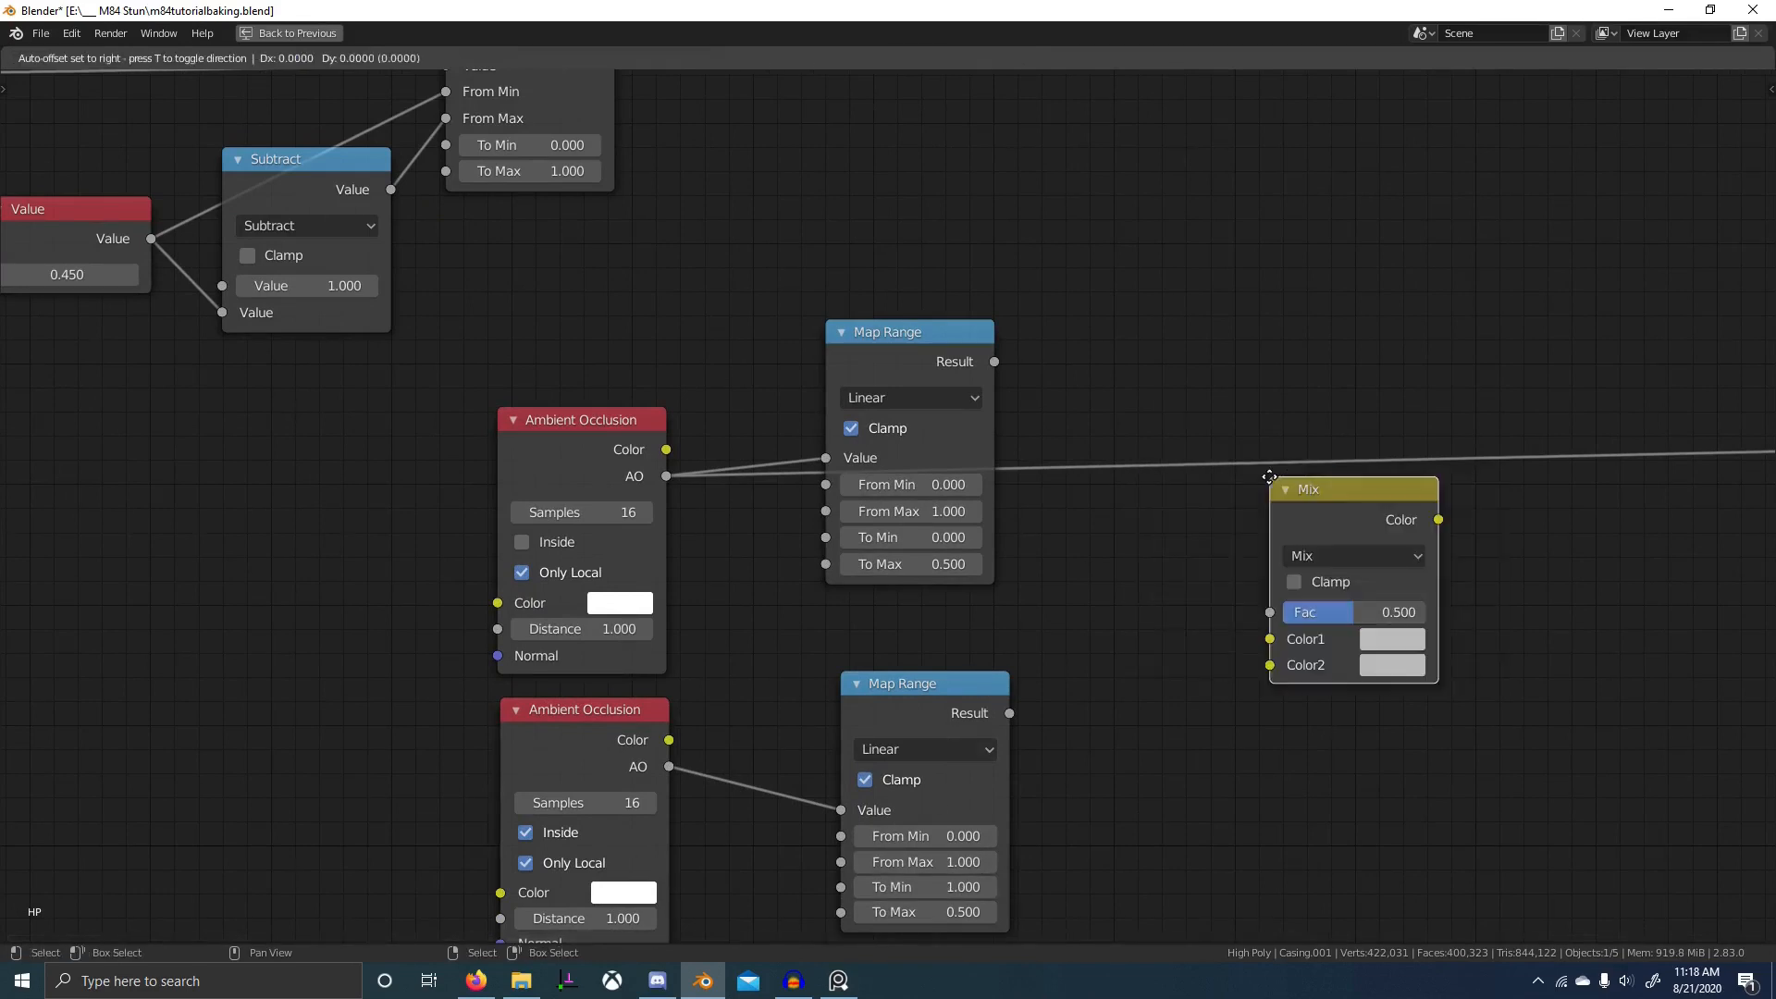
click(1174, 313)
- Connect the upper and lower Map Range results to Color1 and Color2, and set the mix to Overlay with a factor of 1
drag(1174, 478, 1073, 586)
drag(994, 362, 1175, 452)
drag(1009, 713, 1174, 479)
click(1224, 397)
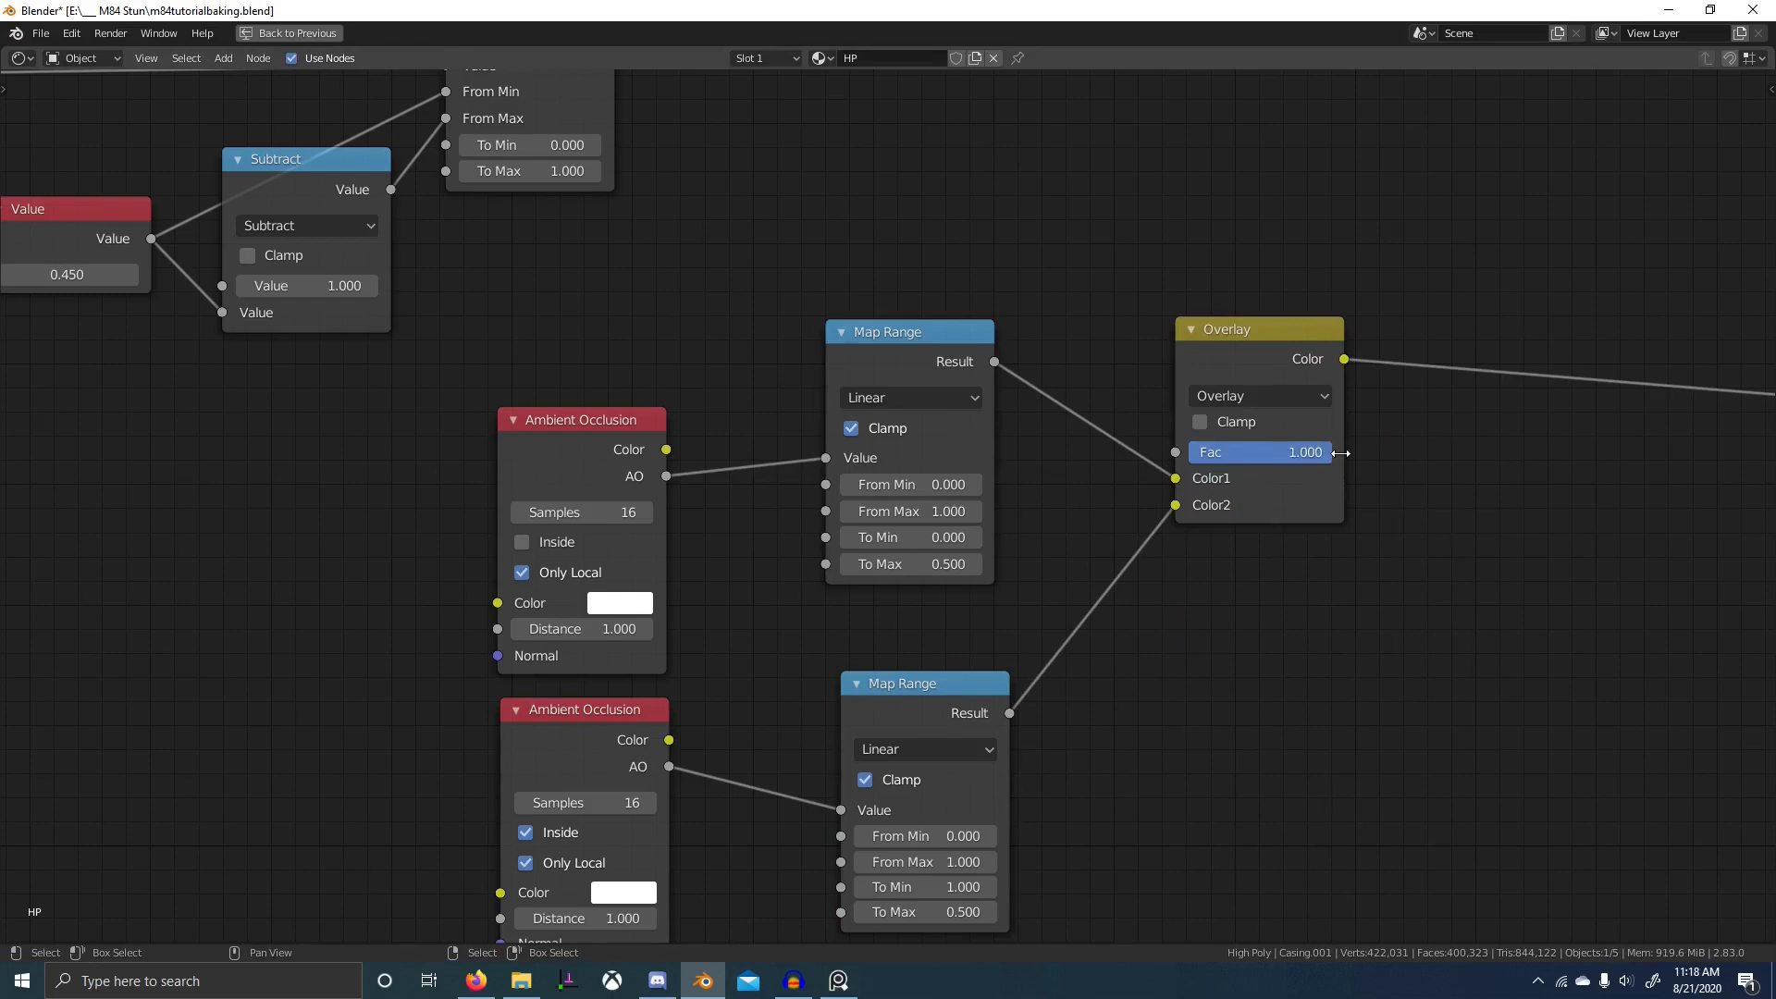
key(ctrl+space)
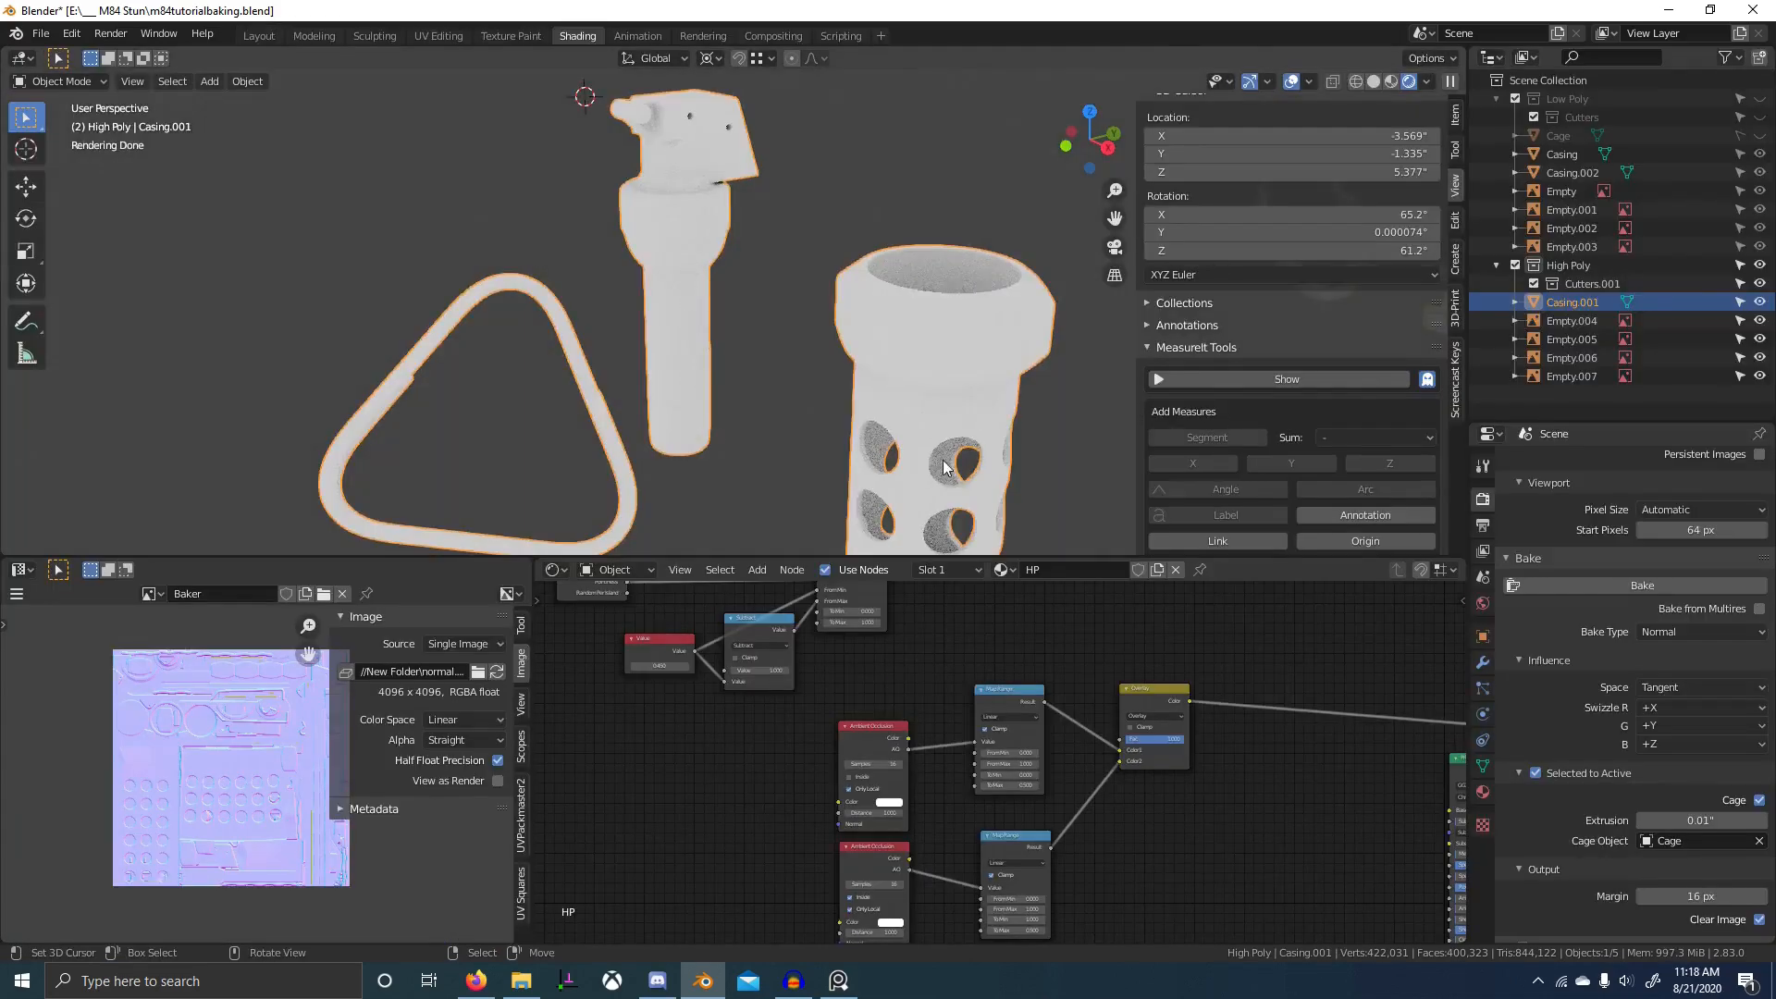
- Add a Value node and position it beside the inputs of the two Ambient Occlusion nodes
key(shift+a)
click(820, 745)
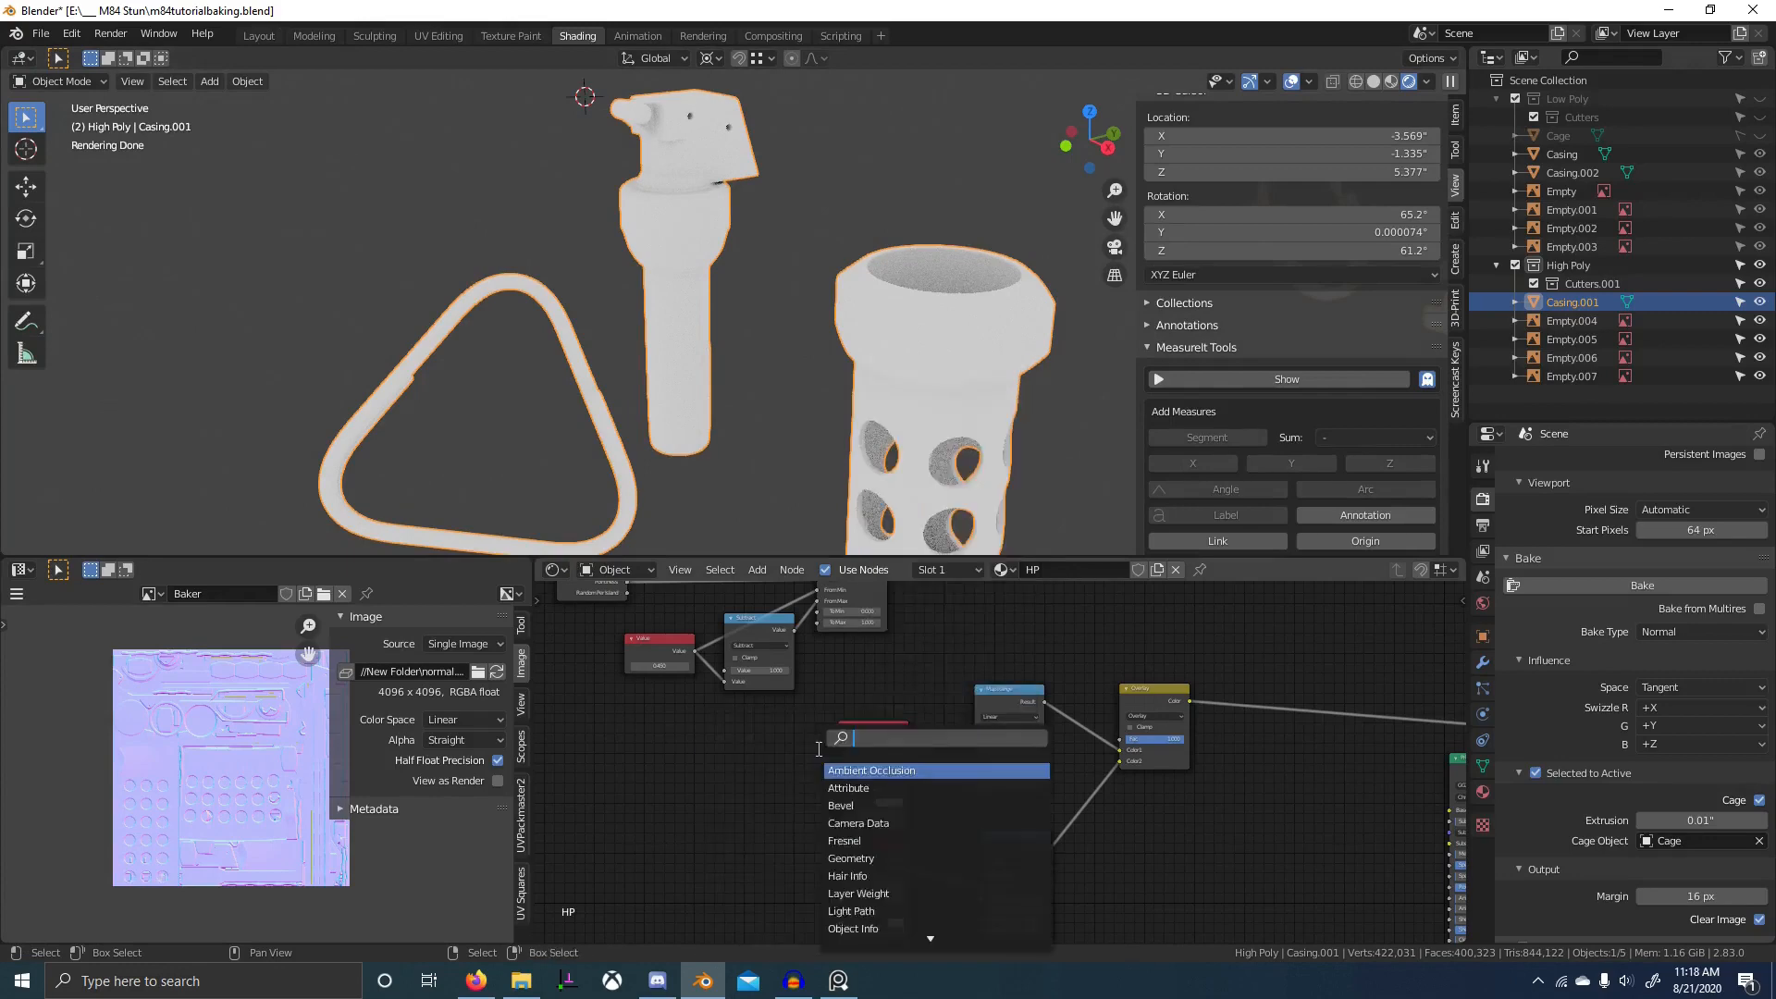
text(val)
click(895, 768)
click(728, 832)
middle_drag(848, 772, 884, 751)
key(g)
click(951, 744)
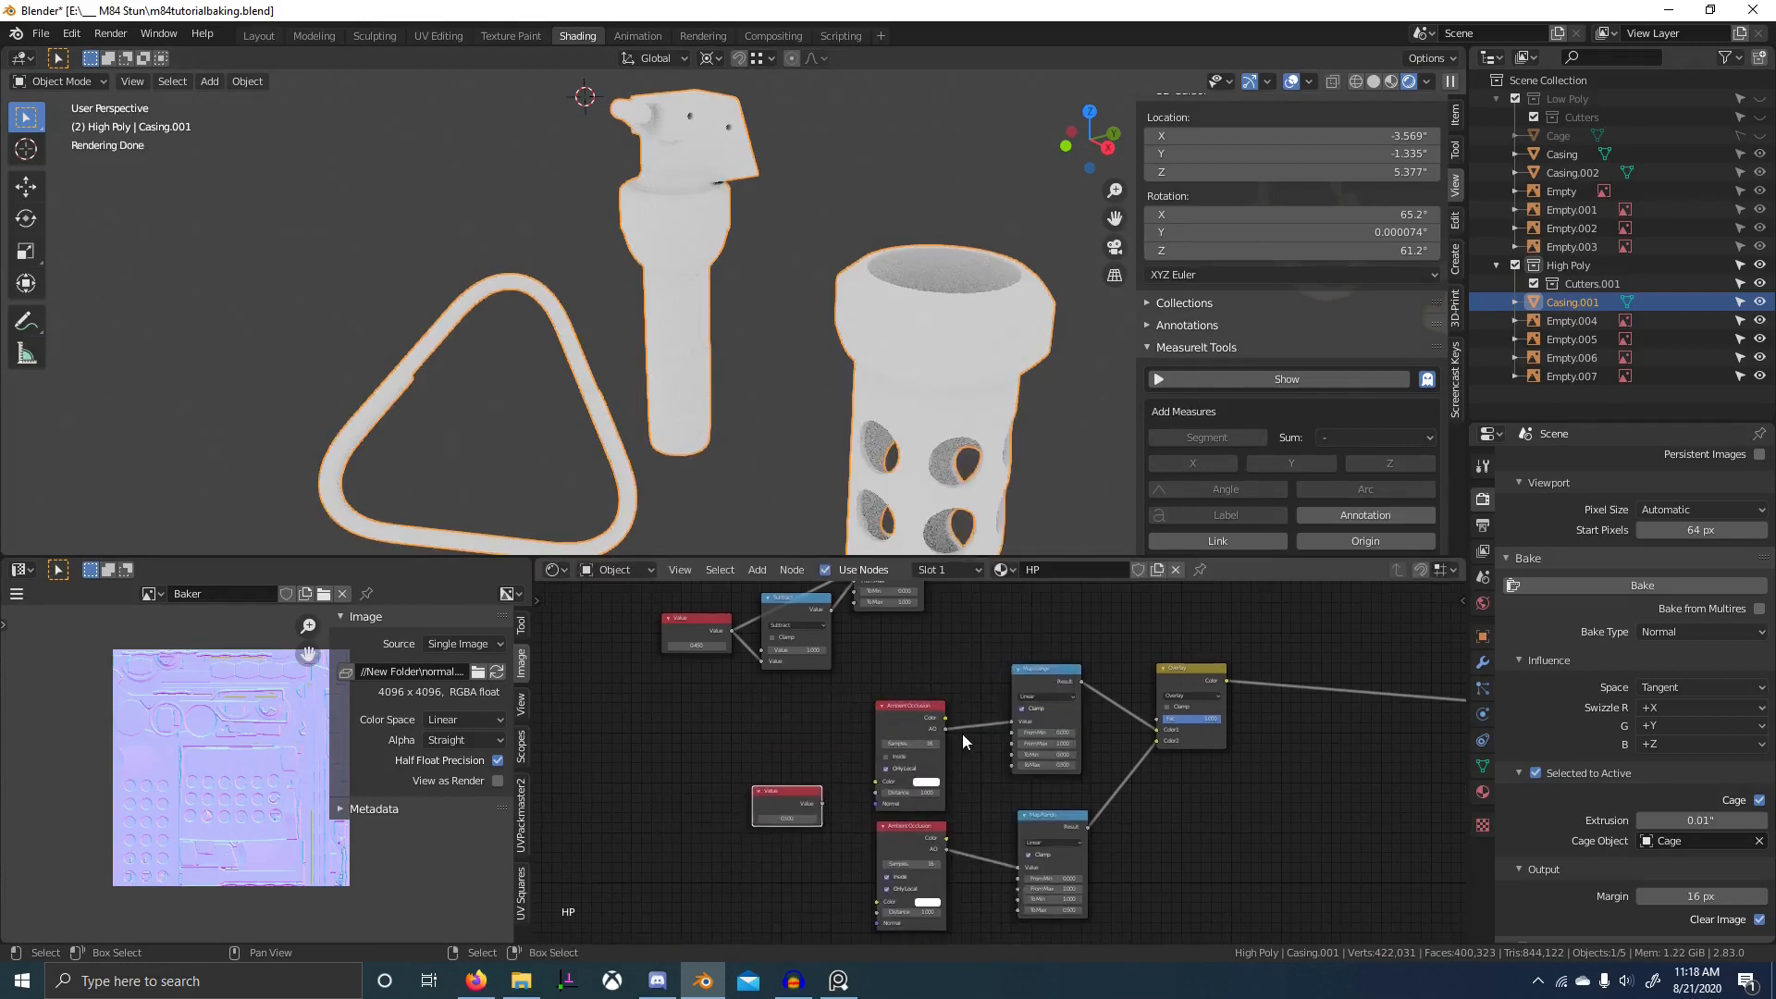
- Connect the new Value node to the Distance input of both Ambient Occlusion nodes and set it to 0.01
alt+right_drag(879, 781, 903, 856)
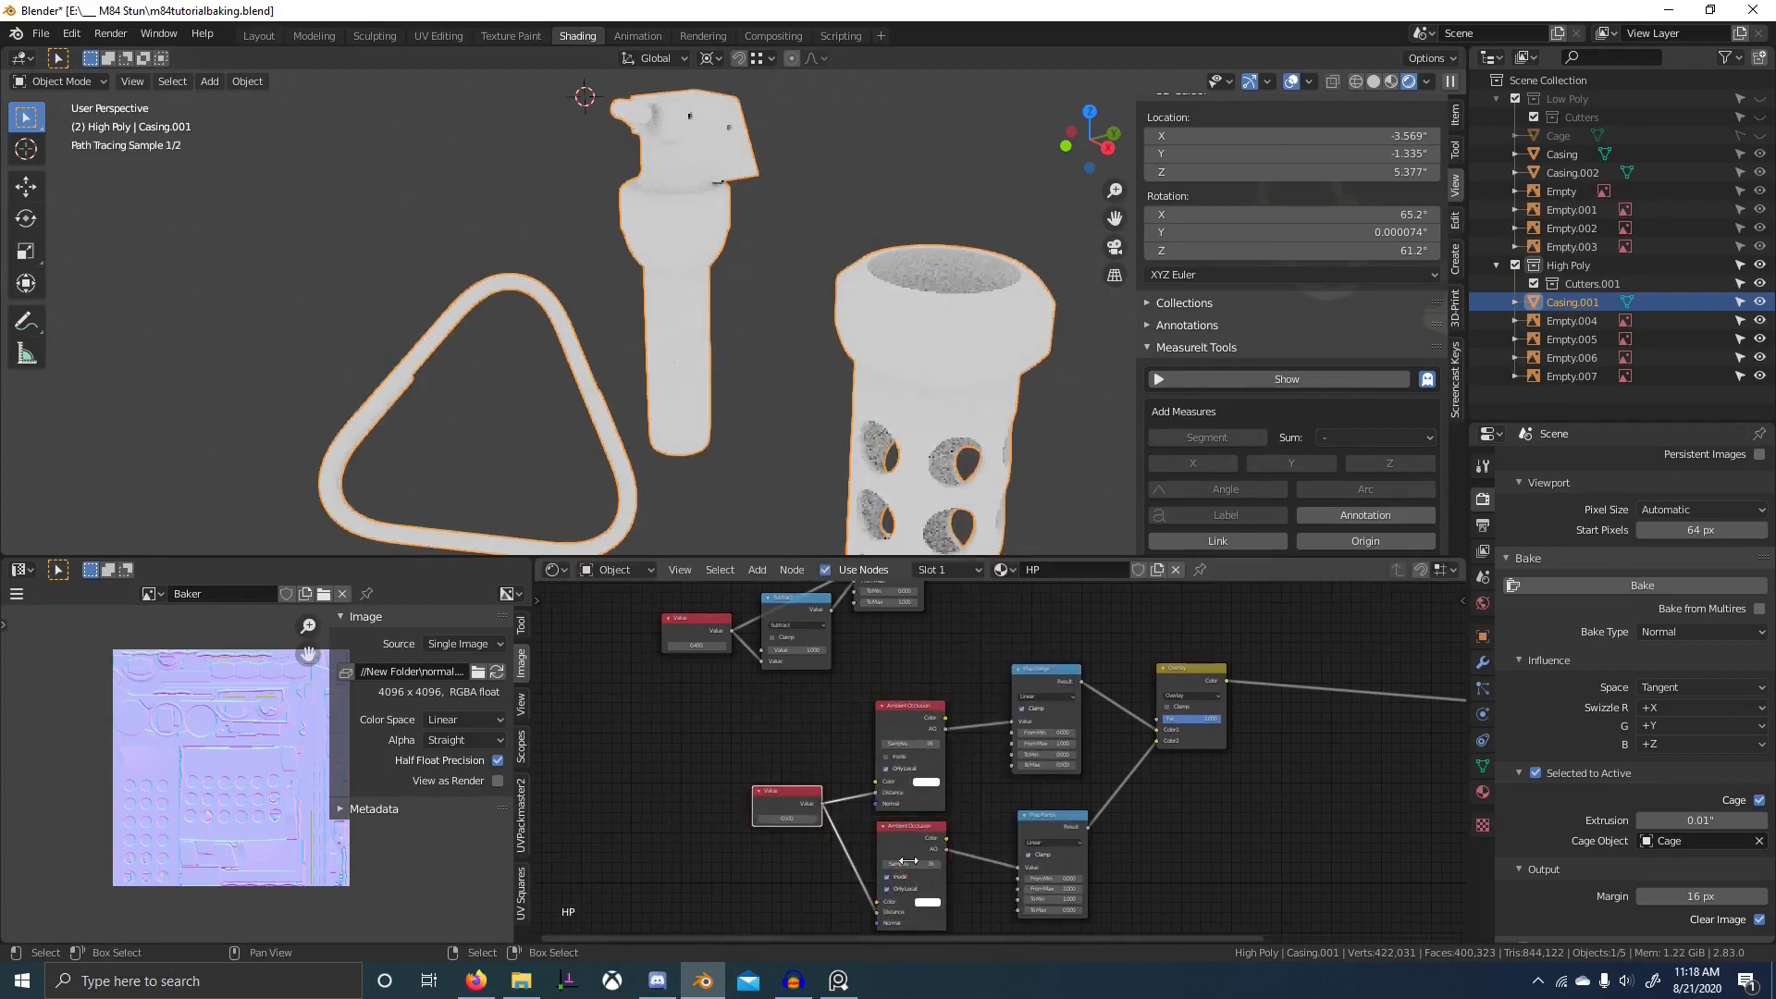
scroll(904, 843, up, 8)
middle_drag(904, 844, 926, 728)
scroll(883, 434, up, 5)
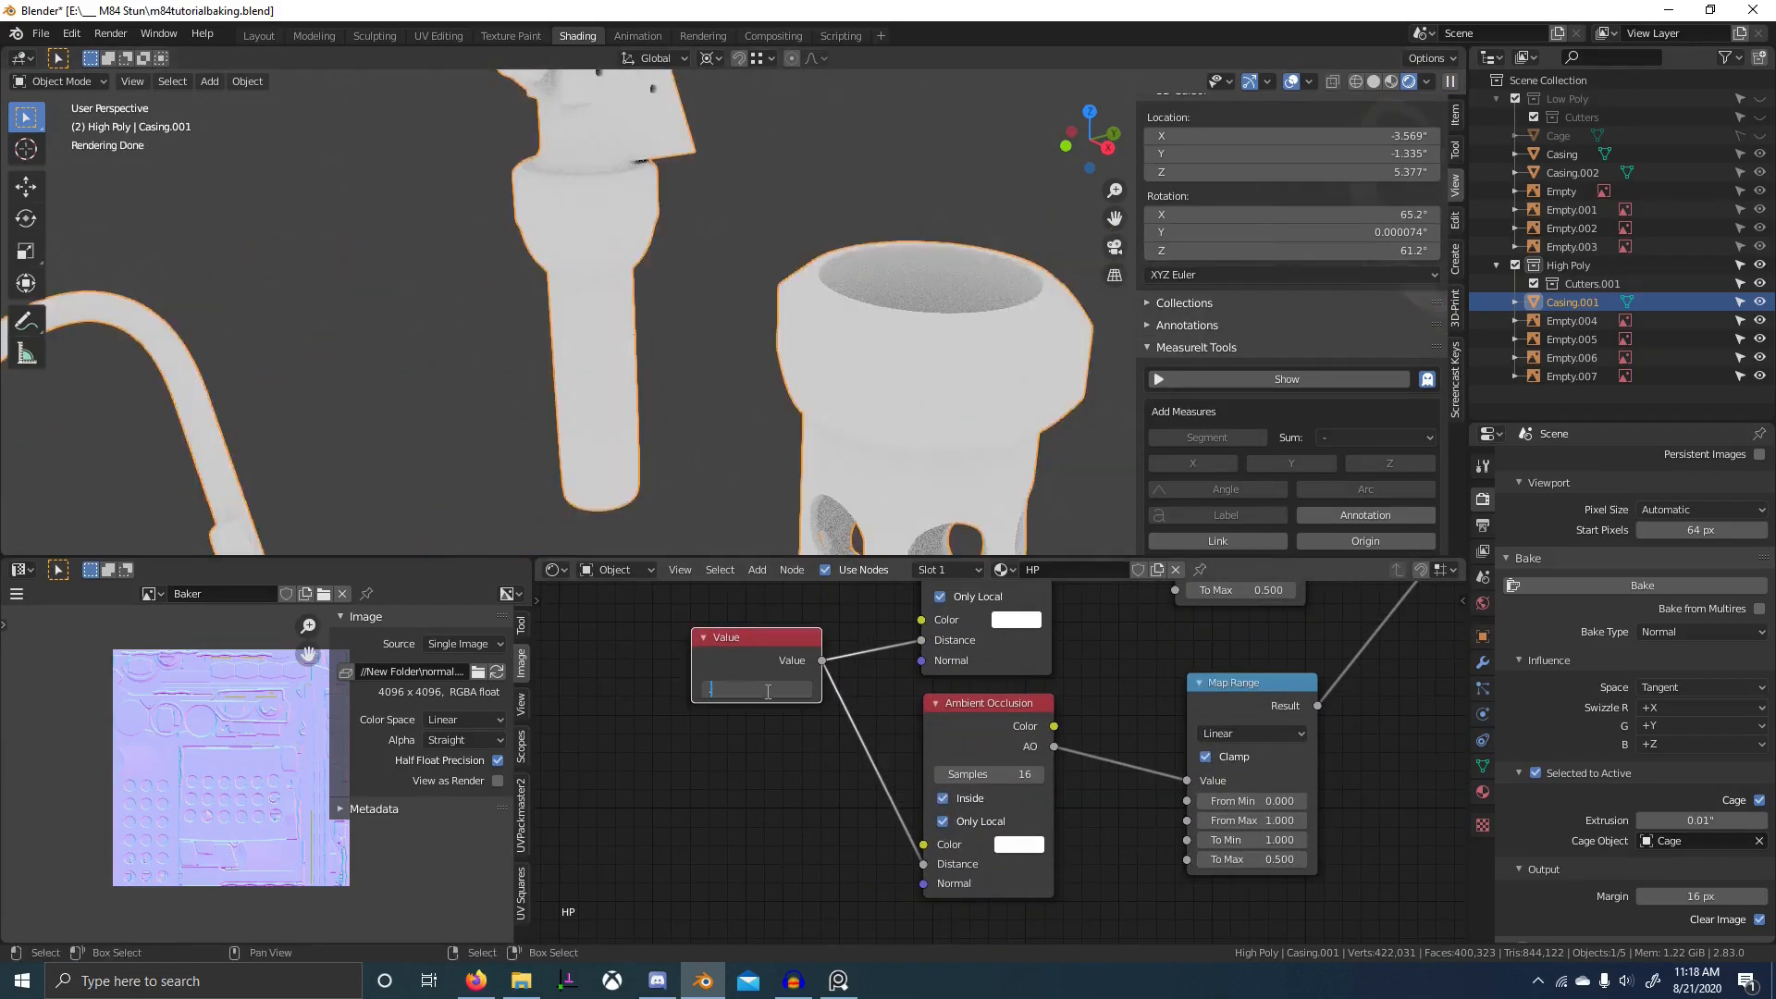
text(0.01)
key(Return)
scroll(807, 346, up, 2)
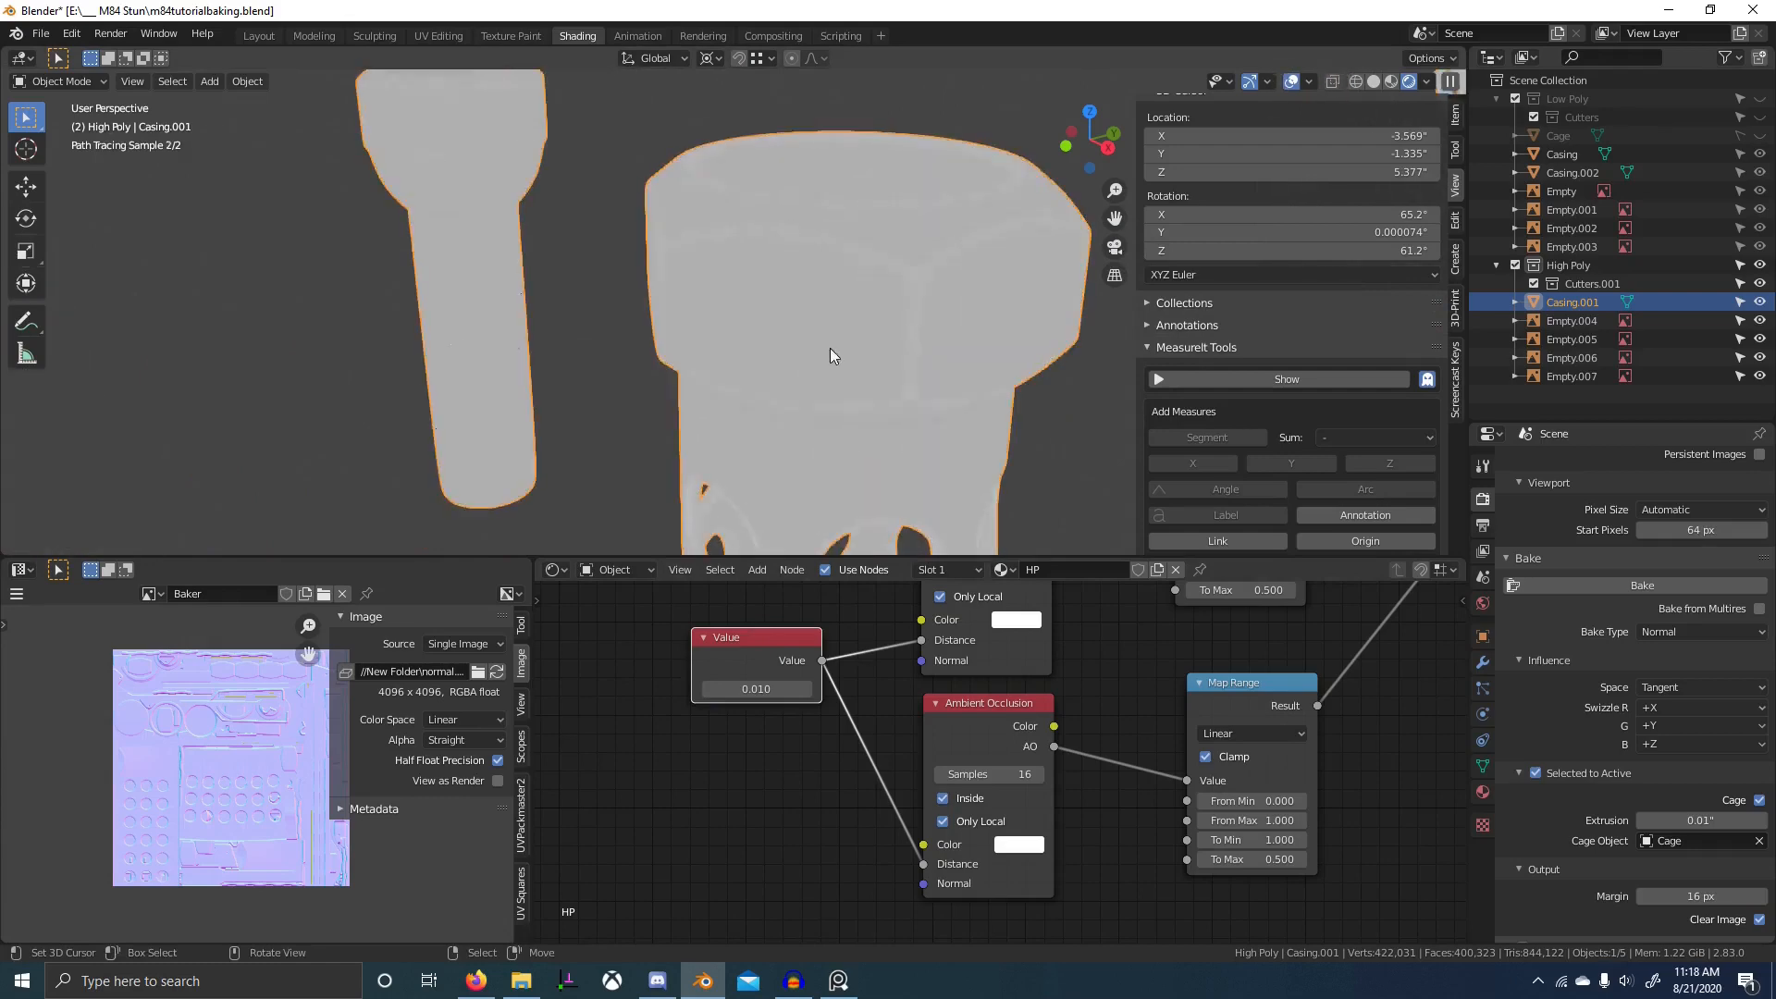
- Duplicate the pointiness branch's Value, Subtract and Map Range nodes and place the copies beyond the Overlay node
scroll(1064, 649, down, 7)
middle_drag(1063, 650, 747, 819)
key(shift+a)
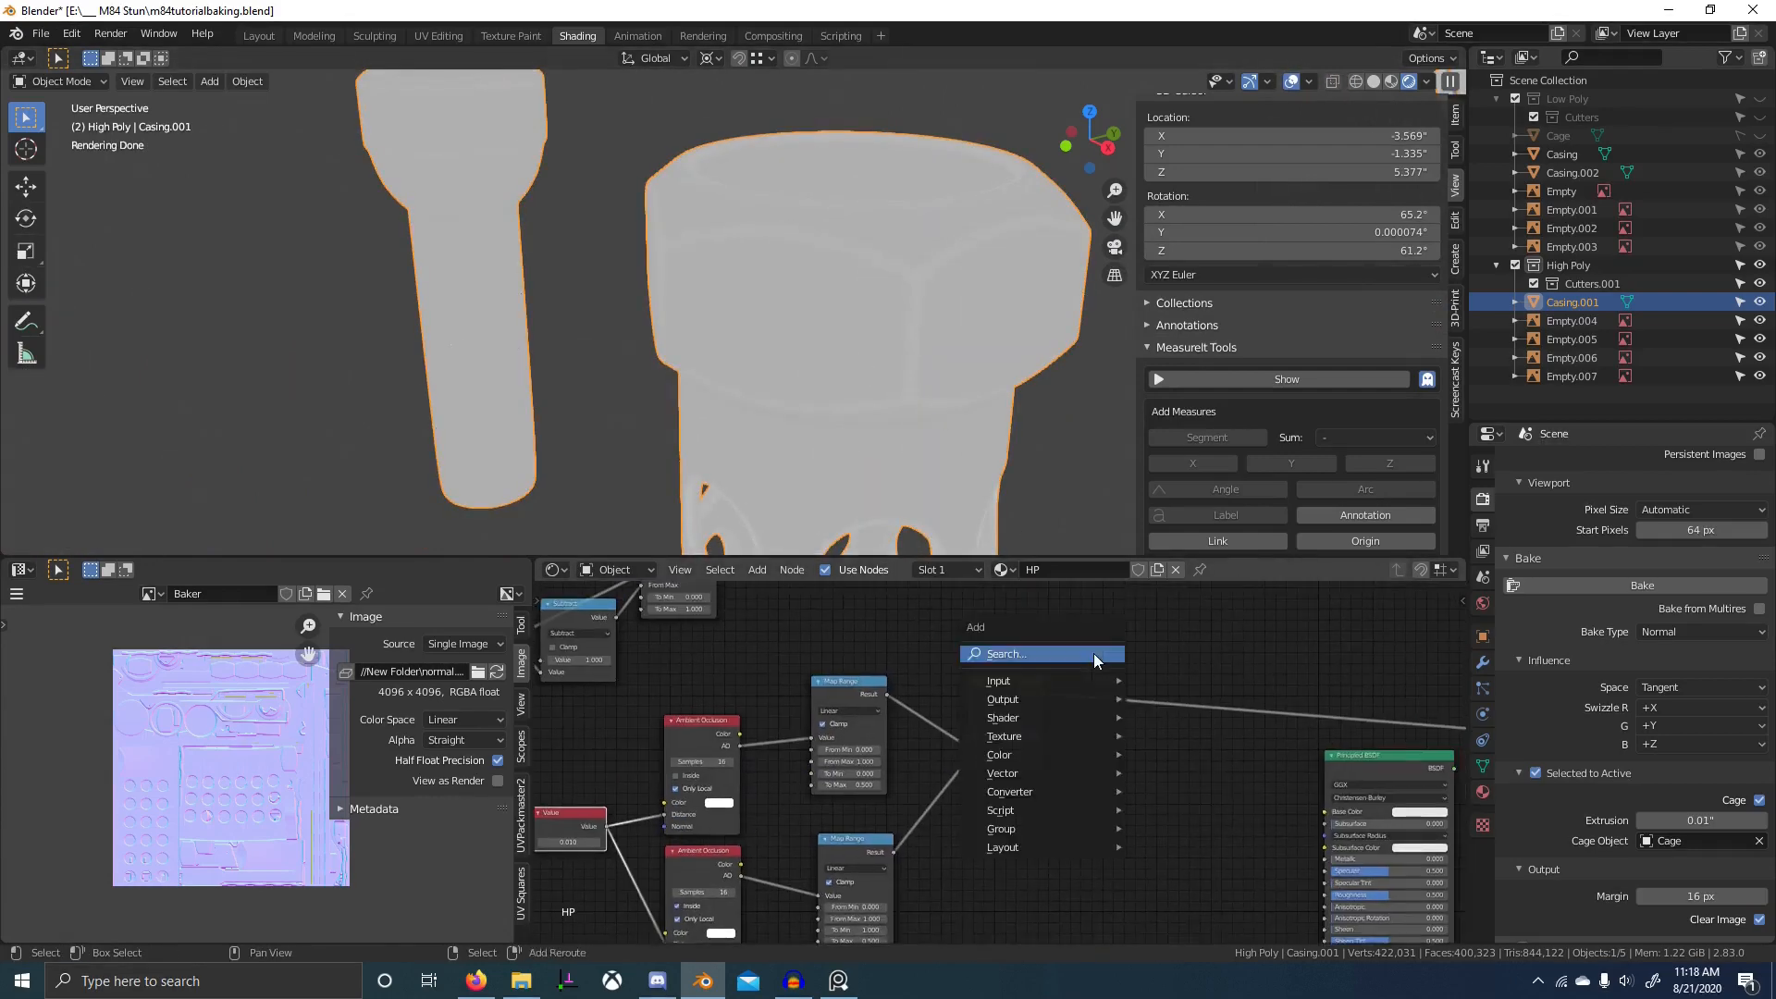
scroll(816, 659, down, 2)
key(shift+d)
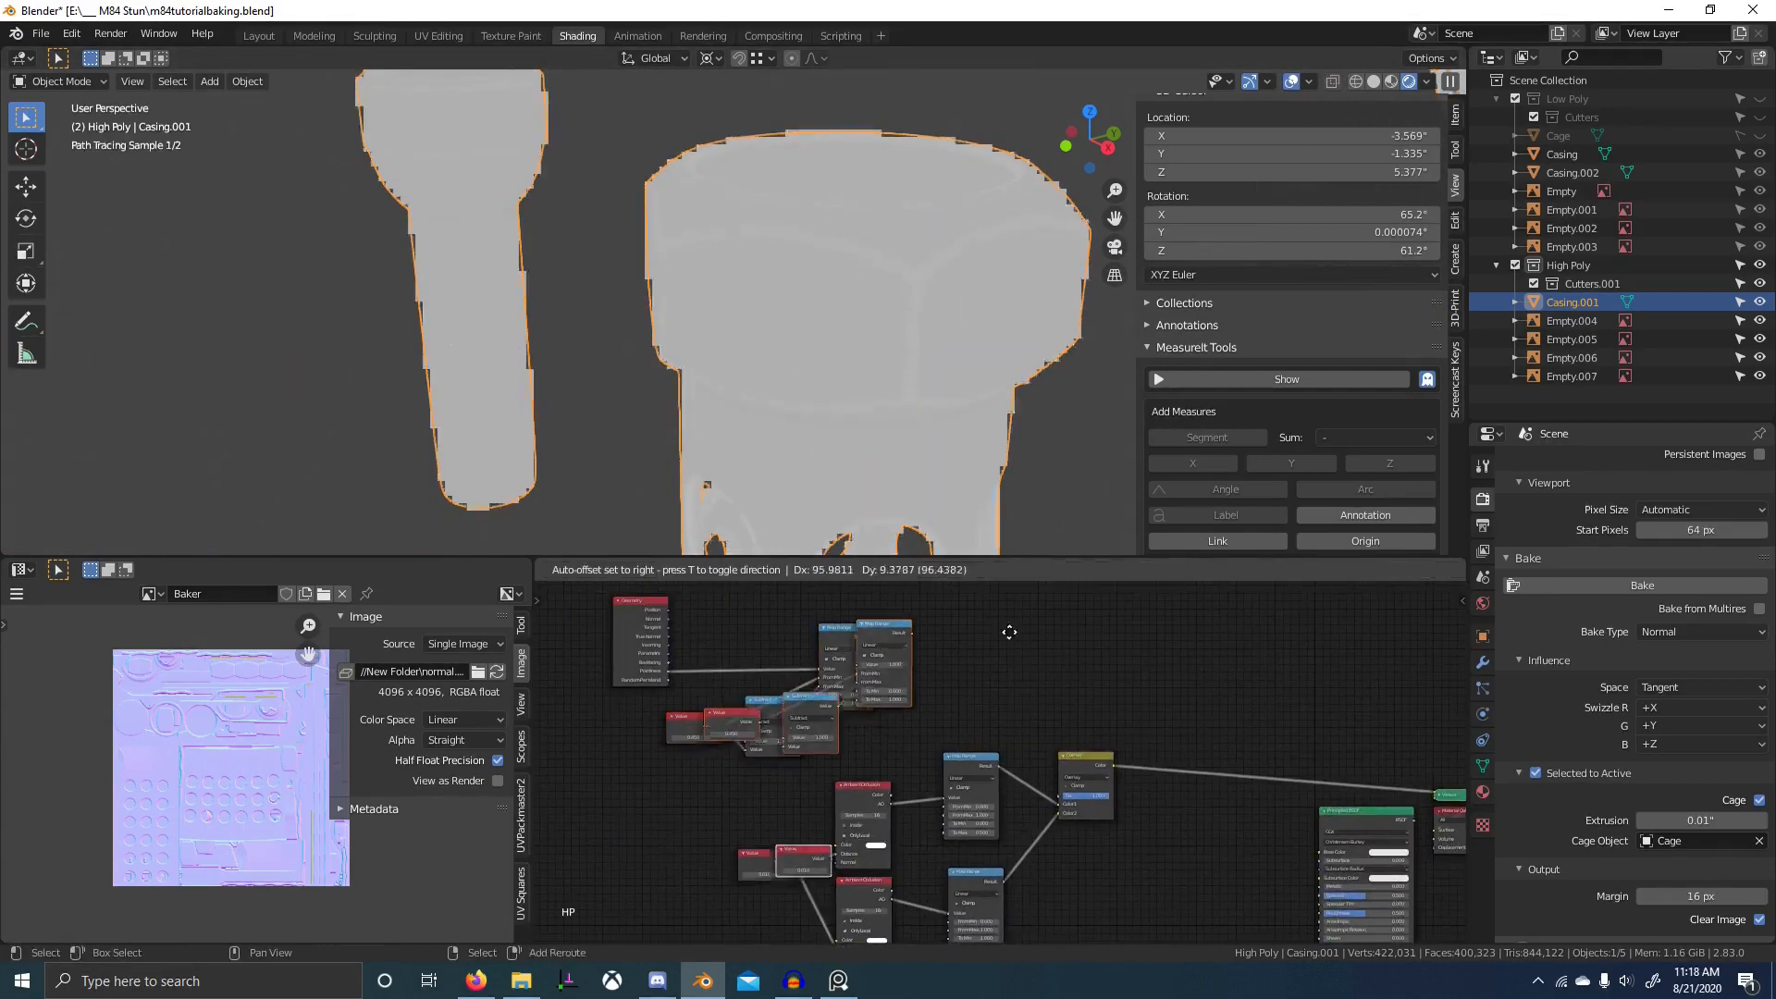
click(1324, 751)
scroll(1155, 792, down, 2)
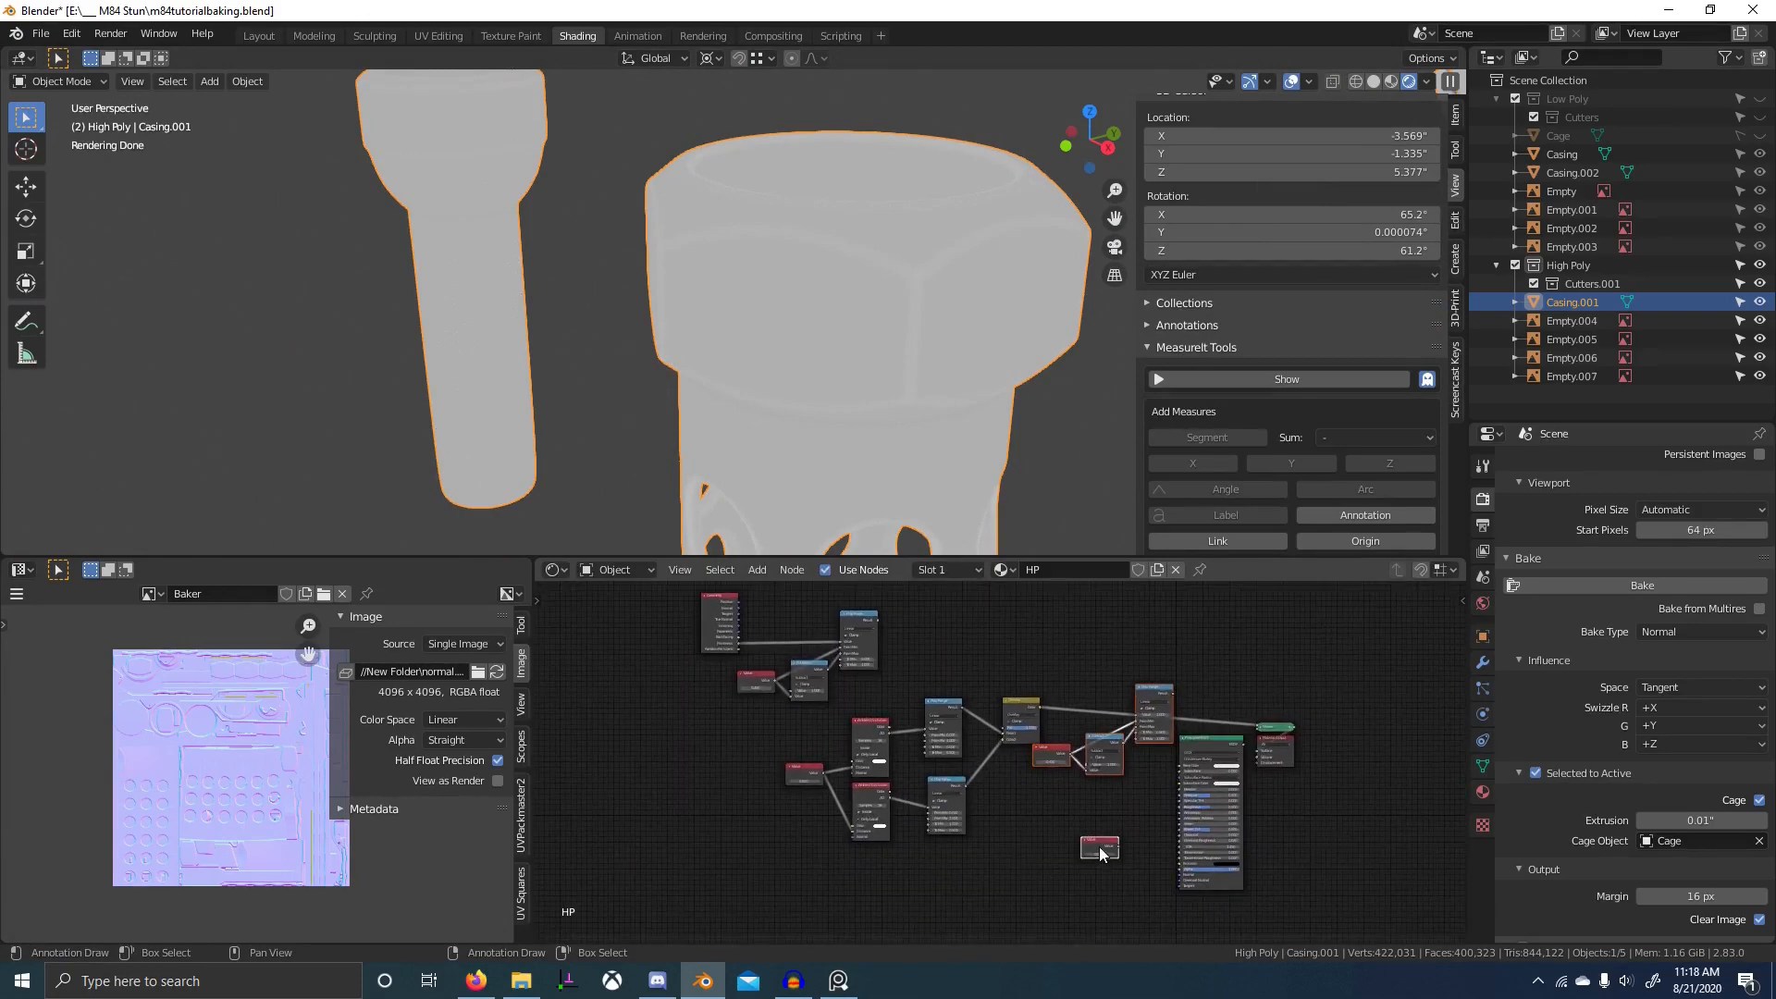
- Connect the Overlay node's Color to the copied Map Range's Value input and preview that Map Range's result
scroll(1106, 849, up, 4)
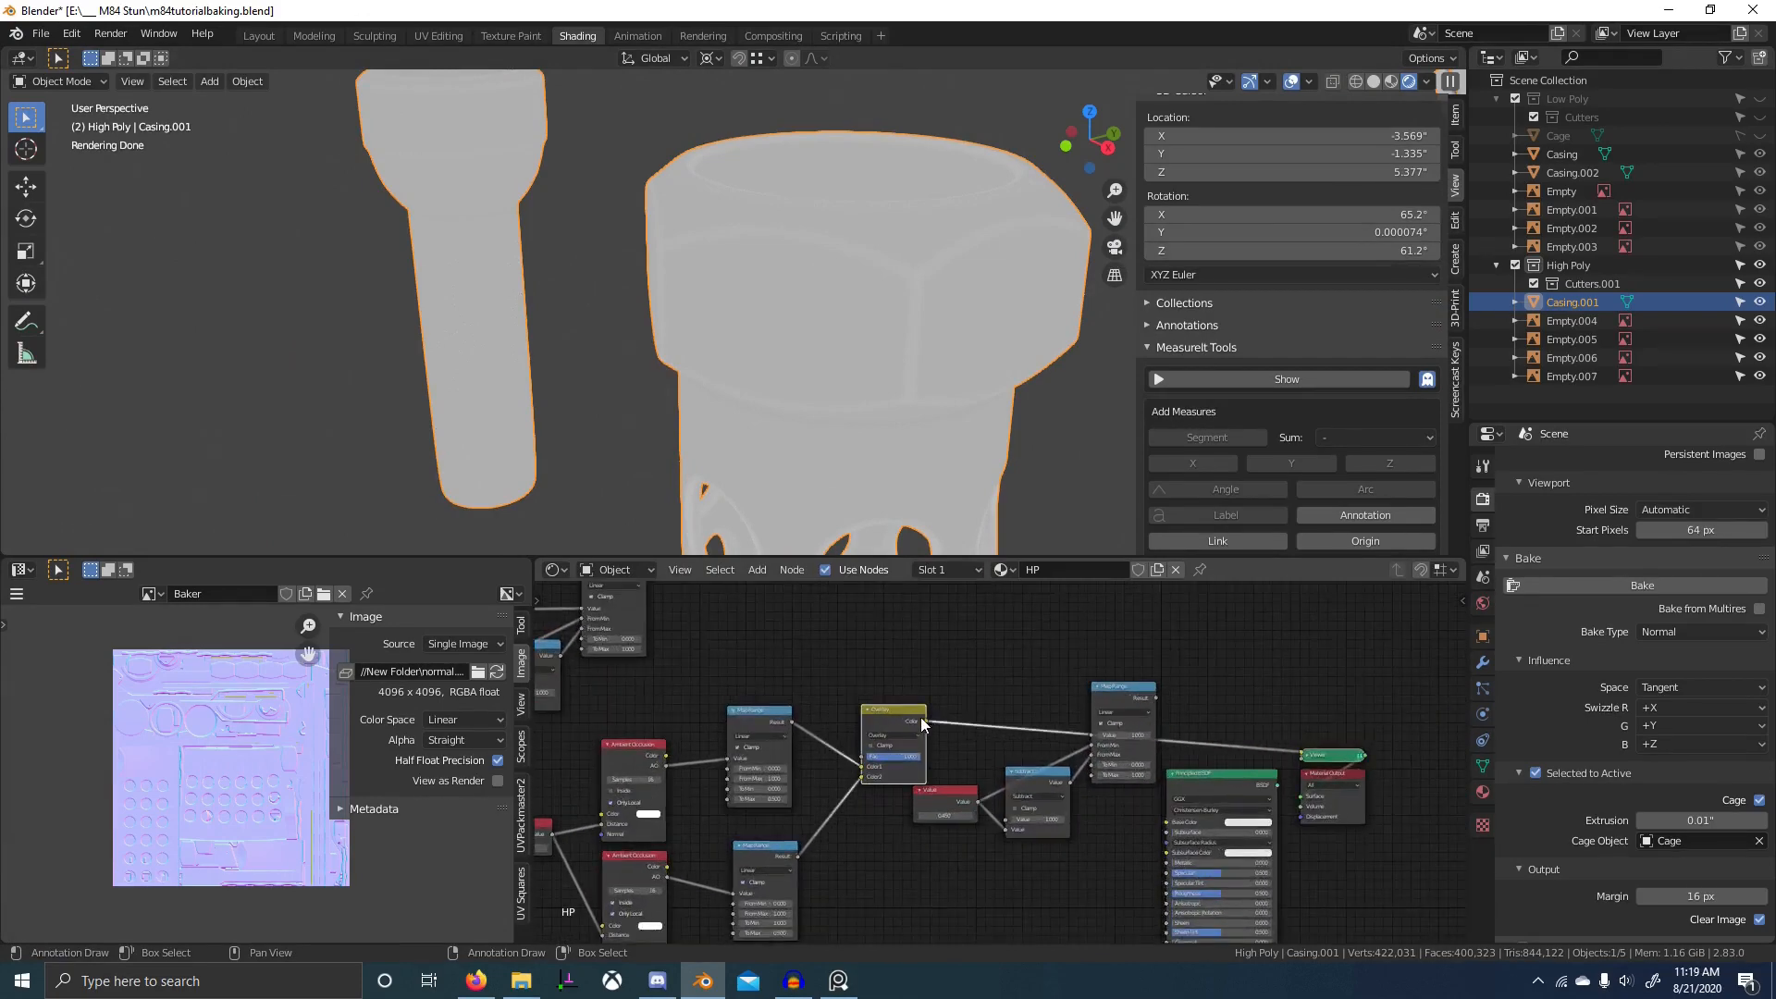
drag(925, 721, 1101, 742)
middle_drag(1124, 695, 1061, 696)
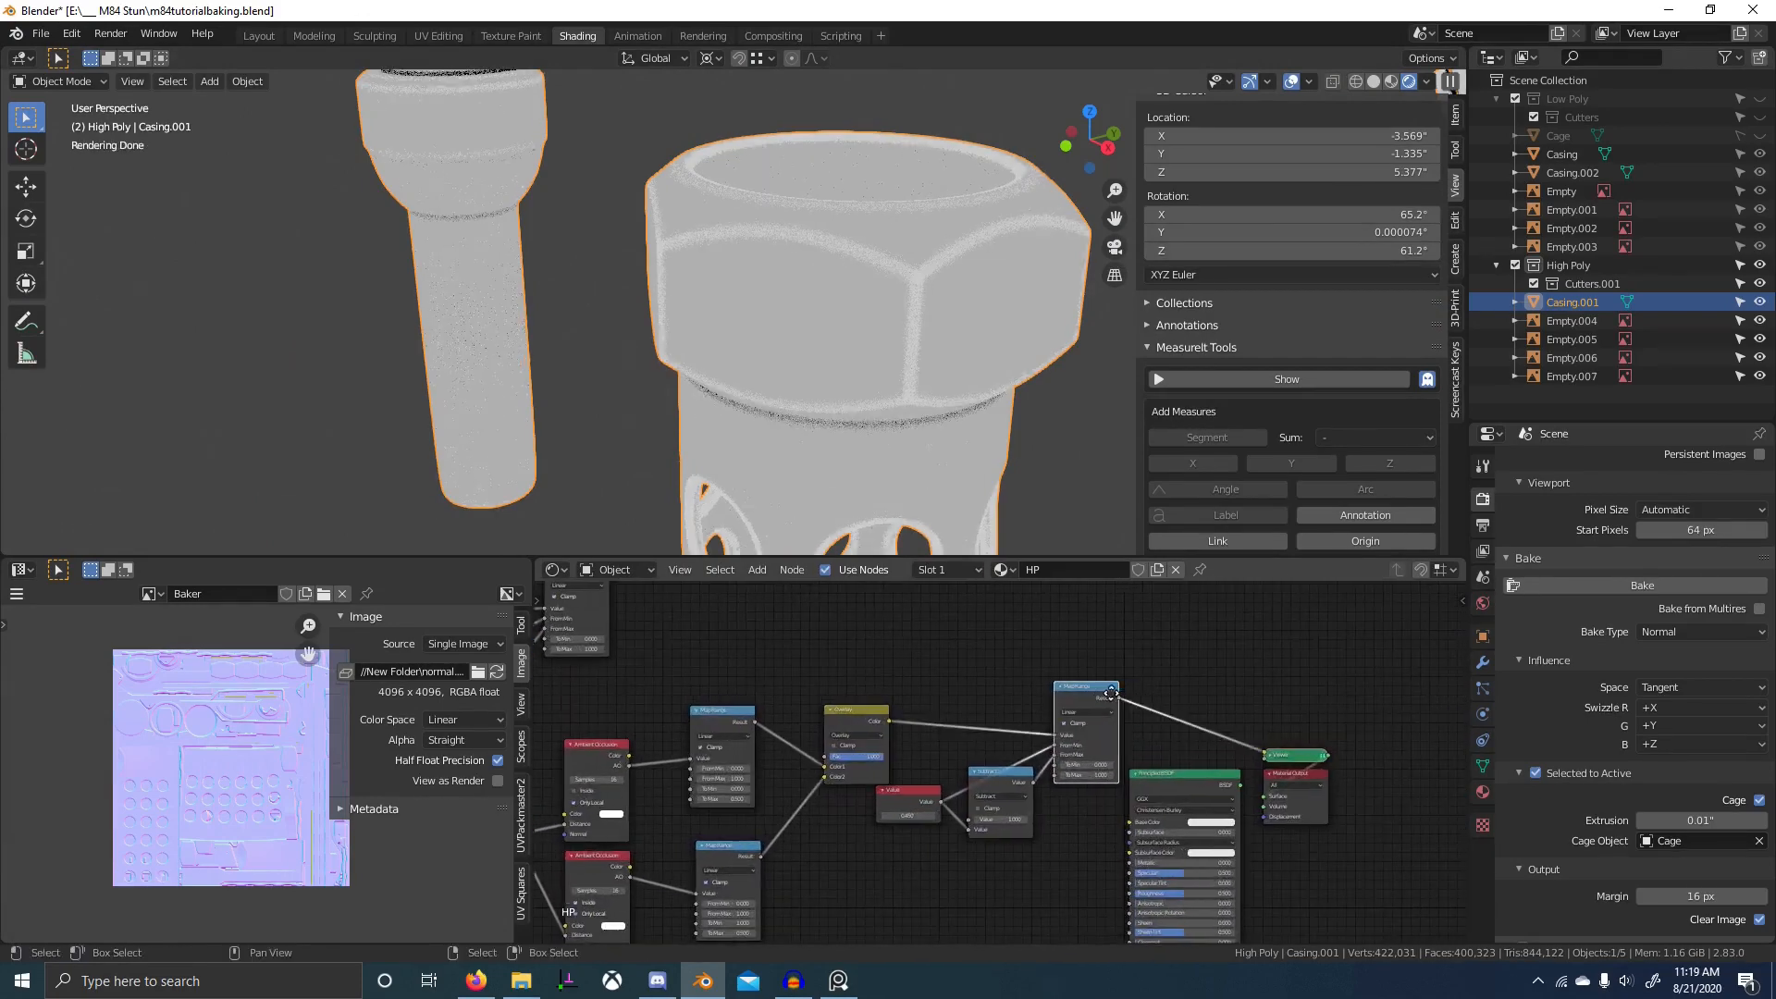
scroll(803, 415, down, 4)
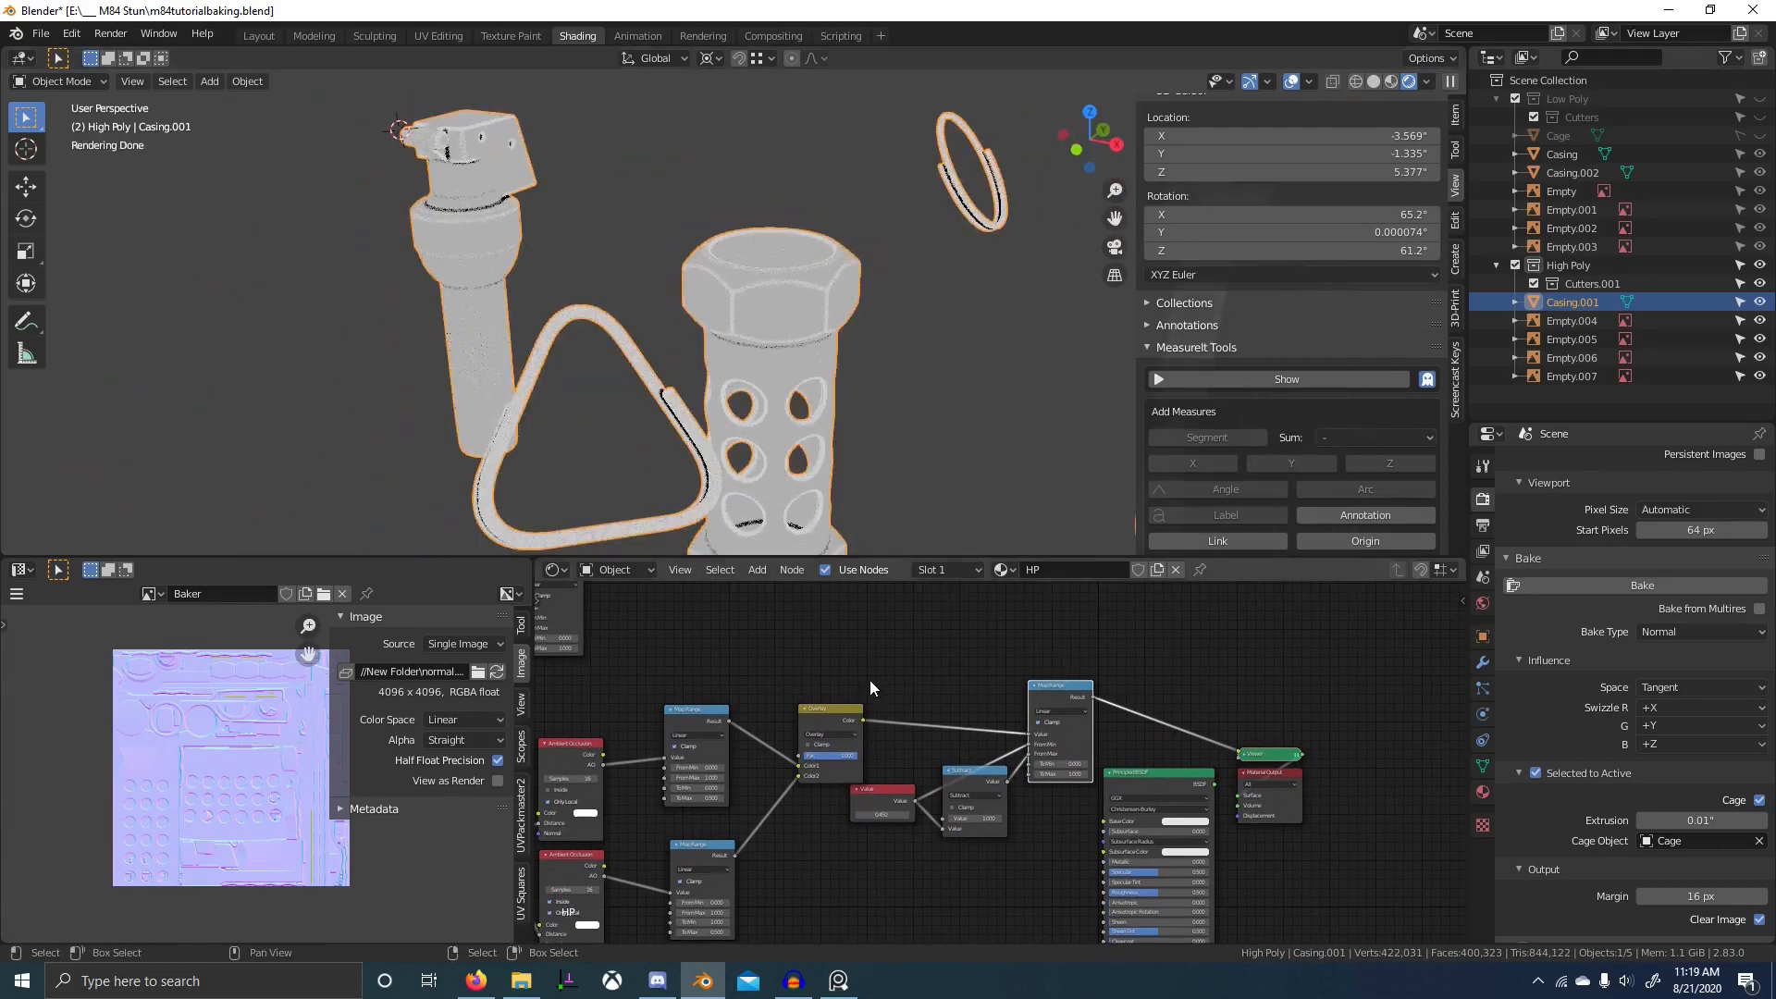
- Set the Value node driving the copied Subtract and Map Range nodes to 0.350 and preview the Map Range
scroll(988, 645, up, 1)
scroll(757, 752, up, 4)
click(598, 761)
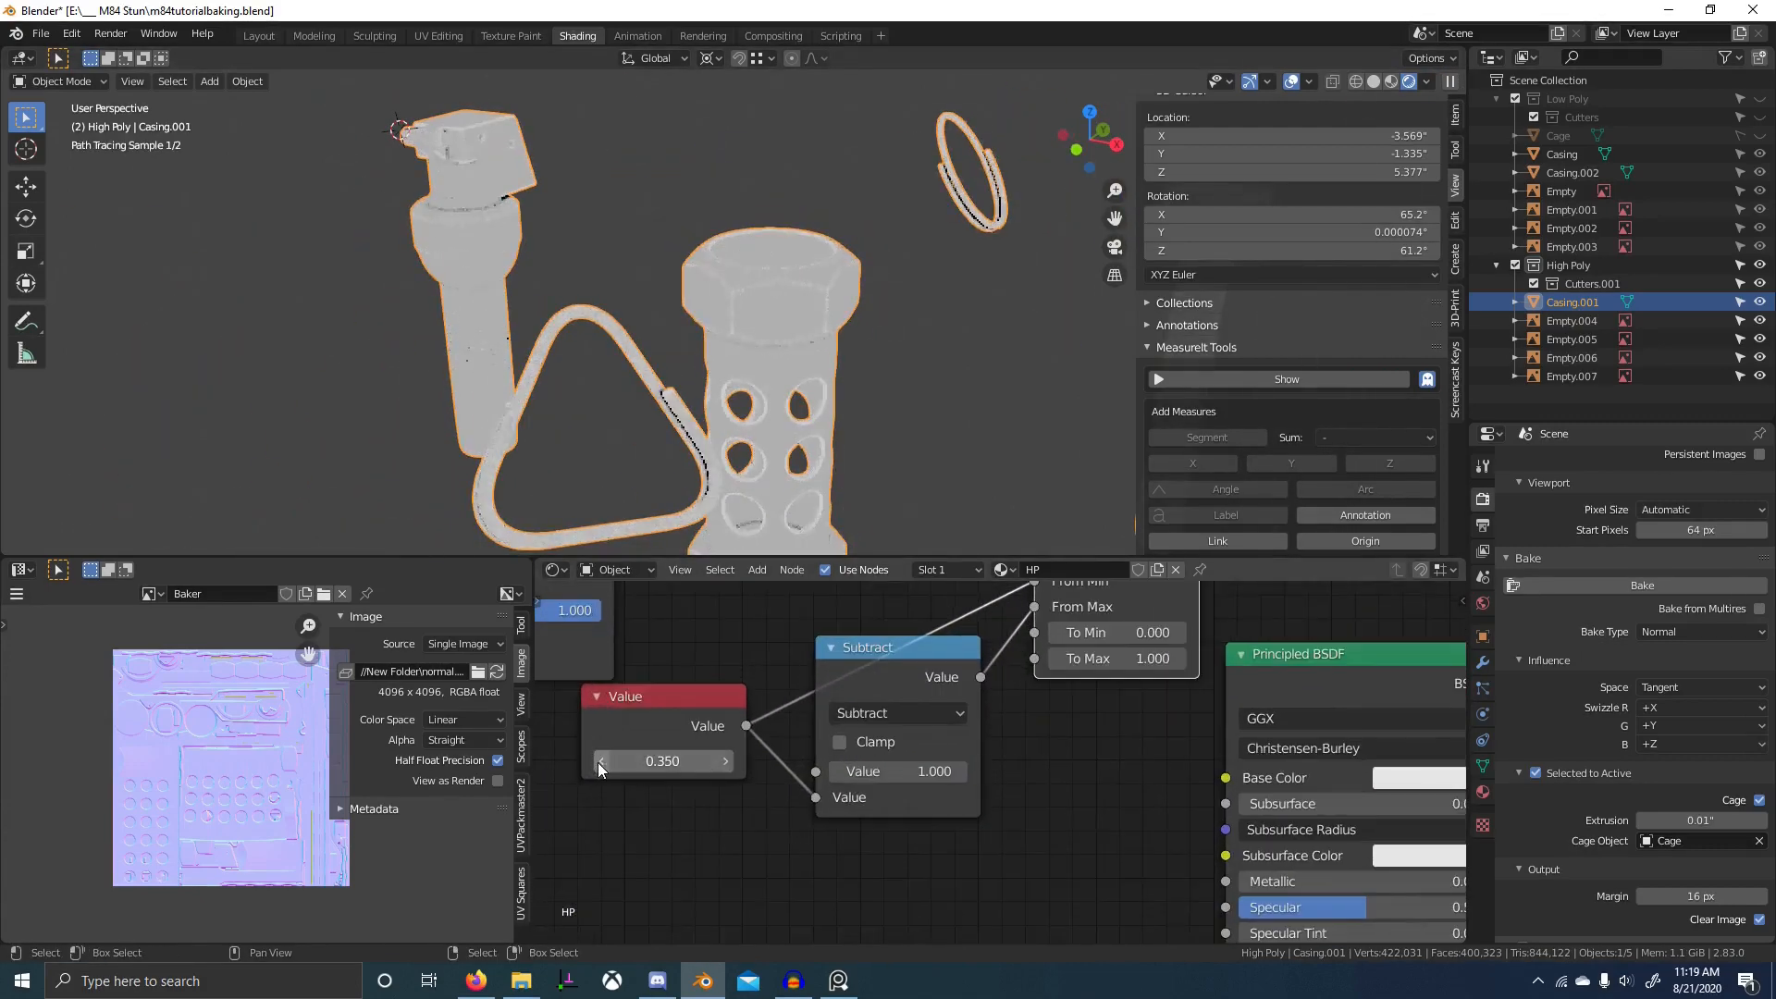
click(725, 761)
scroll(764, 671, down, 3)
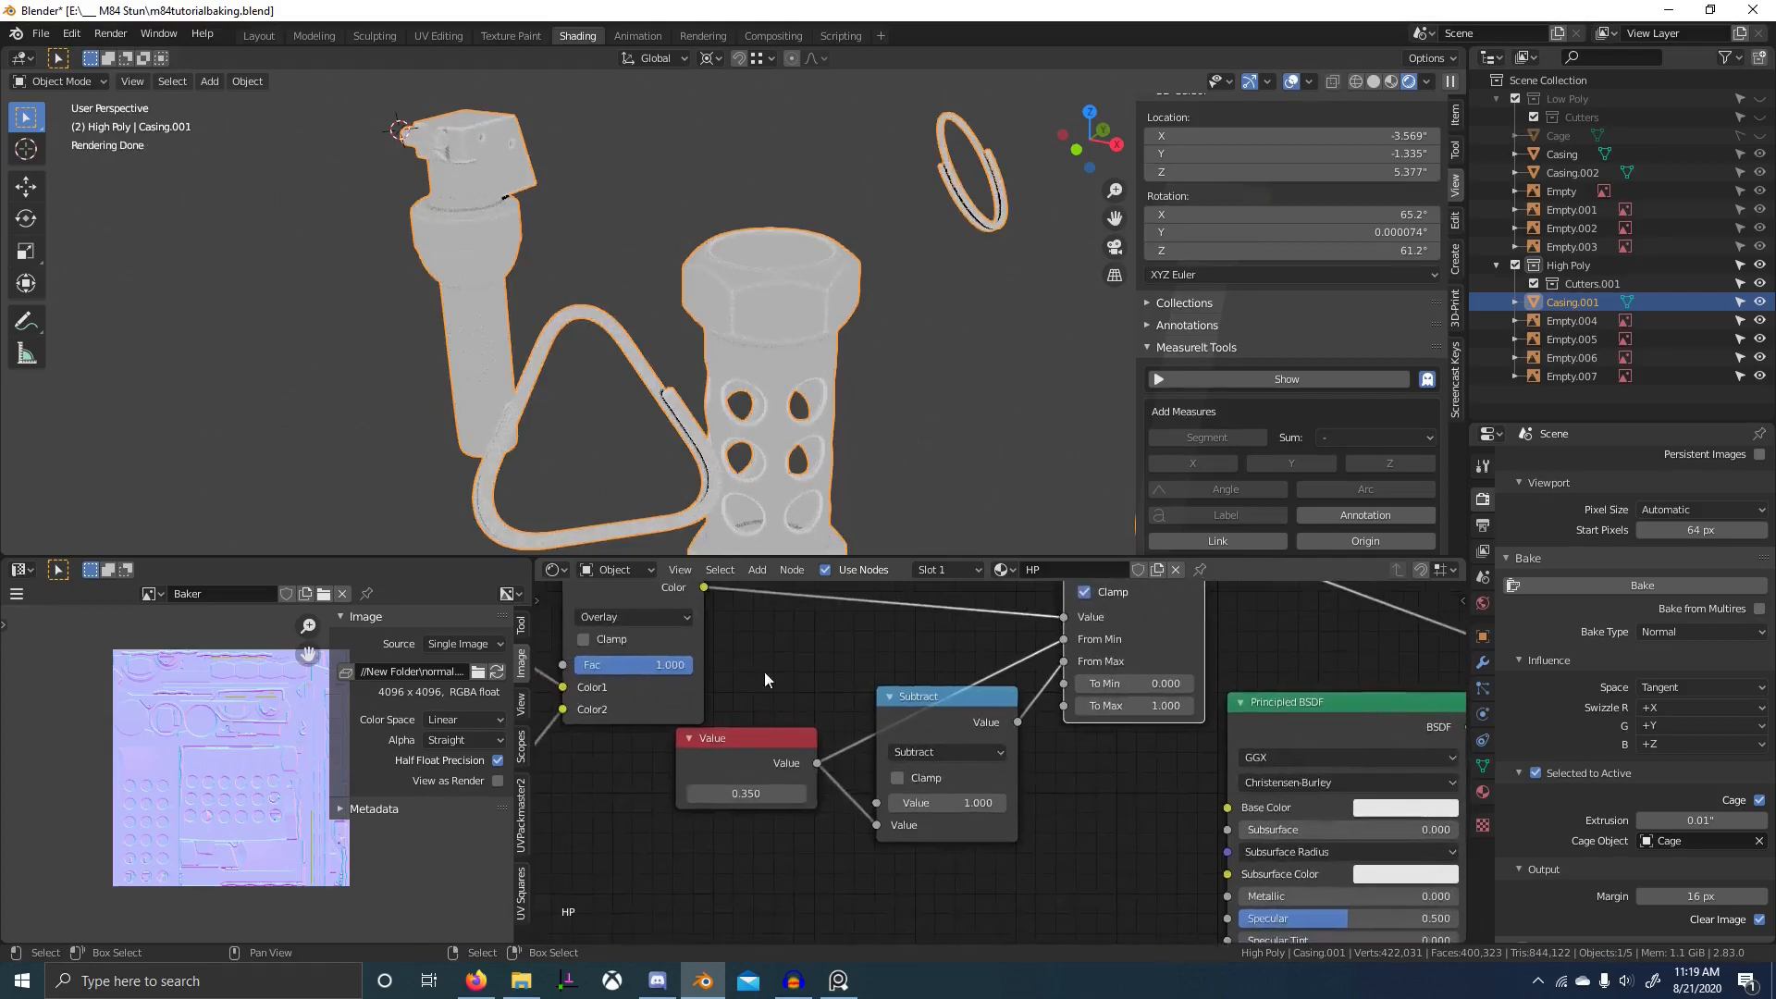
scroll(706, 634, up, 2)
ctrl+shift+click(1204, 586)
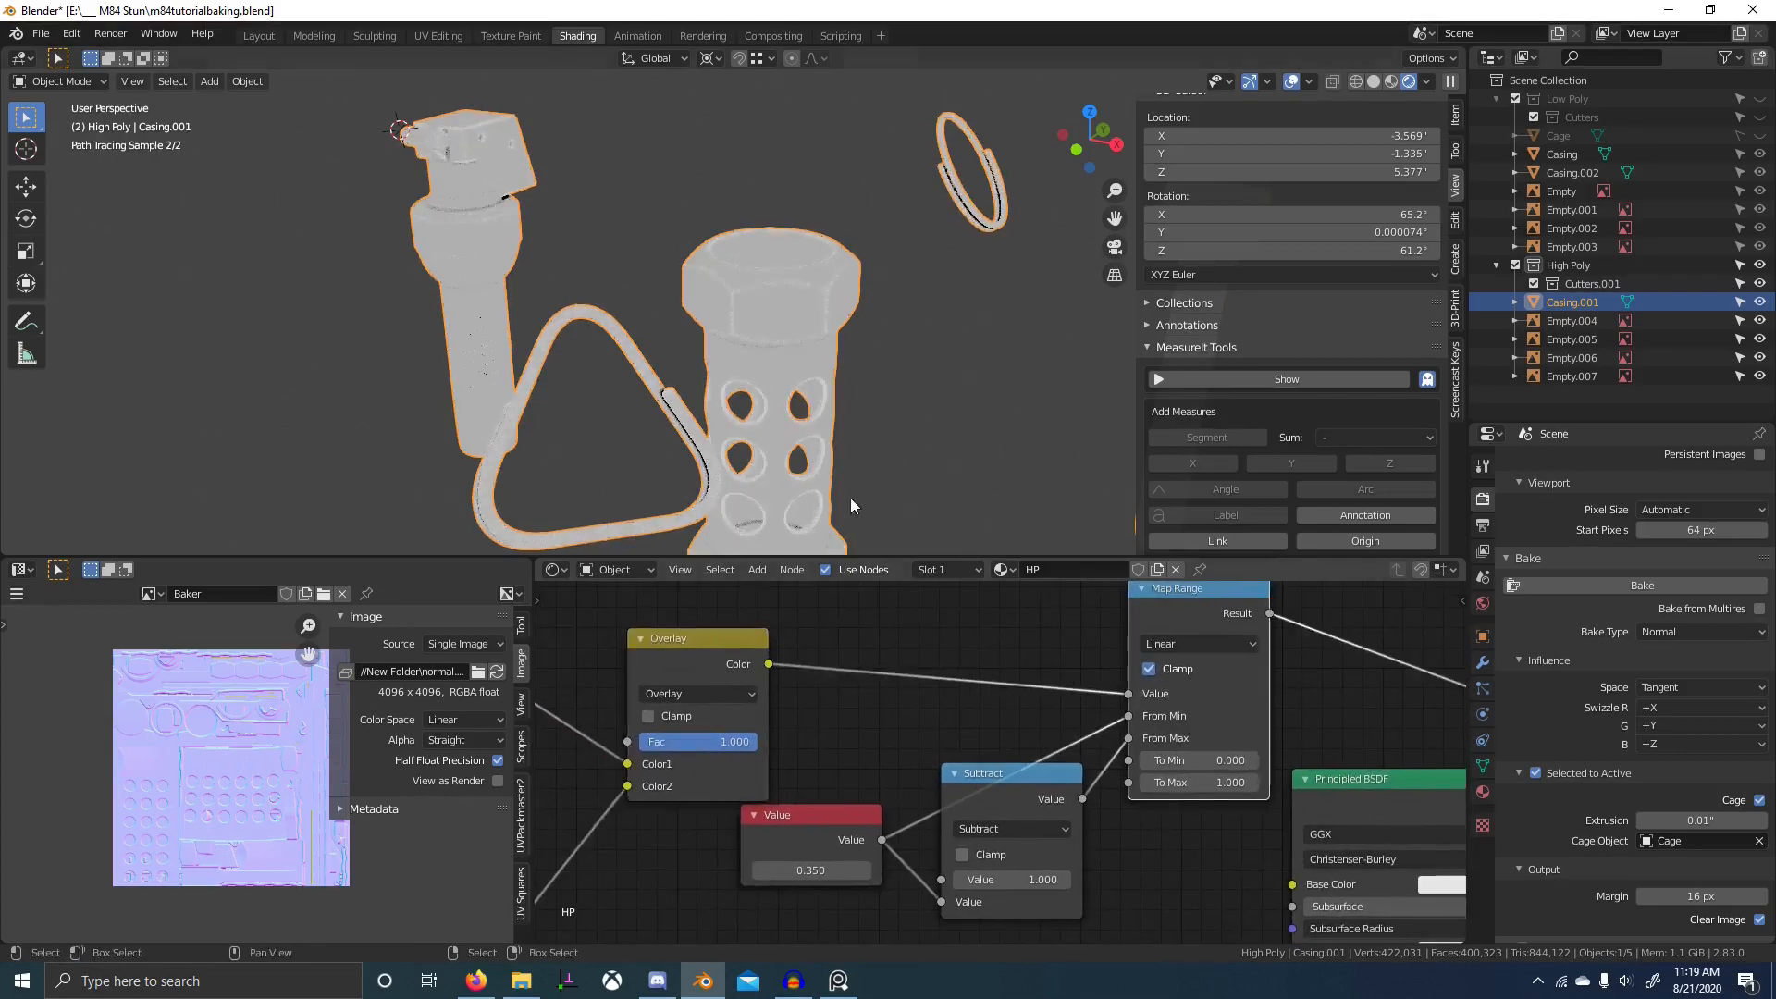
- Examine the previewed ambient occlusion mask around the casing holes and the collar below the handle
scroll(851, 497, down, 4)
middle_drag(795, 486, 740, 444)
scroll(925, 468, up, 4)
middle_drag(925, 468, 781, 485)
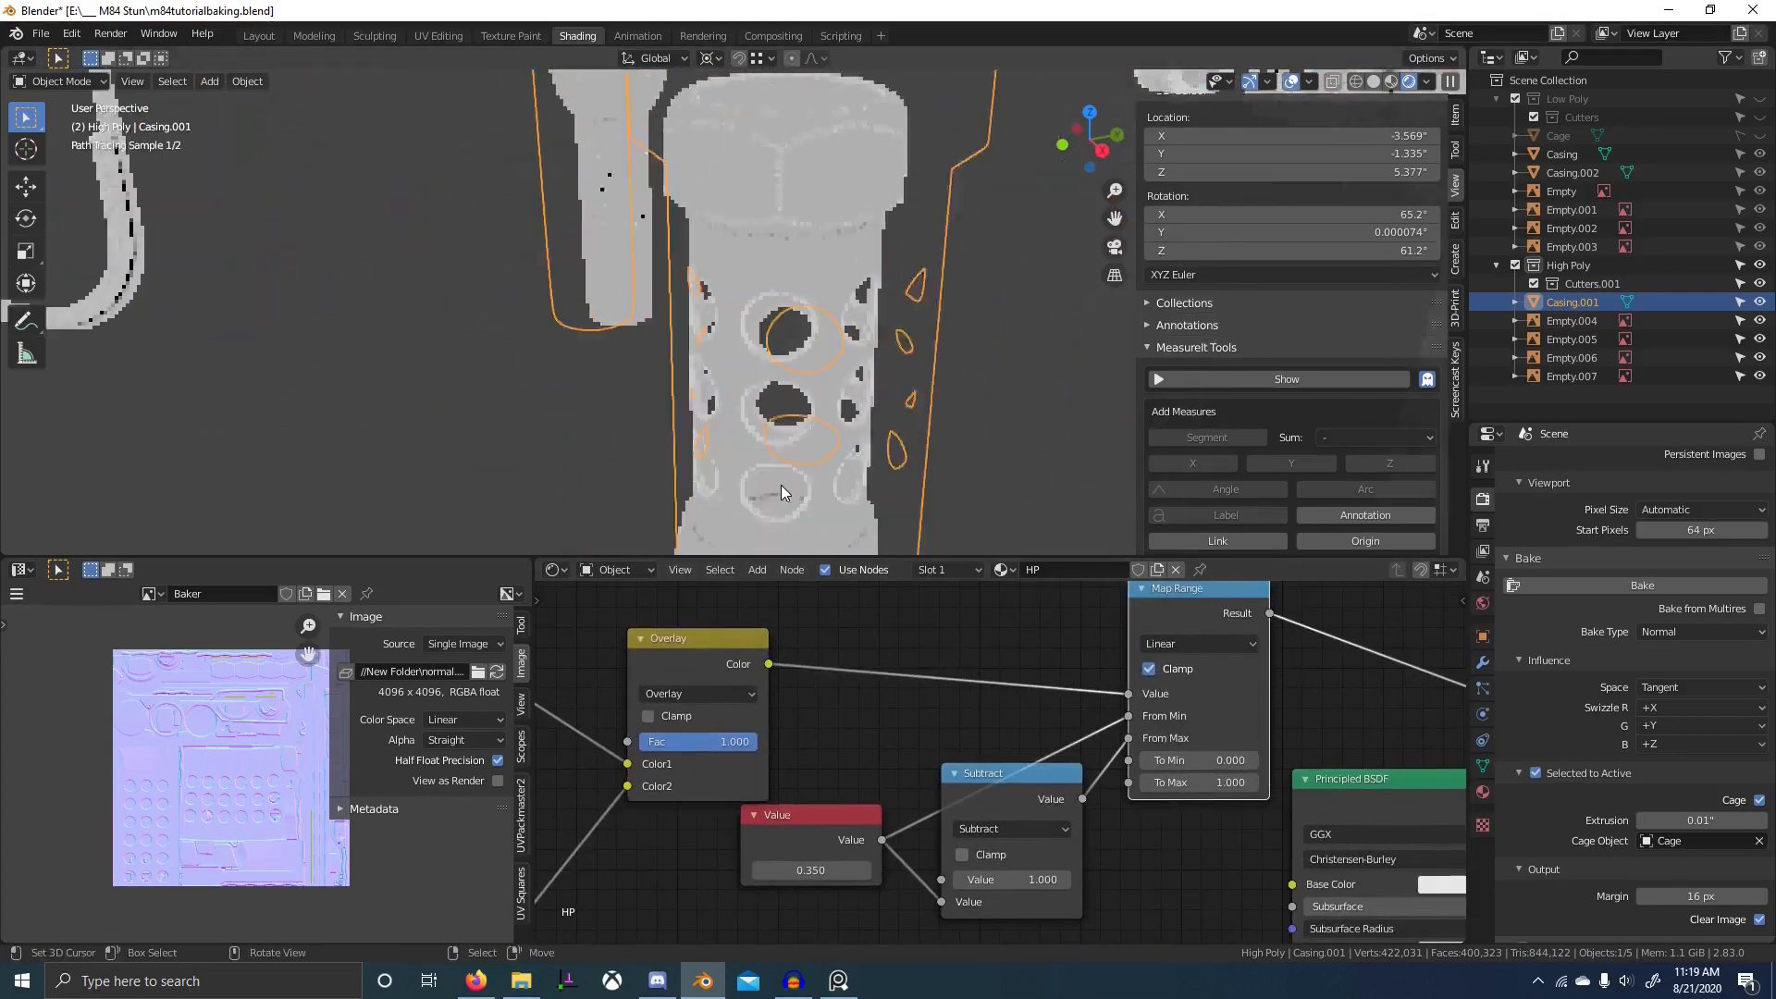
scroll(781, 485, up, 4)
scroll(781, 484, down, 6)
shift+middle_drag(768, 79, 818, 241)
scroll(819, 241, up, 5)
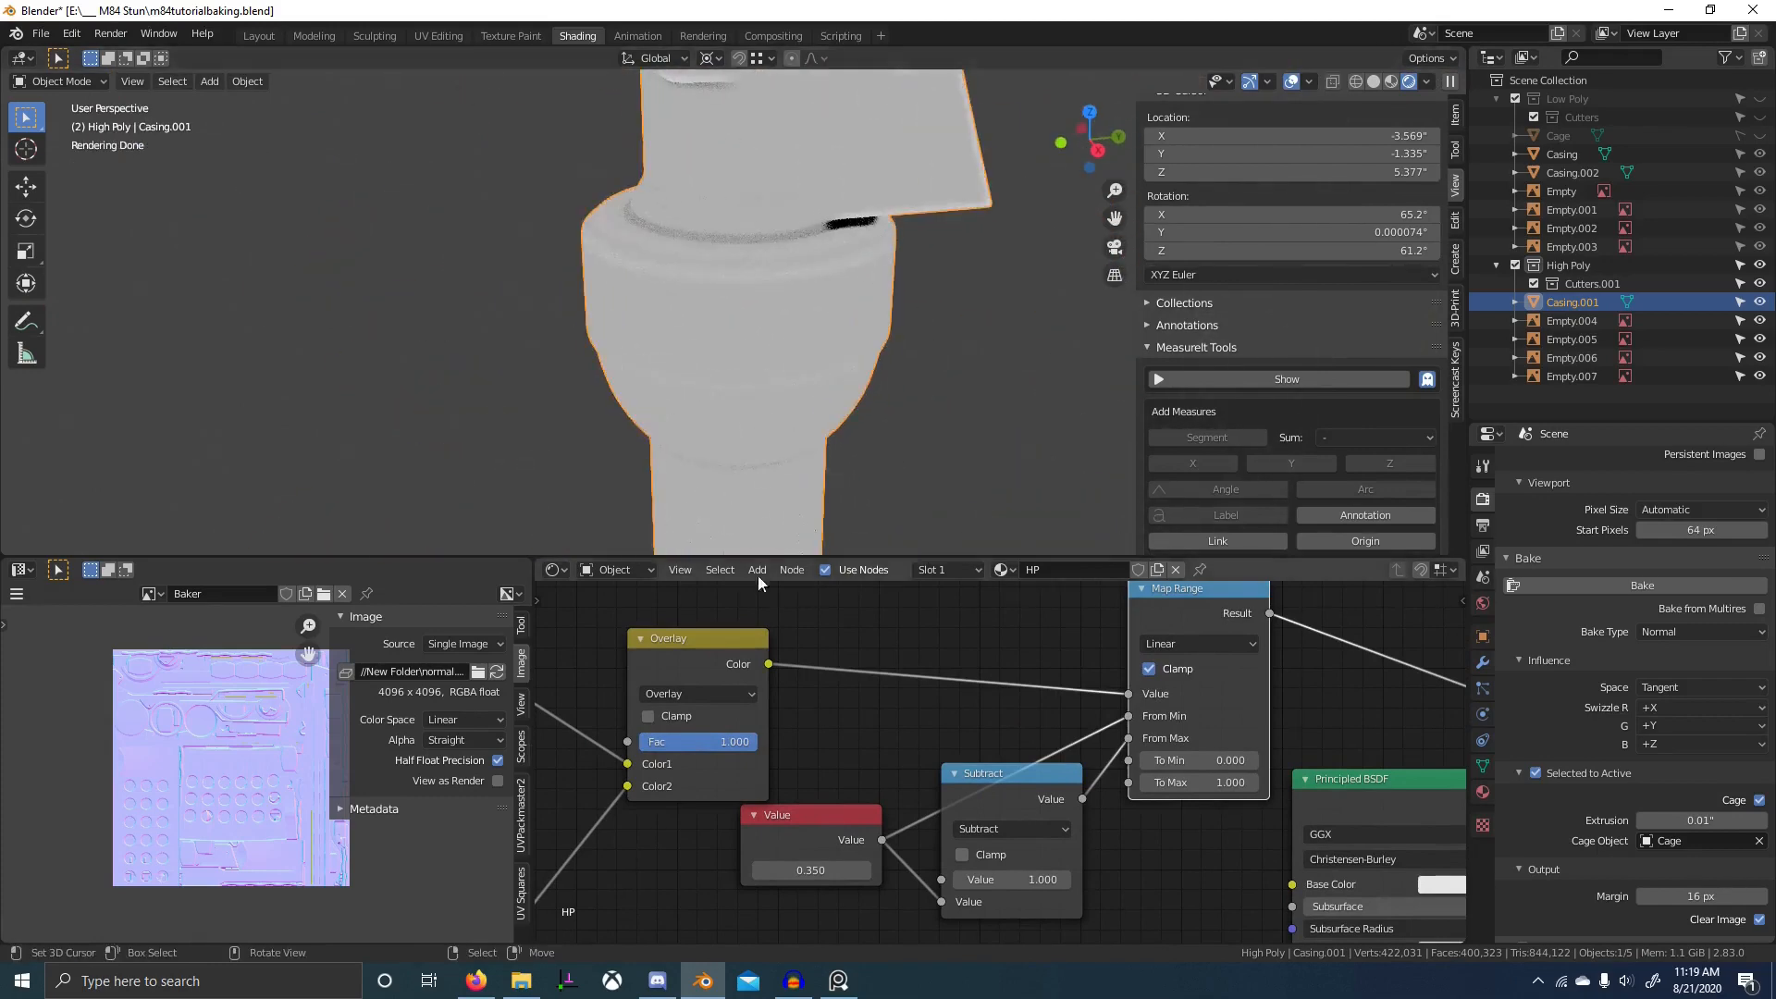
- Set the Value node driving both Ambient Occlusion distances to 0.005
scroll(812, 638, down, 10)
middle_drag(742, 742, 1097, 635)
scroll(840, 723, up, 9)
double_click(656, 708)
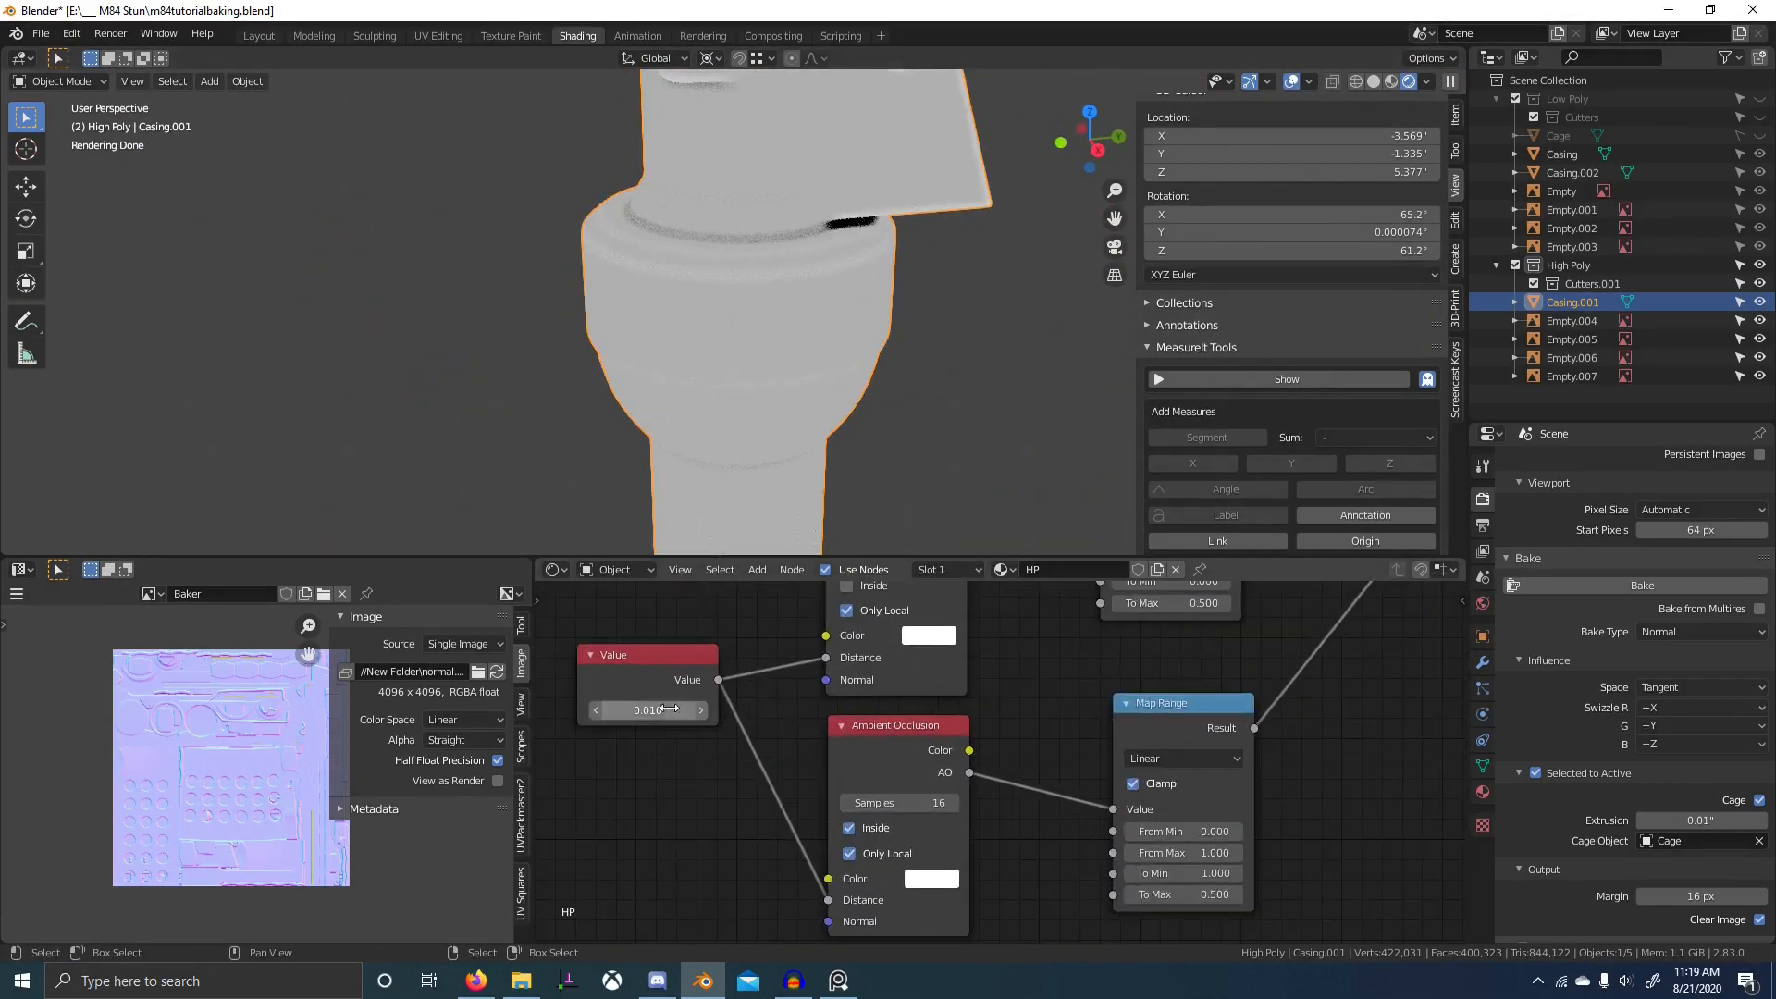
text(.005)
key(Return)
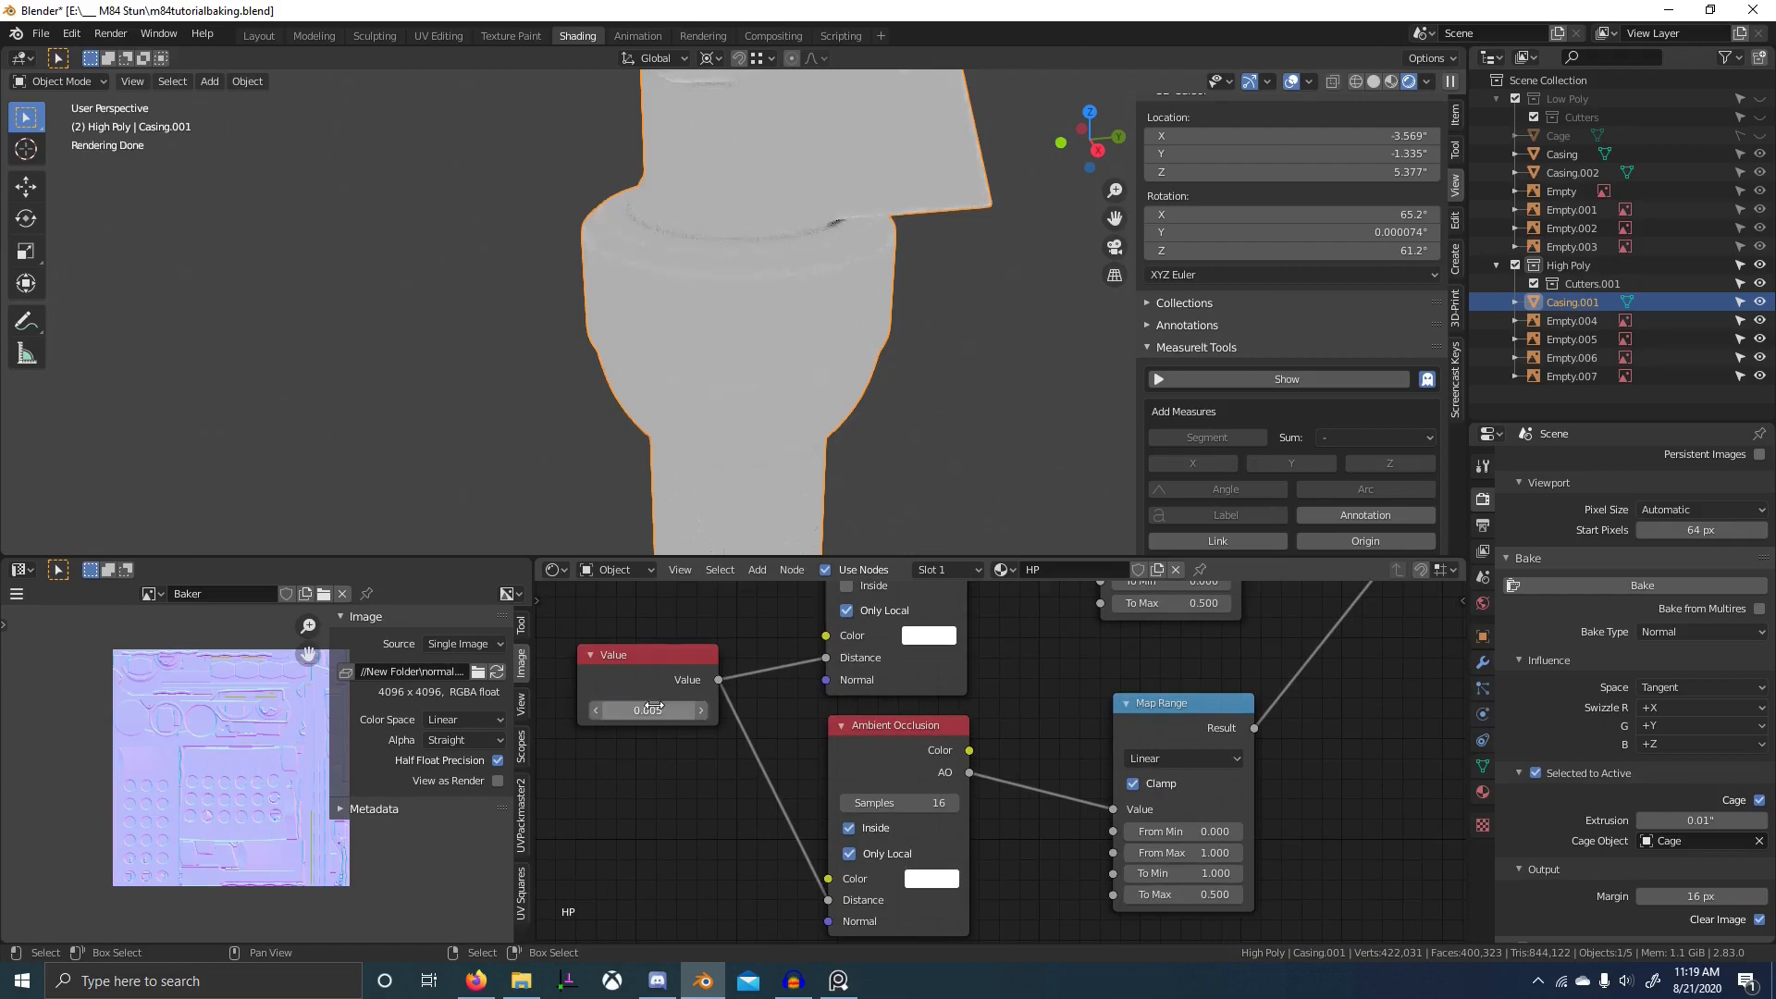
- Set the Value node driving the Subtract and Map Range nodes after the Overlay to 0.450, and check the mask on the model
middle_drag(813, 233, 883, 464)
scroll(883, 464, down, 2)
scroll(1203, 666, down, 6)
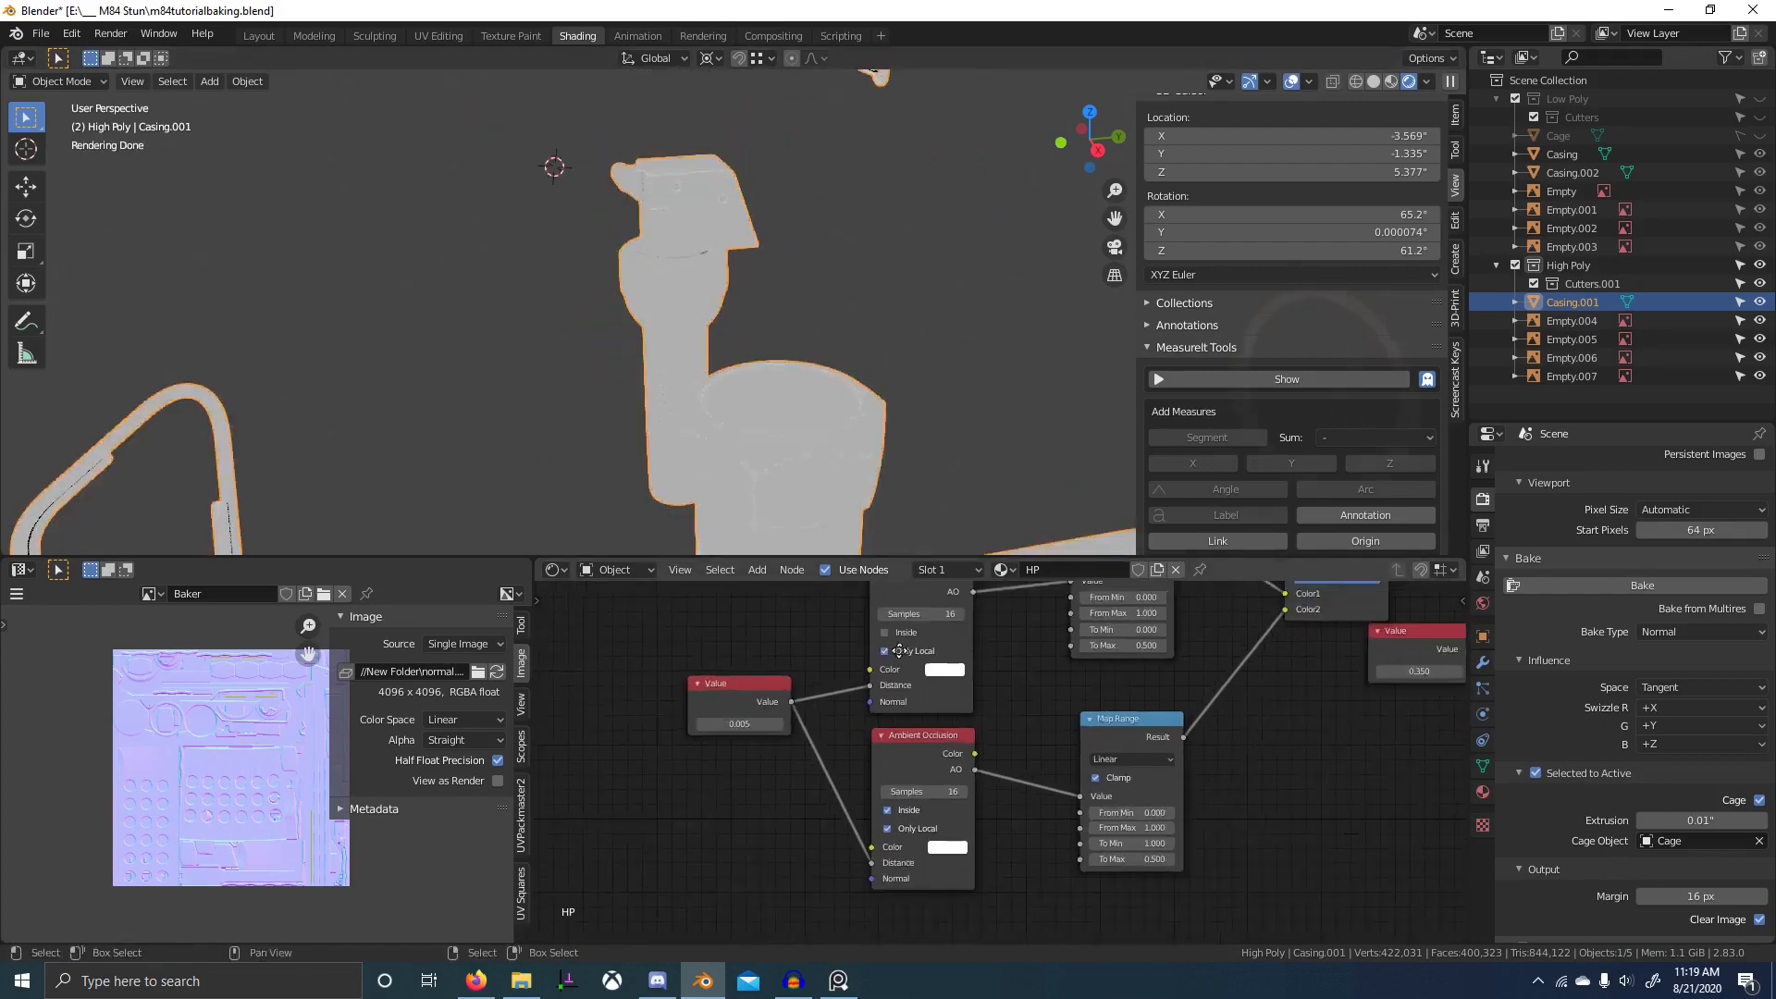
middle_drag(1424, 629, 1022, 725)
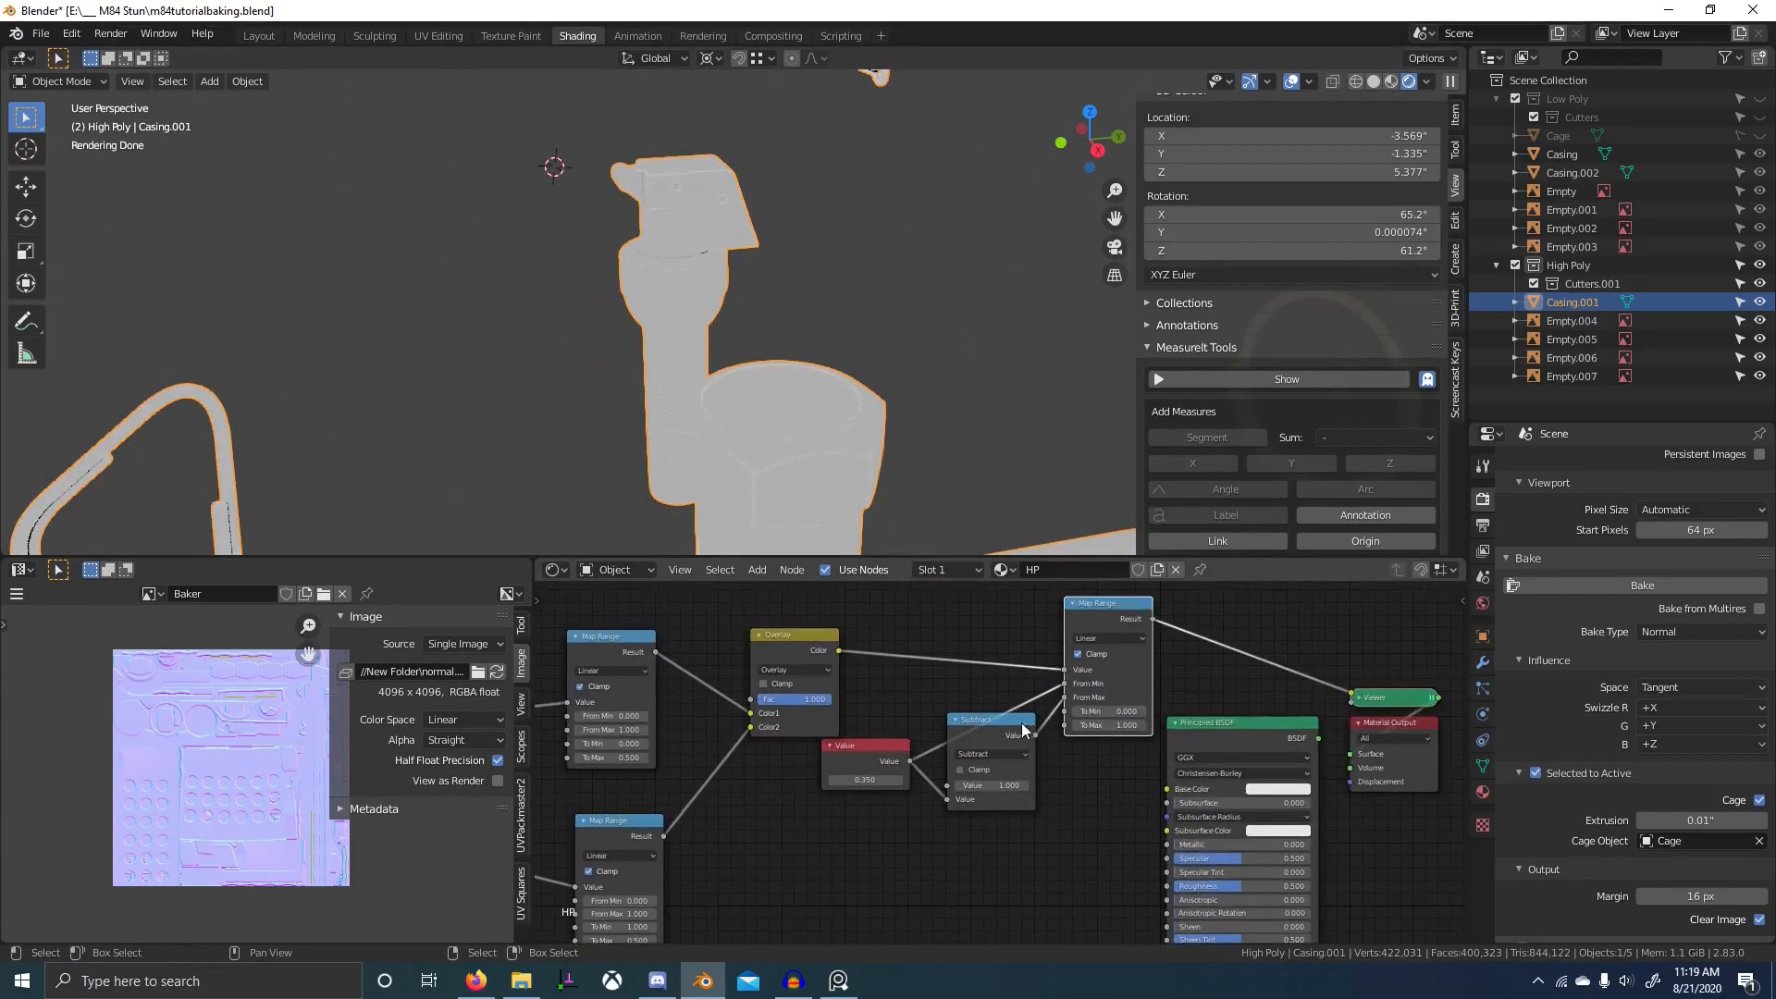
scroll(896, 758, up, 1)
click(886, 779)
middle_drag(816, 531, 886, 374)
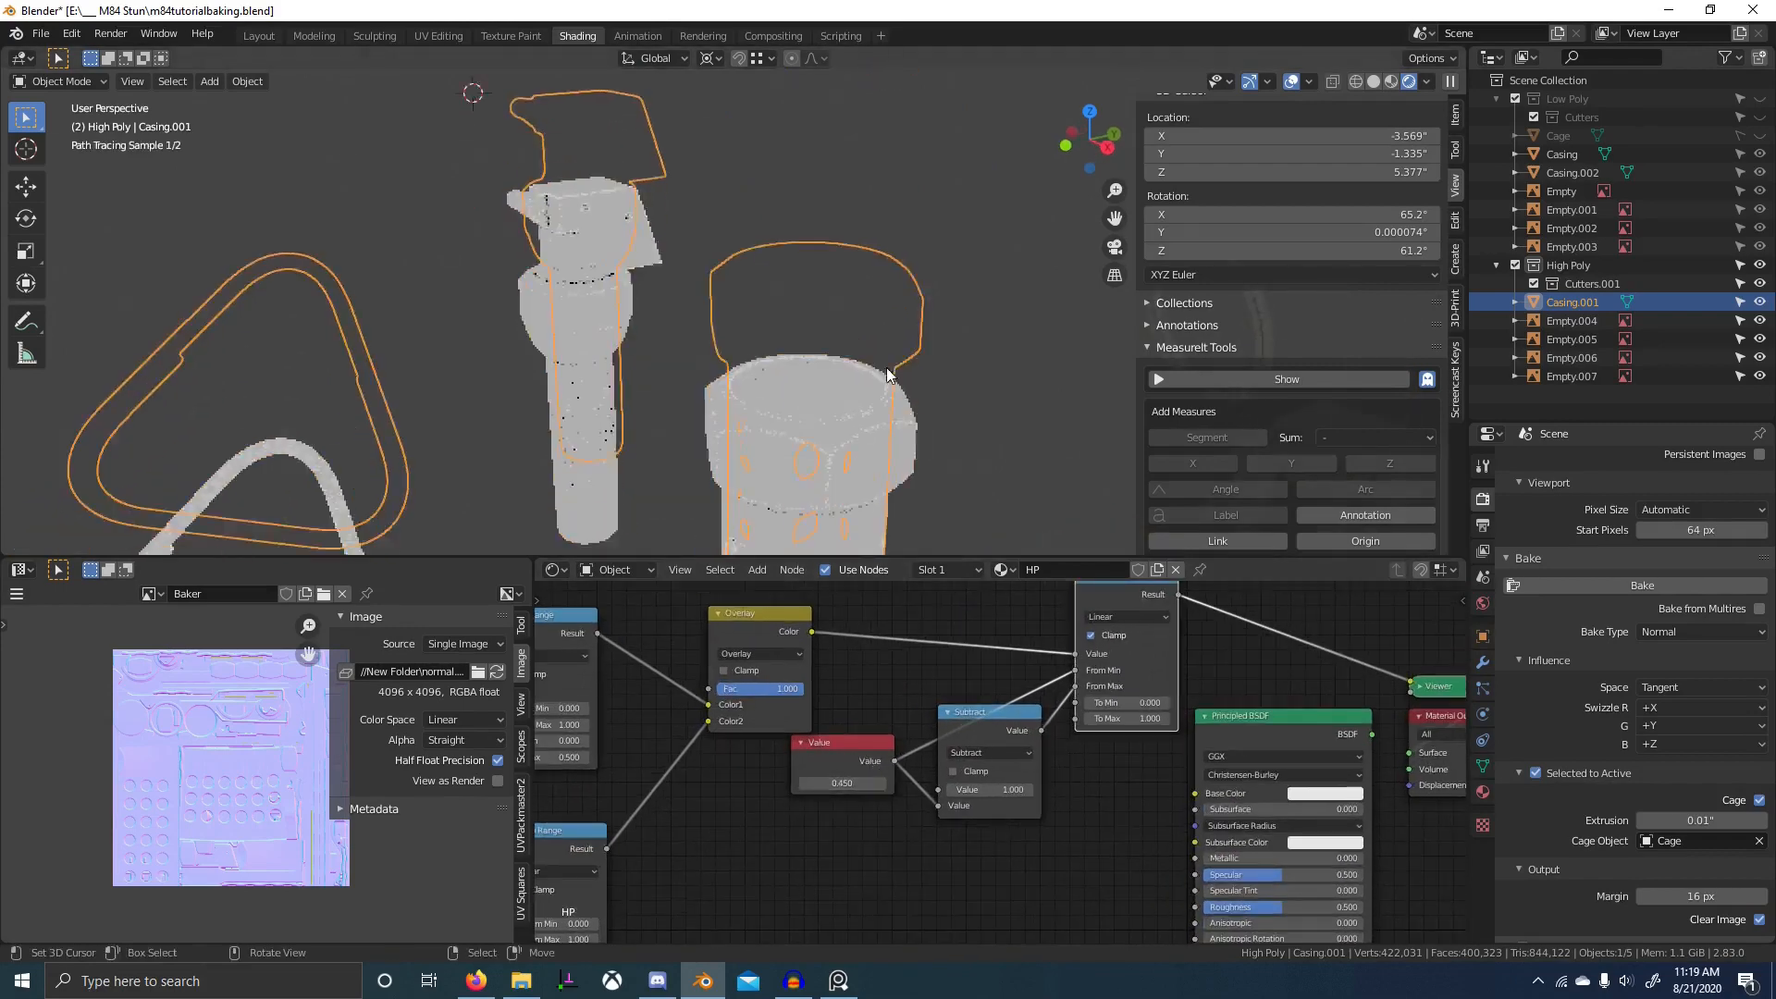
scroll(890, 363, up, 3)
scroll(846, 648, down, 6)
- Compare the pointiness Map Range preview with the ambient occlusion Map Range preview on the model
middle_drag(768, 655, 807, 840)
ctrl+shift+click(607, 713)
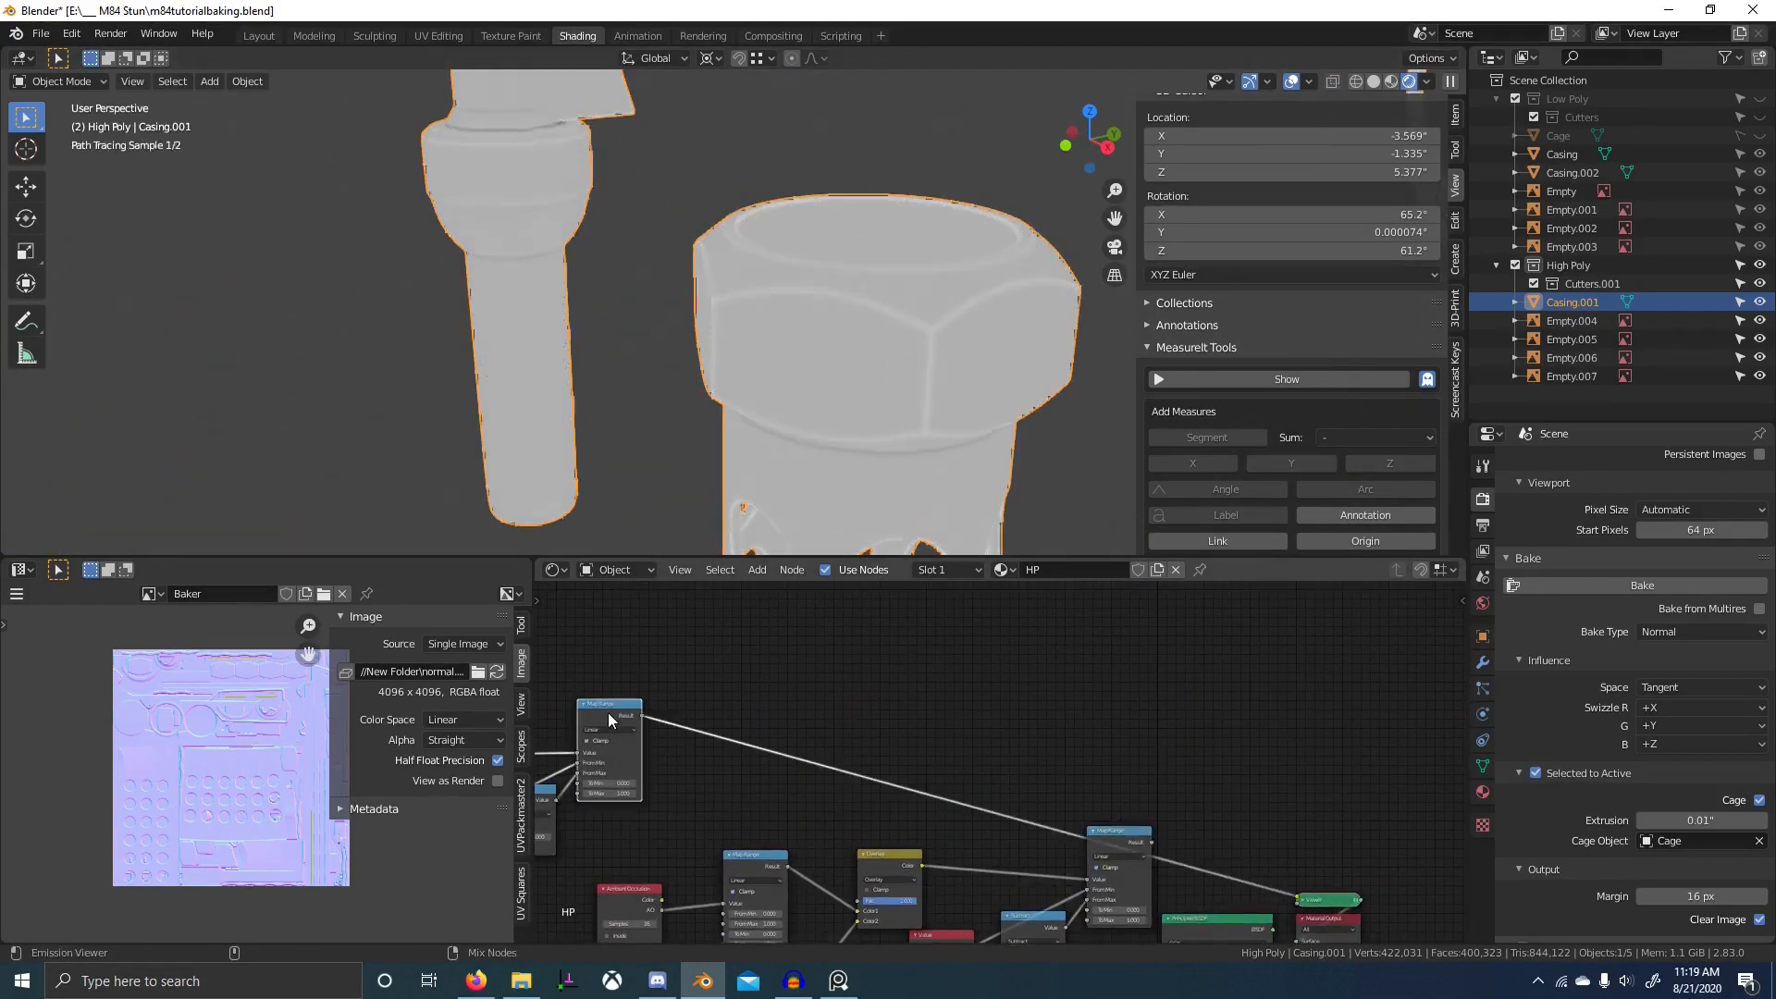
ctrl+shift+click(1113, 834)
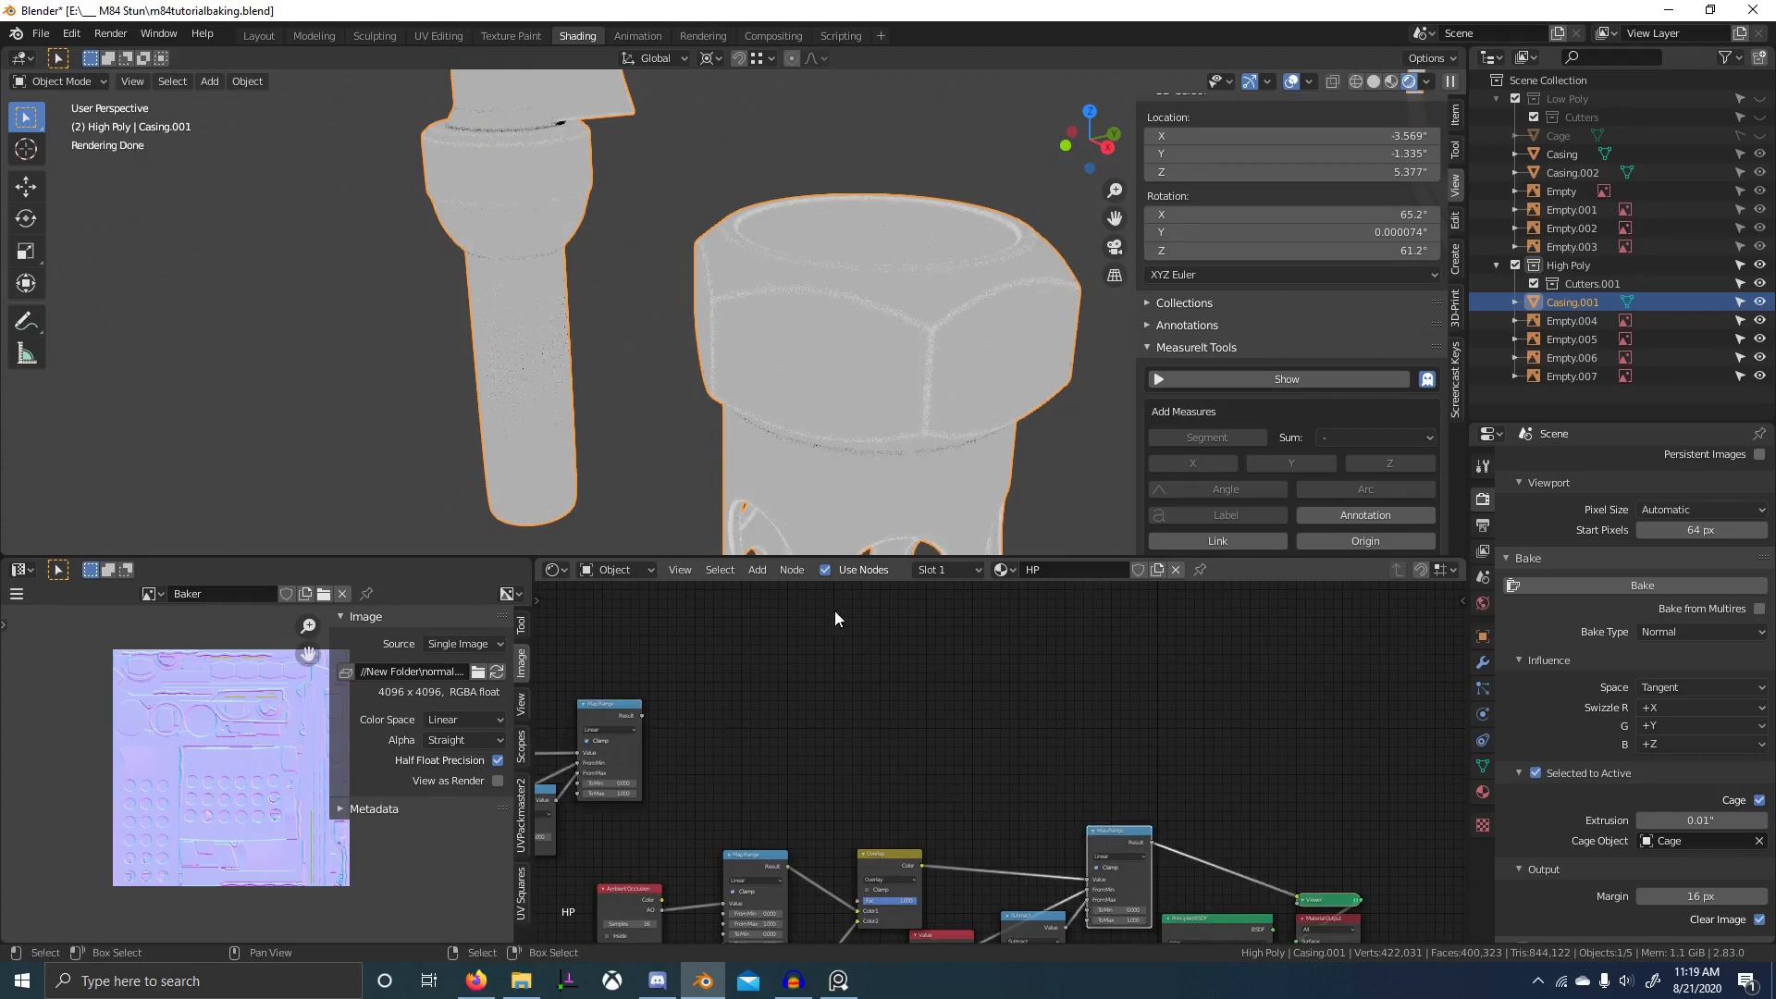
ctrl+shift+click(612, 703)
ctrl+shift+click(1115, 834)
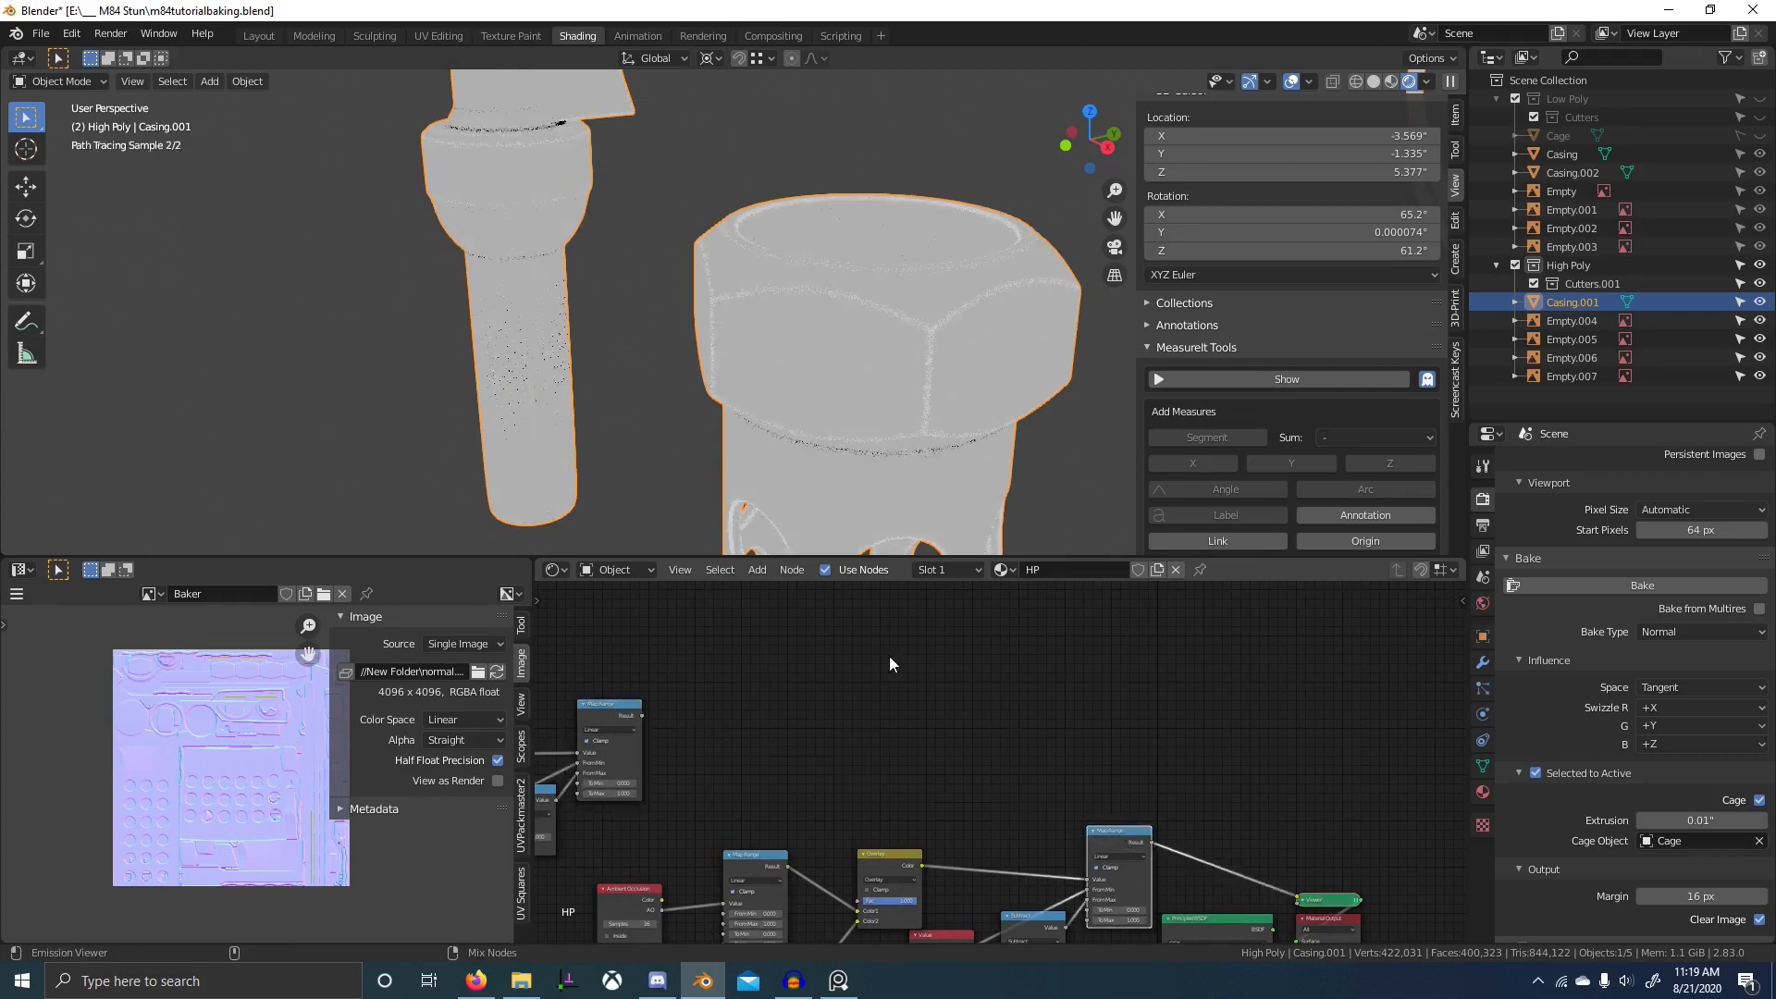
scroll(862, 437, down, 4)
ctrl+shift+click(607, 718)
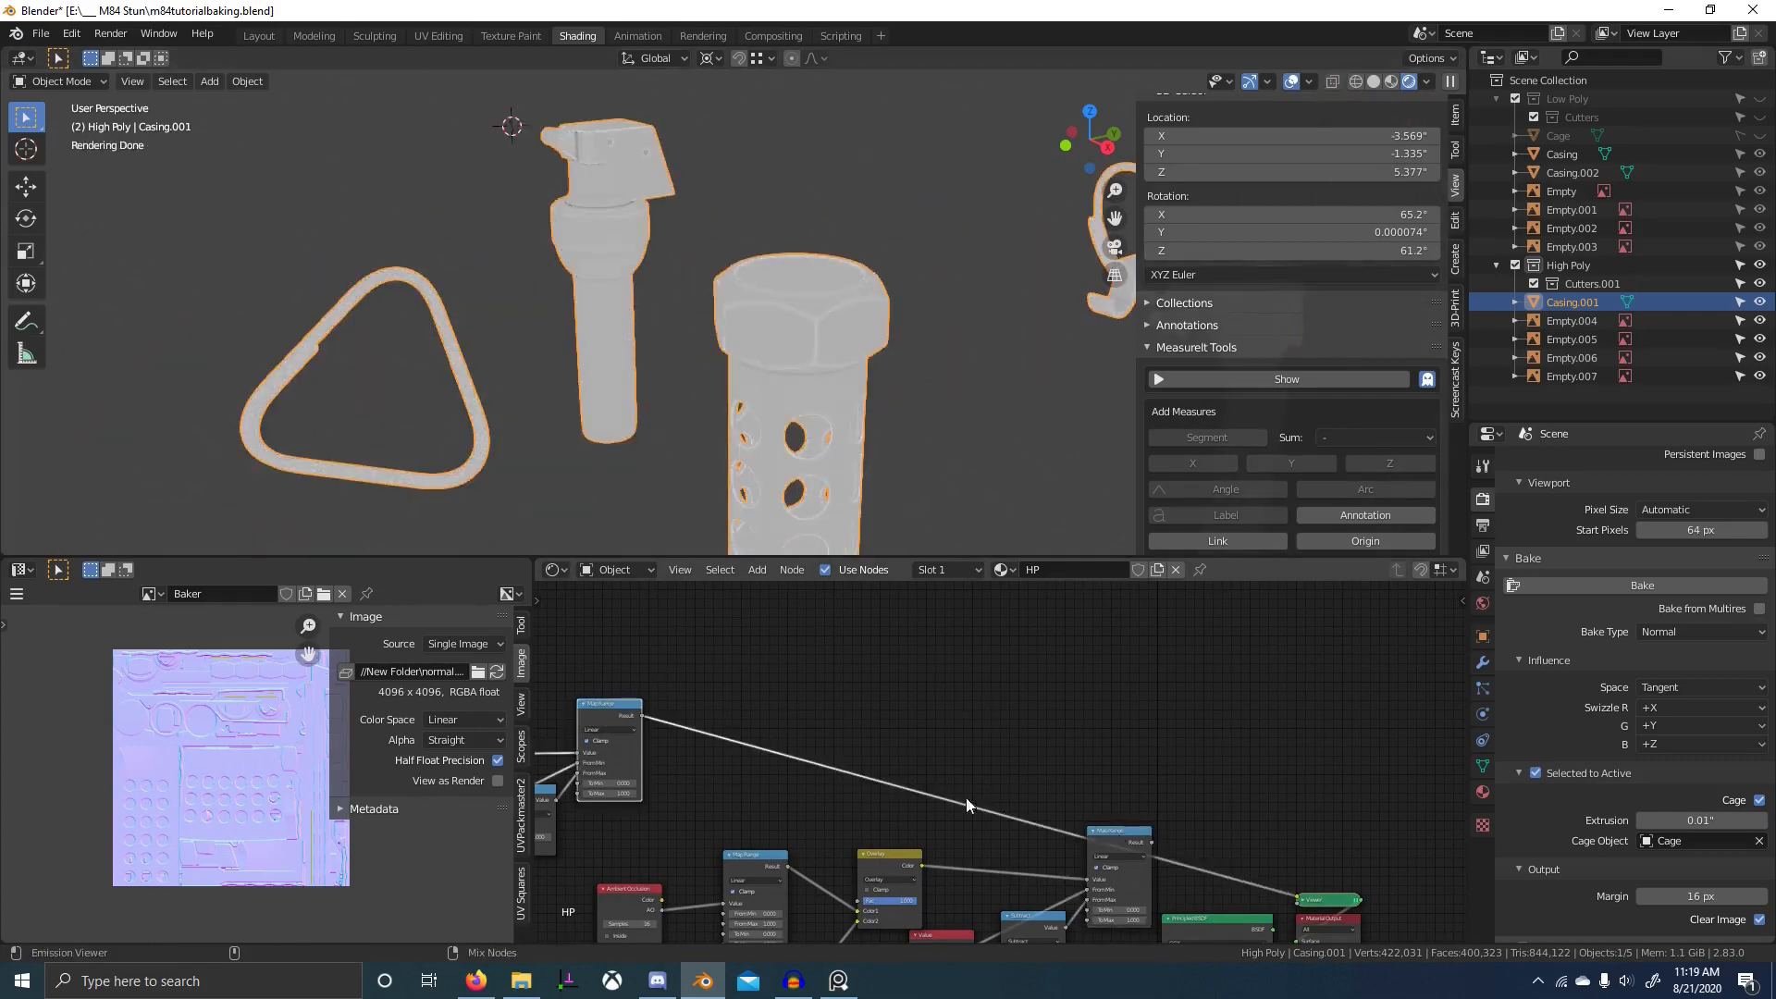
ctrl+shift+click(1119, 829)
- Select the whole ambient occlusion chain up to its final Map Range and move it beneath the pointiness branch
key(Home)
key(c)
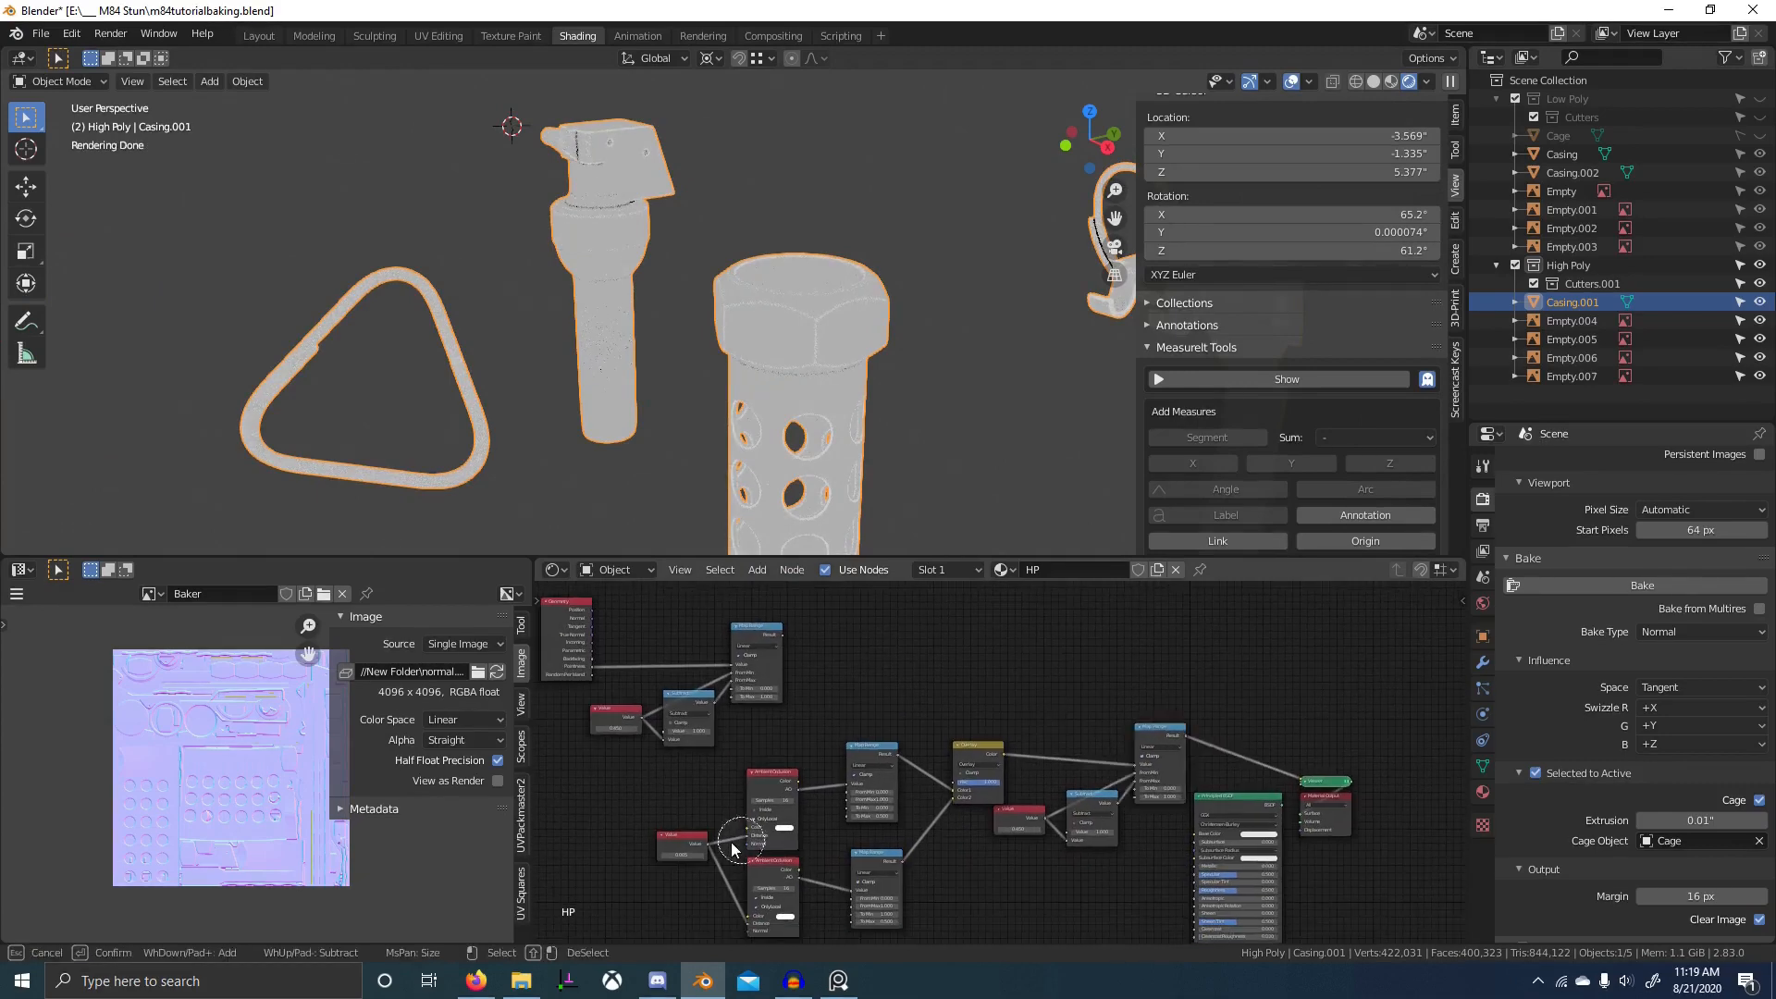
drag(735, 868, 1057, 780)
right_click(1062, 777)
key(c)
click(1094, 771)
right_click(1086, 768)
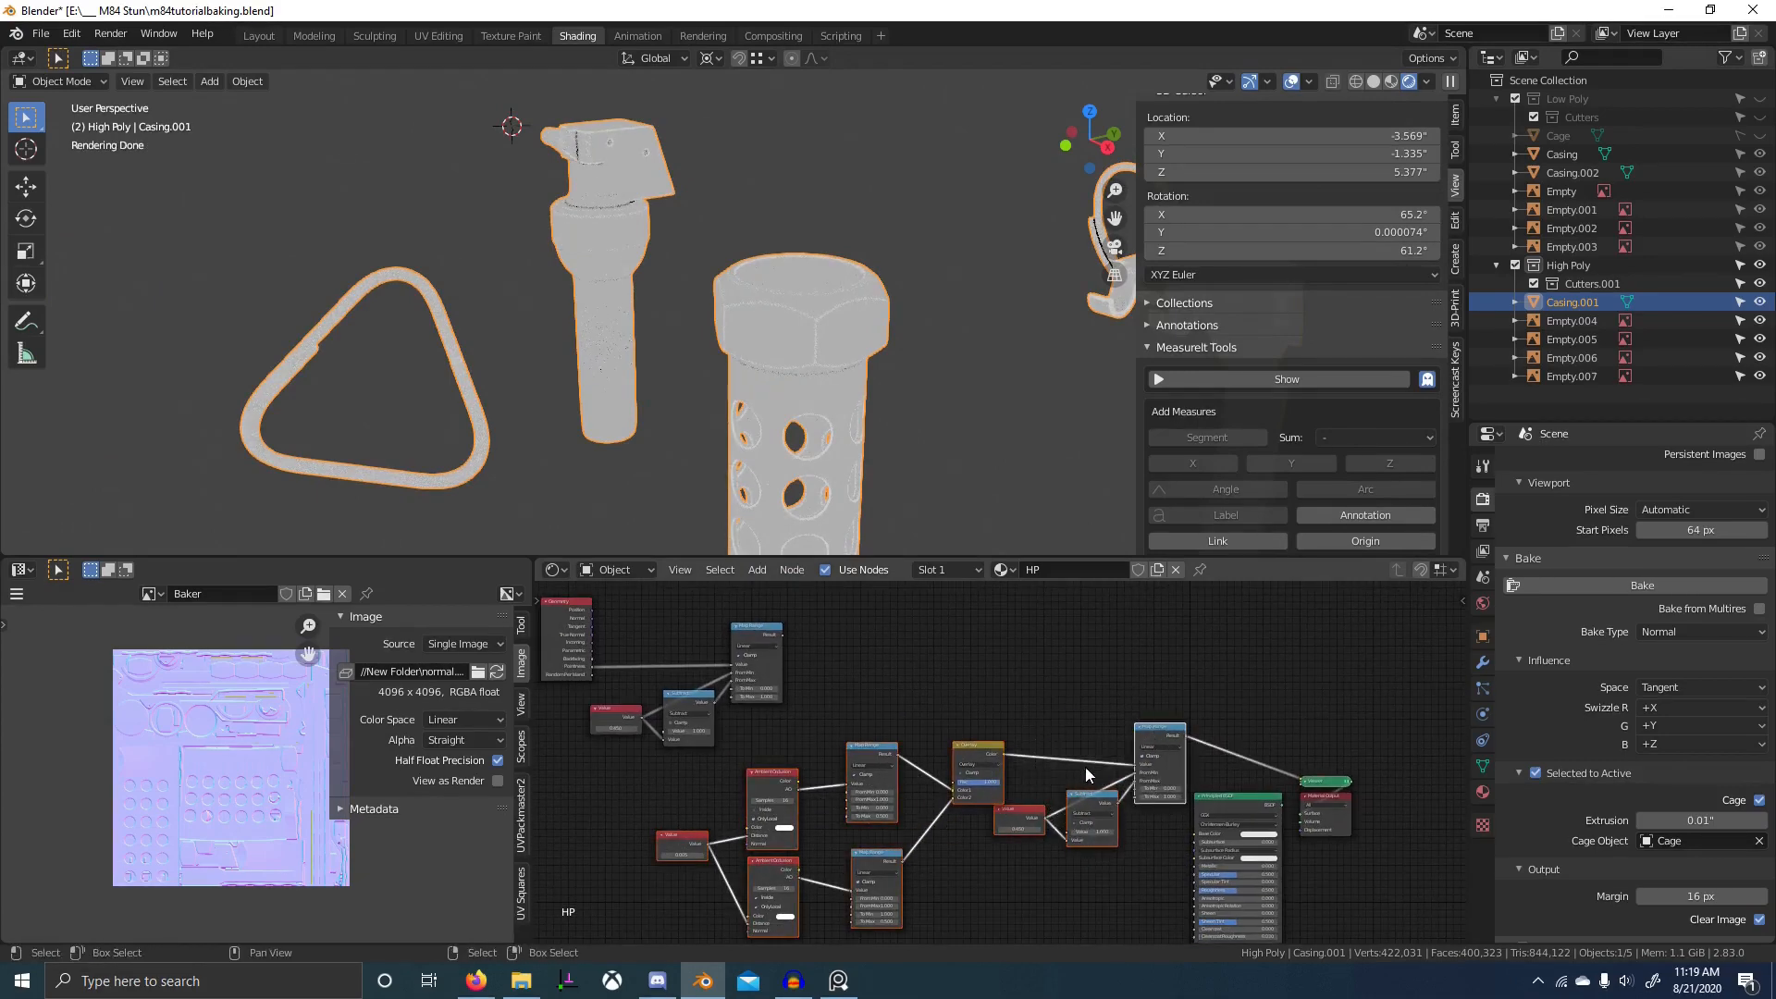
middle_drag(1083, 767, 1138, 738)
key(g)
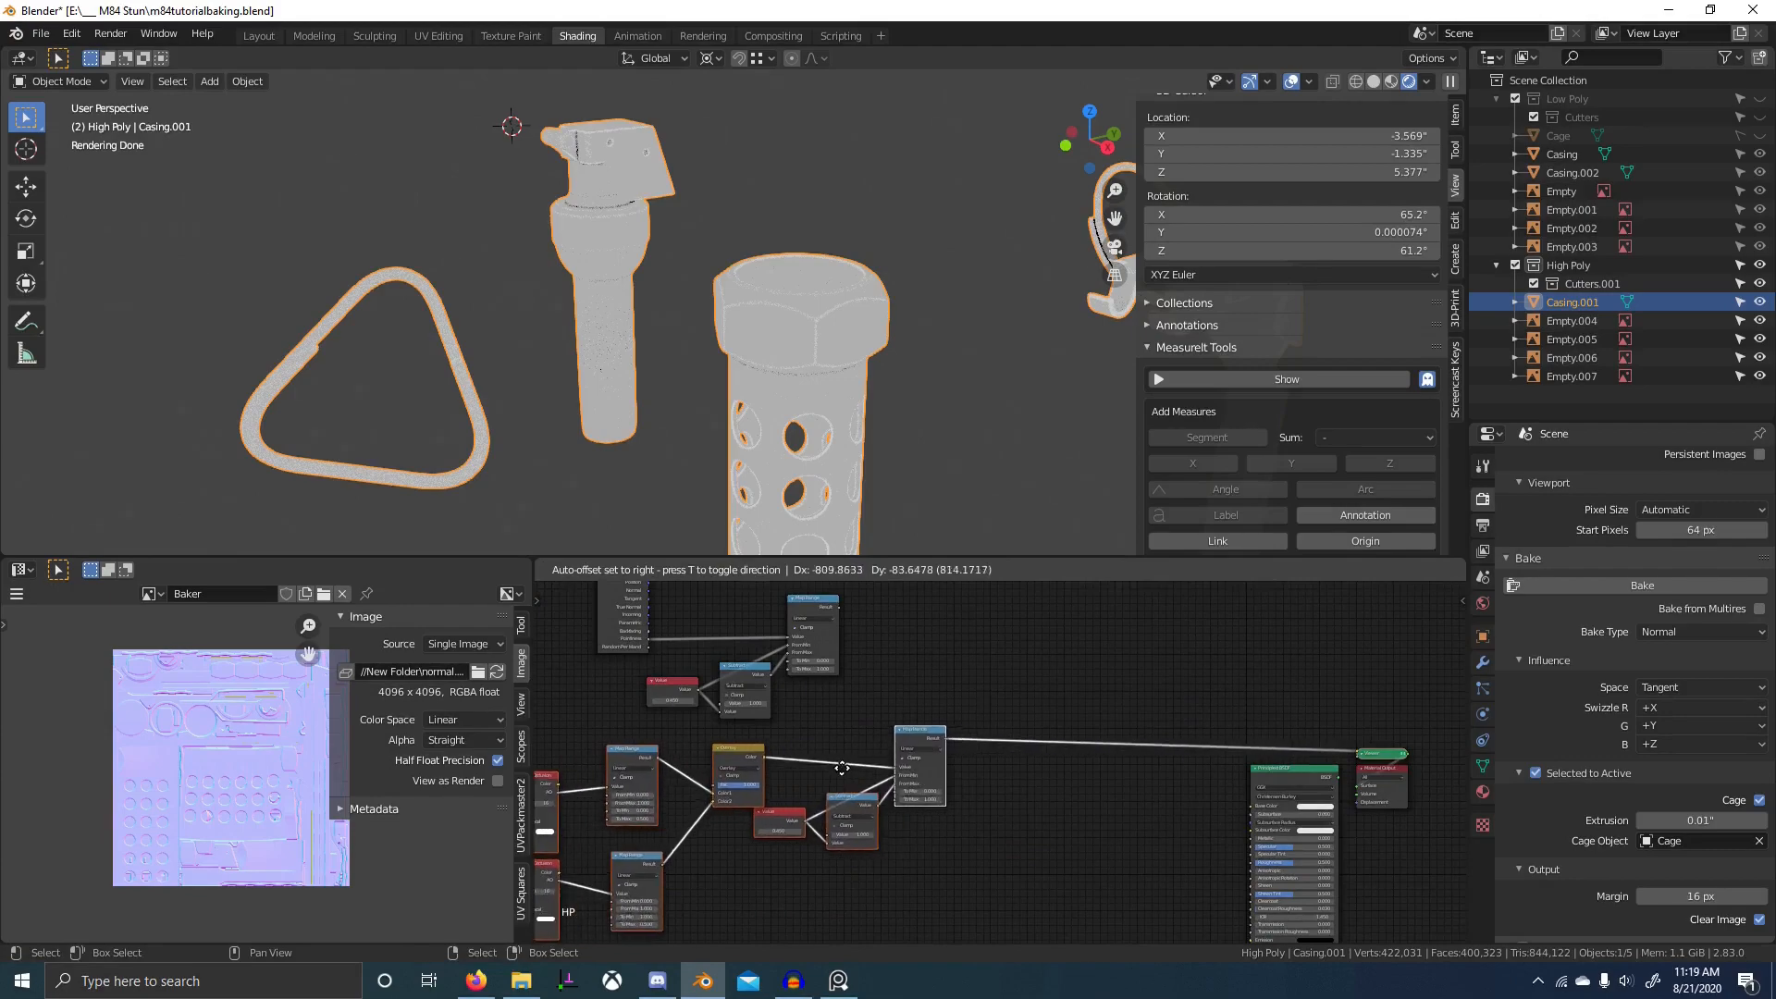
click(888, 764)
- Duplicate the ambient occlusion chain and place the copy directly below the original
key(Home)
key(shift+d)
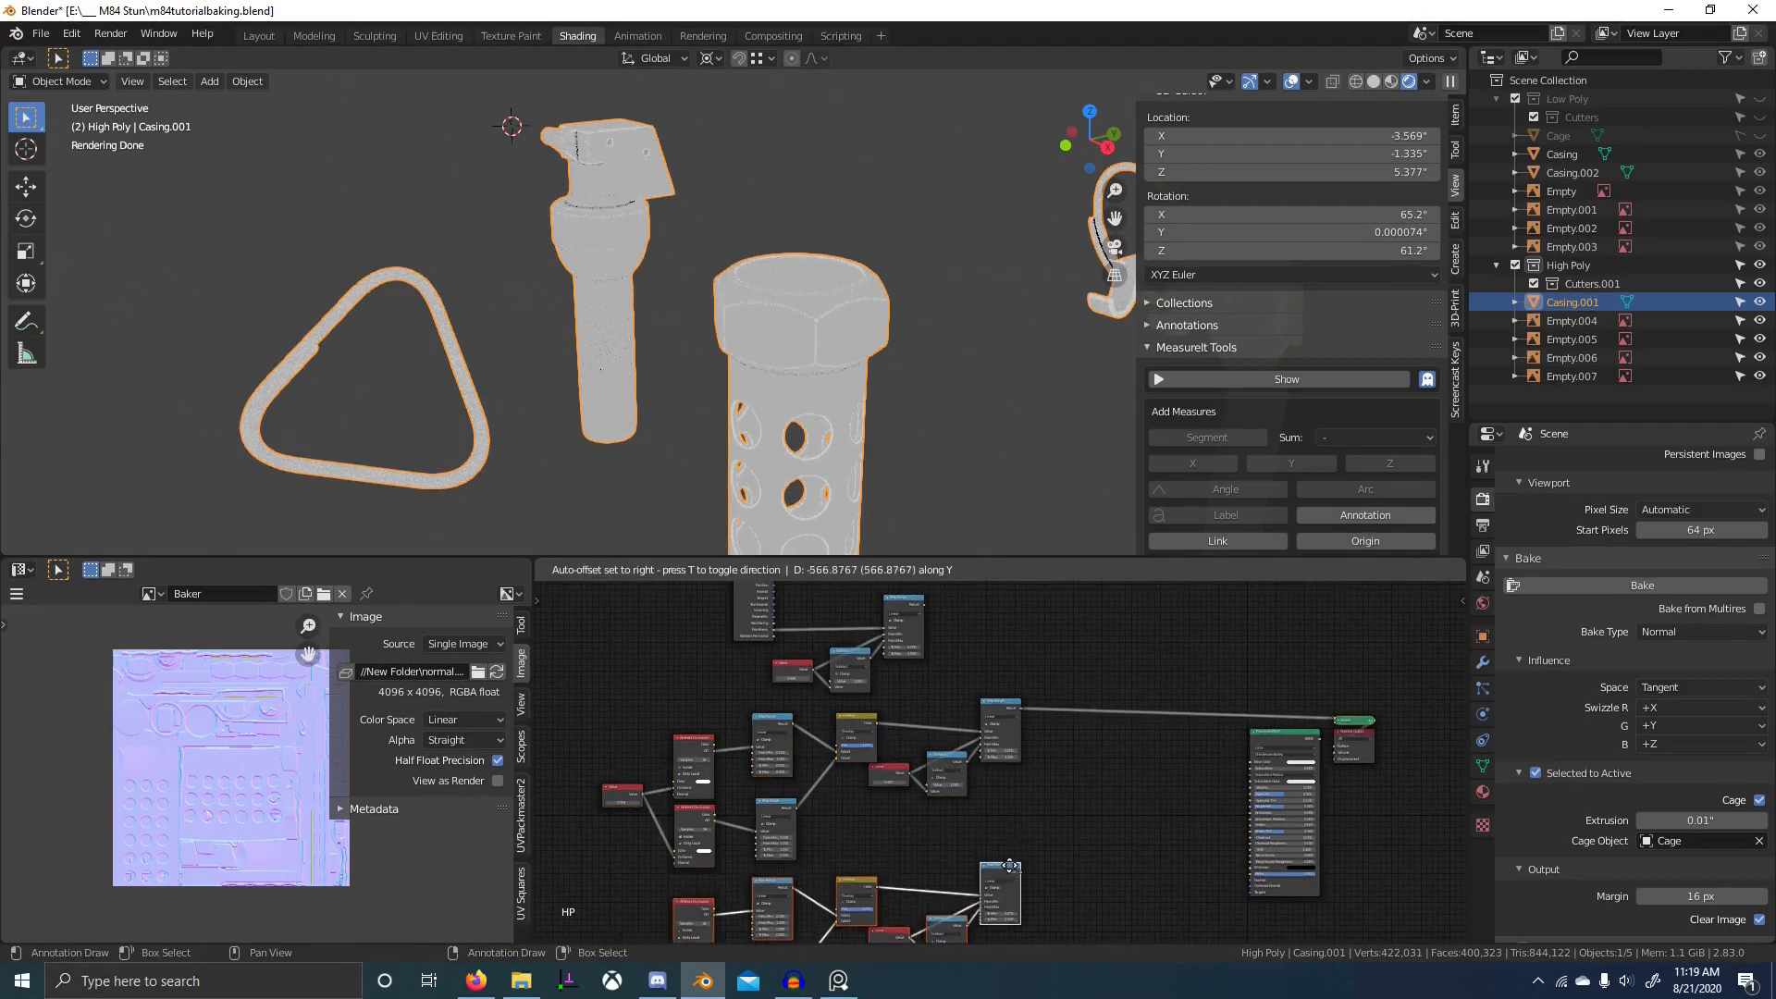
click(1034, 868)
- Change the distance value feeding the two Ambient Occlusion nodes in the lower copy of the chain
scroll(1021, 740, up, 5)
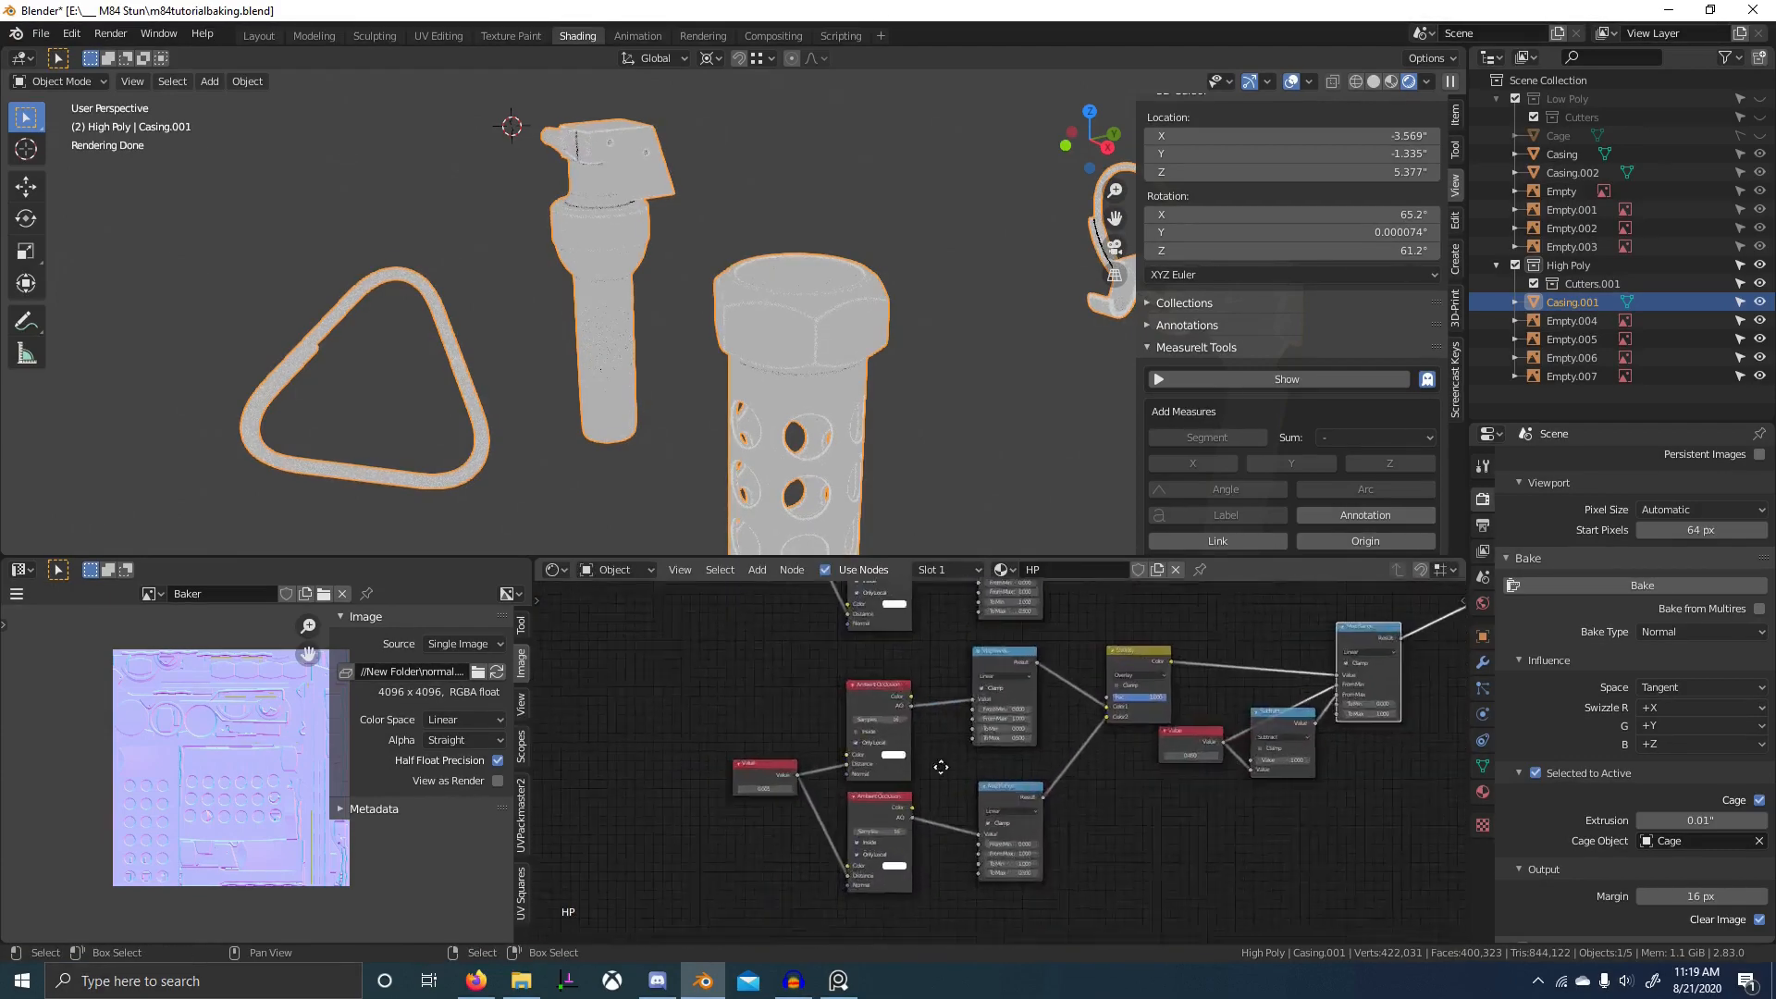
scroll(956, 781, up, 1)
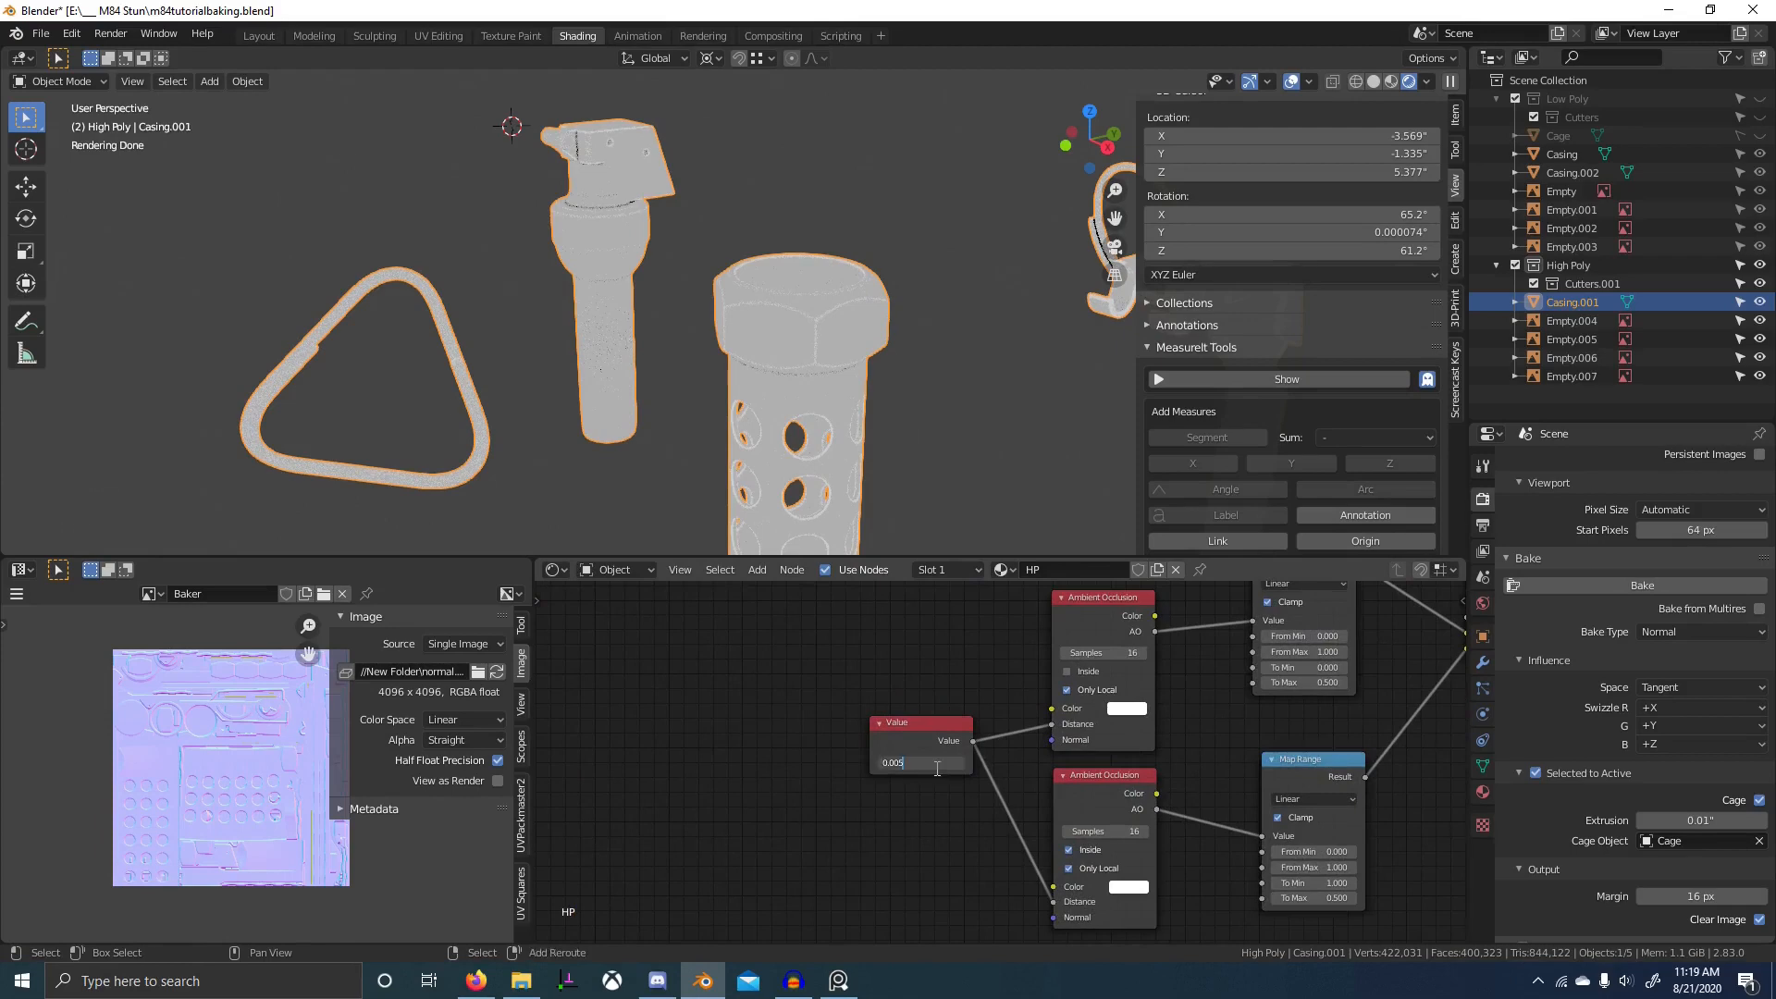
key(Return)
scroll(966, 736, down, 6)
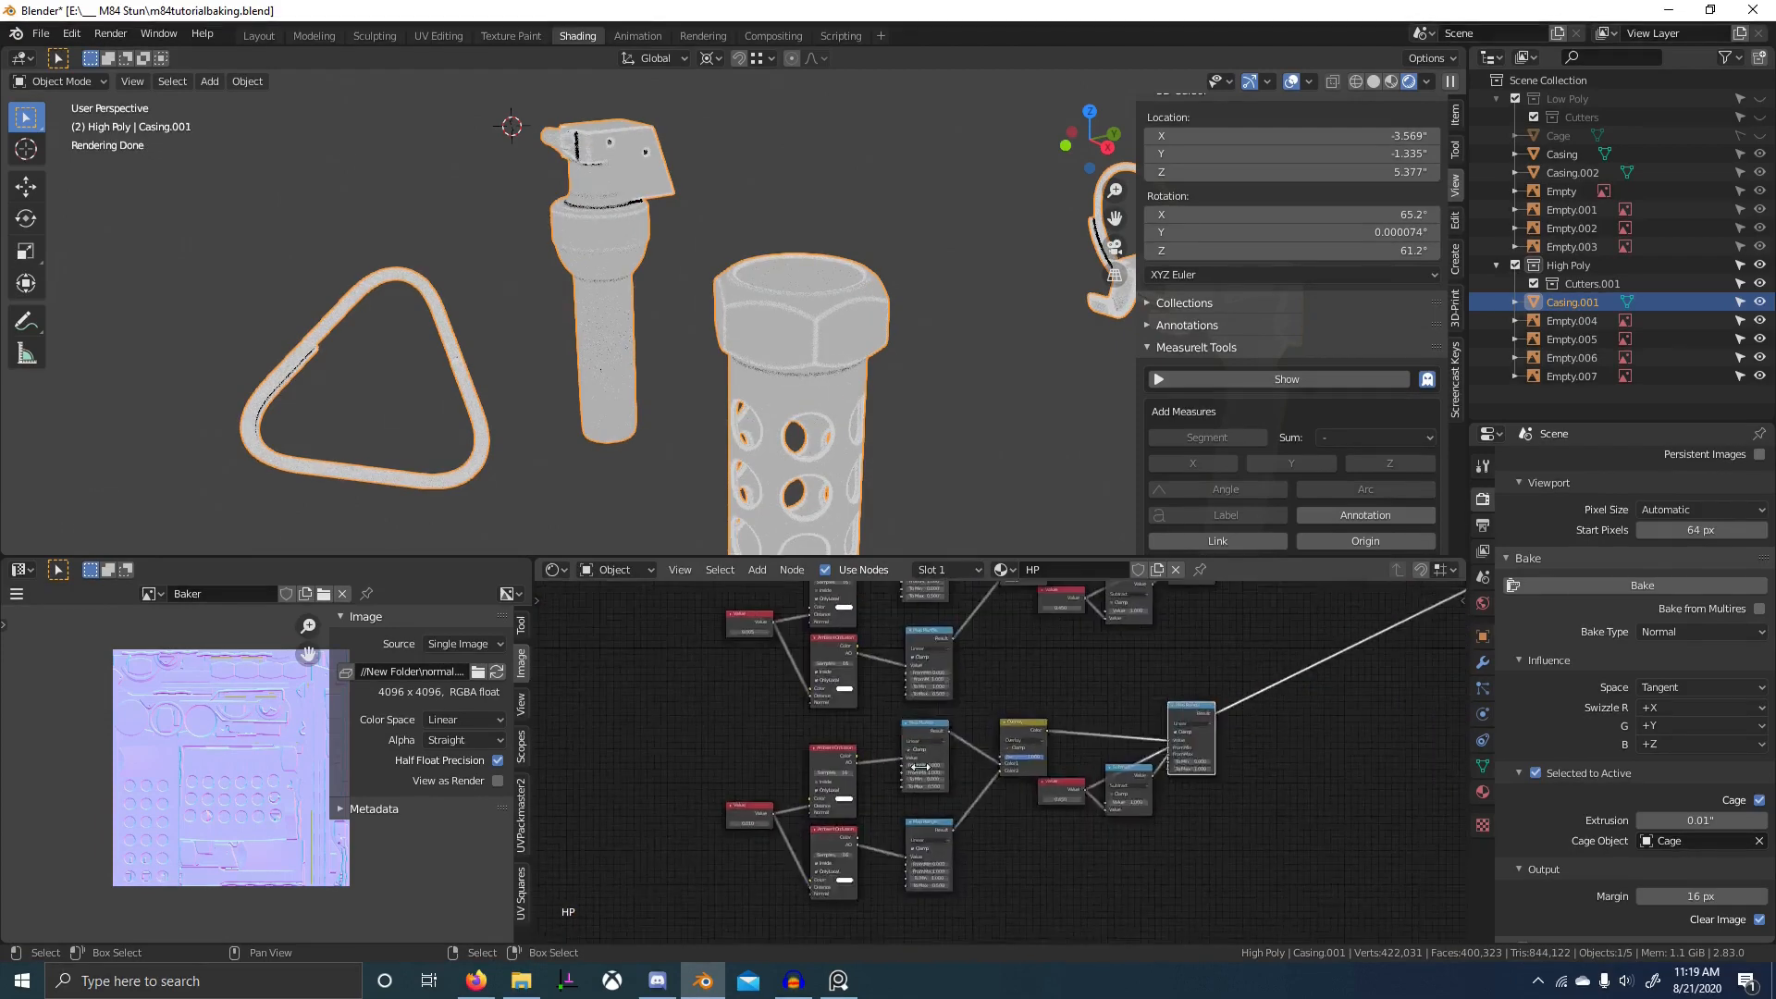
- Add a Combine RGB node in the empty space beyond the three mask branches
key(shift+a)
click(1121, 630)
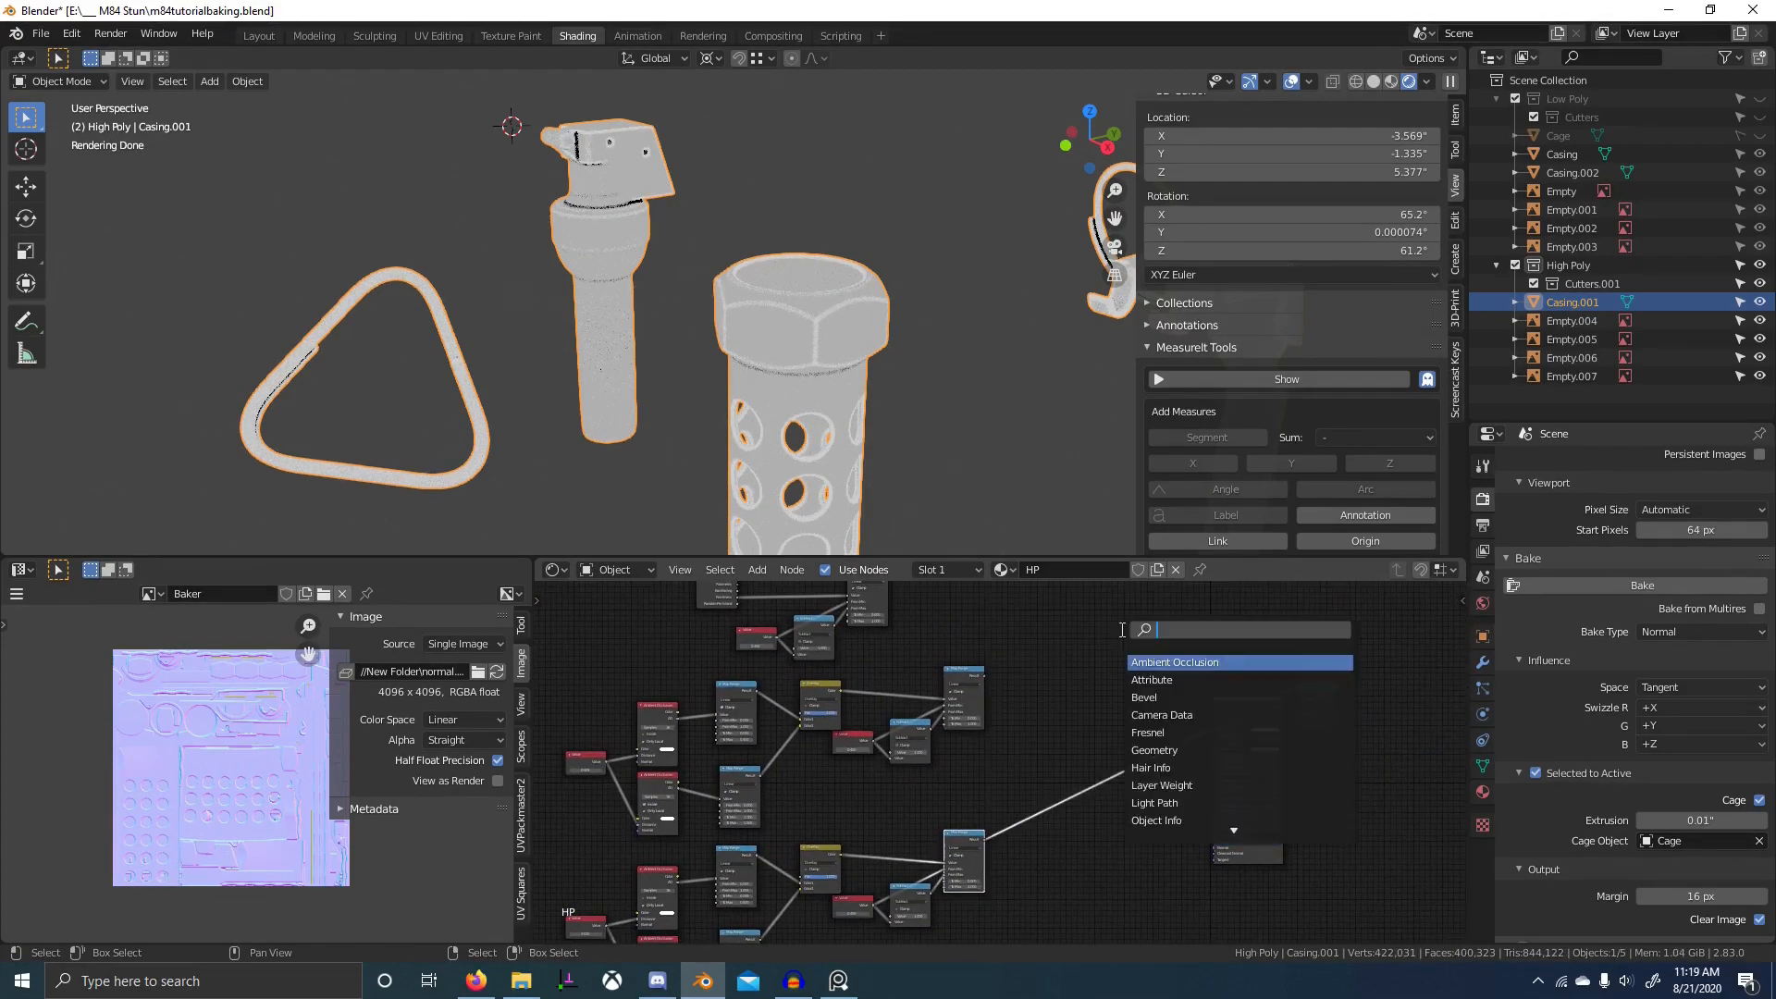
text(com)
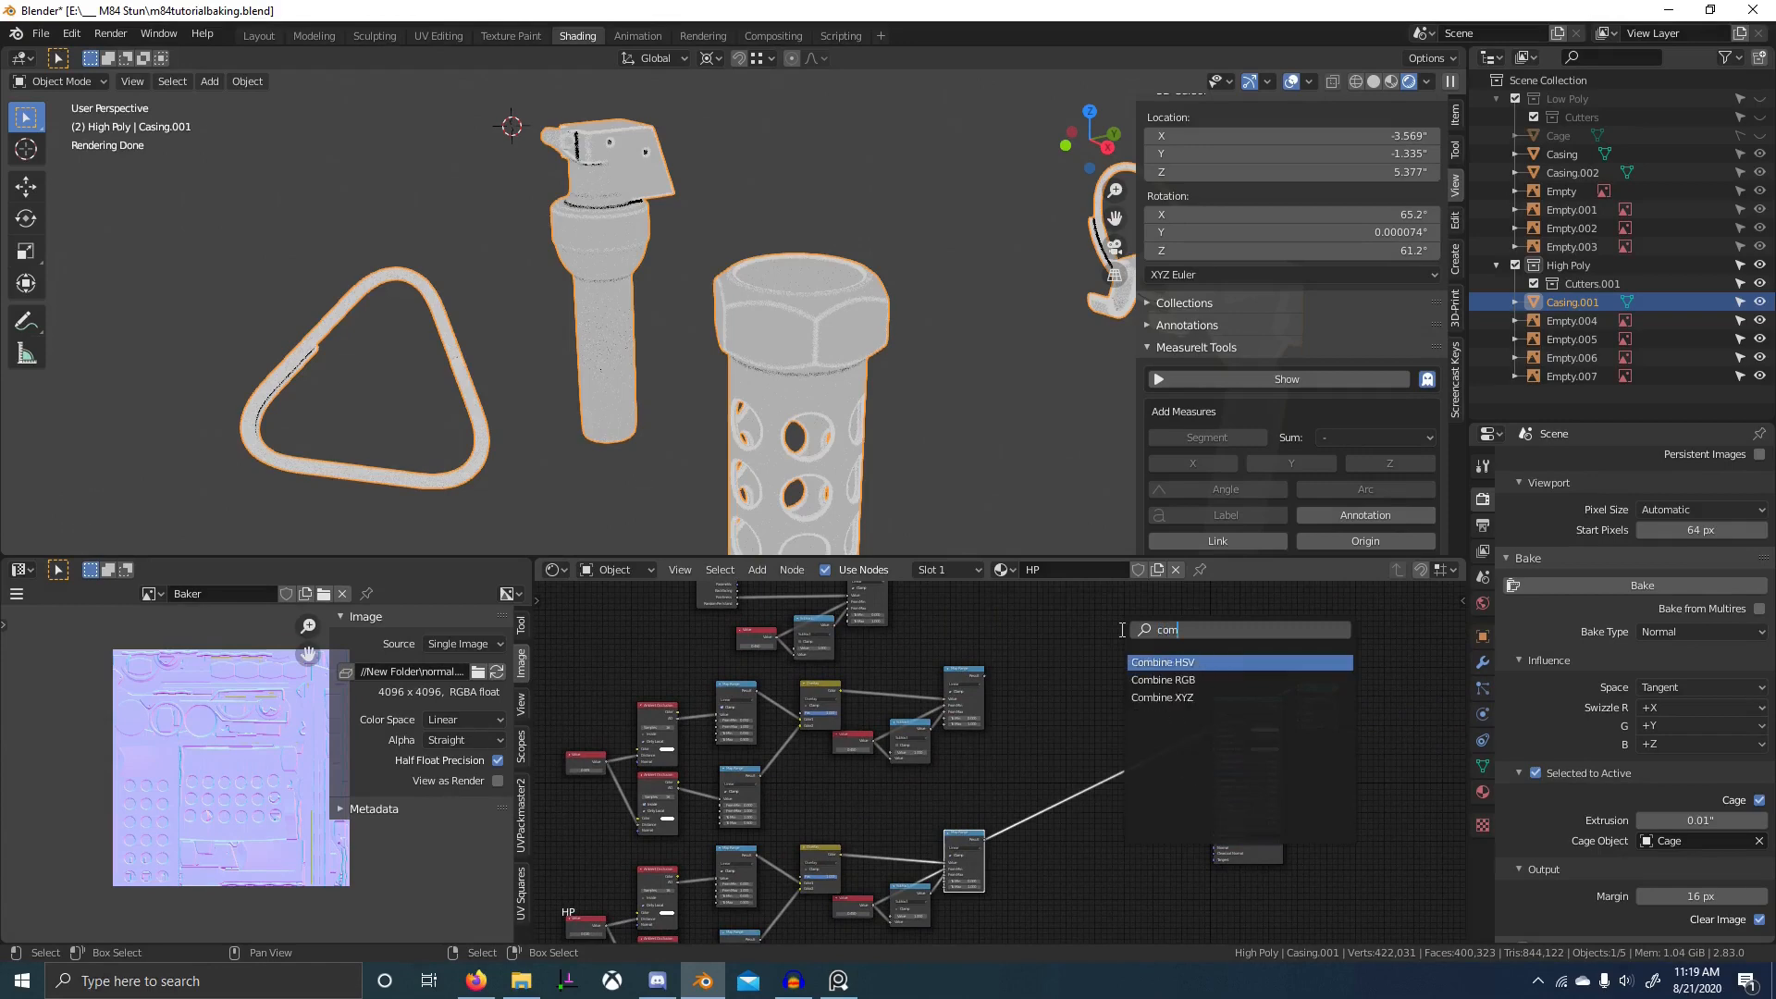
key(Down)
key(Return)
click(1125, 634)
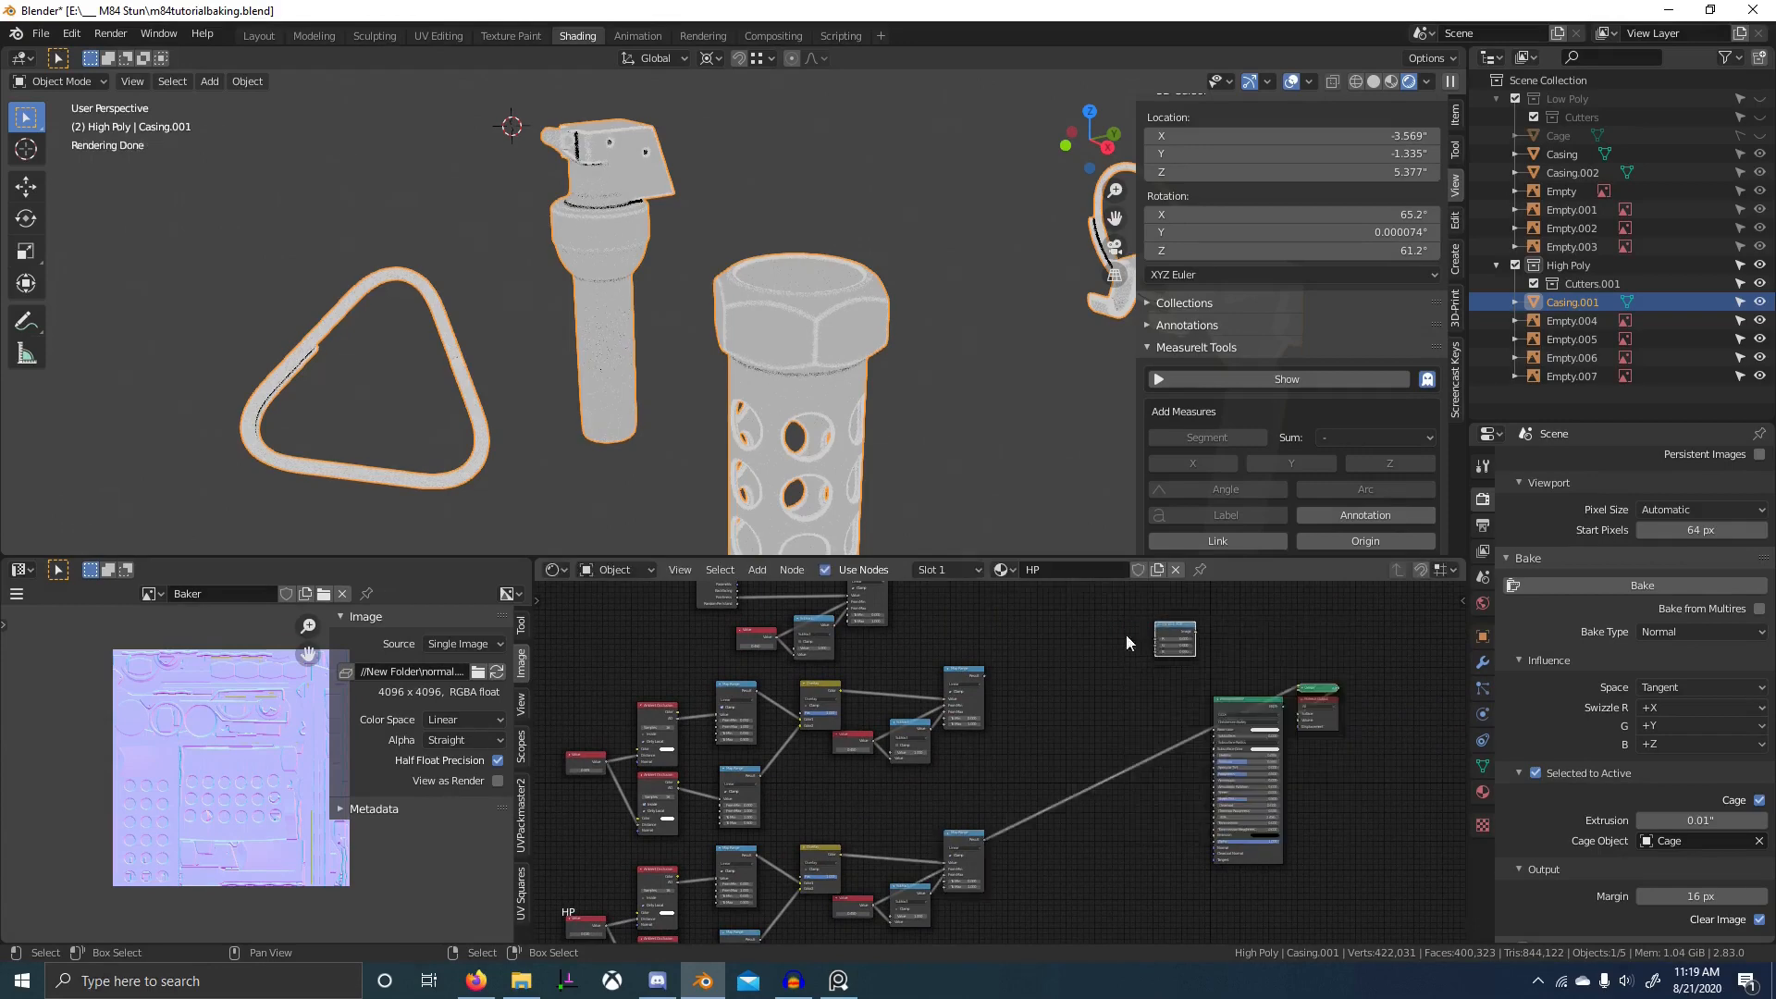
- Connect the pointiness, upper ambient occlusion and lower ambient occlusion Map Range results to the Combine RGB node's R, G and B inputs
scroll(846, 627, up, 2)
middle_drag(845, 627, 884, 669)
drag(874, 616, 1219, 708)
scroll(879, 703, down, 2)
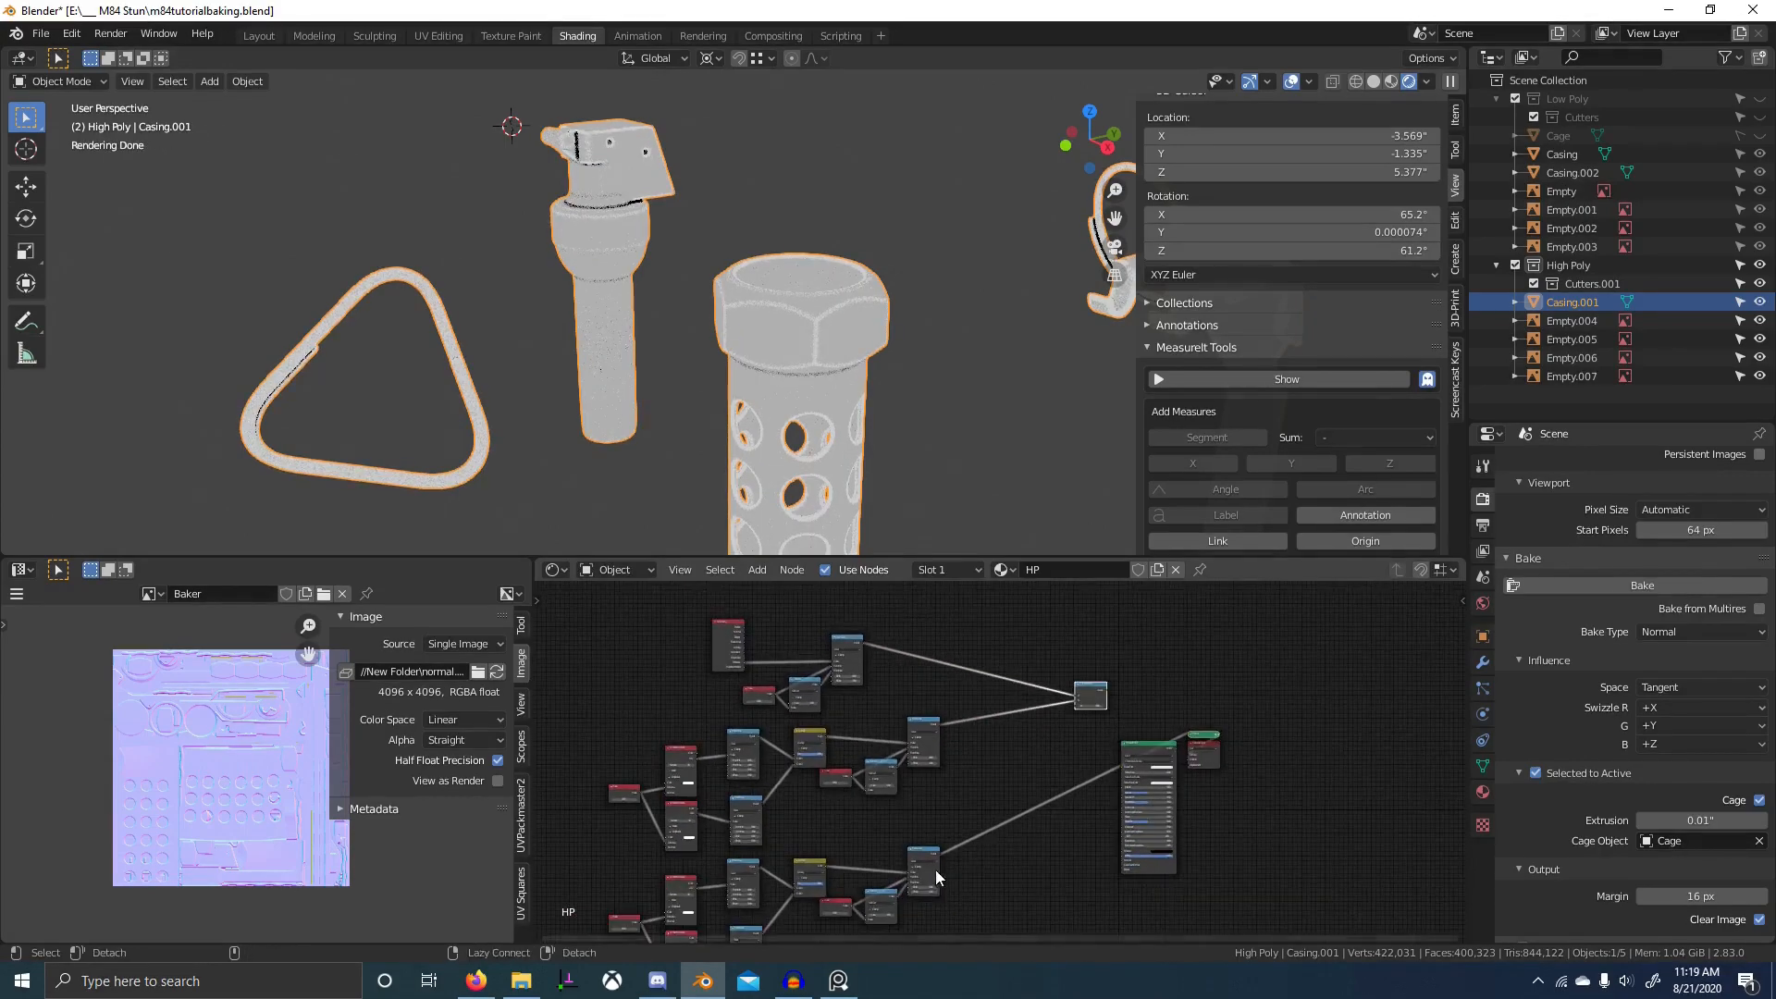
drag(935, 870, 1075, 710)
scroll(818, 670, up, 3)
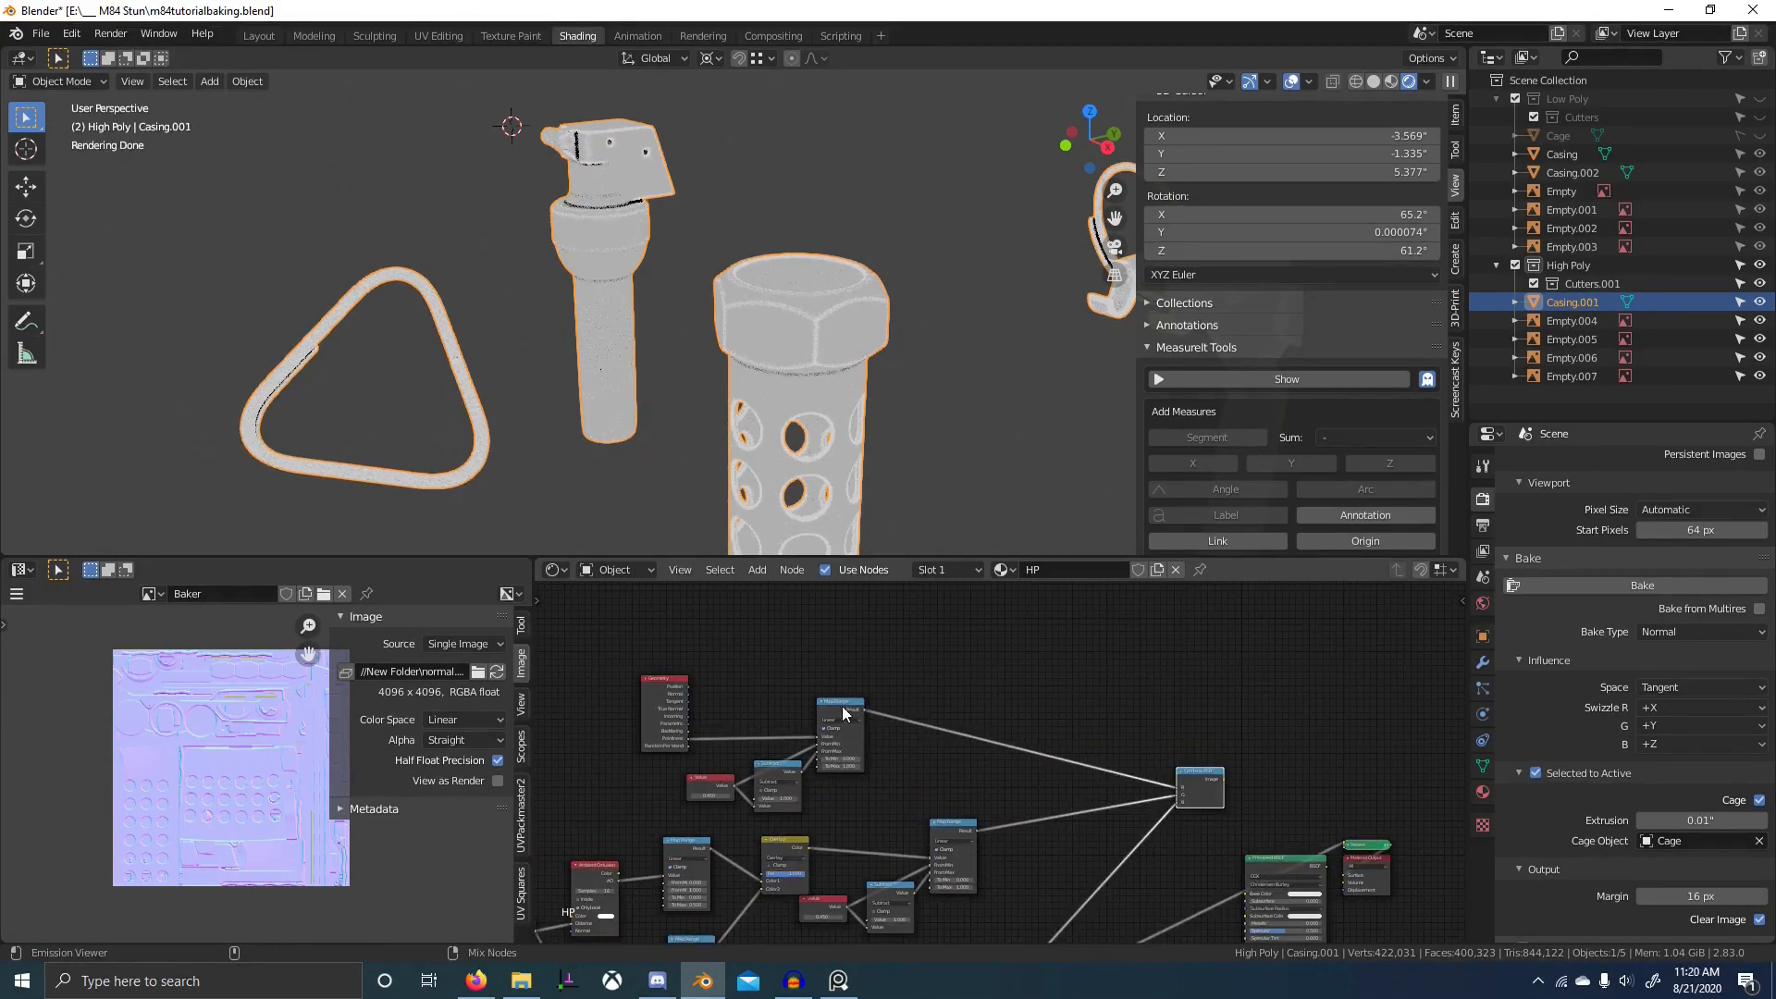
- Preview the two ambient occlusion masks on the model and connect the Combine RGB result to the material output
ctrl+shift+click(971, 835)
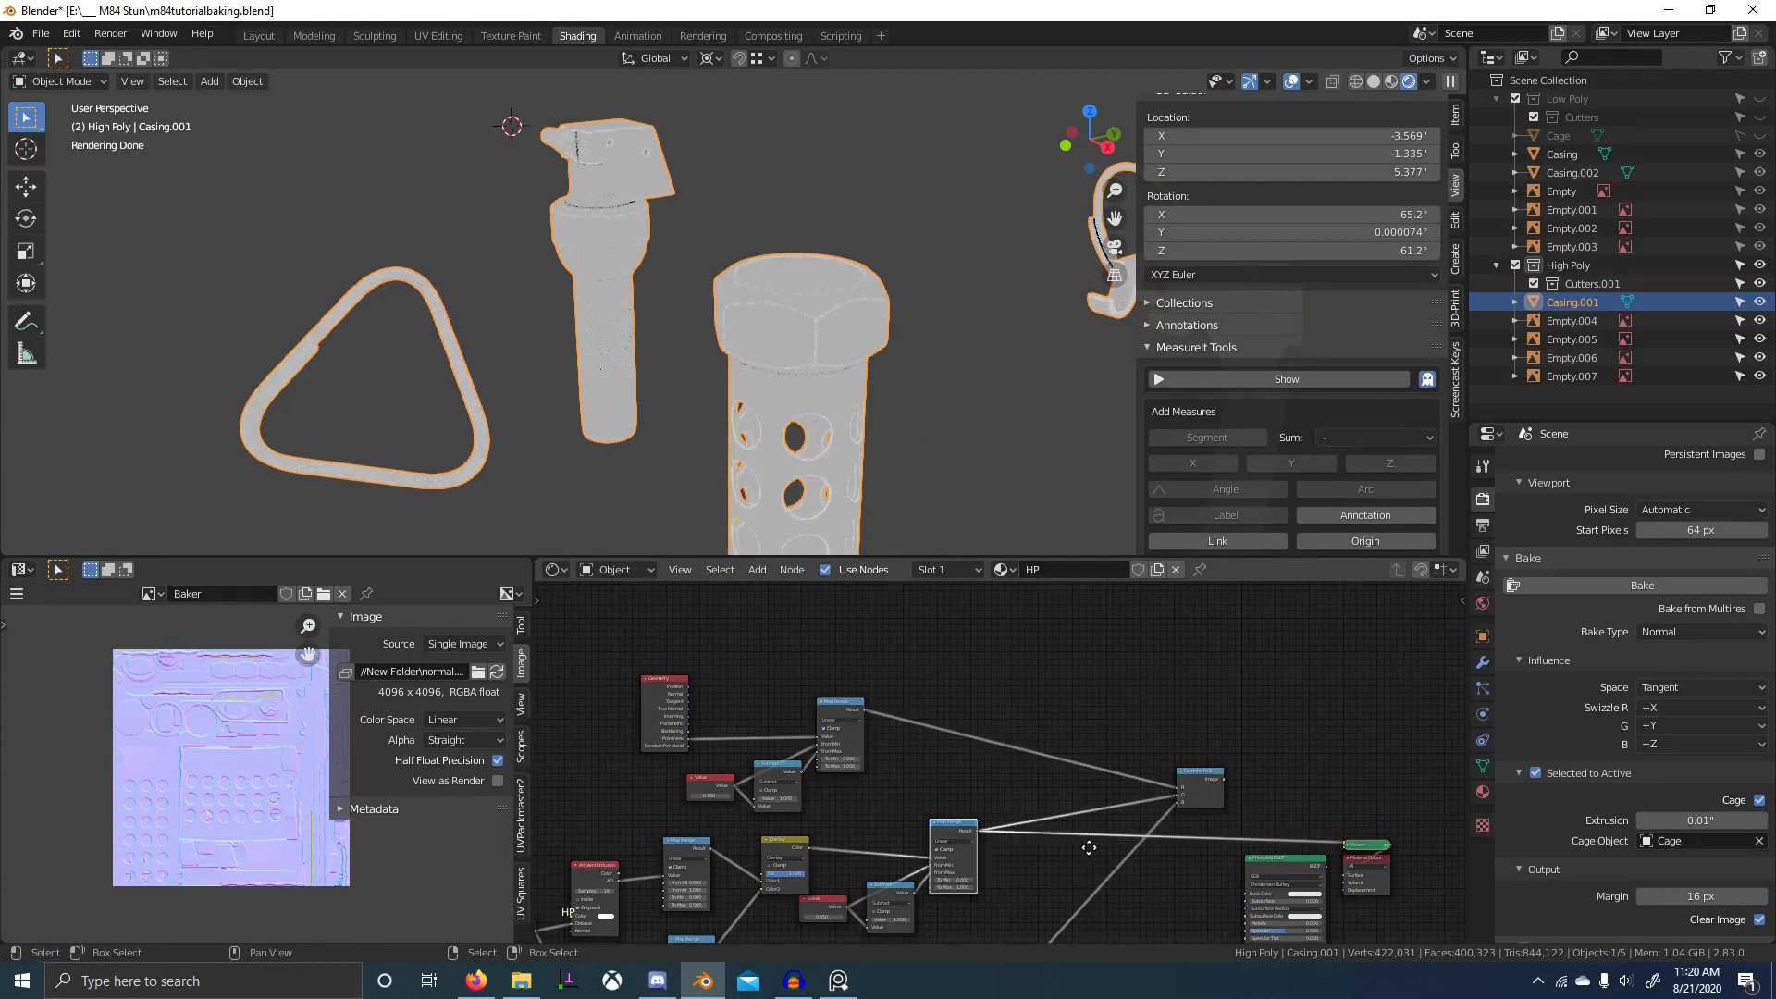
scroll(1089, 870, down, 2)
scroll(989, 845, up, 2)
ctrl+shift+click(939, 869)
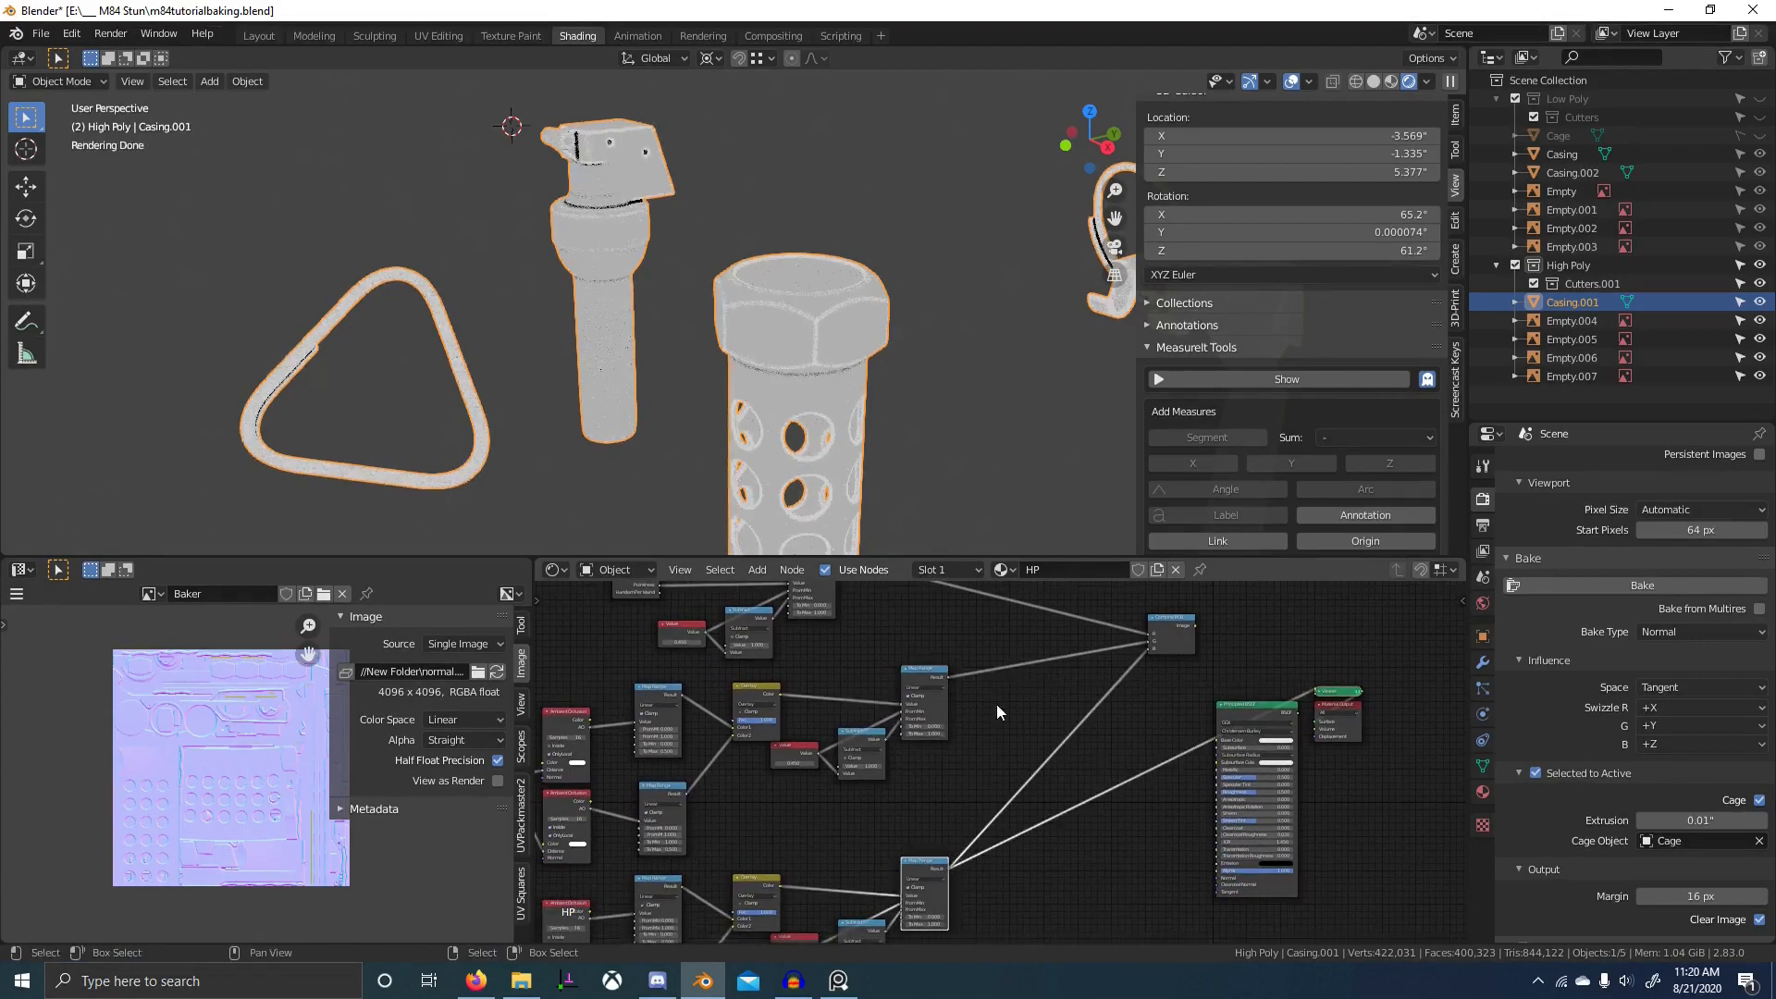
middle_drag(996, 703, 945, 790)
scroll(786, 481, up, 5)
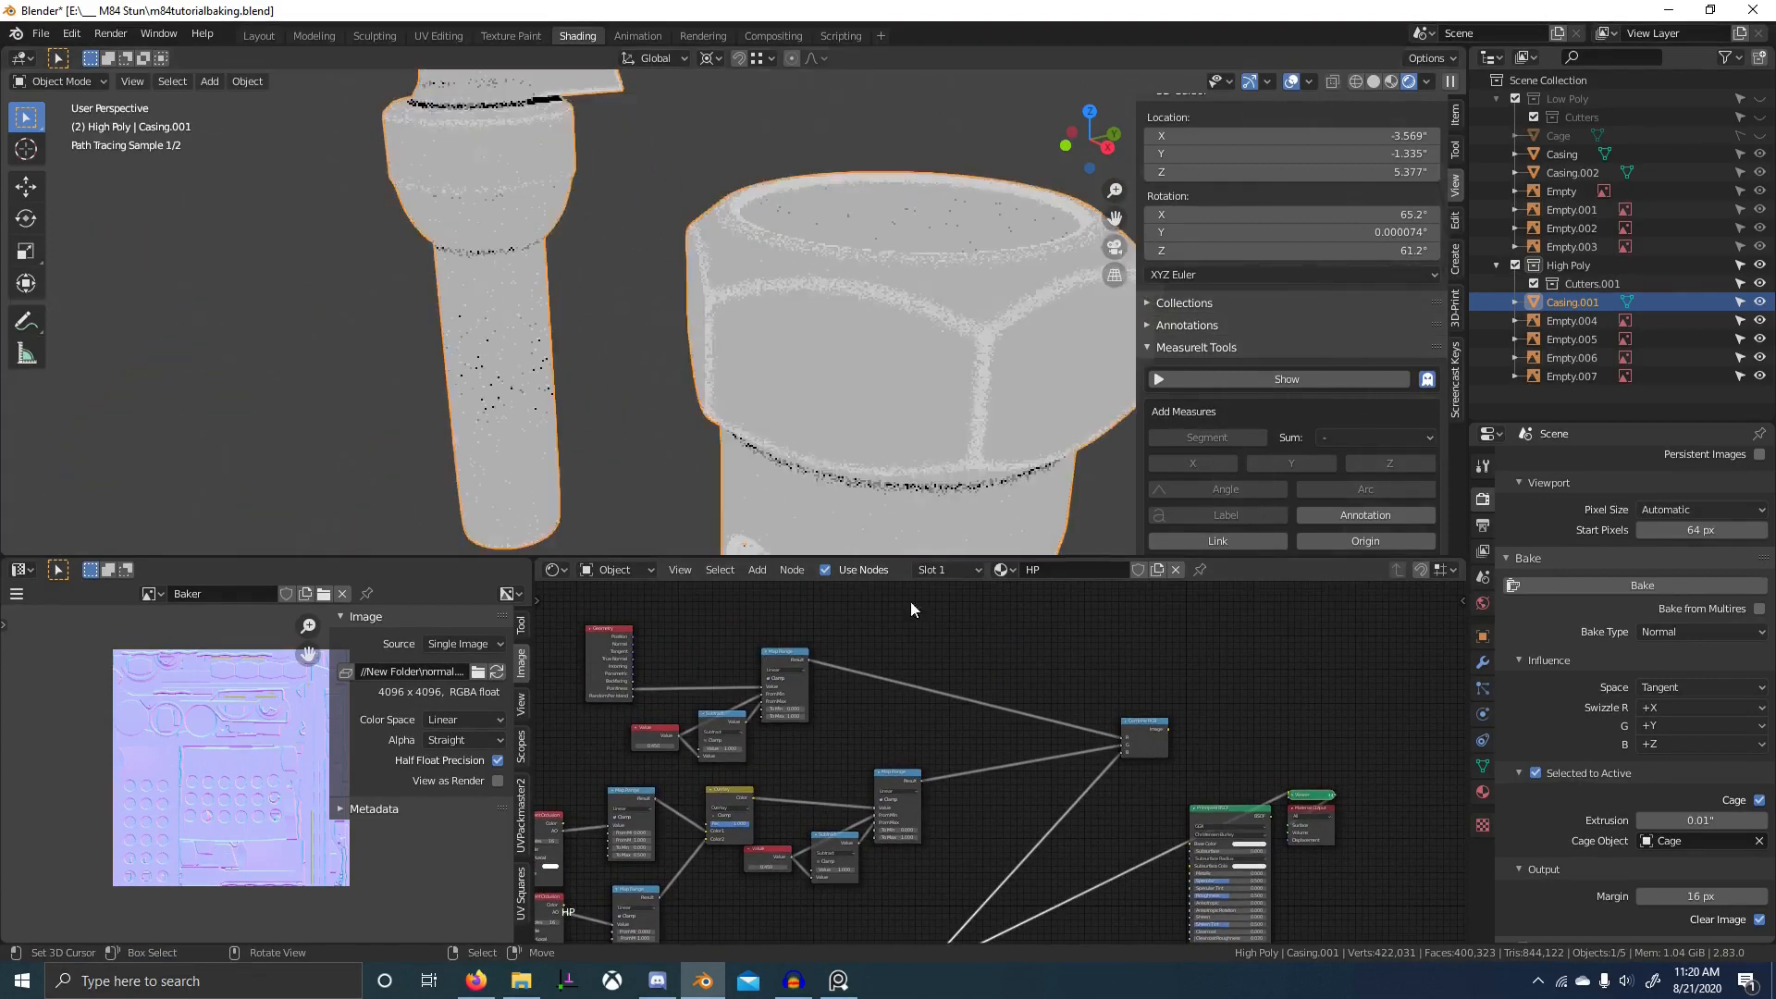
ctrl+shift+click(1156, 735)
scroll(1162, 754, down, 1)
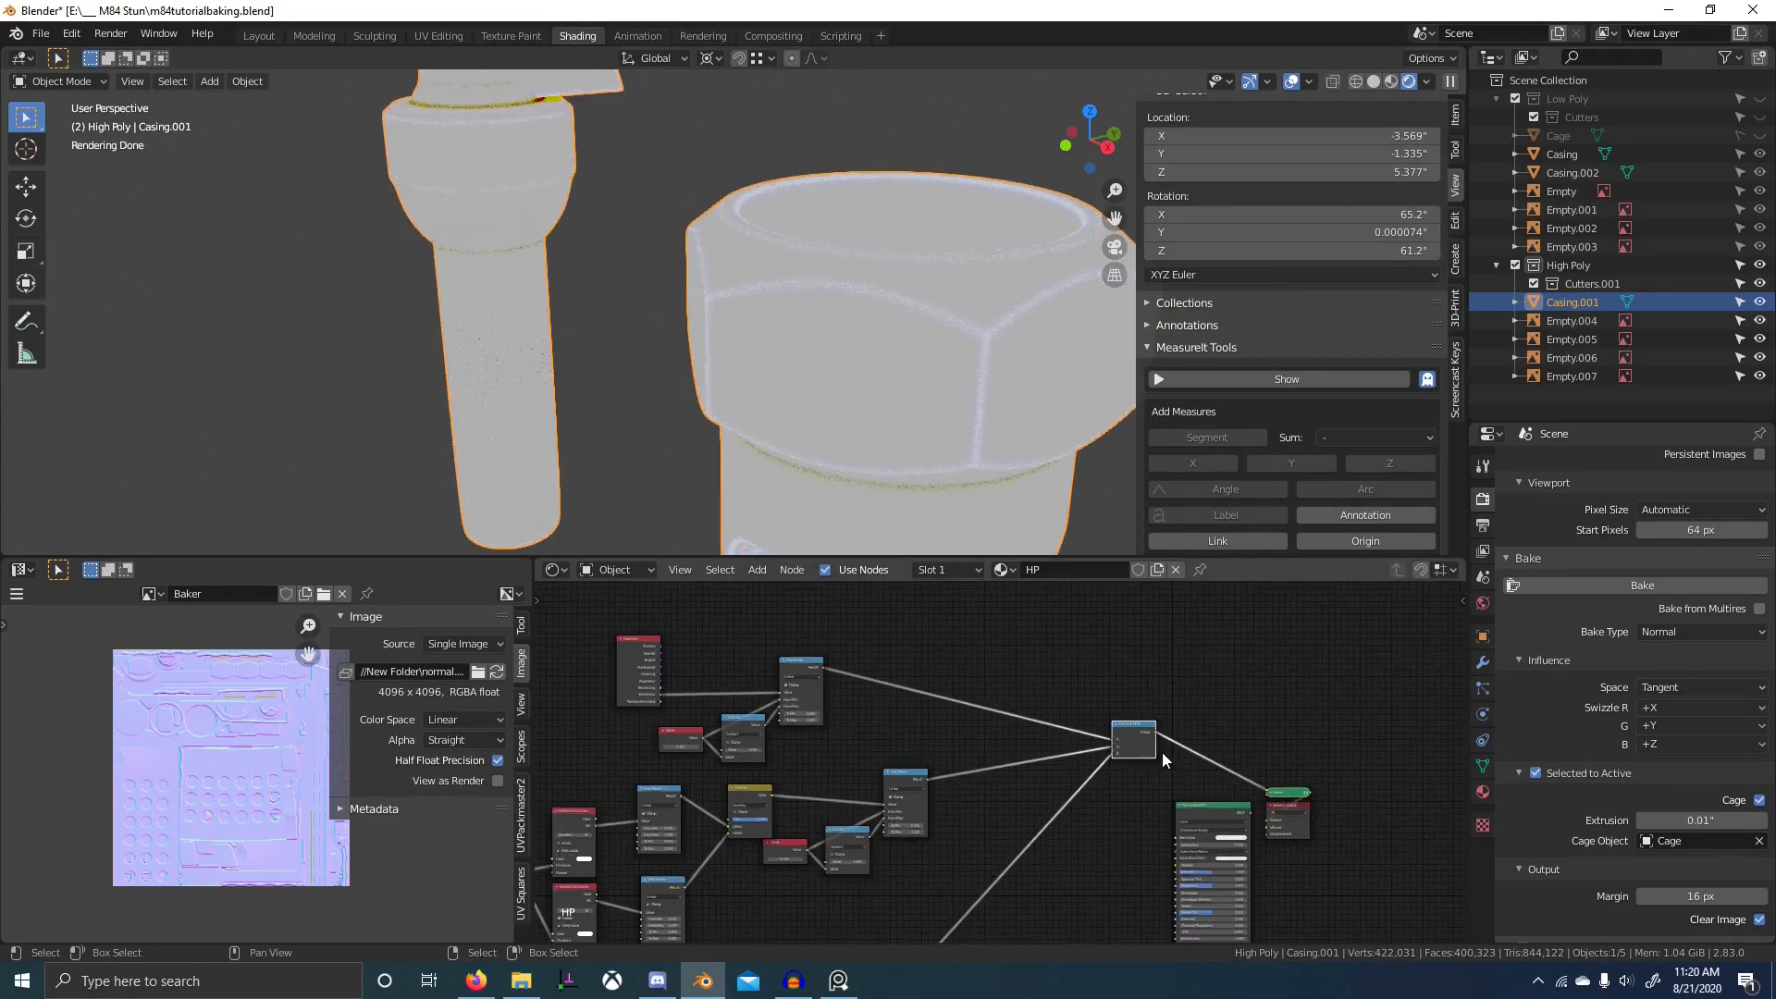
- Set the render and viewport samples to 32 and switch the viewport to solid shading
scroll(1614, 546, up, 15)
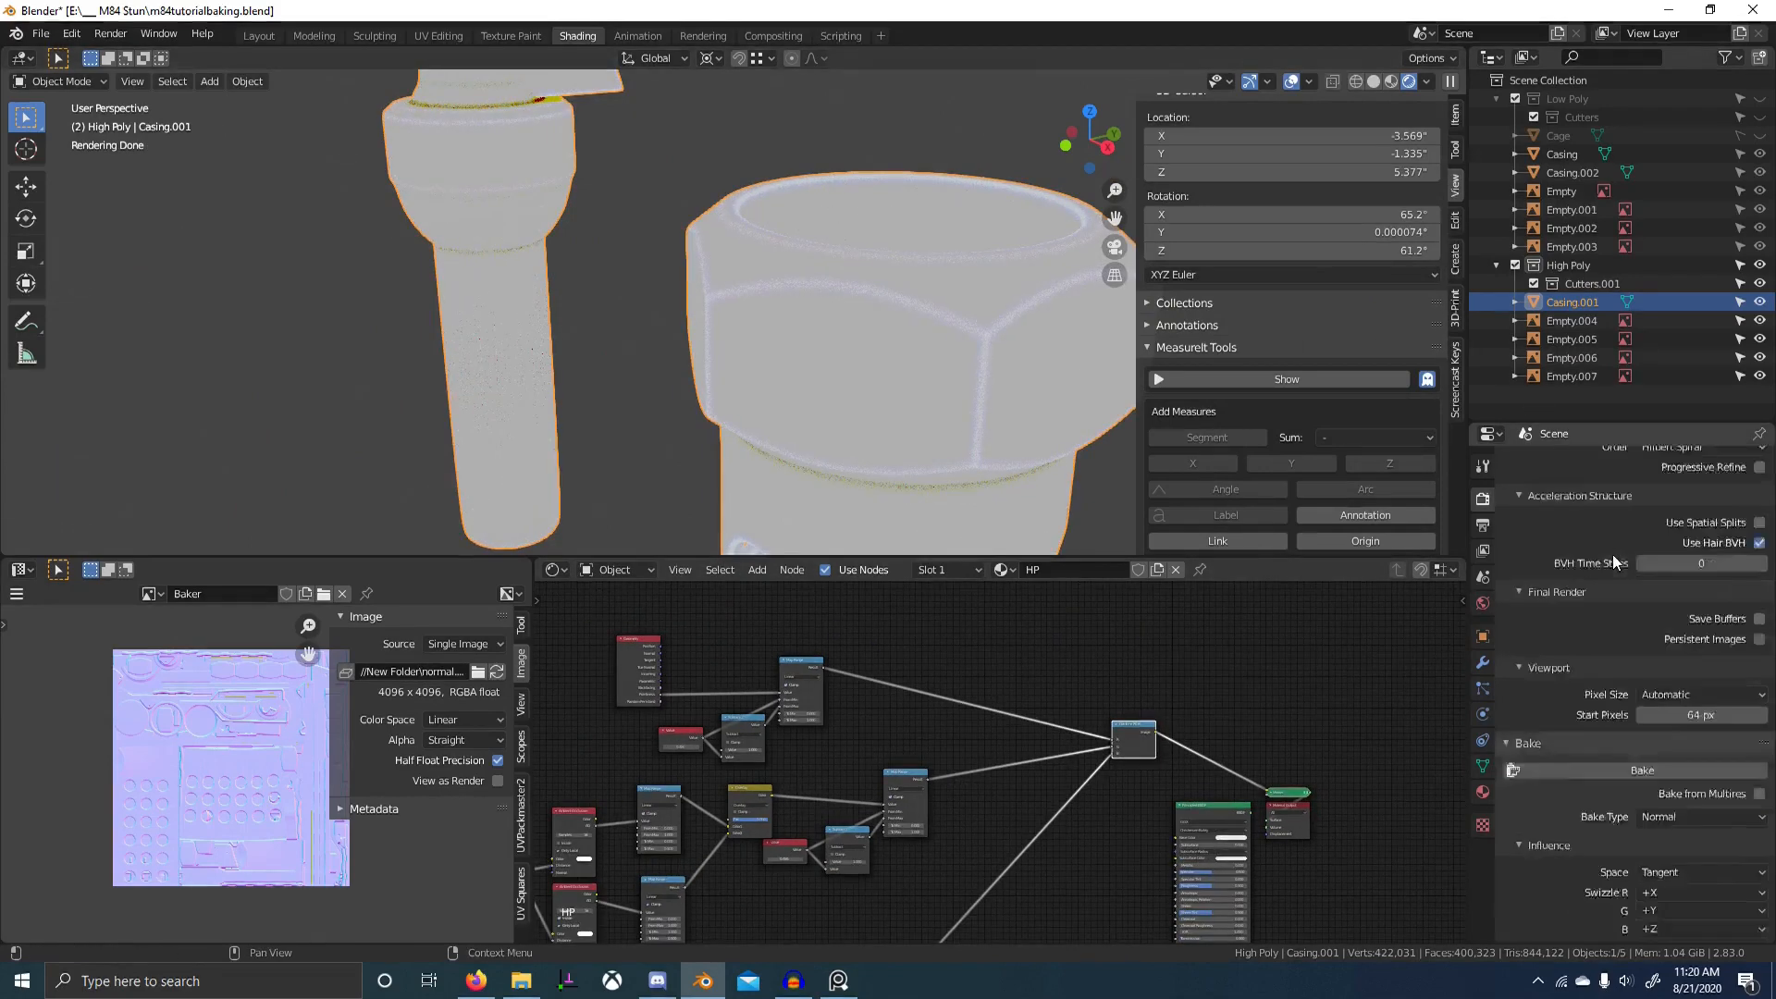
click(1641, 608)
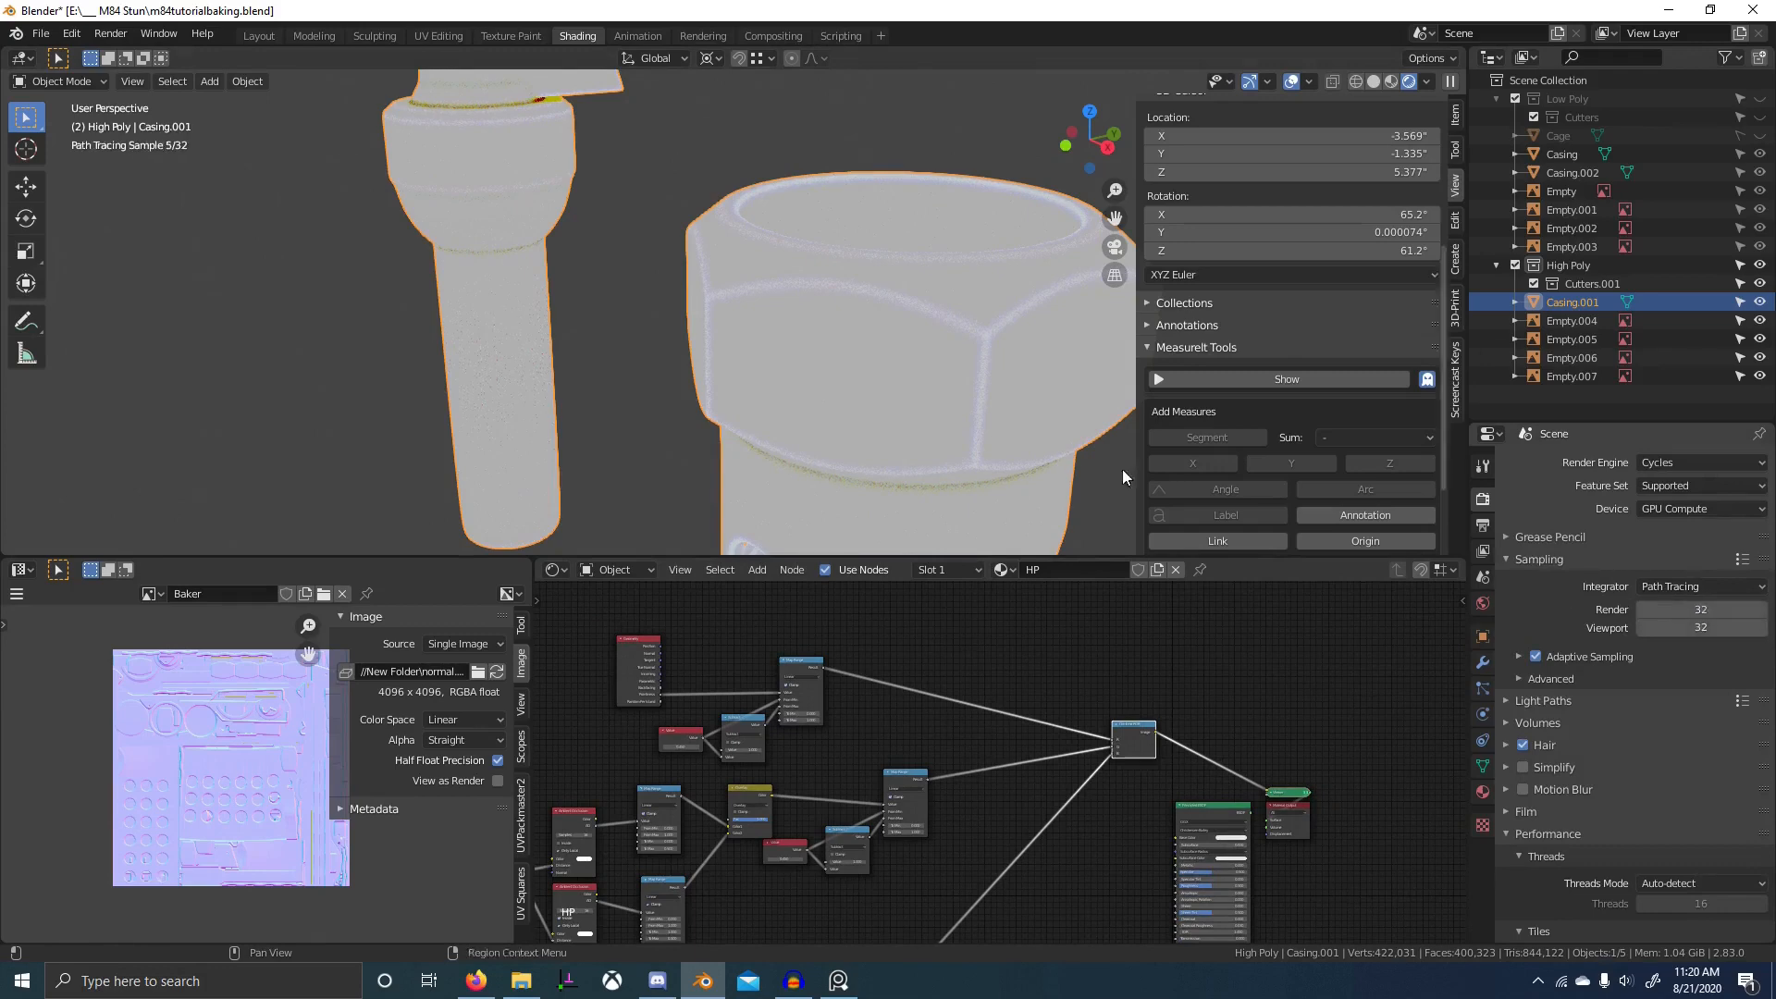
click(1373, 81)
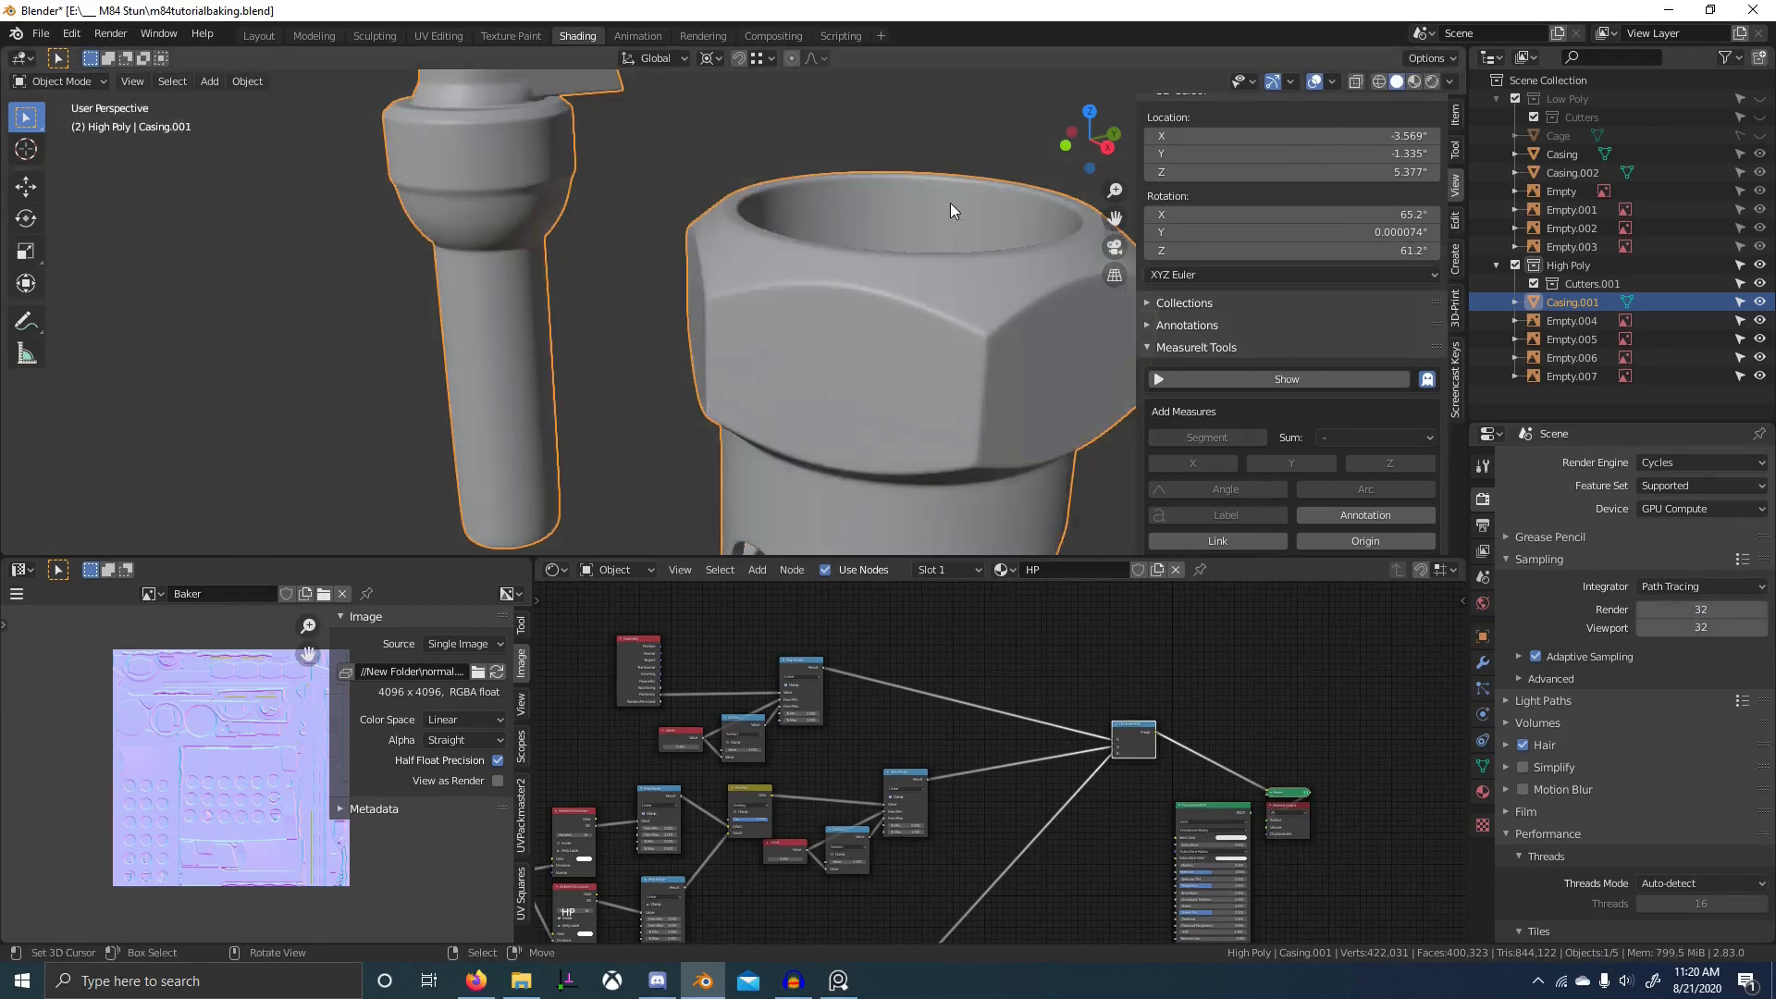
middle_drag(952, 206, 839, 213)
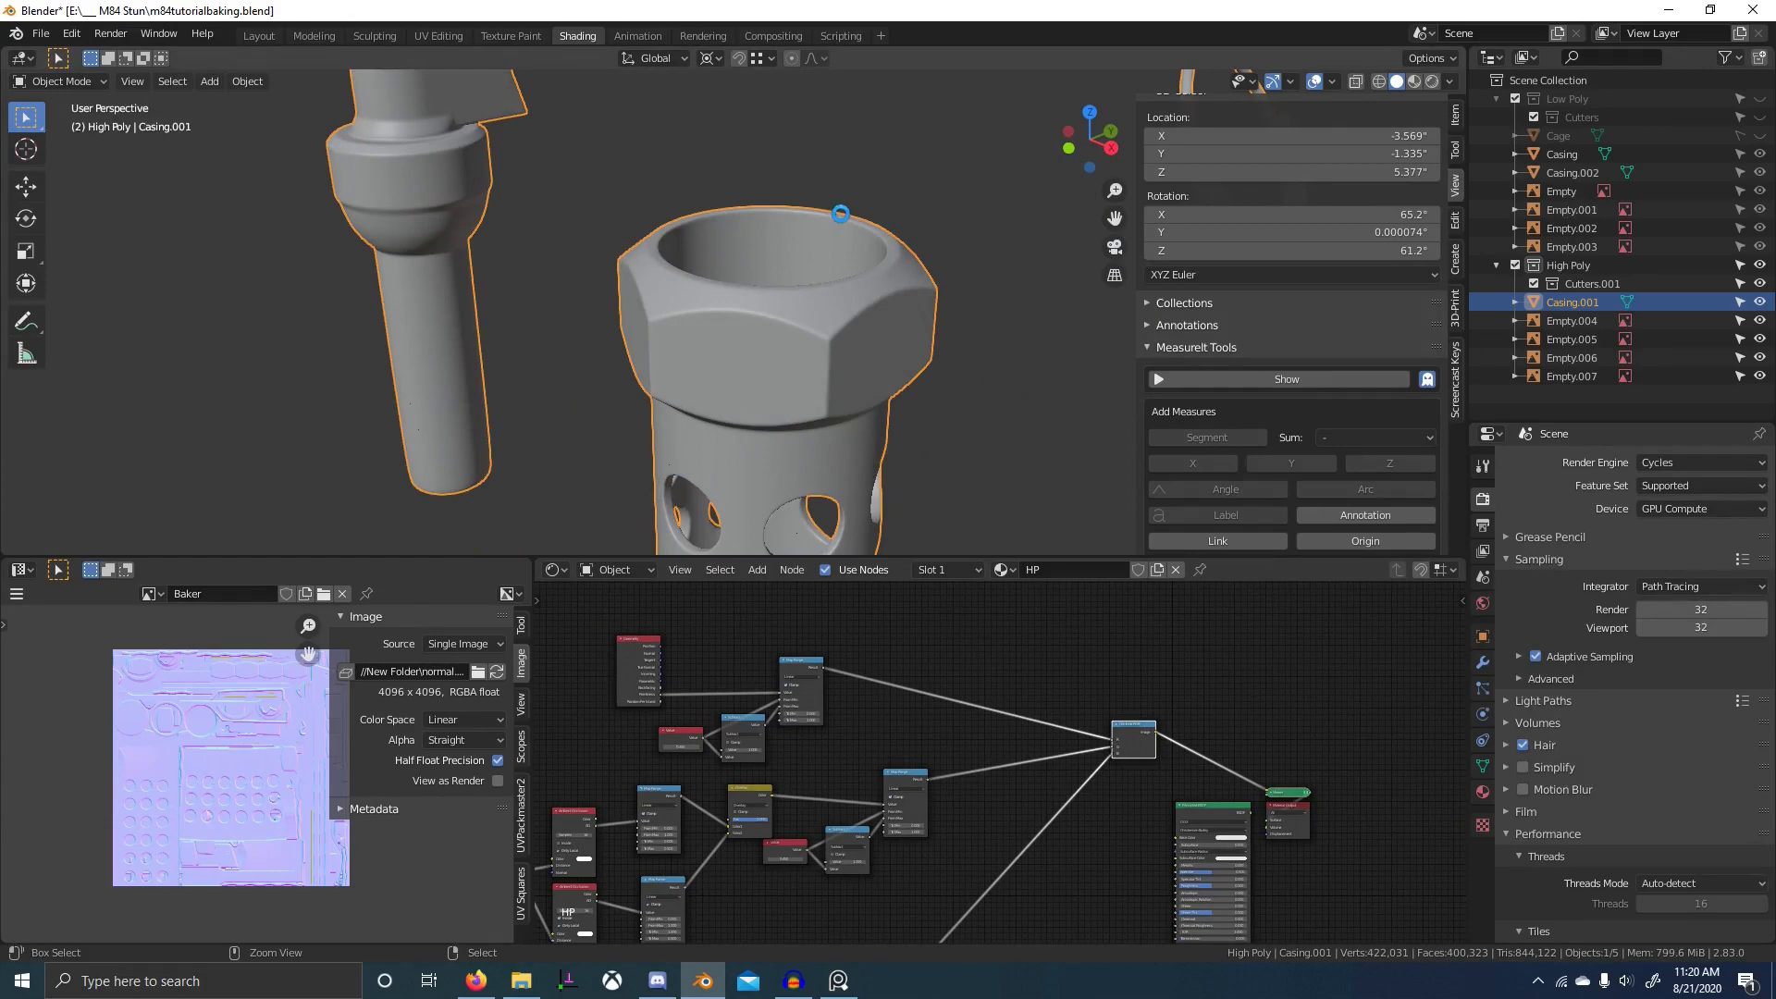
- Set the render and viewport samples to 12 and save the file
key(ctrl+s)
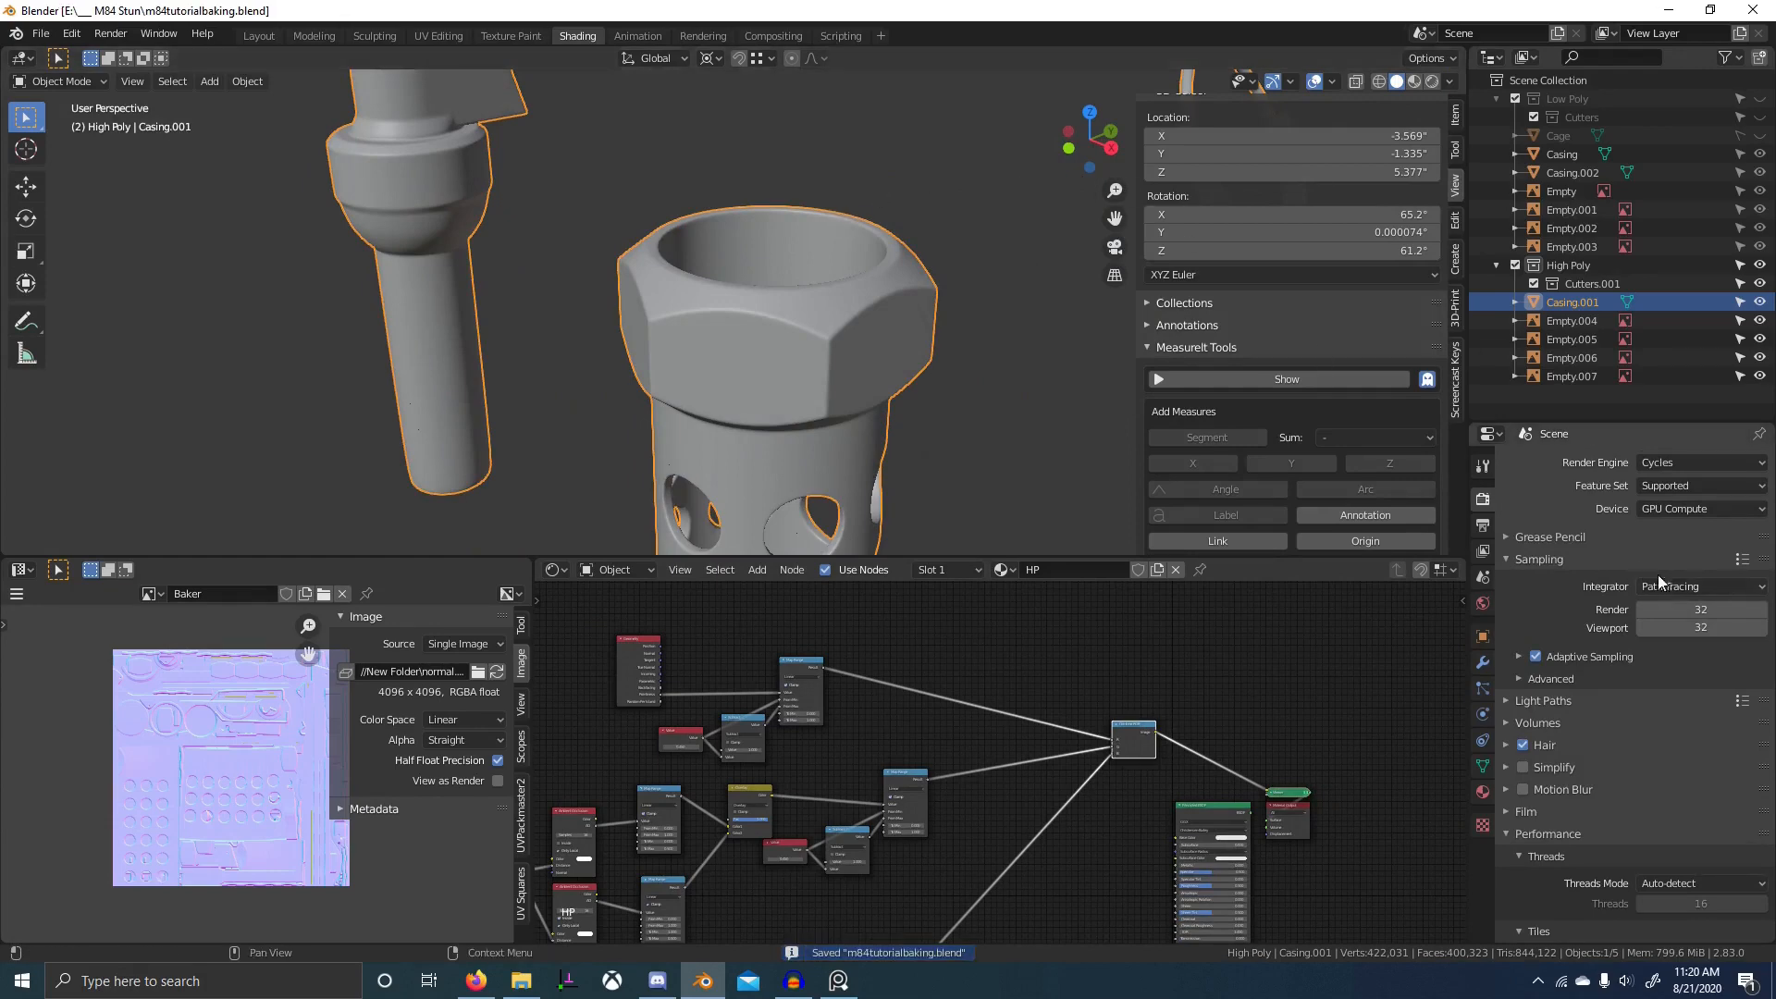
click(1678, 607)
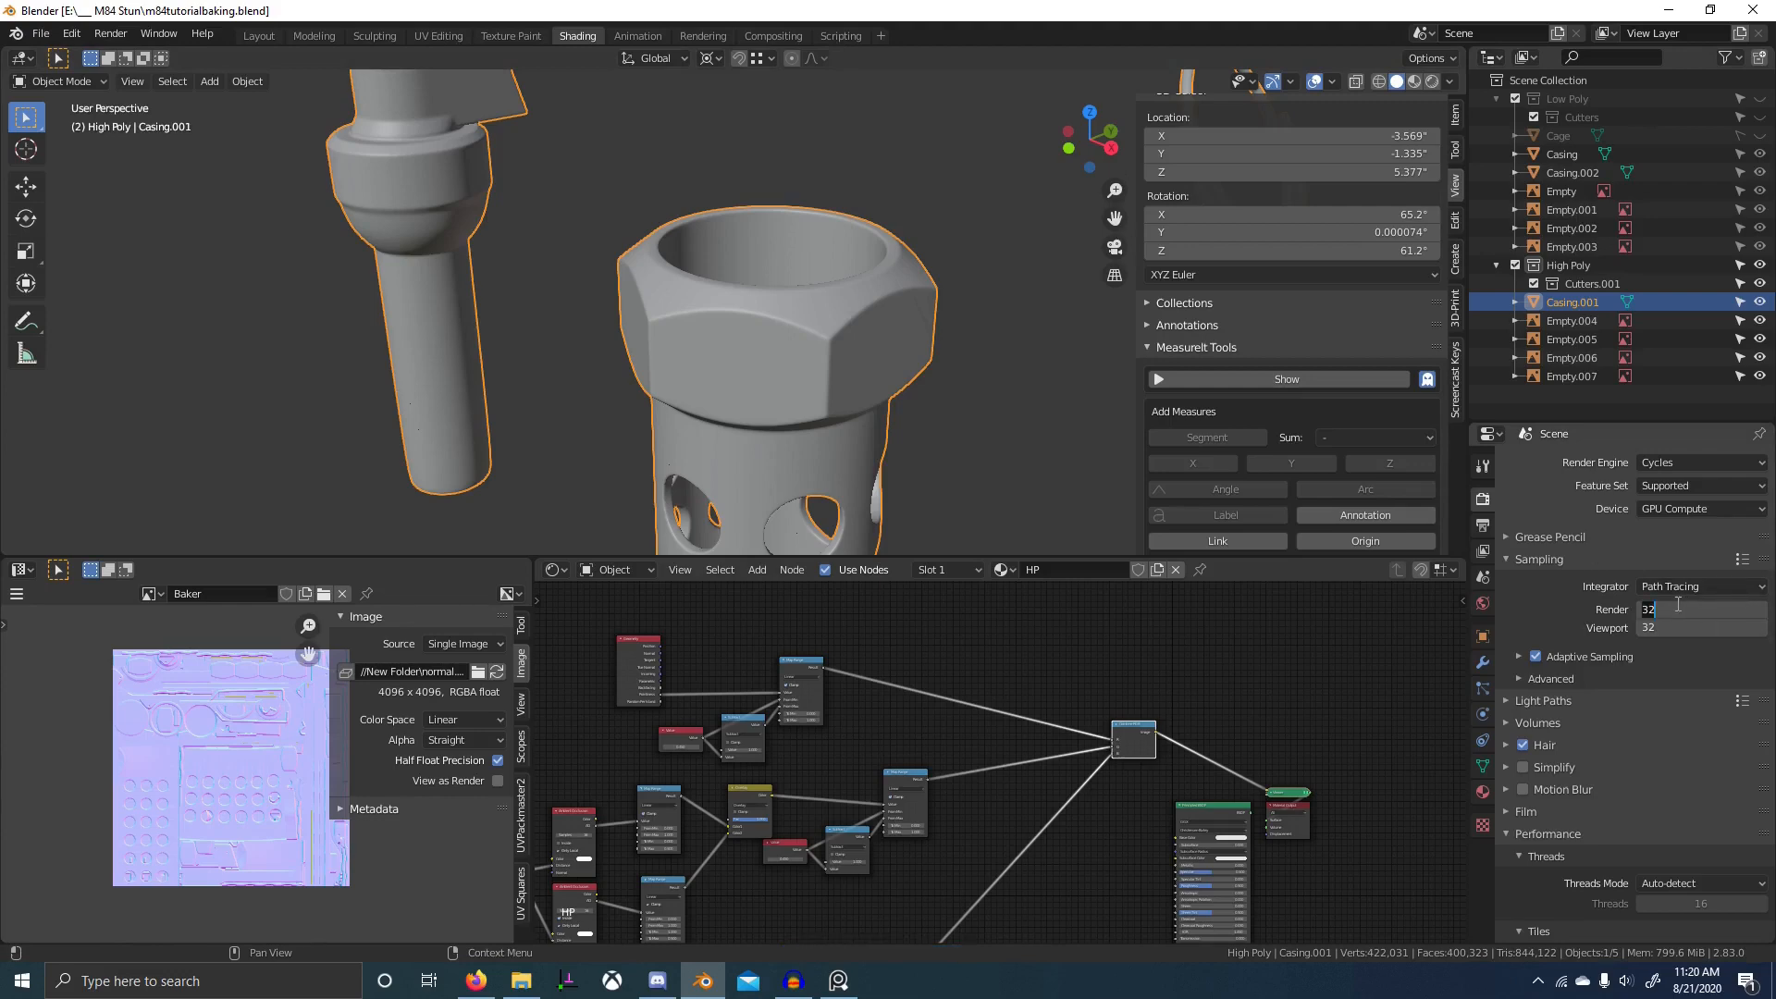
key(Return)
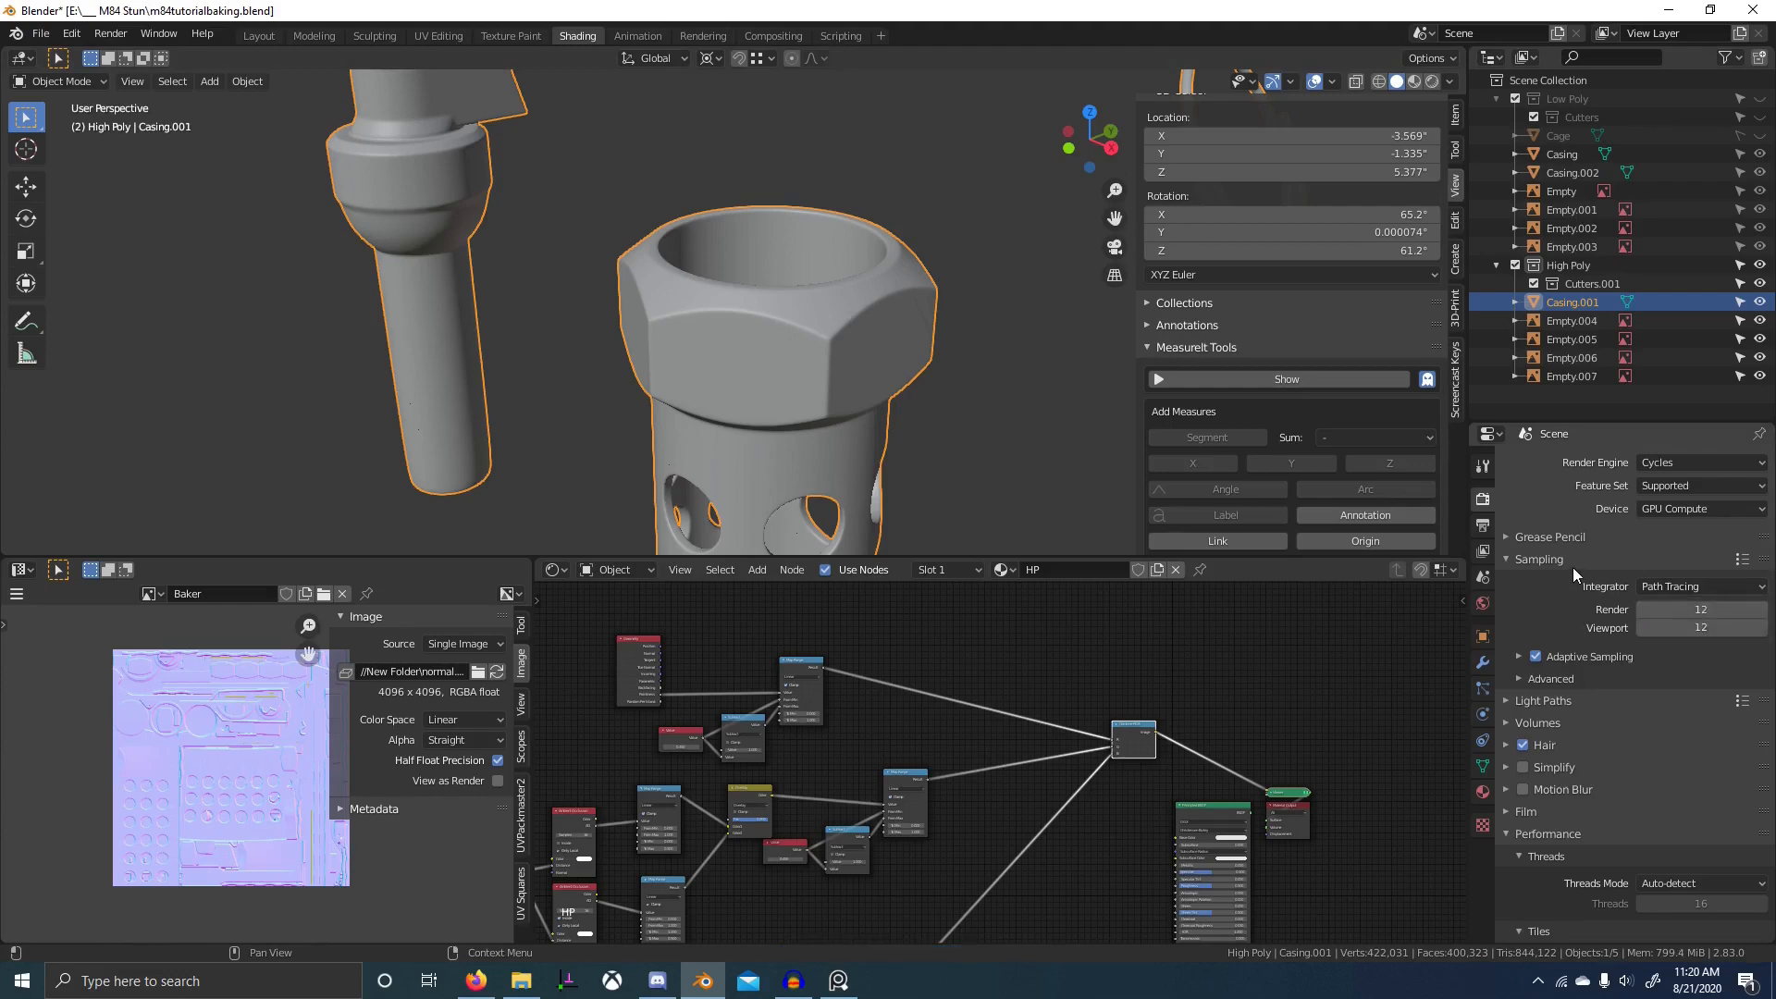
scroll(668, 322, down, 3)
middle_drag(615, 318, 667, 318)
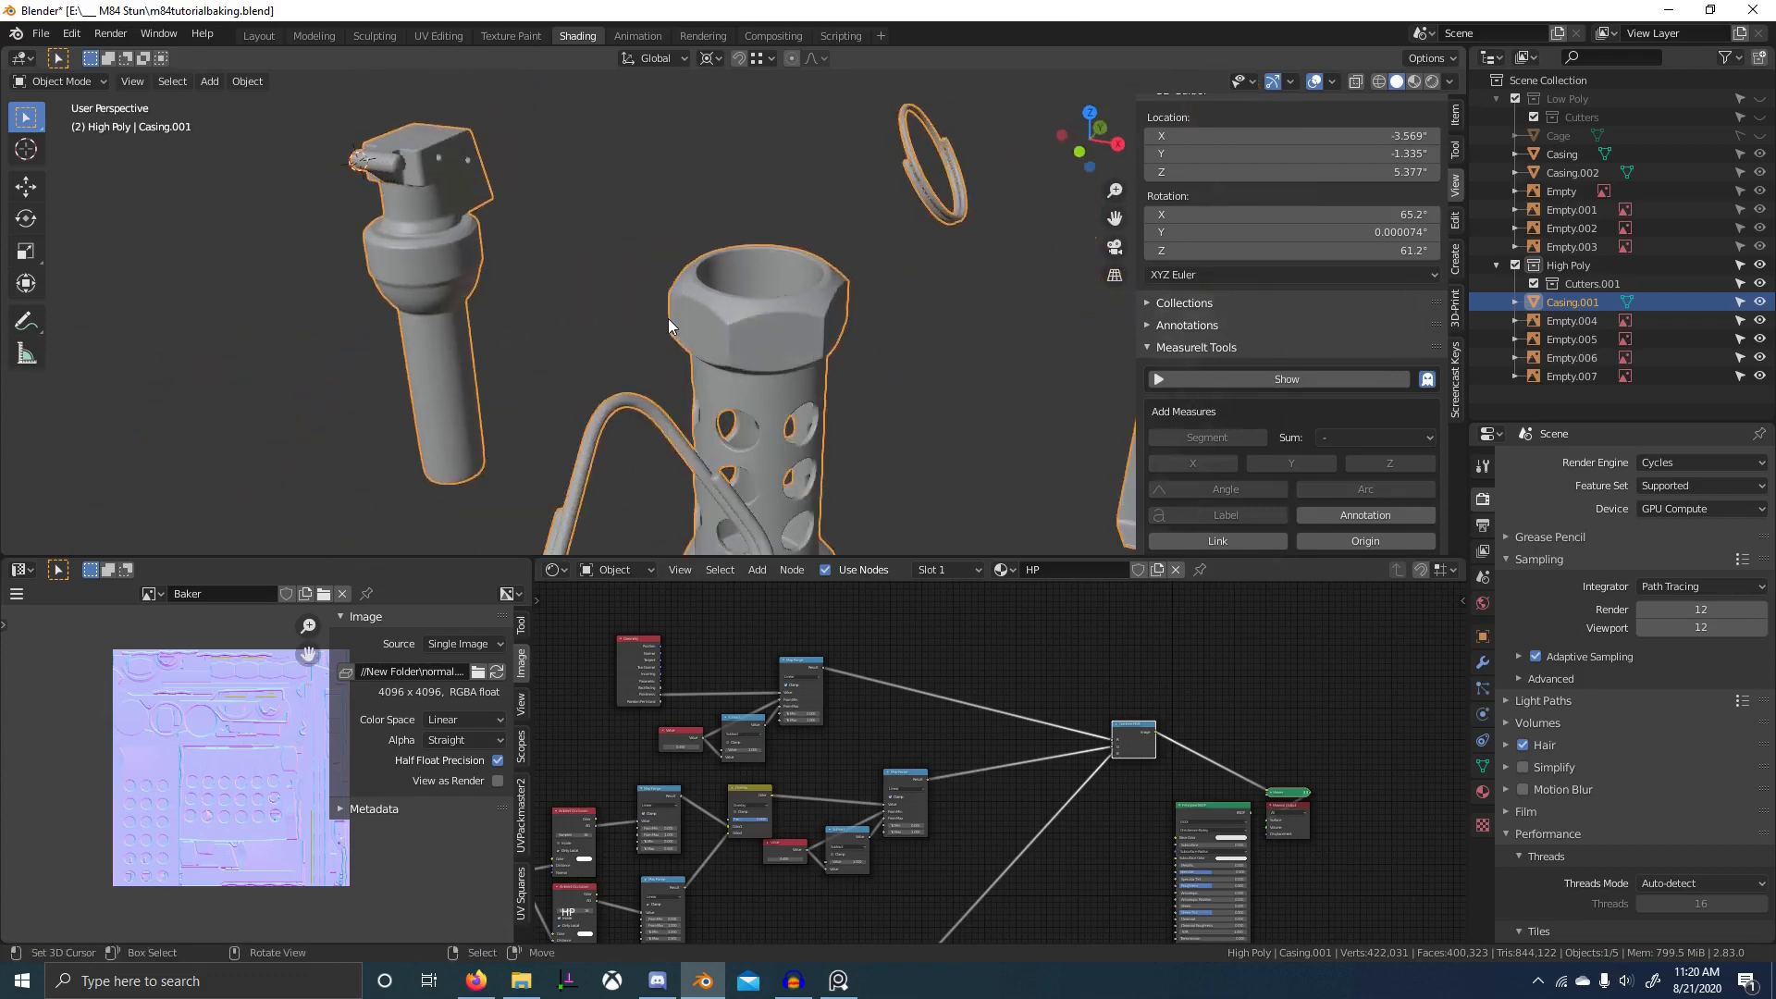
key(ctrl)
key(ctrl+s)
- Show the Low Poly collection and add its Casing to the high-poly selection as the active object
scroll(791, 387, down, 3)
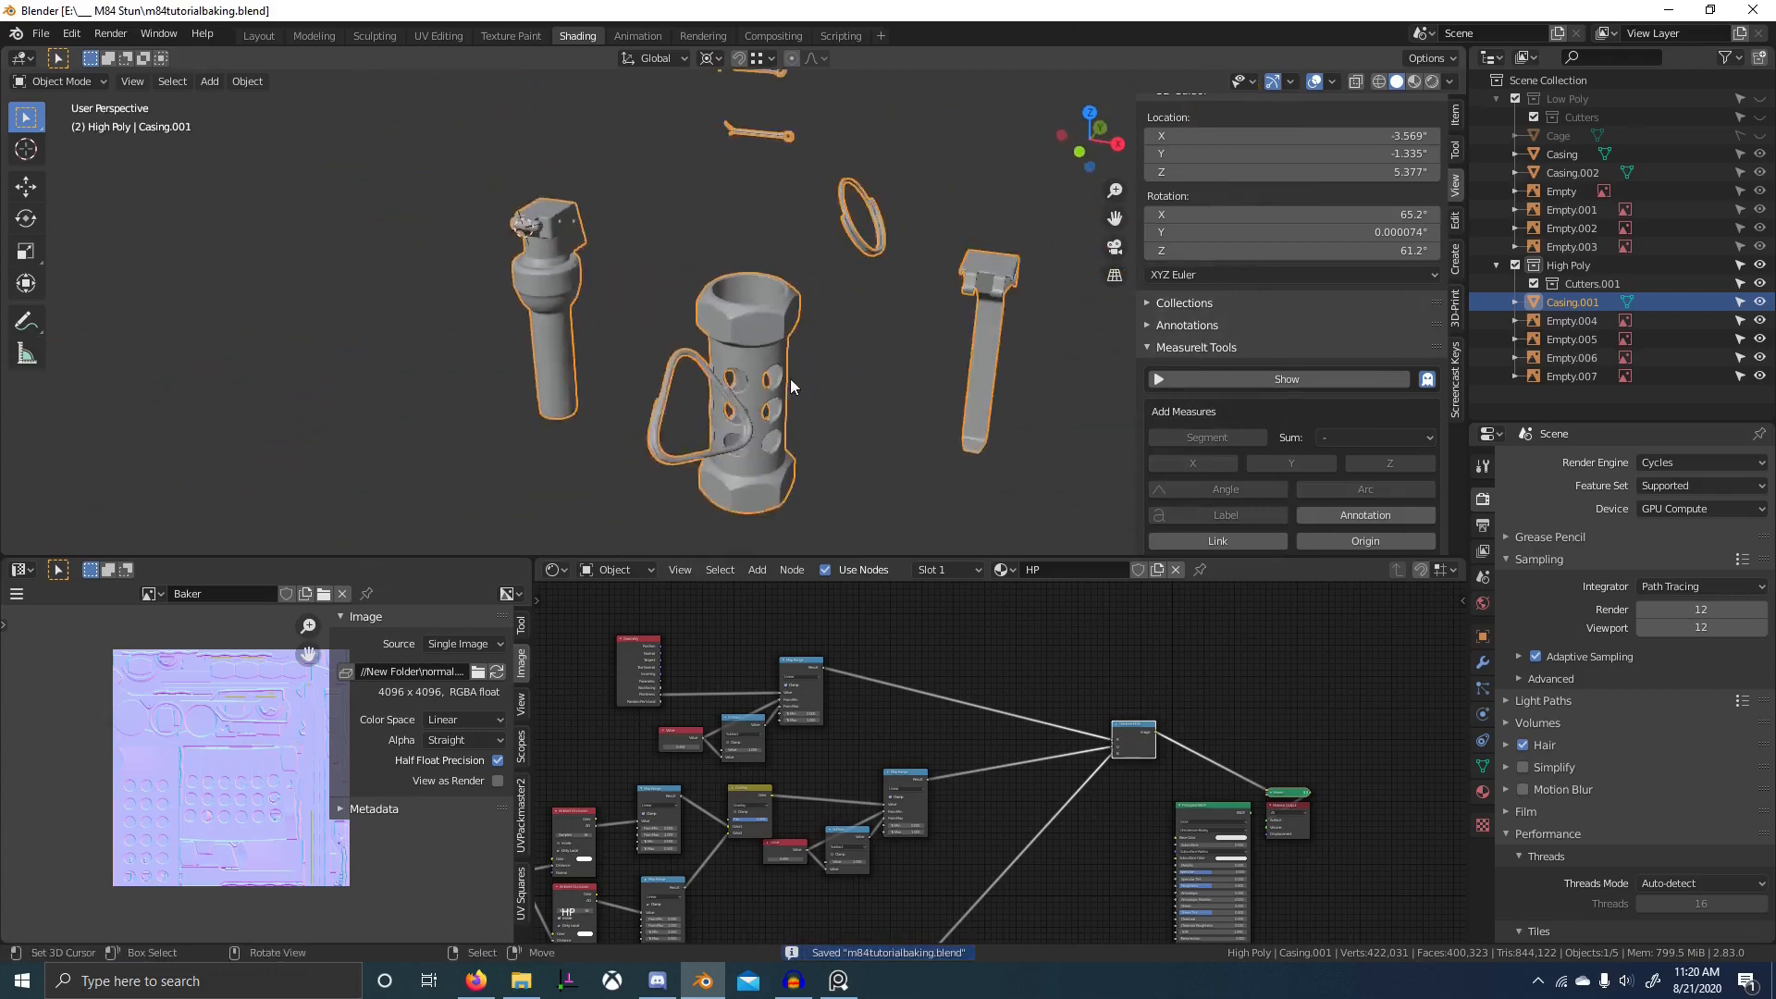
middle_drag(791, 387, 766, 341)
shift+click(766, 324)
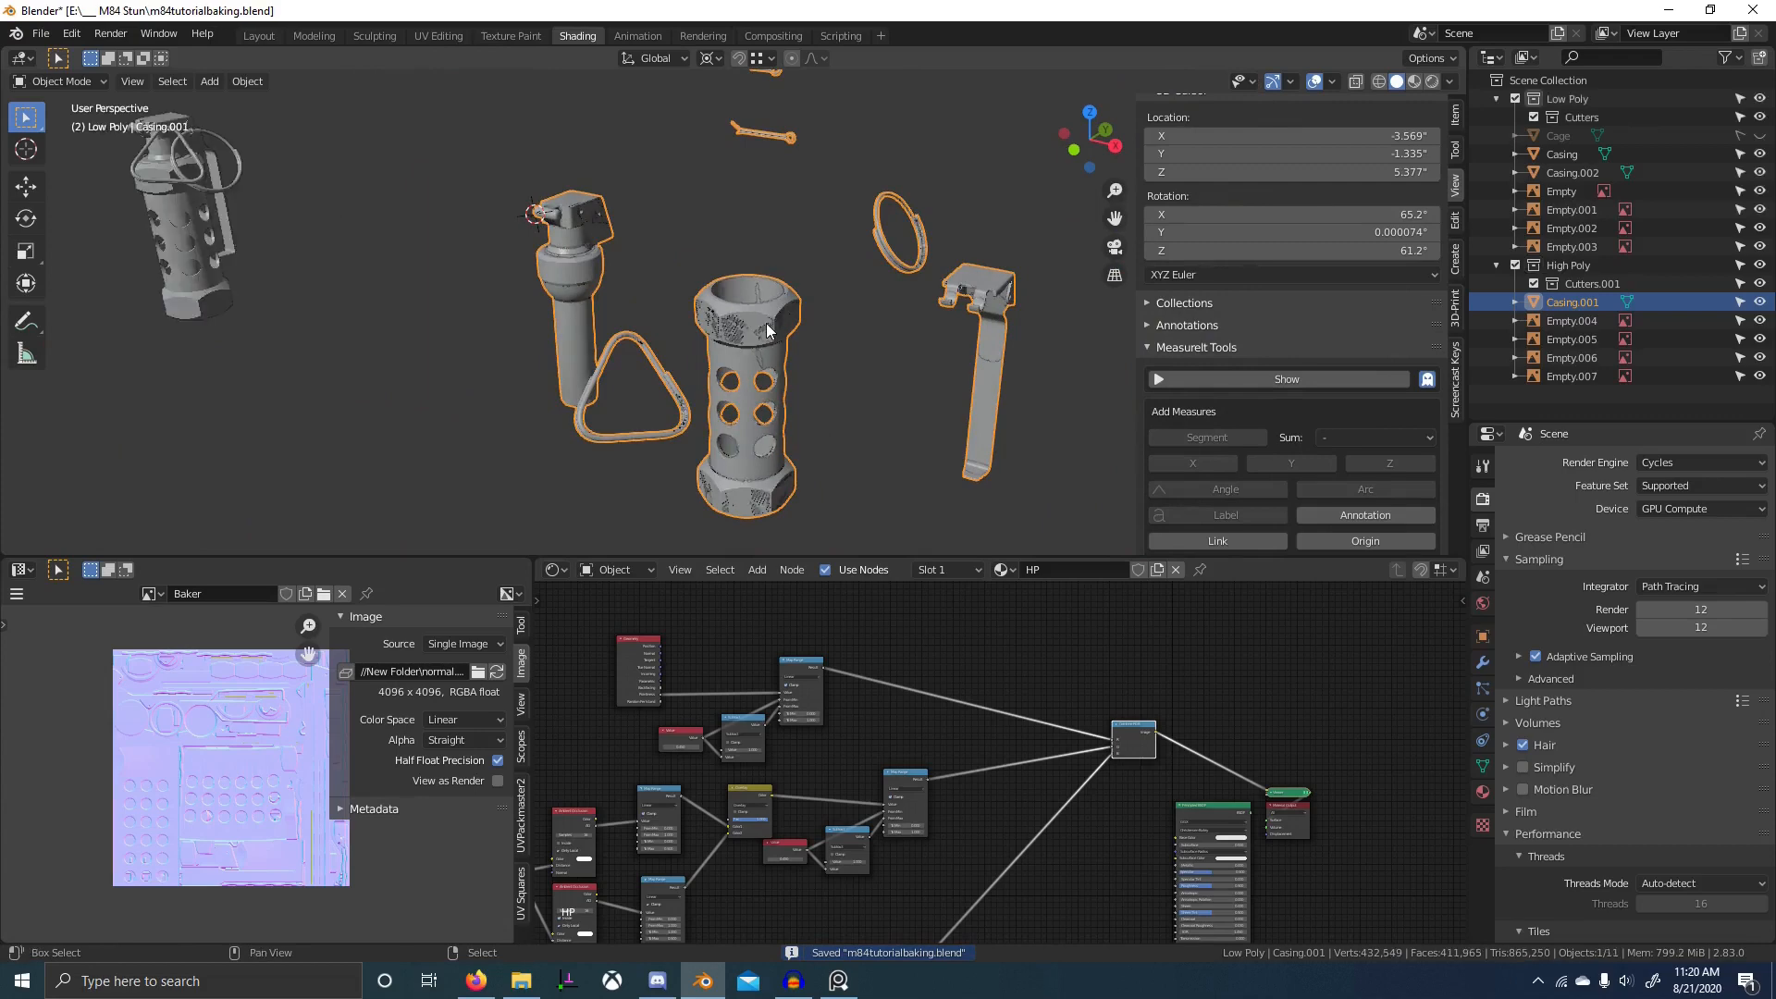
- Set the bake type to Emit and bake the high-poly casing onto the low-poly casing
scroll(1729, 736, down, 10)
scroll(1715, 740, down, 4)
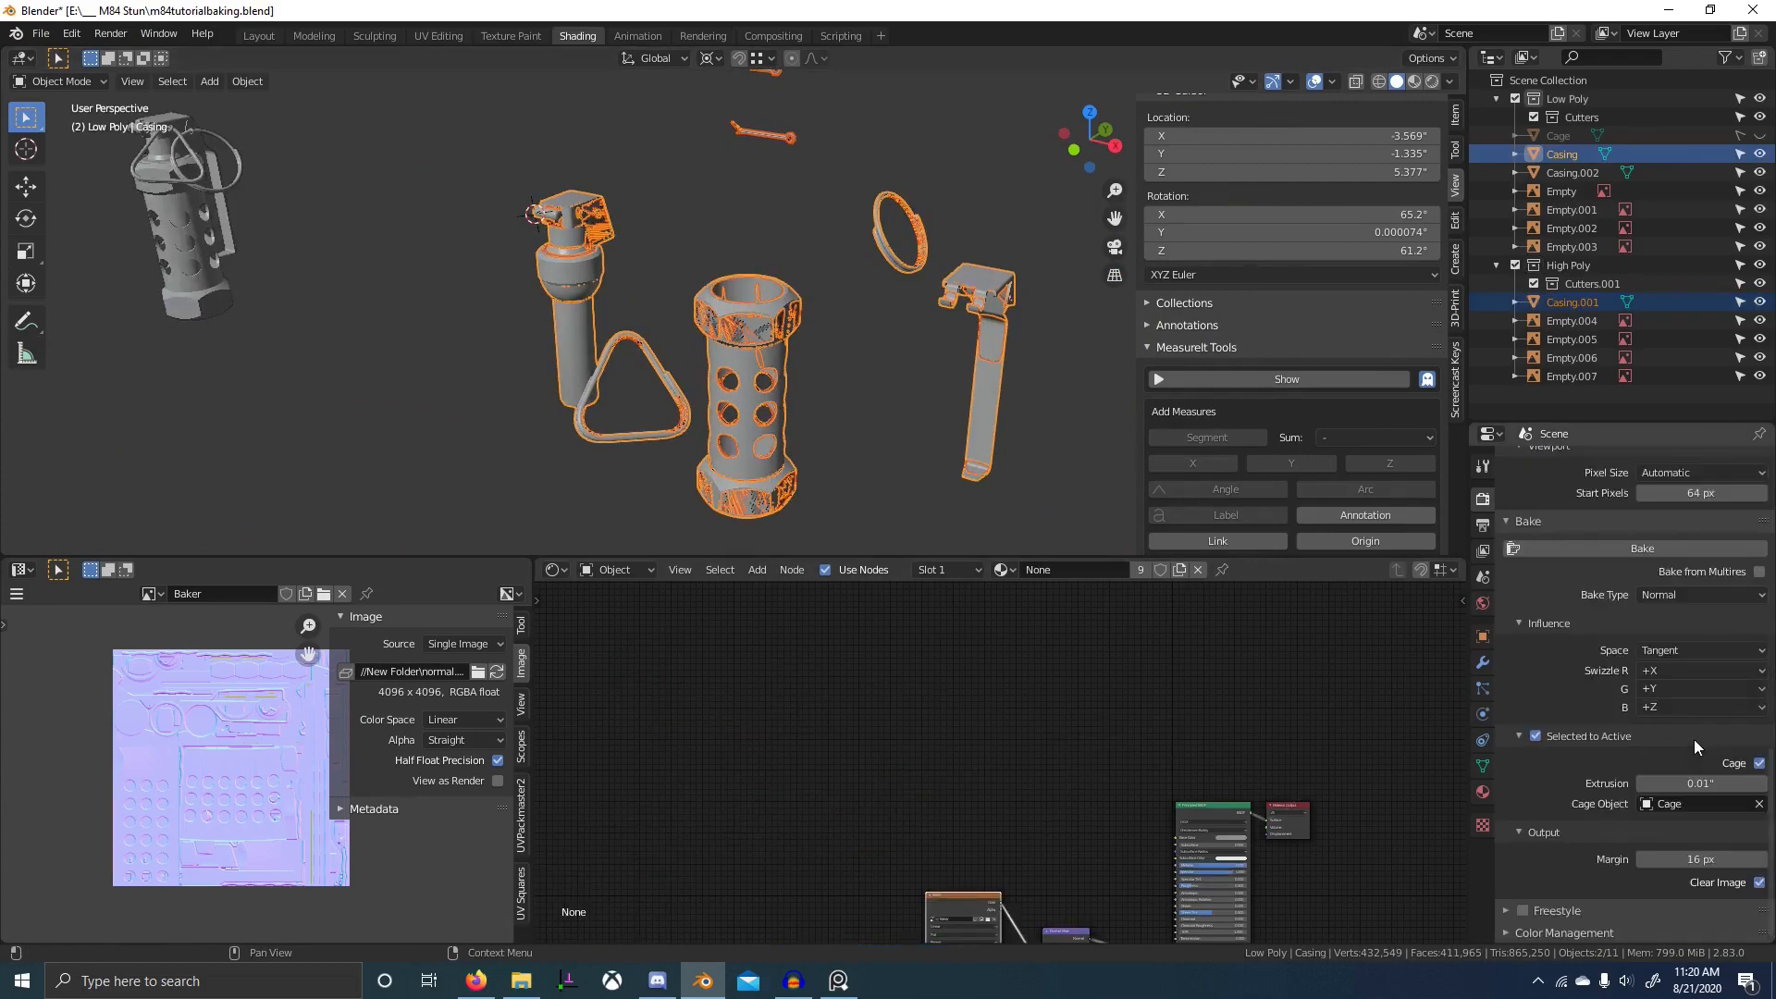
middle_drag(1110, 762, 1040, 699)
scroll(1064, 690, up, 4)
click(1674, 603)
click(1674, 749)
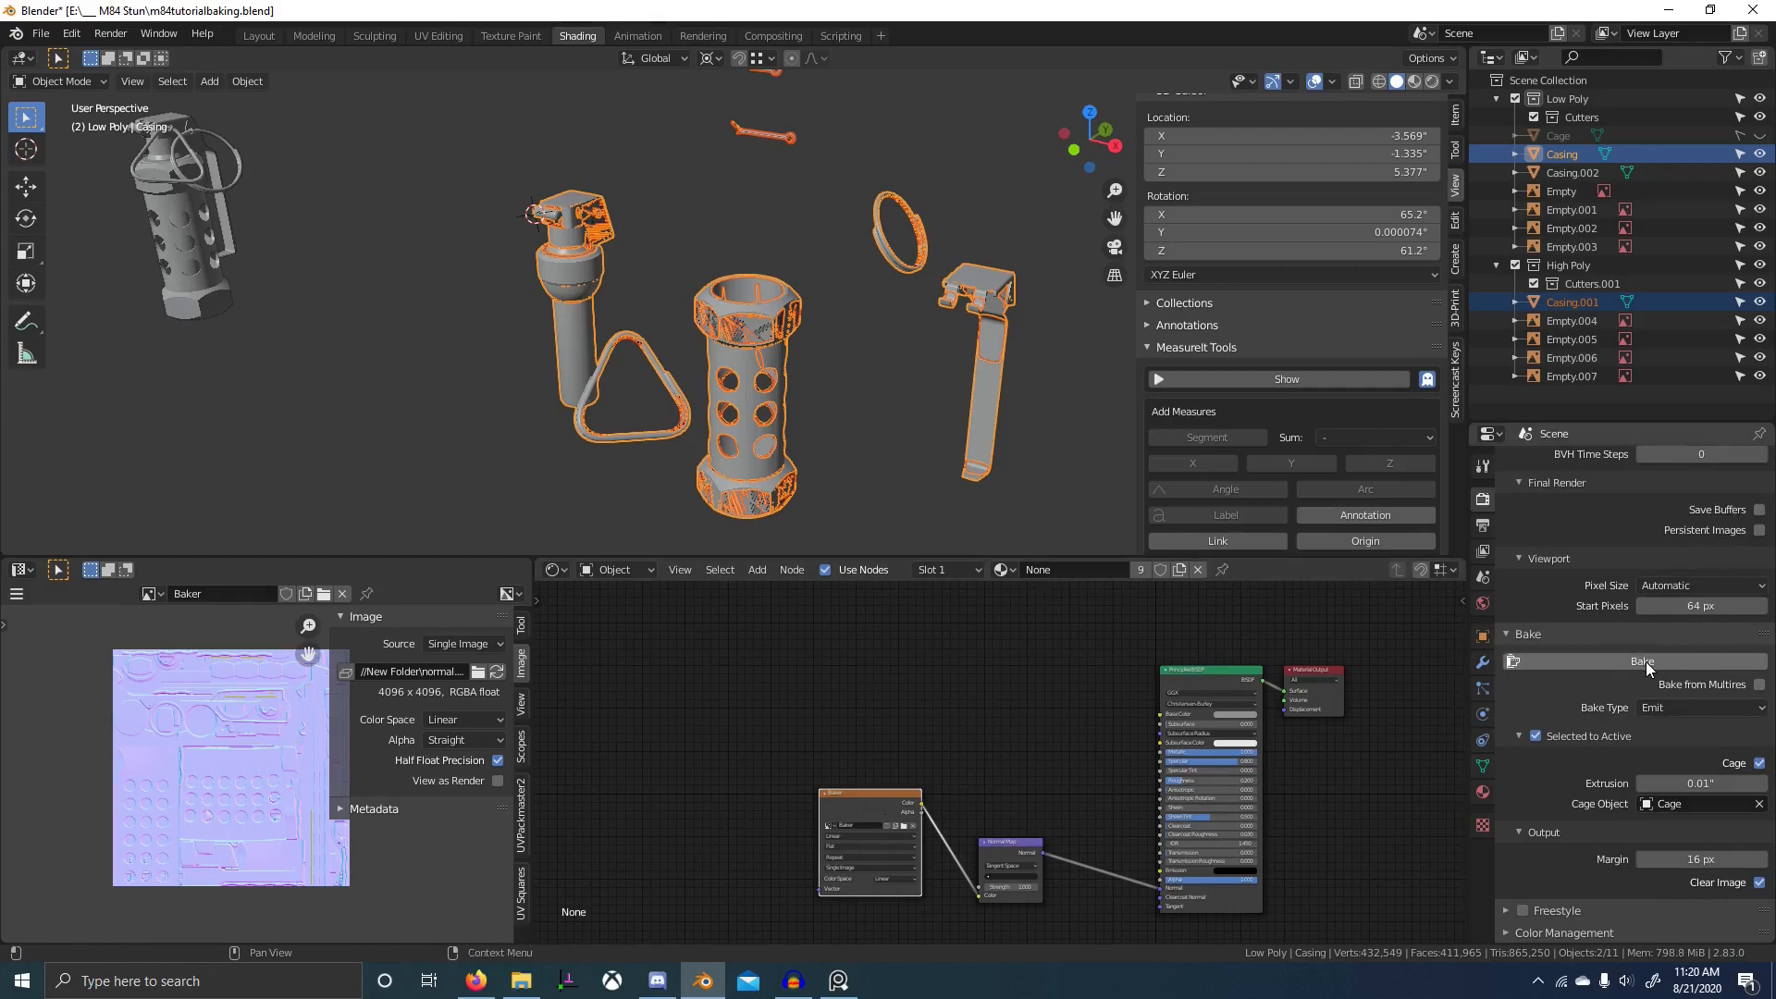
click(1646, 663)
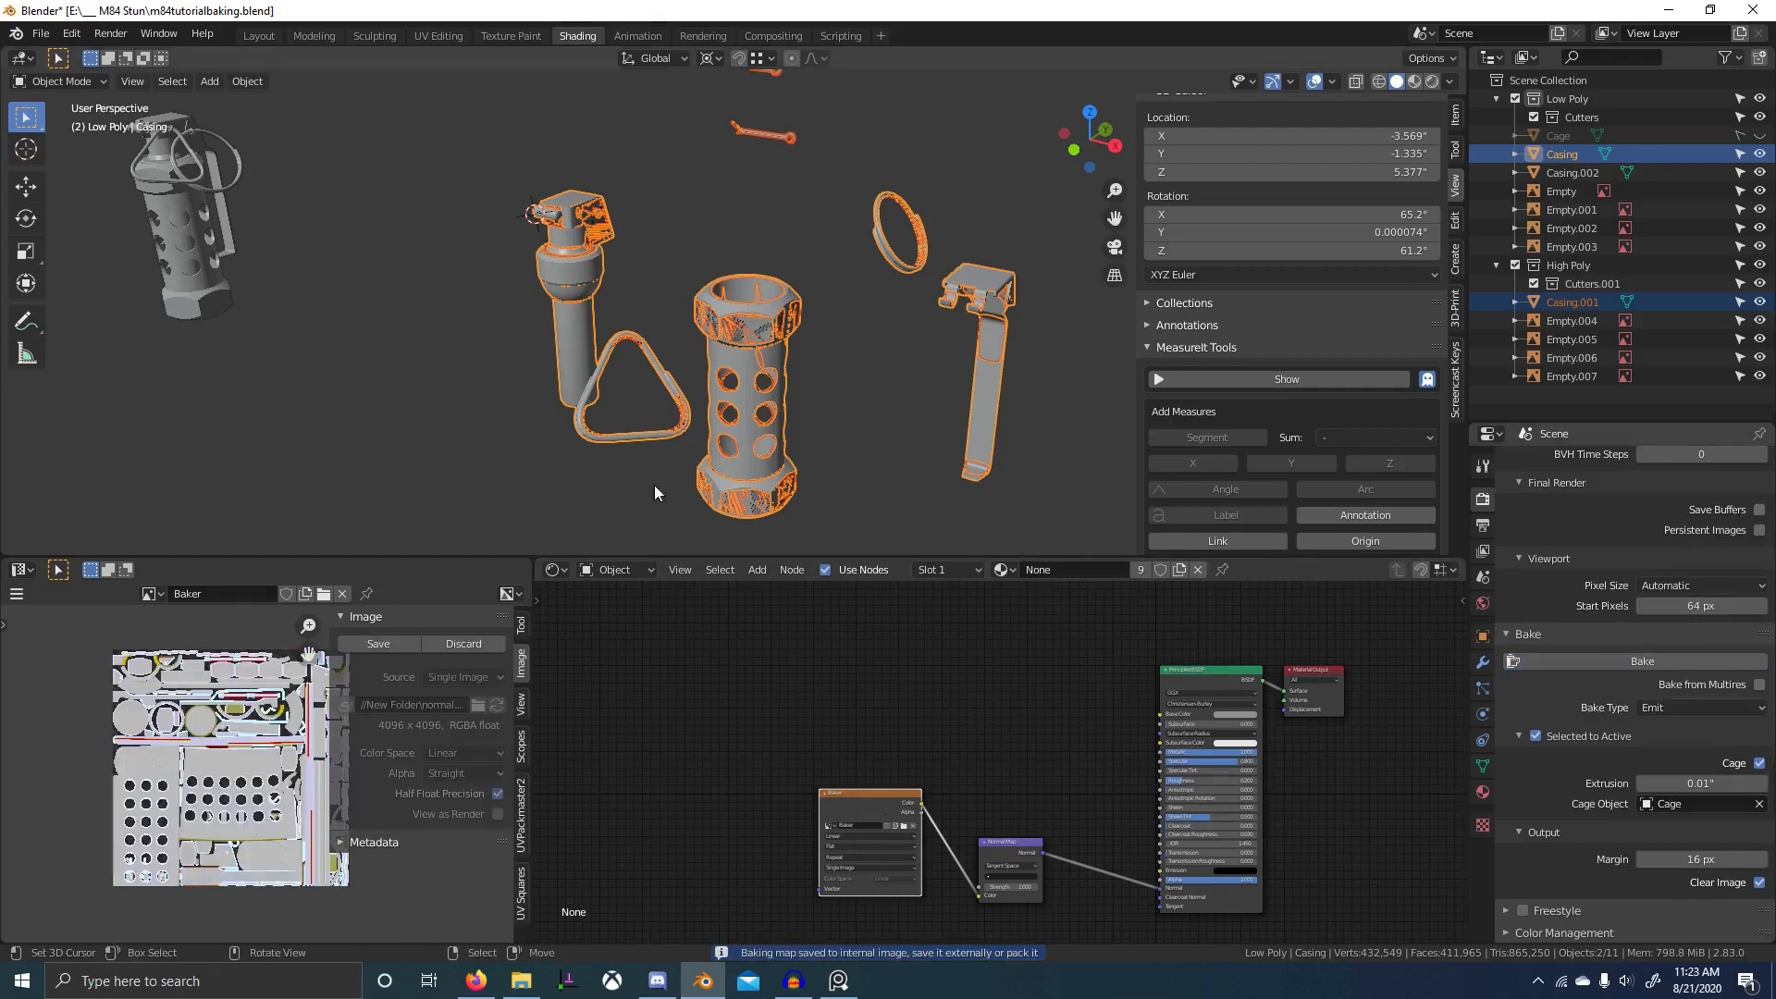
- Save the baked image as a separate OpenEXR curvature file in New Folder
click(17, 593)
mouse_move(61, 636)
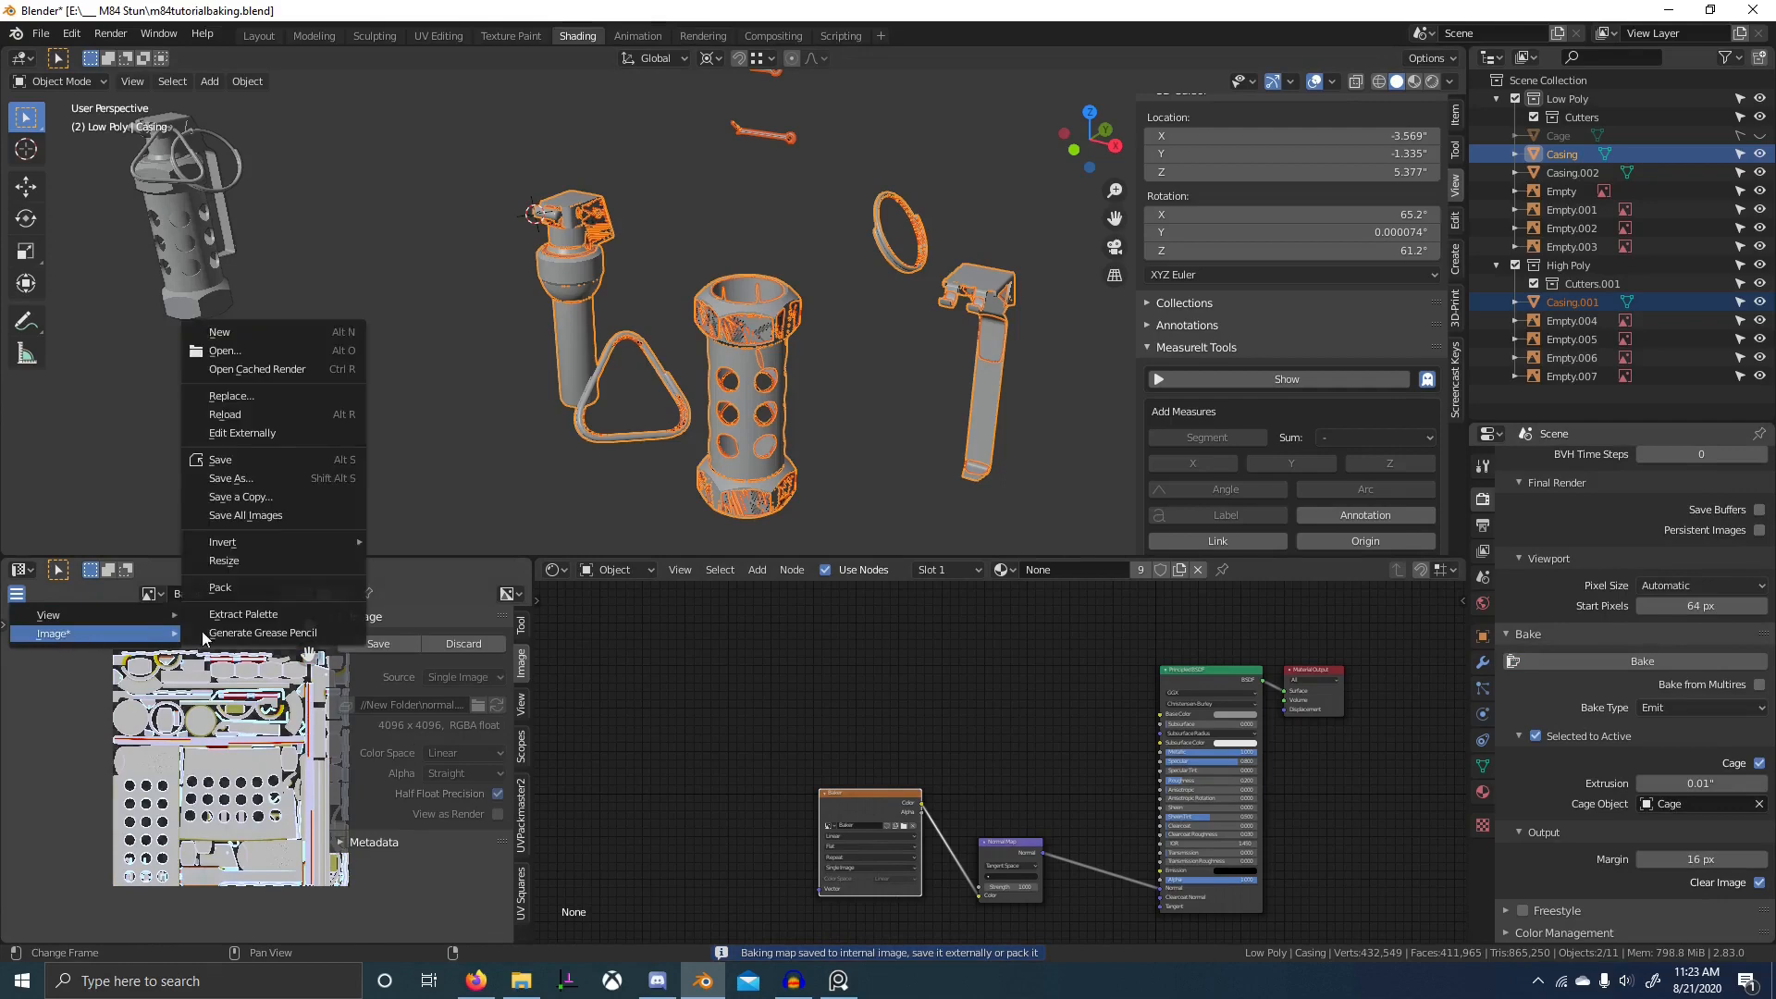
click(272, 479)
click(675, 784)
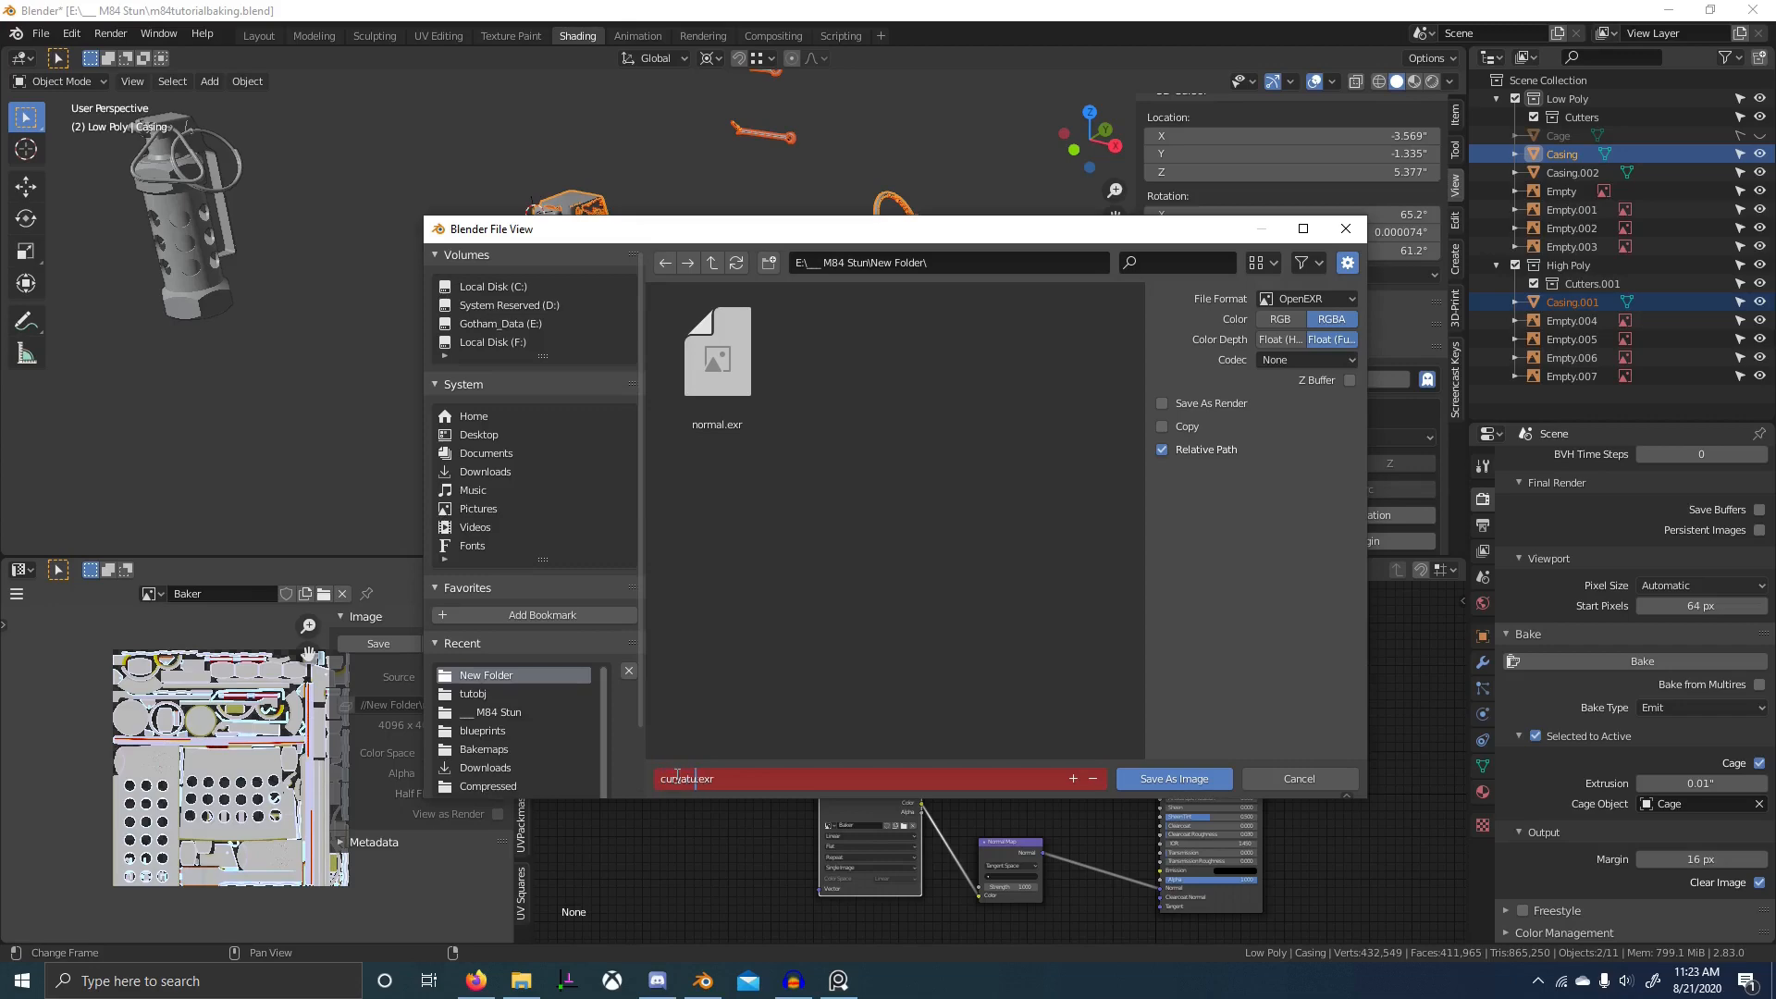
key(Return)
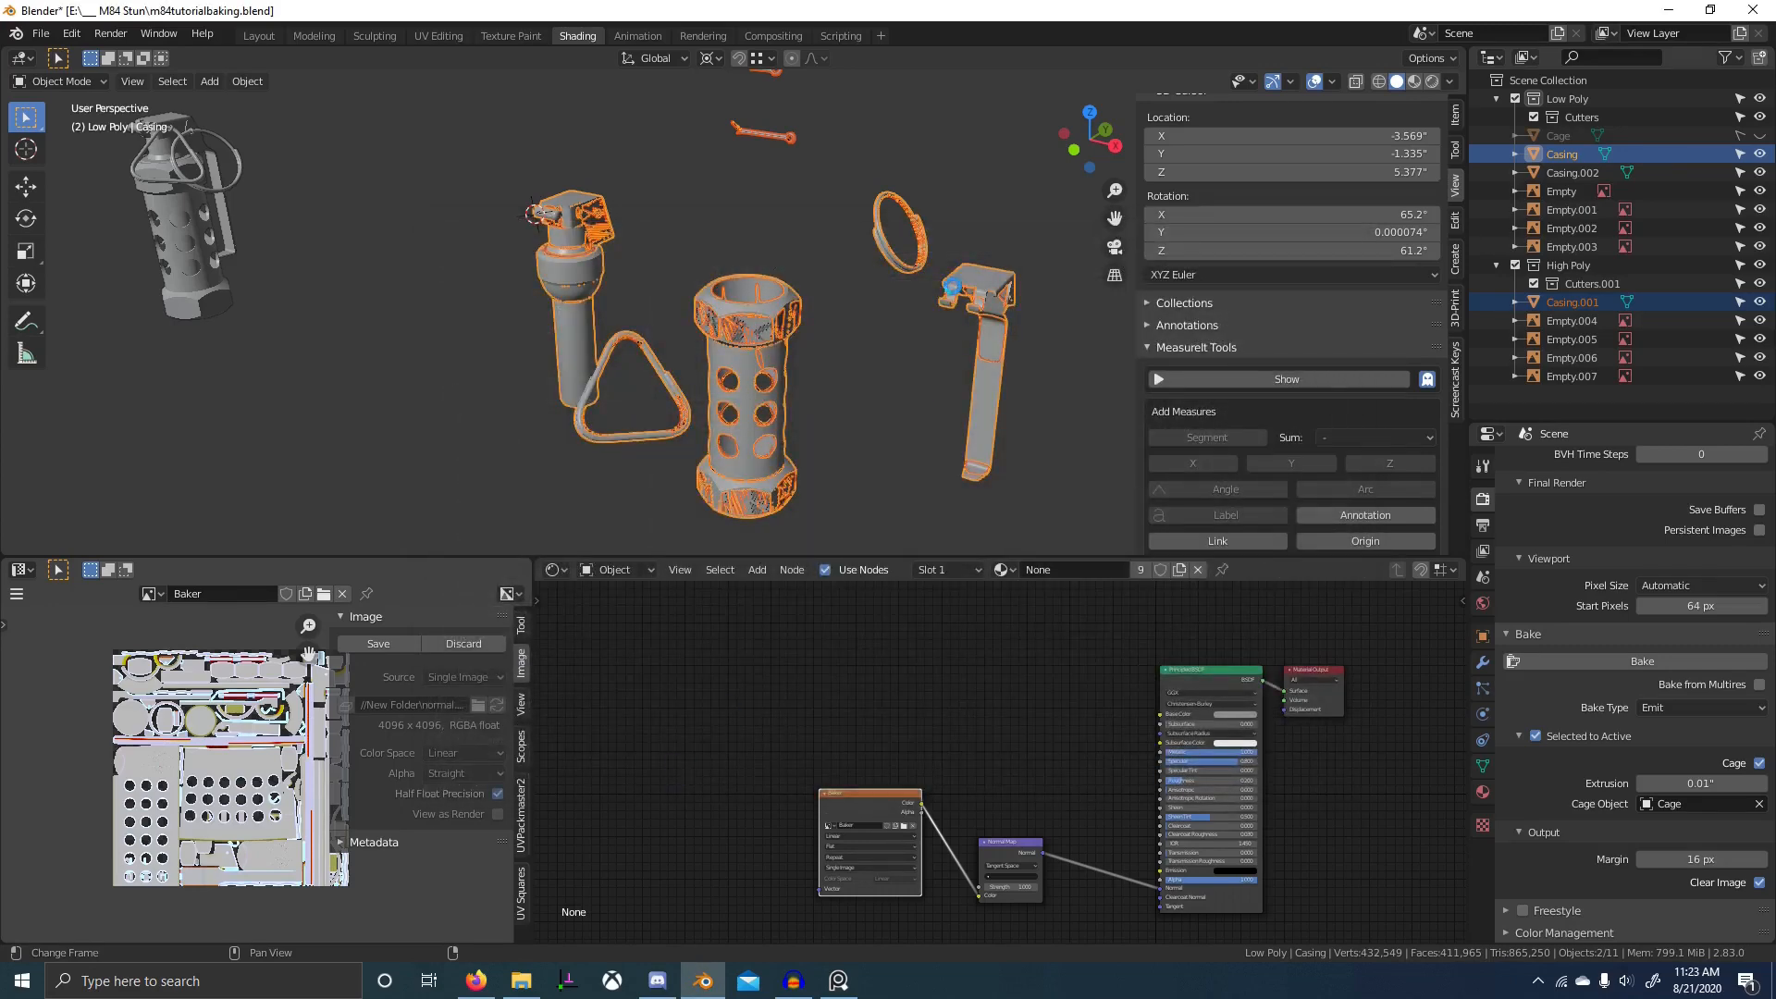
key(alt+Tab)
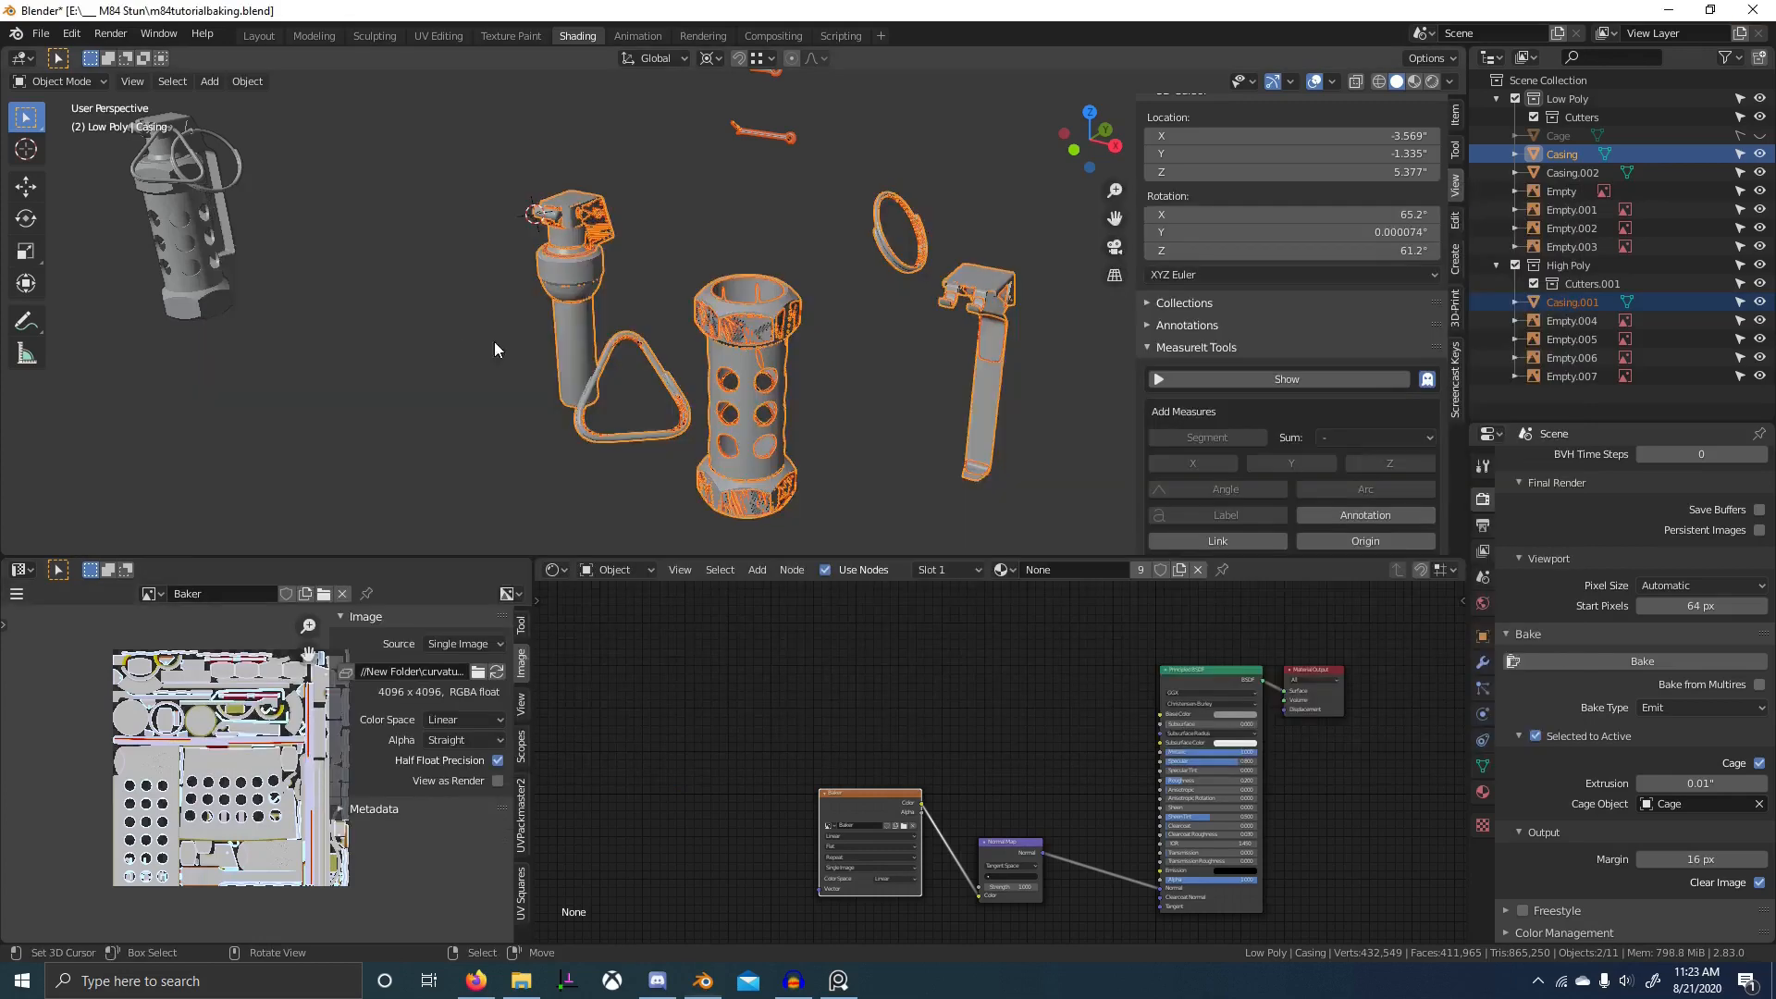
- Hide the Low Poly collection and select the high-poly casing to bring up its HP material
middle_drag(503, 349, 780, 386)
key(2)
scroll(831, 396, up, 3)
click(775, 340)
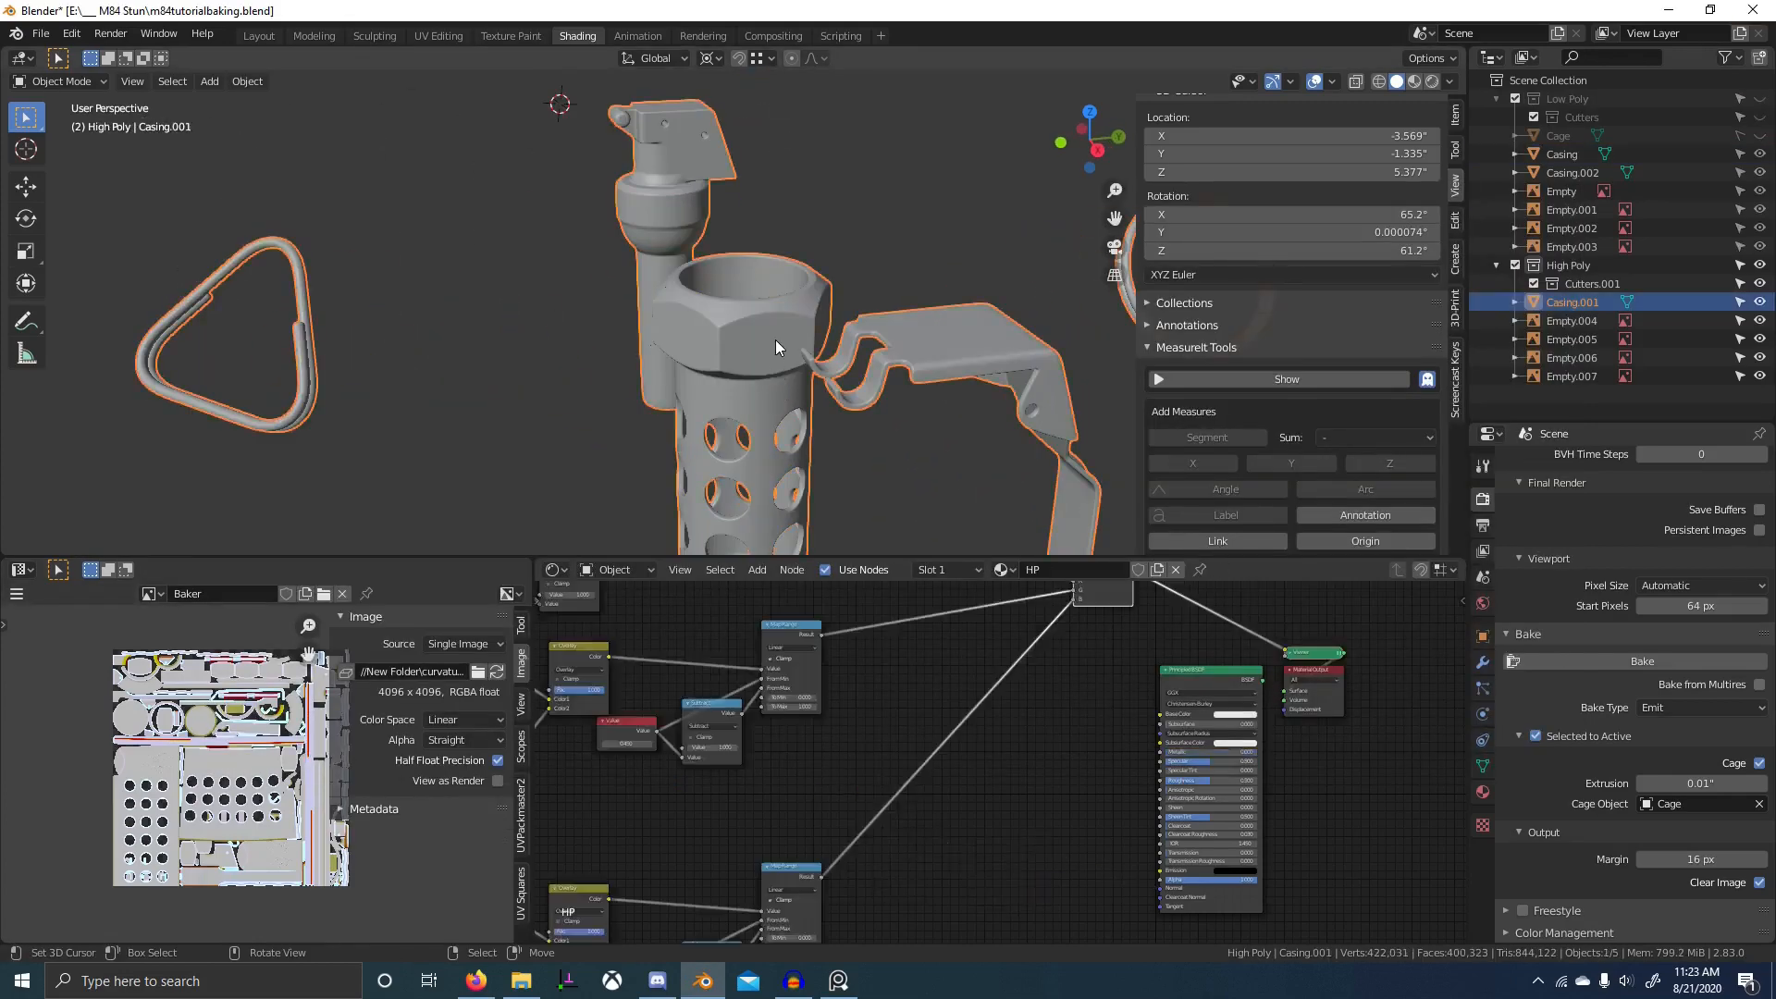
- Move the Principled BSDF and Material Output nodes farther away from the Combine RGB node
scroll(896, 699, down, 8)
middle_drag(874, 670, 908, 705)
key(b)
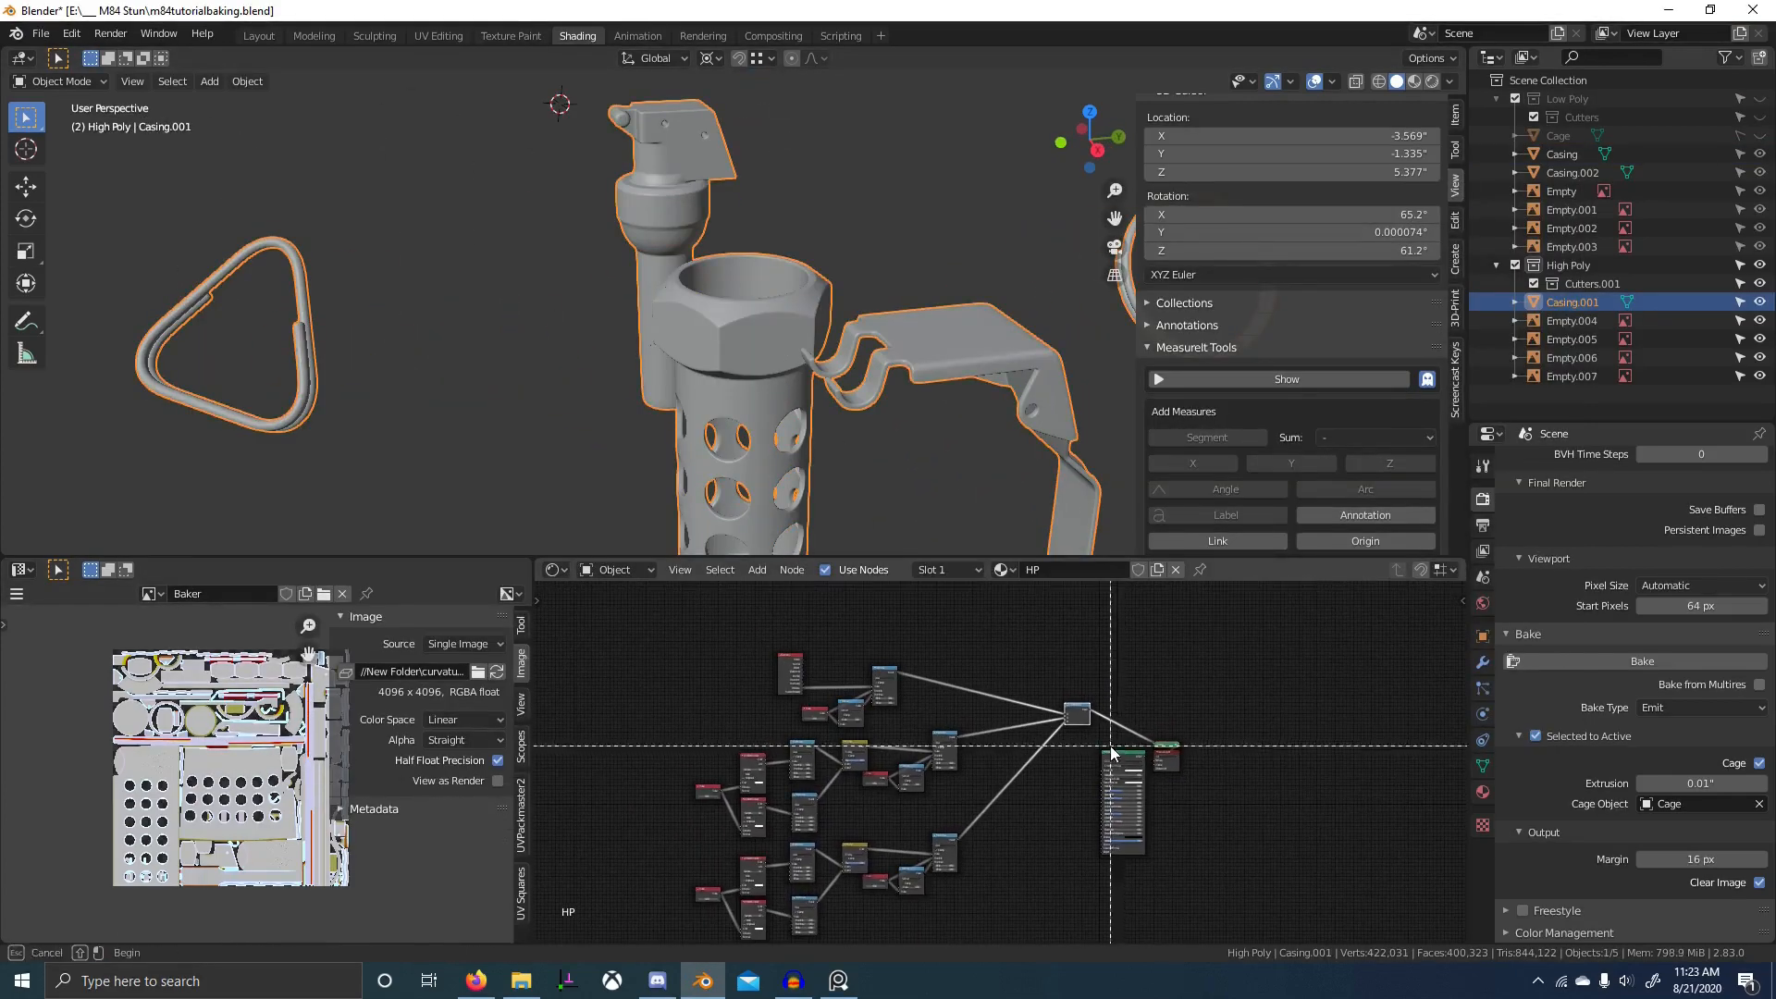
drag(1110, 746, 1180, 795)
scroll(1180, 791, down, 1)
middle_drag(1180, 792, 1092, 726)
key(g)
right_click(1281, 792)
drag(1043, 679, 1216, 760)
key(g)
click(1293, 767)
- Duplicate an Ambient Occlusion node into the empty space below the Combine RGB node and connect its Color to the material output
scroll(730, 685, up, 5)
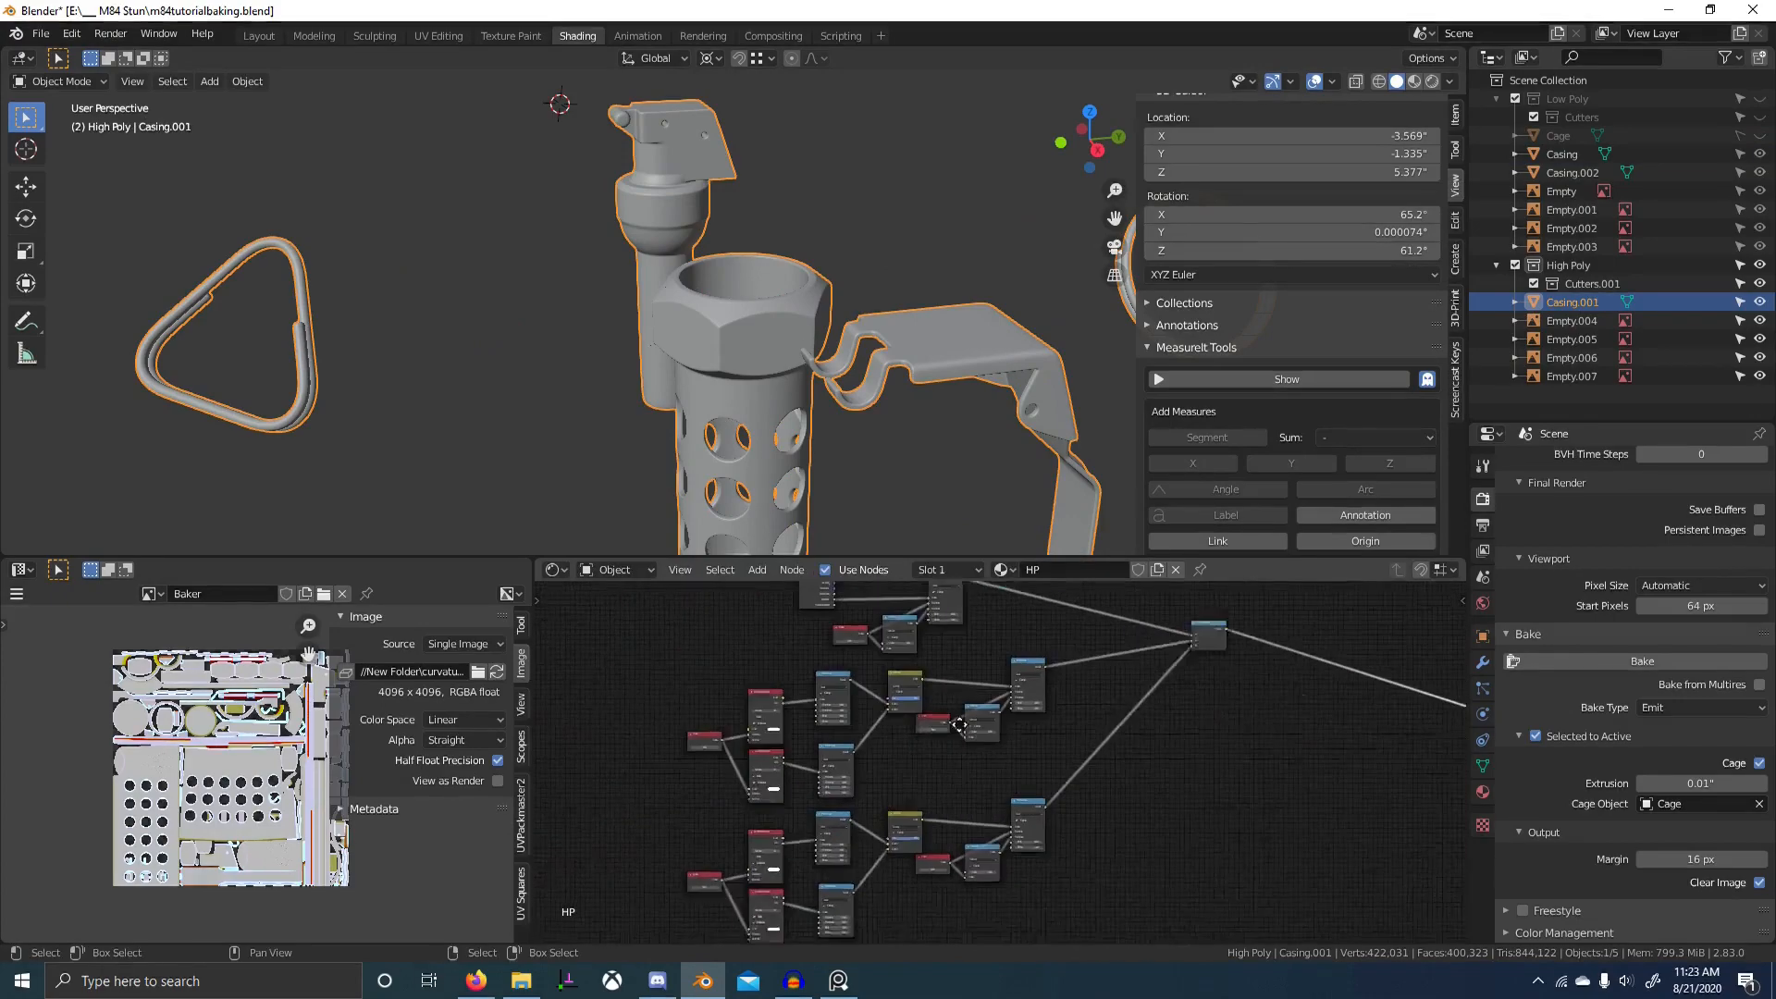
click(782, 708)
key(shift+d)
click(1340, 823)
middle_drag(1339, 823, 1077, 736)
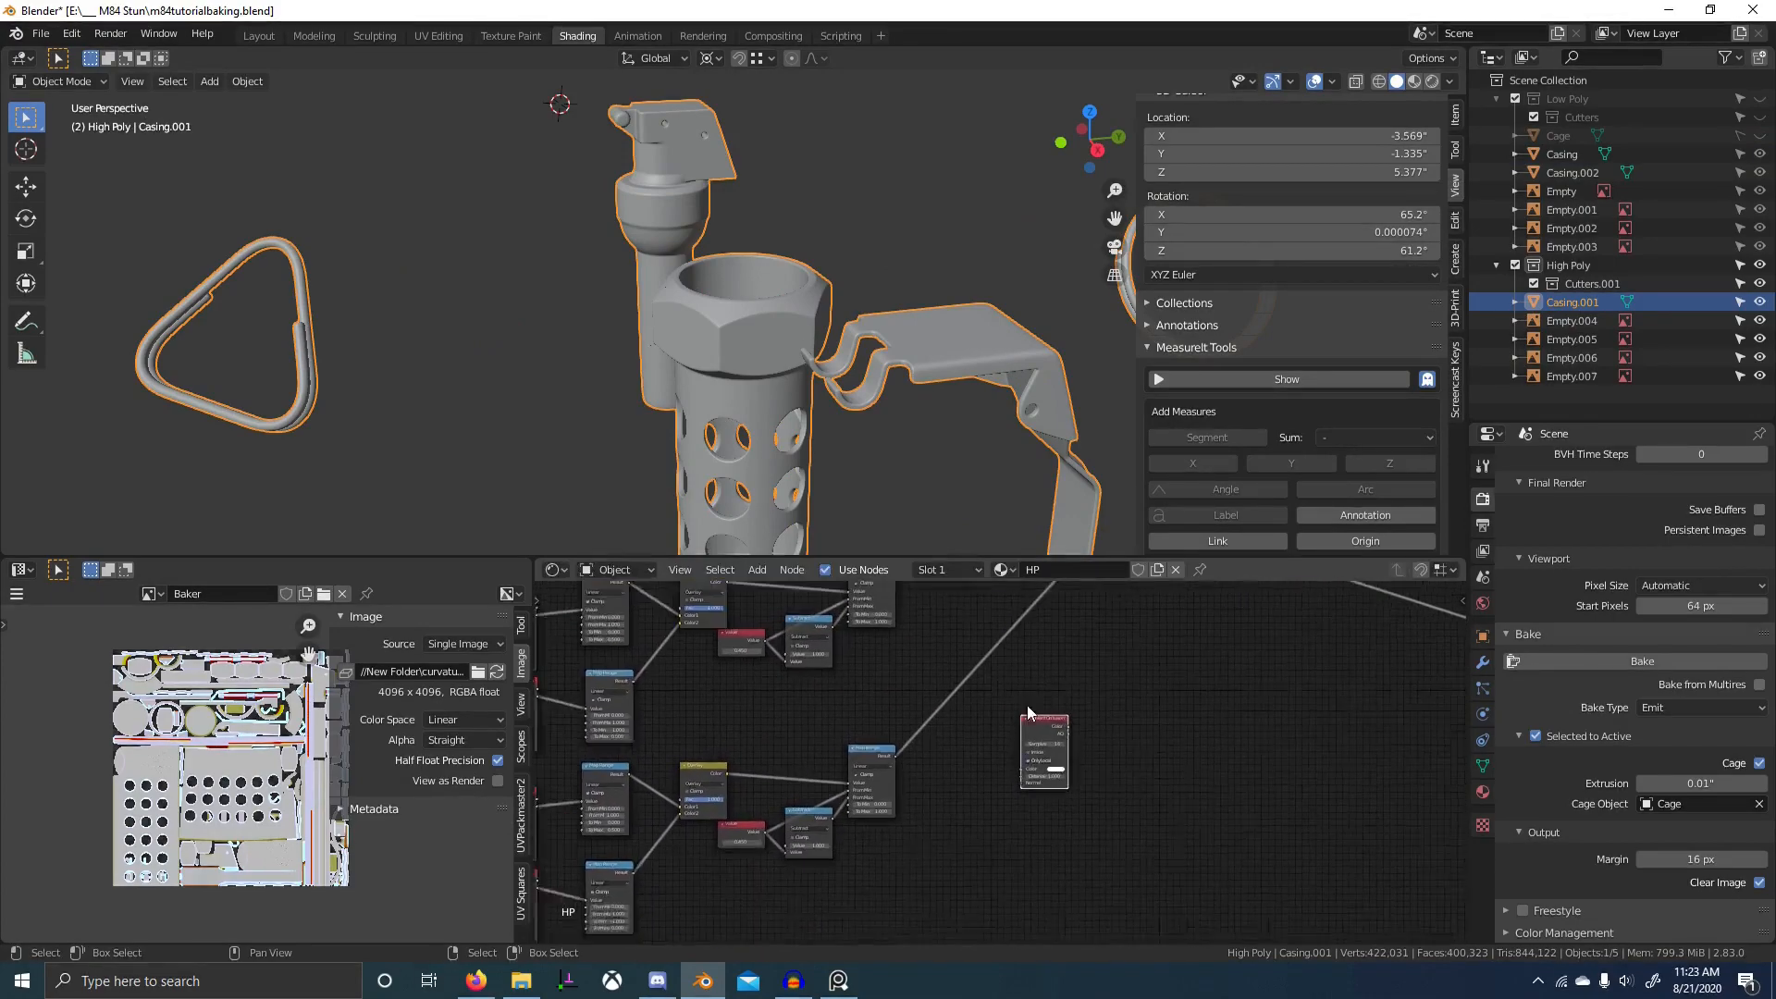
scroll(1029, 718, up, 2)
drag(1034, 719, 1099, 781)
middle_drag(1181, 768, 1035, 801)
ctrl+shift+click(1036, 760)
- Try a distance of .85 on the duplicated Ambient Occlusion node
scroll(966, 707, up, 3)
scroll(819, 747, up, 1)
scroll(819, 747, down, 1)
scroll(1064, 777, down, 4)
scroll(1040, 814, up, 9)
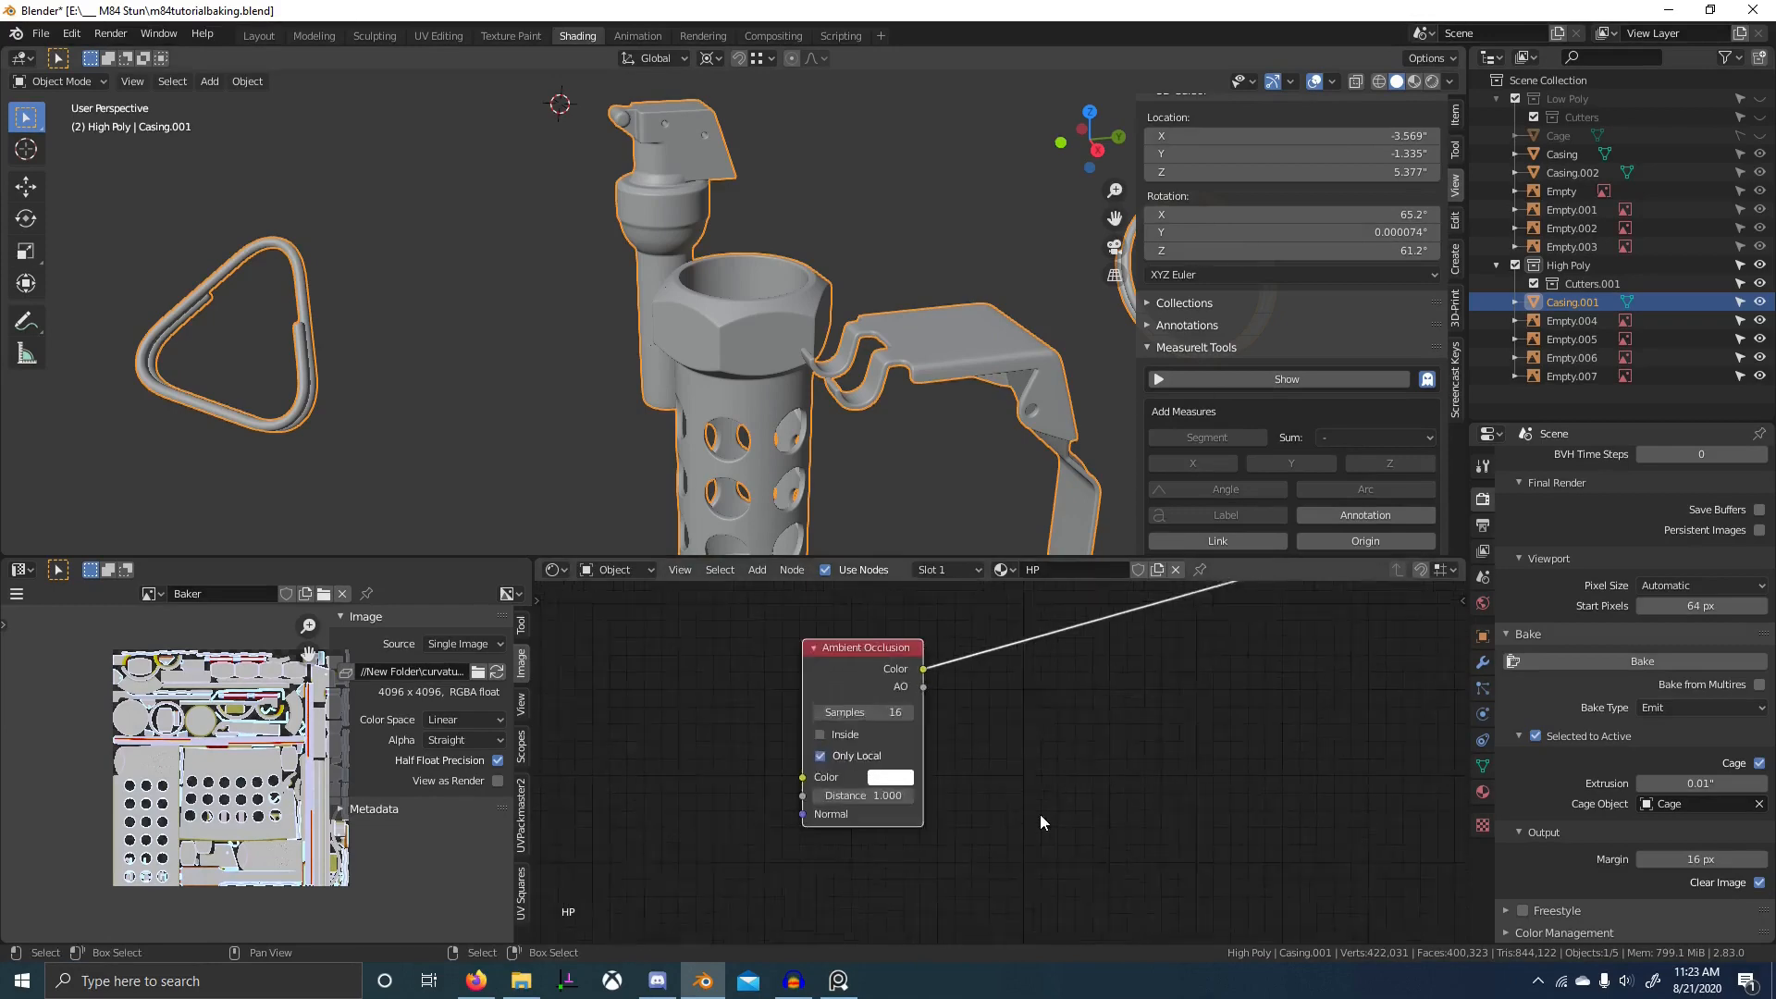
middle_drag(916, 816, 1021, 803)
click(973, 783)
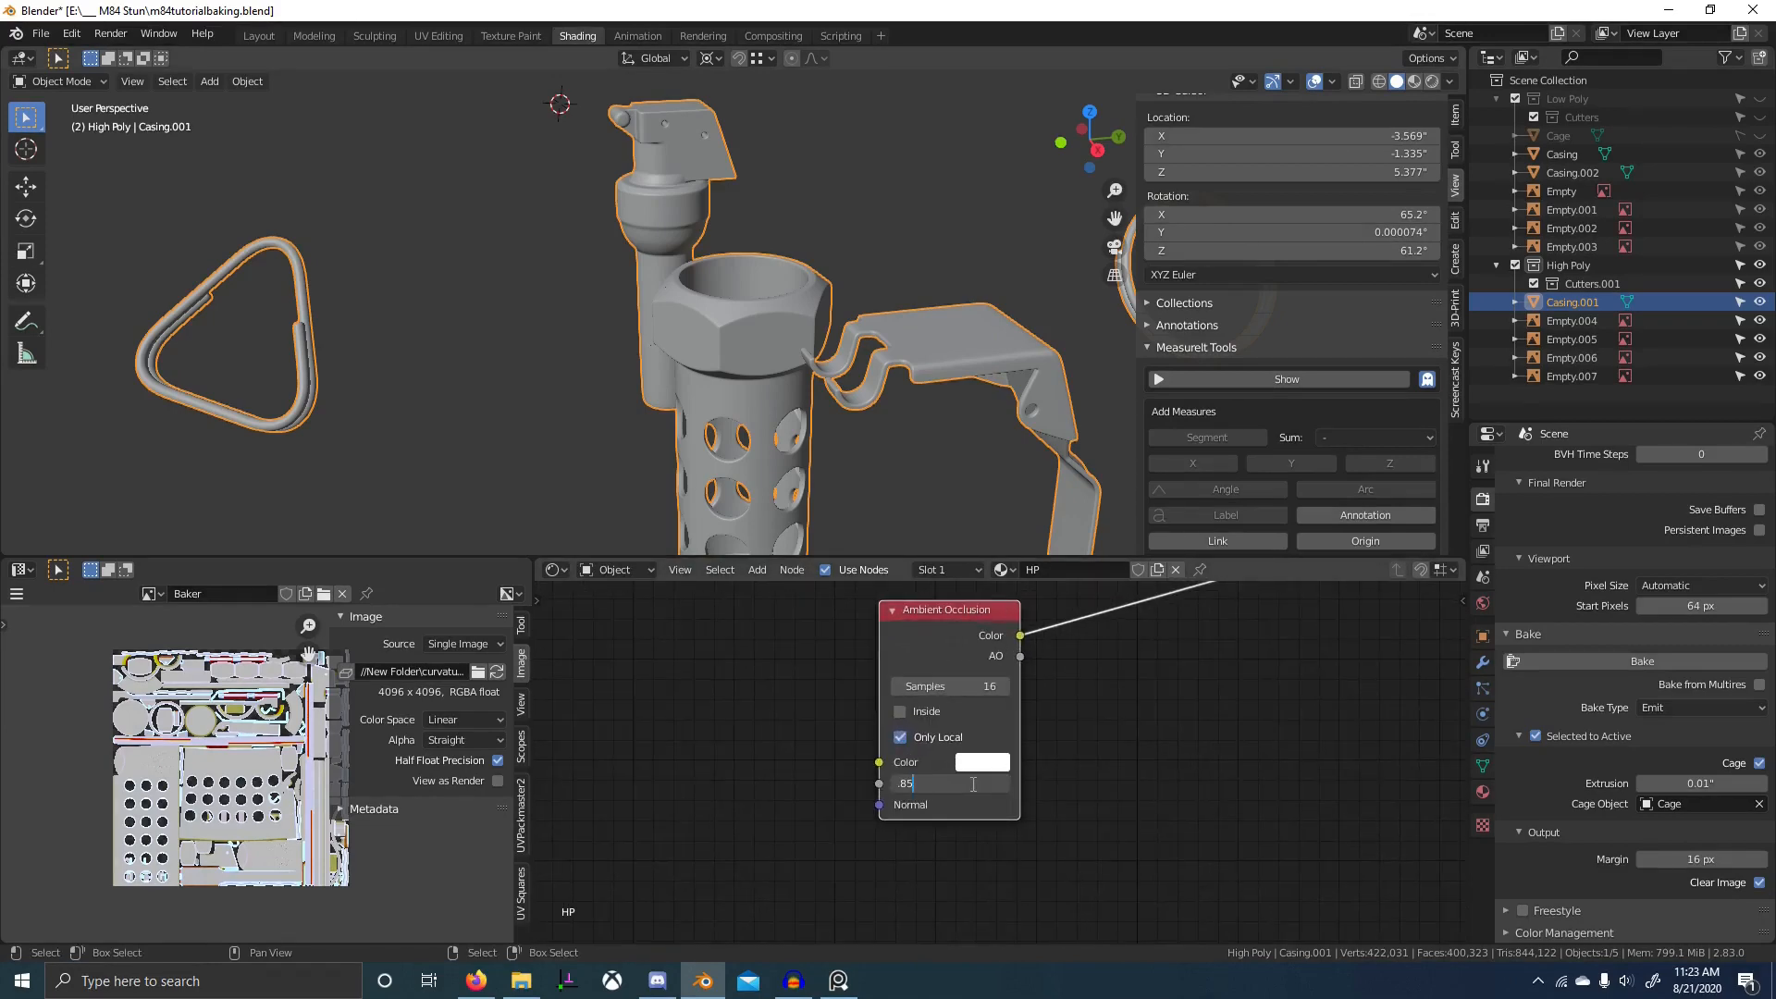
key(Return)
- Switch the viewport to rendered shading and inspect the ambient occlusion on the high-poly parts
click(1431, 82)
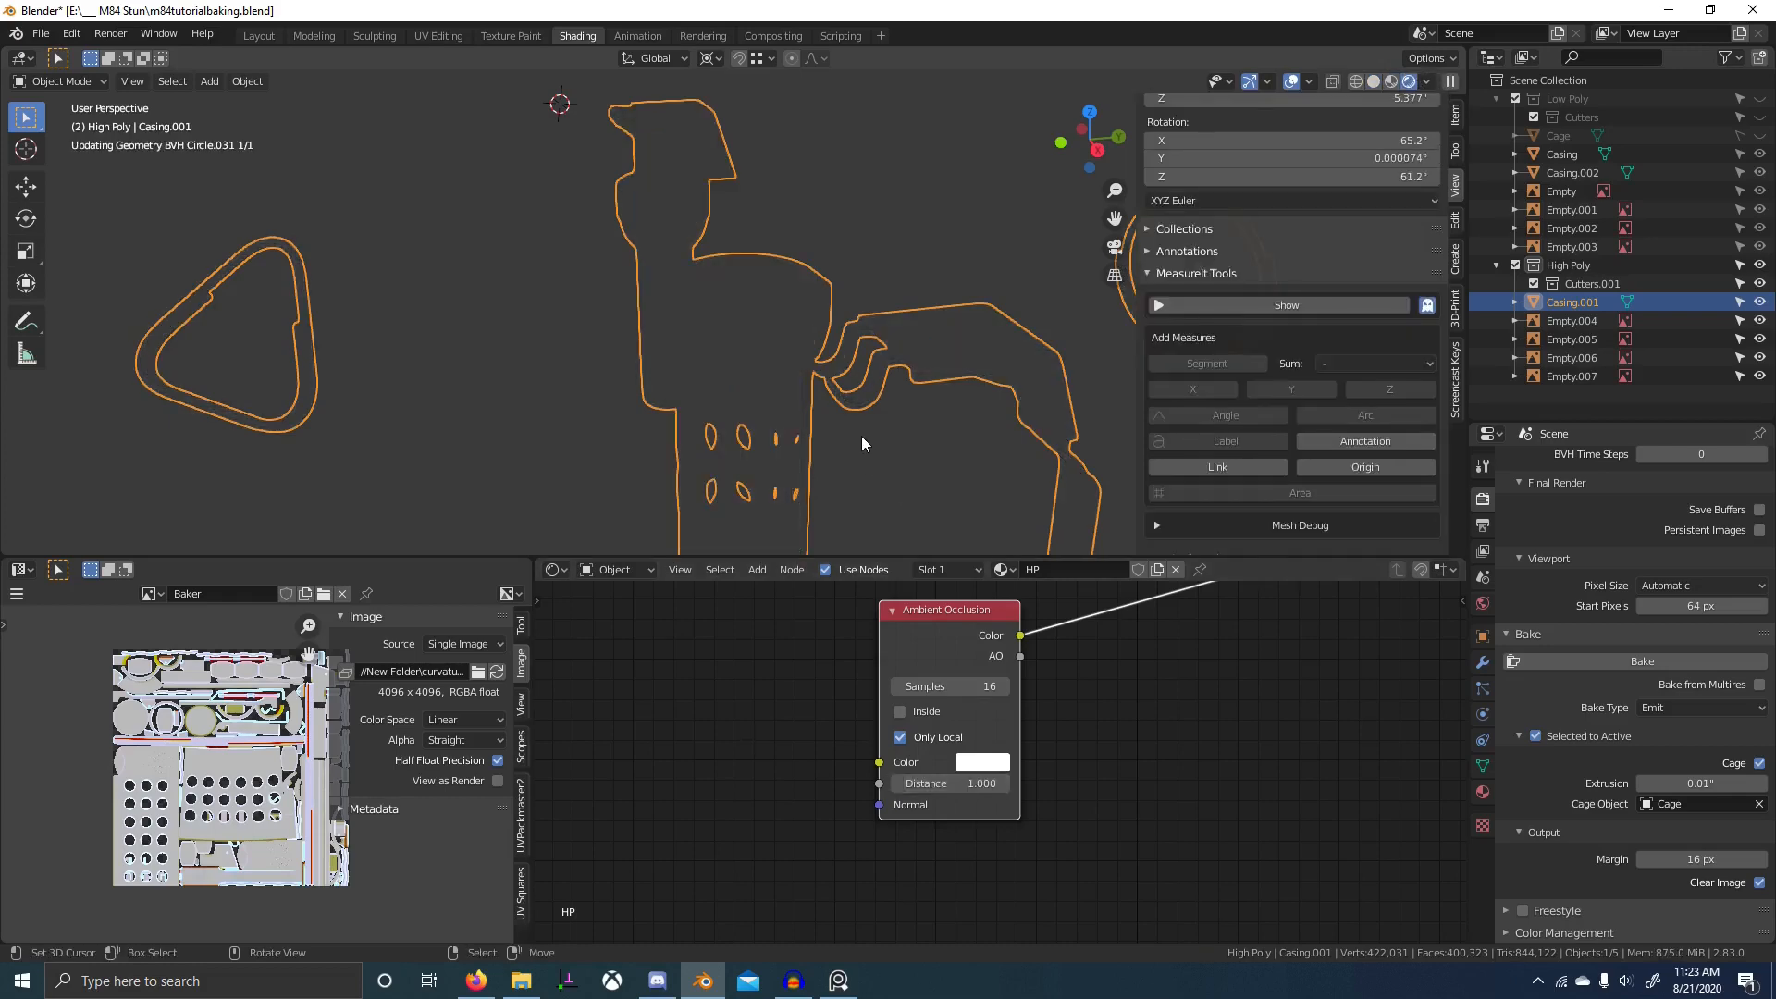
mouse_move(846, 440)
middle_down()
mouse_move(737, 467)
mouse_move(785, 408)
mouse_move(934, 342)
mouse_move(963, 385)
mouse_move(967, 366)
mouse_move(990, 380)
mouse_move(856, 358)
mouse_move(997, 363)
mouse_move(906, 364)
mouse_move(991, 465)
middle_up()
scroll(736, 466, down, 3)
- Add a Geometry node directly below the duplicated Ambient Occlusion node
scroll(925, 740, down, 2)
key(shift+a)
click(1008, 668)
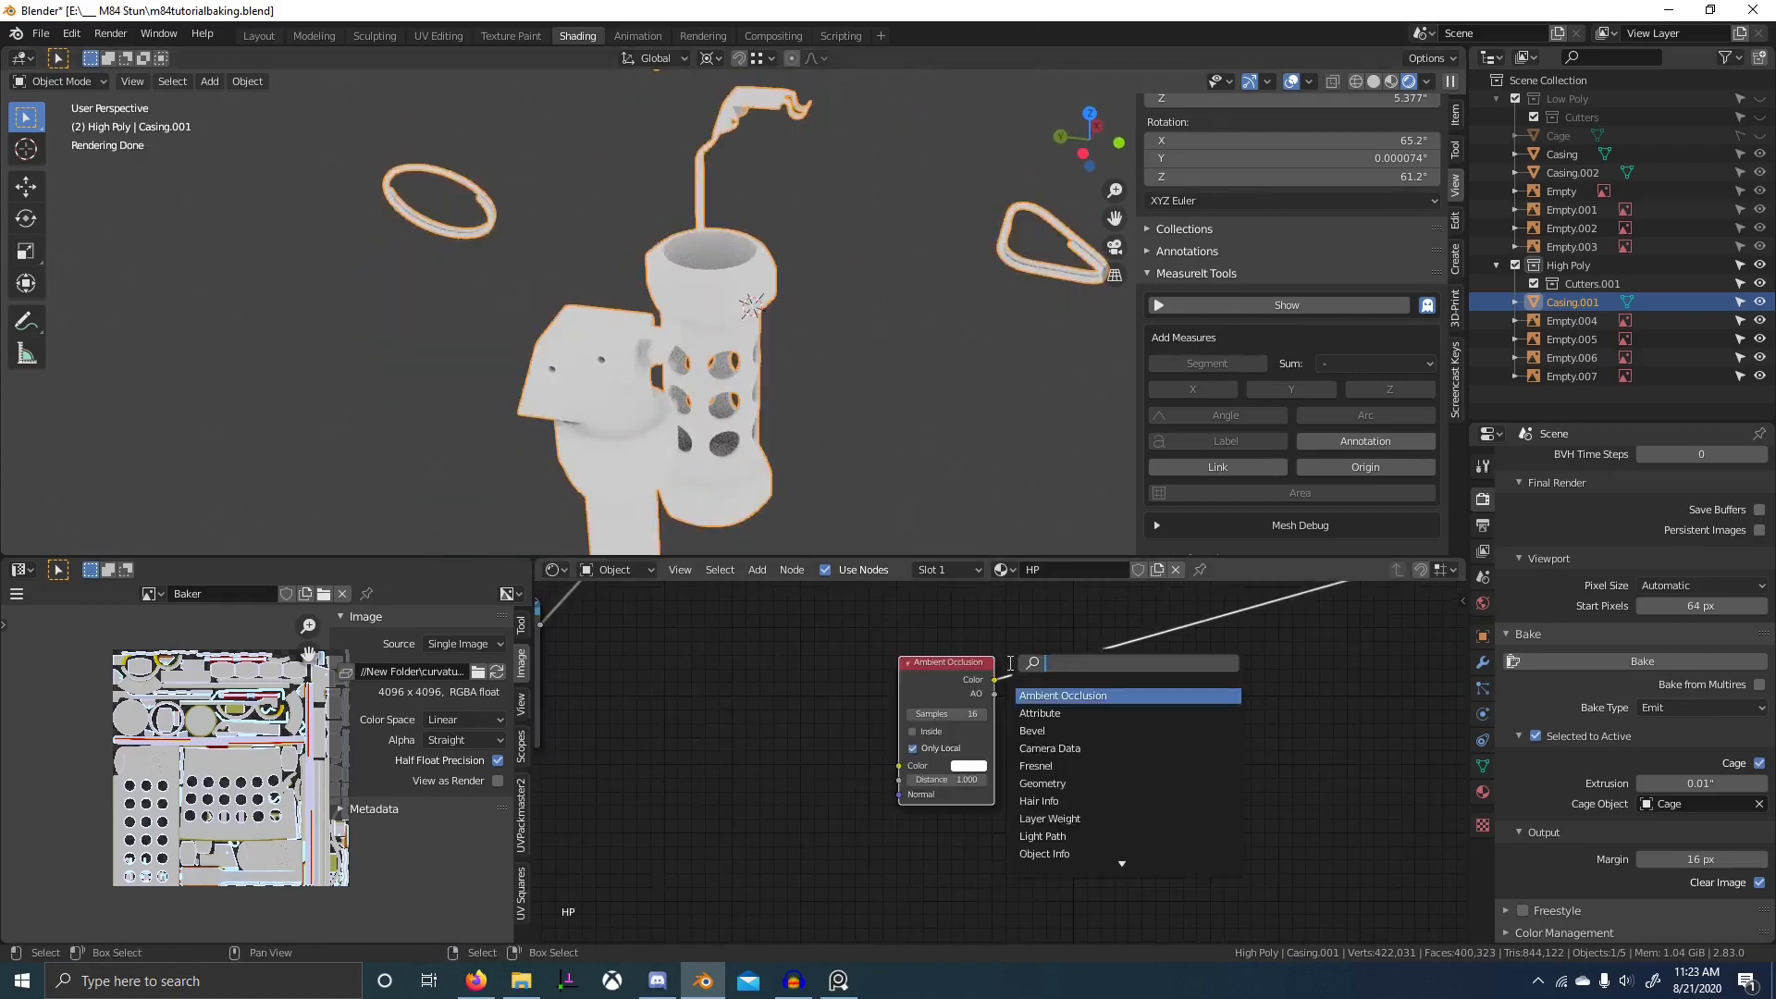
text(ge)
click(1055, 690)
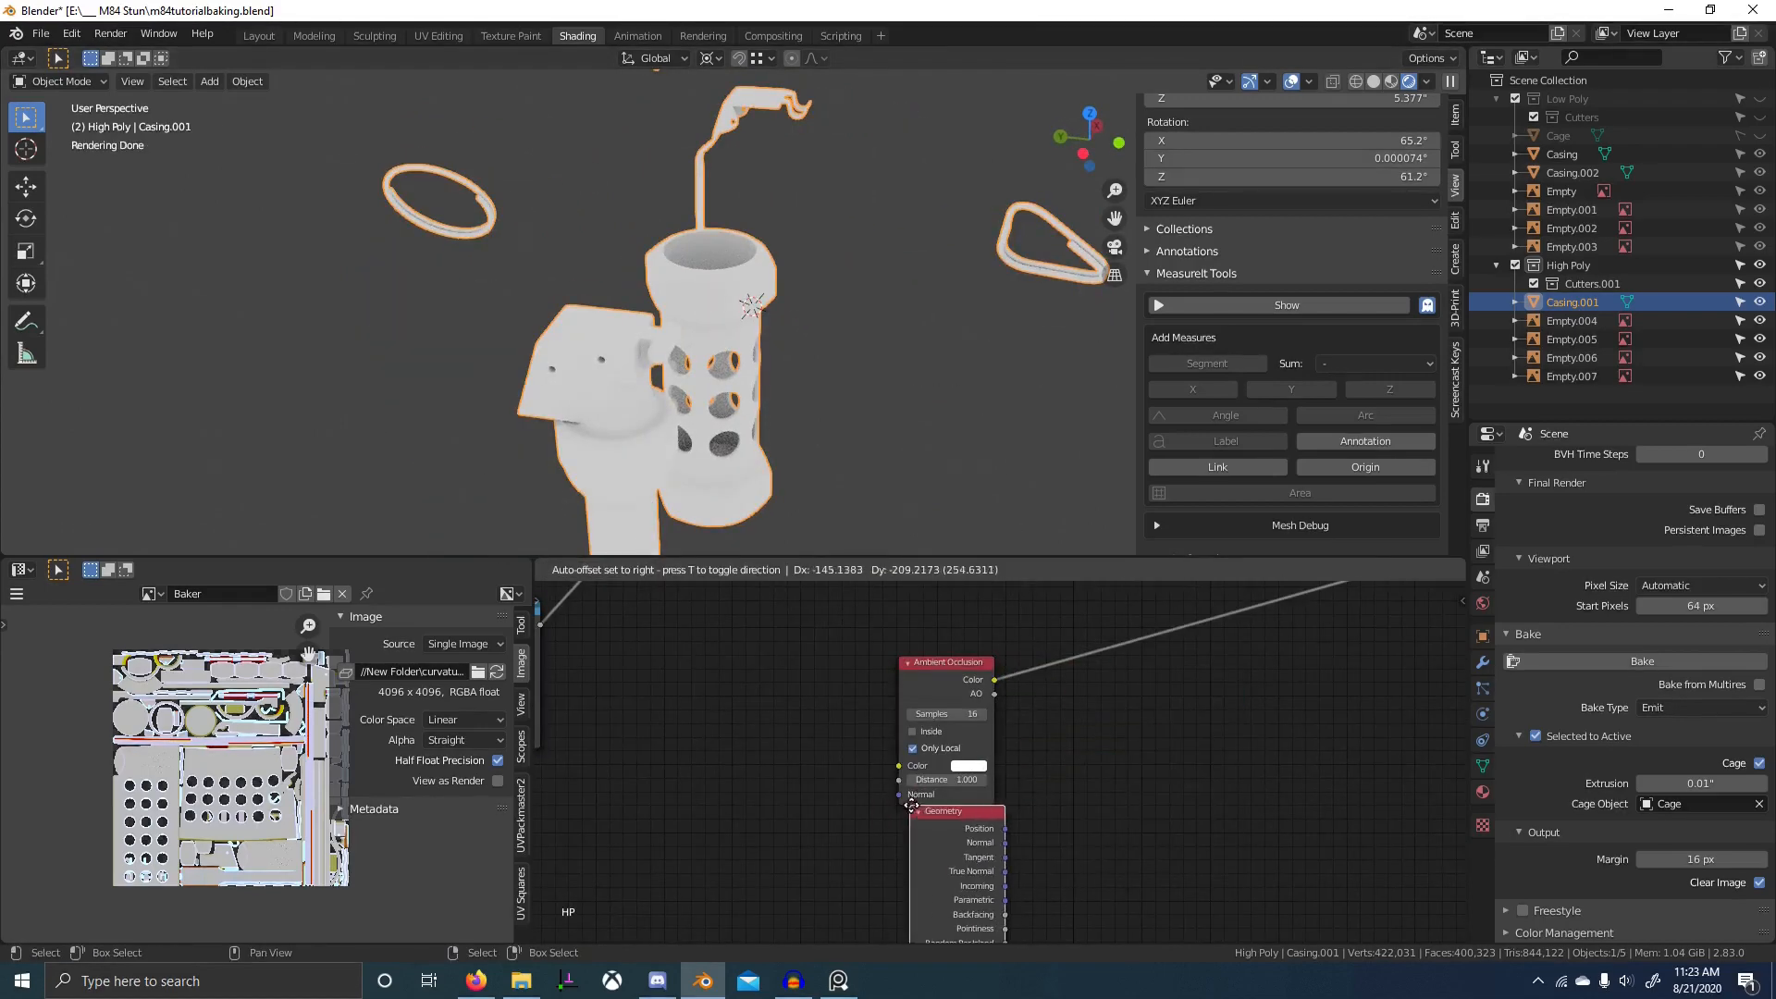
click(957, 852)
- Preview the Geometry node's Position output and insert a Separate XYZ node on its link to the output
scroll(1071, 676, down, 3)
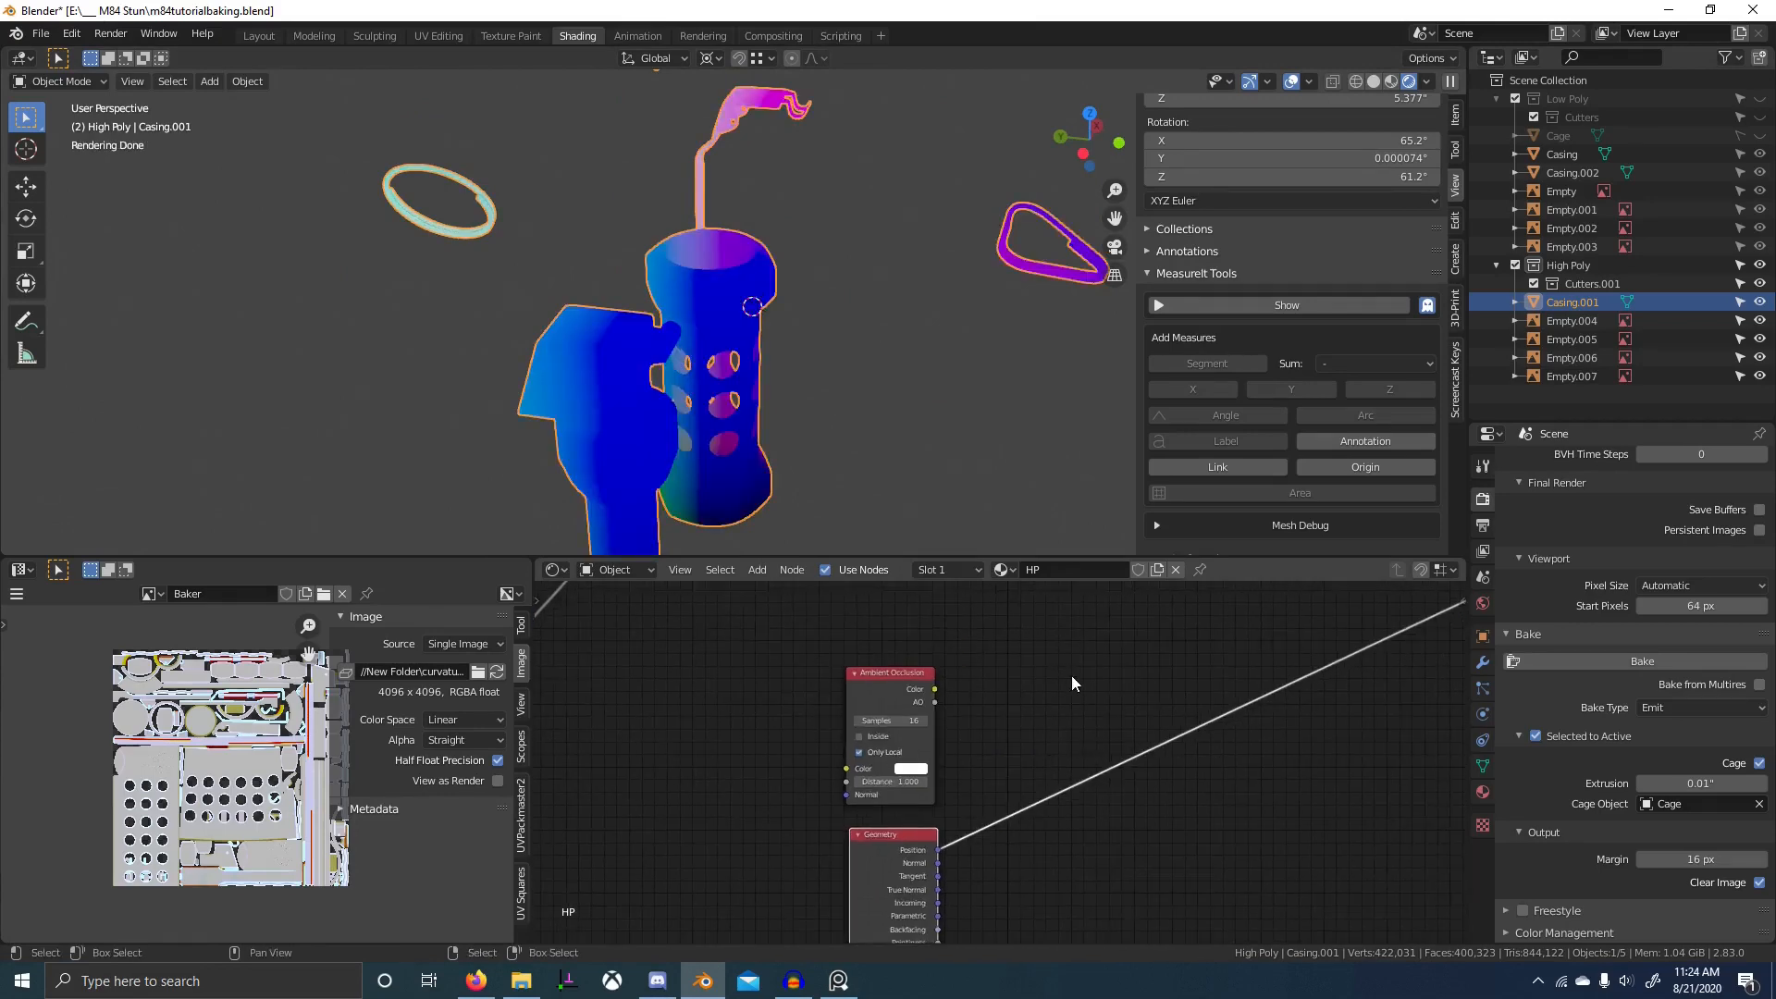
key(shift+a)
click(1071, 675)
text(se)
key(Down)
key(Down)
key(Down)
key(Down)
key(Down)
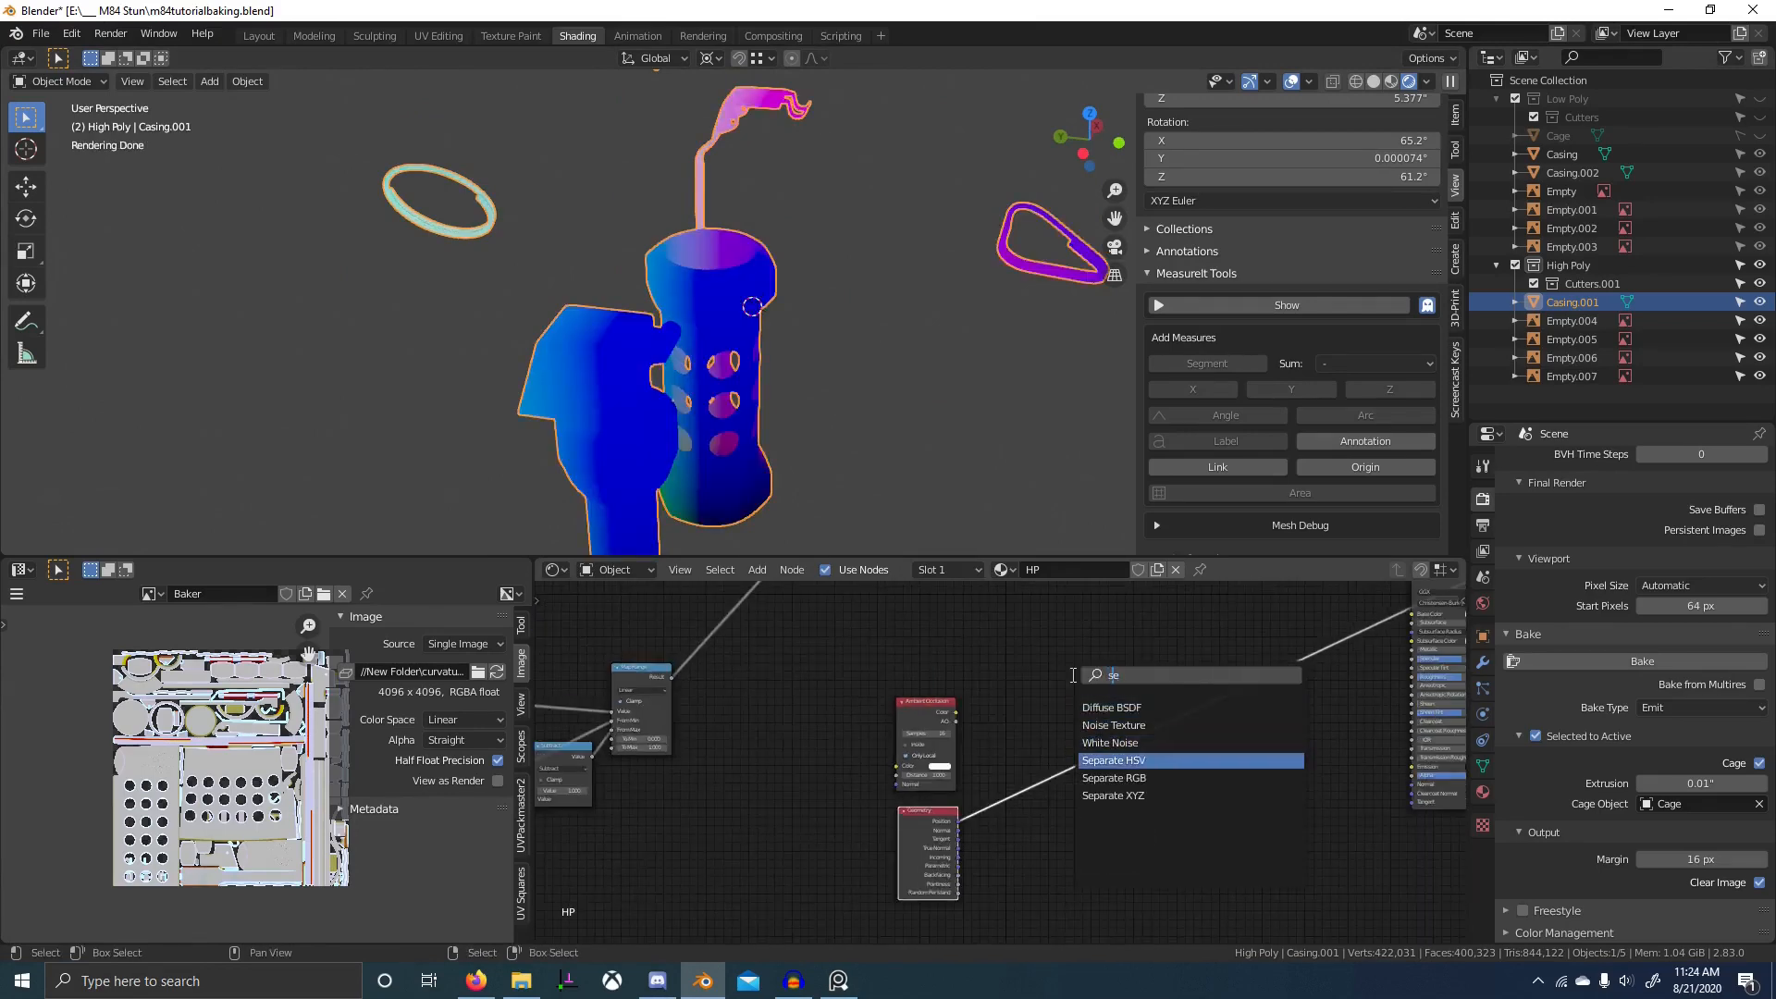
key(Return)
click(1034, 728)
- Connect the Geometry node's Normal to the Separate XYZ vector input and preview the Z output on the model
scroll(1018, 736, up, 3)
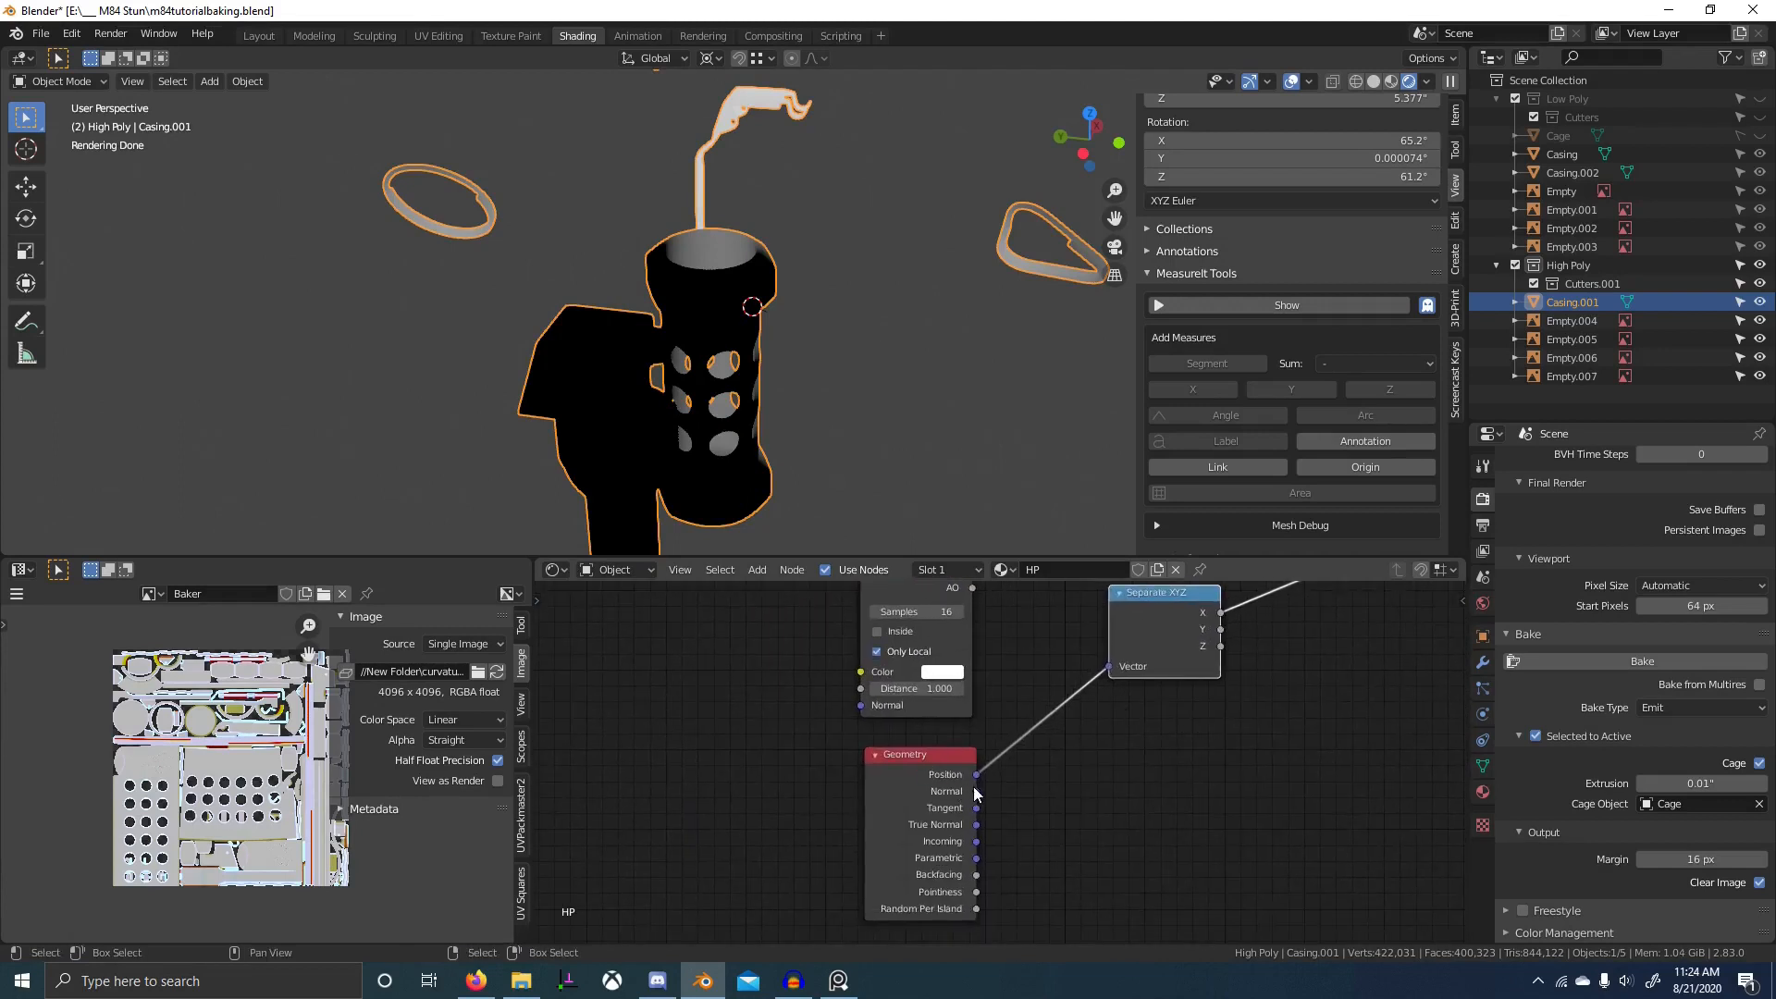
drag(976, 790, 1015, 770)
drag(1102, 682, 1108, 667)
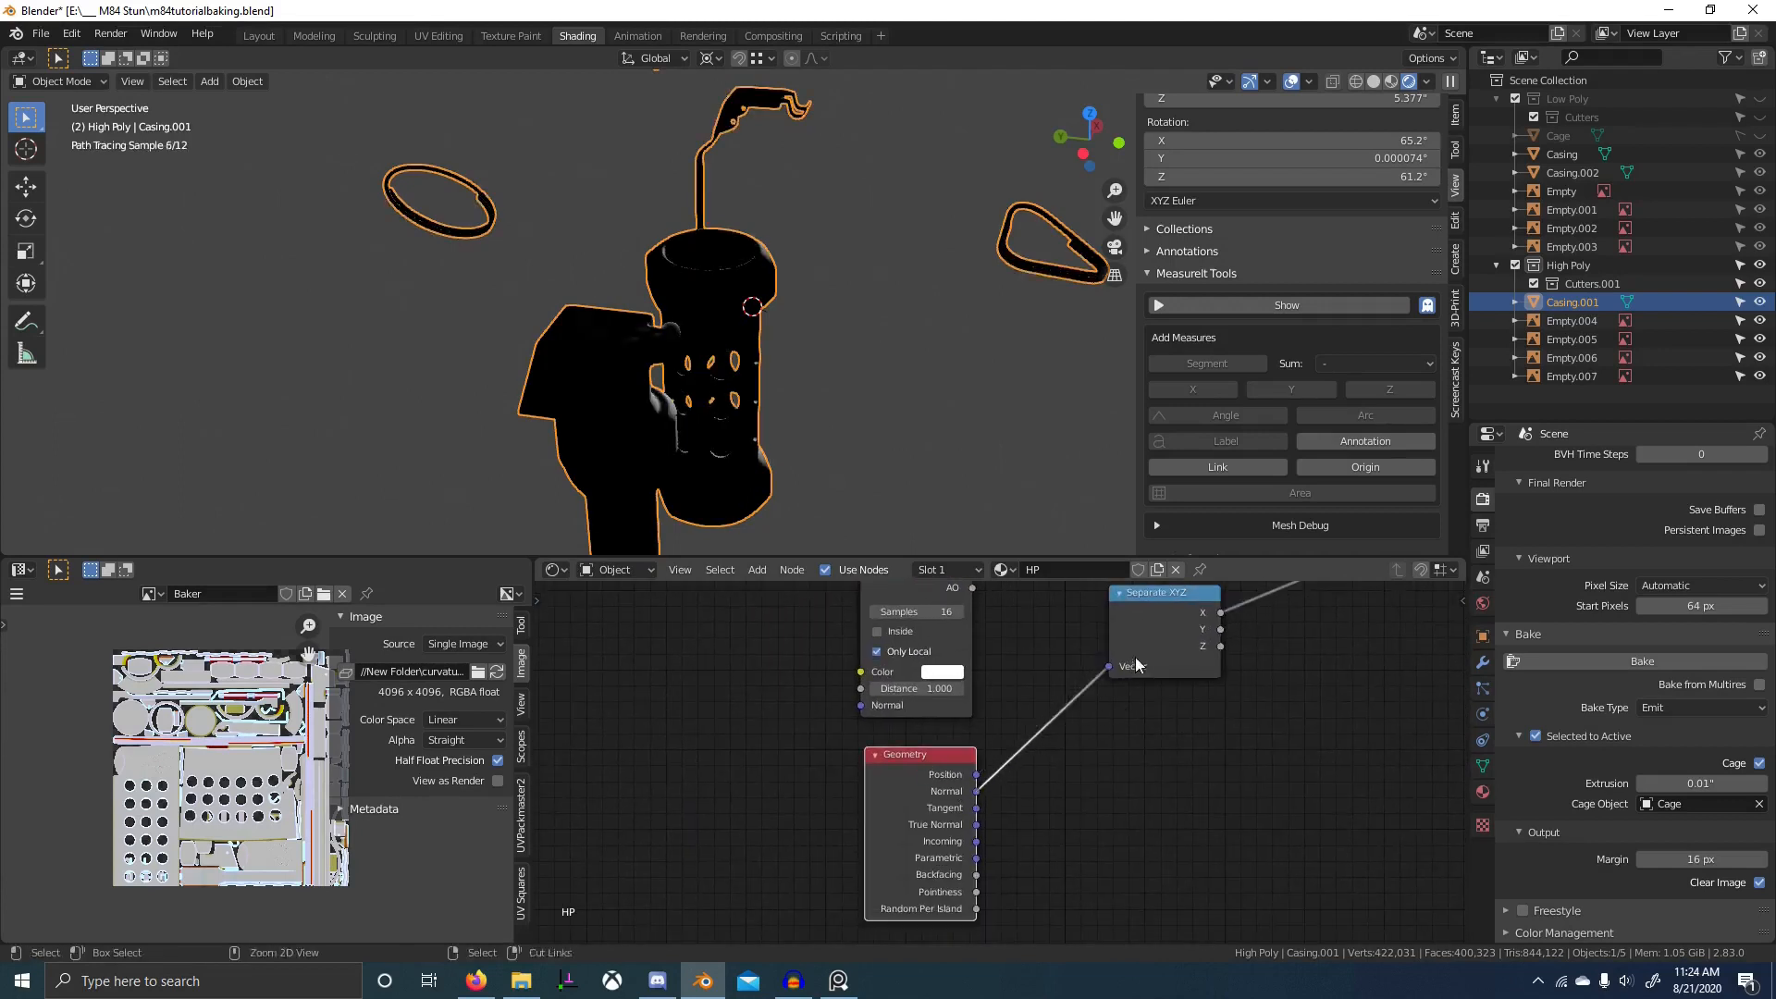
middle_drag(1036, 463, 705, 453)
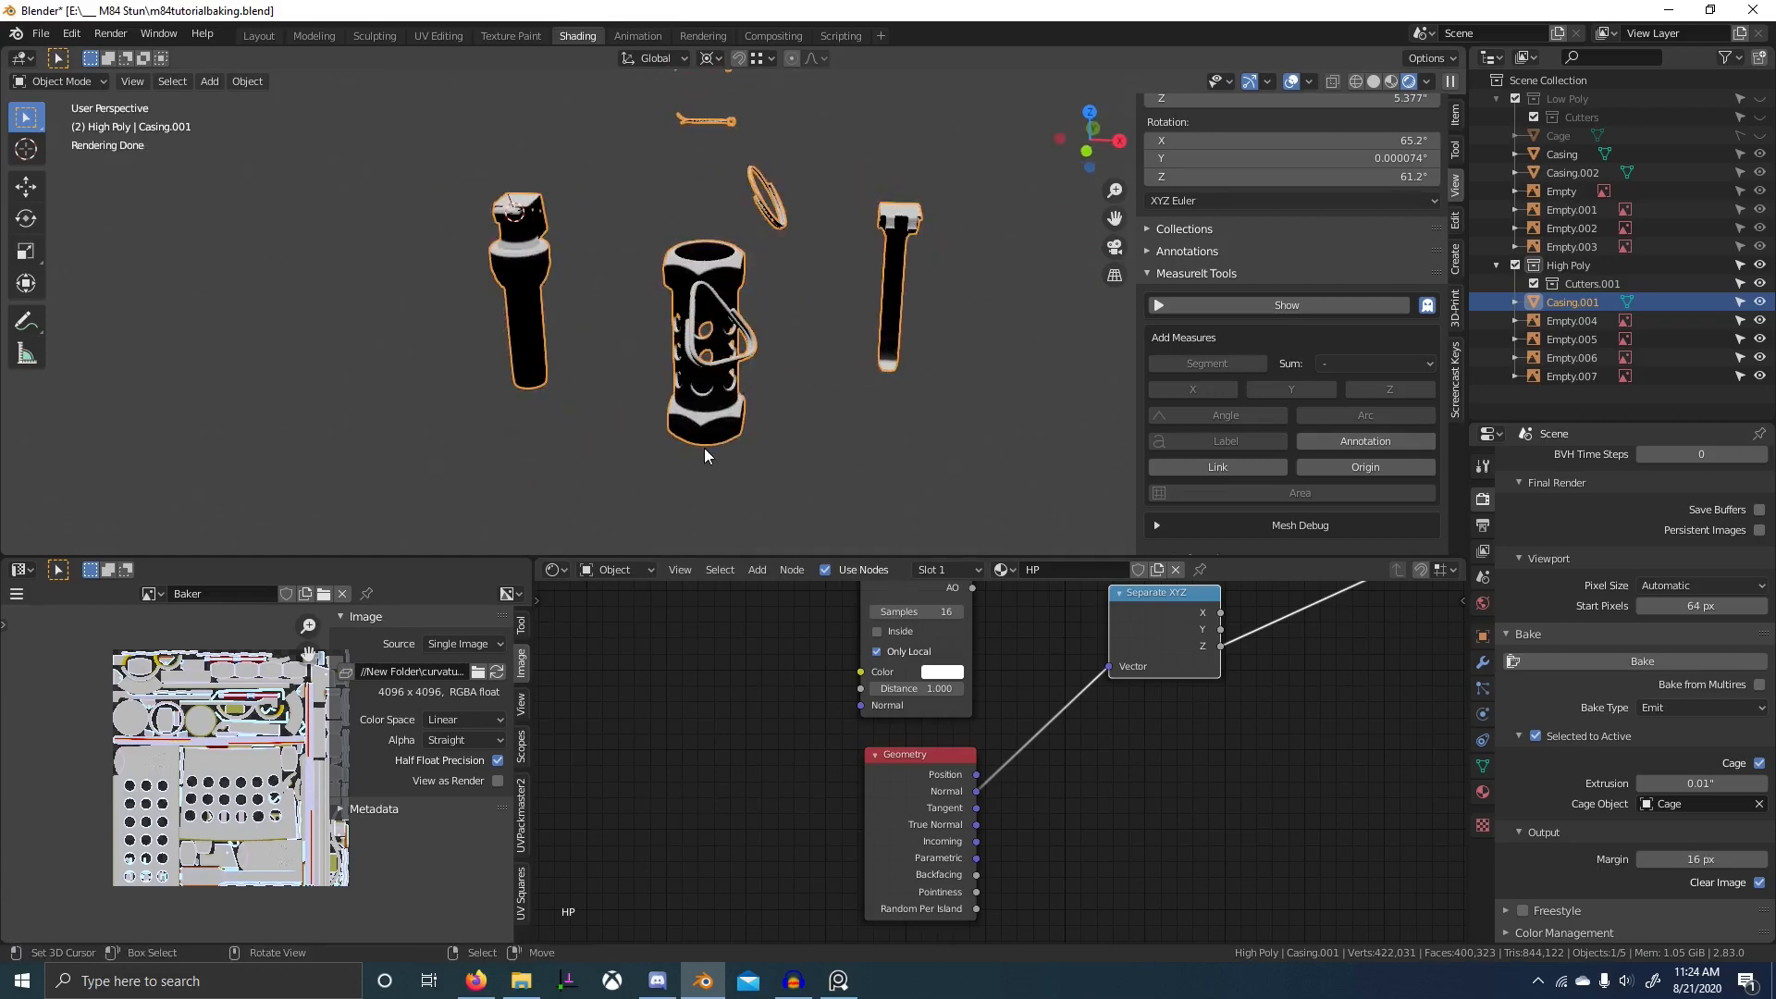
- Duplicate the Combine RGB node and place the copy beside the Ambient Occlusion and Separate XYZ nodes, on their output side
middle_drag(999, 370, 940, 536)
scroll(869, 356, up, 3)
scroll(955, 757, down, 2)
drag(1062, 709, 1020, 786)
scroll(1073, 749, down, 3)
middle_drag(1084, 739, 1063, 758)
scroll(1137, 726, down, 2)
middle_drag(1156, 718, 1084, 780)
key(shift+d)
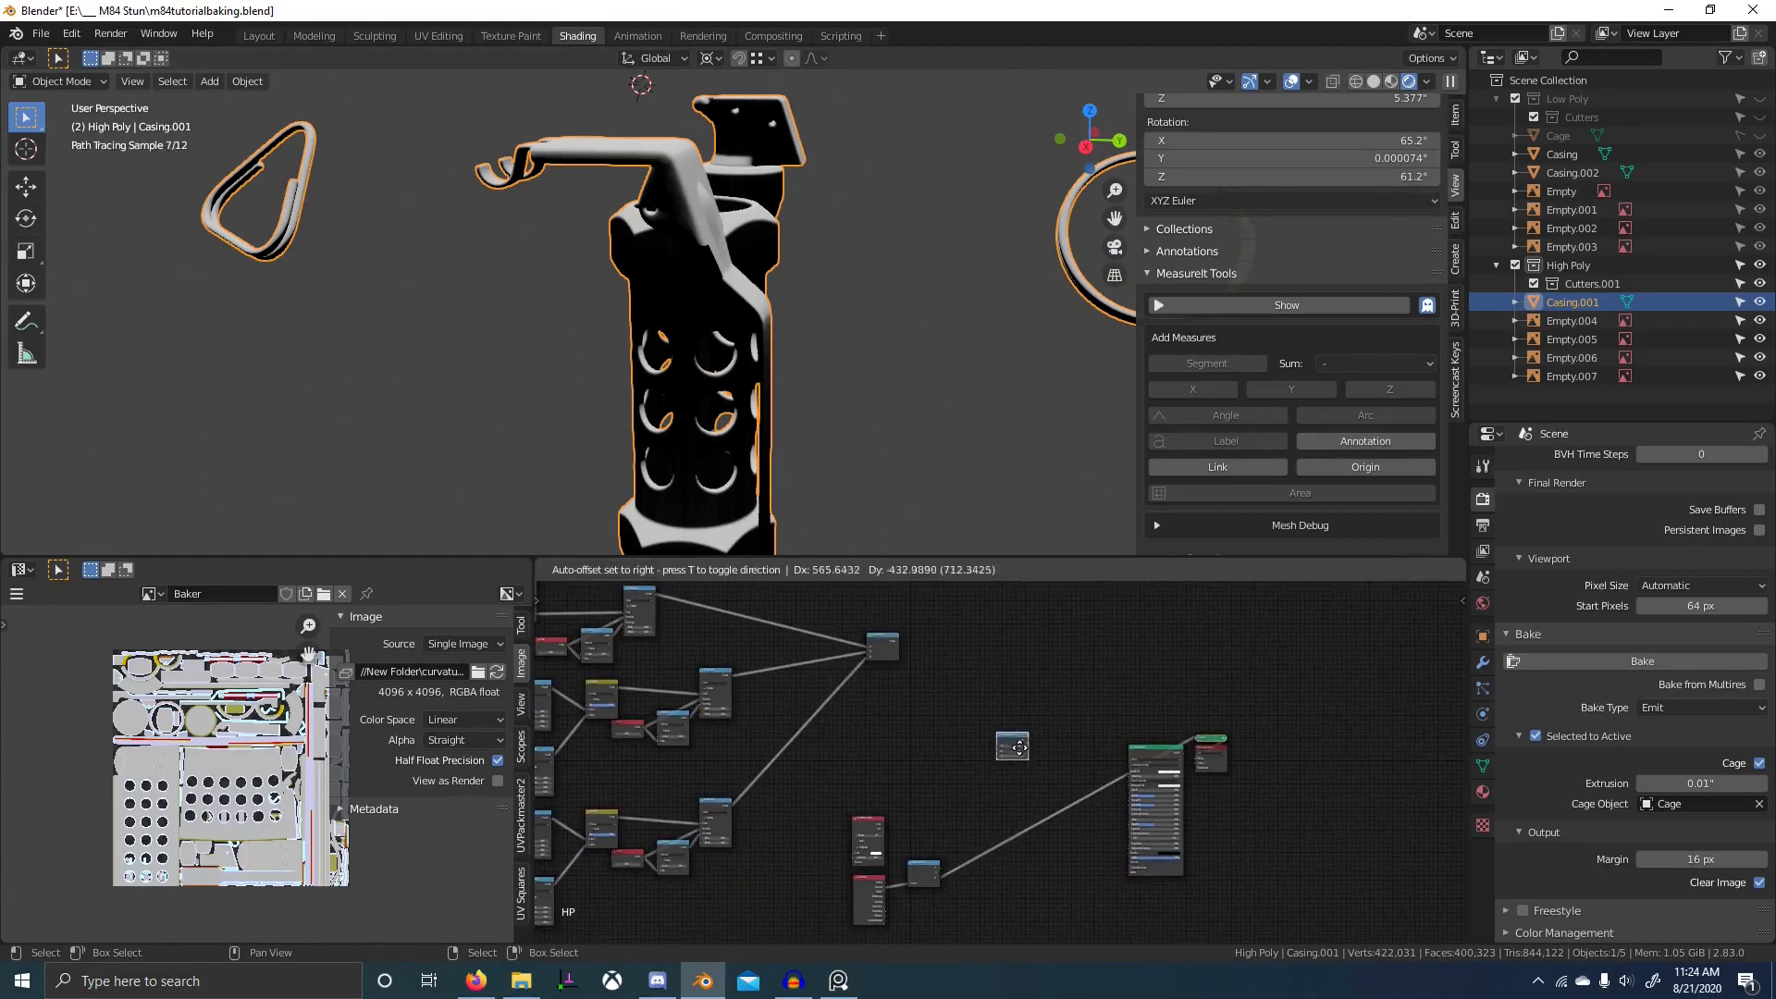
click(1002, 799)
middle_drag(951, 785, 948, 721)
scroll(942, 740, up, 7)
key(g)
click(874, 800)
scroll(884, 796, up, 1)
scroll(888, 793, up, 2)
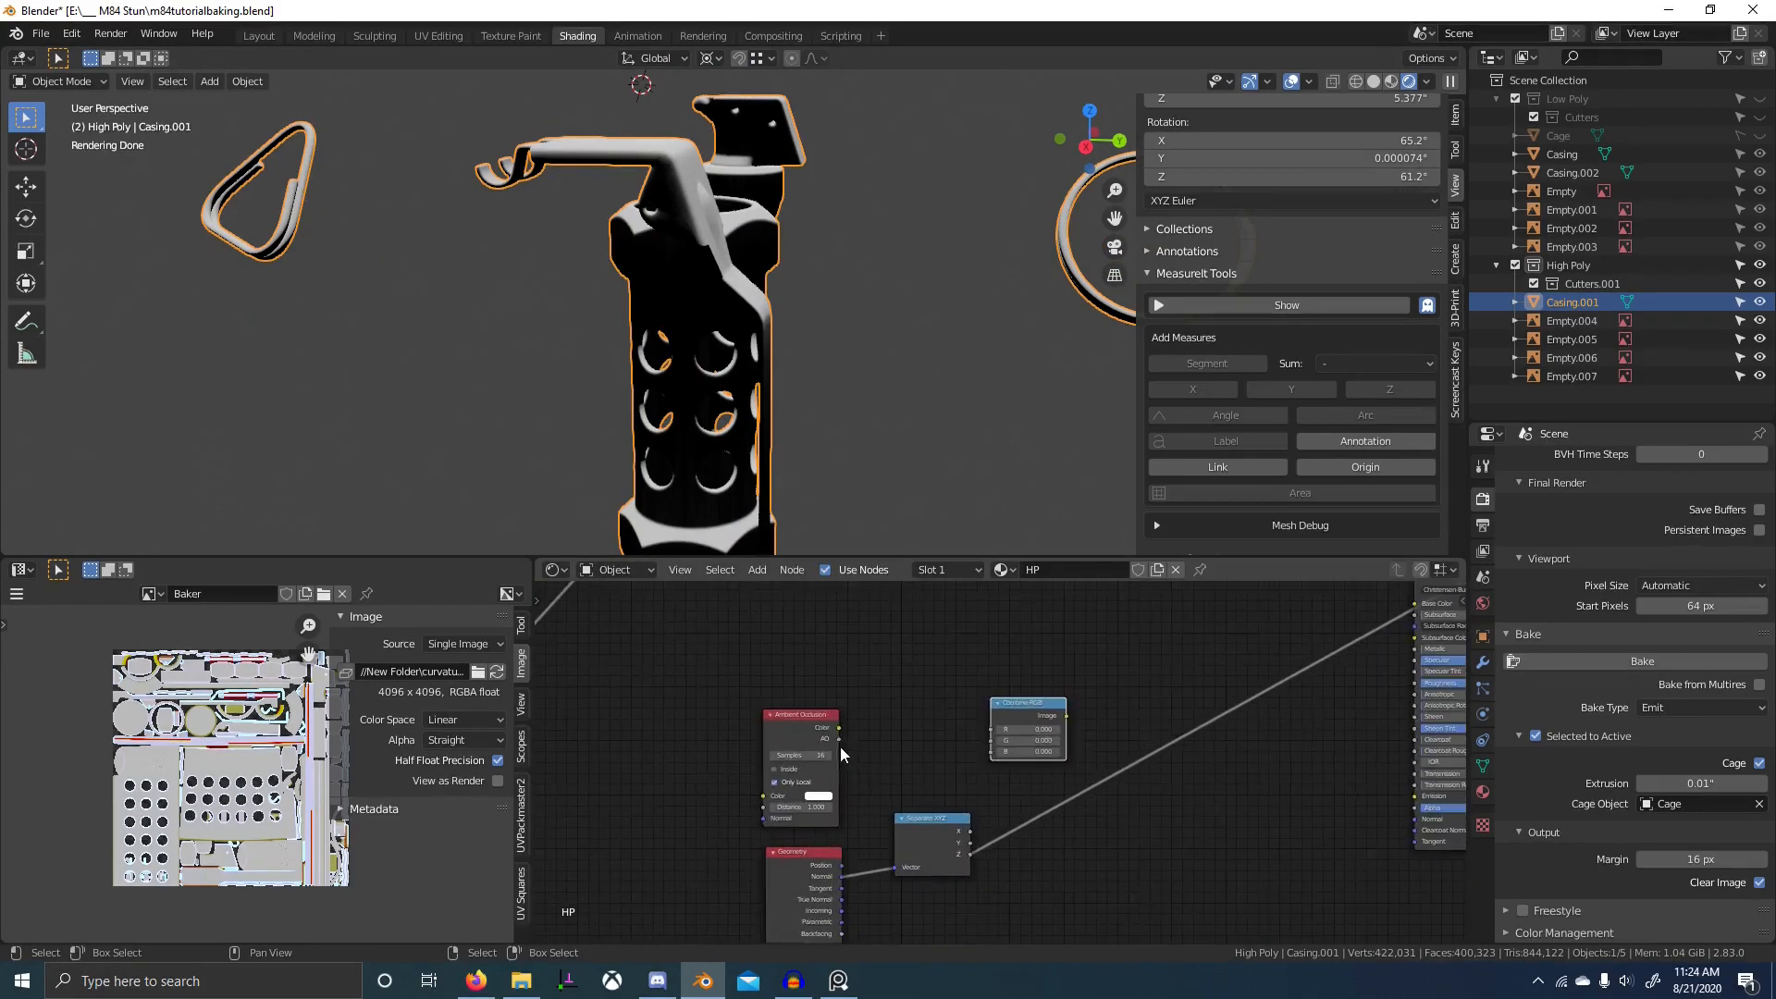
- Connect the Ambient Occlusion AO output to R and the Separate XYZ Z output to G of the new Combine RGB, and preview it
mouse_move(836, 735)
mouse_down()
mouse_move(853, 736)
mouse_move(833, 737)
mouse_up()
drag(835, 740, 999, 731)
drag(971, 854, 994, 741)
ctrl+shift+click(1039, 722)
middle_drag(759, 391, 841, 400)
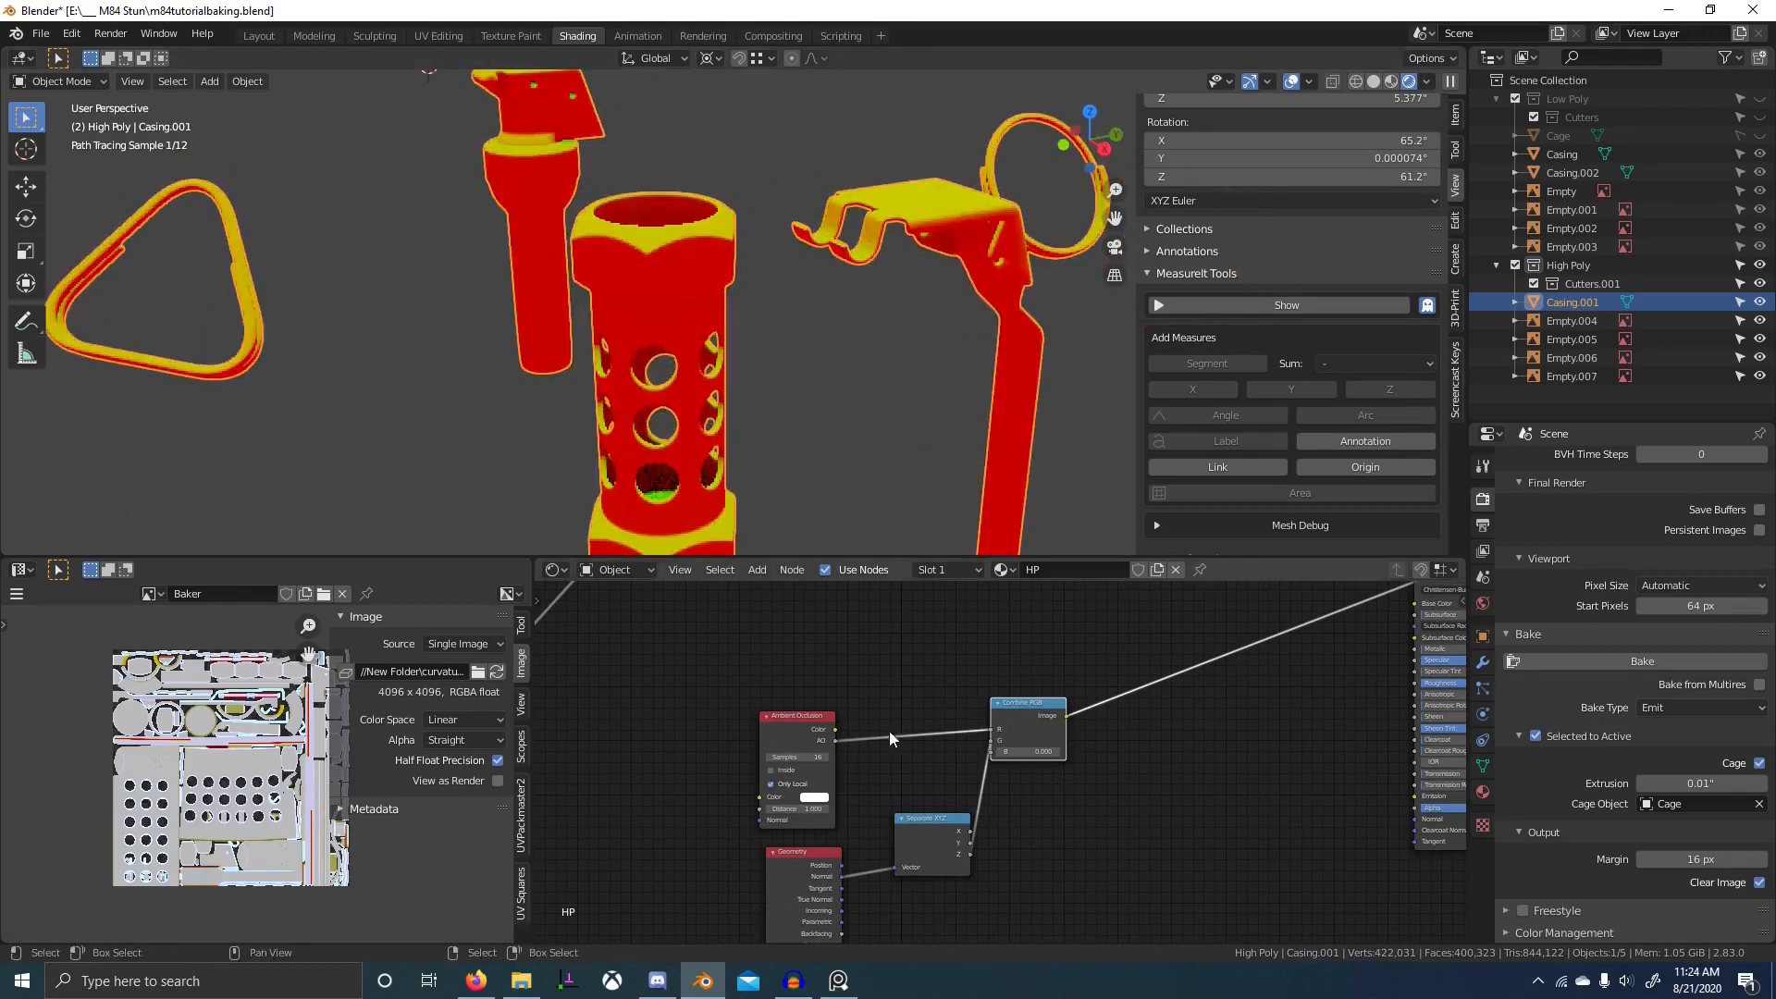
- Preview the Separate XYZ Z mask and the Ambient Occlusion mask individually on the high-poly parts
ctrl+shift+click(938, 826)
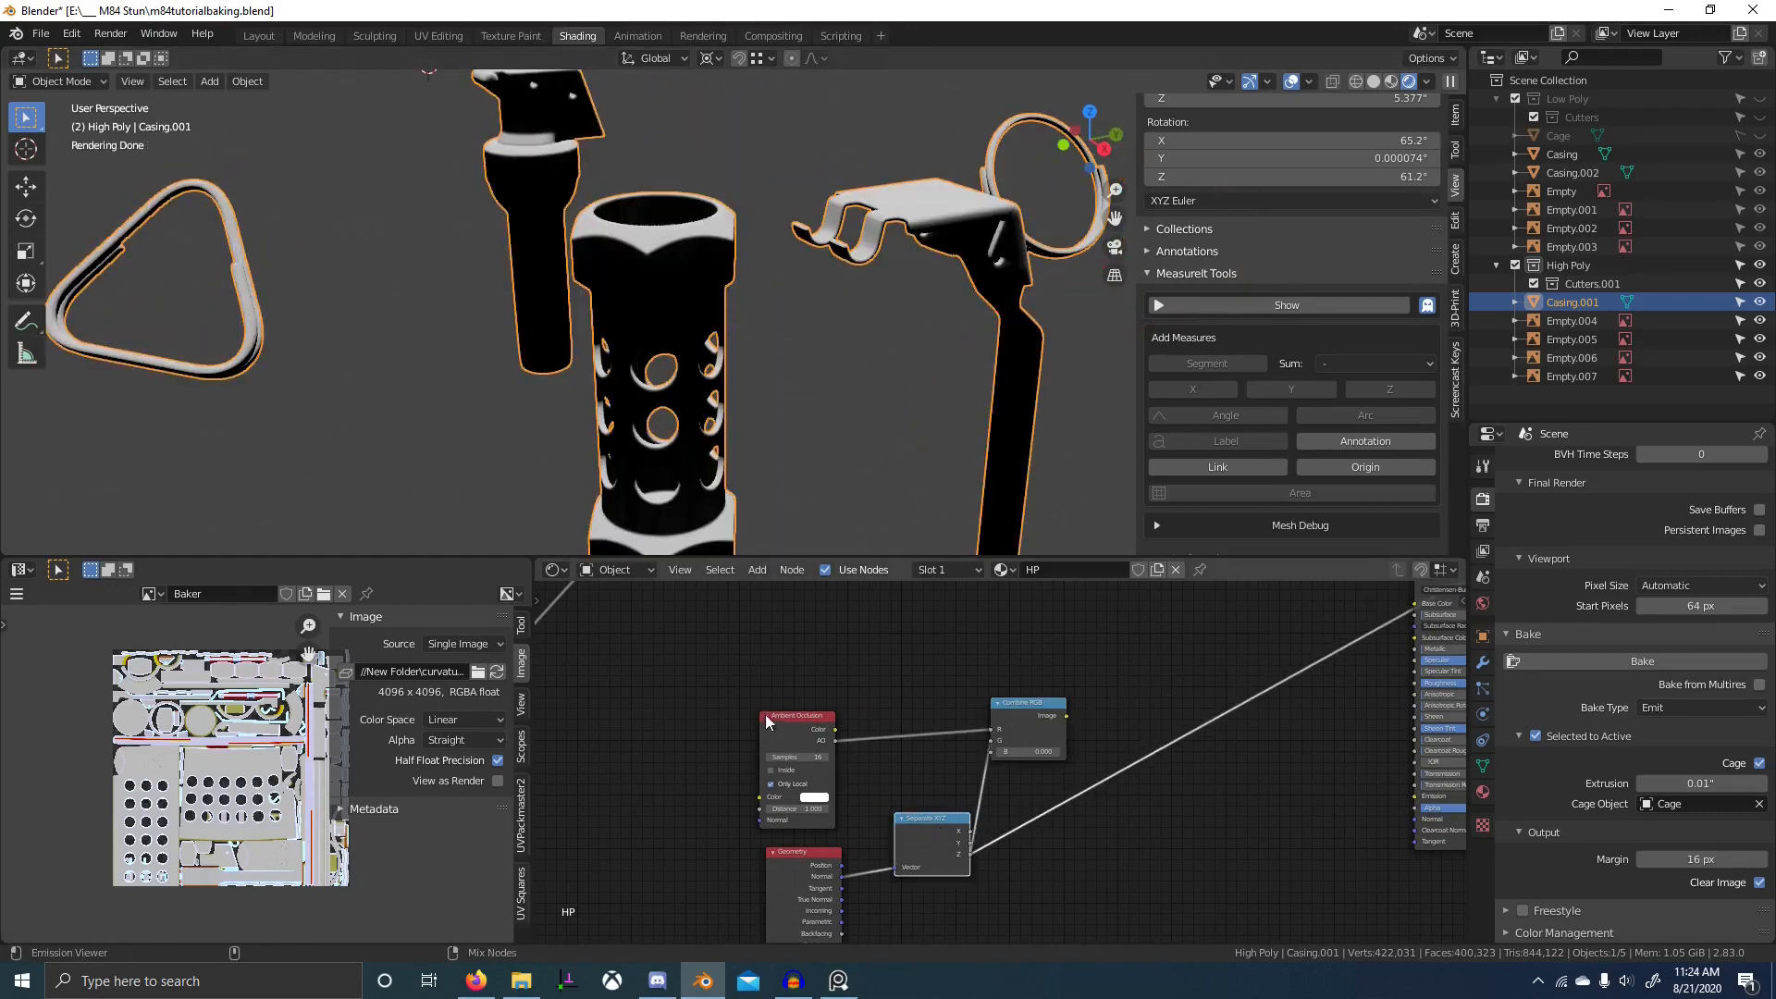
ctrl+shift+click(811, 732)
middle_drag(686, 483, 797, 420)
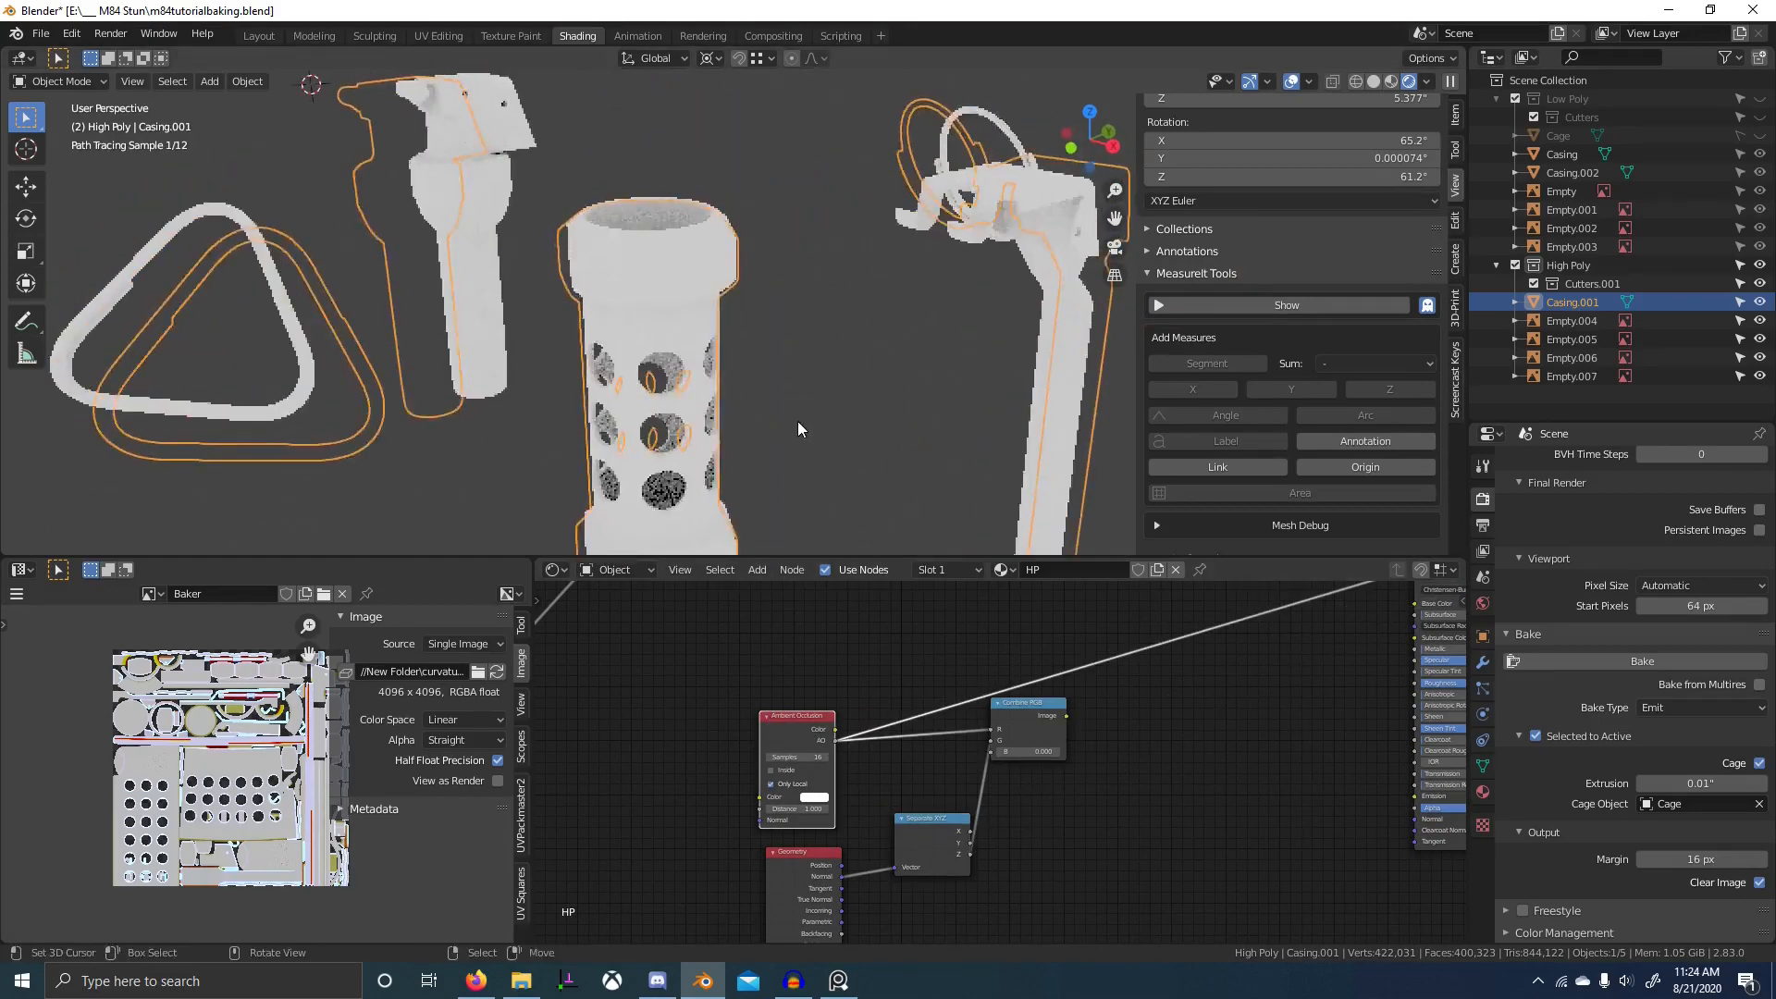
key(alt+Tab)
click(1225, 341)
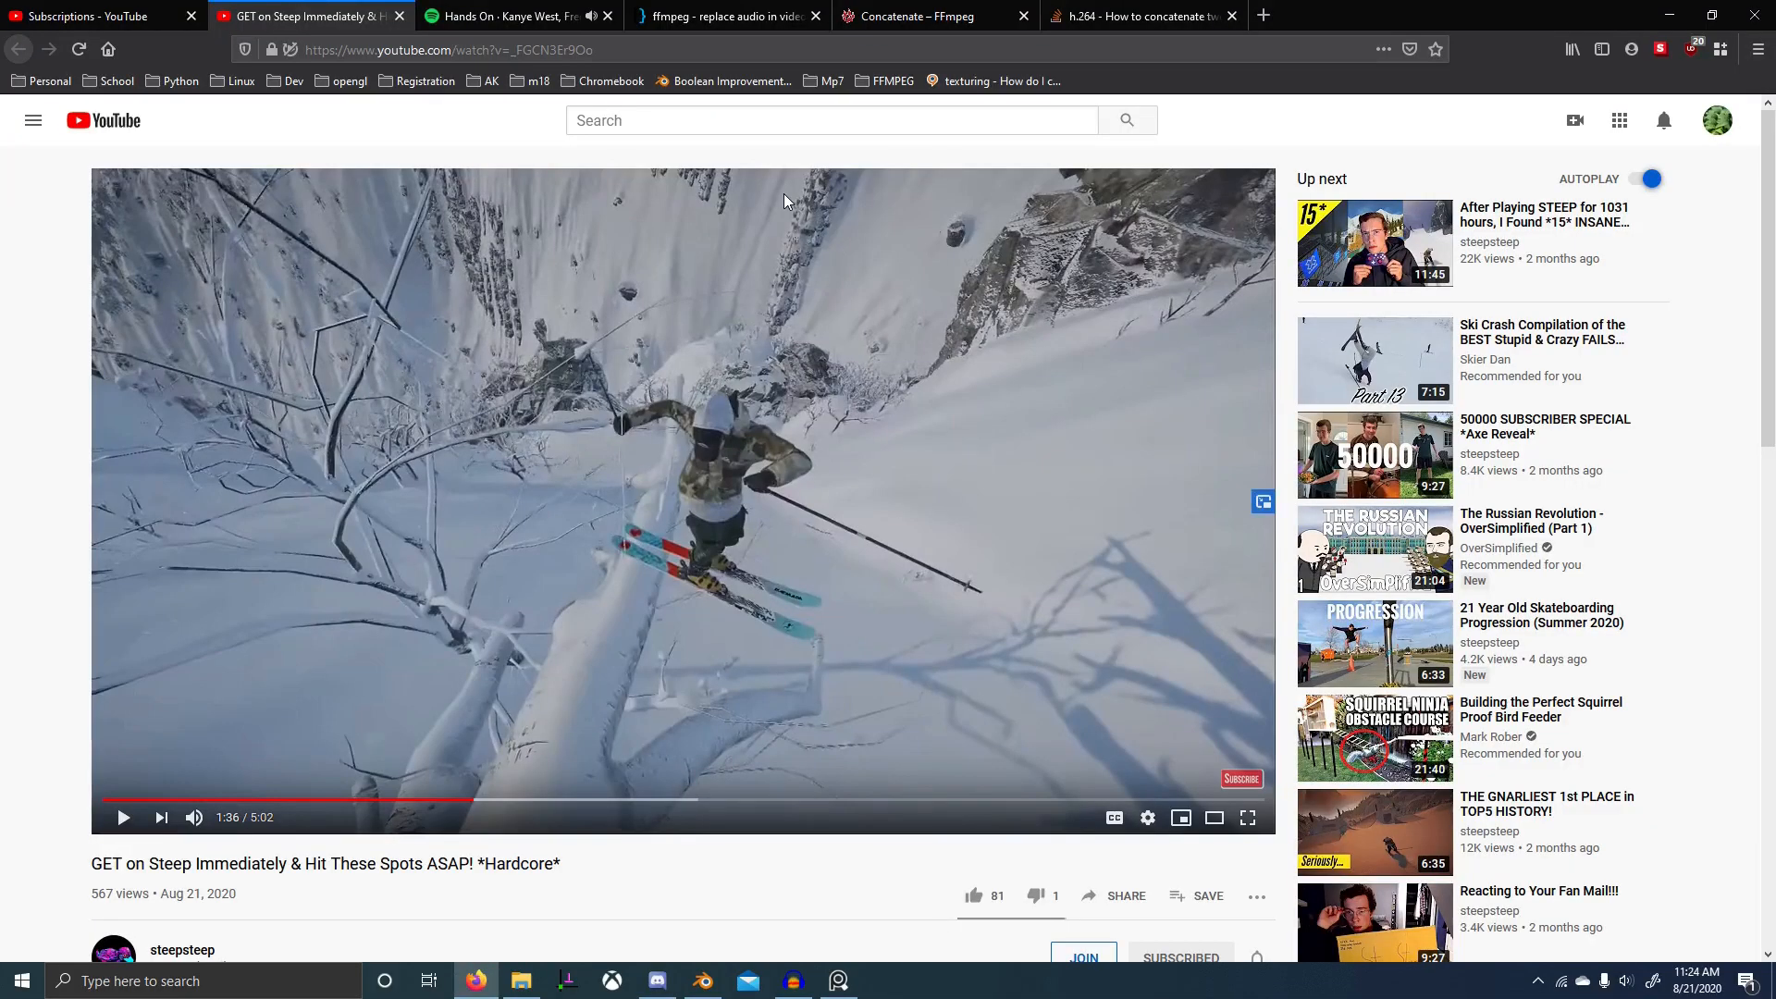
key(ctrl+t)
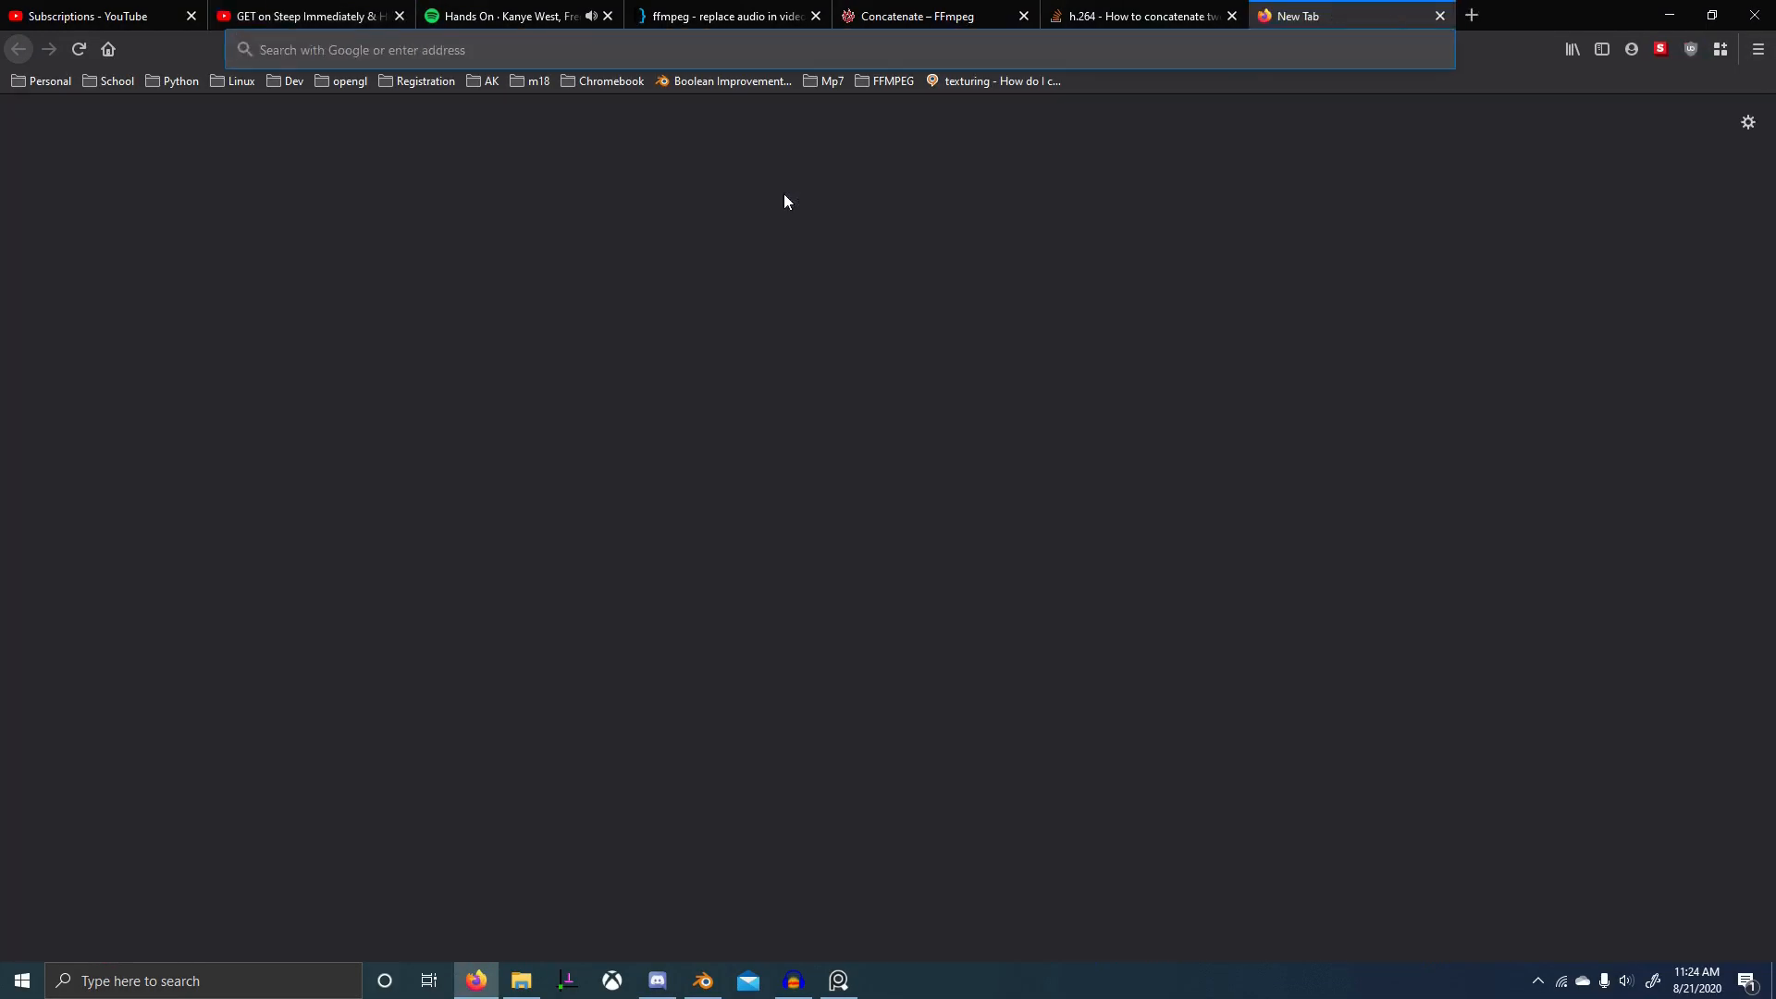
text(substanfce)
key(BackSpace)
key(BackSpace)
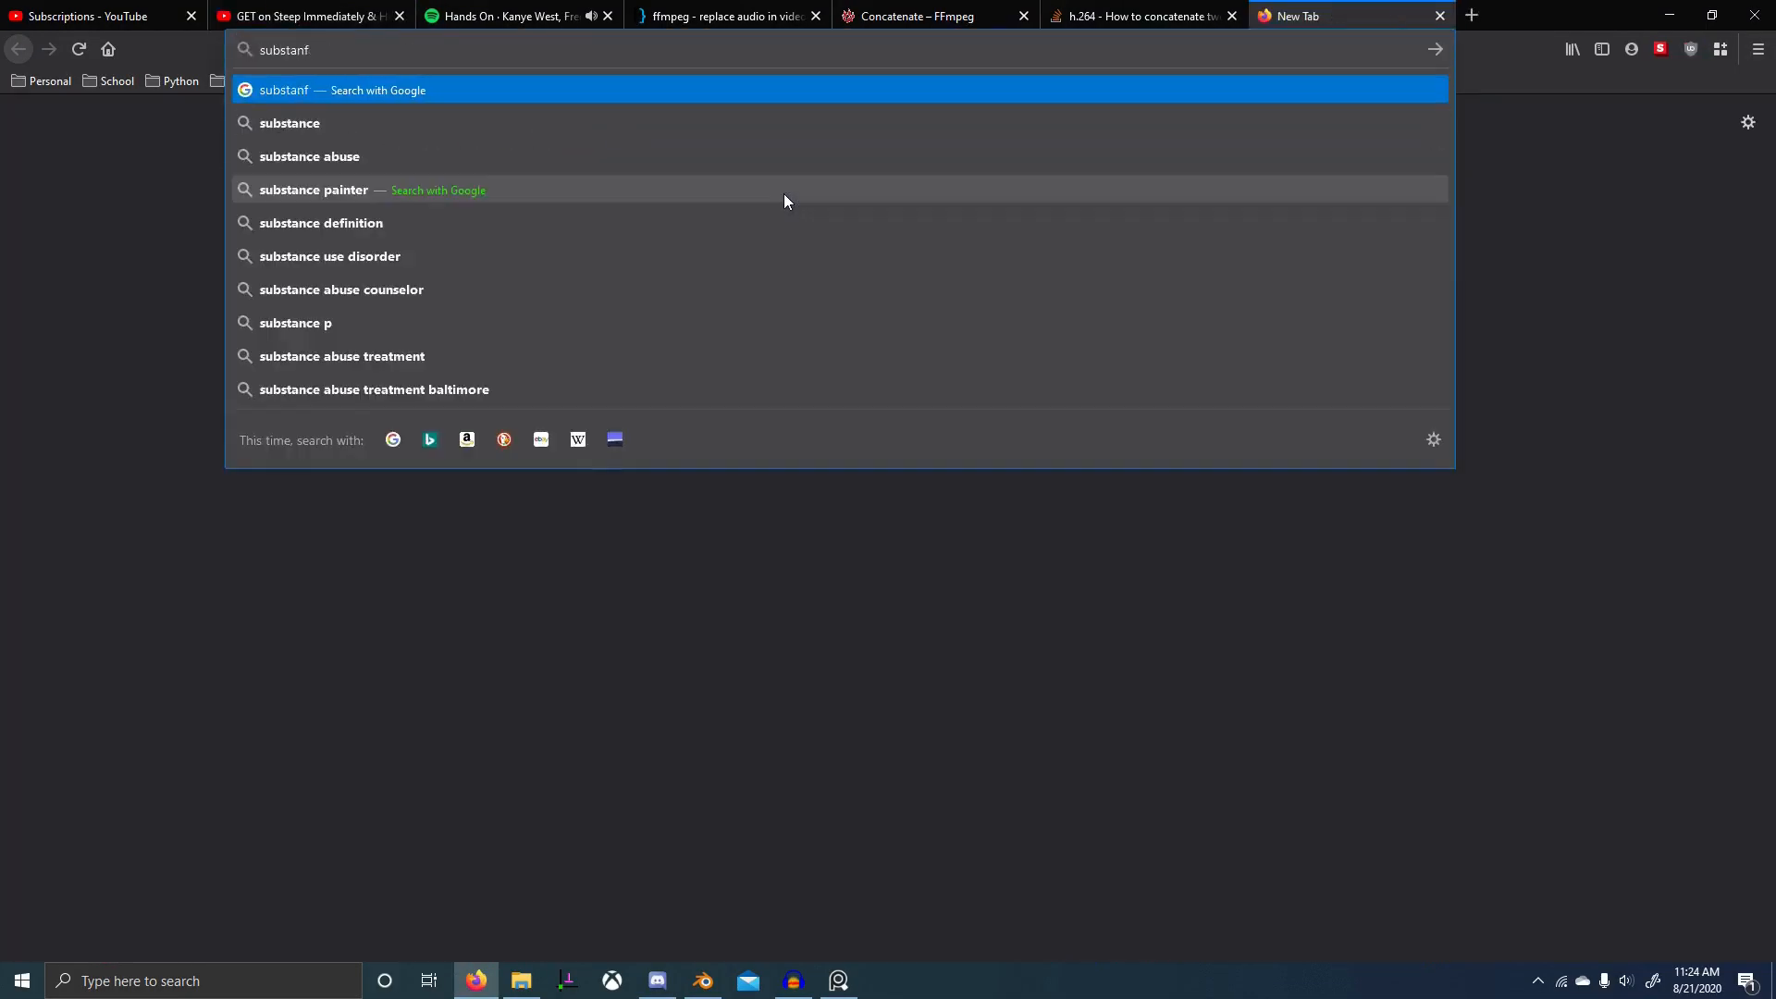
text(ce)
key(ctrl+w)
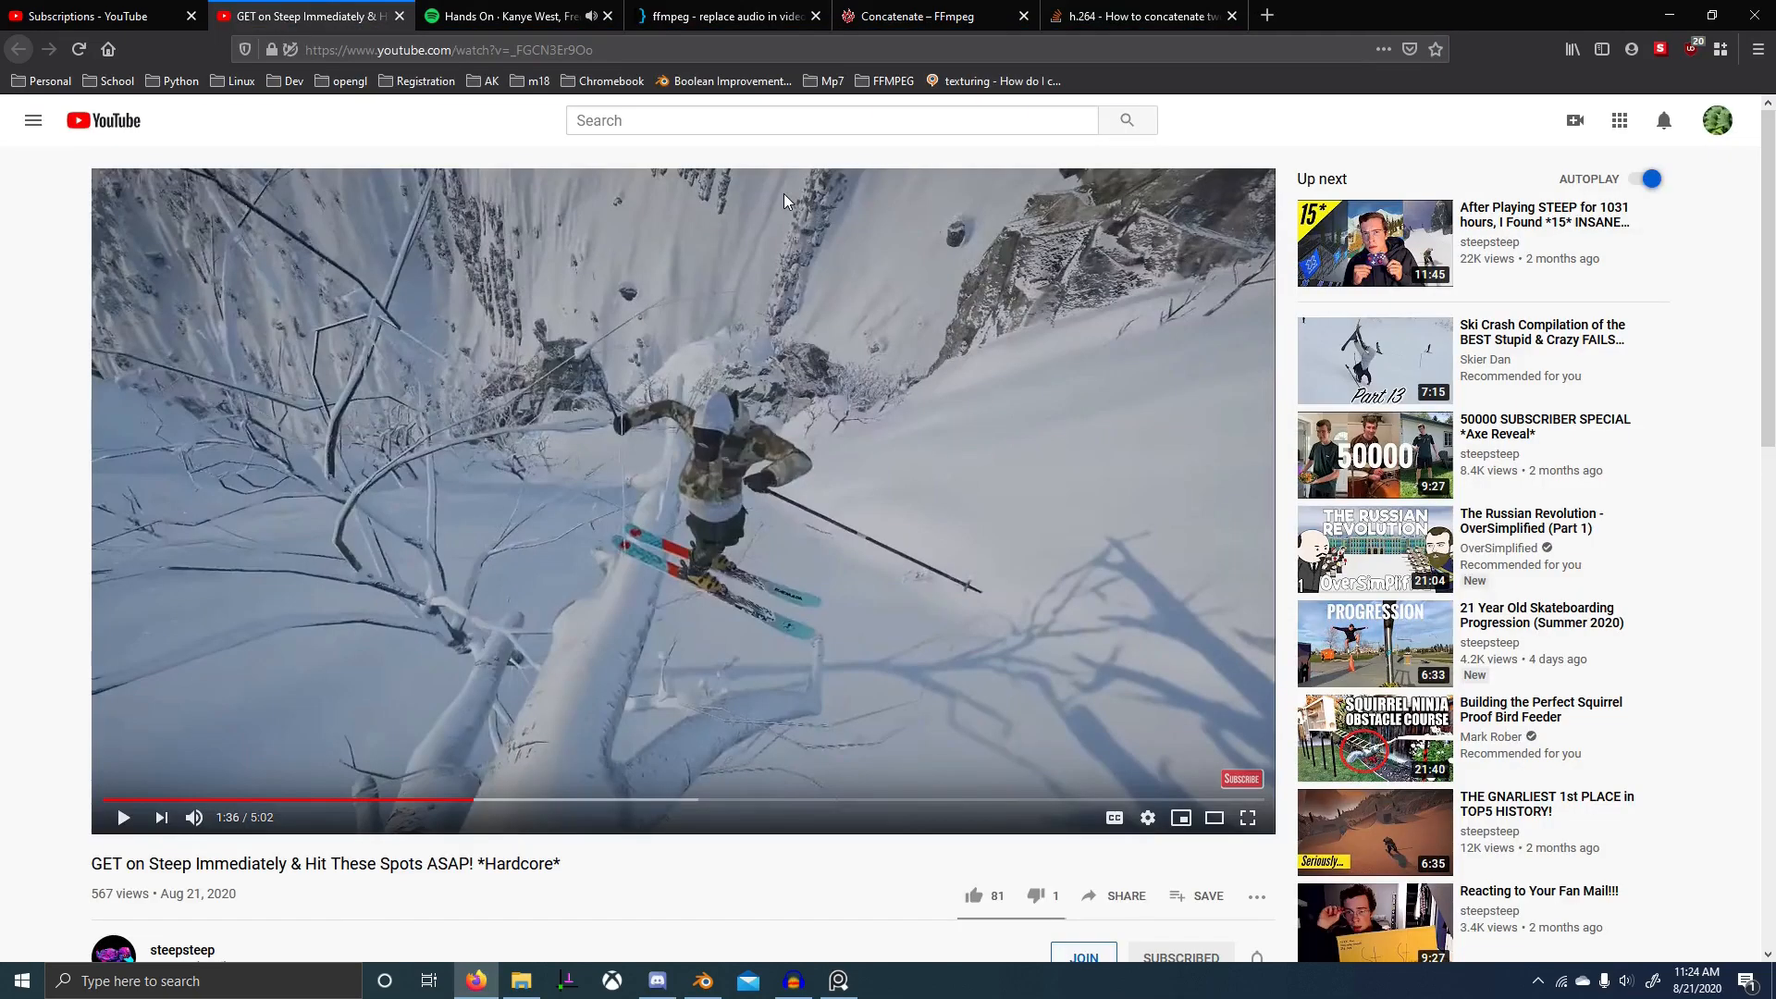
key(alt+Tab)
- Preview the Combine RGB output and examine the packed masks on the high-poly casing and the nodes feeding them
scroll(1001, 751, down, 4)
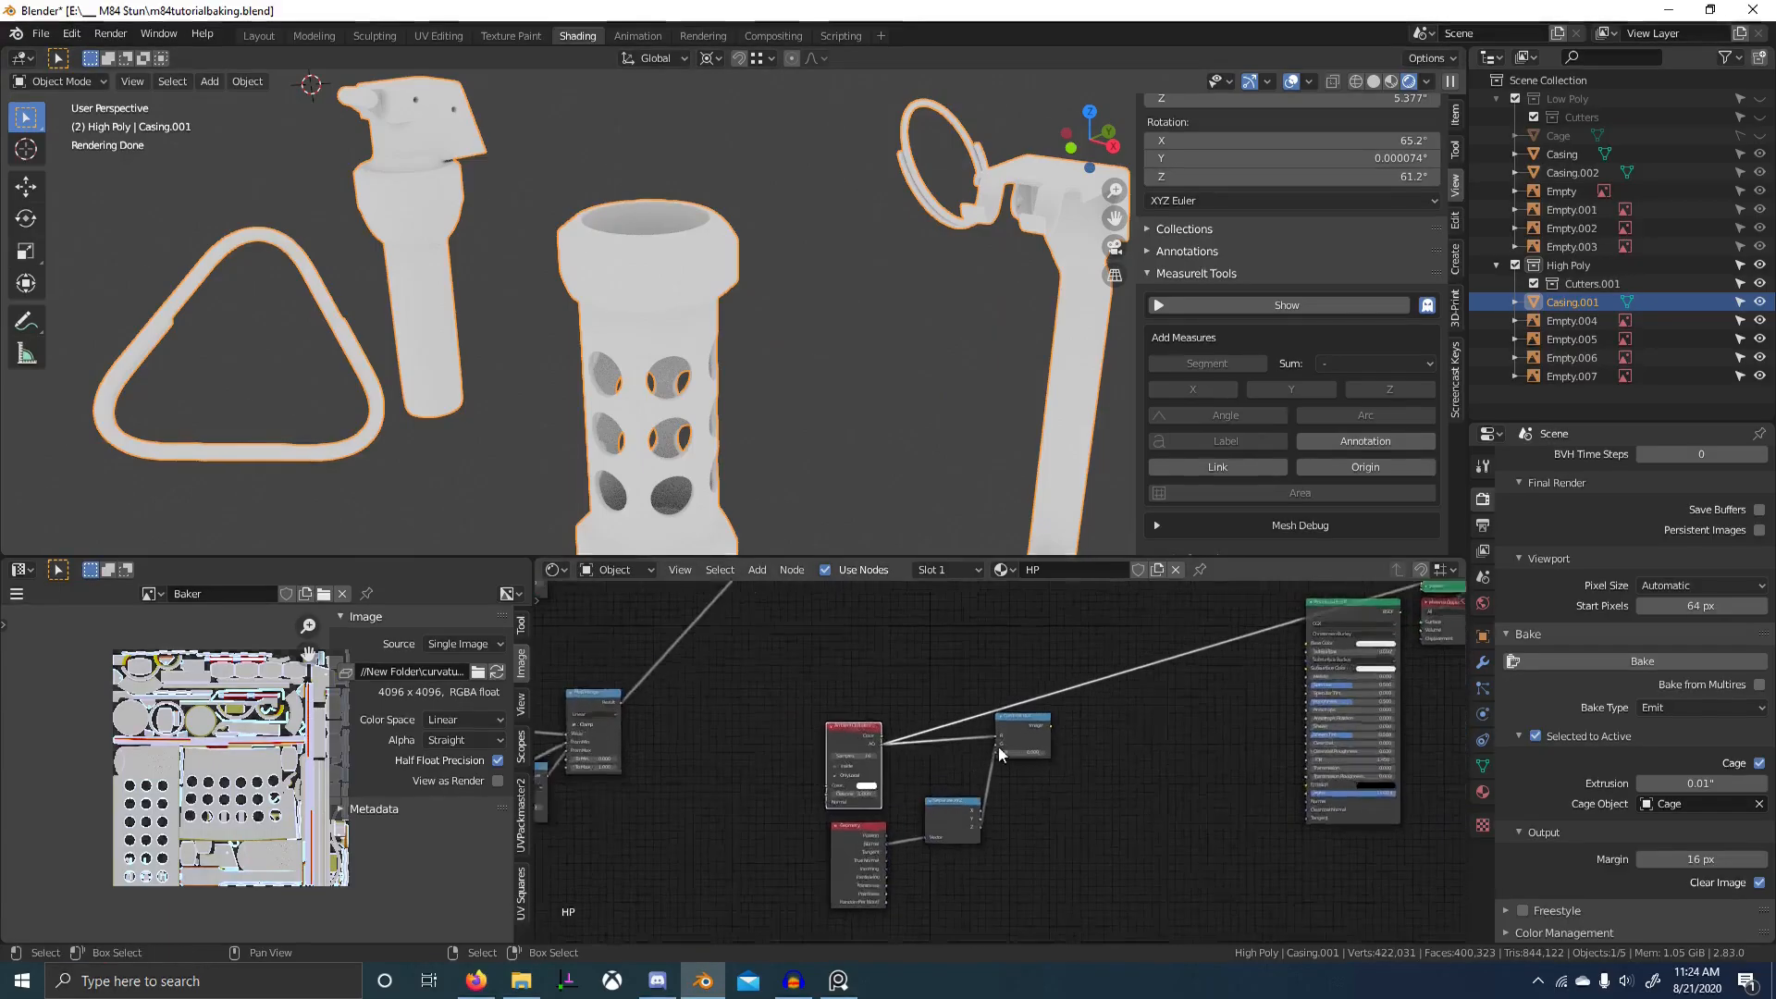
scroll(1001, 751, up, 5)
ctrl+shift+click(1028, 697)
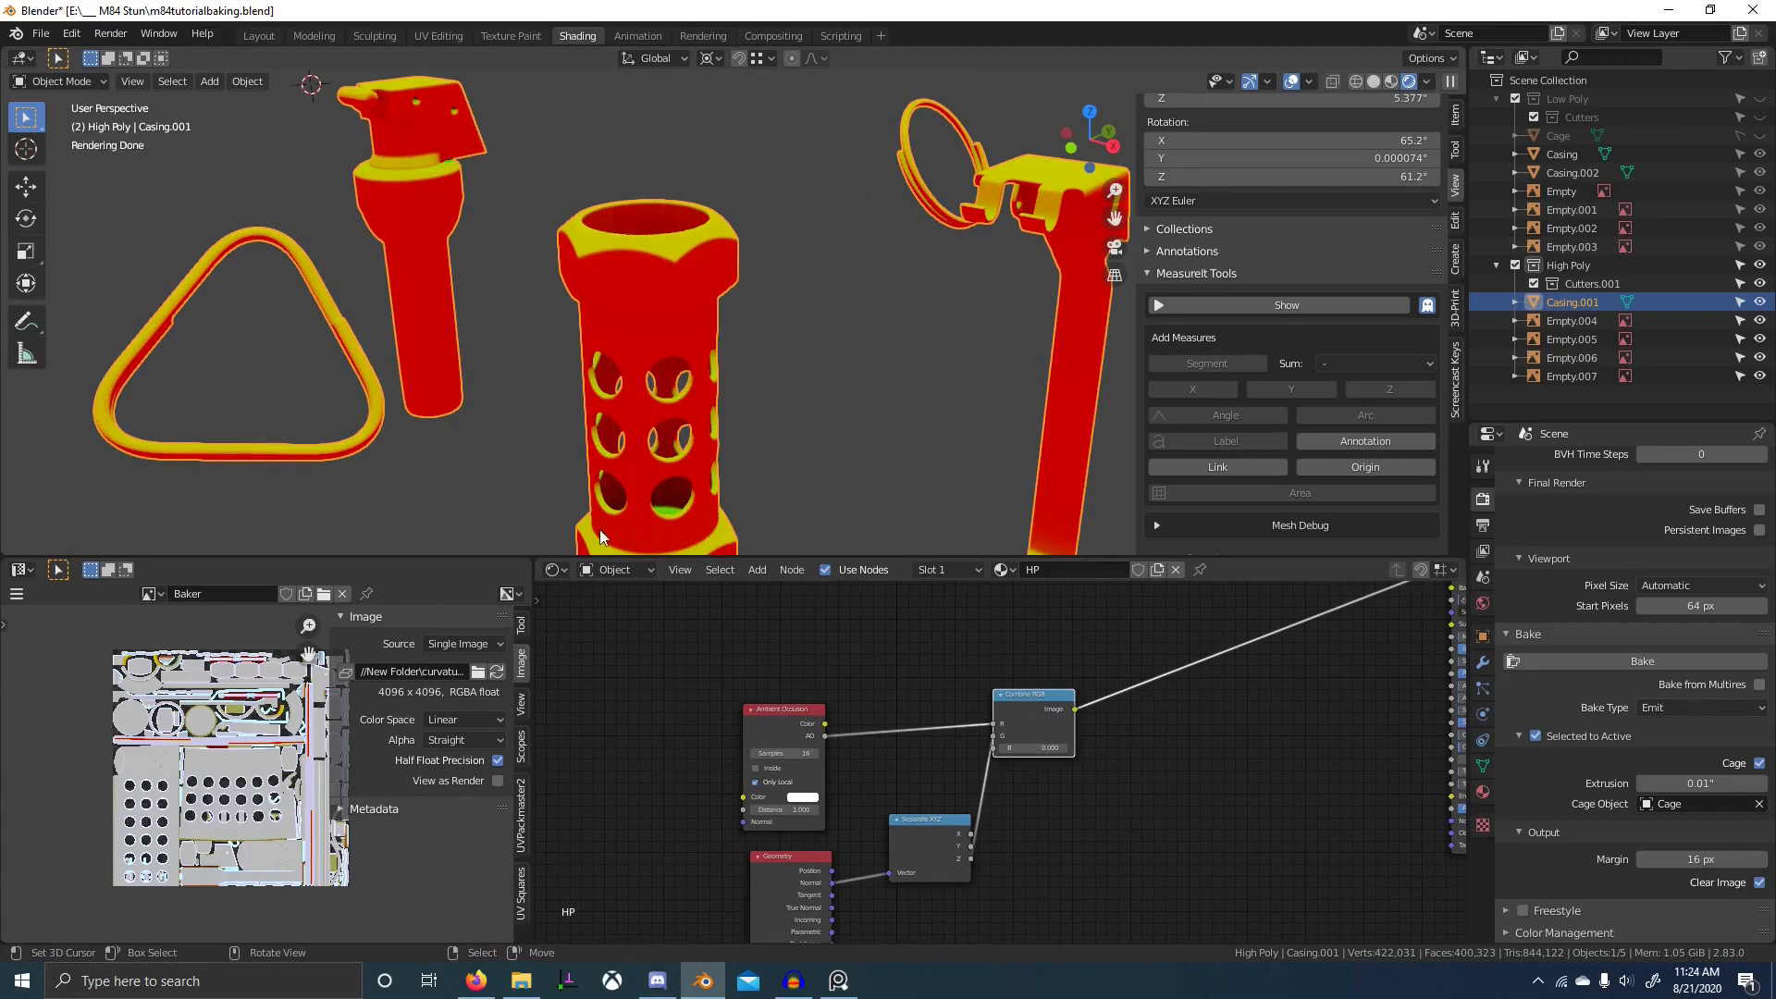
shift+middle_drag(801, 355, 883, 334)
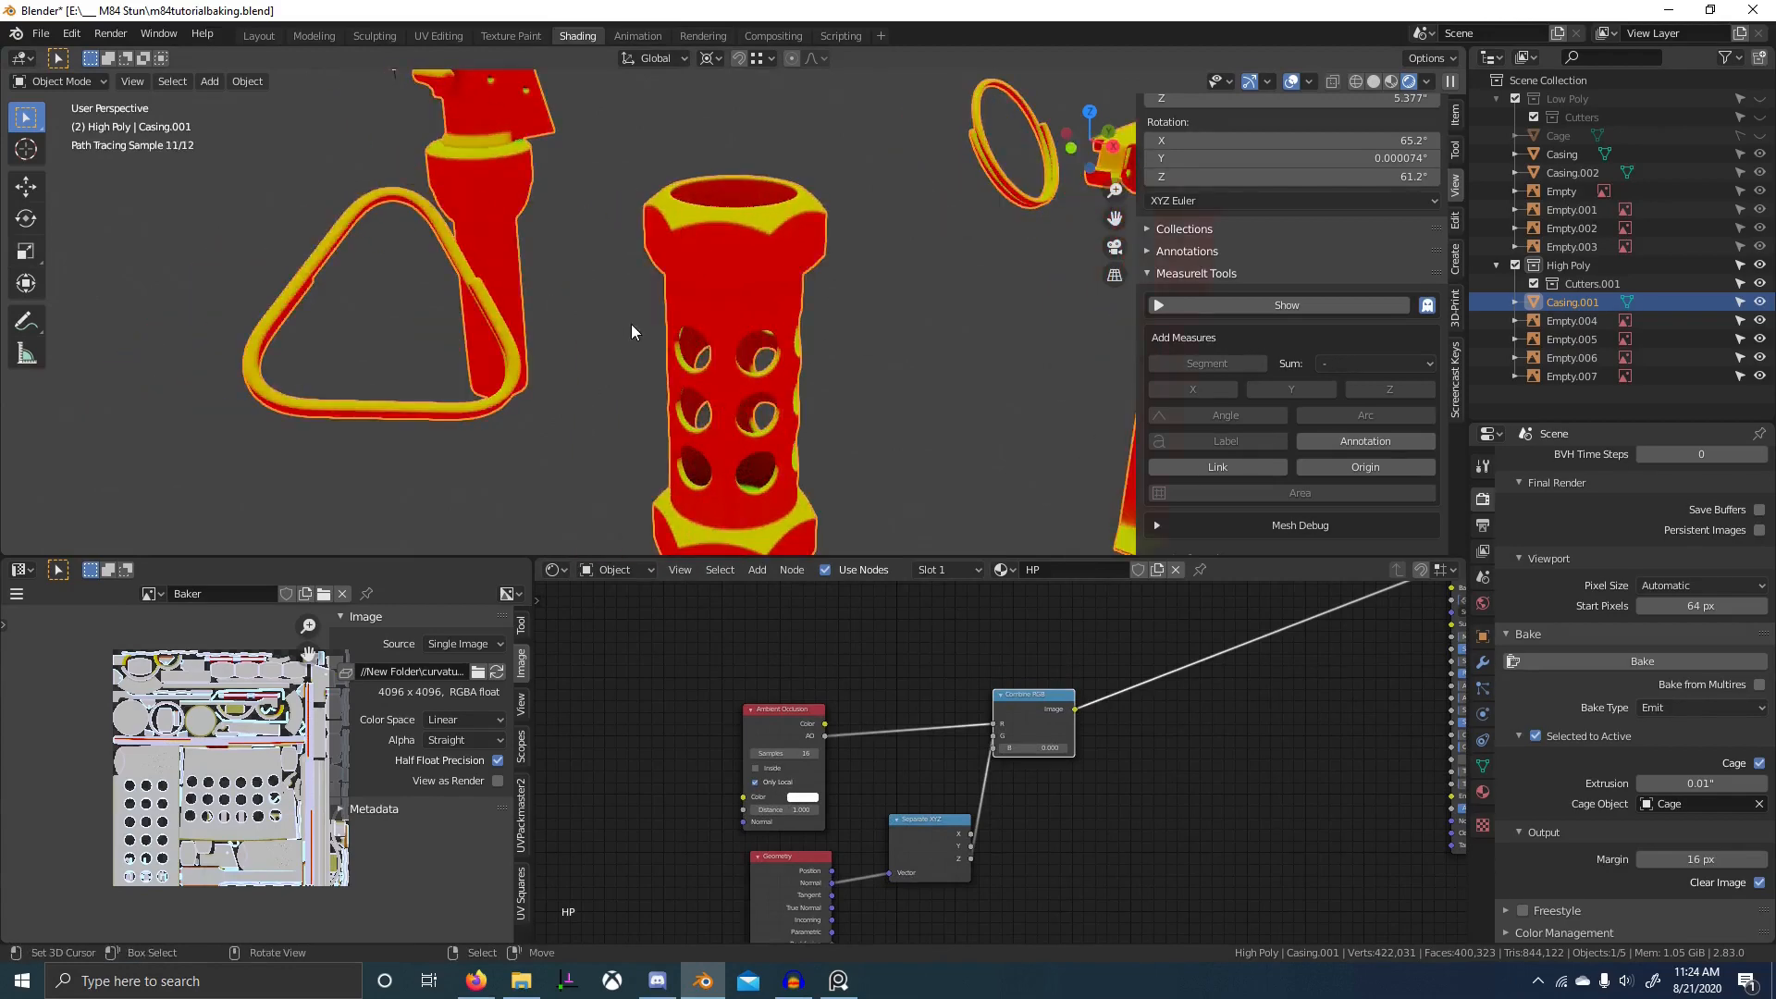
scroll(906, 686, up, 2)
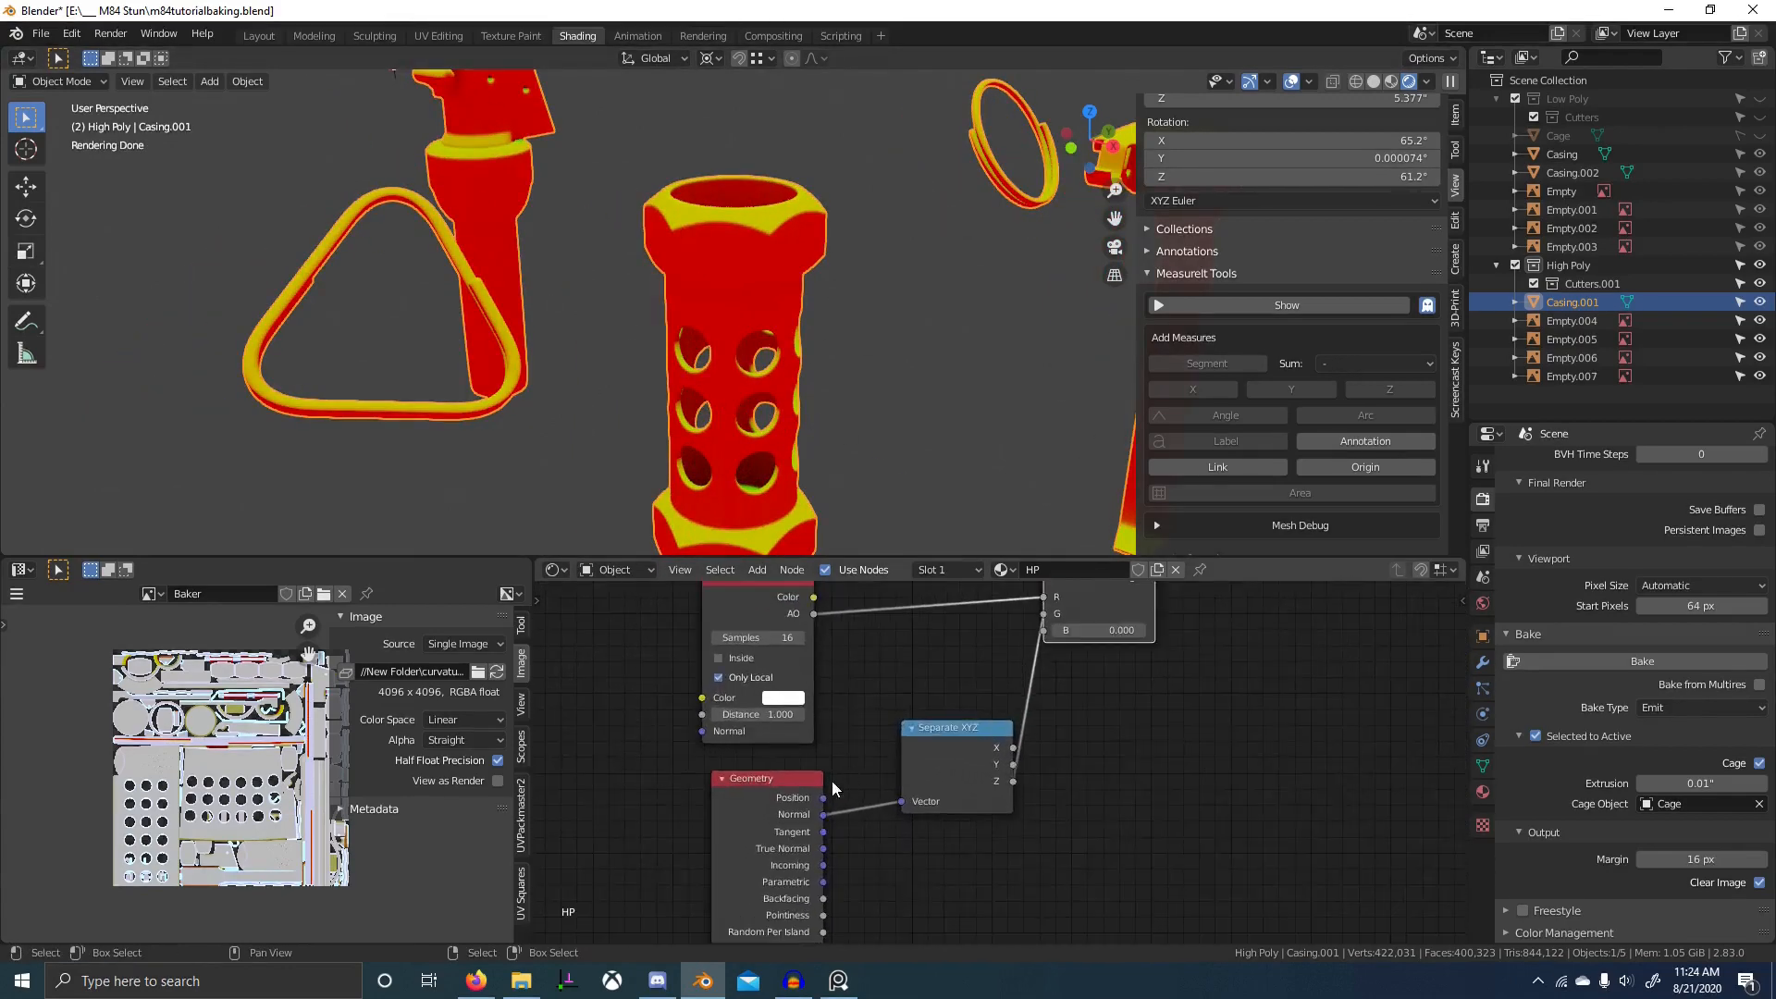
scroll(1029, 802, down, 3)
scroll(985, 679, up, 3)
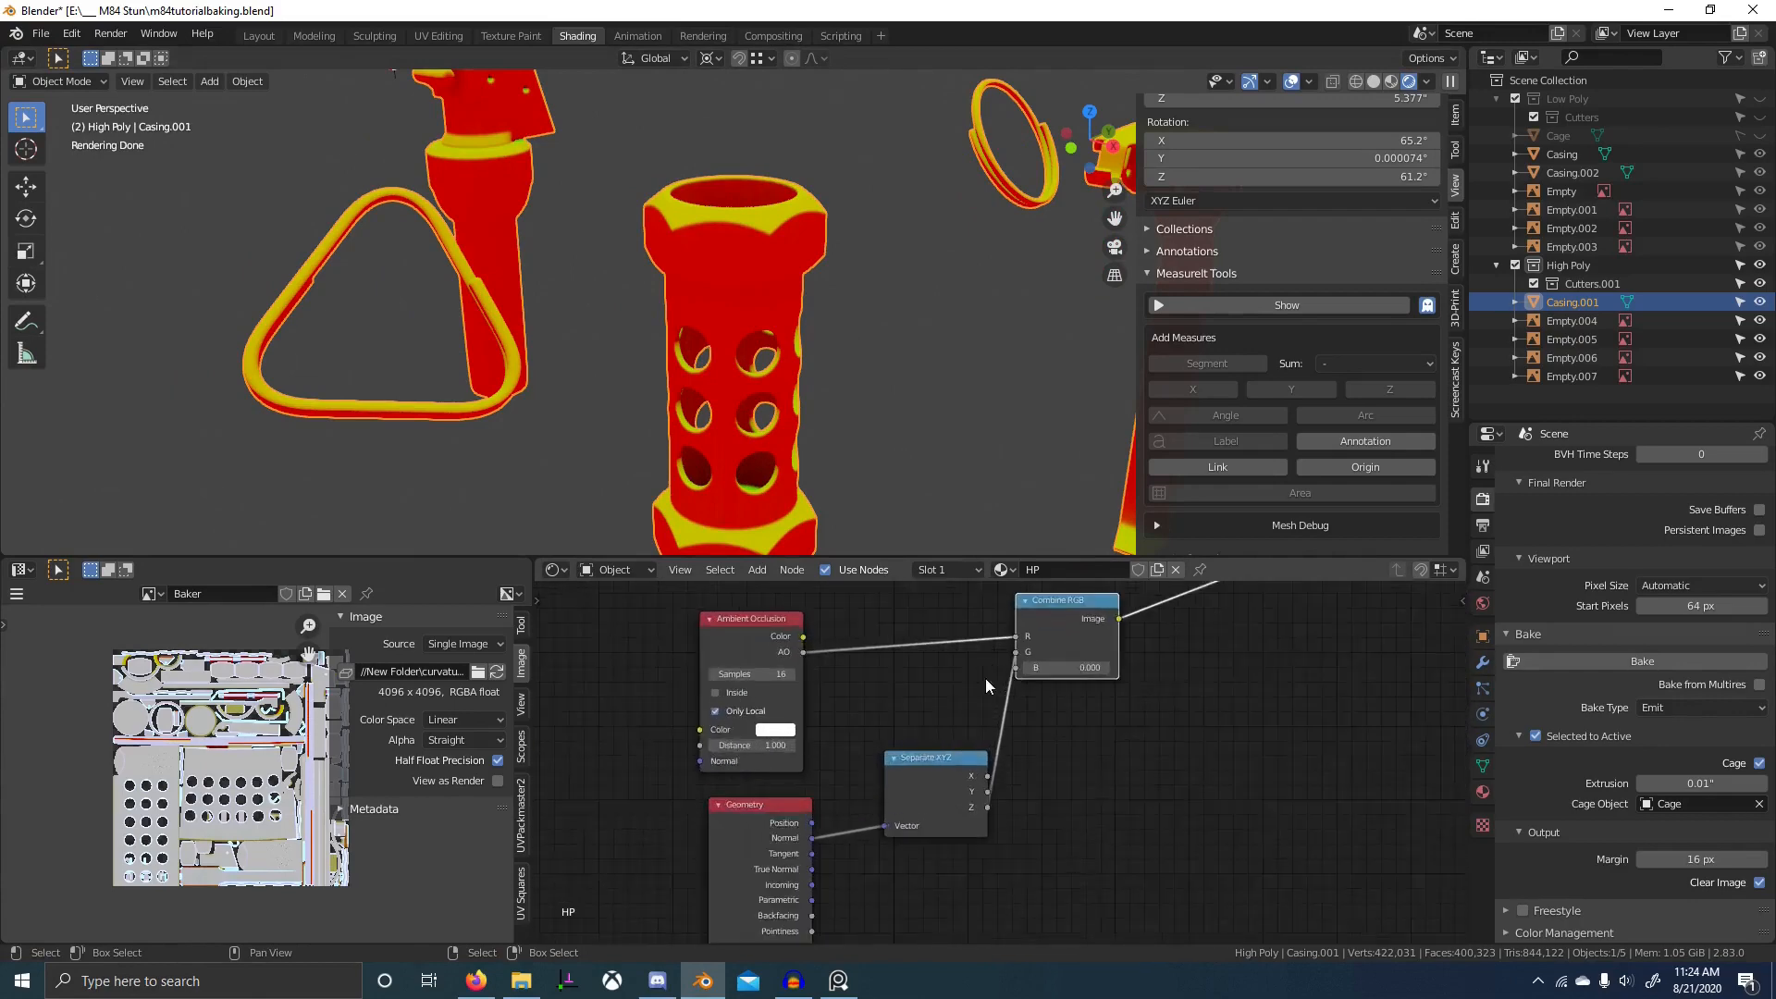
- Preview the Ambient Occlusion node and move it higher above the Geometry node
click(715, 690)
middle_drag(720, 694, 802, 746)
ctrl+shift+click(802, 746)
scroll(814, 743, down, 2)
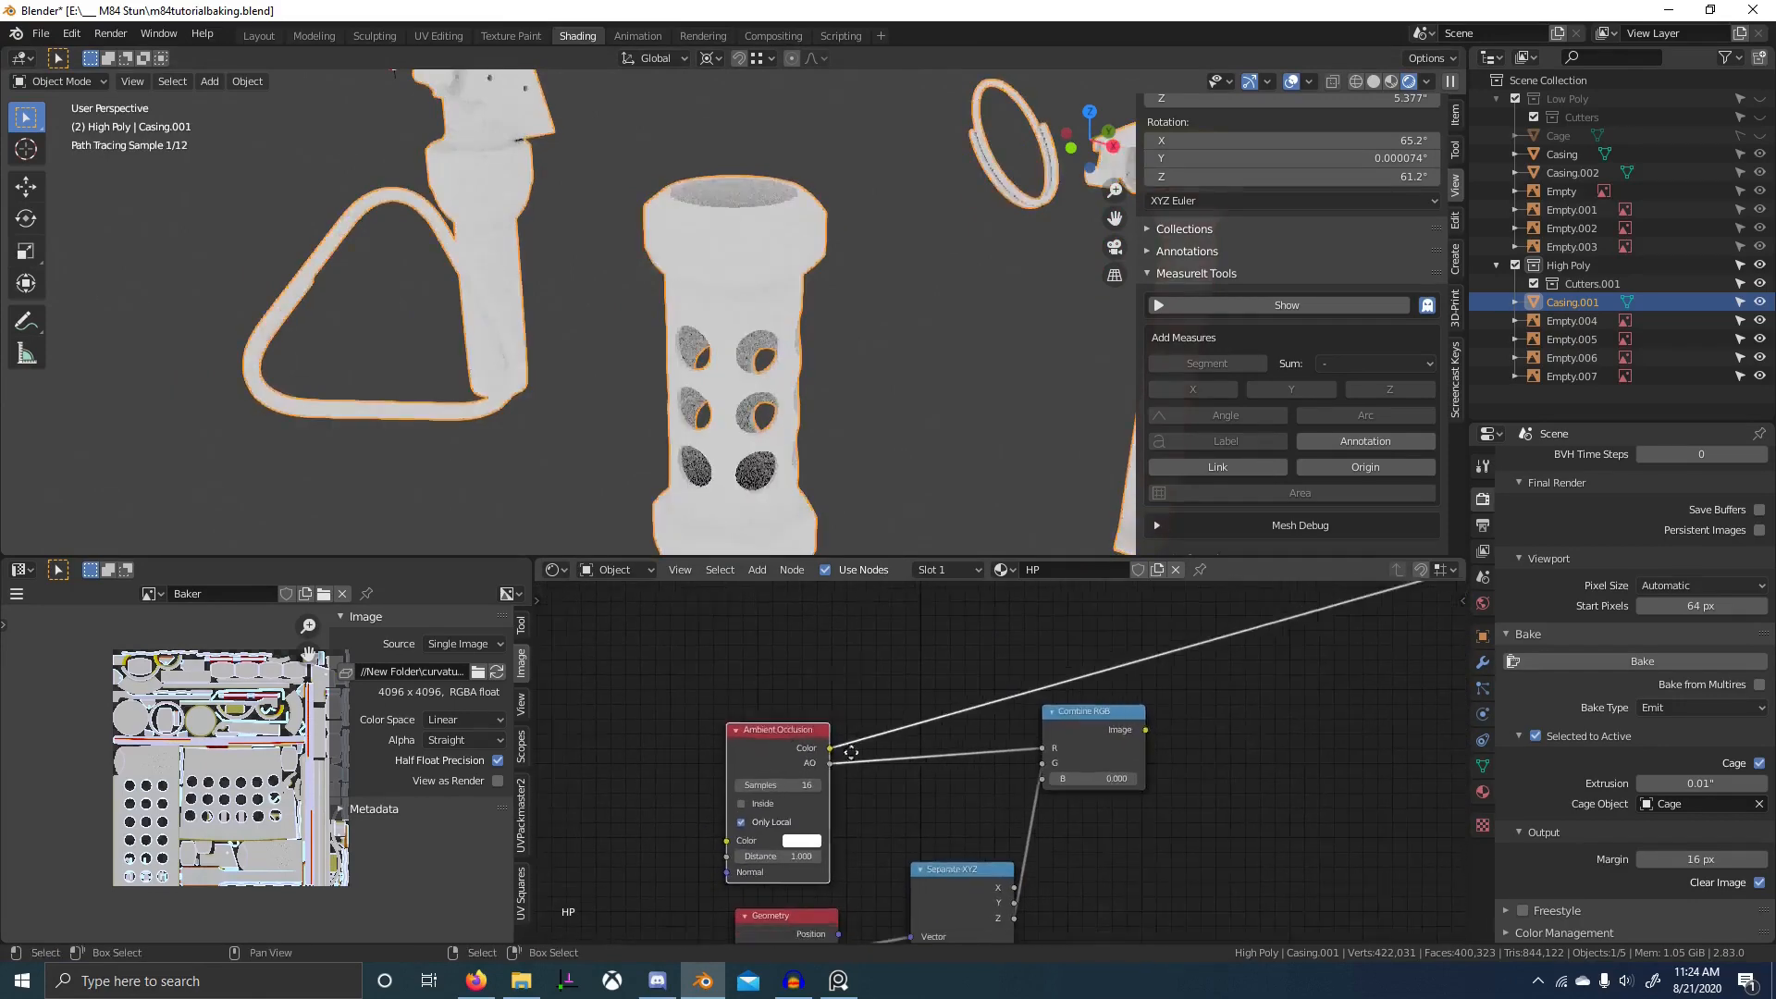
key(g)
click(860, 592)
key(shift+d)
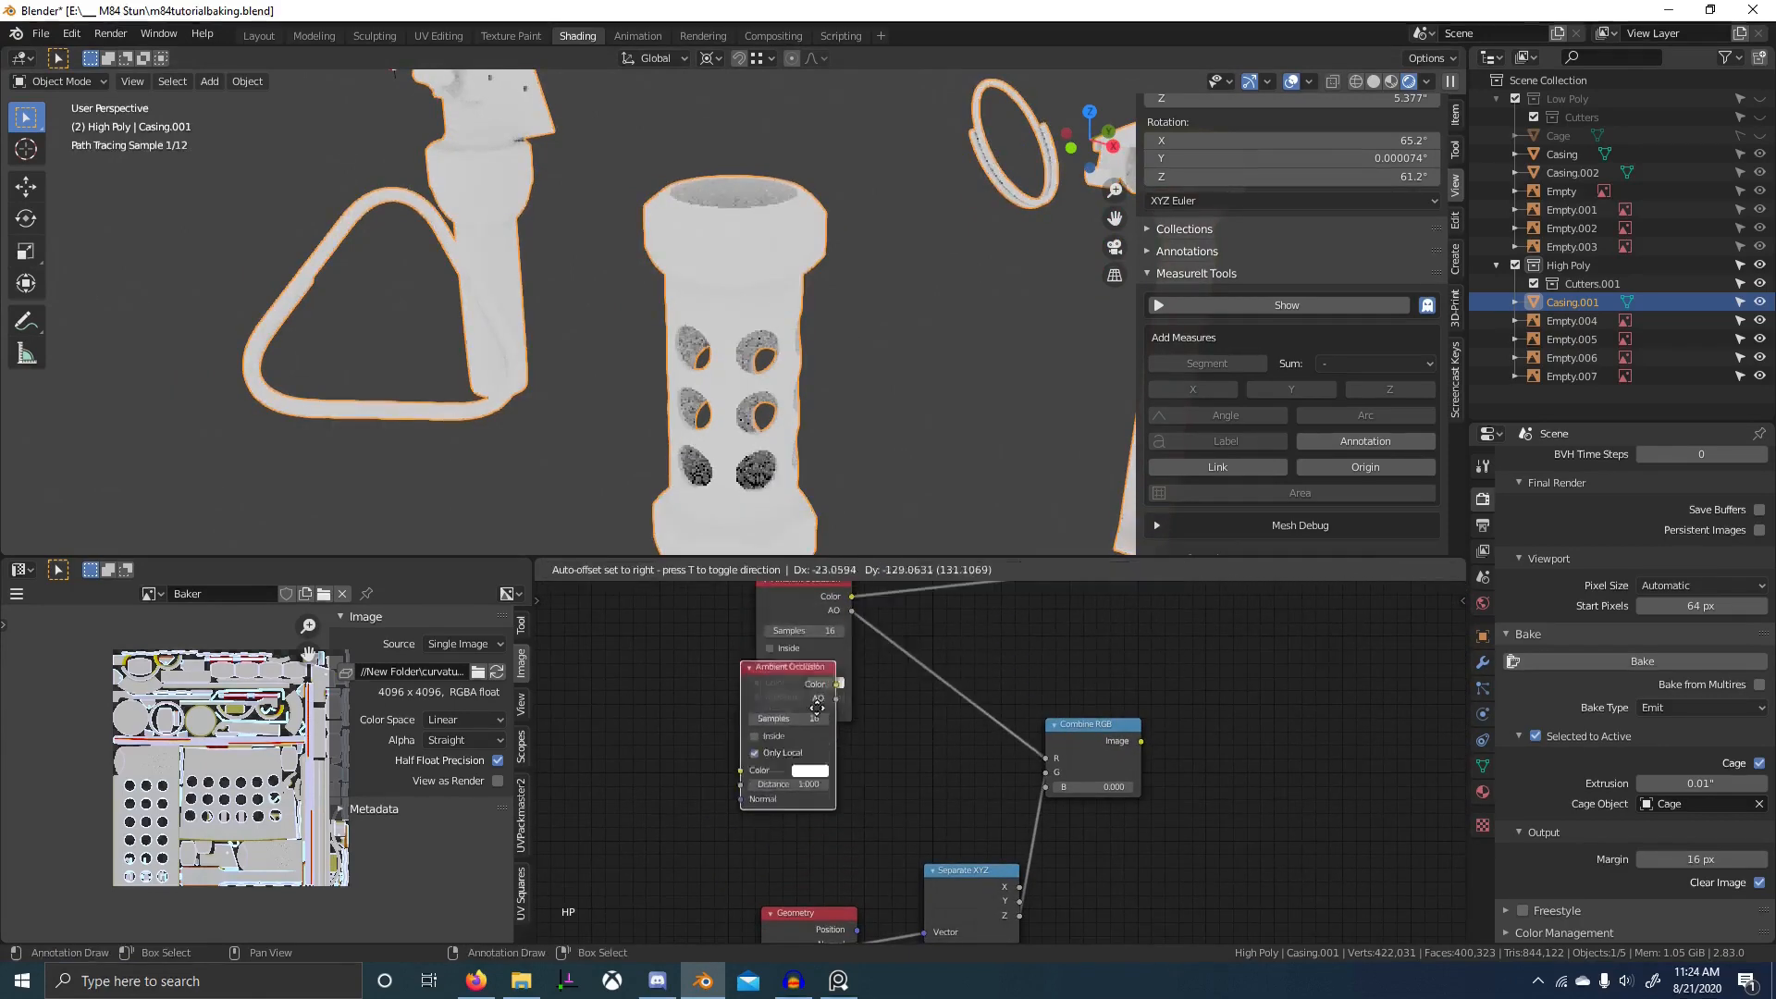
click(752, 751)
ctrl+shift+click(751, 752)
ctrl+shift+click(750, 762)
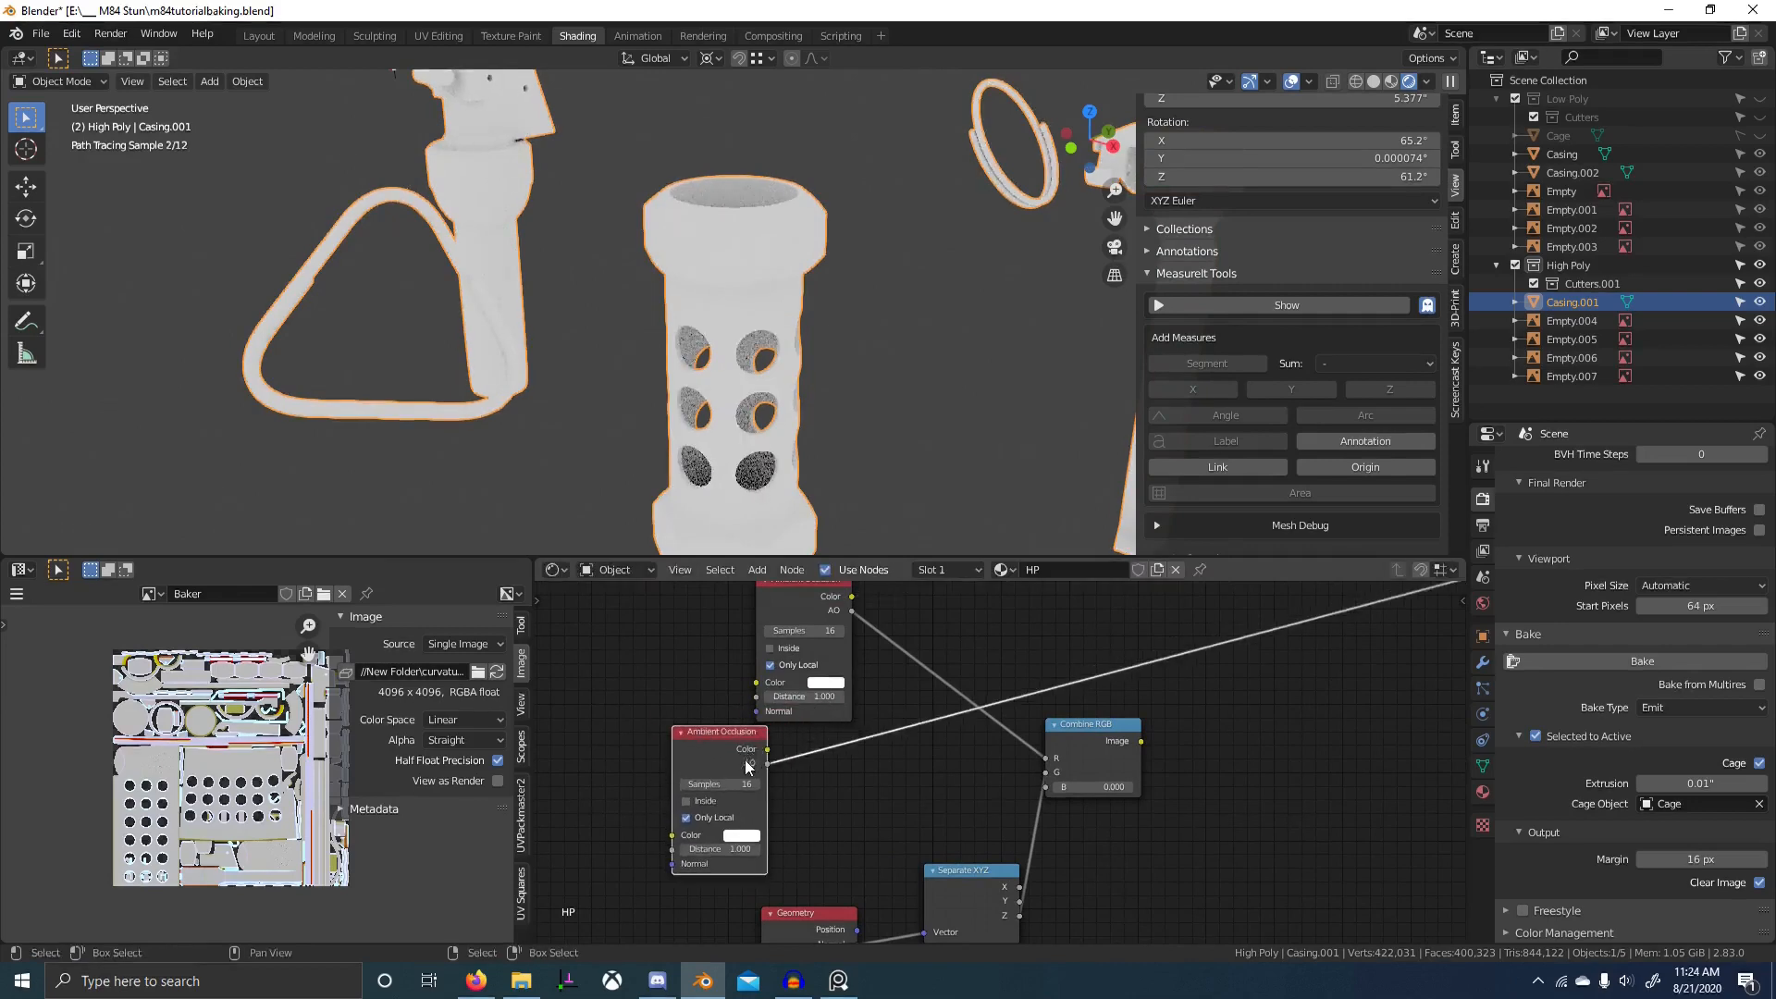
middle_drag(612, 689, 710, 647)
scroll(711, 648, up, 3)
scroll(711, 647, down, 5)
middle_drag(598, 768, 1292, 824)
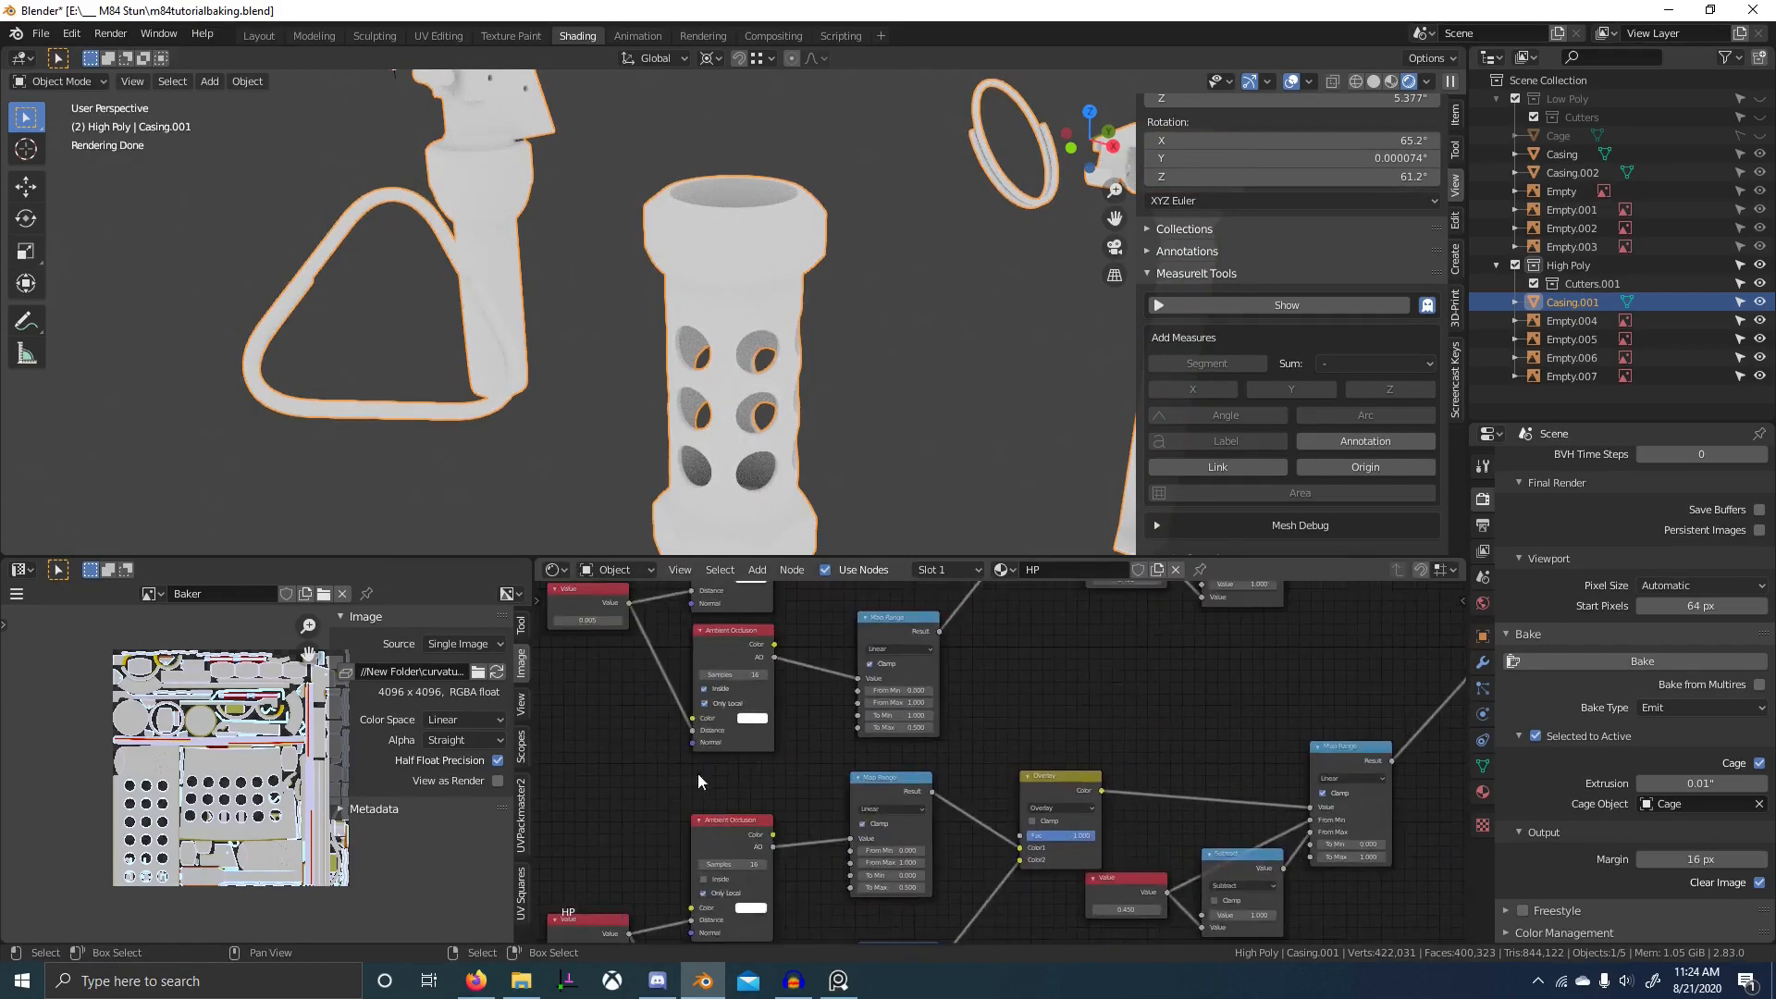
middle_drag(697, 773, 958, 826)
middle_drag(878, 645, 502, 609)
middle_drag(1071, 728, 702, 684)
middle_drag(967, 721, 700, 702)
scroll(938, 759, up, 4)
scroll(938, 759, up, 2)
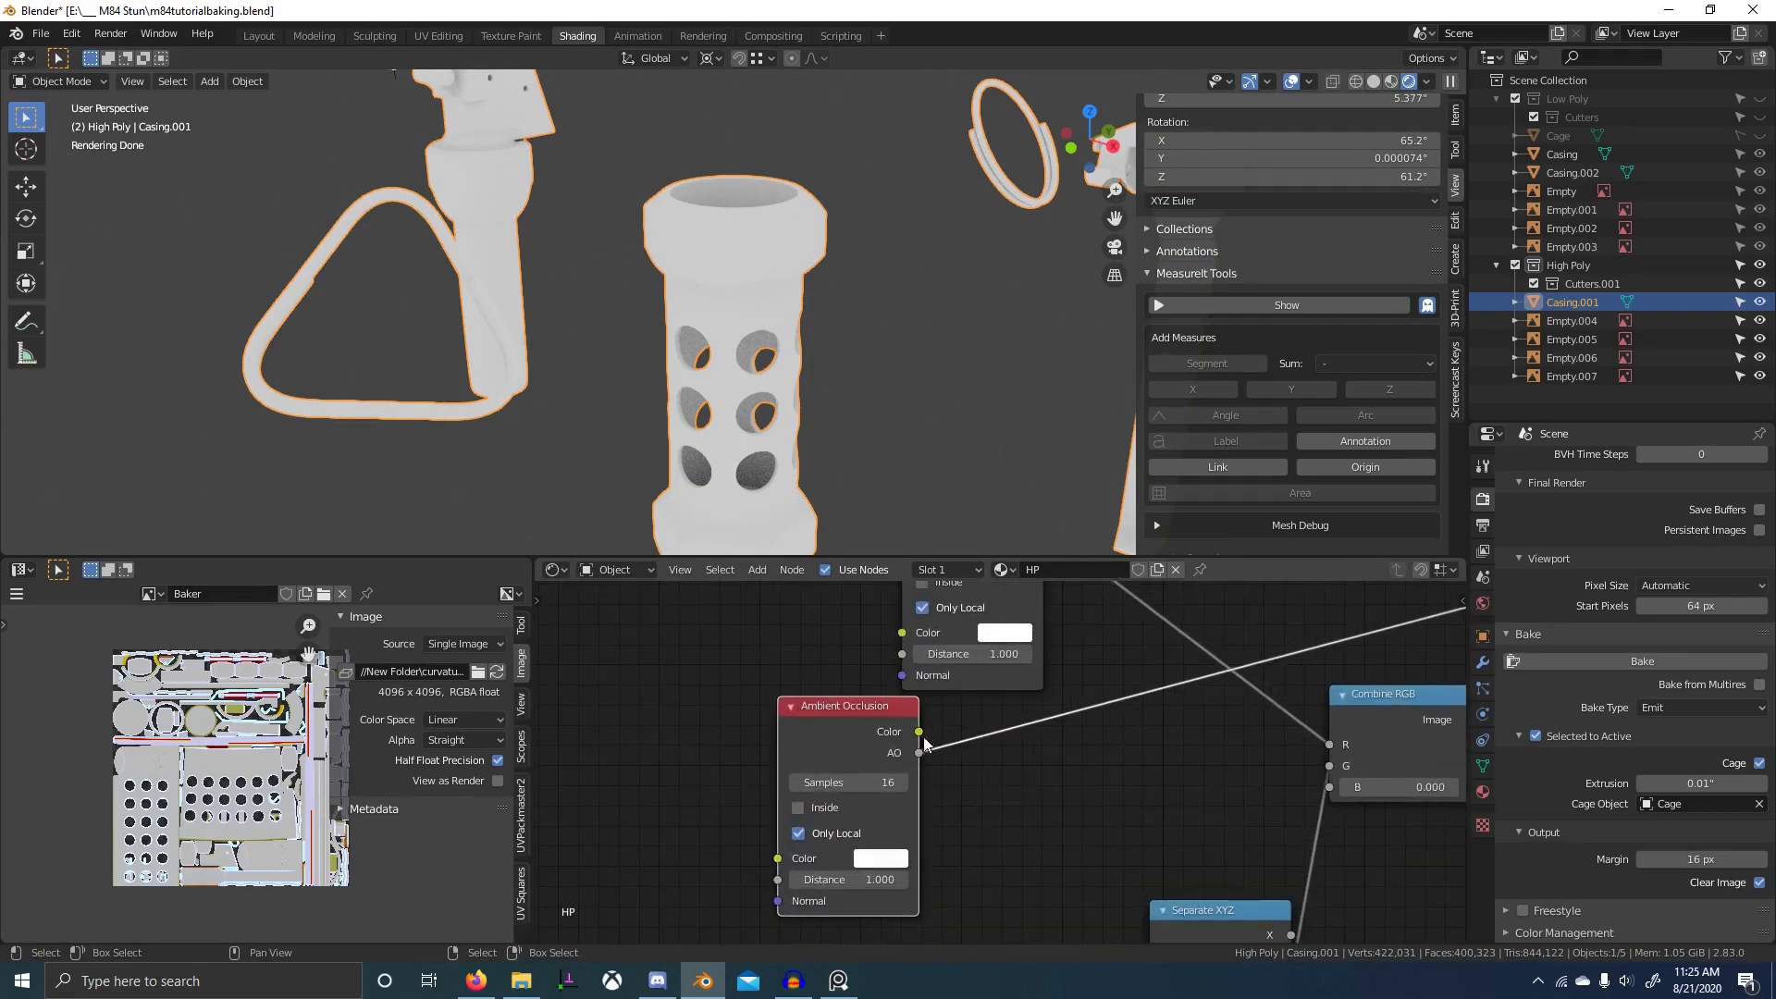
scroll(916, 757, down, 8)
key(x)
- Route the Combine RGB output back to the material output and view all high-poly parts
middle_drag(1168, 765, 1046, 777)
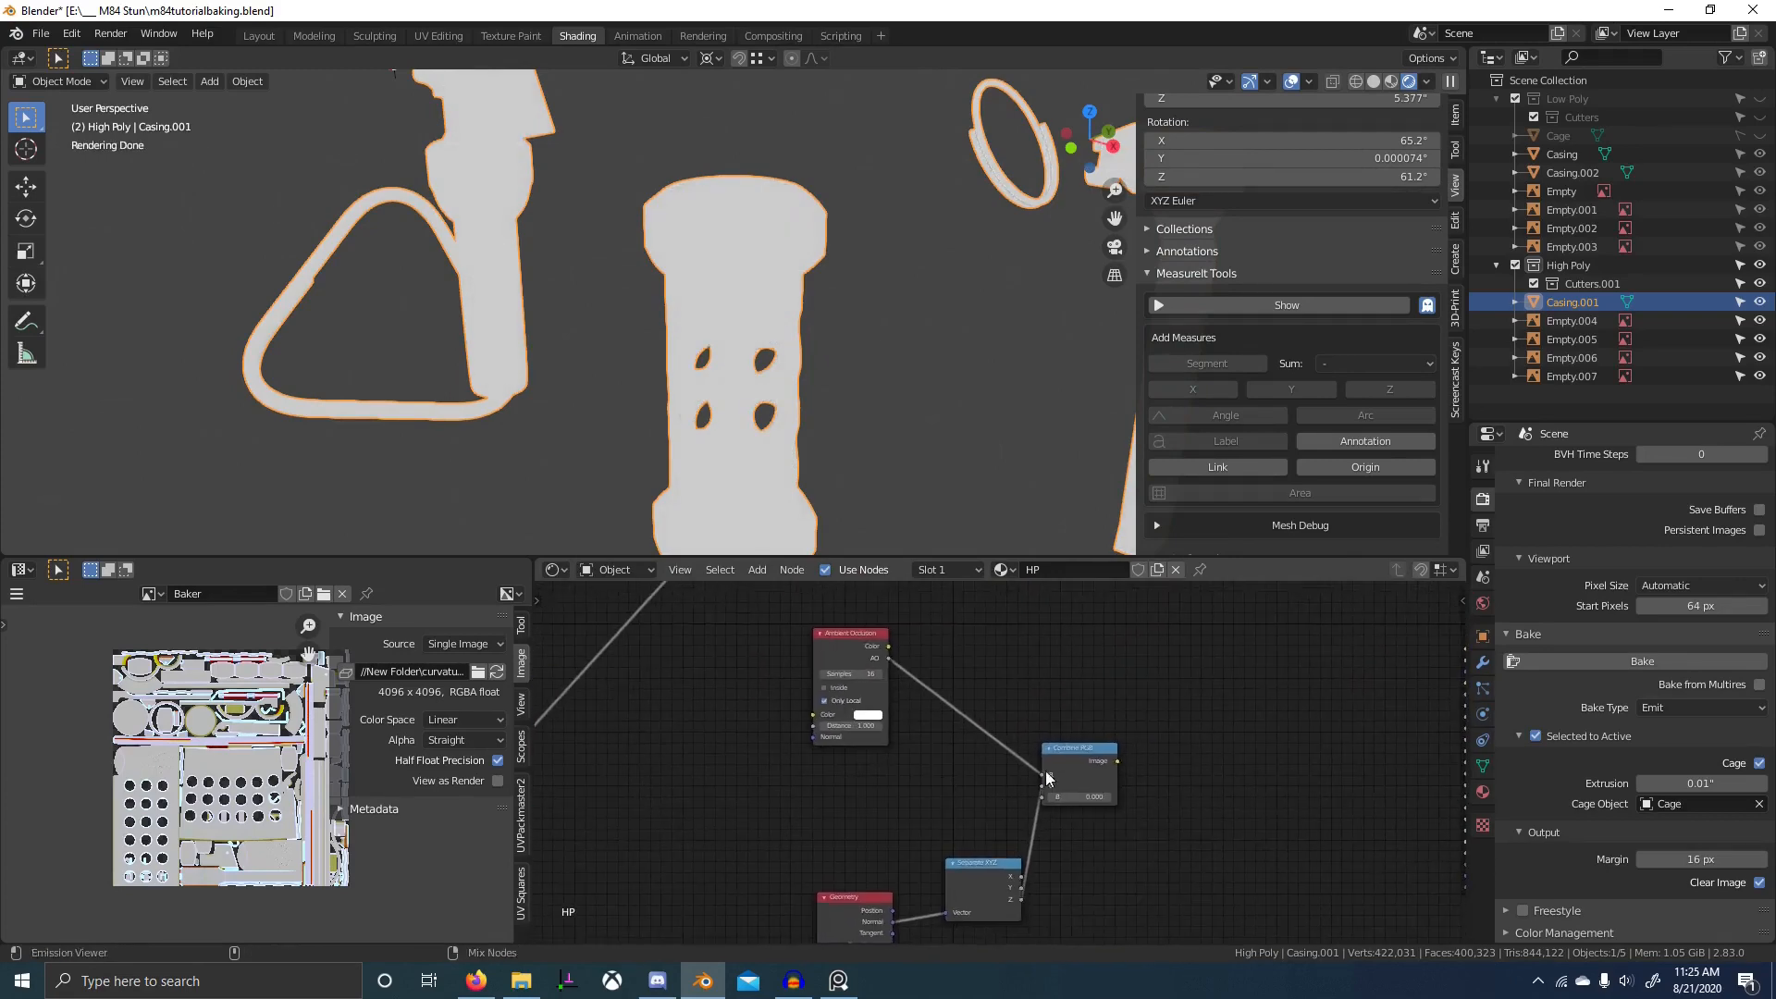
ctrl+shift+click(1064, 768)
scroll(863, 364, down, 3)
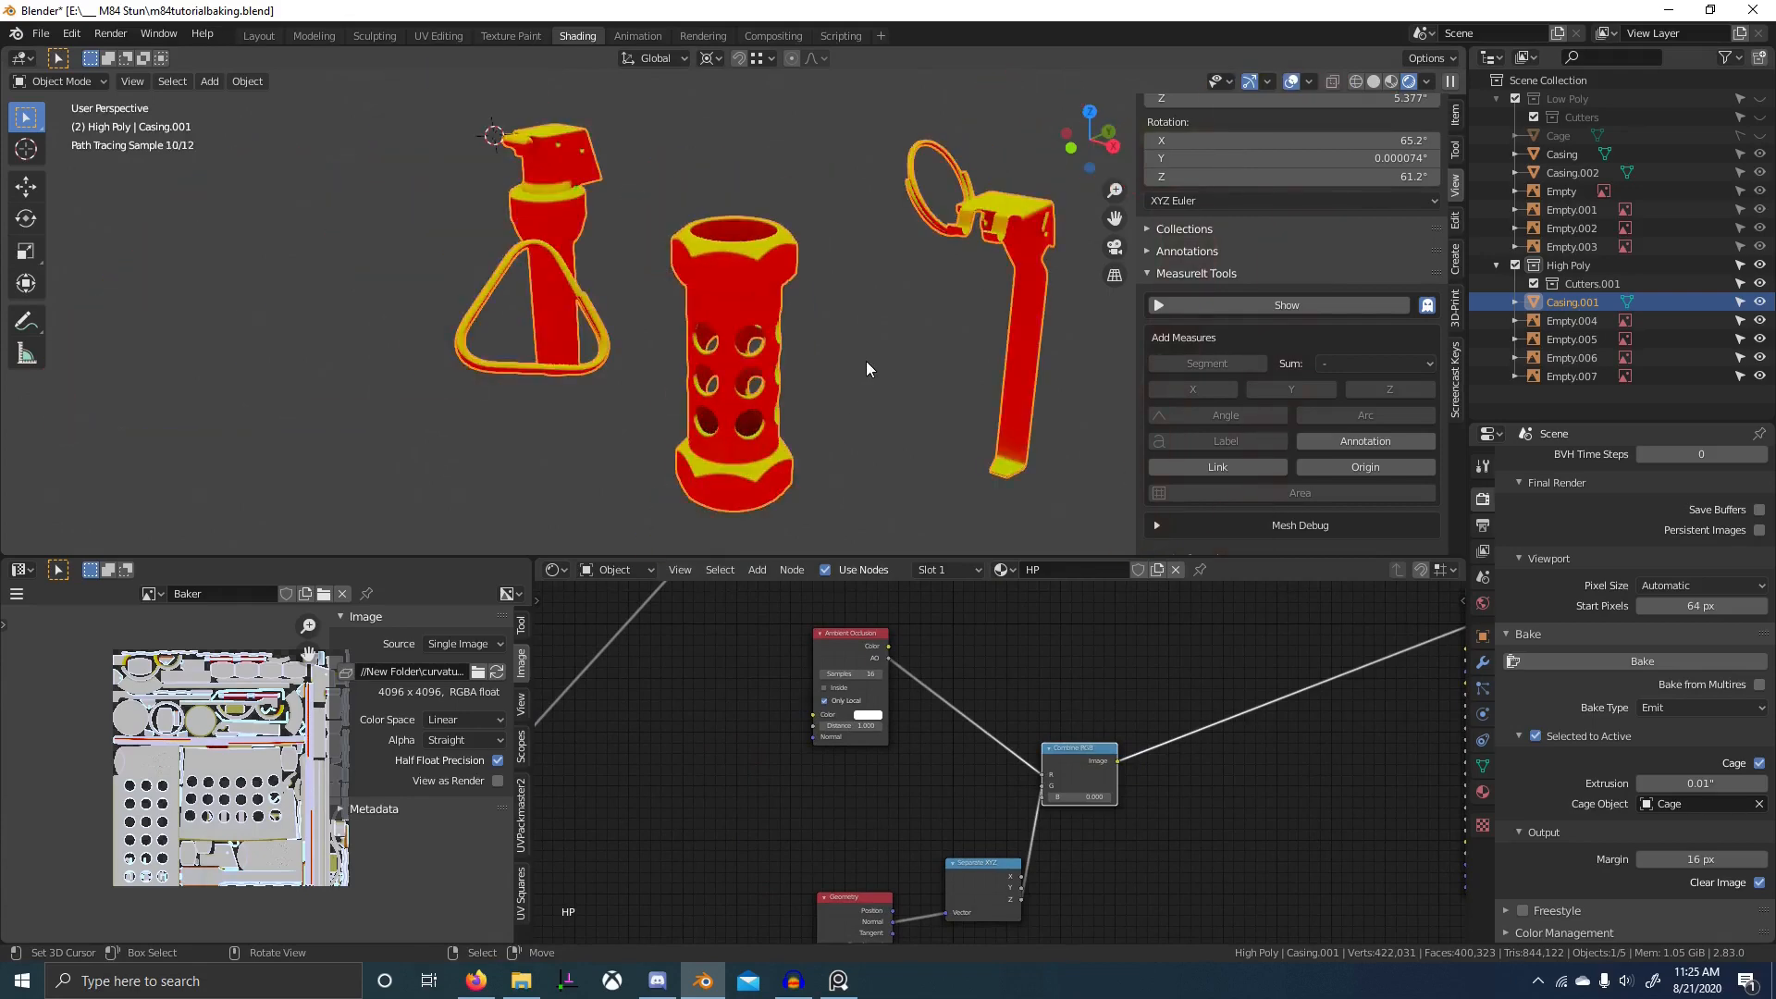
- In solid shading, show the Low Poly collection, make its Casing active alongside the selected high-poly casing, and bake the Emit map
click(1373, 81)
key(shift+1)
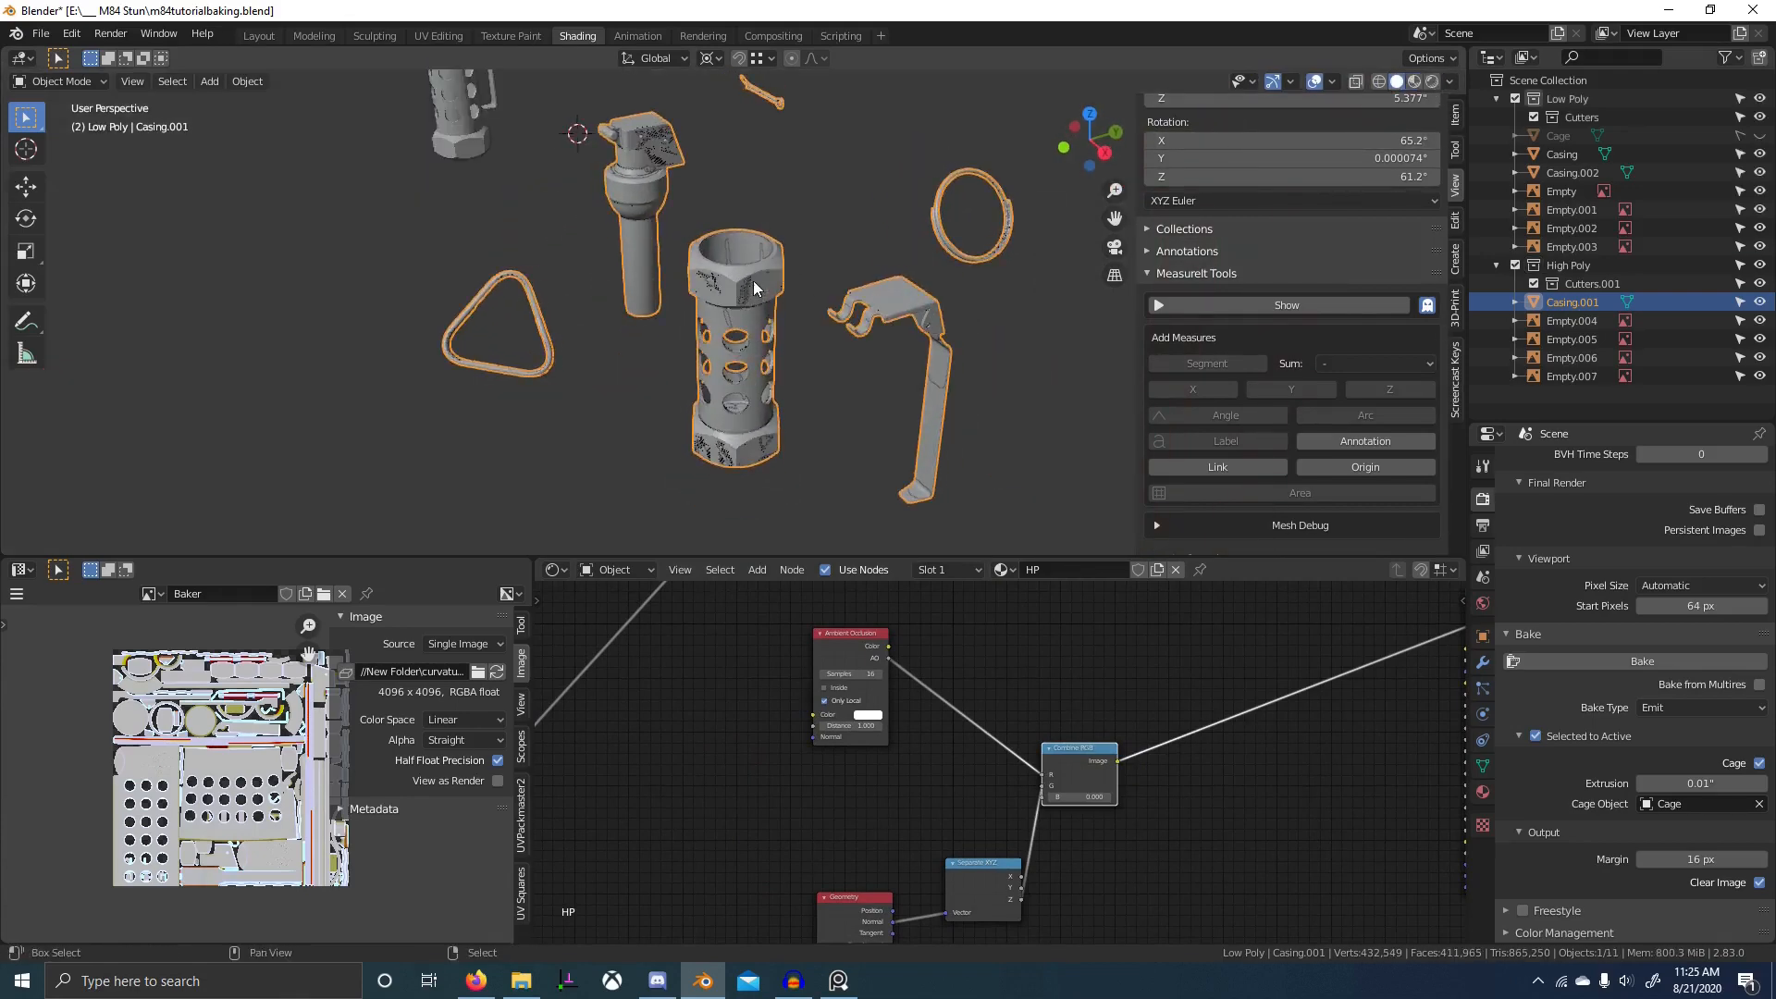
shift+click(753, 291)
middle_drag(761, 647, 1023, 708)
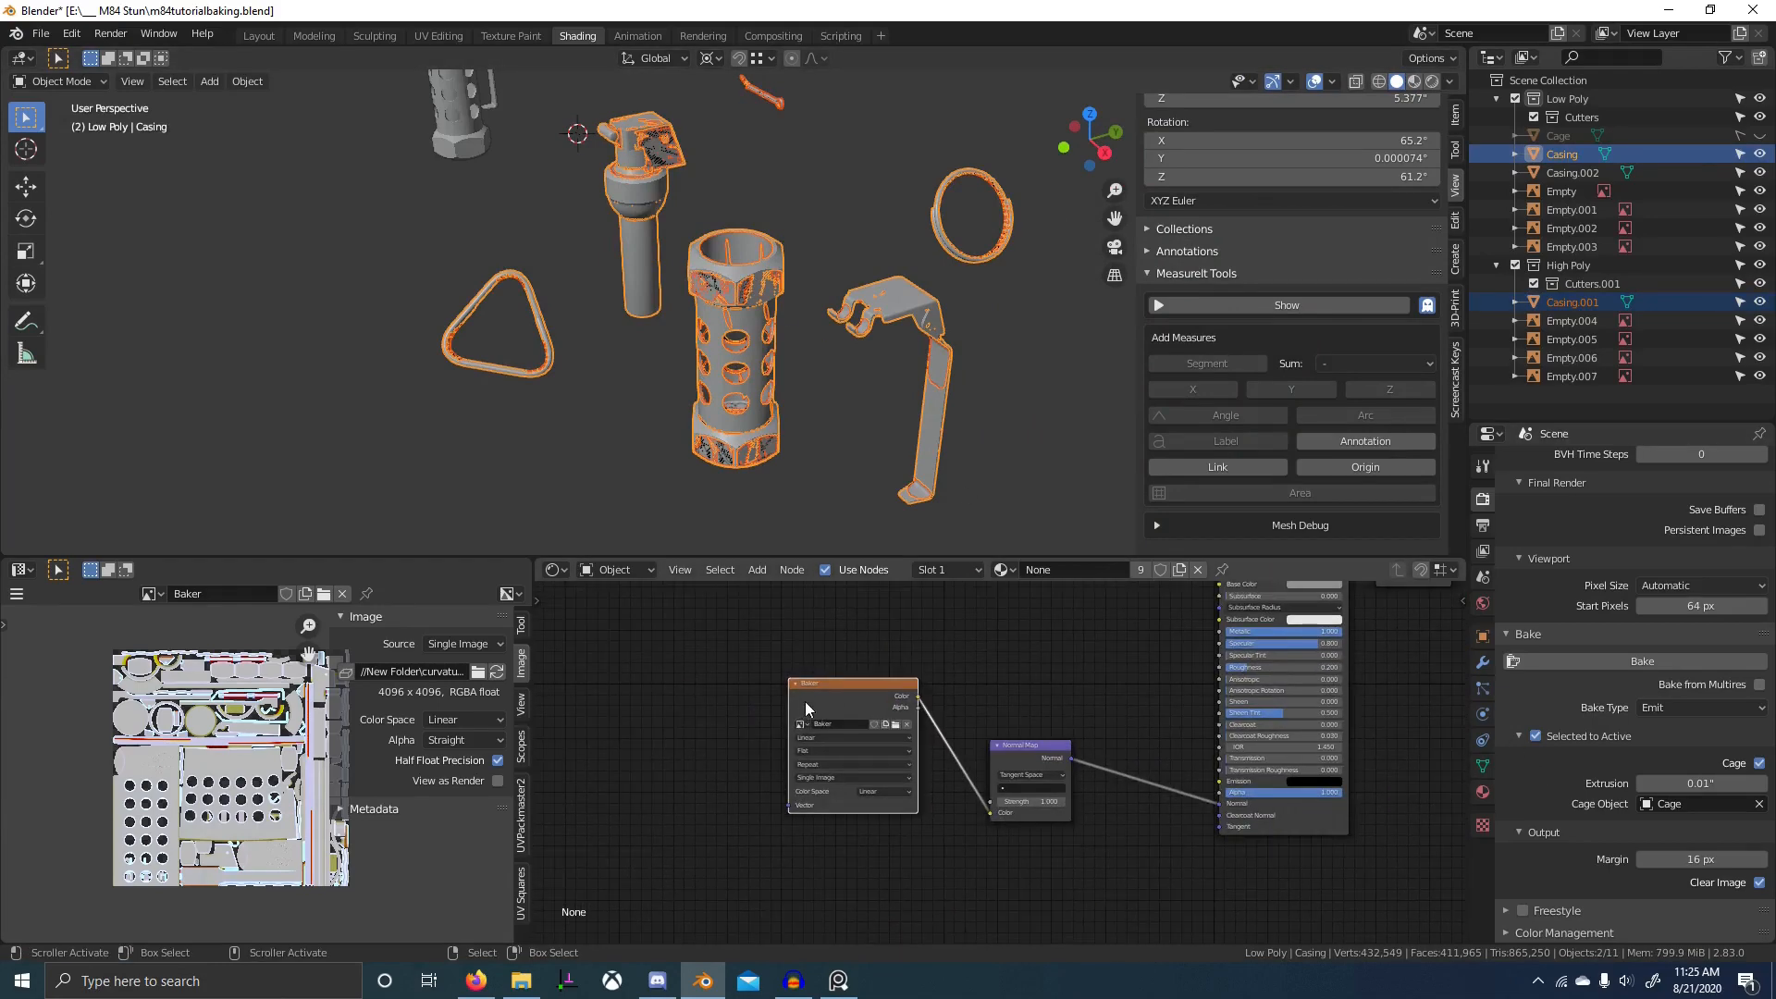
click(1636, 662)
- Save the baked image as AO.exr in OpenEXR format in the New Folder directory
click(16, 593)
mouse_move(93, 634)
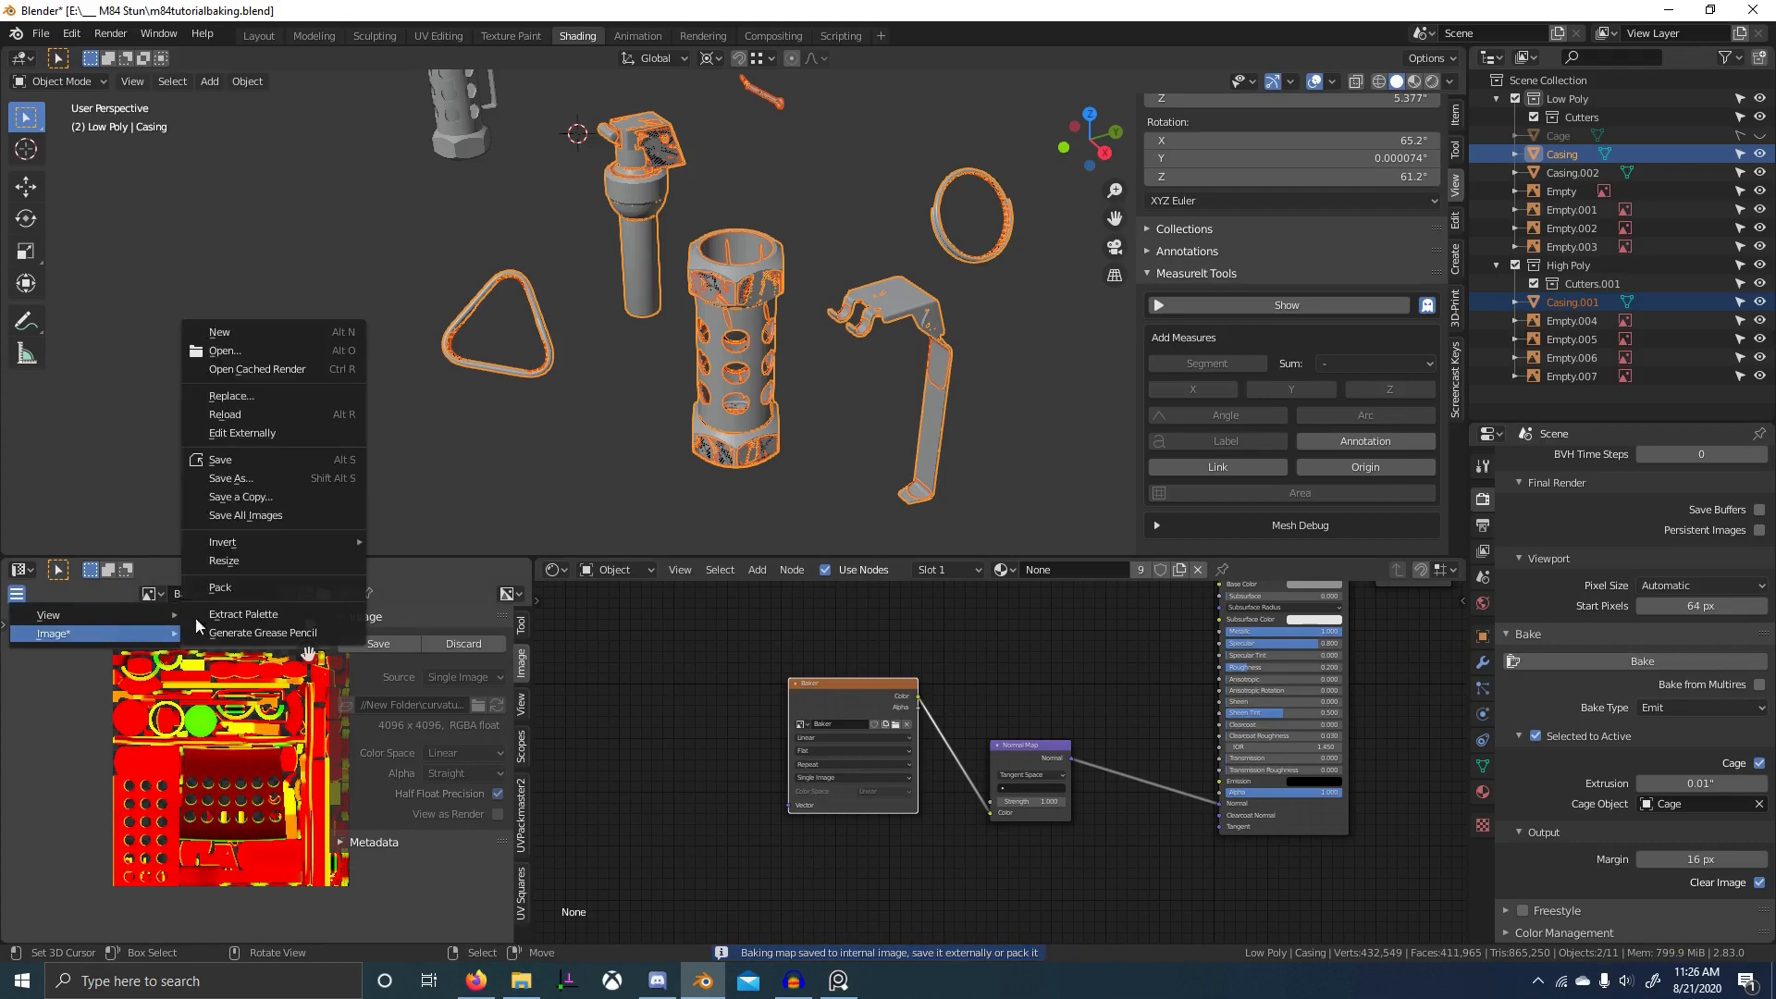
click(269, 479)
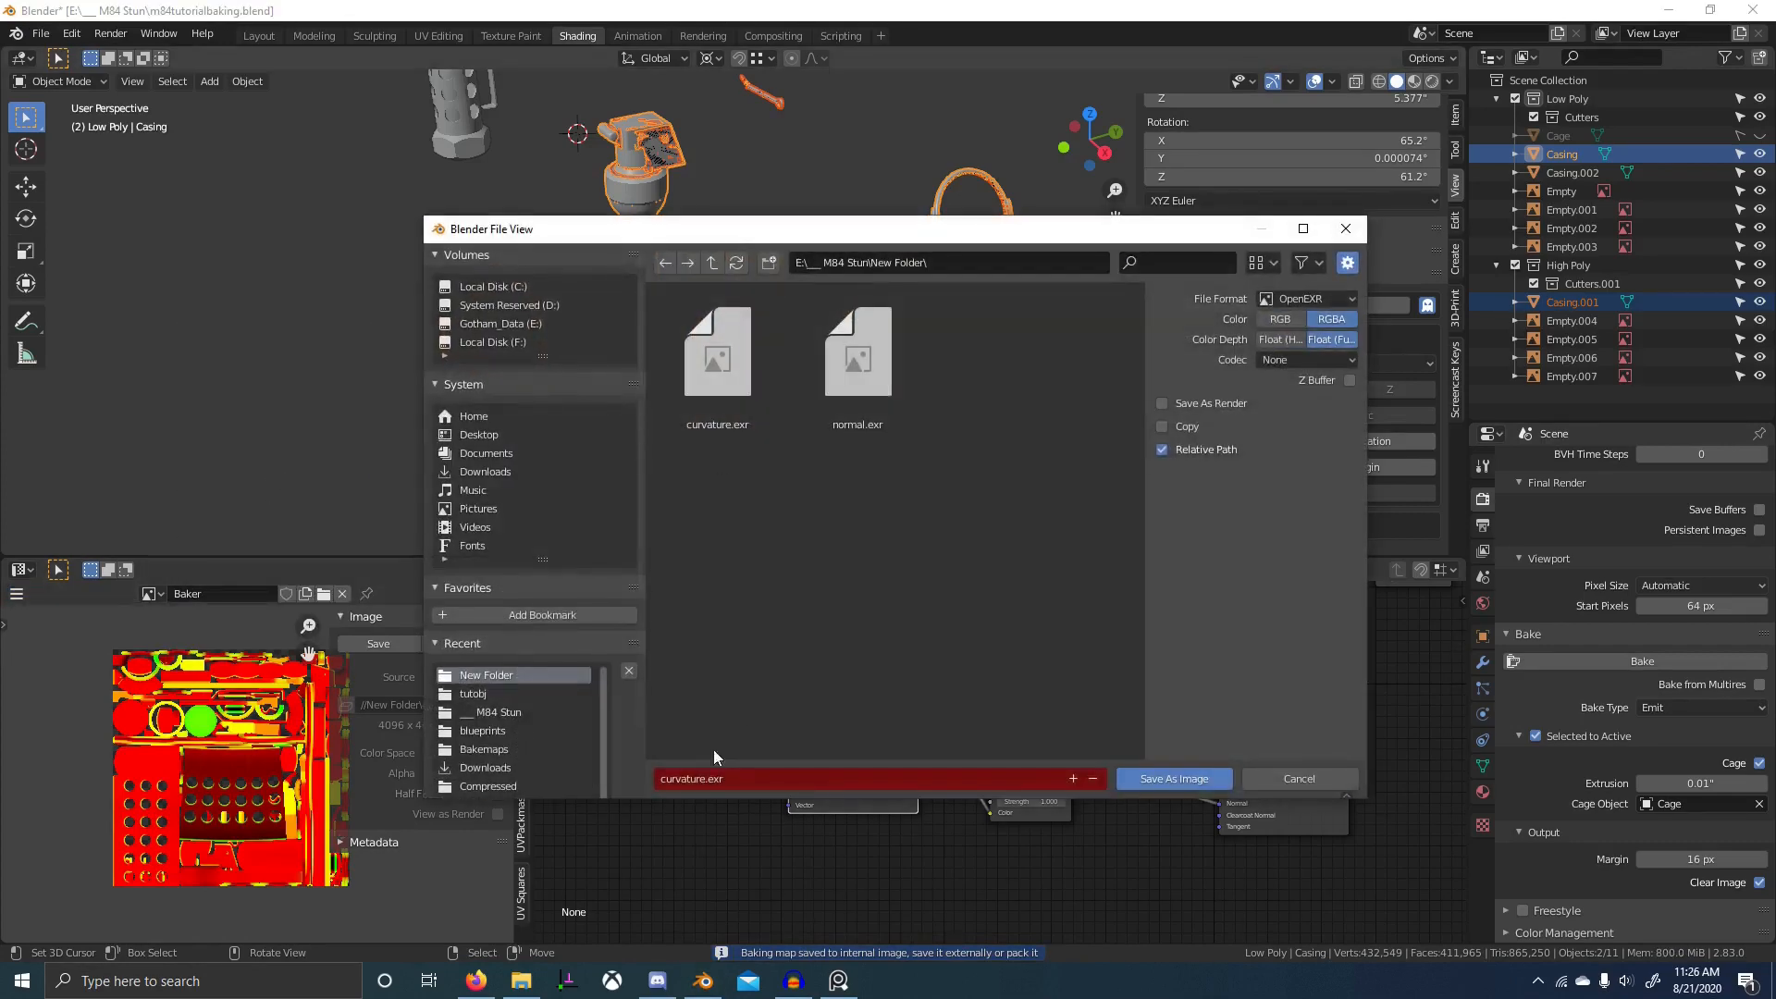
click(684, 778)
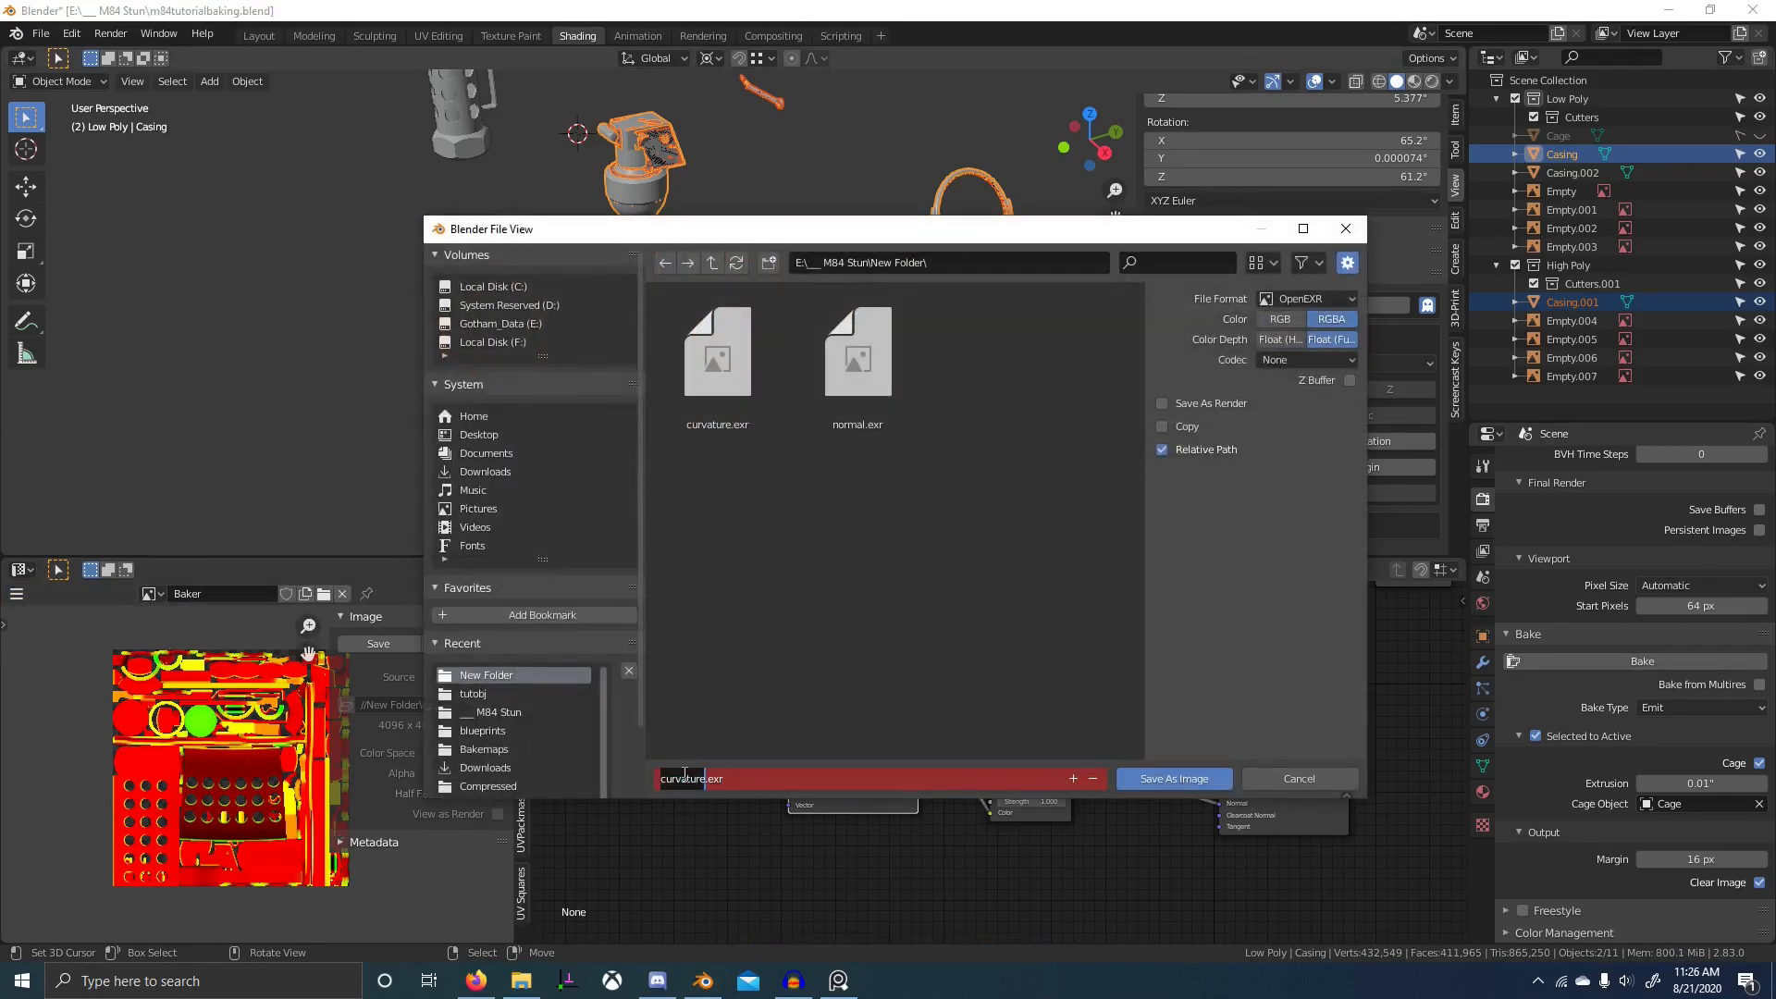
key(Return)
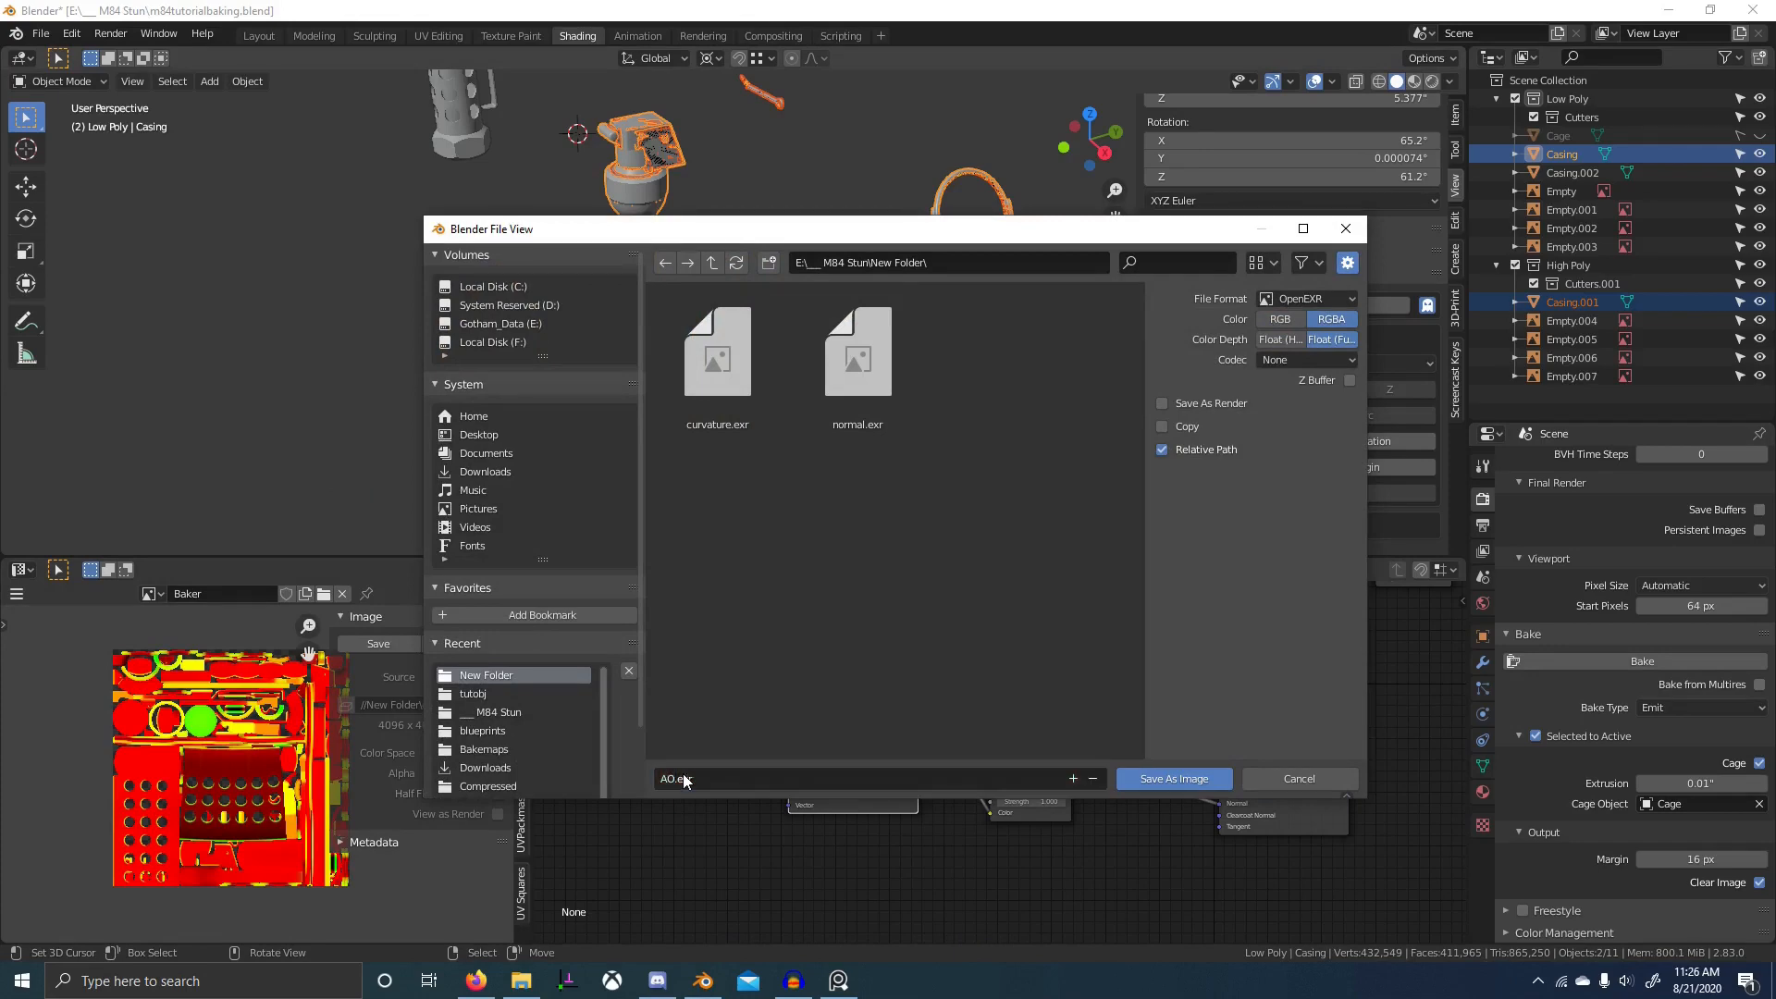
click(1154, 775)
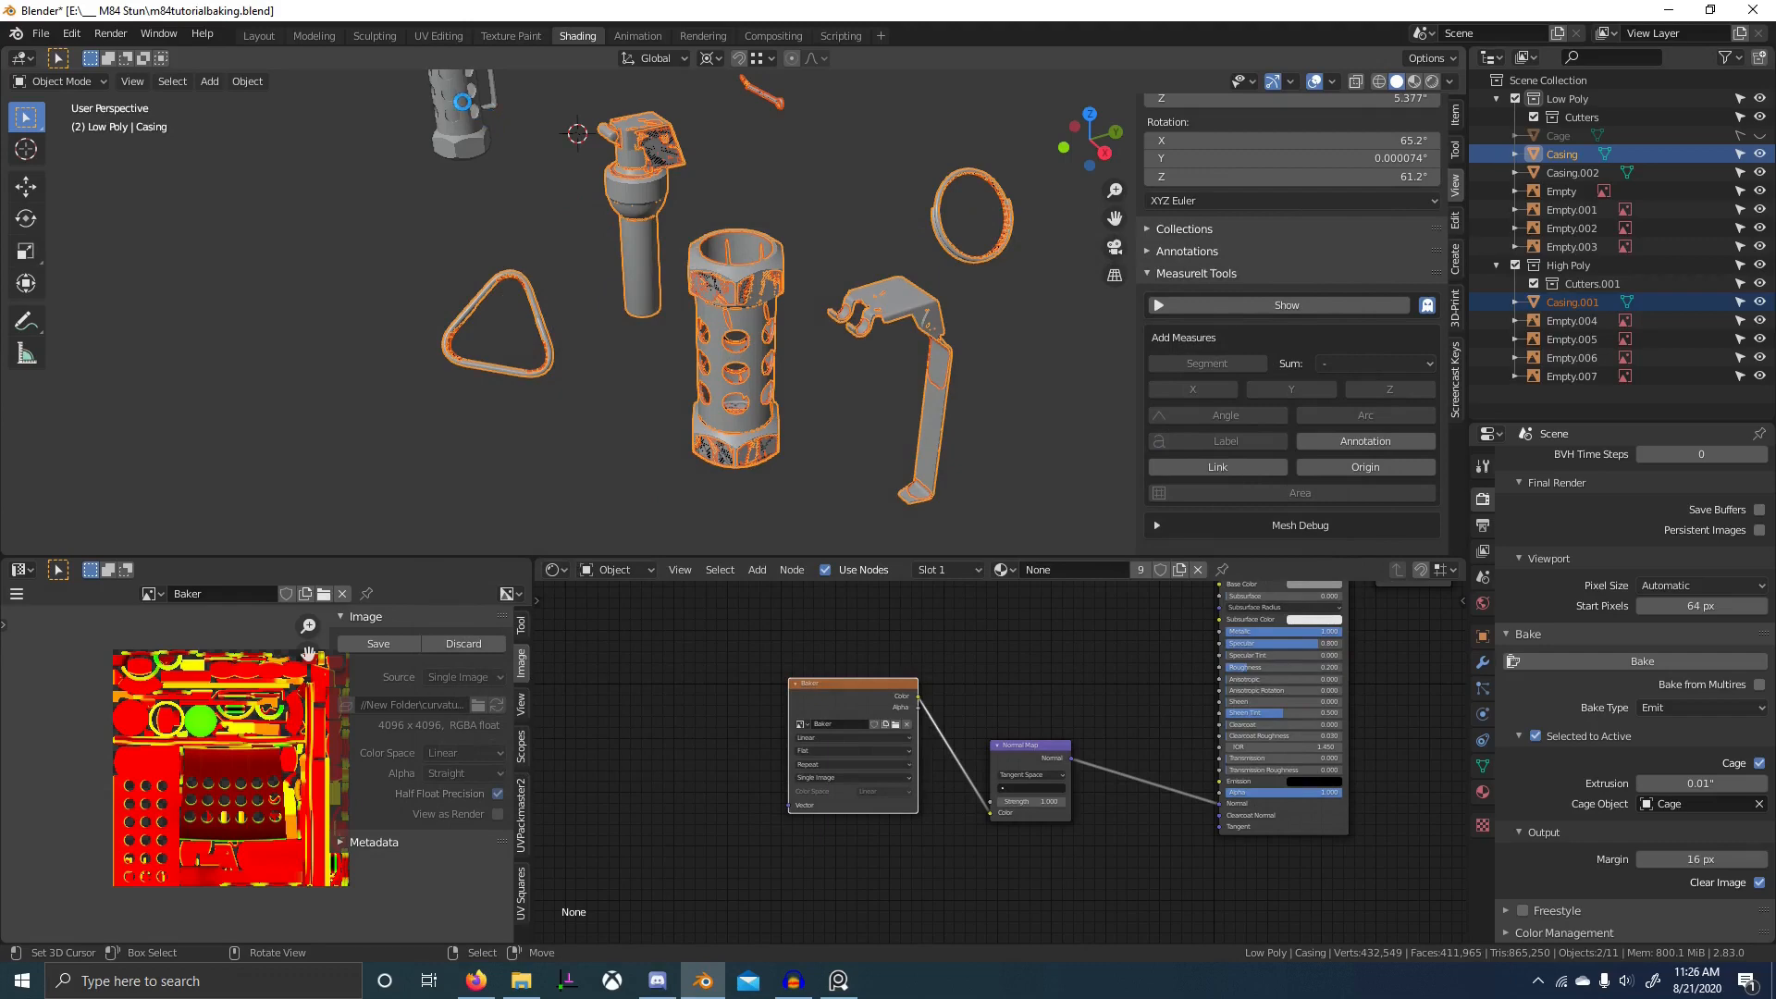
- Select the assembled low-poly grenade Casing.002 and add an Ambient Occlusion node before the Baker image node in its material
scroll(463, 109, down, 3)
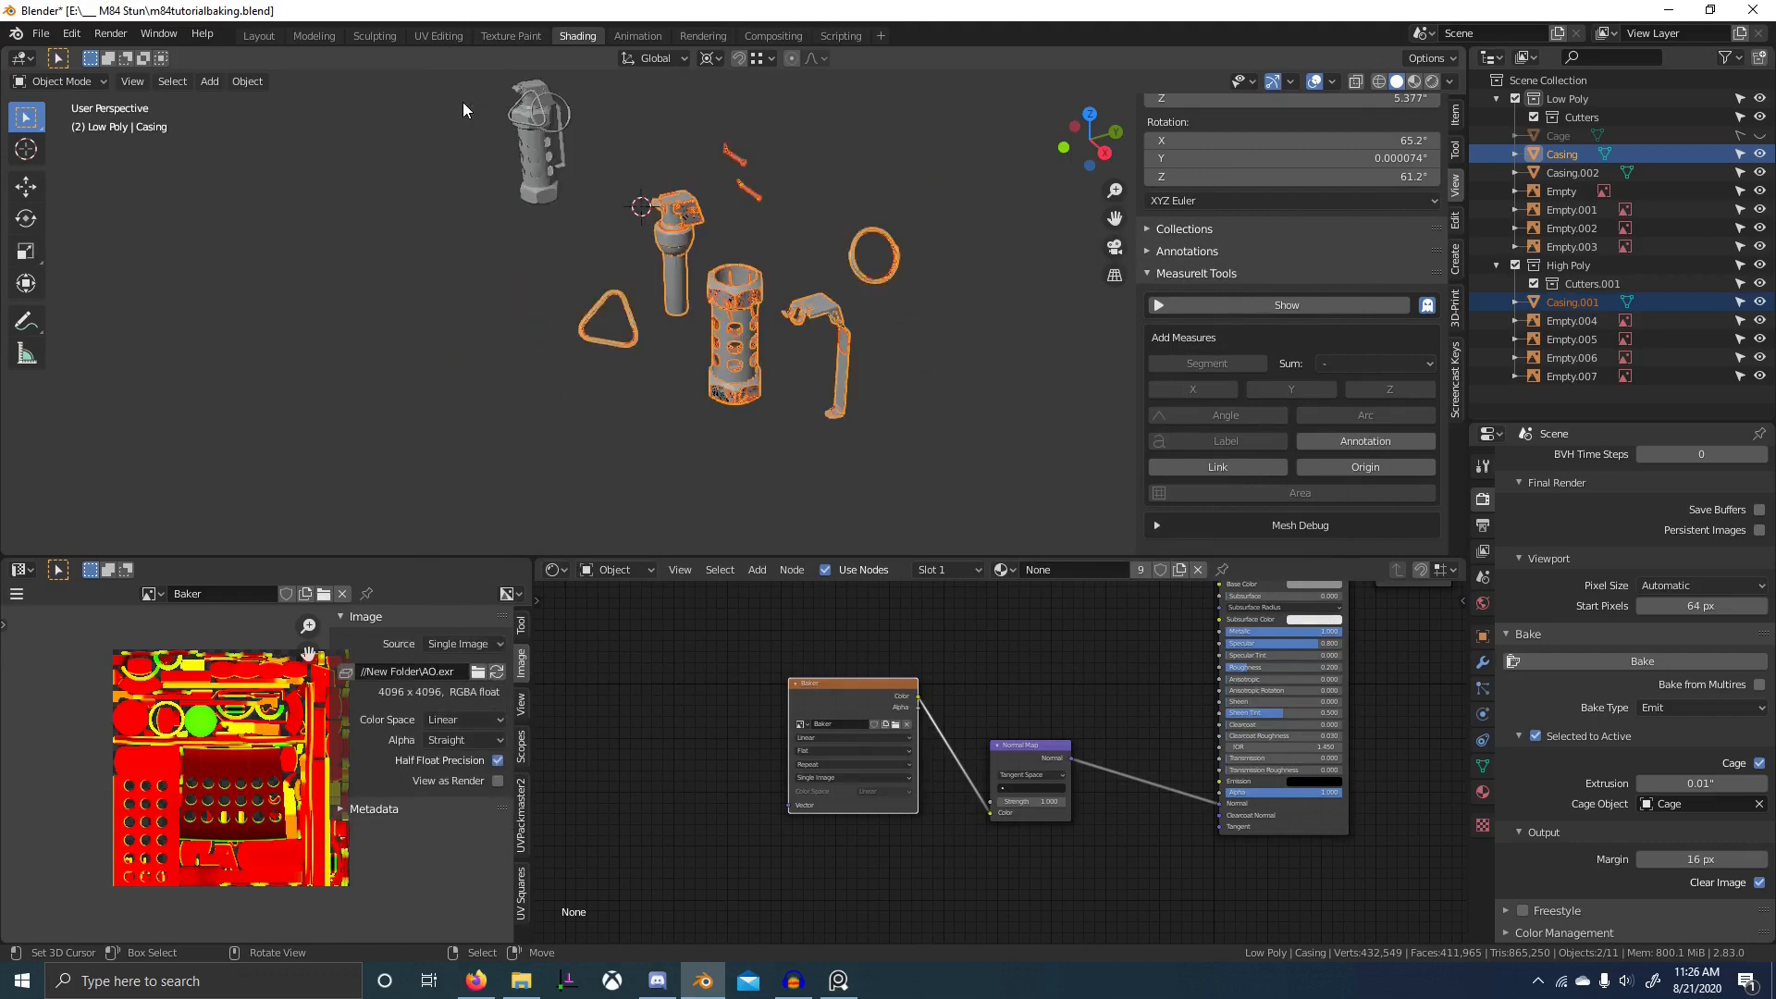
click(530, 131)
scroll(859, 770, down, 3)
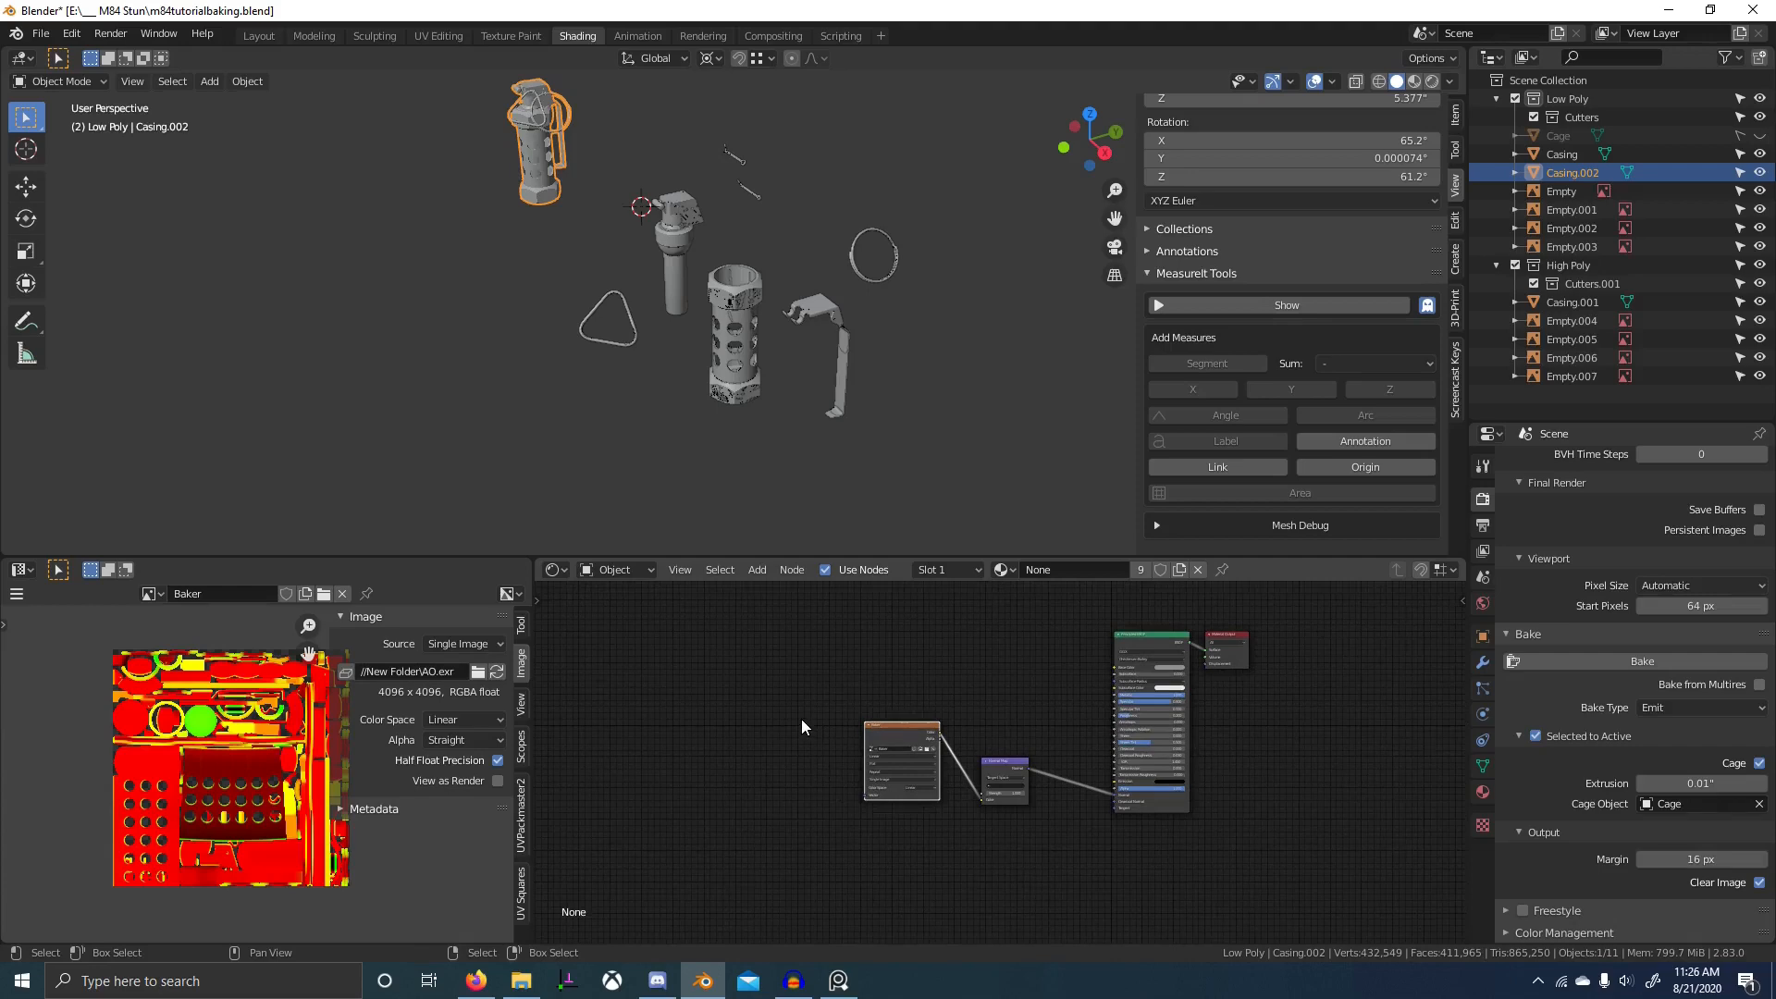
key(shift+a)
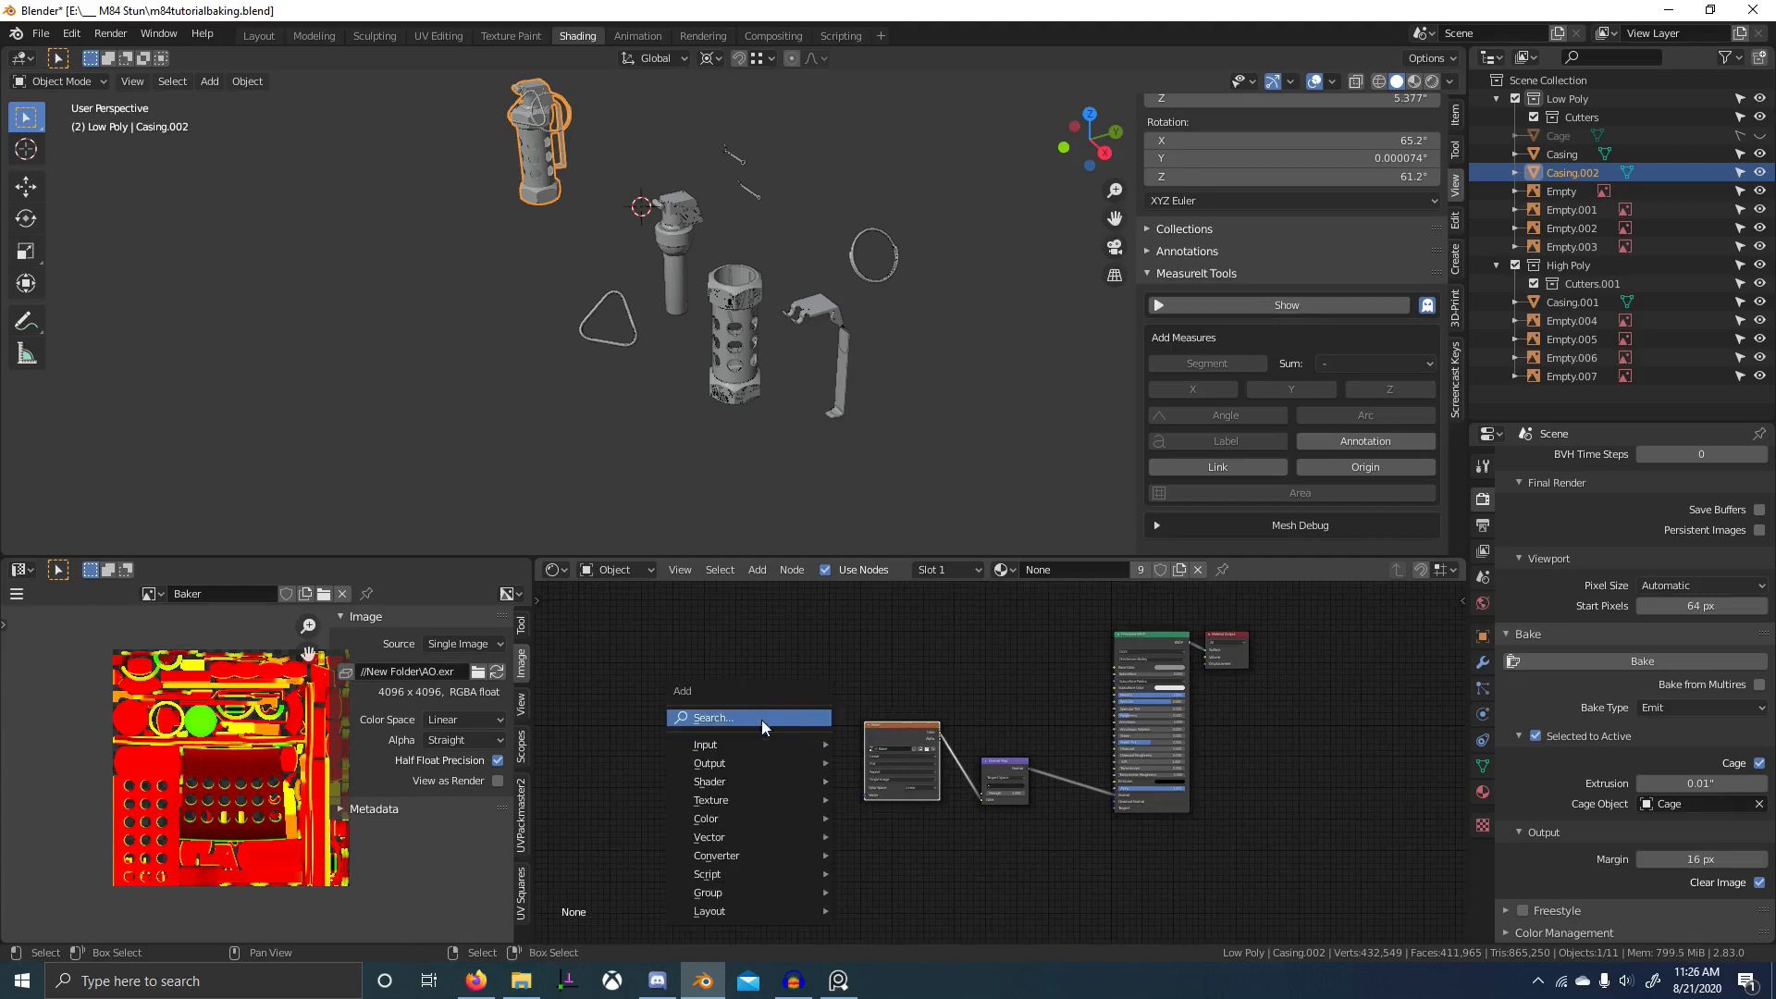
scroll(785, 481, up, 3)
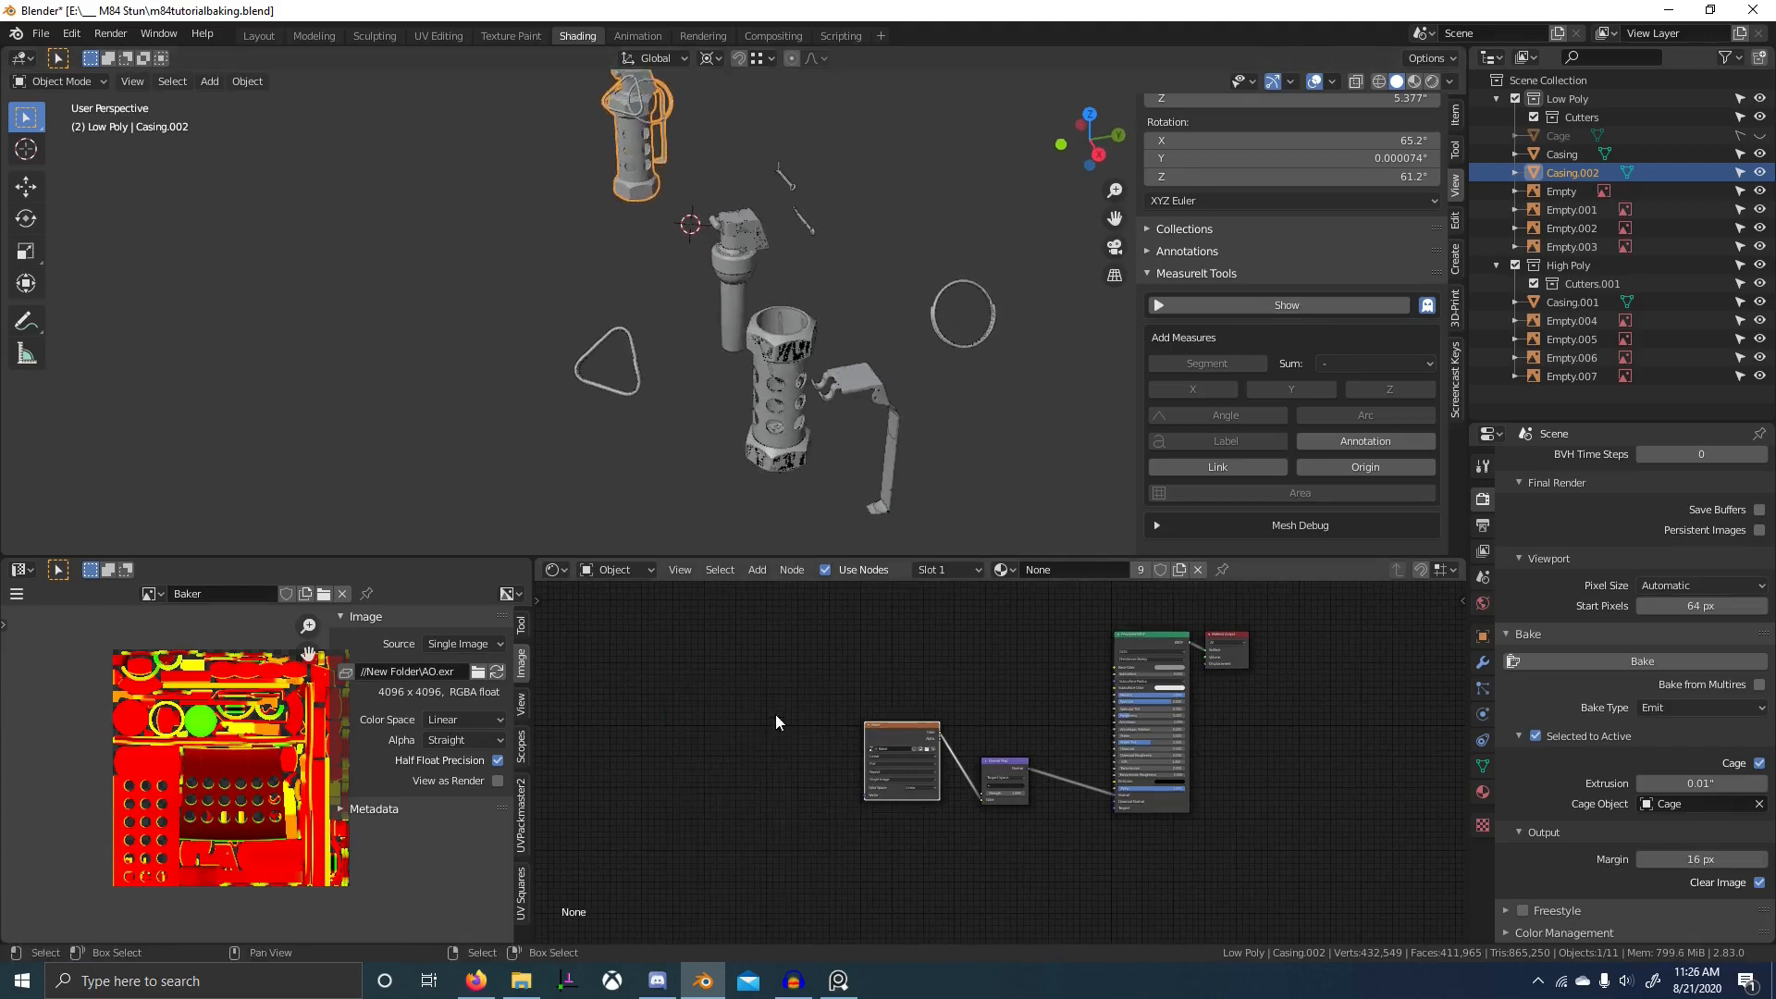
key(shift+a)
click(814, 740)
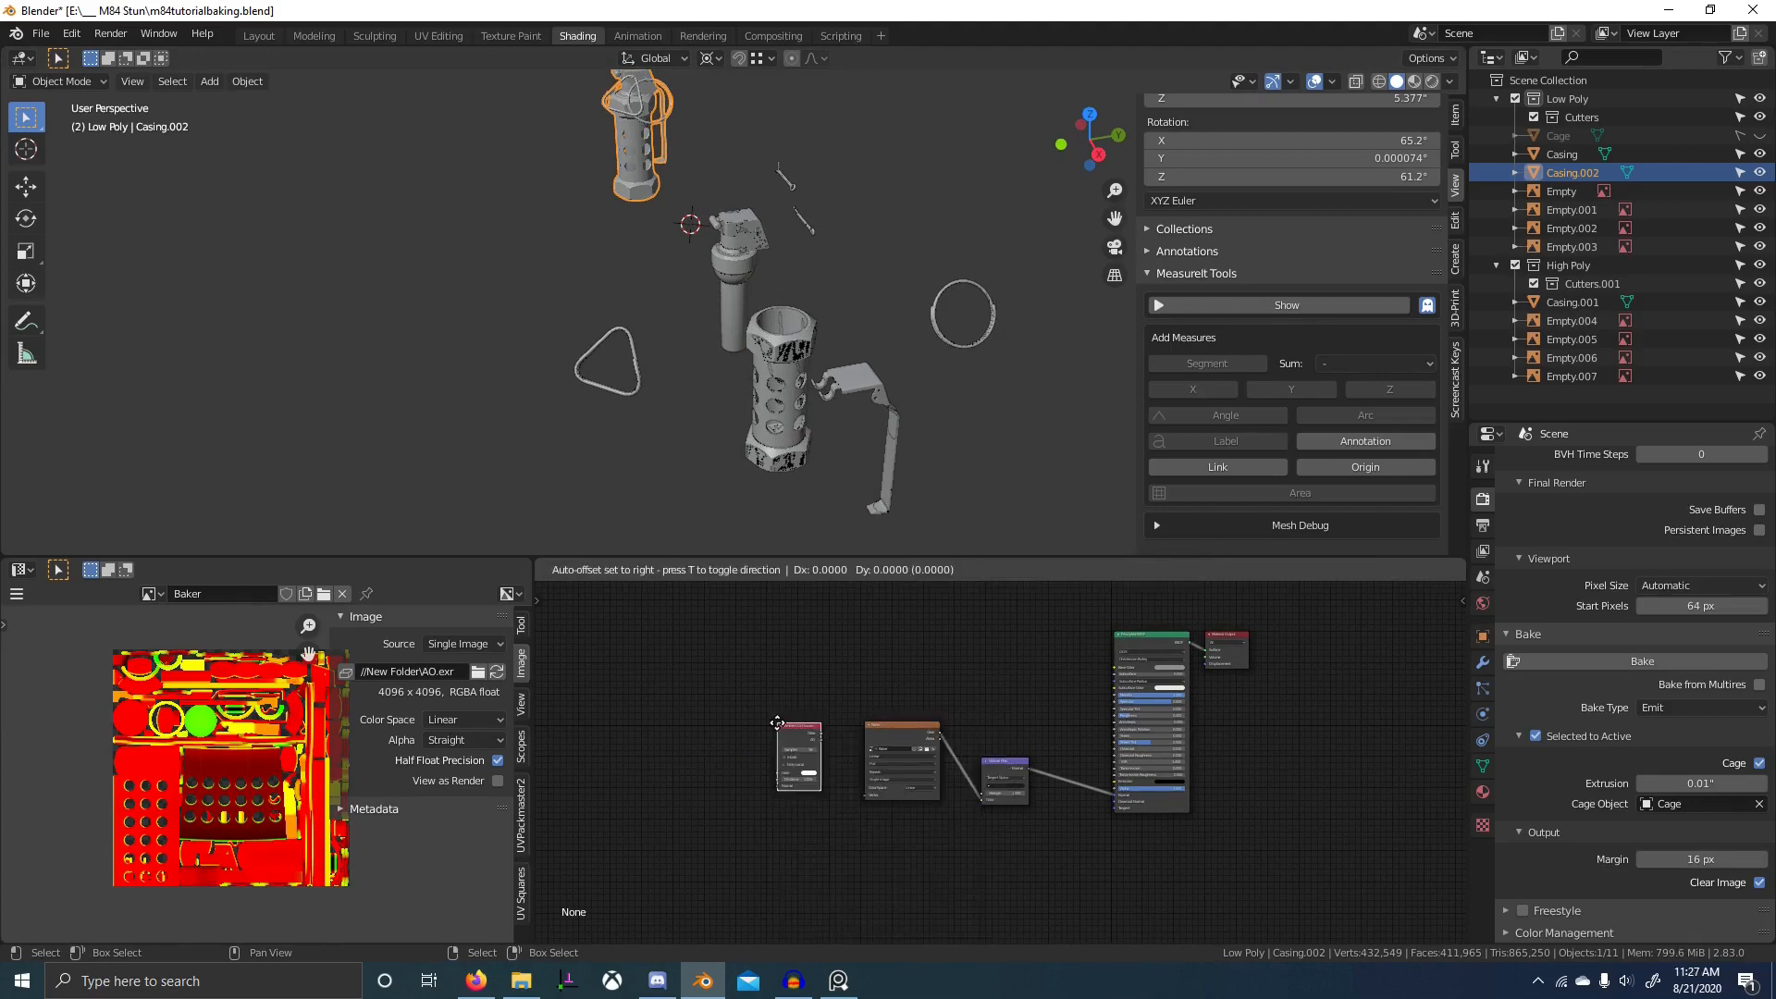
click(777, 722)
click(783, 727)
click(783, 727)
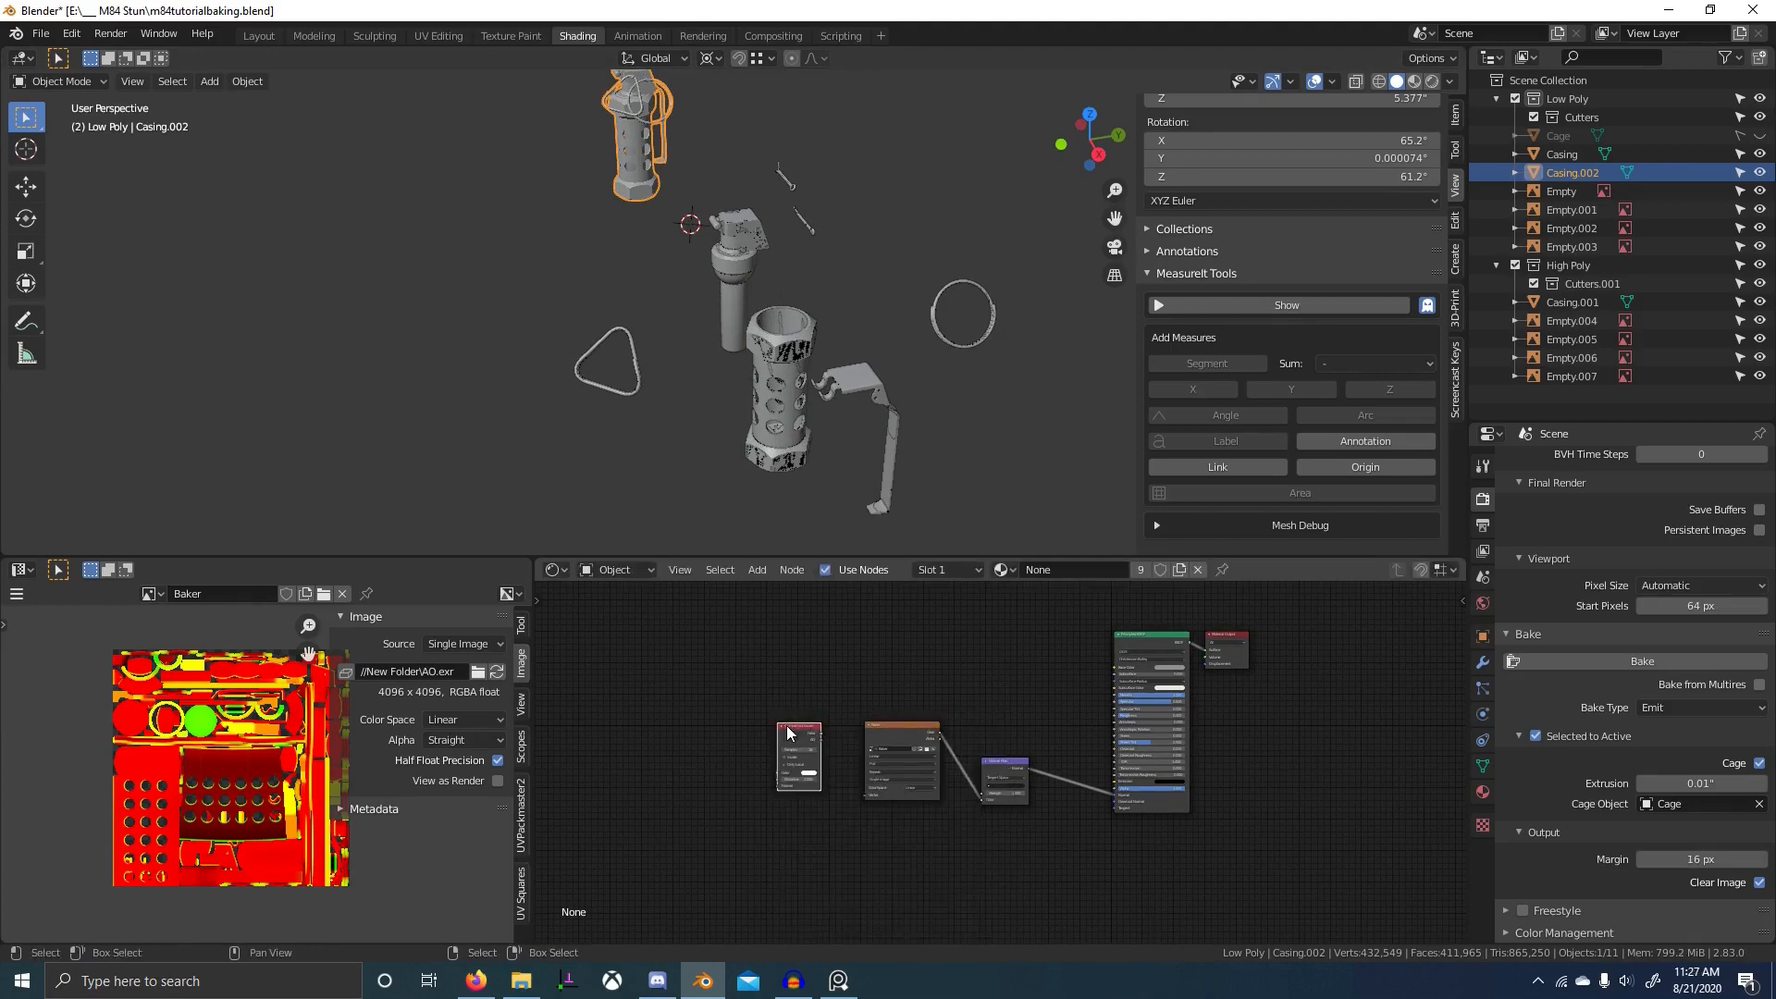
- Connect the new Ambient Occlusion node to the material output as an emission preview and view the assembled grenade
ctrl+shift+click(792, 740)
scroll(579, 457, down, 2)
middle_drag(578, 457, 746, 448)
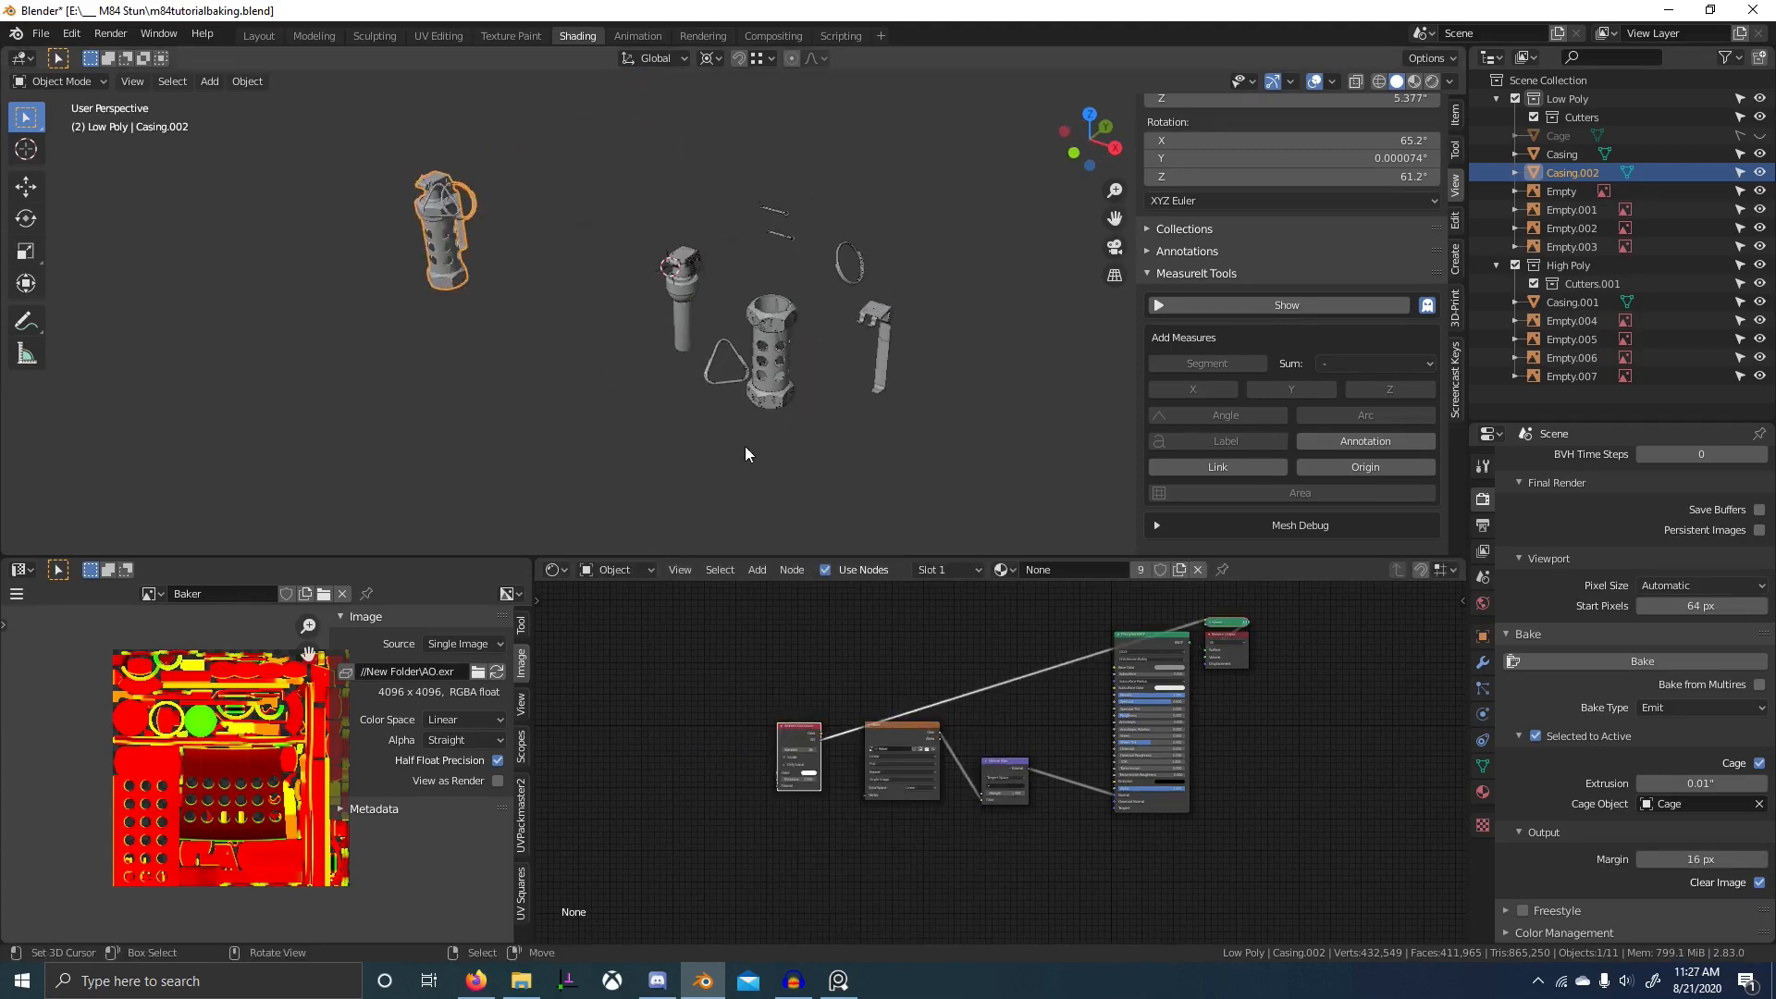
- View the assembled grenade's head up close in rendered shading to examine its ambient occlusion
click(771, 421)
middle_drag(833, 375, 932, 318)
click(426, 208)
scroll(694, 416, up, 4)
shift+middle_drag(361, 509, 654, 368)
scroll(774, 473, up, 3)
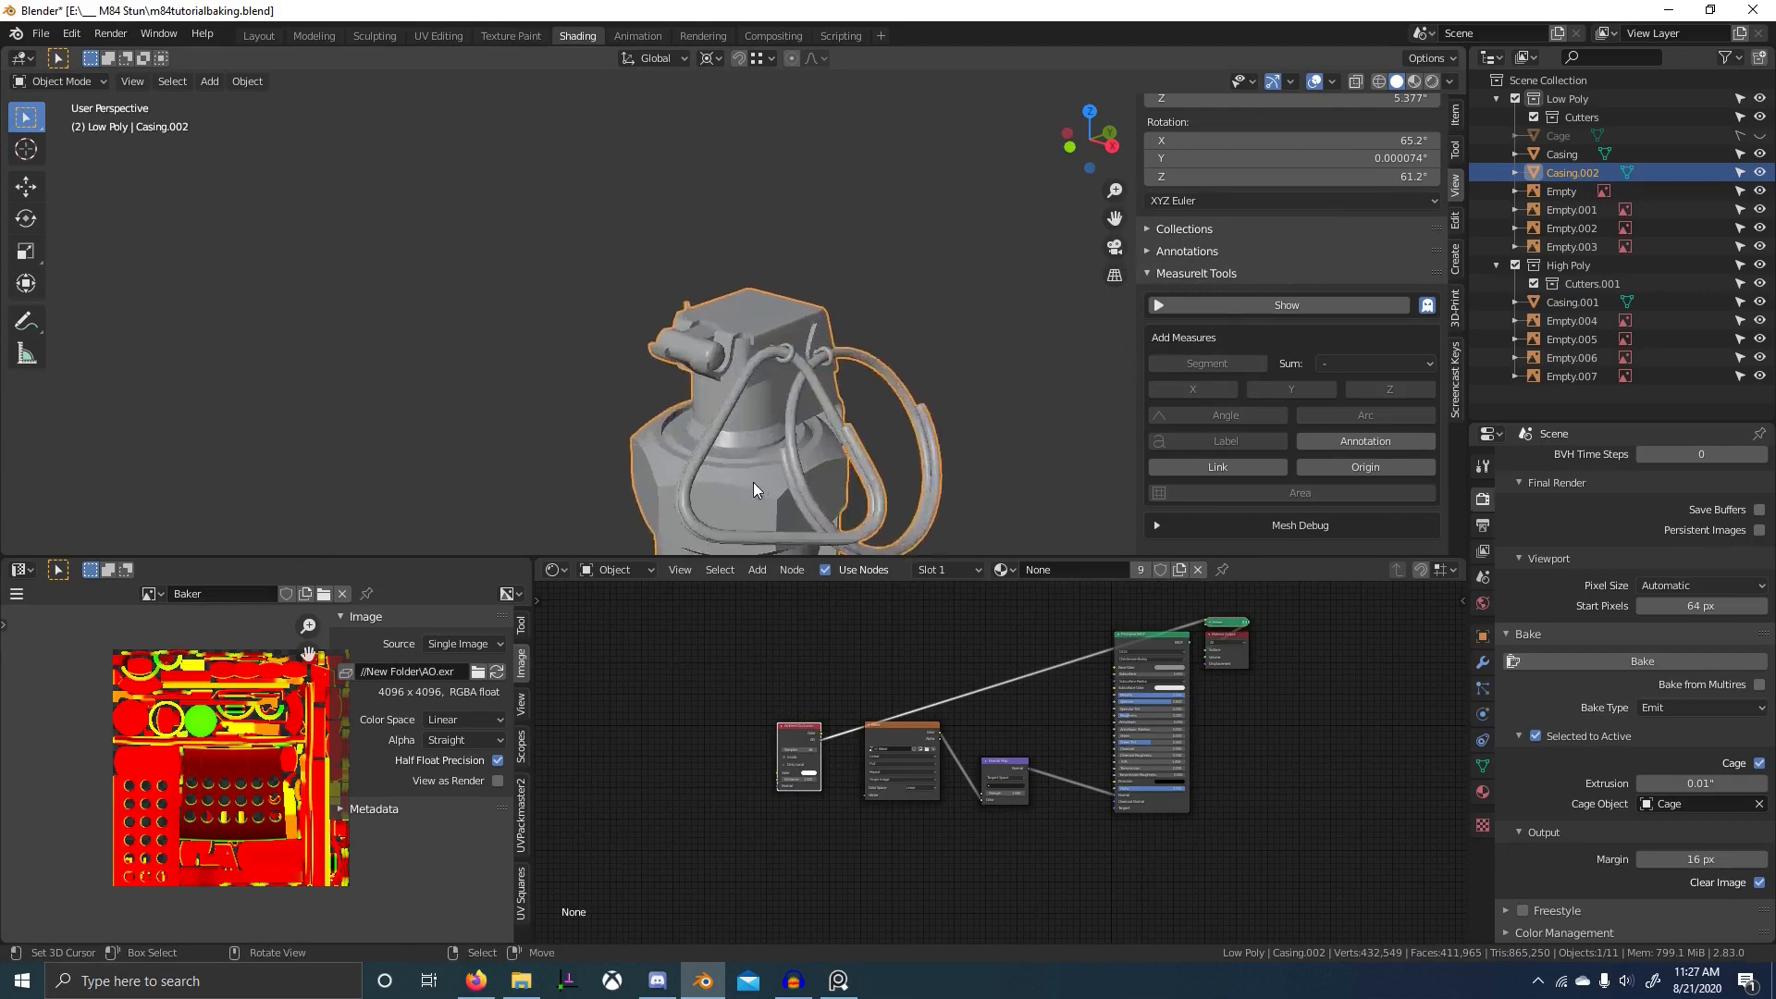
middle_drag(753, 487, 691, 484)
shift+middle_drag(938, 468, 564, 342)
scroll(767, 407, up, 2)
ctrl+middle_drag(768, 407, 775, 392)
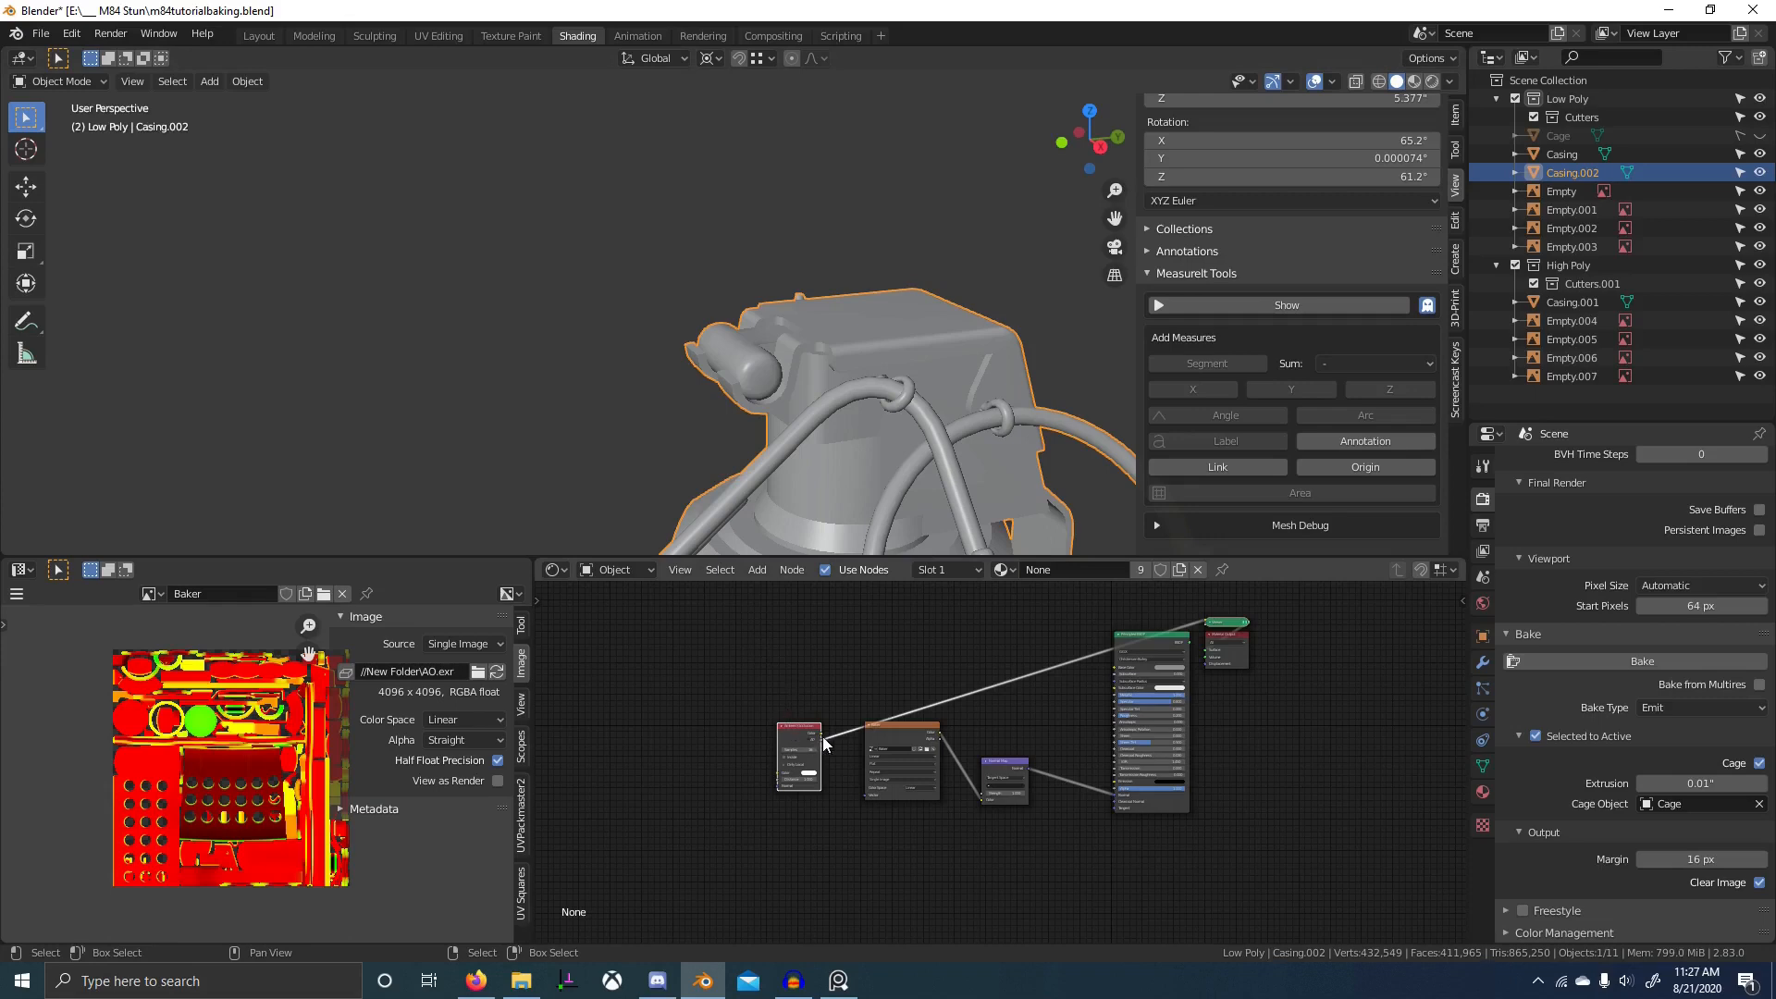
click(1414, 81)
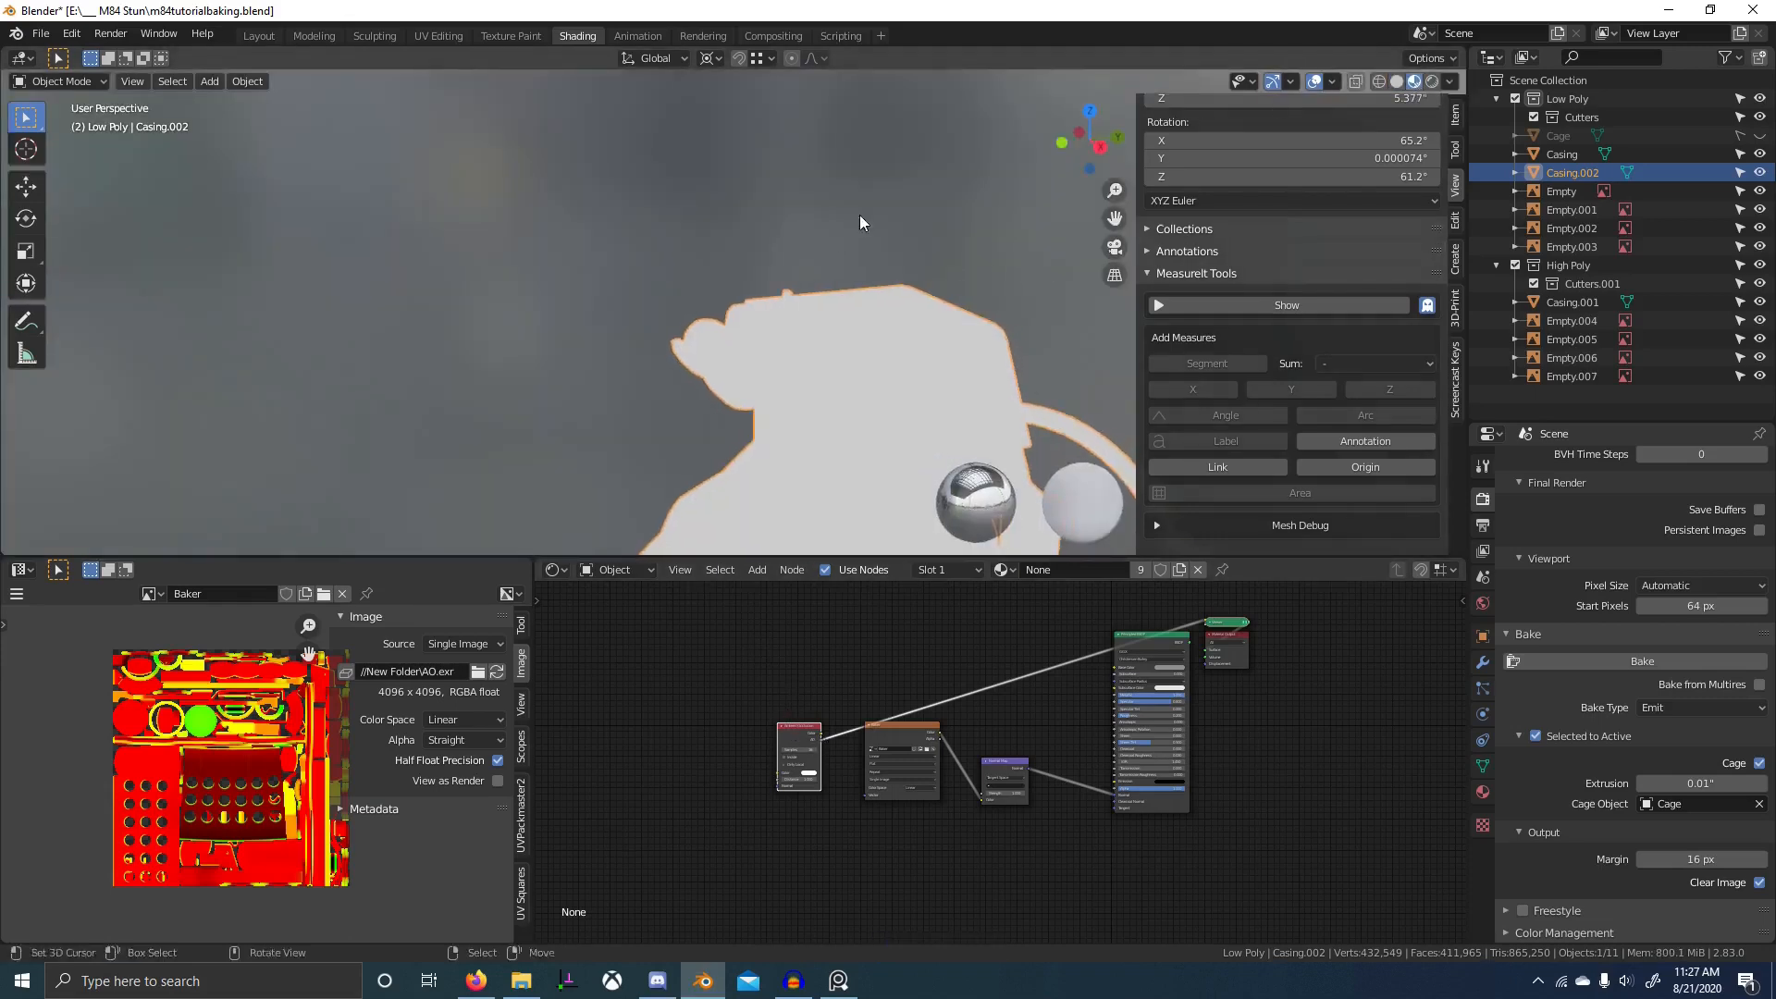
click(1431, 82)
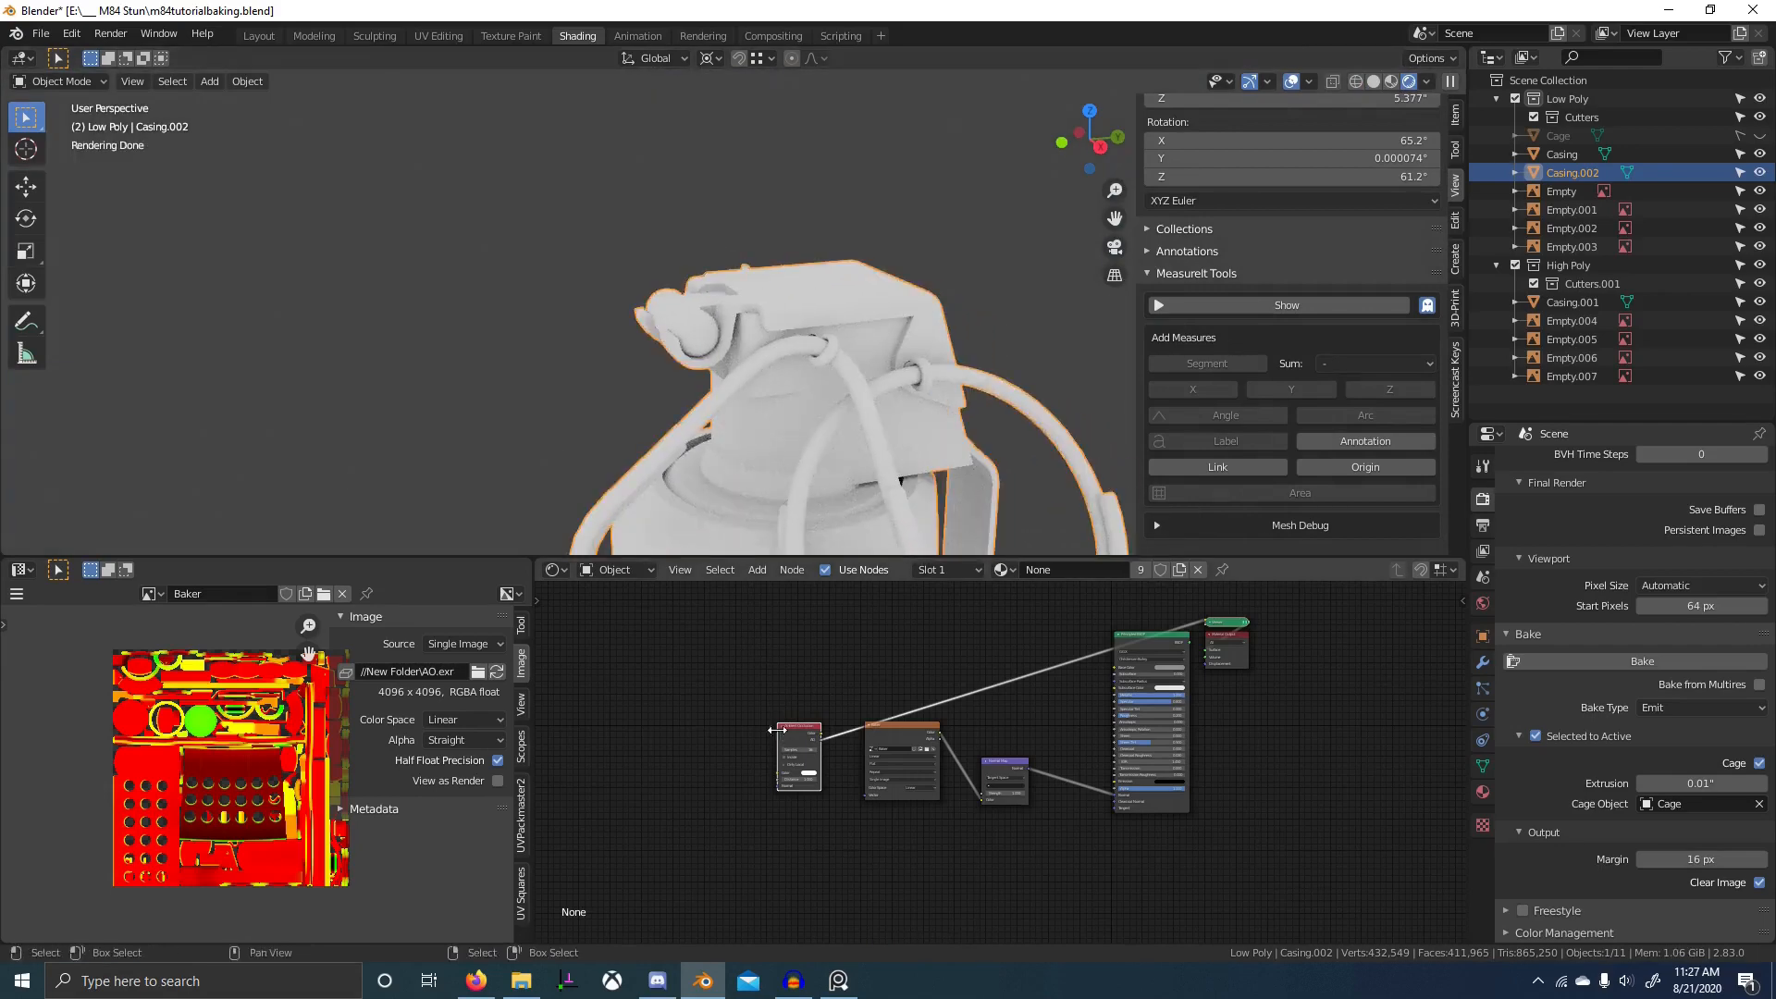
- Move the Ambient Occlusion node up and away from the Baker image node
drag(792, 740, 682, 647)
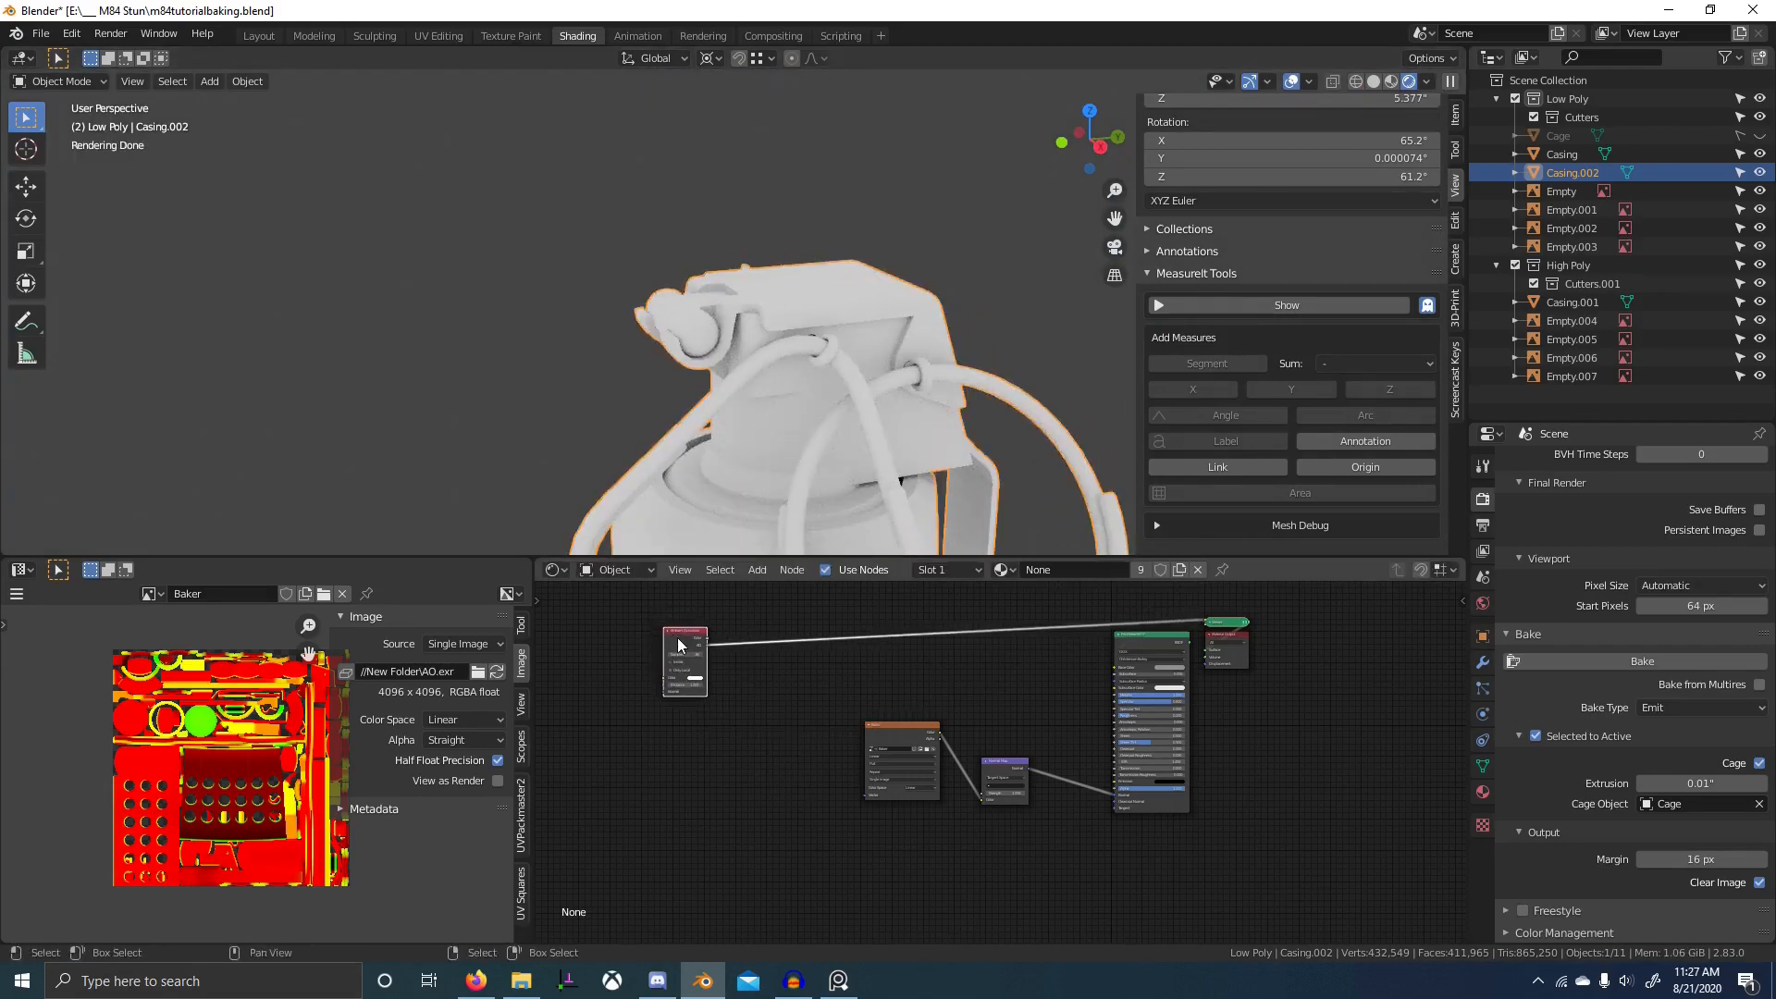
middle_drag(681, 648, 816, 701)
scroll(816, 701, up, 3)
- Try a duplicate Ambient Occlusion node as the emission preview, delete it and preview the original node again
key(shift+d)
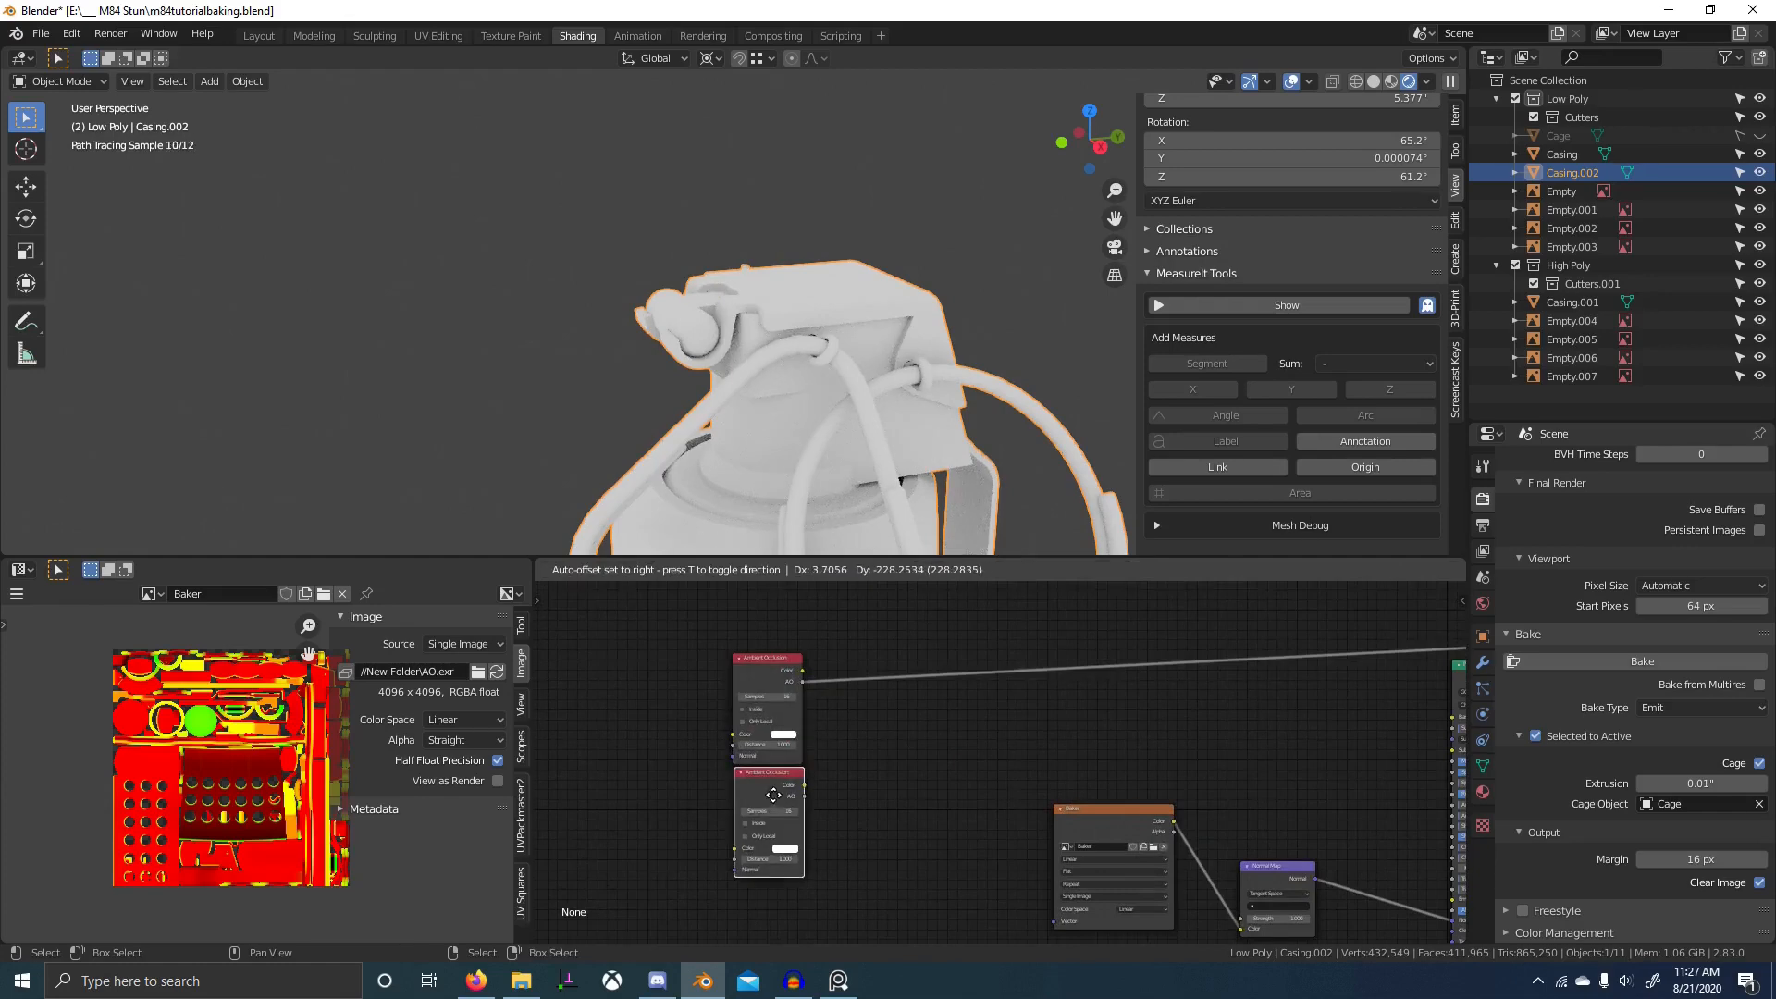
click(804, 805)
middle_drag(804, 804, 865, 764)
ctrl+shift+click(824, 759)
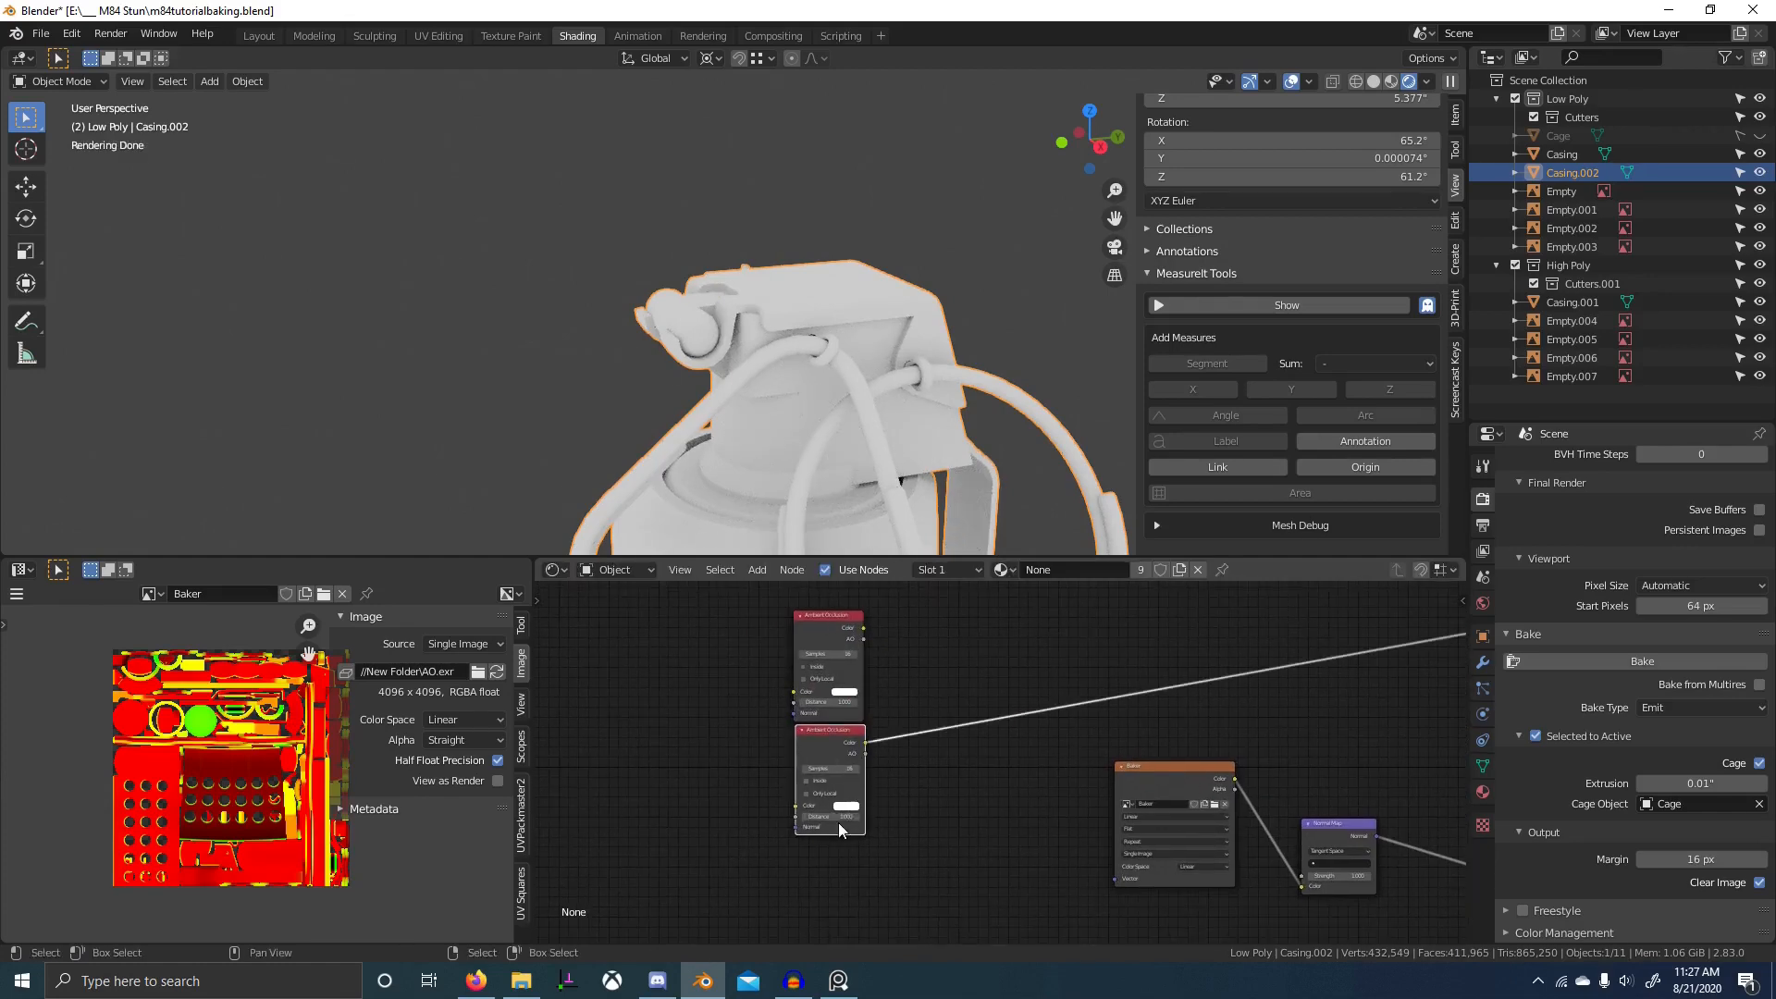
key(Return)
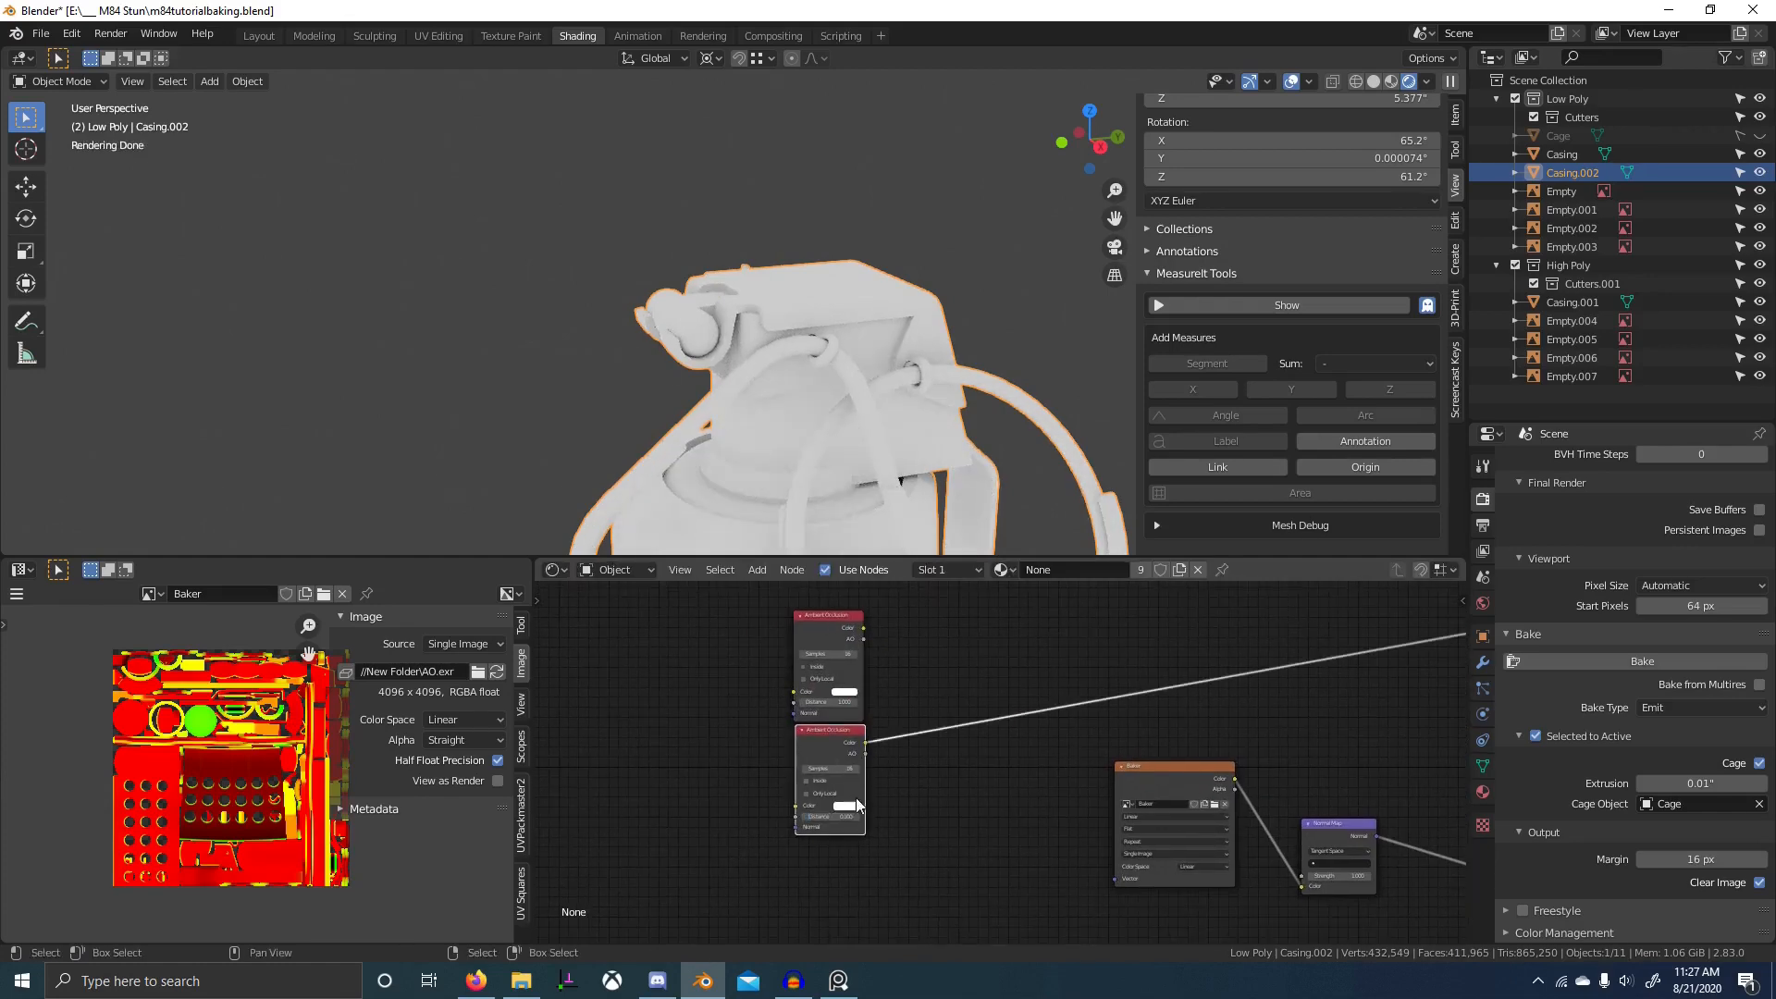
ctrl+middle_drag(856, 287, 846, 419)
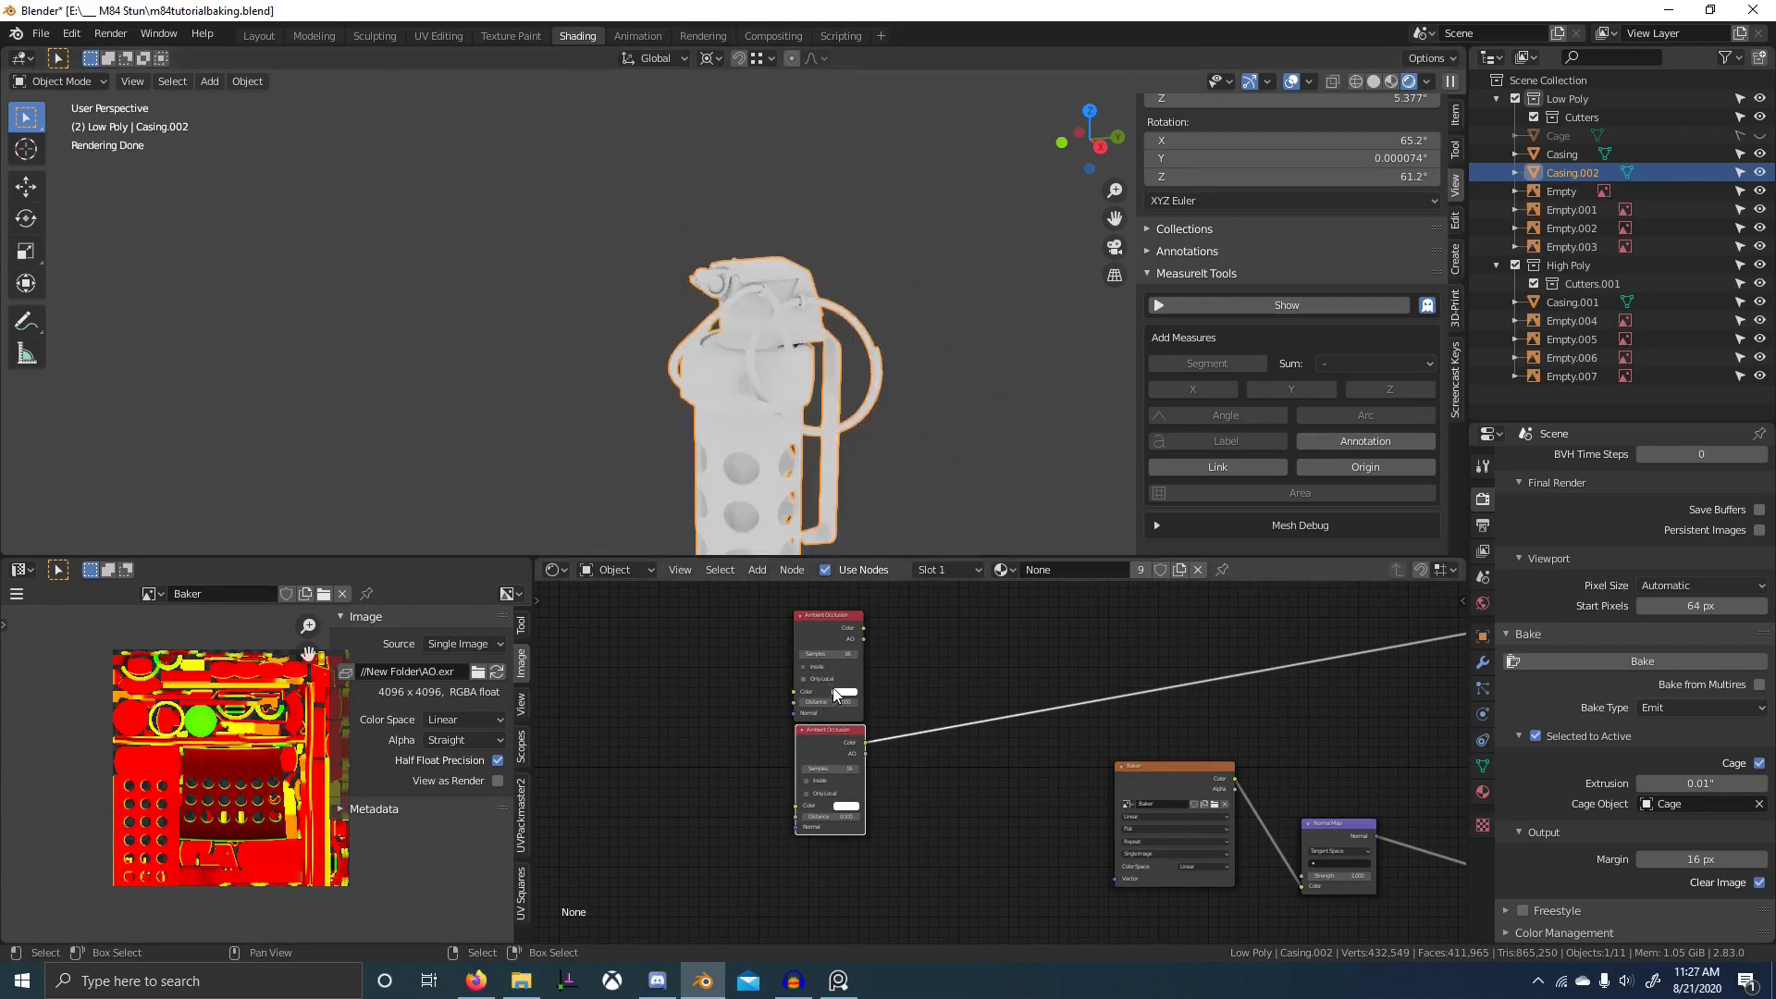
key(x)
ctrl+shift+click(851, 630)
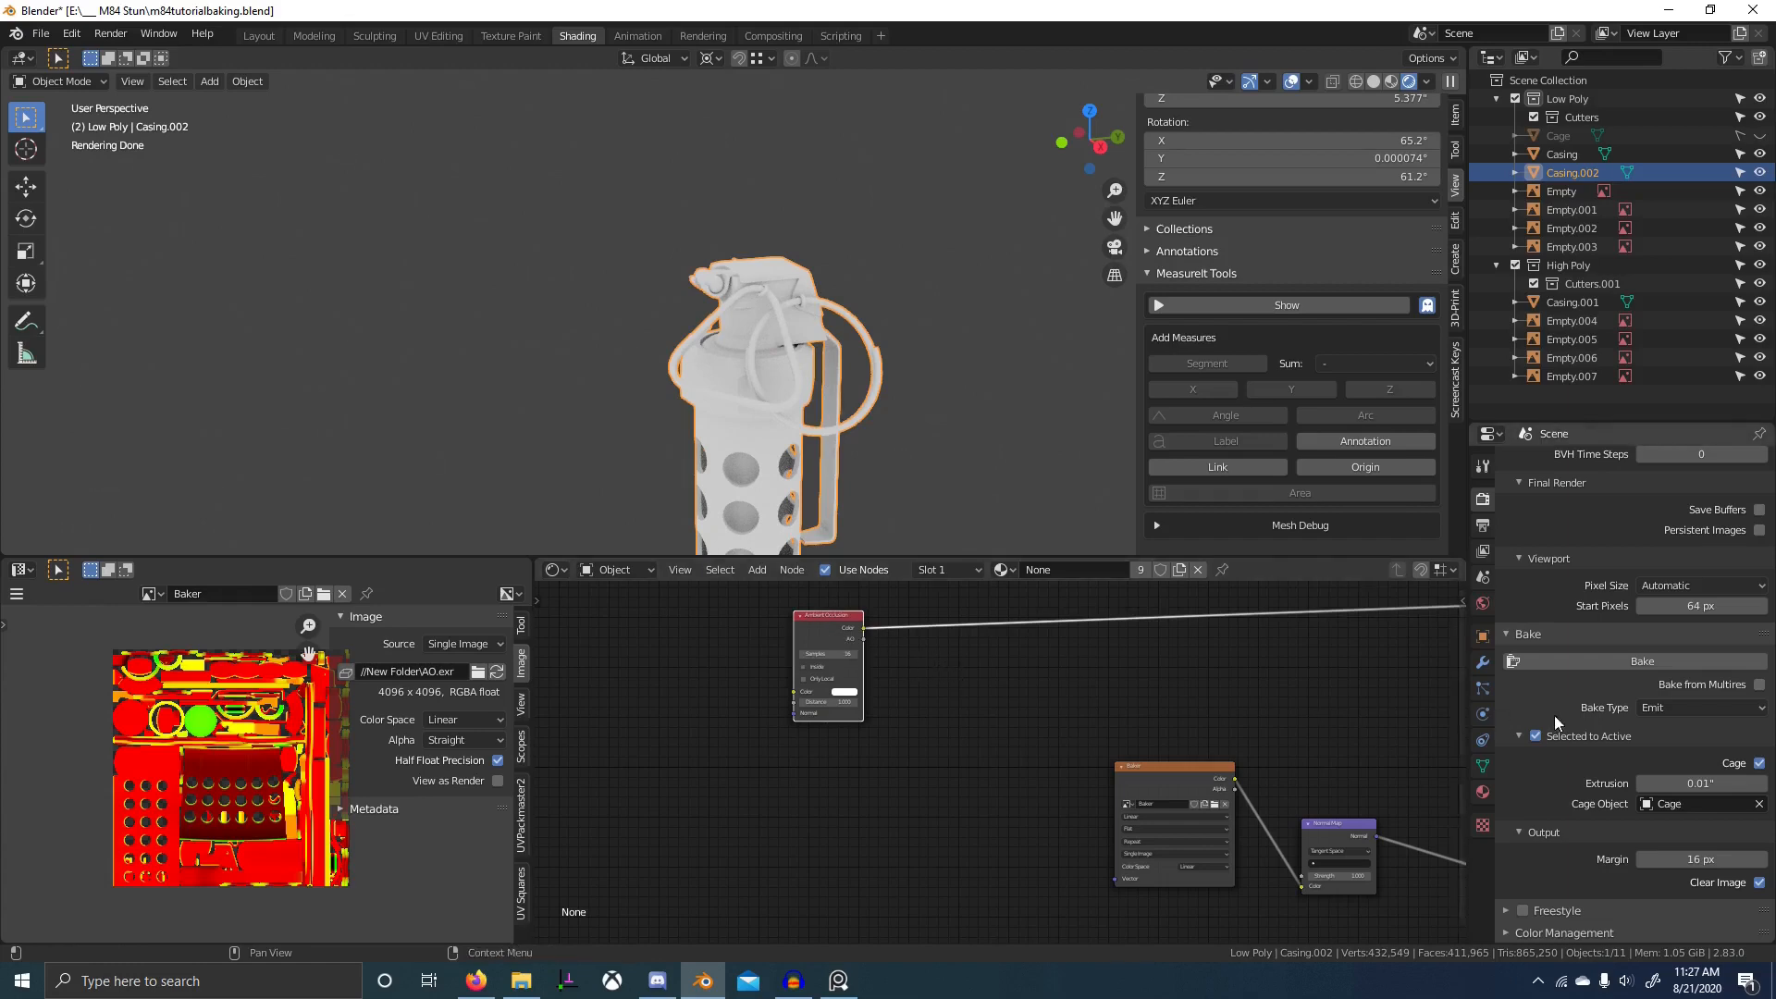
- Disable Selected to Active, make the Baker image node active and bake the Emit map of the assembled grenade
click(1536, 735)
click(1131, 769)
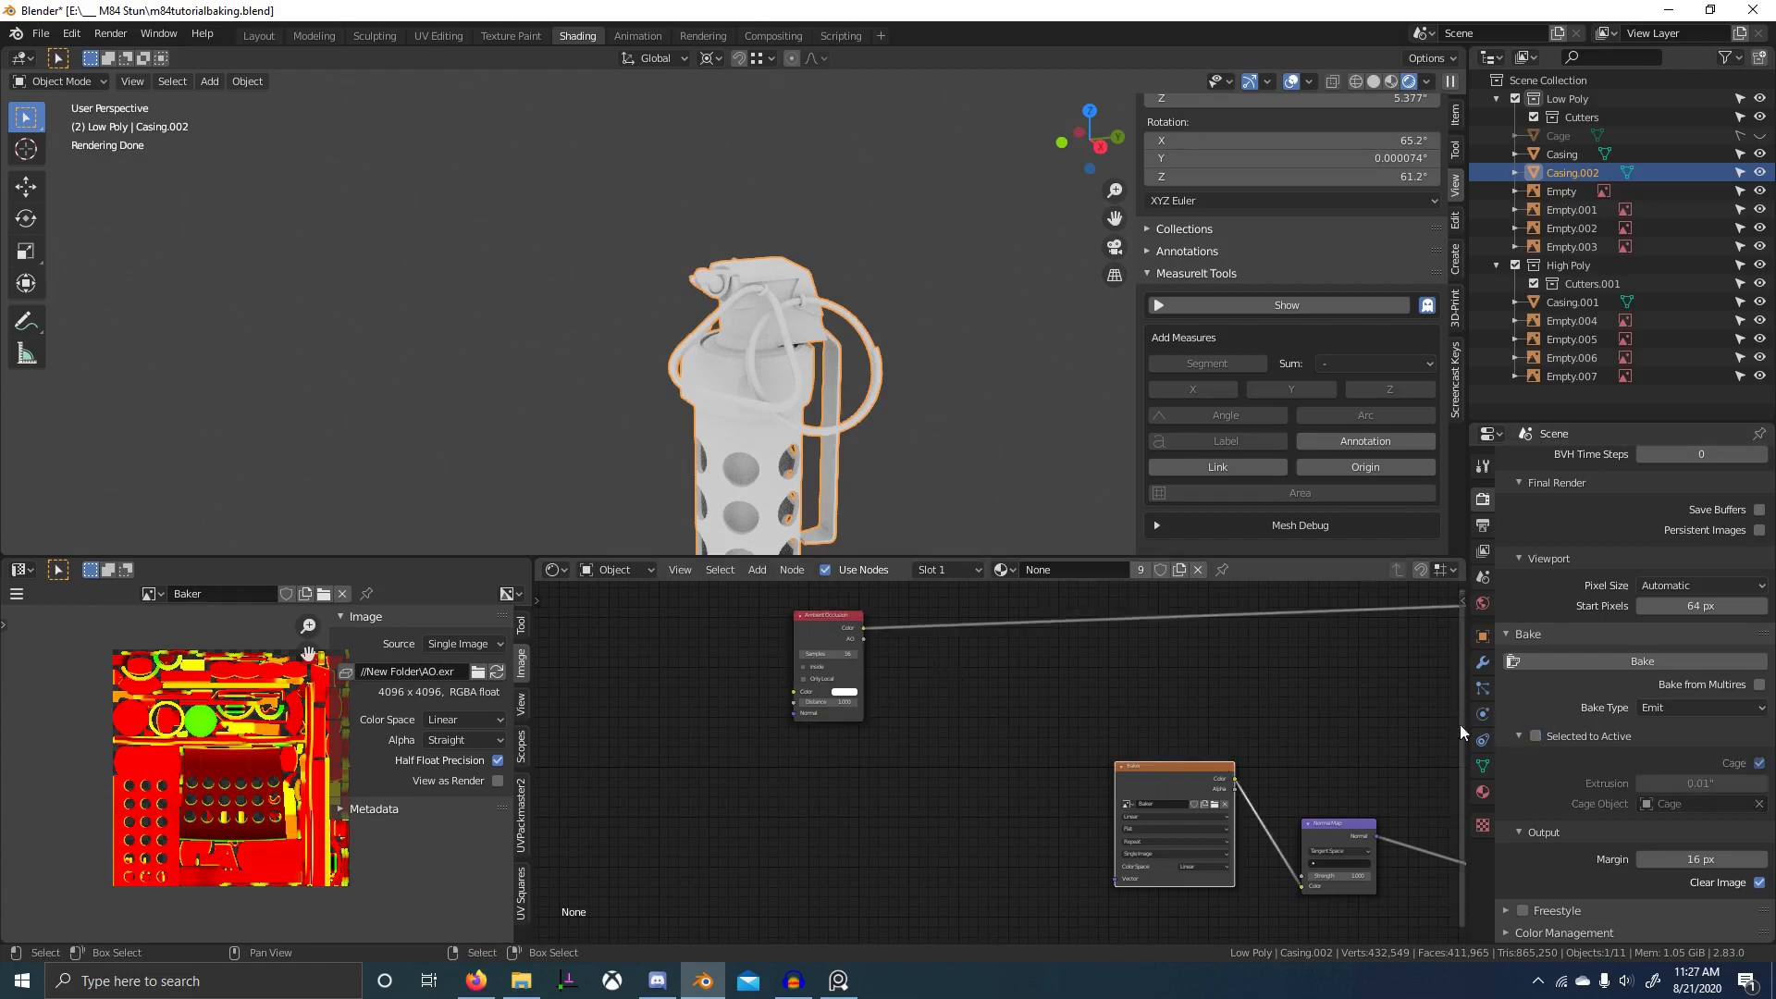
click(1643, 661)
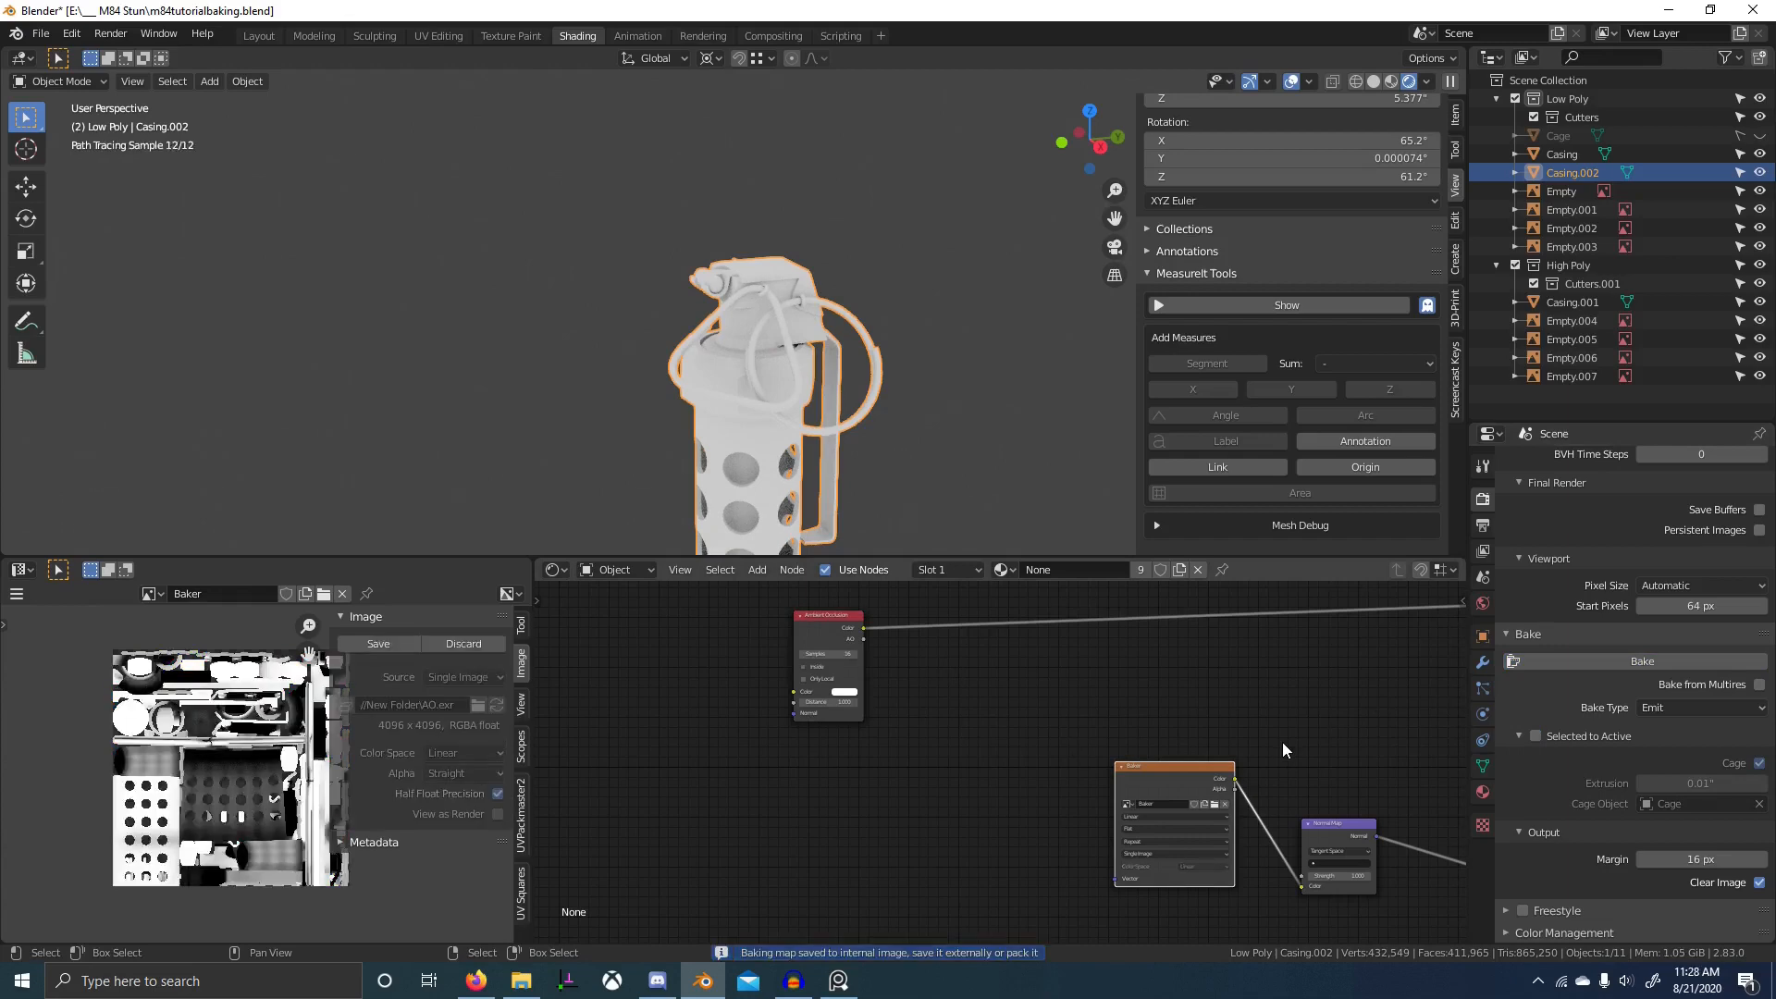
- Preview the Baker image on the assembled grenade in material preview shading and examine the baked result up close
ctrl+shift+click(1163, 774)
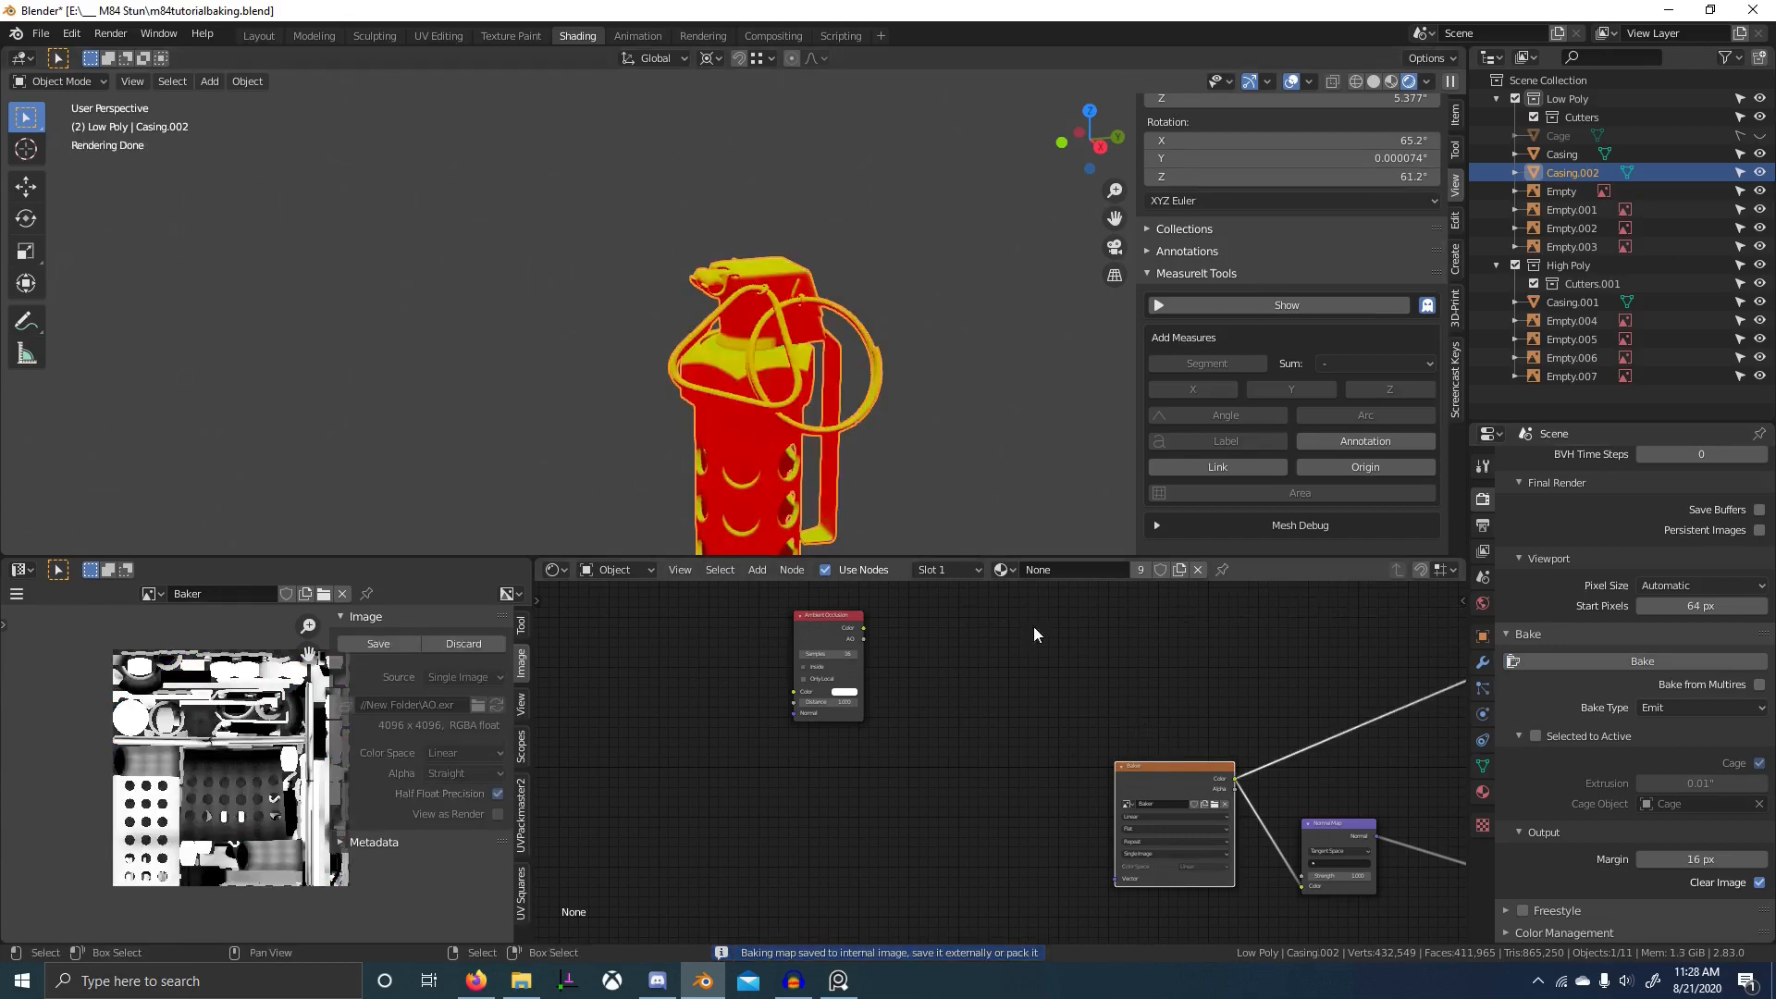
click(1392, 81)
shift+middle_drag(883, 351, 907, 276)
middle_drag(908, 277, 861, 277)
scroll(825, 448, up, 2)
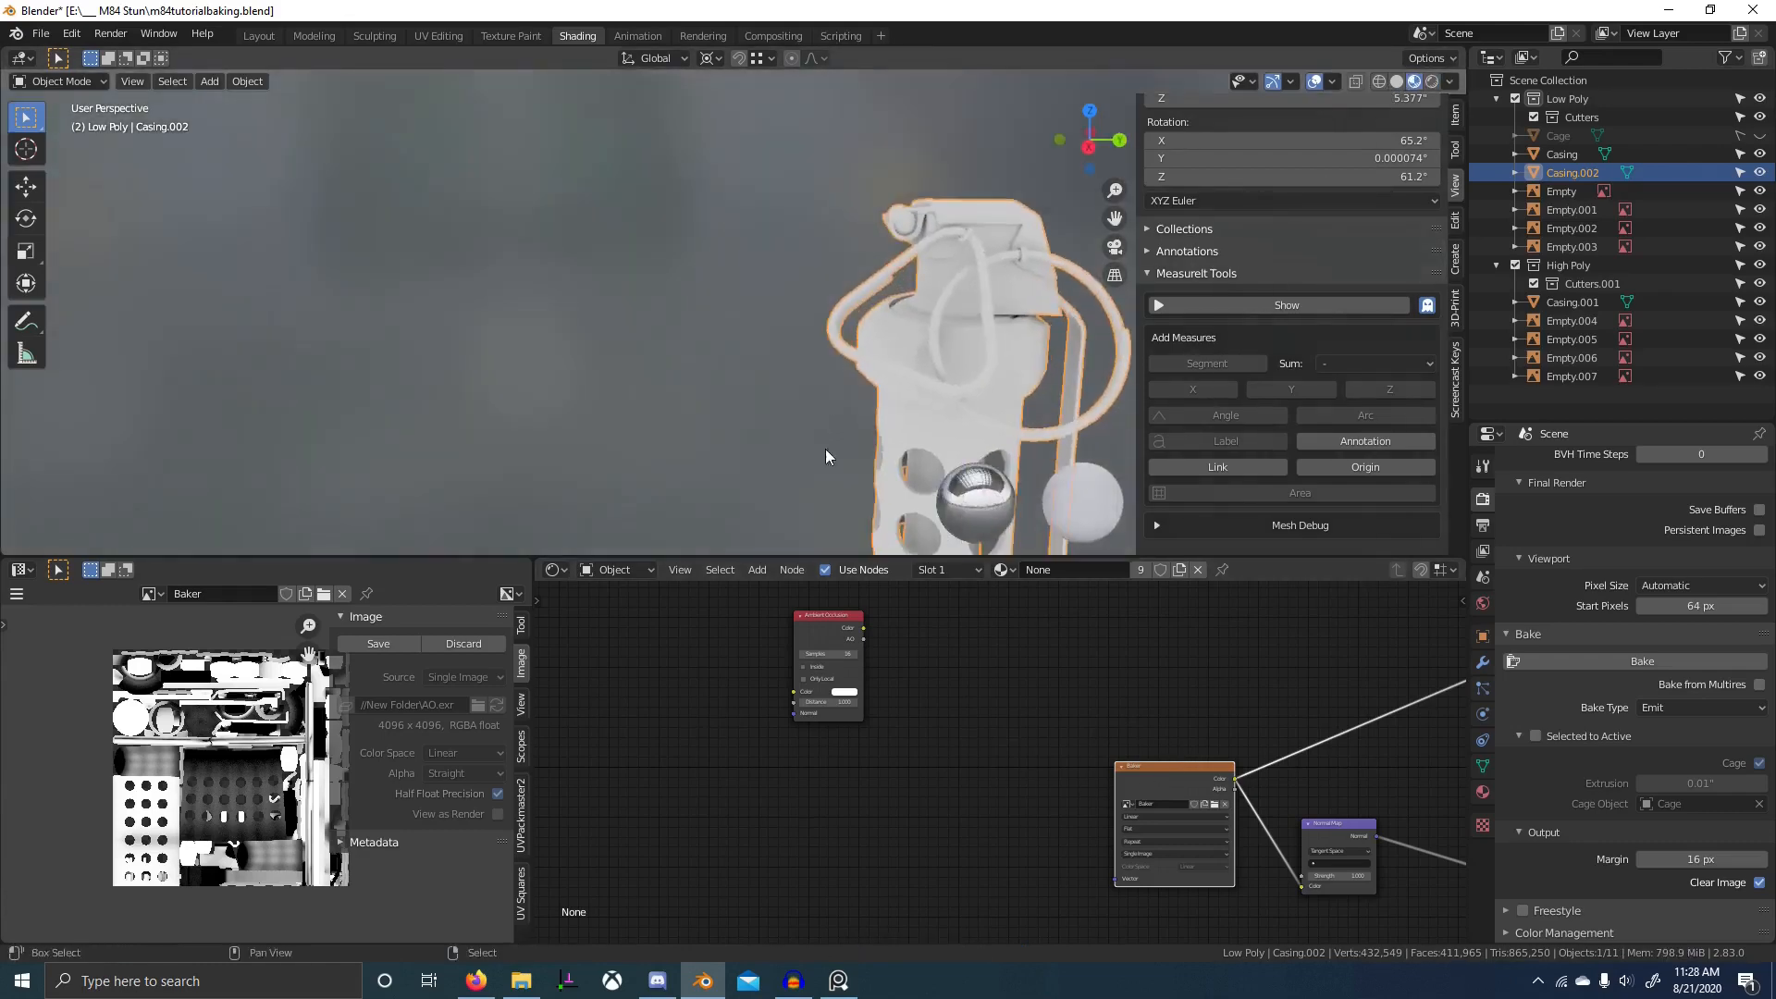
mouse_move(825, 448)
shift+middle_down()
mouse_move(766, 254)
mouse_move(753, 424)
mouse_move(851, 377)
mouse_move(988, 442)
mouse_move(919, 398)
mouse_move(828, 496)
mouse_move(851, 451)
shift+middle_up()
key(KP_Decimal)
scroll(763, 219, up, 5)
scroll(851, 377, down, 4)
scroll(851, 452, up, 3)
- Insert a ColorRamp between the Baker image and the viewer and shift its black stop towards the middle
middle_drag(1119, 721, 1015, 740)
key(shift+a)
text(scol)
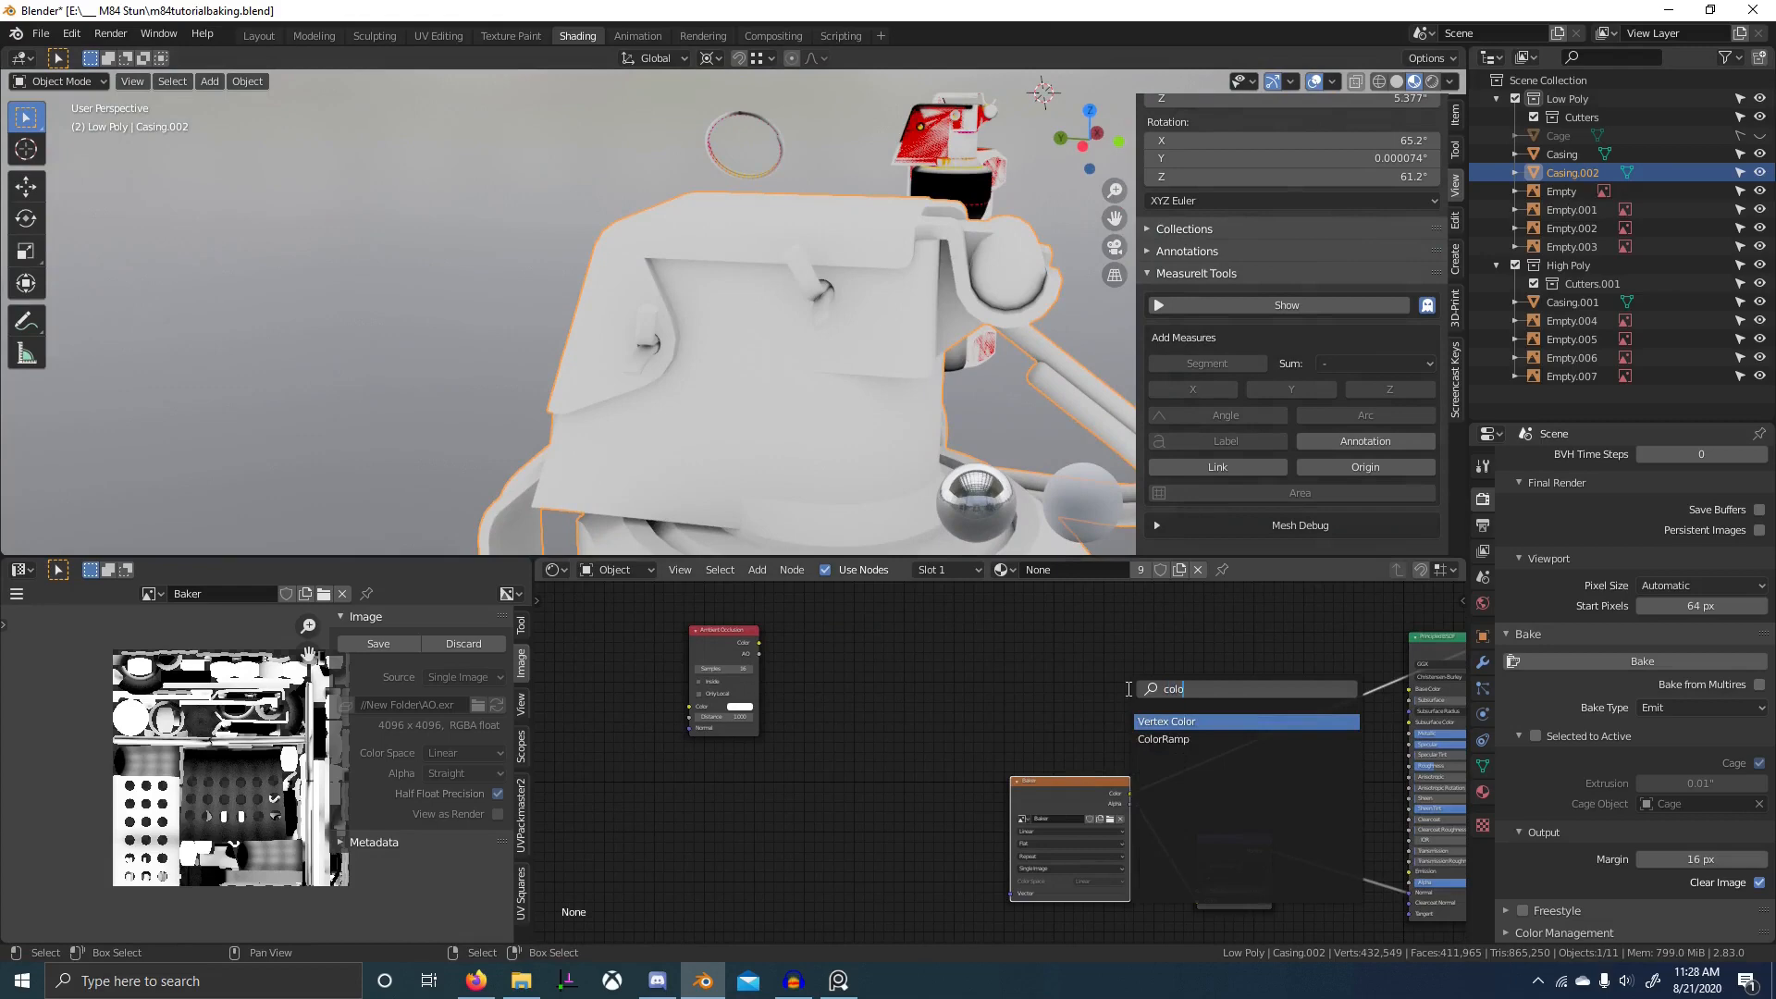
click(1167, 739)
click(1231, 740)
middle_drag(1232, 740, 1004, 784)
scroll(1001, 784, up, 2)
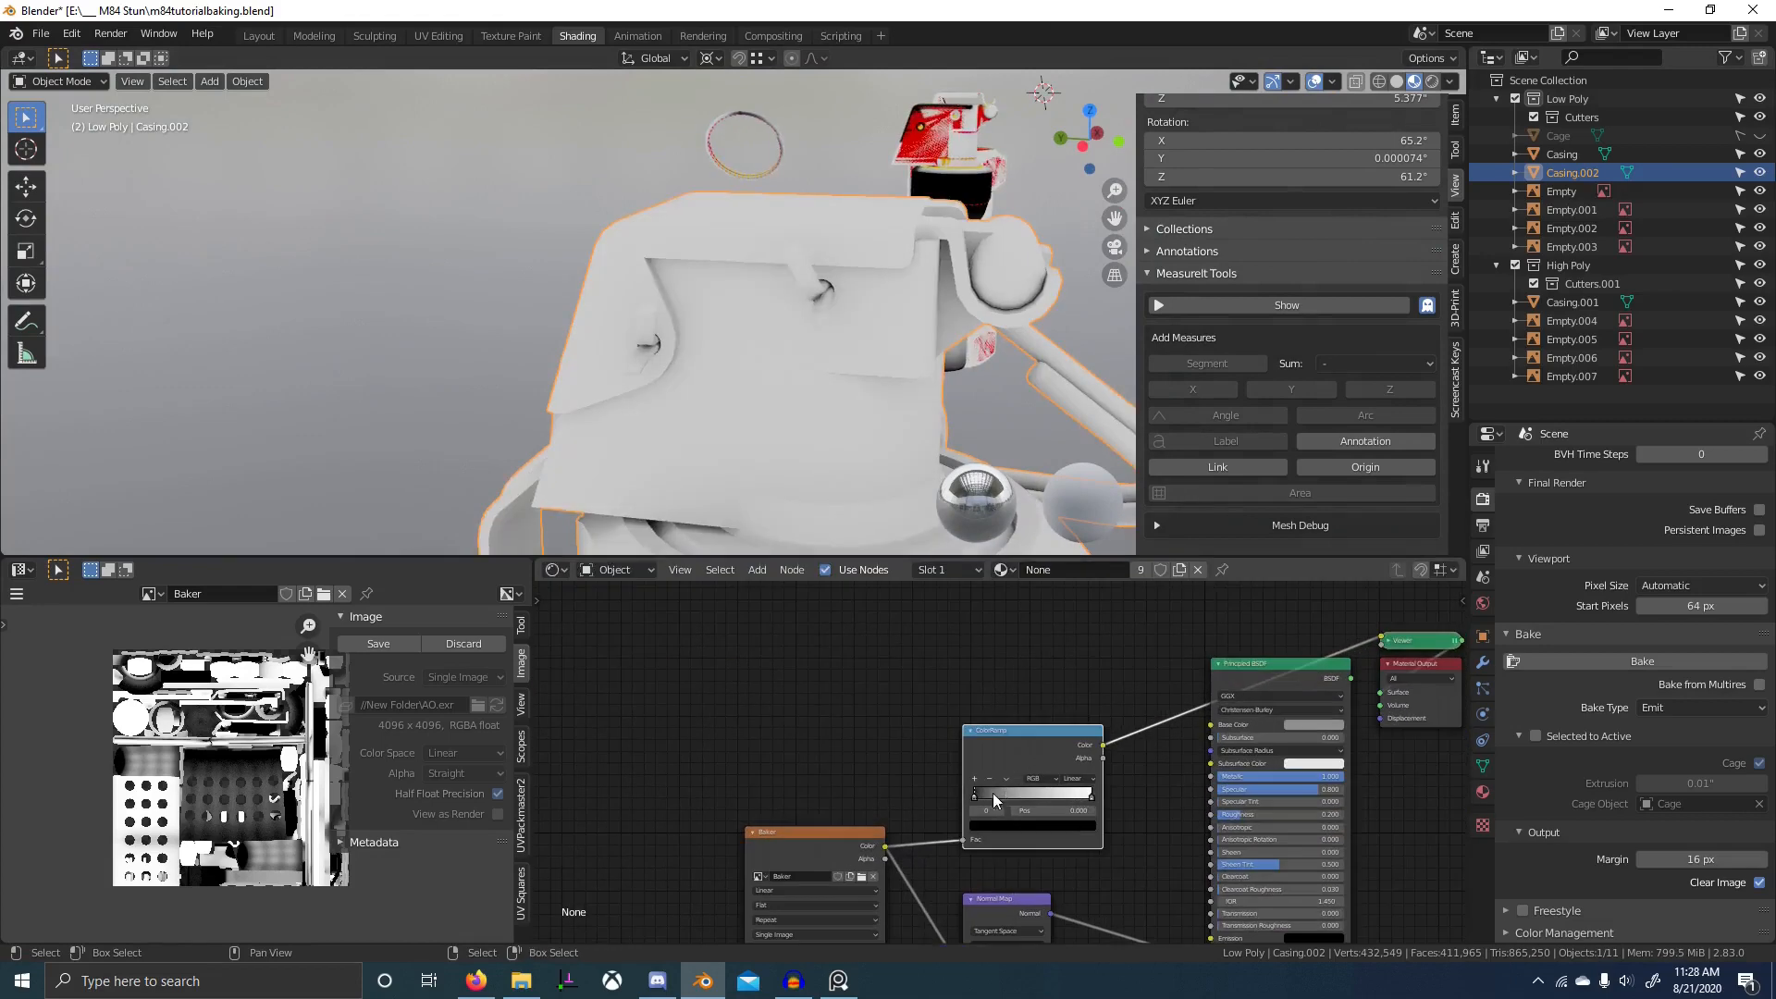
drag(995, 801, 1034, 798)
scroll(918, 436, down, 4)
shift+middle_drag(814, 437, 860, 242)
scroll(768, 264, down, 3)
- Save the baked image as AO2.exr in OpenEXR format in the New Folder directory
click(17, 593)
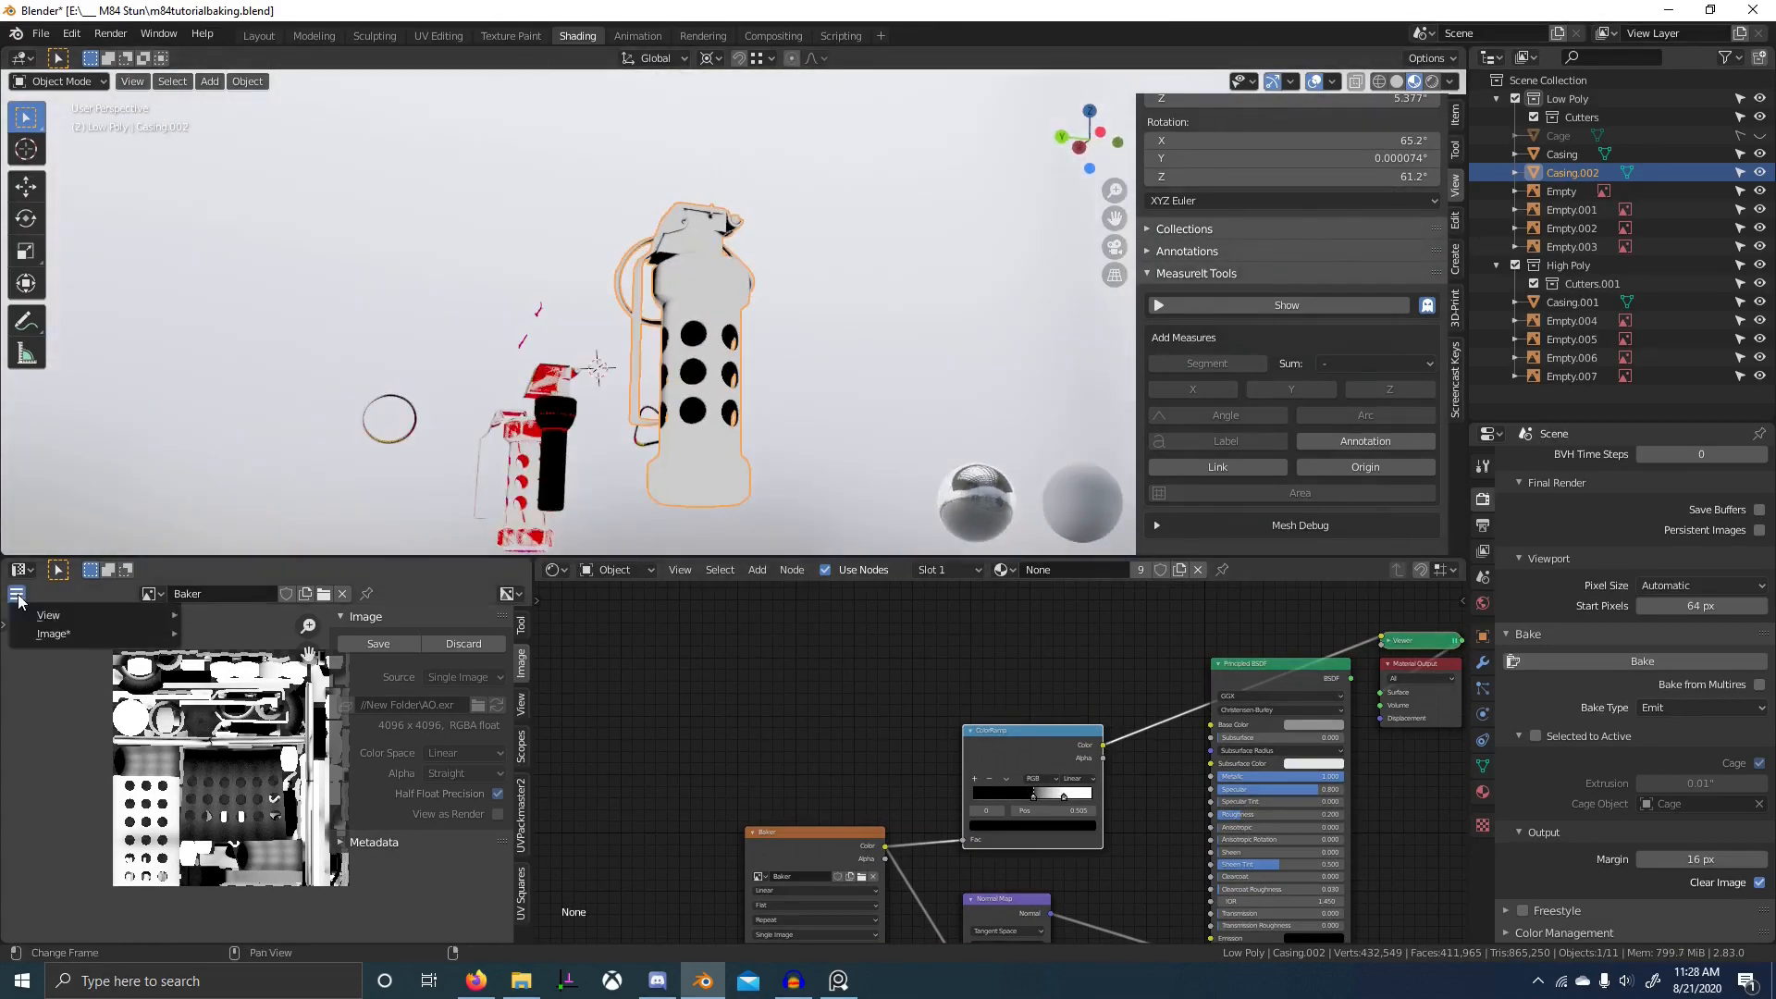
mouse_move(39, 636)
click(254, 479)
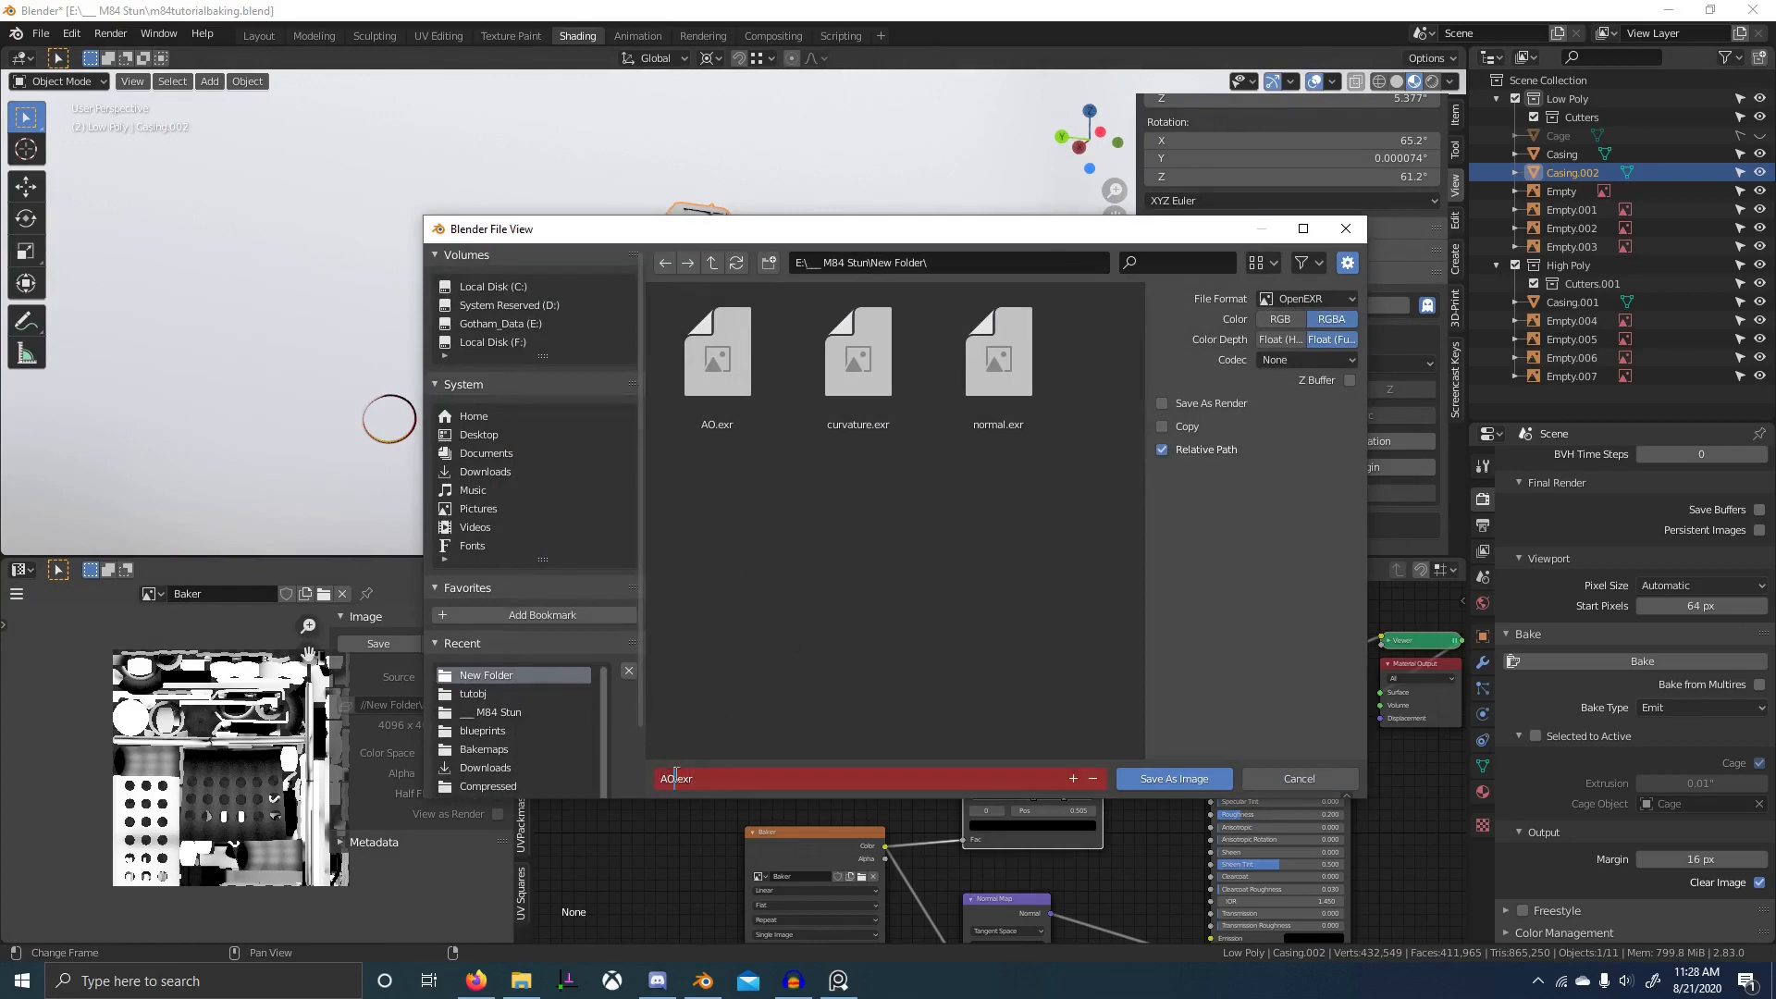
click(1174, 778)
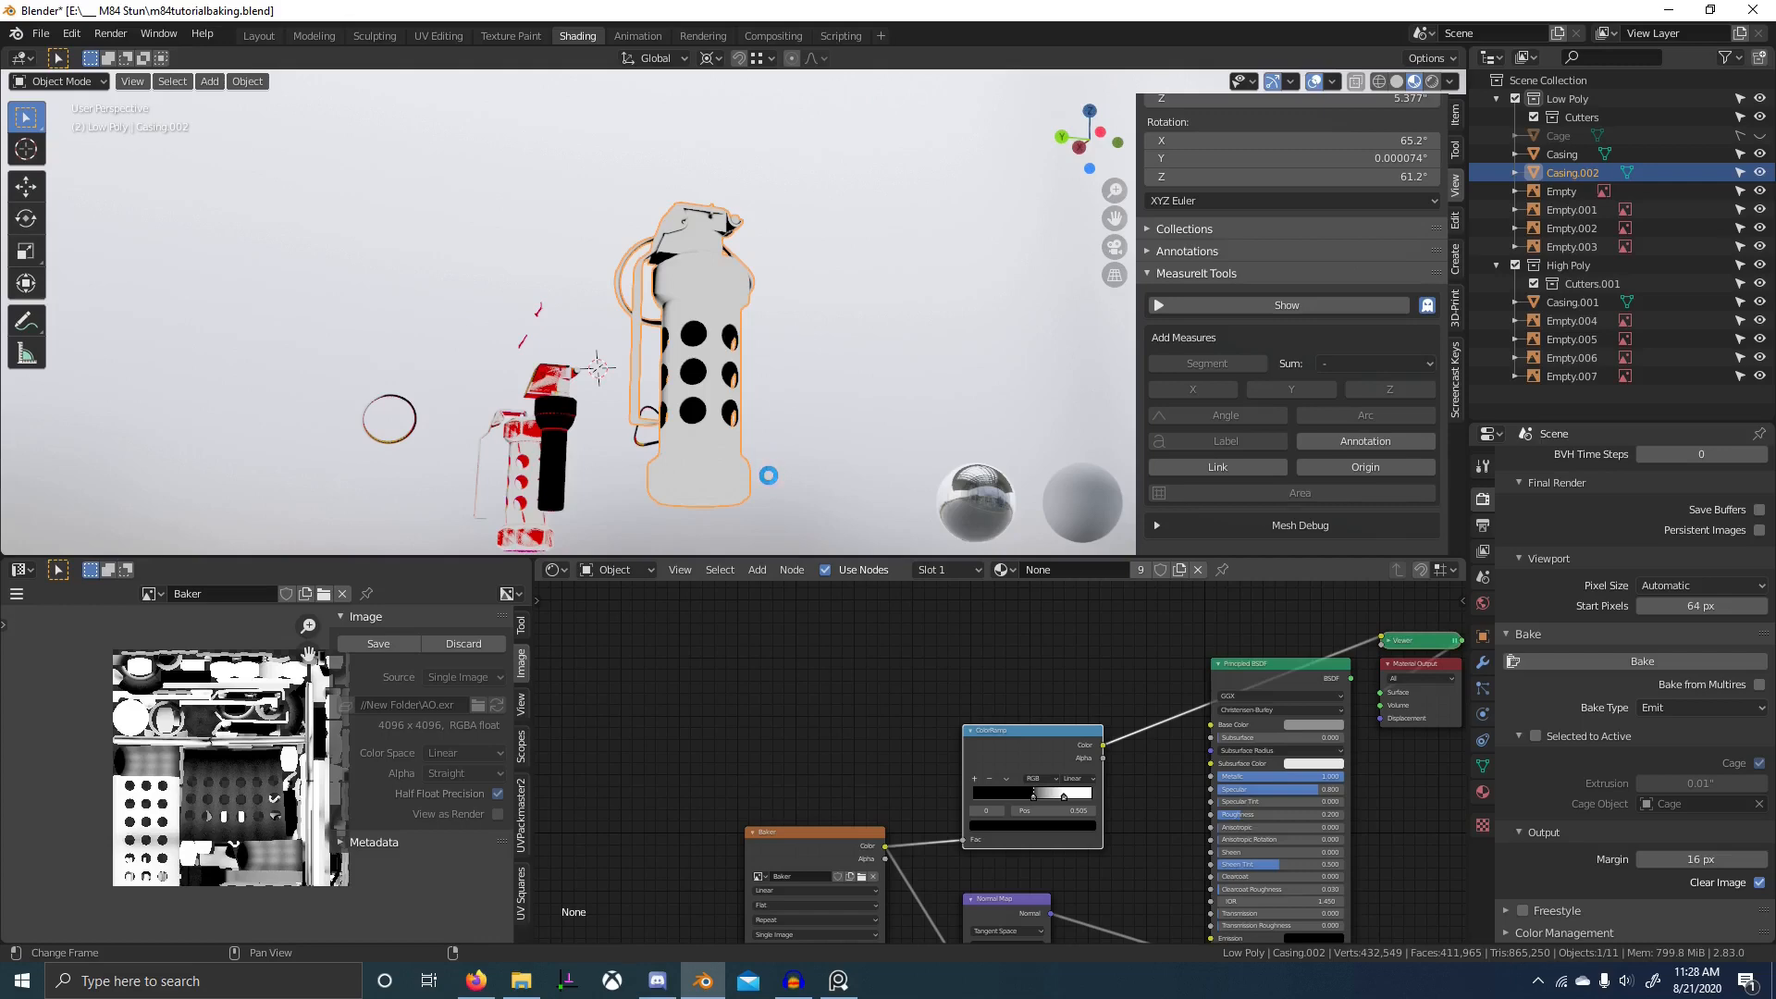
- Save m84tutorialbaking.blend and start a new General file
scroll(769, 476, down, 12)
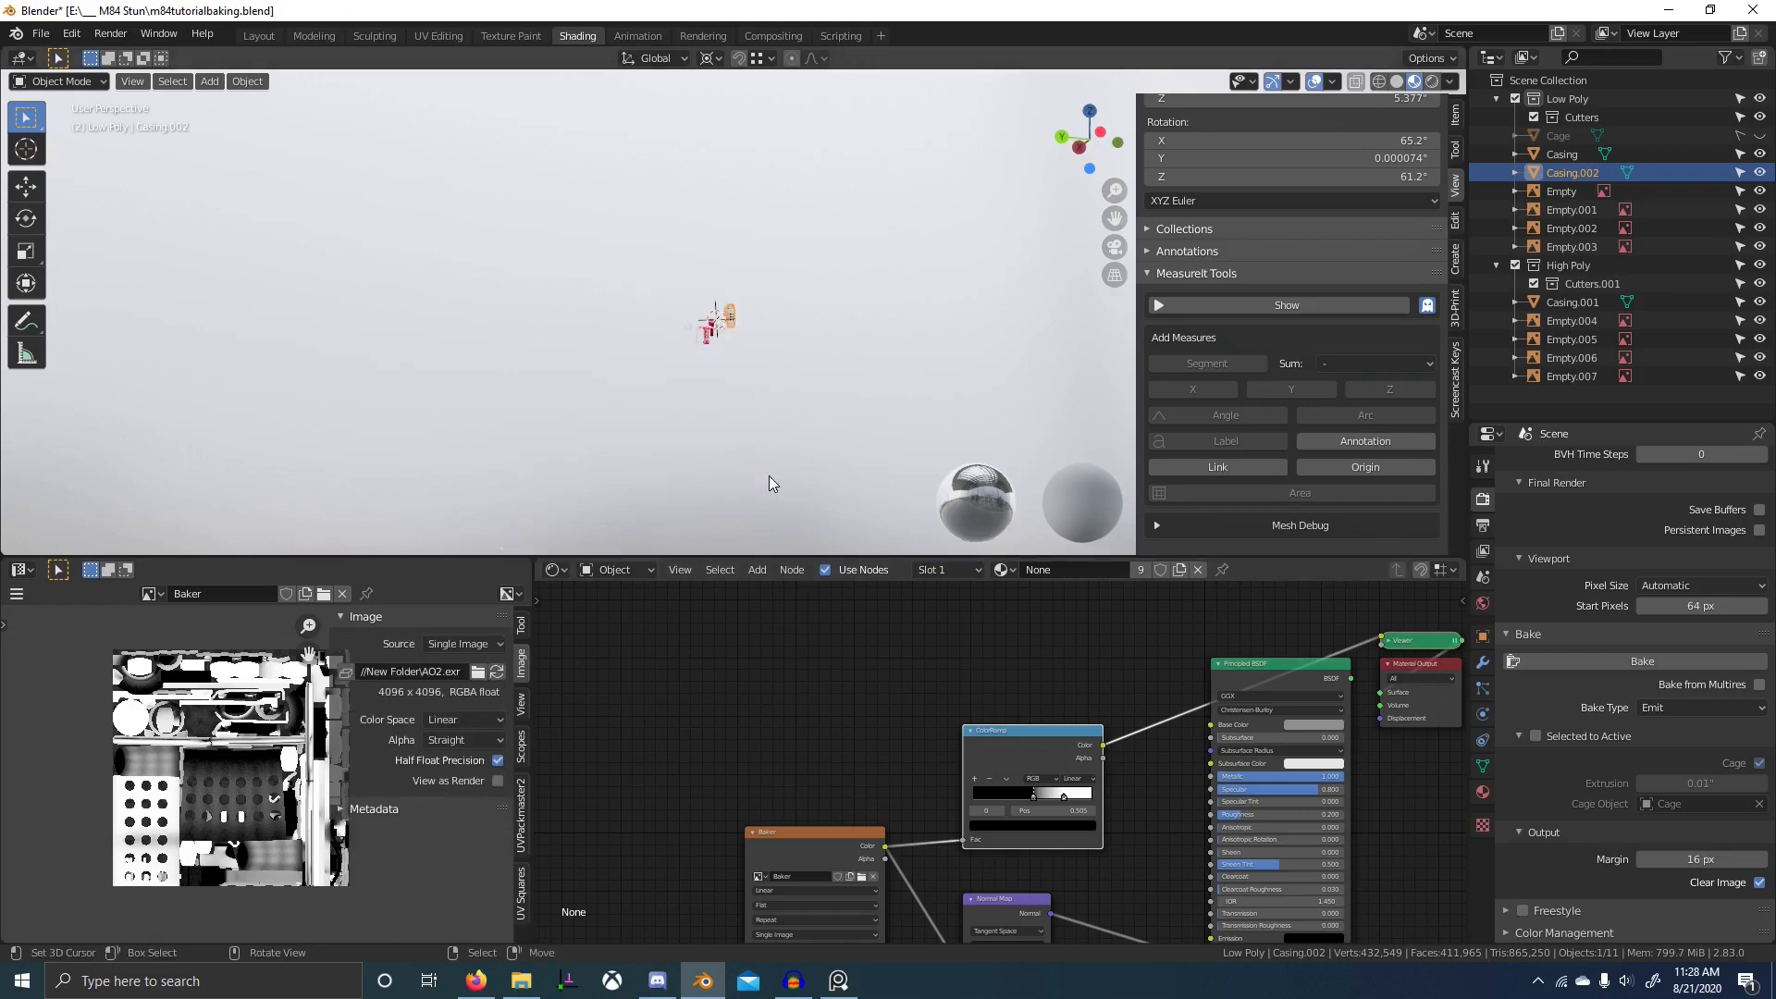
scroll(769, 475, up, 12)
middle_drag(713, 390, 698, 297)
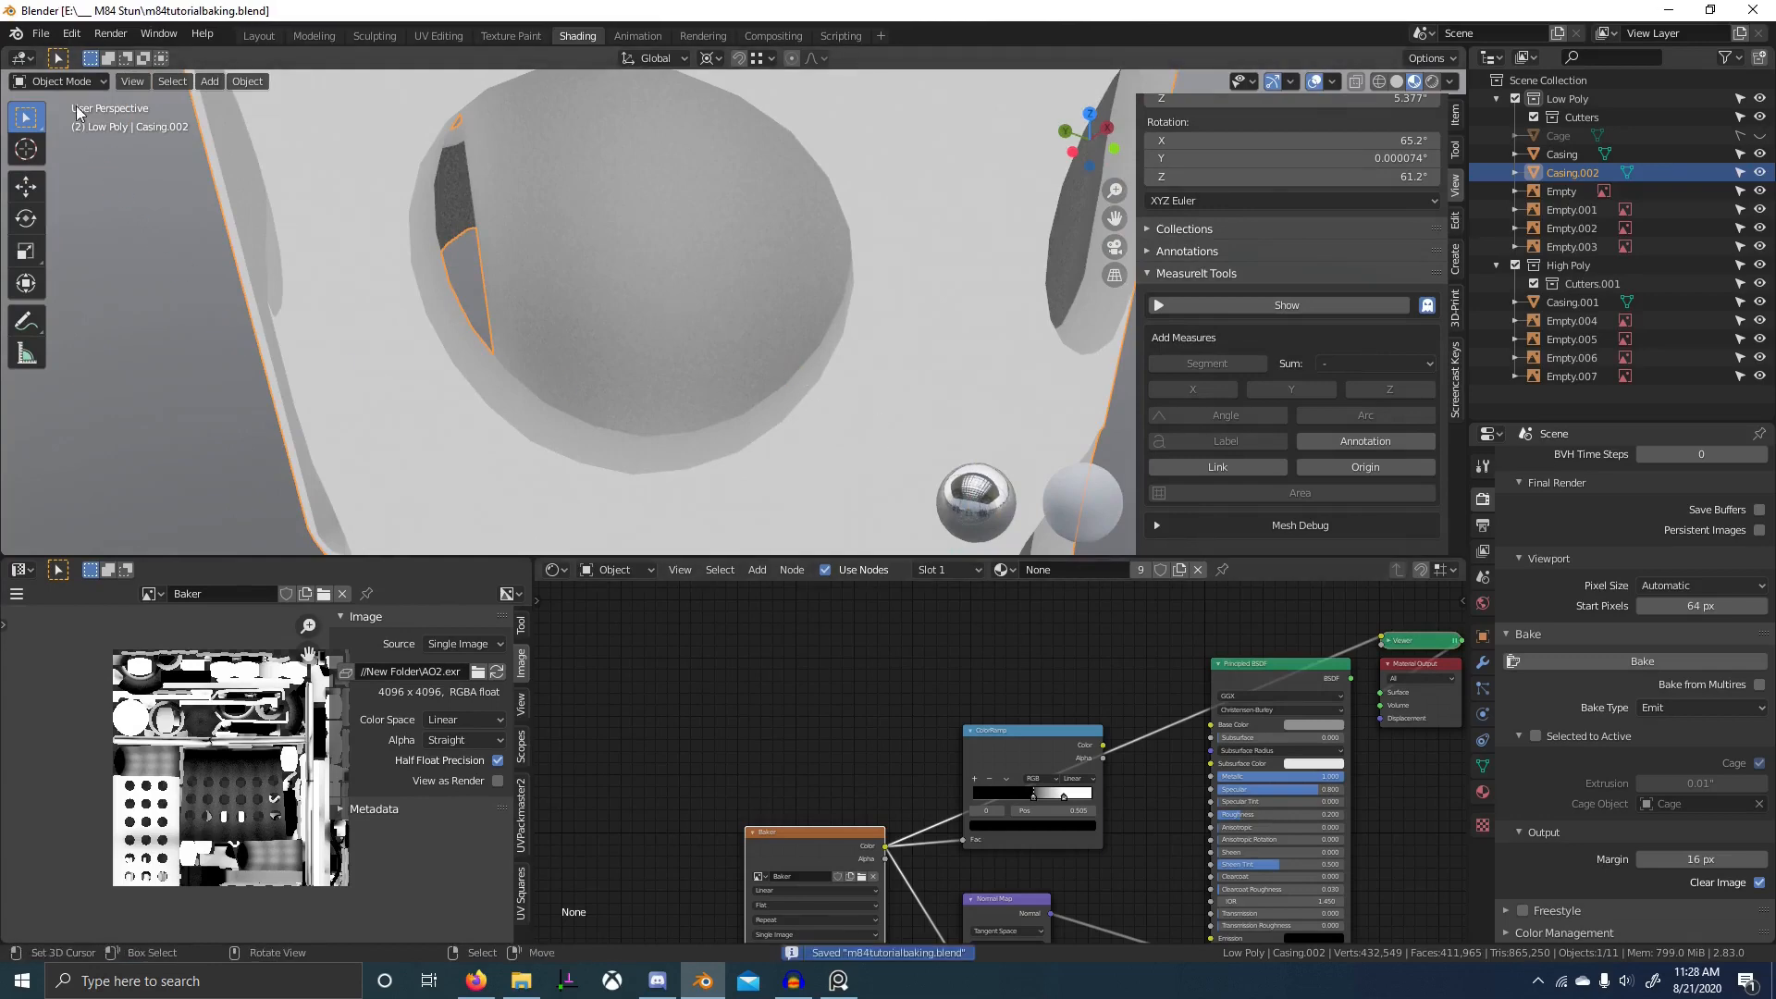
click(39, 37)
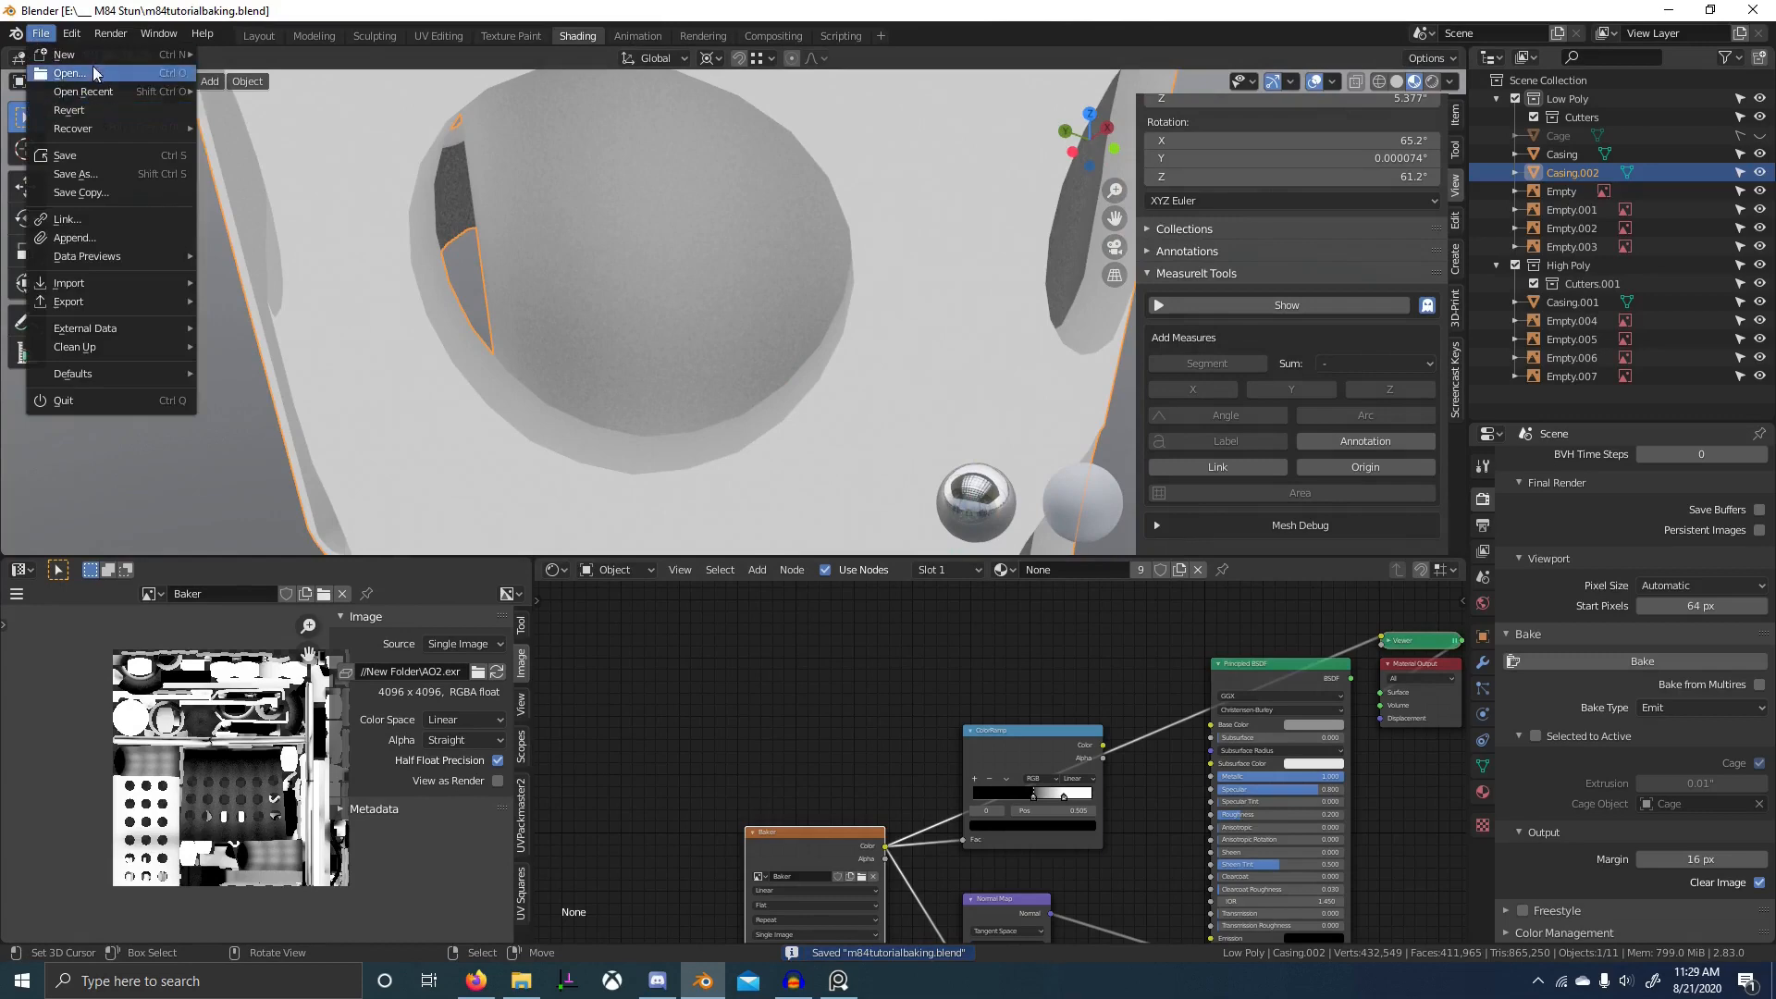
mouse_move(101, 57)
click(261, 57)
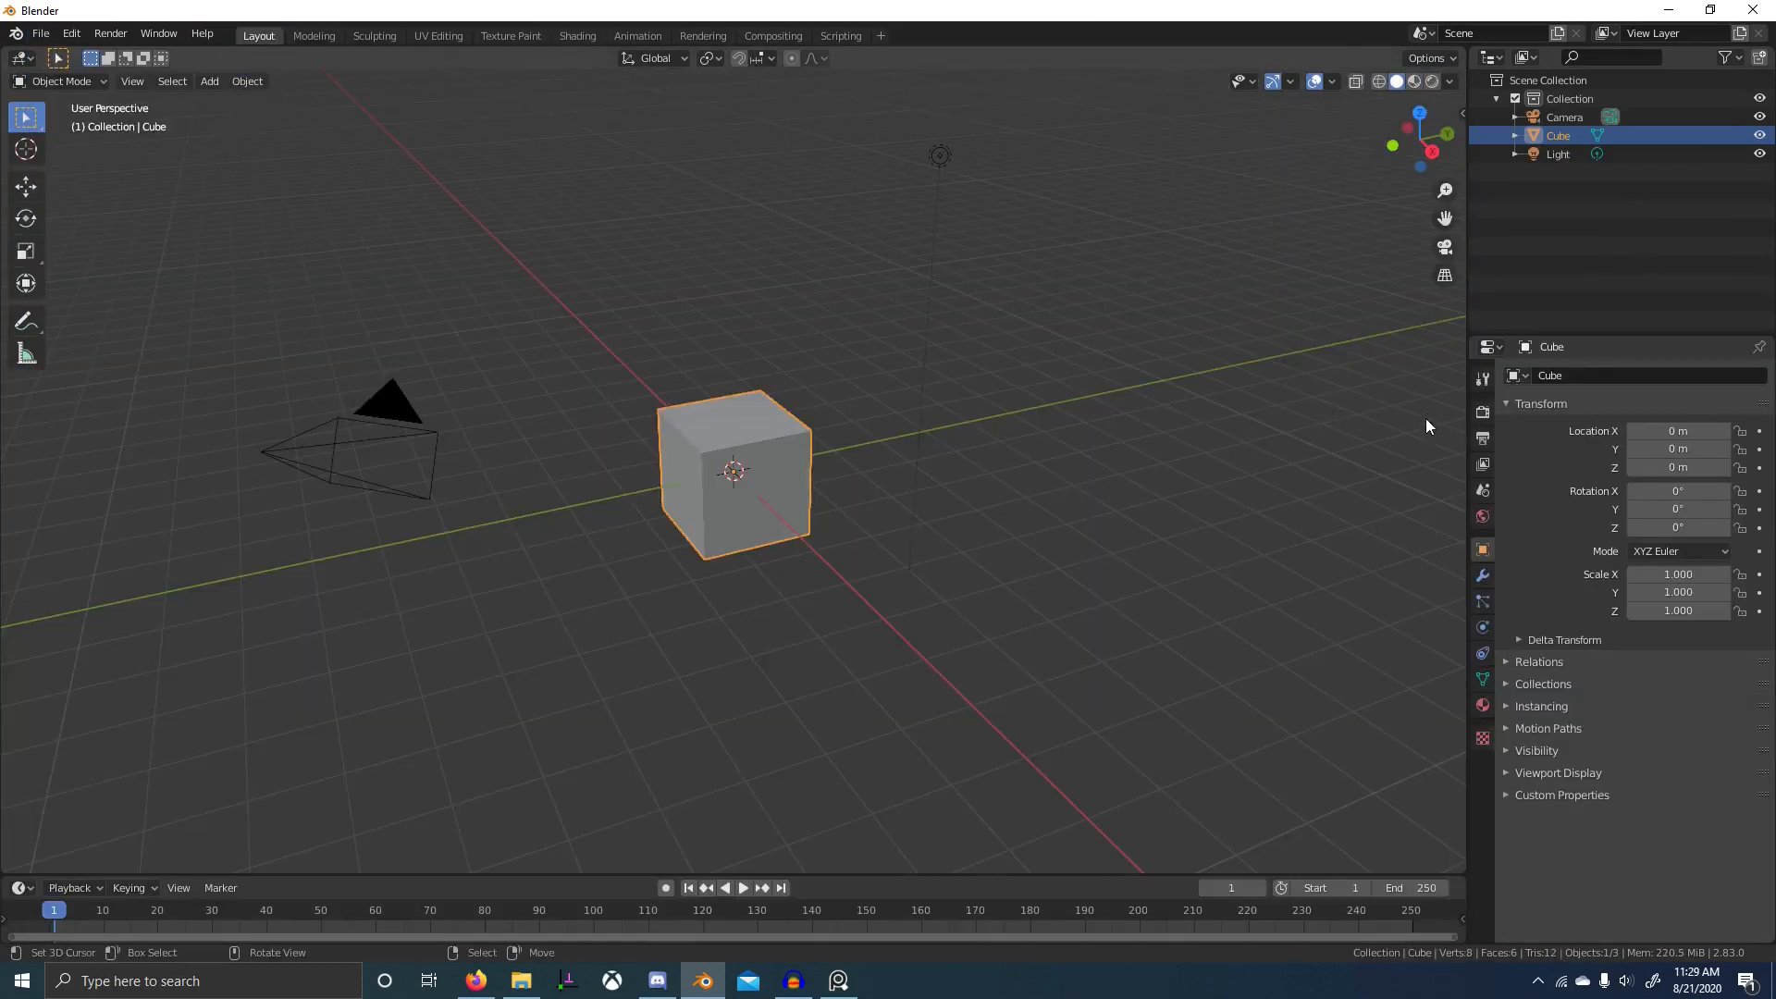
- Set both the render and viewport samples of the Eevee engine to 1
click(1483, 438)
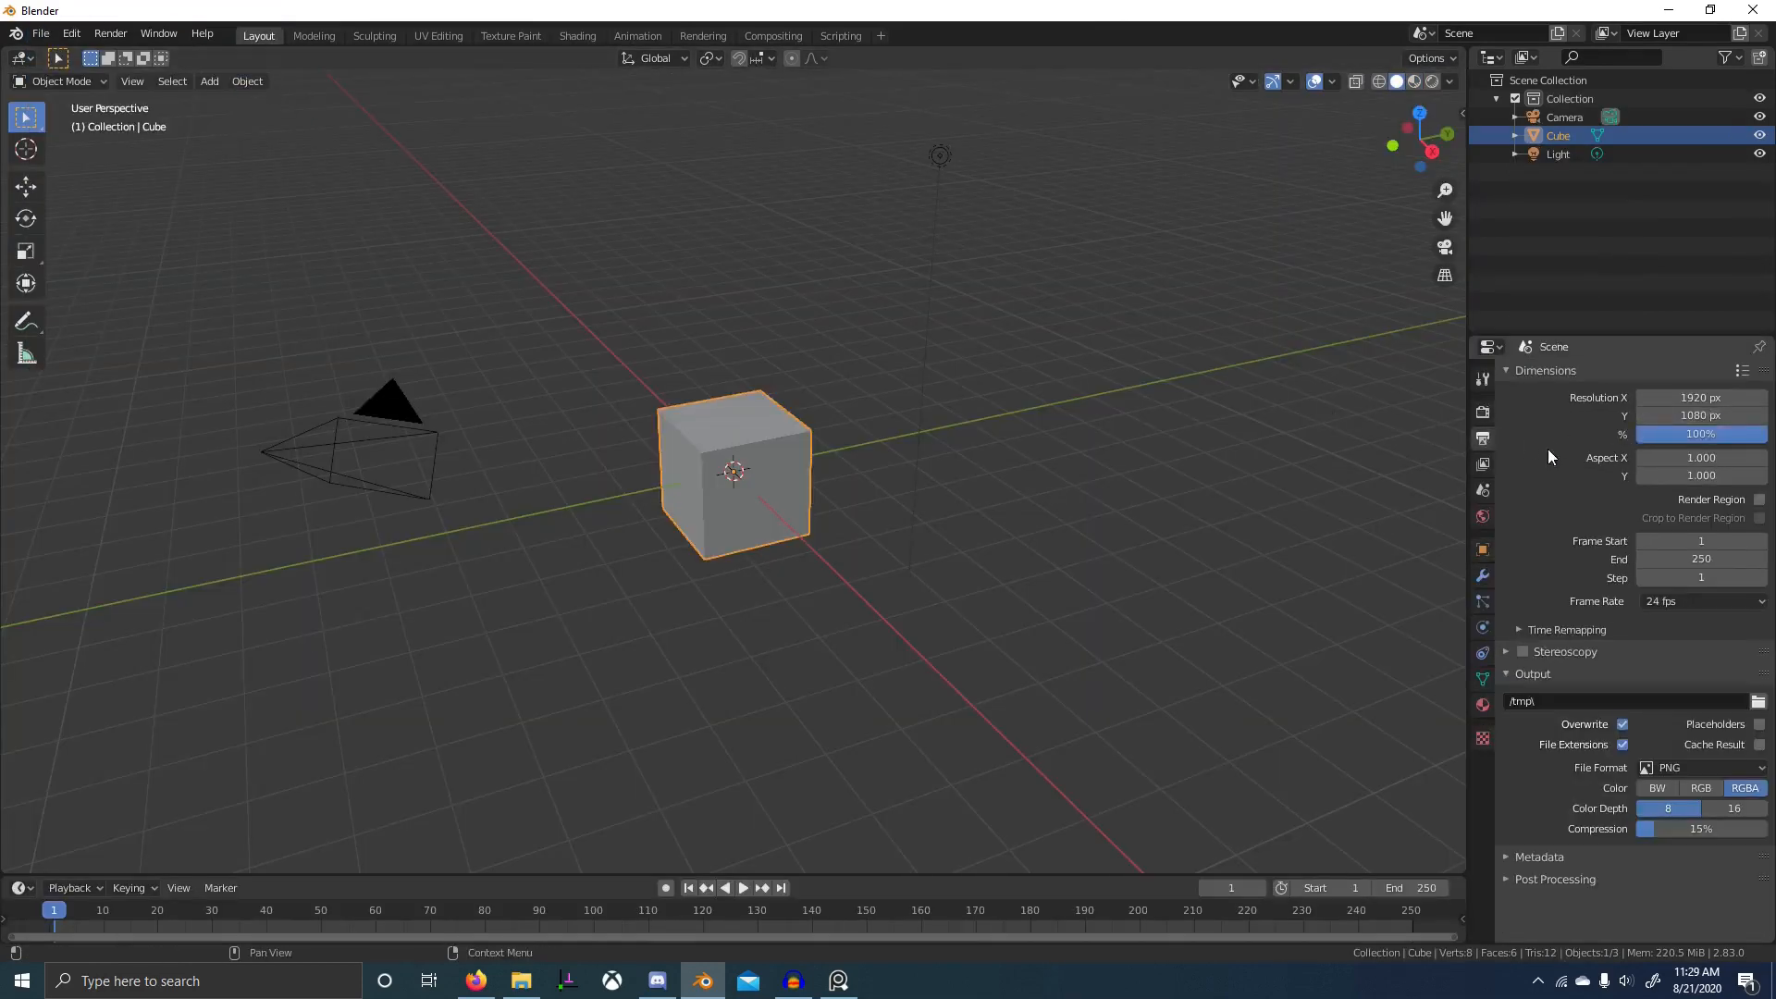
click(1484, 465)
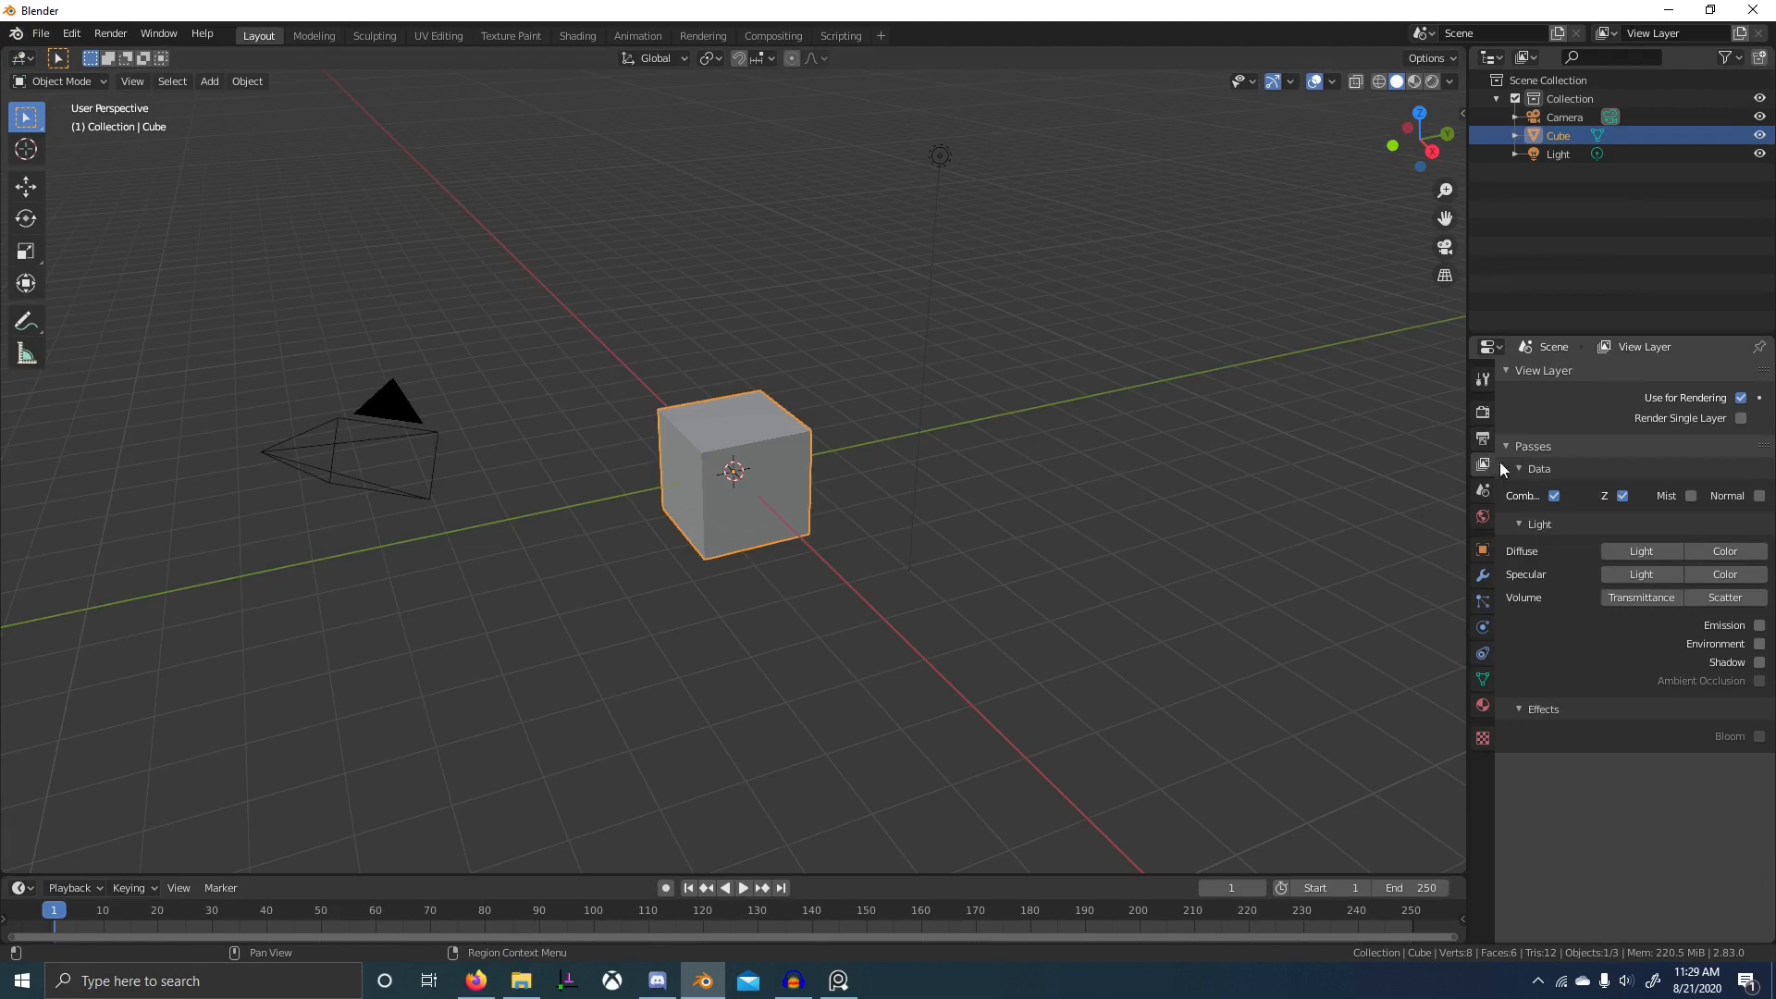
click(1484, 413)
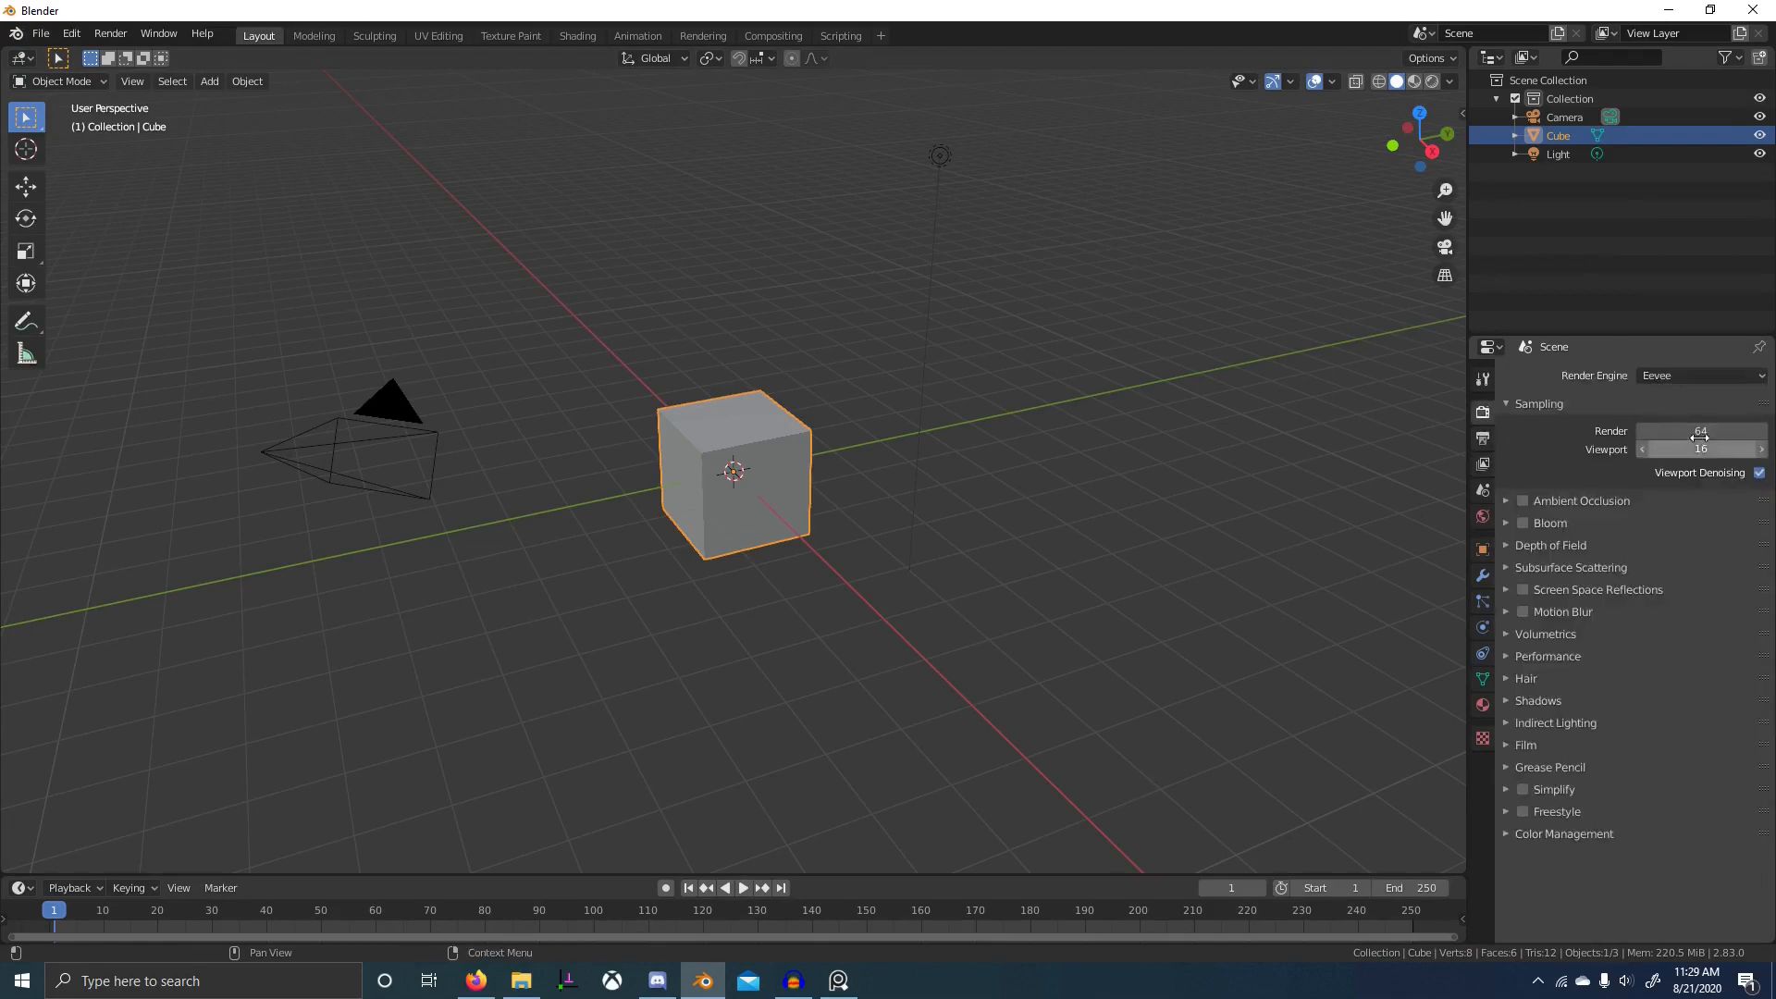
drag(1697, 446, 1701, 435)
text(1)
key(Return)
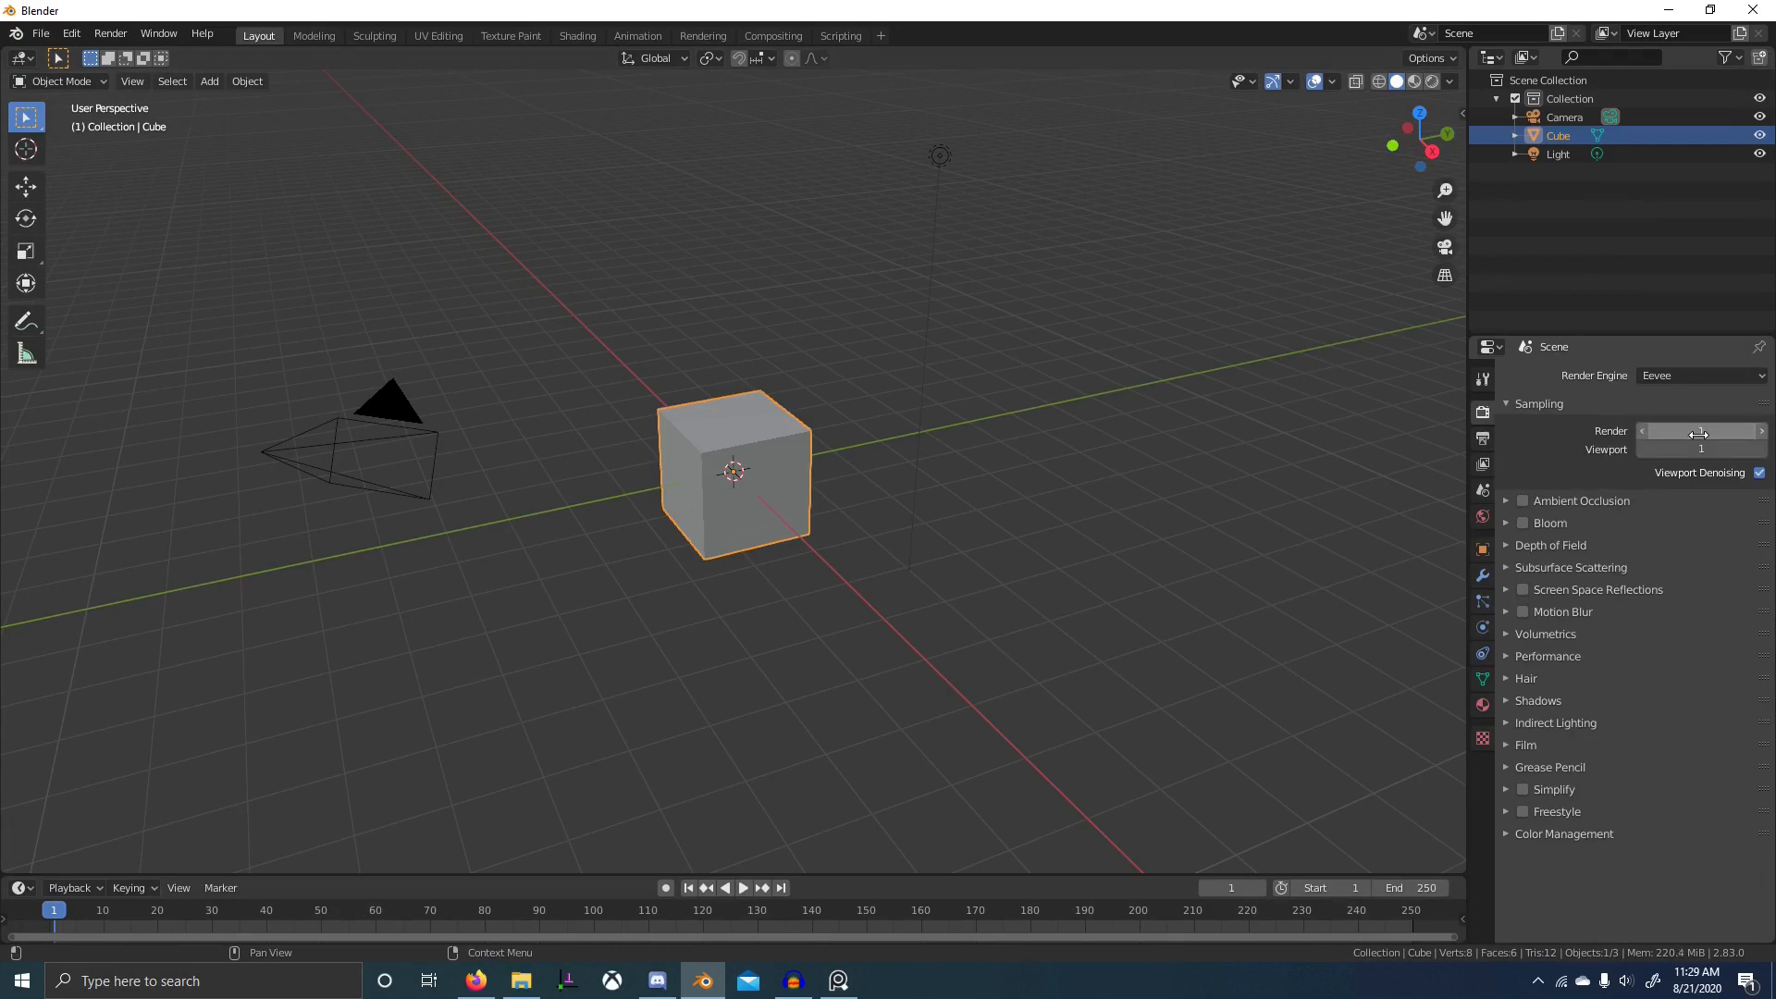
- Set the output file format to OpenEXR and the X and Y resolution to 4096 px
click(1484, 439)
click(1709, 772)
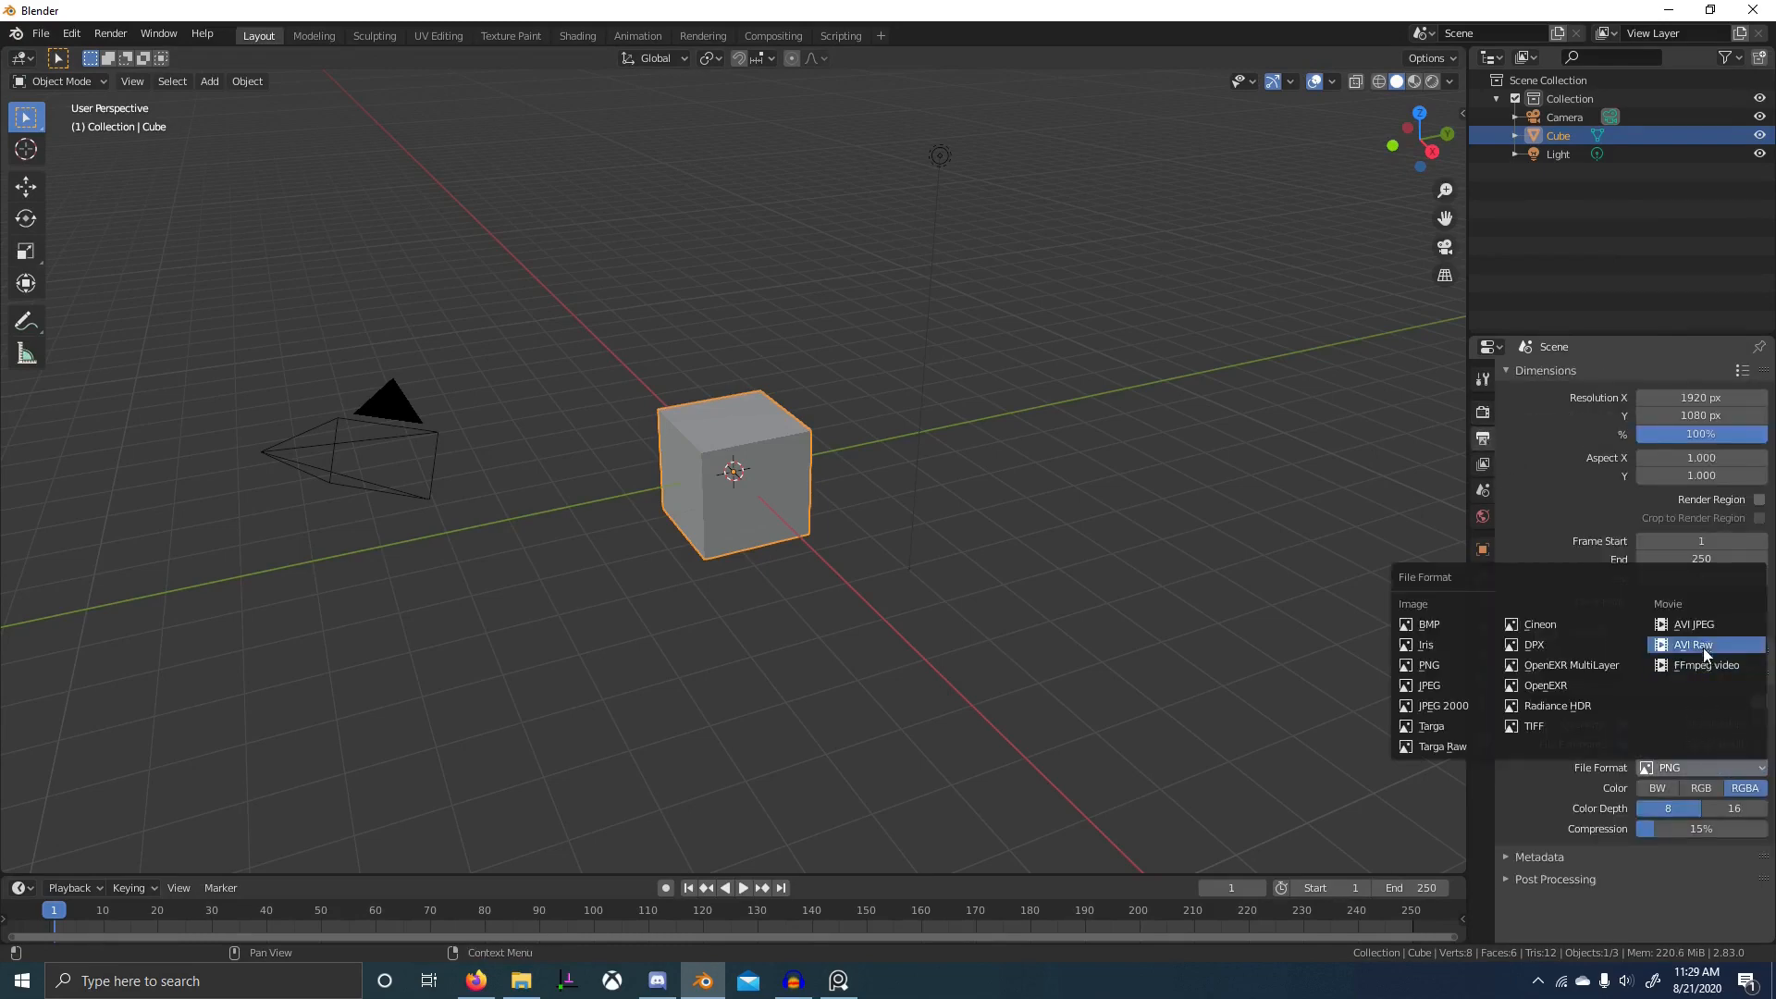
click(1563, 688)
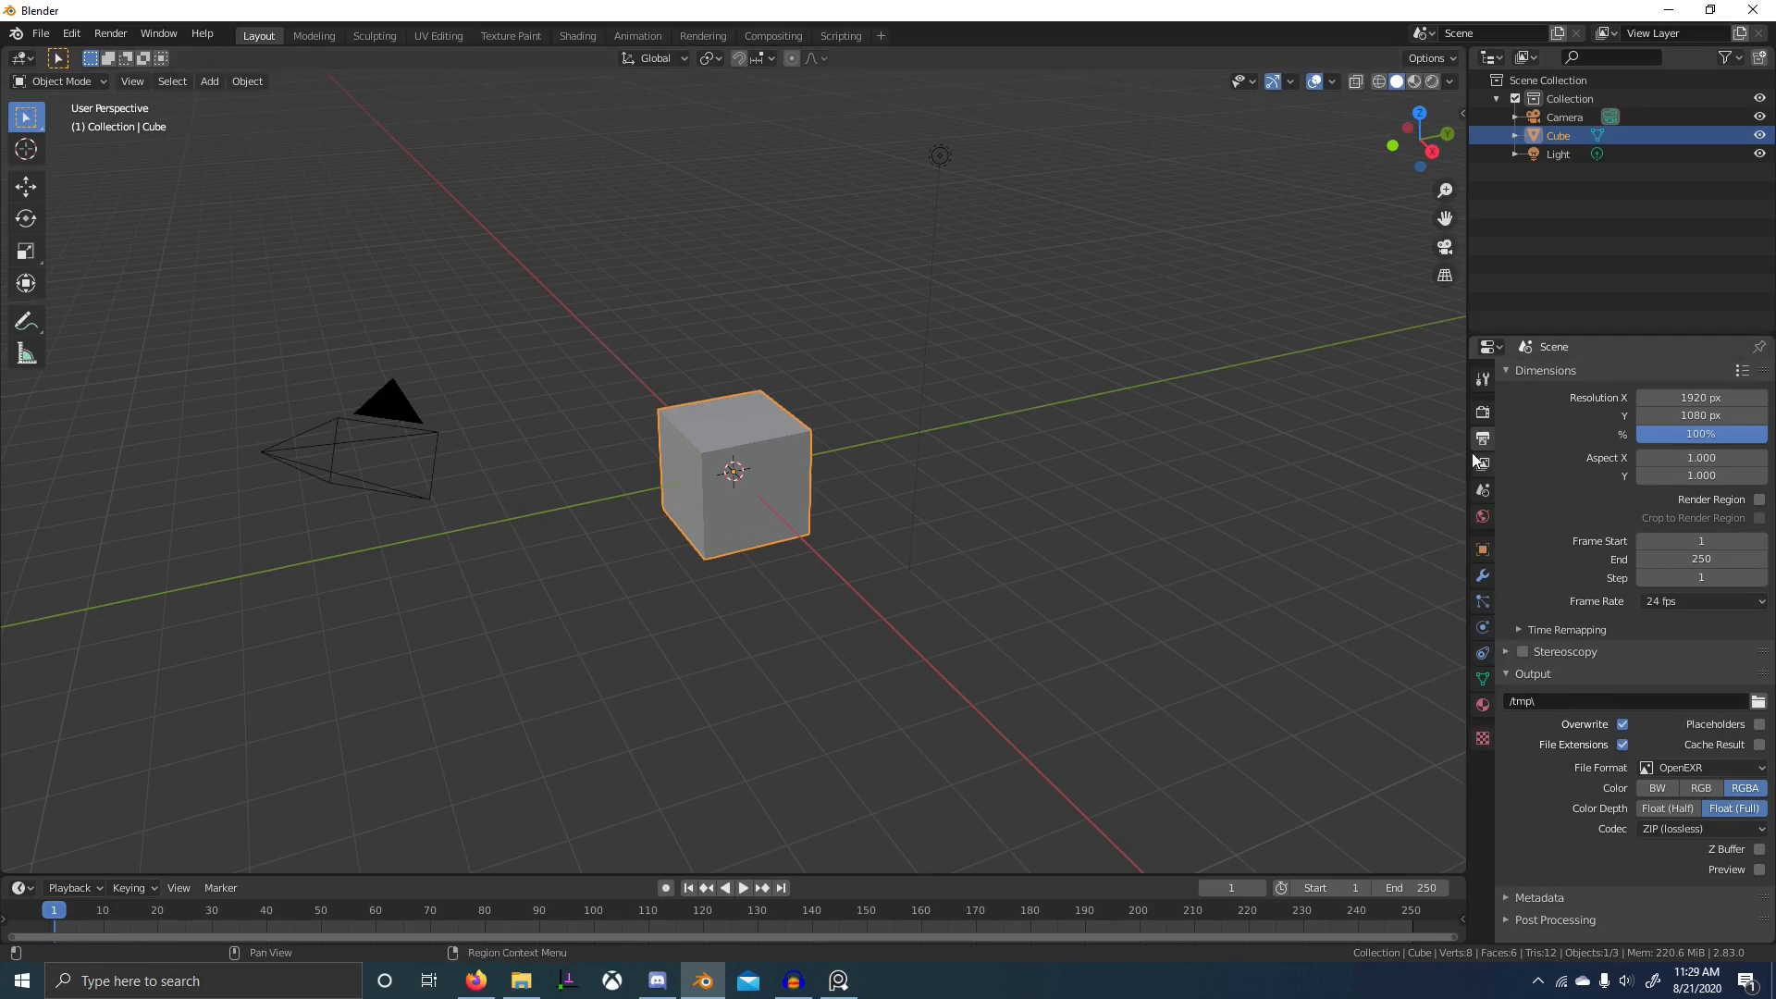
drag(1700, 419, 1699, 398)
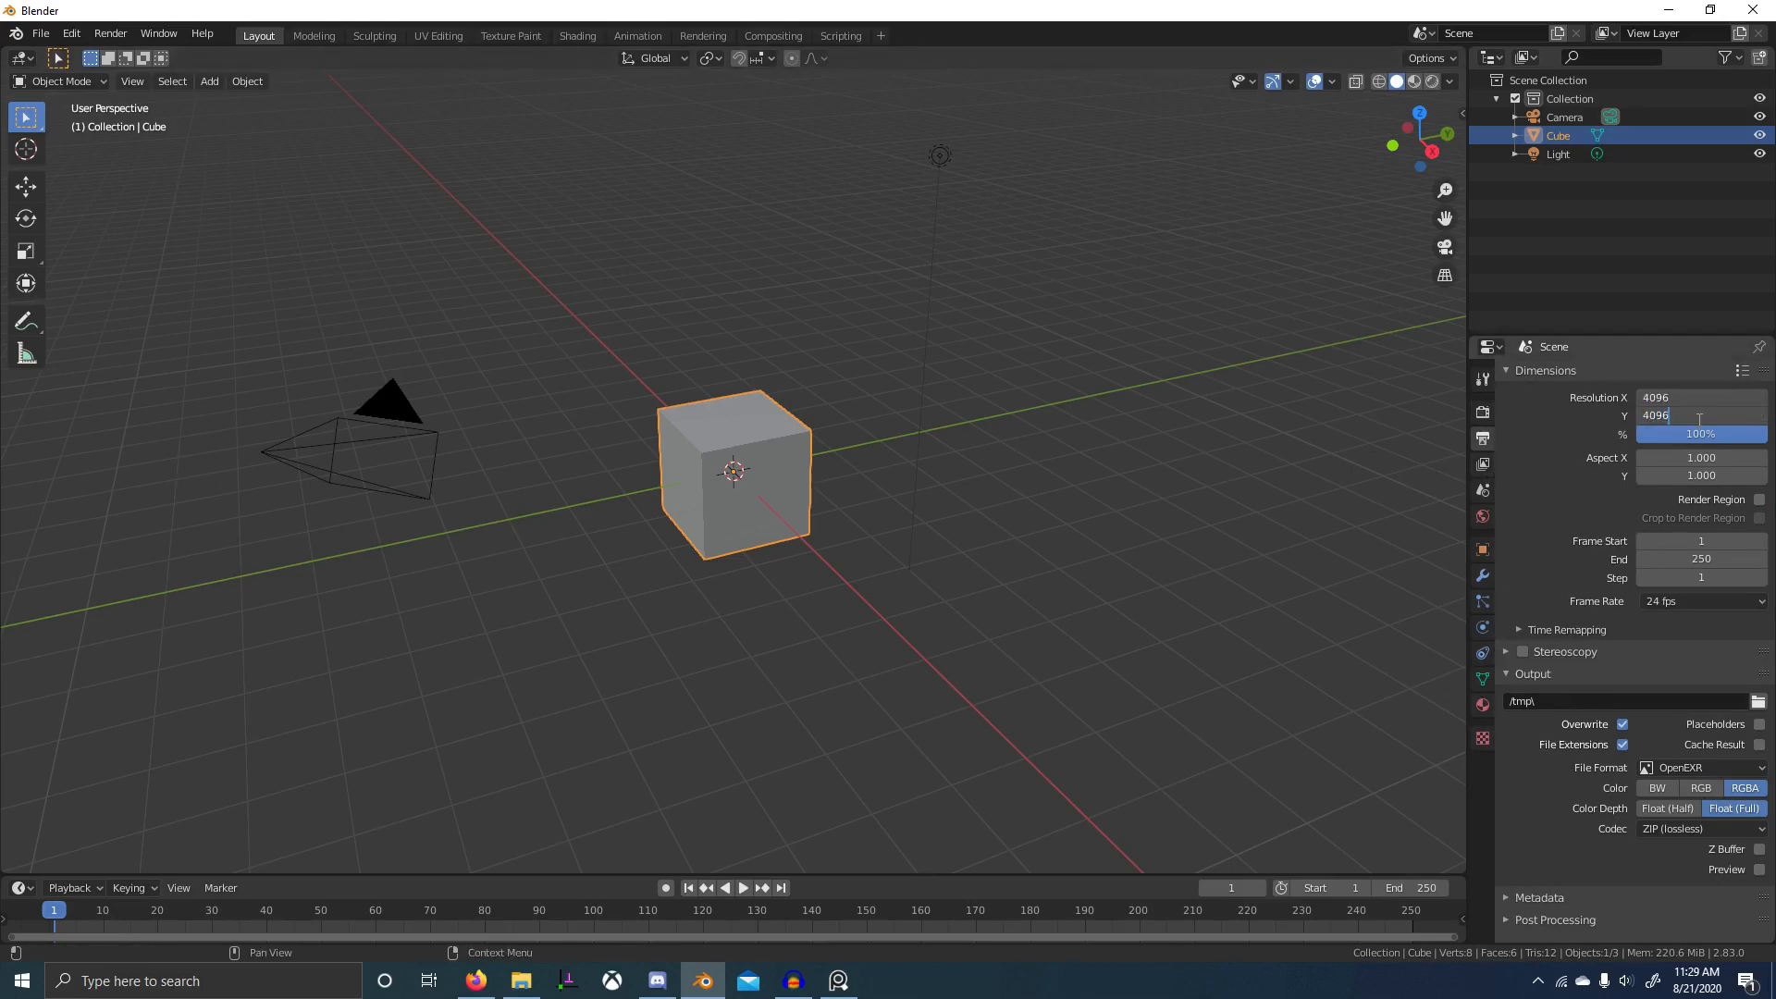
text(4096)
key(Return)
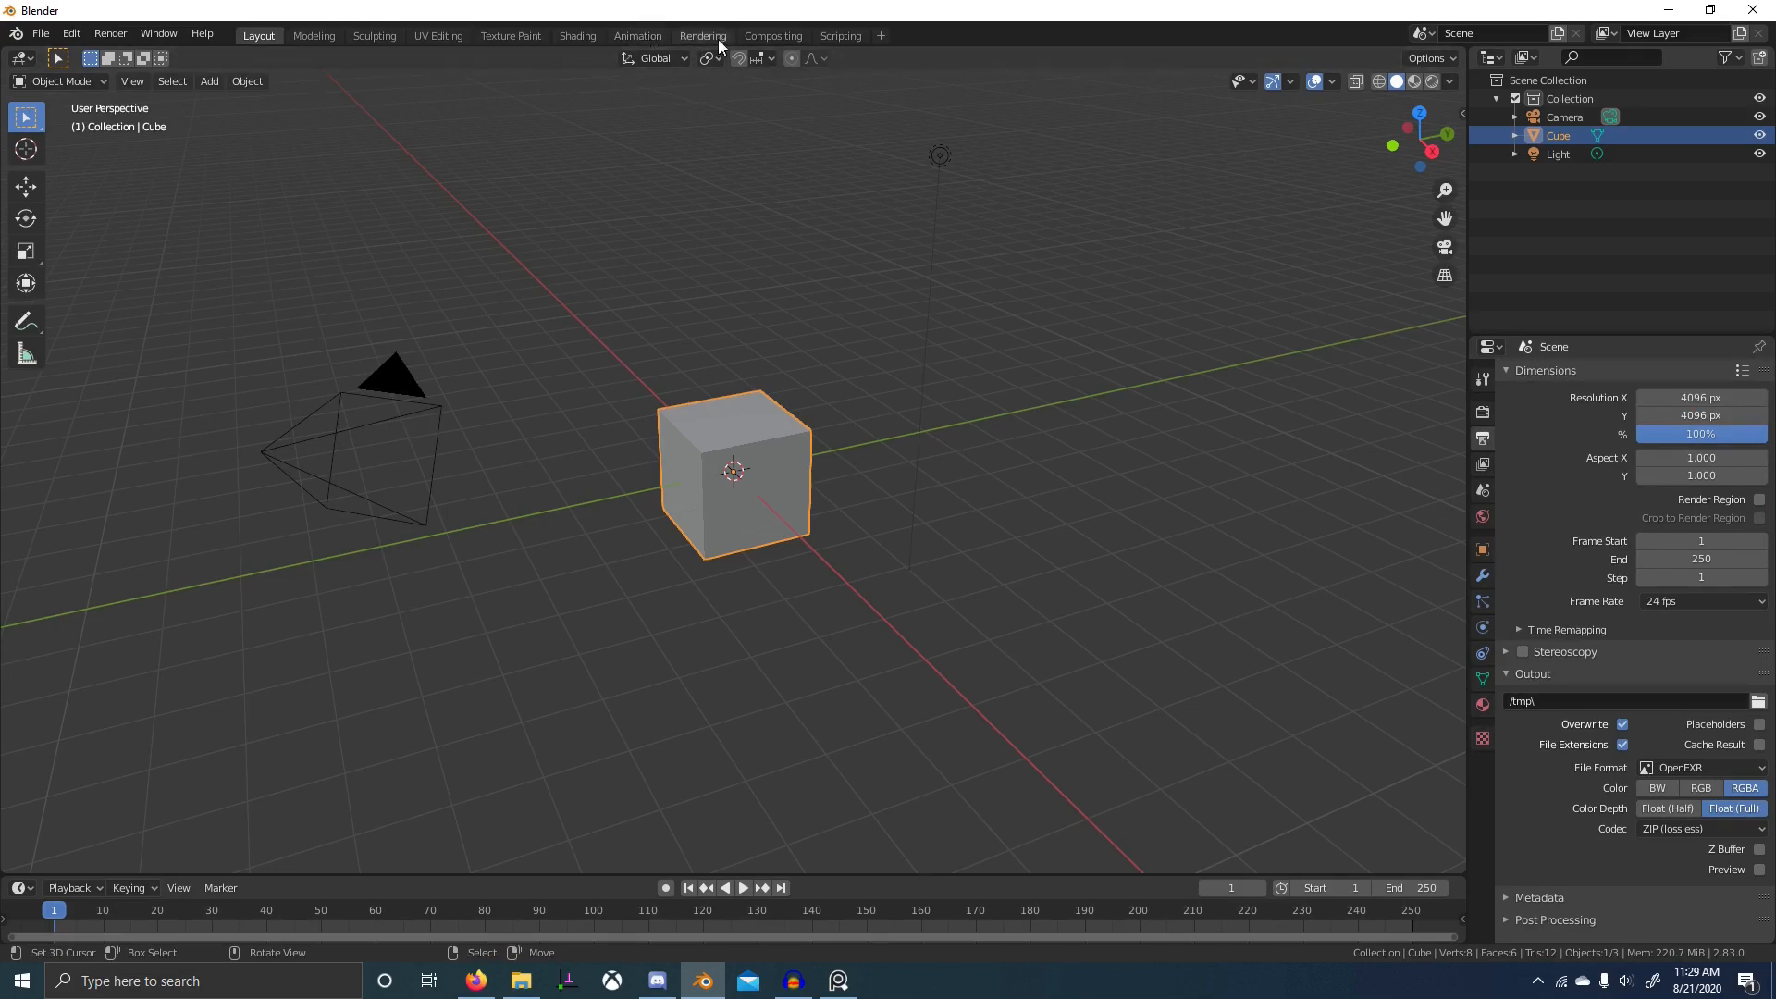
- Open the Compositing workspace, and browse to New Folder inside ___ M84 Stun in File Explorer
click(768, 35)
key(alt+Tab)
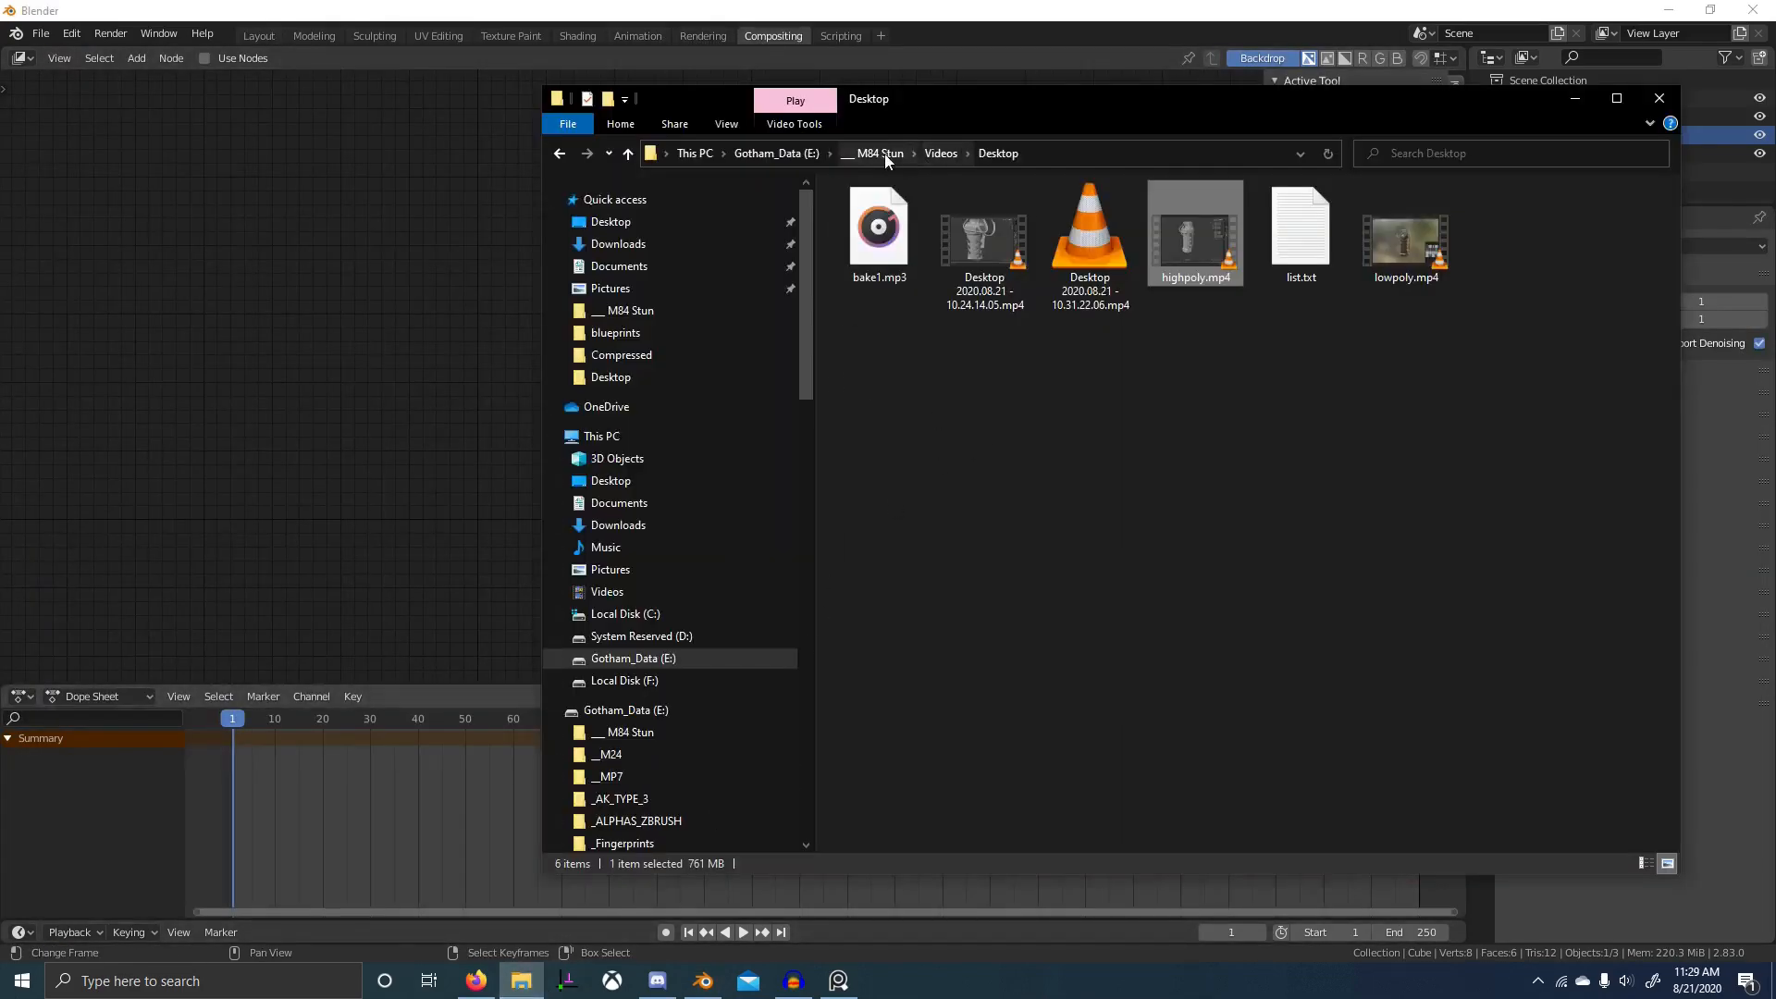
click(846, 153)
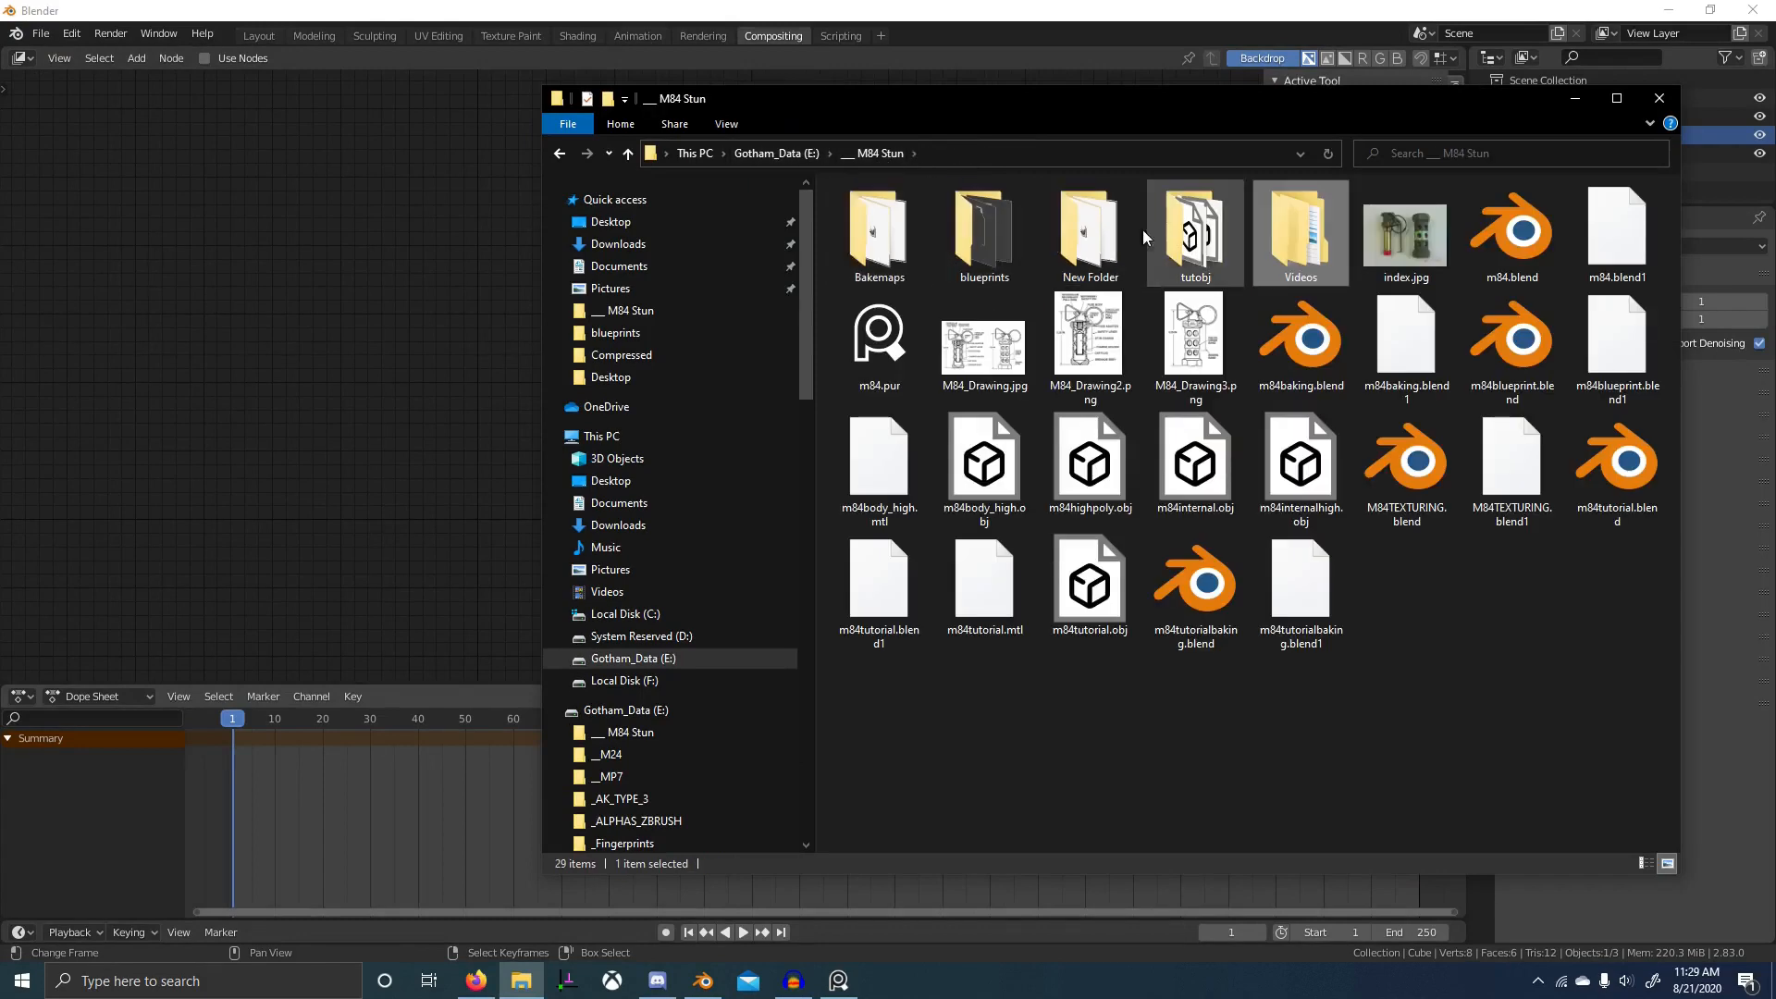
double_click(1110, 225)
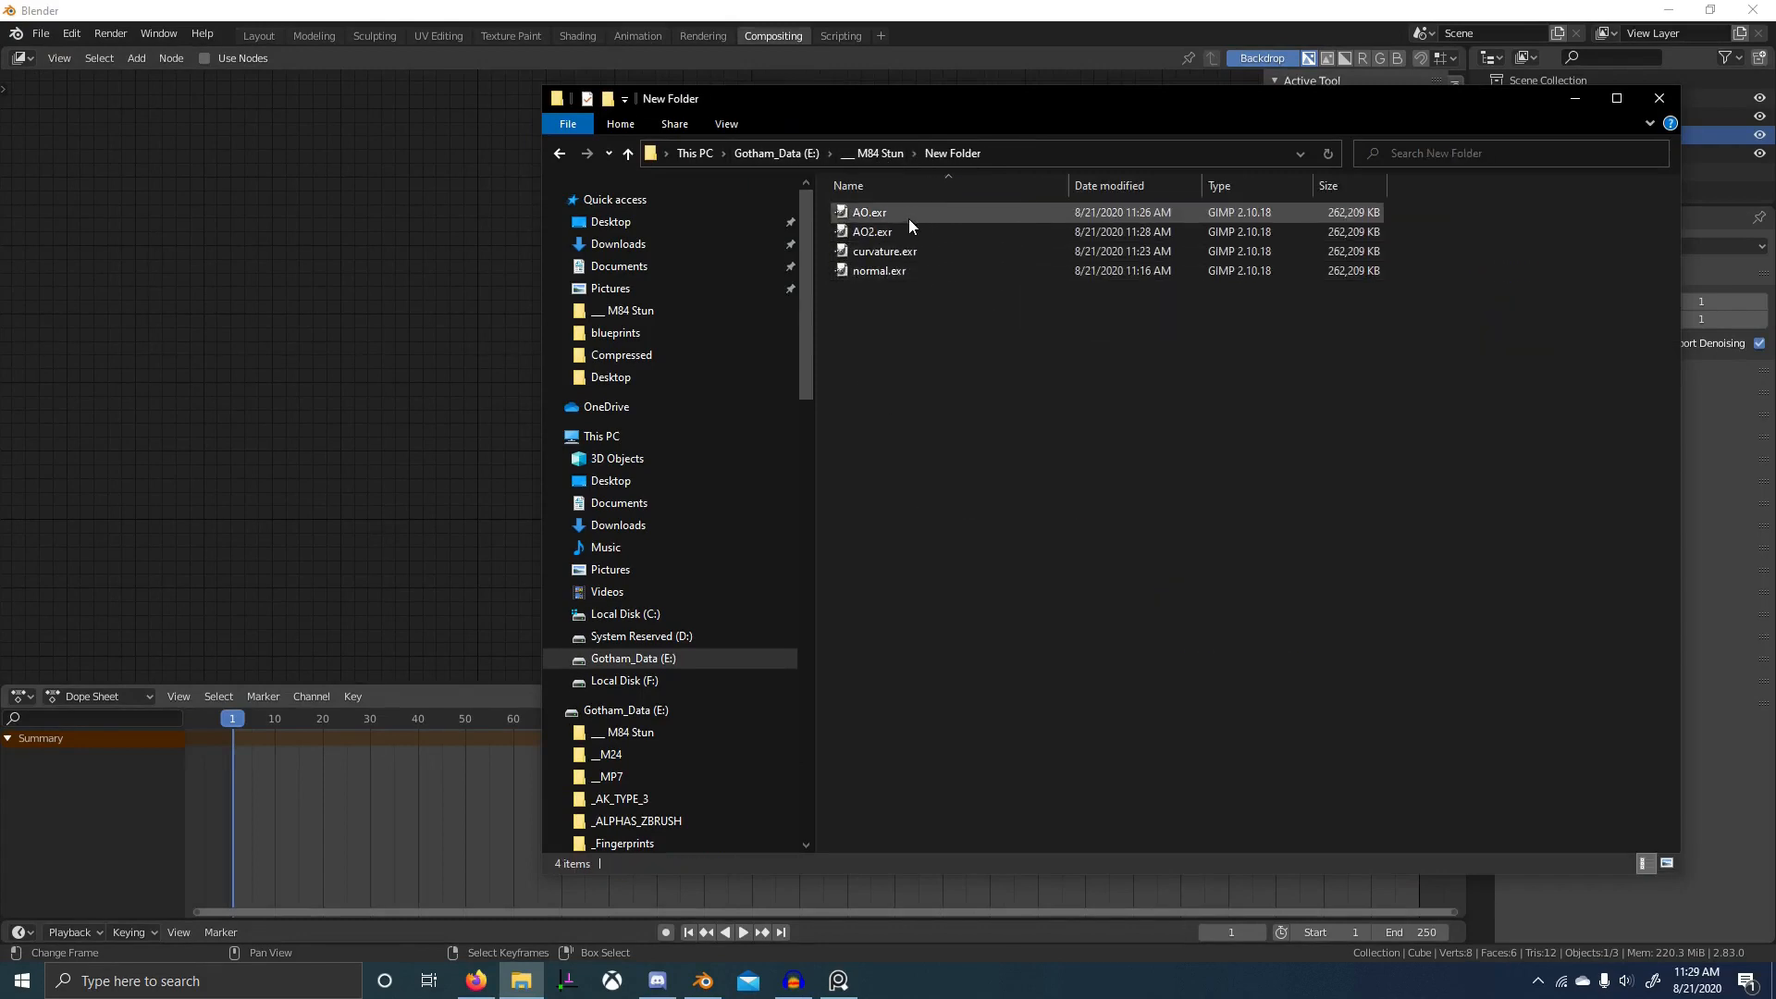
mouse_move(909, 218)
mouse_down()
mouse_move(795, 243)
mouse_move(884, 215)
mouse_up()
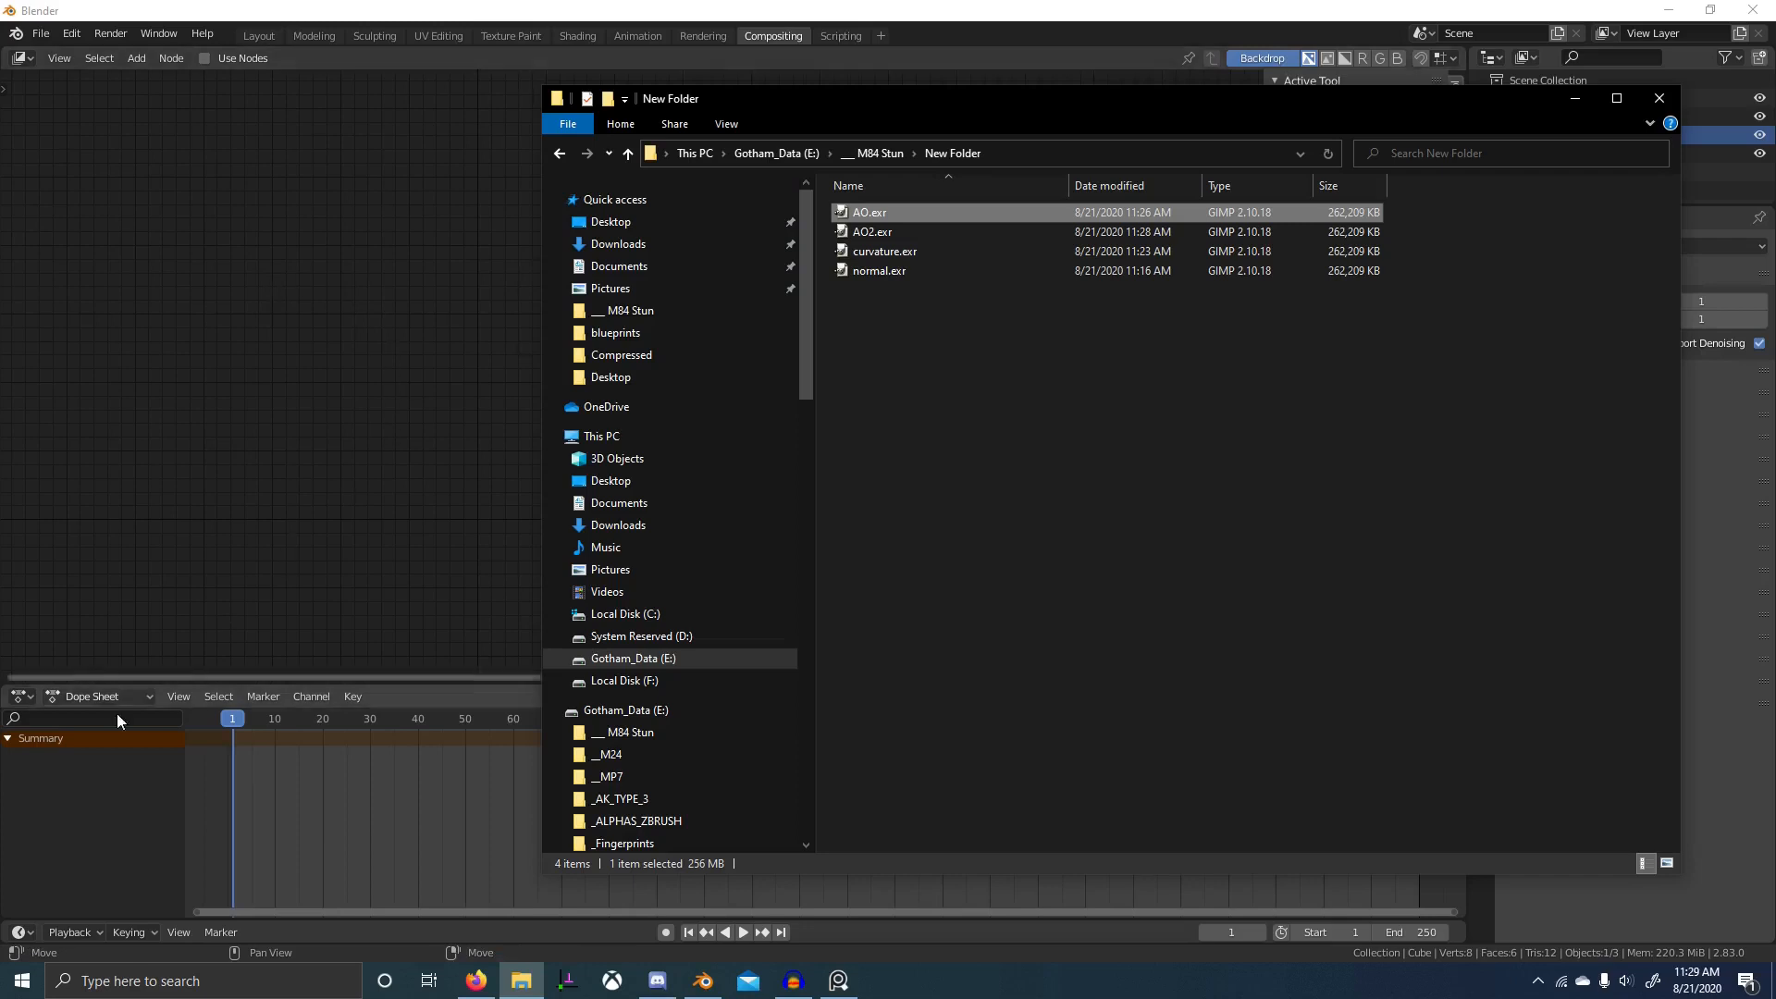
- Change the Dope Sheet area beneath the compositor into an Image Editor
click(20, 696)
click(106, 785)
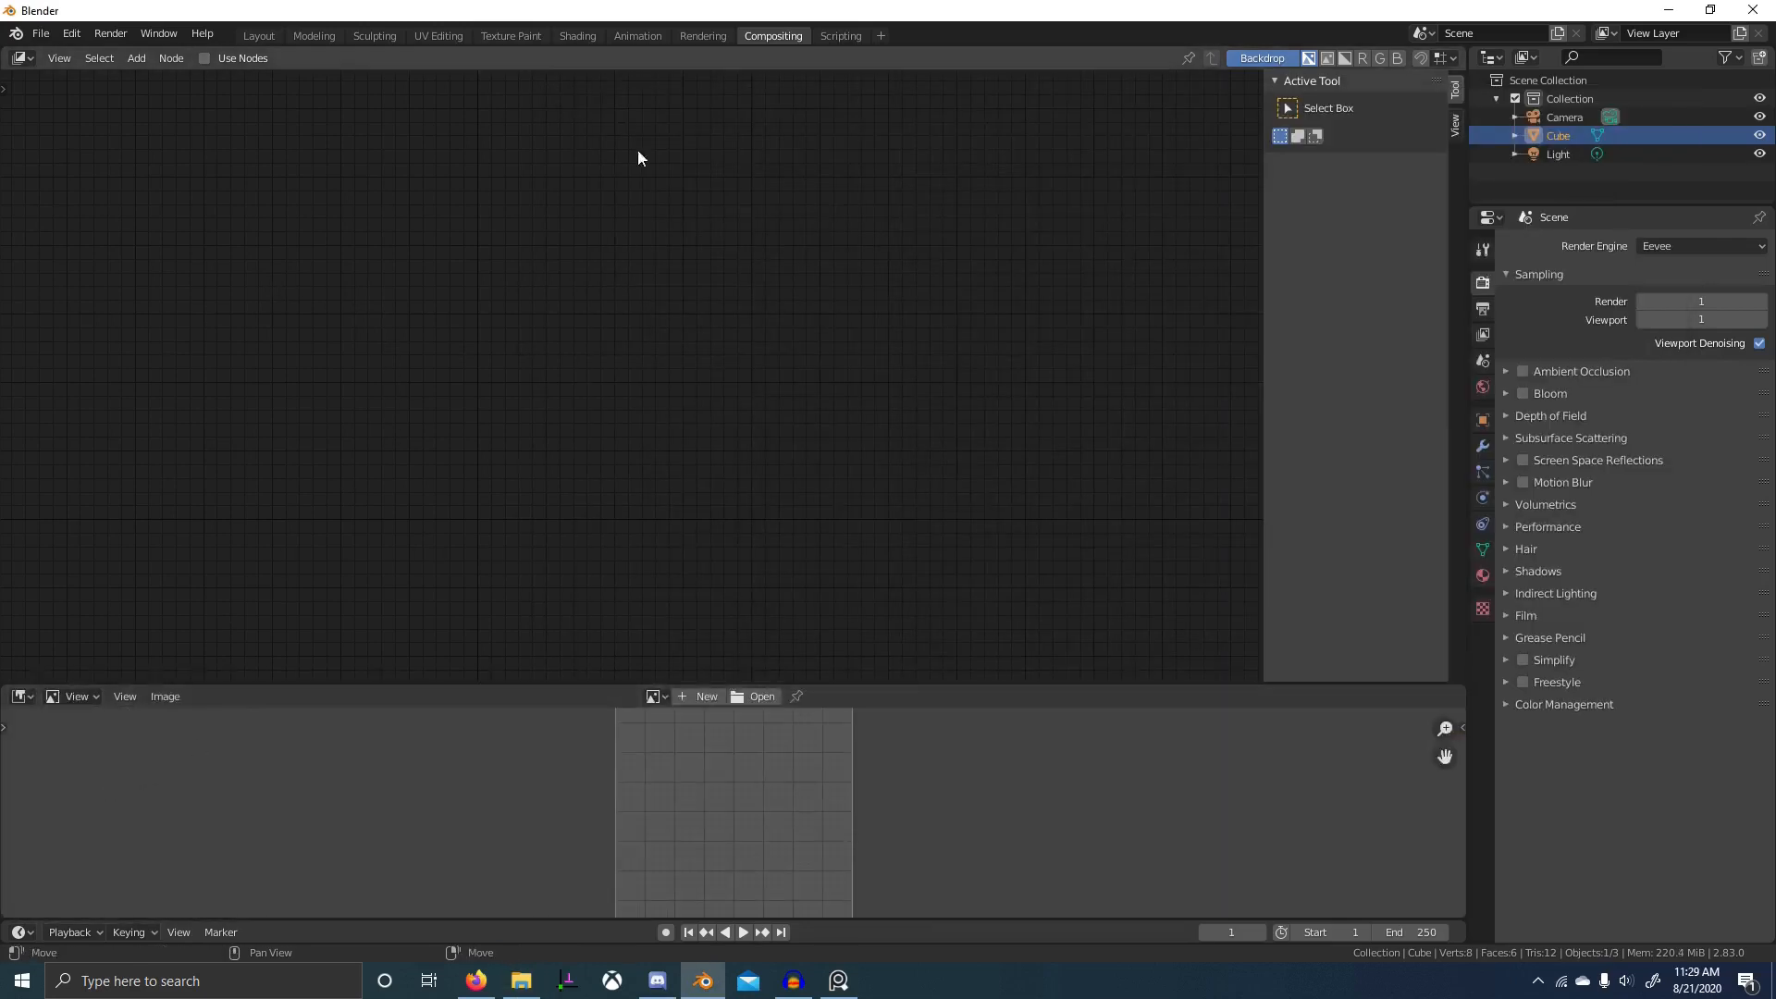
- Enable nodes for compositing and delete the Render Layers node
click(204, 57)
click(546, 298)
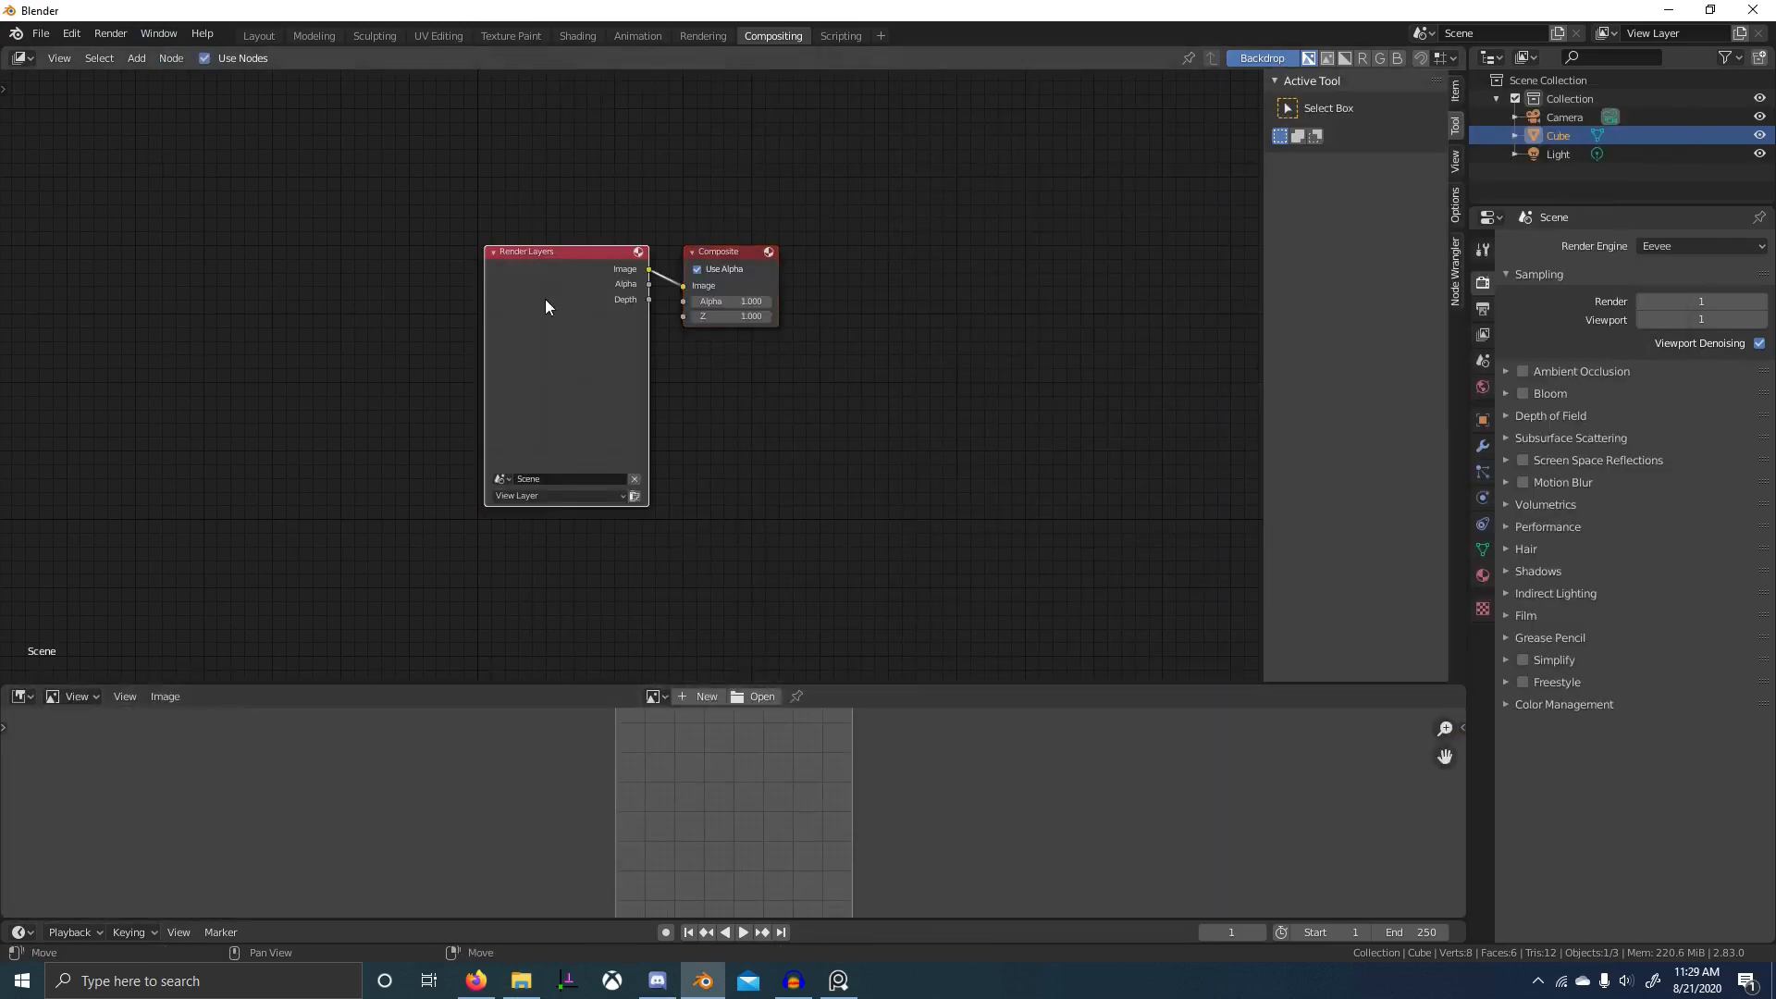
key(Delete)
- Bring AO.exr and AO2.exr from New Folder into the compositor as image nodes, placing AO2.exr below AO.exr
key(alt+Tab)
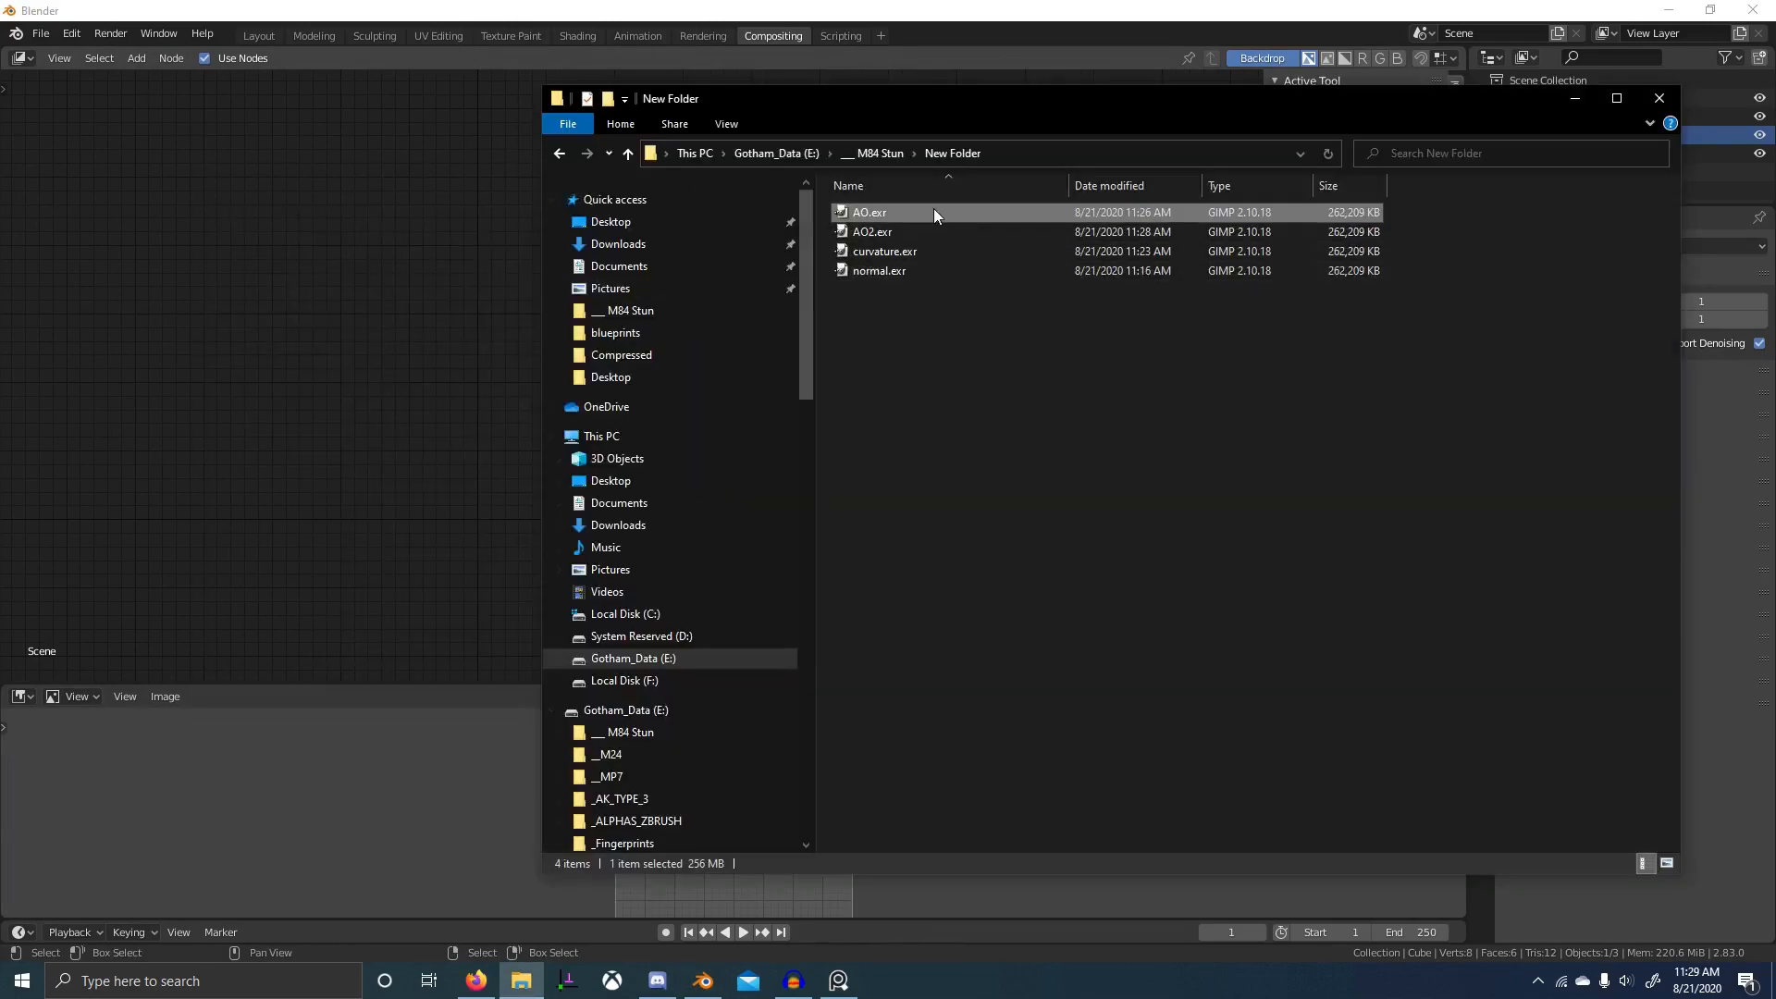
drag(934, 210, 380, 265)
drag(871, 231, 79, 324)
middle_drag(214, 340, 268, 341)
drag(169, 372, 426, 513)
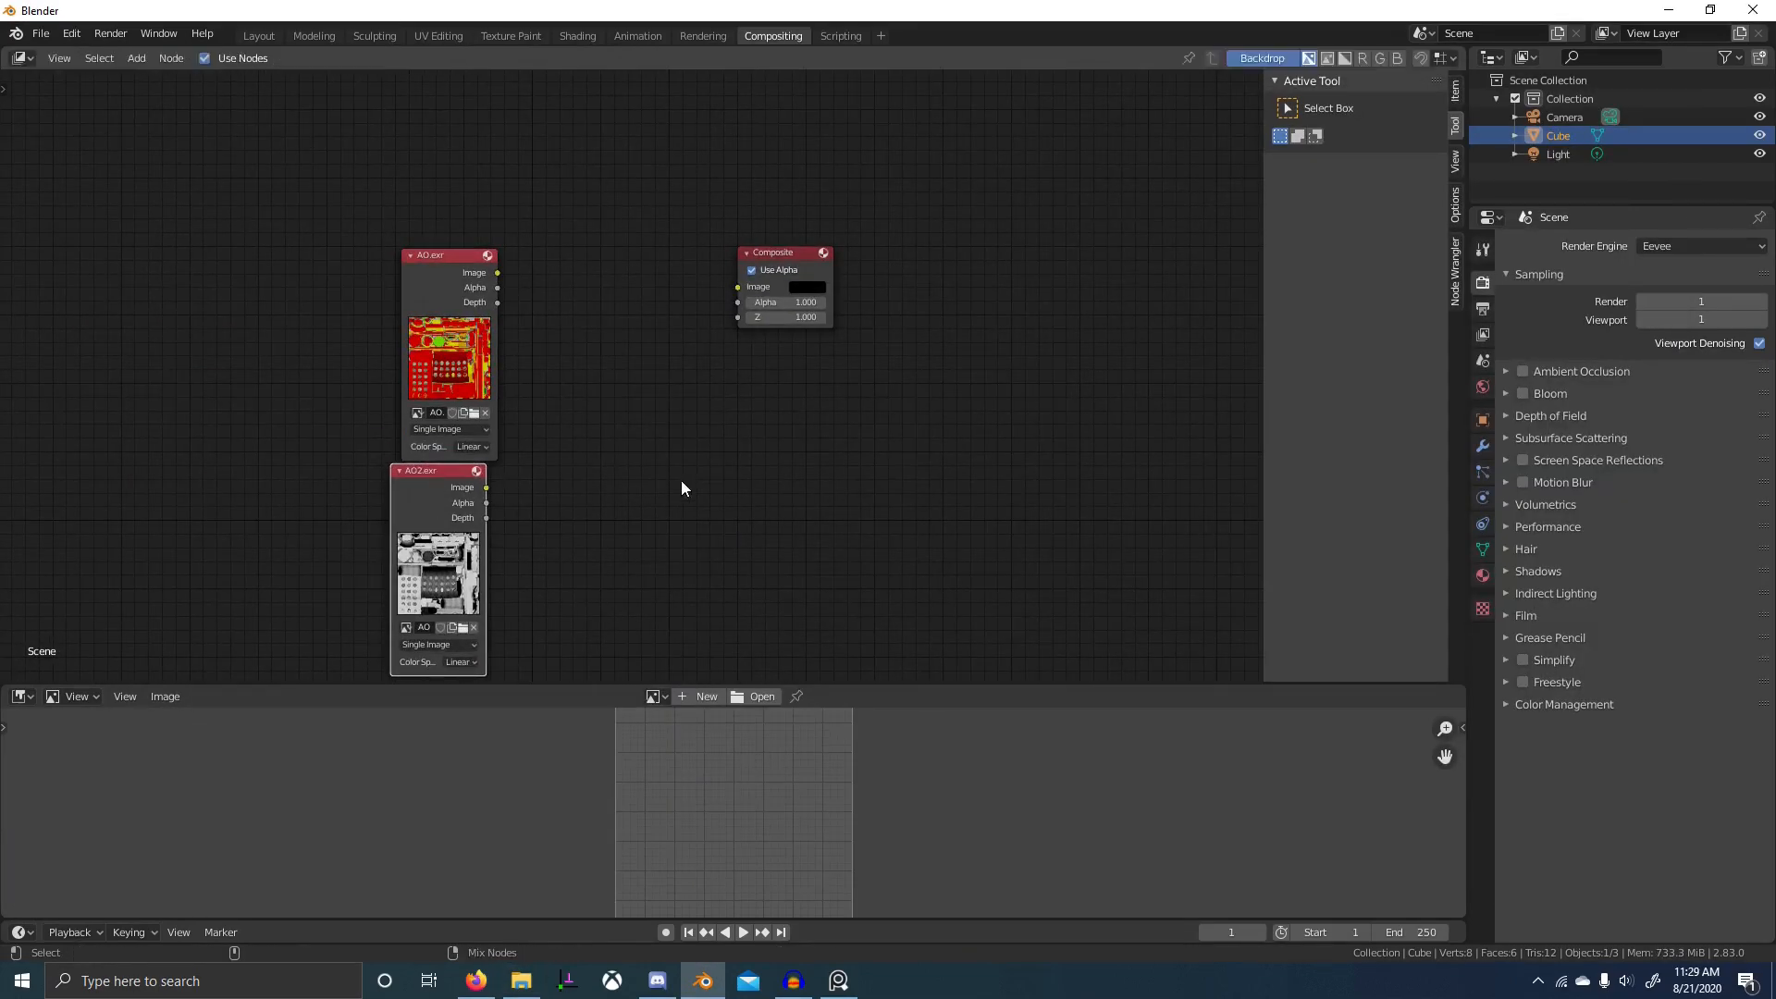
- Connect the AO2.exr image output to a new Viewer node and to the Composite node
ctrl+shift+click(592, 459)
key(v)
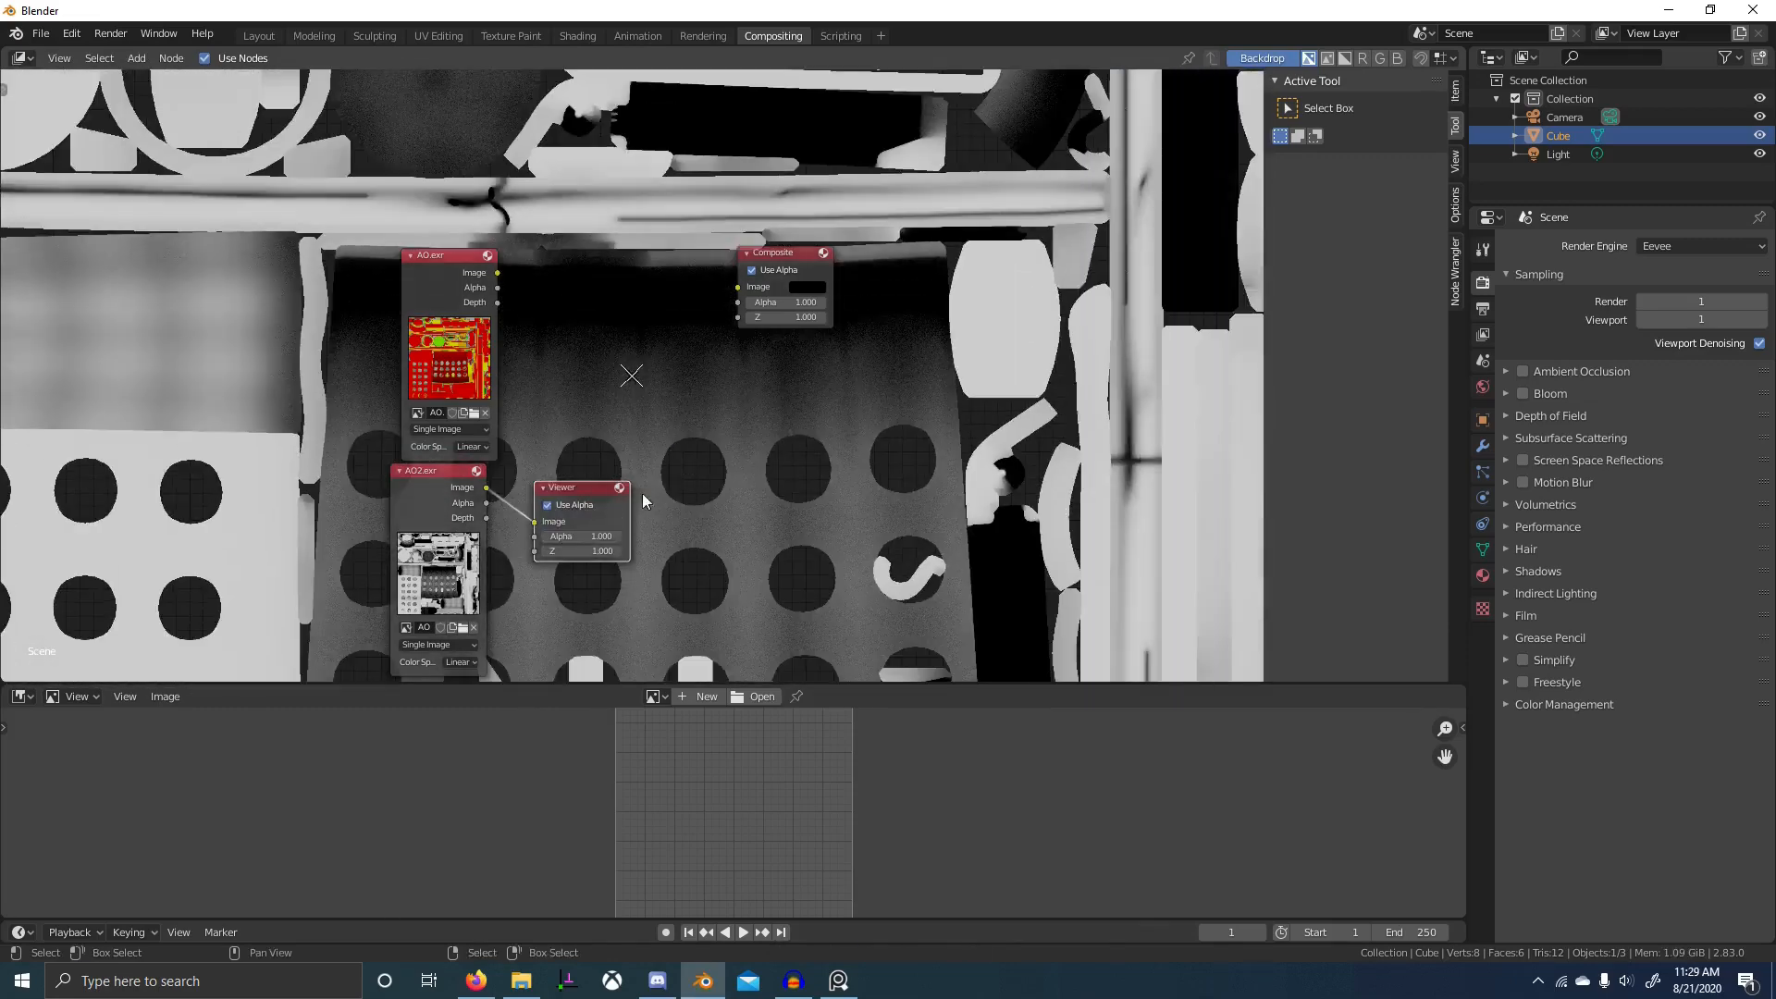
drag(617, 487, 812, 433)
drag(485, 488, 739, 297)
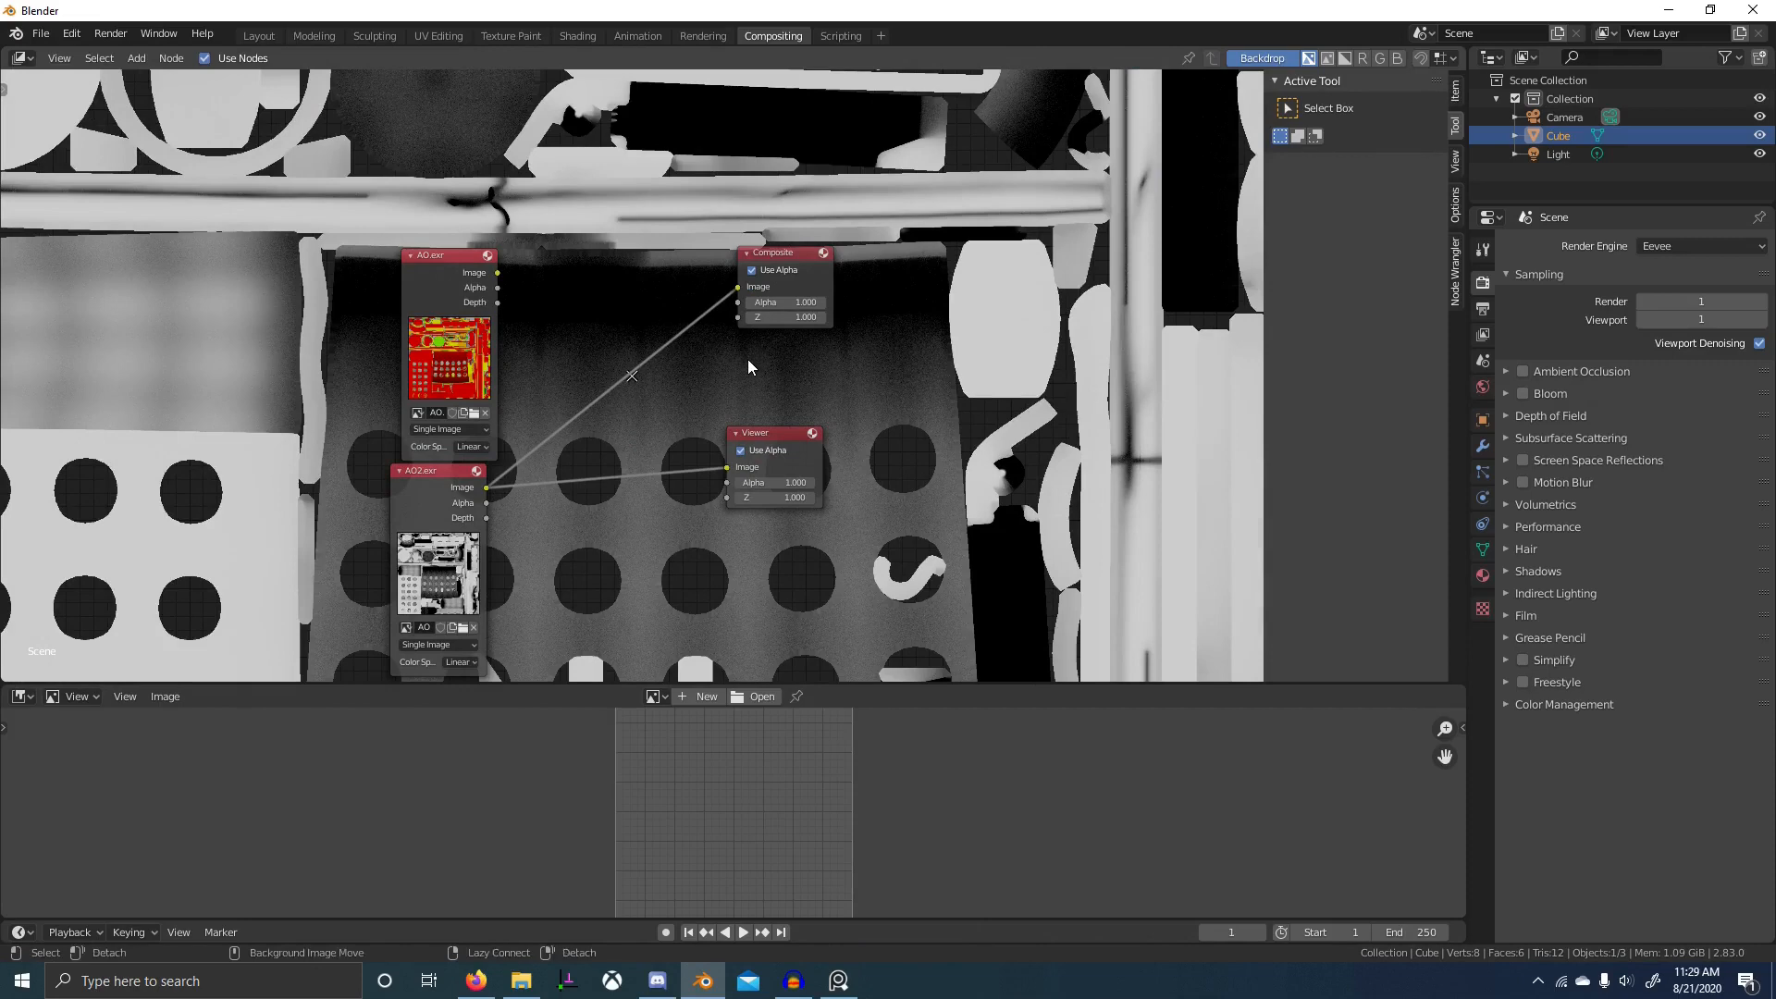
- Insert a Denoise node between AO2.exr and the Viewer, and link its output to the Composite image input as well
key(alt+v)
key(alt+v)
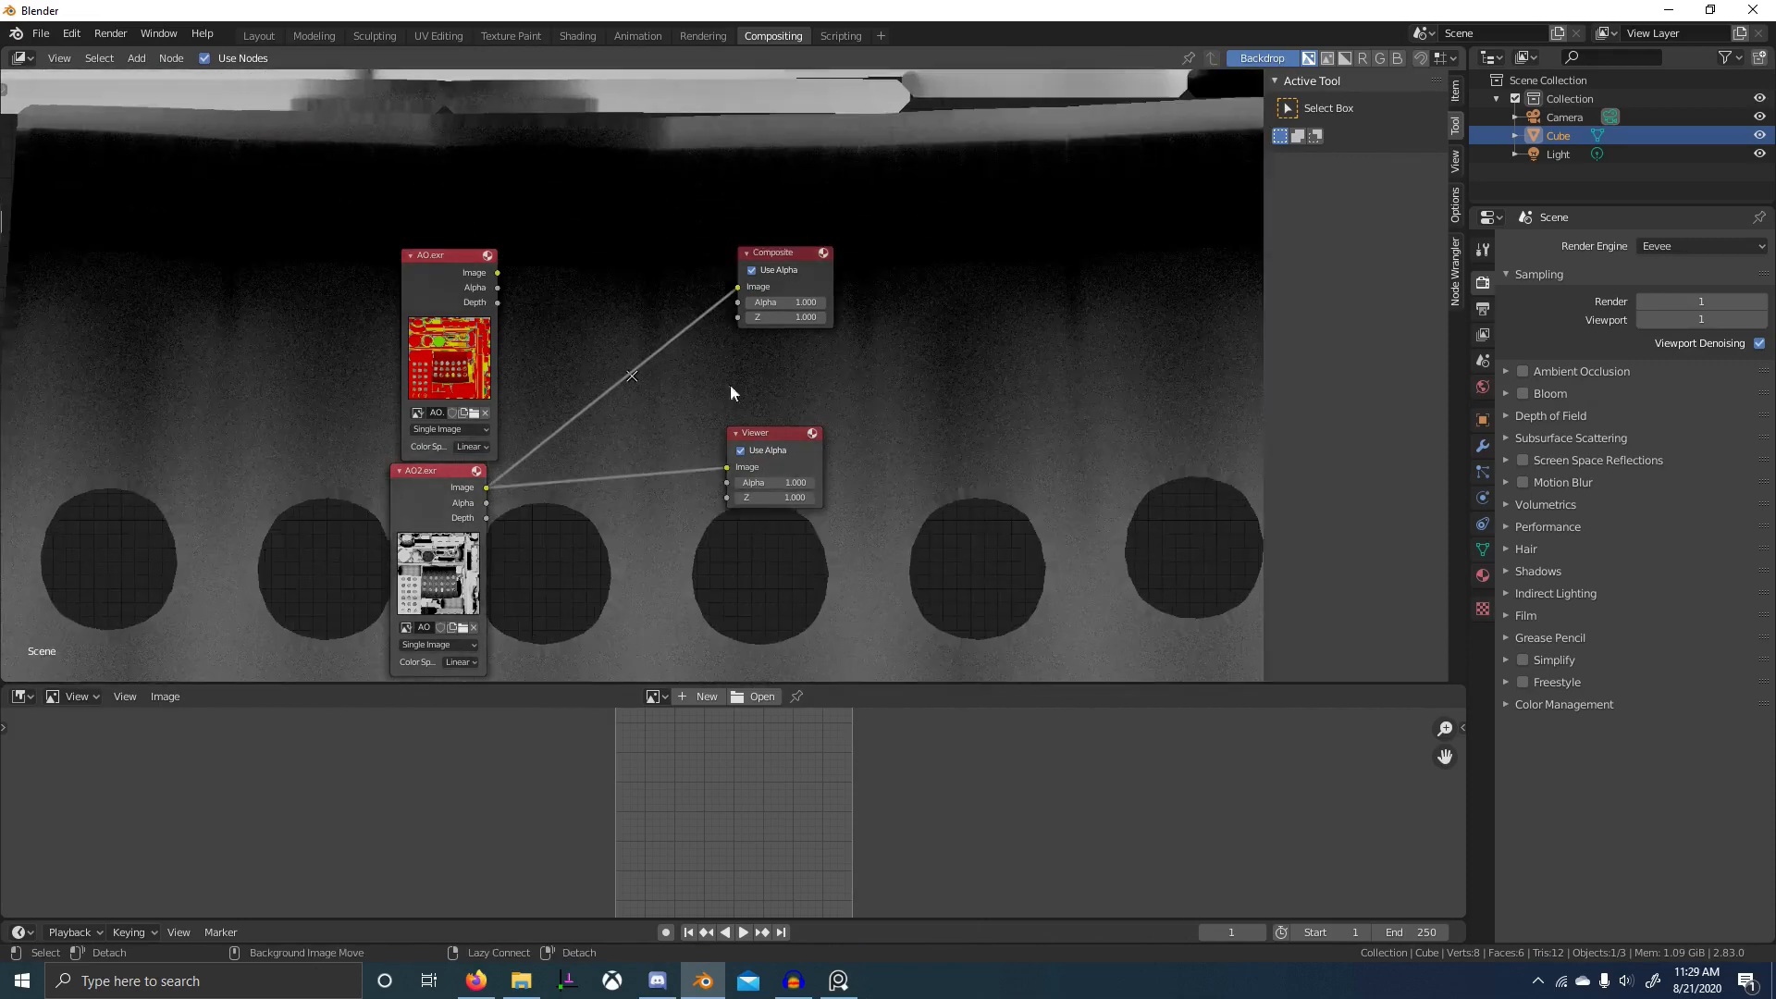
key(shift+a)
click(621, 377)
text(de)
click(648, 444)
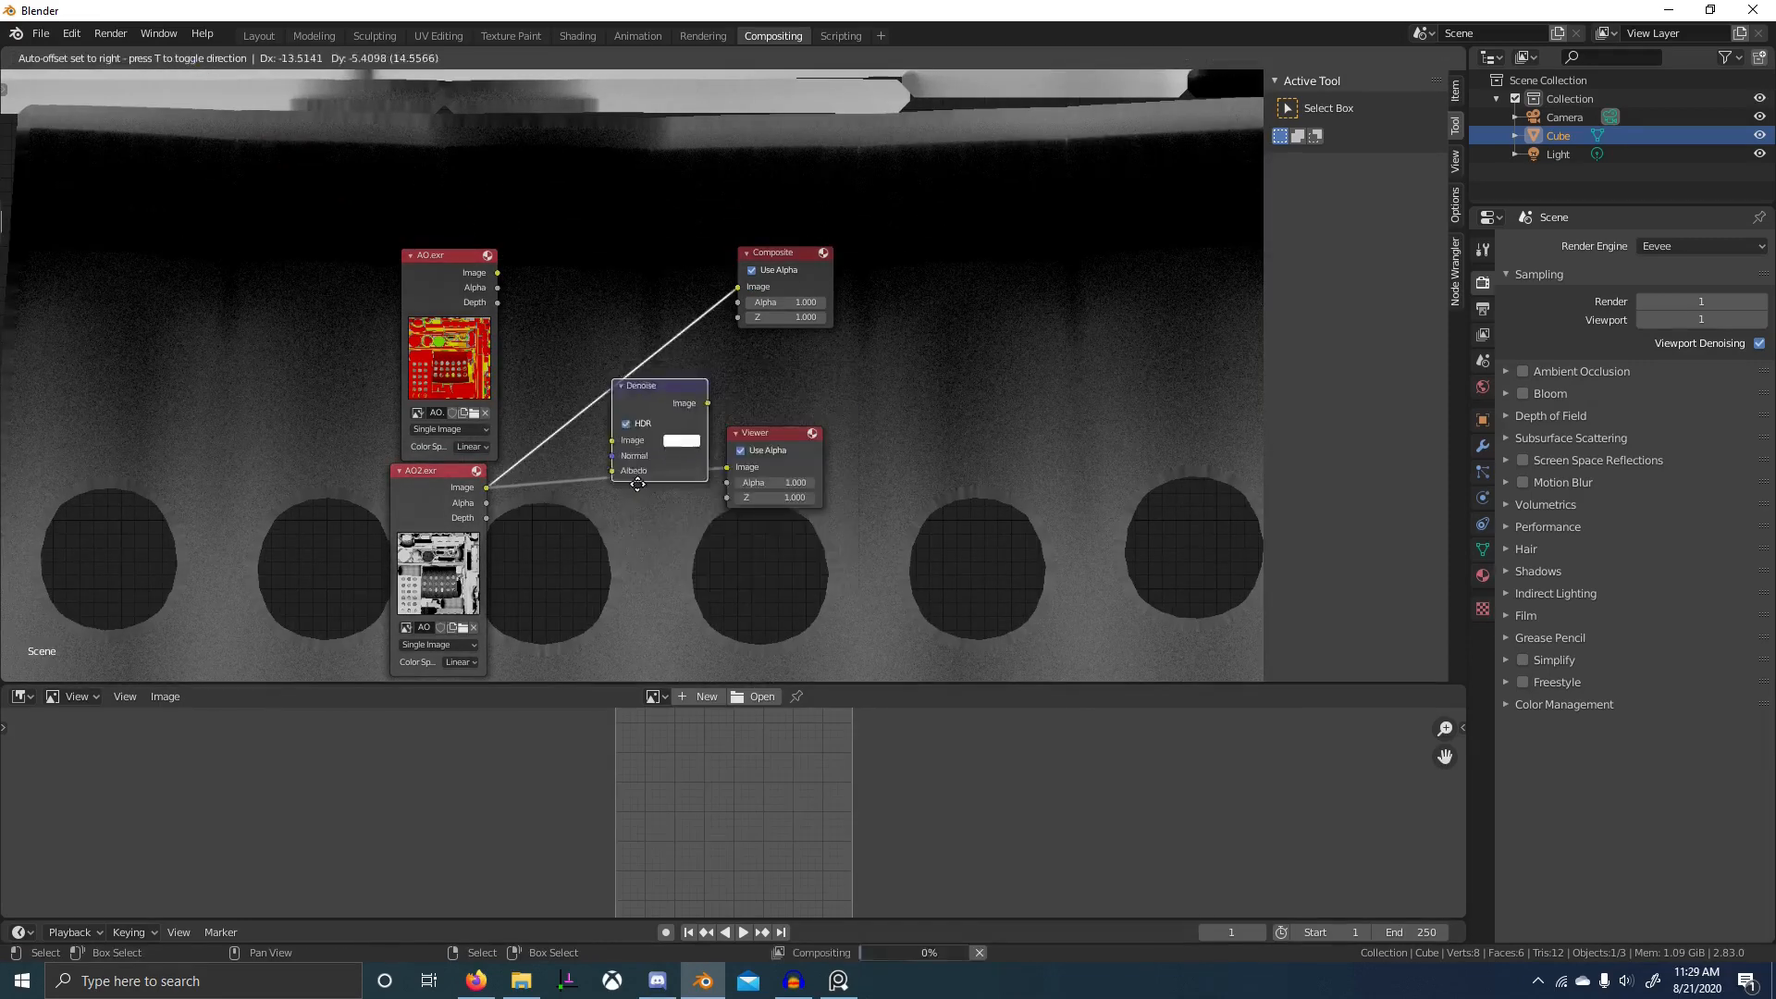
click(566, 577)
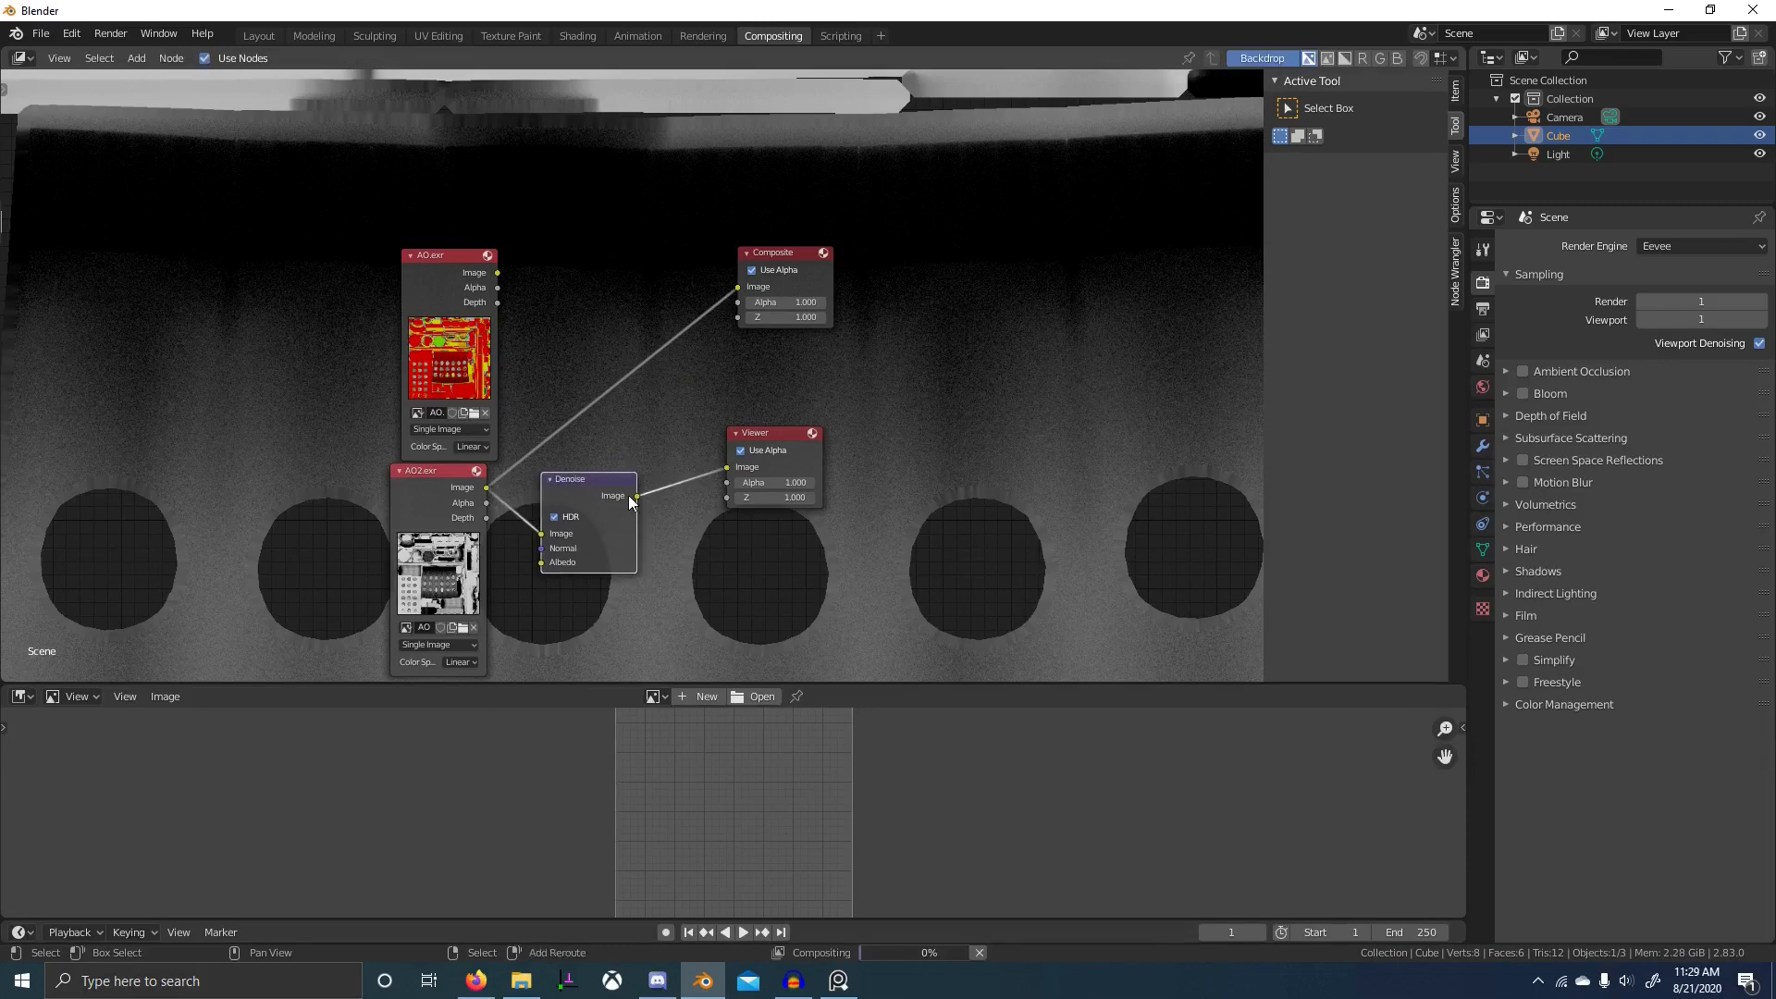
drag(637, 497, 737, 287)
- Preview the raw AO2.exr image in the Viewer, and return the Viewer to the Denoise output
scroll(590, 569, up, 4)
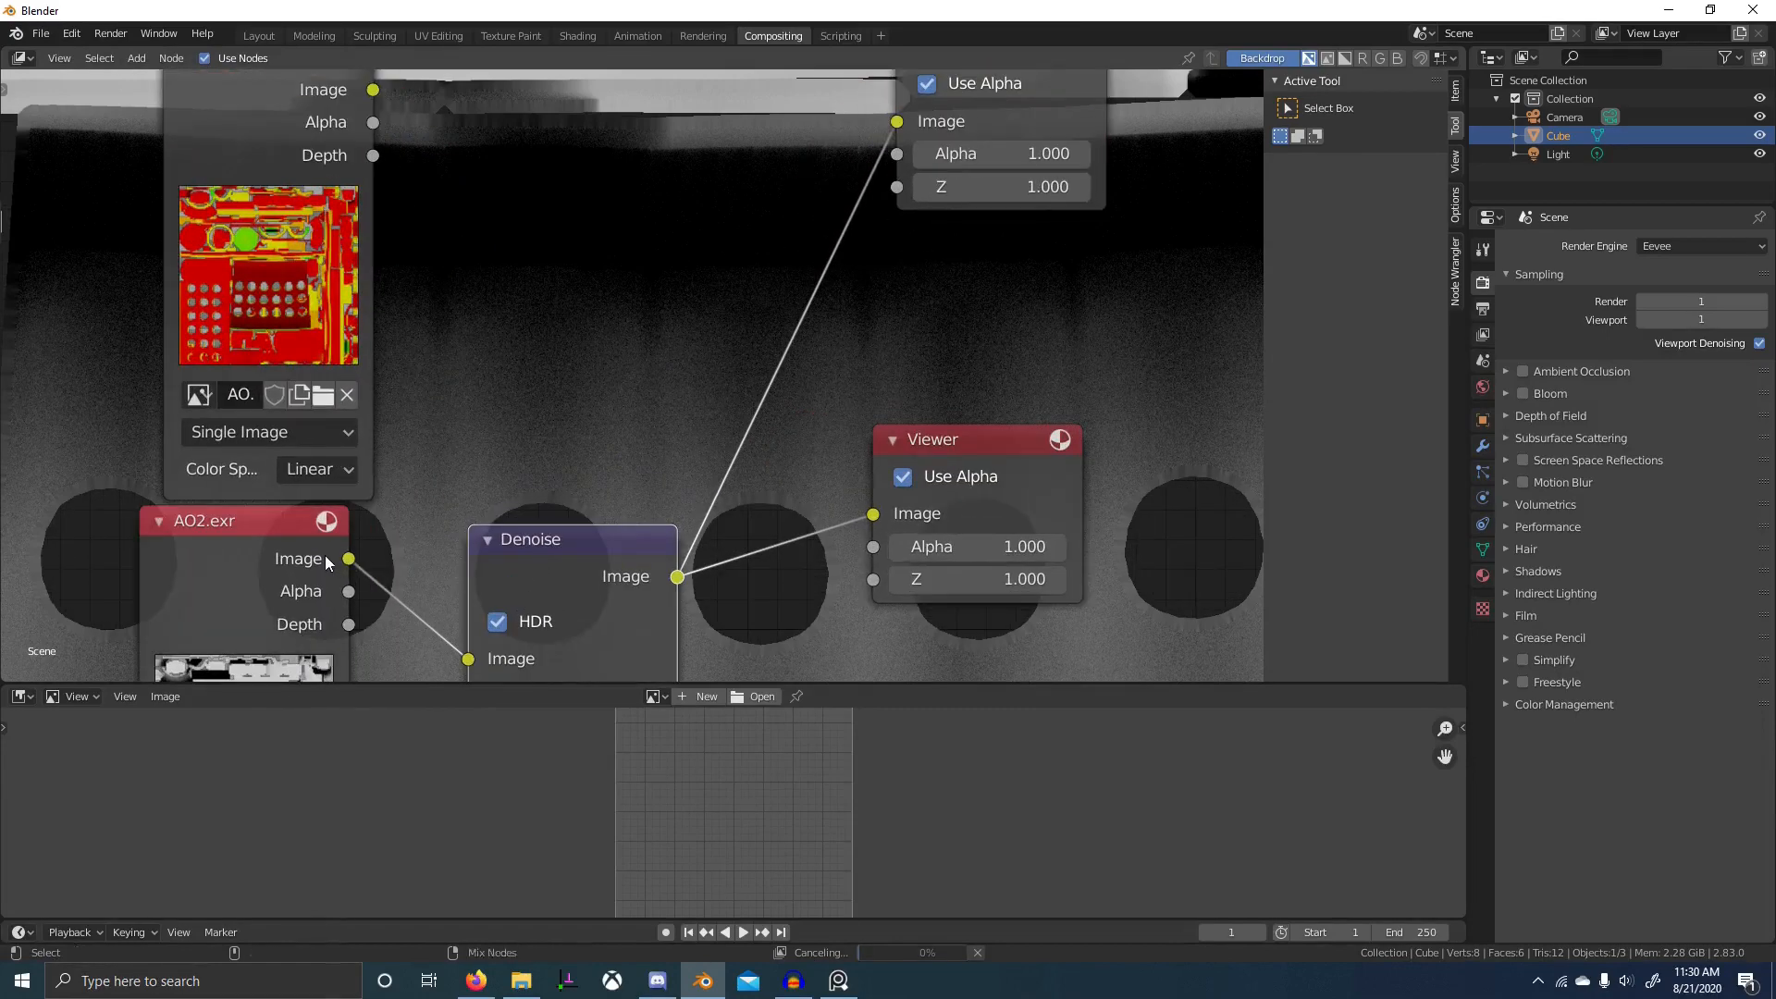
ctrl+shift+click(328, 563)
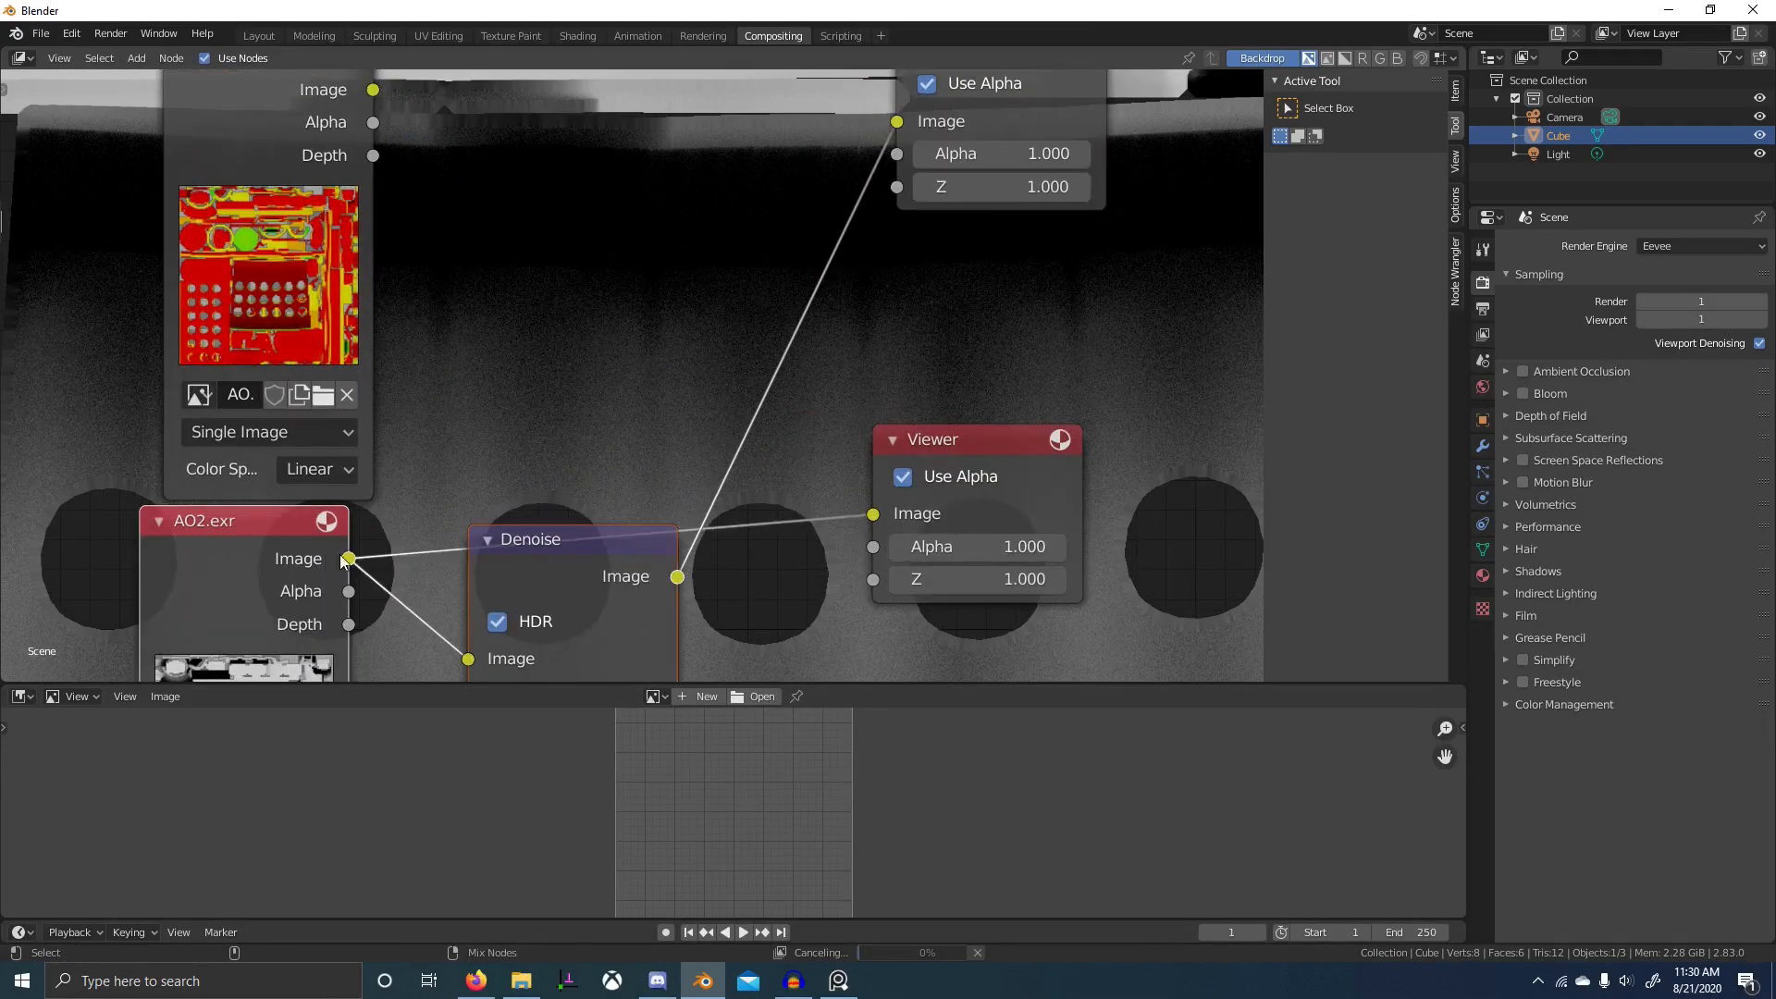
ctrl+shift+click(586, 541)
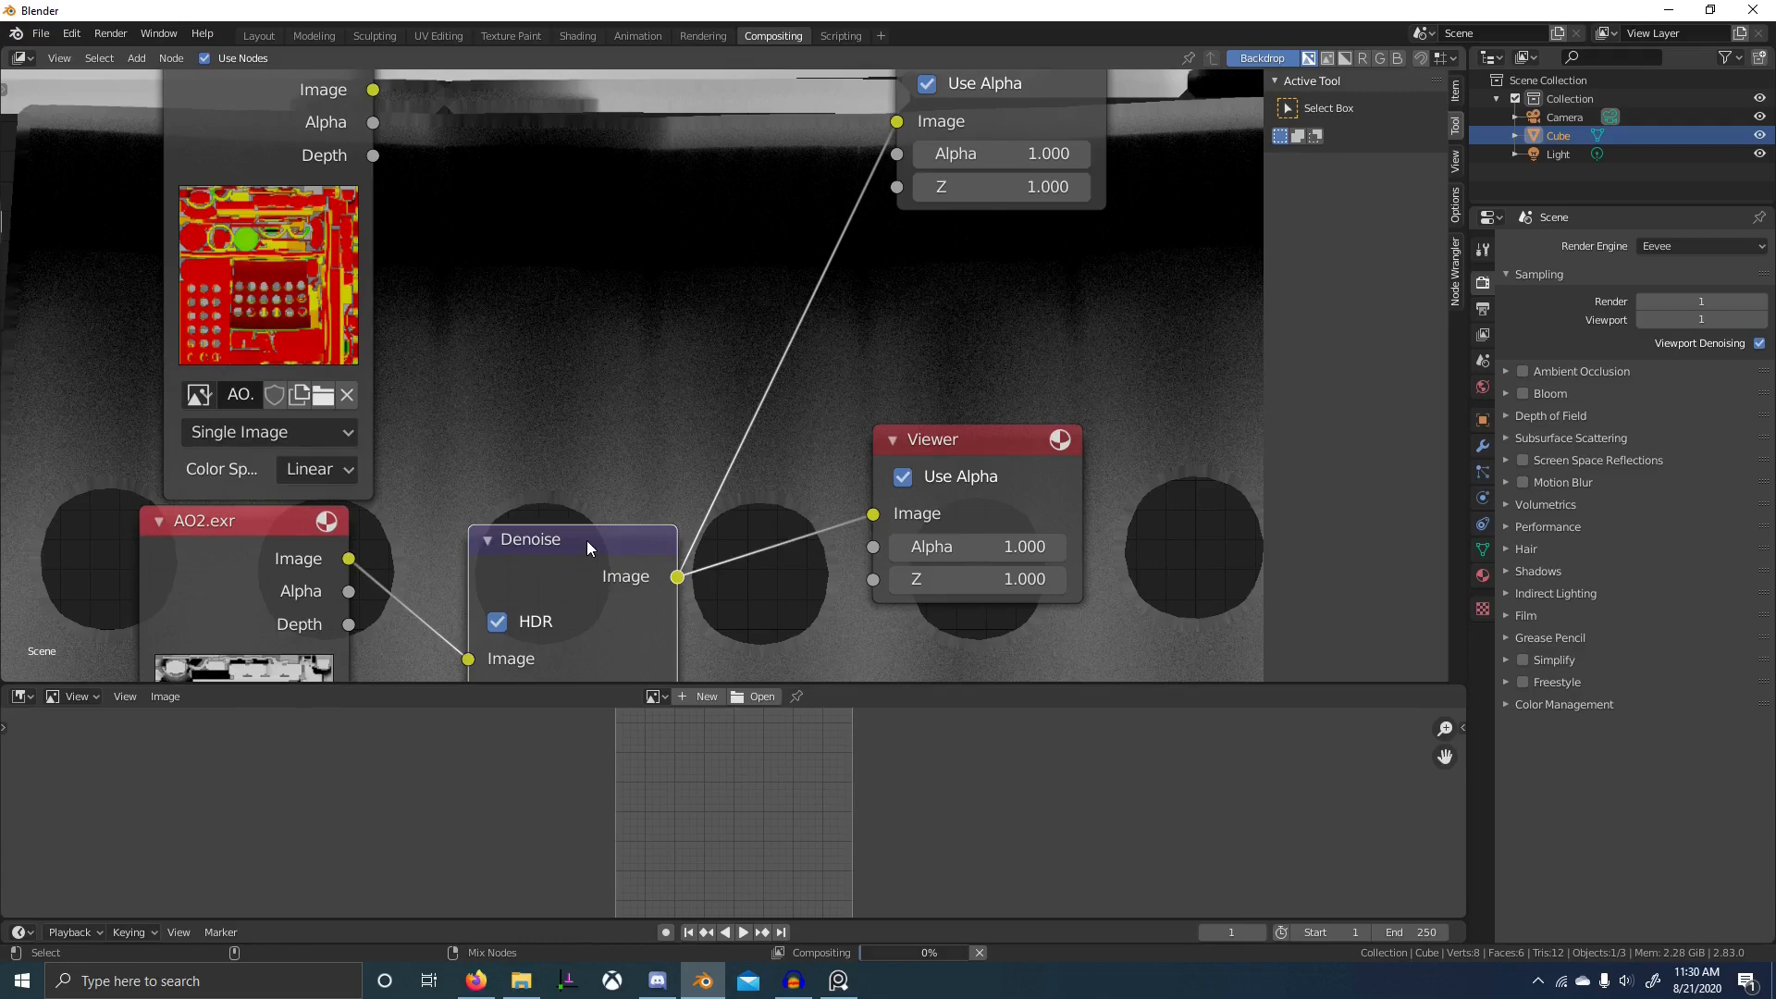
- Try feeding the AO2.exr image output into the Albedo and Normal inputs of the Denoise node
scroll(586, 540, down, 3)
drag(437, 454, 538, 589)
drag(437, 454, 538, 559)
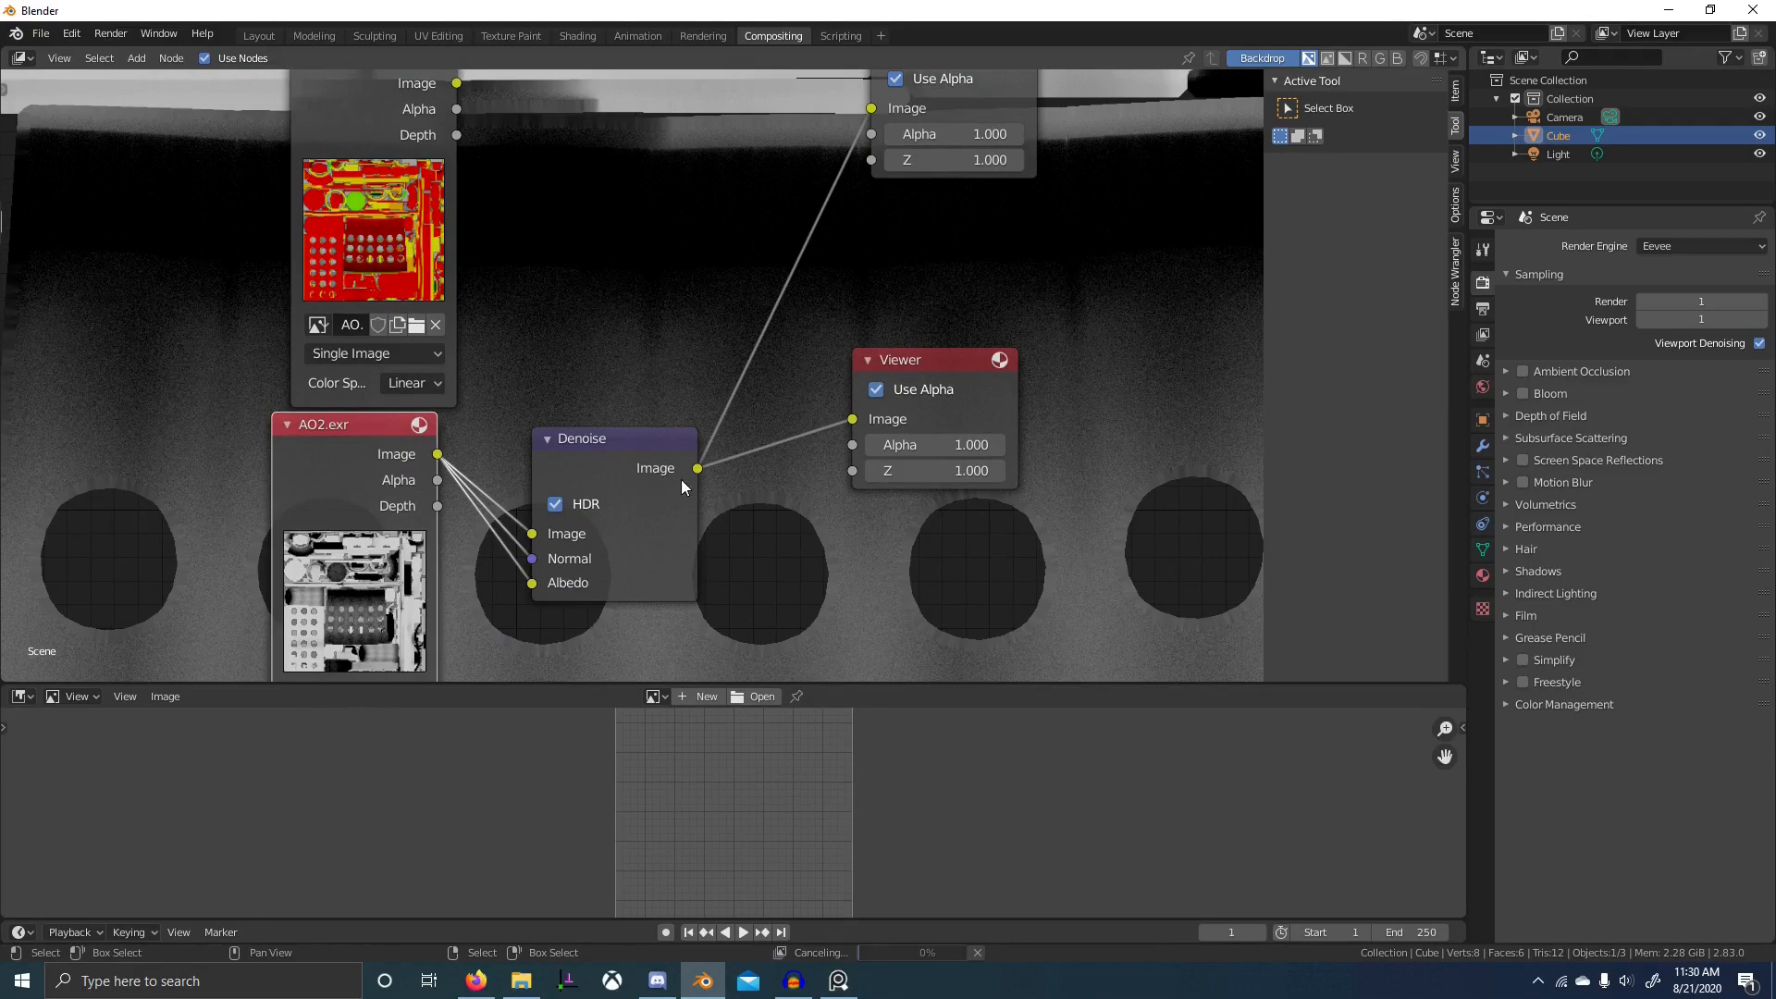
- Display the Viewer Node image in the Image Editor below the compositor
scroll(681, 479, down, 2)
click(655, 696)
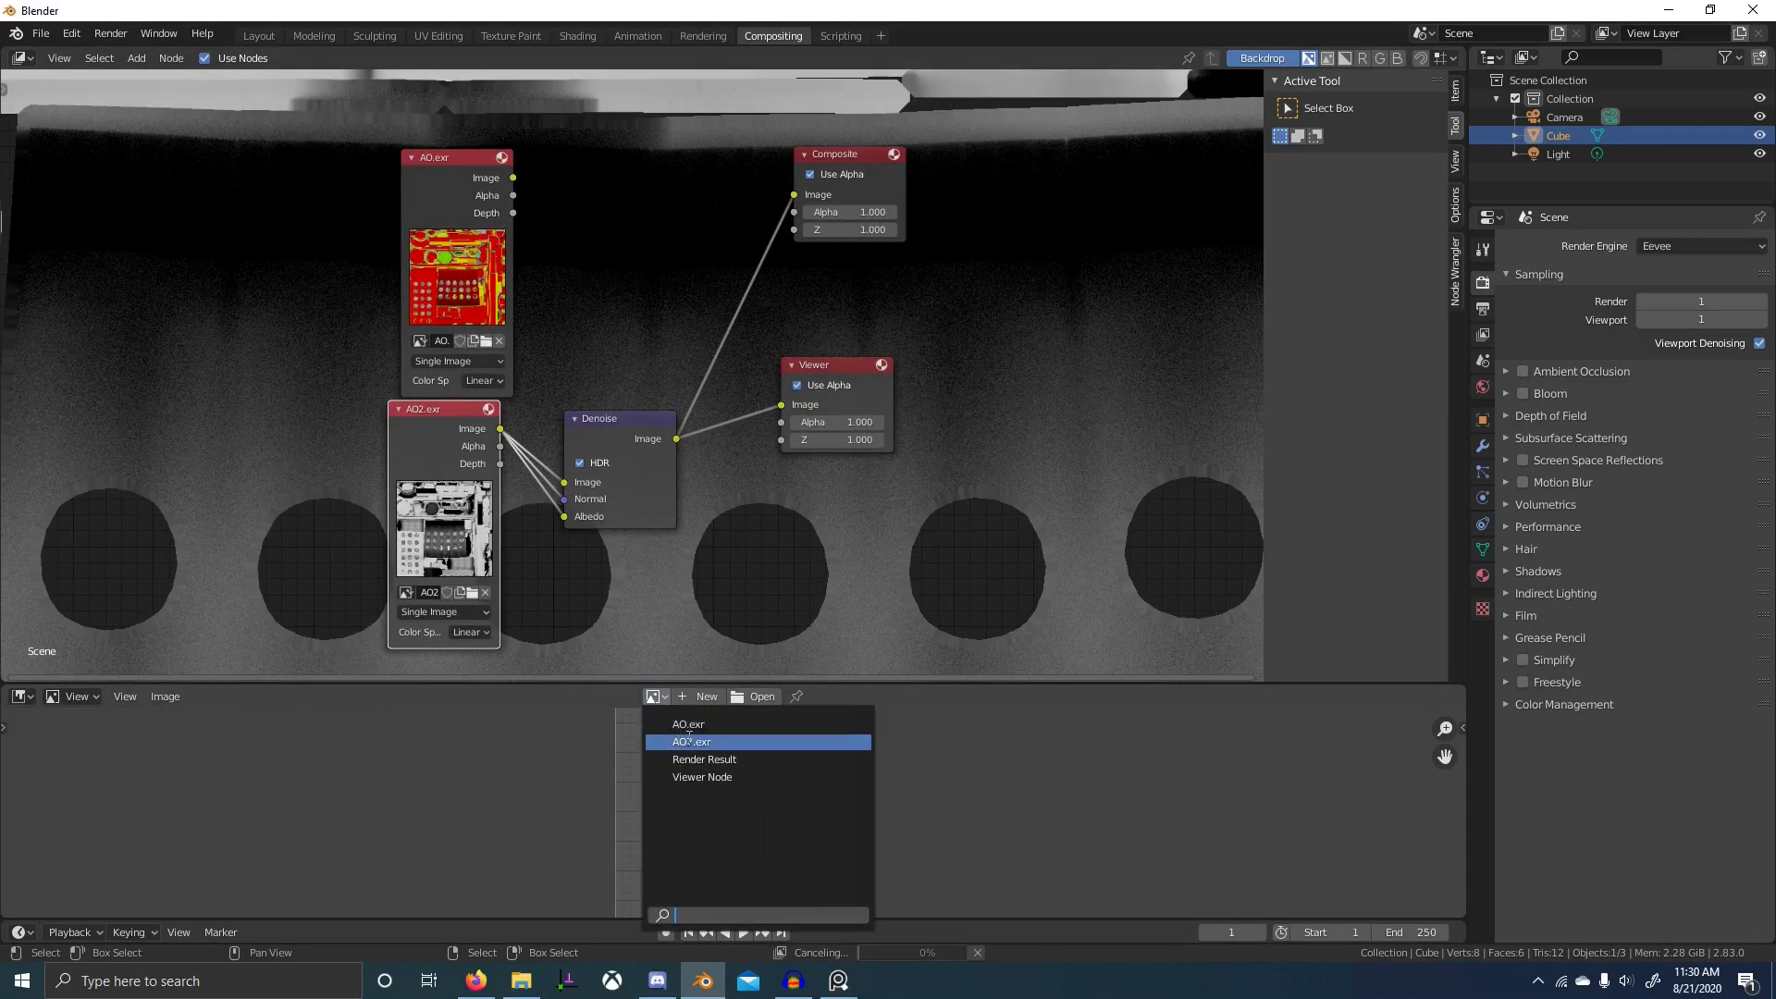
click(703, 777)
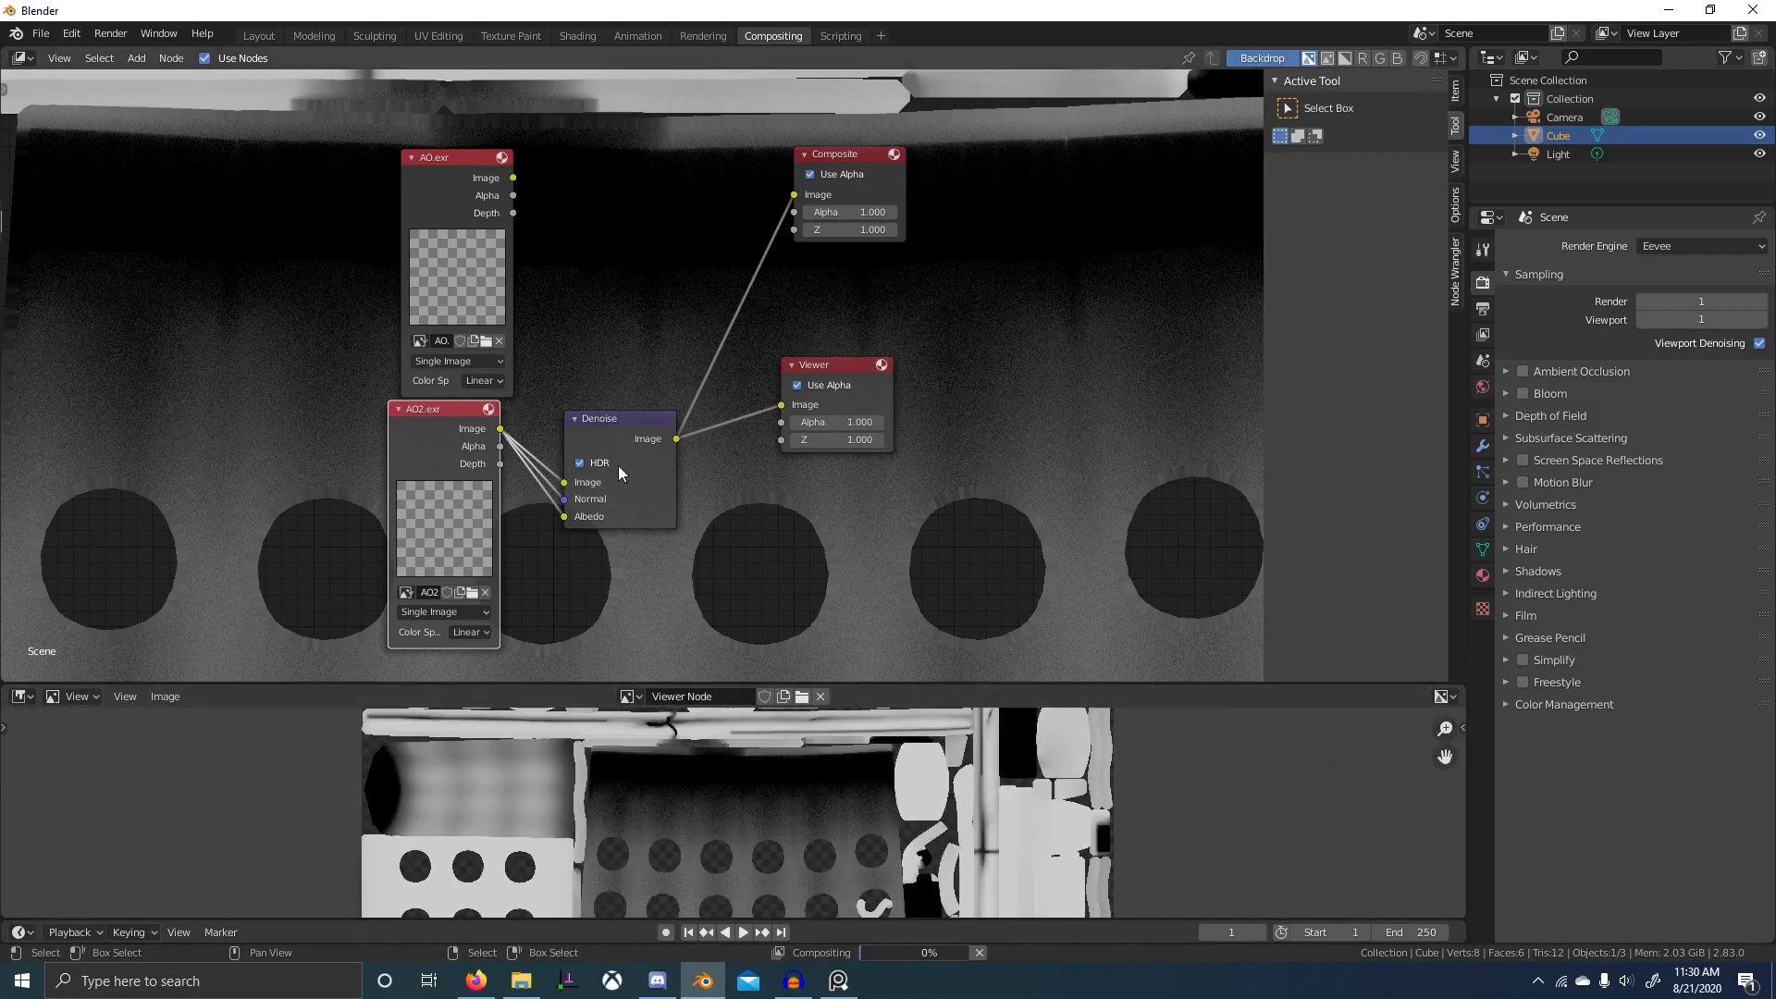
- Cut all links from AO2.exr to the Denoise node and reconnect only its image output to the Image input
mouse_move(539, 505)
ctrl+right_down()
mouse_move(553, 478)
mouse_move(528, 442)
ctrl+right_up()
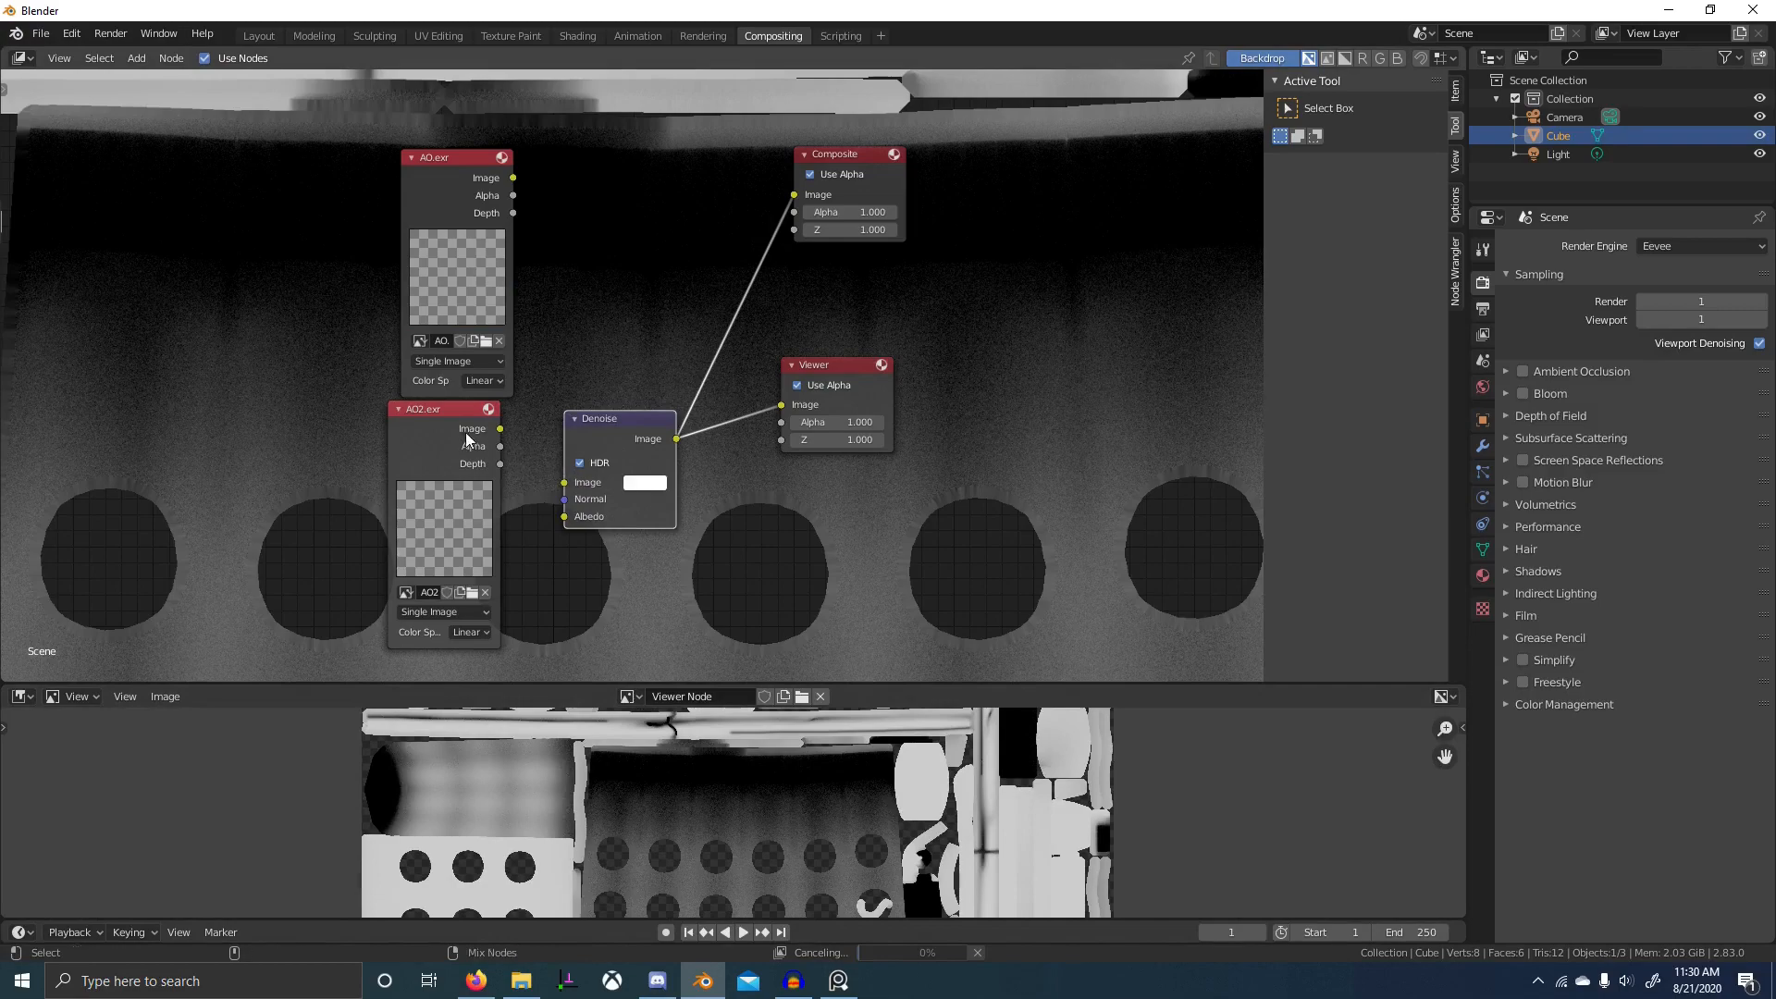
scroll(518, 444, down, 2)
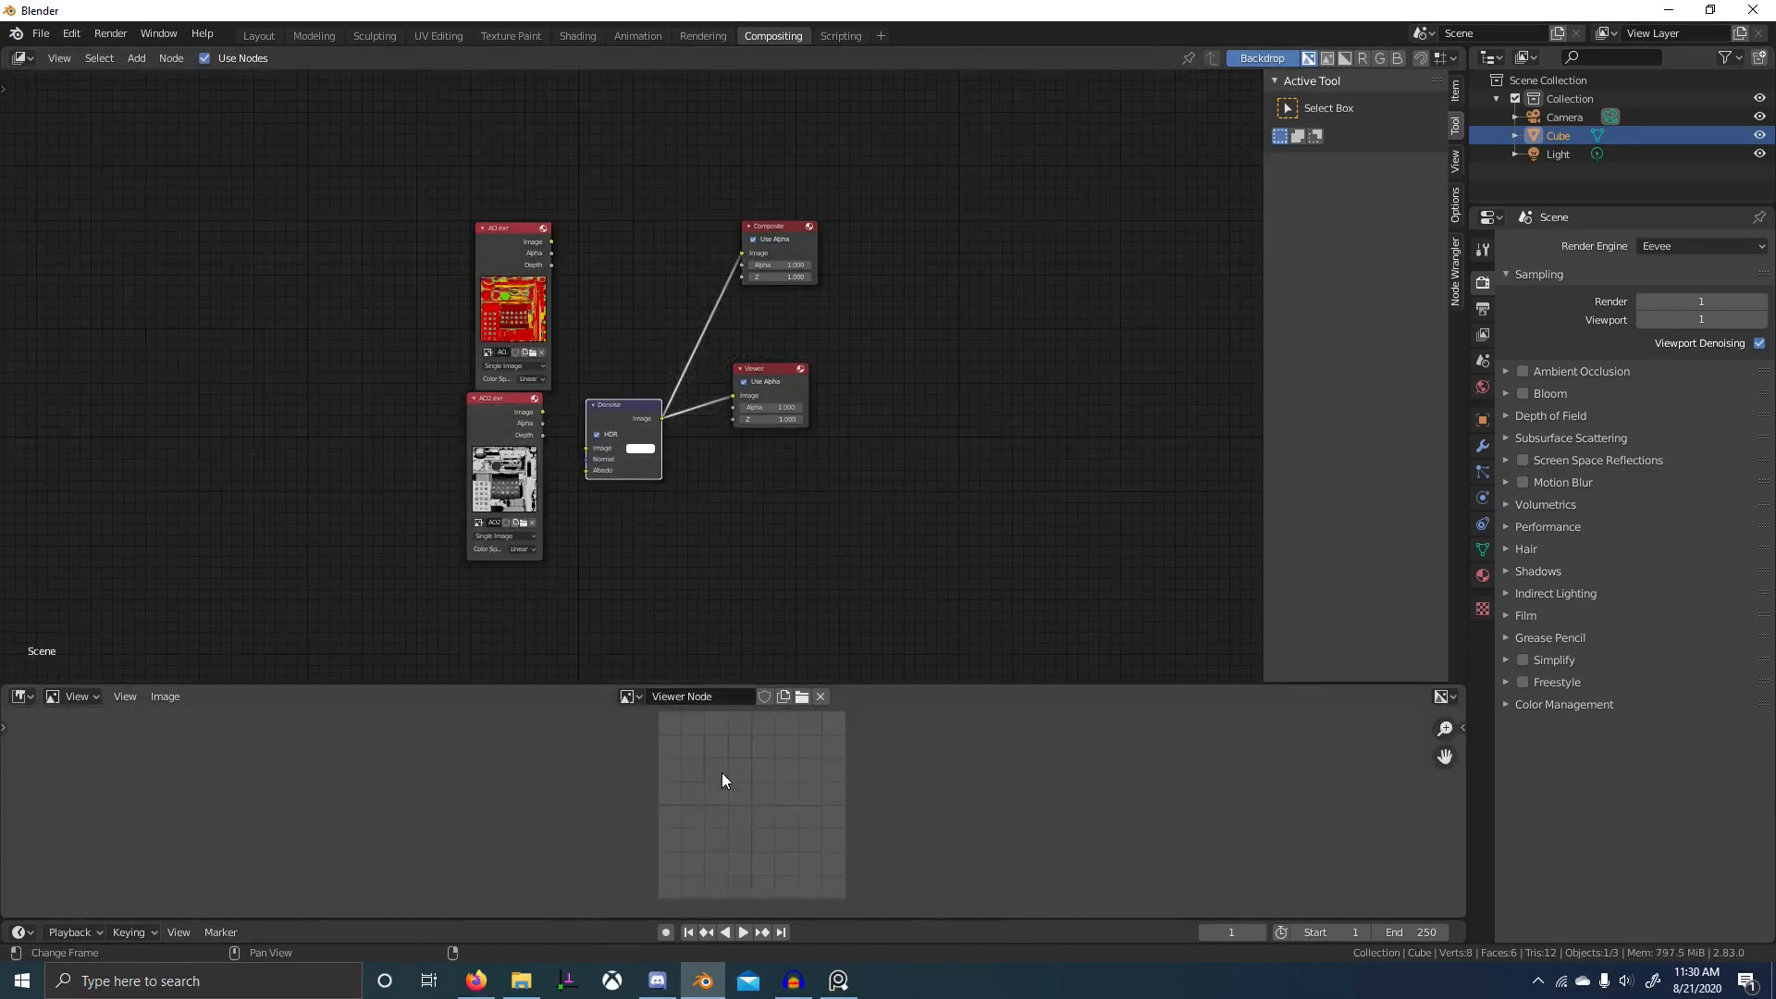
drag(543, 406, 606, 452)
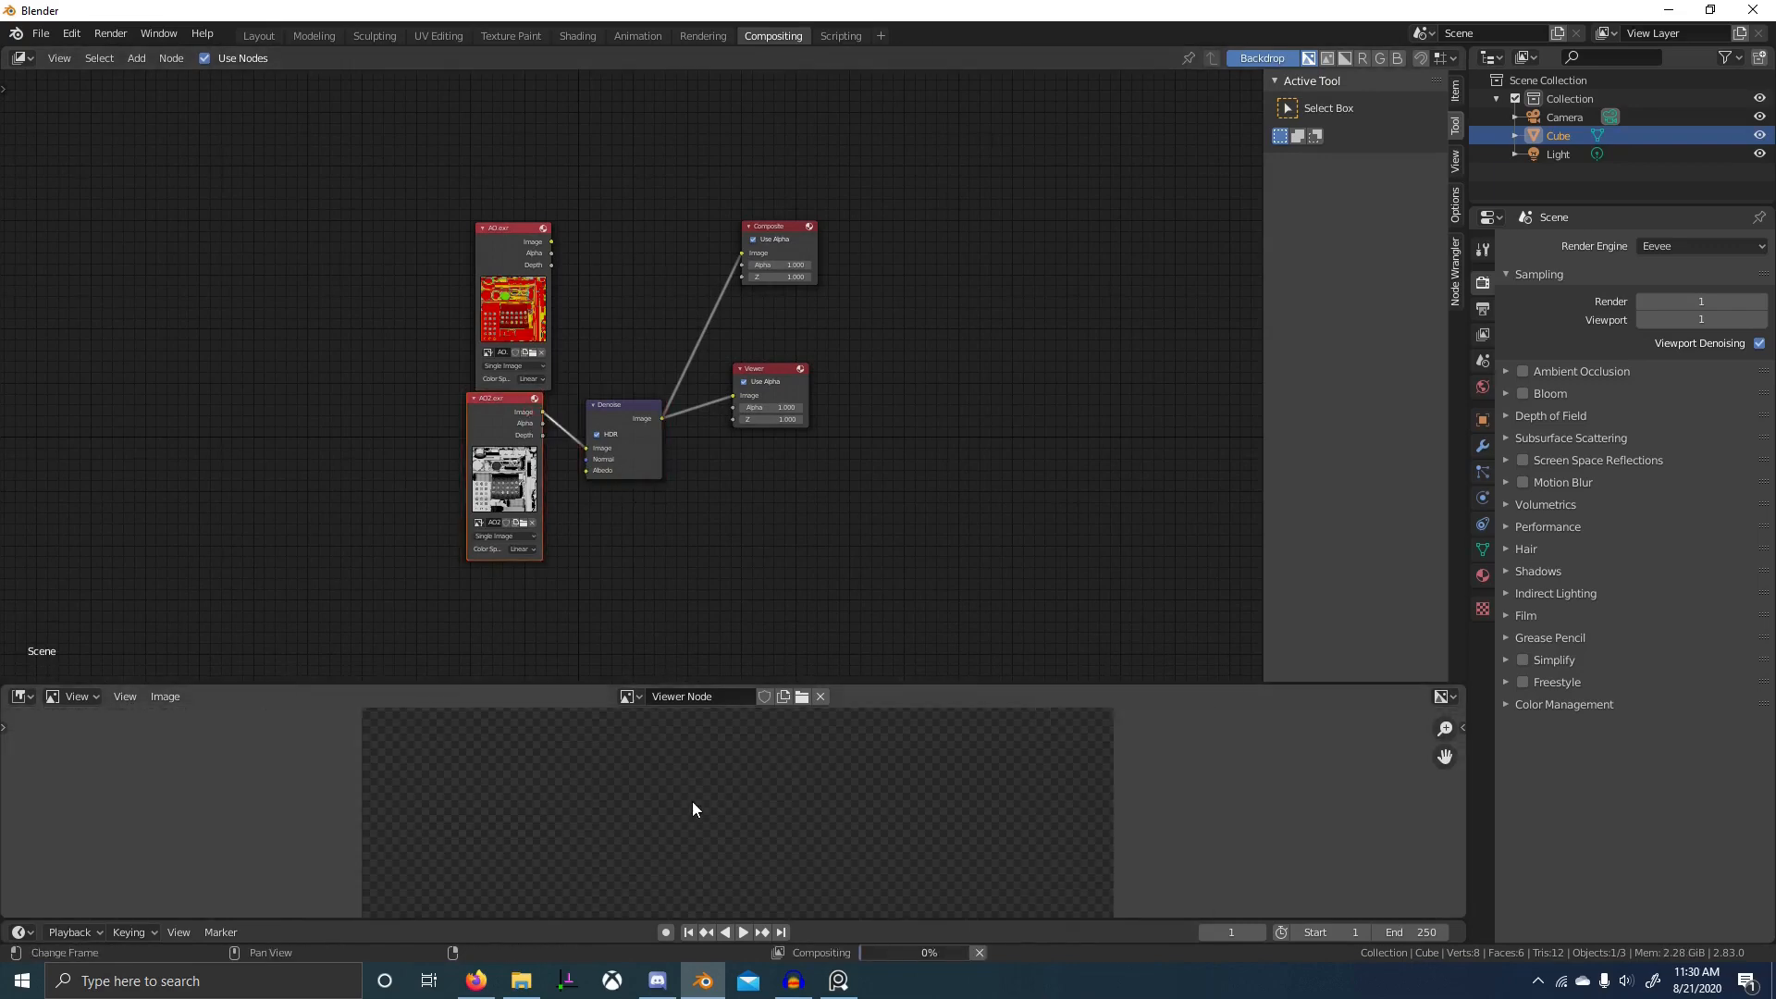
- Examine the denoised ambient occlusion map up close in a maximized Image Editor, and restore the layout
scroll(692, 804, down, 2)
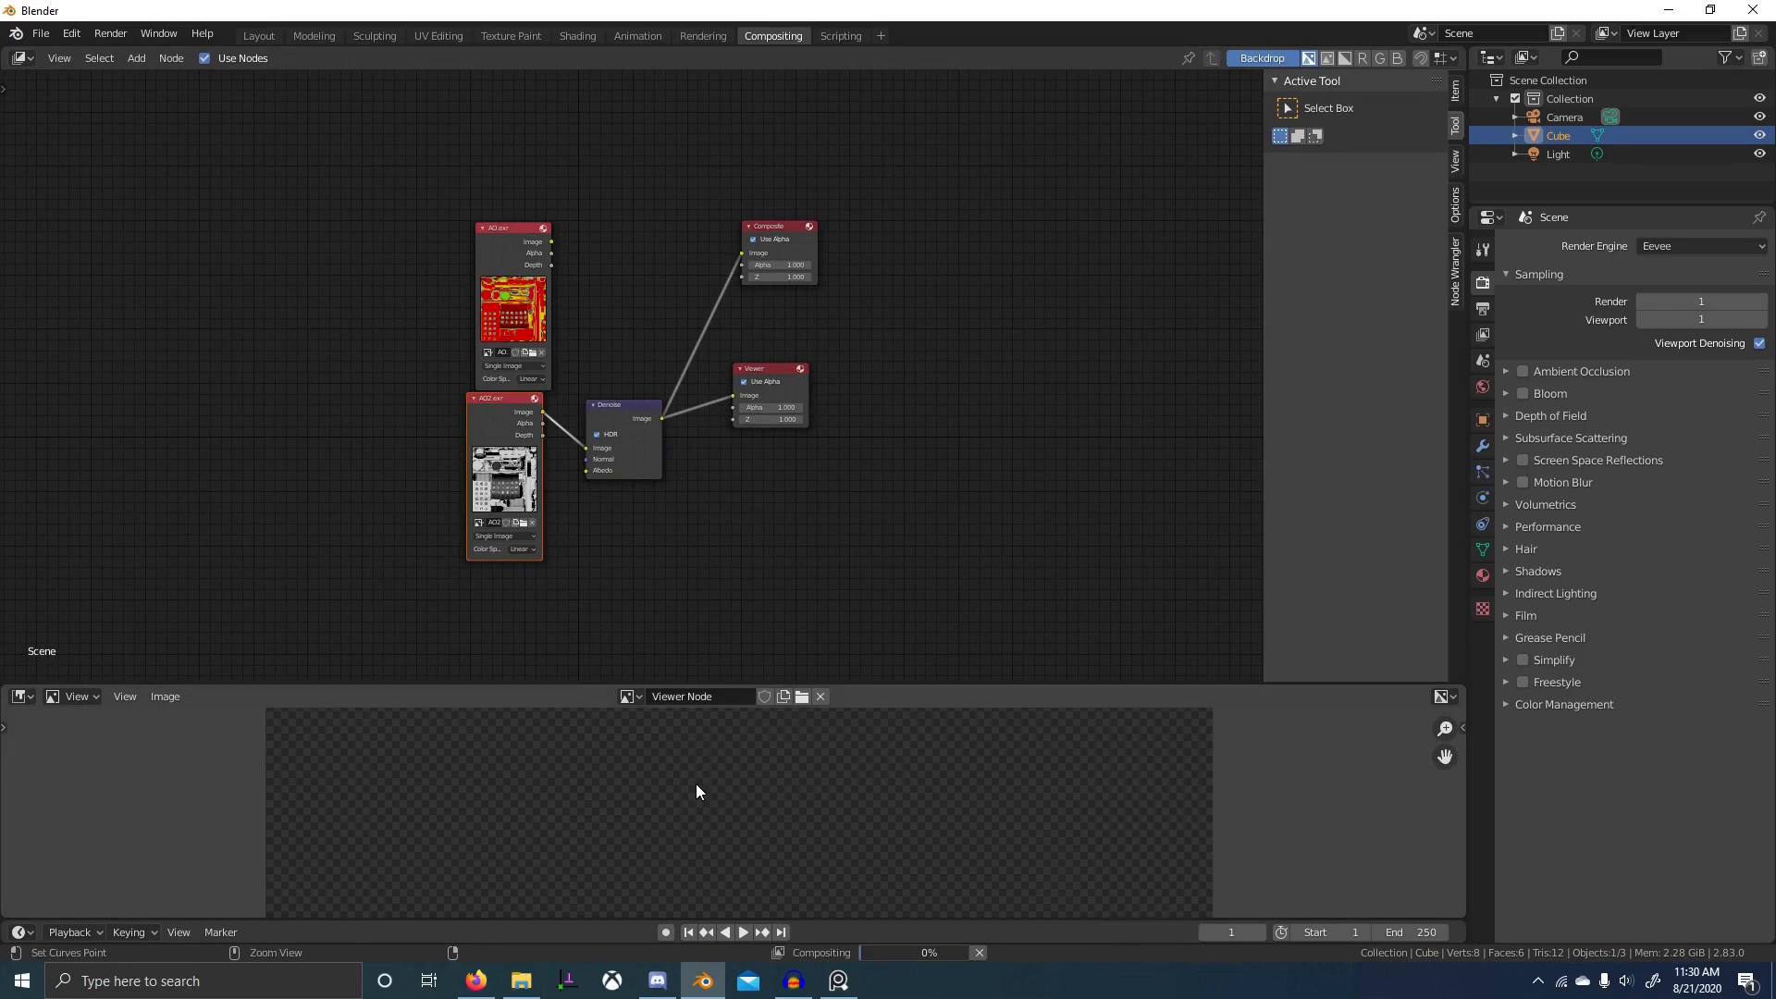
key(ctrl+space)
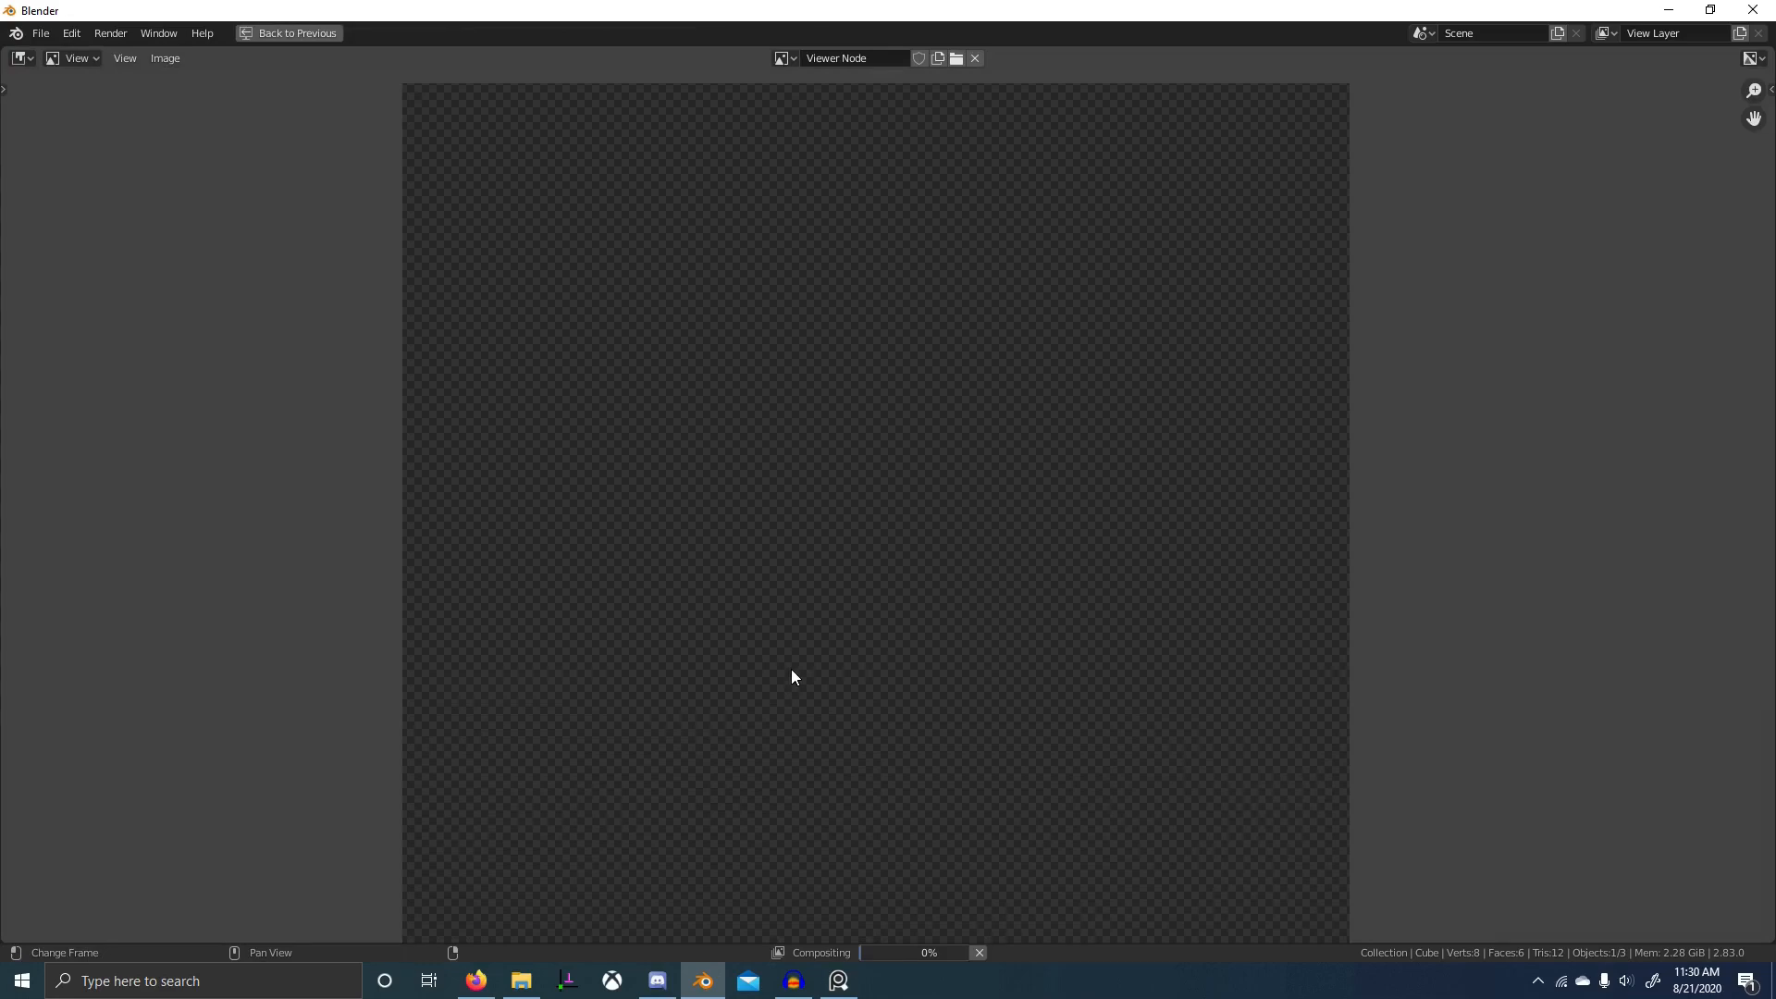
scroll(791, 669, up, 7)
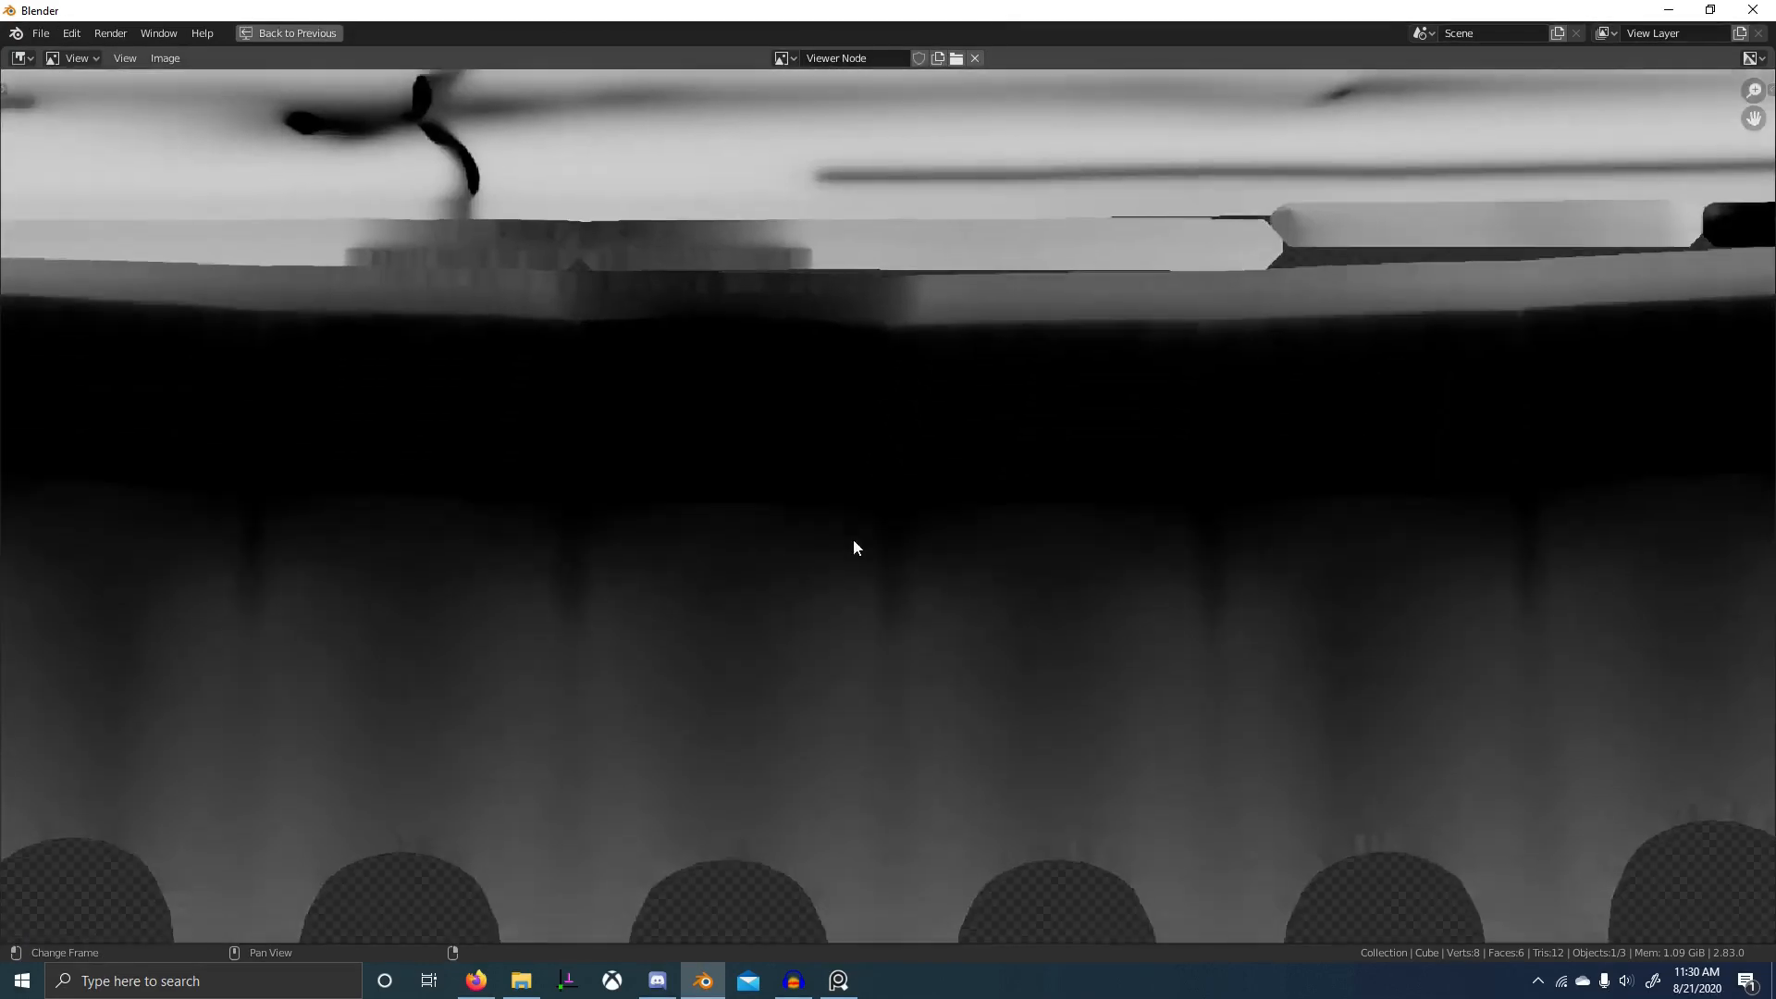
scroll(1051, 646, down, 5)
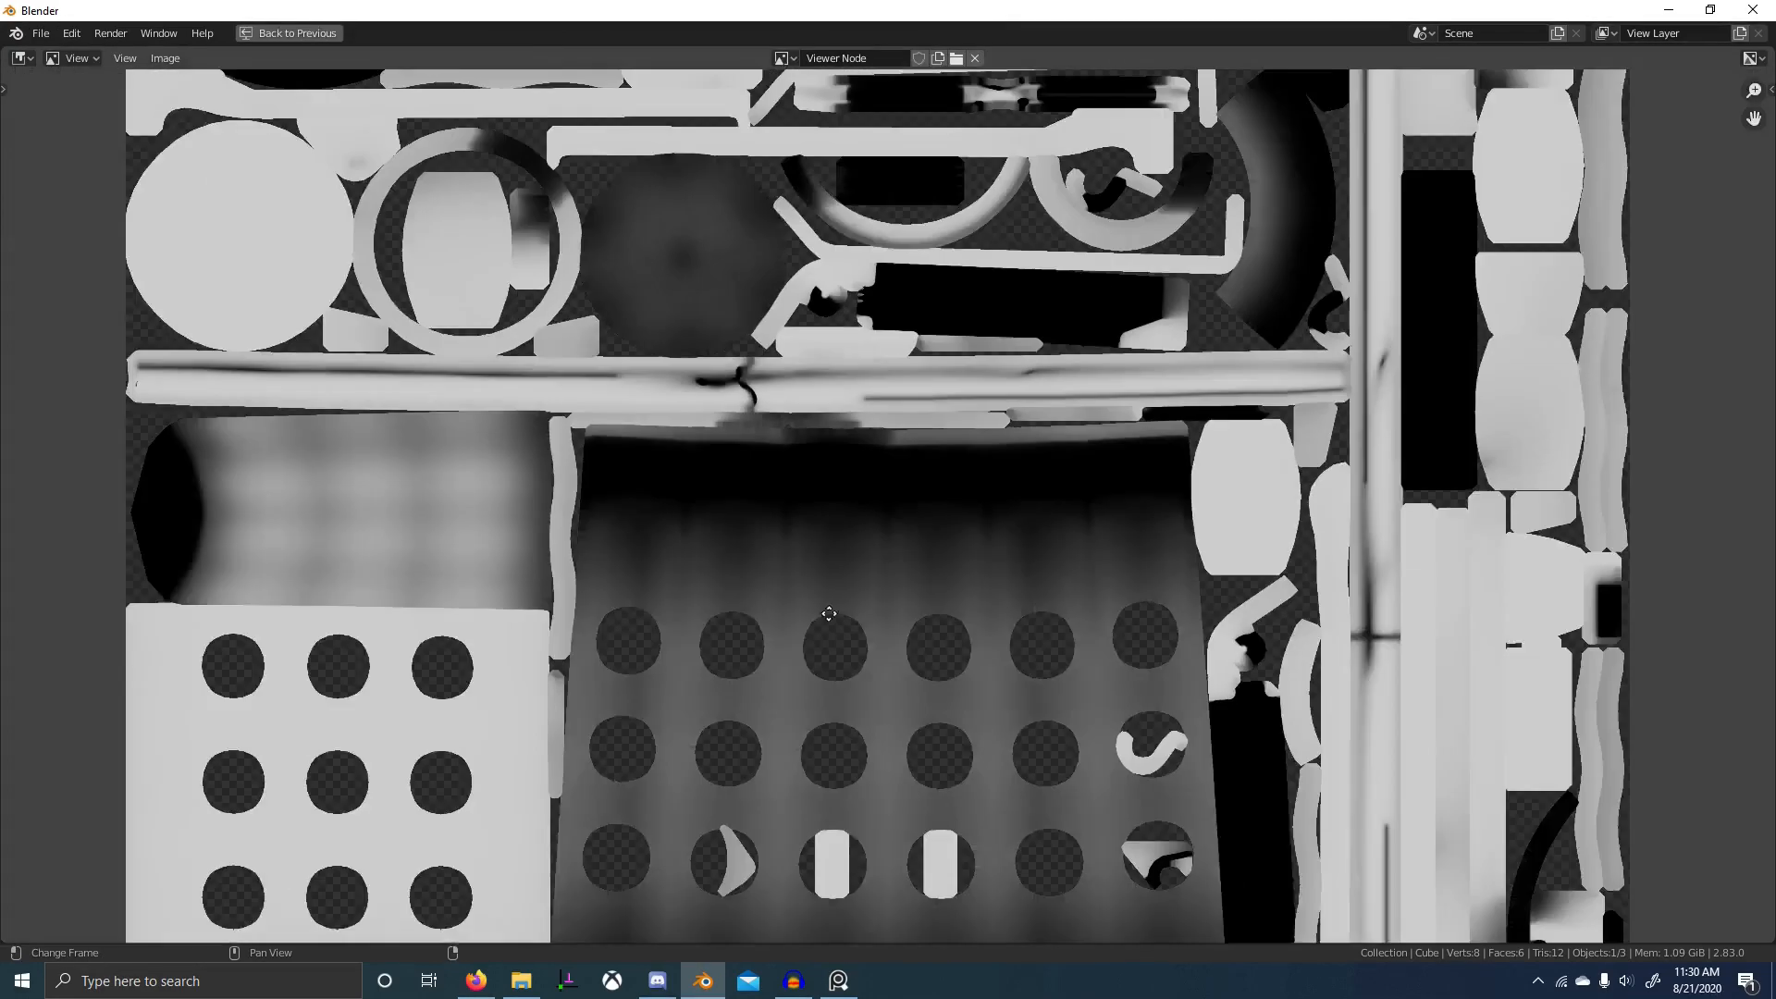
scroll(623, 619, up, 6)
scroll(632, 595, down, 2)
scroll(786, 683, up, 2)
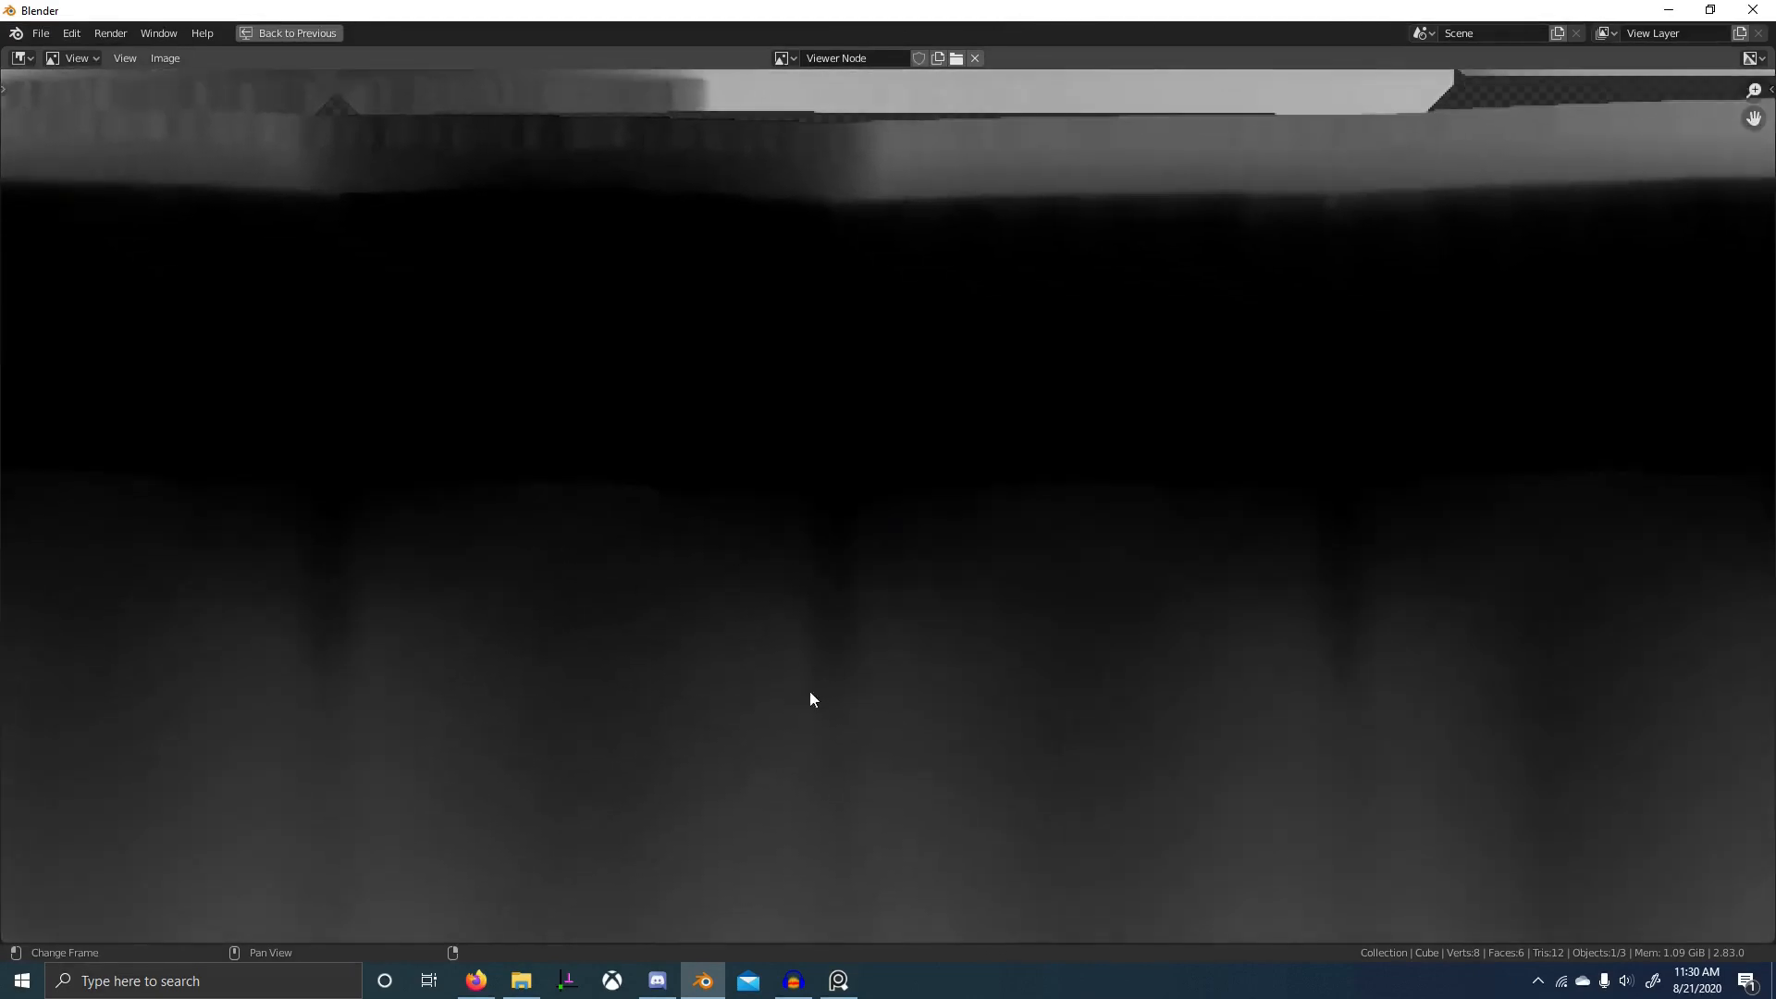
scroll(809, 691, down, 2)
scroll(911, 694, up, 4)
scroll(902, 638, down, 2)
key(ctrl+space)
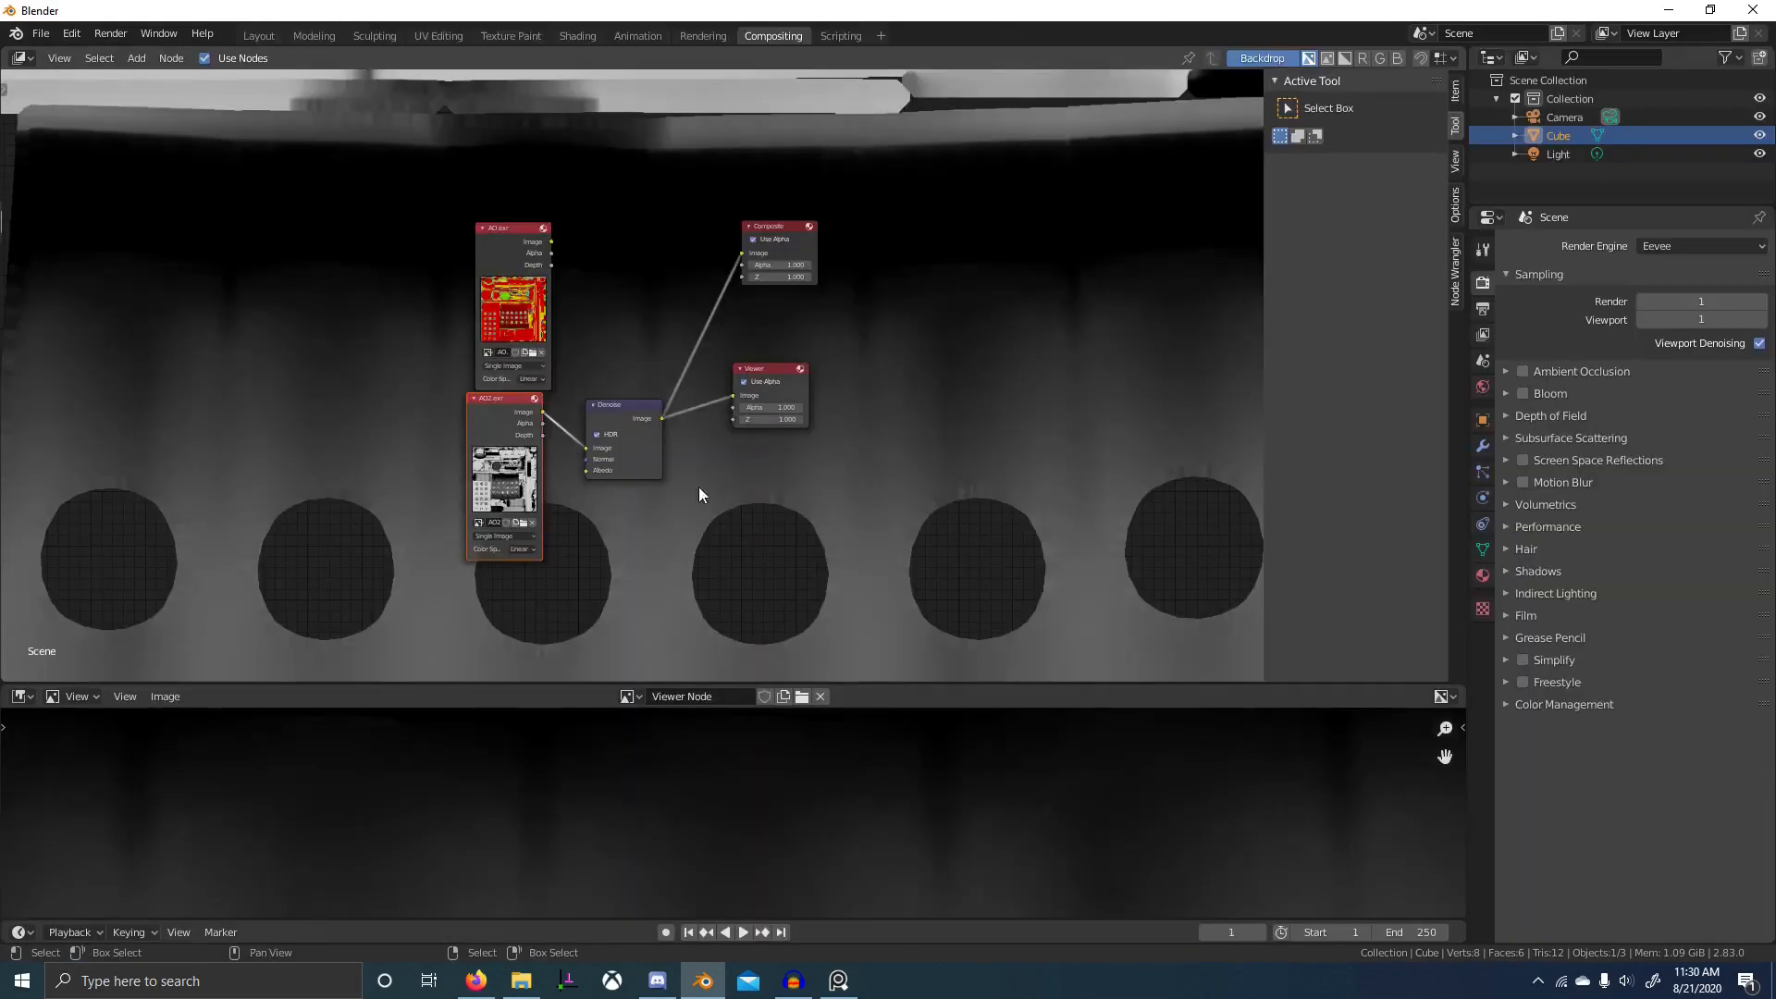
- Preview AO.exr in the Viewer and insert a Separate RGBA node between them, feeding the Viewer from the R channel
scroll(648, 435, up, 3)
key(shift+a)
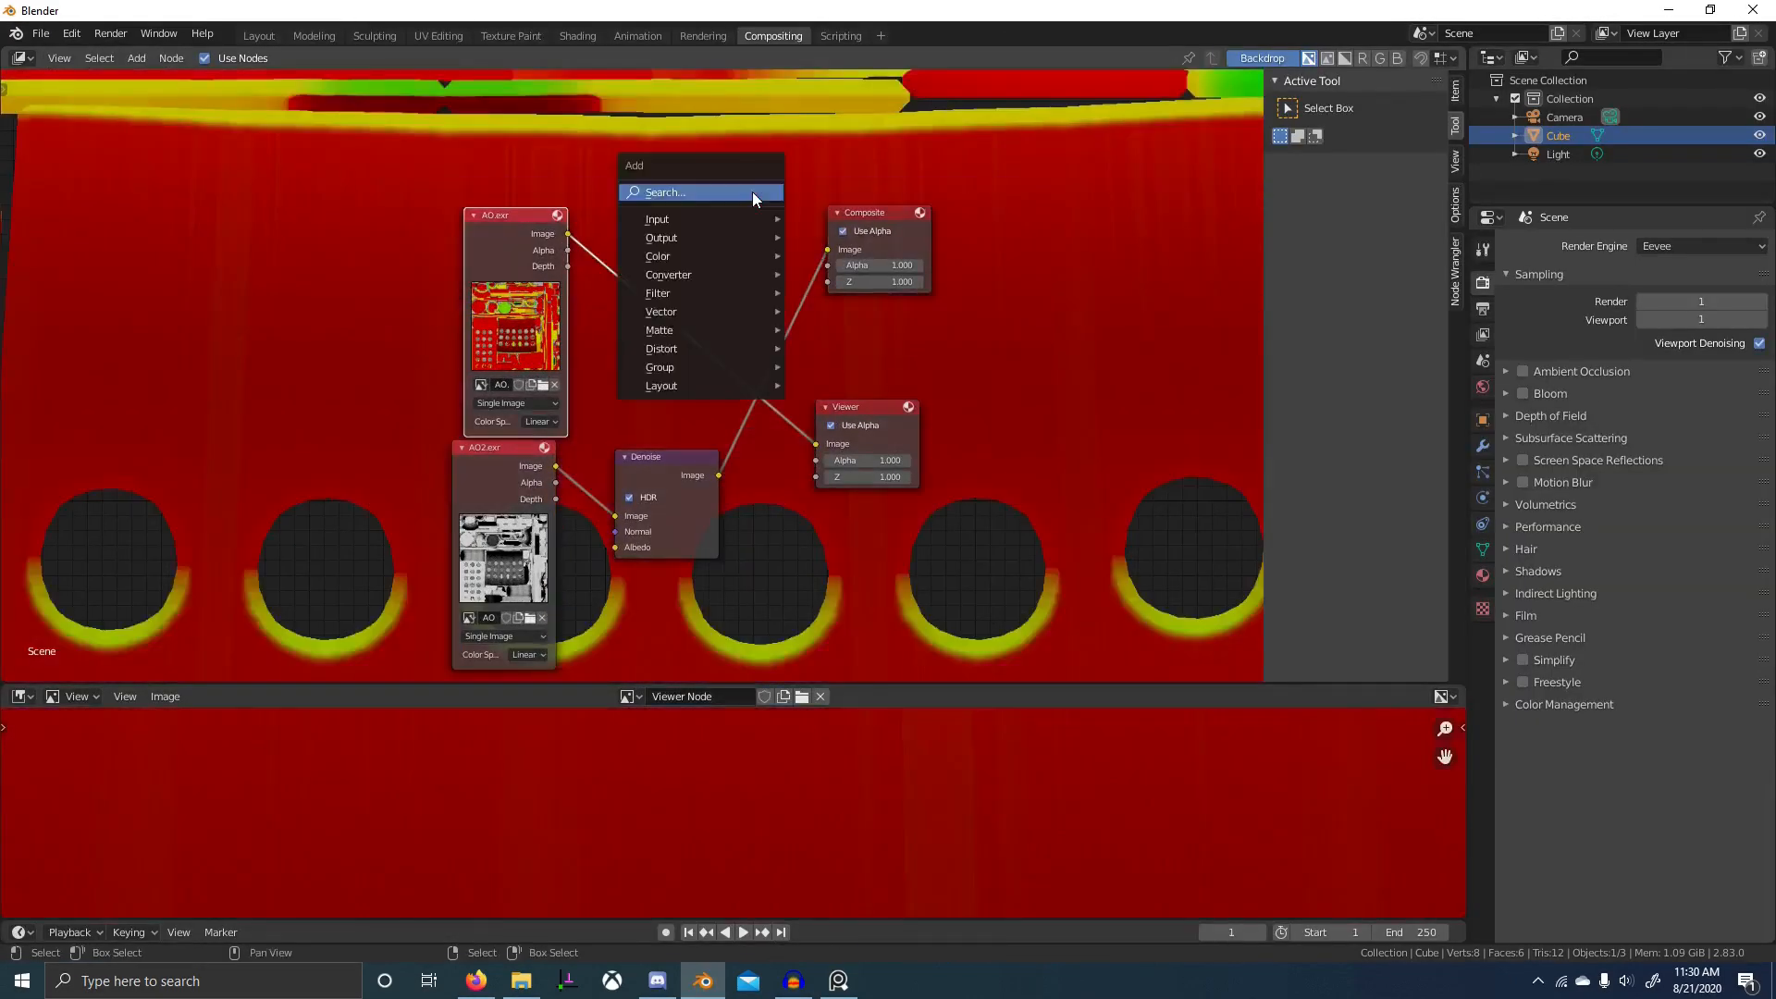
click(752, 191)
text(sep)
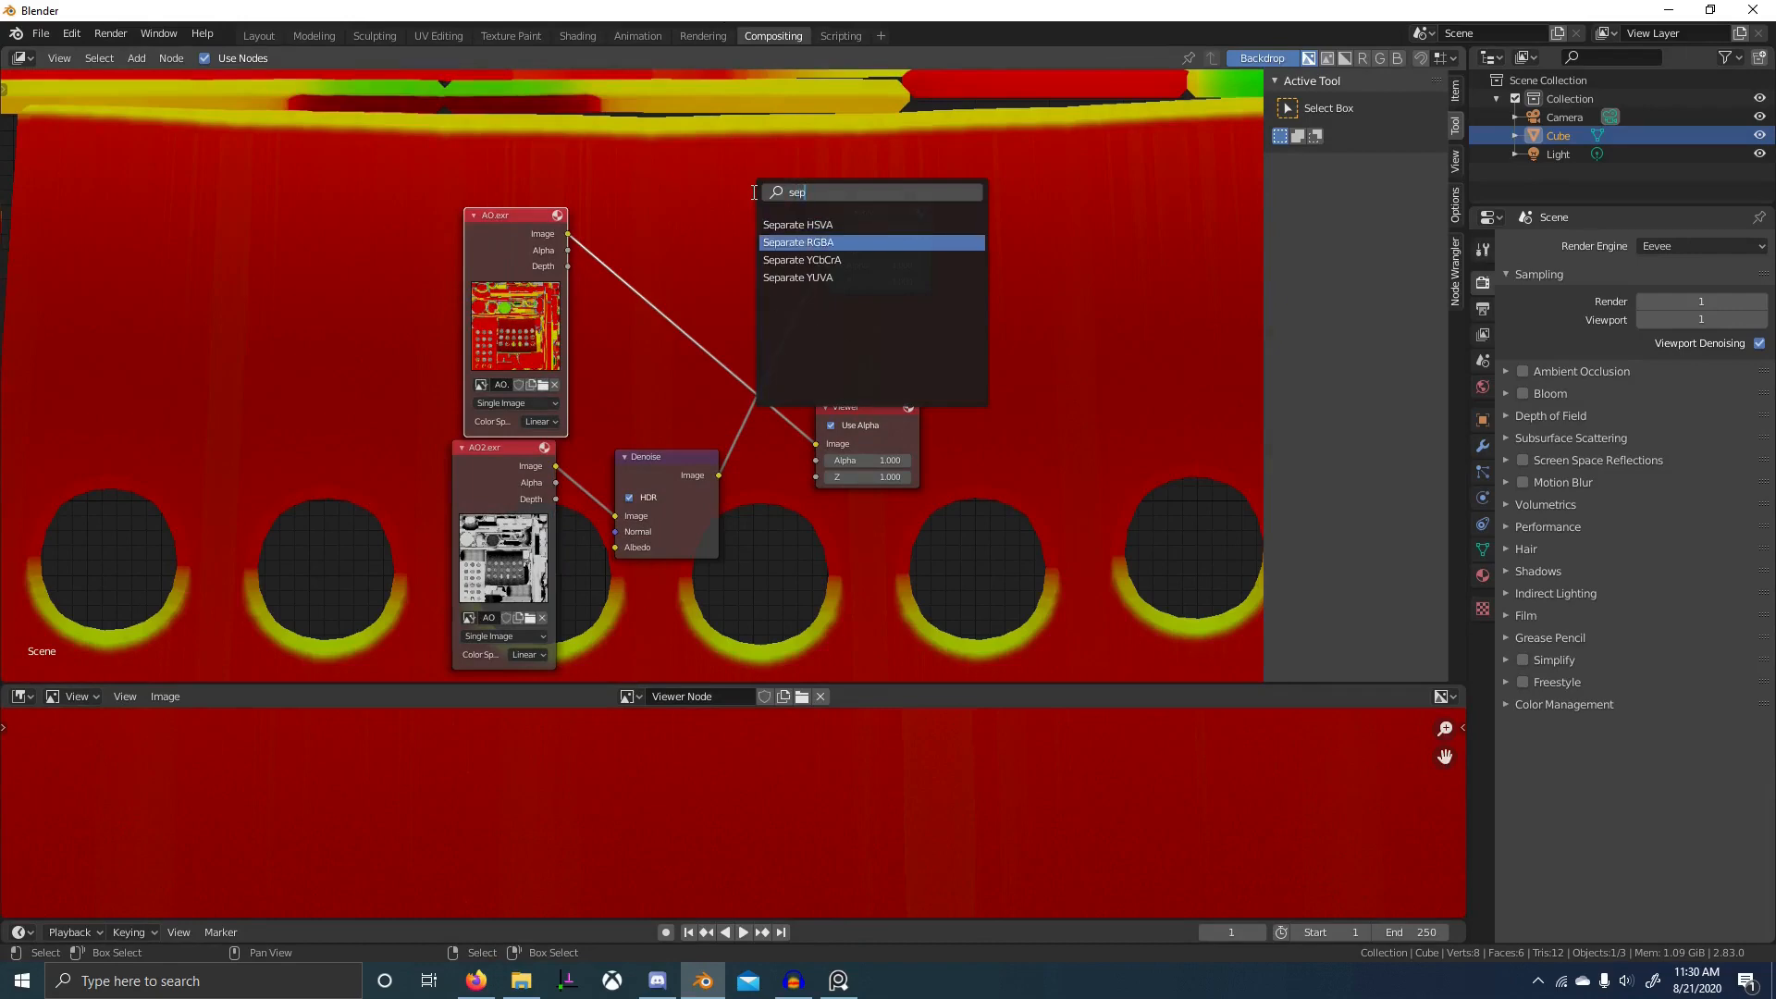
click(786, 238)
click(636, 212)
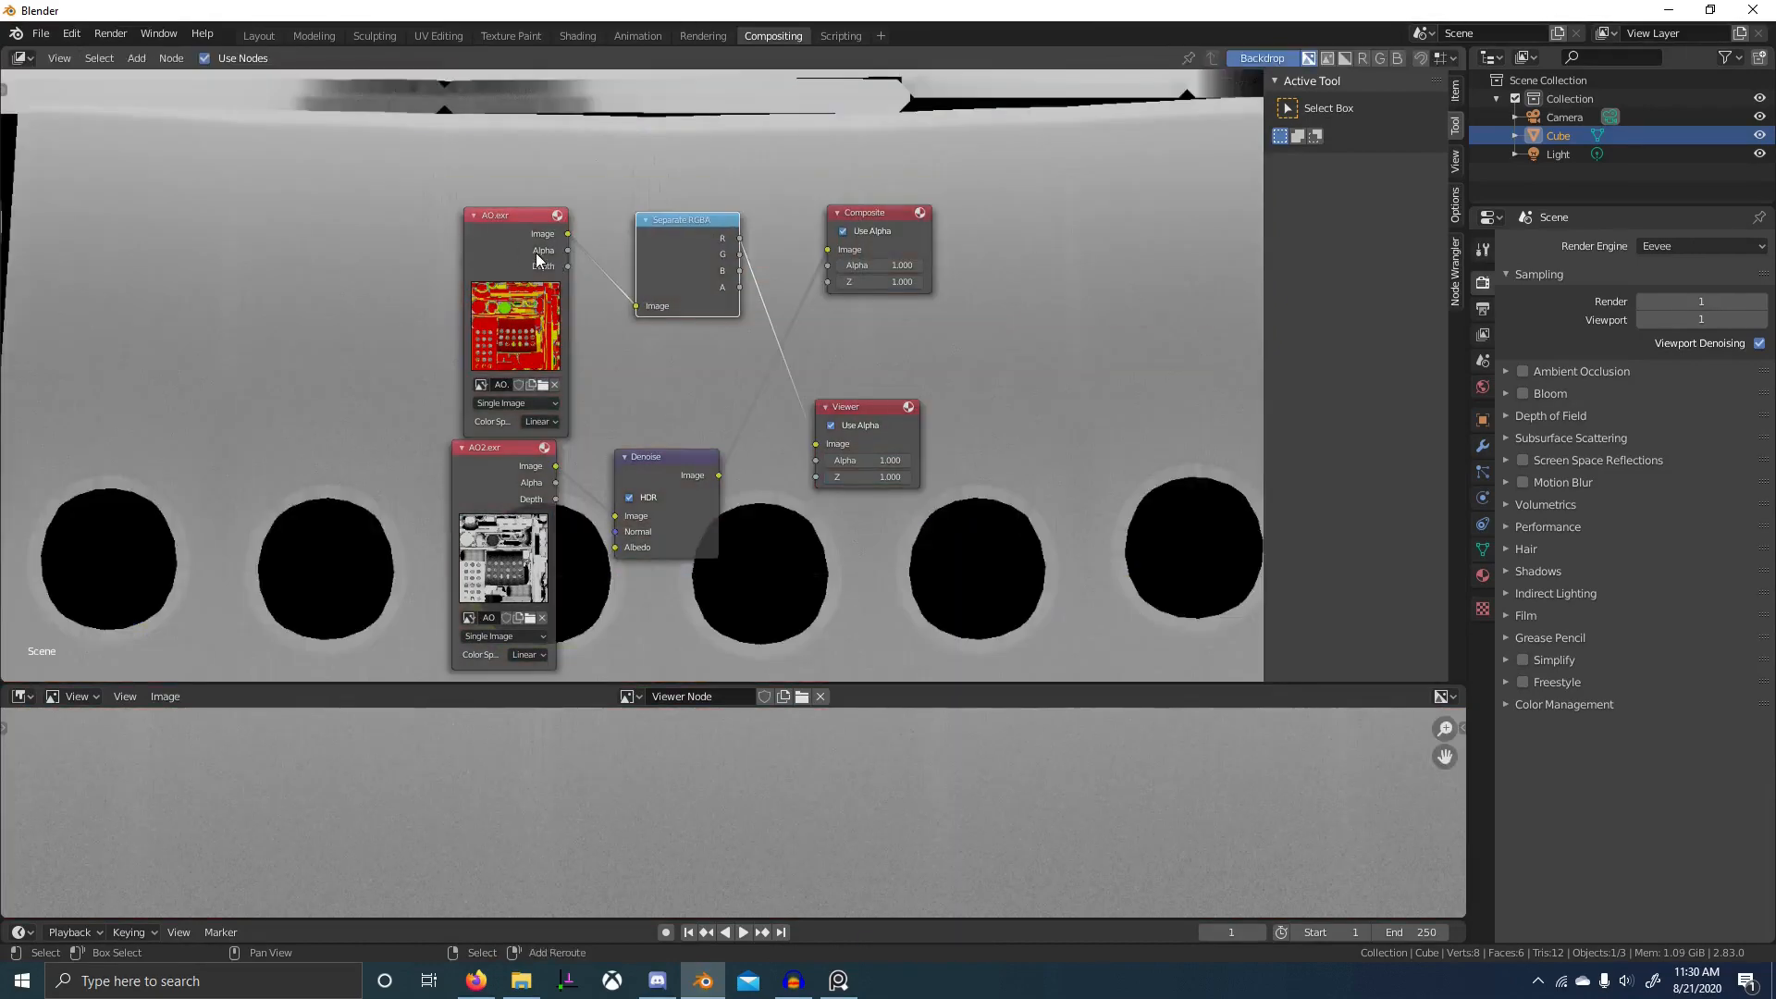
- Move the AO.exr and Separate RGBA nodes together away from the AO2.exr nodes to free up space
shift+click(520, 244)
drag(726, 237, 402, 209)
scroll(799, 509, down, 2)
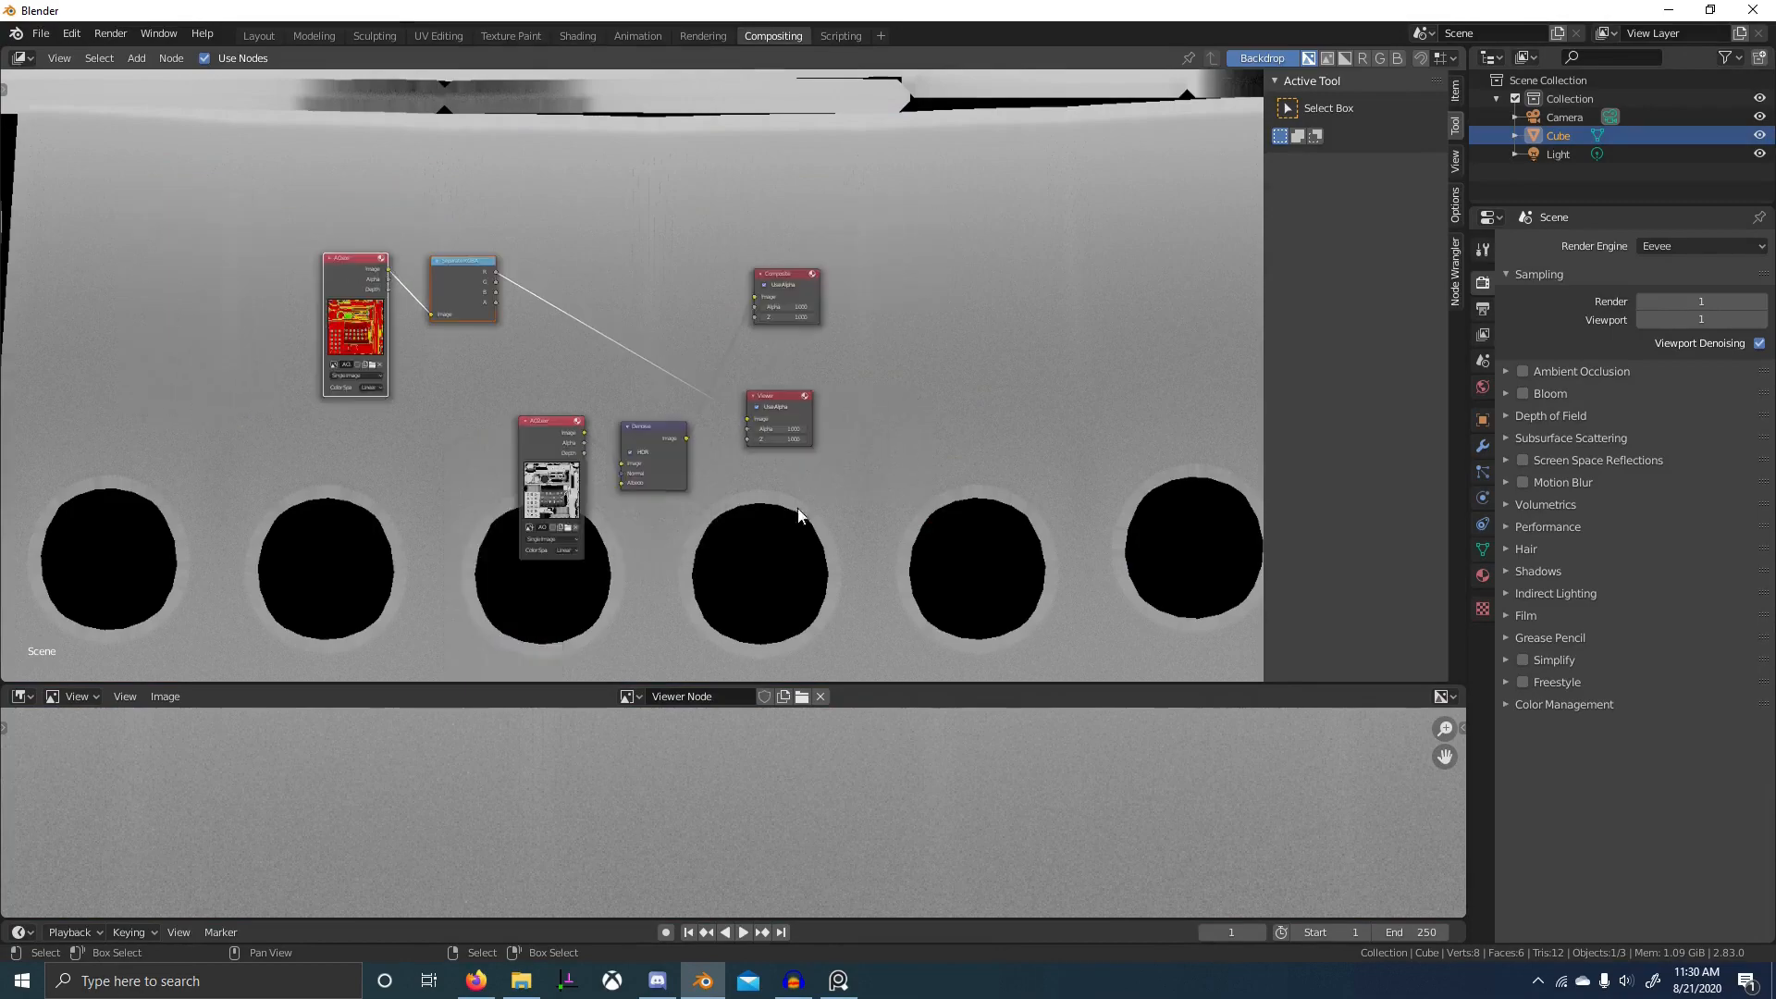
- Duplicate the Denoise node and insert the copy between the R output of Separate RGBA and the Viewer
key(v)
key(v)
key(v)
key(v)
click(647, 470)
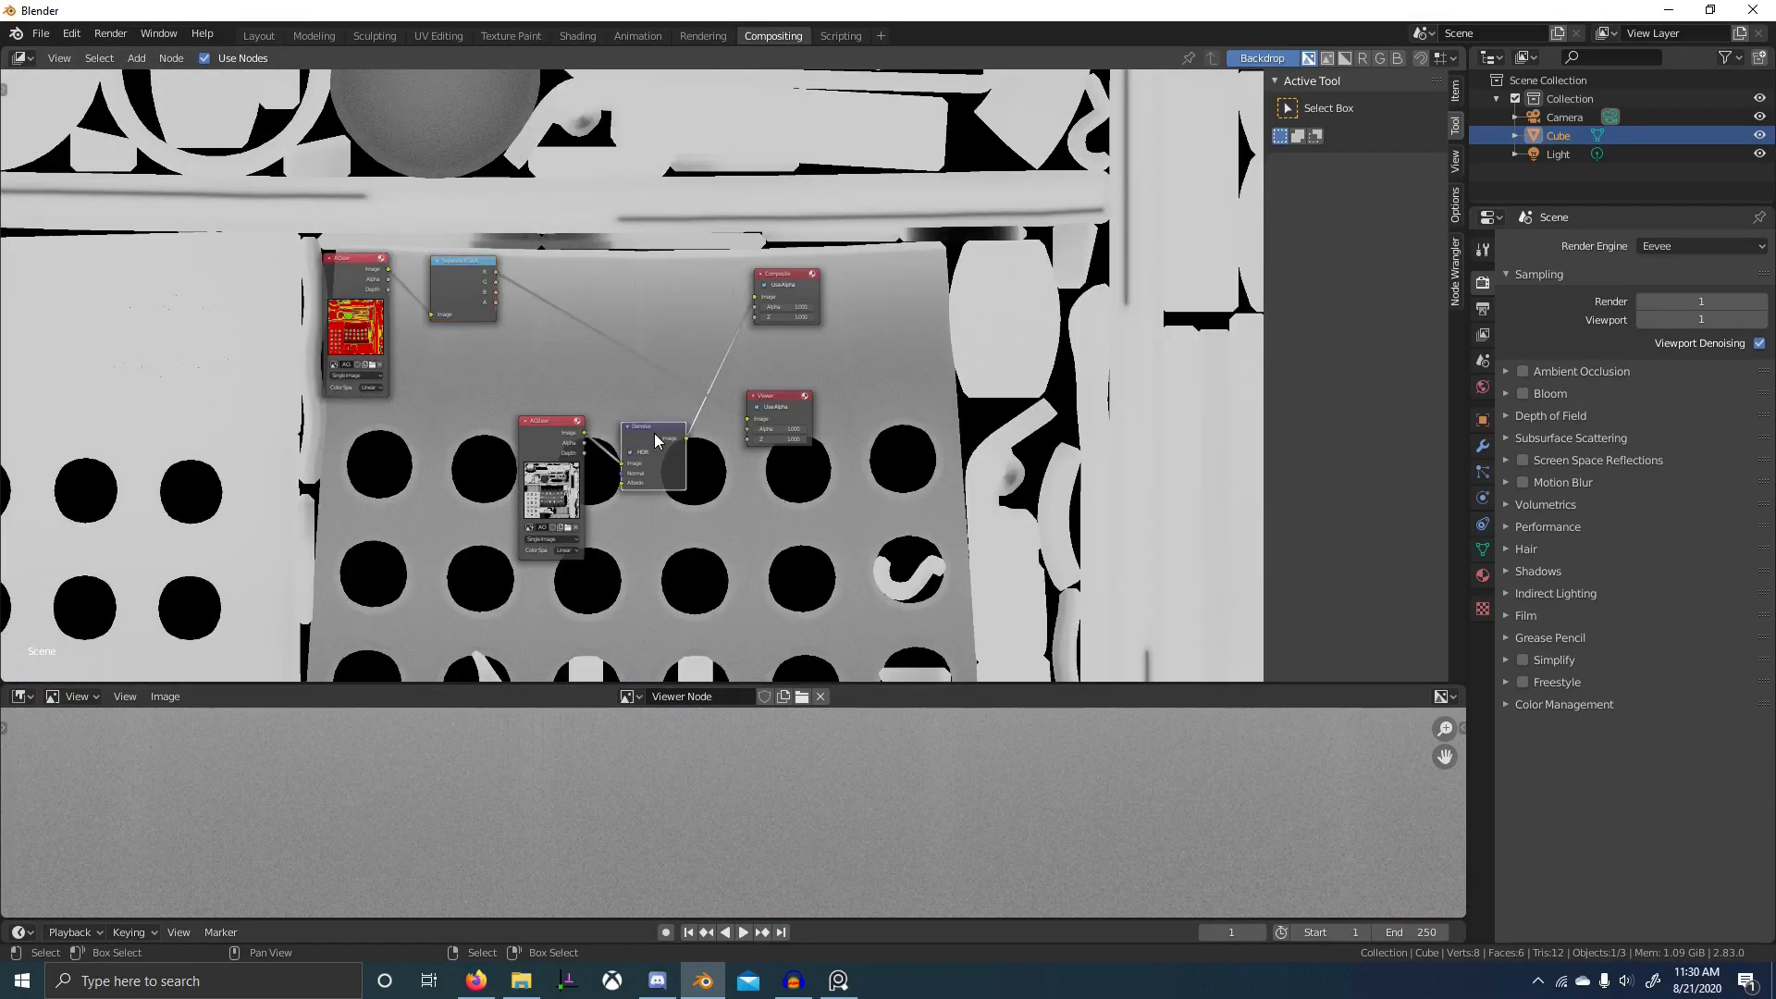
key(shift+d)
click(582, 362)
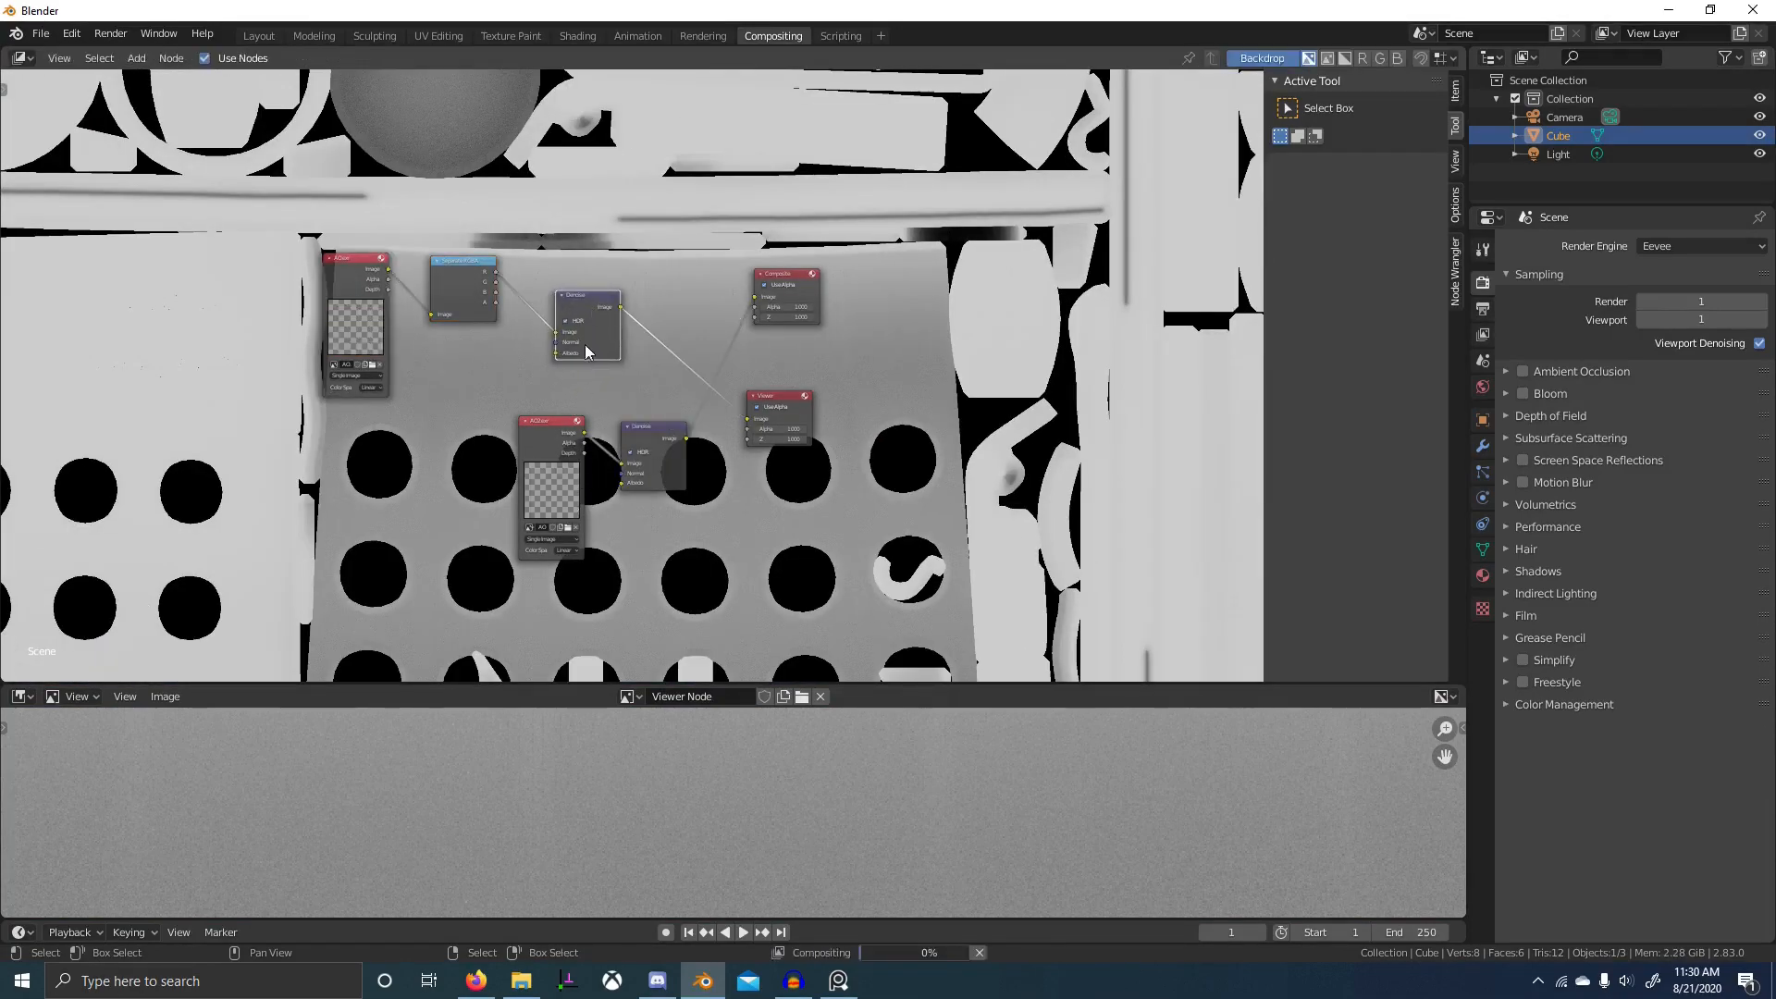
drag(581, 312, 587, 274)
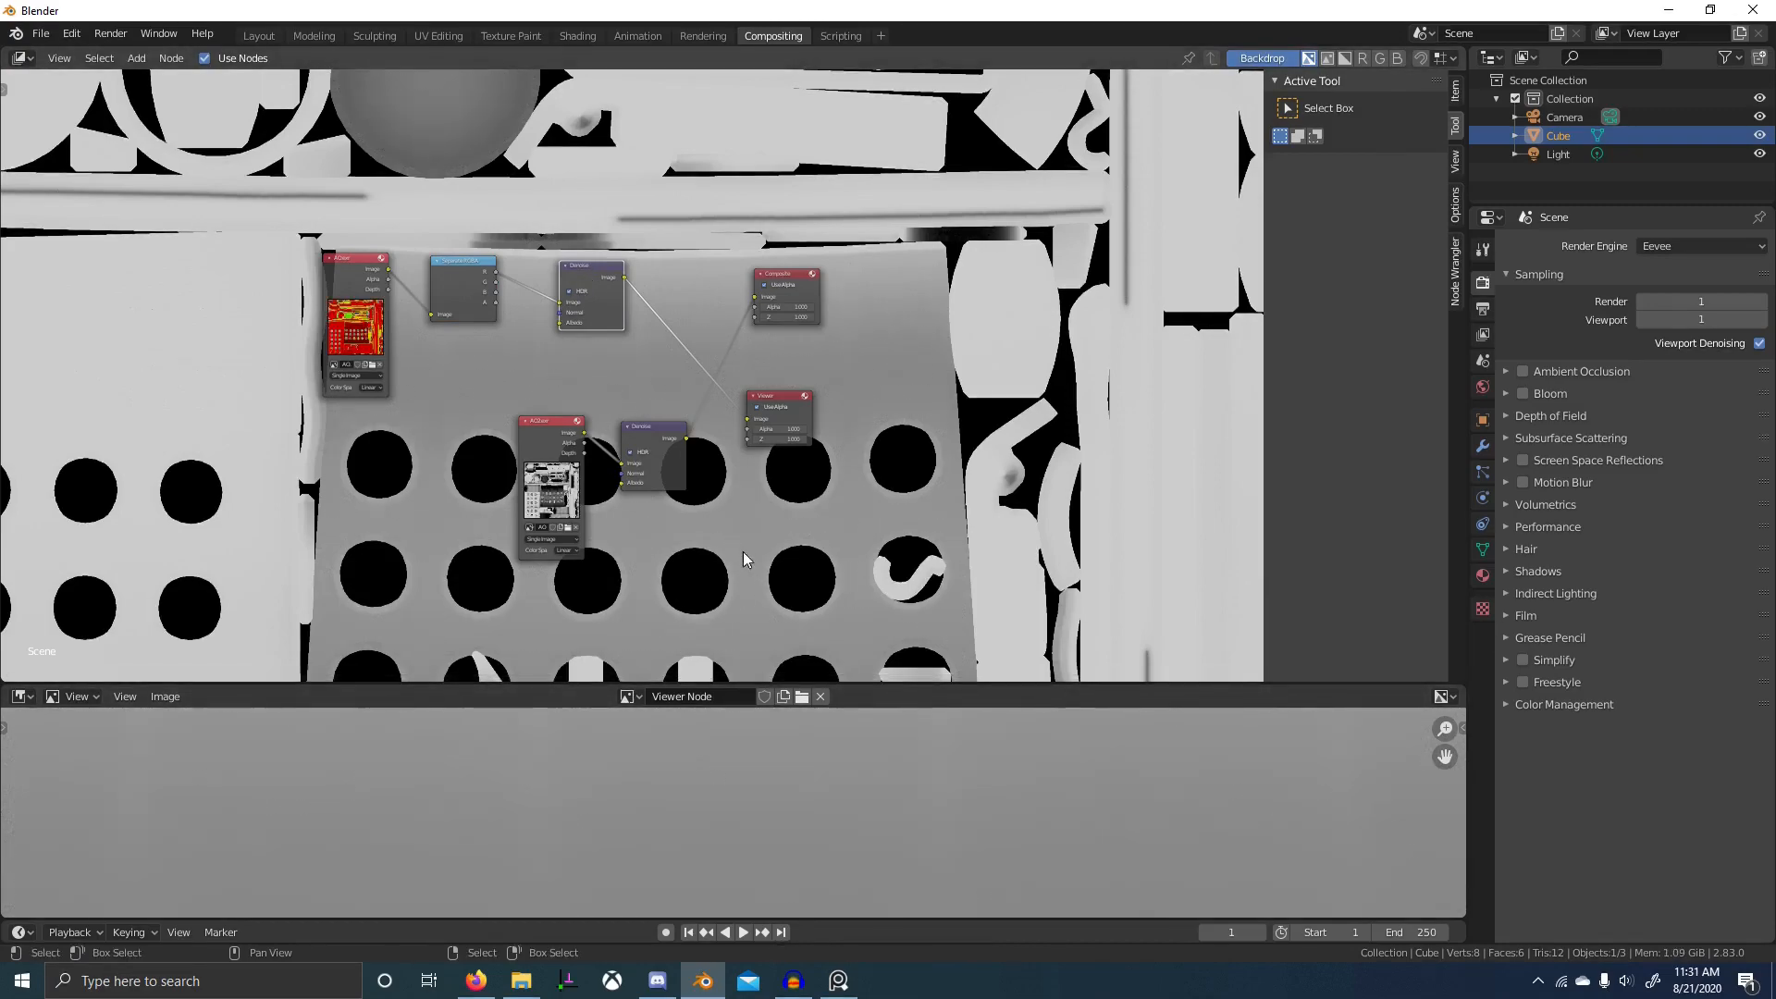
- Move the AO2.exr and its Denoise node together so they sit directly below AO.exr
click(649, 441)
shift+click(582, 445)
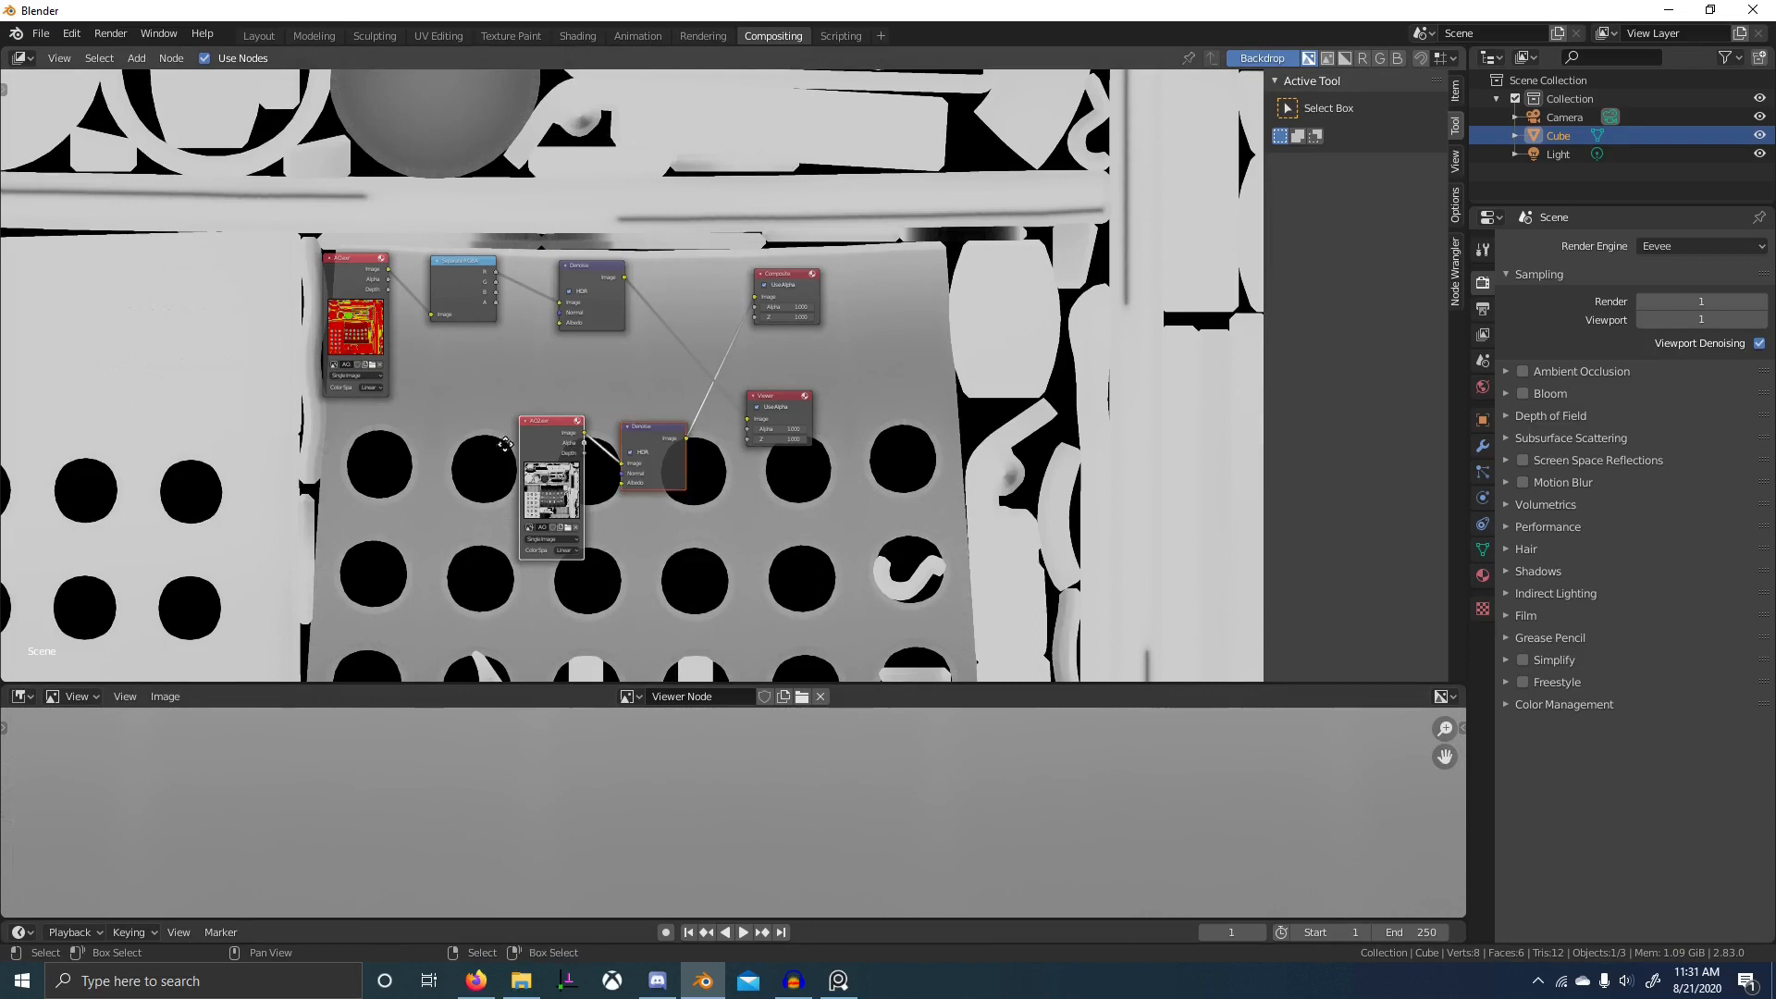
drag(567, 427, 357, 423)
- Add a Combine RGBA node between the upper Denoise node and the Viewer
key(shift+a)
click(632, 292)
text(com)
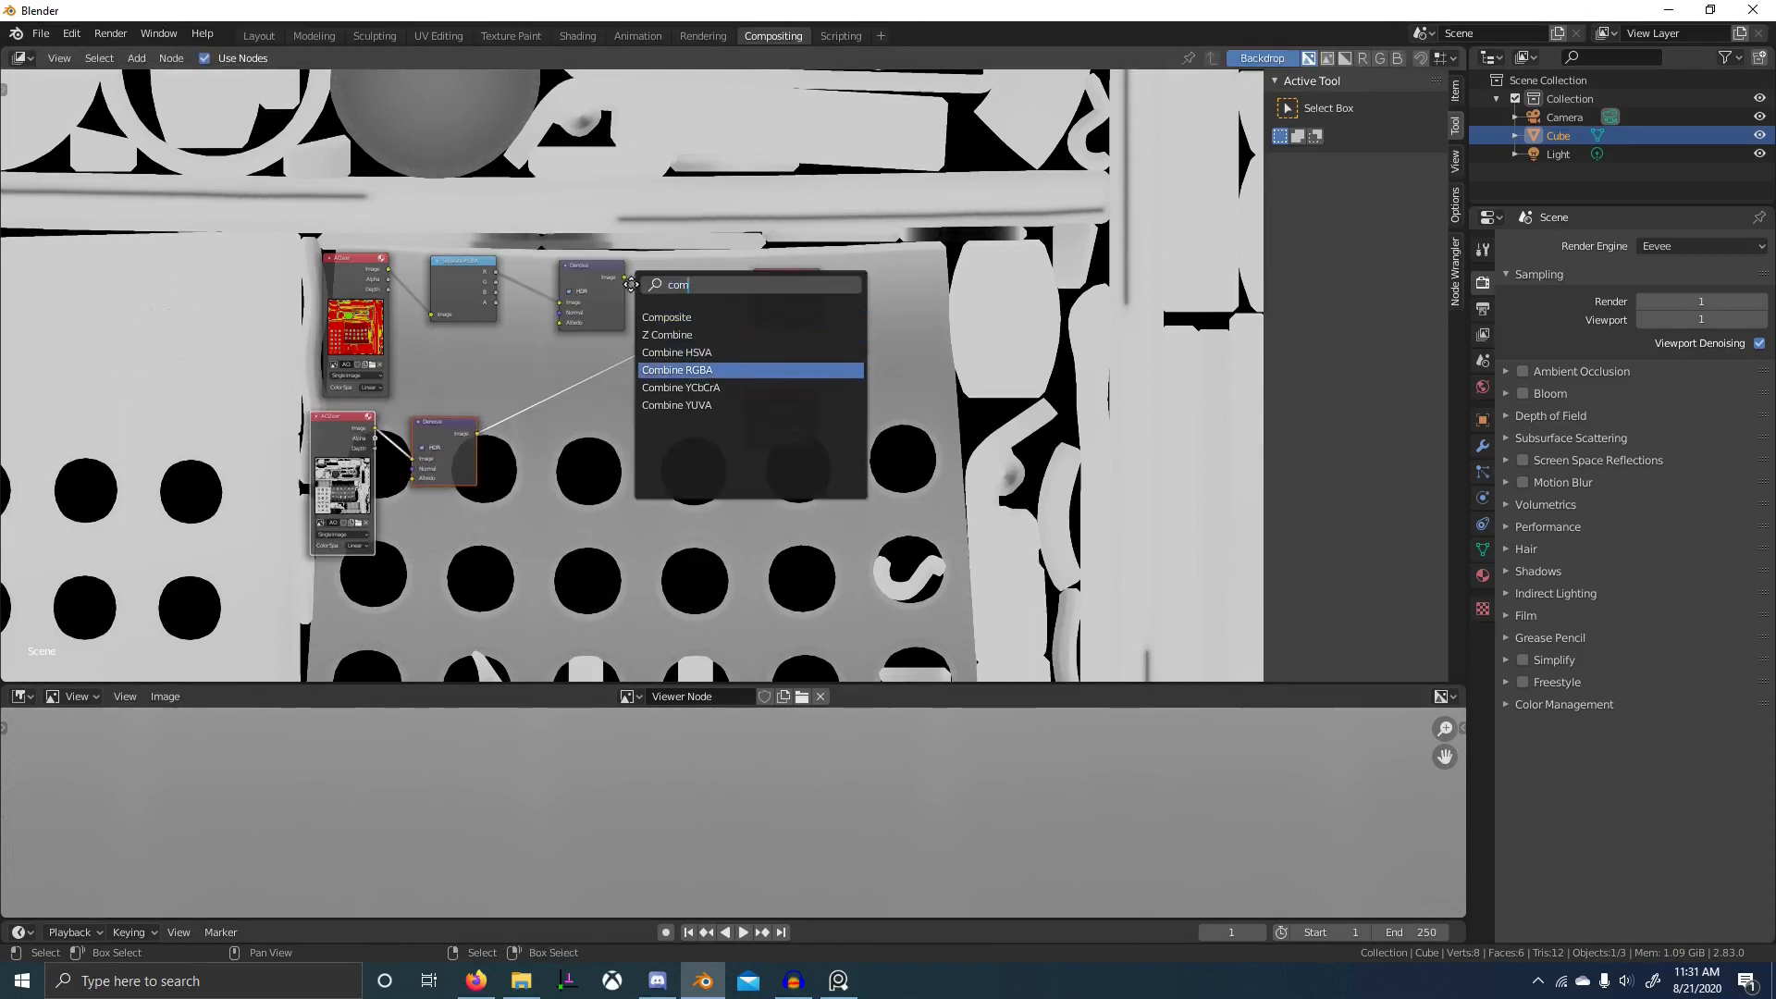
click(677, 370)
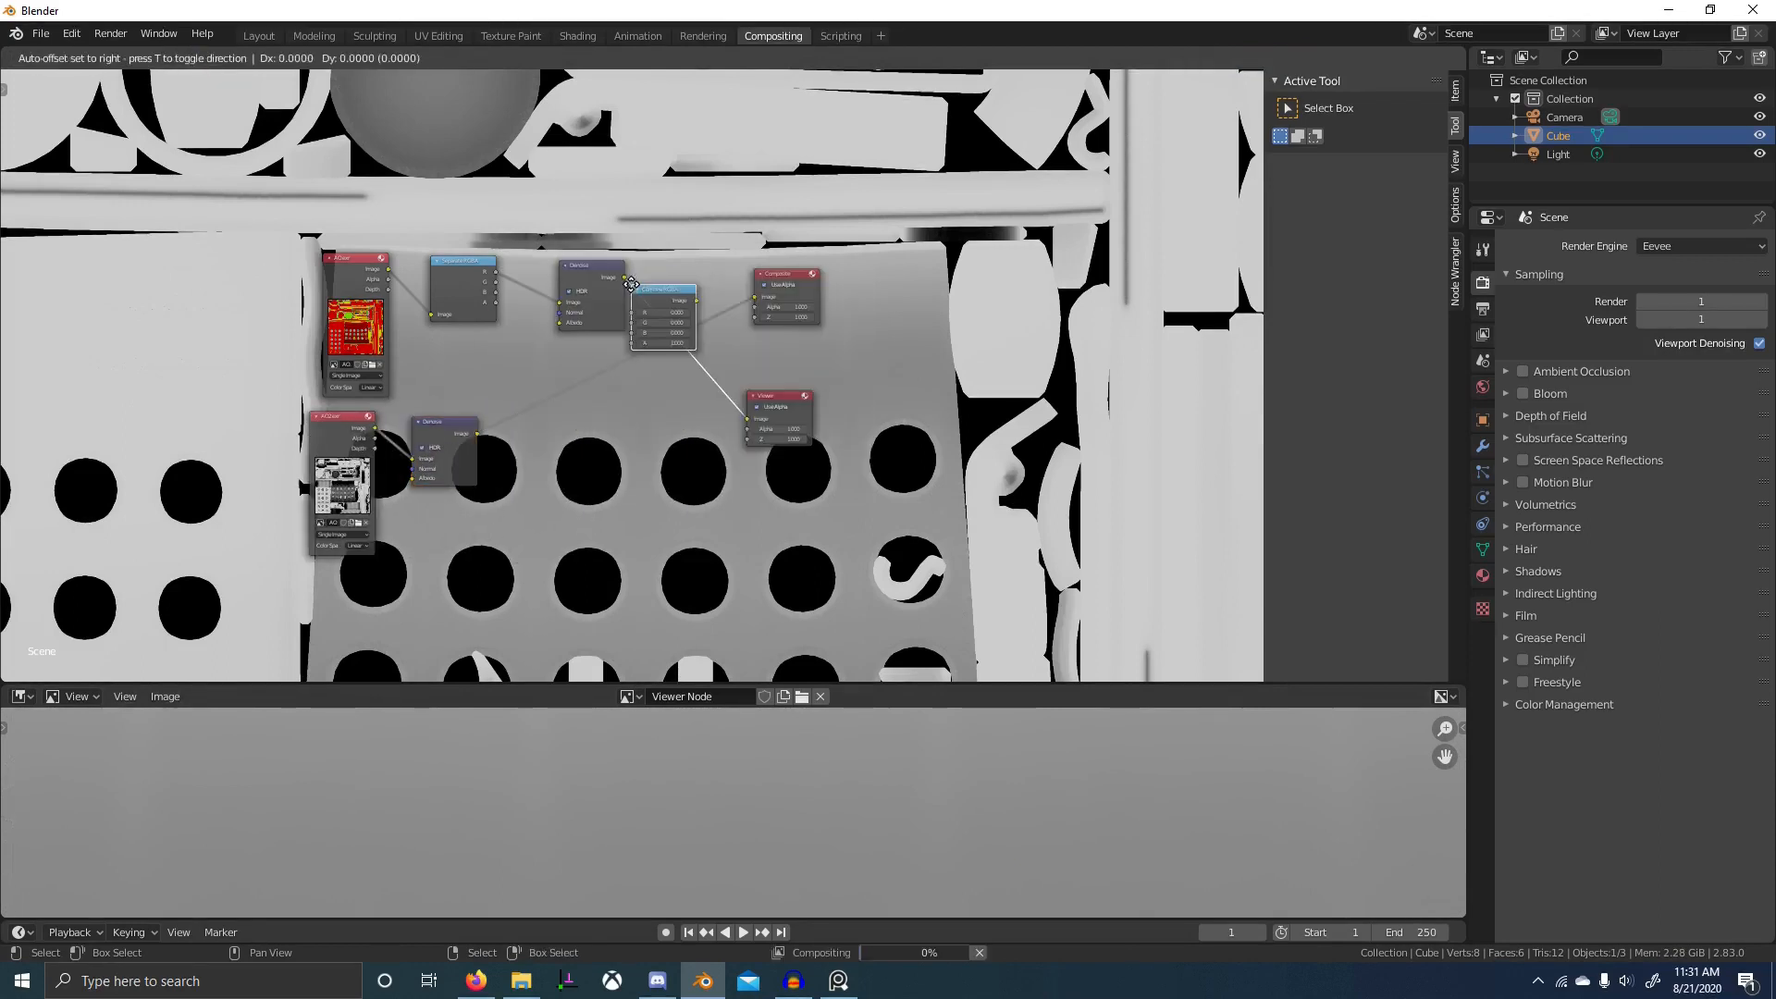
click(705, 334)
- Connect the AO2.exr Denoise output to G of Combine RGBA, and the G output of Separate RGBA to B
scroll(723, 205, up, 7)
middle_drag(689, 210, 695, 359)
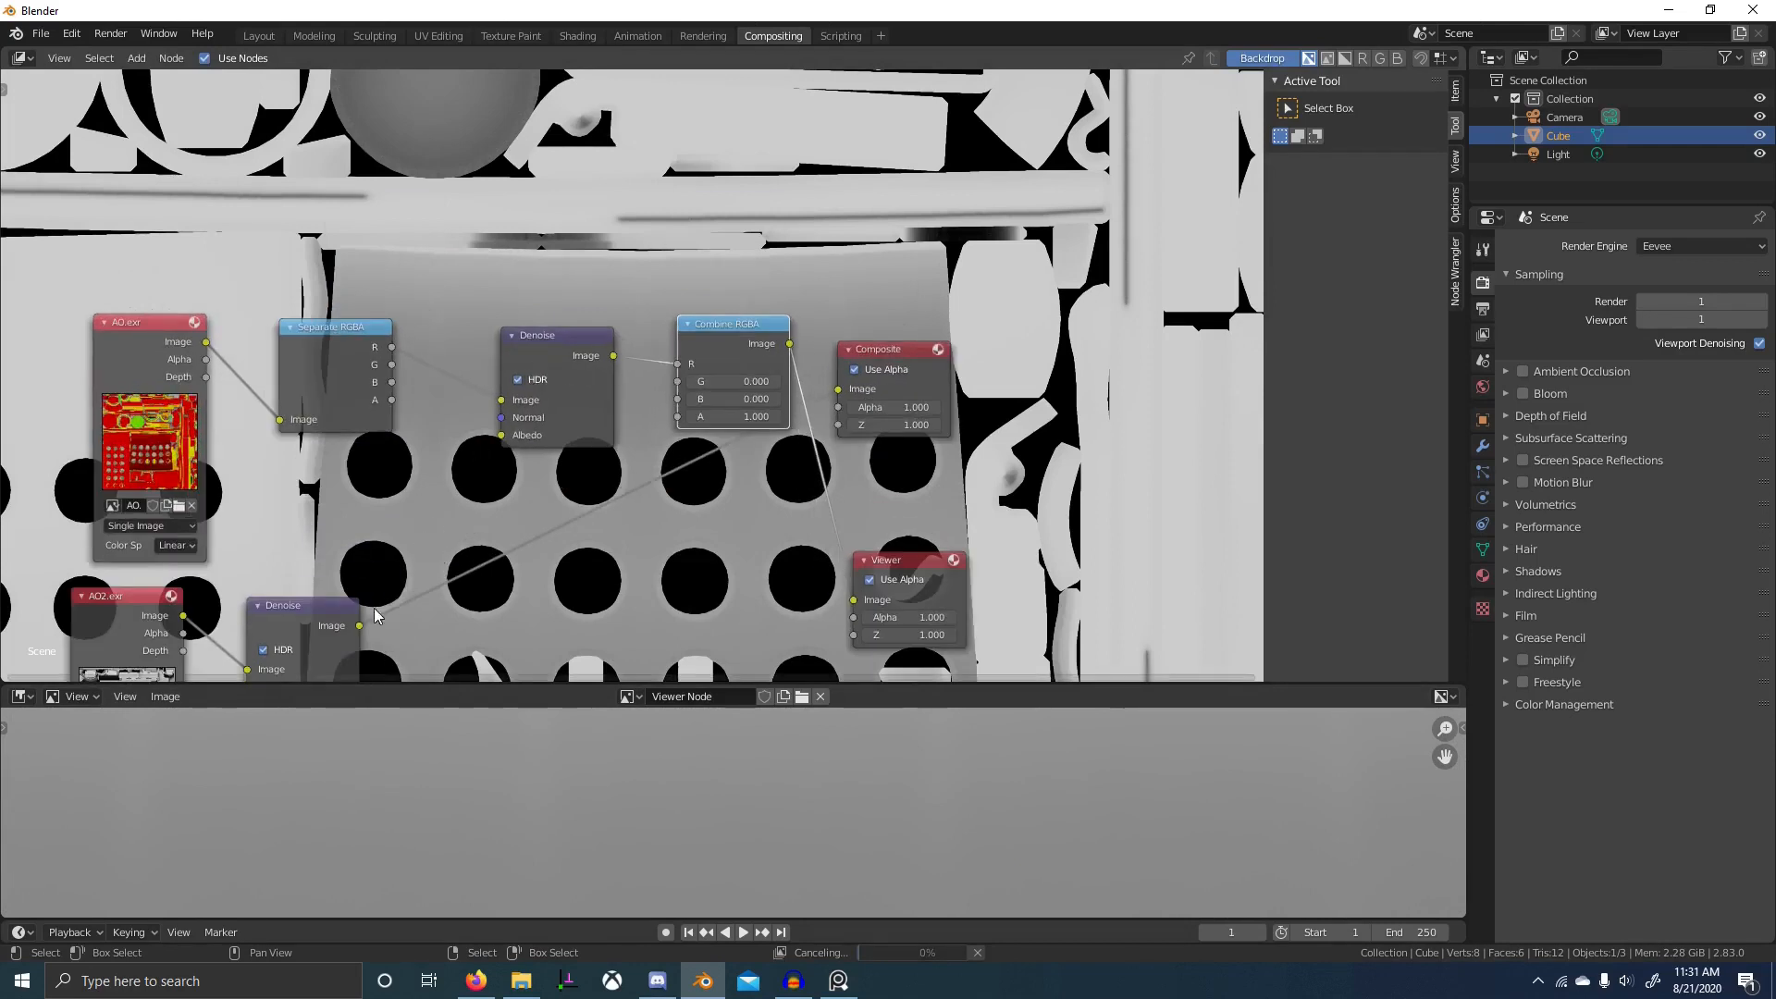
drag(359, 625, 681, 382)
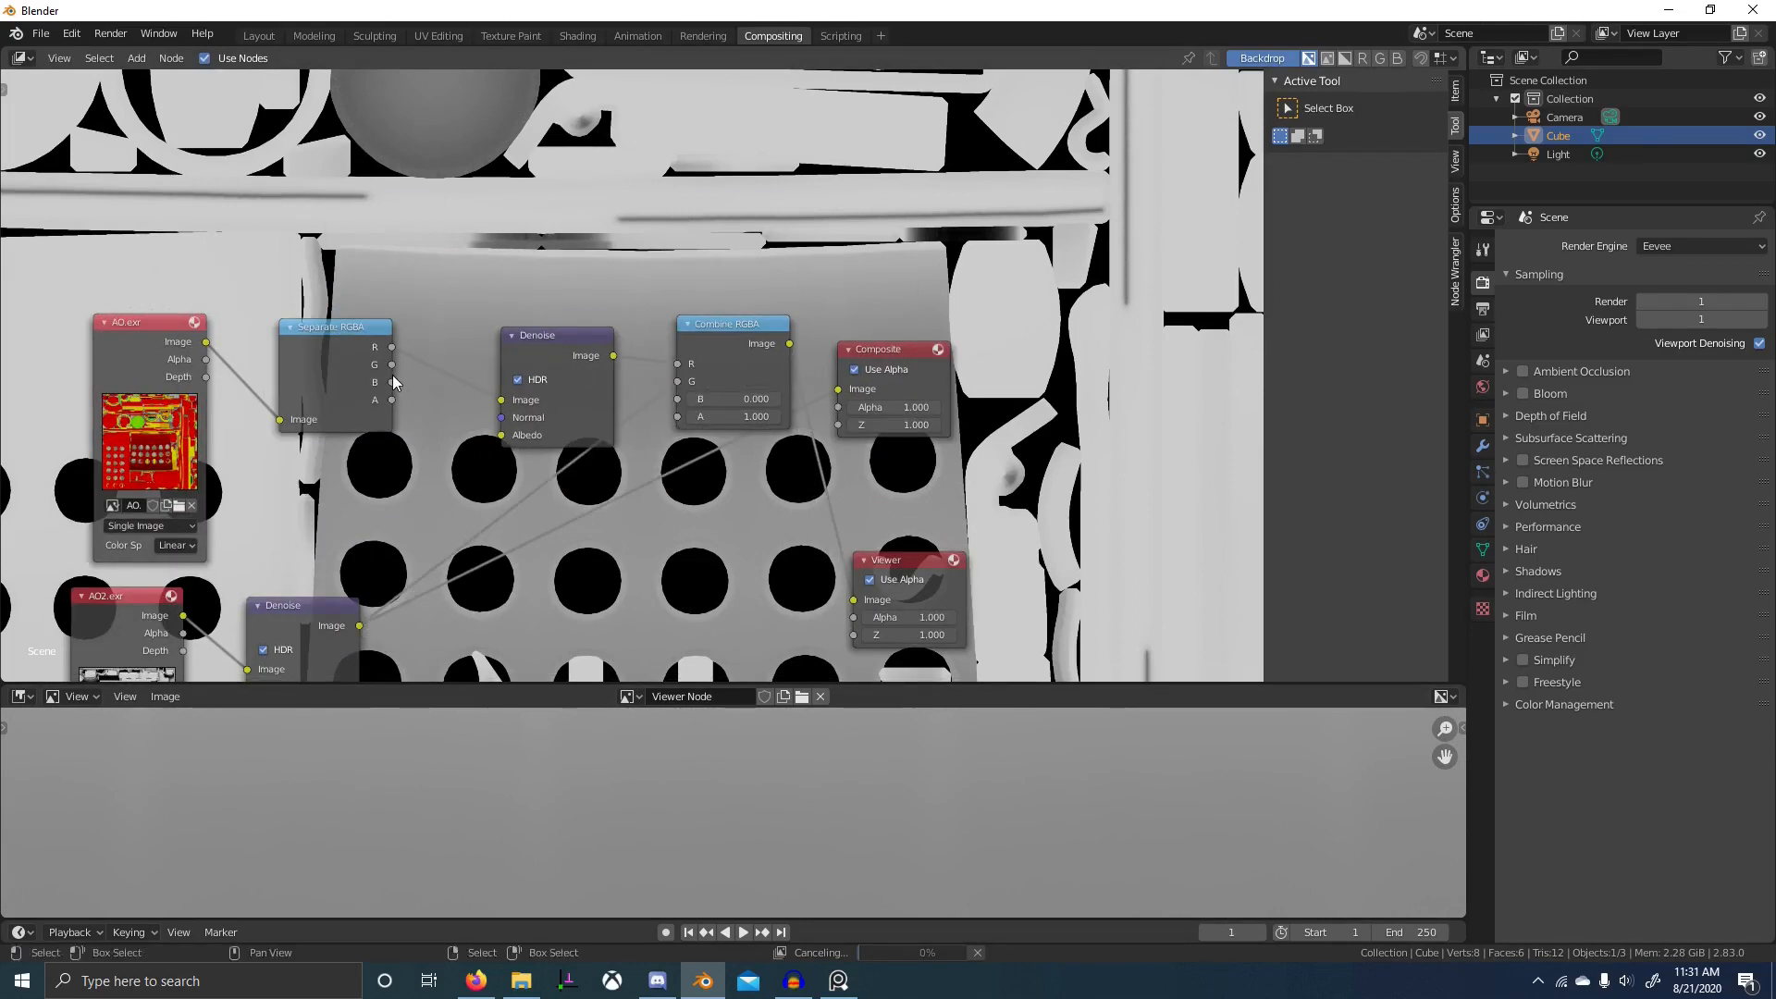
drag(392, 364, 693, 405)
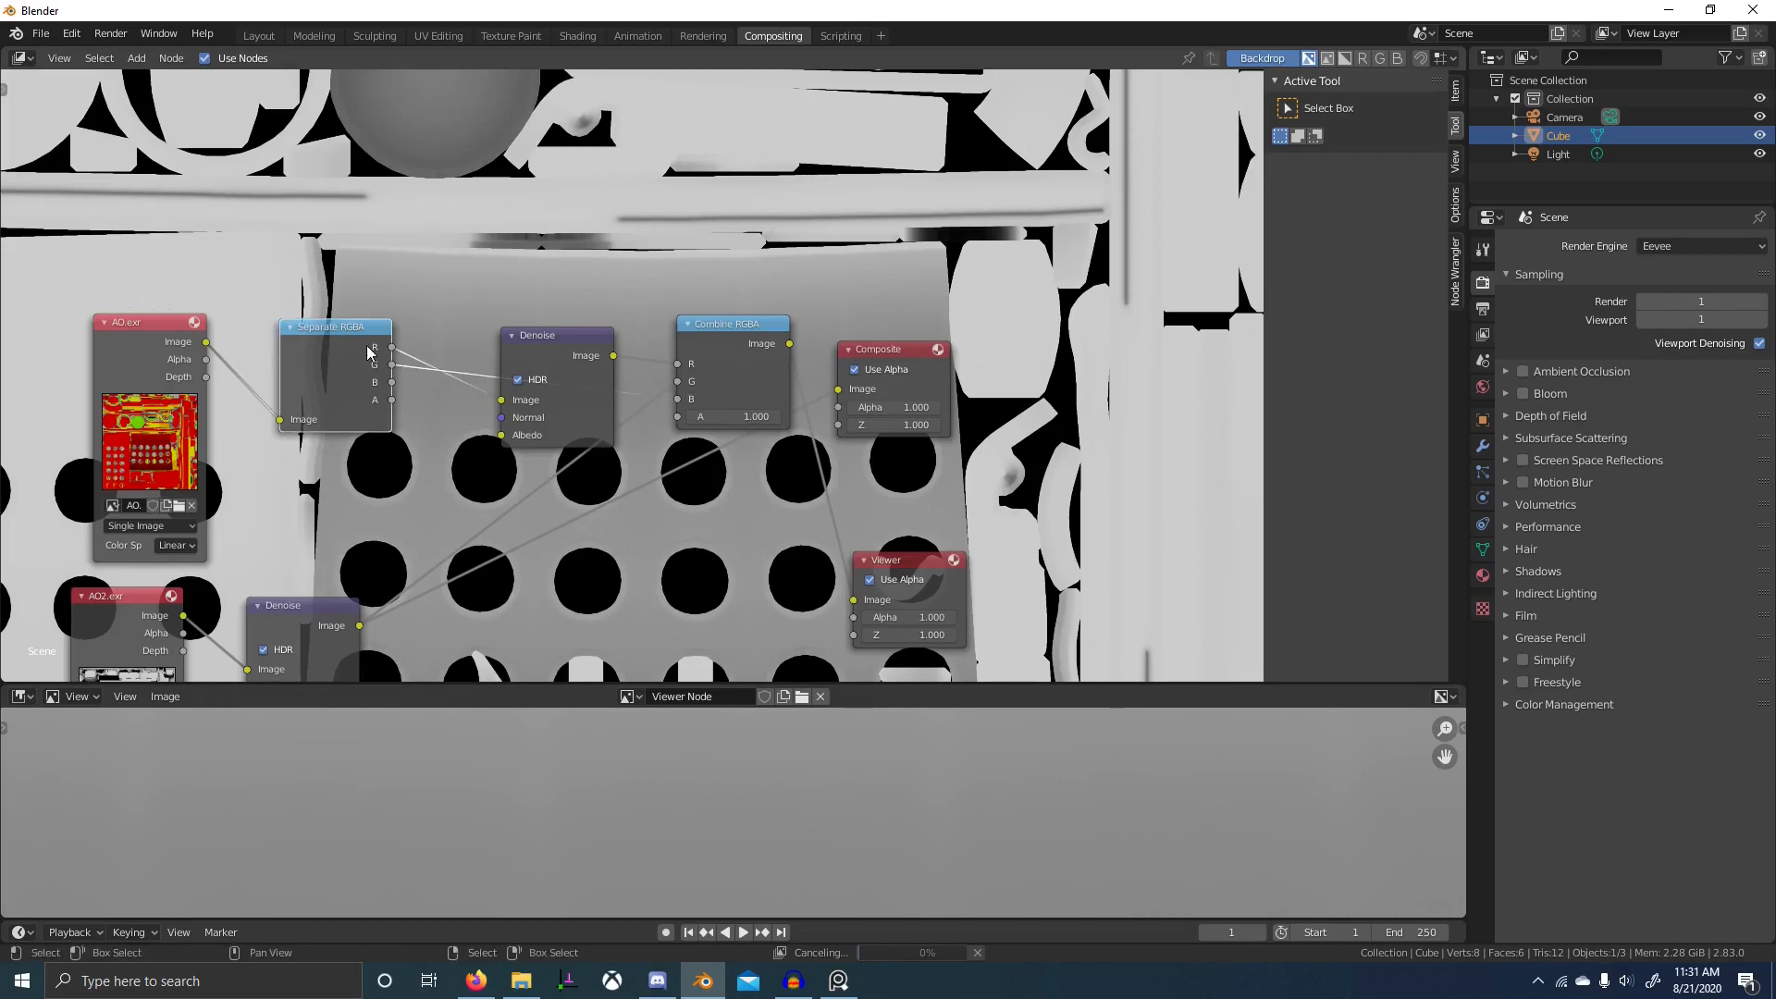
- Check the G channel of Separate RGBA in the Viewer, and feed both Composite and Viewer from Combine RGBA
ctrl+shift+click(370, 358)
scroll(425, 342, down, 3)
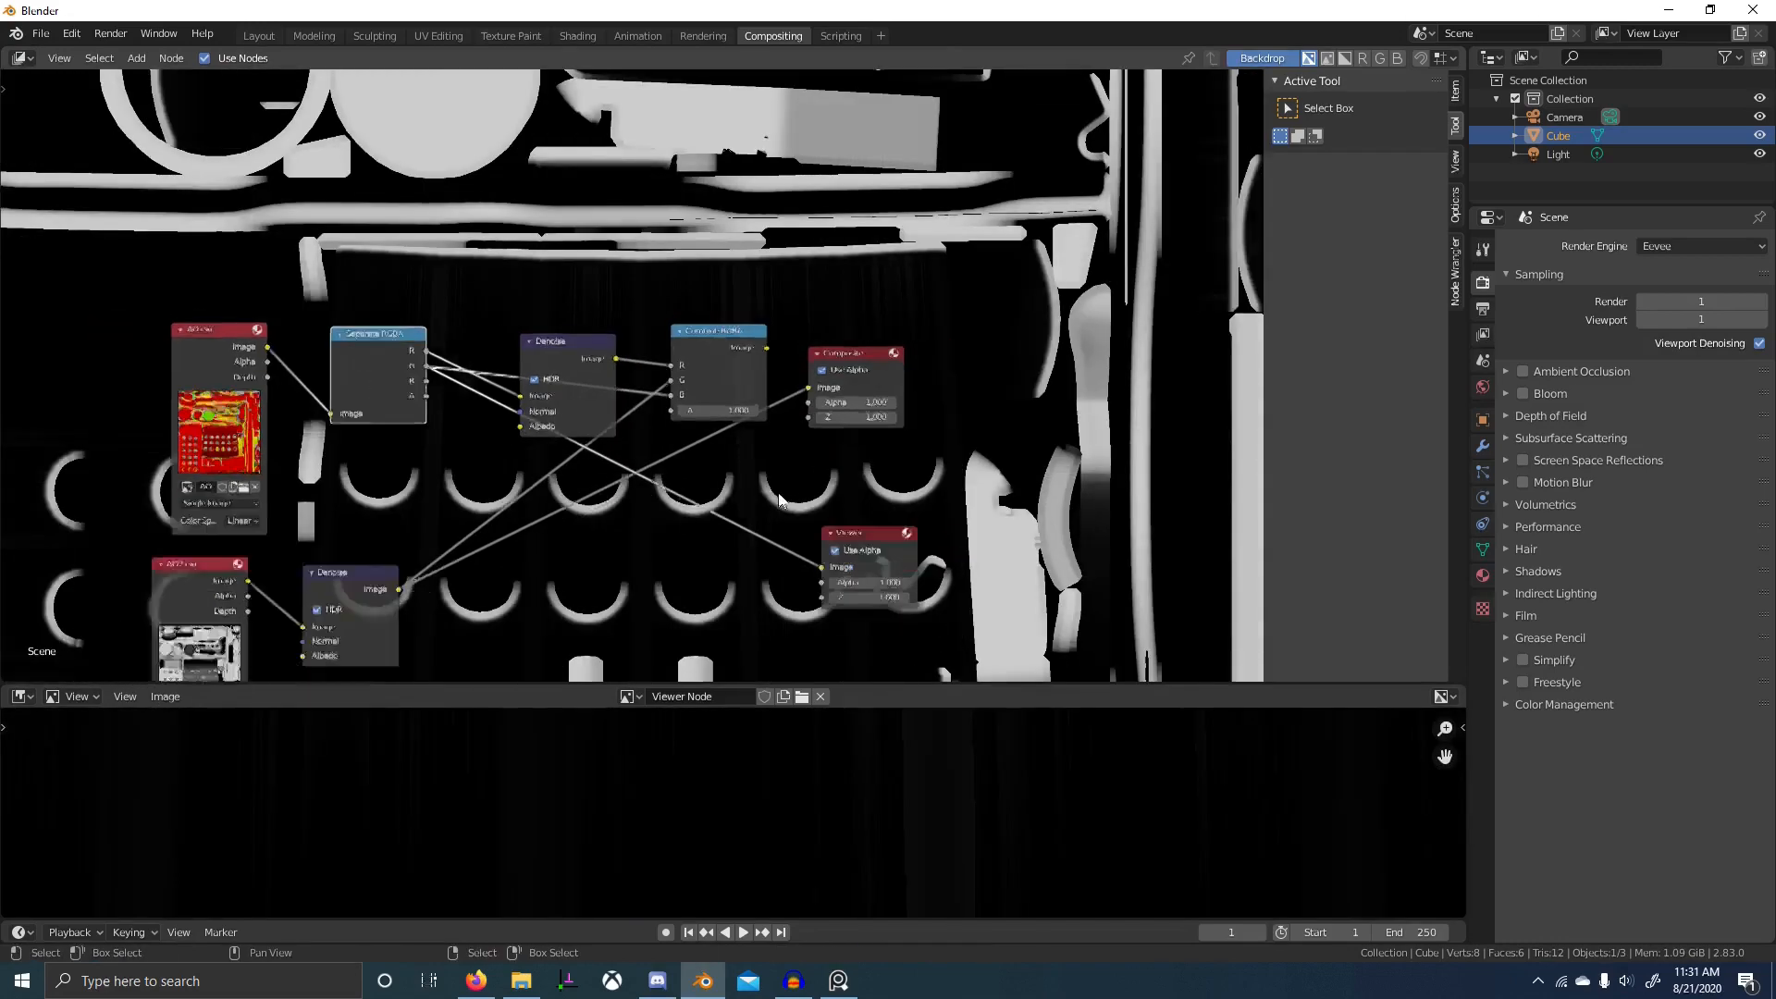
drag(651, 367, 684, 370)
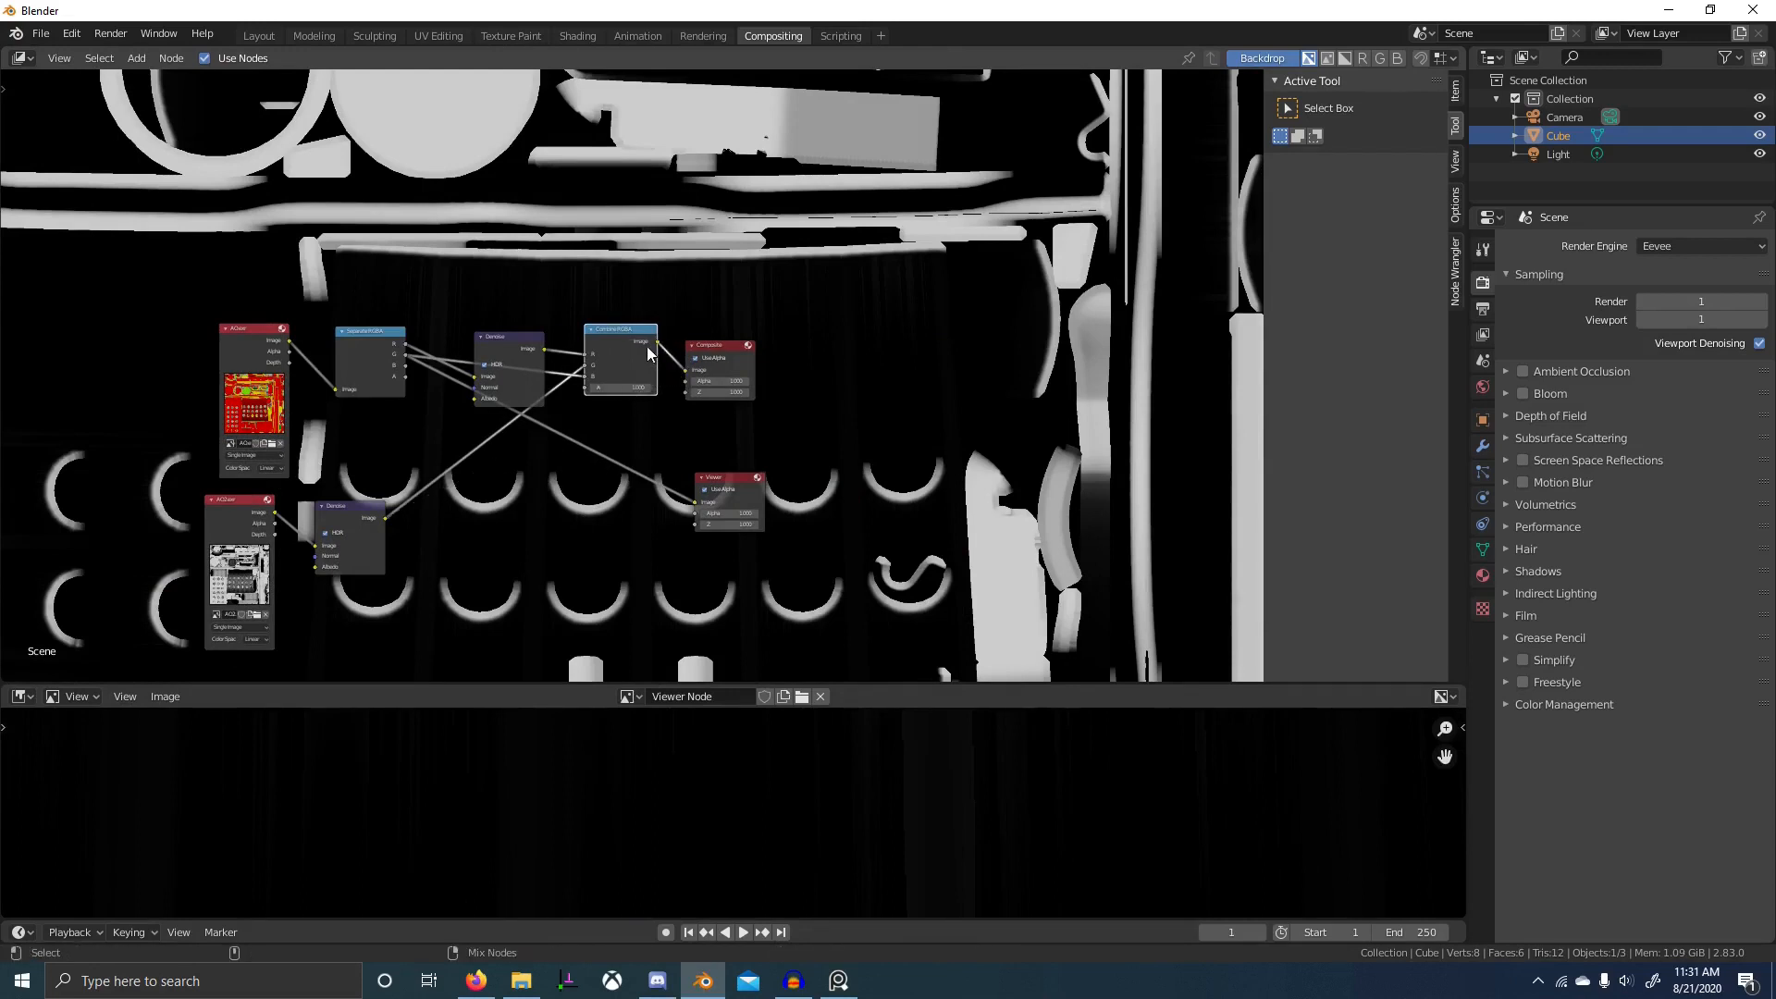
ctrl+shift+click(629, 370)
scroll(638, 495, up, 1)
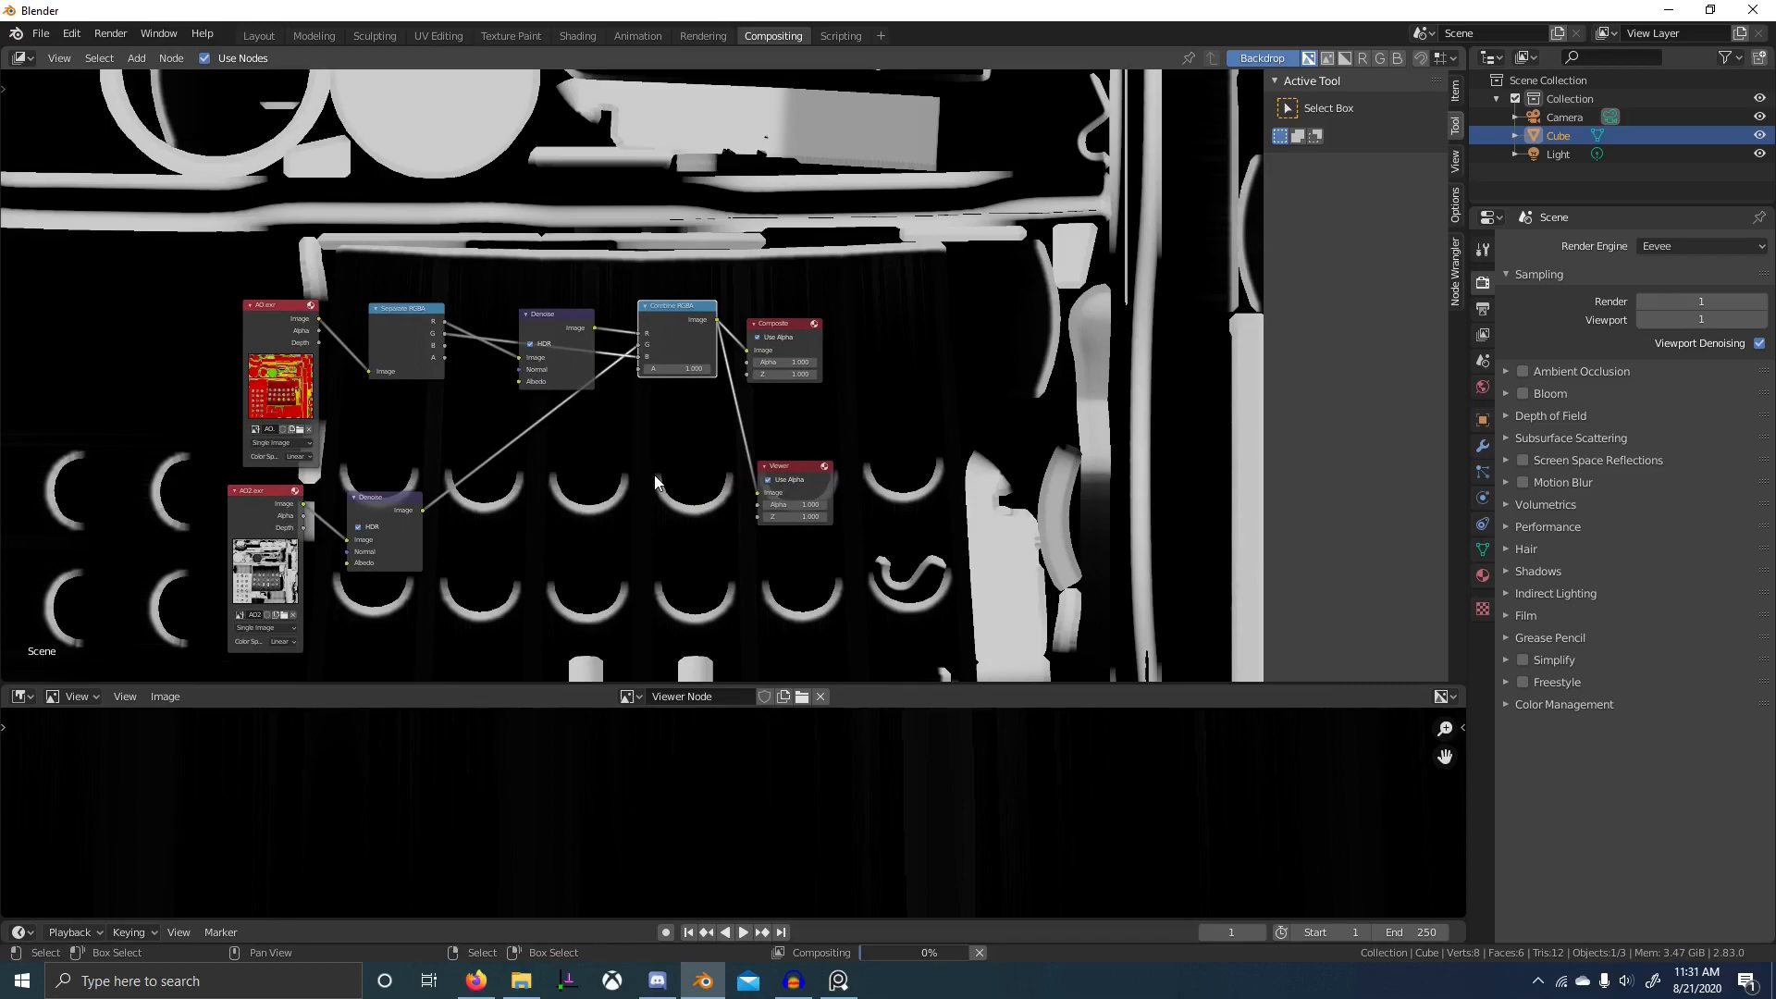
- Render the combined ambient occlusion, save the result as DAO.exr in New Folder, and close the render window
key(F12)
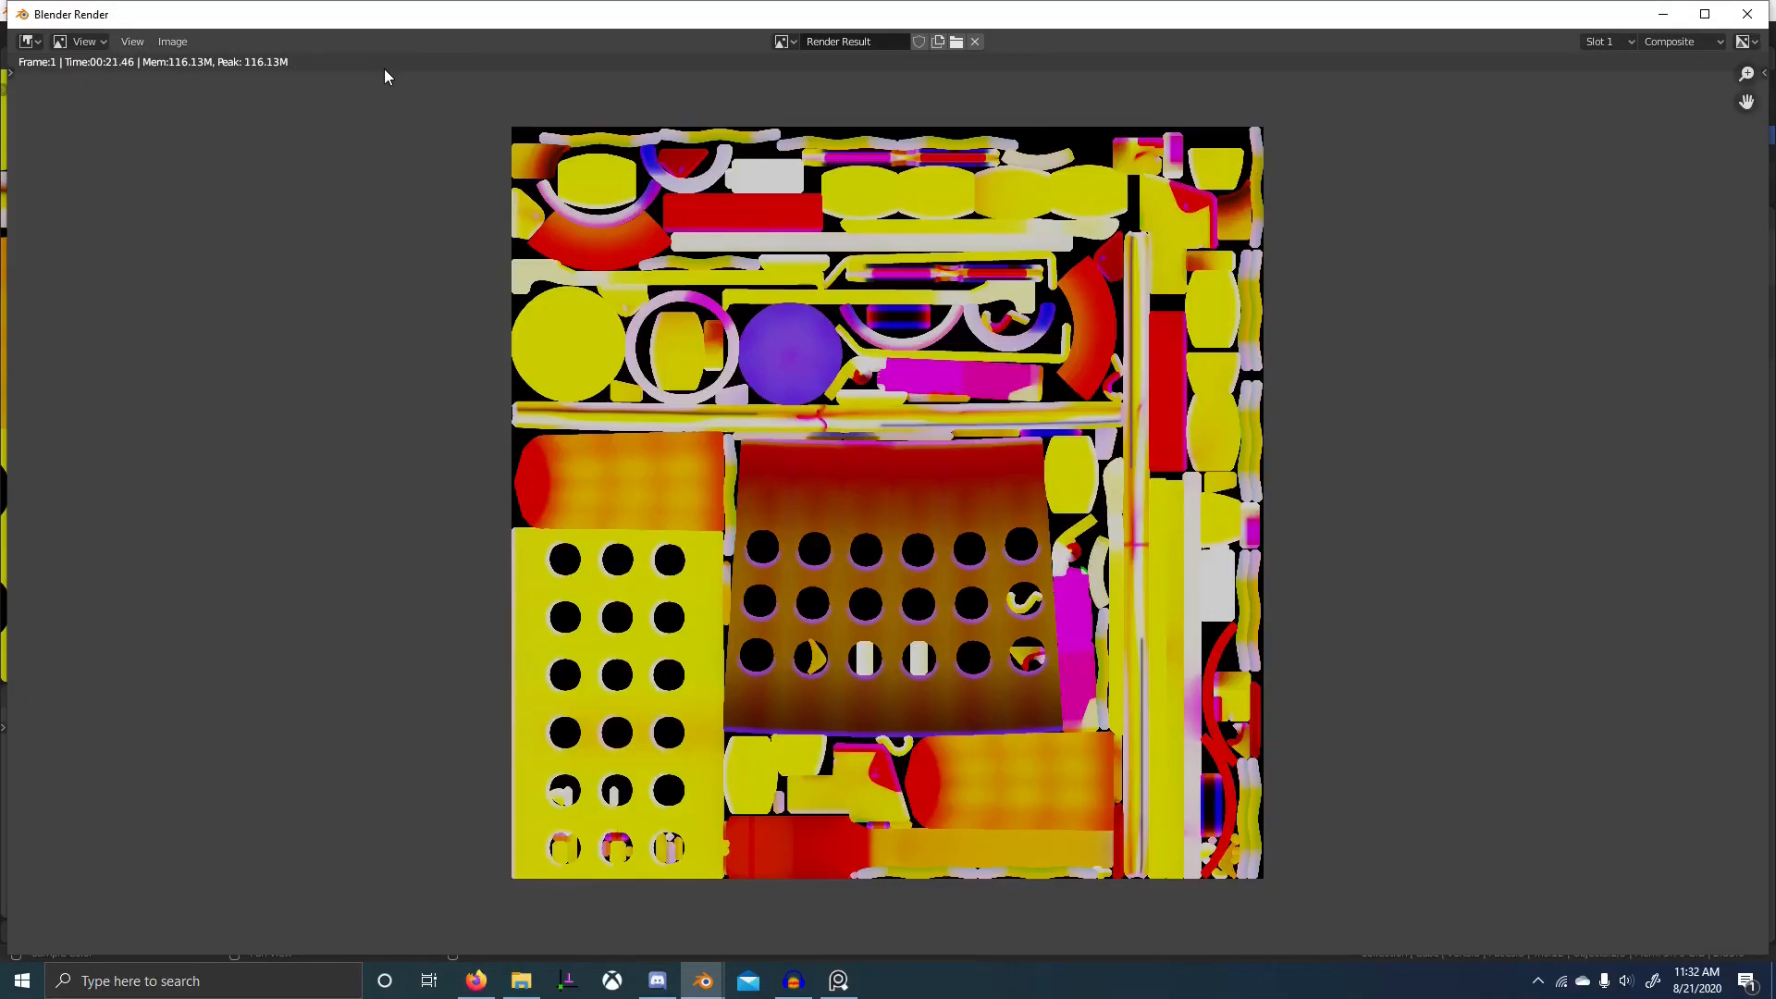
click(172, 41)
click(203, 172)
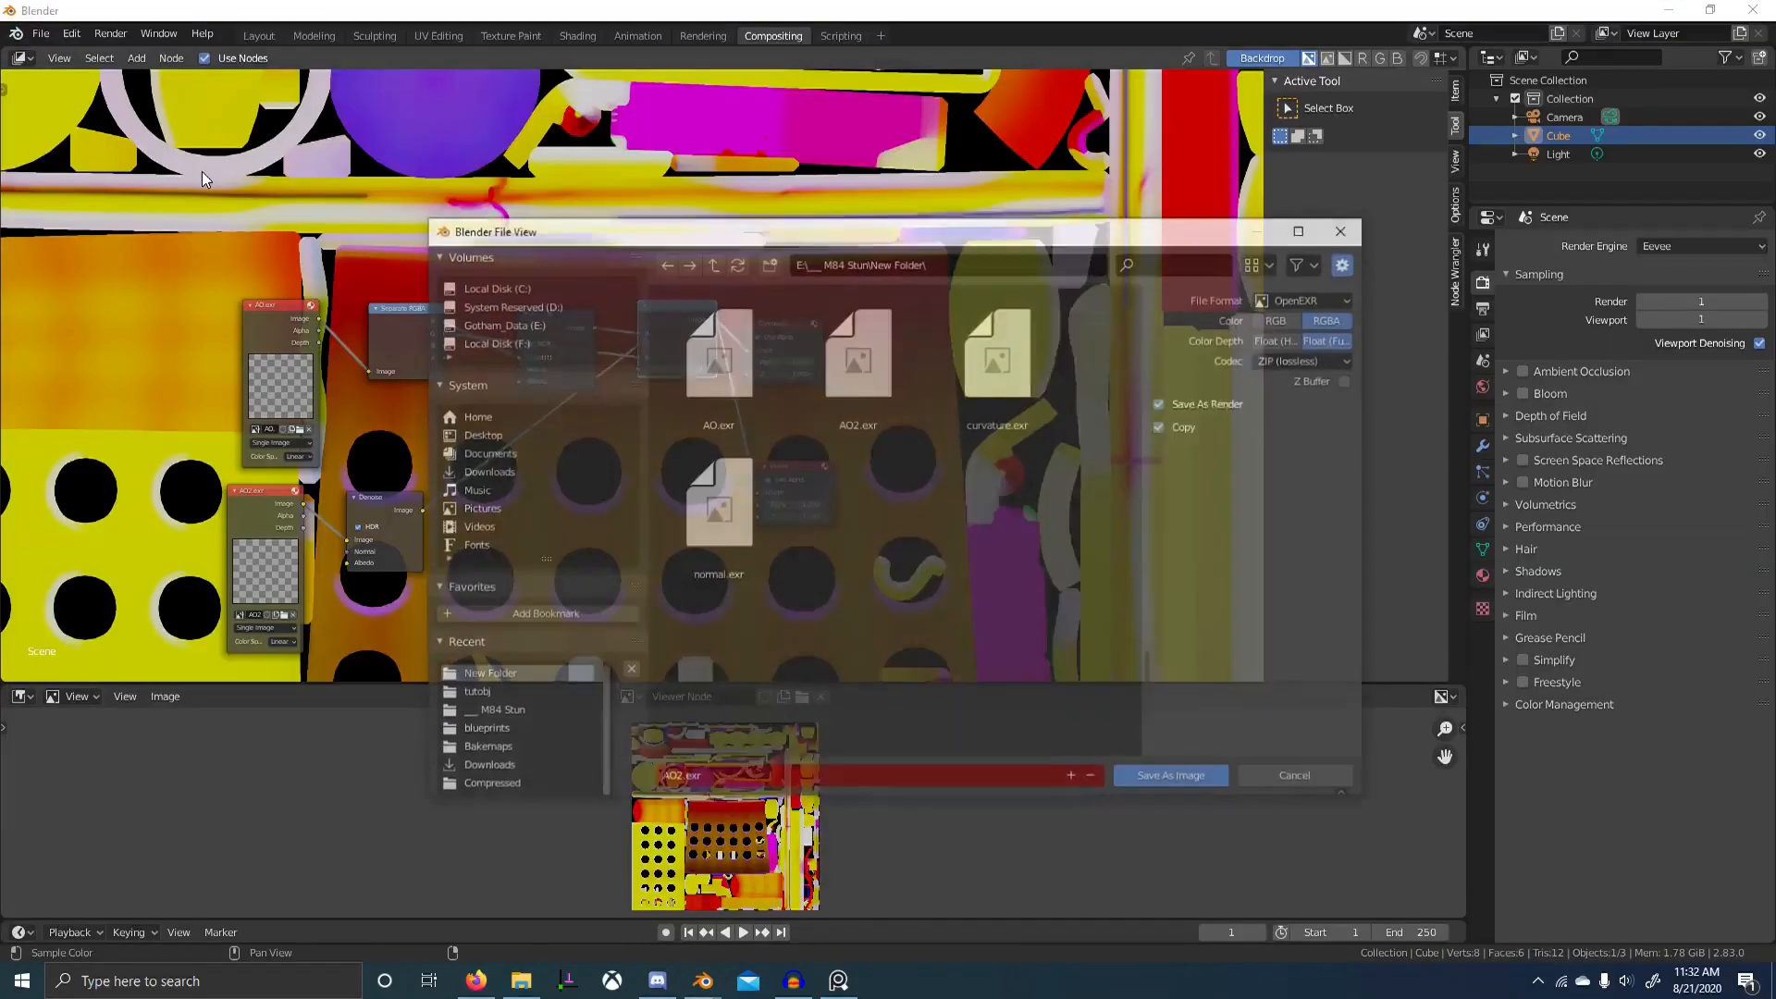
click(658, 779)
click(660, 778)
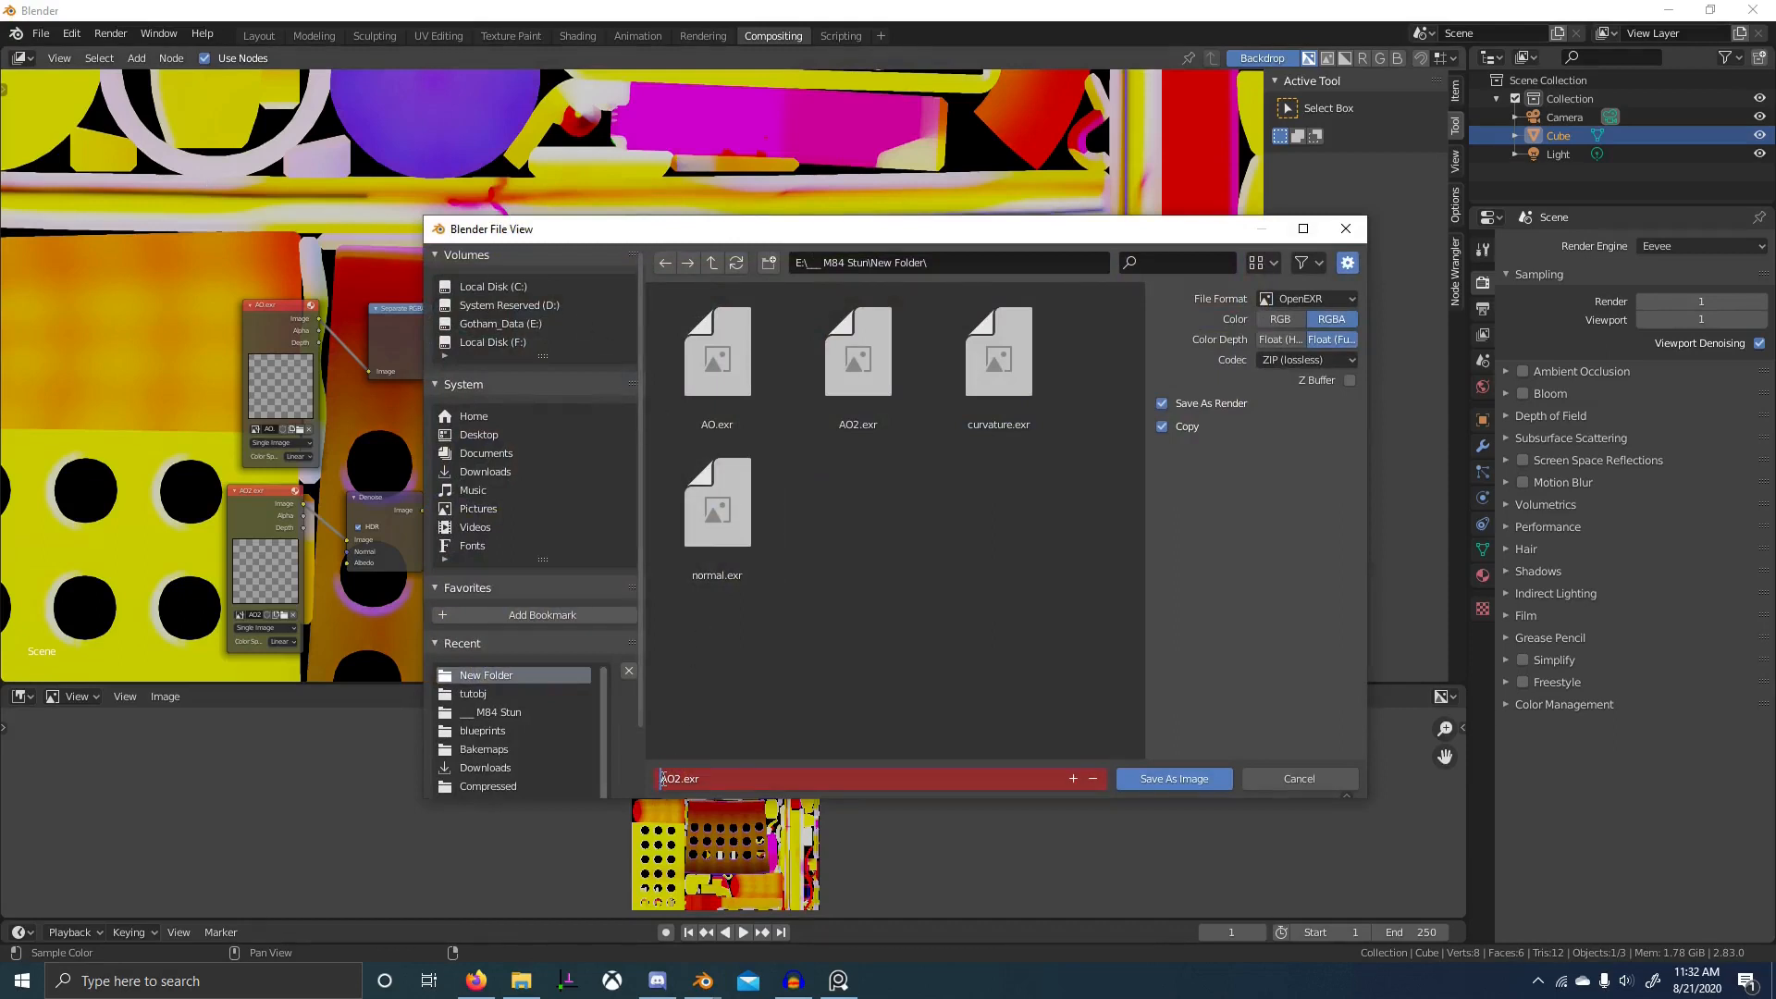
text(D)
key(Return)
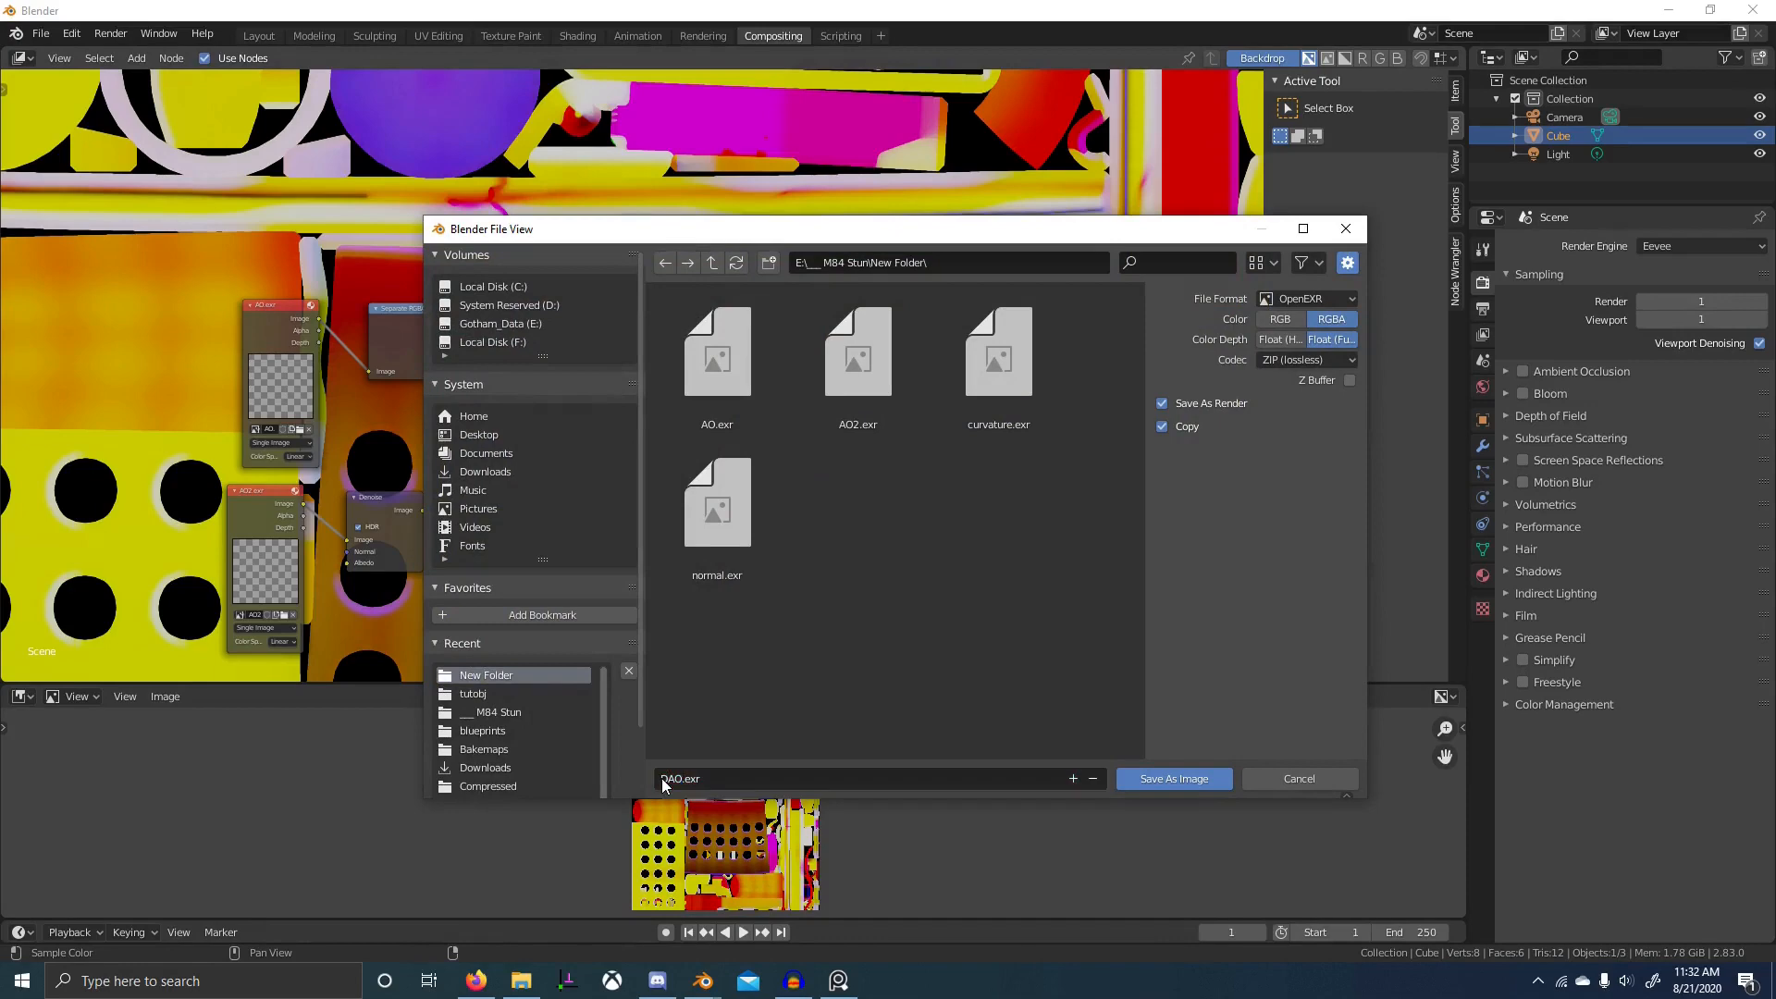
key(Return)
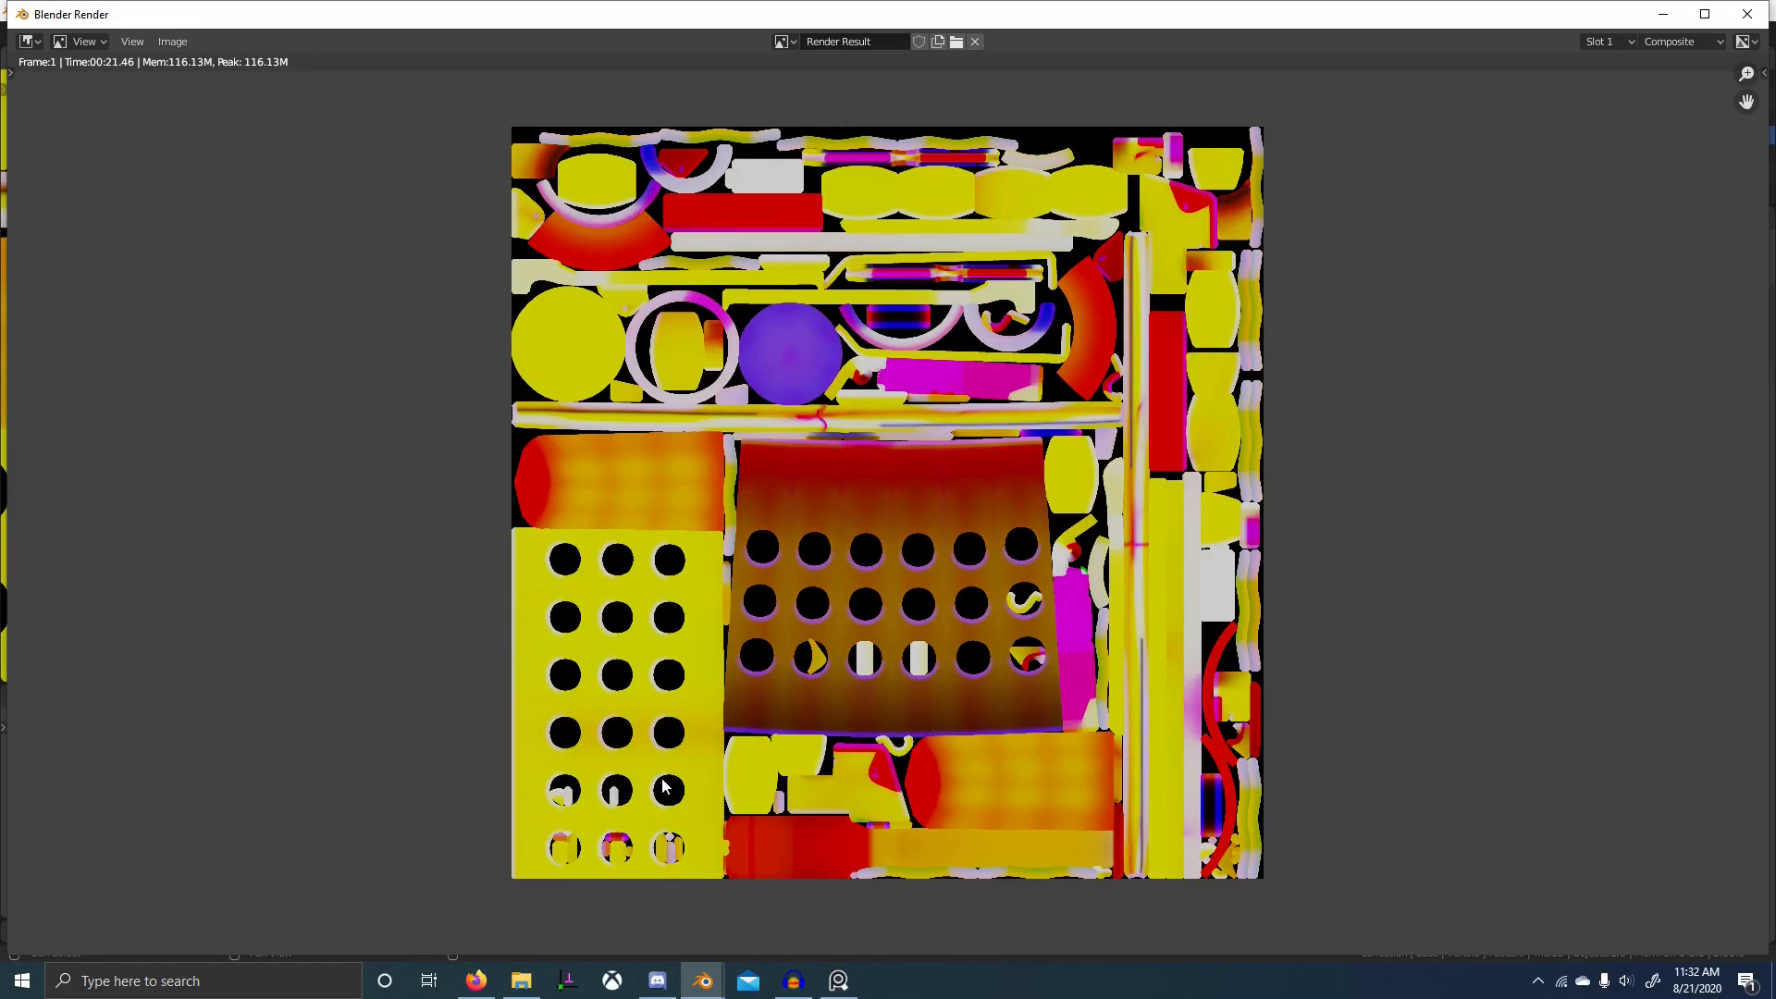
click(1747, 14)
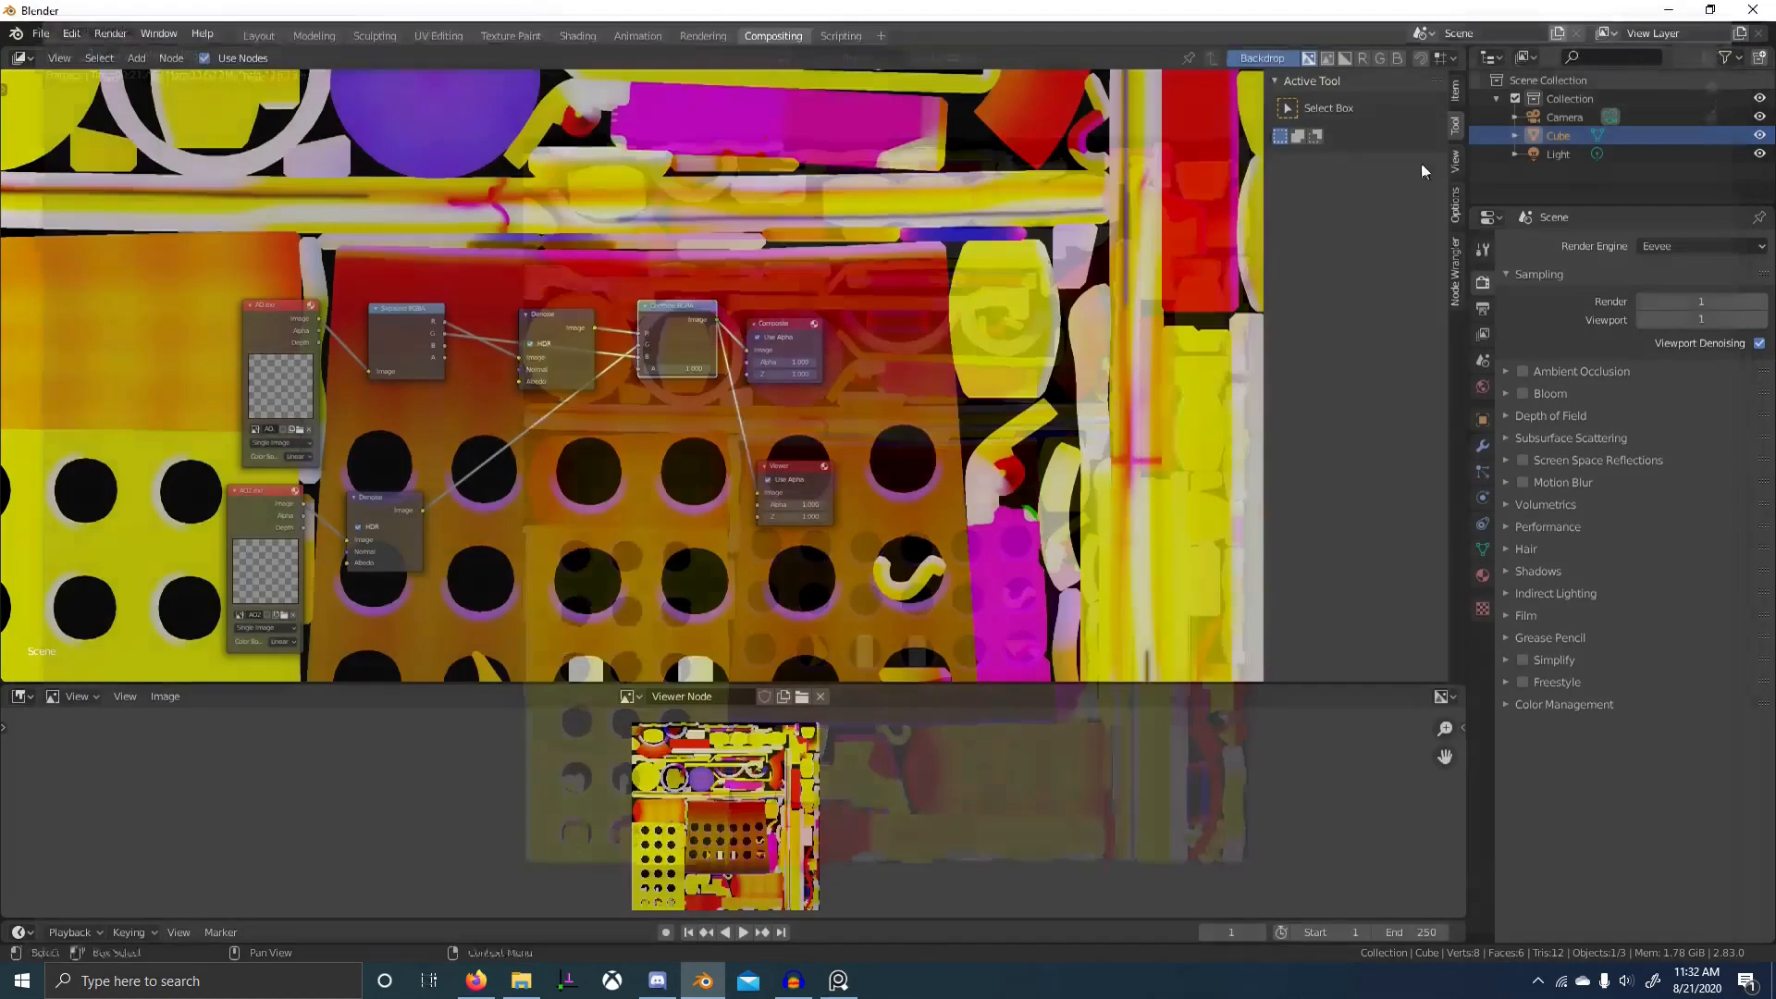
scroll(646, 344, down, 2)
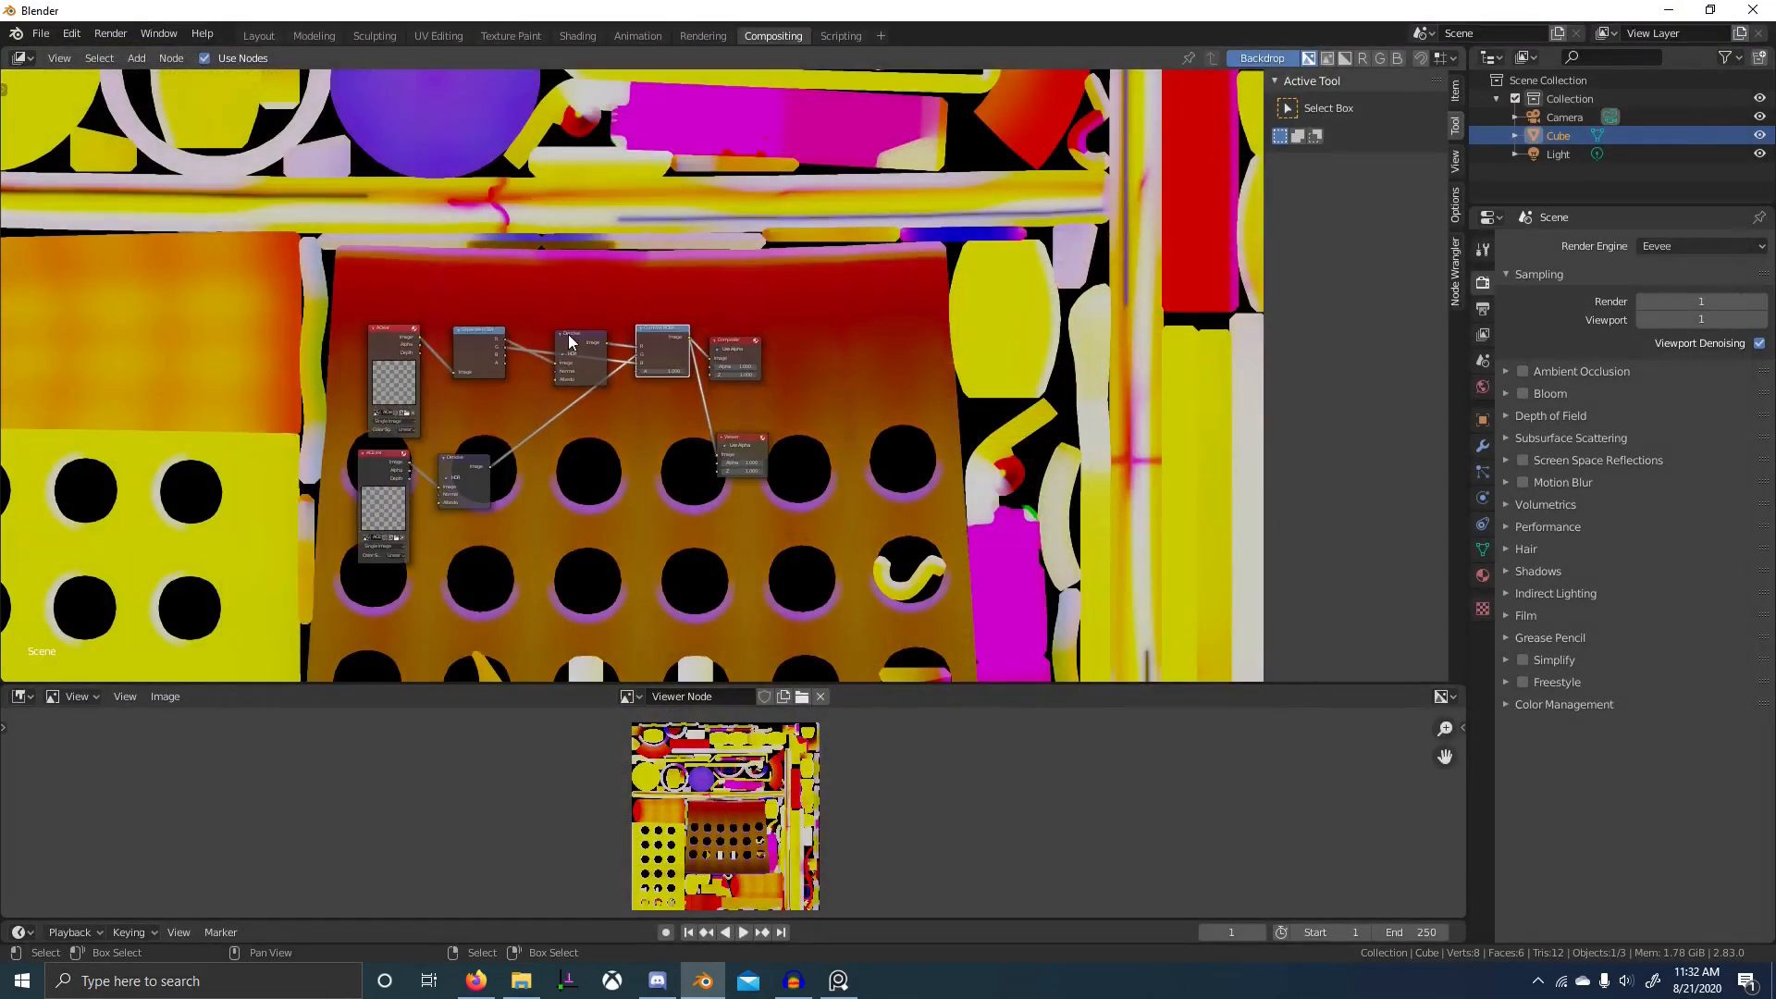
key(b)
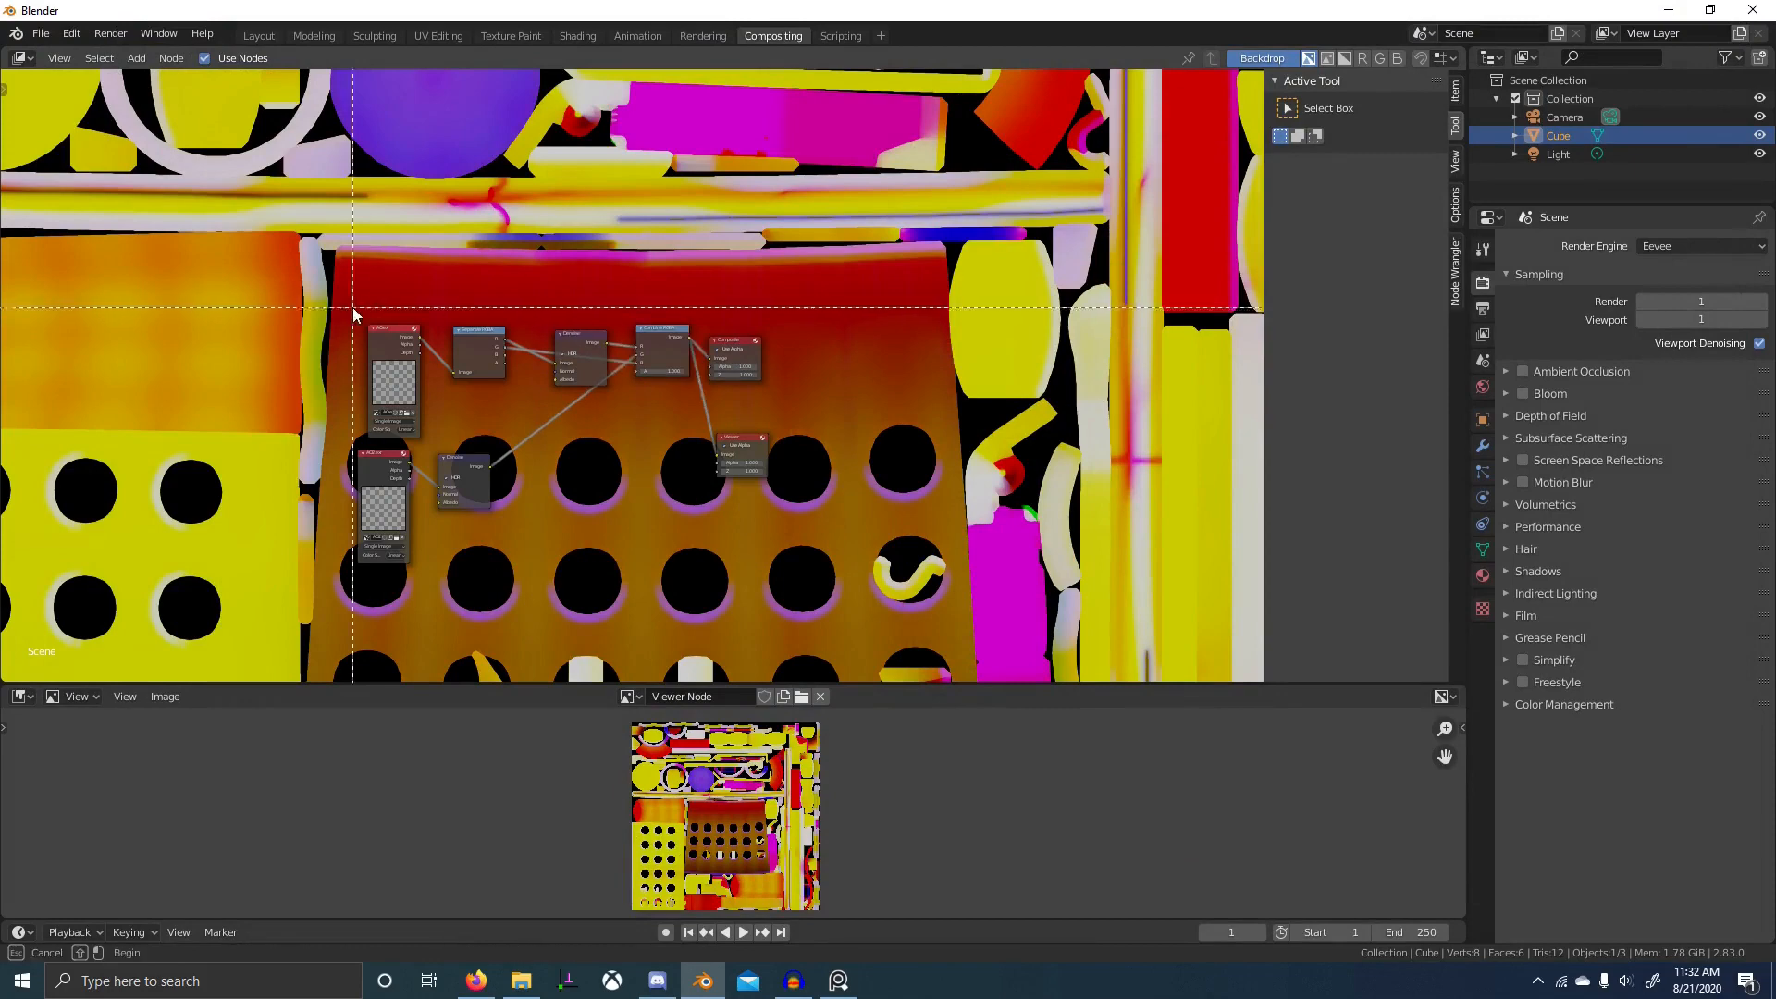
drag(352, 308, 458, 555)
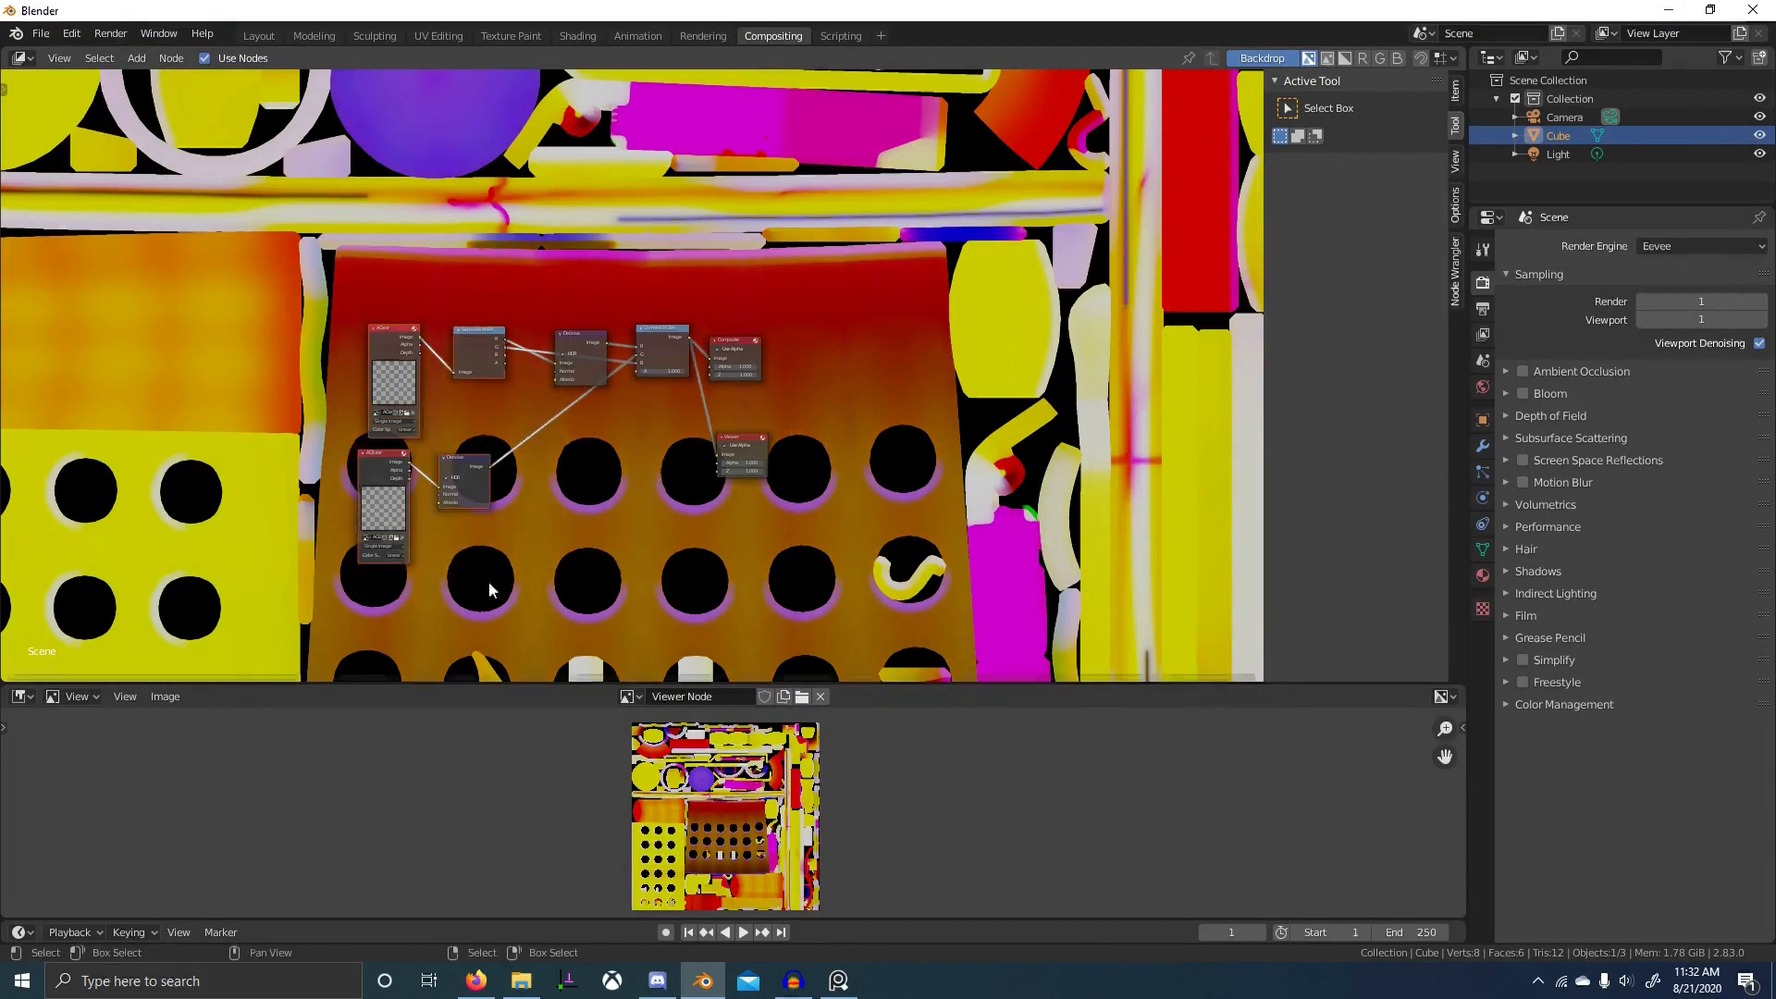
key(x)
scroll(530, 374, up, 2)
key(ctrl+z)
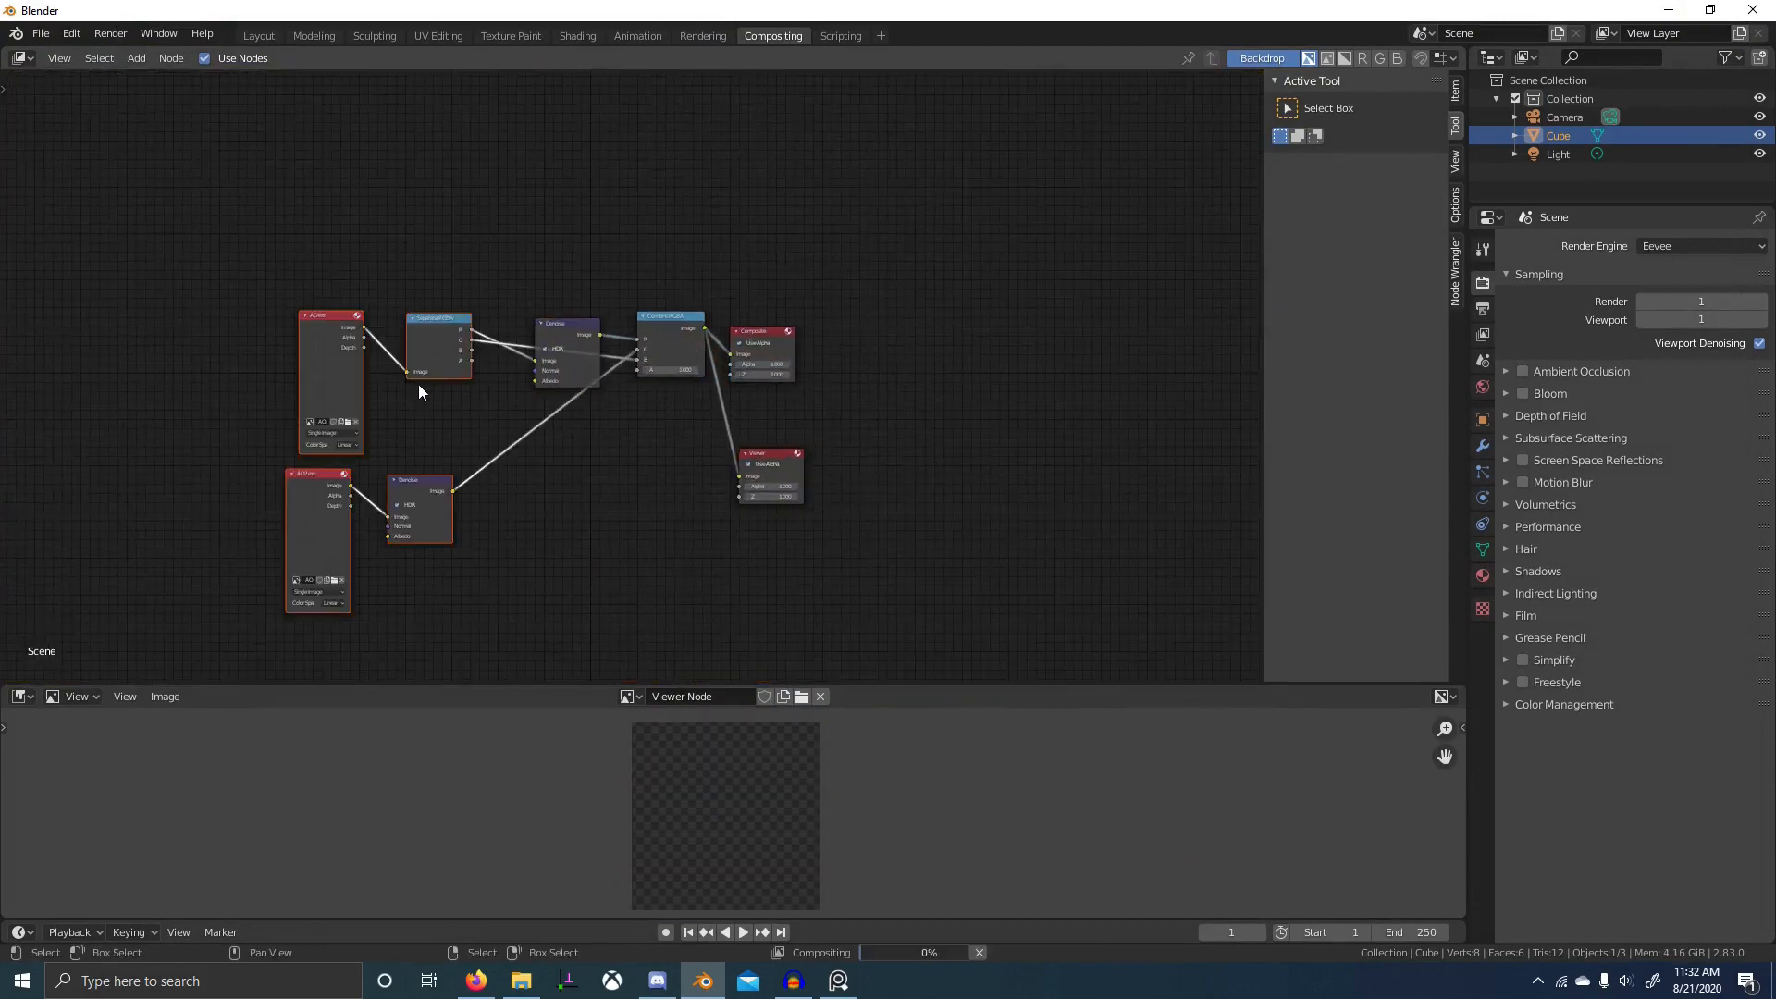
- Replace the AO.exr and AO2.exr nodes with curvature.exr from New Folder, feeding Separate RGBA in a maximized node editor
scroll(438, 412, up, 1)
key(ctrl+space)
click(334, 423)
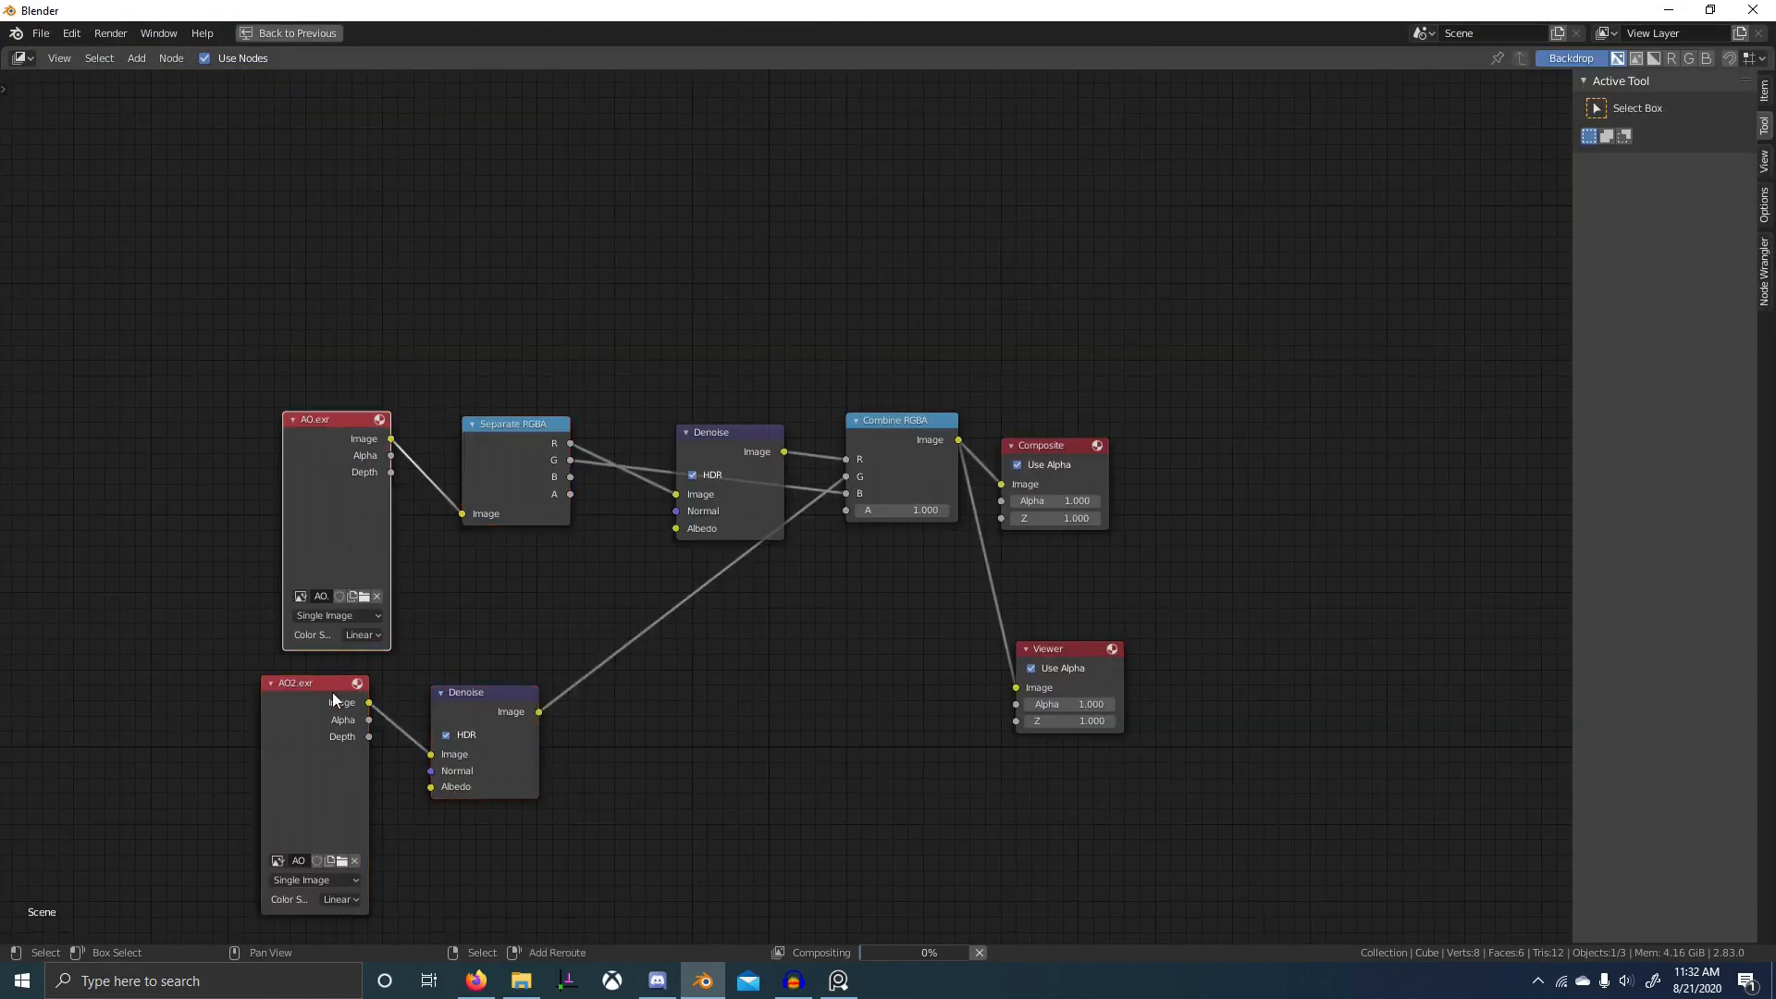
shift+click(331, 692)
key(x)
key(alt+Tab)
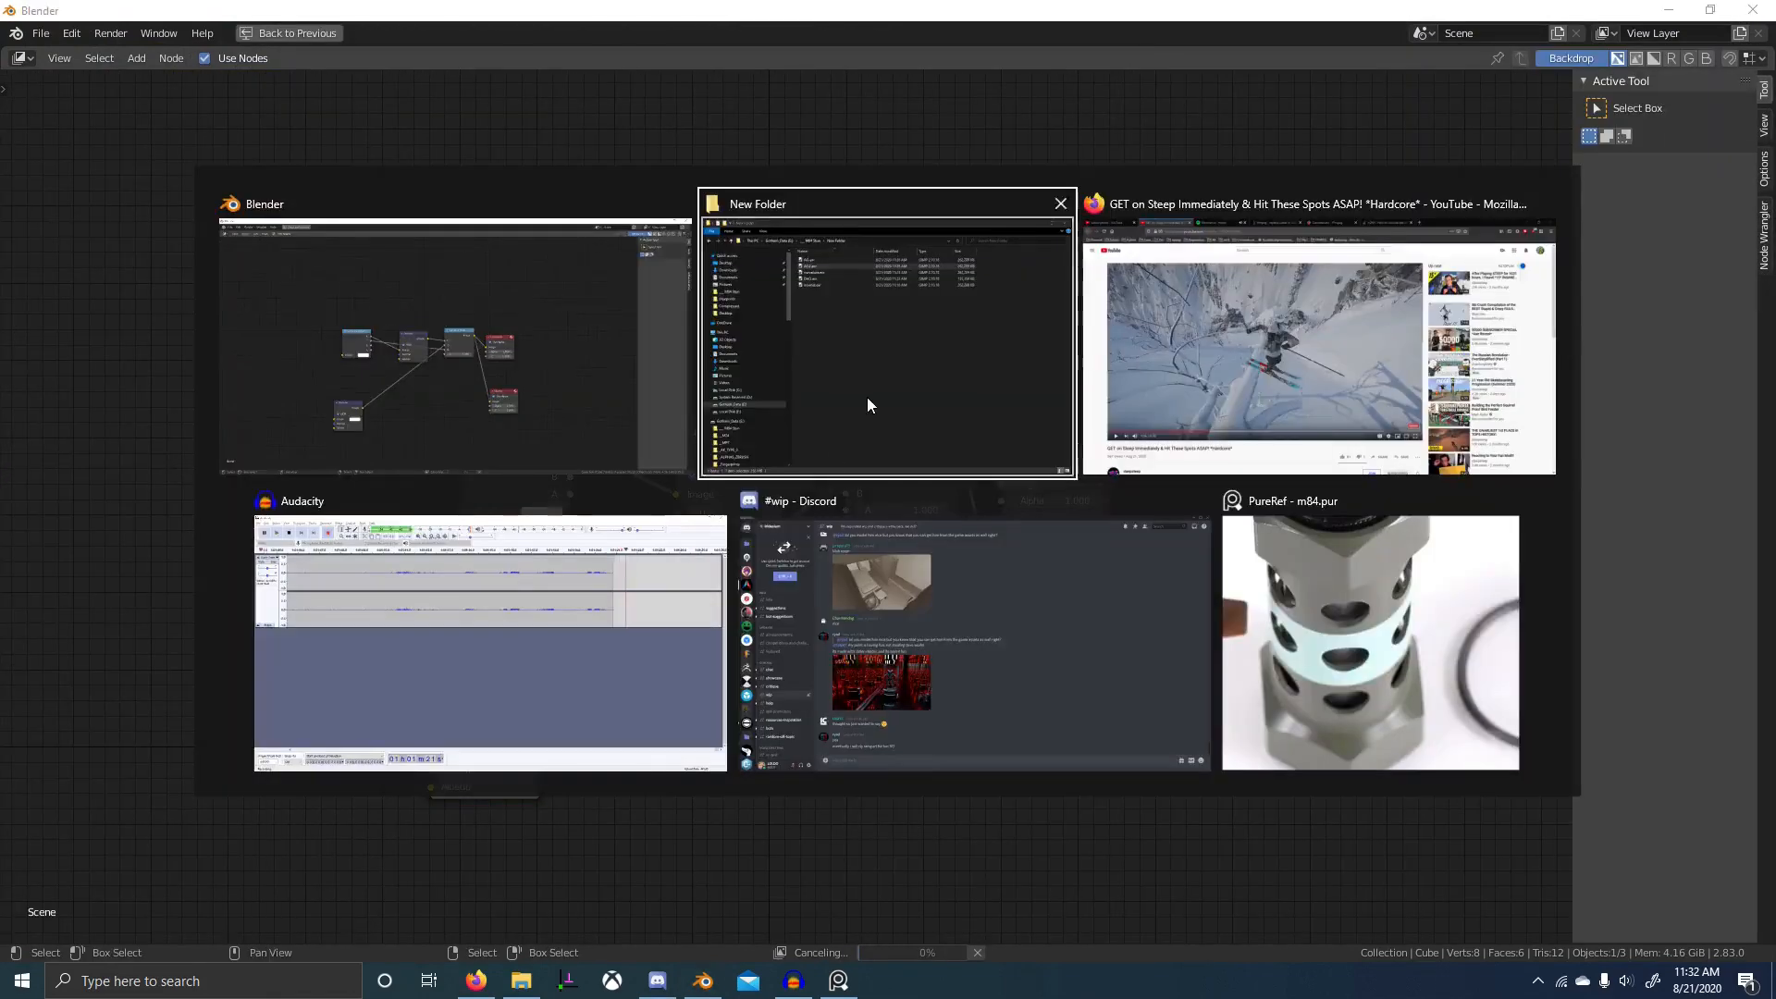
drag(907, 253, 481, 511)
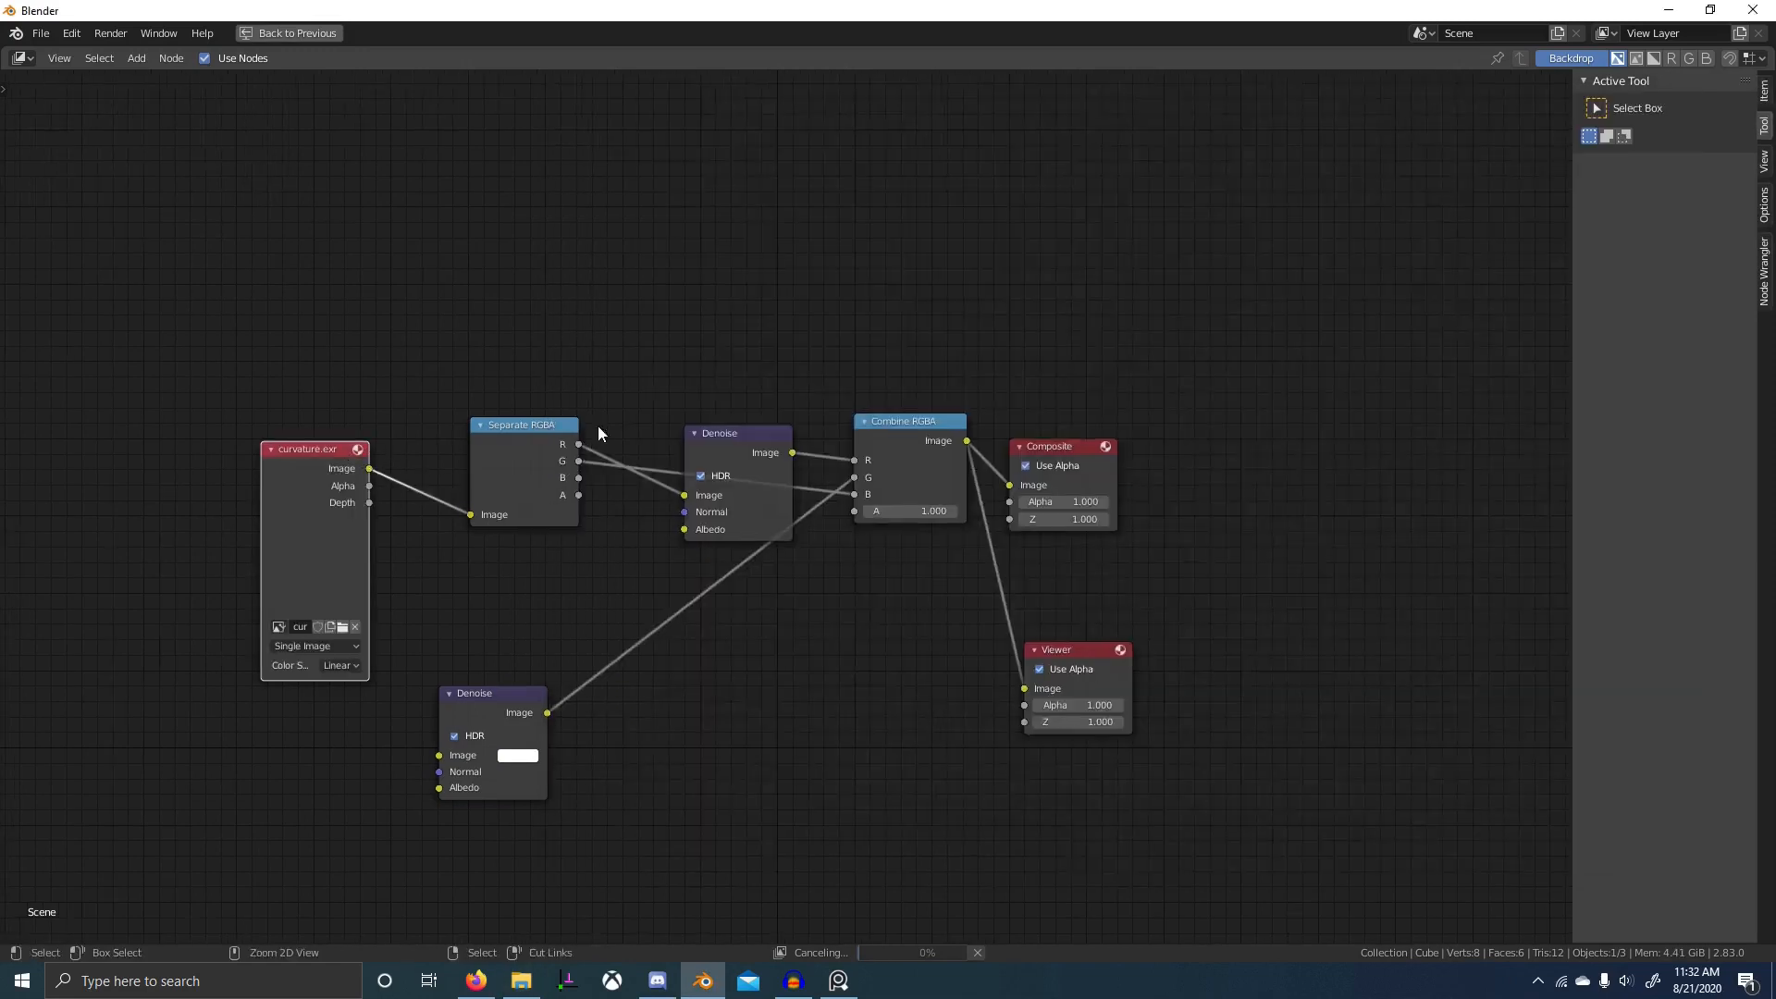
- Cut all links on both Denoise nodes and into Combine RGBA, and stack the second Denoise below the first
ctrl+right_drag(634, 444, 631, 611)
click(723, 459)
ctrl+right_drag(817, 433, 794, 586)
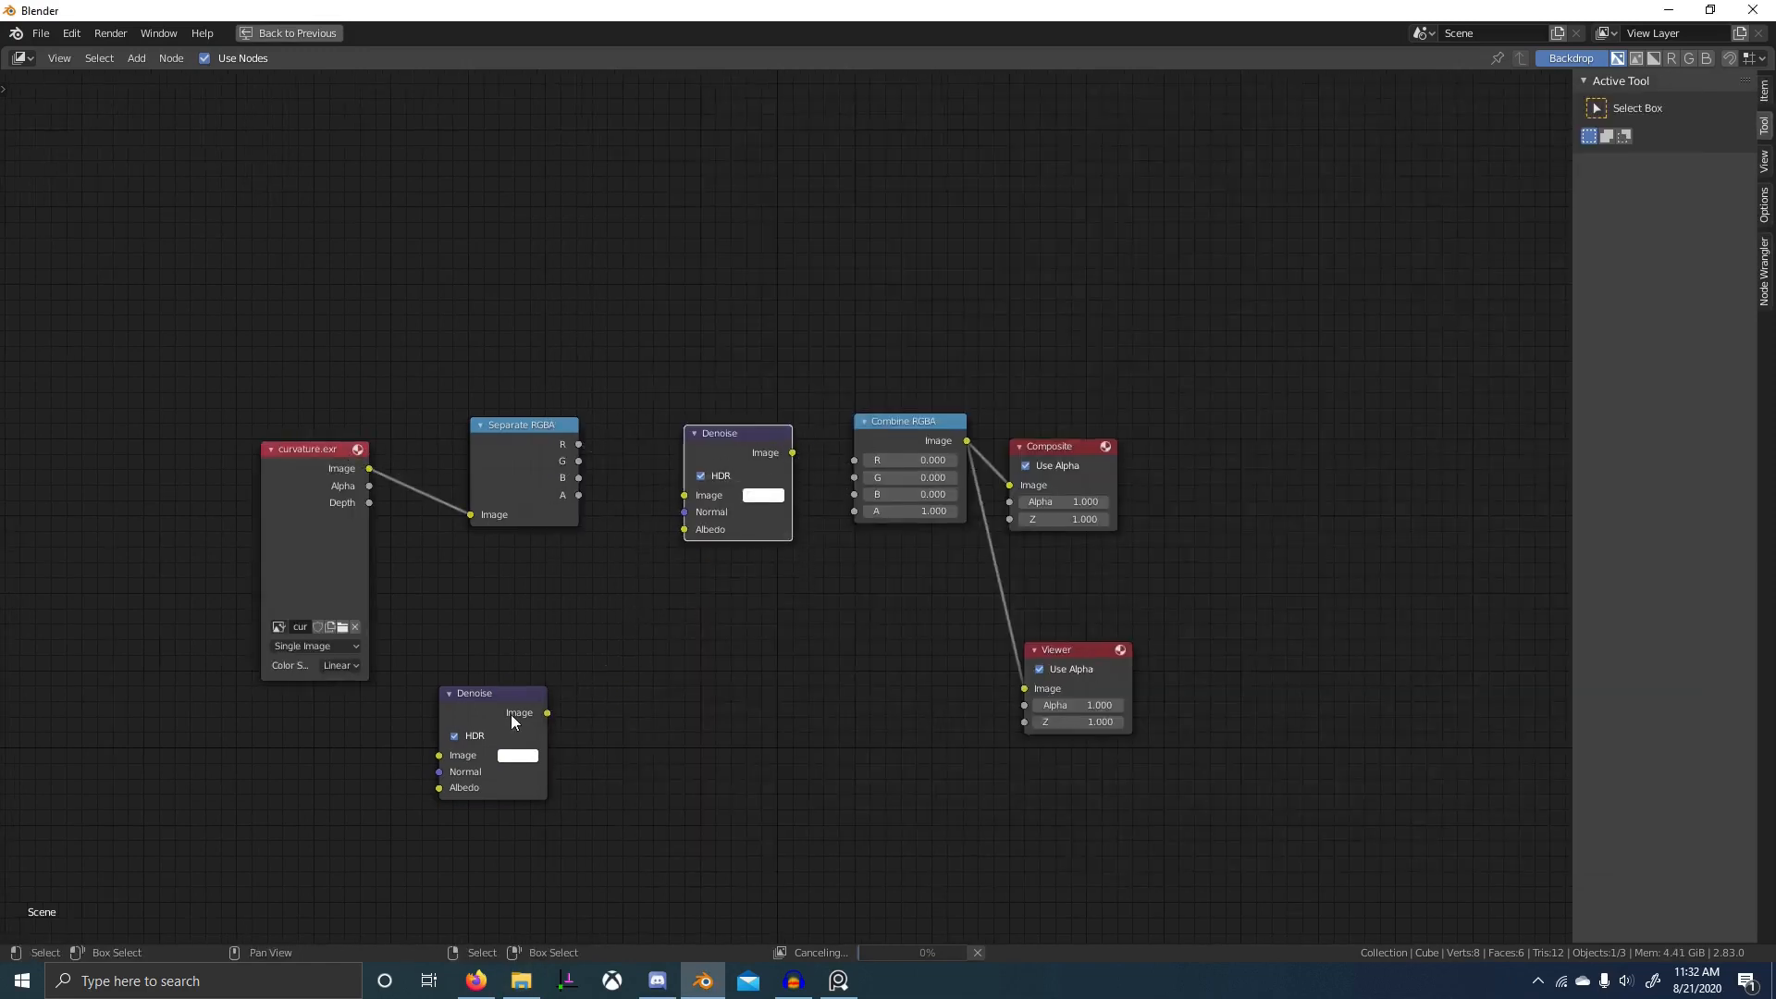
drag(511, 722, 748, 604)
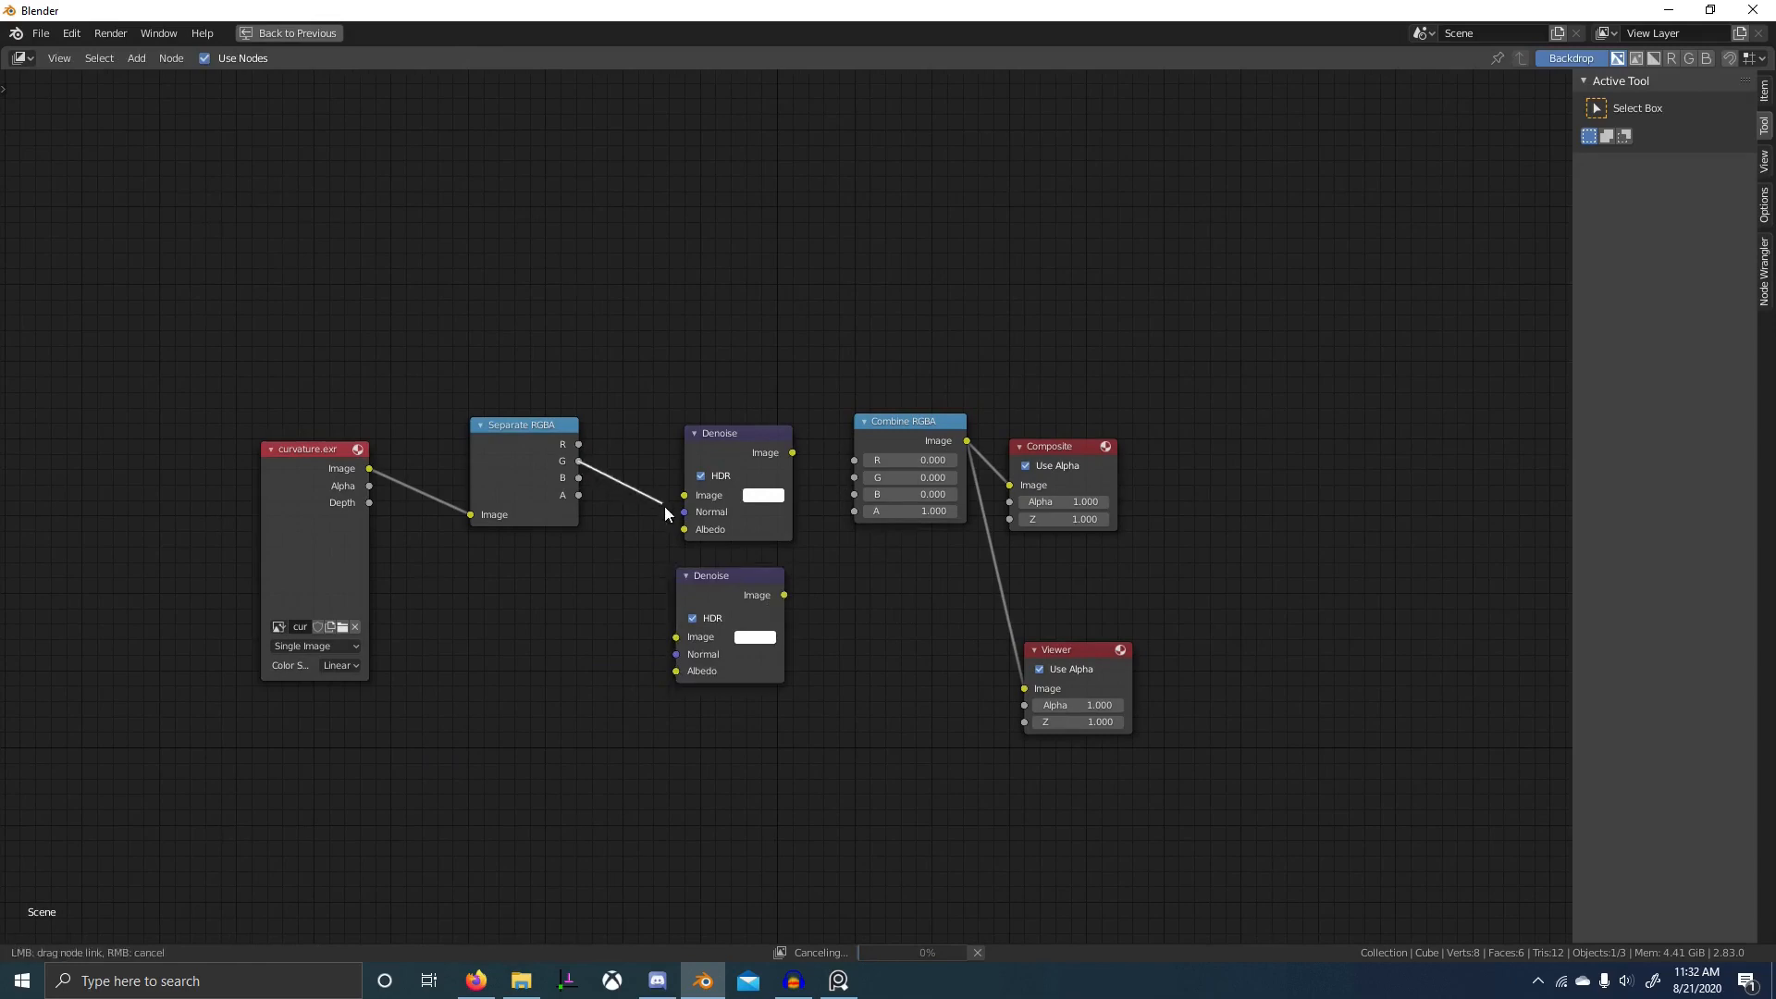
- Route Separate RGBA's G and B through separate Denoise nodes into Combine RGBA's G and B, and connect R directly to R
drag(578, 461, 684, 495)
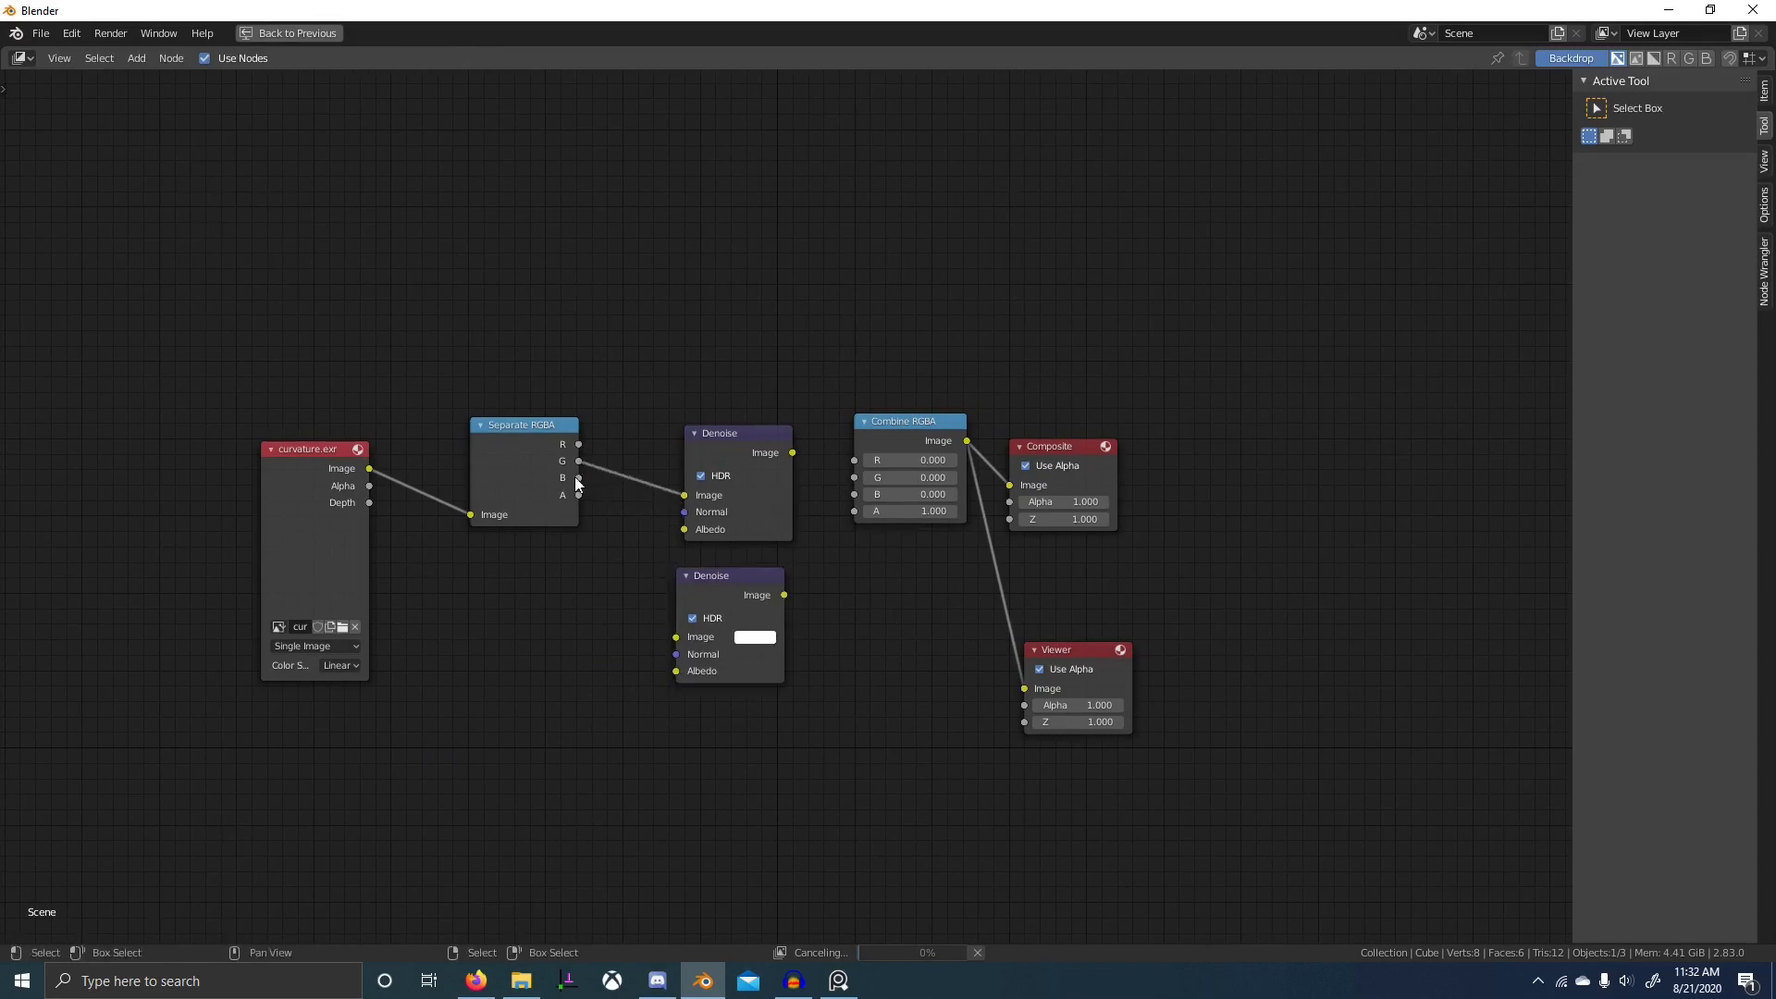
drag(578, 477, 676, 637)
drag(792, 452, 854, 478)
drag(783, 596, 854, 494)
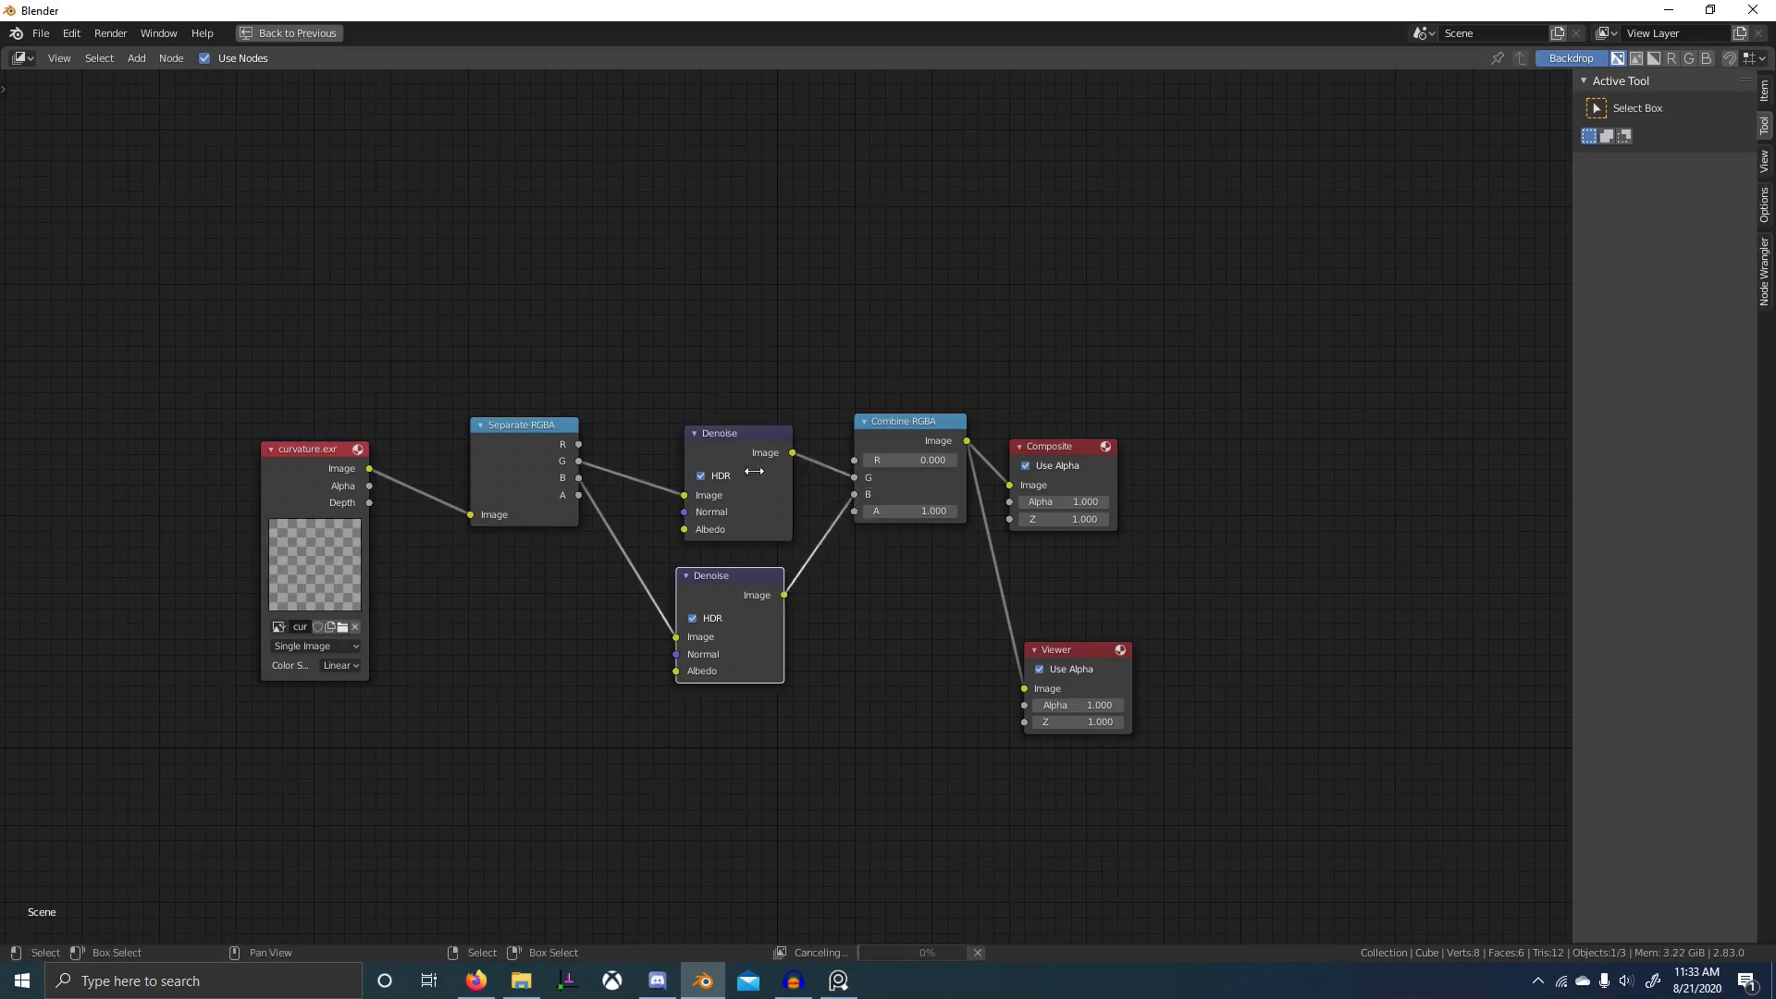
drag(581, 448, 856, 460)
- Shift both Denoise nodes down clear of the direct R link, and restore the editor layout
click(724, 446)
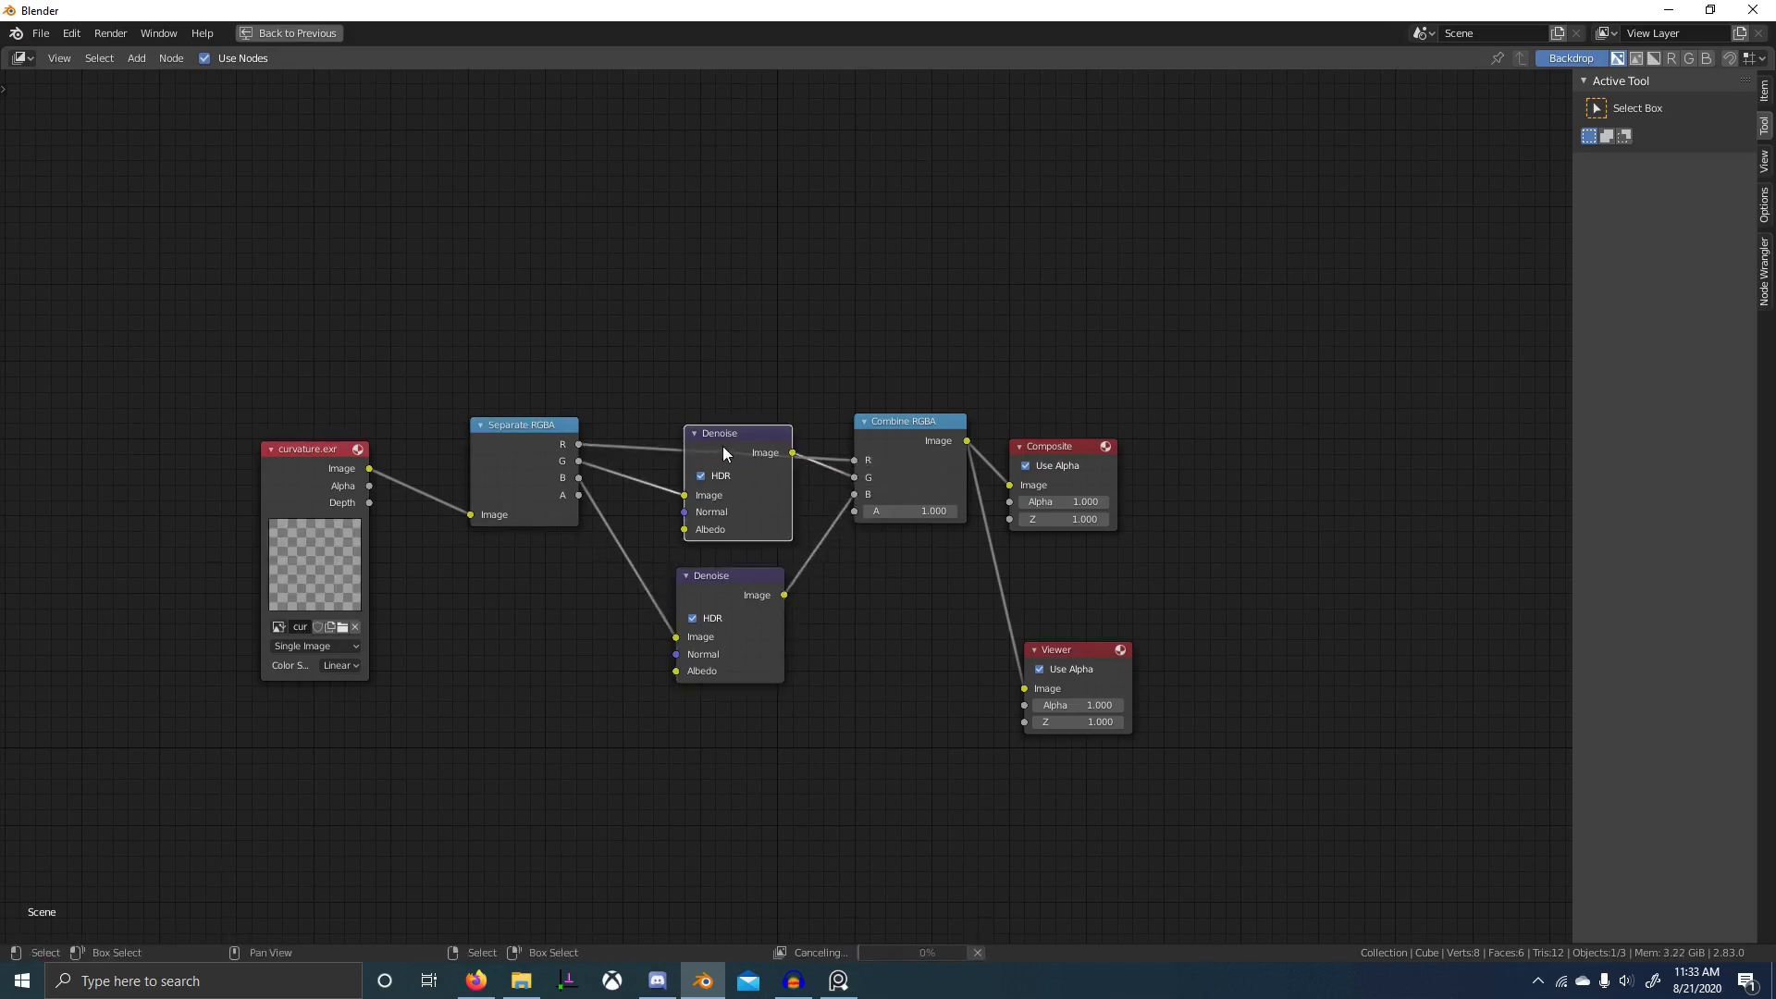
shift+click(706, 601)
drag(707, 602, 702, 666)
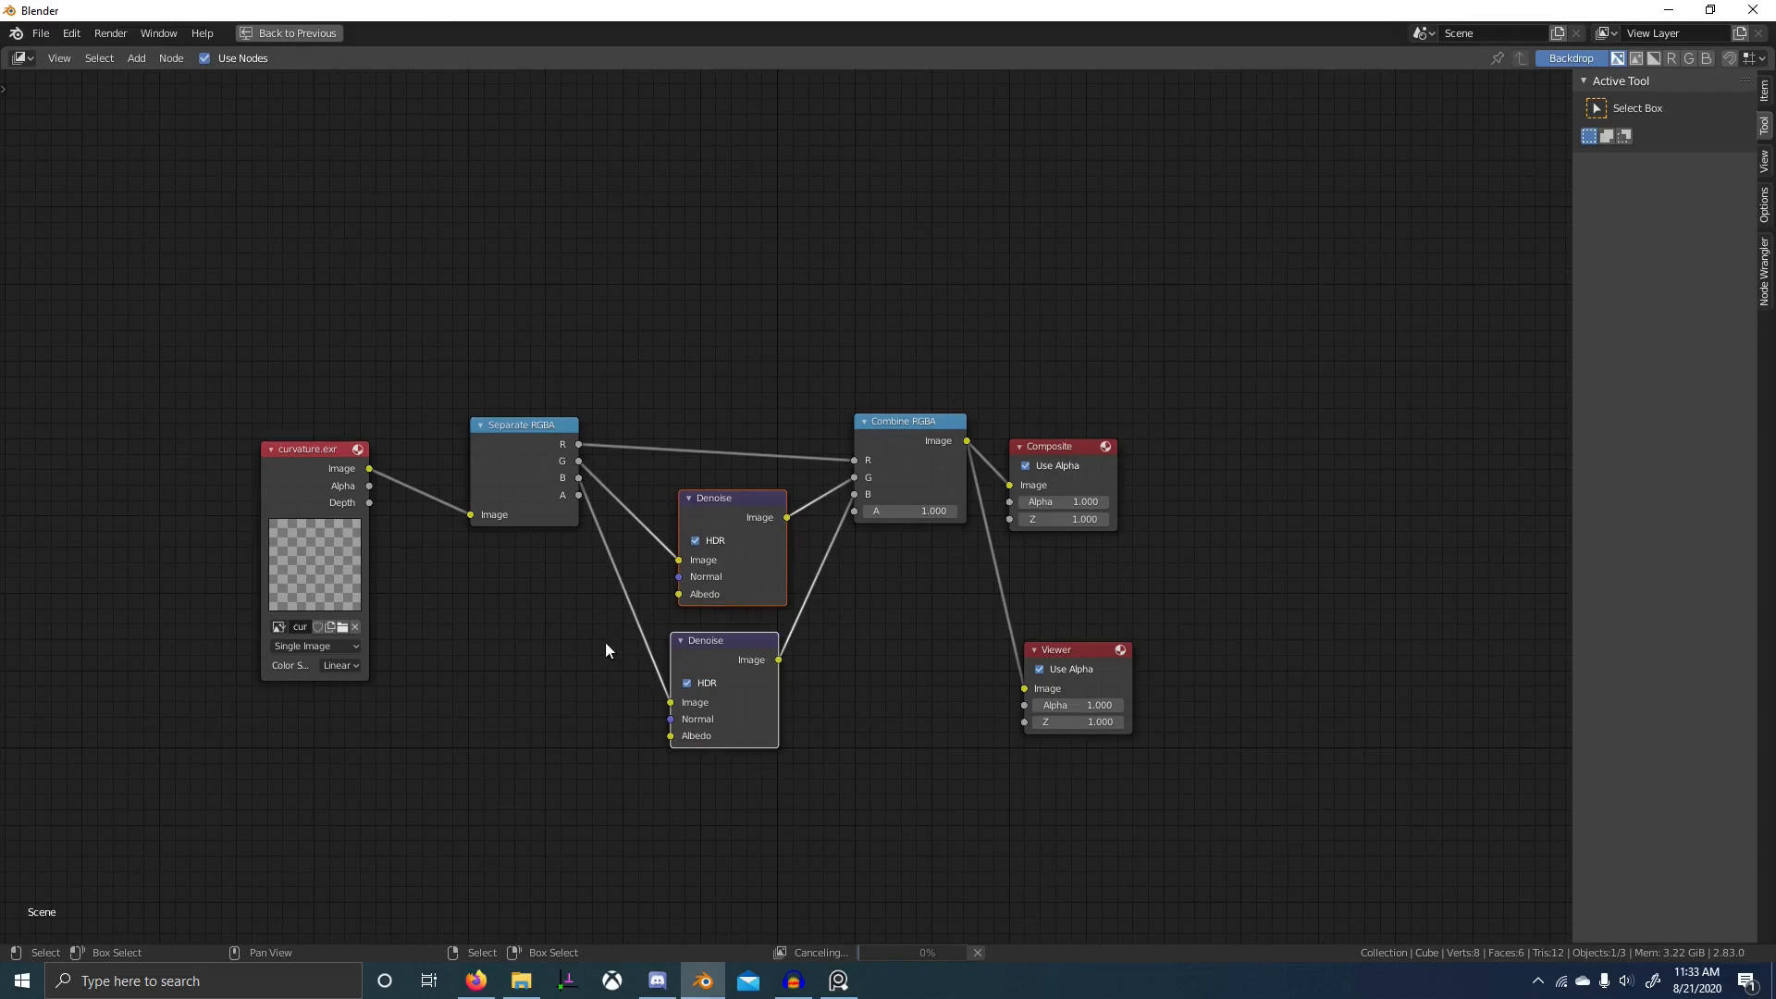
key(ctrl+space)
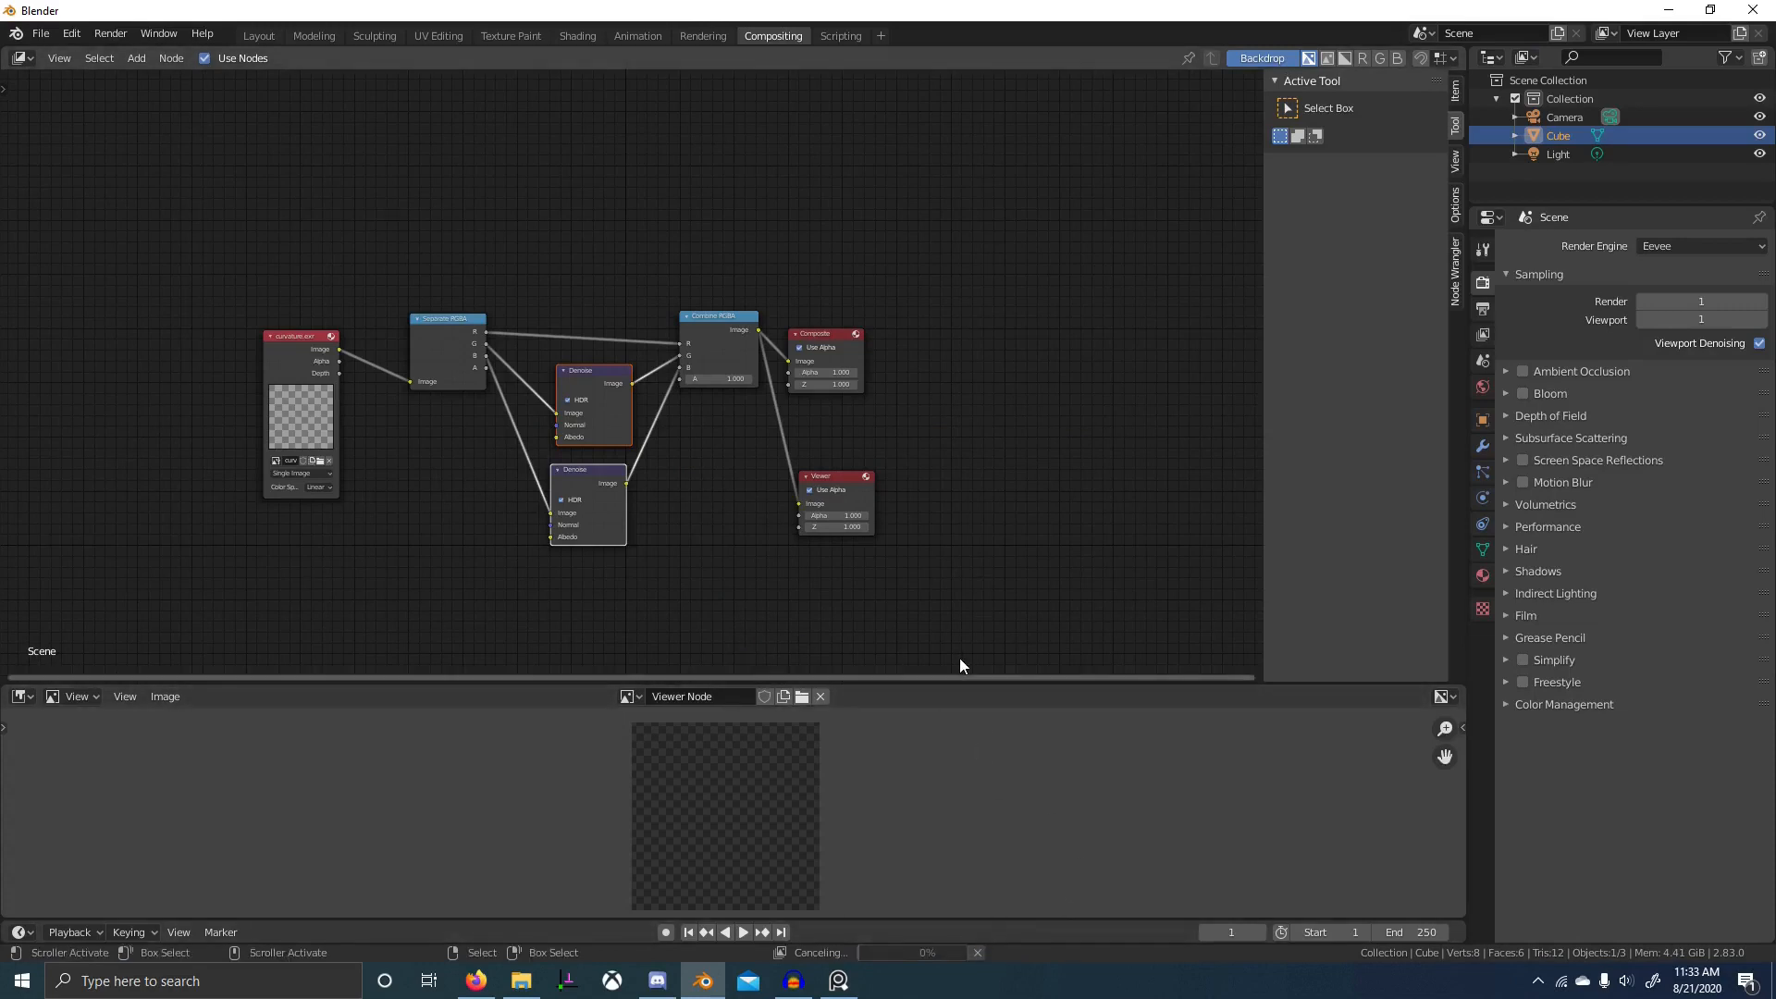
- Render the denoised curvature composite and save the result as DCurve in OpenEXR format in New Folder
key(F11)
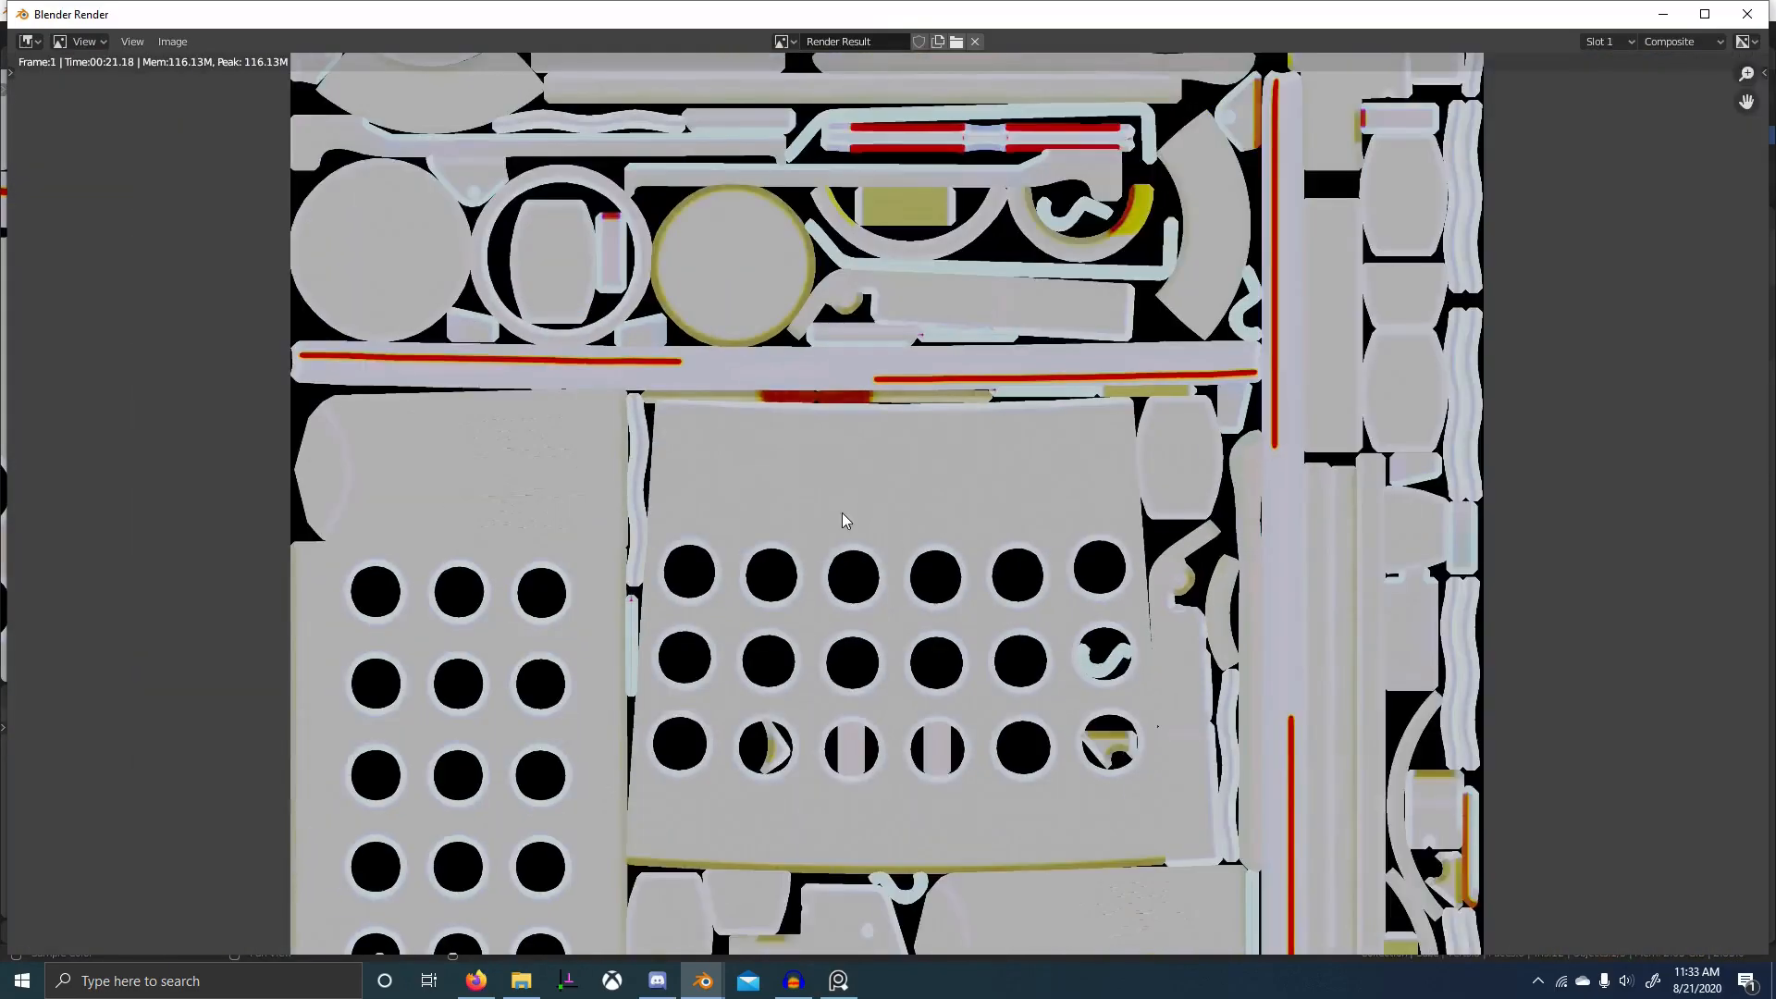
click(173, 42)
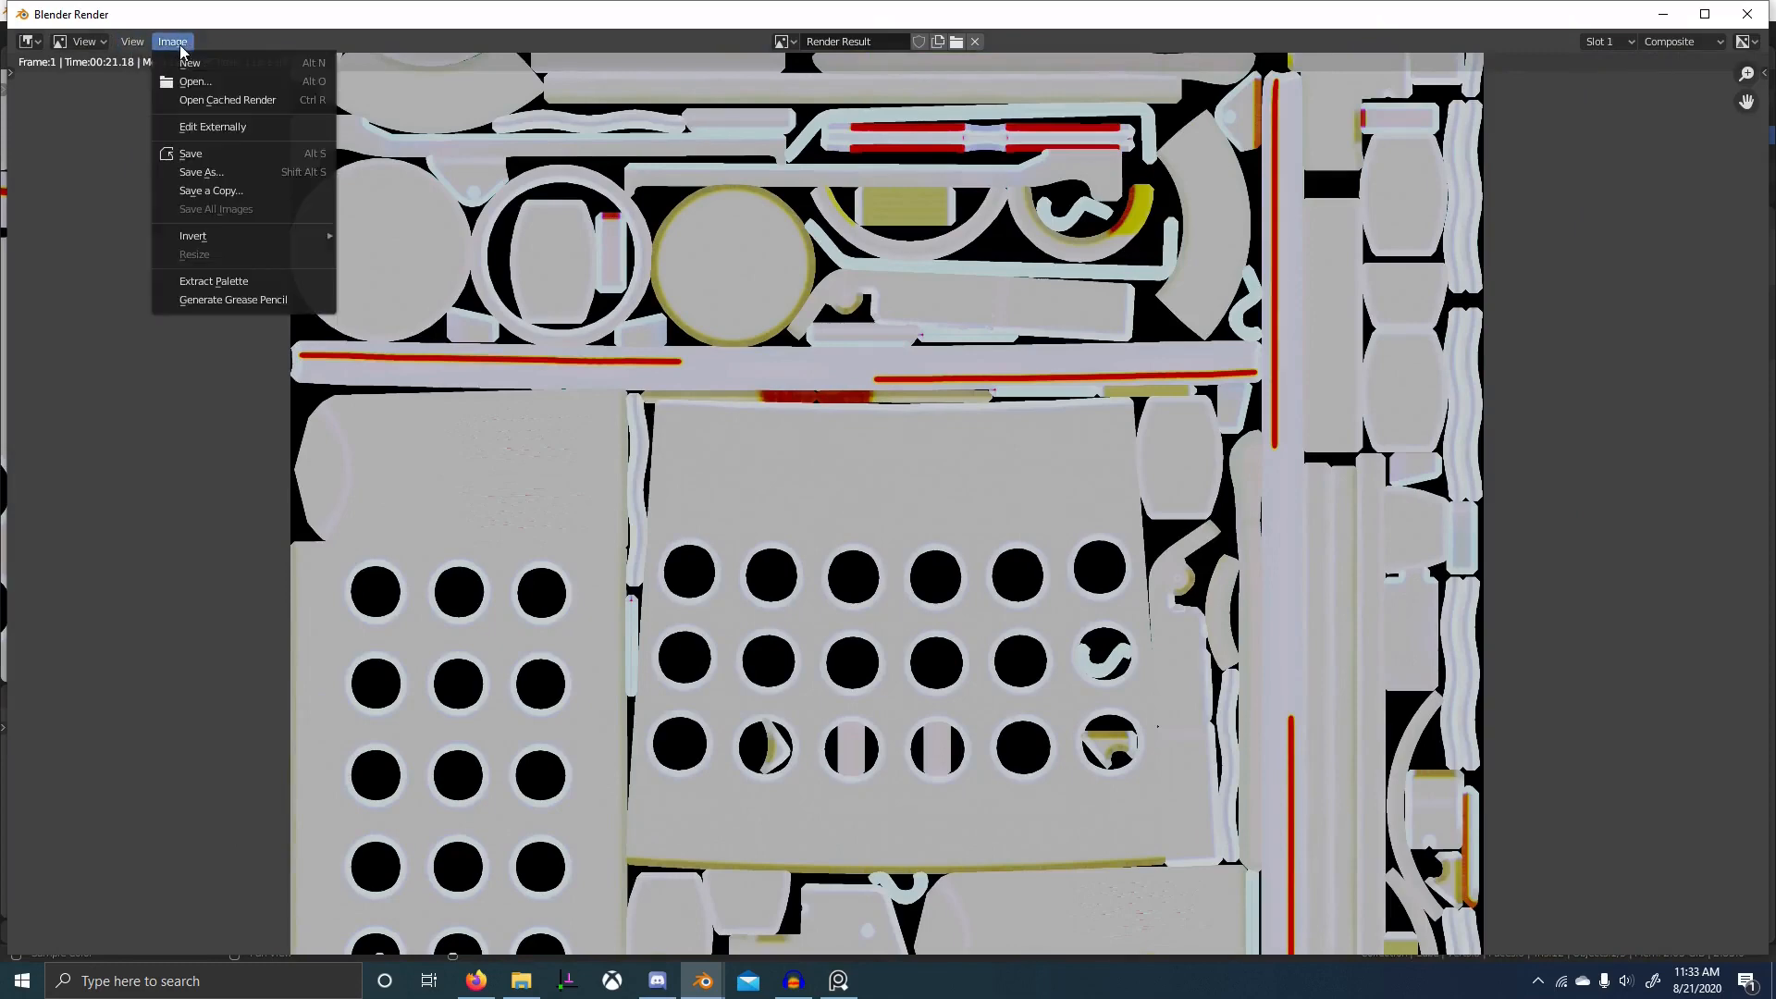
click(226, 172)
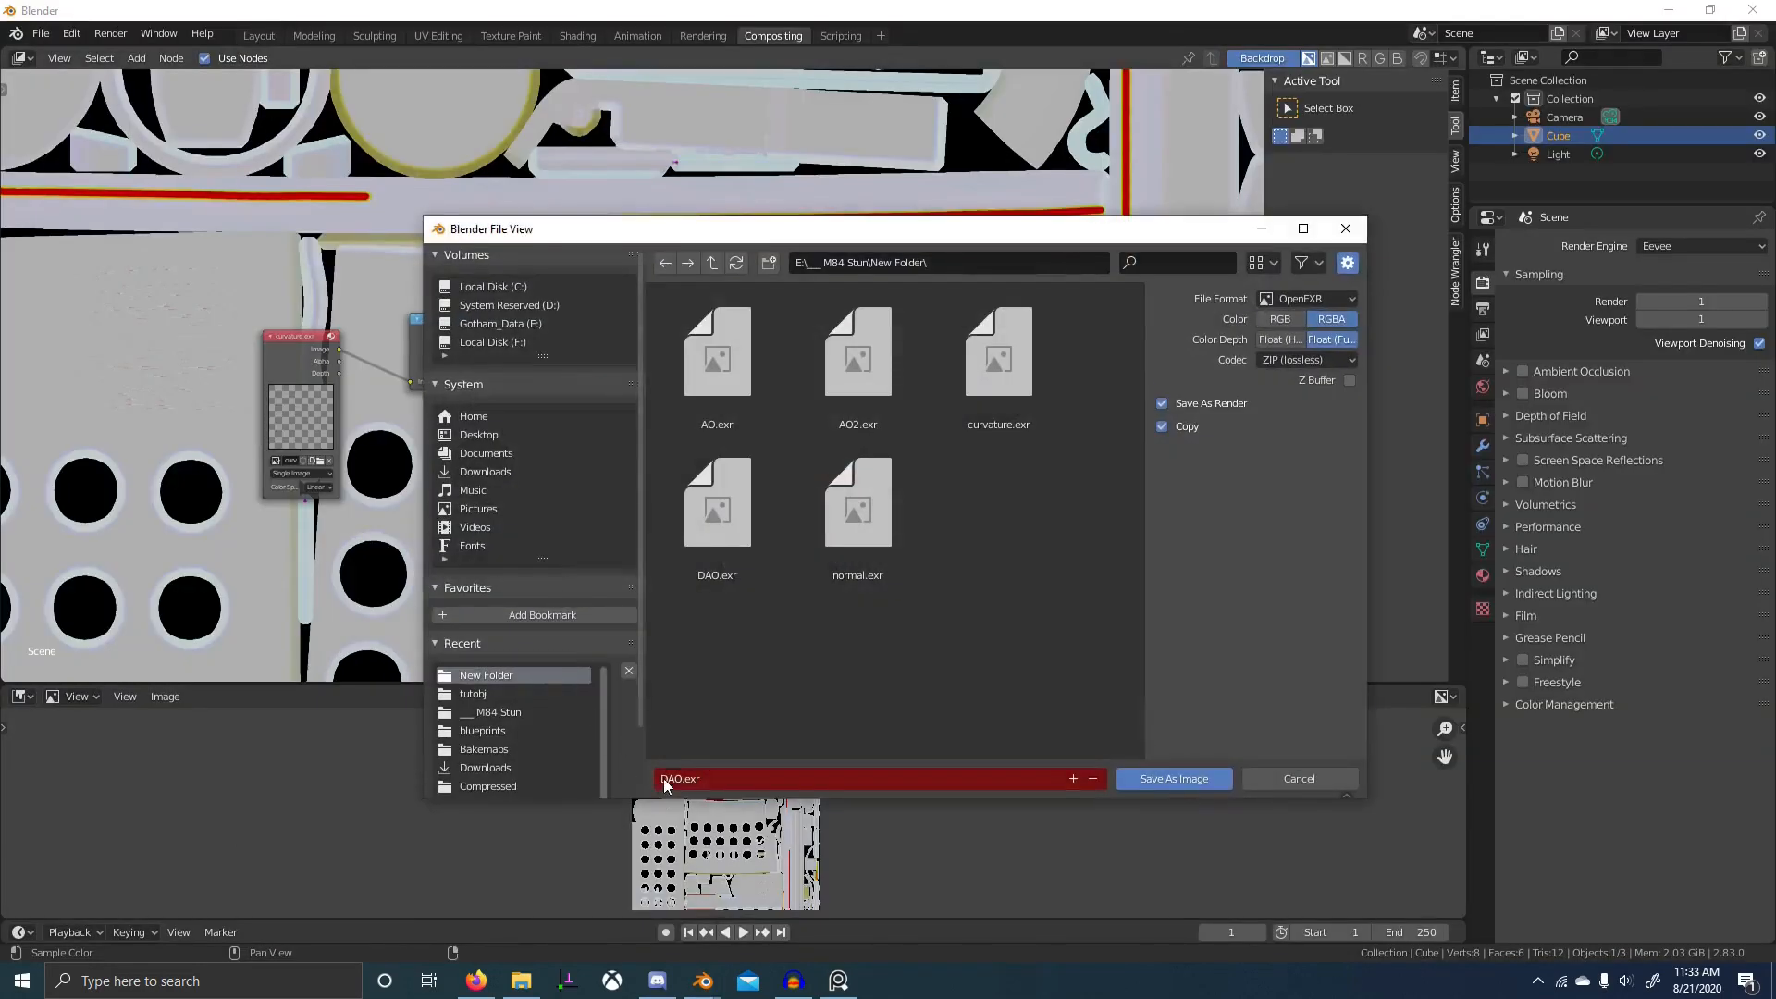
click(665, 780)
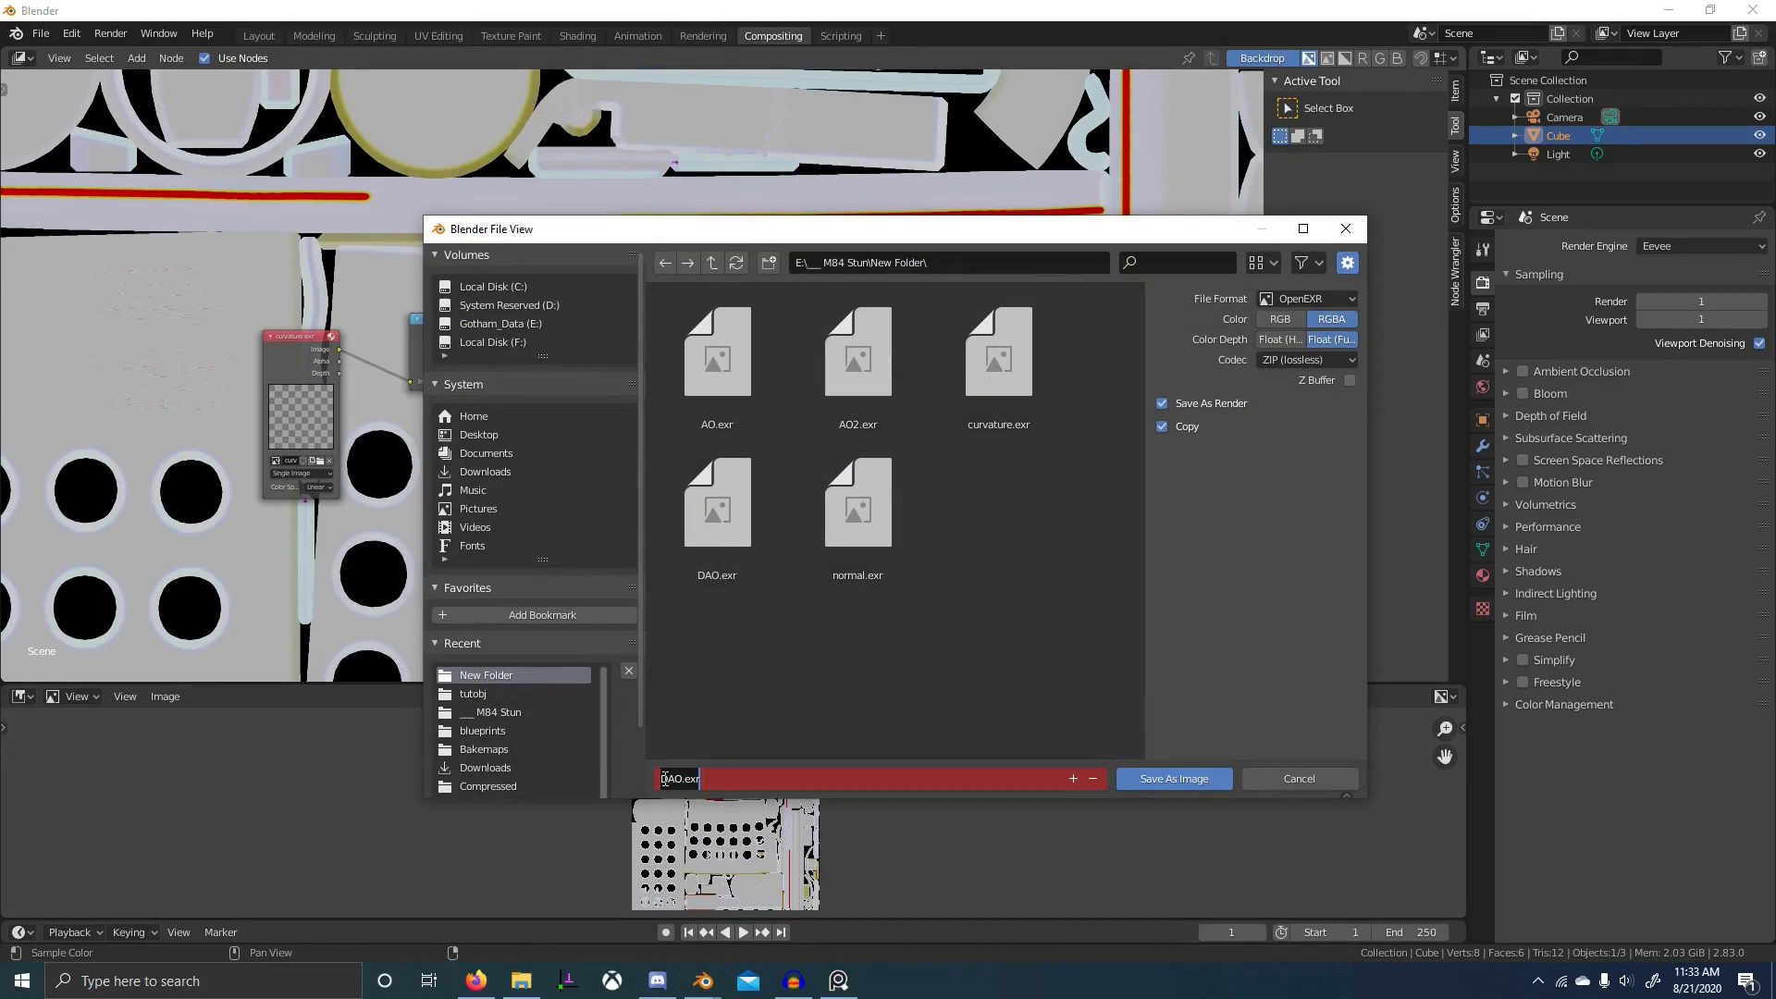
text(DCurve)
key(Return)
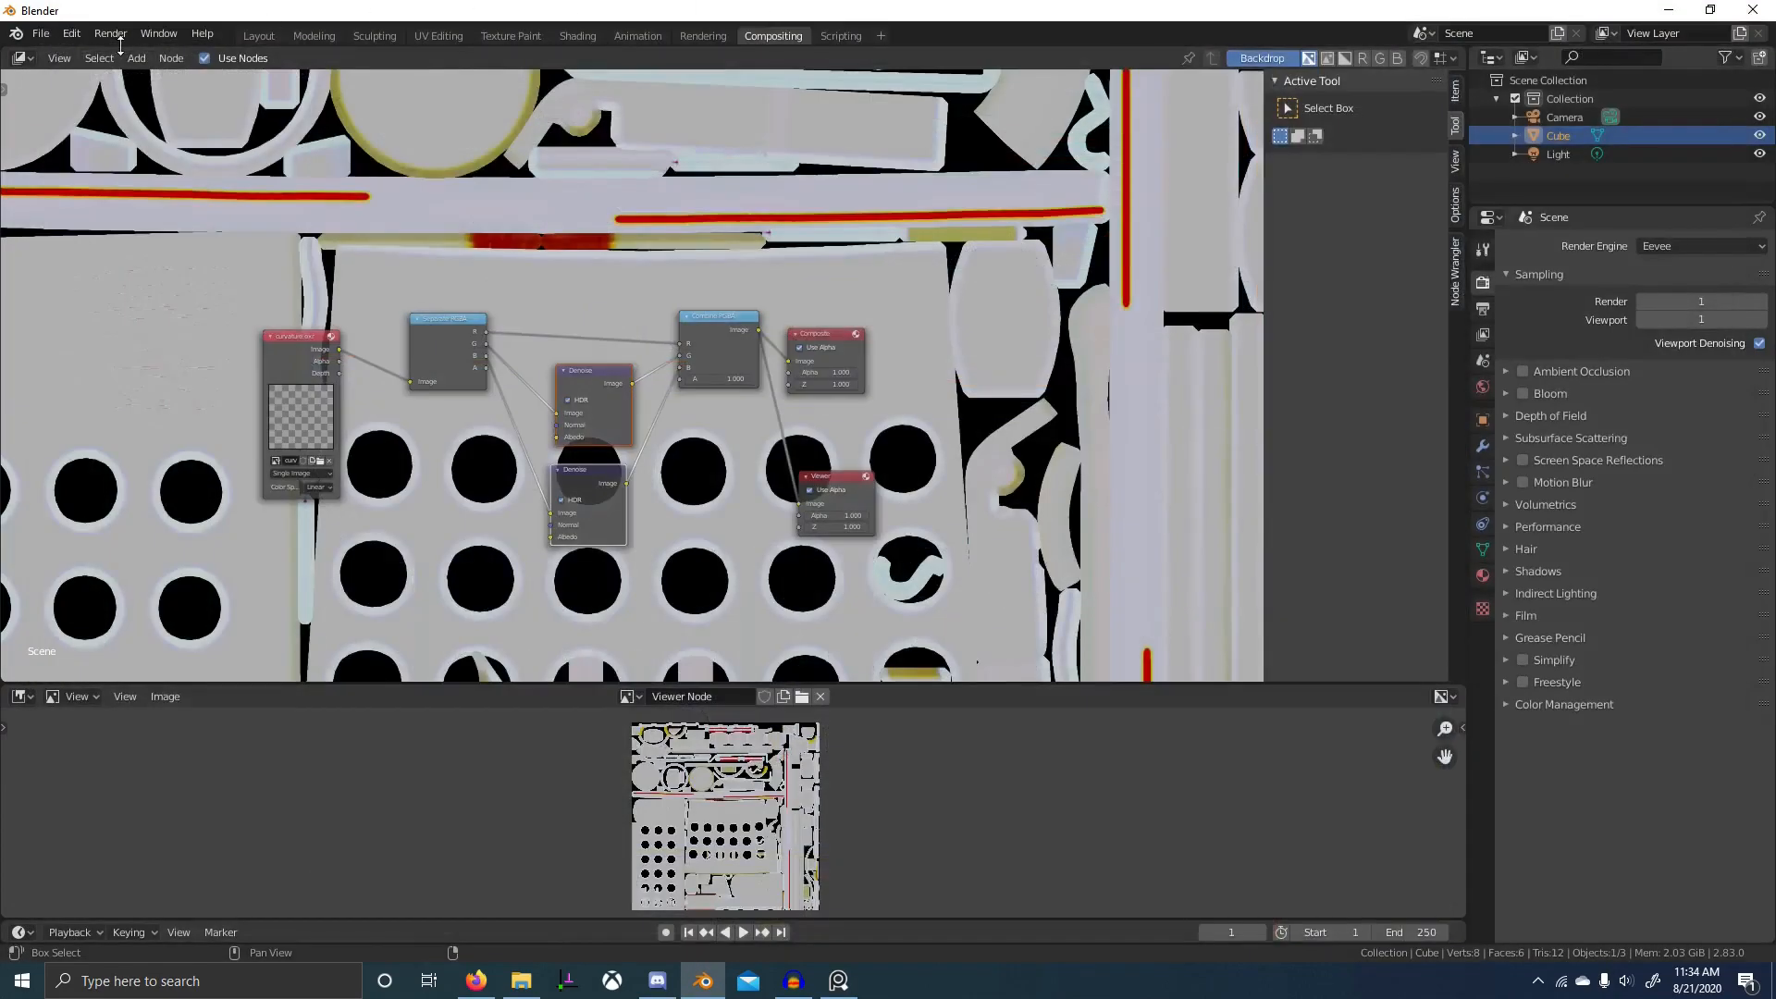
- Open the recent file m84tutorialbaking.blend and discard the changes to the untitled compositing file
click(43, 35)
mouse_move(160, 92)
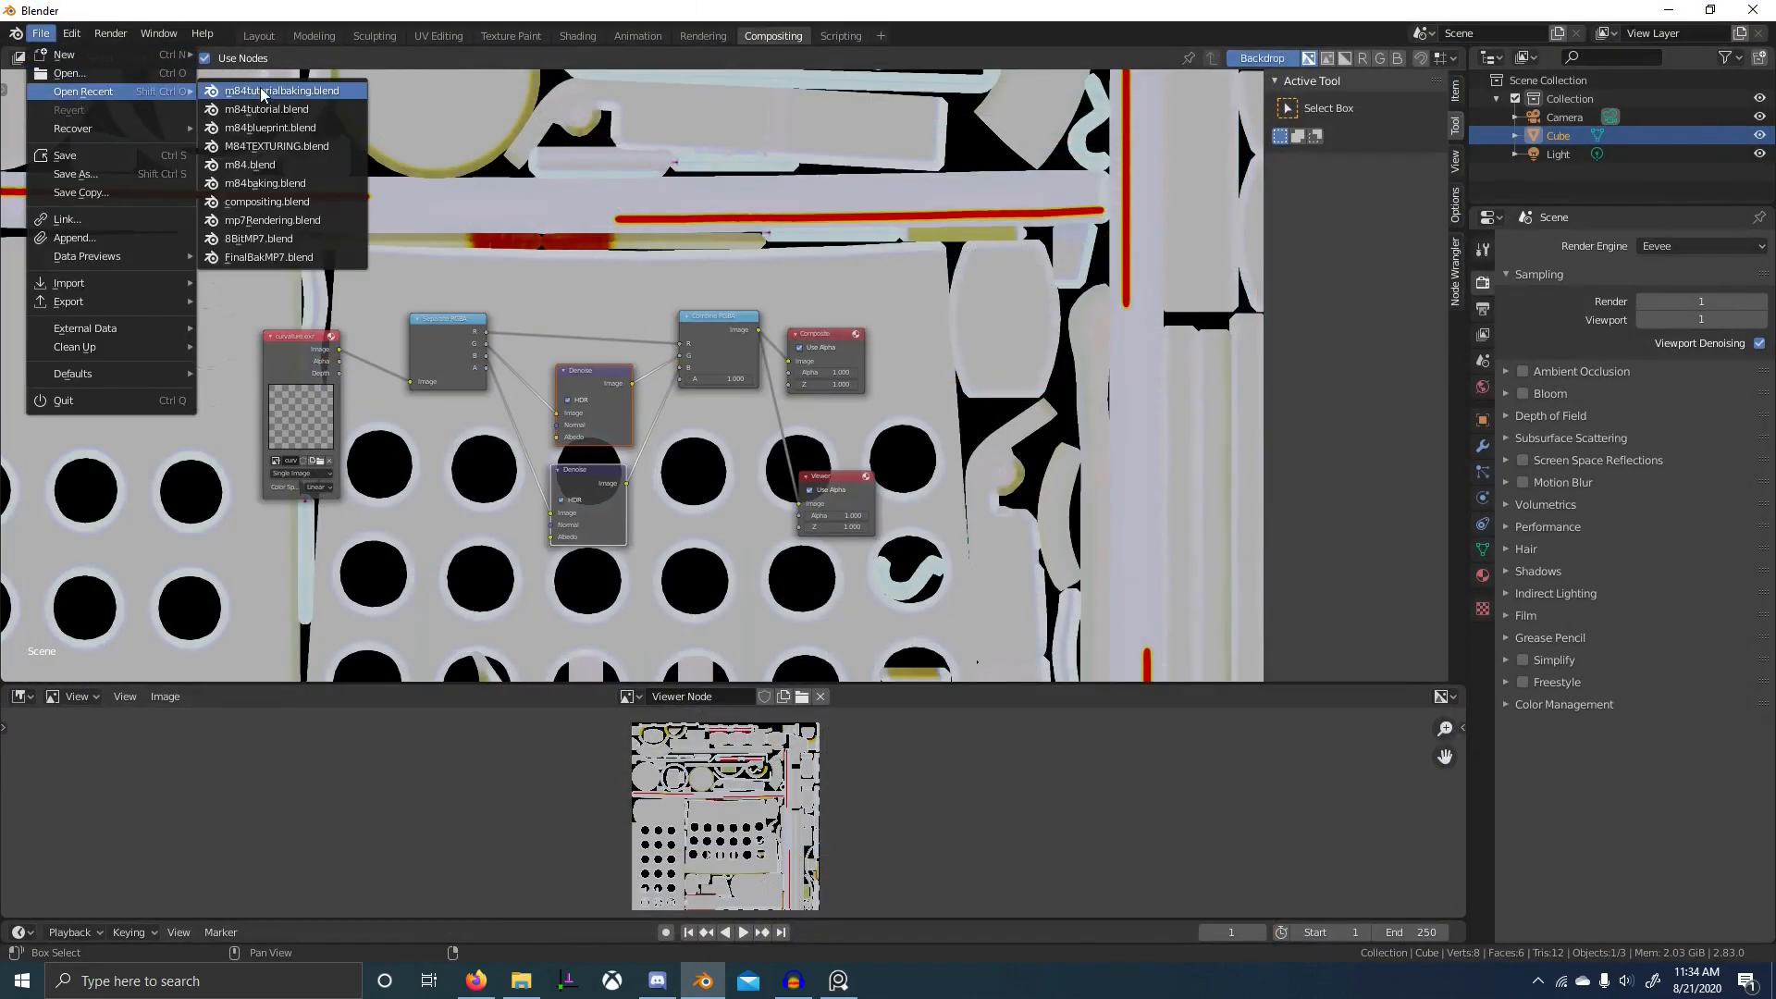
click(315, 96)
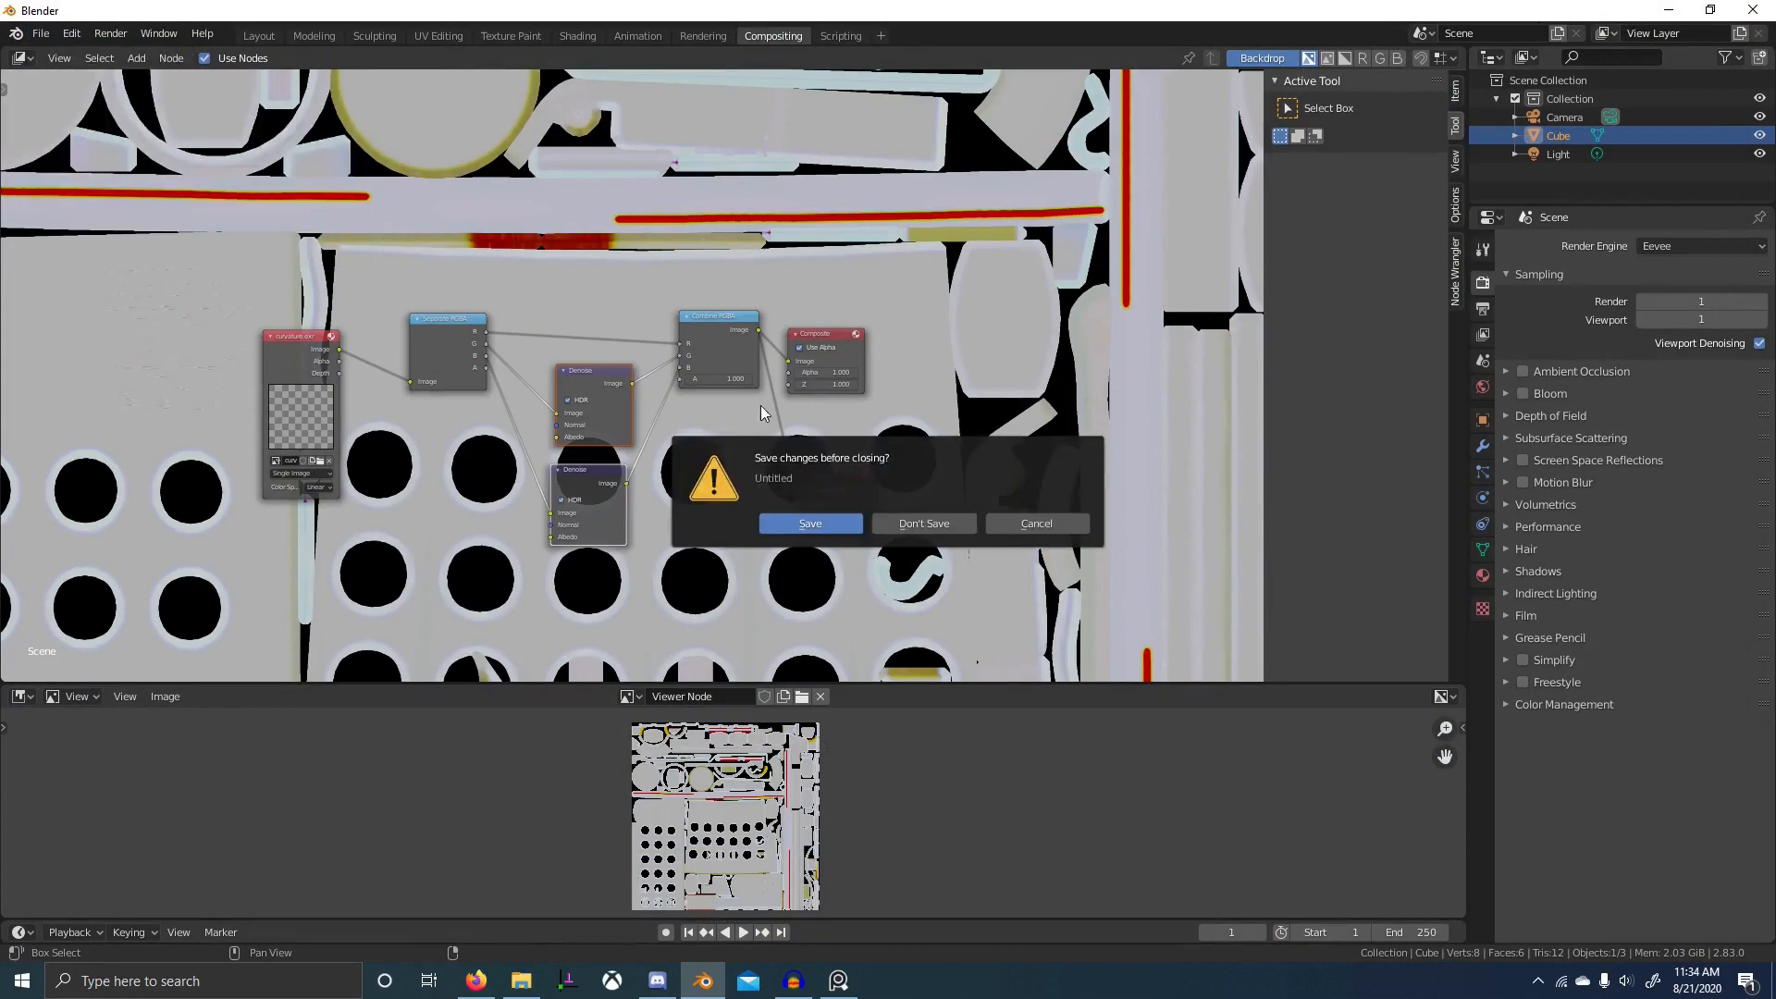
click(923, 523)
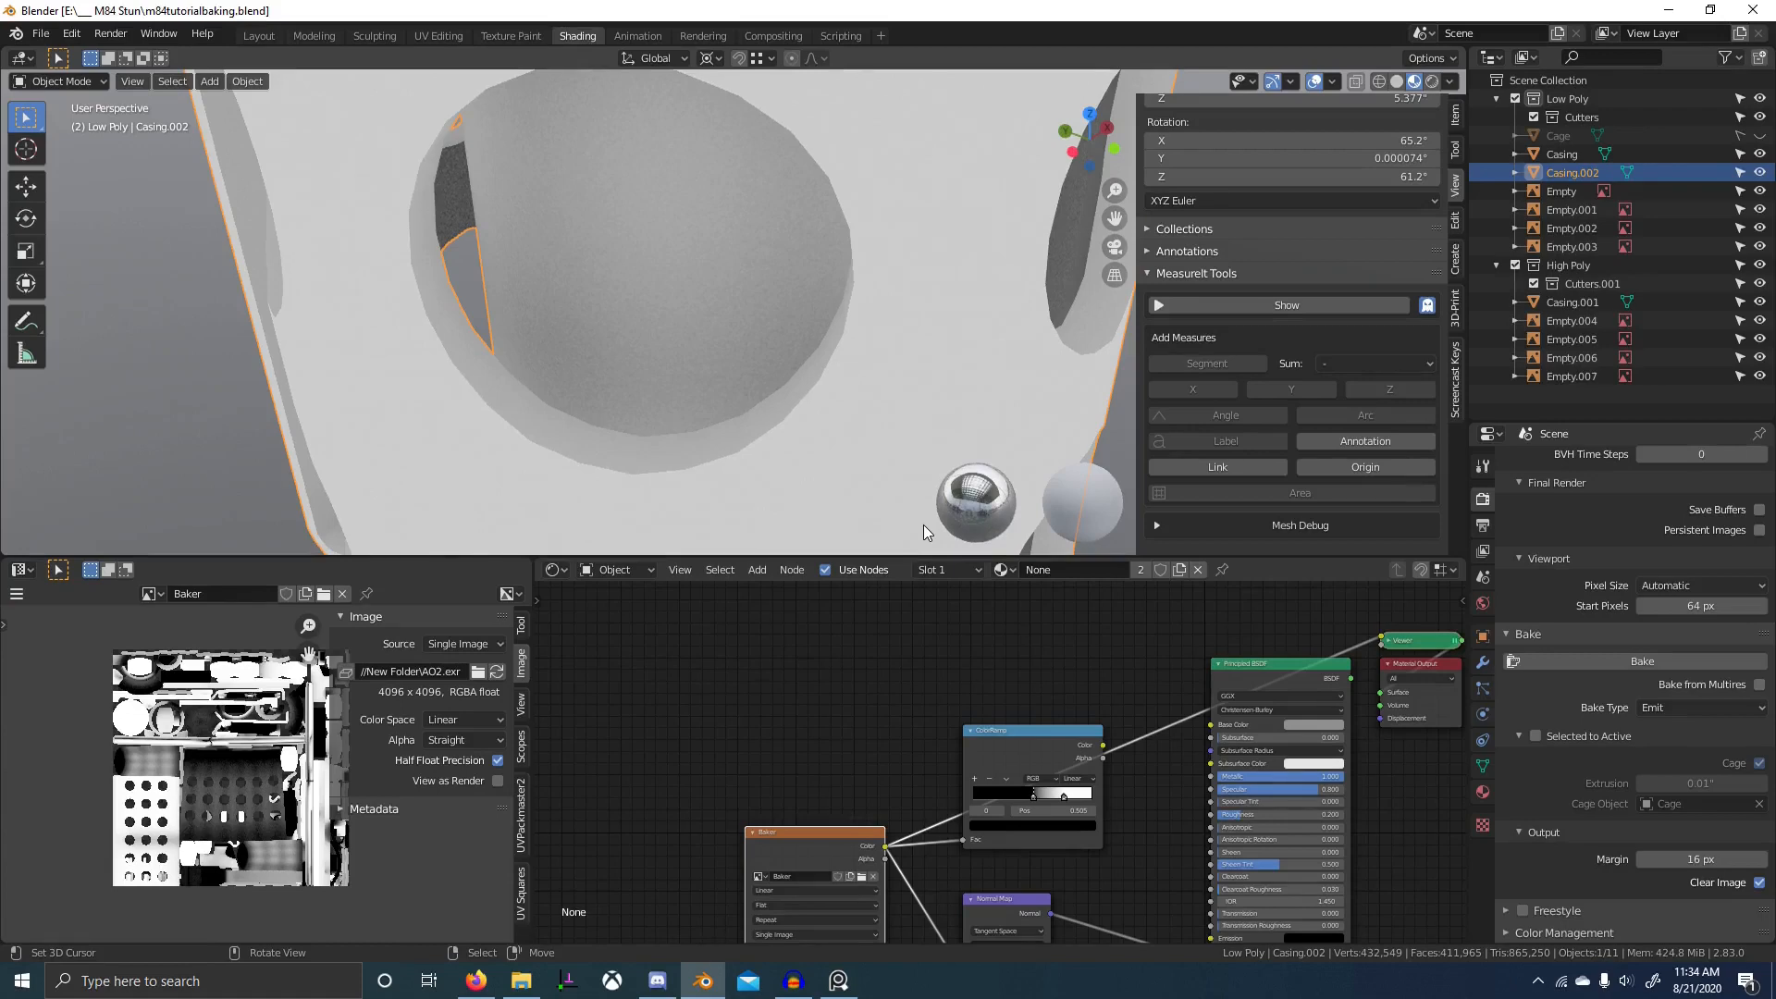
- Save the baking scene as a new file named m84tutorialtexturing.blend in the M84 Stun folder
scroll(842, 293, down, 8)
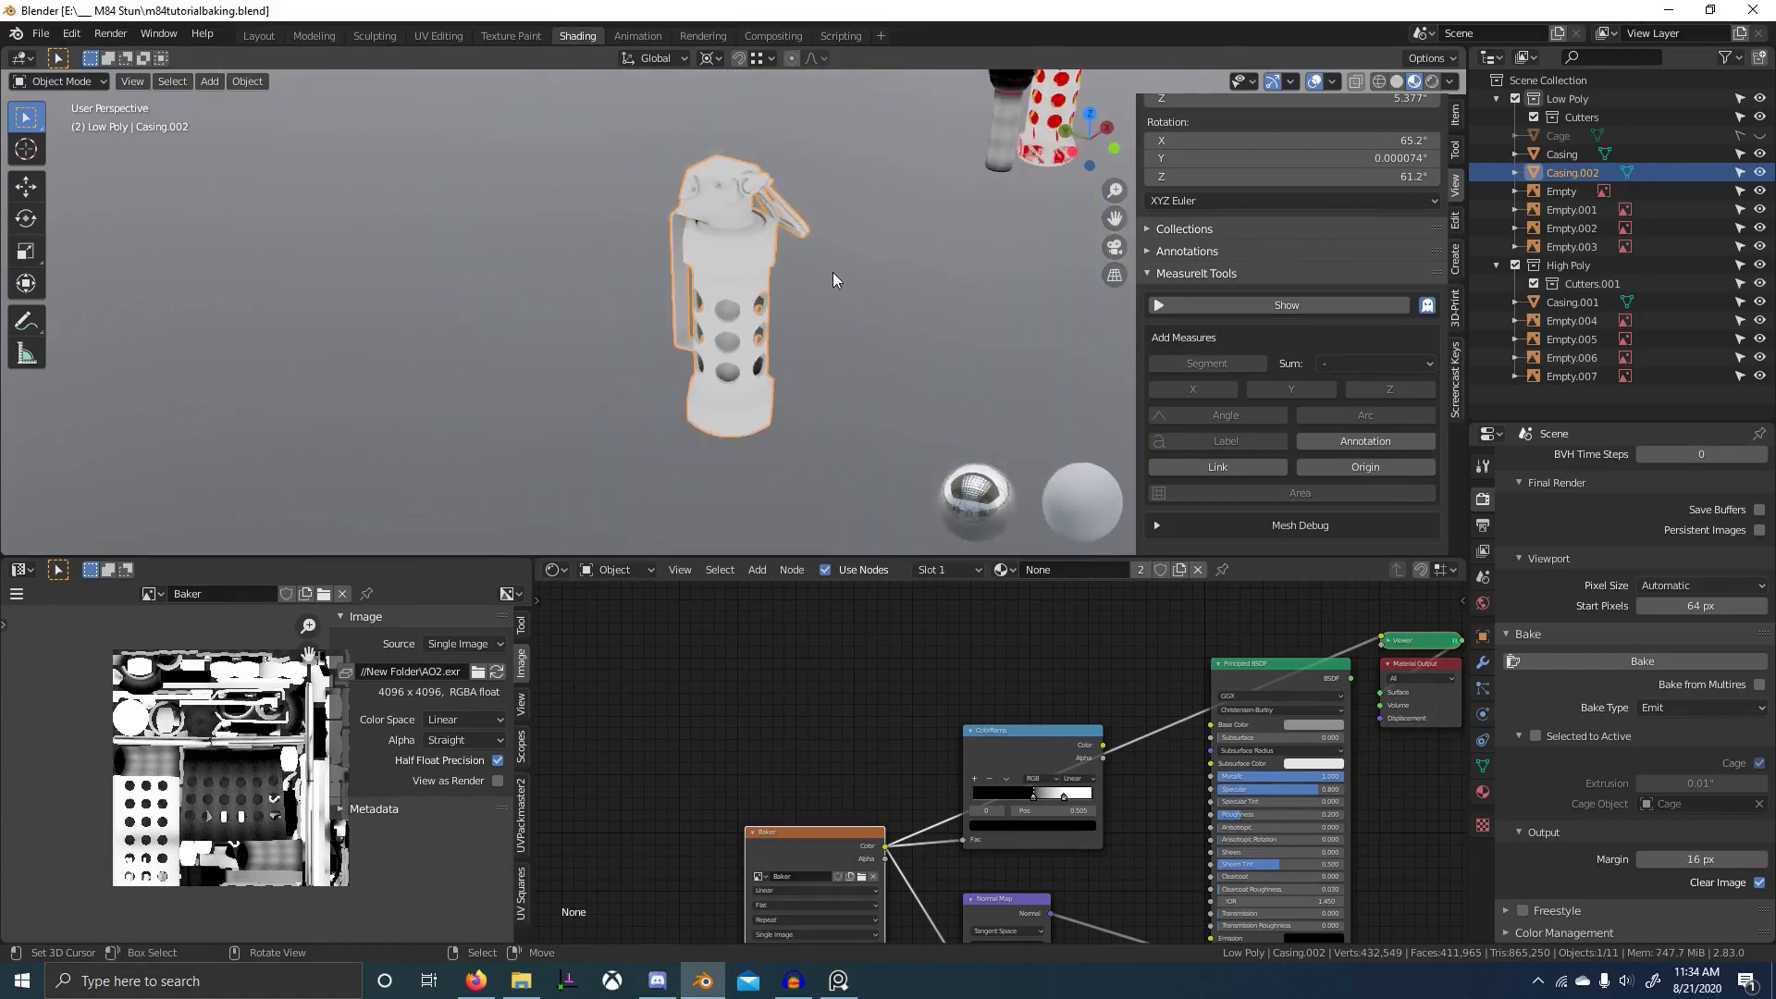
middle_drag(833, 273, 868, 275)
click(35, 34)
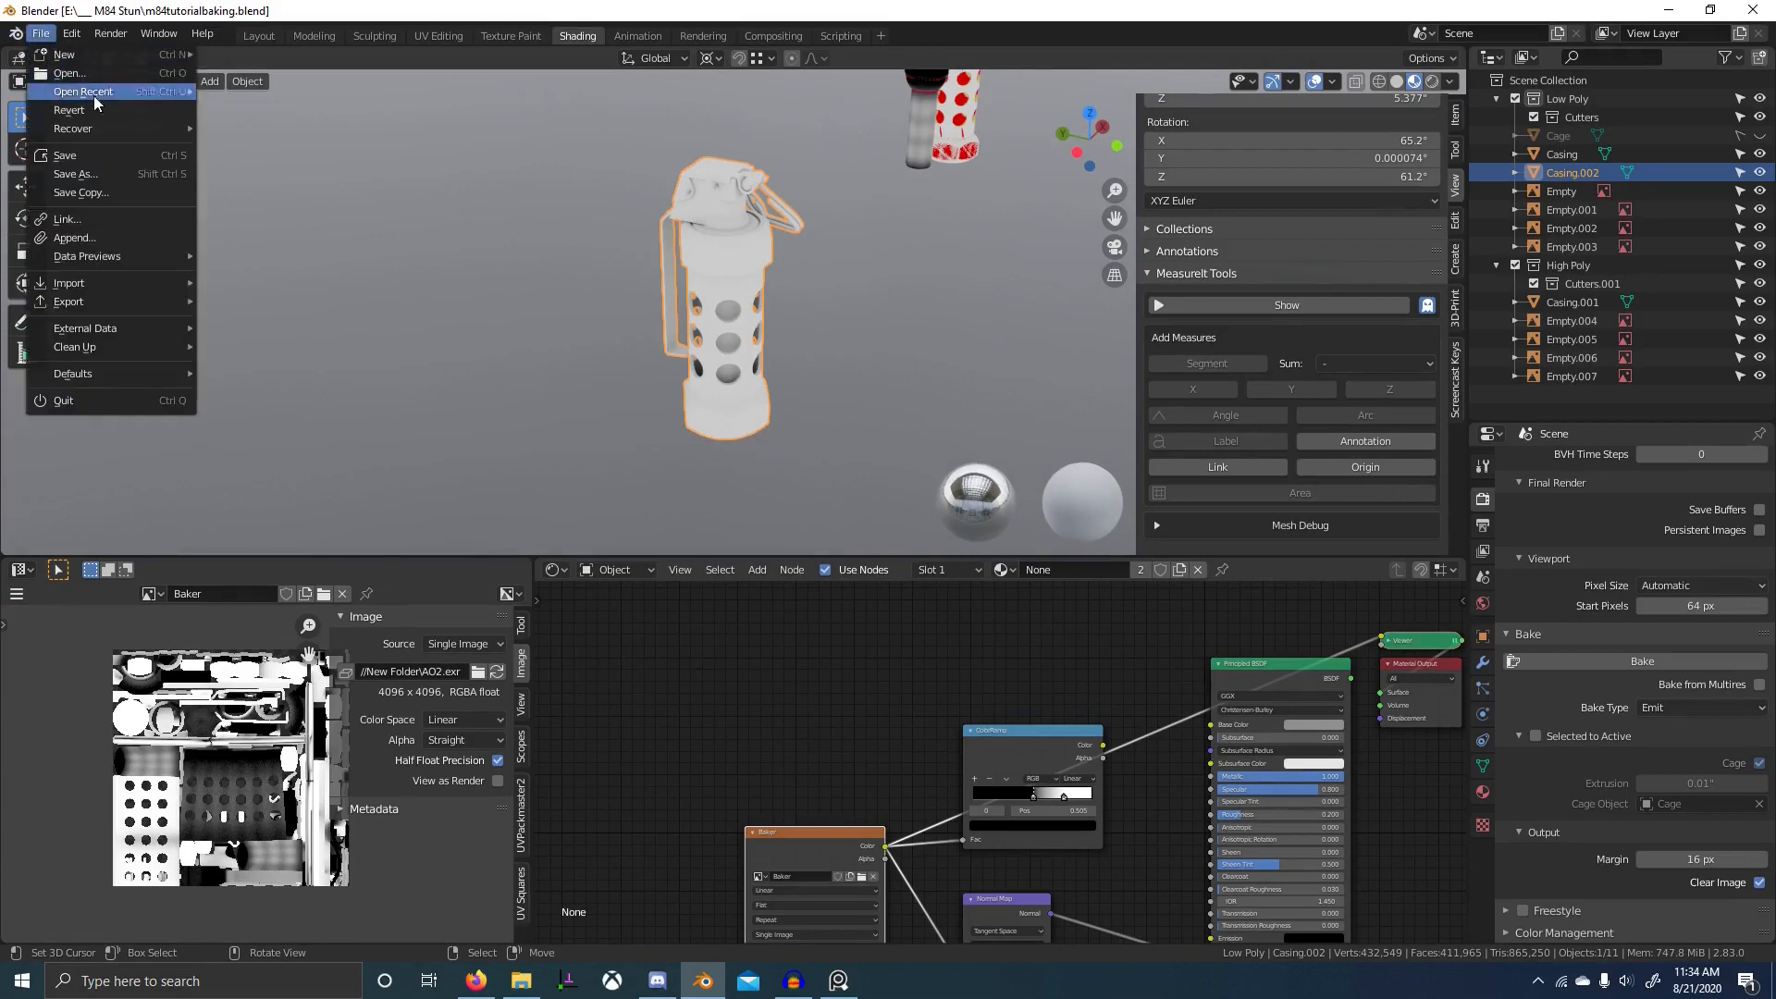
click(119, 169)
click(735, 779)
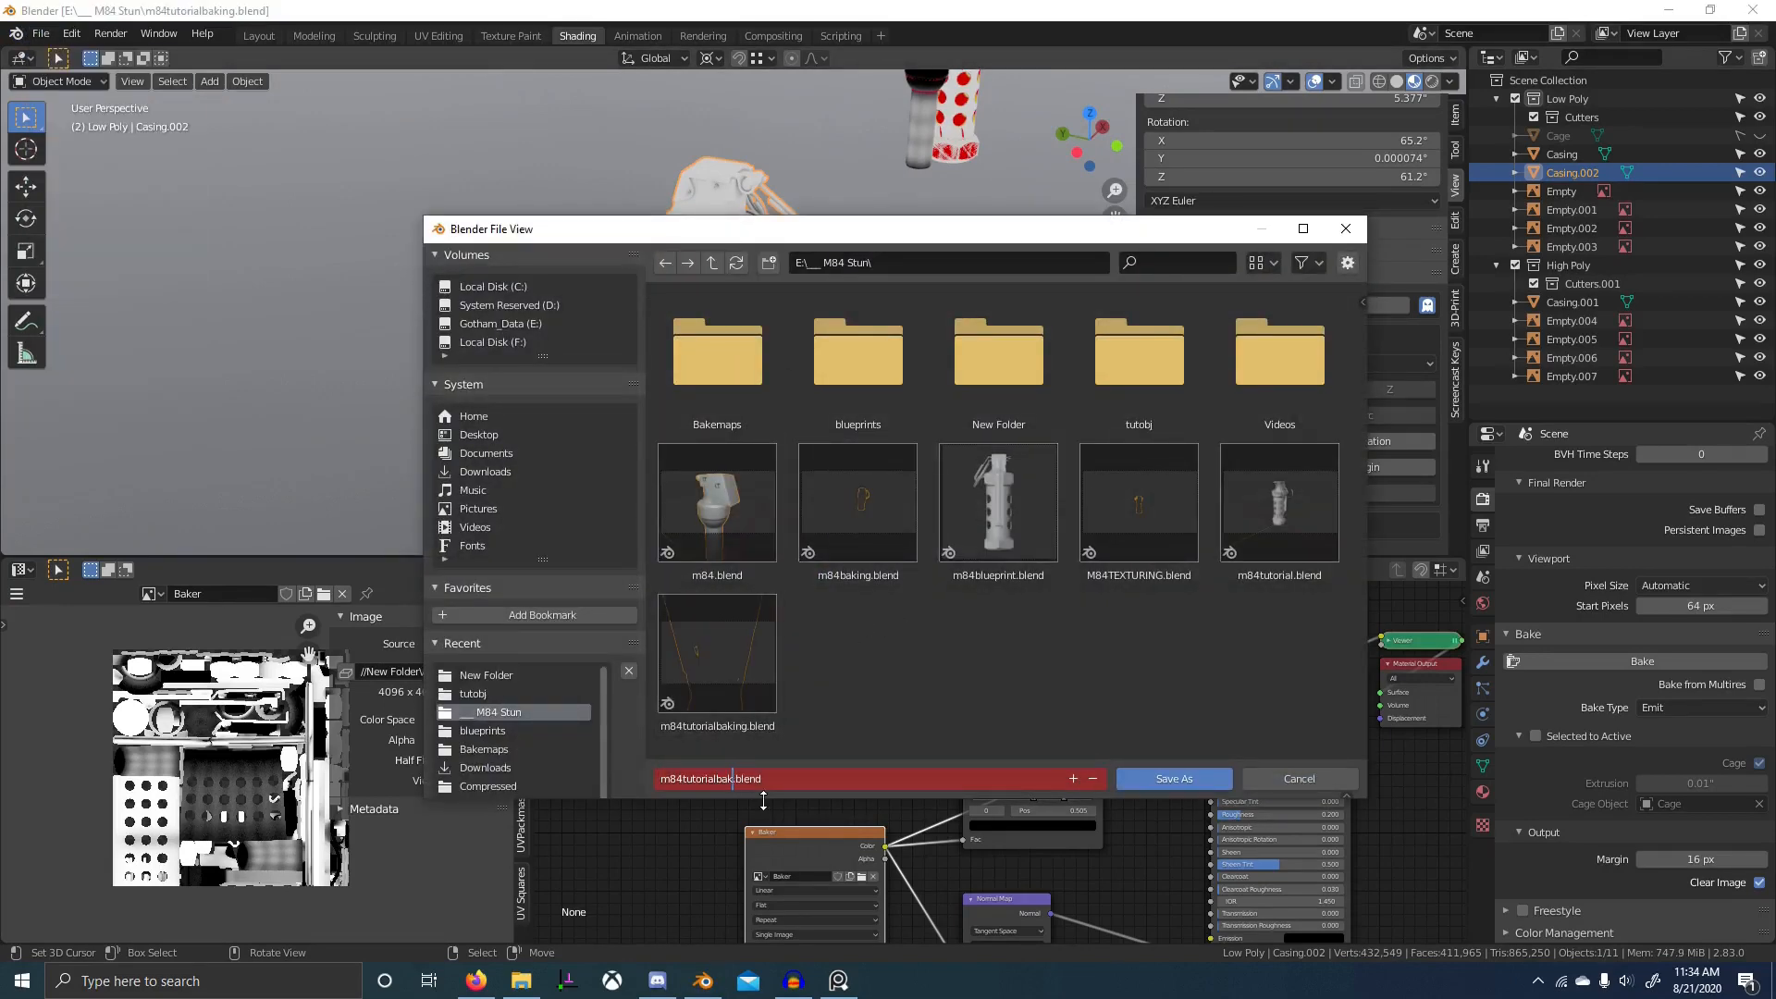
text(texturing)
key(Return)
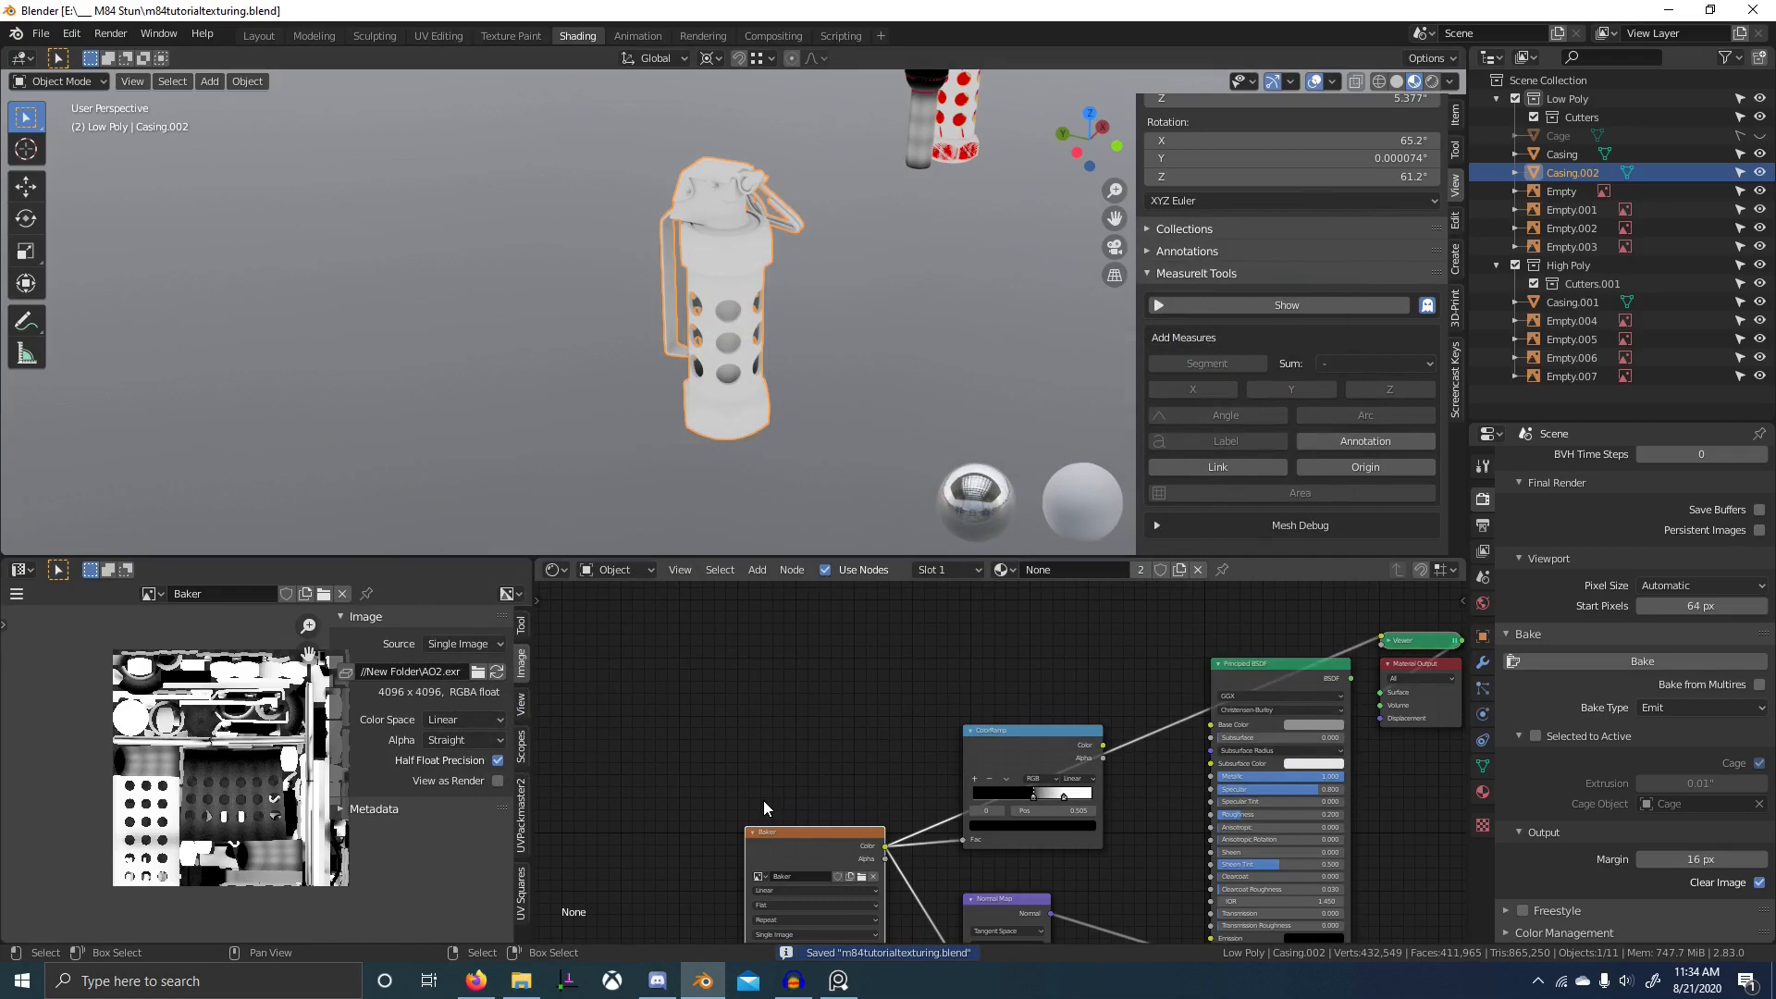
- Set the Shading viewport to solid display, and delete the assembled grenade copy Casing.002 in the Layout workspace
click(1403, 82)
click(259, 35)
scroll(964, 368, down, 8)
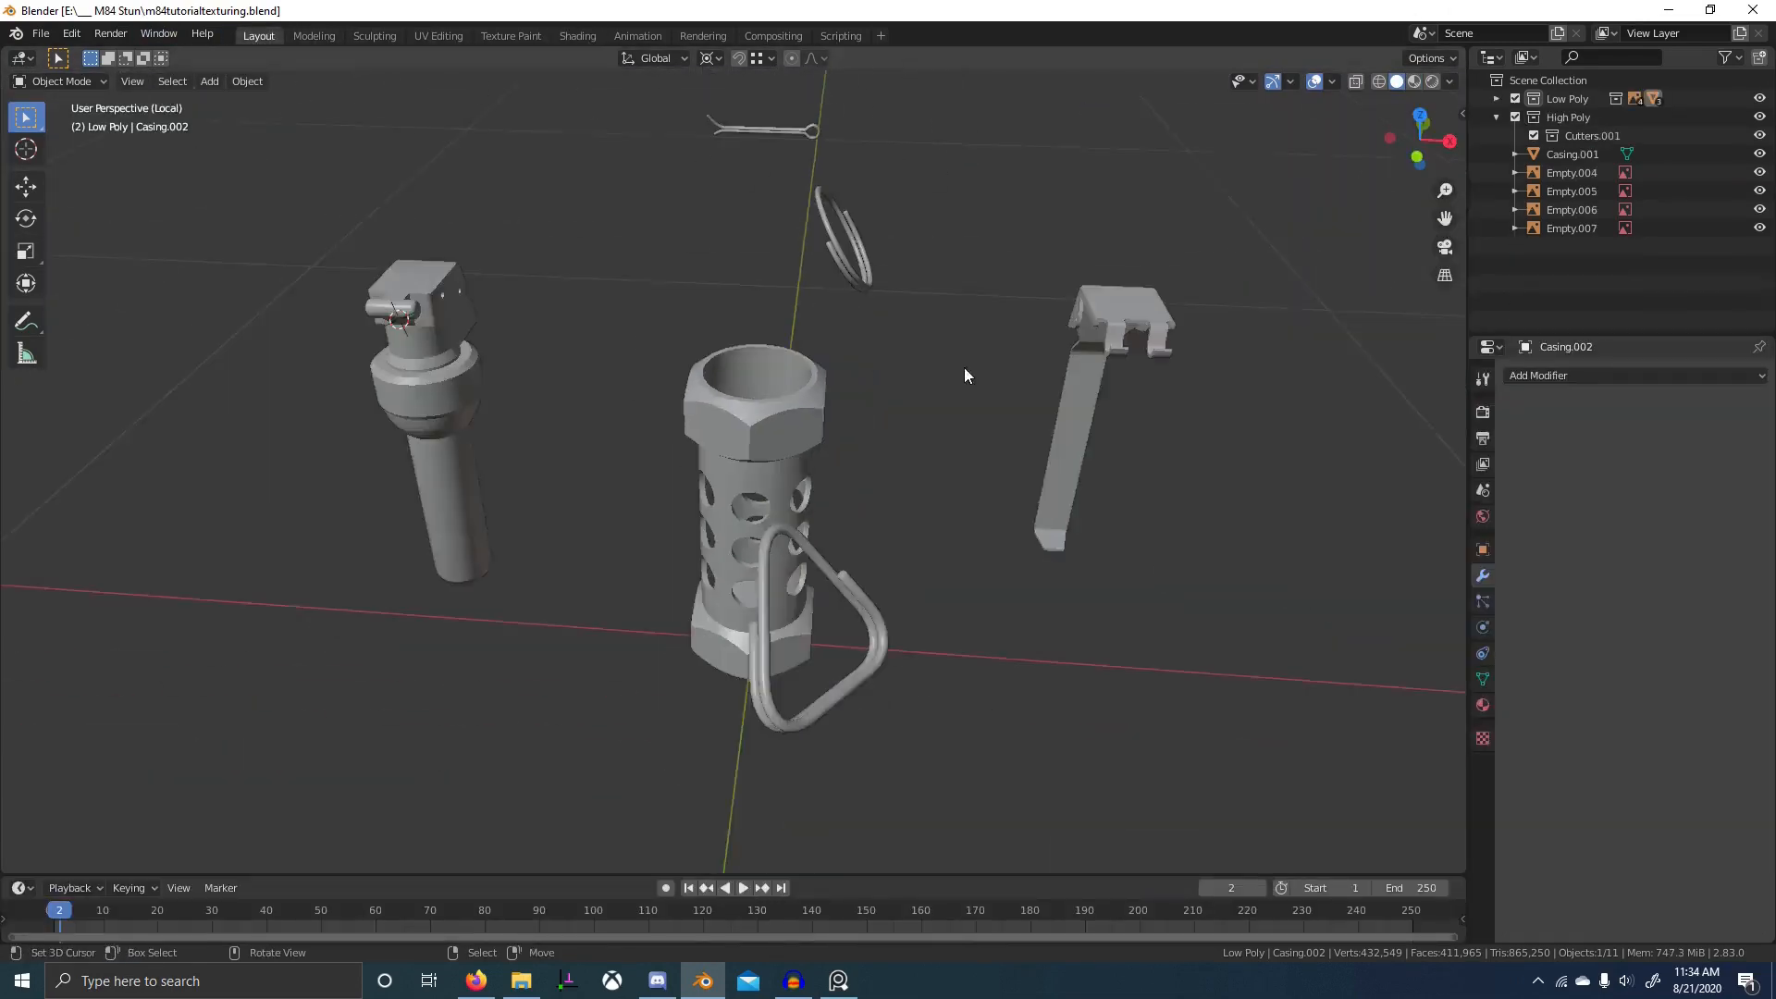
click(389, 303)
key(x)
click(389, 304)
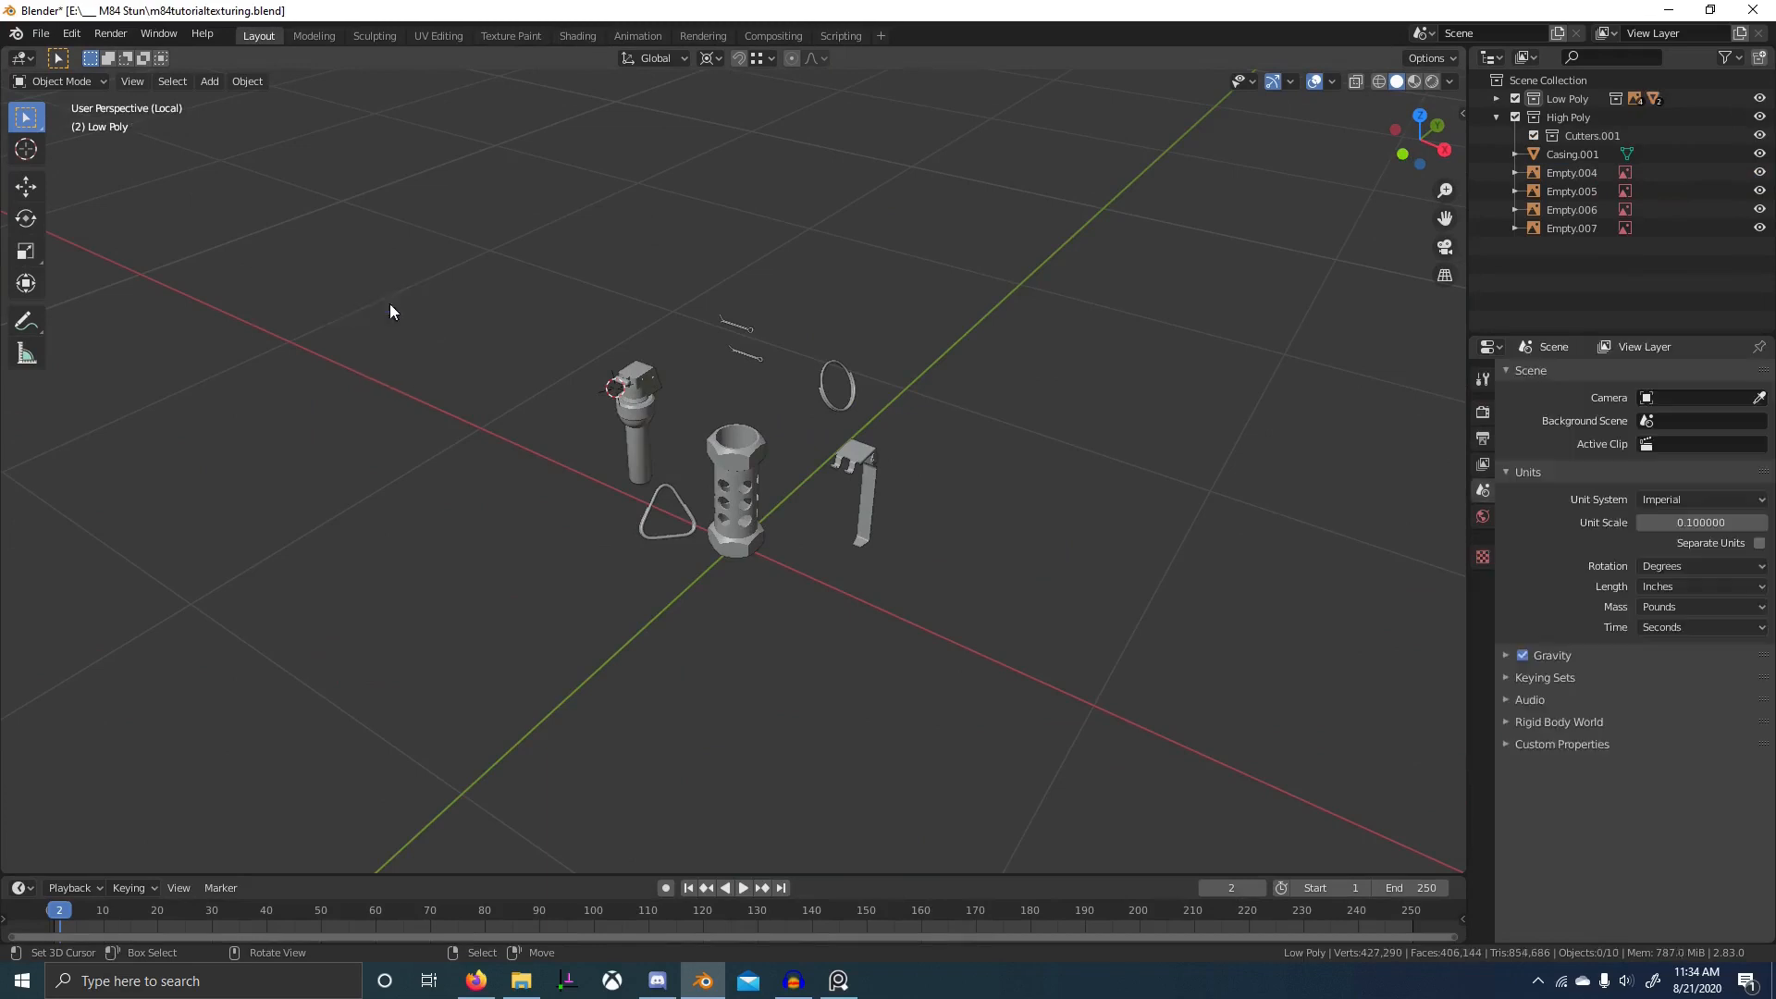
- Delete the High Poly collection together with its whole hierarchy
scroll(712, 396, down, 3)
middle_drag(712, 398, 659, 400)
click(1568, 118)
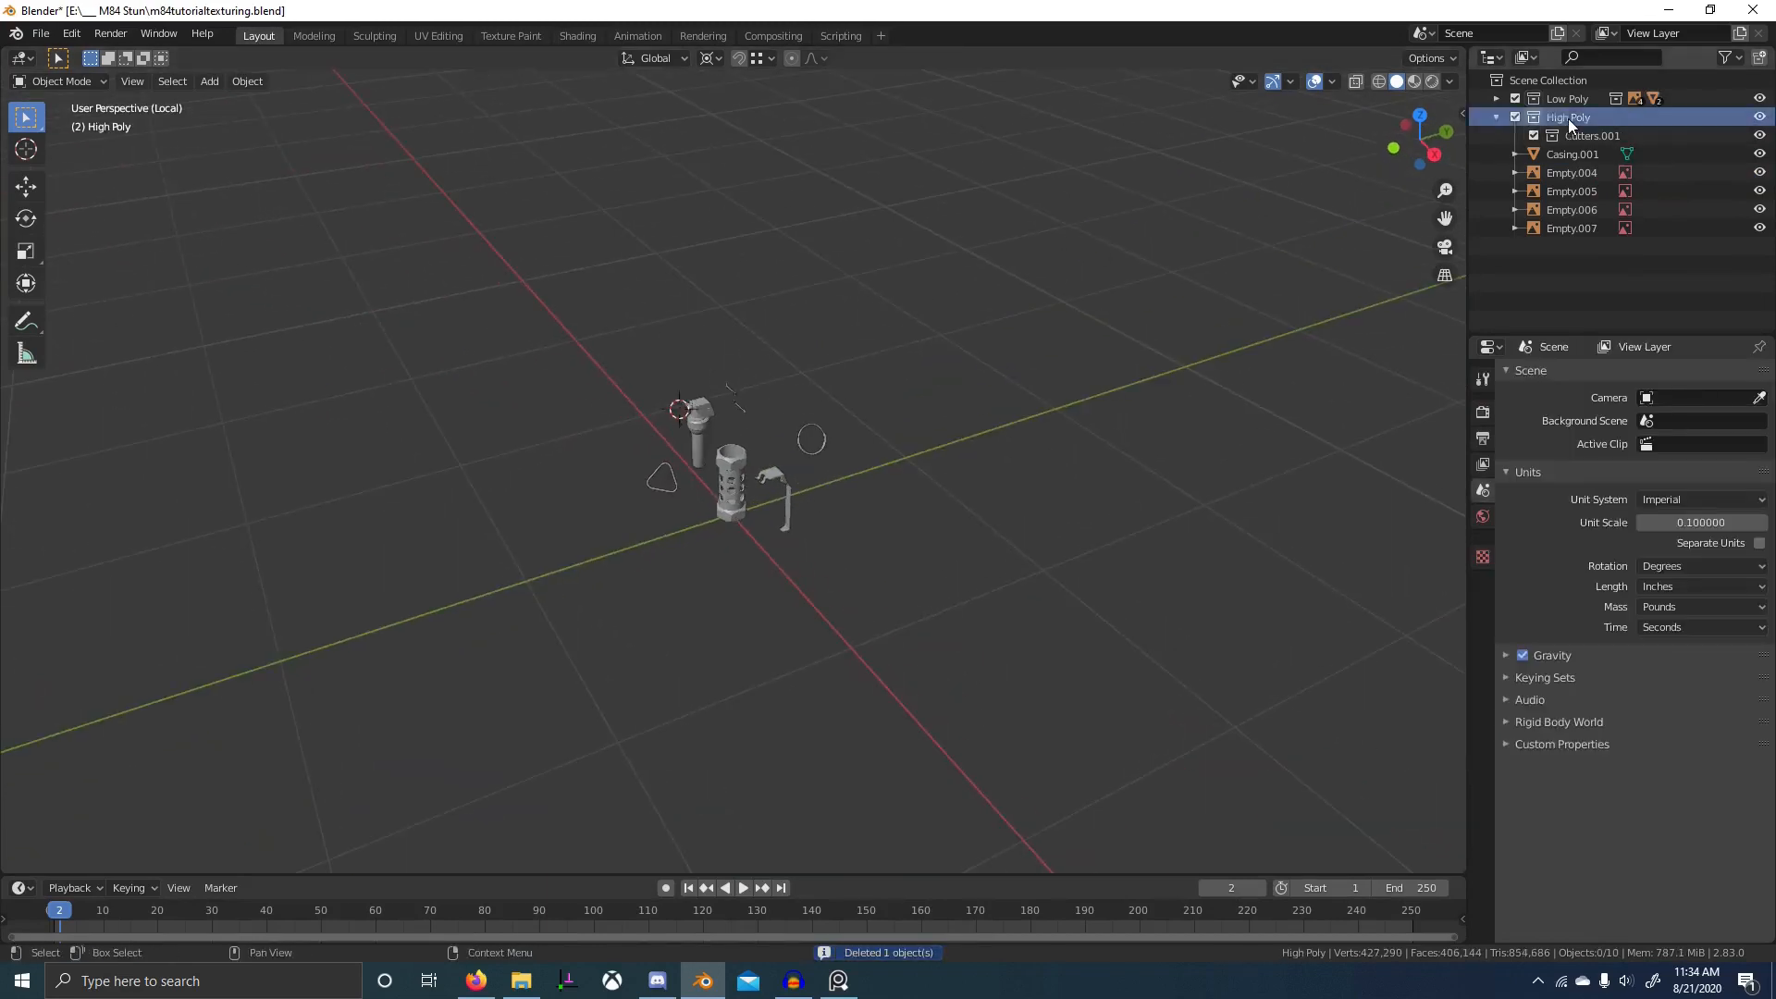
right_click(1568, 119)
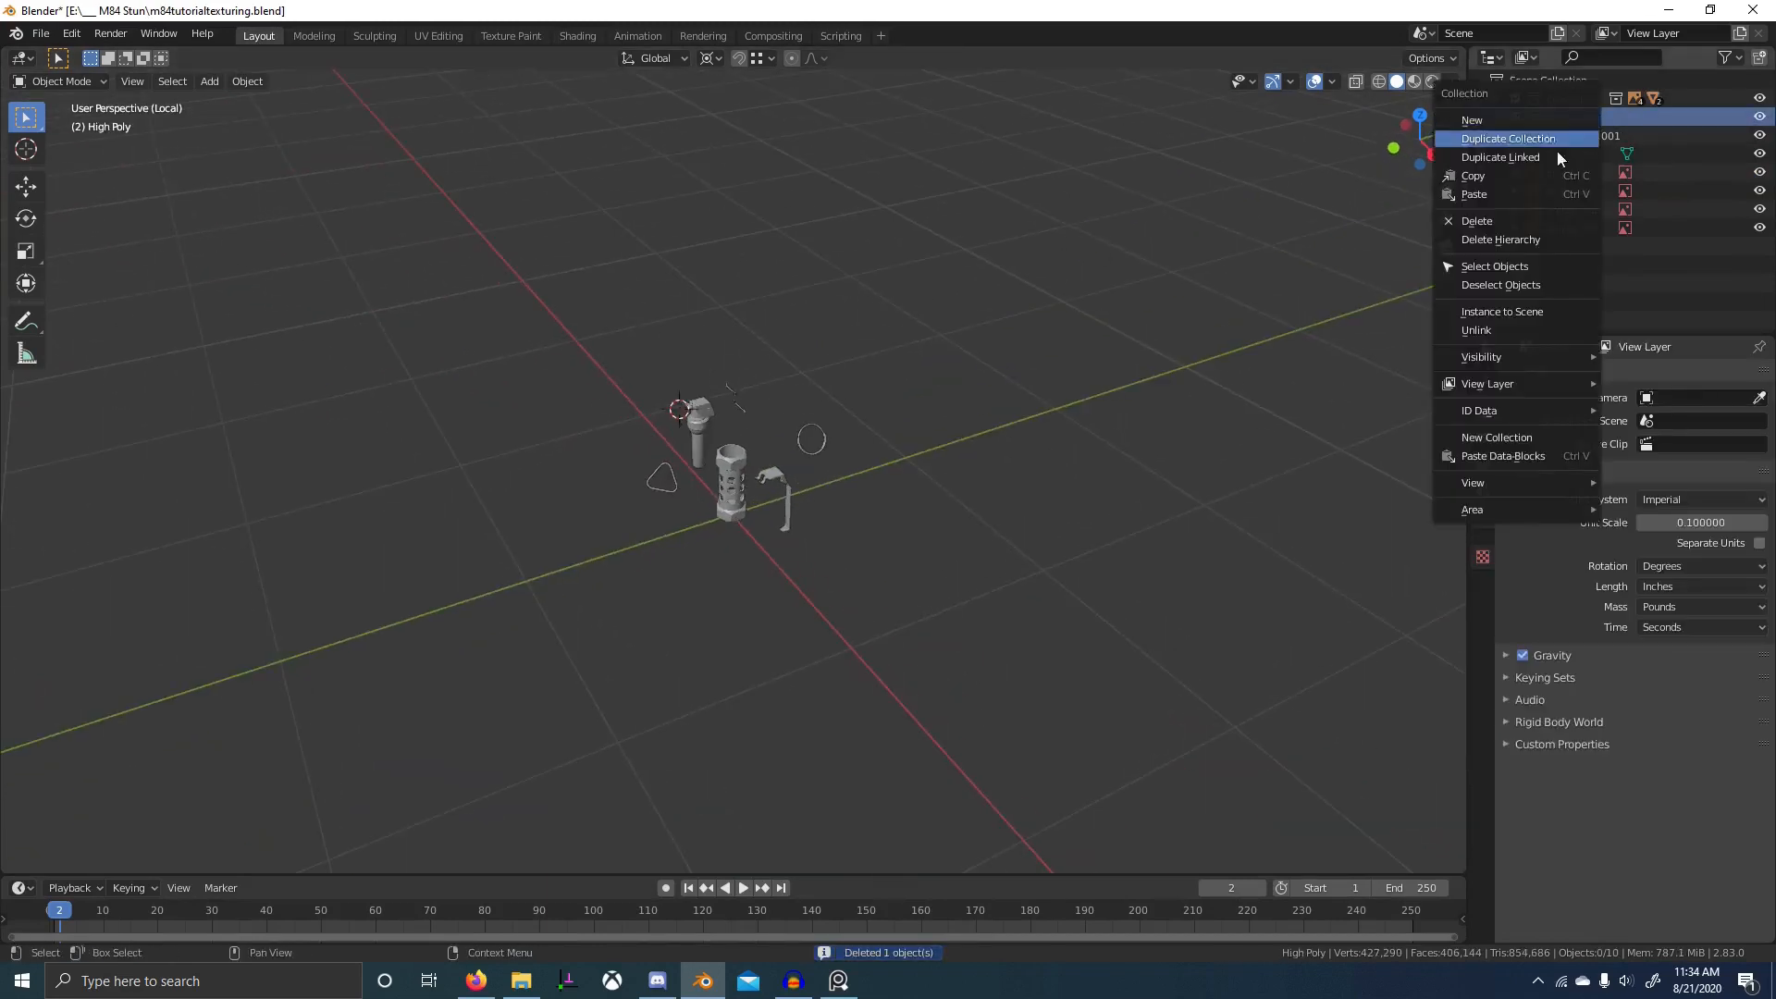
click(1536, 236)
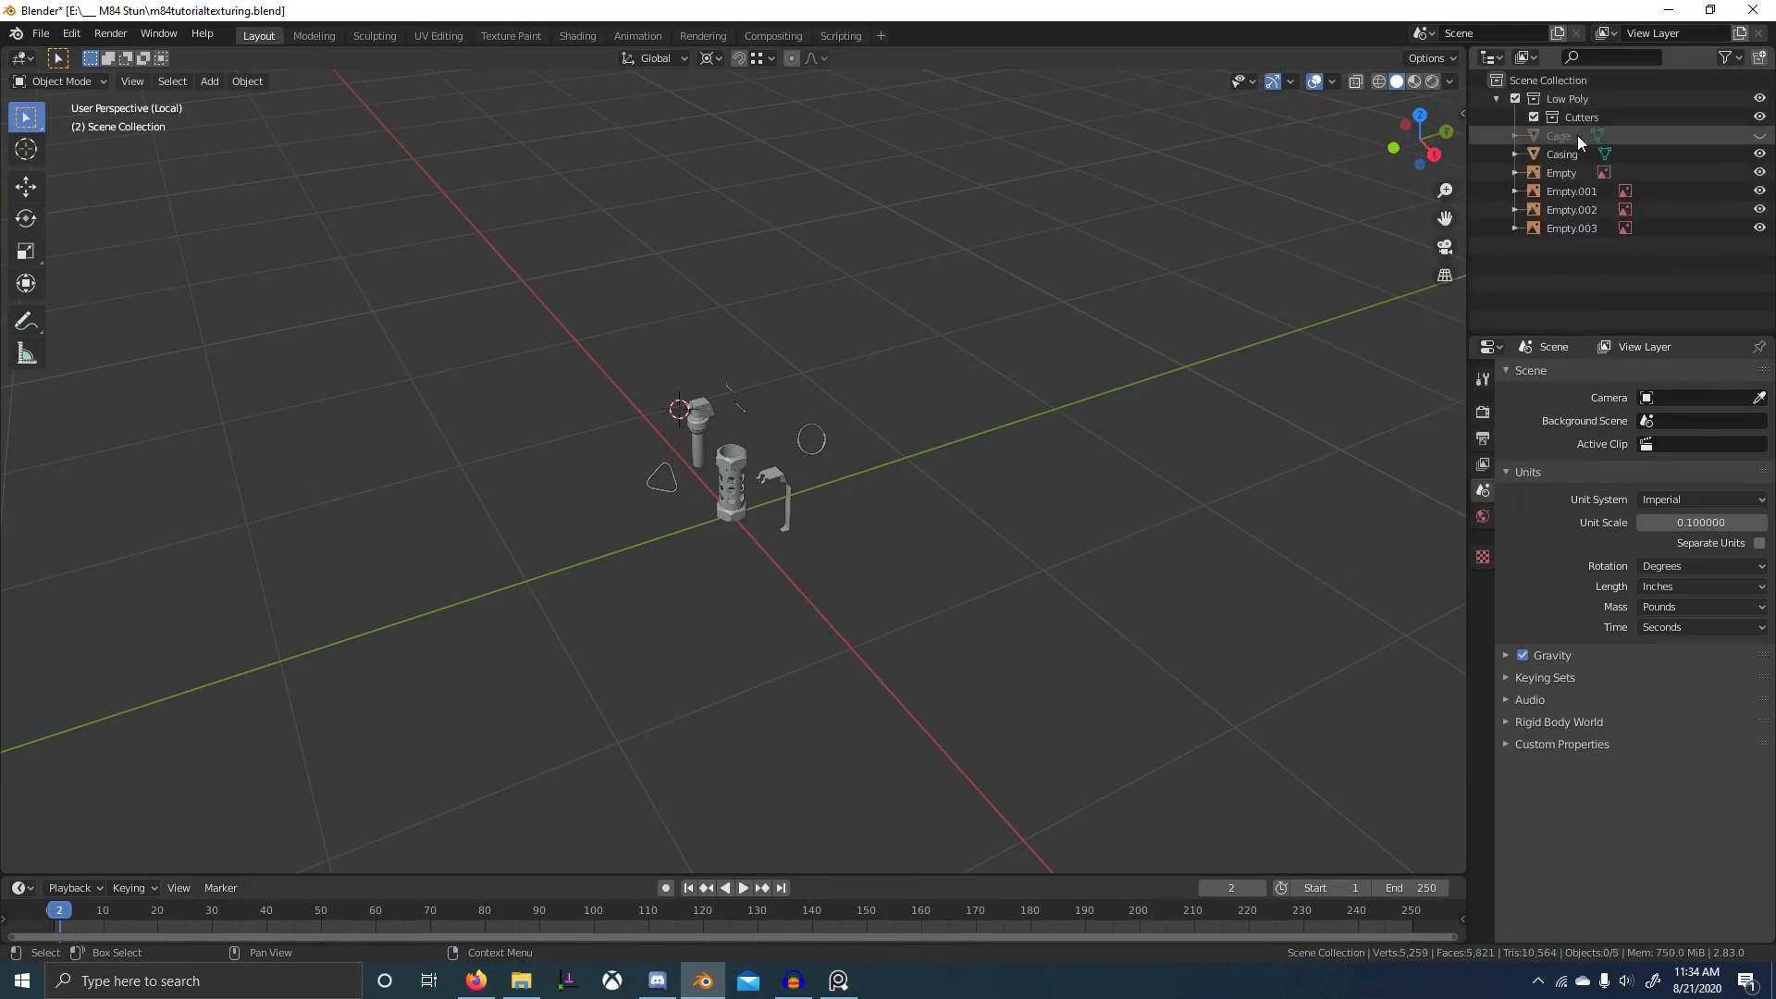
- Make the hidden Cage object visible and selectable, and delete it from the scene
click(1561, 135)
click(1729, 57)
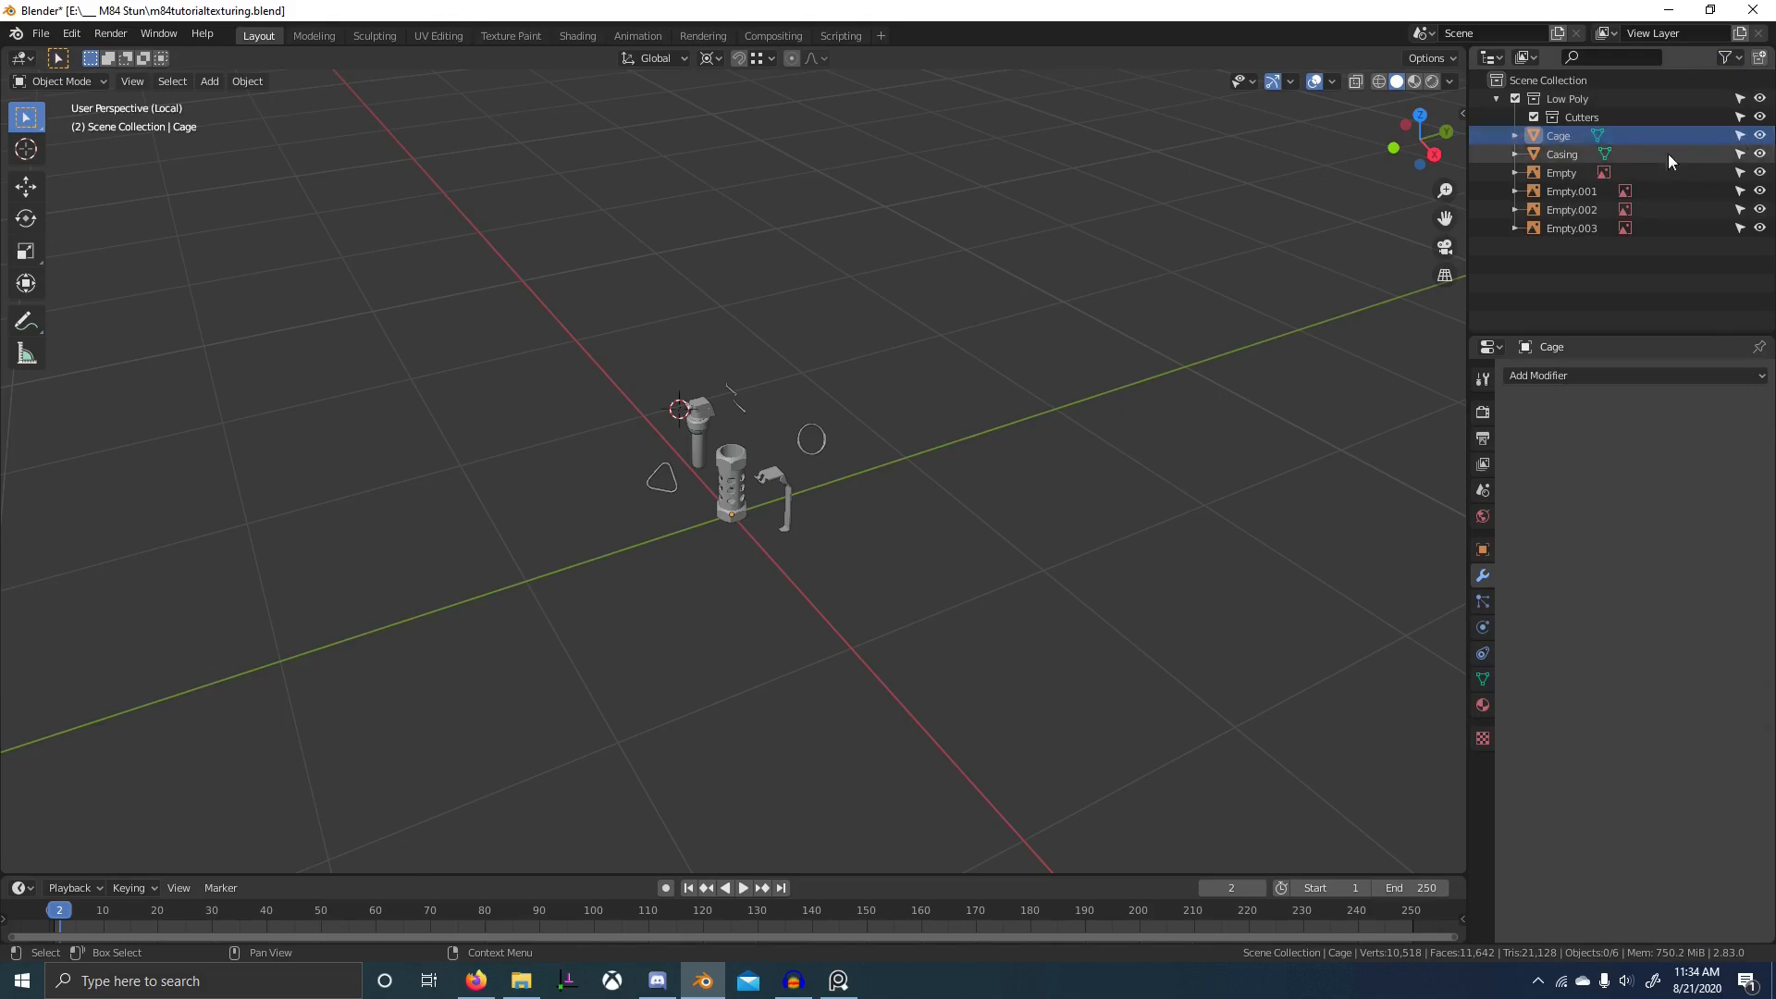
click(1559, 137)
scroll(1057, 312, up, 3)
scroll(1262, 248, up, 5)
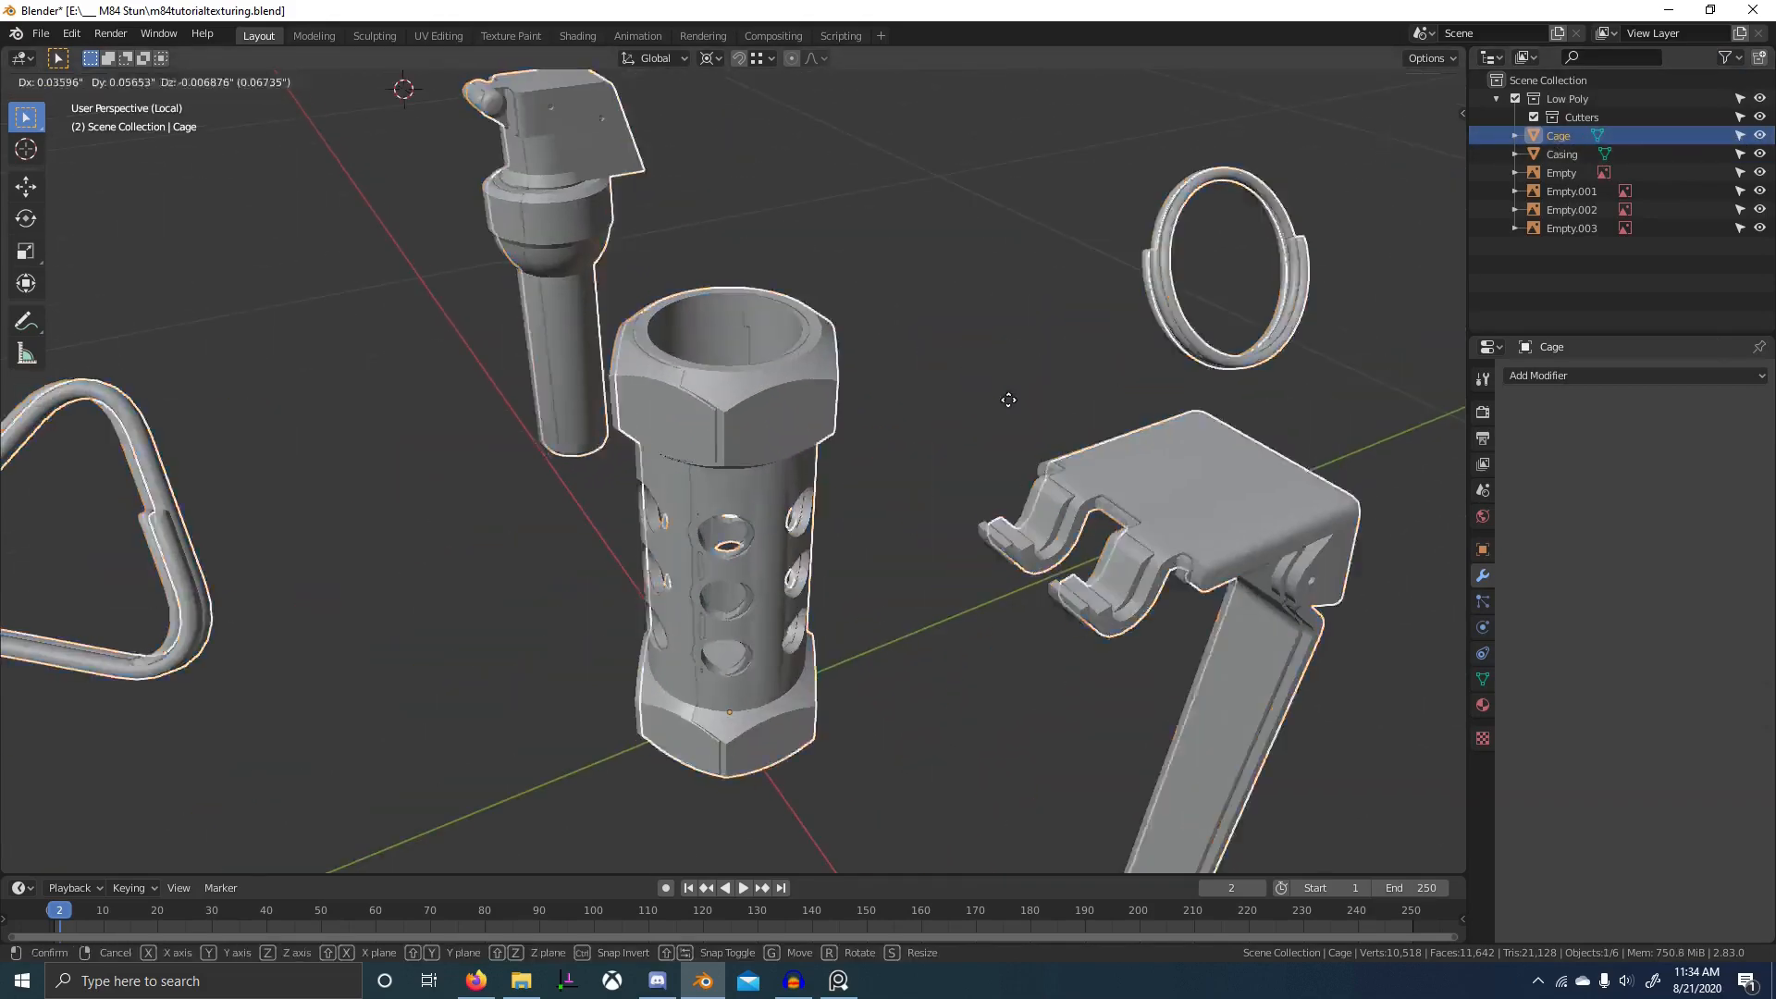
key(x)
click(1110, 343)
- Try to delete the four reference image empties, Empty through Empty.003
click(701, 405)
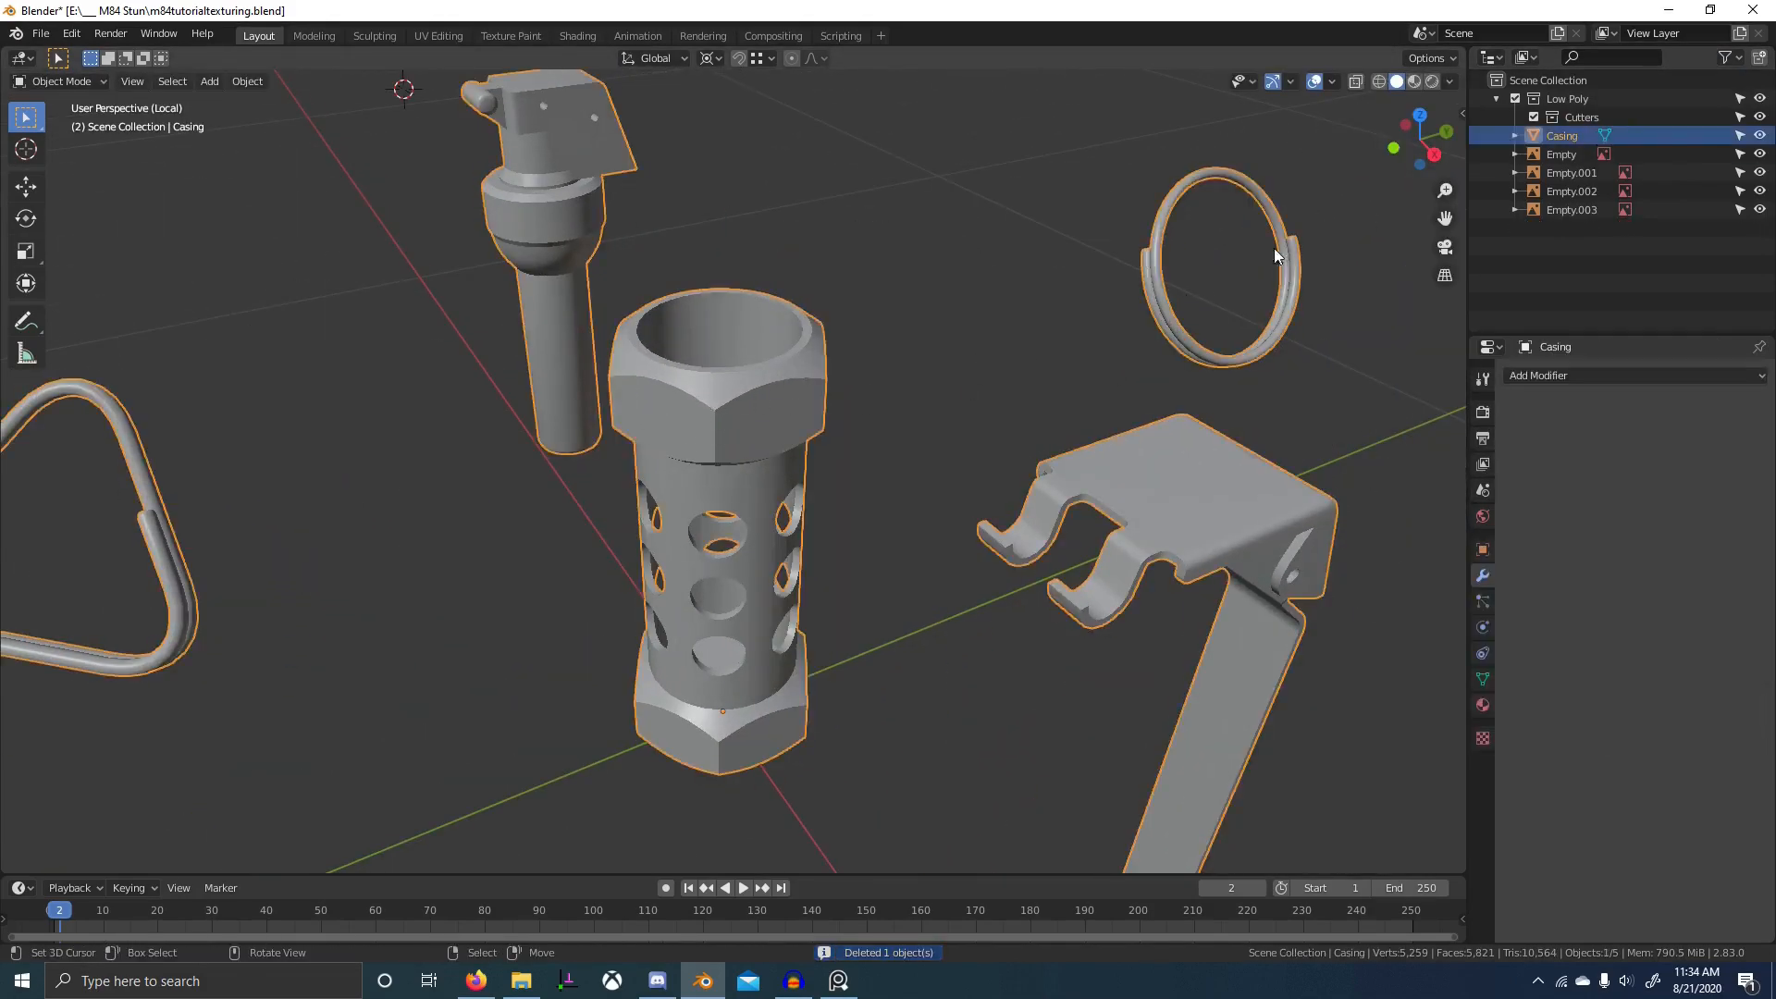
click(1541, 155)
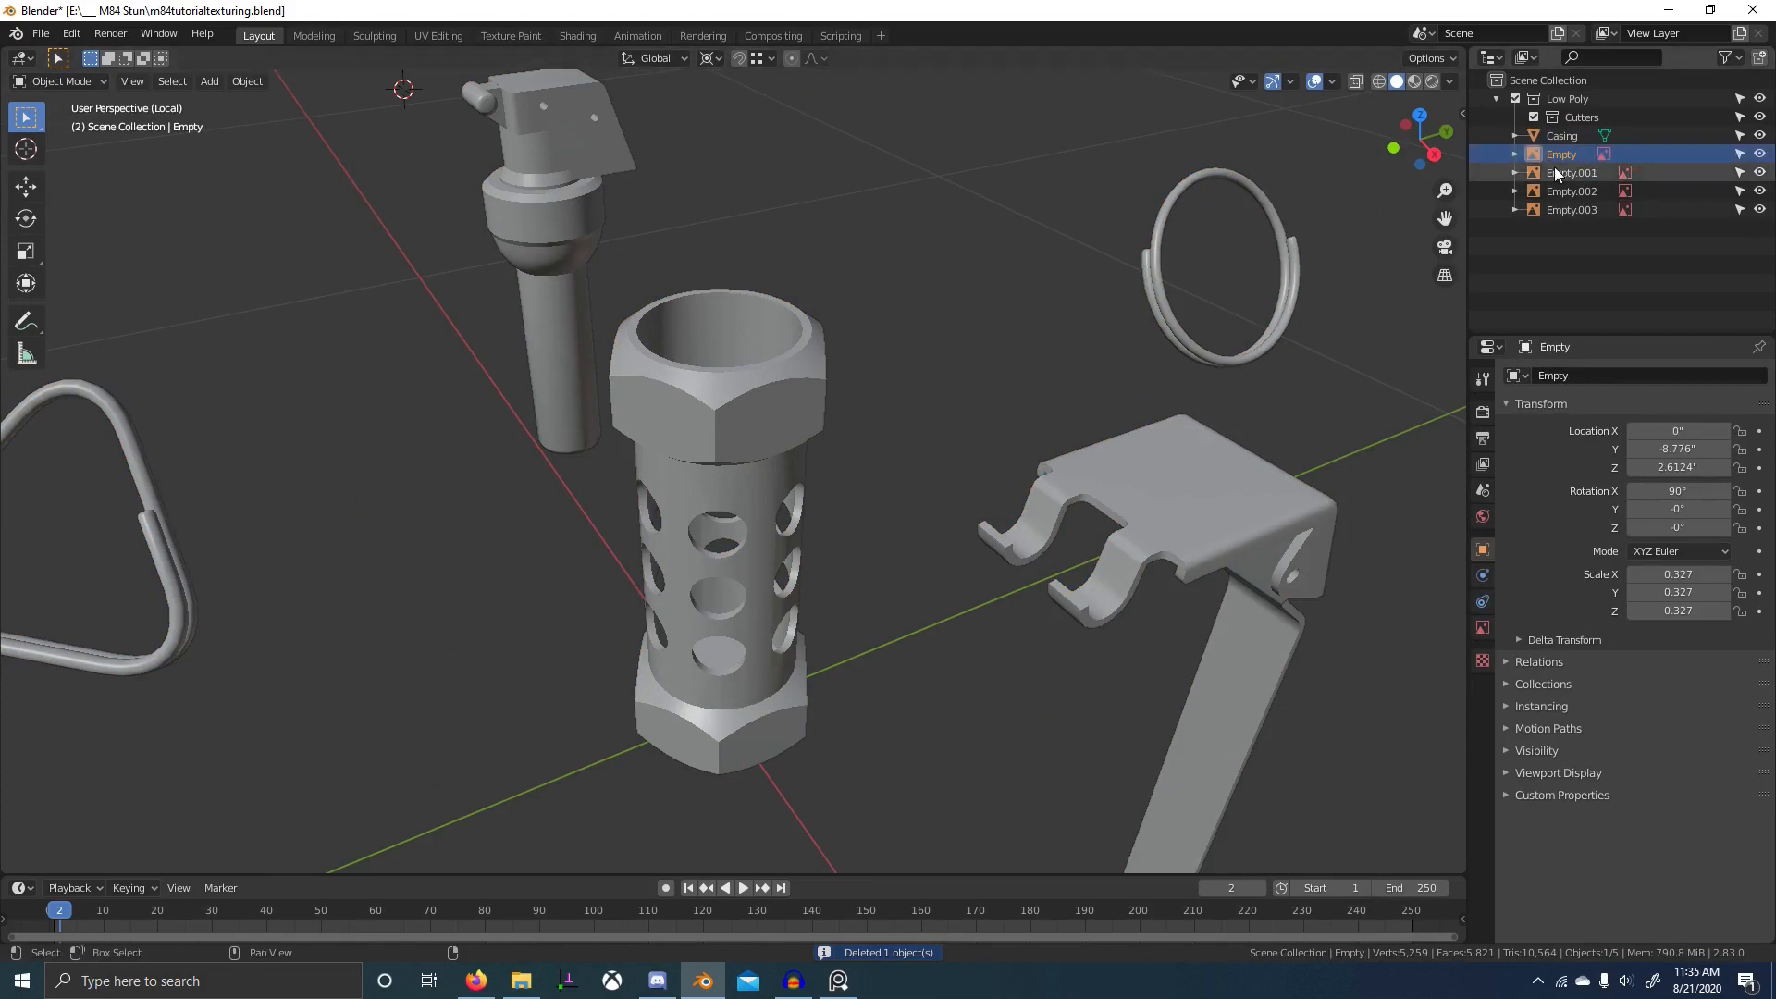
drag(1554, 173, 1552, 205)
scroll(1063, 259, down, 5)
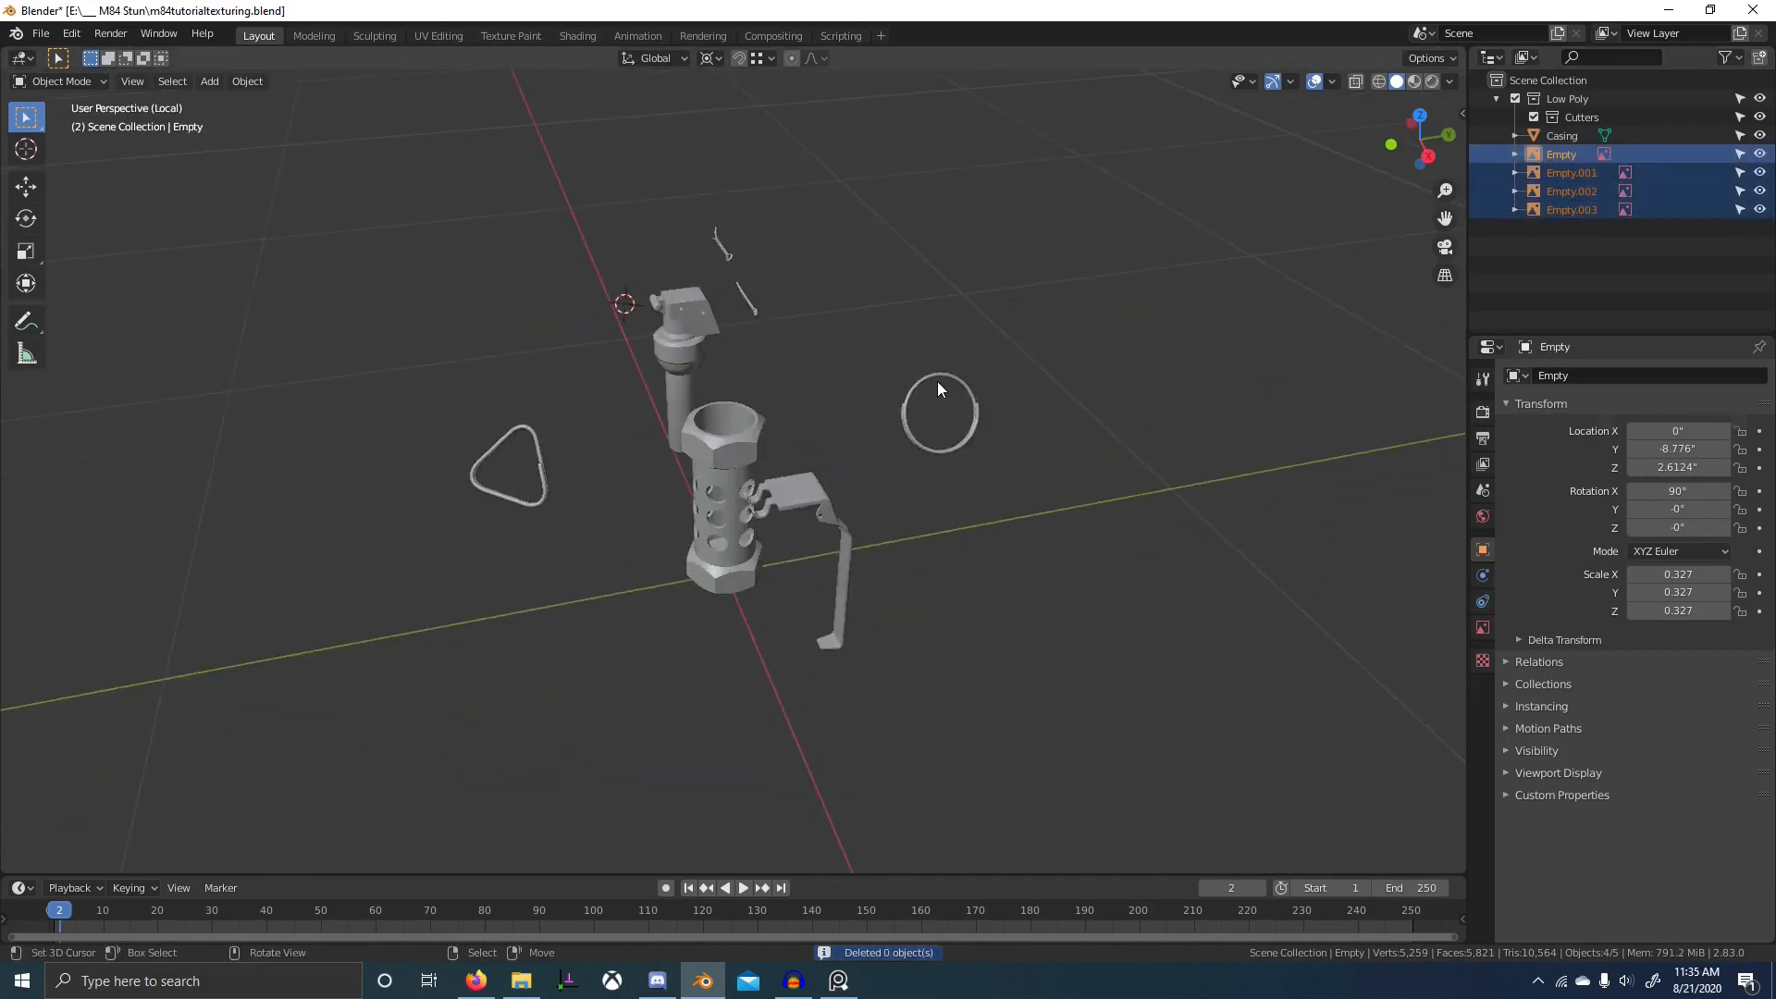
- In Edit Mode on the Casing, select the whole round ring and move it -4 inches along Y
click(936, 382)
key(Tab)
scroll(996, 393, up, 2)
key(l)
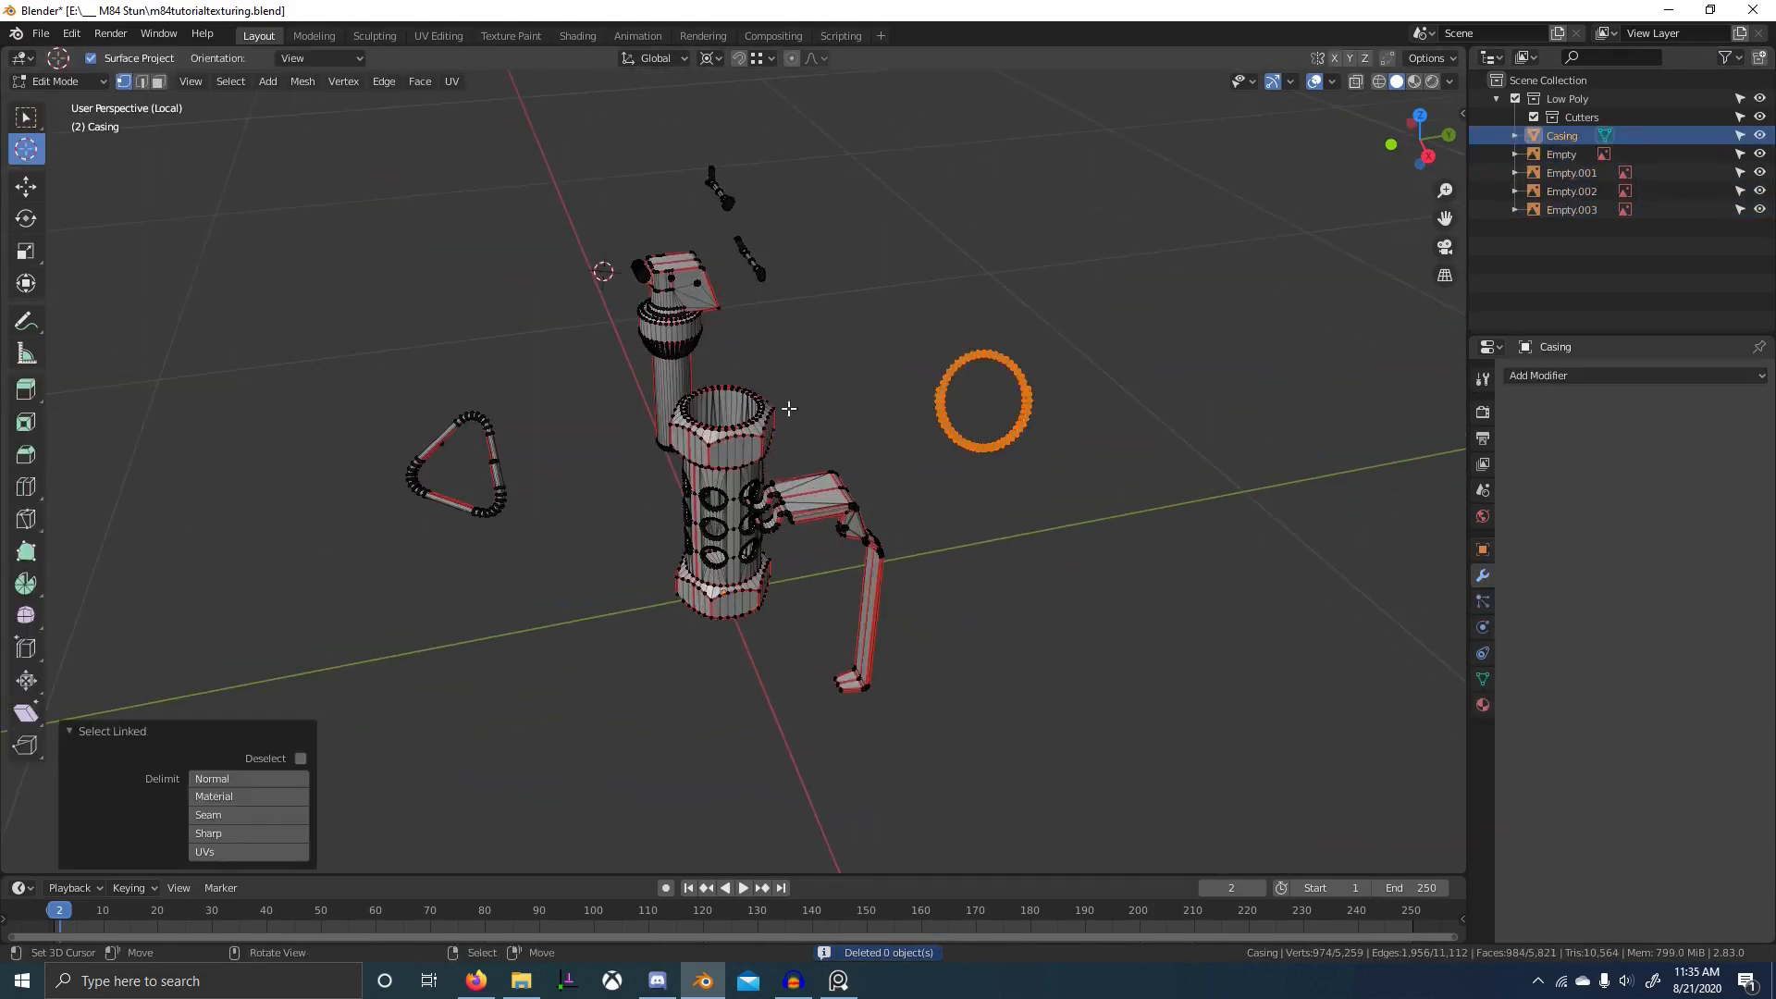
key(g)
key(y)
key(4)
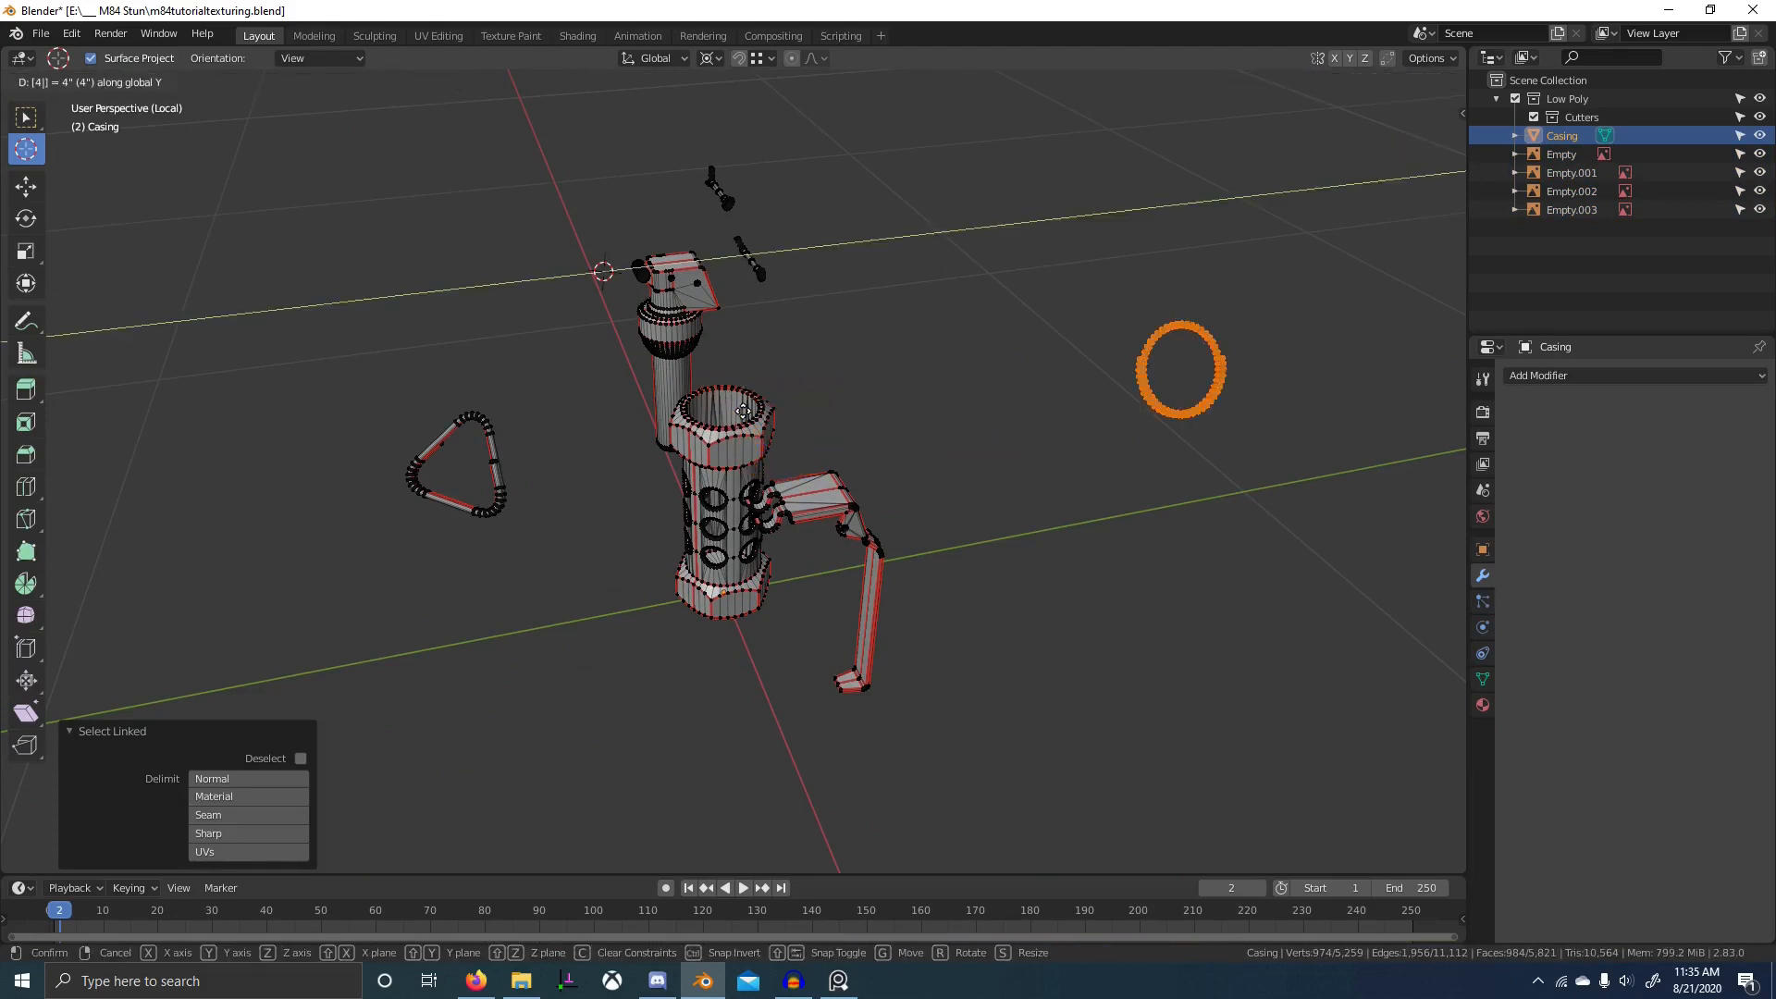
key(Escape)
- Select the linked geometry of the triangular ring, move it 4 inches along Y, and deselect it
click(494, 438)
key(l)
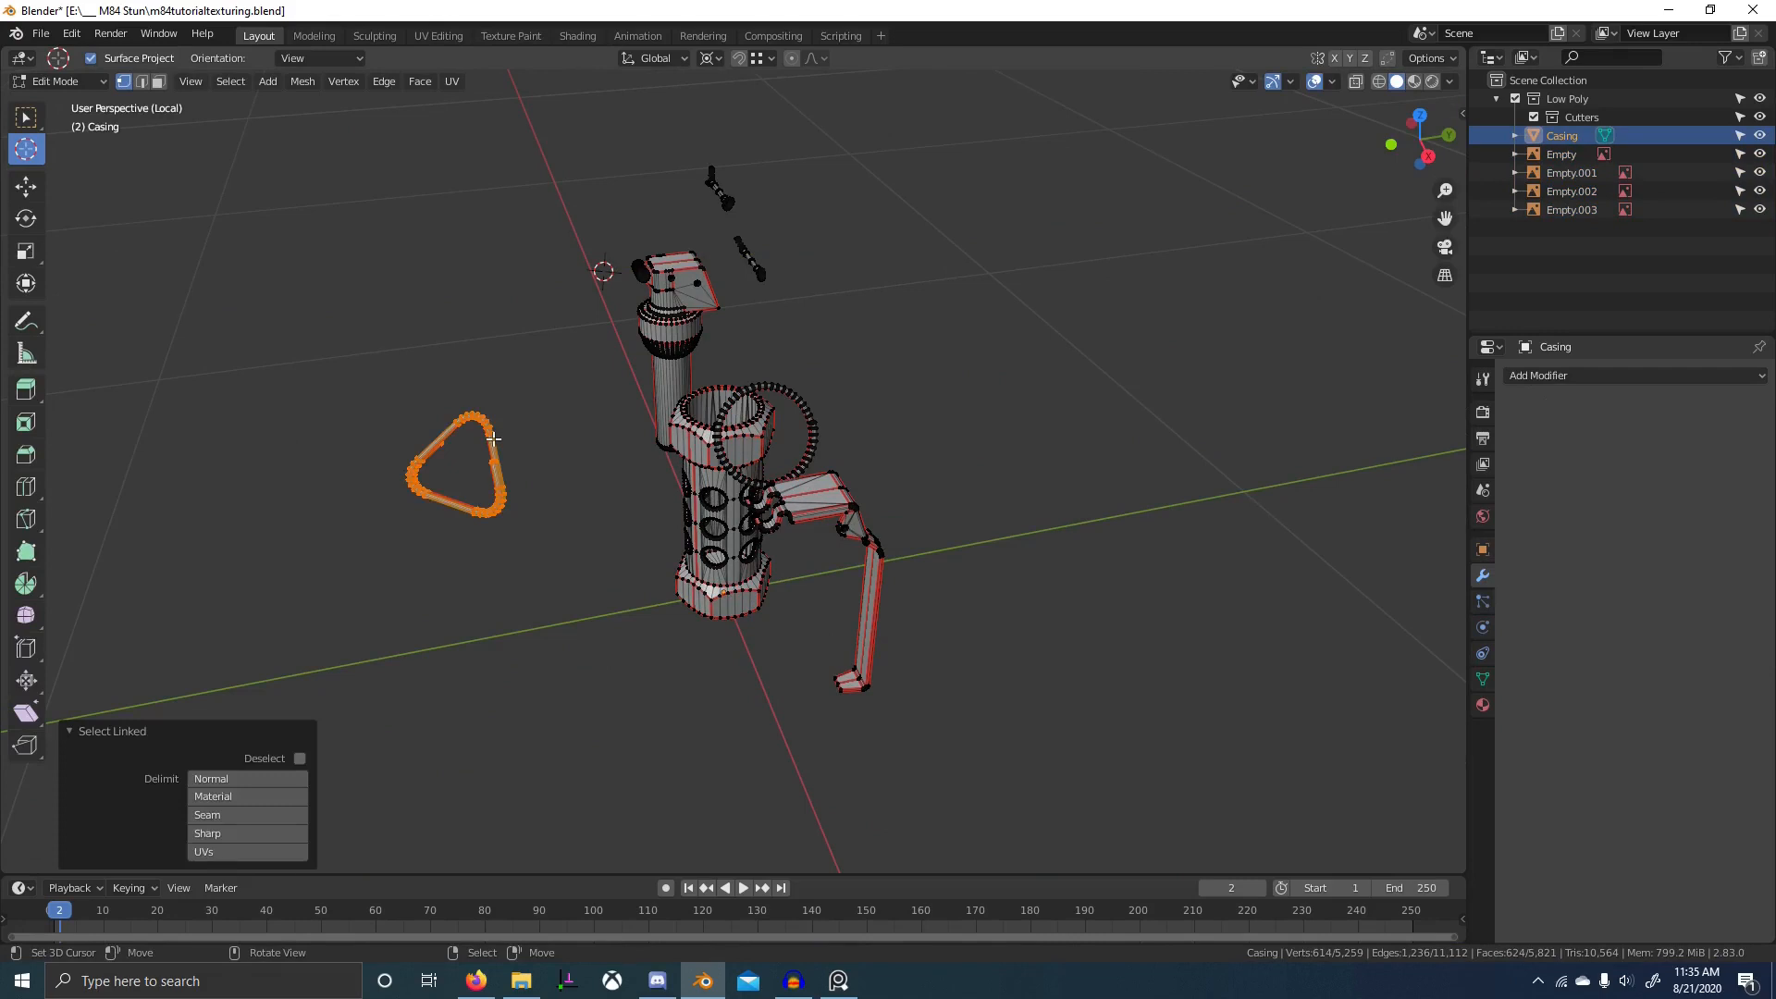
key(g)
key(y)
key(4)
key(Return)
key(alt+a)
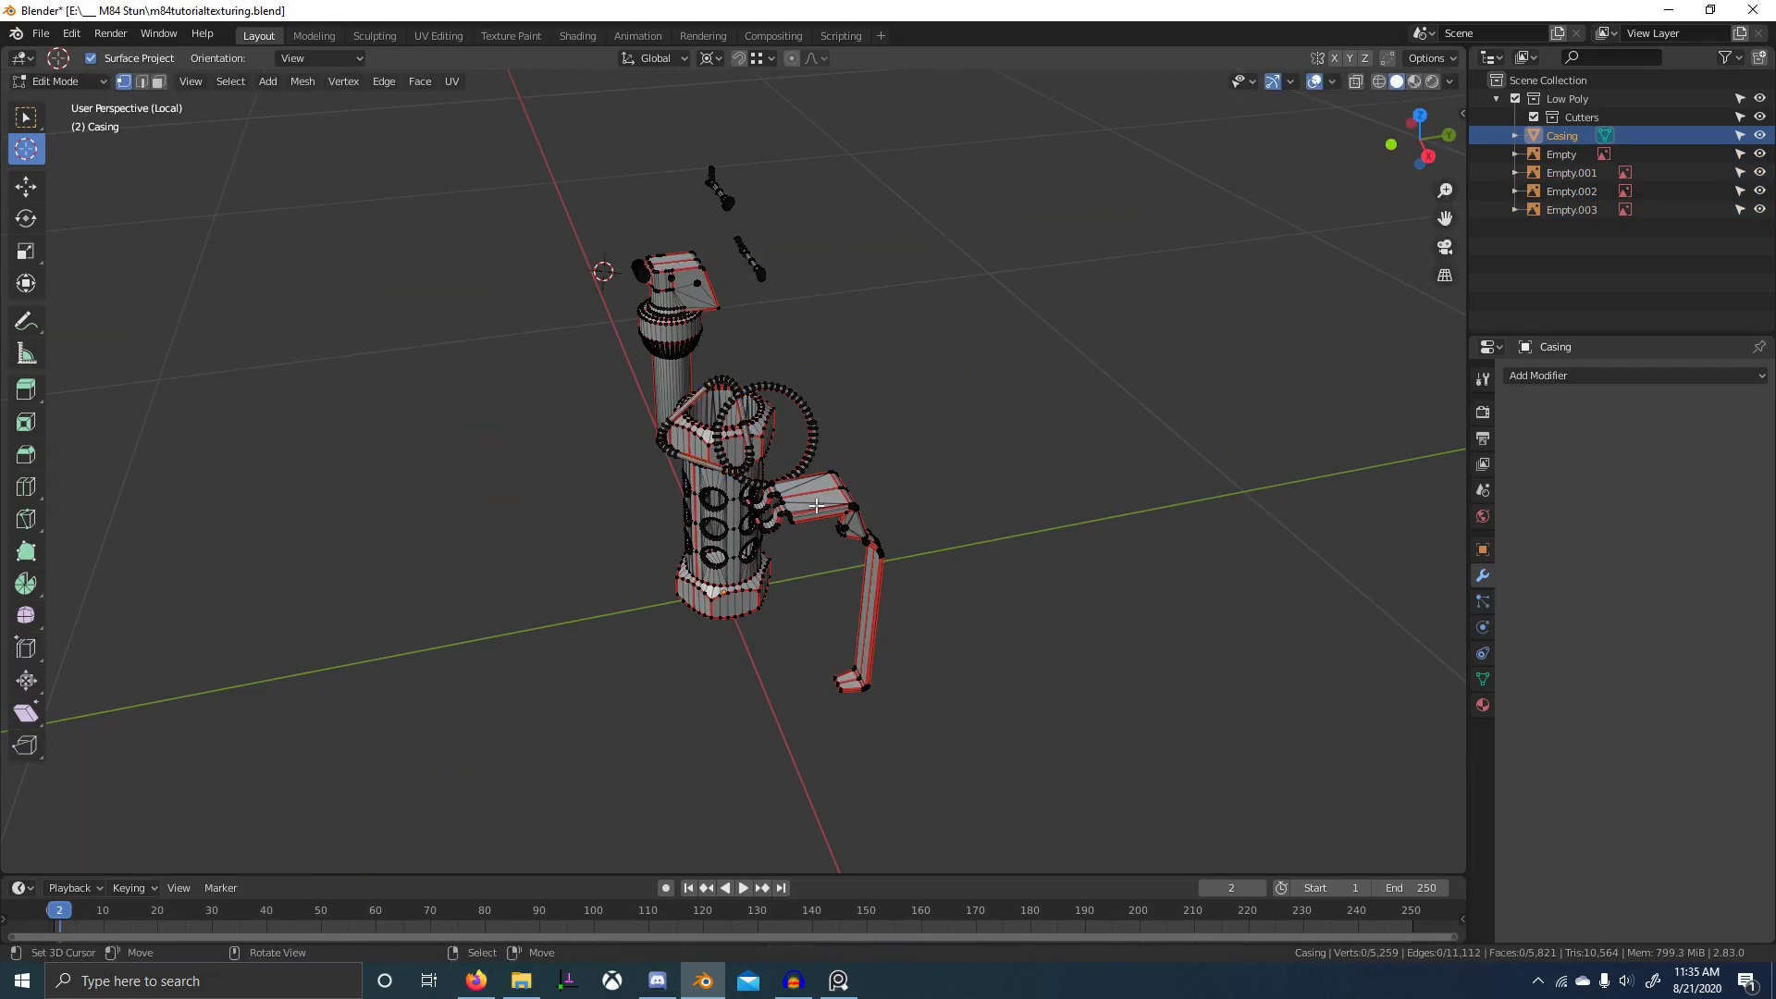
- Select the linked geometry of the safety lever and move it -4 inches along X
key(l)
key(g)
key(x)
key(4)
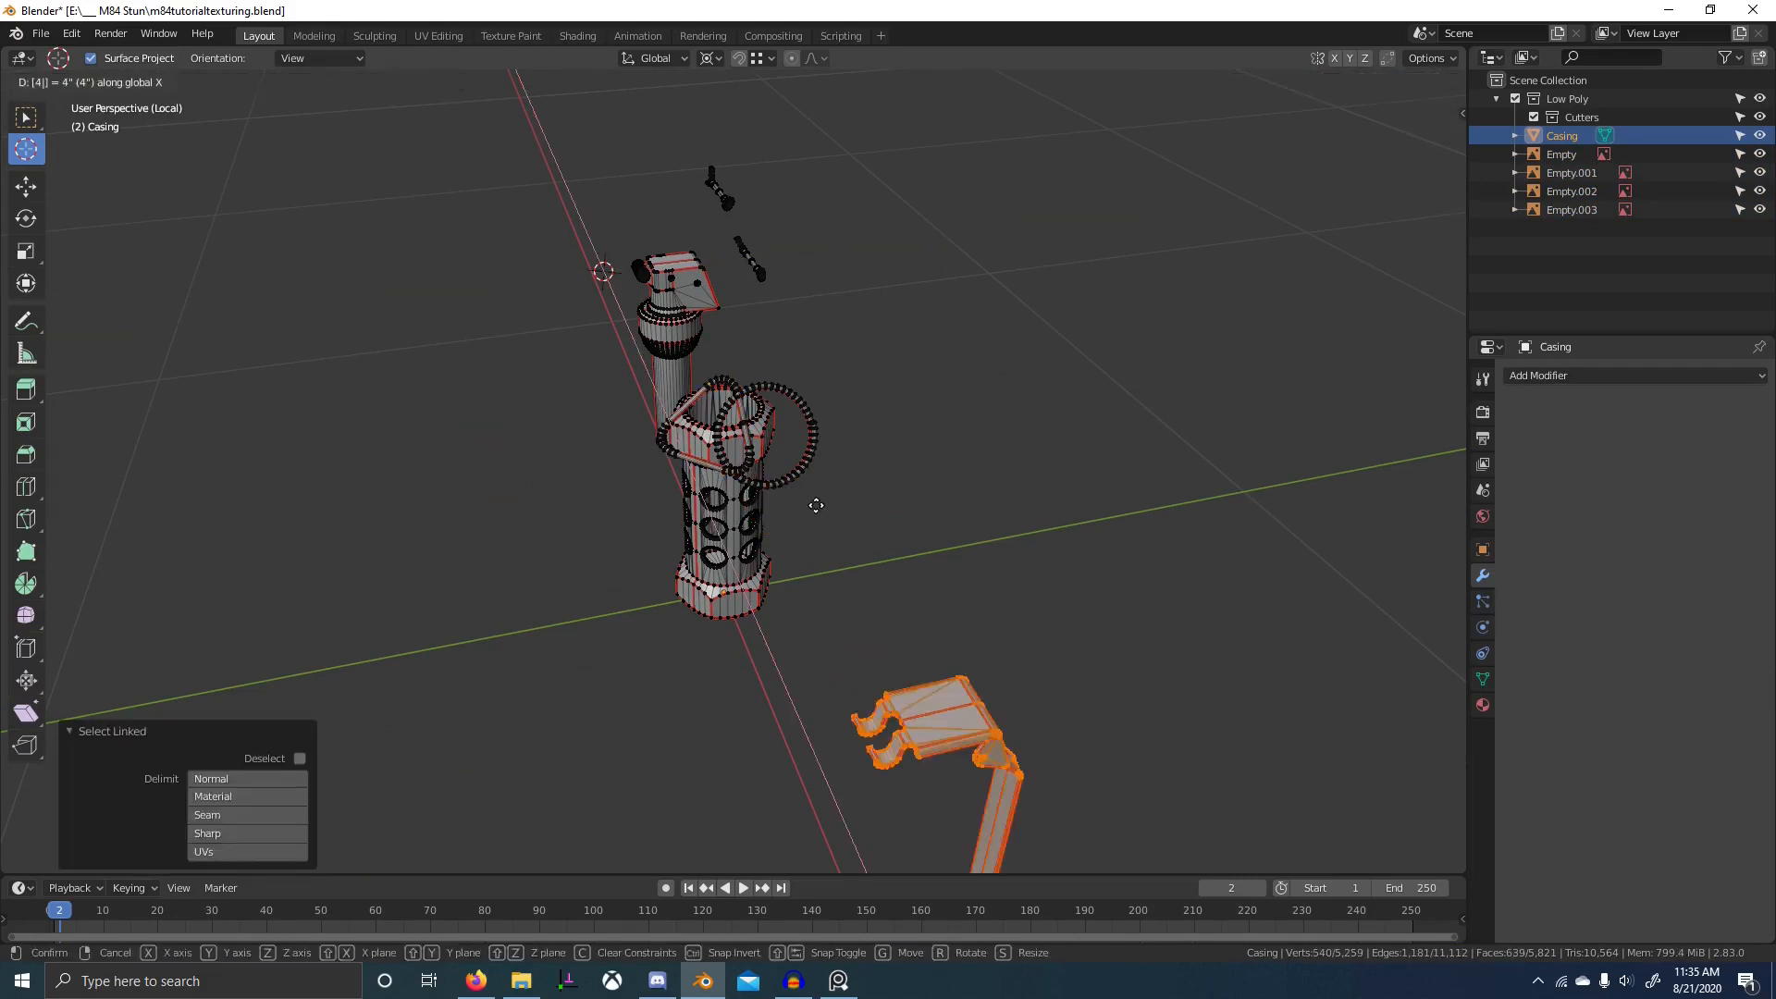
key(minus)
key(Return)
- Select the whole fuze head and tube, move it 4 inches along X into the body, and clear the selection
middle_drag(533, 375, 638, 373)
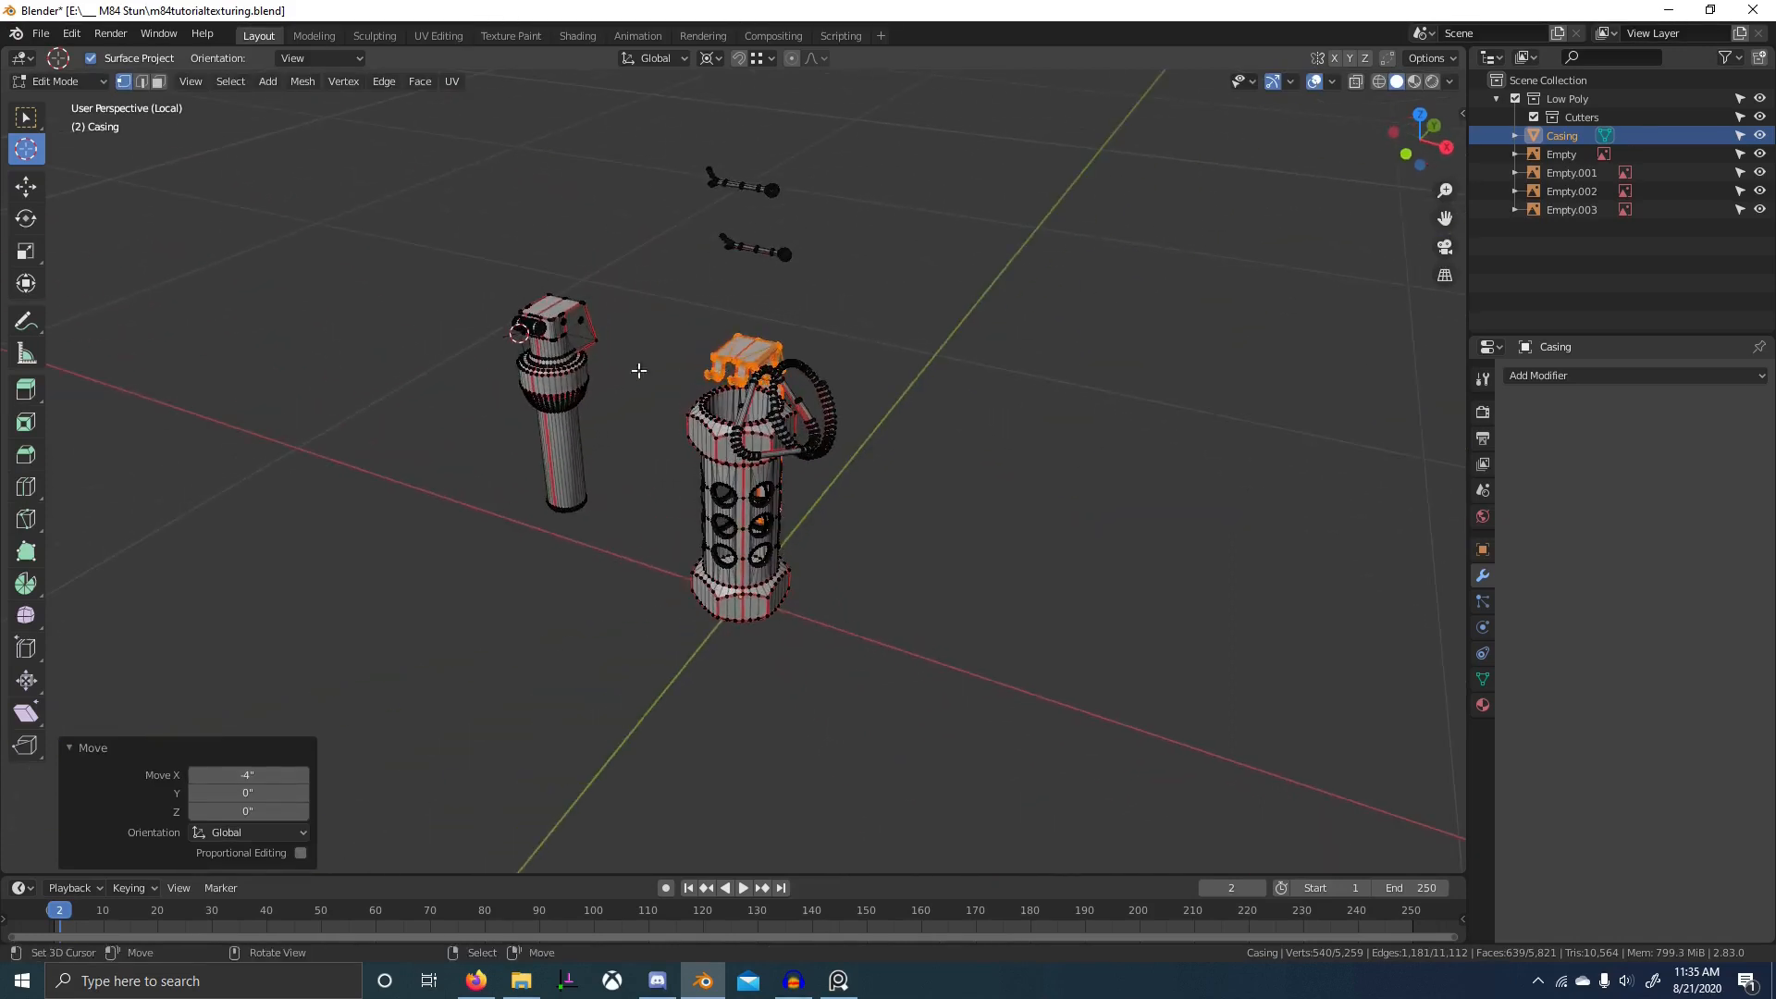
key(alt+a)
key(l)
key(g)
key(x)
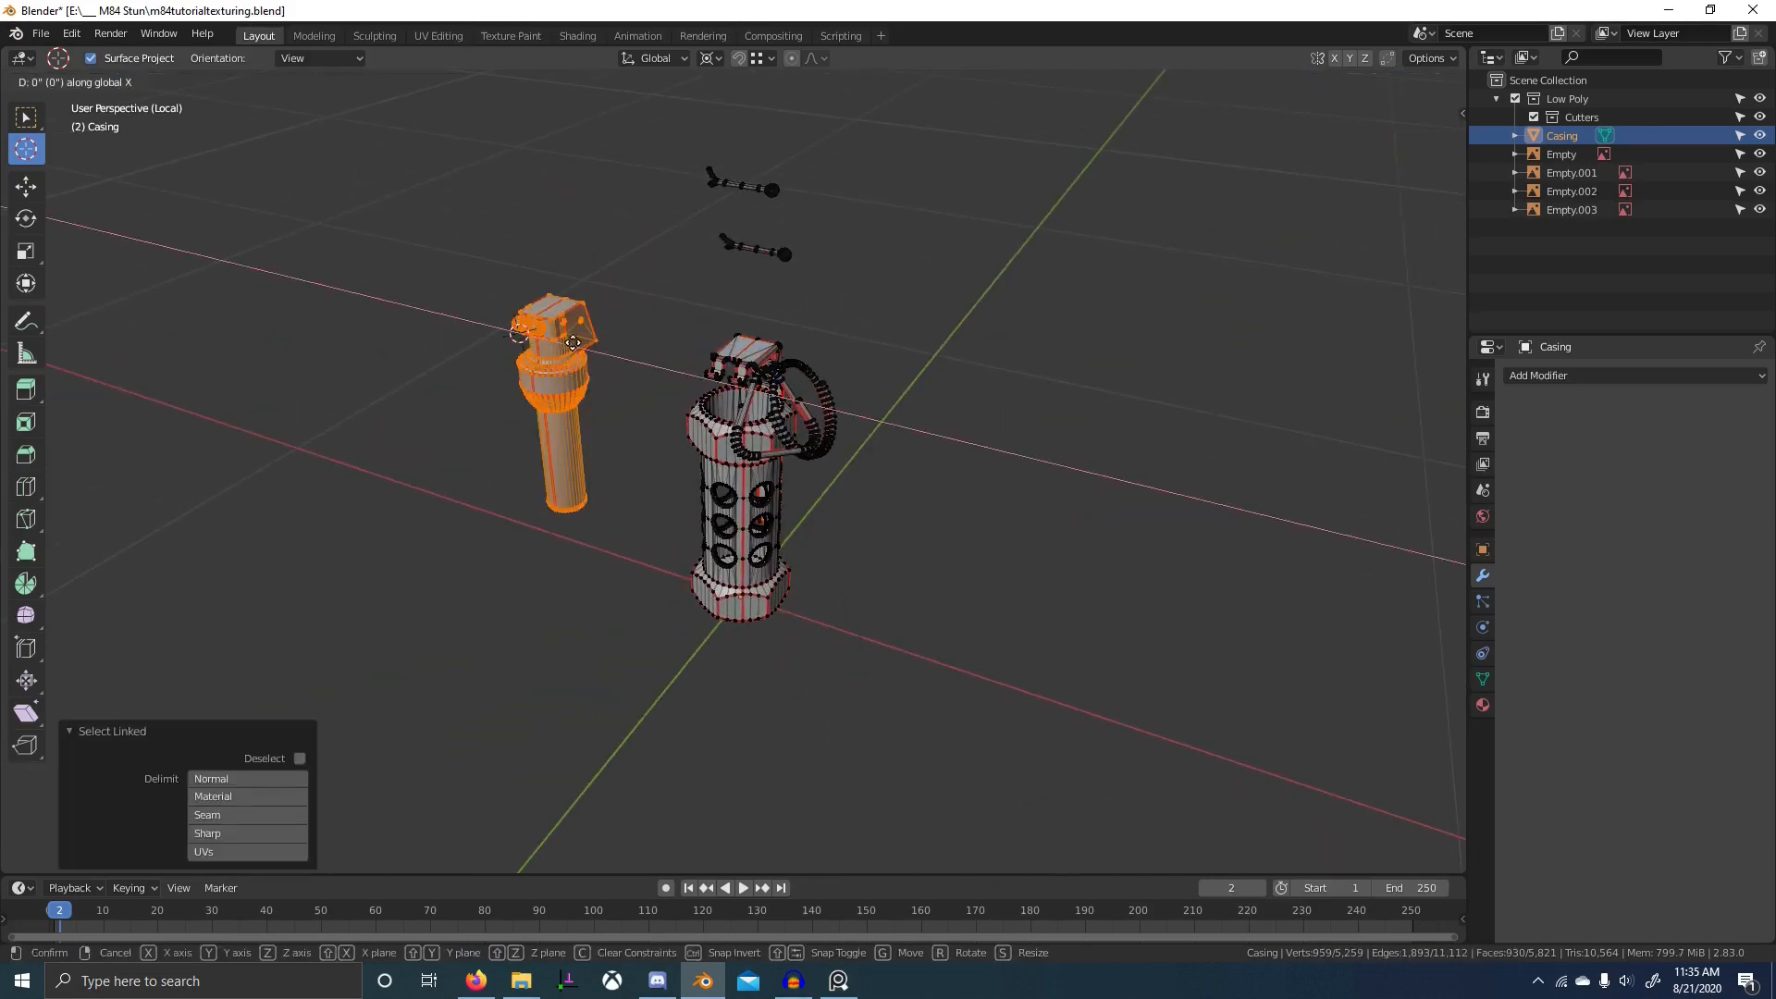
key(minus)
key(4)
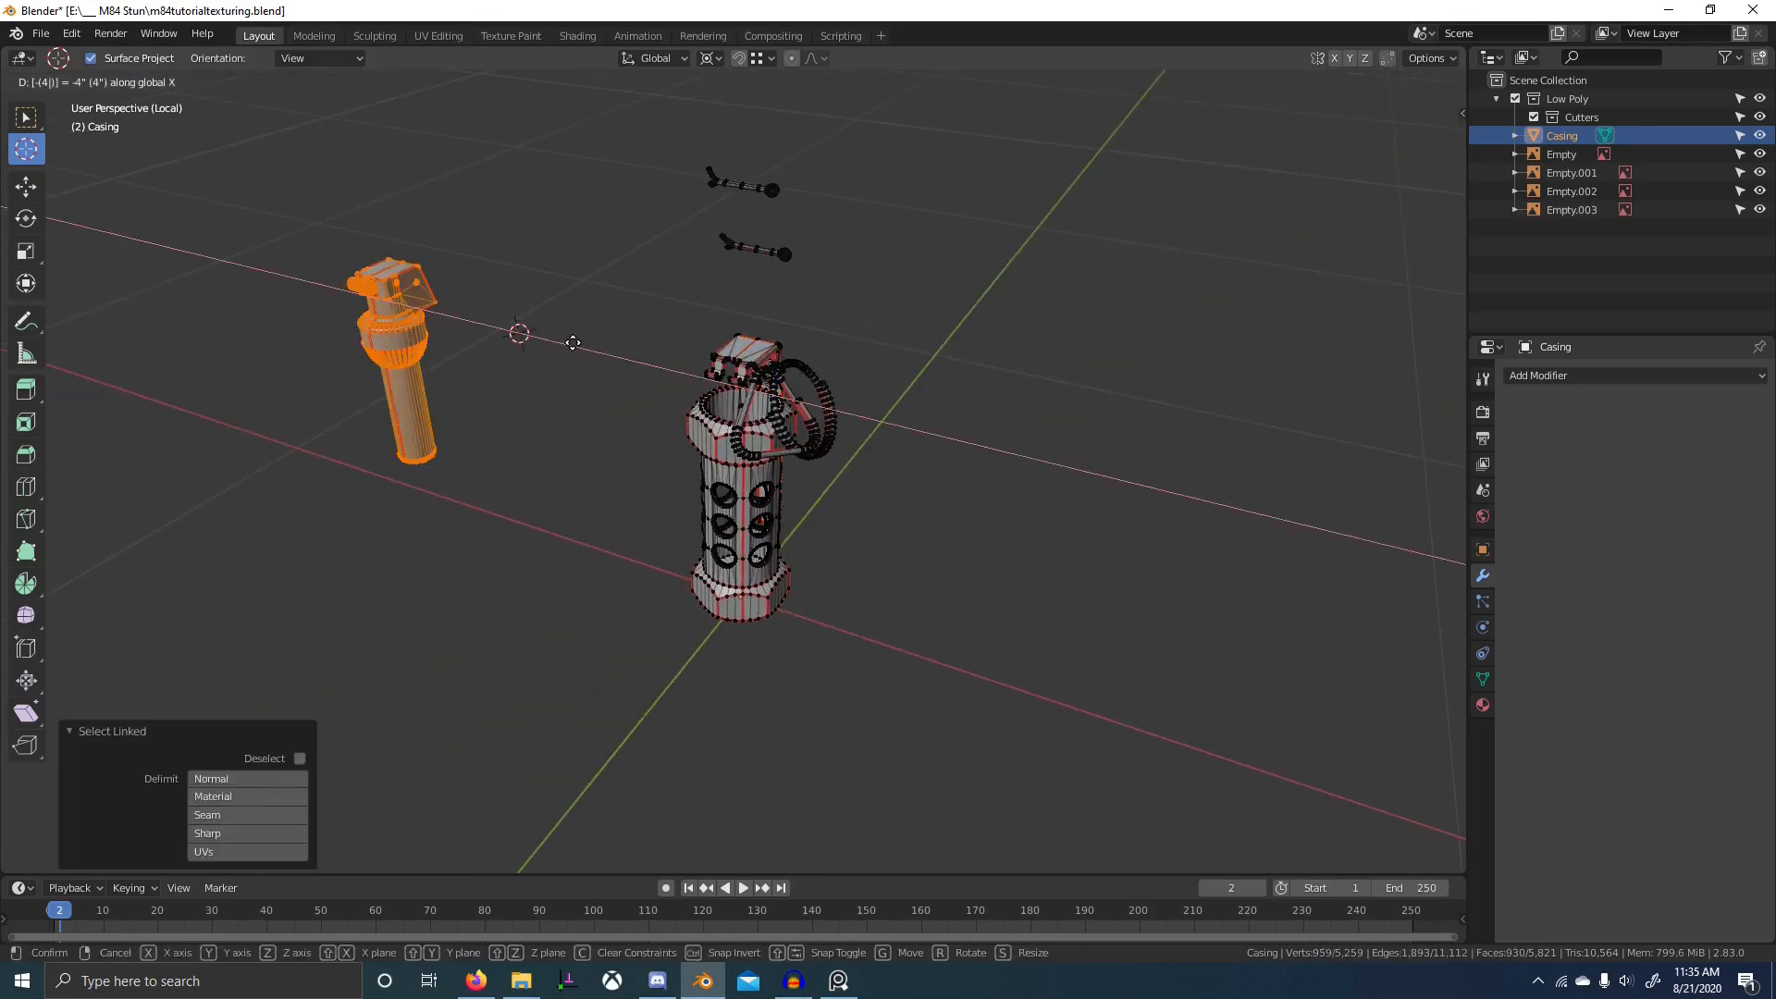
key(Return)
key(alt+a)
- Select the whole lower pin above the grenade and move it -2 inches along Z
middle_drag(650, 325, 821, 275)
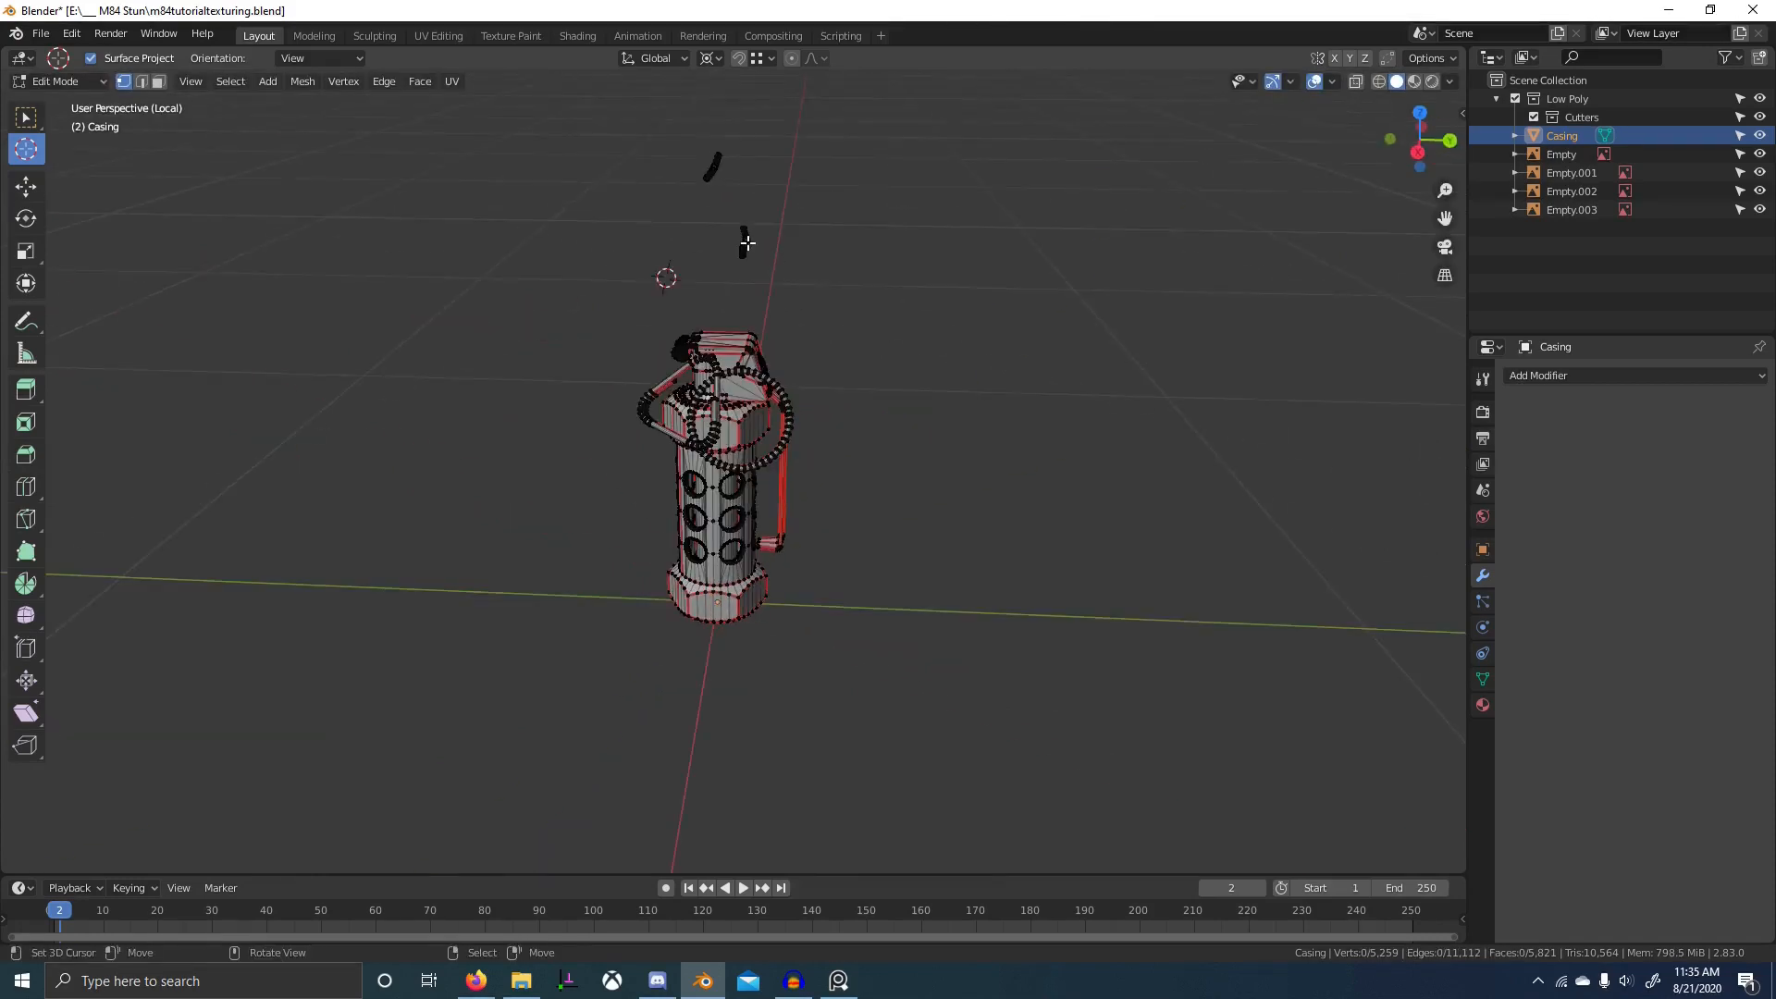
text(l)
text(gz-4)
key(Return)
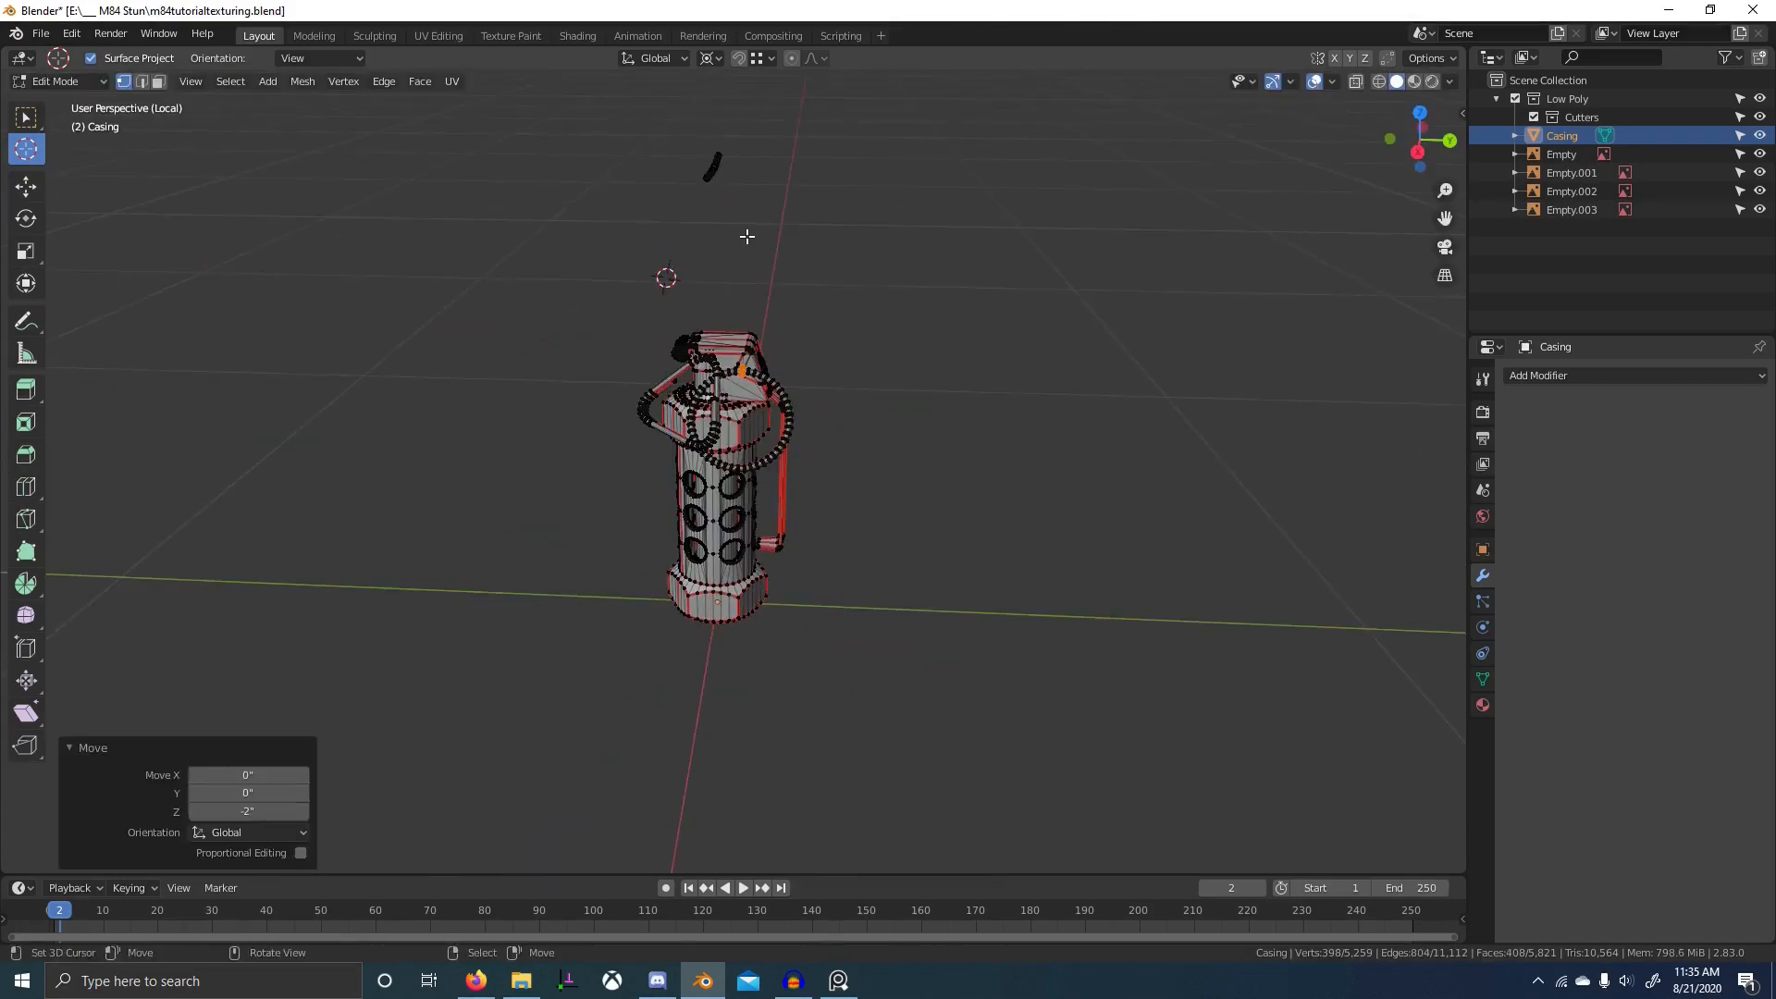
- Select the remaining upper pin, move it -3 inches along Z, and return the Casing to Object Mode
key(alt+a)
key(l)
key(g)
key(z)
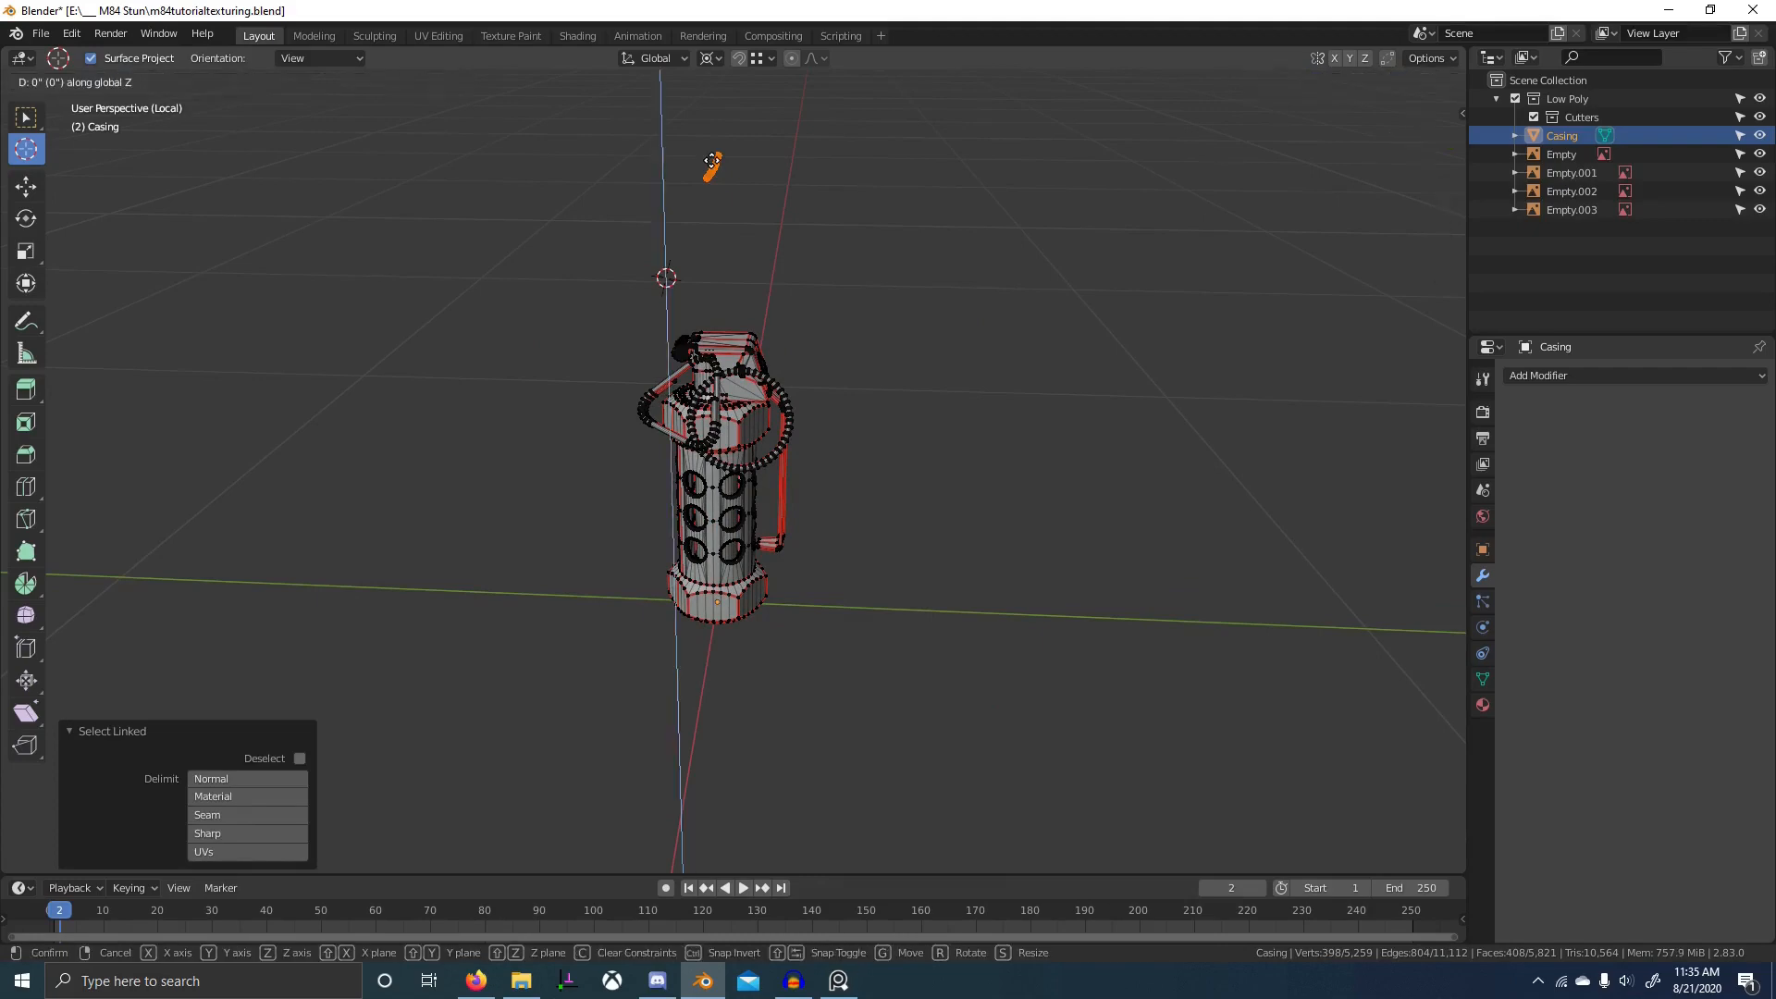
key(Return)
scroll(721, 389, up, 7)
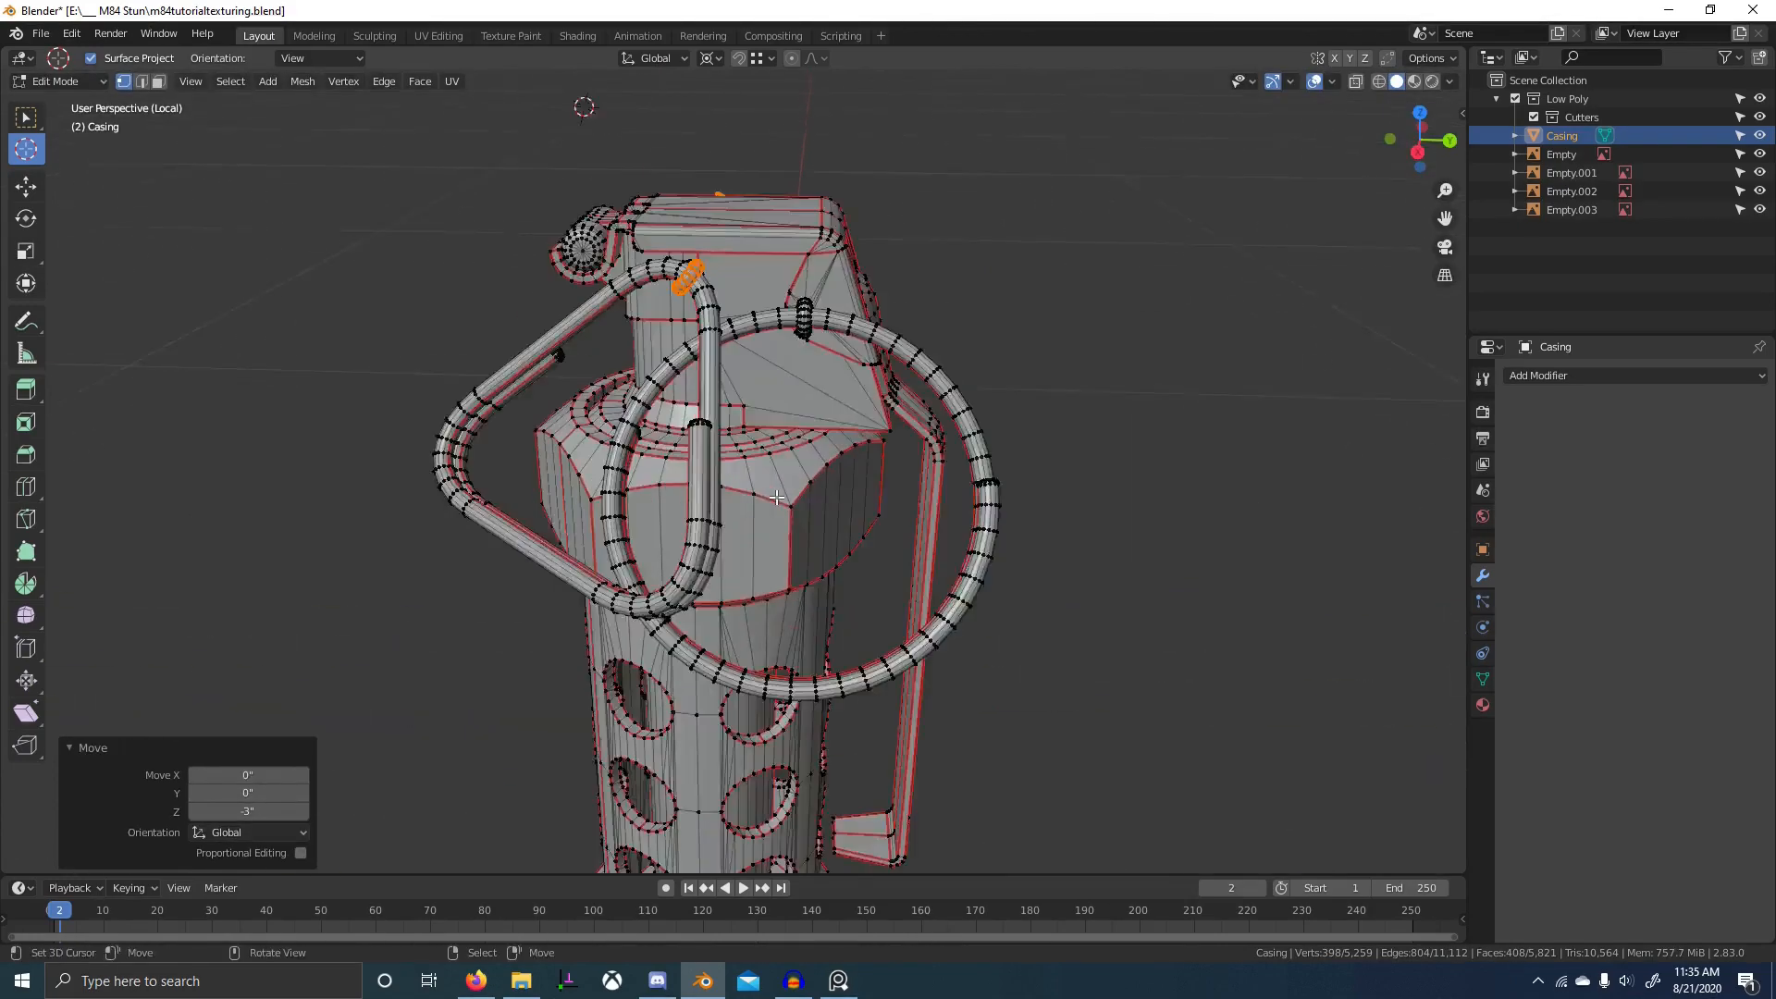
middle_drag(722, 388, 954, 352)
key(Tab)
- Reset the 3D cursor to the world origin
scroll(913, 377, down, 4)
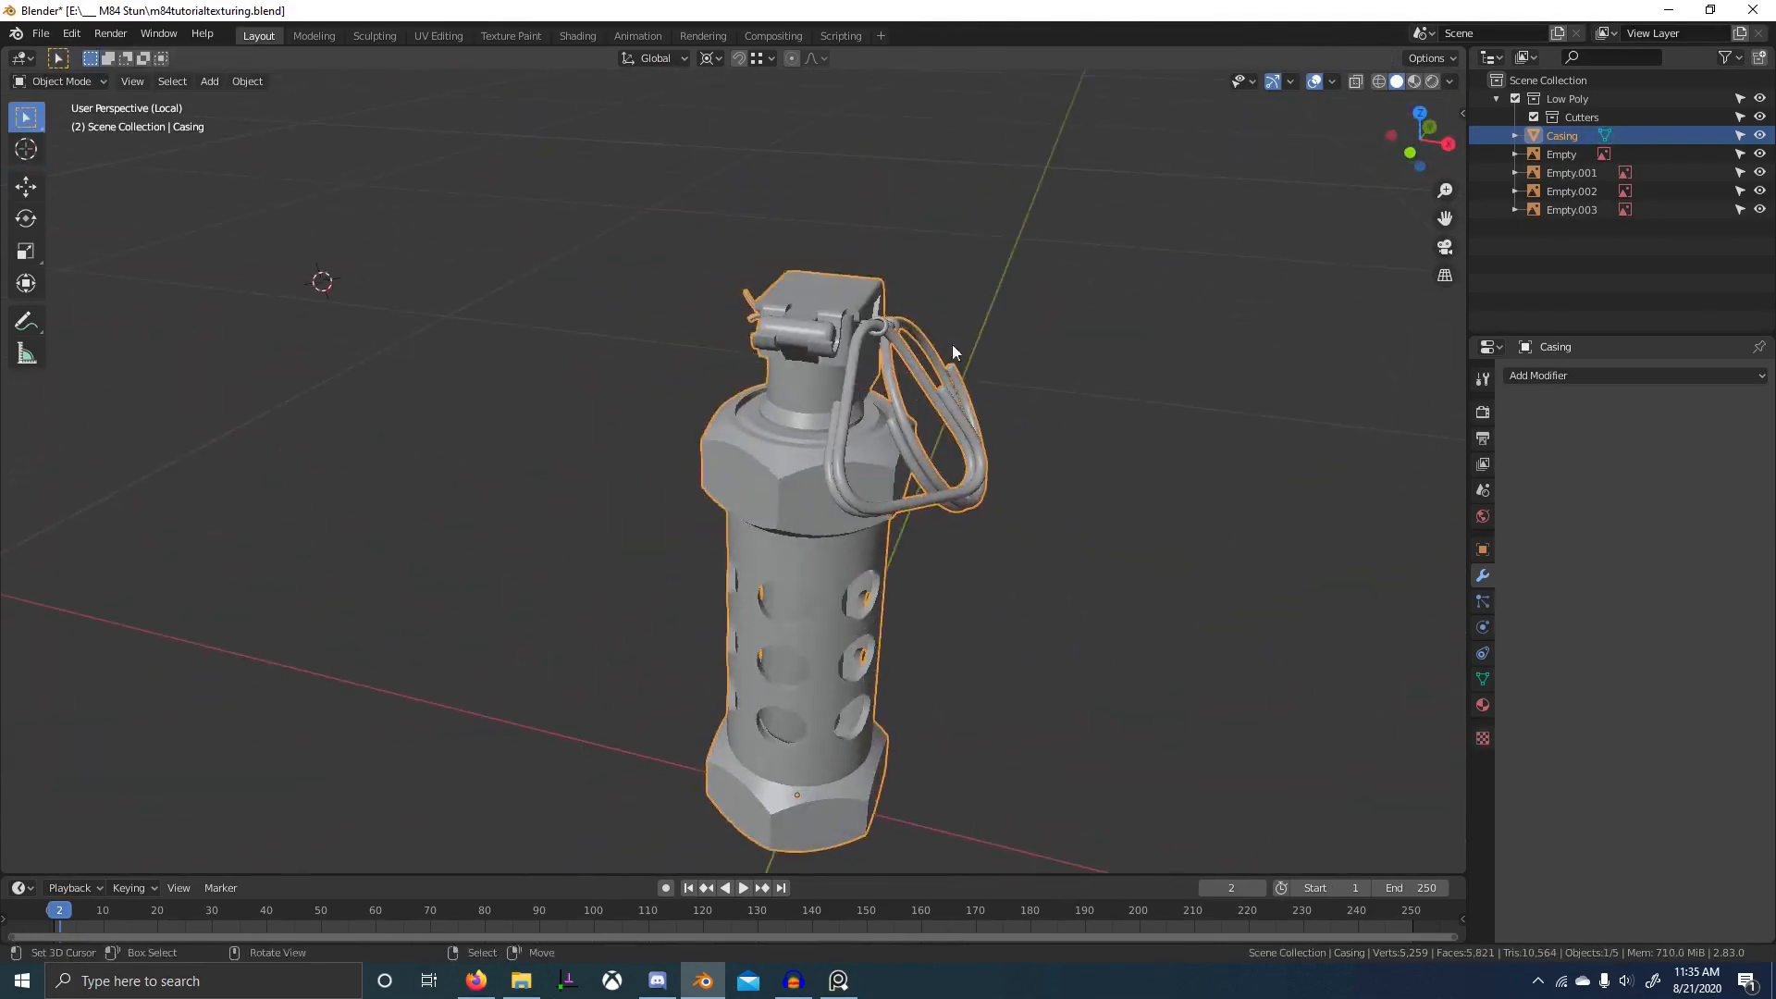
scroll(914, 420, down, 2)
middle_drag(895, 409, 723, 448)
key(shift+c)
scroll(723, 448, up, 3)
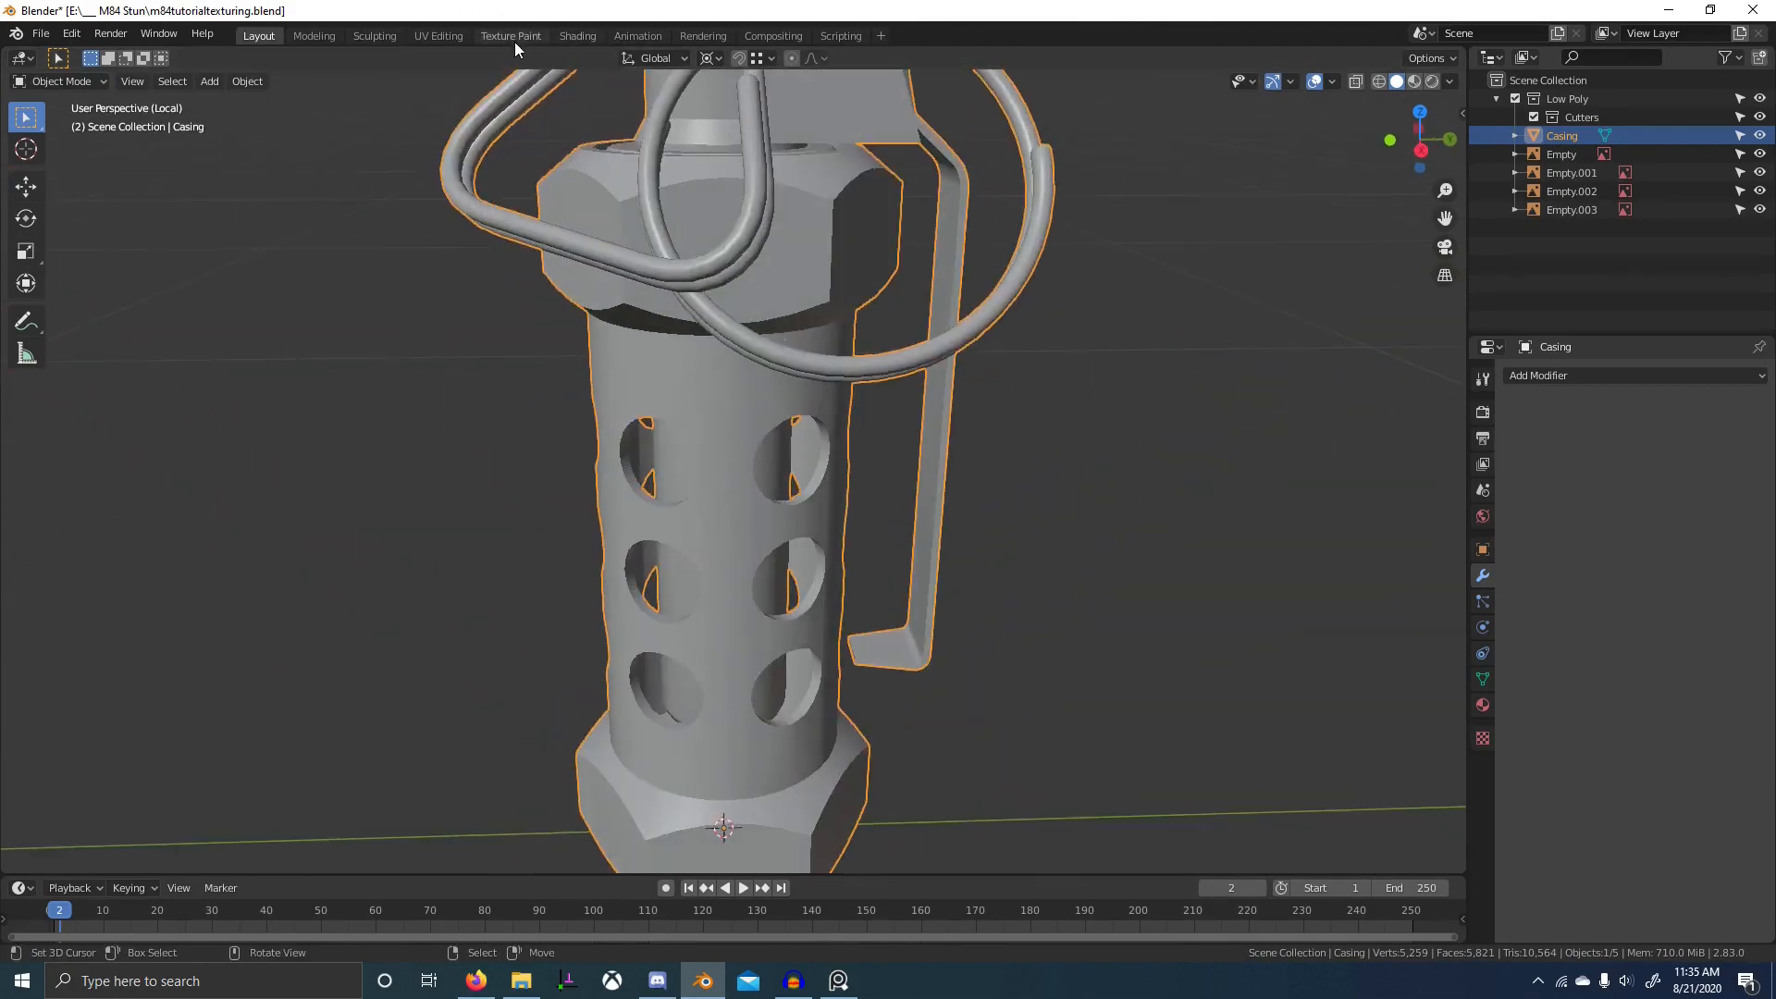
- In the Shading workspace, unlink the None material from the Casing and extend the node editor over the image editor
click(592, 34)
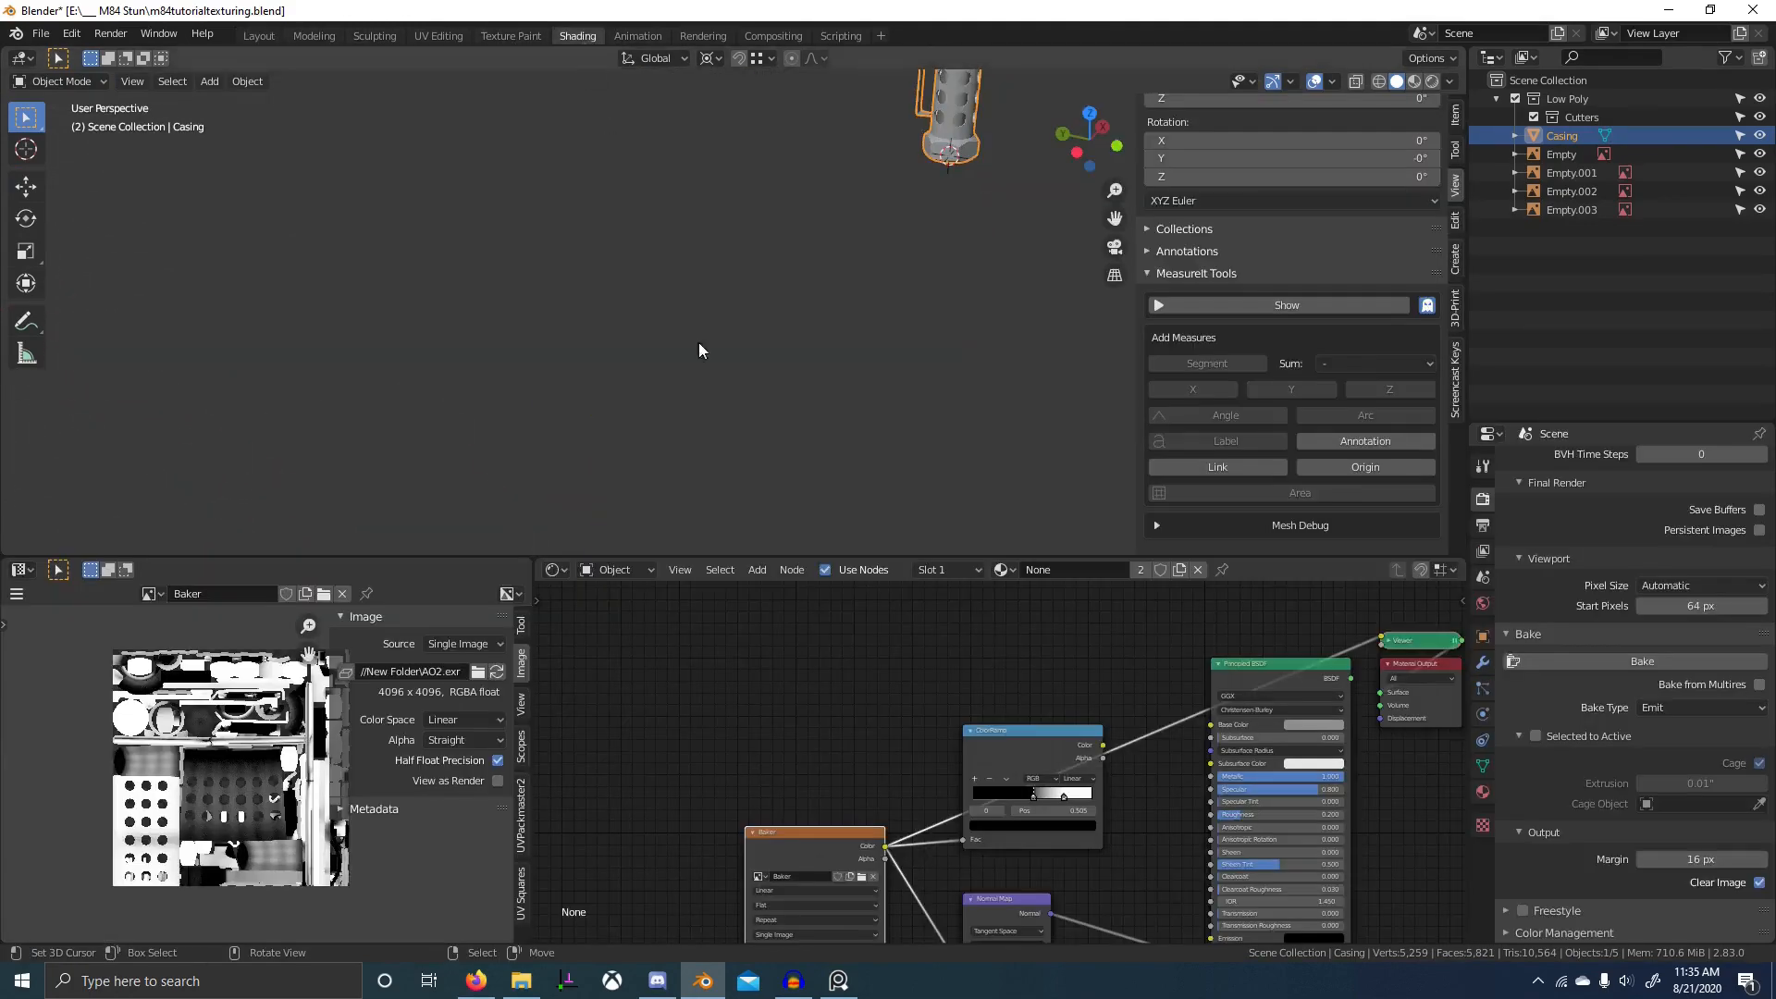
click(1196, 570)
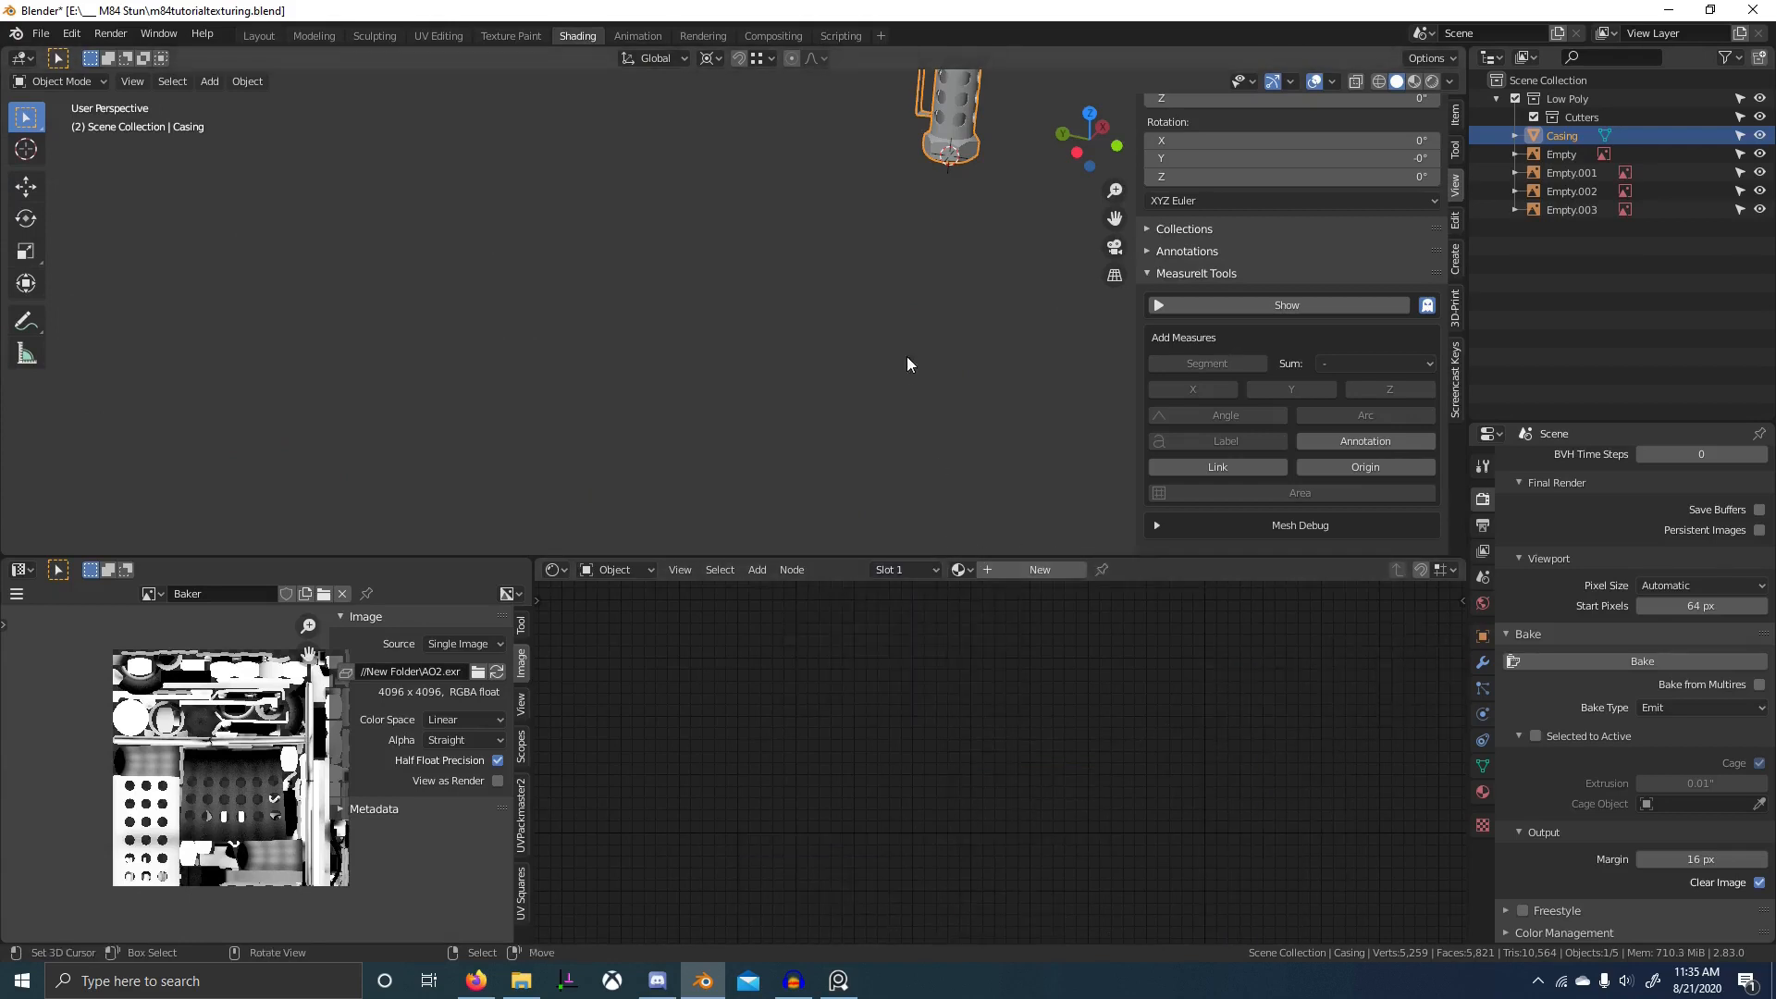
shift+middle_drag(907, 363, 799, 456)
drag(538, 562, 373, 589)
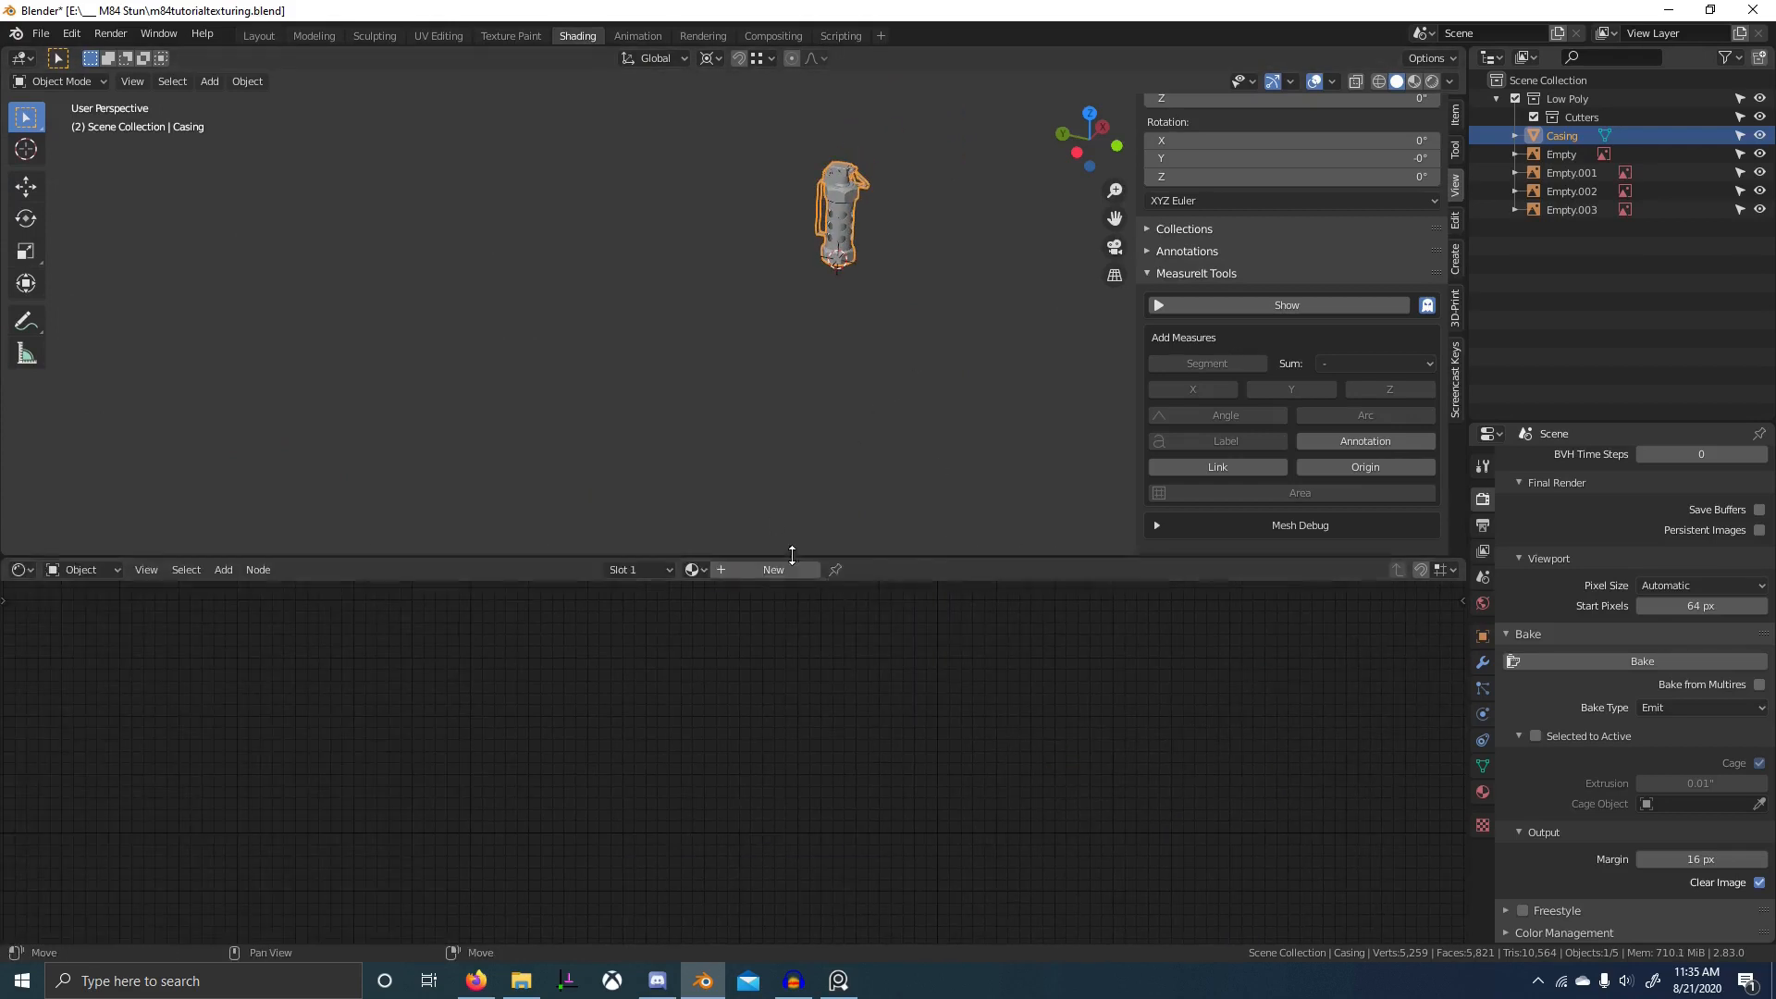
- Create a new material on the Casing, name it M84 and reposition its nodes
click(771, 569)
double_click(764, 572)
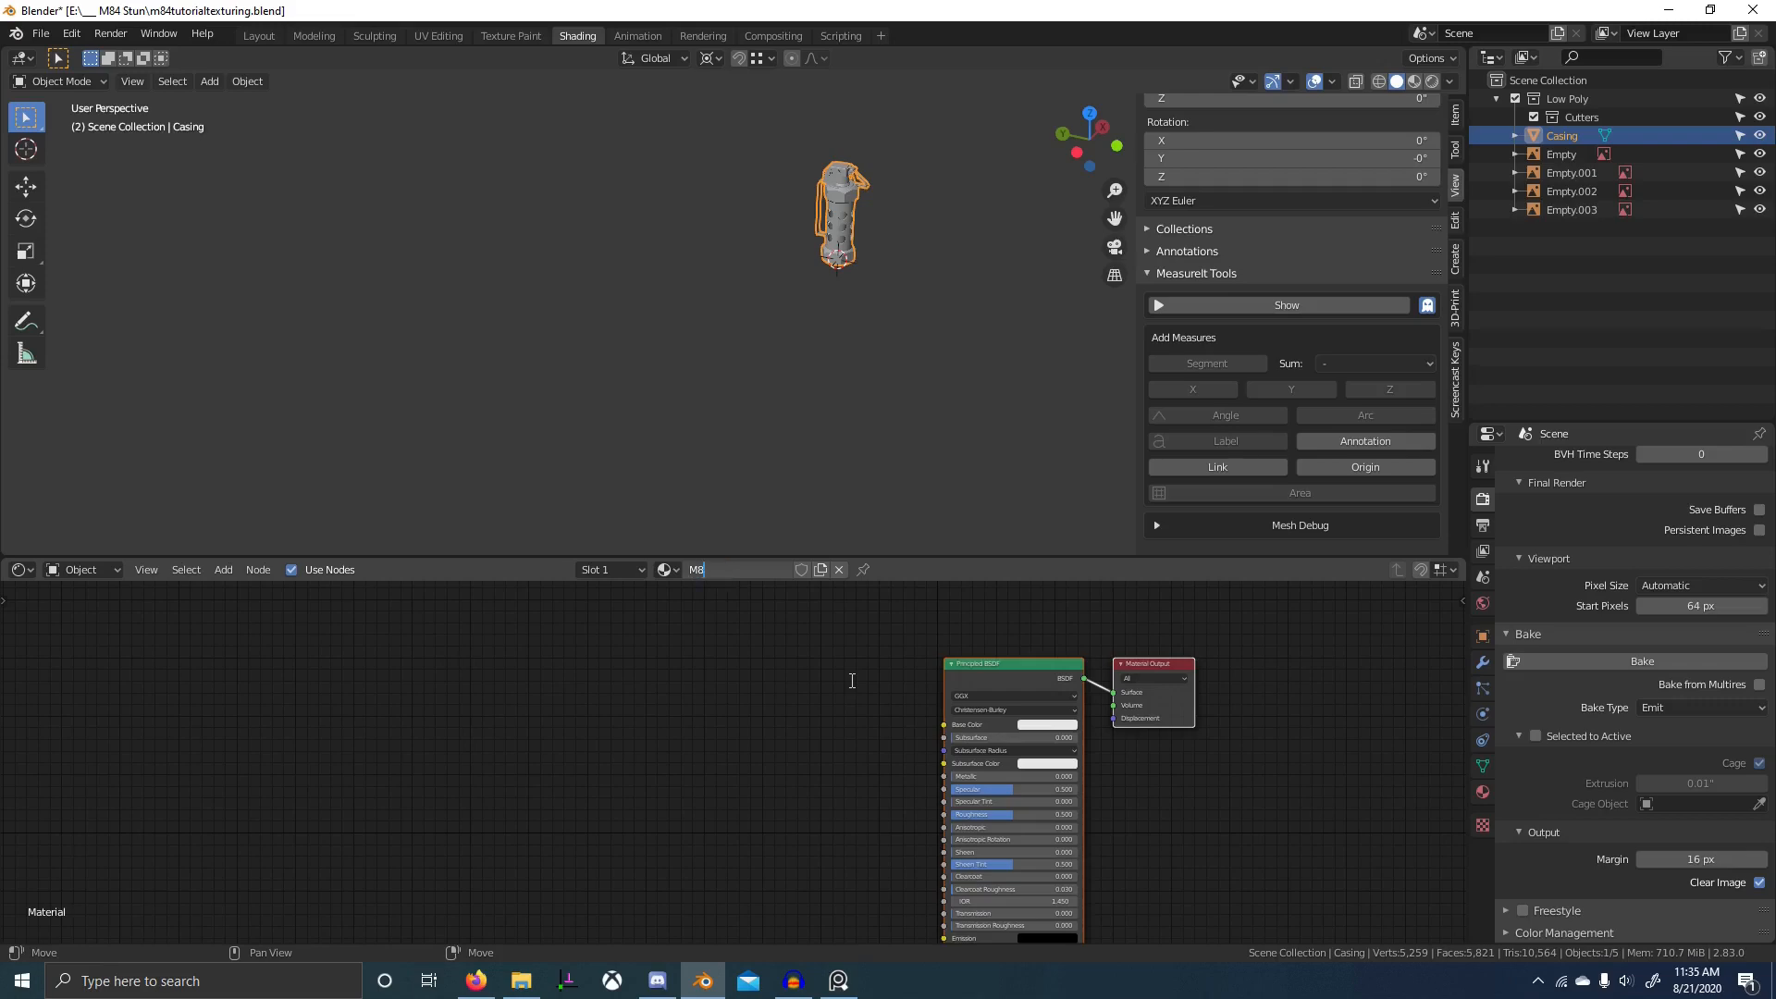
drag(976, 714, 862, 662)
- Bring DAO.exr, DCurve.exr and normal.exr from the New Folder file window into the M84 material as image textures
key(alt+Tab)
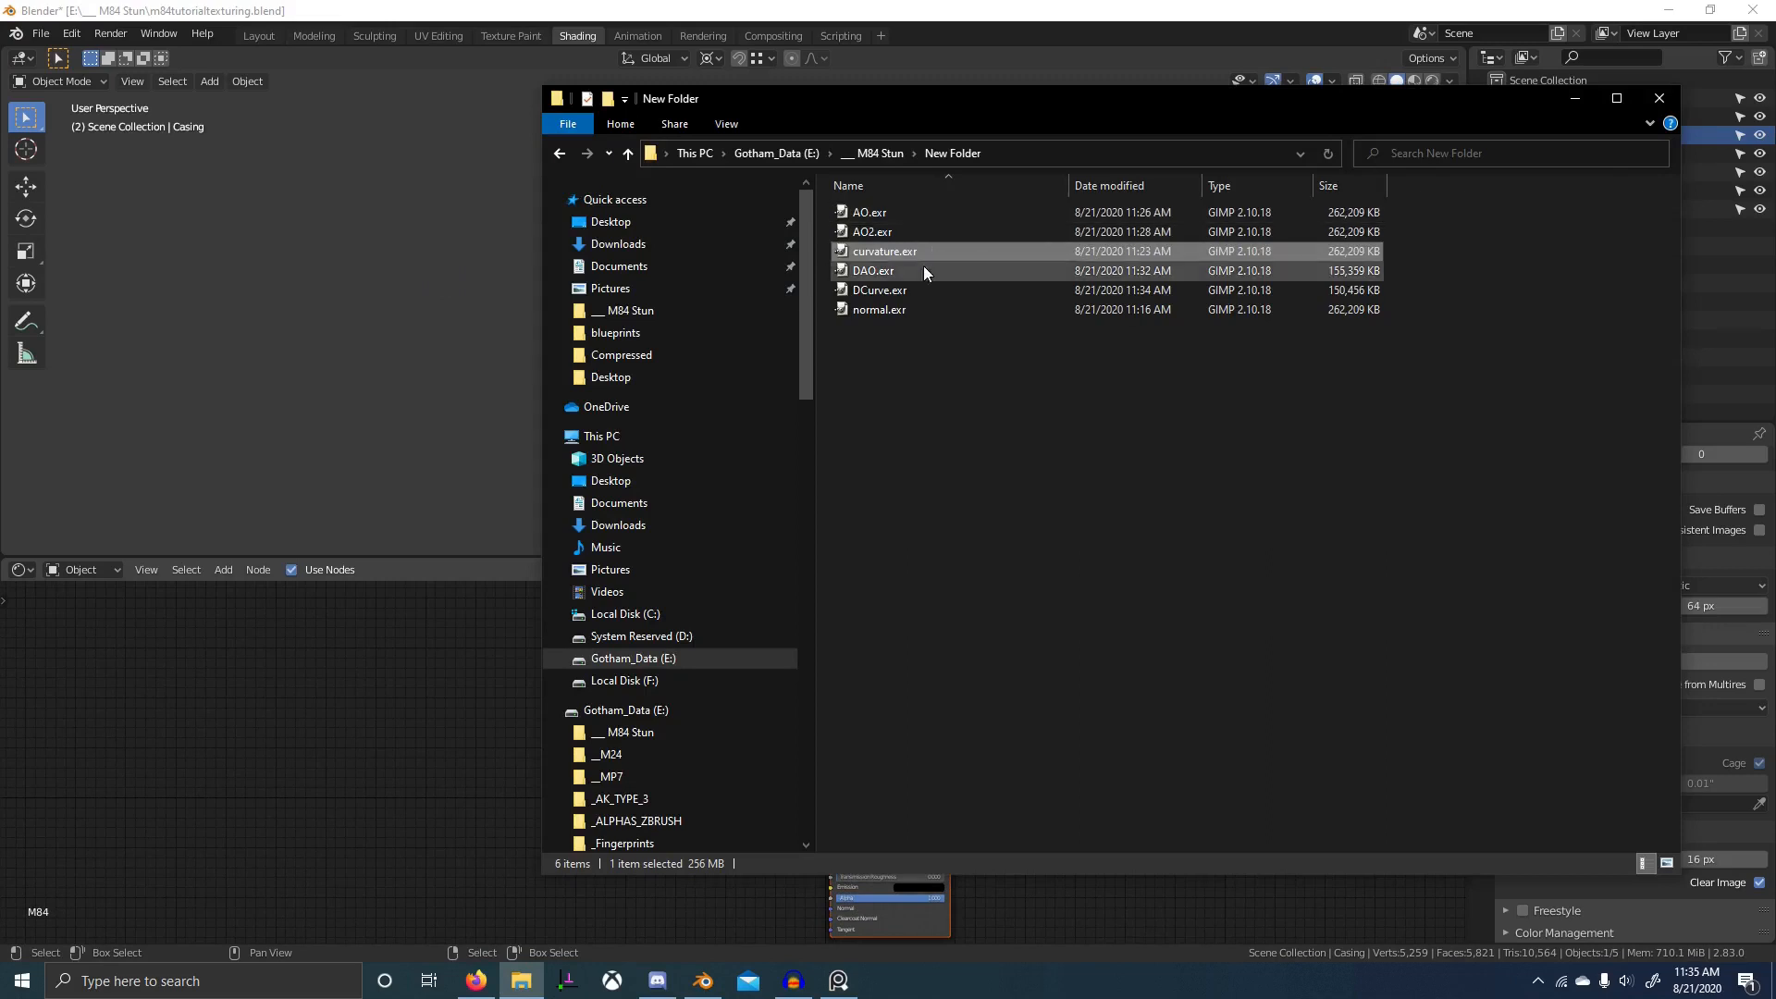
drag(907, 269, 871, 276)
drag(469, 687, 446, 696)
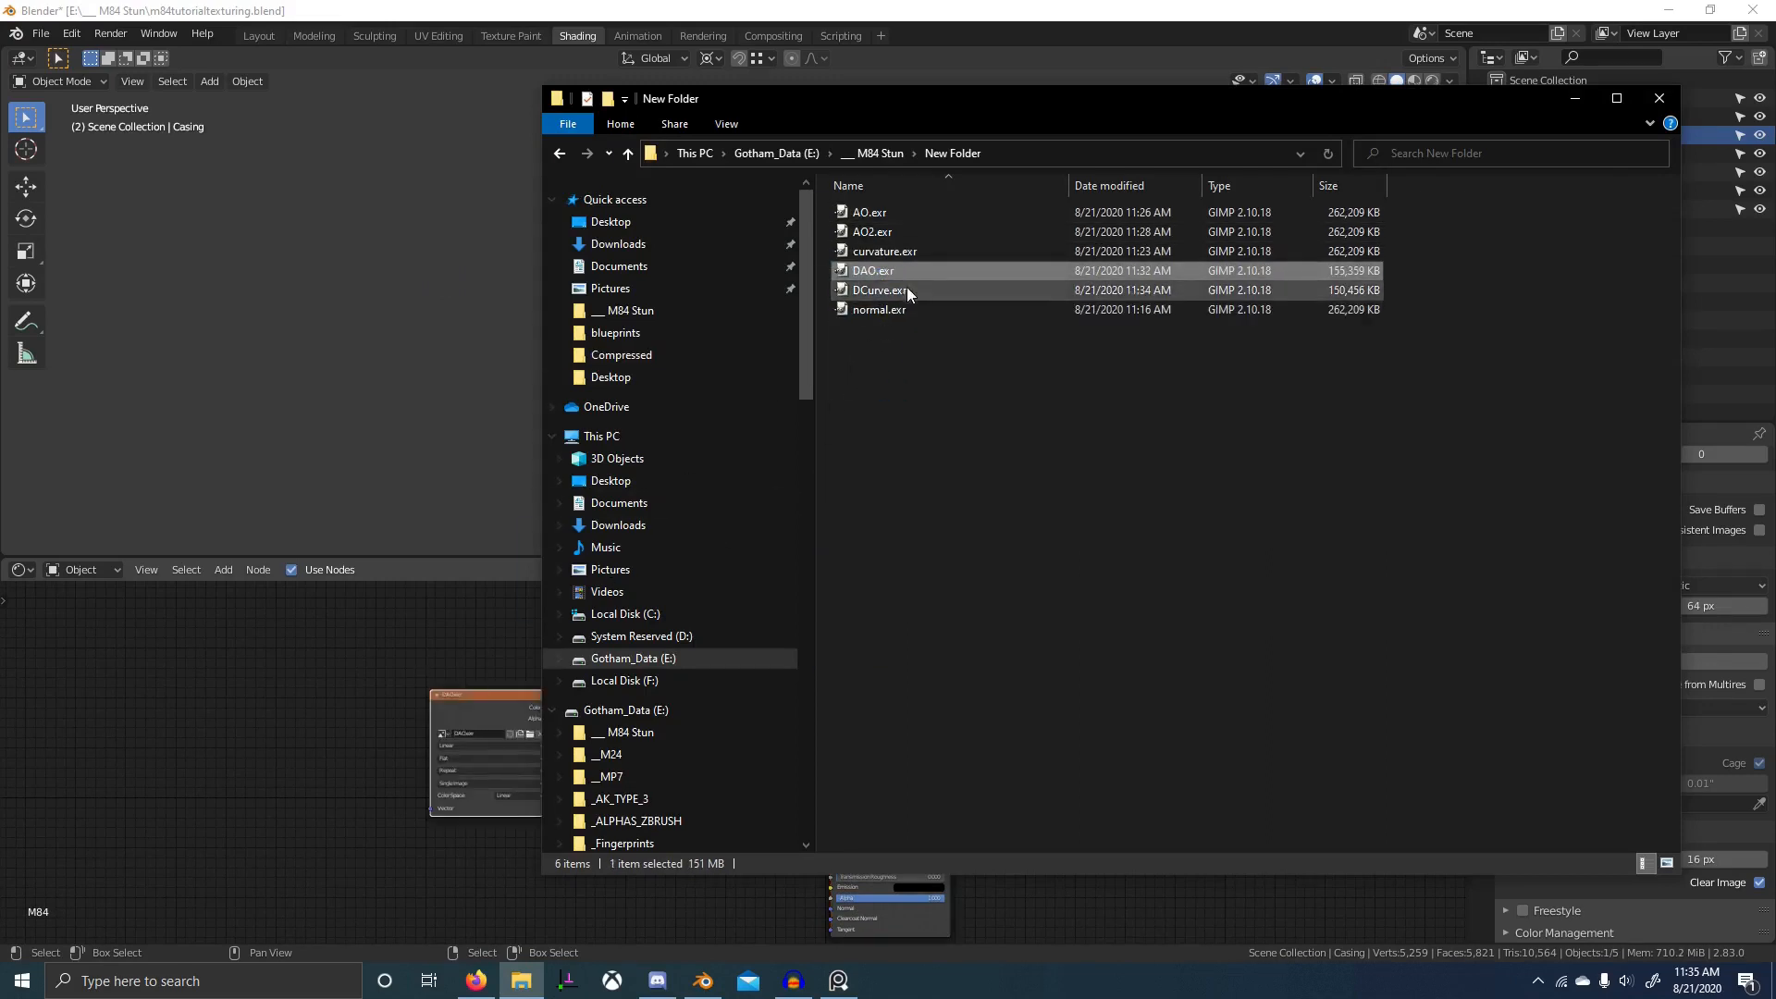
mouse_move(907, 287)
mouse_down()
mouse_move(449, 651)
mouse_move(875, 296)
mouse_up()
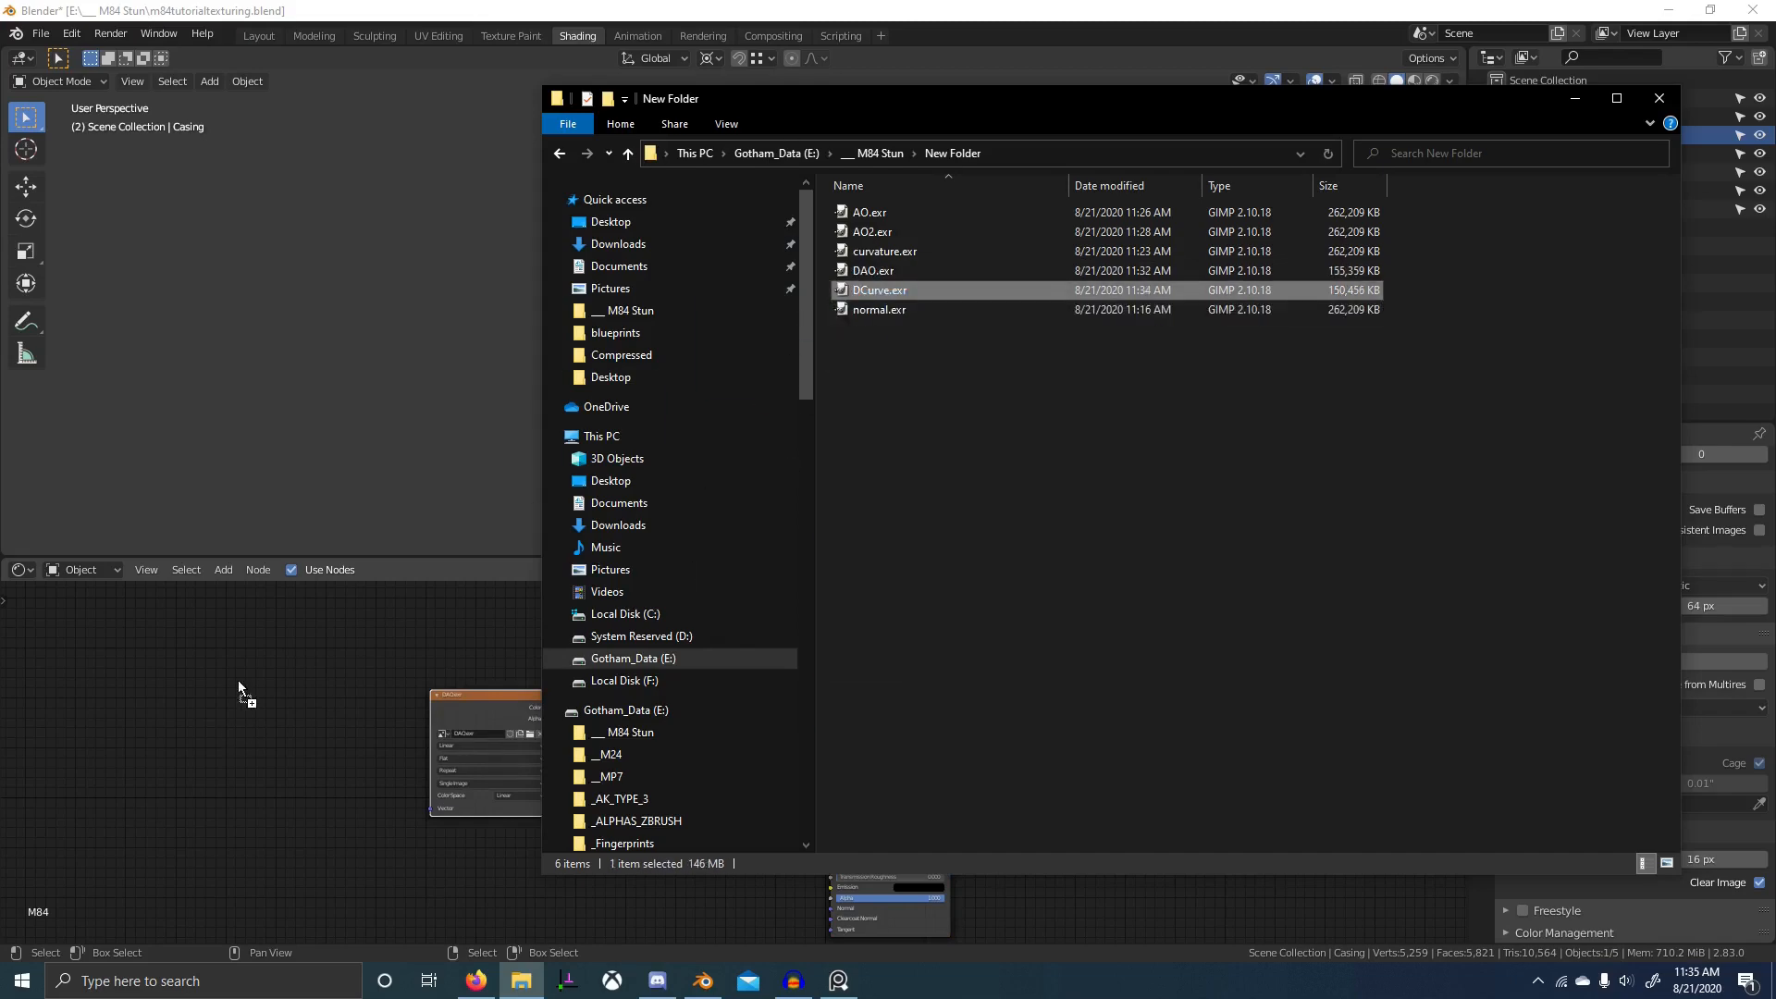
drag(239, 689, 236, 688)
drag(892, 312, 358, 874)
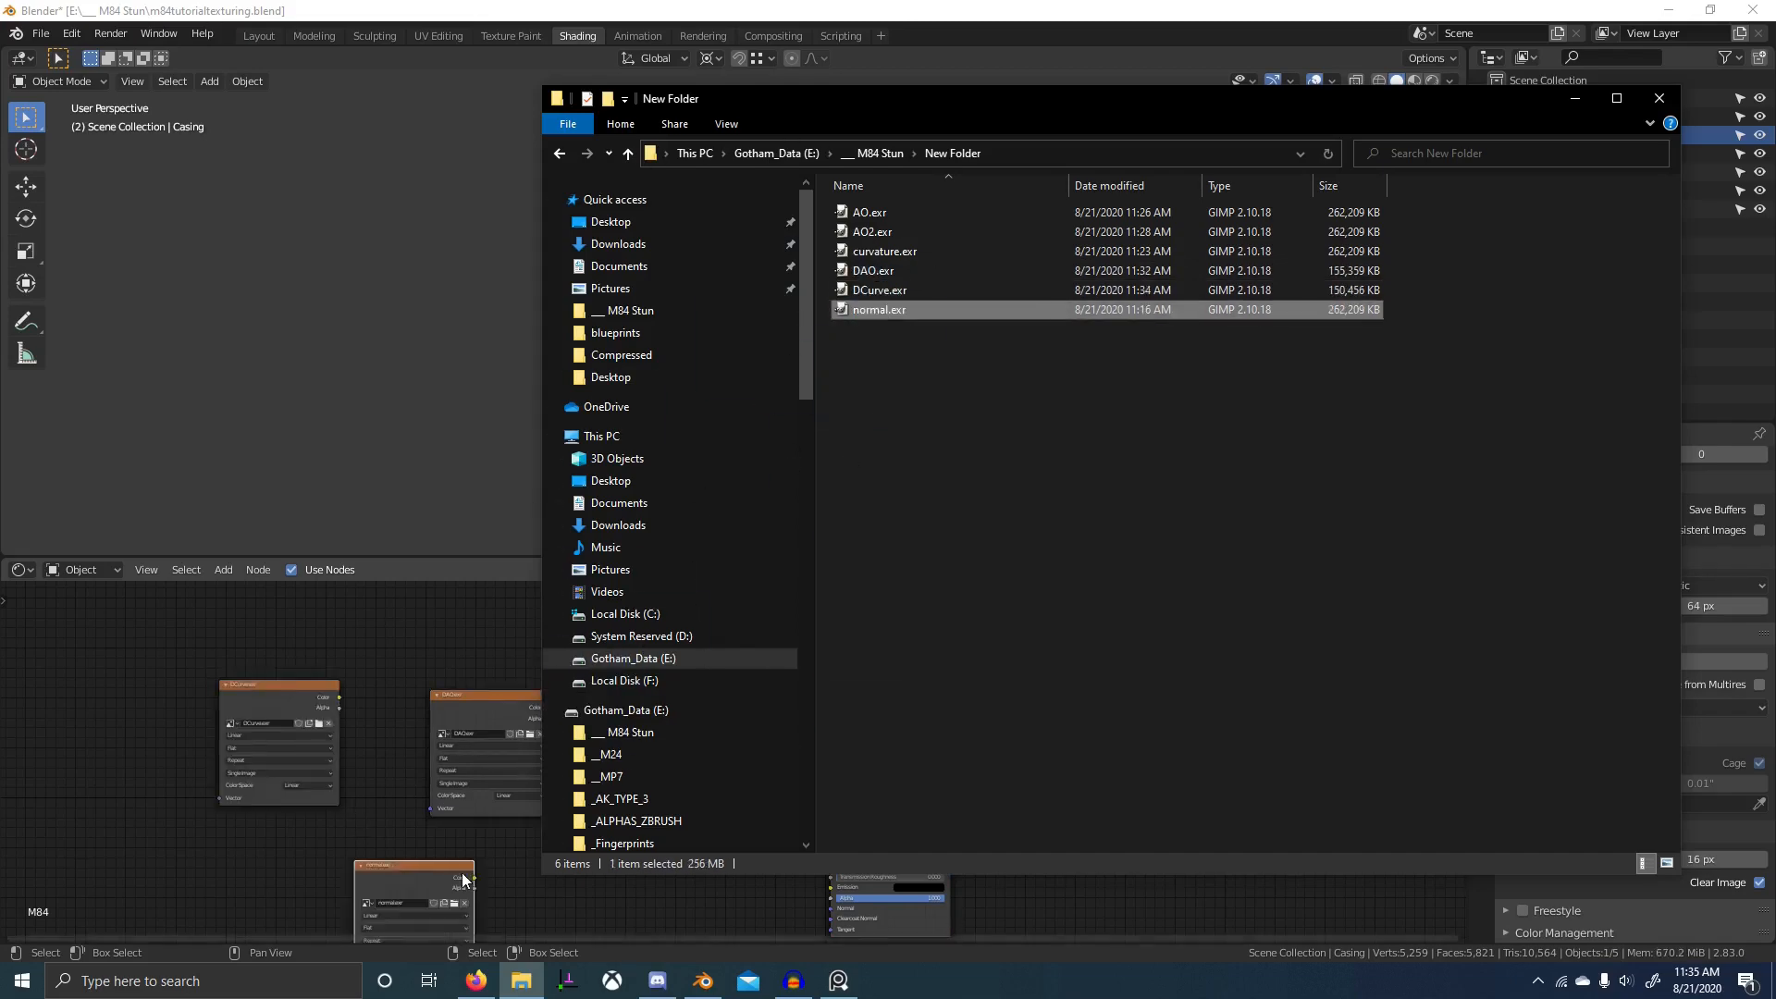
- Add a Normal Map node, link normal.exr's color through it to the Principled BSDF's Normal input, and move both nodes closer to the shader
middle_drag(466, 830, 551, 690)
scroll(523, 738, up, 1)
key(shift+a)
text(s)
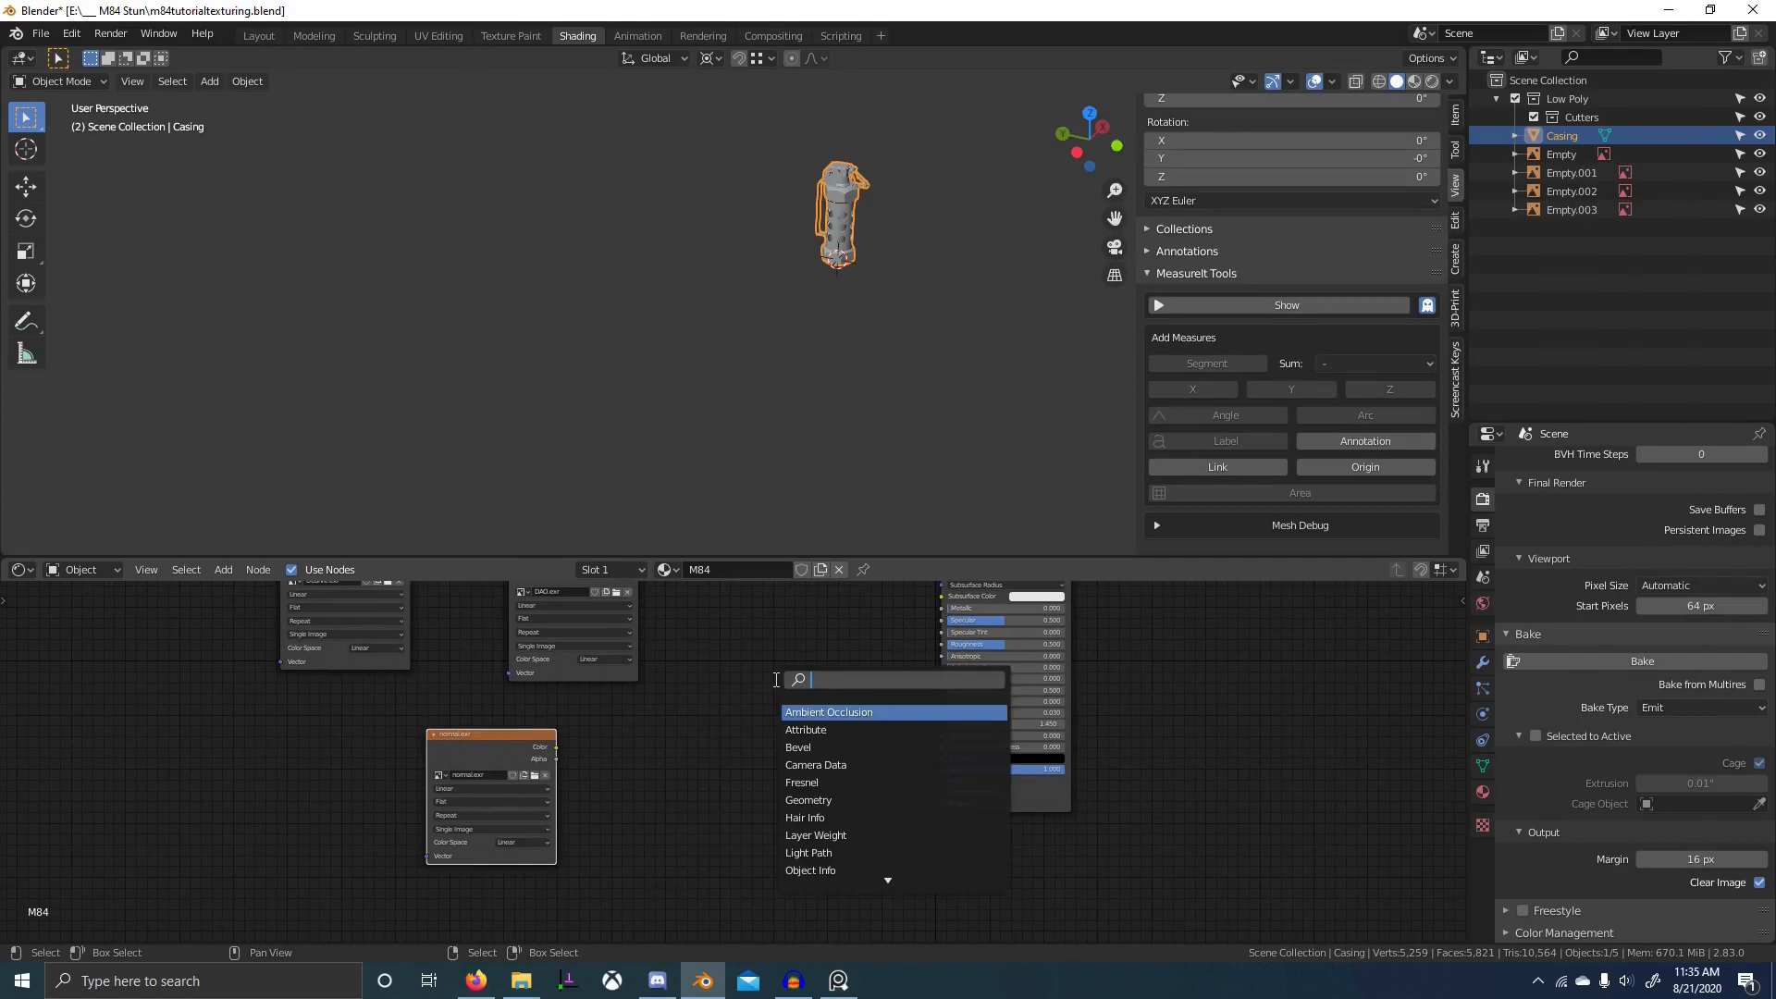
text(norm)
key(Down)
key(Return)
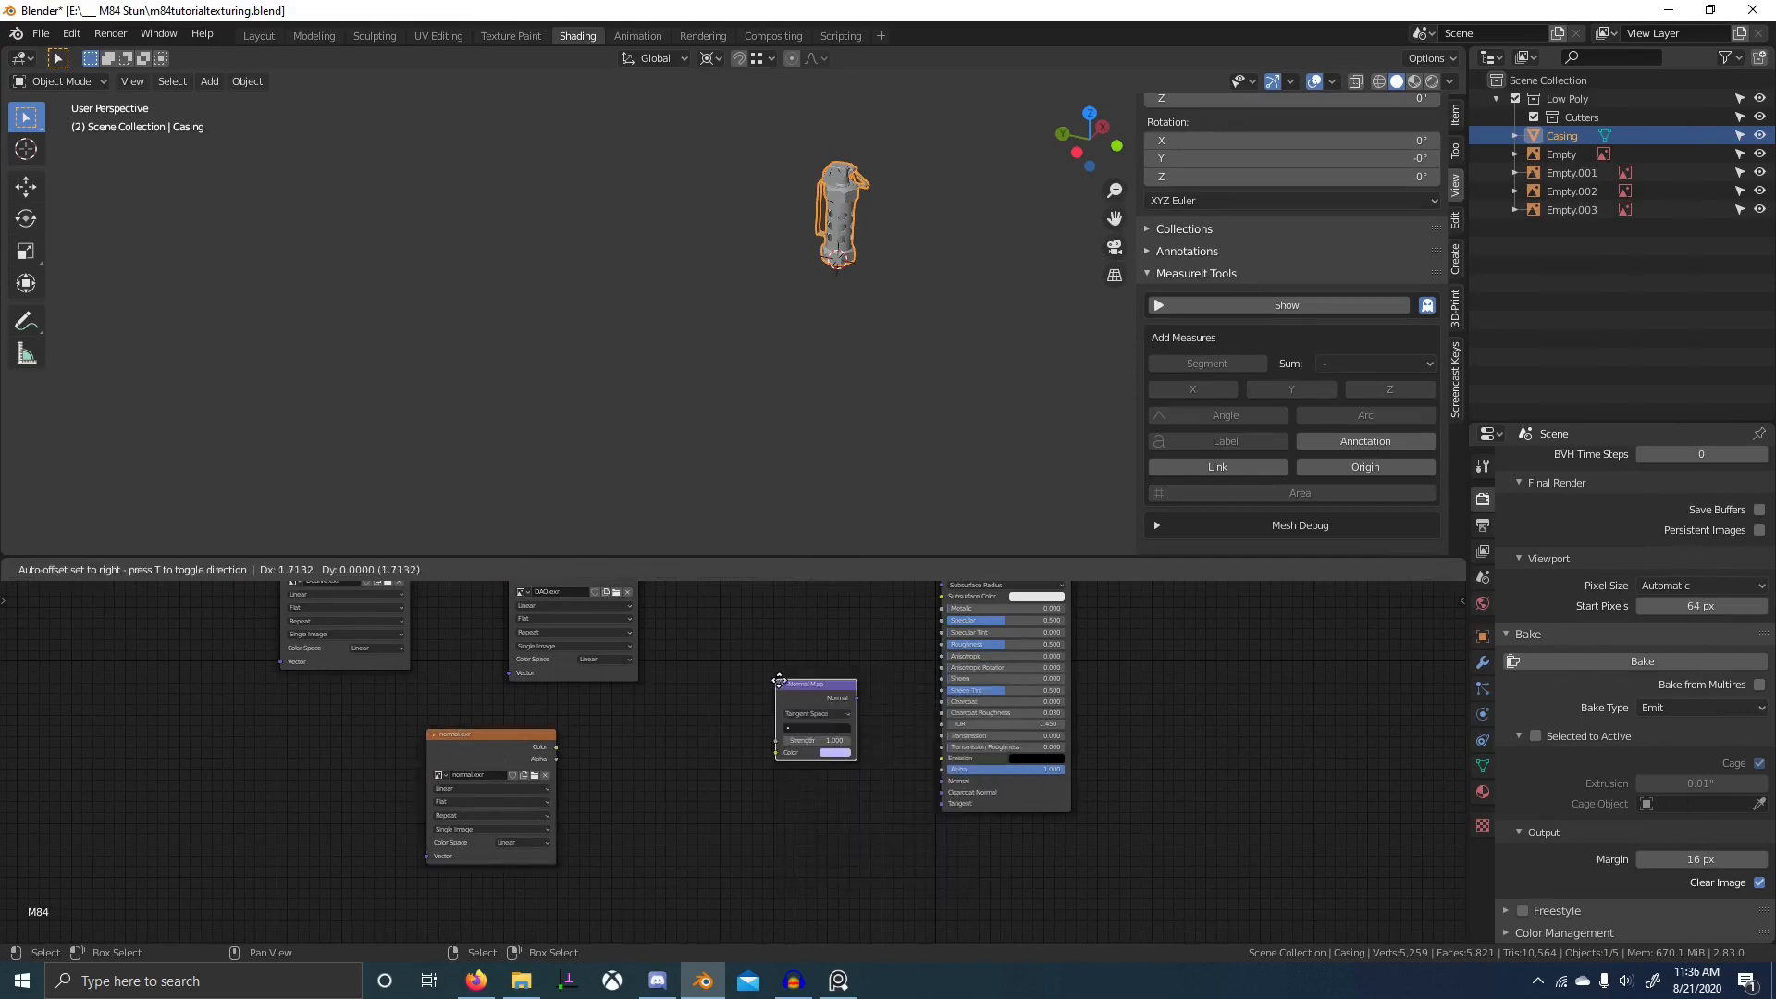
click(764, 727)
alt+right_drag(526, 753, 797, 761)
alt+right_drag(826, 756, 932, 779)
drag(505, 745, 843, 769)
shift+click(792, 755)
- Set the Principled BSDF's roughness to 0.273 and metallic to 1, and darken its base color to a light grey
scroll(844, 769, down, 2)
middle_drag(843, 769, 728, 865)
scroll(930, 671, up, 9)
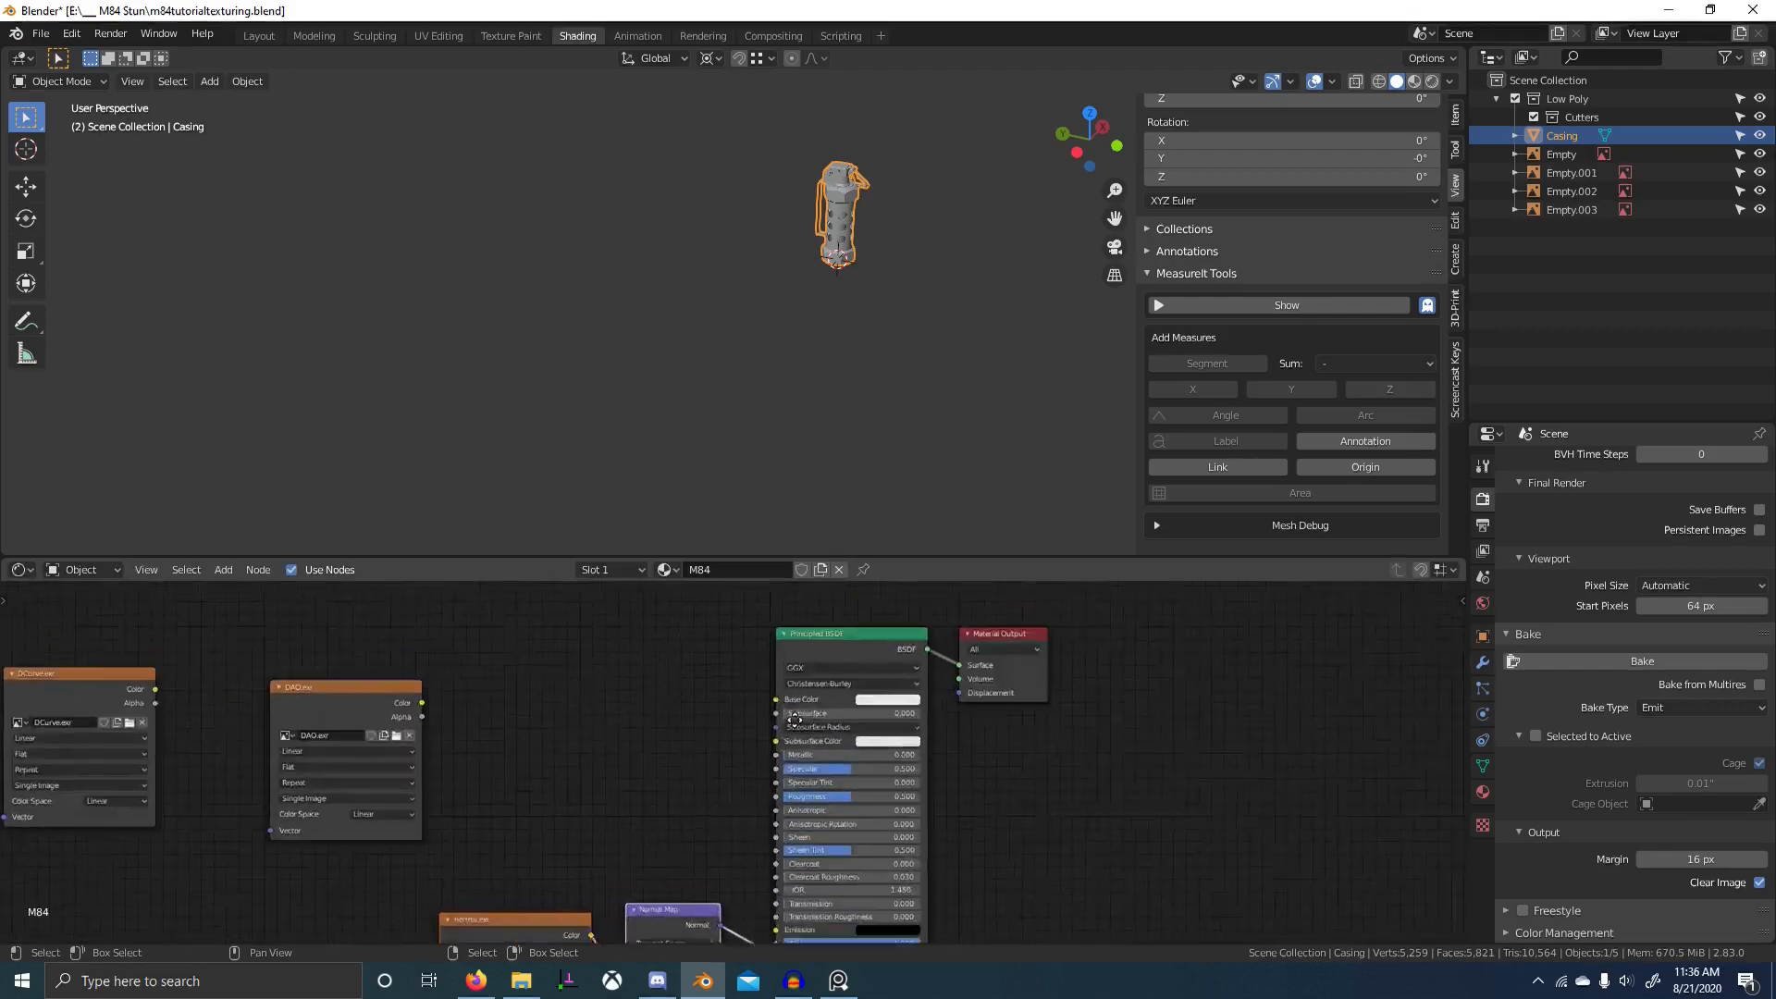
scroll(863, 403, up, 3)
scroll(796, 261, up, 4)
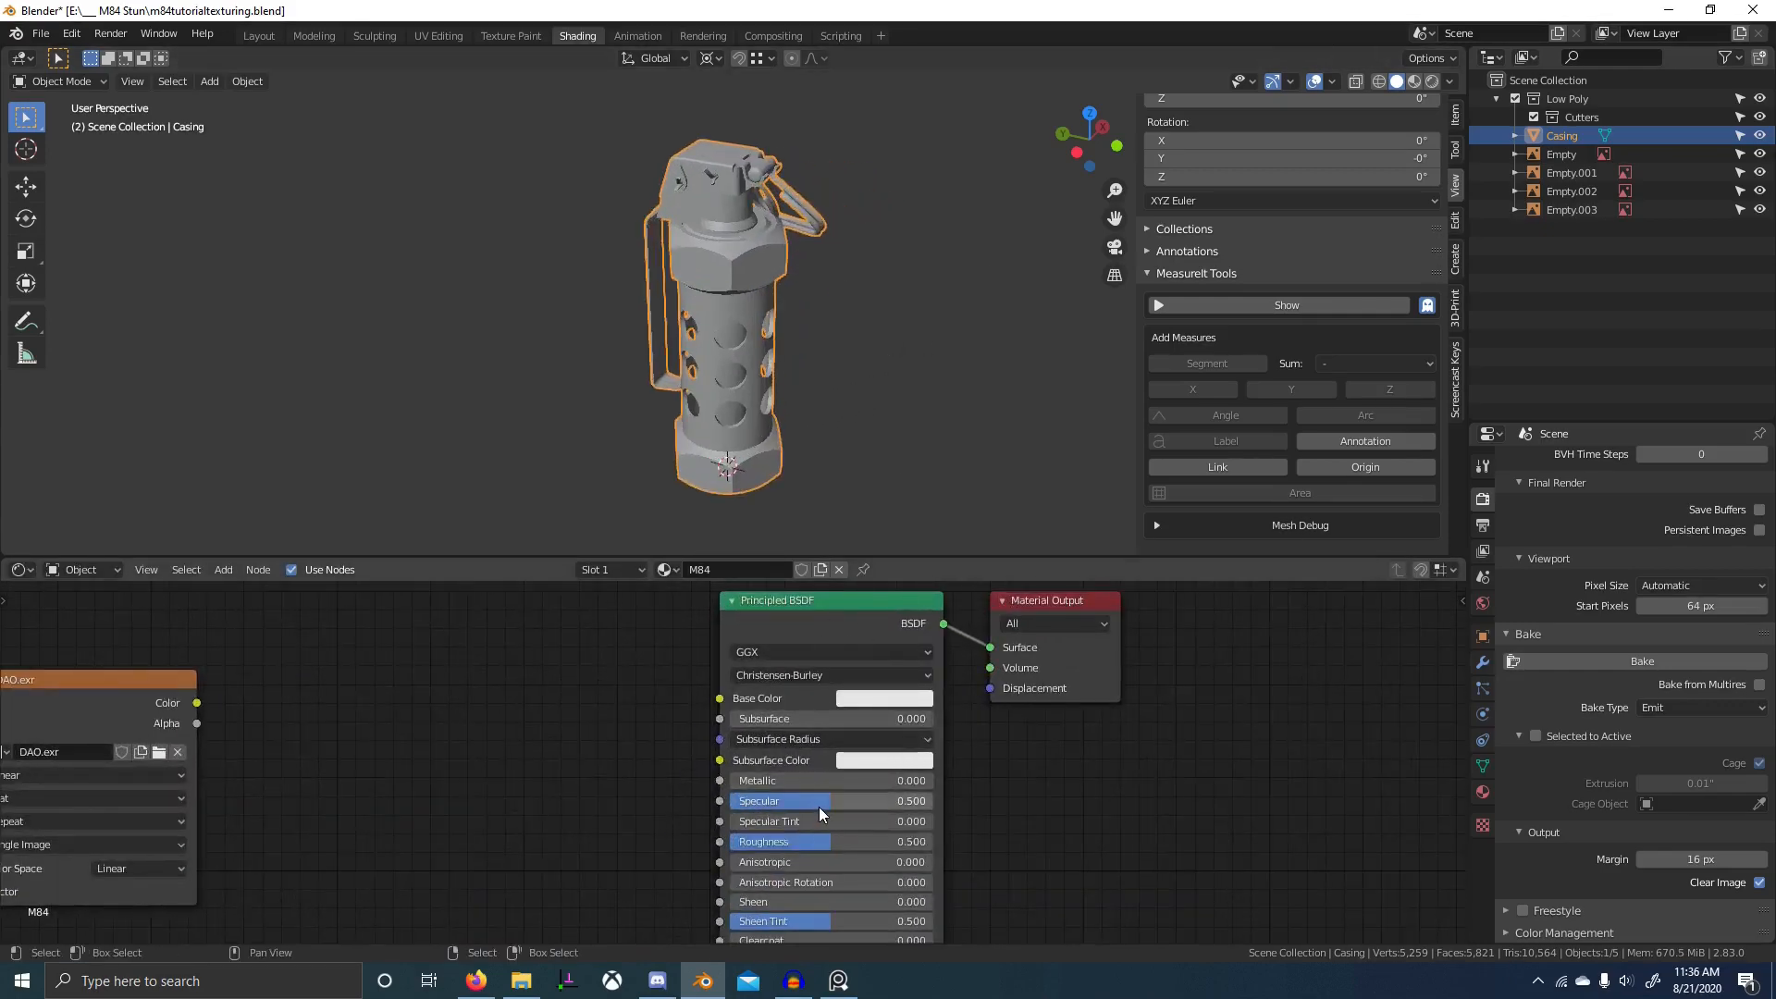
drag(821, 842, 783, 842)
click(805, 780)
text(1)
key(Return)
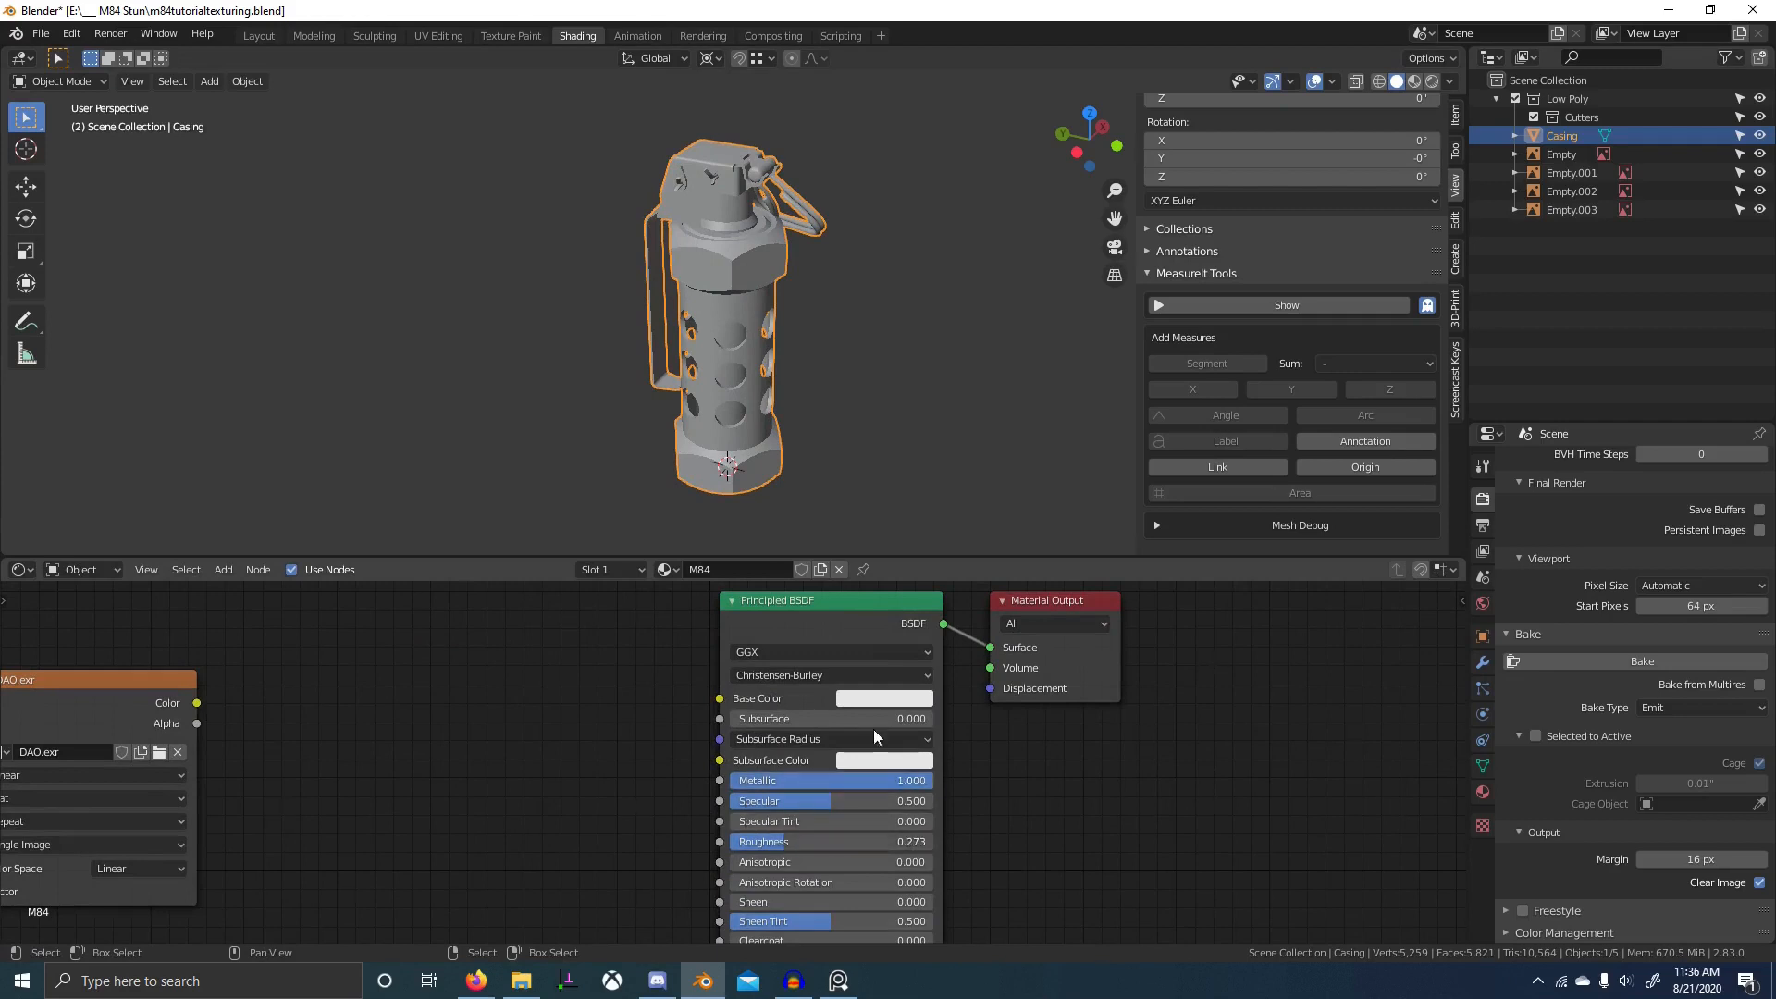
click(881, 701)
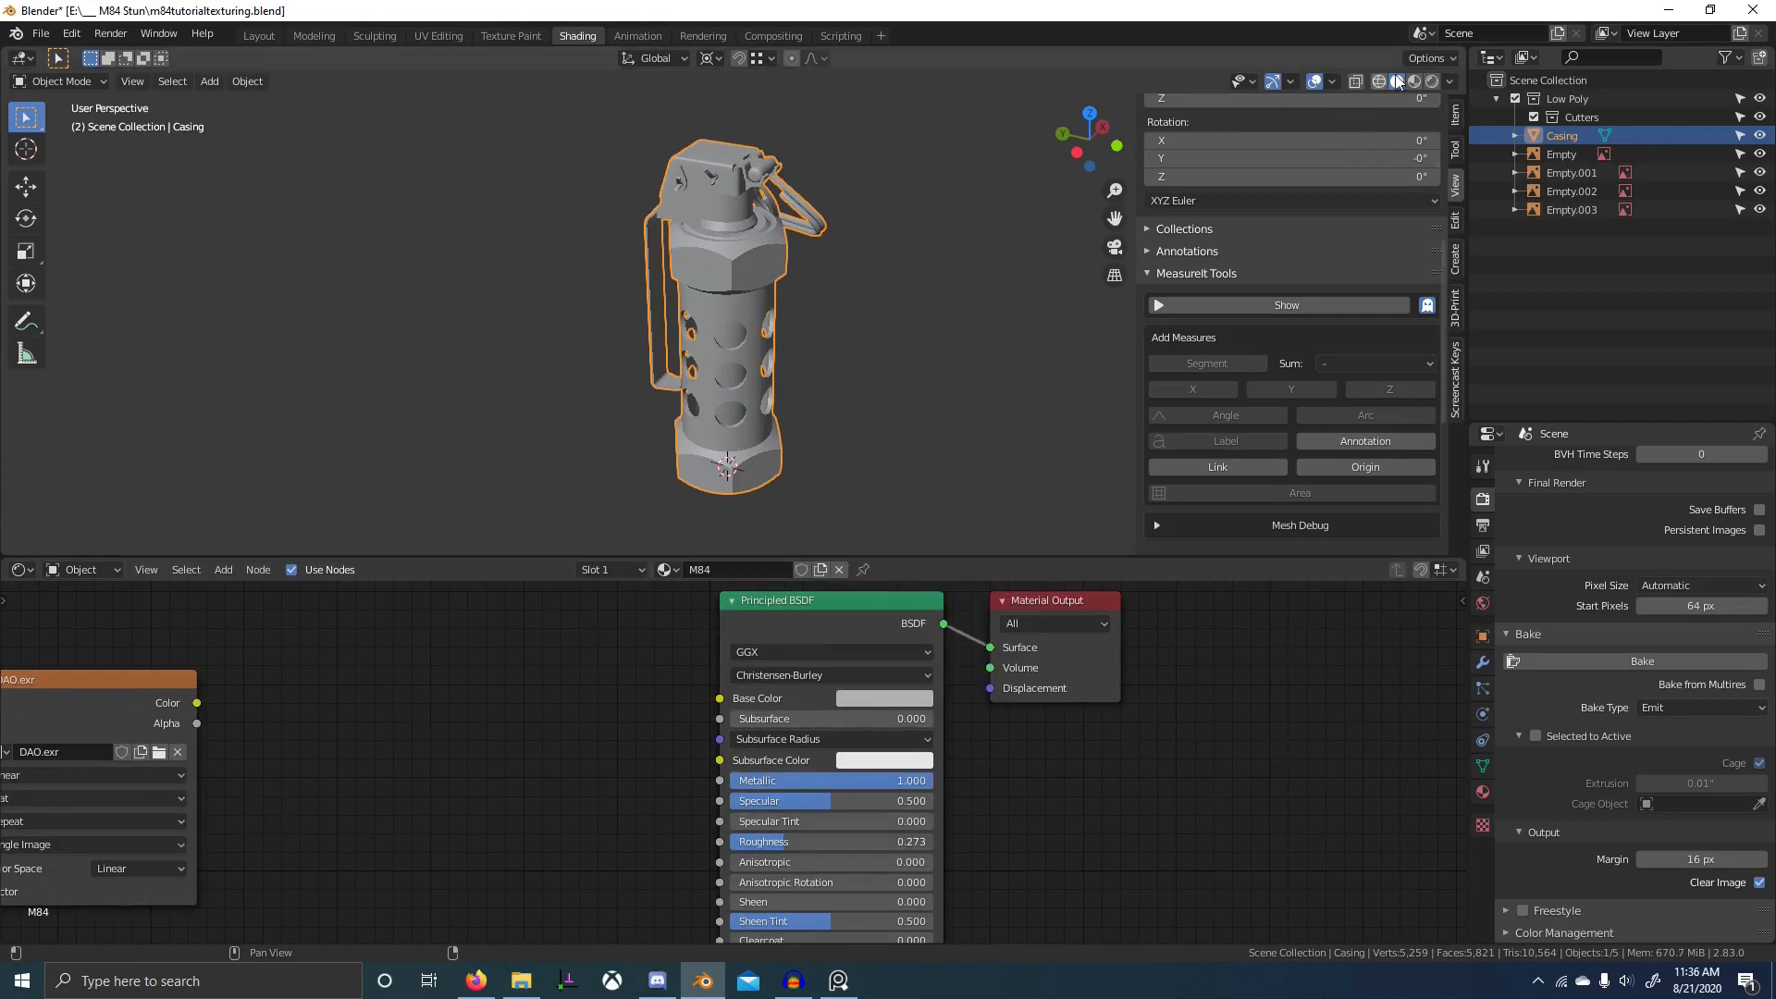
- Switch the viewport to Material Preview and check the metallic grenade from another side
click(1413, 82)
scroll(760, 336, up, 3)
middle_drag(760, 336, 905, 392)
scroll(904, 392, down, 3)
scroll(659, 685, down, 3)
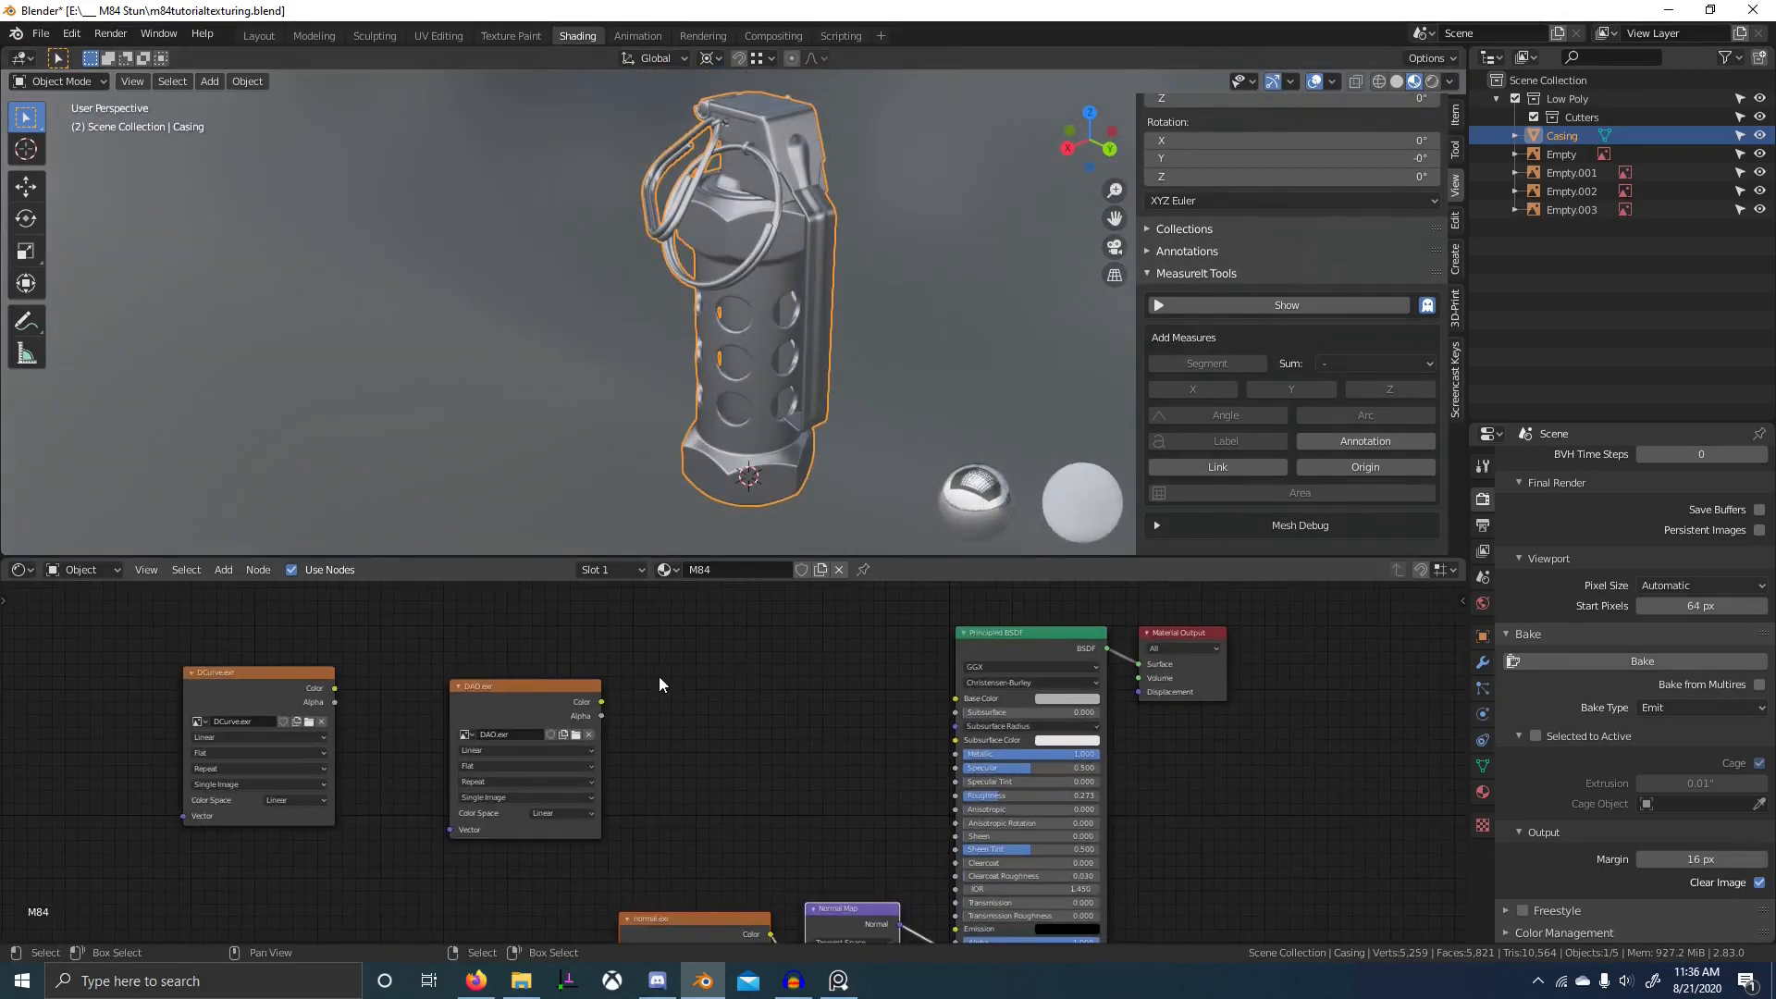
- Place the DCurve.exr texture above DAO.exr and add a Separate RGB node fed by the DCurve.exr color
drag(257, 698, 523, 897)
middle_drag(740, 592, 681, 690)
scroll(681, 690, down, 2)
key(shift+a)
click(699, 664)
text(se)
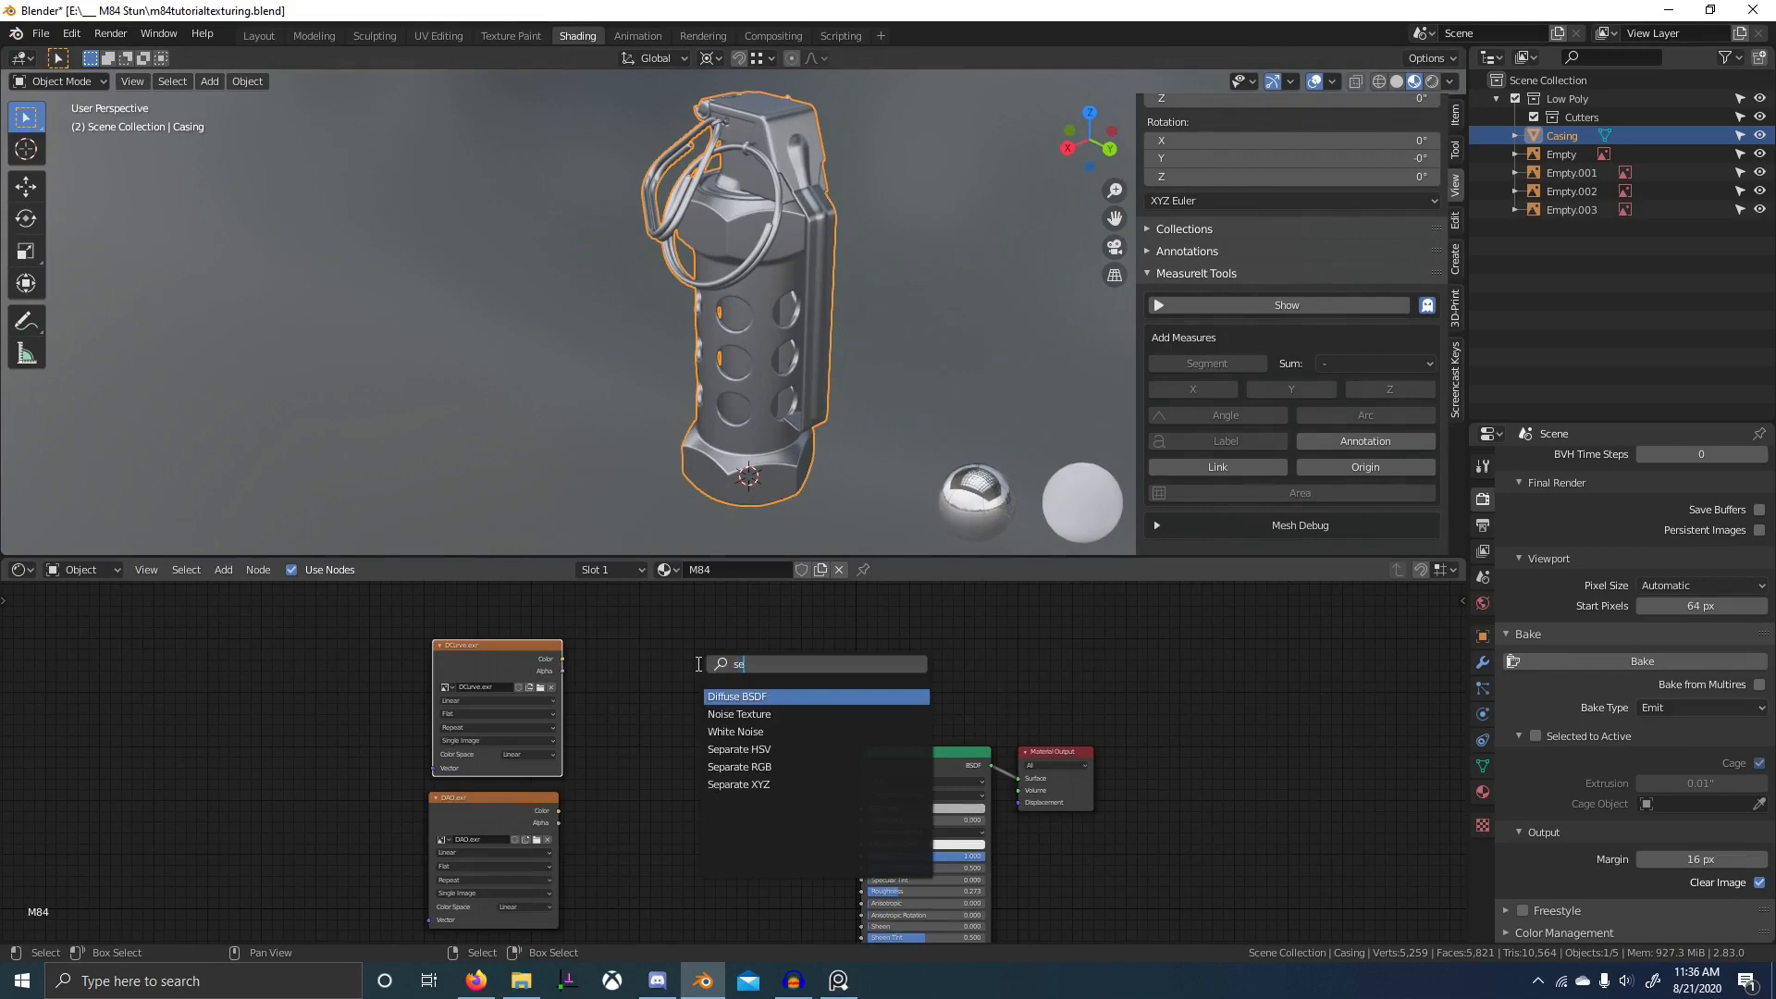
key(Down)
key(Down)
key(Down)
key(Down)
key(Return)
click(623, 664)
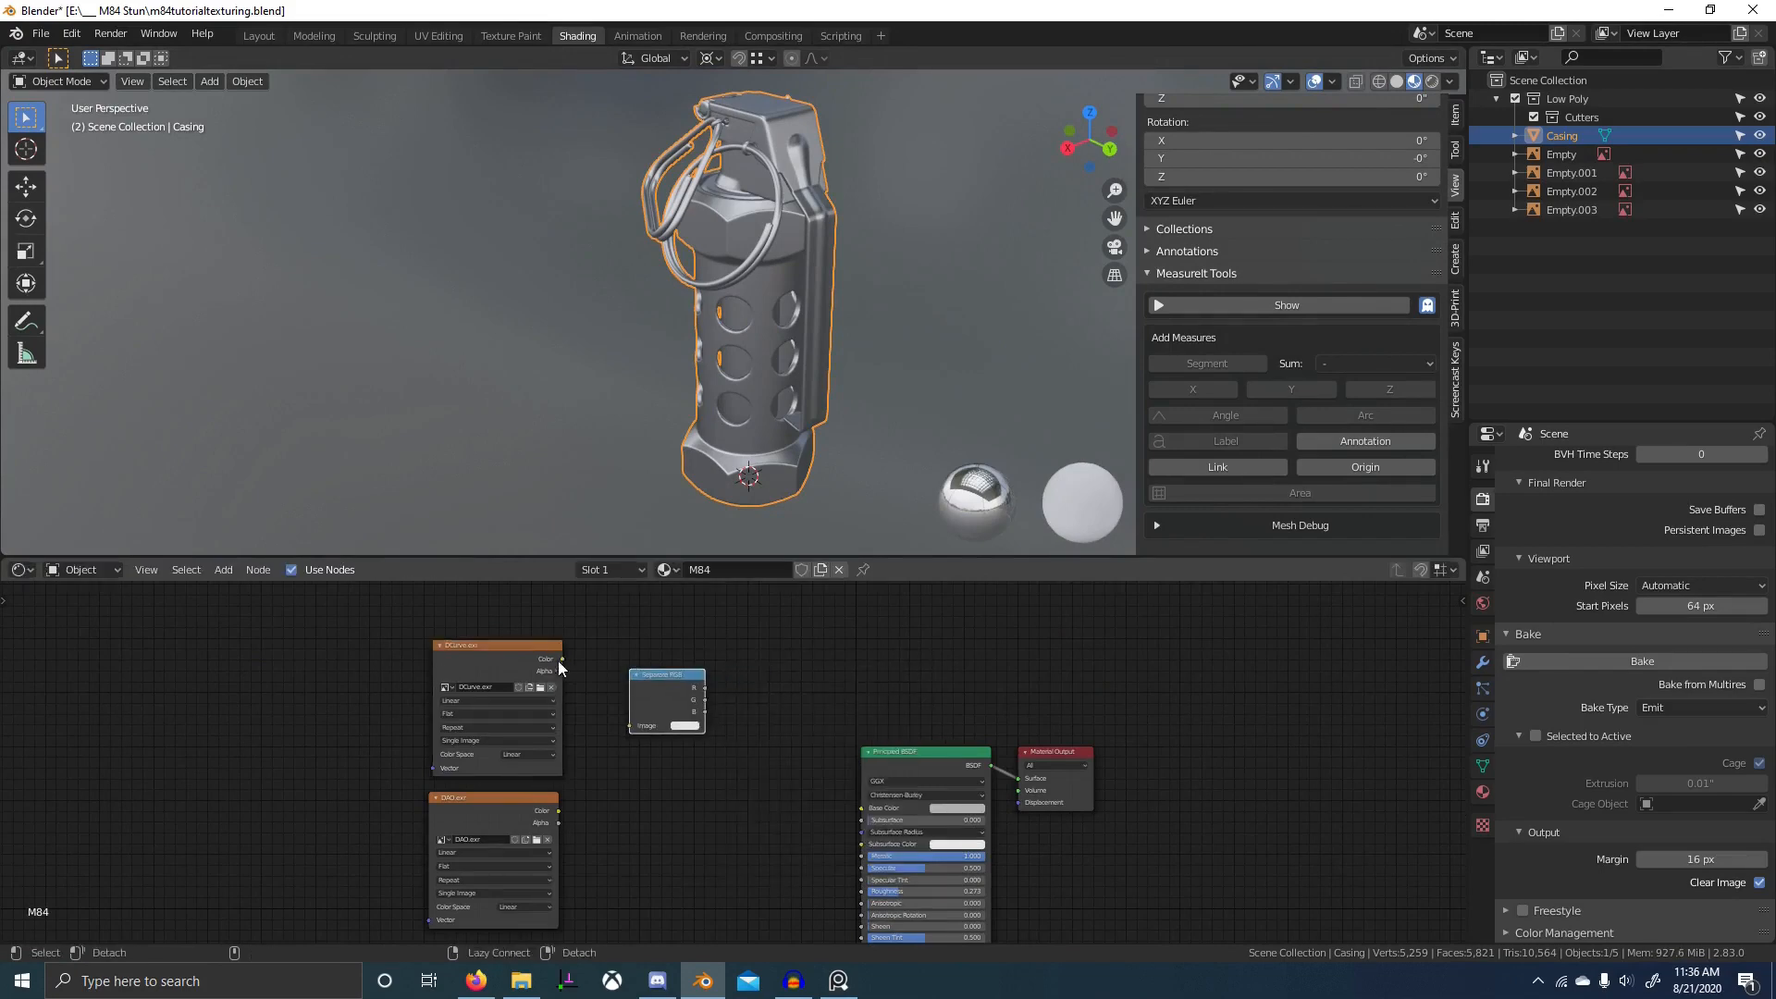
- Preview the curvature map's red and then green channel on the model and examine the grenade's head
ctrl+shift+click(648, 689)
scroll(659, 686, up, 1)
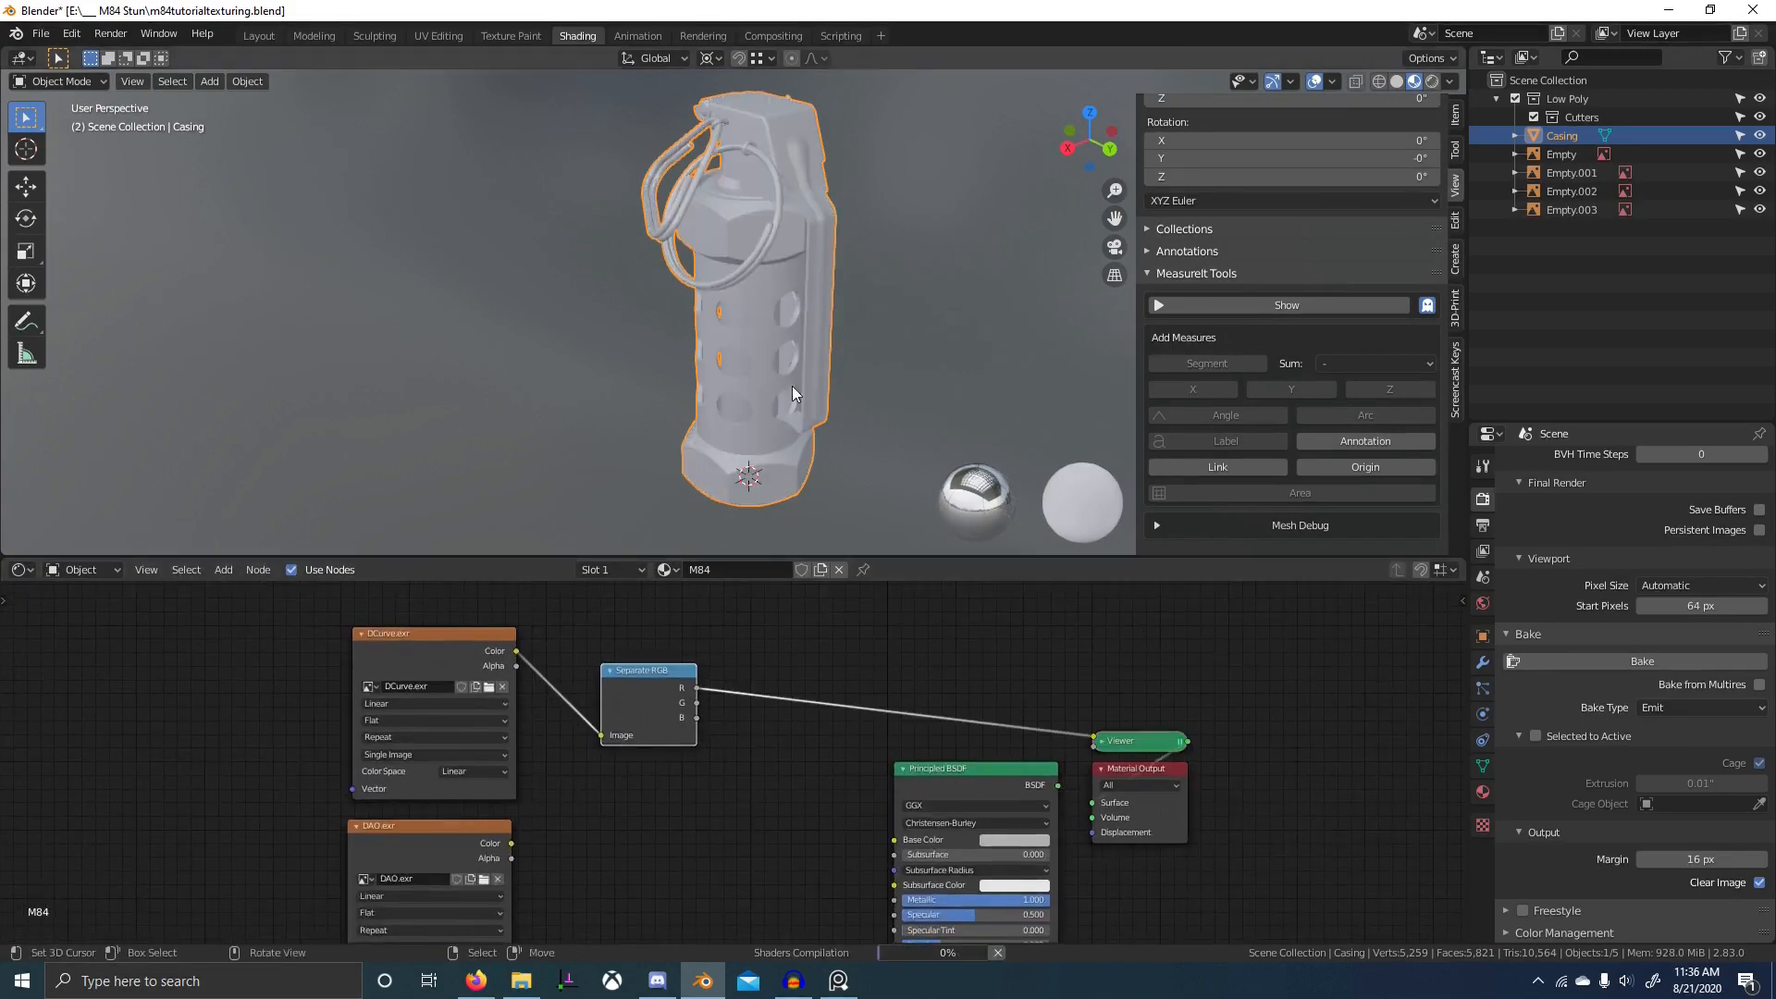
scroll(807, 427, up, 3)
mouse_move(808, 428)
middle_down()
mouse_move(753, 425)
mouse_move(852, 408)
mouse_move(738, 408)
mouse_move(819, 486)
mouse_move(798, 398)
middle_up()
scroll(730, 473, up, 2)
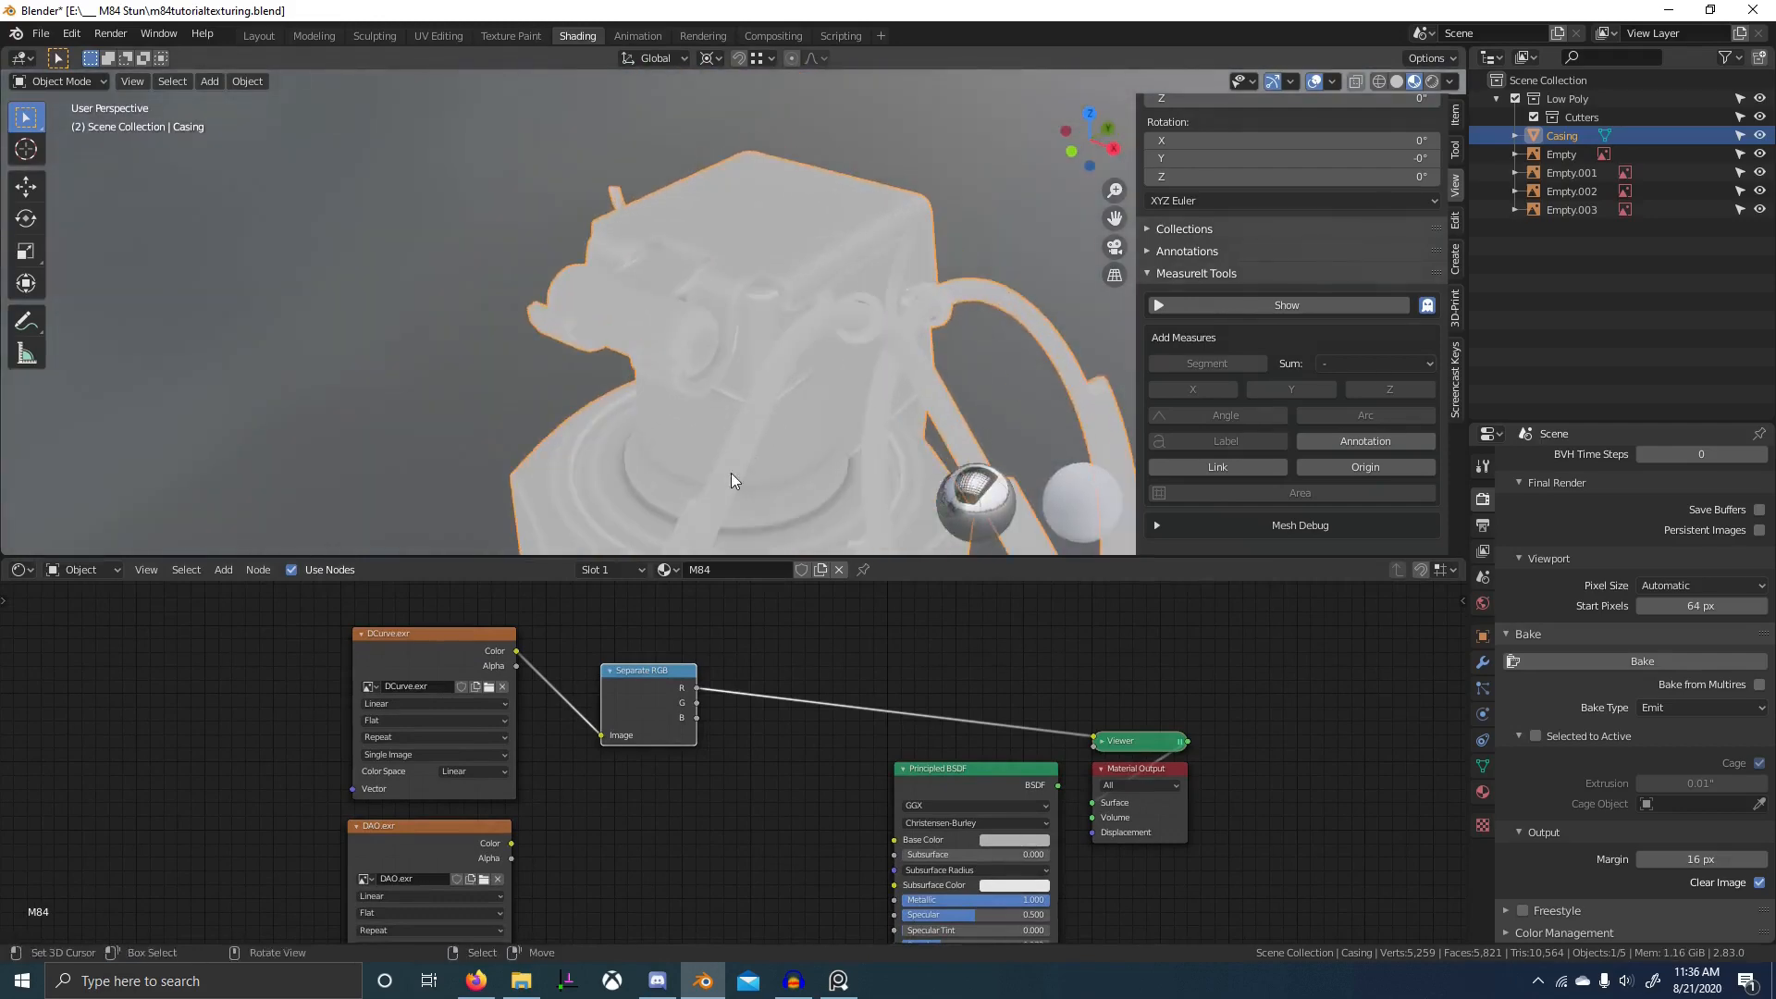
ctrl+shift+click(669, 683)
mouse_move(838, 457)
middle_down()
mouse_move(783, 385)
mouse_move(685, 333)
mouse_move(741, 416)
middle_up()
scroll(758, 414, up, 2)
scroll(749, 420, up, 2)
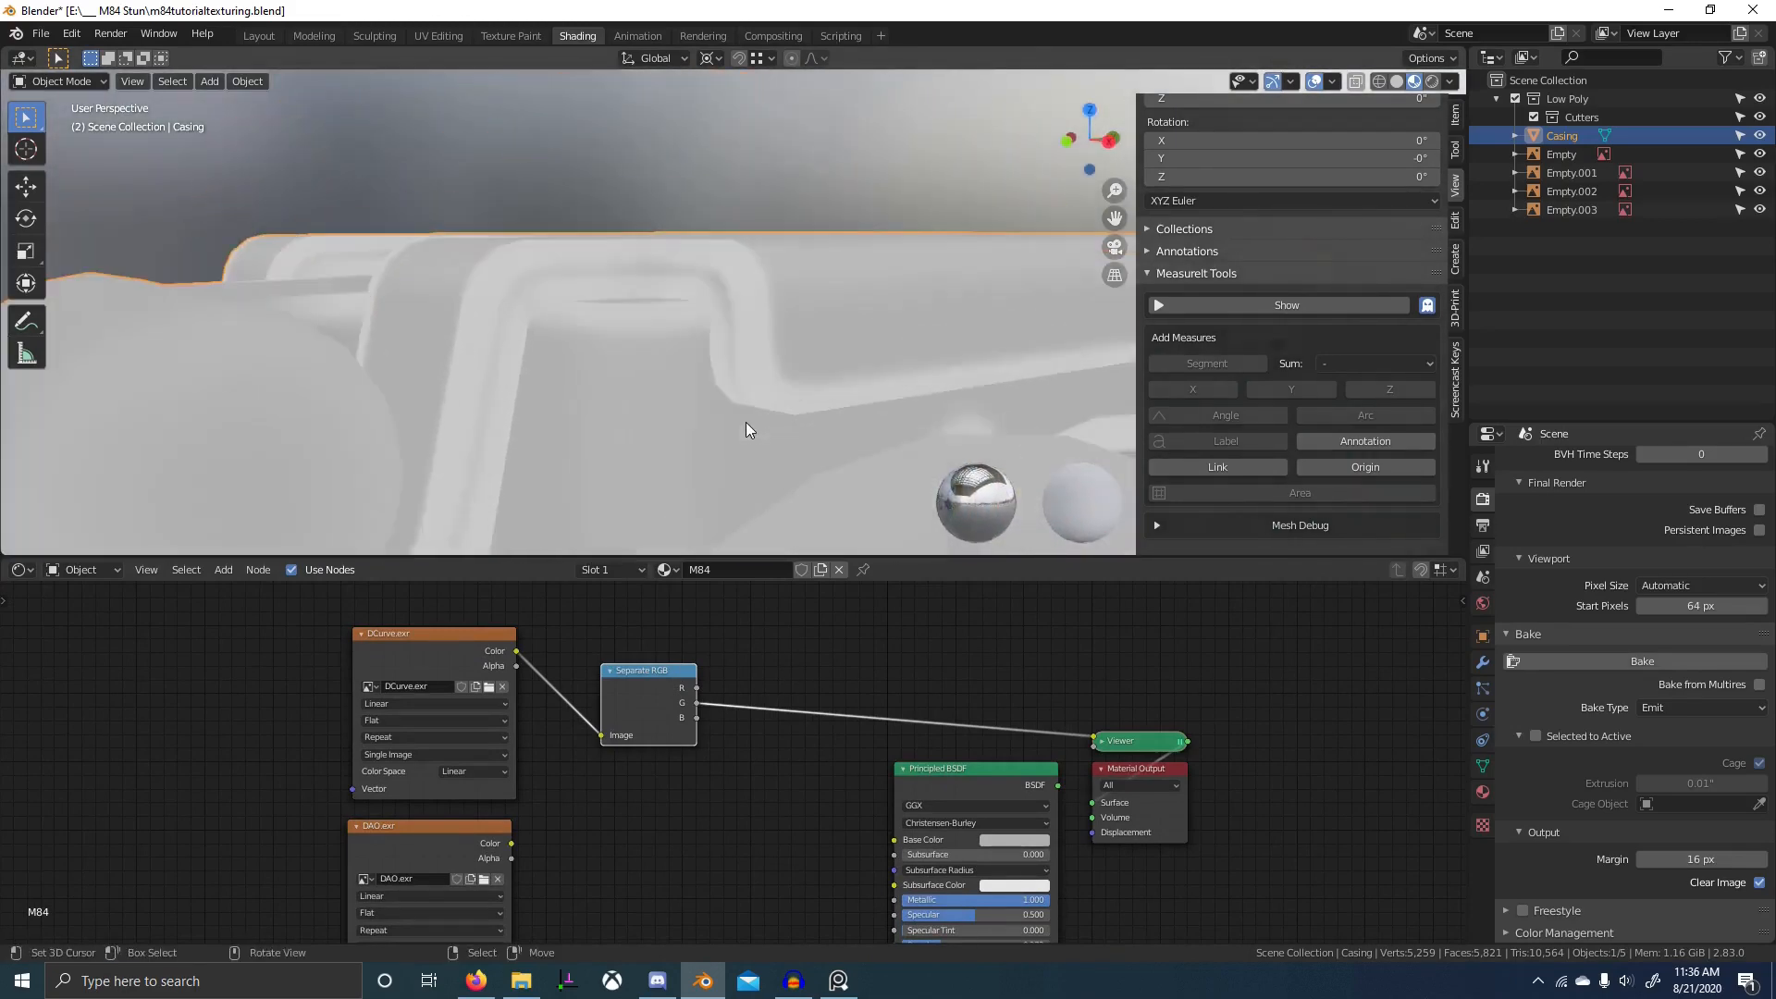
- Preview the curvature map's blue channel and examine the head and the round holes in the body
ctrl+shift+click(646, 697)
scroll(779, 449, down, 2)
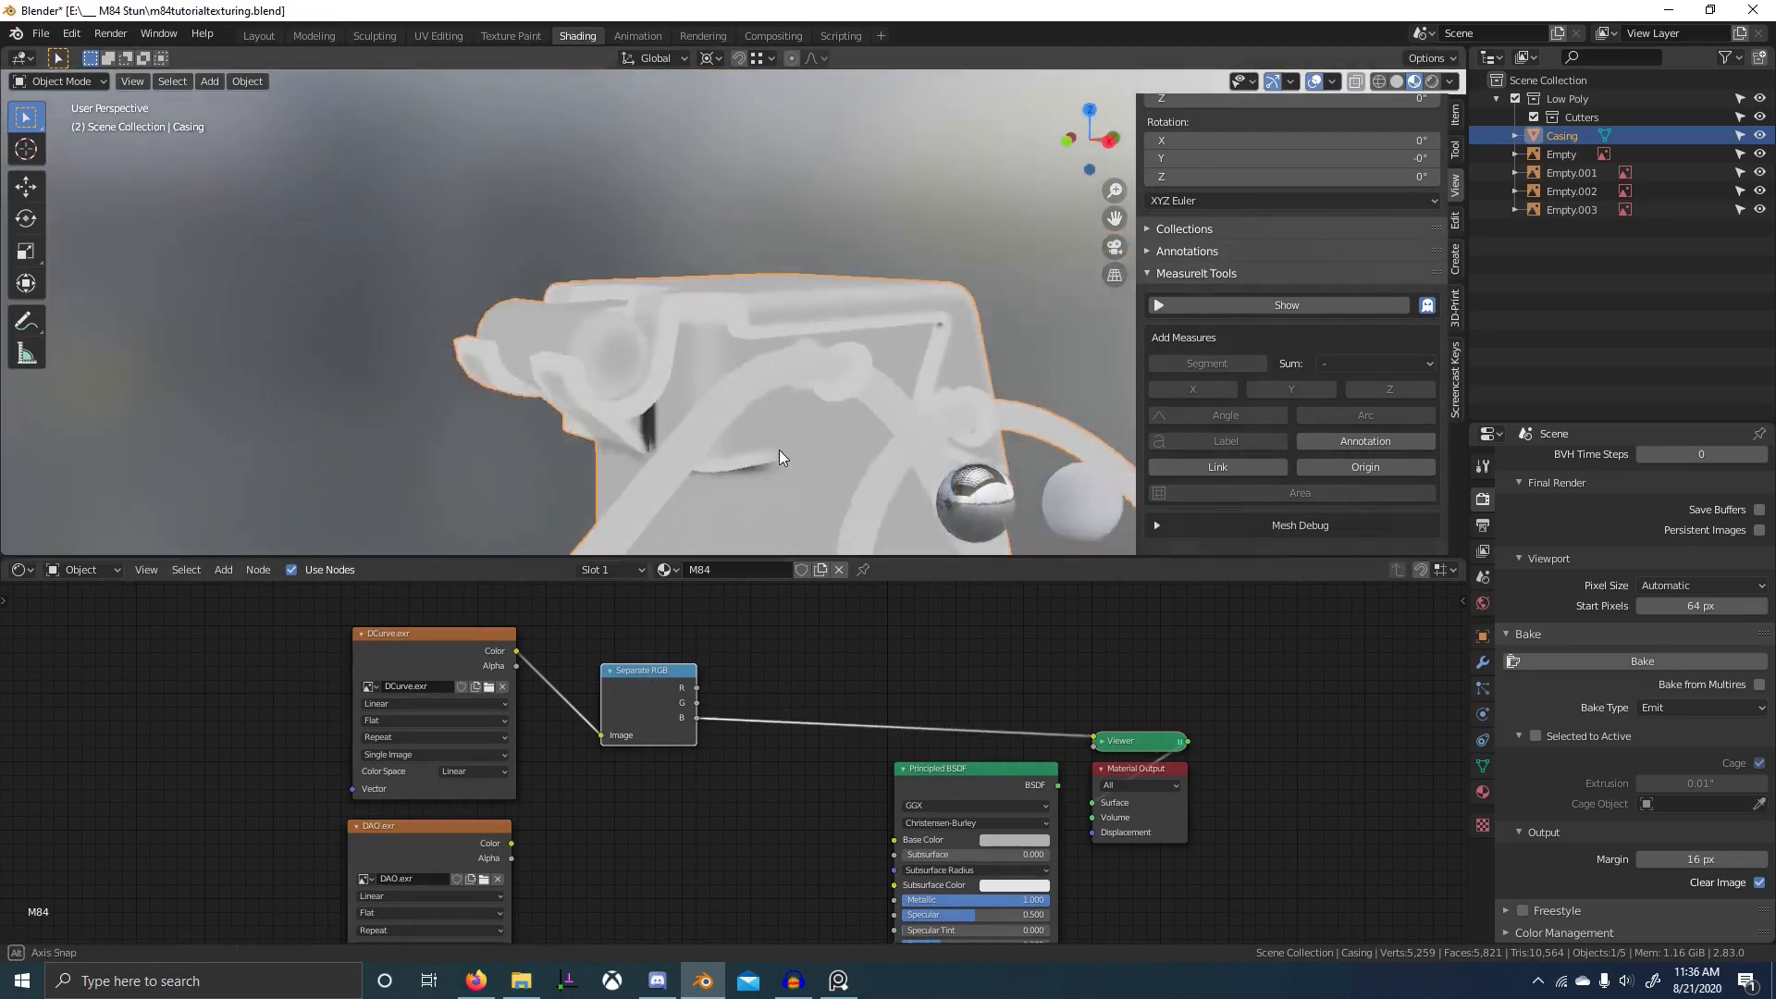
mouse_move(779, 450)
middle_down()
mouse_move(703, 460)
mouse_move(720, 475)
mouse_move(697, 205)
middle_up()
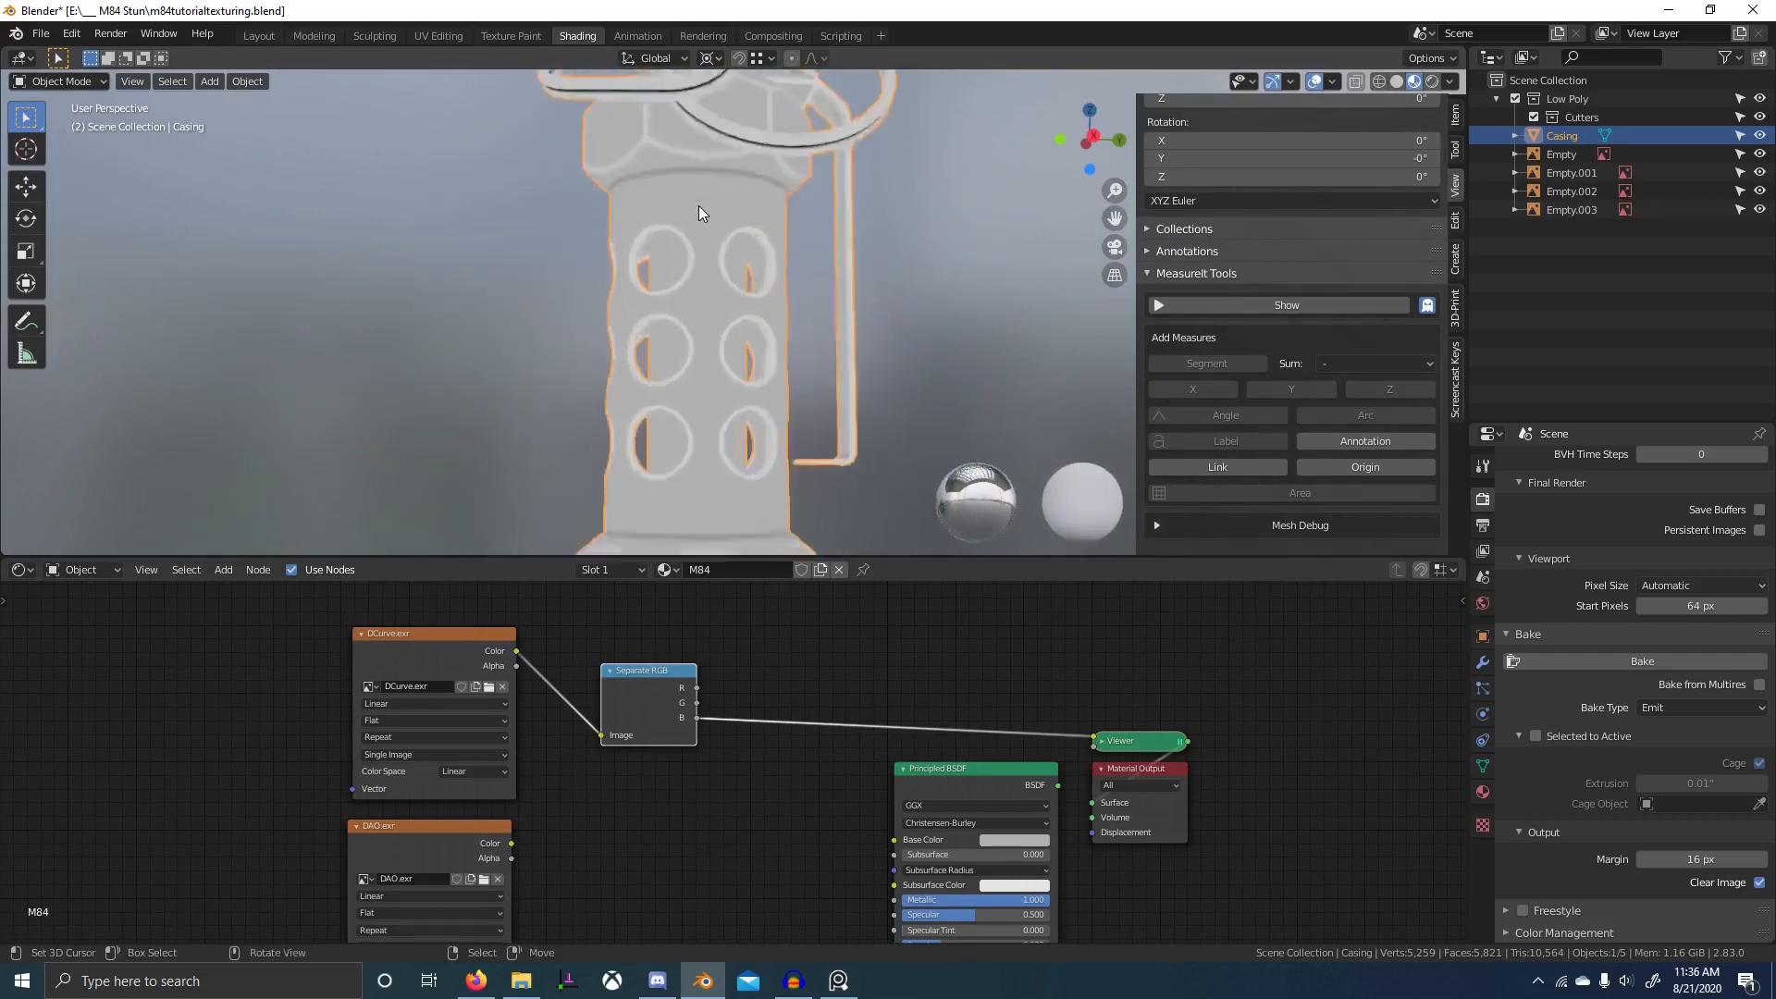
scroll(684, 392, up, 2)
middle_drag(685, 399, 610, 428)
scroll(750, 388, up, 4)
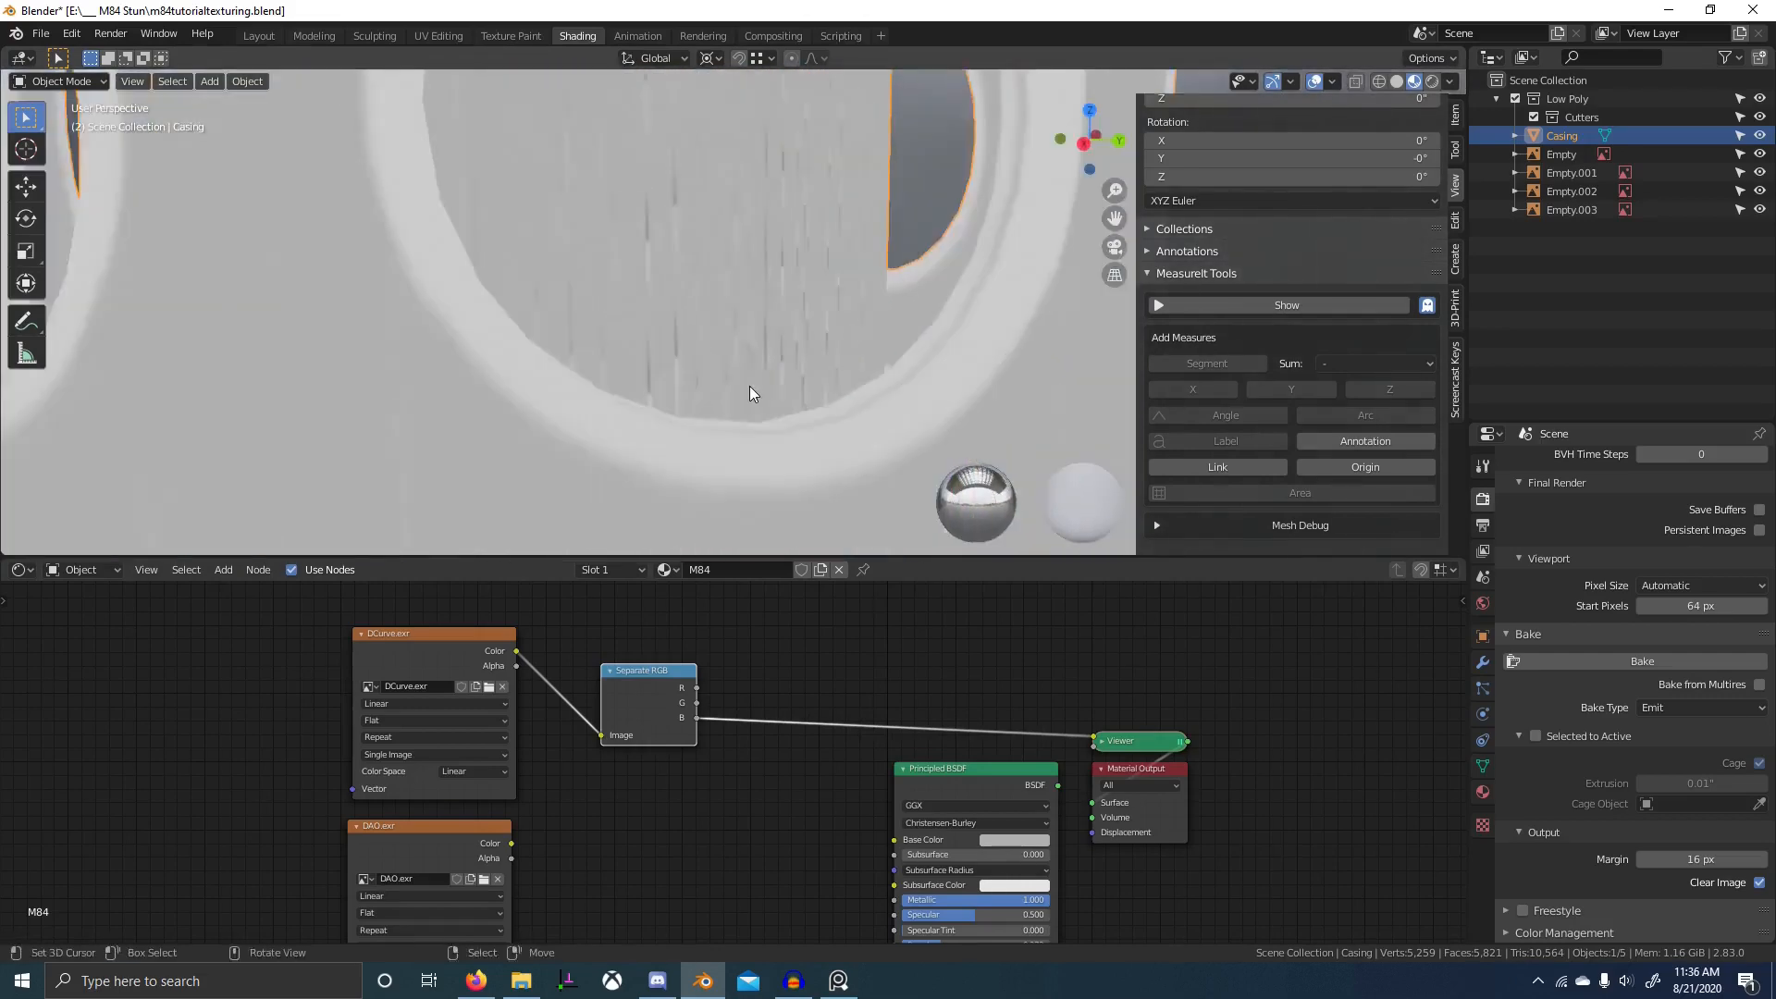
- Compare the curvature map's red, green and blue channels around the body holes, upper collar and pull rings
ctrl+shift+click(630, 687)
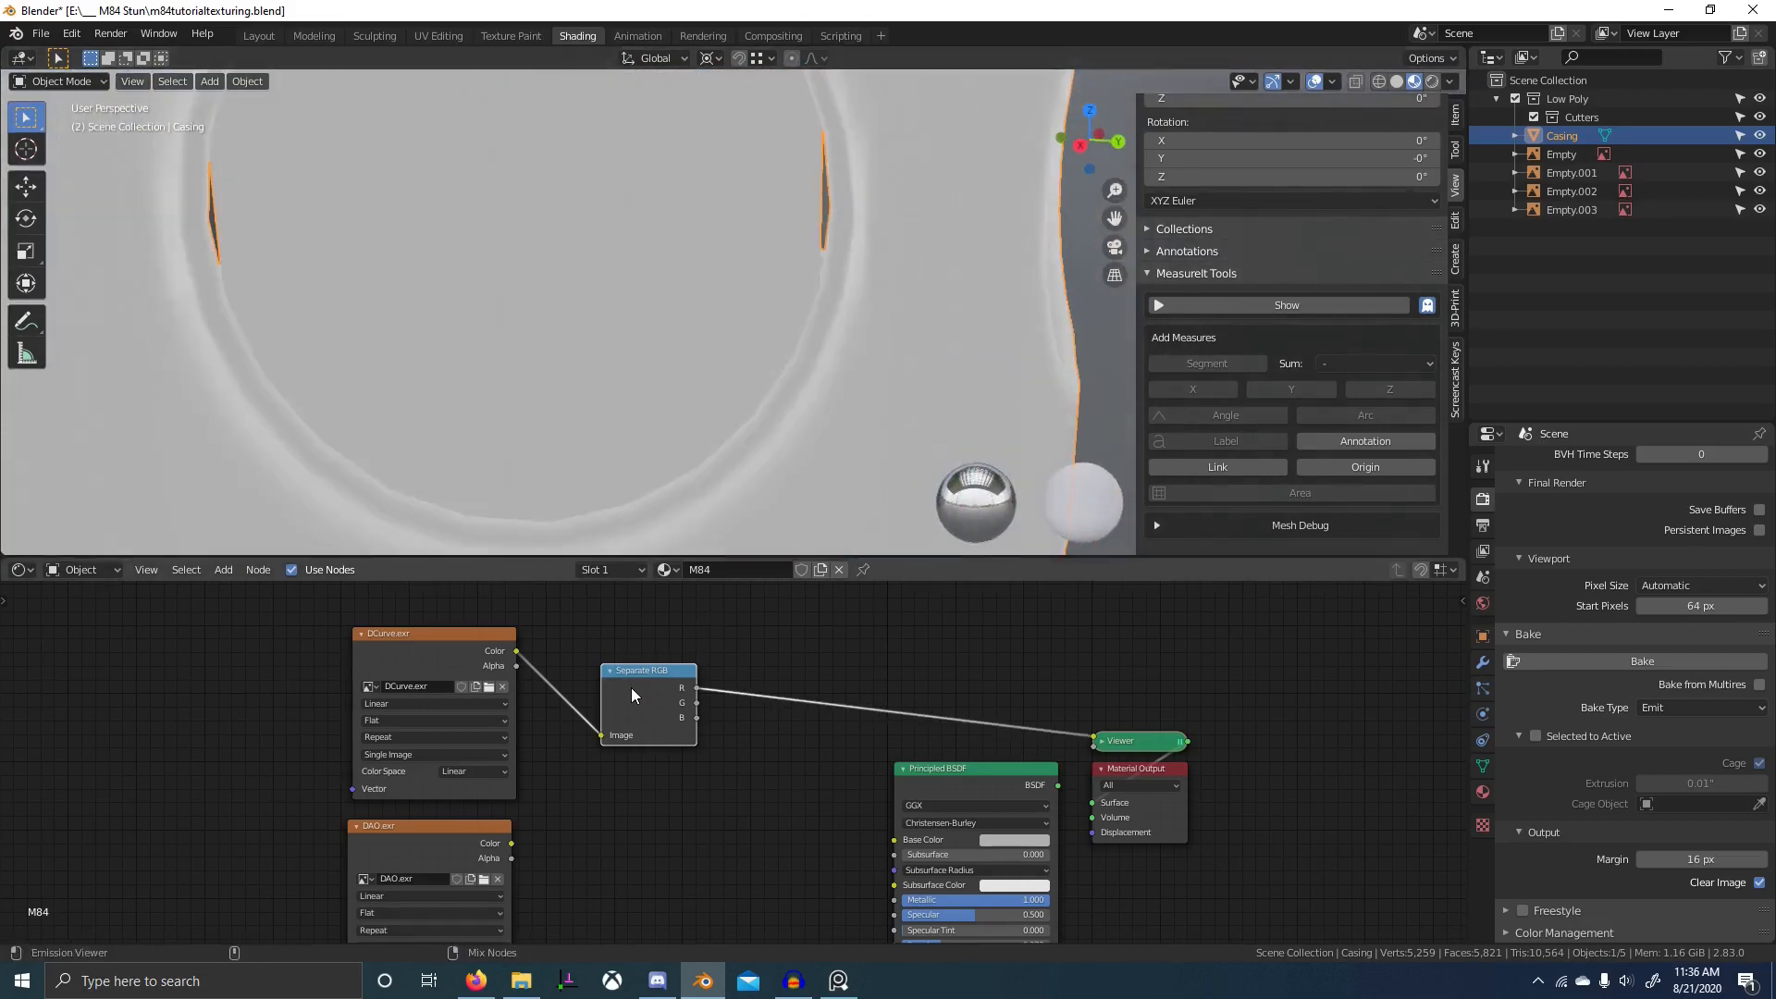
scroll(664, 501, down, 4)
mouse_move(664, 501)
middle_down()
mouse_move(730, 396)
mouse_move(780, 388)
mouse_move(735, 418)
mouse_move(842, 427)
mouse_move(829, 479)
mouse_move(647, 614)
middle_up()
ctrl+shift+click(643, 675)
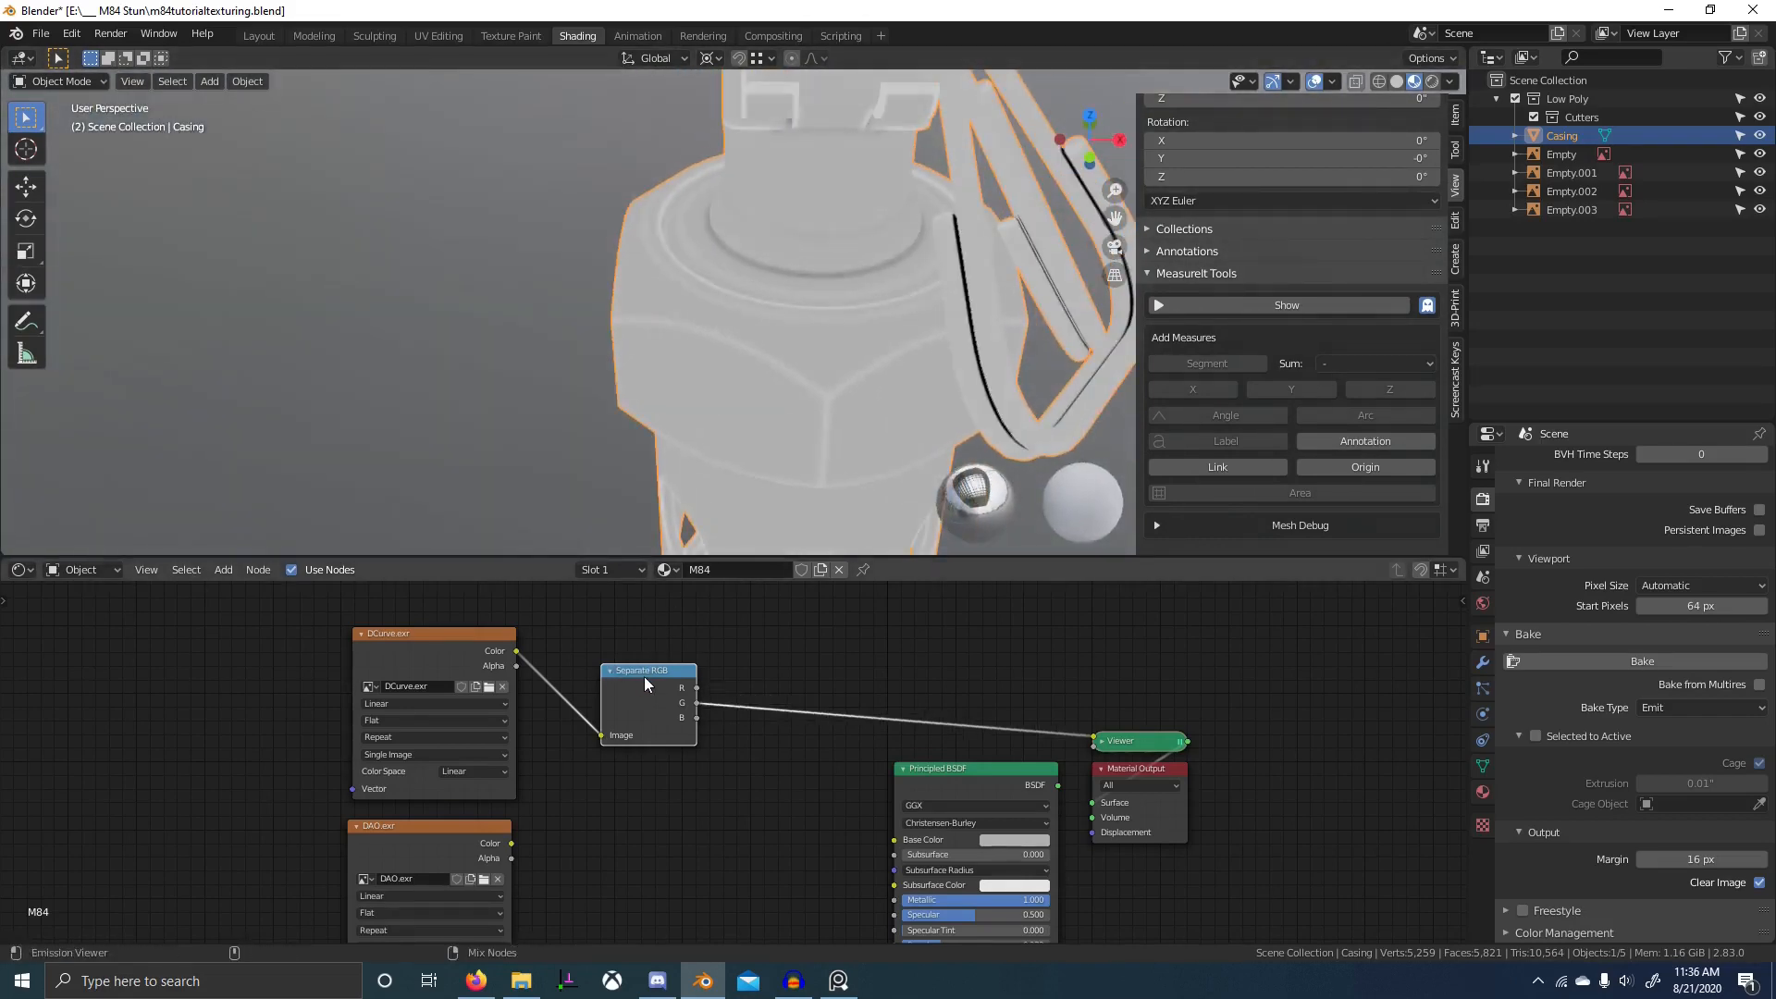
ctrl+shift+click(644, 675)
mouse_move(742, 483)
middle_down()
mouse_move(611, 507)
mouse_move(580, 463)
mouse_move(616, 440)
mouse_move(680, 464)
mouse_move(611, 423)
mouse_move(718, 453)
mouse_move(664, 433)
mouse_move(774, 496)
middle_up()
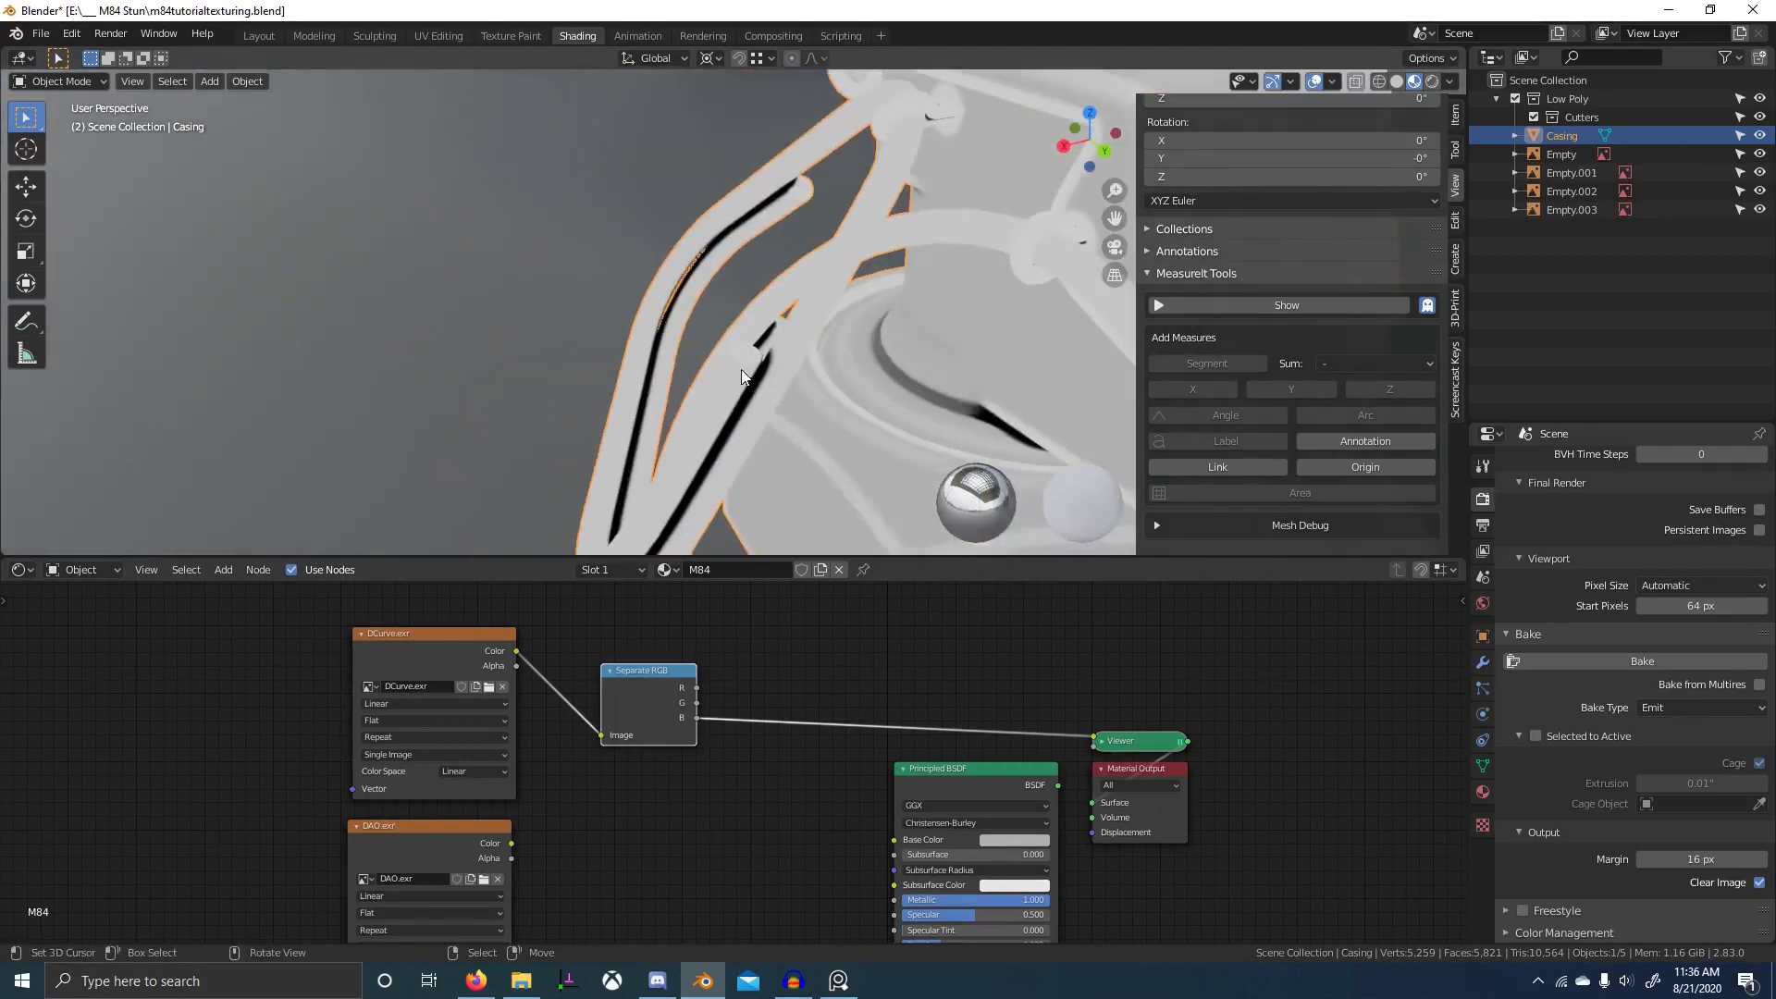
ctrl+shift+click(645, 669)
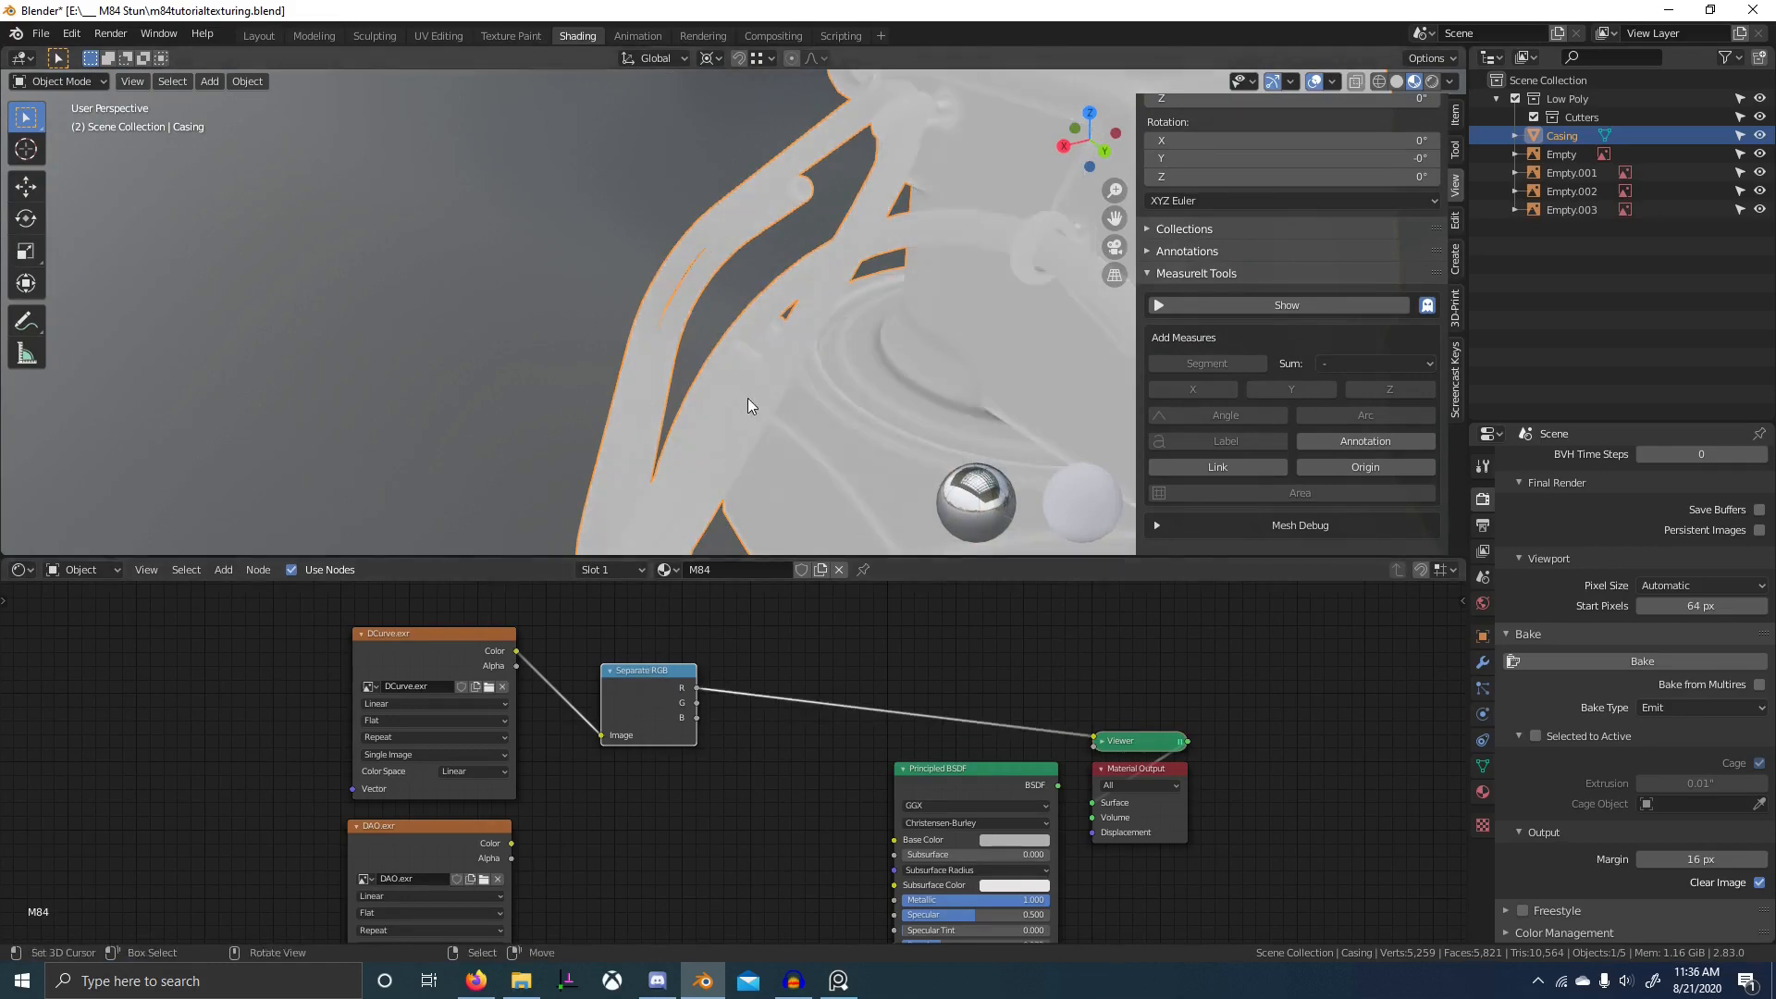
middle_drag(748, 398, 861, 425)
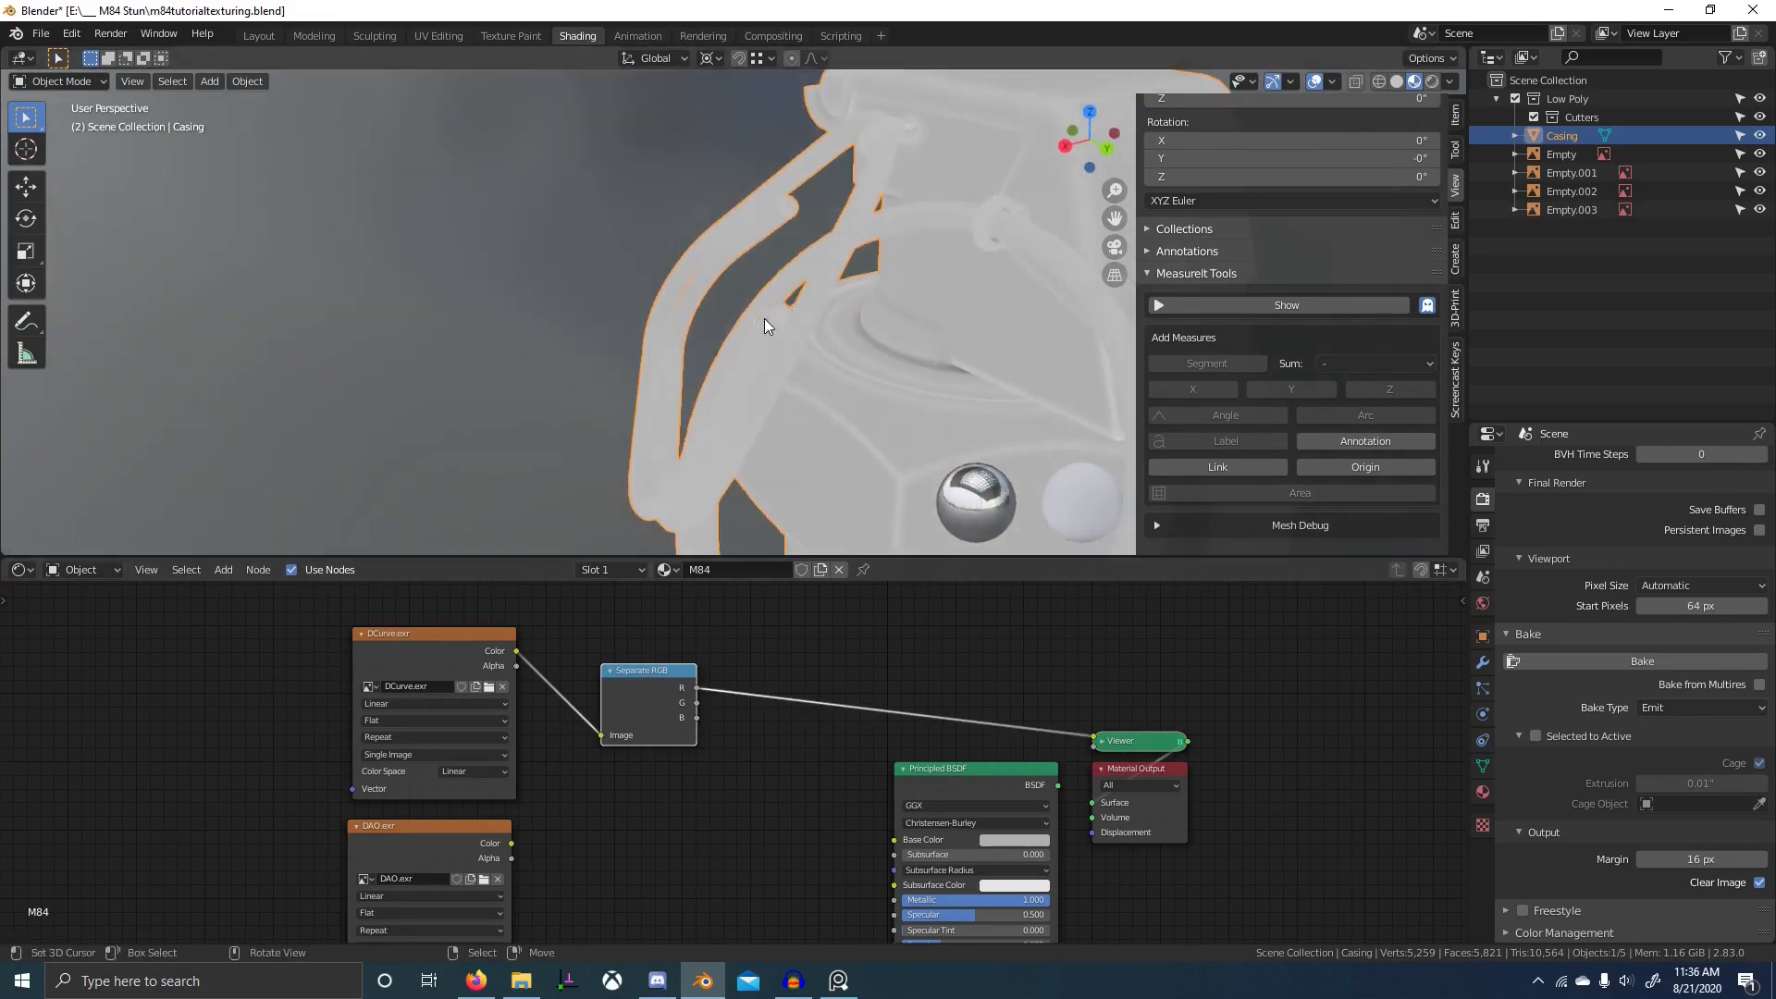
ctrl+shift+click(663, 699)
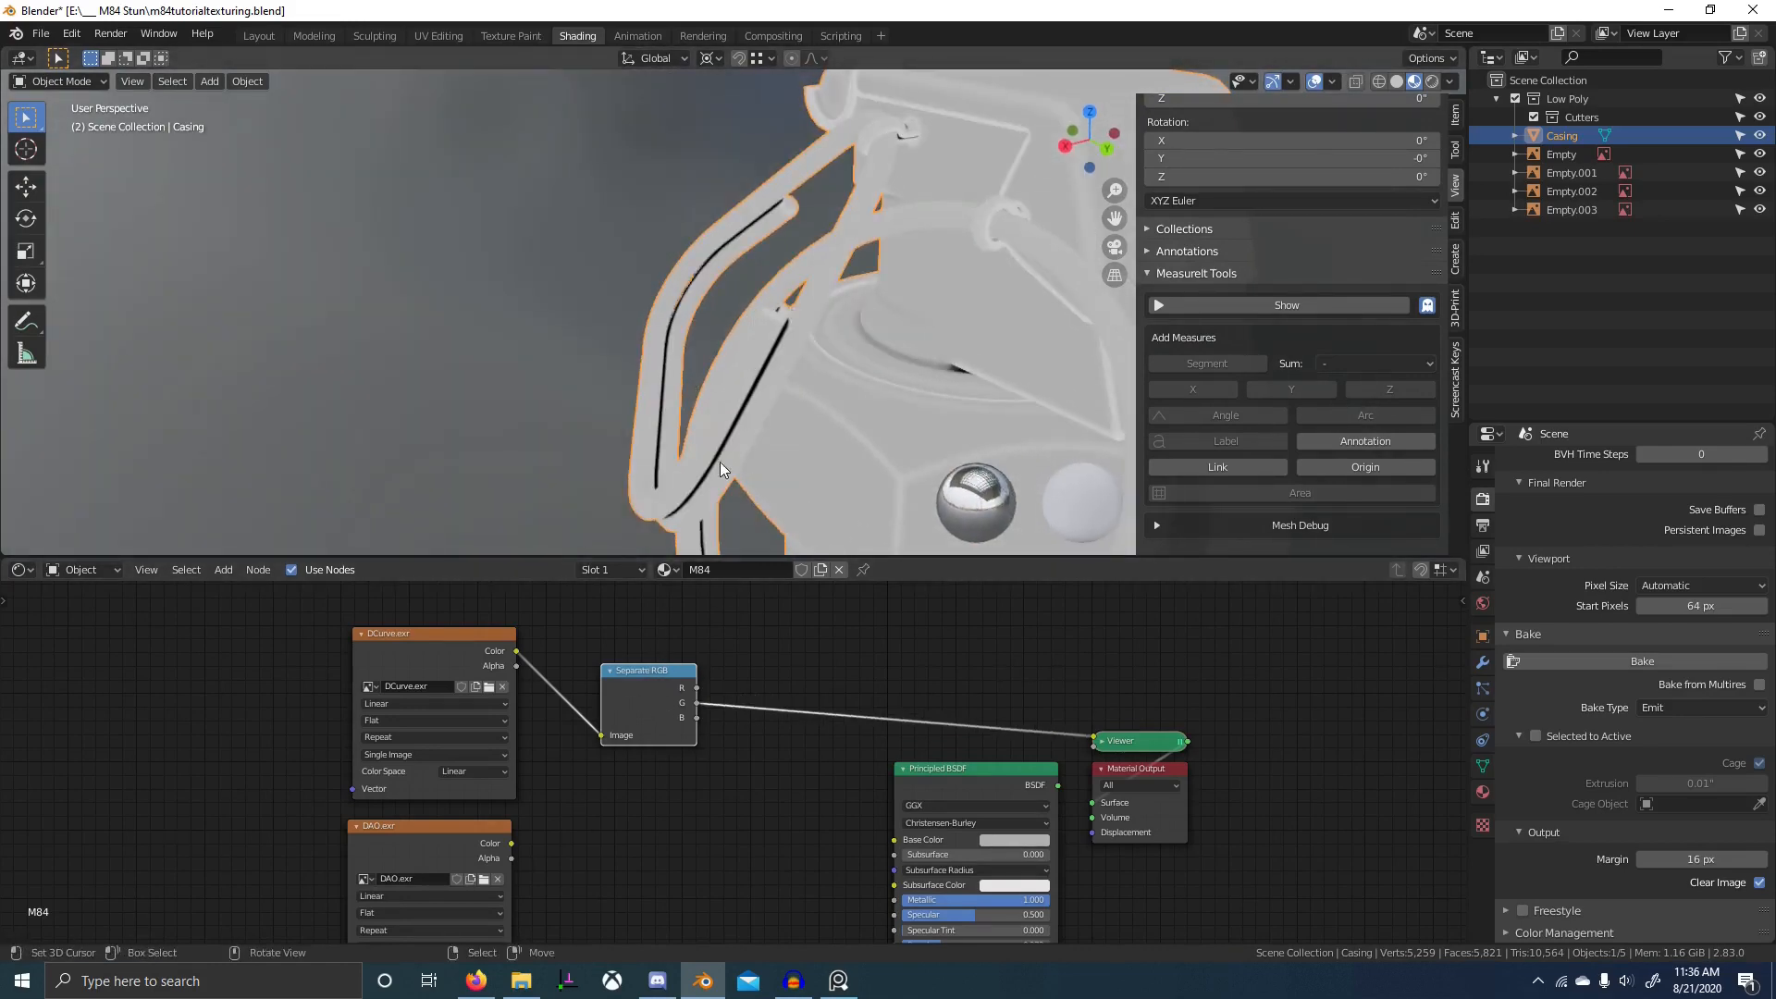
middle_drag(720, 463, 710, 559)
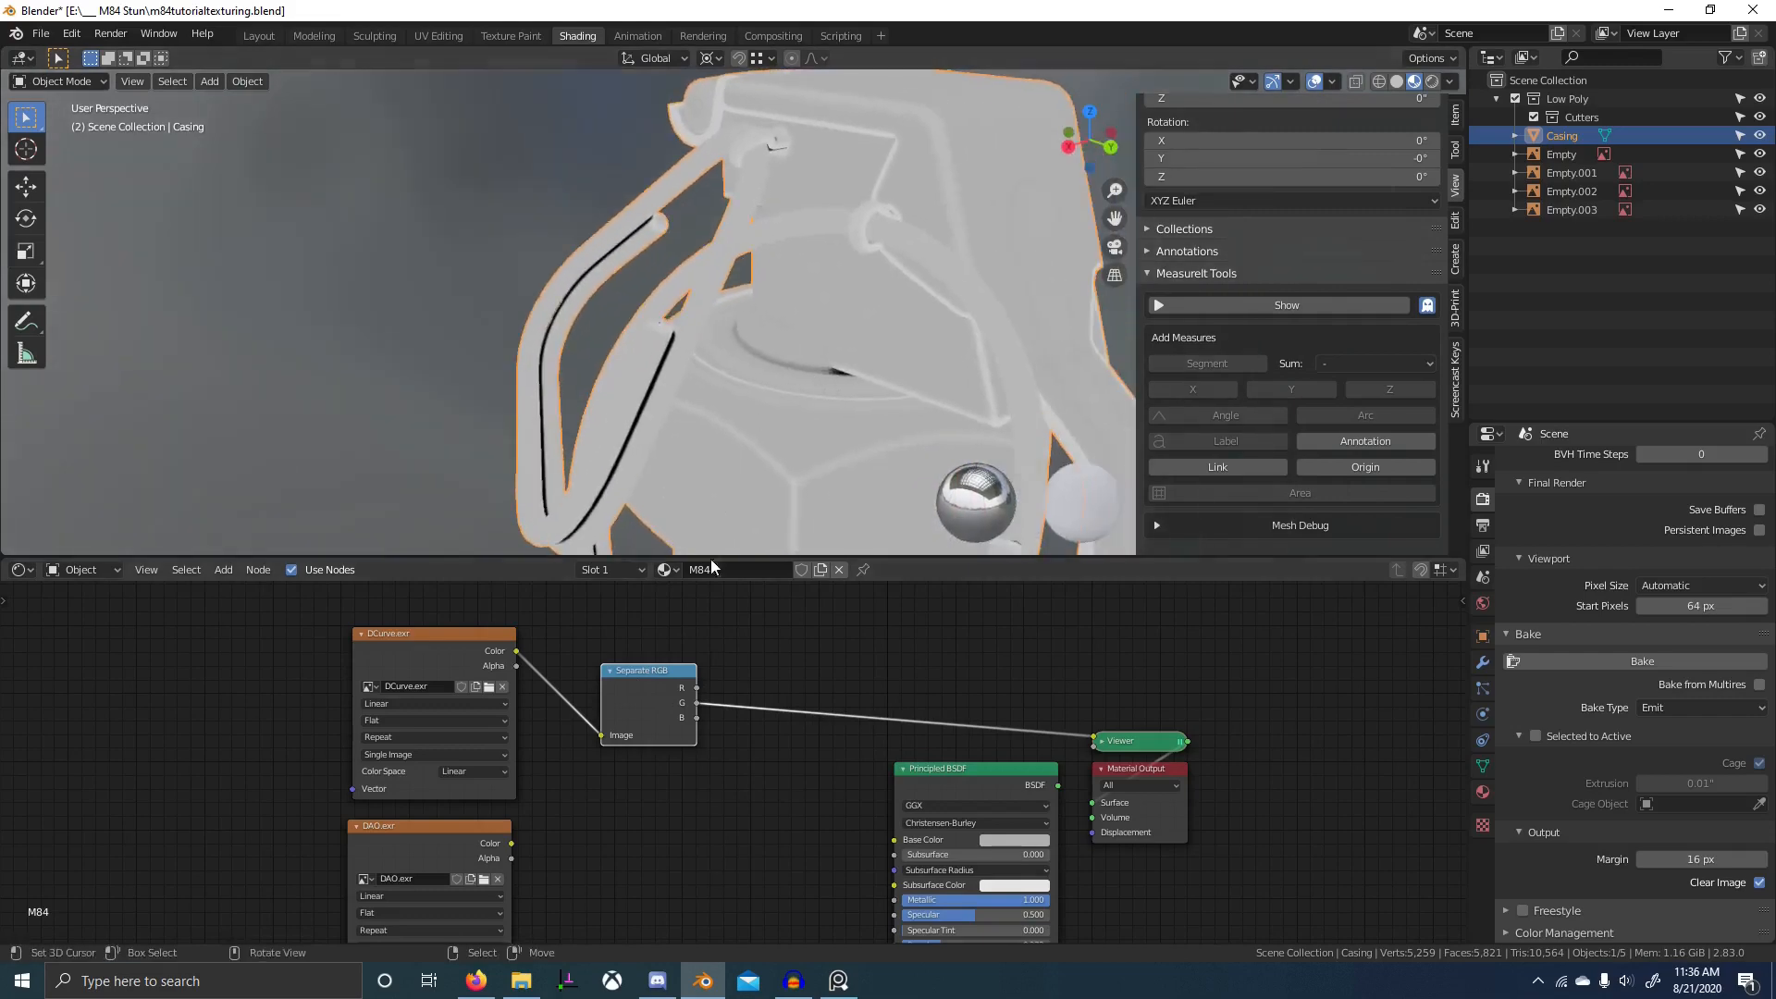
ctrl+shift+click(679, 690)
ctrl+shift+click(678, 690)
scroll(512, 811, down, 2)
- Preview DAO.exr, duplicate the Separate RGB node and insert the copy between DAO.exr and the Viewer
ctrl+shift+click(521, 801)
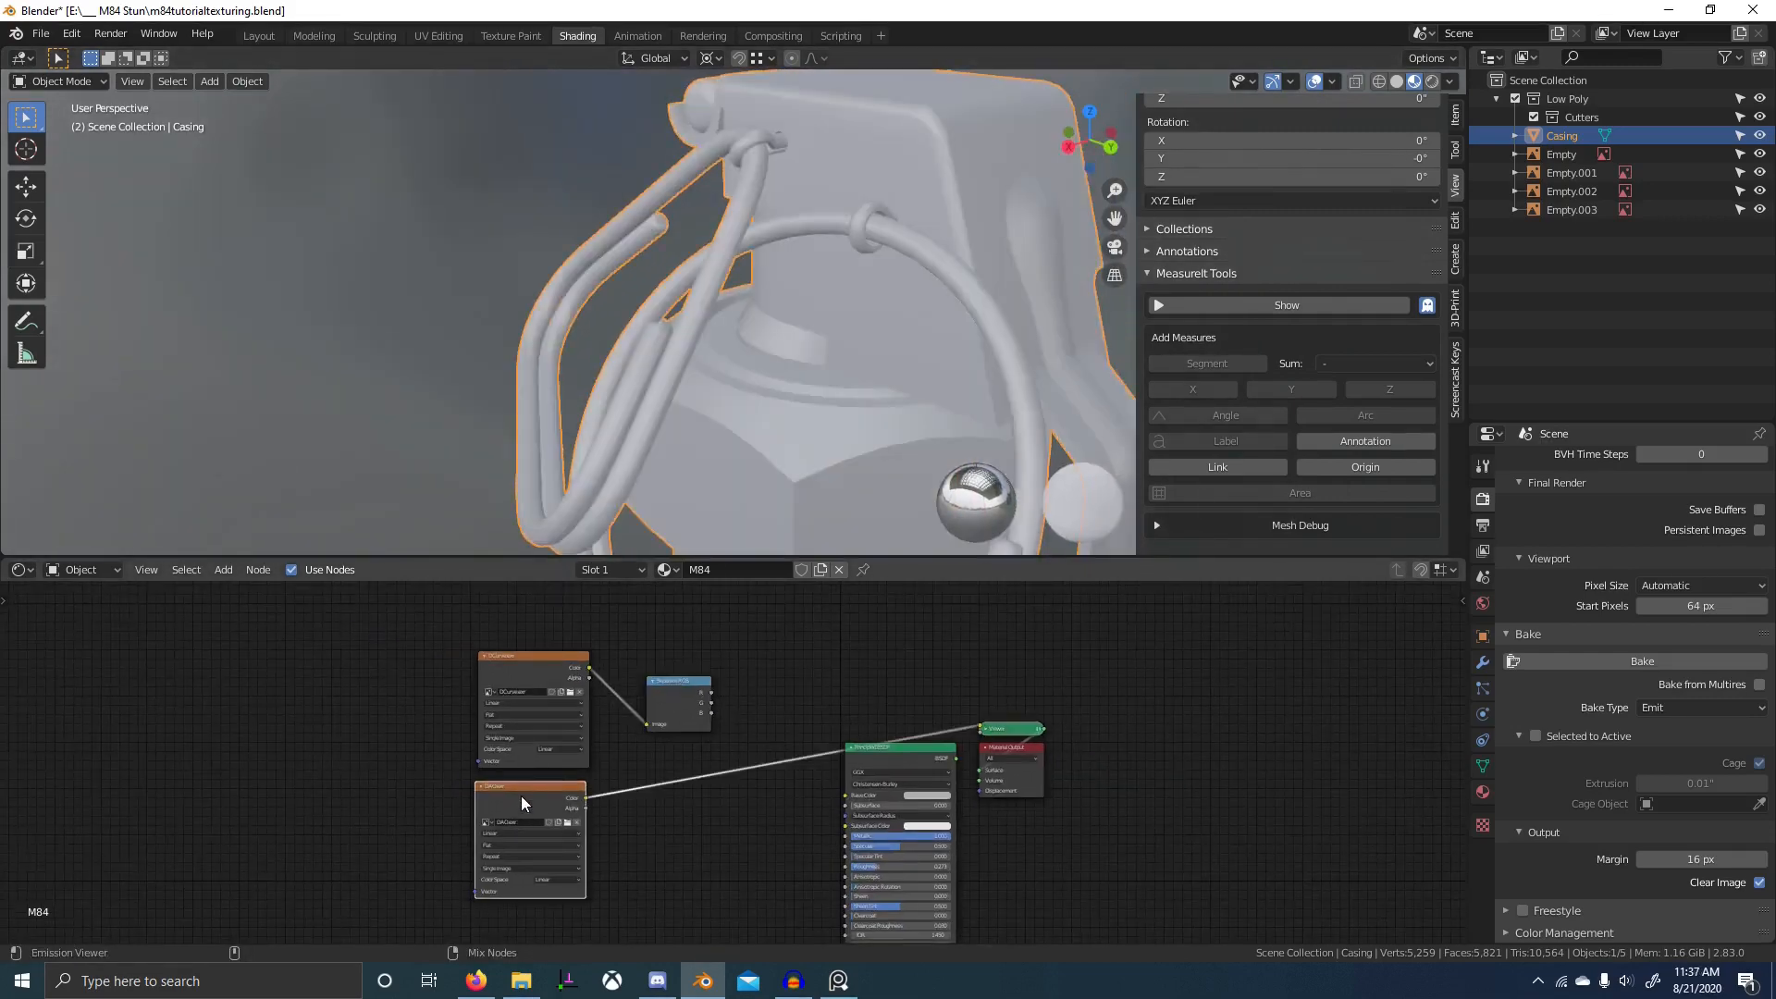
click(685, 696)
key(shift+d)
click(676, 822)
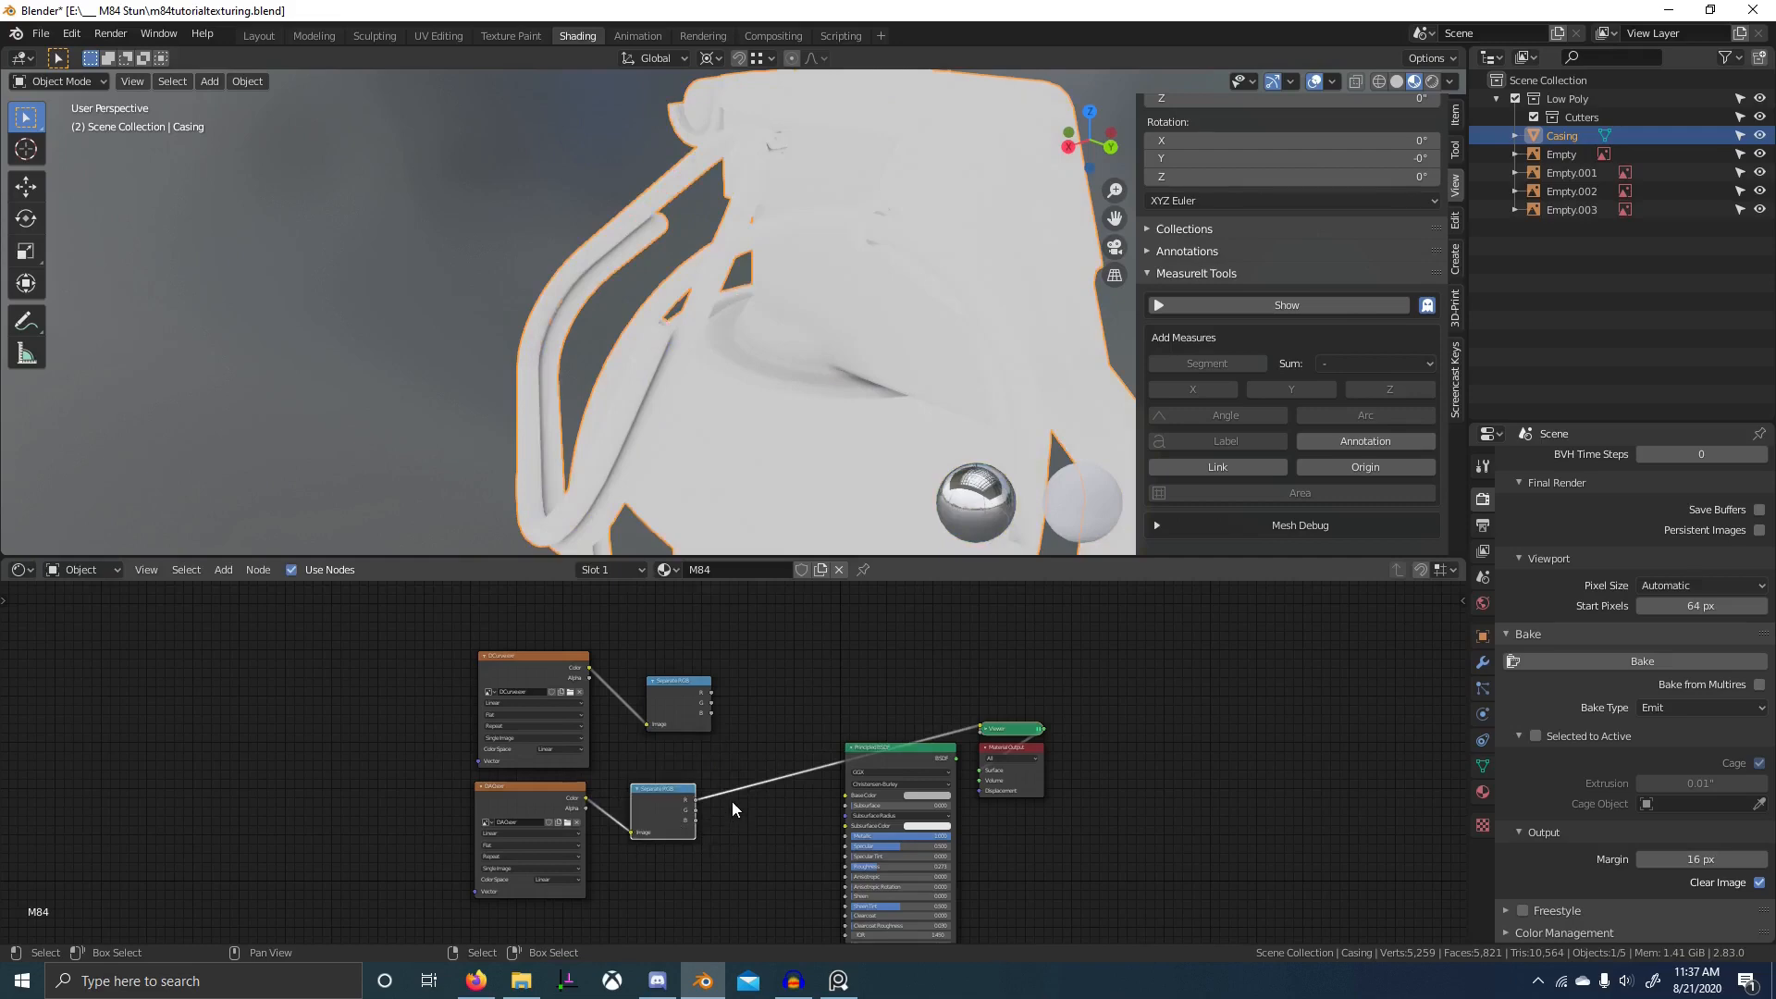
drag(680, 810, 694, 798)
- Compare the ambient occlusion map's separate color channels on the grenade, ending with the blue channel
middle_drag(694, 475, 736, 504)
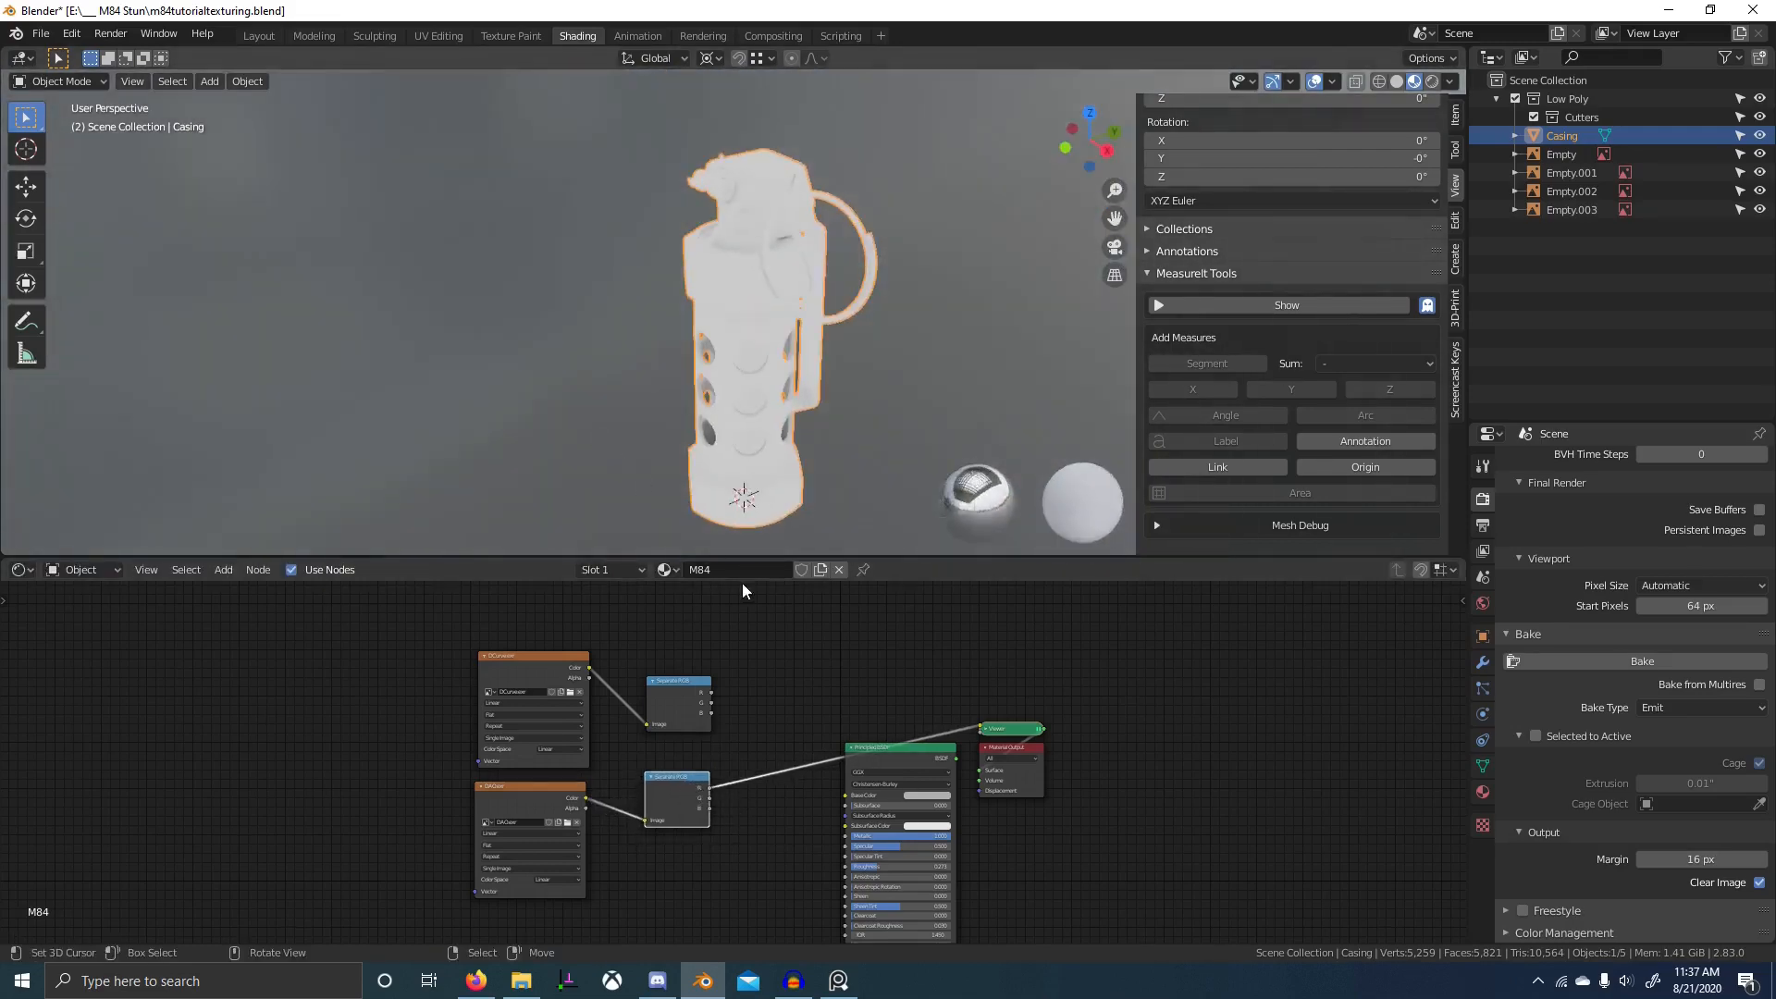
ctrl+shift+click(680, 783)
scroll(756, 439, up, 3)
middle_drag(757, 438, 648, 504)
ctrl+shift+click(679, 795)
ctrl+shift+click(680, 792)
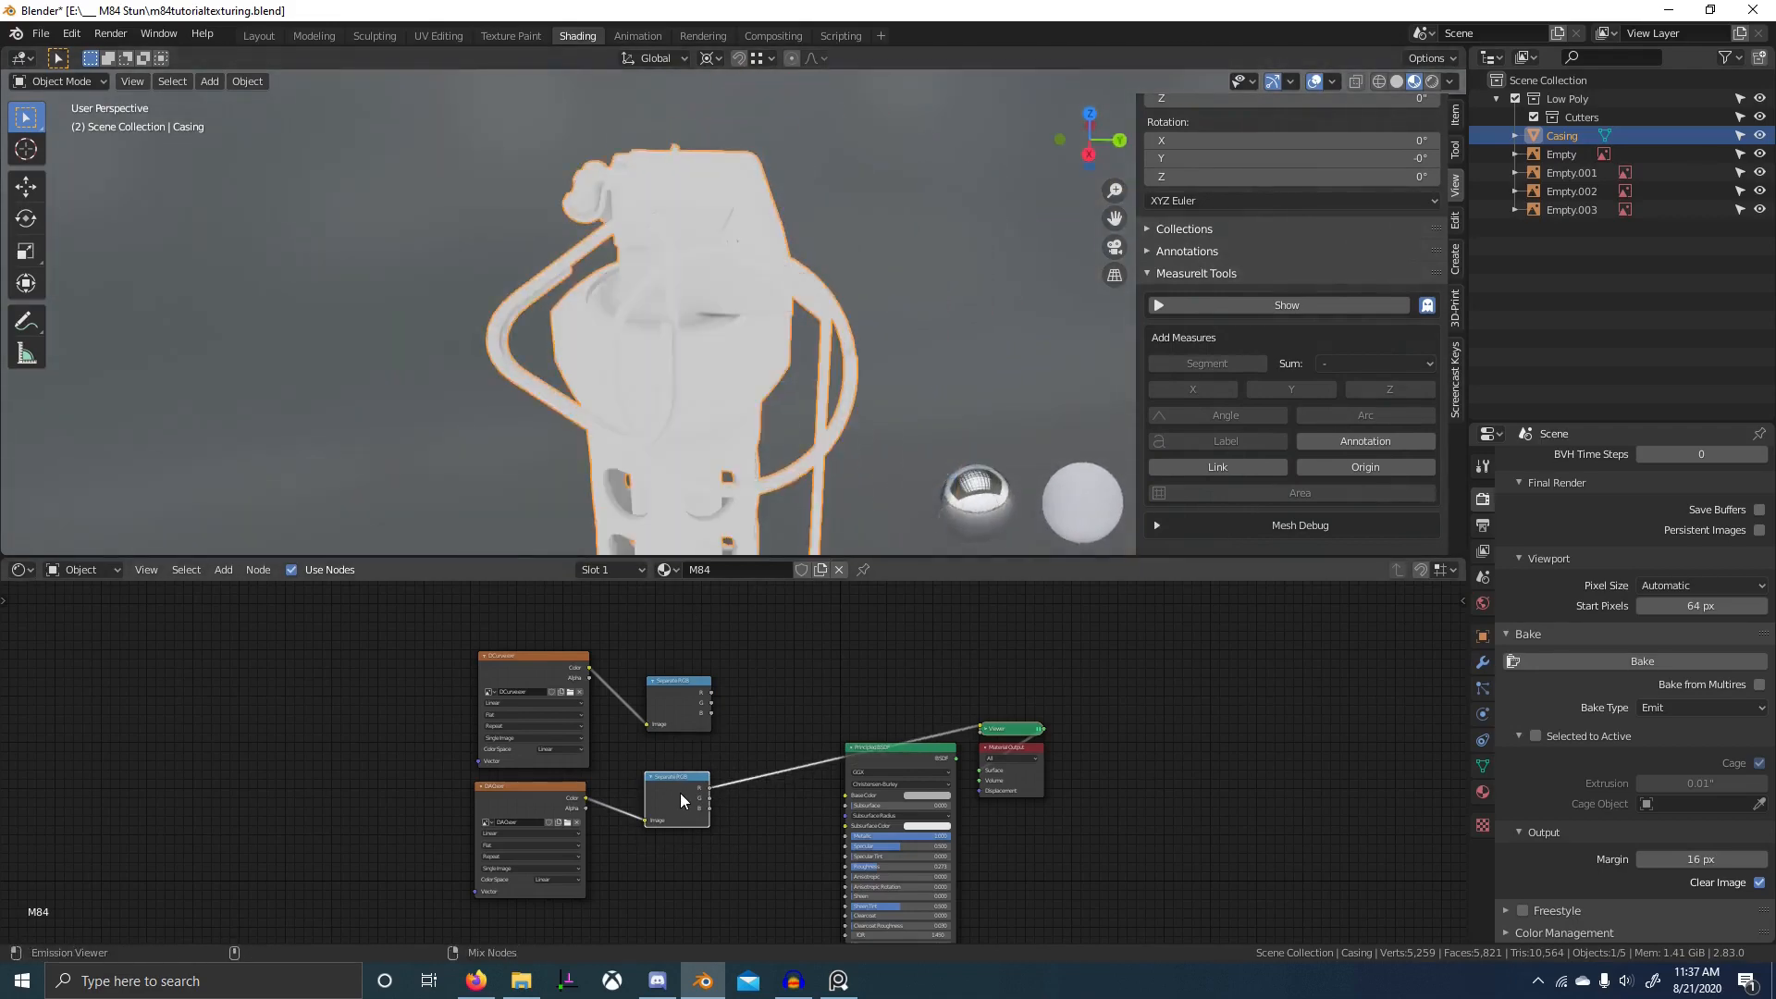
ctrl+shift+click(682, 786)
ctrl+shift+click(682, 787)
middle_drag(793, 501, 694, 490)
scroll(740, 291, down, 4)
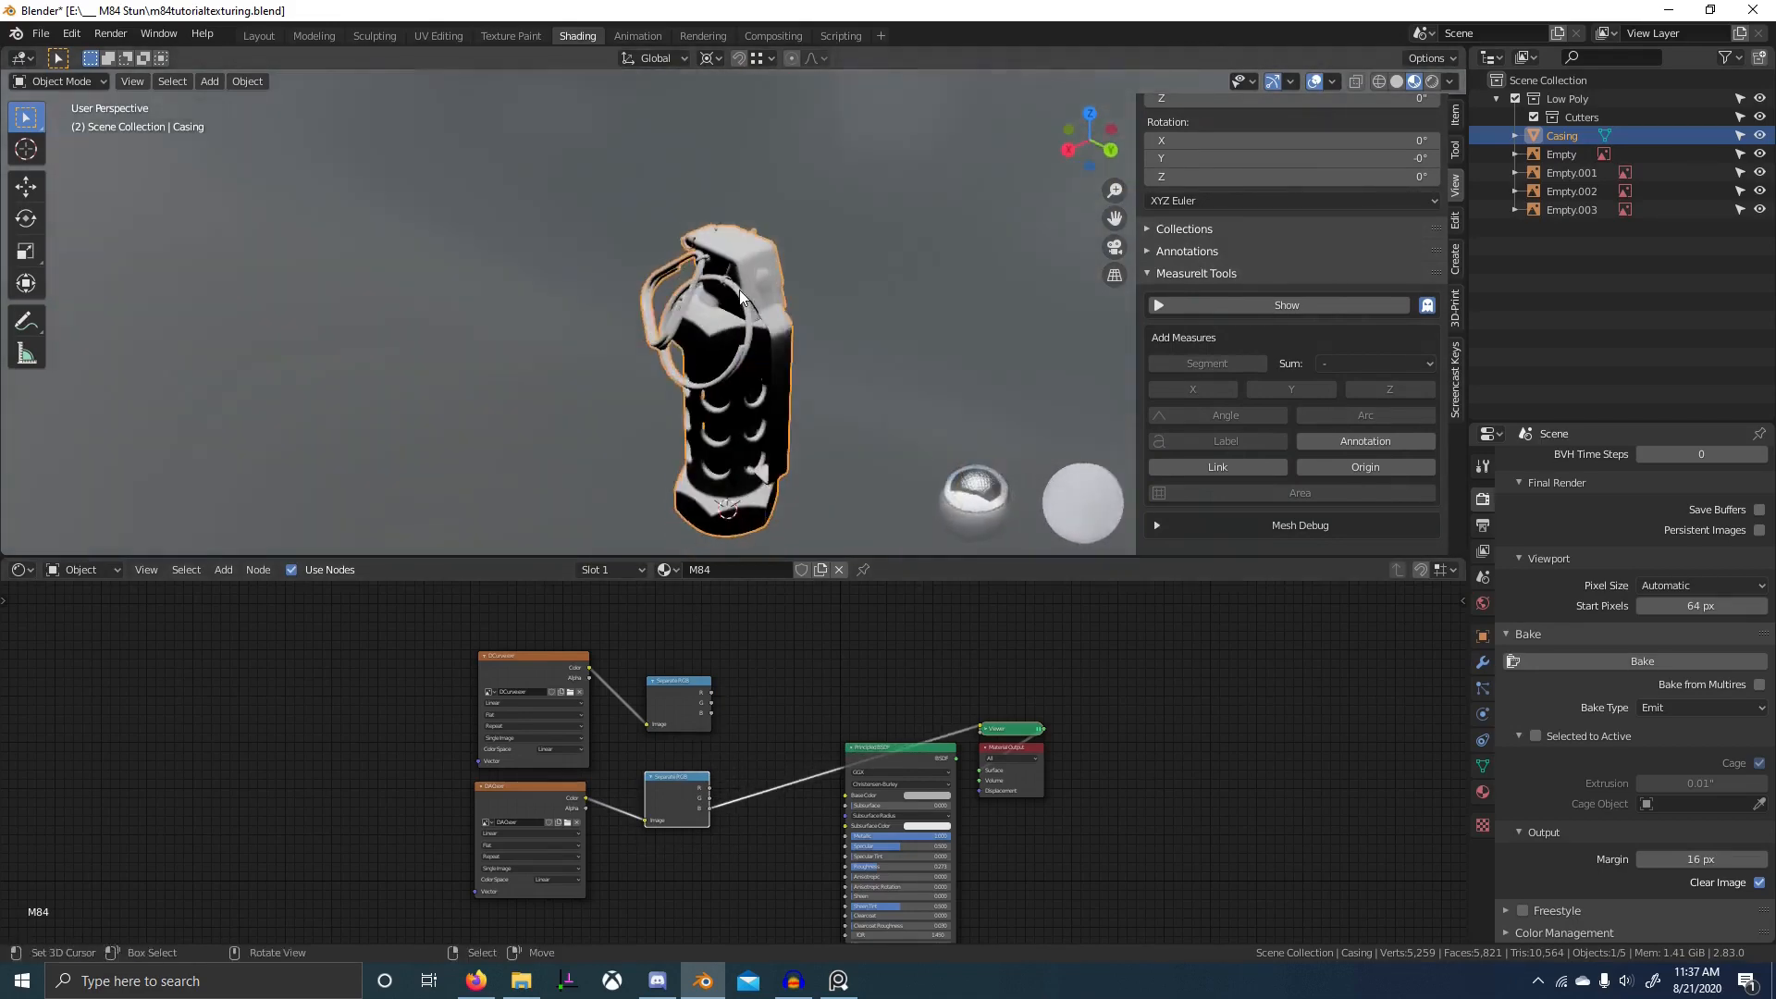
- Deselect all objects and save the texturing file
key(alt+a)
middle_drag(774, 359, 878, 361)
key(ctrl+s)
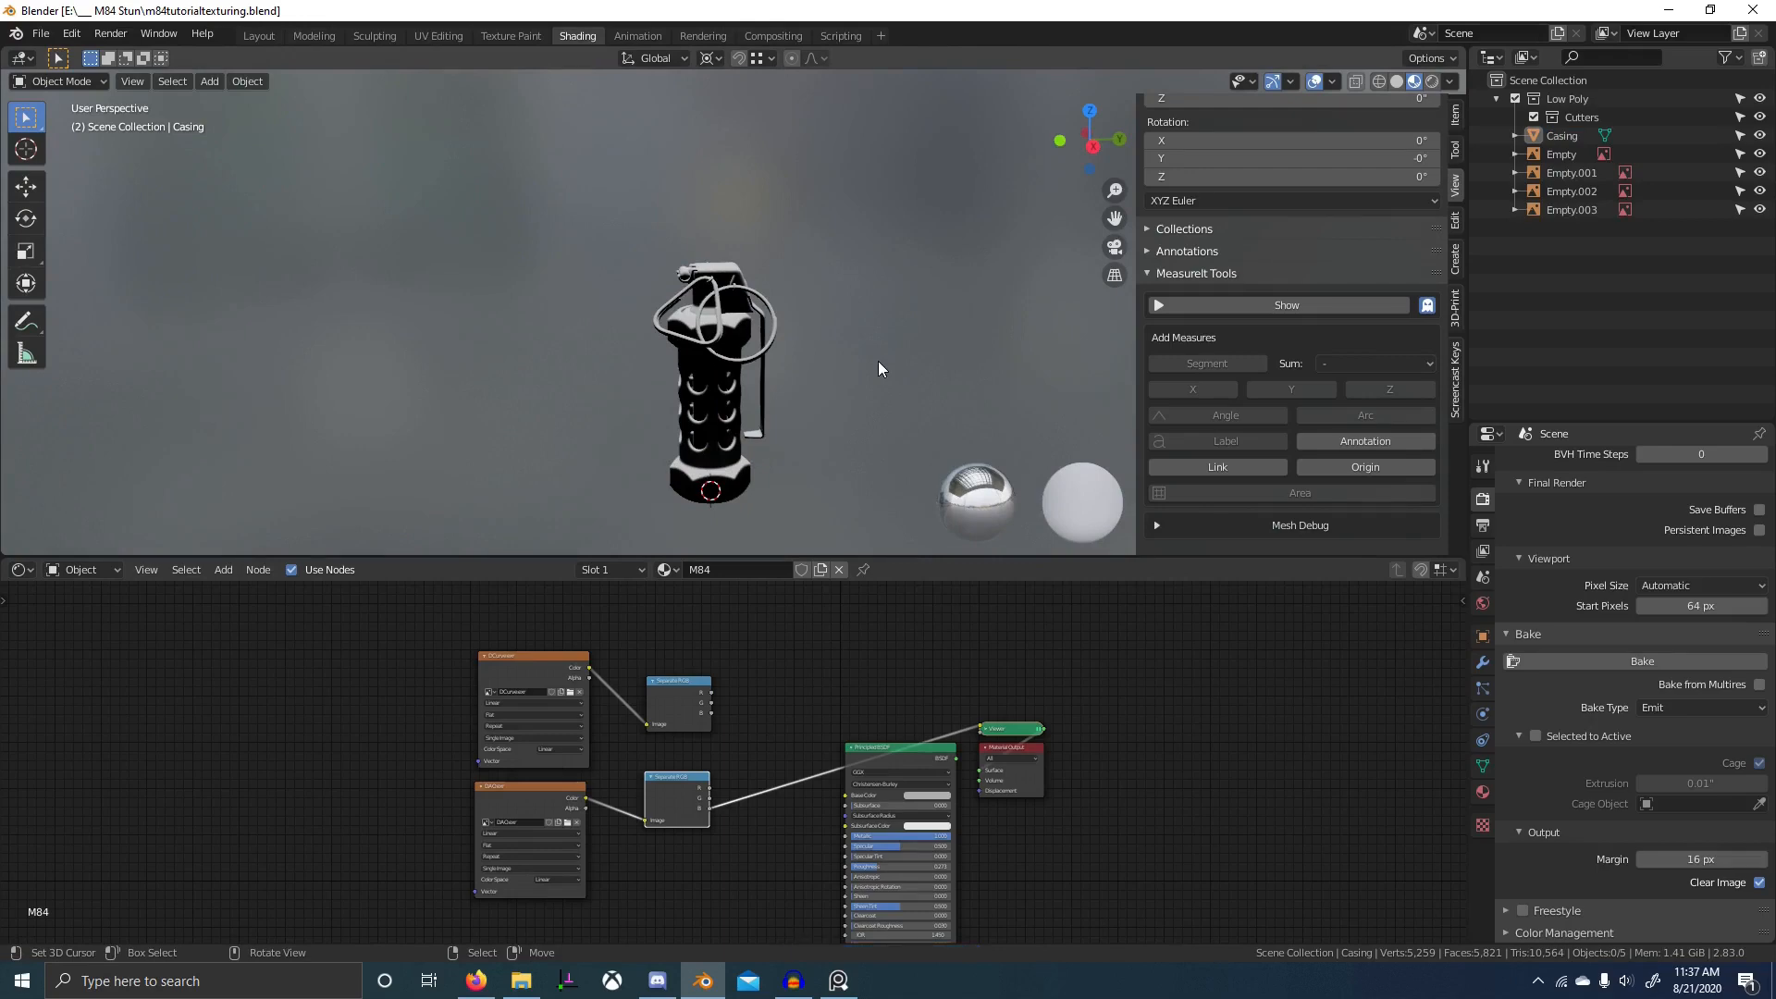
- Examine the ambient occlusion map's blue channel up close on the grenade's head, lever and pull rings
scroll(829, 390, up, 8)
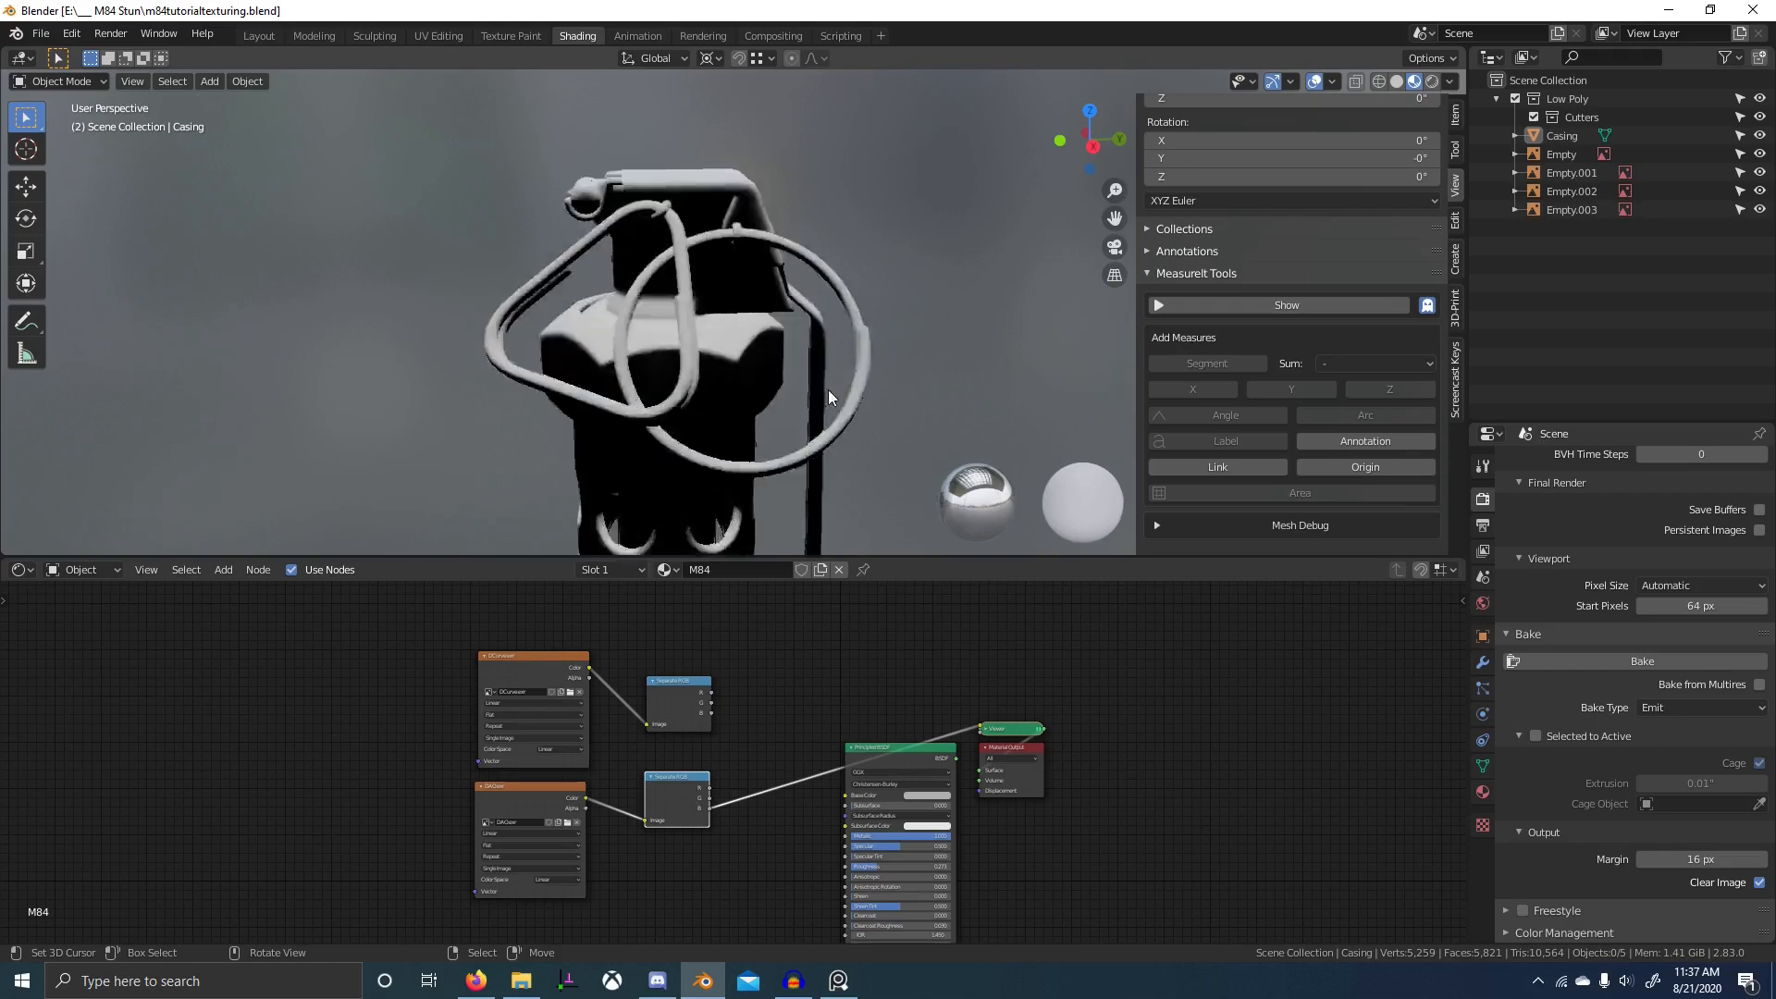
scroll(828, 390, down, 6)
scroll(769, 357, up, 4)
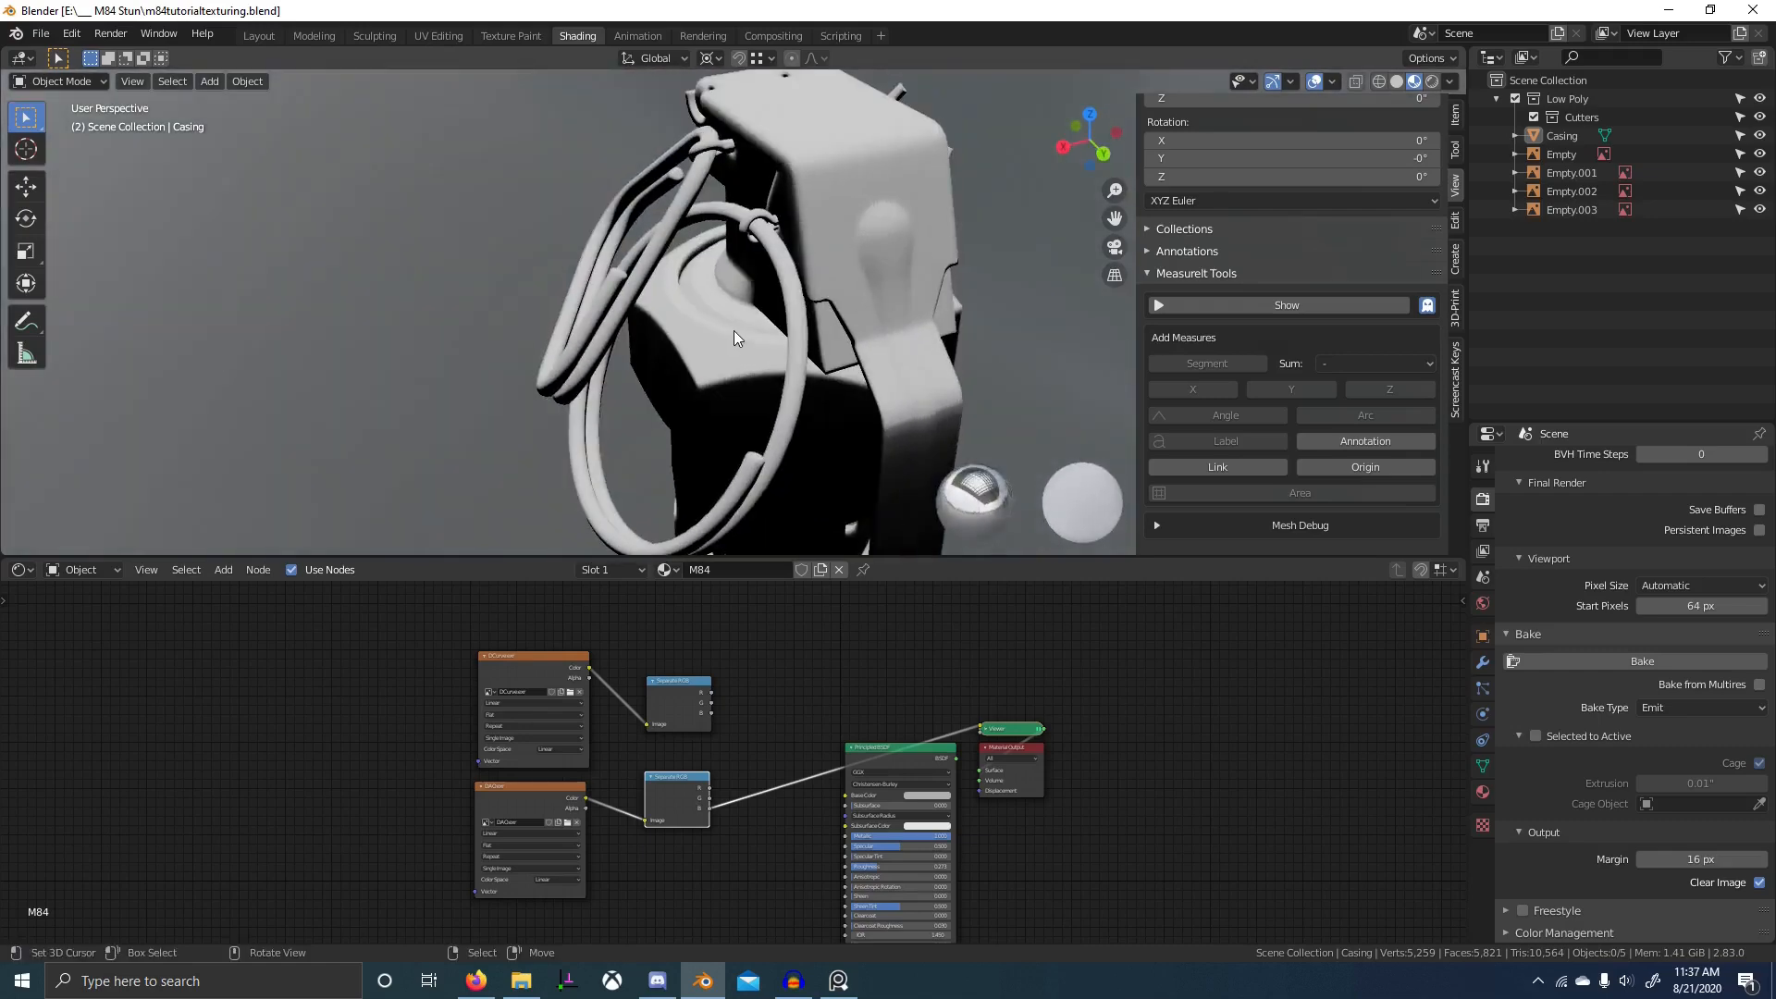
scroll(735, 330, down, 3)
scroll(830, 314, up, 5)
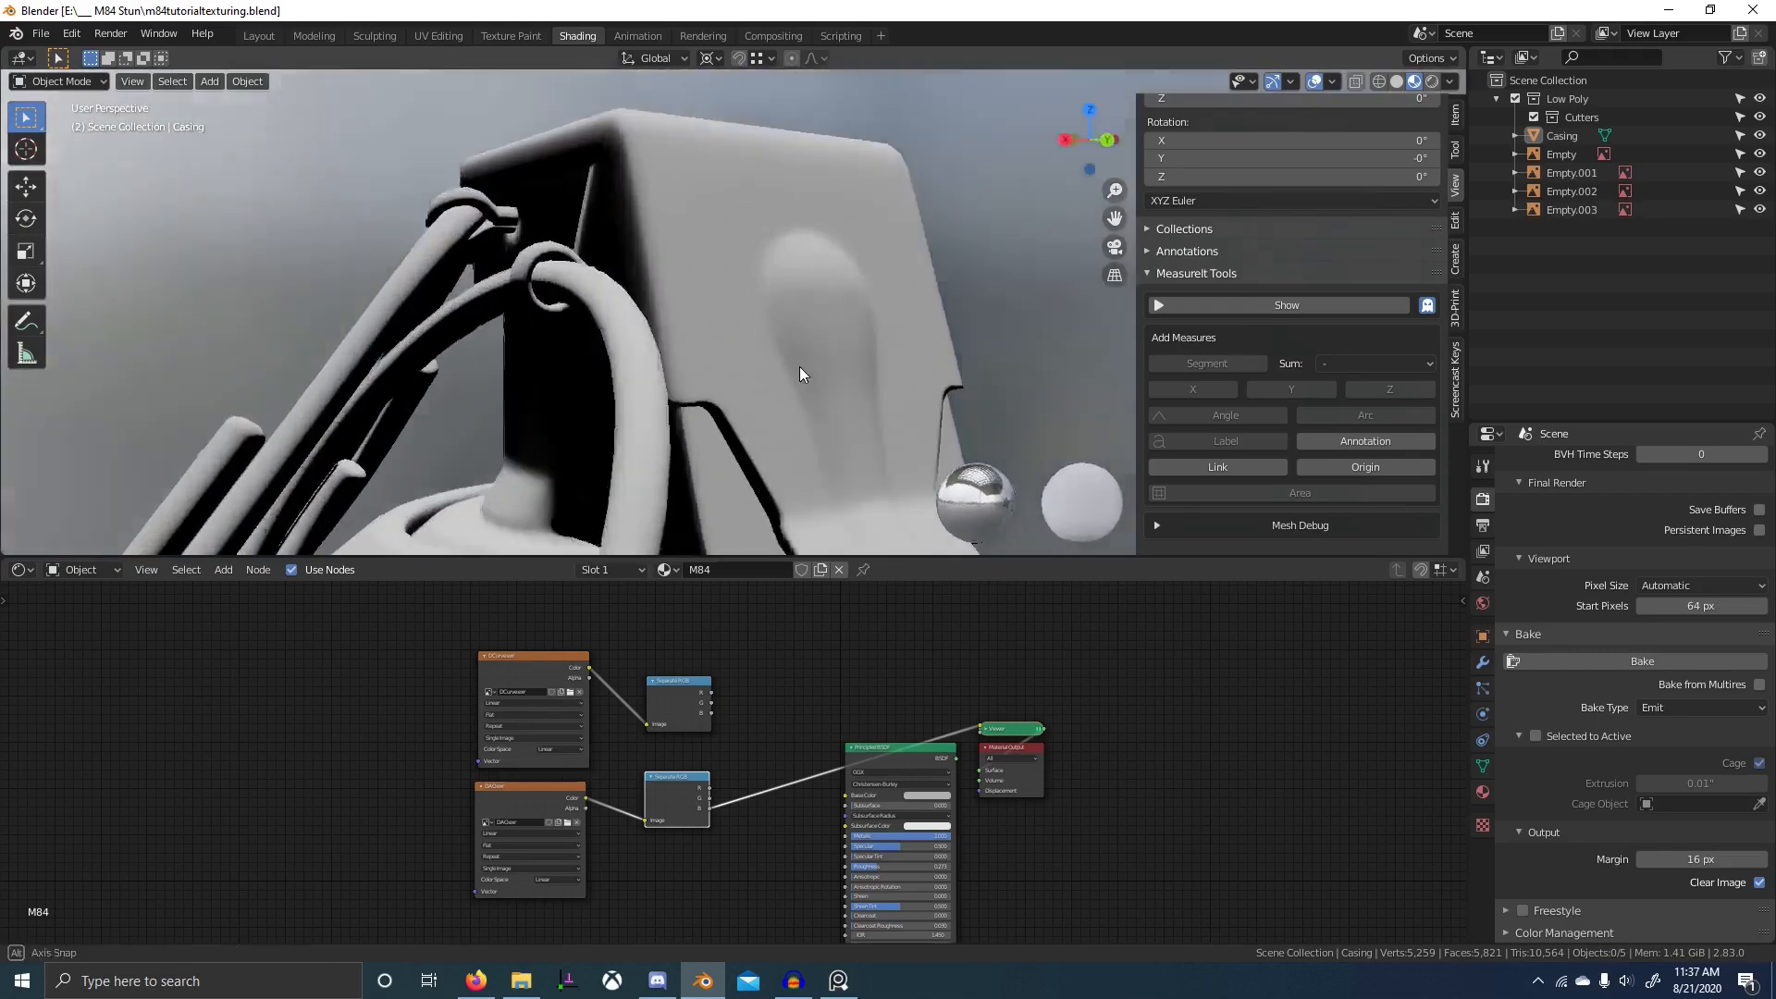